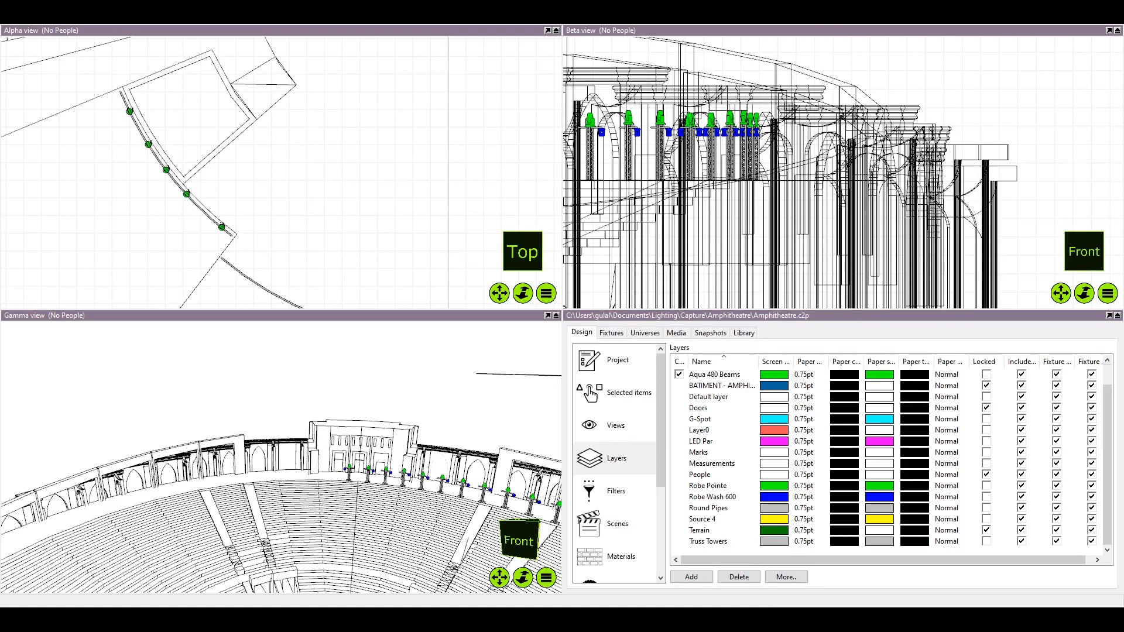
key(alt+Tab)
key(alt+Tab)
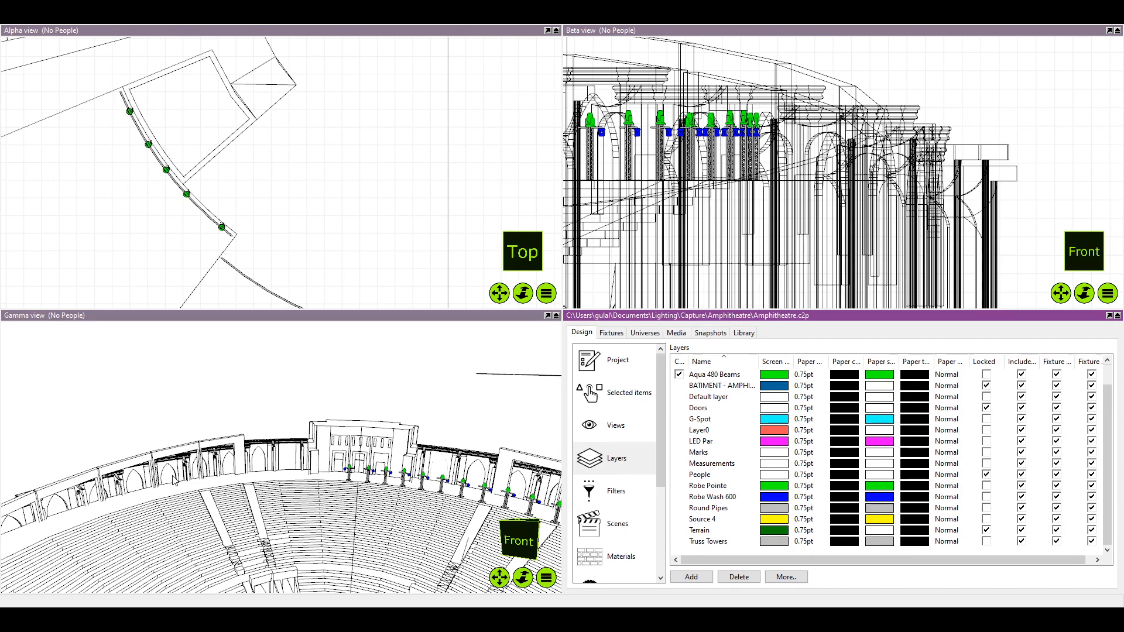
key(alt+Tab)
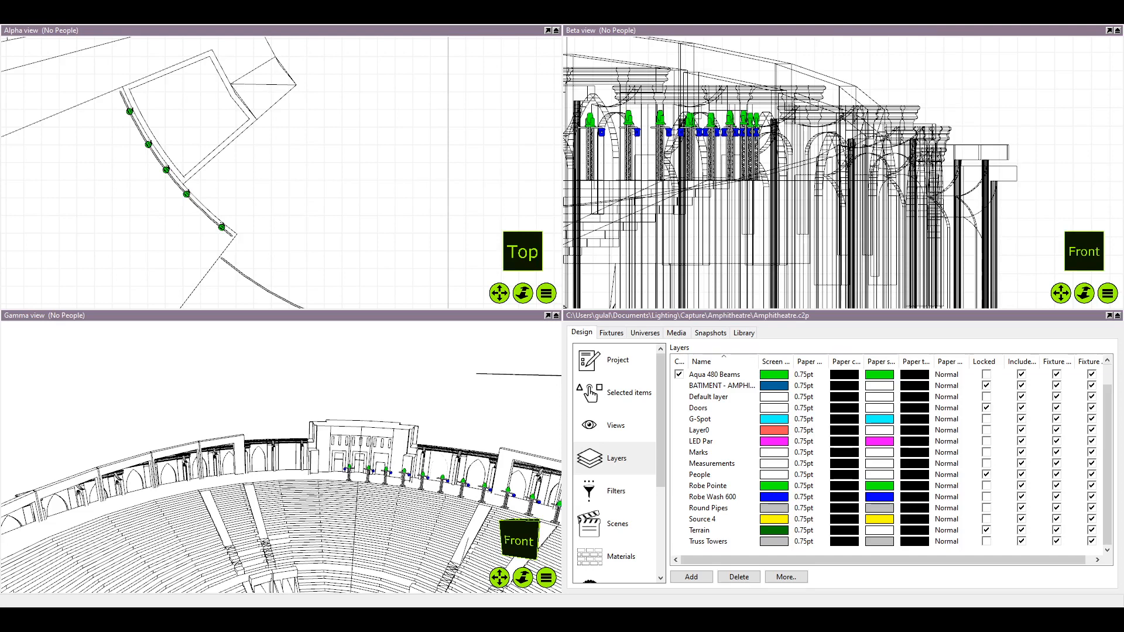
key(alt+Tab)
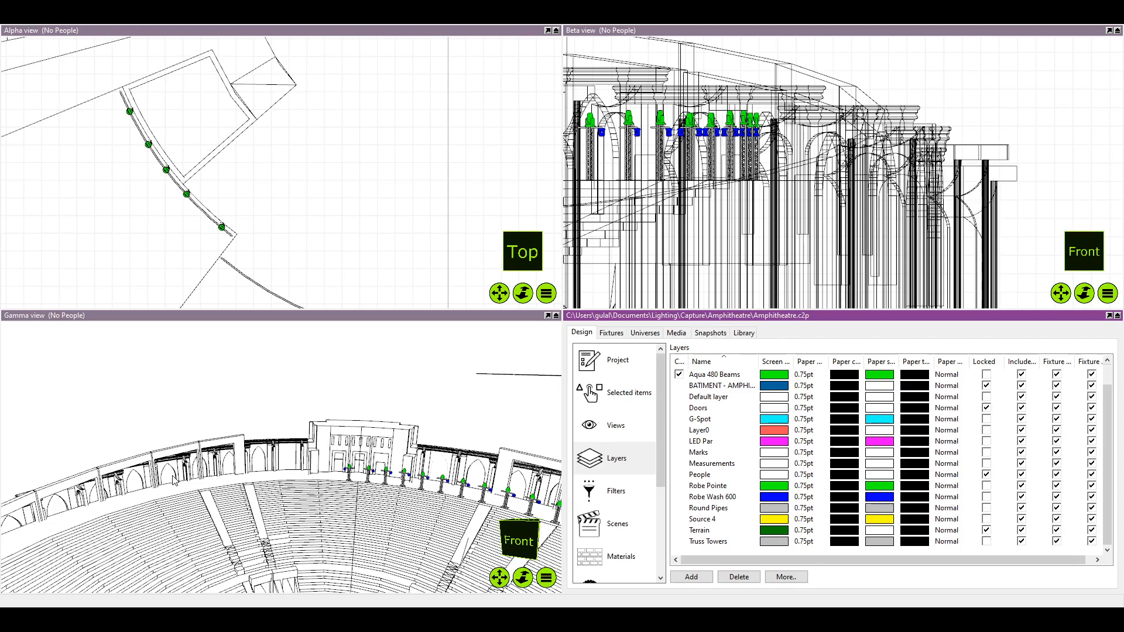
Examine the amphitheatre plan in the Alpha view, from the fixtures on the curved pipe to the arc of truss towers behind the seating
scroll(408, 346, down, 1)
scroll(312, 221, down, 4)
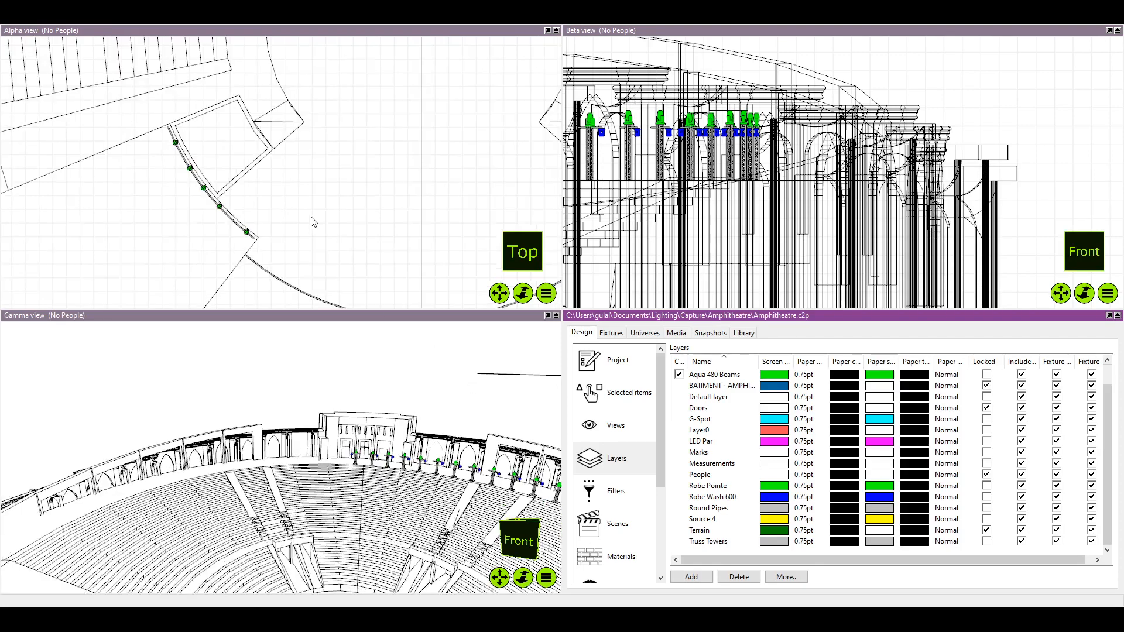
drag(311, 222, 311, 228)
scroll(319, 226, down, 3)
drag(363, 170, 318, 235)
scroll(367, 167, down, 3)
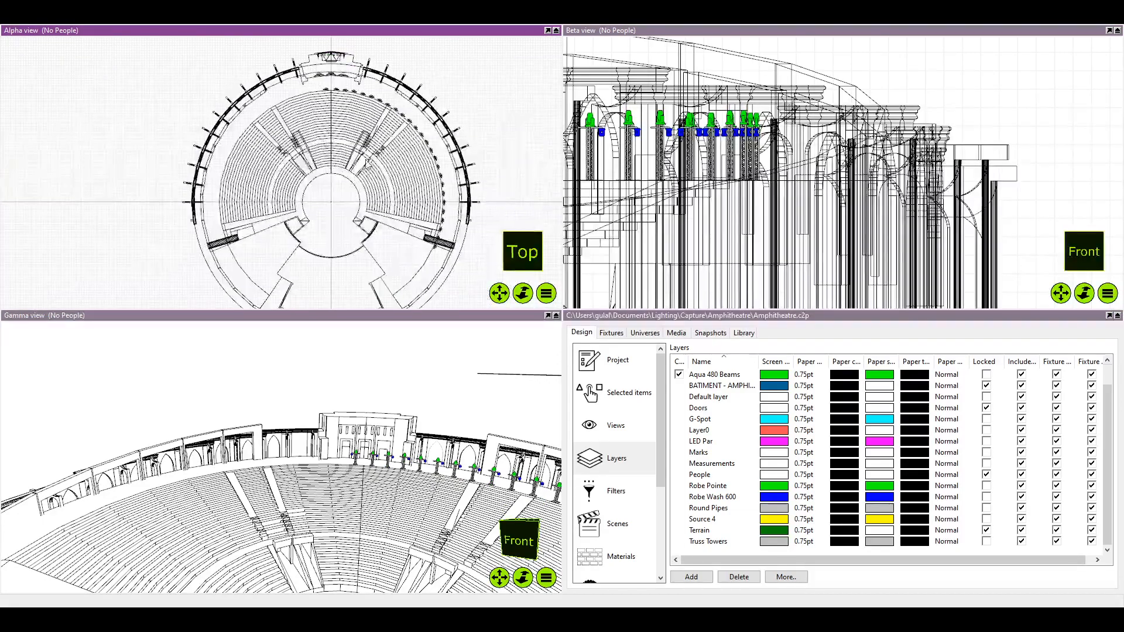
scroll(397, 156, up, 4)
scroll(372, 154, up, 5)
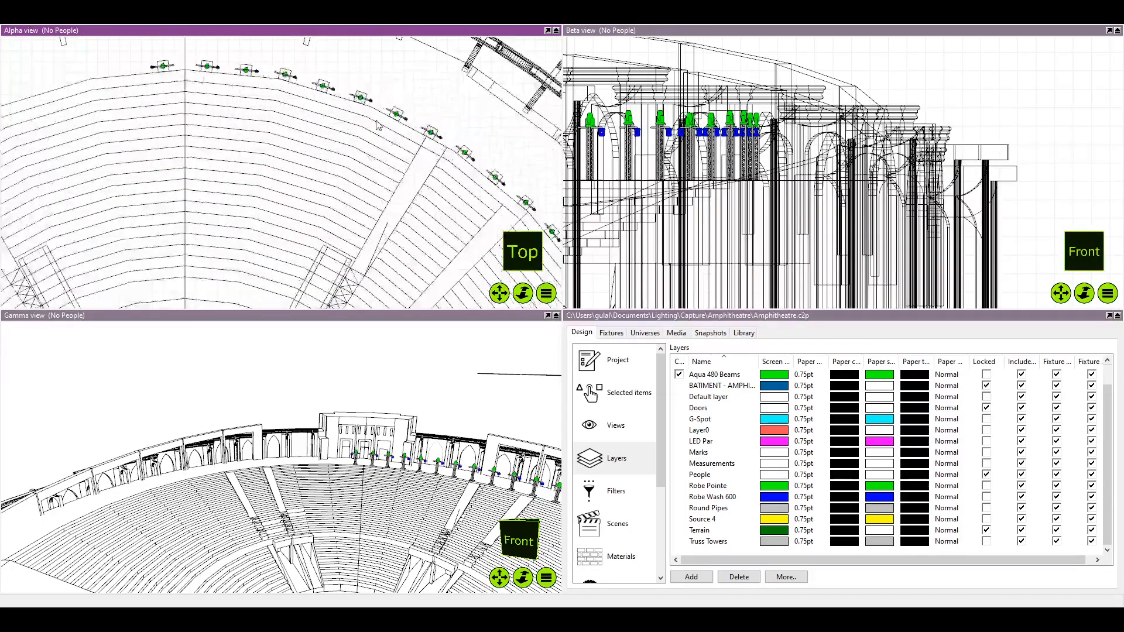
scroll(377, 125, down, 2)
scroll(299, 155, down, 3)
mouse_move(298, 155)
mouse_down()
mouse_move(285, 126)
mouse_move(305, 123)
mouse_move(313, 168)
mouse_up()
scroll(286, 126, down, 3)
scroll(314, 168, up, 3)
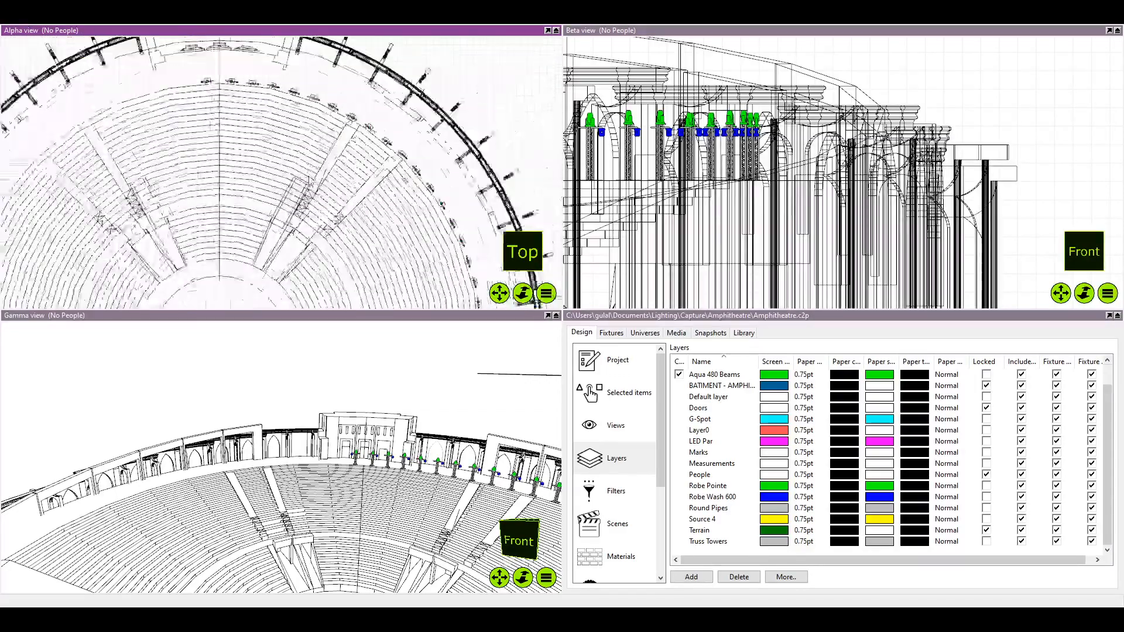
scroll(289, 150, up, 6)
scroll(315, 191, down, 10)
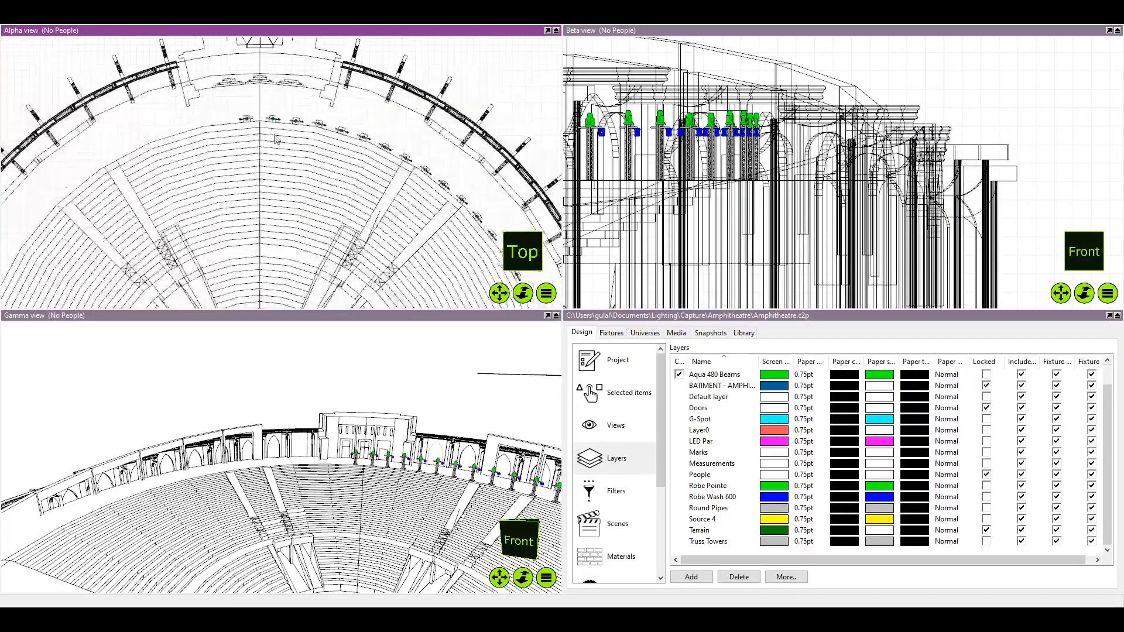
scroll(315, 190, up, 3)
drag(315, 191, 237, 259)
scroll(300, 203, up, 4)
scroll(279, 199, down, 6)
scroll(215, 141, up, 5)
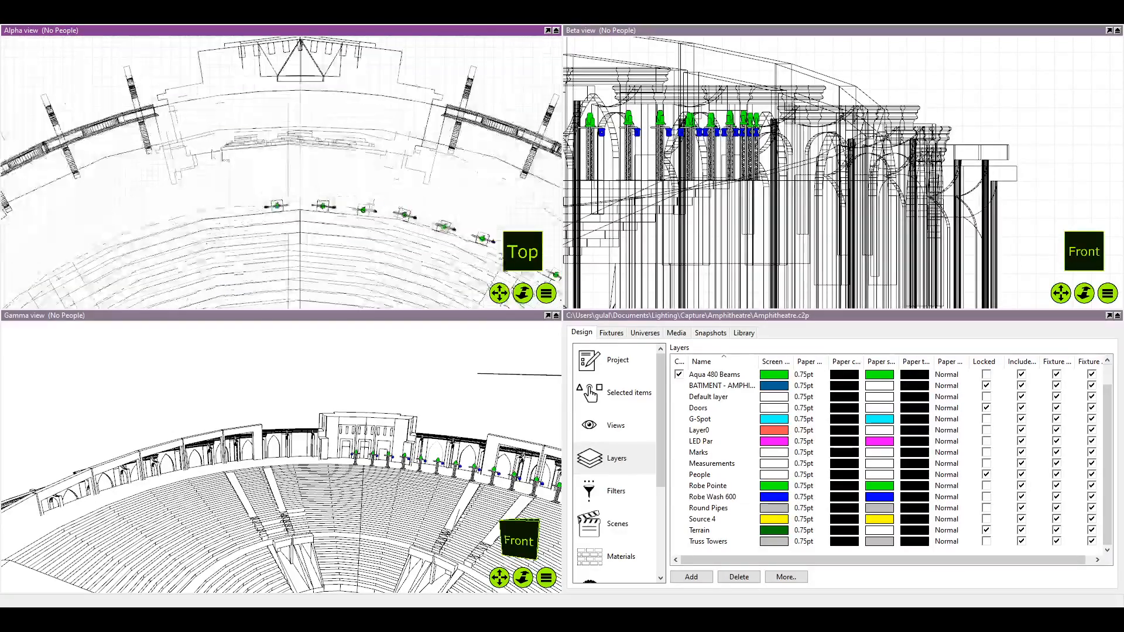
drag(312, 257, 289, 180)
scroll(296, 216, down, 3)
scroll(289, 180, up, 3)
scroll(289, 185, down, 3)
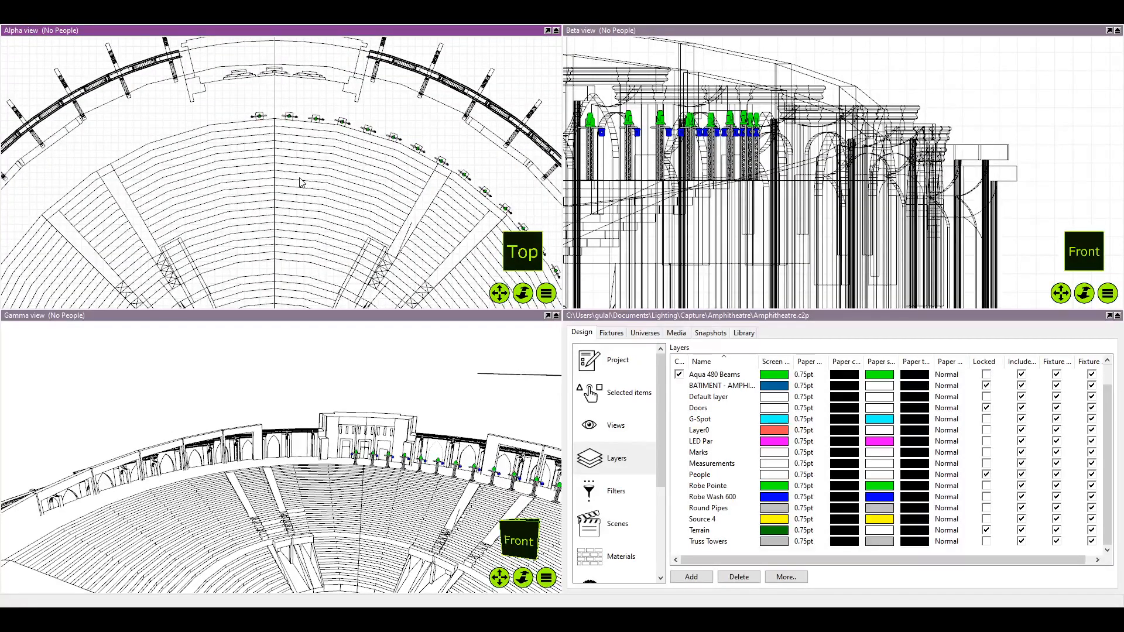
scroll(300, 182, down, 3)
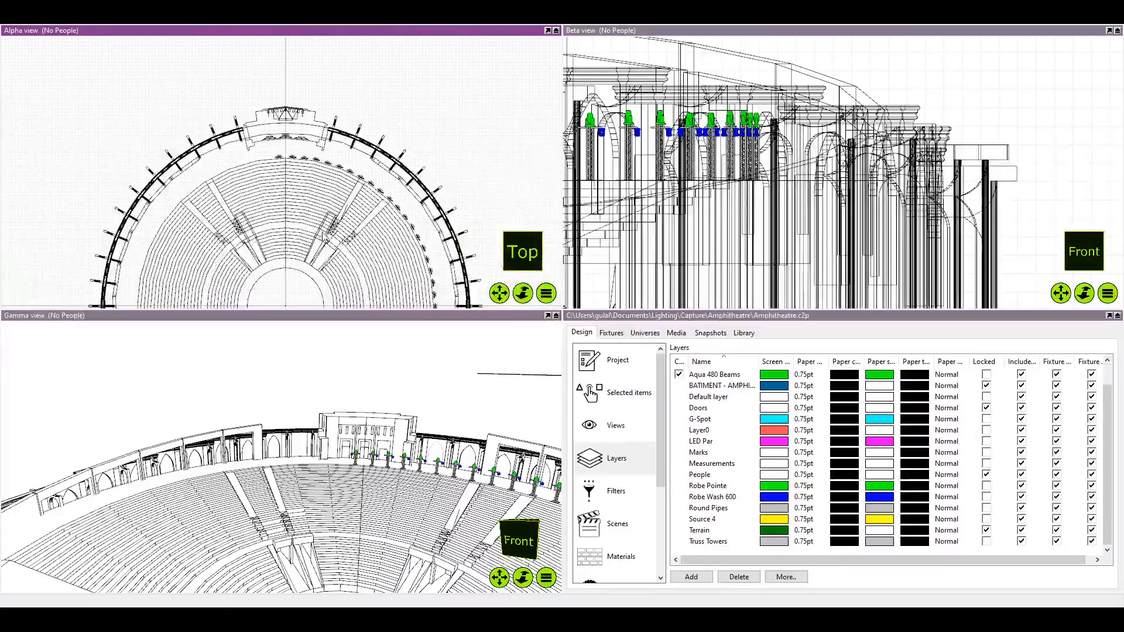
Maximize the Gamma view to show the amphitheatre's seating and truss towers in perspective
scroll(386, 459, down, 5)
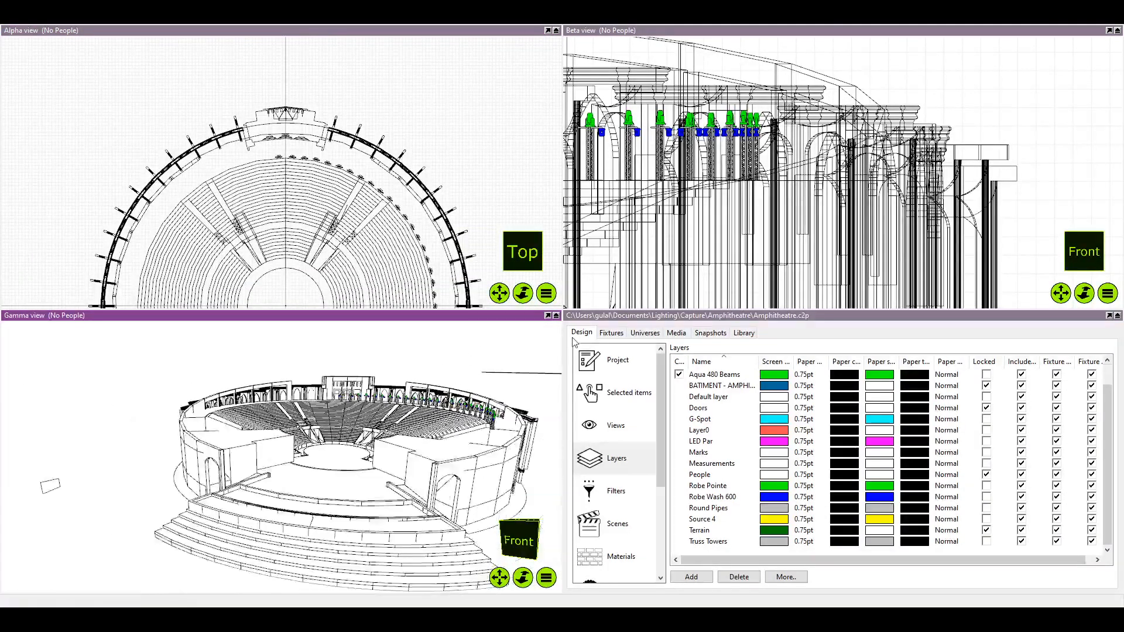
click(556, 315)
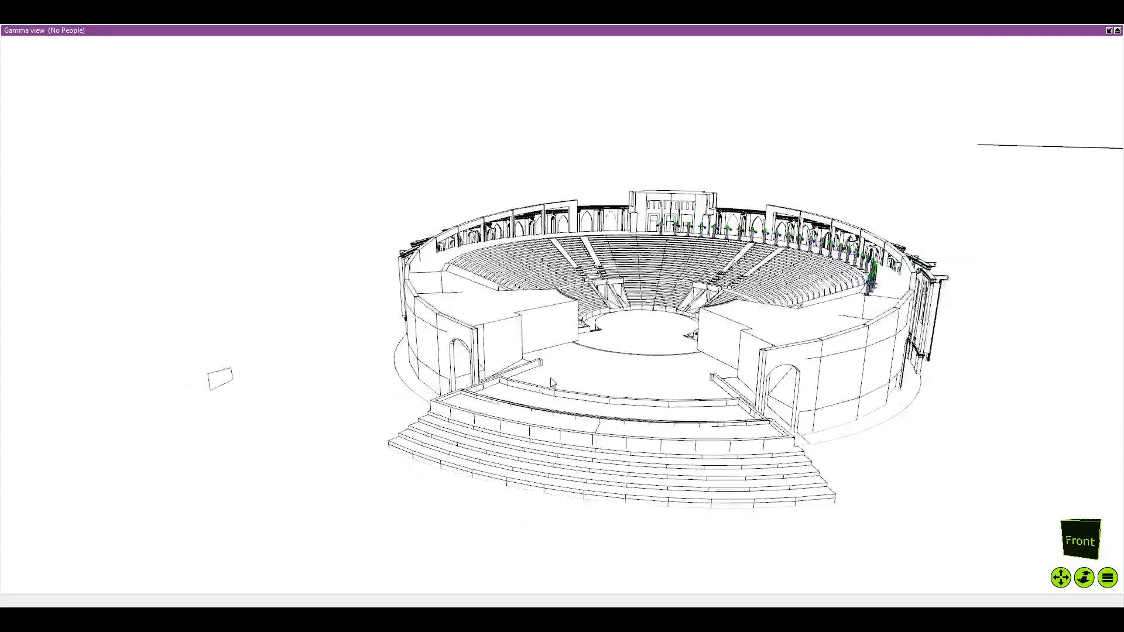
drag(550, 378, 594, 333)
scroll(604, 373, up, 5)
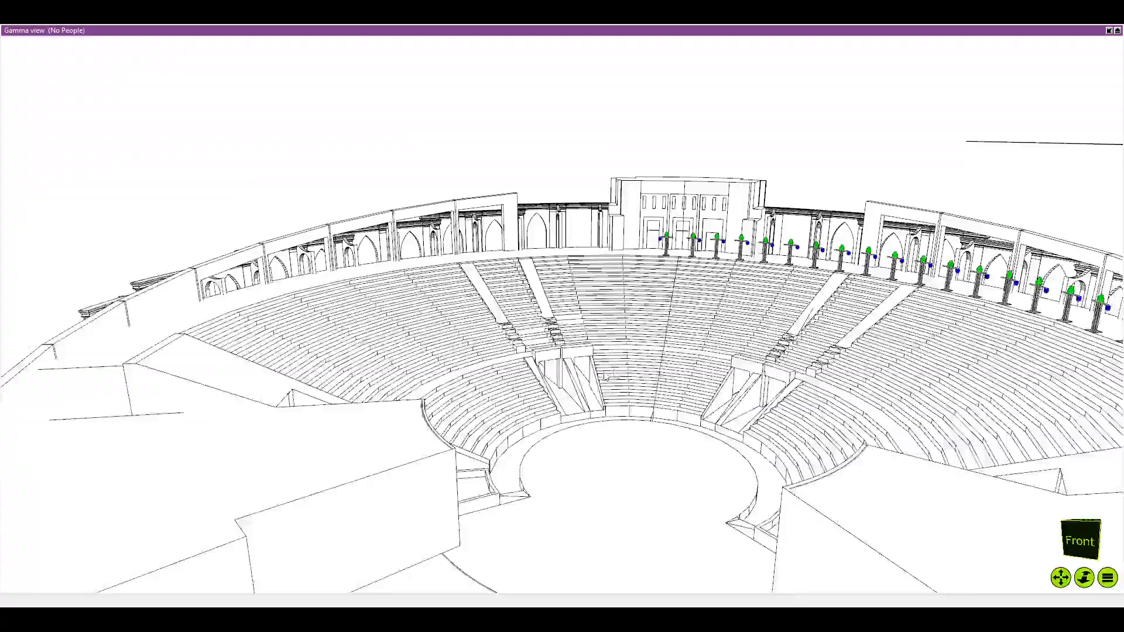
Examine the whole amphitheatre in perspective, covering the front steps, stage, seating tiers and the fixture towers along the upper rim
scroll(515, 364, down, 5)
drag(604, 377, 501, 375)
scroll(501, 374, down, 4)
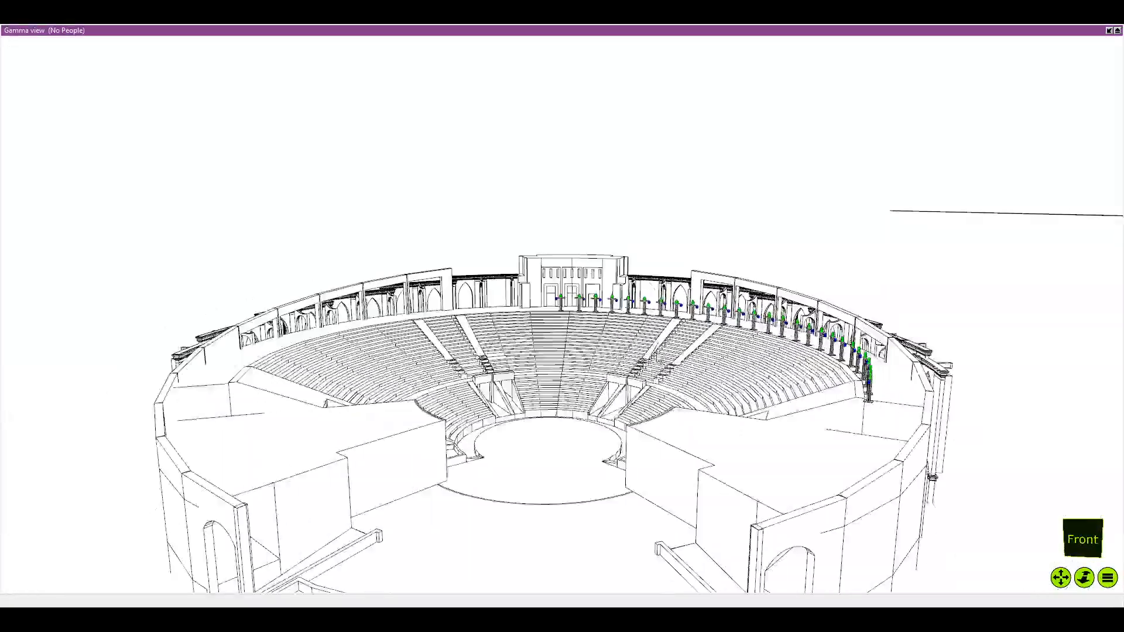
scroll(650, 354, up, 3)
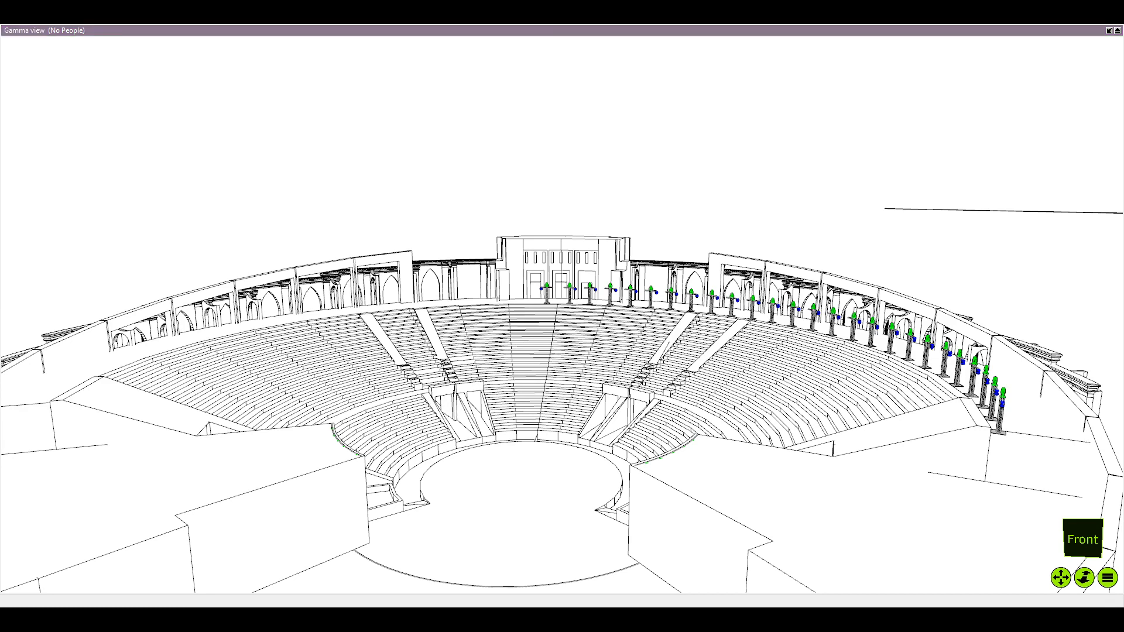
scroll(1043, 444, down, 3)
drag(1043, 444, 878, 363)
scroll(877, 363, down, 2)
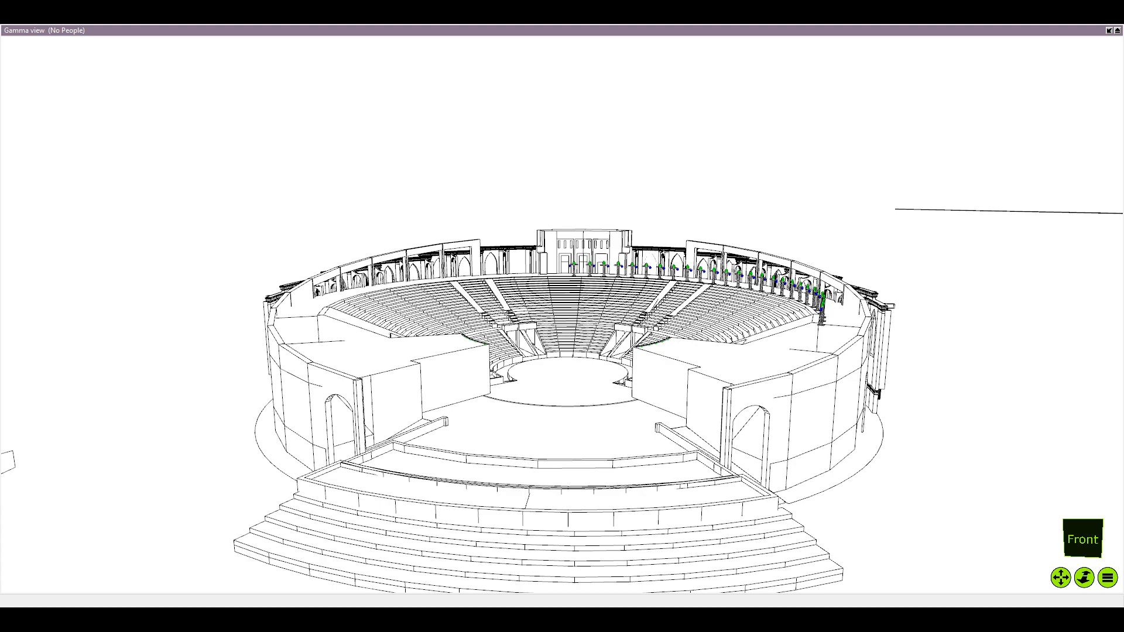
scroll(360, 285, down, 2)
drag(361, 285, 349, 286)
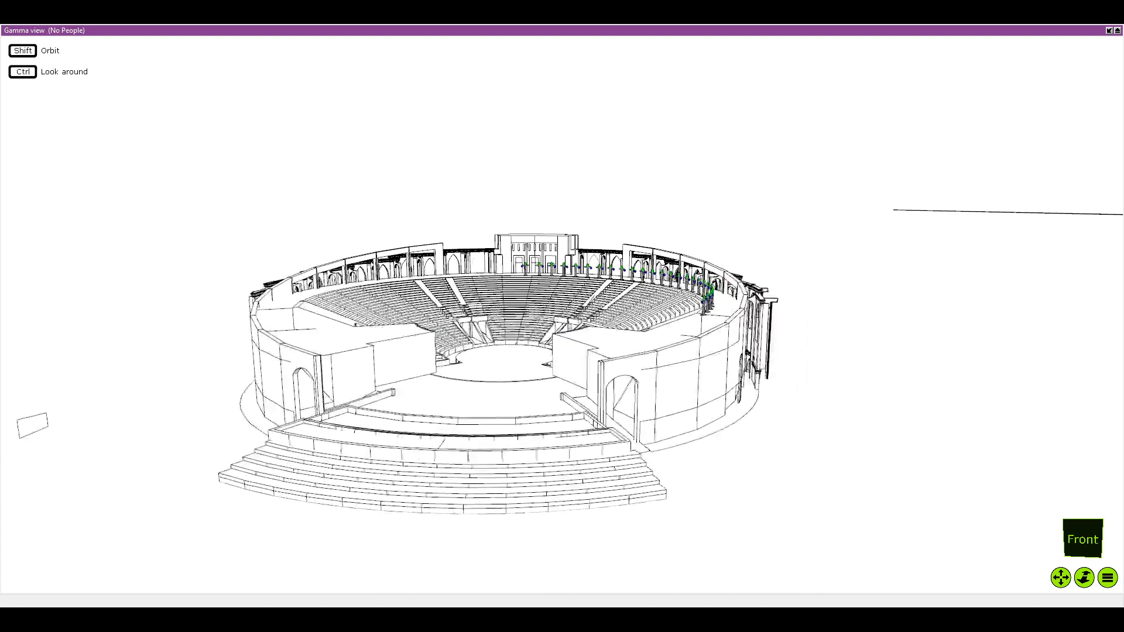
scroll(385, 310, up, 3)
scroll(456, 307, up, 1)
drag(456, 307, 419, 315)
scroll(527, 298, up, 4)
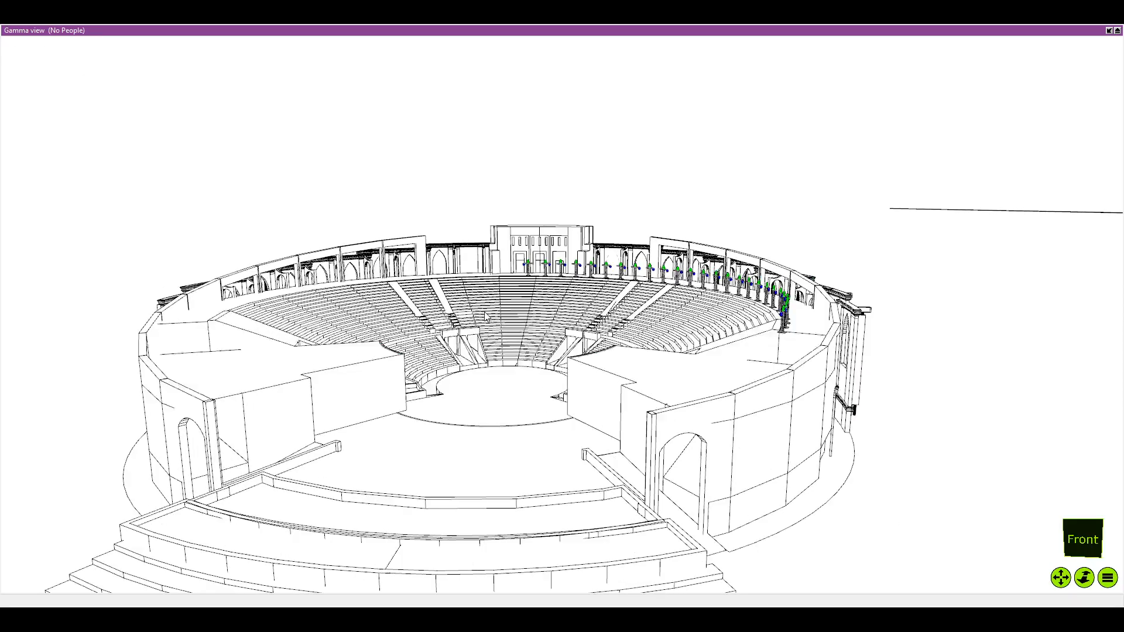
drag(561, 281, 575, 316)
scroll(546, 288, down, 3)
scroll(581, 322, down, 1)
scroll(596, 320, up, 1)
scroll(586, 320, up, 3)
scroll(564, 315, up, 5)
scroll(564, 315, down, 7)
scroll(518, 350, up, 4)
drag(517, 350, 543, 407)
scroll(531, 343, down, 4)
scroll(529, 387, down, 1)
scroll(529, 387, up, 2)
scroll(558, 425, up, 3)
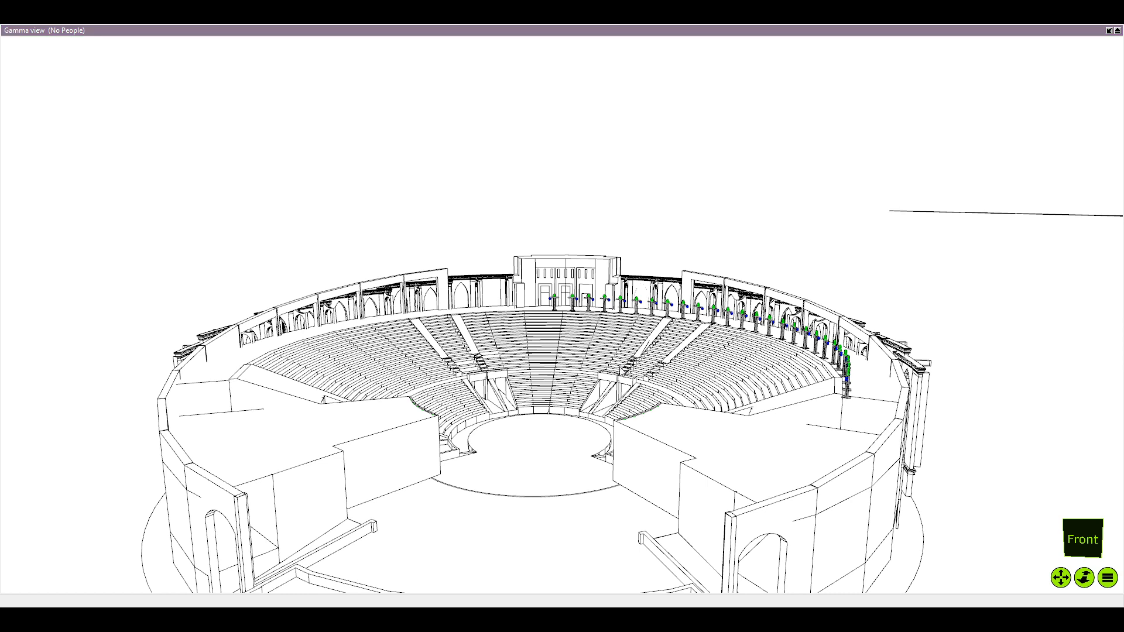
click(621, 367)
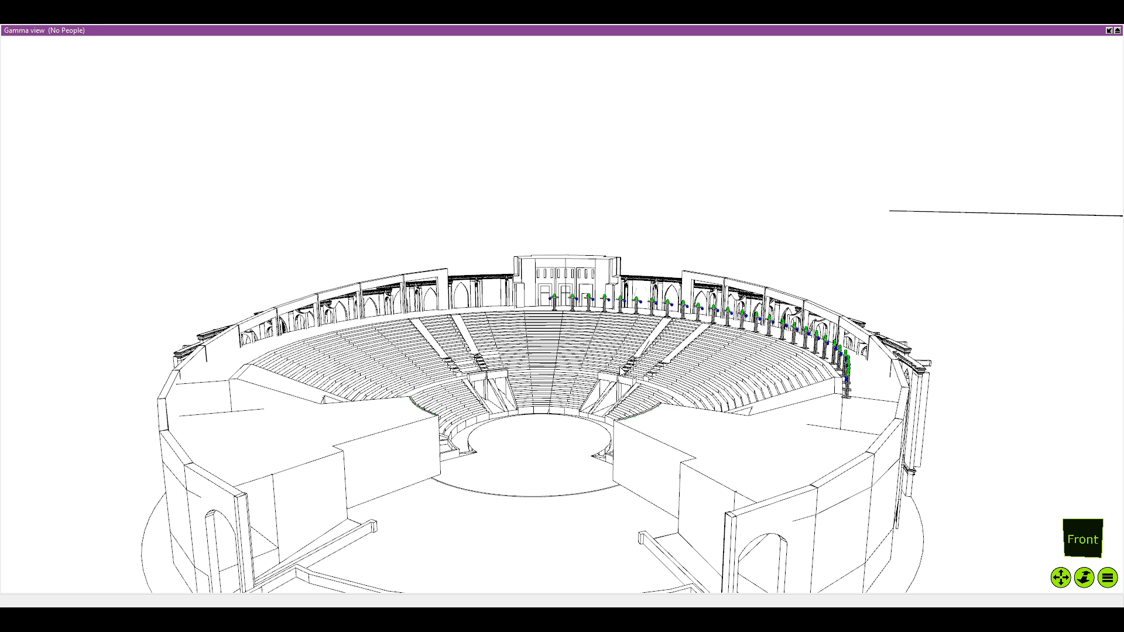
key(alt+Tab)
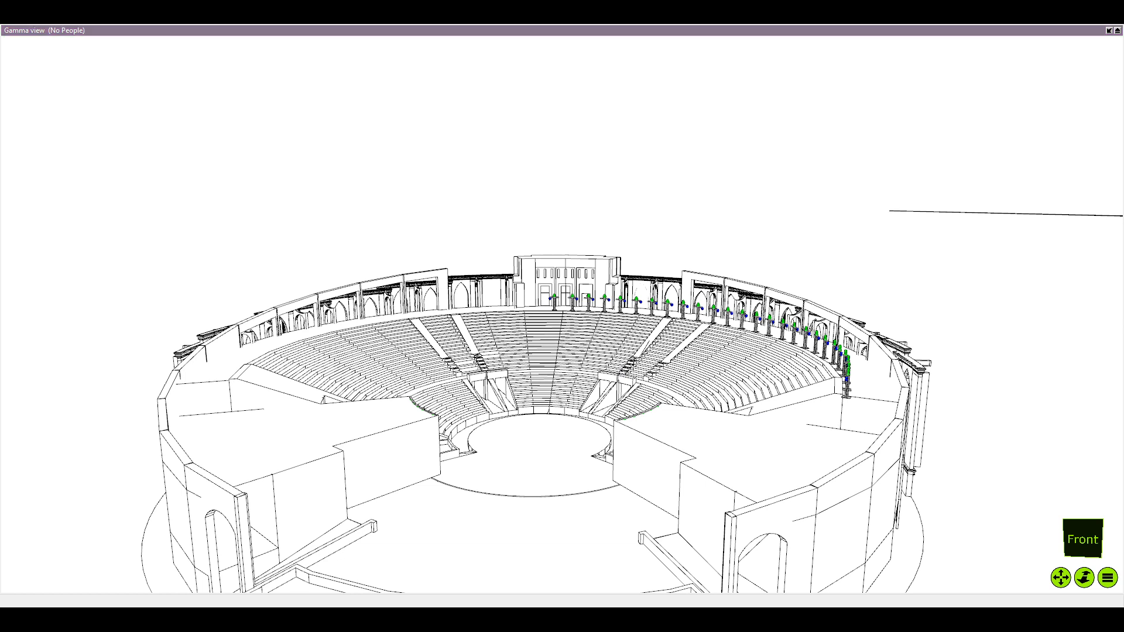
key(alt+Tab)
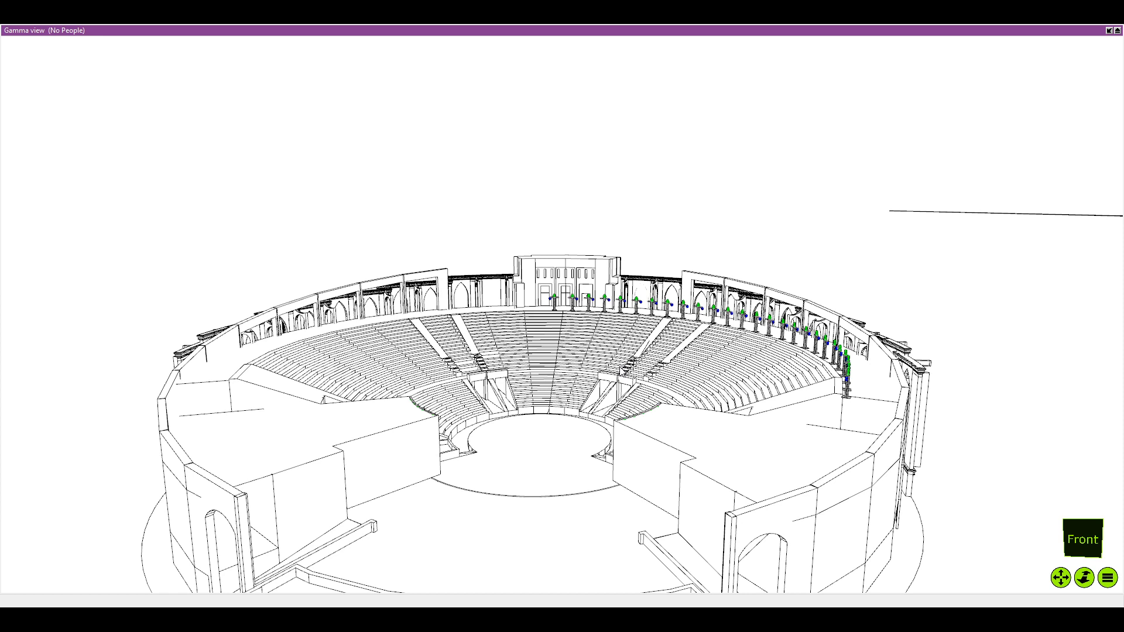
key(alt+Tab)
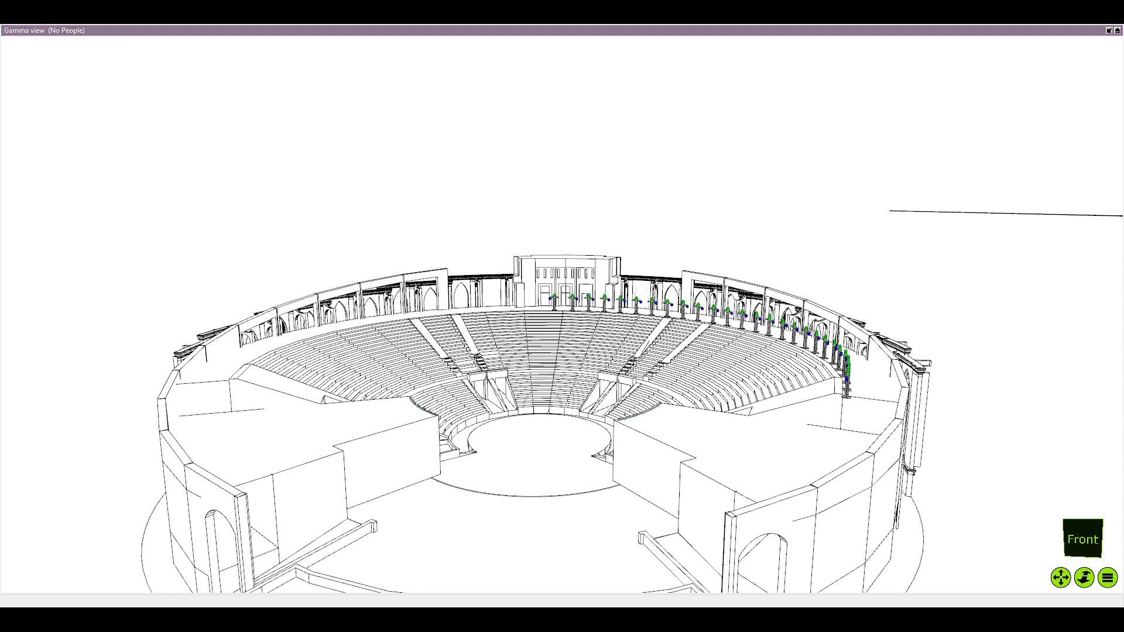
key(alt+Tab)
key(alt+Tab)
key(alt+Tab)
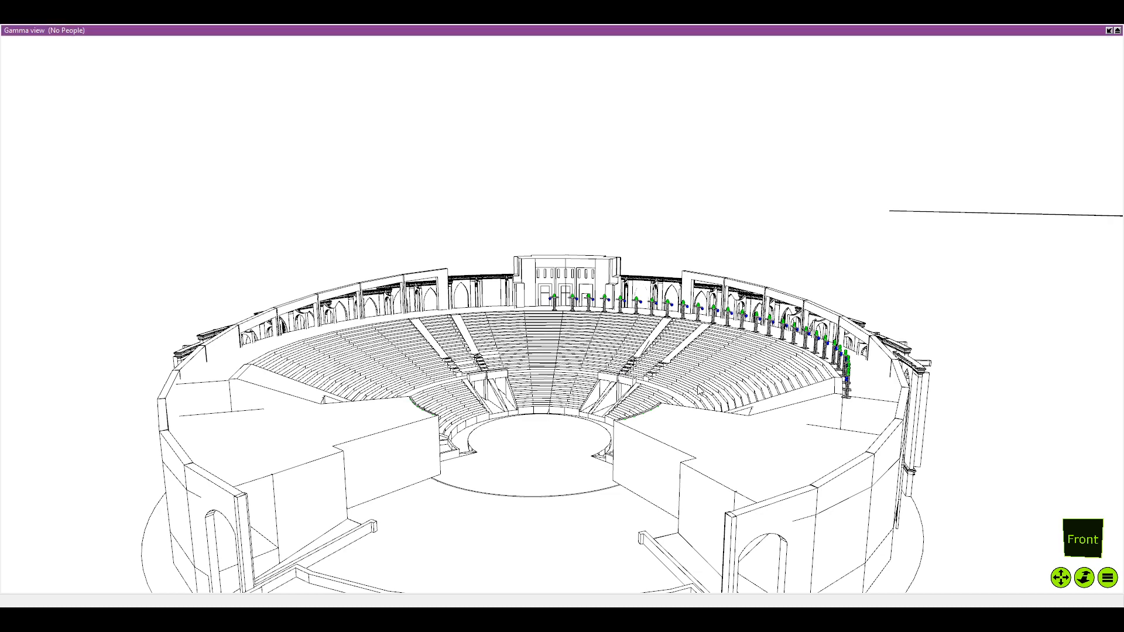
Switch the Gamma view from perspective to an orthographic top view of the amphitheatre
scroll(569, 404, down, 1)
drag(568, 404, 545, 316)
scroll(544, 314, down, 1)
scroll(546, 316, up, 2)
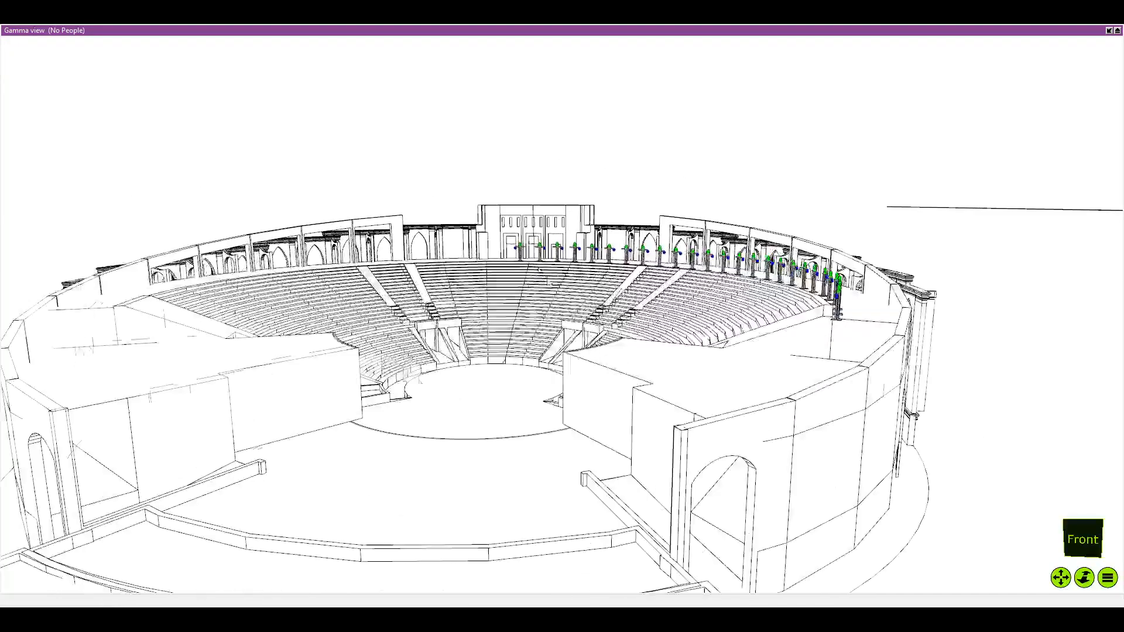
key(t)
scroll(459, 248, up, 1)
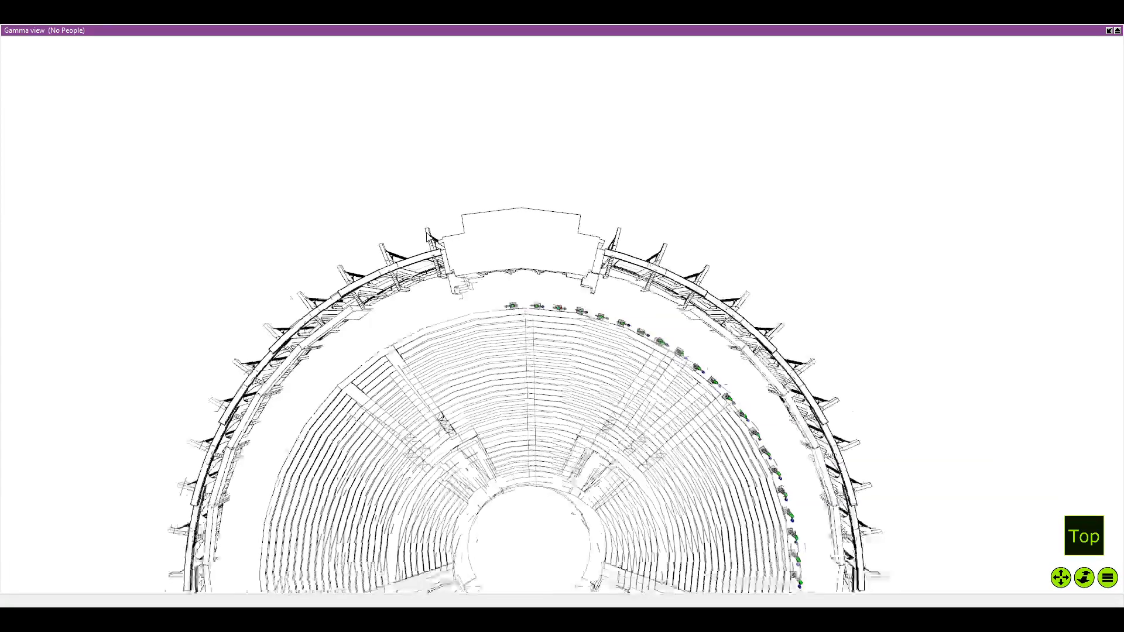
key(f)
key(t)
key(o)
scroll(544, 319, up, 3)
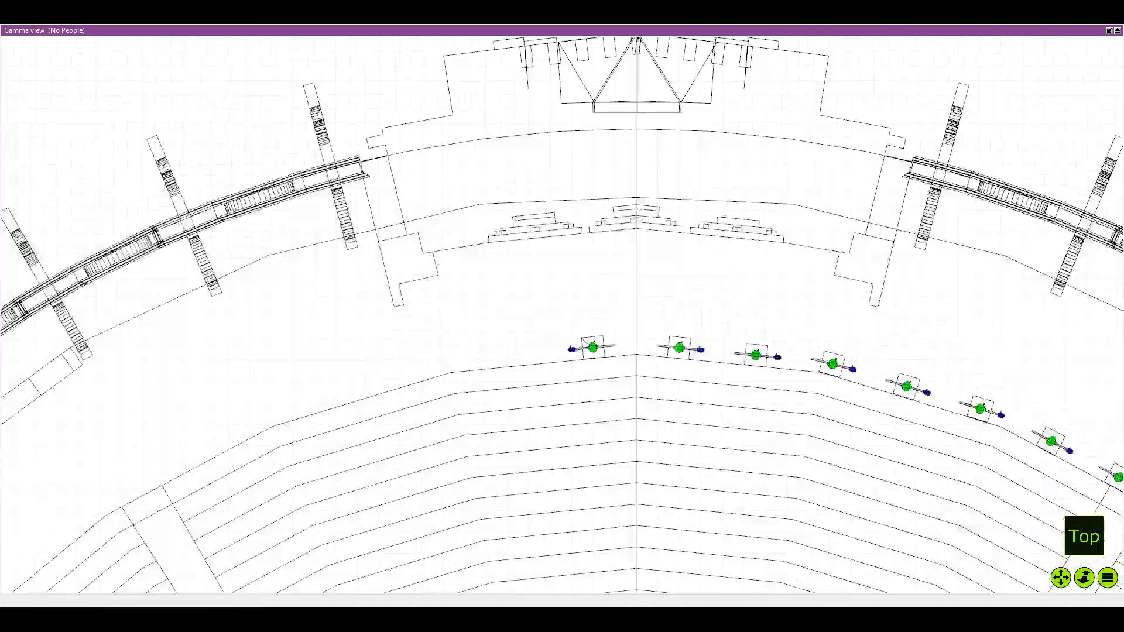
Examine the seating tiers and the arc of fixture towers around them in the orthographic top view
scroll(711, 446, down, 5)
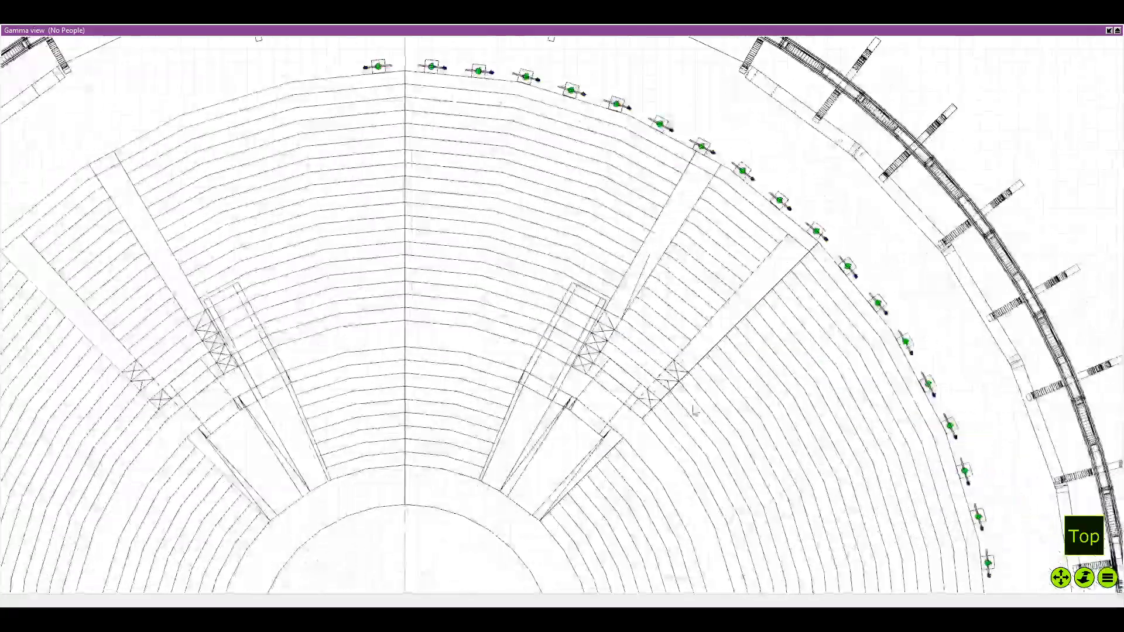
scroll(663, 462, down, 2)
drag(664, 462, 604, 435)
scroll(706, 449, up, 1)
scroll(705, 450, down, 1)
scroll(608, 345, up, 4)
scroll(652, 368, down, 4)
scroll(641, 436, up, 4)
drag(599, 373, 562, 299)
scroll(561, 275, down, 3)
scroll(523, 293, up, 5)
scroll(579, 306, down, 5)
drag(673, 308, 617, 293)
key(f)
key(t)
scroll(603, 325, down, 5)
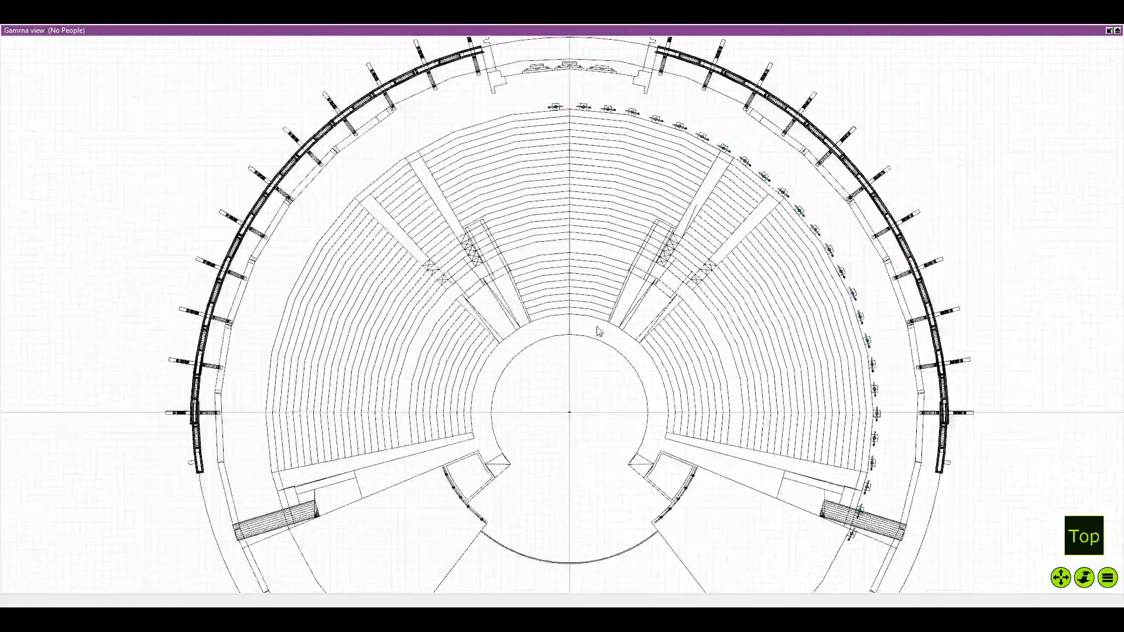
Inspect the full amphitheatre plan, covering the round stage, the rear entrance structure, the outer colonnade and the curved pipes beside the stage
drag(626, 453, 618, 375)
scroll(618, 375, up, 4)
scroll(618, 374, down, 2)
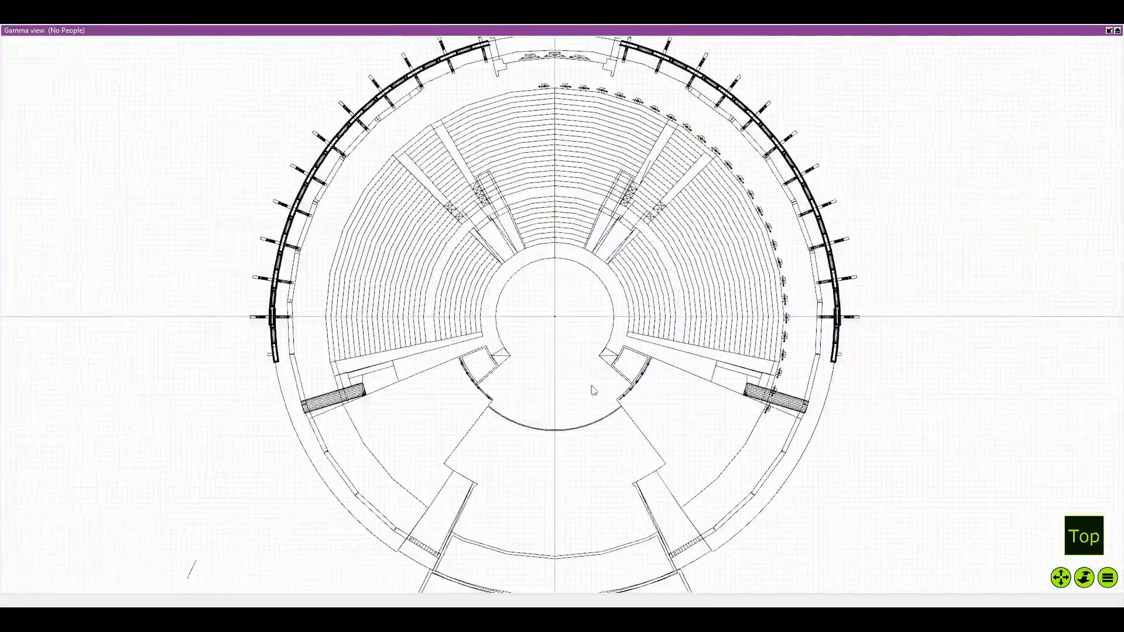
scroll(608, 275, up, 2)
drag(614, 264, 533, 445)
scroll(544, 363, up, 3)
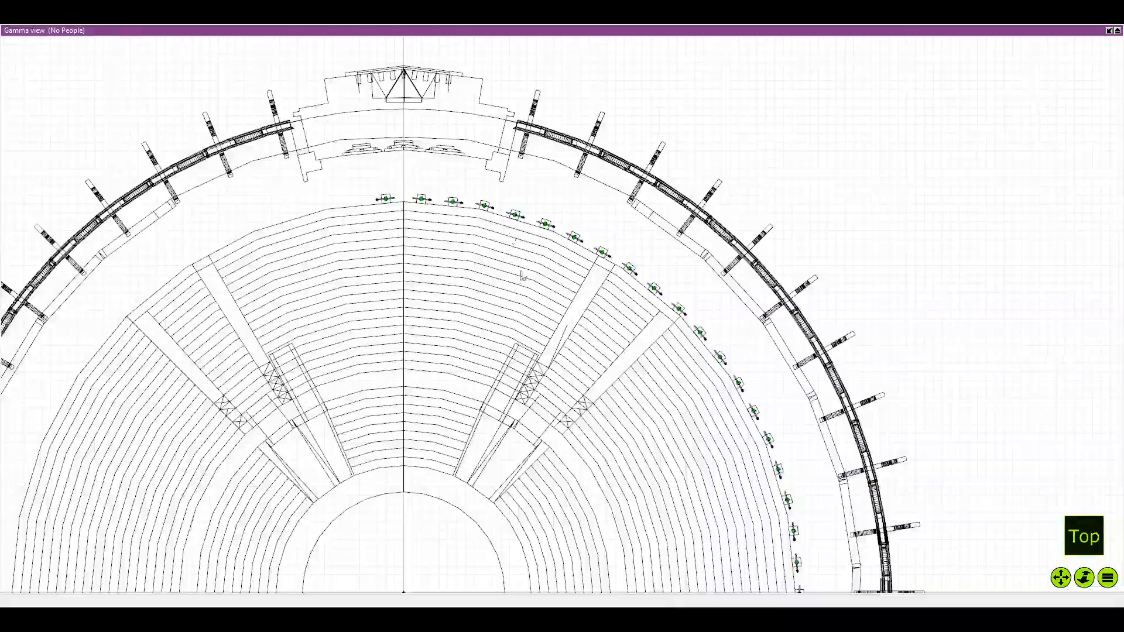
scroll(527, 274, down, 3)
drag(523, 275, 527, 274)
scroll(454, 281, up, 3)
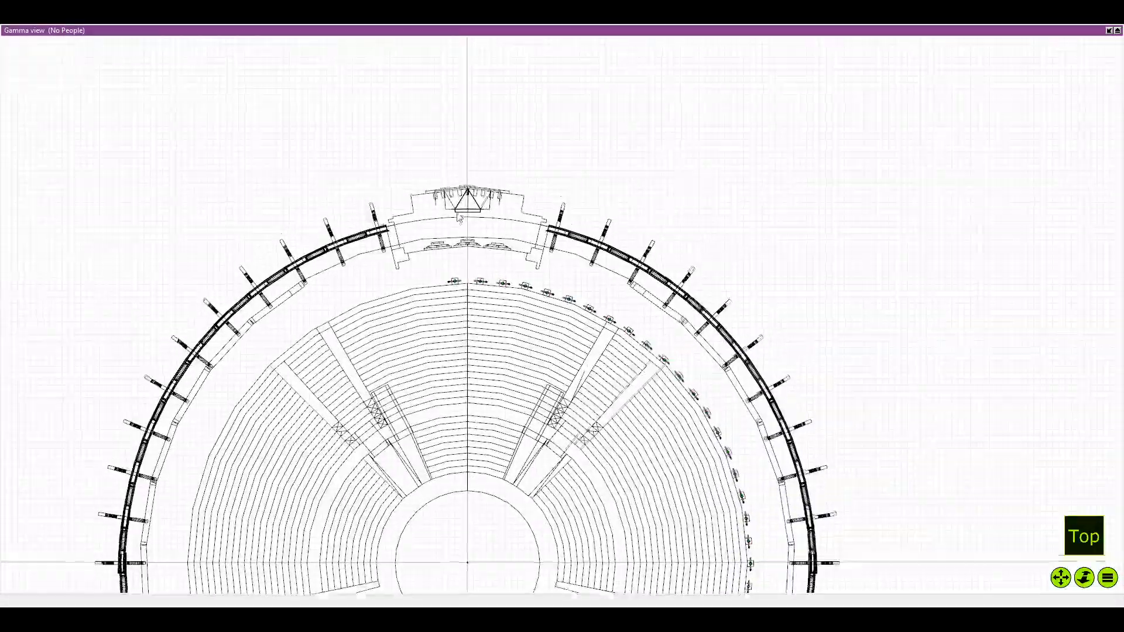
scroll(498, 269, down, 5)
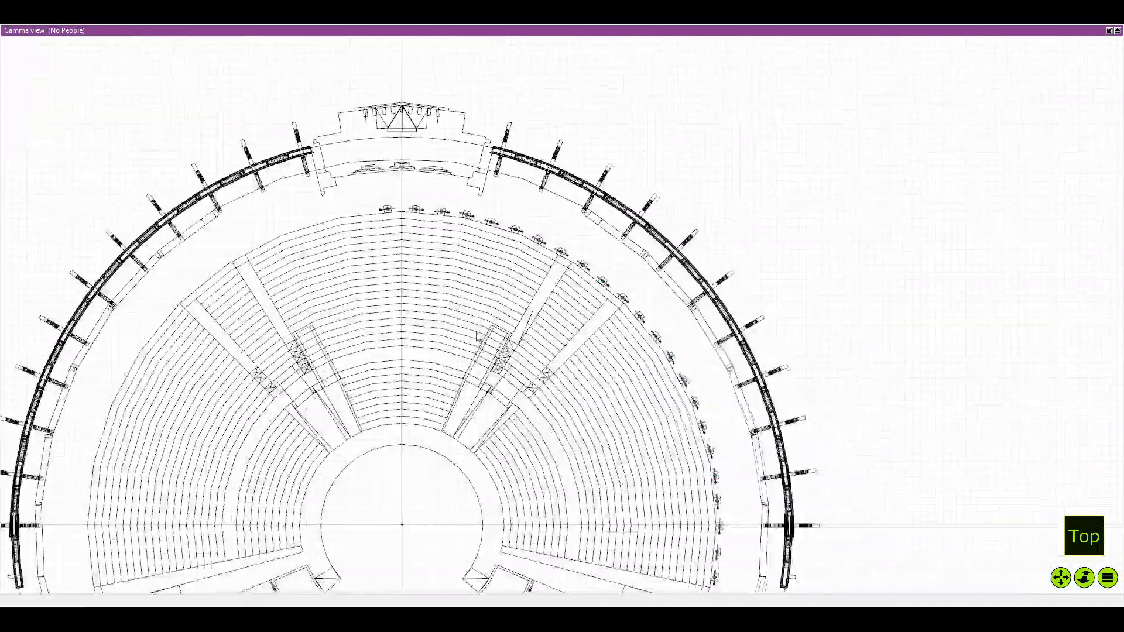
drag(479, 324, 500, 209)
scroll(496, 324, up, 2)
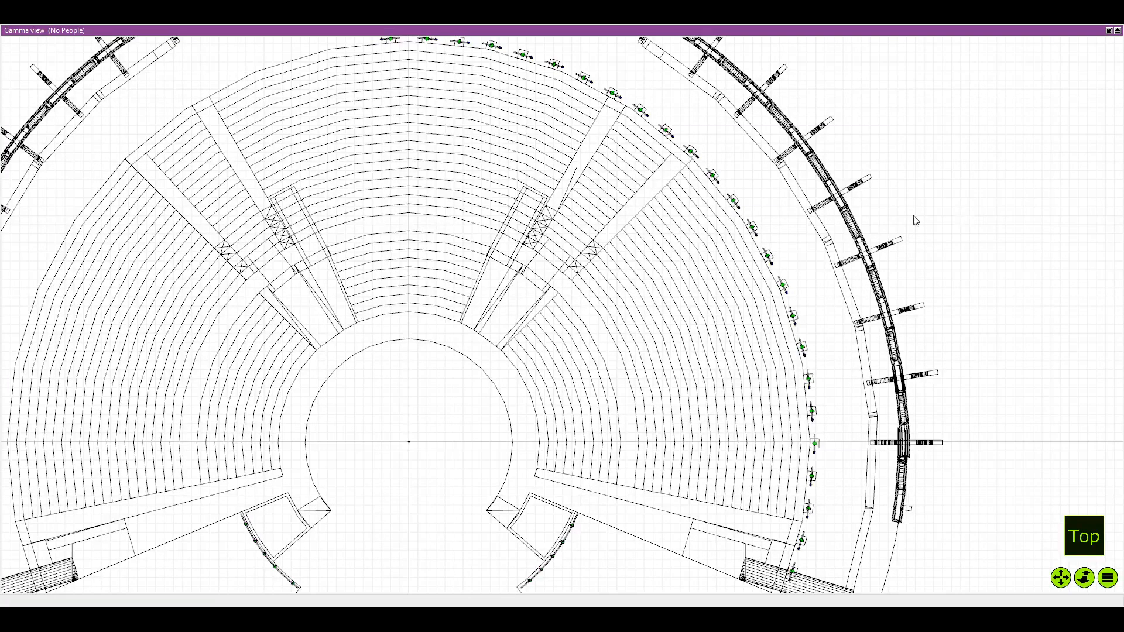
Return the Gamma view to perspective and examine the seating tiers and the fixture towers near the rear wall from above
scroll(644, 146, down, 1)
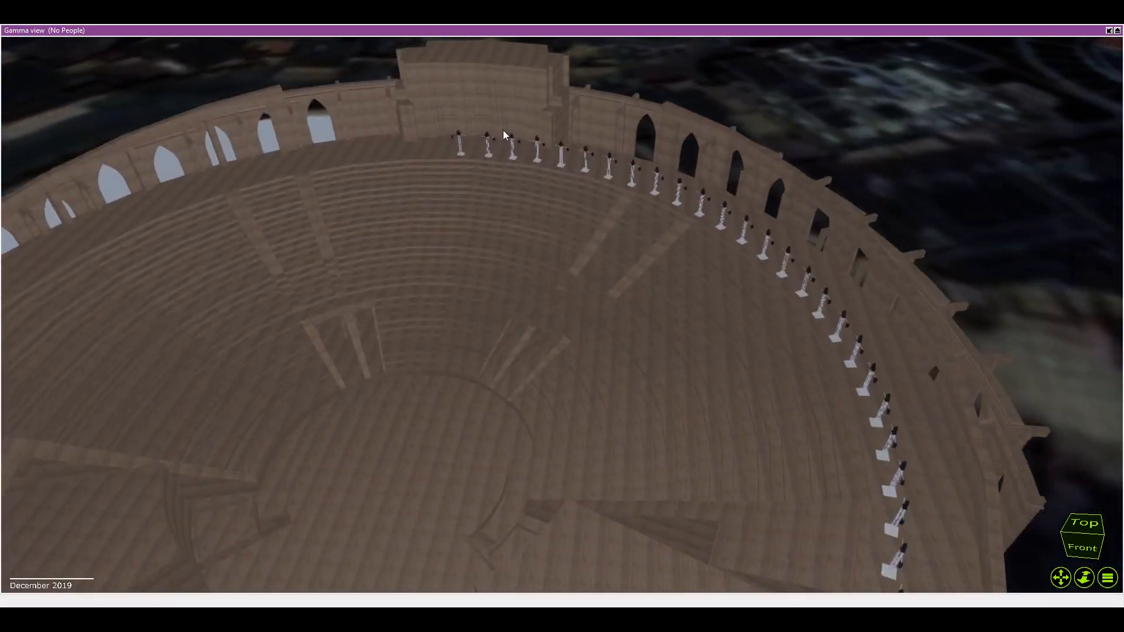
drag(456, 155, 510, 255)
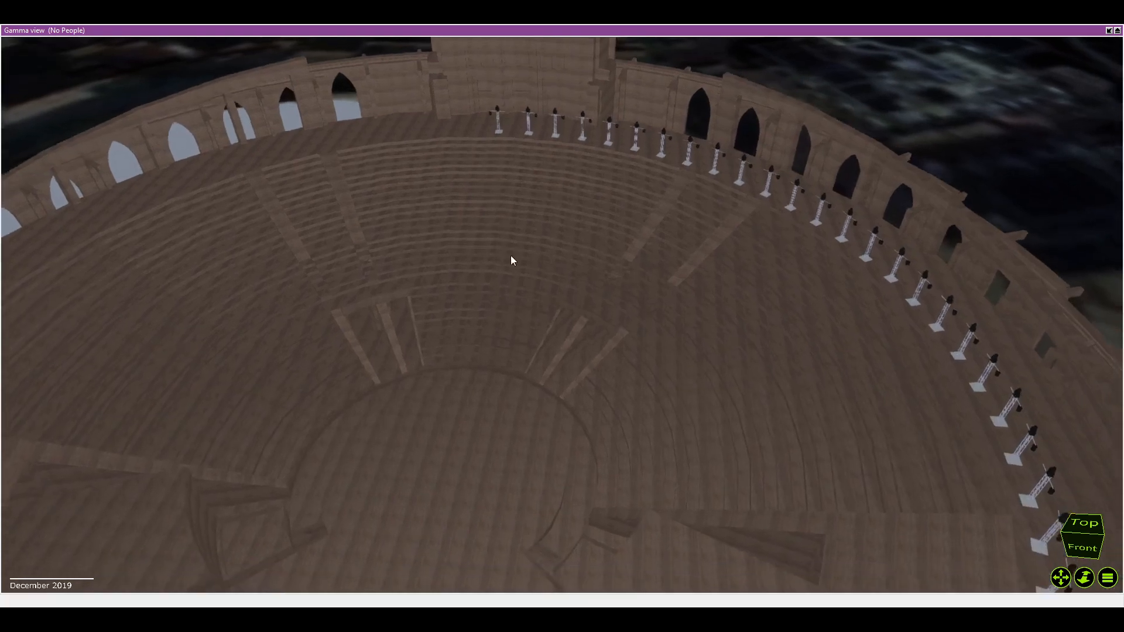
scroll(510, 255, down, 2)
scroll(490, 290, down, 2)
drag(490, 291, 503, 296)
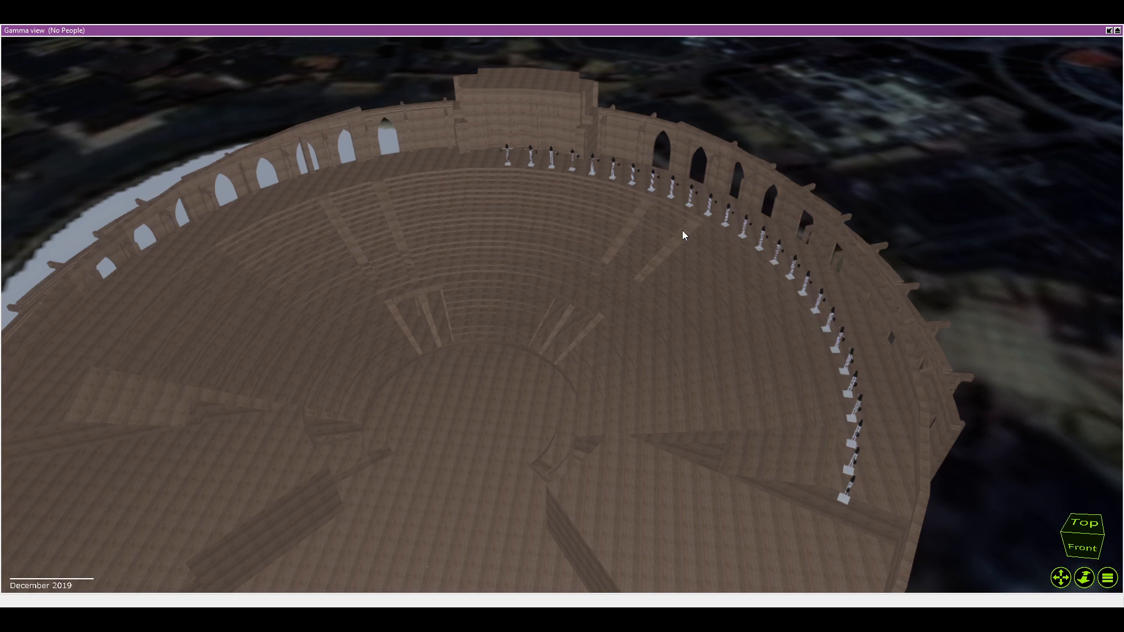
scroll(522, 154, up, 5)
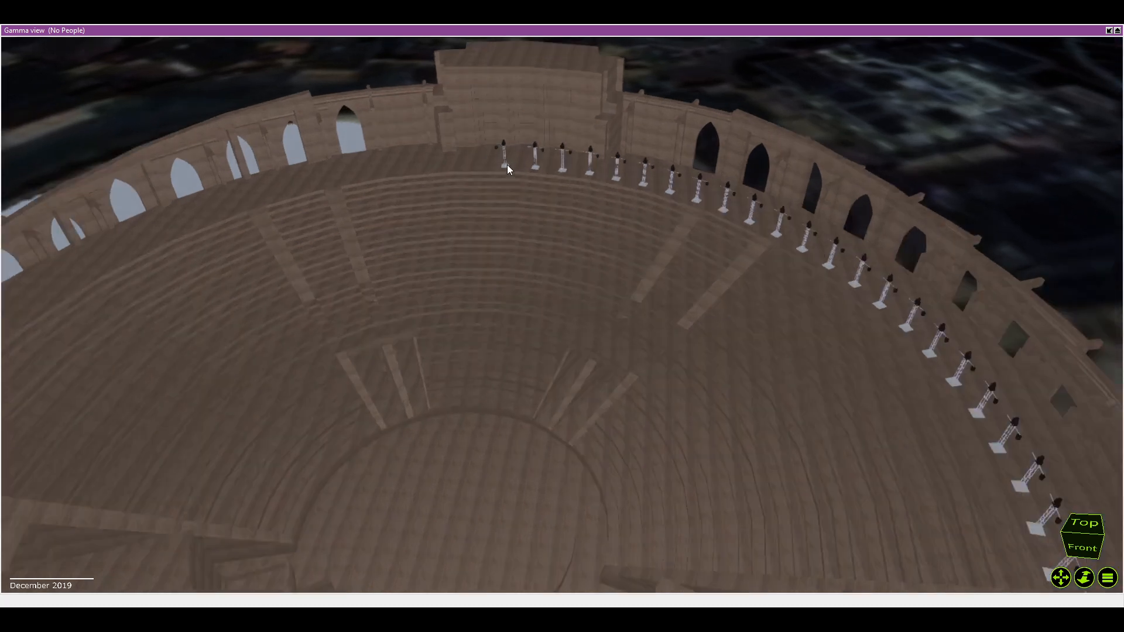
drag(515, 145, 501, 173)
scroll(501, 174, down, 5)
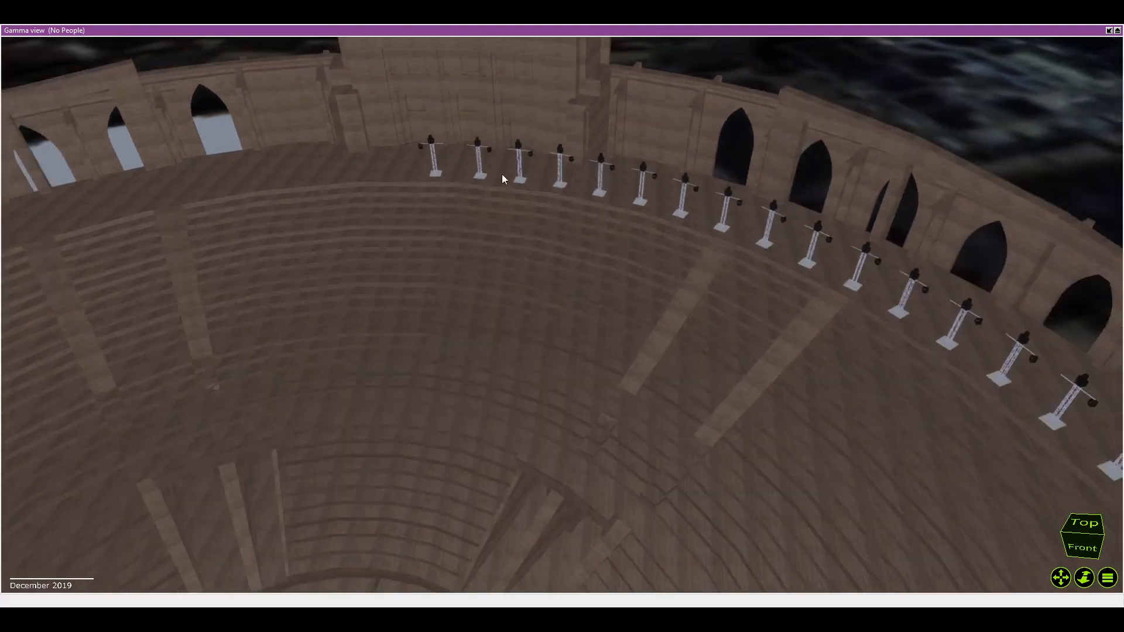
drag(508, 237, 515, 227)
scroll(515, 227, down, 2)
Examine the curved row of truss towers and their fixtures along one side of the amphitheatre's upper rim at close range
scroll(643, 266, up, 2)
drag(650, 266, 652, 266)
scroll(644, 270, down, 2)
scroll(644, 274, down, 2)
scroll(753, 260, up, 3)
scroll(746, 256, up, 3)
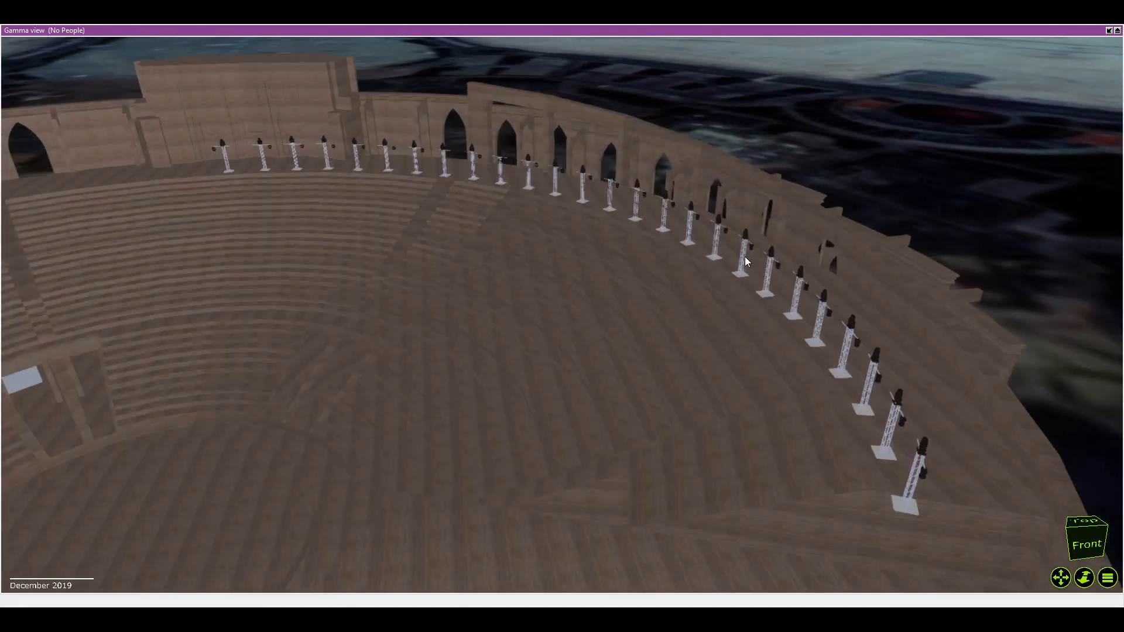
scroll(726, 252, up, 2)
scroll(727, 254, down, 3)
scroll(811, 364, up, 4)
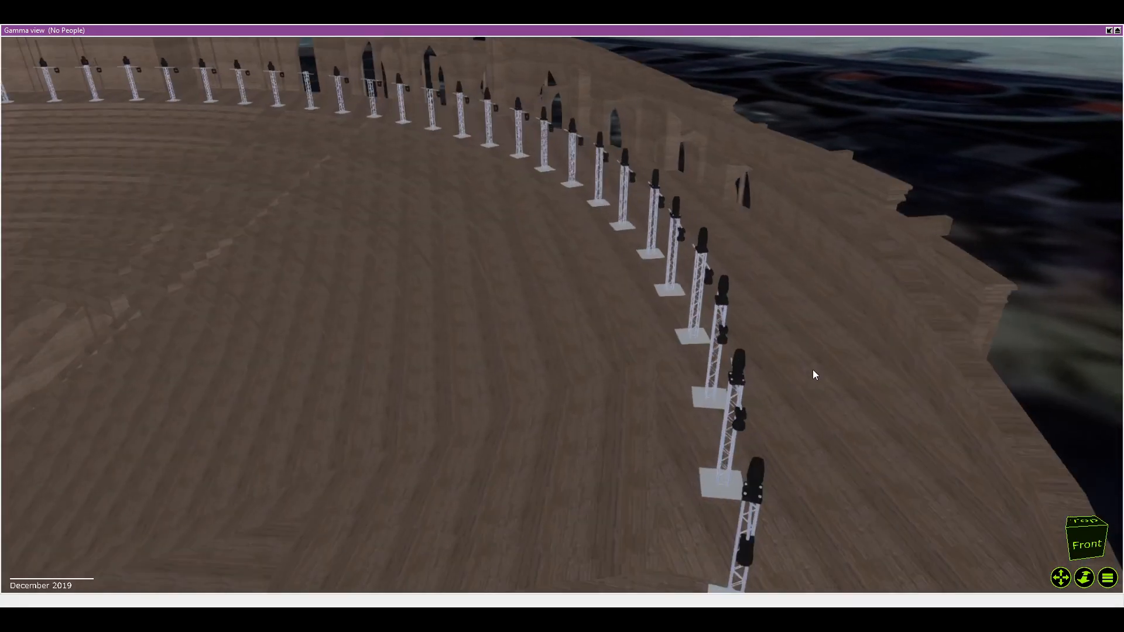
scroll(711, 416, down, 3)
scroll(651, 348, down, 1)
drag(651, 349, 673, 351)
scroll(648, 348, up, 2)
scroll(519, 189, down, 2)
drag(519, 188, 574, 199)
drag(401, 211, 448, 209)
scroll(447, 209, down, 1)
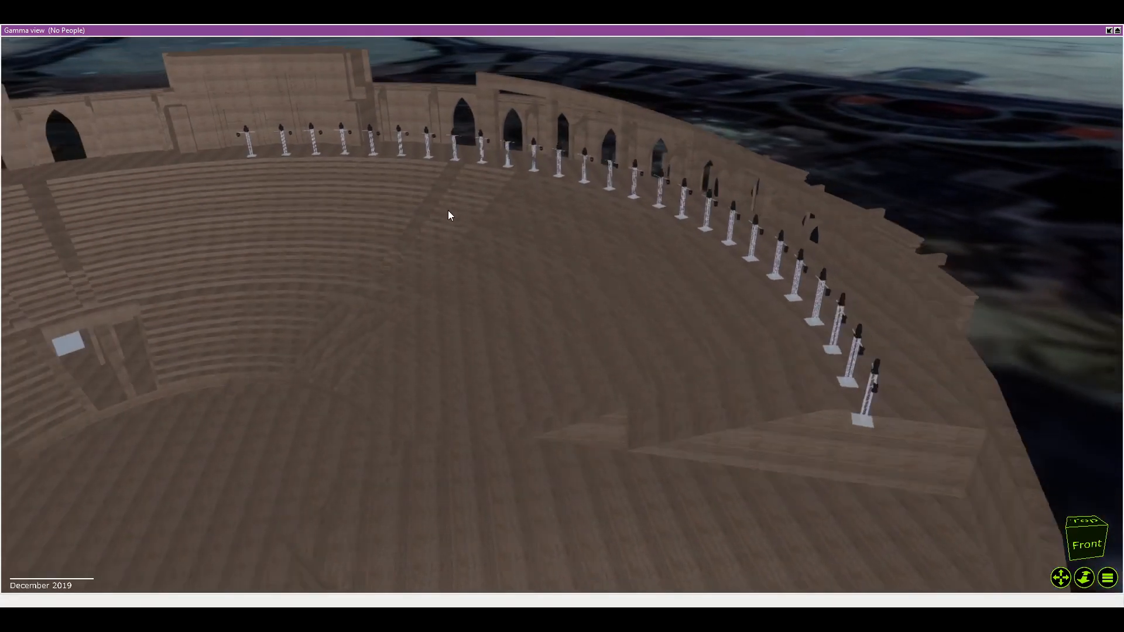
Review the whole amphitheatre in perspective, covering the rear wall, the arches, the seating and the full curve of fixture towers
drag(246, 184, 448, 190)
scroll(378, 177, down, 2)
scroll(378, 177, down, 1)
scroll(381, 178, down, 2)
scroll(377, 179, down, 1)
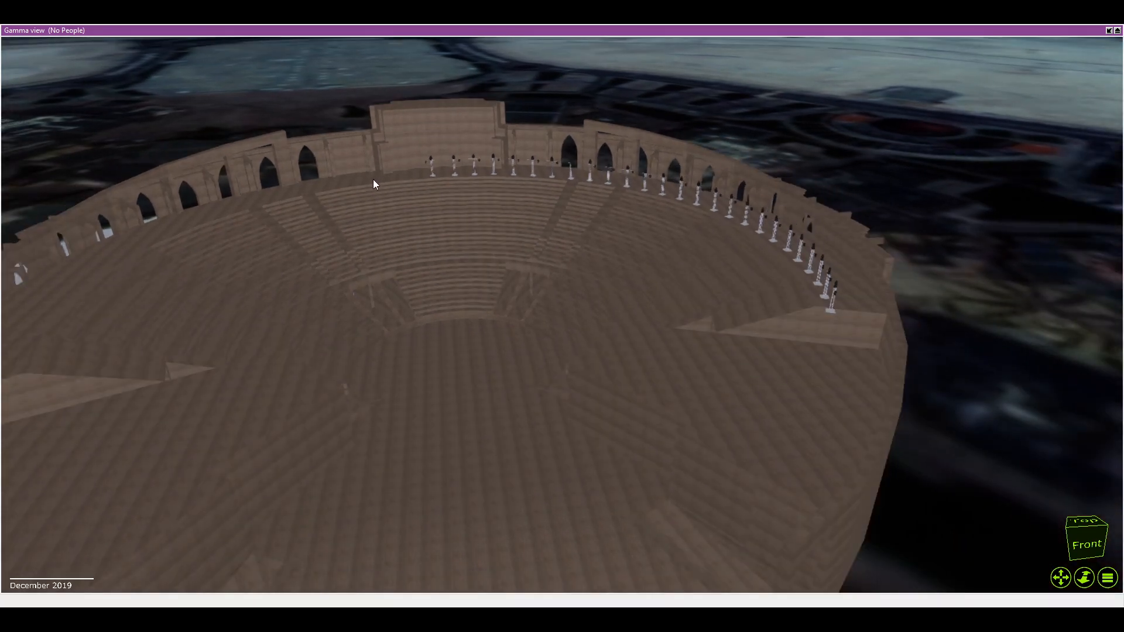
drag(363, 188, 391, 250)
scroll(364, 188, up, 1)
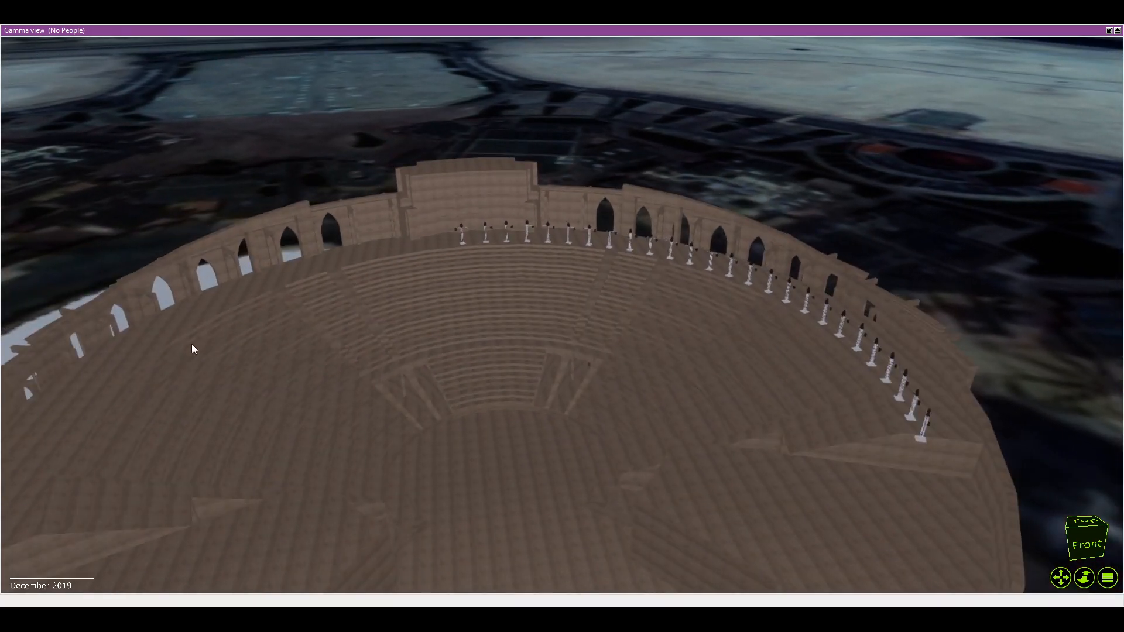
scroll(396, 322, down, 2)
Switch the Gamma view to the wireframe top view and examine the fixture towers beside the centre line at the rear
key(Tab)
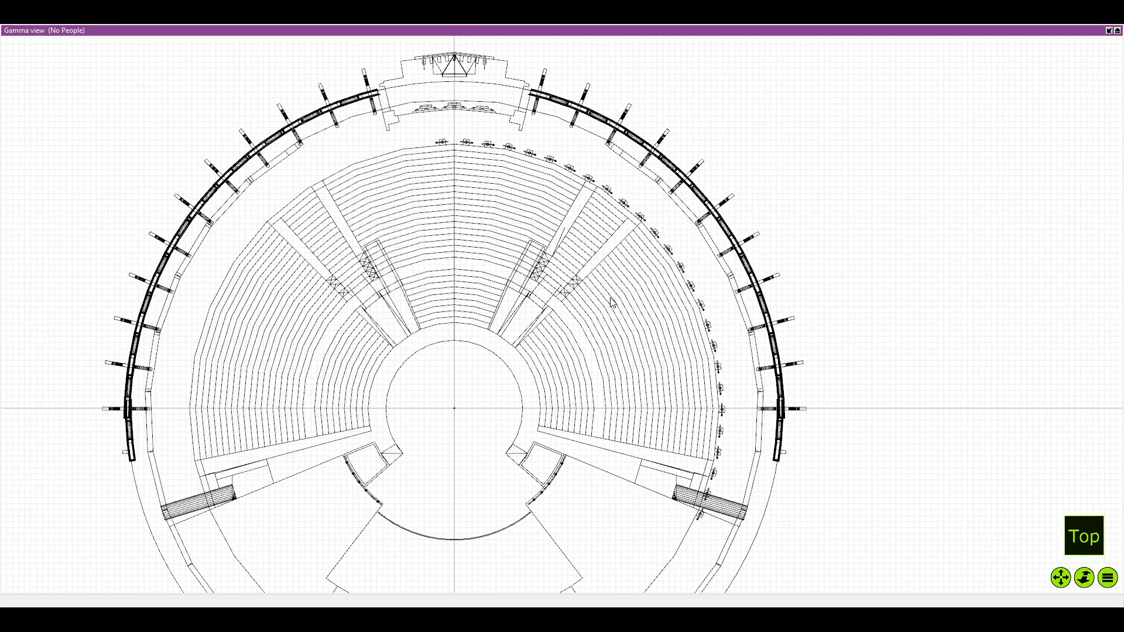
key(alt+Tab)
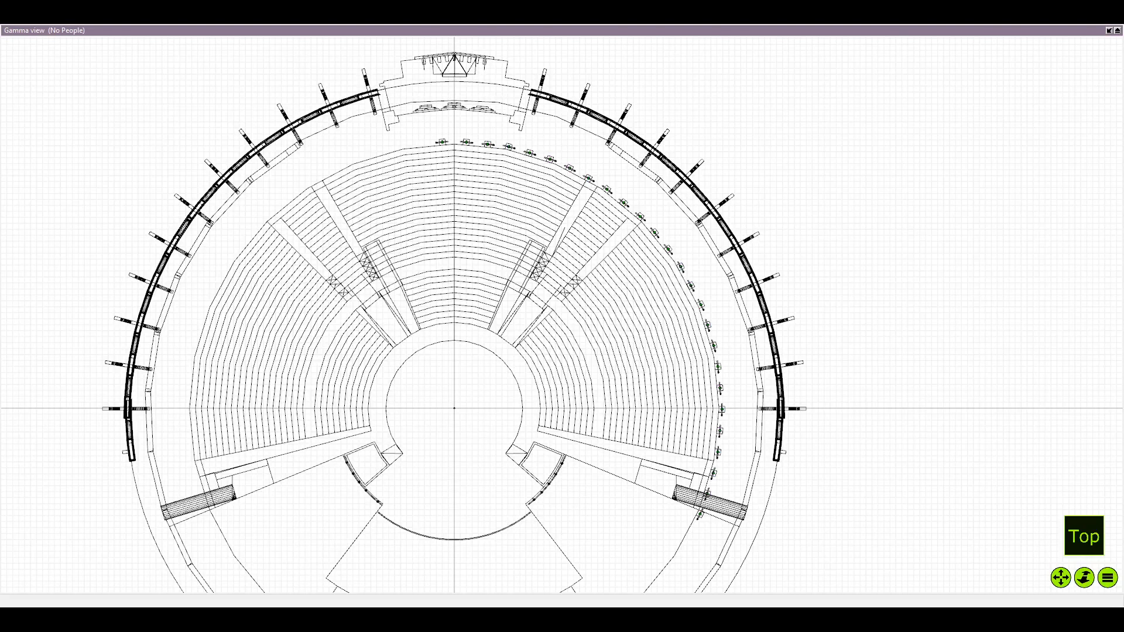
click(166, 407)
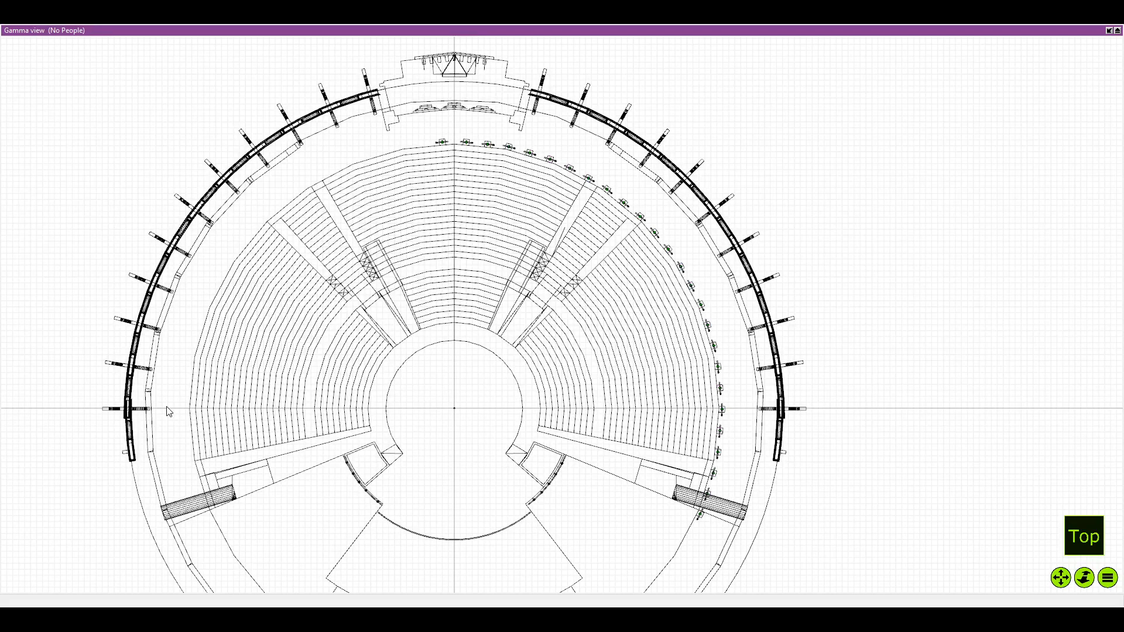
scroll(429, 391, up, 6)
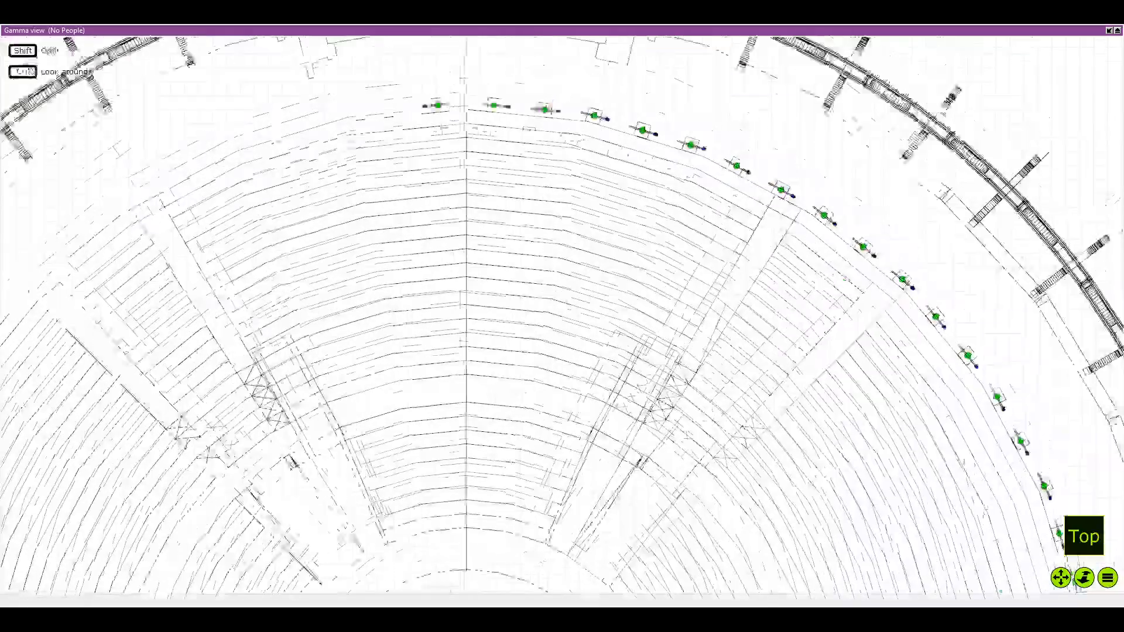
scroll(410, 111, up, 3)
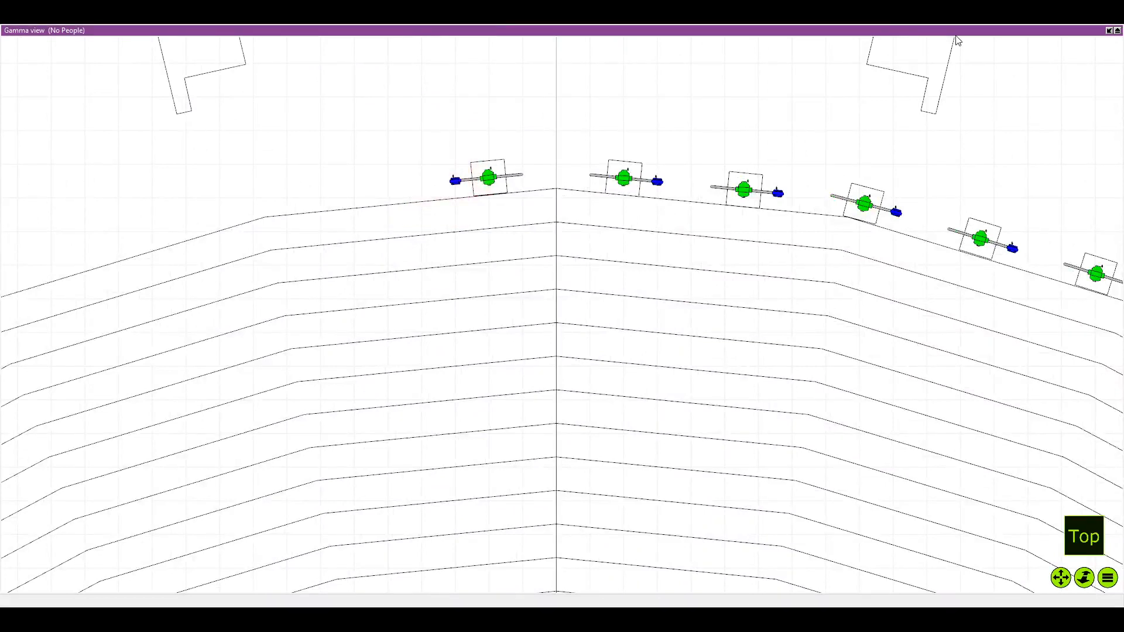
Restore the four-pane layout from the maximized Gamma view and show the project's properties
click(1109, 30)
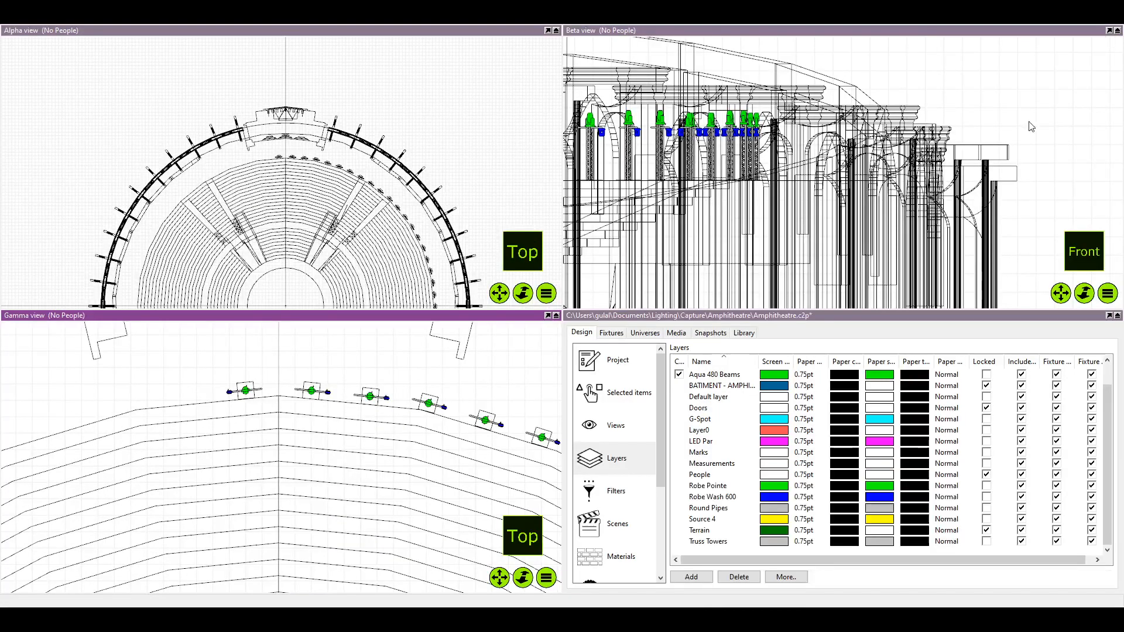
click(616, 368)
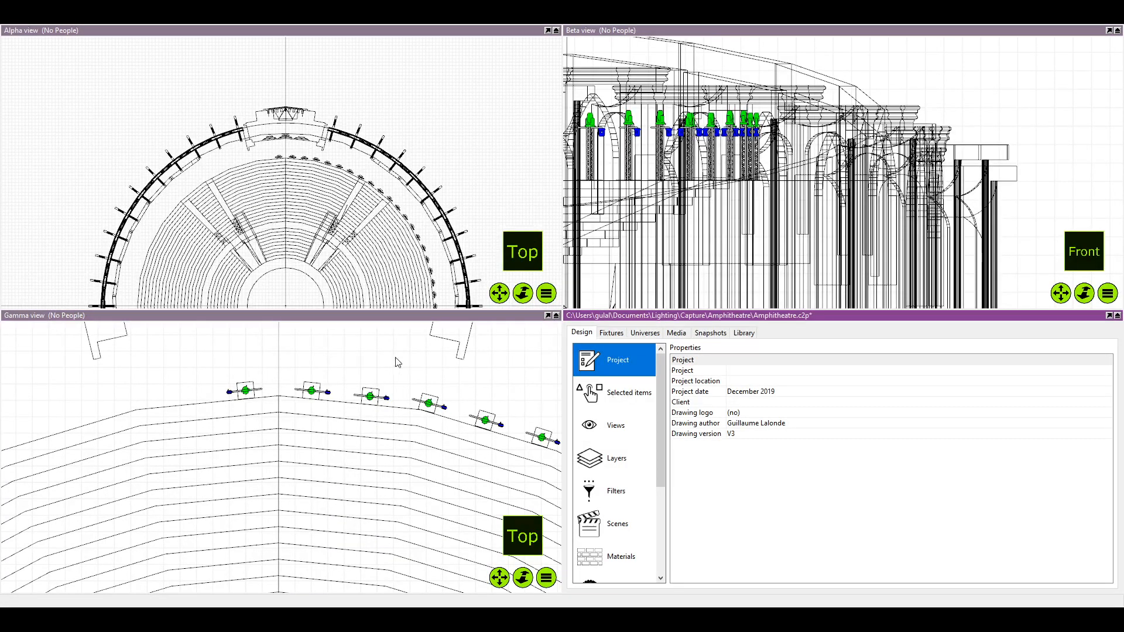
Frame the rear-centre fixture towers in the Alpha view and the whole amphitheatre plan in the Gamma view
click(414, 91)
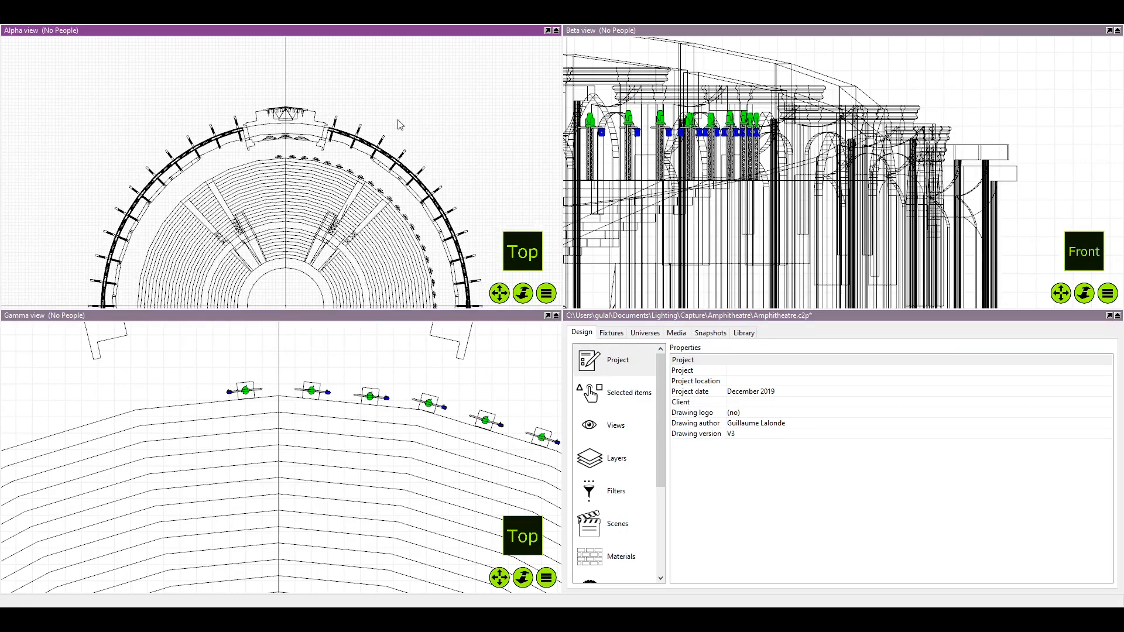
scroll(333, 145, up, 6)
scroll(279, 178, up, 4)
click(264, 342)
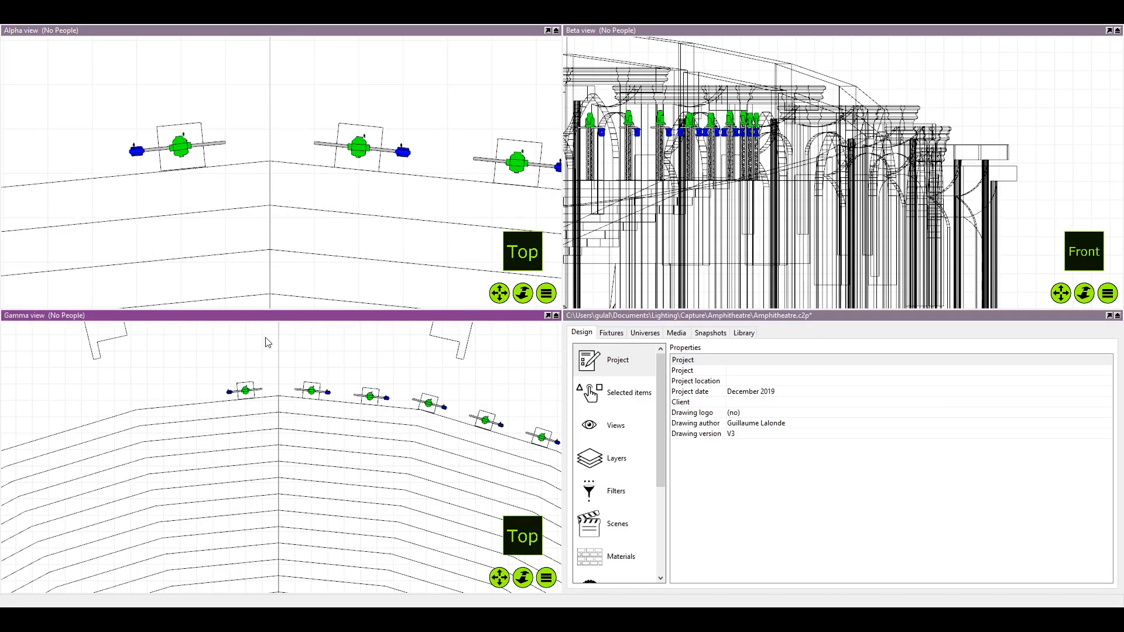
scroll(282, 354, down, 10)
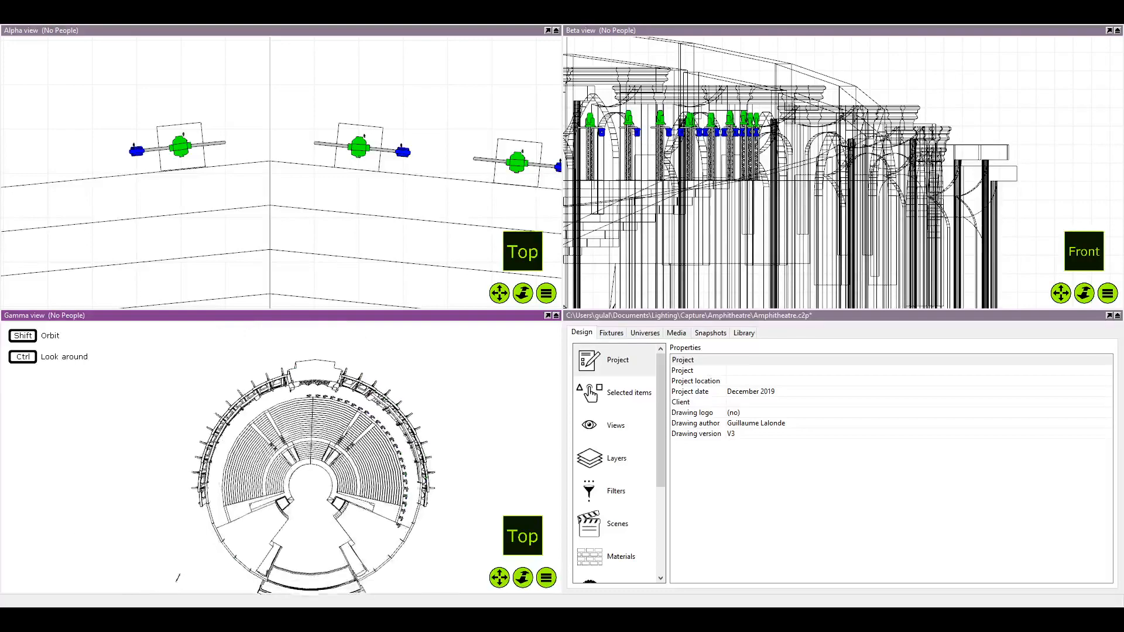
scroll(330, 358, up, 2)
scroll(313, 198, down, 7)
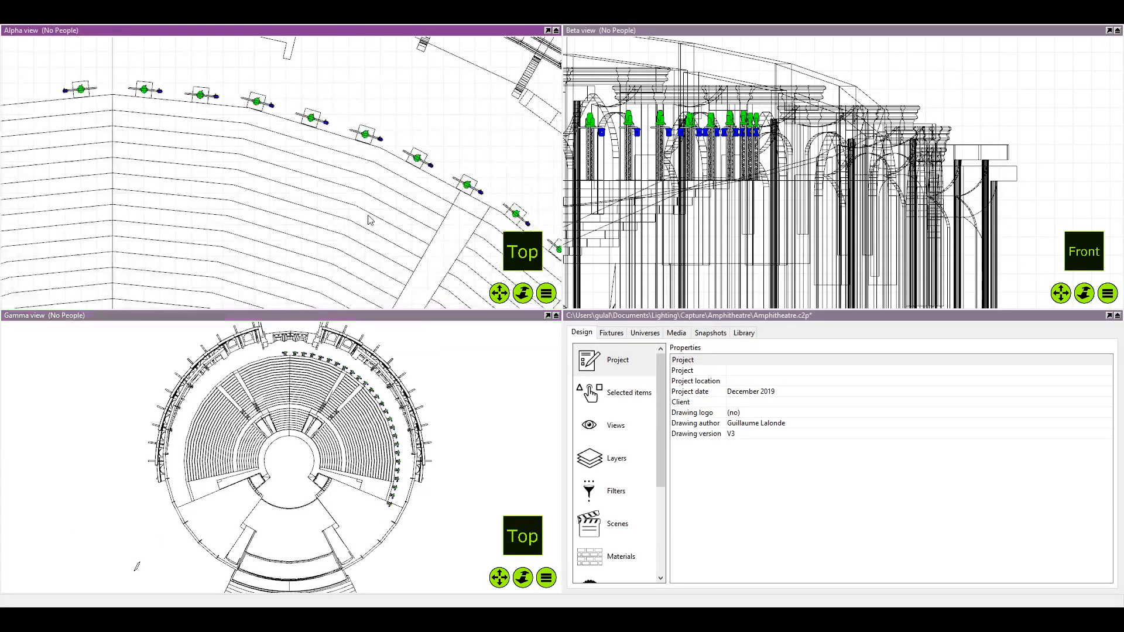
Examine the arc of fixture towers in the Alpha top view, from the full amphitheatre plan down to individual towers
scroll(313, 198, down, 5)
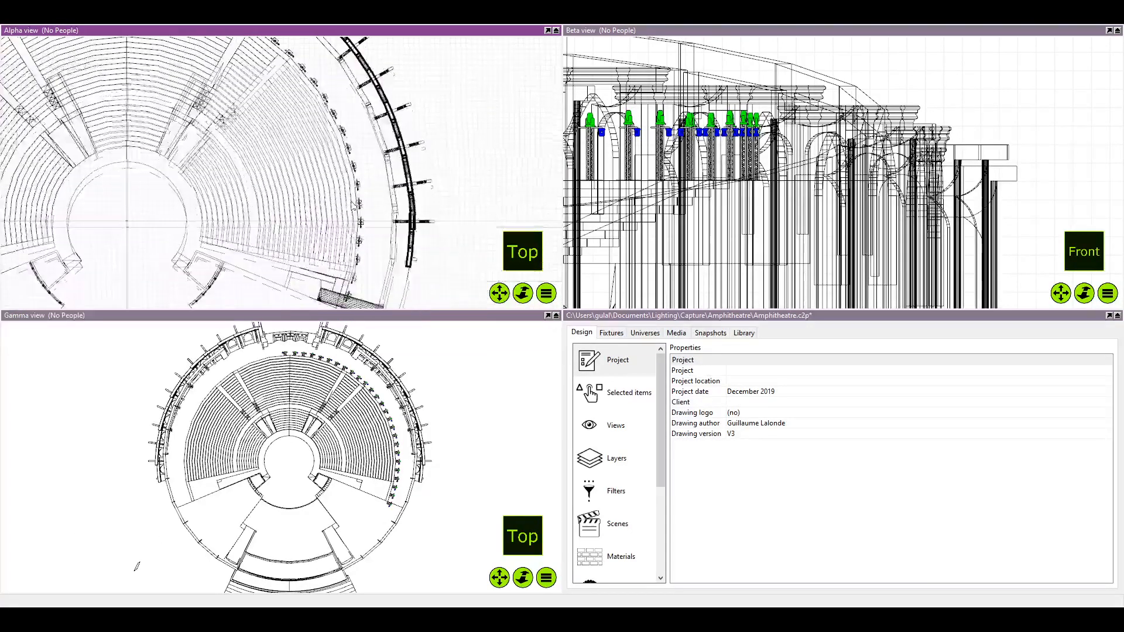
drag(285, 107, 345, 196)
scroll(206, 120, up, 1)
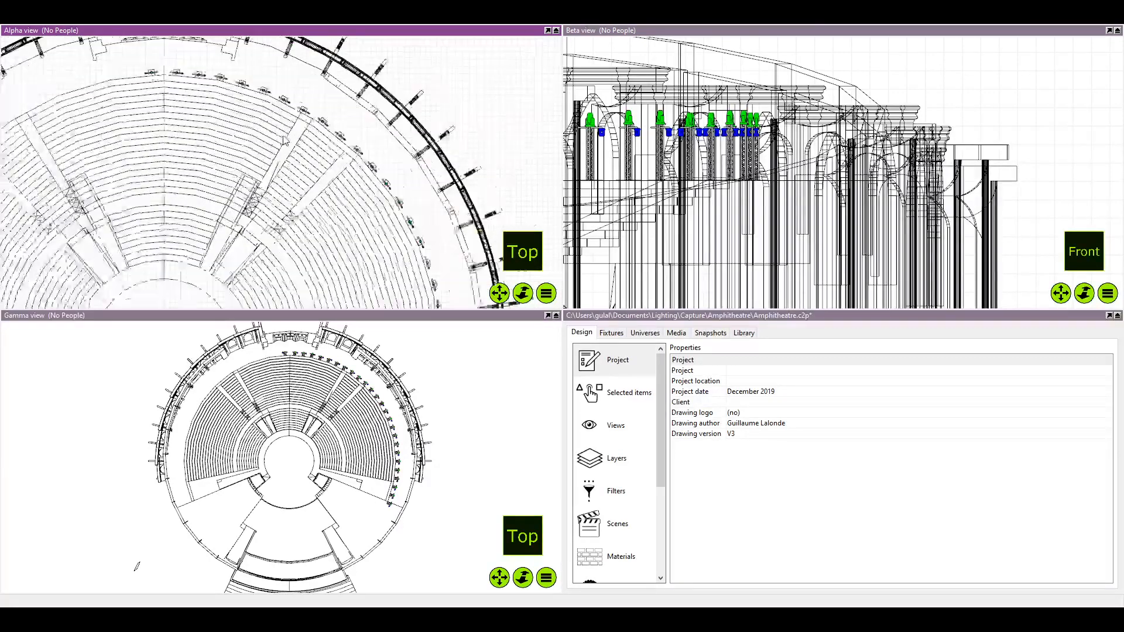
scroll(205, 120, down, 2)
drag(205, 120, 206, 106)
drag(265, 156, 270, 145)
scroll(270, 145, down, 3)
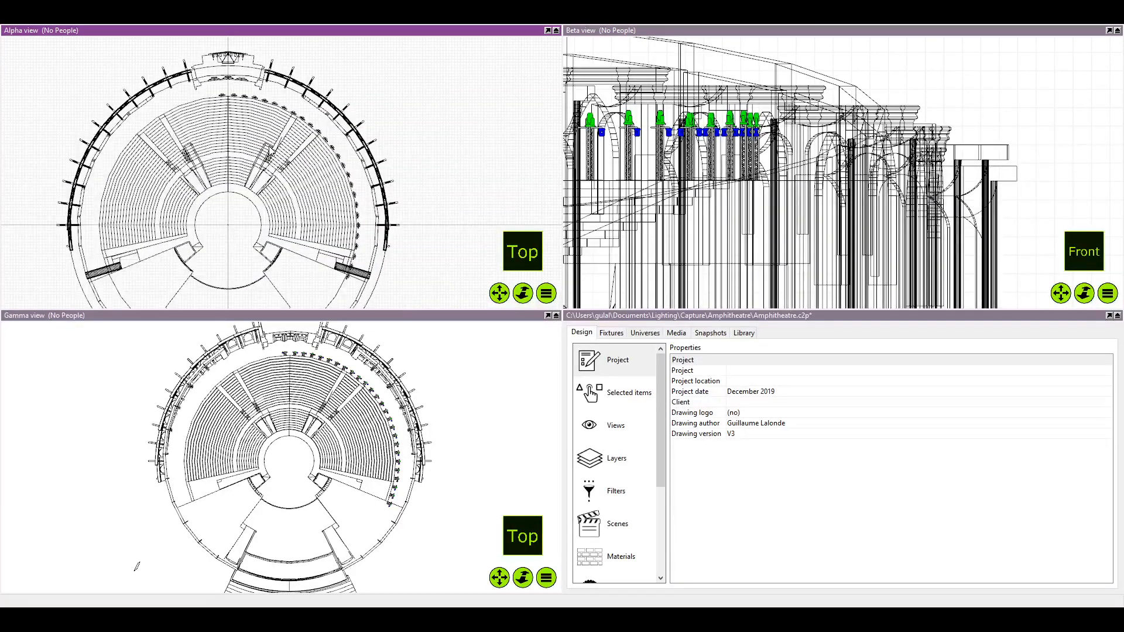
scroll(208, 152, up, 6)
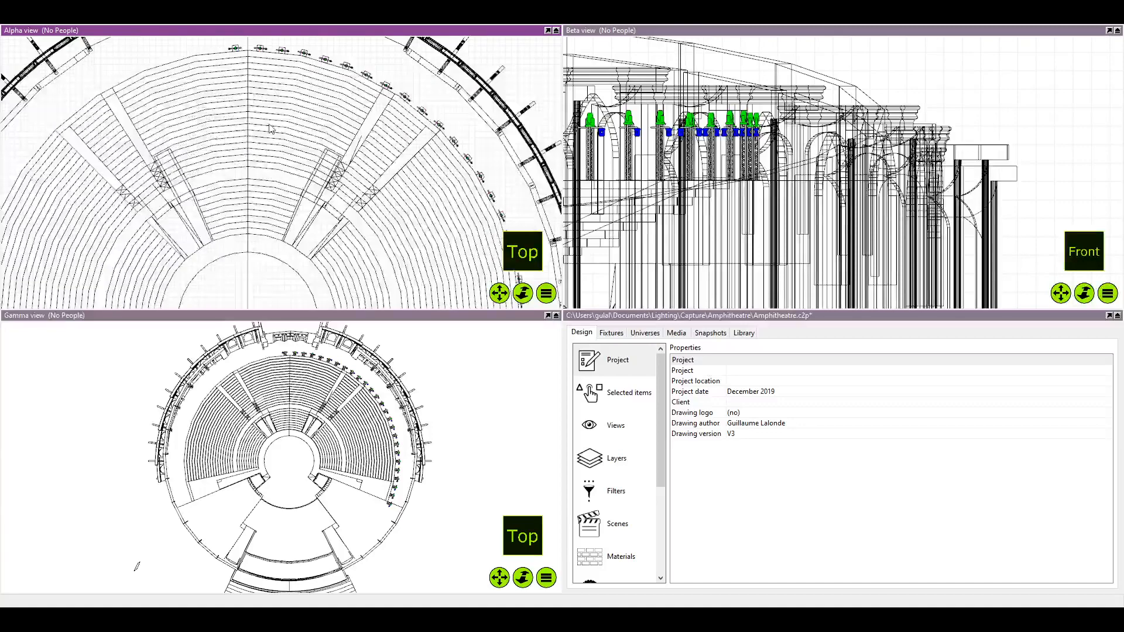
scroll(309, 115, up, 8)
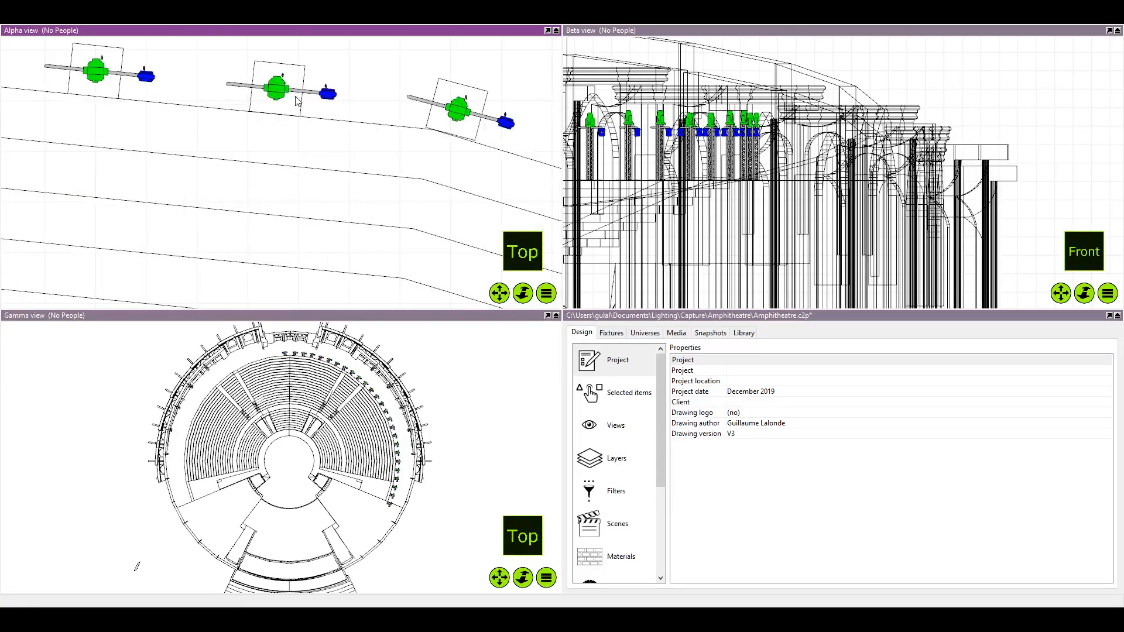
scroll(299, 133, down, 5)
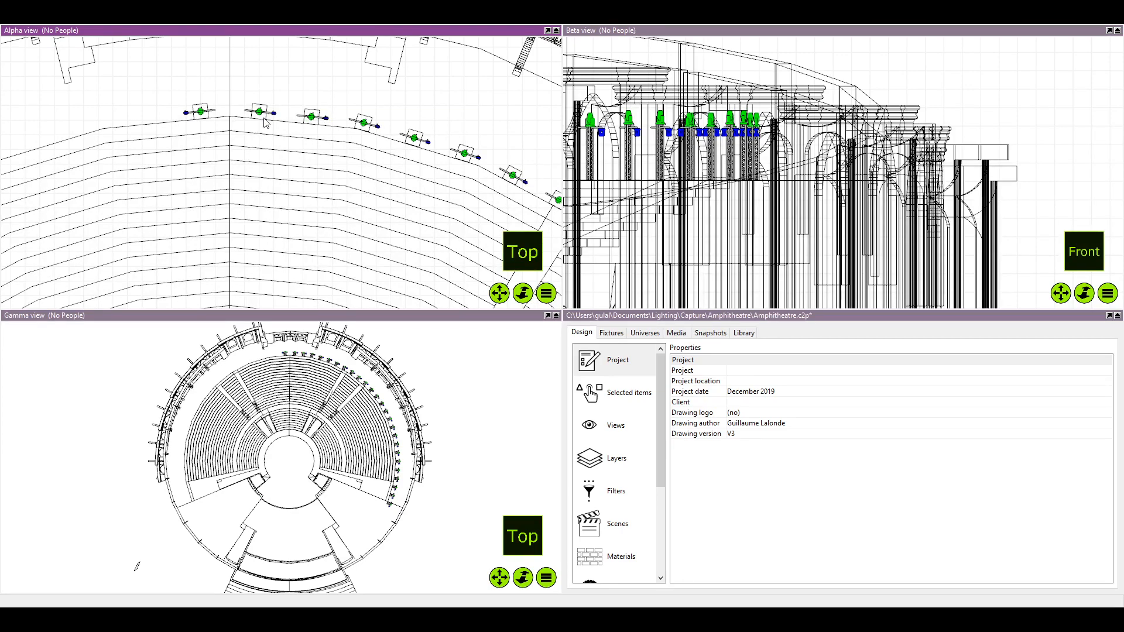
Turn the Alpha view from top to front and frame the rear-centre truss towers with their mounted fixtures
drag(264, 122, 264, 170)
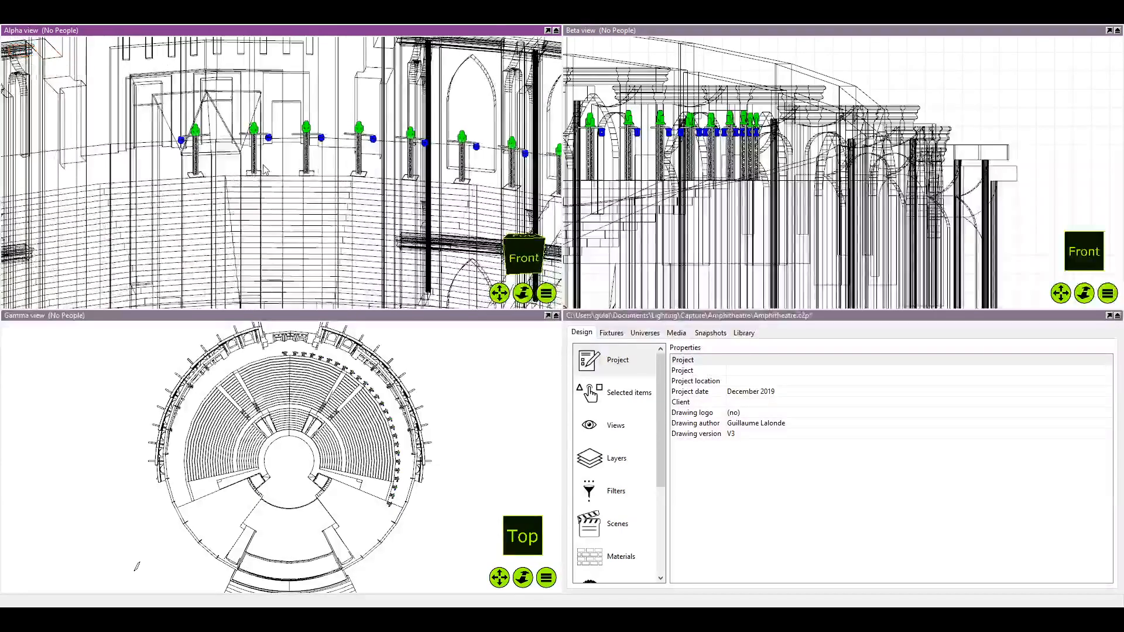
scroll(267, 167, up, 5)
scroll(269, 159, down, 3)
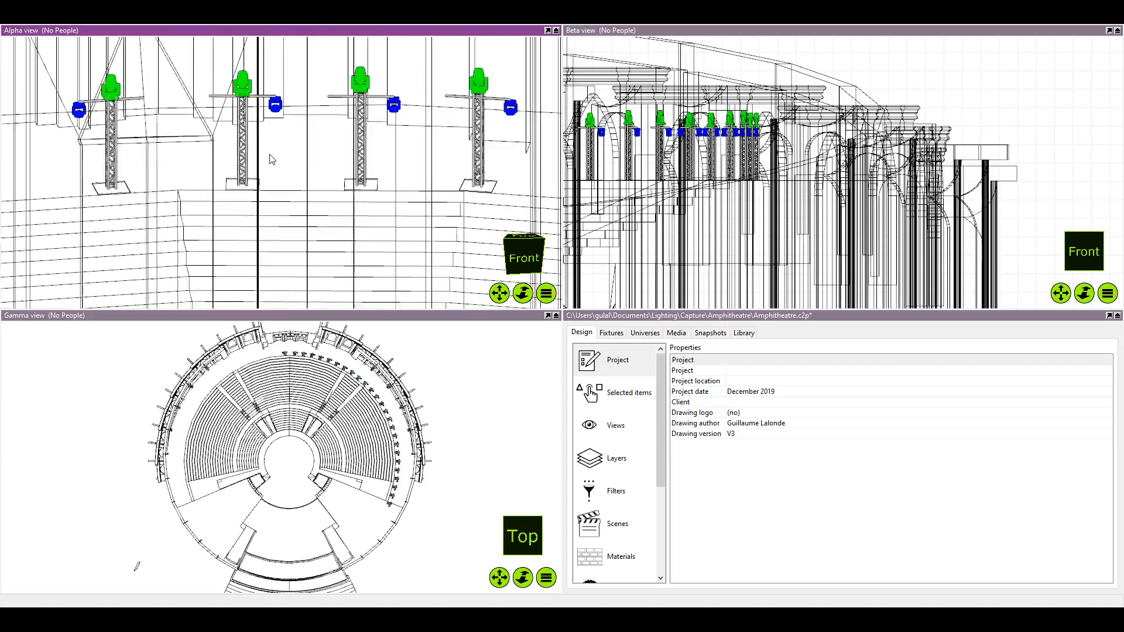
scroll(270, 158, up, 3)
scroll(270, 158, down, 2)
scroll(270, 159, up, 3)
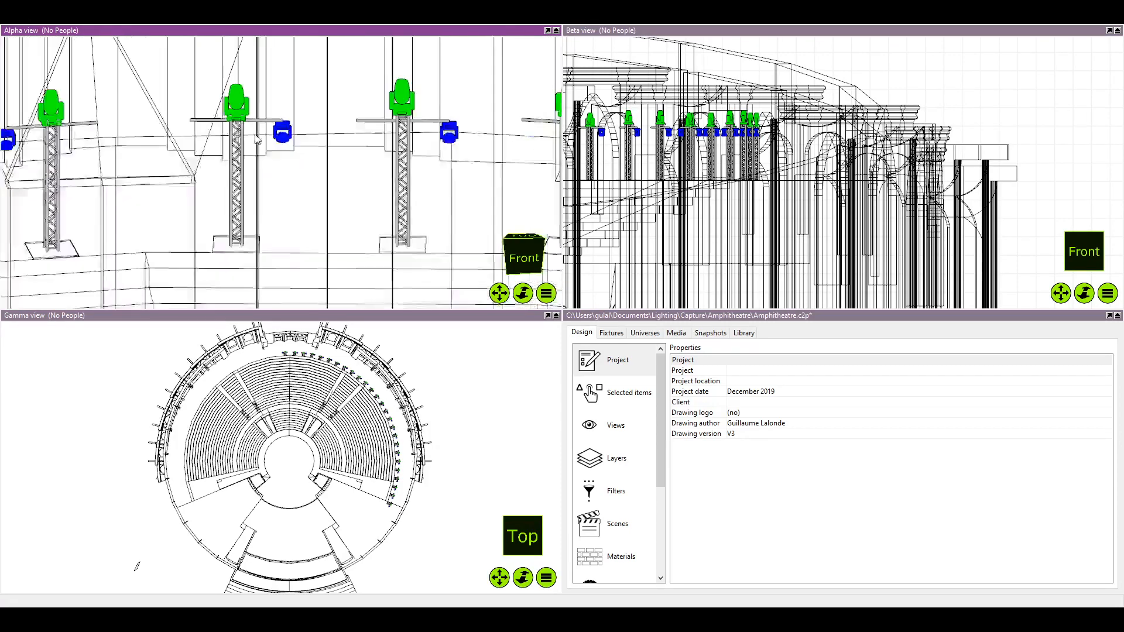
scroll(269, 158, down, 2)
drag(270, 159, 271, 173)
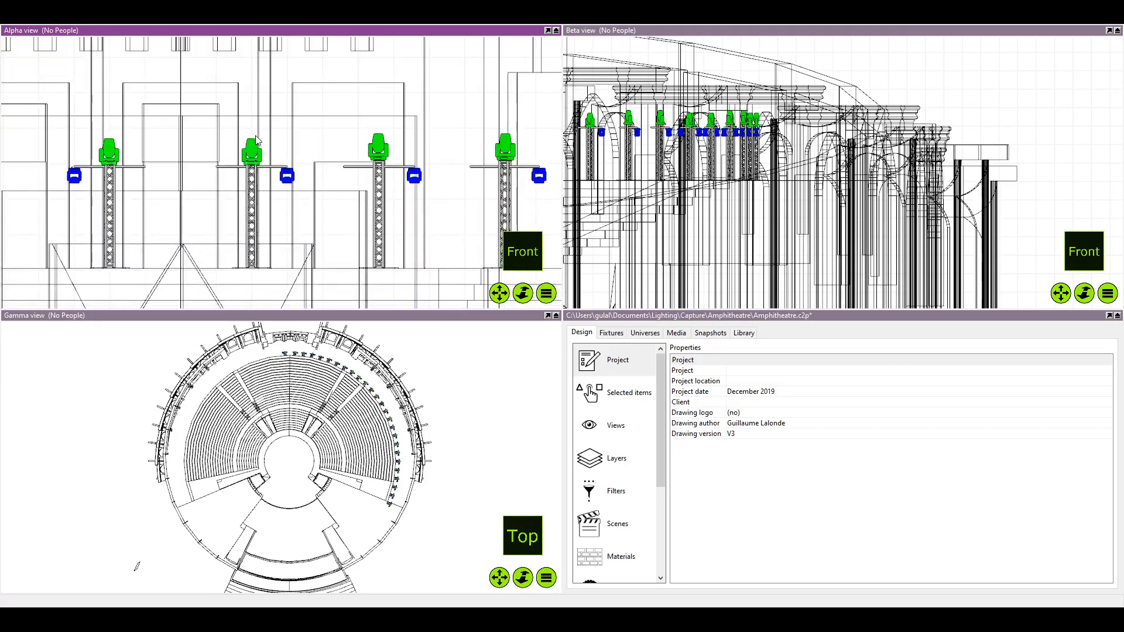
scroll(261, 149, down, 2)
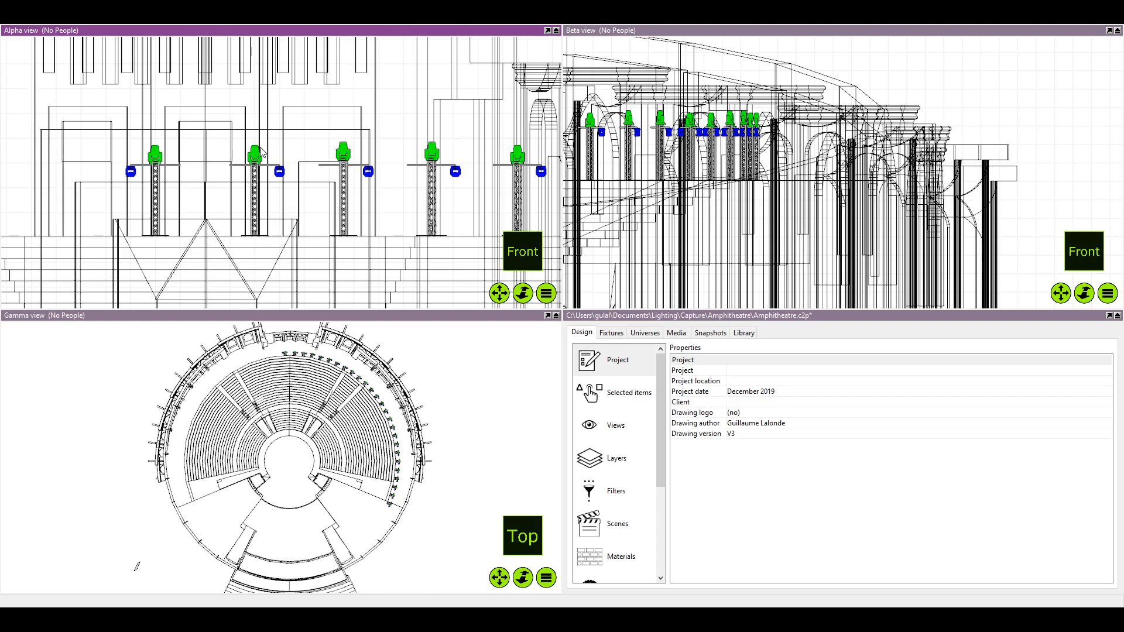
Select the Aqua 480 Beam on the tower just beside the centre line and inspect its weight property
click(255, 152)
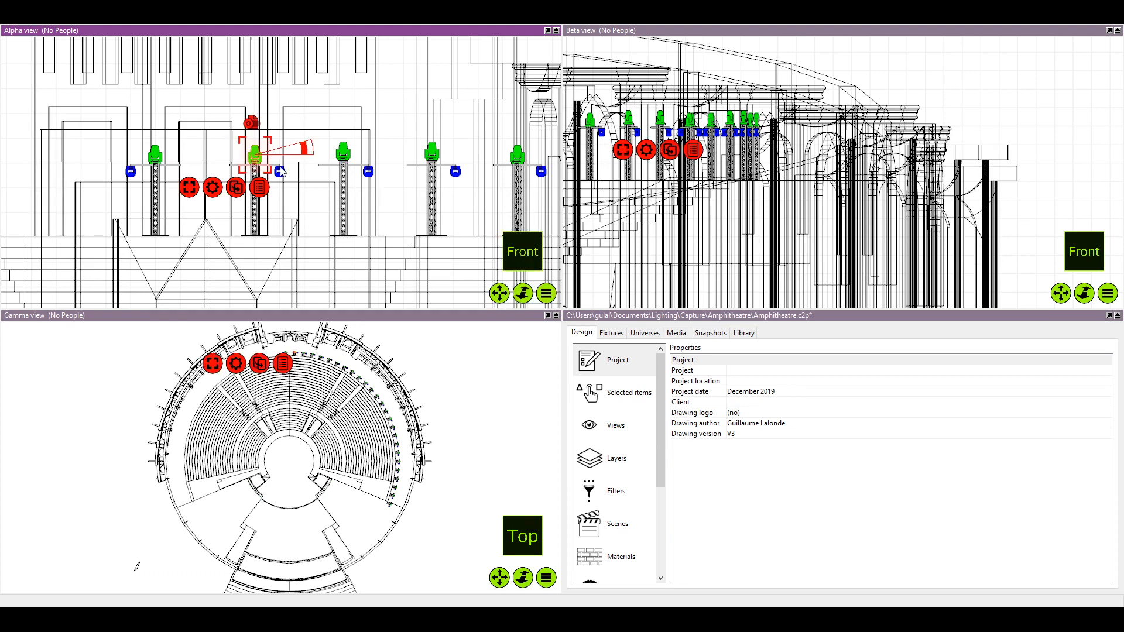
click(589, 399)
scroll(817, 467, down, 3)
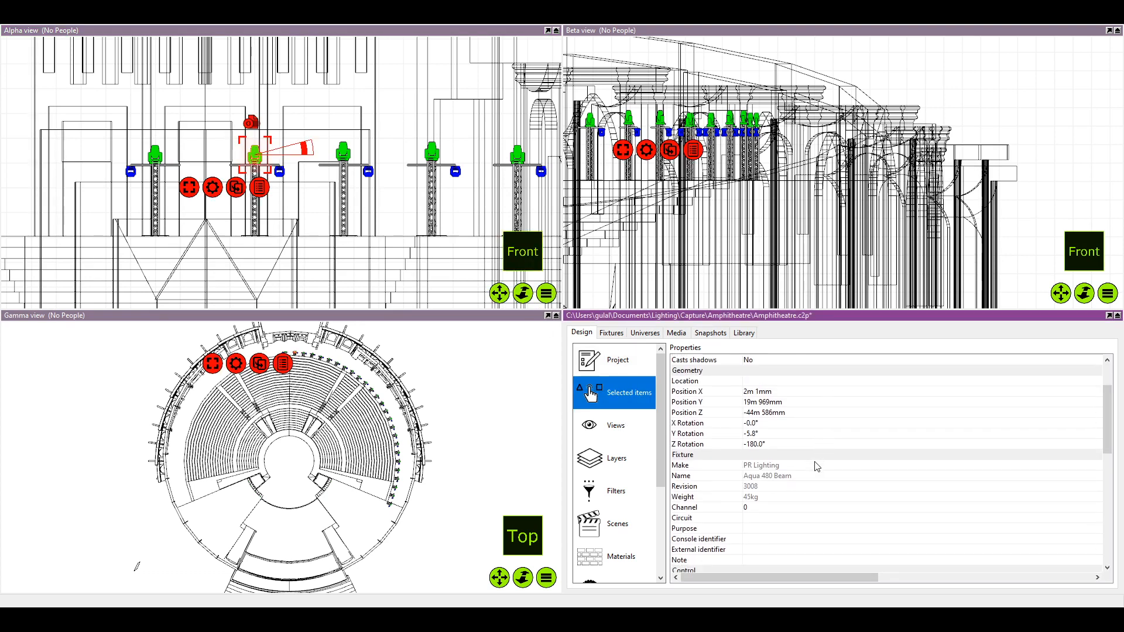
click(745, 497)
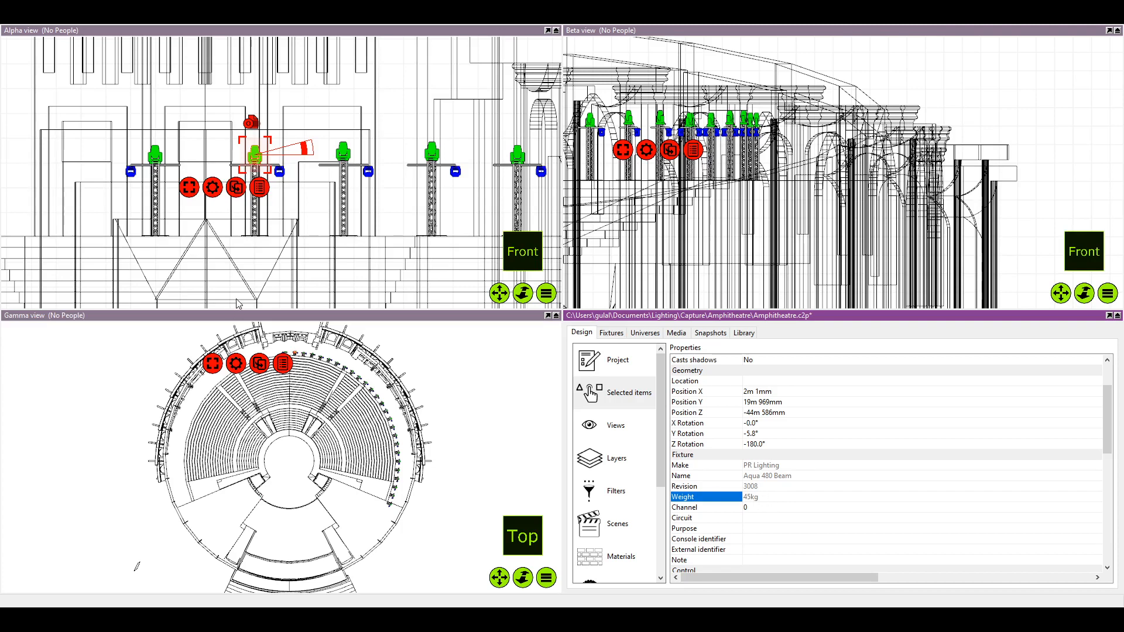
Clear the Aqua 480 Beam selection and examine the rear-centre fixture towers in the Alpha front view
scroll(234, 148, up, 5)
scroll(233, 147, down, 2)
scroll(390, 156, down, 3)
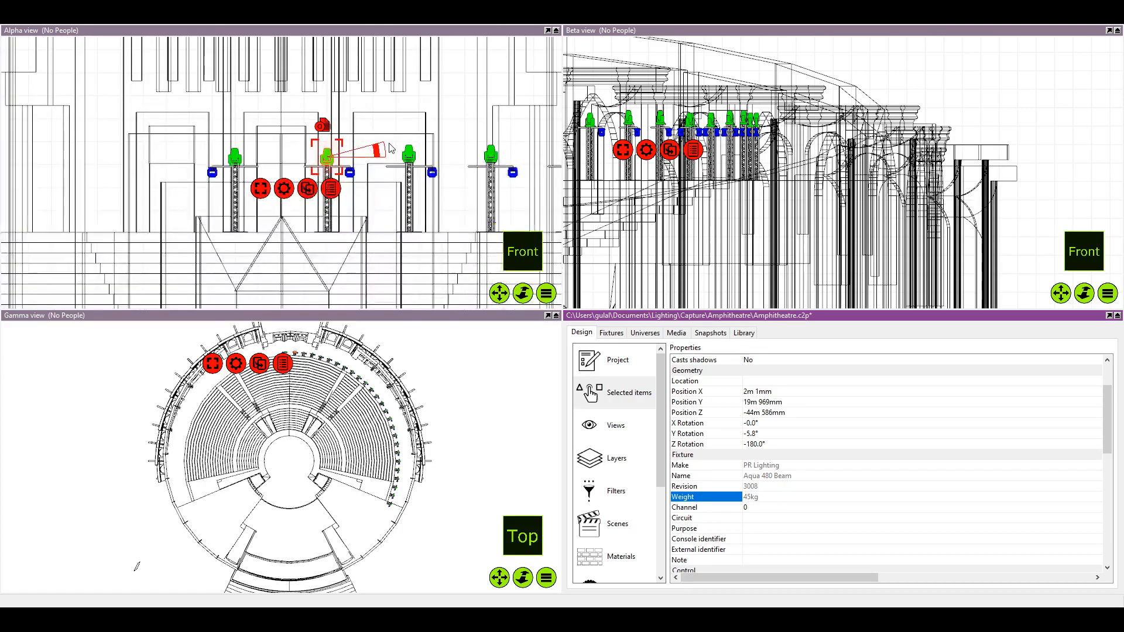
click(381, 117)
scroll(363, 129, up, 3)
scroll(316, 167, down, 1)
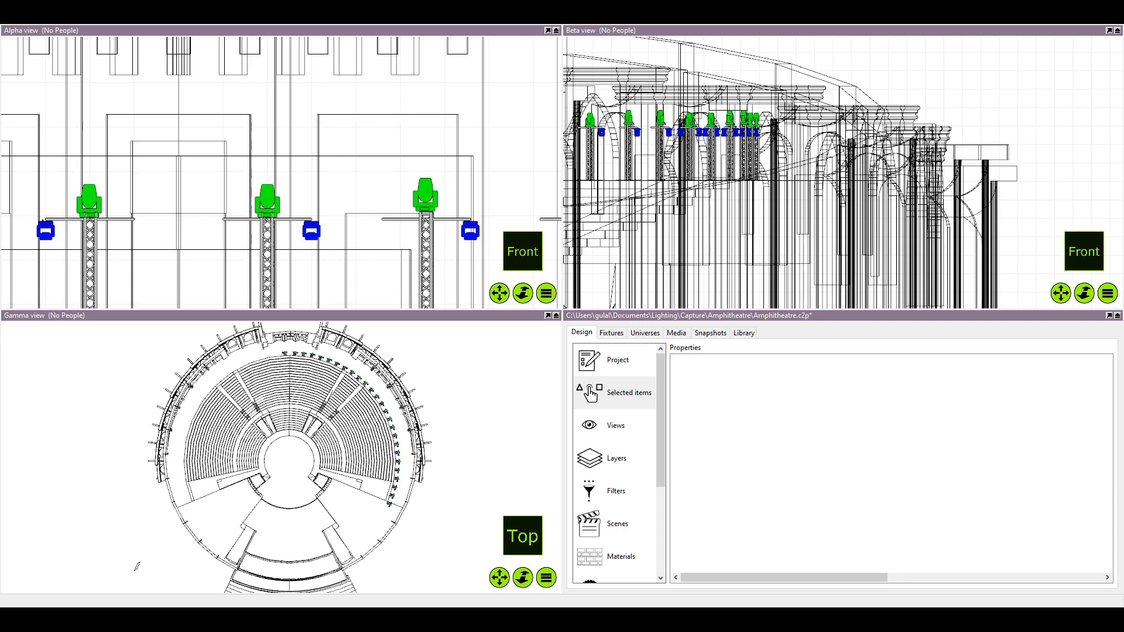
scroll(246, 234, down, 4)
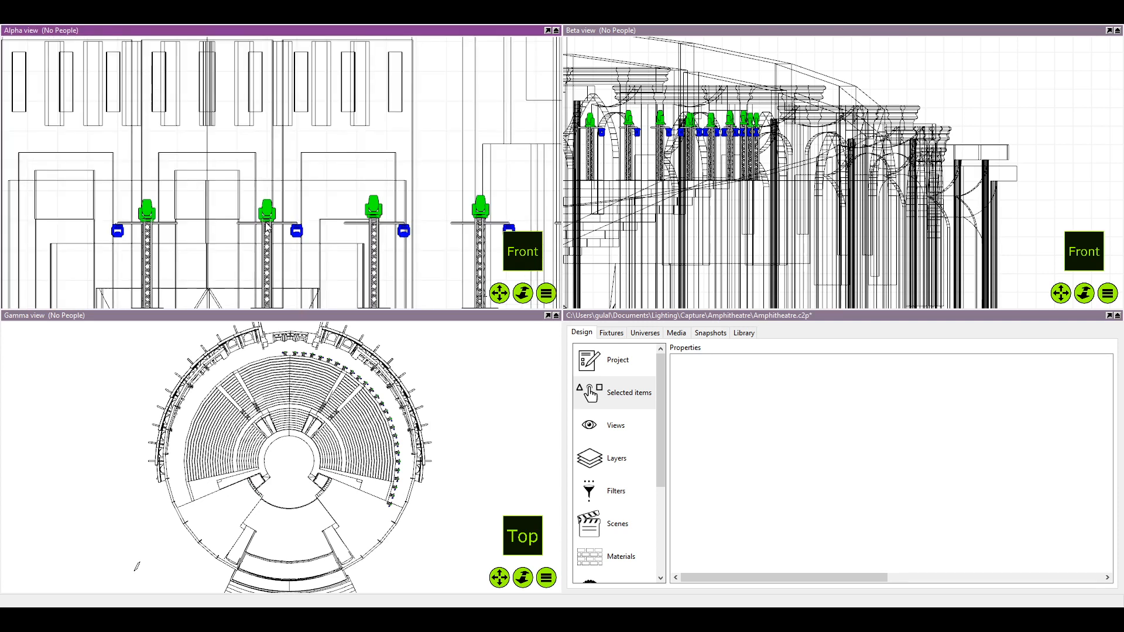
scroll(247, 234, up, 2)
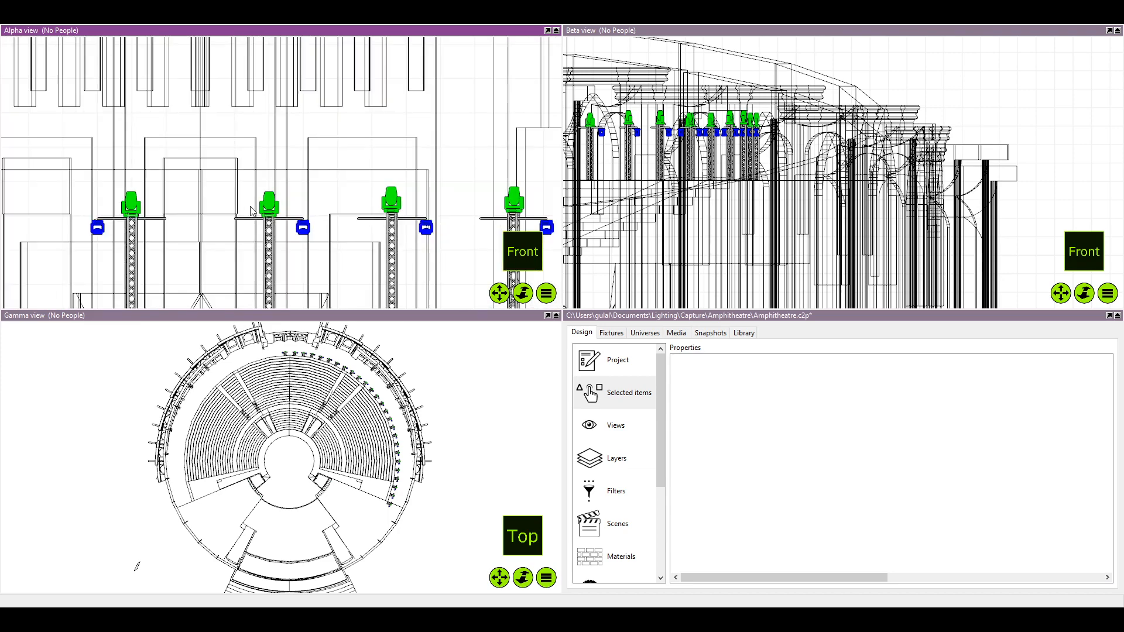
Maximise the Alpha view and frame the row of fixture towers across the amphitheatre's front elevation
click(556, 30)
scroll(527, 281, down, 5)
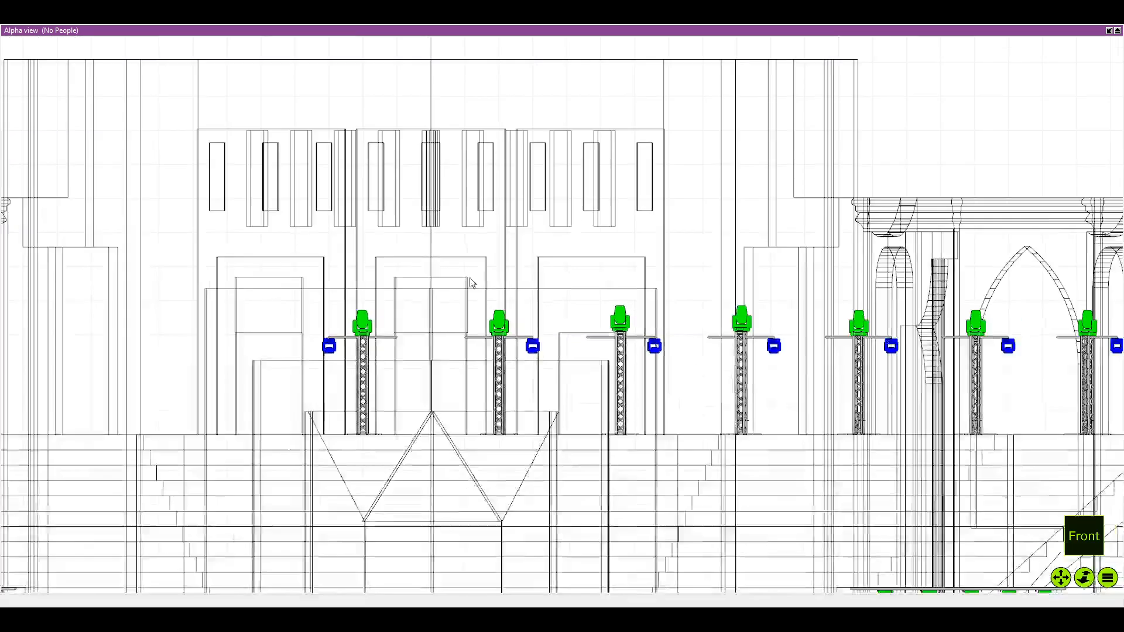
scroll(526, 284, down, 4)
scroll(519, 275, up, 6)
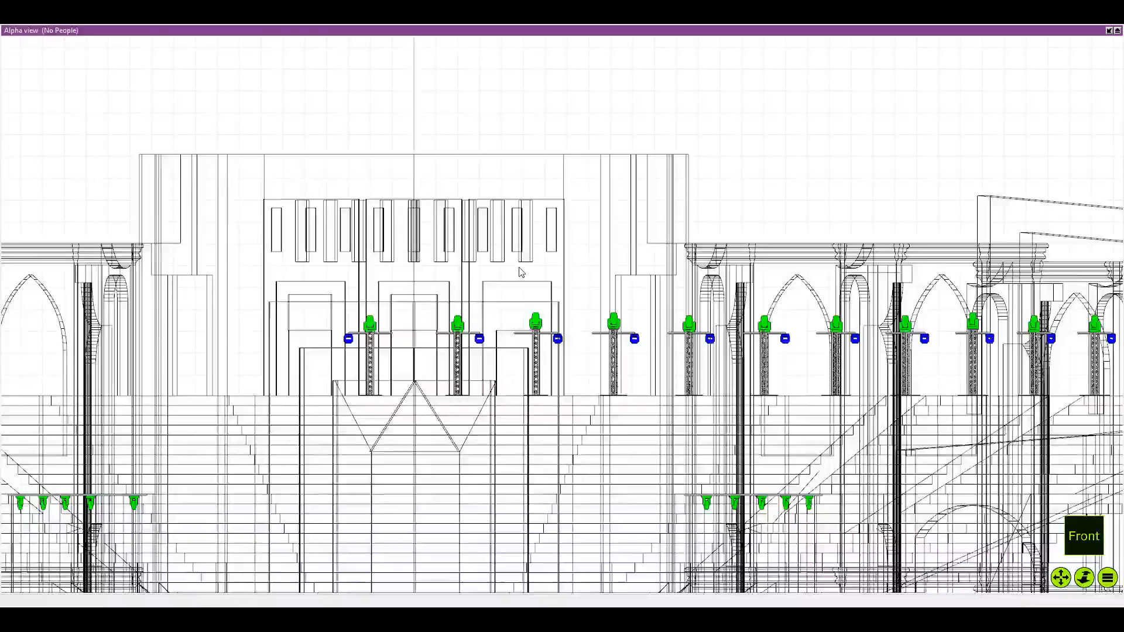
scroll(512, 269, down, 5)
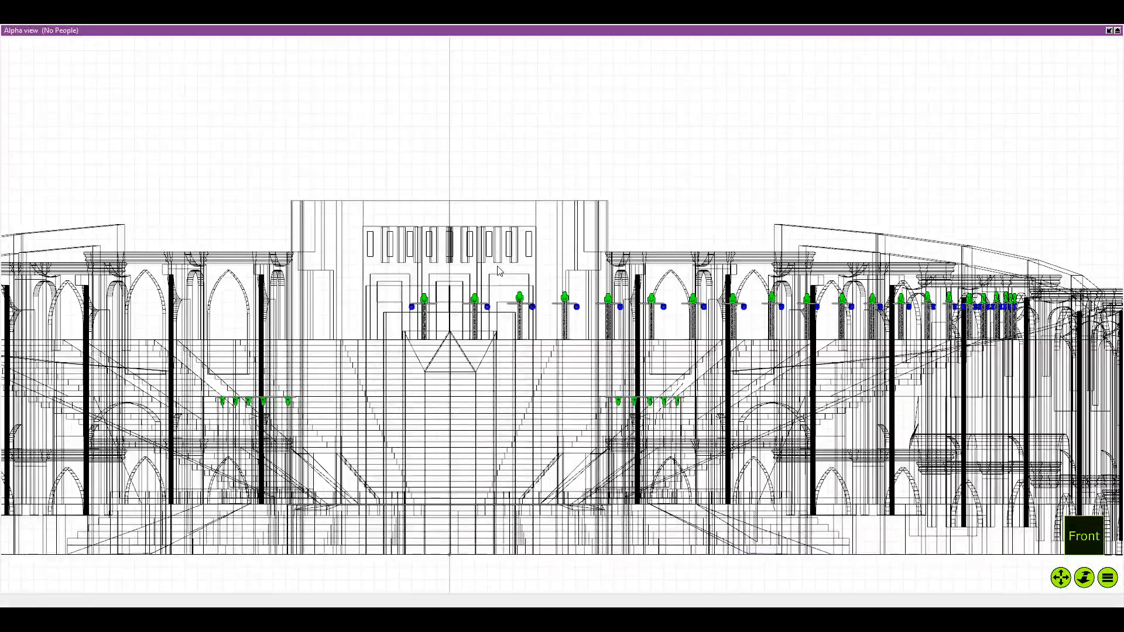
scroll(492, 268, up, 3)
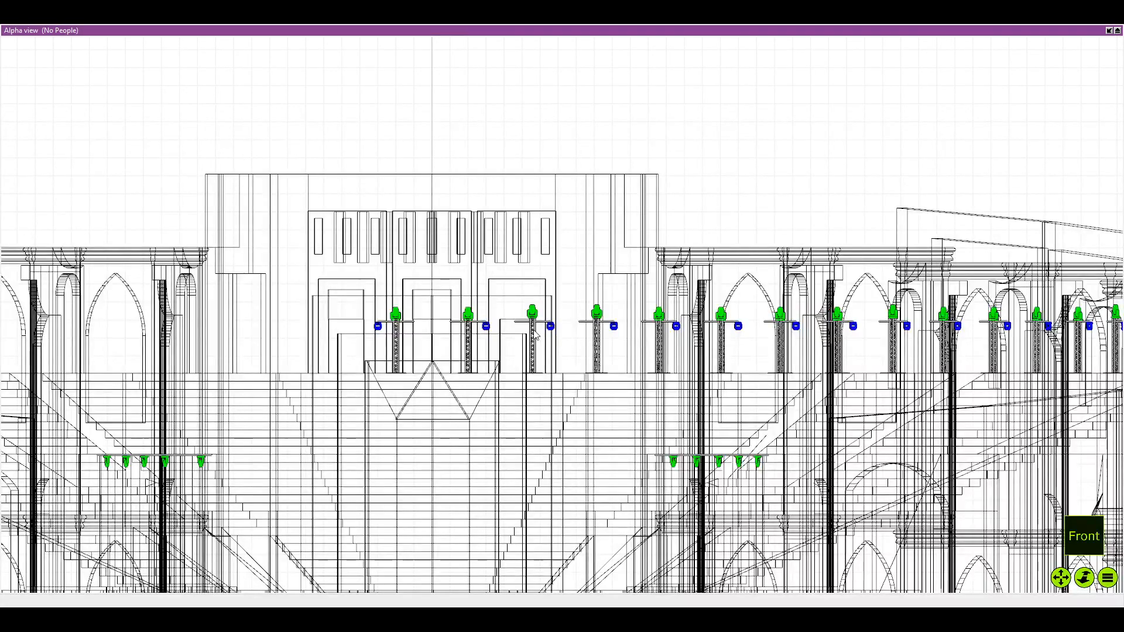
Turn the Alpha view to the right side and follow the tower line to the fixtures hanging from the lower bar
key(t)
key(f)
key(r)
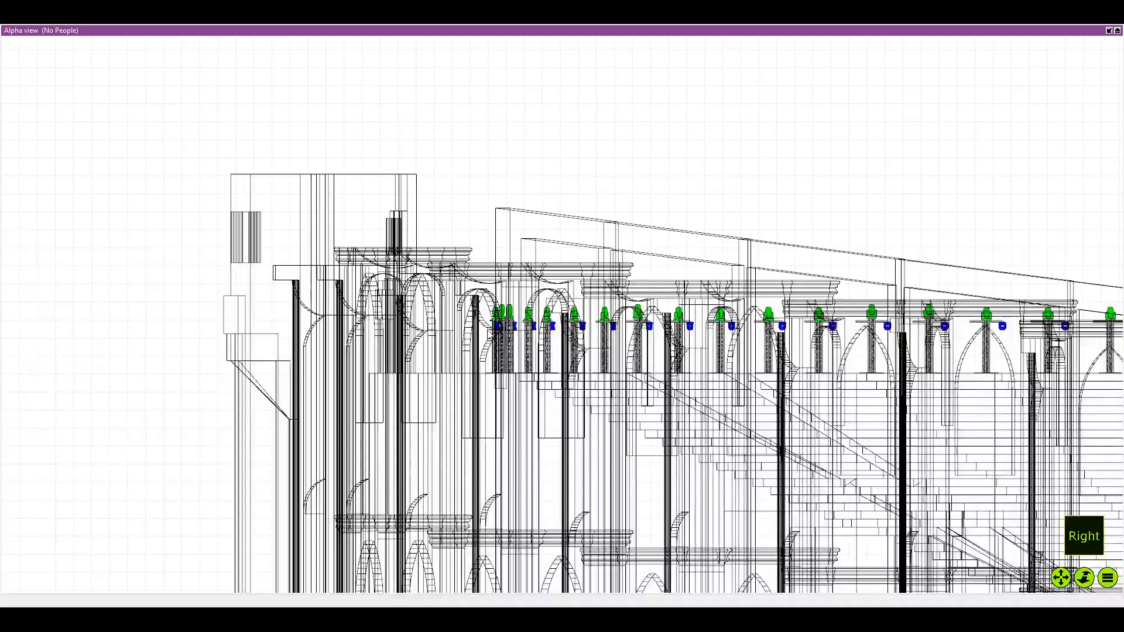
scroll(462, 312, down, 2)
drag(463, 312, 88, 229)
scroll(88, 228, up, 2)
drag(527, 257, 304, 255)
scroll(305, 254, down, 1)
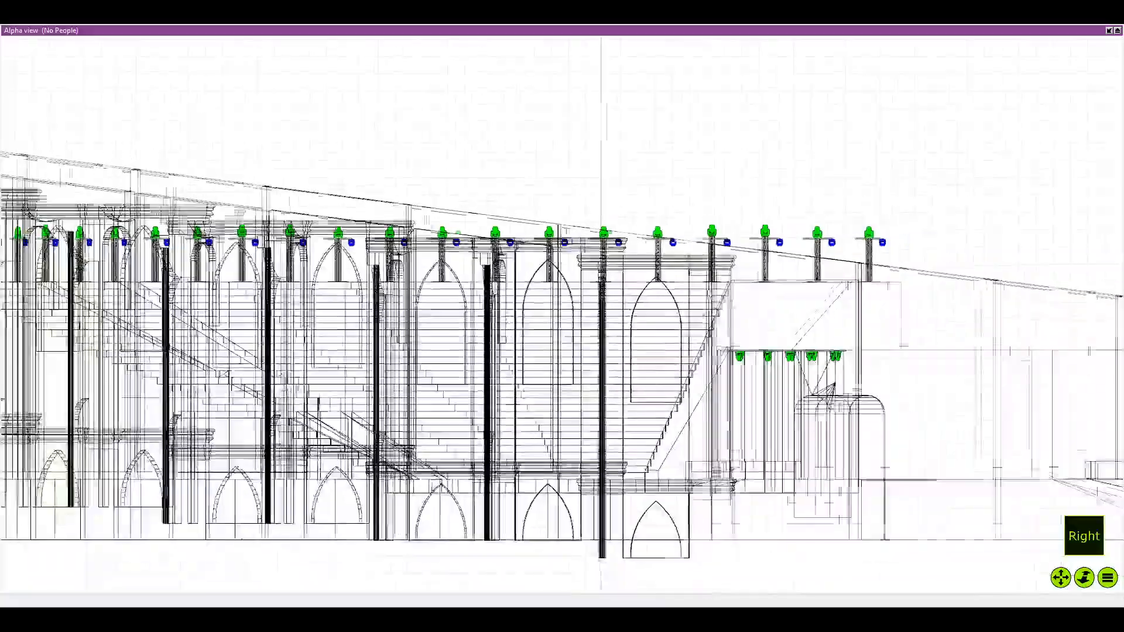
scroll(834, 286, down, 1)
drag(834, 286, 597, 291)
scroll(584, 302, up, 5)
scroll(518, 313, down, 1)
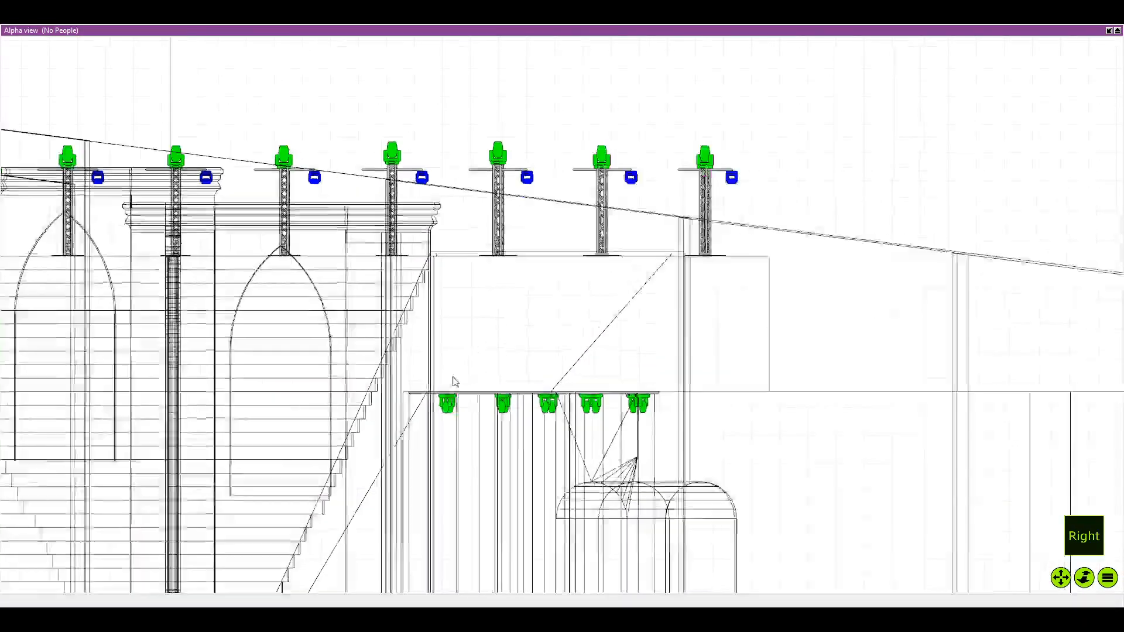
Select all the fixtures hanging from the lower bar and flip them upright above it
scroll(455, 381, up, 5)
scroll(443, 408, down, 2)
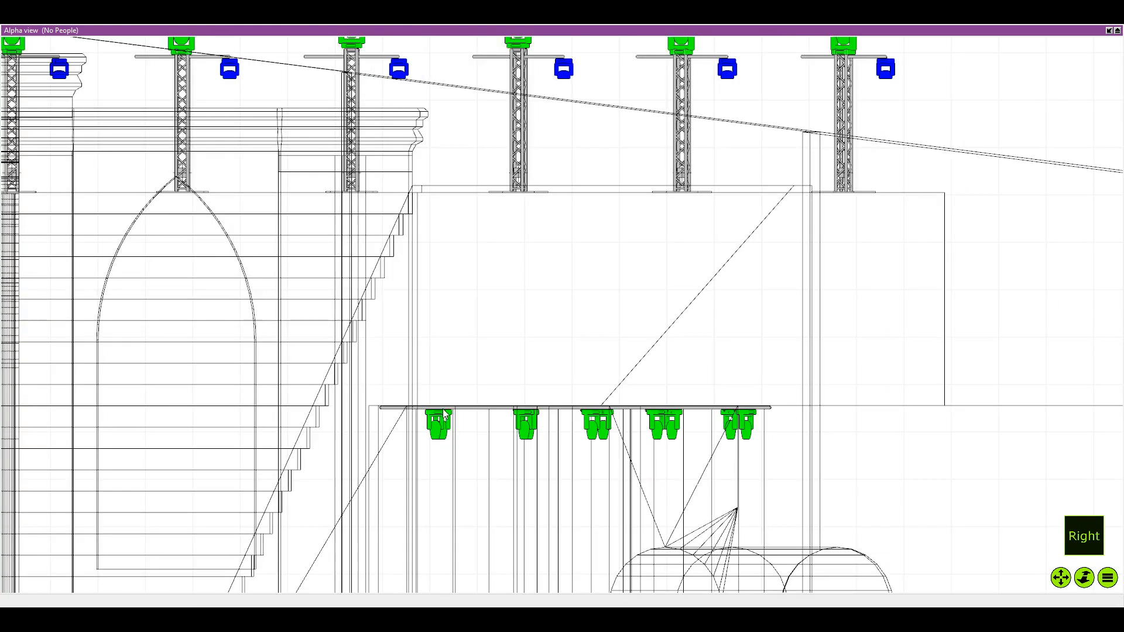
scroll(442, 408, down, 1)
drag(443, 409, 694, 410)
scroll(688, 403, up, 2)
drag(746, 324, 184, 400)
scroll(302, 335, up, 3)
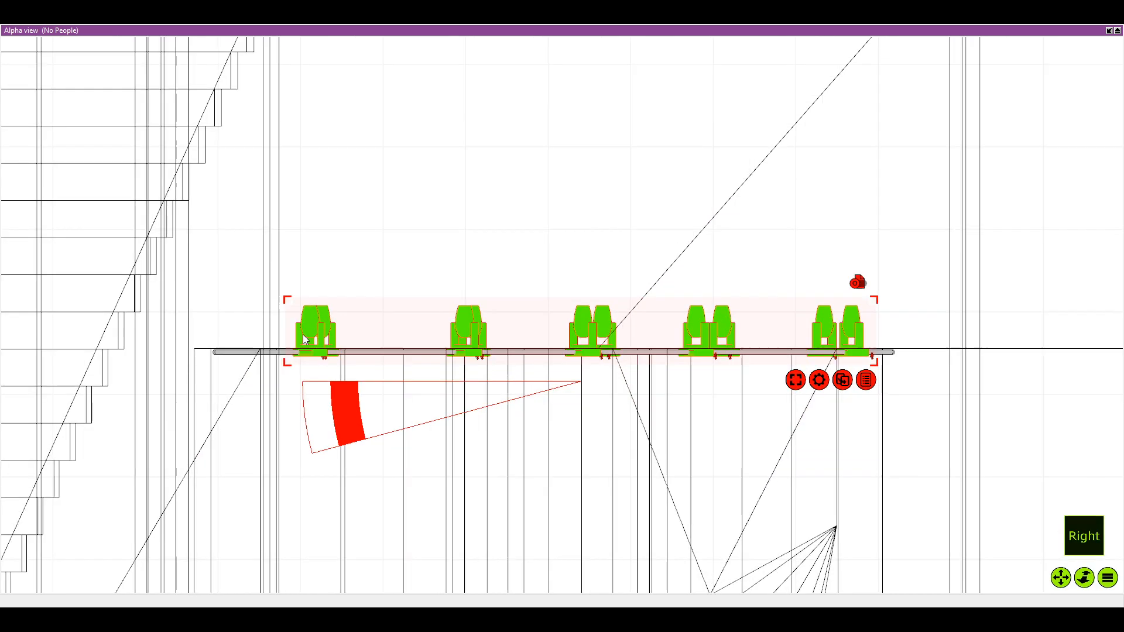
Raise the fixture pair nearest the seating so its bases rest on top of the lower bar
click(318, 291)
drag(271, 275, 387, 437)
drag(306, 342, 307, 330)
click(527, 279)
drag(405, 287, 261, 245)
scroll(261, 244, up, 3)
drag(98, 199, 346, 402)
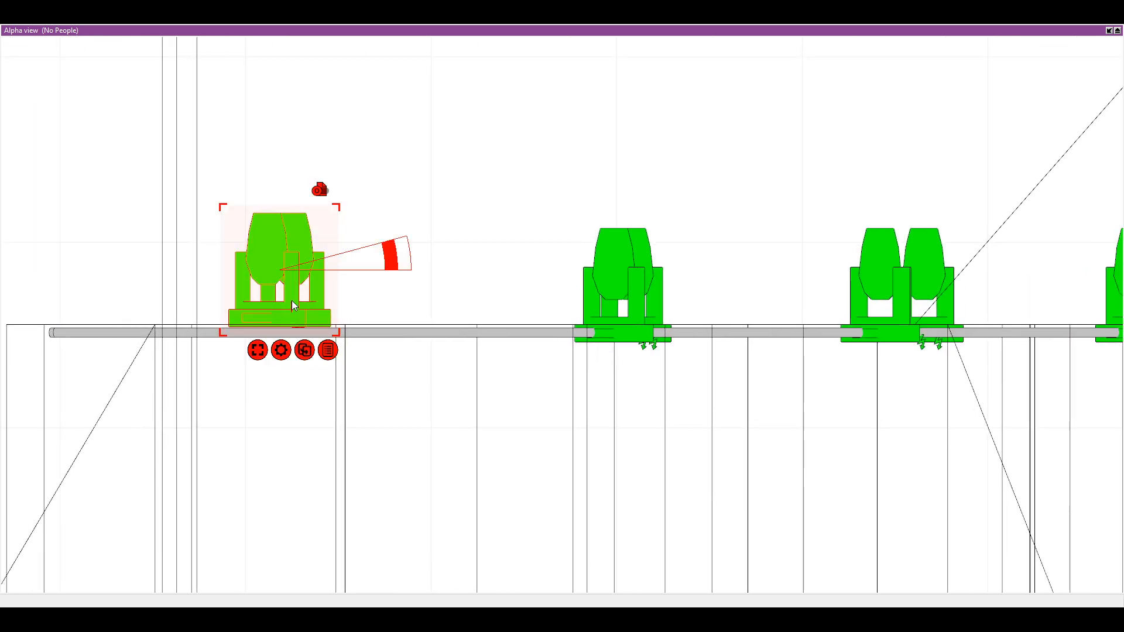
drag(292, 302, 280, 309)
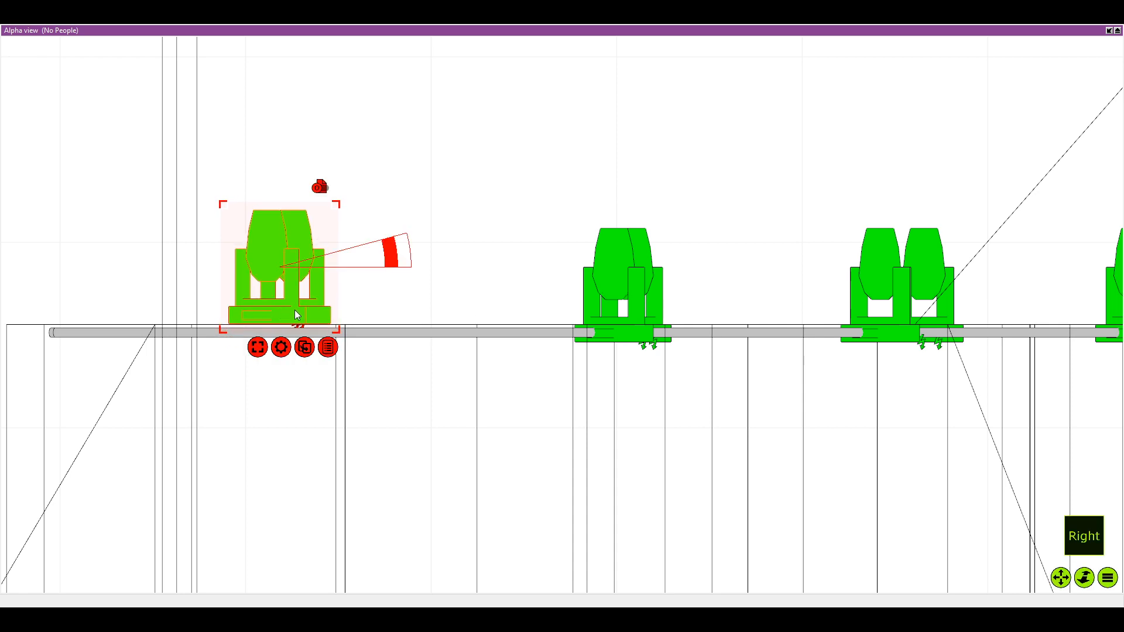
Raise the second fixture pair from the seating end so it rests on top of the bar
click(523, 305)
scroll(530, 308, down, 1)
drag(529, 308, 412, 308)
drag(441, 164, 507, 295)
scroll(629, 295, down, 1)
drag(628, 296, 507, 298)
Raise the third and fourth fixture pairs from the seating end to rest on top of the bar
click(665, 237)
drag(531, 195, 652, 311)
scroll(883, 383, down, 1)
drag(882, 383, 625, 395)
drag(540, 233, 578, 309)
scroll(854, 350, down, 1)
drag(854, 350, 673, 332)
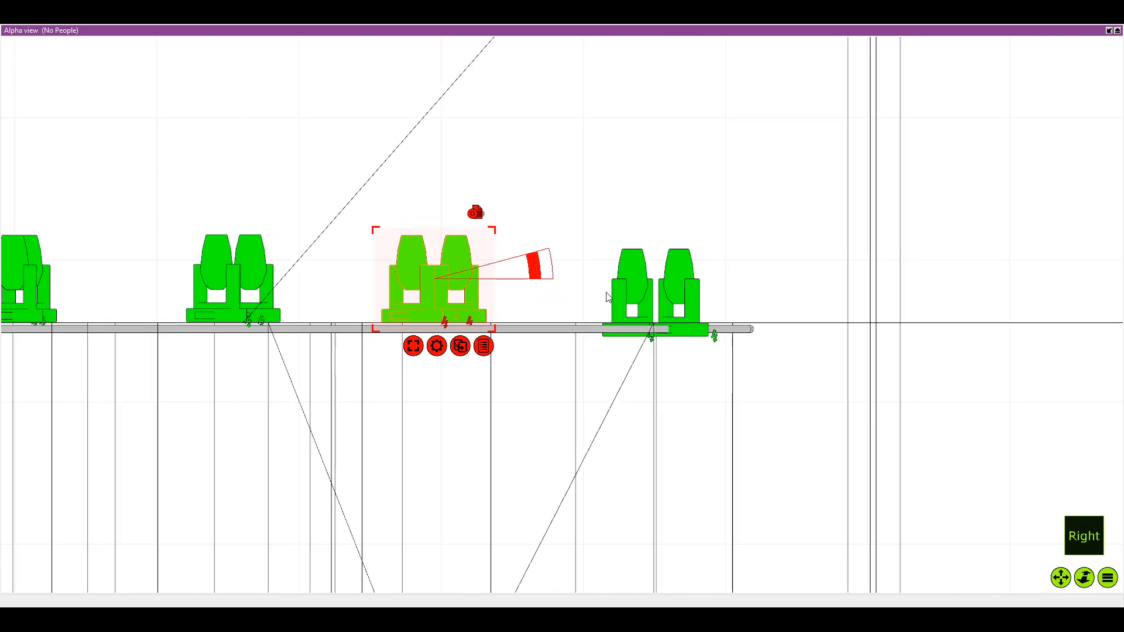
Raise the last fixture pair at the bar's far end to match the others, then clear the selection
drag(576, 217, 723, 380)
drag(666, 323, 665, 307)
click(491, 294)
scroll(501, 298, down, 2)
drag(489, 297, 506, 300)
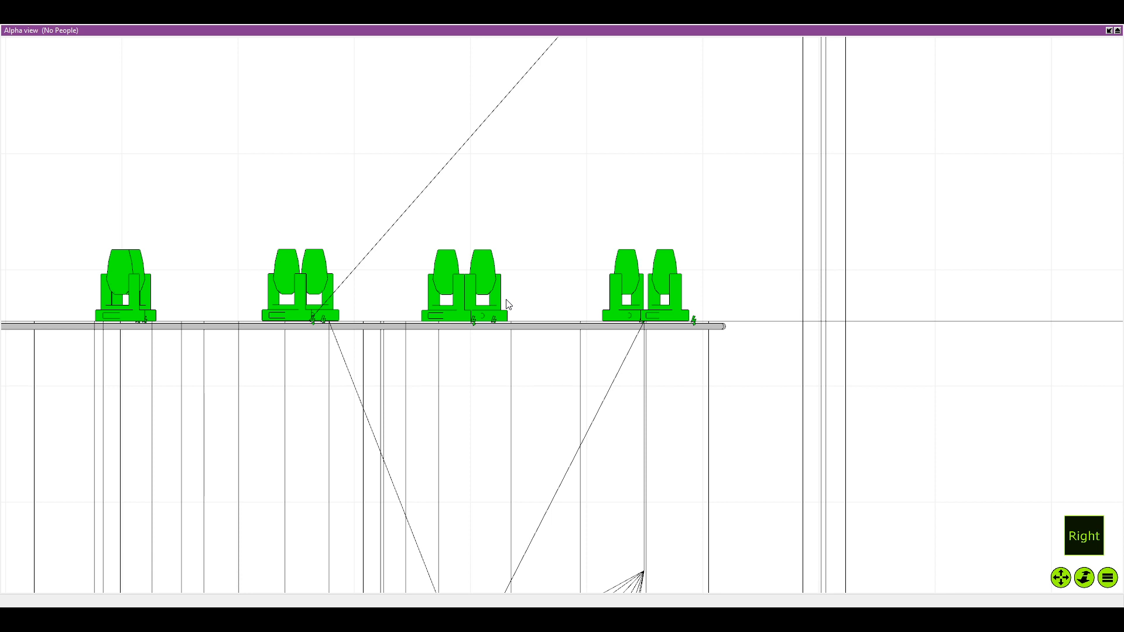
Examine the fixtures on both lower bars within the whole amphitheatre from an orbited overview
scroll(341, 390, down, 8)
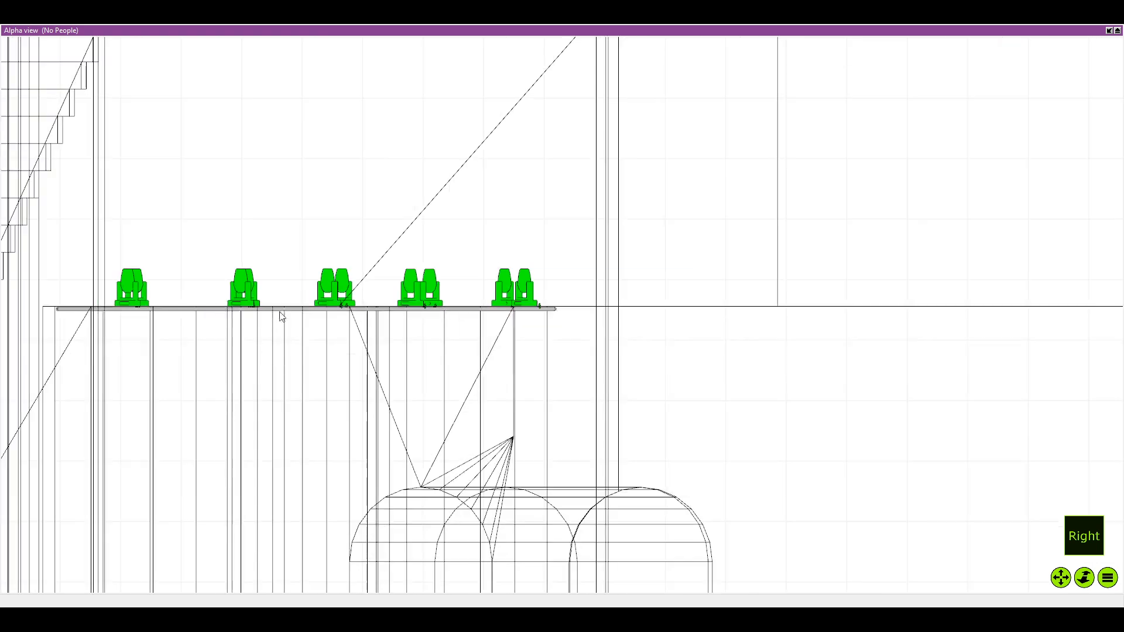
scroll(316, 268, down, 8)
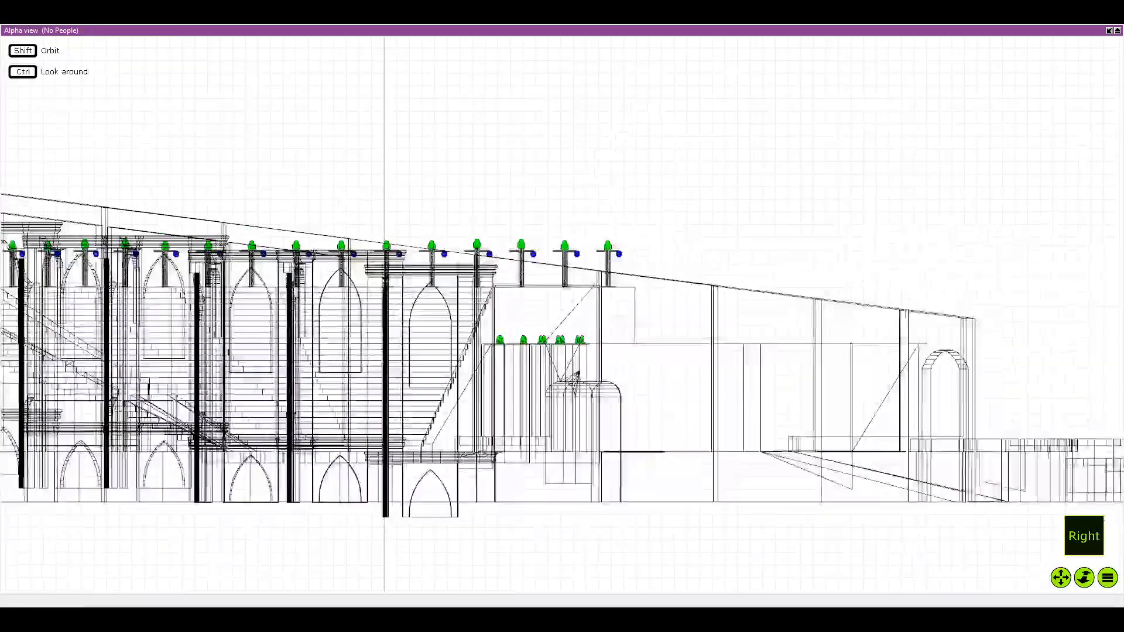
scroll(321, 301, down, 3)
drag(321, 303, 385, 335)
drag(411, 298, 502, 332)
scroll(491, 410, down, 3)
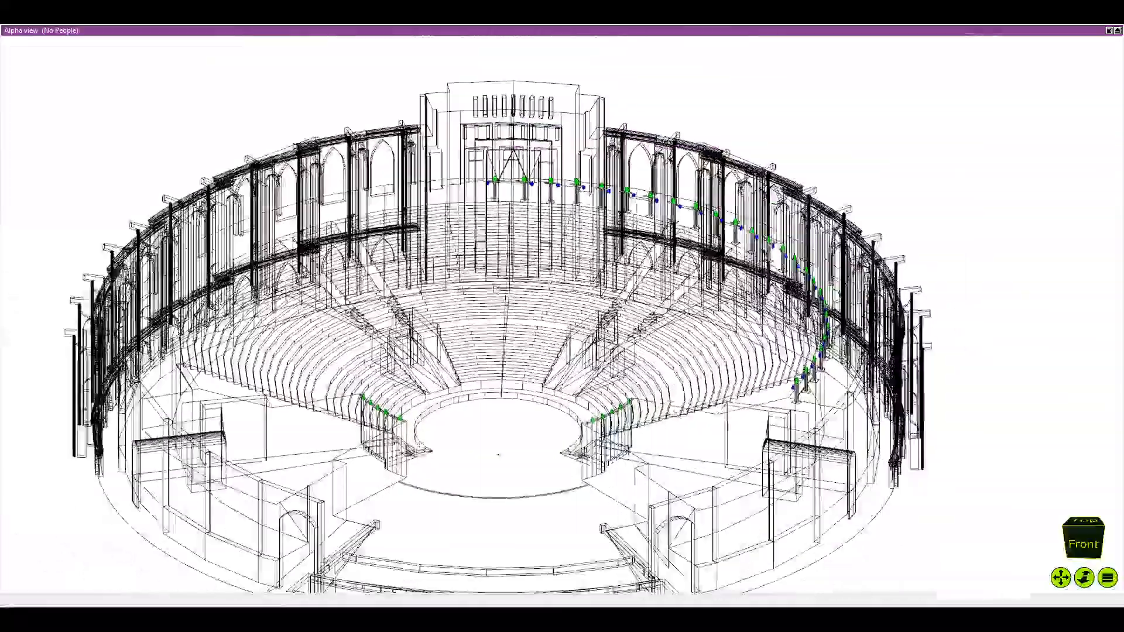
scroll(504, 351, up, 1)
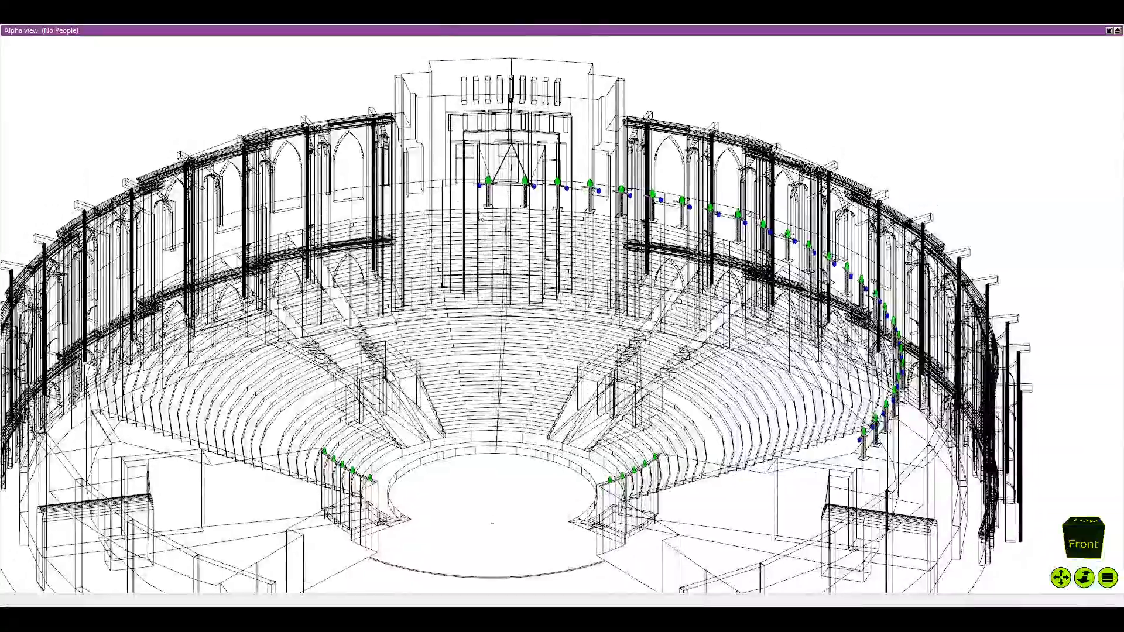
scroll(504, 351, up, 2)
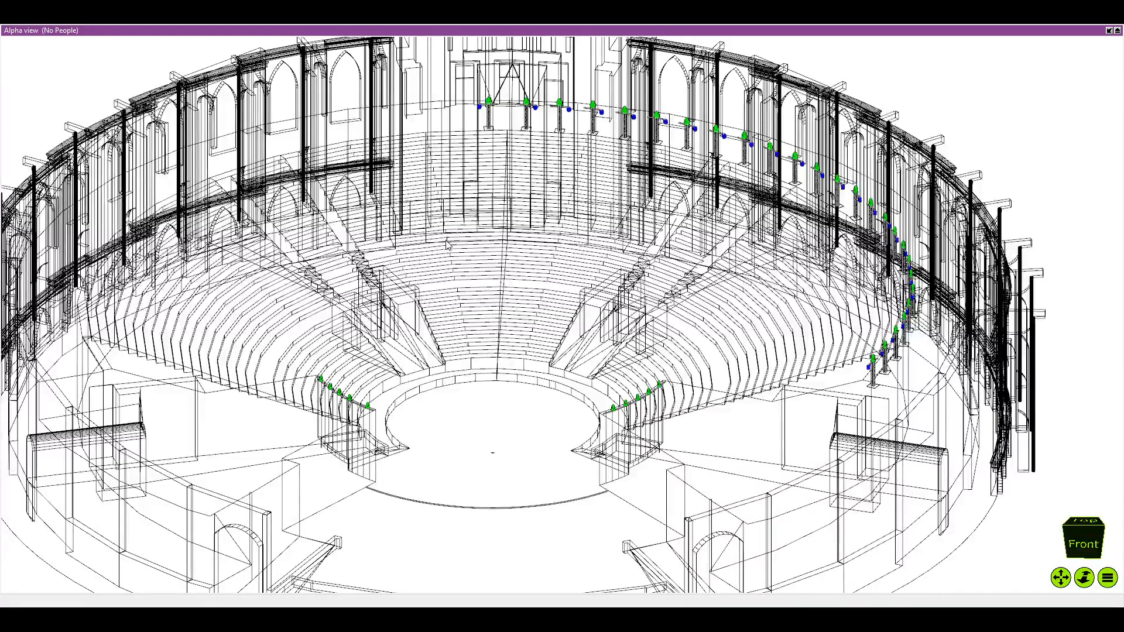
drag(504, 327, 508, 283)
scroll(507, 283, up, 2)
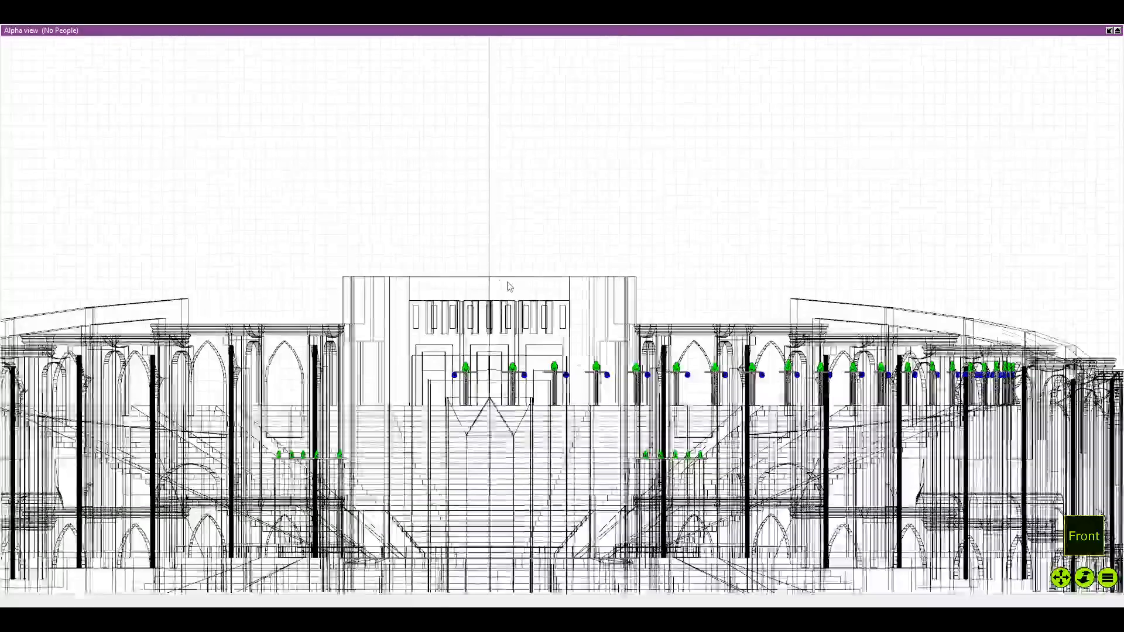
In the right view, slide the offset fixture nearest the seating along the bar to line up with its counterpart
key(t)
key(f)
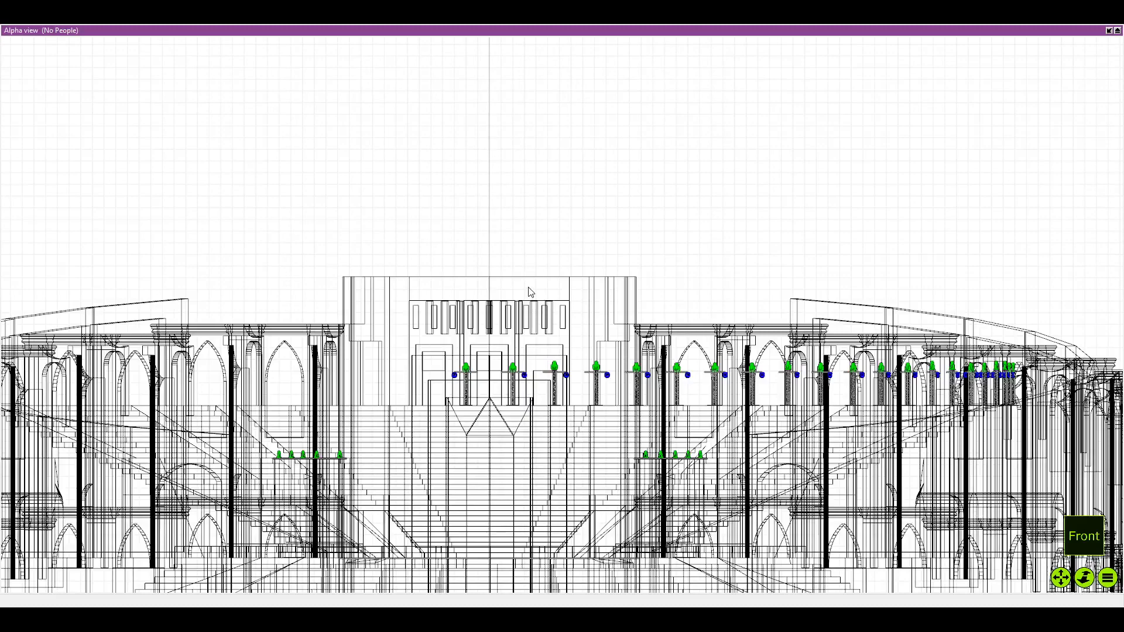
key(r)
scroll(495, 475, up, 4)
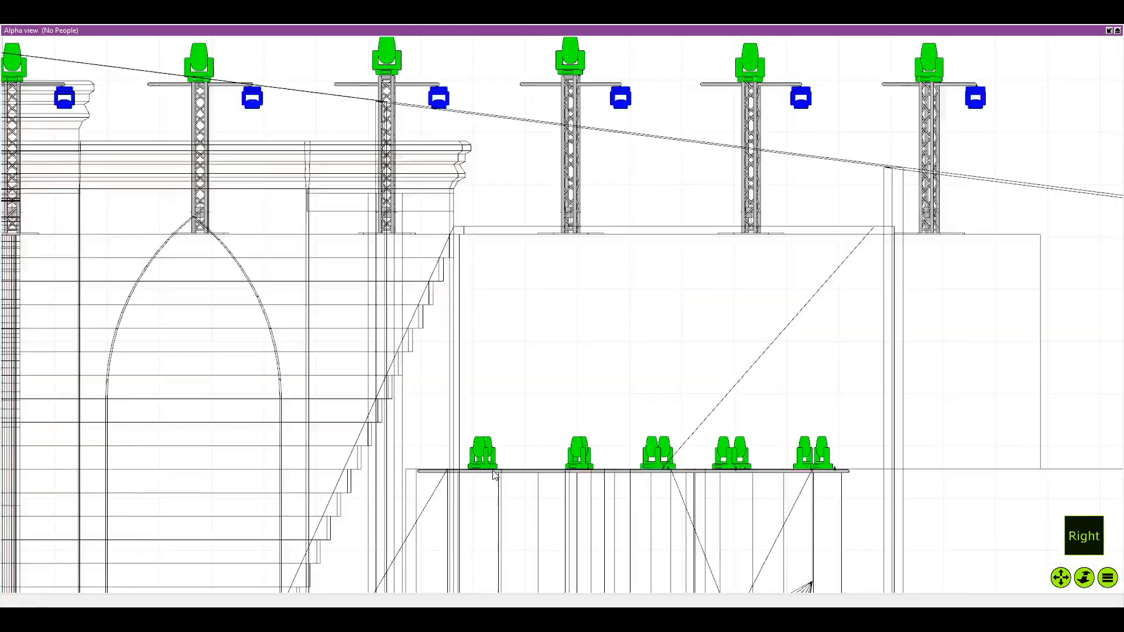
scroll(495, 476, up, 6)
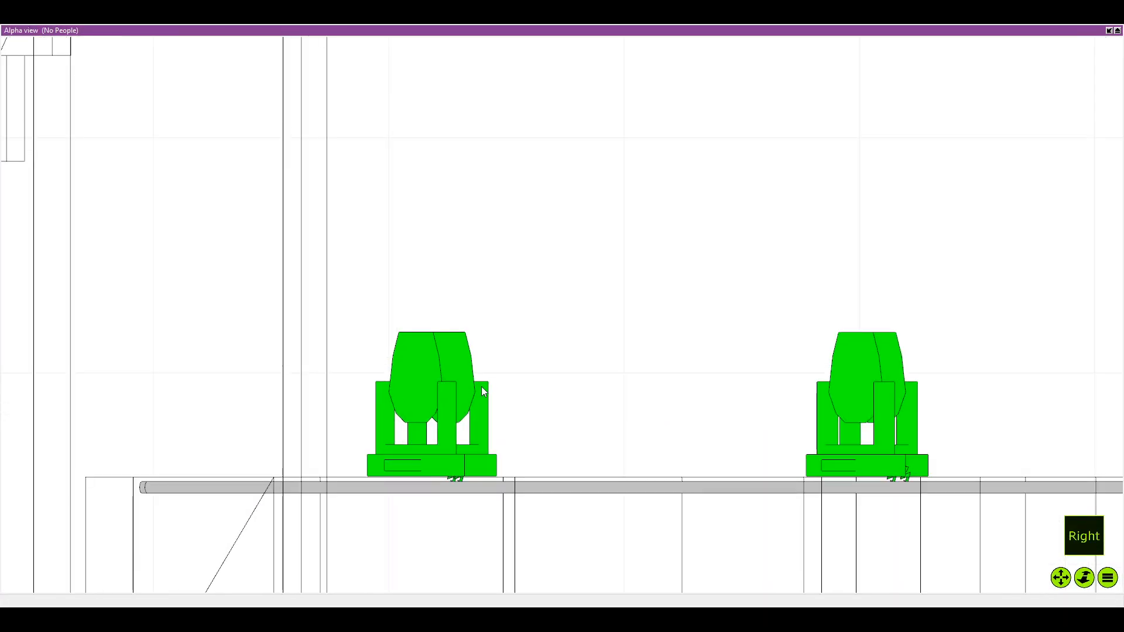
click(472, 390)
drag(471, 389, 440, 395)
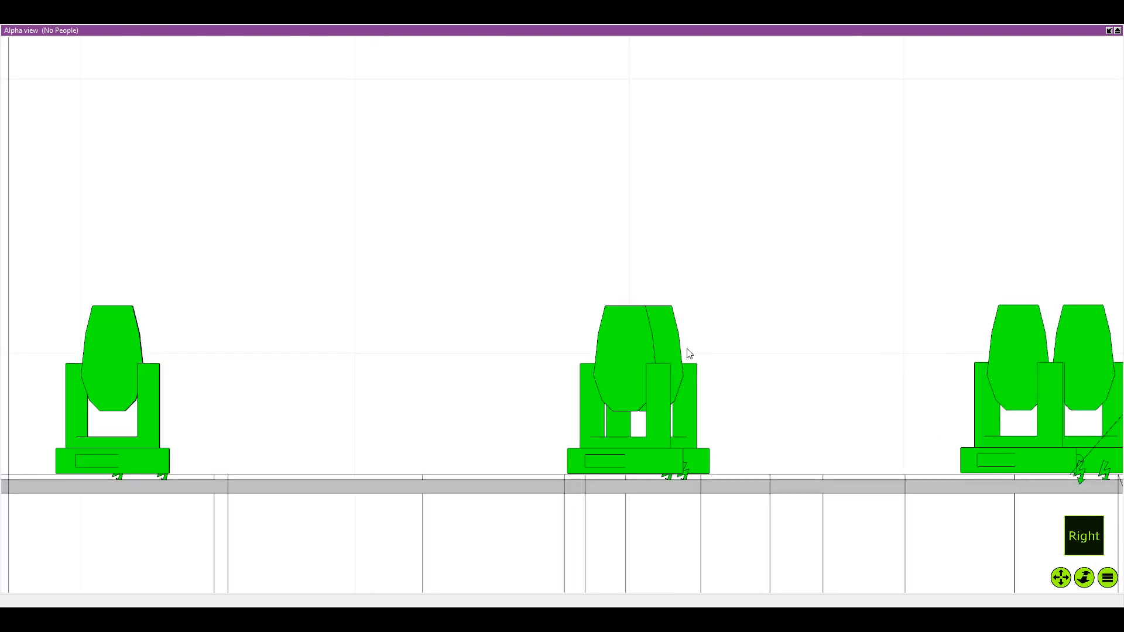
Slide the offset fixtures of the second and third pairs along the bar to line up with their counterparts
click(682, 370)
drag(683, 369, 610, 364)
click(672, 311)
drag(672, 311, 345, 281)
scroll(663, 325, up, 2)
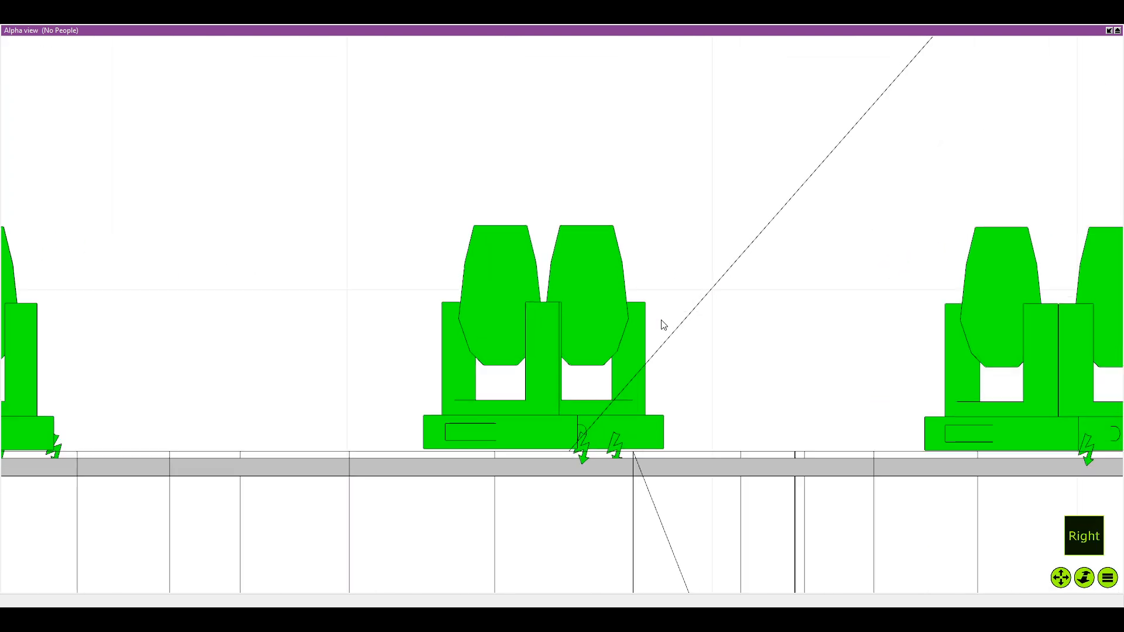
click(632, 326)
drag(623, 312, 537, 309)
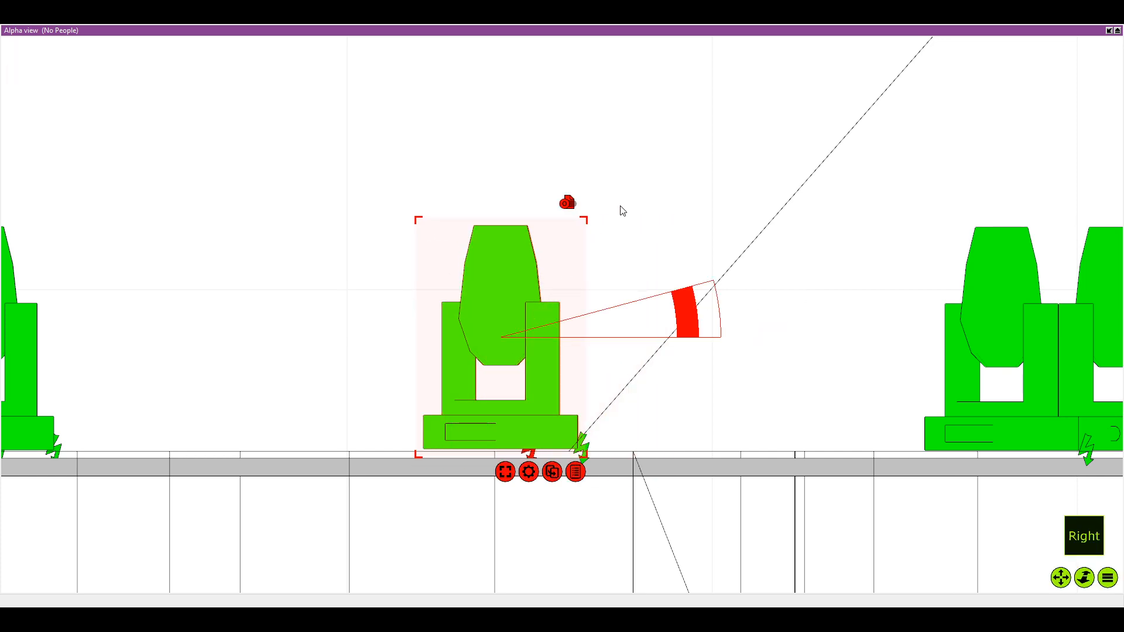
Slide the offset fixture of the fourth pair along the bar to line up with its counterpart
drag(863, 189, 556, 193)
click(556, 194)
click(849, 315)
drag(851, 316, 740, 325)
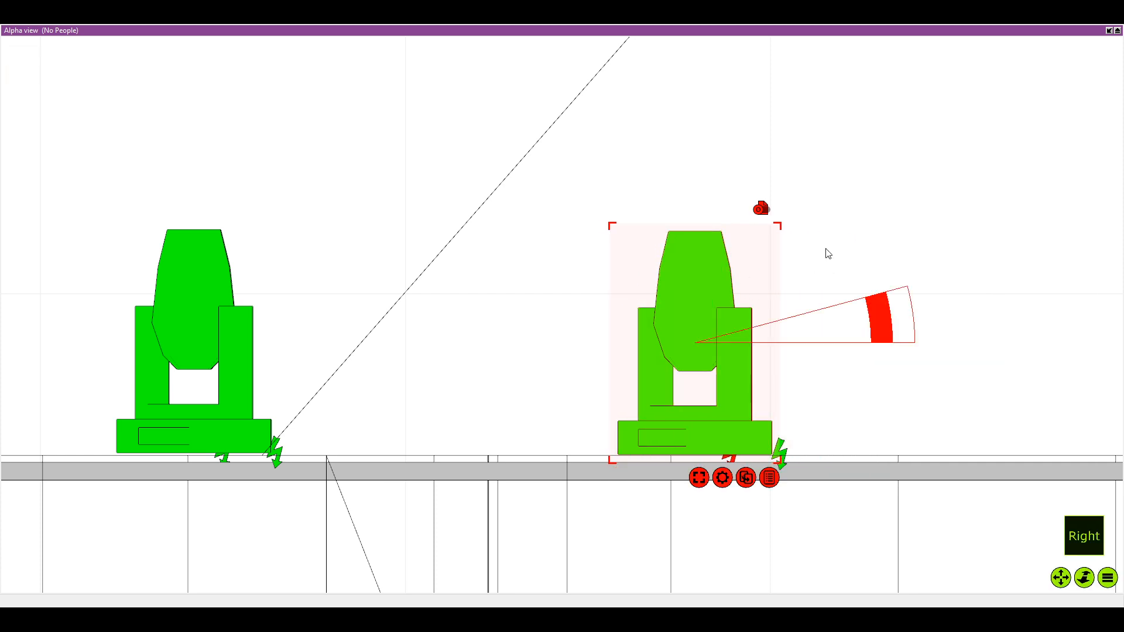
Slide the offset fixture of the last pair at the bar's end to line up with its counterpart
drag(936, 214, 736, 199)
scroll(736, 199, down, 3)
click(736, 199)
scroll(736, 202, down, 2)
drag(1004, 252, 691, 357)
scroll(771, 320, up, 4)
click(772, 325)
scroll(509, 199, down, 2)
click(508, 199)
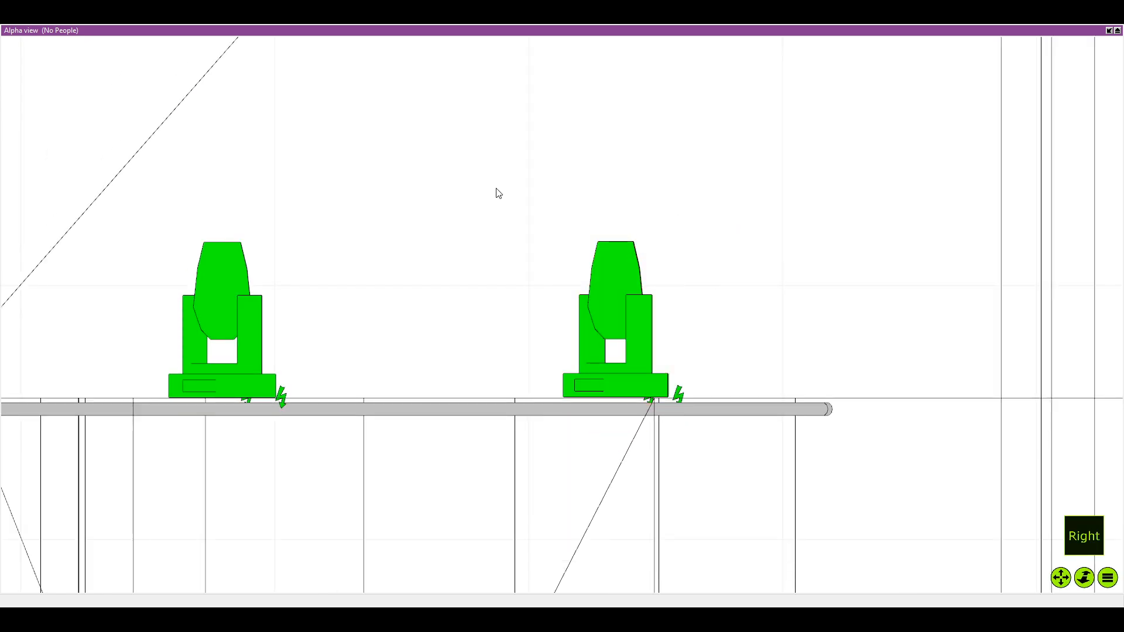
In the top view, move the second fixture from the stage end sideways towards the curved bar's outer side
key(t)
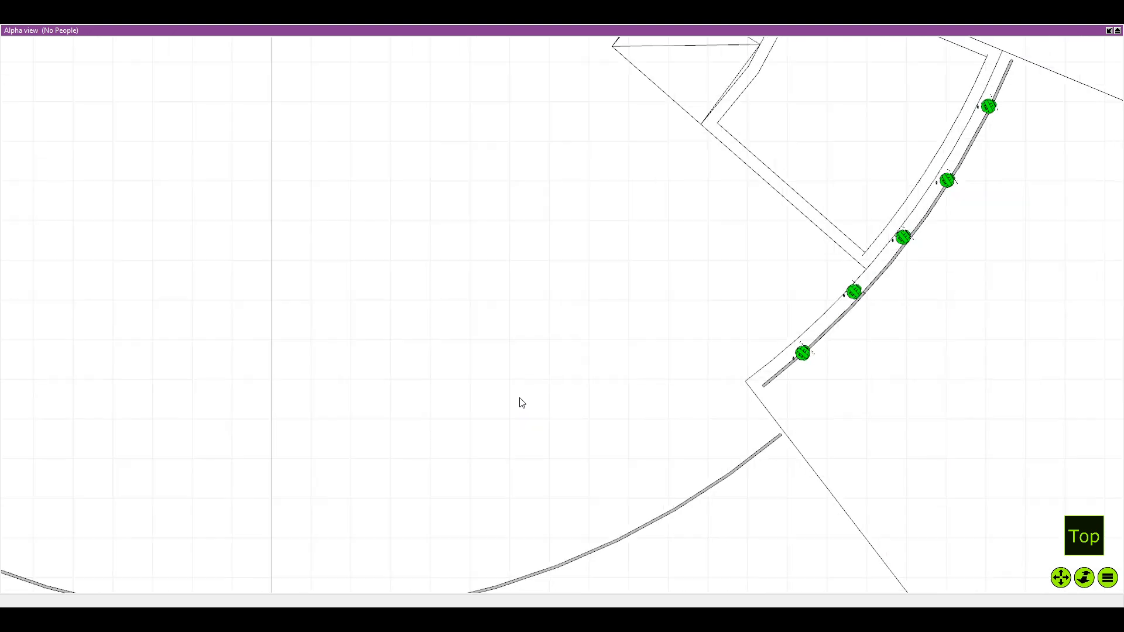
scroll(472, 303, down, 2)
scroll(599, 291, up, 8)
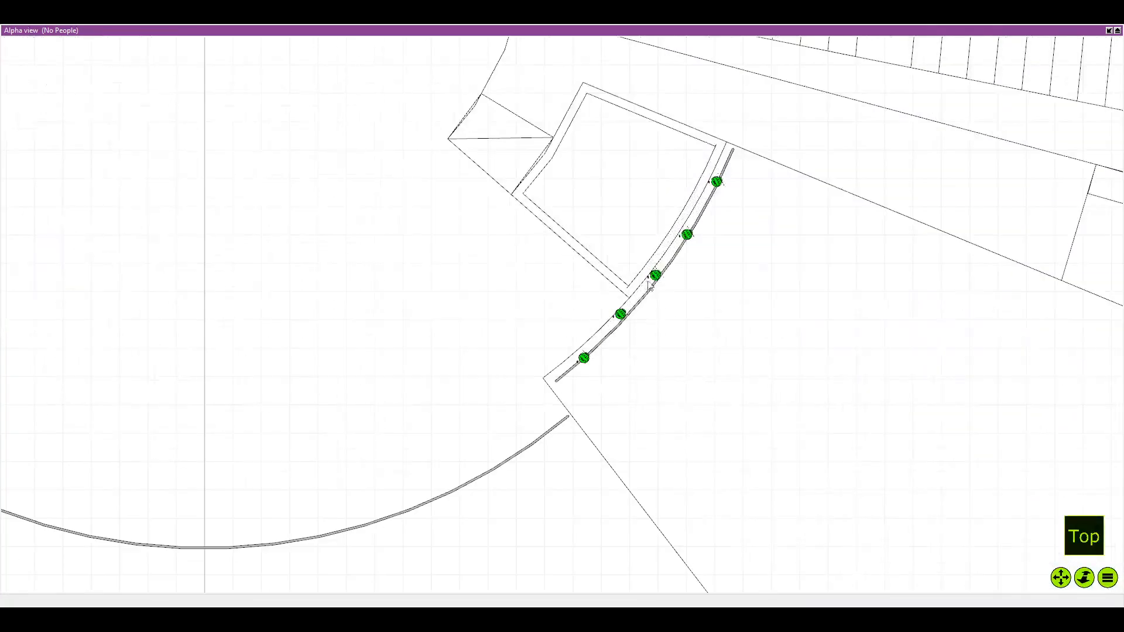
drag(620, 310, 636, 310)
scroll(616, 313, down, 2)
key(r)
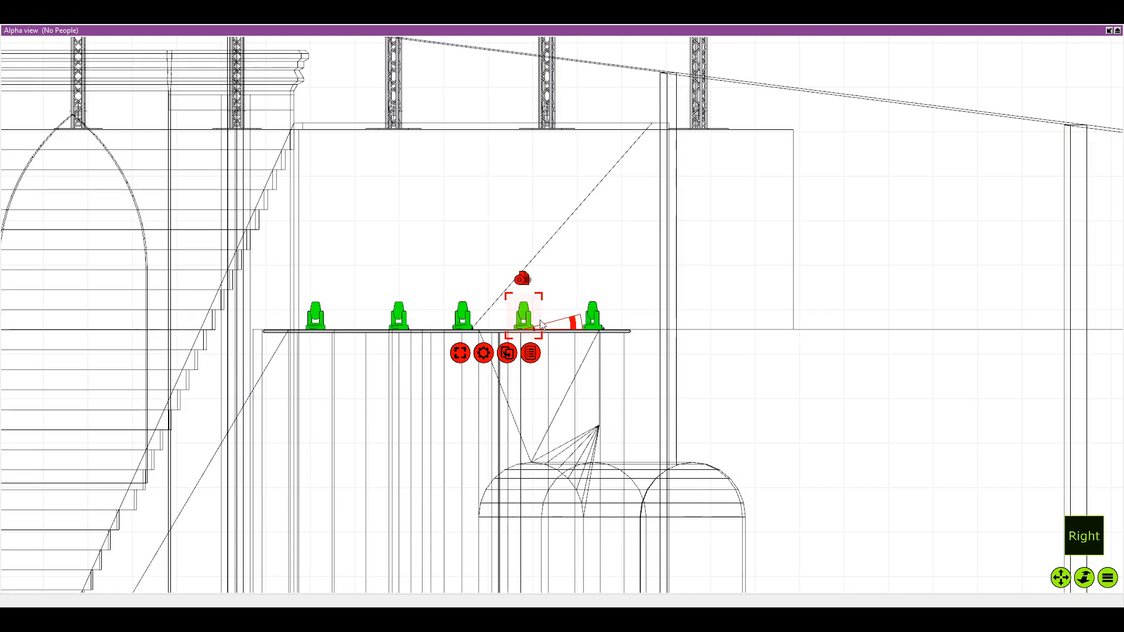
scroll(489, 316, up, 2)
key(t)
scroll(547, 298, down, 5)
scroll(575, 287, up, 5)
click(574, 285)
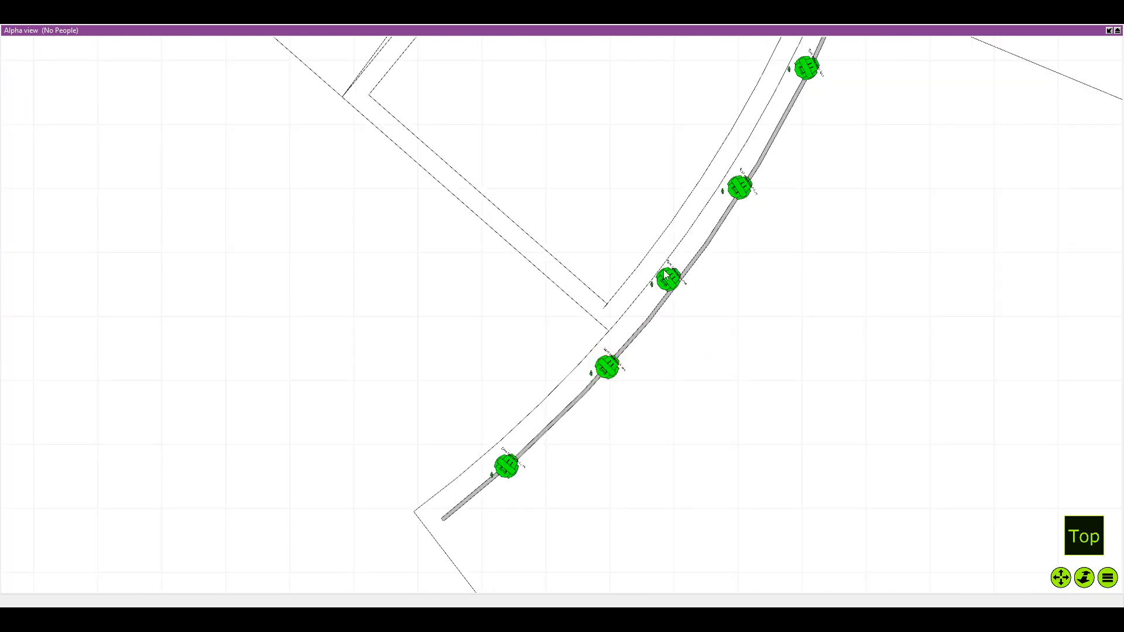
Move the third, fourth and fifth fixtures from the stage end sideways so they sit on the curved bar
drag(669, 285, 678, 291)
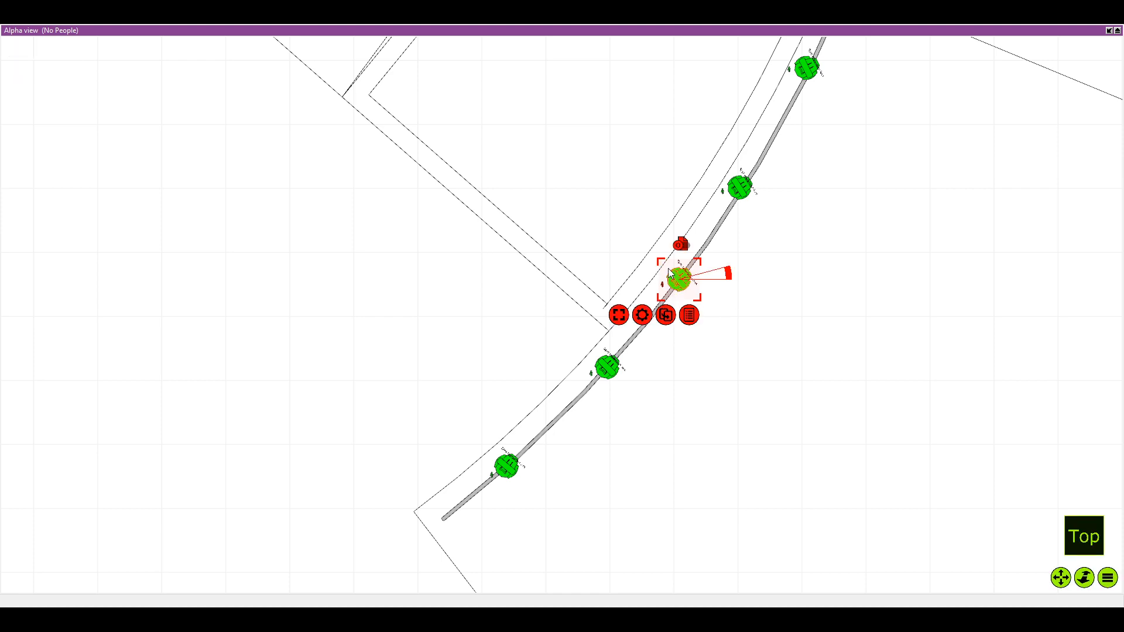
key(alt+Tab)
scroll(603, 301, down, 1)
mouse_move(464, 310)
mouse_down()
mouse_move(329, 359)
mouse_move(456, 325)
mouse_up()
scroll(464, 310, up, 2)
drag(652, 236, 556, 256)
click(550, 256)
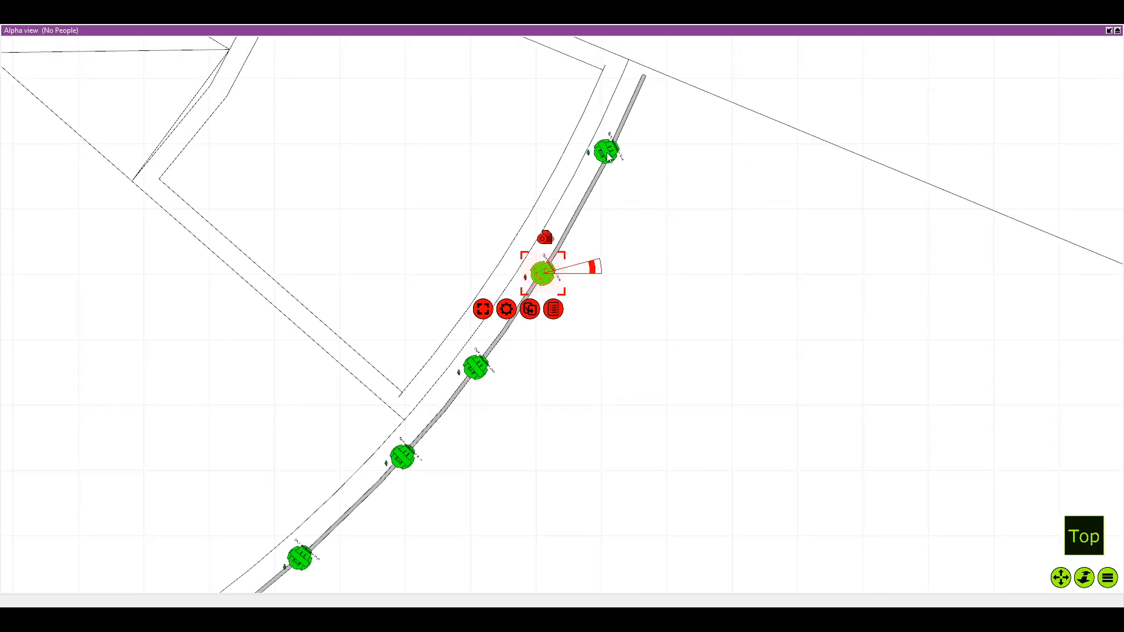
drag(604, 153, 608, 158)
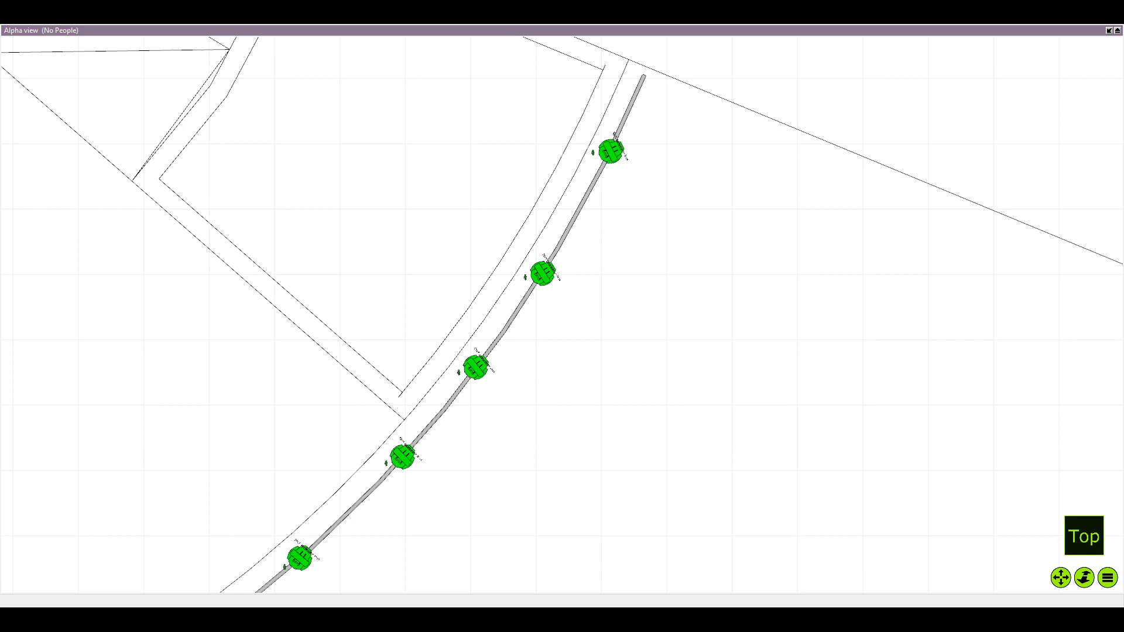
On the opposite curved bar, move the fixture nearest the stage end sideways so it sits on the bar
scroll(323, 262, down, 4)
drag(306, 290, 455, 279)
scroll(306, 290, down, 2)
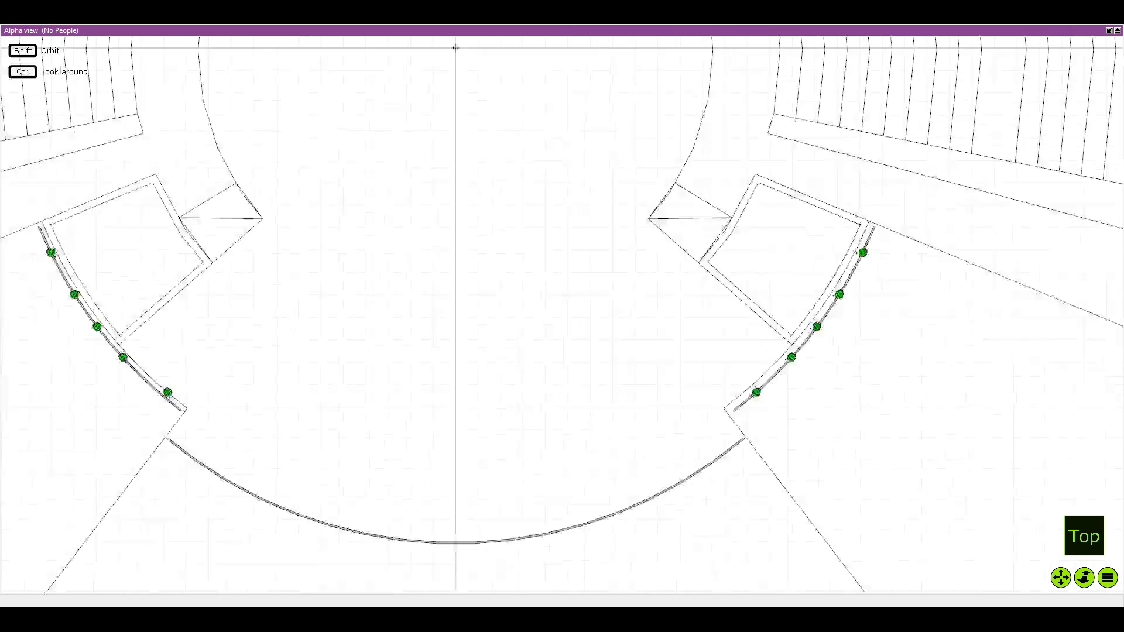
scroll(300, 466, up, 3)
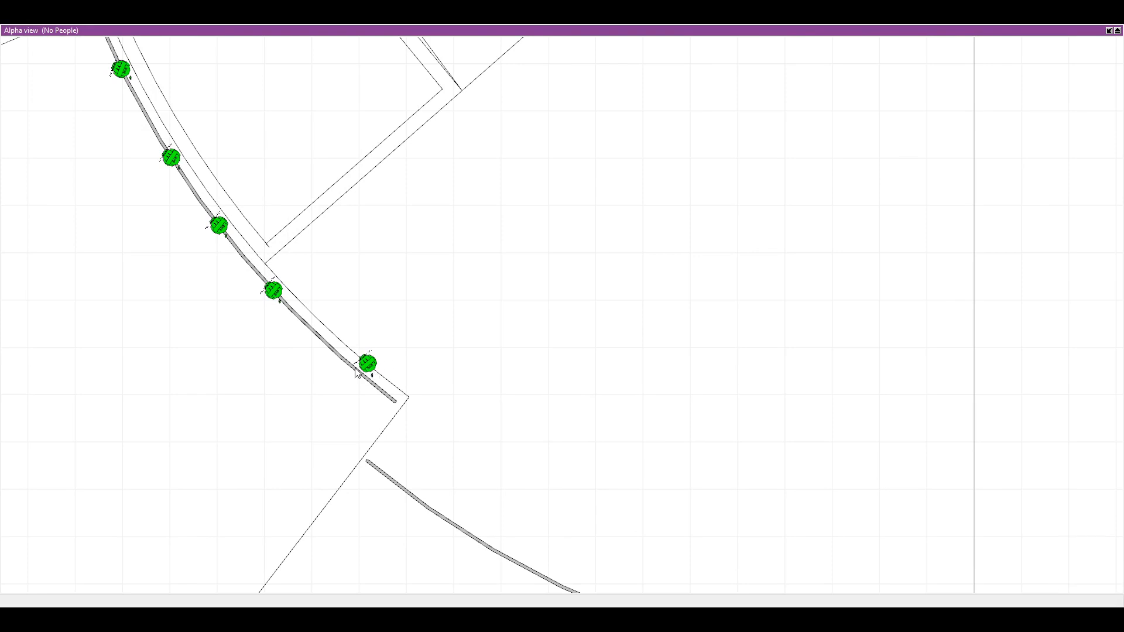
click(377, 371)
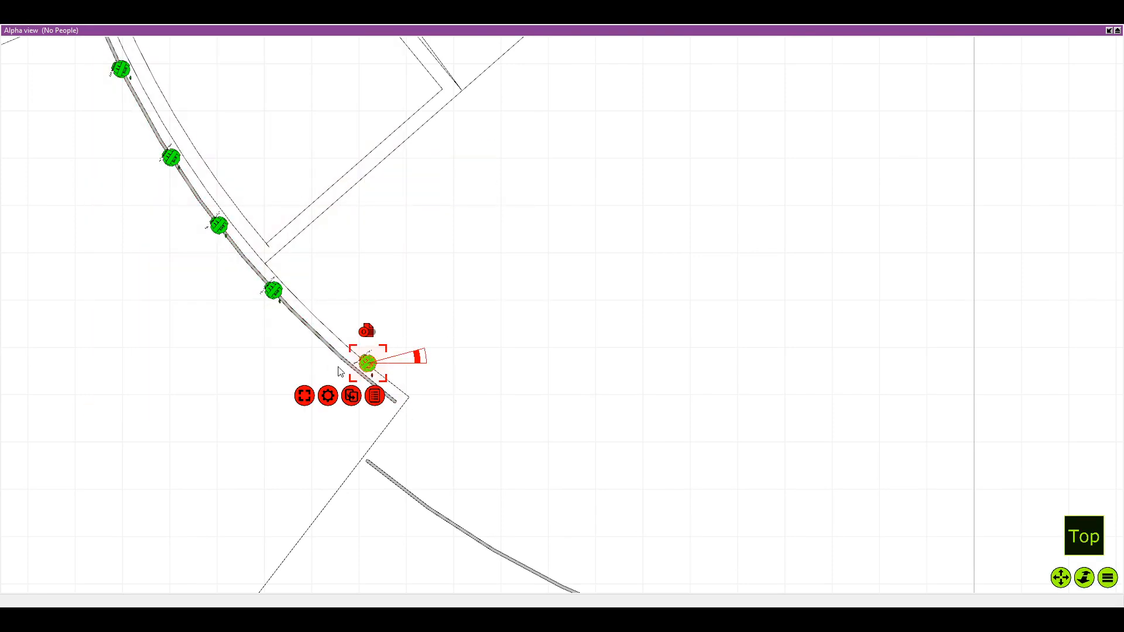
click(356, 370)
scroll(369, 368, up, 1)
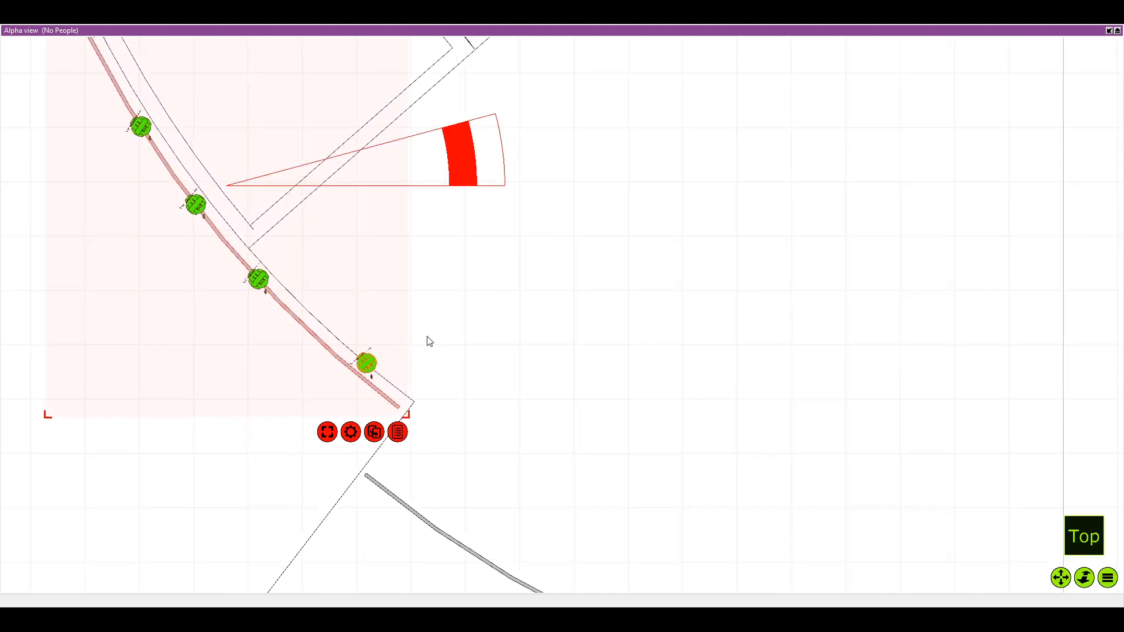
click(428, 338)
scroll(369, 369, up, 3)
drag(368, 364, 340, 370)
click(373, 318)
drag(373, 318, 378, 423)
scroll(472, 226, up, 1)
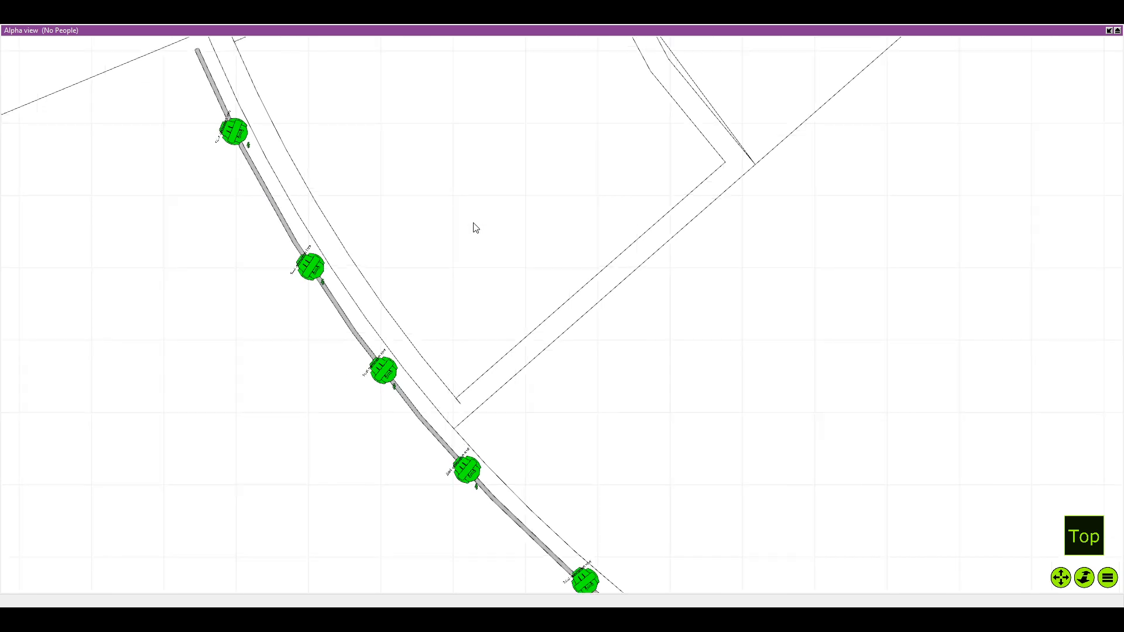
Examine the placement of the fixture towers behind the uppermost seating row in the top view
scroll(527, 229, down, 7)
drag(665, 231, 474, 288)
scroll(527, 238, down, 1)
scroll(534, 225, up, 1)
scroll(474, 289, down, 6)
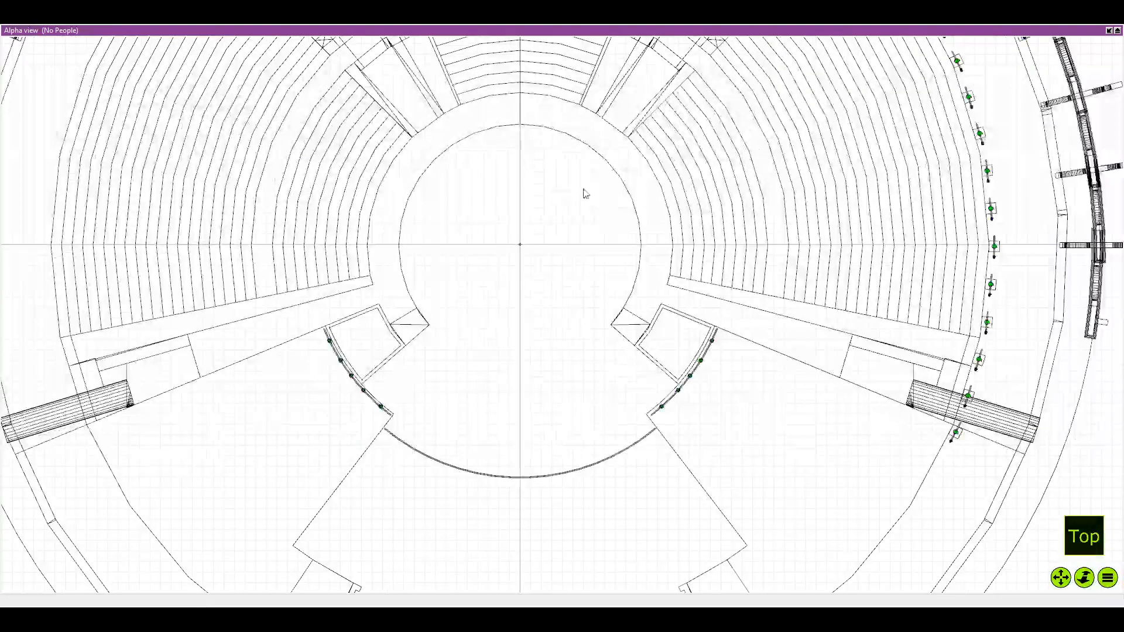
drag(515, 146, 415, 423)
scroll(415, 409, down, 1)
scroll(438, 164, up, 3)
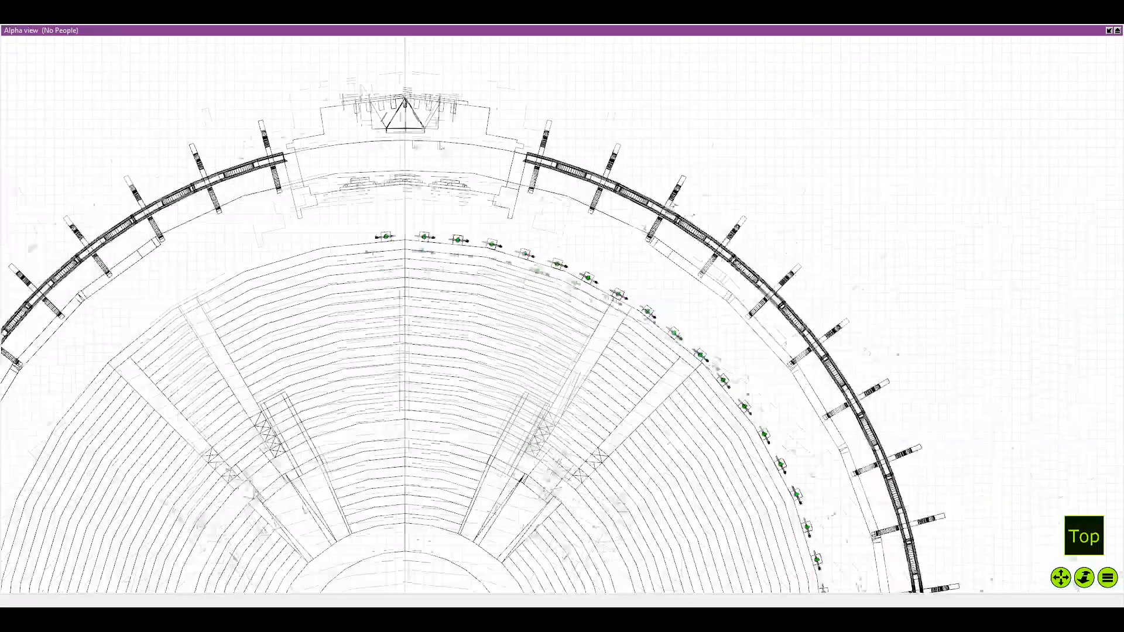
drag(393, 228, 409, 265)
scroll(409, 264, up, 7)
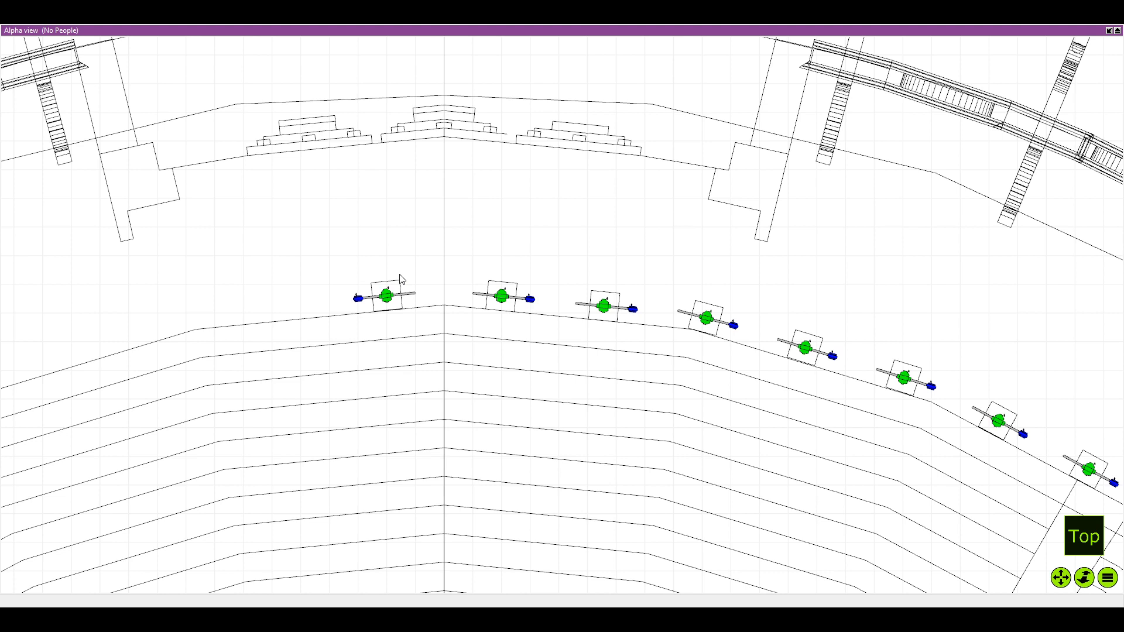
scroll(364, 249, up, 3)
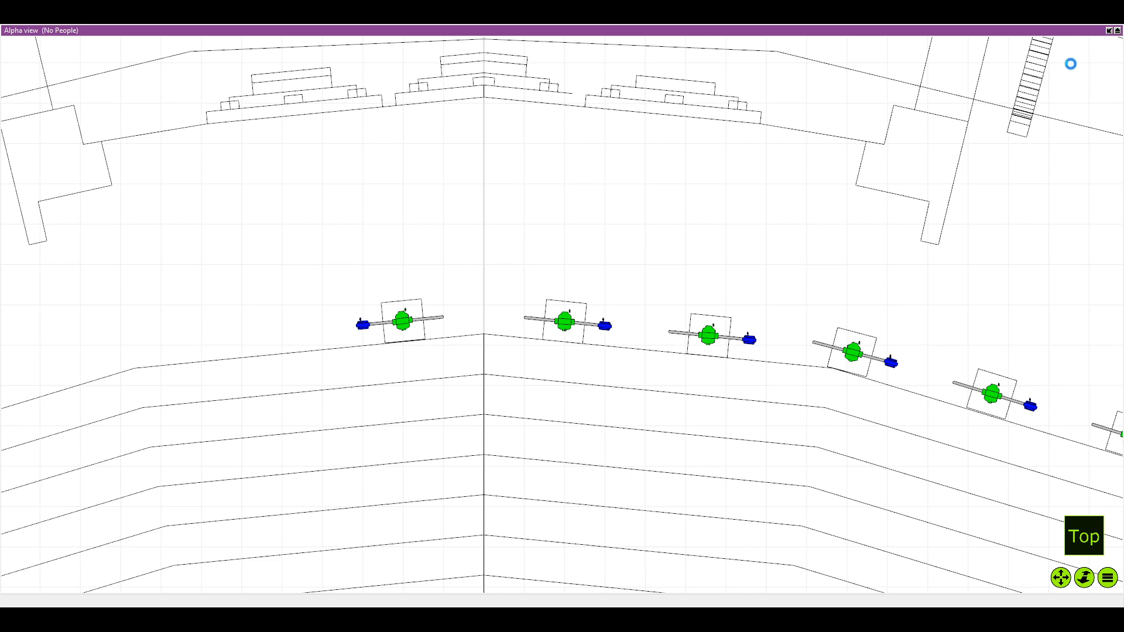
Restore the four-view layout and frame the two rear towers beside the centre line in the Alpha view
click(1116, 30)
scroll(520, 262, down, 3)
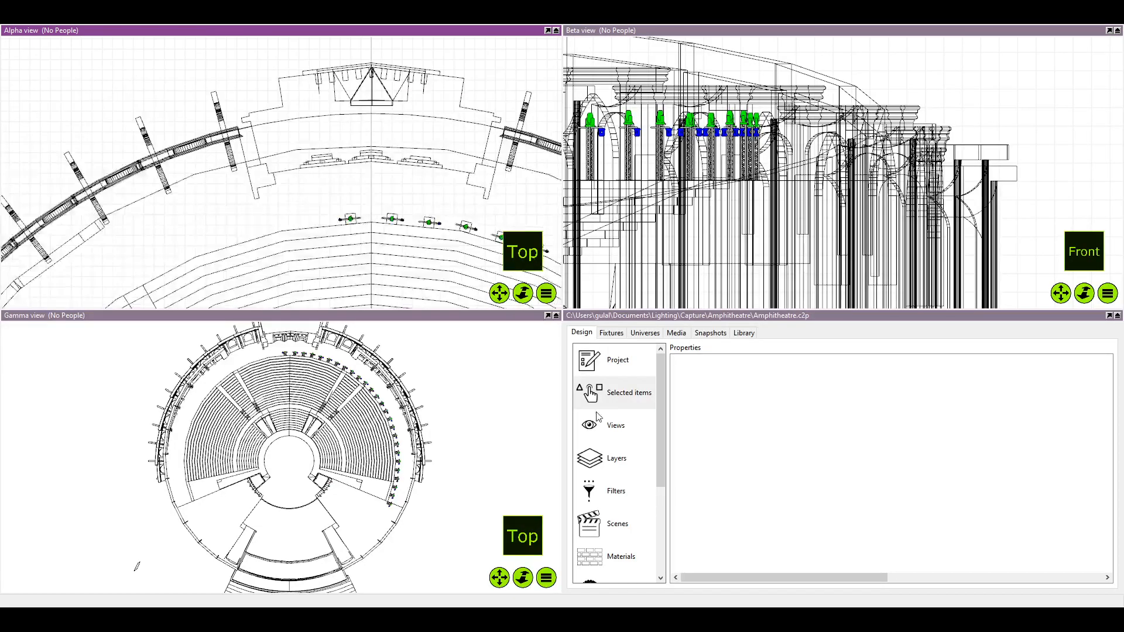
scroll(386, 84, up, 3)
scroll(353, 185, up, 2)
drag(353, 185, 325, 50)
drag(257, 280, 267, 169)
scroll(298, 225, up, 2)
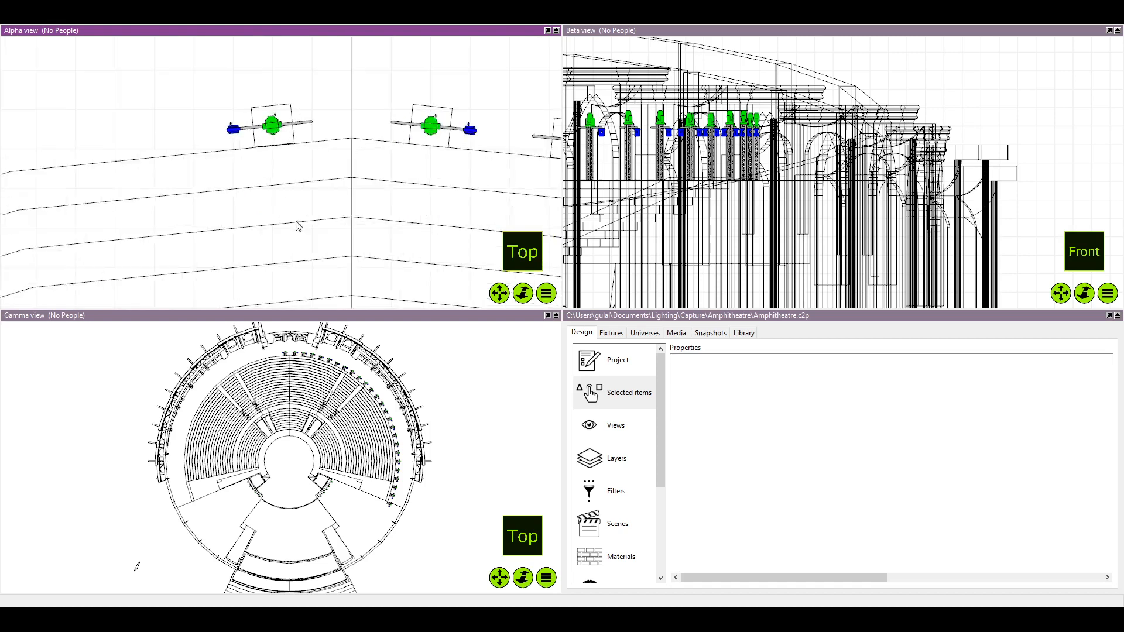
scroll(295, 227, down, 1)
scroll(339, 223, down, 2)
Review the layers and filters, and apply the Marks Only filter to the Alpha view
click(590, 353)
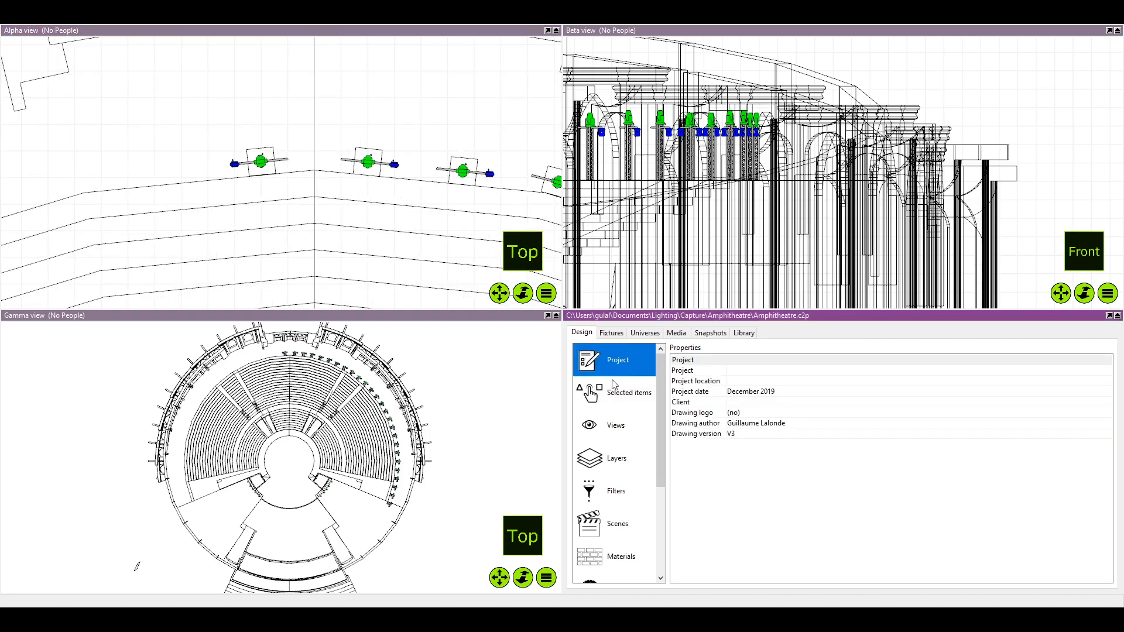
click(615, 391)
click(624, 457)
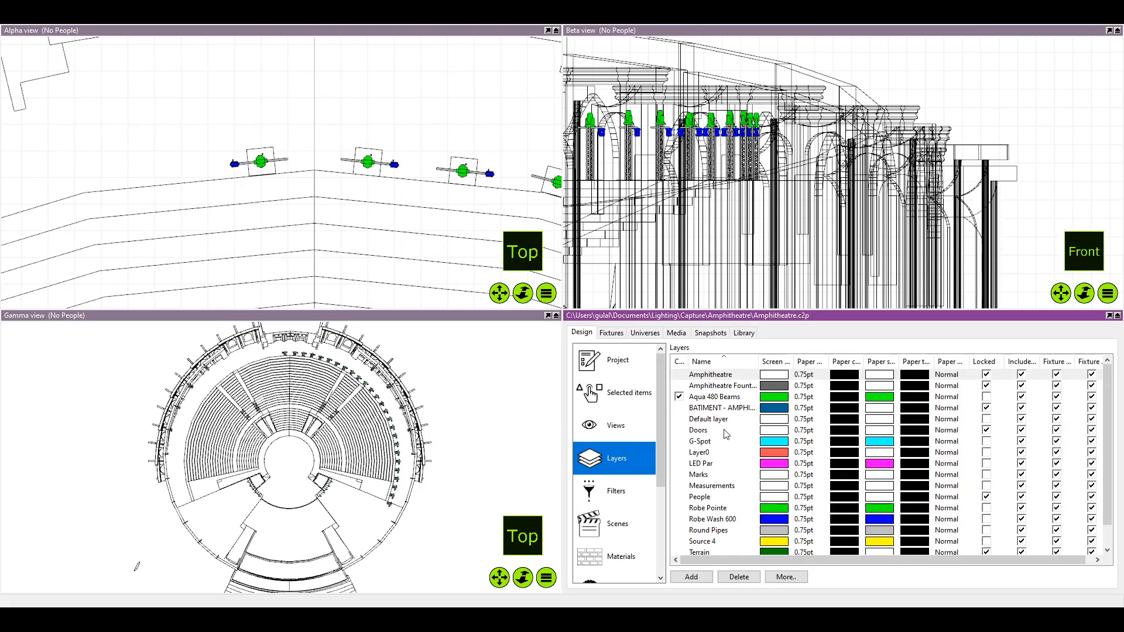
scroll(725, 430, down, 1)
click(705, 498)
scroll(706, 462, up, 1)
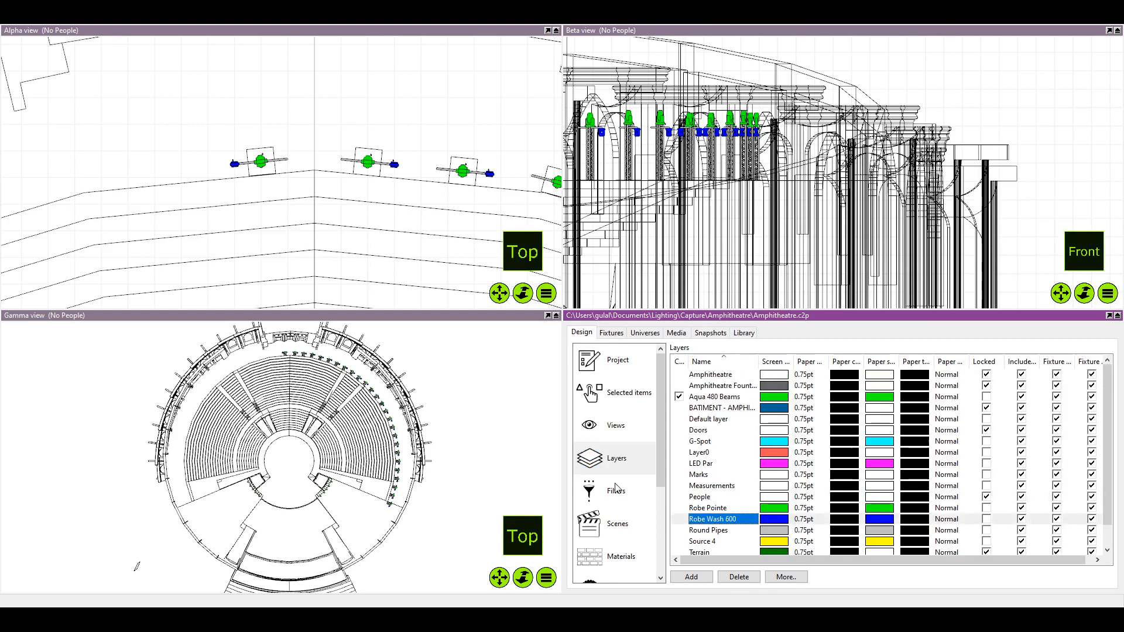
click(615, 489)
click(690, 419)
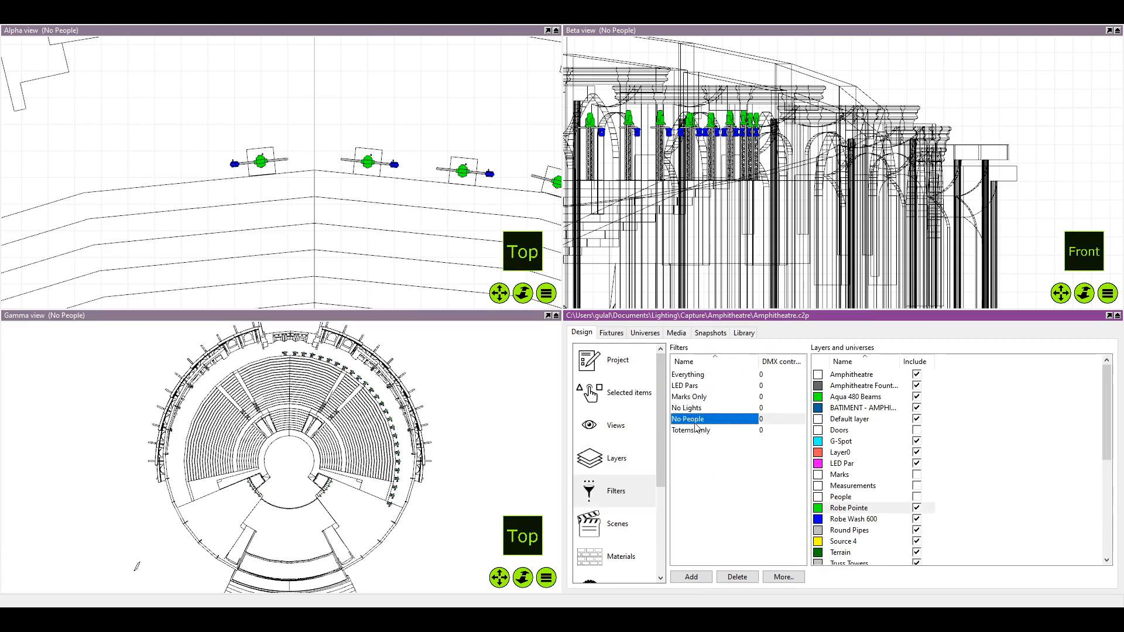
click(695, 429)
drag(691, 397, 276, 190)
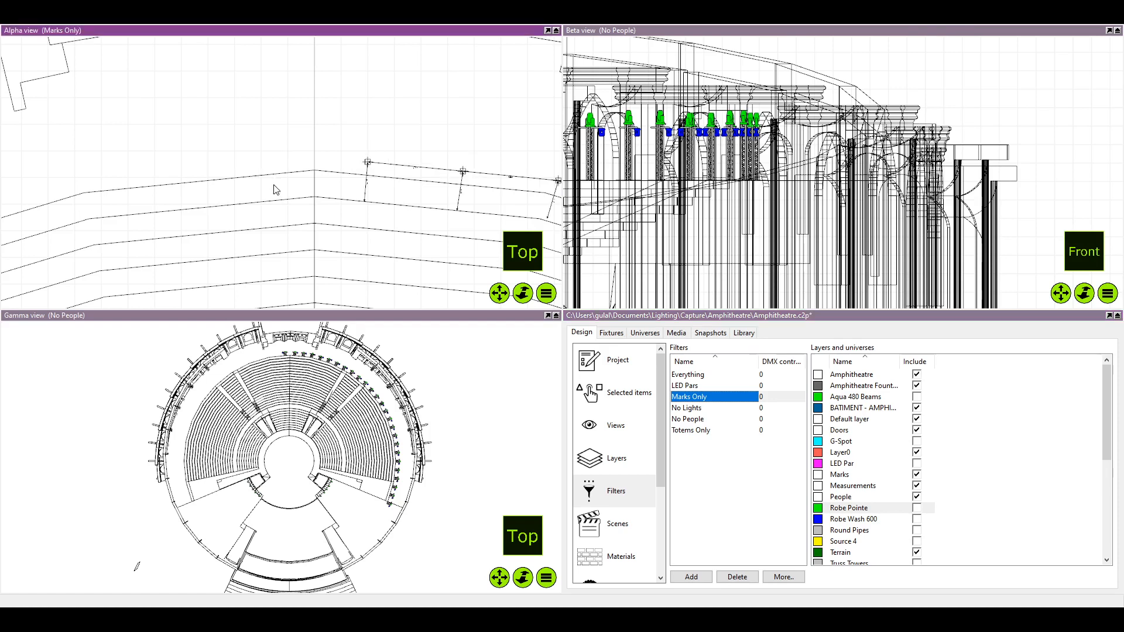
Maximize the Alpha view and examine the rigging marks and their dimensions beside the centre line
scroll(304, 215, up, 3)
scroll(304, 216, down, 2)
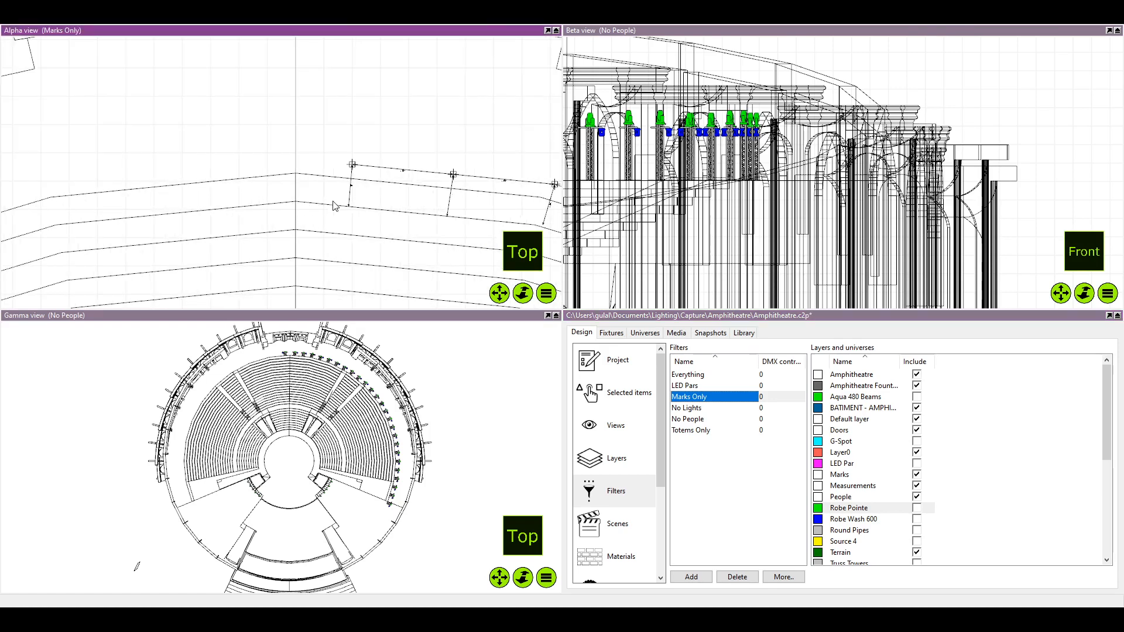
scroll(334, 190, up, 3)
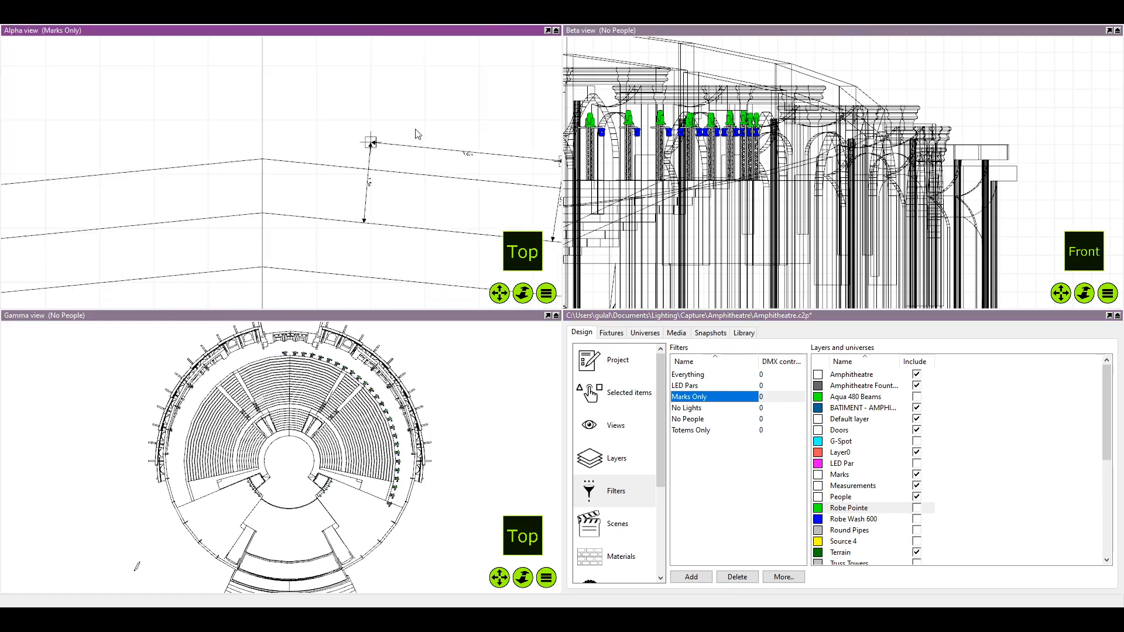
click(556, 30)
scroll(582, 270, down, 4)
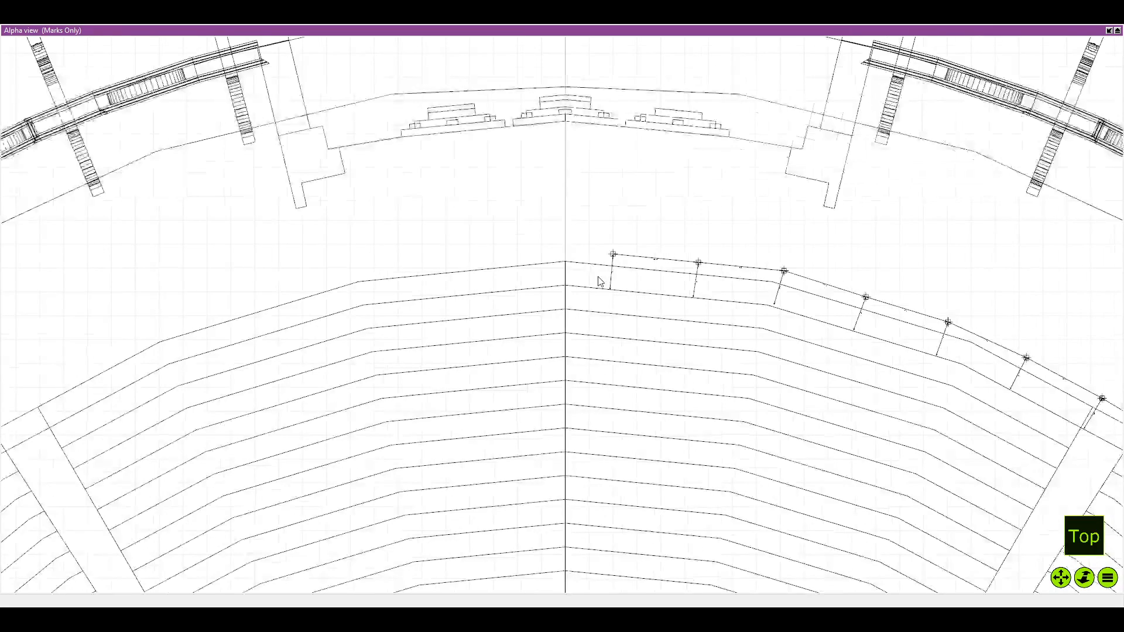
scroll(598, 281, up, 3)
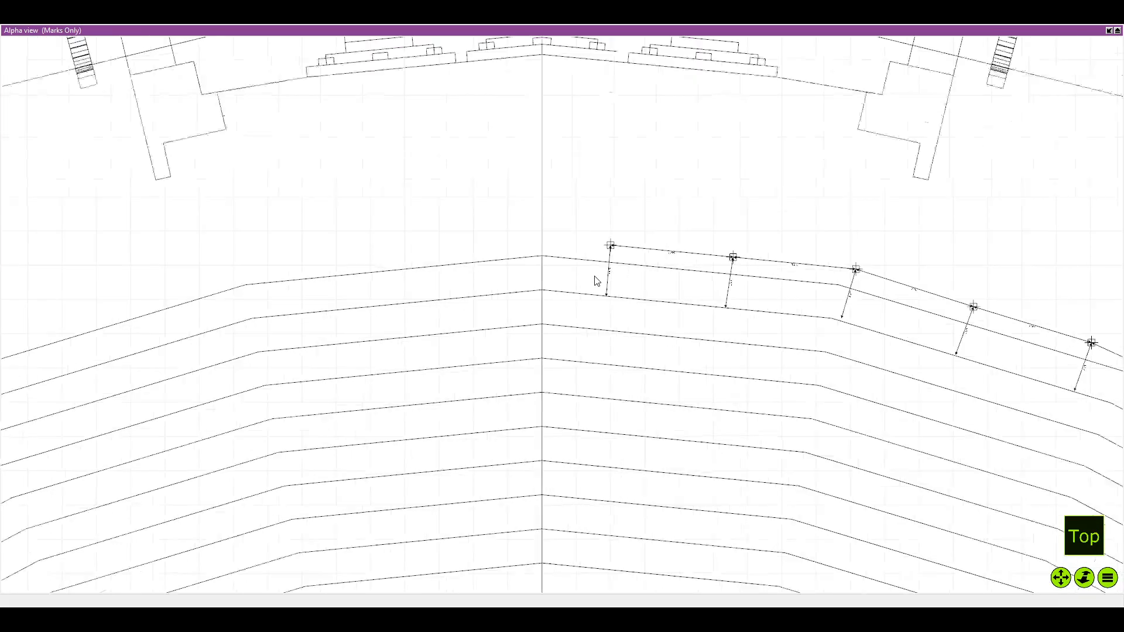
scroll(597, 281, down, 2)
scroll(598, 278, up, 5)
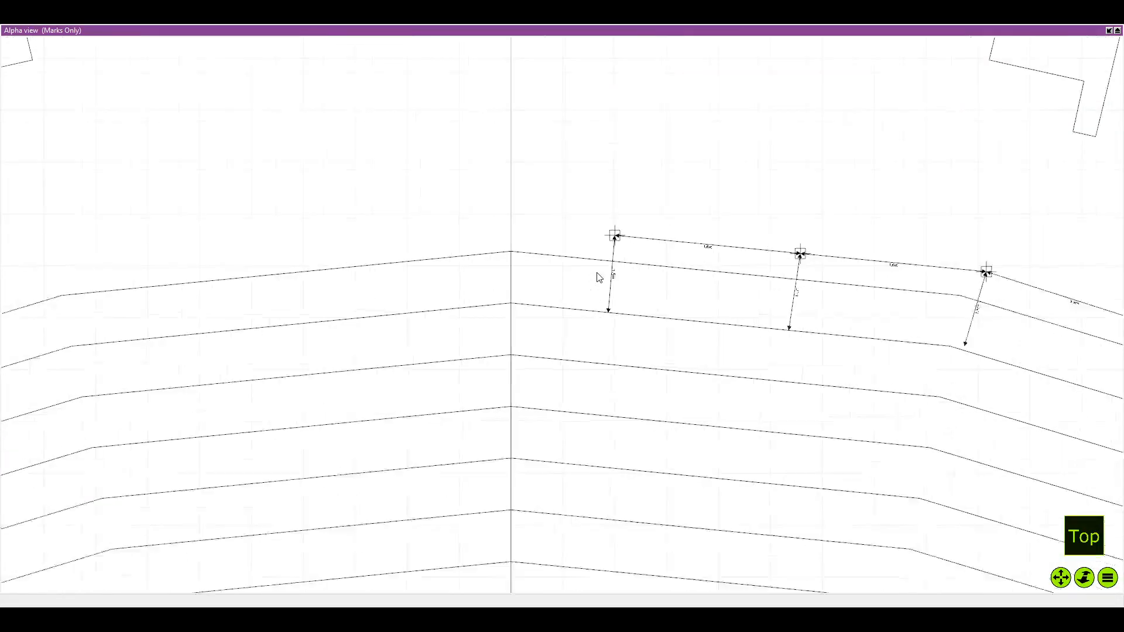
scroll(554, 243, down, 4)
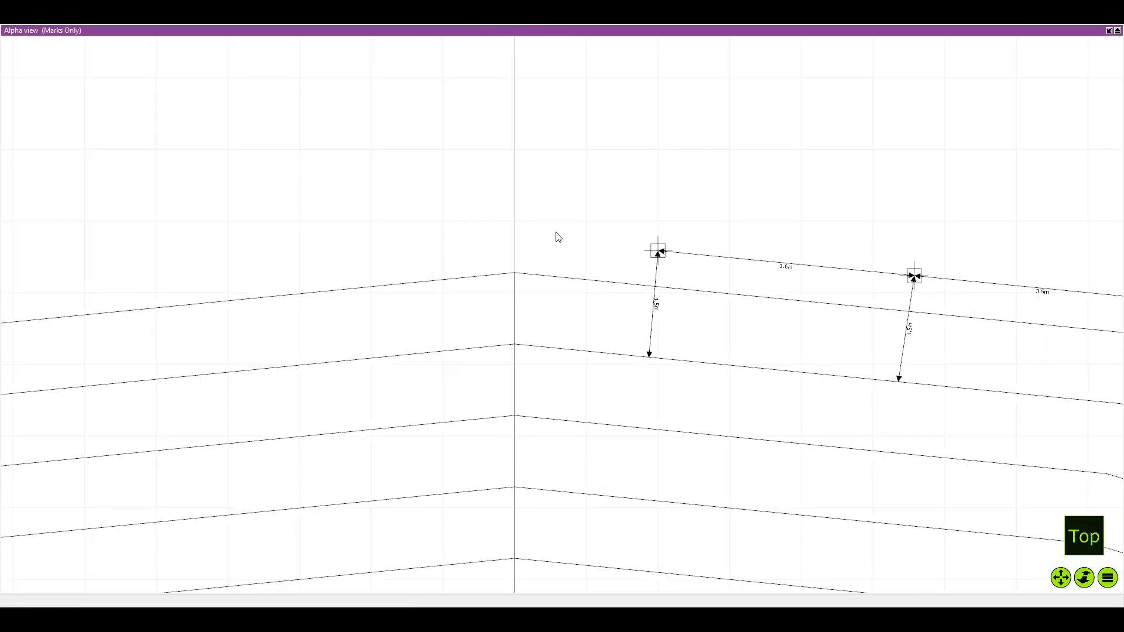
scroll(557, 229, up, 3)
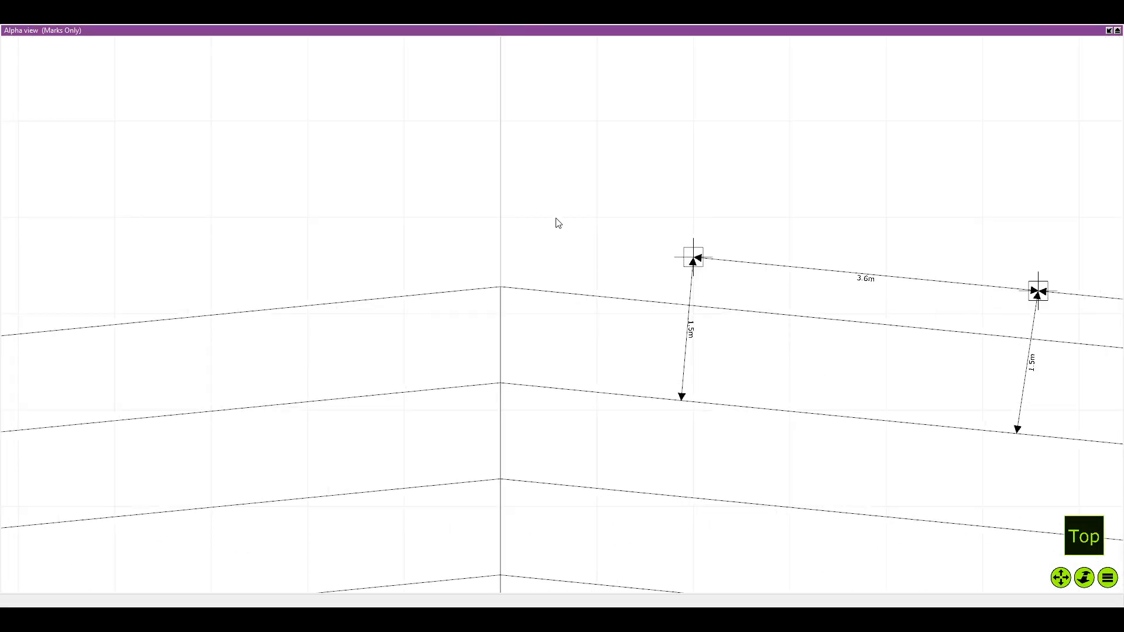
scroll(556, 223, up, 1)
scroll(557, 223, down, 2)
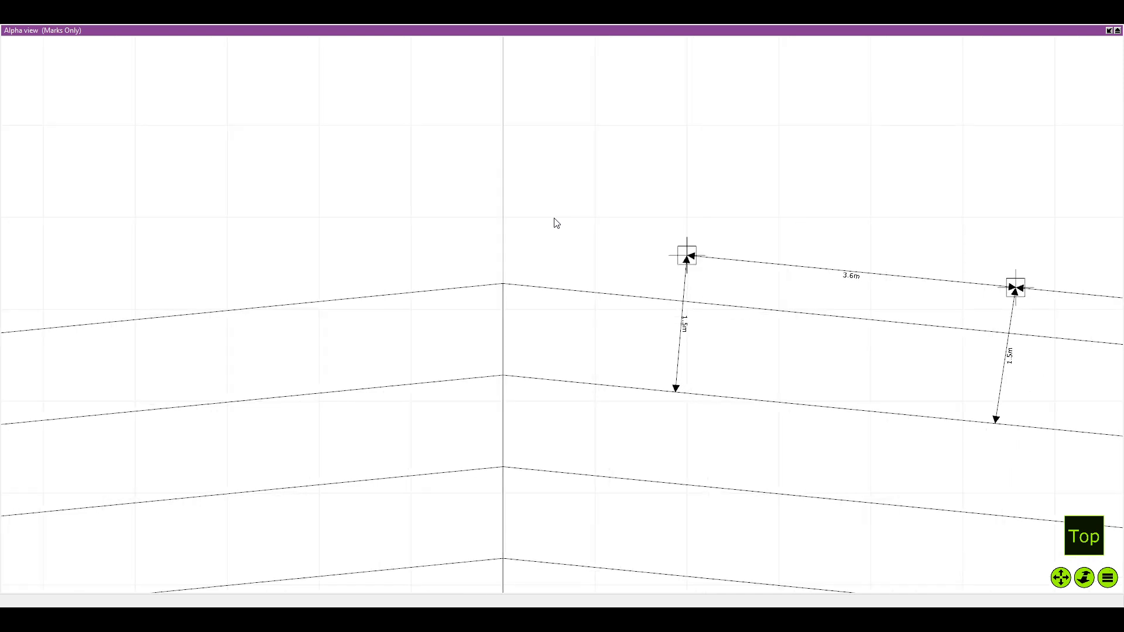
Copy the rigging mark nearest the centre line to the mirrored spot on the other side of the line
mouse_move(550, 267)
mouse_down()
mouse_move(551, 246)
mouse_move(550, 267)
mouse_up()
key(ctrl+z)
scroll(534, 253, up, 2)
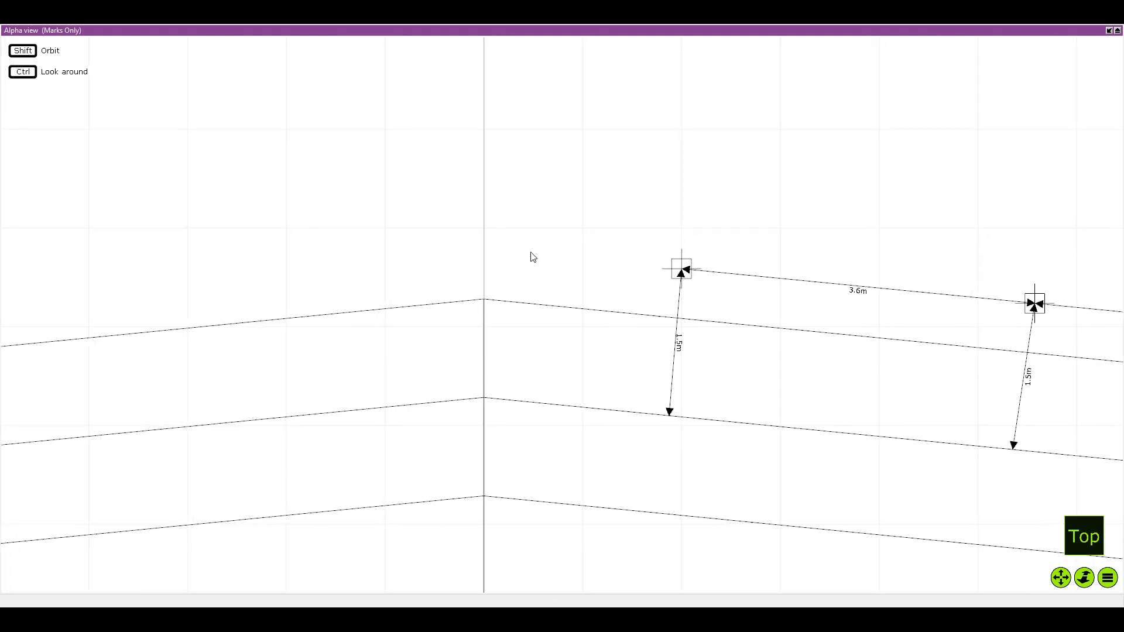
click(701, 265)
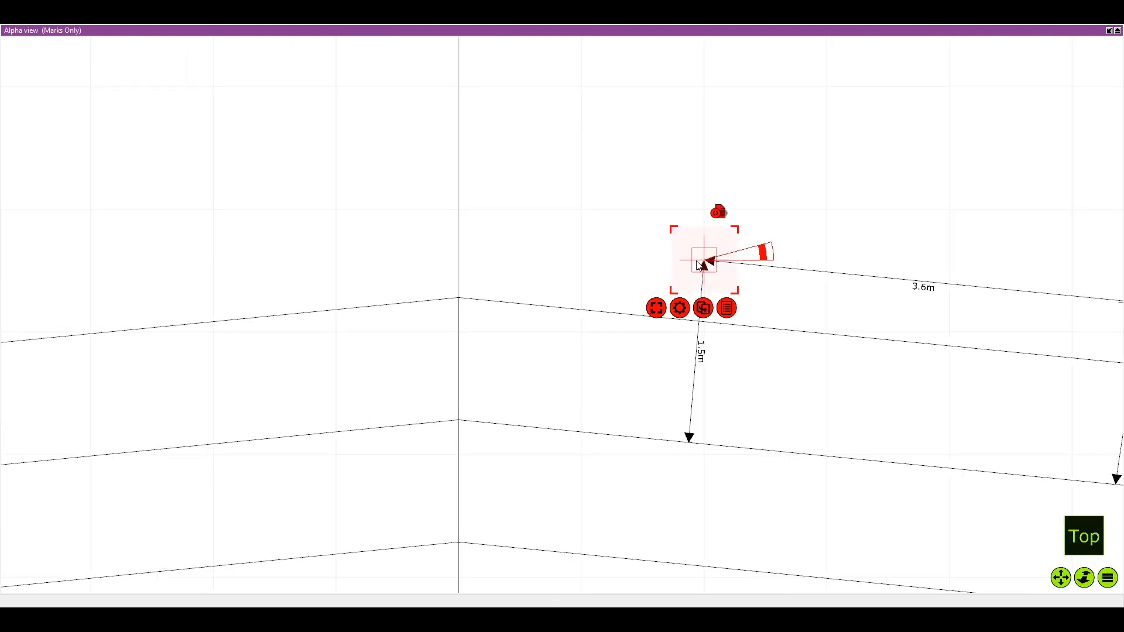
drag(700, 265, 254, 284)
scroll(254, 286, down, 3)
scroll(234, 310, up, 4)
drag(397, 271, 343, 256)
Return to the four-view layout and set the copied rigging mark's Position X to -2m
click(1108, 31)
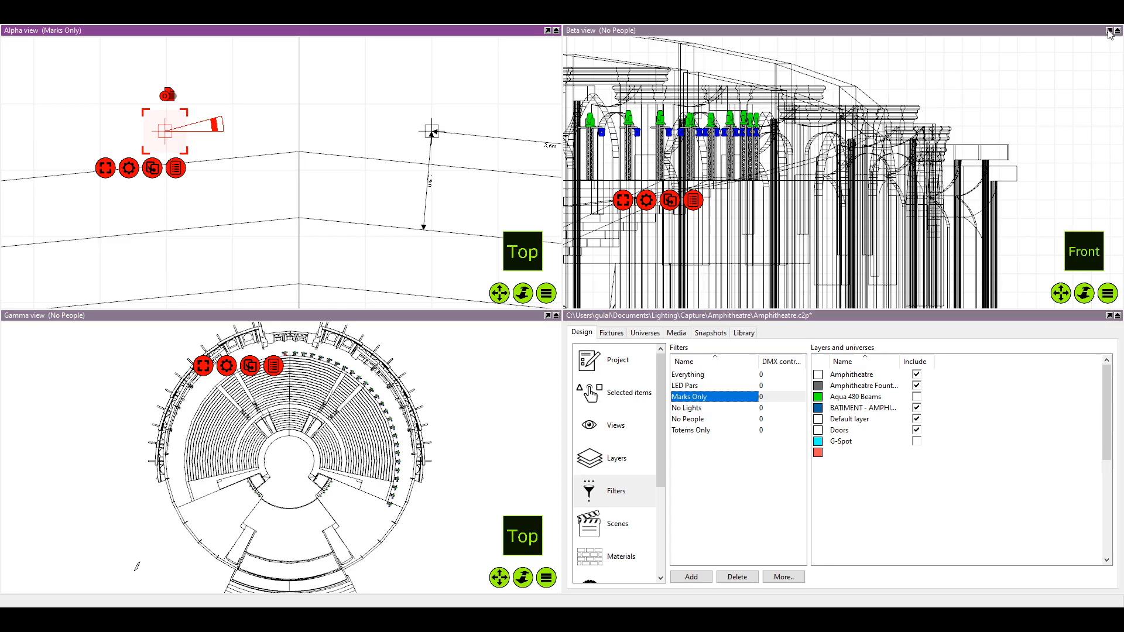
click(591, 383)
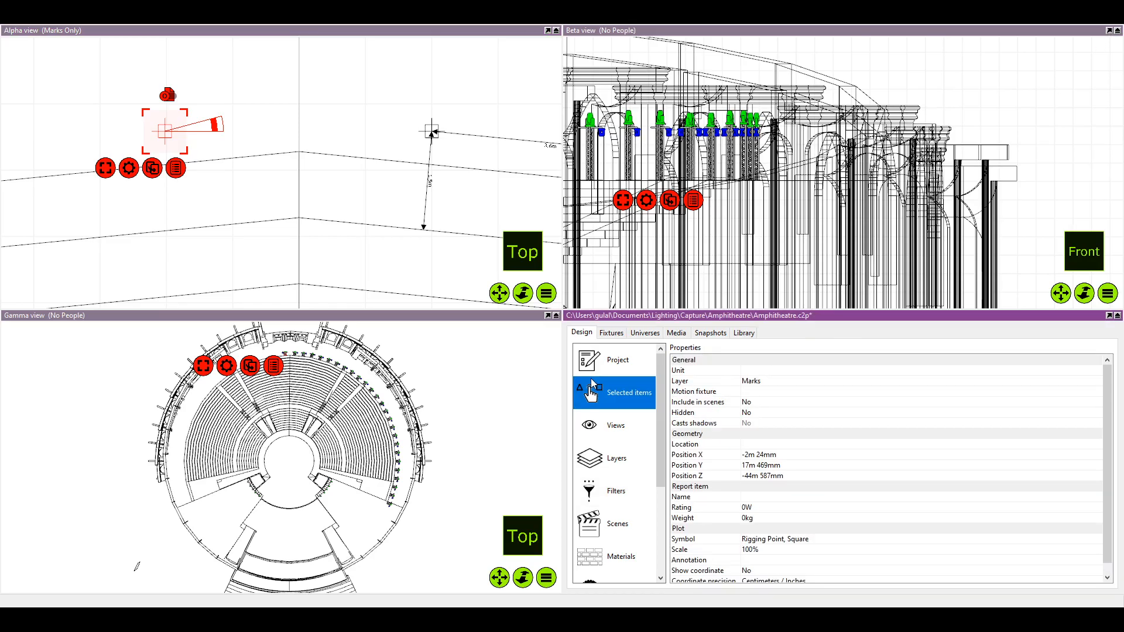
click(783, 453)
text(-2m)
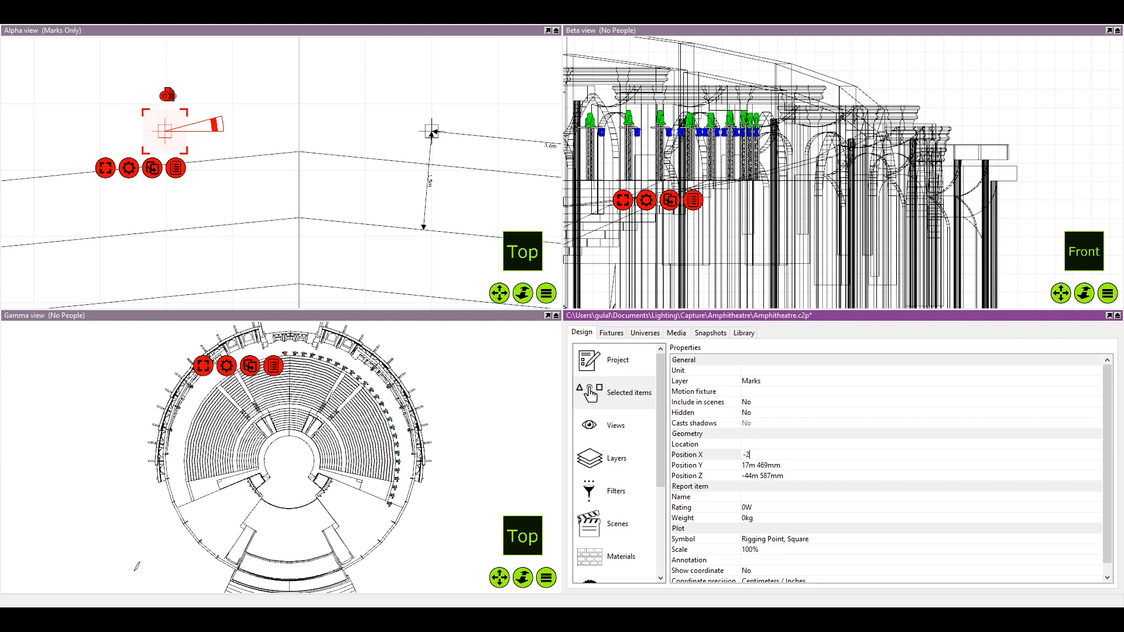
key(Return)
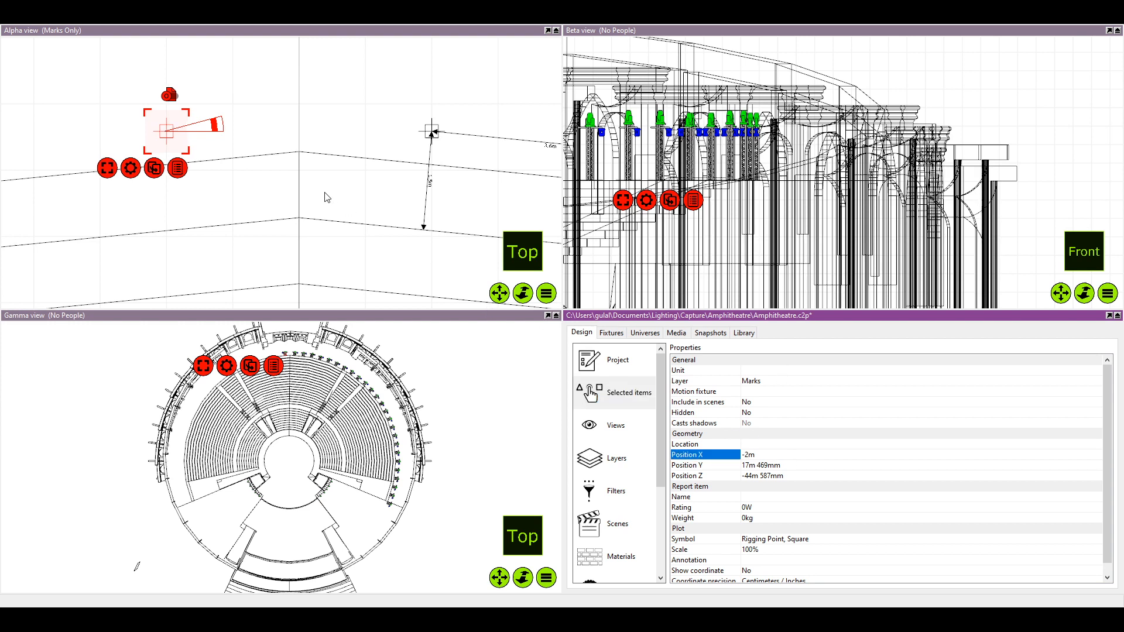
click(283, 180)
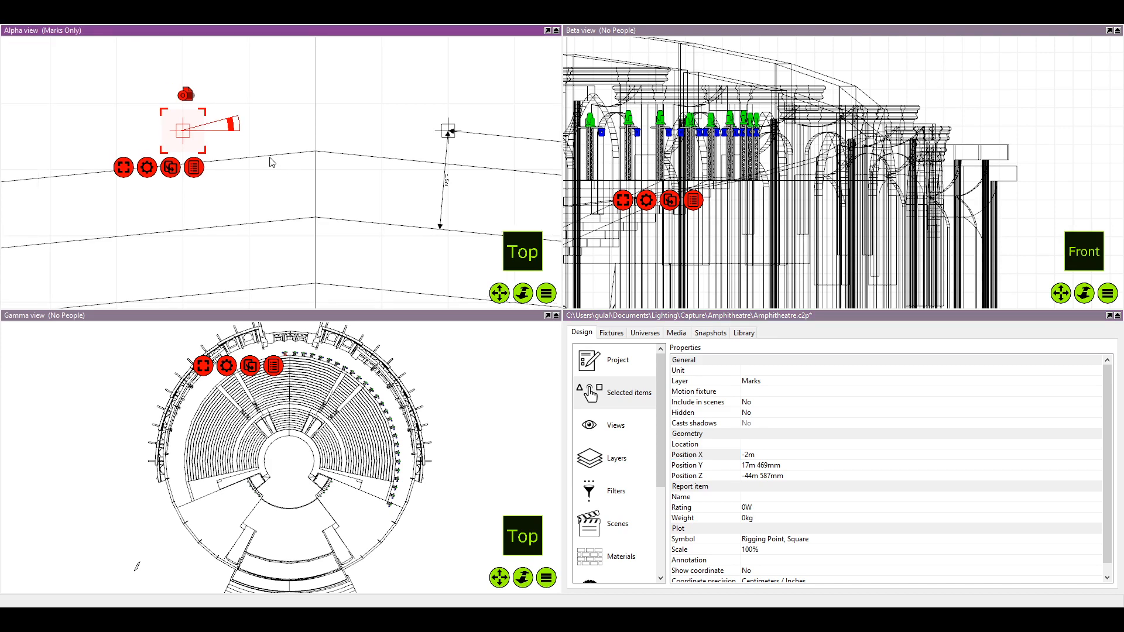
scroll(201, 183, down, 3)
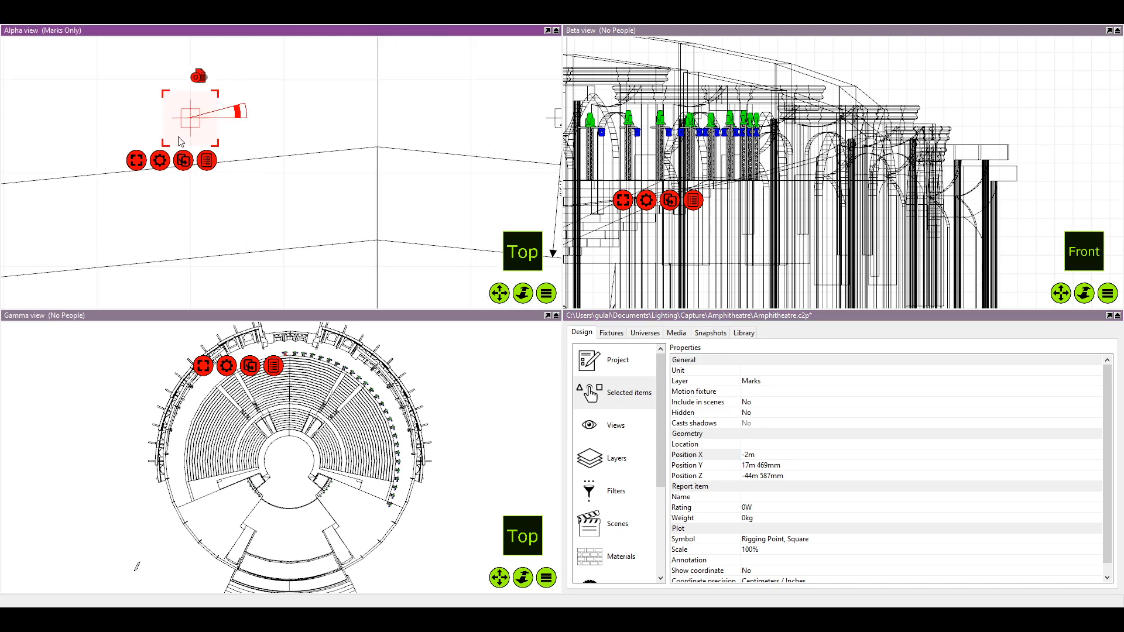
Select the 1.5 m dimension beside the original rigging mark nearest the centre line, and show the view filters after checking the layers
scroll(300, 208, up, 4)
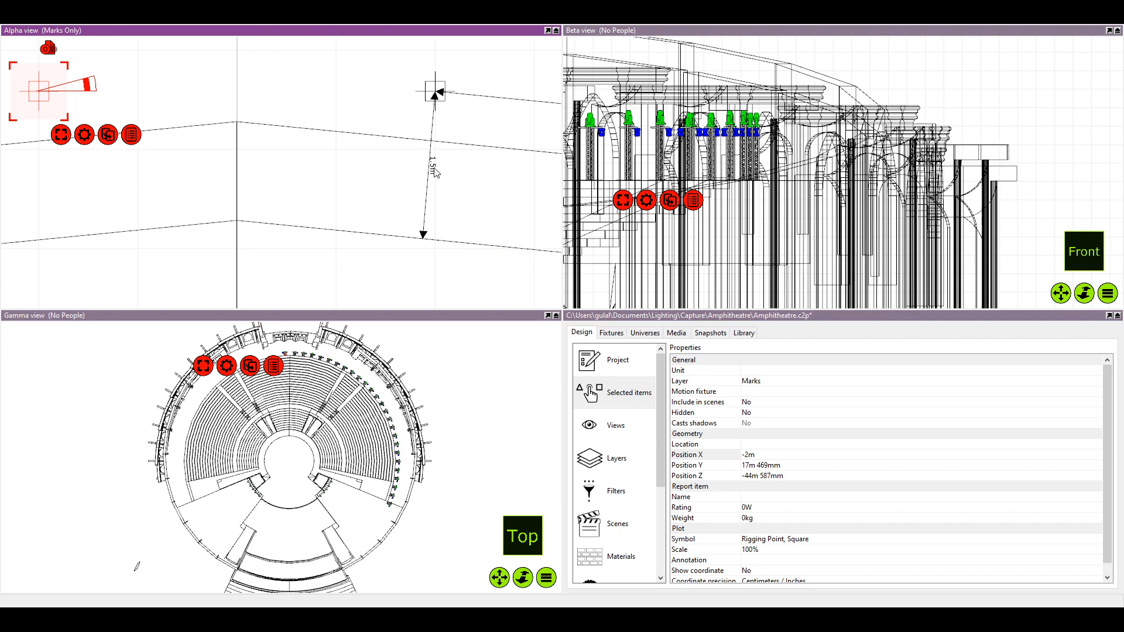
click(435, 186)
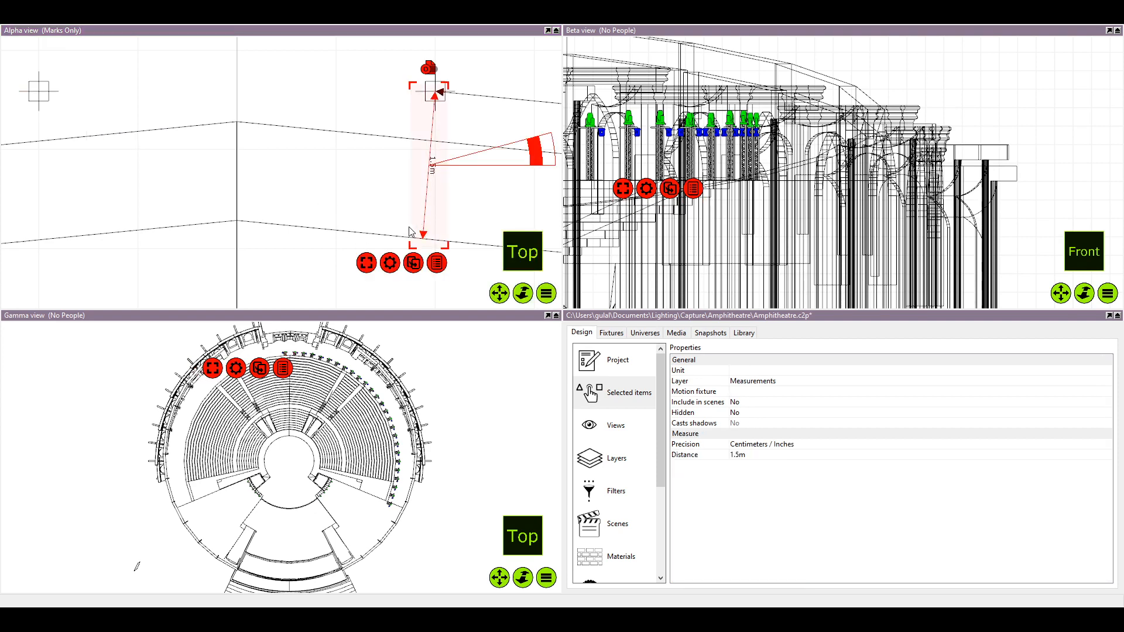
scroll(425, 228, down, 5)
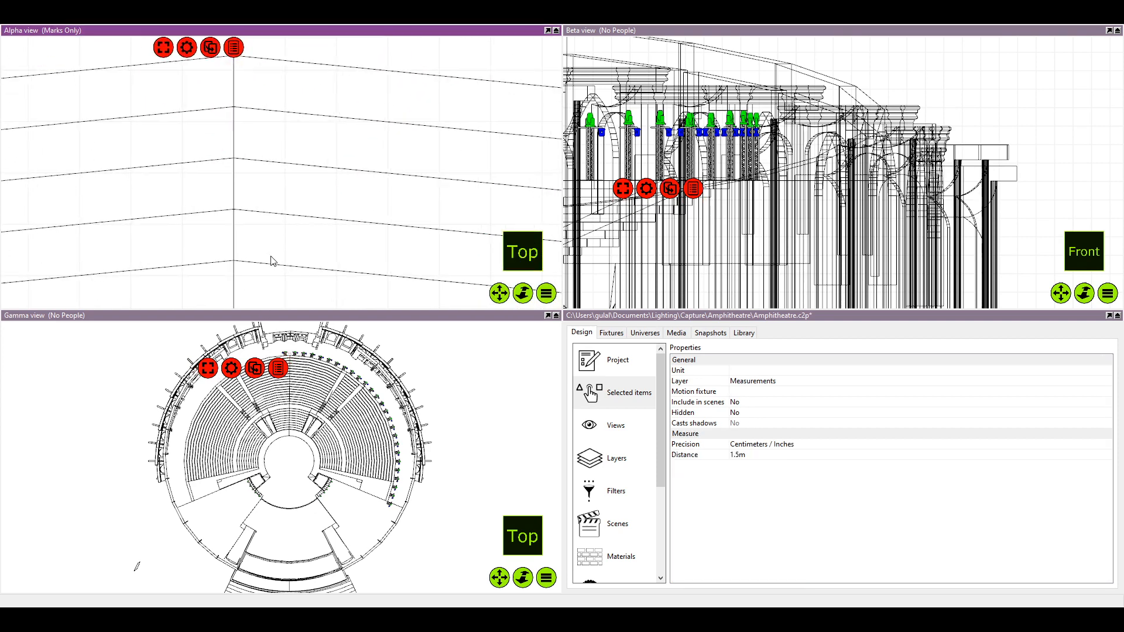
scroll(312, 262, down, 5)
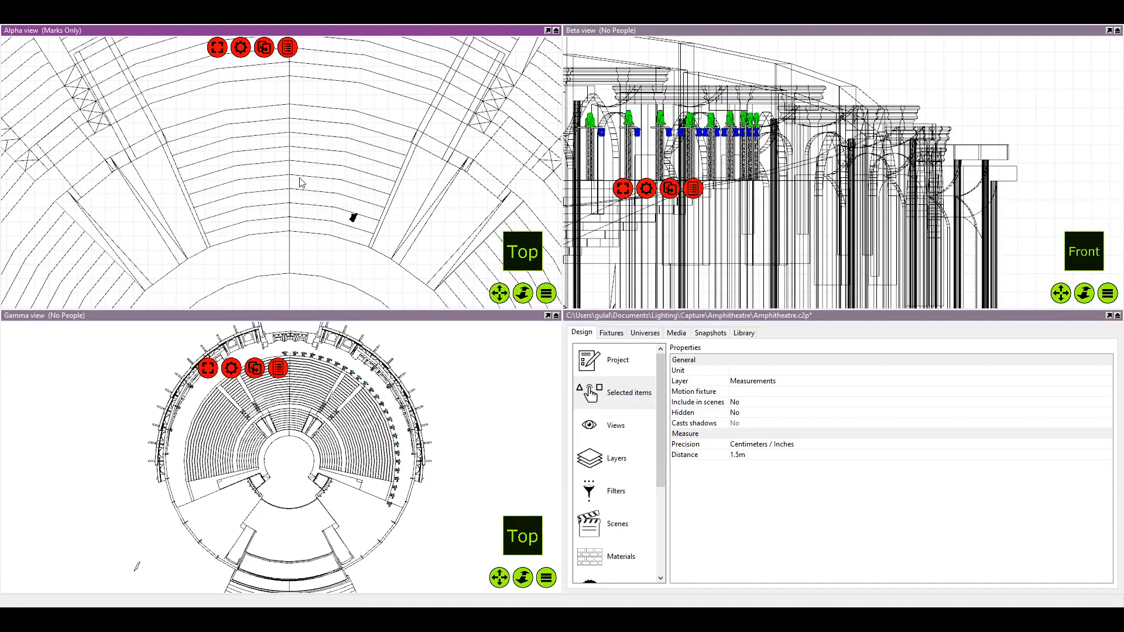
click(650, 456)
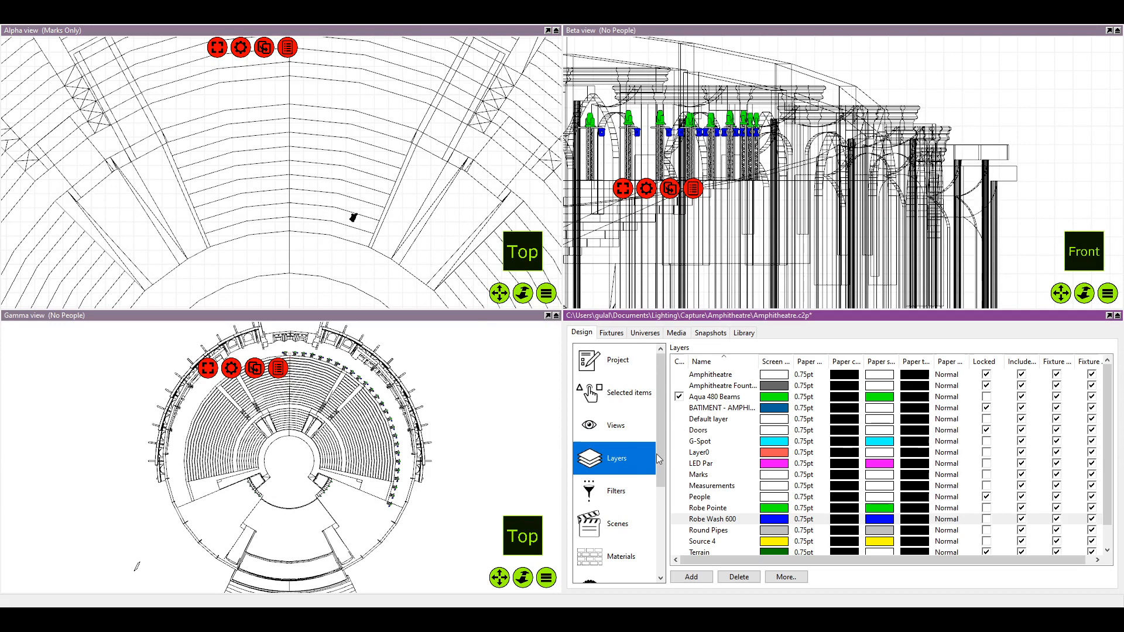
click(614, 504)
Place a mirrored copy of the 1.5 m dimension at the copied rigging mark across the centre line
scroll(245, 153, down, 1)
drag(246, 153, 248, 308)
scroll(281, 211, up, 8)
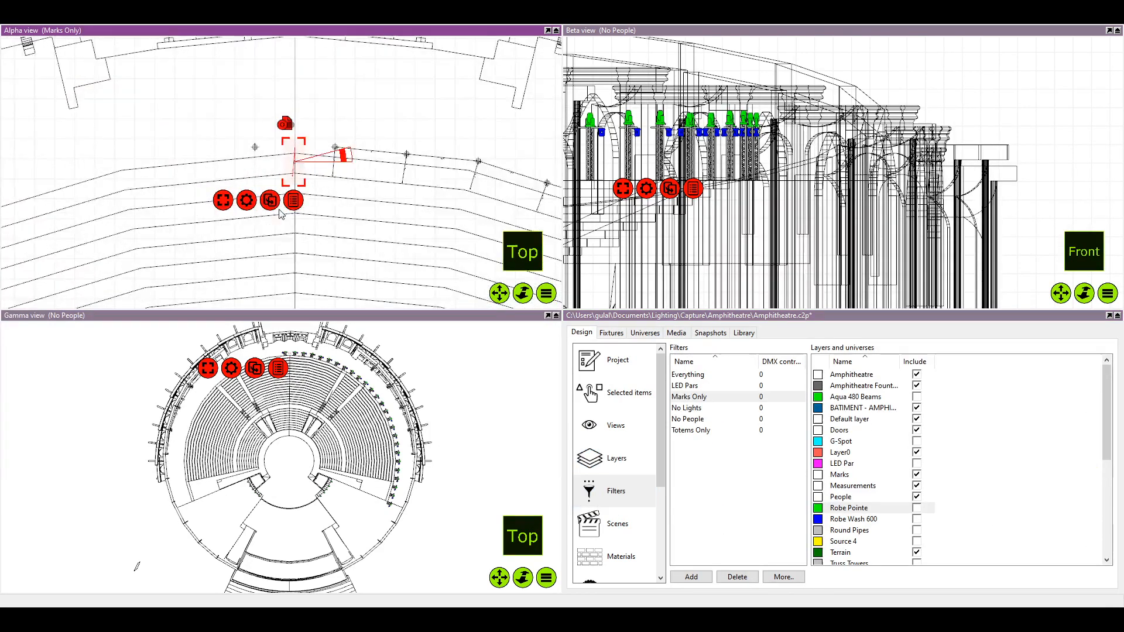
drag(281, 210, 359, 274)
scroll(451, 152, up, 3)
mouse_move(430, 130)
mouse_down()
mouse_move(424, 115)
mouse_move(420, 137)
mouse_up()
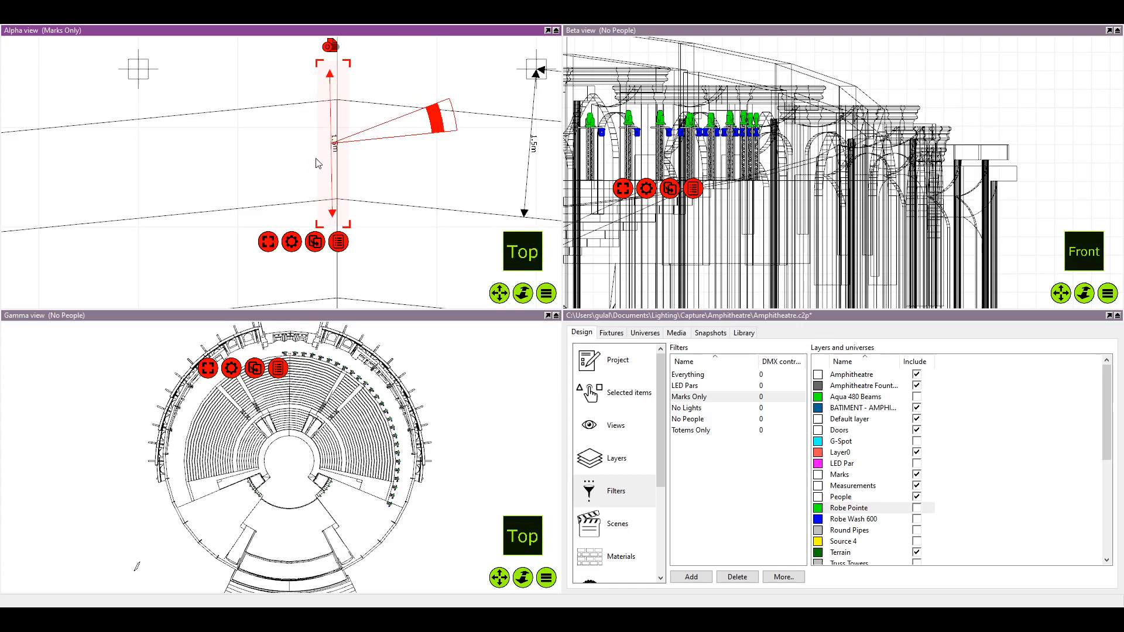
drag(333, 143, 142, 140)
drag(119, 46, 195, 69)
click(199, 69)
scroll(211, 71, up, 4)
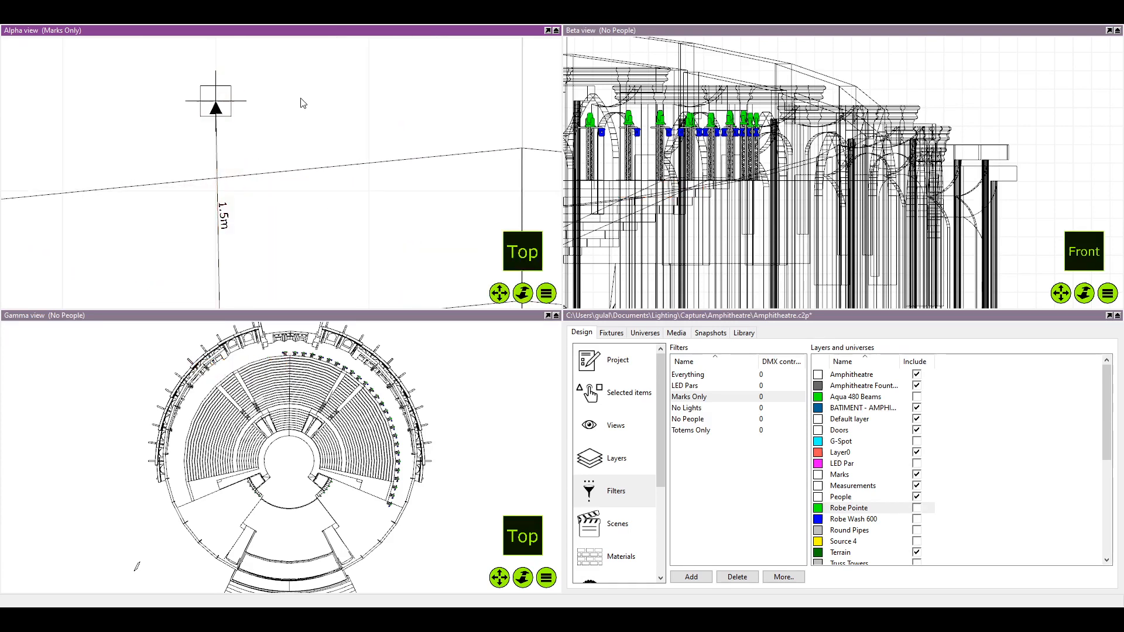
Duplicate the spacing dimension between the two original rigging marks nearest the centre line
scroll(306, 99, down, 4)
drag(301, 103, 129, 107)
scroll(286, 106, down, 4)
scroll(351, 102, up, 3)
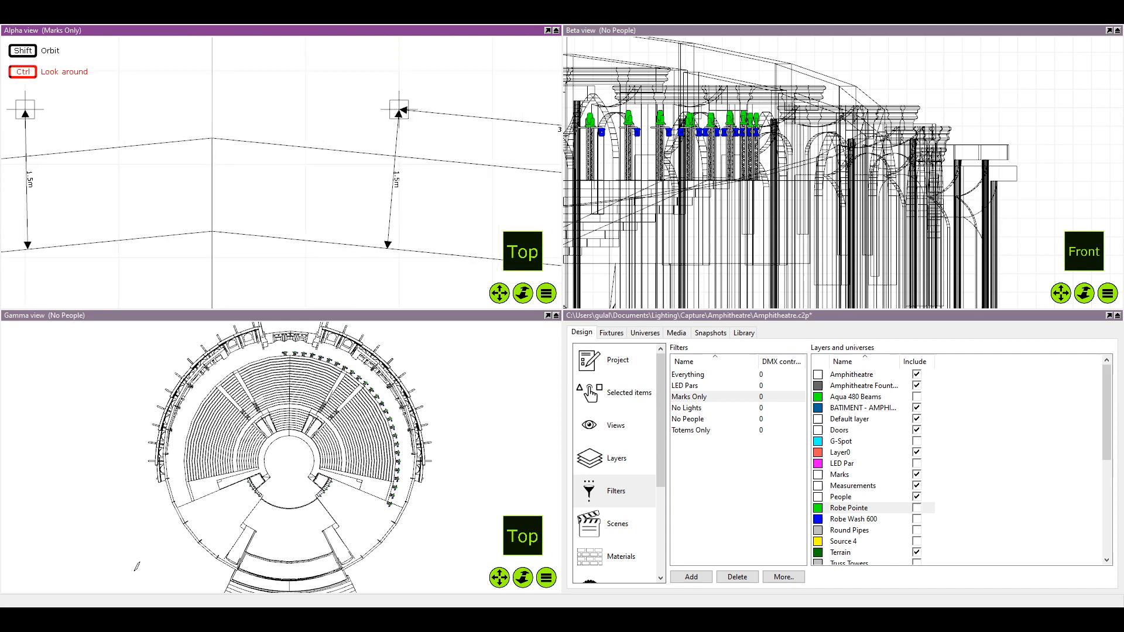
scroll(375, 108, down, 4)
scroll(436, 133, up, 6)
drag(318, 130, 254, 130)
scroll(436, 133, down, 5)
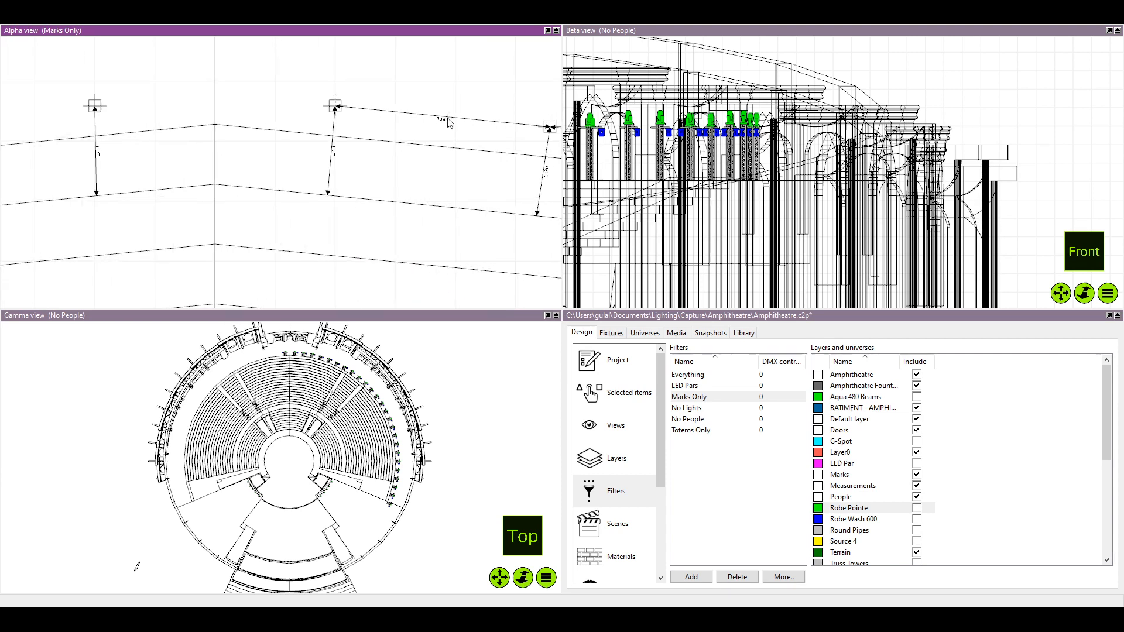
click(444, 119)
key(ctrl+d)
key(Return)
Mirror the duplicated spacing dimension across the centre line, with its inner end on the copied rigging mark and its other end pointing outward
drag(352, 113, 44, 146)
scroll(249, 143, up, 5)
drag(114, 136, 268, 136)
scroll(263, 133, down, 5)
scroll(322, 139, up, 6)
drag(151, 188, 75, 160)
scroll(105, 129, up, 4)
drag(354, 114, 392, 114)
scroll(390, 113, up, 4)
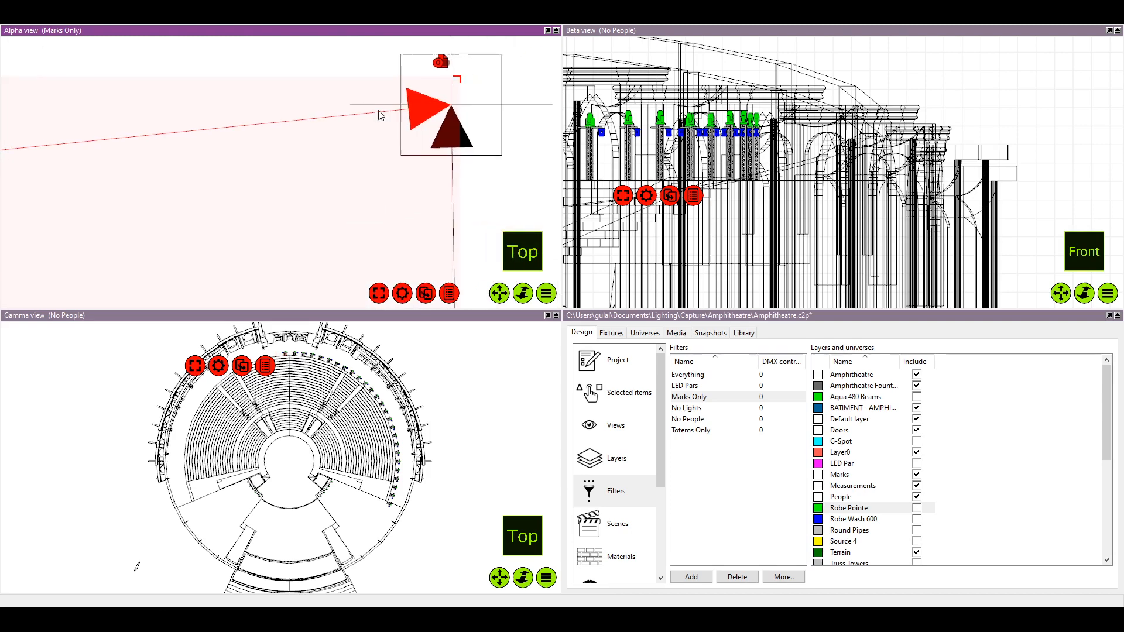
scroll(359, 121, down, 5)
click(243, 189)
scroll(296, 213, down, 3)
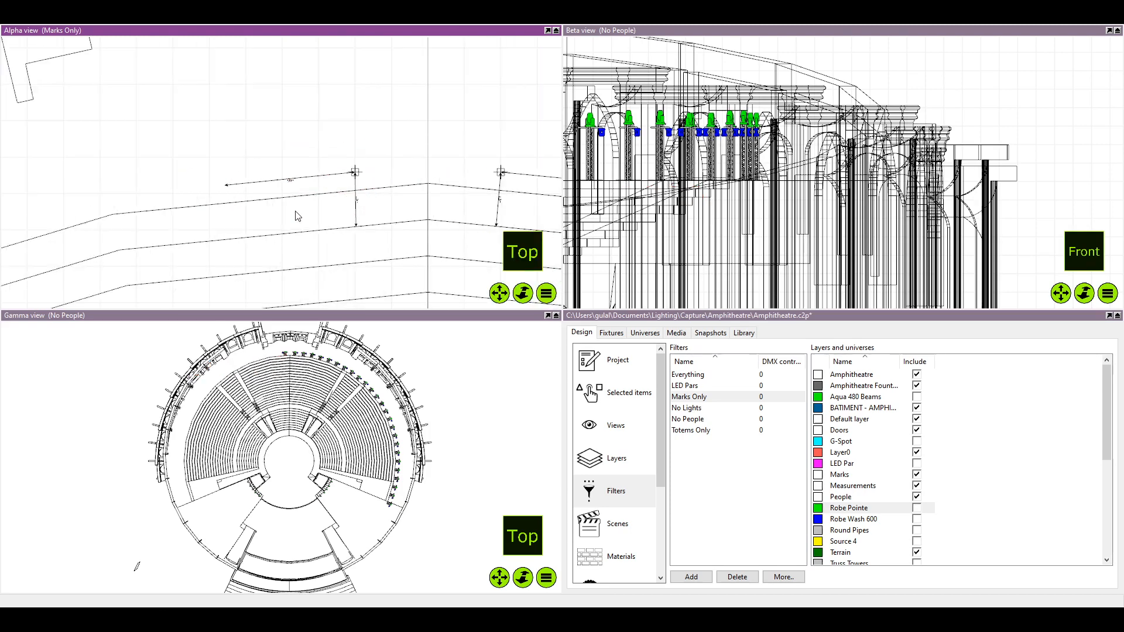
Save the project and select the copied rigging mark on the mirrored side of the centre line
key(ctrl+s)
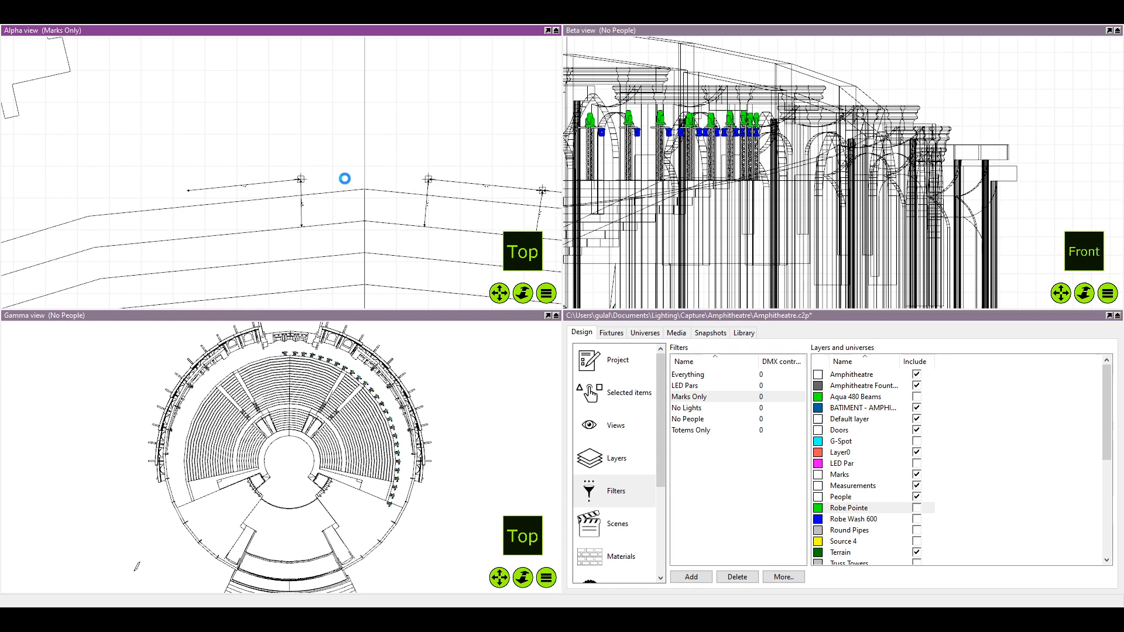
scroll(464, 151, down, 4)
scroll(327, 139, up, 4)
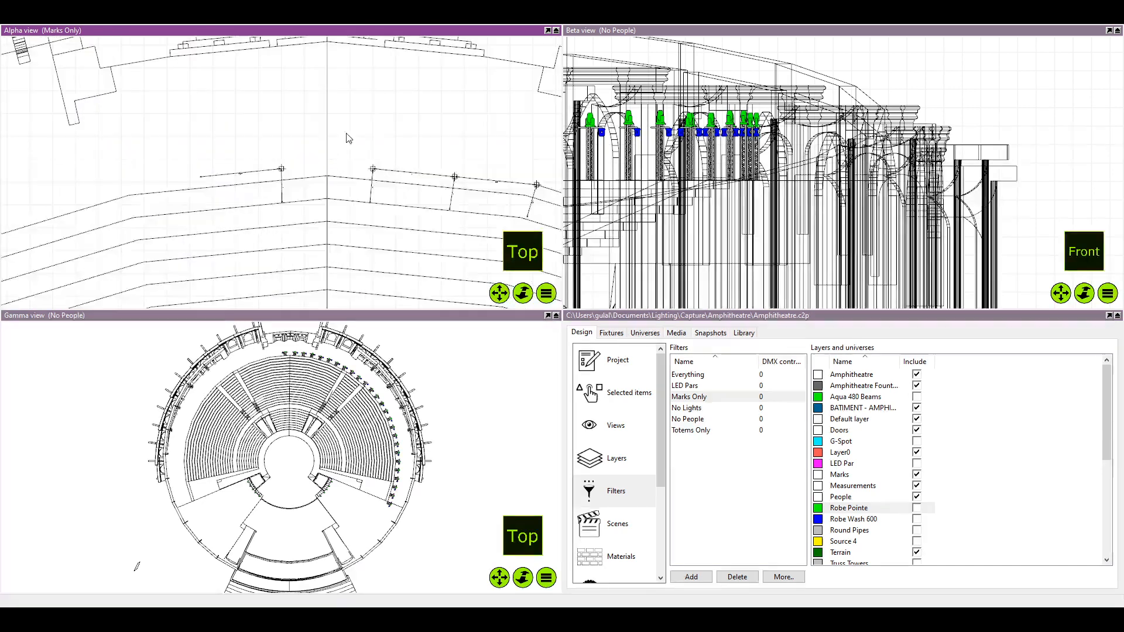
scroll(267, 213, up, 1)
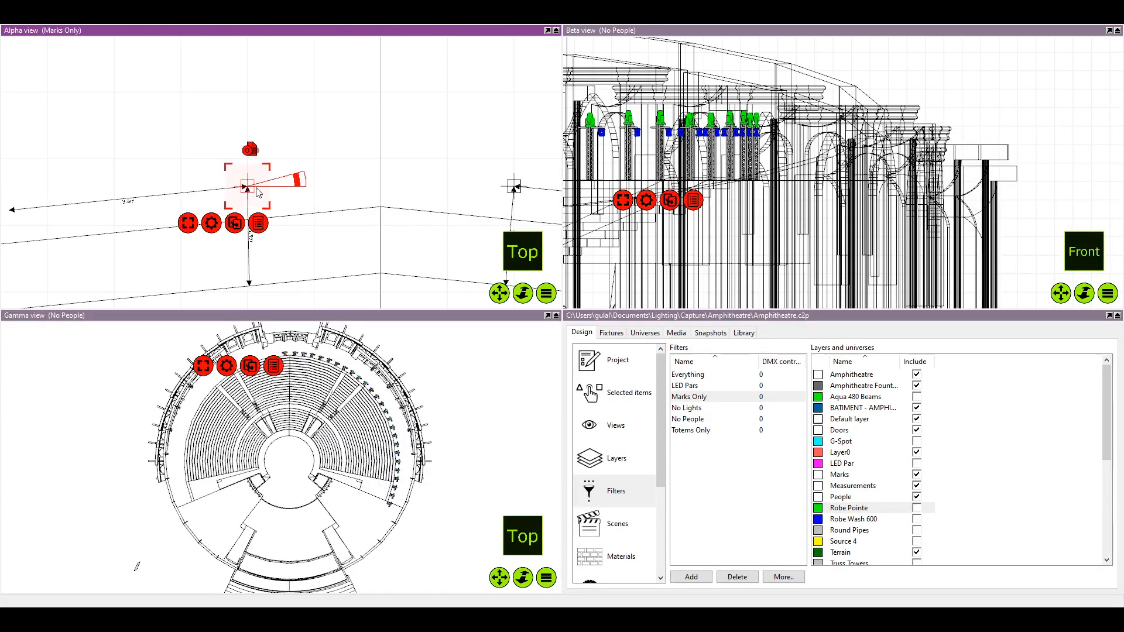
click(259, 187)
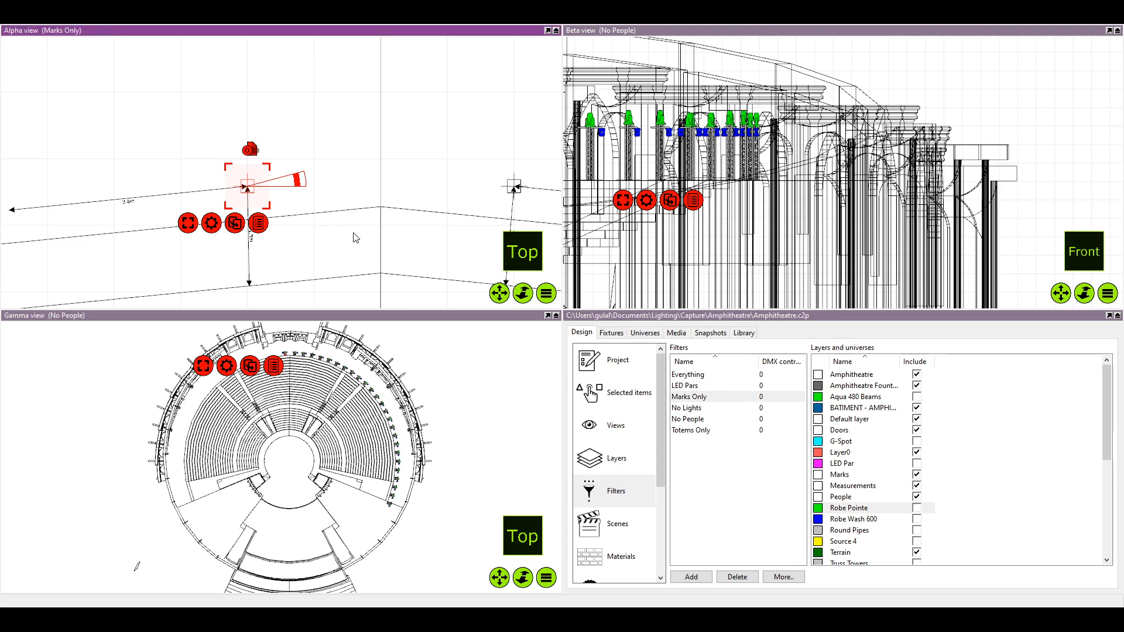
Duplicate the mirrored rigging mark nearest the centre line and move the copy outward towards the free end of its spacing dimension
scroll(281, 202, down, 3)
drag(281, 202, 310, 177)
scroll(332, 188, down, 2)
click(333, 192)
scroll(278, 131, up, 3)
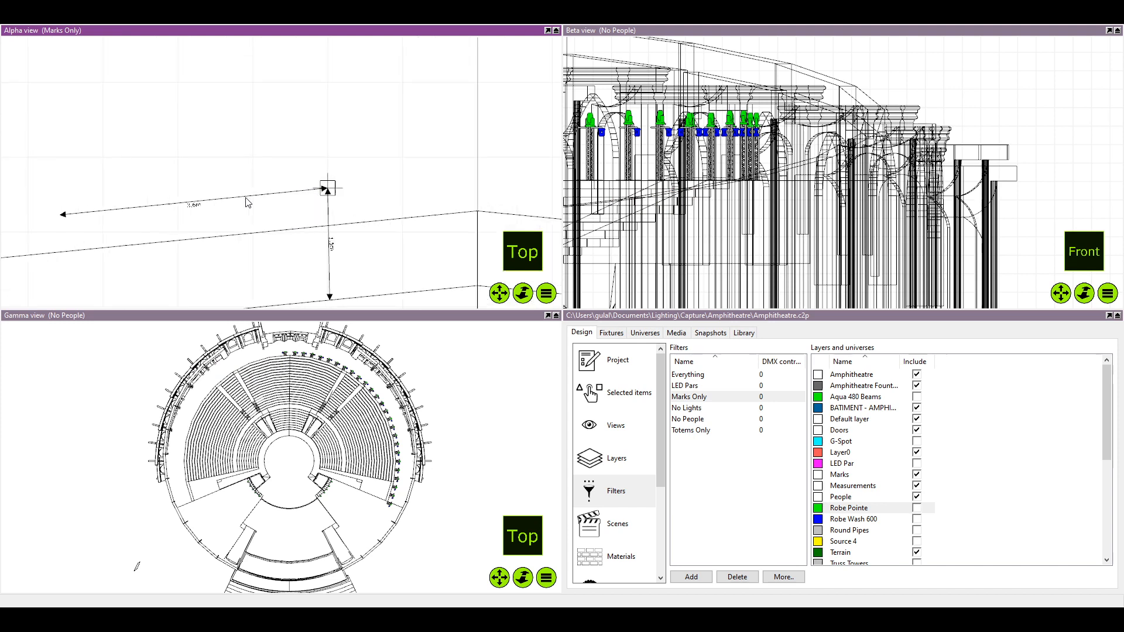
scroll(235, 211, down, 1)
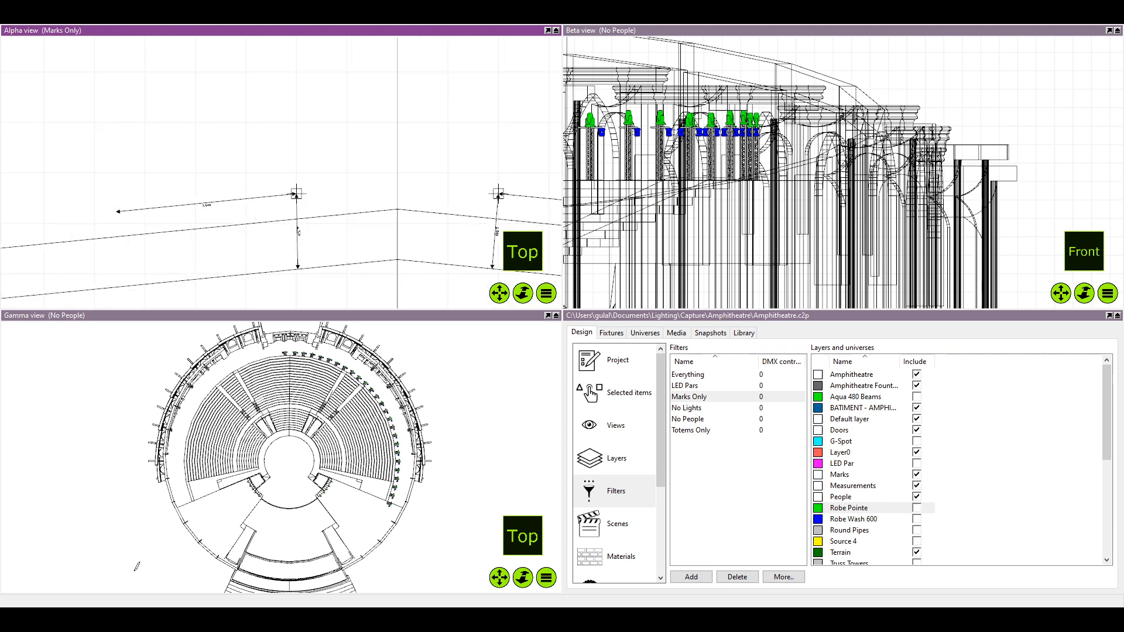
scroll(351, 204, down, 1)
scroll(315, 197, down, 1)
drag(320, 206, 388, 186)
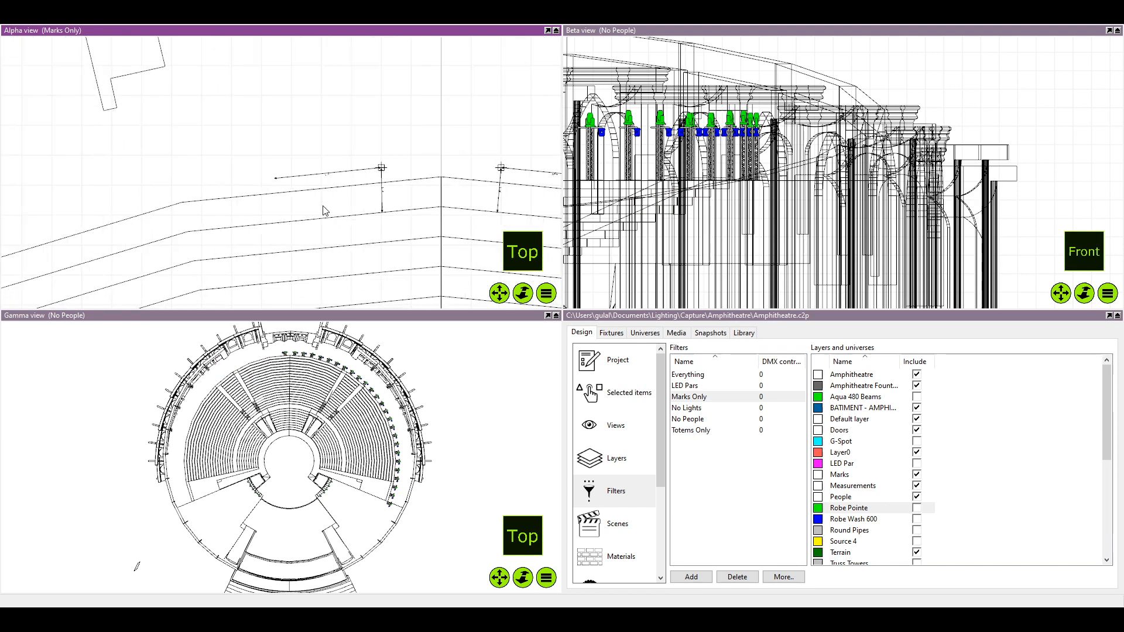
scroll(321, 207, up, 3)
scroll(425, 154, up, 1)
click(414, 145)
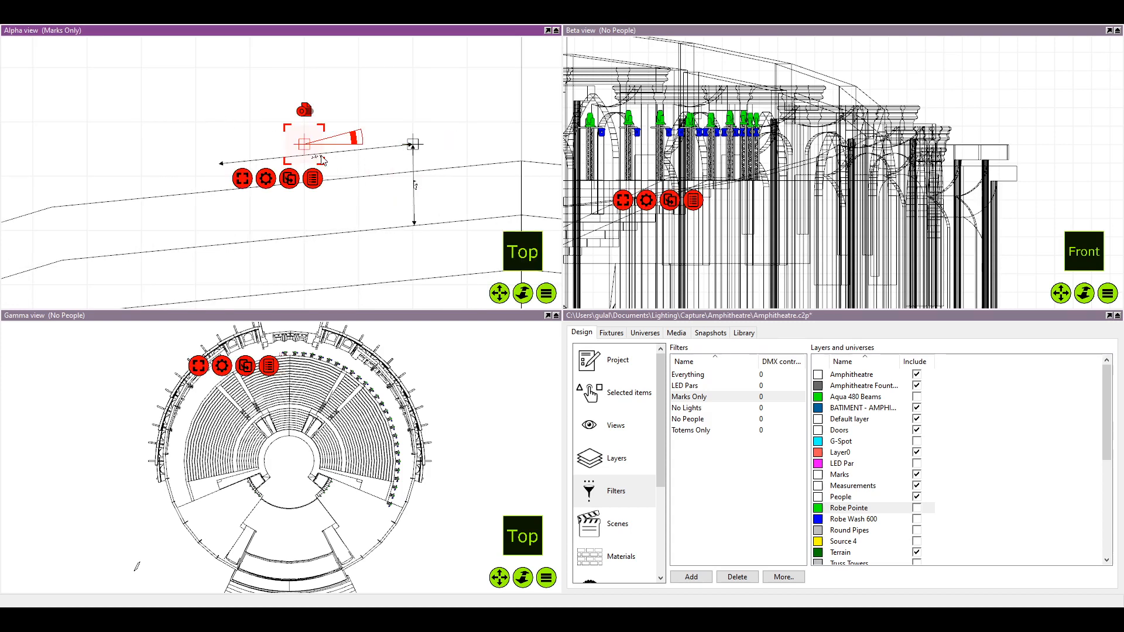
drag(413, 147, 224, 177)
Align the duplicated rigging mark exactly with the outer end of the 3.6 m spacing dimension and deselect it
drag(222, 169, 224, 170)
scroll(226, 172, up, 4)
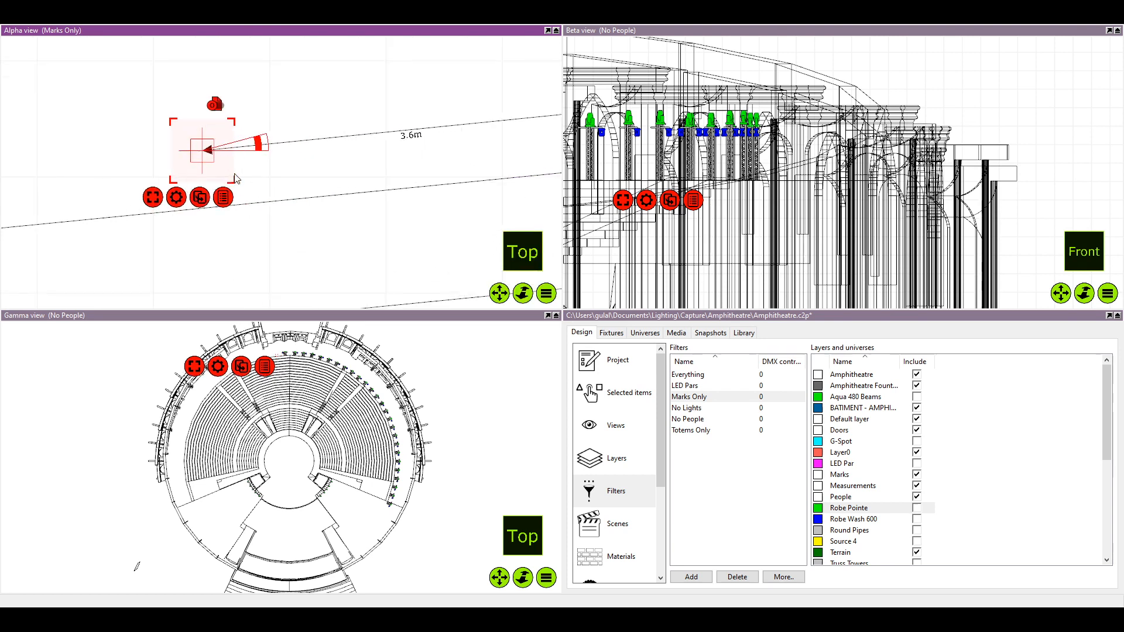
click(224, 169)
scroll(210, 160, up, 5)
click(198, 161)
click(316, 256)
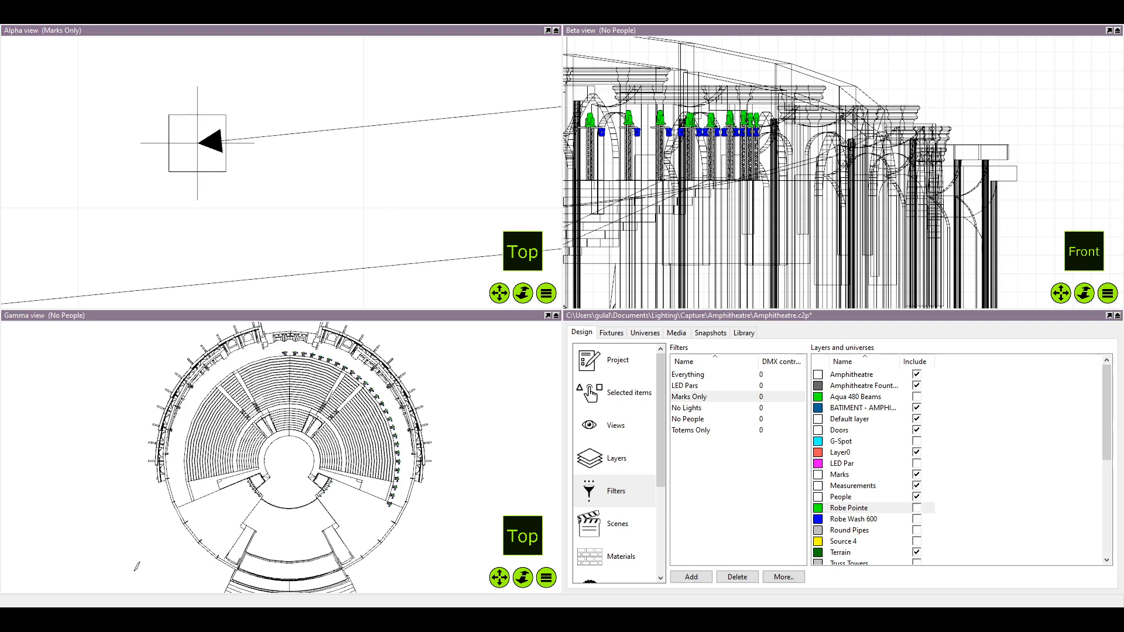
Copy the 1.5 m dimension from the first mirrored mark to the second one and save the project
scroll(263, 204, down, 5)
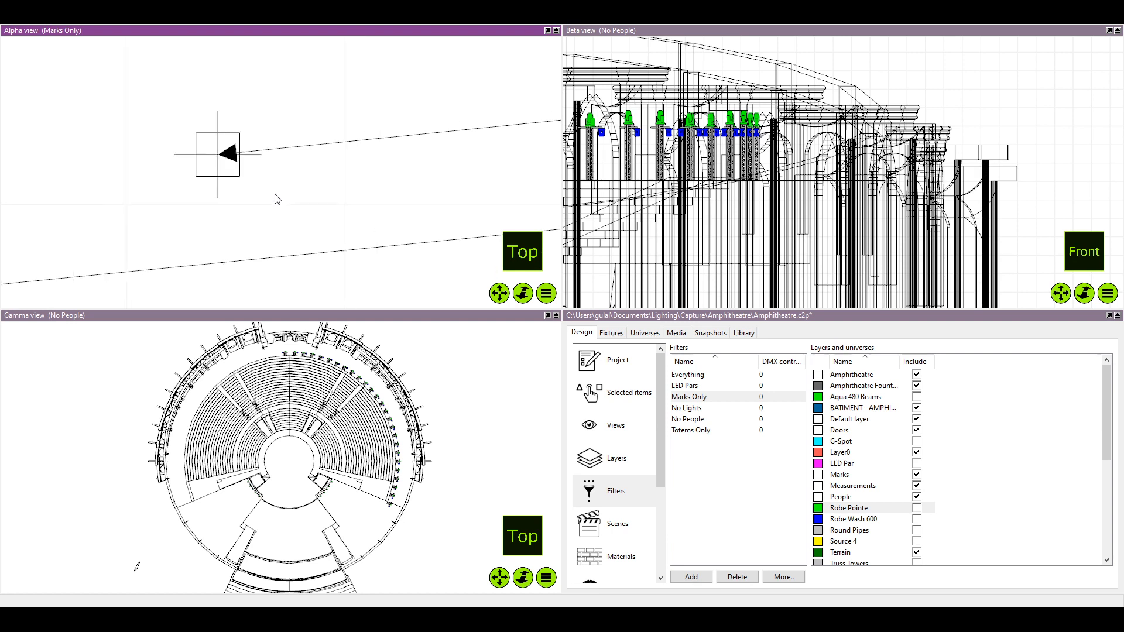
scroll(258, 212, down, 3)
drag(257, 211, 270, 188)
scroll(270, 188, up, 8)
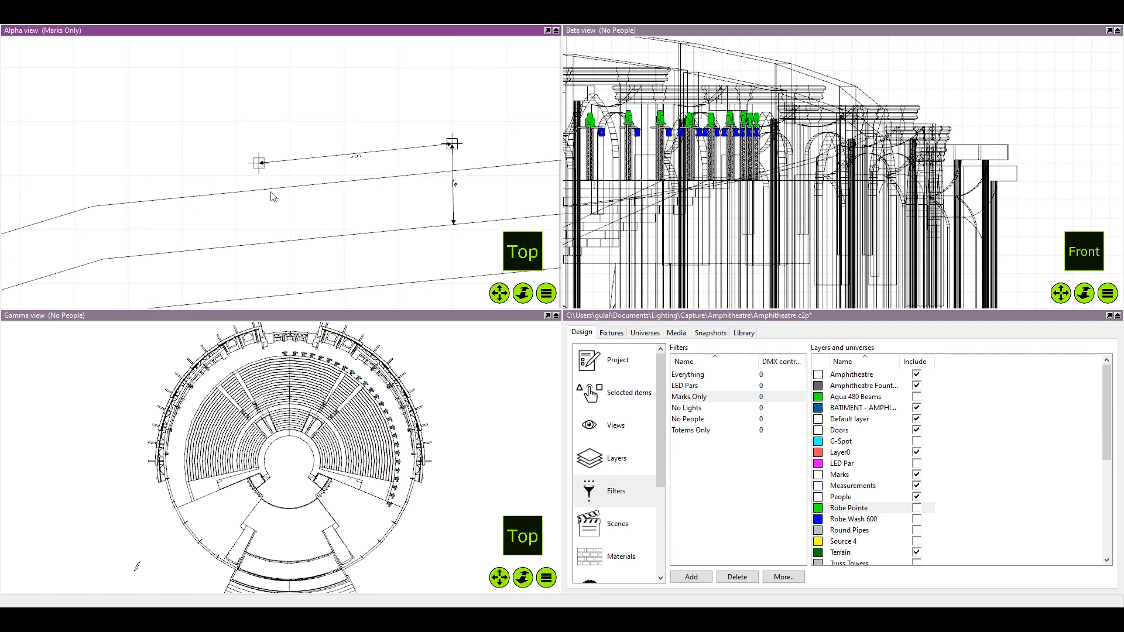
scroll(262, 148, down, 4)
click(475, 169)
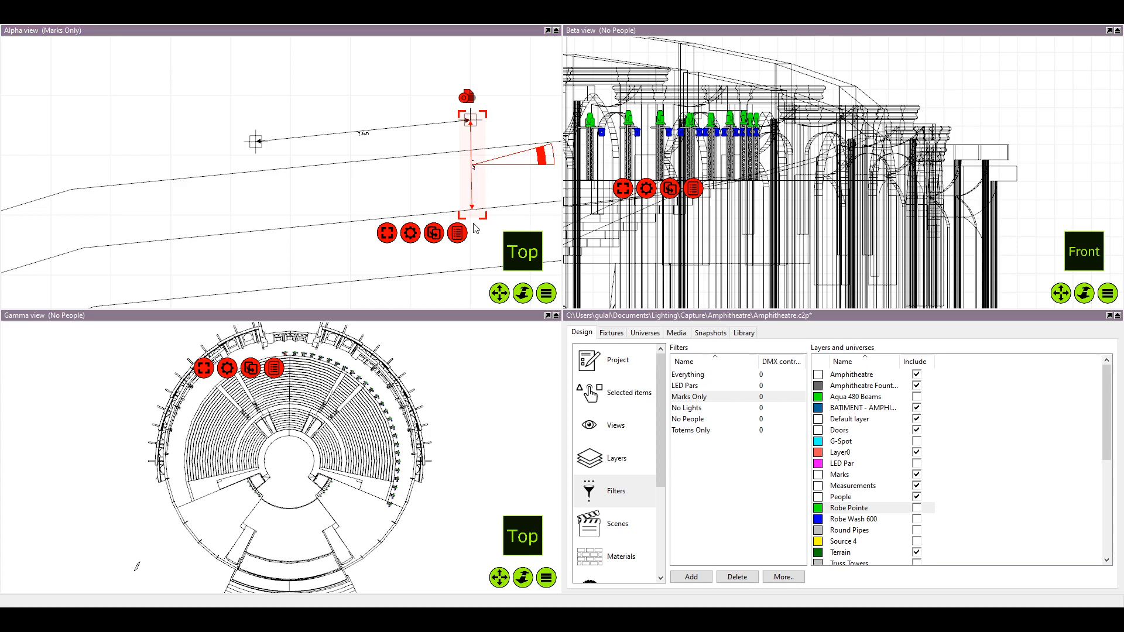
drag(477, 228, 256, 194)
scroll(253, 188, up, 2)
click(336, 201)
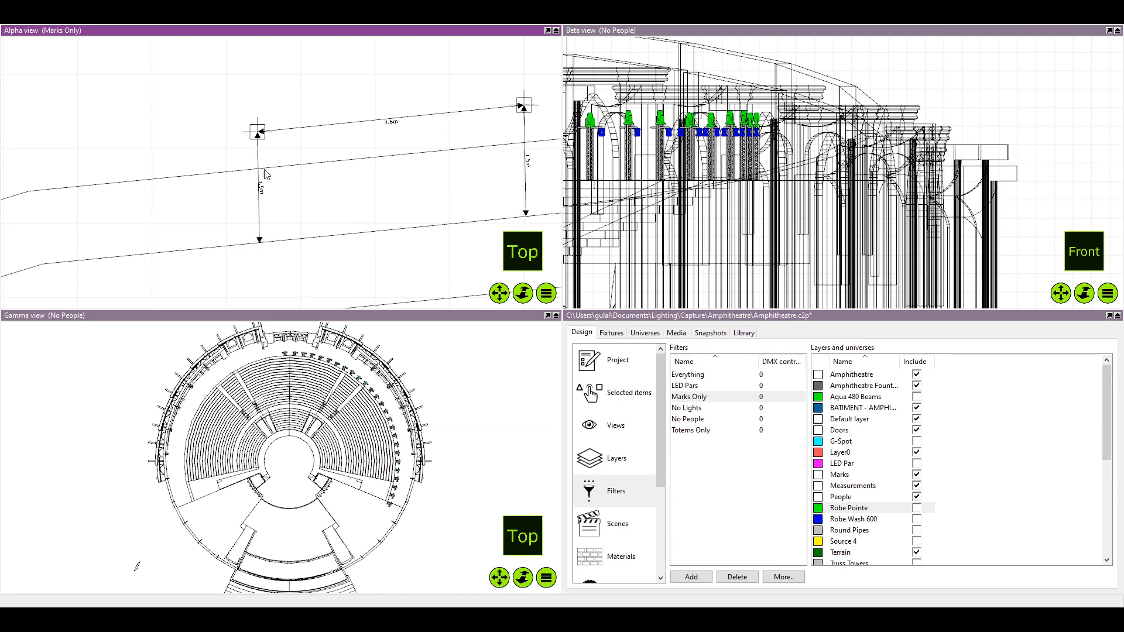
scroll(265, 168, up, 3)
scroll(295, 194, down, 2)
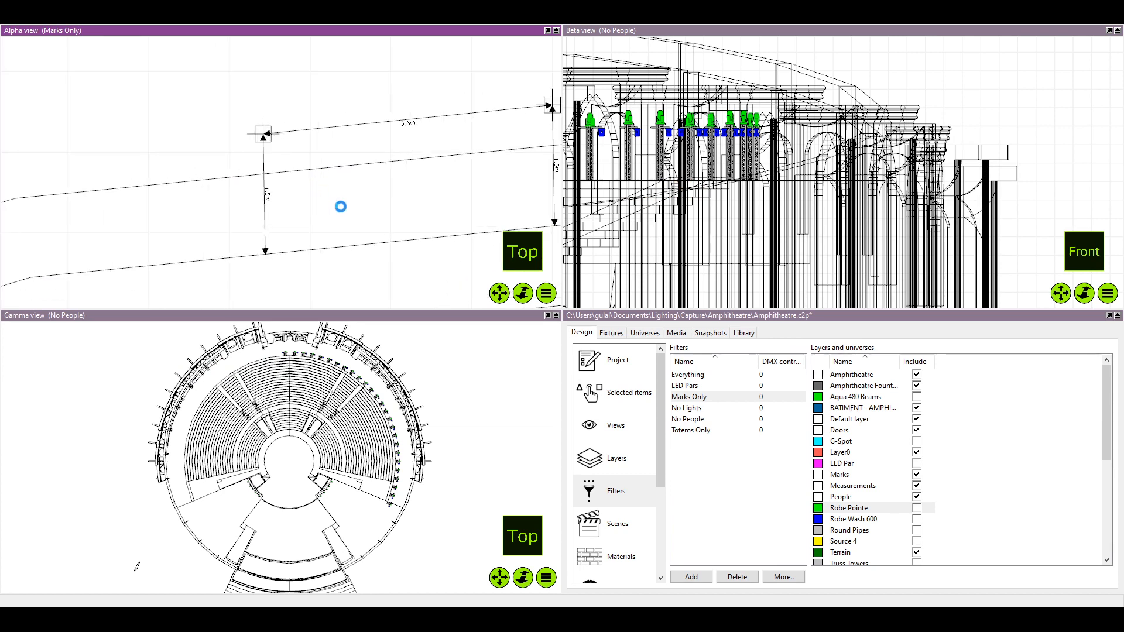
scroll(374, 214, down, 2)
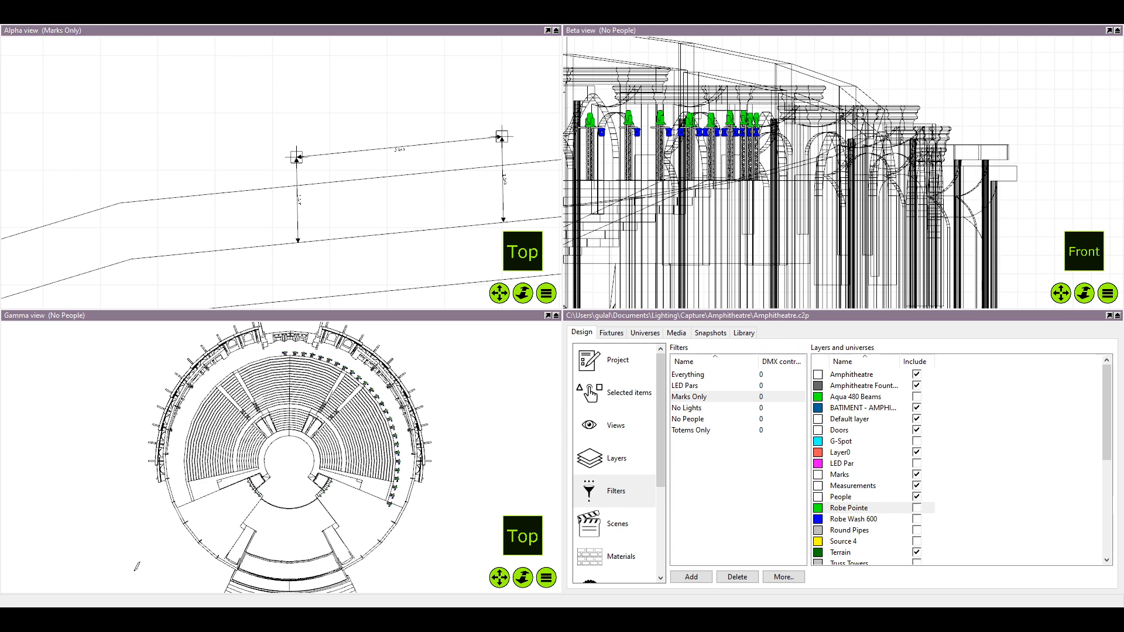
Duplicate the second mirrored rigging mark and move the copy outward, away from the centre line
scroll(304, 190, down, 3)
scroll(322, 211, up, 4)
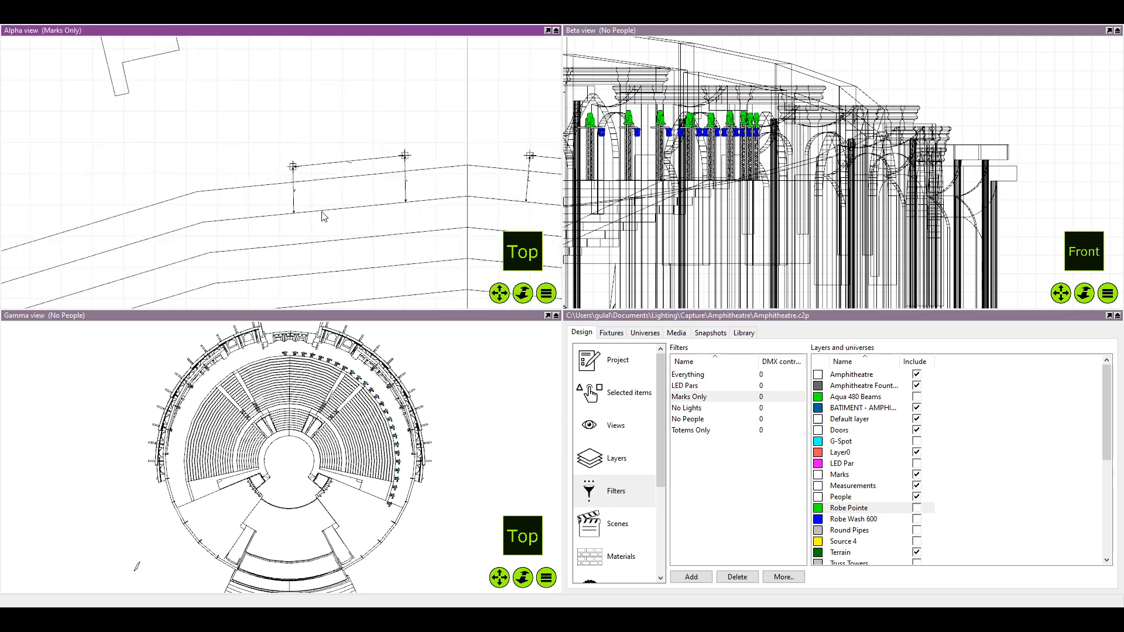
click(266, 172)
scroll(266, 176, down, 3)
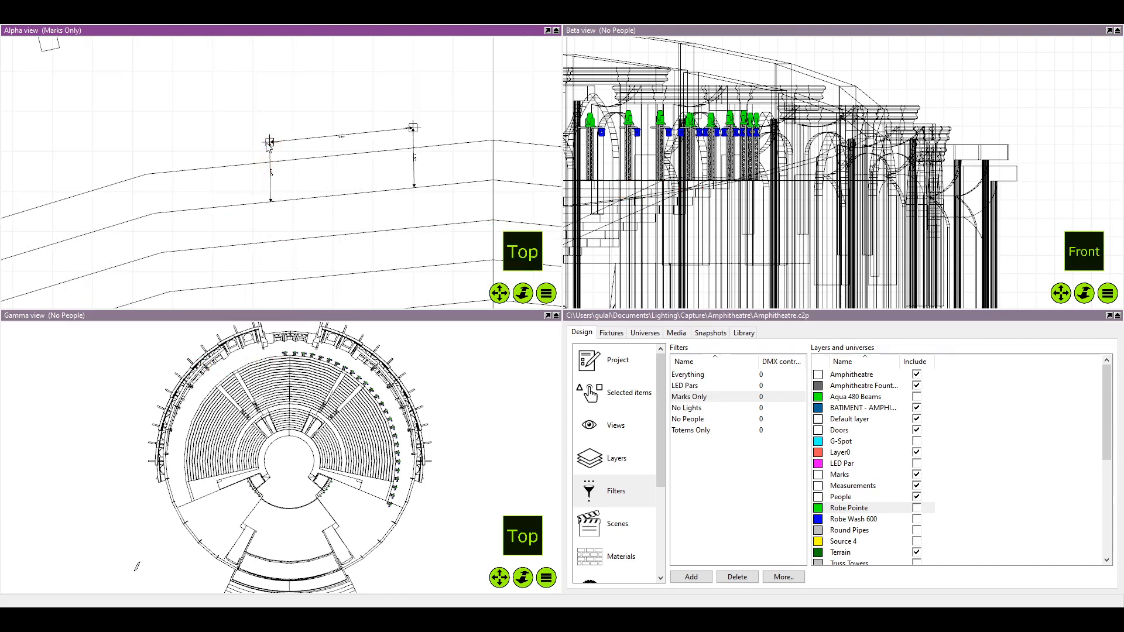
click(268, 139)
key(ctrl+d)
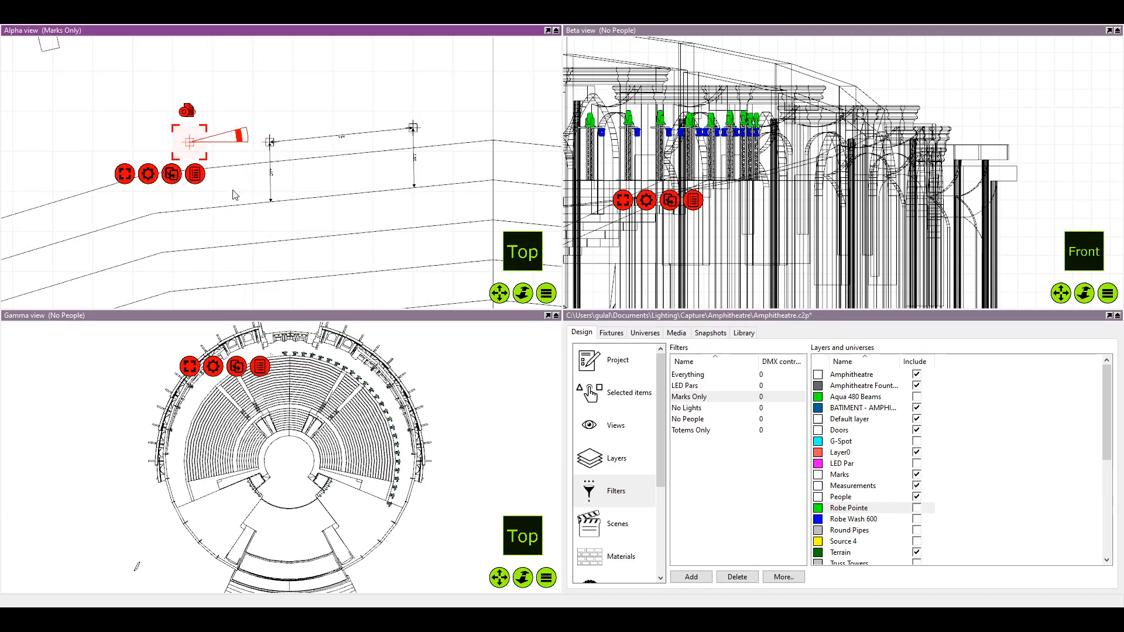
drag(236, 195, 299, 186)
scroll(293, 170, down, 2)
scroll(288, 158, up, 2)
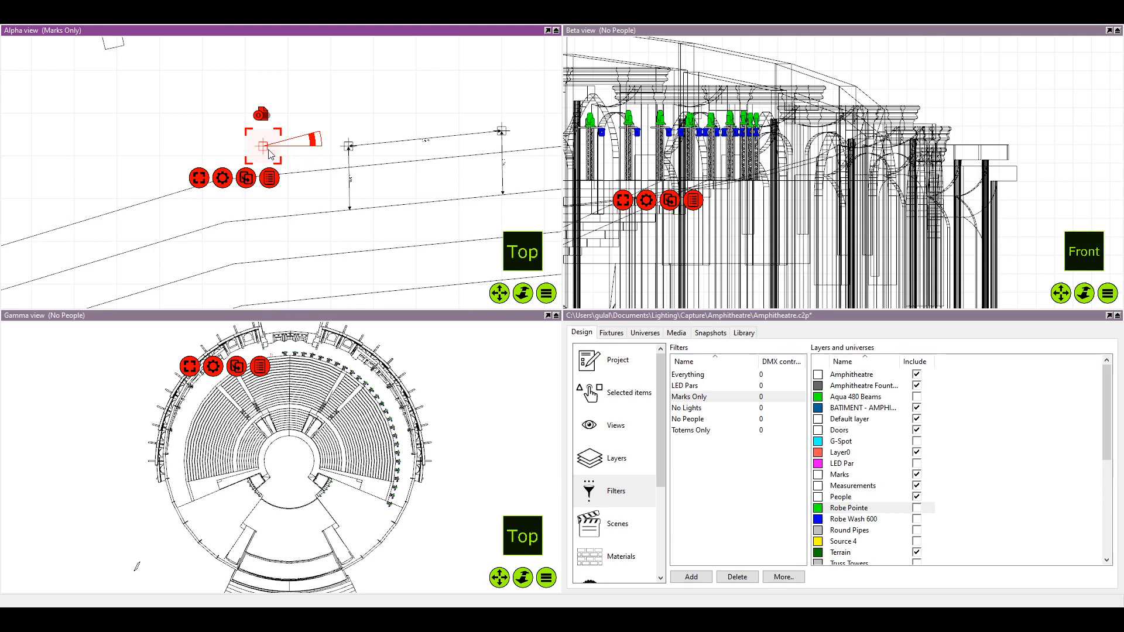
drag(263, 146, 147, 148)
Duplicate the 3.6 m spacing dimension, place its inner end on the second mirrored mark and set its rotation pivot there
click(428, 140)
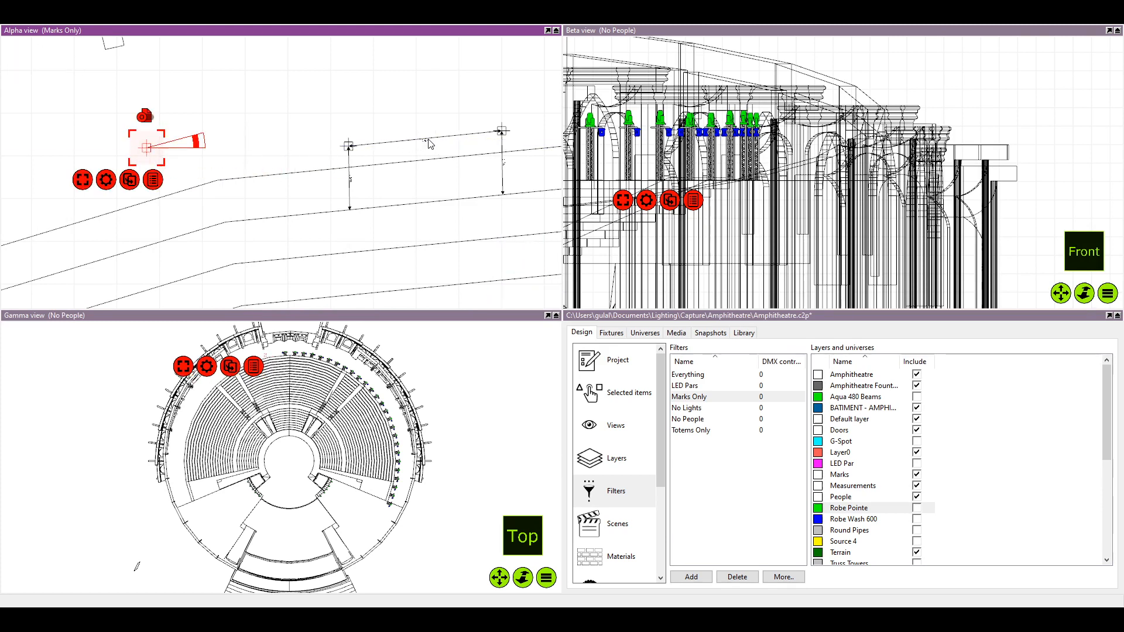
drag(408, 153, 38, 159)
scroll(260, 153, up, 6)
scroll(38, 159, down, 1)
drag(306, 156, 334, 141)
scroll(296, 158, up, 3)
scroll(298, 149, down, 2)
scroll(299, 153, down, 2)
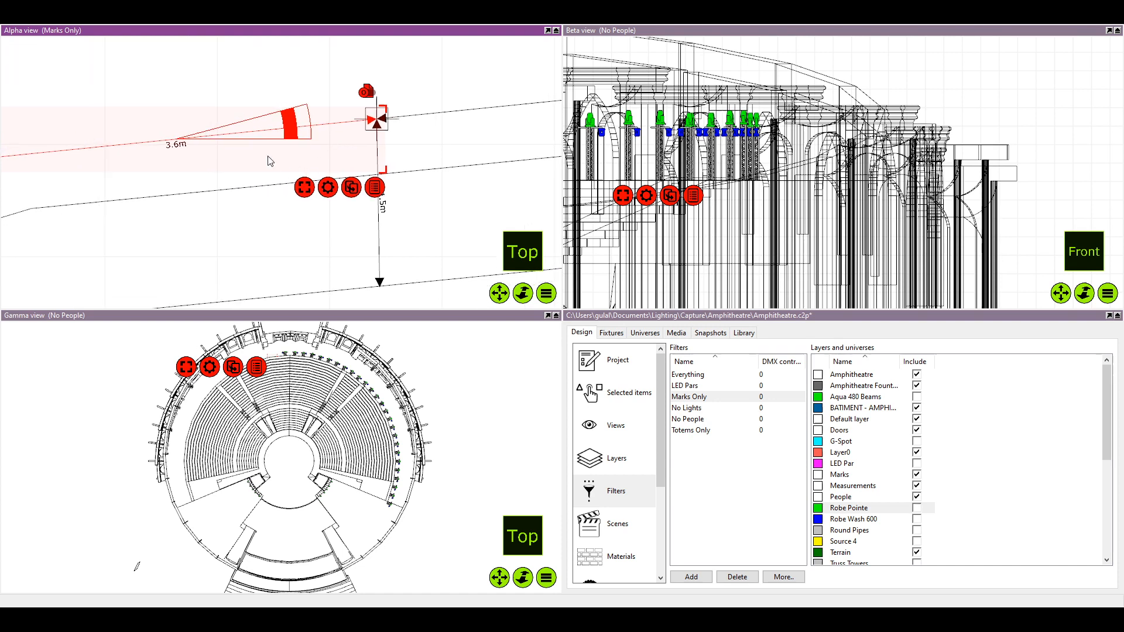
drag(251, 135, 386, 131)
scroll(442, 106, down, 4)
scroll(406, 125, down, 1)
scroll(387, 131, down, 1)
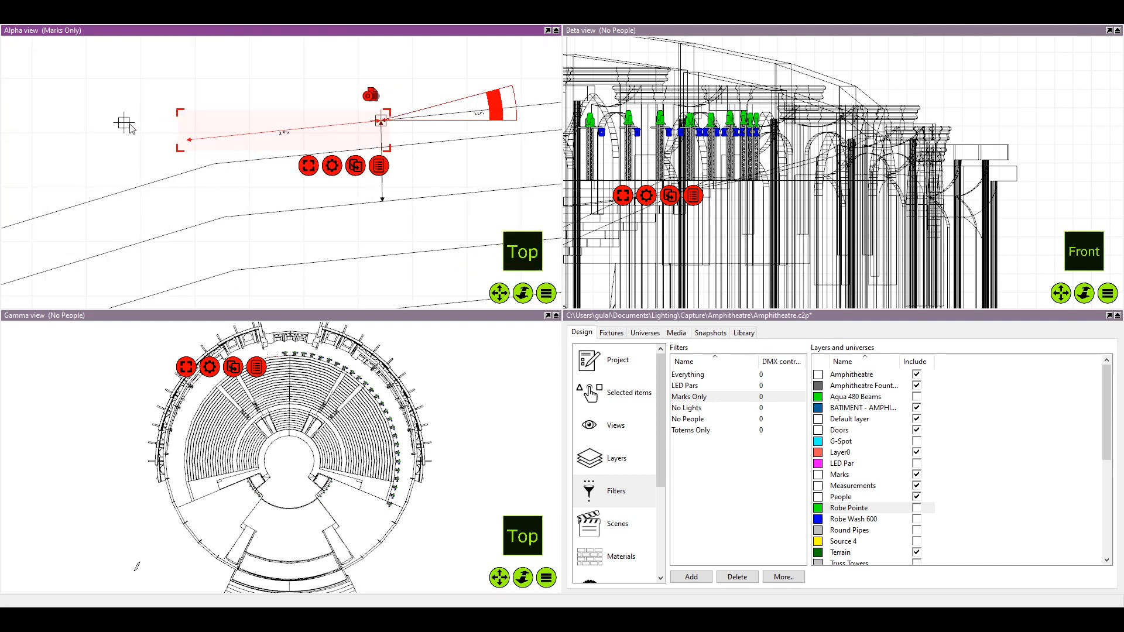
Move the third mirrored rigging mark onto the outer end of the new 3.6 m dimension and deselect it
drag(125, 126, 187, 140)
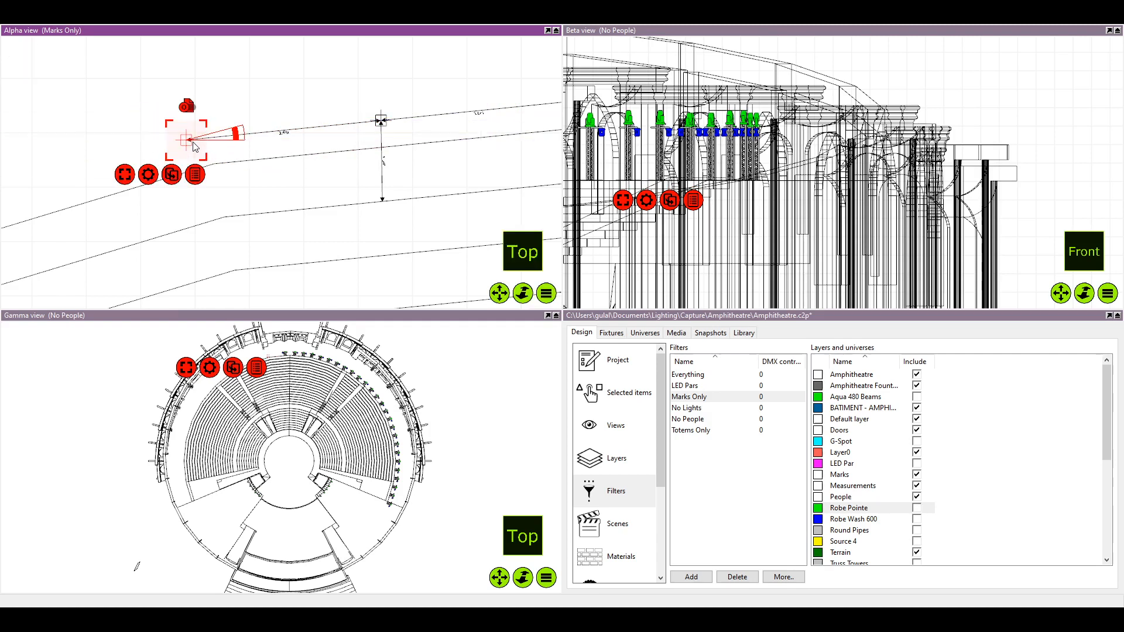
scroll(254, 175, up, 2)
scroll(253, 159, up, 2)
click(235, 130)
scroll(260, 107, down, 5)
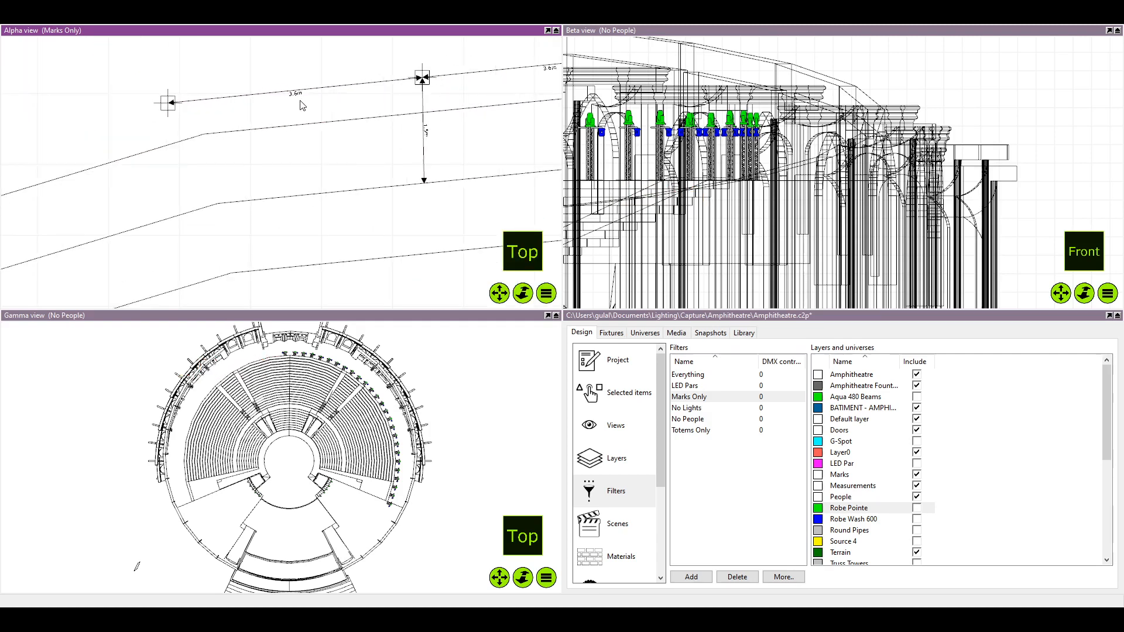
Copy the 1.5 m dimension from the second mirrored mark to the third mirrored mark
click(377, 123)
drag(377, 128, 225, 112)
scroll(225, 126, up, 4)
scroll(322, 134, down, 5)
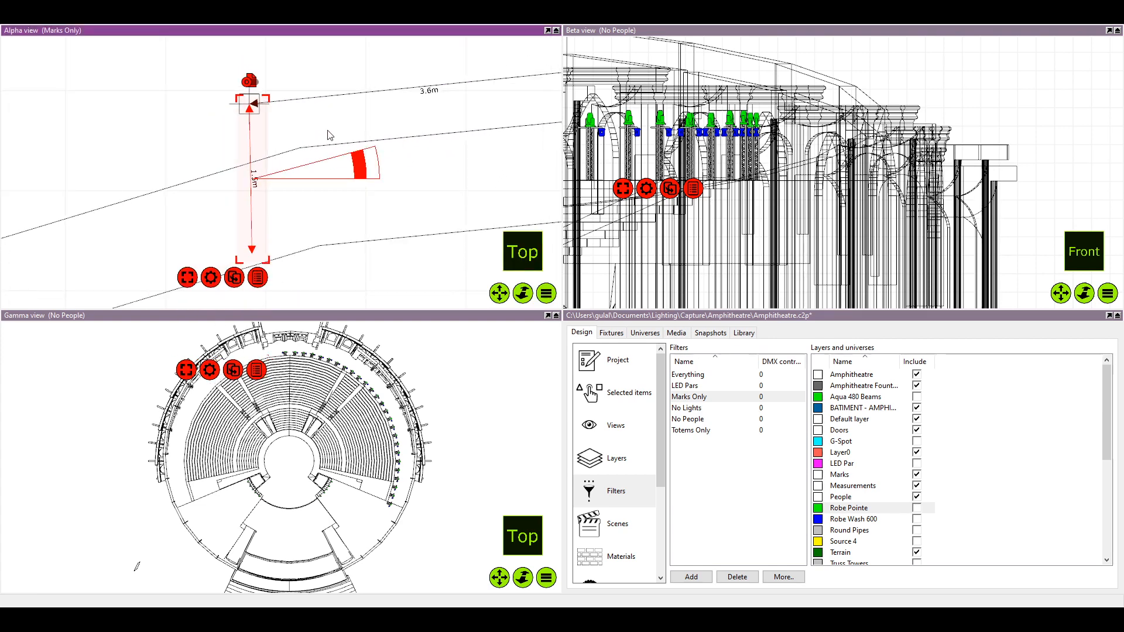
drag(313, 136, 298, 138)
click(223, 229)
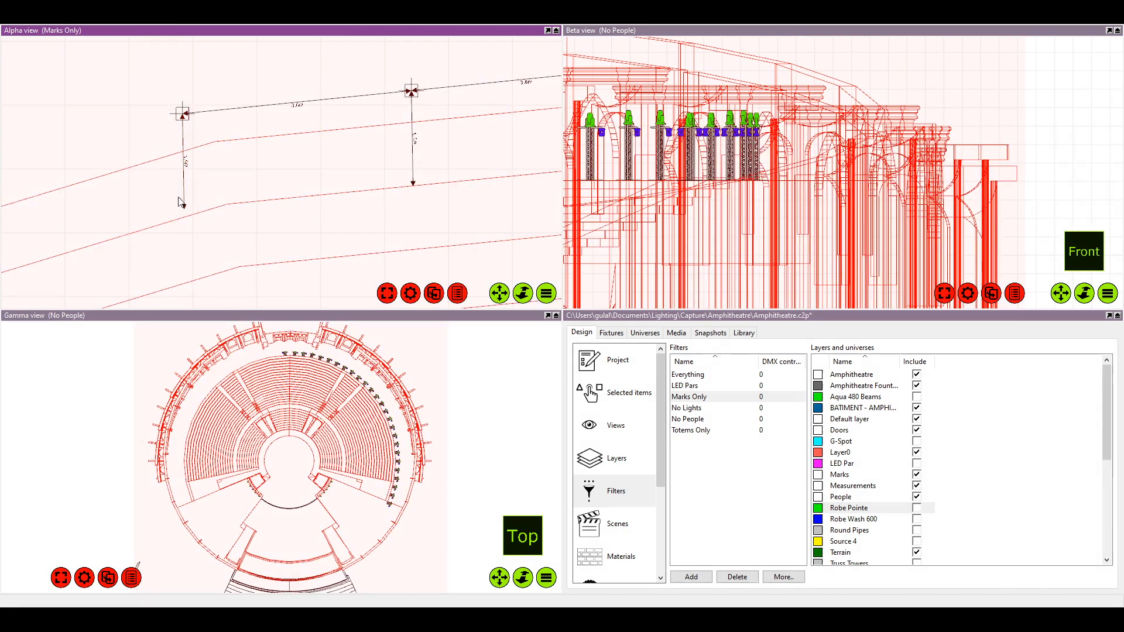
Examine the lock settings in the layer list to find out why the amphitheatre geometry is selectable
scroll(170, 113, down, 10)
scroll(185, 119, down, 6)
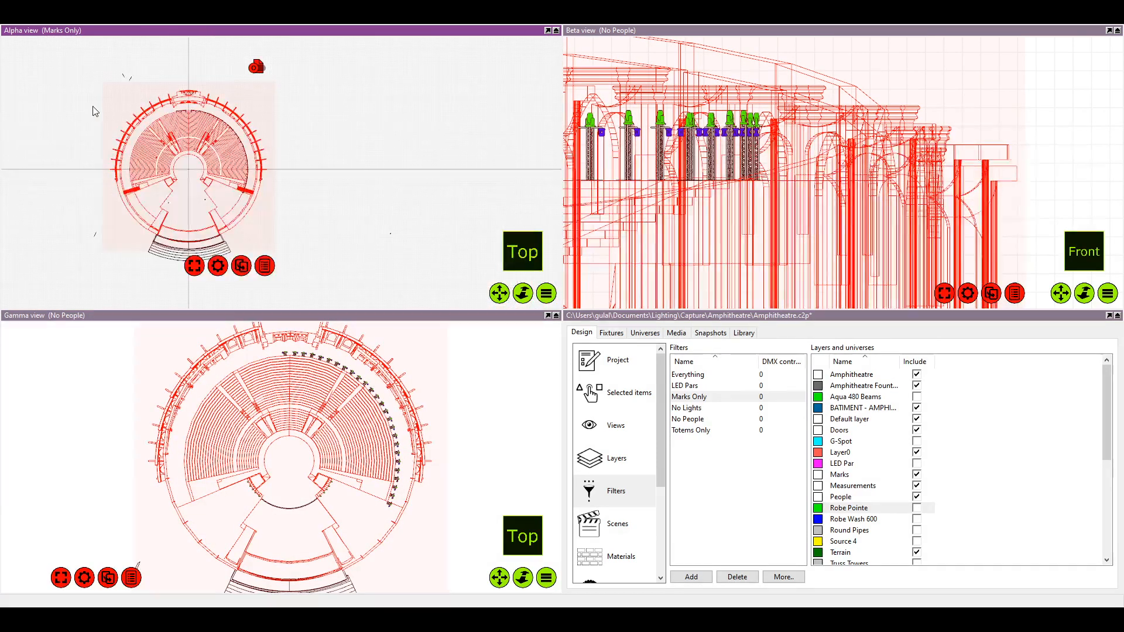
click(609, 389)
click(619, 361)
click(616, 425)
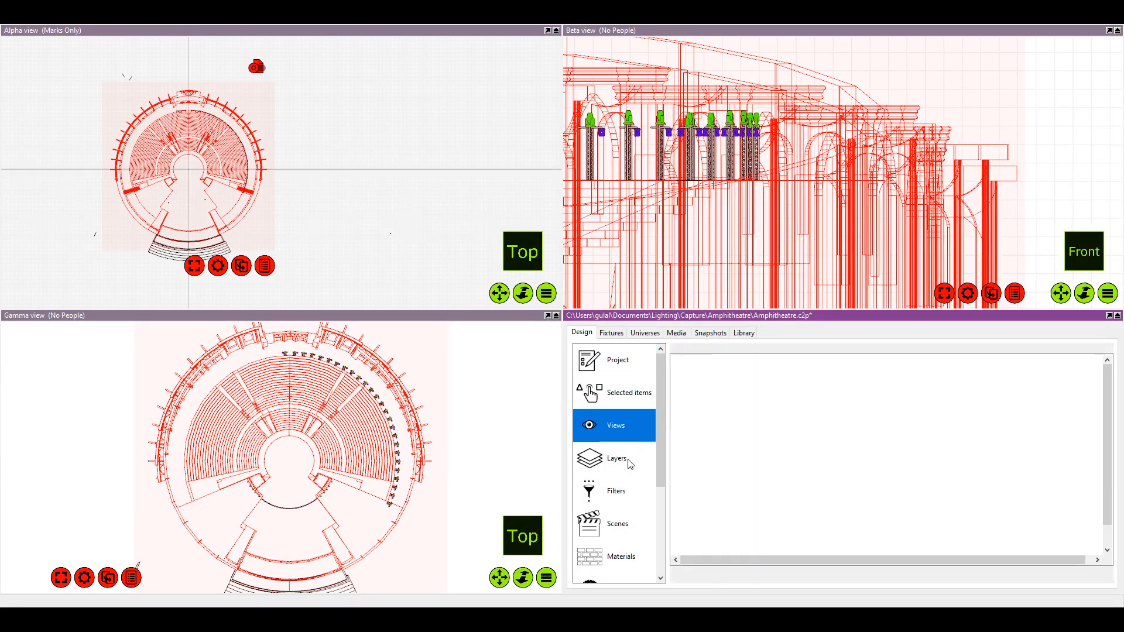
click(617, 459)
click(985, 496)
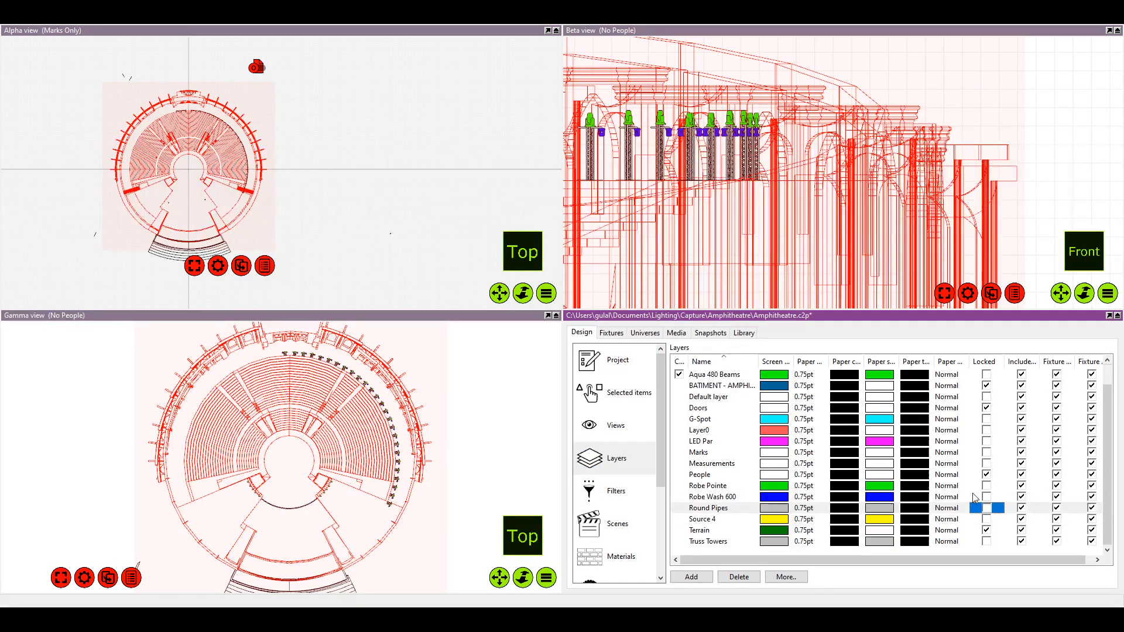
click(987, 399)
click(987, 386)
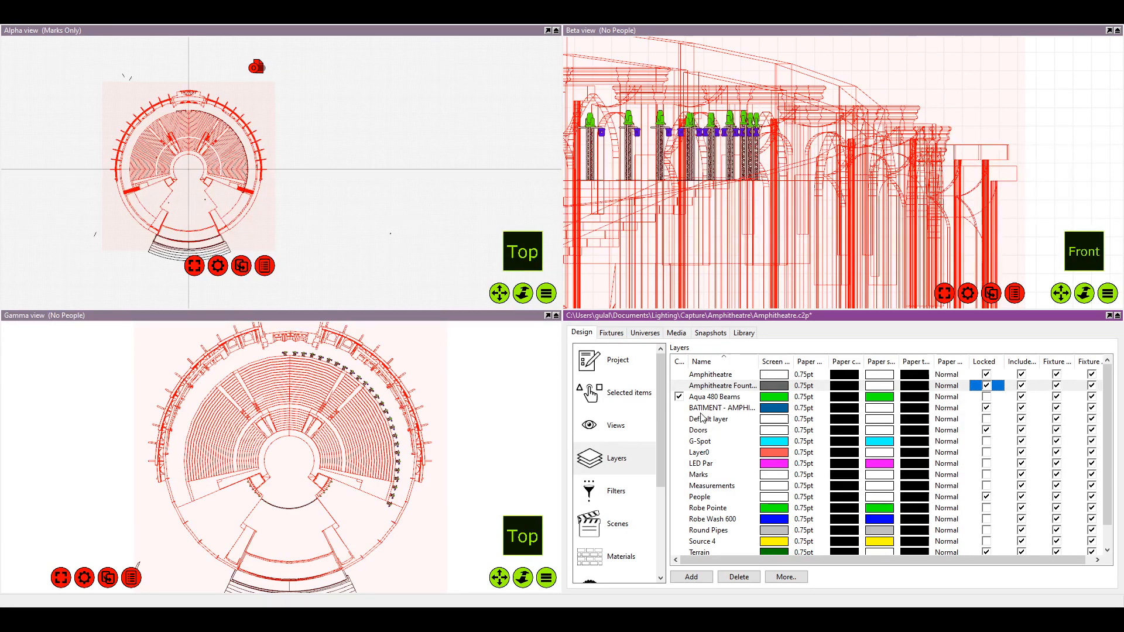
scroll(698, 442, down, 1)
scroll(761, 461, up, 1)
scroll(761, 461, down, 1)
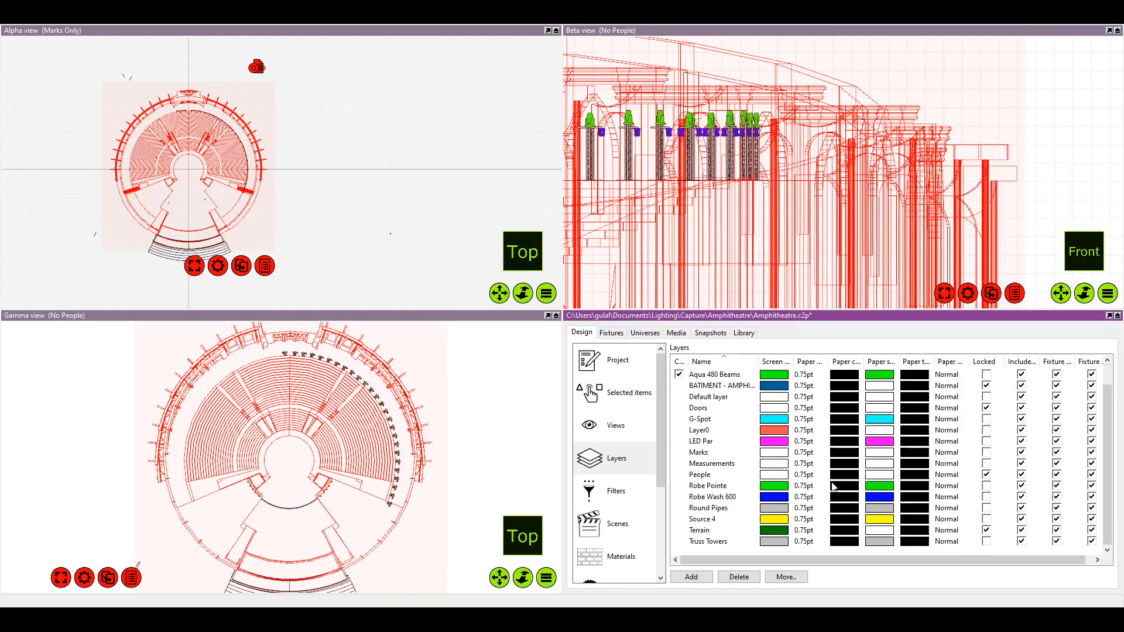
click(806, 398)
scroll(821, 403, up, 1)
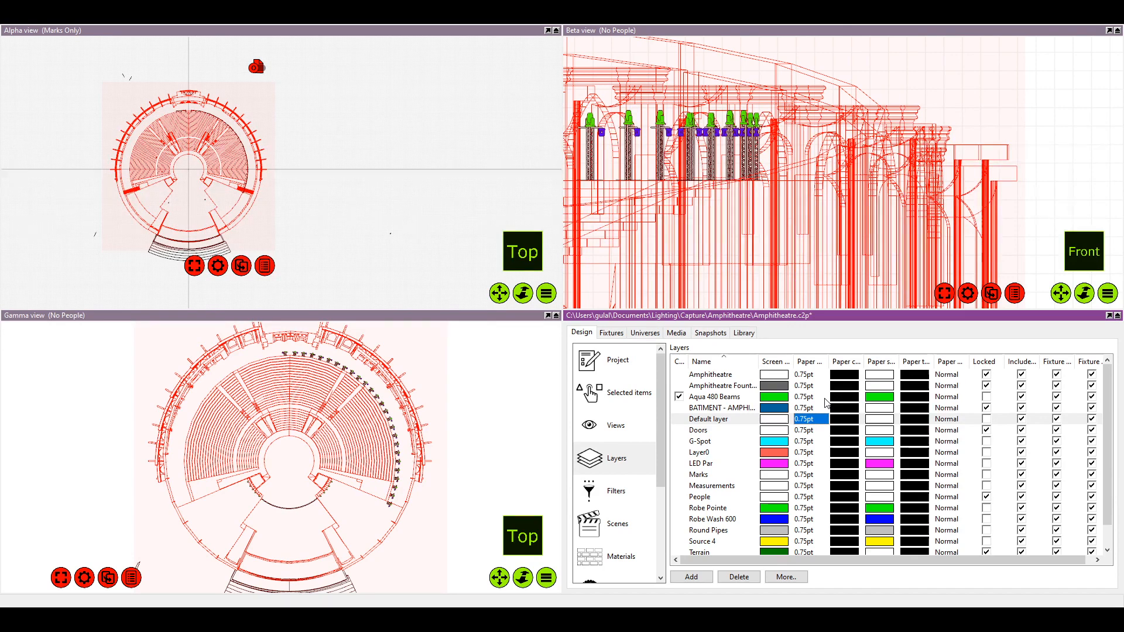
scroll(200, 180, up, 5)
Clear the selection of the amphitheatre geometry in the plan view
drag(201, 180, 257, 241)
scroll(244, 211, down, 3)
scroll(258, 213, down, 1)
scroll(259, 215, up, 2)
scroll(253, 236, down, 1)
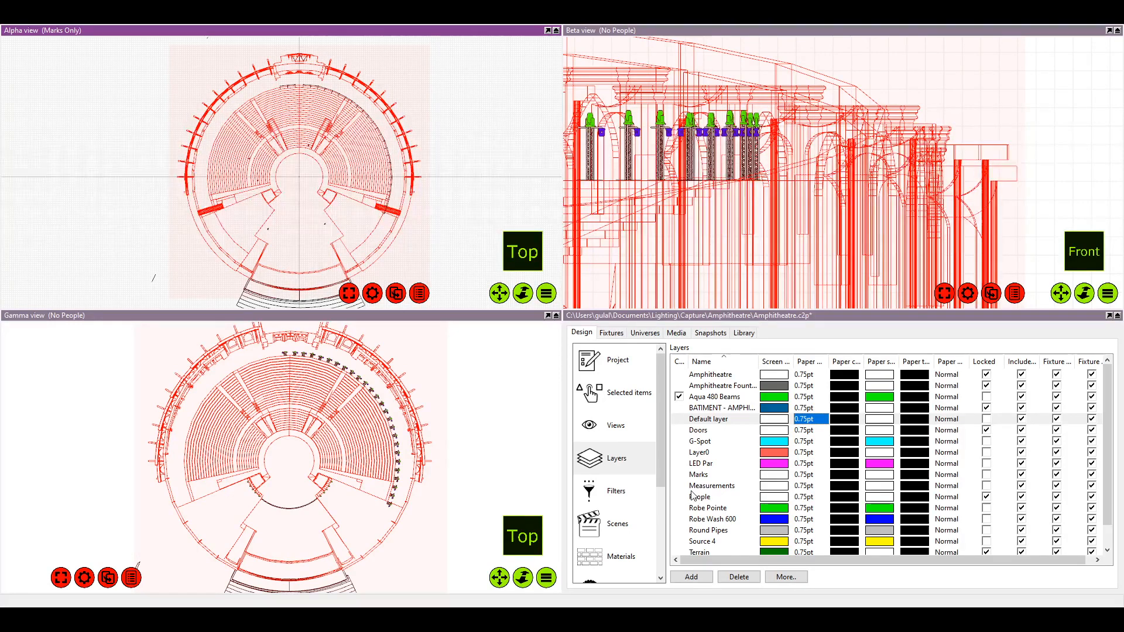
click(82, 168)
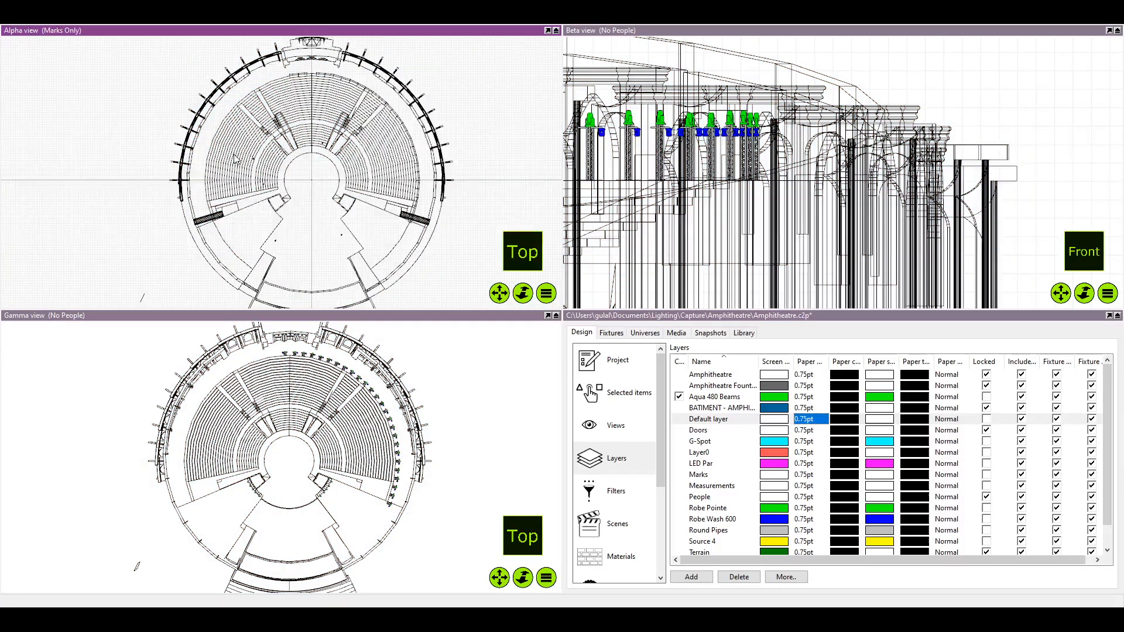
Select the third mirrored mark with its 3.6 m and 1.5 m dimensions and place the group's pivot on the second mark
scroll(237, 159, down, 2)
scroll(237, 159, up, 5)
scroll(236, 159, up, 6)
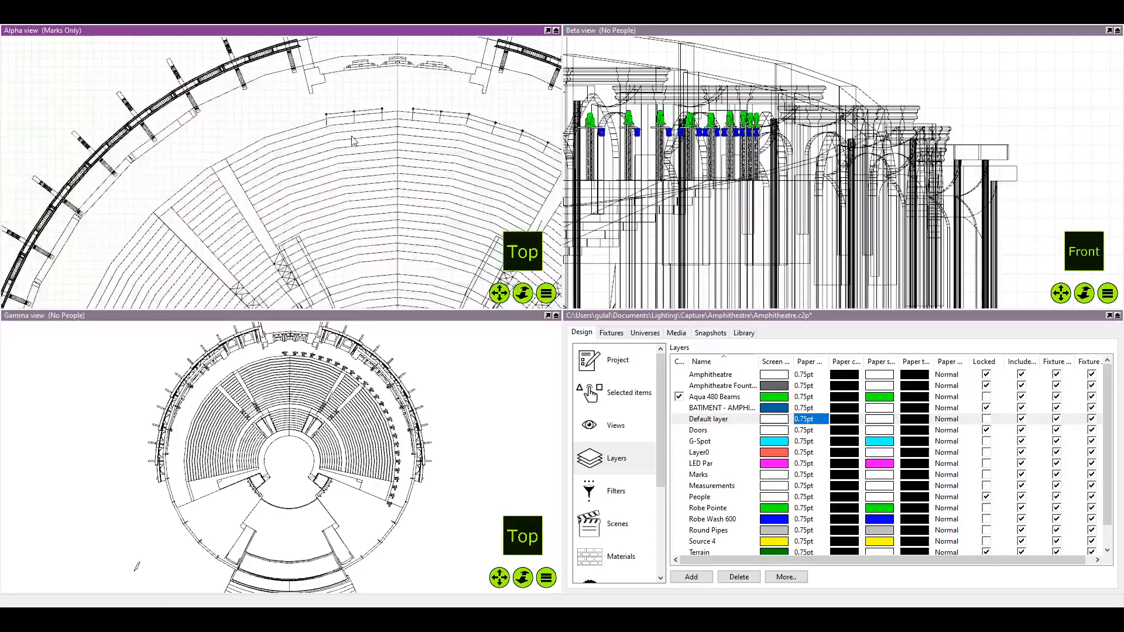
scroll(283, 187, up, 2)
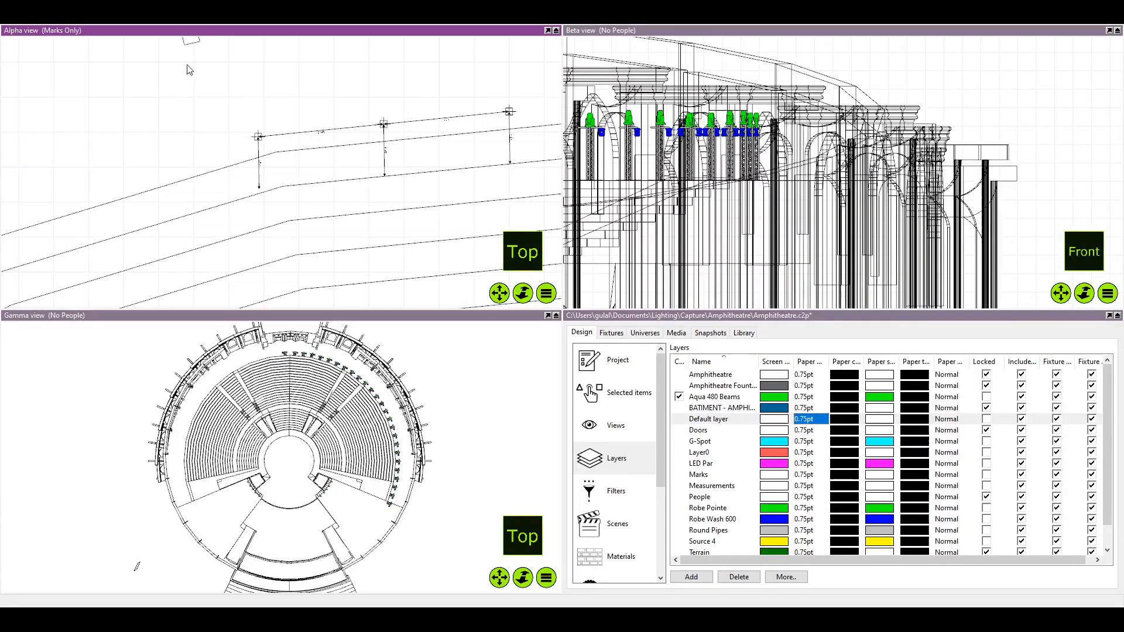
drag(376, 247, 223, 110)
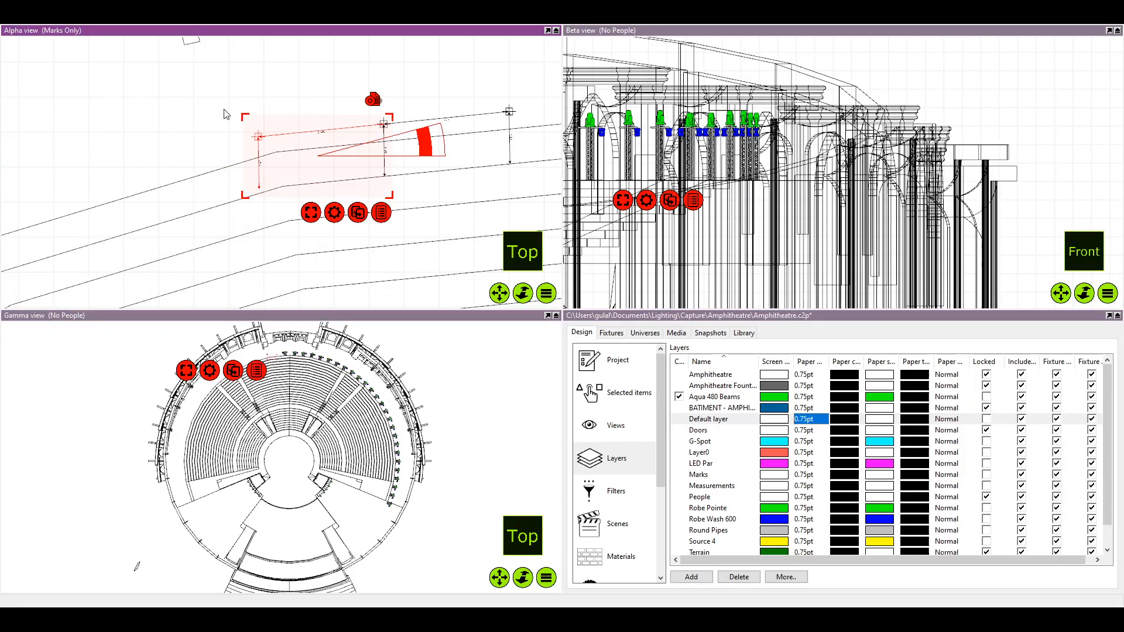
scroll(332, 119, up, 2)
scroll(332, 118, down, 1)
drag(379, 156, 459, 115)
scroll(460, 115, up, 2)
scroll(442, 124, up, 4)
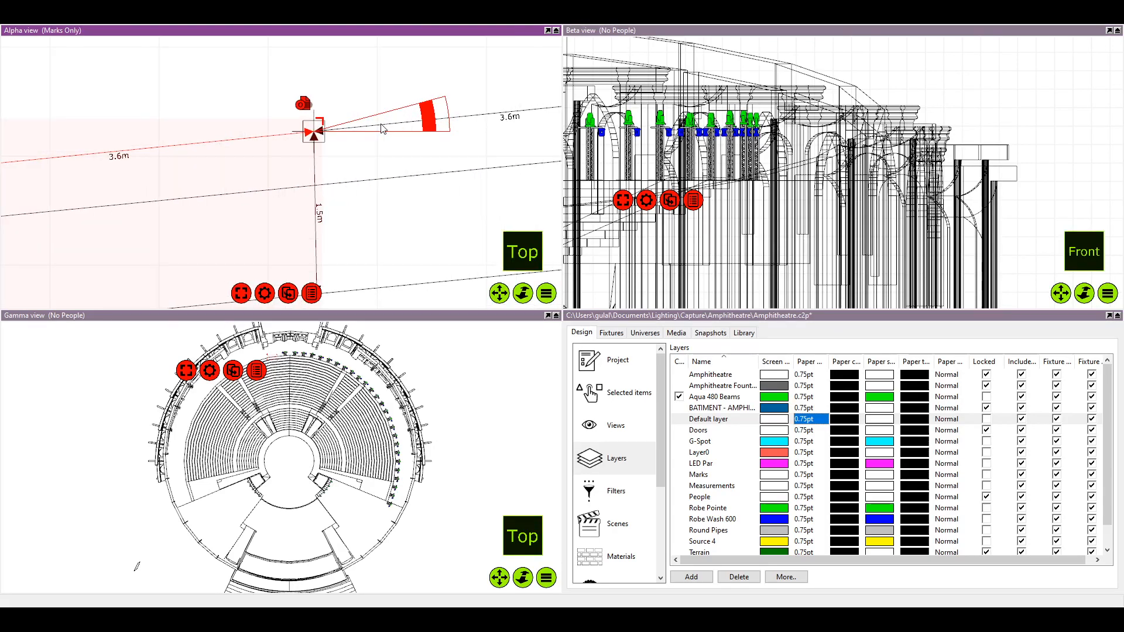
scroll(405, 115, down, 5)
scroll(342, 128, down, 3)
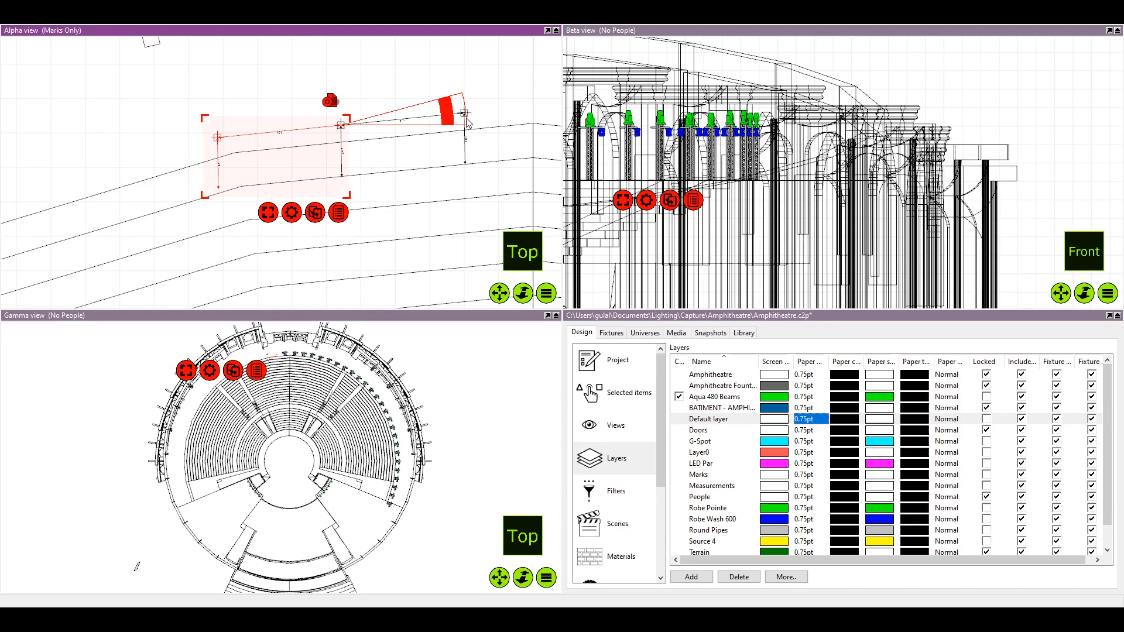
Rotate the third mark and its dimensions slightly about the second mark towards the angle of the seating edge
key(shift)
drag(447, 117, 448, 114)
scroll(427, 155, down, 4)
scroll(370, 184, up, 2)
scroll(368, 189, up, 2)
scroll(275, 237, down, 2)
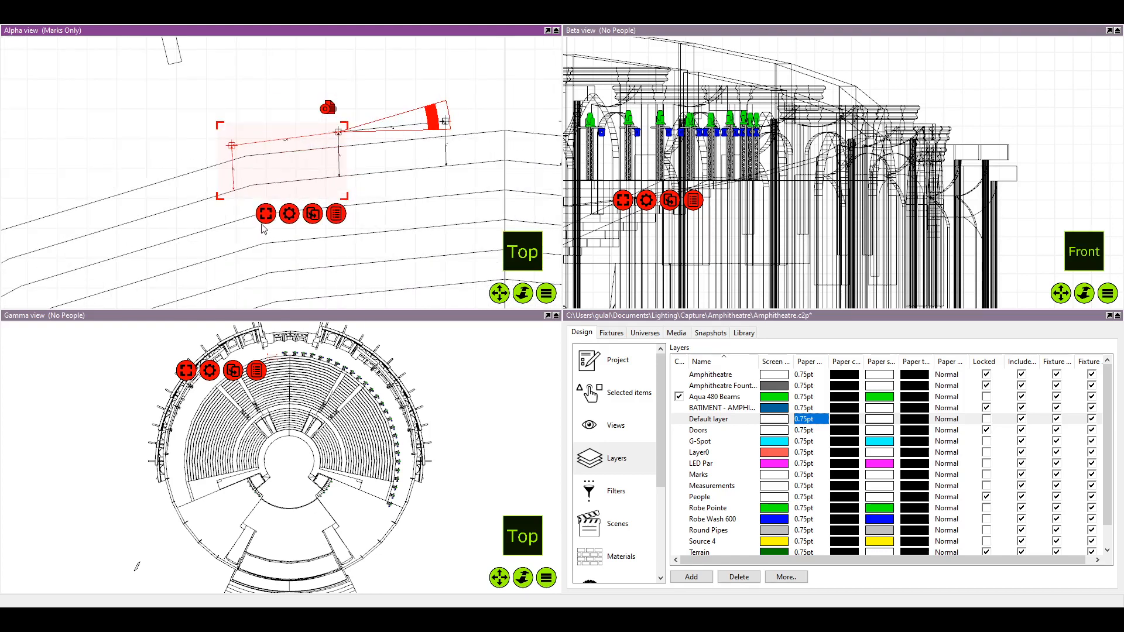
Paste a copy of the third mark with its 3.6 m and 1.5 m dimensions and move it outward to the third mark
scroll(272, 212, up, 3)
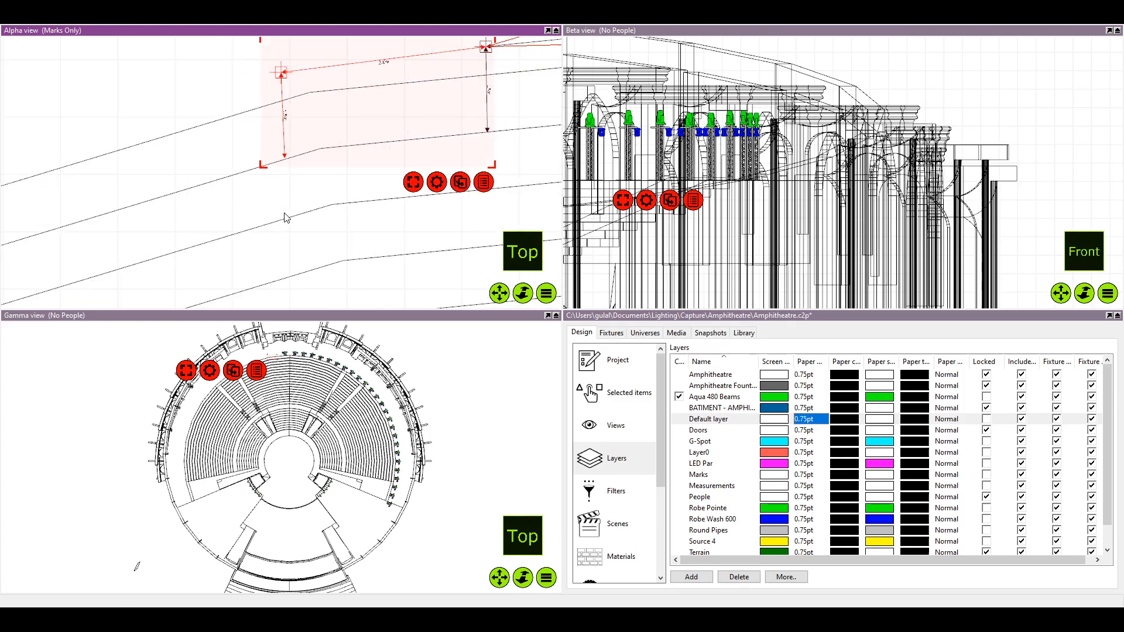
key(ctrl+v)
scroll(268, 216, down, 3)
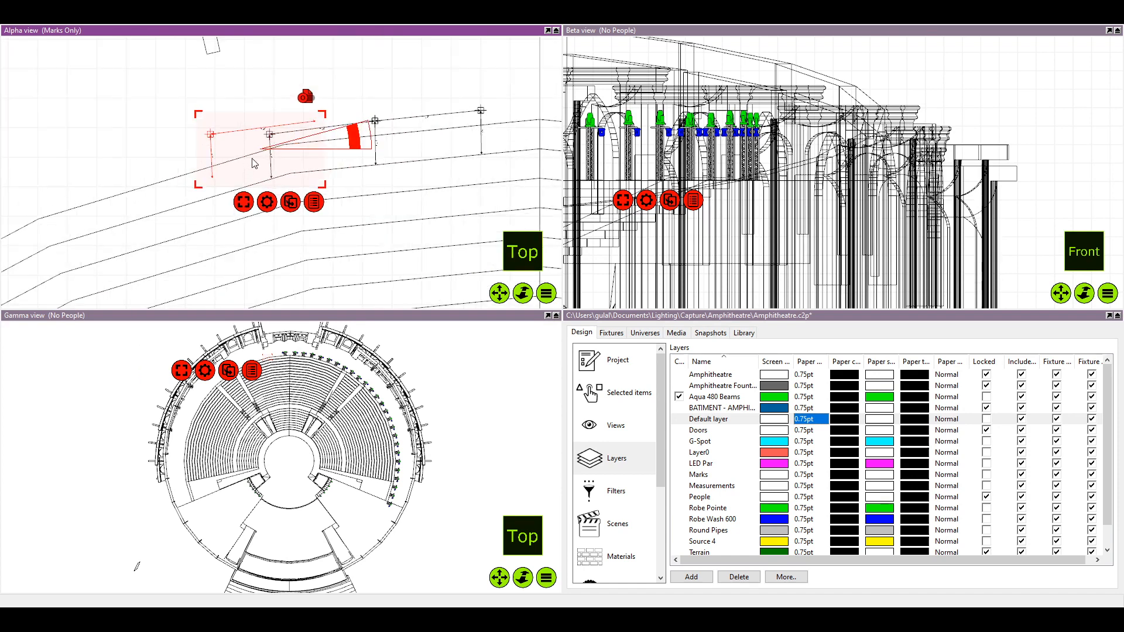
drag(253, 162, 208, 179)
scroll(210, 184, up, 5)
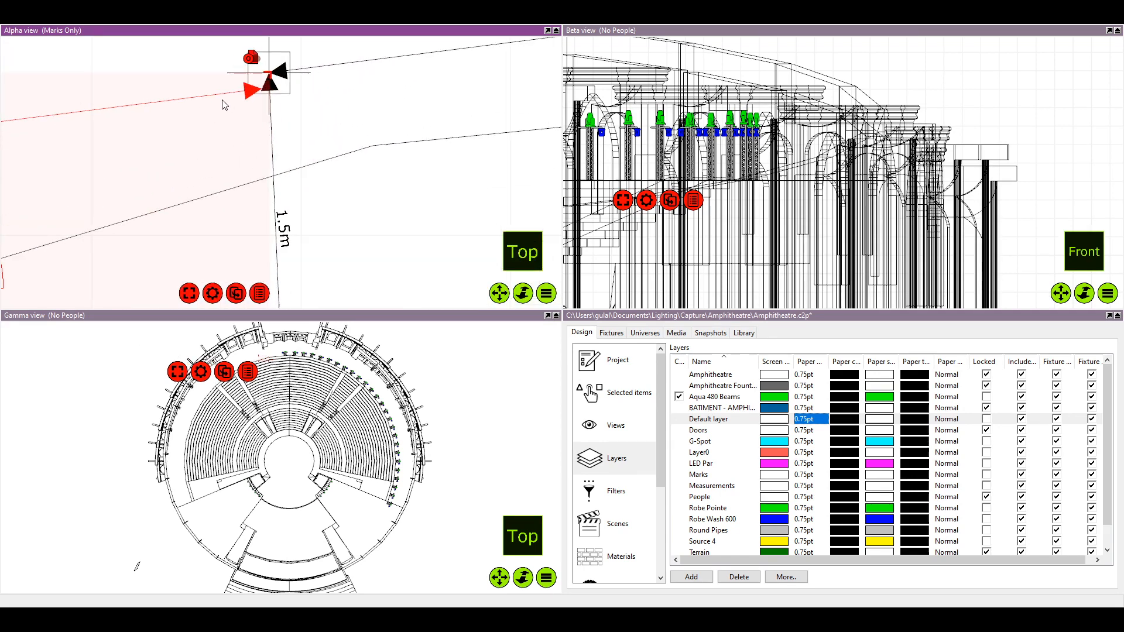
Snap the copied 3.6 m dimension's inner end to the third mark and rotate the group about it to follow the seating edge
drag(235, 128, 288, 112)
scroll(249, 117, down, 7)
scroll(272, 120, up, 1)
scroll(347, 98, up, 3)
scroll(339, 108, down, 3)
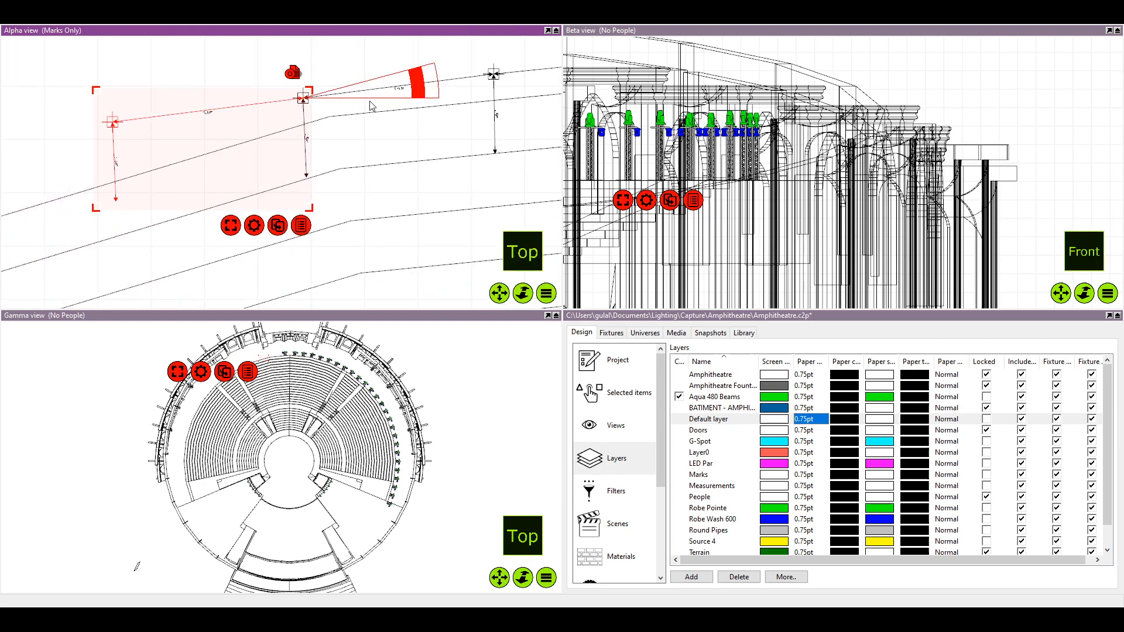
mouse_move(418, 88)
mouse_down()
mouse_move(412, 58)
mouse_move(418, 69)
mouse_up()
scroll(398, 111, down, 3)
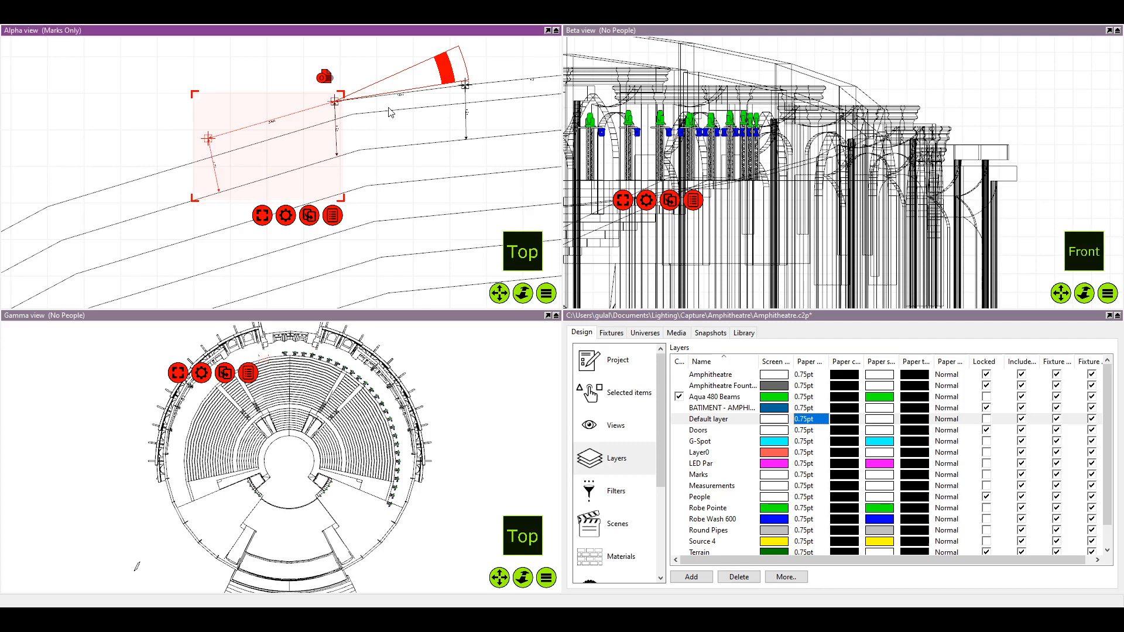
Paste a copy of the fourth mark with its dimensions and move it outward along the seating edge beyond the fourth mark
scroll(387, 141, down, 3)
scroll(368, 182, down, 3)
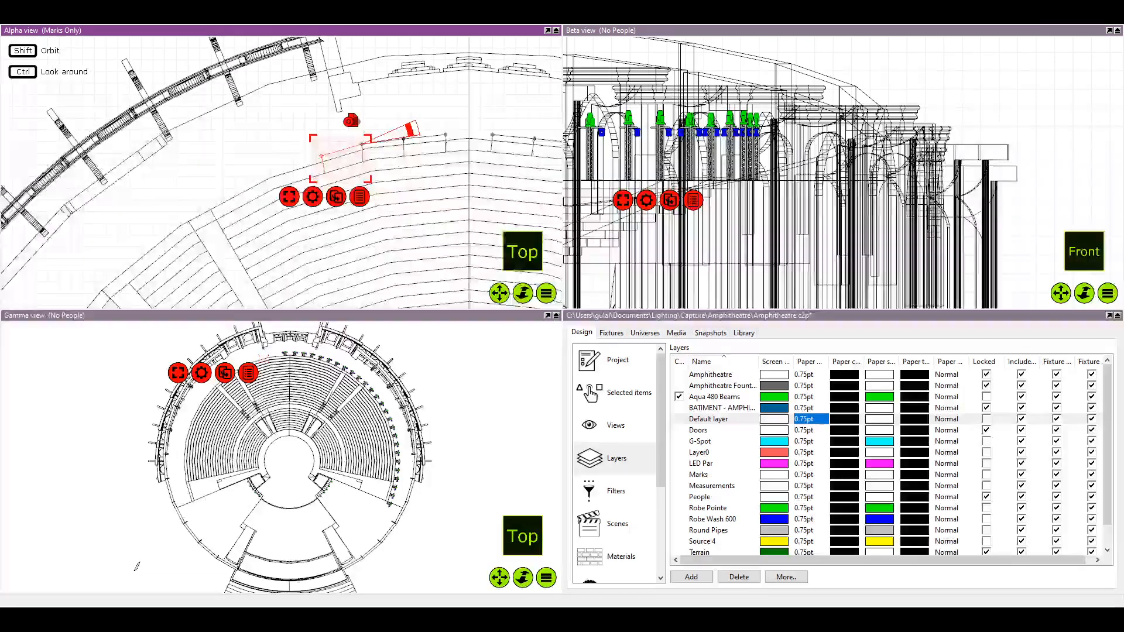
scroll(369, 183, up, 3)
scroll(364, 188, down, 1)
click(280, 188)
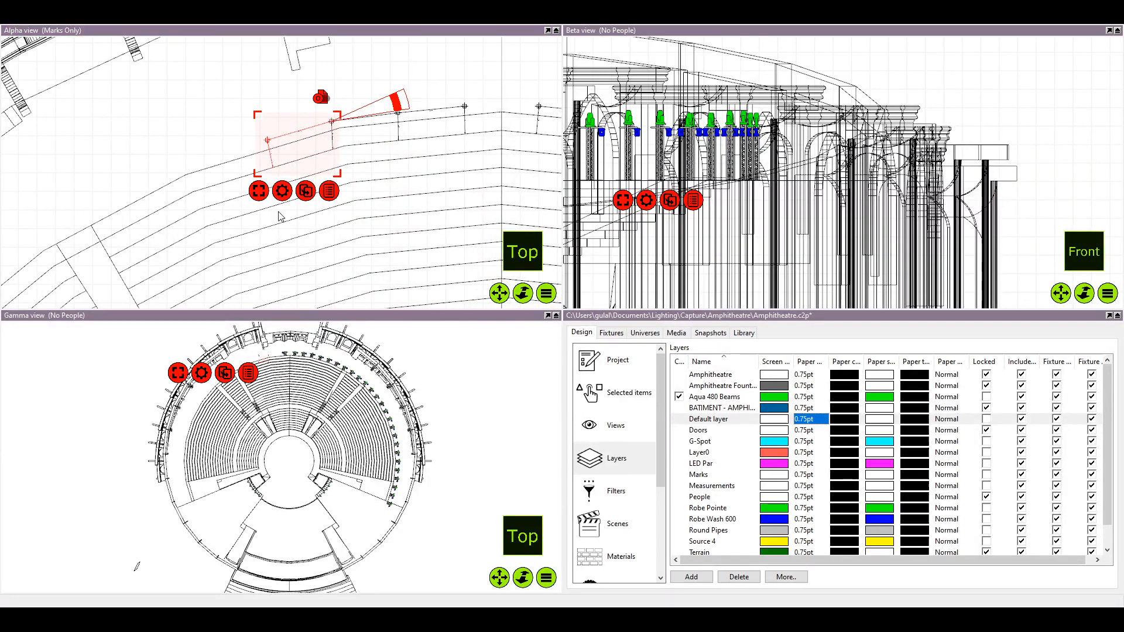
click(268, 240)
scroll(240, 140, up, 5)
drag(307, 121, 240, 164)
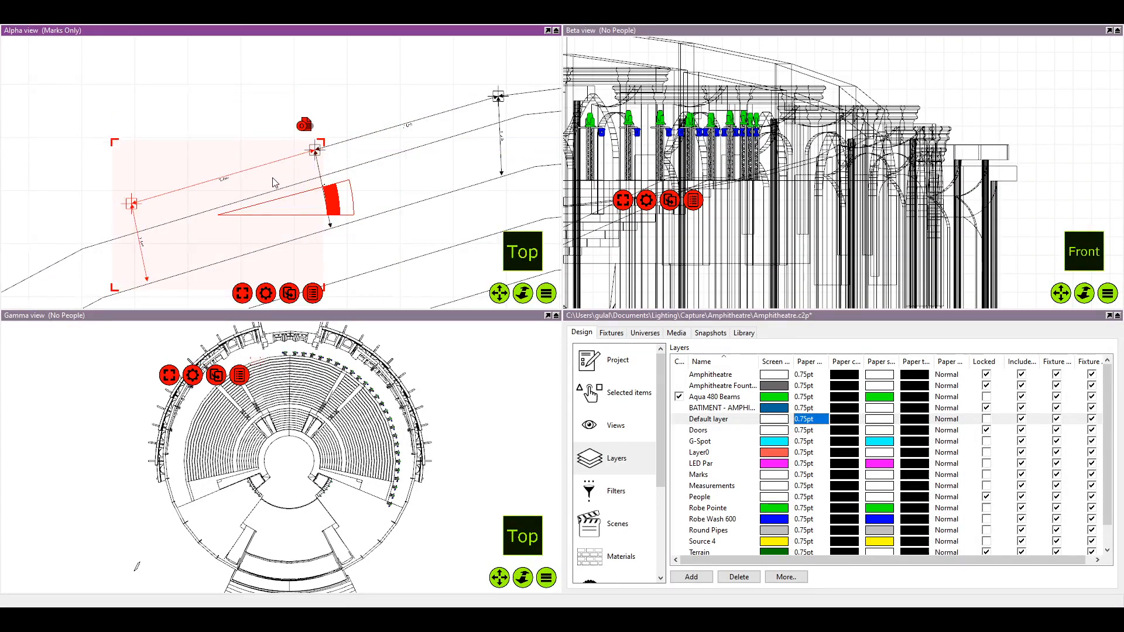
Align the fifth mark and its dimensions to the fourth mark, rotate them slightly to follow the seating edge, and save the project
scroll(275, 184, down, 2)
scroll(276, 186, up, 3)
scroll(280, 191, down, 1)
drag(288, 225, 390, 144)
scroll(347, 148, up, 4)
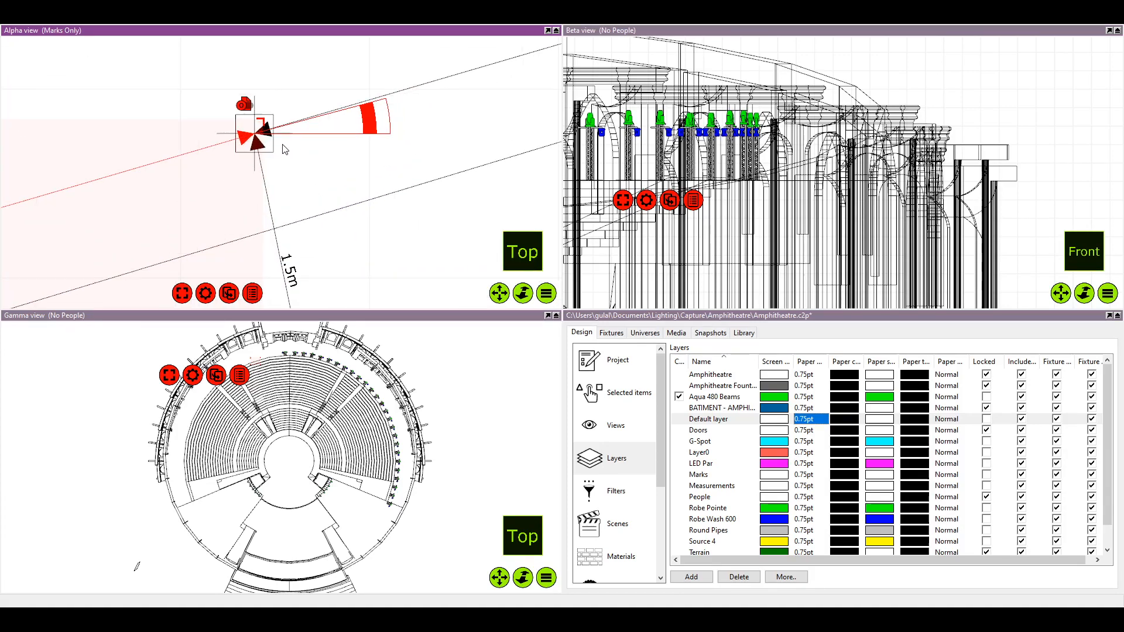
scroll(337, 125, down, 4)
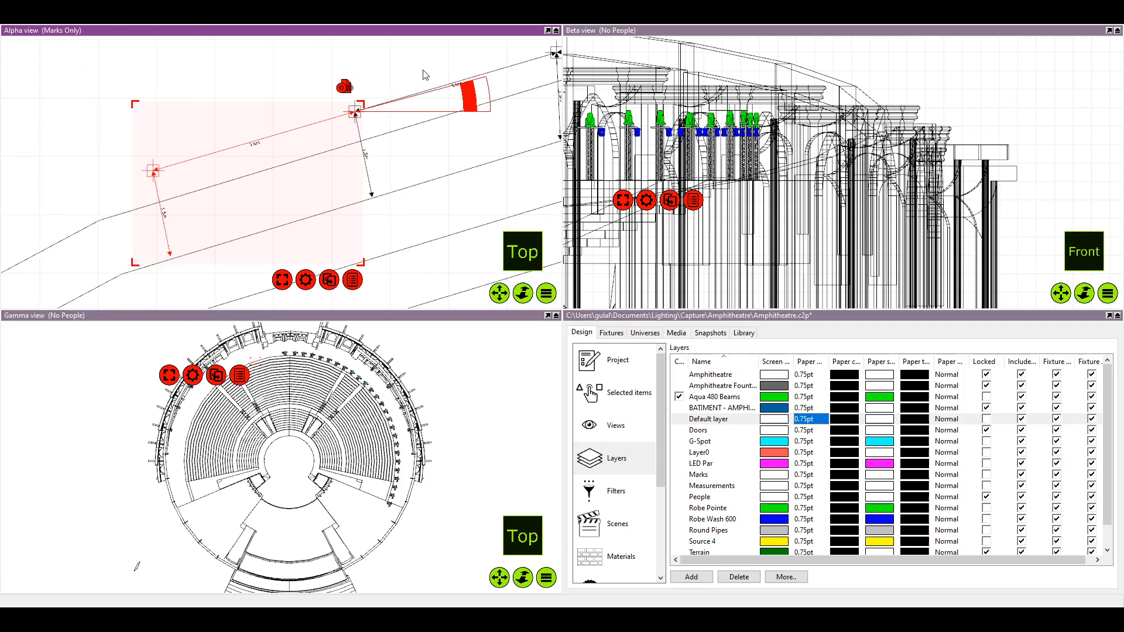
drag(470, 106, 471, 102)
scroll(468, 139, down, 2)
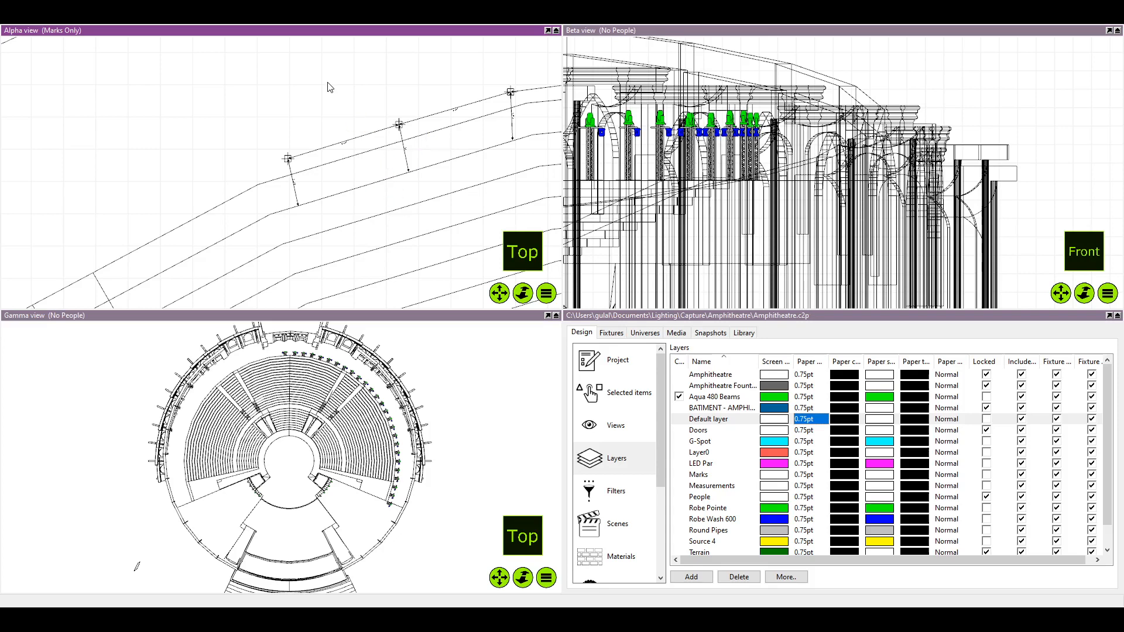
key(ctrl+s)
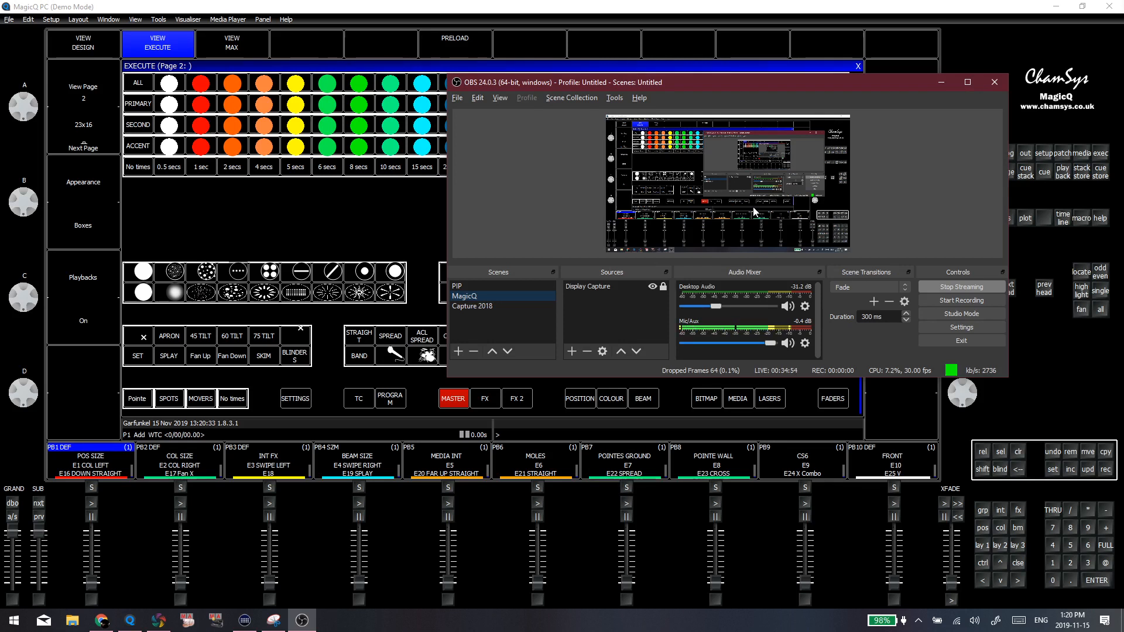
Bring MagicQ to the front and switch the Execute window to page 12 in design view
click(361, 212)
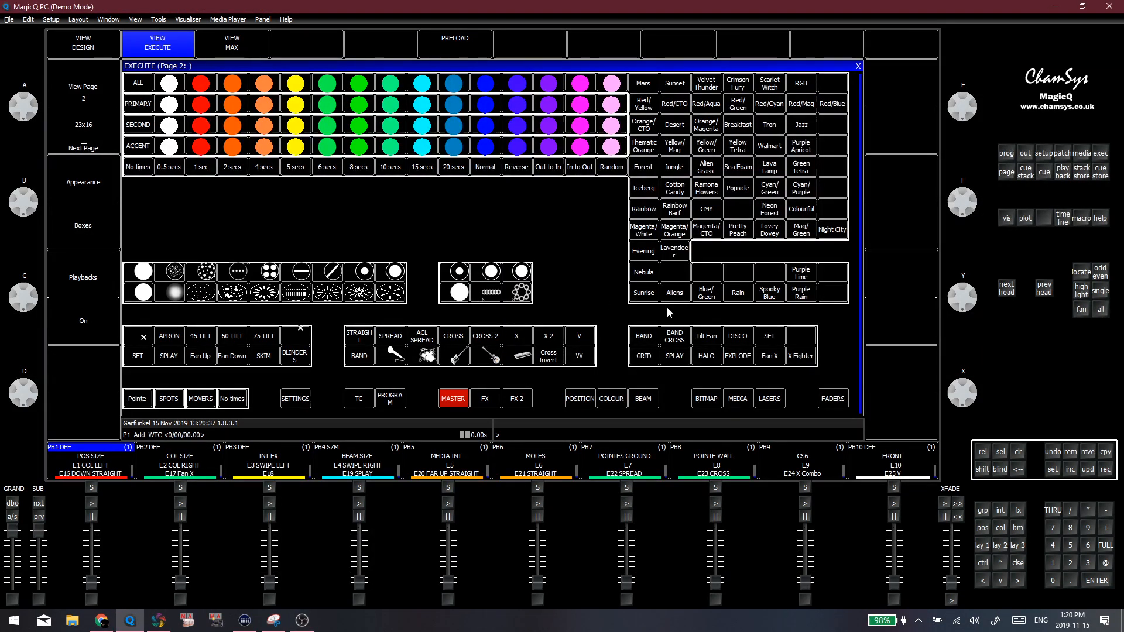
click(987, 547)
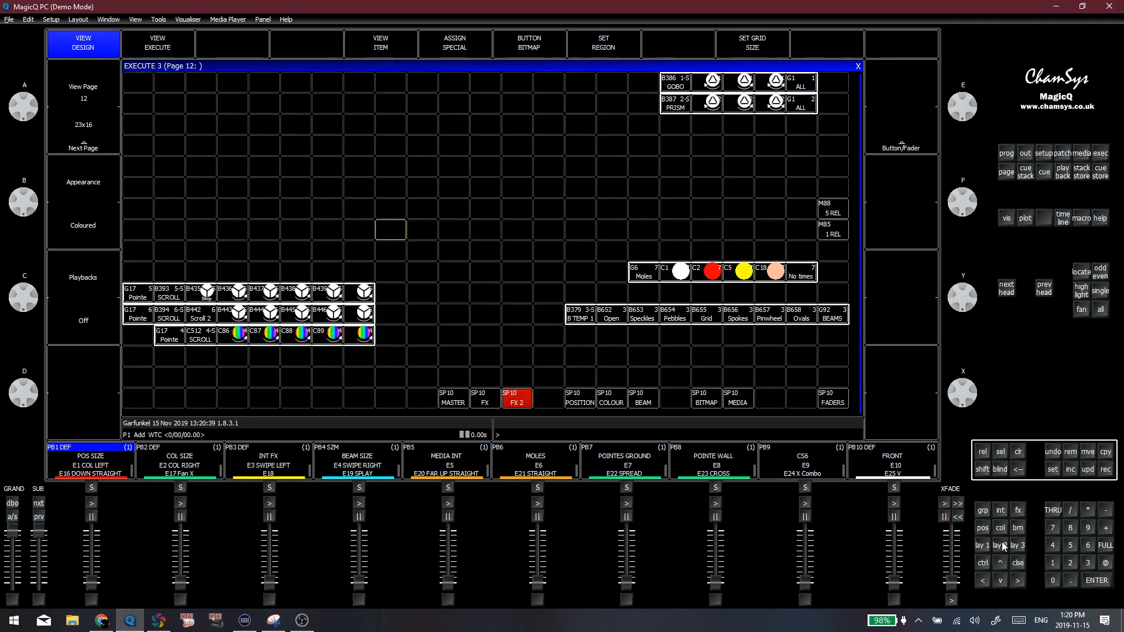
click(978, 539)
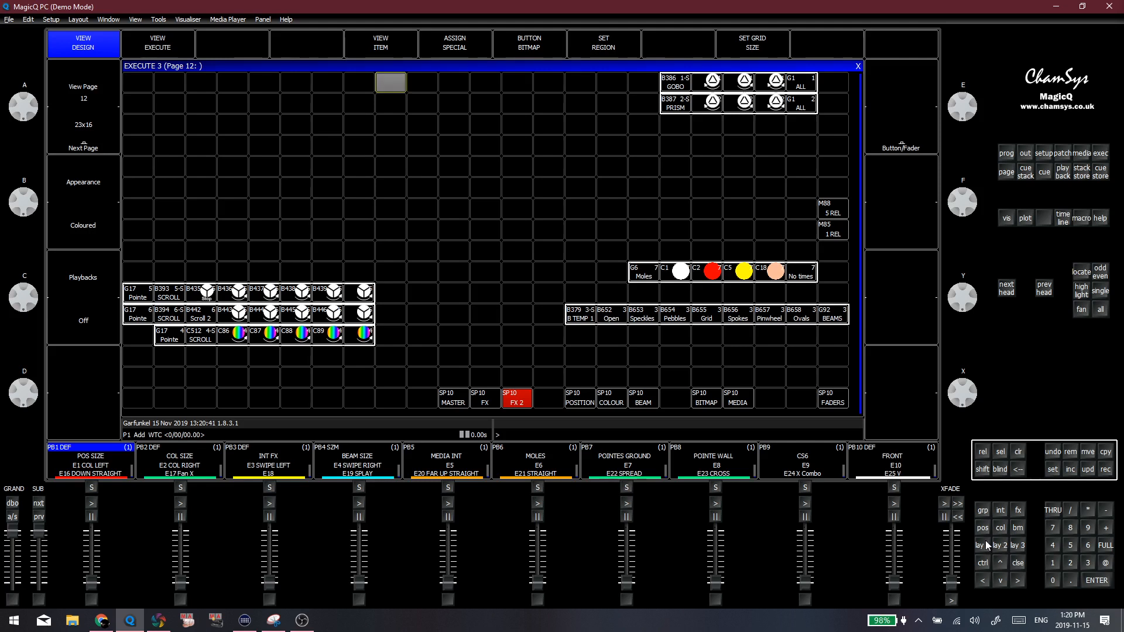
click(461, 272)
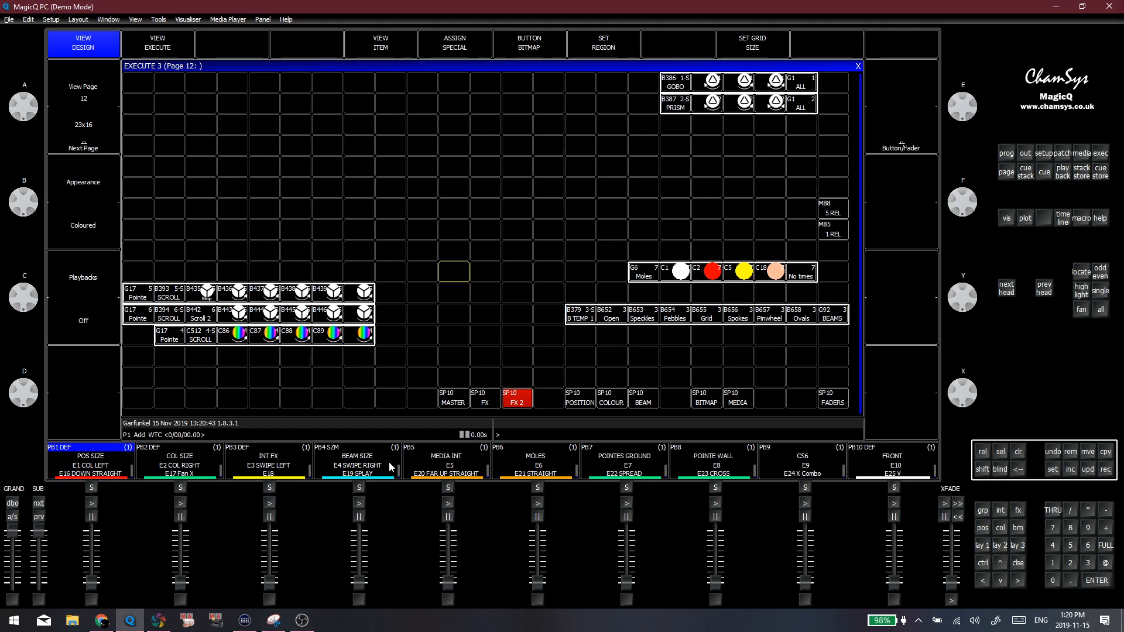
Switch to Capture and maximise the Alpha view around the mirrored marks on the rear seating edge
click(158, 621)
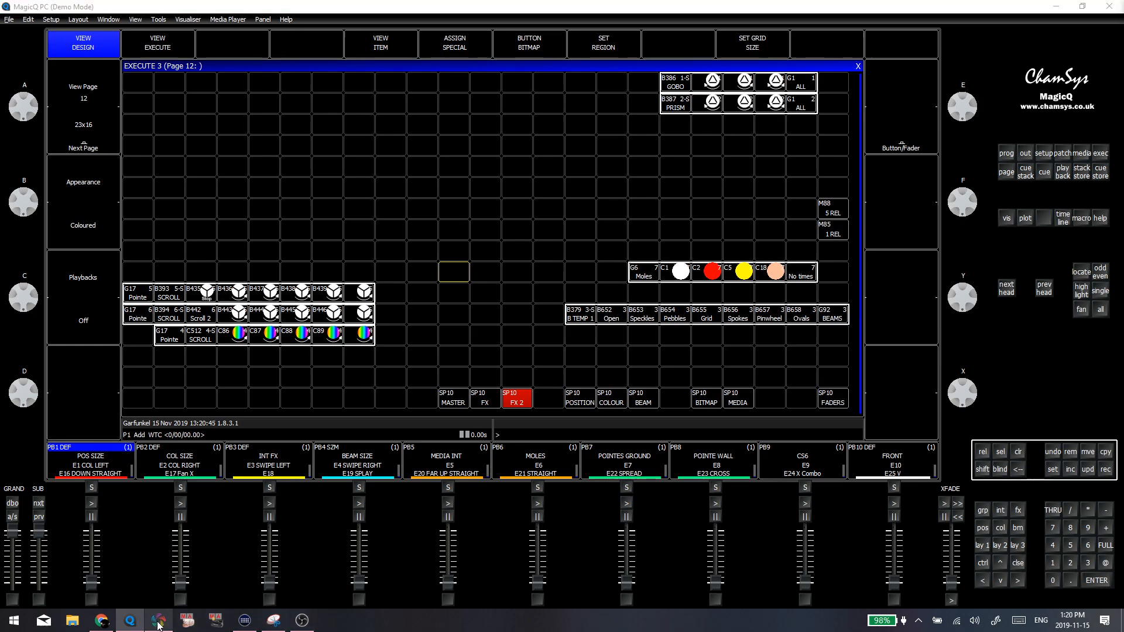
scroll(304, 277, down, 5)
scroll(282, 250, up, 3)
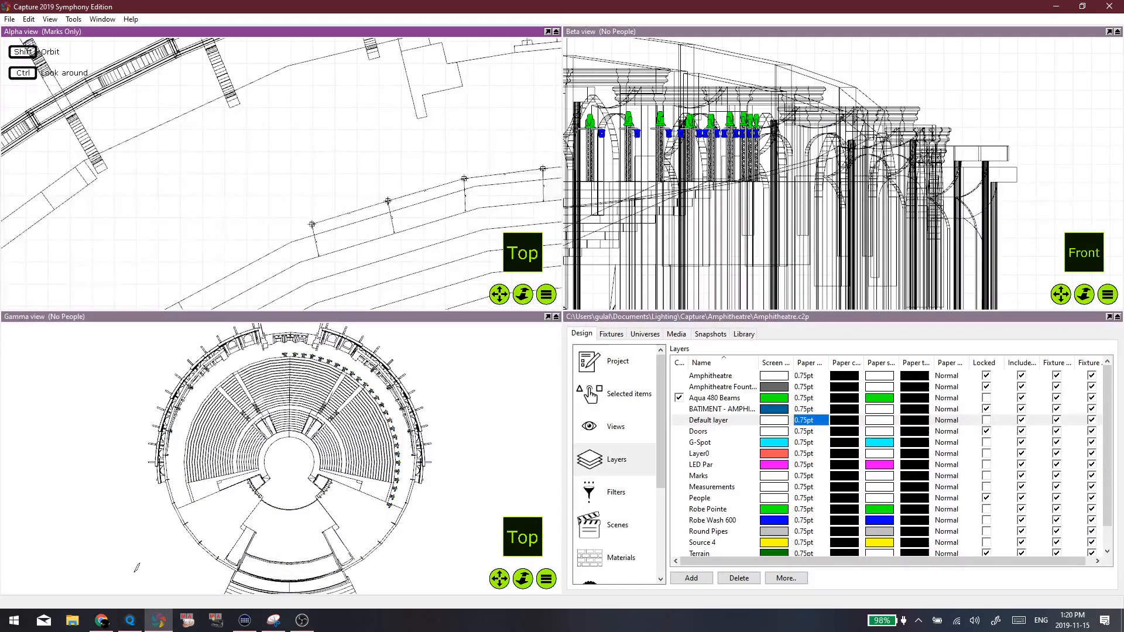
click(548, 31)
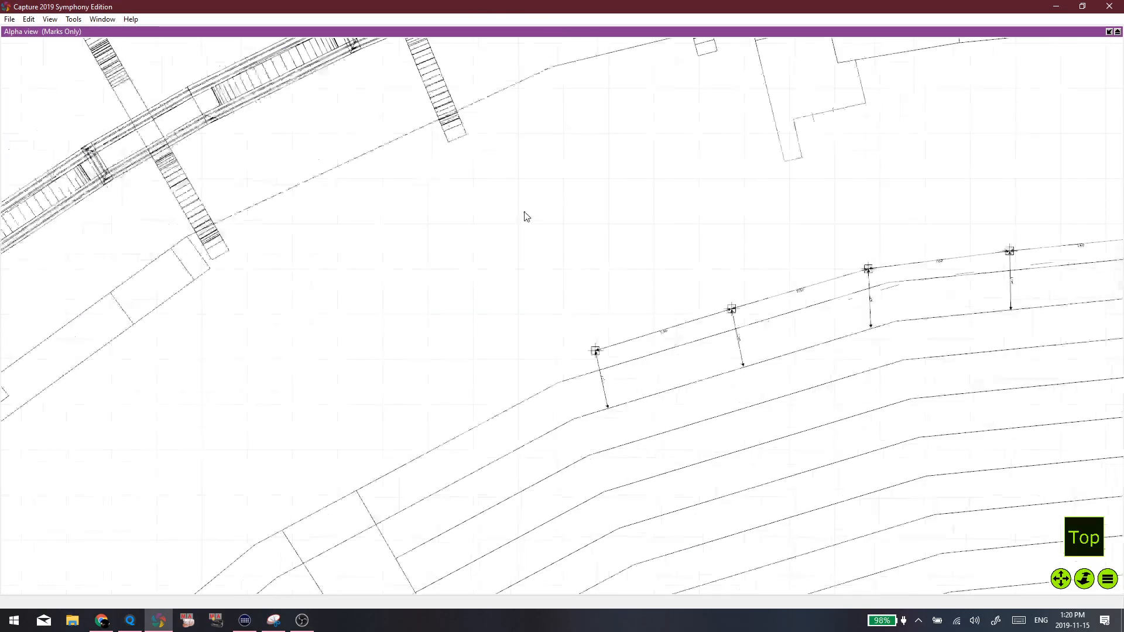
scroll(525, 219, down, 3)
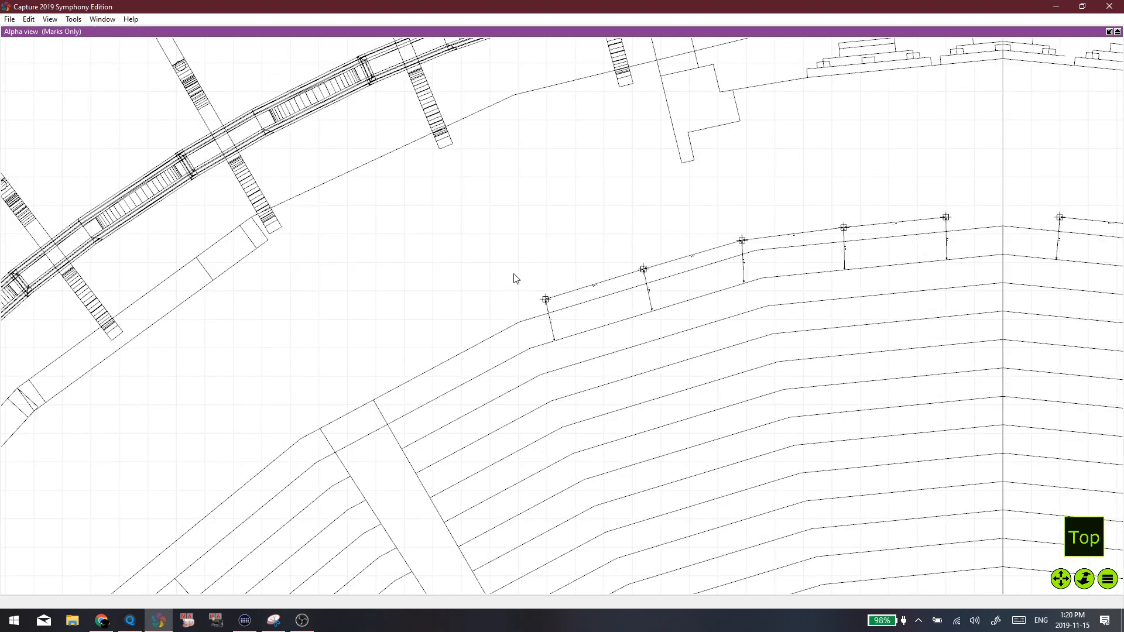
scroll(526, 292, up, 2)
scroll(529, 313, down, 3)
Check the stream preview on the YouTube Live Dashboard in Chrome and return to MagicQ
key(alt+Tab)
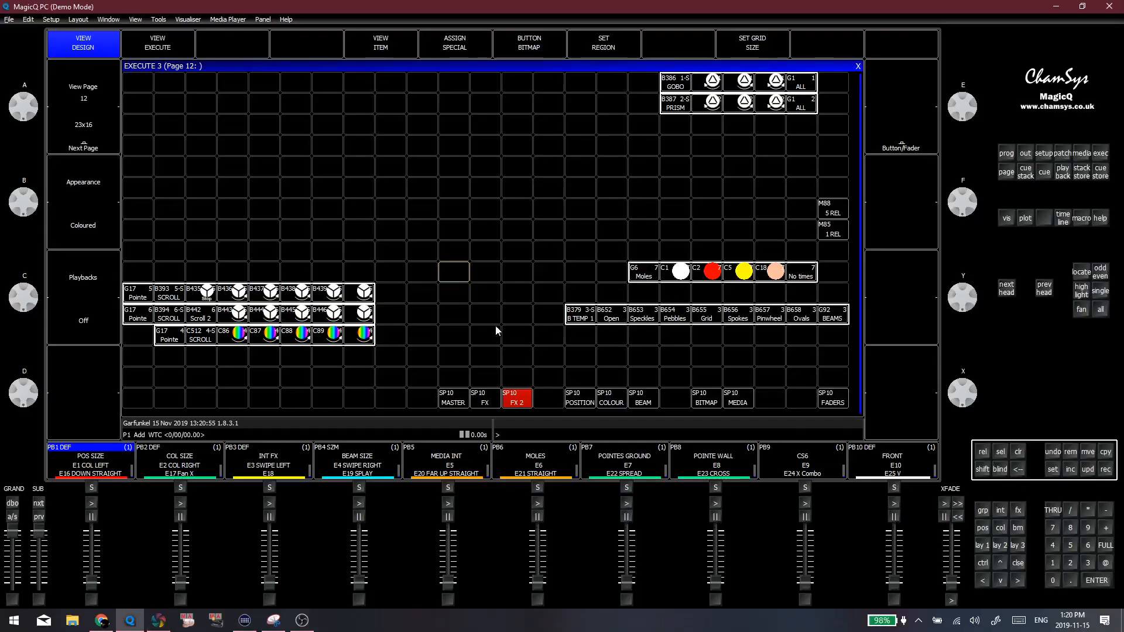
key(alt+Tab)
click(350, 347)
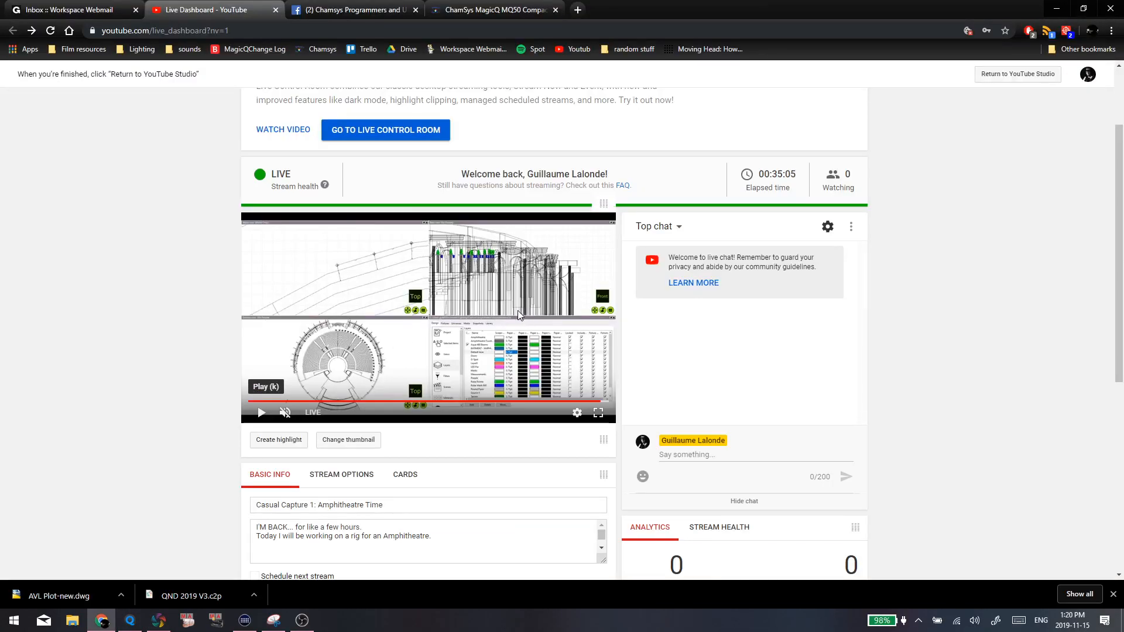
key(alt+Tab)
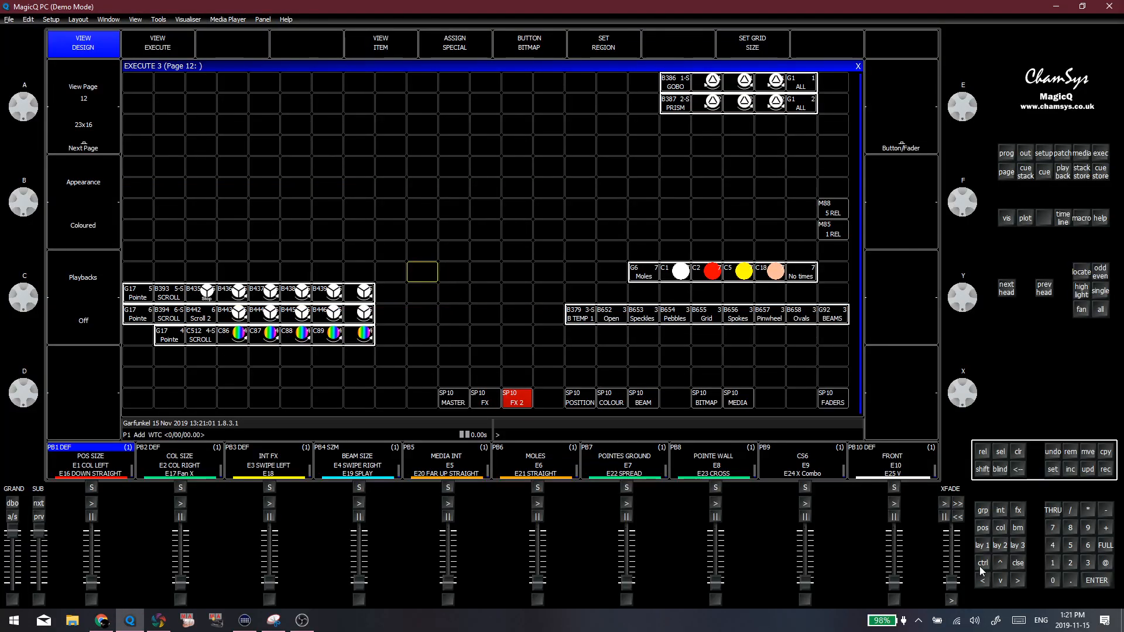
key(Page_Up)
key(alt+Tab)
key(alt+Tab)
key(alt+Tab)
key(alt+Tab)
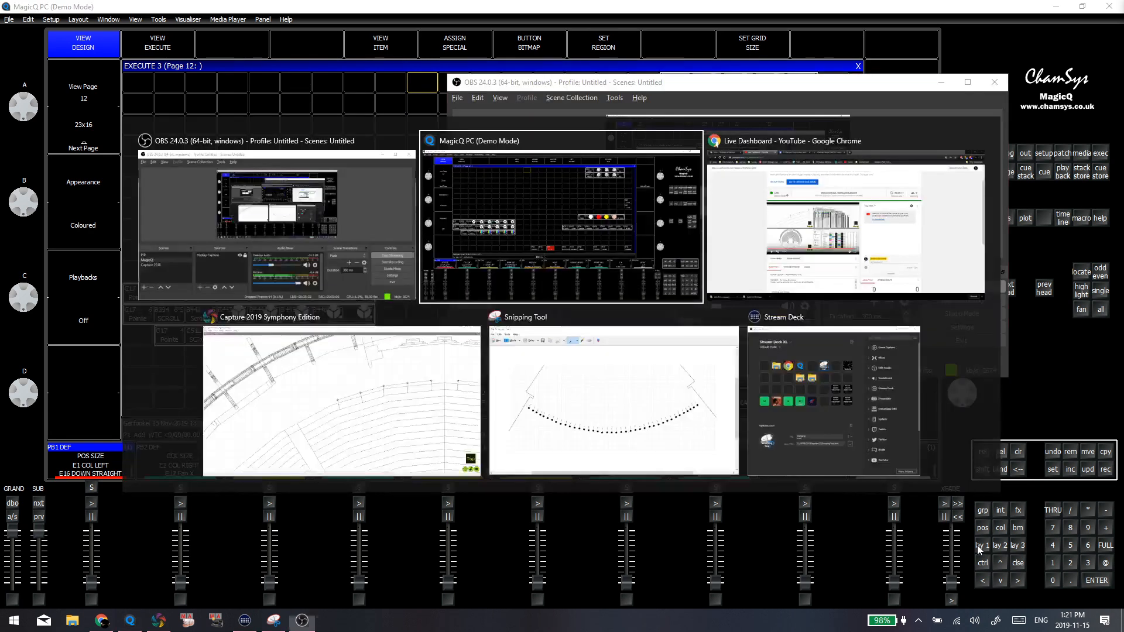
key(alt+Tab)
key(alt+Tab)
key(alt+Tab)
key(alt+Tab)
key(alt+Tab)
key(alt+Tab)
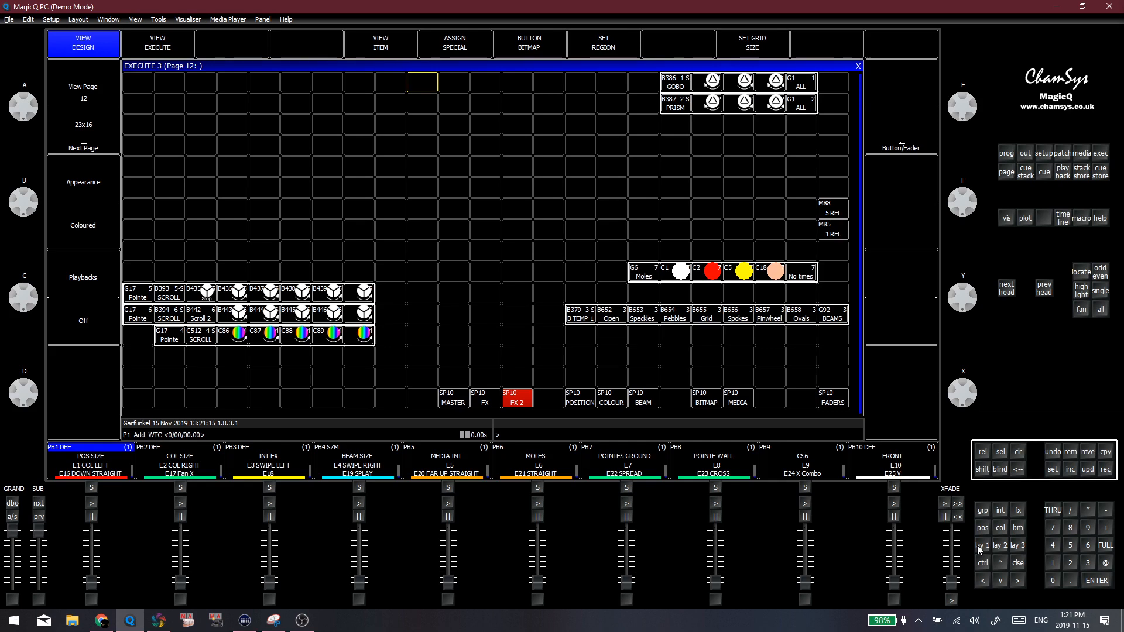
key(alt+Tab)
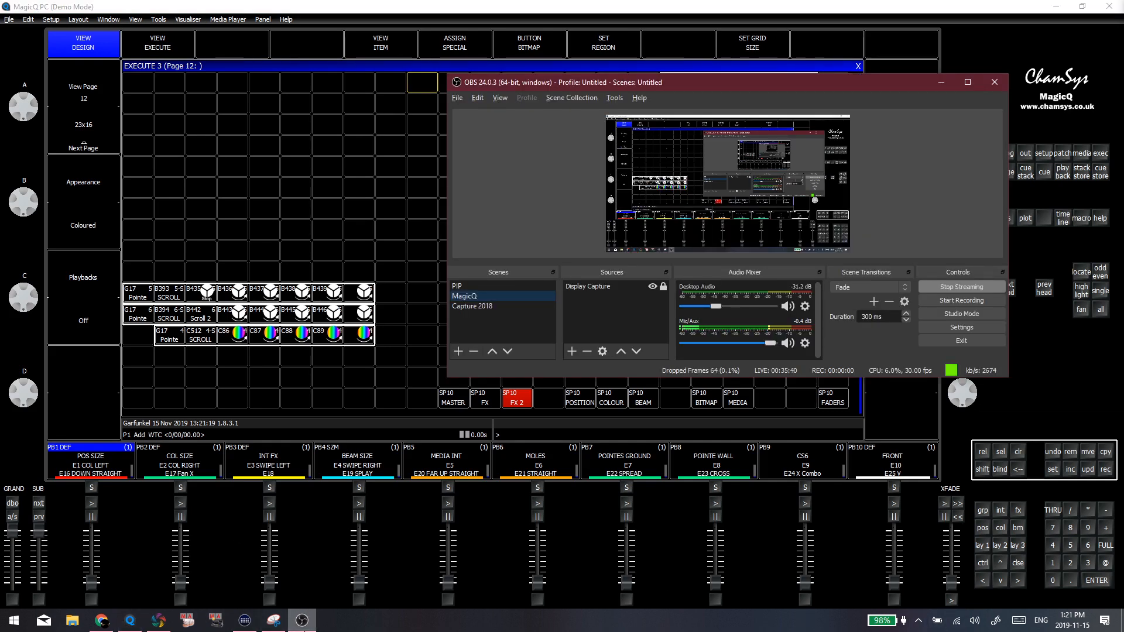
Bring OBS to the front and check the options of the MagicQ scene's Display Capture source
click(304, 631)
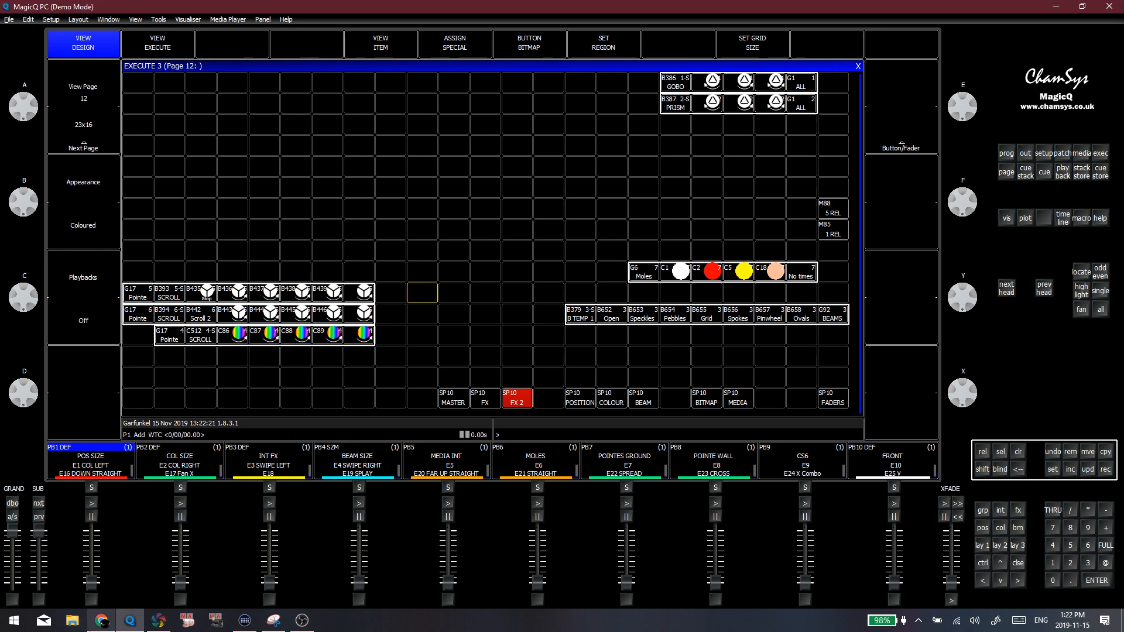
click(302, 620)
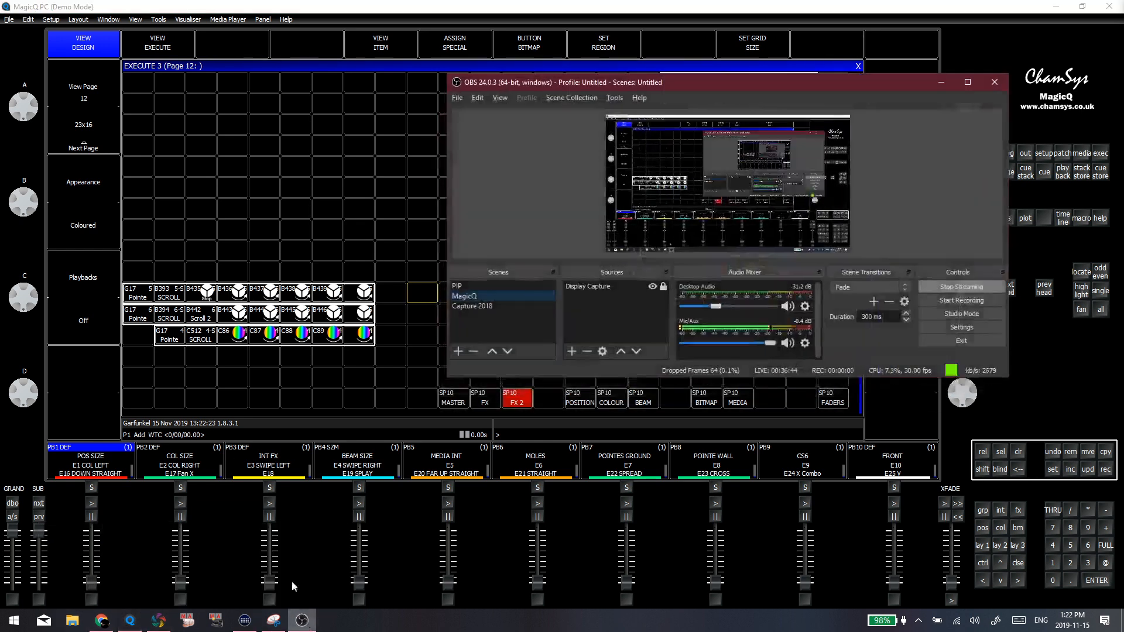
right_click(607, 288)
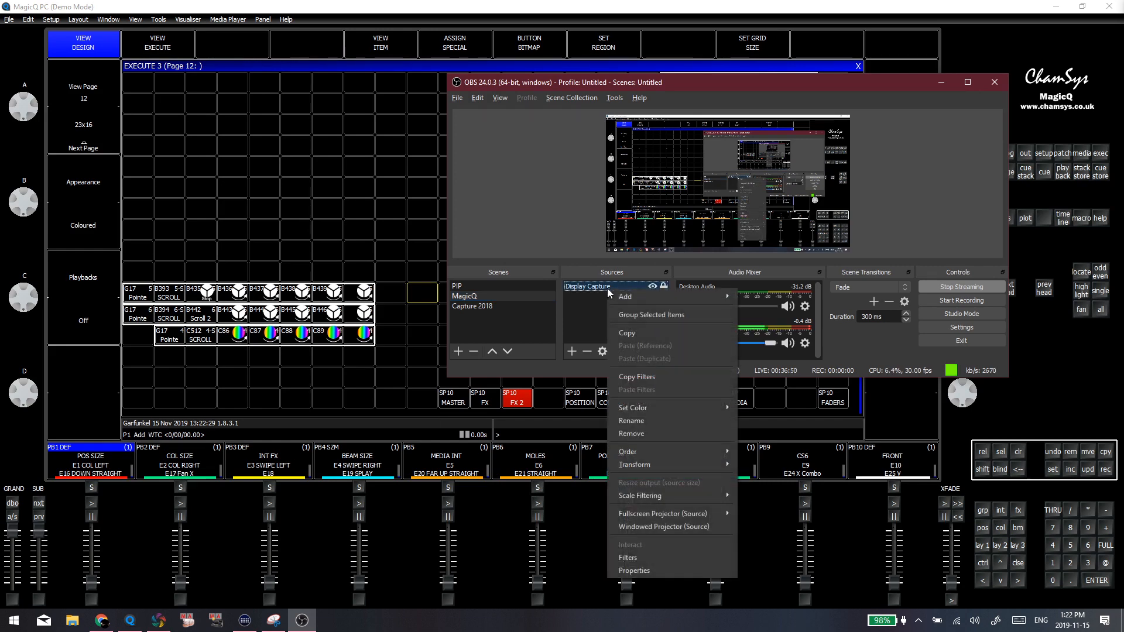
click(535, 332)
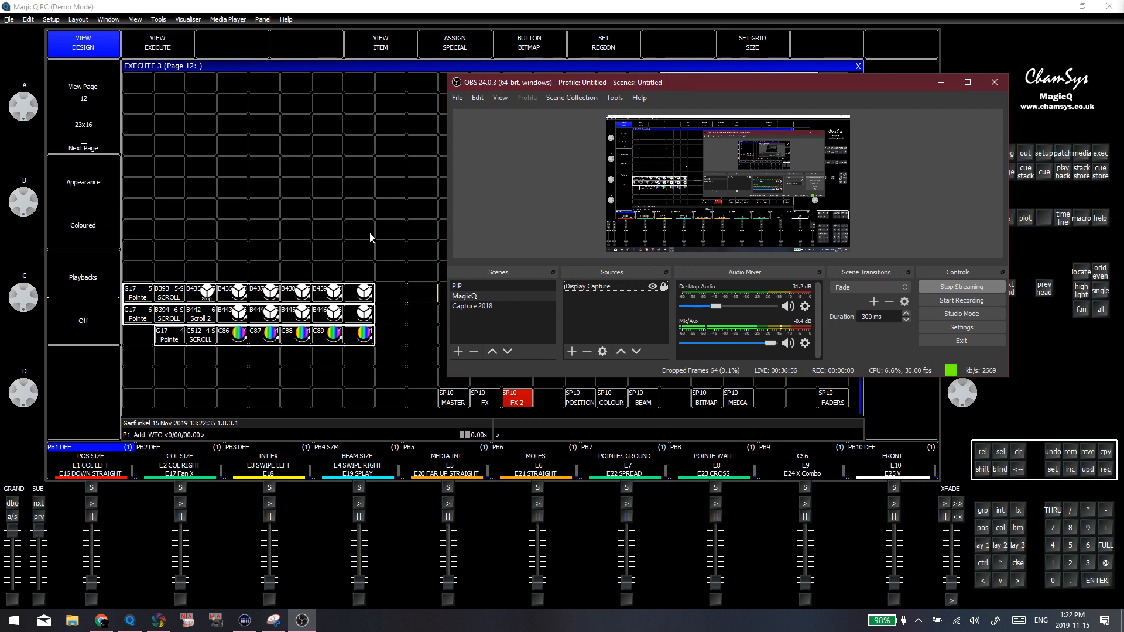
Check the stream preview on the YouTube Live Dashboard in Chrome and return to the Execute page 12 grid in MagicQ
mouse_move(108, 625)
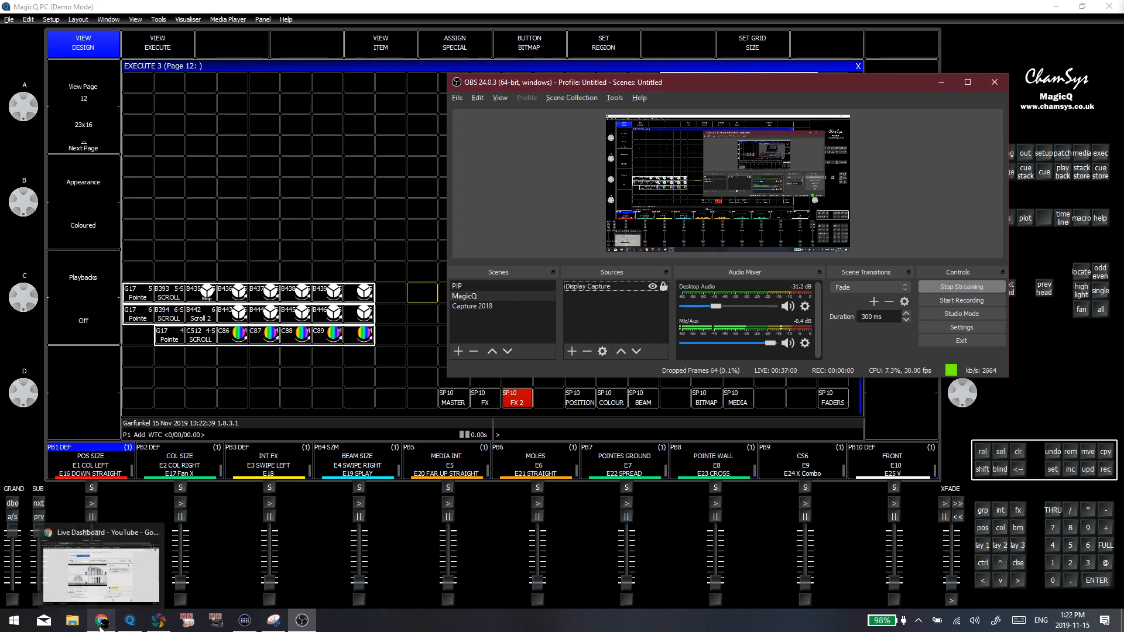
click(109, 581)
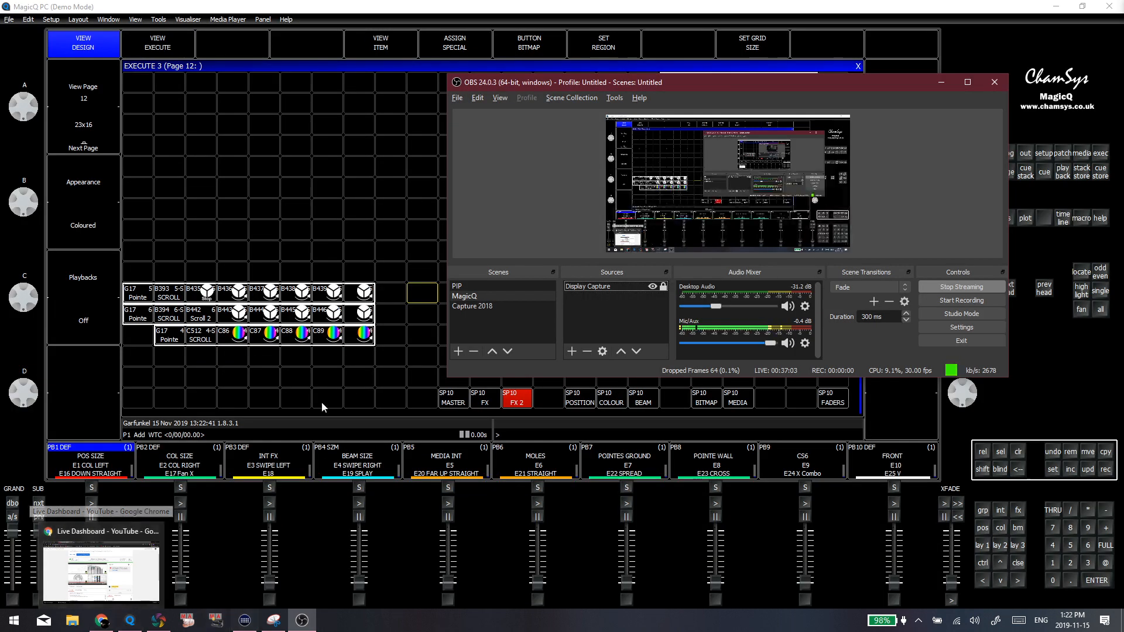
click(326, 235)
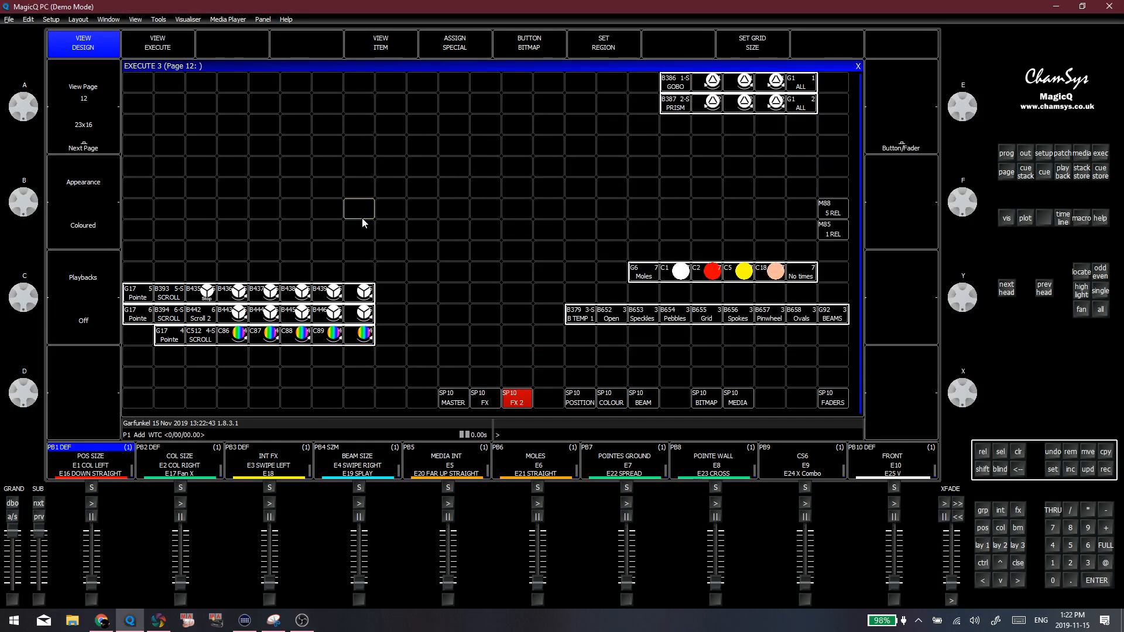
click(380, 211)
Alternate between MagicQ and the YouTube Live Dashboard to monitor the stream's preview, viewers and live chat, ending in MagicQ
key(alt+Tab)
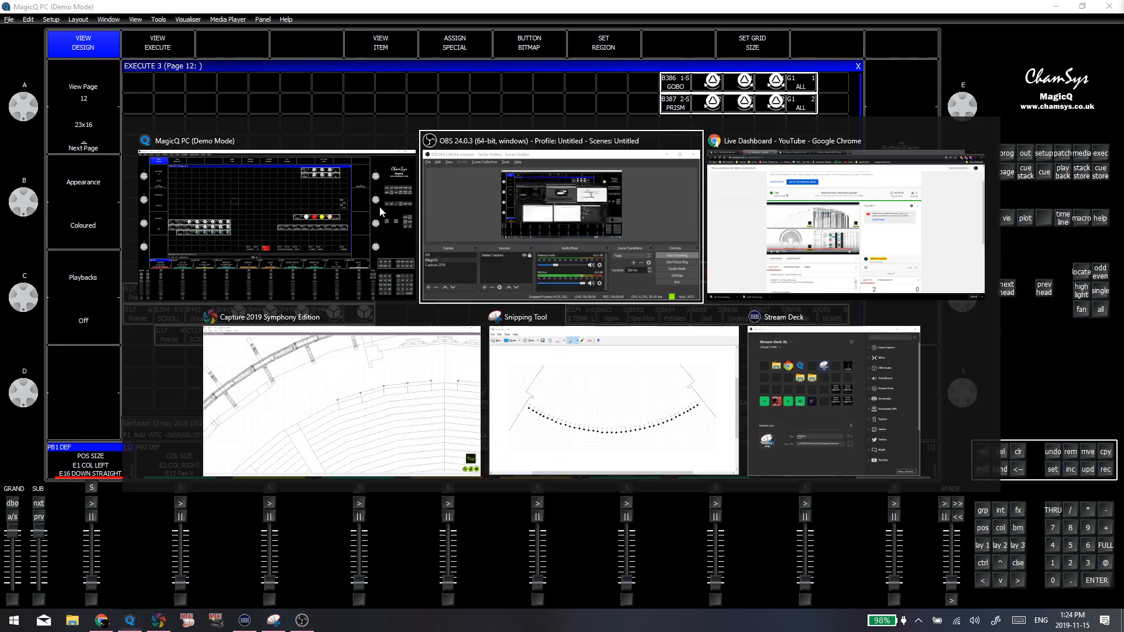
key(alt+Tab)
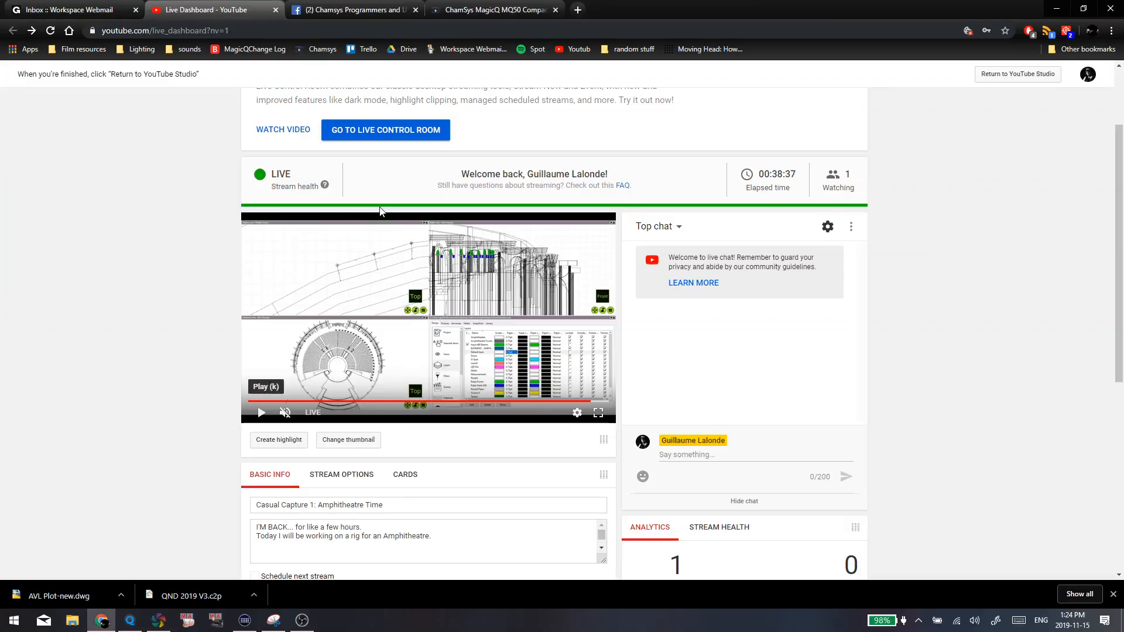
key(alt+Tab)
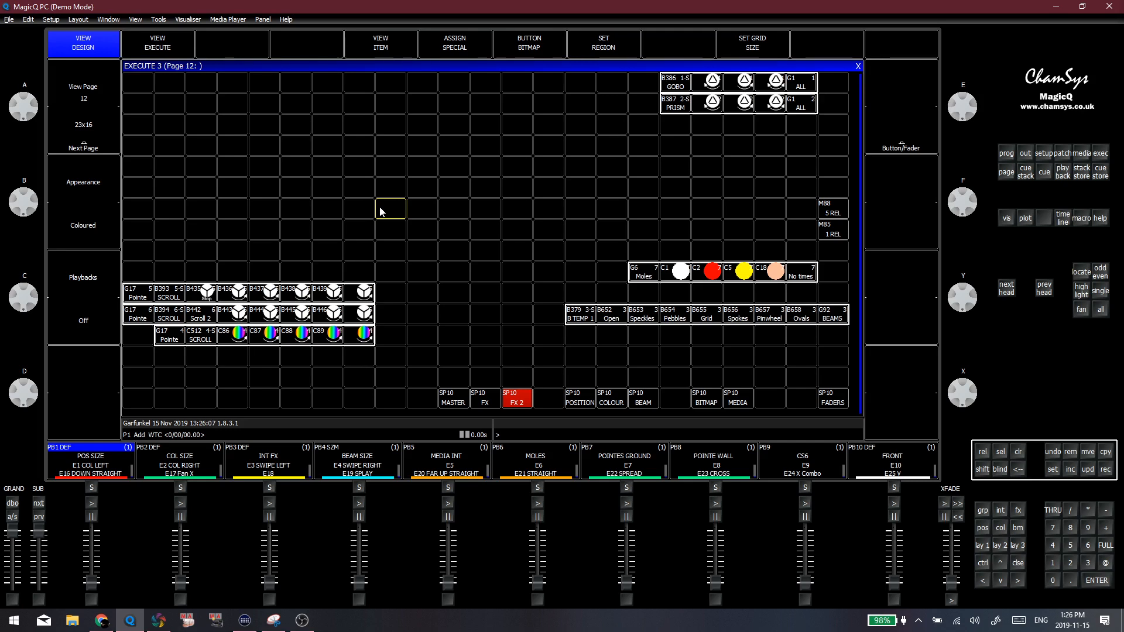
key(alt+Tab)
key(alt+Tab)
key(alt+Tab)
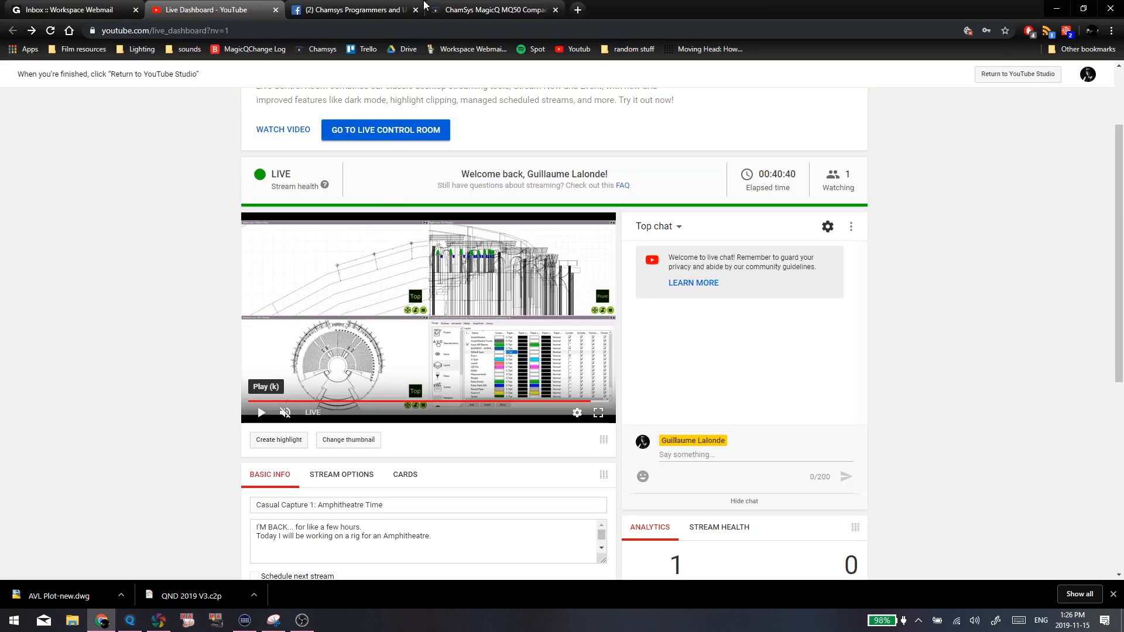
key(alt+Tab)
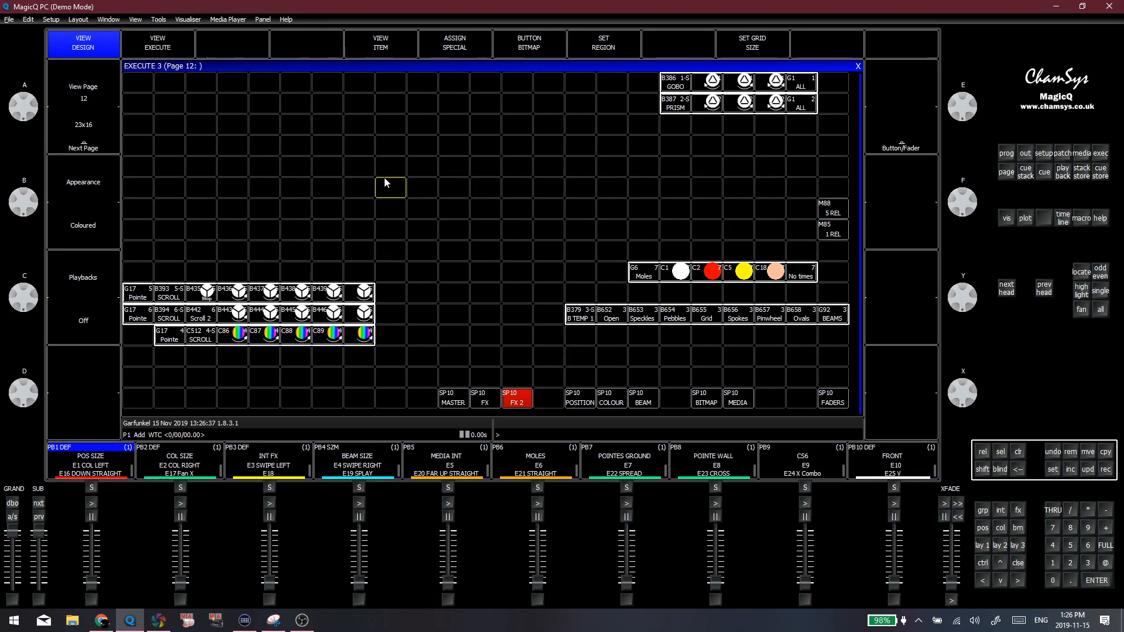
key(alt+Tab)
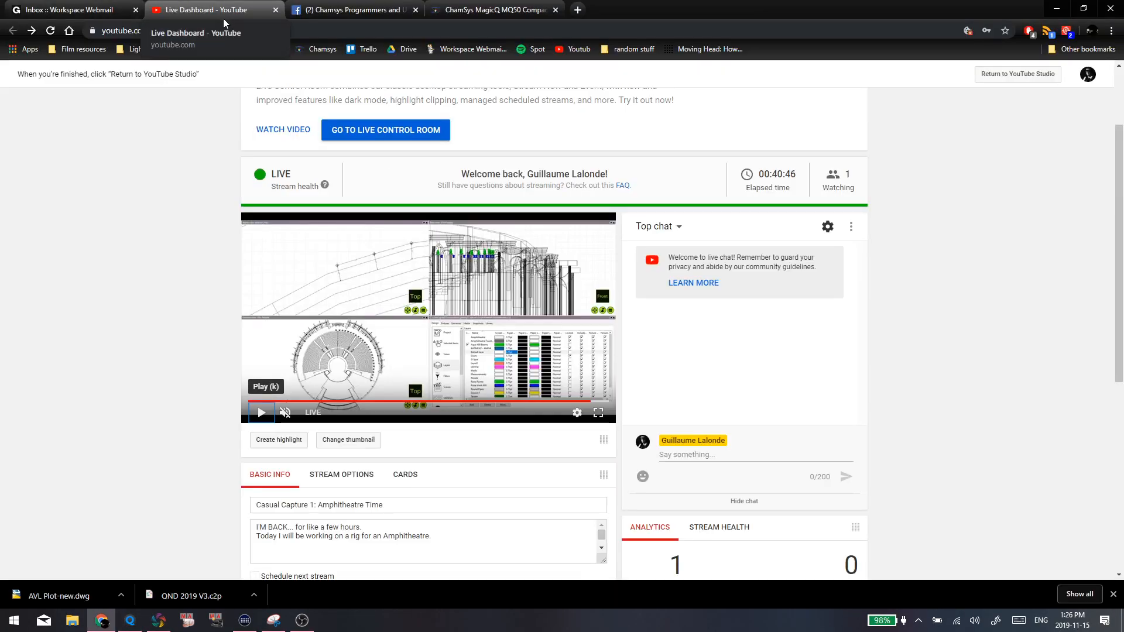
key(alt+Tab)
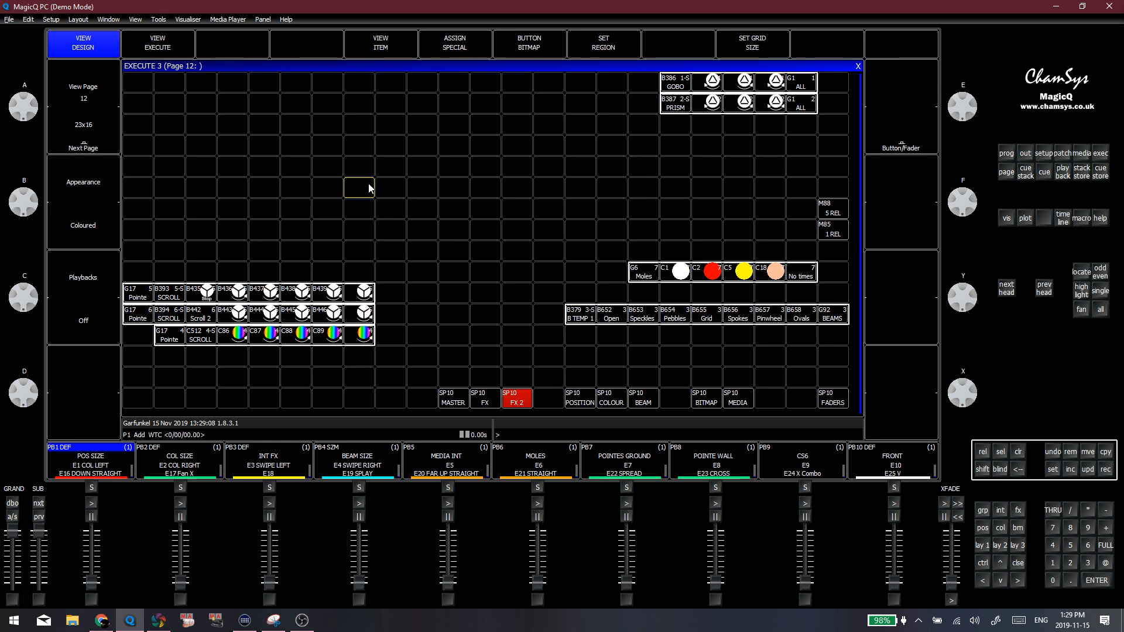
key(alt+Tab)
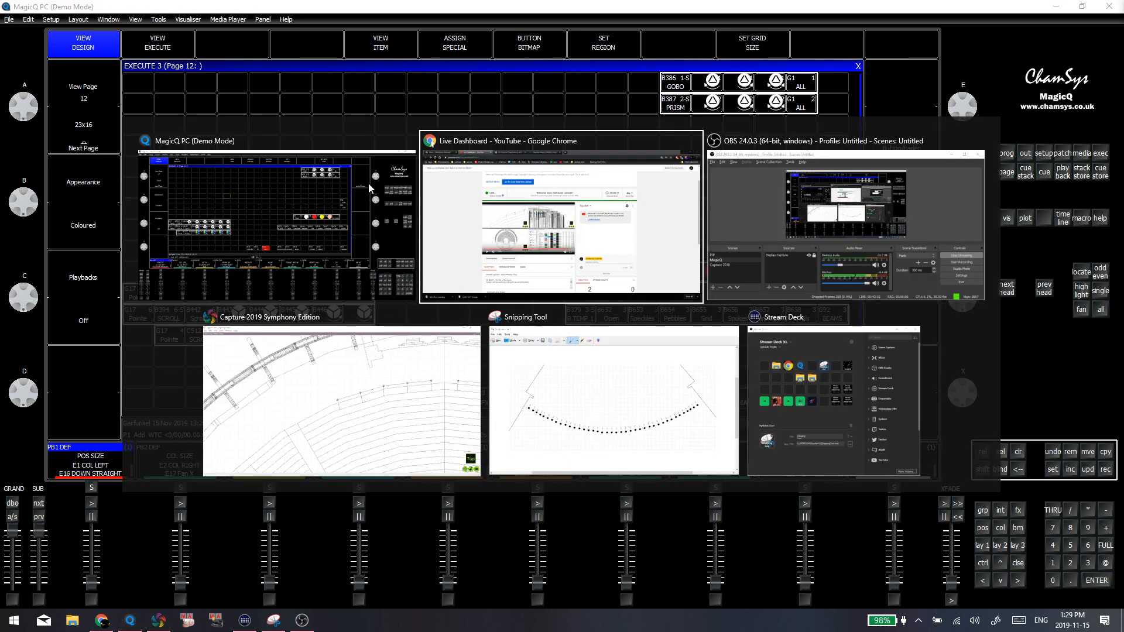
key(alt+Tab)
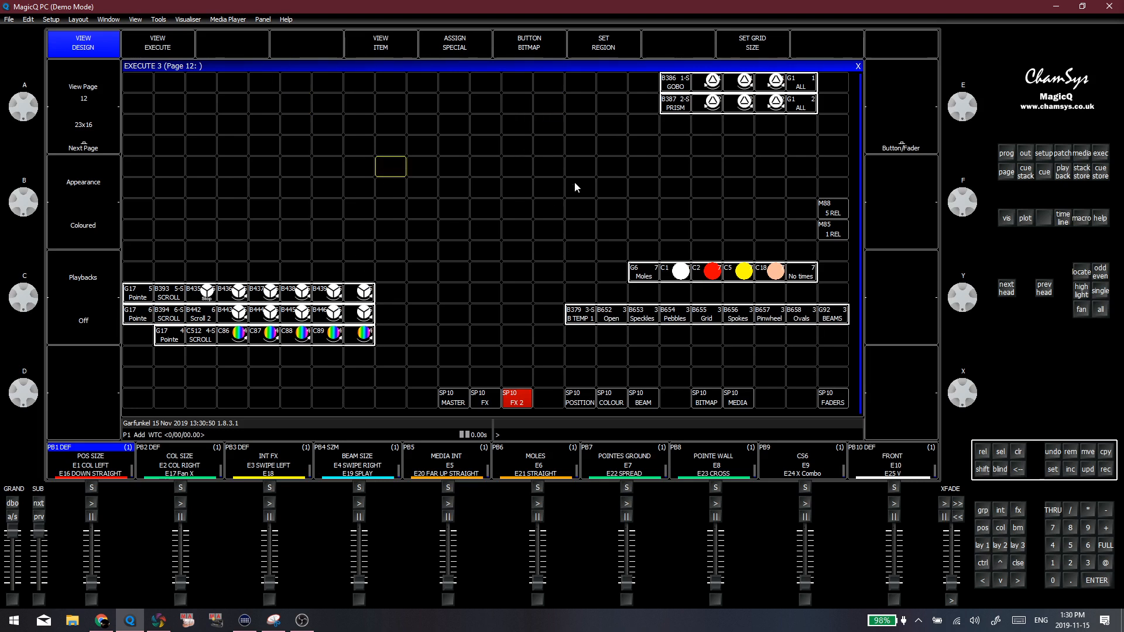
Recall the first saved layout with Execute page 2 and try to bring up the position and colour windows
click(988, 549)
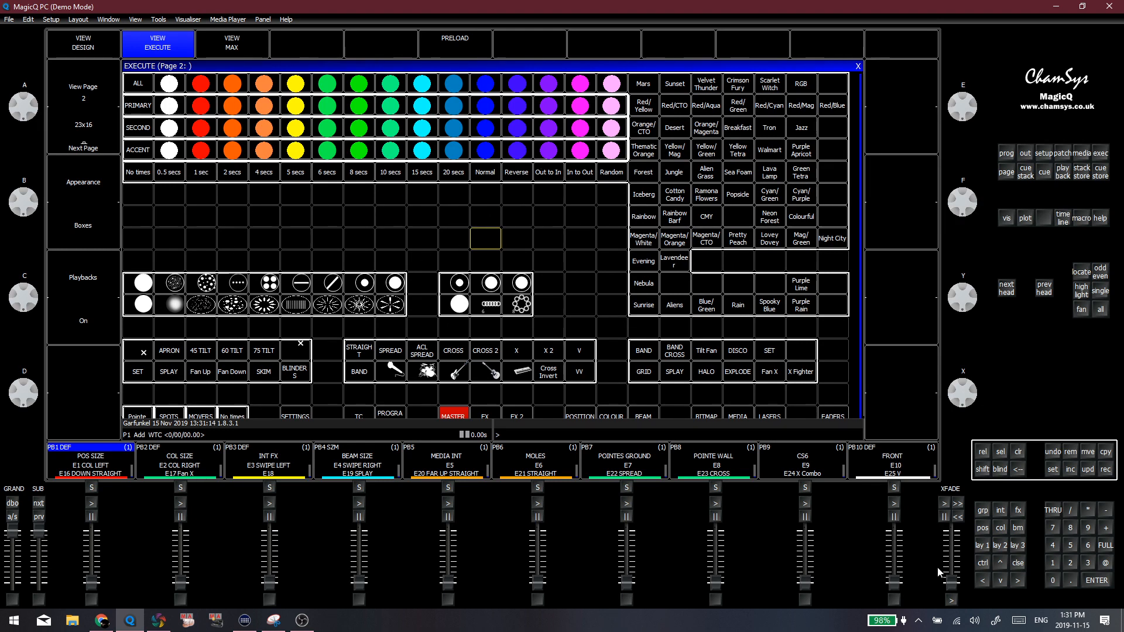
click(982, 548)
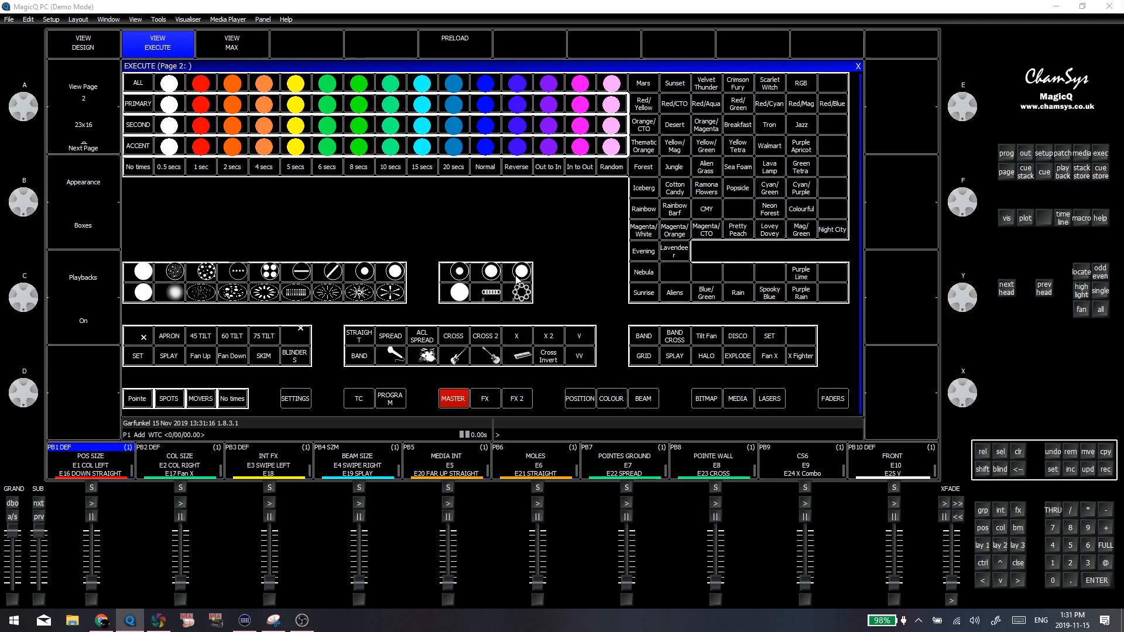
click(441, 229)
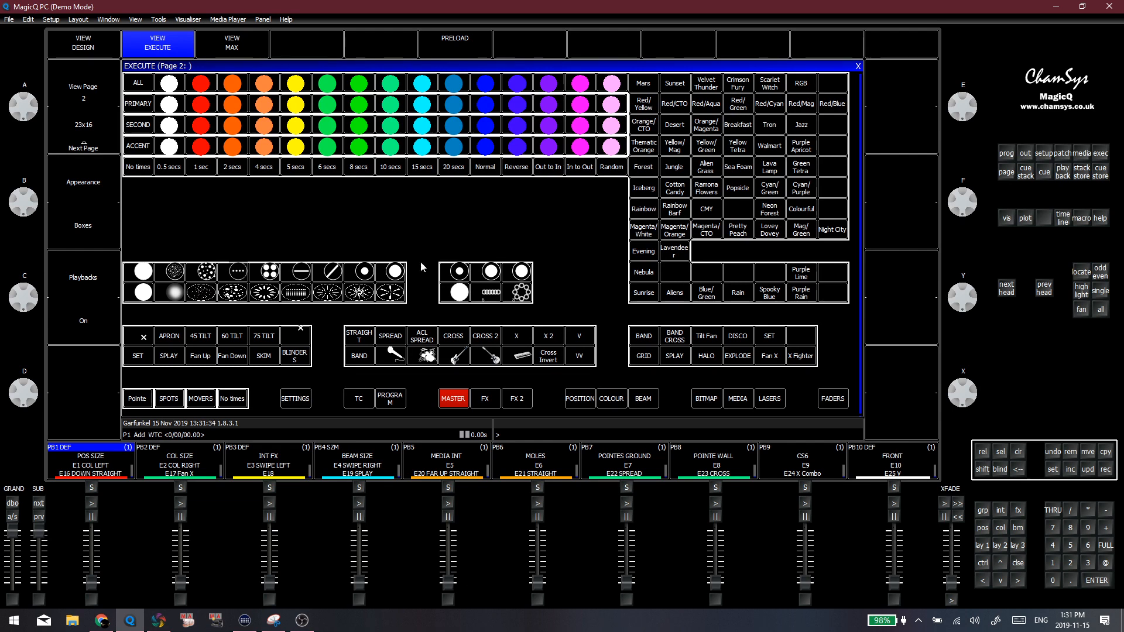
click(982, 528)
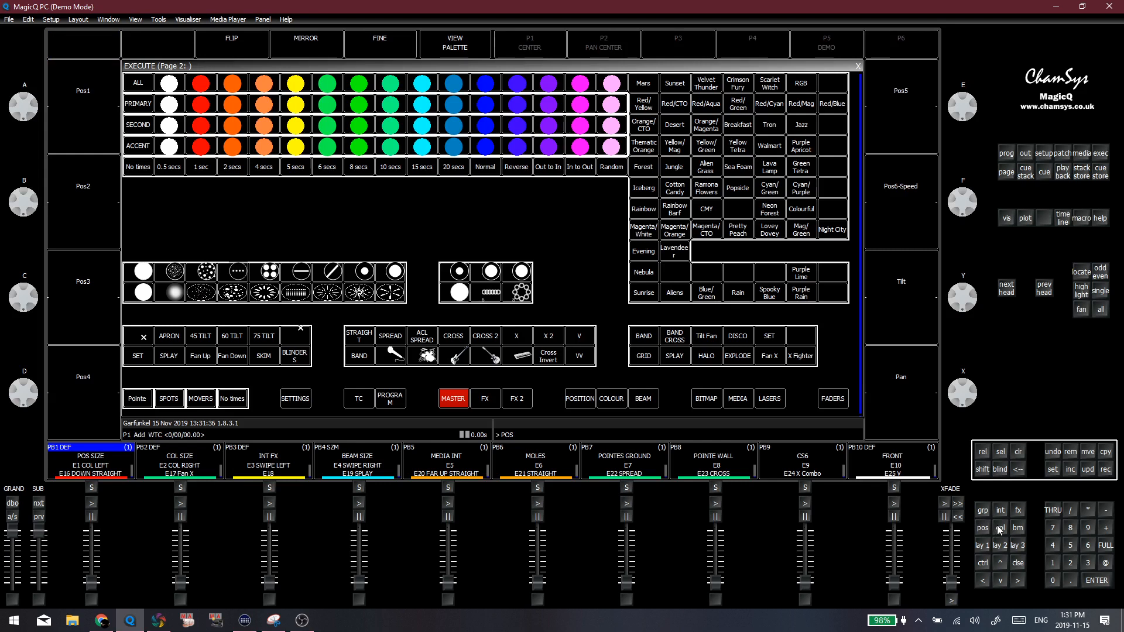
click(999, 528)
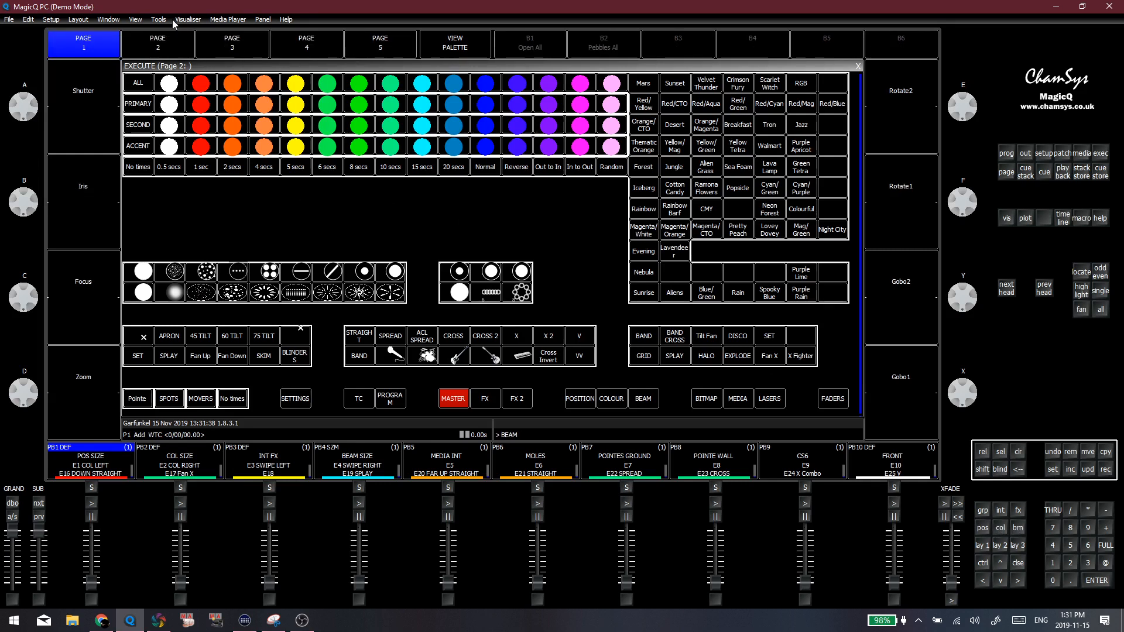
Set the status of Monitor 2 to Disabled in the system monitor settings of Setup
click(102, 19)
click(987, 549)
click(1044, 153)
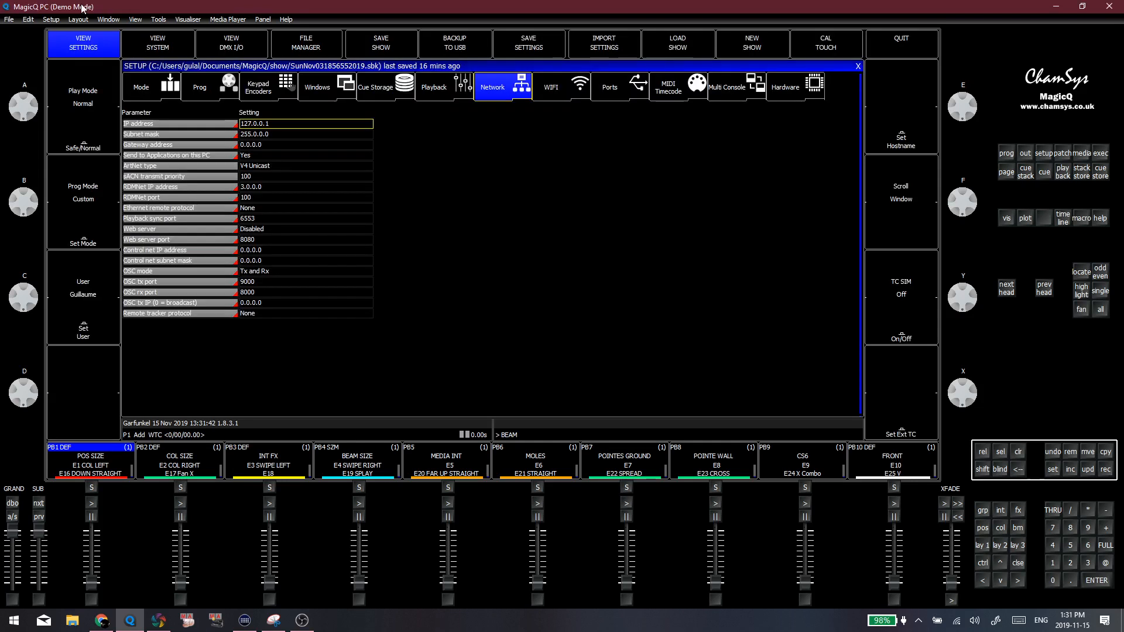
click(158, 43)
click(540, 52)
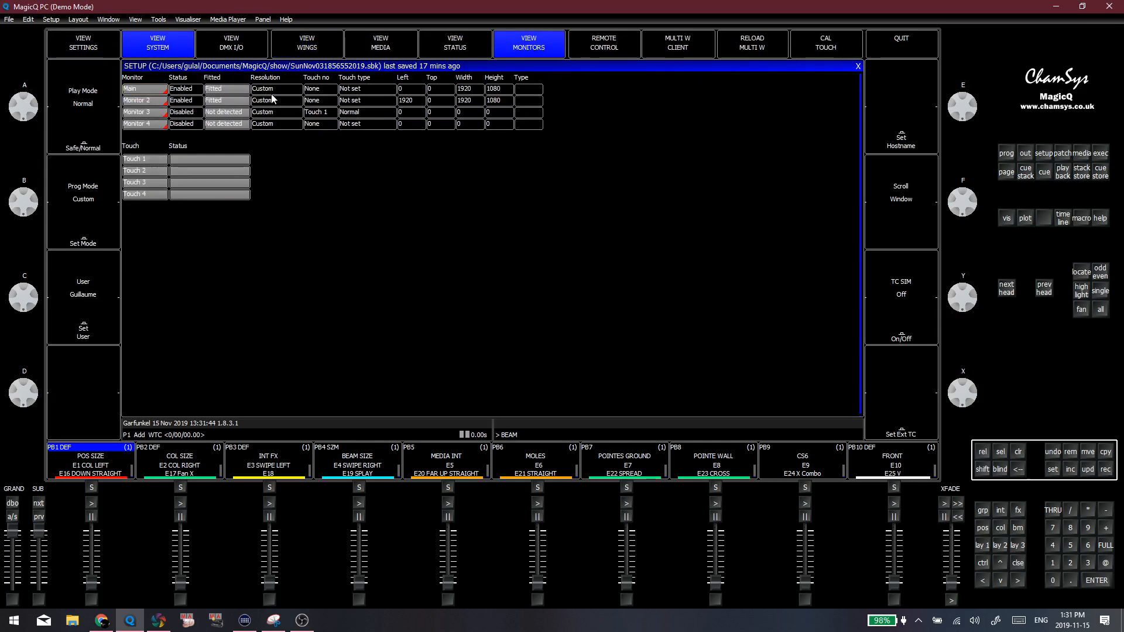
click(184, 101)
click(481, 169)
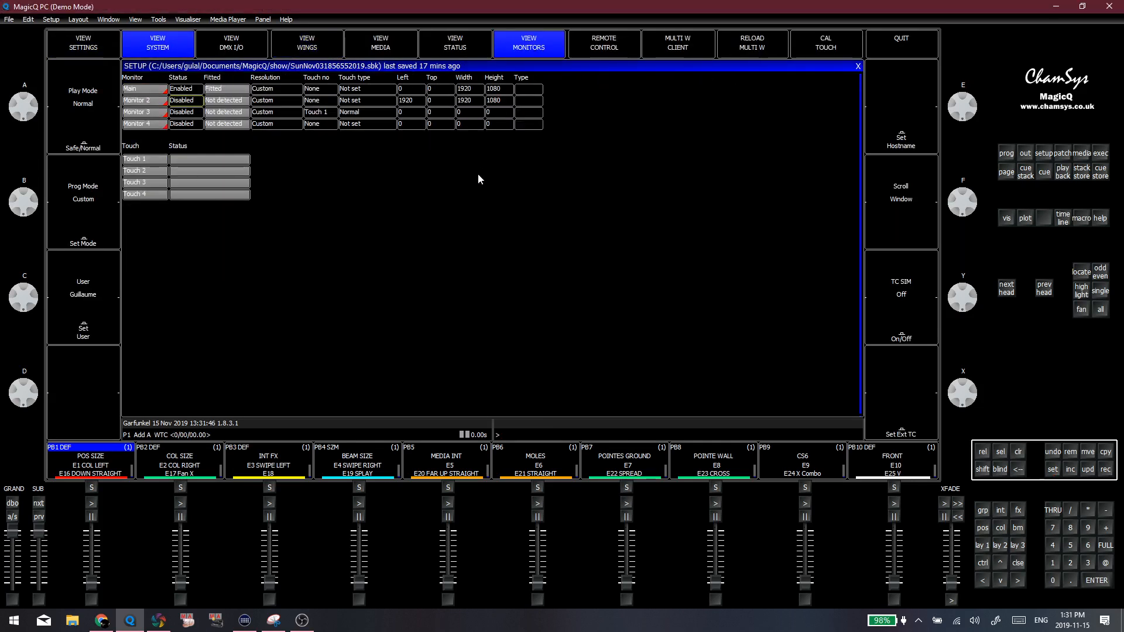
Recall the first layout, replace it with the Group, Position, Colour and Beam windows, and make the Group window active
click(985, 545)
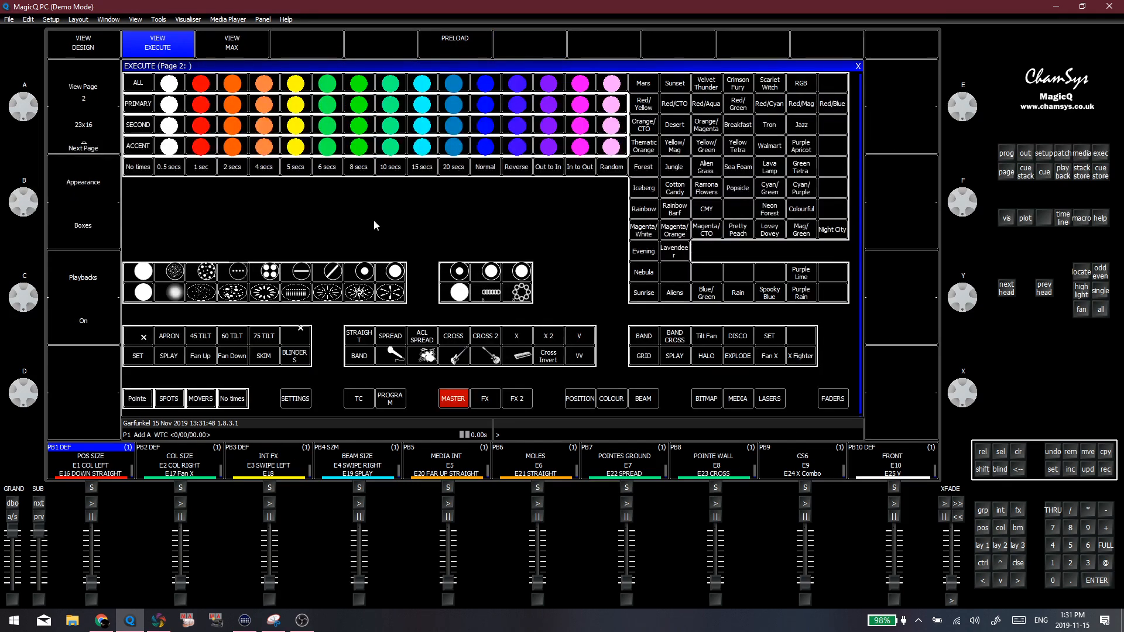
click(982, 511)
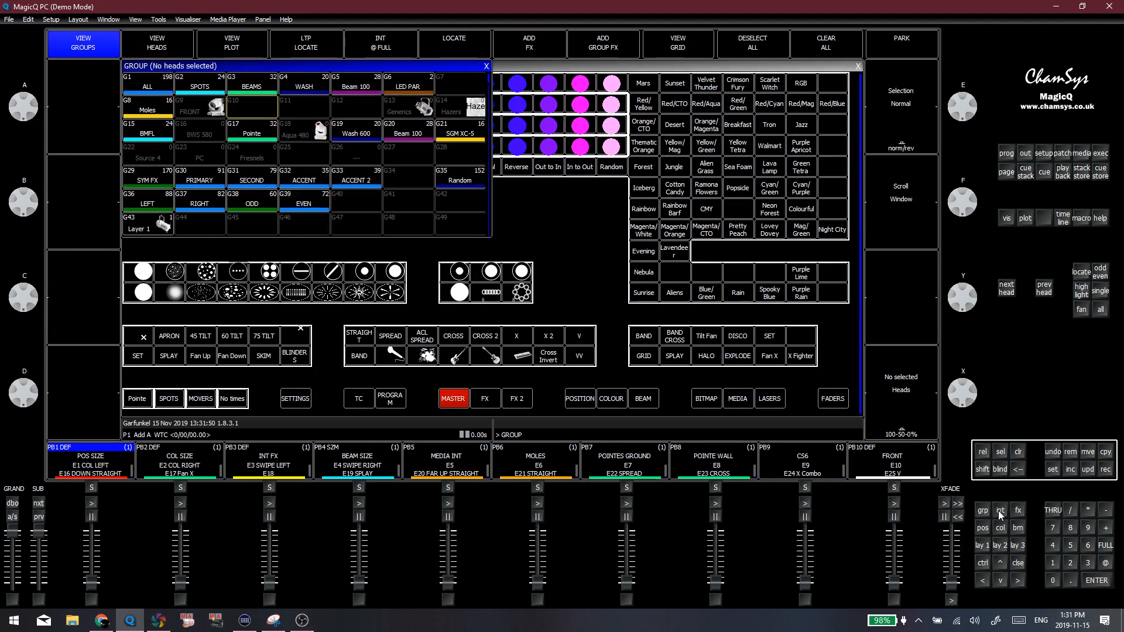
click(1019, 513)
click(1013, 561)
click(997, 530)
click(979, 529)
click(459, 332)
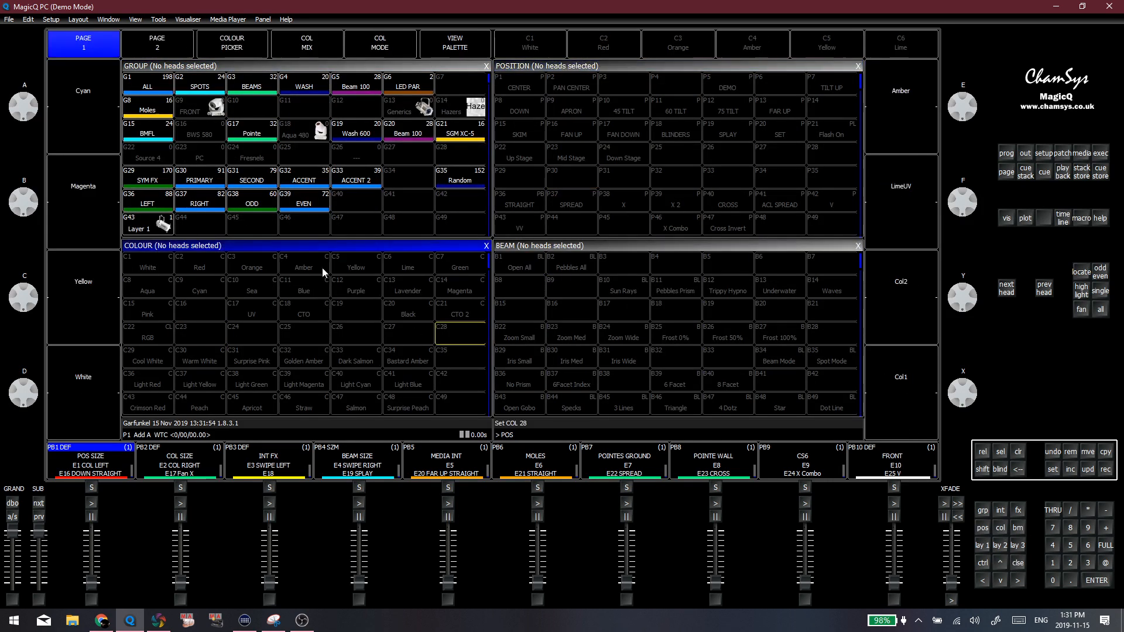
click(392, 223)
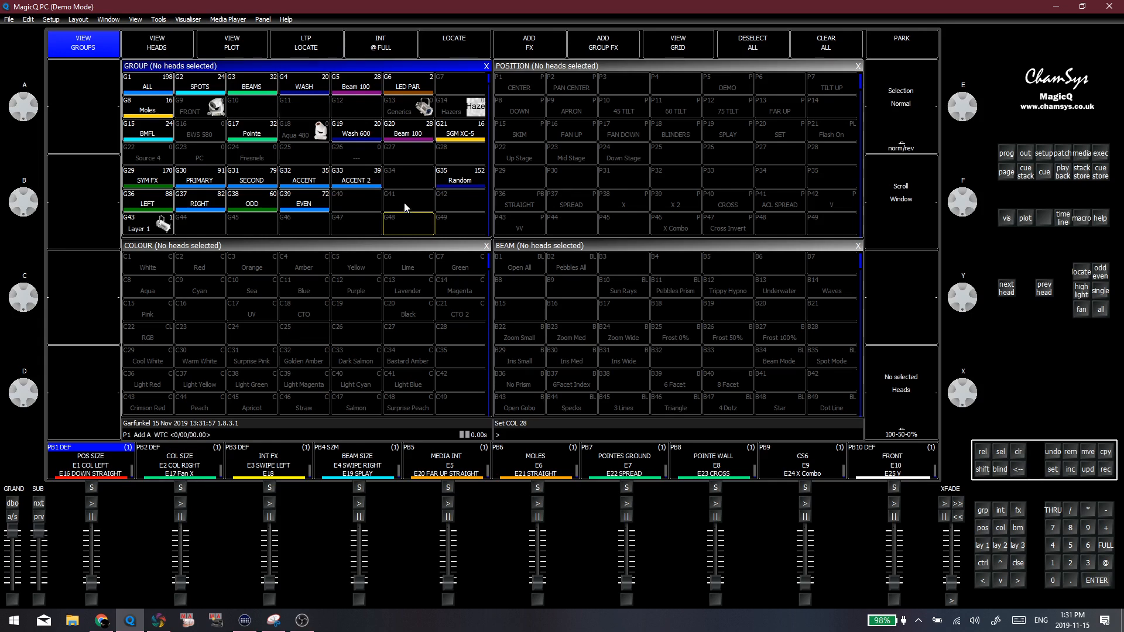
click(405, 207)
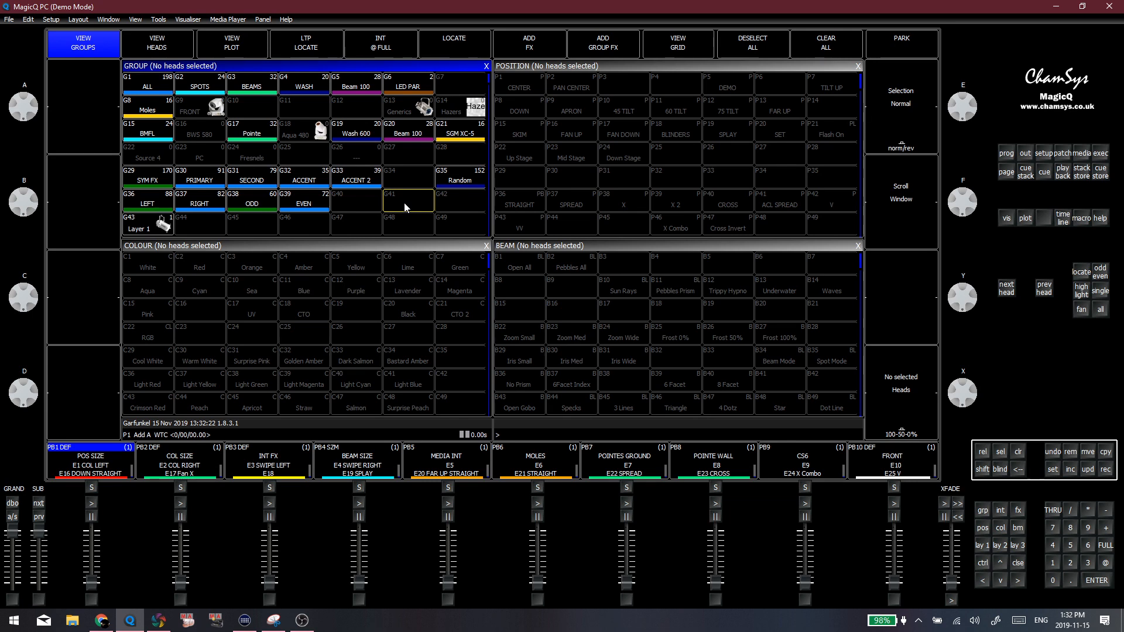
Recall the Execute layout, view the FX page, and return to Execute page 2
click(981, 557)
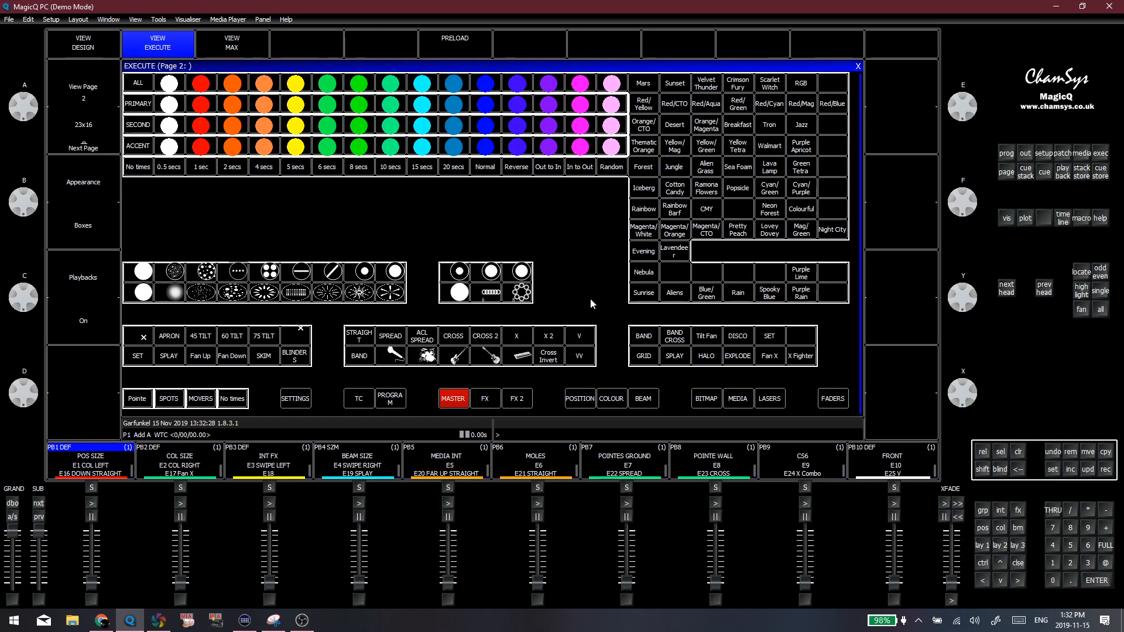
click(483, 398)
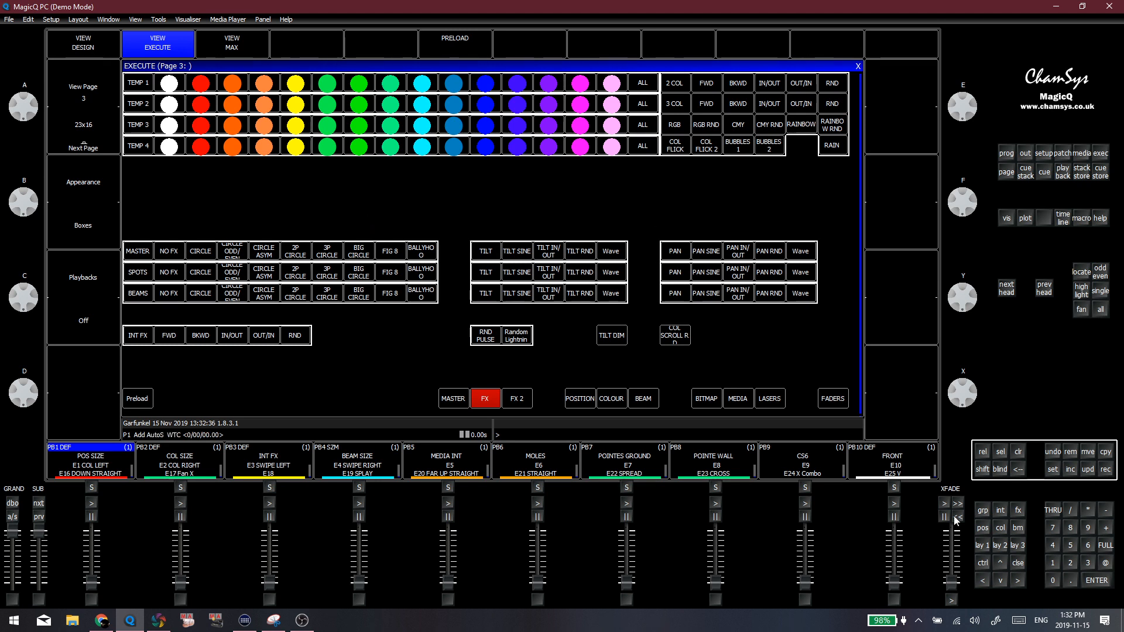
click(978, 546)
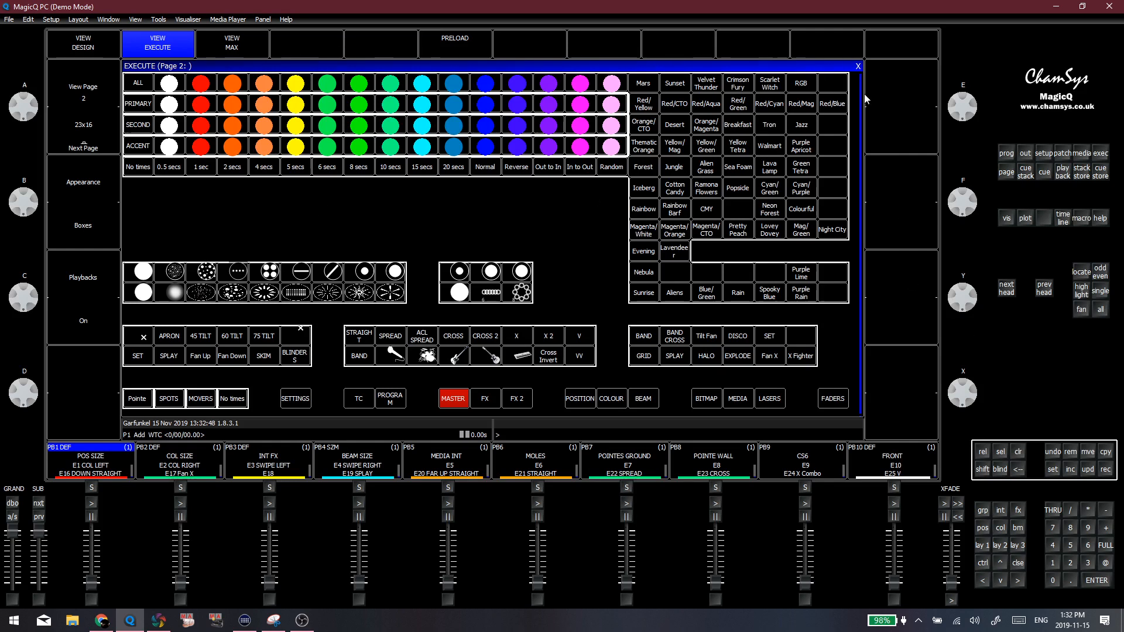
Test recalling the first layout after closing the Execute window, and clear all windows from the workspace again
click(859, 67)
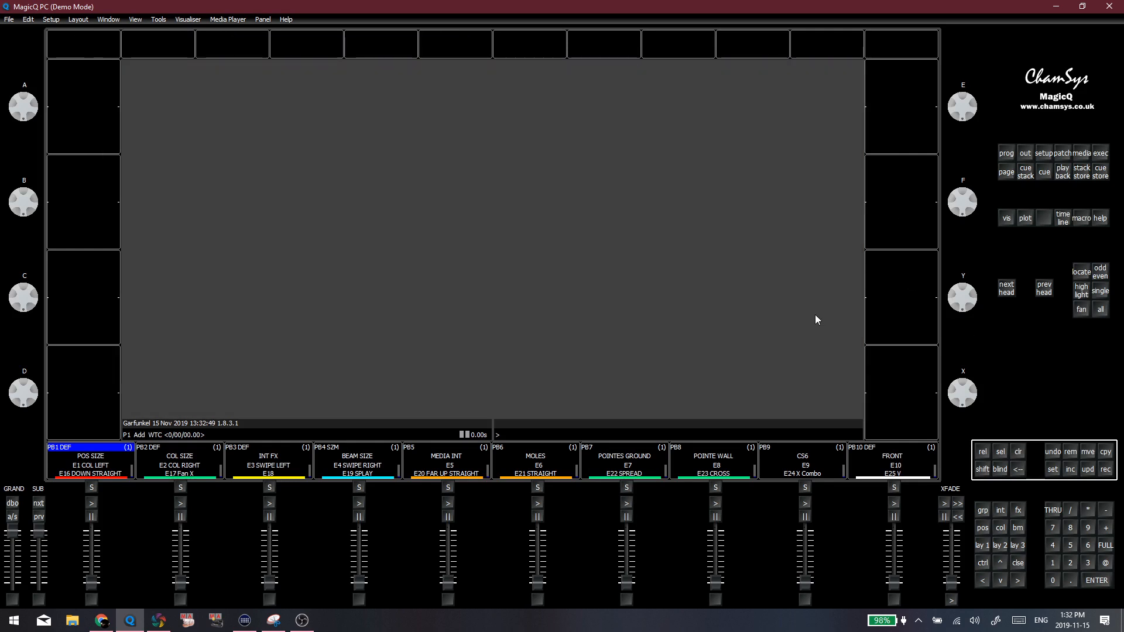
click(980, 545)
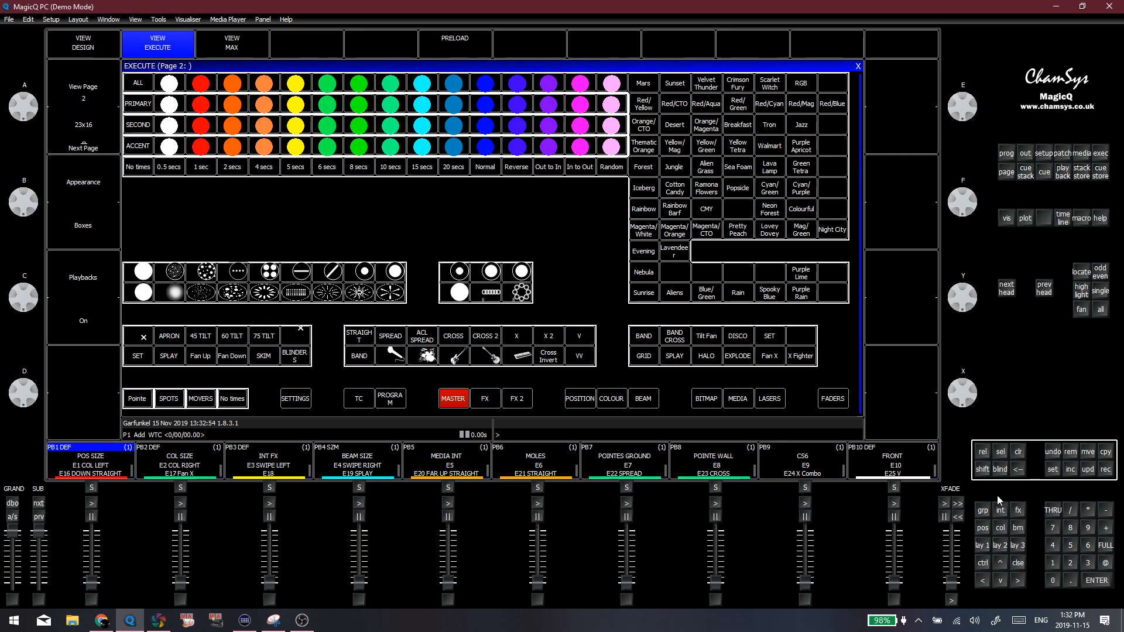
click(1017, 562)
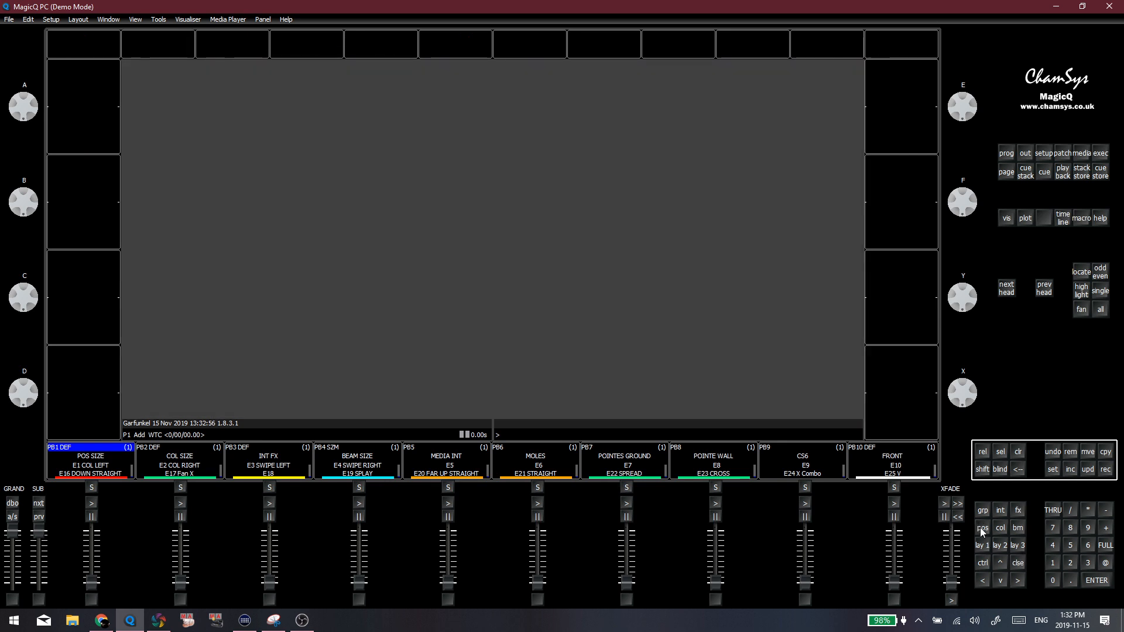
Open the Position, Colour, Beam and Group windows and record the arrangement as Layout 1
click(981, 529)
click(999, 529)
click(1017, 529)
click(983, 513)
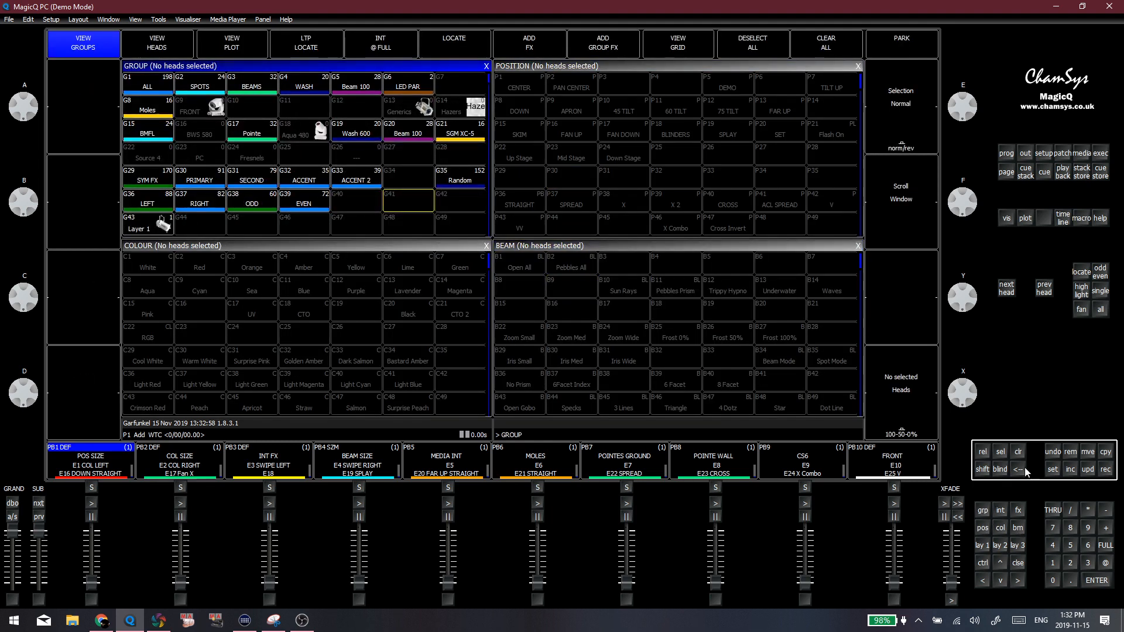
click(1105, 469)
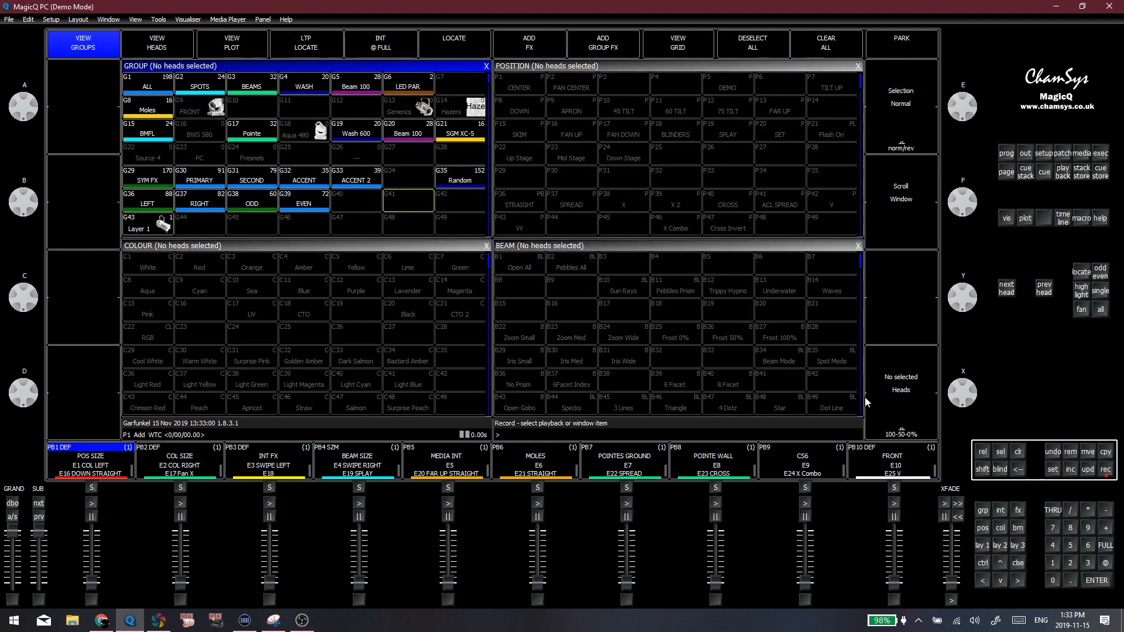
click(980, 546)
click(422, 181)
Switch the on-screen console panel to MagicQ Stadium and recall the first layout
click(252, 19)
click(313, 131)
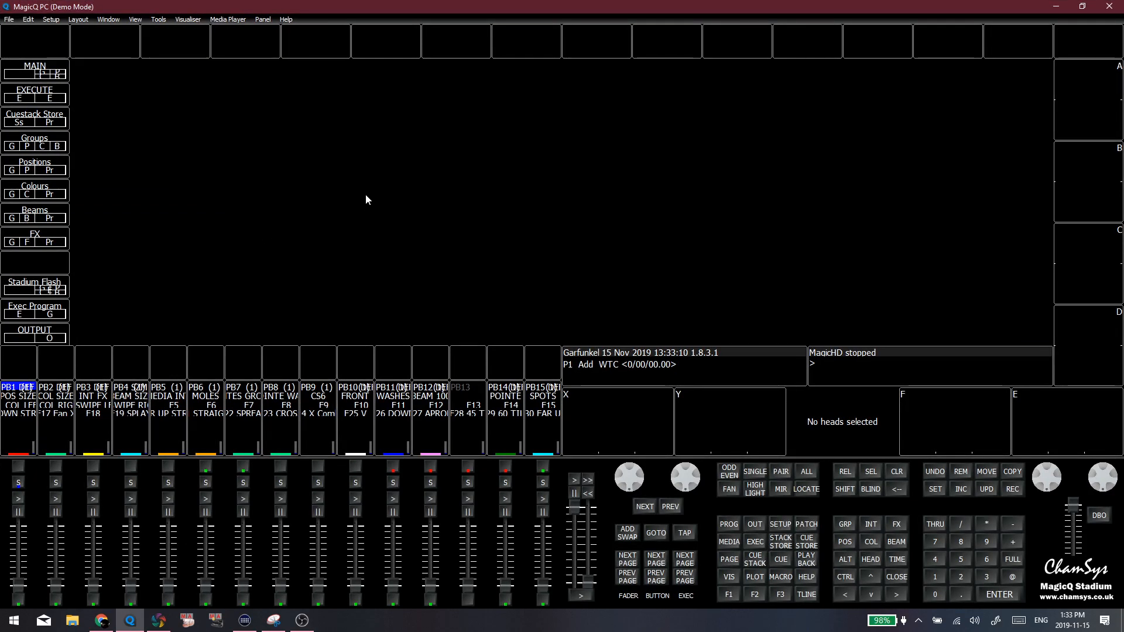
click(729, 599)
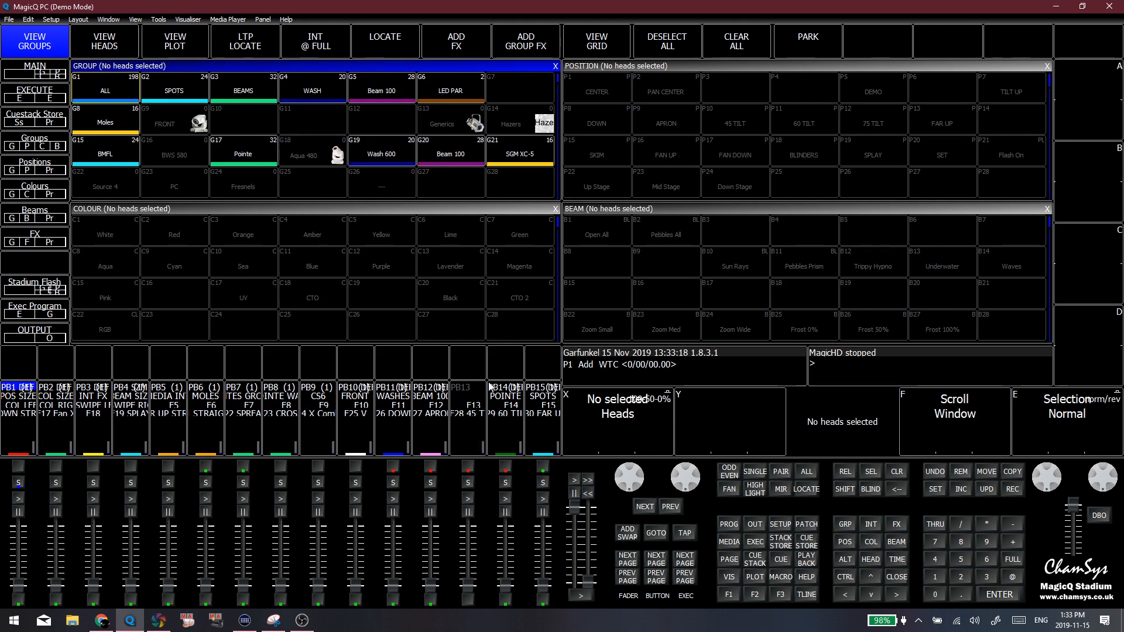
click(412, 312)
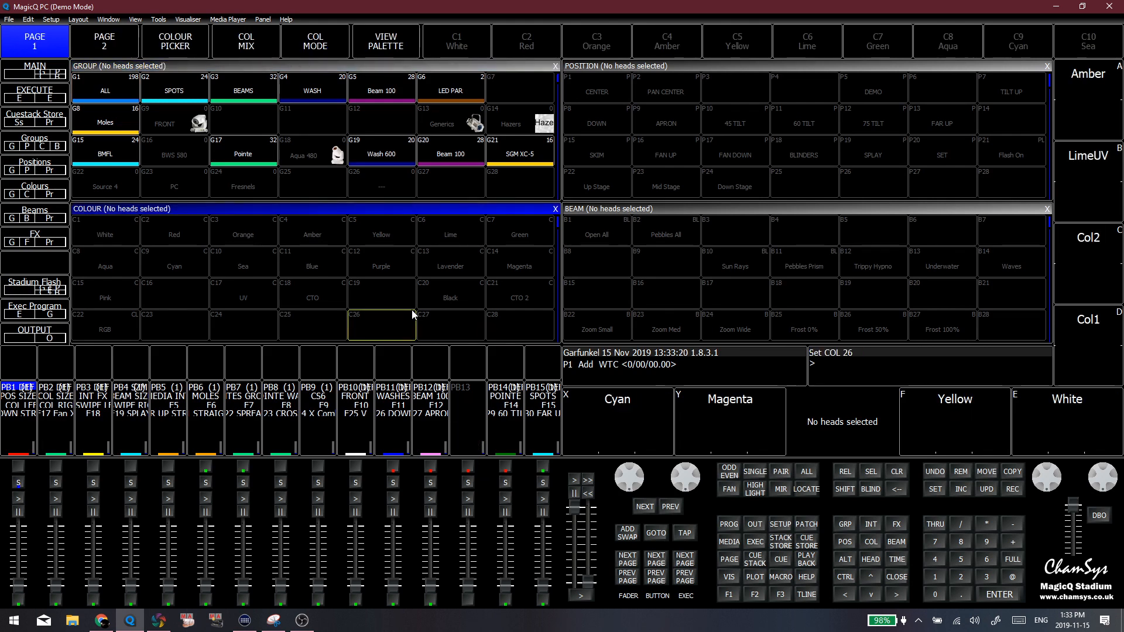
click(390, 302)
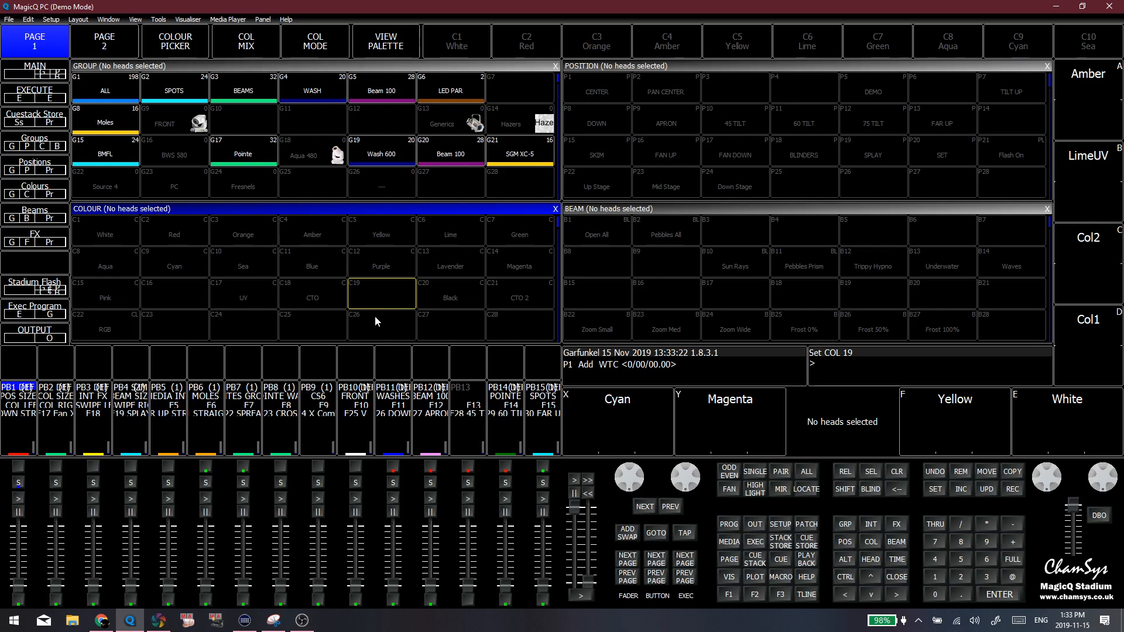
click(376, 314)
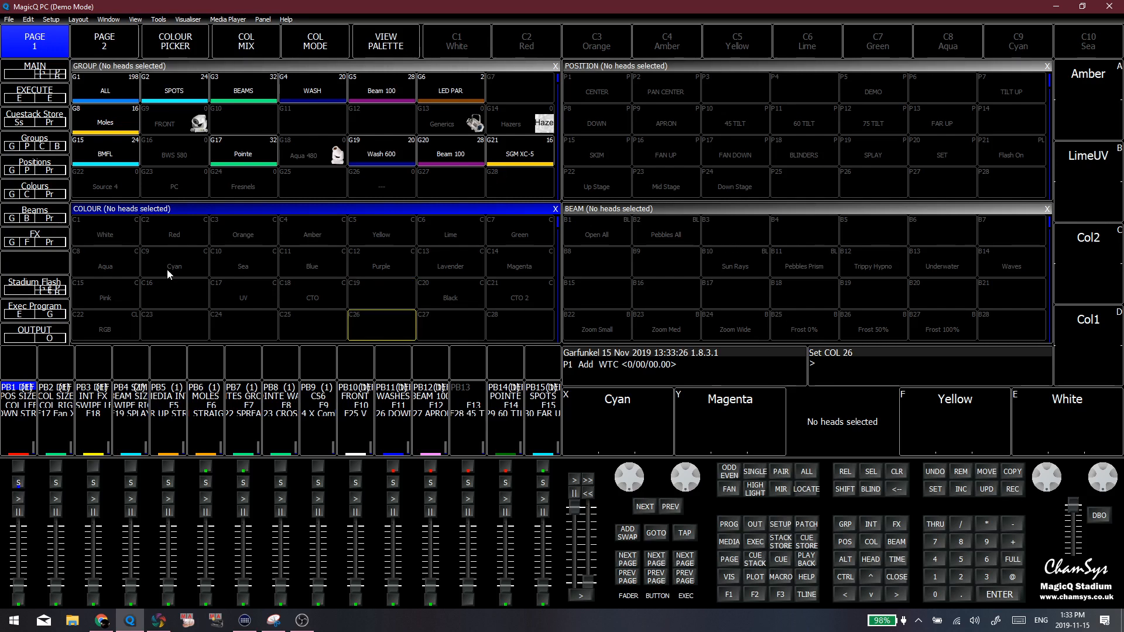
click(175, 297)
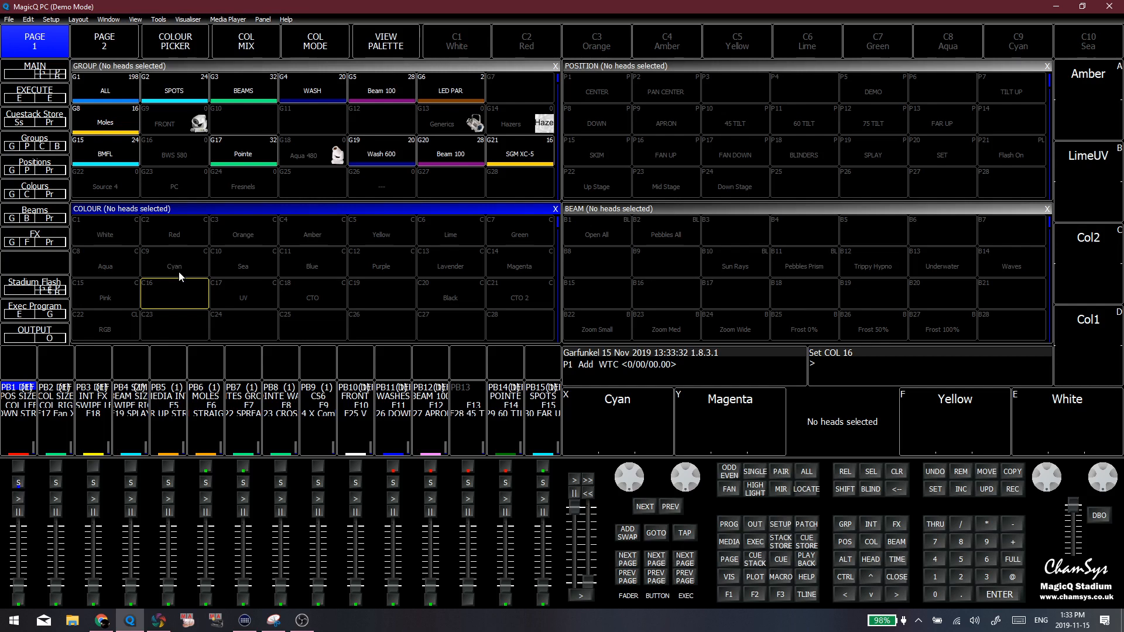
click(313, 292)
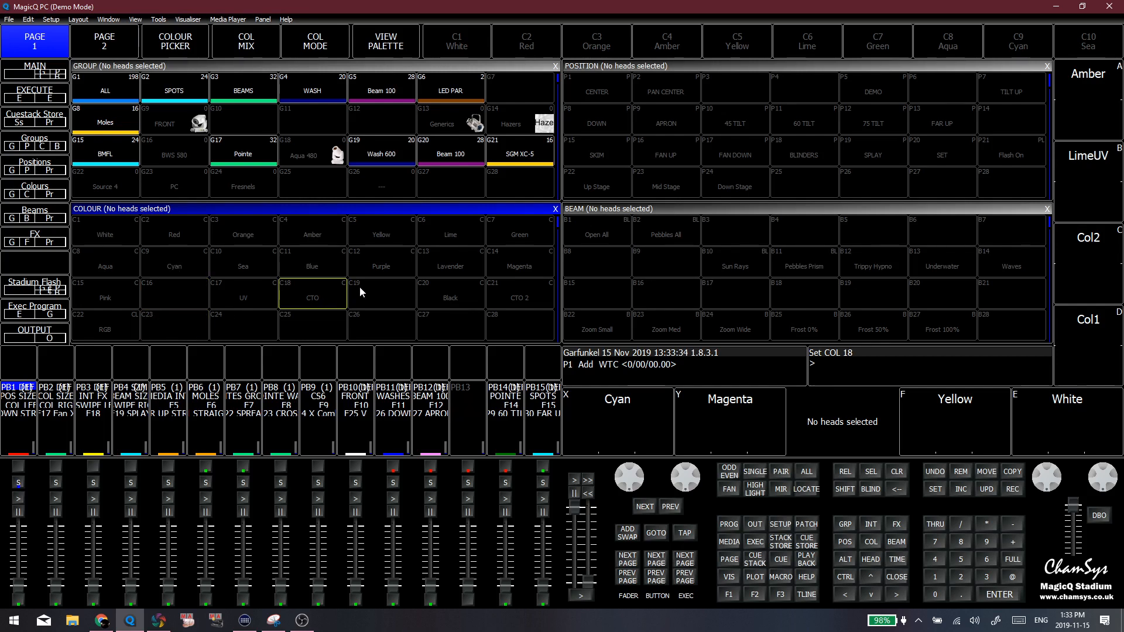
click(170, 287)
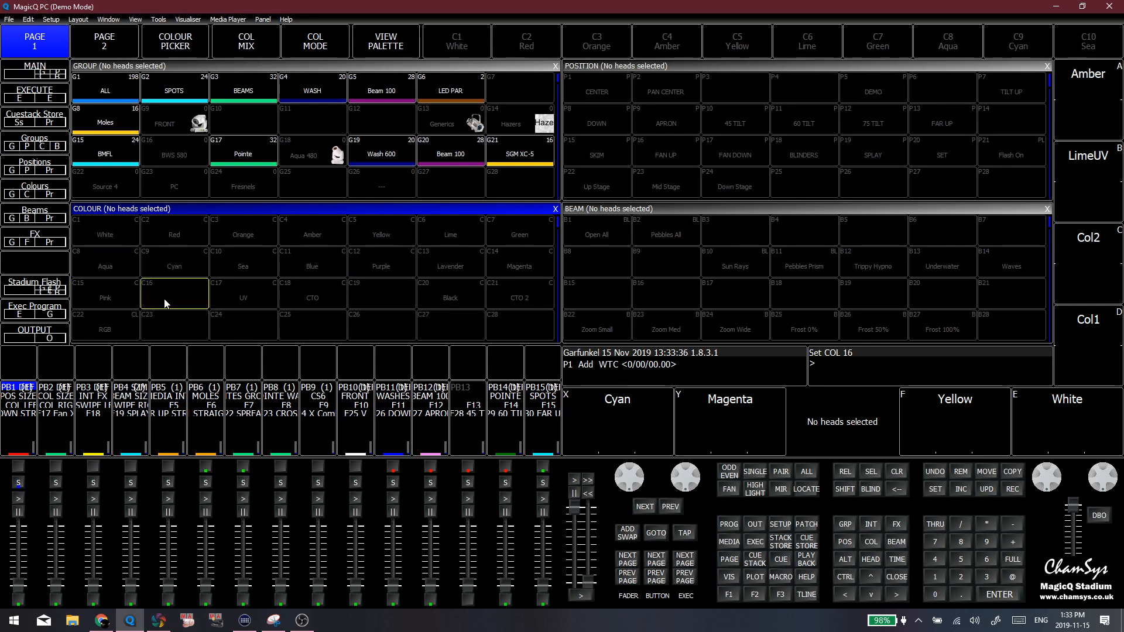
click(240, 317)
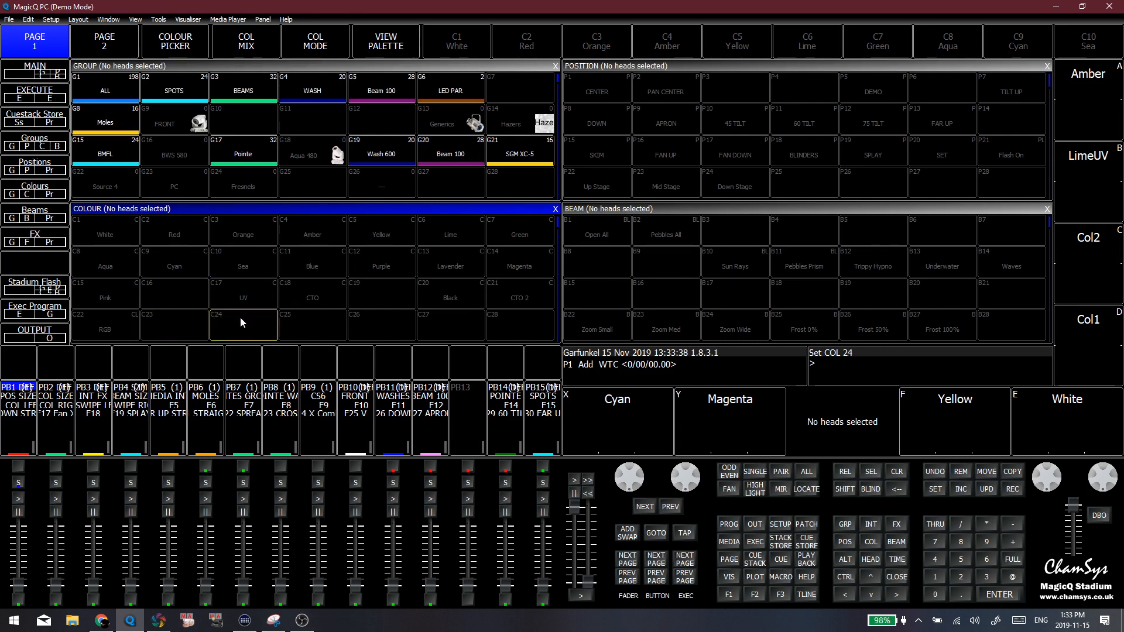
click(200, 313)
click(190, 301)
click(232, 315)
click(399, 313)
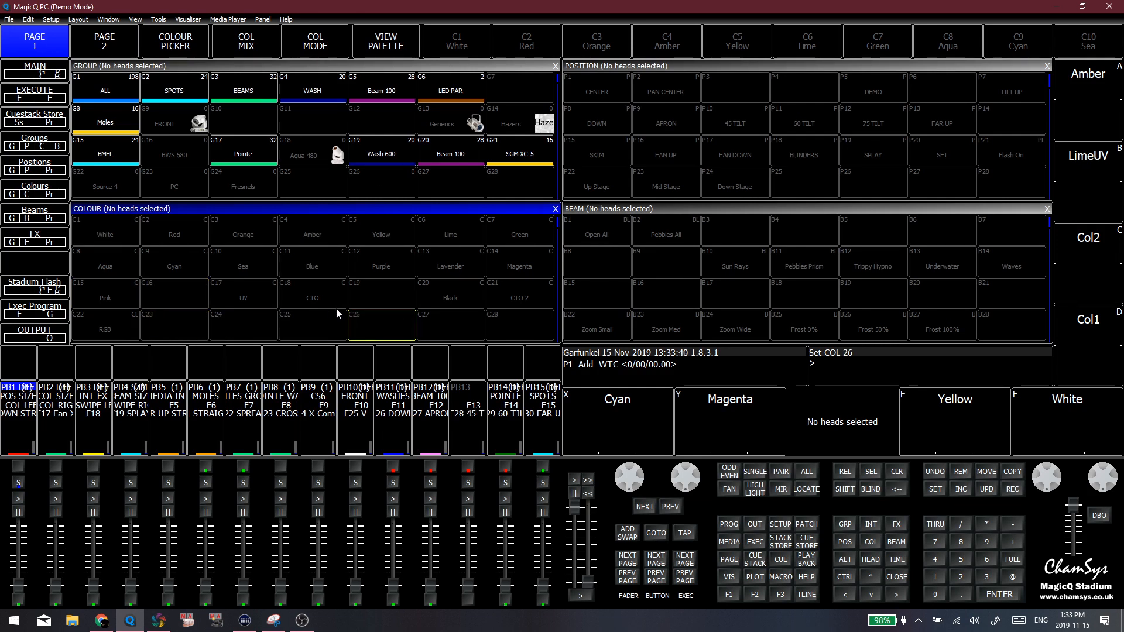
click(188, 282)
click(220, 260)
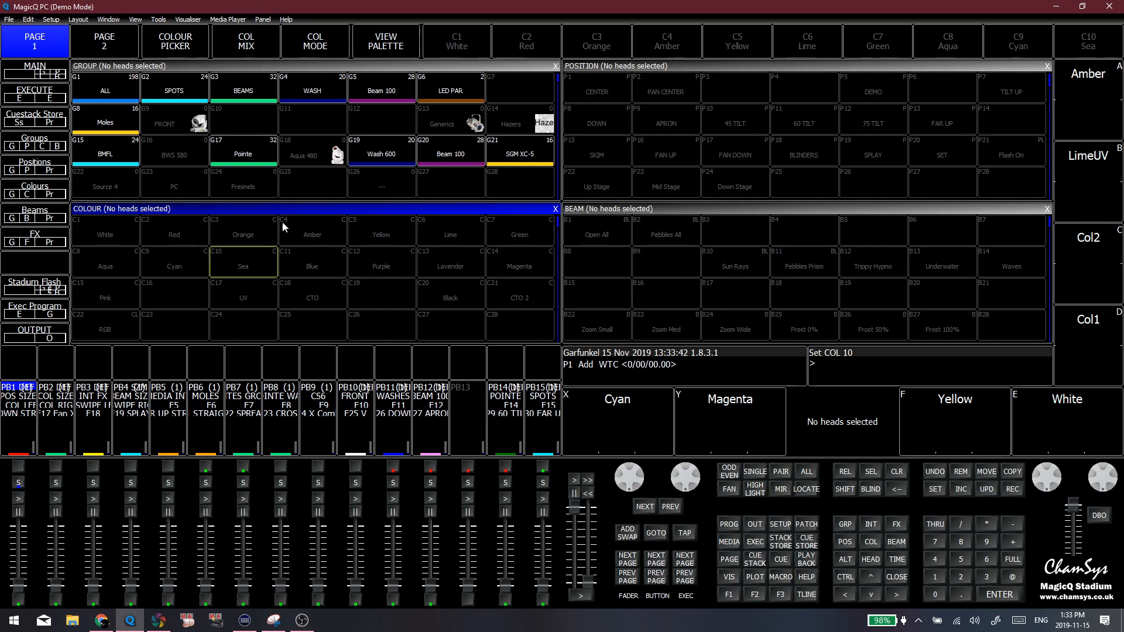
Alternate between the Execute and Main layouts from the stored layout list
click(35, 92)
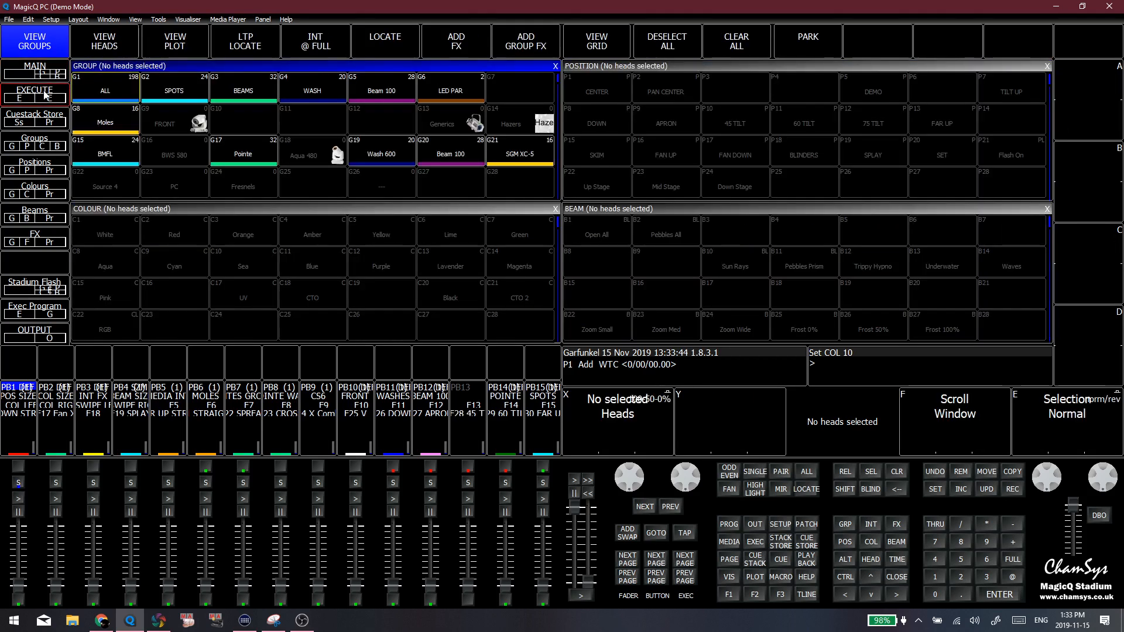
click(50, 73)
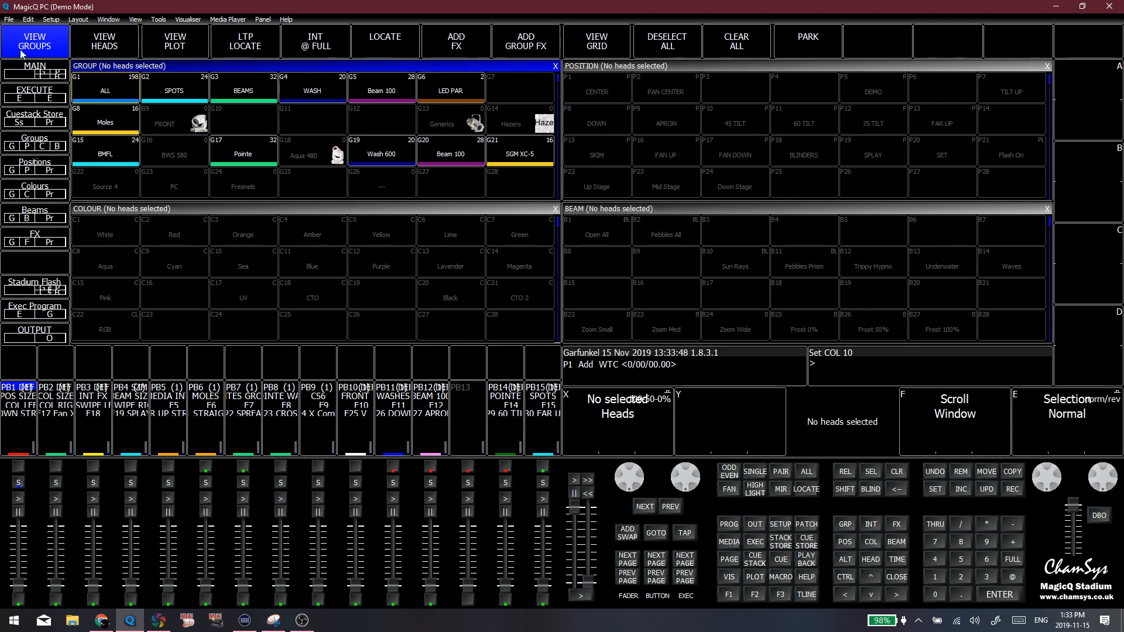
click(41, 91)
click(42, 70)
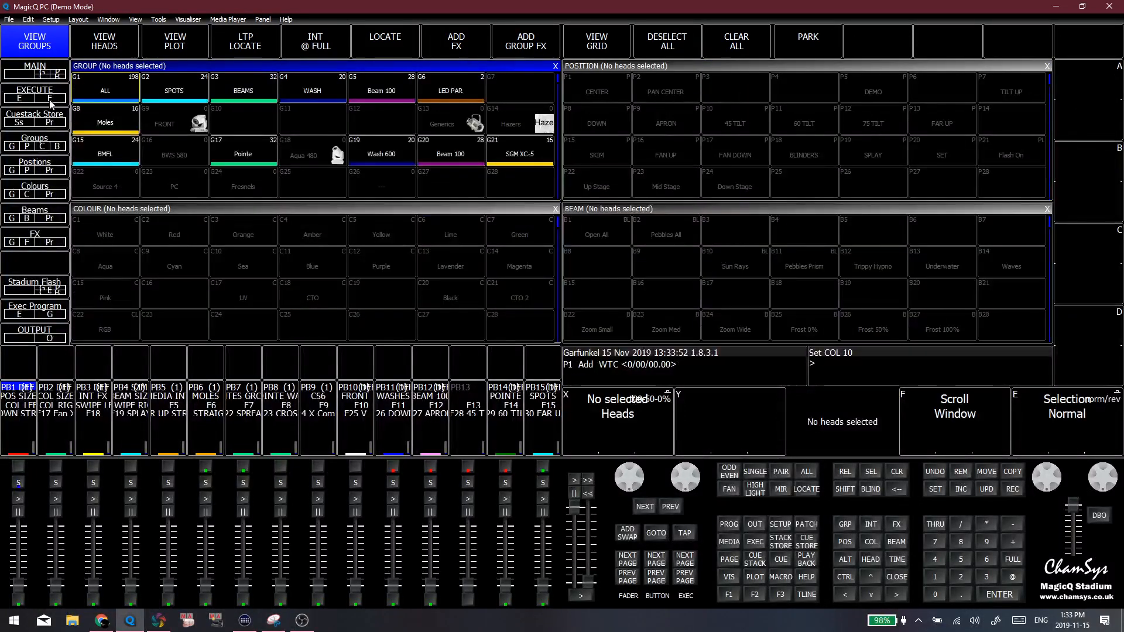
Recall the second and third layouts through their function-key macros and return to the first layout
click(747, 596)
click(775, 596)
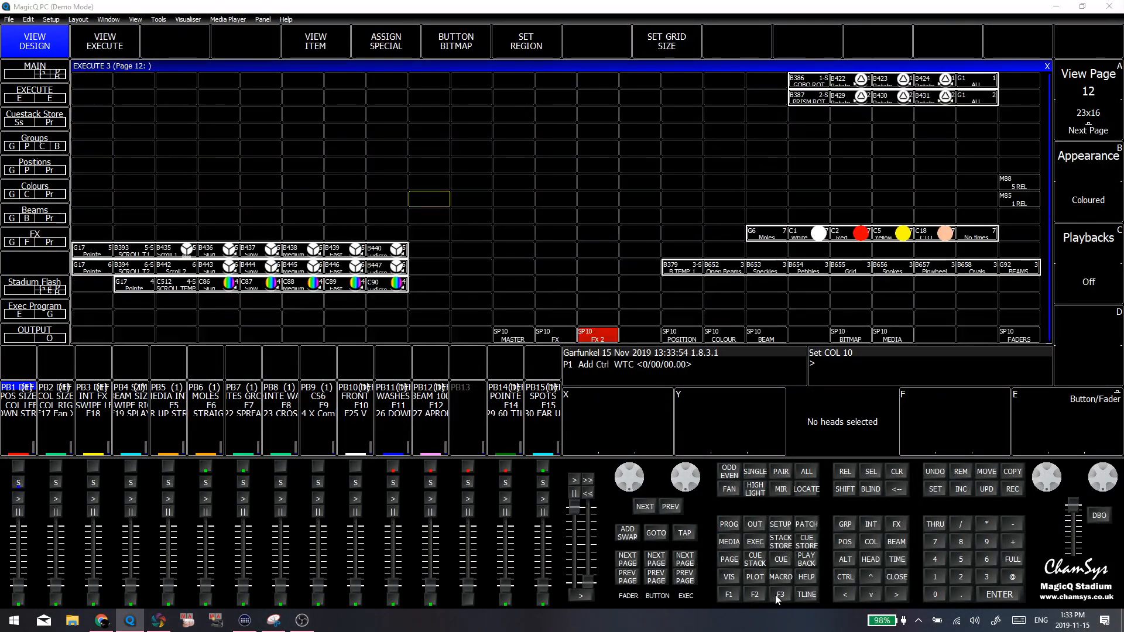
click(731, 595)
click(753, 596)
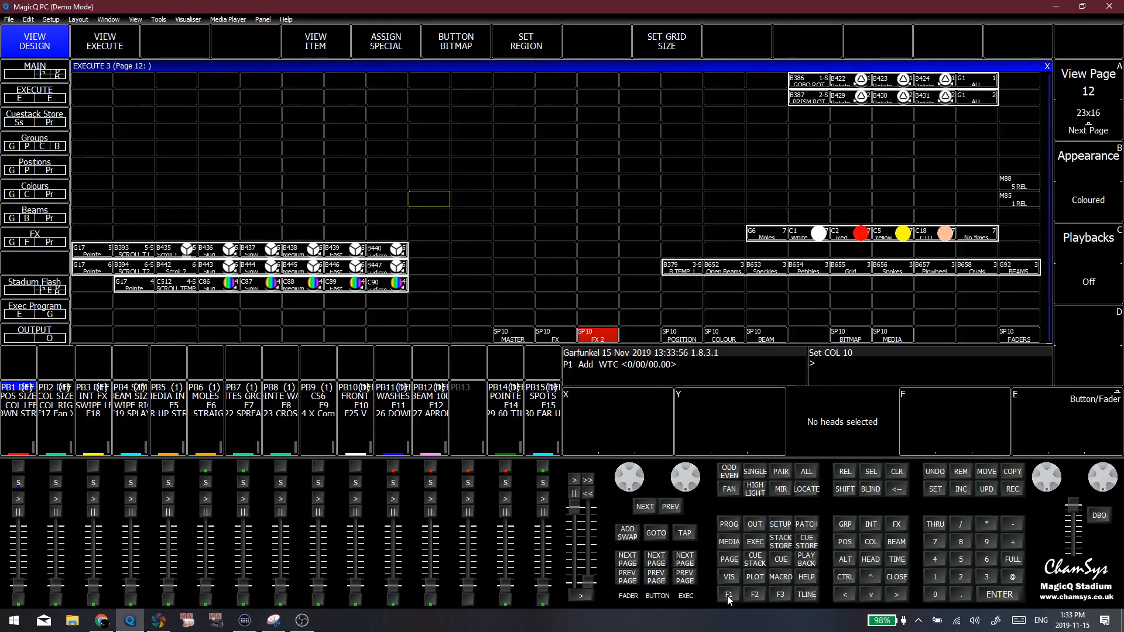
click(729, 596)
Open the Macro window and examine the Layout 1, Layout 2 and Layout 3 macros and their key assignments
click(780, 577)
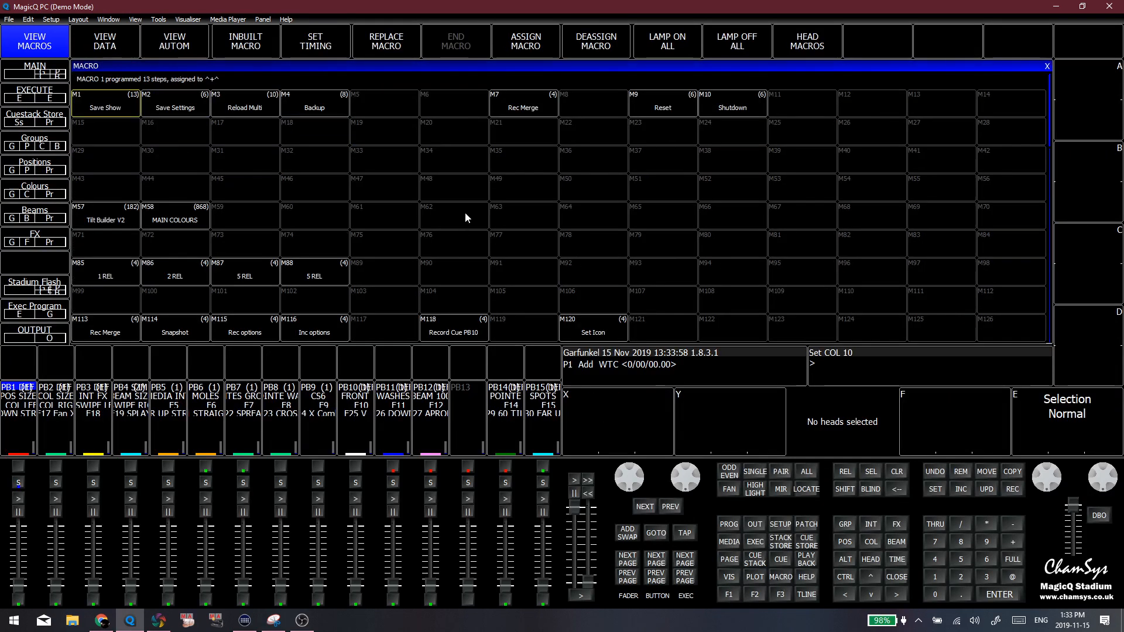
click(472, 192)
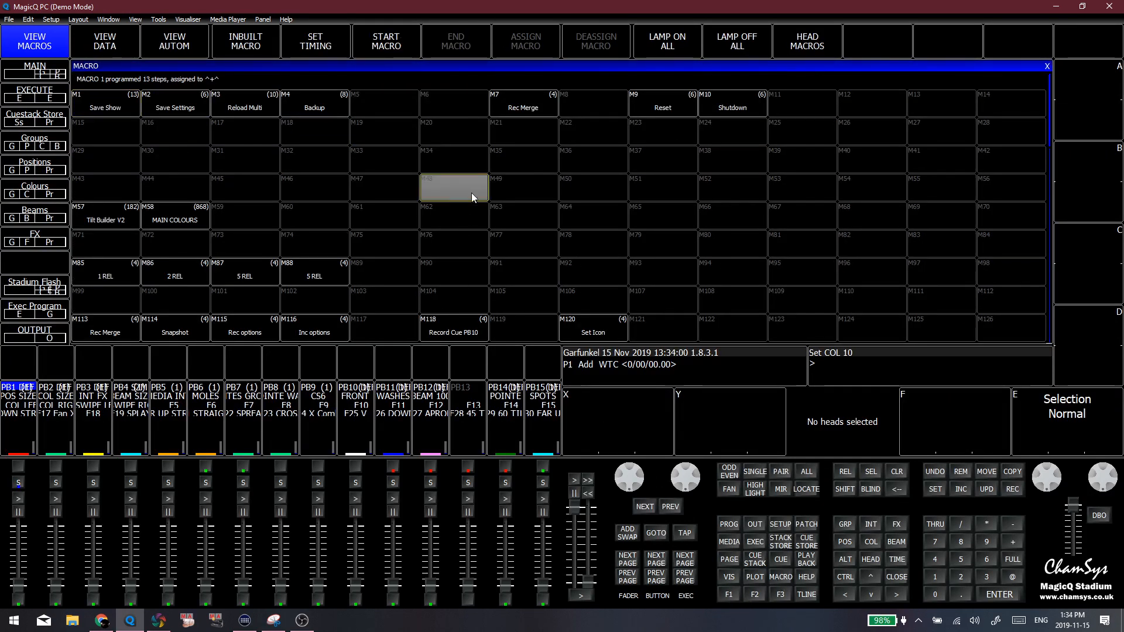
scroll(450, 195, down, 4)
scroll(457, 196, down, 13)
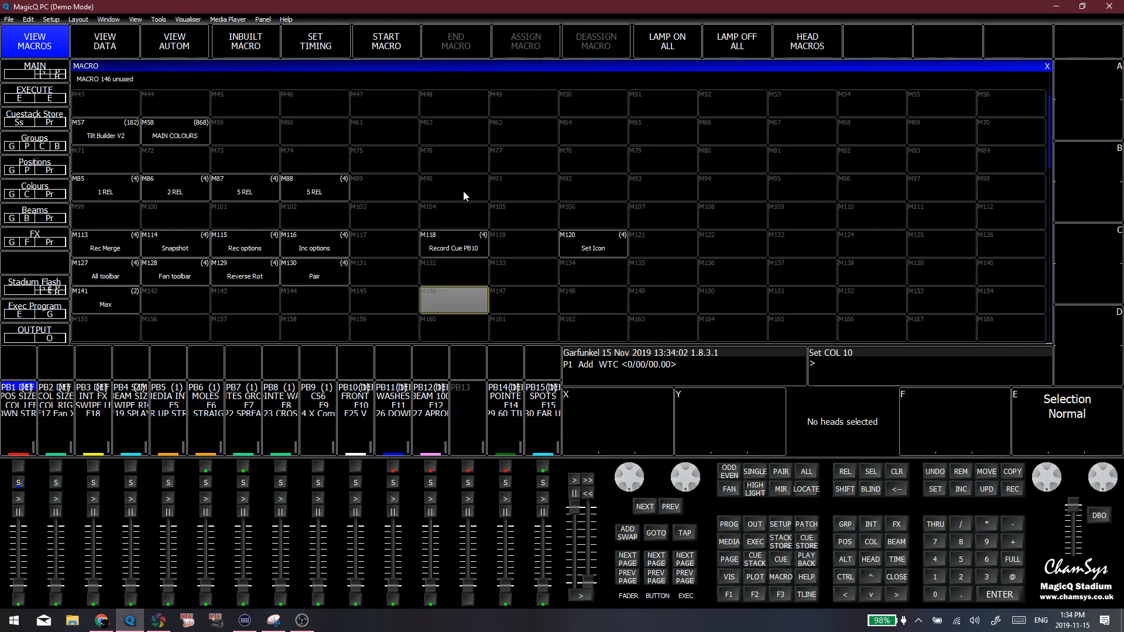
scroll(407, 170, down, 9)
scroll(318, 165, up, 4)
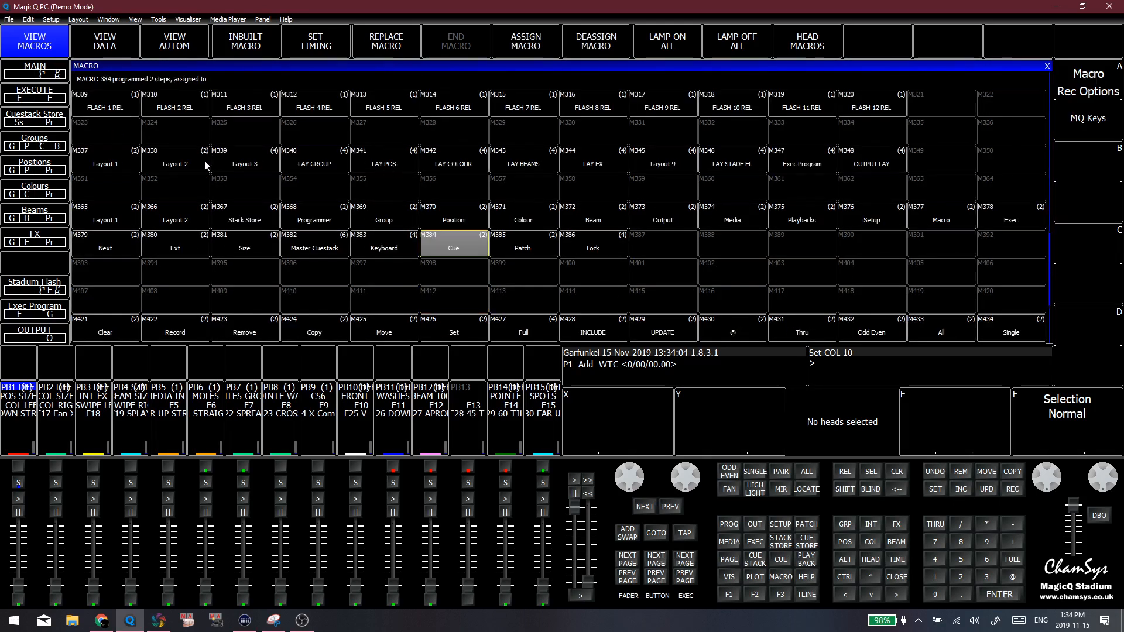
click(119, 182)
scroll(125, 179, up, 1)
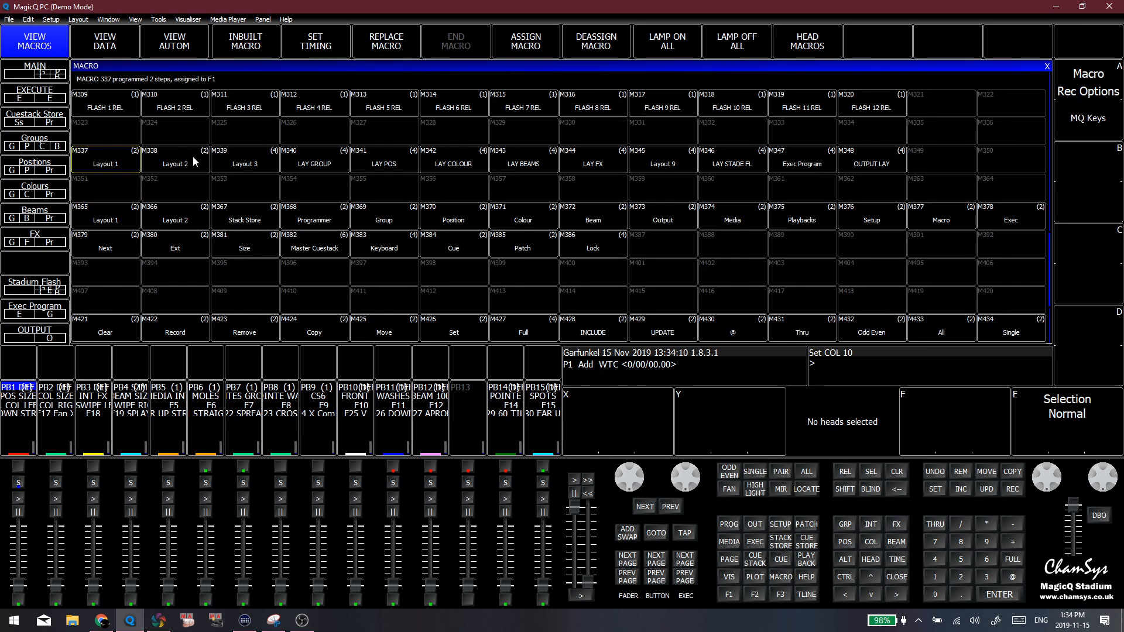
click(191, 170)
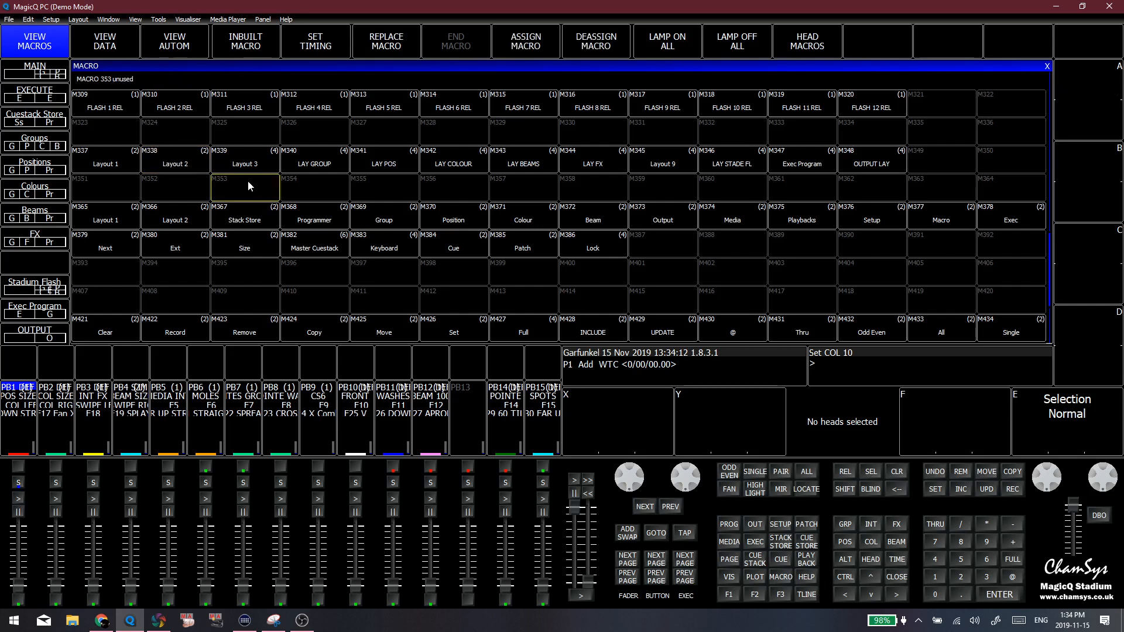
click(222, 125)
Recall the first layout again and make its Colour window active
click(728, 596)
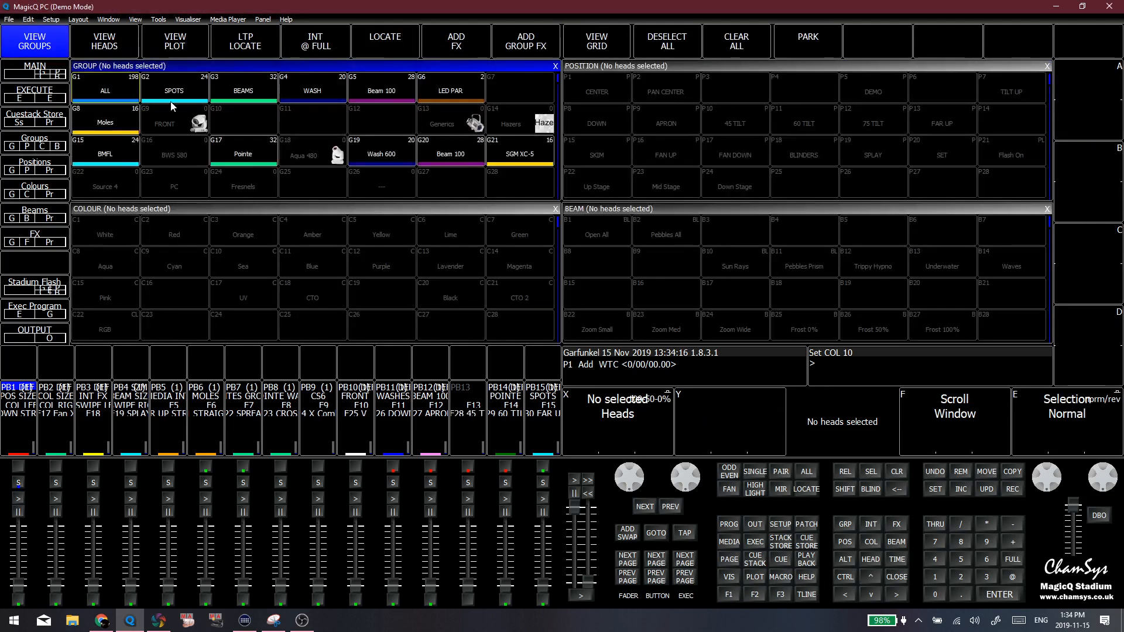
click(298, 184)
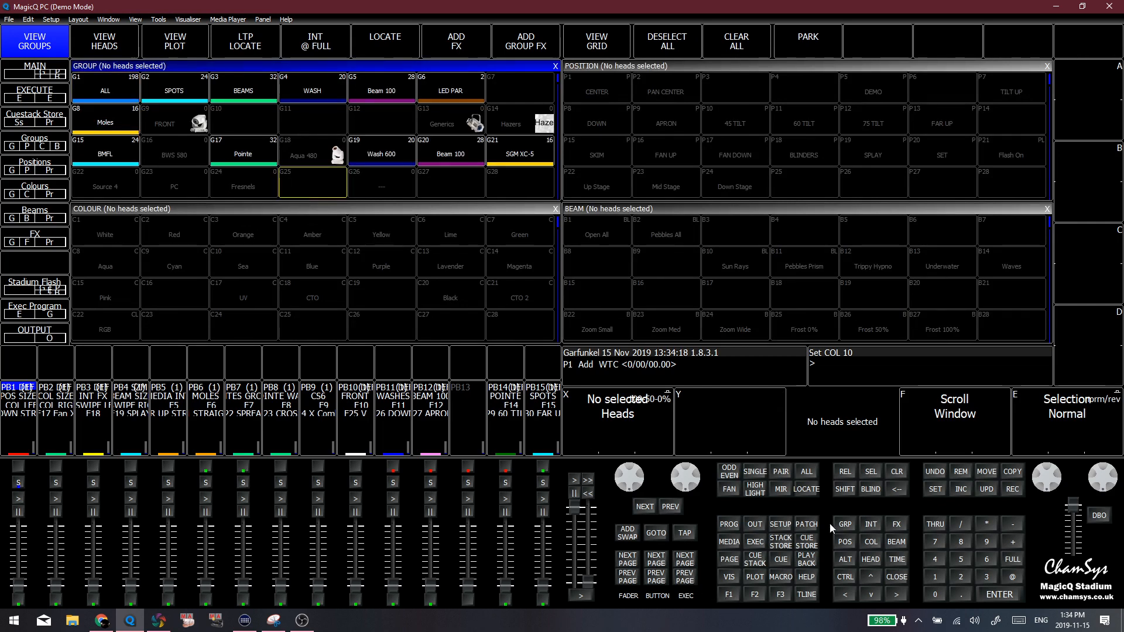
click(731, 600)
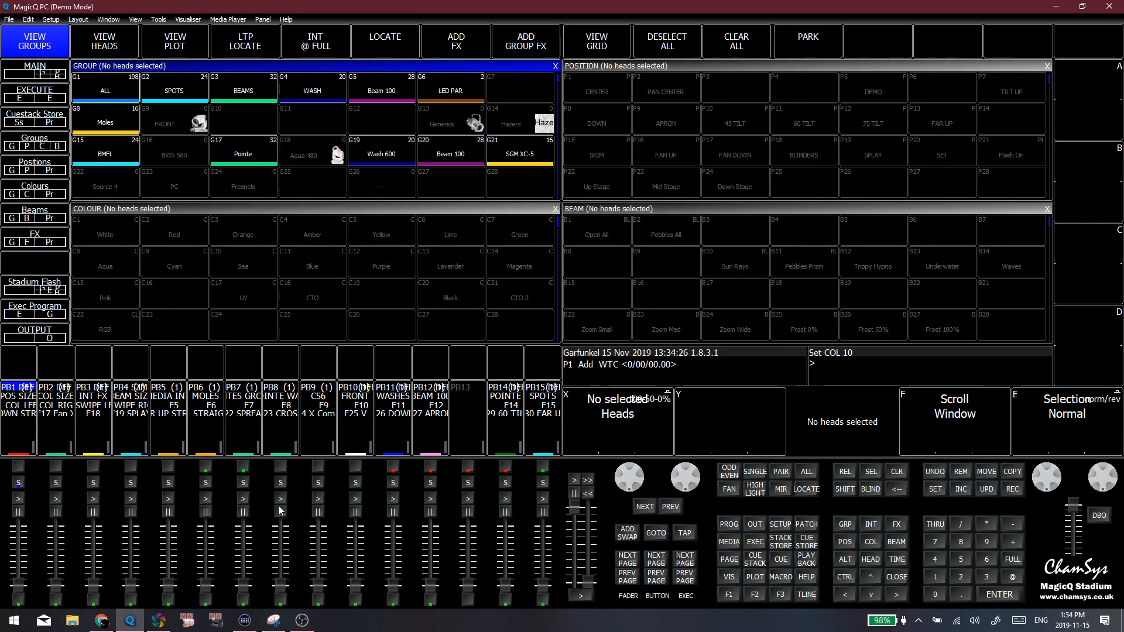
click(462, 307)
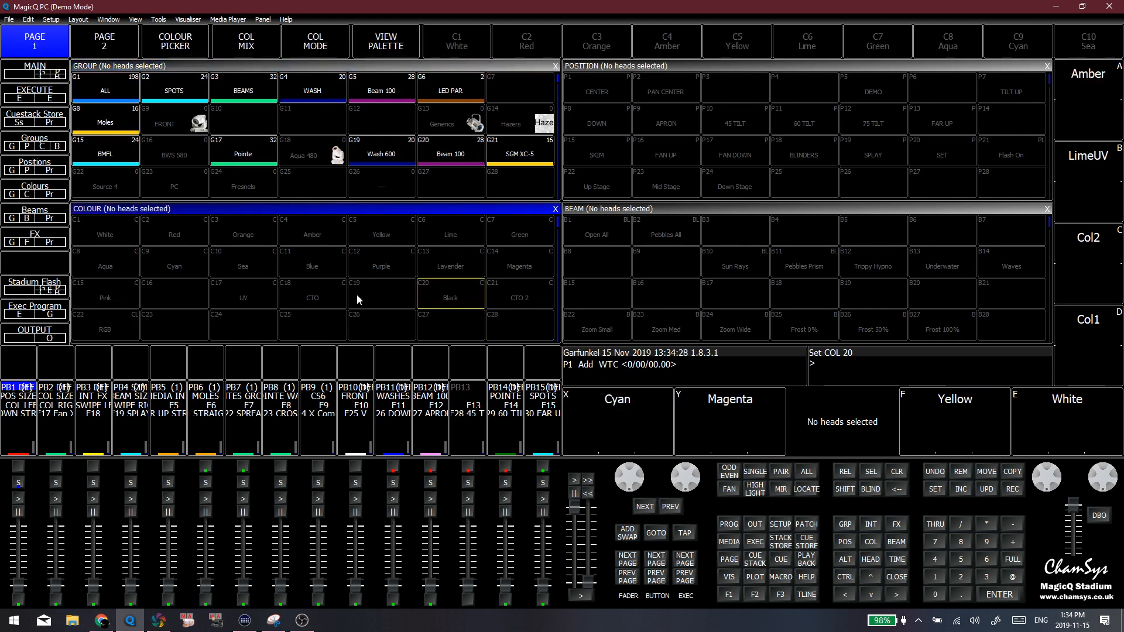
click(359, 300)
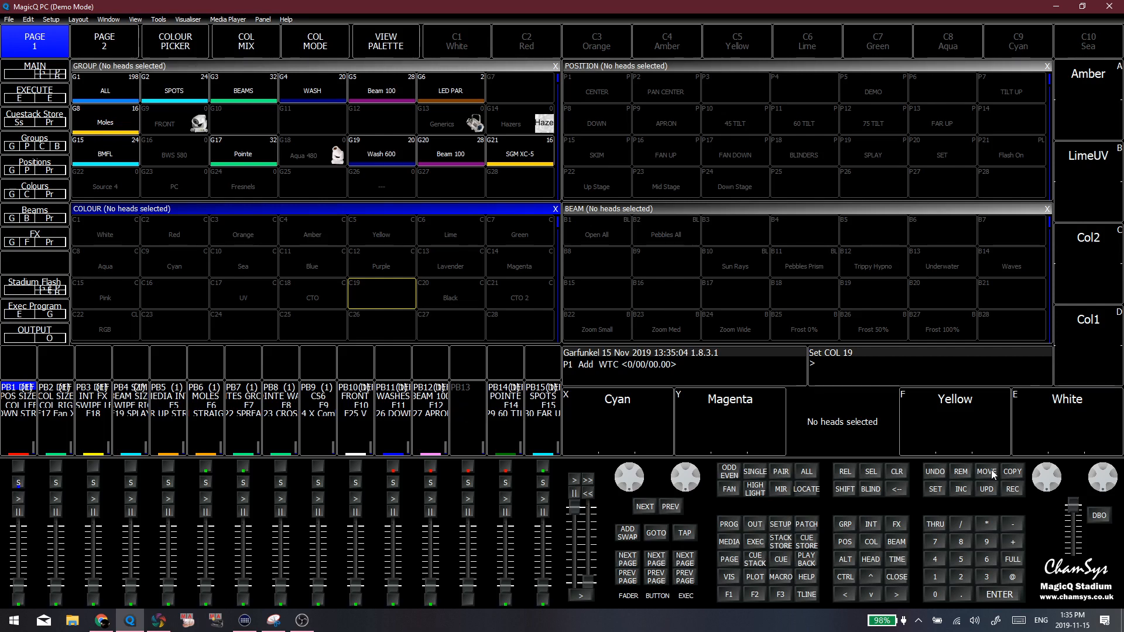
Demonstrate recalling the Main, Execute and Cuestack Store layouts from the stored layout list, ending on Main
click(17, 74)
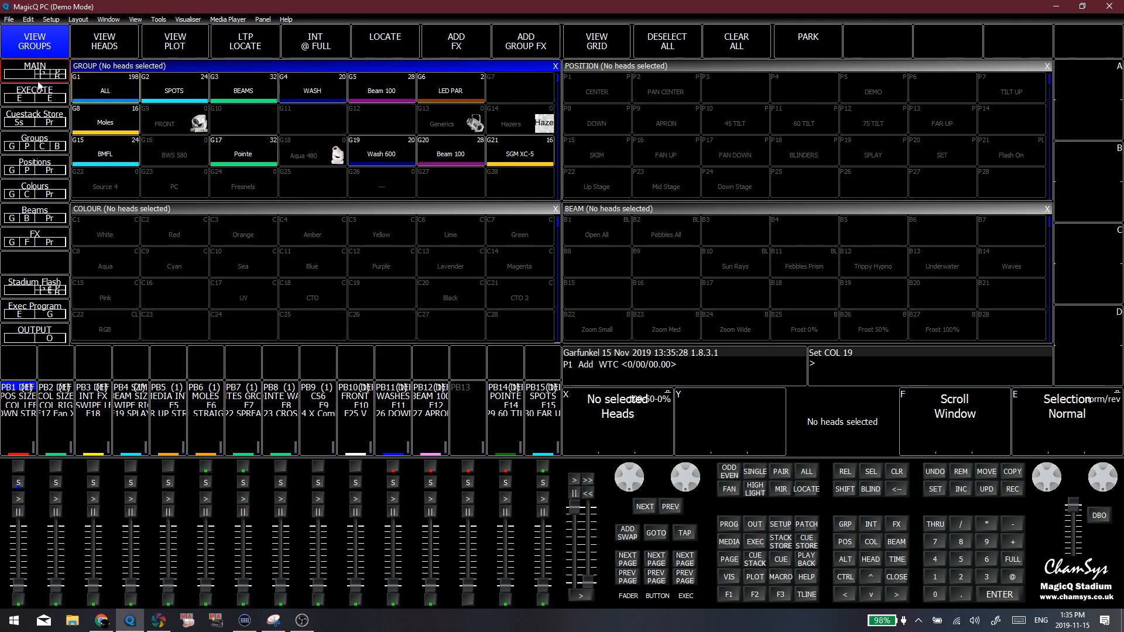
click(39, 87)
click(53, 75)
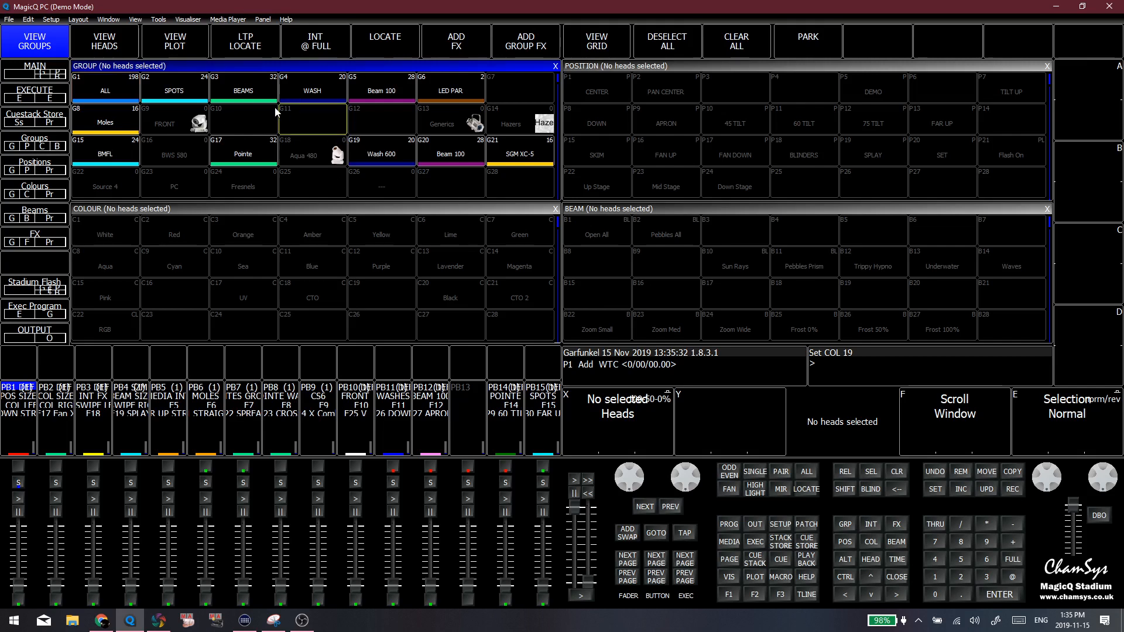
click(42, 90)
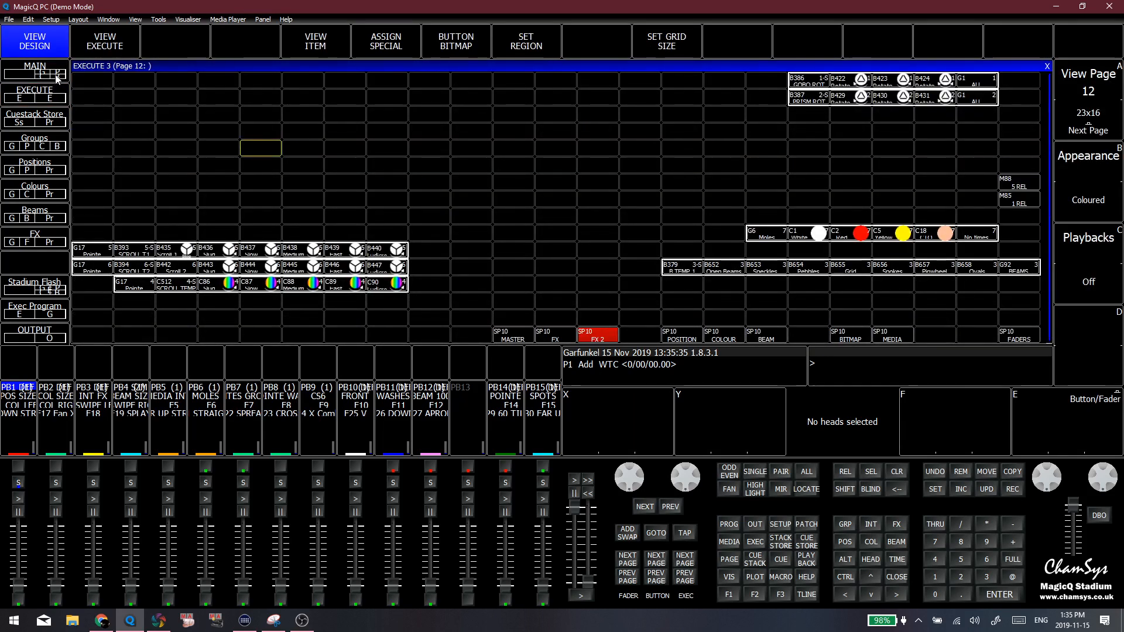
click(51, 124)
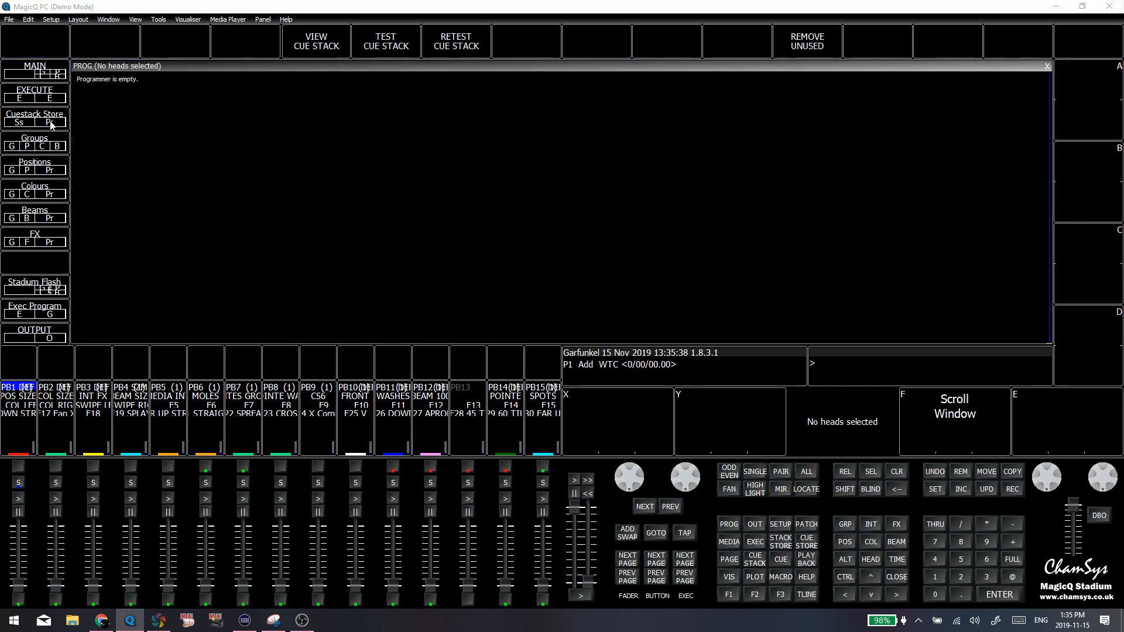
click(35, 68)
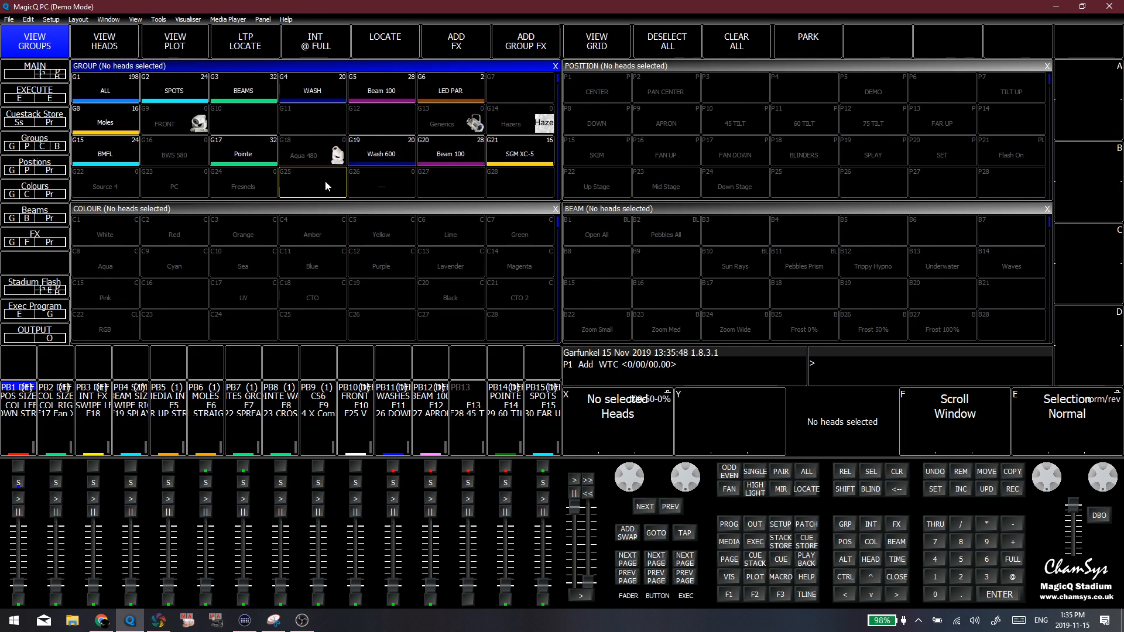
Open the Setup window and switch from the monitor configuration to the Mode settings
click(781, 524)
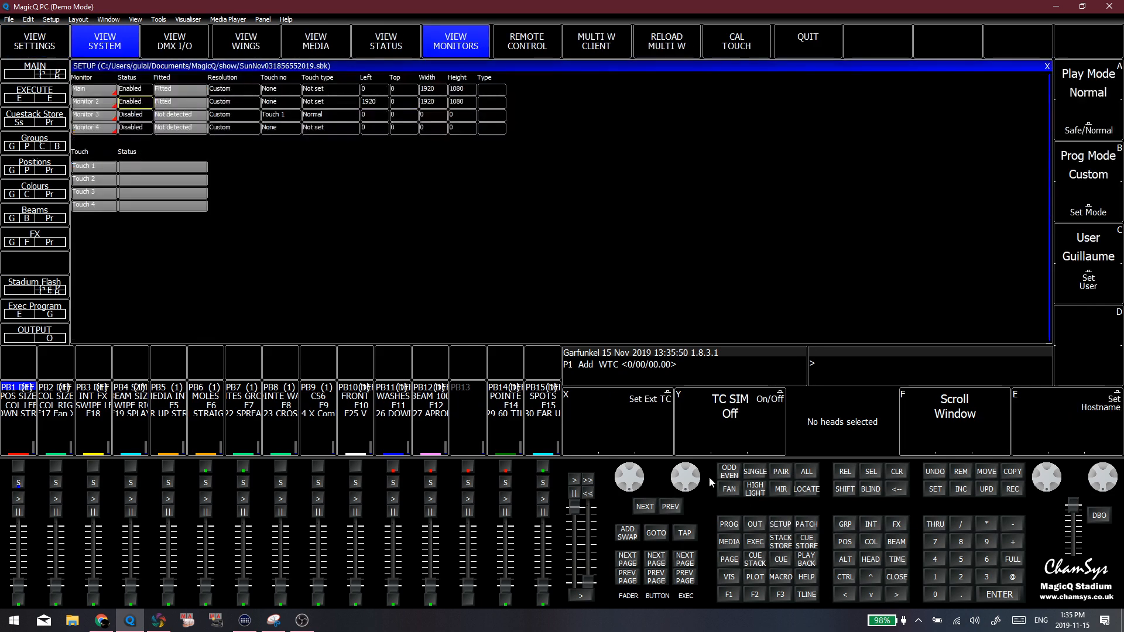
click(28, 20)
click(364, 243)
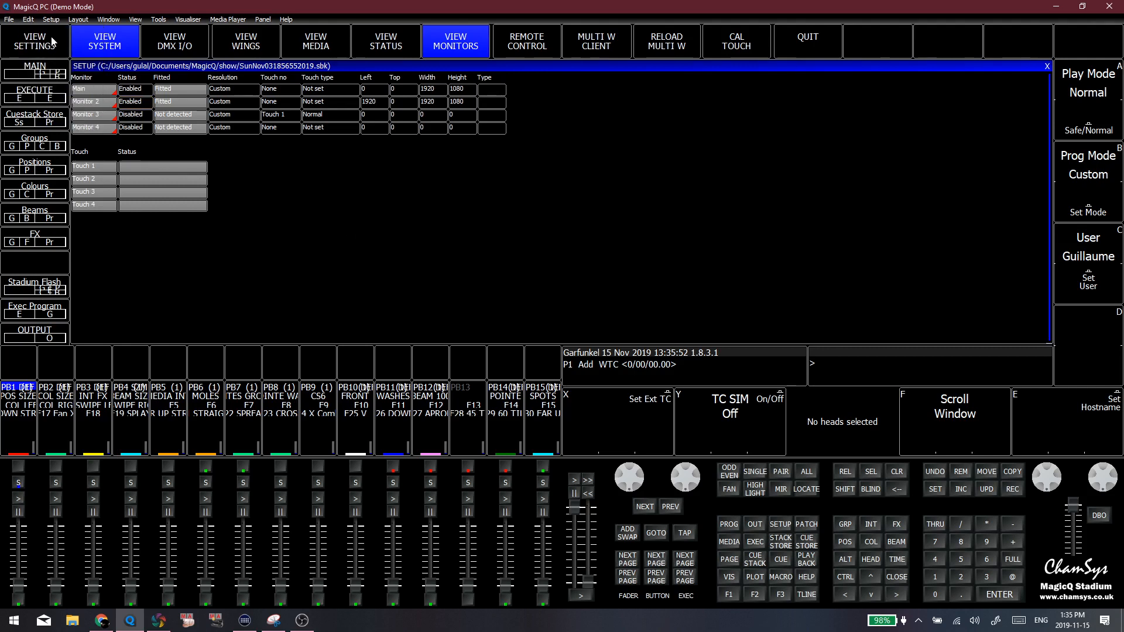
click(50, 41)
click(99, 86)
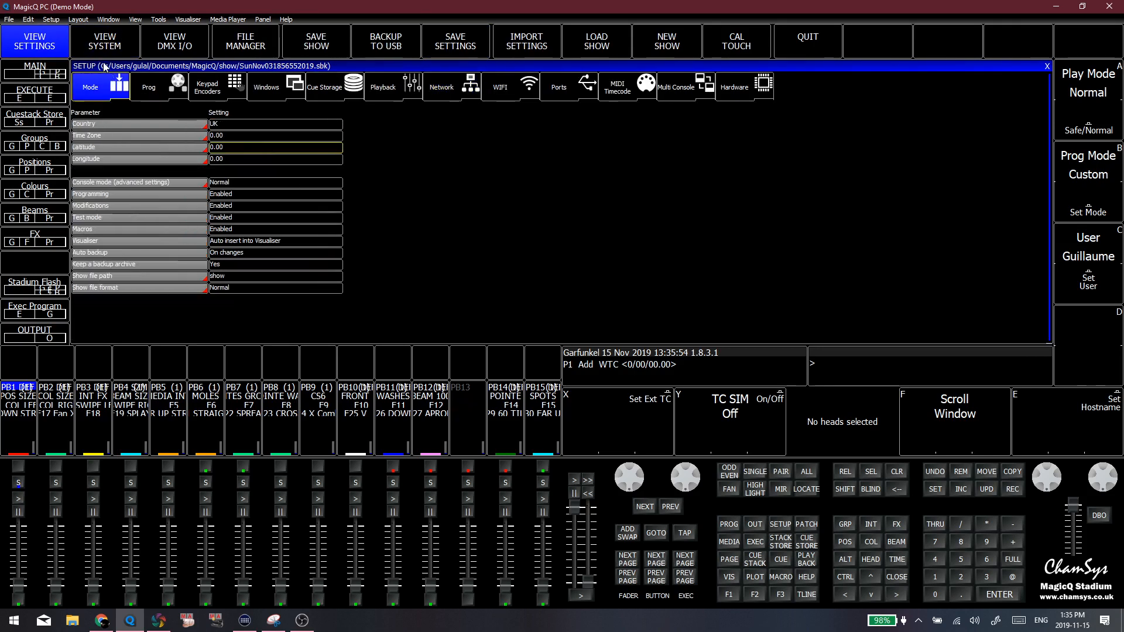
Open the Patch window, show only the Pointe heads and examine the DMX addresses of the patched and unpatched fixtures
click(806, 524)
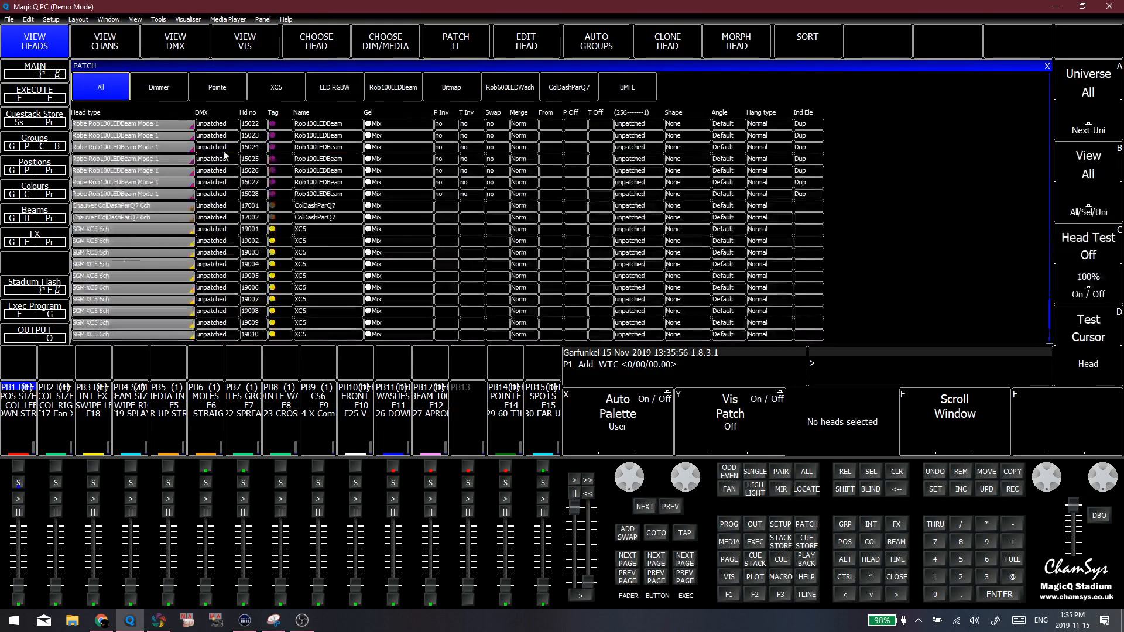
click(227, 85)
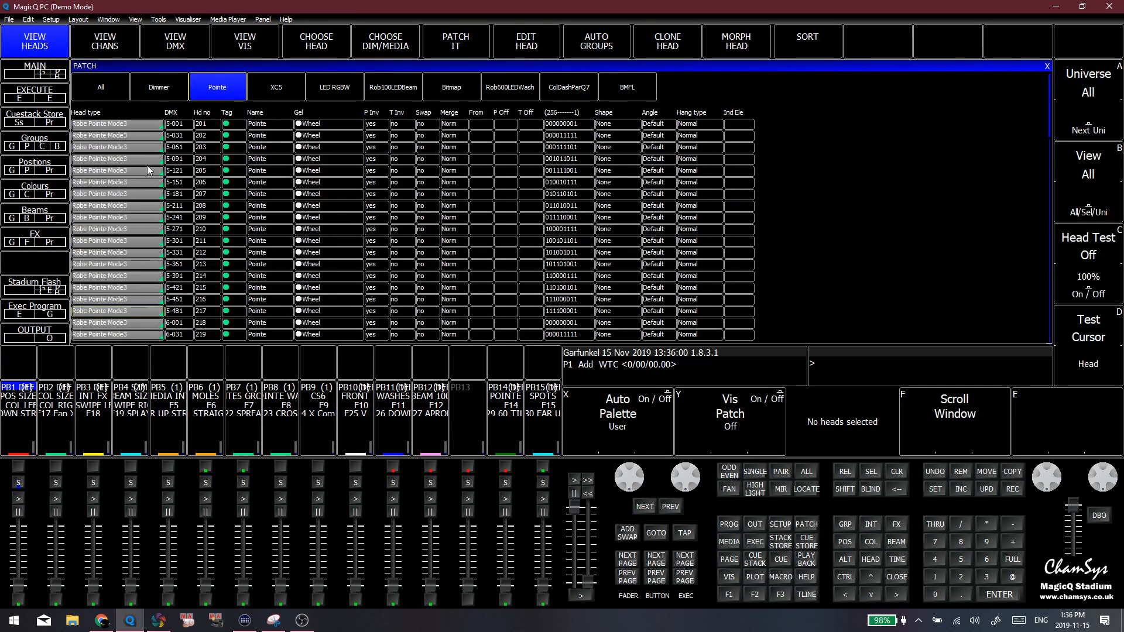
scroll(155, 170, down, 5)
scroll(163, 171, down, 10)
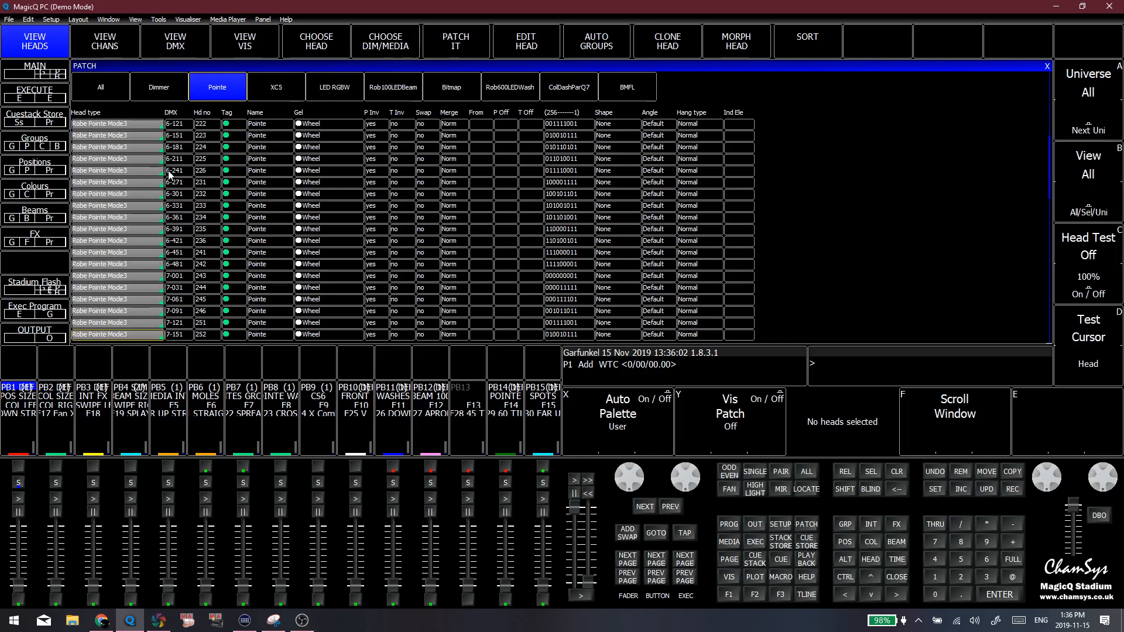
scroll(175, 182, down, 15)
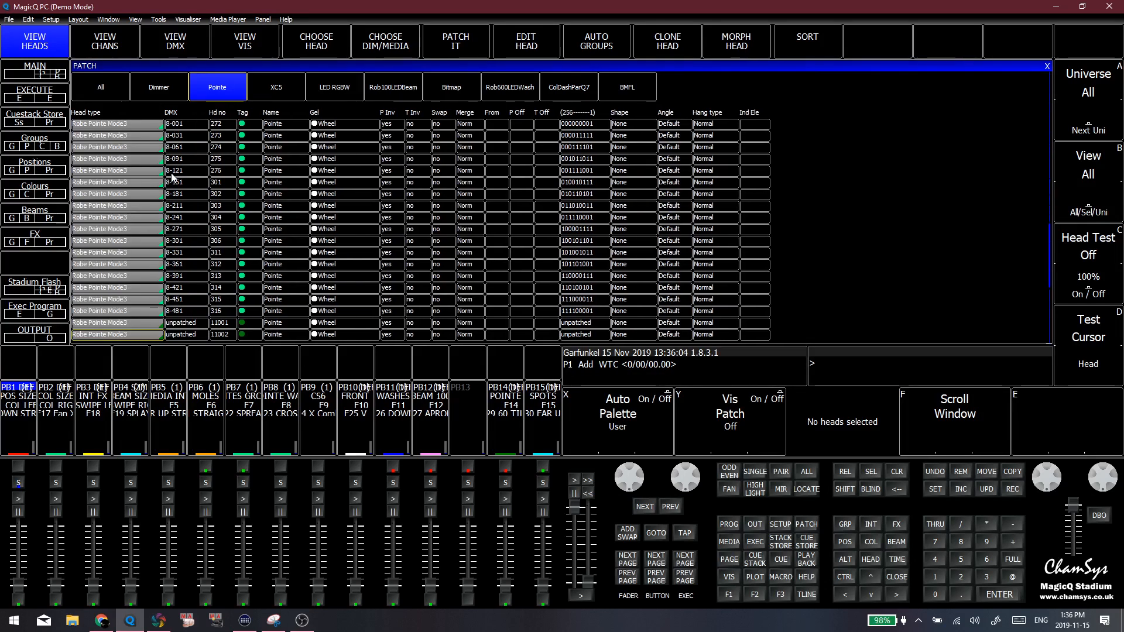
click(175, 195)
scroll(130, 210, up, 4)
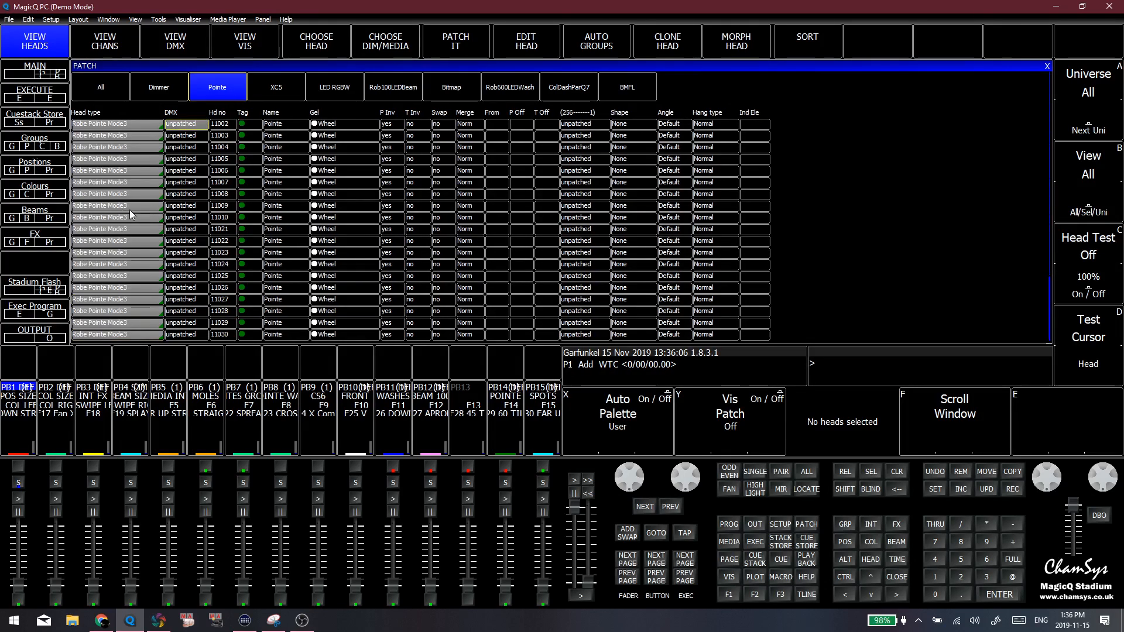
drag(150, 174, 150, 184)
click(148, 192)
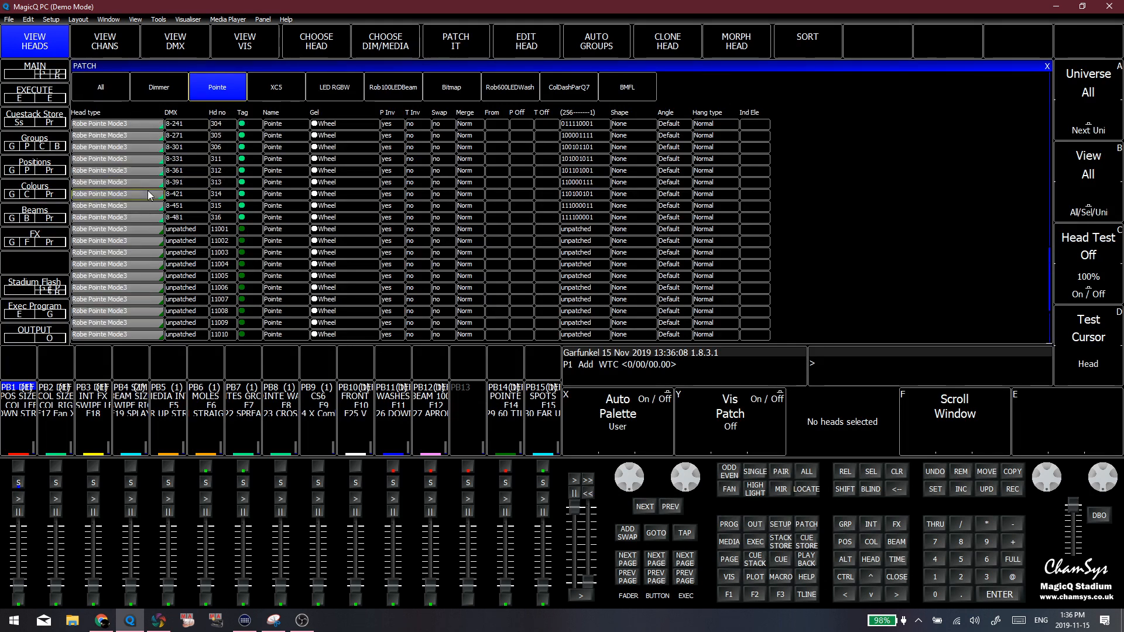
Highlight the unpatched Pointe heads 11001 and 11002 in the patch list, and clear the selection
scroll(133, 219, down, 3)
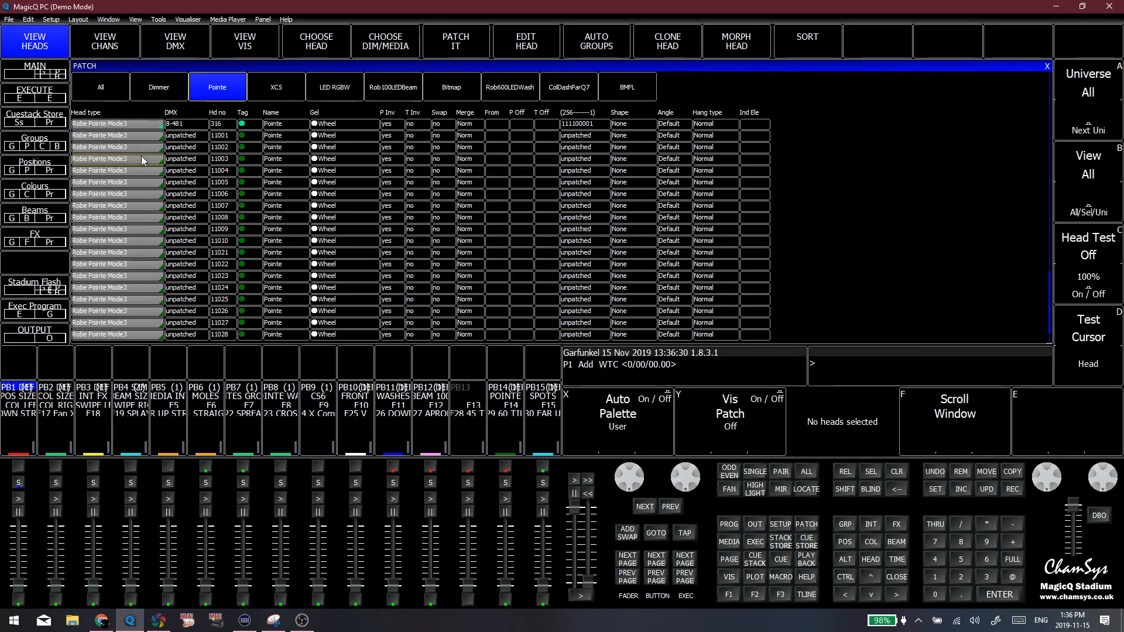
drag(130, 137, 132, 145)
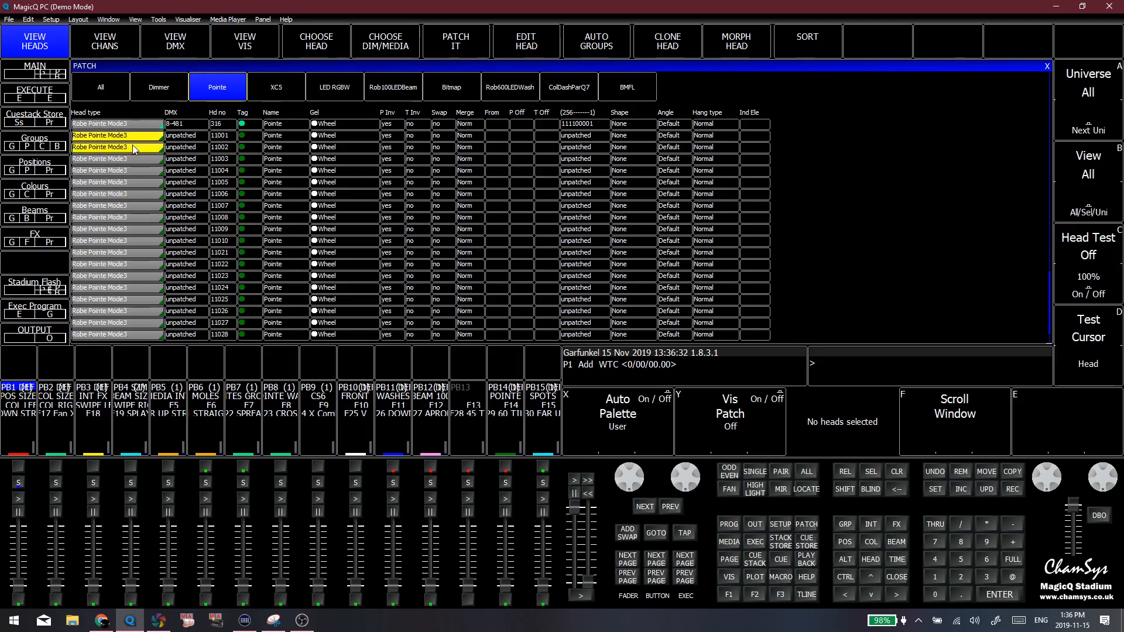
click(131, 146)
click(345, 159)
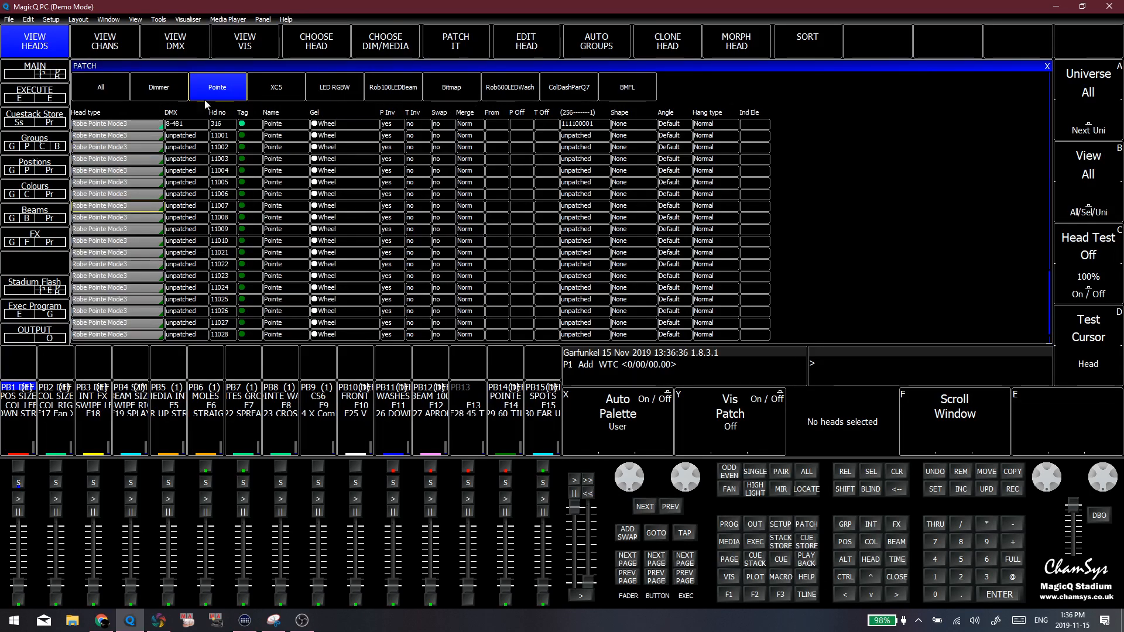
Show the Rob600LEDWash heads and the BMFL heads, and highlight the patched BMFL heads 1 to 11
click(523, 89)
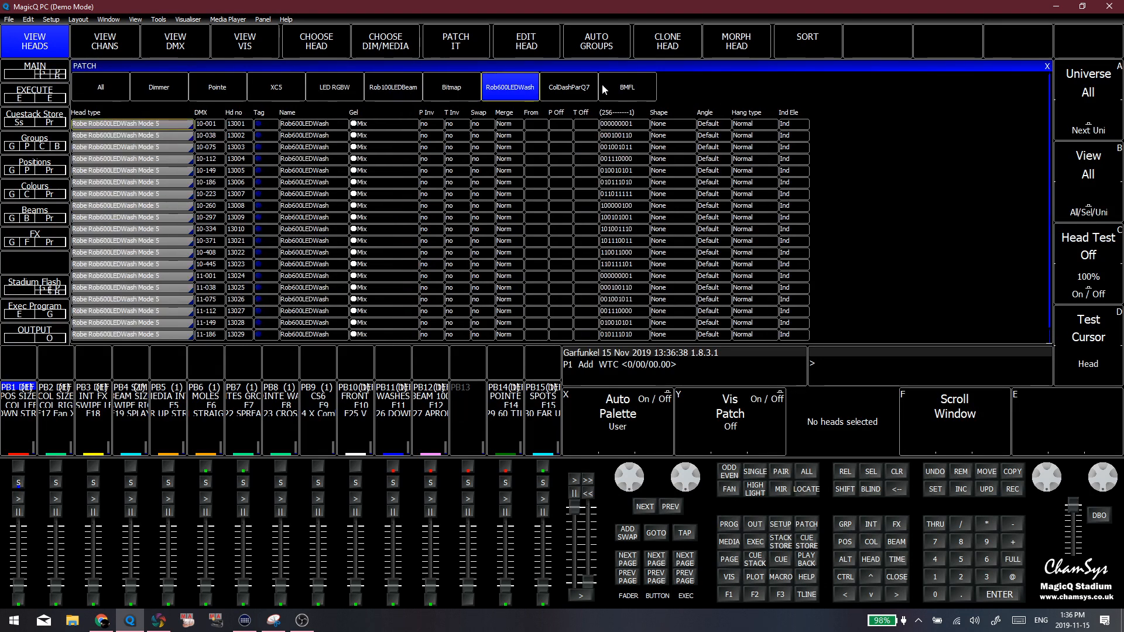
click(603, 85)
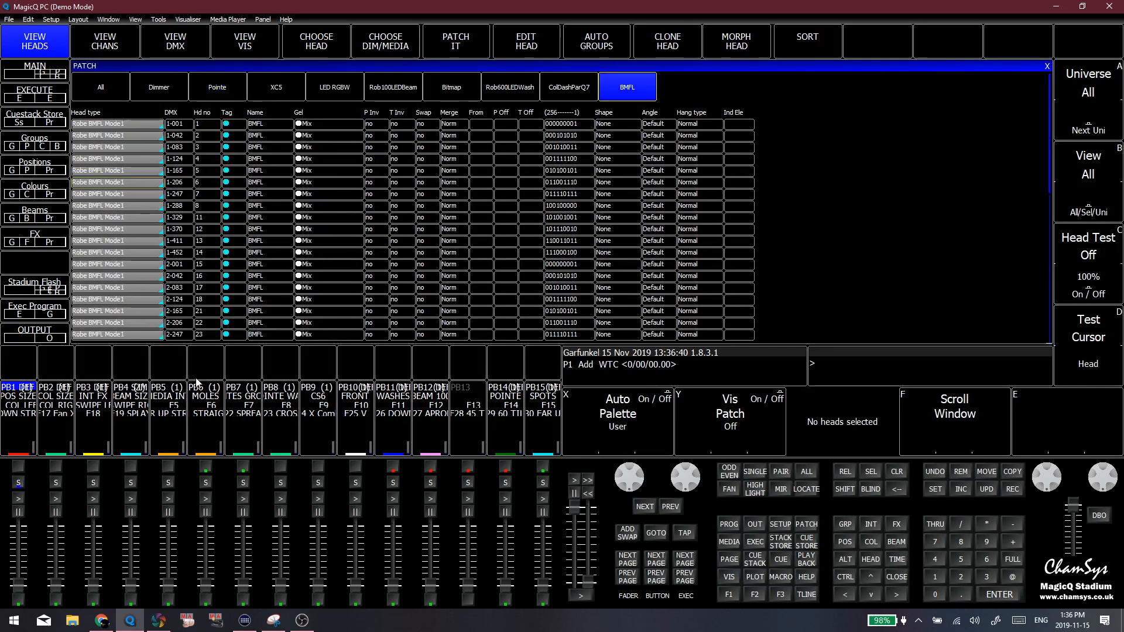
scroll(126, 169, down, 3)
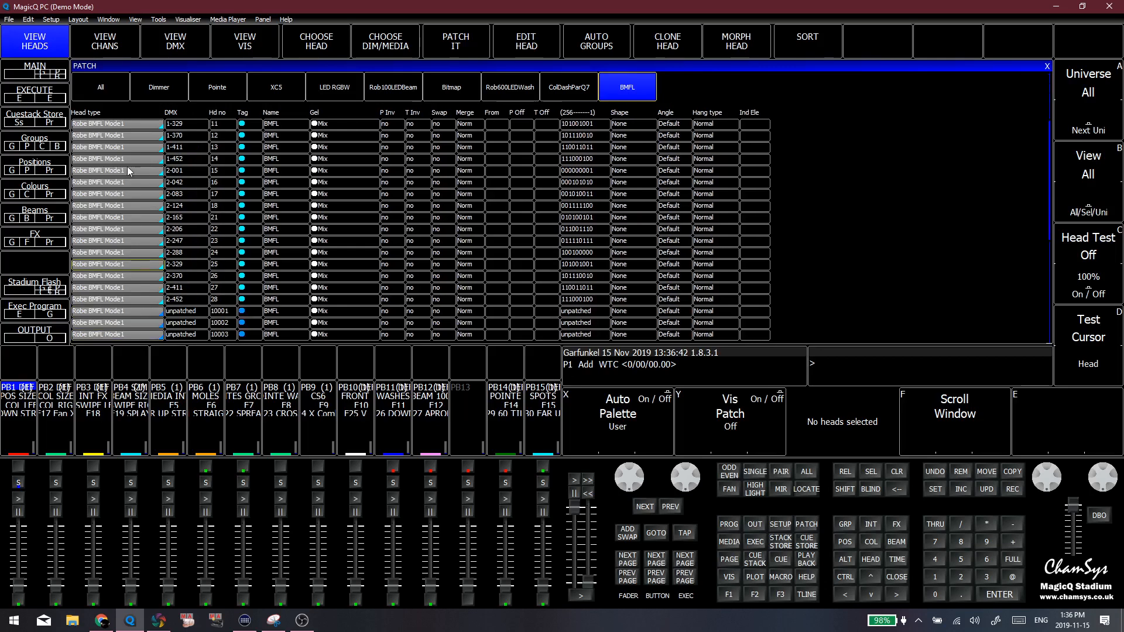
scroll(141, 169, up, 3)
drag(143, 131, 133, 209)
click(146, 135)
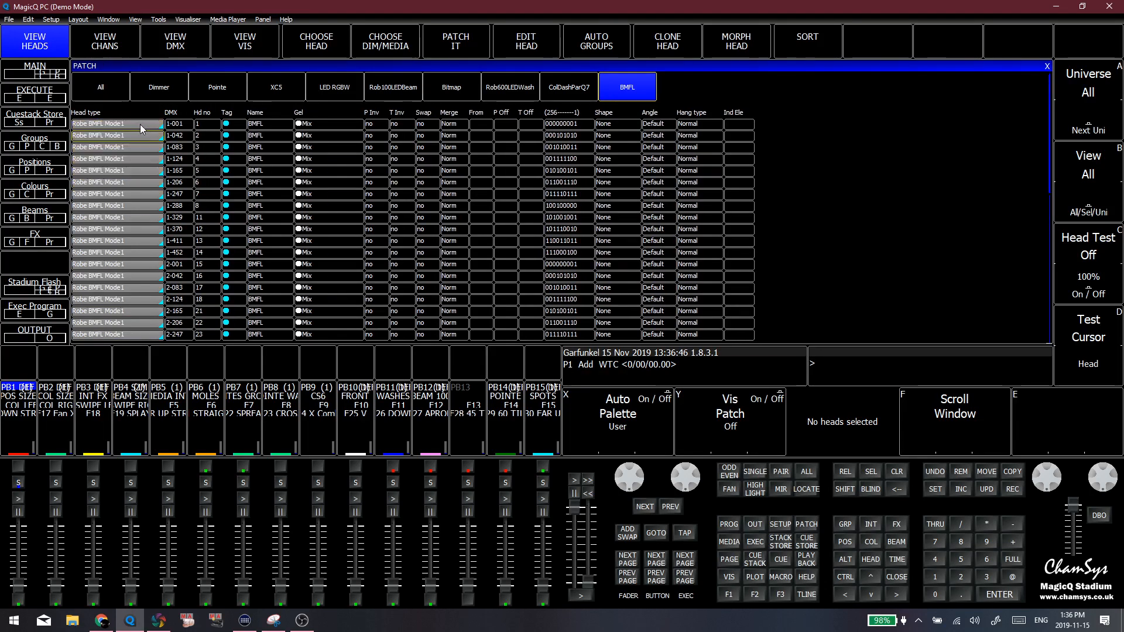
drag(140, 126, 133, 217)
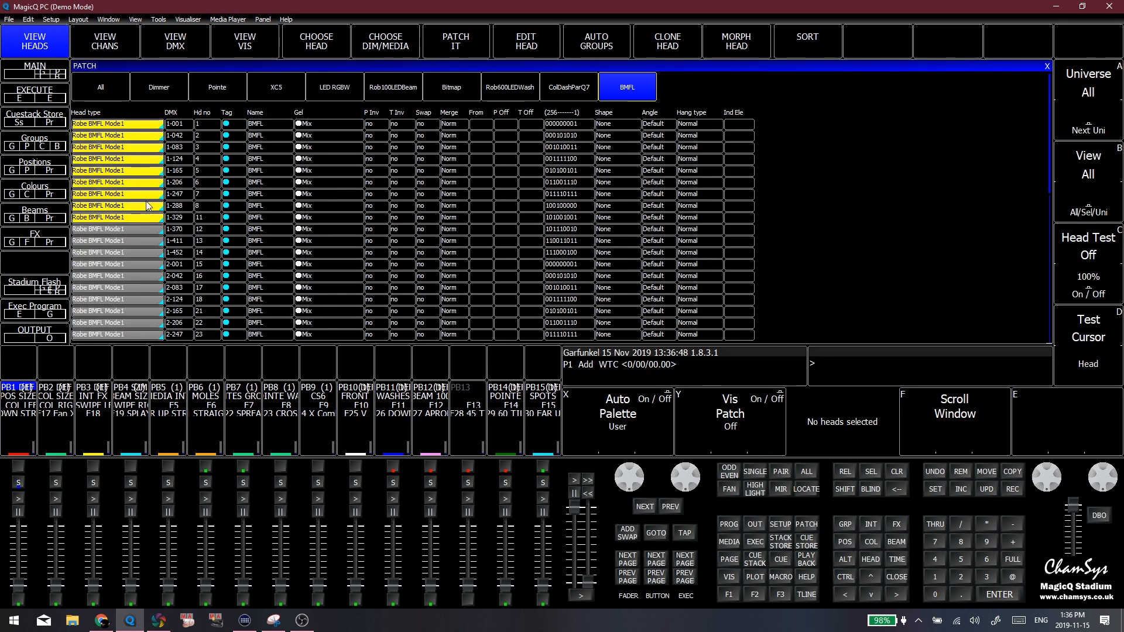
Examine the BMFL list where the patched heads end and the unpatched heads 10001 to 10030 begin
scroll(121, 234, down, 5)
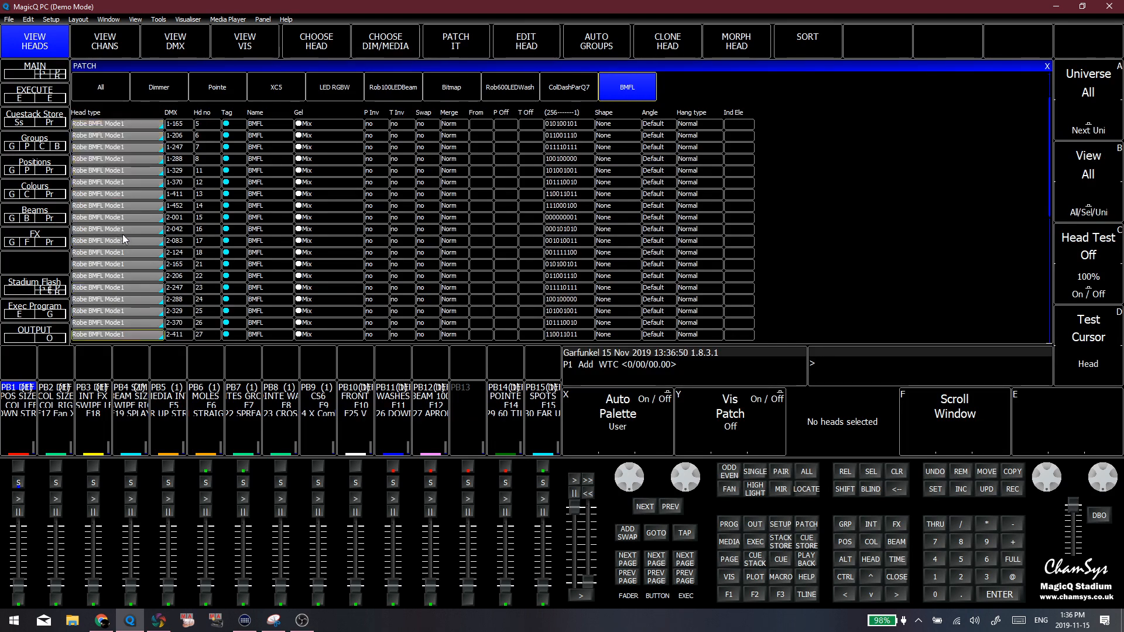
scroll(130, 228, down, 3)
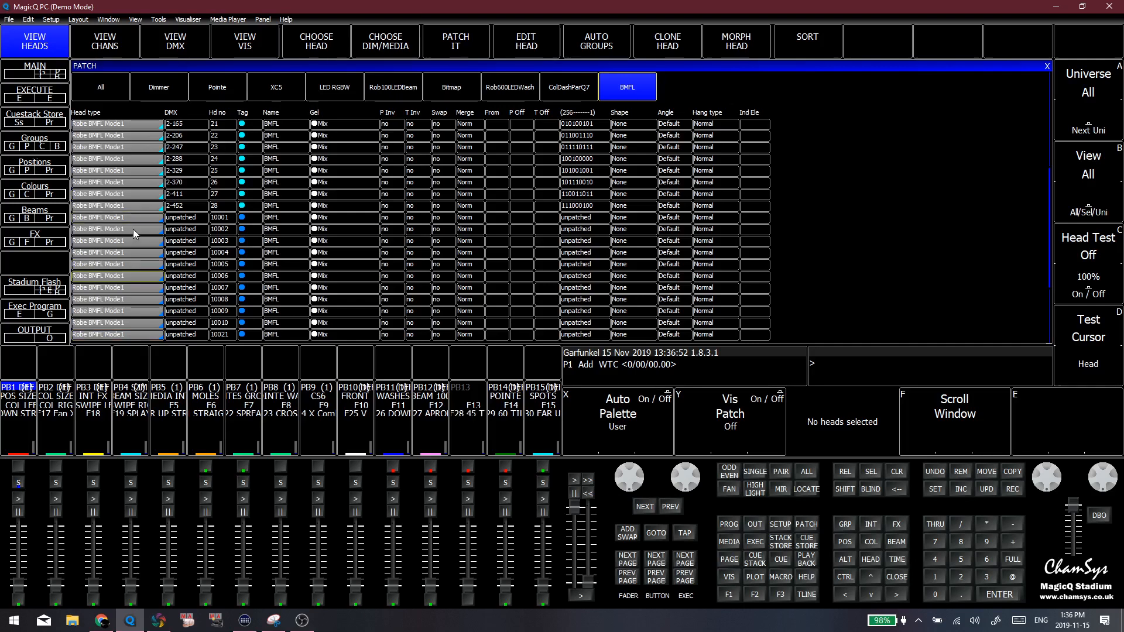
scroll(132, 229, down, 2)
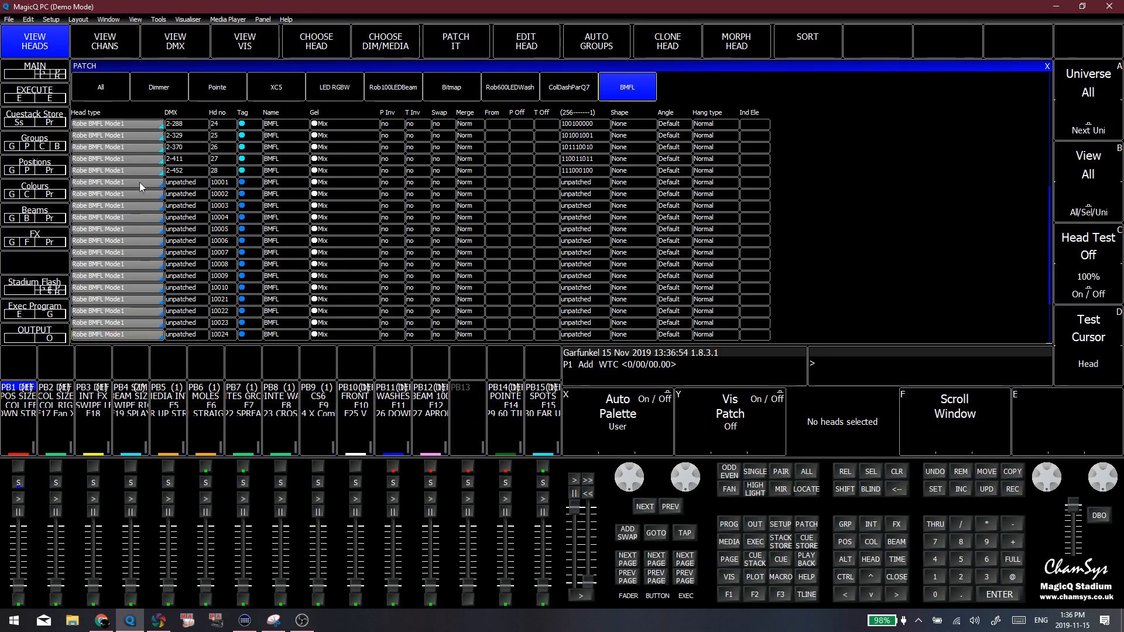
scroll(135, 257, down, 3)
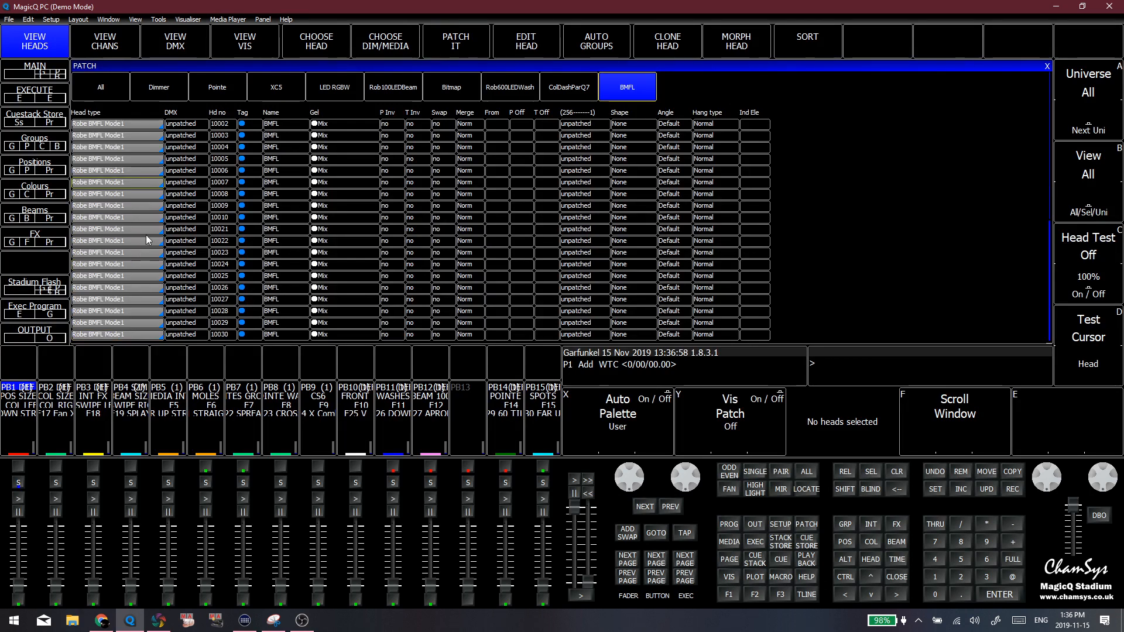
scroll(121, 202, up, 3)
scroll(122, 203, up, 3)
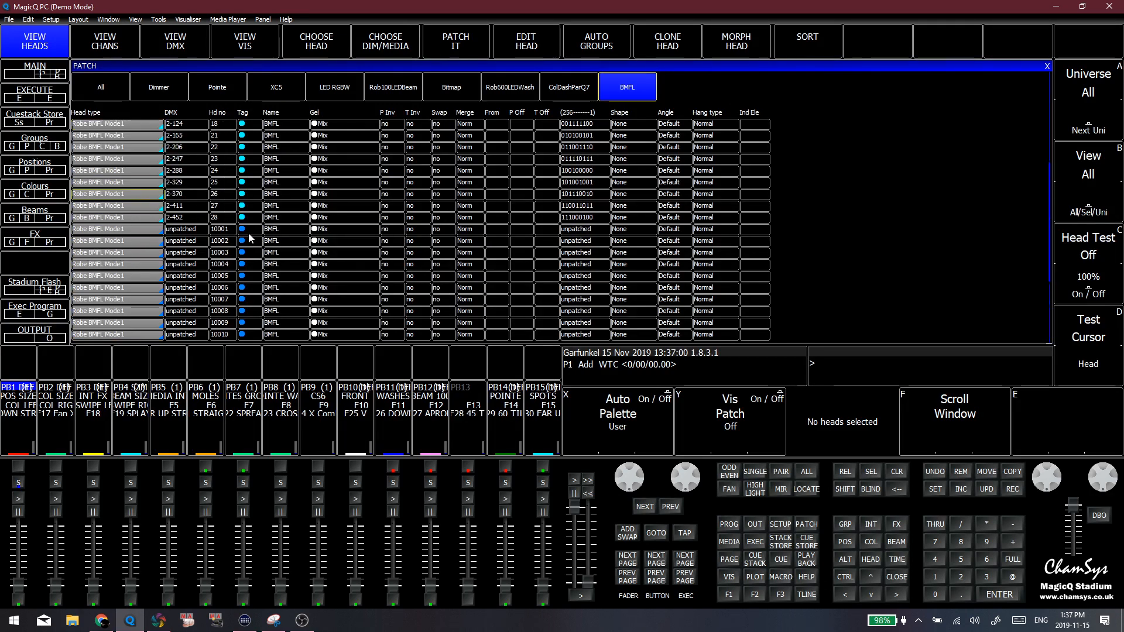
scroll(166, 239, down, 5)
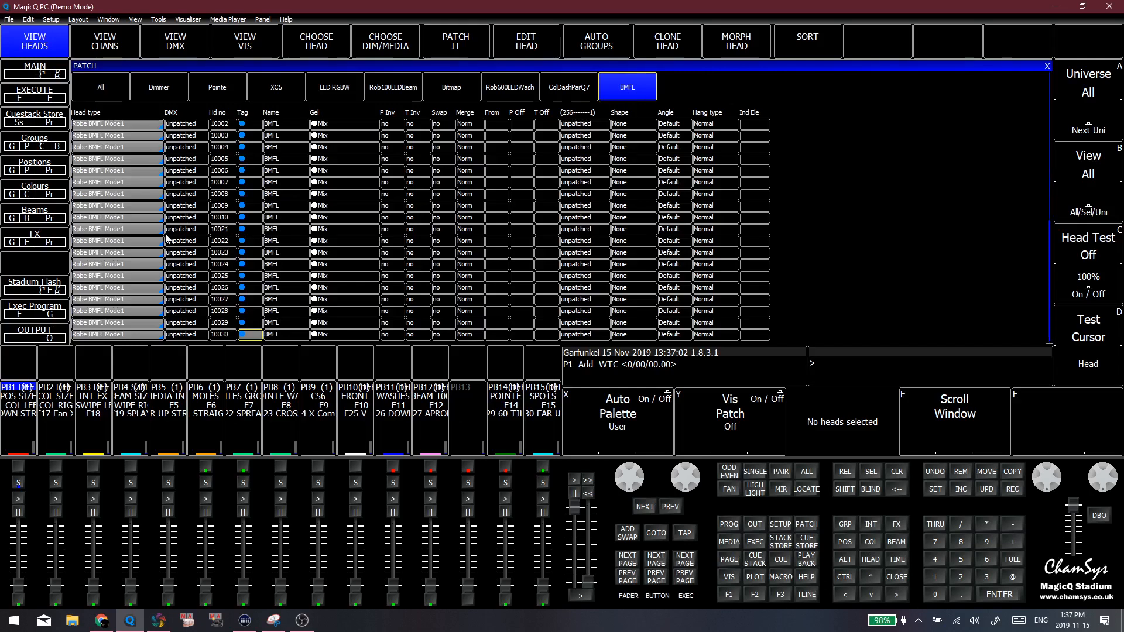
scroll(171, 185, up, 3)
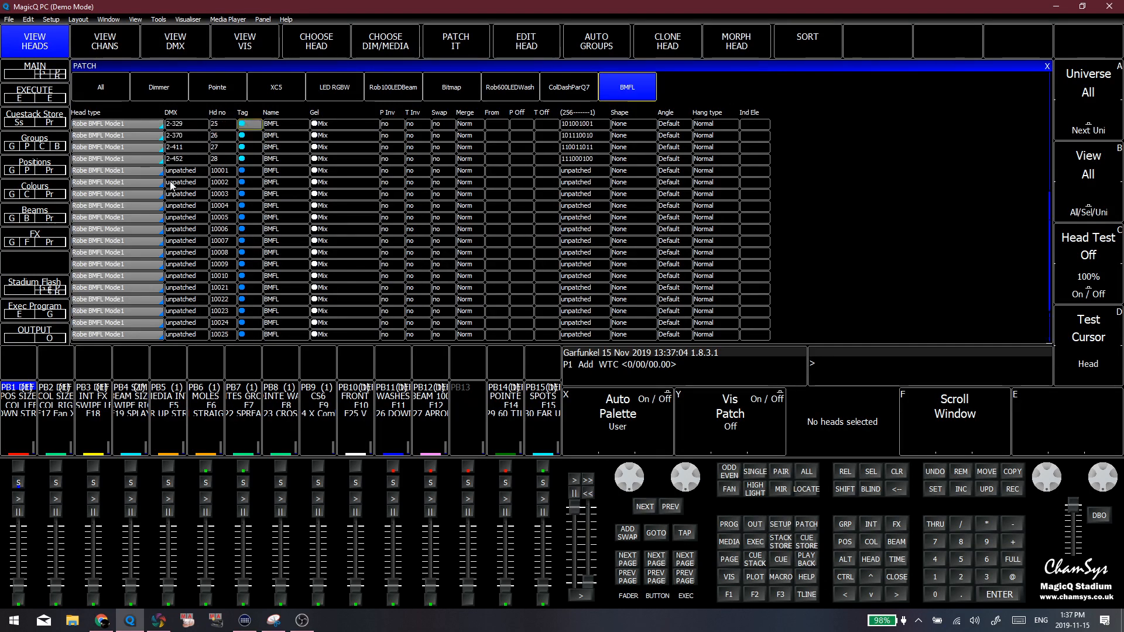
scroll(175, 193, up, 3)
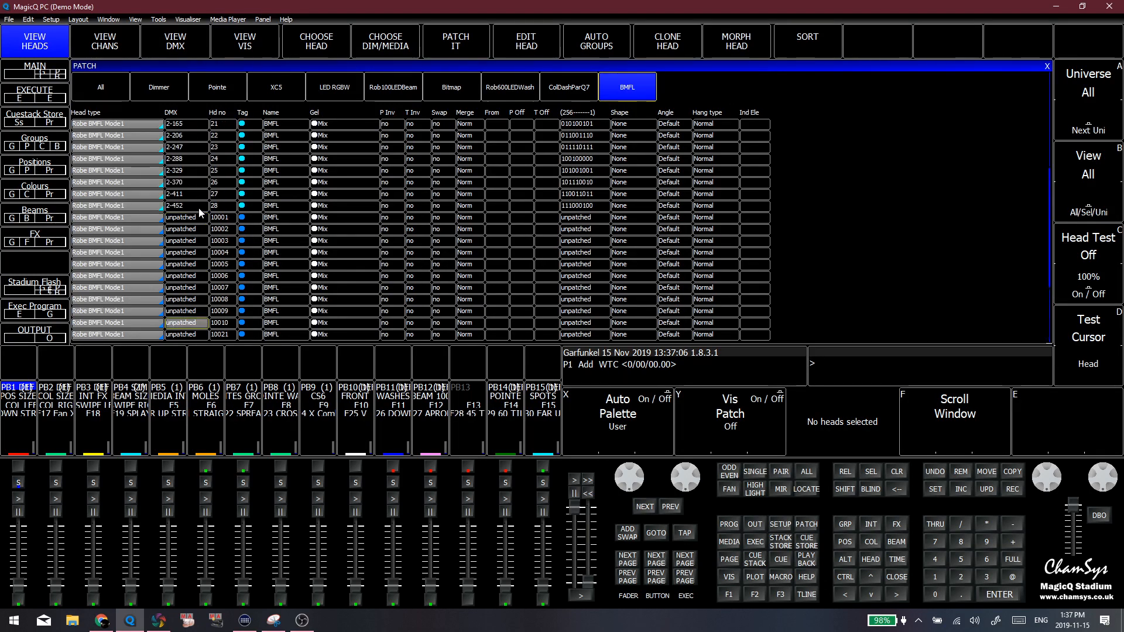
scroll(199, 211, down, 2)
Highlight the DMX entries and head types of the unpatched BMFL heads 10001 to 10010, and clear the selection
drag(193, 183, 194, 291)
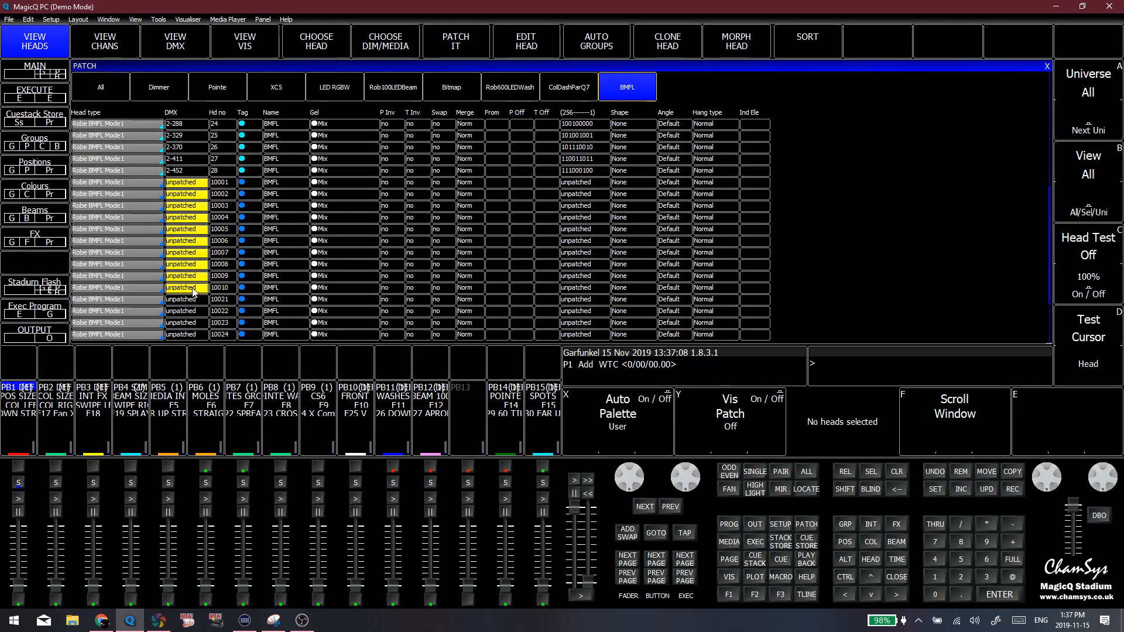
scroll(196, 242, down, 5)
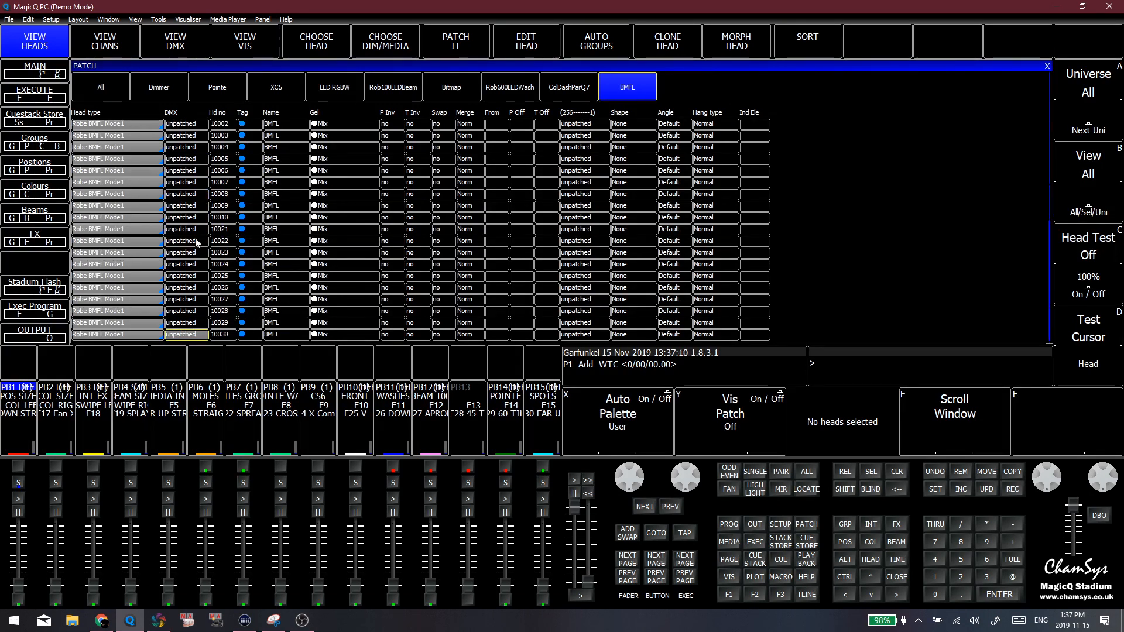
scroll(197, 234, up, 15)
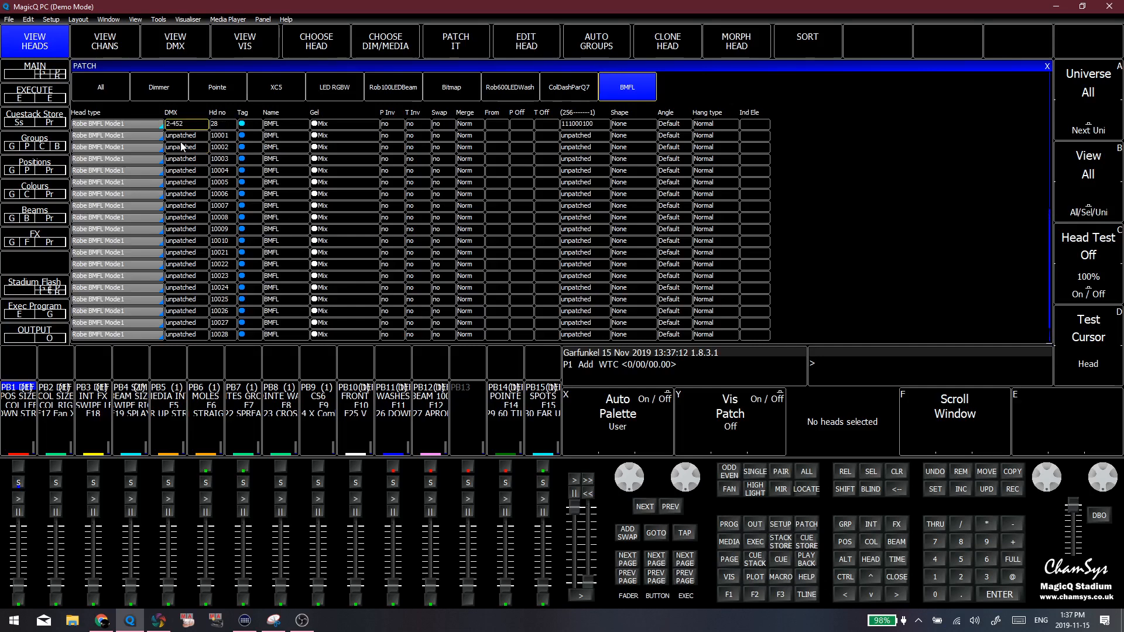
drag(134, 135, 132, 244)
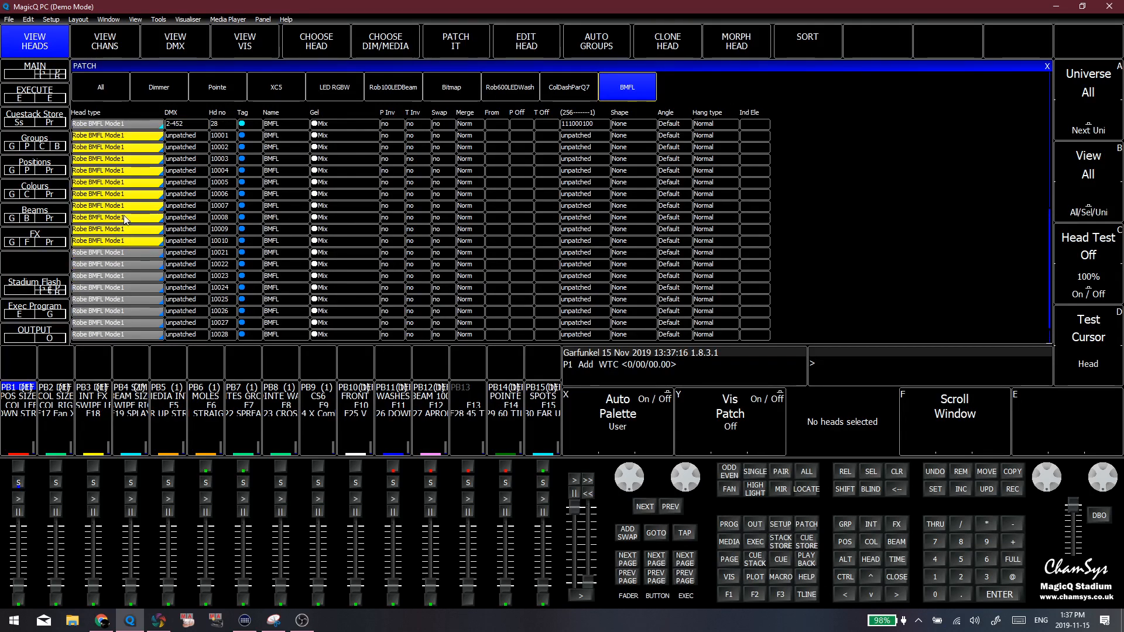
click(122, 252)
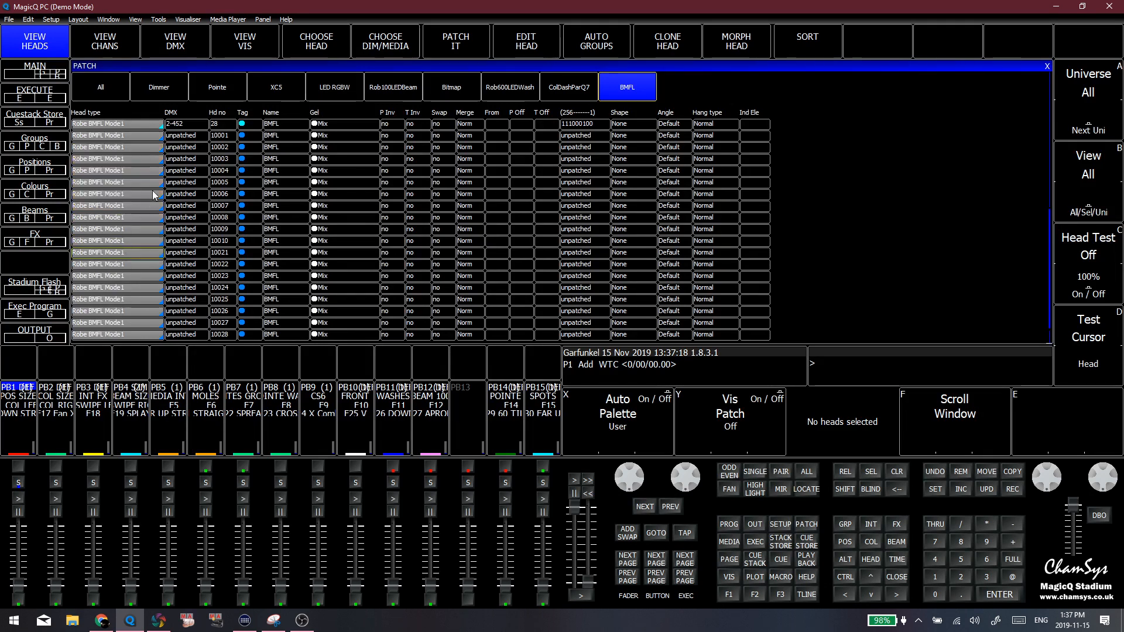
drag(135, 149, 135, 242)
click(137, 310)
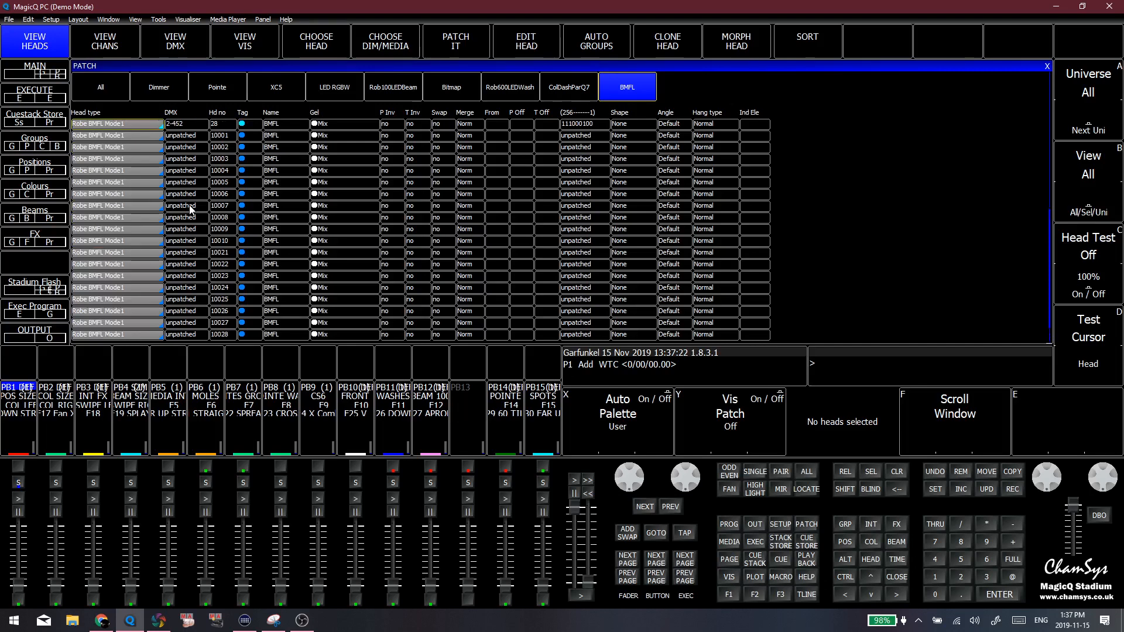
Highlight the unpatched BMFL heads 10002 to 10009, clear the selection and review the DMX entries down to head 10030
scroll(190, 209, up, 5)
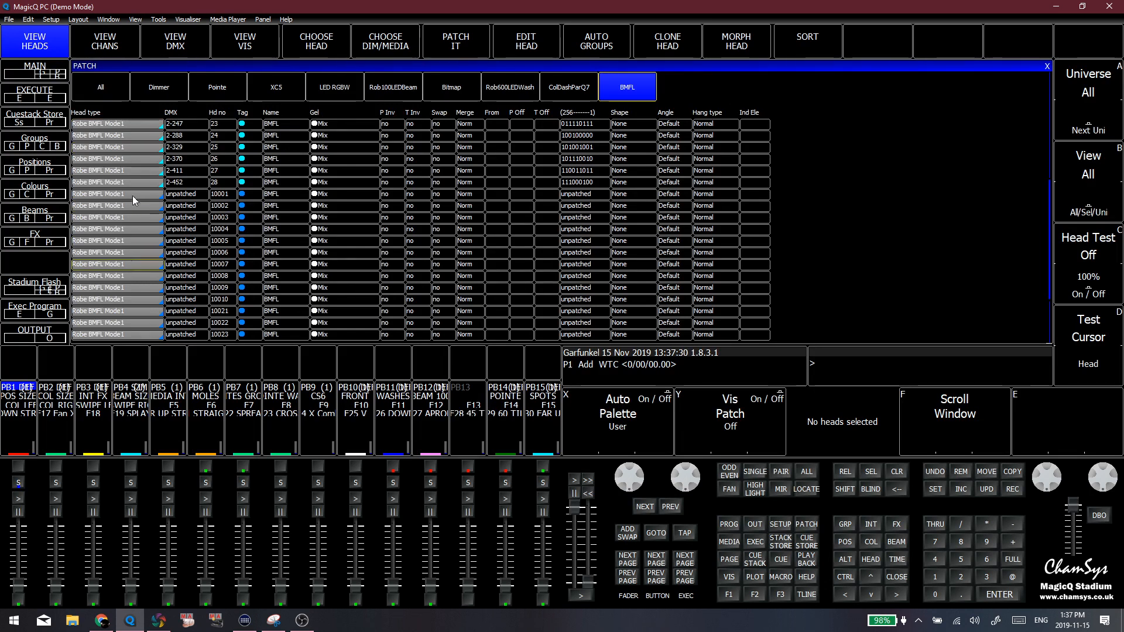
click(138, 220)
drag(132, 210, 125, 288)
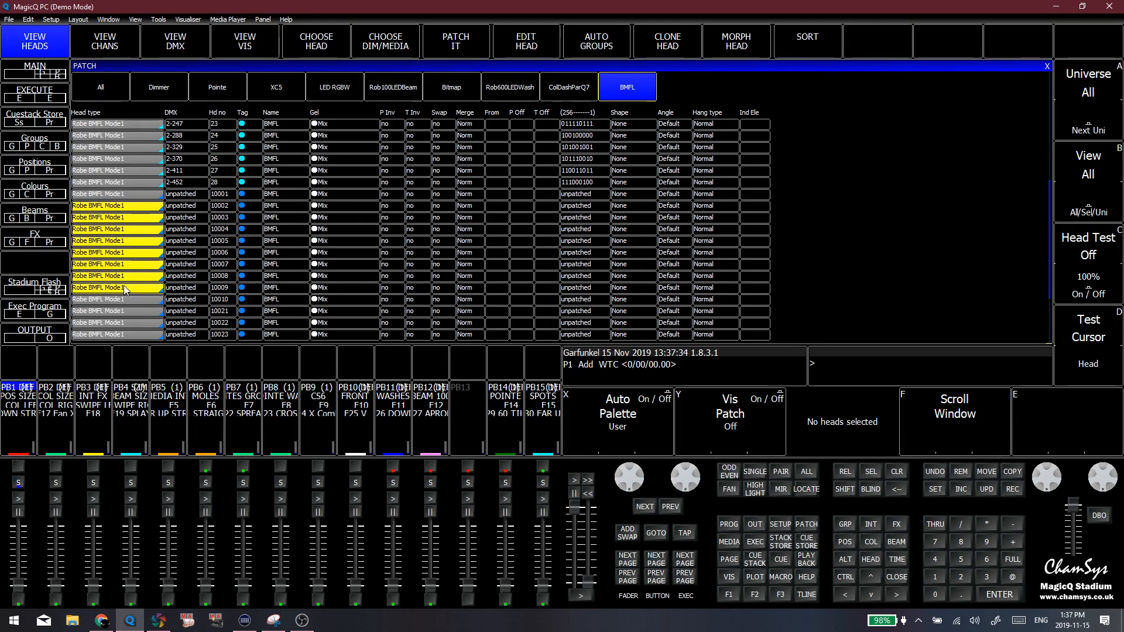
click(184, 208)
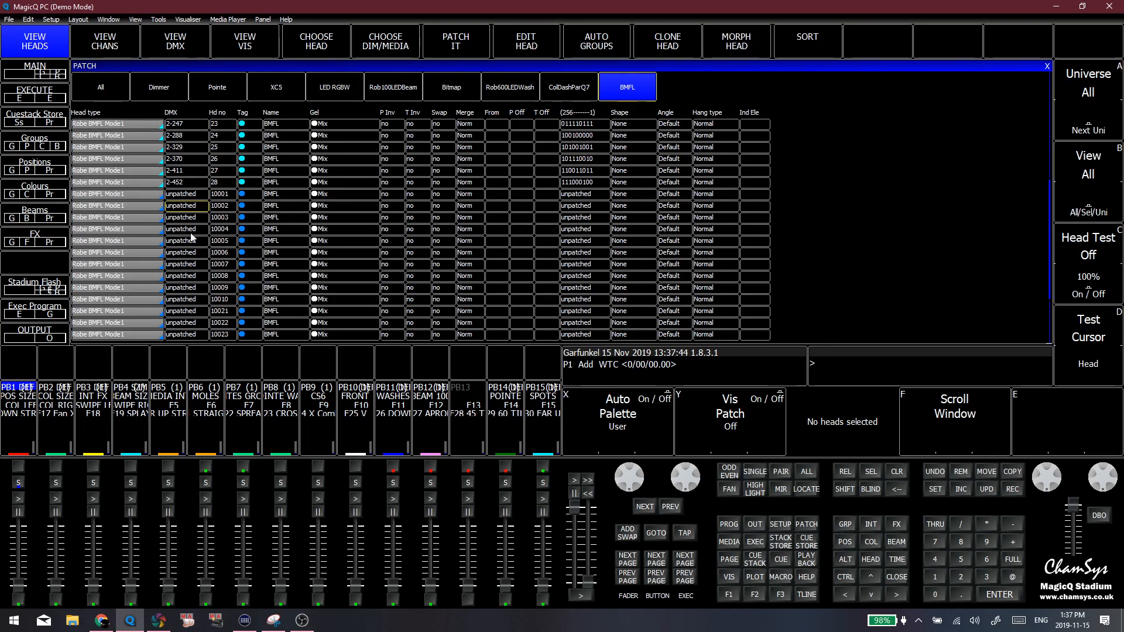
key(Down)
key(Down)
key(Down)
key(Down)
key(Down)
key(Down)
key(Down)
key(Down)
key(Down)
key(Down)
key(Down)
key(Down)
key(Down)
key(Down)
key(Down)
key(Down)
key(Down)
key(Down)
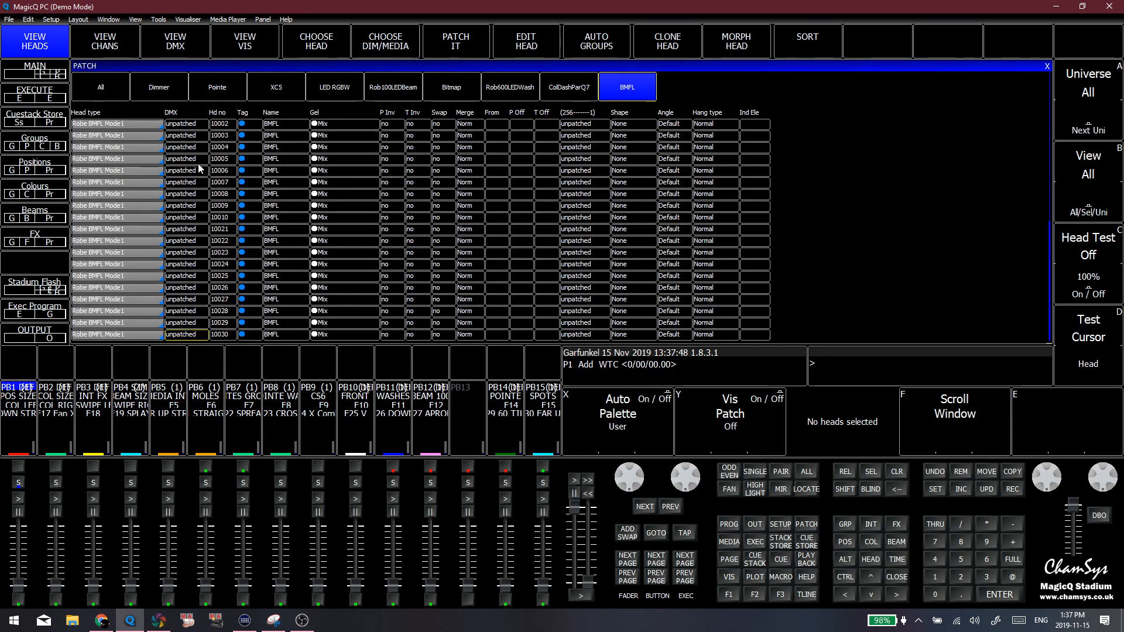
Return to the start of the BMFL list where the patched heads are listed
click(167, 175)
scroll(168, 174, up, 4)
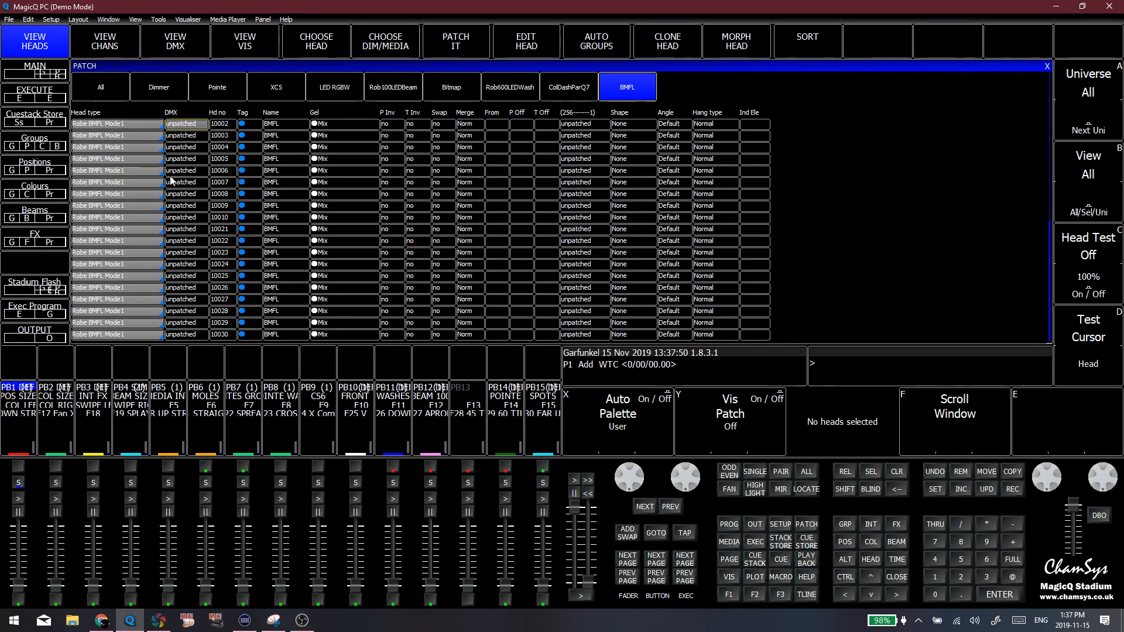
scroll(172, 177, up, 6)
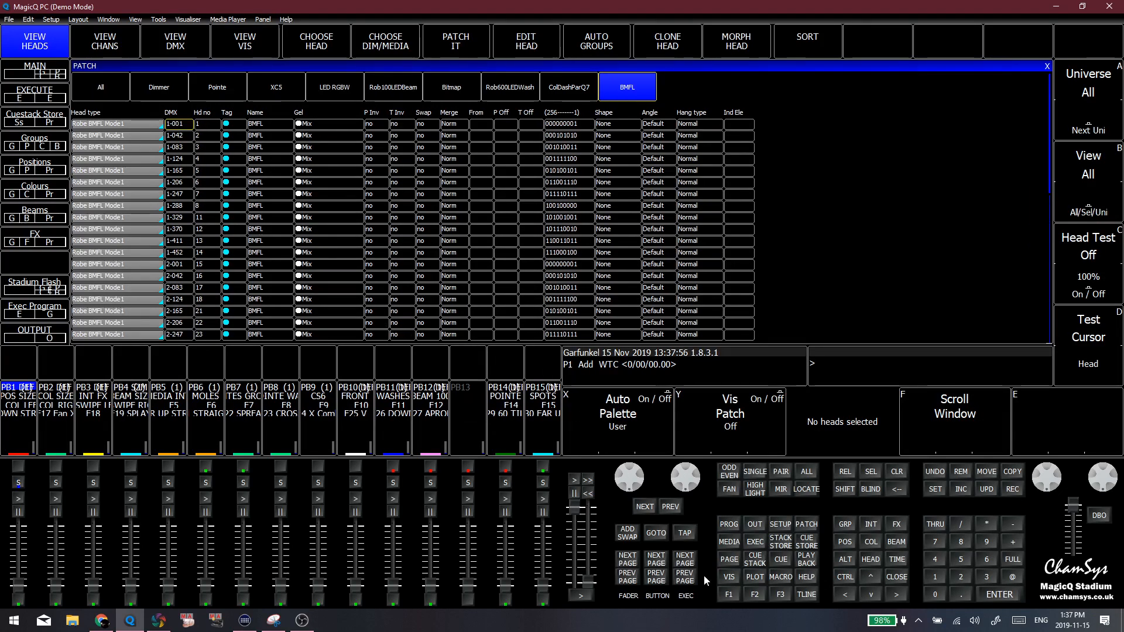
Recall the Group, Position, Colour and Beam window layout and activate the Beam window followed by the Group window
click(728, 595)
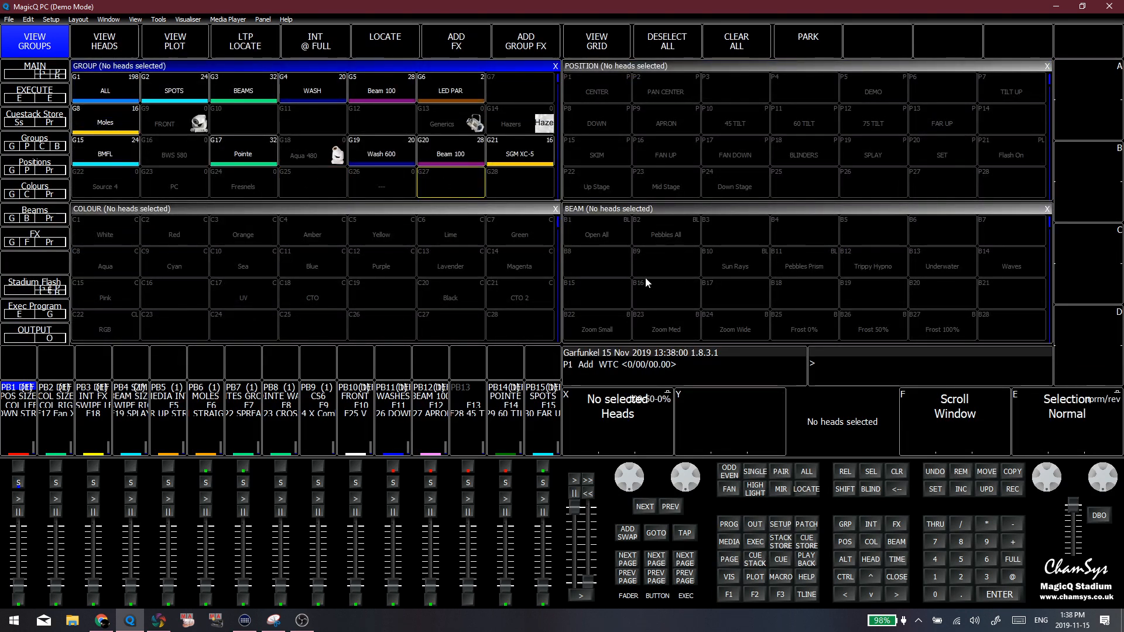
click(668, 277)
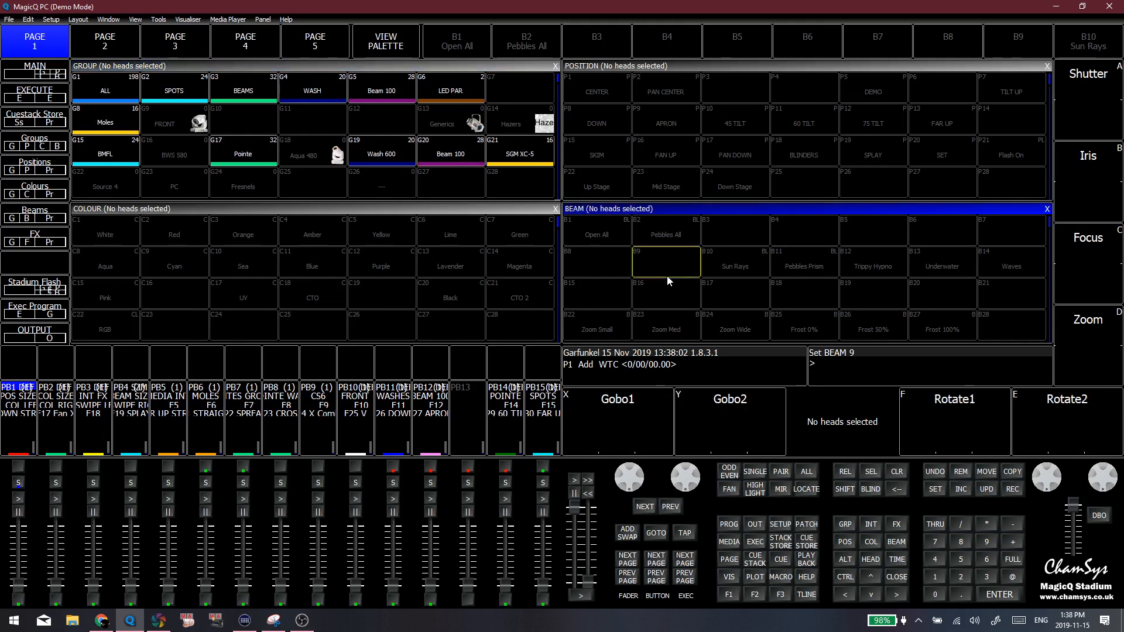
click(443, 187)
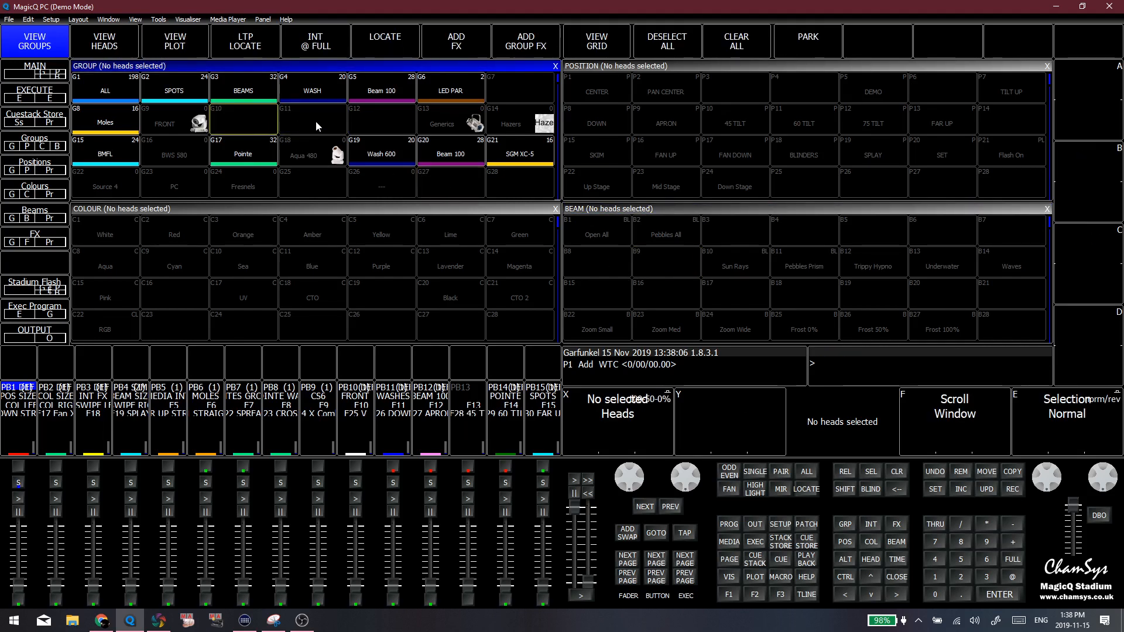
Select a block of heads in the Outputs plan view, clear the programmer and return to the Group and palette layout
click(755, 521)
click(177, 53)
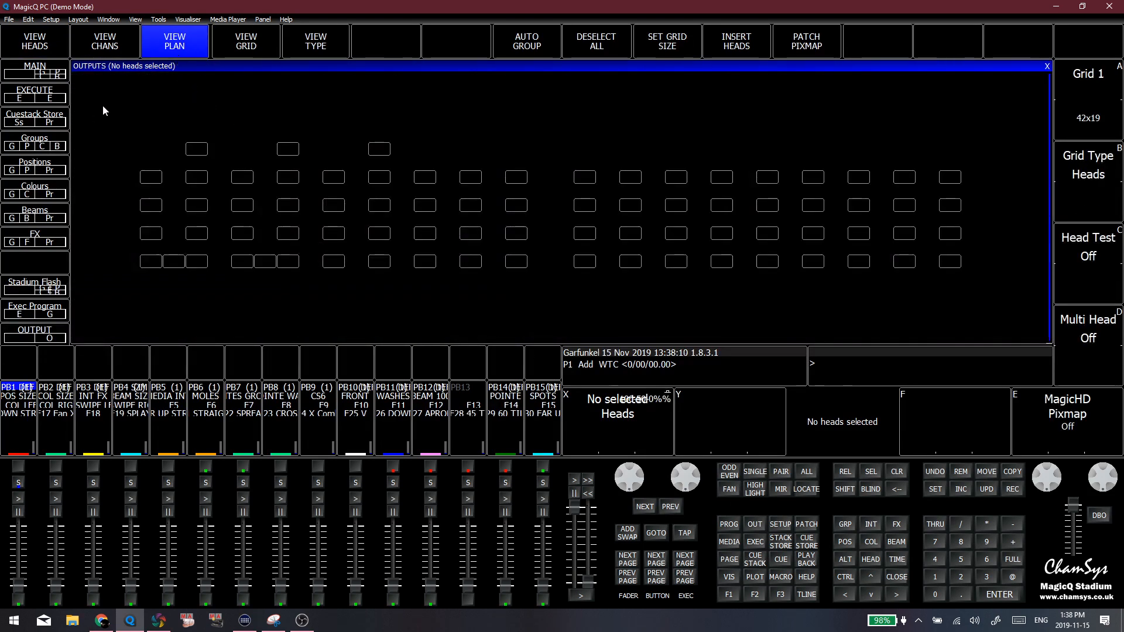
drag(103, 106, 926, 286)
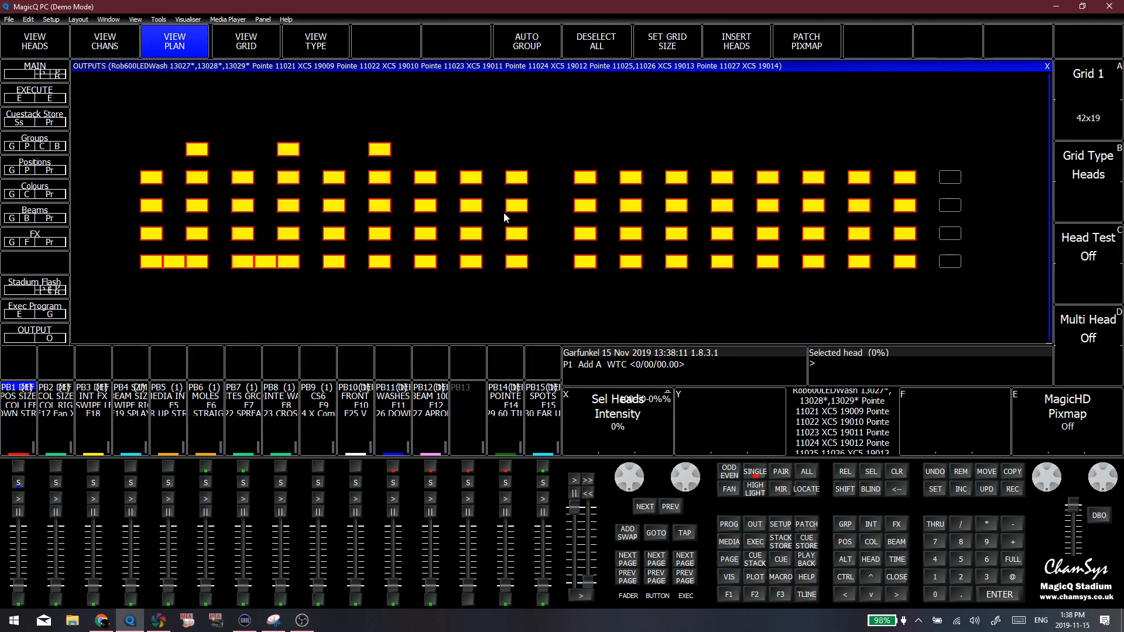
click(294, 82)
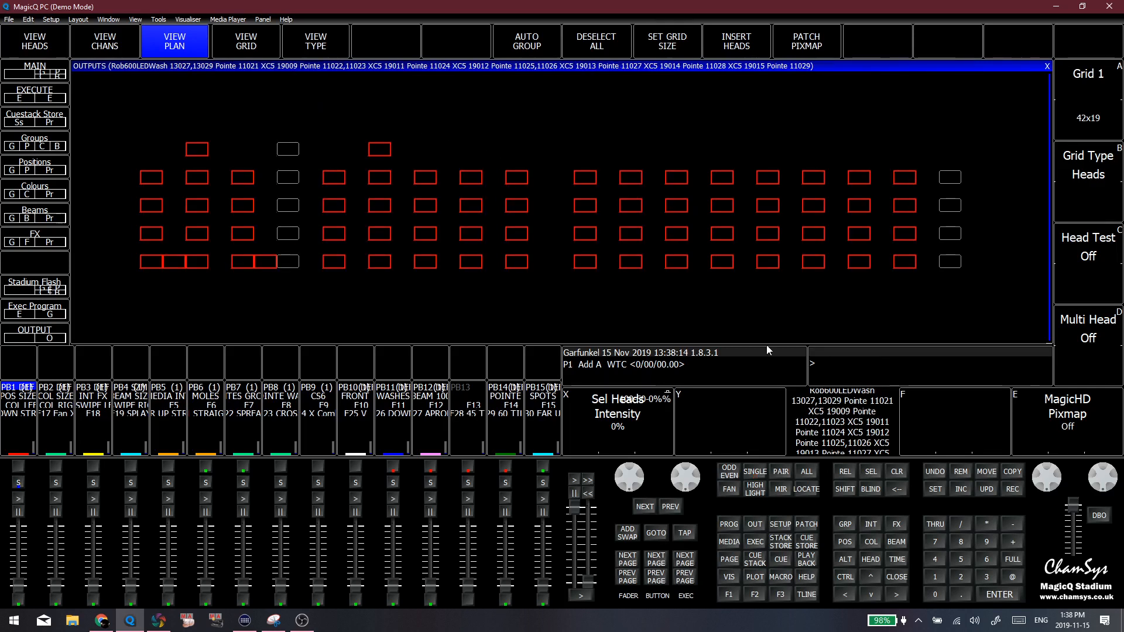
click(892, 475)
click(734, 595)
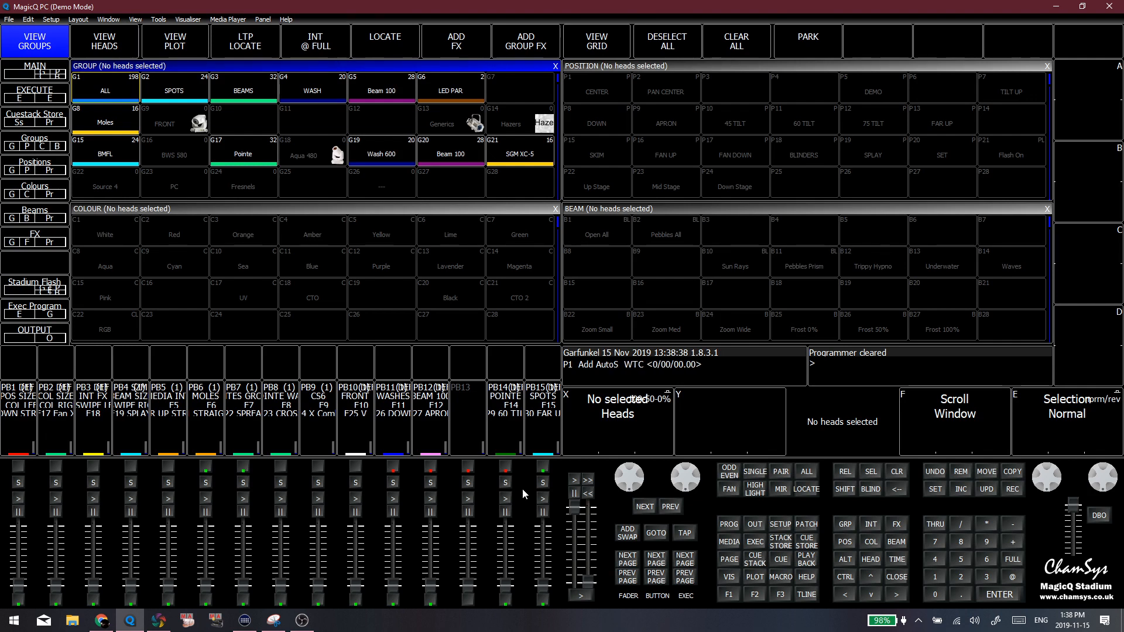
Browse the additional colour palettes in the Colour window and return to the first ones
click(390, 305)
click(399, 300)
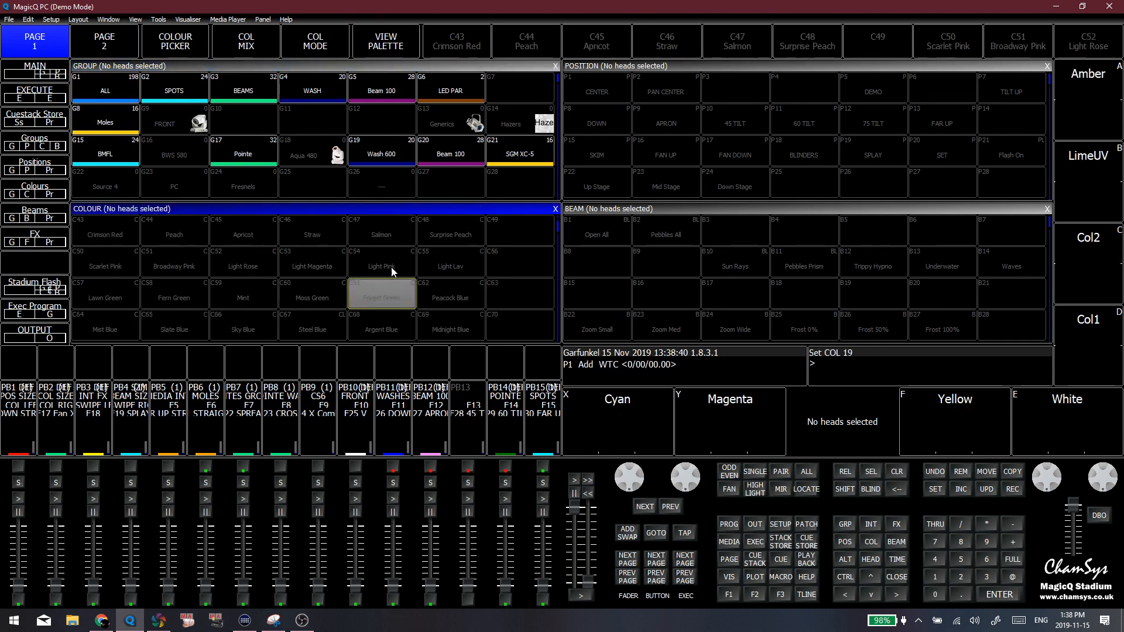
click(384, 237)
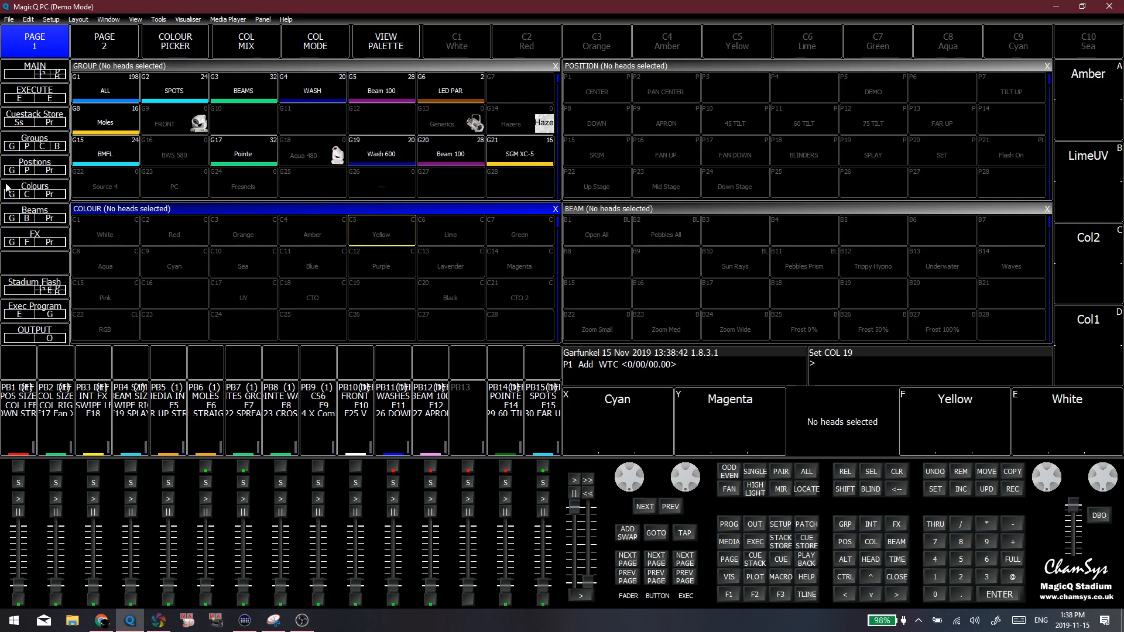
Close the Programmer window and bring the Colour window onto the Internal Prog screen
click(7, 186)
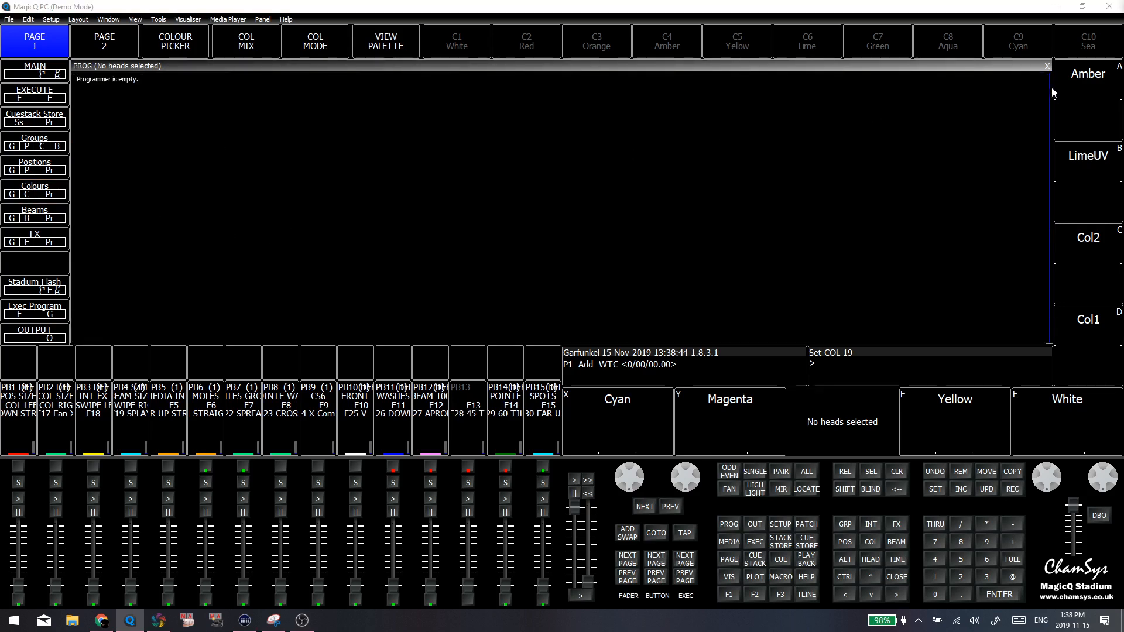
click(1047, 66)
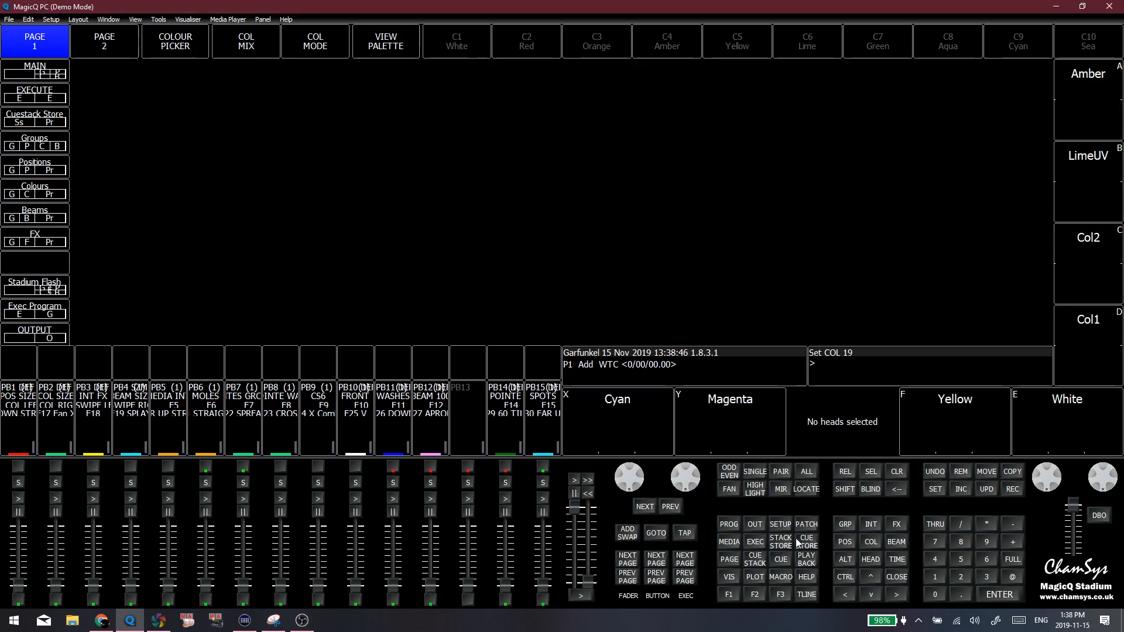
click(879, 542)
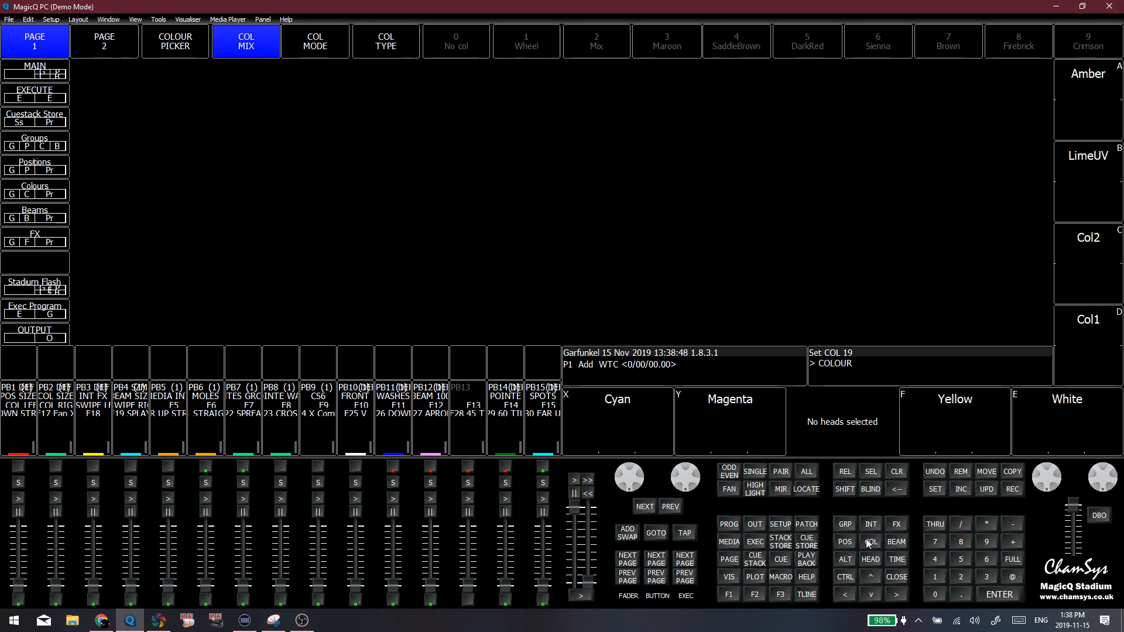
click(845, 529)
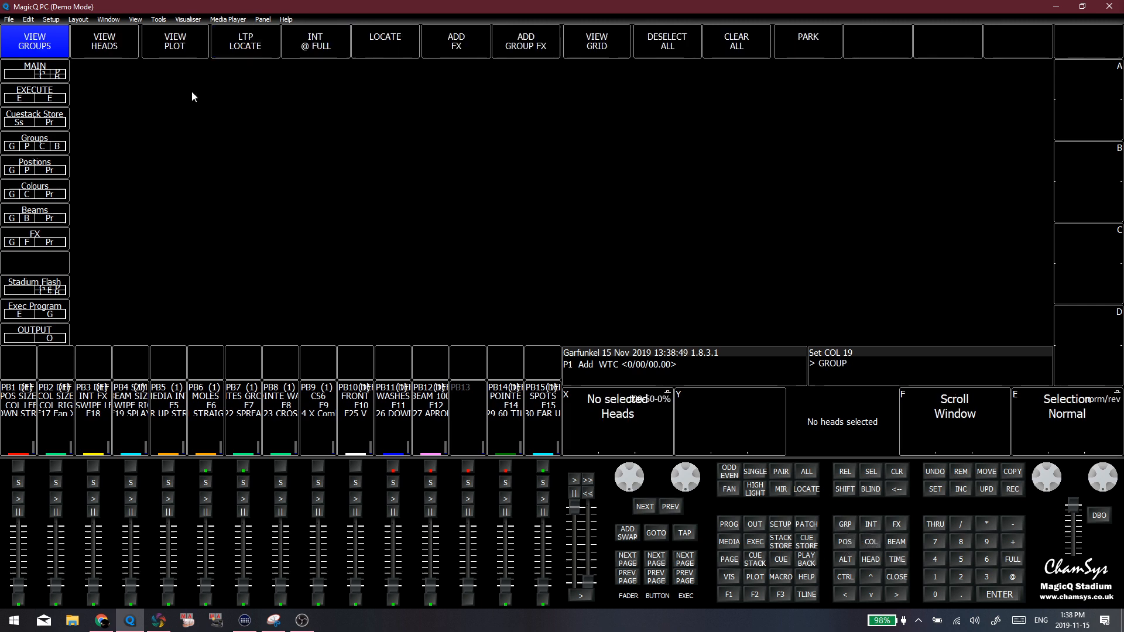
click(871, 540)
click(134, 20)
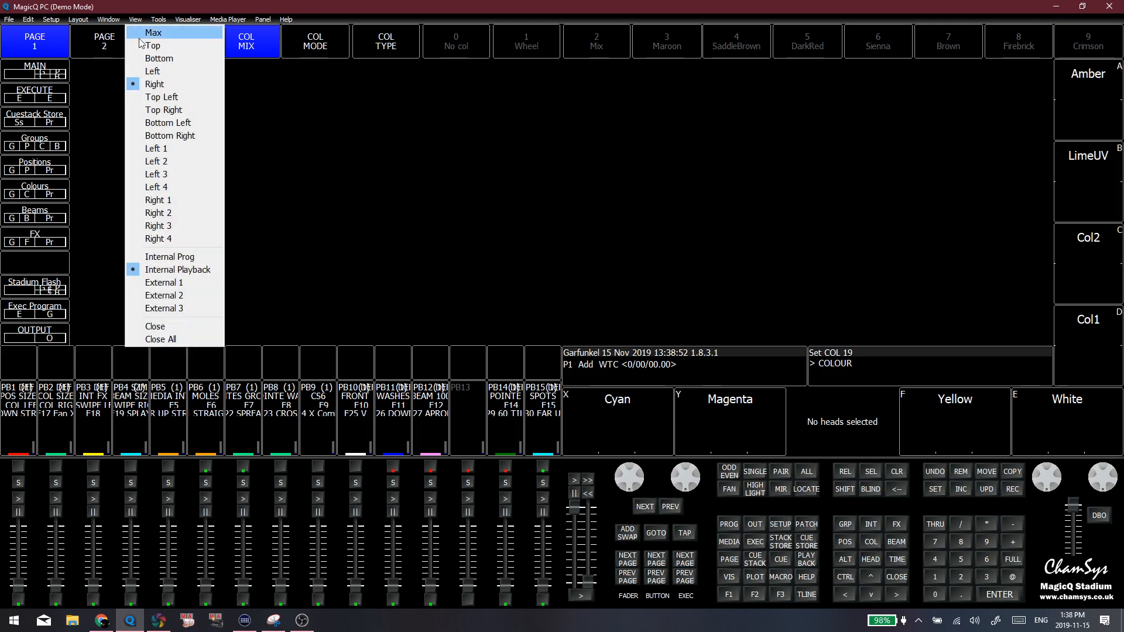
click(201, 256)
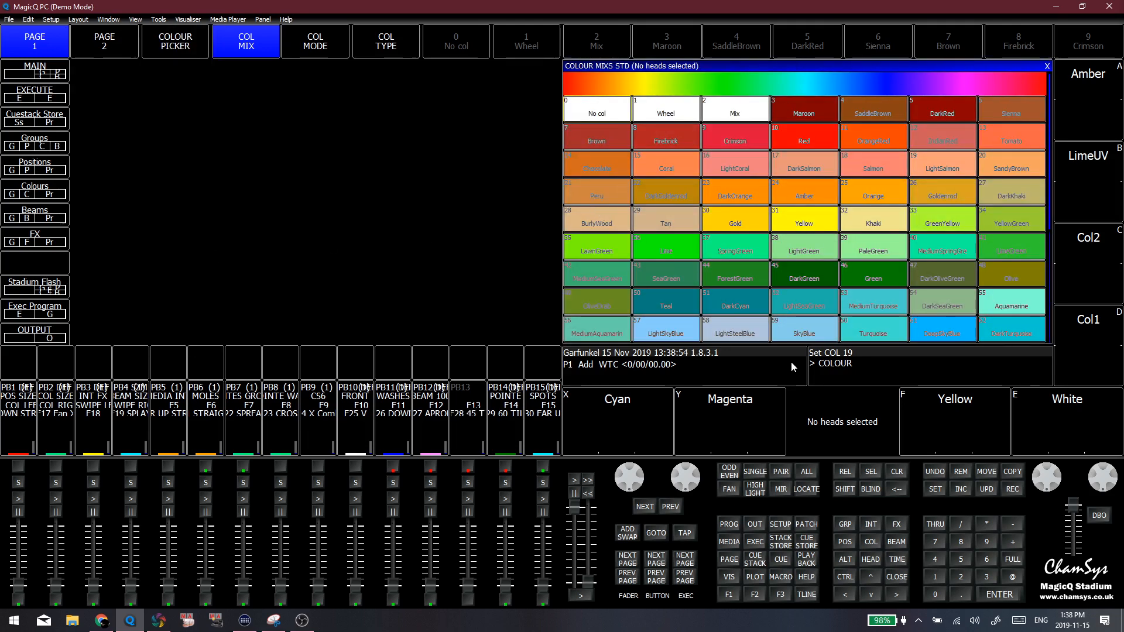
Set the Colour window to the Left view and switch it from colour mixes to the colour palettes
click(135, 24)
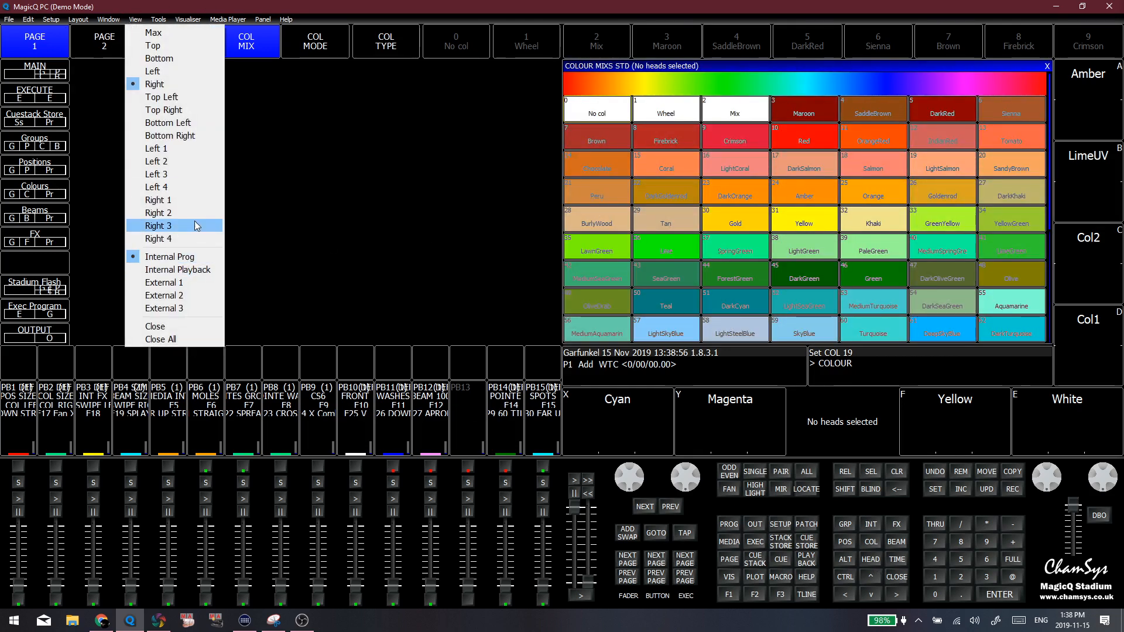
click(178, 75)
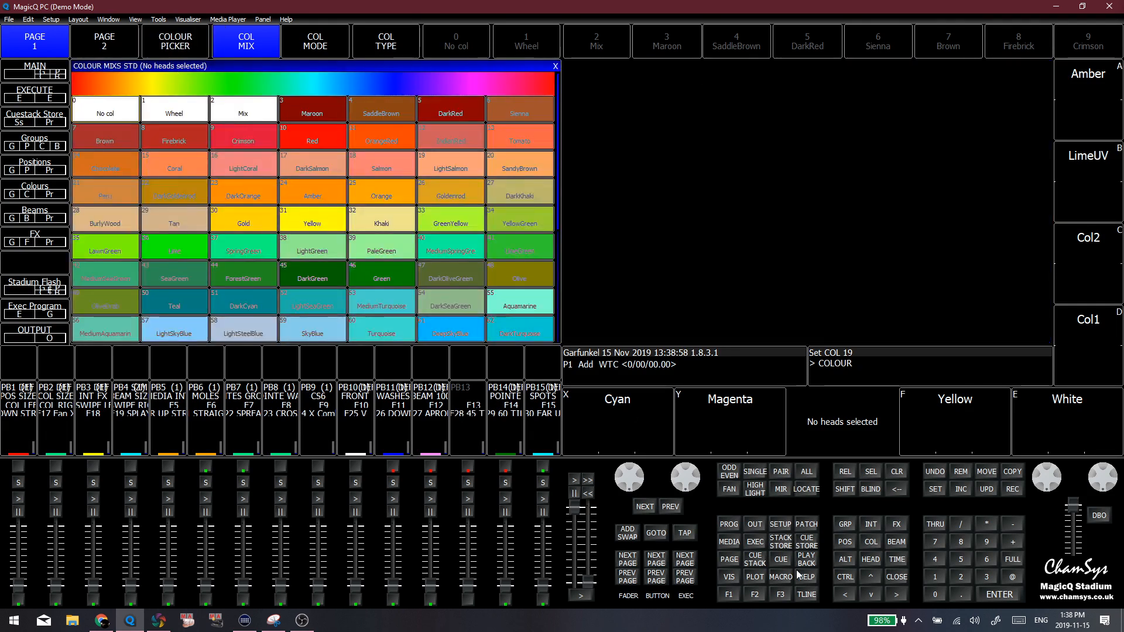
click(877, 545)
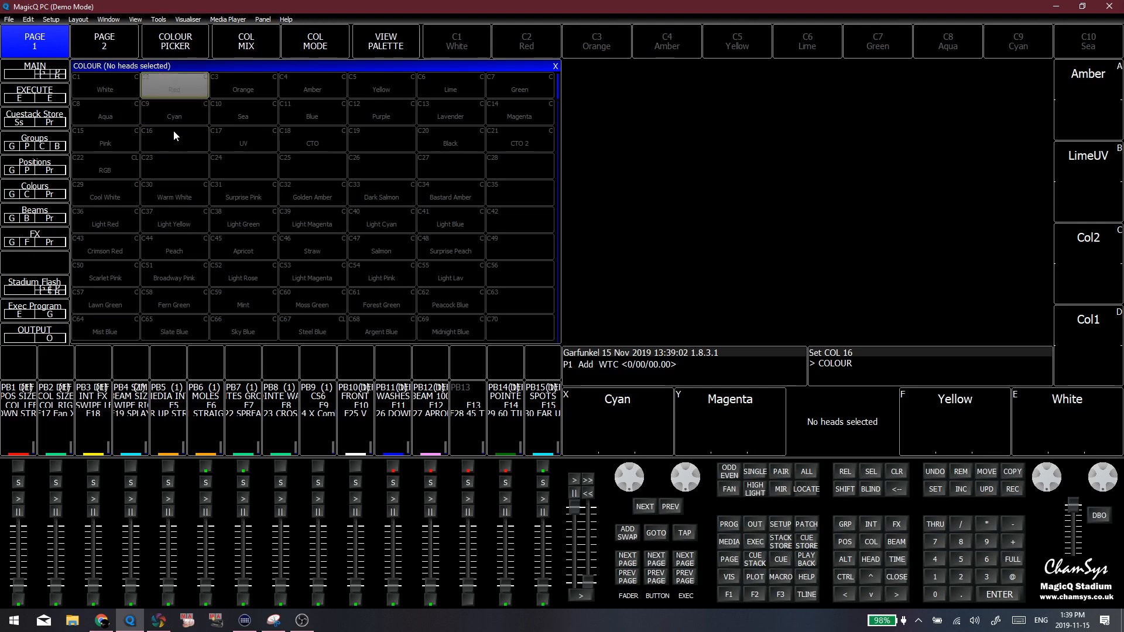
Highlight colour palettes C1 White to C15 Pink, clear the selection and point out UV, CTO, CTO 2 and empty slot C19
drag(102, 83, 117, 130)
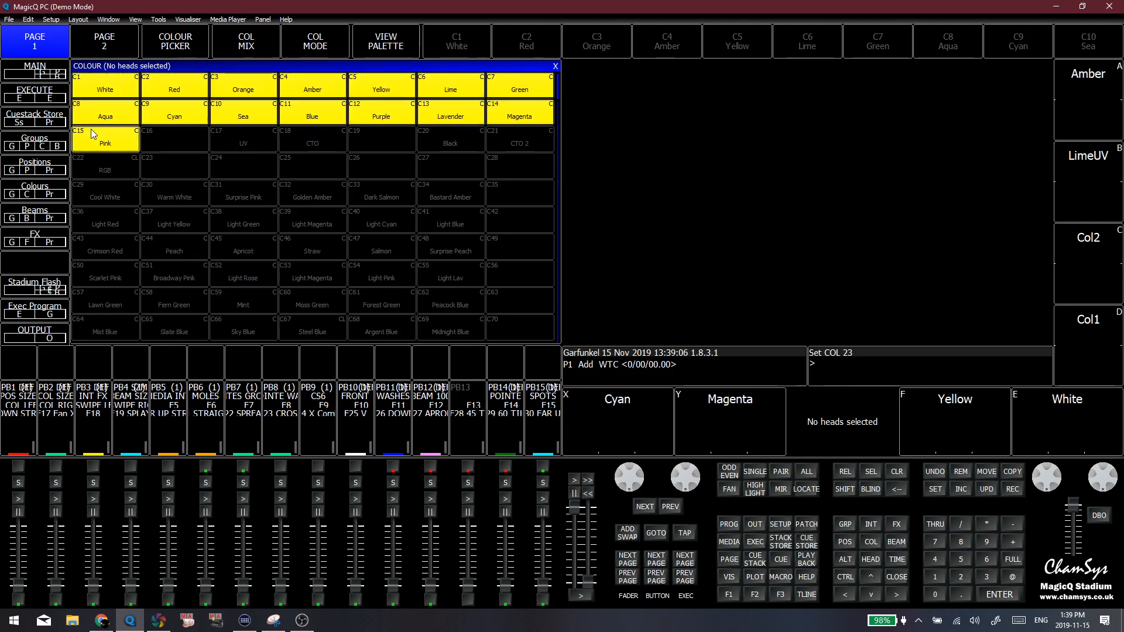
click(251, 136)
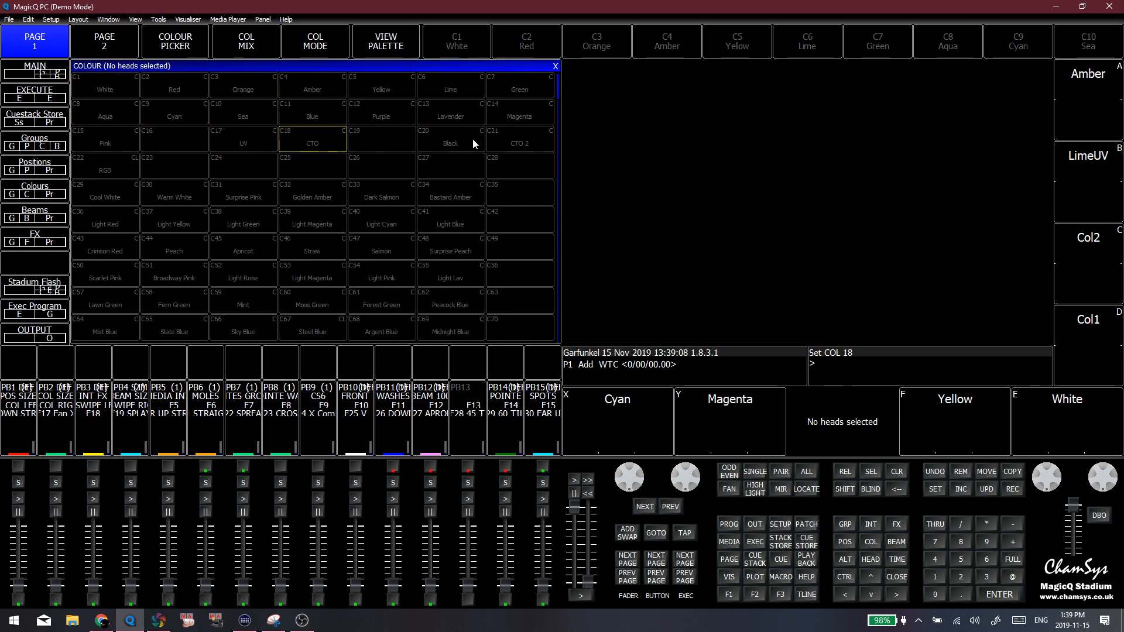
click(507, 136)
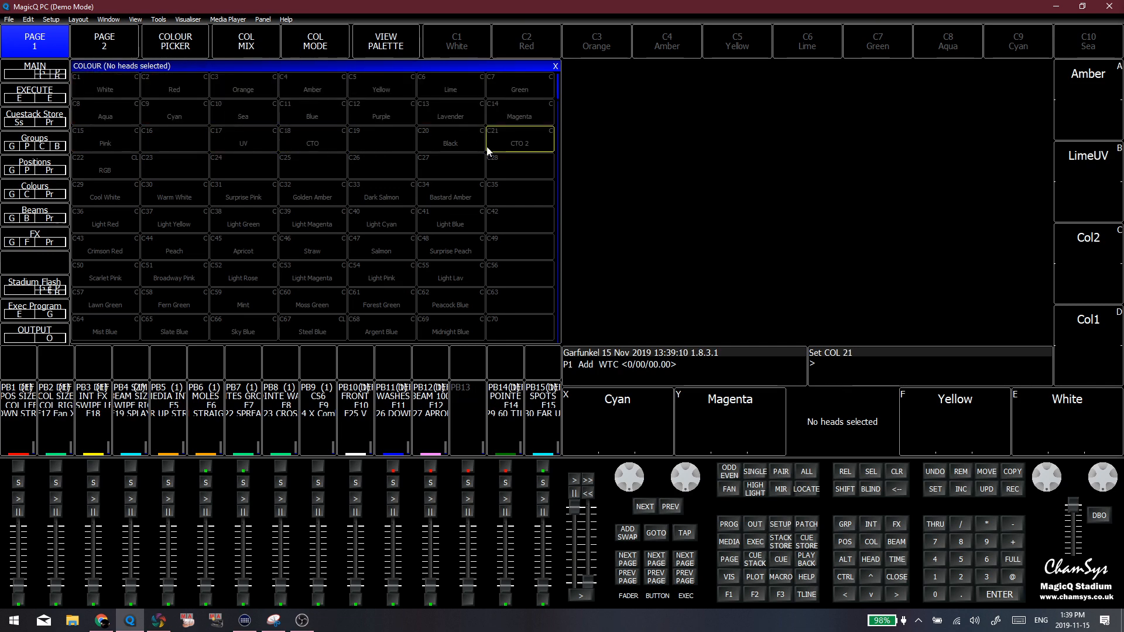
click(262, 139)
click(354, 147)
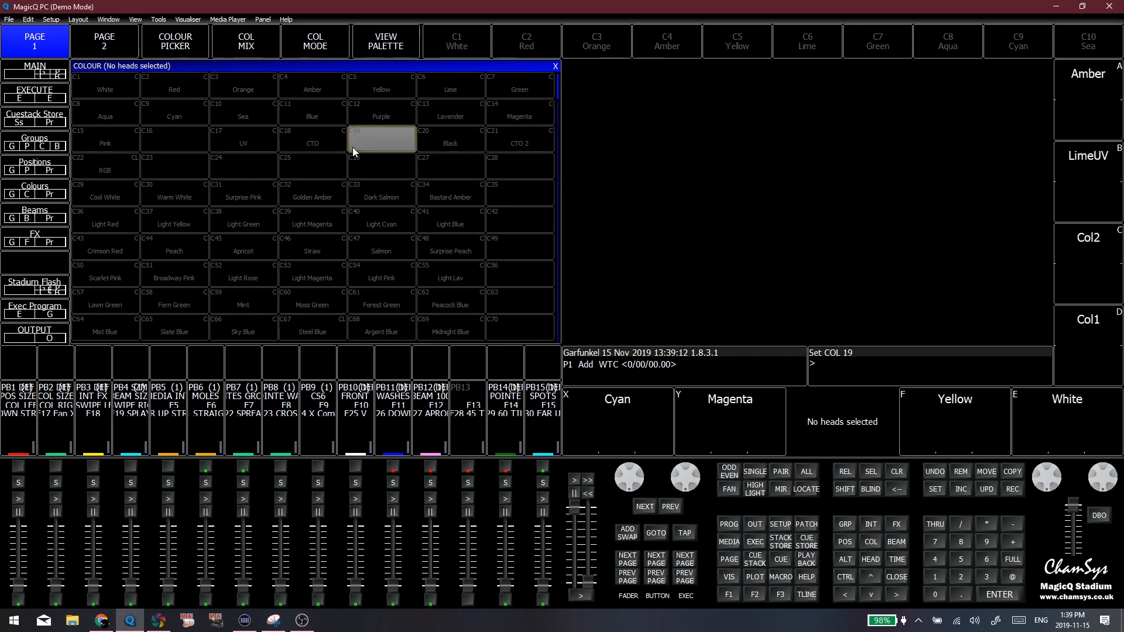
Point out the empty palette slots C16, C25, C26 and C27 and the CTO palette in the Colour window
click(212, 156)
click(176, 147)
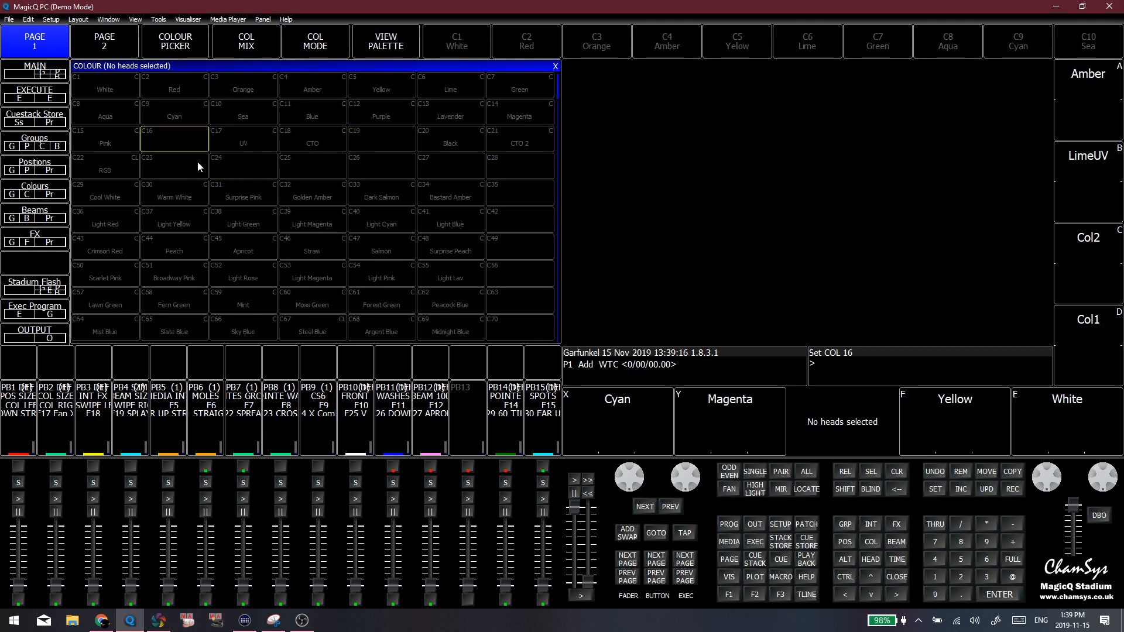
click(200, 162)
click(219, 164)
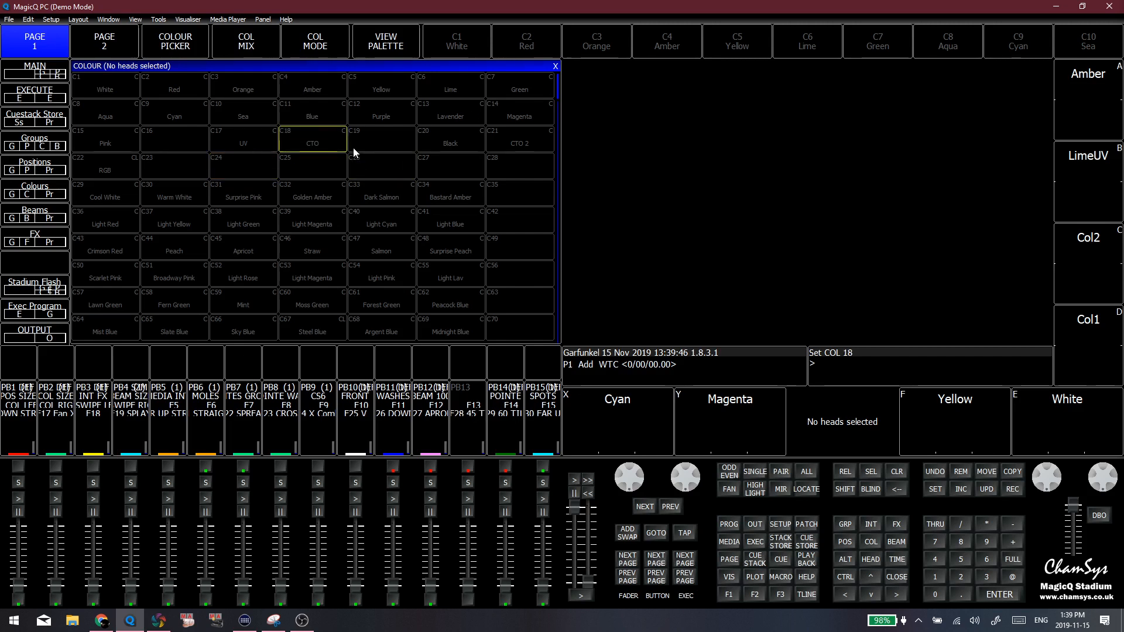
click(305, 146)
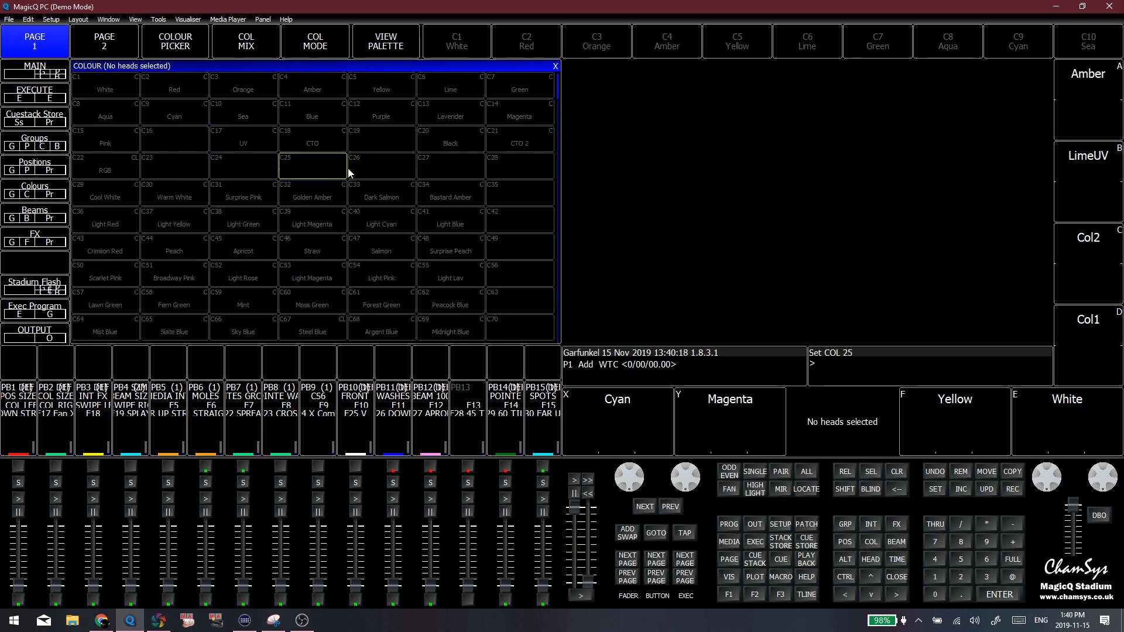
click(473, 178)
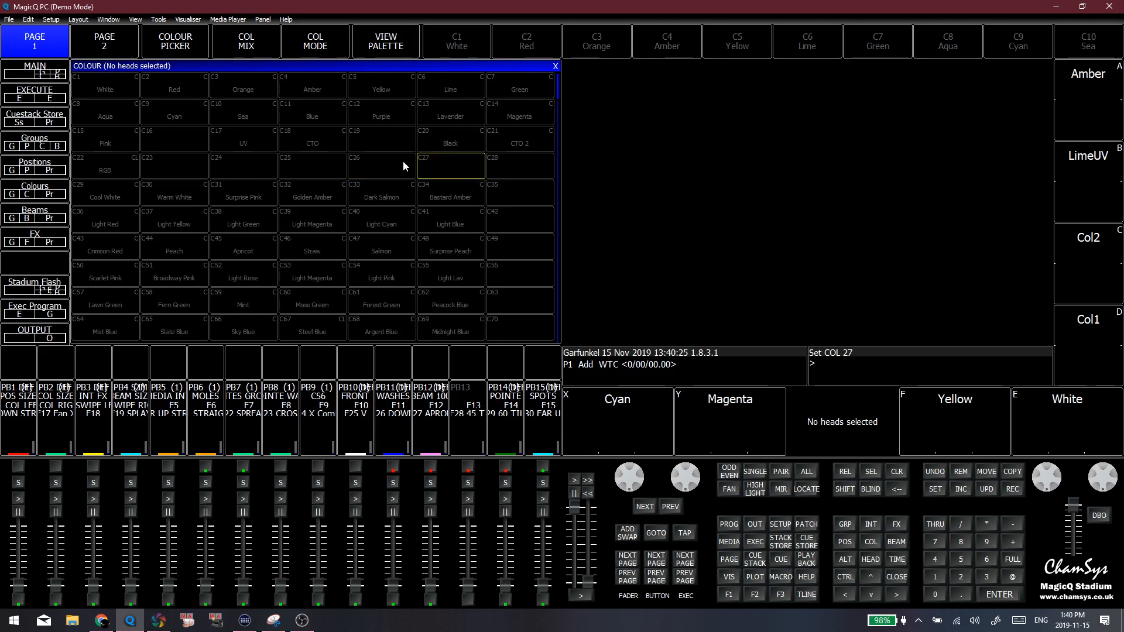
click(403, 166)
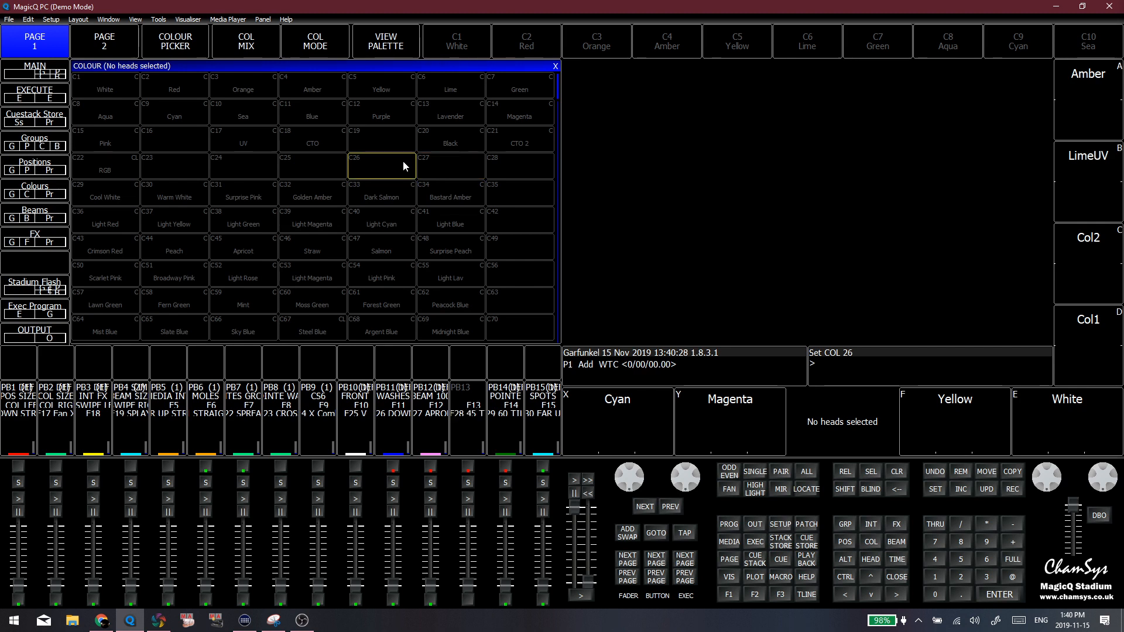
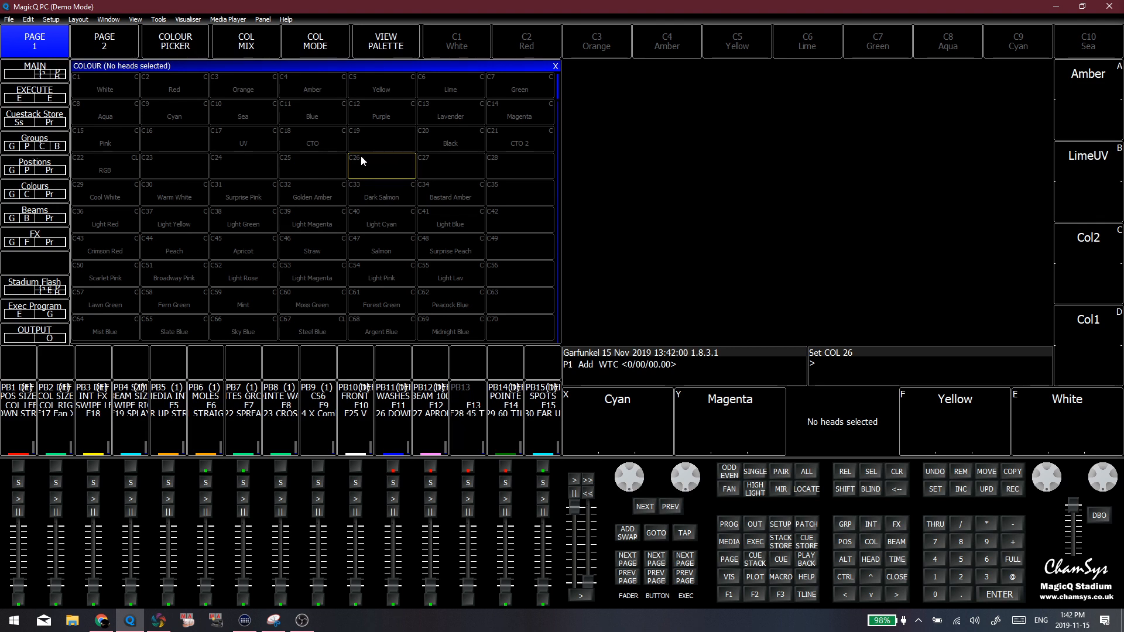
Point out the empty palette slots C16, C24 and C25 in the Colour window
mouse_move(196, 148)
mouse_down()
mouse_move(216, 163)
mouse_move(188, 163)
mouse_up()
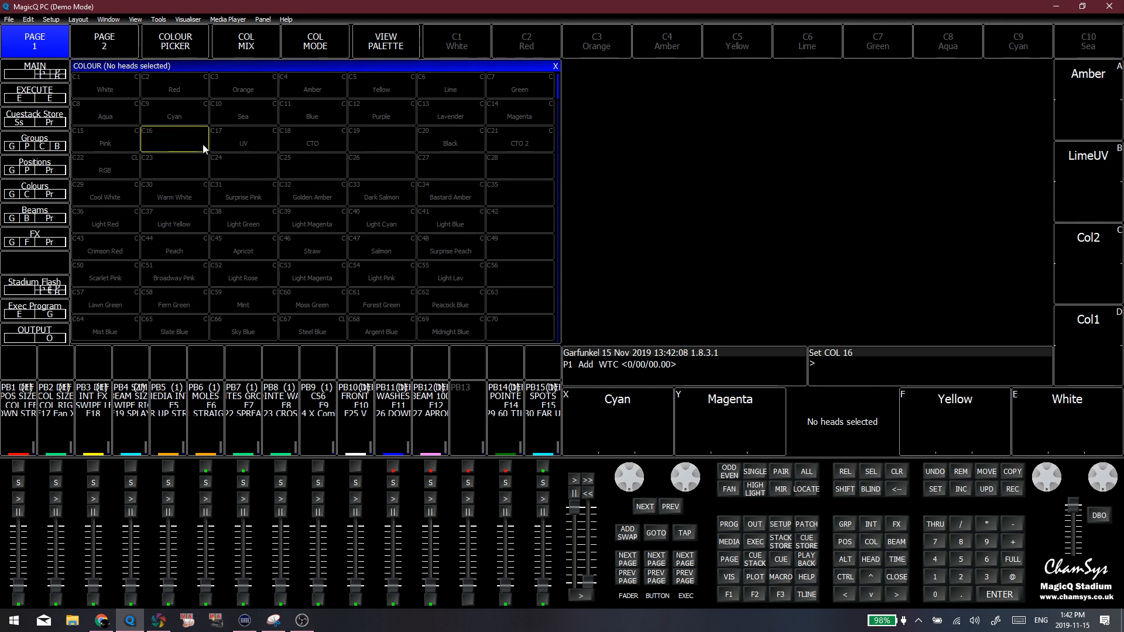
scroll(316, 187, down, 7)
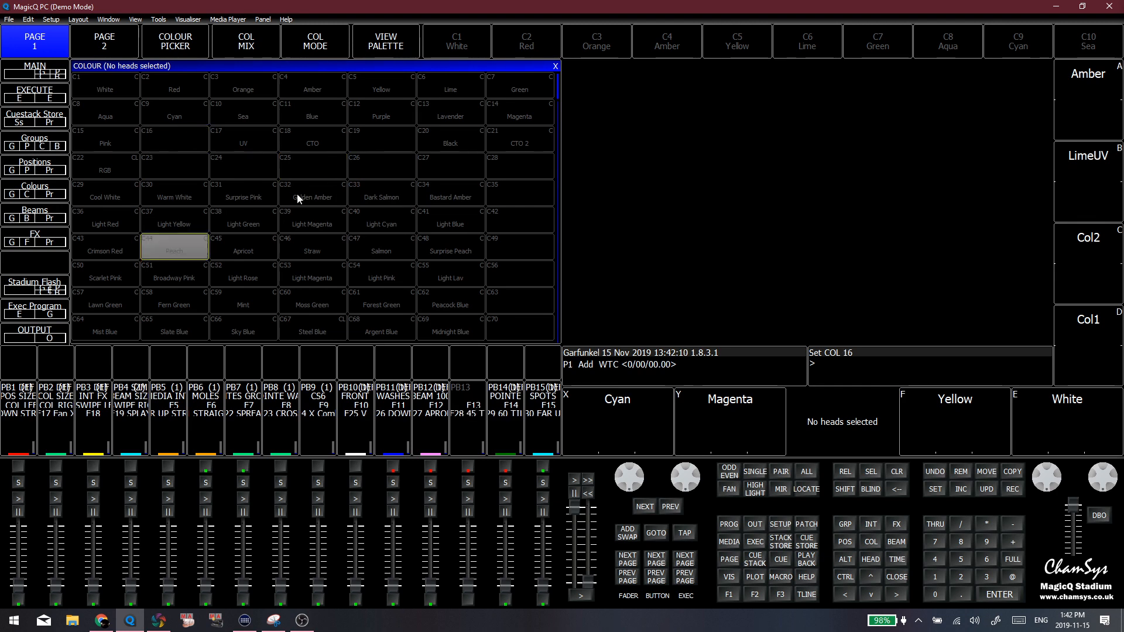
scroll(308, 173, up, 7)
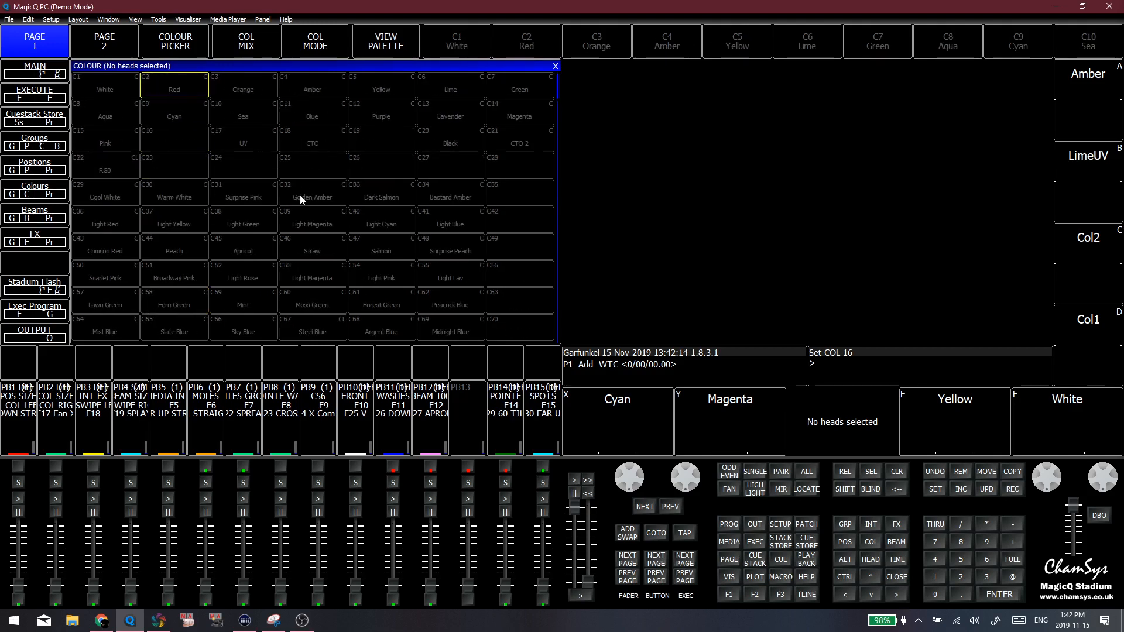
click(237, 165)
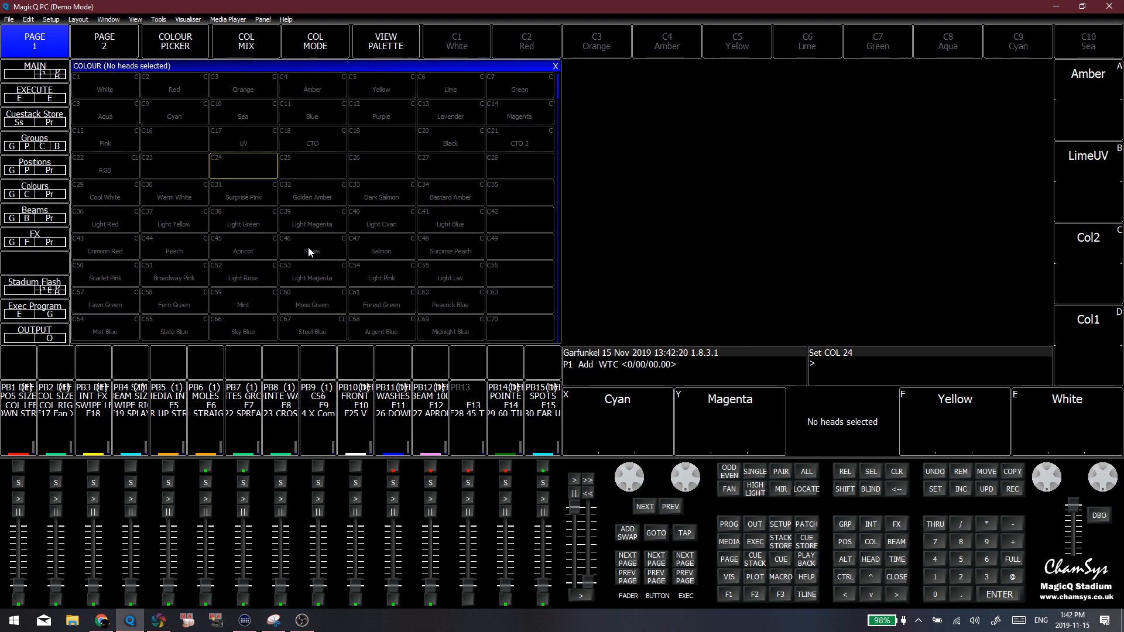
click(282, 165)
Show the tint palettes from C29 Cool White to C69 Midnight Blue, and highlight palettes C1 White to C15 Pink
drag(304, 192, 432, 306)
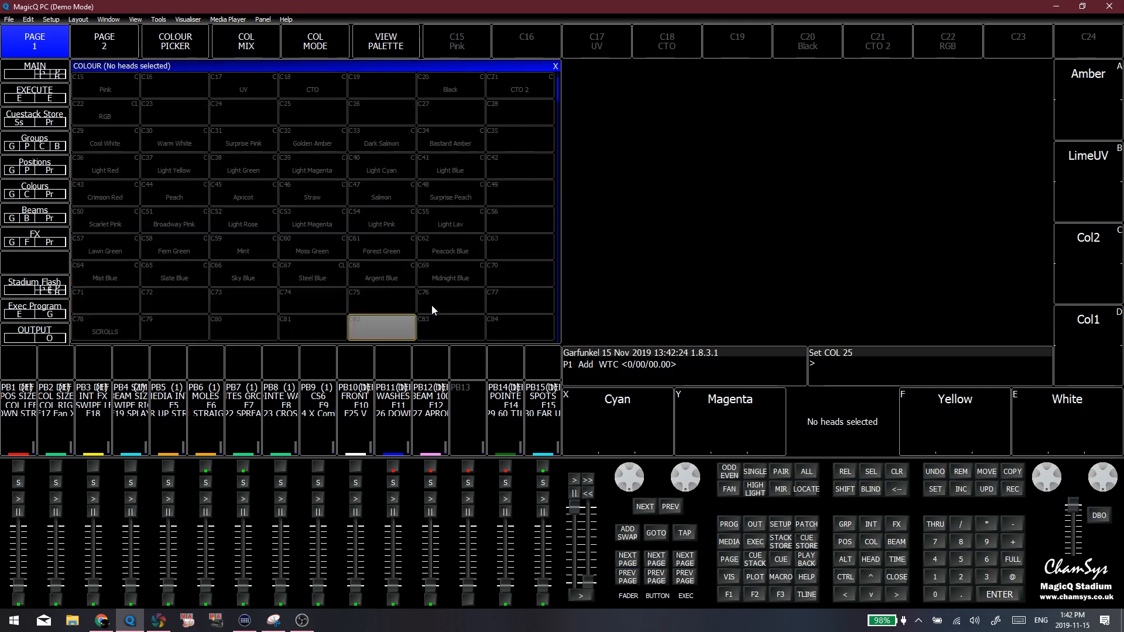
click(432, 275)
drag(114, 267, 414, 263)
click(388, 228)
scroll(249, 206, up, 3)
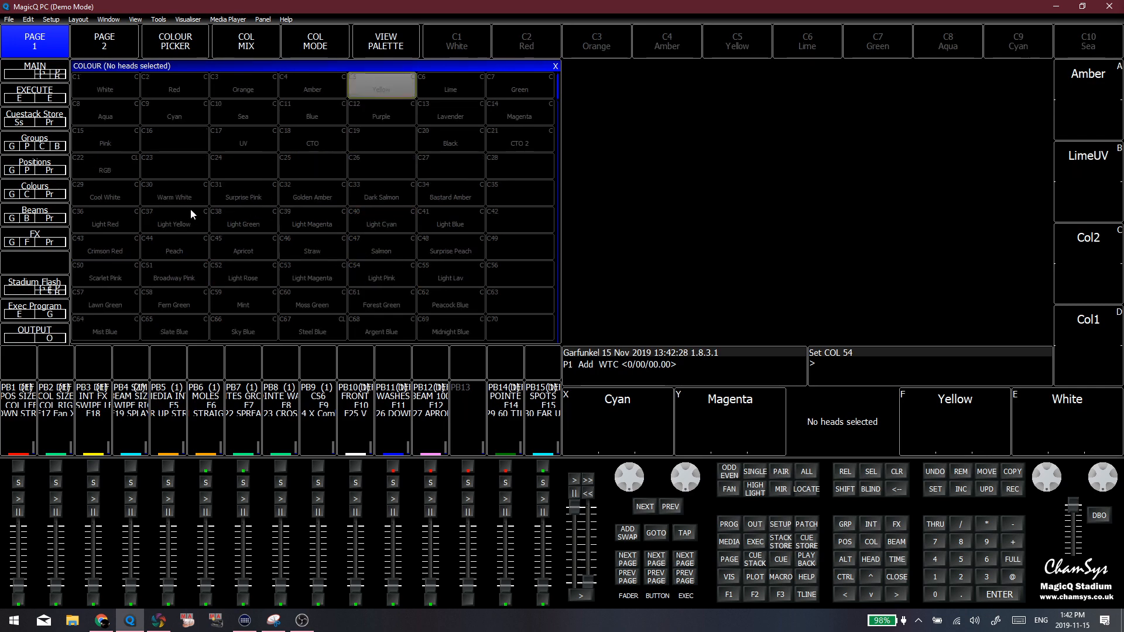
click(114, 140)
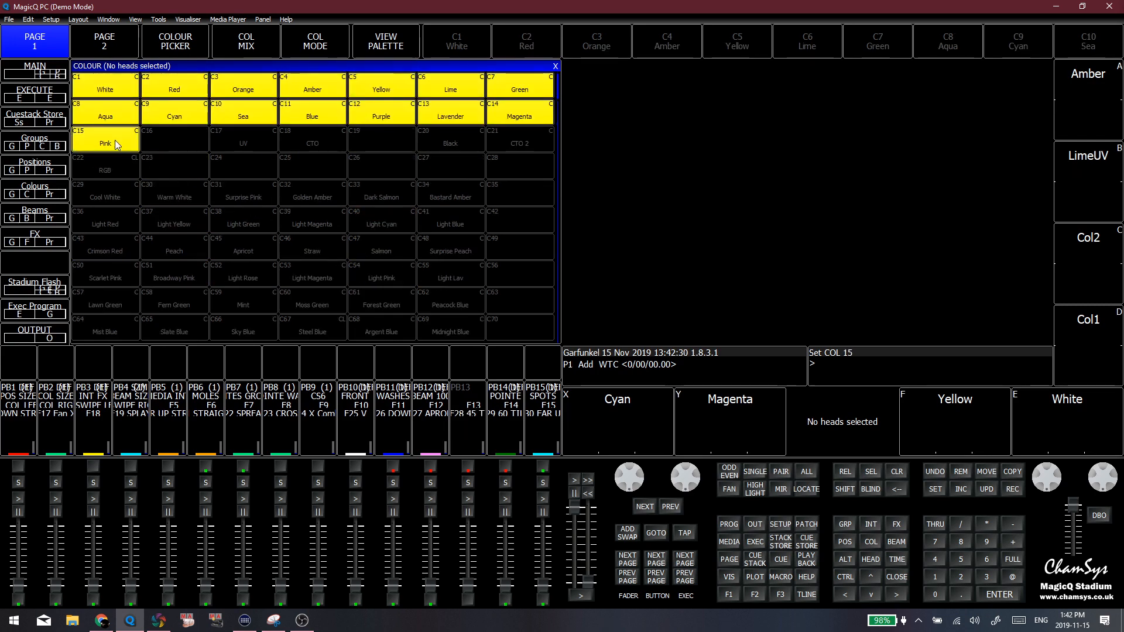
Move the CTO 2 colour palette from slot C21 to the empty slot C19
click(503, 139)
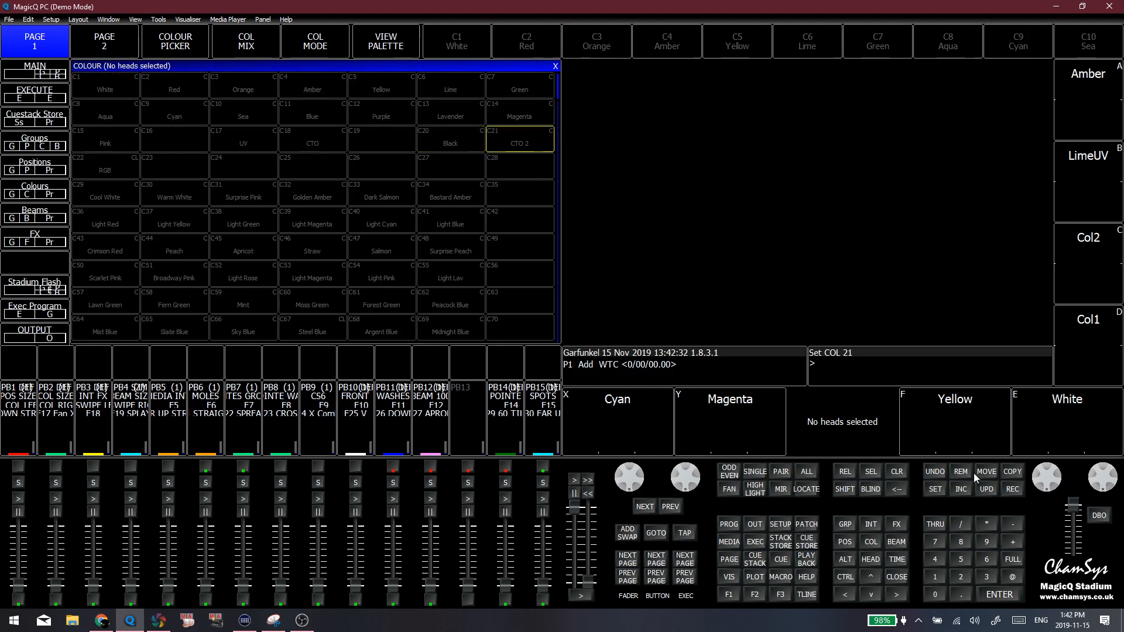
click(996, 469)
click(500, 144)
click(409, 142)
click(409, 171)
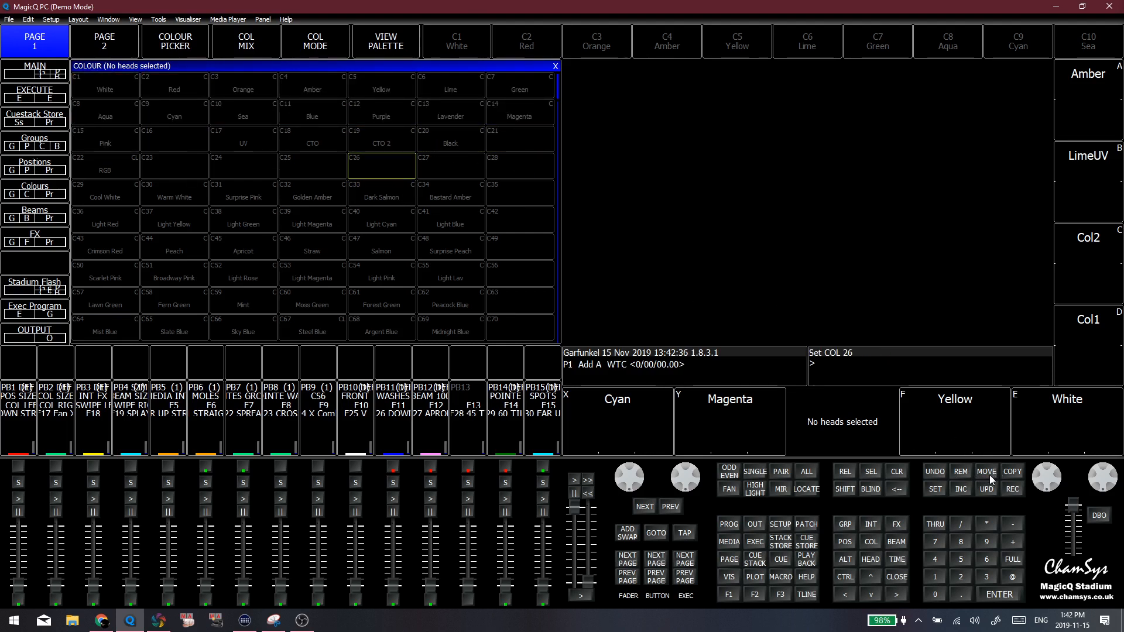
Move the Black colour palette from slot C20 to the empty slot C21
click(989, 475)
click(436, 140)
click(496, 145)
click(450, 148)
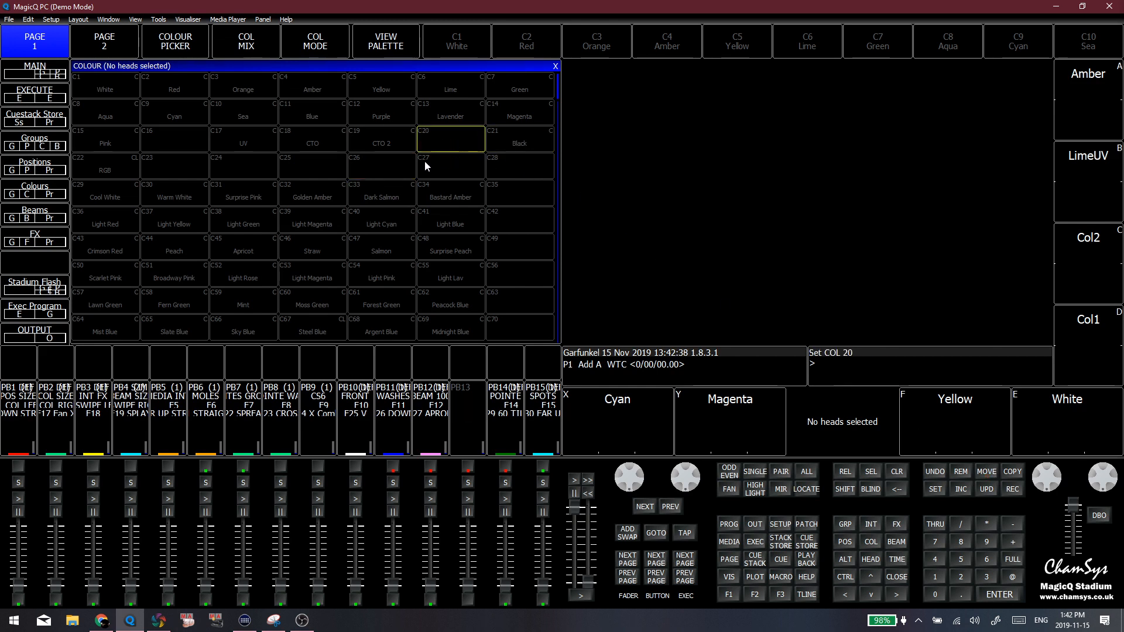
Point out the empty palette slots C23, C24, C26 and C27 and the CTO 2 palette in C19
click(424, 160)
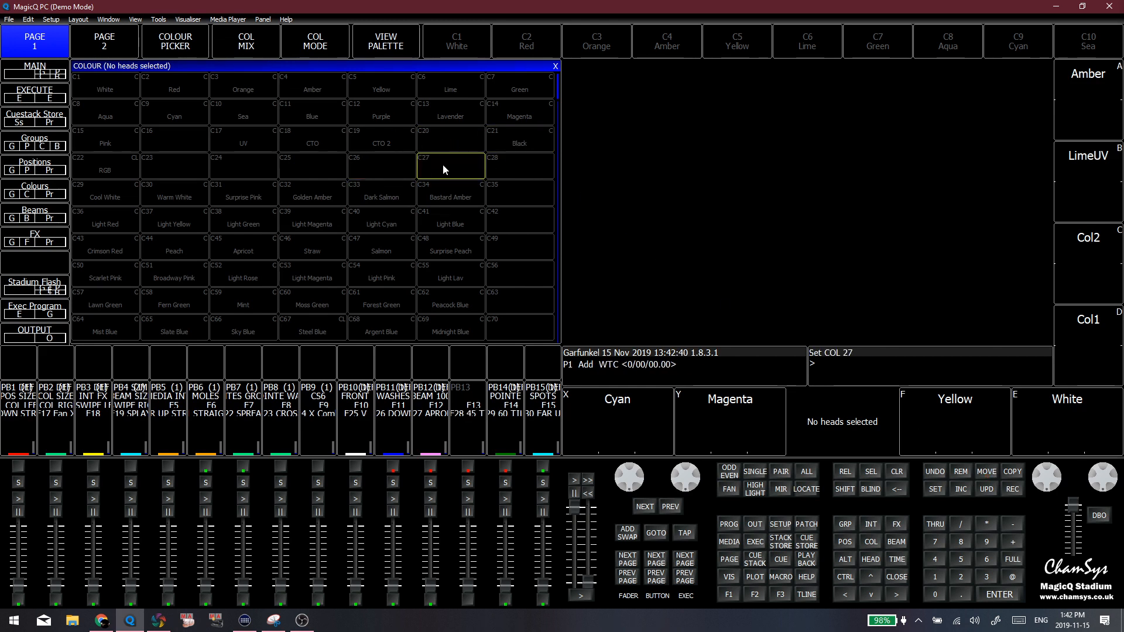
click(367, 155)
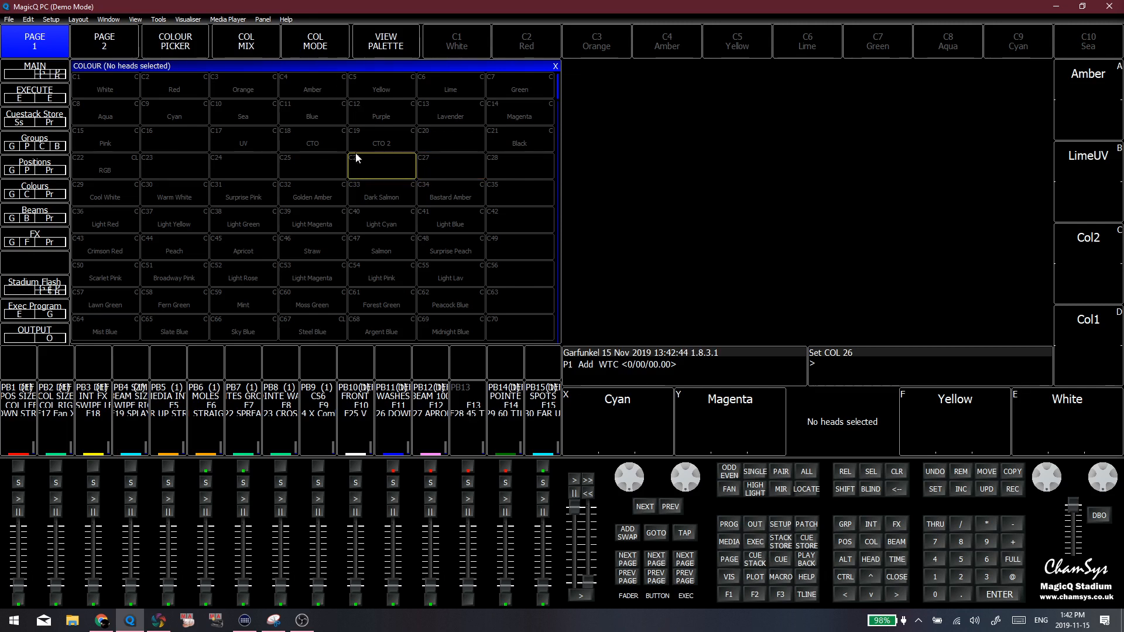
click(133, 165)
click(170, 162)
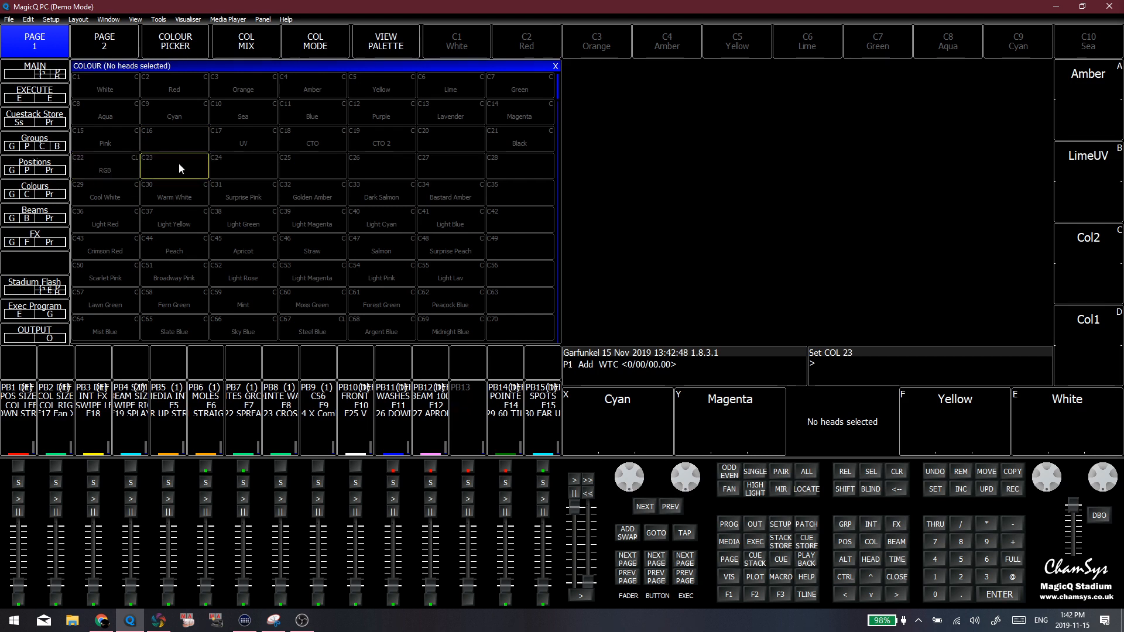
click(240, 172)
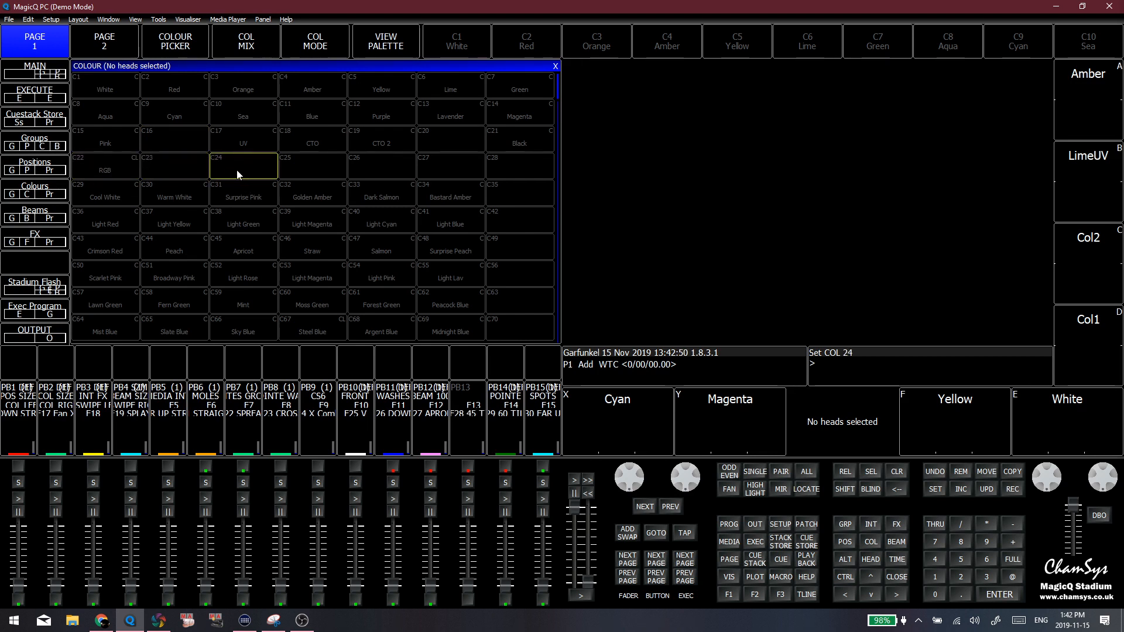
click(189, 172)
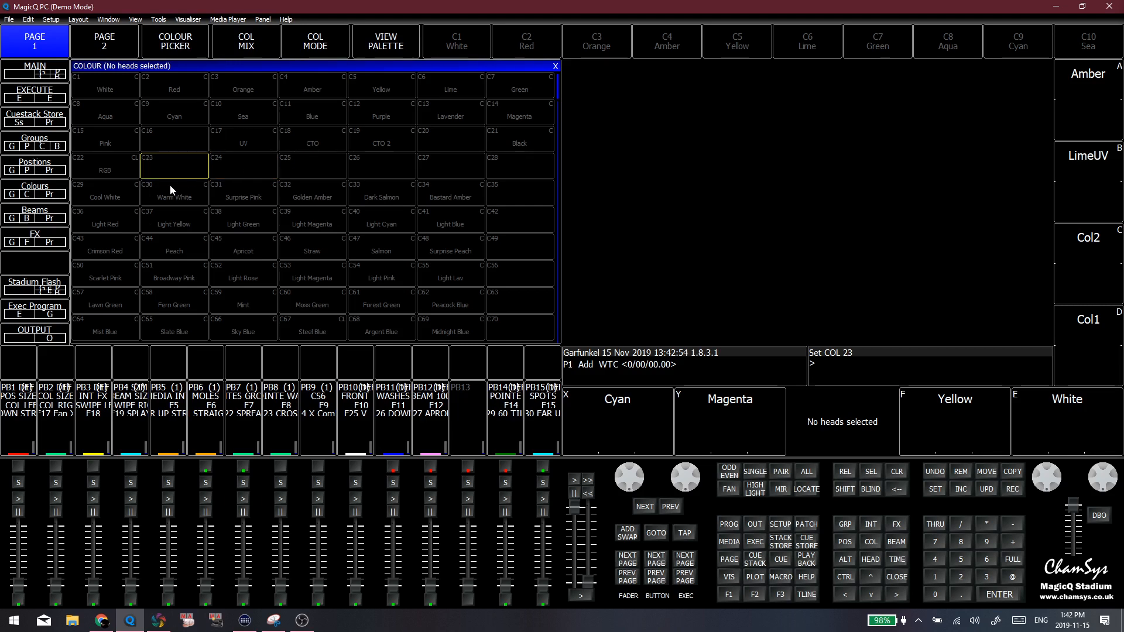
drag(106, 91, 381, 136)
click(264, 170)
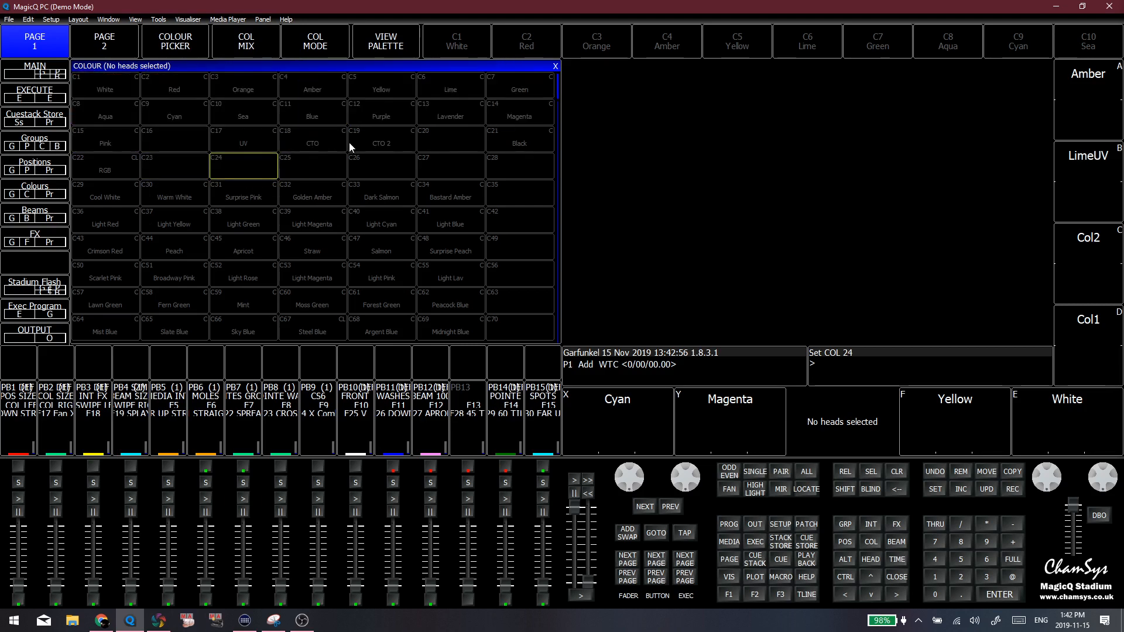
click(377, 145)
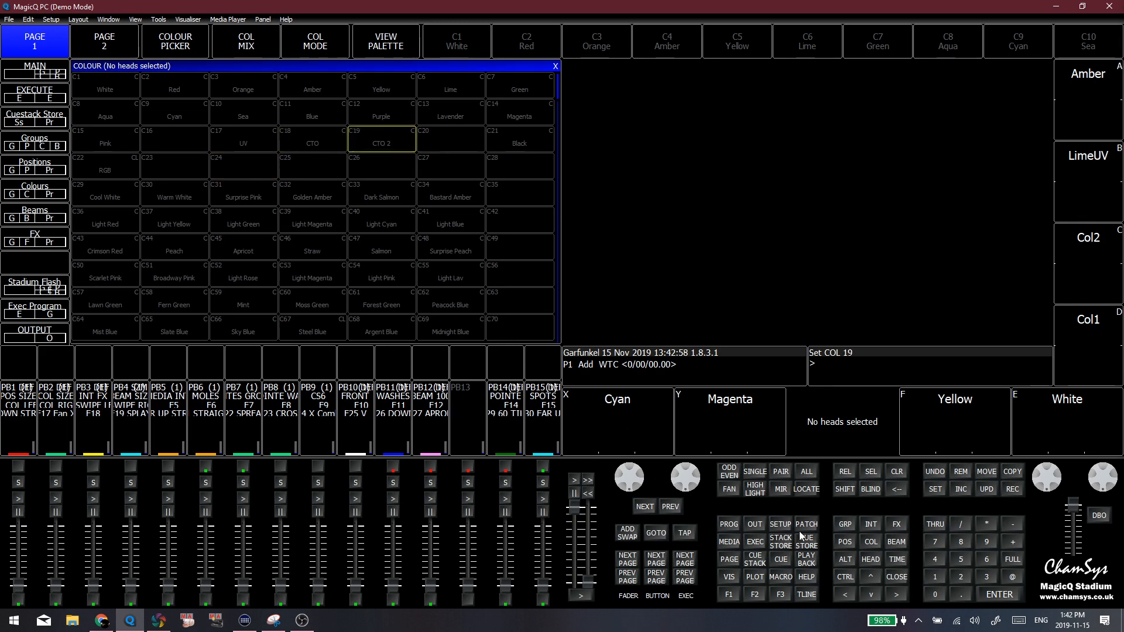
Bring the Group window onto the Internal Prog screen and bring the Colour window back to the front
click(845, 524)
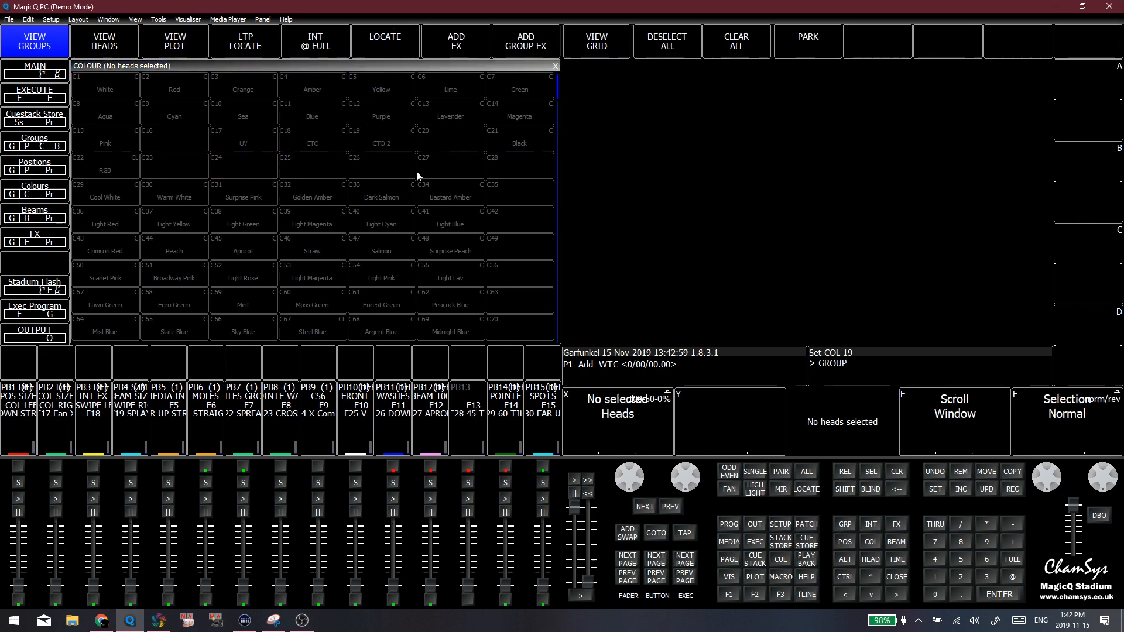
right_click(138, 31)
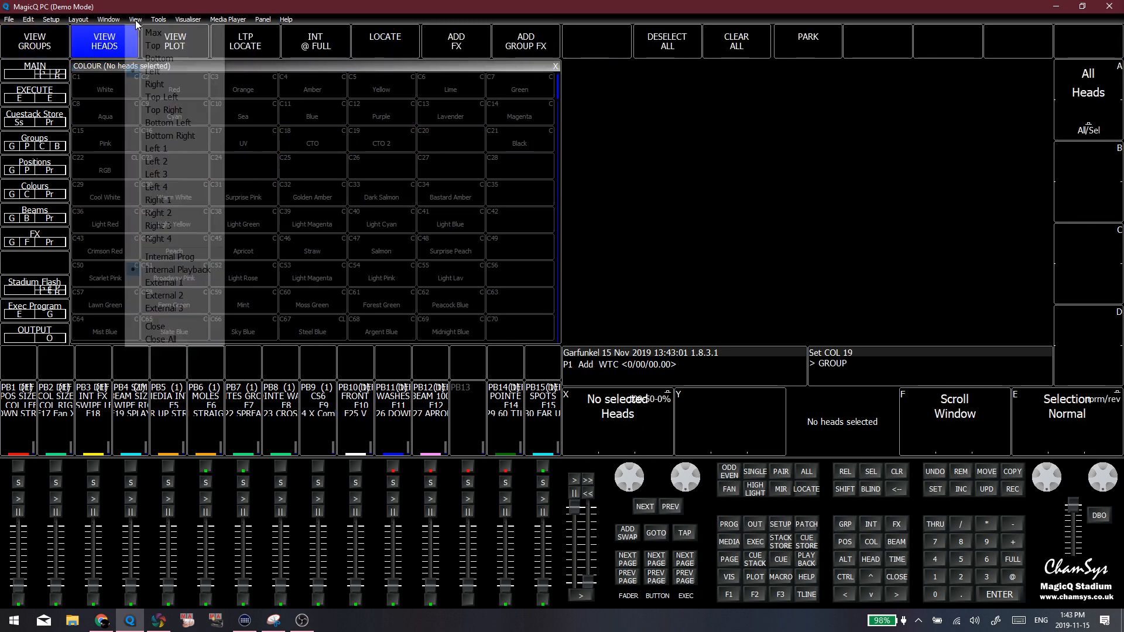
click(168, 257)
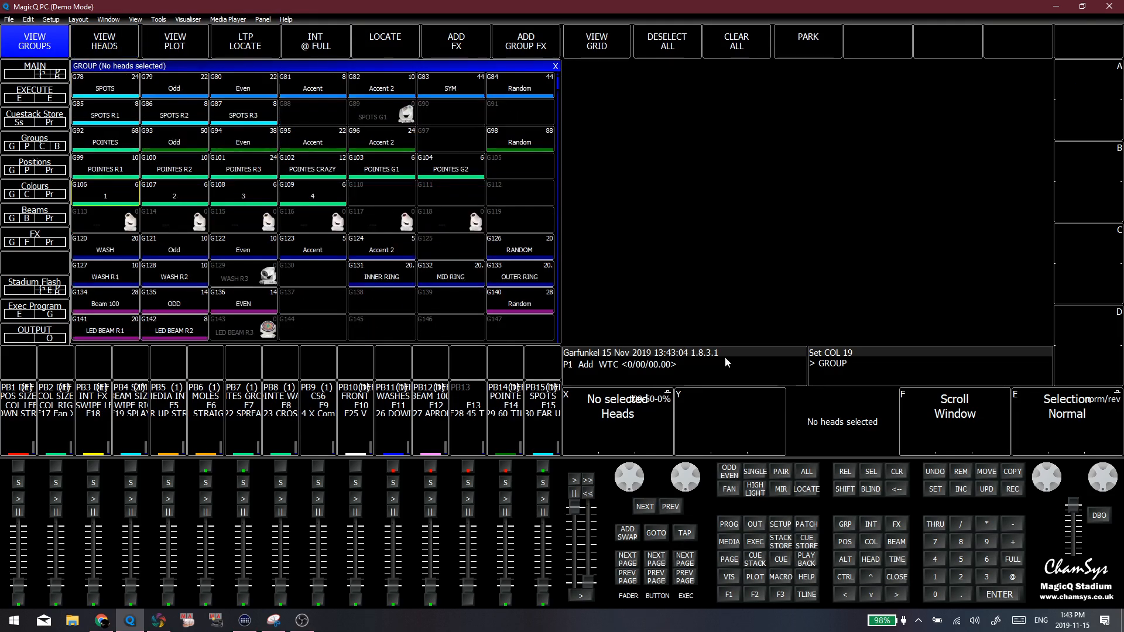
click(870, 542)
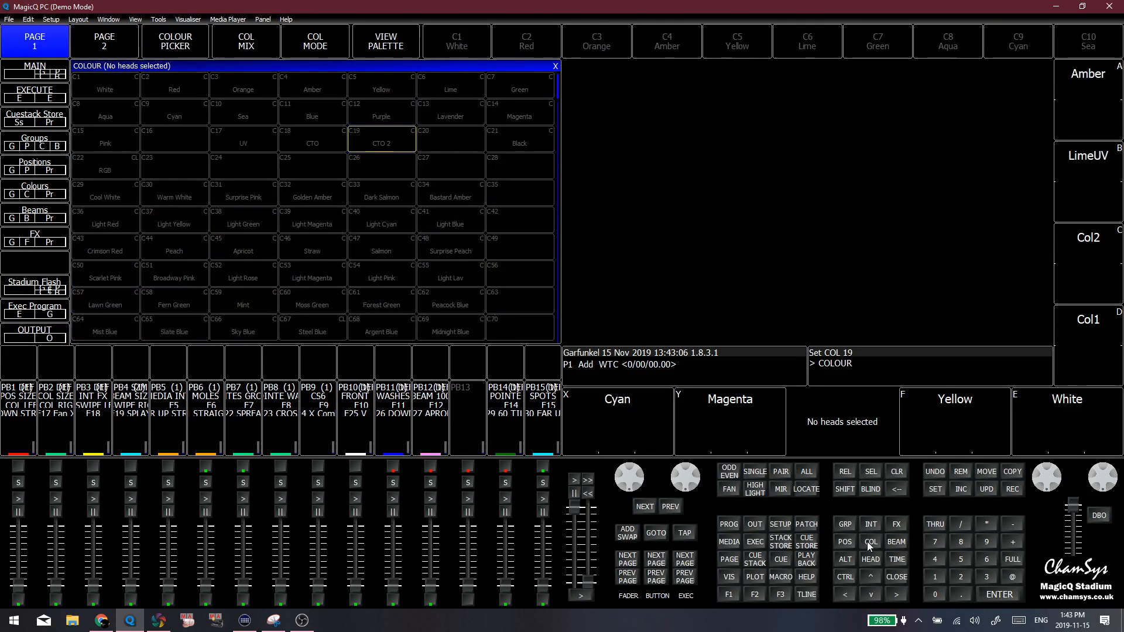
right_click(125, 25)
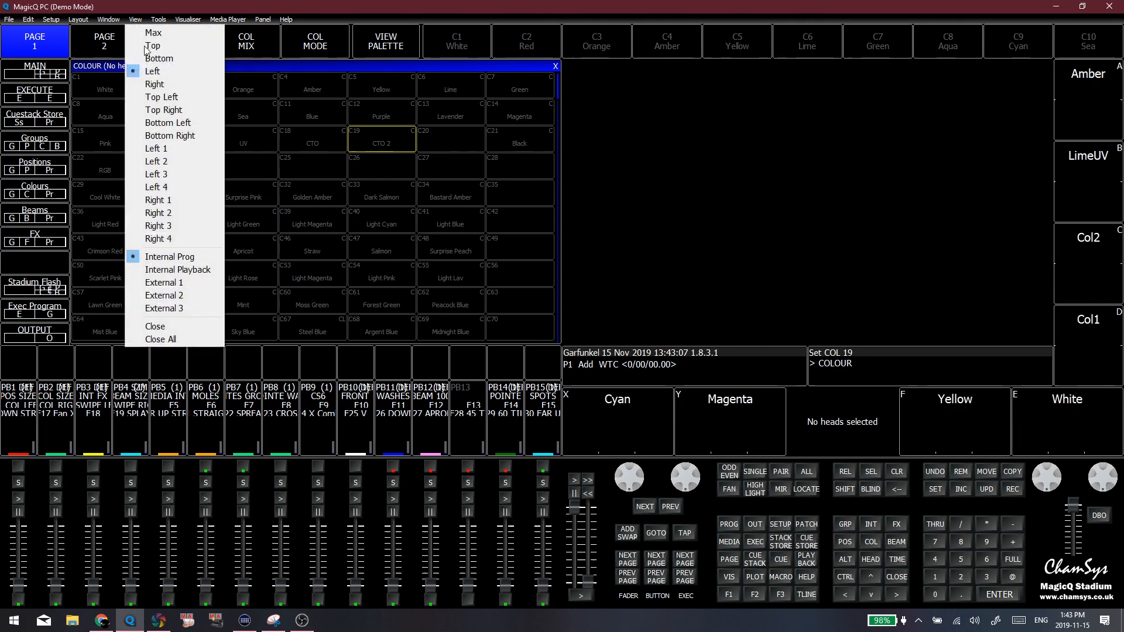
click(192, 270)
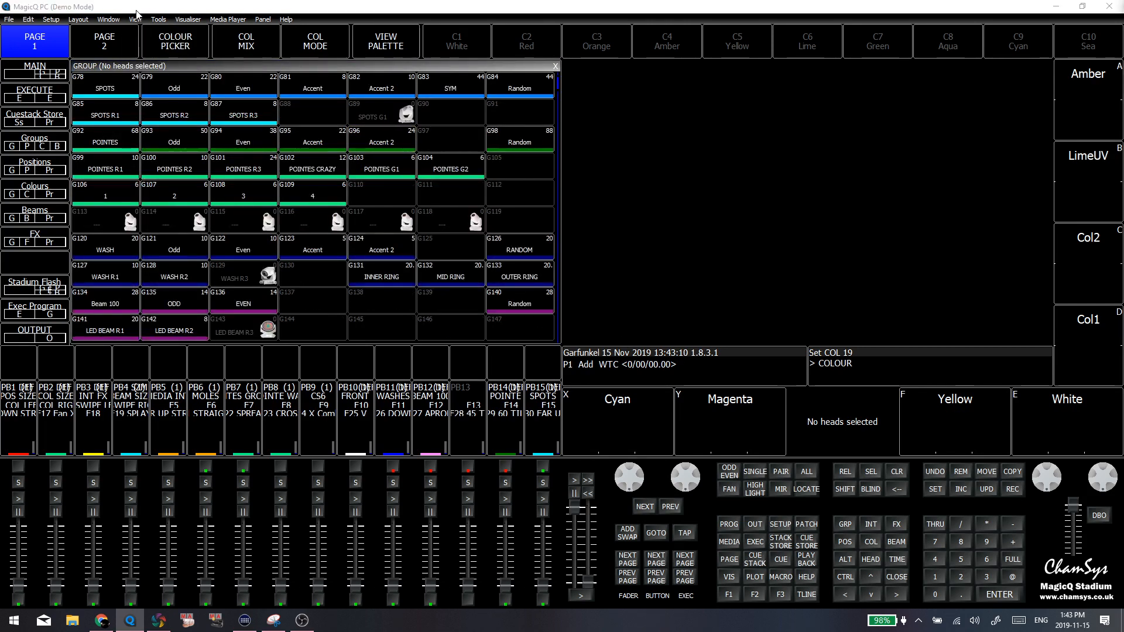
right_click(126, 25)
click(176, 256)
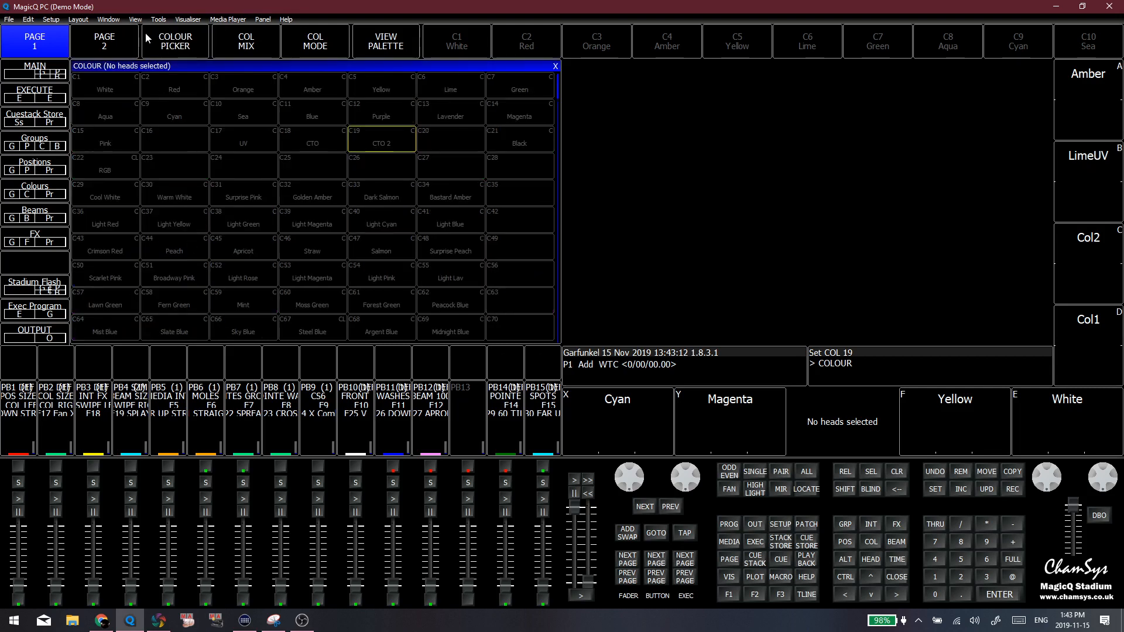
Set the Colour window to the Right view and make the Group window beside it active
click(145, 21)
click(176, 90)
click(488, 203)
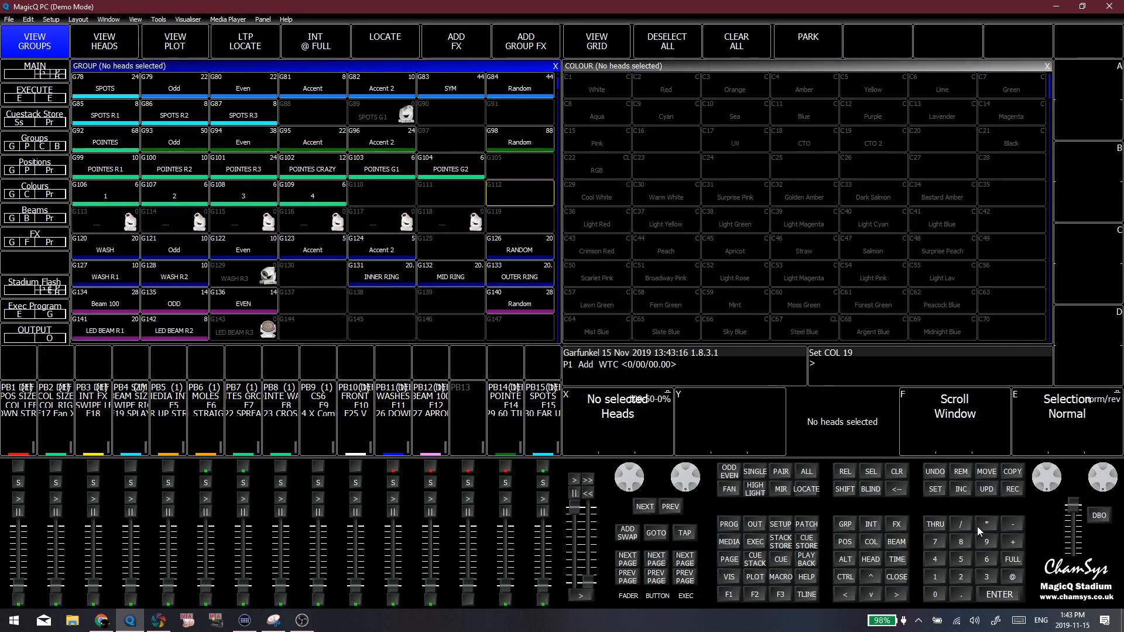
Record the Group and Colour window arrangement to the Colours layout, accepting the offered monitor mask, and record it once more
click(1016, 491)
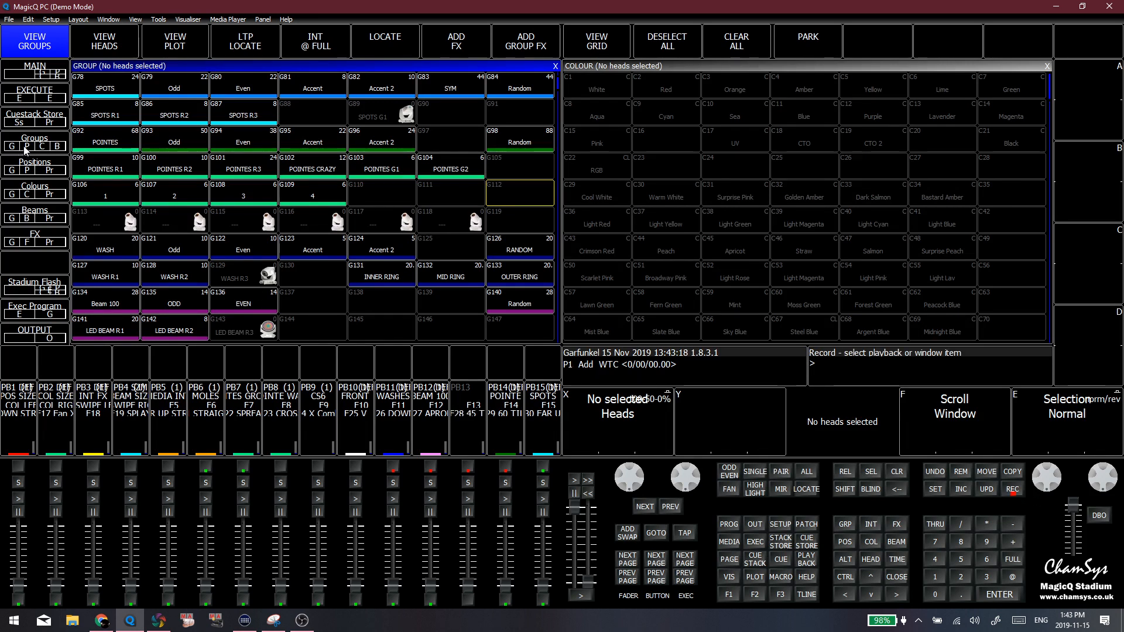
click(37, 192)
click(507, 265)
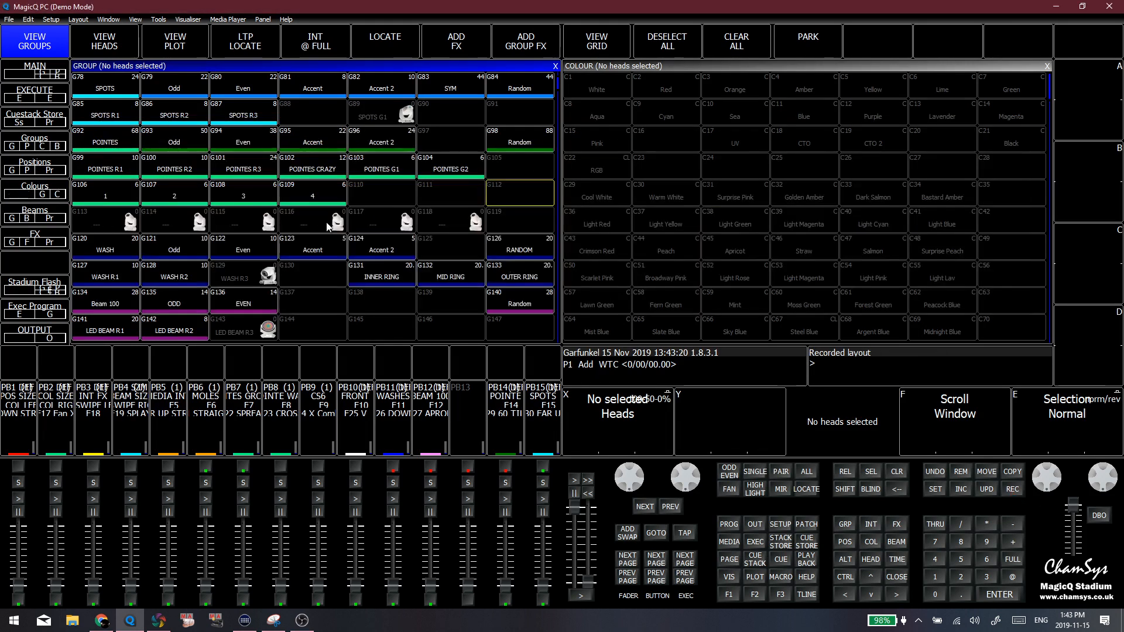
click(465, 193)
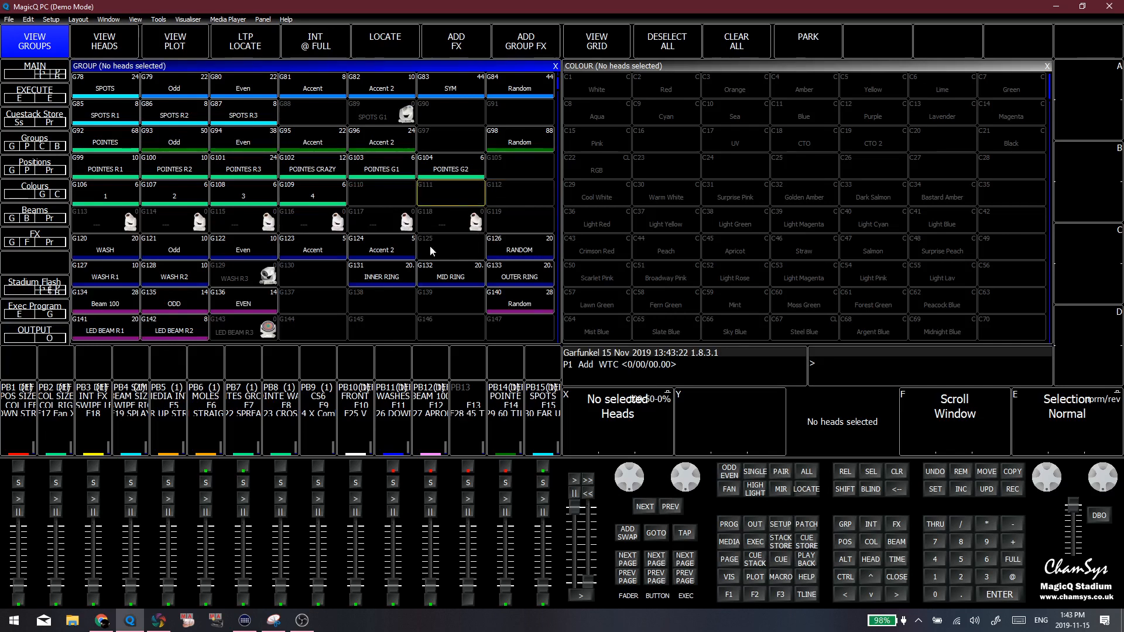
click(1011, 493)
click(37, 191)
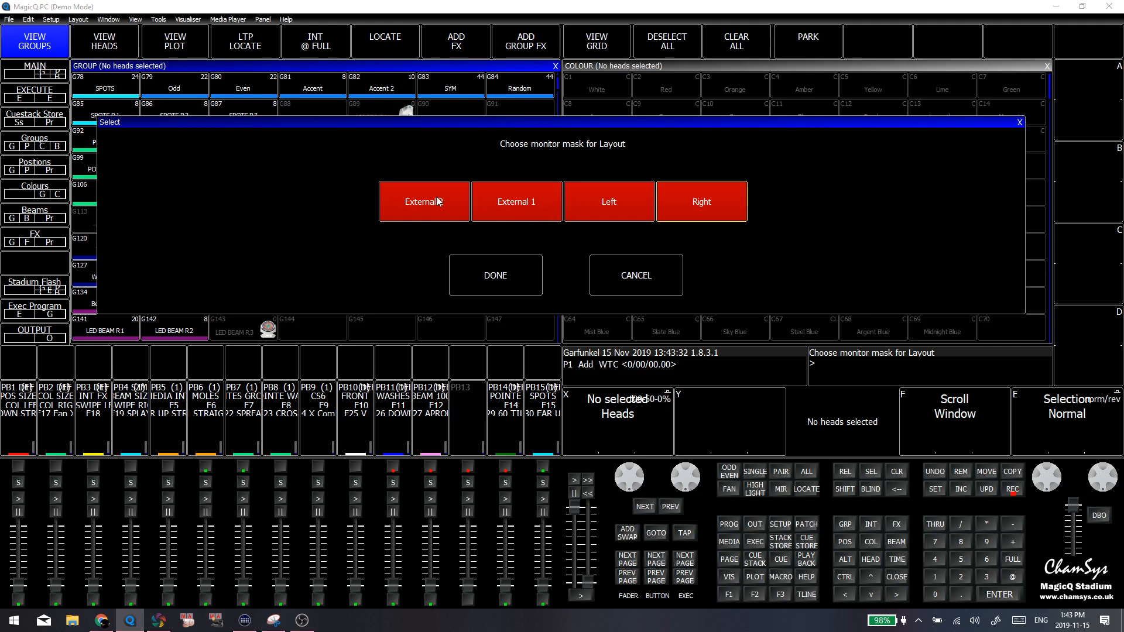
click(518, 275)
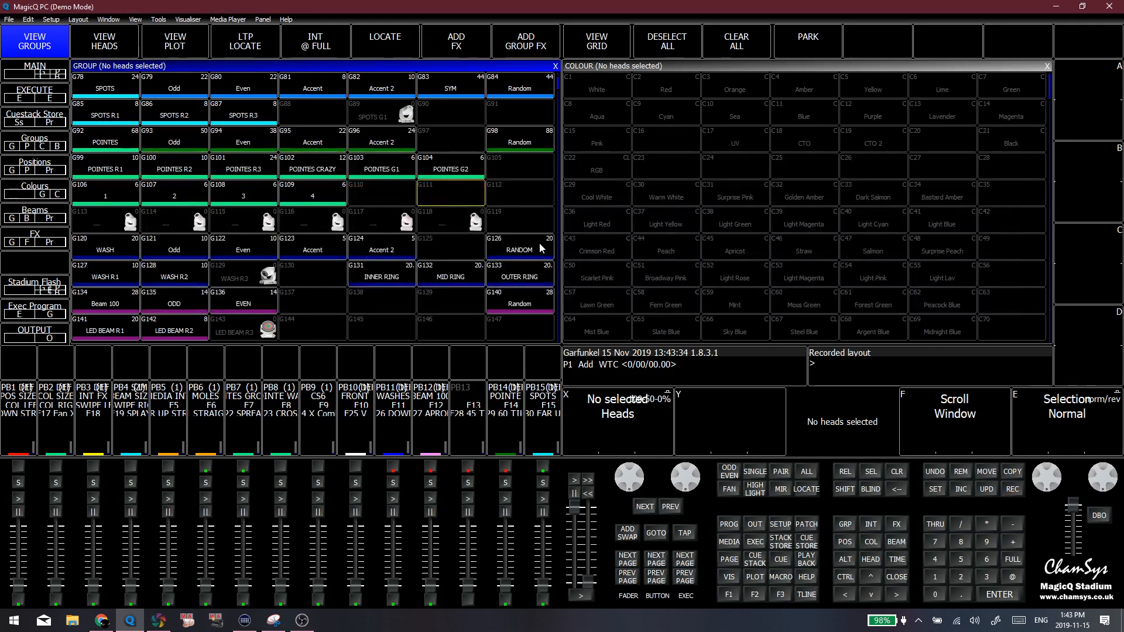
click(523, 201)
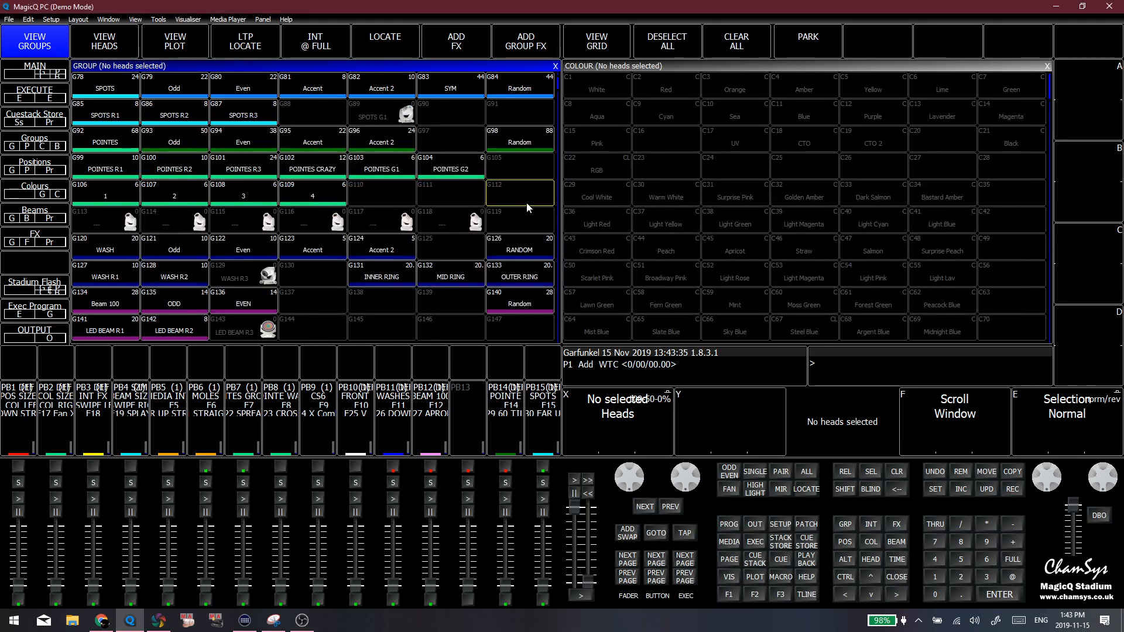
click(480, 199)
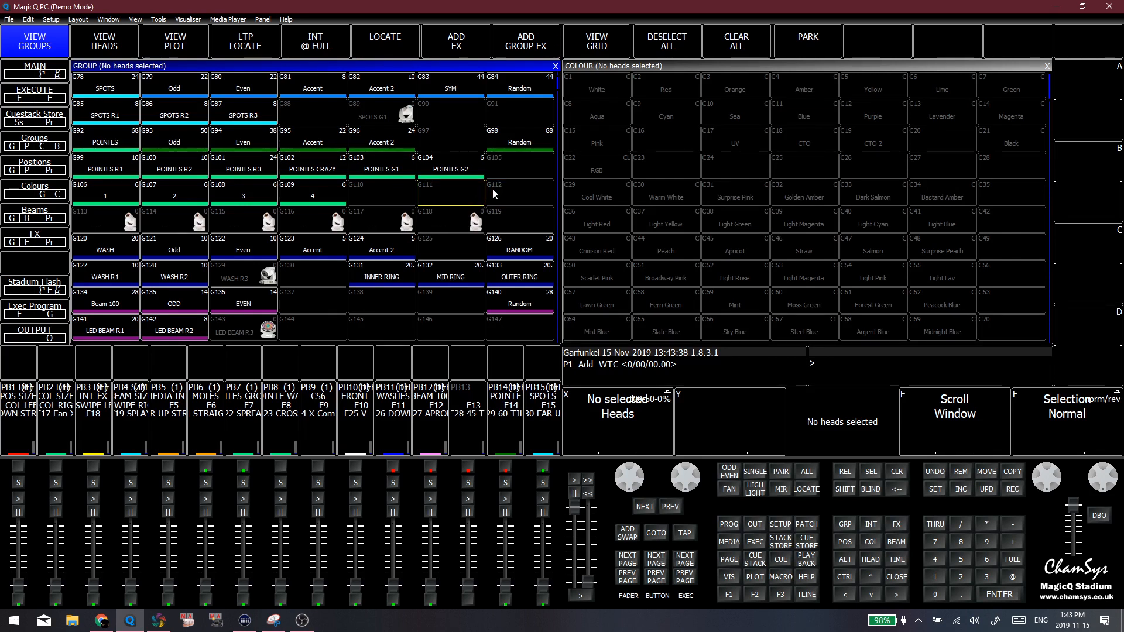
click(500, 188)
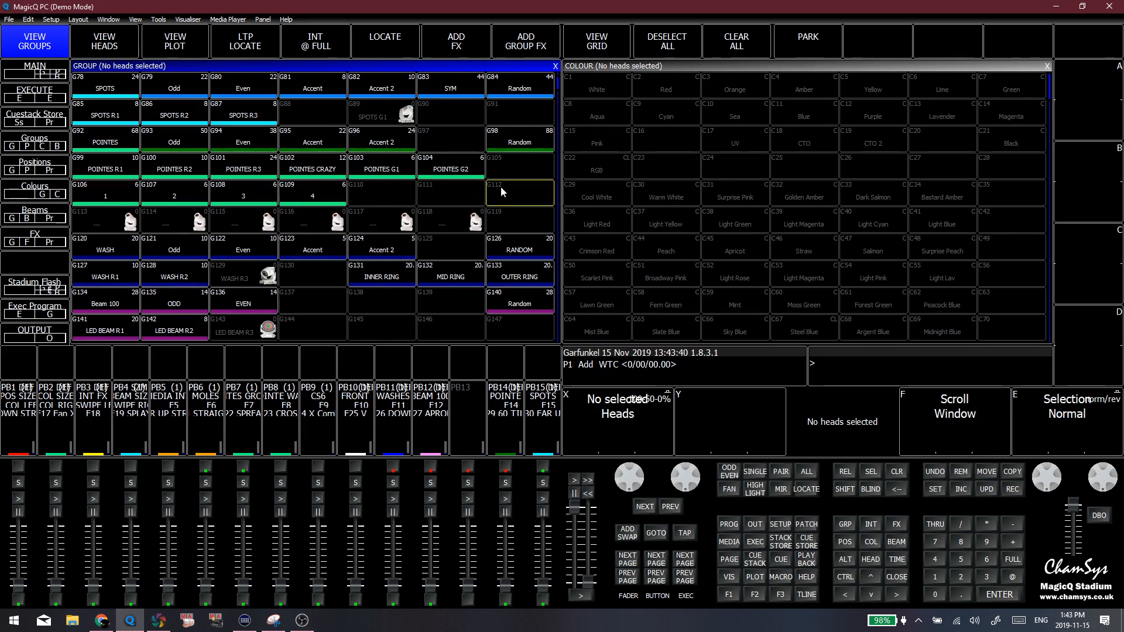
click(451, 204)
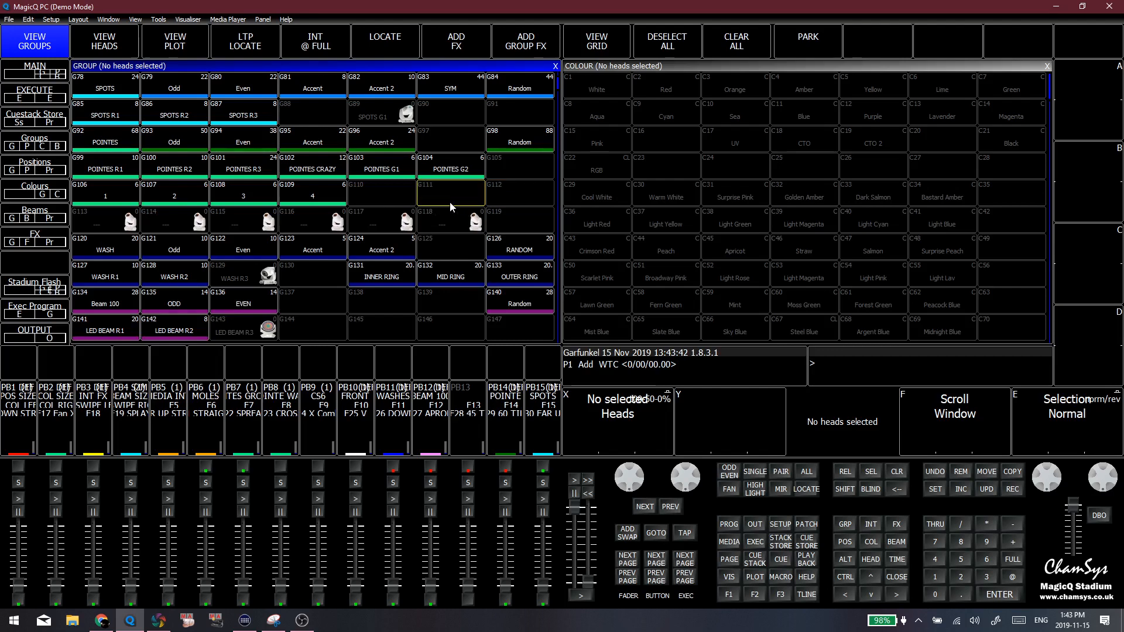
click(507, 197)
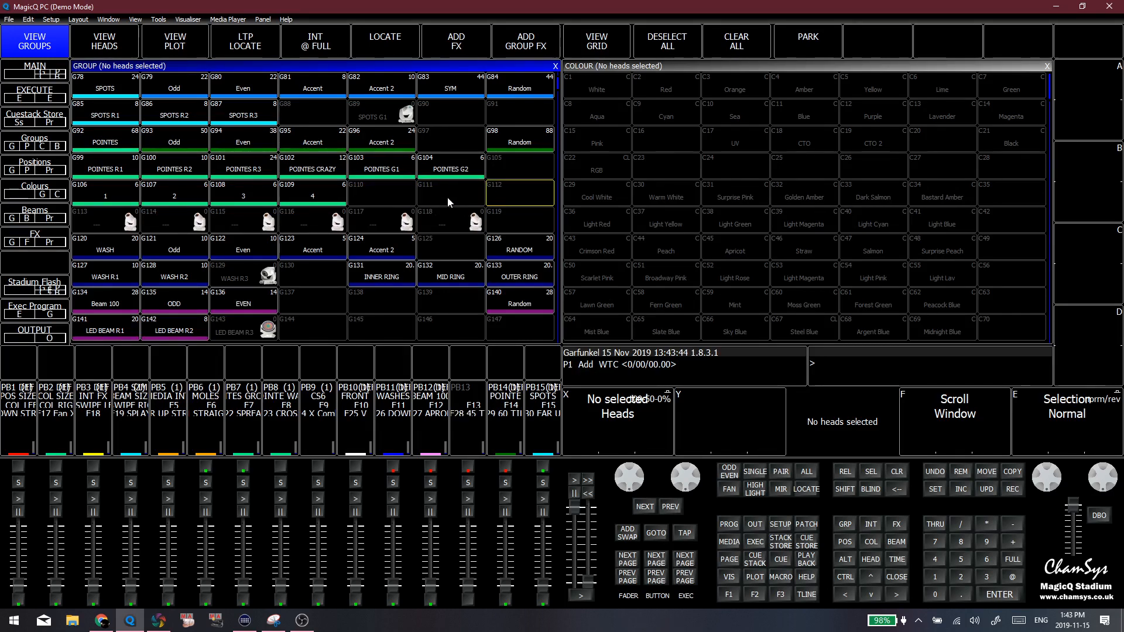
Select the WASH group G120 and look through the group list around the SPOTS, POINTES and WASH rows
click(105, 249)
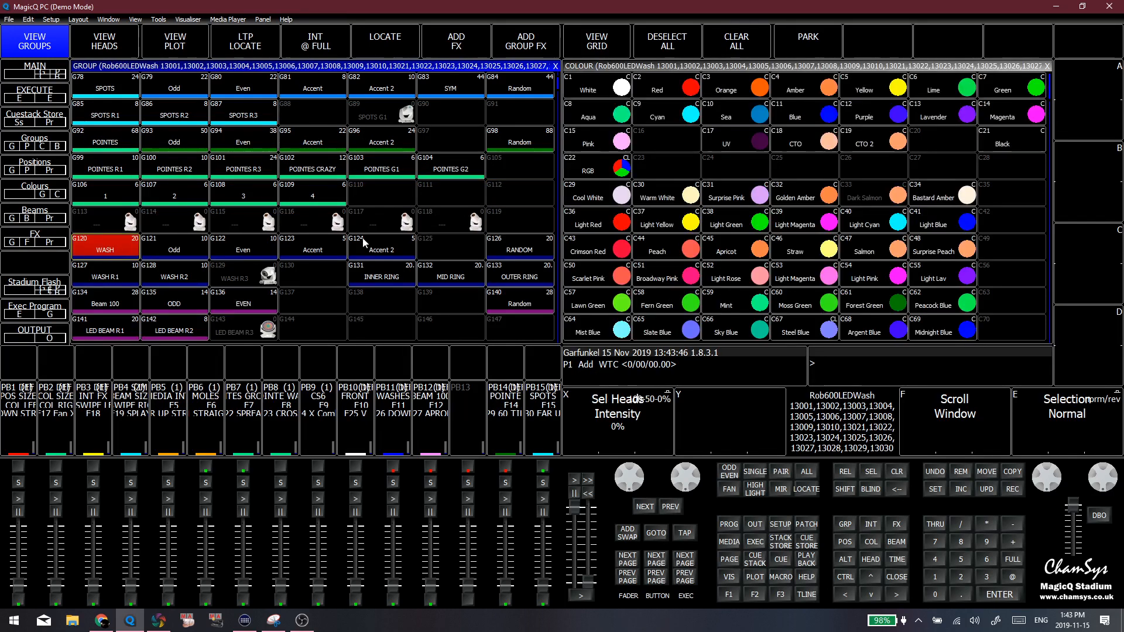
click(312, 311)
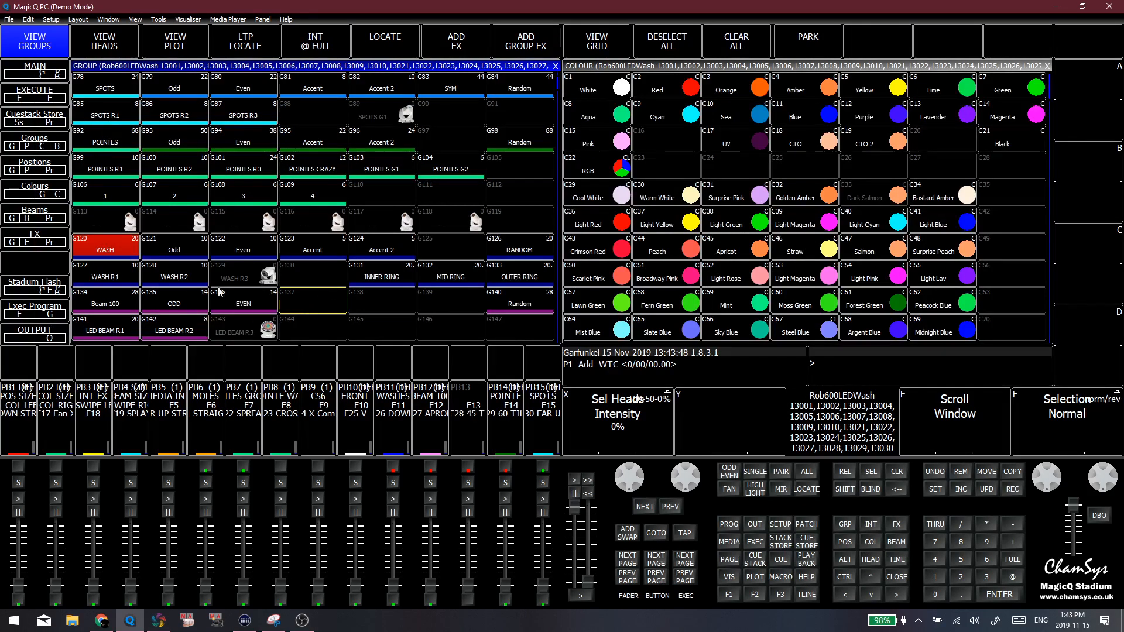
scroll(317, 264, down, 2)
scroll(313, 265, up, 9)
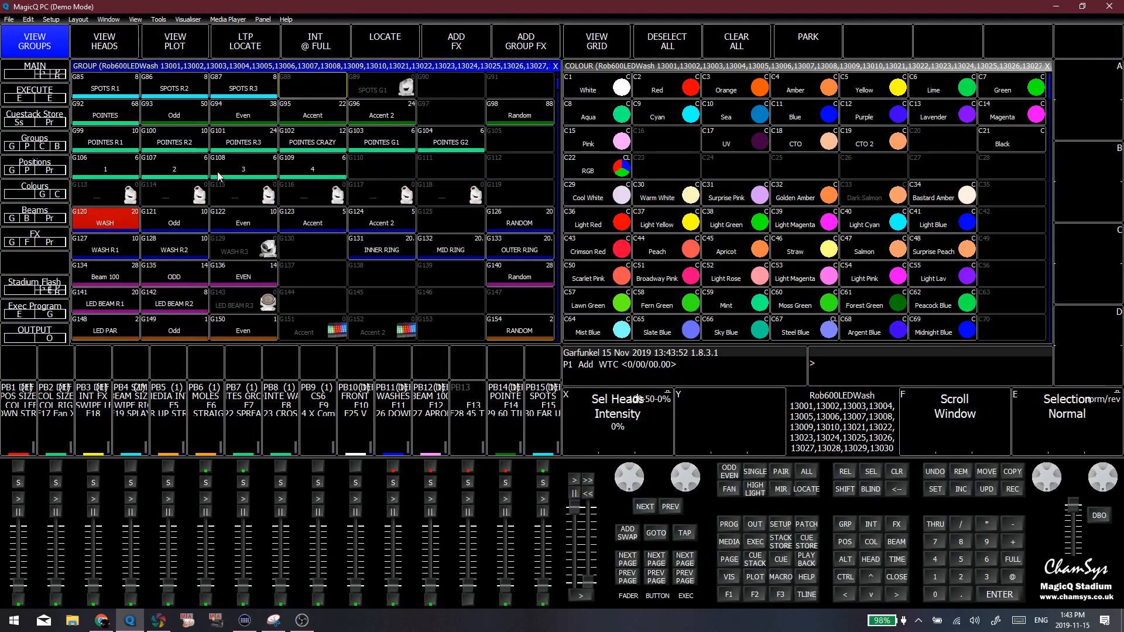
scroll(218, 176, up, 1)
scroll(222, 175, down, 6)
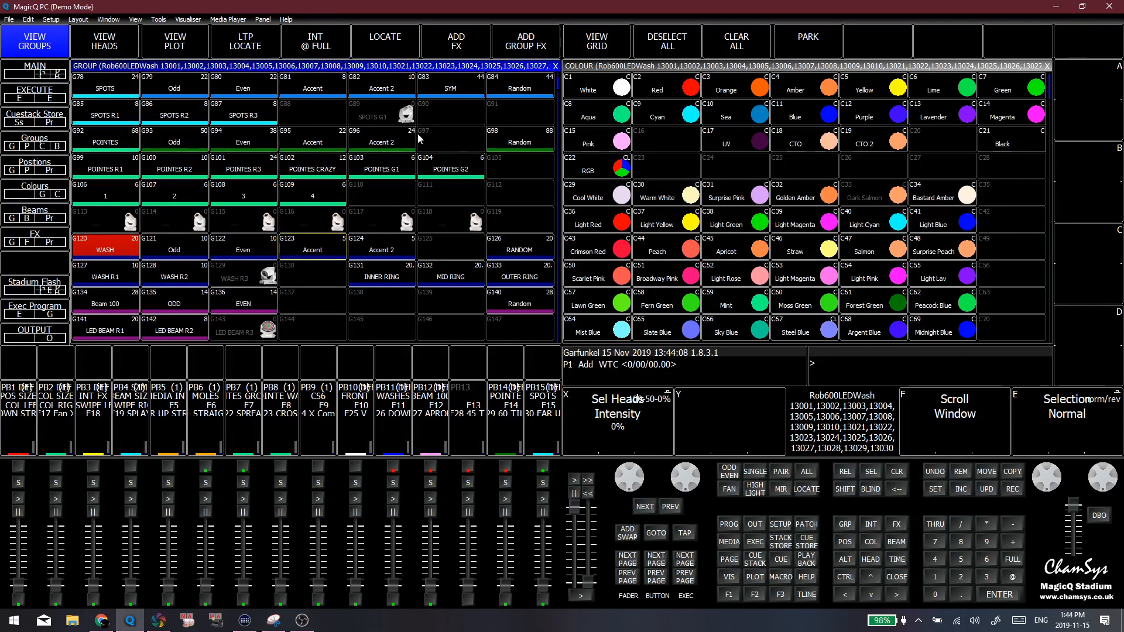
click(450, 114)
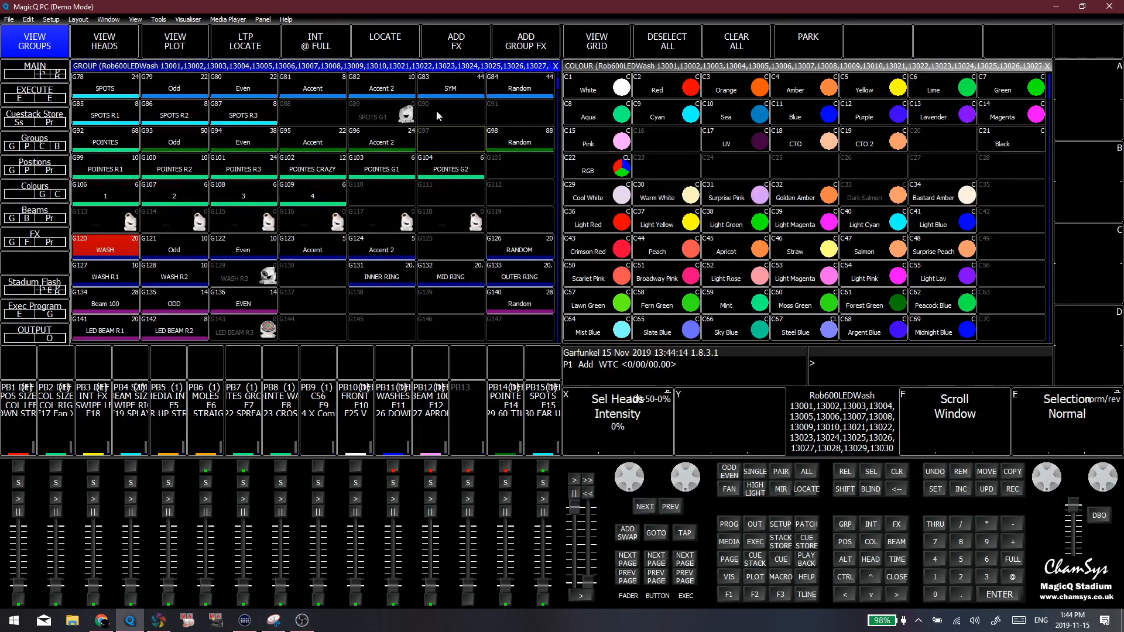
click(434, 141)
key(Down)
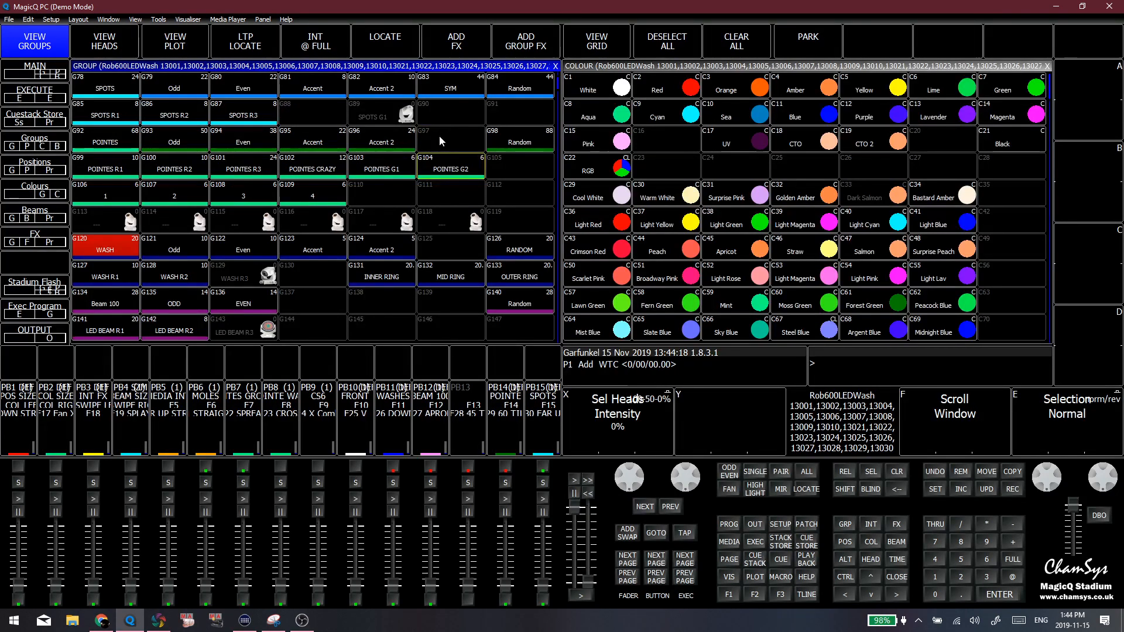
key(Up)
key(Up)
key(Down)
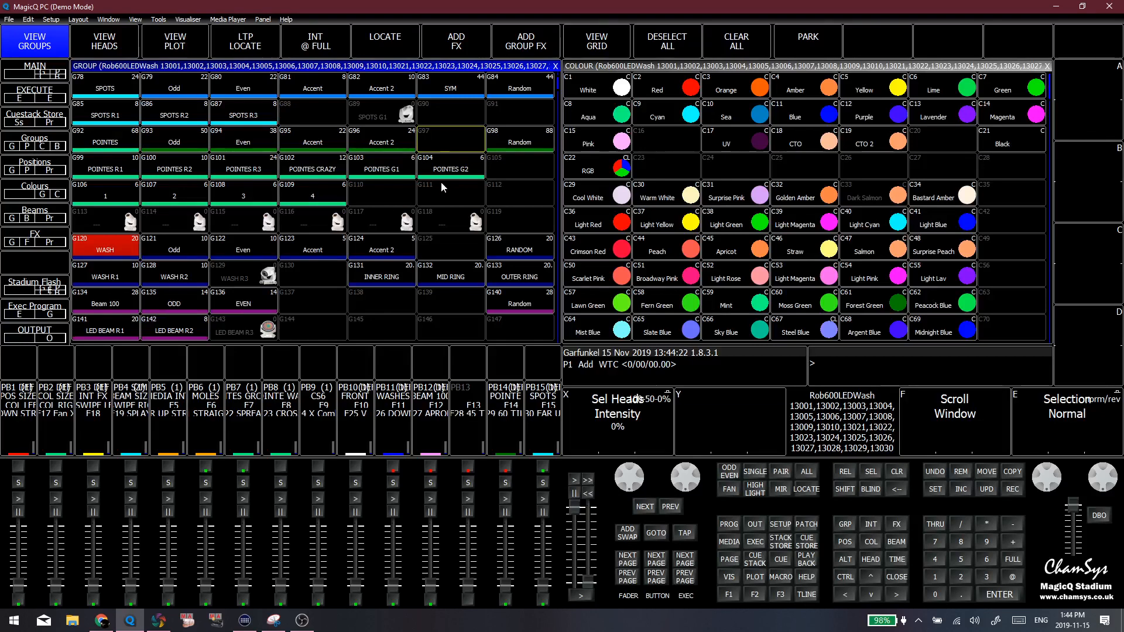
key(Down)
key(Down)
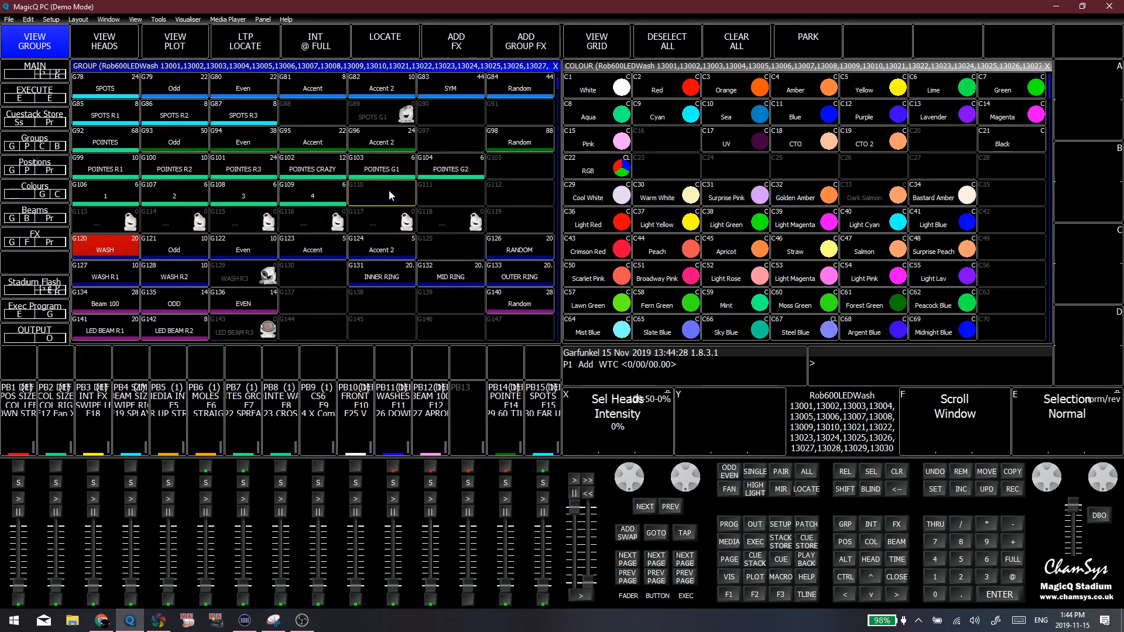
click(419, 189)
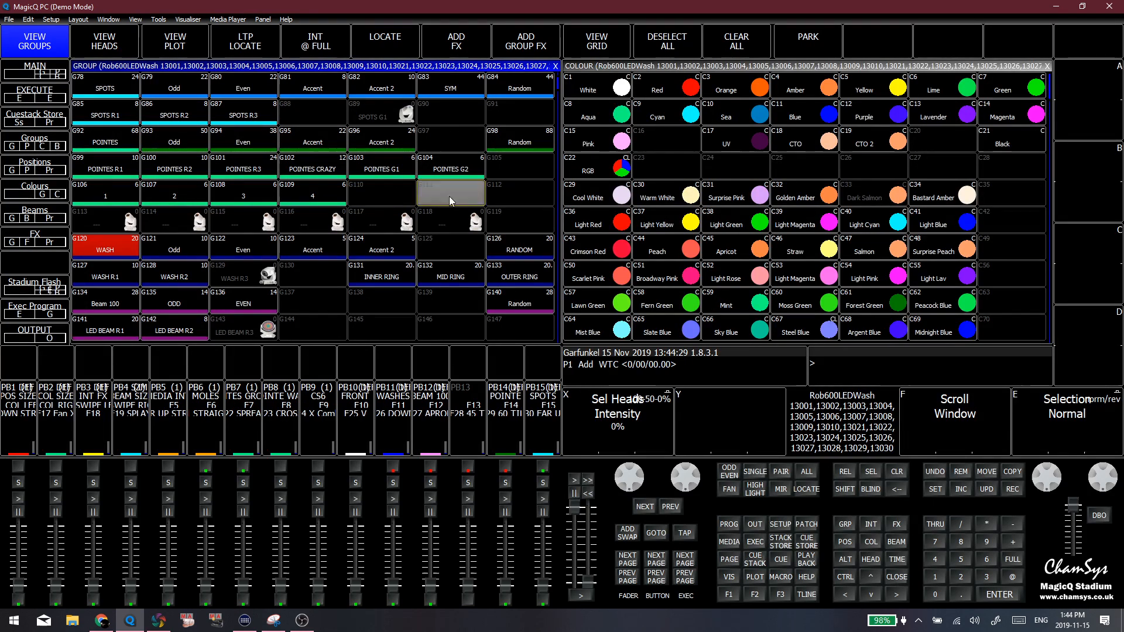
click(409, 193)
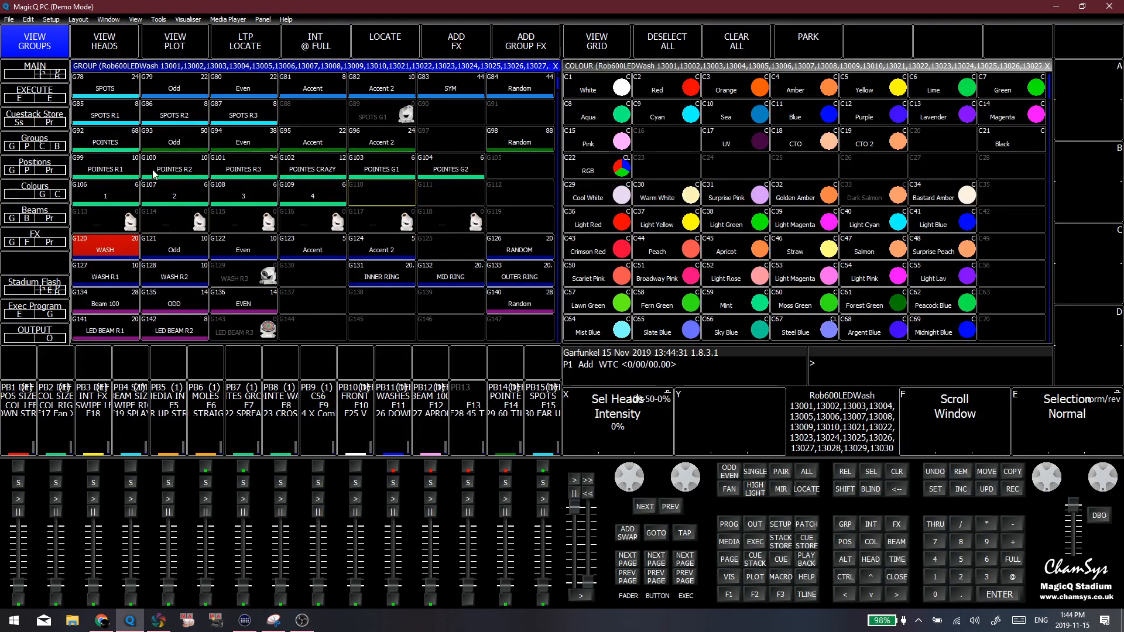
Try the POINTES R1 group and the Pointes' Random group G98 as selections, and clear the programmer
click(81, 158)
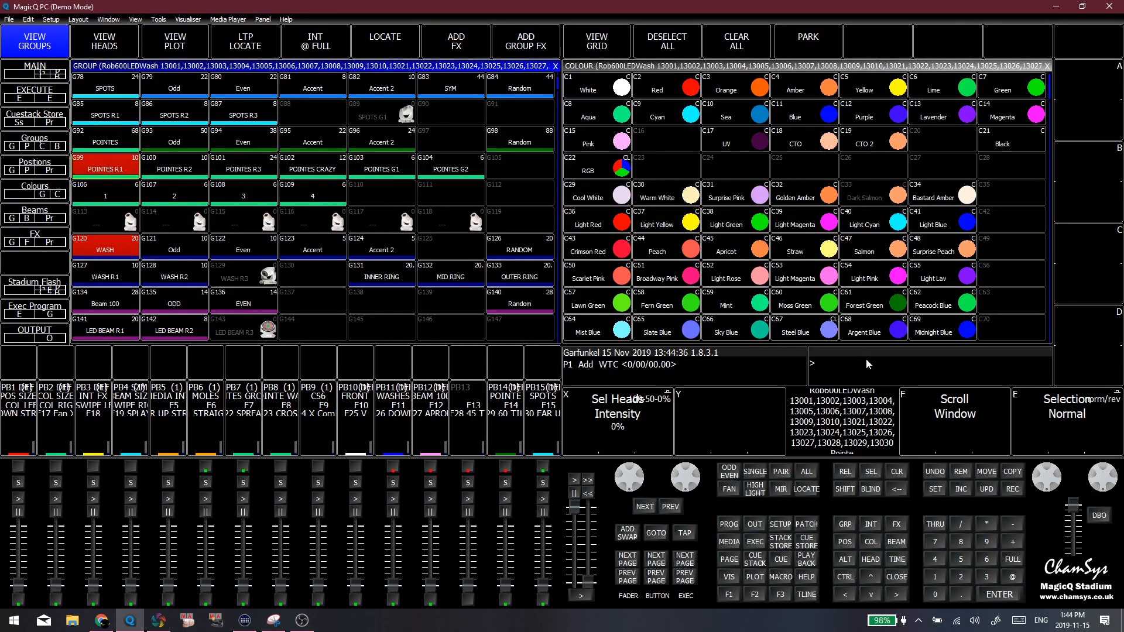
click(515, 143)
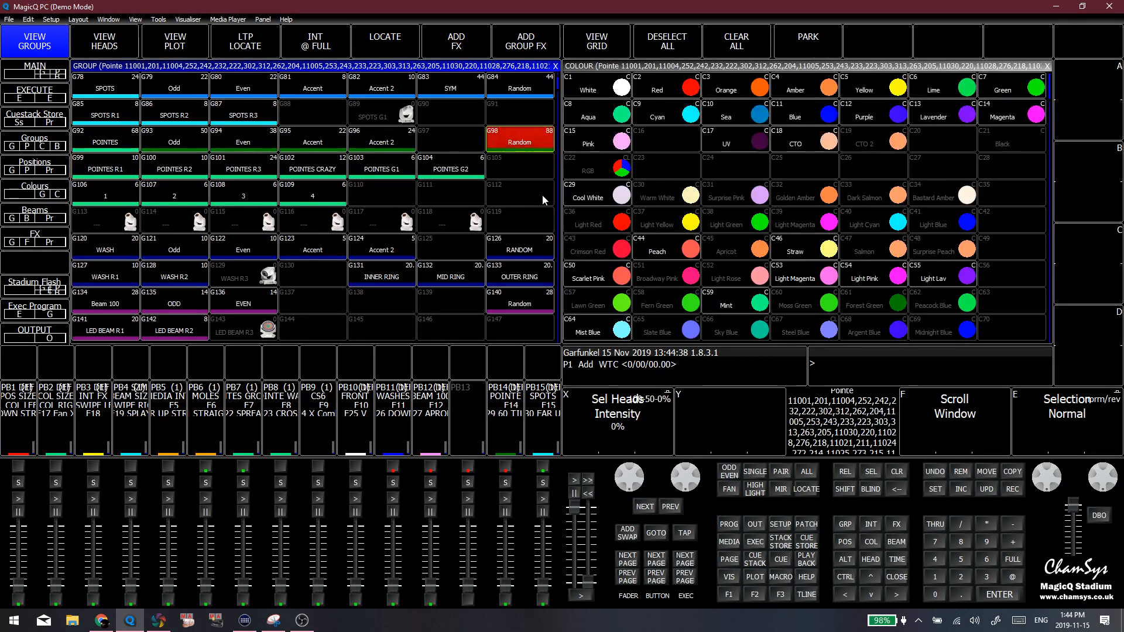
click(899, 476)
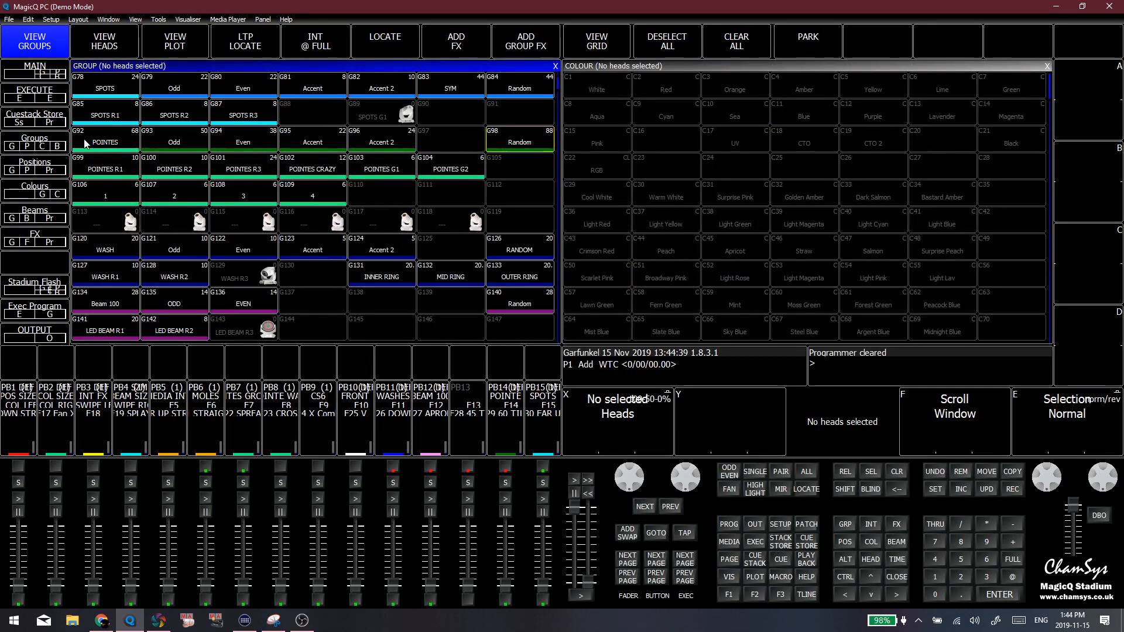
Select the POINTES group, deselect heads H214, H222 and H231 in the heads view, and clear the programmer
click(108, 135)
click(107, 49)
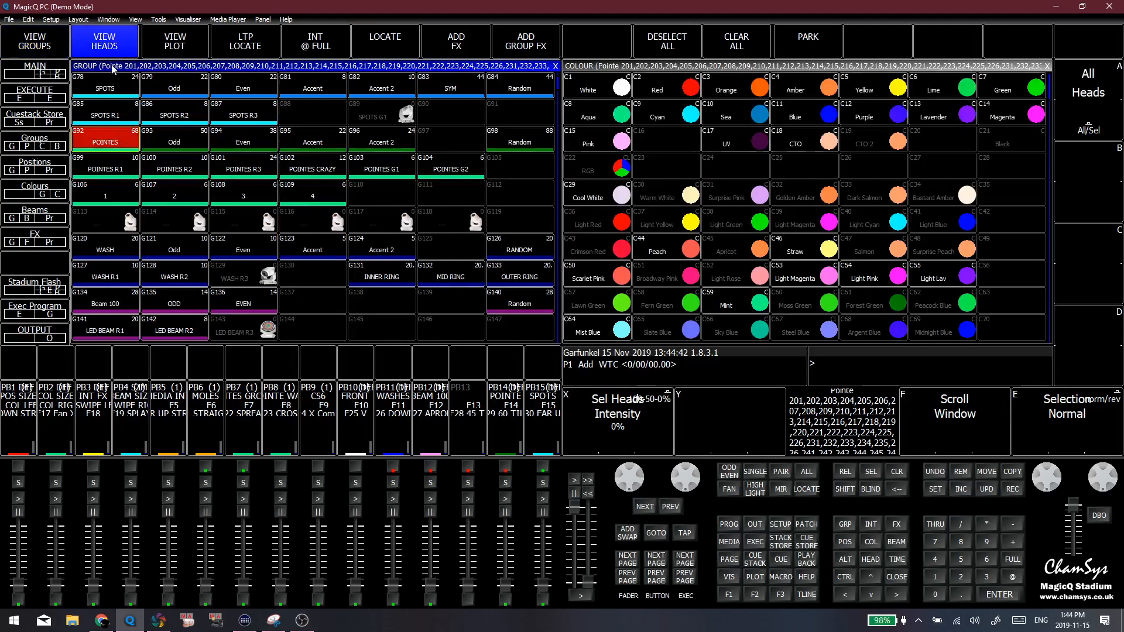
click(227, 226)
click(312, 246)
click(174, 274)
click(34, 41)
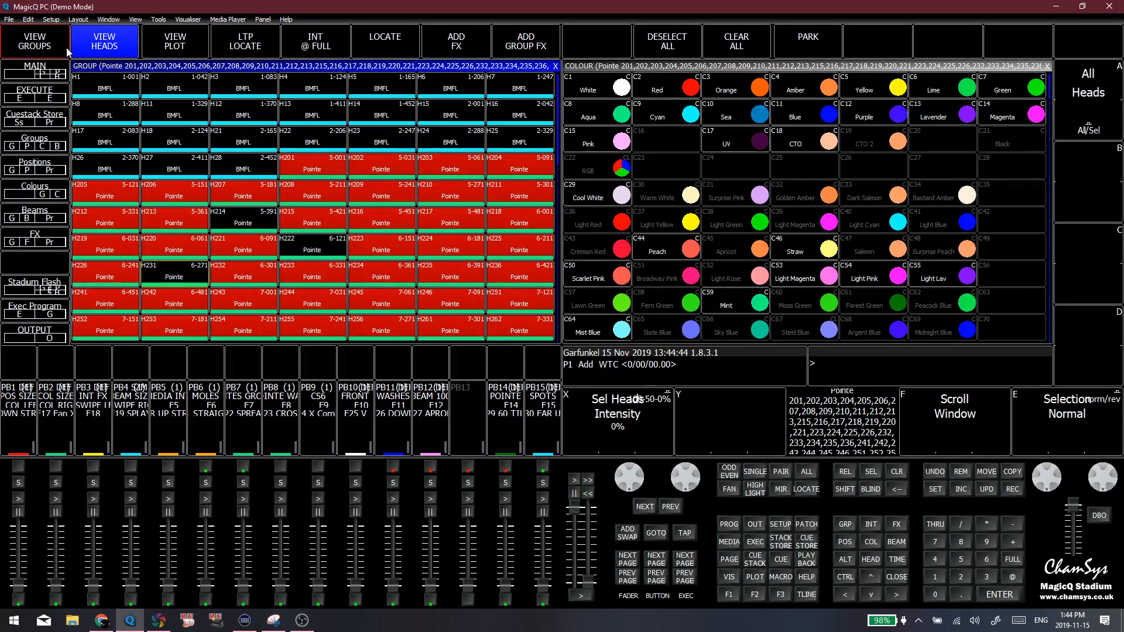
click(899, 473)
Apply Scarlet Pink to hand-picked scattered Pointe heads 233, 221, 216, 244, 241 and 209, try further heads, and clear the programmer
click(104, 41)
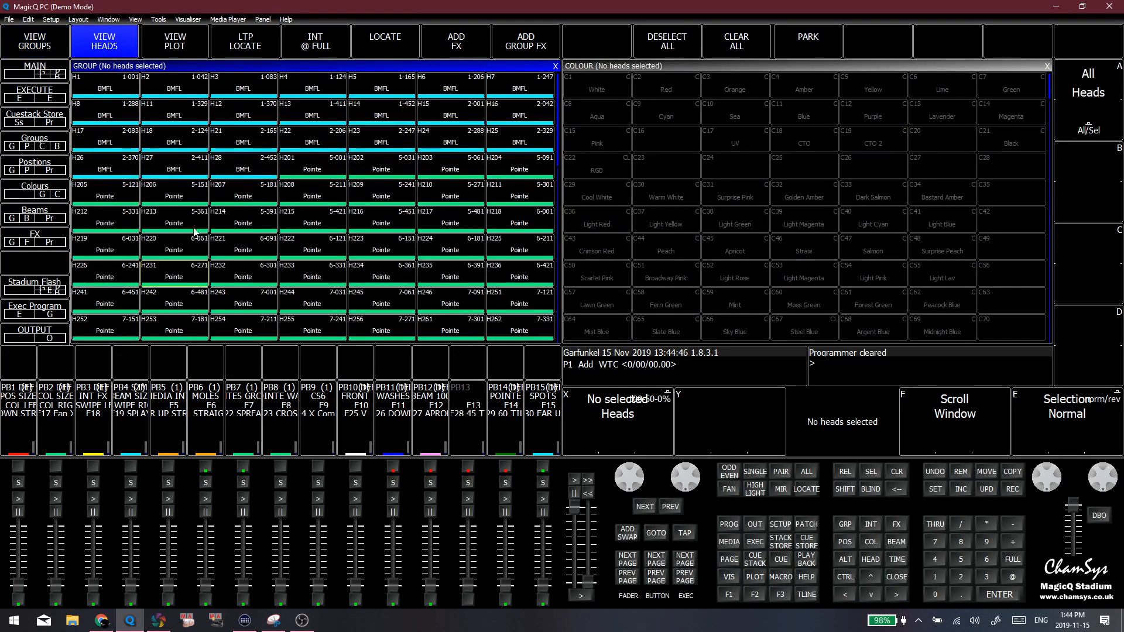
click(310, 273)
click(244, 243)
click(379, 220)
click(311, 297)
click(115, 297)
click(377, 194)
click(590, 275)
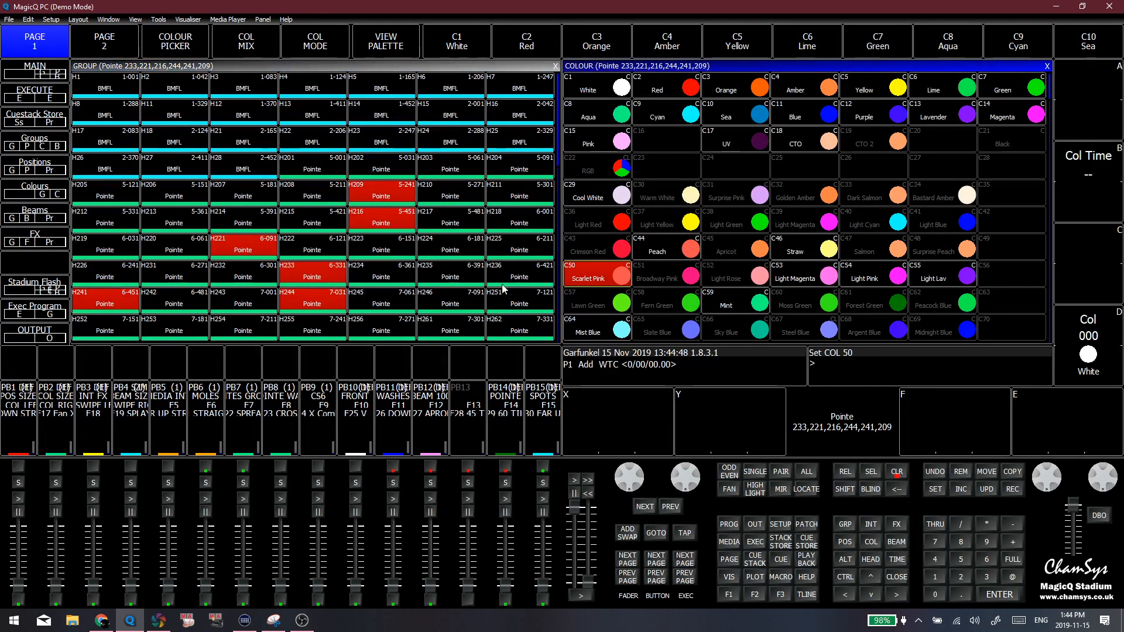
click(450, 298)
click(330, 298)
click(312, 273)
click(312, 220)
click(897, 473)
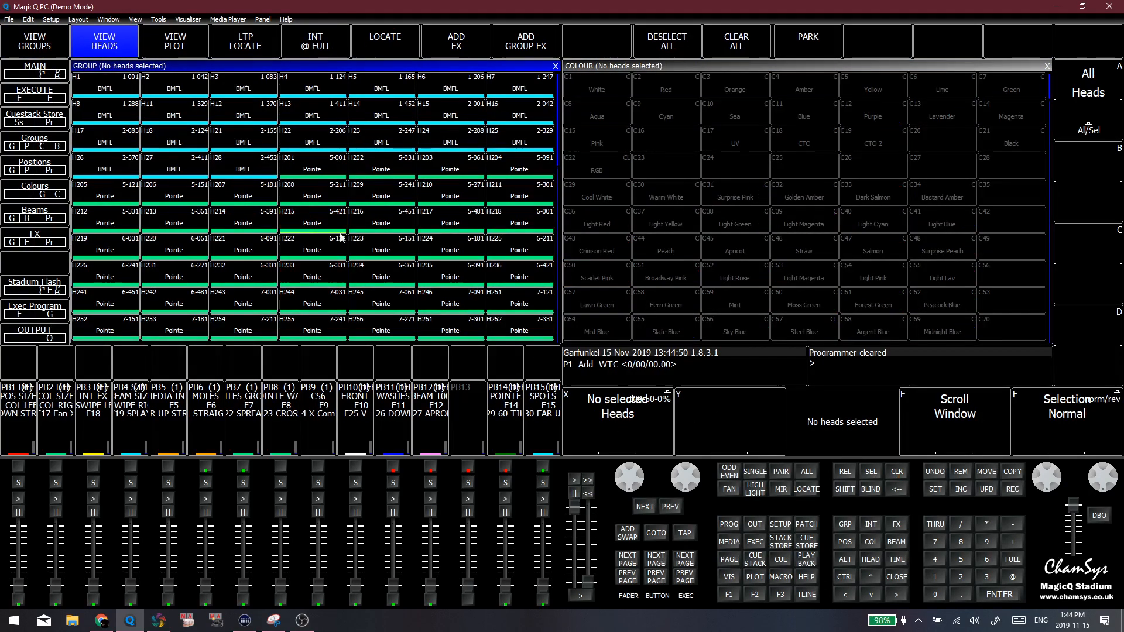
Select the POINTES group in the groups view and set its selection order to Random
click(46, 54)
click(135, 148)
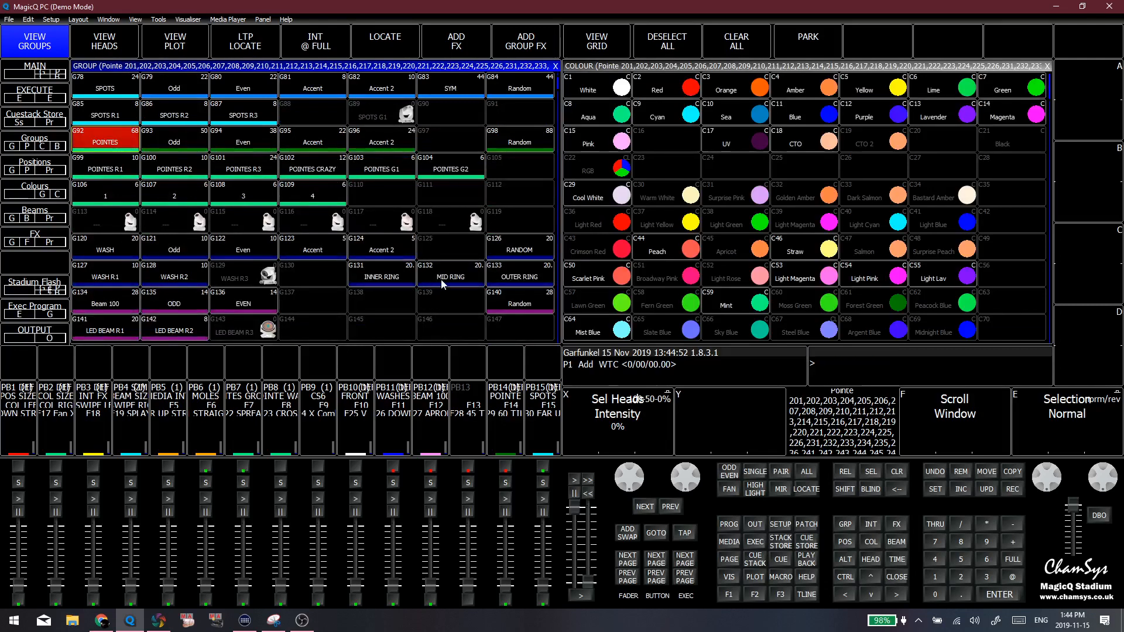
click(809, 474)
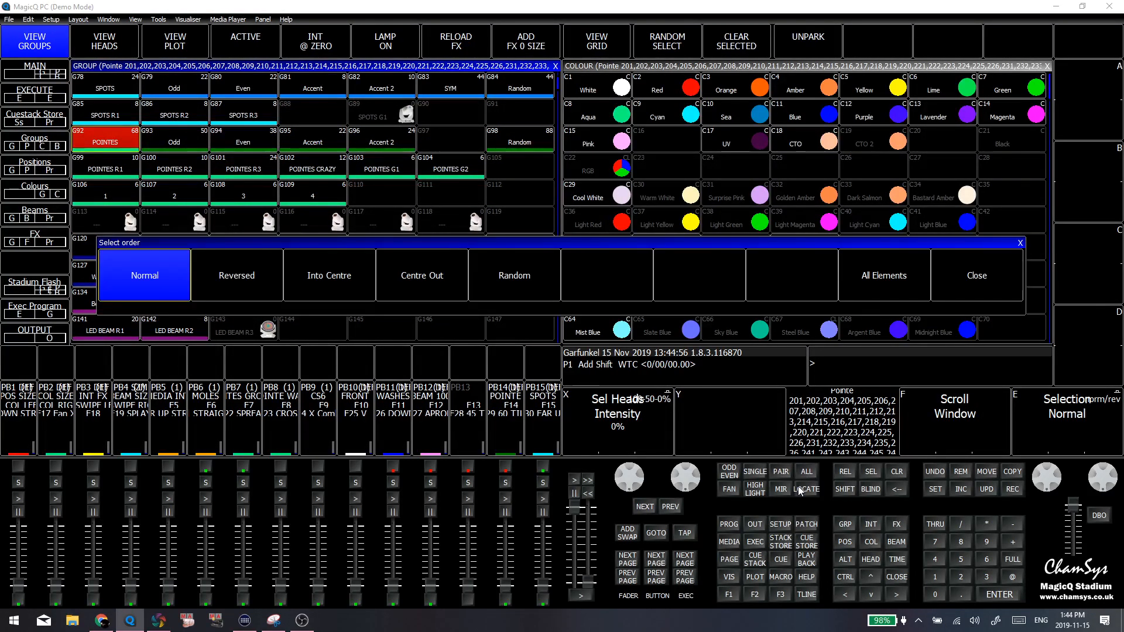
click(529, 277)
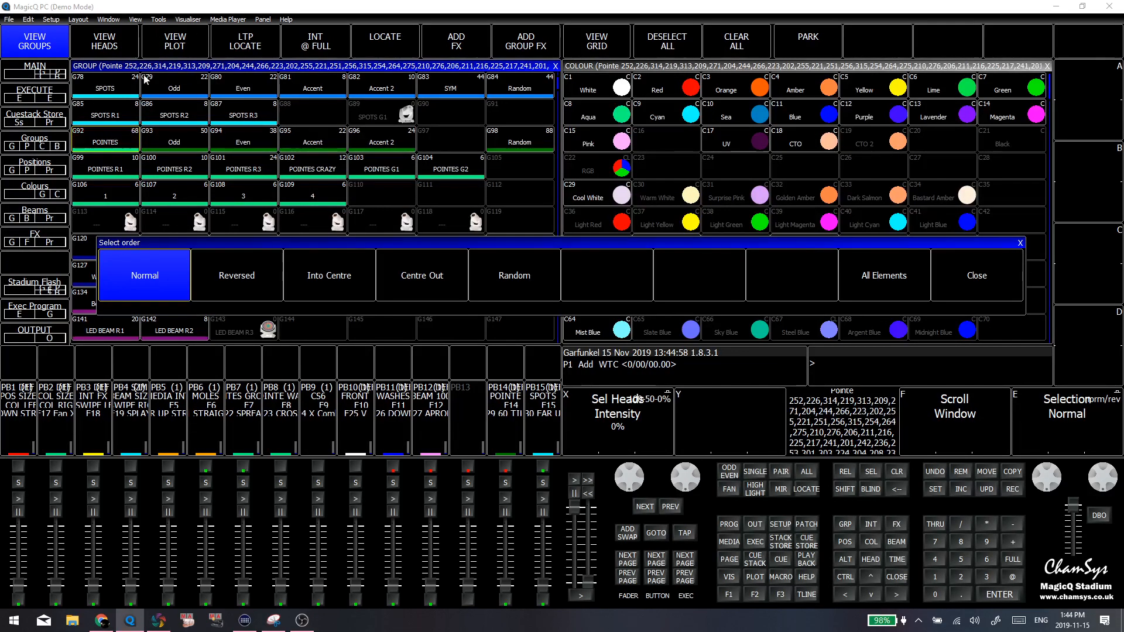
click(976, 275)
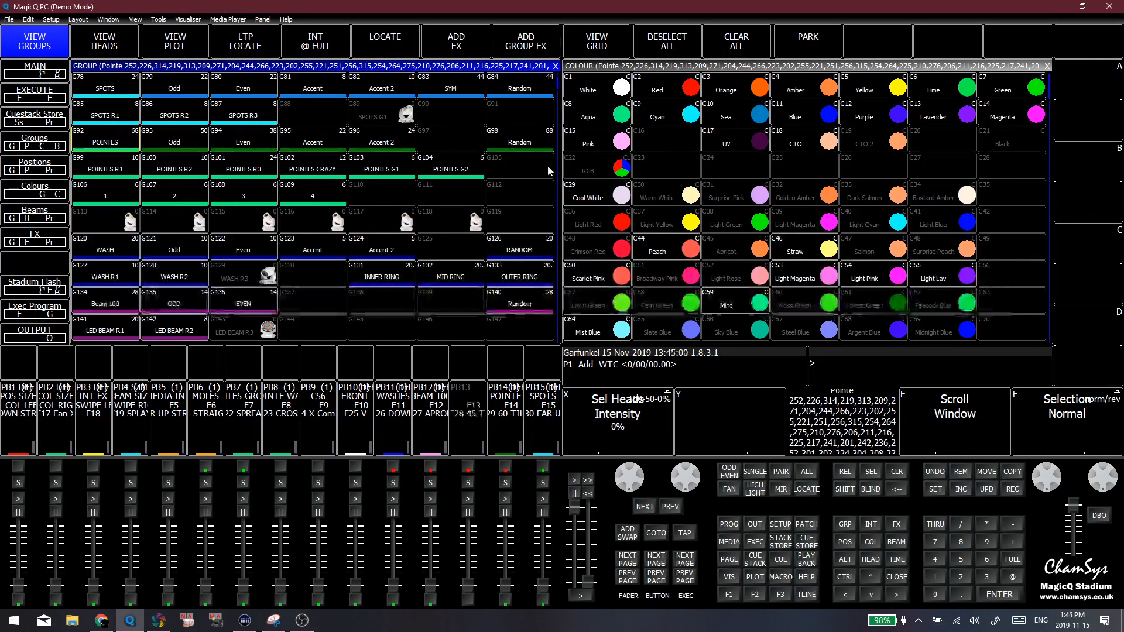
Record the randomly ordered Pointe selection over the Random group G98 and clear the programmer
click(524, 146)
click(421, 211)
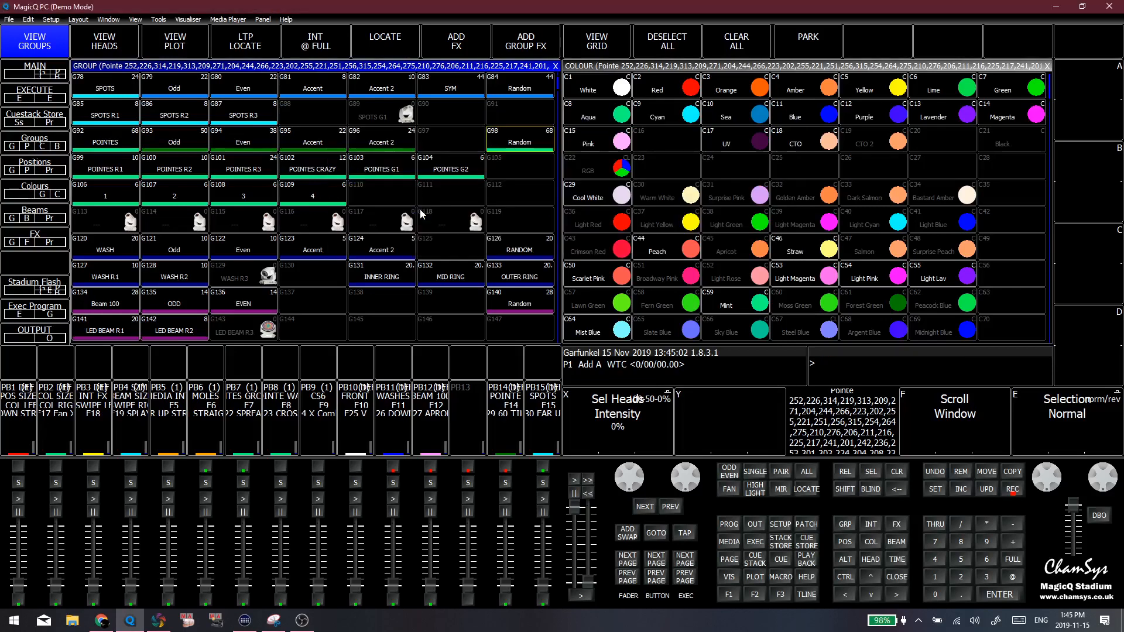
click(488, 186)
click(901, 472)
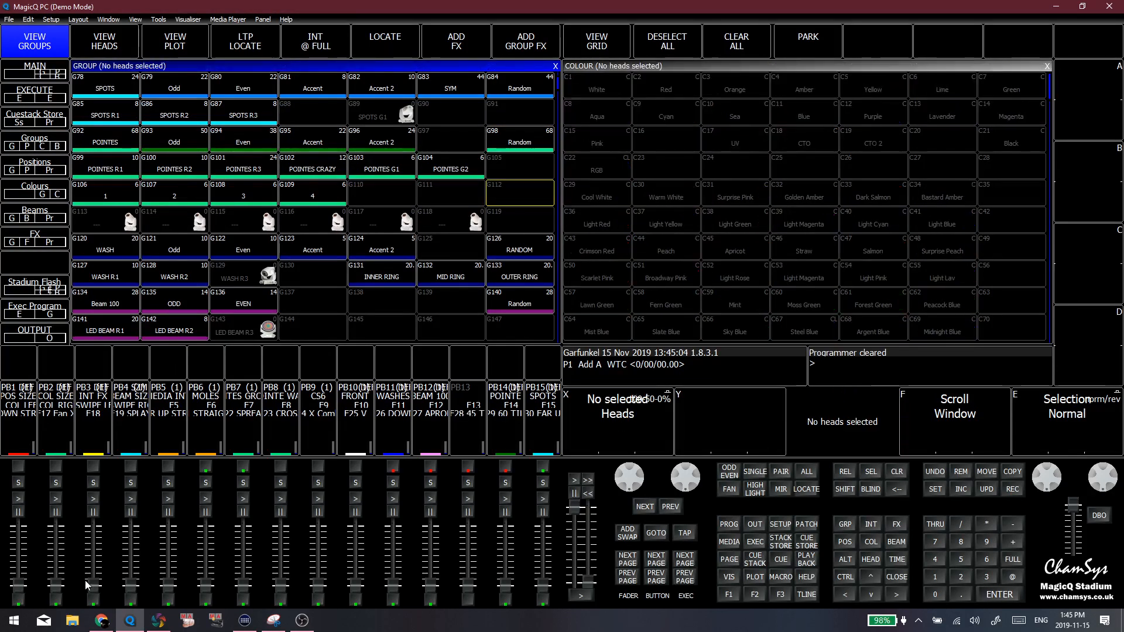
Switch to File Explorer, run Application V2.exe from the Documents library, and return to MagicQ
click(72, 621)
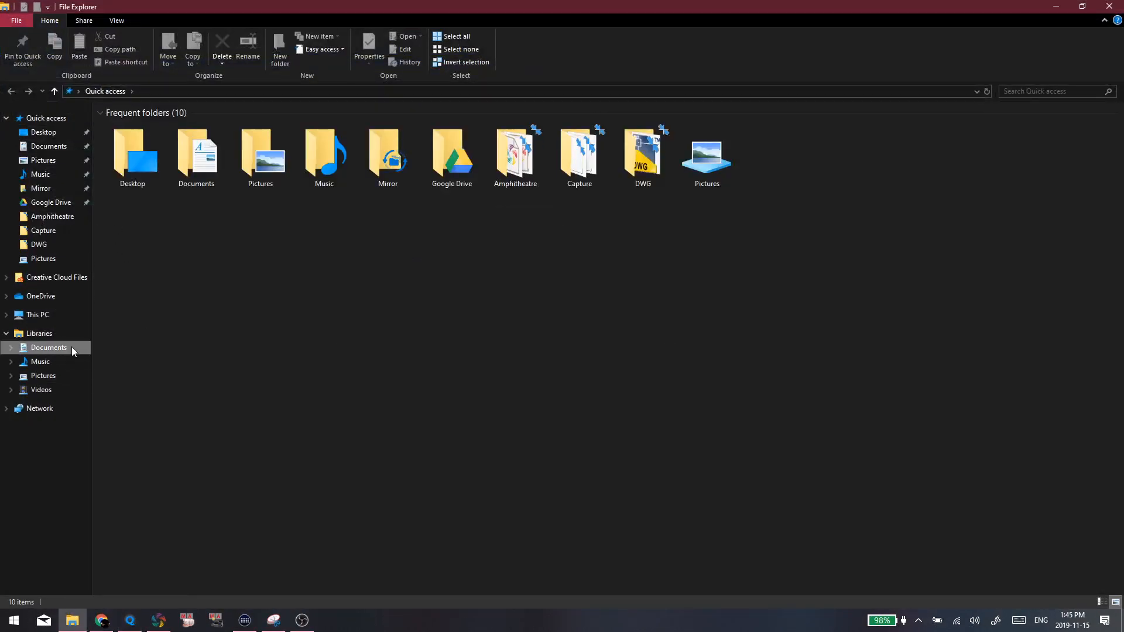
click(71, 347)
scroll(181, 263, down, 10)
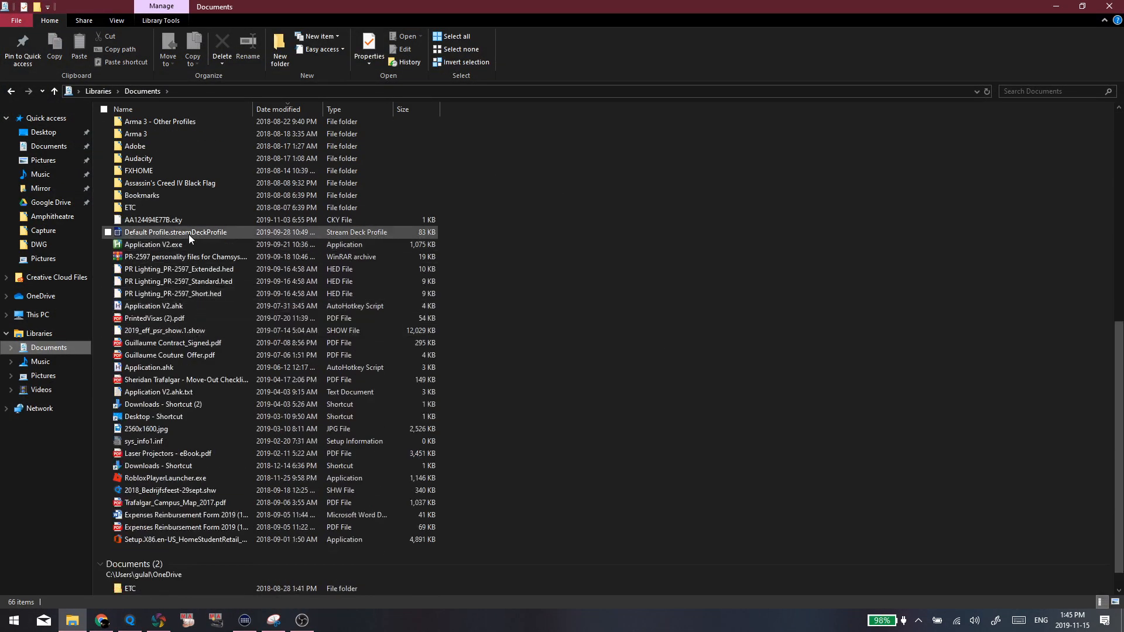
click(192, 249)
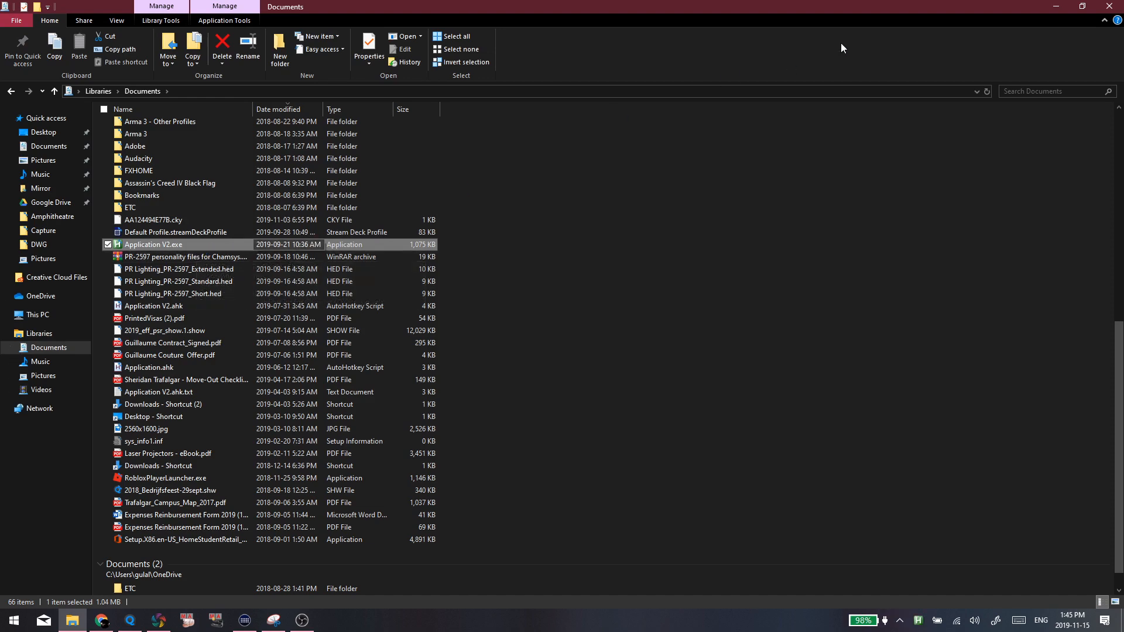
click(1109, 6)
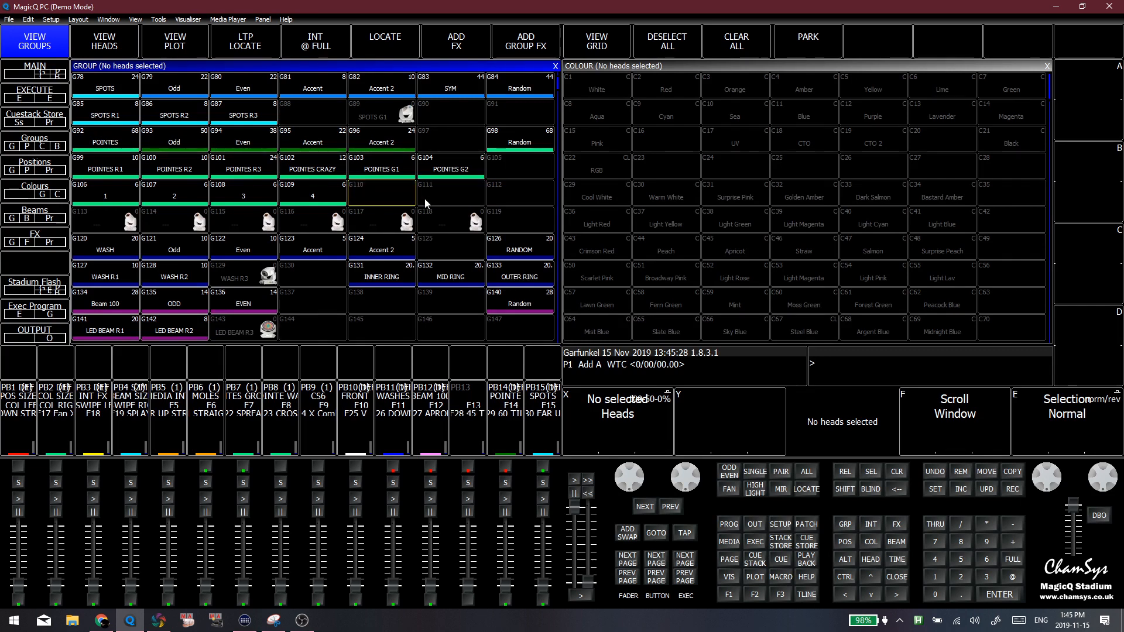
Check the MagicQ keyboard mode in the keypad and encoder settings, and recall the group, position, colour and beam layout
click(780, 576)
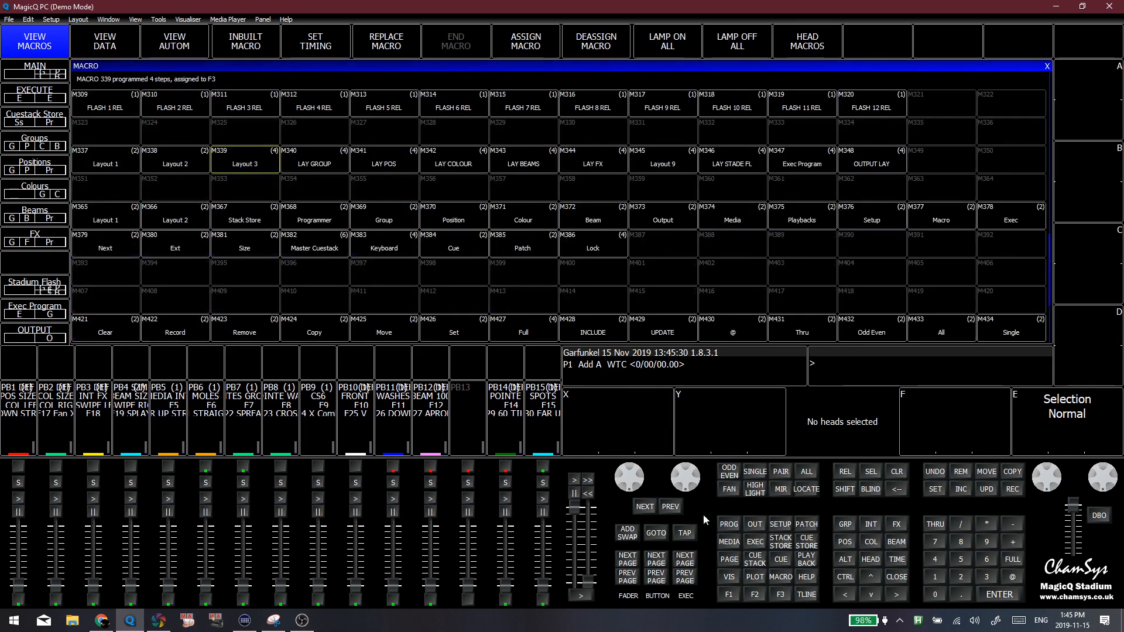
click(729, 594)
click(771, 525)
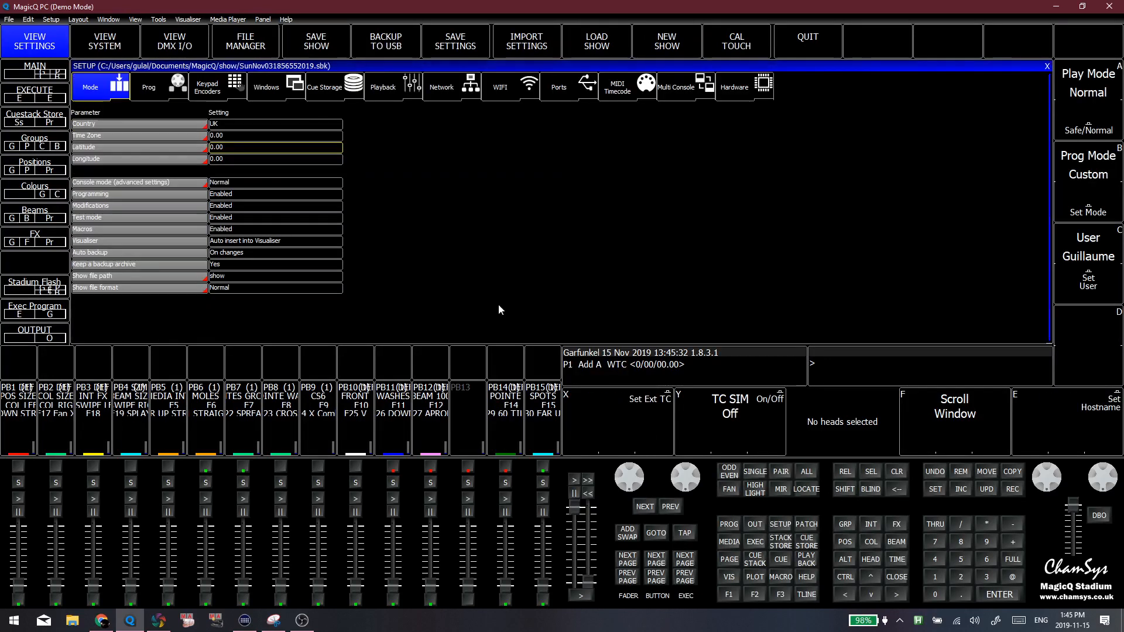
click(231, 95)
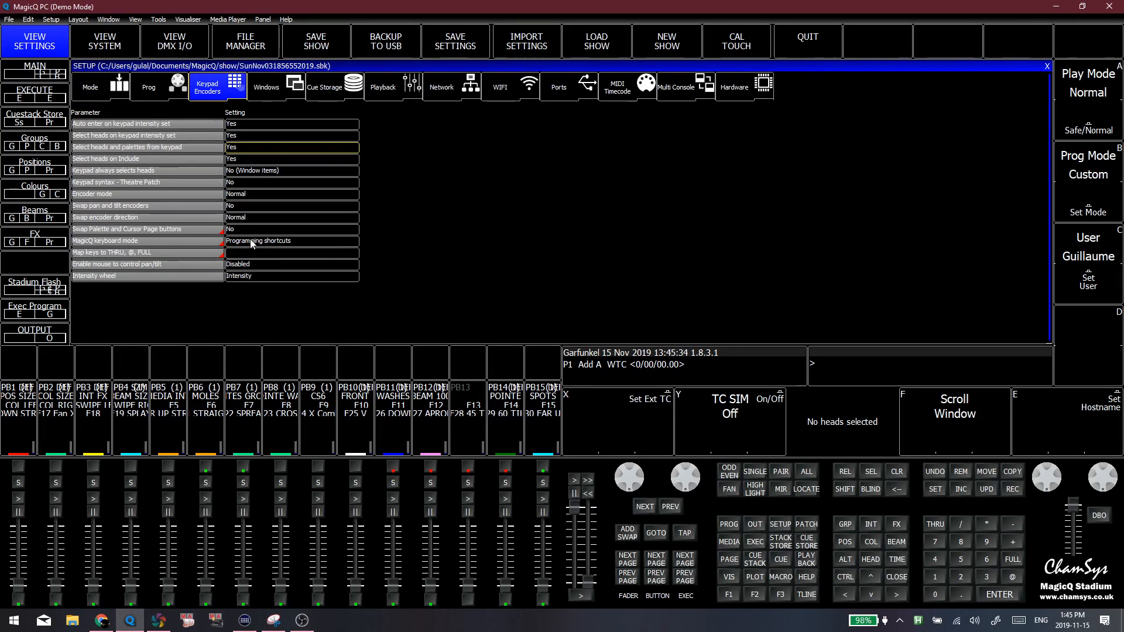
click(730, 596)
click(454, 195)
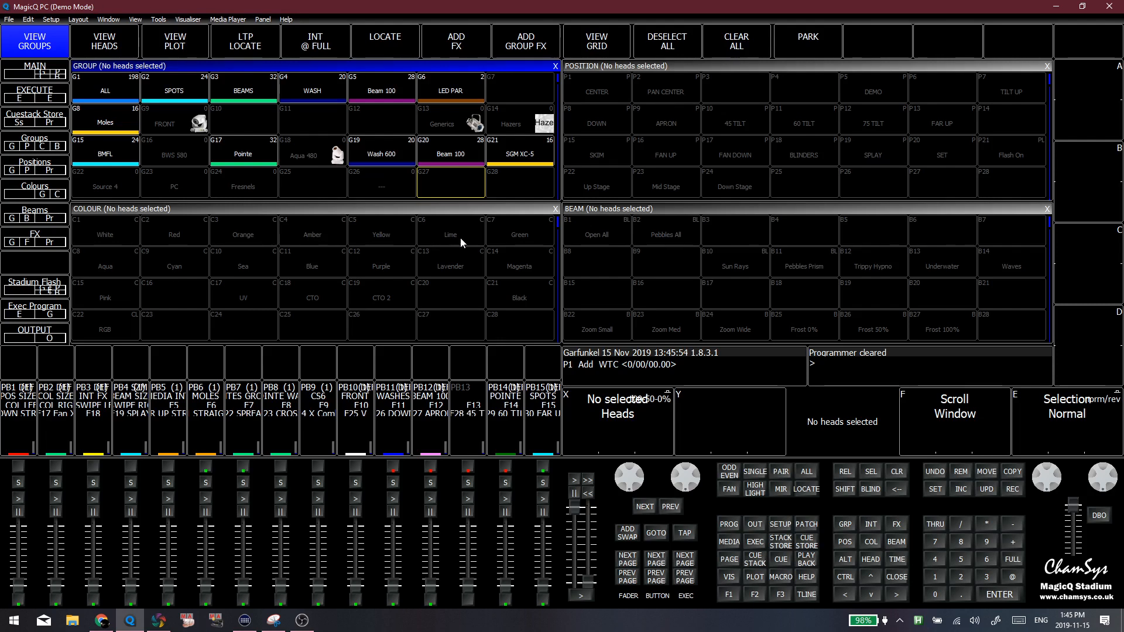
Recall the Colours layout, apply the CTO palette C18 to the WASH group, and show the second page of colour attributes
click(43, 194)
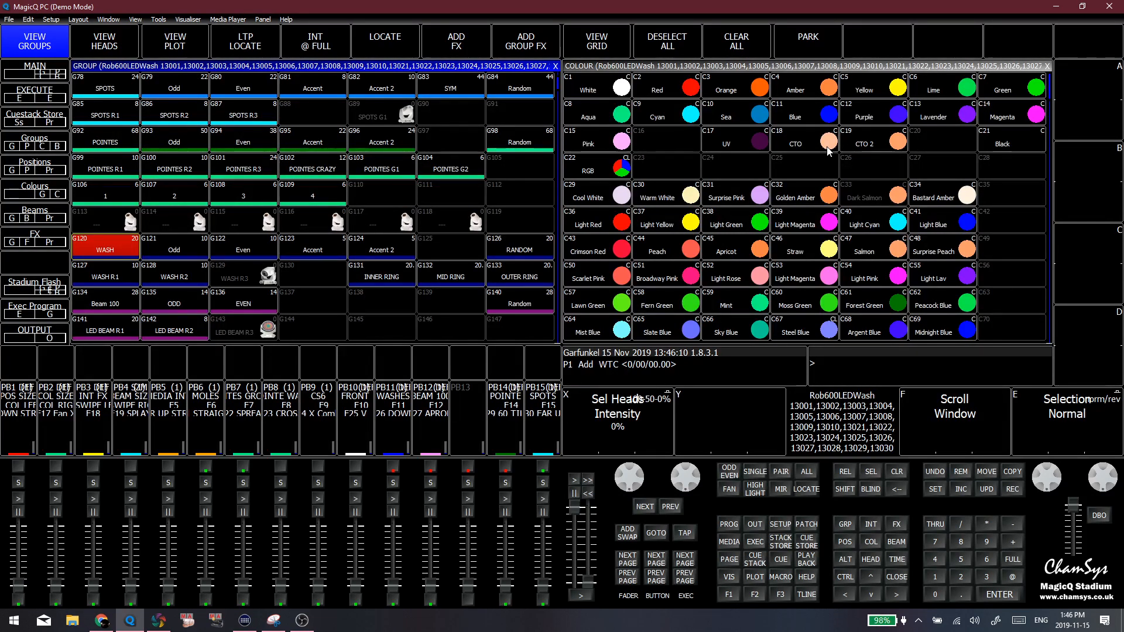
click(828, 146)
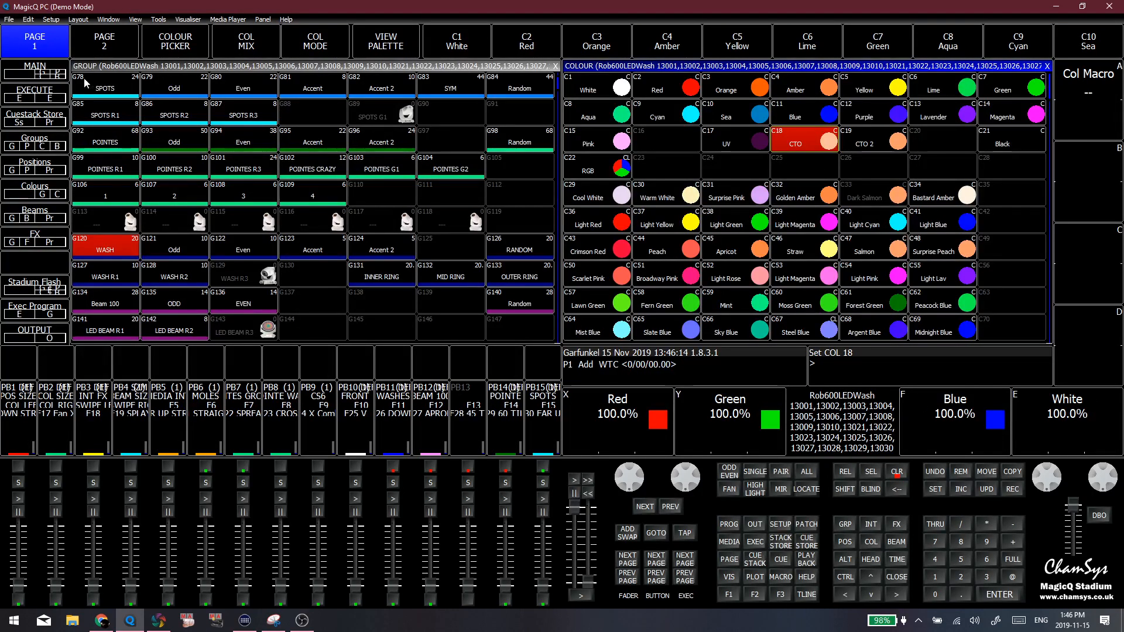
click(85, 44)
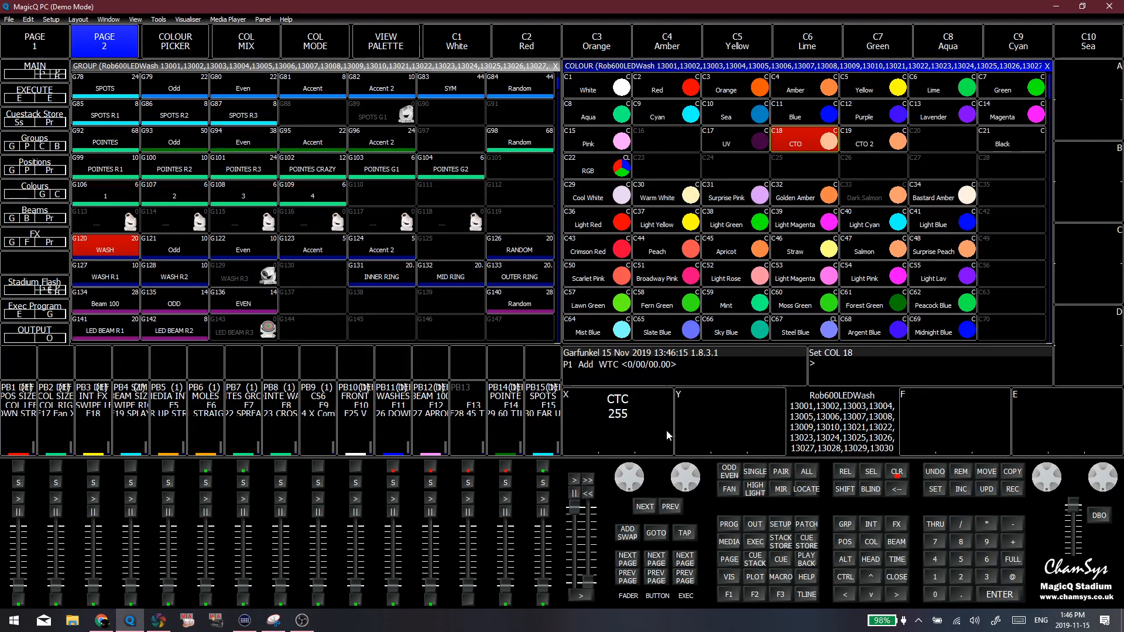
Apply the CTO 2 palette C19 to the WASH heads and compare its first and second pages of colour attributes
click(27, 41)
click(865, 147)
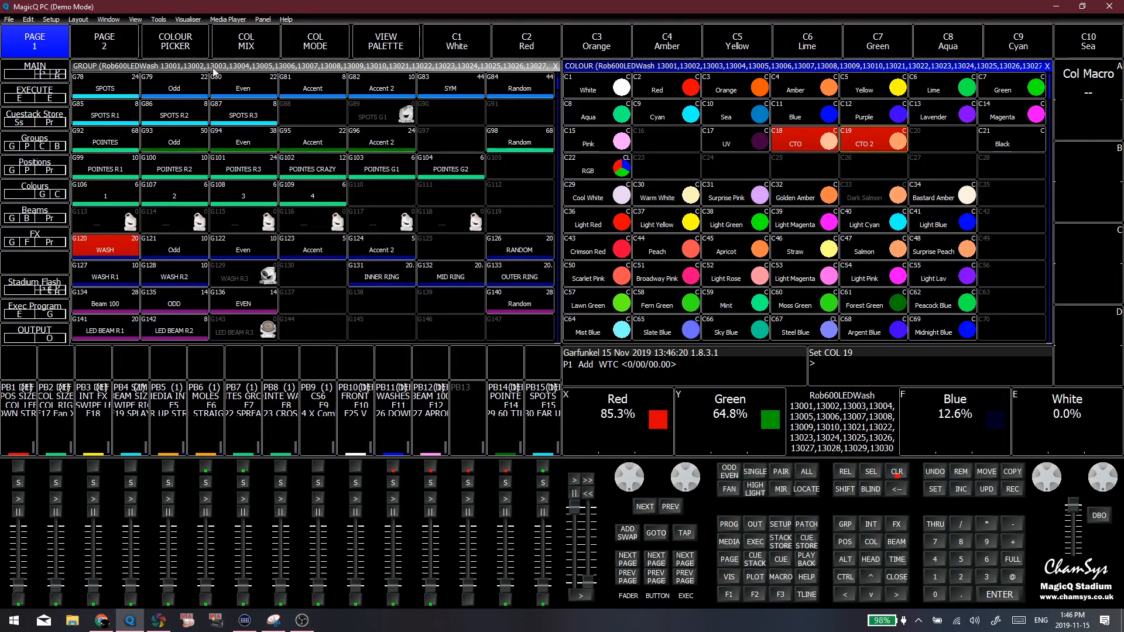
click(91, 49)
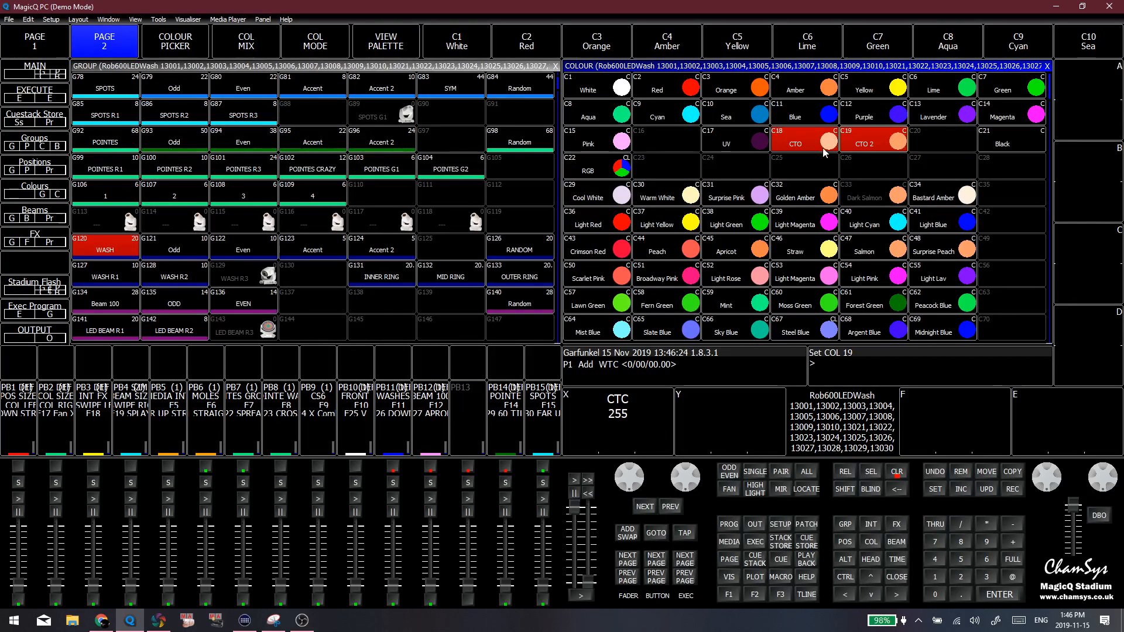
Clear the programmer, reselect the WASH group and apply only the CTO 2 palette C19
click(899, 479)
click(126, 250)
click(865, 141)
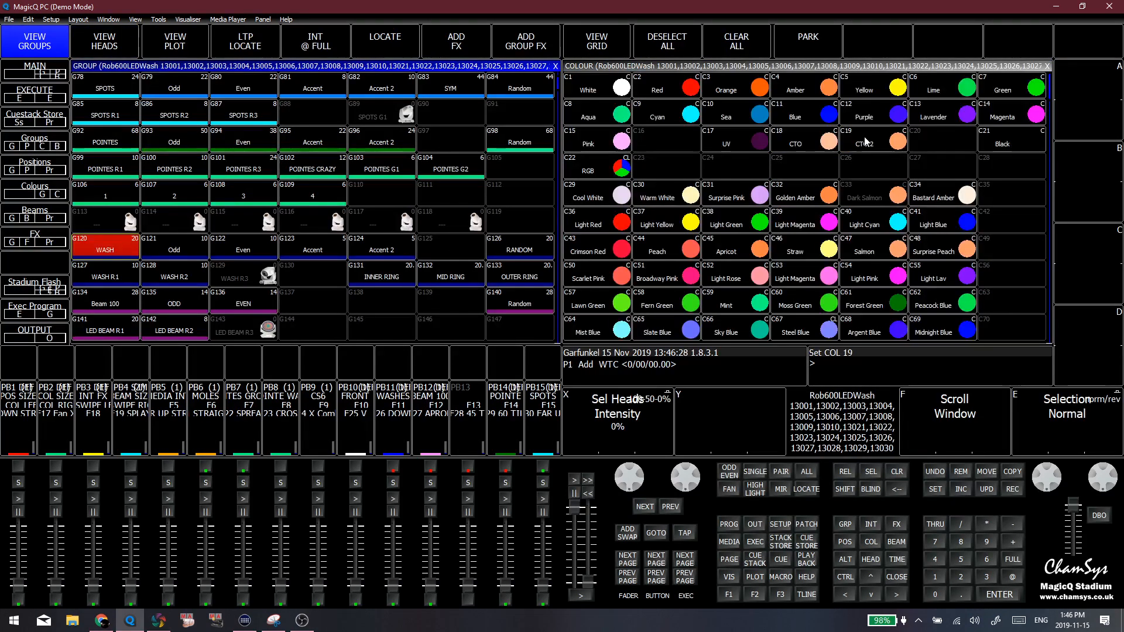
click(851, 168)
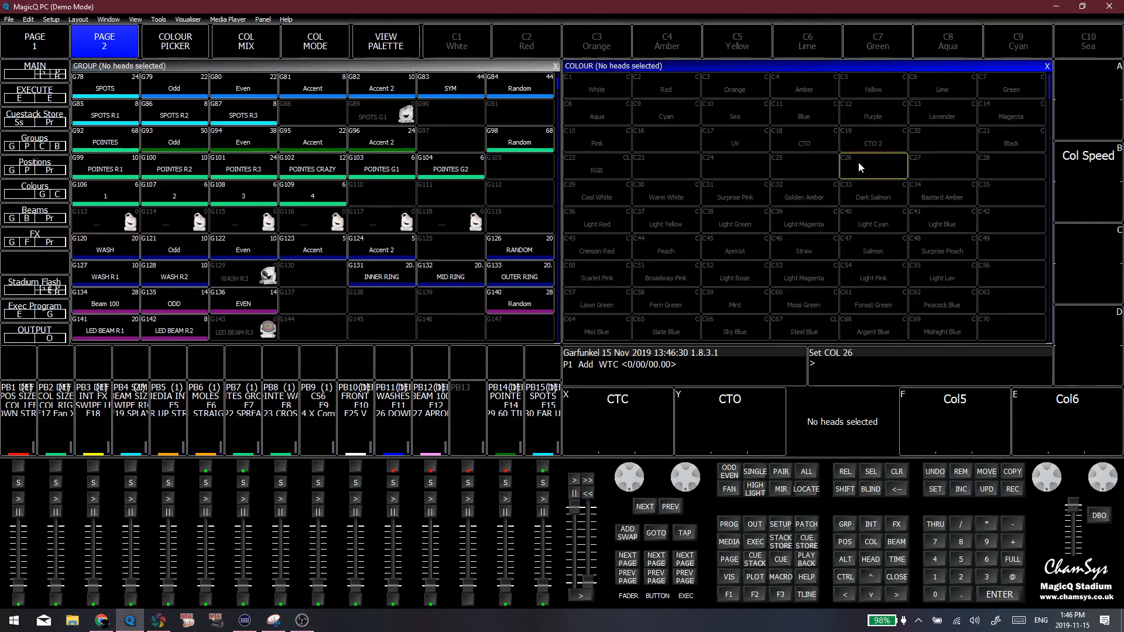
click(100, 241)
click(846, 148)
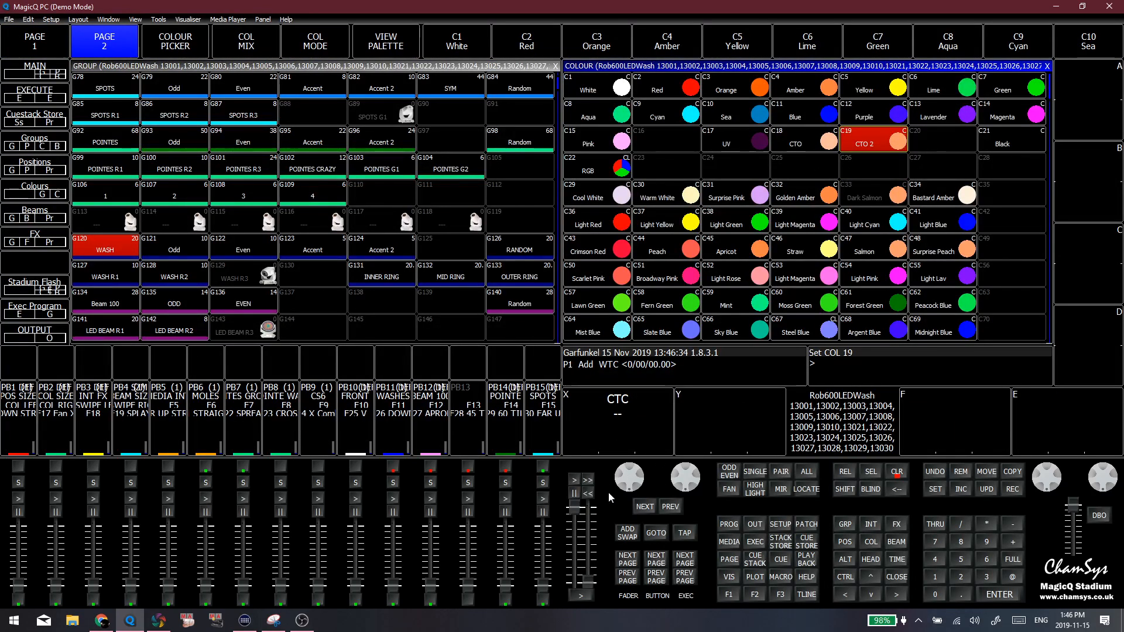
Set CTC to 000 for the WASH heads, update the CTO 2 palette C19 with it, and clear the programmer
drag(608, 498, 601, 502)
drag(612, 415, 619, 471)
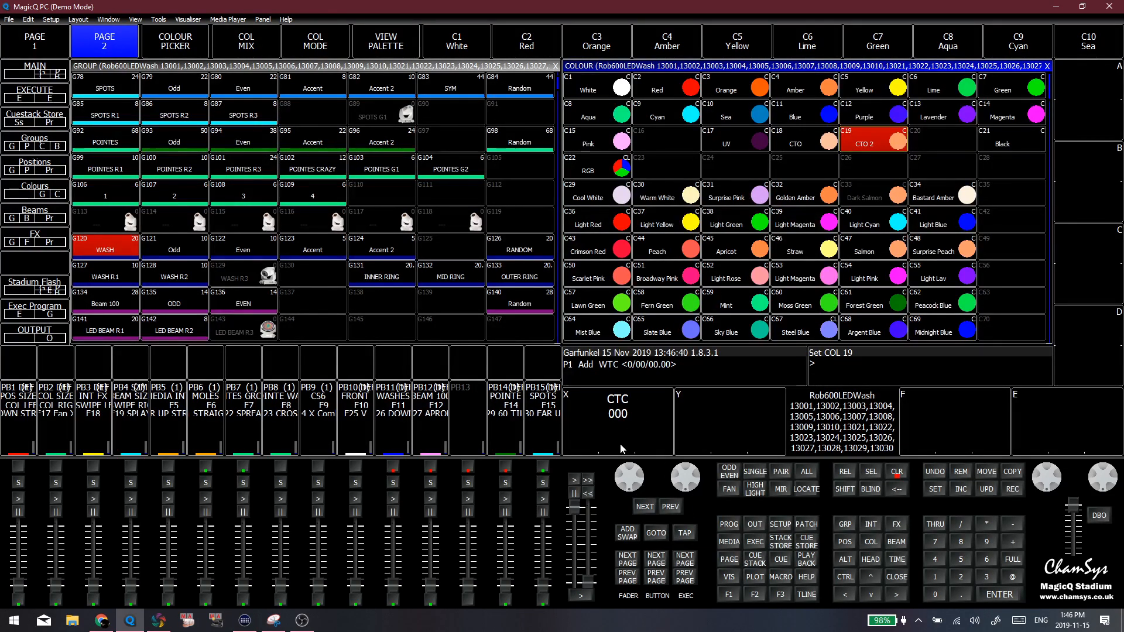
key(ctrl+u)
click(890, 134)
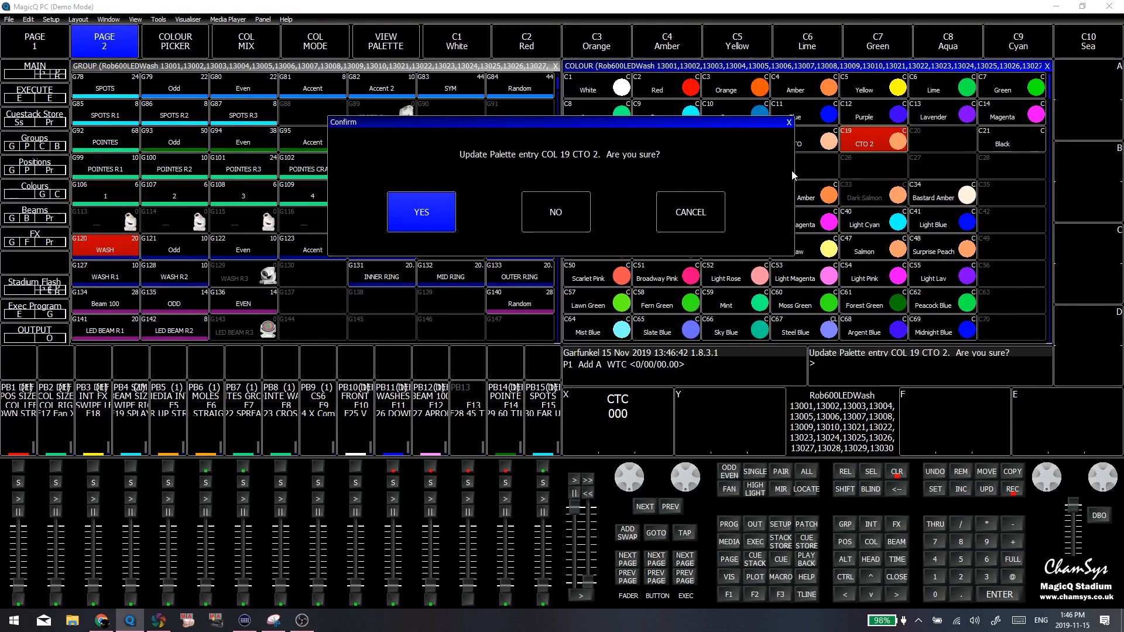
click(427, 208)
click(872, 176)
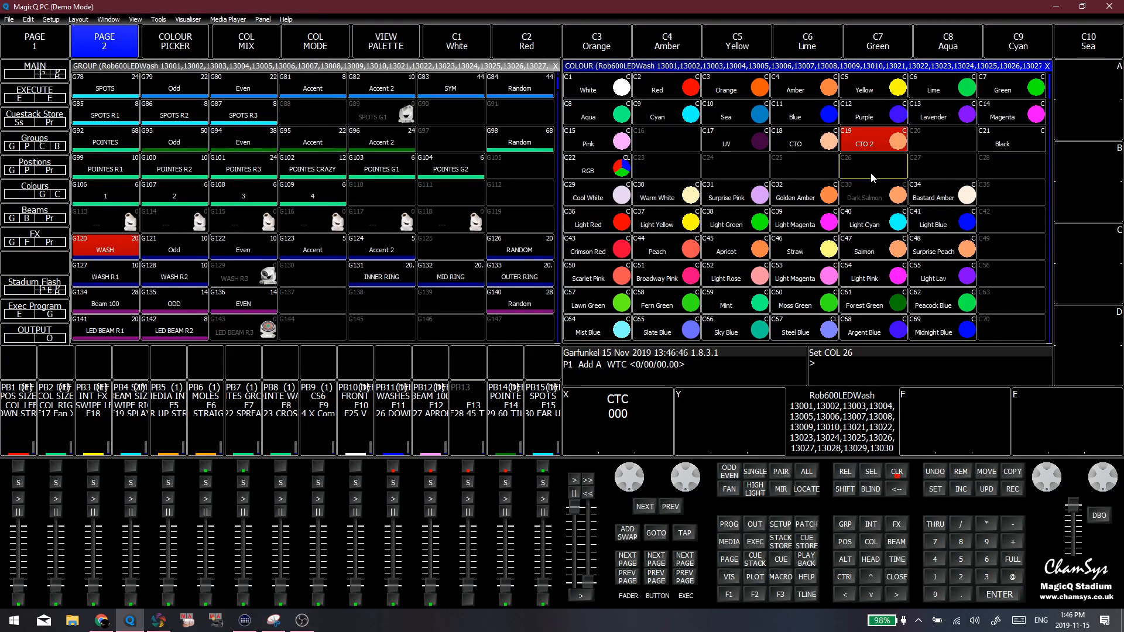
key(ctrl+BackSpace)
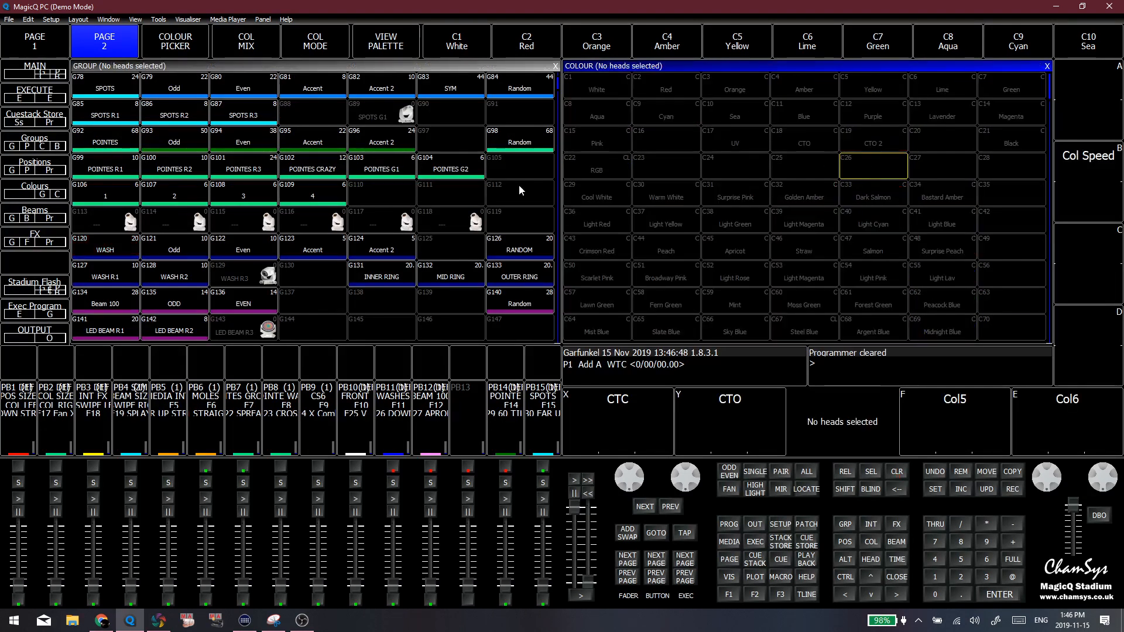
Select the WASH group and apply the Light Yellow, Light Green and Broadway Pink palettes to inspect their colour mixes
click(131, 252)
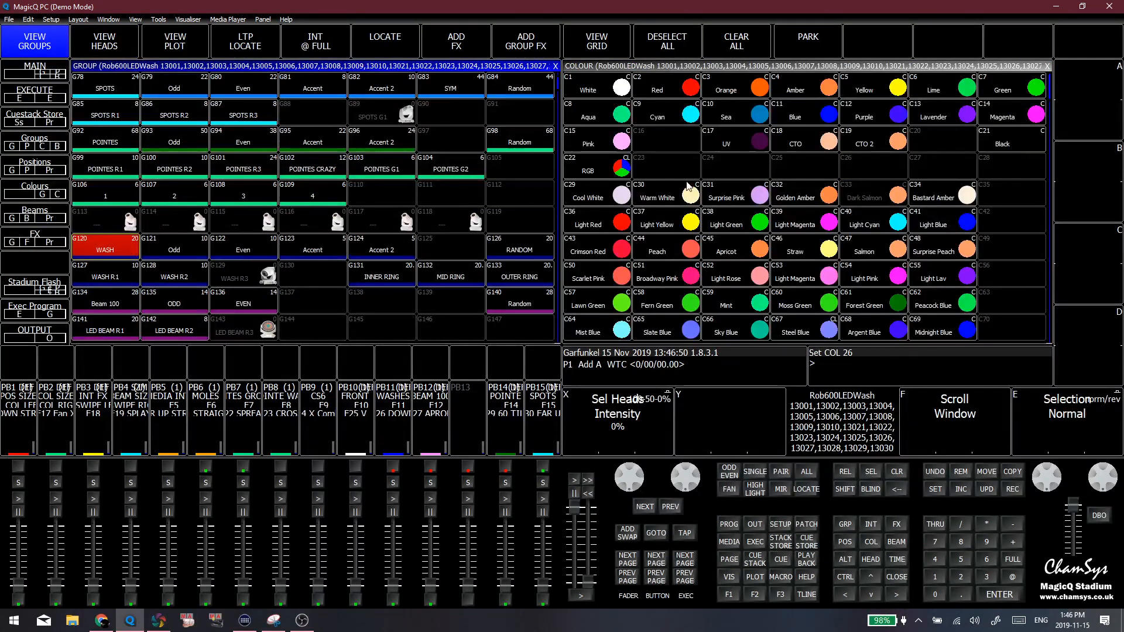
click(666, 170)
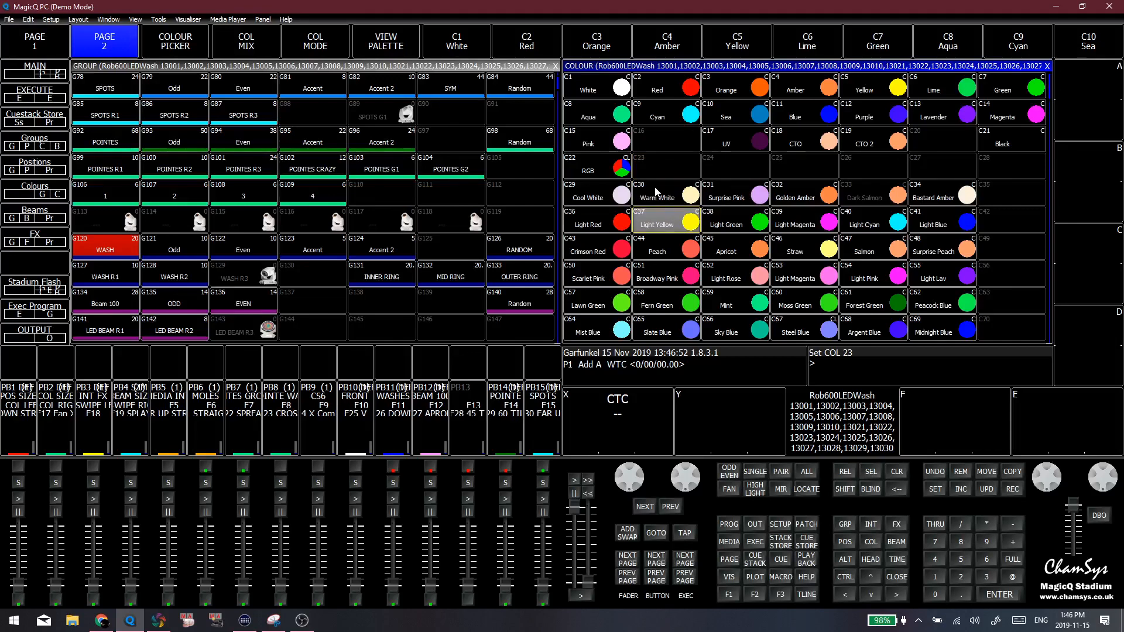
click(664, 244)
click(664, 226)
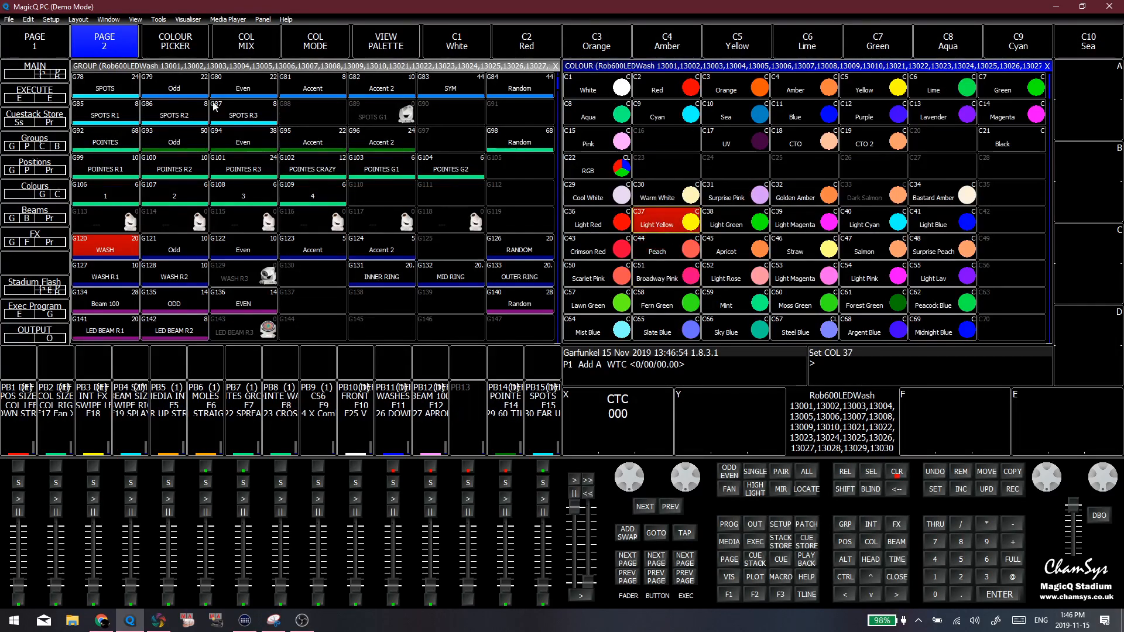
click(719, 228)
click(687, 281)
drag(656, 296, 596, 190)
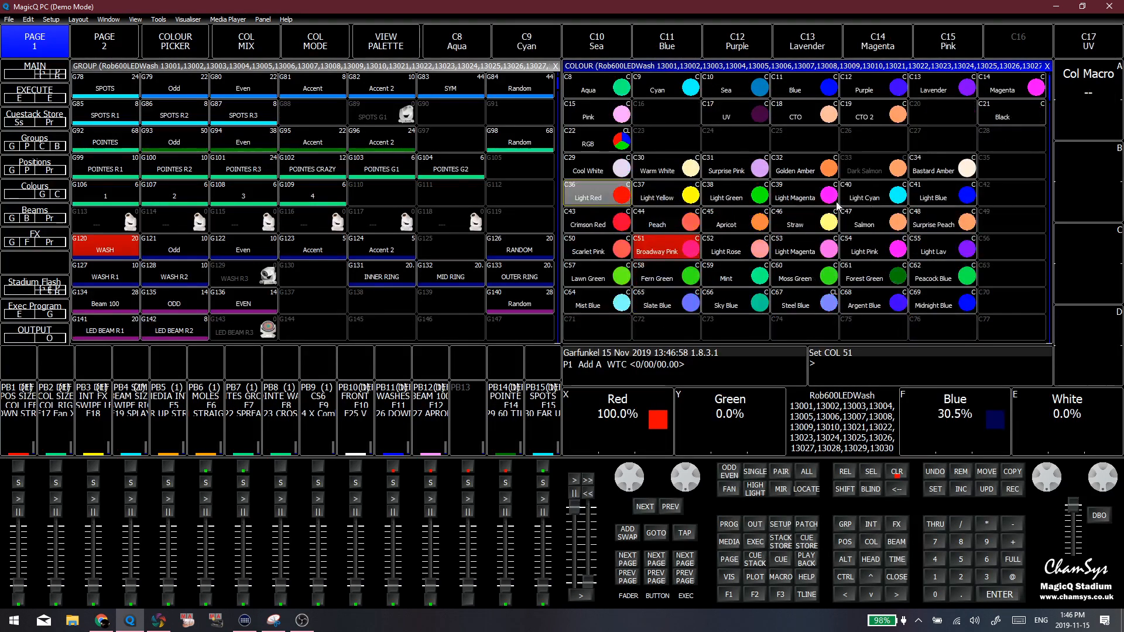
Compare the colour attributes of the Crimson Red, Light Red and Light Yellow palettes on the WASH heads
click(841, 202)
click(606, 210)
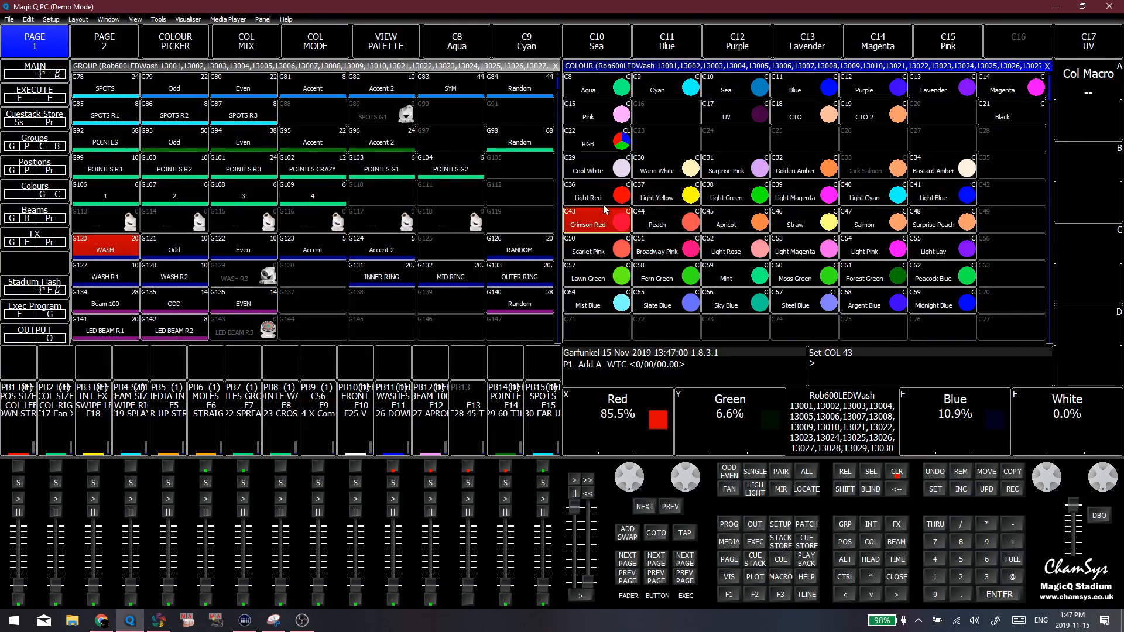
click(606, 199)
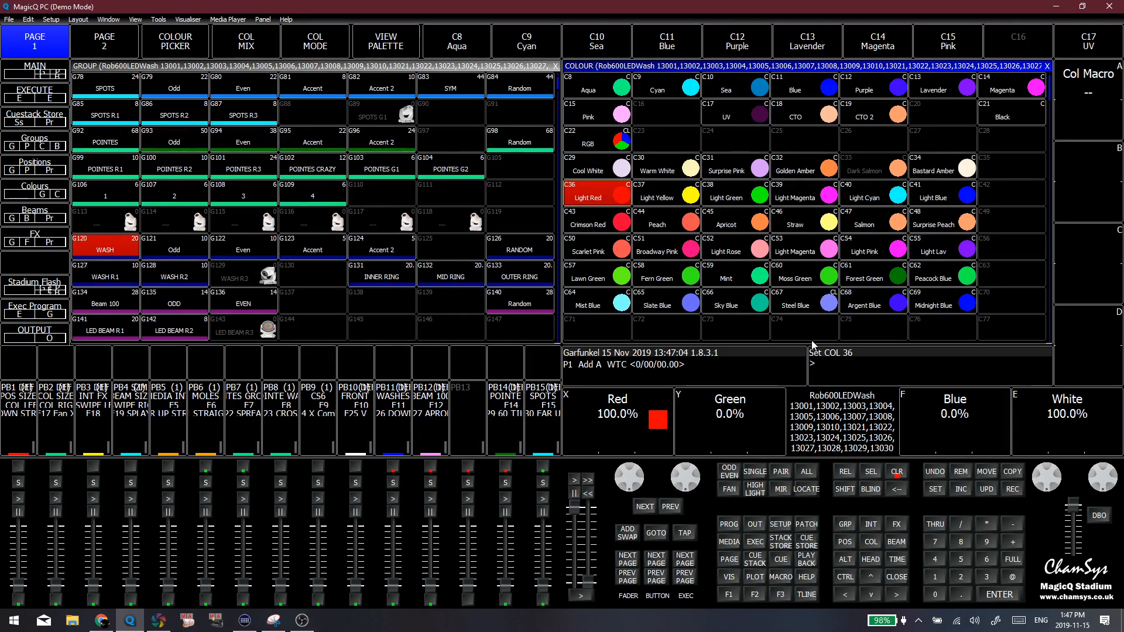
click(667, 202)
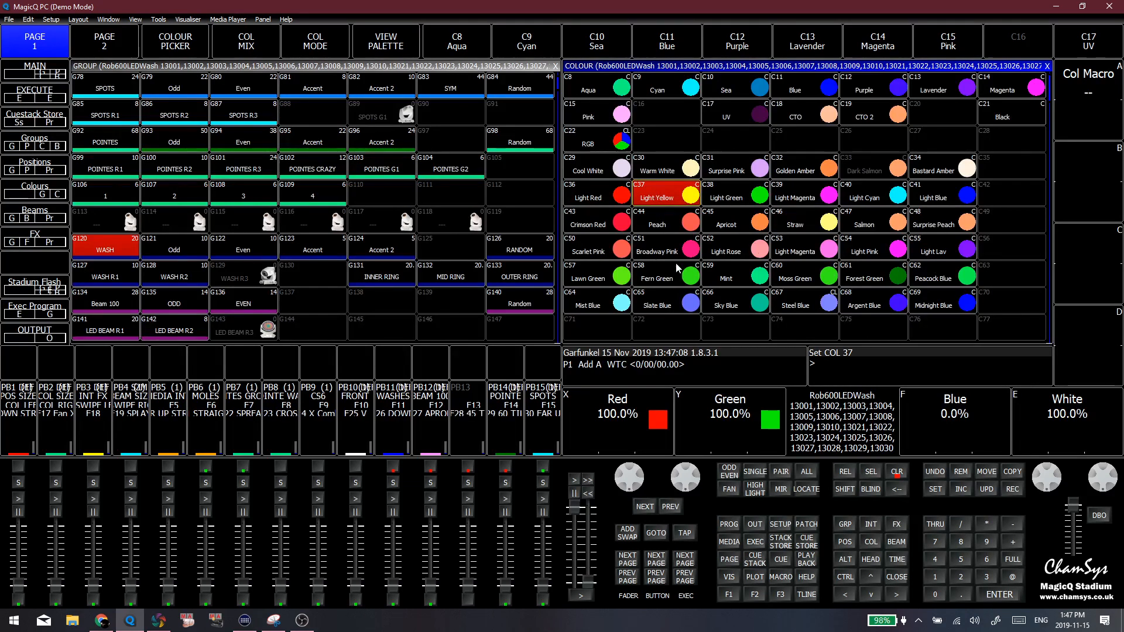
click(620, 202)
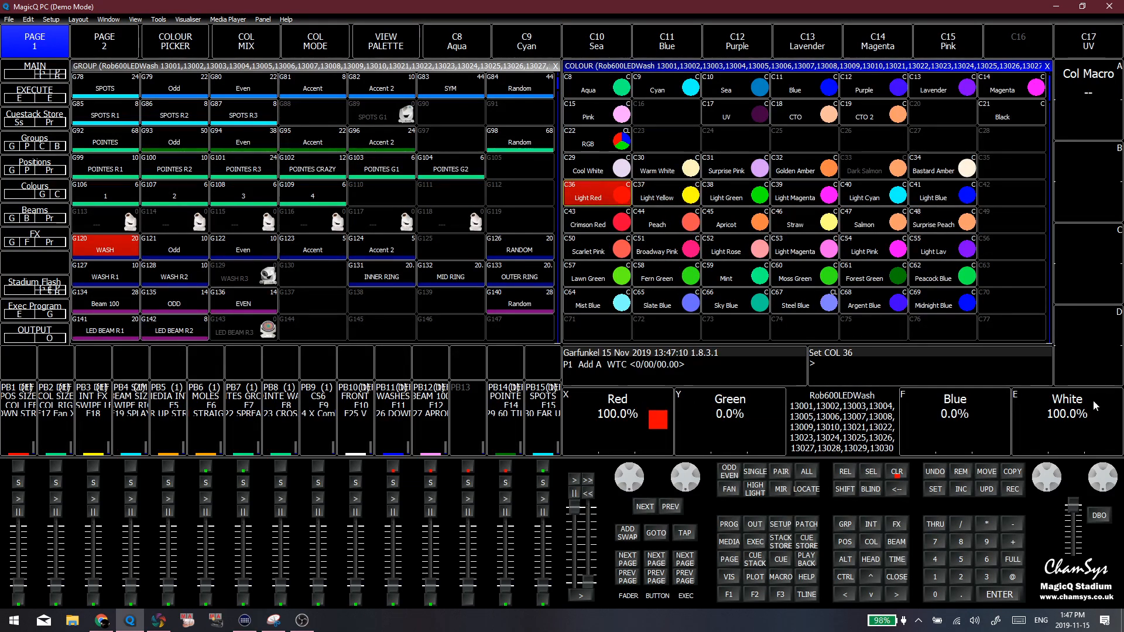
Run the WASH heads through the Light Yellow, Light Green, Light Magenta, Light Blue and Light Cyan palettes to inspect their white content
click(673, 202)
click(752, 200)
click(801, 202)
click(911, 199)
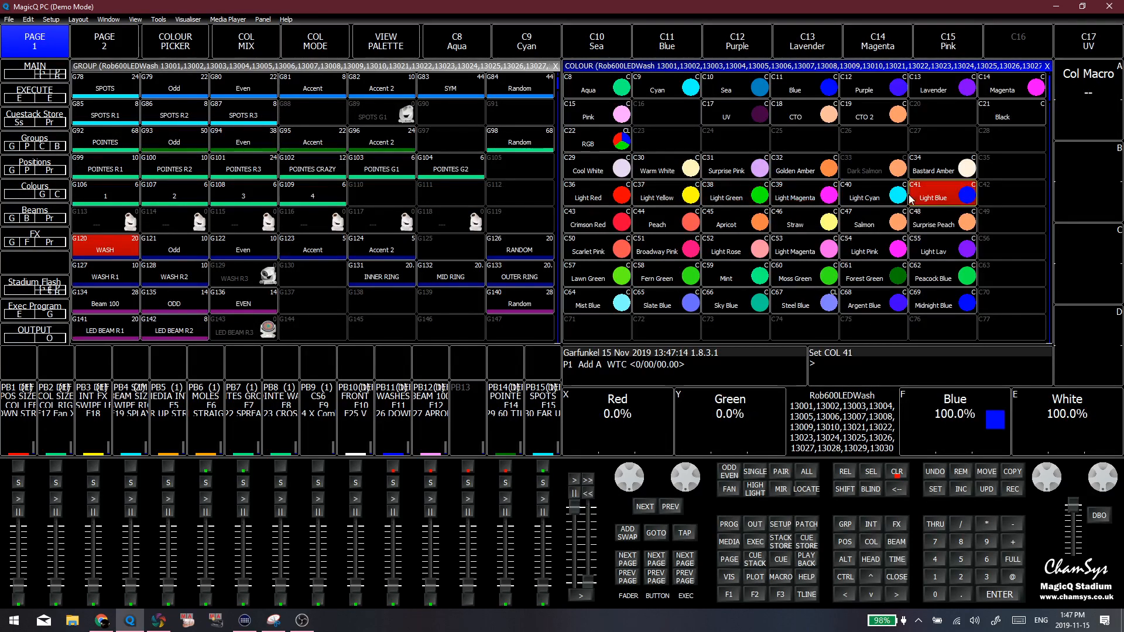
click(876, 194)
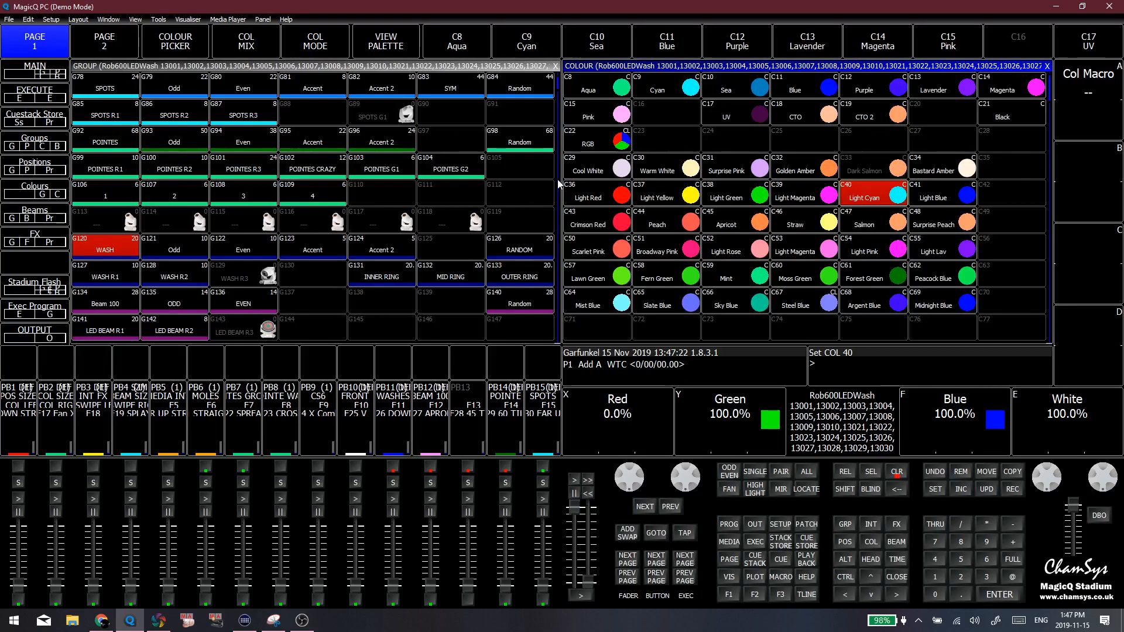
Try the Cool White, Warm White and Surprise Pink palettes on the WASH heads
click(590, 179)
click(659, 174)
click(729, 175)
Inspect the pink palette row on the WASH heads, applying Broadway Pink, Light Rose, Light Magenta C53 and Light Pink
click(665, 249)
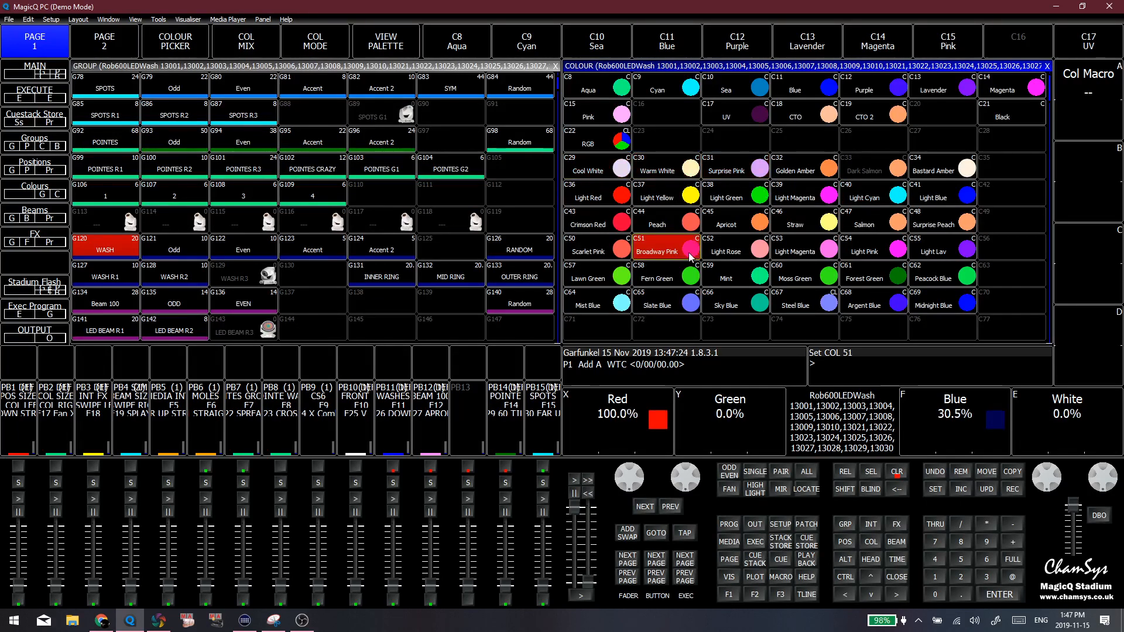
click(668, 267)
click(659, 256)
click(732, 250)
click(798, 249)
click(865, 249)
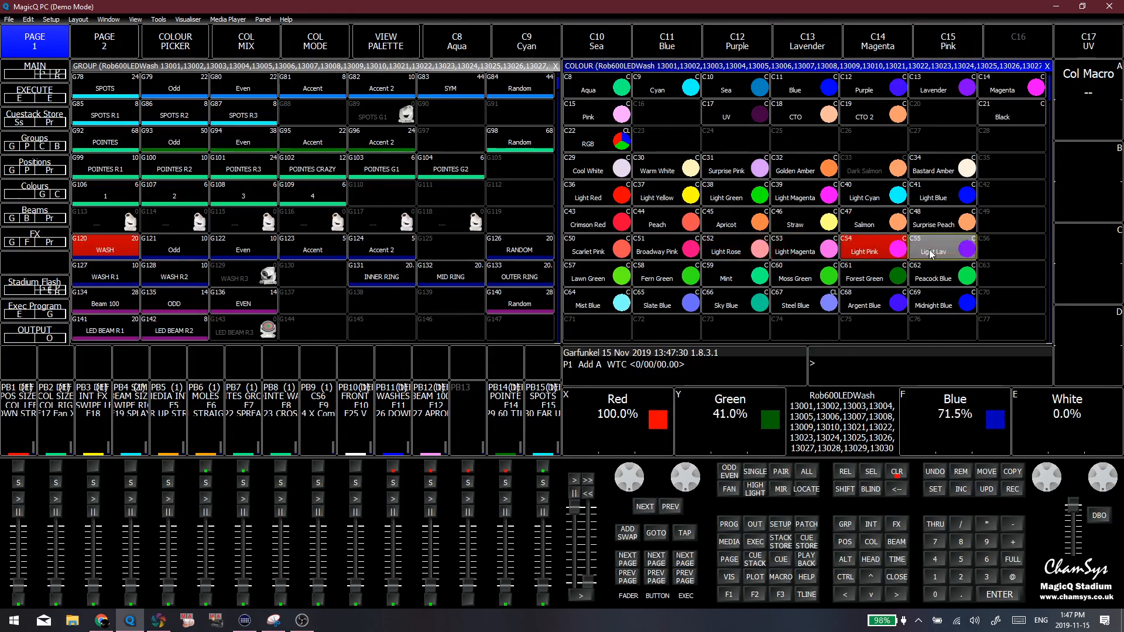
Compare the Forest Green, Fern Green and Lawn Green palettes with Light Rose and Broadway Pink on the WASH heads
click(865, 275)
click(744, 268)
click(726, 251)
click(676, 266)
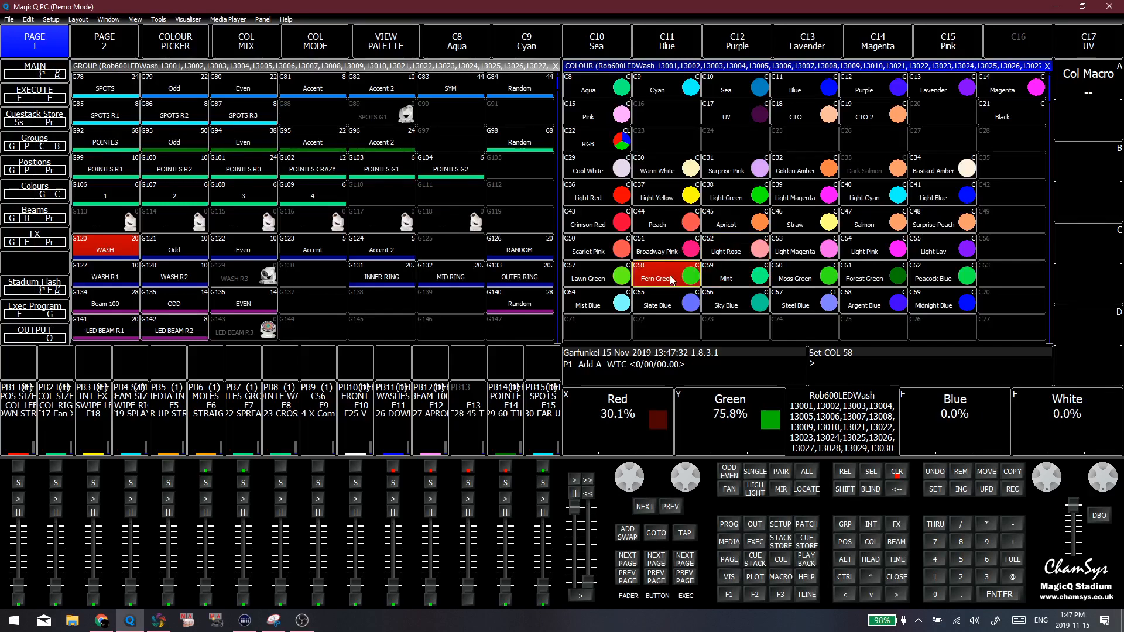
click(711, 271)
click(684, 263)
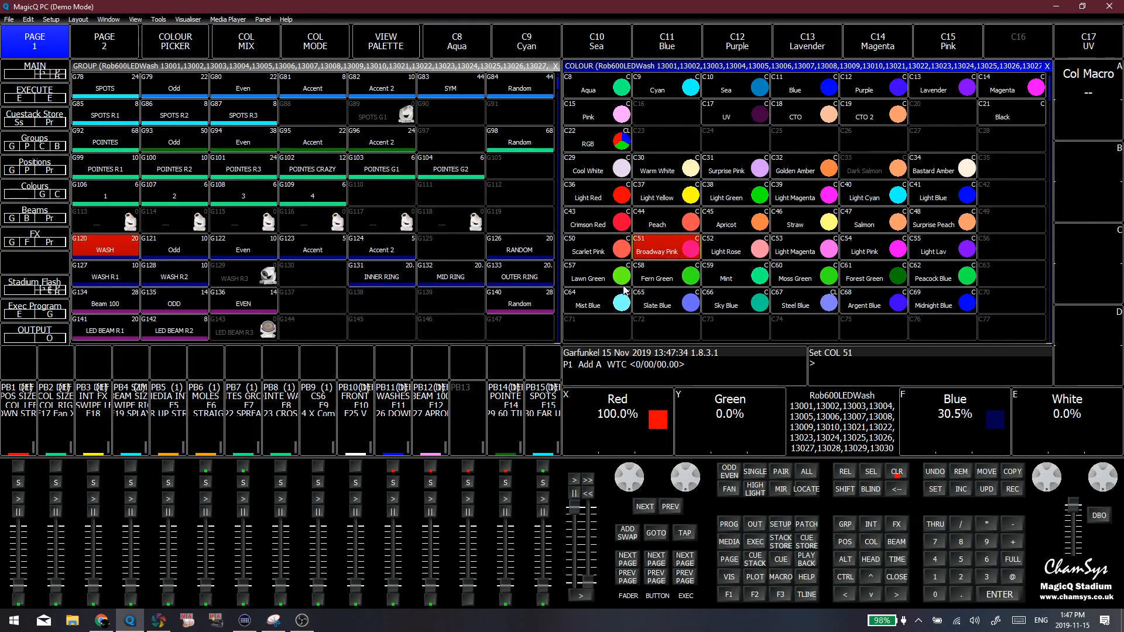
click(591, 274)
click(659, 274)
click(669, 245)
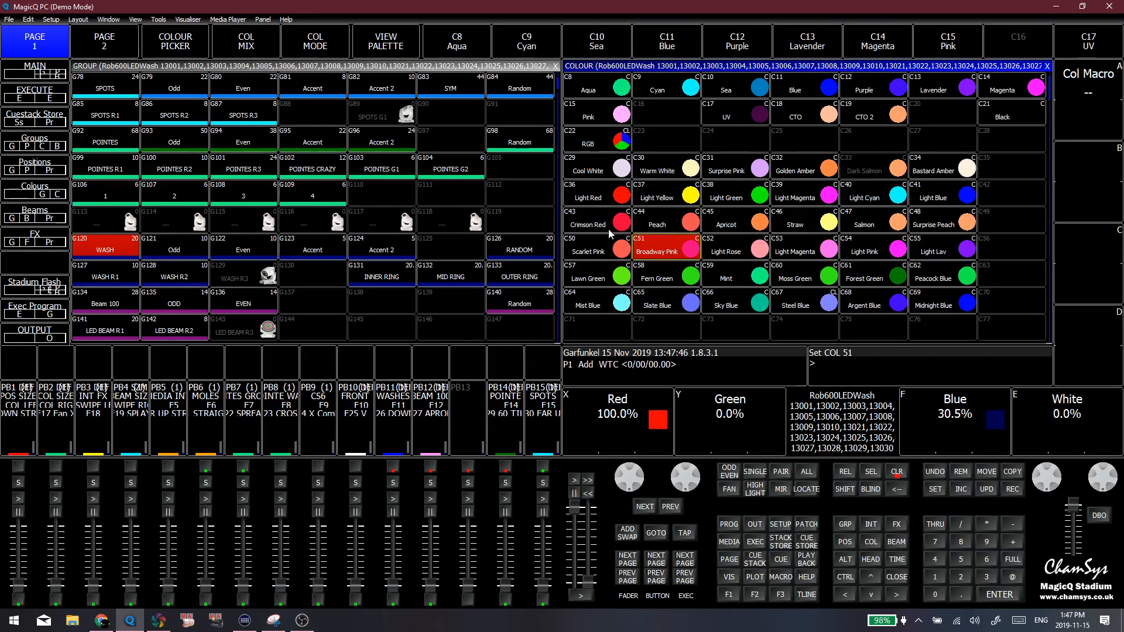
Compare the red, green and blue levels of the Fern Green, Lawn Green and Mint palettes on the WASH heads
click(656, 275)
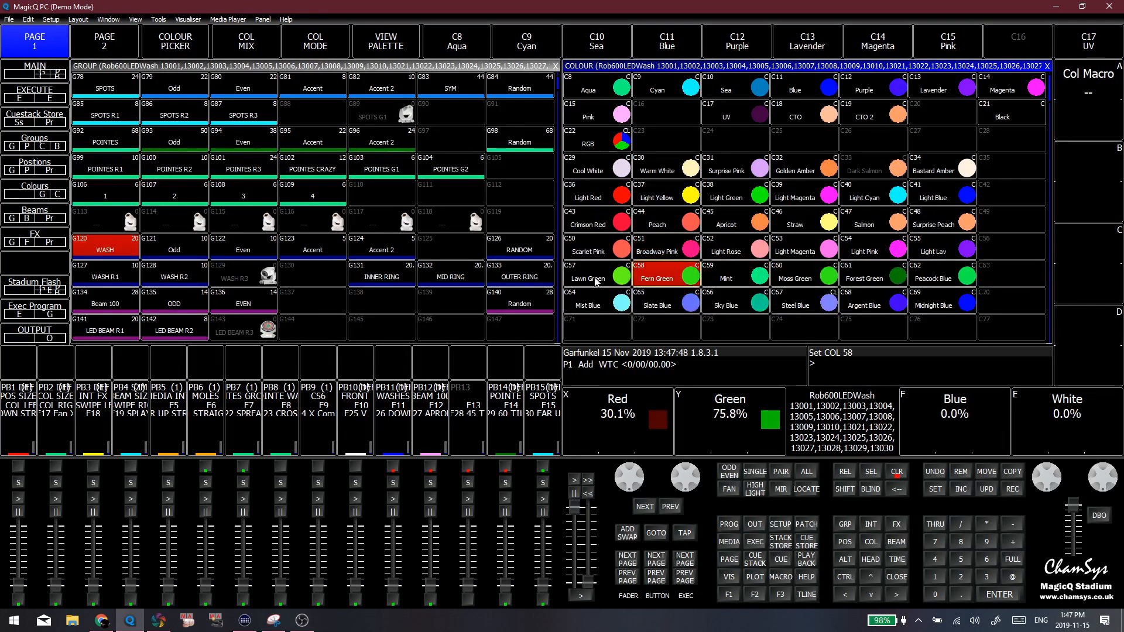
click(595, 278)
click(732, 276)
click(666, 279)
click(601, 285)
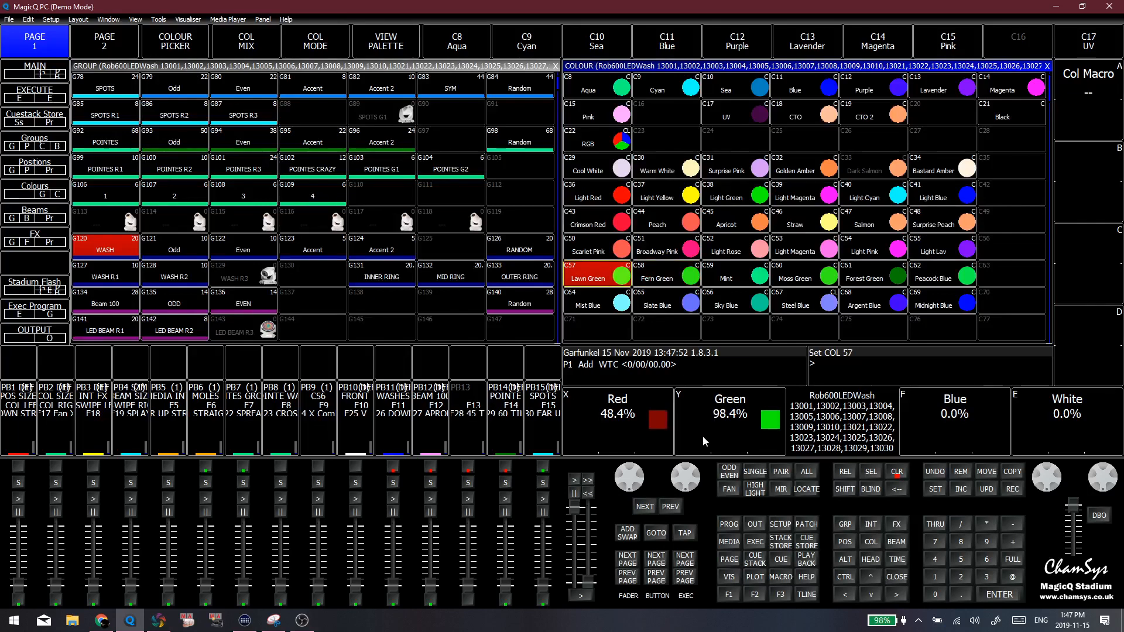
Apply the Moss Green, Light Magenta C53, Straw and Salmon palettes to the WASH heads to inspect their mixes
click(819, 270)
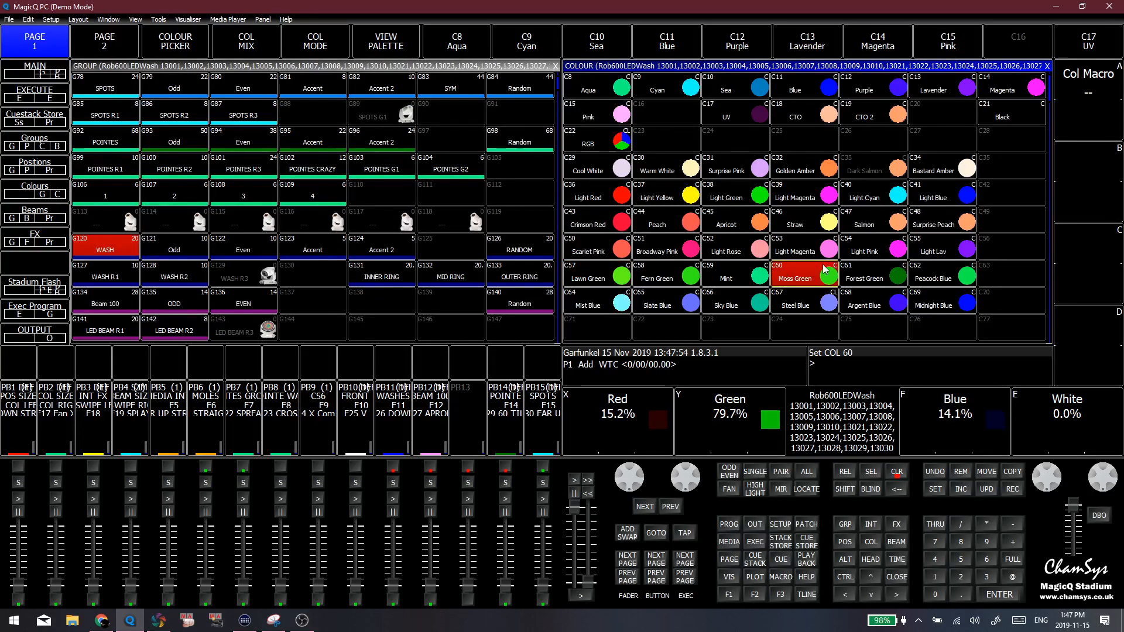
click(824, 248)
click(802, 228)
click(849, 221)
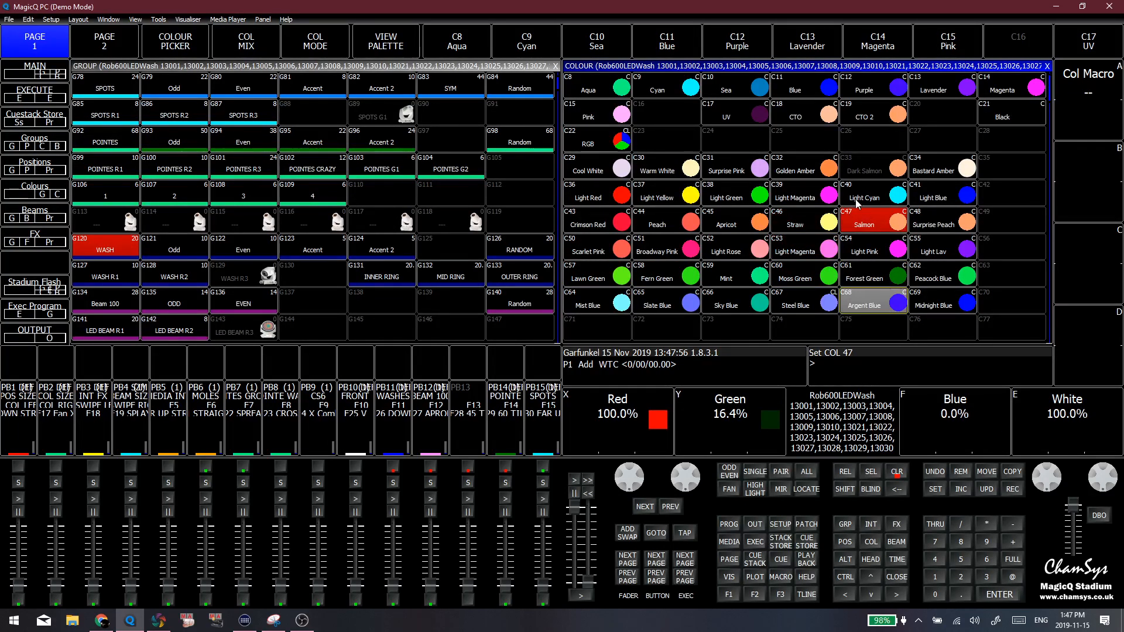
Check the Golden Amber, Dark Salmon and Warm White palettes on the WASH heads
scroll(860, 240, down, 2)
scroll(863, 249, up, 1)
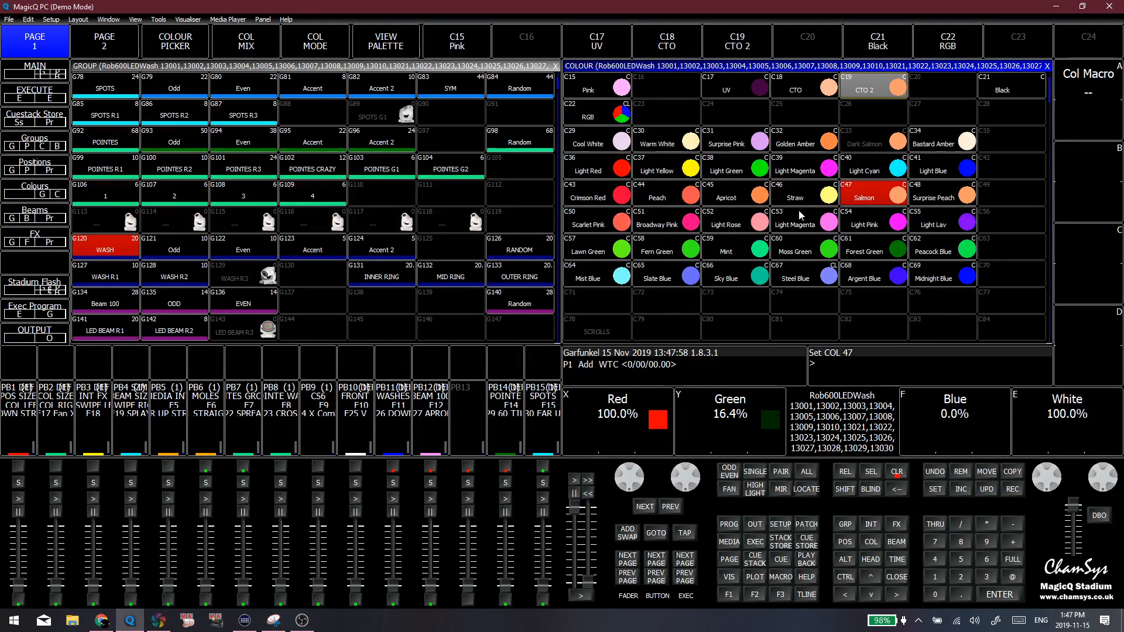
click(805, 141)
click(875, 138)
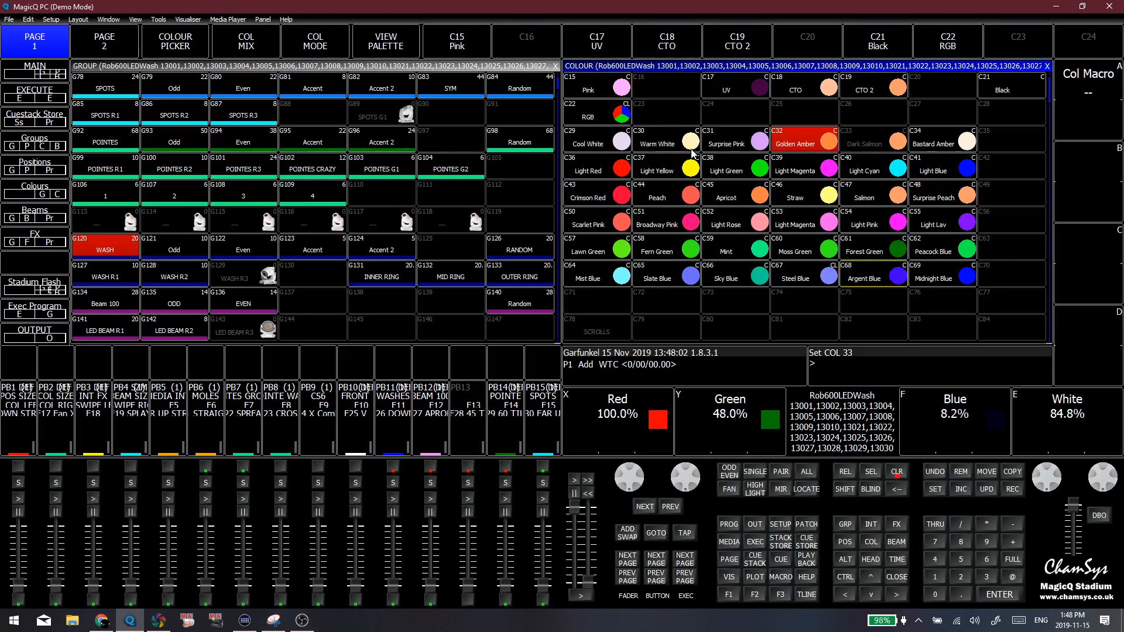
click(654, 143)
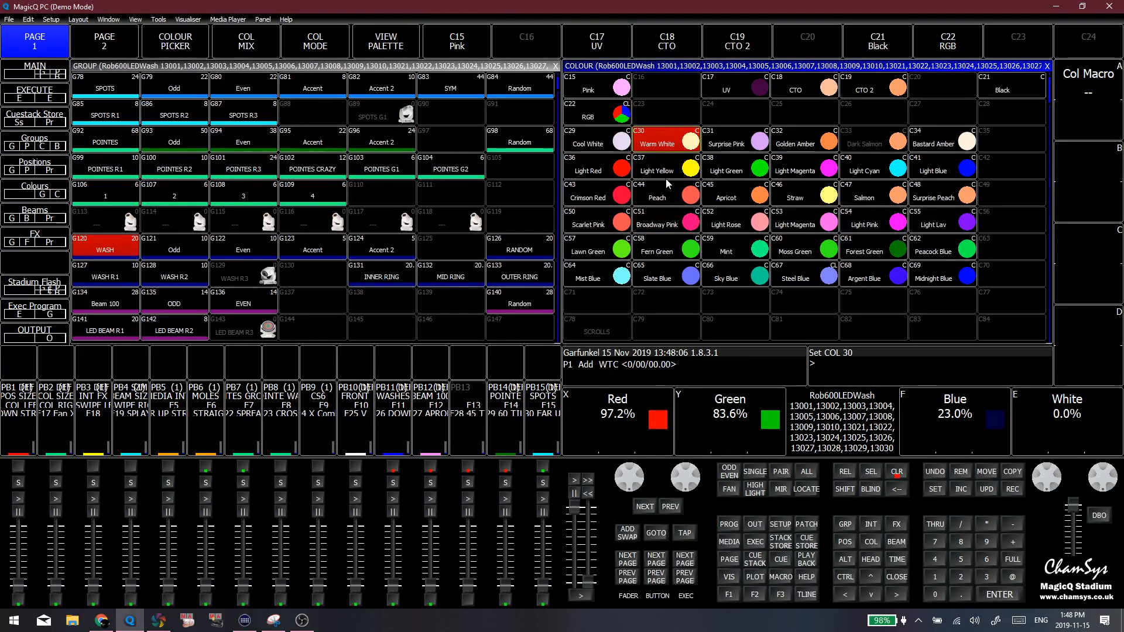
Browse the colour palettes beyond the mixed colours to the colour wheel entries from C99 onward
scroll(673, 178, down, 3)
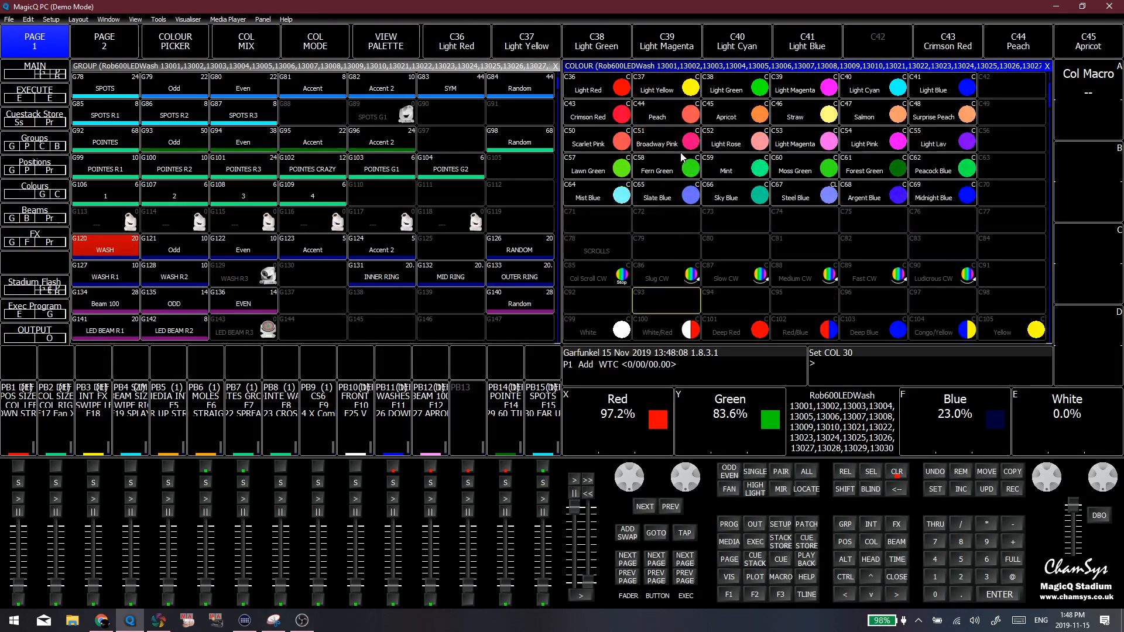
scroll(690, 188, up, 4)
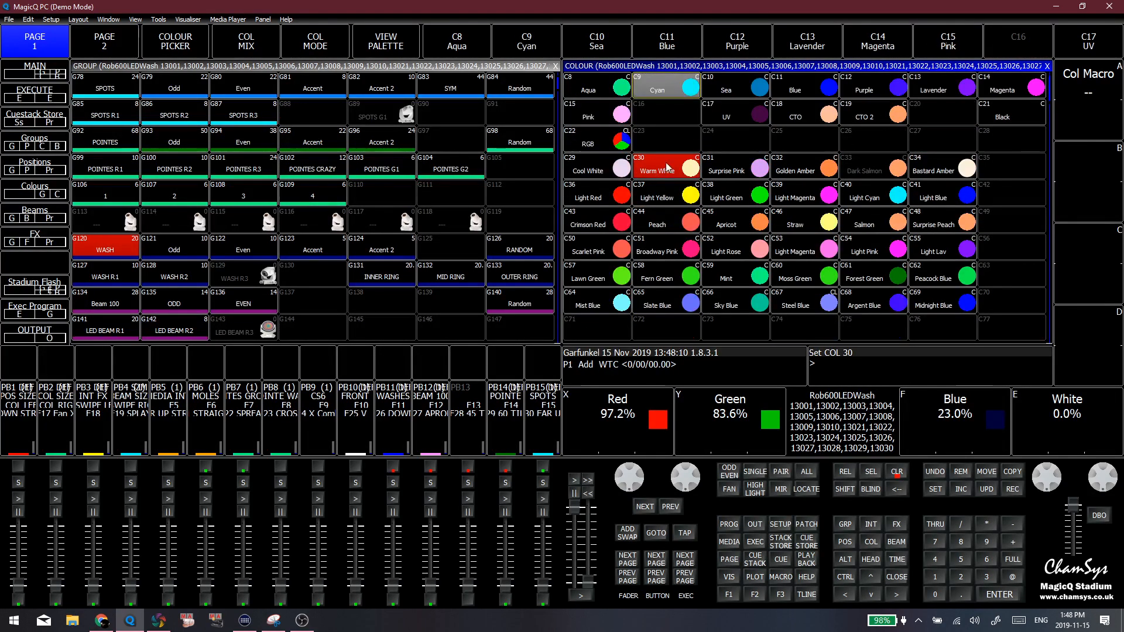
scroll(693, 187, down, 7)
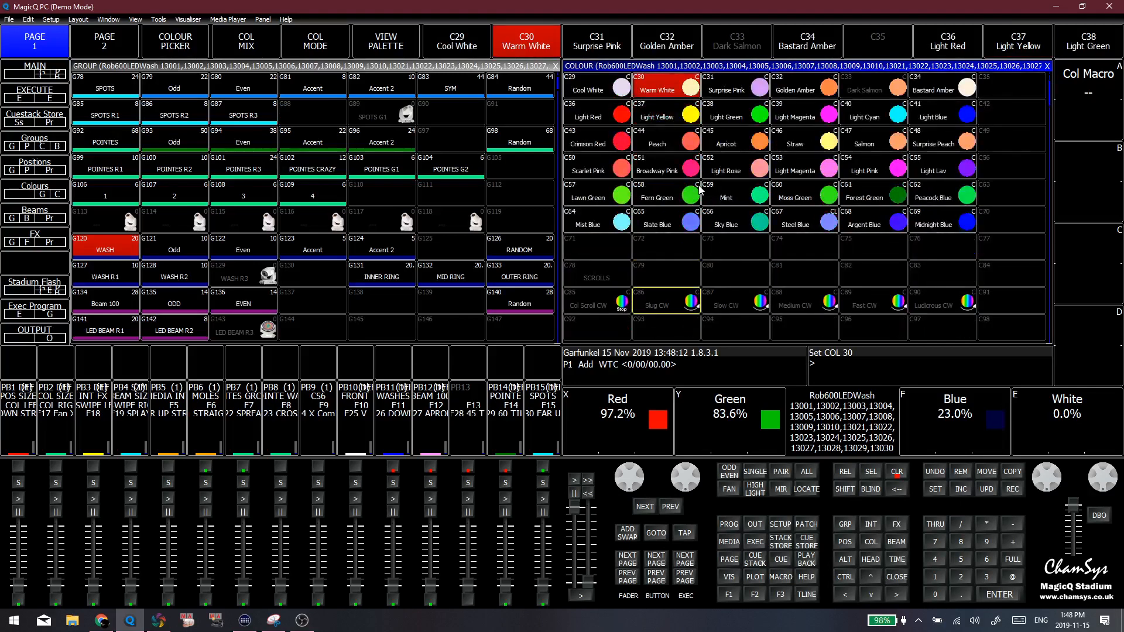
scroll(679, 184, down, 5)
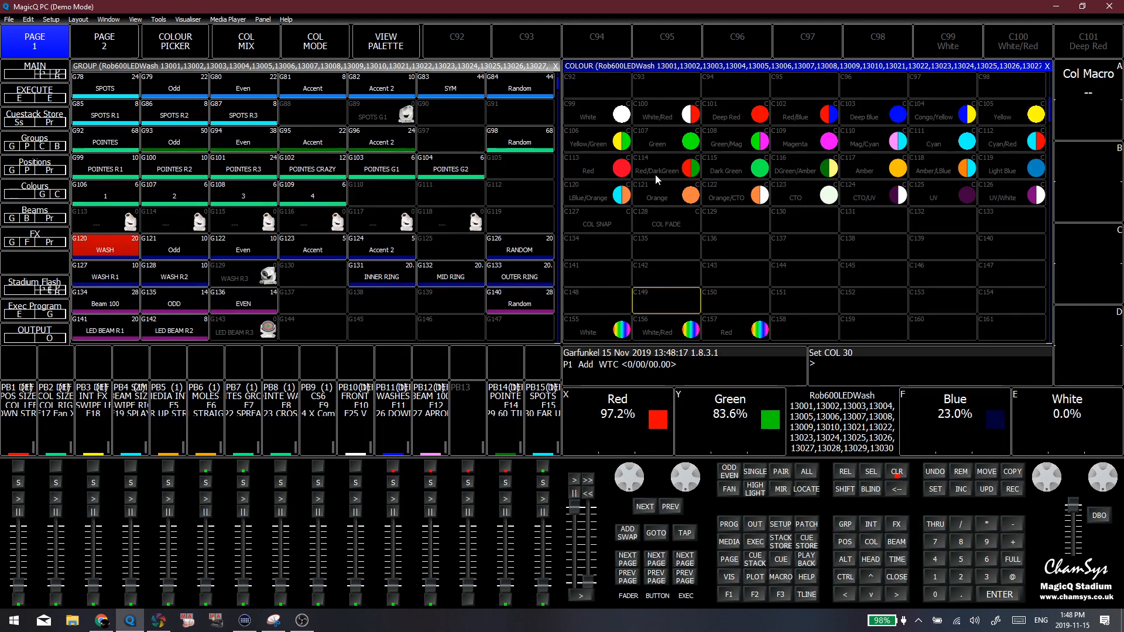
Clear the programmer and browse the colour combination palettes below Epic Combos, from Rainbow to Lavendeer
key(shift+BackSpace)
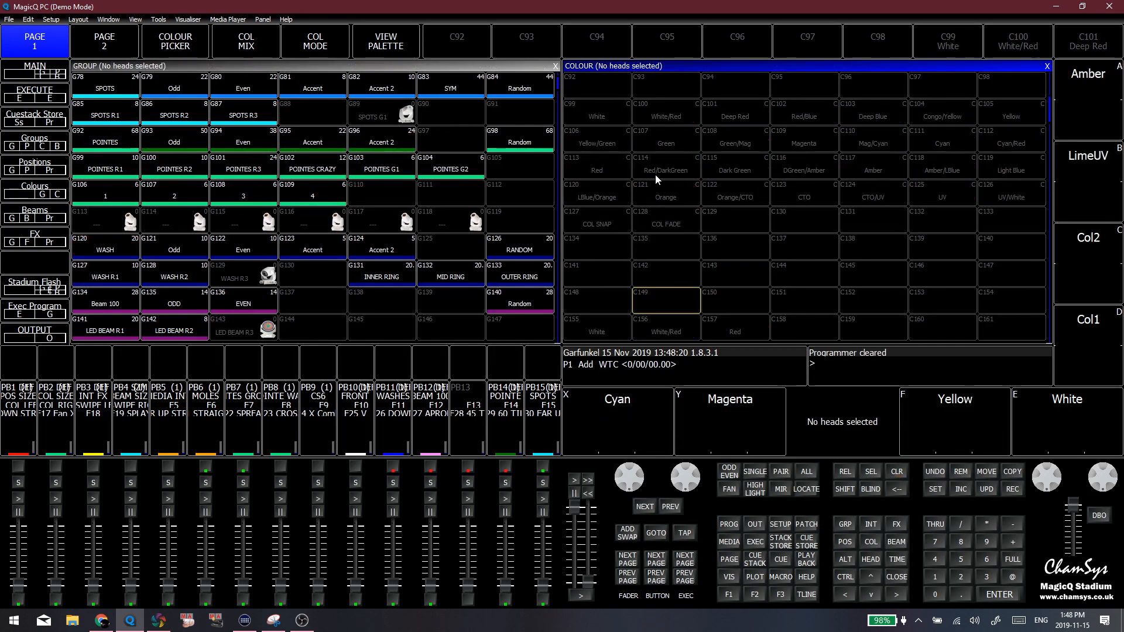
click(821, 247)
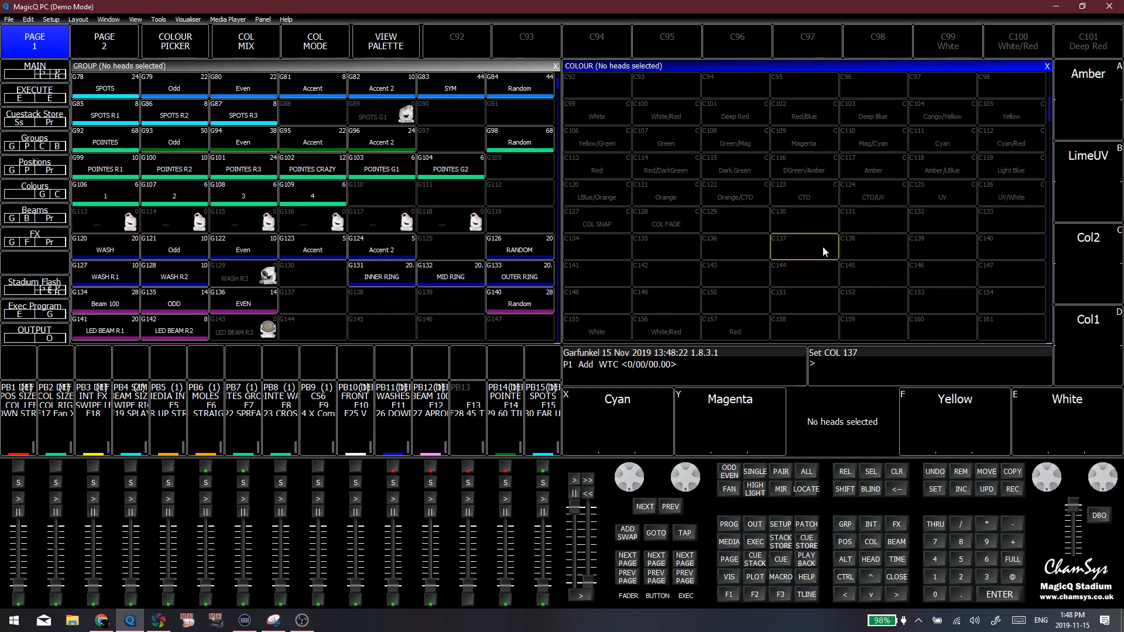
scroll(846, 261, down, 1)
scroll(848, 265, down, 16)
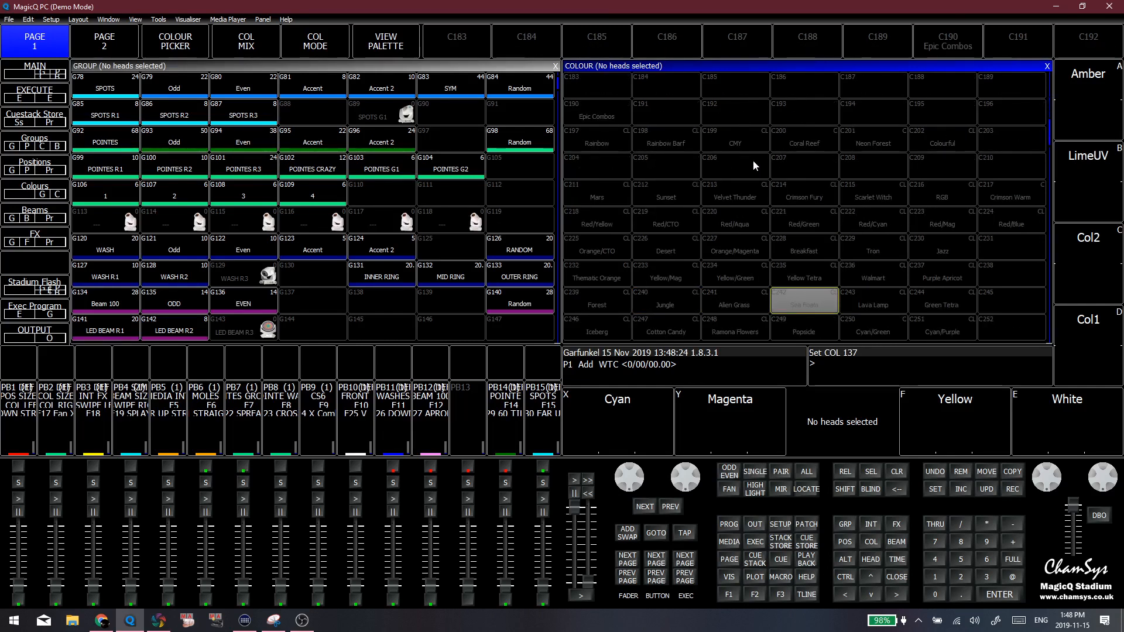
scroll(758, 163, up, 2)
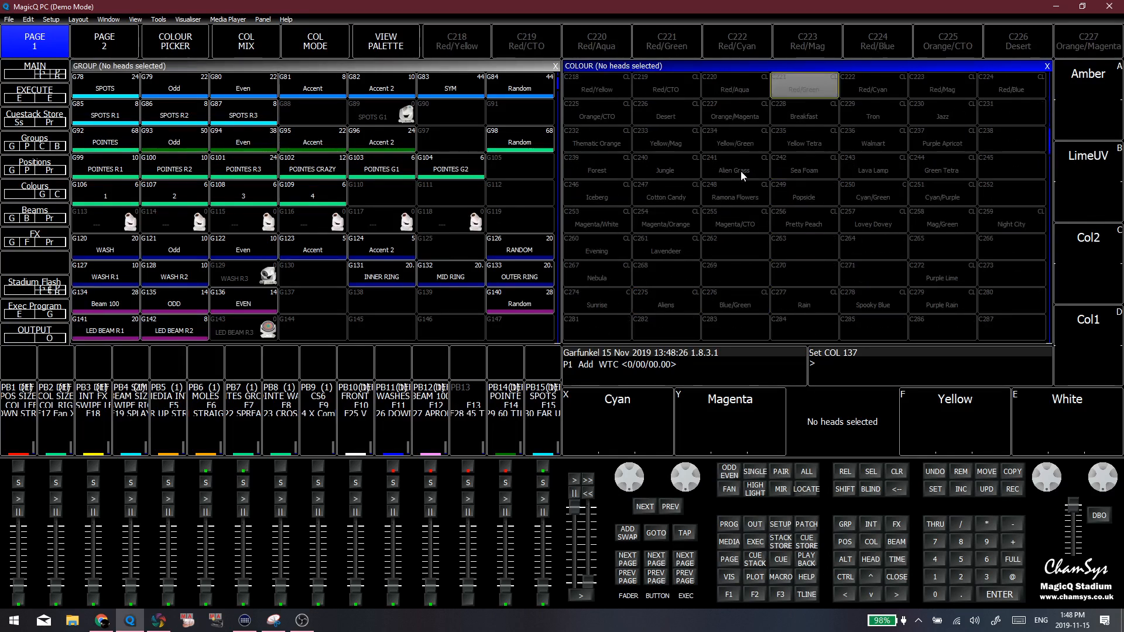
click(738, 183)
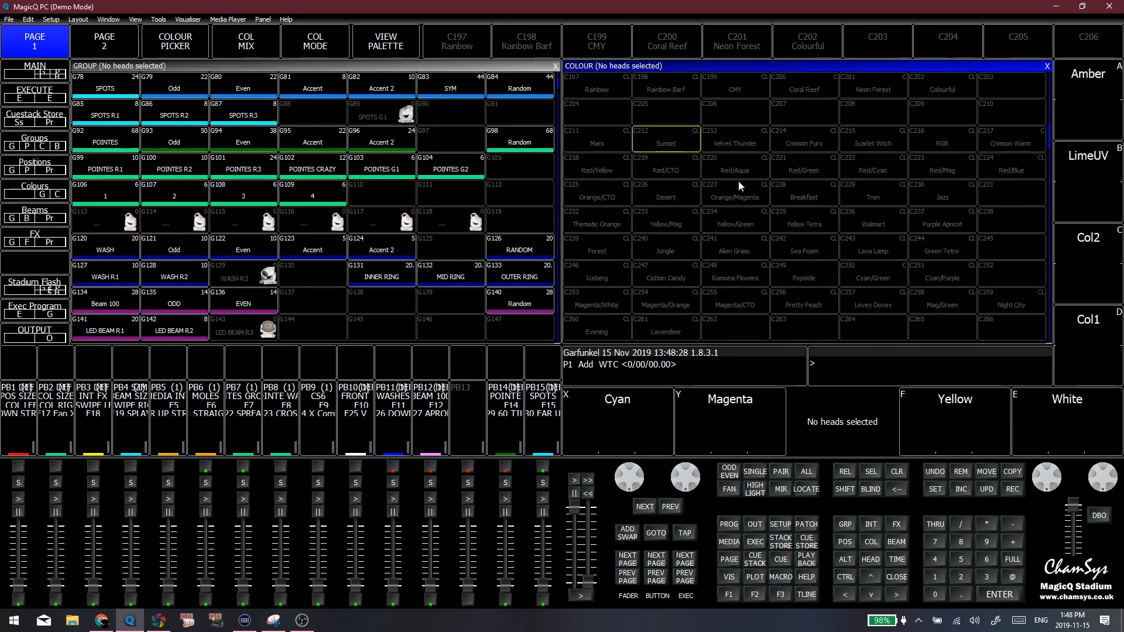
click(860, 211)
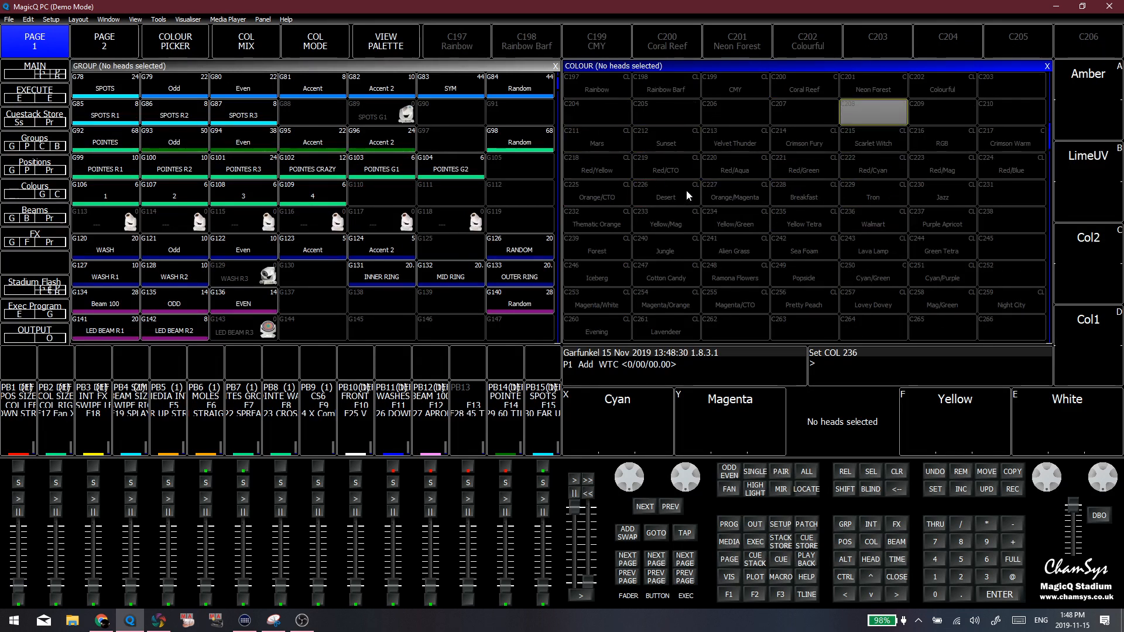
click(943, 205)
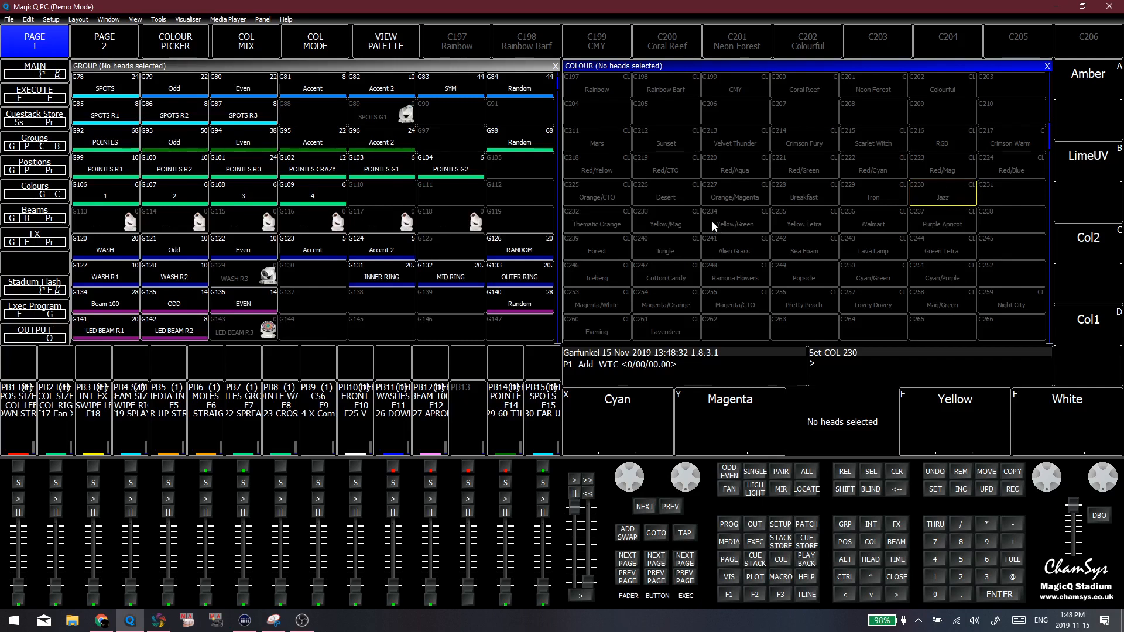
Check the fixed number of boxes per screen in the Windows settings, and return to the four-window programming layout
click(755, 542)
click(726, 577)
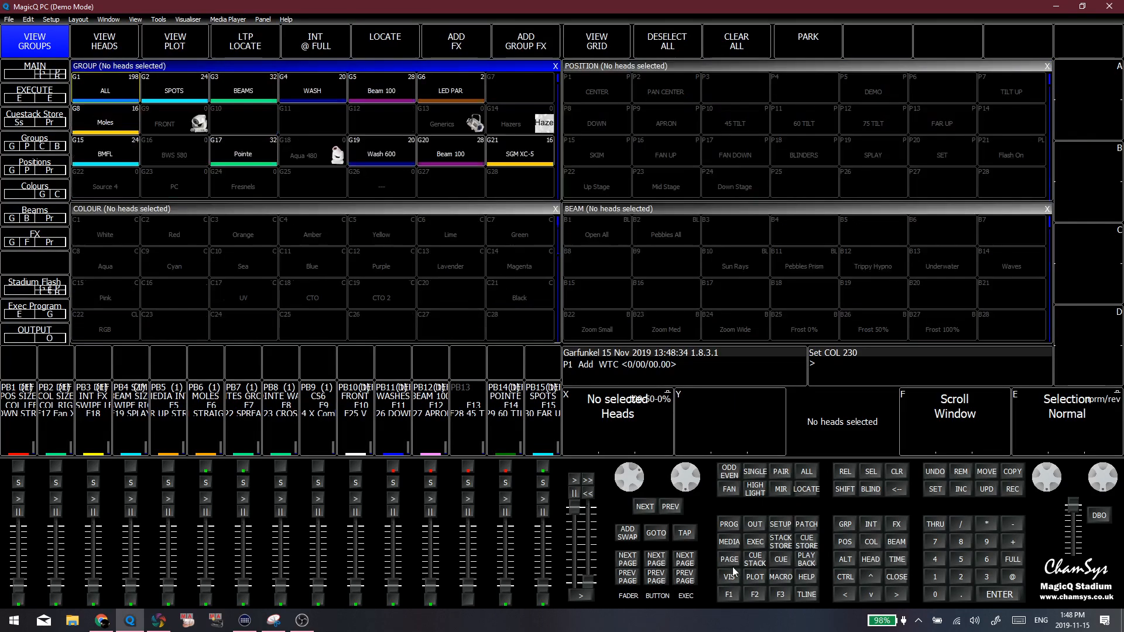
click(754, 523)
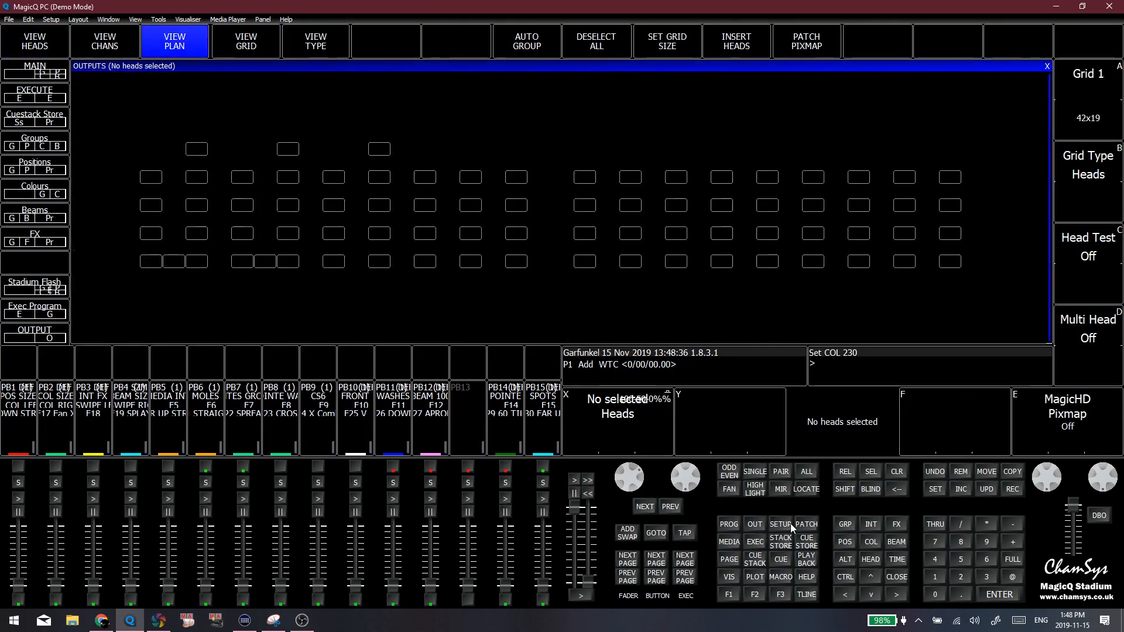
click(782, 524)
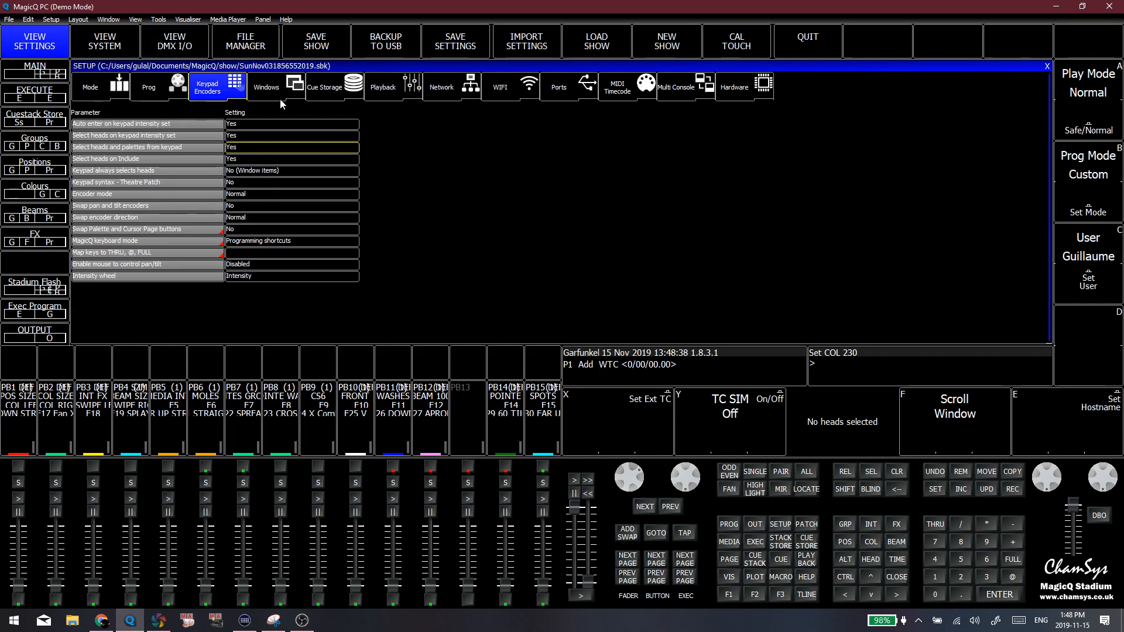
click(274, 94)
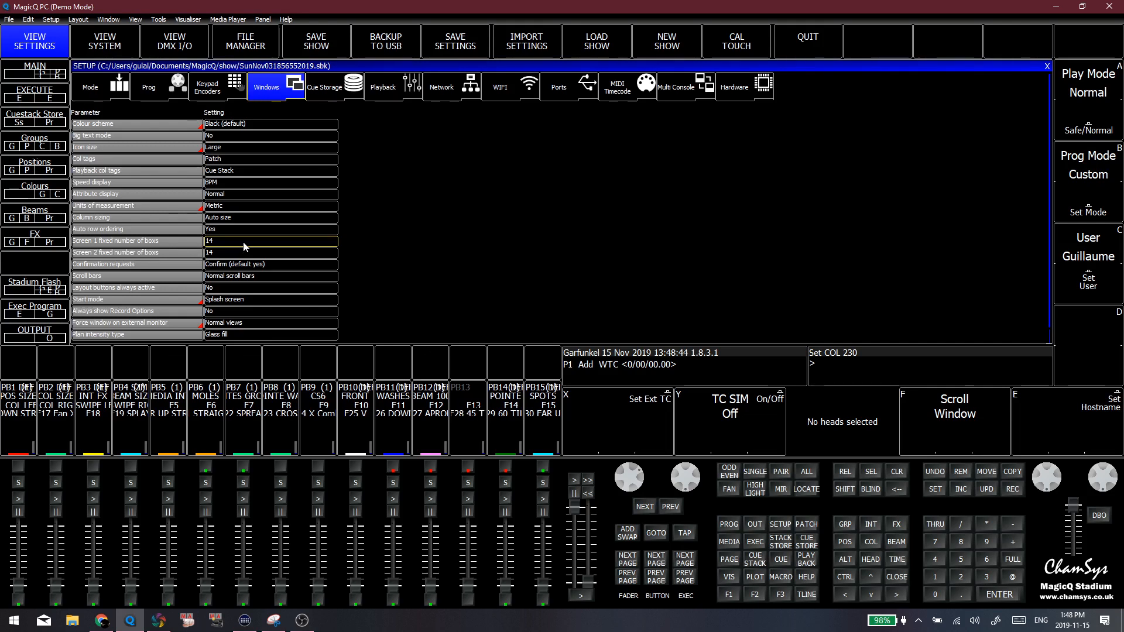
click(730, 600)
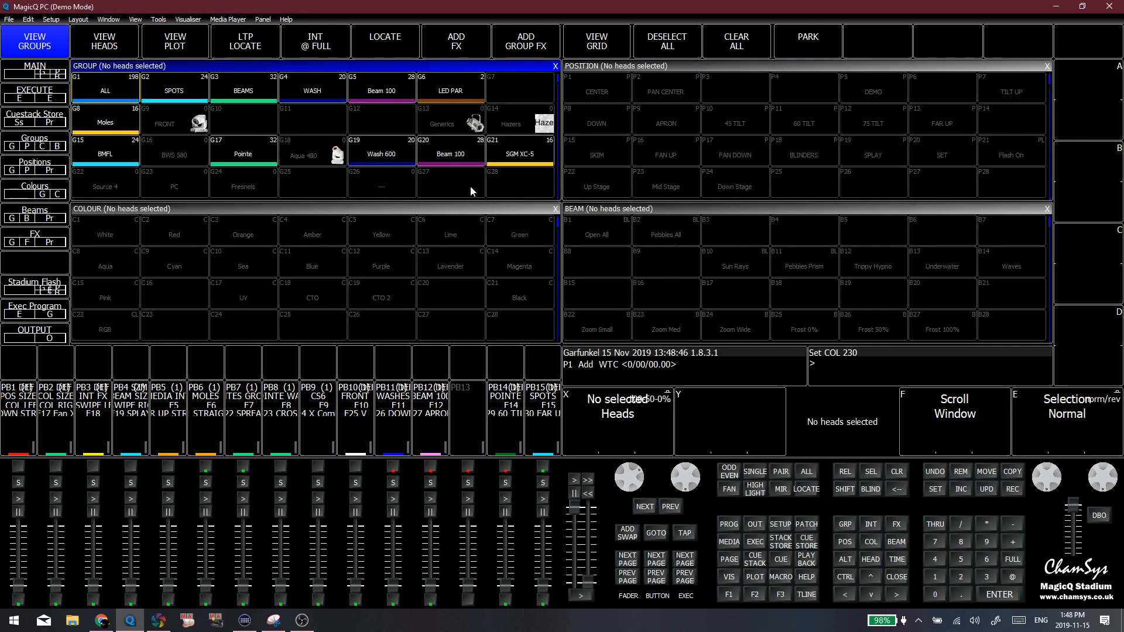
Resize the Group window to the Top view
click(111, 20)
mouse_move(135, 20)
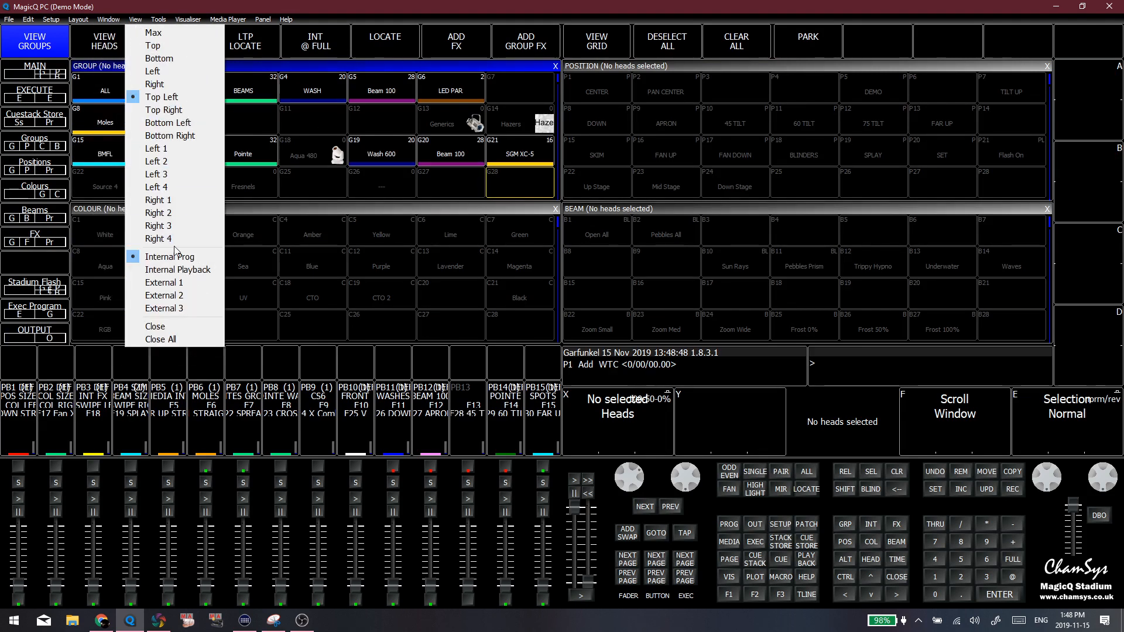
click(201, 46)
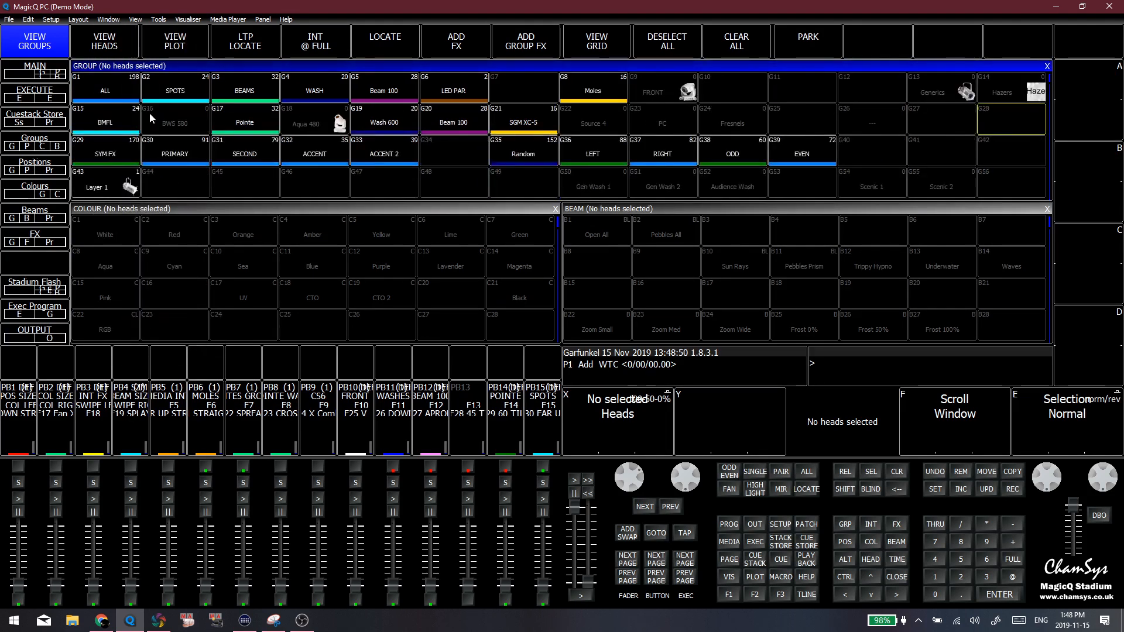
click(809, 101)
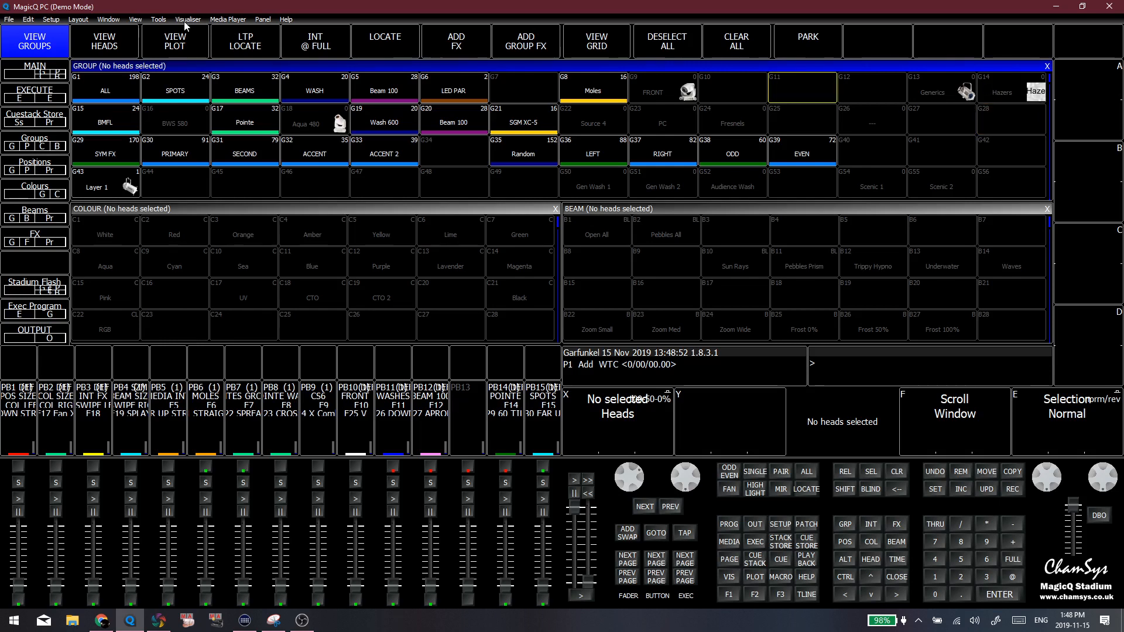
Resize the Group window to the Left view
click(150, 21)
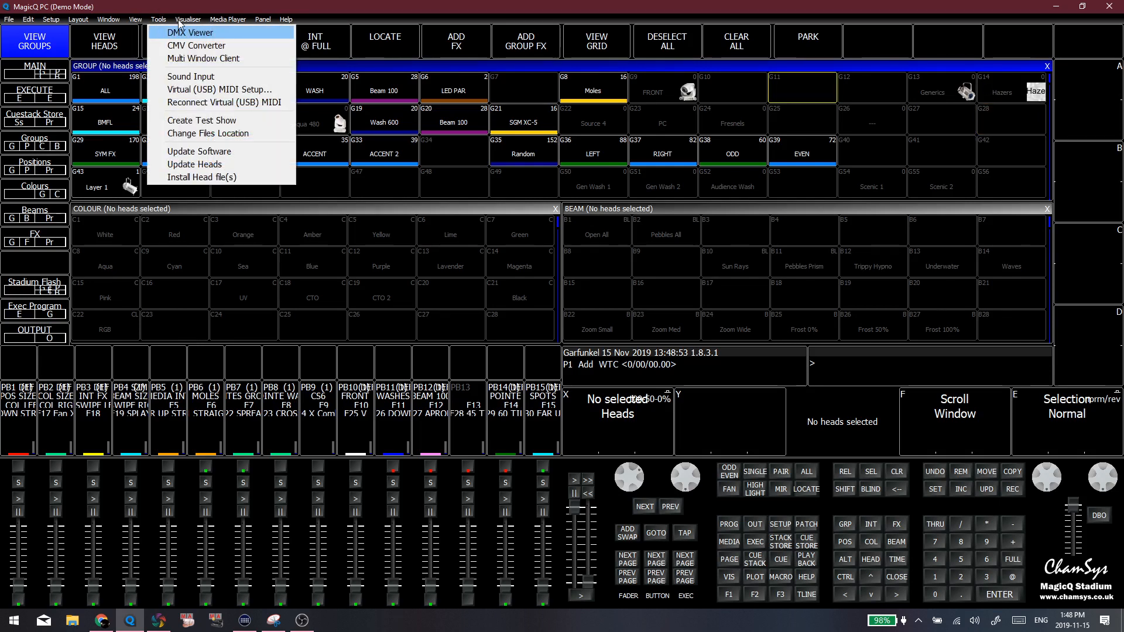
mouse_move(142, 22)
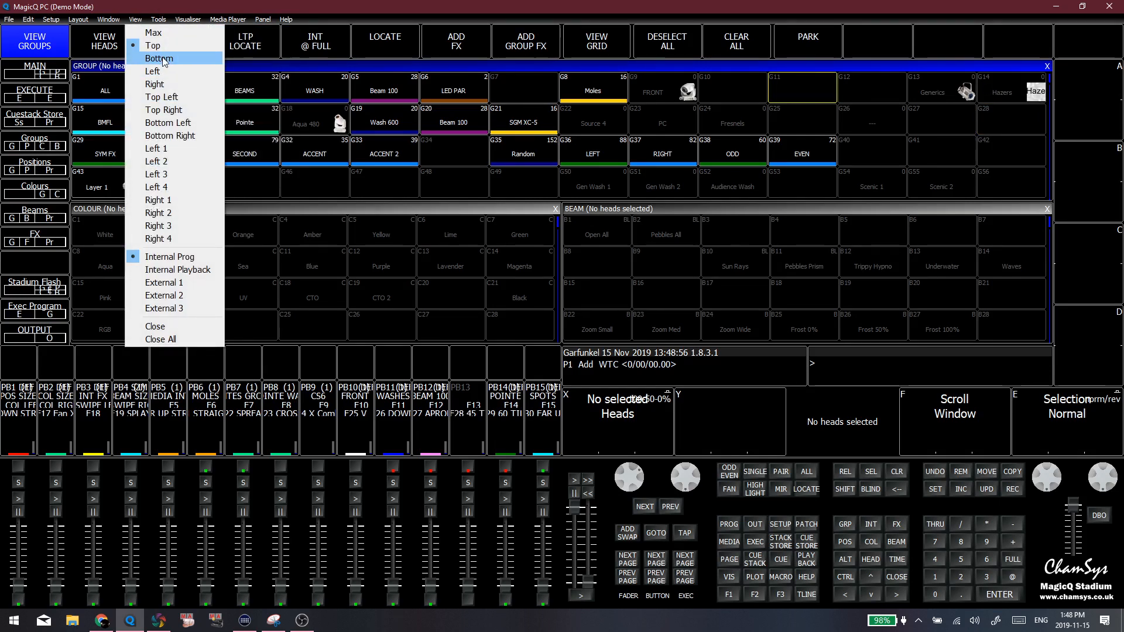
click(169, 77)
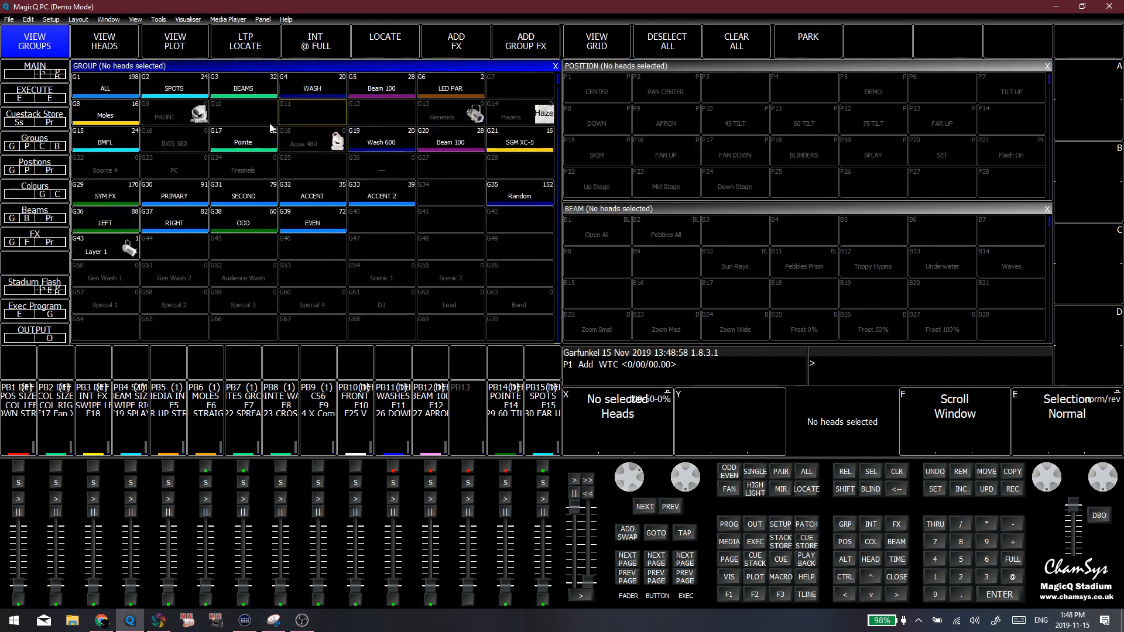
Clear the Scenic 2 group selection and highlight the PRIMARY, SECOND, ACCENT and ACCENT 2 groups for review
click(451, 275)
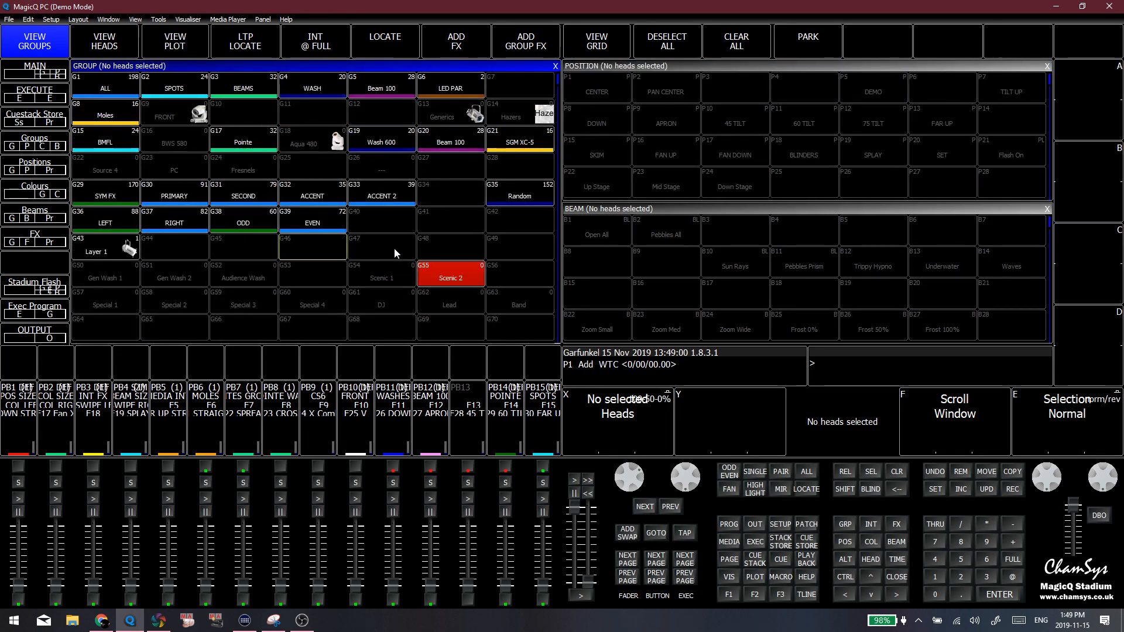
key(ctrl+BackSpace)
click(429, 222)
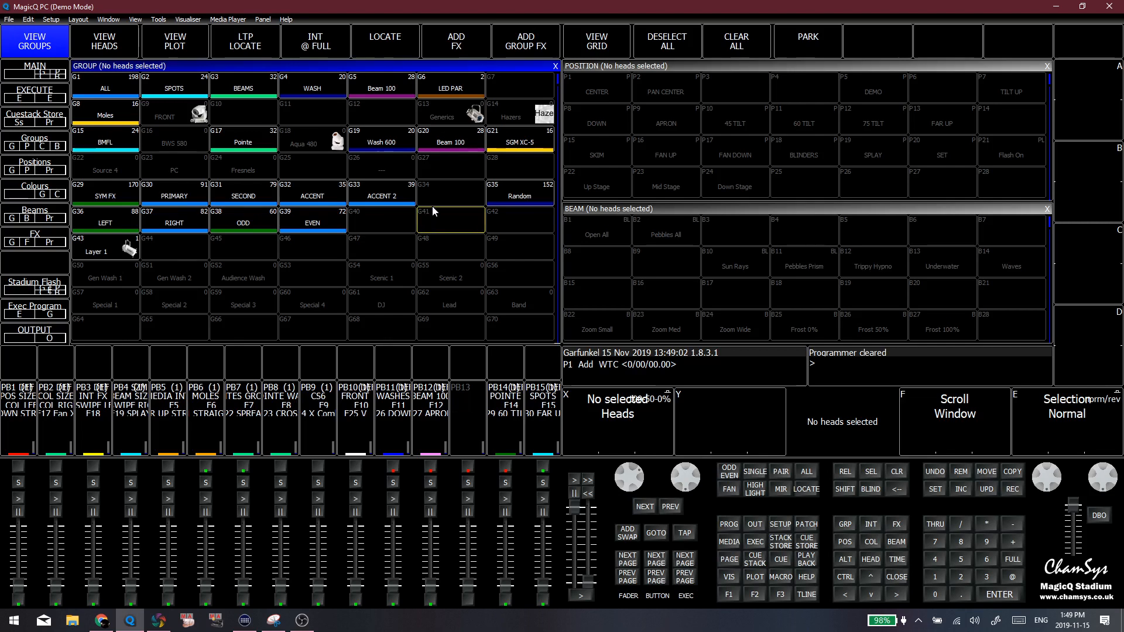
click(281, 256)
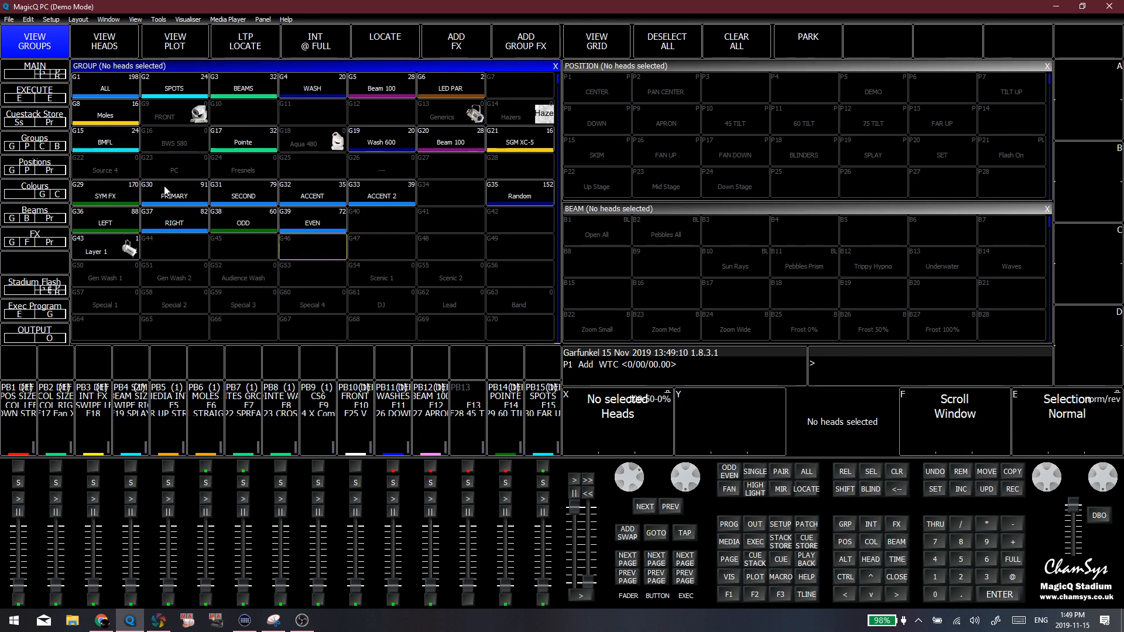
drag(153, 193, 365, 195)
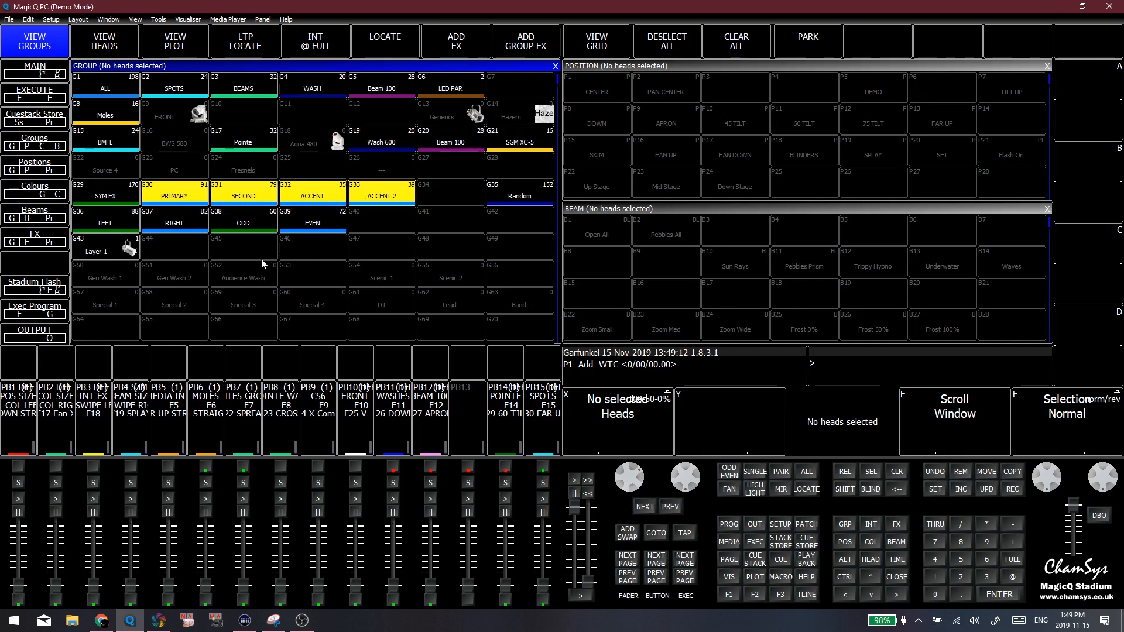
click(261, 257)
click(158, 251)
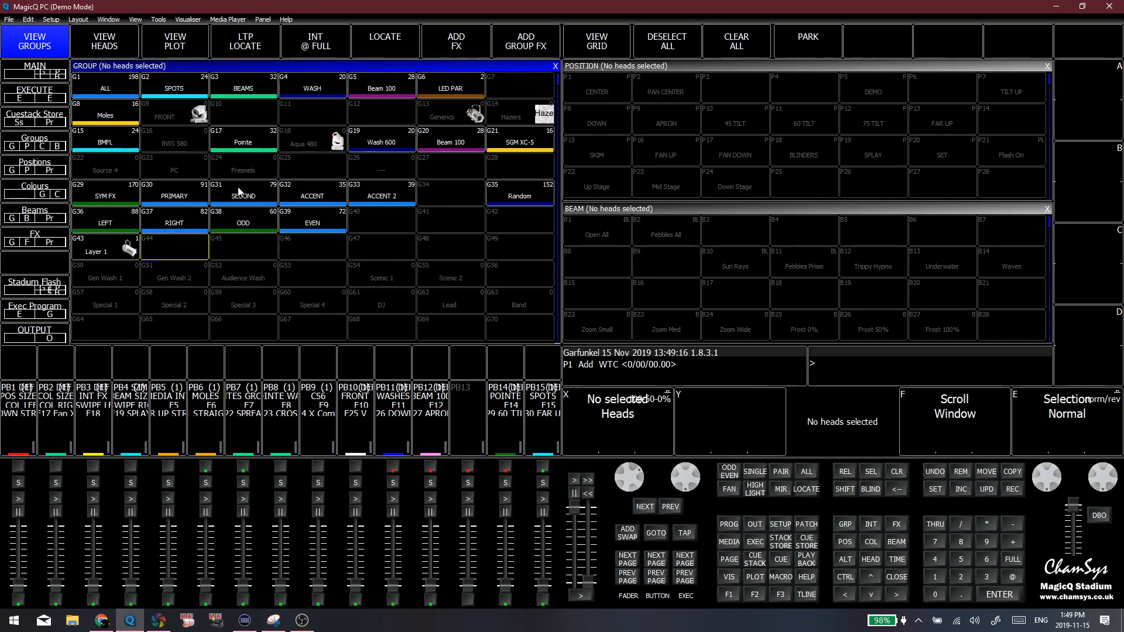
Browse to the fixture-specific groups and highlight the row containing SPOTS R1, SPOTS R2 and SPOTS R3
scroll(402, 244, down, 4)
scroll(412, 251, down, 3)
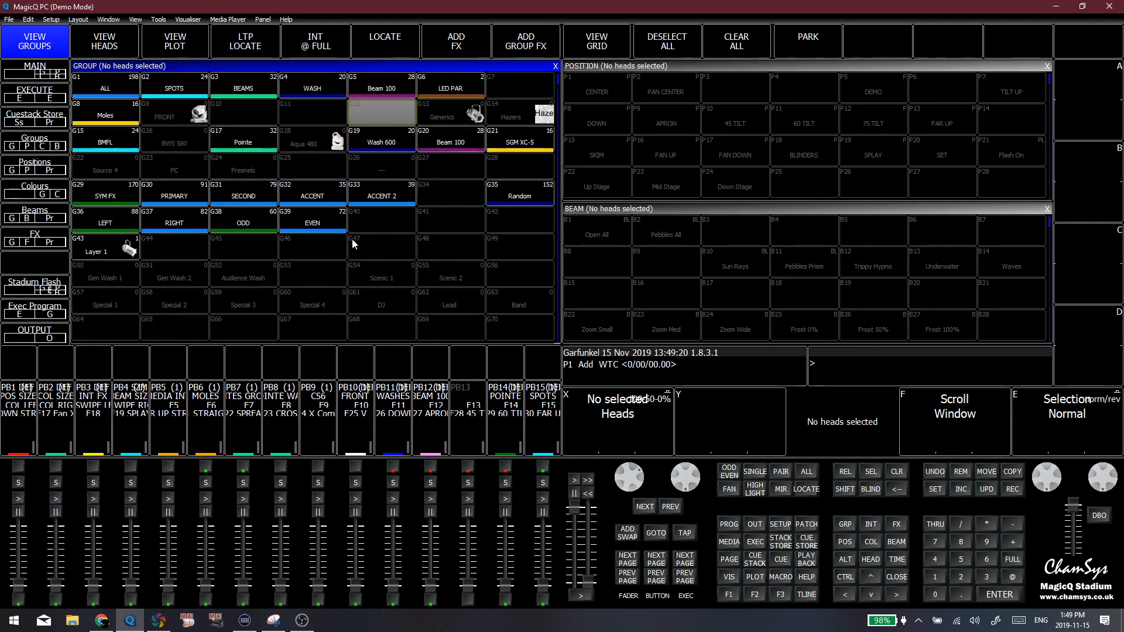
scroll(342, 261, down, 5)
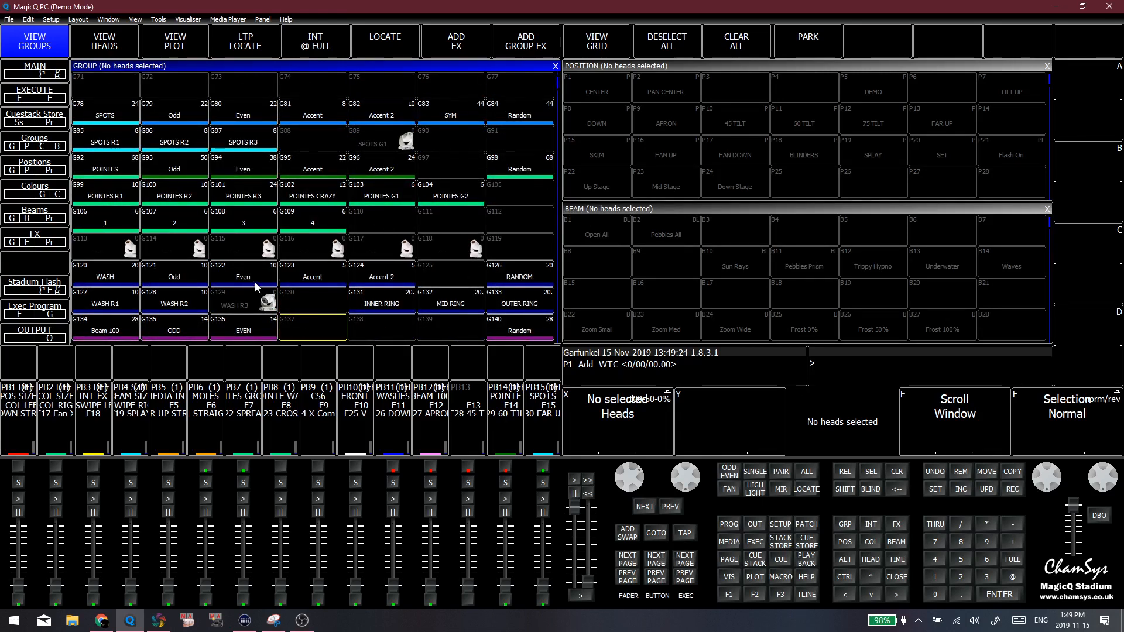
click(106, 146)
click(174, 114)
click(167, 139)
key(Delete)
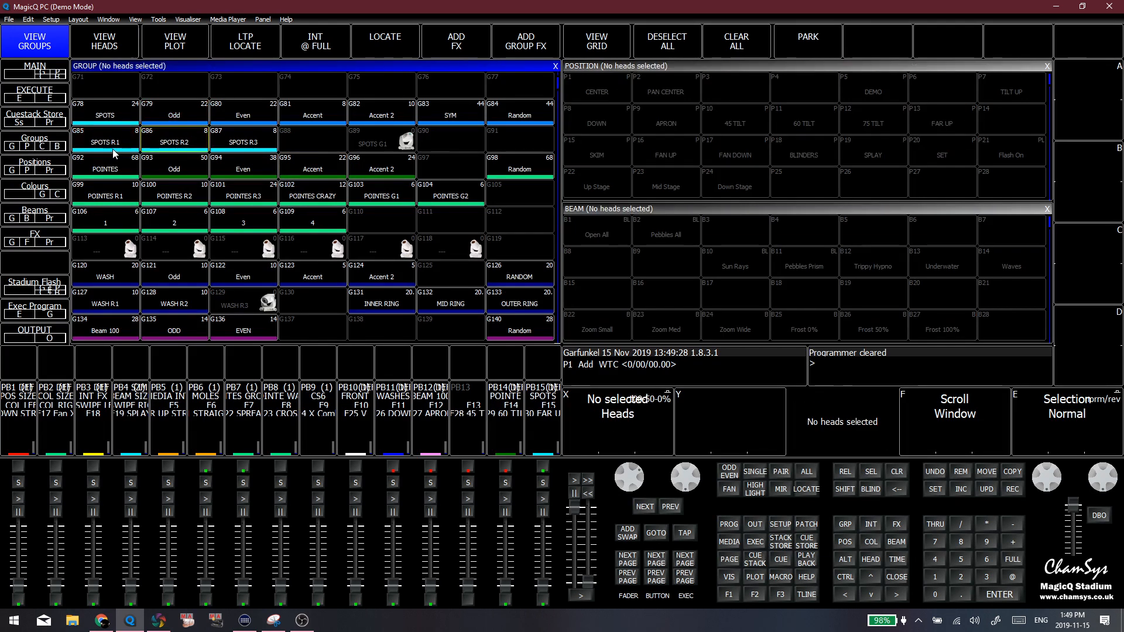
drag(88, 135, 378, 145)
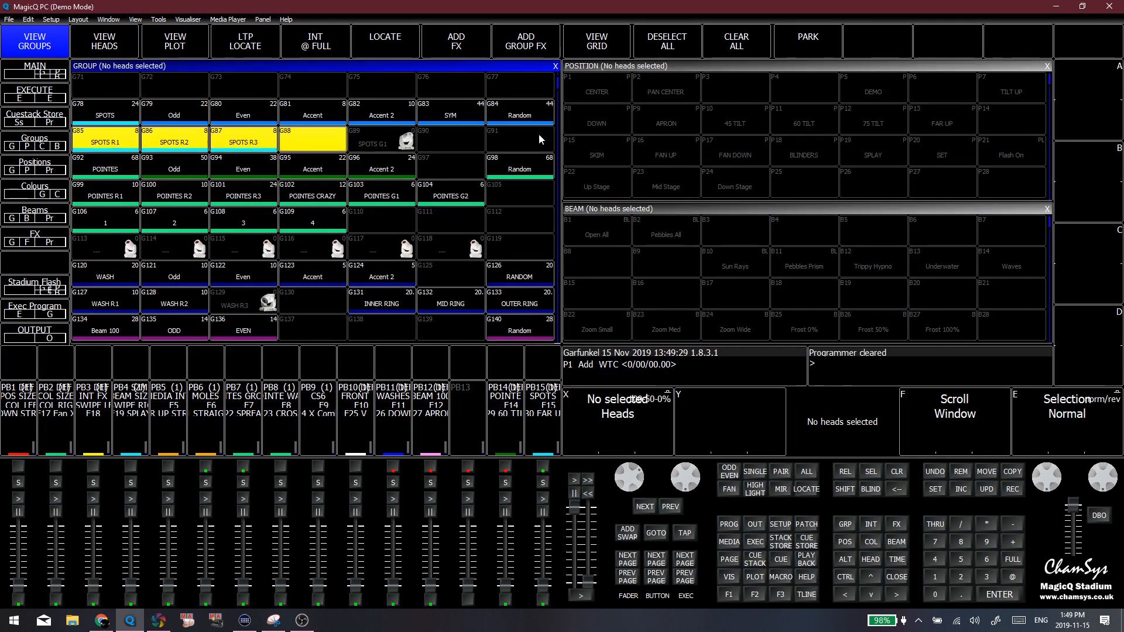
click(479, 134)
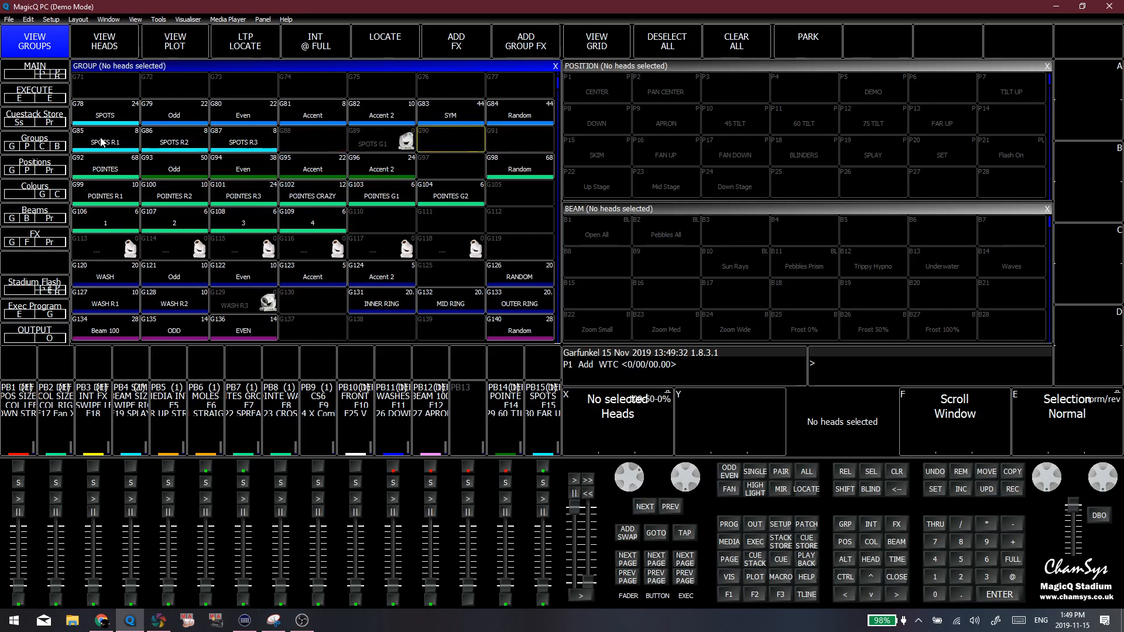
Check the SPOTS R1, SPOTS R2, SPOTS R3 and SPOTS G1 groups by selecting them, clearing the selection each time
click(101, 142)
click(186, 139)
click(237, 143)
key(Delete)
click(397, 145)
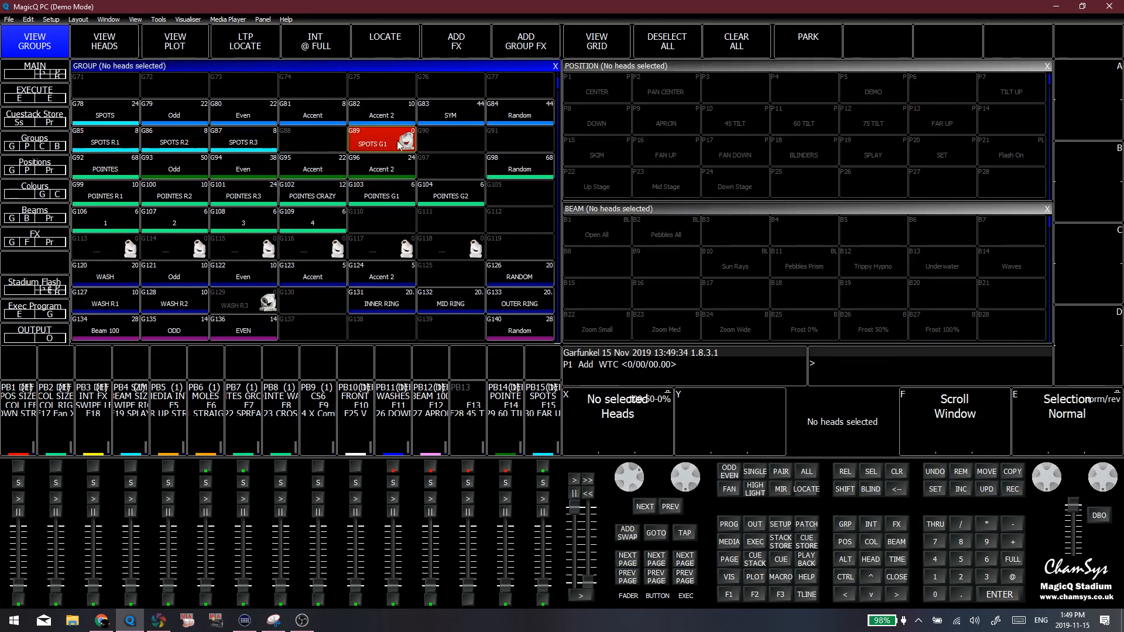
key(Delete)
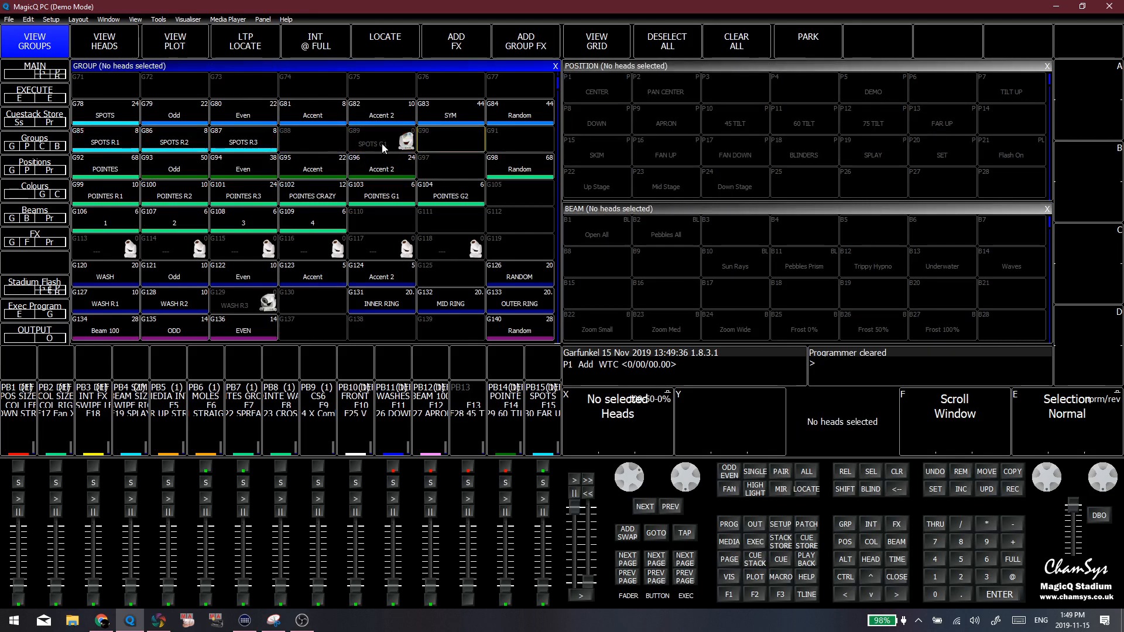
click(377, 146)
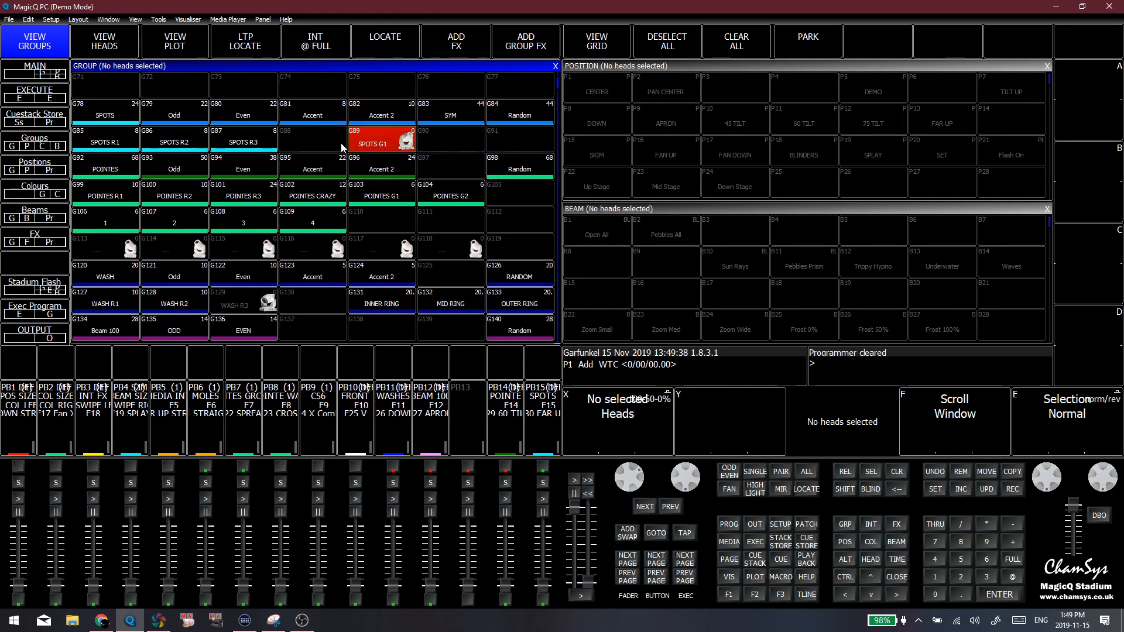
click(341, 147)
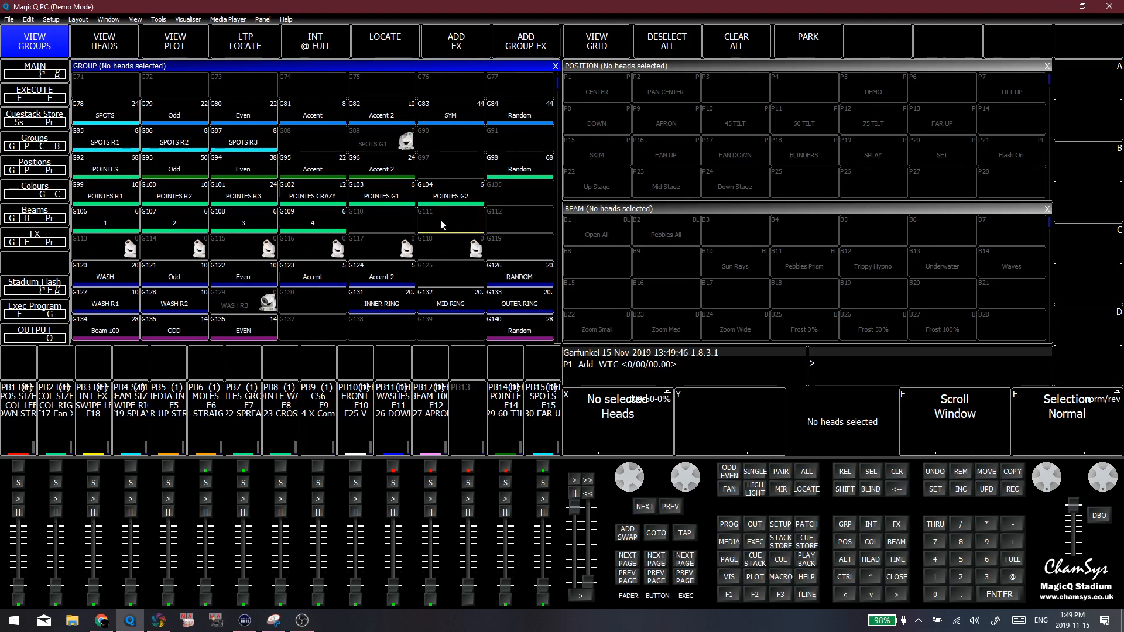
Select the unnamed groups G113 and G114 in the row below the numbered Pointe groups
click(100, 241)
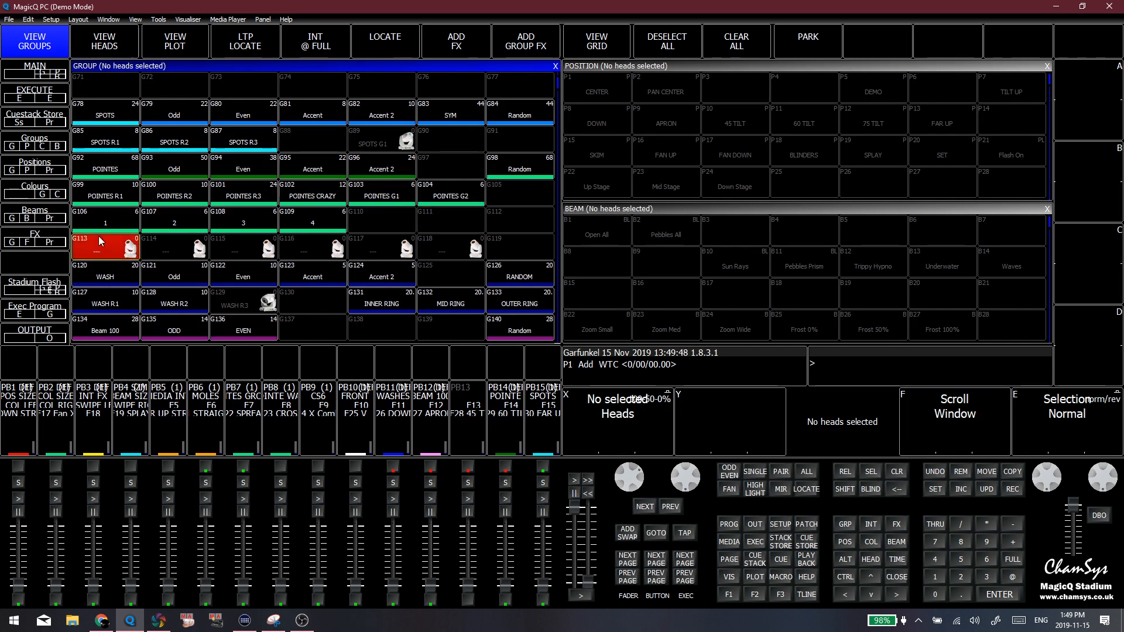
click(99, 242)
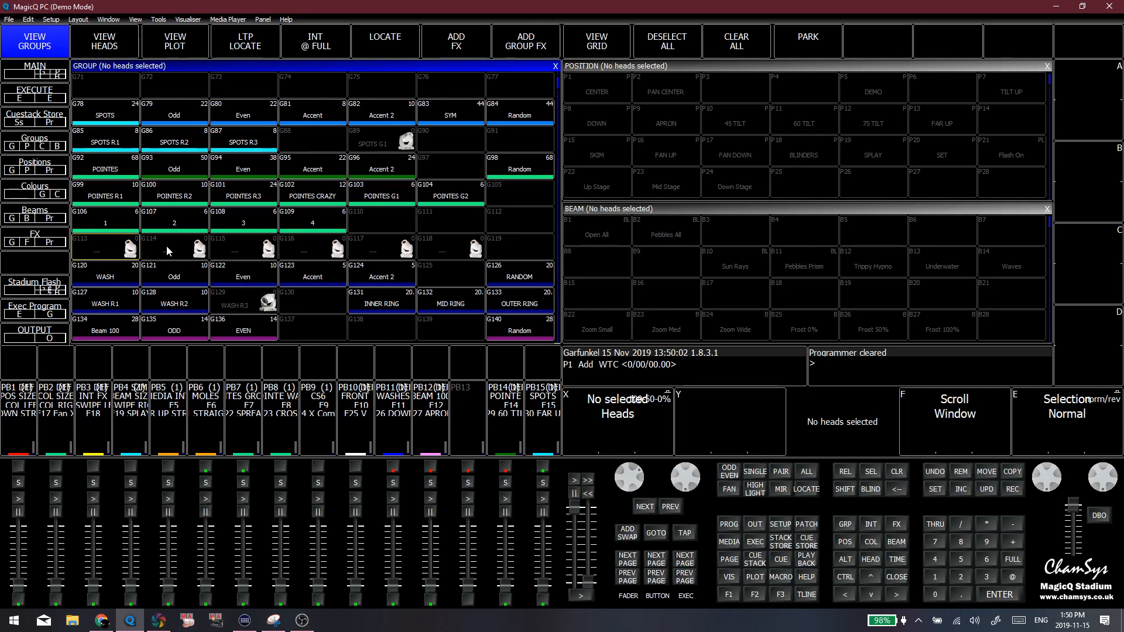
click(130, 248)
drag(157, 252, 278, 254)
key(Escape)
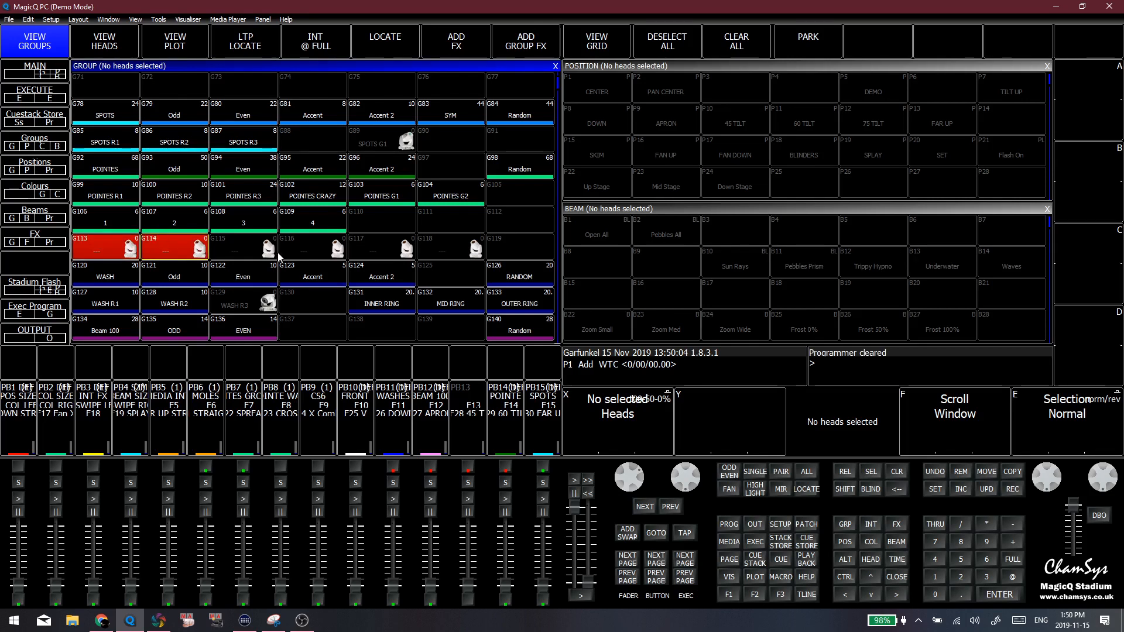
Clear the selection of the unnamed groups G113 and G114
drag(94, 251, 144, 255)
click(167, 253)
key(Escape)
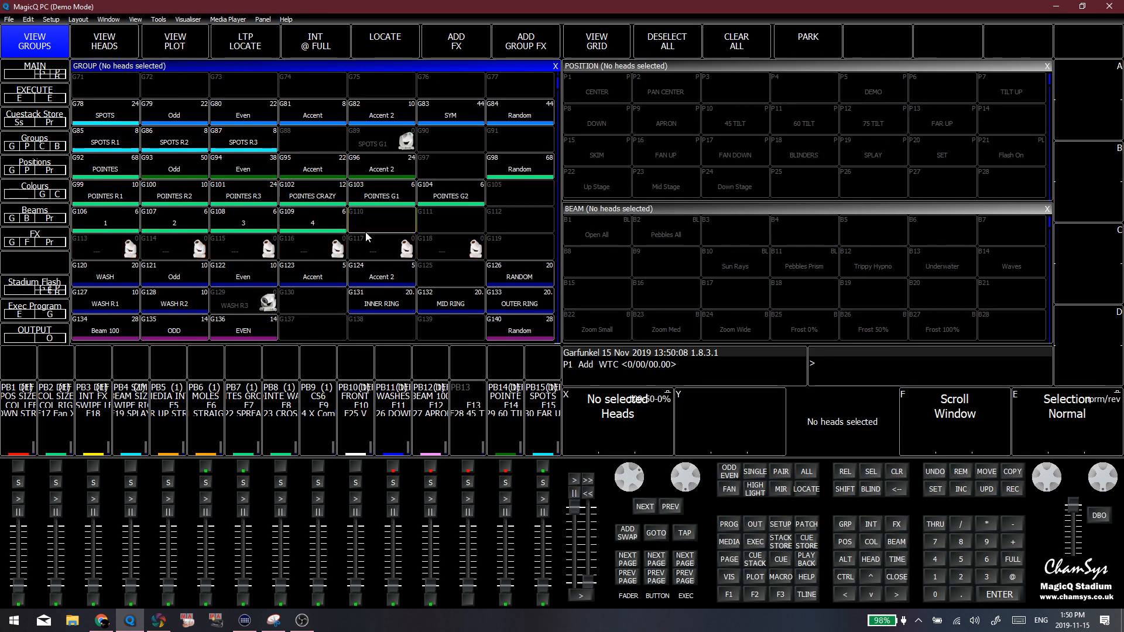
Browse to the wash ring groups, select the INNER RING group to check it, and clear the selection
scroll(328, 269, down, 2)
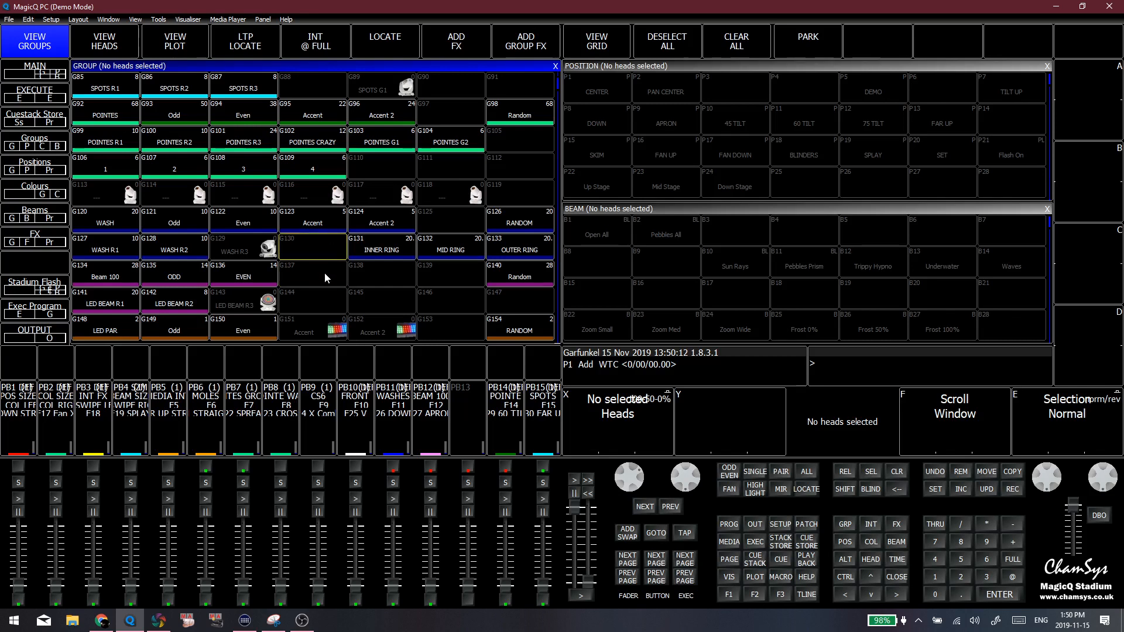
drag(132, 200, 458, 172)
click(319, 289)
click(387, 271)
click(406, 253)
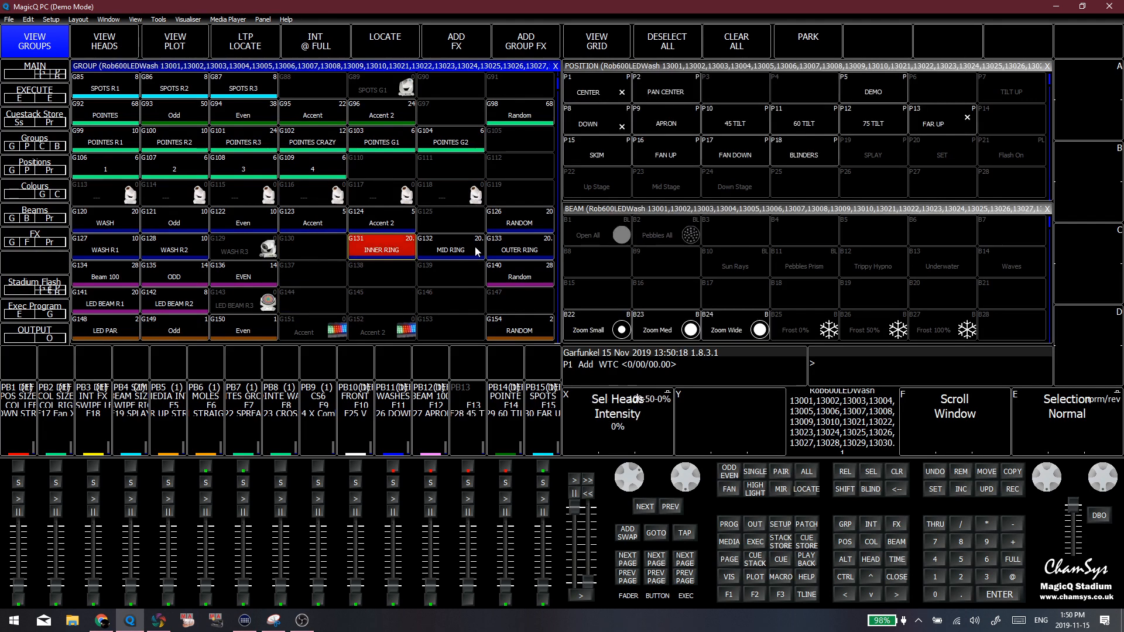
click(421, 309)
key(ctrl+BackSpace)
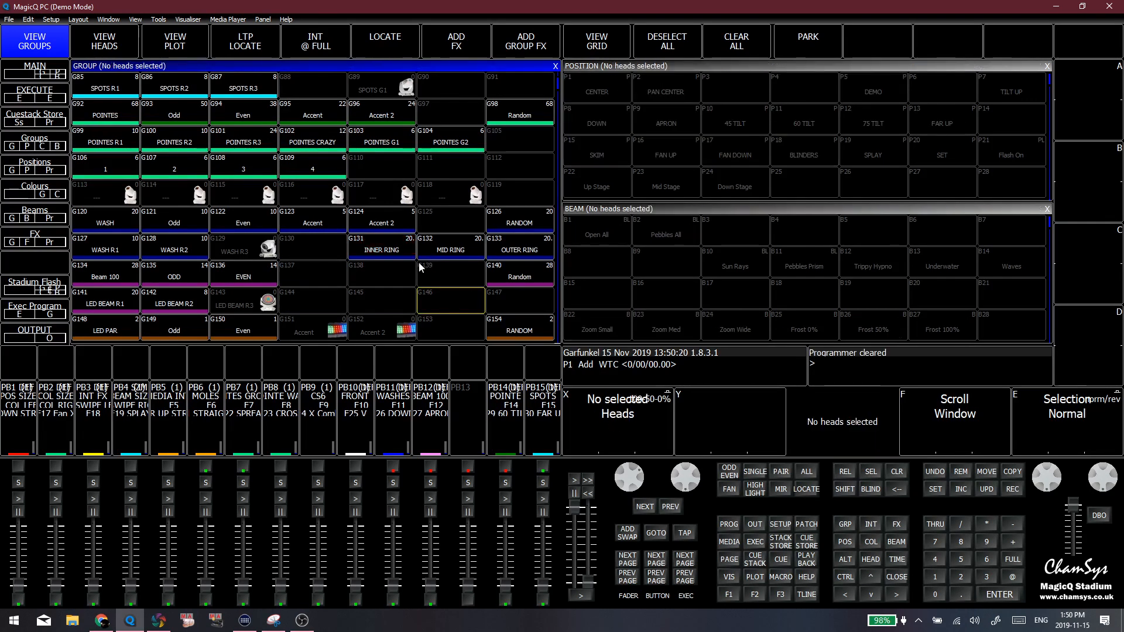
Browse the remaining LED BEAM, LED PAR and LED BLINDERS groups, and return to the start of the group list
drag(423, 298, 396, 217)
click(342, 218)
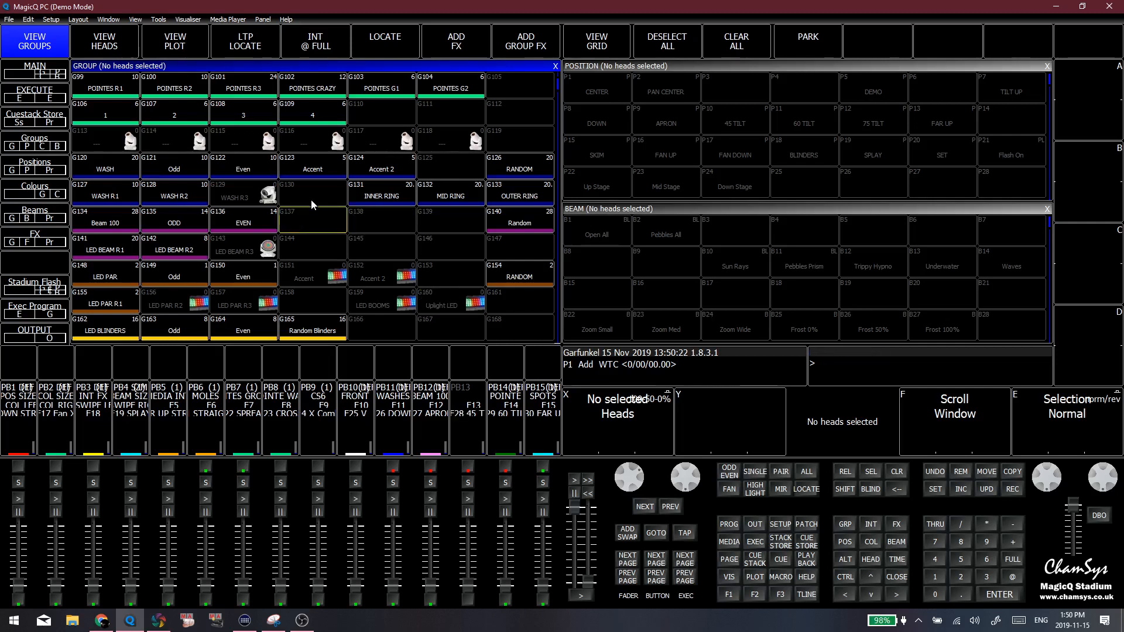
scroll(311, 207, down, 8)
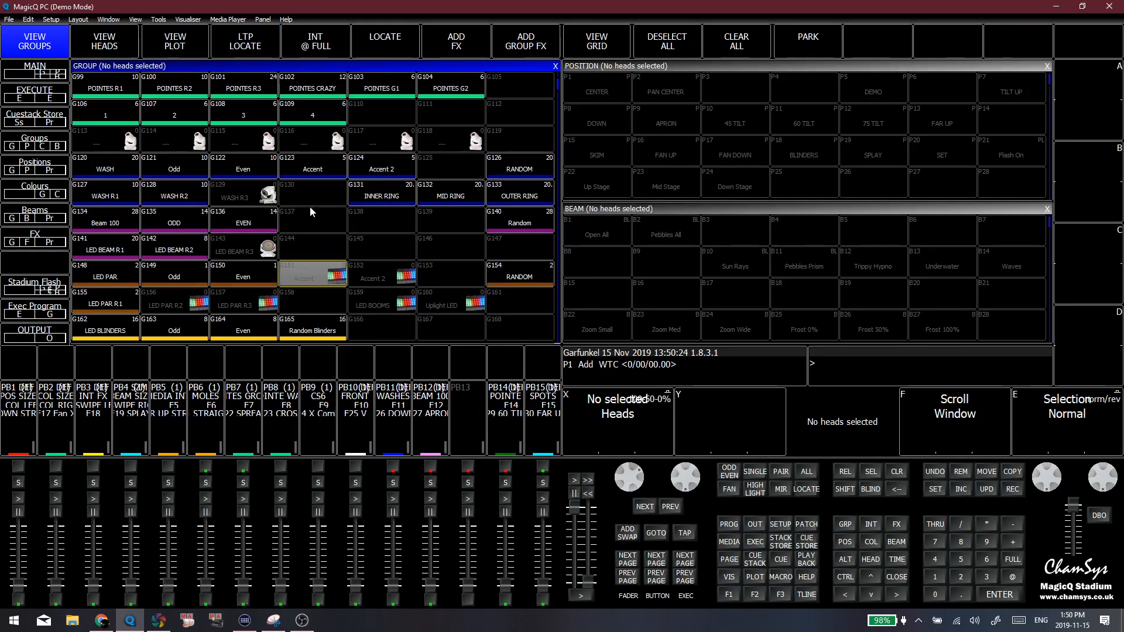
scroll(214, 234, up, 16)
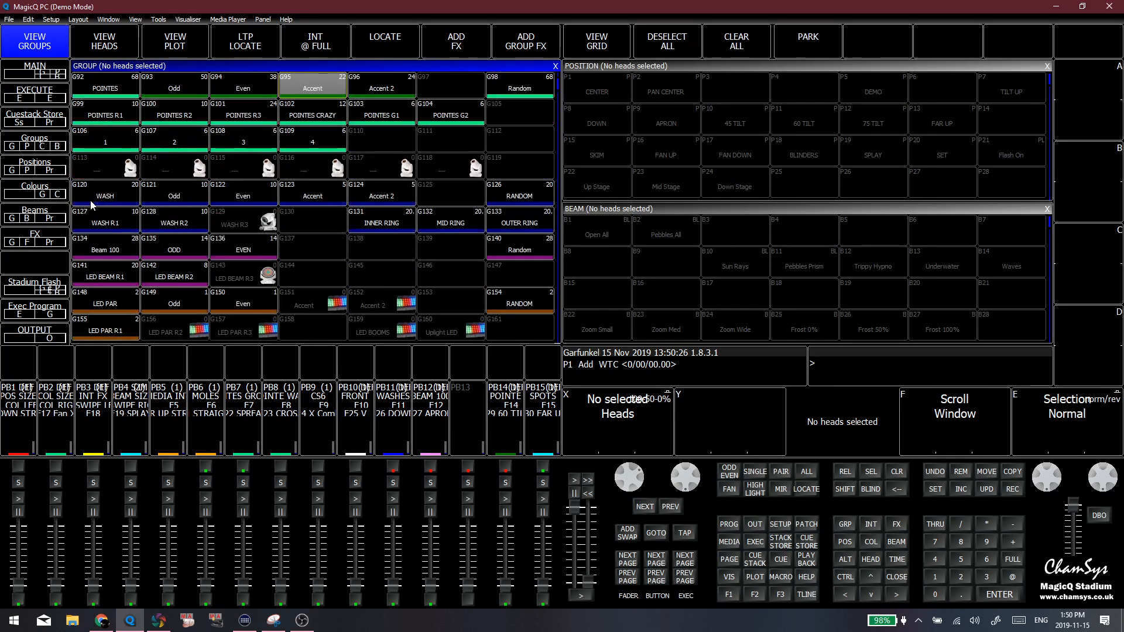
scroll(138, 227, down, 5)
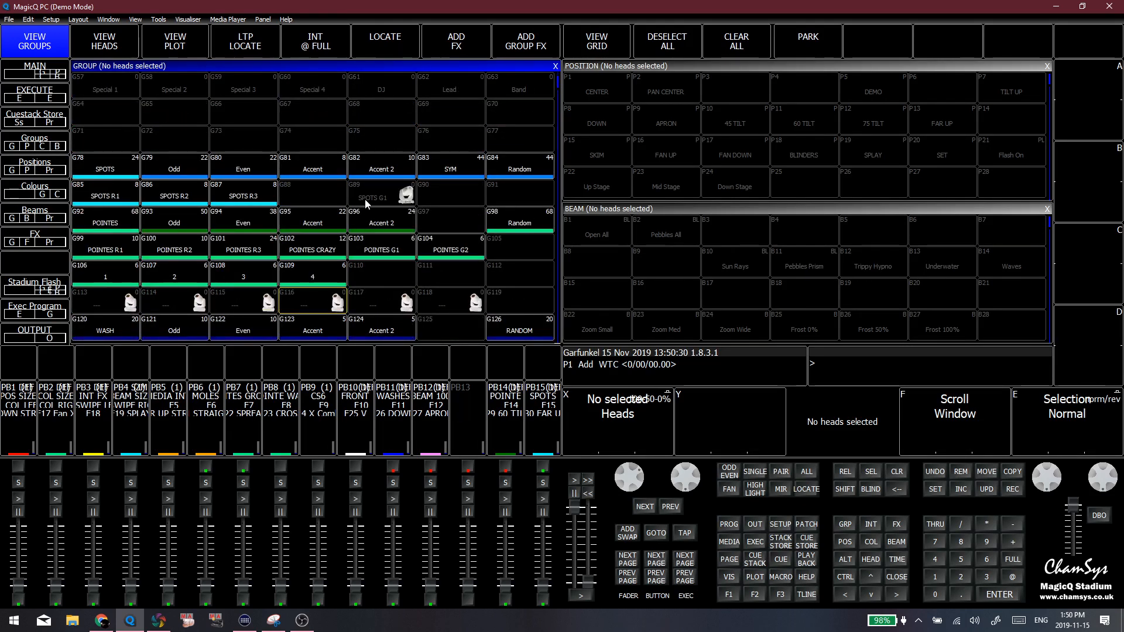
scroll(386, 238, up, 7)
scroll(386, 238, up, 1)
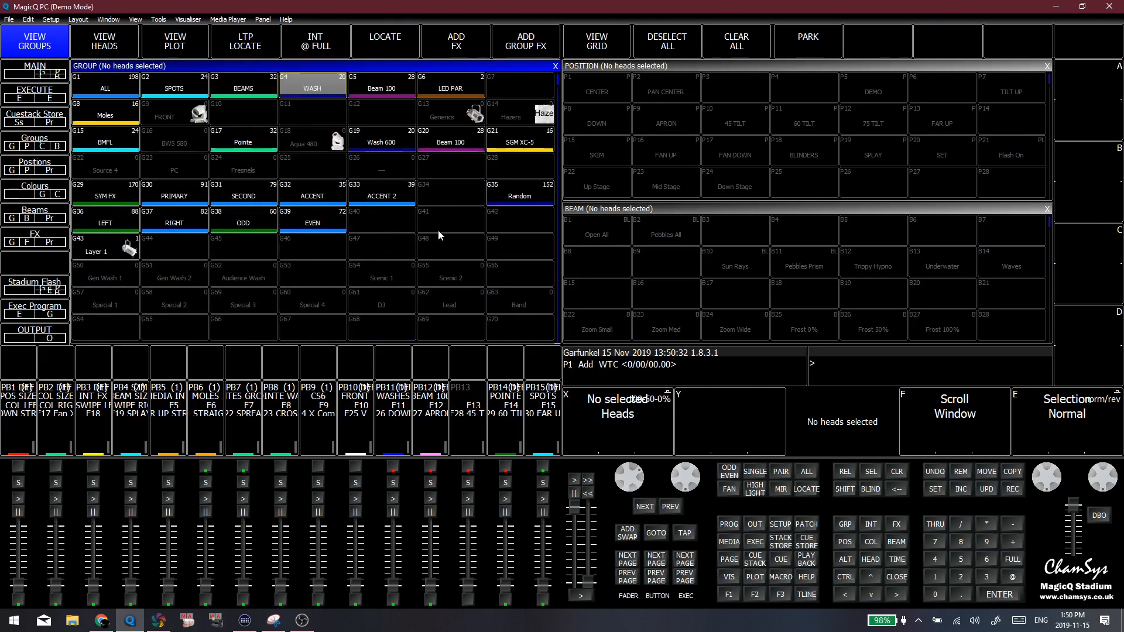
Clear the open windows and show only the Beam window, filling the right half of the display
drag(569, 235, 986, 273)
click(801, 288)
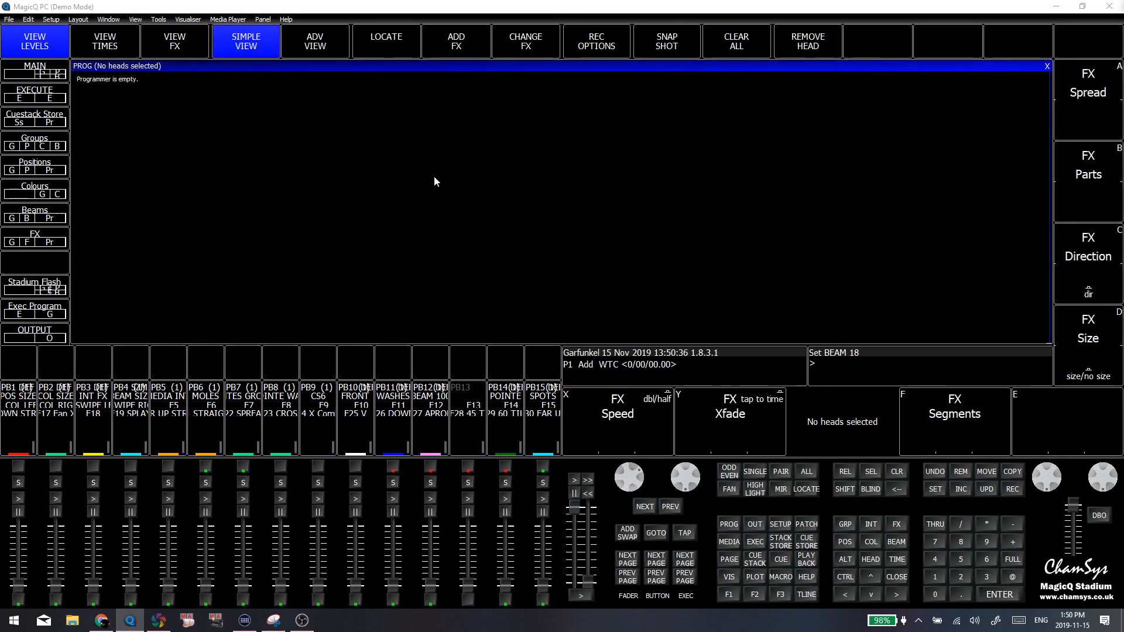
click(446, 169)
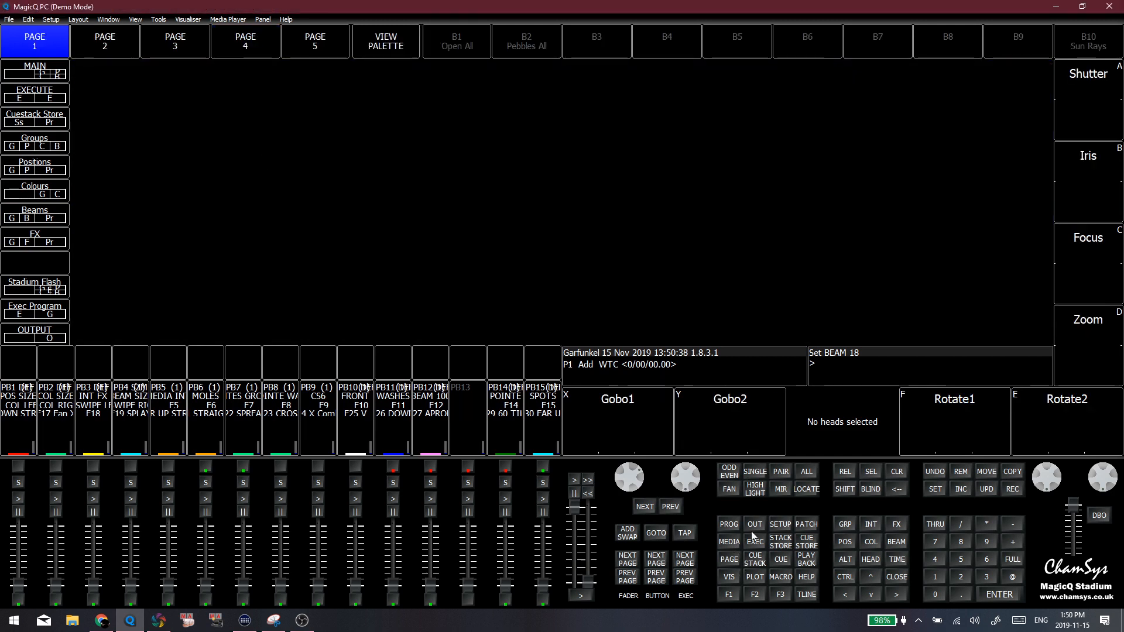
click(871, 541)
click(896, 541)
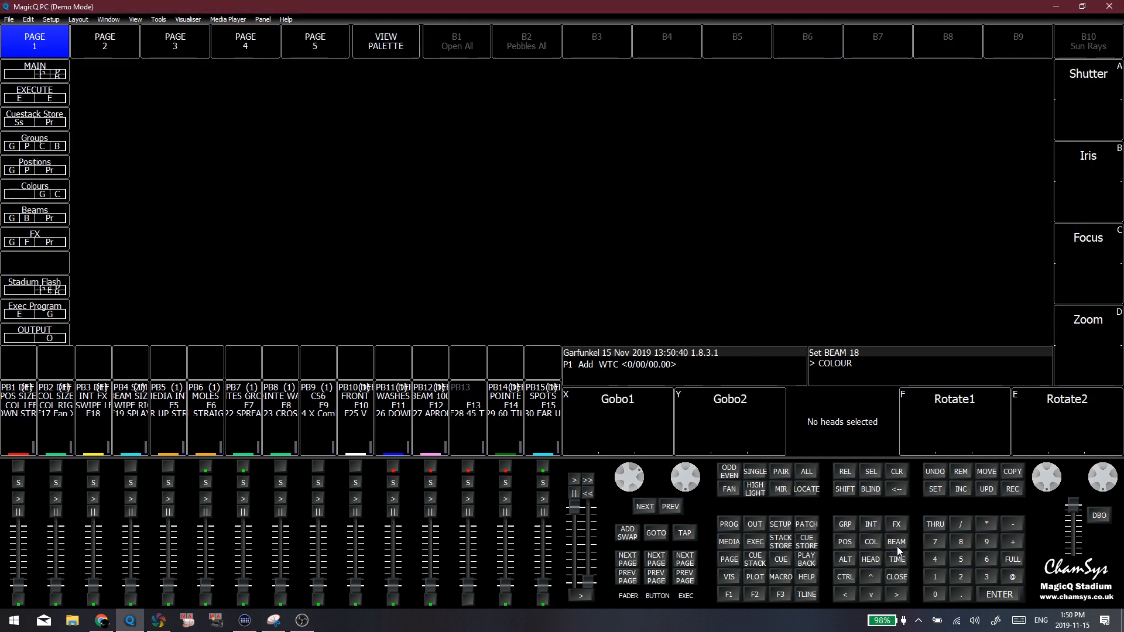
click(120, 19)
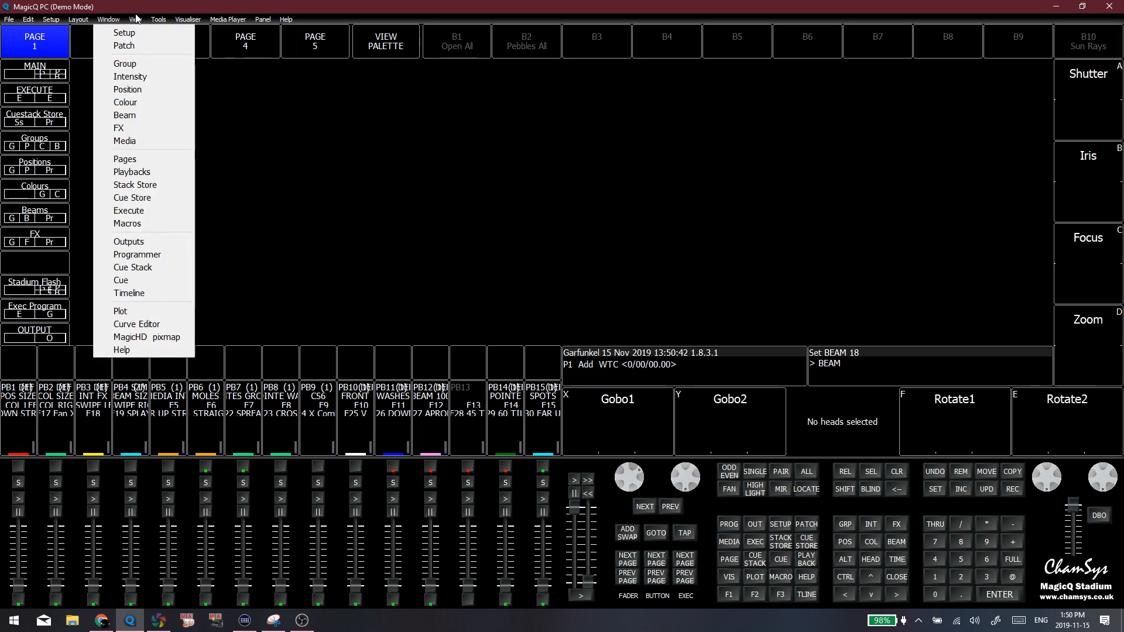
mouse_move(135, 20)
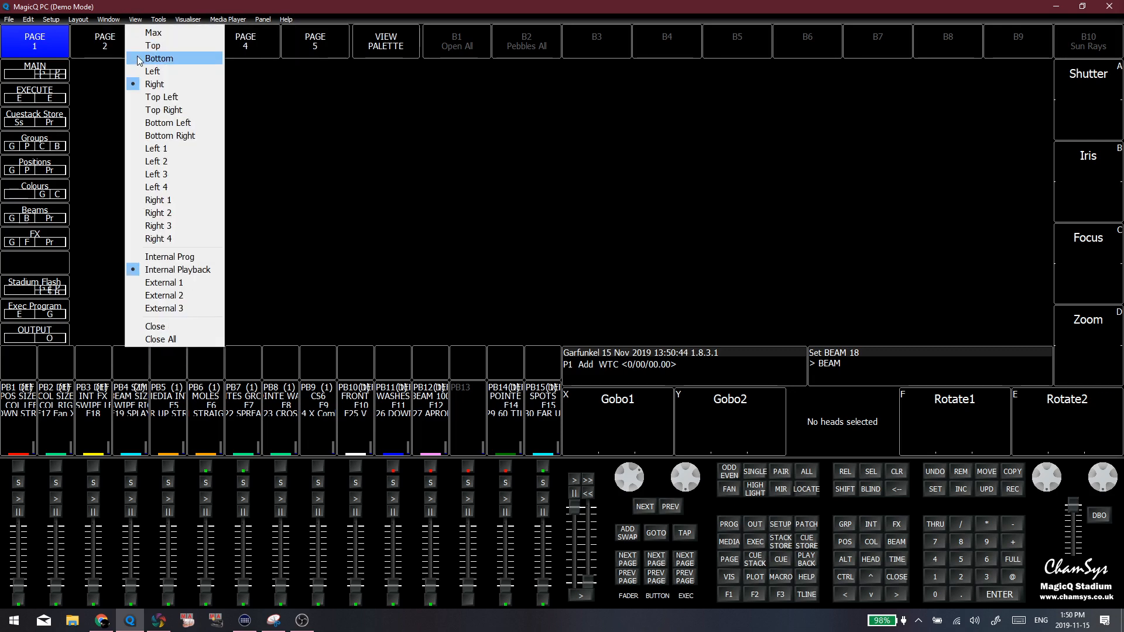
click(171, 268)
click(612, 148)
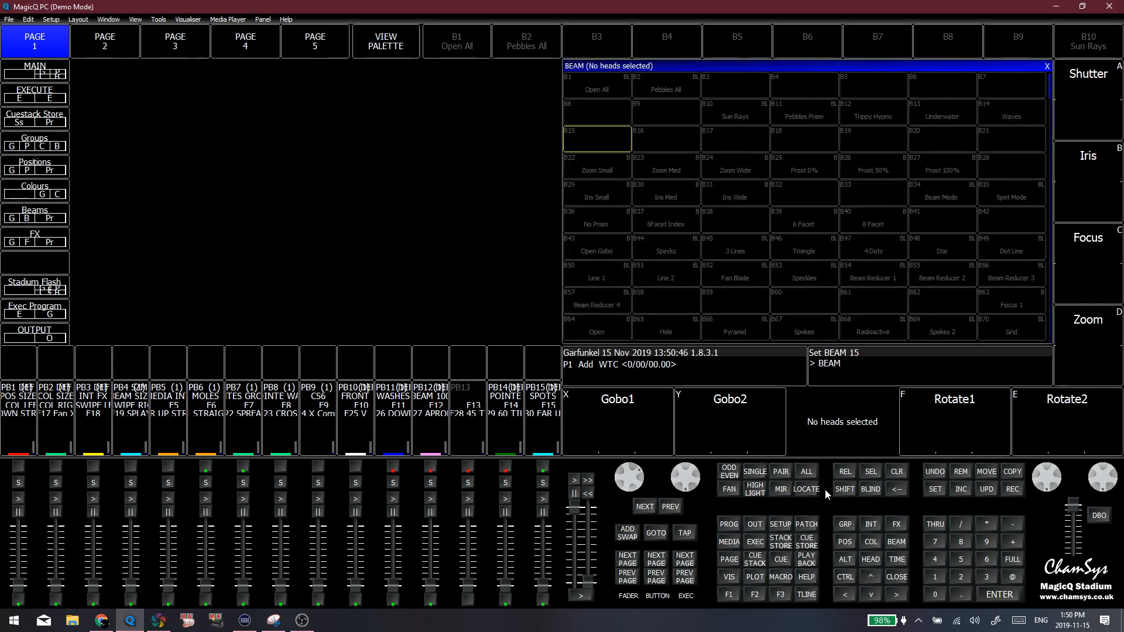
Highlight the beam palettes B1 through B13 in the first two rows for review
click(675, 220)
click(629, 121)
click(712, 92)
click(665, 140)
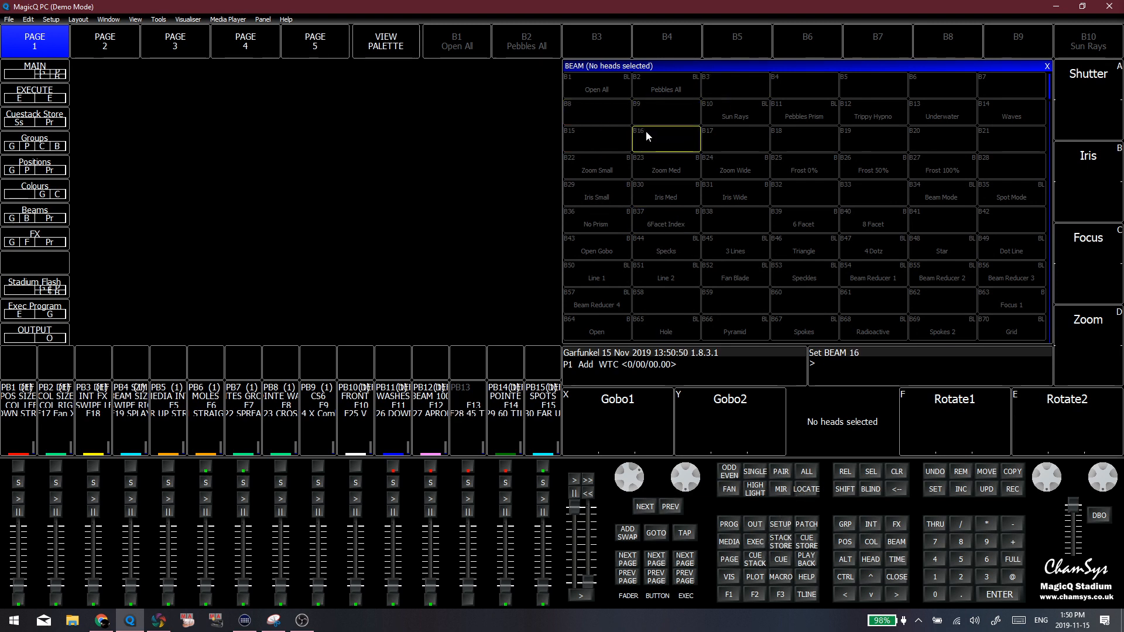
click(647, 191)
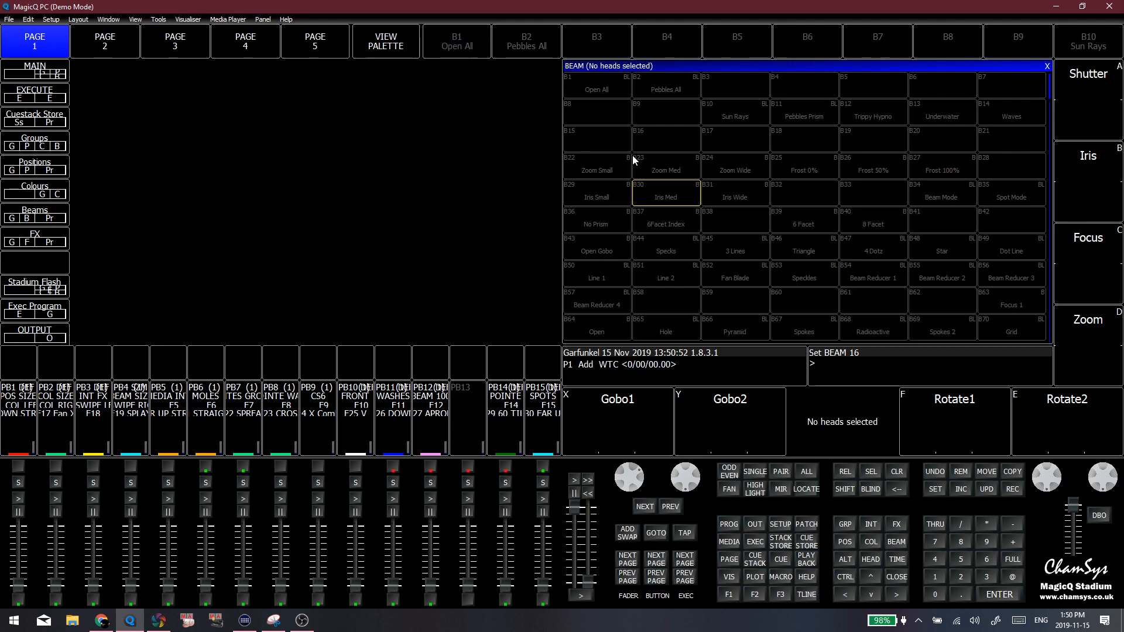
click(661, 130)
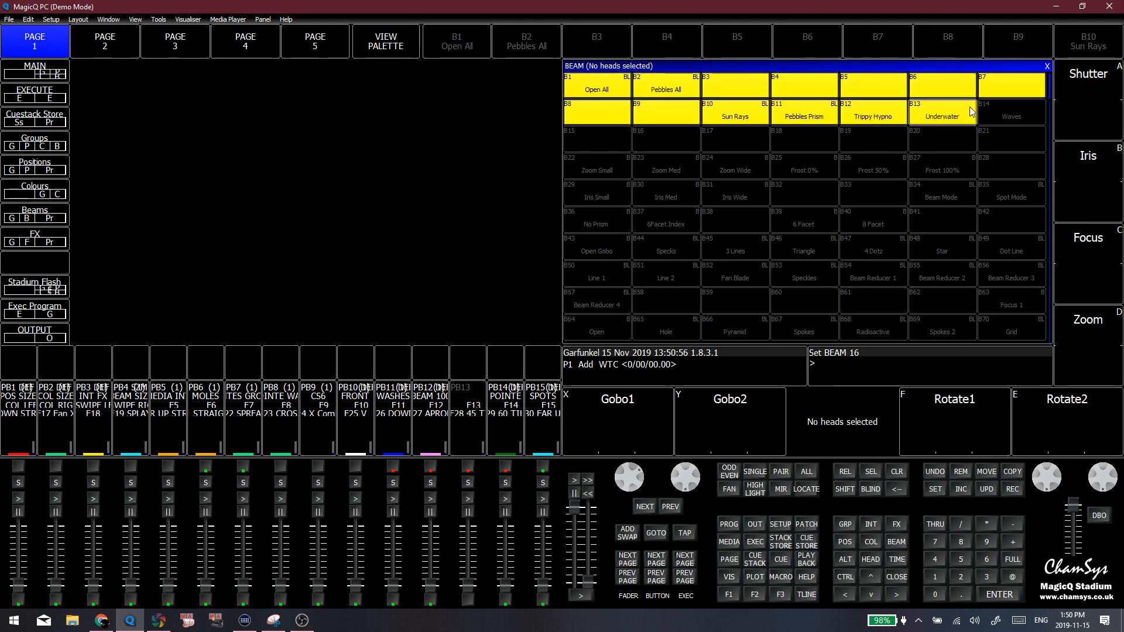
click(723, 131)
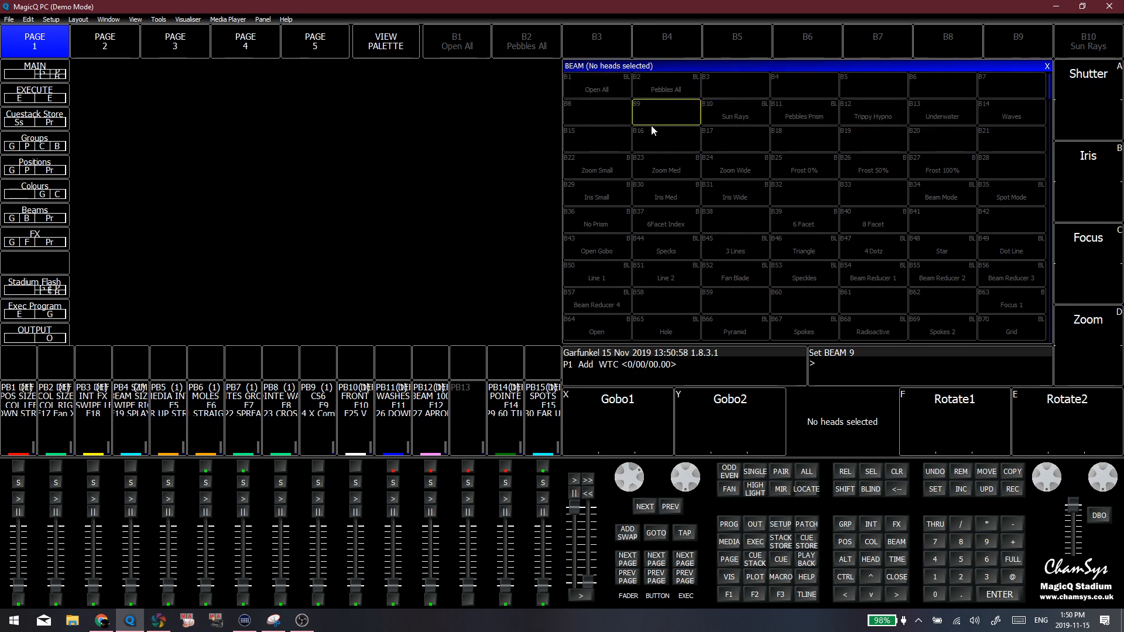
Point out the Pebbles All beam palette and the empty slots B9 and B16 beneath it
click(685, 85)
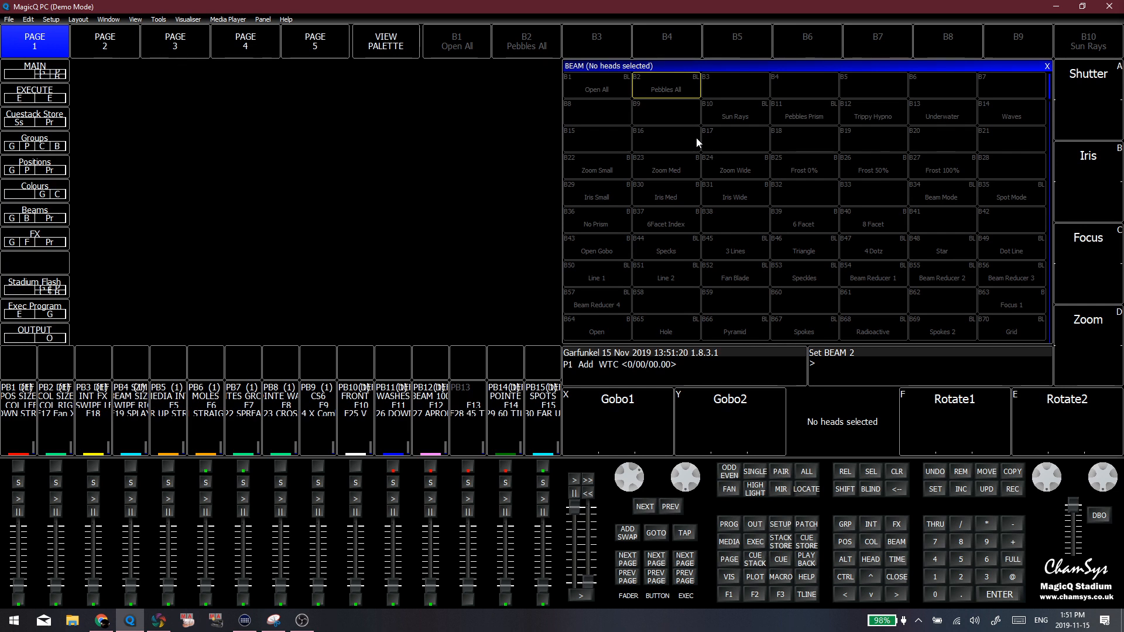
click(656, 146)
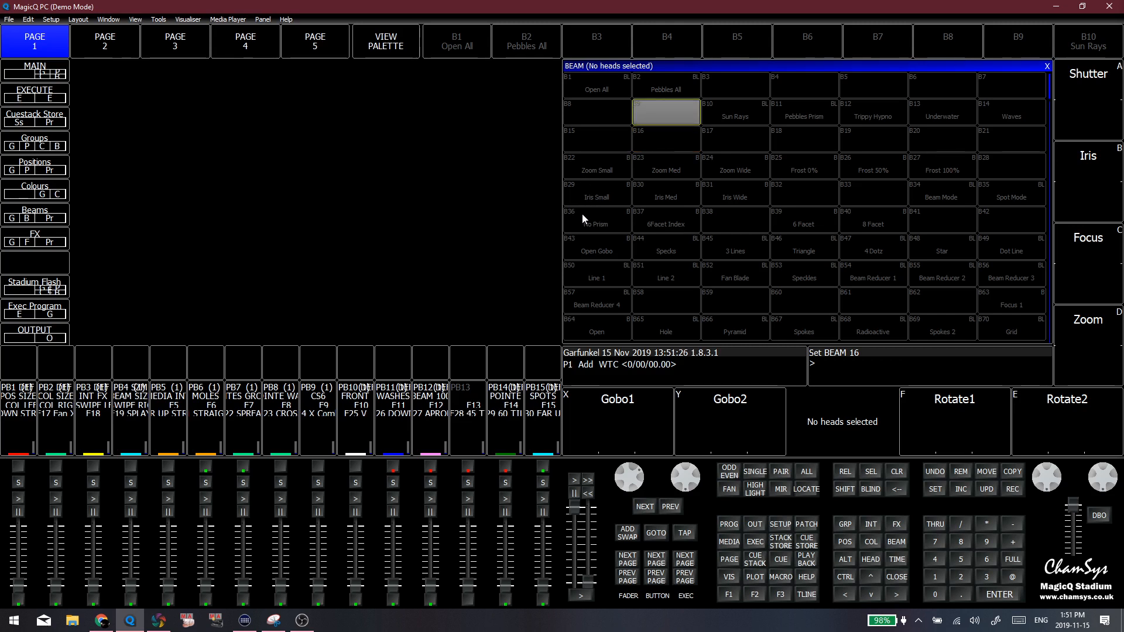
click(655, 86)
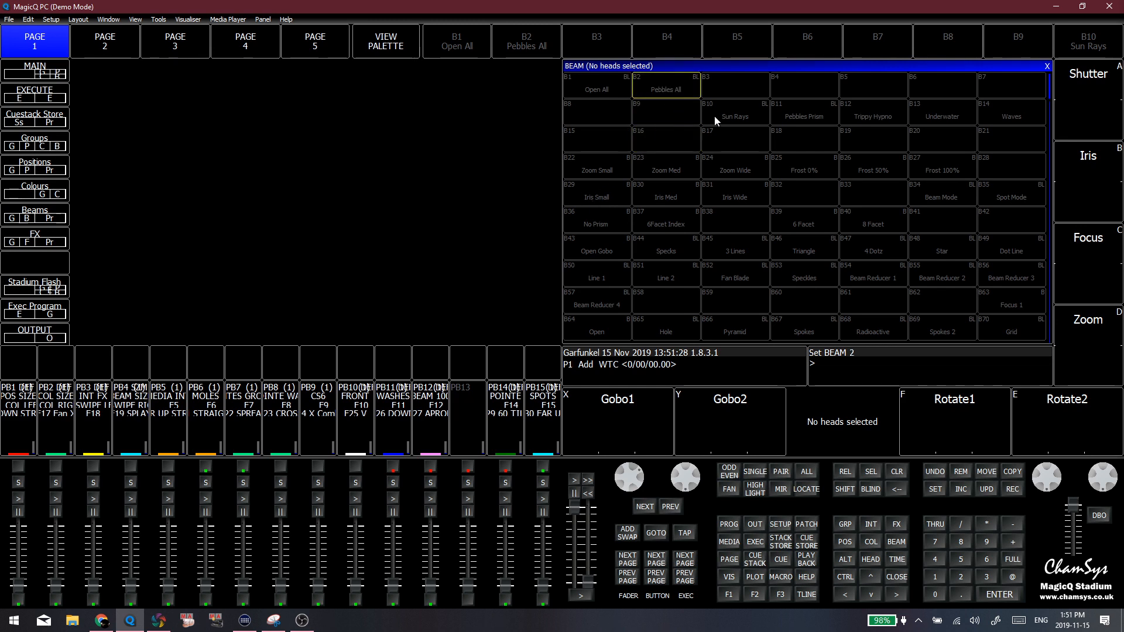
click(652, 111)
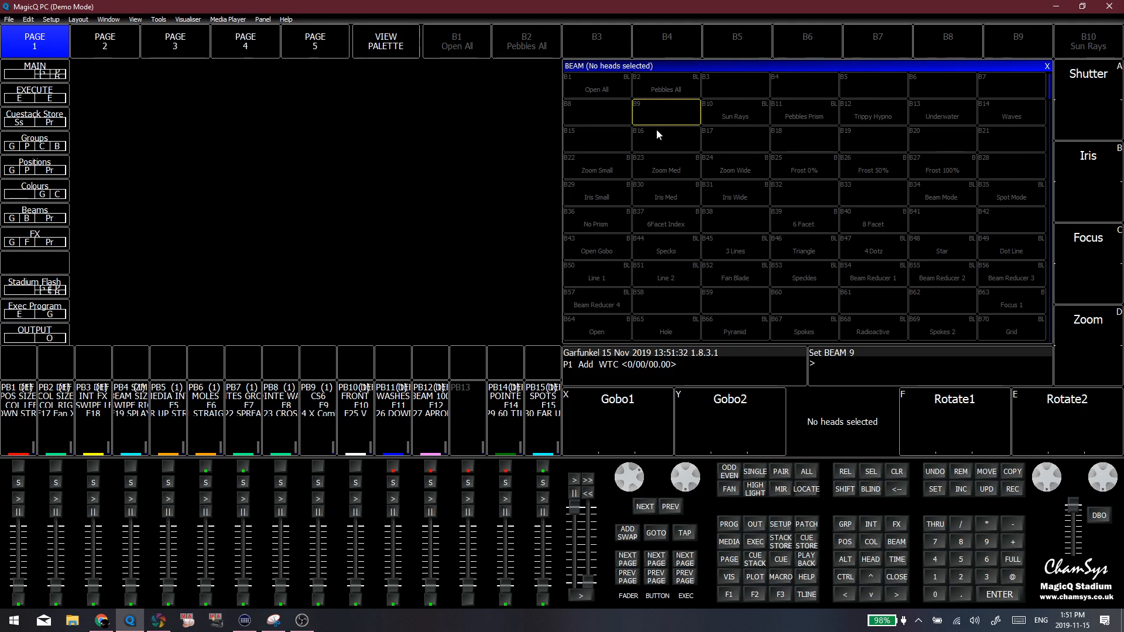
click(671, 92)
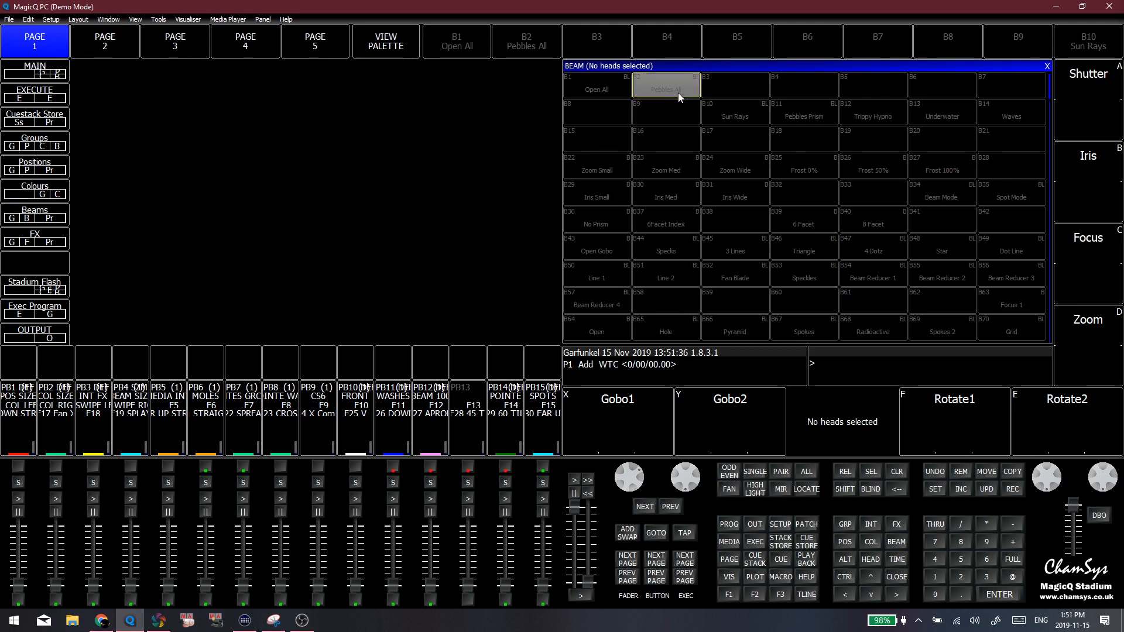
Compare the Sun Rays beam palette with the empty slots B17 and B18 in the row beneath it
click(739, 127)
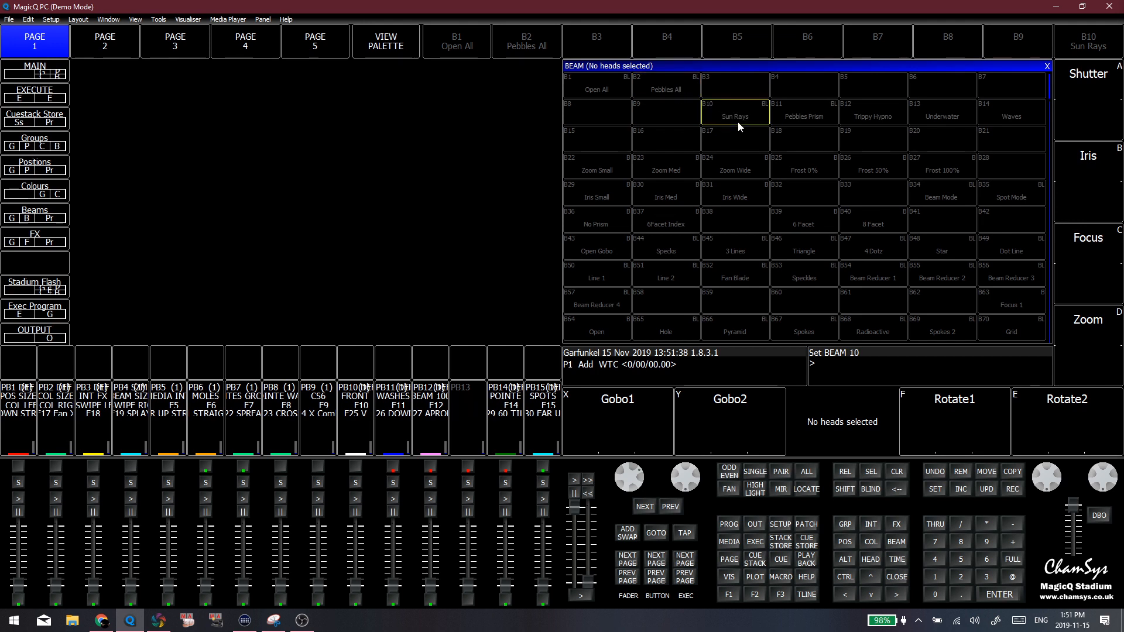
click(740, 135)
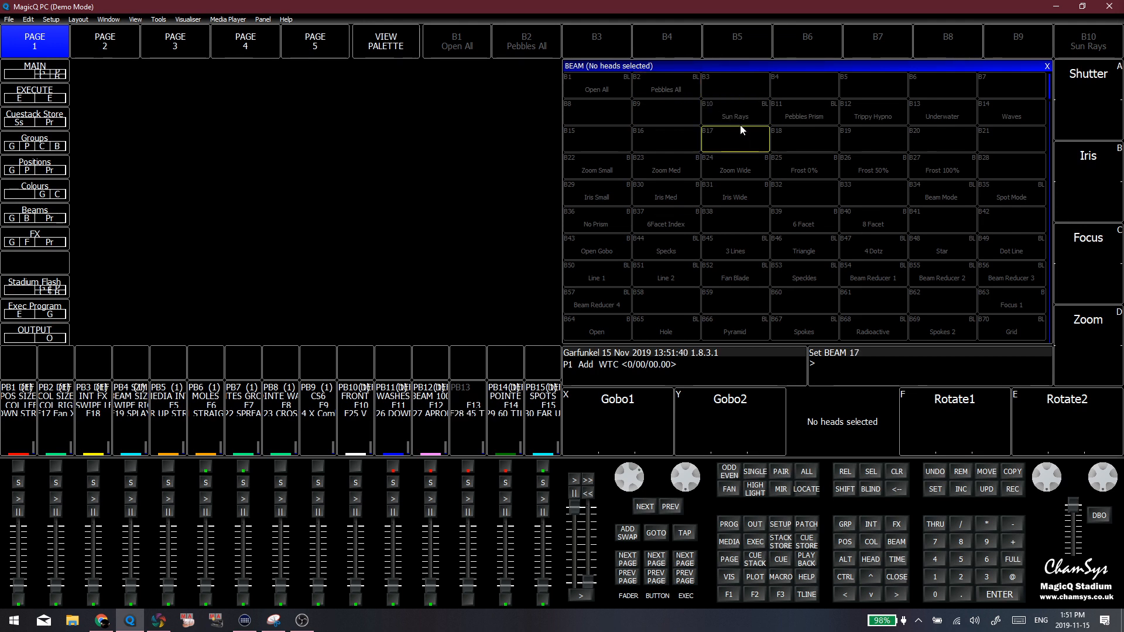
click(739, 123)
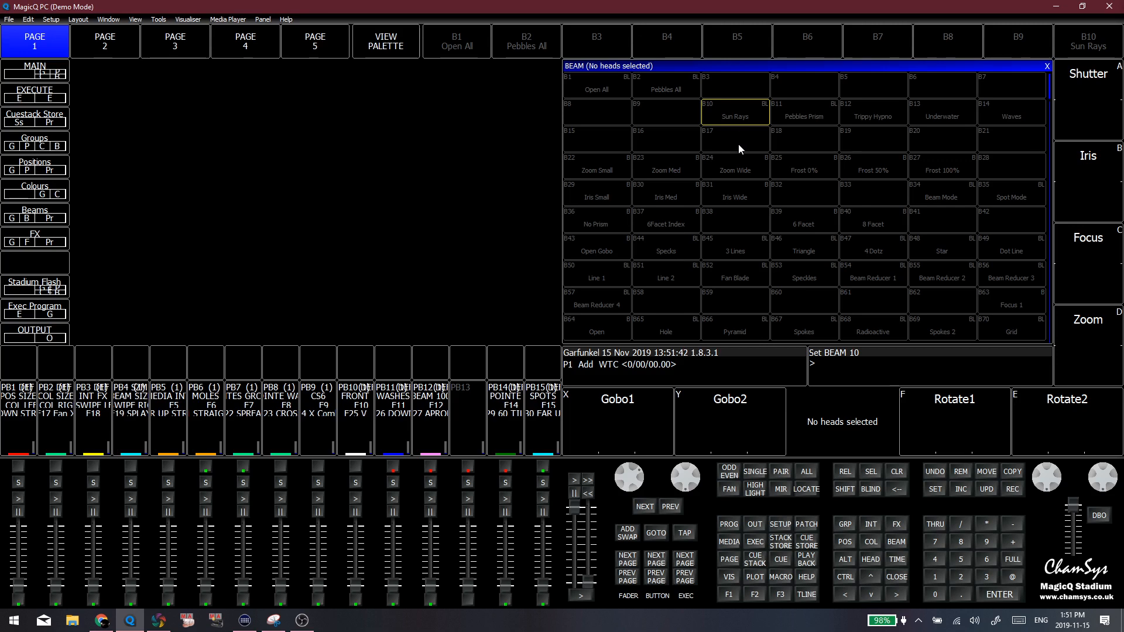
click(742, 144)
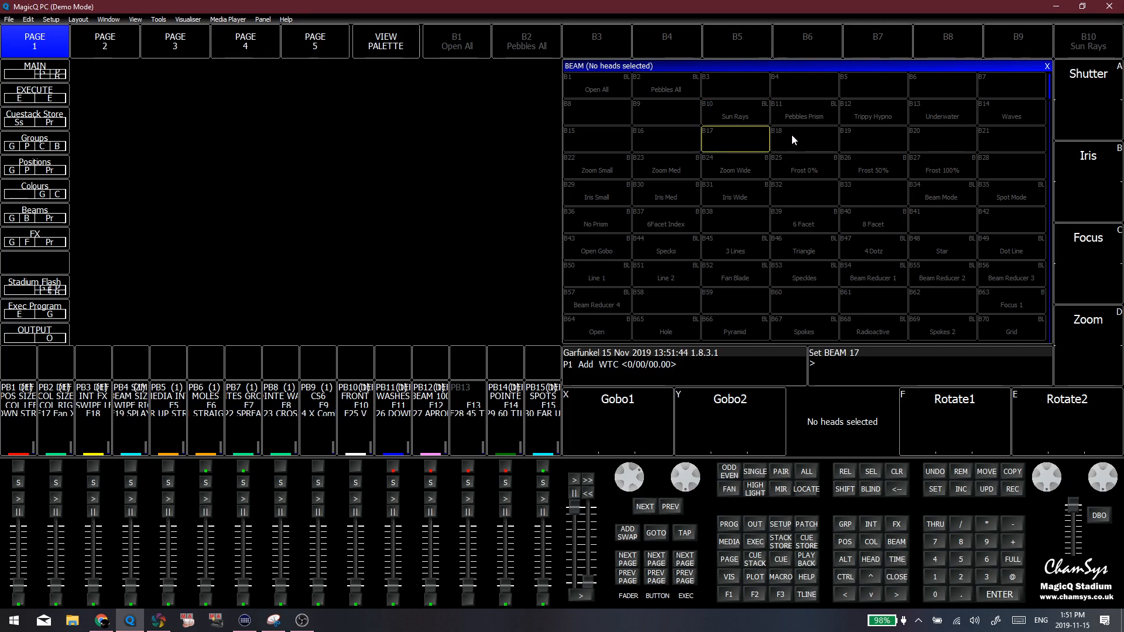
click(791, 135)
click(743, 123)
Select the Pointe heads and examine which zoom, frost, prism and gobo beam palettes apply to them
click(737, 138)
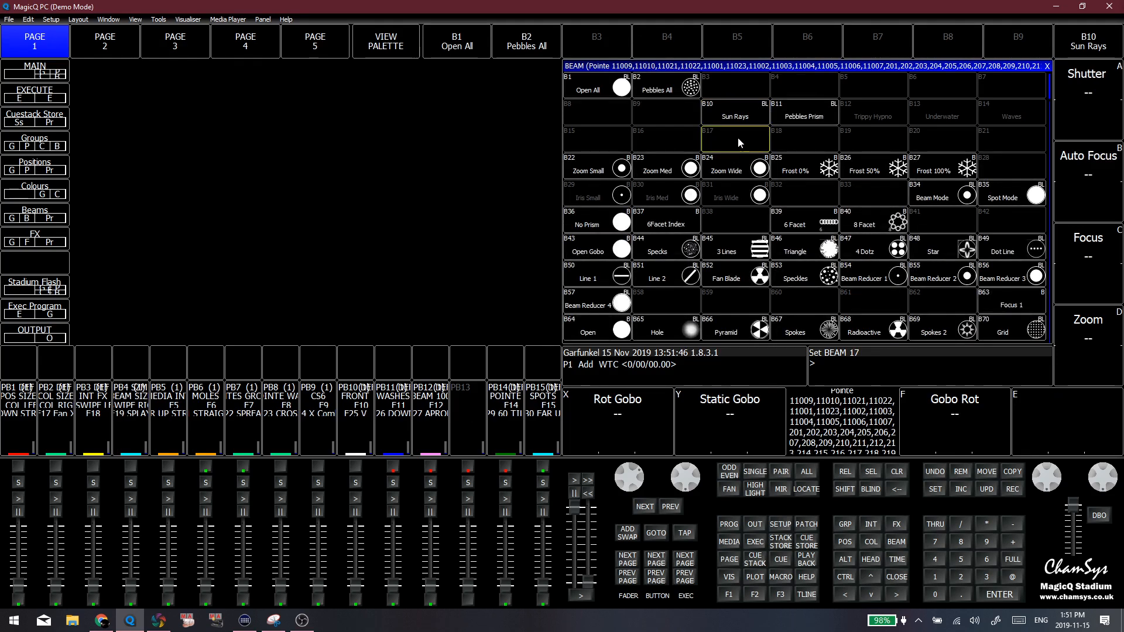
scroll(898, 251, down, 3)
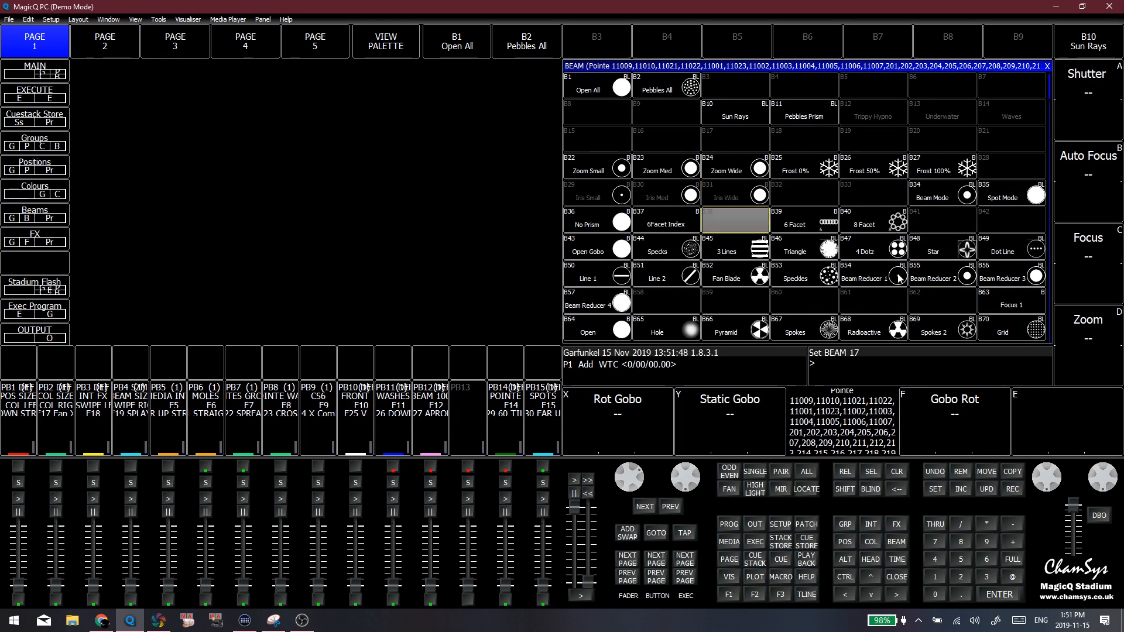
scroll(677, 276, down, 3)
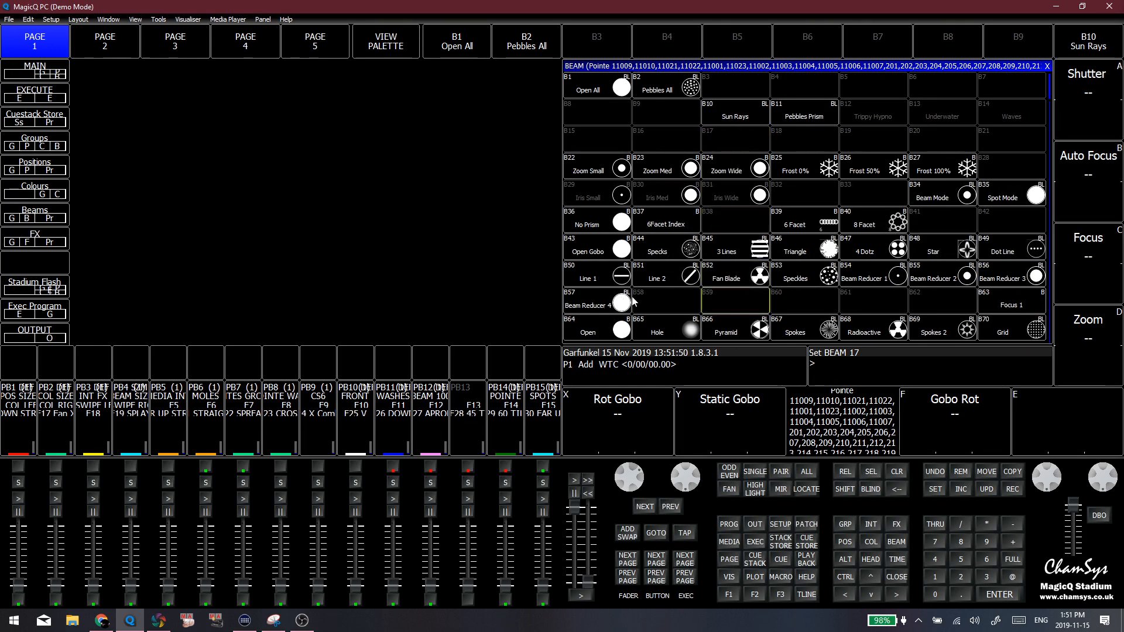
click(658, 151)
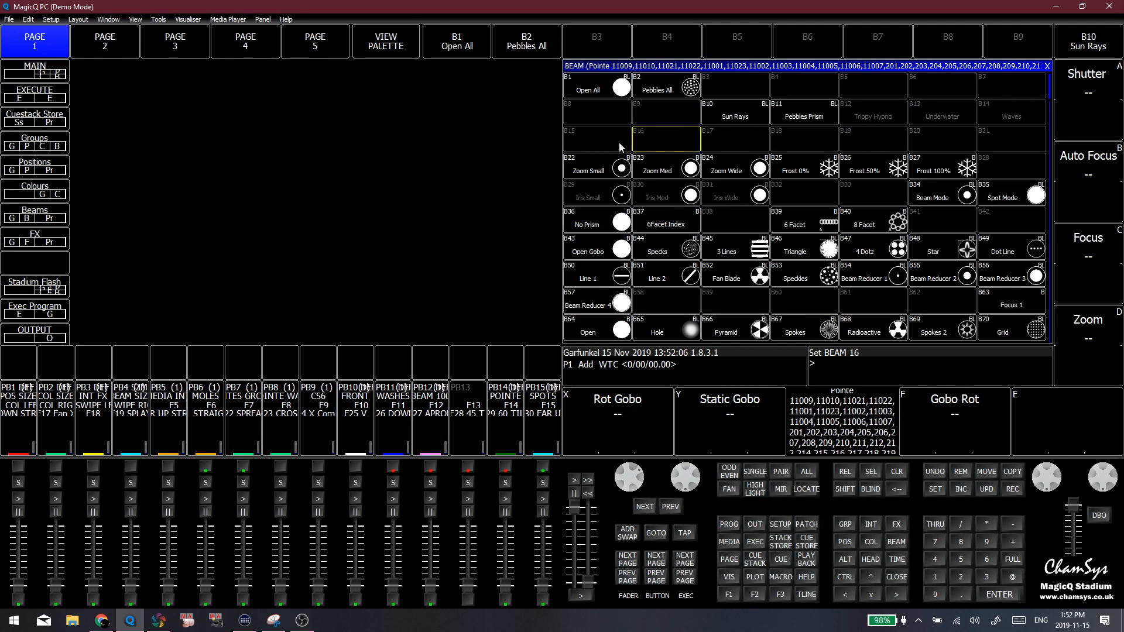
Clear the Pointe head selection and restore the four-window layout with Group, Colour, Position and Beam
key(ctrl+BackSpace)
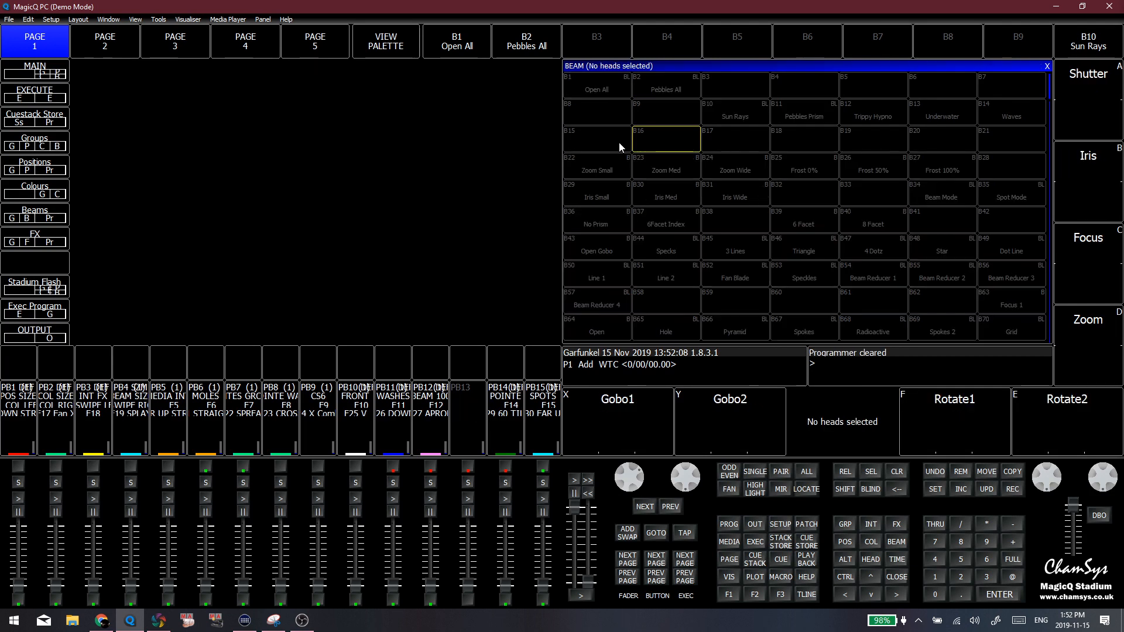
click(610, 138)
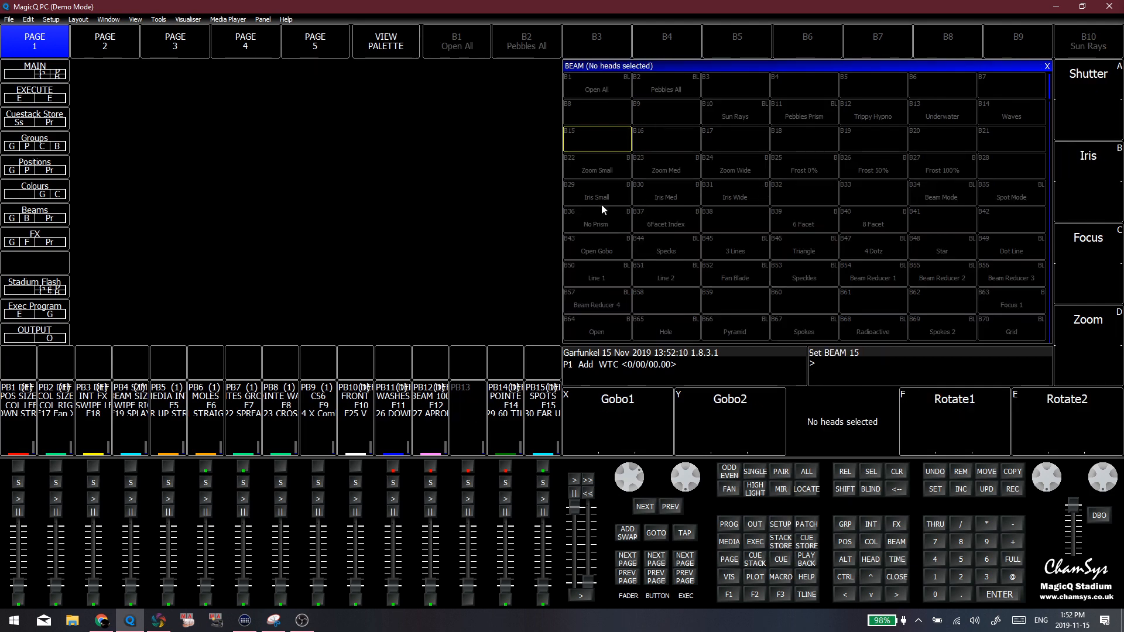
click(727, 593)
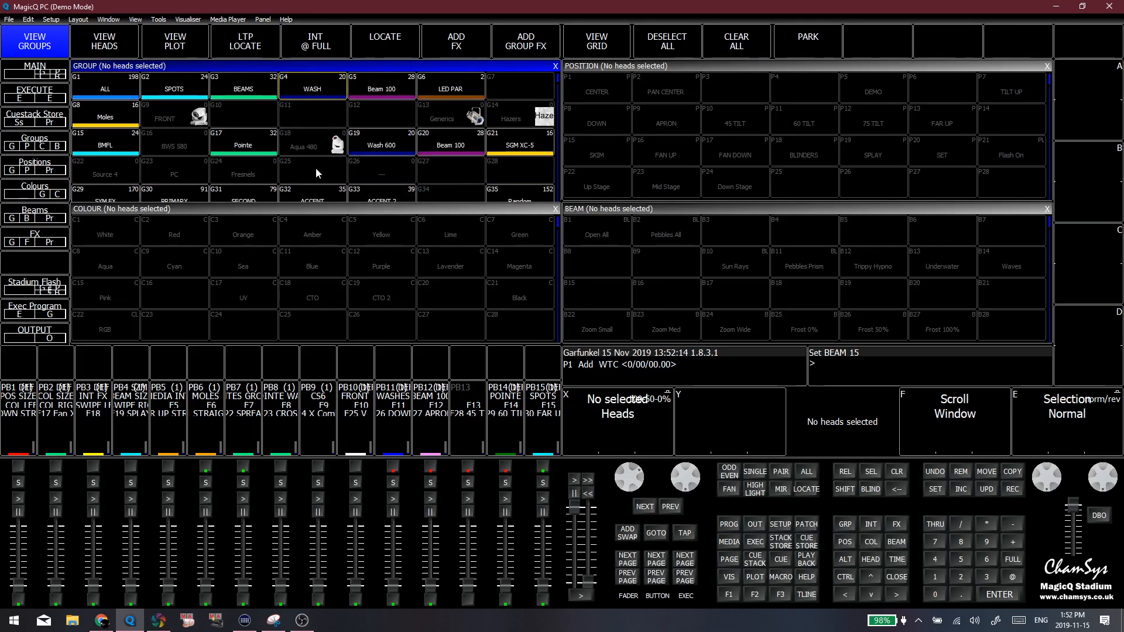
click(627, 237)
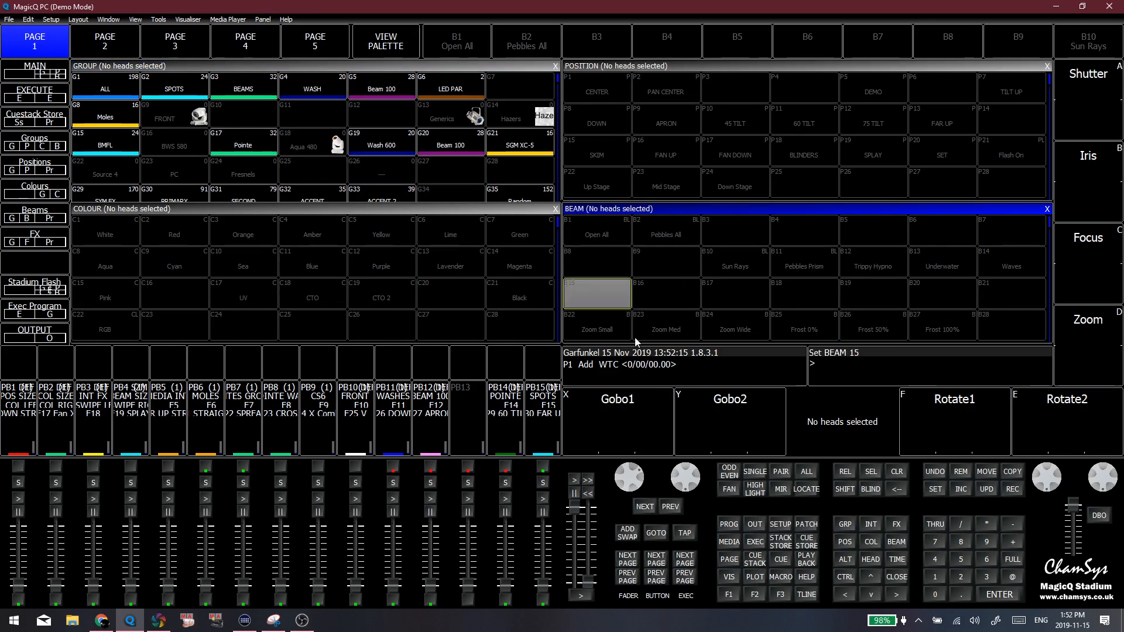
click(780, 524)
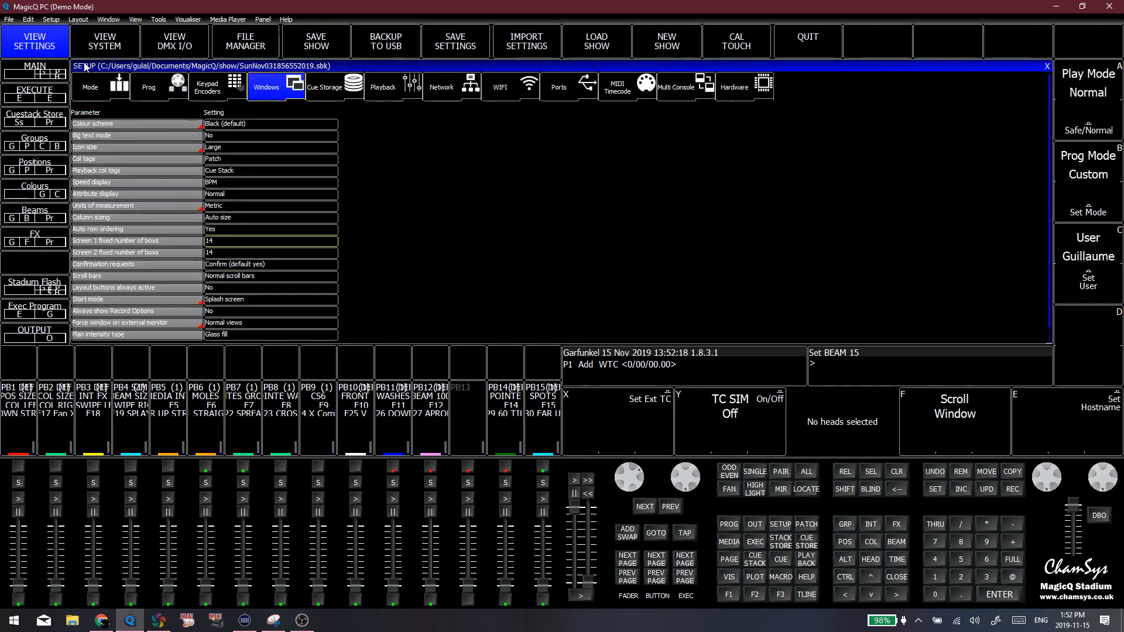
click(86, 49)
click(57, 47)
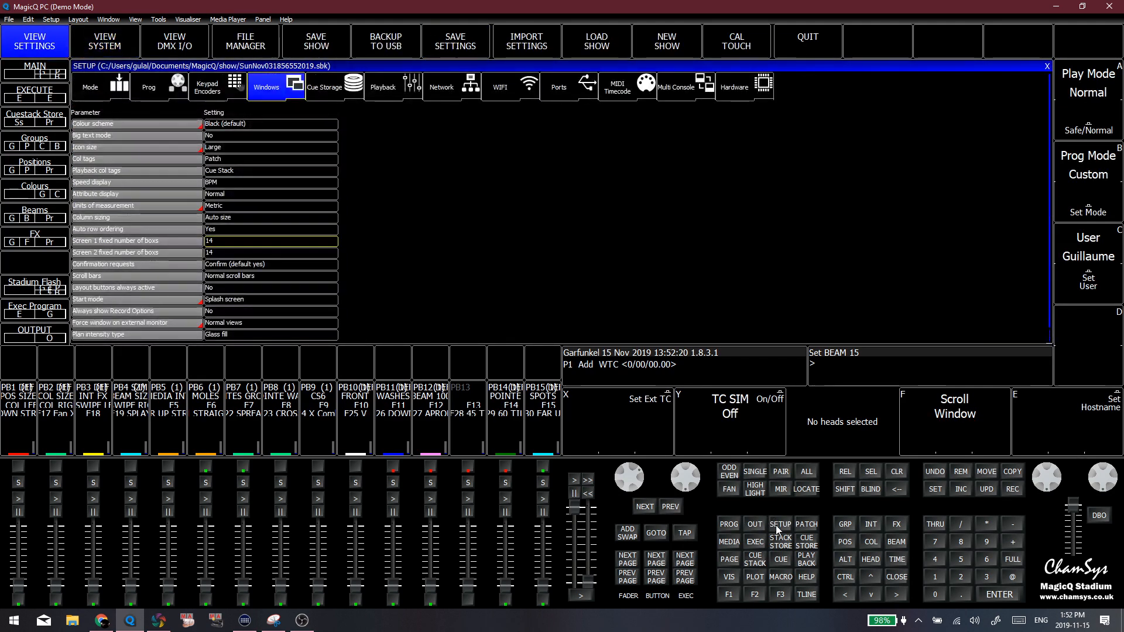
Open the Execute 3 window, show it in execute view and switch to its FX page
click(755, 595)
click(777, 595)
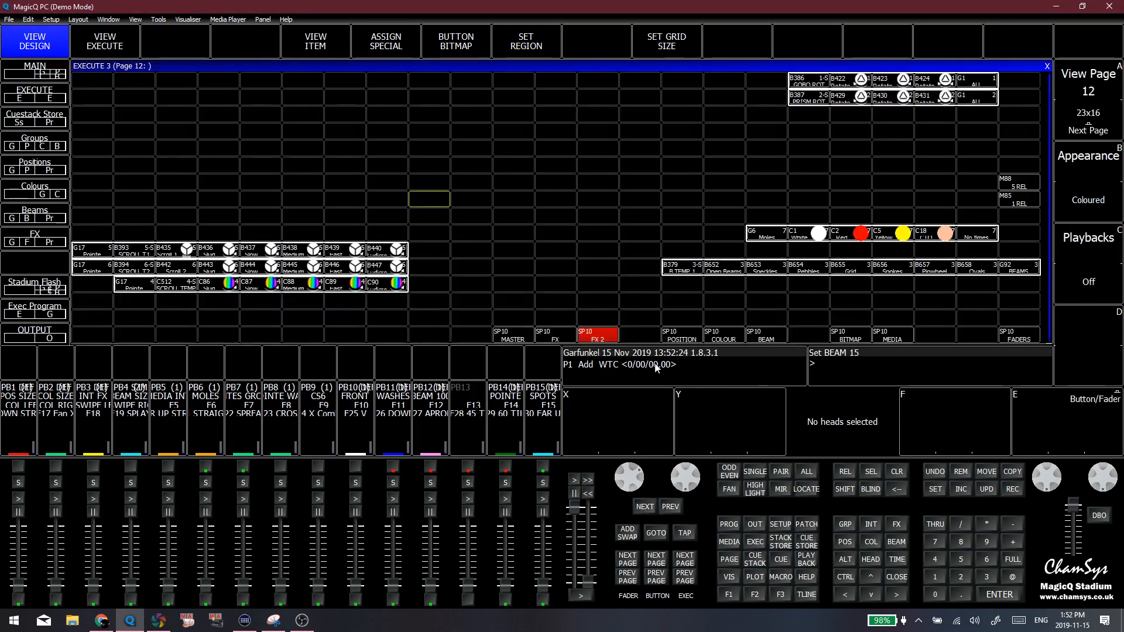
click(106, 42)
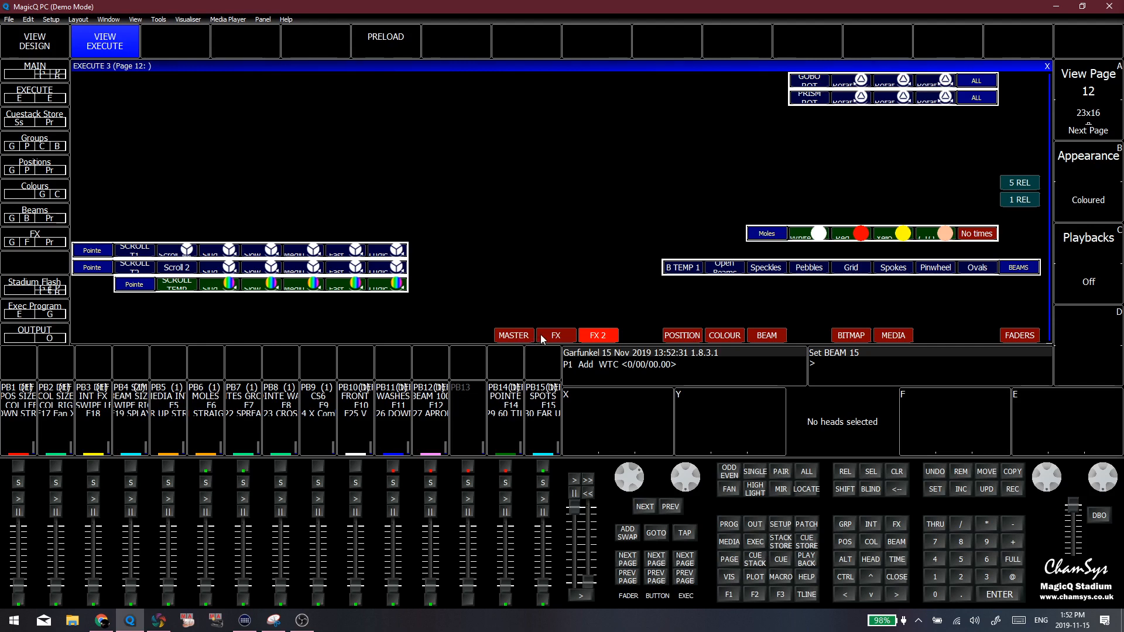
click(513, 336)
click(556, 336)
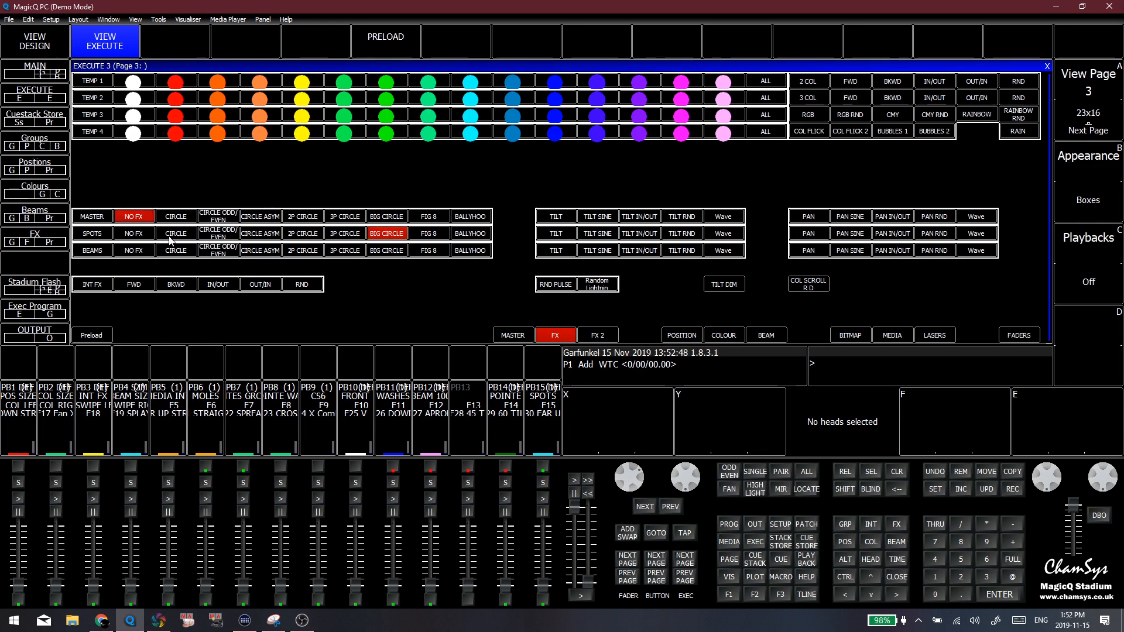
Run the Circle Asym movement effect on the Spots row and return that row to No FX
click(261, 234)
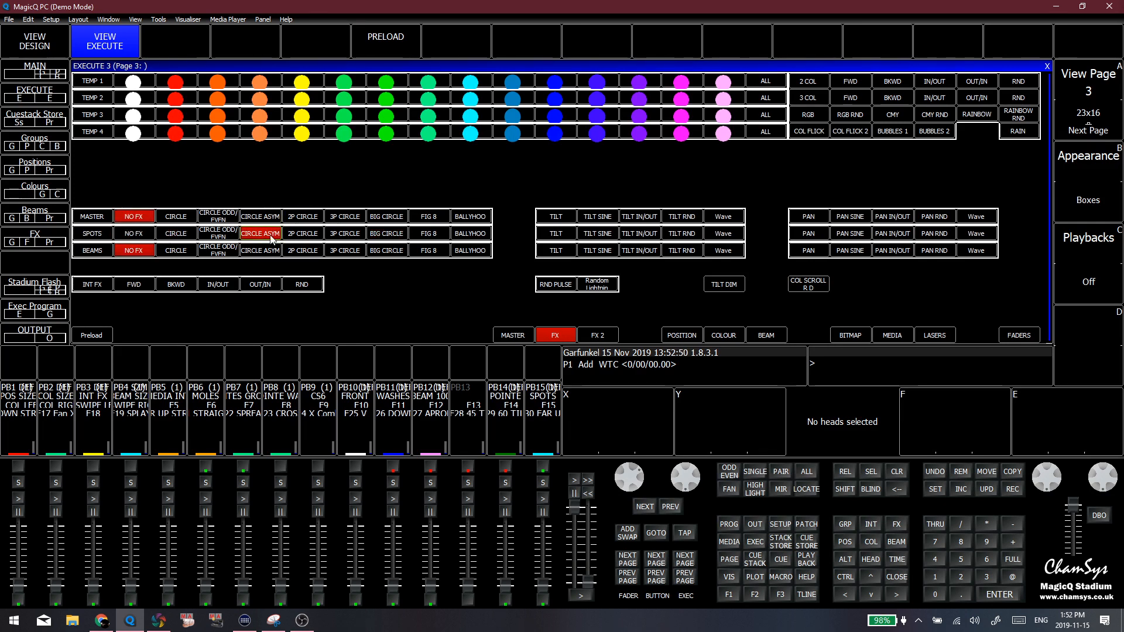
click(142, 236)
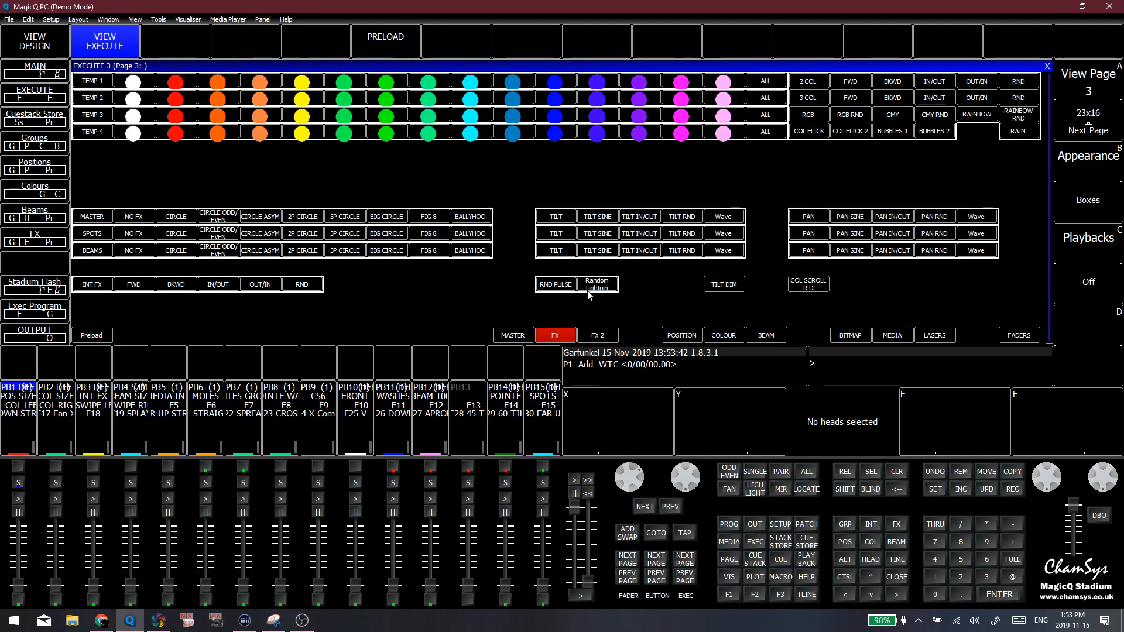
Look through the Colour and Master execute pages and return to the FX page
click(727, 332)
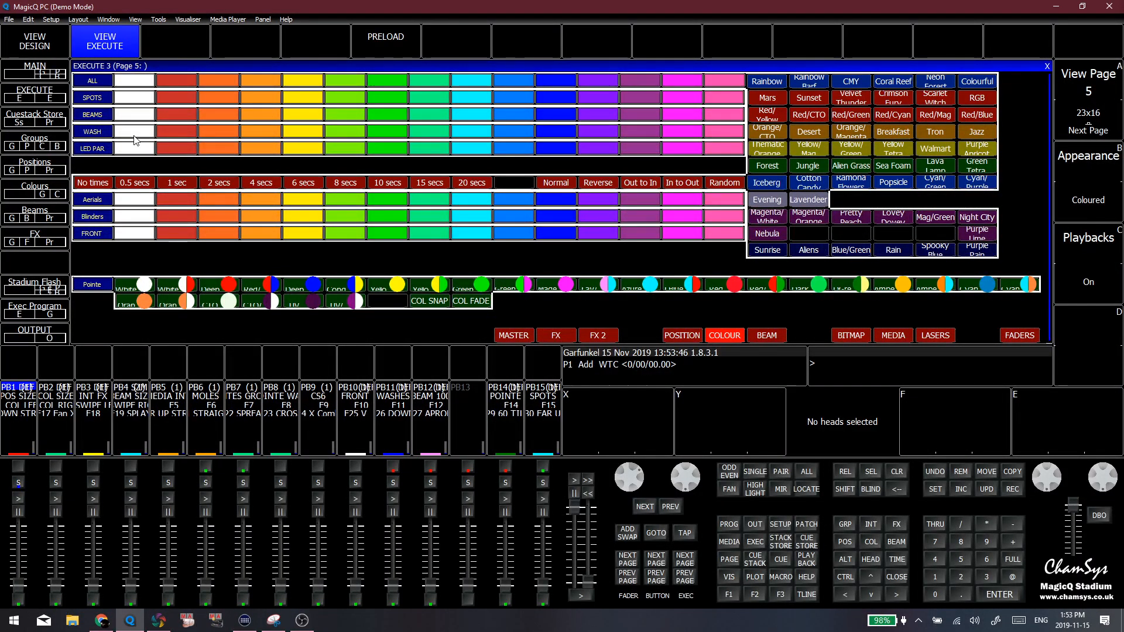
click(513, 335)
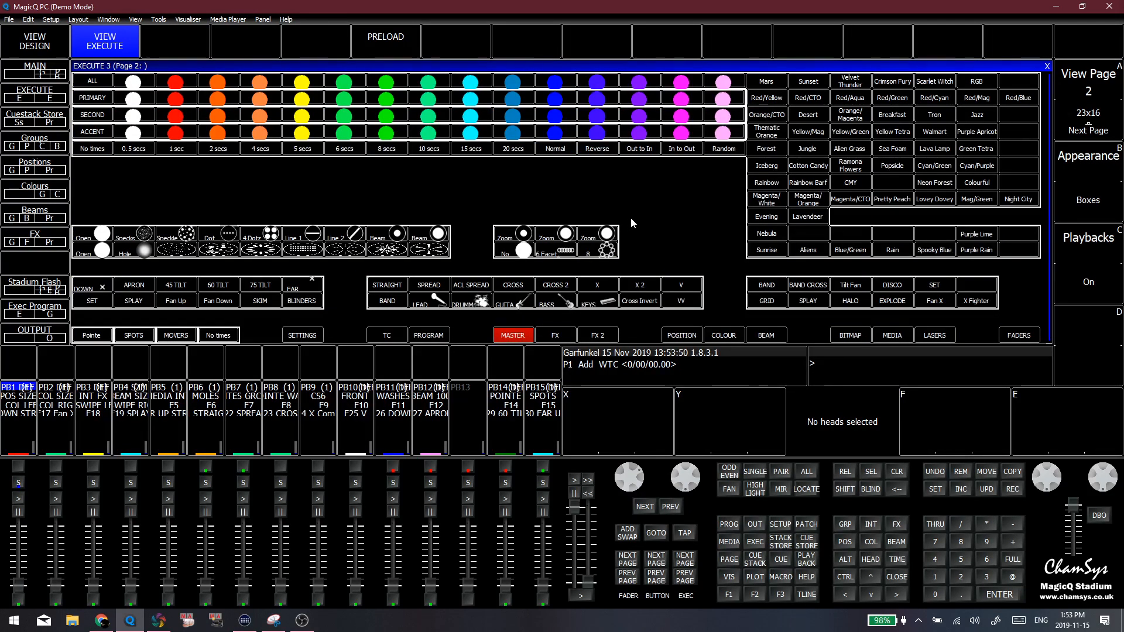
click(555, 335)
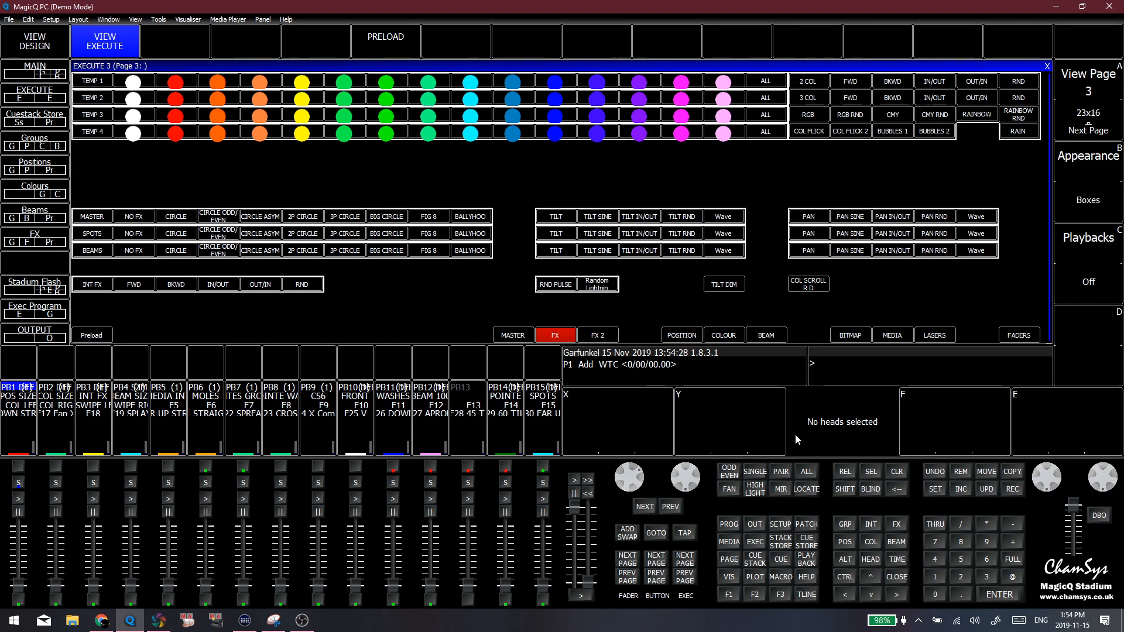
Examine the recorded effects and the empty slots in the FX palette window, and close it
click(896, 523)
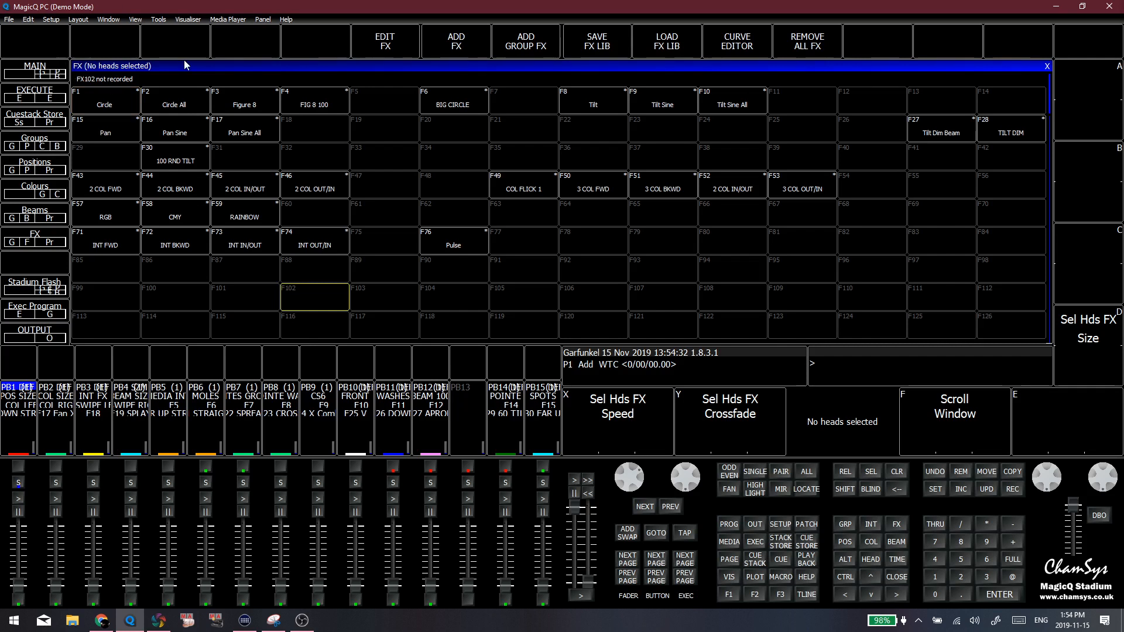
click(316, 186)
scroll(362, 229, up, 3)
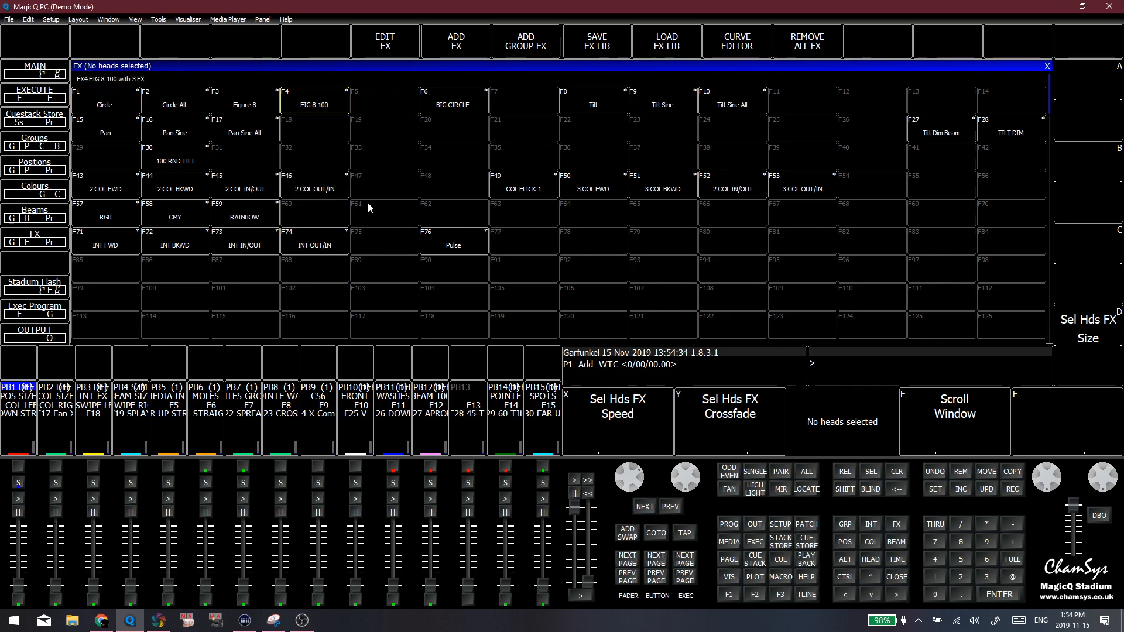
click(795, 159)
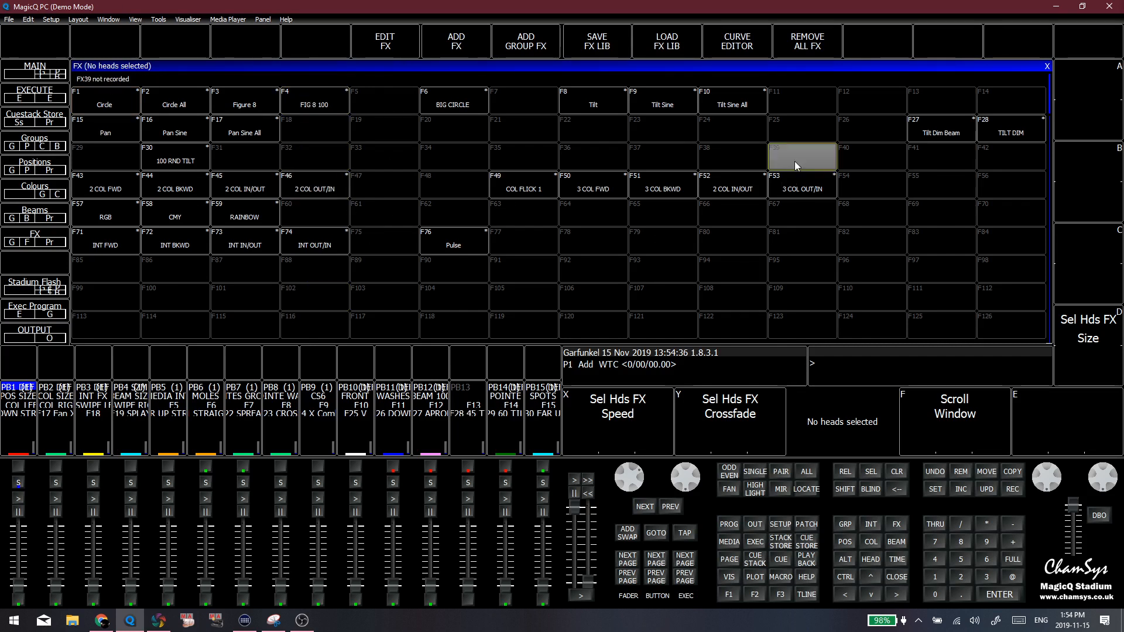
click(676, 135)
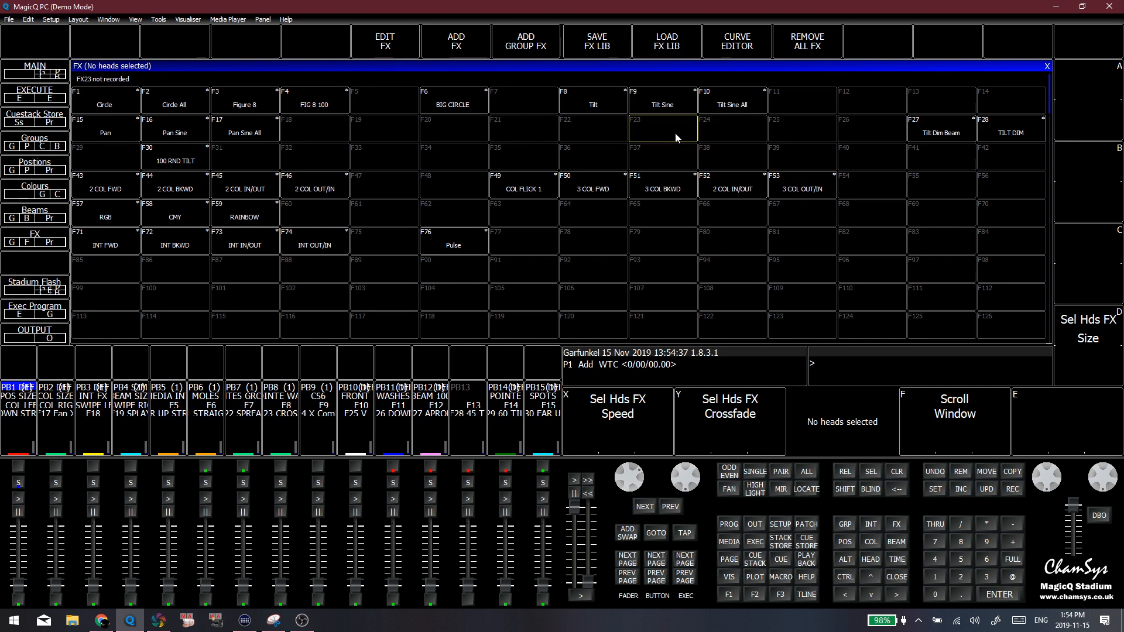
click(606, 151)
click(459, 150)
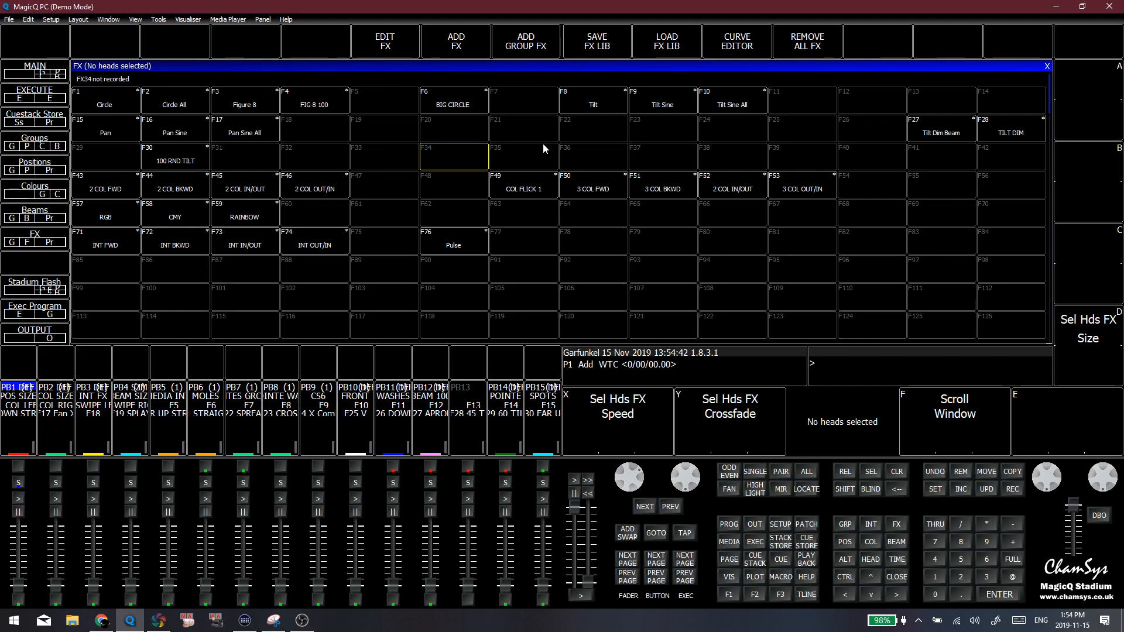
click(1047, 66)
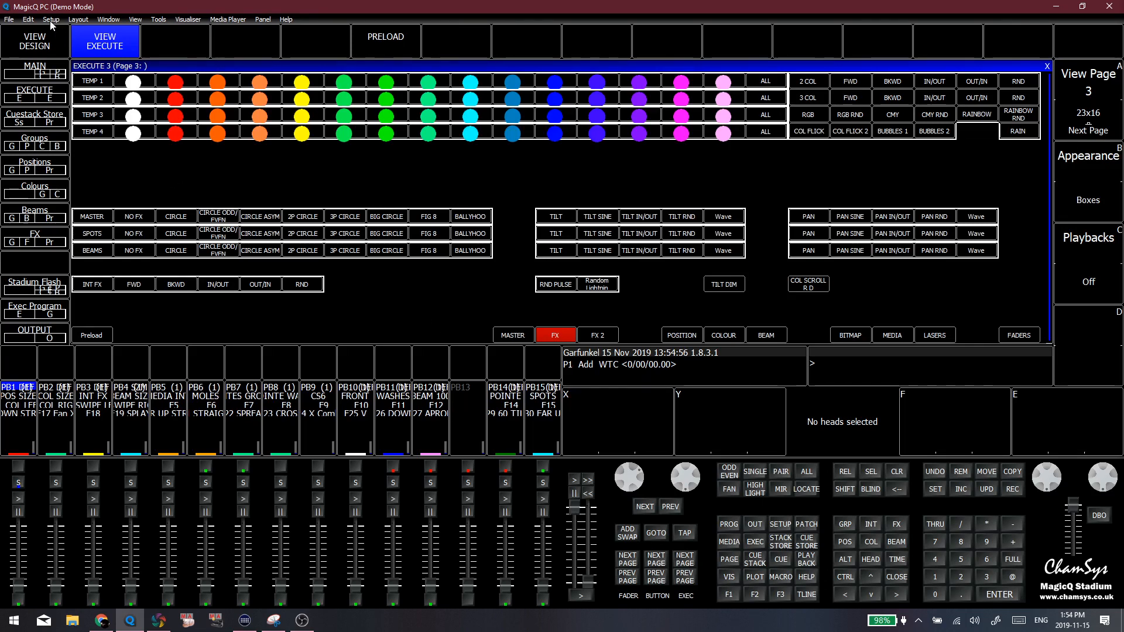
Activate the Master row's Tilt Rnd effect in design view and open the FX view of its cue
click(672, 221)
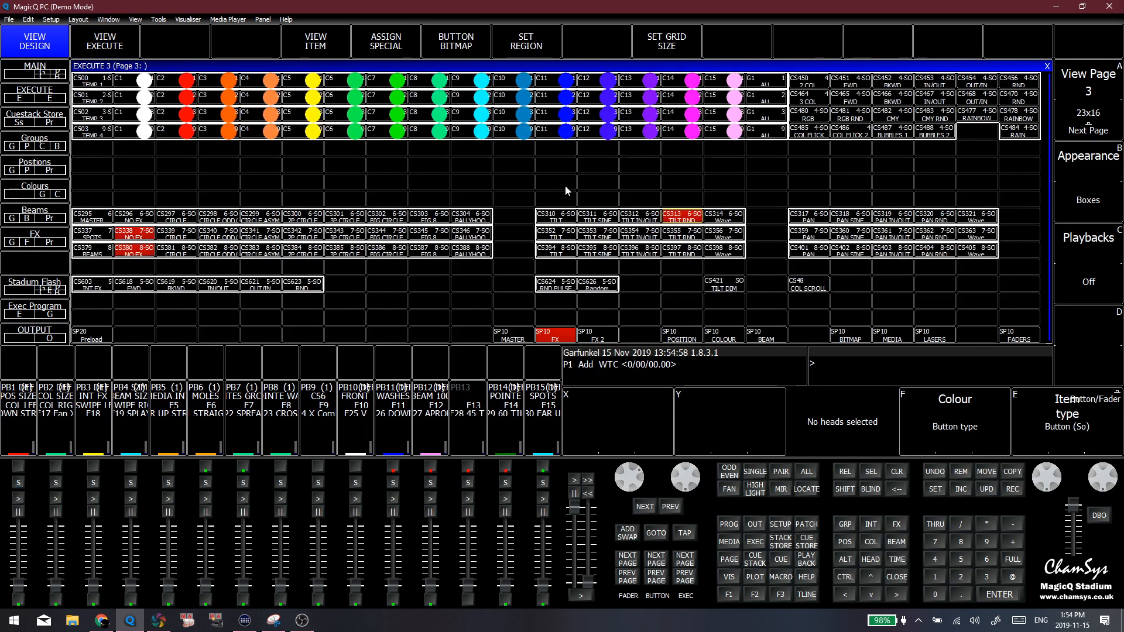
click(337, 43)
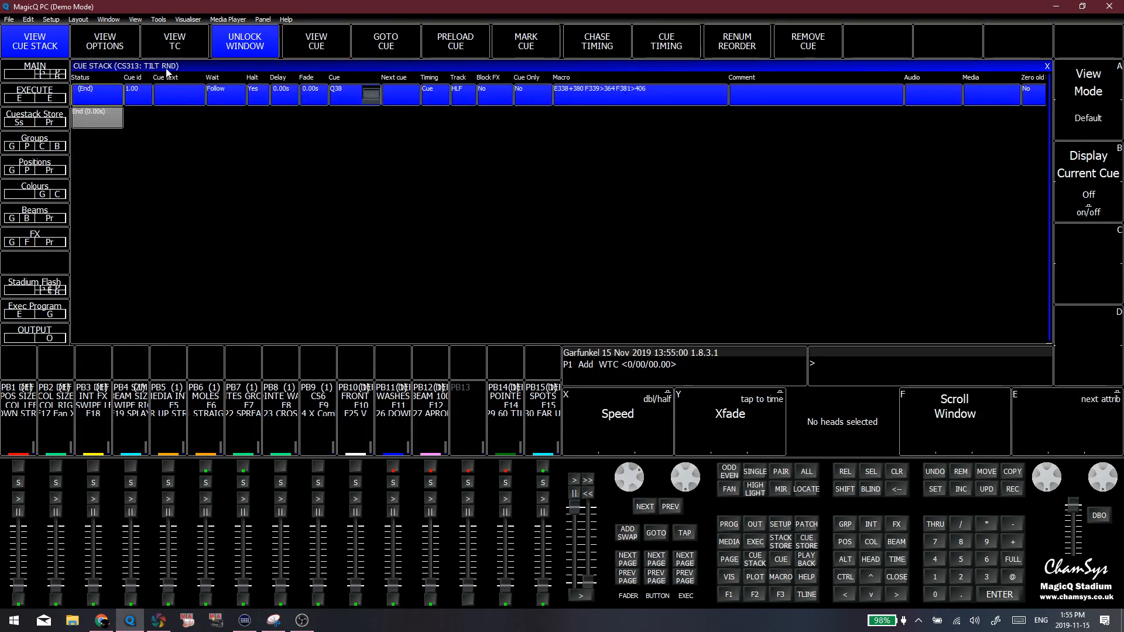
click(106, 44)
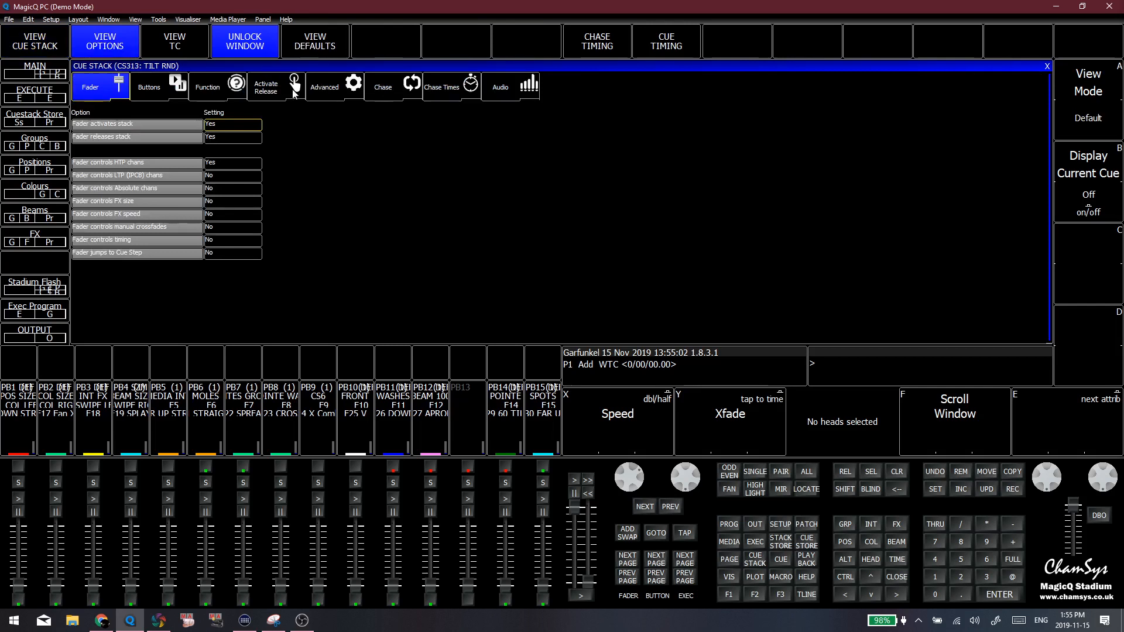
click(53, 40)
click(320, 43)
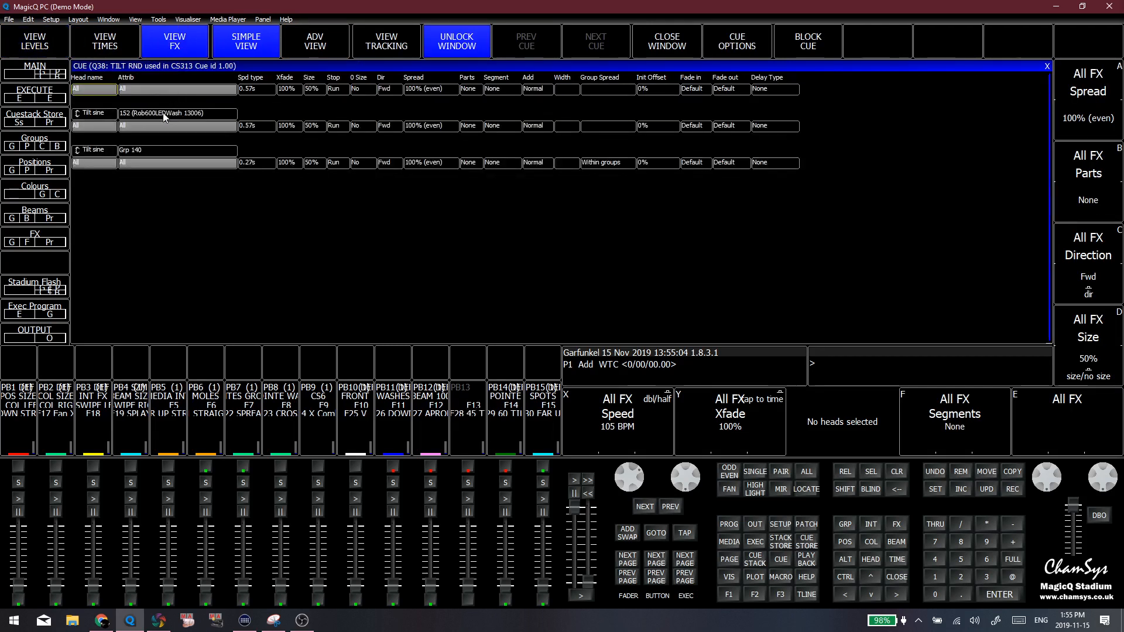
Inspect the heads, group and group spread of the two Tilt sine effects, and close the cue and cue stack windows
click(160, 114)
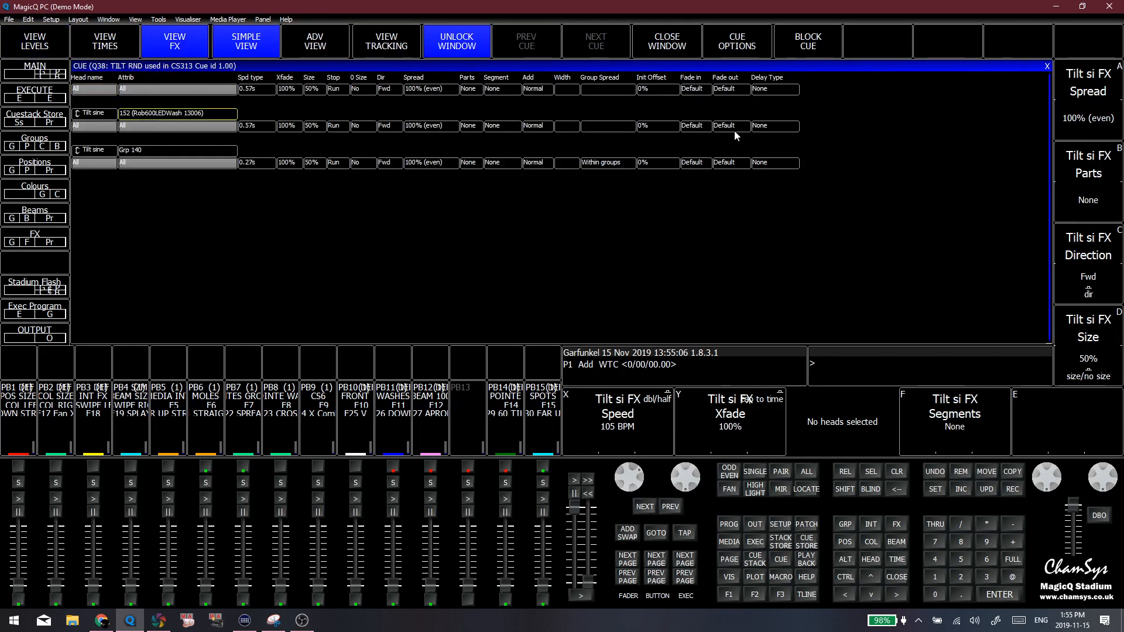
click(606, 162)
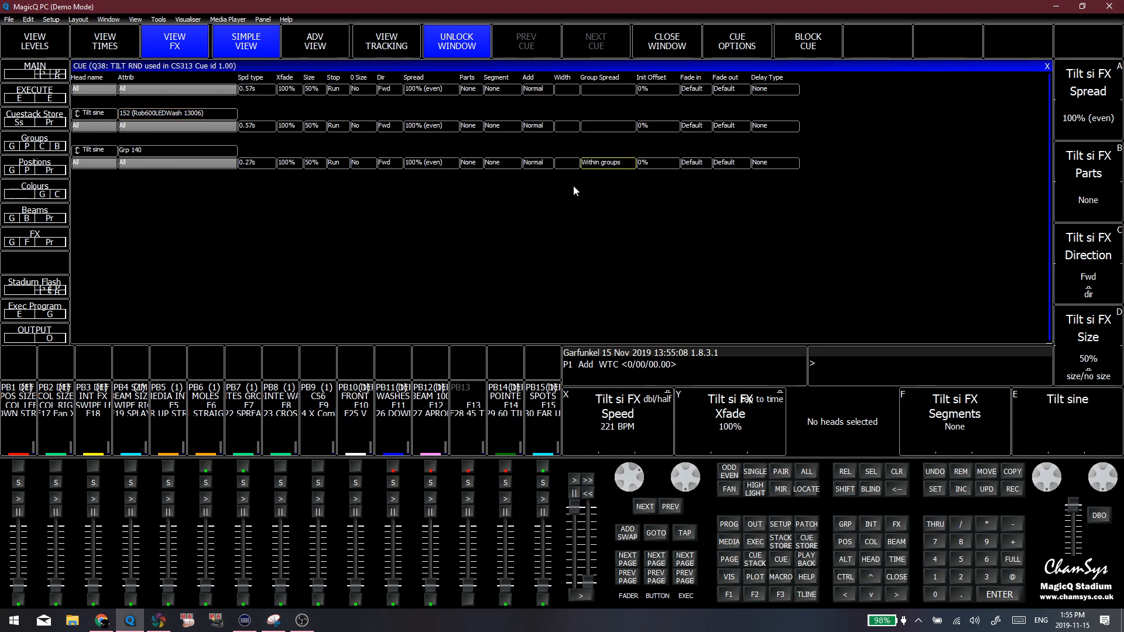
click(140, 151)
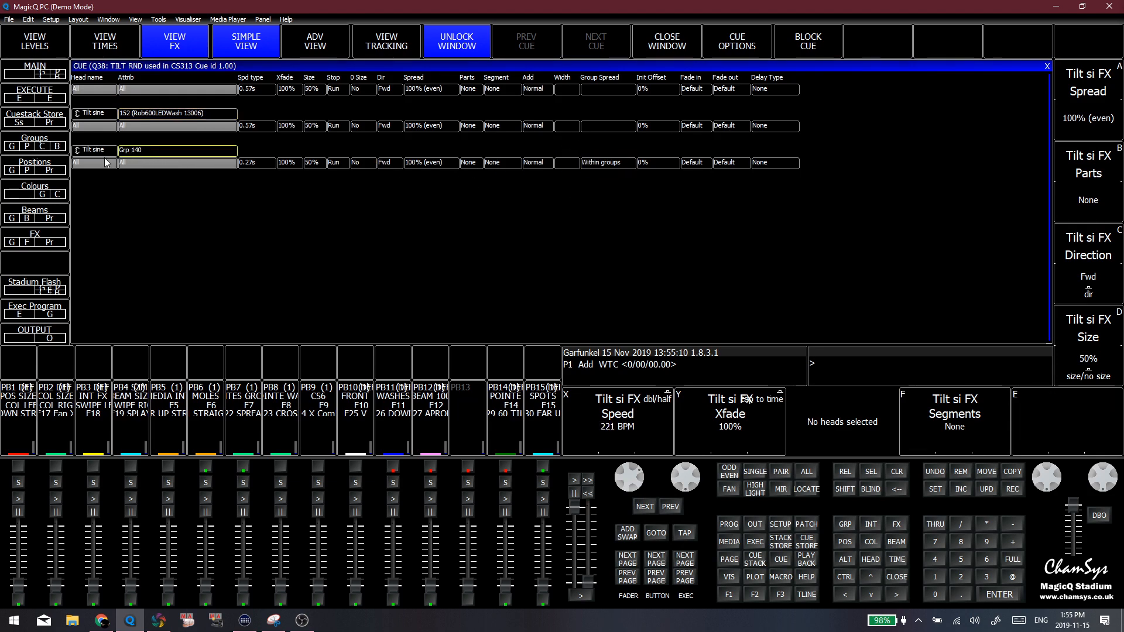
click(607, 162)
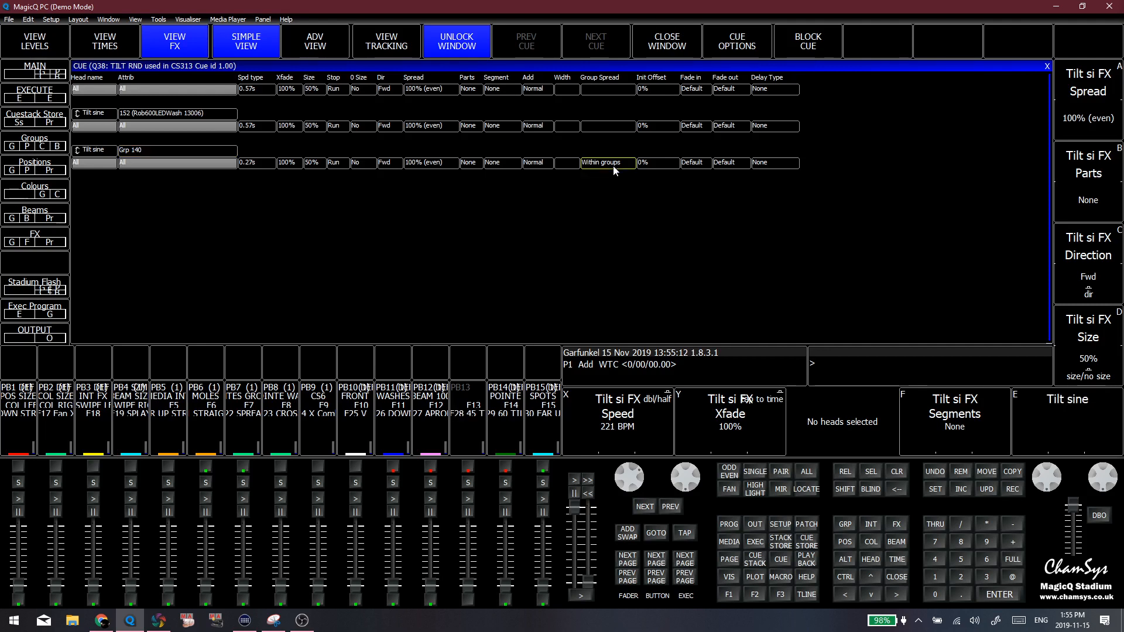
click(1047, 66)
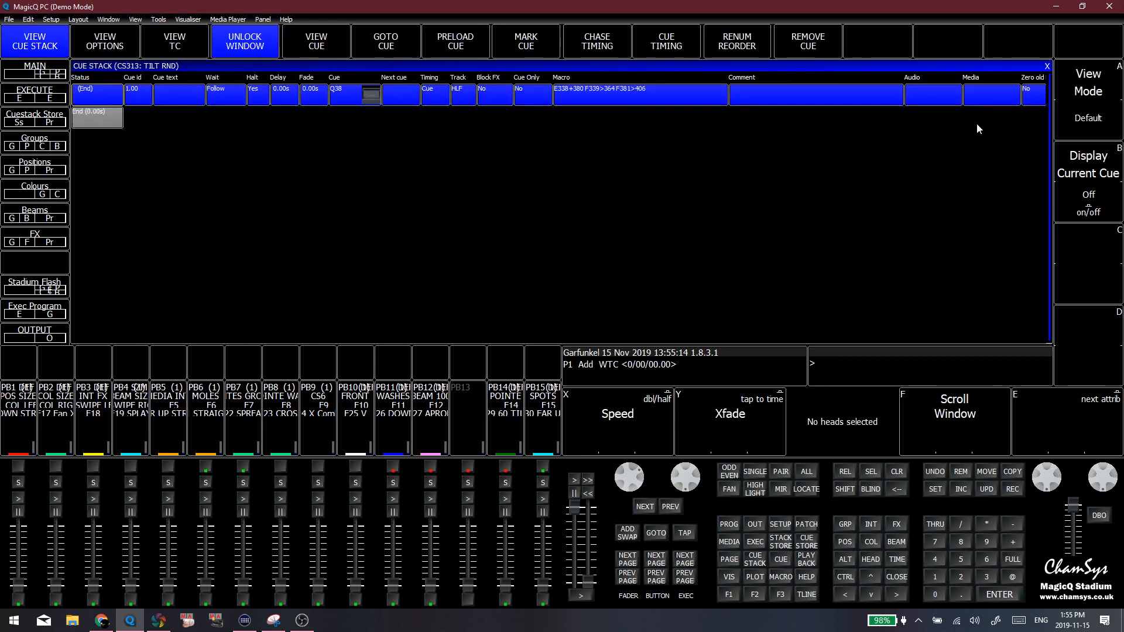
click(1047, 66)
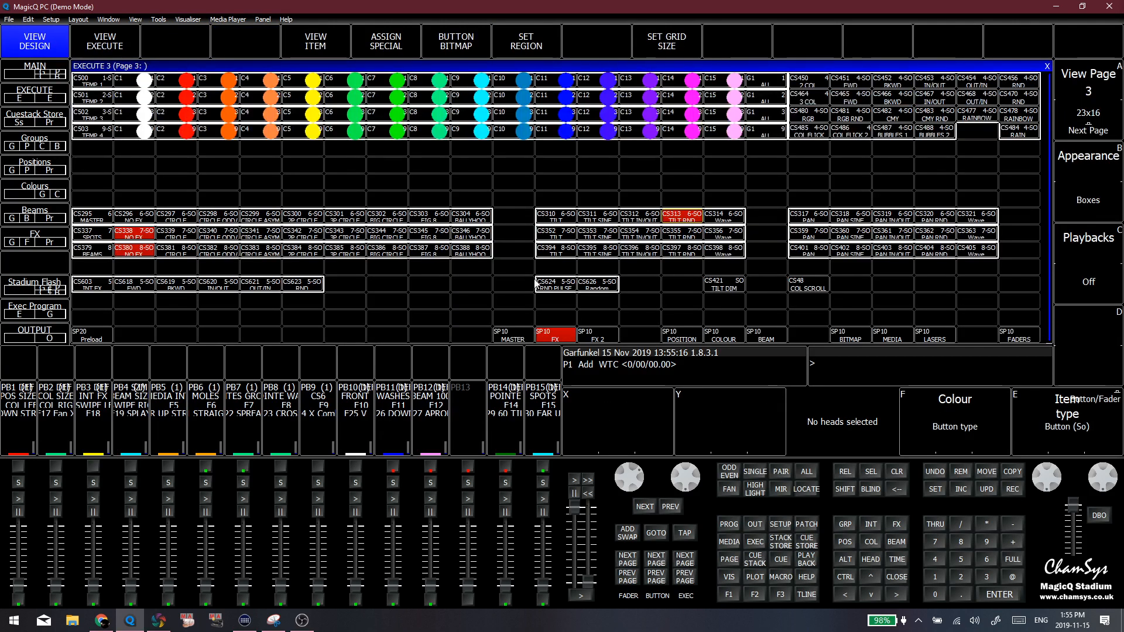
Set the Master row to No FX, Spots to Tilt Rnd and Beams to Fig 8, and show the page in execute view
click(480, 319)
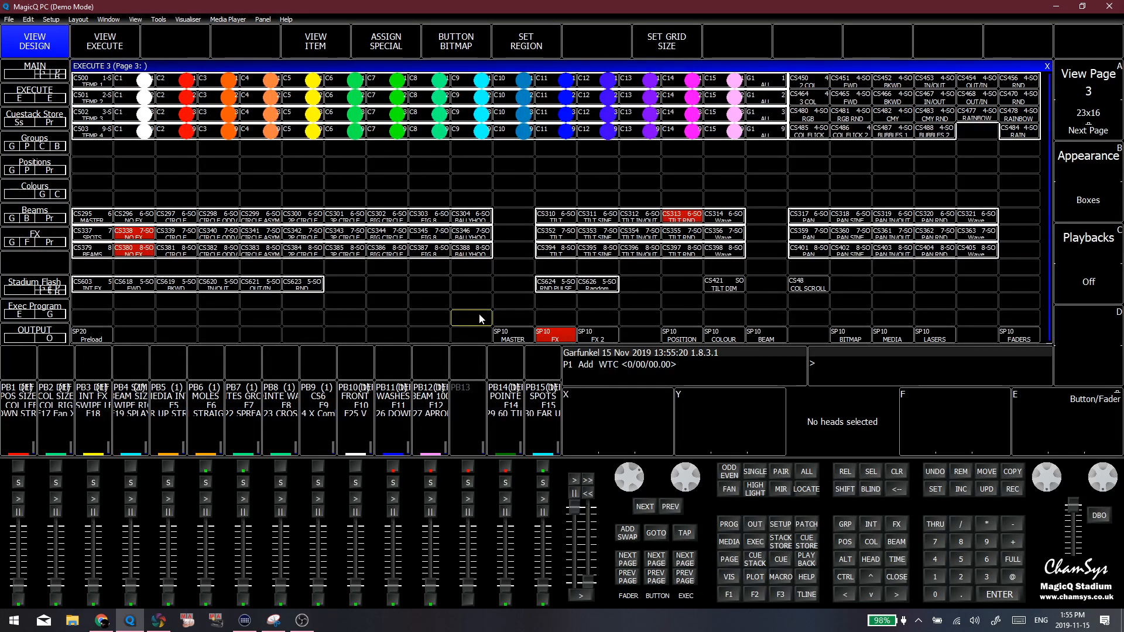
click(675, 219)
click(139, 216)
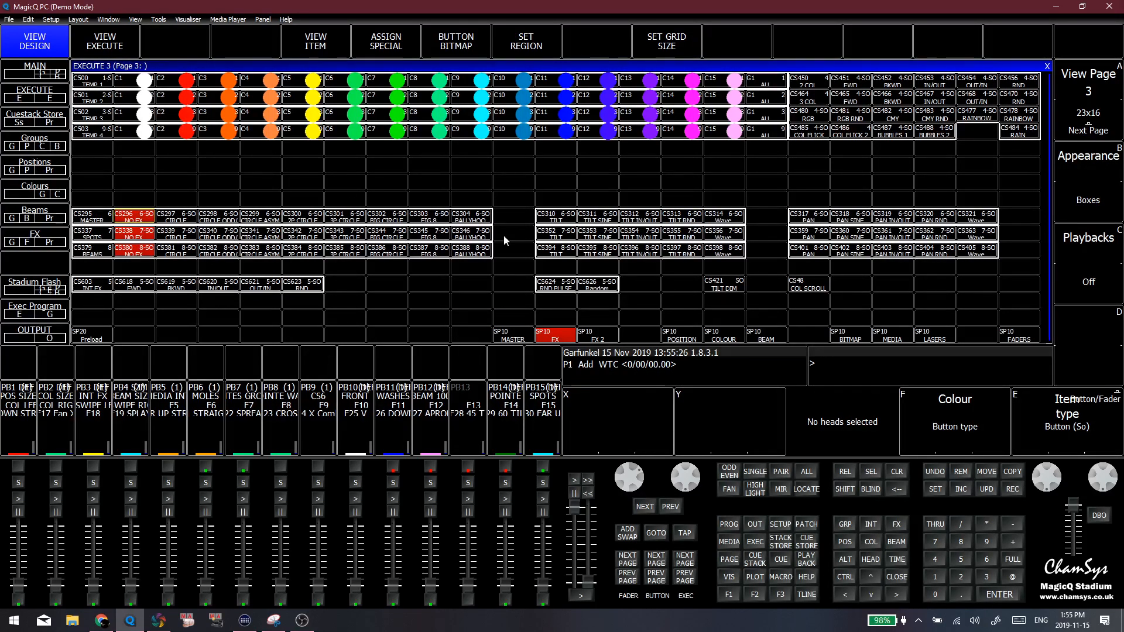
click(683, 234)
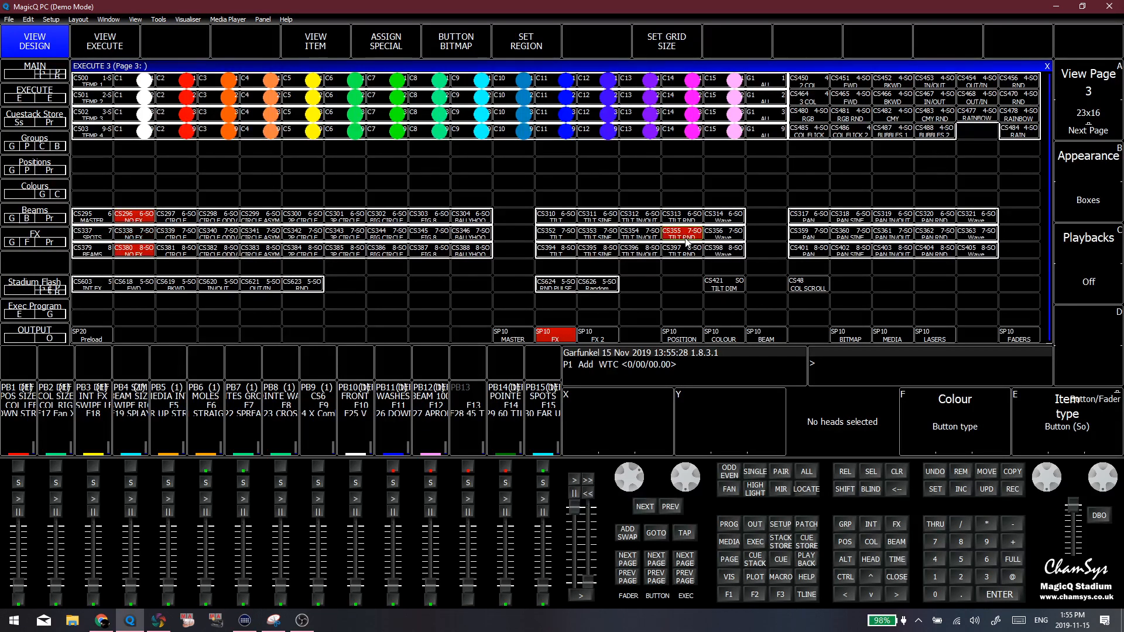
click(439, 252)
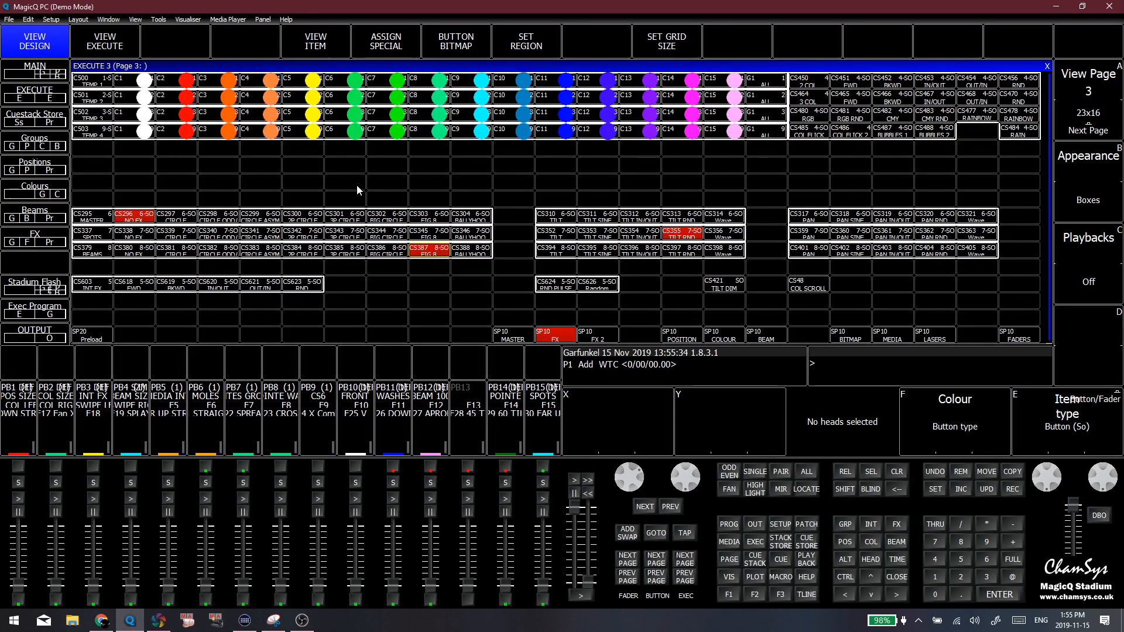
click(169, 162)
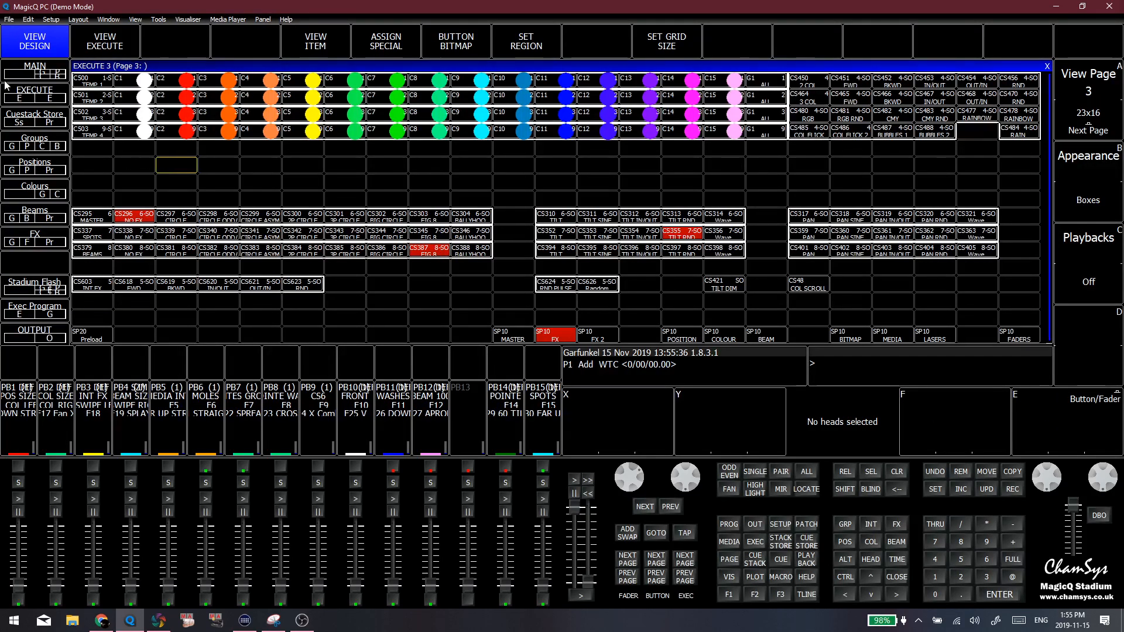
click(87, 50)
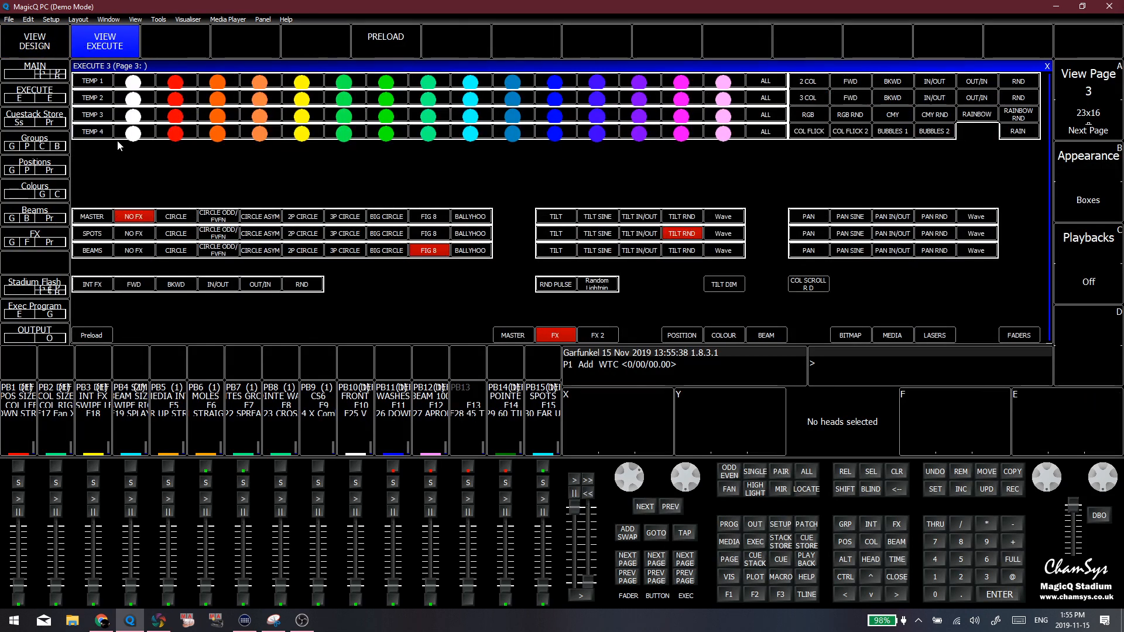
Activate the Master row's Circle effect in design view and open its cue stack
click(47, 55)
click(184, 223)
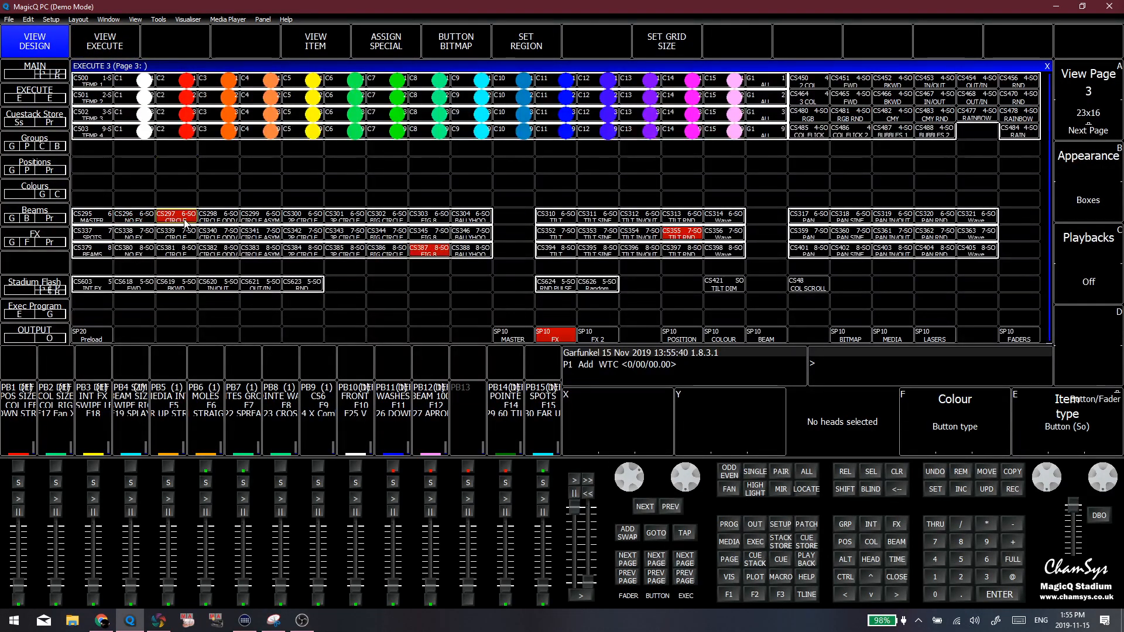
click(341, 37)
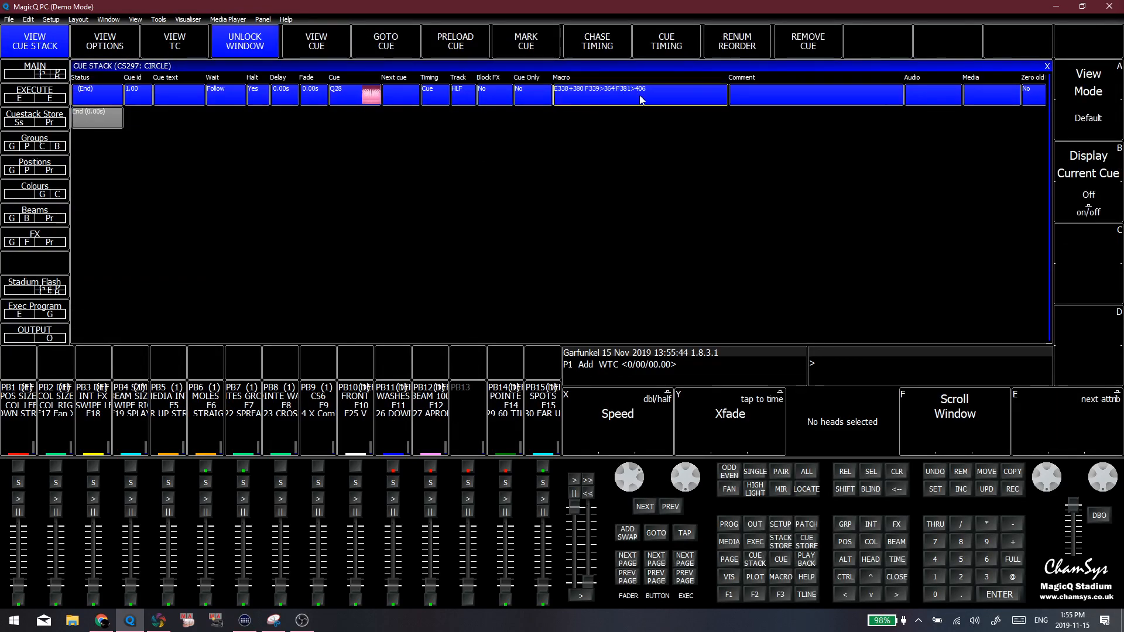
Close the Circle cue stack and switch the Master row through Circle Asym, Fig 8 and its Tilt effects, finishing on Tilt Sine
click(1047, 66)
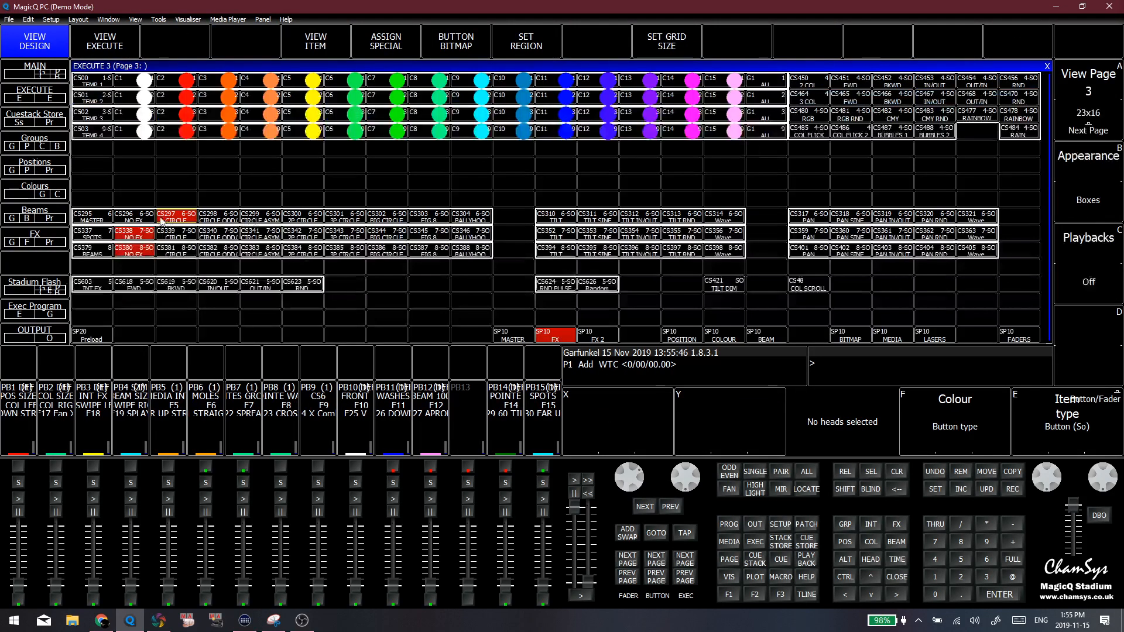
click(256, 220)
click(421, 219)
click(644, 219)
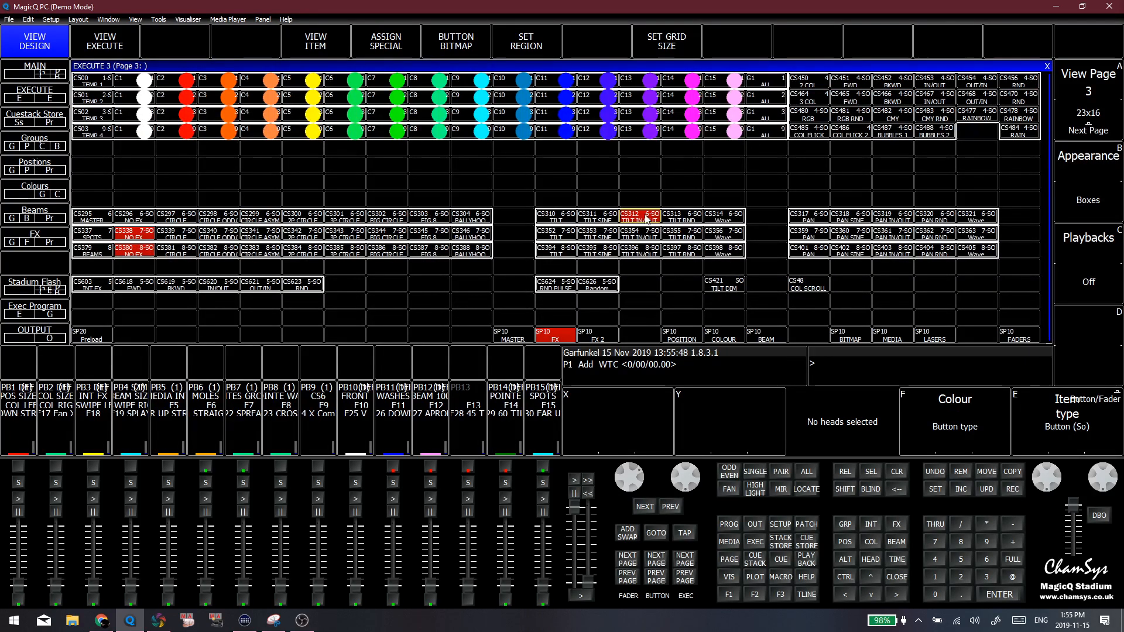
click(686, 219)
click(728, 218)
click(679, 220)
click(630, 221)
click(589, 221)
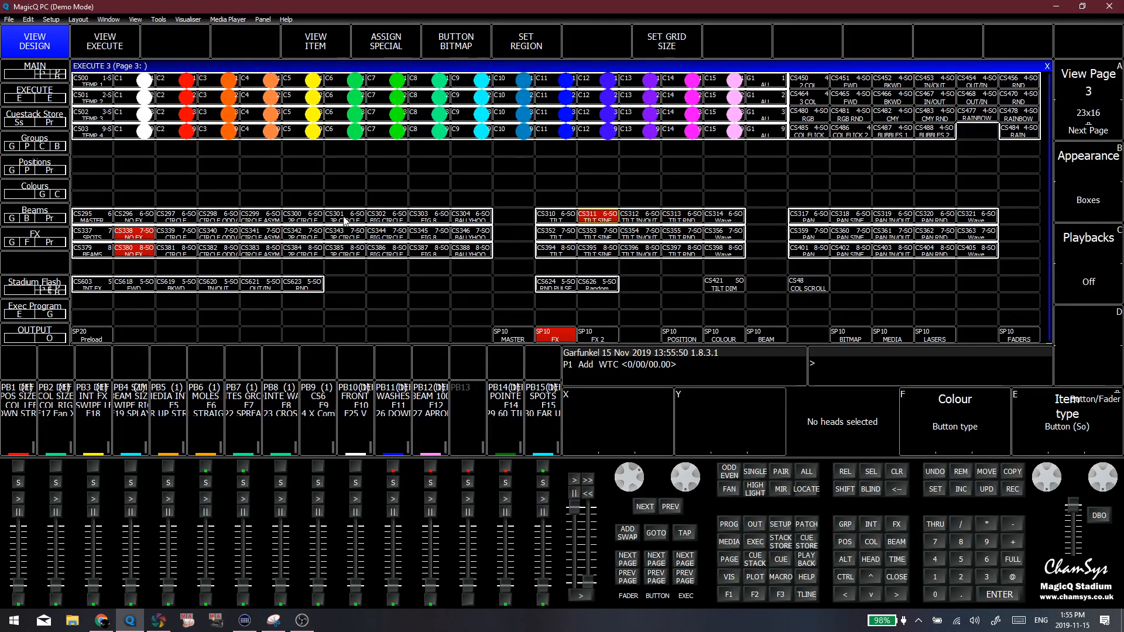
Switch the Master row through its 3P, Asym, Odd/Even, 2P, Big and plain Circle effects, finishing on No FX
click(346, 220)
click(261, 219)
click(219, 220)
click(176, 220)
click(313, 221)
click(382, 216)
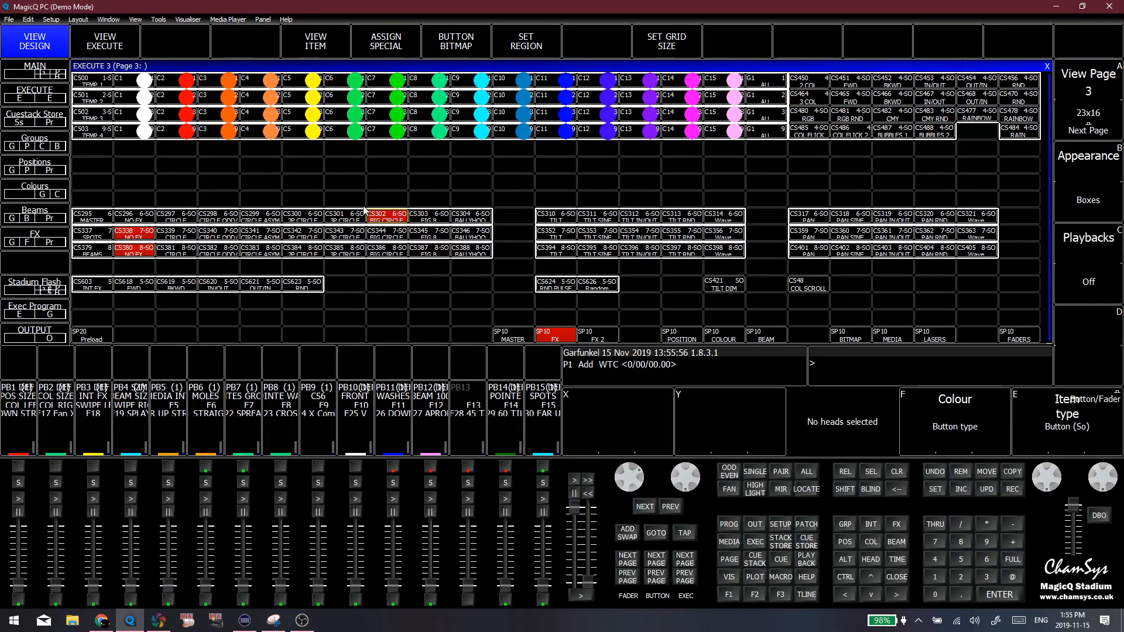
click(189, 220)
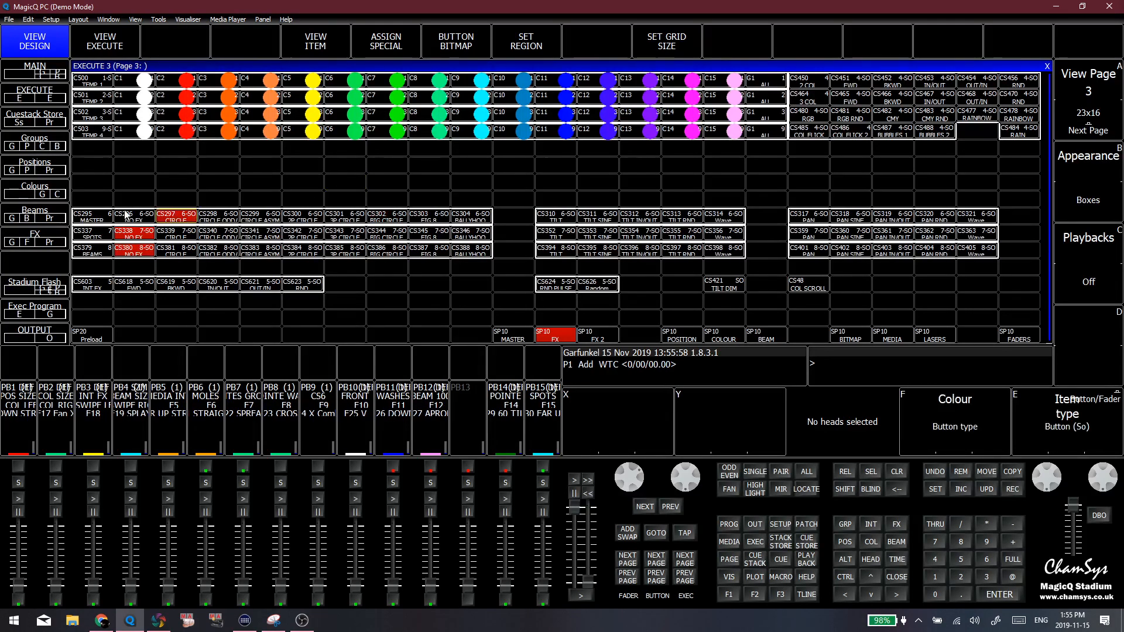
click(139, 217)
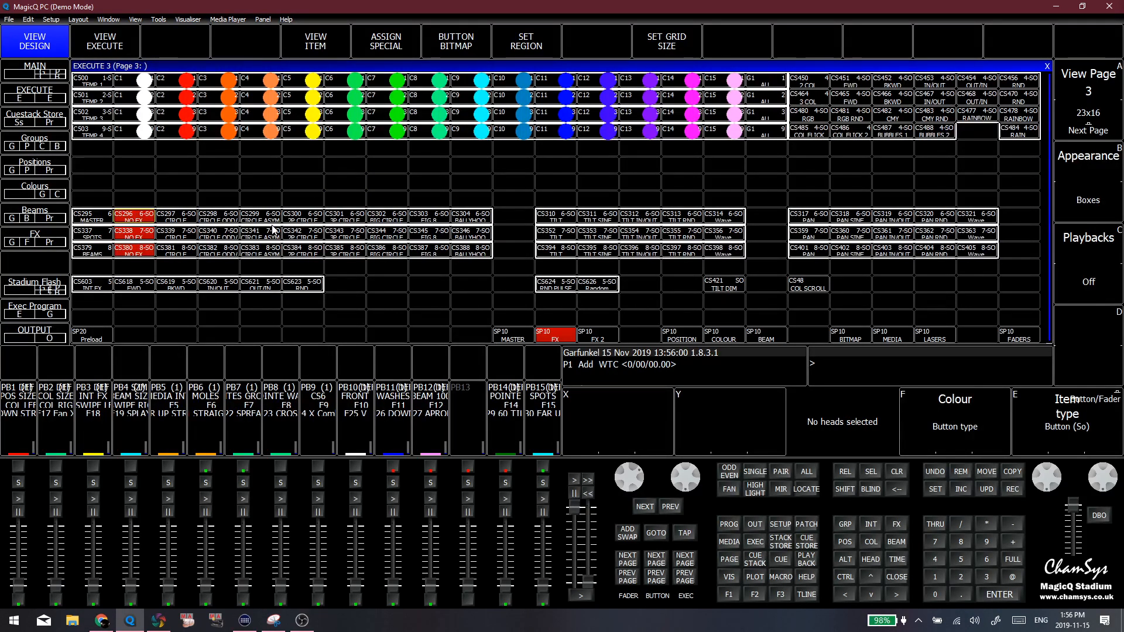
click(271, 221)
click(154, 220)
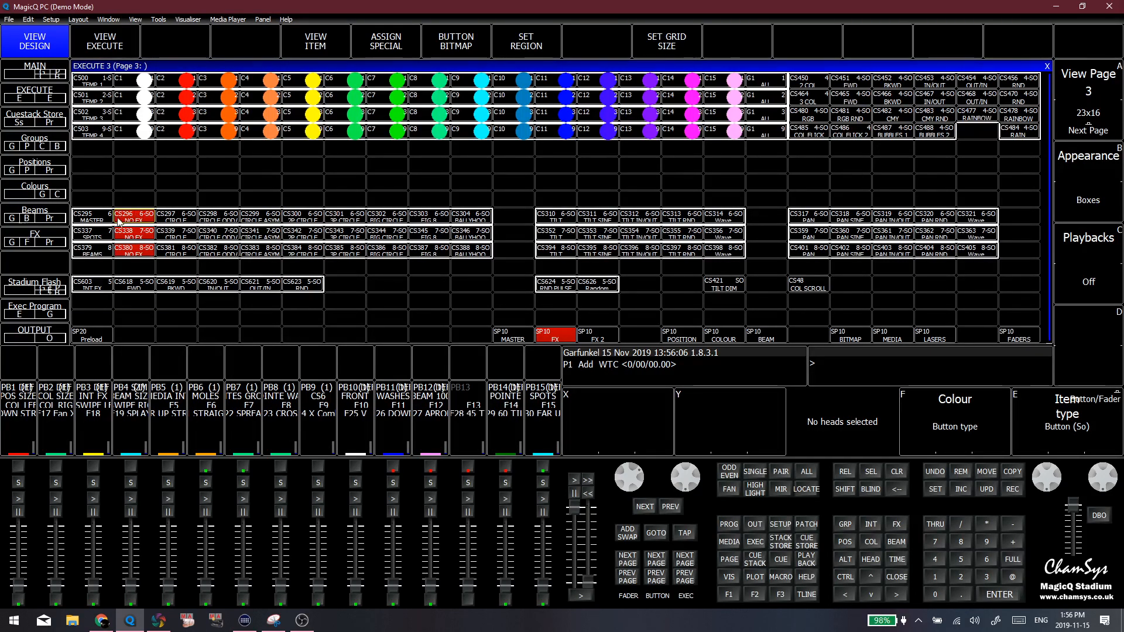
Activate the 2P Circle effect in both the Spots and Beams rows
click(144, 233)
click(217, 252)
click(293, 252)
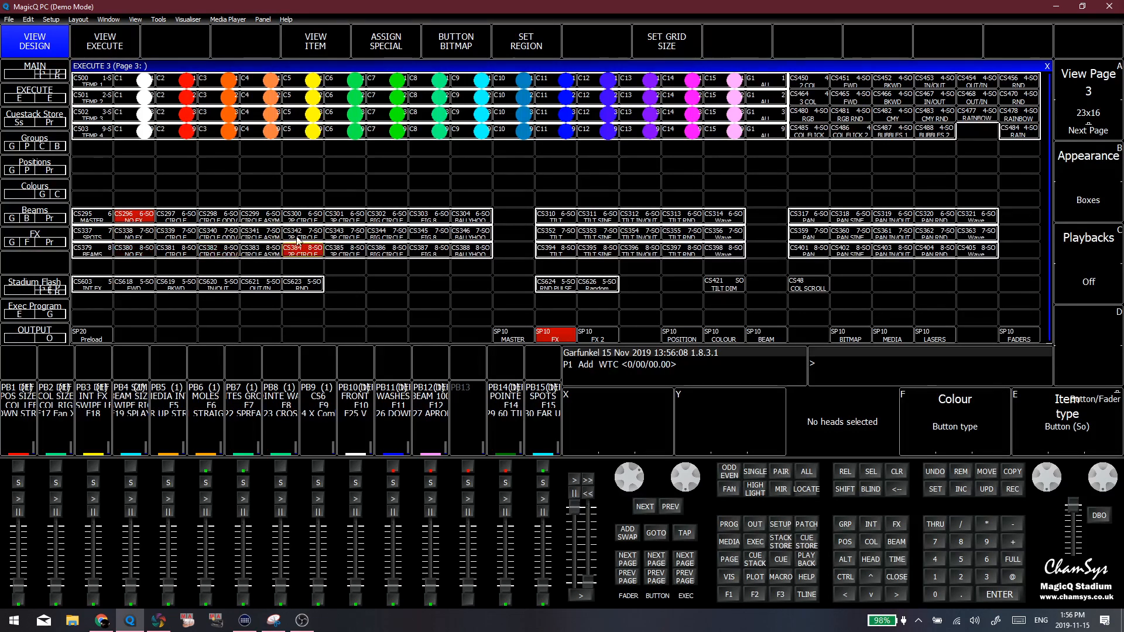
click(302, 233)
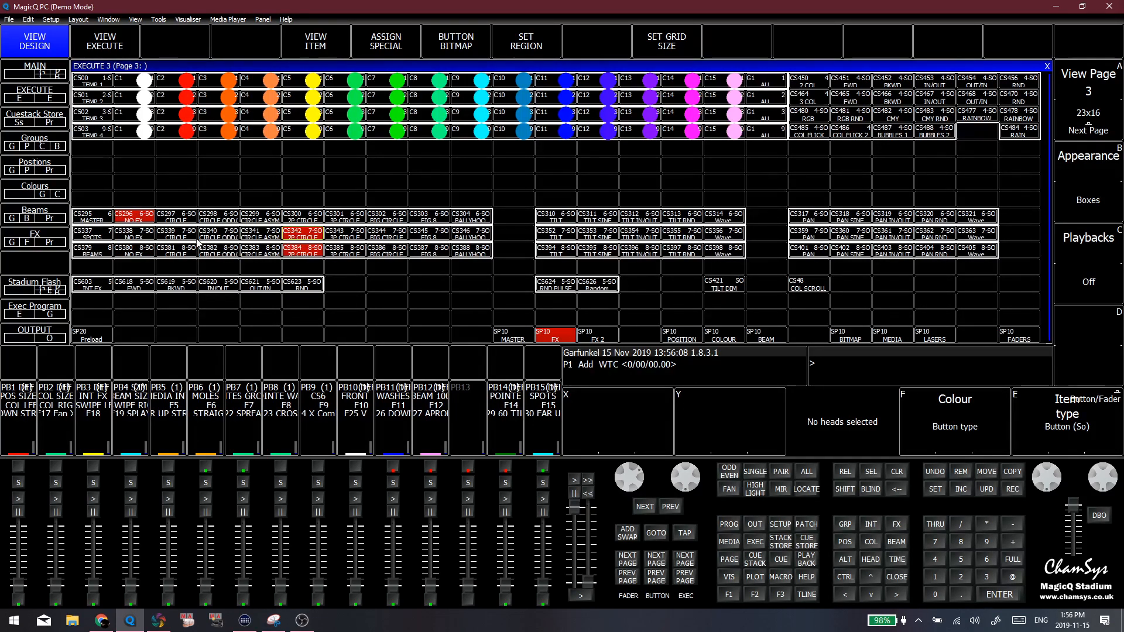
Try different circle effects on the separate fixture rows, finishing with Spots on Circle Odd/Even and Beams on Big Circle
click(176, 232)
click(209, 252)
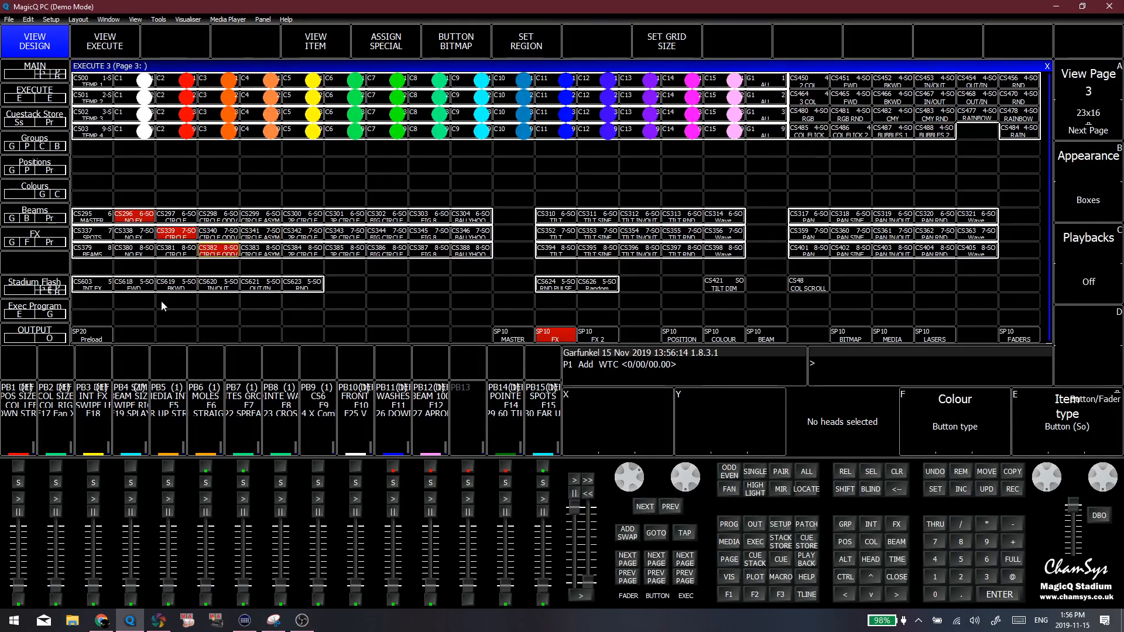
click(368, 252)
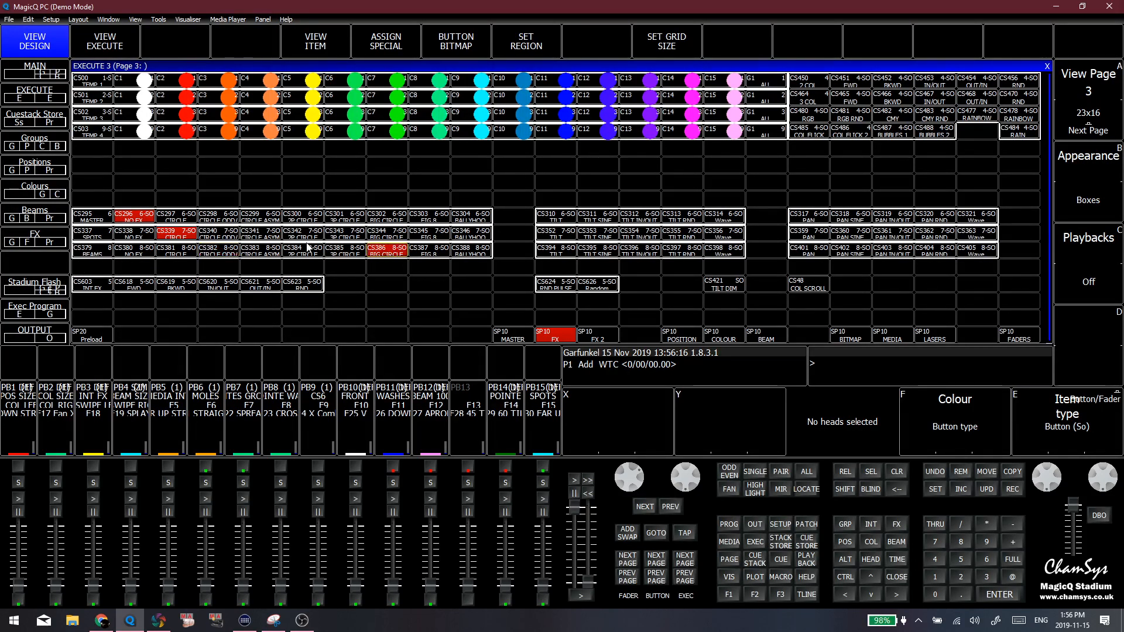
click(237, 232)
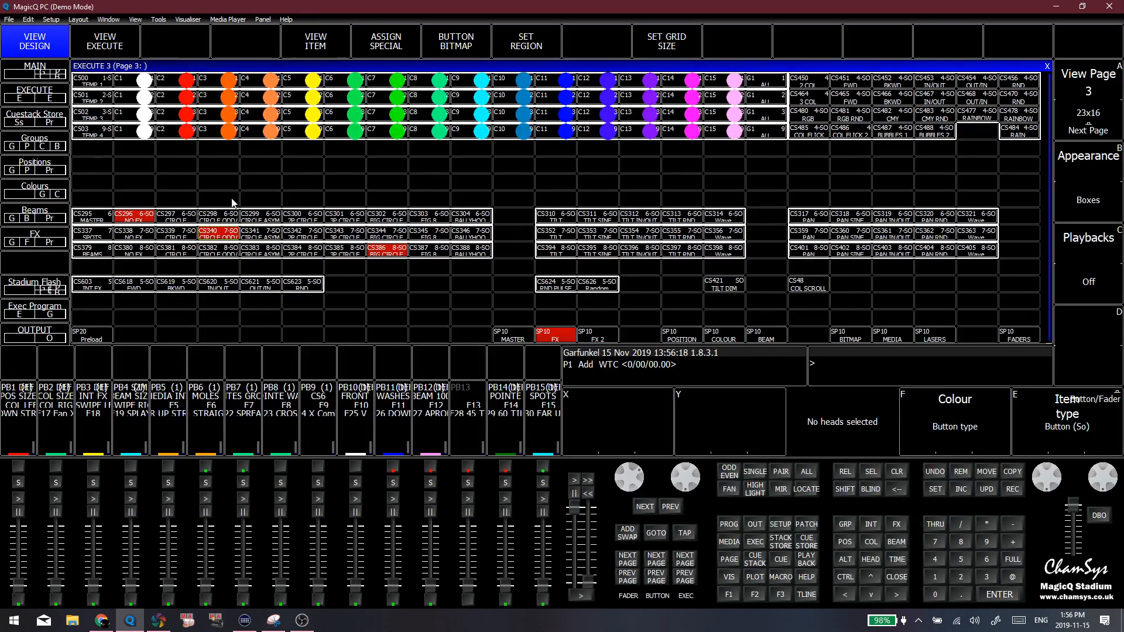
click(236, 200)
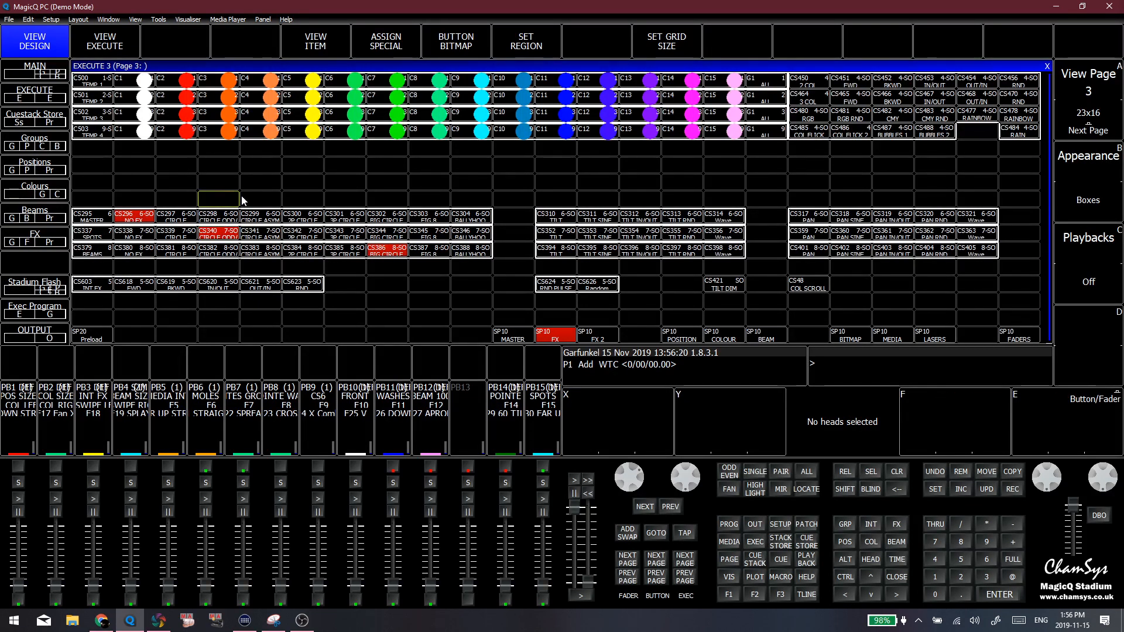
click(138, 185)
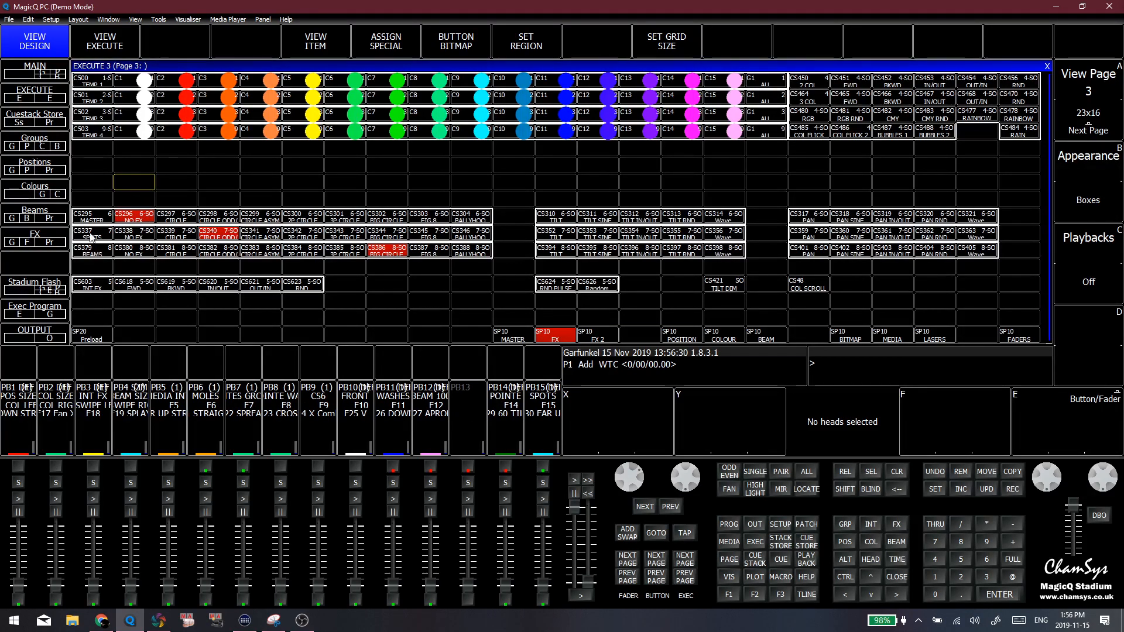
click(163, 185)
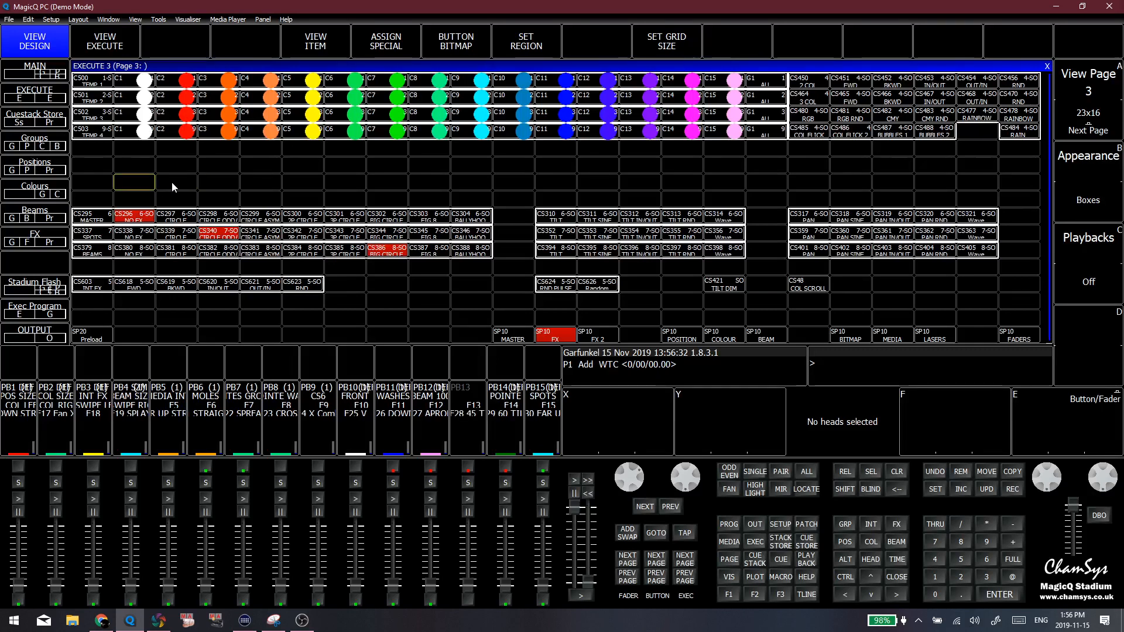
click(169, 185)
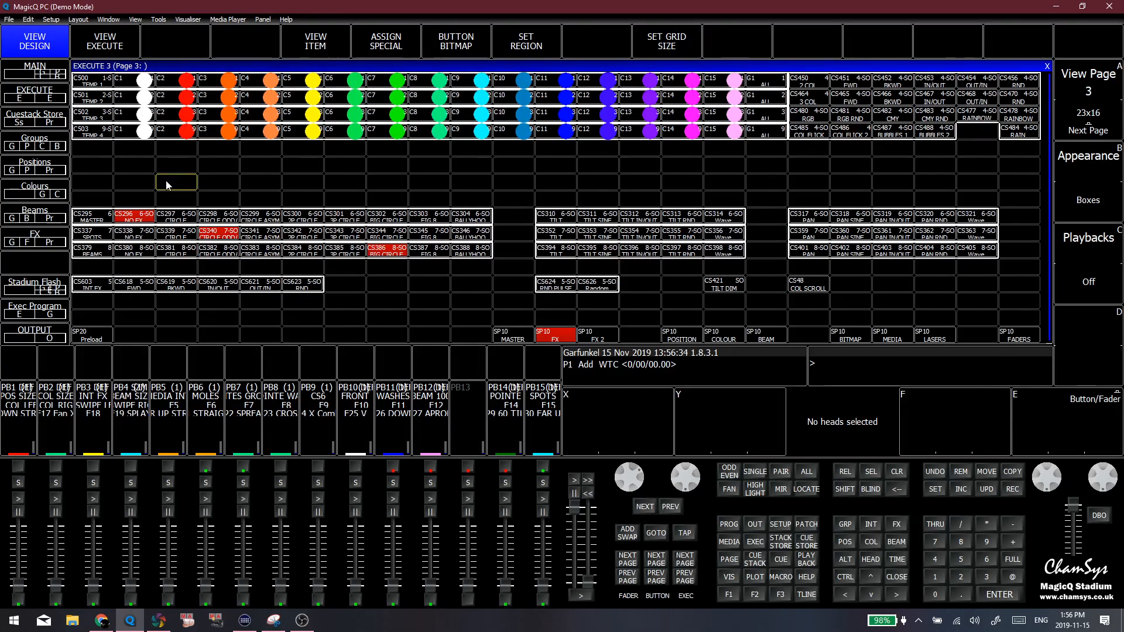
click(246, 187)
click(302, 181)
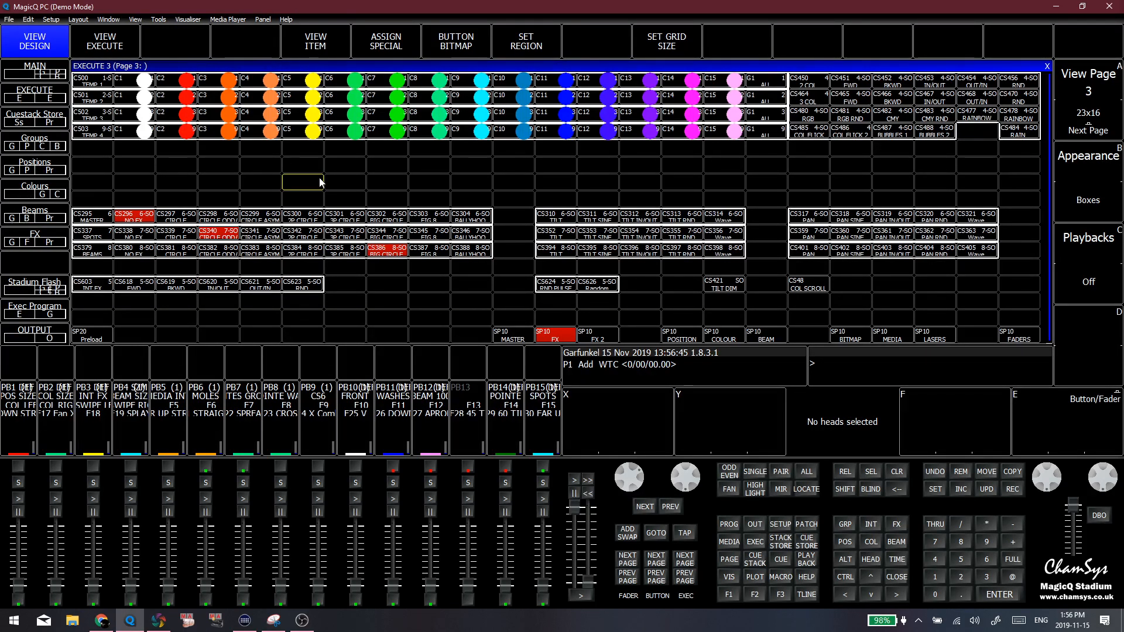
Activate the Master row's Tilt Rnd effect, and reset the row to No FX in execute view
click(682, 221)
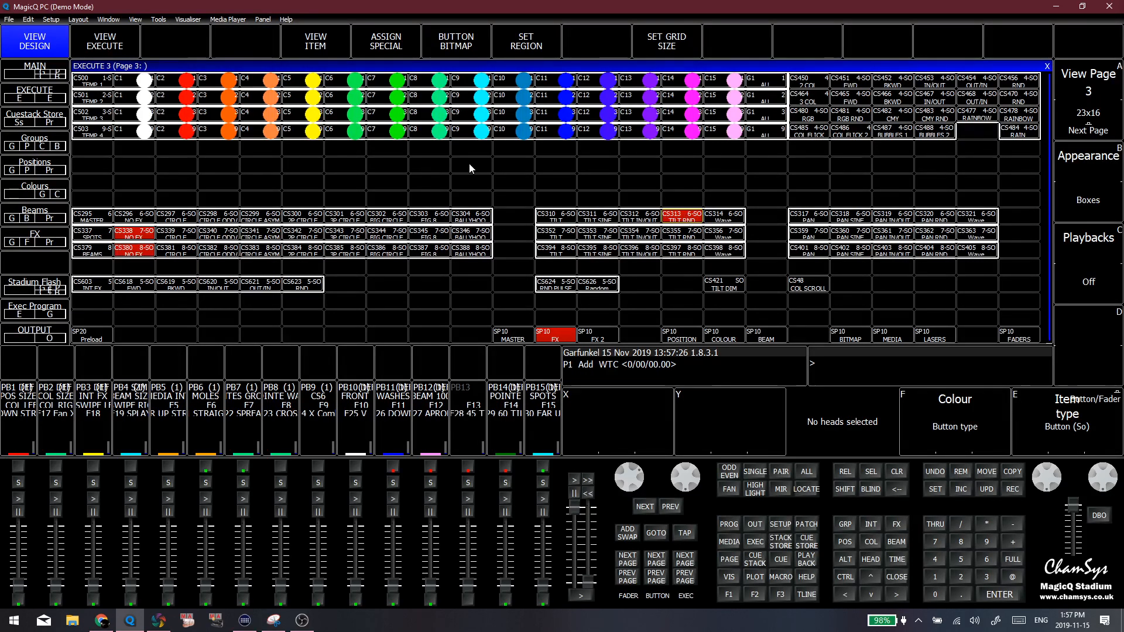
click(102, 38)
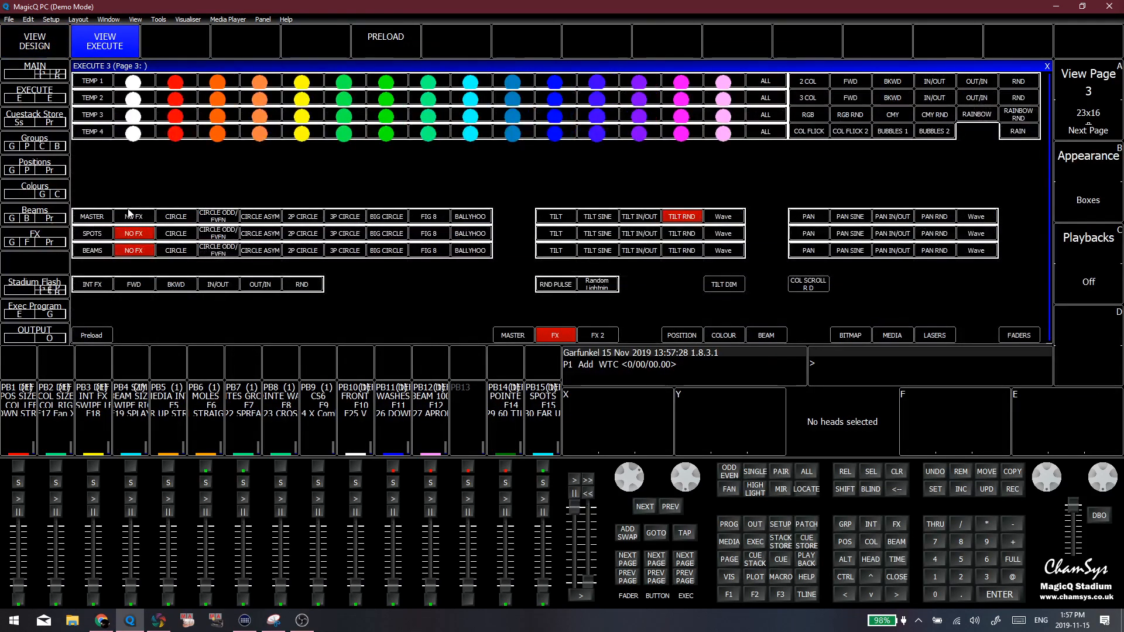
click(134, 217)
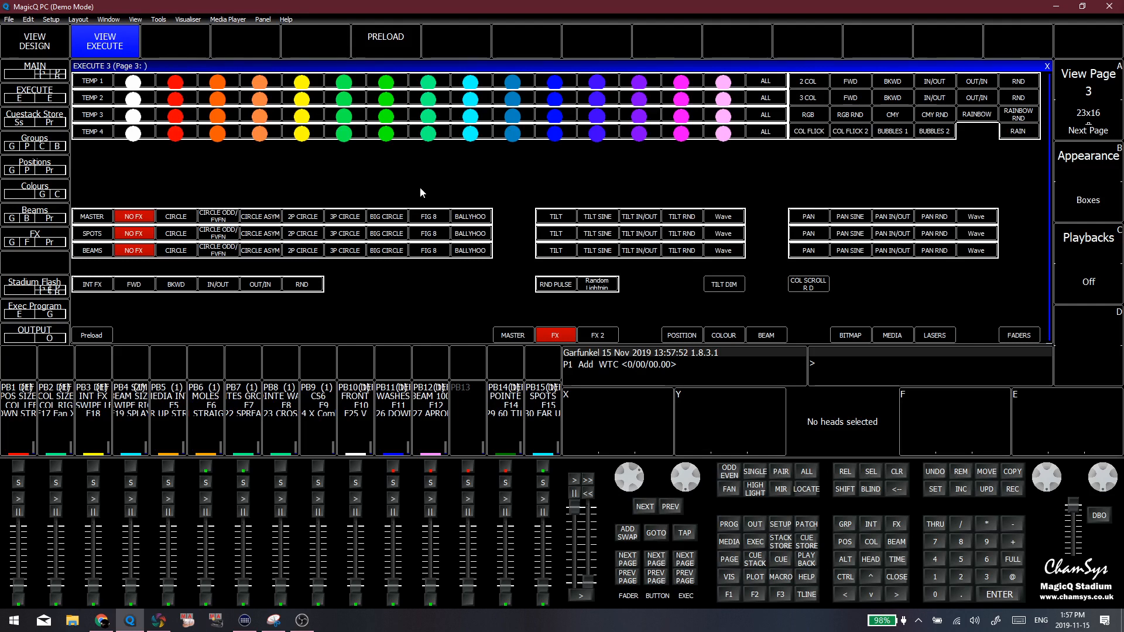
Try red and white in the Temp 1 colour row, and try its yellow and green in design view
click(167, 84)
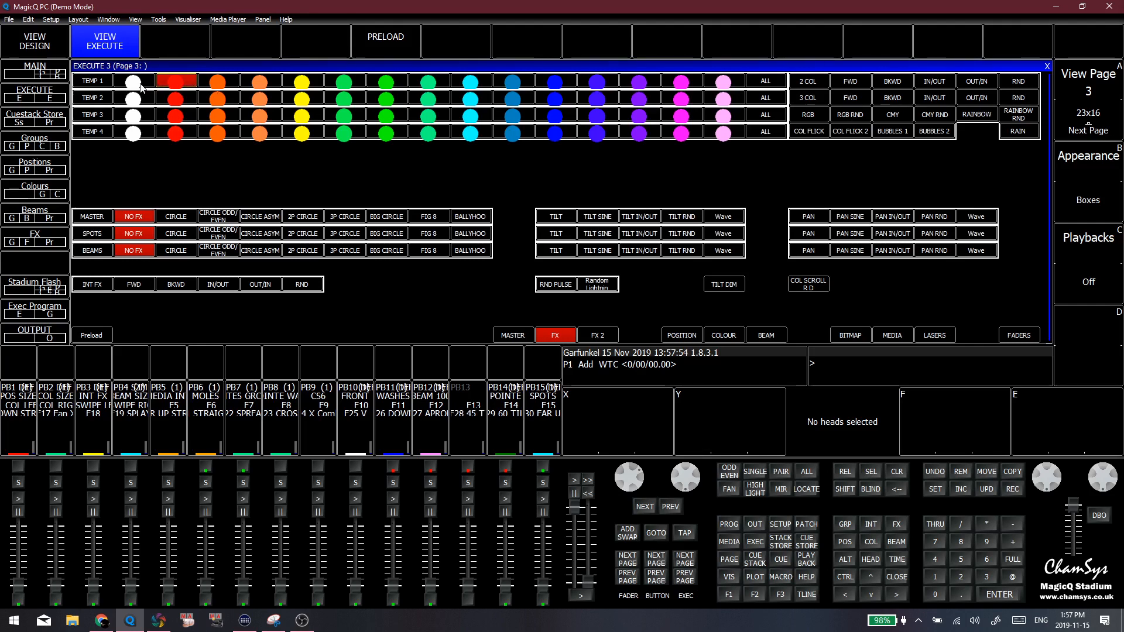
click(138, 83)
click(63, 47)
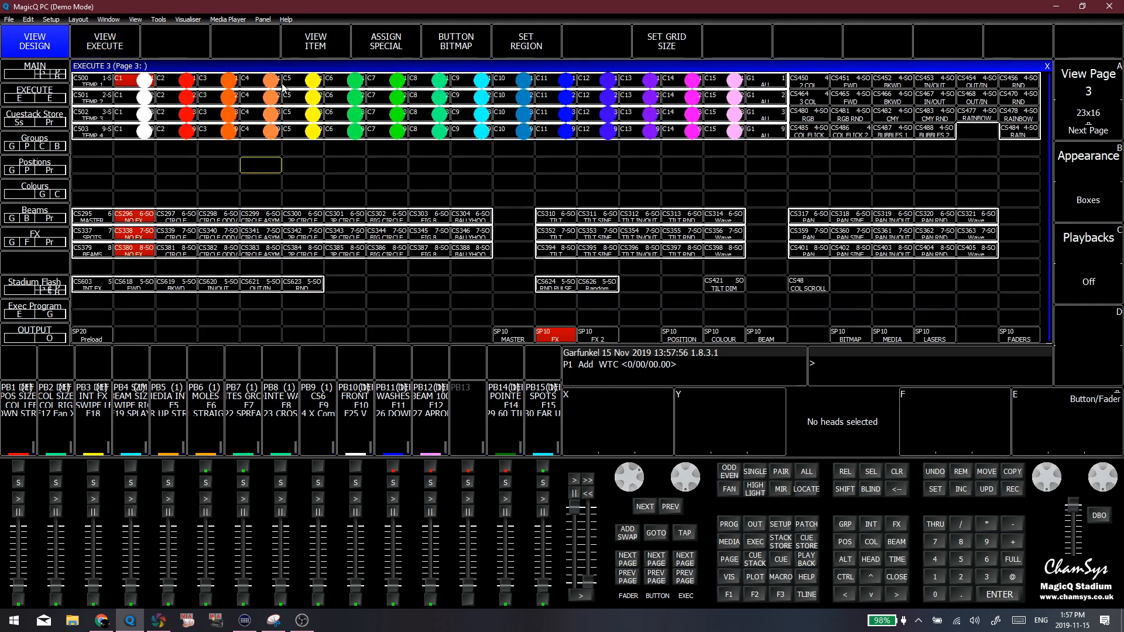
click(285, 84)
click(382, 83)
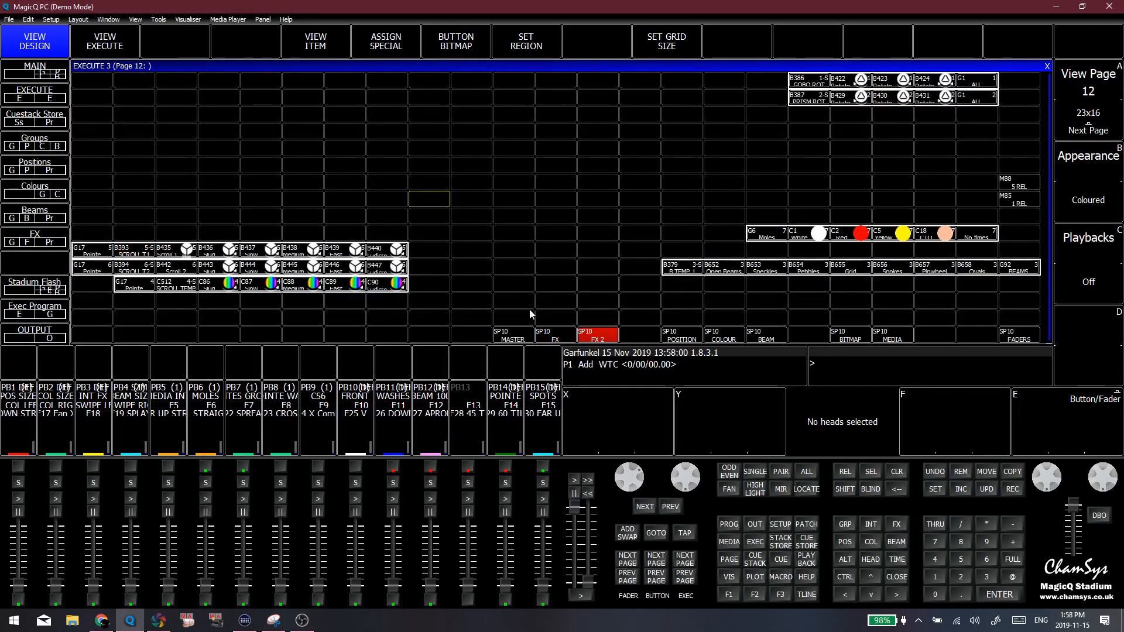
Show the FX page in execute view and set Temp 1 to red, Temp 2 to blue, Temp 3 to violet and Temp 4 to cyan
click(554, 335)
click(105, 41)
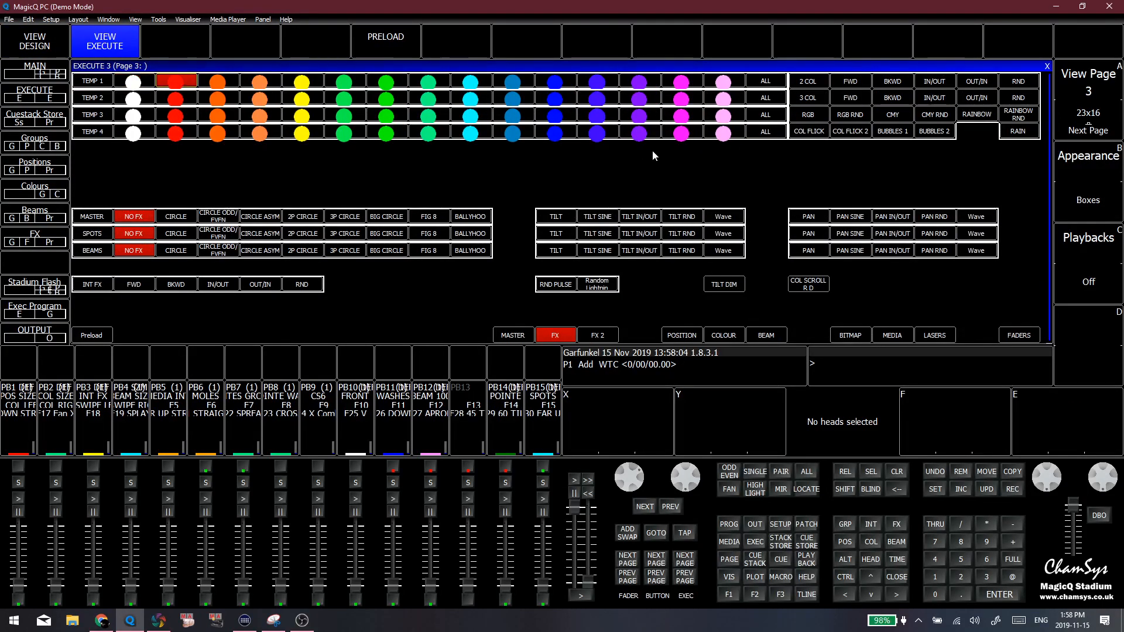
click(249, 82)
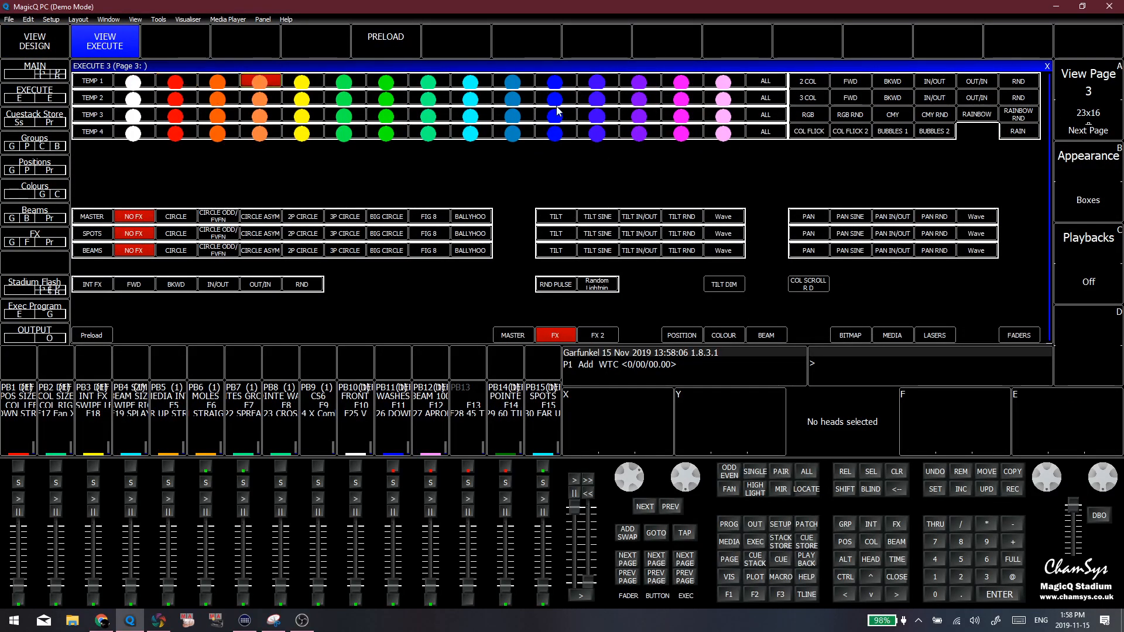
click(429, 97)
click(417, 86)
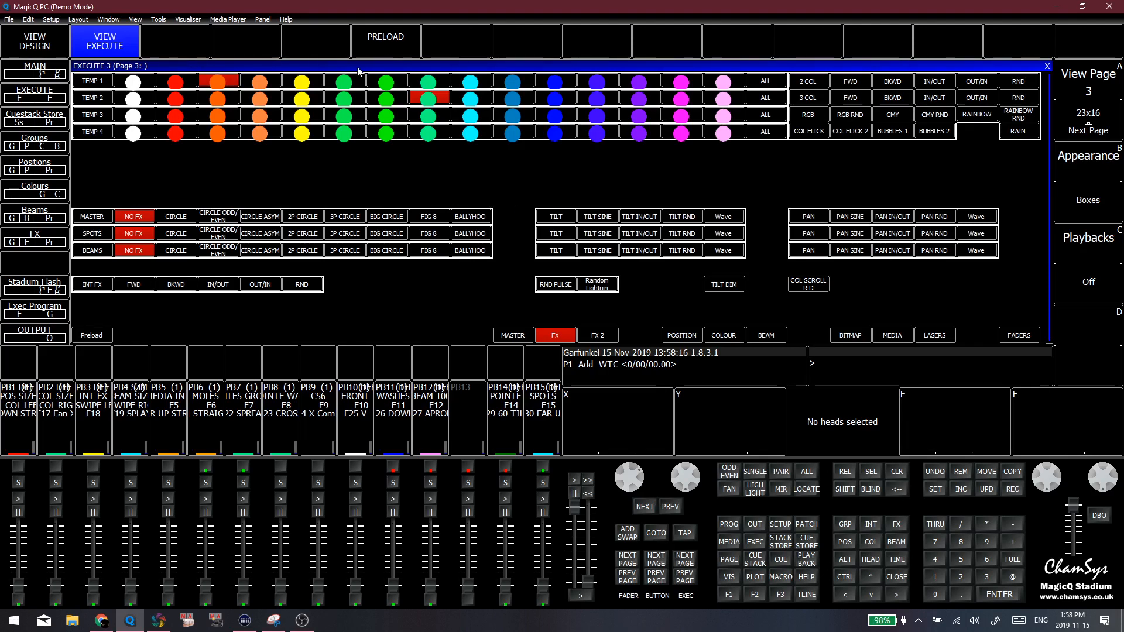
click(344, 81)
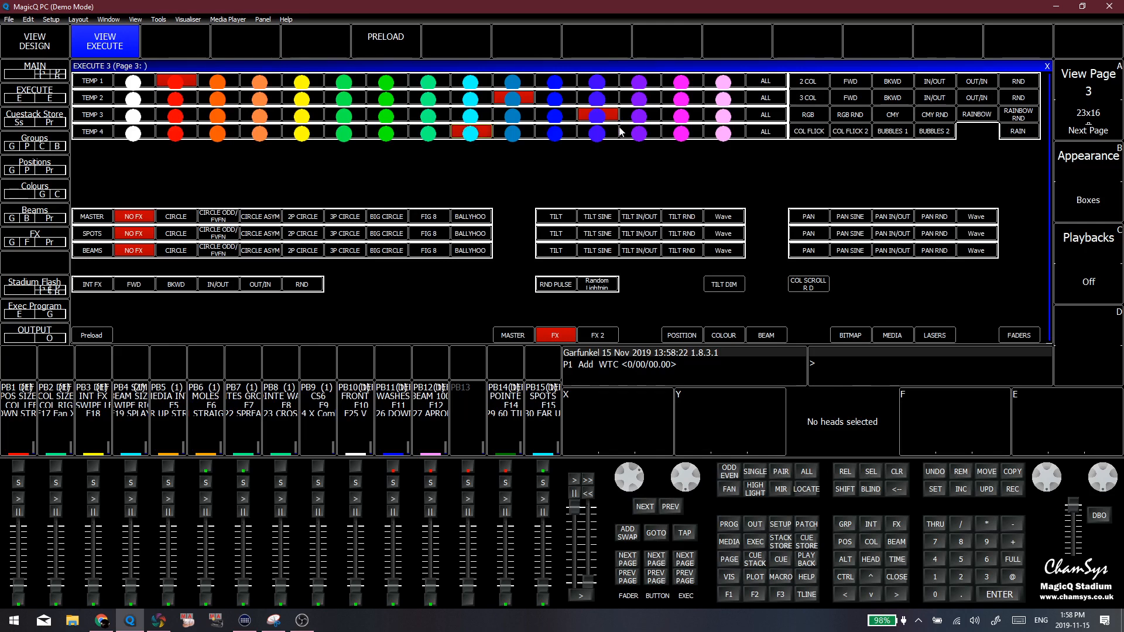
Try several patterned beam presets in the lower beam row of the Master page, and return to the FX page
click(513, 335)
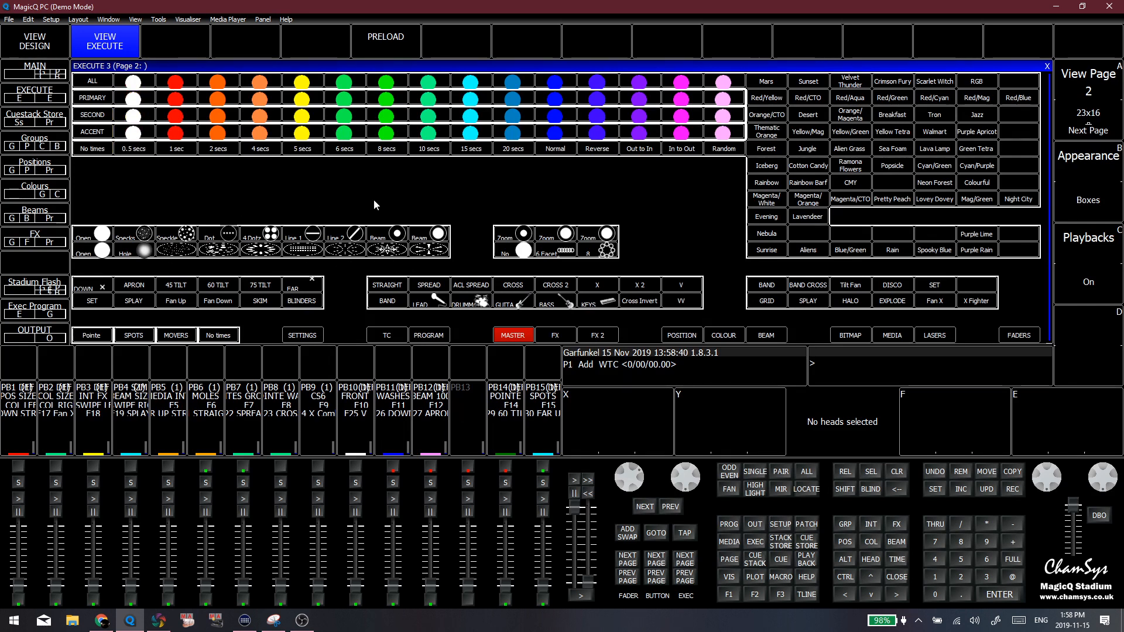
click(176, 250)
click(261, 250)
click(345, 250)
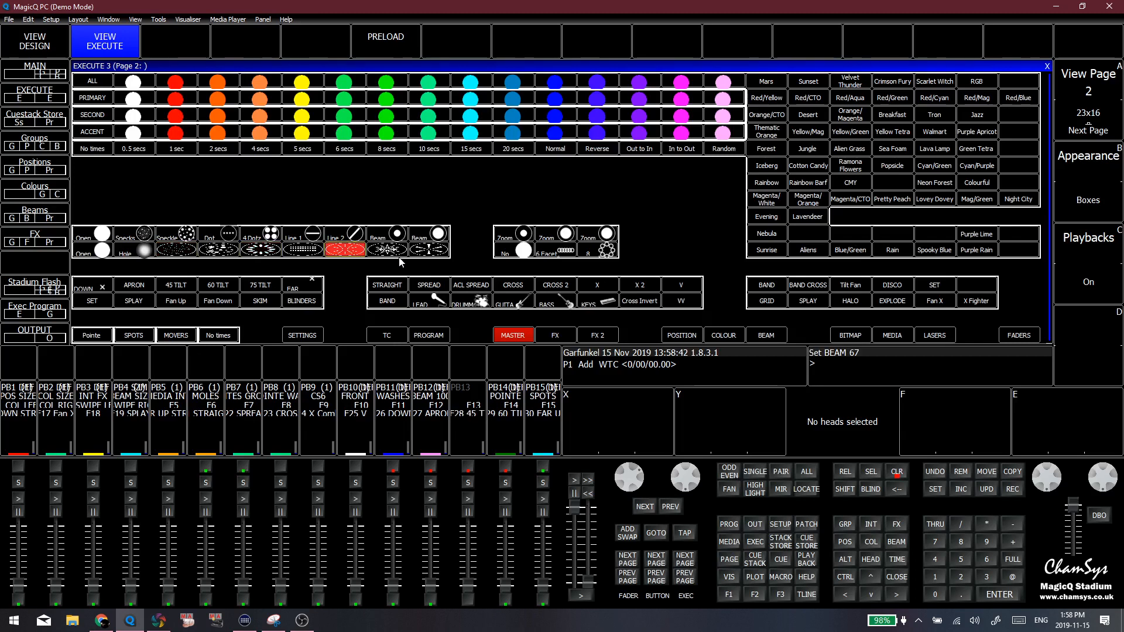
click(386, 251)
click(429, 250)
click(351, 251)
click(558, 337)
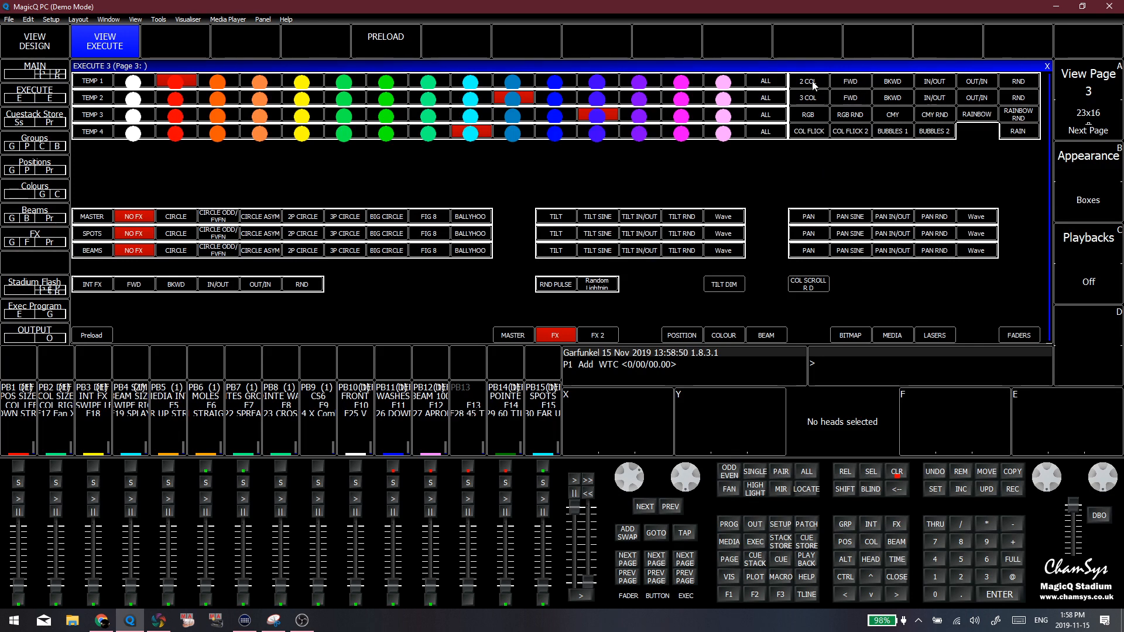
Try the Rainbow Rnd, Rain and Col Flick colour effects, and show the FX page in design view
drag(810, 83, 816, 118)
click(823, 158)
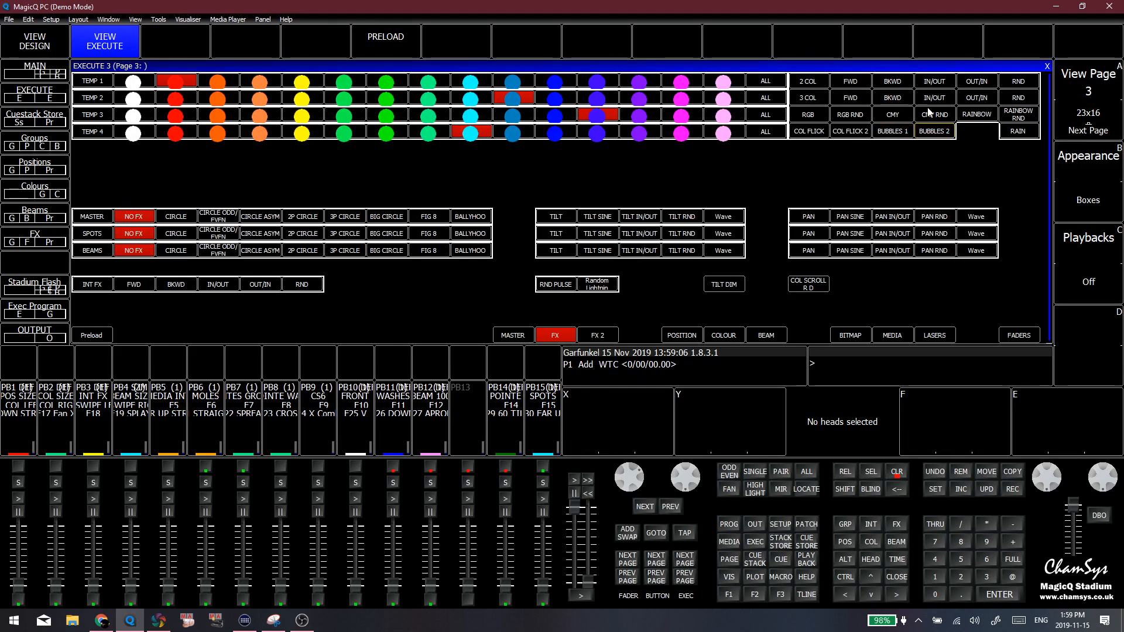
click(1018, 114)
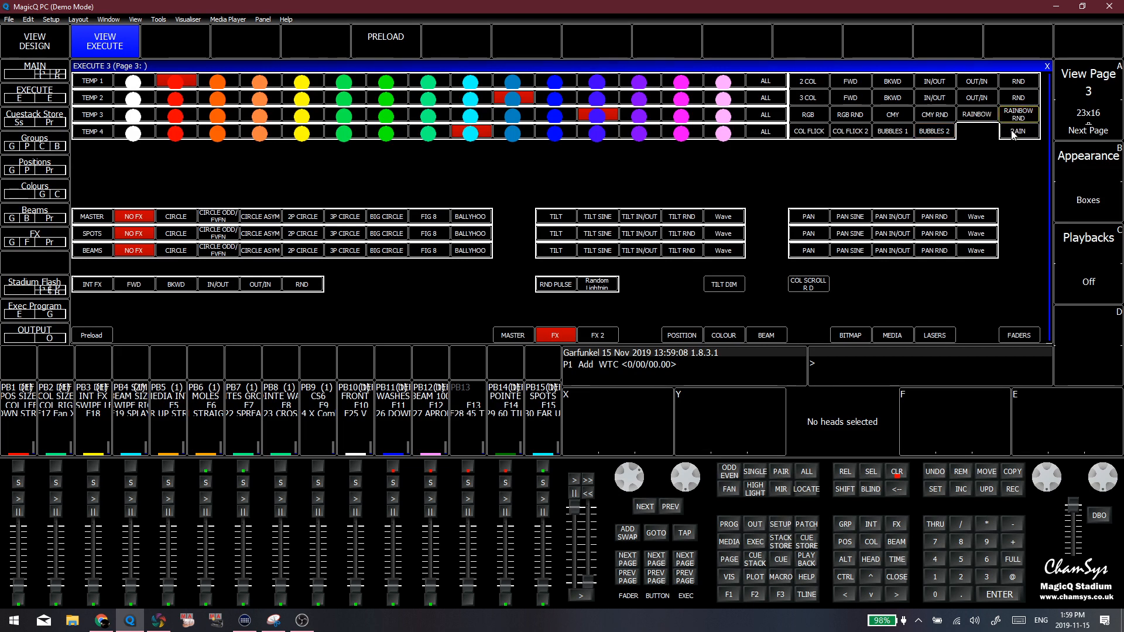
click(1018, 114)
click(1012, 131)
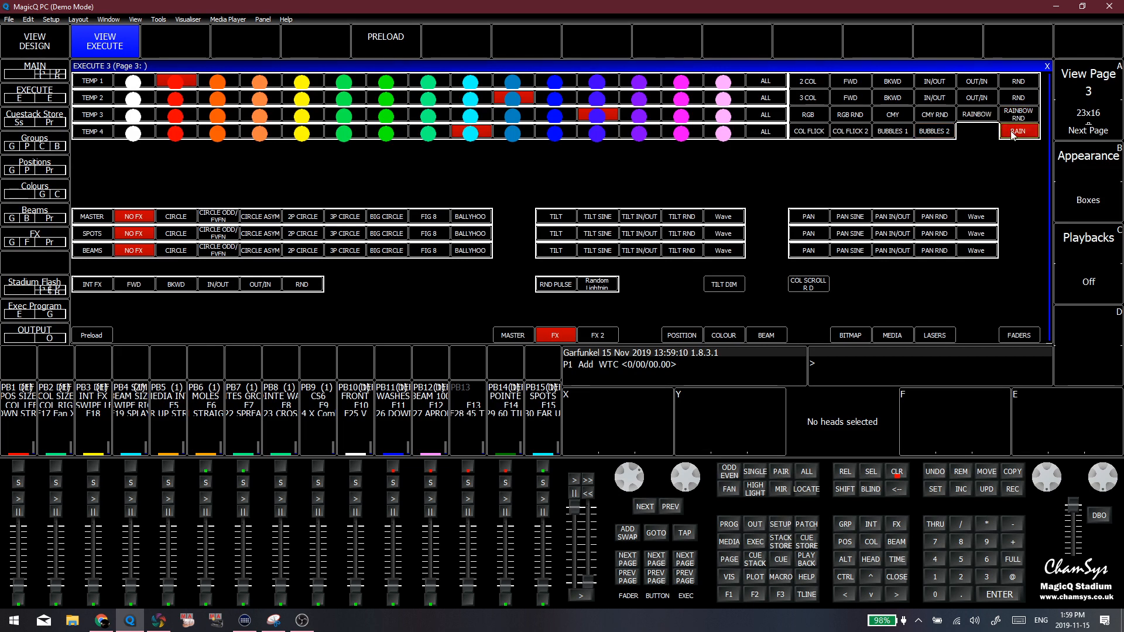
click(805, 132)
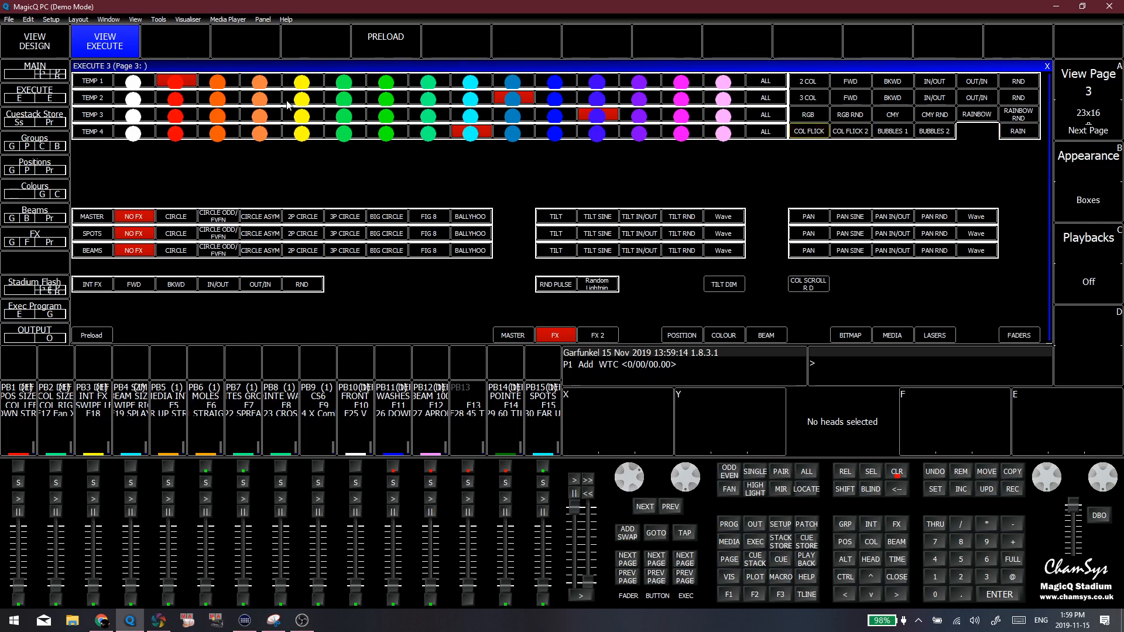
click(60, 50)
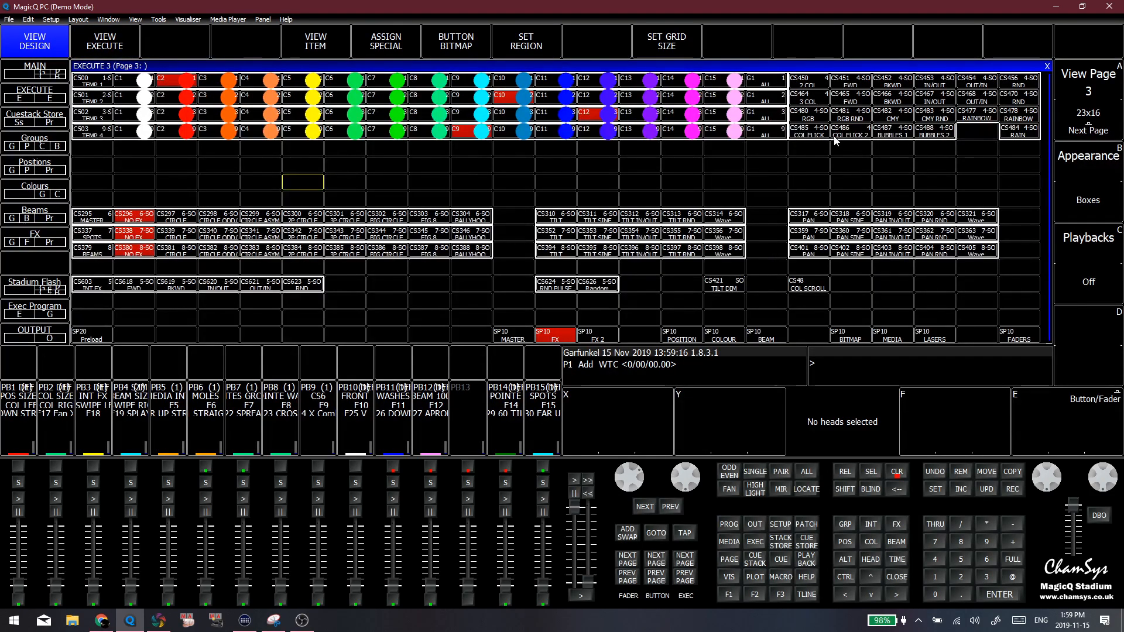
Show the FX page in execute view, and view the Master page and Execute page 1
click(870, 149)
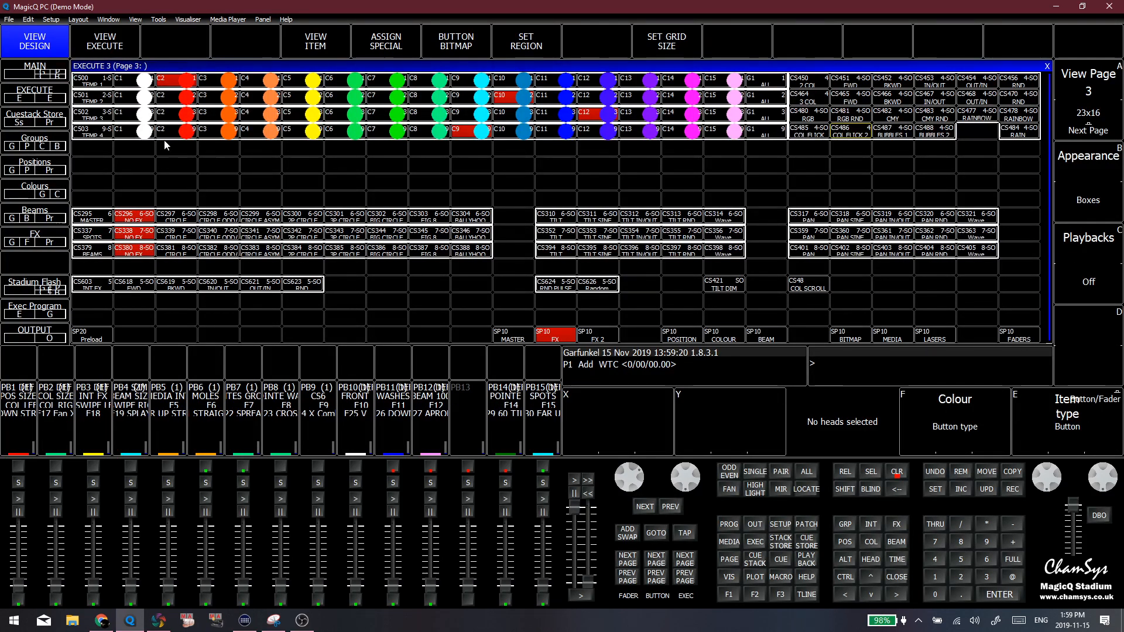
click(850, 182)
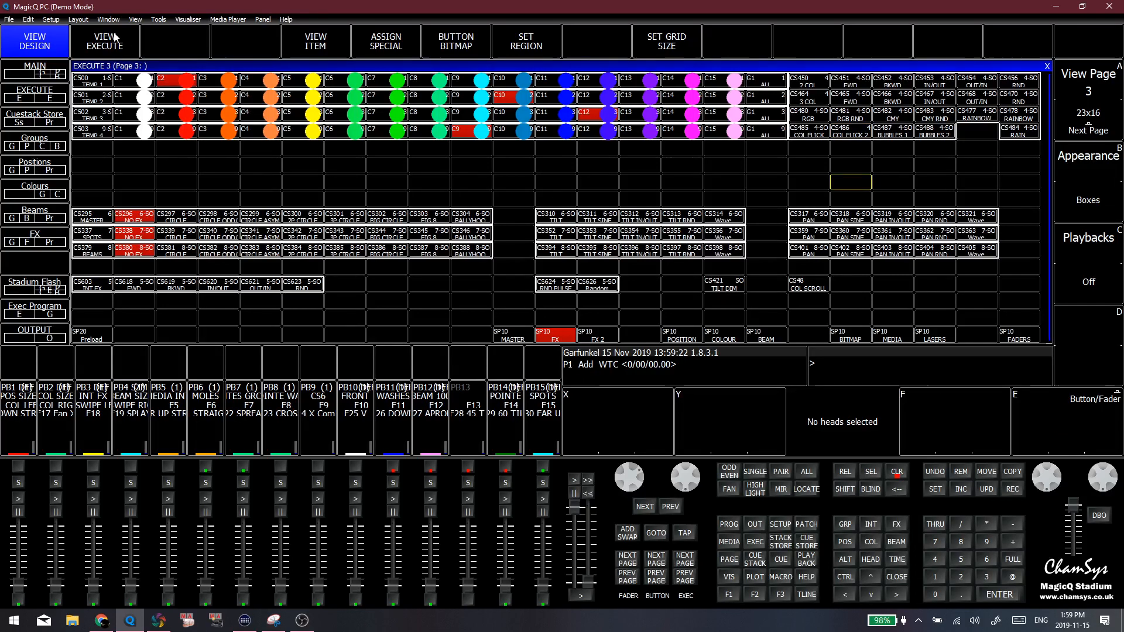
click(110, 43)
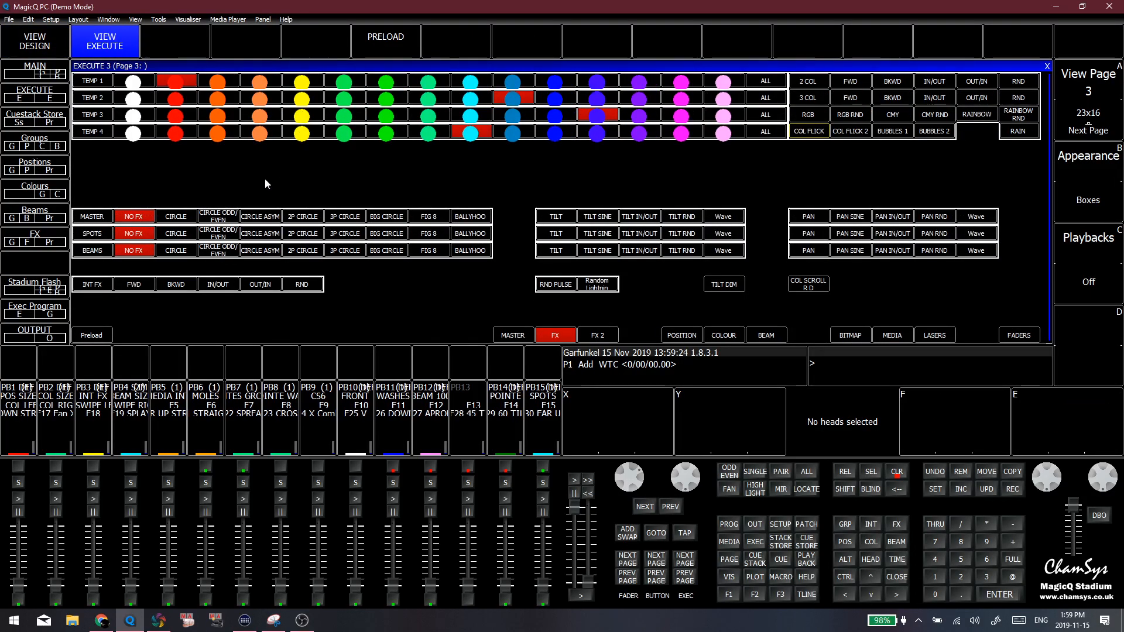
click(515, 335)
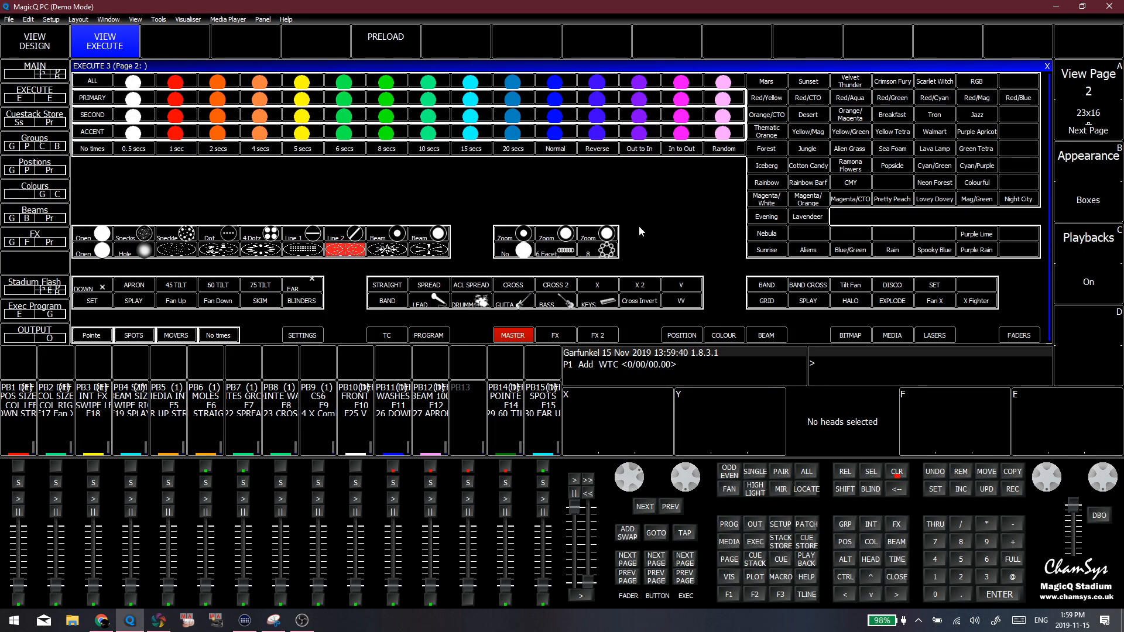
click(1093, 82)
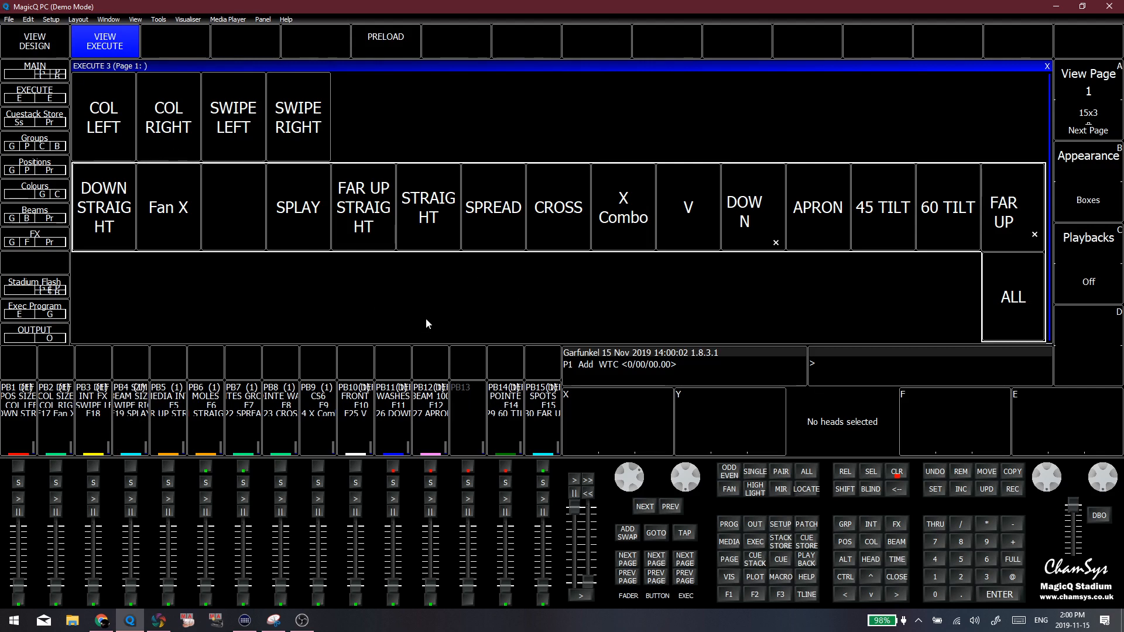
Return to the Master page, turn off its active patterned beam preset and clear the programmer
click(1094, 132)
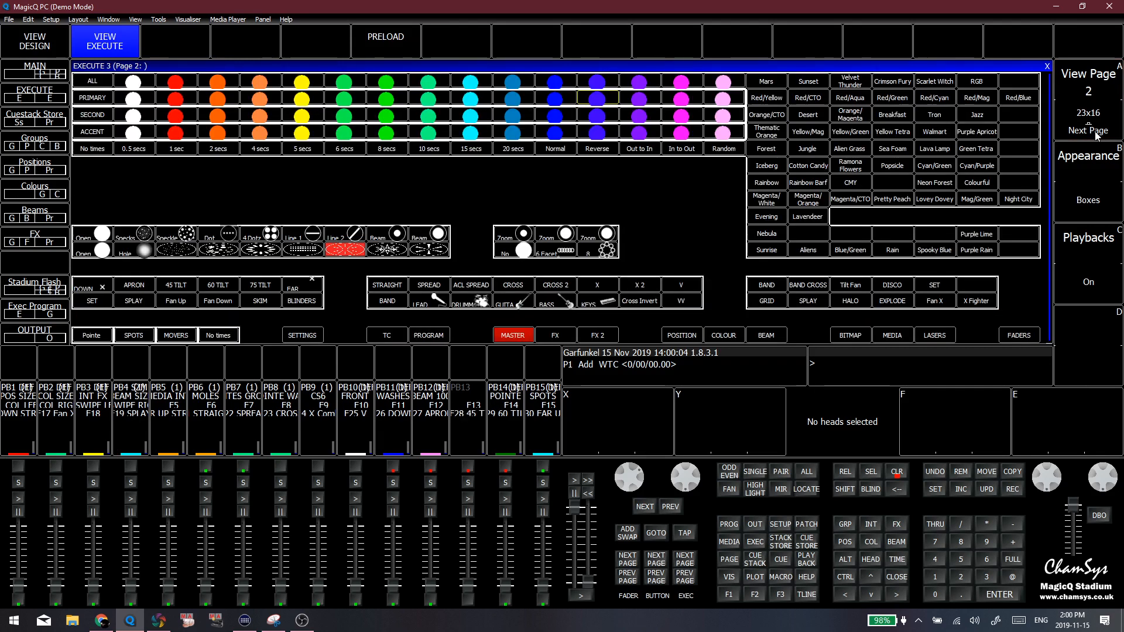
click(345, 250)
click(900, 472)
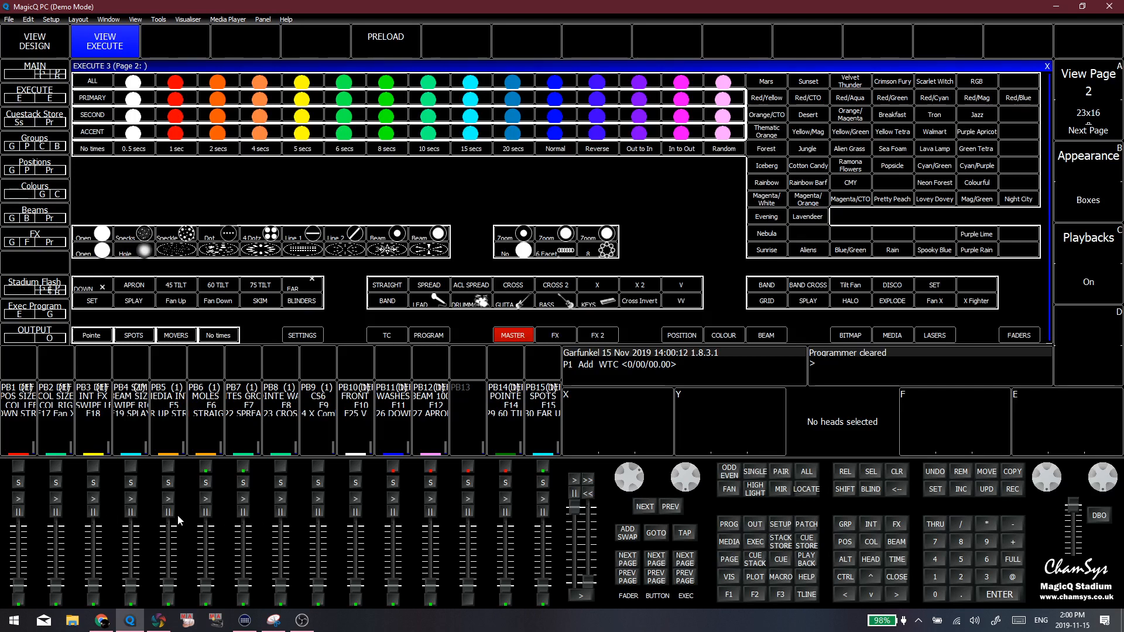
Show Execute page 1 in design view and examine its position palette row from DOWN STRAIGHT to FAR UP
click(35, 41)
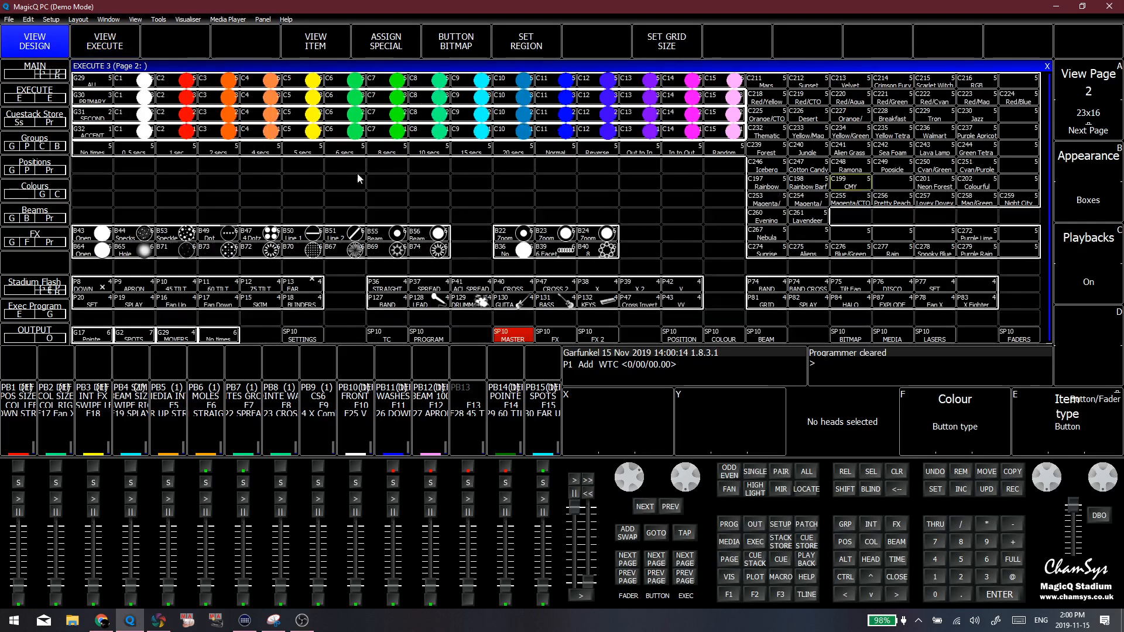
click(1089, 81)
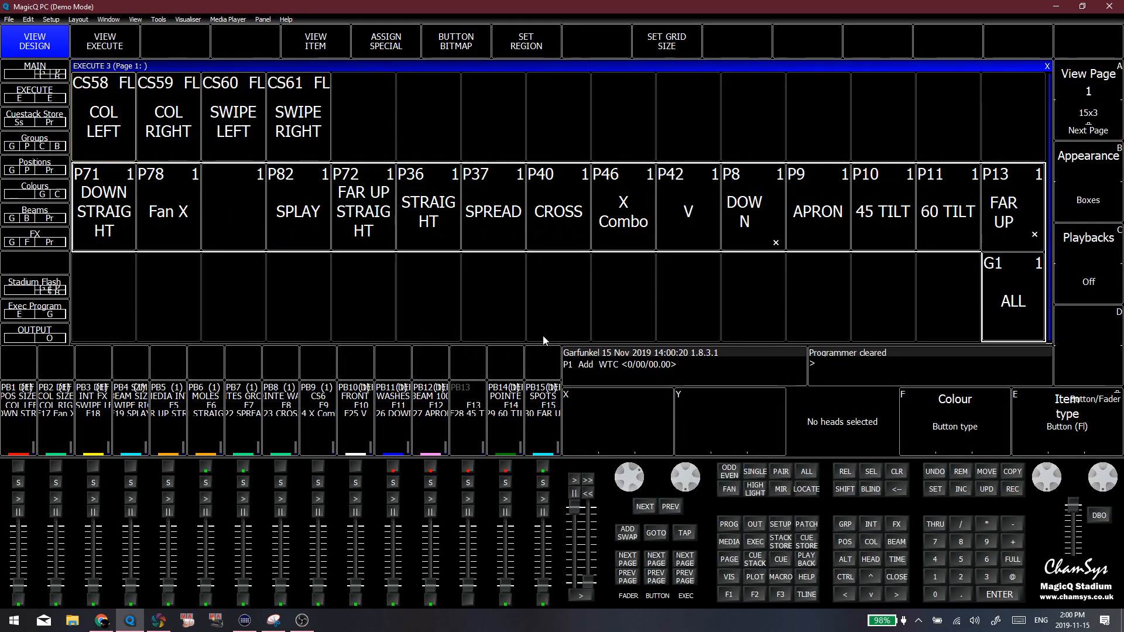
mouse_move(544, 584)
mouse_down()
mouse_move(559, 527)
mouse_move(543, 588)
mouse_up()
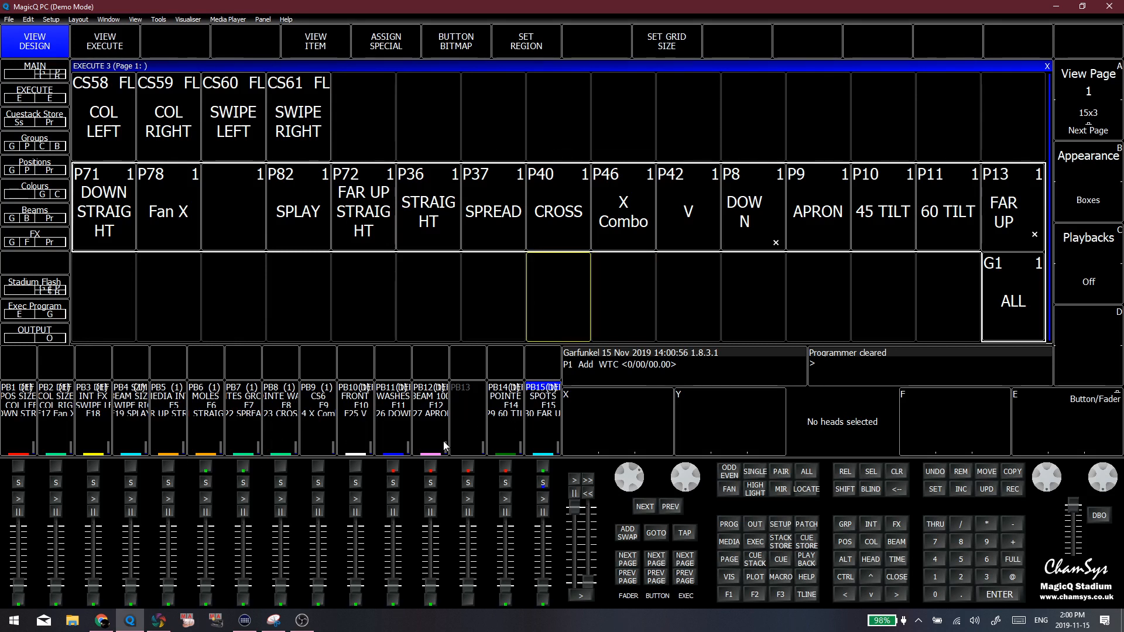
drag(103, 211, 1010, 233)
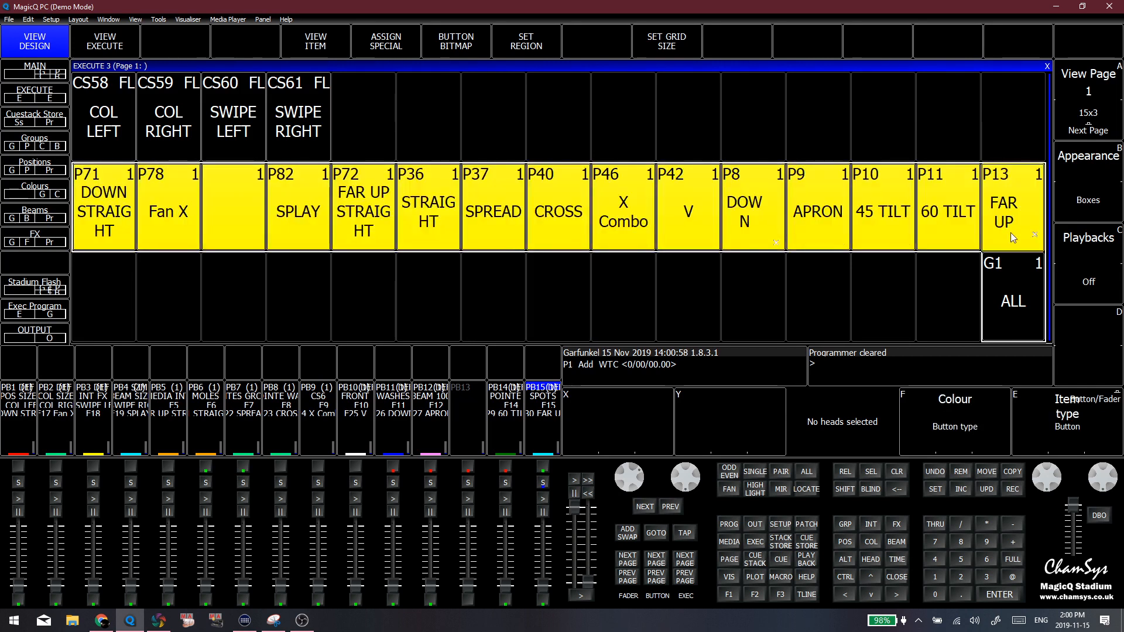
click(900, 303)
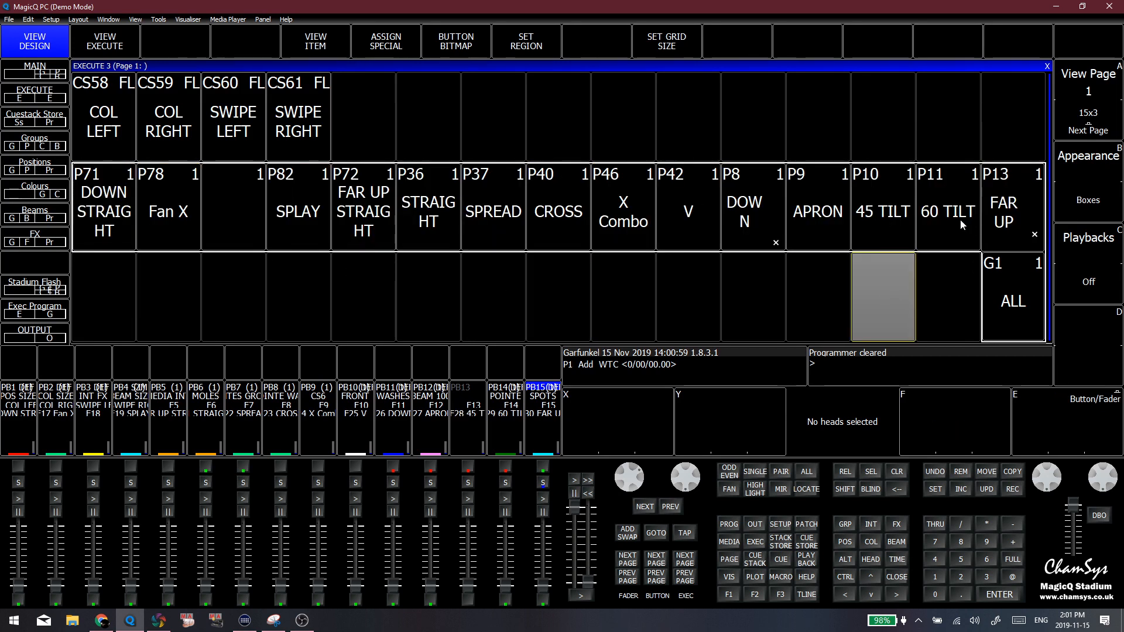
drag(105, 217, 1011, 293)
click(812, 138)
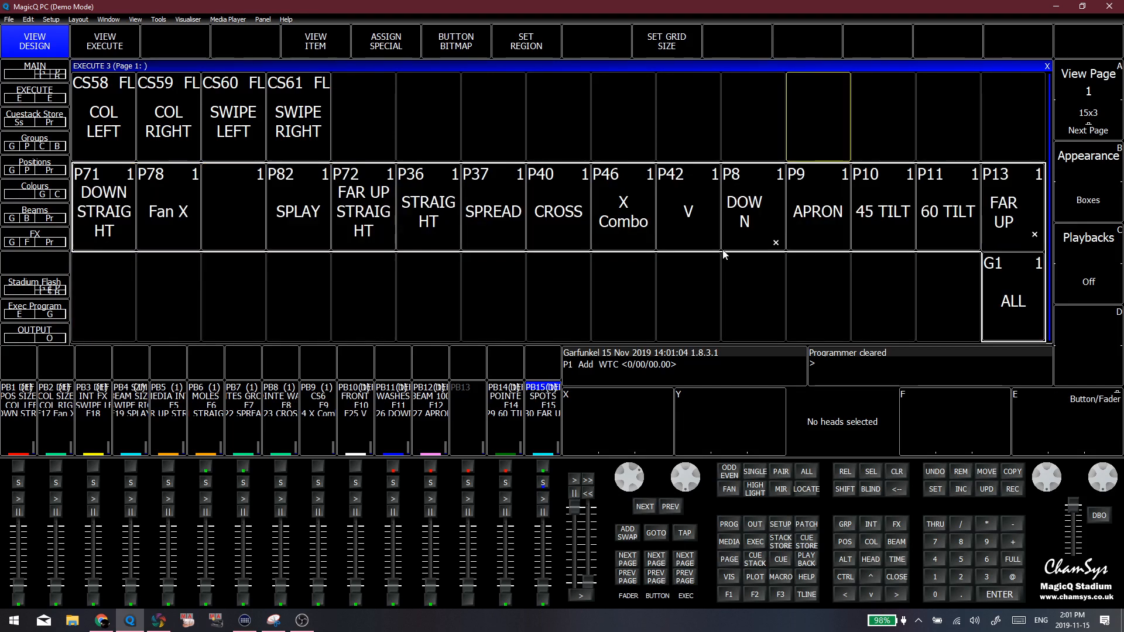
click(712, 307)
Show the group, position, colour and beam windows, and try the Stadium MQ500 Panel view
click(731, 593)
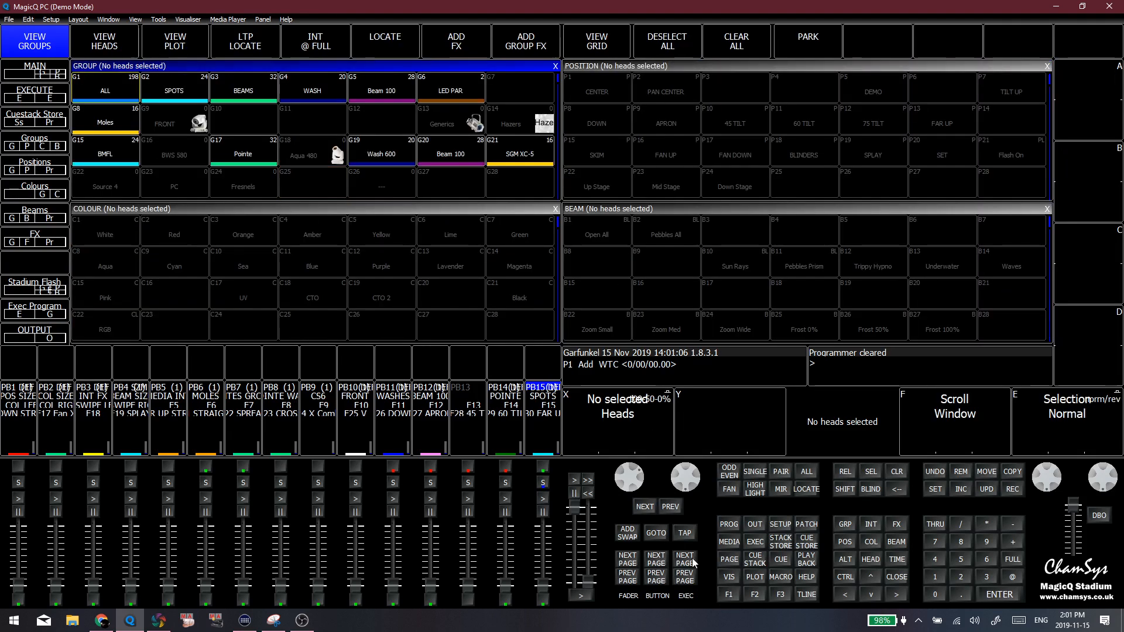
click(433, 185)
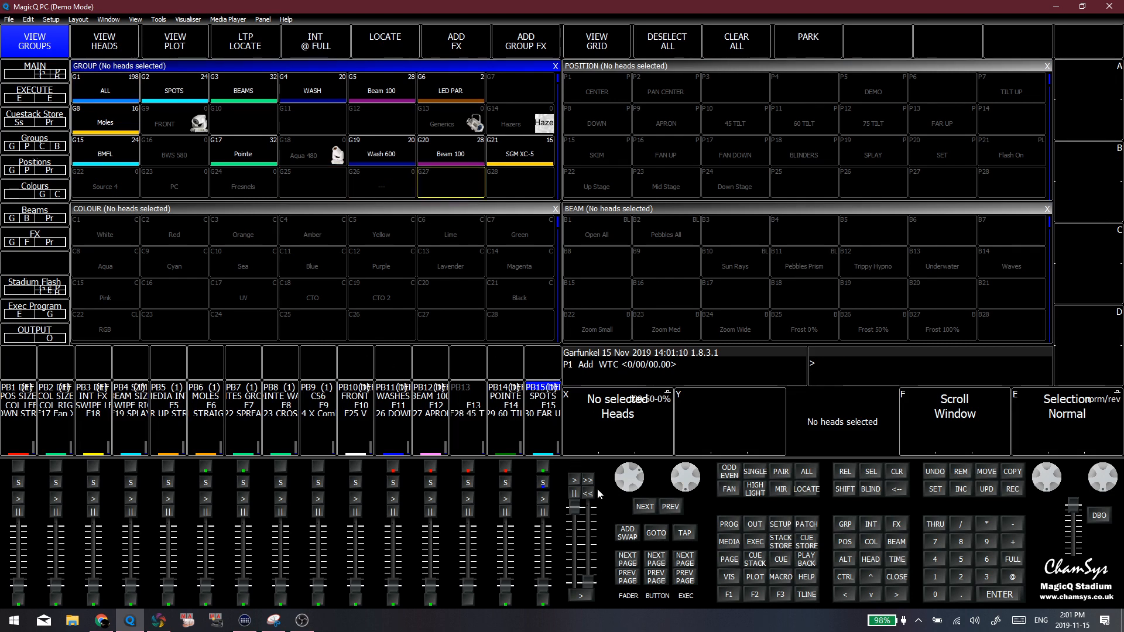
click(263, 19)
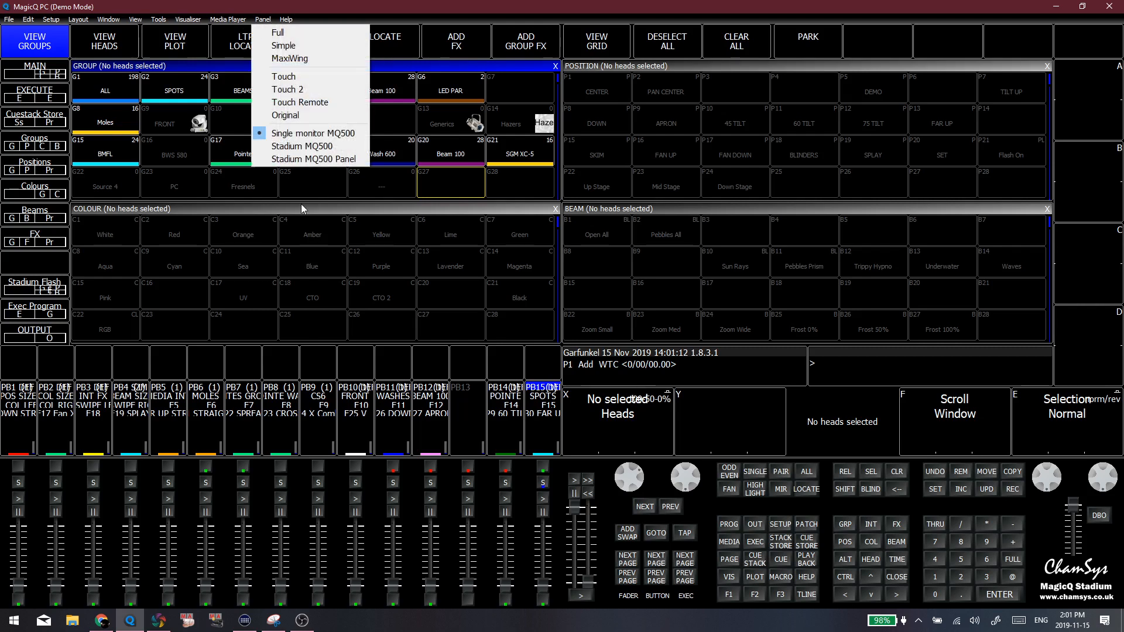
click(328, 176)
click(263, 19)
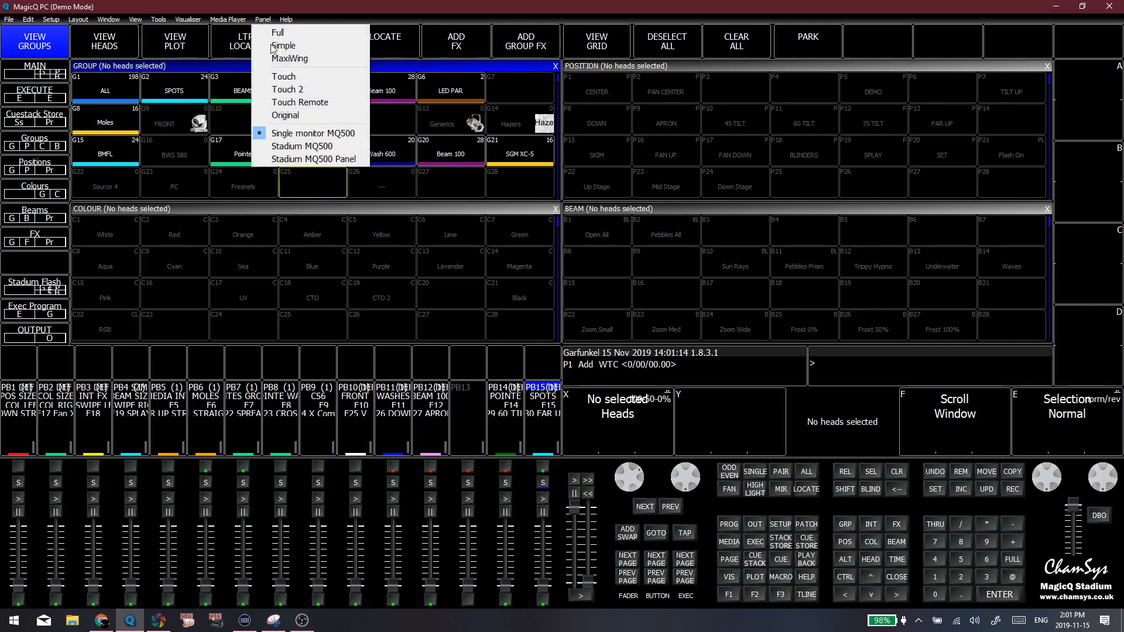
click(294, 153)
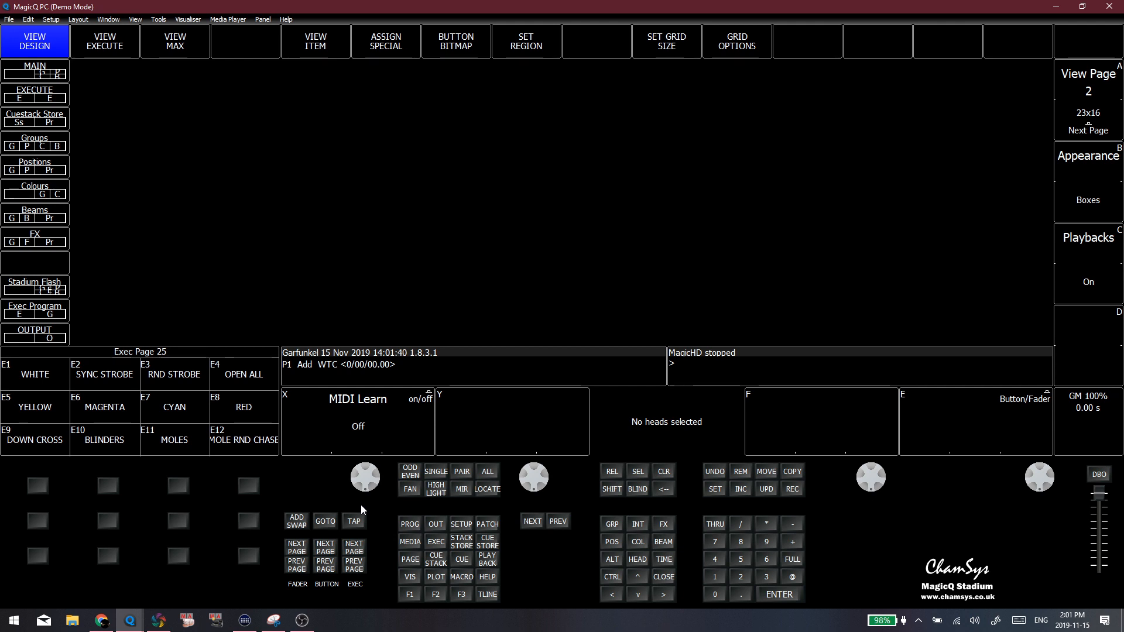
Show the group and palette windows in this panel view, and try the Stadium MQ500 view
click(410, 594)
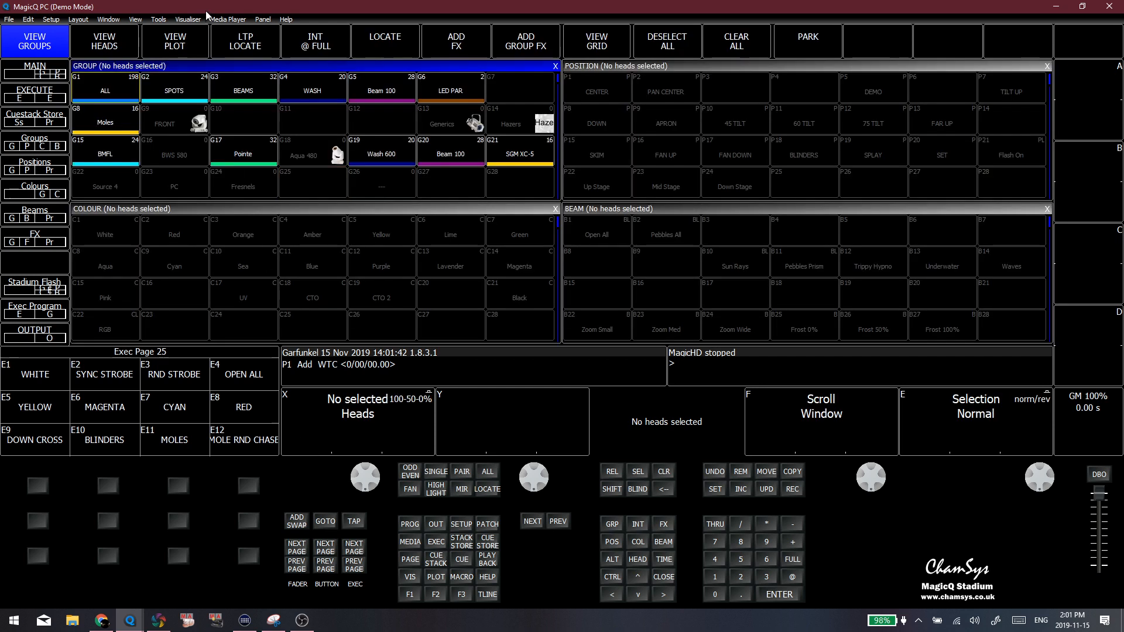
click(246, 23)
click(325, 151)
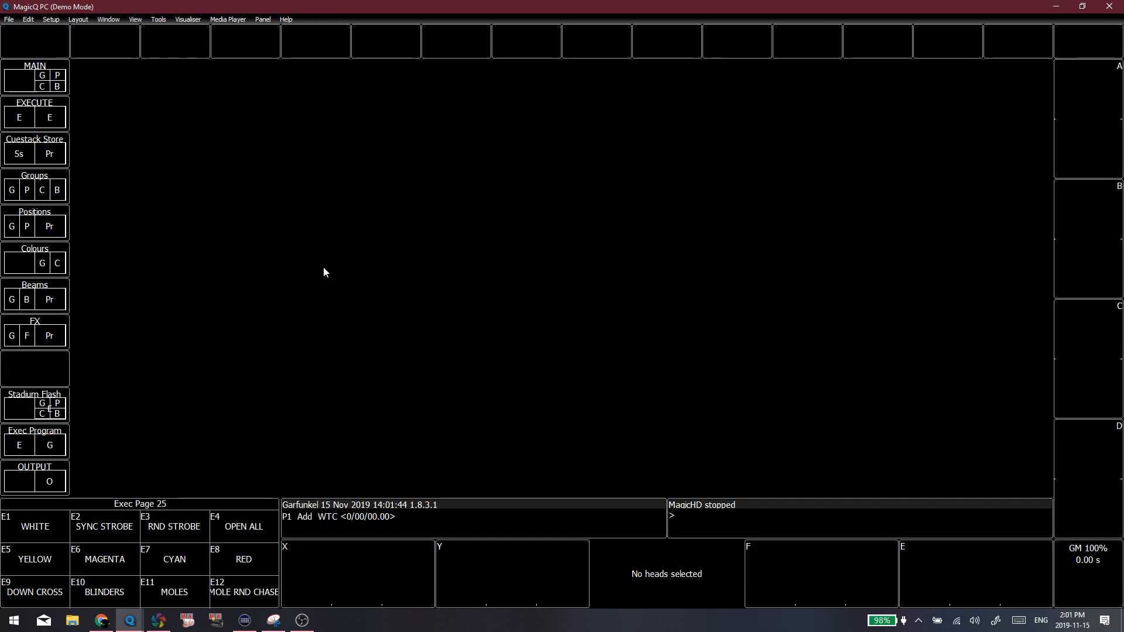
Restore the Single monitor MQ500 panel view and show the group, position, colour and beam windows
click(271, 20)
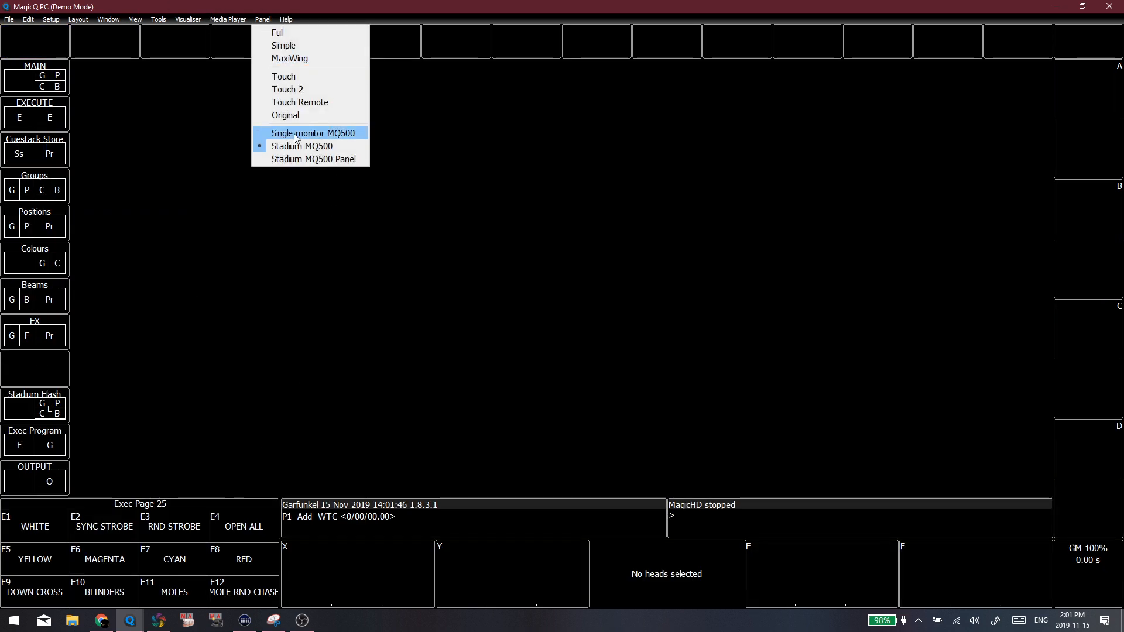
click(307, 136)
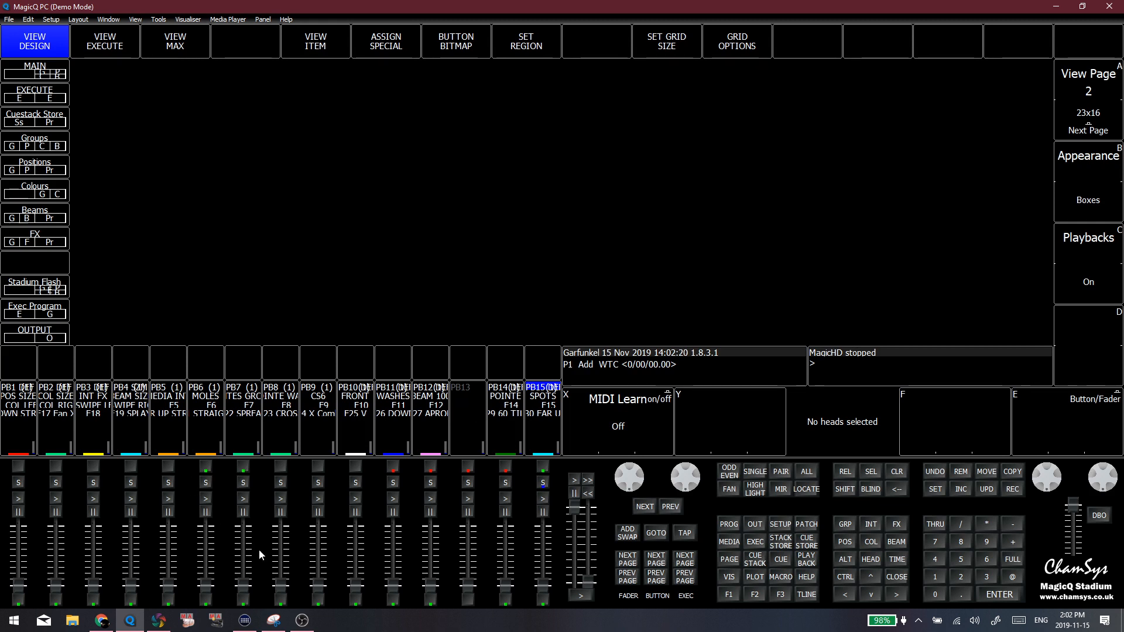
click(728, 595)
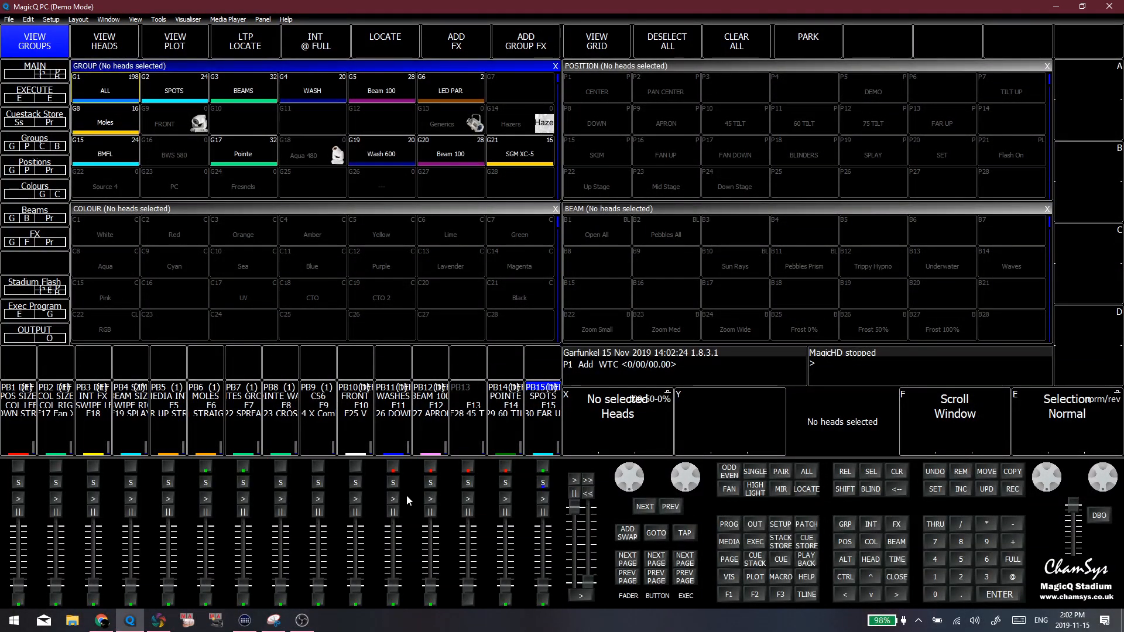
Look through the Cue Storage, Network and Playback settings in the setup window
click(780, 524)
click(325, 86)
click(383, 86)
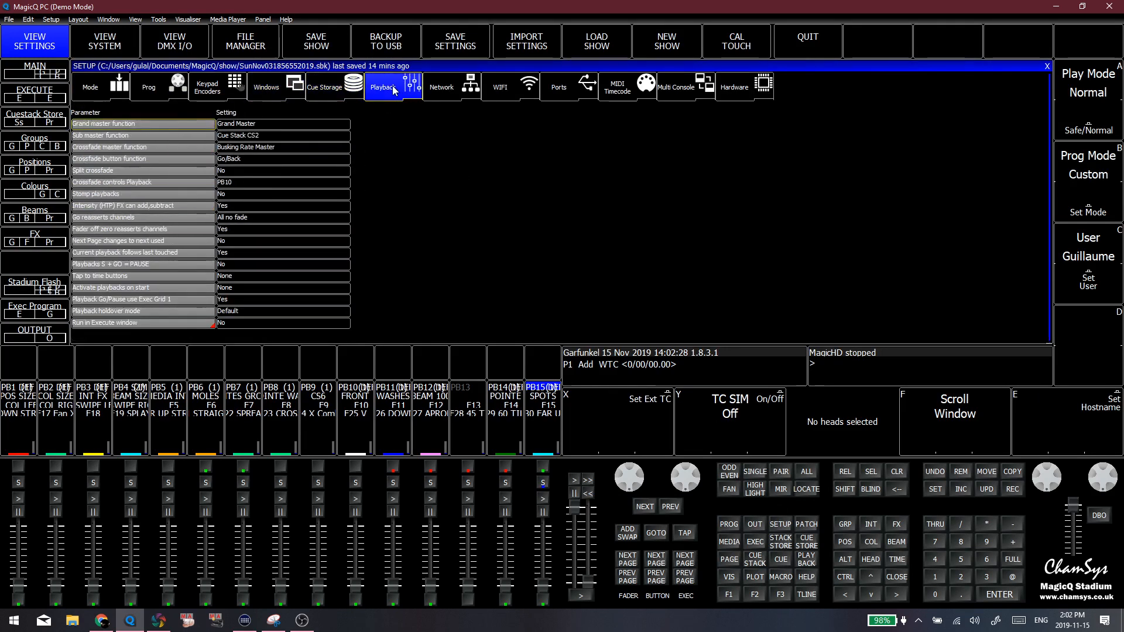
click(461, 85)
click(410, 88)
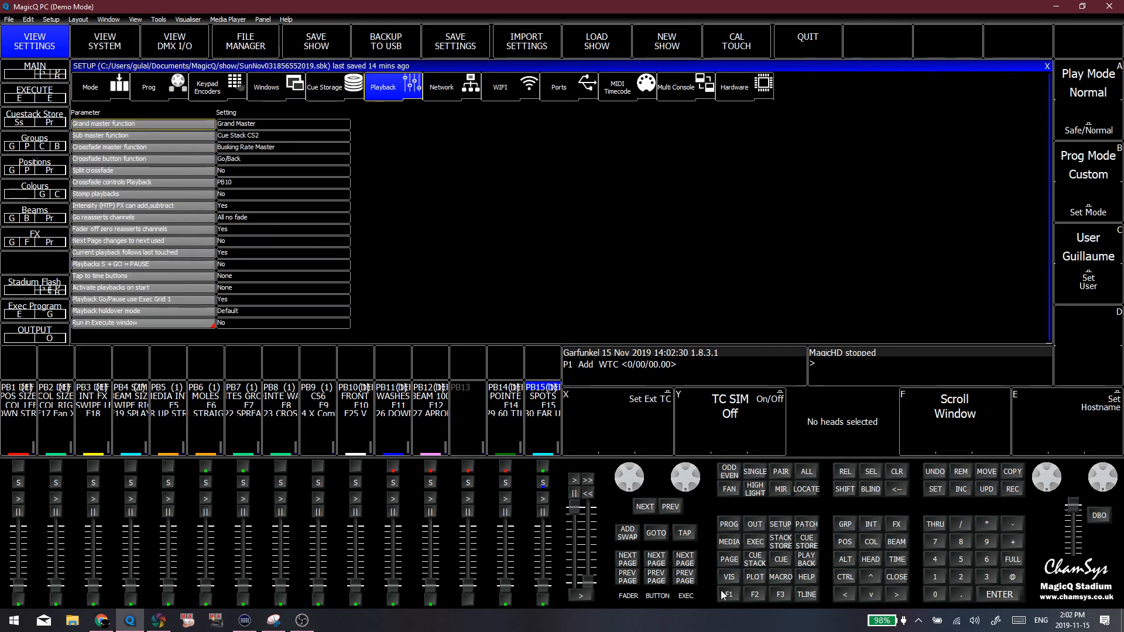
Show the palette windows, view the programmer window and return to the palette windows
click(731, 597)
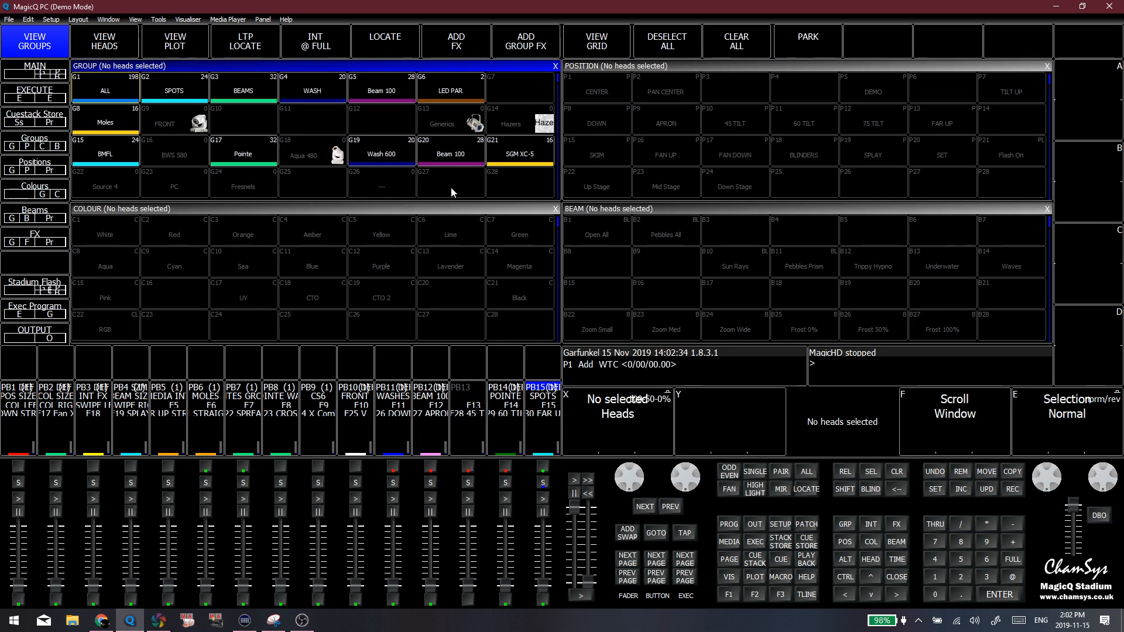
click(728, 525)
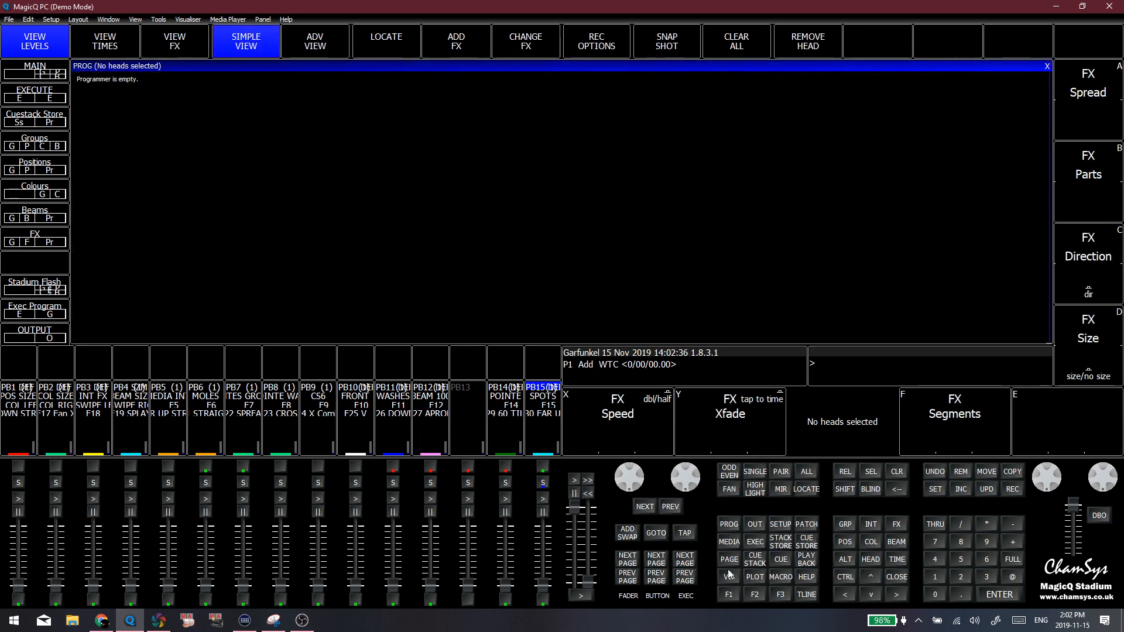
click(731, 593)
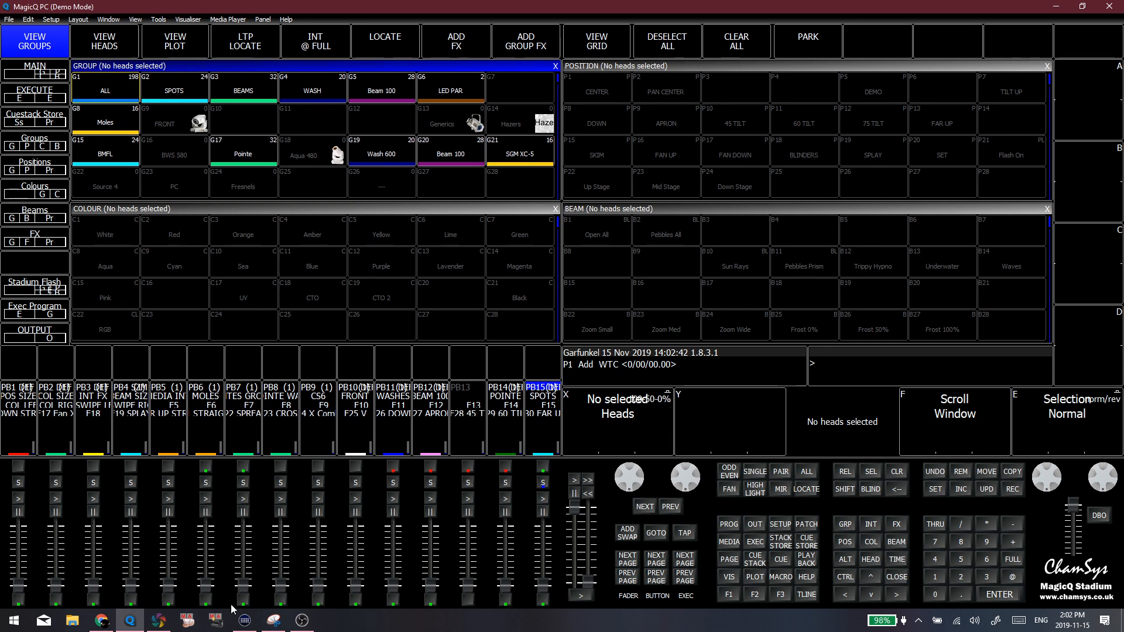
Switch to Capture 2019 and show the top plan in its Alpha view
click(158, 620)
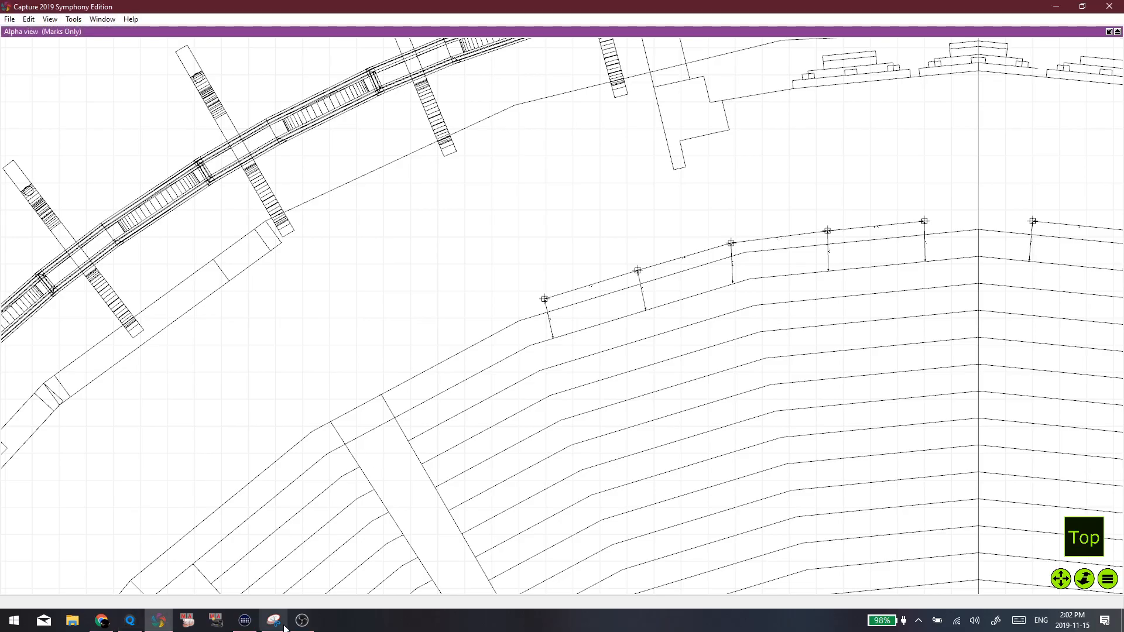
click(302, 619)
click(468, 307)
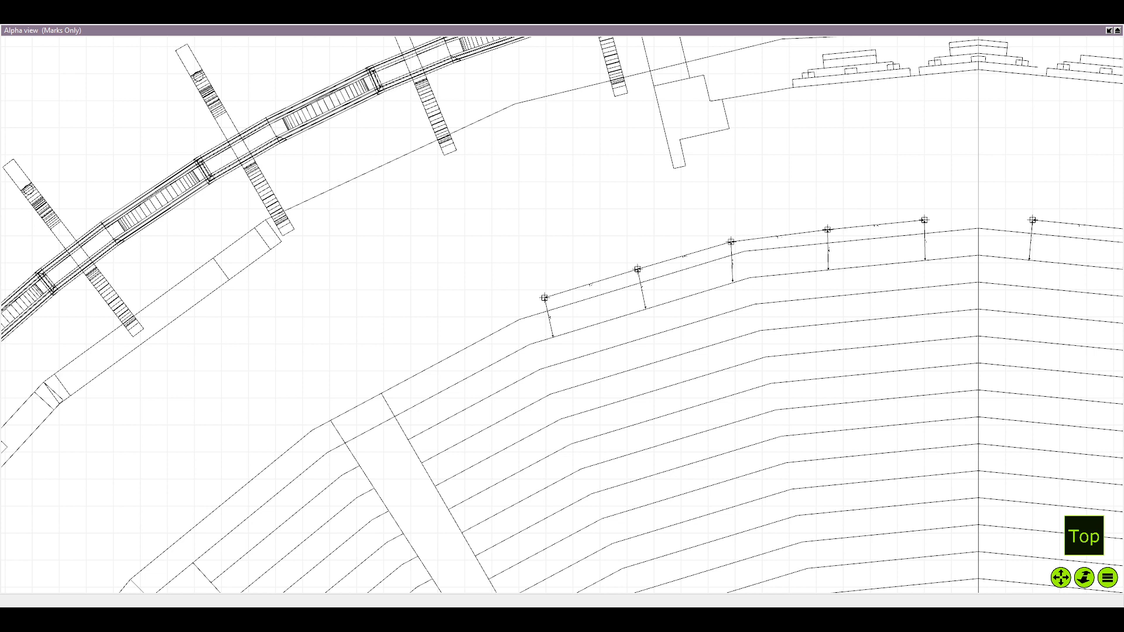
Examine the dimensioned row of marks along the outer edge of the seating in the top plan
scroll(221, 416, down, 5)
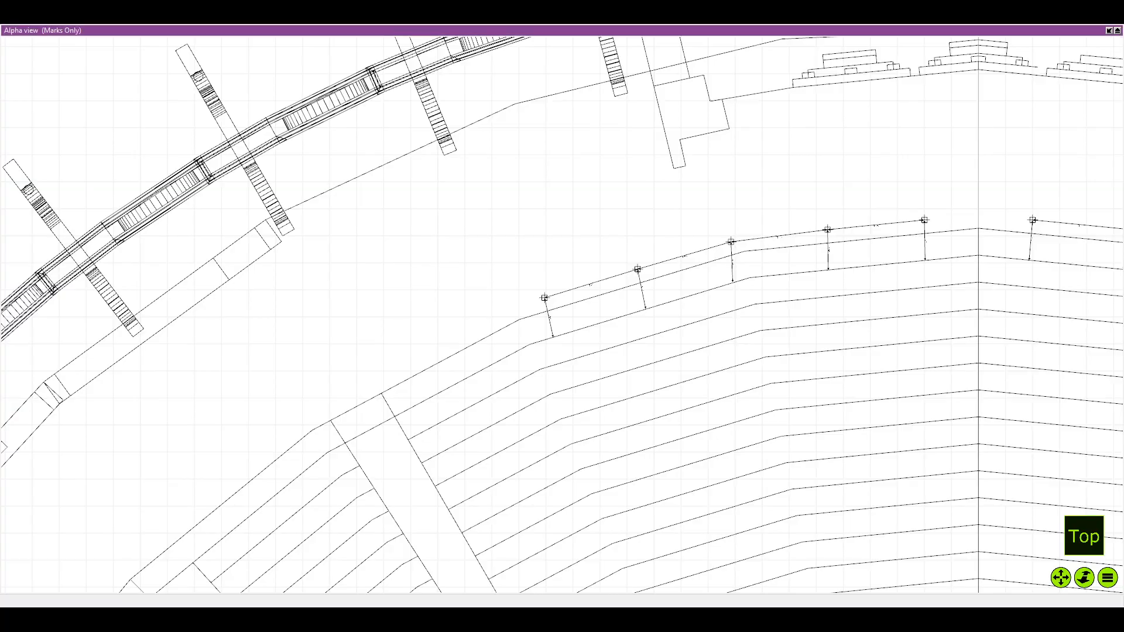
scroll(447, 472, up, 5)
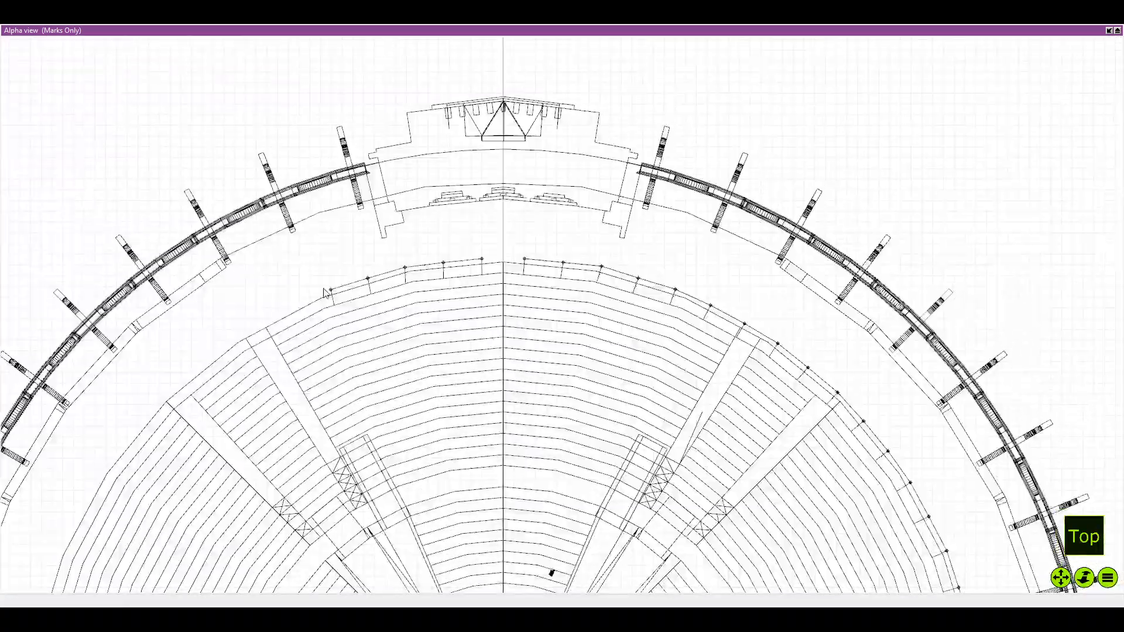
scroll(353, 277, down, 4)
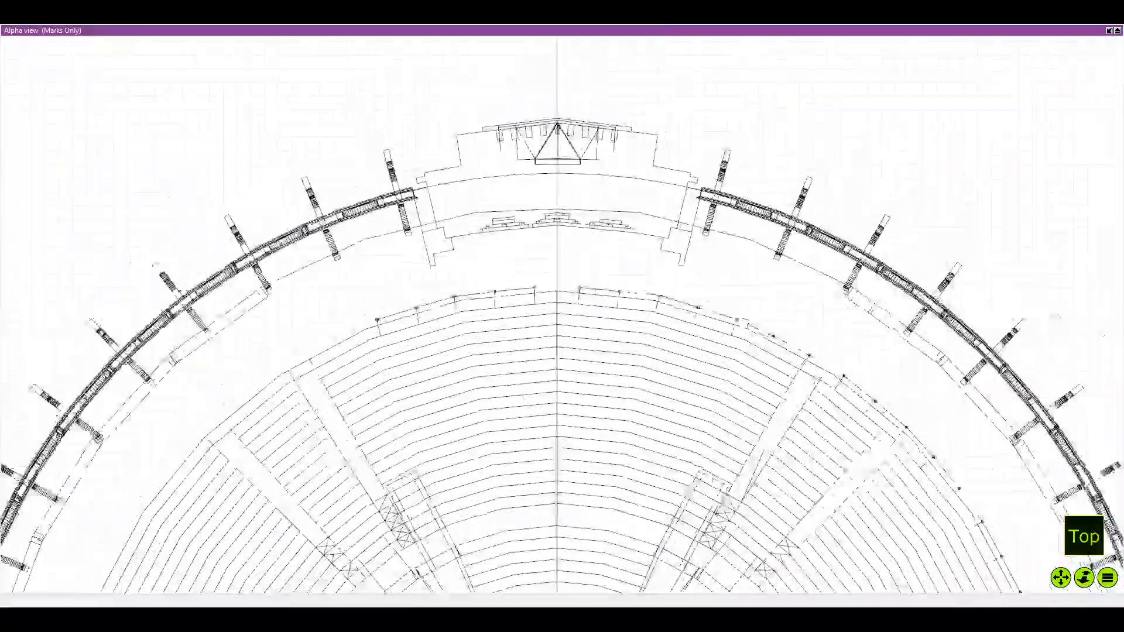
scroll(557, 310, up, 4)
scroll(447, 246, down, 3)
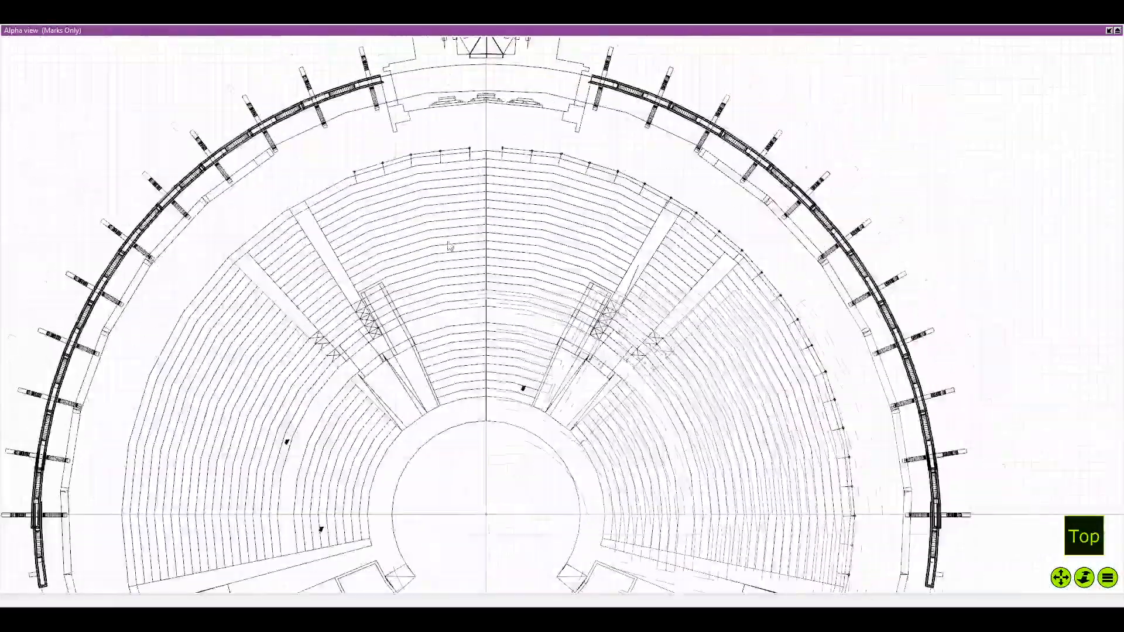
scroll(445, 263, up, 4)
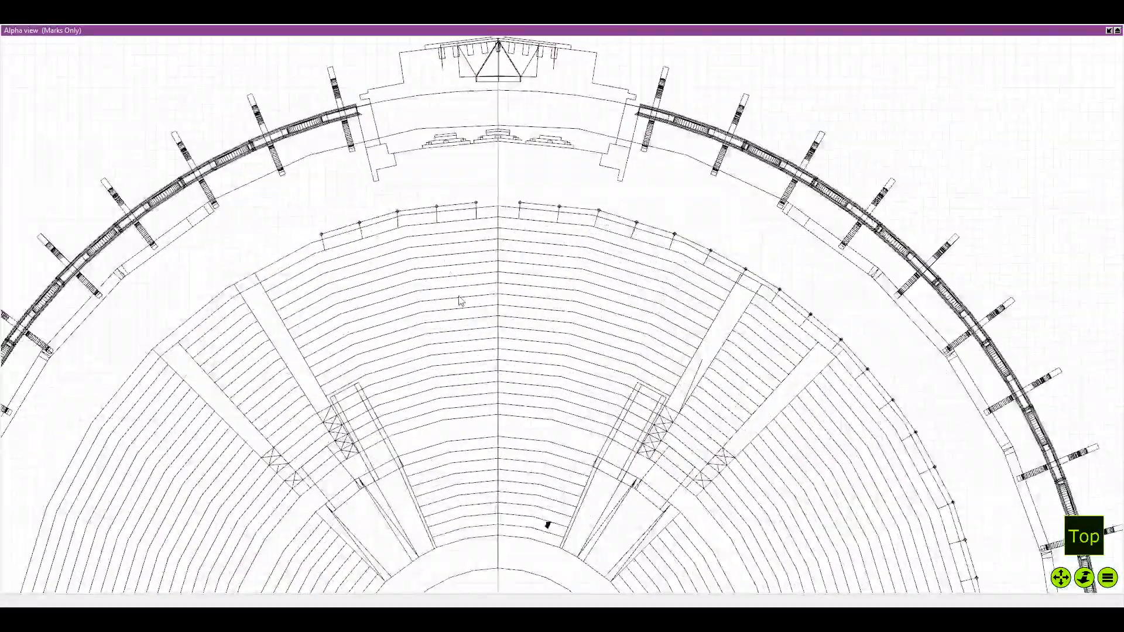
scroll(448, 298, up, 2)
scroll(594, 248, down, 1)
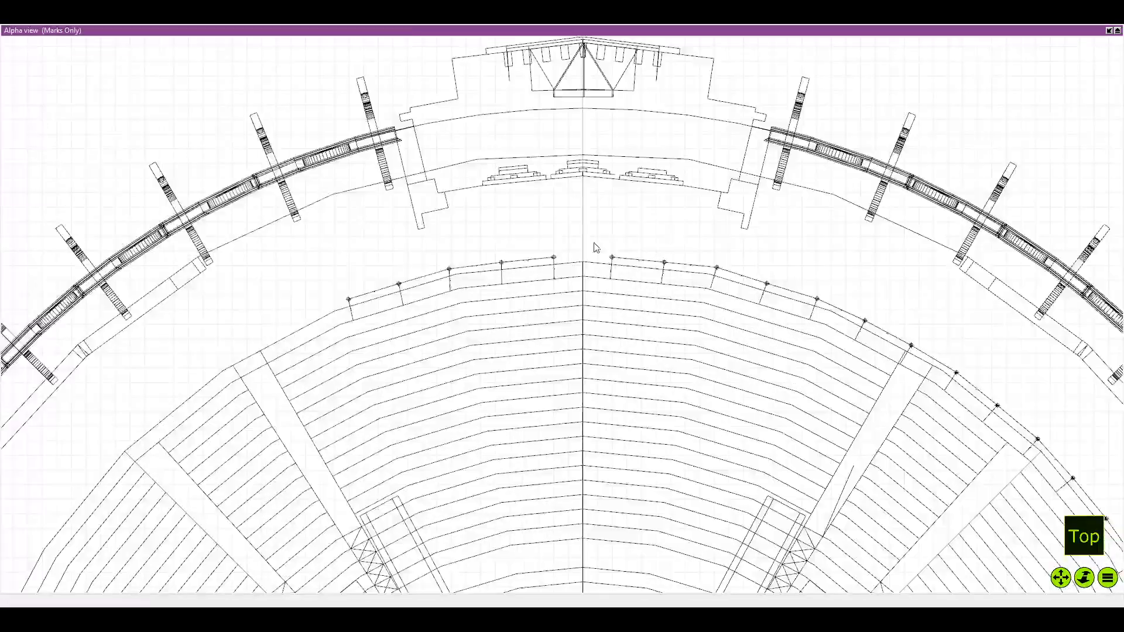
scroll(454, 239, up, 4)
scroll(455, 239, up, 1)
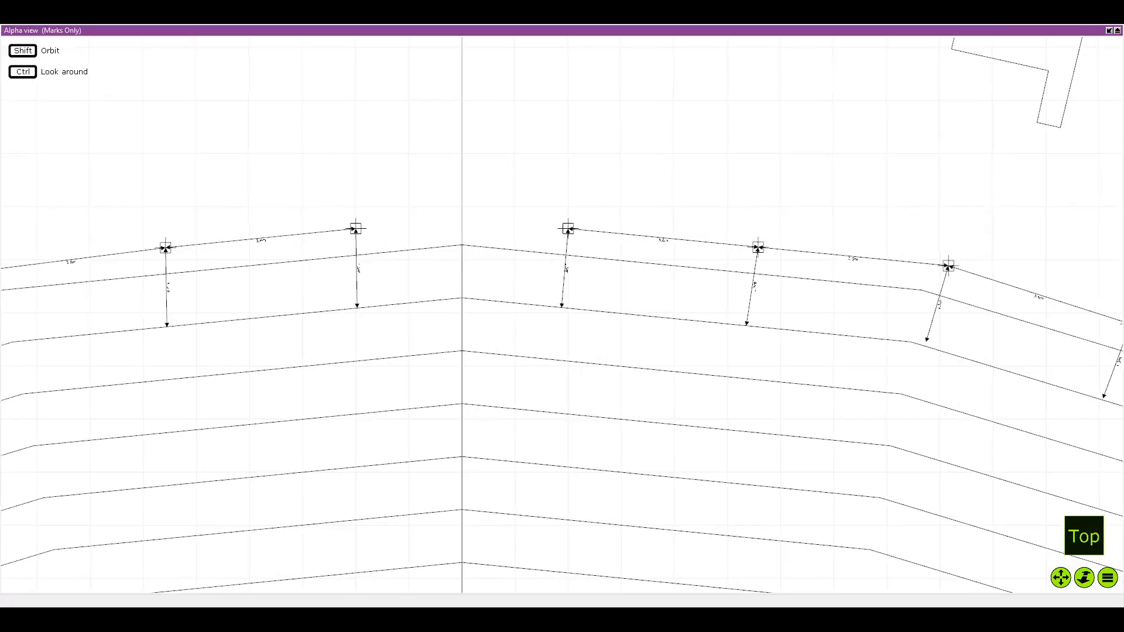
scroll(456, 239, down, 2)
scroll(461, 240, up, 1)
scroll(451, 246, down, 5)
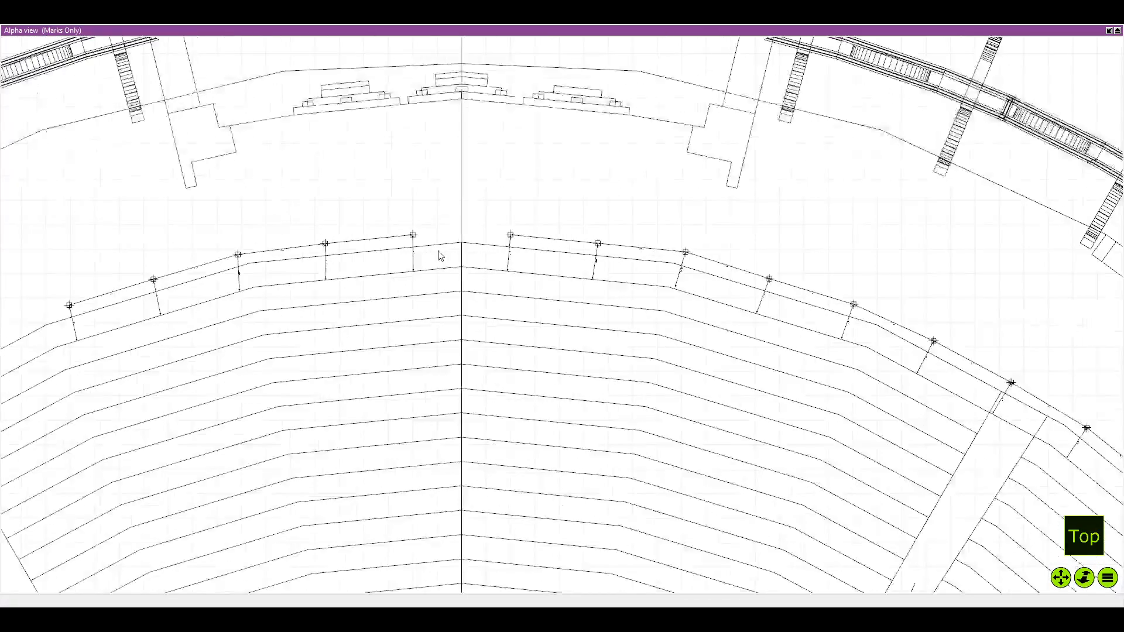
scroll(419, 321, down, 1)
mouse_move(419, 321)
mouse_down()
mouse_move(458, 131)
mouse_move(463, 368)
mouse_up()
scroll(474, 237, up, 4)
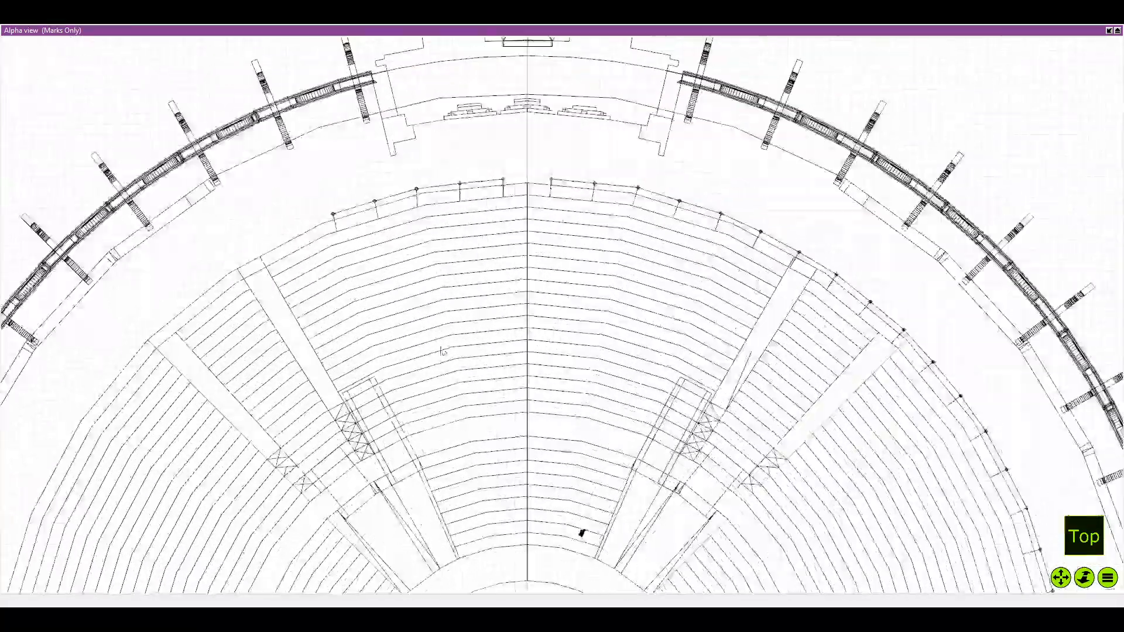
scroll(497, 243, up, 4)
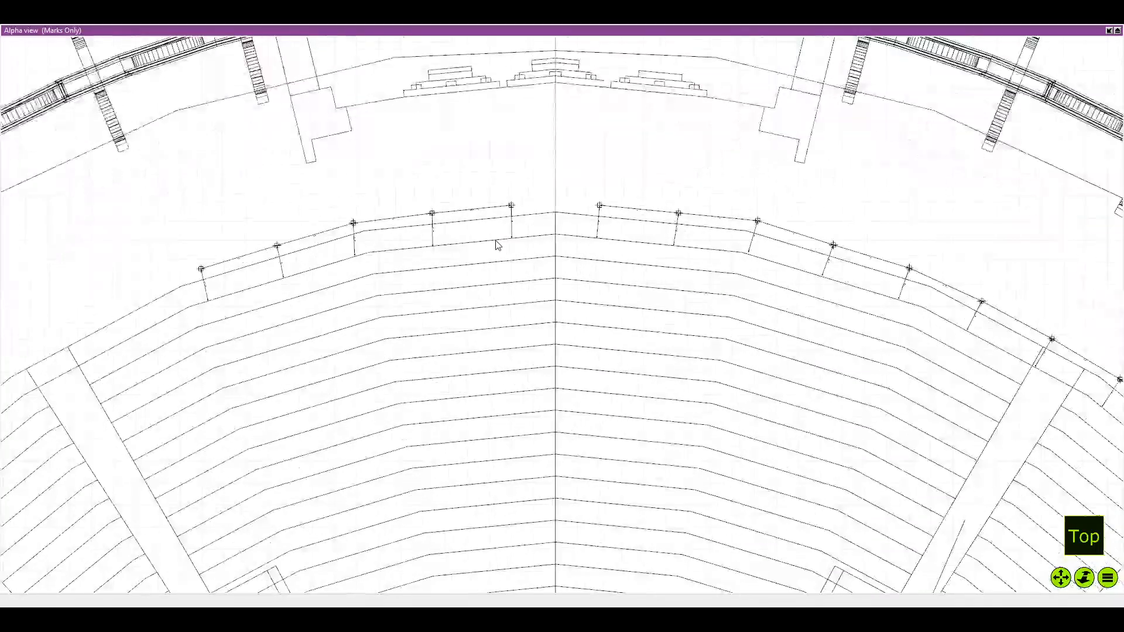
scroll(635, 279, down, 2)
scroll(544, 361, down, 1)
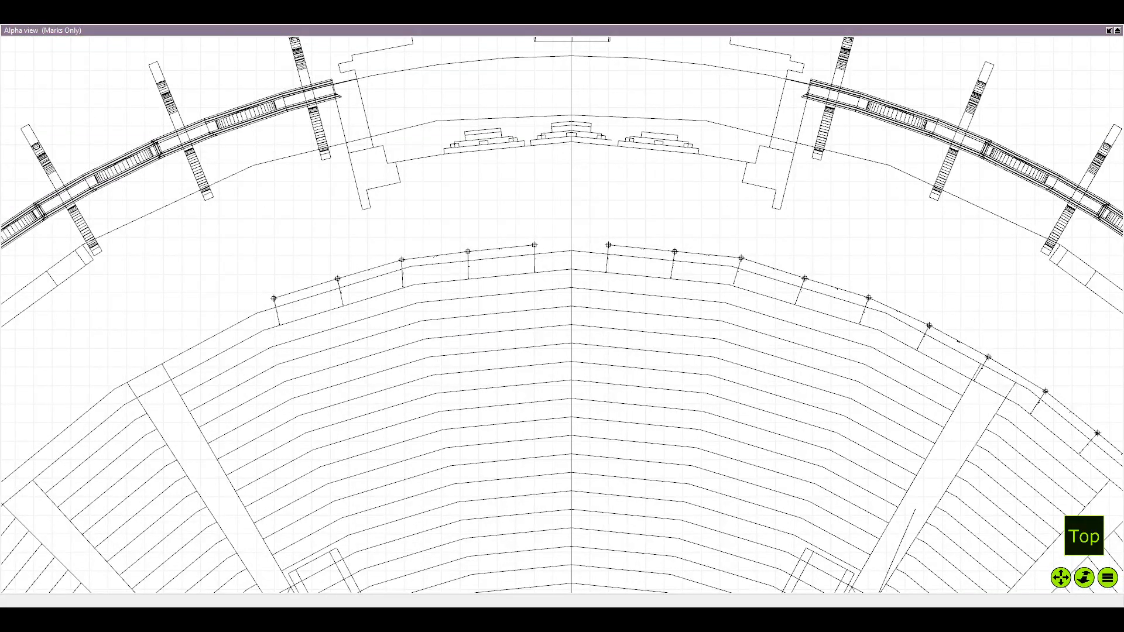
scroll(499, 434, down, 6)
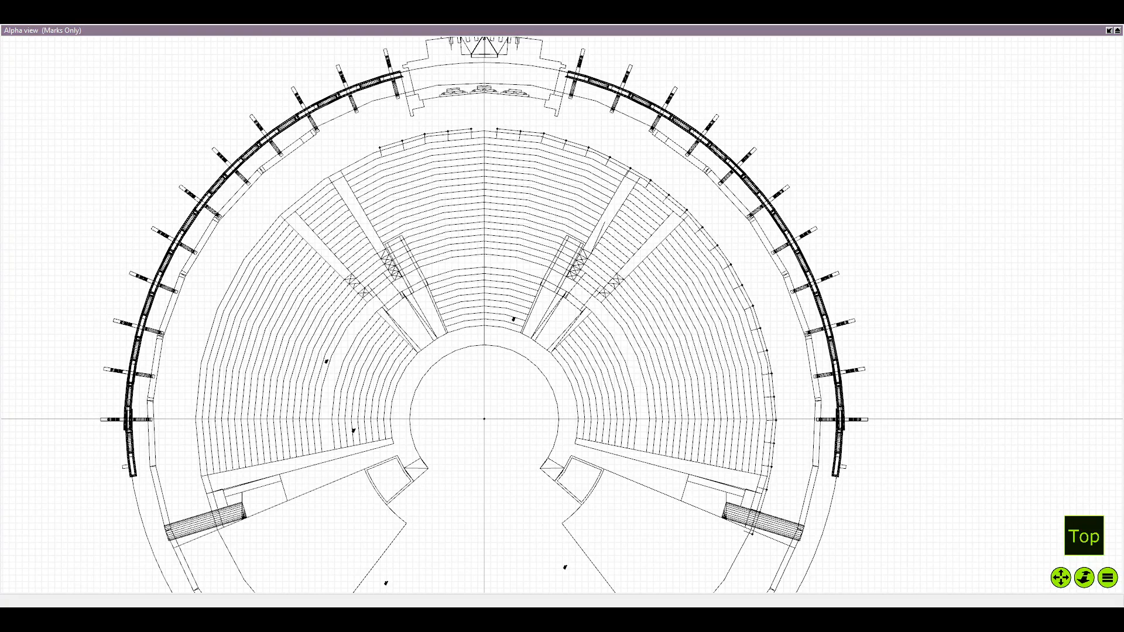
Inspect the whole seating plan and the left end of the dimensioned marks row up close
scroll(502, 275, down, 3)
scroll(461, 292, up, 5)
drag(461, 292, 547, 416)
scroll(476, 222, up, 5)
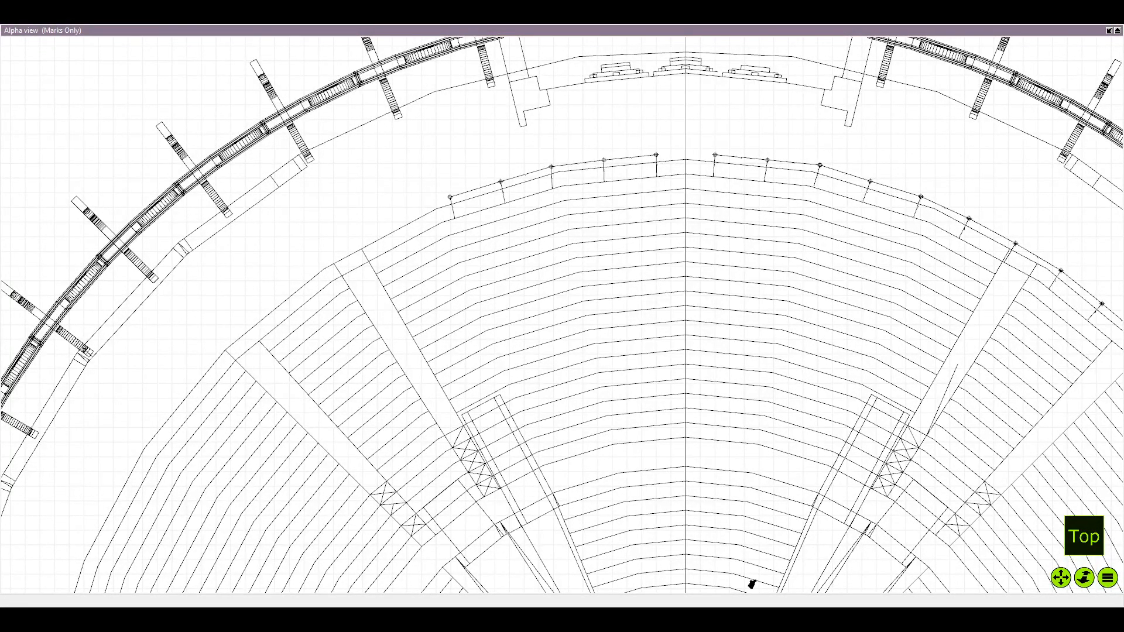
scroll(439, 211, up, 5)
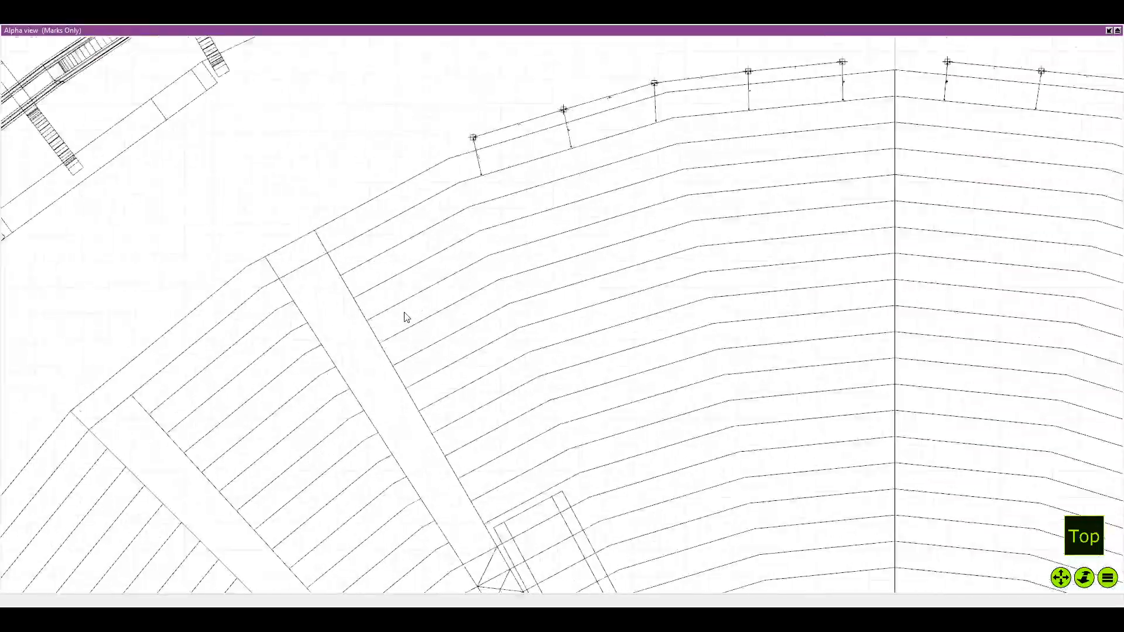
scroll(392, 305, down, 8)
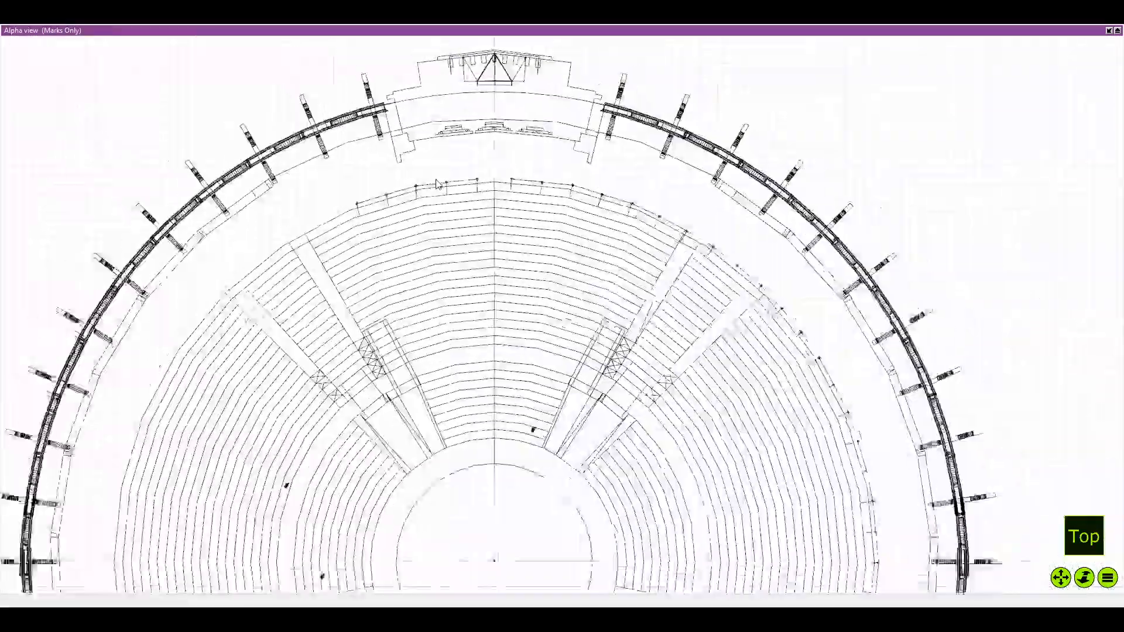
scroll(448, 228, up, 3)
scroll(449, 227, down, 4)
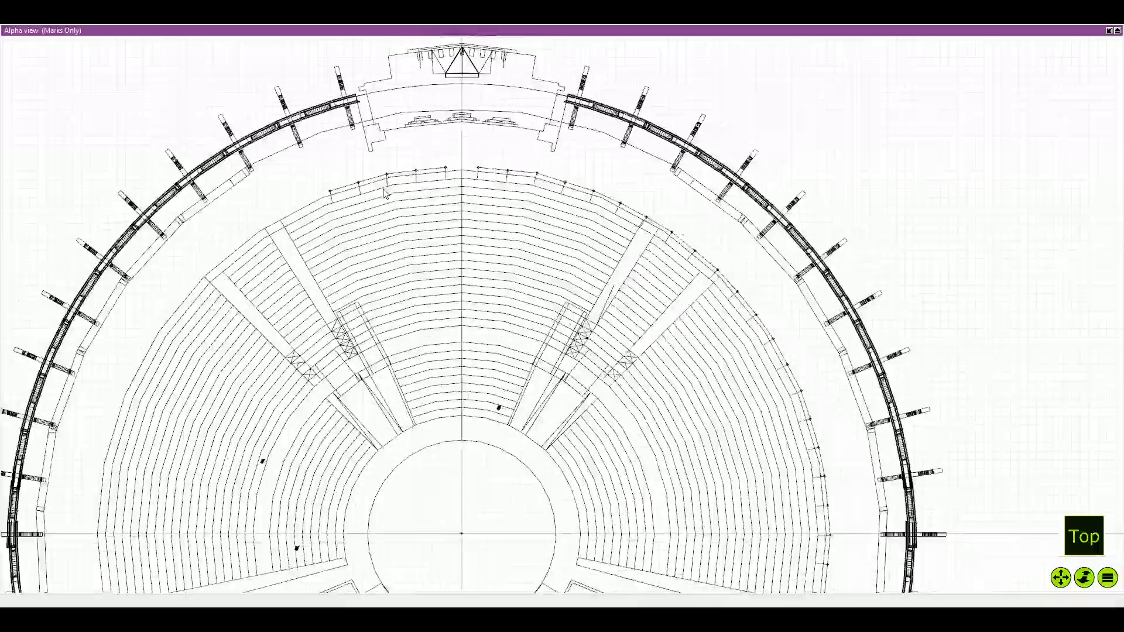
scroll(547, 246, down, 3)
scroll(380, 193, up, 2)
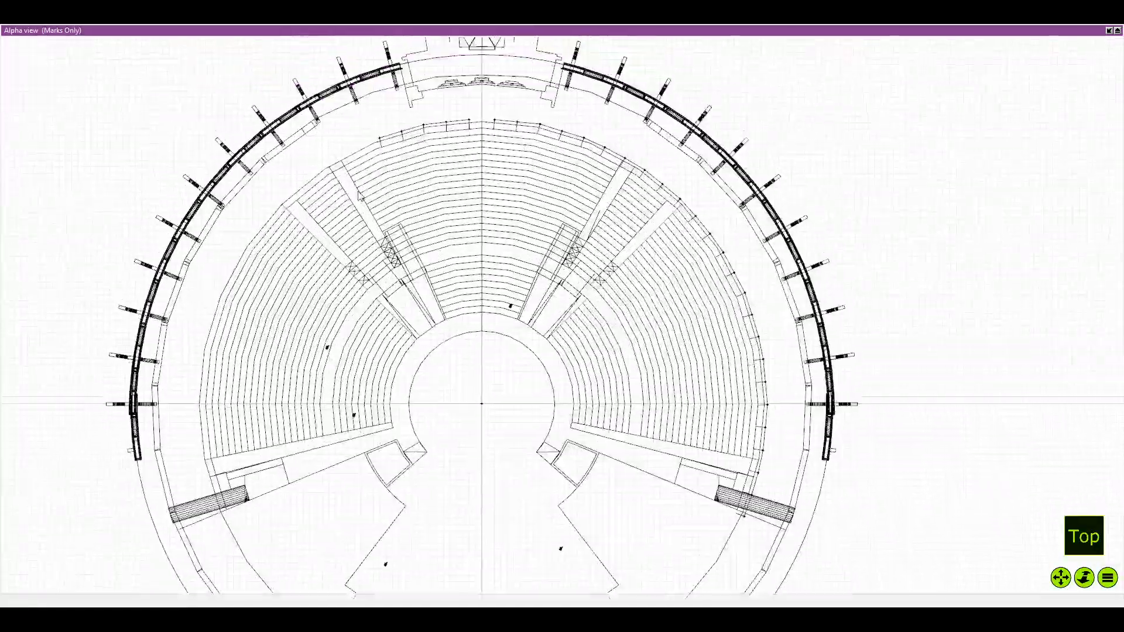
scroll(381, 193, down, 1)
scroll(375, 234, up, 4)
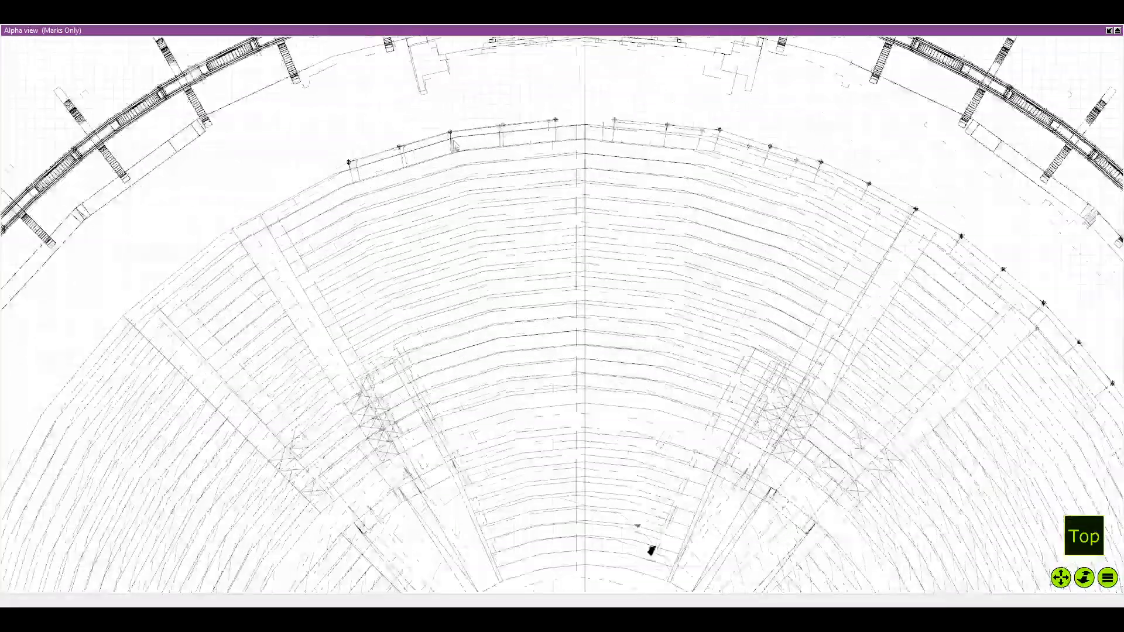
scroll(366, 228, up, 2)
scroll(364, 209, down, 1)
scroll(328, 193, up, 2)
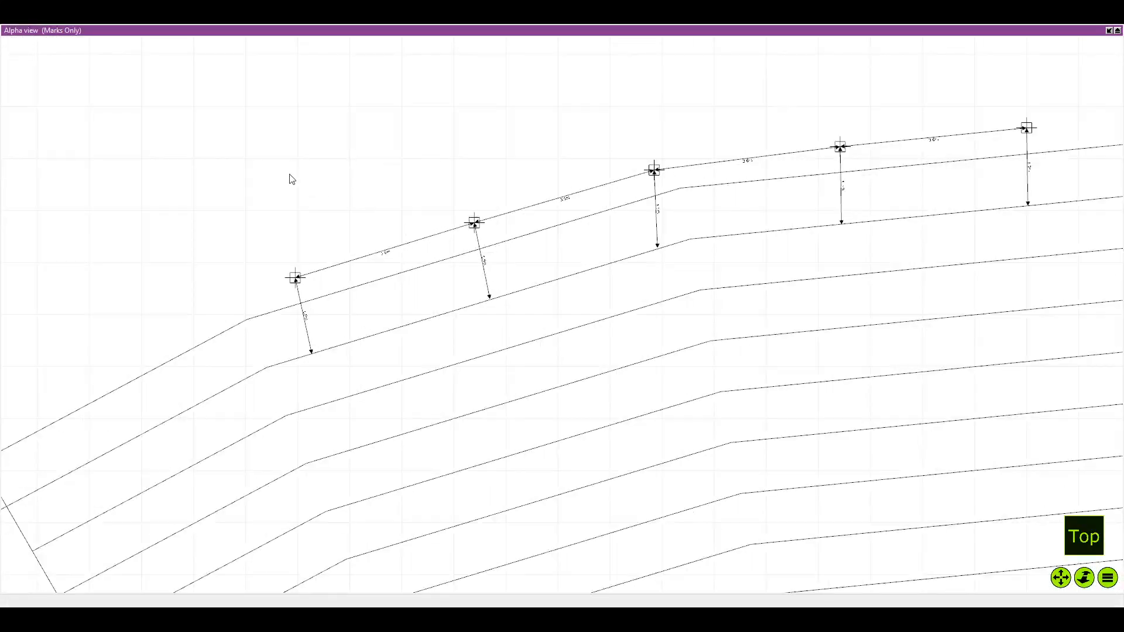
scroll(349, 311, up, 1)
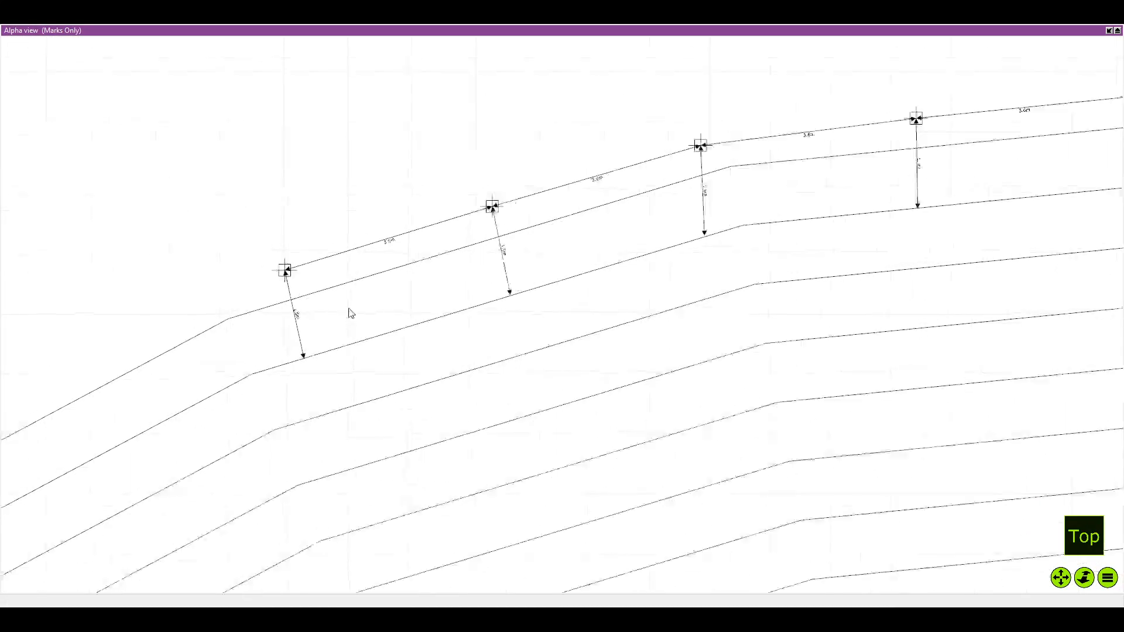
scroll(371, 317, down, 2)
scroll(357, 293, down, 3)
scroll(359, 291, up, 2)
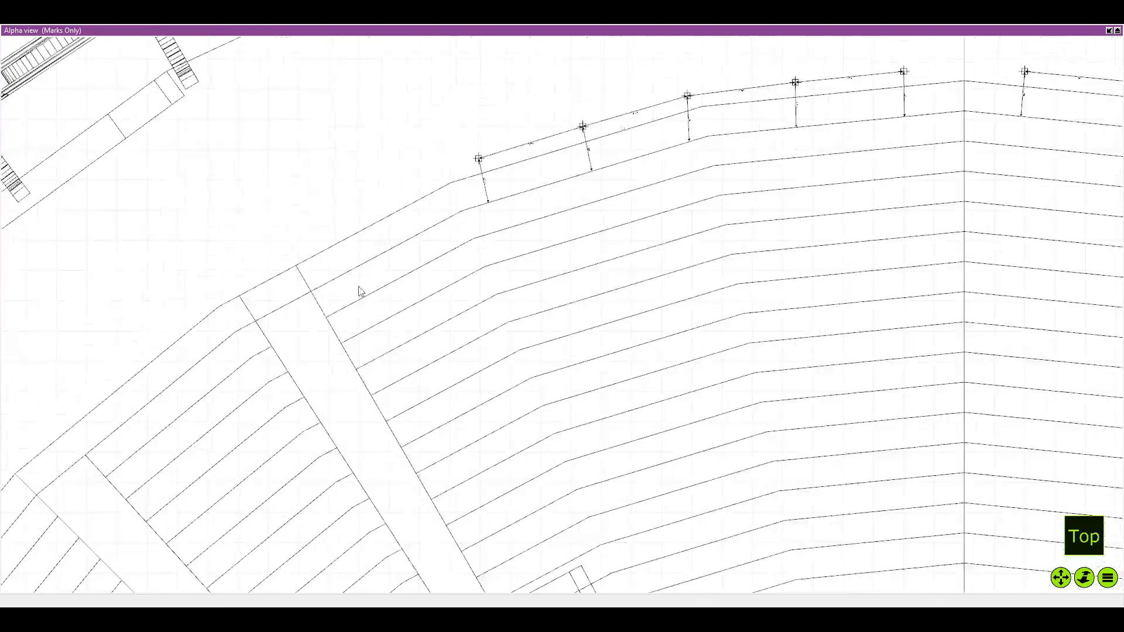
Duplicate the left end mark with its 3.6 m and 1.5 m dimensions and attach the copy to the row's end
scroll(457, 237, up, 3)
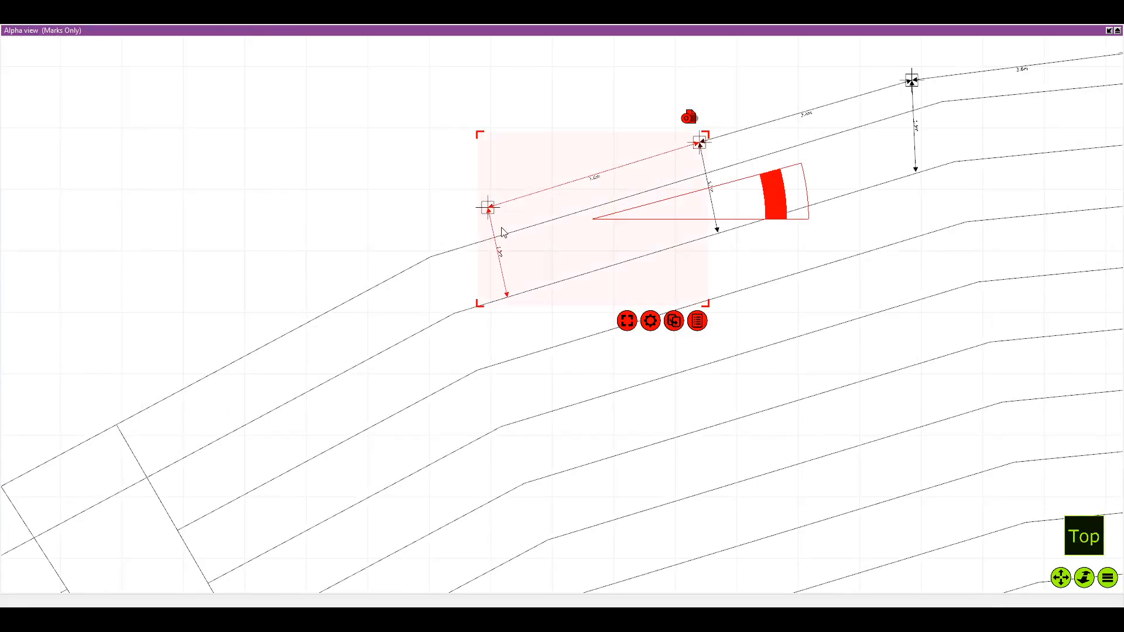
drag(620, 410, 474, 226)
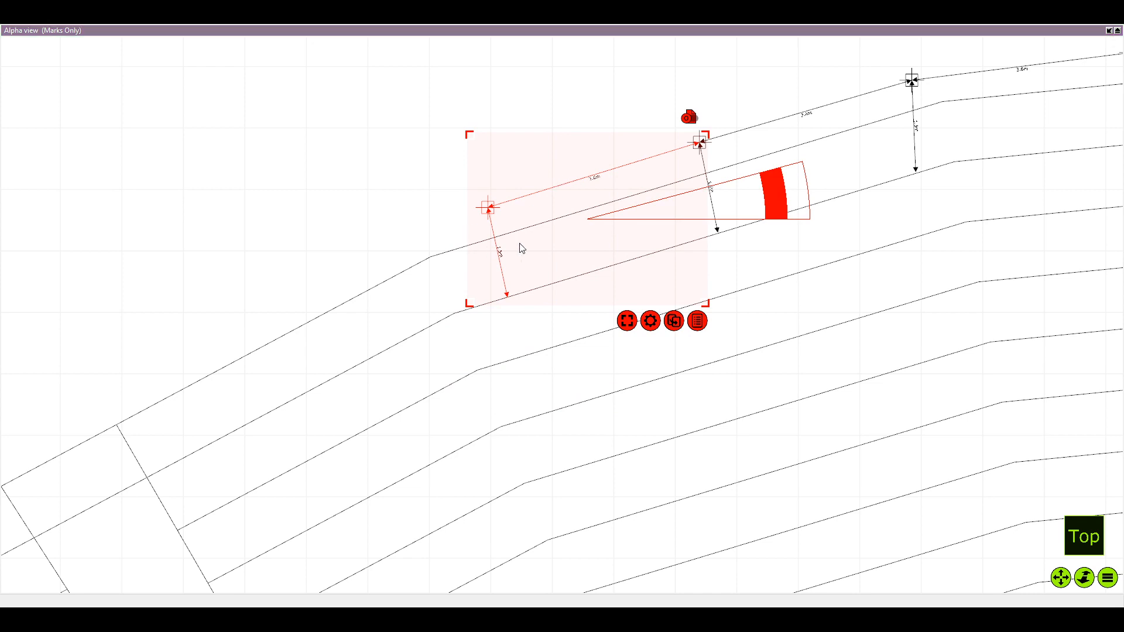
drag(552, 236, 360, 296)
scroll(389, 275, up, 2)
scroll(539, 225, up, 3)
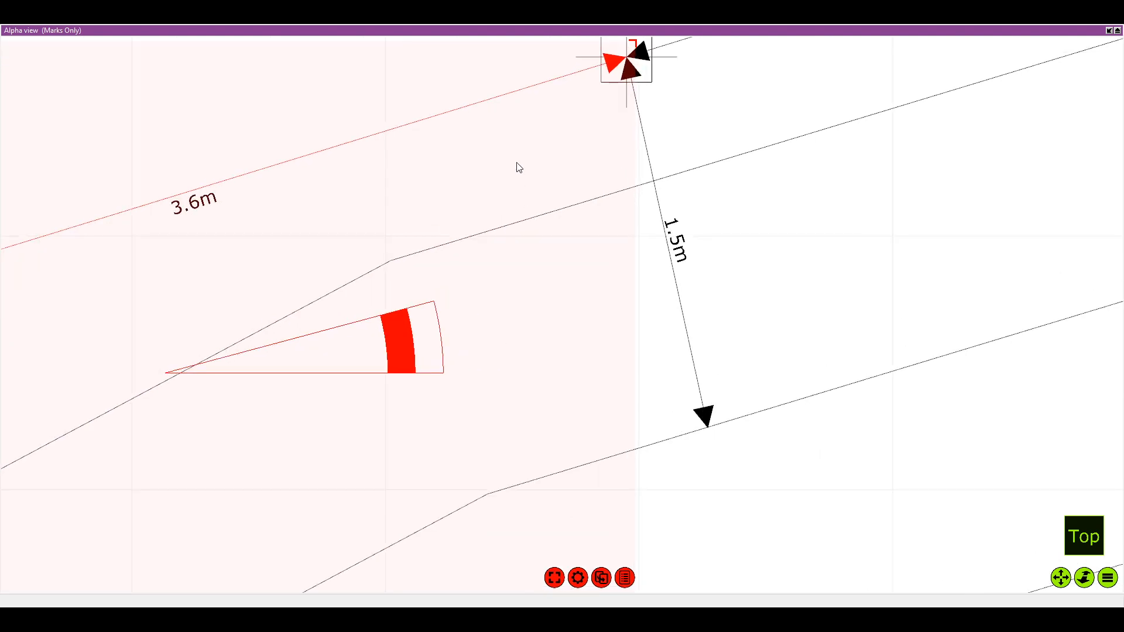
Set the copy's rotation pivot on the shared mark and rotate it to follow the bend of the seating edge
scroll(518, 161, down, 1)
scroll(517, 159, down, 3)
mouse_move(498, 246)
mouse_down()
mouse_move(591, 126)
mouse_move(666, 129)
mouse_up()
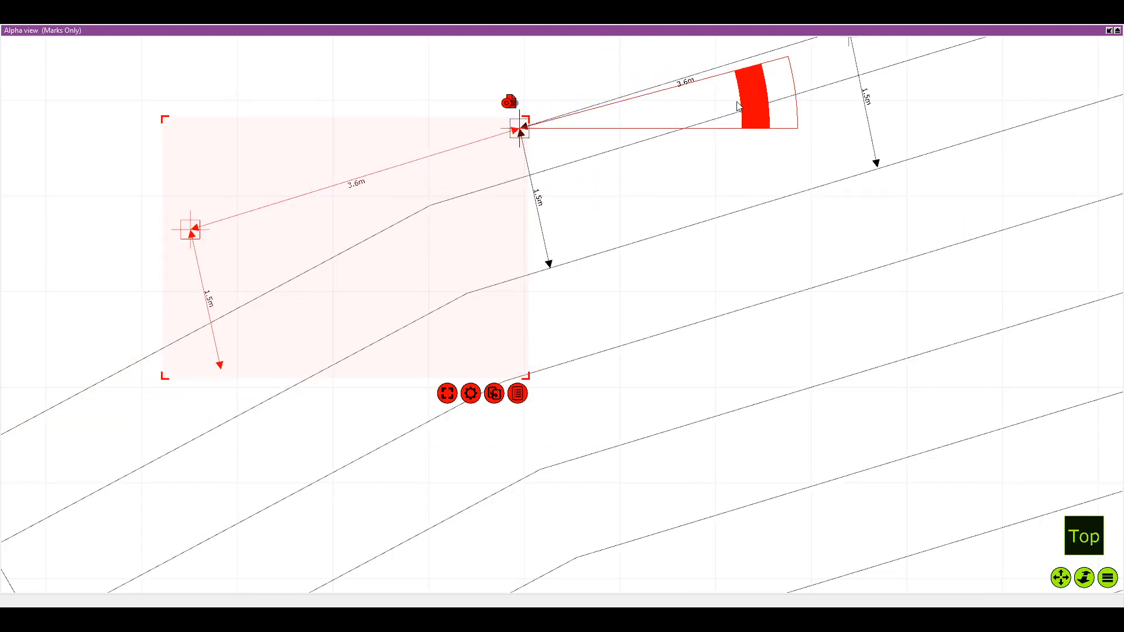
drag(749, 107, 764, 75)
scroll(642, 301, down, 5)
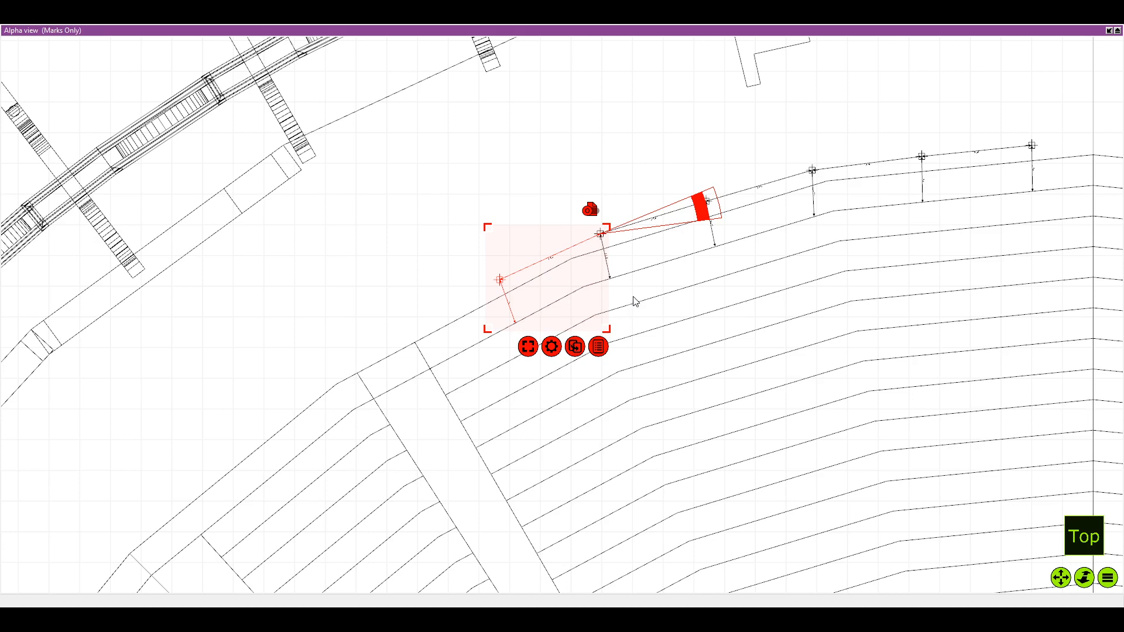
Duplicate the rotated mark with its dimensions and attach the new copy to the row's extended left end
click(626, 351)
drag(470, 265, 431, 318)
scroll(463, 313, up, 4)
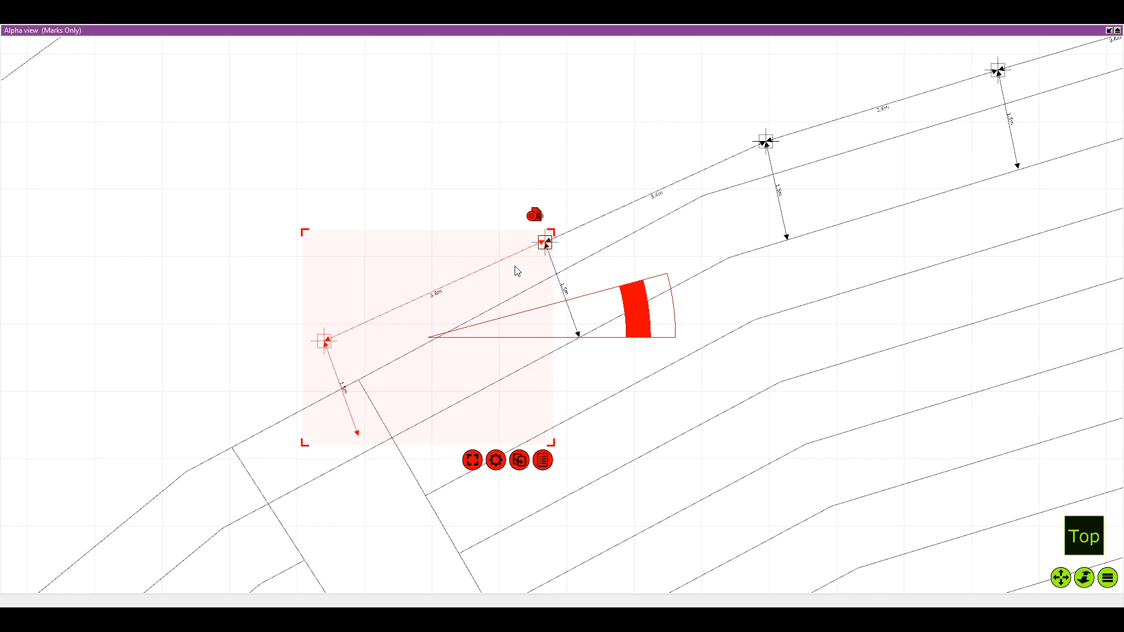
mouse_move(613, 308)
mouse_down()
mouse_move(646, 245)
mouse_move(718, 209)
mouse_up()
scroll(701, 220, up, 4)
drag(554, 233, 594, 213)
drag(299, 321, 299, 326)
scroll(489, 264, up, 2)
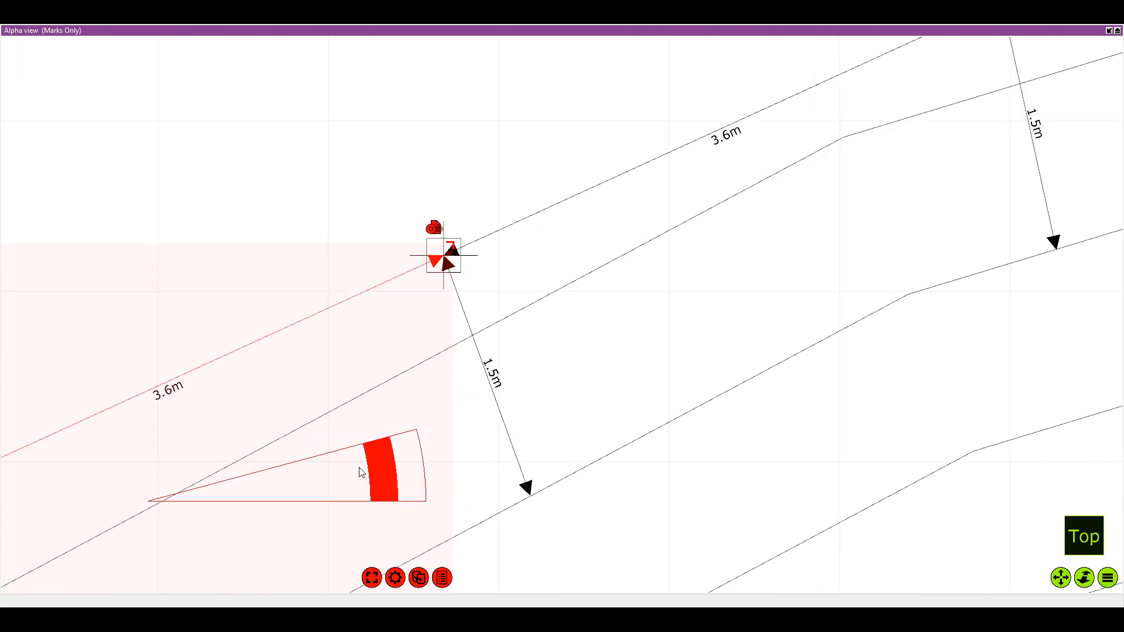
Move the second copy's rotation pivot to its joining mark and rotate it slightly to run along the outer seating edge
mouse_move(361, 471)
mouse_down()
mouse_move(597, 251)
mouse_move(648, 239)
mouse_up()
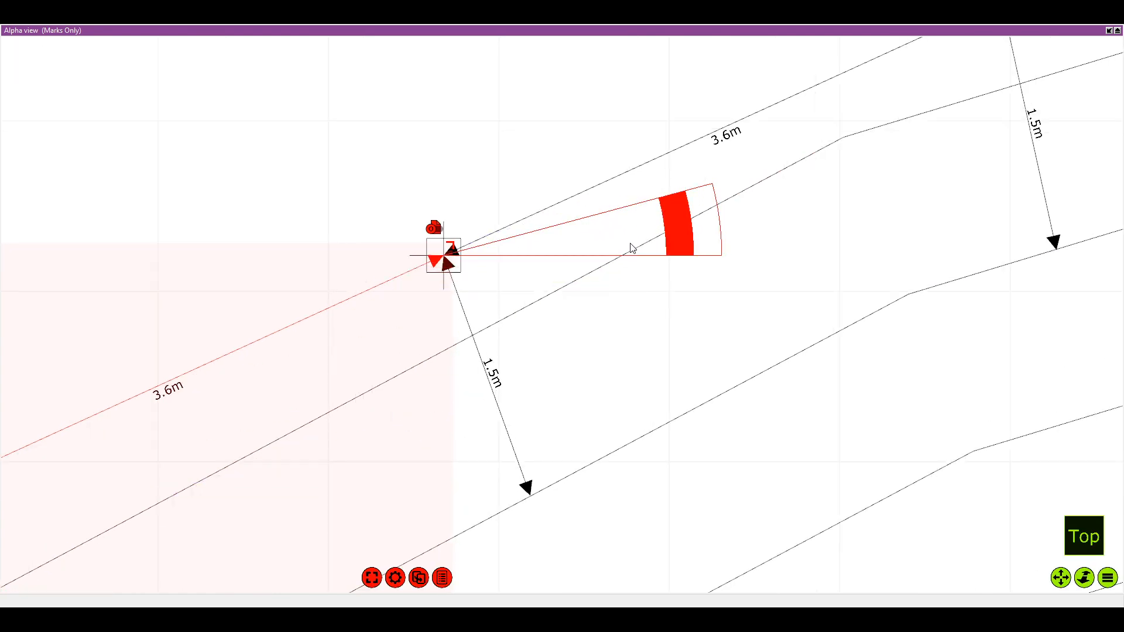
scroll(600, 260, down, 5)
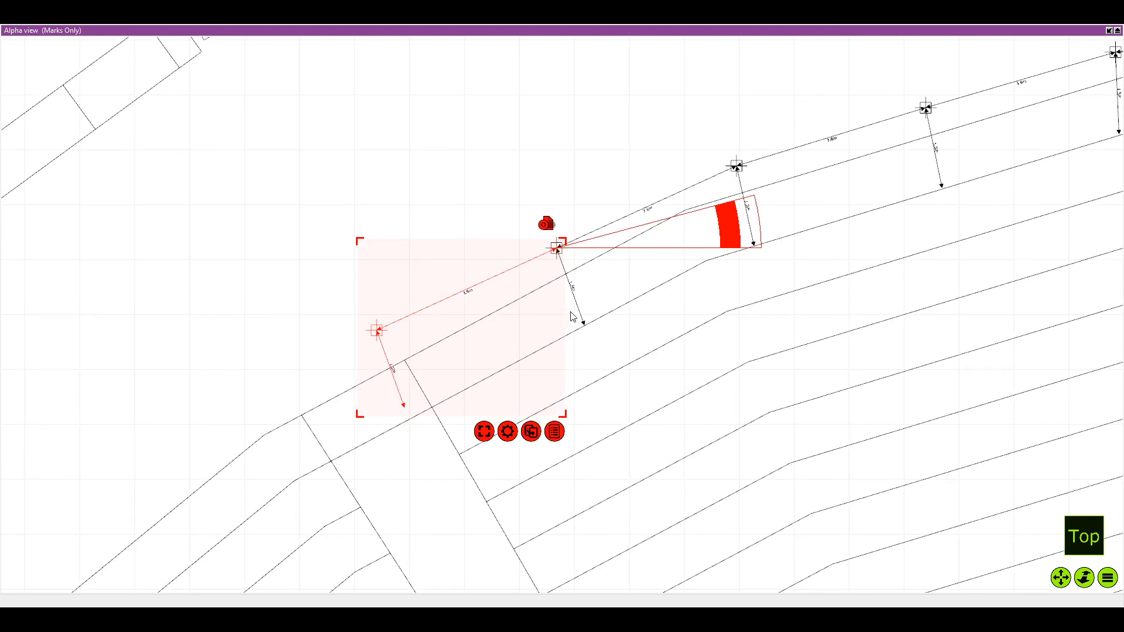
mouse_move(725, 229)
mouse_down()
mouse_move(732, 239)
mouse_move(728, 217)
mouse_up()
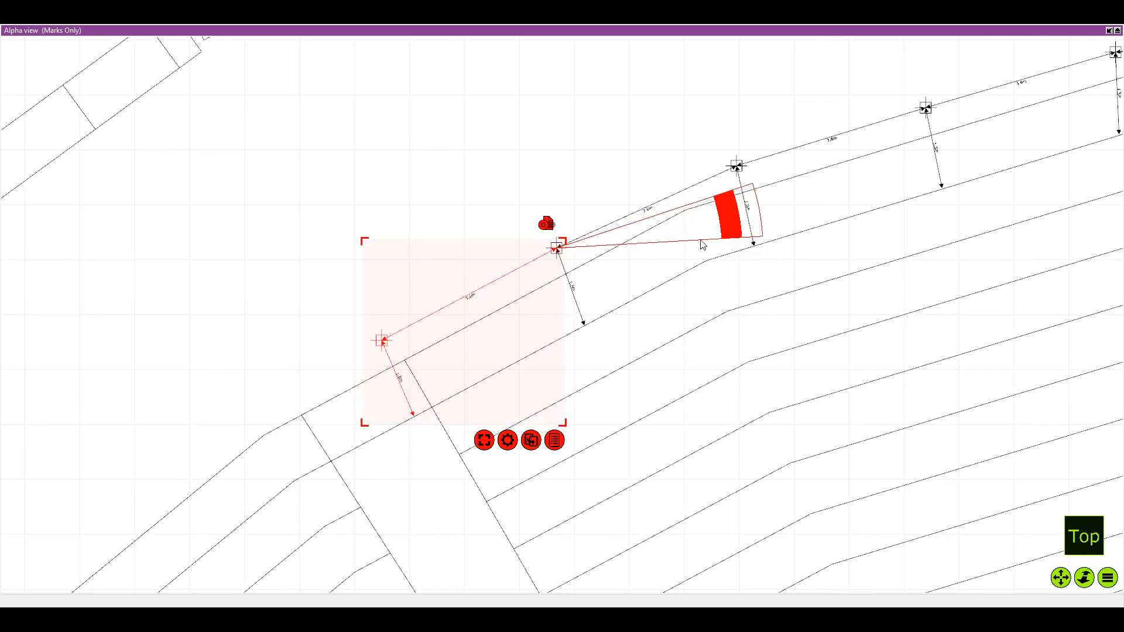
Duplicate the row's left end mark with its 3.6 m and 1.5 m dimensions and attach the copy beside the aisle
scroll(697, 248, down, 2)
scroll(700, 365, up, 1)
drag(700, 364, 739, 326)
scroll(739, 326, down, 2)
drag(496, 346, 579, 362)
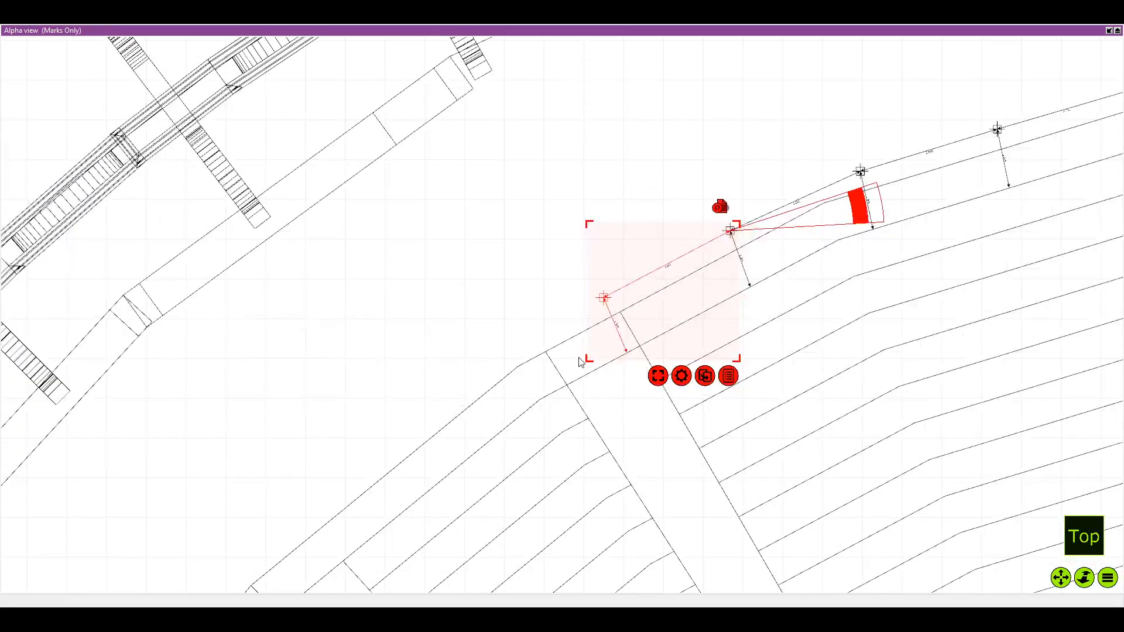
scroll(580, 361, down, 1)
scroll(572, 366, up, 4)
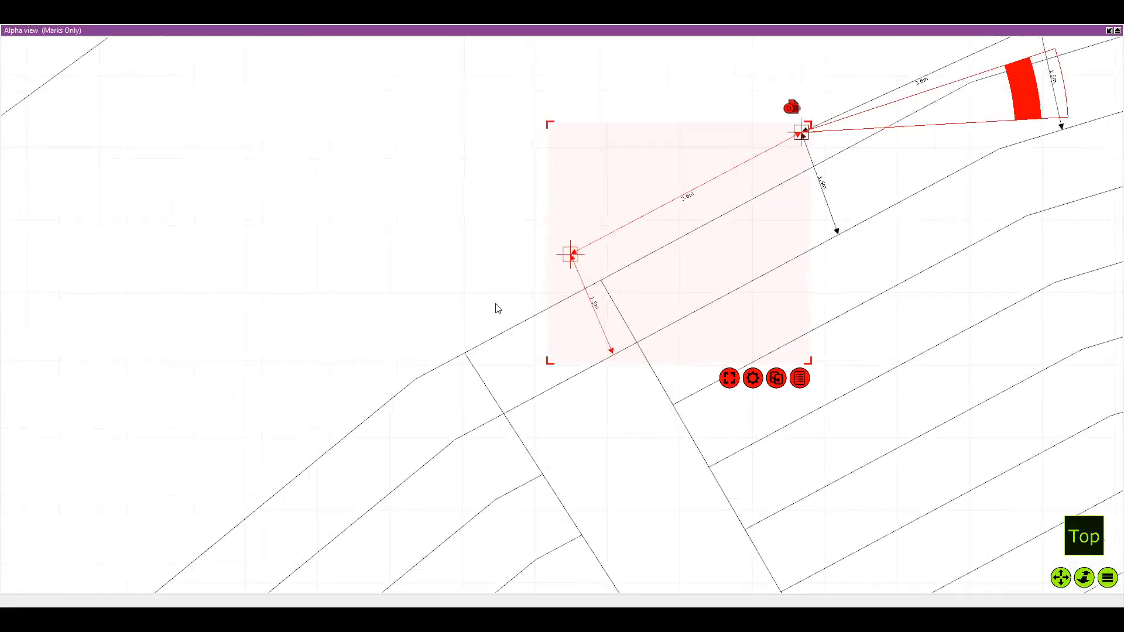
drag(496, 303, 430, 313)
scroll(455, 294, down, 2)
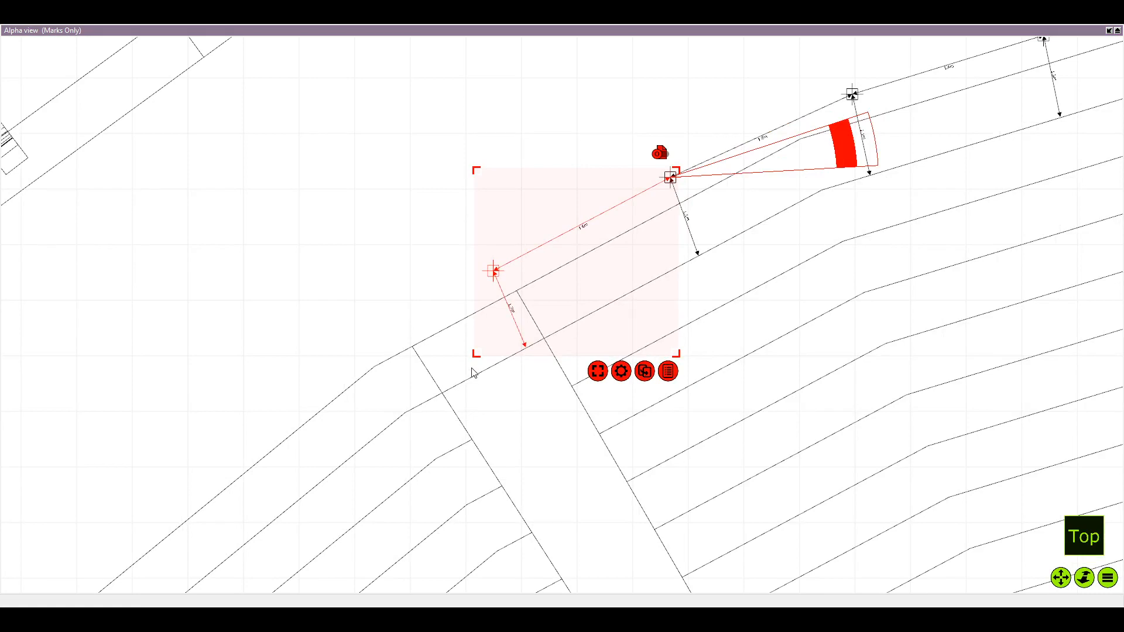
key(ctrl+d)
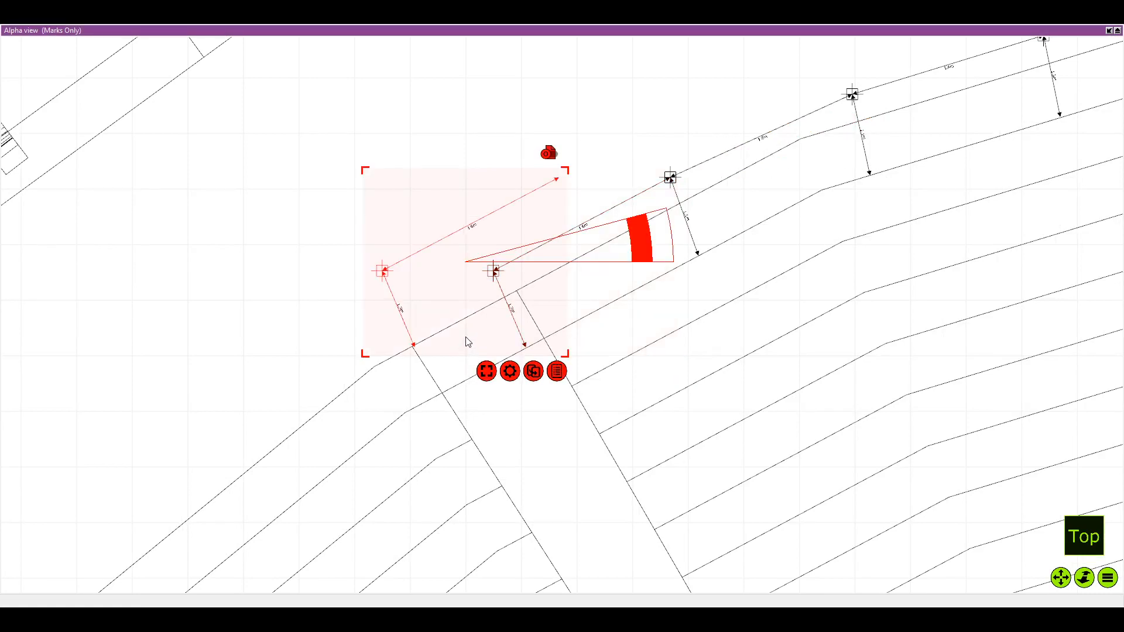
drag(497, 319, 414, 413)
scroll(454, 357, up, 4)
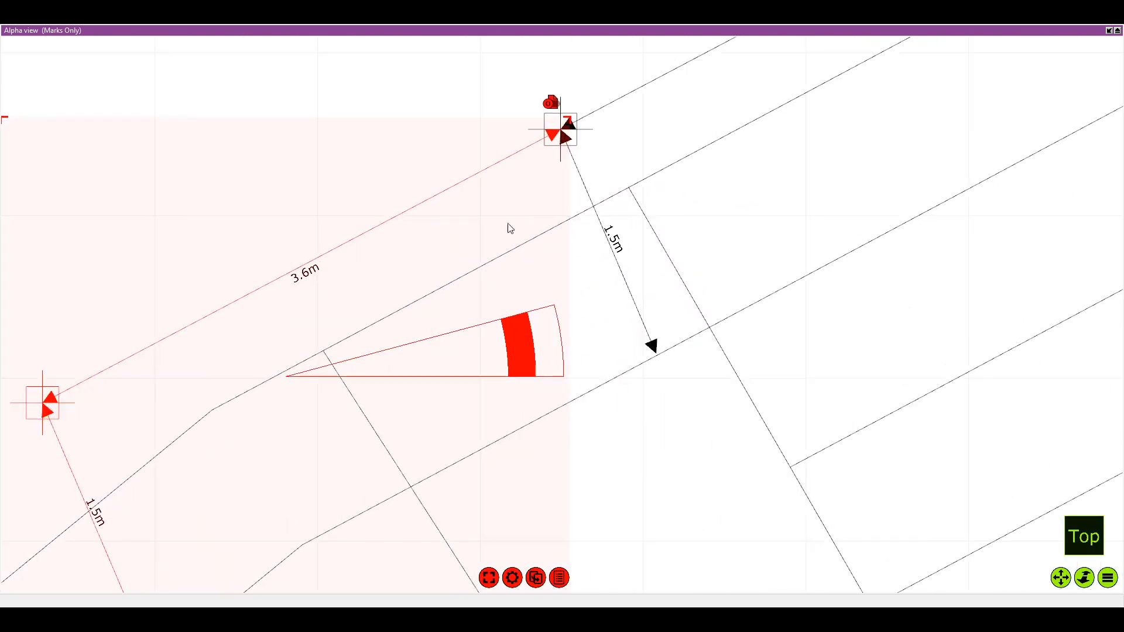
Set the new copy's rotation pivot on the shared mark and rotate it slightly to cross the aisle along the seating edge
scroll(497, 240, down, 2)
drag(490, 332, 683, 171)
scroll(761, 157, down, 1)
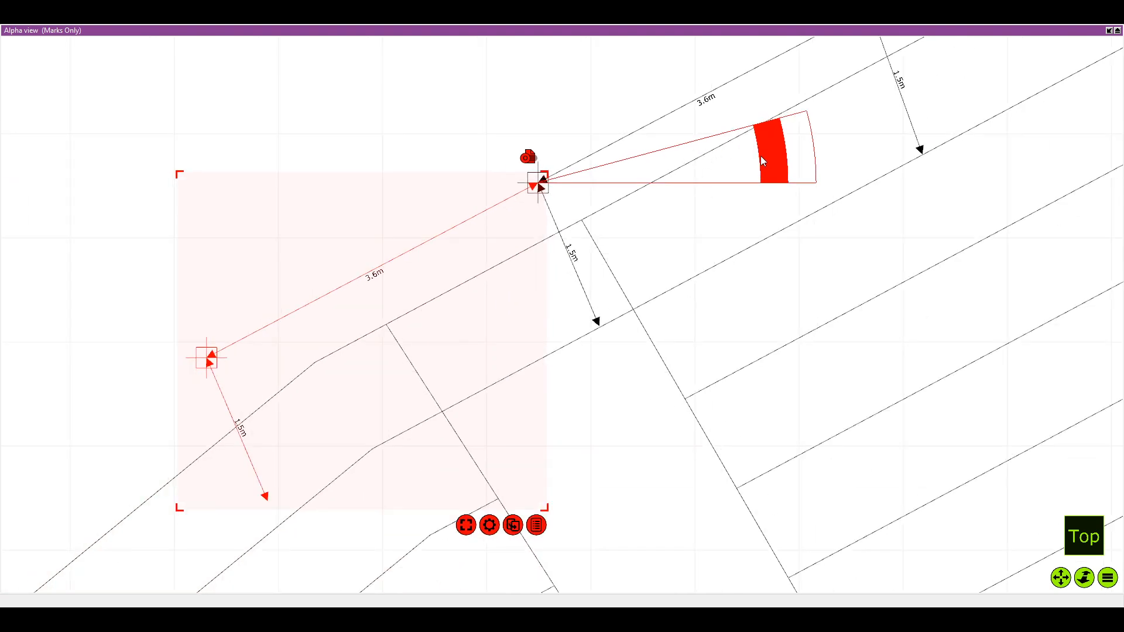
drag(761, 156, 760, 142)
scroll(658, 184, down, 2)
drag(553, 261, 604, 215)
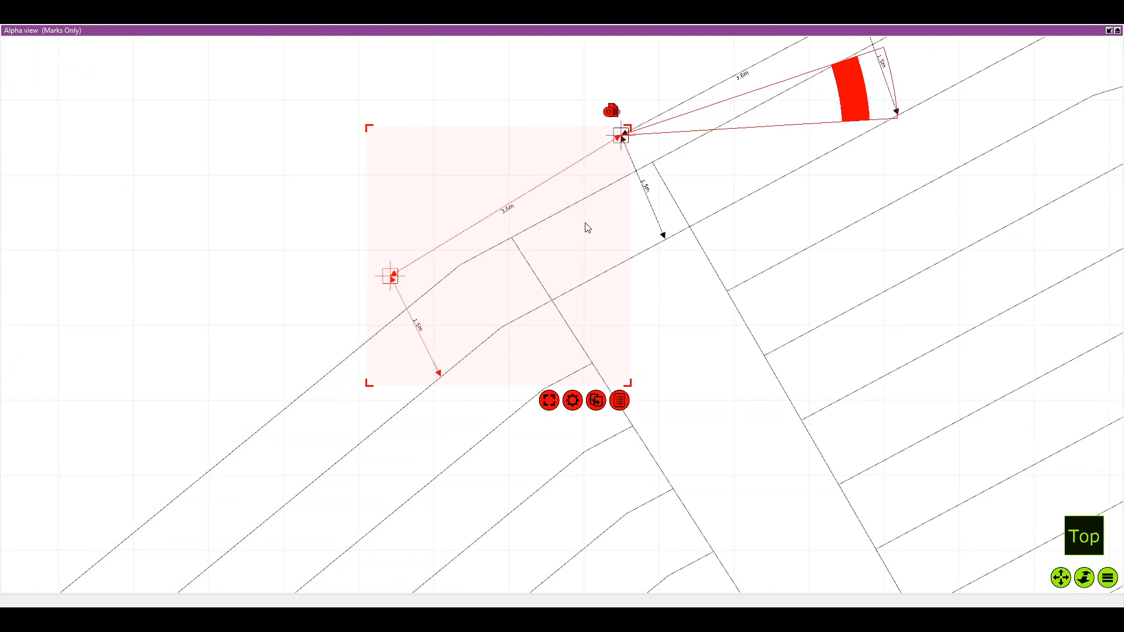
Duplicate the mark beyond the aisle with its dimensions and attach the copy to the row's free end
scroll(495, 275, down, 2)
drag(495, 275, 539, 239)
drag(529, 303, 384, 364)
scroll(427, 287, up, 3)
scroll(446, 280, down, 2)
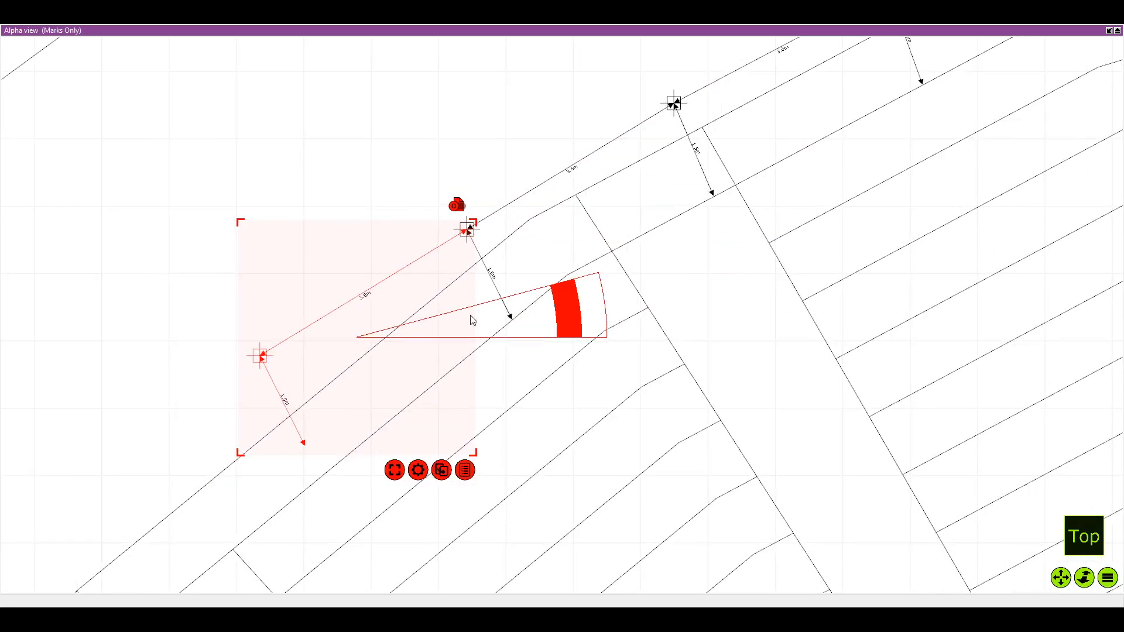
Move the copy's rotation pivot to its joining mark and rotate it parallel to the next straight stretch of seating edge
drag(472, 320, 584, 229)
scroll(523, 240, up, 1)
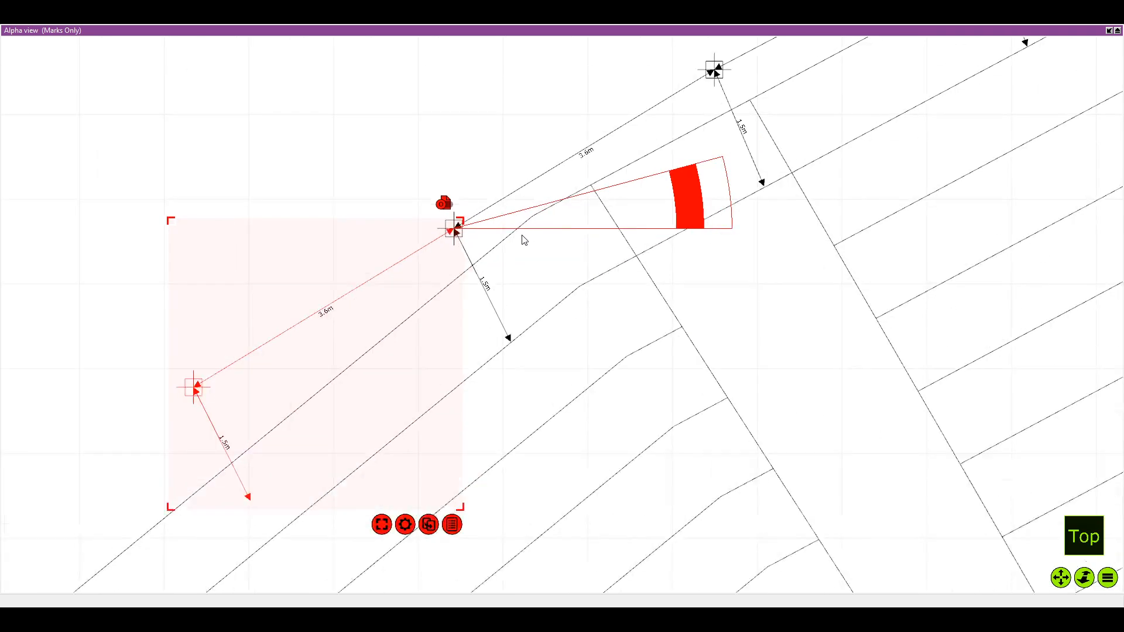
scroll(505, 241, up, 2)
scroll(515, 217, down, 2)
drag(684, 198, 685, 168)
scroll(686, 168, down, 1)
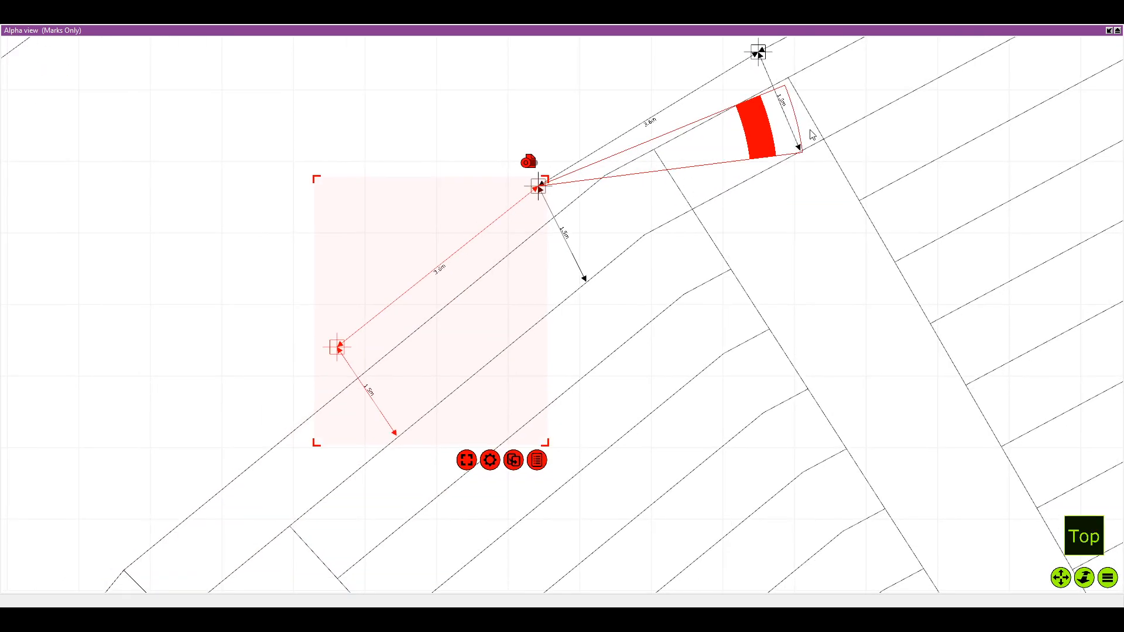
drag(756, 147, 753, 142)
scroll(664, 203, down, 3)
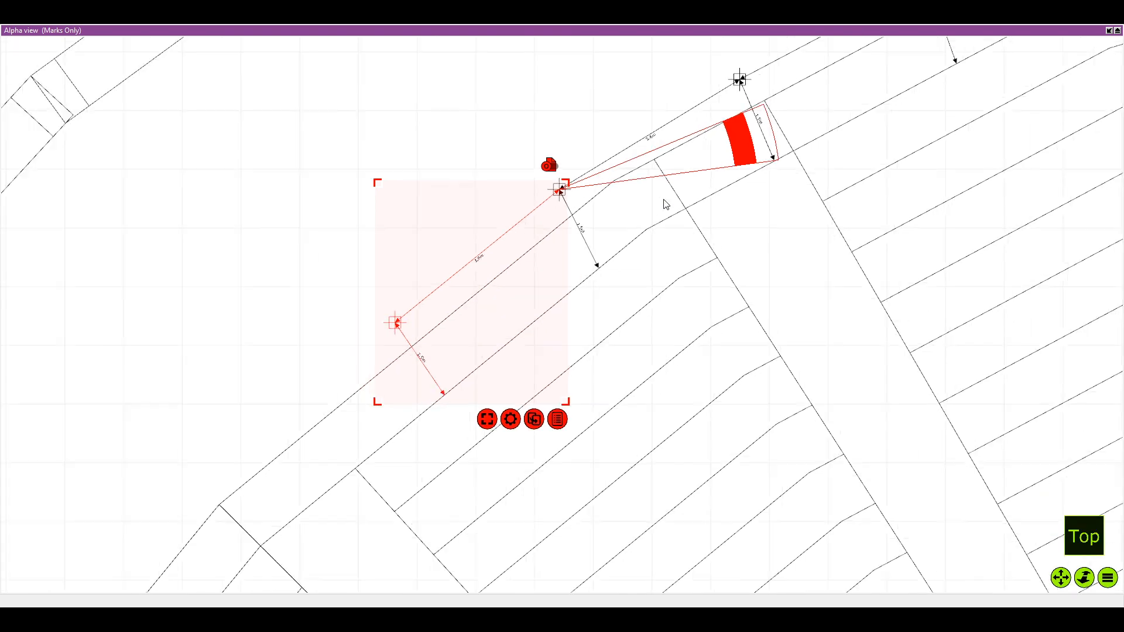
Duplicate the rotated end mark with its dimensions and attach the copy near the corner of the next aisle
drag(629, 279, 657, 218)
key(ctrl+d)
drag(445, 247, 346, 335)
scroll(465, 255, up, 3)
scroll(464, 255, down, 4)
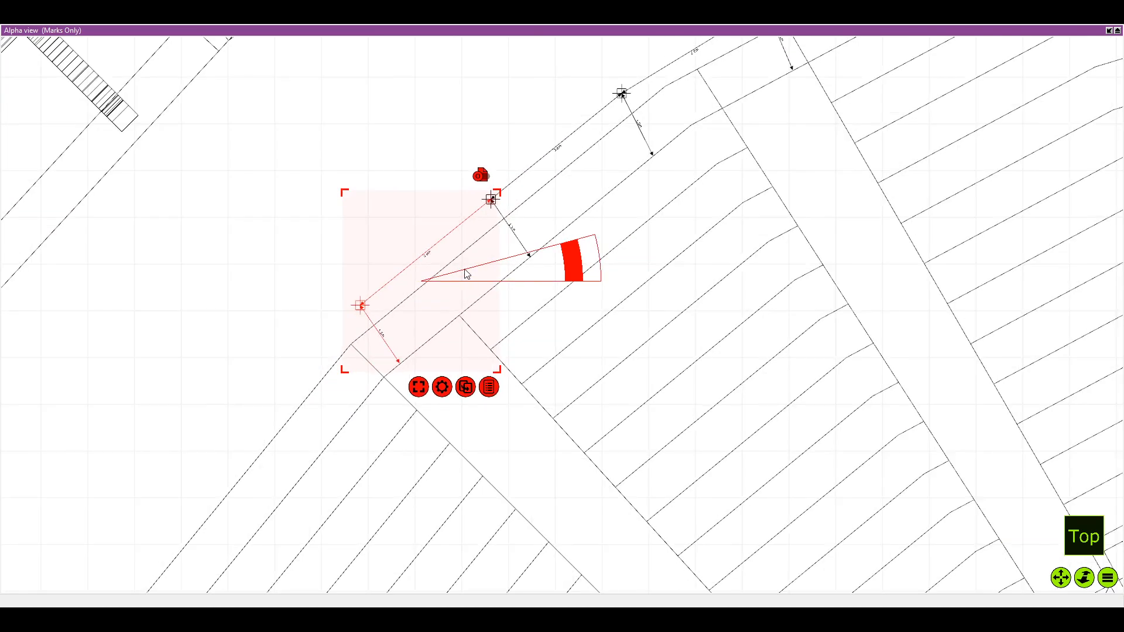
scroll(530, 256, up, 2)
scroll(531, 256, down, 1)
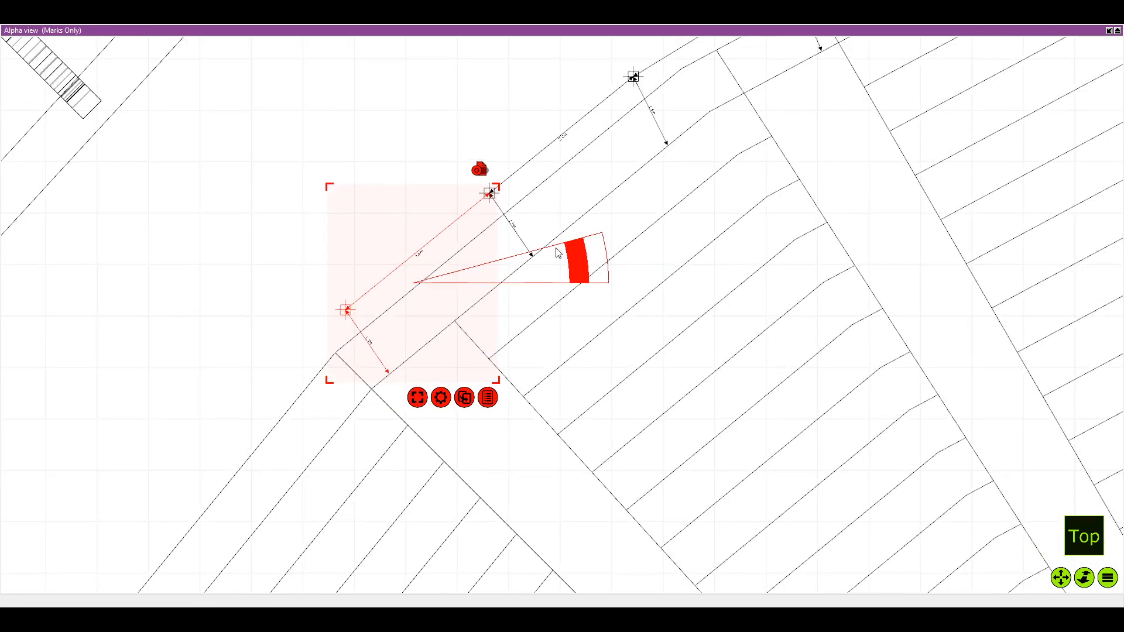
Set this copy's rotation pivot on the shared mark and fine-tune its angle along the straight seating edge
scroll(556, 251, up, 1)
drag(581, 262, 616, 172)
scroll(616, 171, up, 5)
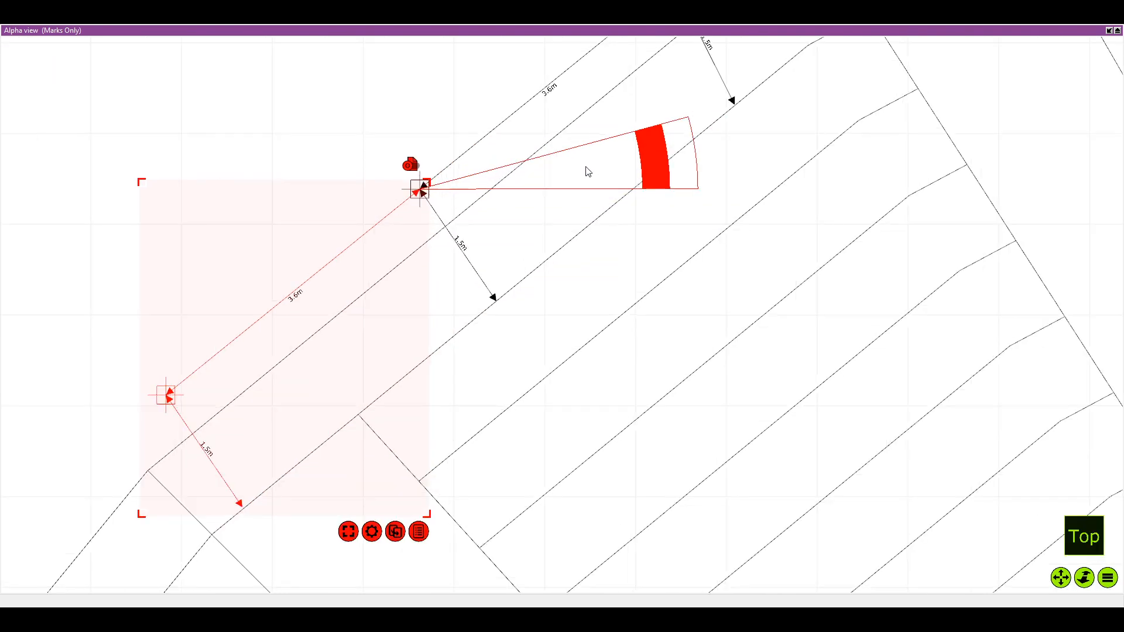
scroll(619, 189, down, 3)
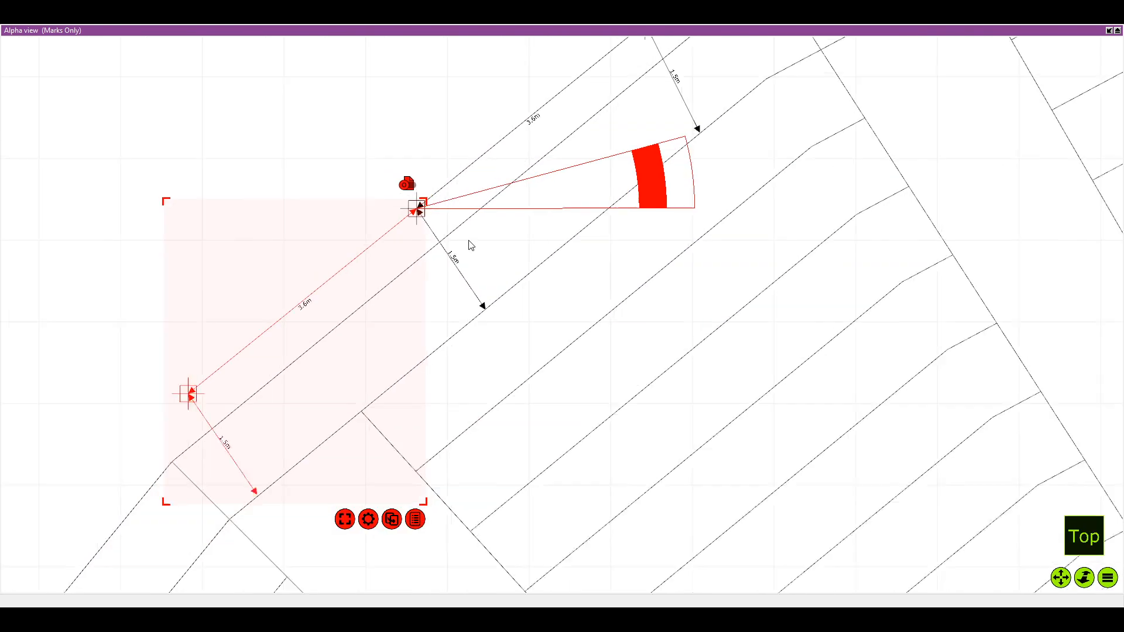
drag(662, 175, 676, 192)
scroll(653, 319, down, 5)
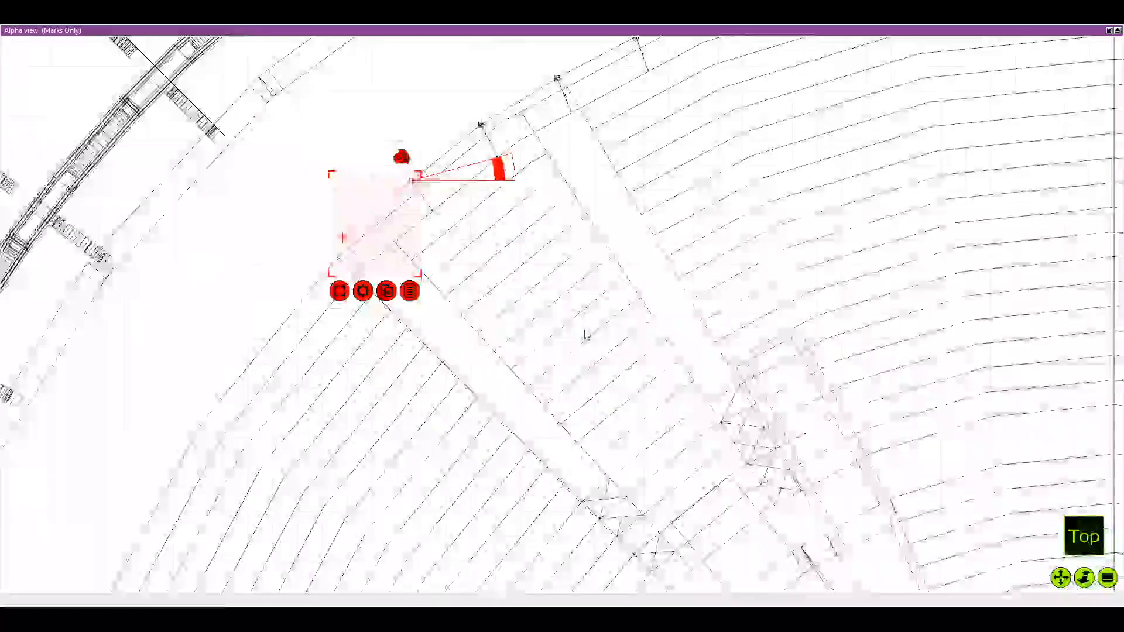
Review the row of marks against the whole seating plan and return to the row's left end
mouse_move(345, 173)
mouse_down()
mouse_move(471, 337)
mouse_move(624, 473)
mouse_up()
drag(600, 436, 629, 363)
scroll(817, 588, up, 1)
scroll(629, 363, down, 3)
scroll(495, 182, down, 1)
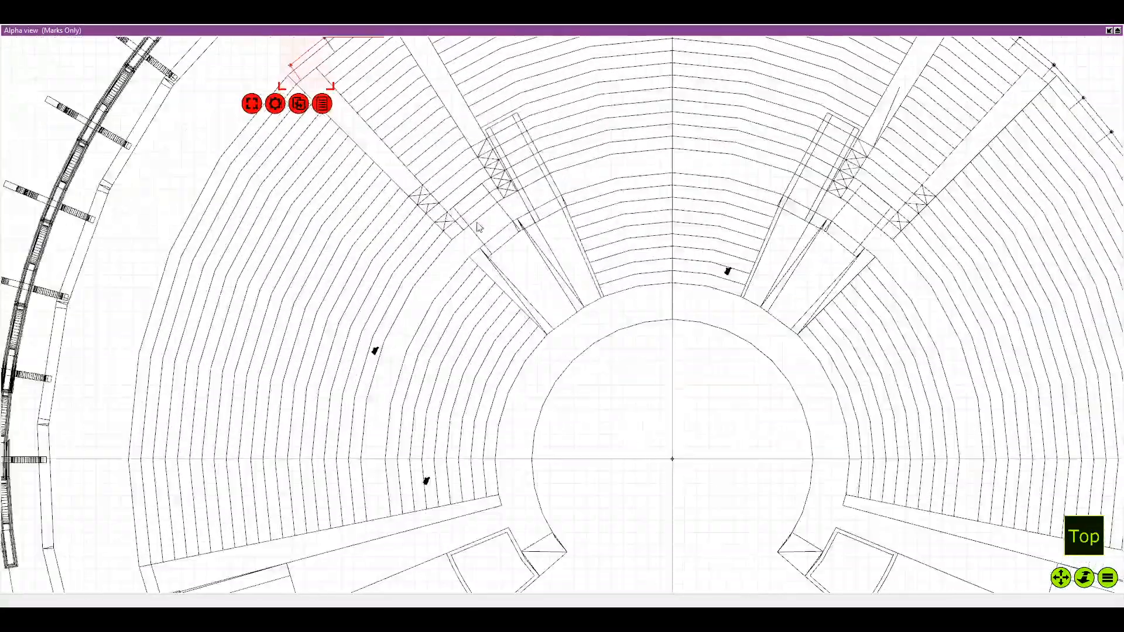
drag(485, 235, 493, 382)
scroll(476, 269, up, 1)
drag(338, 203, 515, 293)
scroll(515, 292, up, 1)
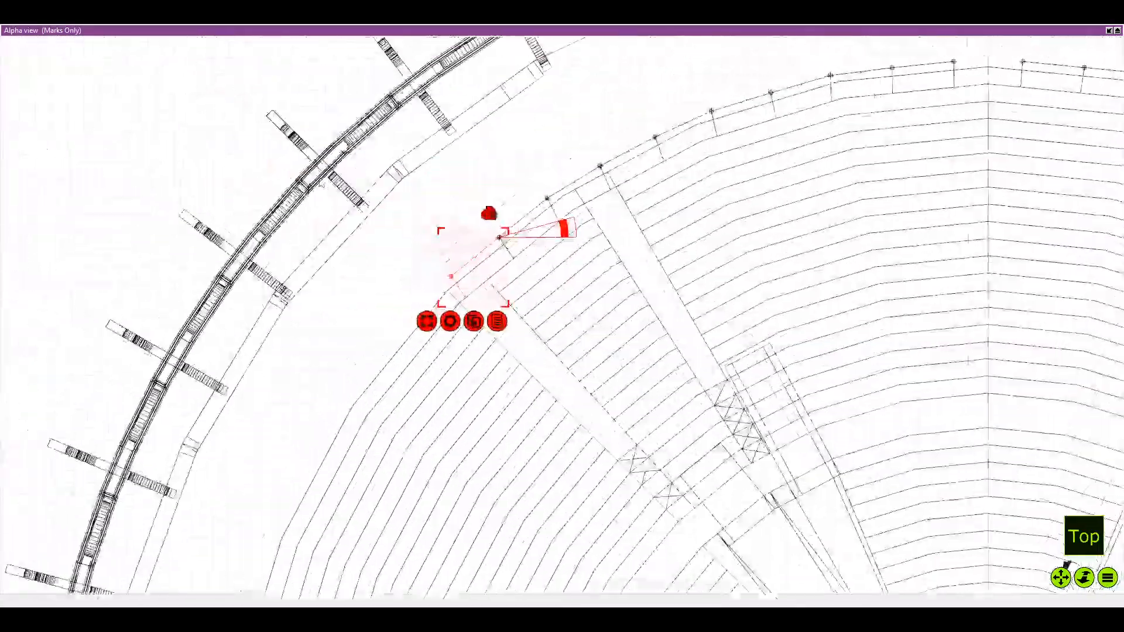
Duplicate the mark beside the second aisle with its dimensions and attach the copy to the row's left end
scroll(454, 238, up, 3)
drag(454, 238, 497, 255)
drag(532, 331, 438, 259)
scroll(438, 259, up, 2)
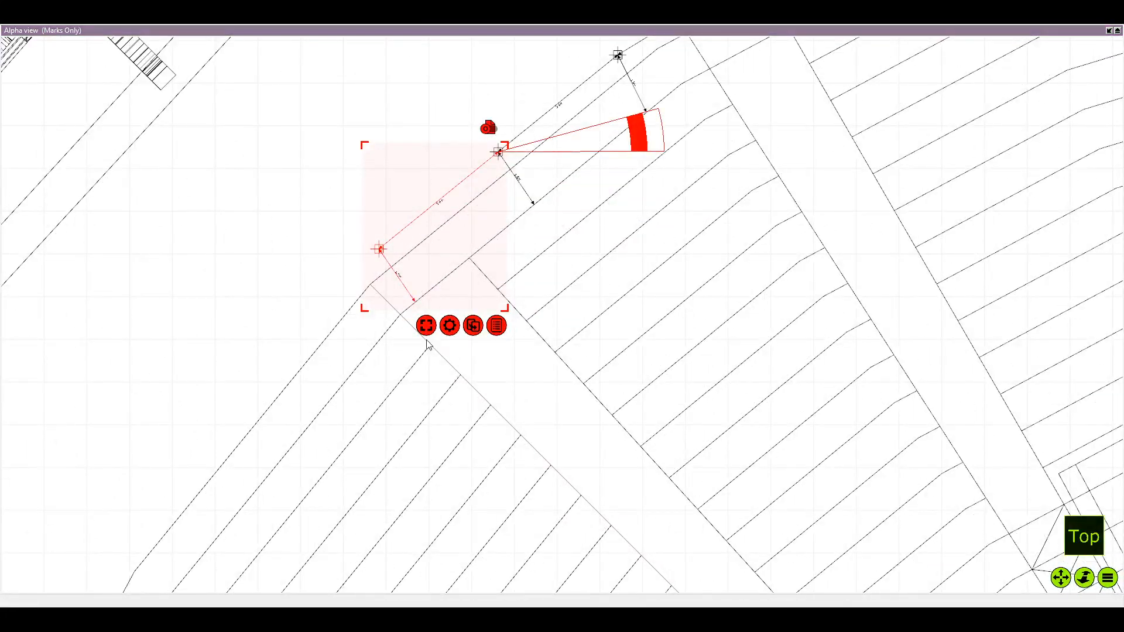
key(ctrl+d)
mouse_move(343, 253)
mouse_down()
mouse_move(303, 332)
mouse_move(310, 357)
mouse_up()
scroll(363, 256, up, 2)
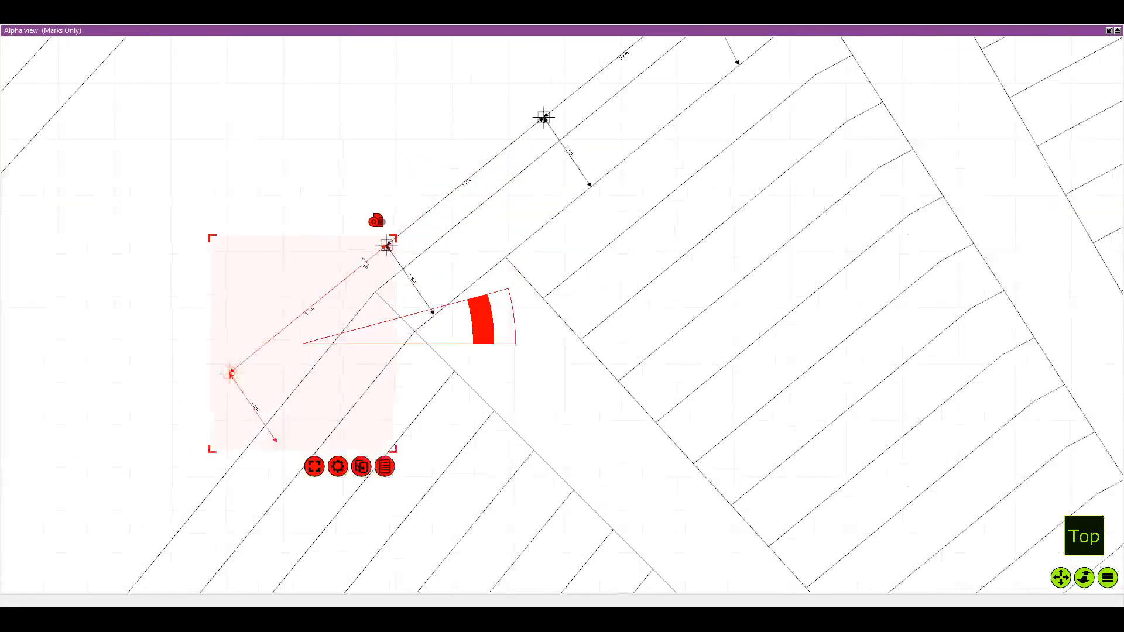
Move the copy's rotation pivot to its joining mark and rotate it to follow the steeper seating edge past the second aisle
scroll(403, 264, down, 1)
drag(388, 380, 526, 220)
drag(641, 225, 631, 181)
drag(404, 472, 457, 276)
scroll(456, 276, down, 2)
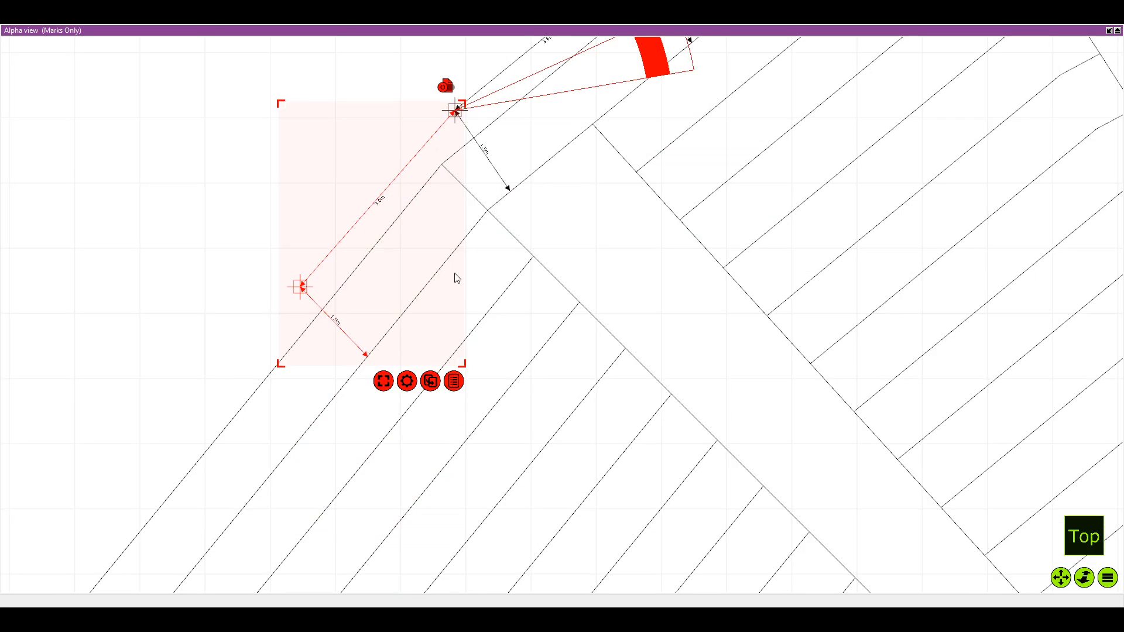
Duplicate the steeper end mark with its dimensions and attach the copy further down the seating edge
drag(263, 334, 346, 259)
drag(329, 305, 335, 294)
key(ctrl+d)
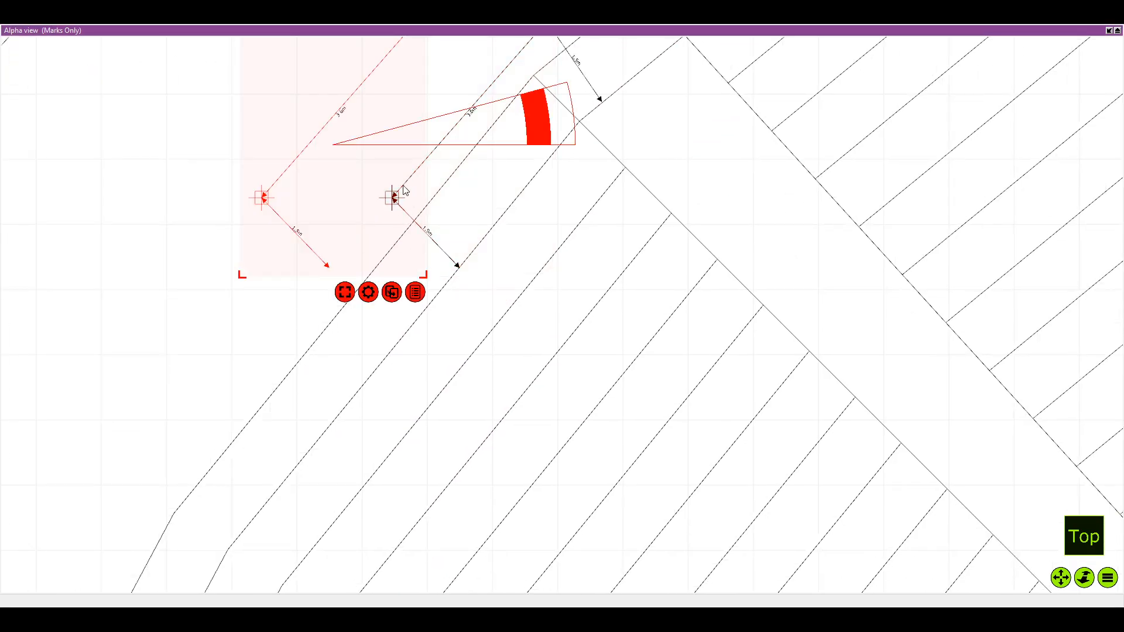
drag(402, 185, 381, 350)
scroll(404, 287, up, 2)
Set the copy's rotation pivot on the shared mark and rotate it slightly to run parallel to the seating edge
drag(409, 285, 524, 150)
drag(632, 153, 632, 142)
drag(565, 462, 589, 292)
scroll(588, 281, down, 2)
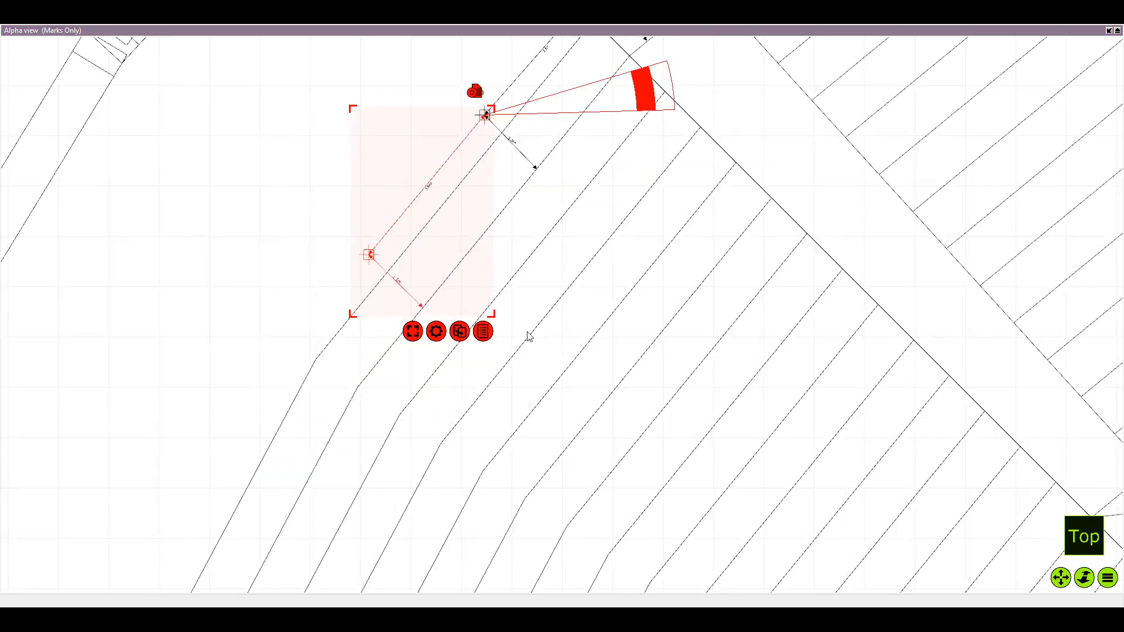
Duplicate the last mark with its dimensions and attach the copy next to the following bend in the seating edge
drag(448, 281, 334, 402)
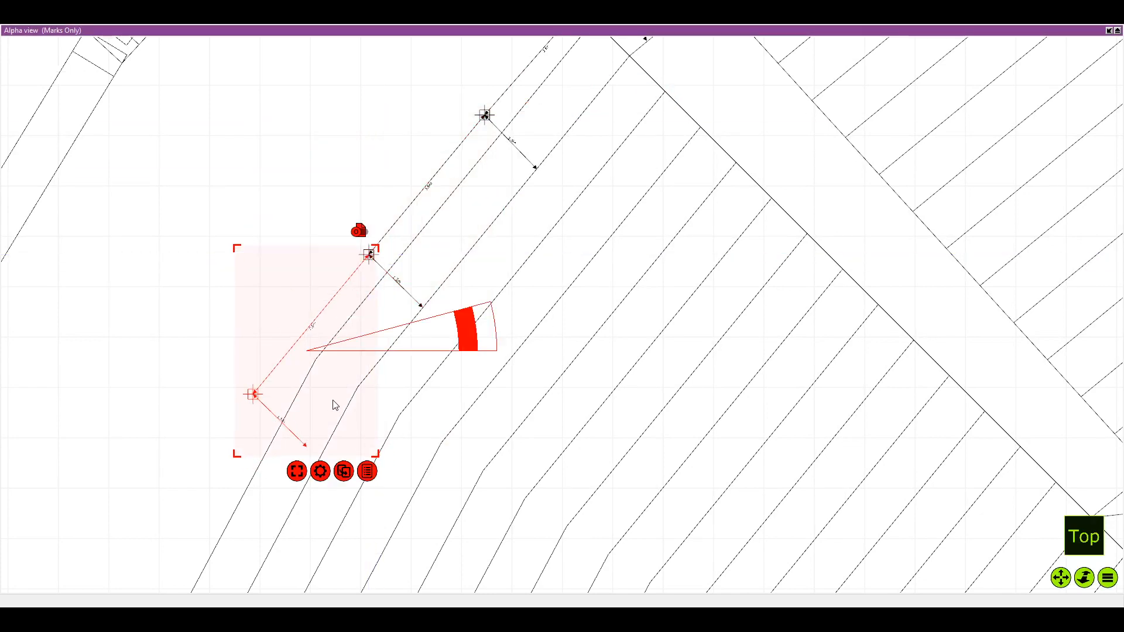
scroll(344, 345, up, 2)
scroll(346, 272, up, 1)
scroll(409, 329, down, 1)
Move the copy's rotation pivot to its joining mark and rotate it to follow the bend in the seating edge
drag(409, 328, 507, 216)
scroll(507, 215, up, 3)
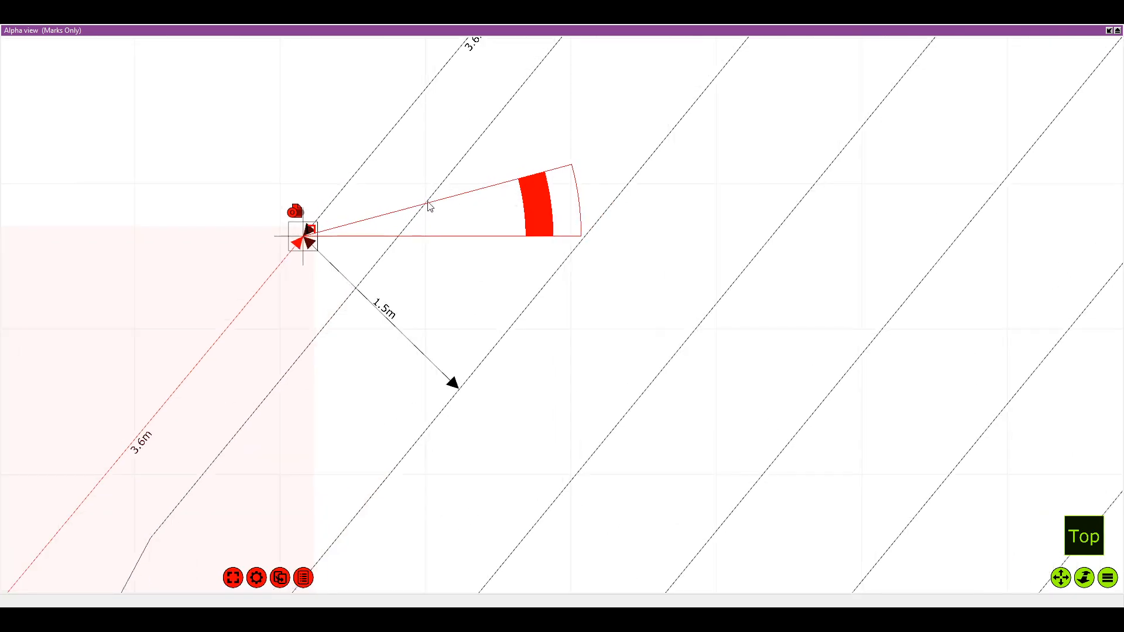
scroll(478, 221, down, 2)
drag(488, 284, 472, 226)
scroll(473, 226, down, 1)
Examine the full top plan to compare the left row of marks with the right side of the seating
drag(544, 193, 472, 236)
scroll(604, 153, down, 4)
scroll(473, 236, down, 3)
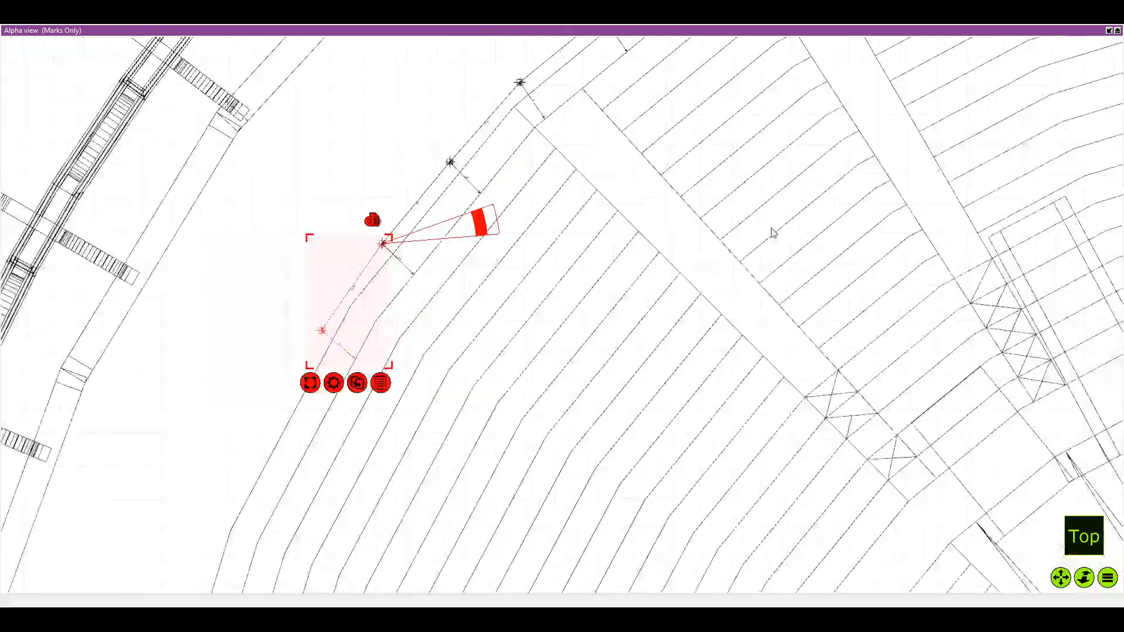
drag(942, 153, 667, 237)
scroll(657, 255, down, 4)
drag(1002, 108, 585, 219)
scroll(634, 222, down, 3)
drag(493, 408, 475, 293)
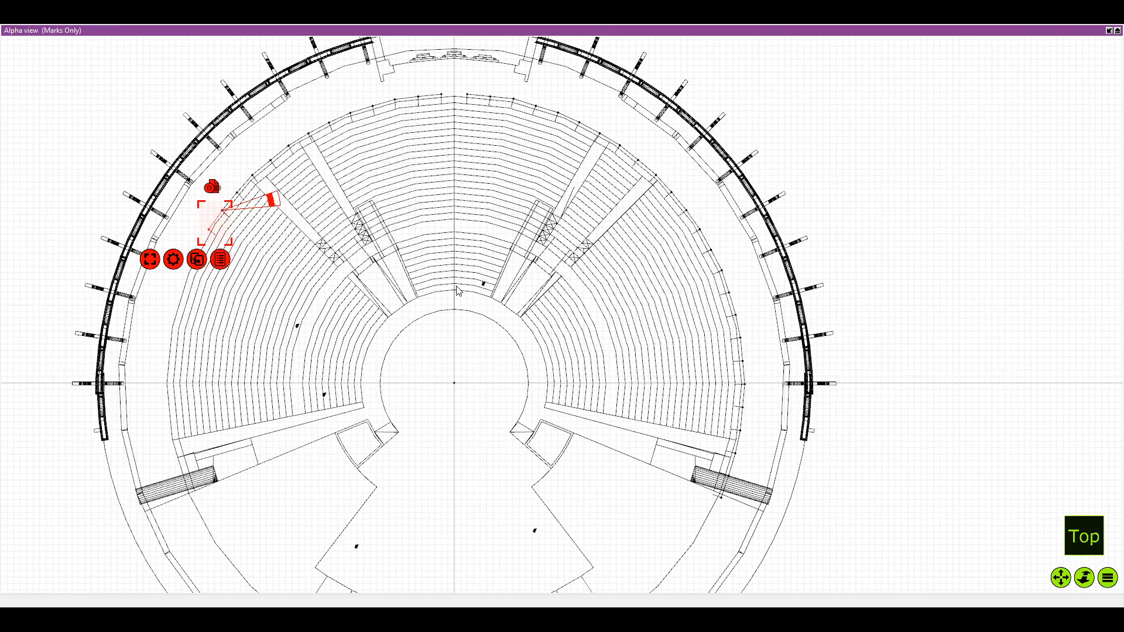
scroll(276, 289, up, 10)
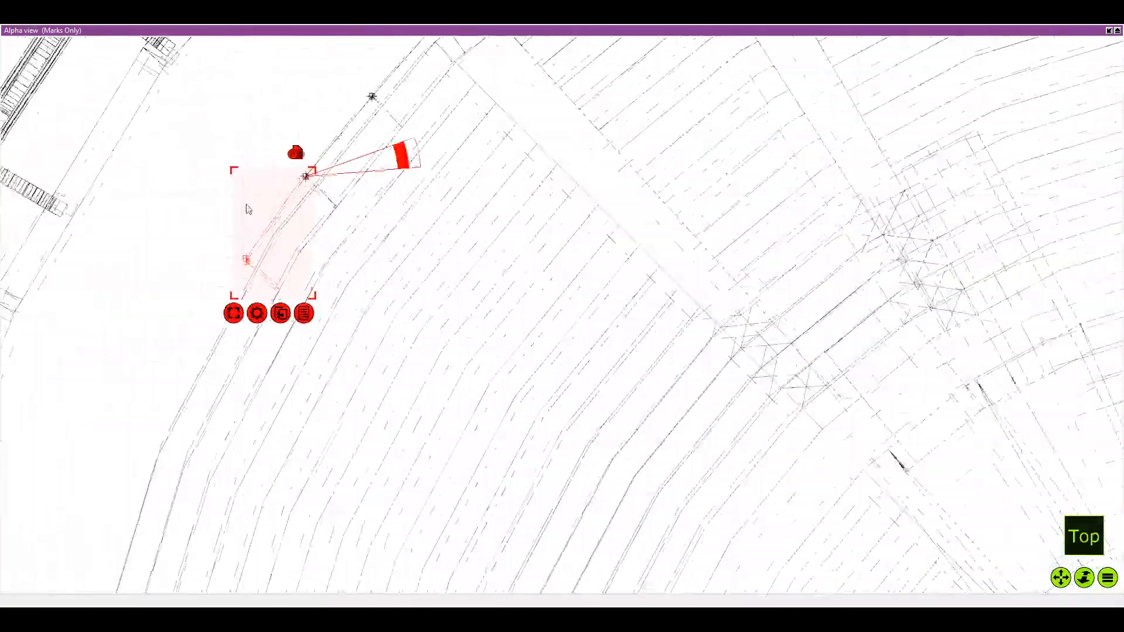
scroll(246, 205, down, 1)
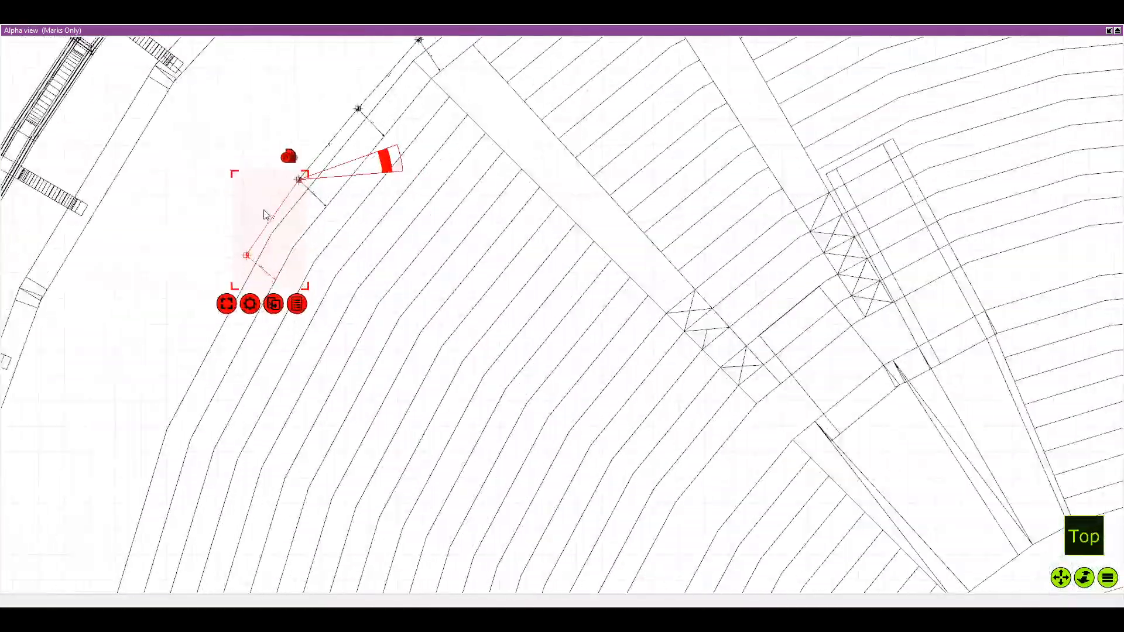
Duplicate the end mark at the bend with its dimensions and attach the copy to the row's lower end
click(291, 246)
drag(253, 193, 246, 281)
scroll(246, 281, up, 3)
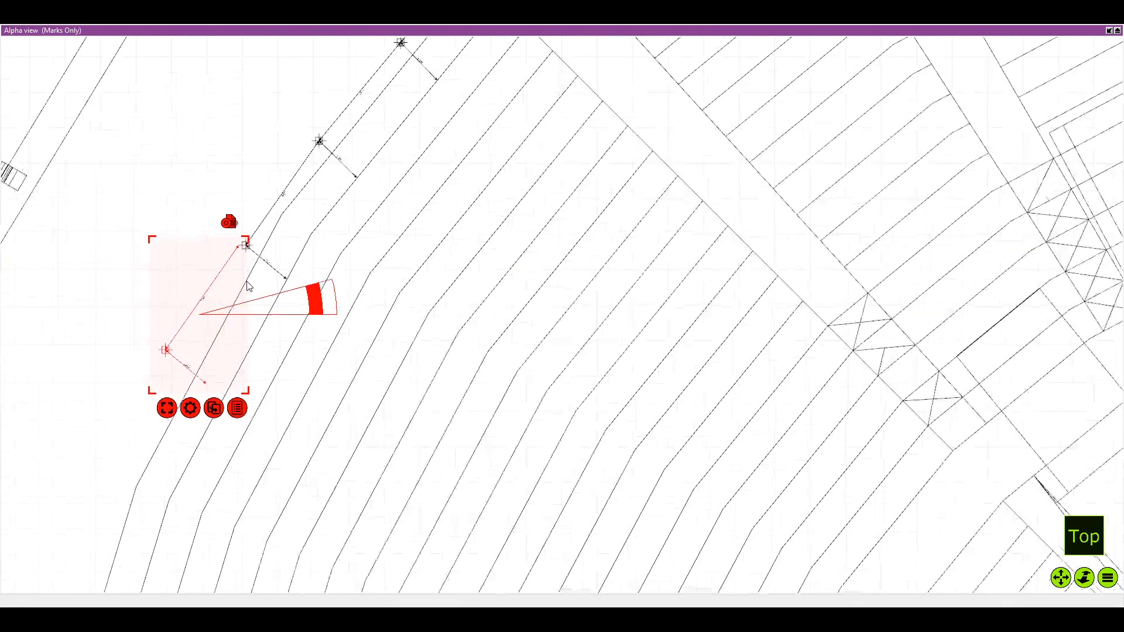
scroll(249, 286, up, 2)
drag(229, 241, 240, 240)
scroll(239, 240, up, 2)
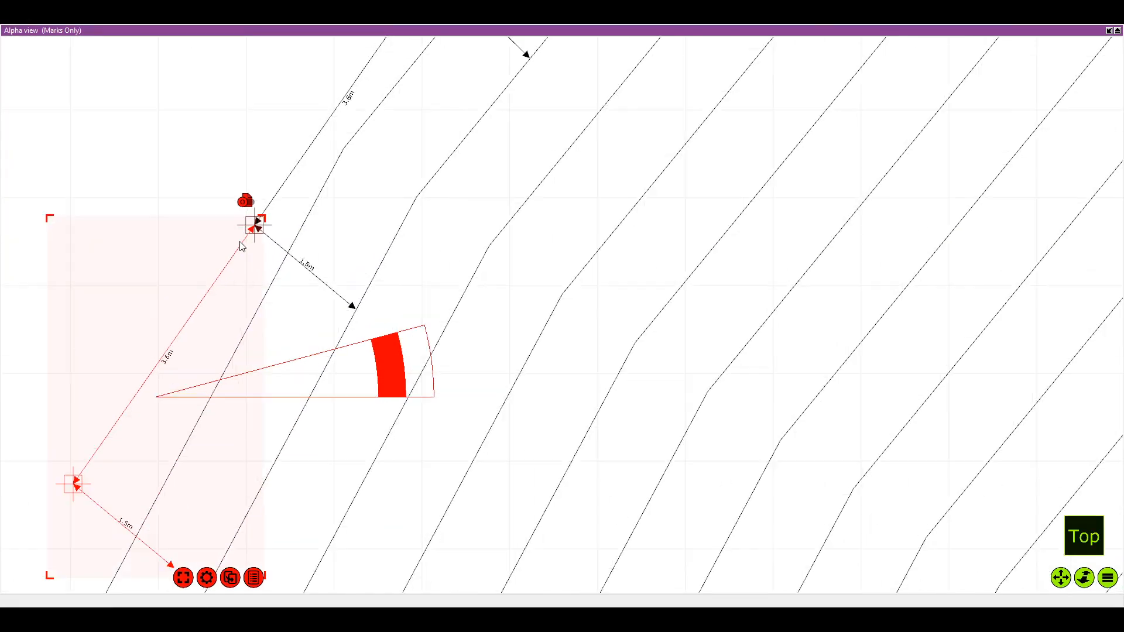
Set the copy's rotation pivot on the shared mark and rotate it parallel to the seating edge below the bend
drag(345, 390, 448, 209)
scroll(477, 236, down, 2)
drag(507, 169, 509, 138)
scroll(441, 276, down, 7)
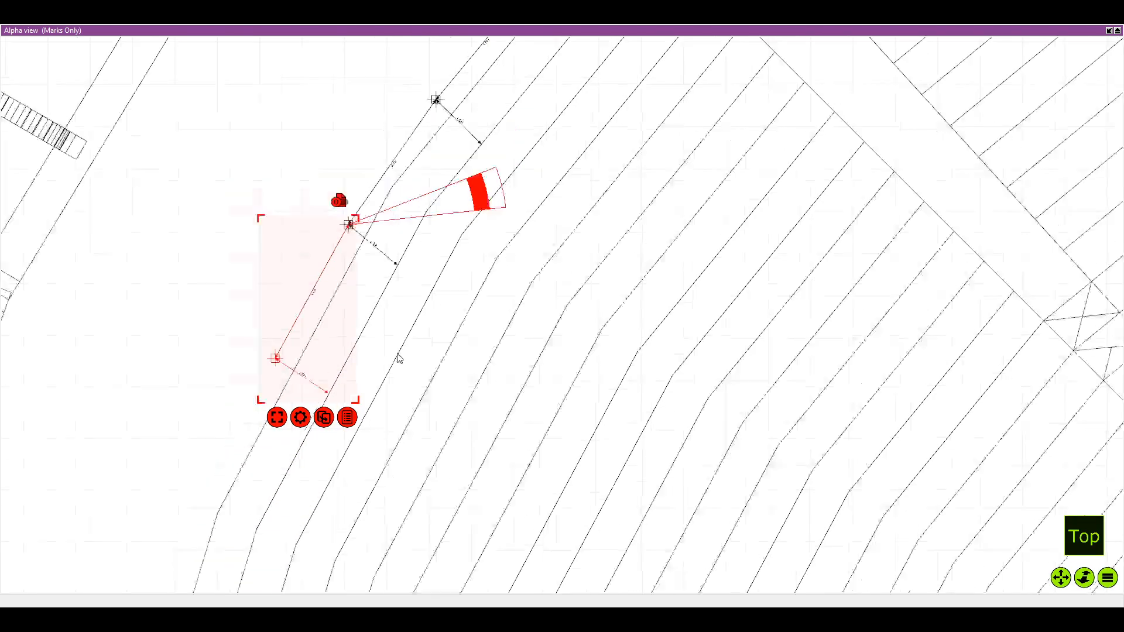
Duplicate the lowest mark with its dimensions, attach the copy to the row's end and set its rotation pivot on the joining mark
drag(399, 356, 371, 319)
key(ctrl+d)
scroll(364, 357, down, 1)
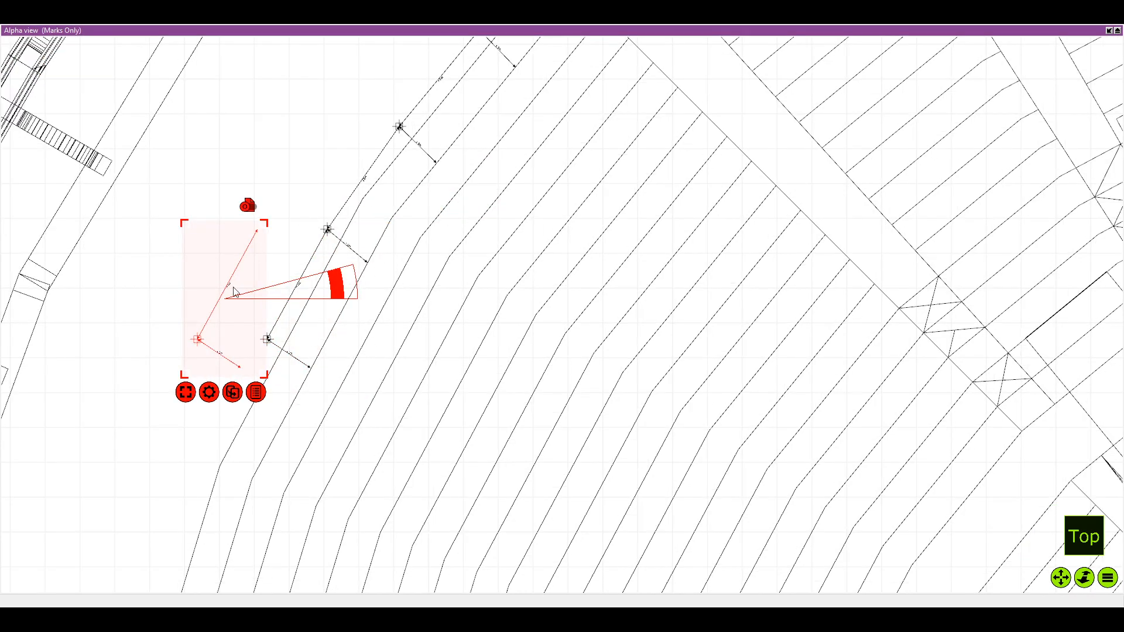
scroll(232, 287, down, 1)
drag(233, 379, 329, 373)
scroll(334, 366, up, 4)
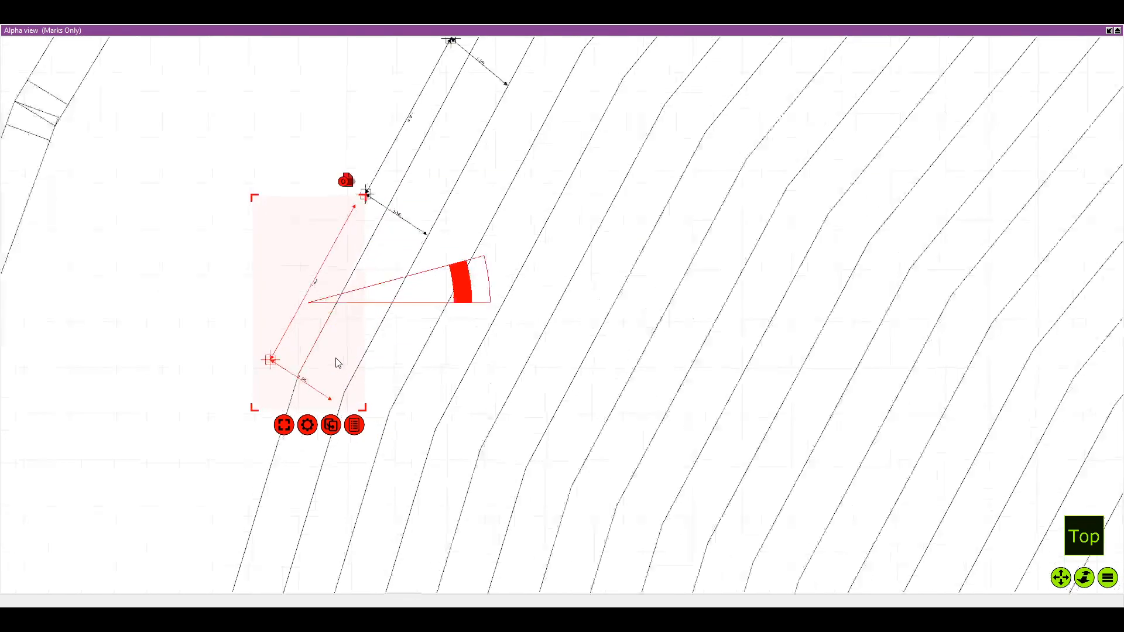
drag(358, 188, 372, 167)
scroll(406, 137, up, 1)
drag(470, 270, 550, 100)
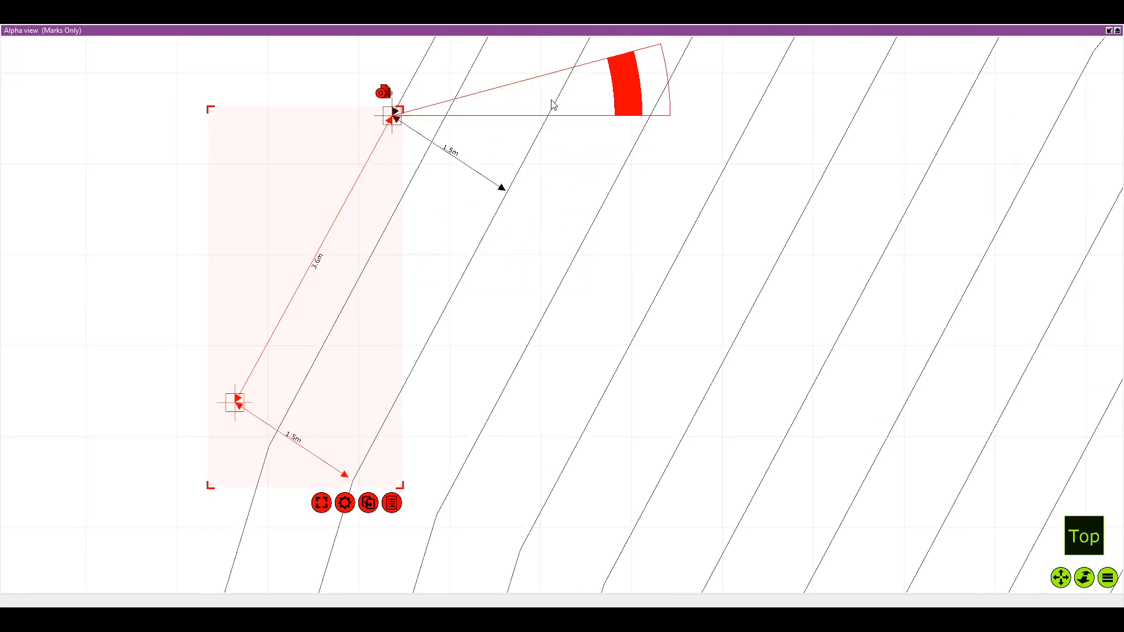
Rotate the newest mark copy slightly about the joining mark to run parallel to the left seating edge
drag(539, 141, 483, 171)
drag(564, 122, 567, 117)
scroll(567, 118, down, 3)
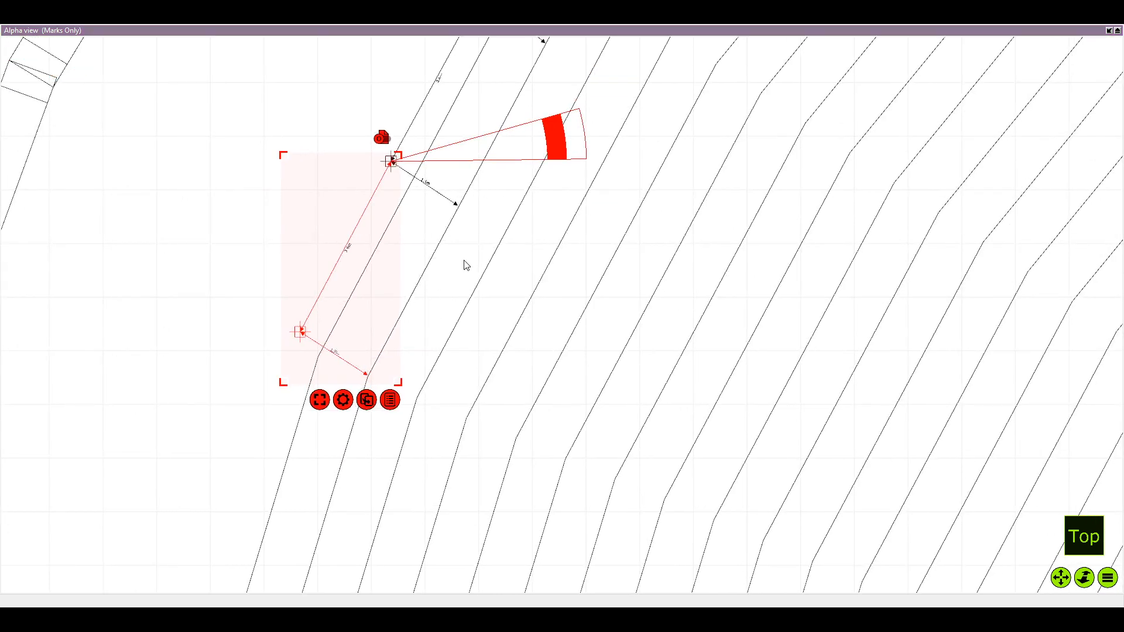
Duplicate the lowest mark with its dimensions, attach the copy at the next bend and set its rotation pivot on the shared mark
scroll(369, 258, down, 4)
key(ctrl+v)
scroll(280, 267, down, 1)
drag(276, 252, 292, 361)
scroll(322, 329, up, 1)
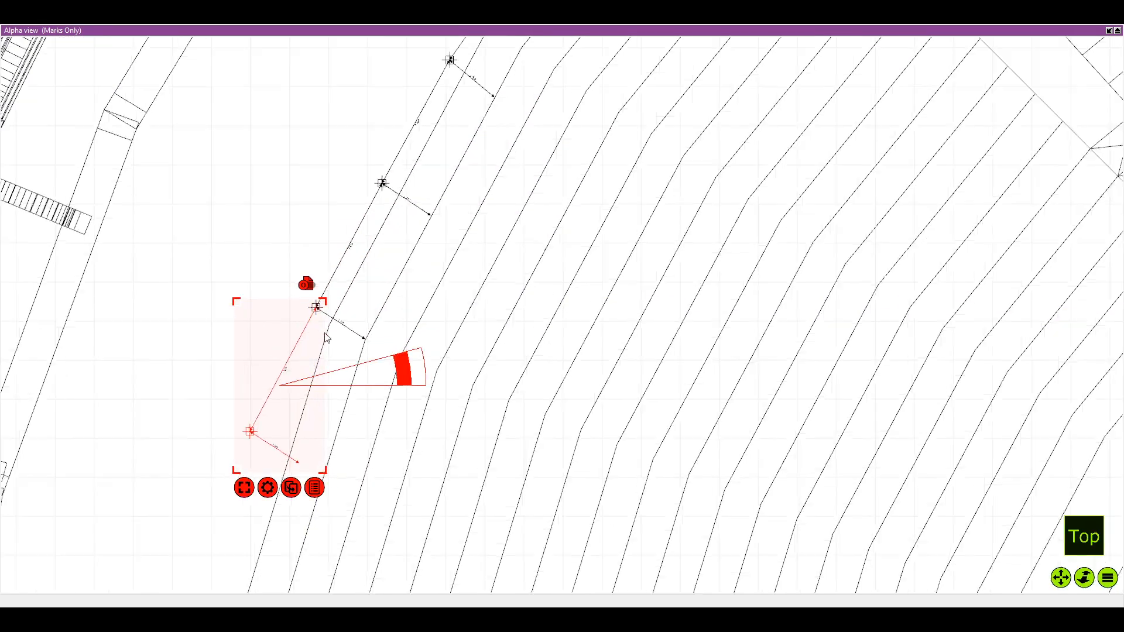
scroll(326, 339, up, 2)
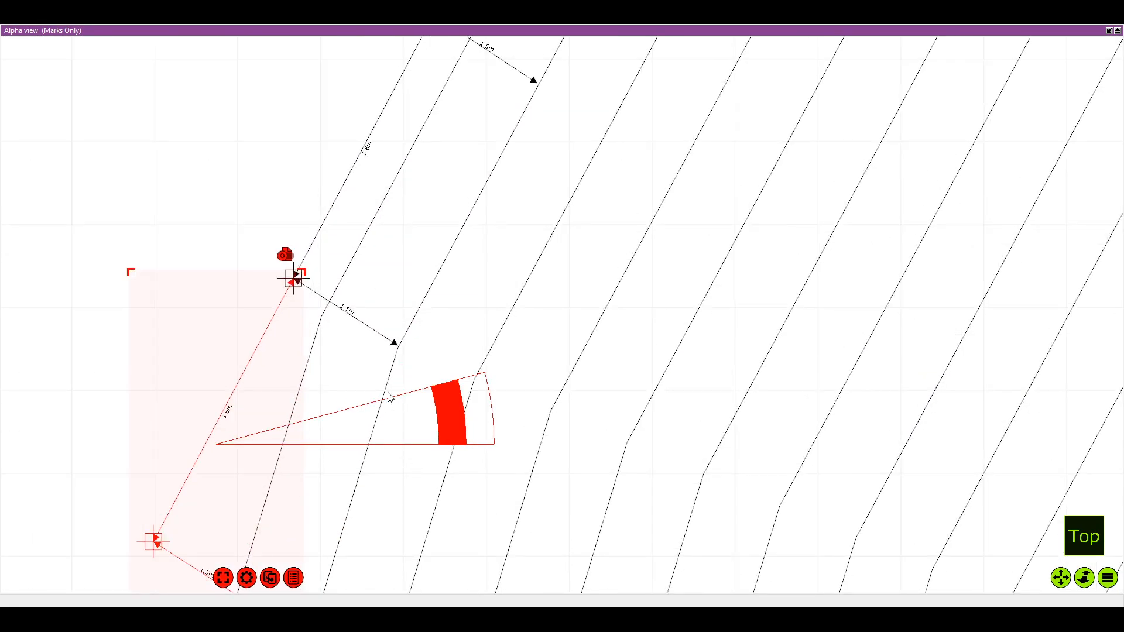
drag(388, 398, 531, 248)
scroll(349, 291, down, 1)
drag(348, 293, 353, 197)
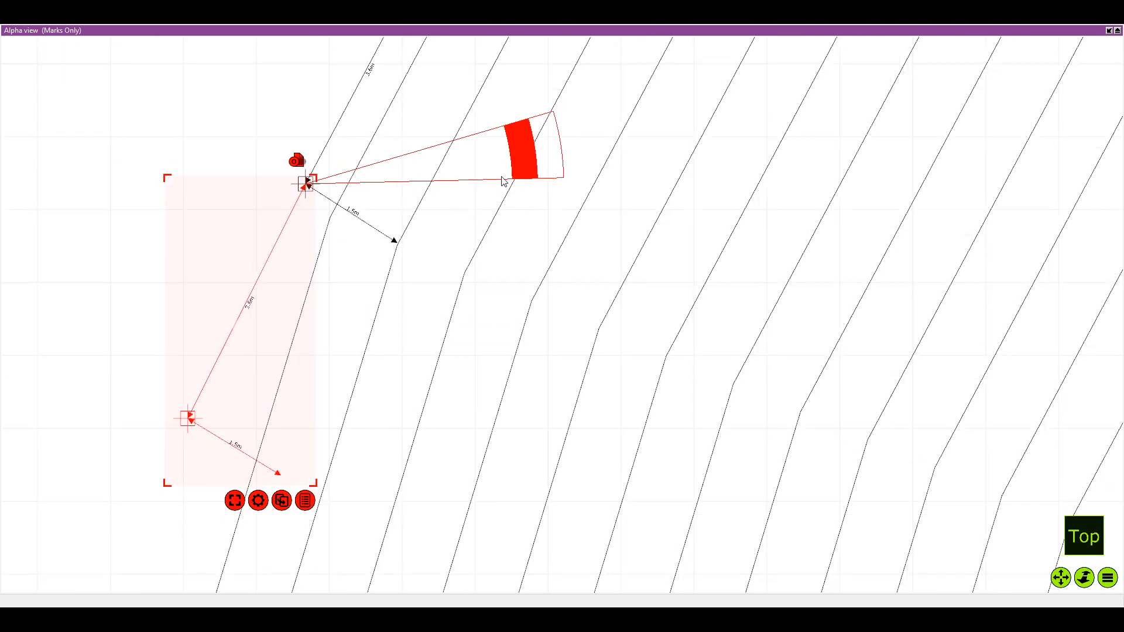
Rotate the copy about the shared mark until it follows the seating edge below the second bend
drag(503, 181, 523, 118)
key(Tab)
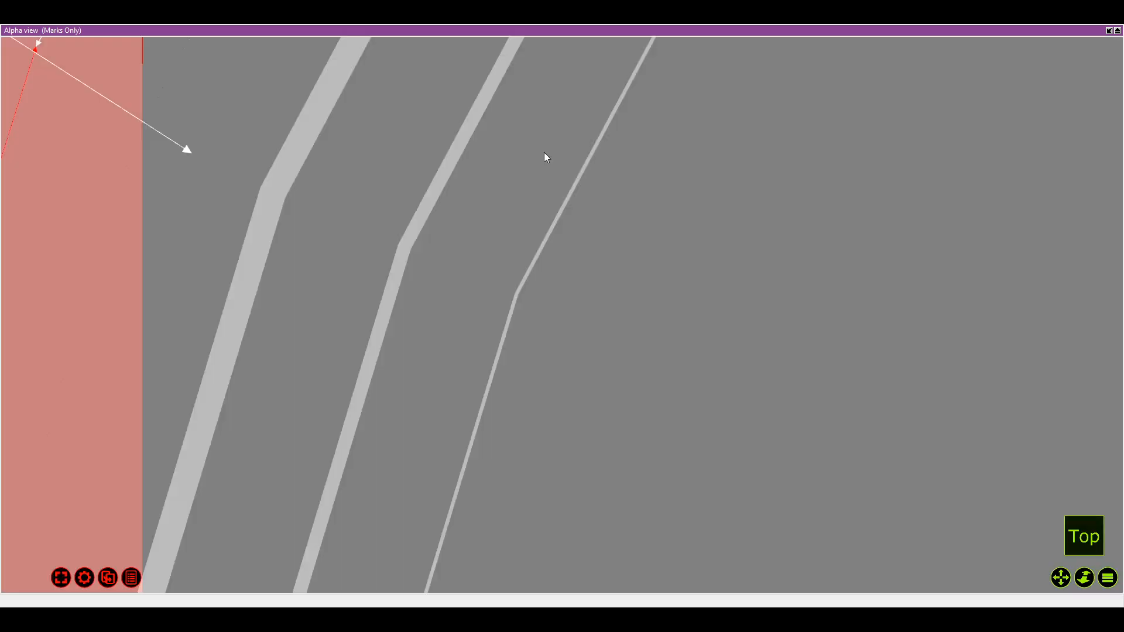
scroll(500, 287, down, 5)
drag(493, 301, 572, 277)
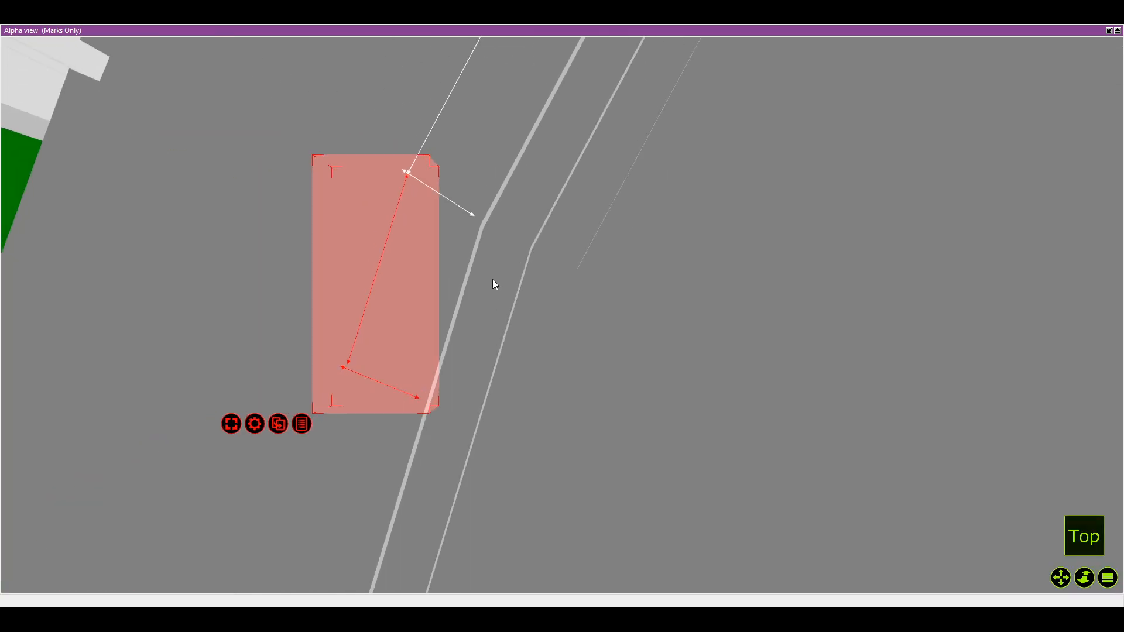
Duplicate the rotated end mark with its 3.6 m and 1.5 m dimensions and attach the copy precisely to the row's lower end
key(Tab)
key(shift+Tab)
key(shift+Tab)
scroll(430, 230, up, 4)
click(314, 229)
scroll(429, 289, down, 3)
drag(476, 426, 343, 329)
key(ctrl+d)
scroll(395, 339, down, 2)
scroll(327, 301, up, 4)
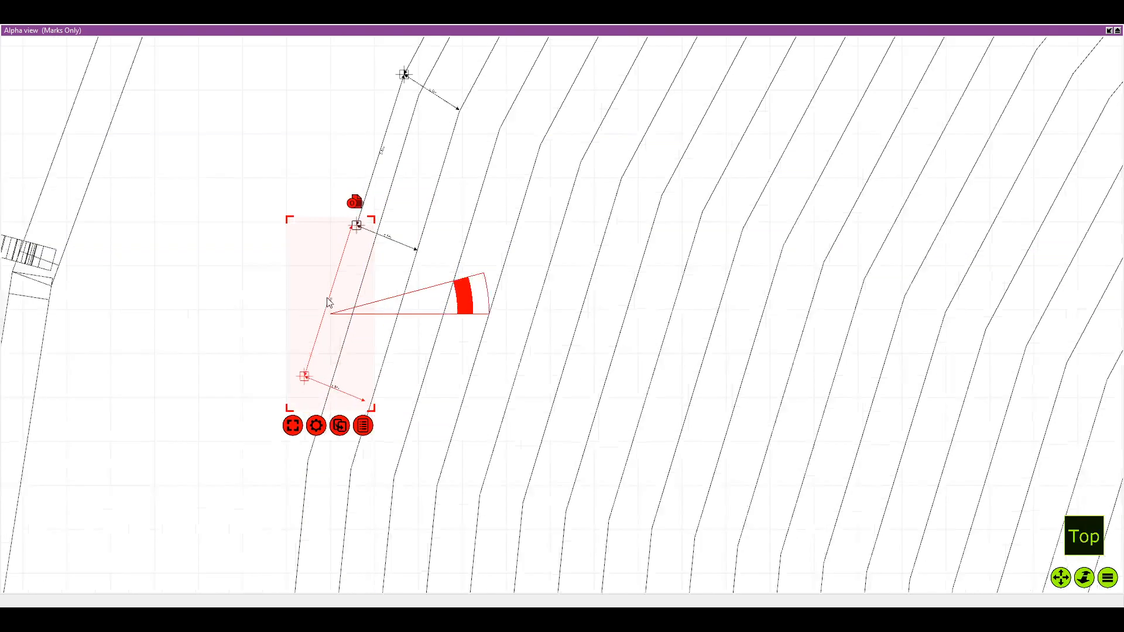
drag(356, 234, 371, 230)
scroll(380, 176, up, 2)
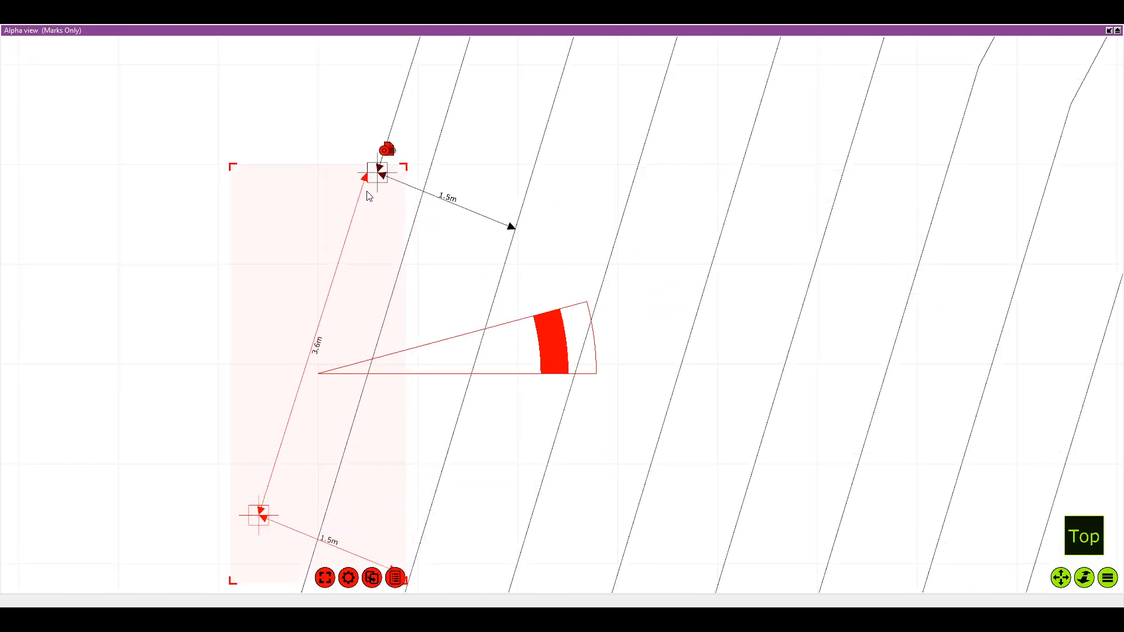
mouse_move(381, 176)
mouse_down()
mouse_move(371, 183)
mouse_move(378, 170)
mouse_move(384, 201)
mouse_up()
scroll(363, 193, up, 2)
scroll(375, 175, up, 3)
scroll(374, 171, down, 1)
scroll(374, 173, down, 1)
scroll(363, 205, up, 6)
scroll(647, 195, down, 6)
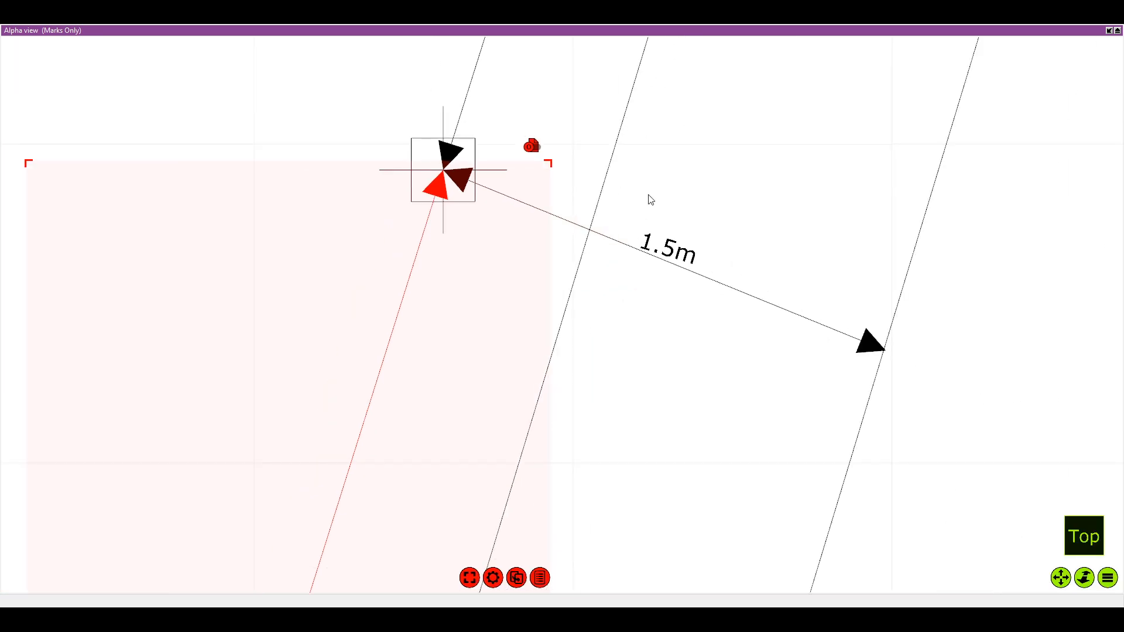
Examine the upper seating rows and the spacing of the two innermost marks on either side of the centre line
scroll(680, 262, down, 2)
drag(936, 50, 419, 263)
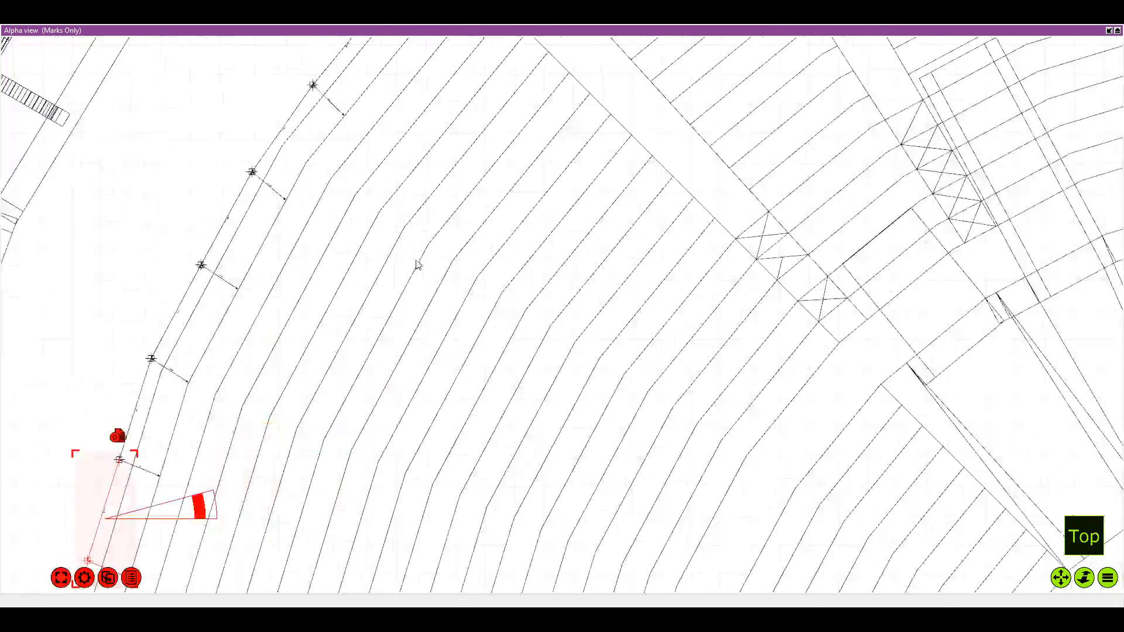
scroll(413, 228, down, 3)
drag(919, 50, 621, 189)
drag(575, 152, 529, 205)
scroll(529, 203, up, 6)
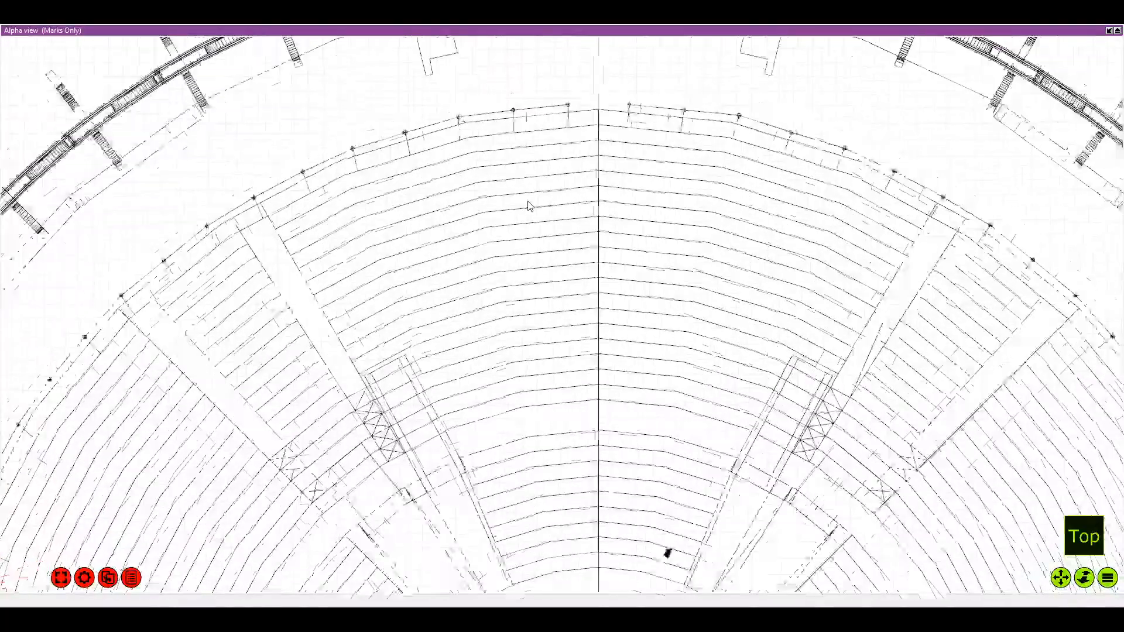
drag(637, 45, 525, 161)
scroll(529, 165, up, 8)
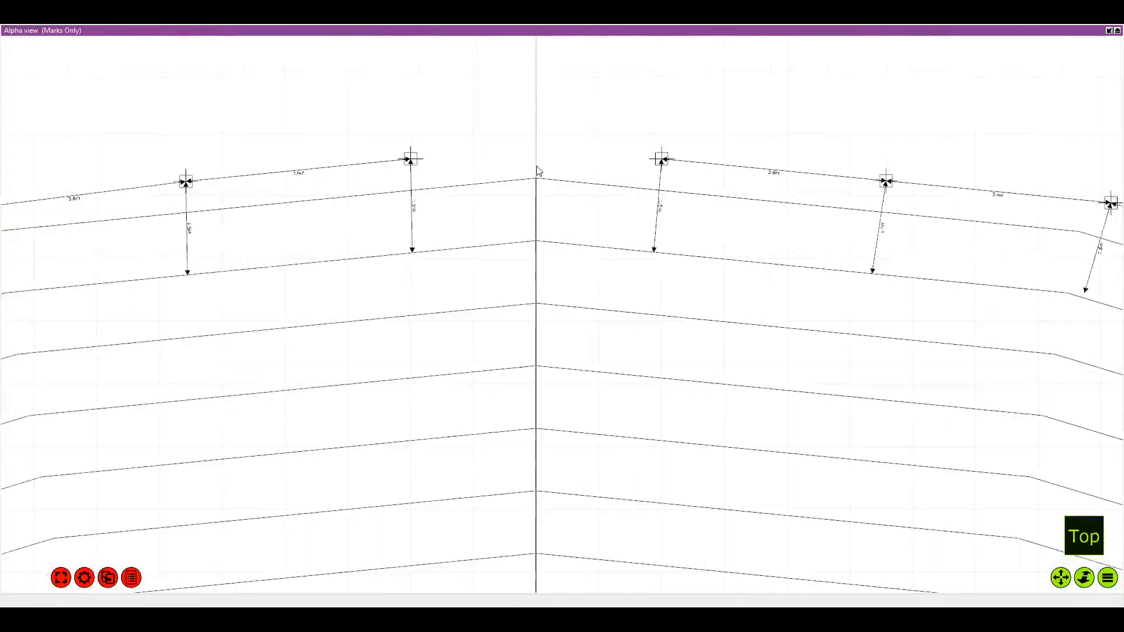
scroll(543, 165, up, 5)
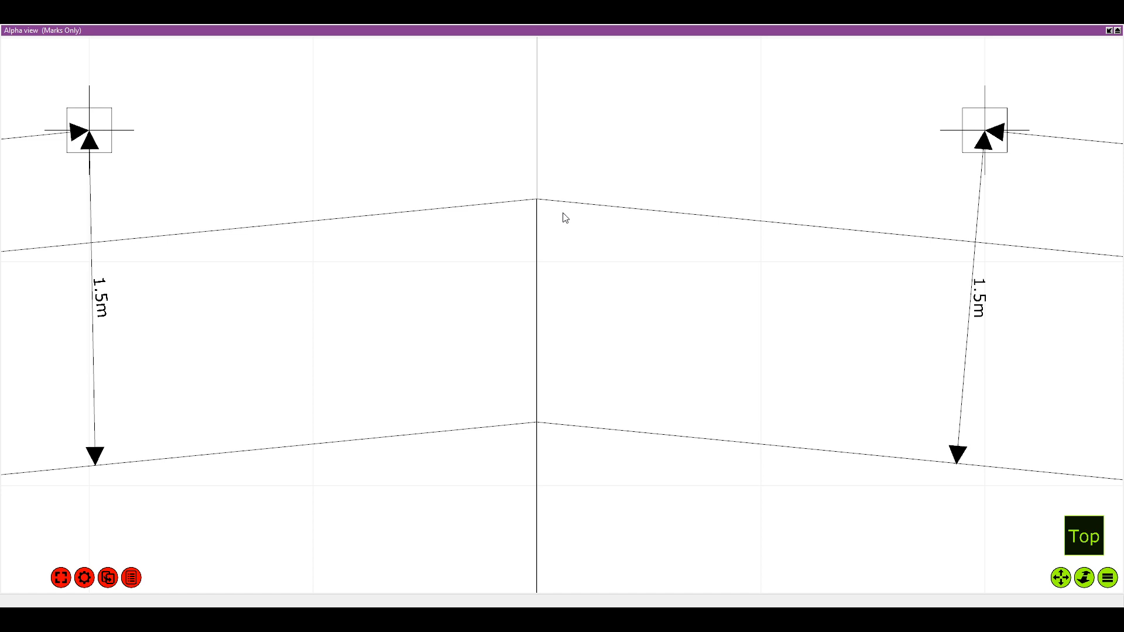
scroll(606, 370, down, 10)
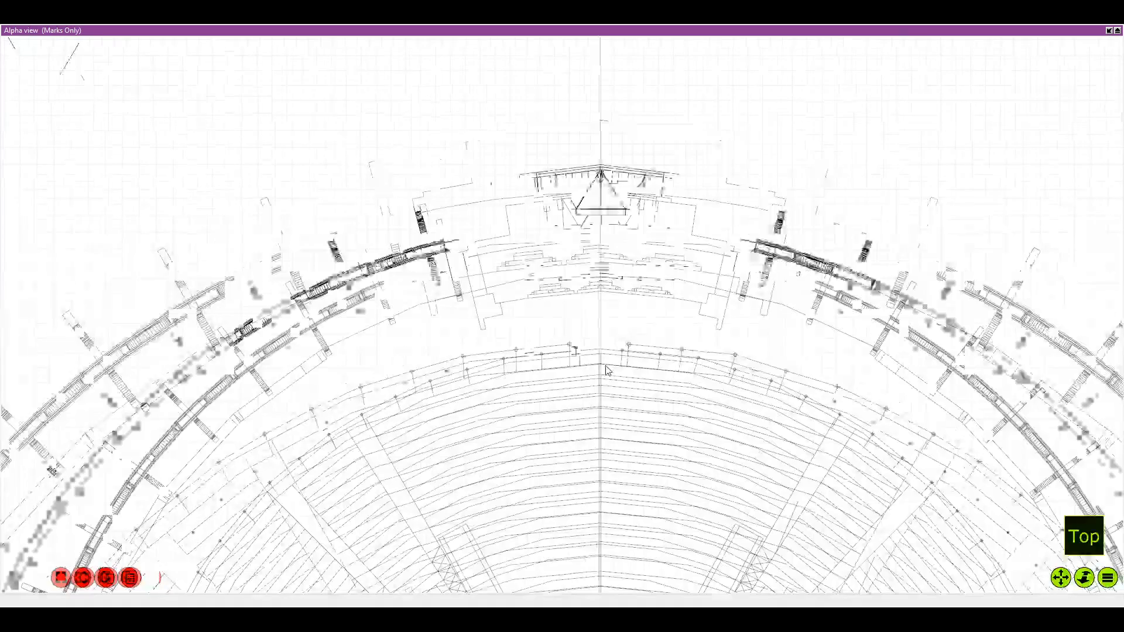
Examine the full top plan of the venue and the area around it
scroll(605, 369, down, 10)
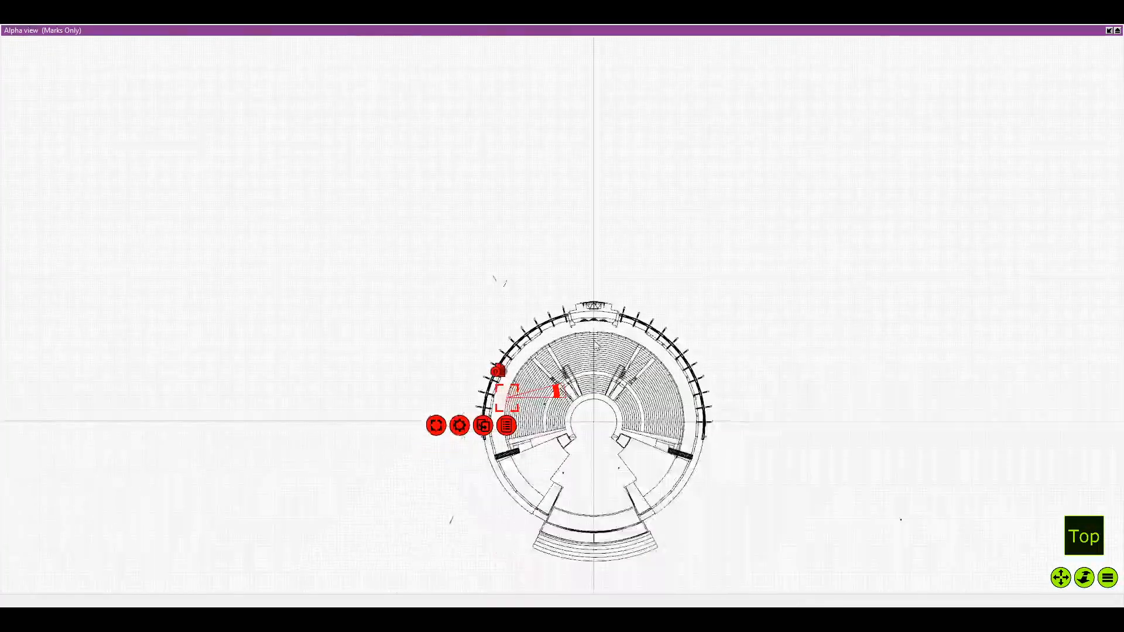
scroll(570, 345, down, 10)
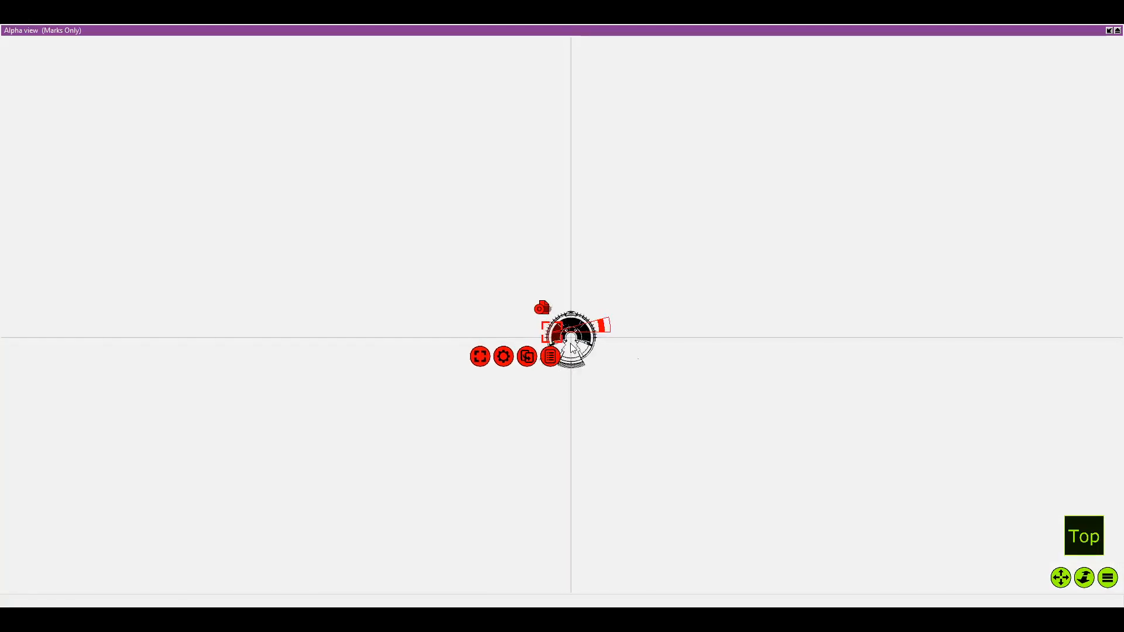
scroll(572, 346, down, 2)
mouse_move(571, 343)
mouse_down()
mouse_move(534, 353)
mouse_move(244, 567)
mouse_move(499, 290)
mouse_move(475, 256)
mouse_up()
scroll(475, 256, up, 10)
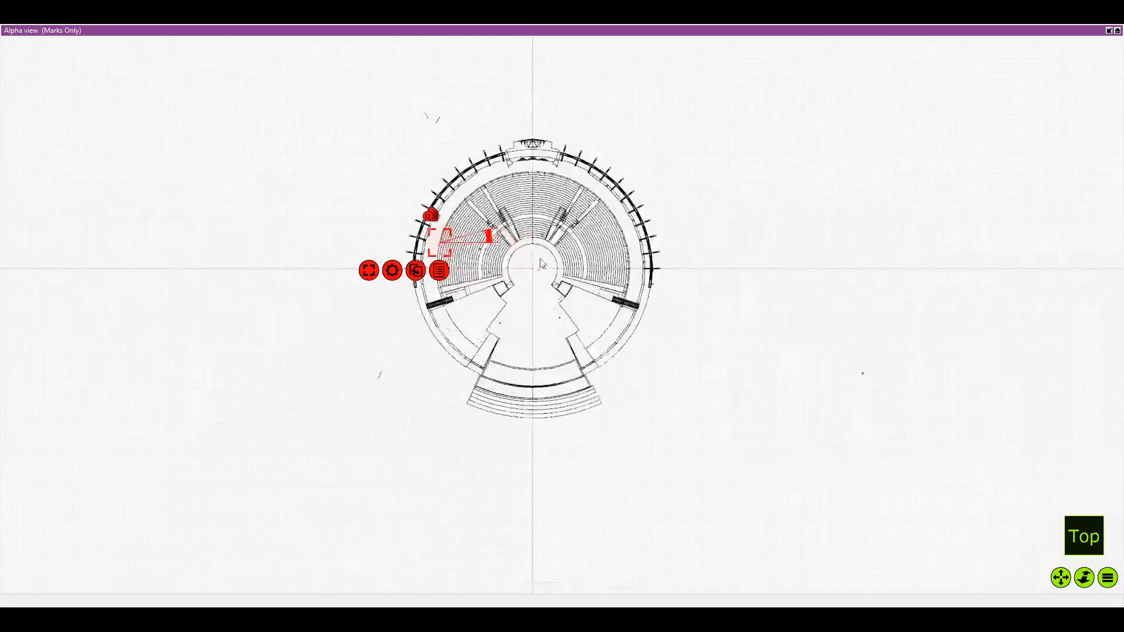
scroll(388, 229, down, 10)
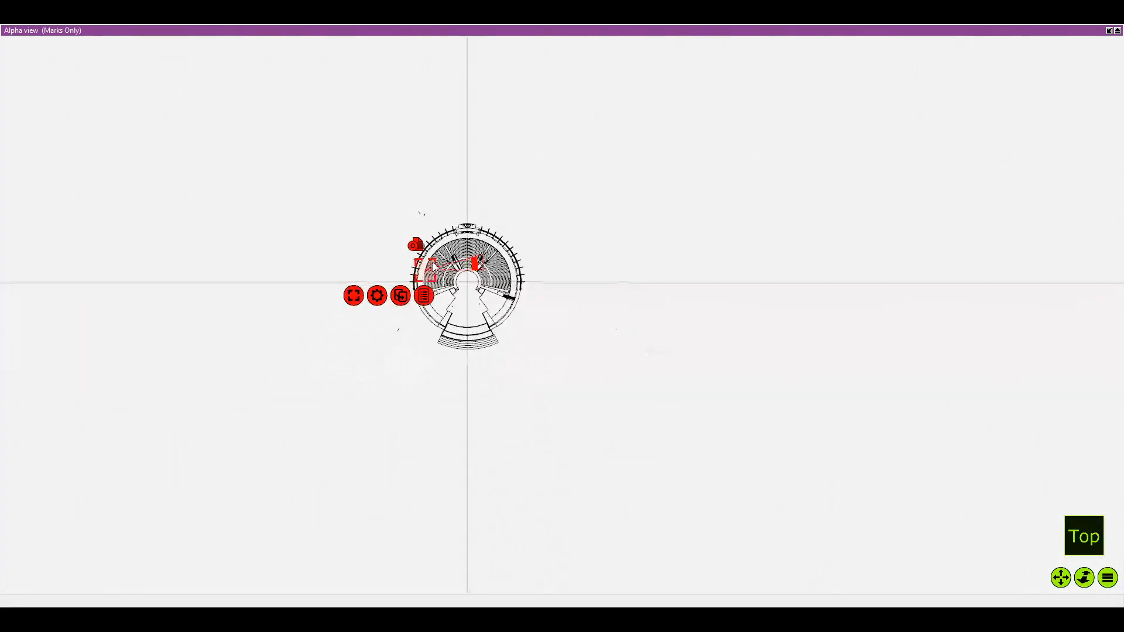
drag(936, 117, 266, 567)
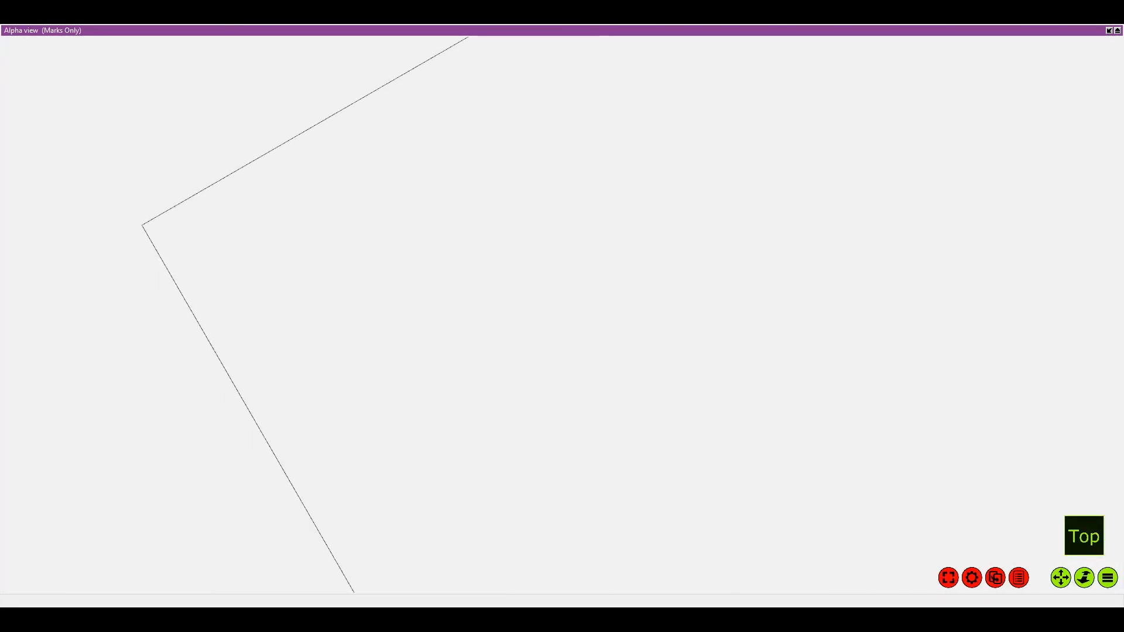
drag(410, 146, 708, 553)
drag(877, 585, 185, 45)
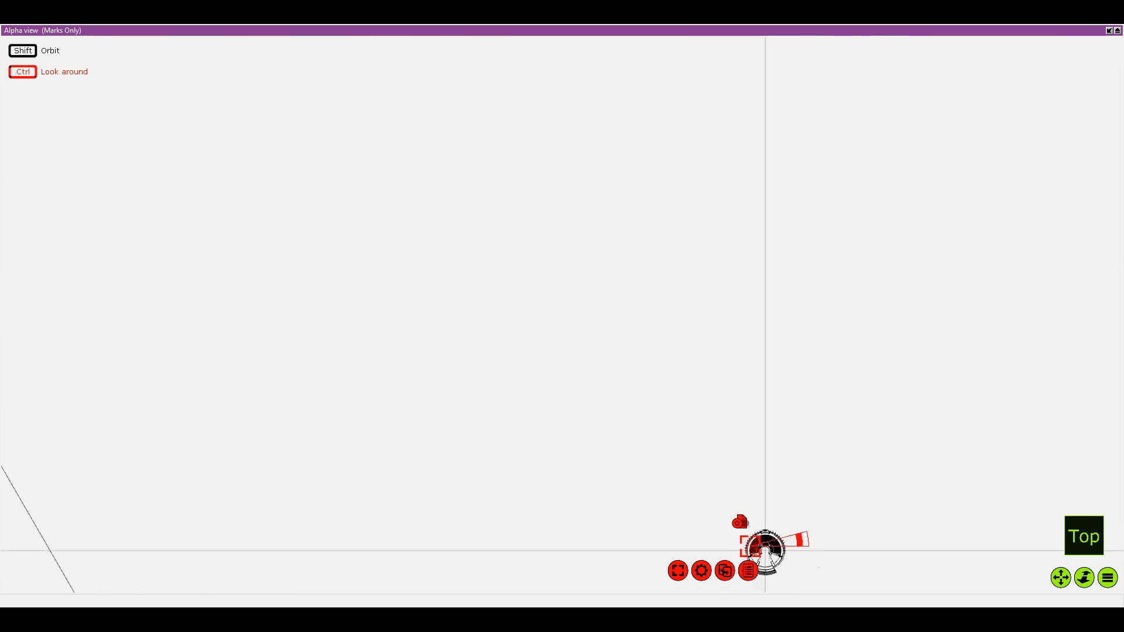
drag(649, 446, 261, 170)
scroll(298, 187, up, 5)
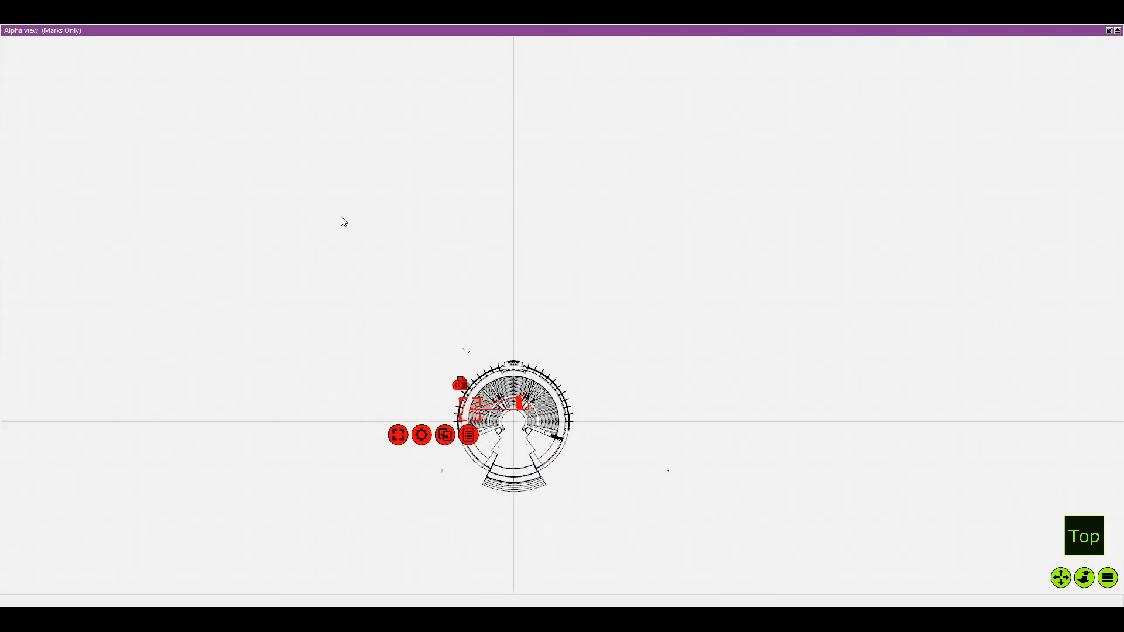
scroll(460, 332, up, 10)
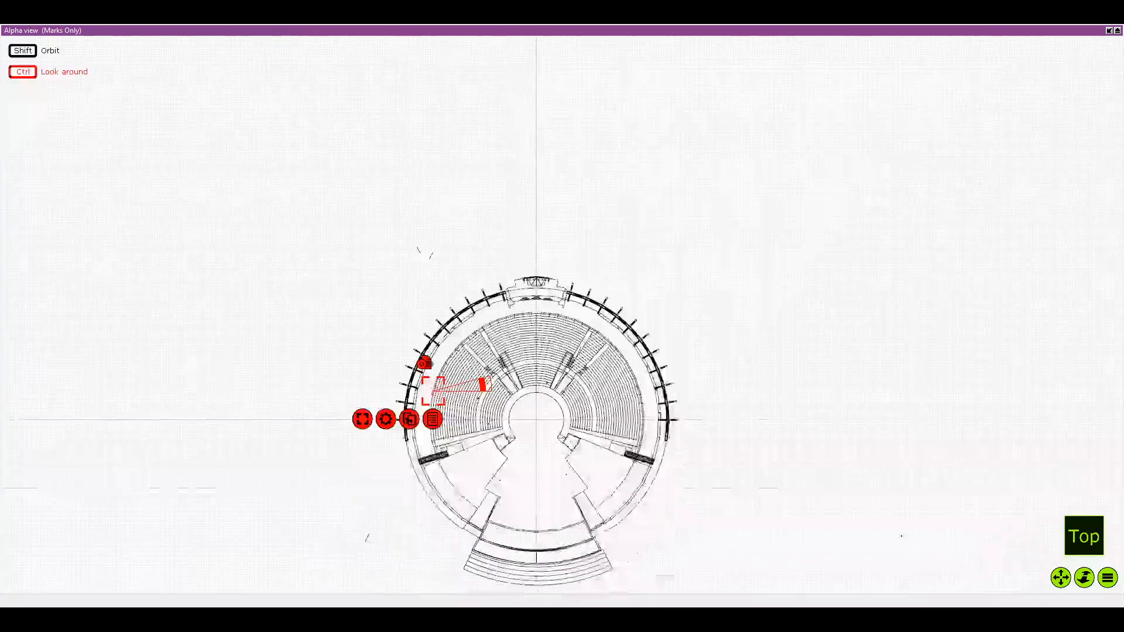
scroll(382, 304, up, 8)
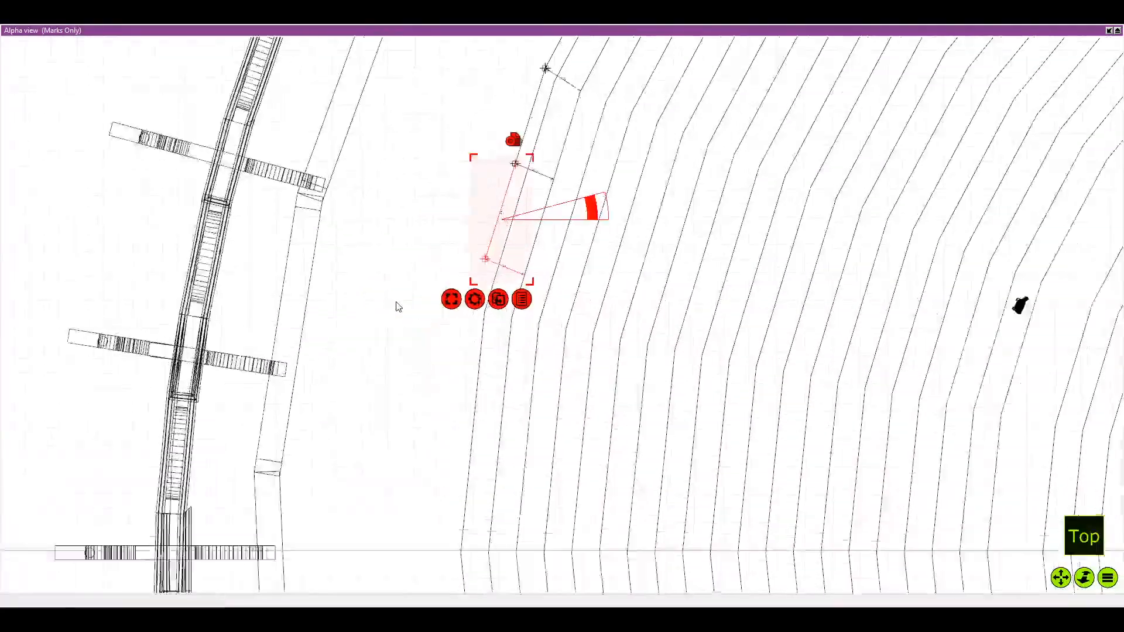
Set the lowest copy's rotation pivot on the joining mark and rotate the copy about 0.5° to match the seating edge
drag(364, 256, 352, 287)
scroll(352, 287, up, 2)
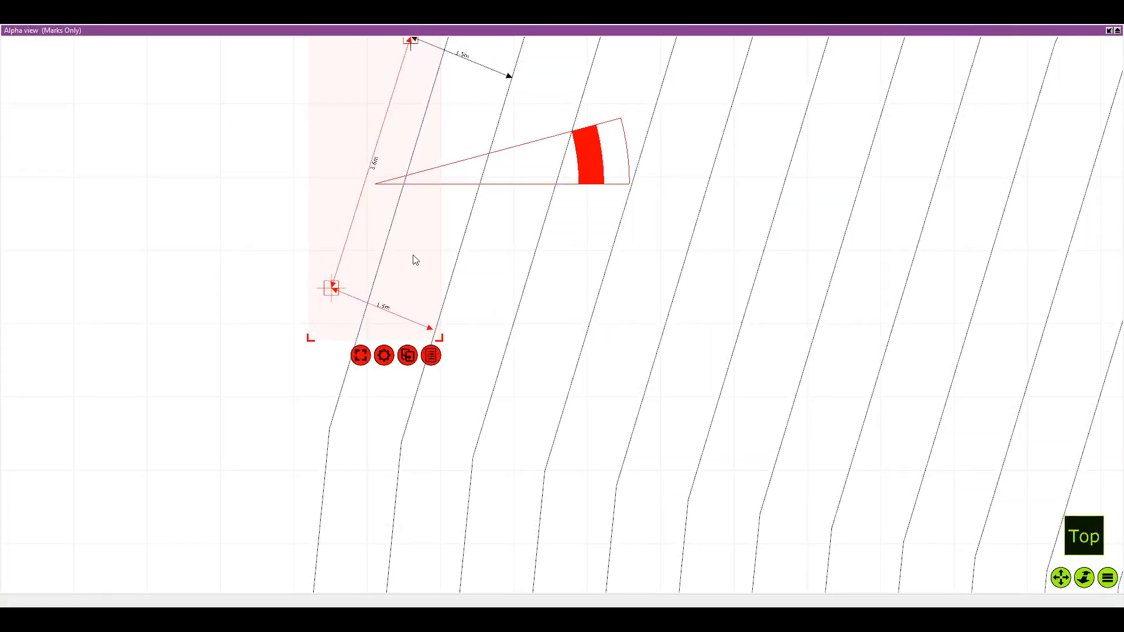
drag(479, 218, 439, 300)
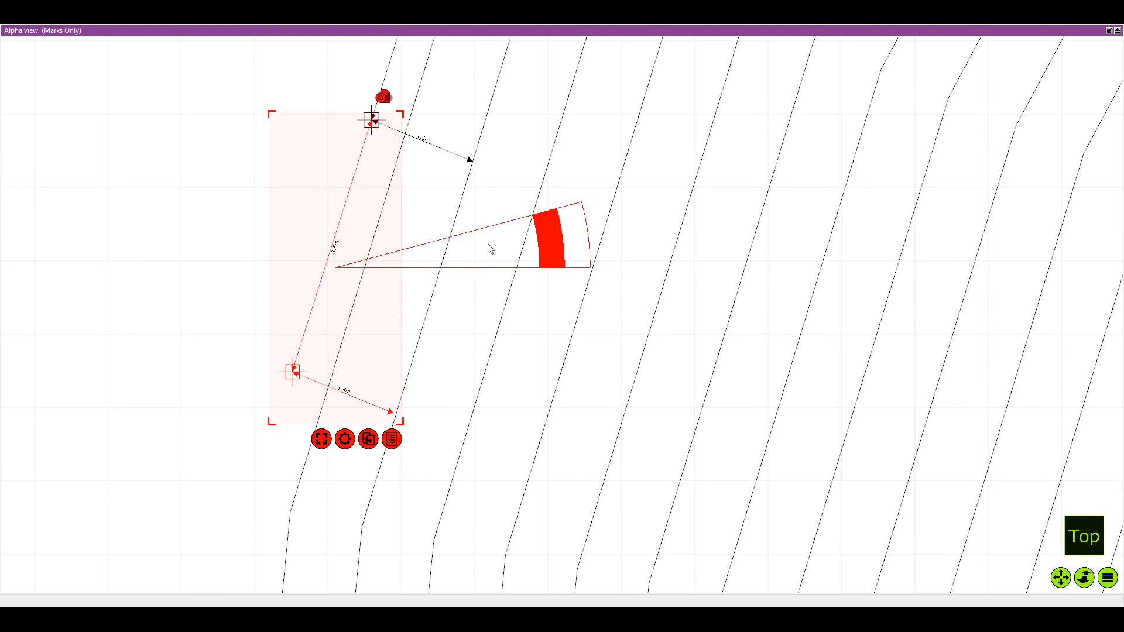
mouse_move(489, 246)
mouse_down()
mouse_move(517, 105)
mouse_move(551, 97)
mouse_up()
scroll(523, 104, up, 3)
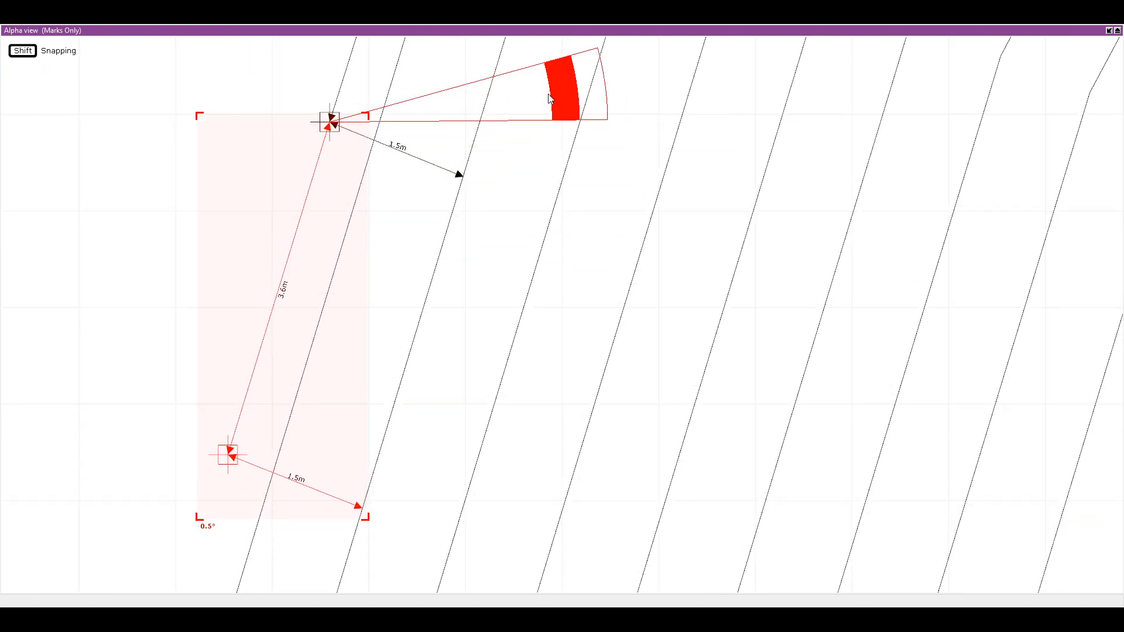
scroll(673, 413, down, 5)
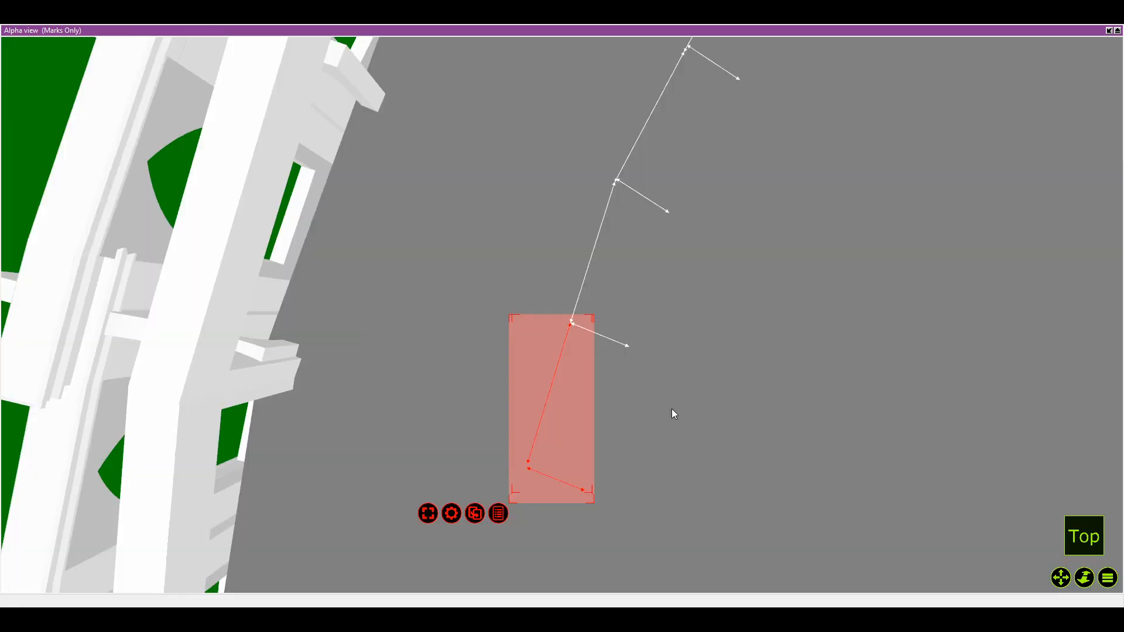
Compare the left and right rows of marks across the whole seating in the shaded and wireframe top views
scroll(672, 408, down, 8)
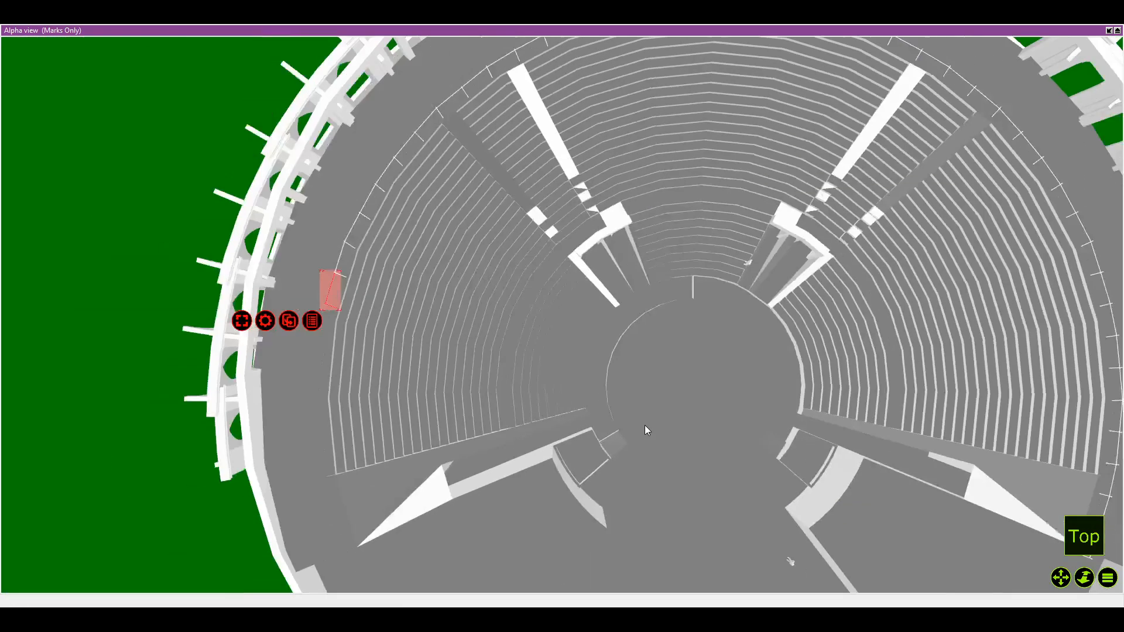
scroll(656, 433, down, 5)
scroll(503, 381, up, 2)
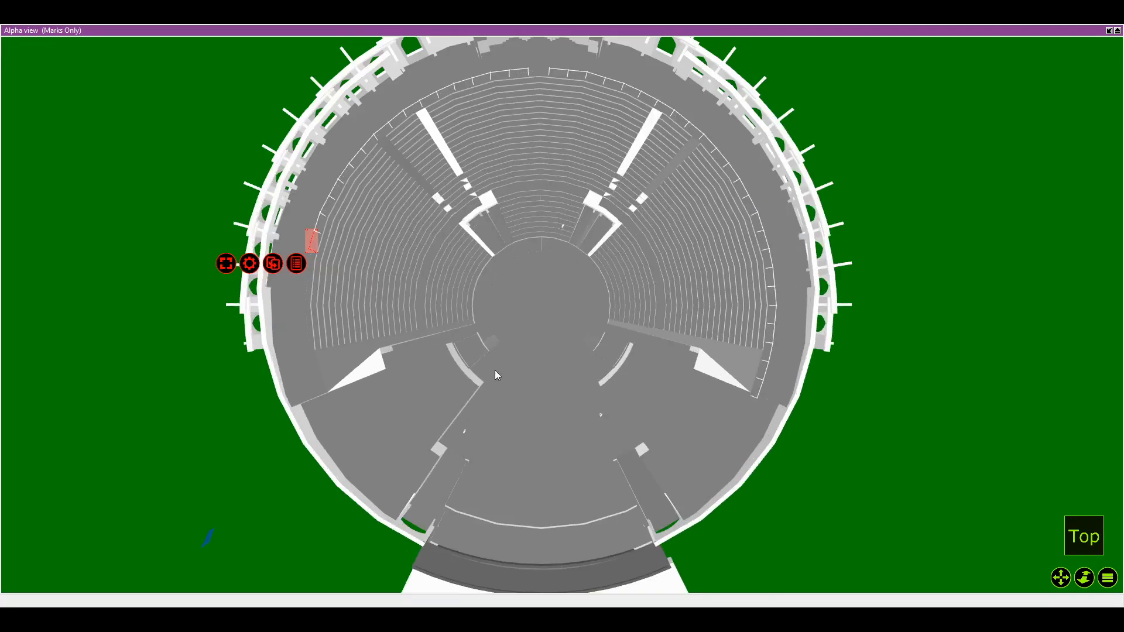
drag(495, 371, 573, 379)
scroll(581, 391, down, 3)
key(t)
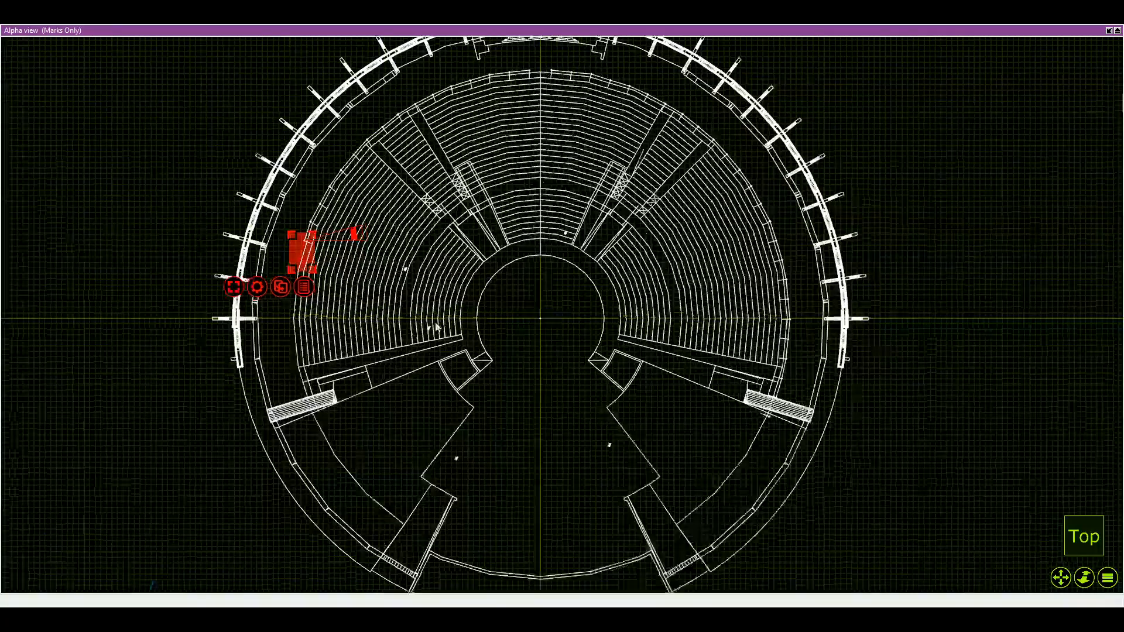
scroll(287, 254, up, 3)
drag(286, 253, 373, 296)
Inspect the lowest marks around the left seating bend in both the wireframe and shaded displays
key(i)
scroll(485, 330, up, 5)
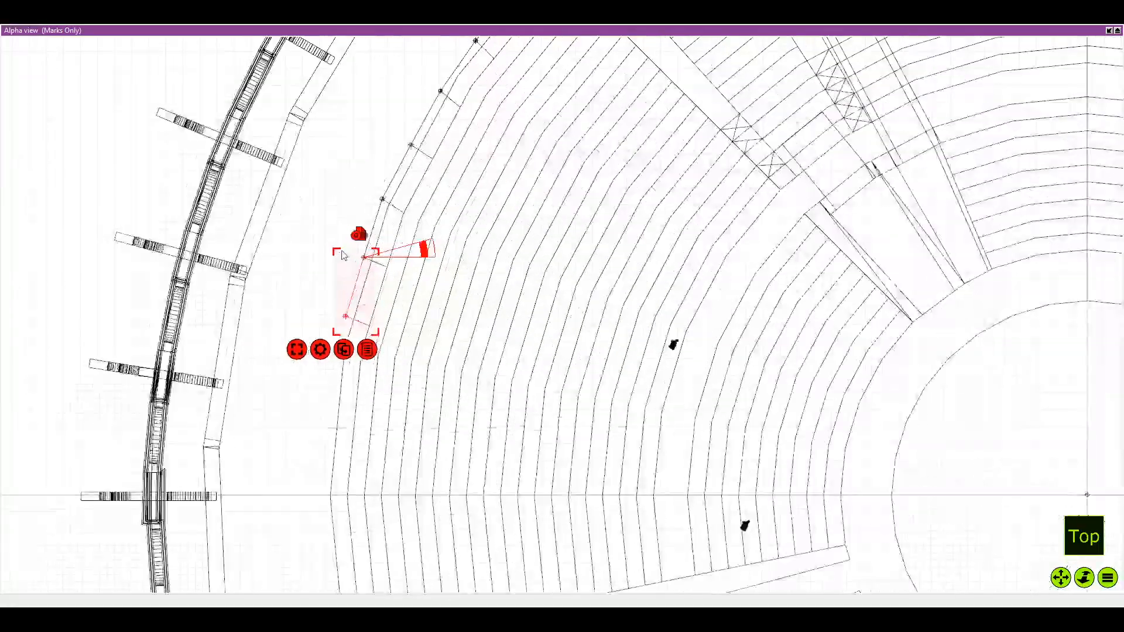
drag(442, 197, 393, 273)
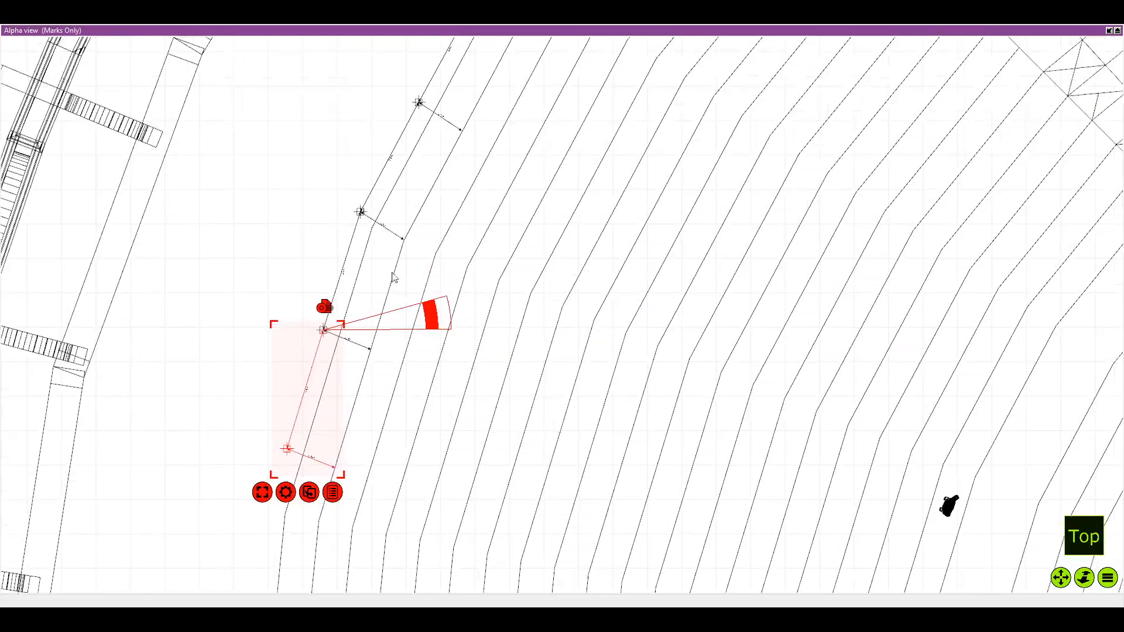
scroll(370, 237, up, 3)
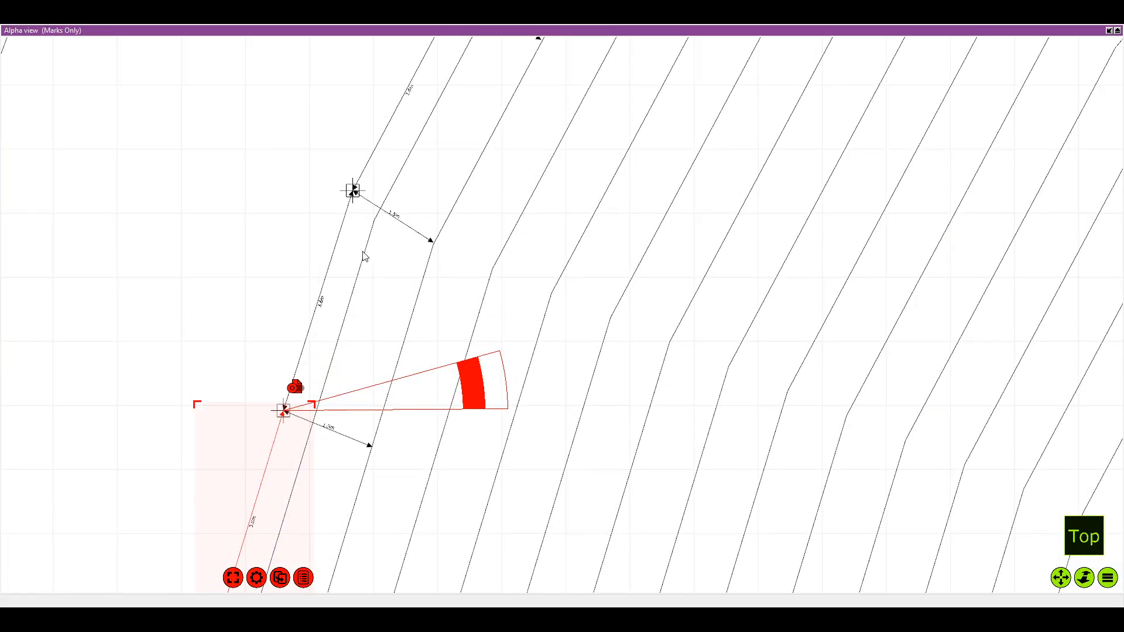
key(Tab)
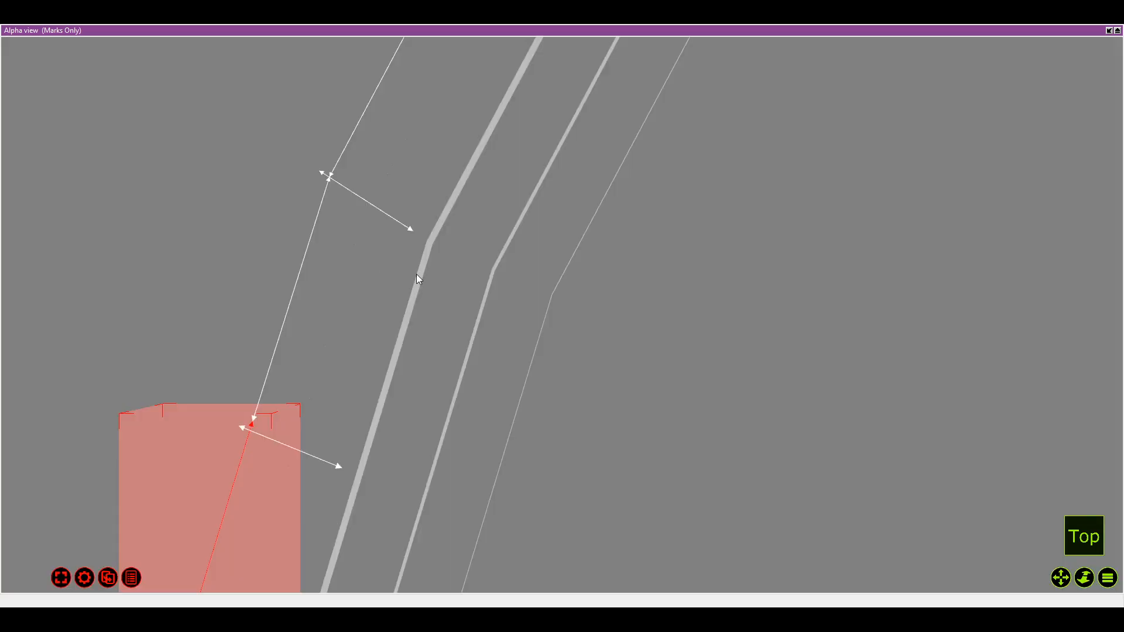
key(Tab)
drag(407, 287, 420, 218)
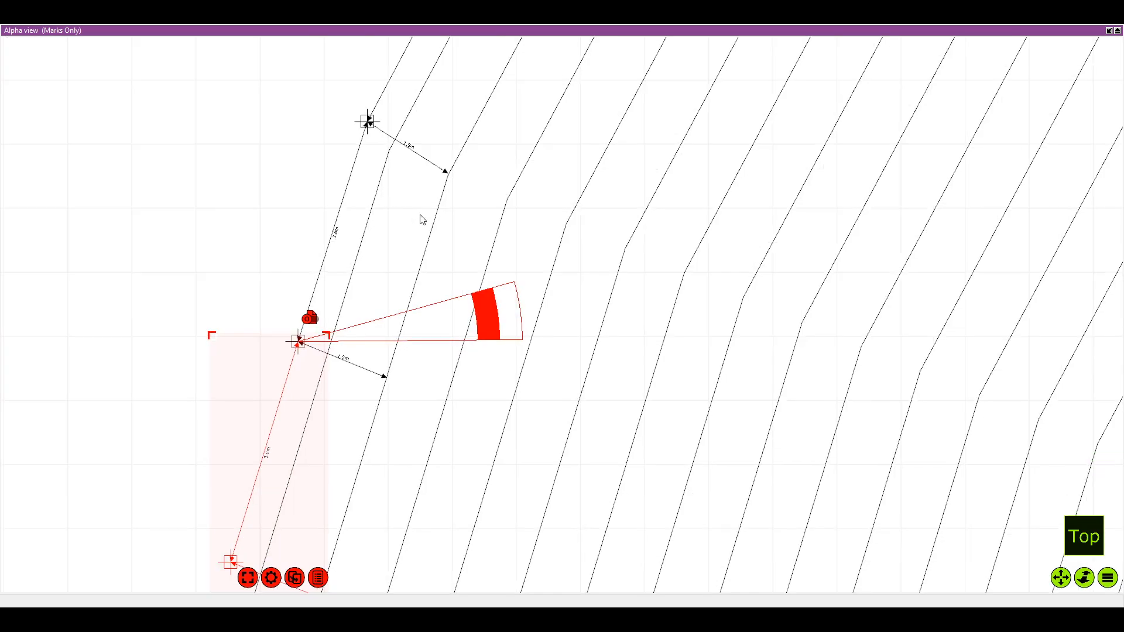
Examine the lowest copy of the marks and the left seating edge that continues below it
drag(394, 338, 469, 260)
scroll(460, 322, down, 1)
drag(486, 370, 481, 353)
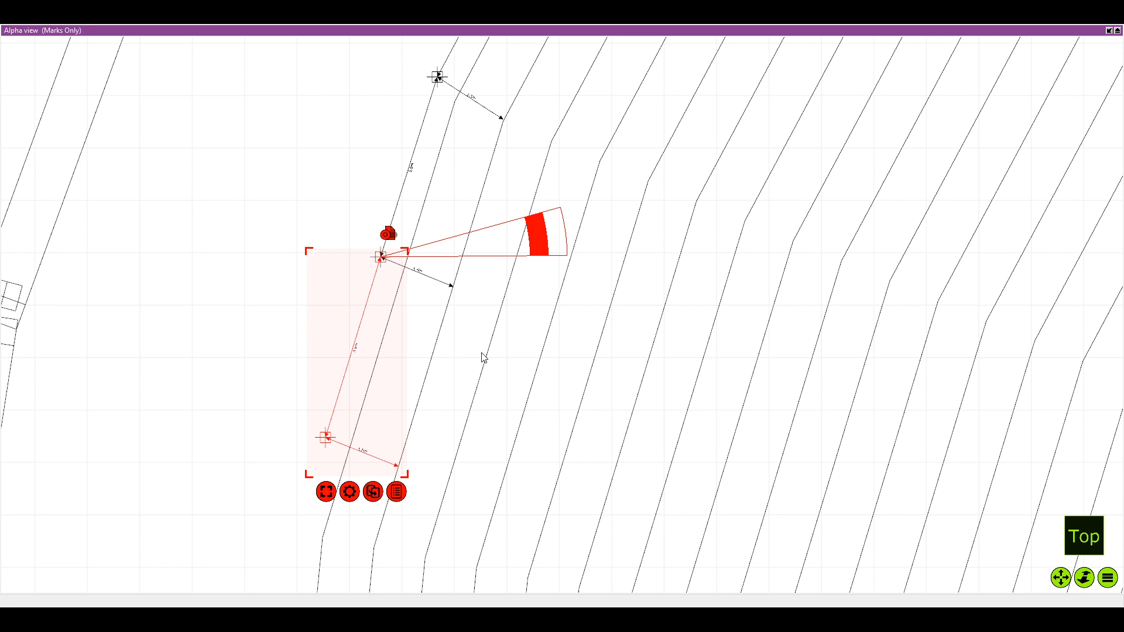
scroll(699, 299, down, 2)
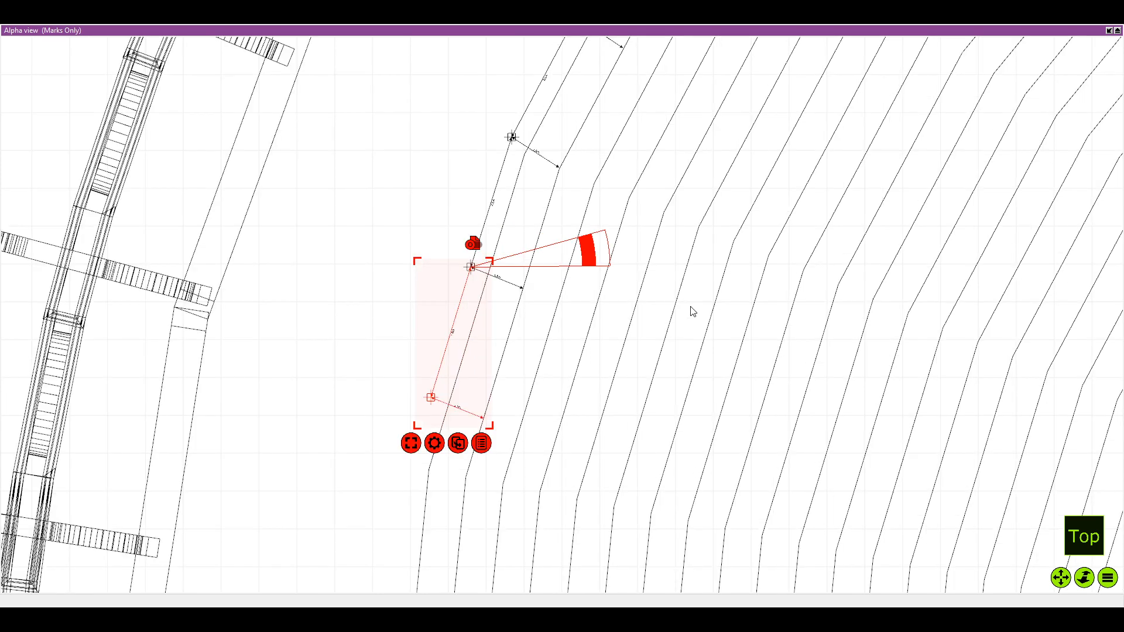
drag(692, 311, 521, 90)
scroll(661, 345, down, 1)
drag(661, 345, 591, 350)
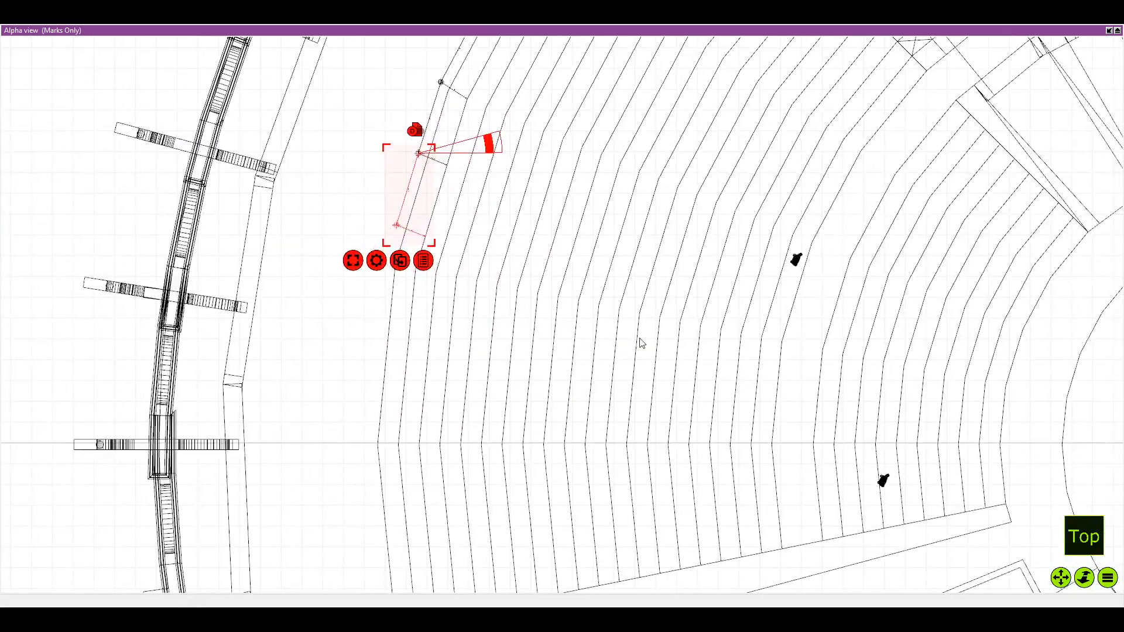
scroll(640, 339, down, 2)
drag(505, 279, 551, 279)
Duplicate the lowest 3.6 m mark group and attach the copy's upper dimension end to the last mark on the left edge
scroll(550, 279, up, 3)
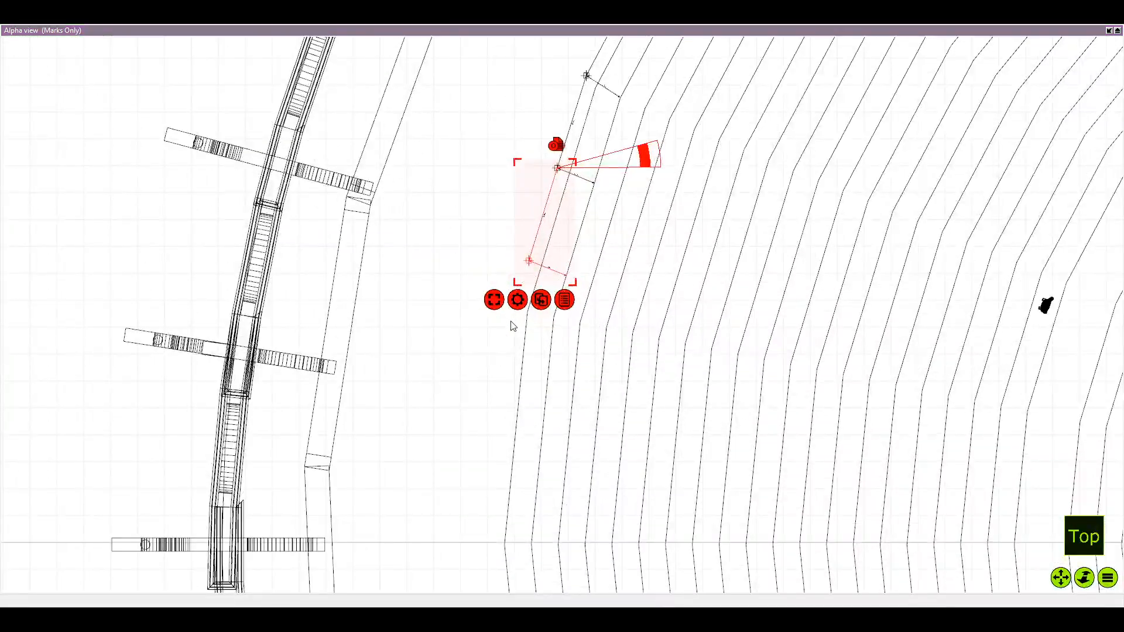
click(509, 329)
drag(515, 233, 532, 315)
scroll(525, 297, up, 4)
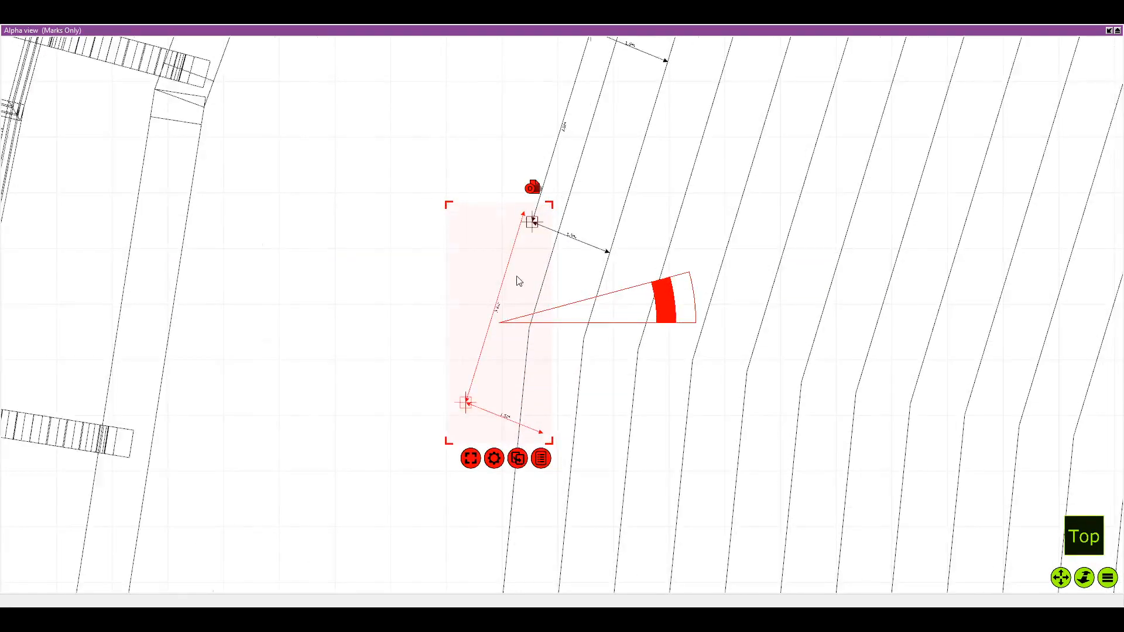
scroll(520, 264, up, 4)
drag(545, 240, 566, 261)
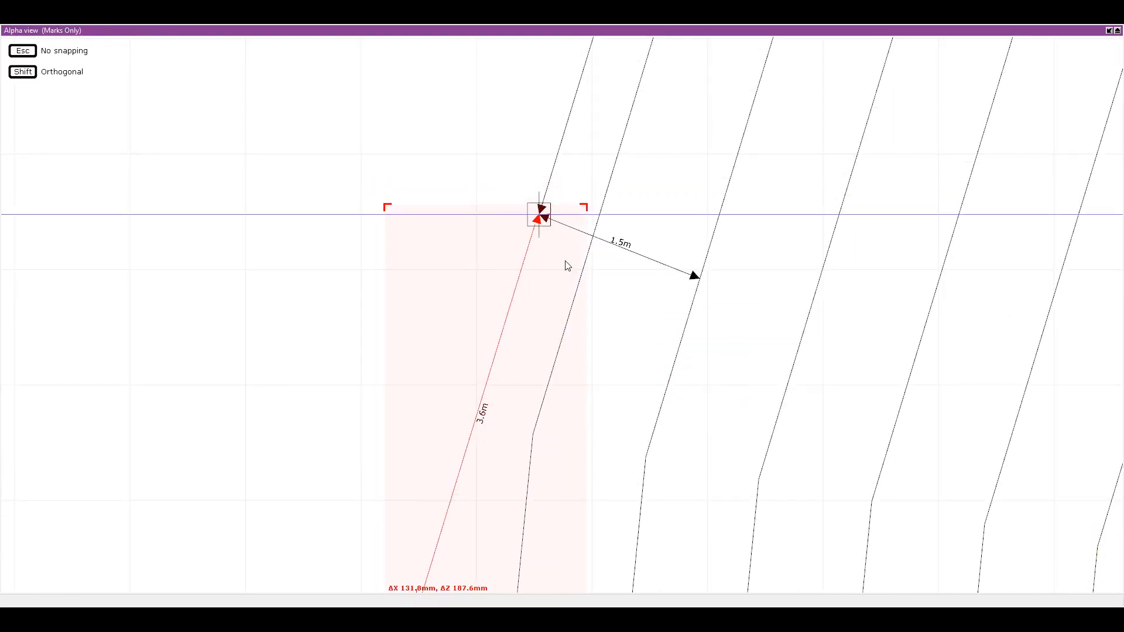
scroll(567, 263, up, 5)
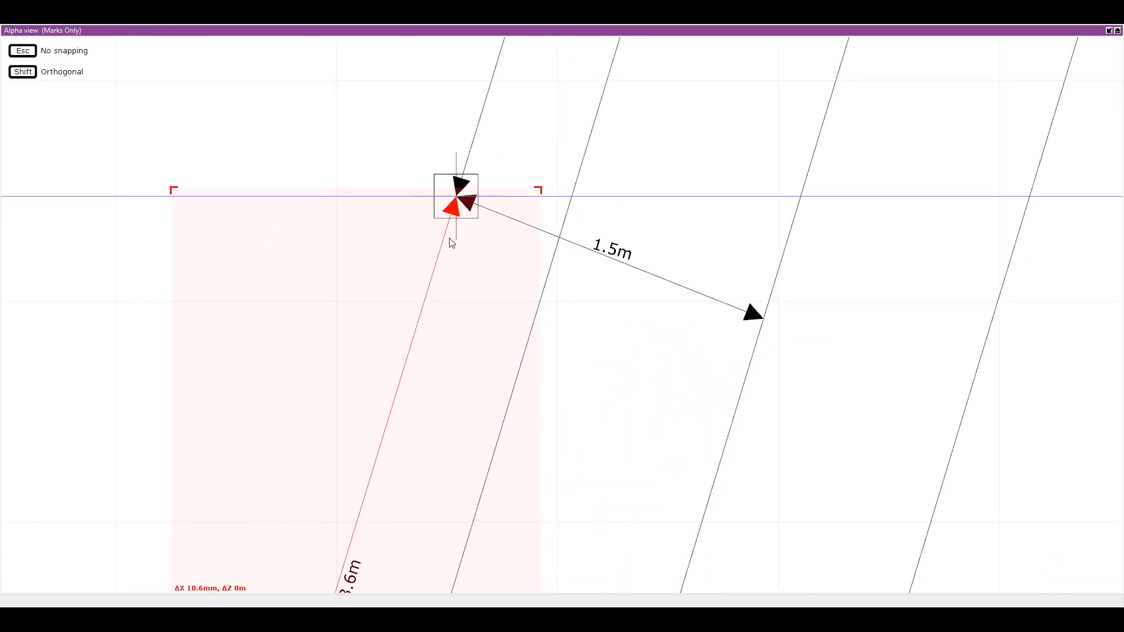
drag(448, 238, 450, 238)
Set the copy's rotation pivot on the joining mark, rotate it towards the steeper seating edge past the bend, and deselect it
scroll(449, 238, down, 3)
drag(643, 528, 535, 323)
scroll(460, 307, down, 1)
drag(462, 233, 497, 125)
drag(592, 124, 588, 97)
click(584, 226)
Compare how far the left and right rows of marks extend across the full top plan
scroll(583, 226, down, 3)
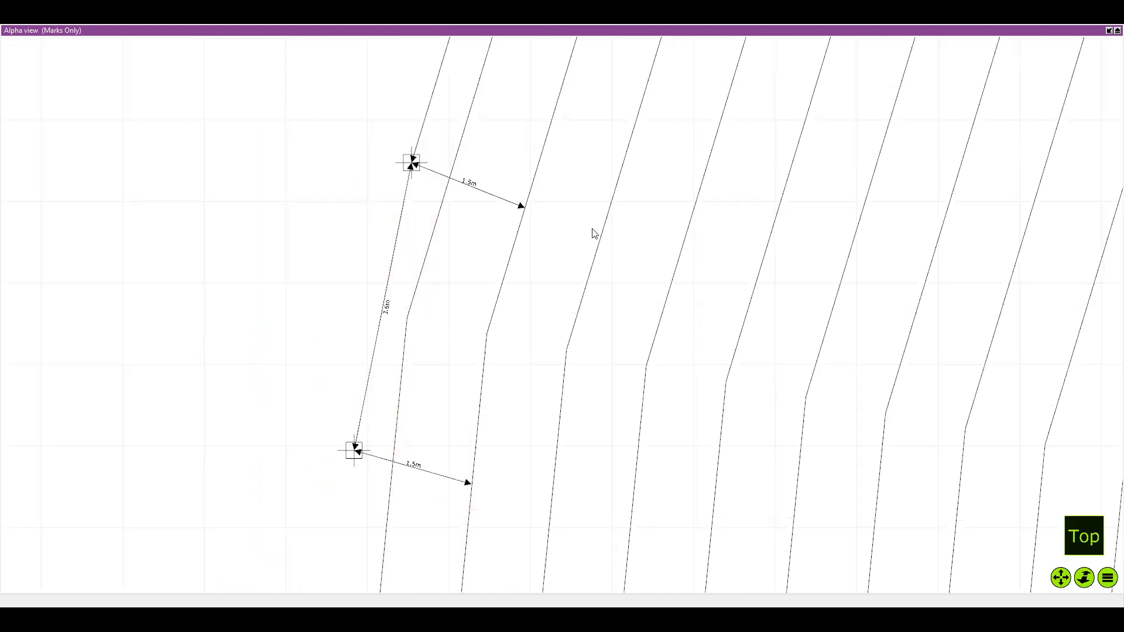
scroll(659, 230, down, 5)
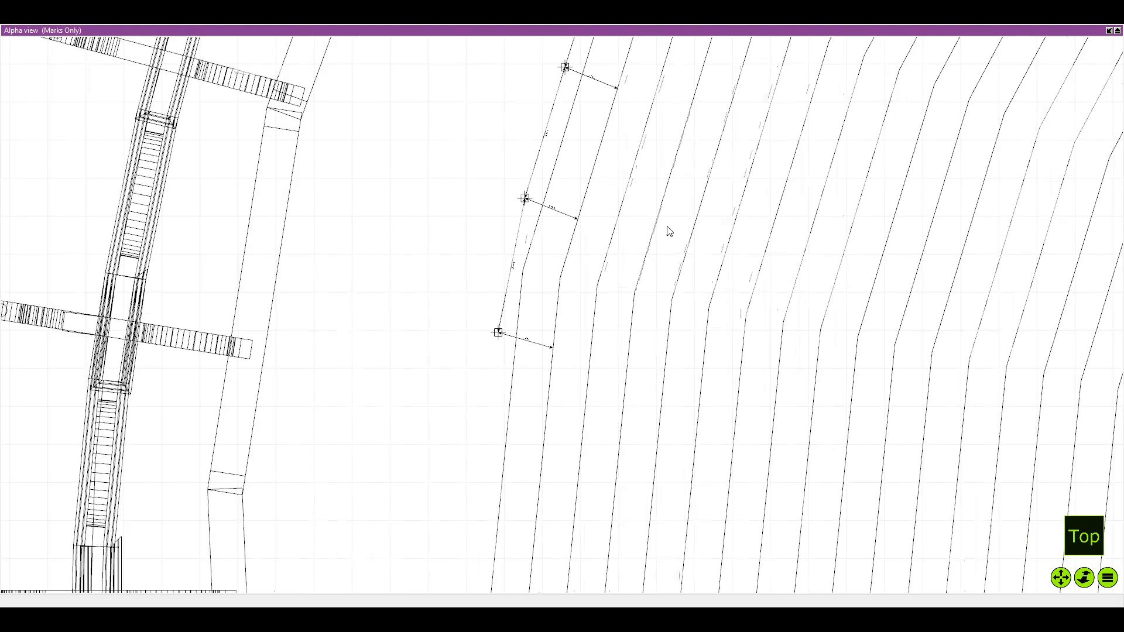
drag(757, 226, 610, 259)
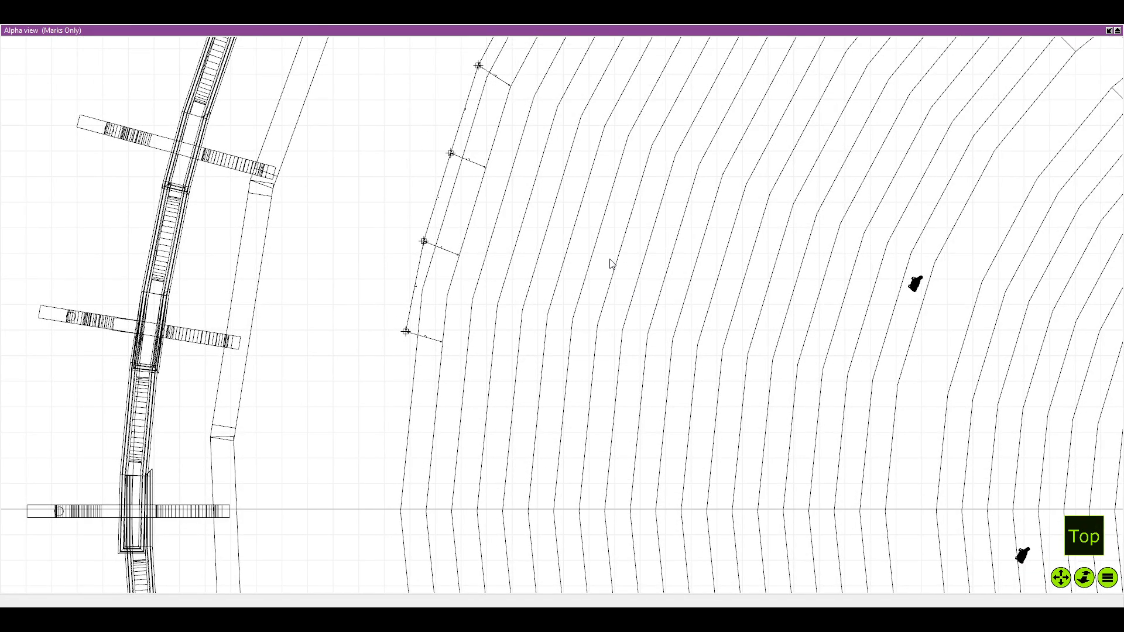
scroll(686, 295, down, 8)
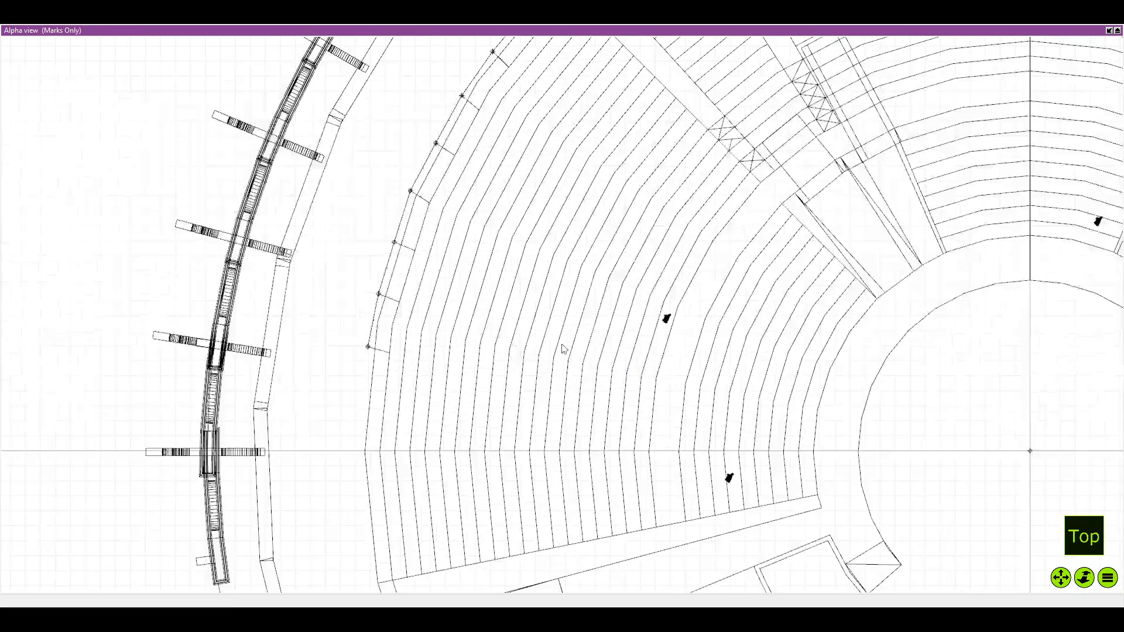
scroll(729, 367, down, 3)
drag(730, 368, 610, 392)
scroll(593, 320, up, 3)
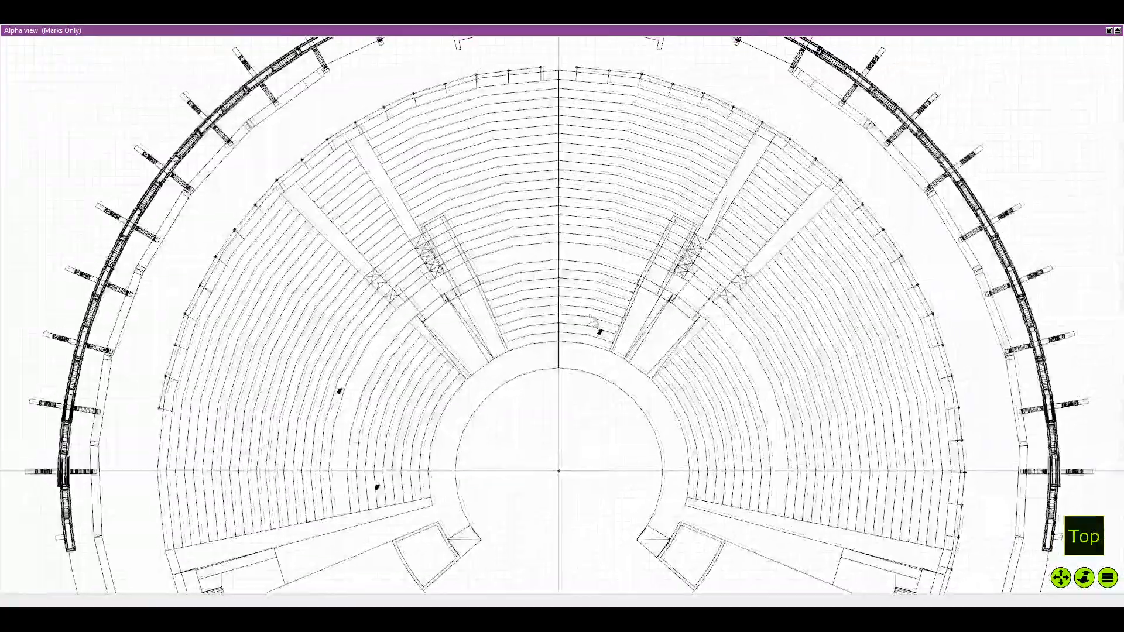
scroll(534, 263, down, 5)
drag(533, 264, 521, 243)
scroll(389, 231, down, 1)
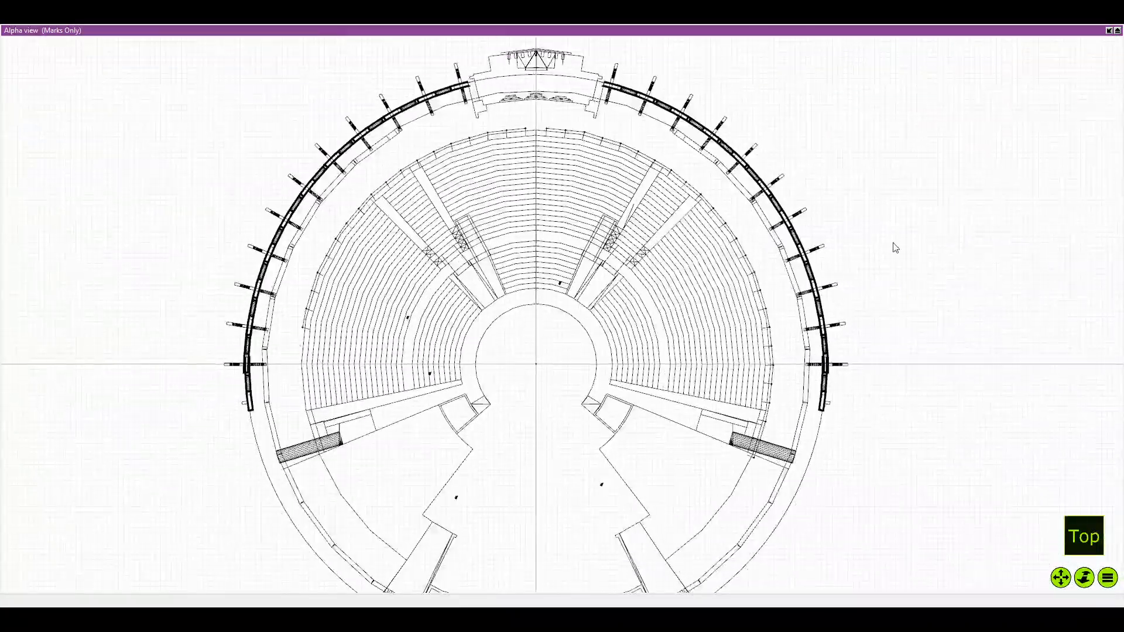
scroll(436, 383, up, 8)
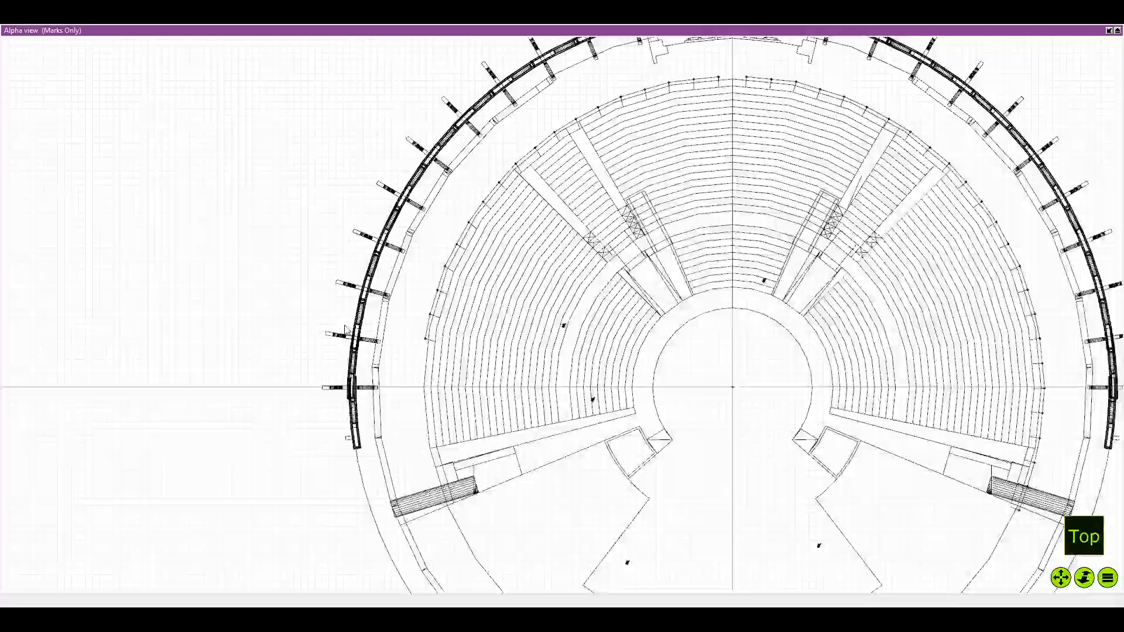
Duplicate the lowest left mark group and align the copy's upper dimension end exactly with the previous mark
click(412, 335)
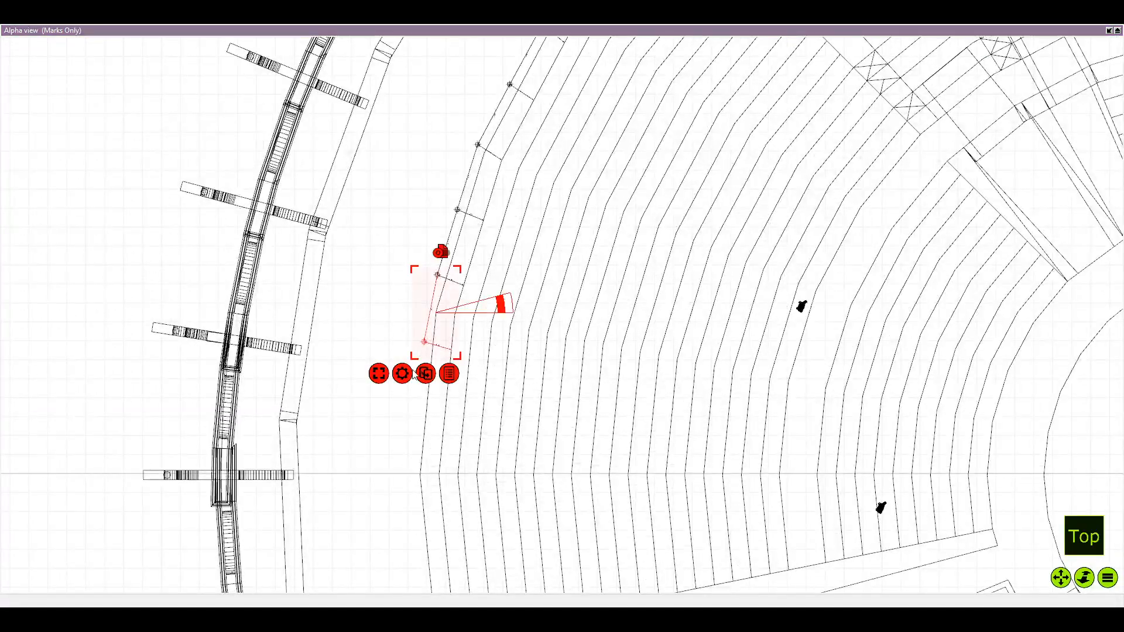
key(ctrl+d)
scroll(404, 353, up, 2)
drag(392, 302, 433, 404)
scroll(449, 290, up, 7)
scroll(409, 374, down, 6)
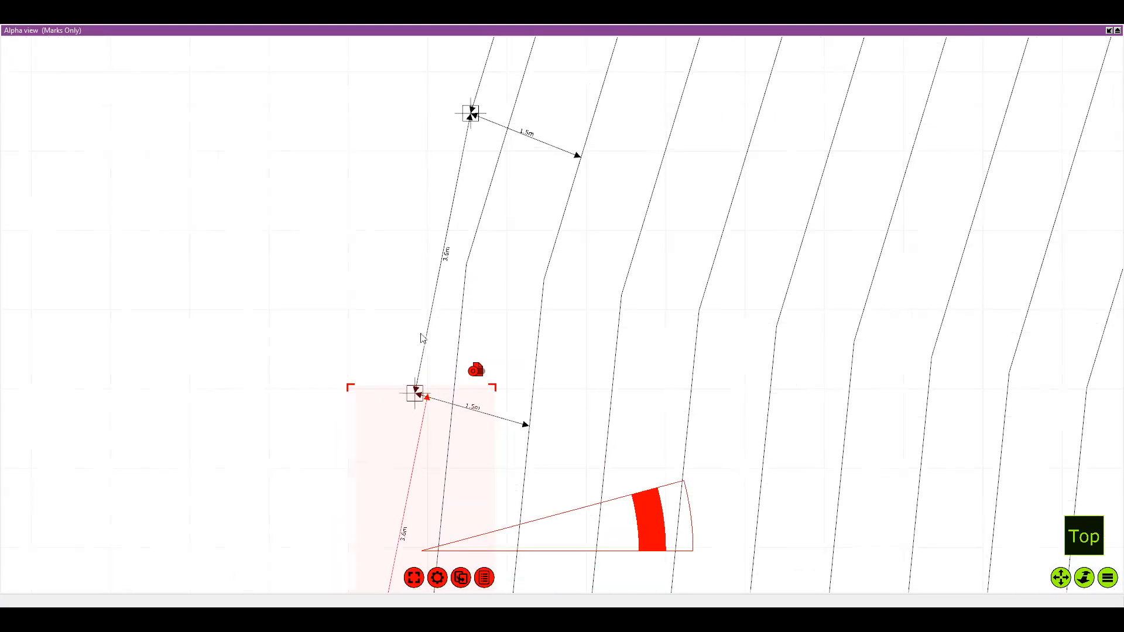
scroll(408, 375, up, 3)
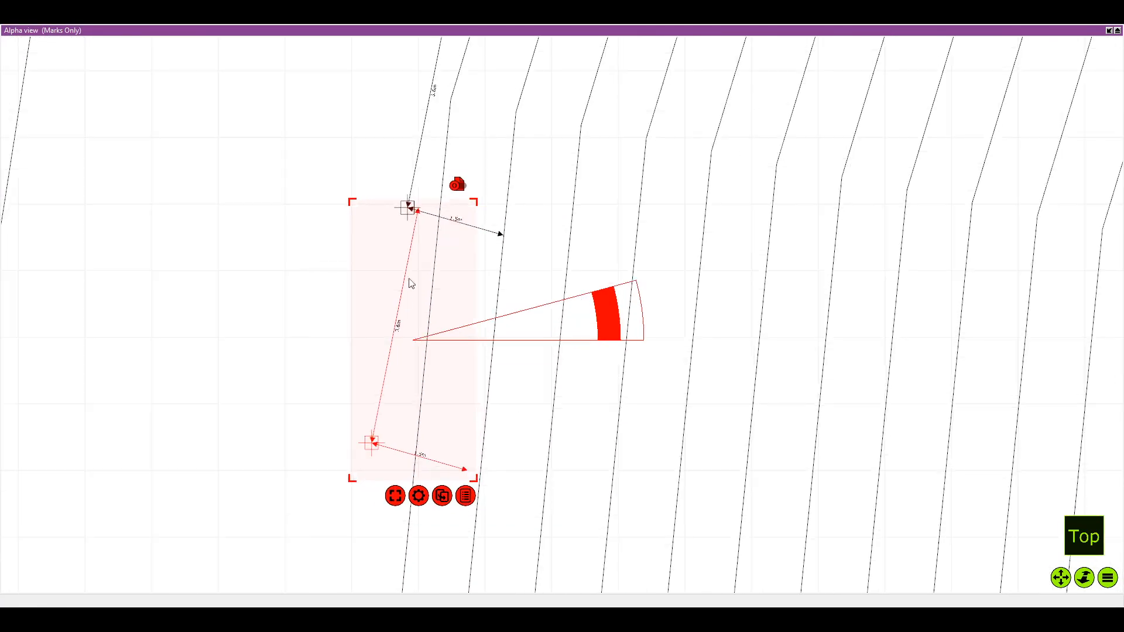
drag(411, 280, 401, 275)
scroll(402, 273, up, 3)
scroll(379, 264, up, 2)
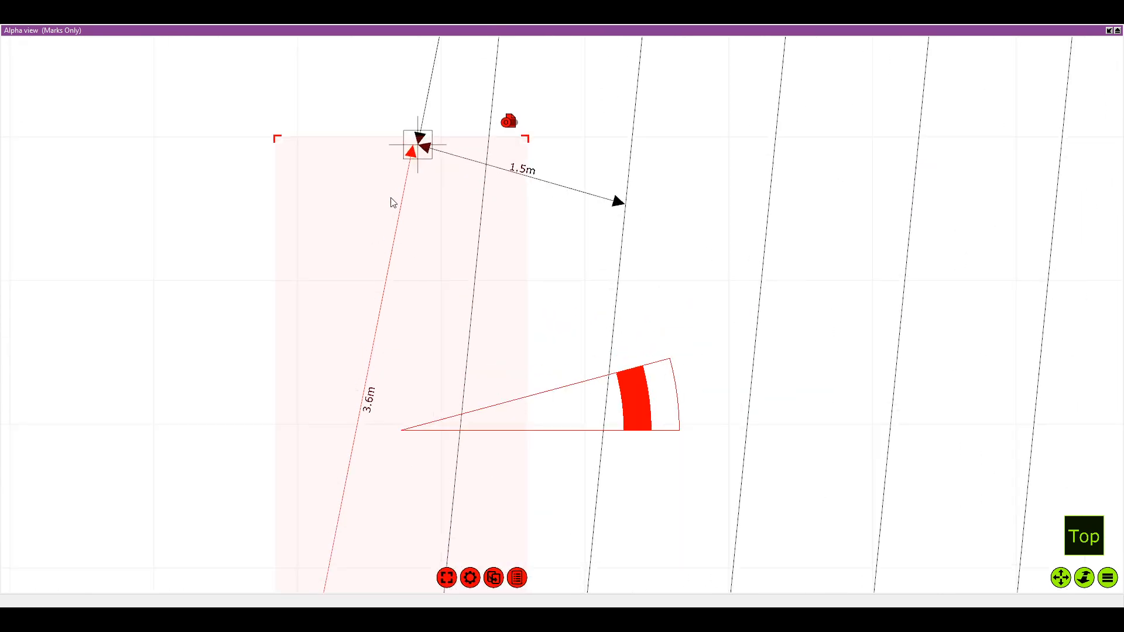
drag(385, 215, 408, 198)
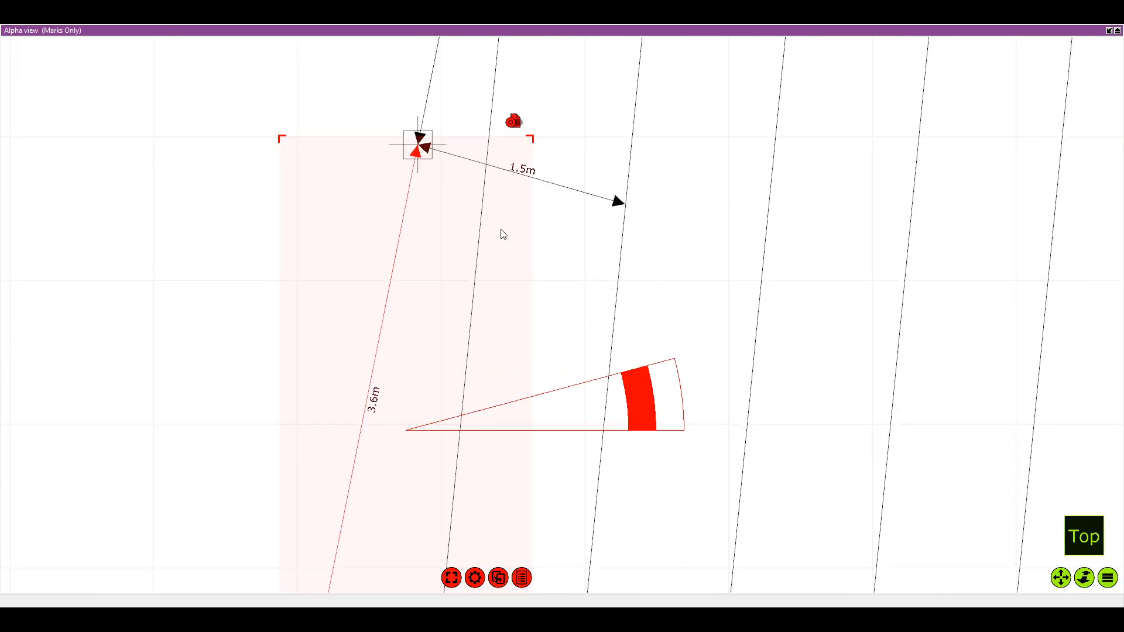
Pivot the new copy on the joining mark and rotate it parallel to the next straight stretch of the seating edge
scroll(502, 231, down, 2)
drag(574, 401, 504, 236)
scroll(491, 370, down, 2)
drag(591, 257, 580, 71)
drag(586, 141, 584, 118)
scroll(585, 120, down, 2)
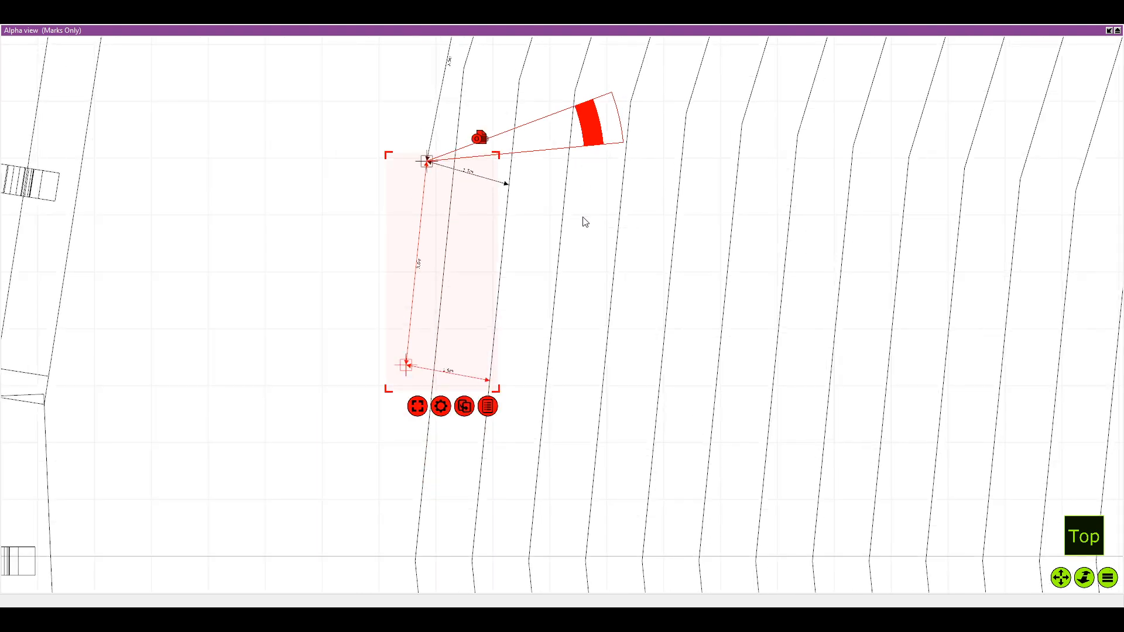
Duplicate the rotated mark group and join the copy to its lower mark, reaching down to the horizontal centre line
scroll(582, 222, down, 2)
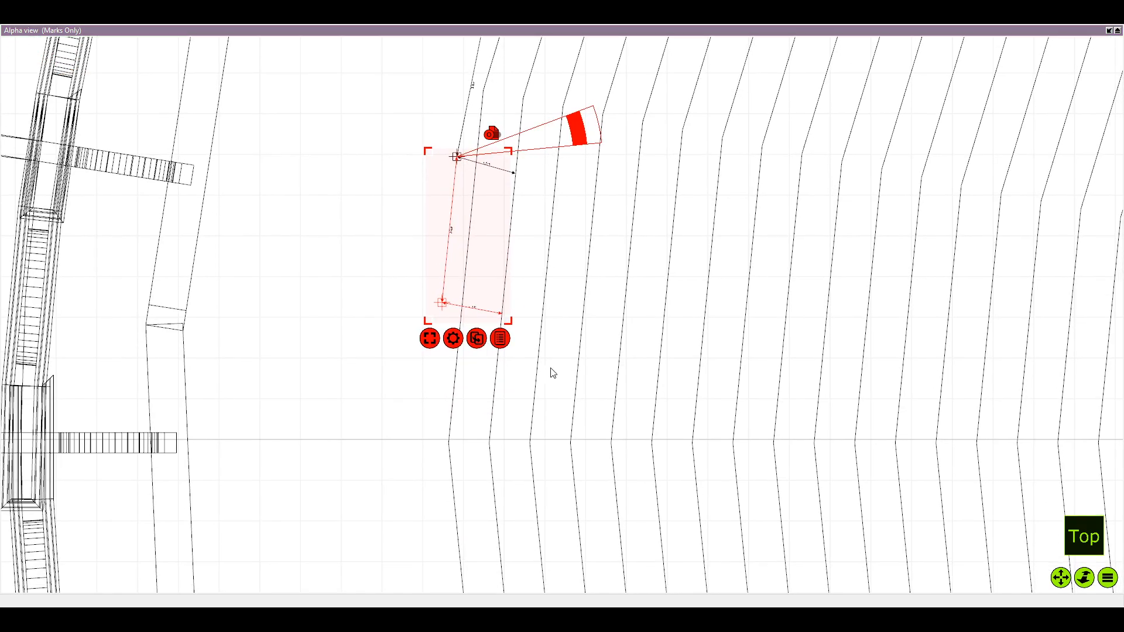
key(ctrl+d)
drag(394, 247, 456, 395)
scroll(439, 352, up, 3)
mouse_move(454, 261)
mouse_down()
mouse_move(472, 251)
mouse_move(456, 244)
mouse_up()
scroll(457, 243, up, 2)
scroll(457, 240, up, 1)
scroll(459, 243, down, 1)
scroll(630, 235, down, 4)
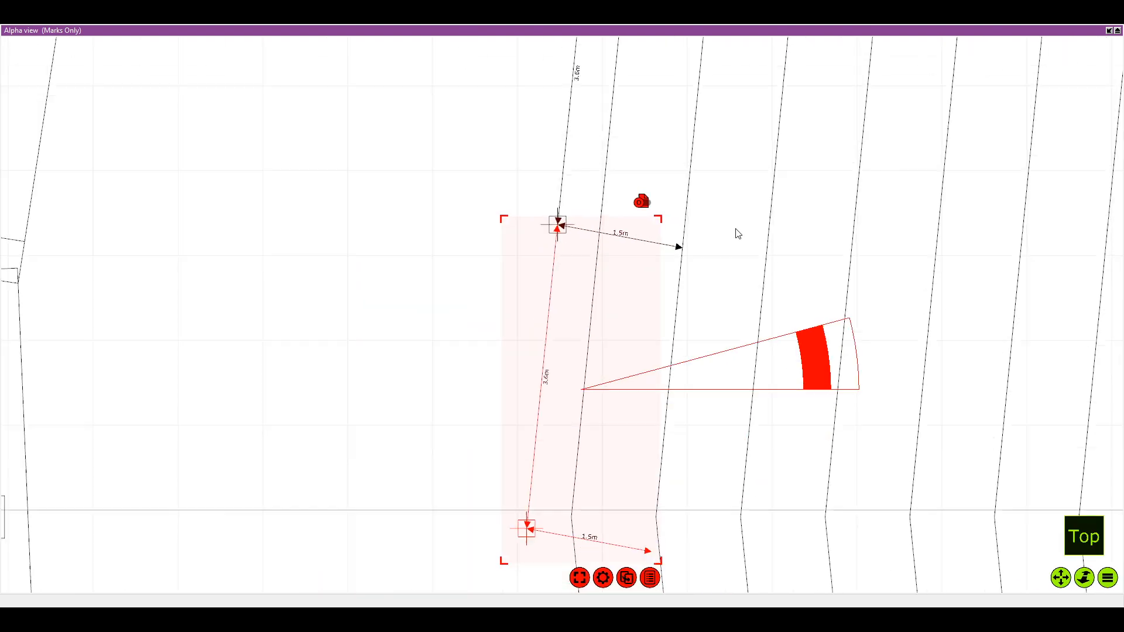
Inspect the left row of marks and the remaining seating edge down to the end of the seating block
drag(686, 227, 328, 215)
scroll(684, 226, down, 5)
drag(679, 238, 556, 255)
drag(631, 246, 559, 254)
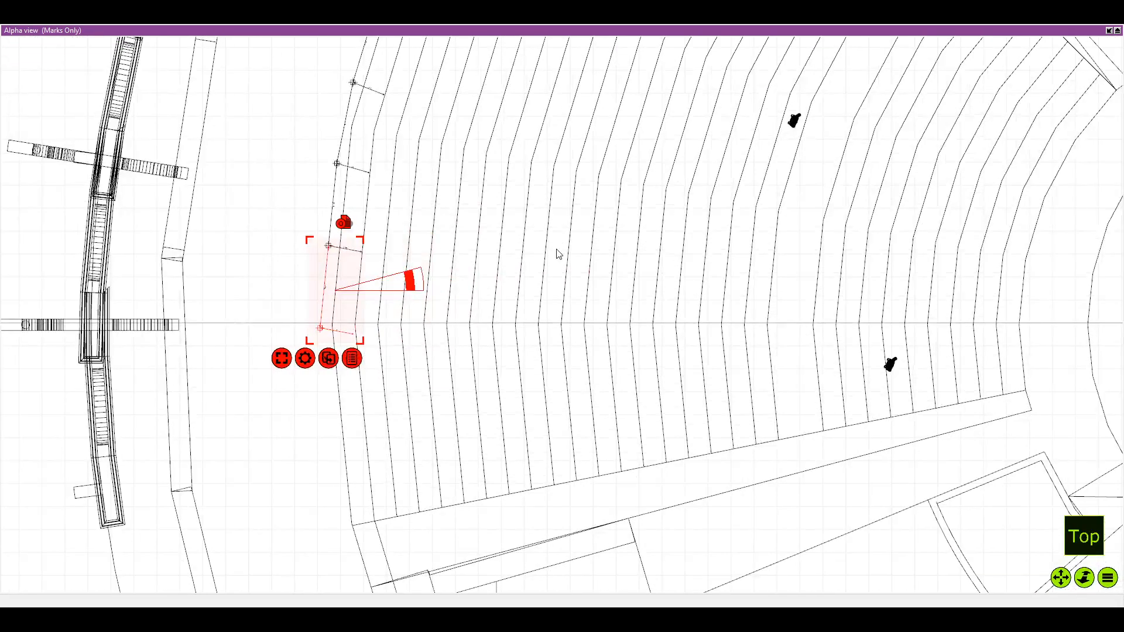
scroll(516, 256, down, 2)
drag(491, 303, 452, 332)
scroll(452, 332, up, 2)
scroll(431, 496, down, 1)
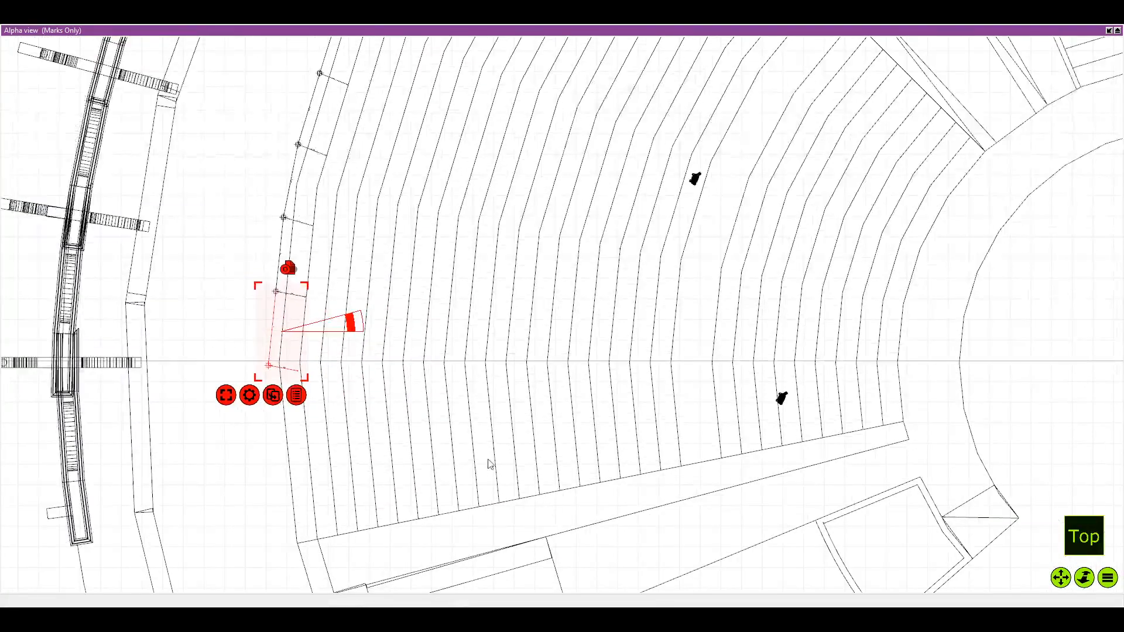
scroll(556, 361, down, 3)
drag(676, 416, 517, 357)
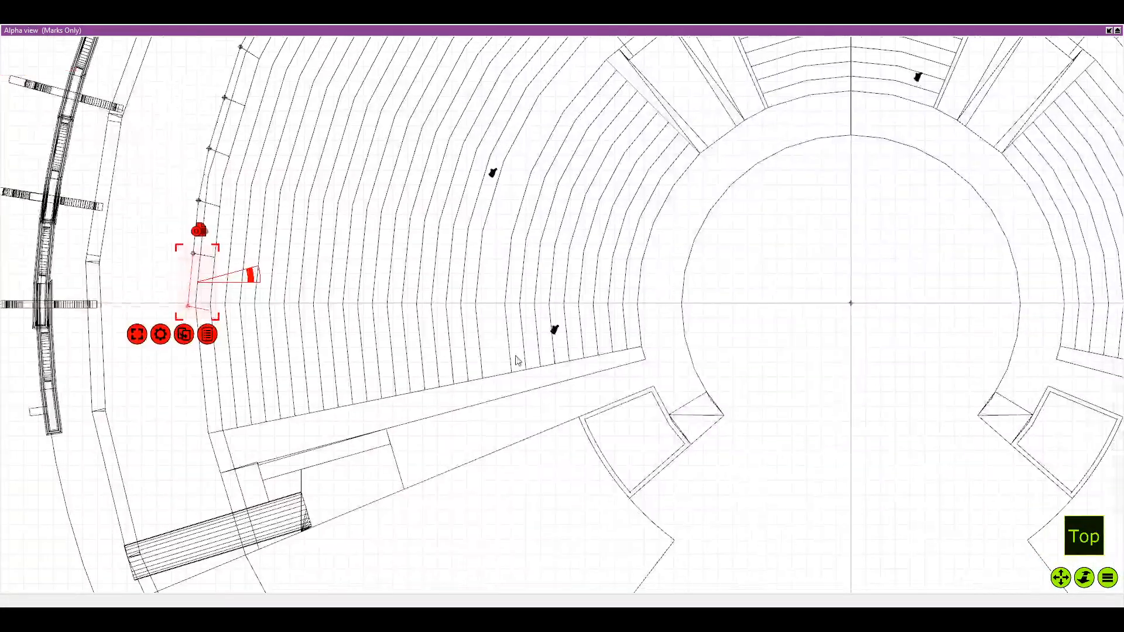
scroll(398, 306, up, 3)
scroll(407, 303, down, 2)
drag(406, 303, 374, 470)
scroll(421, 285, up, 2)
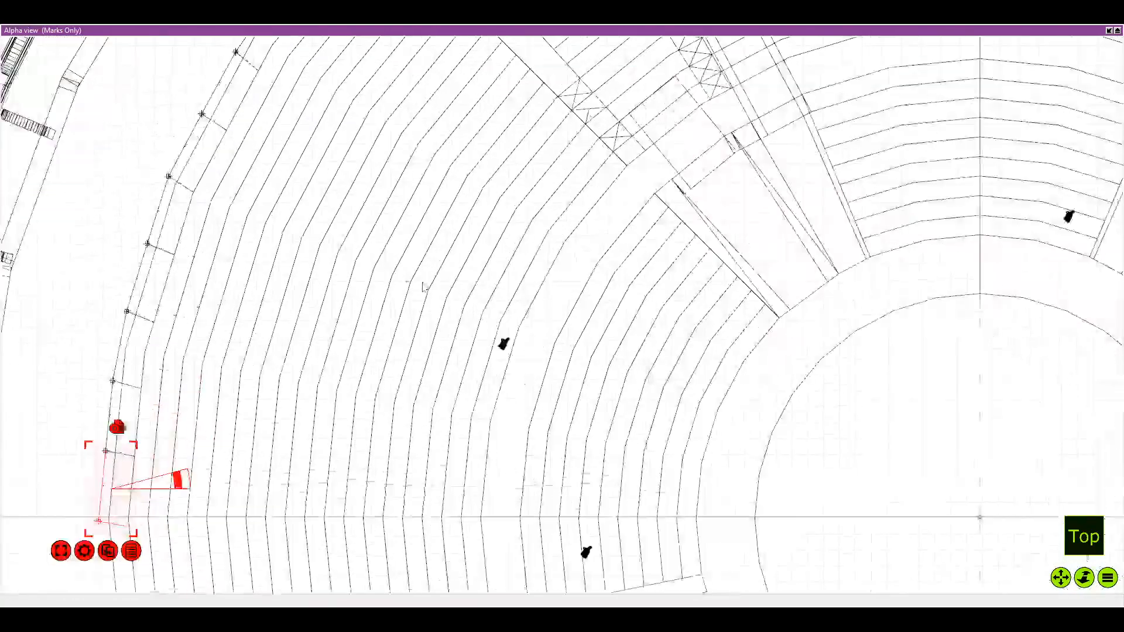
drag(421, 285, 329, 153)
scroll(421, 281, down, 1)
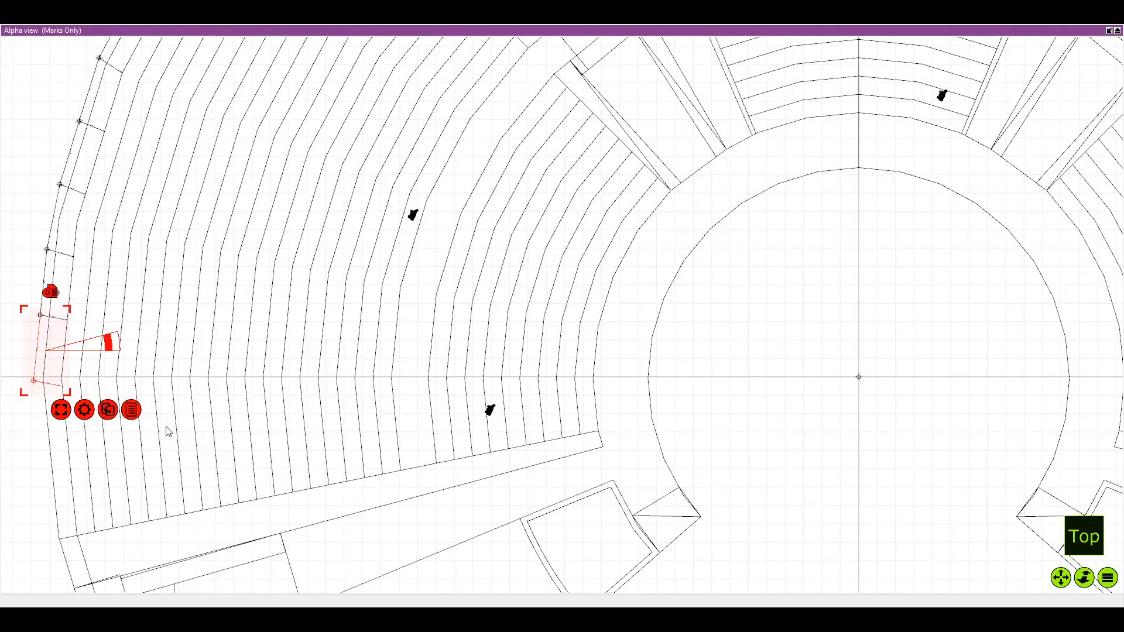
drag(186, 250, 161, 403)
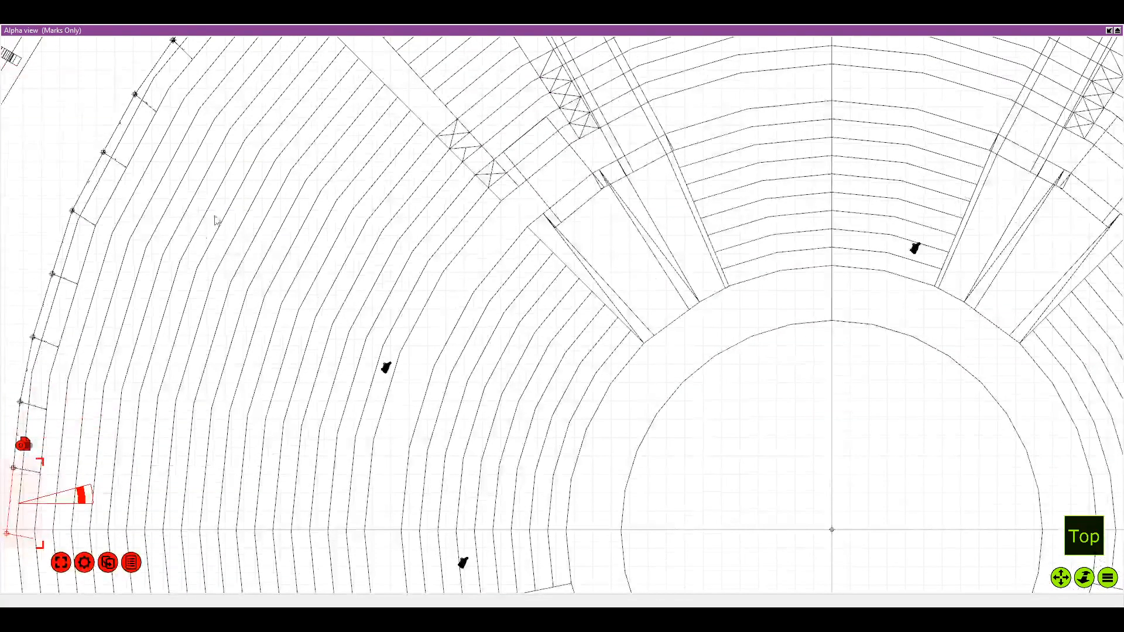
Compare the lower ends of the left and right rows of marks in the overall venue plan
scroll(308, 228, down, 8)
drag(384, 208, 357, 313)
scroll(448, 197, up, 5)
scroll(378, 251, down, 1)
scroll(378, 257, down, 3)
scroll(357, 311, up, 1)
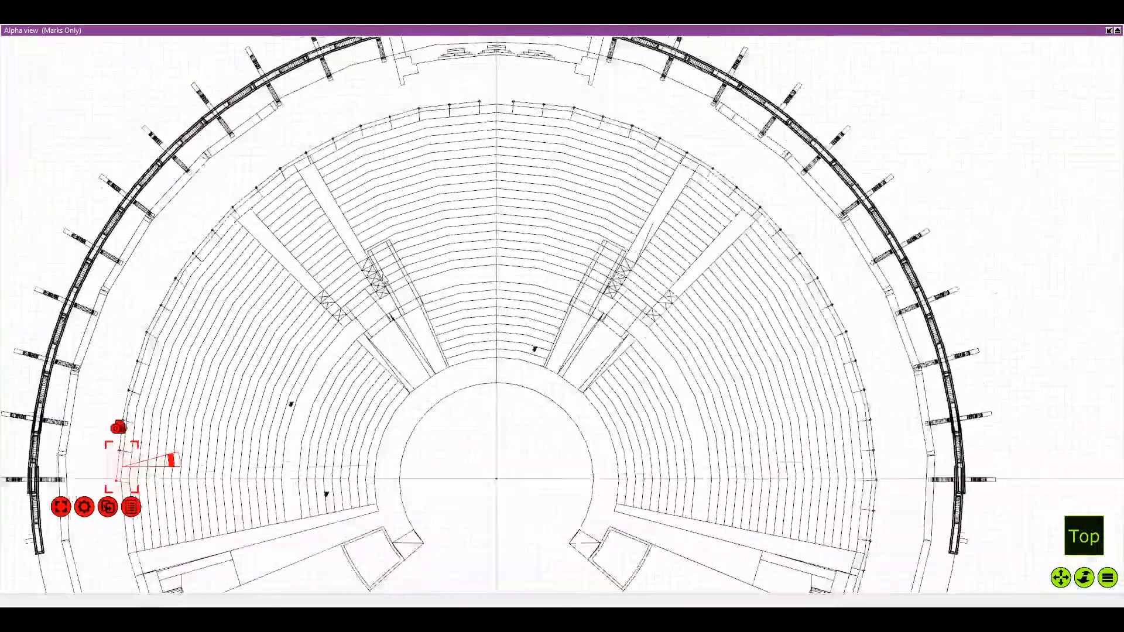
scroll(363, 275, down, 1)
drag(423, 263, 402, 273)
scroll(402, 273, down, 1)
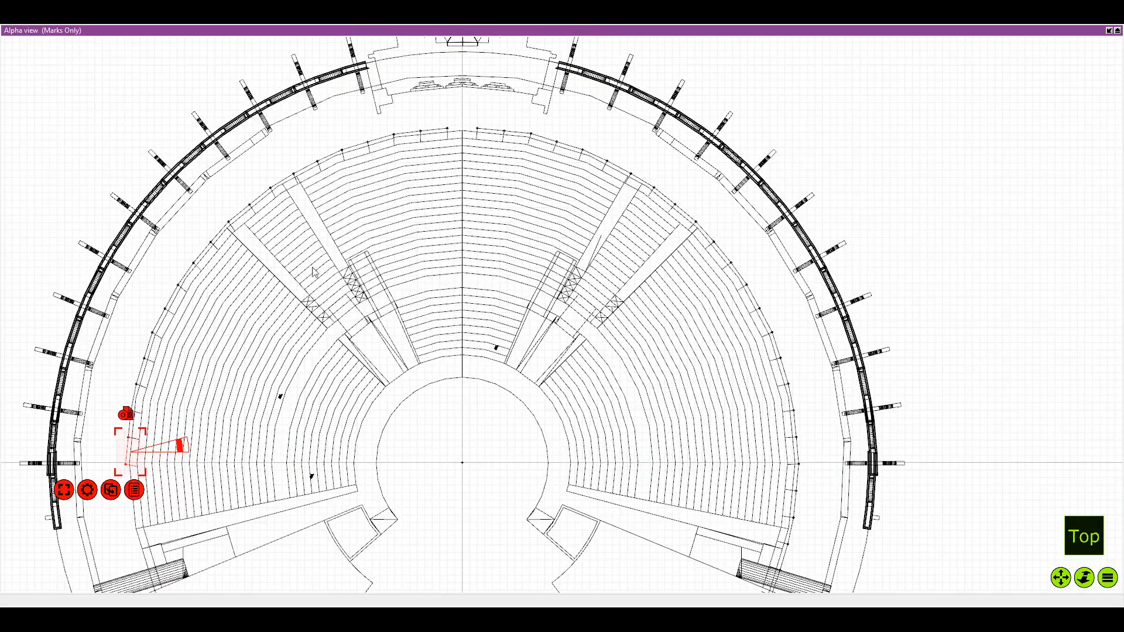
scroll(304, 277, down, 1)
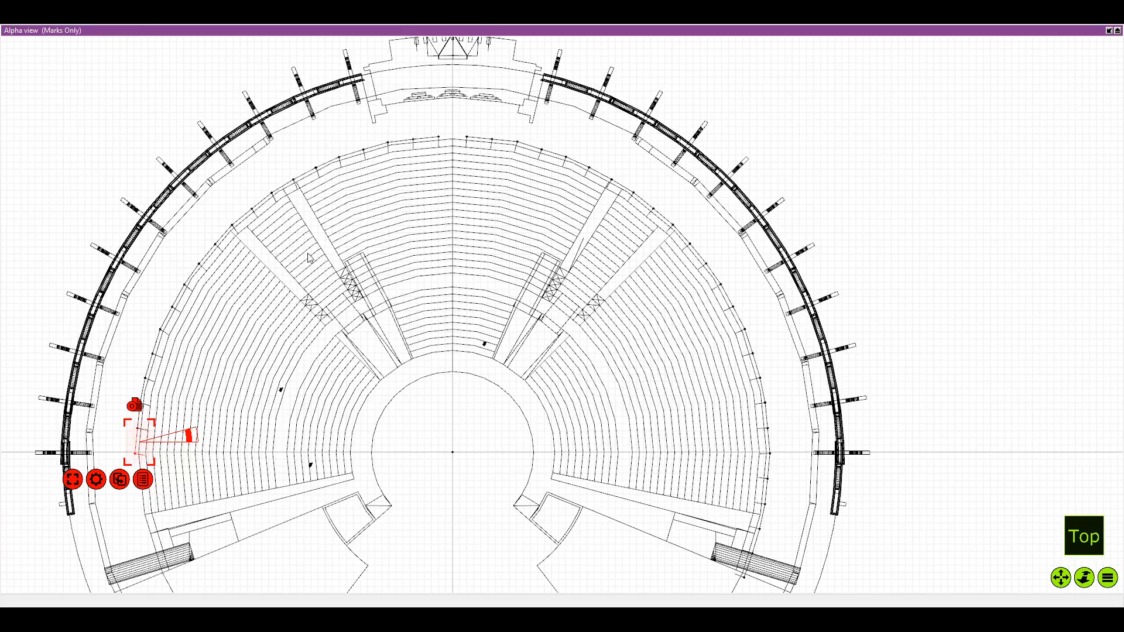
scroll(499, 257, down, 2)
drag(499, 258, 582, 206)
scroll(534, 245, up, 6)
scroll(621, 228, down, 5)
drag(230, 332, 263, 248)
Set the lowest copy's rotation pivot on its joining mark and rotate the copy slightly to follow the seating edge
scroll(263, 248, up, 6)
drag(245, 369, 265, 323)
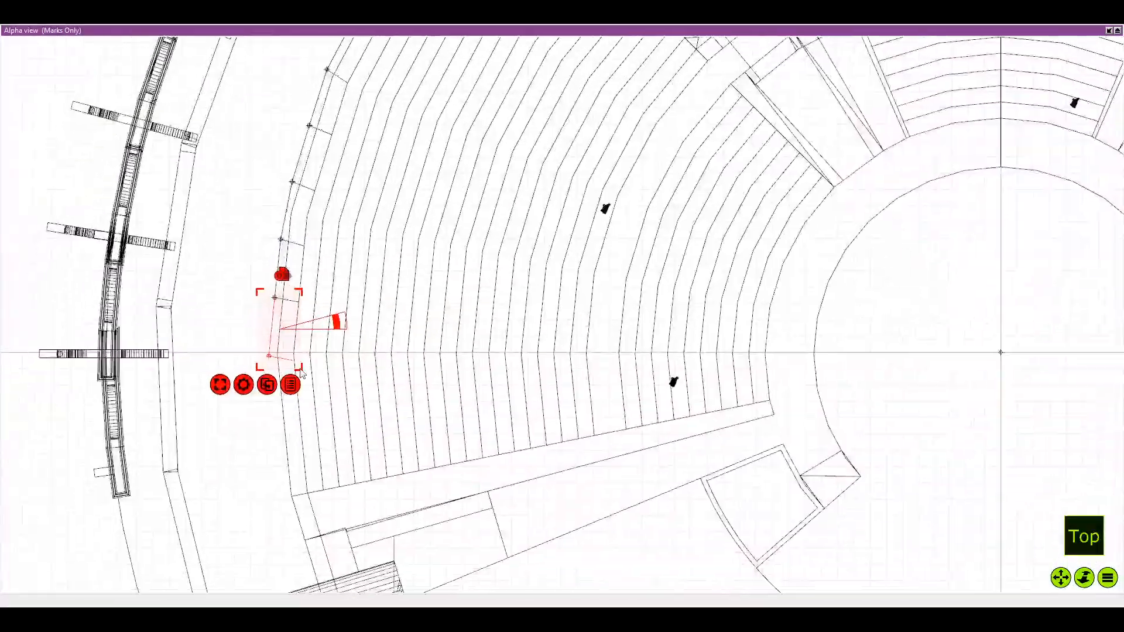
scroll(265, 323, up, 5)
scroll(279, 313, up, 3)
mouse_move(380, 322)
mouse_down()
mouse_move(386, 295)
mouse_move(366, 232)
mouse_up()
scroll(366, 232, up, 2)
scroll(359, 230, up, 1)
drag(443, 219, 453, 212)
scroll(414, 244, down, 3)
scroll(409, 245, down, 2)
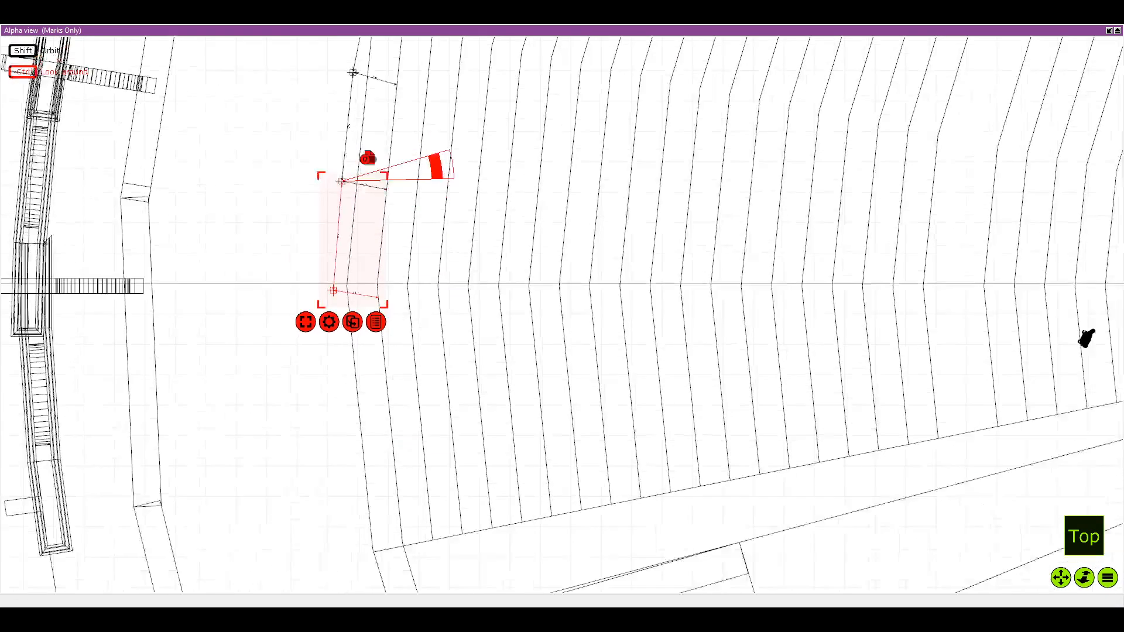
Duplicate the selected mark group and join the copy to the mark at the horizontal centre line on the left seating edge
key(ctrl+d)
scroll(432, 304, down, 1)
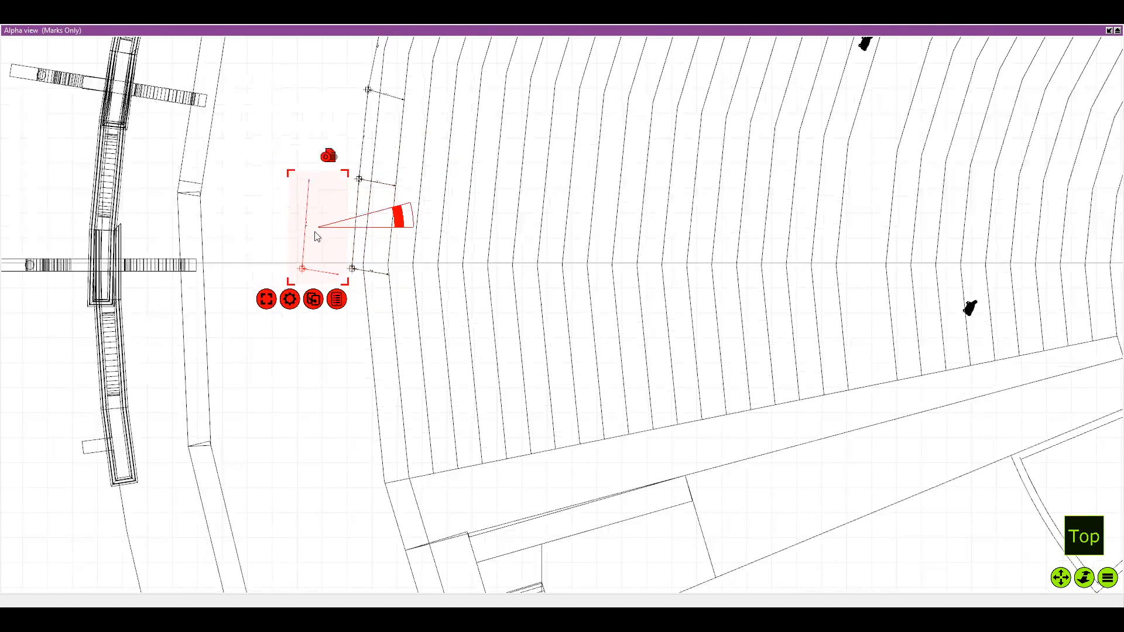
drag(316, 232, 356, 316)
scroll(353, 278, up, 2)
scroll(353, 276, up, 6)
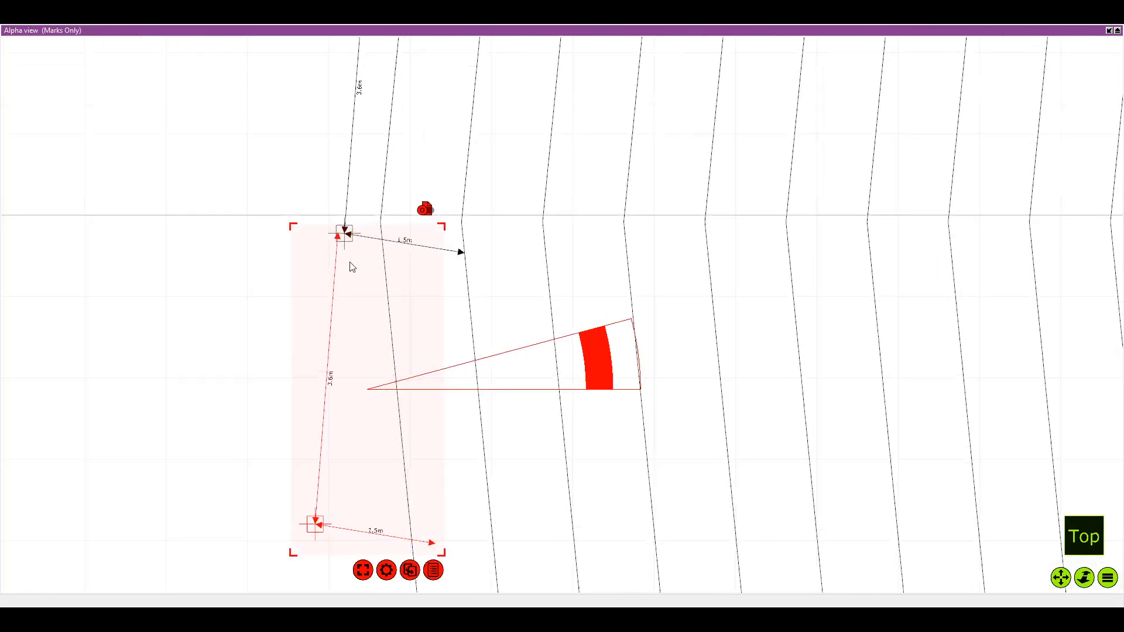
drag(349, 243, 358, 248)
scroll(359, 248, up, 2)
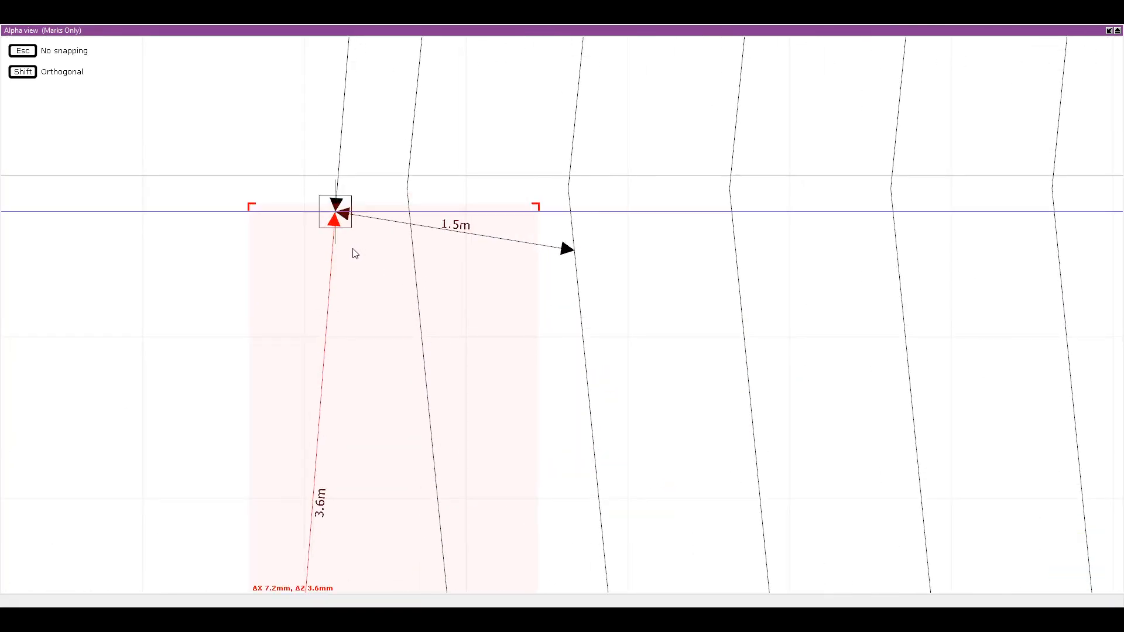
scroll(337, 229, up, 4)
scroll(379, 252, down, 3)
scroll(380, 252, down, 2)
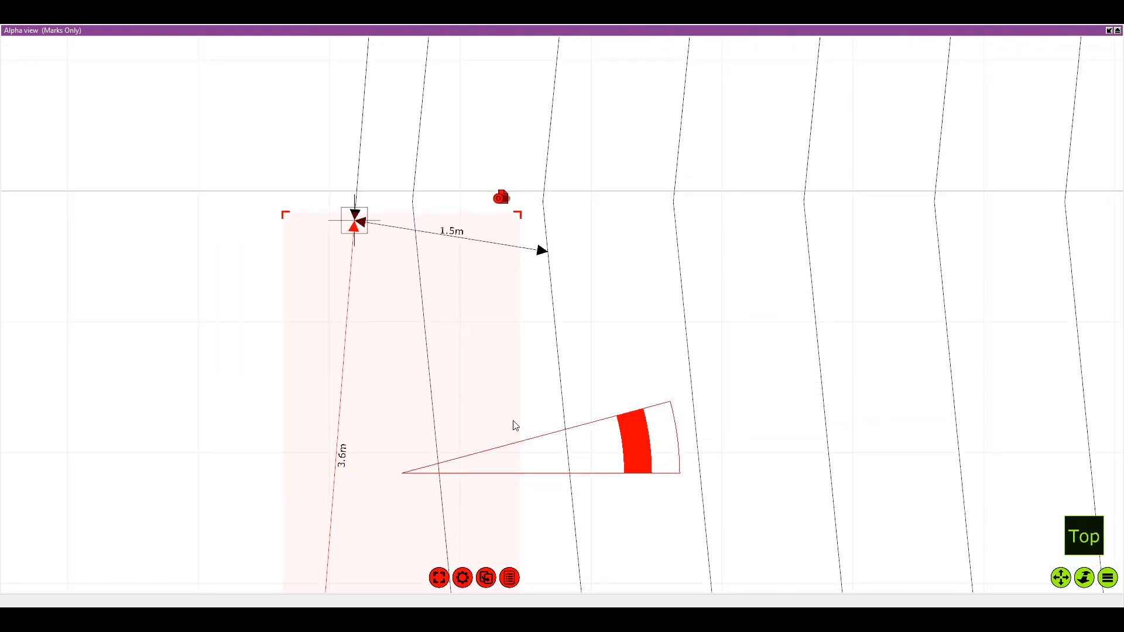
Set the copy's rotation pivot on the centre-line mark and rotate it counterclockwise to follow the seating edge below the line
mouse_move(542, 448)
mouse_down()
mouse_move(477, 225)
mouse_move(494, 202)
mouse_up()
scroll(494, 202, up, 2)
scroll(495, 201, down, 4)
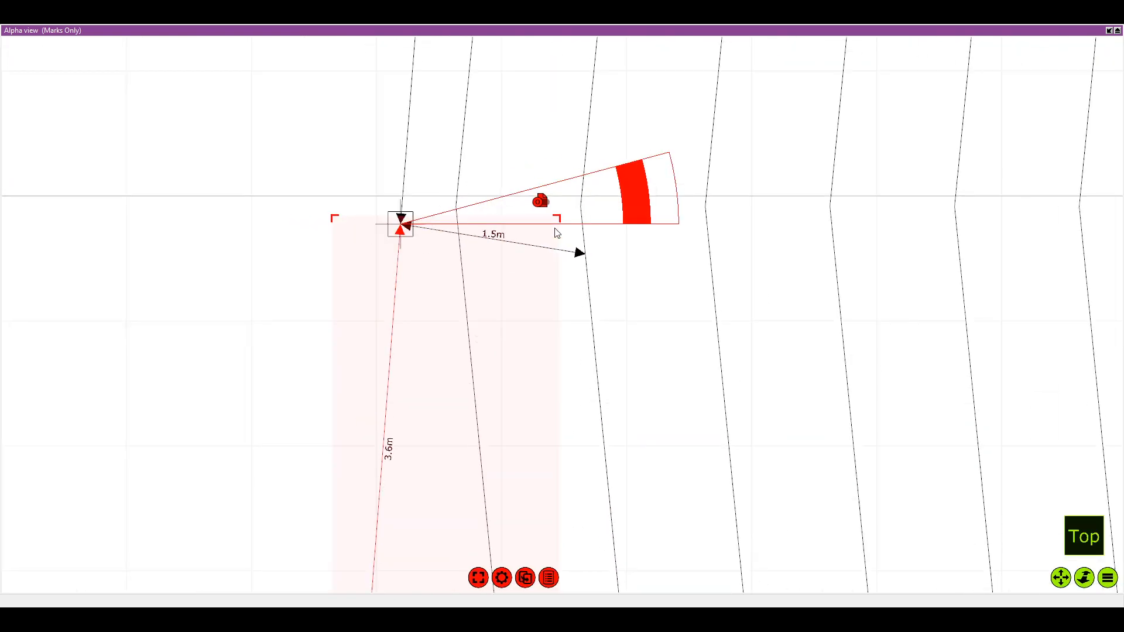
drag(548, 130, 546, 105)
scroll(520, 201, down, 3)
drag(706, 339, 526, 290)
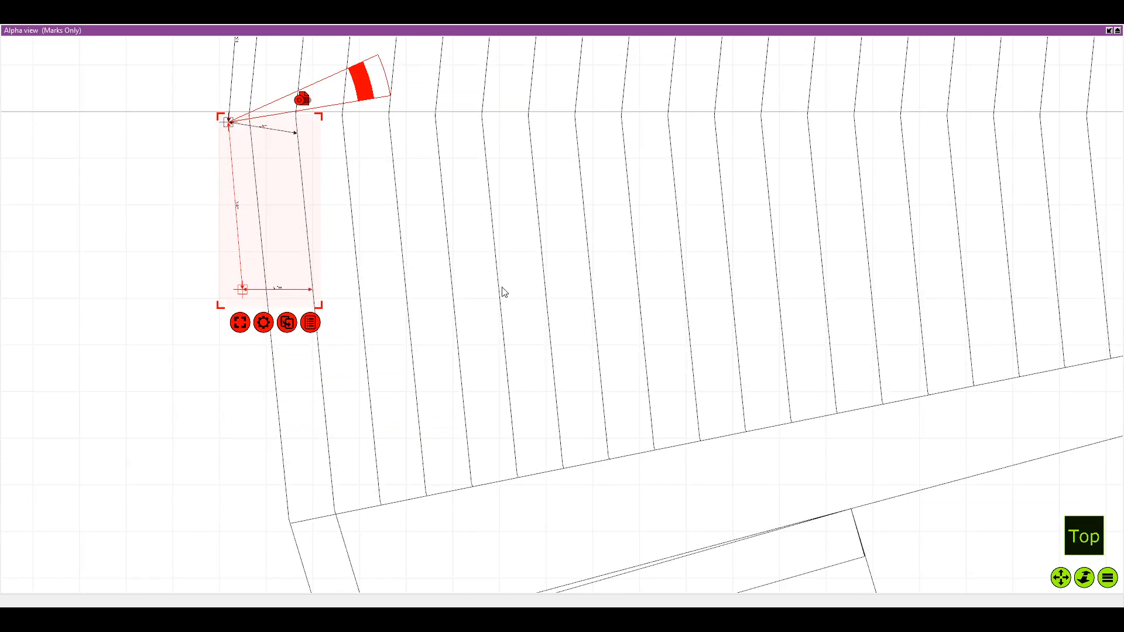
Duplicate the rotated group and join the copy to the first mark below the horizontal centre line
key(ctrl+c)
key(ctrl+v)
drag(195, 214, 305, 386)
scroll(234, 292, up, 6)
scroll(316, 315, down, 1)
drag(316, 315, 300, 301)
drag(396, 426, 332, 338)
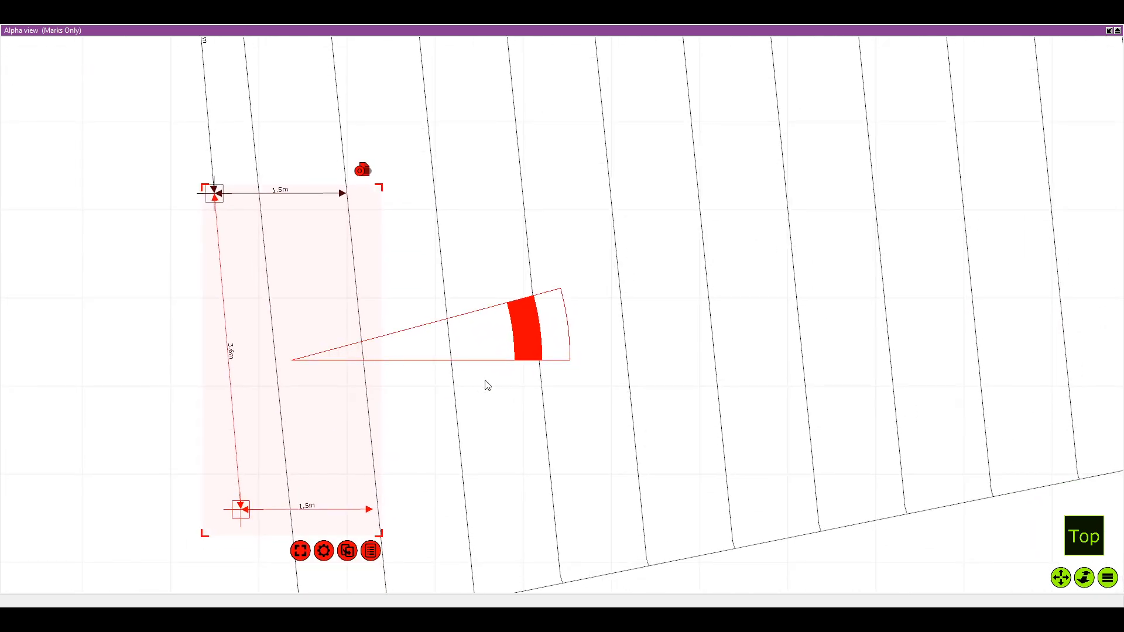
mouse_move(485, 380)
mouse_down()
mouse_move(446, 328)
mouse_move(477, 383)
mouse_up()
drag(375, 536, 180, 351)
Move the new copy's pivot to its upper joining mark and rotate it slightly counterclockwise along the seating edge
drag(427, 339, 350, 178)
scroll(349, 182, up, 2)
scroll(389, 171, down, 2)
drag(458, 178, 462, 174)
scroll(462, 176, down, 2)
drag(462, 176, 471, 209)
scroll(492, 436, down, 4)
drag(544, 590, 474, 411)
Duplicate the mark group again and join the copy to the mark just above the lower end of the seating block
key(ctrl+d)
drag(352, 291, 418, 393)
scroll(387, 370, up, 3)
scroll(331, 310, up, 3)
scroll(423, 290, down, 1)
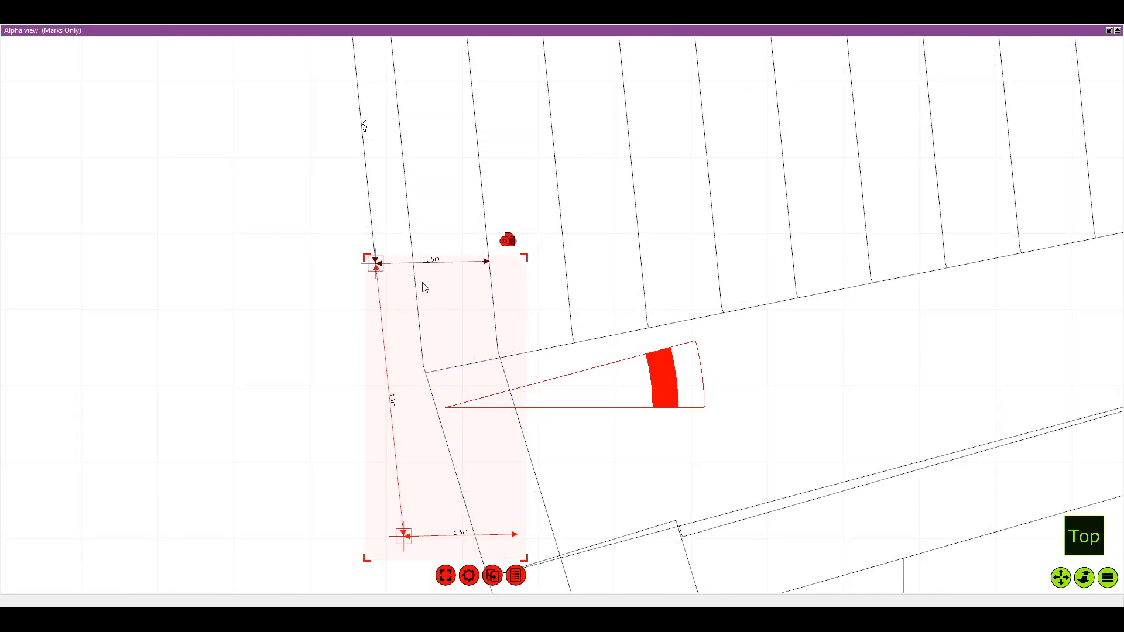
Pivot the copy on its joining mark and rotate it counterclockwise to follow the bend past the end of the seating
drag(537, 398, 466, 257)
scroll(460, 257, up, 4)
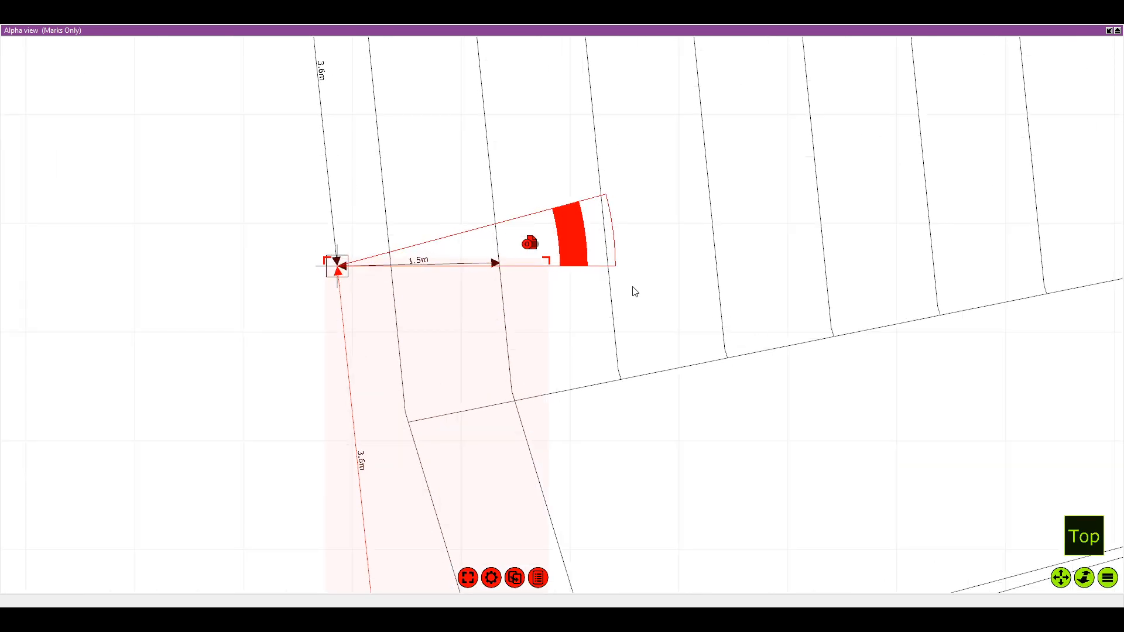
scroll(610, 266, down, 3)
drag(609, 266, 595, 180)
scroll(622, 246, down, 3)
drag(692, 346, 612, 326)
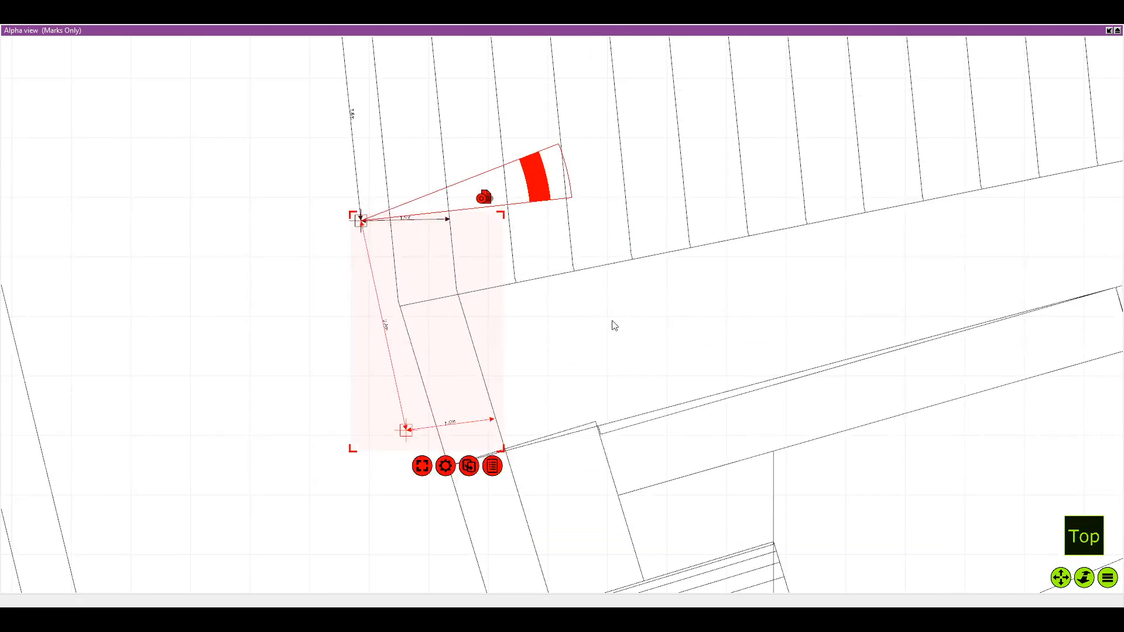
Compare how far down the left and right rows of marks reach in the overall venue plan
scroll(612, 326, down, 3)
drag(753, 482, 615, 417)
scroll(615, 420, down, 2)
scroll(691, 401, down, 2)
drag(708, 256, 588, 310)
scroll(588, 309, down, 6)
scroll(430, 246, down, 1)
drag(430, 245, 288, 391)
scroll(502, 179, down, 3)
drag(502, 179, 396, 248)
scroll(396, 248, down, 1)
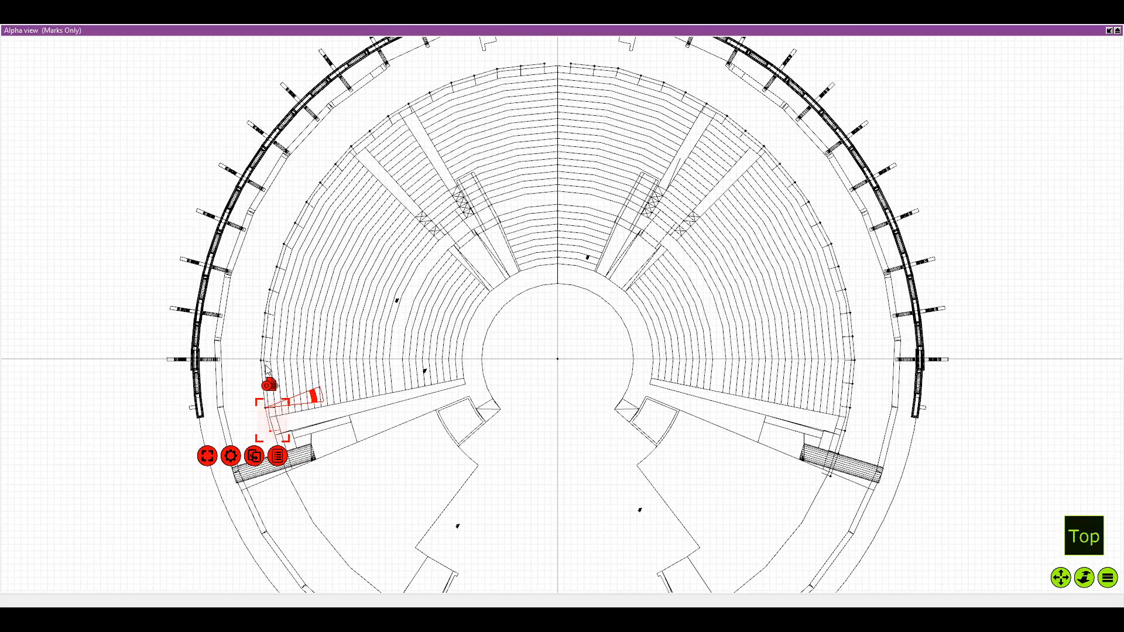
Duplicate the bent group and join the copy to its lower mark, reaching down to the upper edge of the left ramp
scroll(264, 383, up, 3)
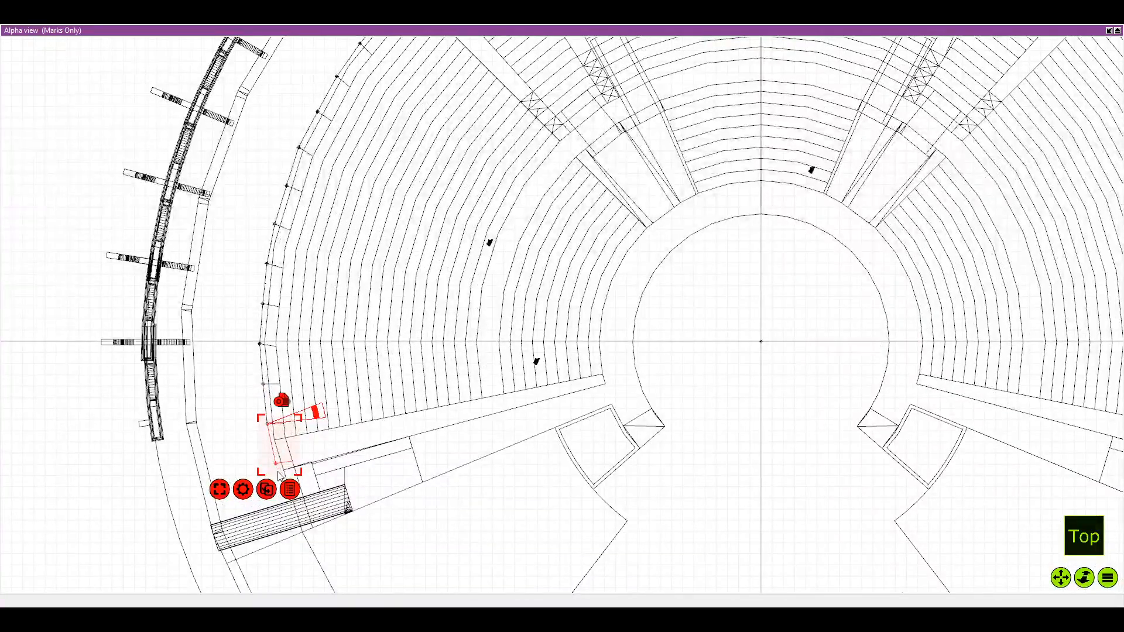
drag(278, 473, 400, 286)
scroll(400, 286, up, 5)
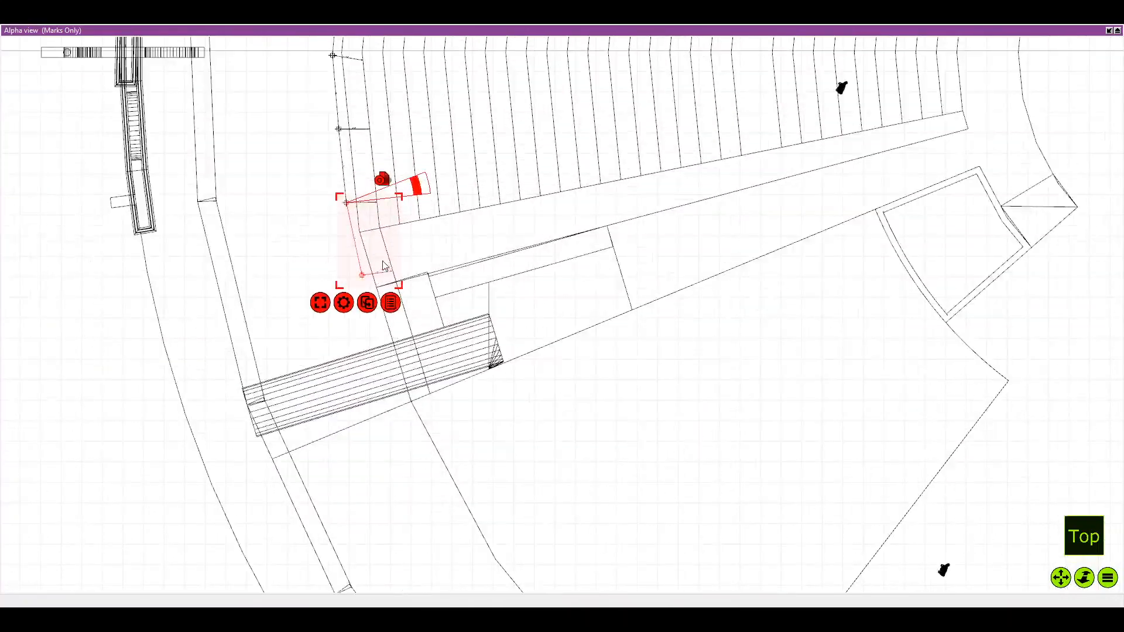
scroll(384, 267, down, 1)
key(ctrl+v)
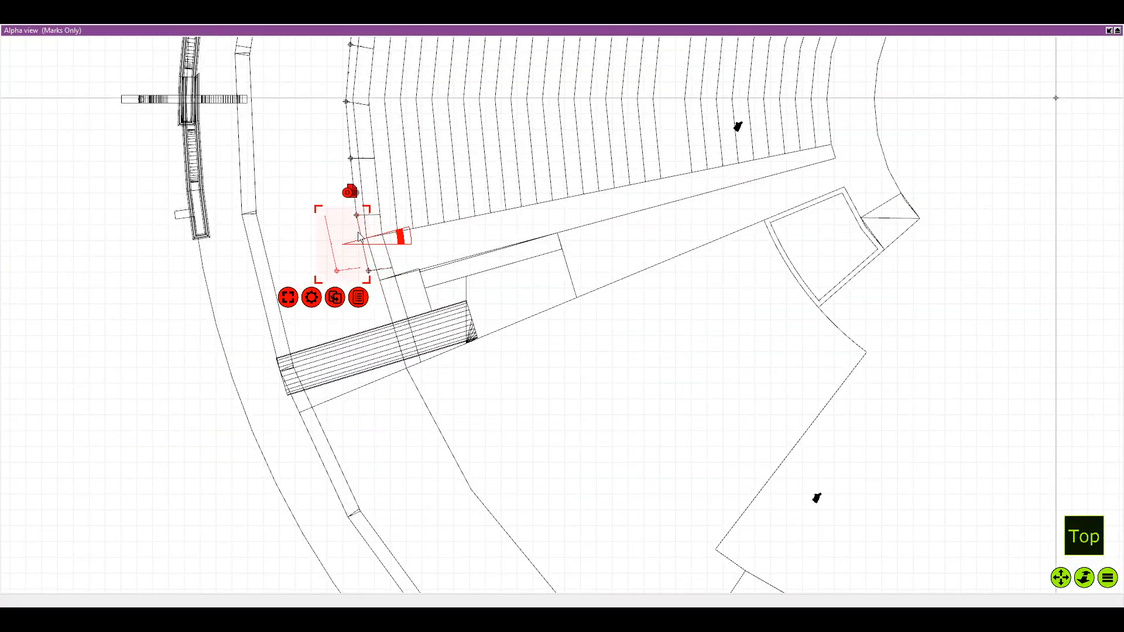
mouse_move(358, 235)
mouse_down()
mouse_move(400, 293)
mouse_move(463, 296)
mouse_up()
scroll(293, 278, up, 3)
scroll(411, 265, up, 4)
scroll(530, 318, up, 1)
scroll(587, 364, up, 2)
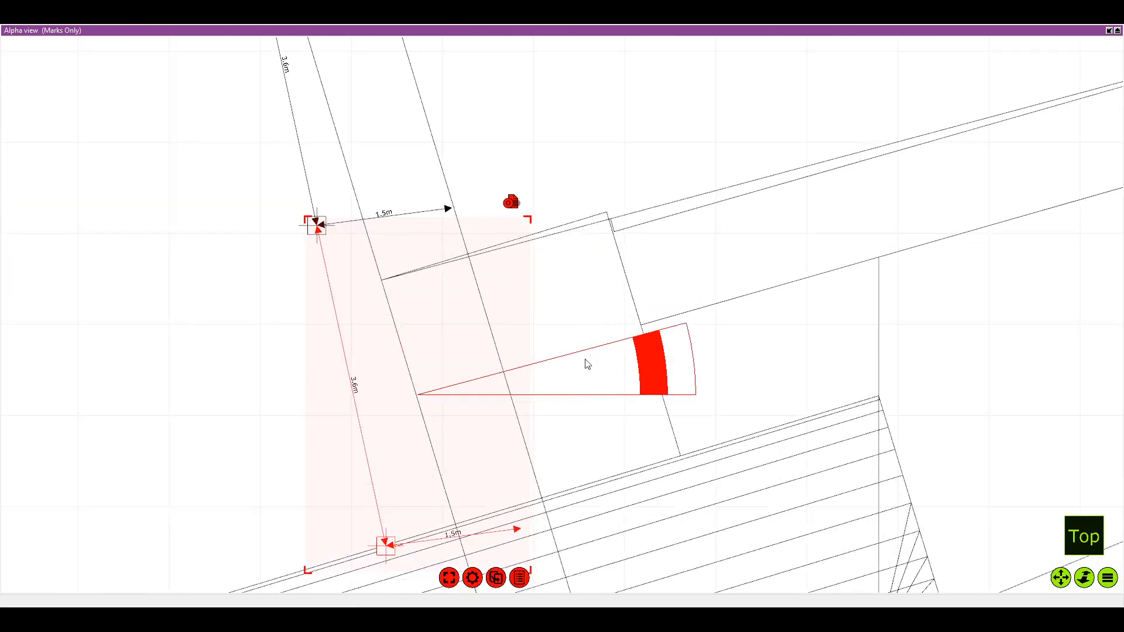
Set the pivot of the copy above the ramp on its joining mark and rotate it to run parallel to the edge
drag(587, 363, 551, 172)
scroll(539, 234, down, 2)
scroll(551, 175, down, 2)
Duplicate the group once more and join the copy to the mark at the ramp's upper edge, spanning the ramp
key(ctrl+d)
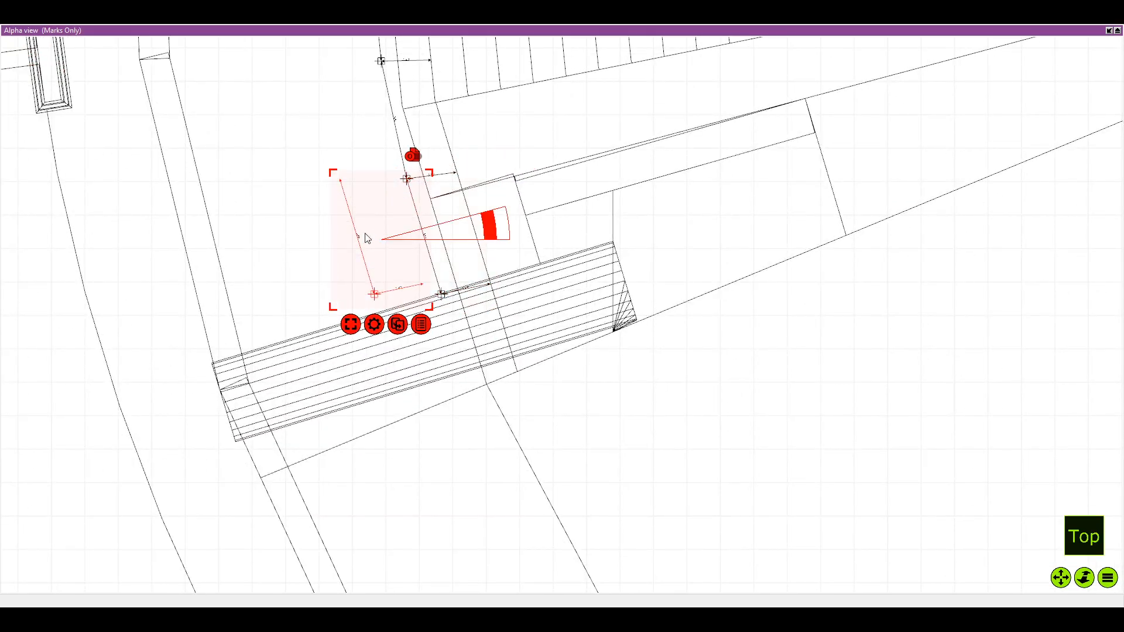
drag(365, 232, 467, 357)
scroll(443, 334, up, 3)
drag(468, 300, 466, 286)
scroll(466, 285, up, 1)
scroll(466, 287, down, 2)
Pivot the ramp-spanning copy on its joining mark, rotate it slightly to align with the edge, and deselect it
drag(633, 370, 560, 256)
drag(629, 233, 628, 227)
click(705, 374)
Compare the left and right rows of marks around the whole seating area for symmetry
scroll(705, 374, down, 3)
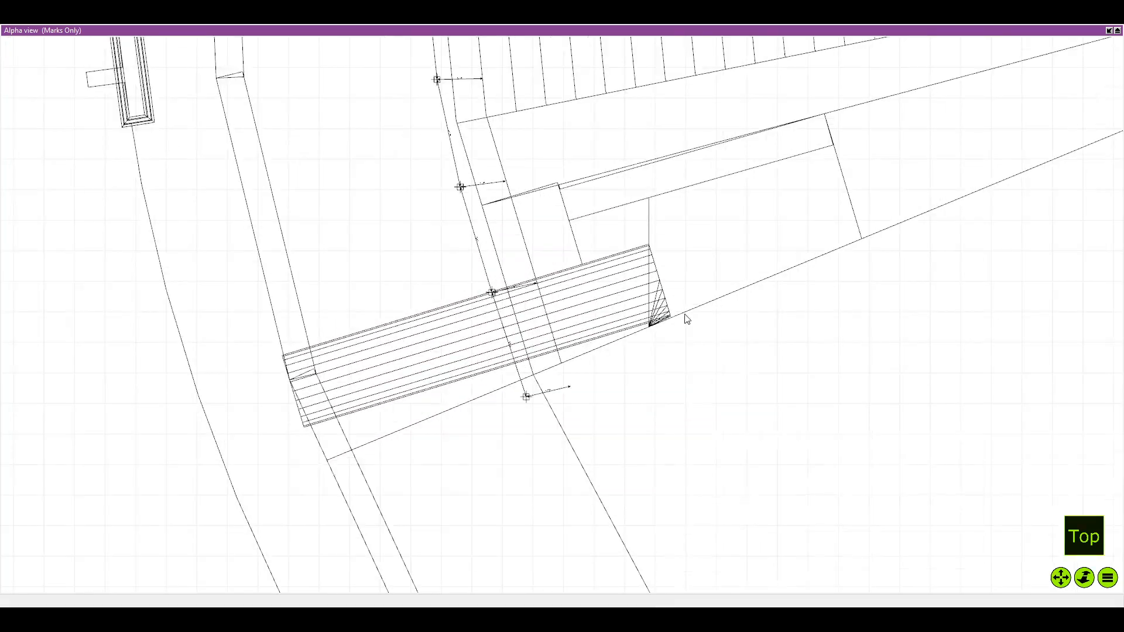
scroll(623, 228, down, 6)
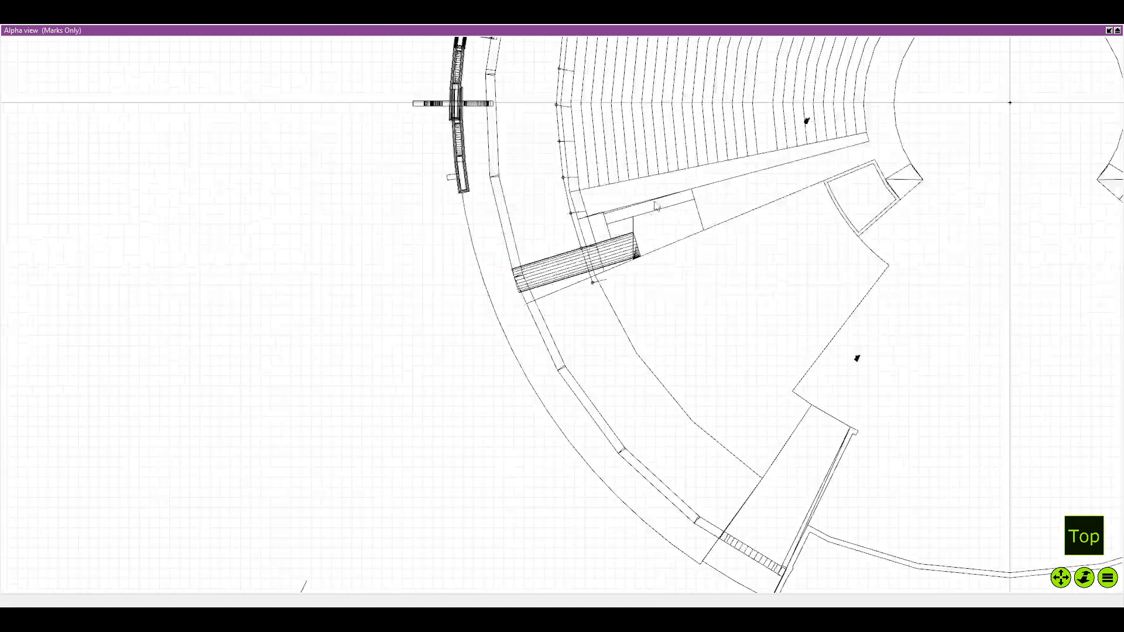
drag(667, 238, 599, 300)
scroll(667, 238, down, 2)
drag(286, 103, 246, 192)
scroll(247, 192, down, 1)
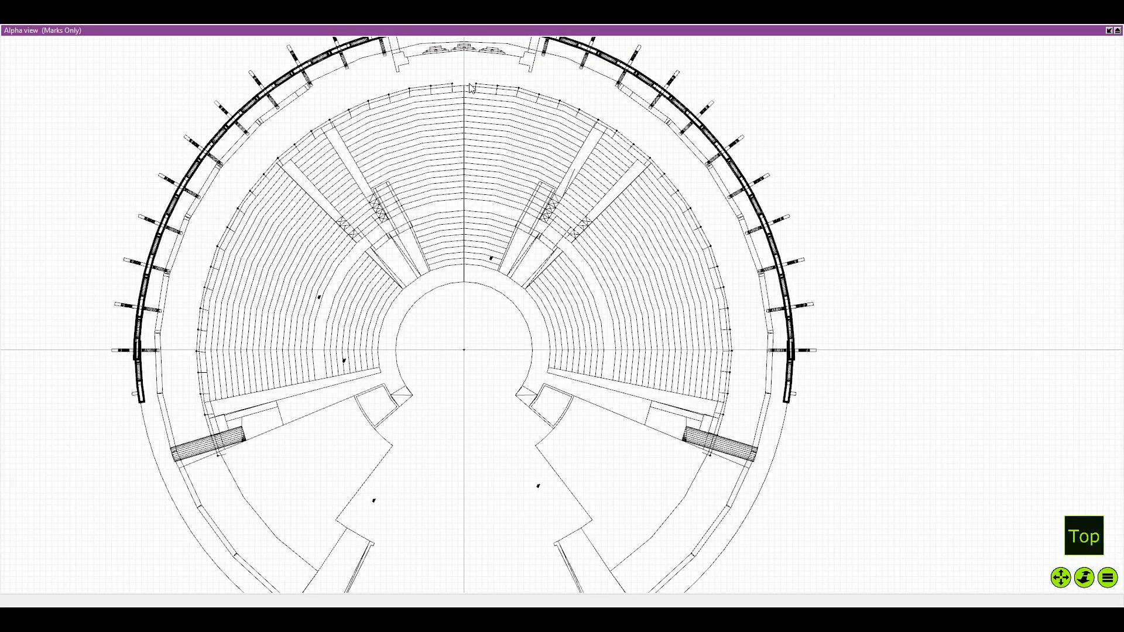
scroll(472, 88, up, 3)
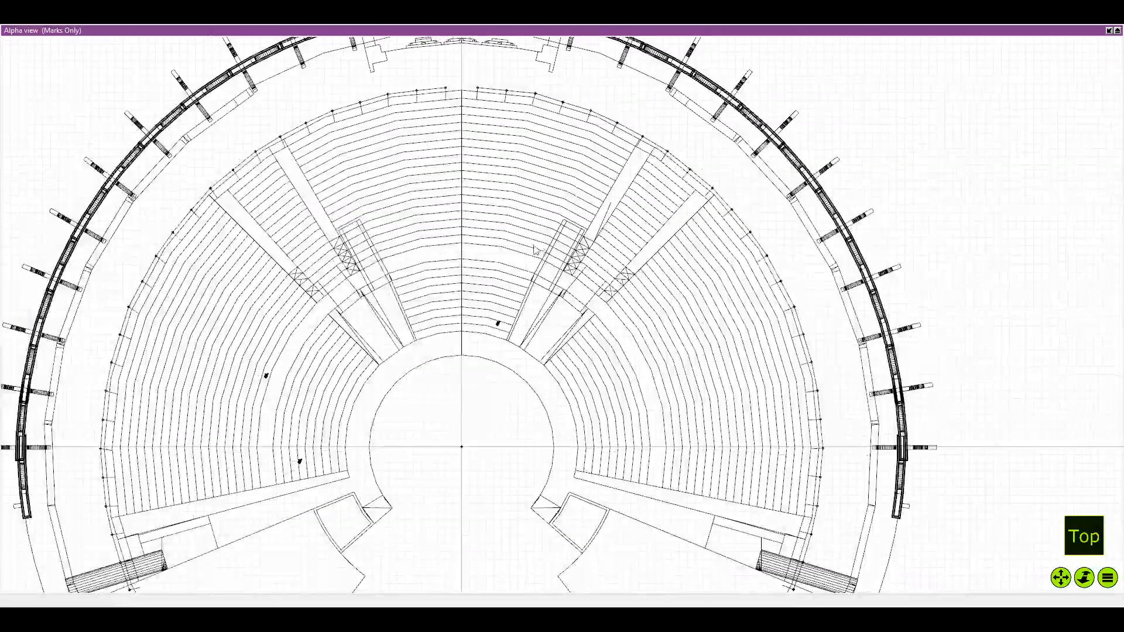
scroll(535, 250, down, 2)
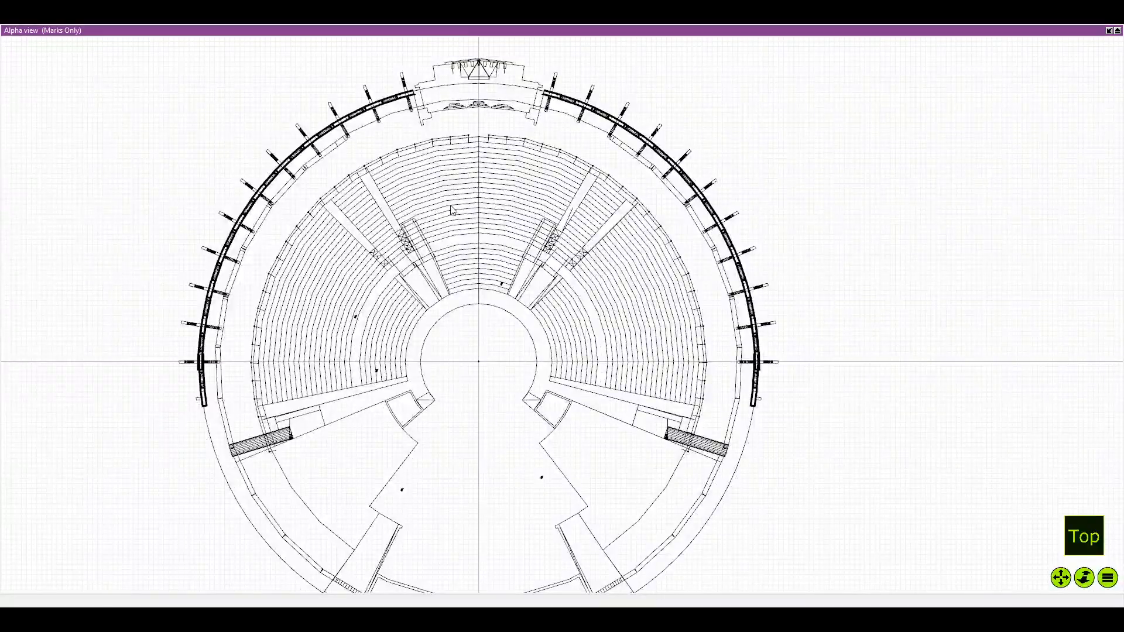
drag(305, 277, 397, 228)
scroll(364, 212, up, 3)
scroll(409, 213, up, 2)
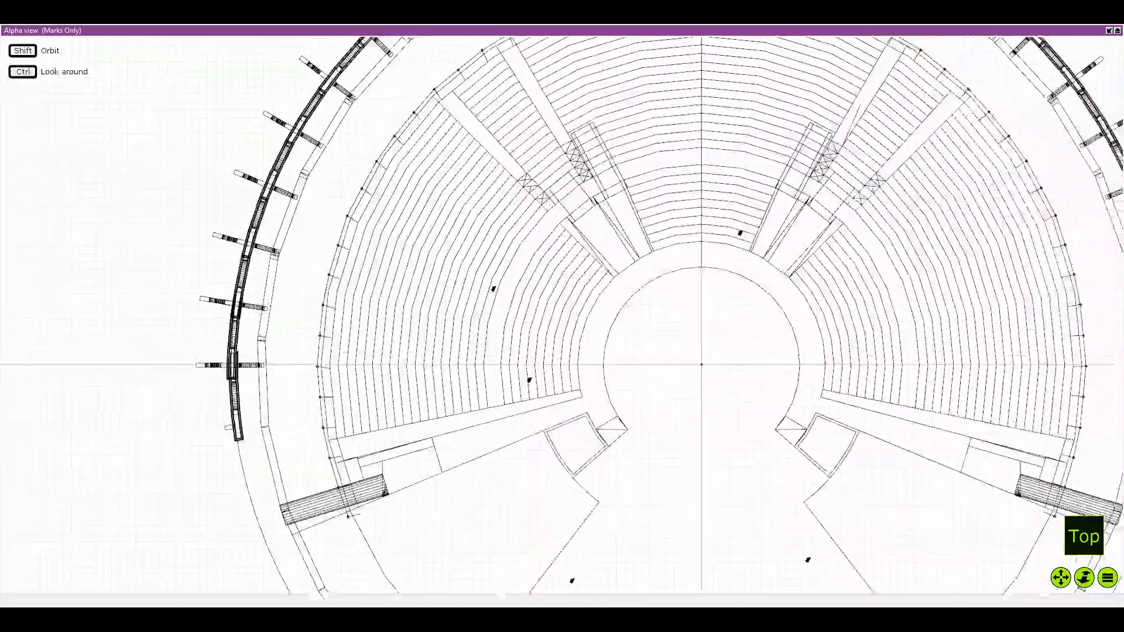
scroll(402, 243, down, 3)
drag(618, 93, 602, 124)
scroll(601, 124, up, 2)
drag(655, 67, 592, 104)
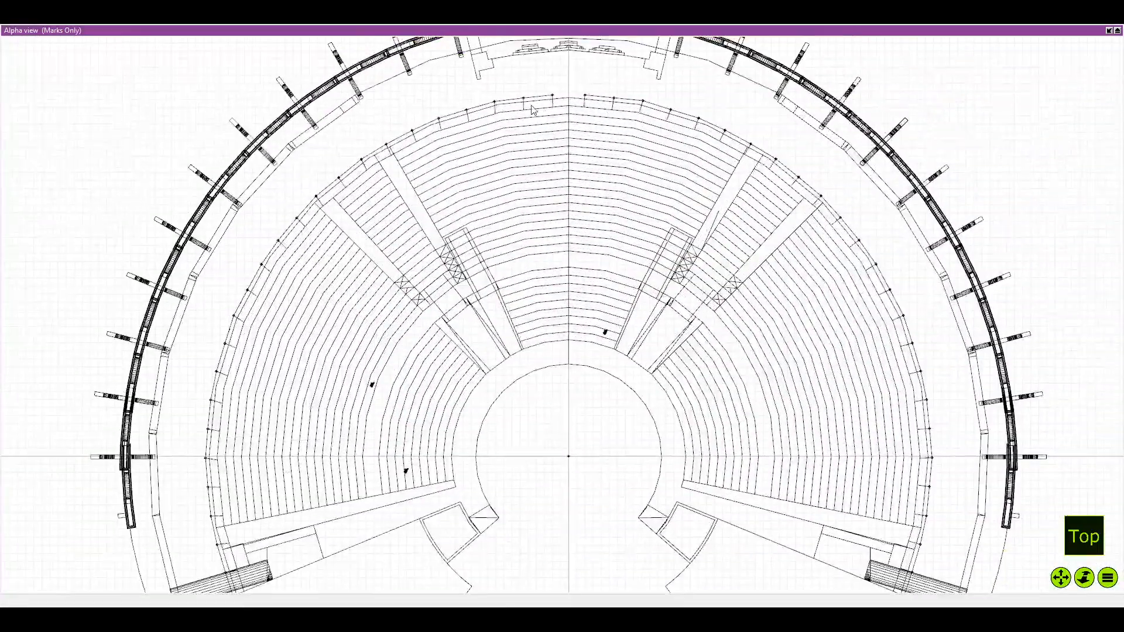
drag(300, 273, 361, 163)
scroll(366, 175, down, 2)
scroll(377, 264, up, 1)
scroll(355, 280, down, 1)
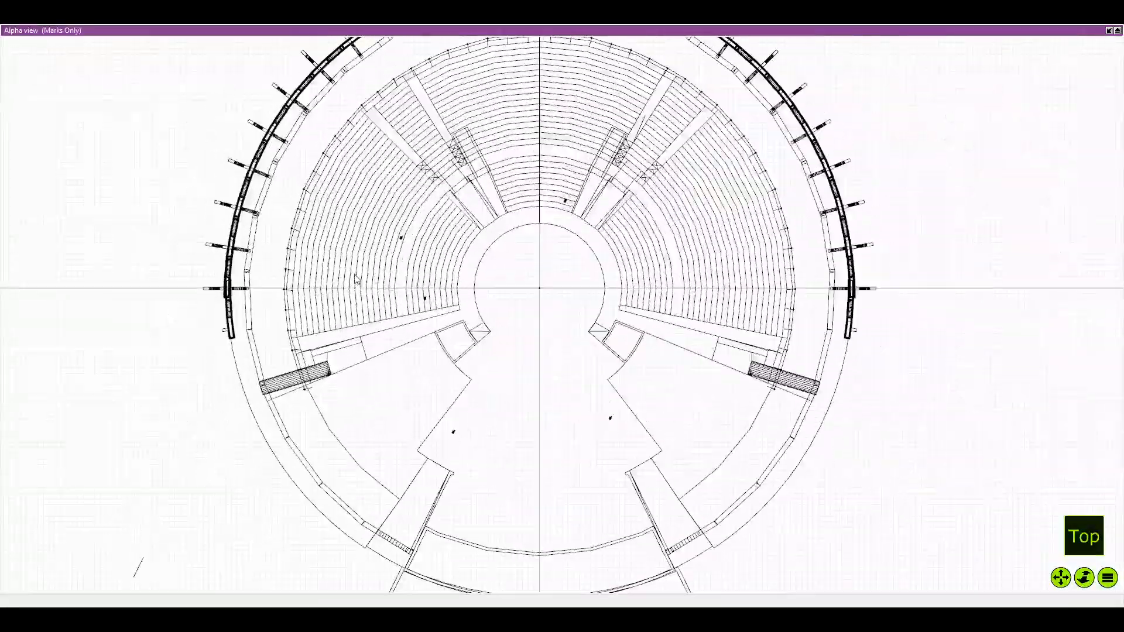
Examine the gap between the left and right rows of marks at the vertical centre line behind the seating
scroll(521, 64, up, 1)
drag(518, 54, 445, 225)
scroll(462, 191, up, 8)
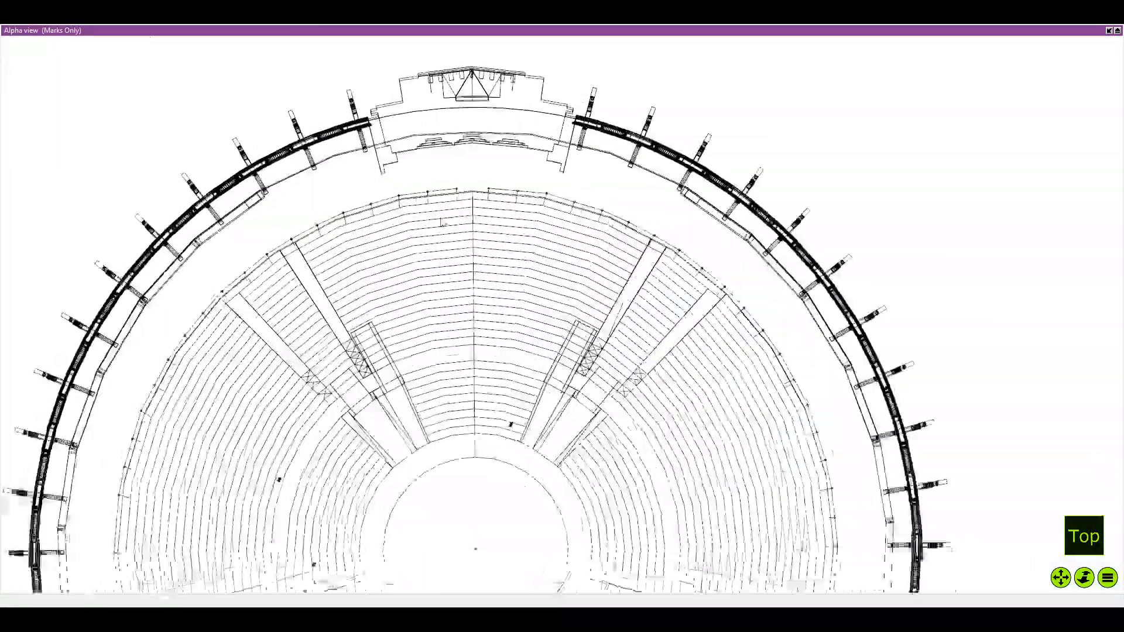
scroll(466, 185, up, 5)
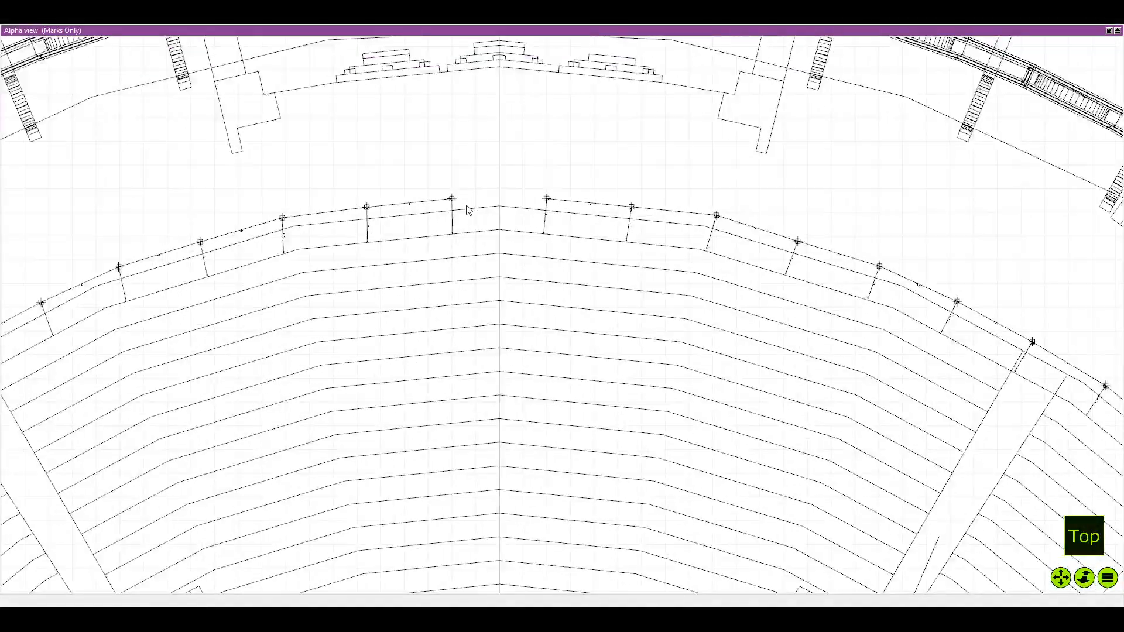
scroll(516, 201, up, 1)
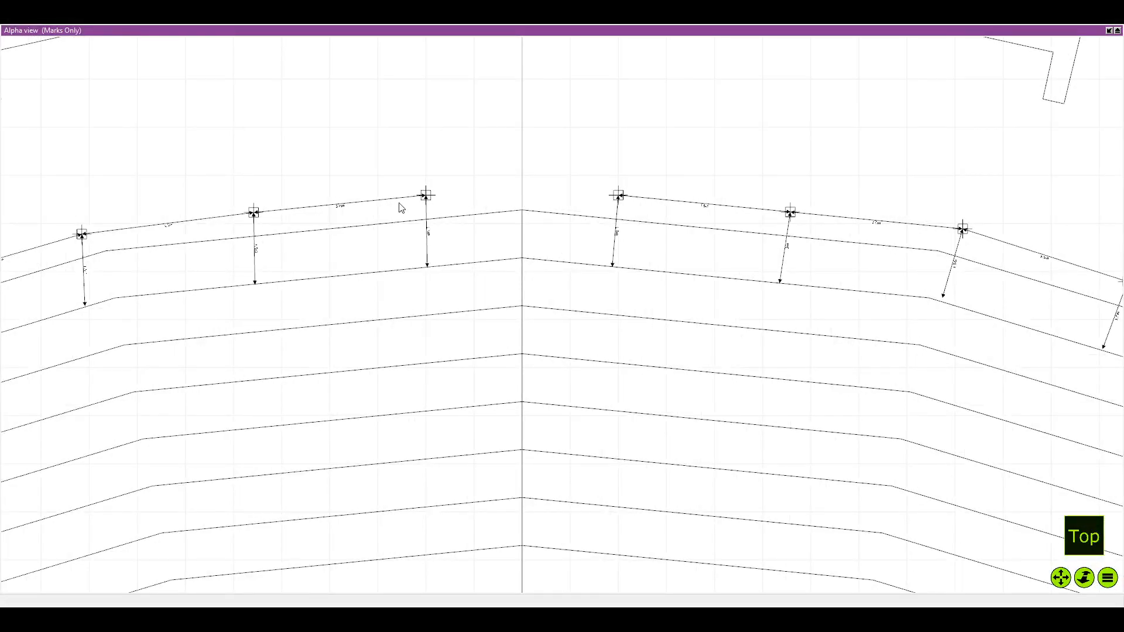
scroll(401, 207, down, 10)
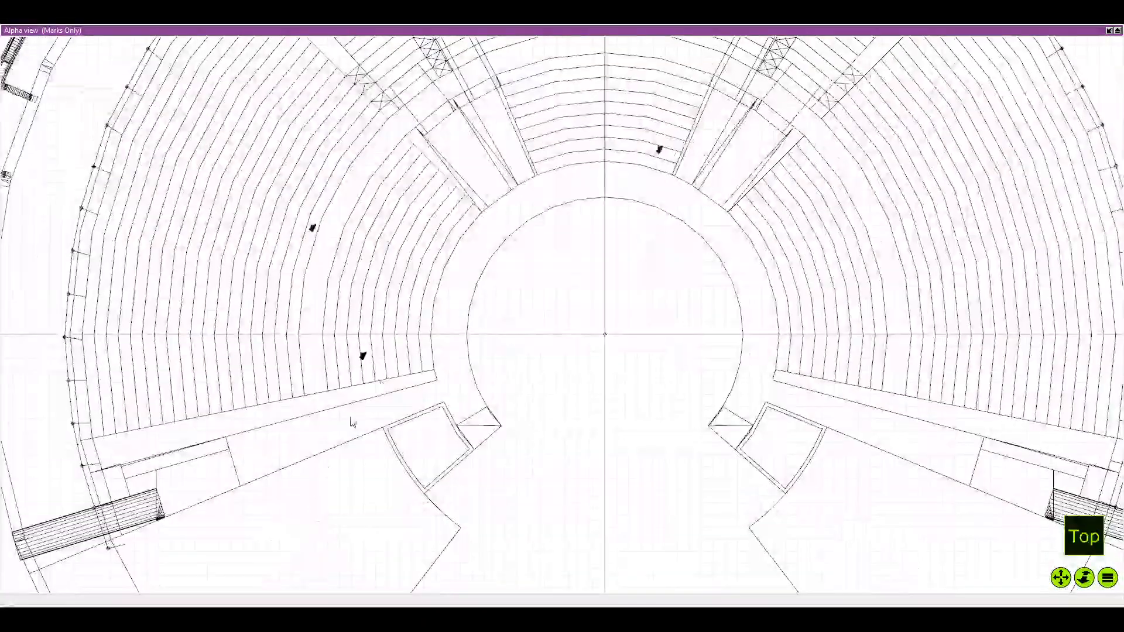
Inspect the lower end of the left row of marks in the plan and in shaded 3D views of the venue
scroll(352, 423, up, 6)
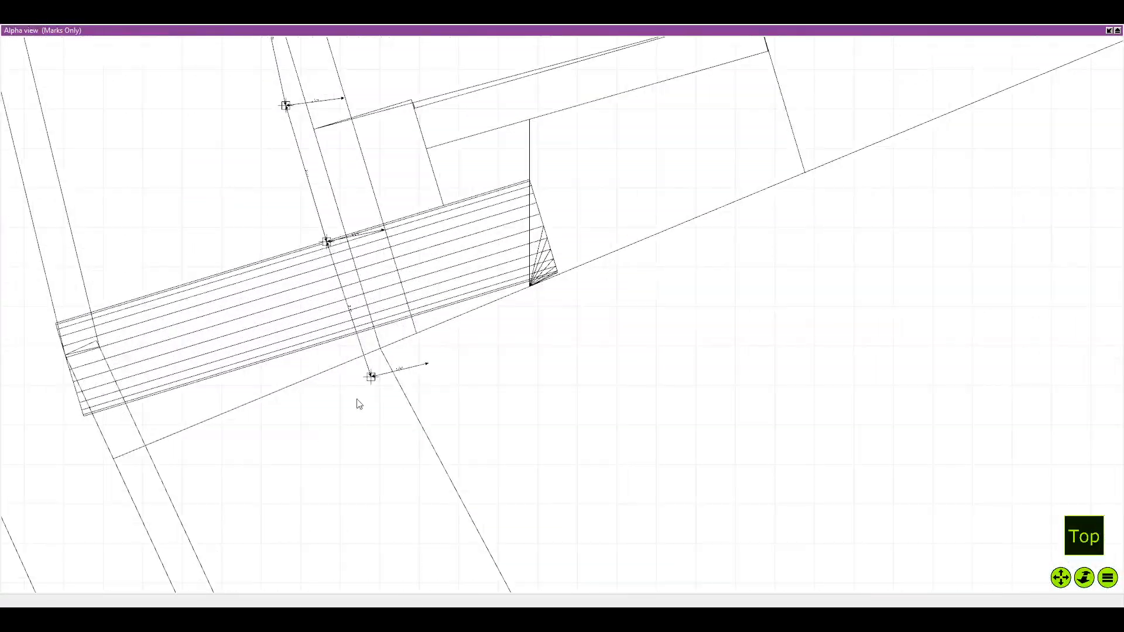
key(f)
scroll(470, 331, down, 2)
key(Tab)
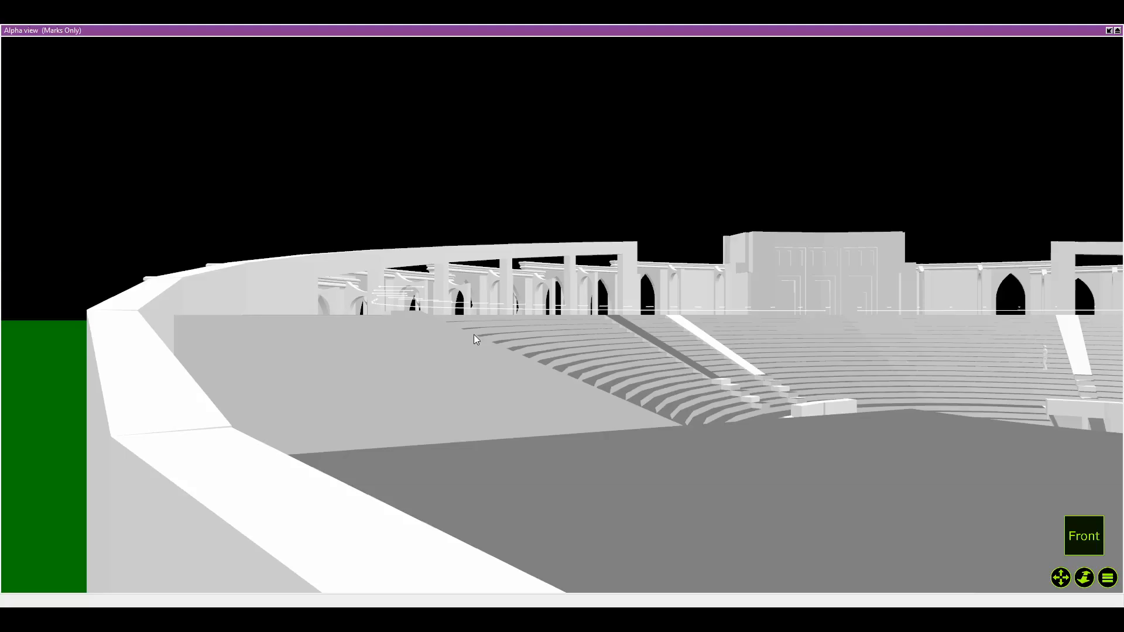
mouse_move(474, 331)
mouse_down()
mouse_move(600, 346)
mouse_move(646, 339)
mouse_move(655, 308)
mouse_move(635, 322)
mouse_up()
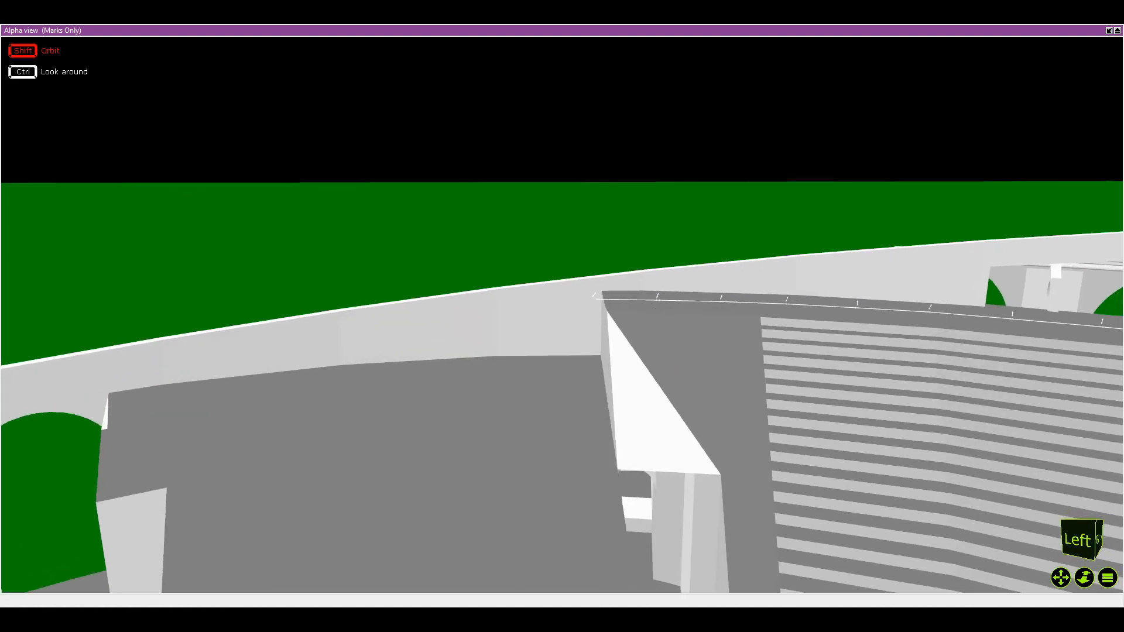
scroll(633, 323, up, 4)
key(t)
key(f)
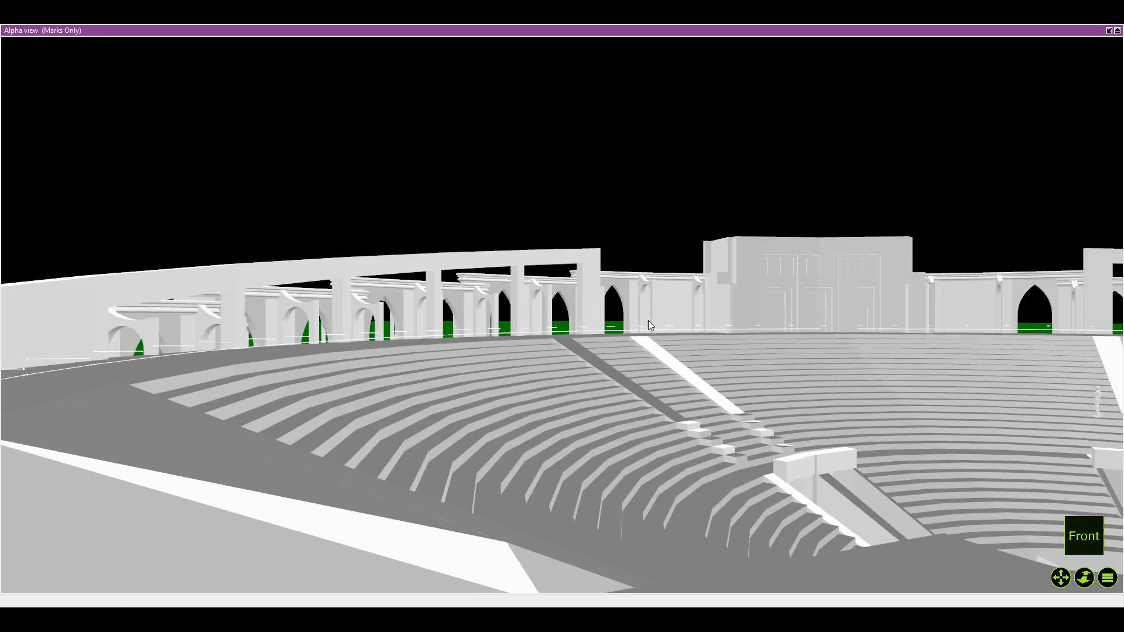
Return to the wireframe top plan and review the marks from the left ramp around the back of the seating
scroll(649, 322, down, 2)
key(t)
key(Tab)
scroll(591, 328, down, 4)
key(Tab)
scroll(565, 320, down, 6)
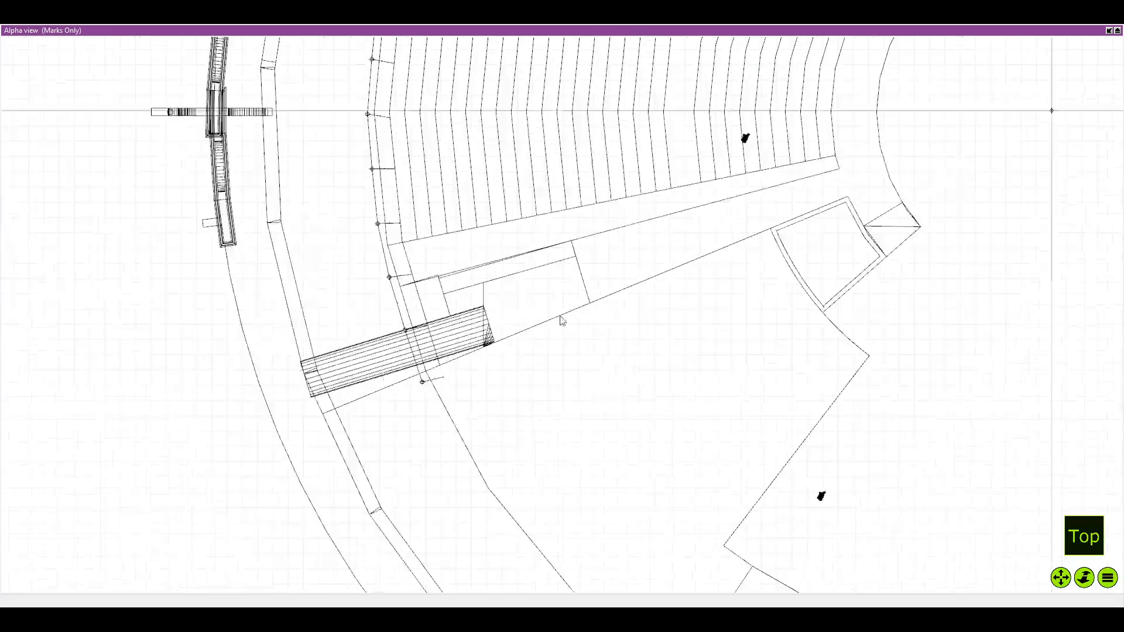
drag(562, 318, 244, 605)
scroll(689, 103, up, 3)
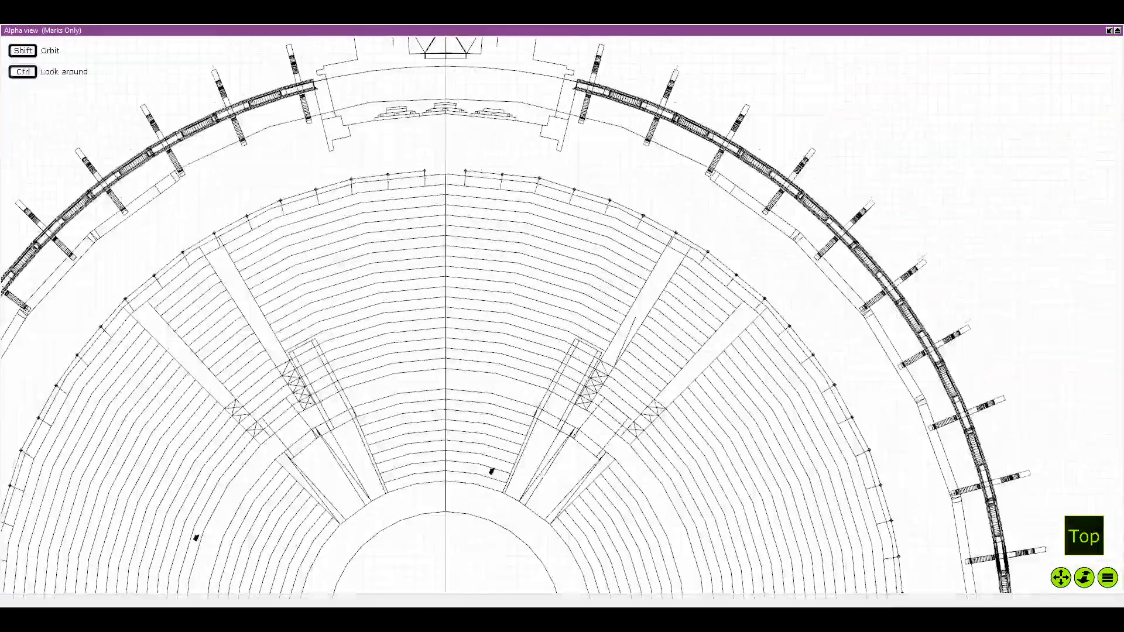
scroll(424, 214, down, 1)
mouse_move(287, 462)
mouse_down()
mouse_move(373, 303)
mouse_move(567, 233)
mouse_up()
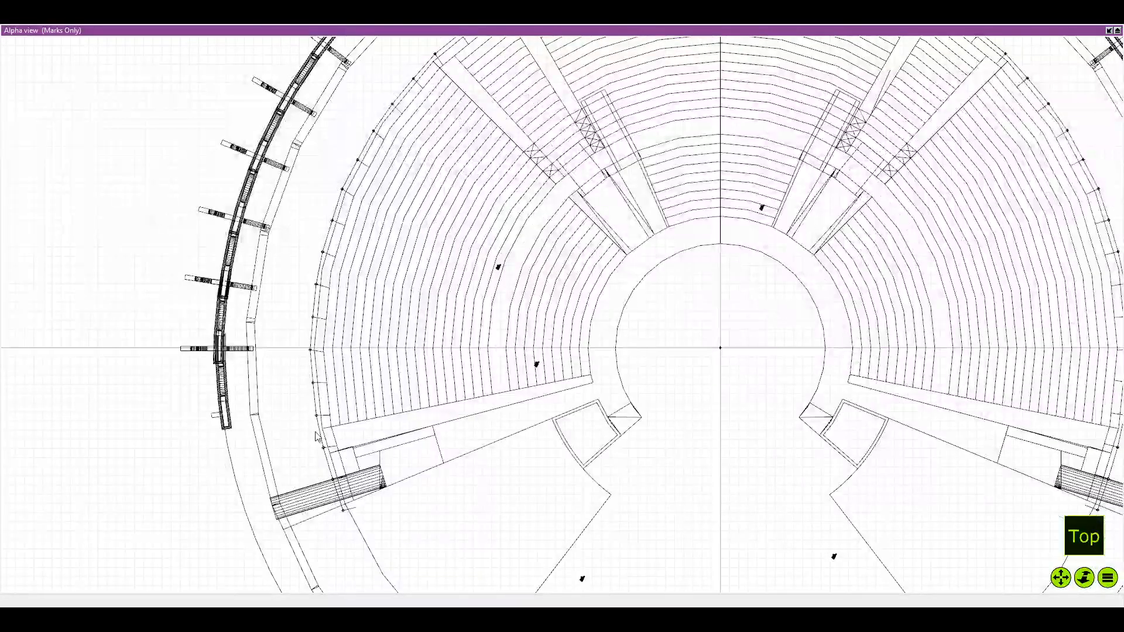
Apply the Totems Only filter to the Alpha view and enlarge it around the centre line behind the seating
drag(379, 233, 203, 399)
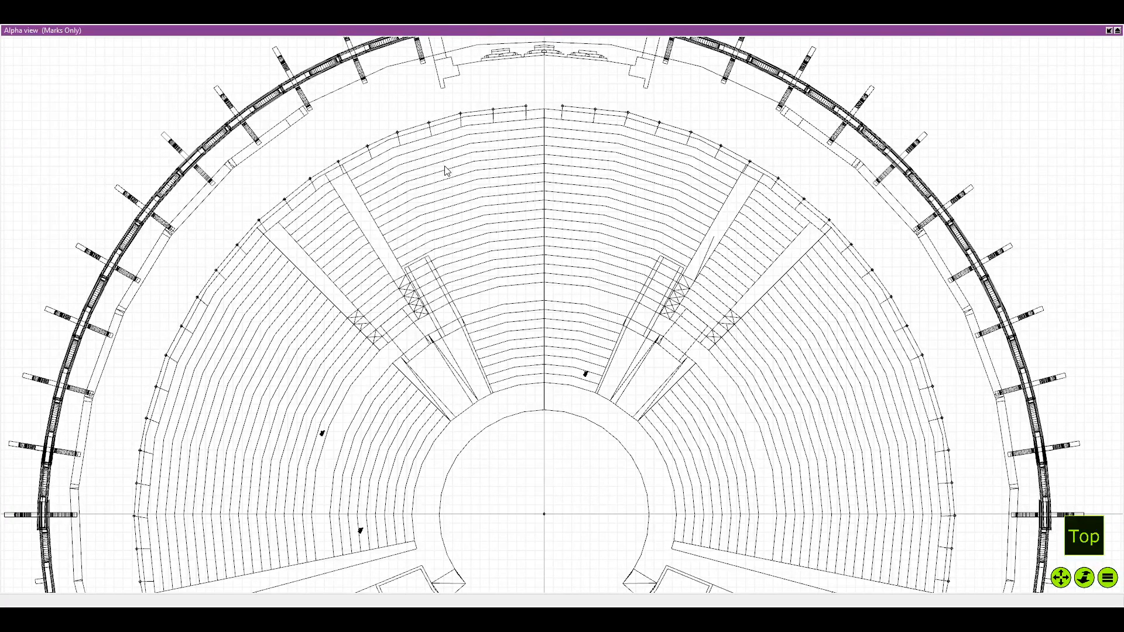
scroll(444, 171, down, 4)
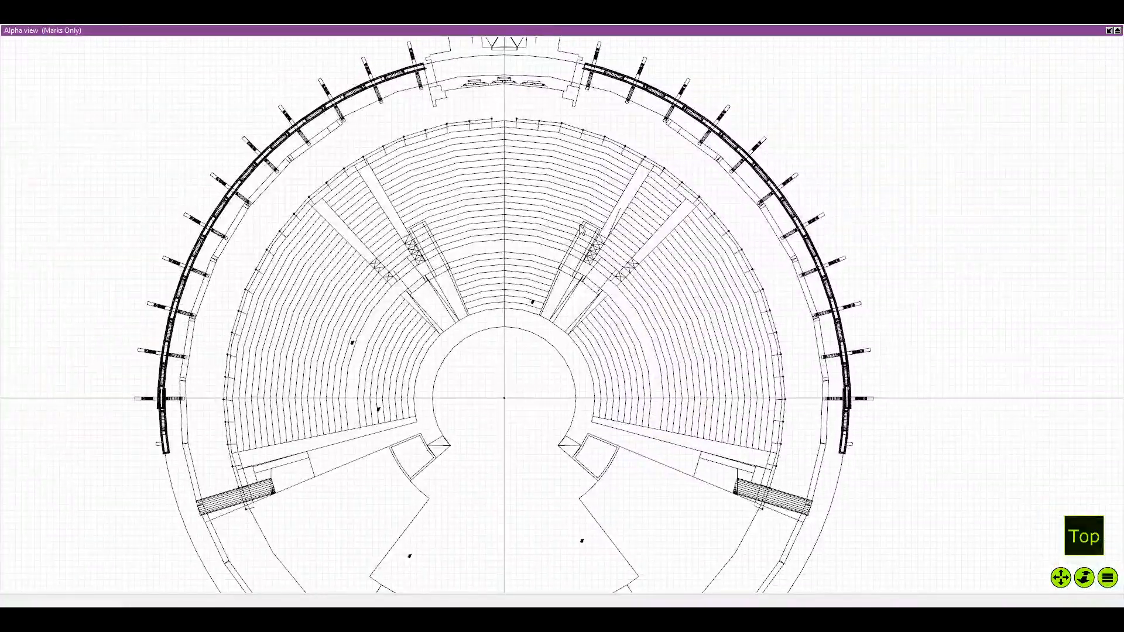
scroll(517, 202, up, 5)
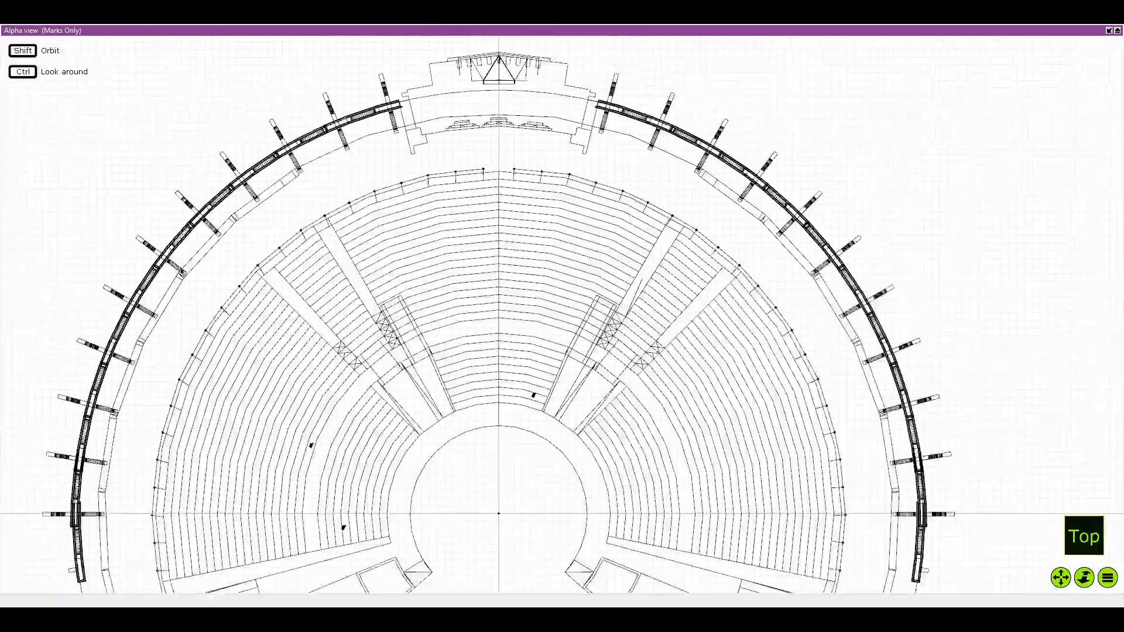
click(1109, 31)
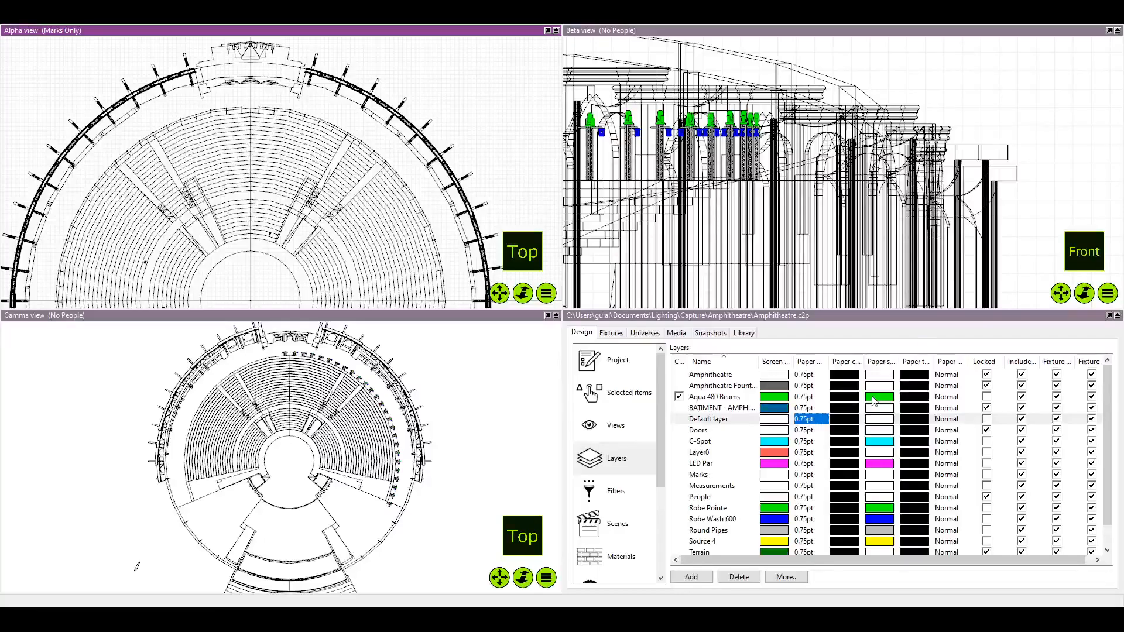
click(616, 491)
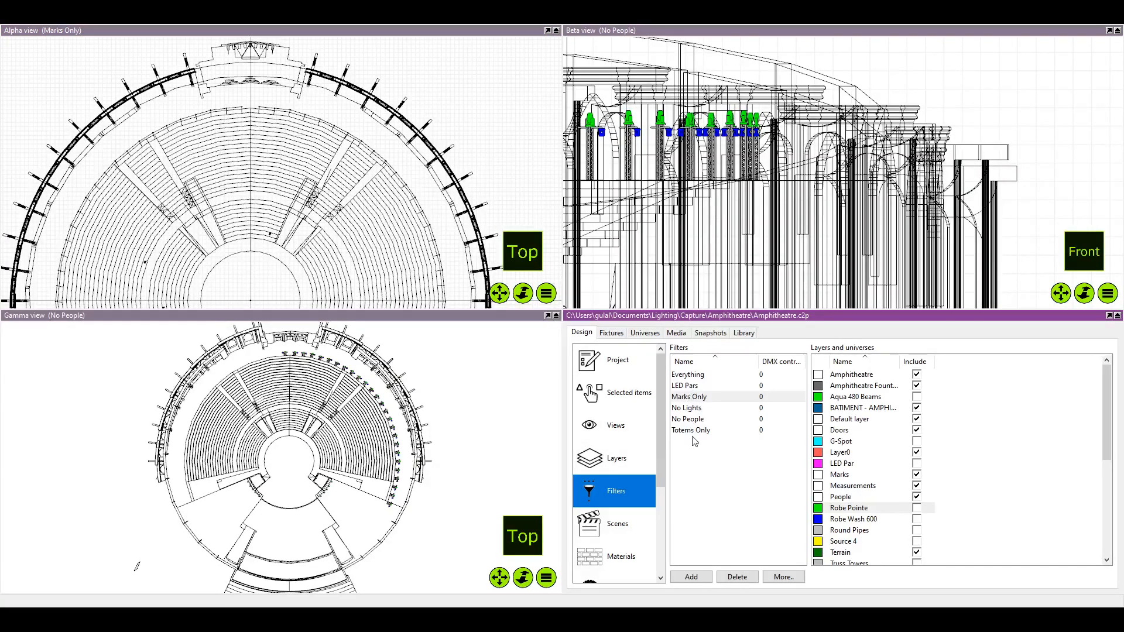
drag(694, 432, 288, 179)
scroll(286, 179, up, 5)
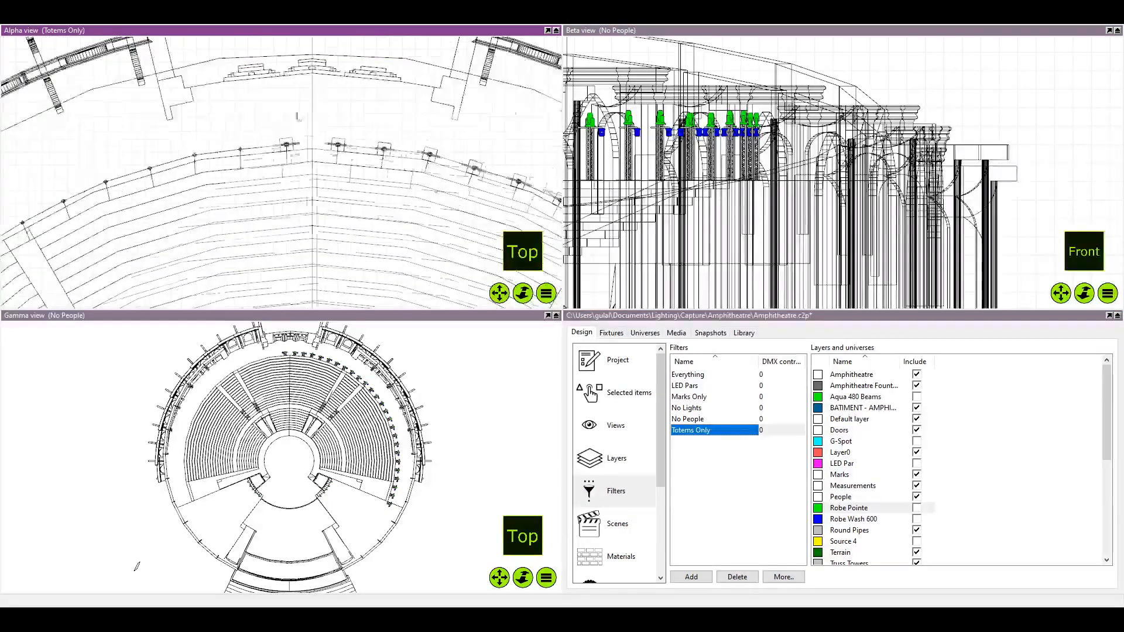
scroll(297, 115, up, 3)
click(548, 30)
scroll(479, 268, down, 2)
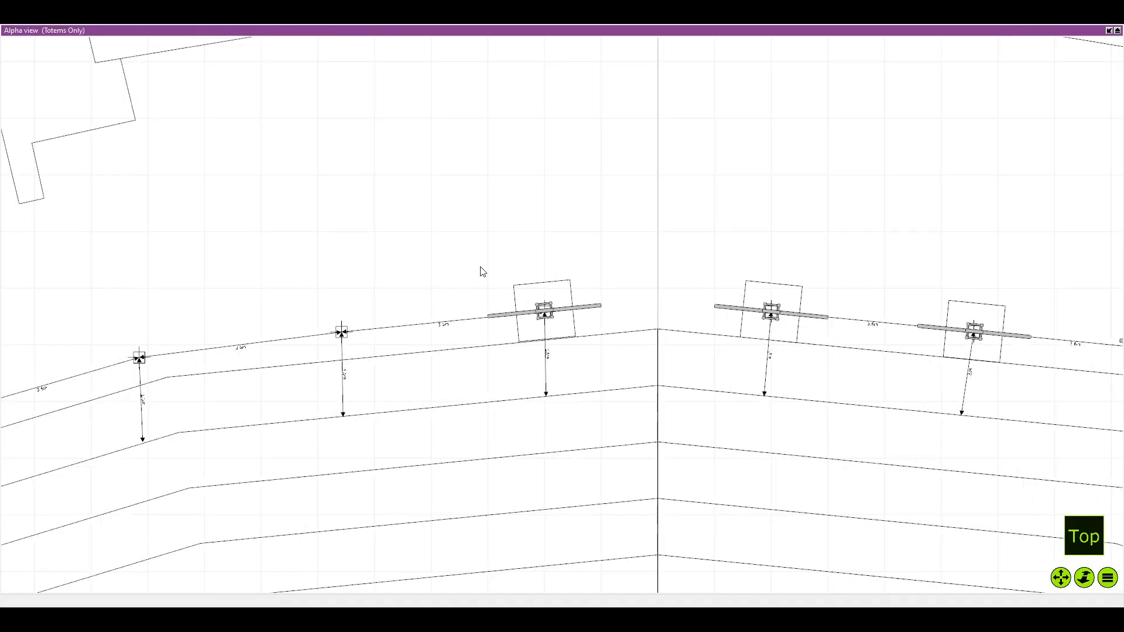
Copy the first totem left of the centre line and place the copy on the second mark of the left row
drag(470, 267, 603, 349)
scroll(542, 290, up, 2)
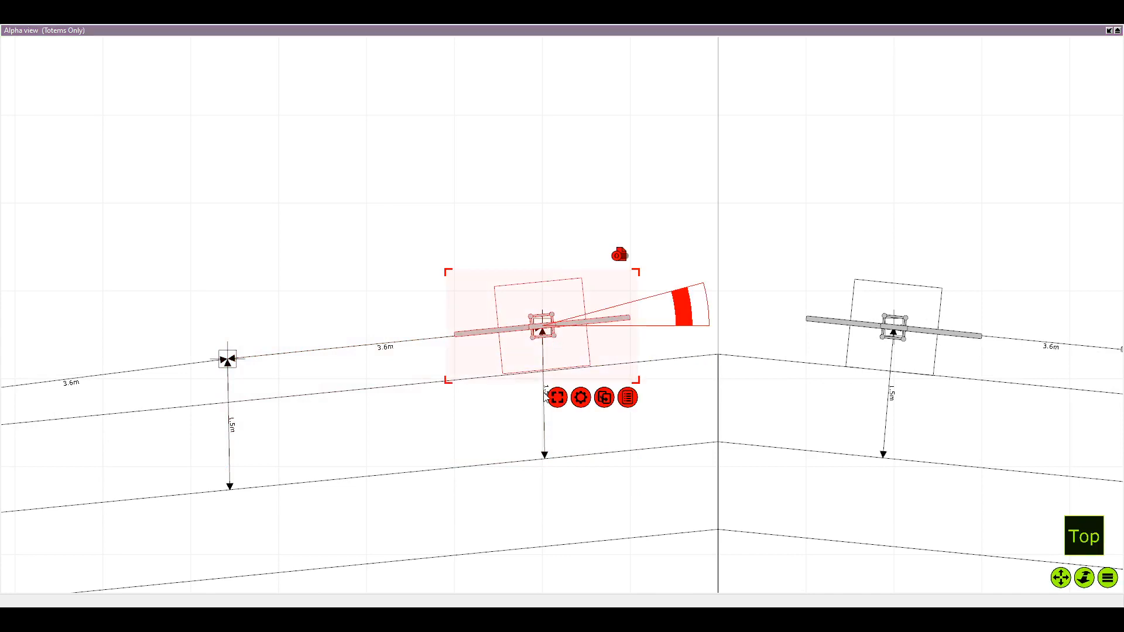
drag(561, 336, 249, 393)
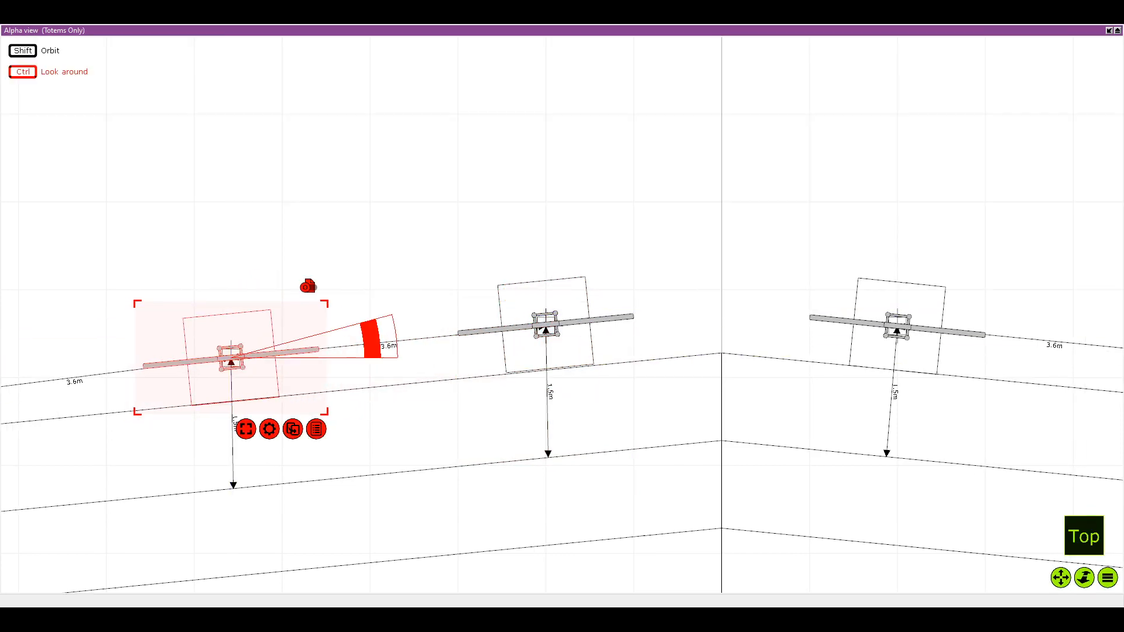
scroll(326, 302, up, 2)
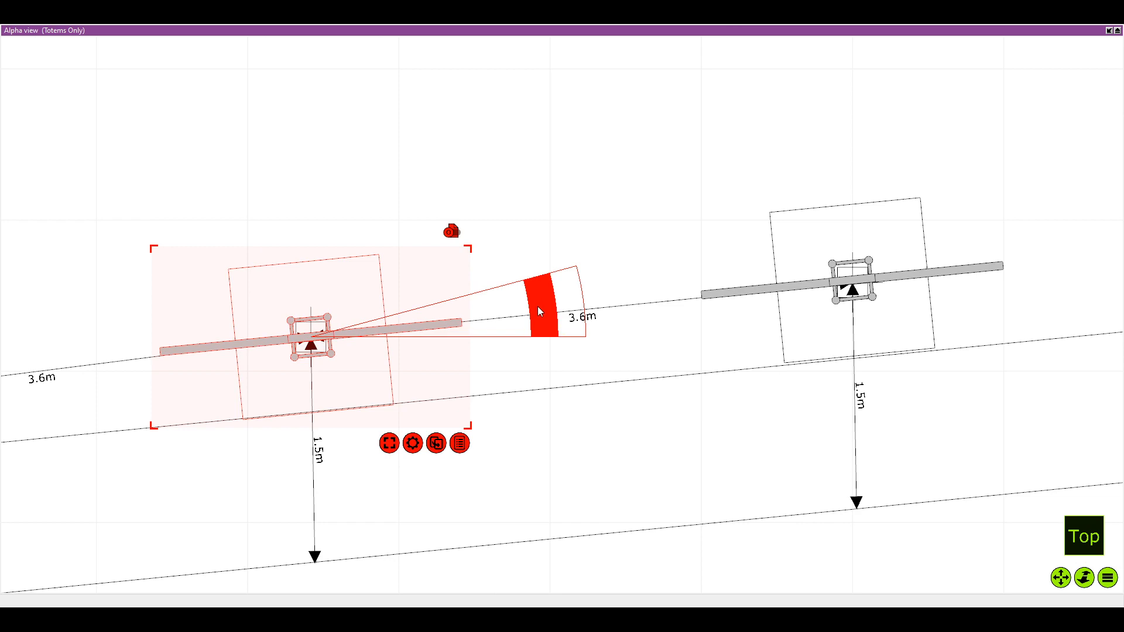
drag(537, 306, 537, 307)
Duplicate the second left totem, centre the copy on the third mark and rotate it to follow the bend in the seating edge
drag(464, 337, 731, 243)
scroll(464, 337, down, 2)
key(ctrl+Left)
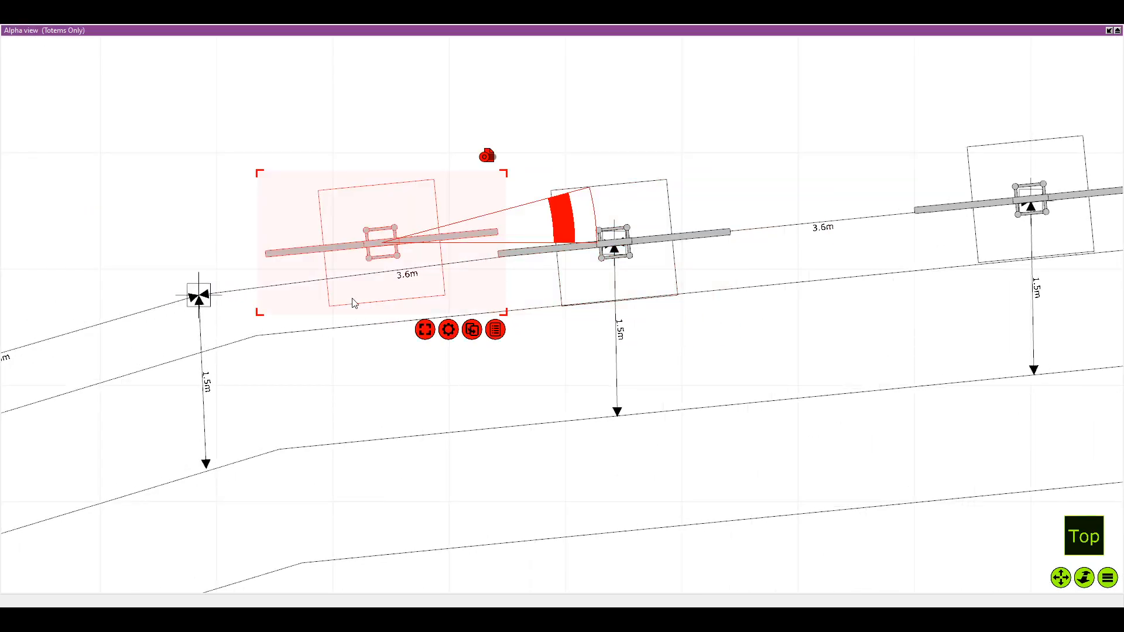
drag(368, 257, 187, 309)
drag(187, 309, 286, 265)
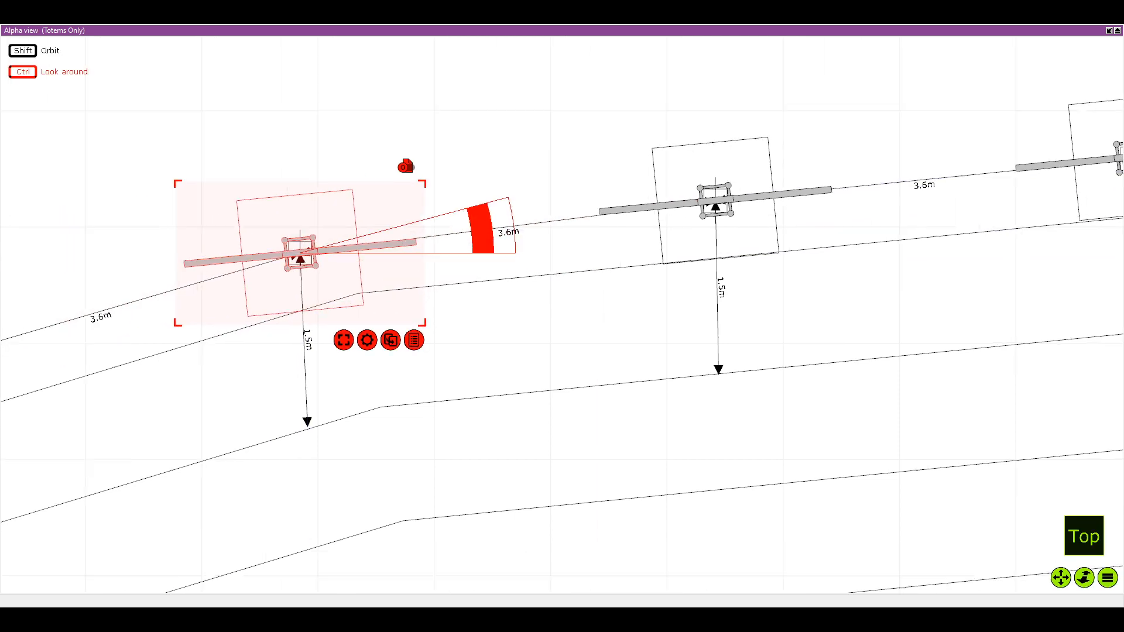
scroll(351, 274, up, 3)
drag(511, 224, 507, 192)
scroll(362, 278, down, 6)
Duplicate the third left totem onto the fourth mark and rotate the copy parallel to the straight edge segment there
drag(112, 335, 236, 339)
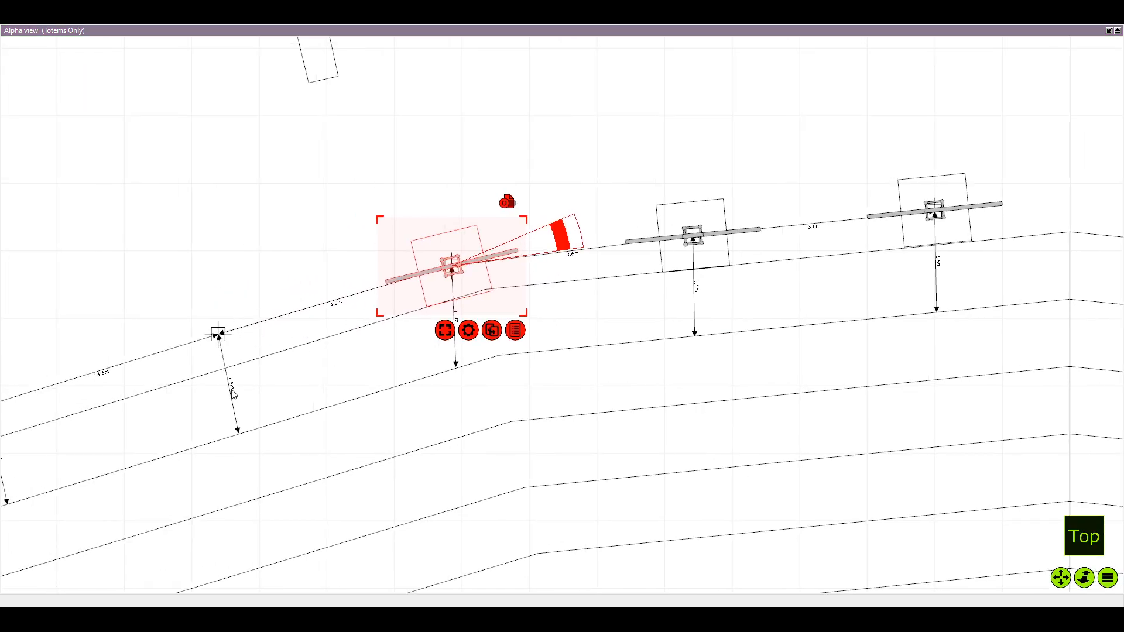
key(Return)
mouse_move(328, 276)
mouse_down()
mouse_move(237, 356)
mouse_move(236, 346)
mouse_up()
scroll(235, 345, up, 5)
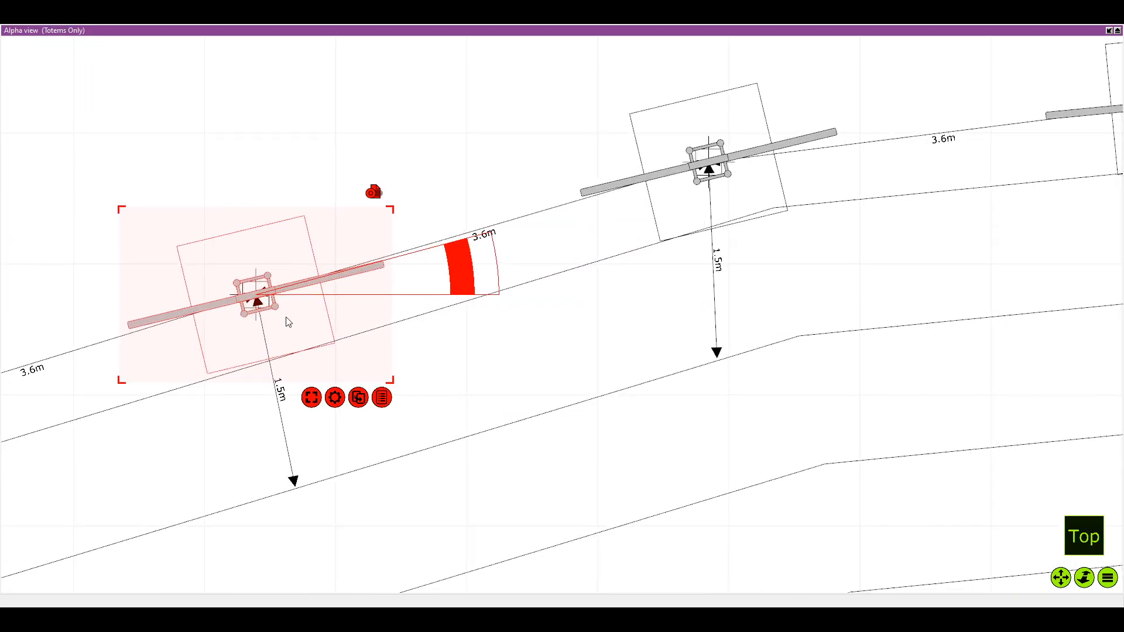
scroll(288, 322, up, 2)
drag(486, 268, 474, 255)
scroll(446, 293, down, 2)
Duplicate the fourth left totem and centre the copy on the fifth mark at the same angle
drag(175, 415, 427, 311)
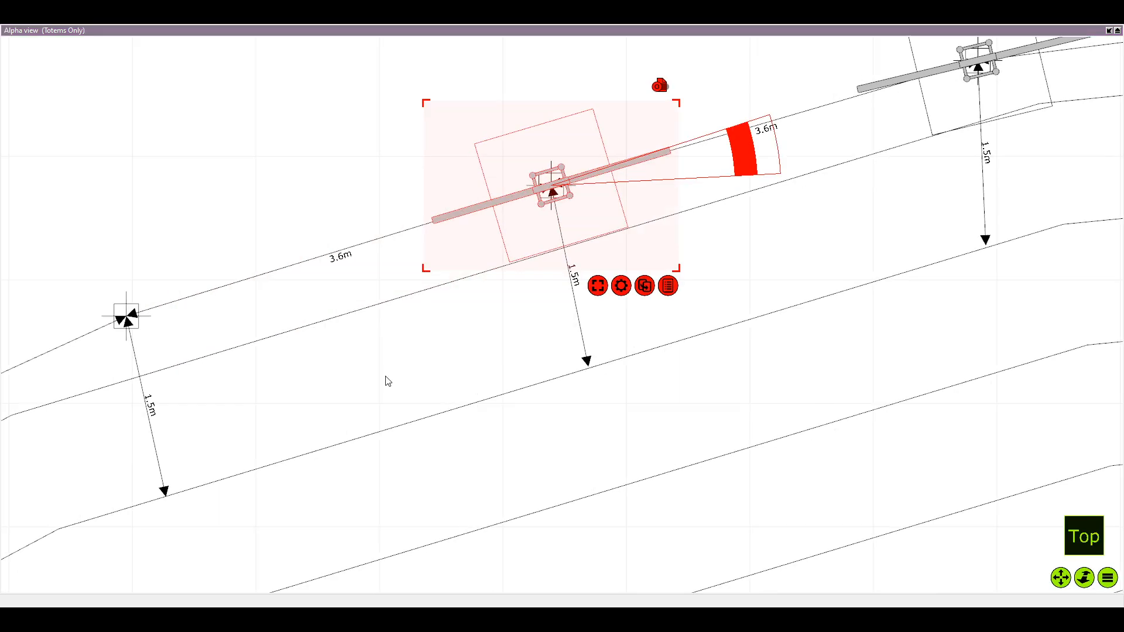
key(ctrl+d)
drag(293, 193, 111, 328)
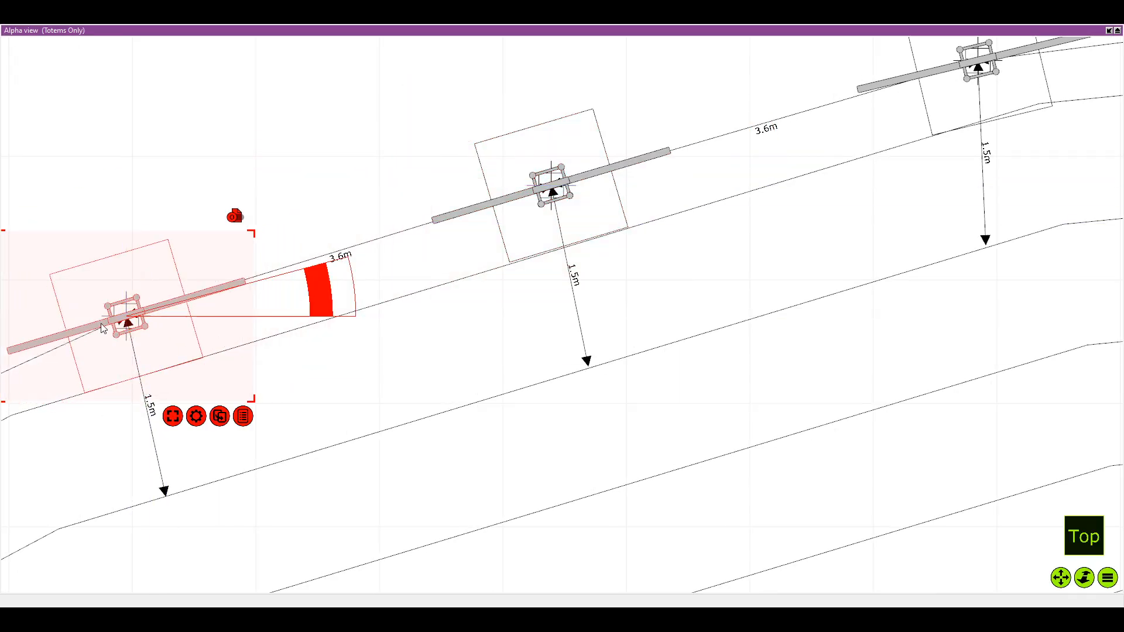
drag(412, 285, 413, 279)
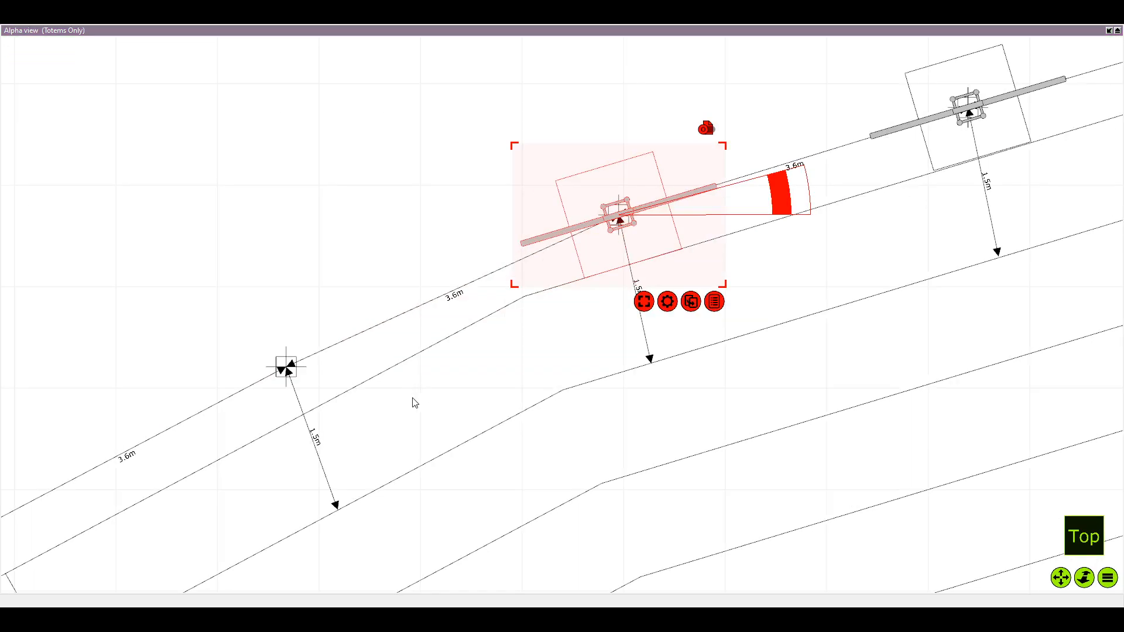
Duplicate the fifth left totem onto the sixth mark and rotate the copy parallel to the steeper edge segment
key(ctrl+d)
drag(389, 230, 299, 358)
drag(483, 356, 474, 322)
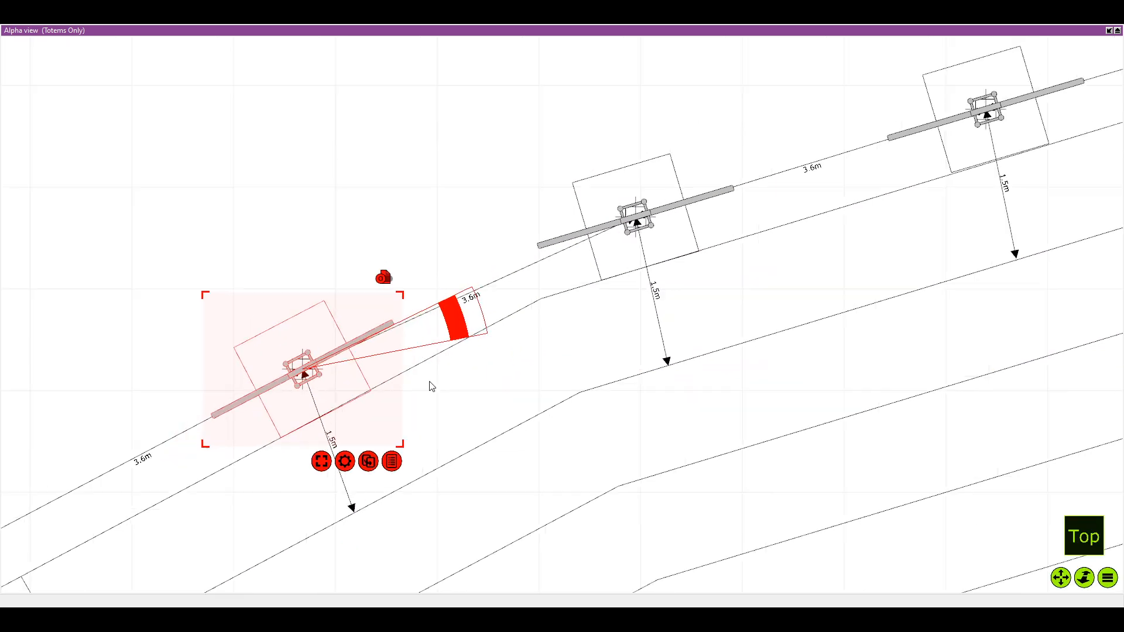
scroll(345, 404, down, 4)
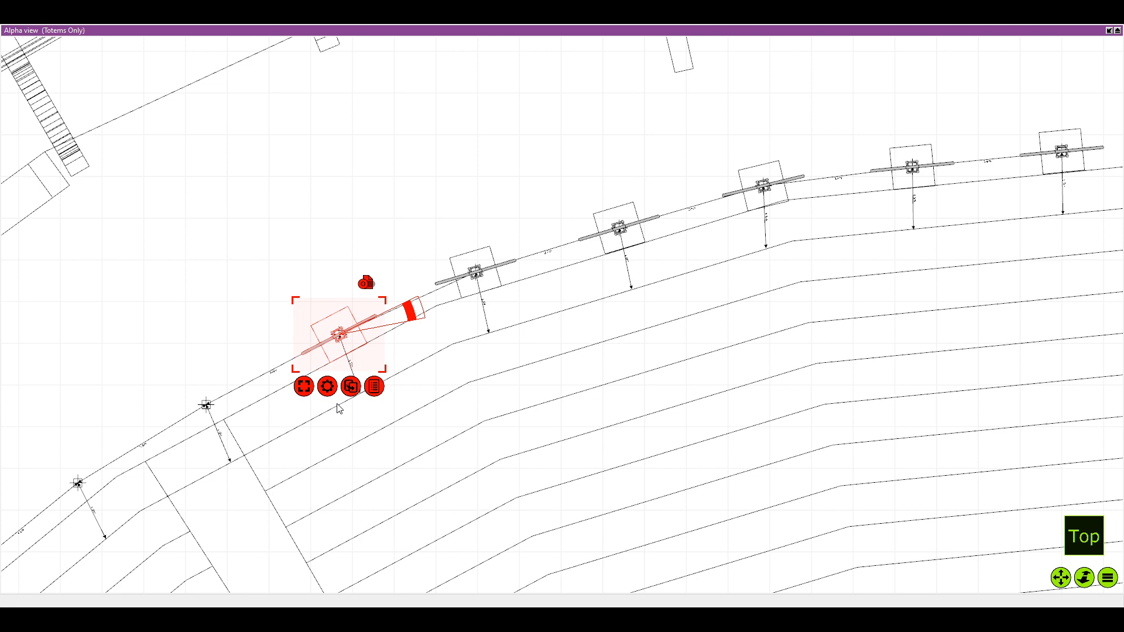
Duplicate the sixth left totem onto the seventh mark beside the aisle, keeping it parallel to the seating edge
scroll(296, 451, up, 2)
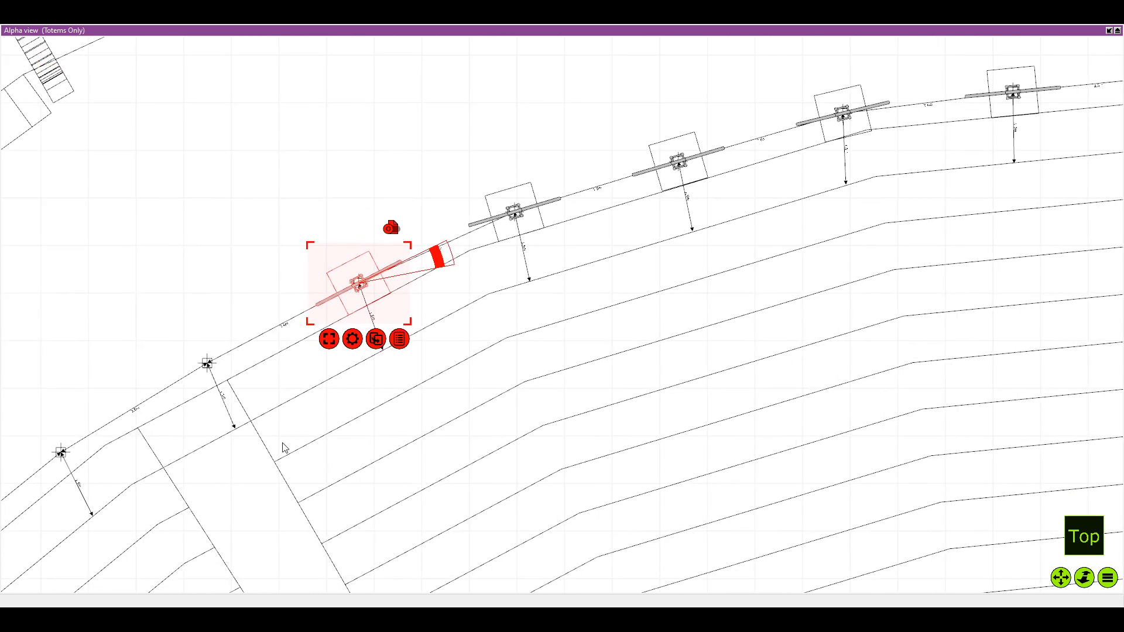
drag(265, 478, 337, 455)
scroll(339, 294, up, 5)
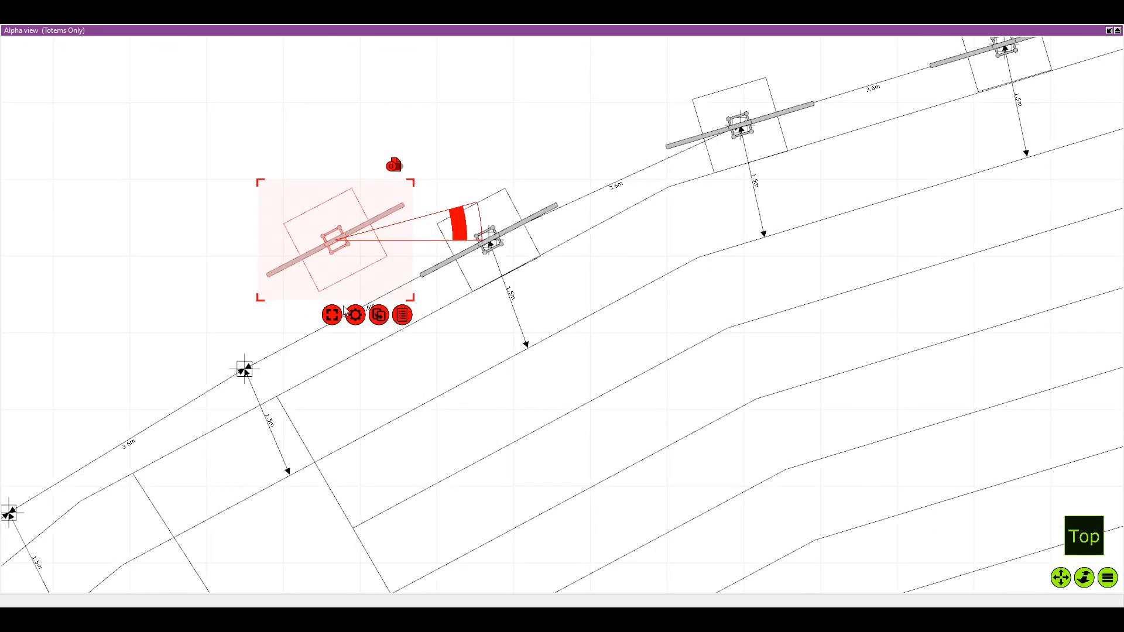
drag(341, 252, 255, 380)
scroll(255, 380, up, 1)
drag(381, 359, 379, 357)
scroll(354, 414, down, 2)
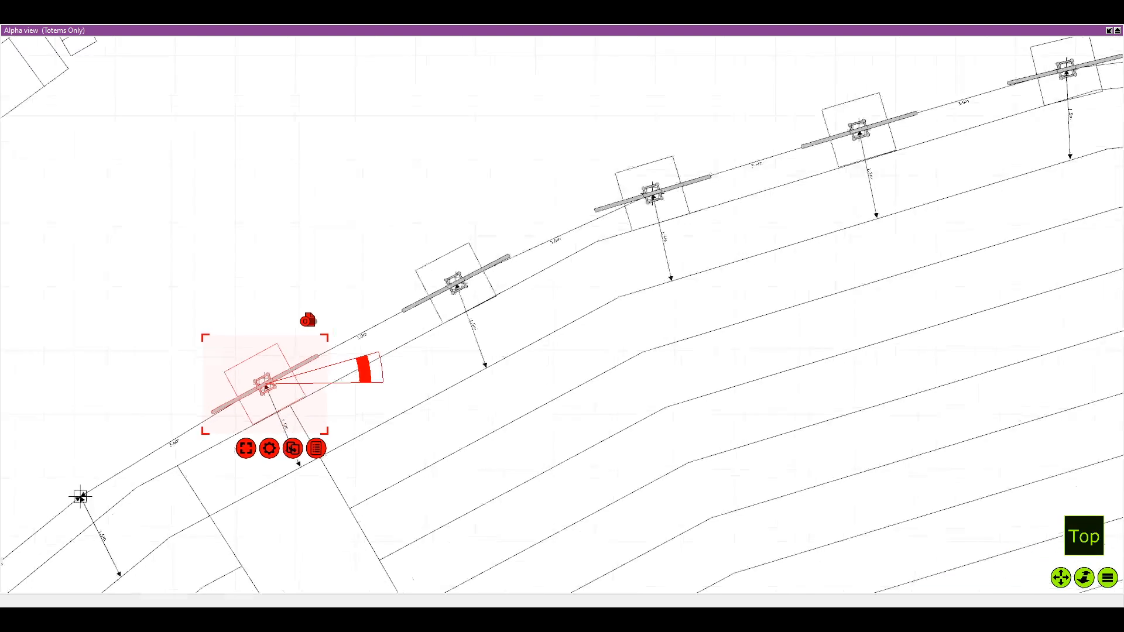
Duplicate the seventh left totem onto the eighth mark past the aisle and rotate the copy to match the next edge segment
key(ctrl+d)
drag(163, 414, 288, 336)
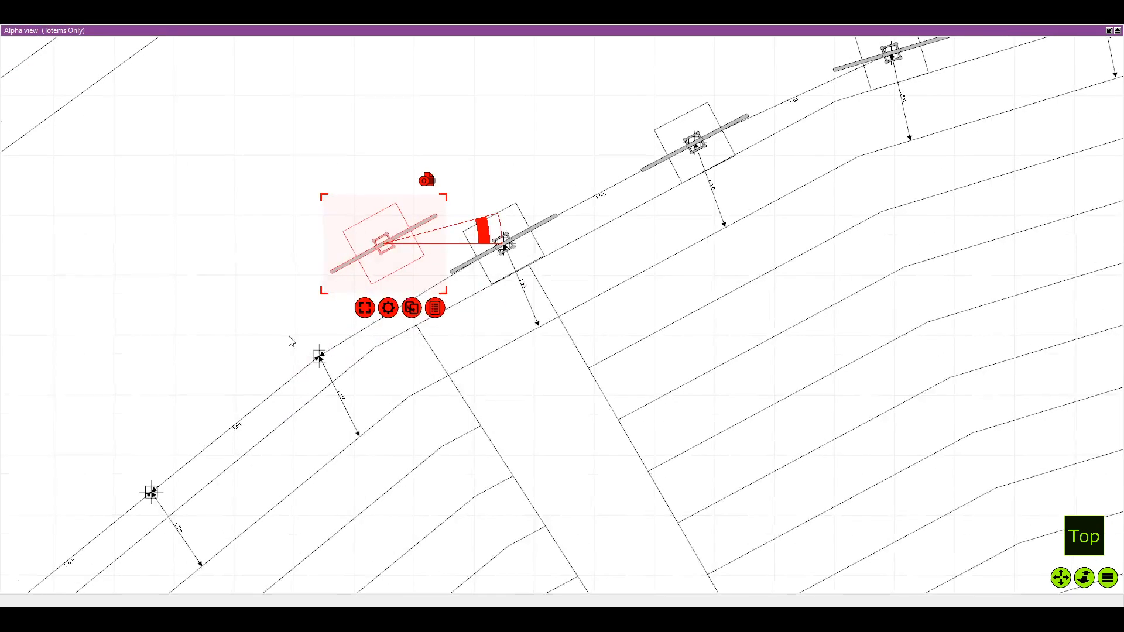
drag(402, 249, 337, 363)
scroll(336, 359, up, 3)
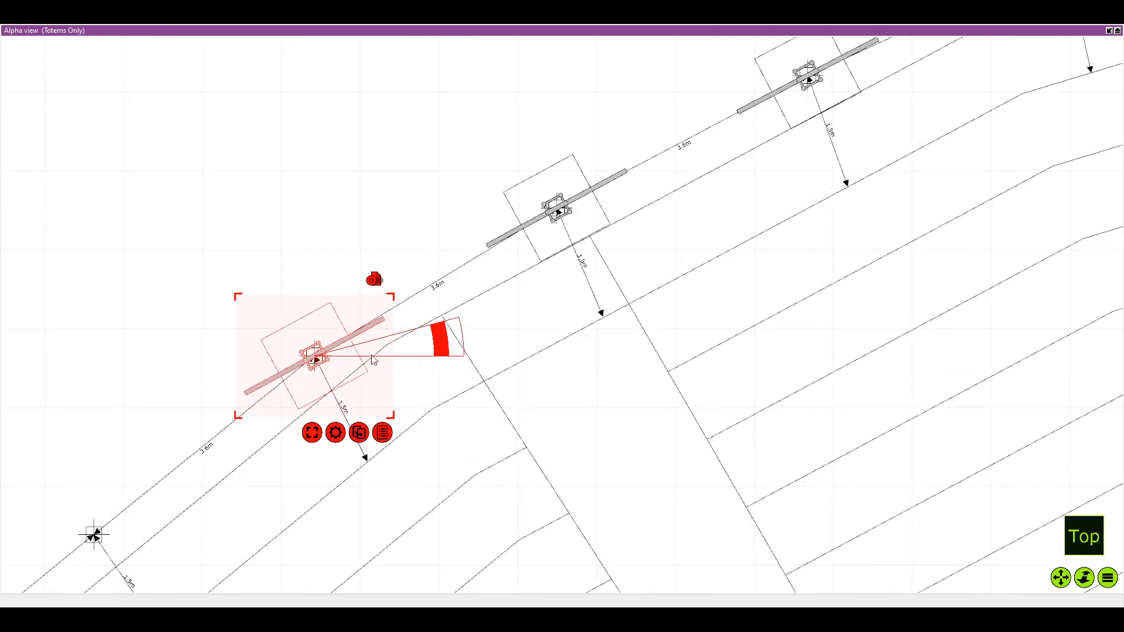
drag(463, 345, 458, 296)
scroll(408, 350, down, 3)
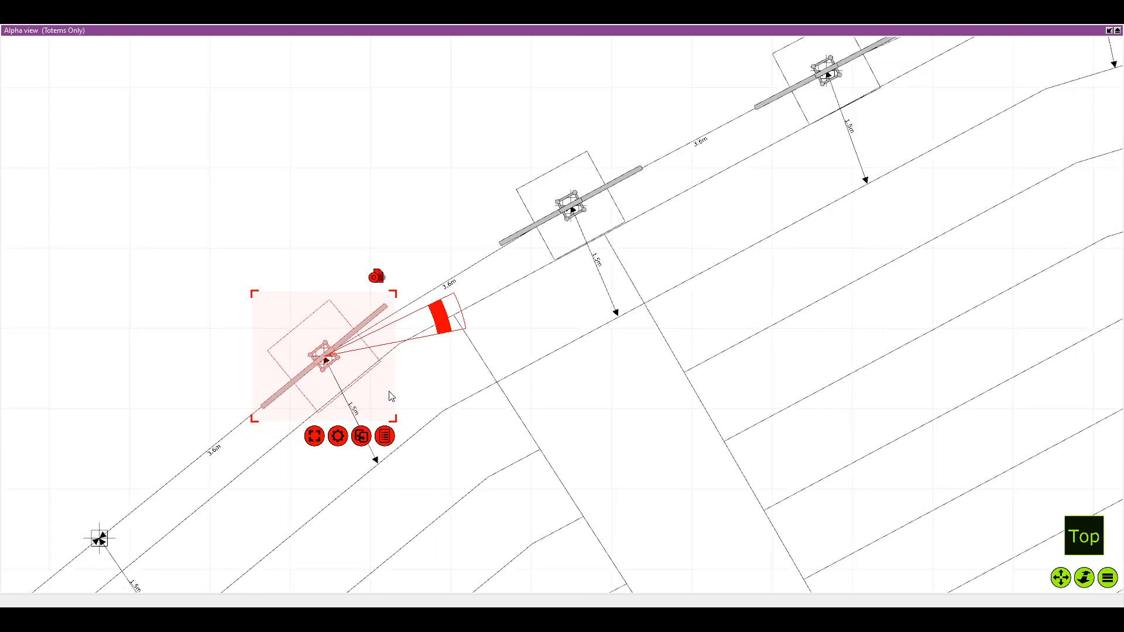
Duplicate the eighth left totem and centre the copy on the ninth mark at the same angle
drag(273, 481, 387, 383)
mouse_move(438, 292)
mouse_down()
mouse_move(312, 293)
mouse_move(264, 433)
mouse_up()
scroll(265, 433, up, 3)
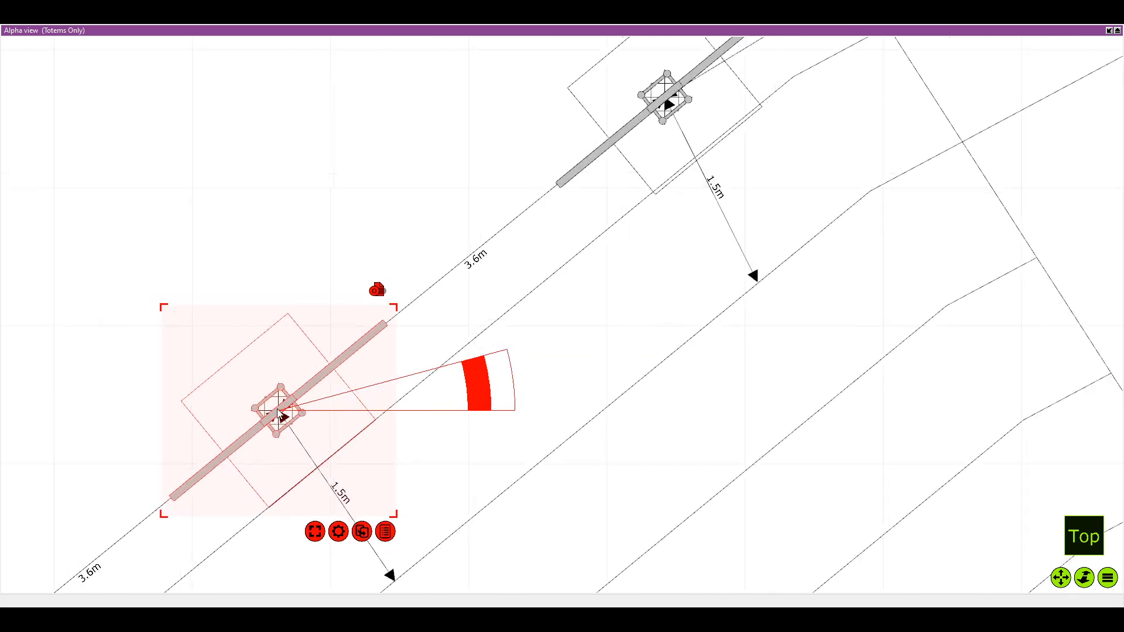
scroll(311, 427, down, 2)
scroll(320, 426, down, 2)
drag(285, 551, 321, 438)
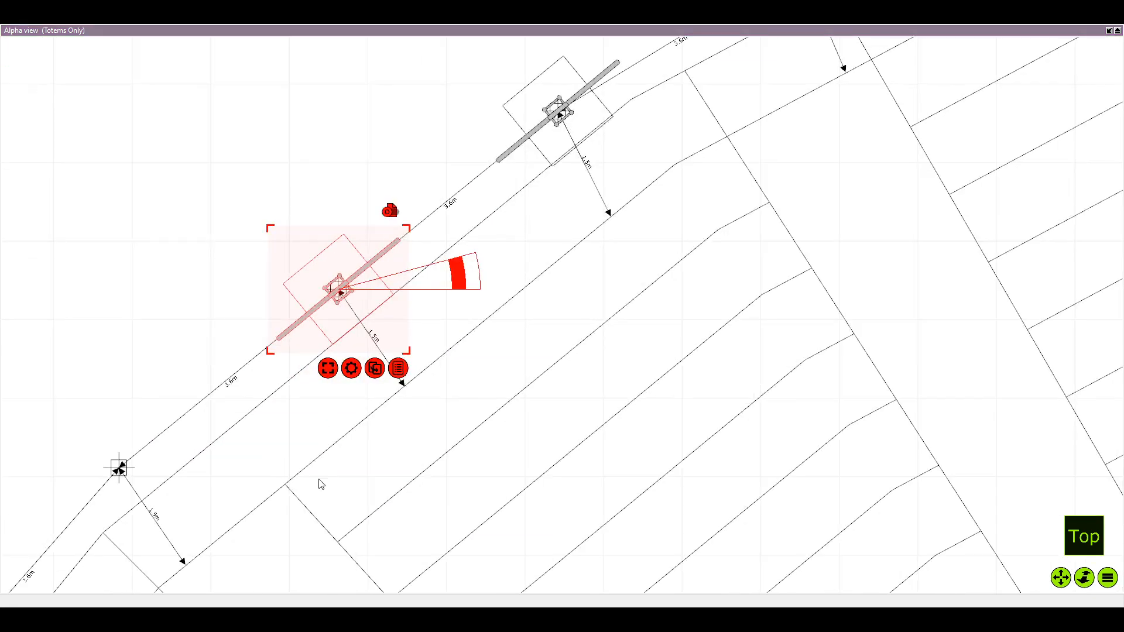
Duplicate the ninth left totem onto the tenth mark beside the second aisle, keeping it parallel to the seating edge
key(ctrl+d)
drag(315, 388, 500, 282)
mouse_move(365, 183)
mouse_down()
mouse_move(293, 376)
mouse_move(305, 358)
mouse_up()
scroll(348, 367, up, 2)
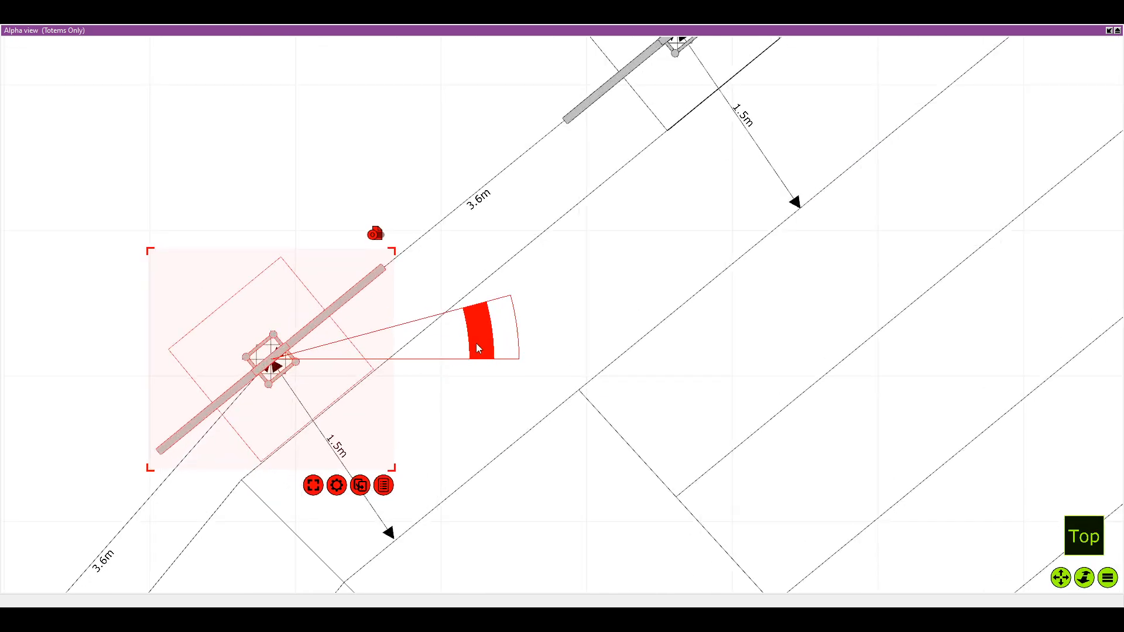
drag(476, 344, 485, 339)
scroll(436, 410, down, 3)
drag(431, 414, 502, 304)
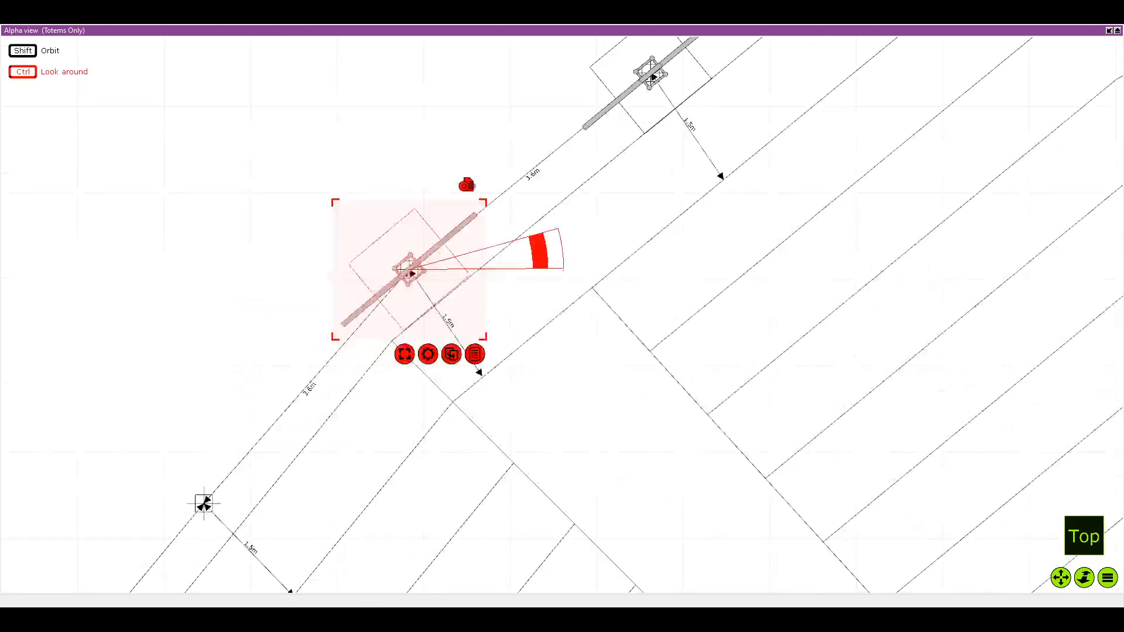
Duplicate the tenth left totem onto the eleventh mark and rotate the copy about 10° to align with the seating edge
drag(334, 482, 351, 432)
scroll(349, 432, down, 2)
key(Return)
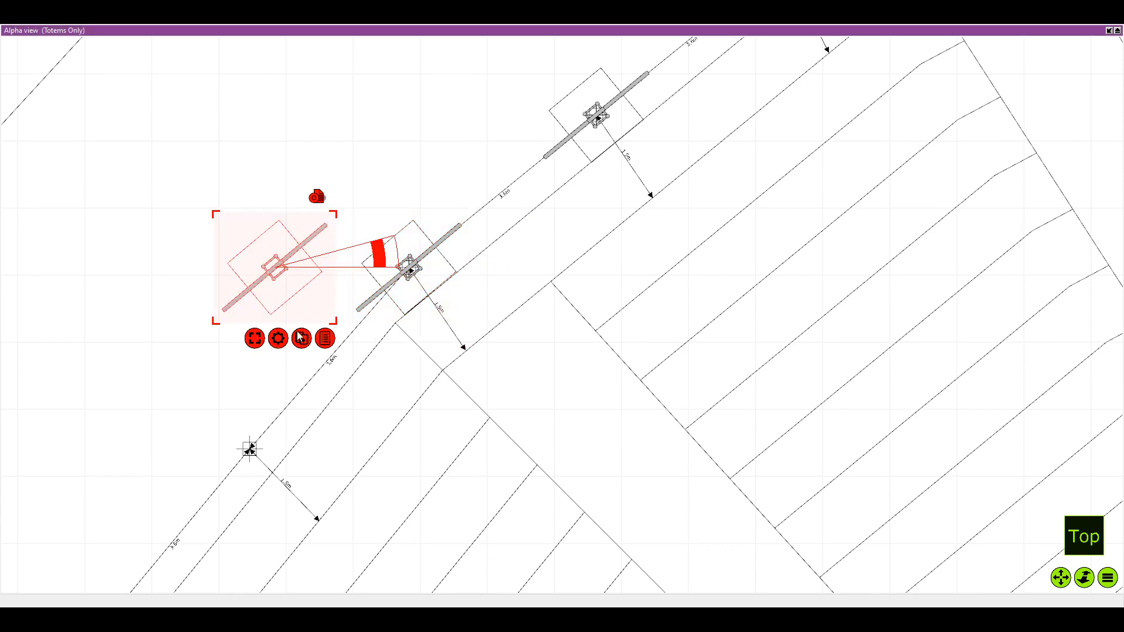
click(294, 358)
mouse_move(159, 210)
mouse_down()
mouse_move(280, 291)
mouse_move(241, 475)
mouse_move(282, 409)
mouse_up()
click(275, 292)
scroll(282, 408, up, 2)
scroll(284, 412, up, 2)
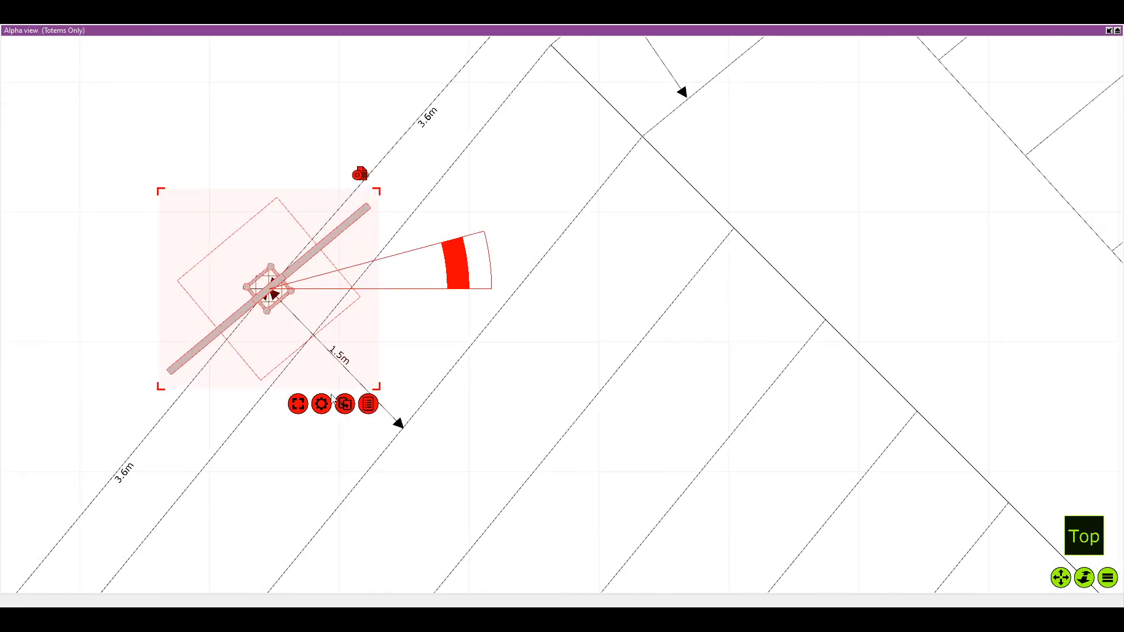
drag(486, 227, 448, 227)
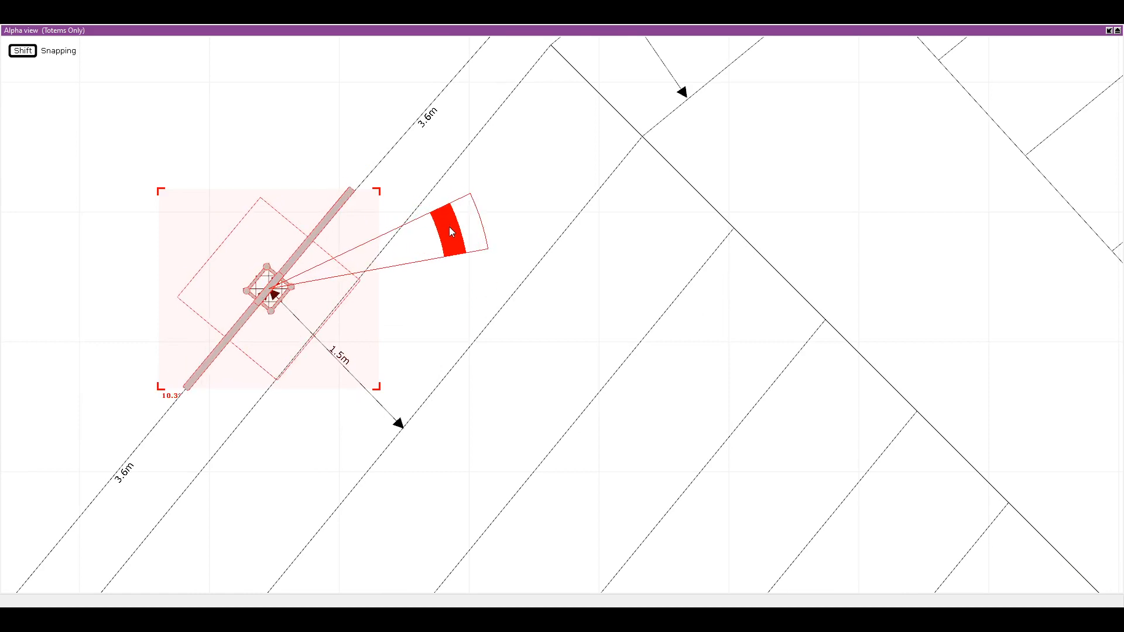
Duplicate the eleventh left totem and centre the copy on the twelfth mark, parallel to the same edge segment
drag(366, 425, 486, 294)
scroll(486, 294, down, 2)
scroll(323, 387, down, 1)
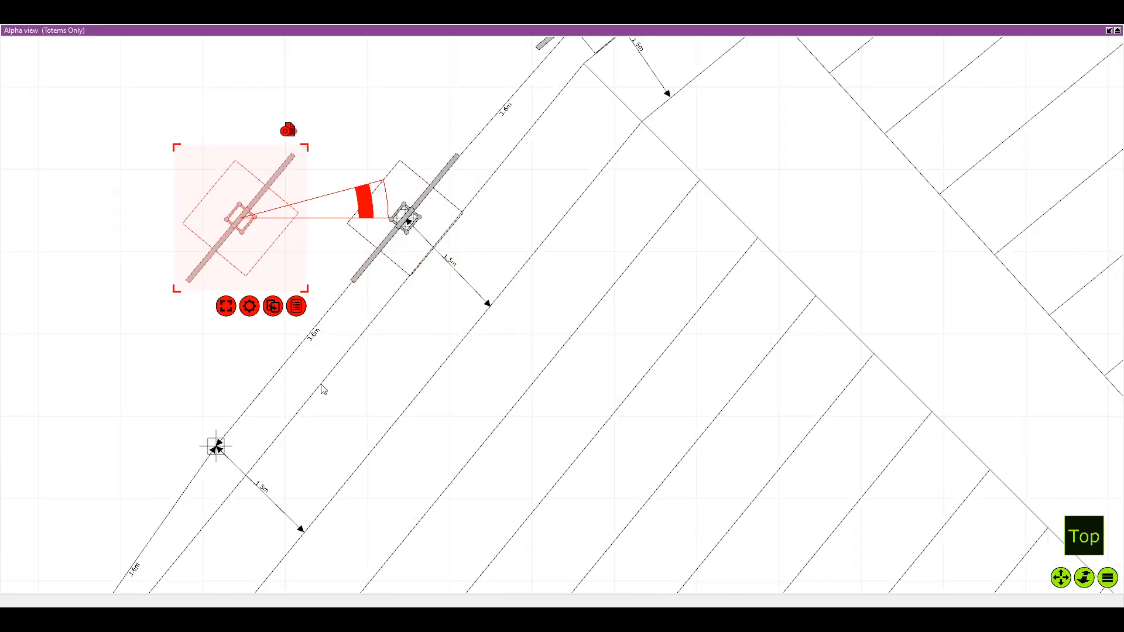
mouse_move(261, 234)
mouse_down()
mouse_move(233, 468)
mouse_move(236, 455)
mouse_up()
drag(192, 532, 269, 421)
scroll(268, 421, up, 4)
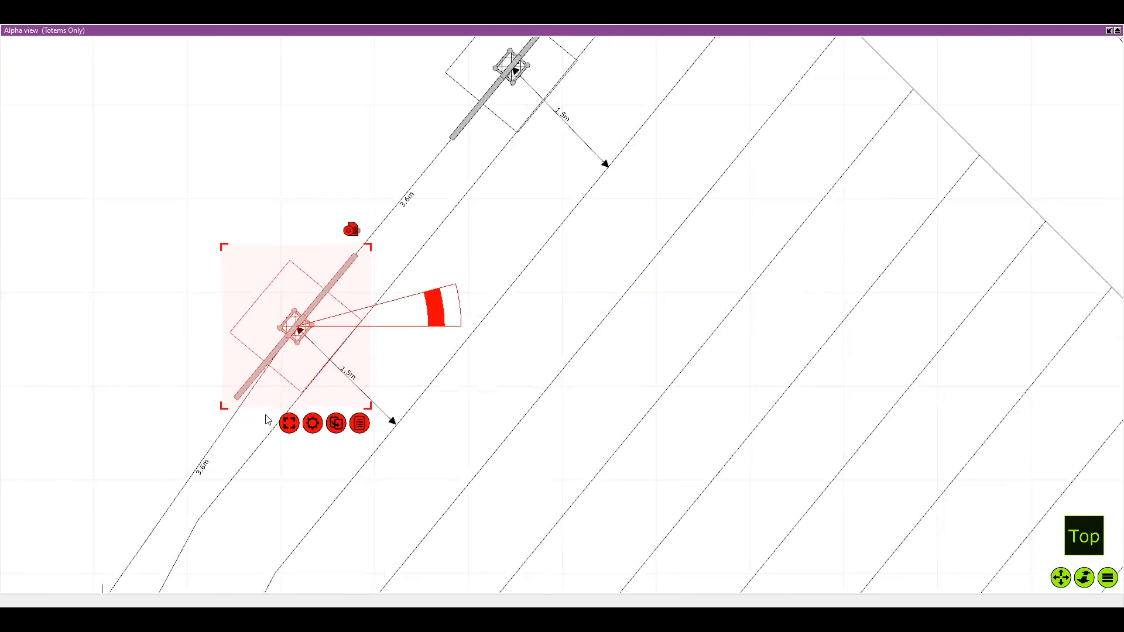
drag(457, 281, 457, 280)
scroll(394, 372, down, 2)
drag(298, 556, 381, 346)
scroll(363, 386, down, 2)
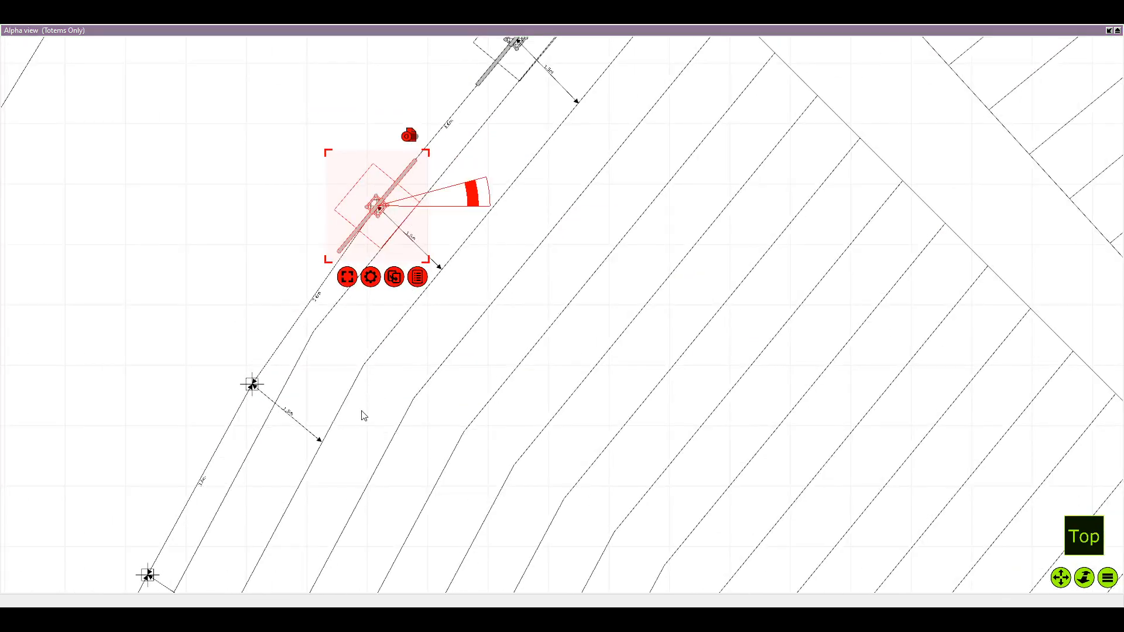
Duplicate the twelfth left totem onto the thirteenth mark and rotate the copy to follow the bend in the seating edge
click(394, 277)
drag(266, 221, 260, 399)
scroll(259, 398, up, 2)
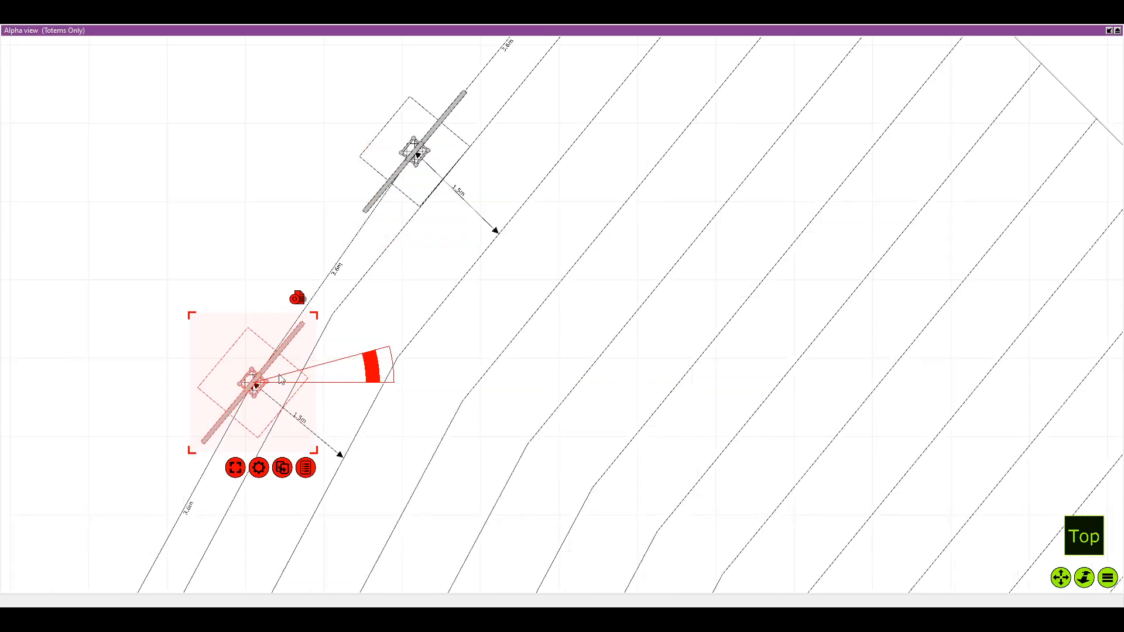
drag(376, 367, 376, 349)
Duplicate the thirteenth left totem and centre the copy on the fourteenth mark at the same angle
scroll(349, 427, down, 2)
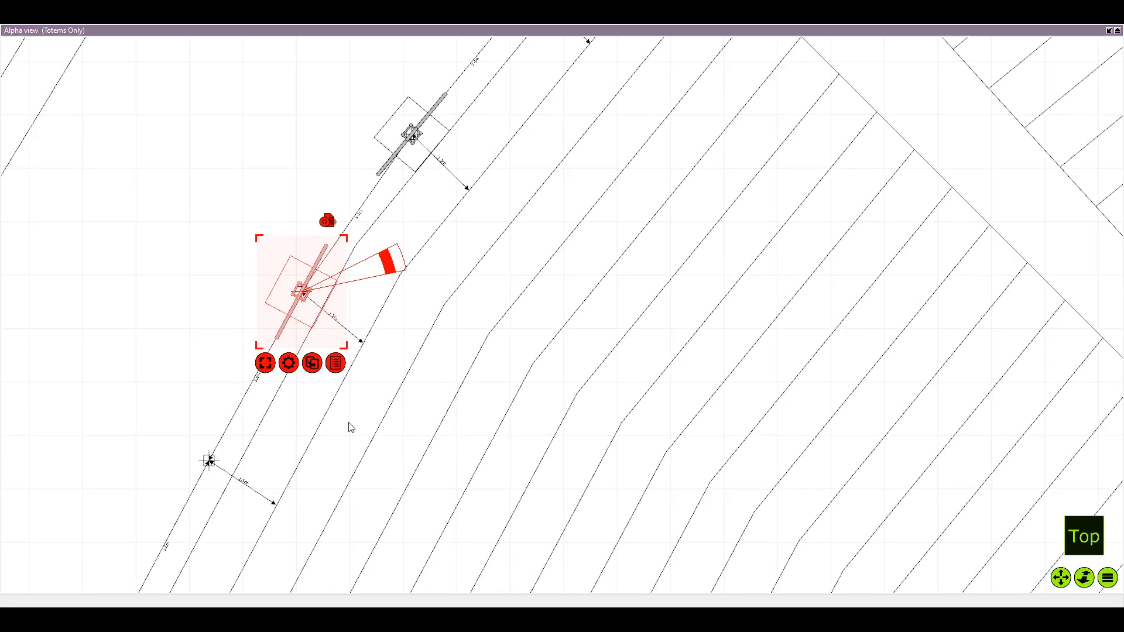
key(ctrl+d)
drag(199, 293, 214, 461)
mouse_move(292, 471)
mouse_down()
mouse_move(354, 379)
mouse_move(367, 334)
mouse_move(368, 346)
mouse_up()
scroll(353, 376, up, 2)
scroll(353, 376, up, 2)
Duplicate the fourteenth left totem onto the fifteenth mark and rotate the copy slightly
scroll(361, 387, down, 2)
drag(260, 577, 354, 404)
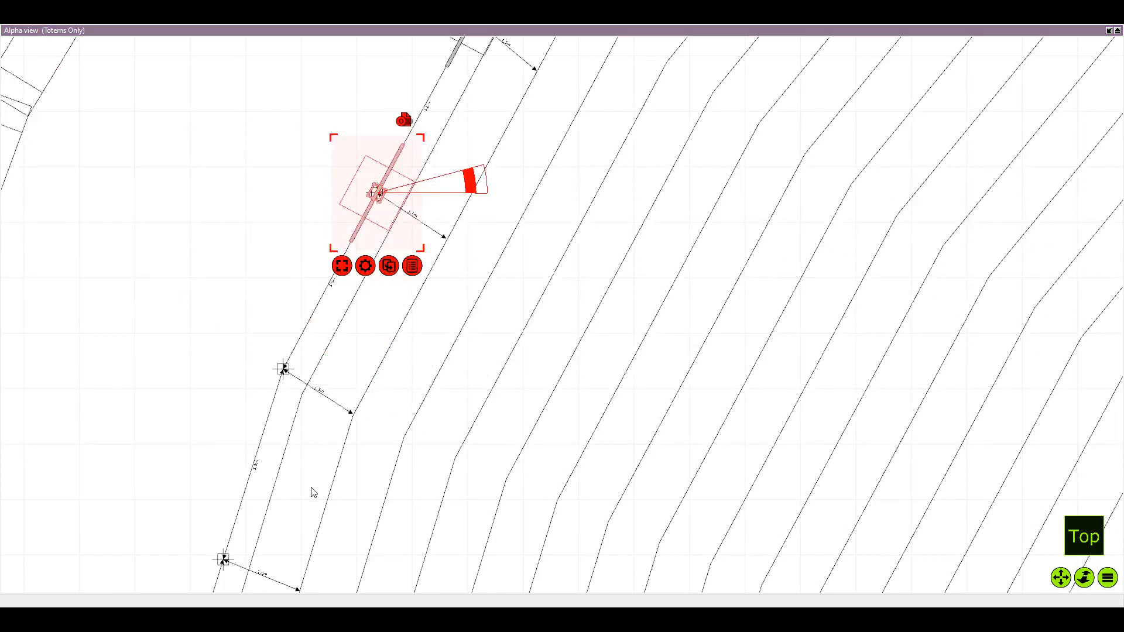
key(ctrl+d)
mouse_move(287, 214)
mouse_down()
mouse_move(295, 390)
mouse_move(303, 383)
mouse_up()
scroll(305, 379, up, 2)
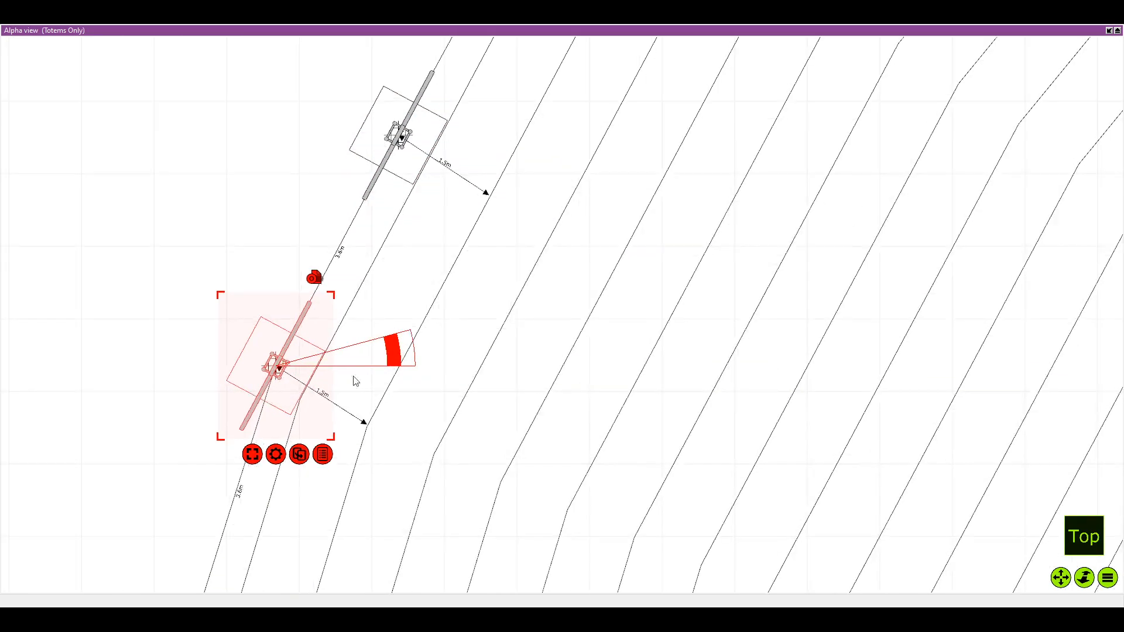
scroll(358, 372, up, 3)
drag(397, 349, 395, 344)
Duplicate the fifteenth left totem onto the sixteenth mark and rotate the copy parallel to the steeper seating-edge segment
scroll(339, 446, down, 1)
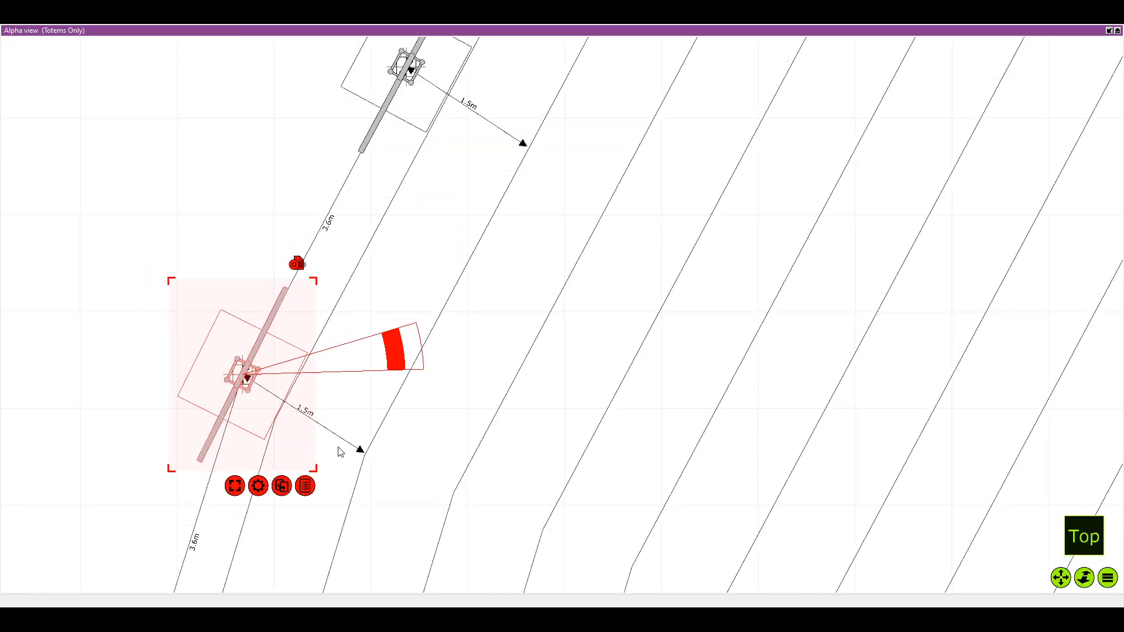
scroll(338, 449, down, 2)
drag(327, 455, 360, 126)
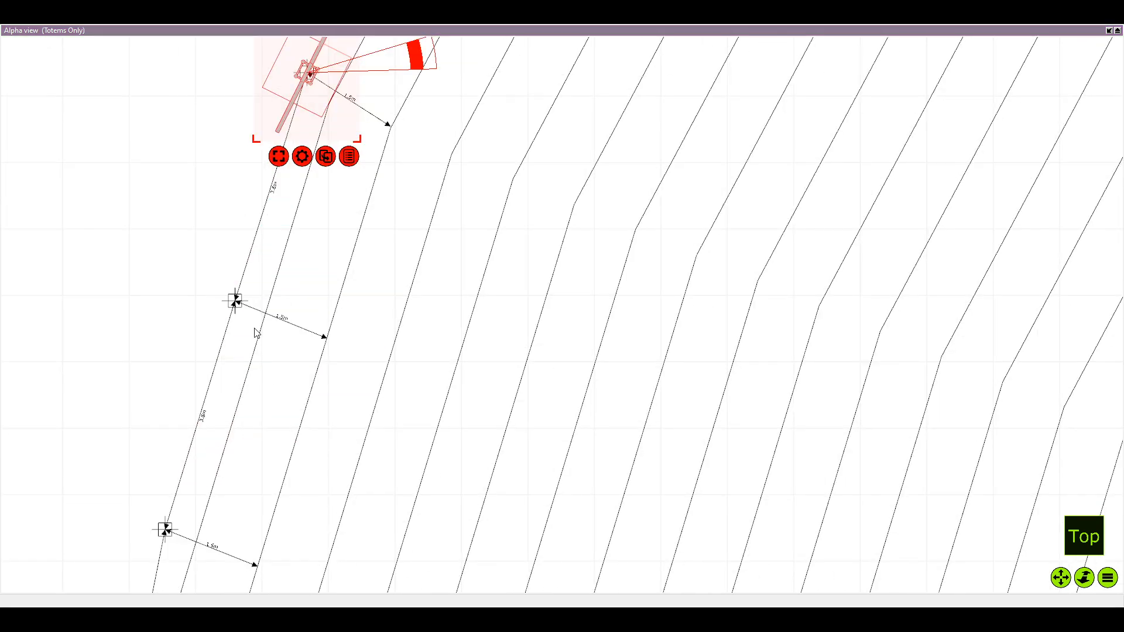
key(ctrl+d)
drag(216, 100, 252, 294)
scroll(275, 295, up, 2)
drag(386, 294, 378, 246)
Duplicate the sixteenth left totem and centre the copy on the seventeenth mark, keeping it nearly parallel to the same edge segment
scroll(350, 320, down, 2)
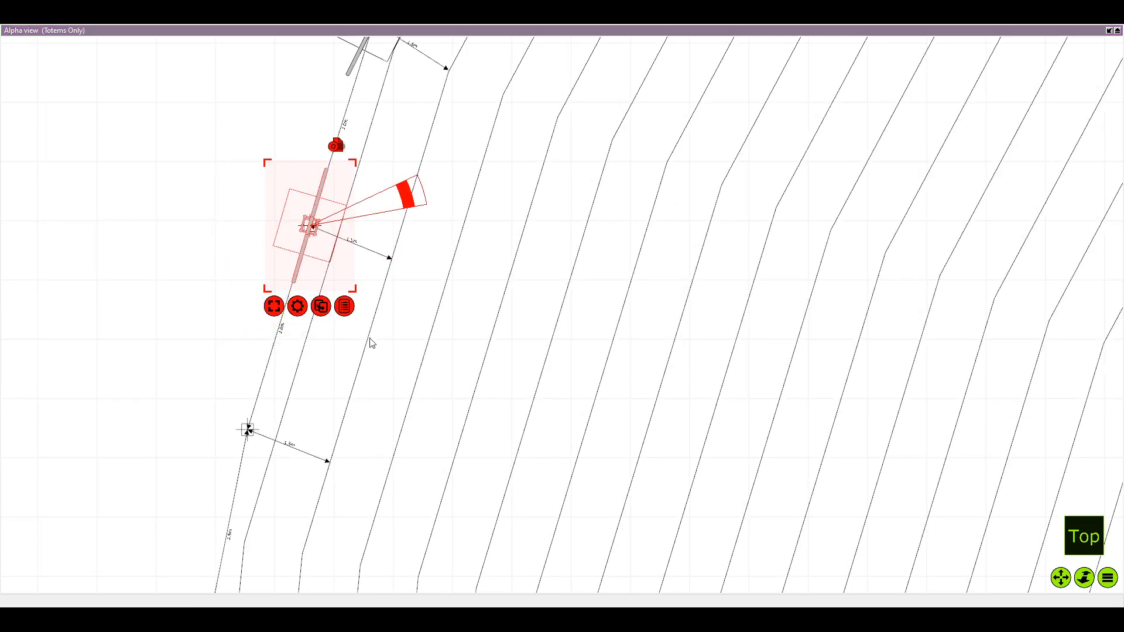
mouse_move(310, 226)
mouse_down()
mouse_move(188, 226)
mouse_move(248, 431)
mouse_up()
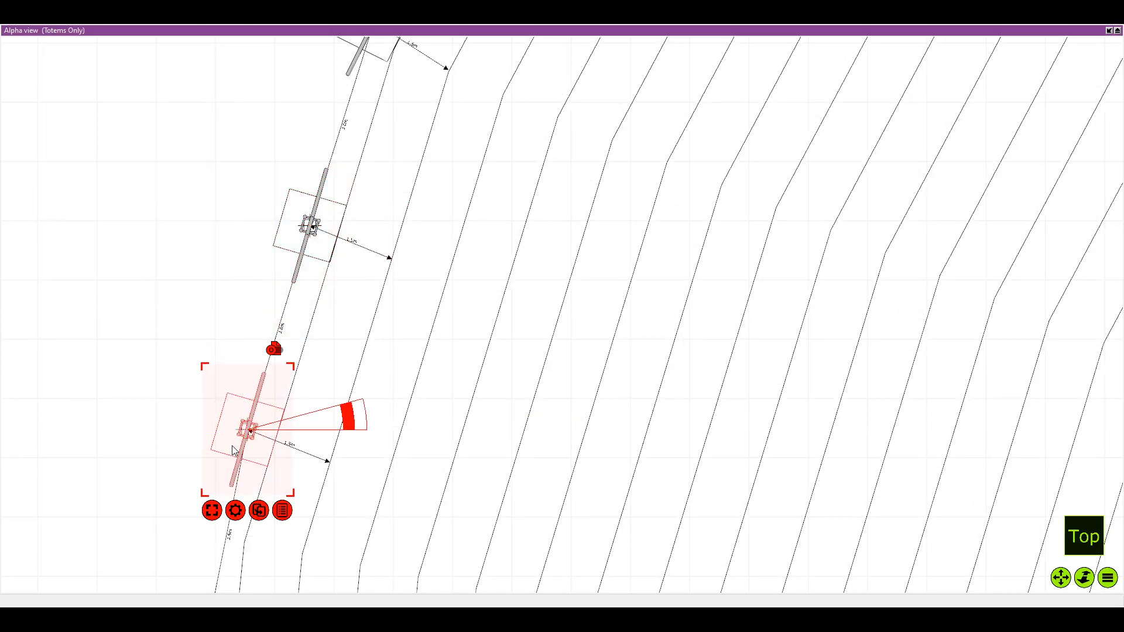
scroll(322, 422, up, 2)
drag(357, 410, 351, 316)
Duplicate the seventeenth left totem onto the eighteenth mark and rotate the copy 11.3° to align with the seating edge
scroll(356, 424, down, 1)
scroll(356, 427, down, 1)
scroll(327, 421, down, 2)
drag(327, 418, 336, 332)
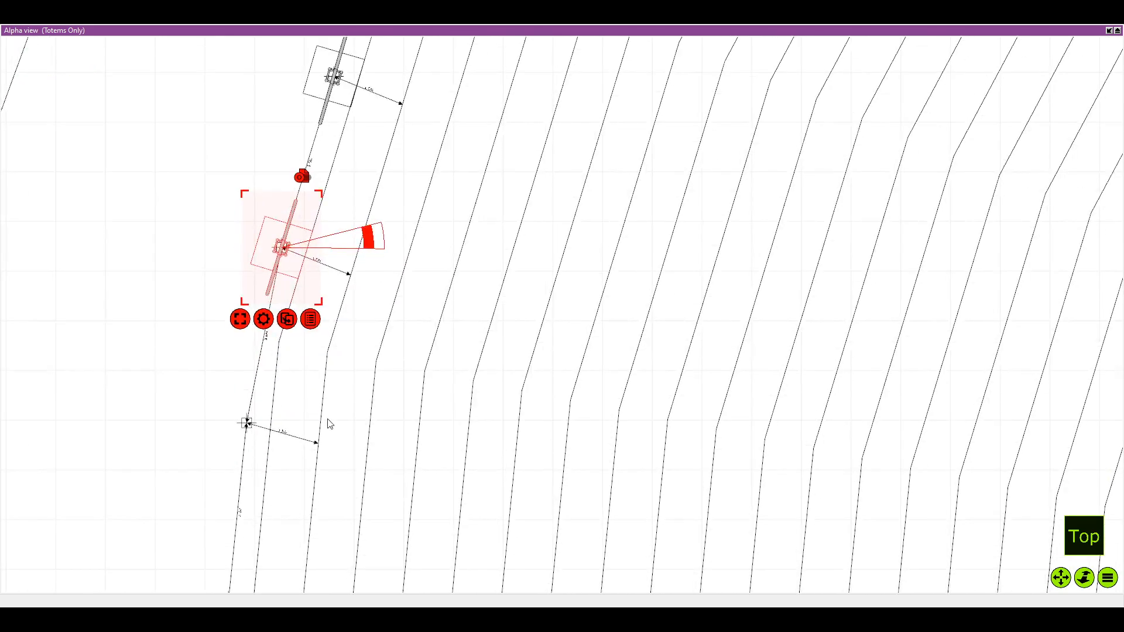
mouse_move(290, 262)
mouse_down()
mouse_move(189, 258)
mouse_move(185, 274)
mouse_move(256, 438)
mouse_up()
scroll(256, 437, up, 3)
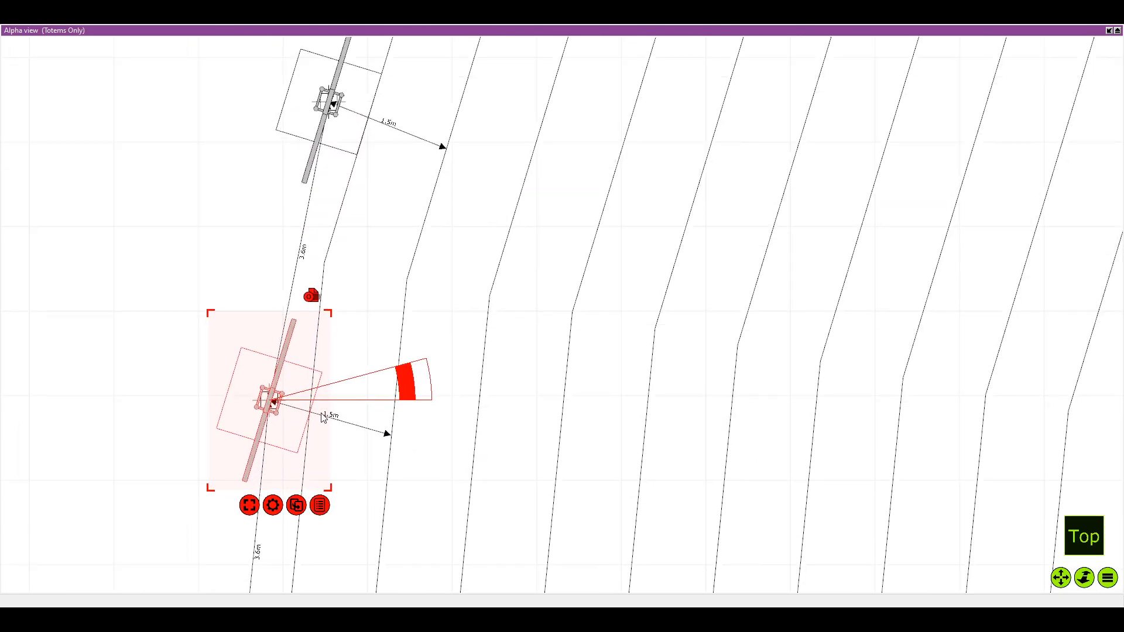
scroll(339, 433, up, 3)
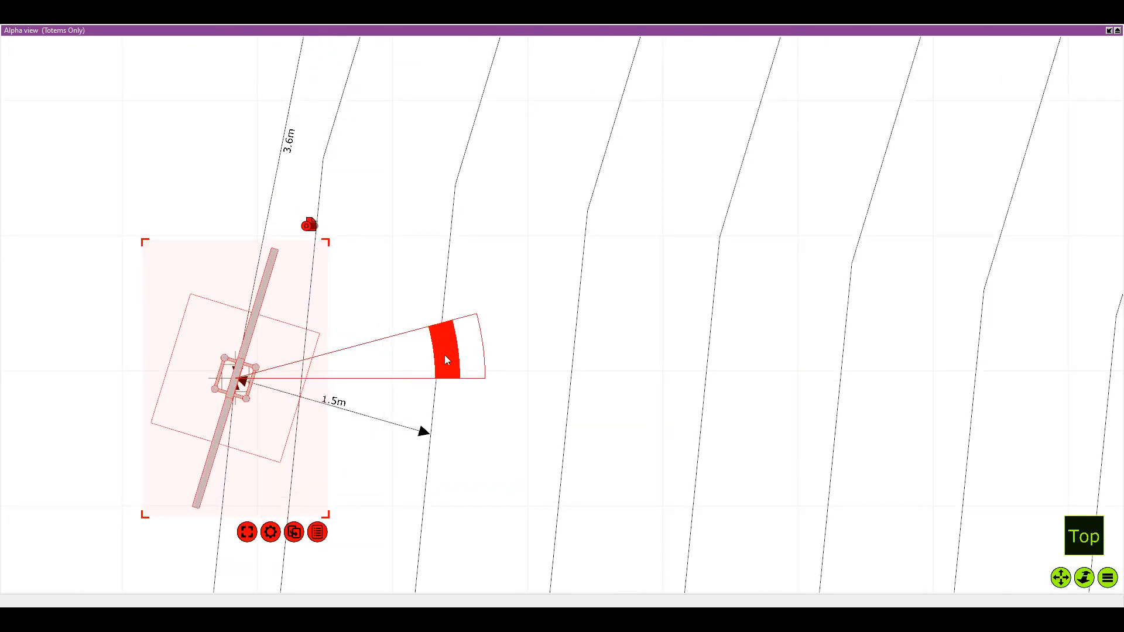
drag(443, 364, 437, 314)
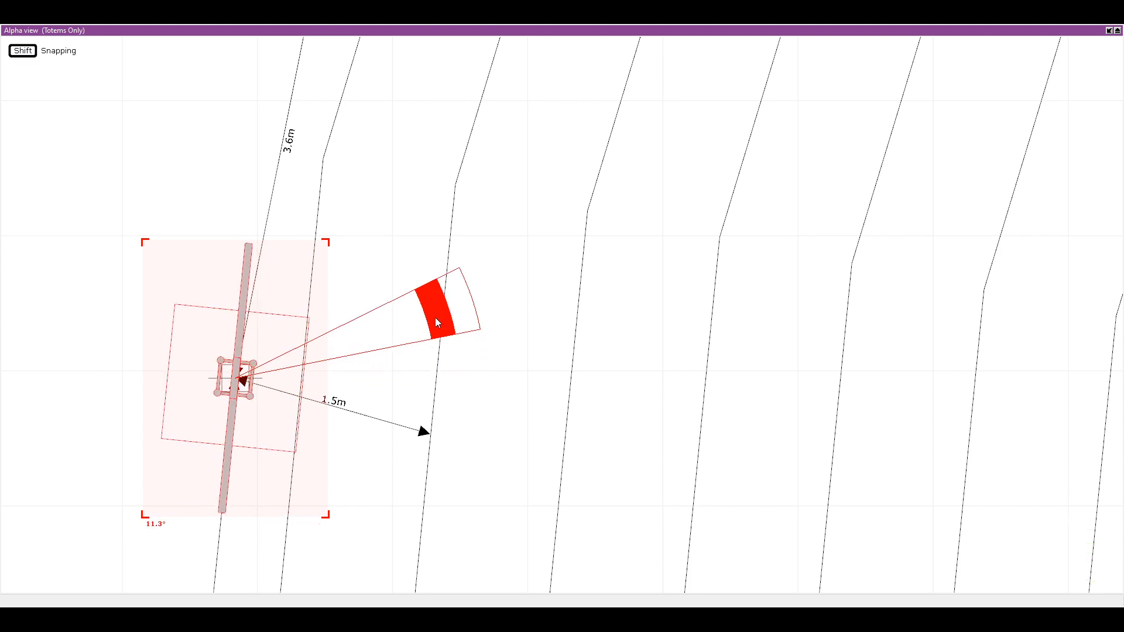
Duplicate the eighteenth left totem onto the nineteenth mark and adjust the copy's rotation by about 0.1°
scroll(396, 365, down, 2)
scroll(395, 366, down, 4)
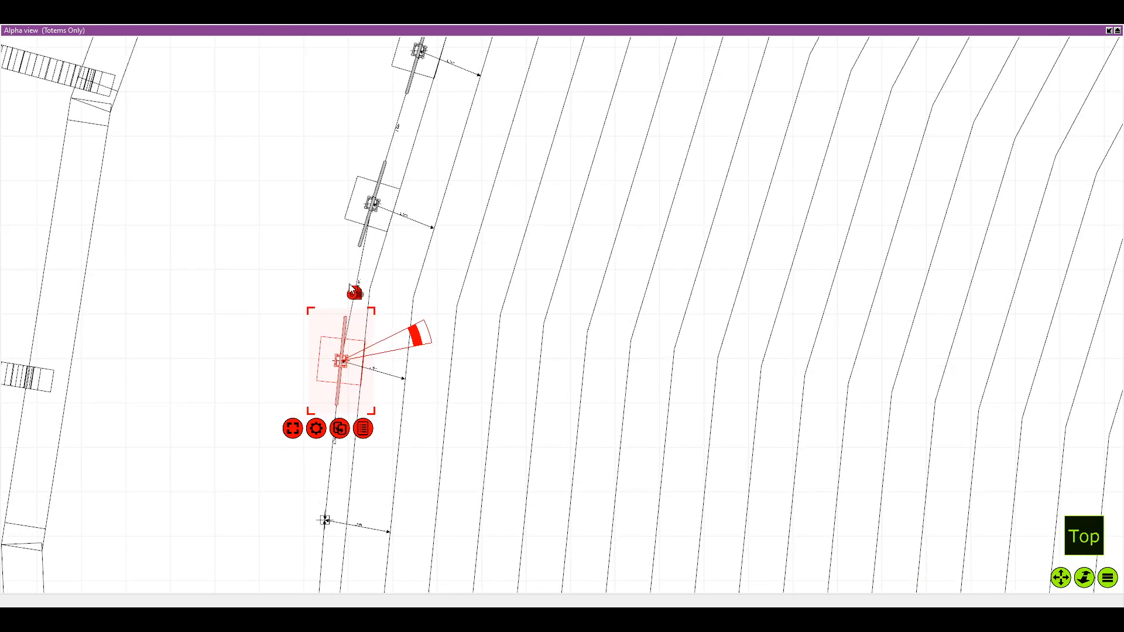
drag(429, 409, 429, 364)
right_click(429, 364)
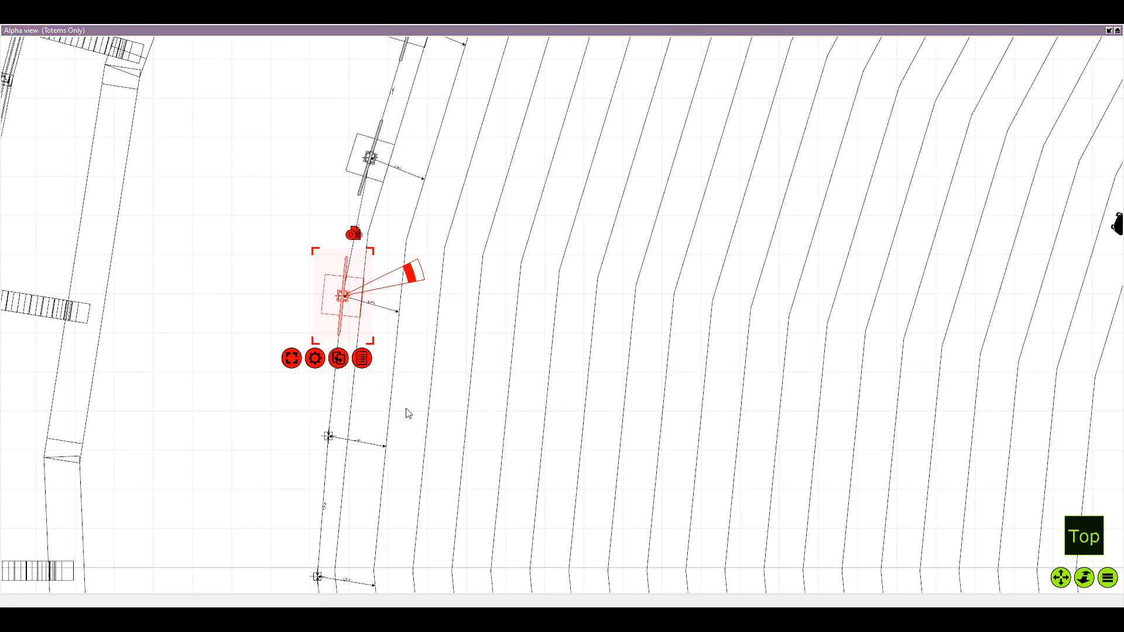
click(410, 411)
drag(259, 291, 333, 470)
scroll(328, 451, up, 3)
scroll(487, 496, down, 3)
drag(486, 496, 387, 451)
drag(425, 412, 428, 415)
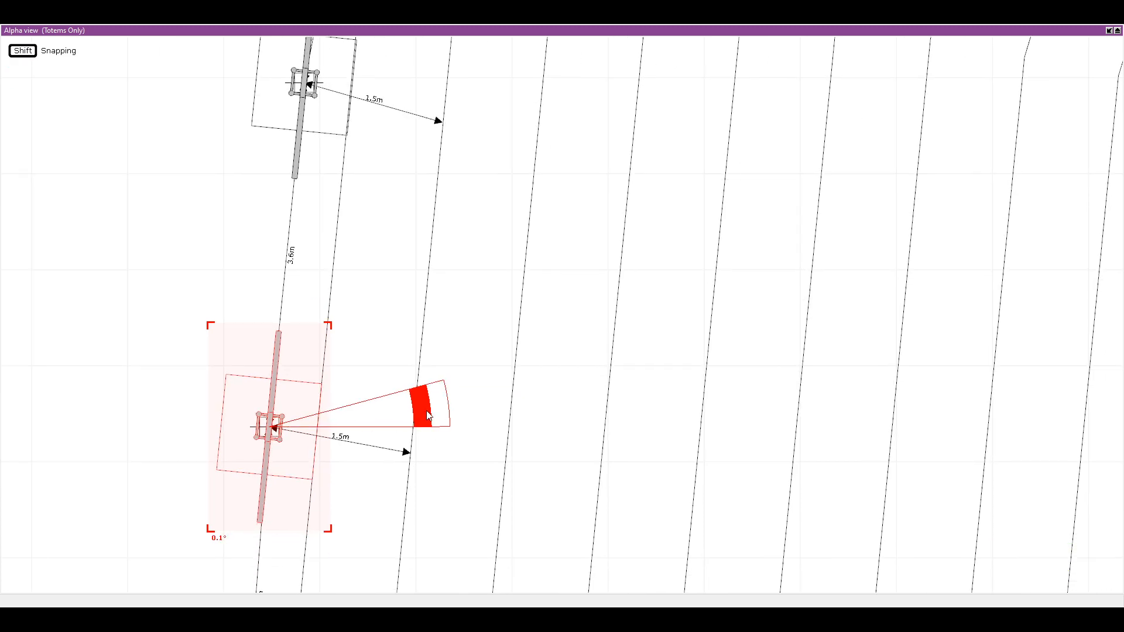
Duplicate the nineteenth left totem onto the twentieth mark at the centre-line bend and rotate the copy to vertical
scroll(428, 468, down, 3)
drag(427, 468, 378, 340)
scroll(377, 545, down, 3)
drag(377, 544, 380, 400)
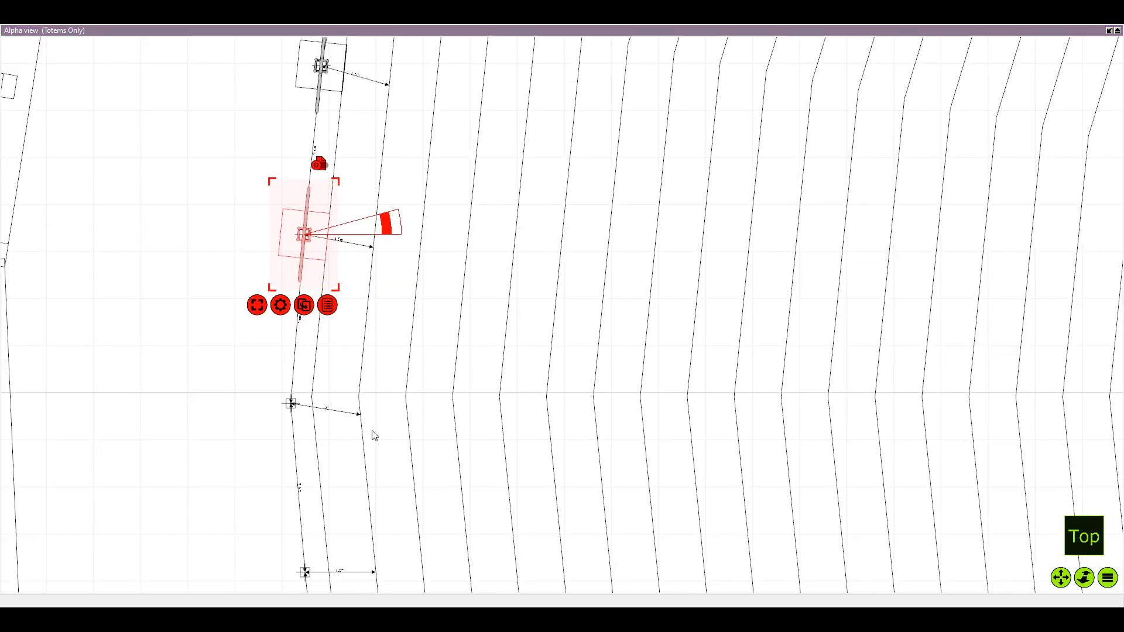
key(Return)
drag(202, 246, 282, 414)
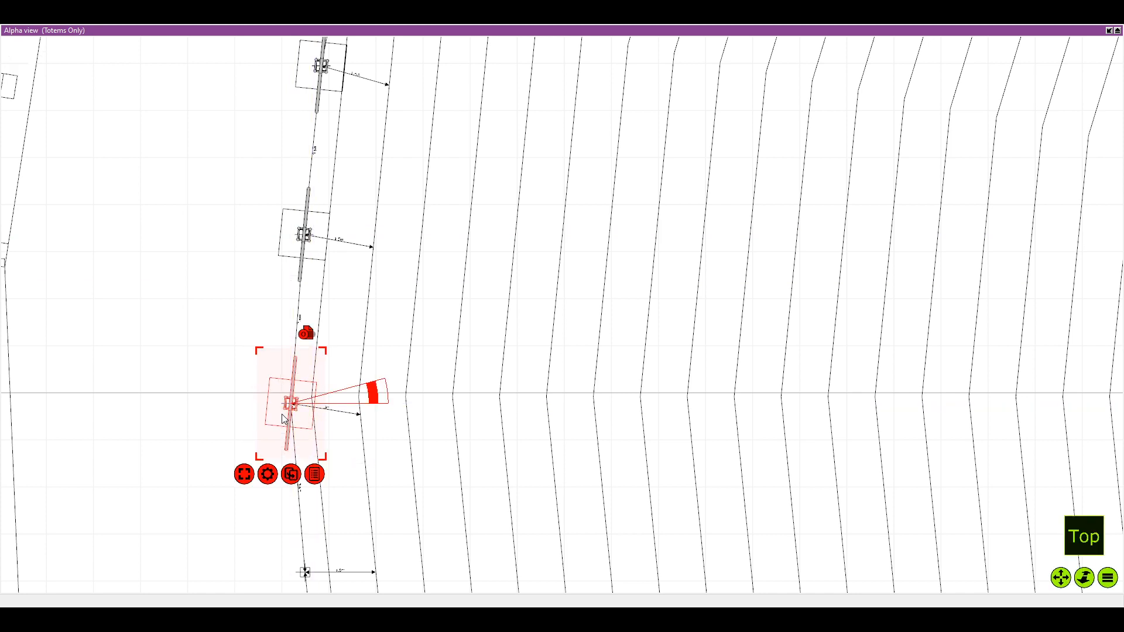
scroll(282, 417, up, 4)
mouse_move(460, 379)
mouse_down()
mouse_move(457, 362)
mouse_move(446, 368)
mouse_up()
Duplicate the twentieth left totem onto the twenty-first mark and rotate the copy parallel to the seating edge below the centre line
scroll(402, 437, down, 5)
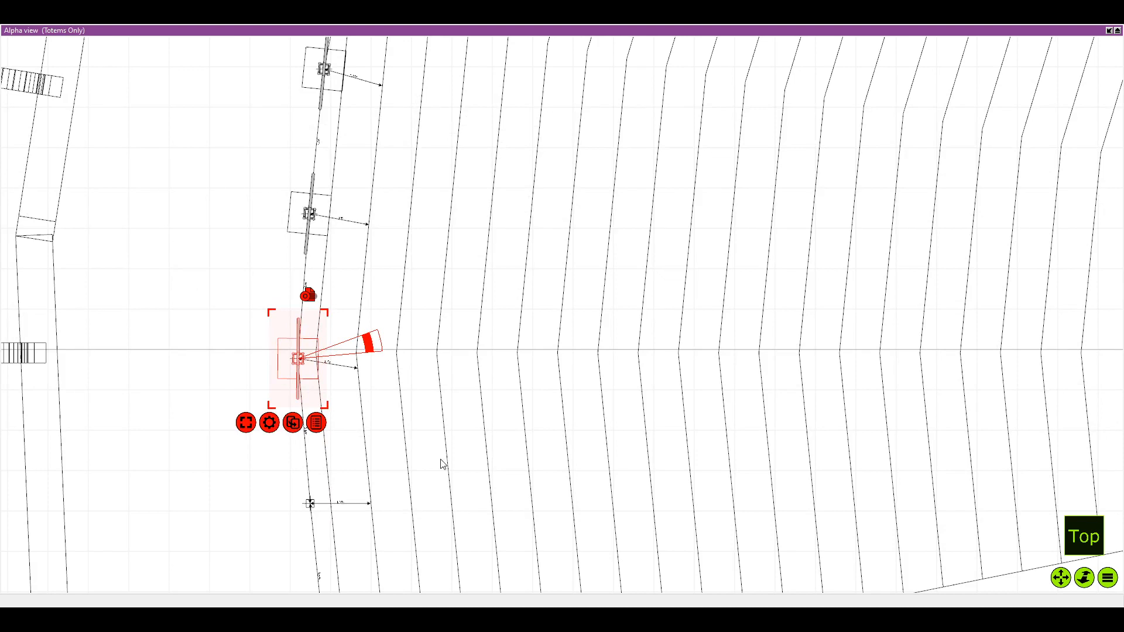
scroll(433, 457, down, 2)
drag(297, 303, 308, 431)
scroll(307, 430, up, 5)
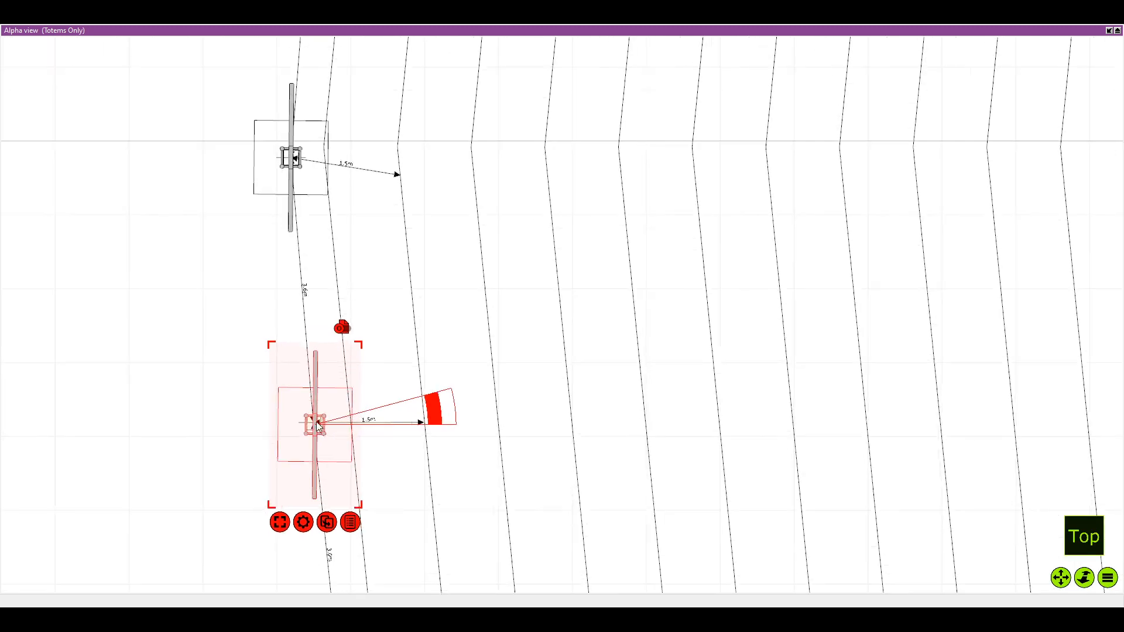
click(307, 426)
drag(507, 404, 521, 384)
Duplicate the twenty-first left totem onto the twenty-second mark before the aisle, keeping the copy parallel to the seating edge
scroll(259, 501, down, 1)
mouse_move(259, 500)
mouse_down()
mouse_move(261, 329)
mouse_move(230, 257)
mouse_up()
scroll(275, 323, down, 2)
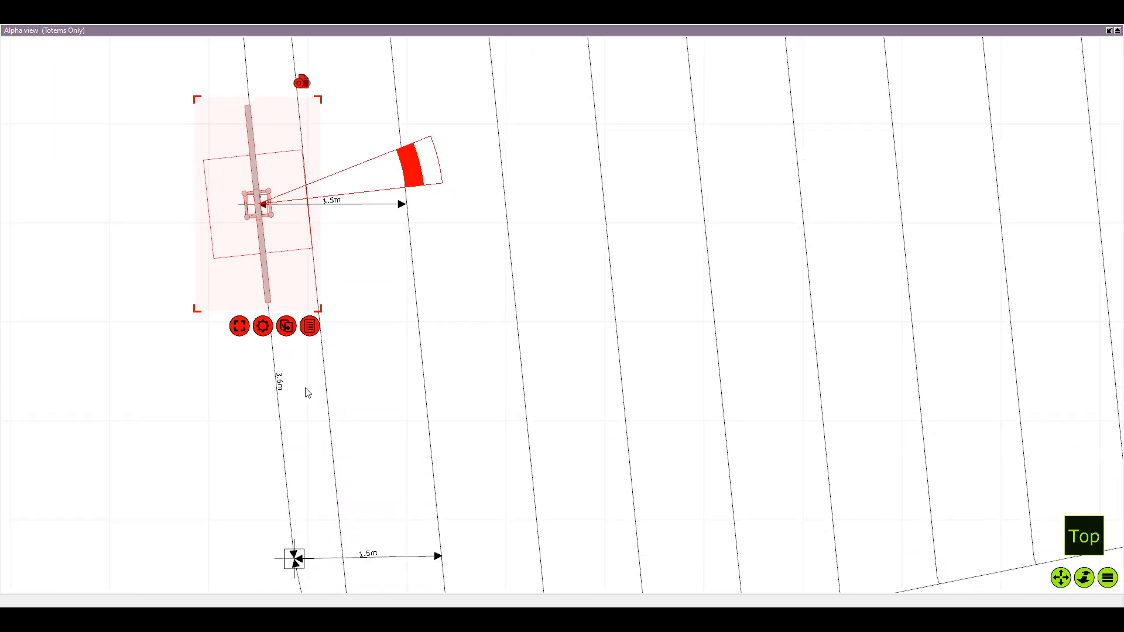
key(ctrl+d)
scroll(264, 371, down, 2)
drag(264, 372, 246, 307)
mouse_move(87, 193)
mouse_down()
mouse_move(141, 299)
mouse_move(273, 475)
mouse_up()
scroll(272, 476, up, 2)
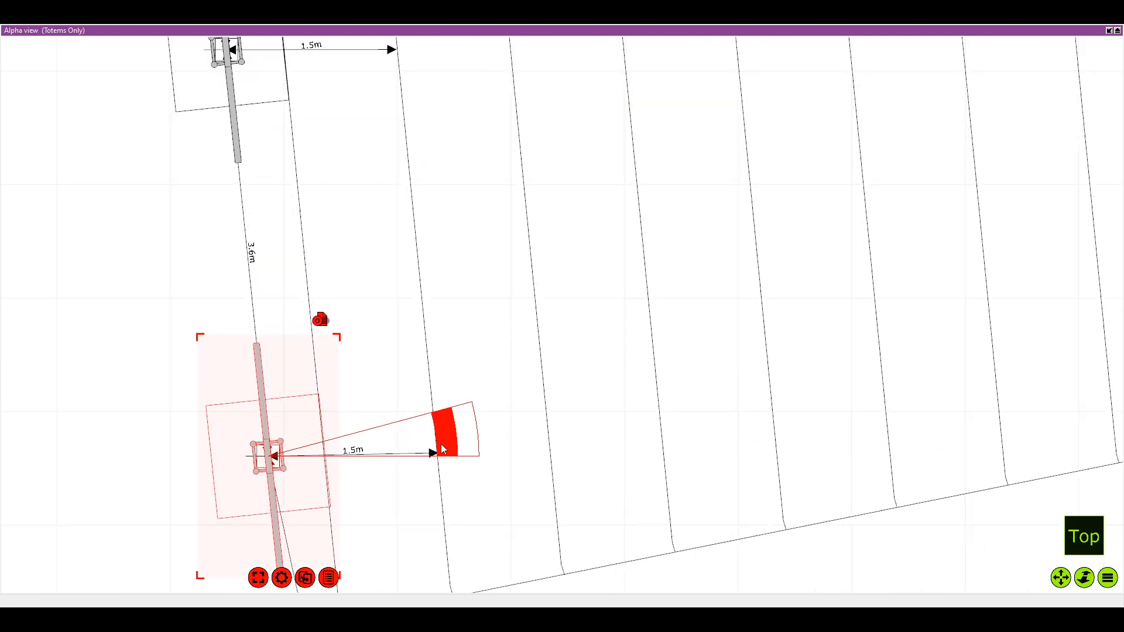
drag(446, 448, 447, 449)
Duplicate the twenty-second left totem onto the twenty-third mark beside the aisle and rotate the copy towards the slanted edge
scroll(366, 410, down, 2)
drag(361, 406, 285, 158)
key(ctrl+d)
drag(141, 213, 310, 430)
scroll(310, 430, up, 2)
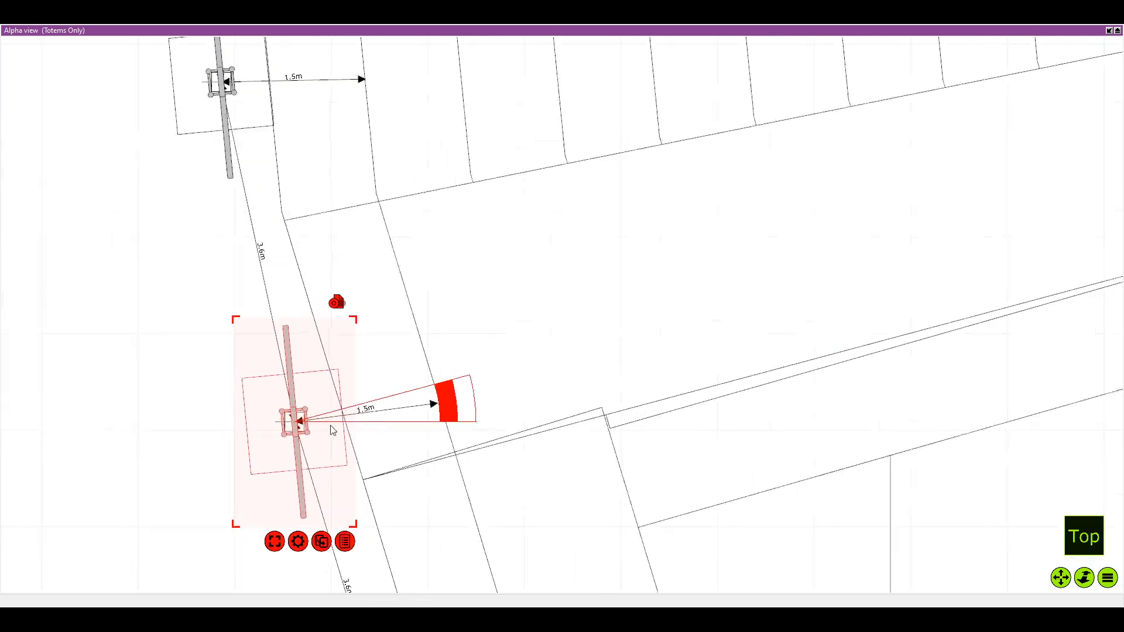
drag(413, 373, 412, 343)
Duplicate the twenty-third left totem onto the twenty-fourth mark and rotate the copy parallel to the slanted edge crossing the steps
scroll(399, 403, down, 1)
drag(400, 404, 234, 170)
scroll(406, 441, down, 3)
drag(367, 466, 388, 414)
key(ctrl+d)
drag(134, 217, 301, 383)
scroll(294, 391, up, 4)
scroll(303, 382, up, 2)
drag(500, 348, 510, 342)
Duplicate the twenty-fourth left totem onto the twenty-fifth mark below the steps, rotate the copy 9.6°, and deselect it
scroll(481, 409, down, 2)
scroll(485, 456, down, 3)
drag(492, 503, 443, 387)
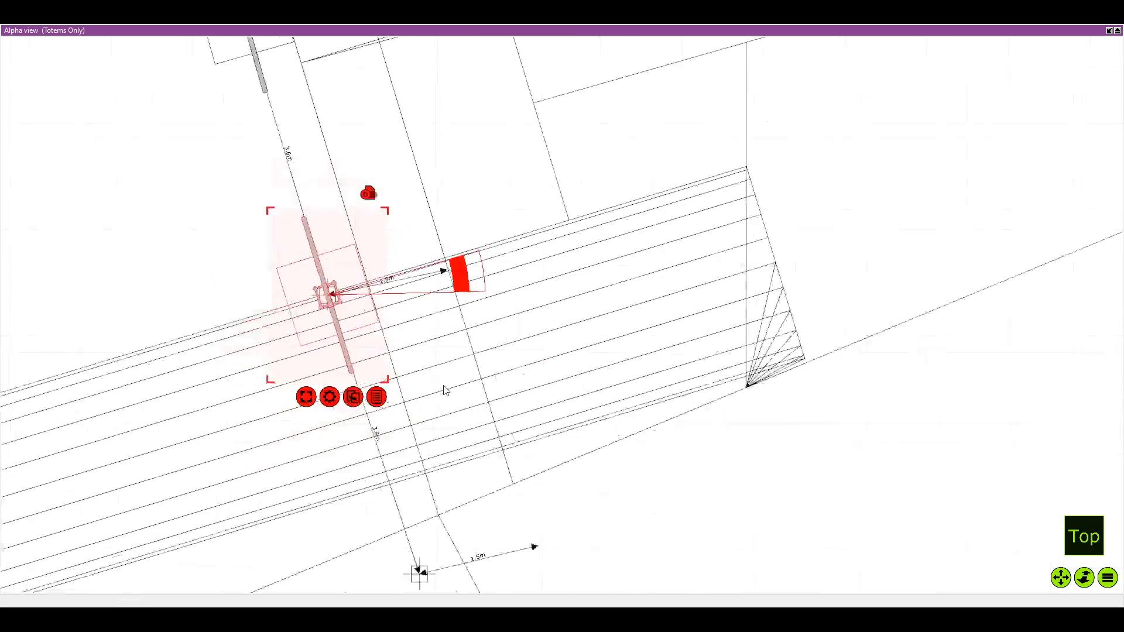
drag(494, 562, 443, 441)
key(ctrl+d)
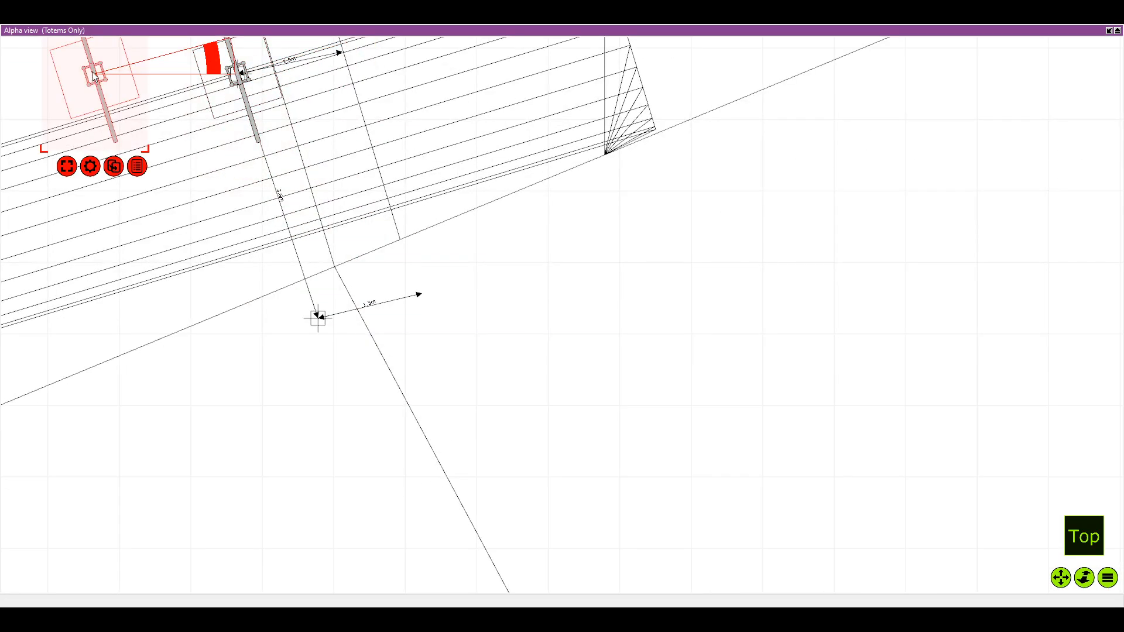
drag(94, 76, 318, 318)
scroll(474, 312, up, 3)
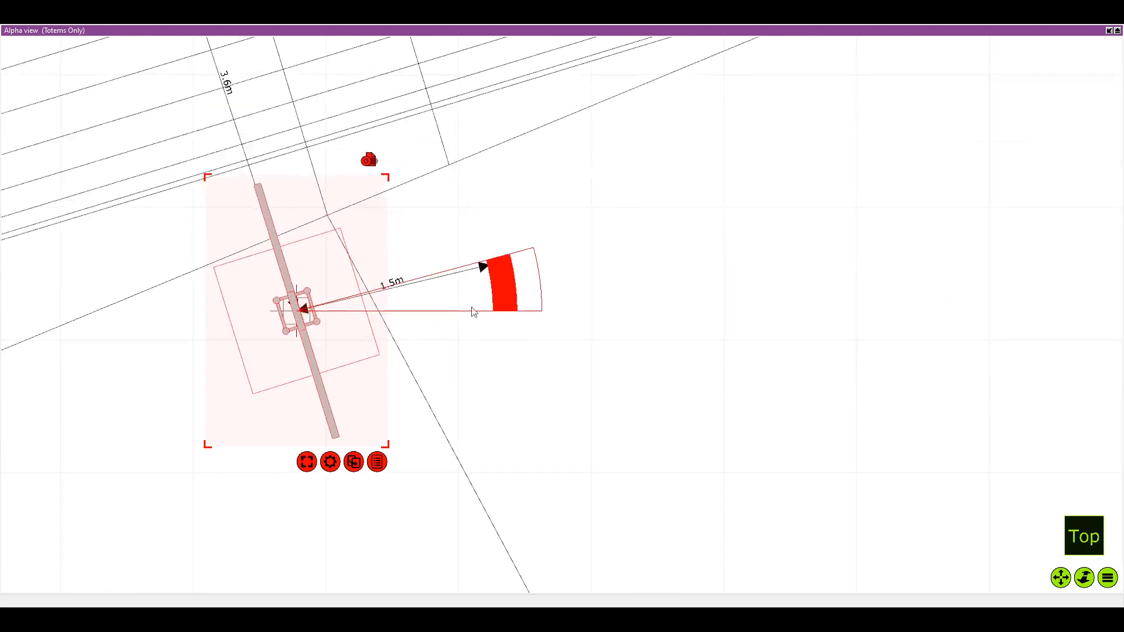
drag(507, 296, 500, 256)
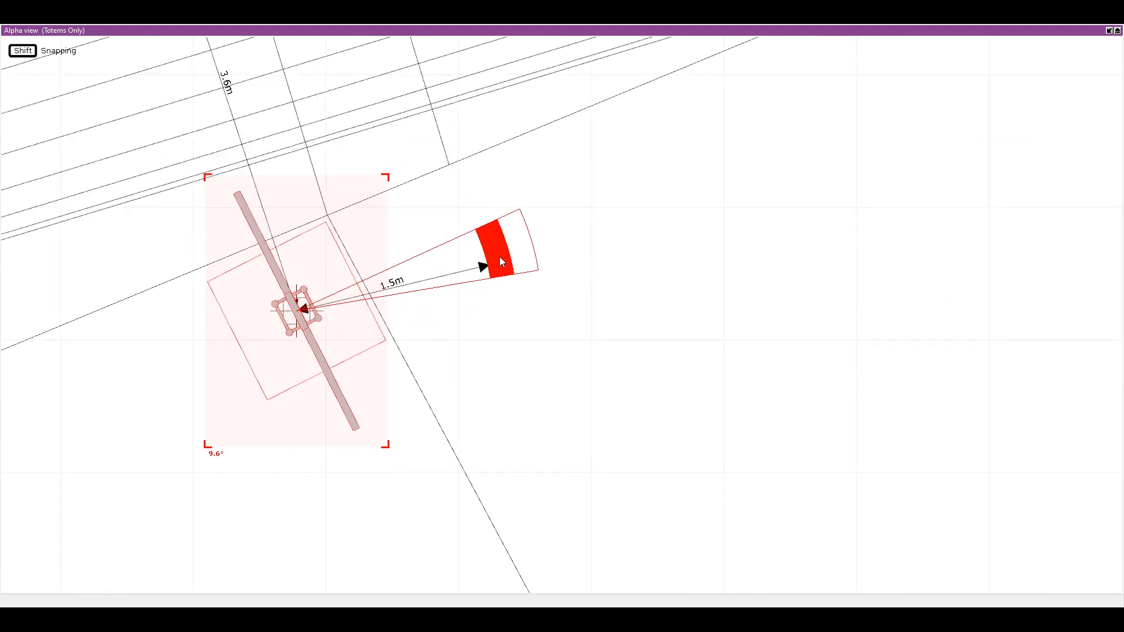
scroll(525, 364, down, 2)
click(592, 399)
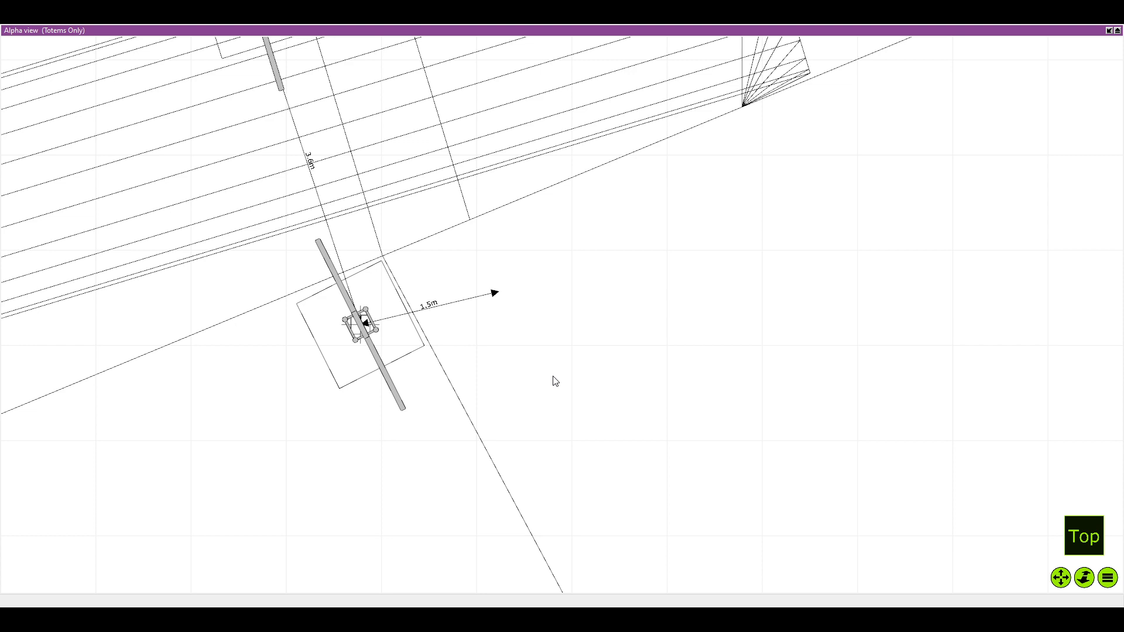
Examine the totem layout across the whole amphitheatre plan with the Totems Only filter active
key(alt+Tab)
key(alt+Tab)
scroll(449, 438, down, 2)
key(alt+Tab)
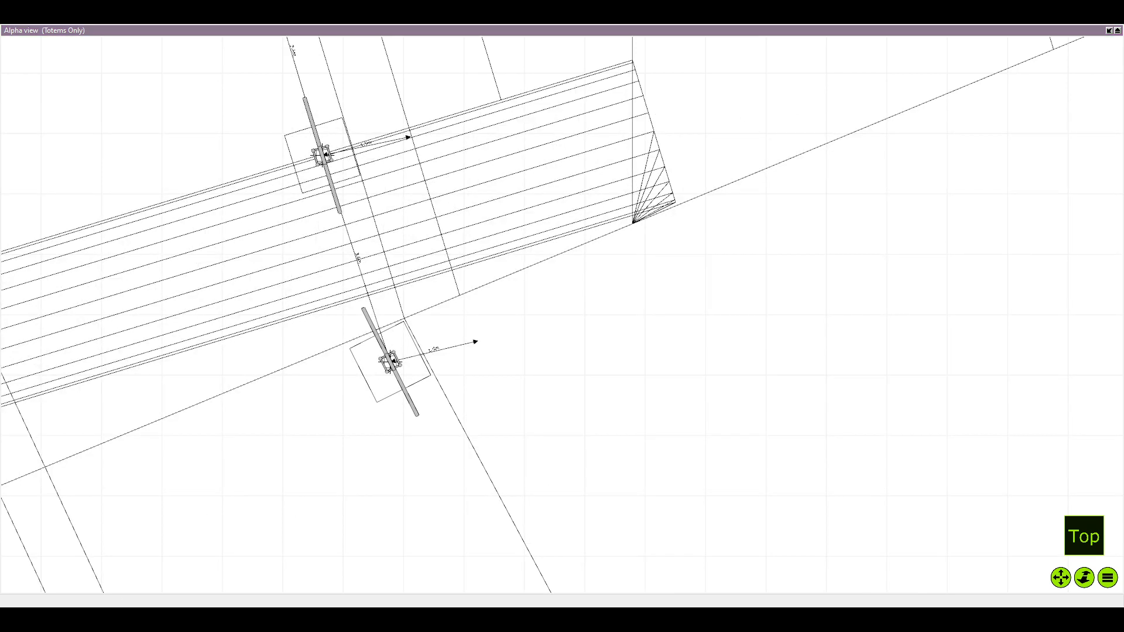
key(alt+Tab)
scroll(659, 296, down, 8)
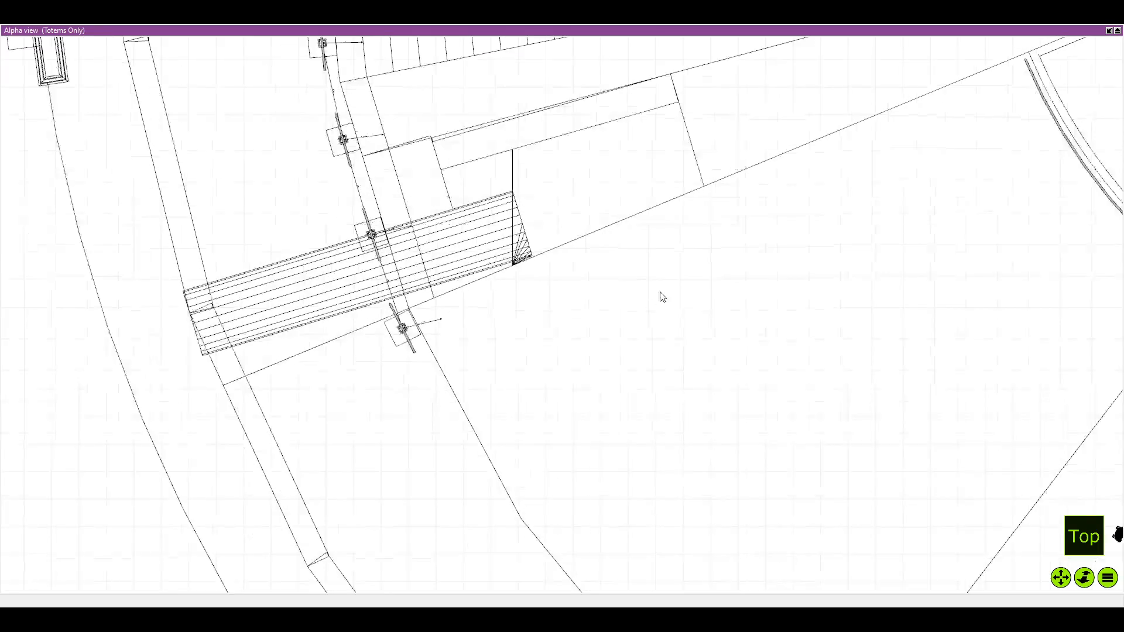
scroll(663, 245, down, 1)
drag(708, 124, 644, 217)
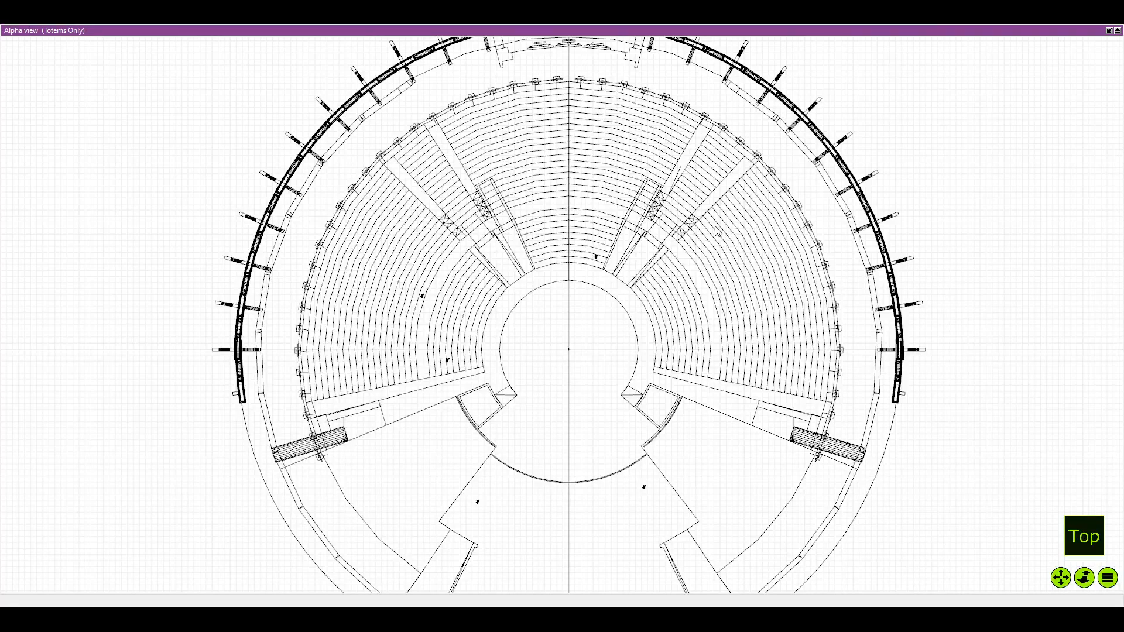
scroll(717, 232, up, 2)
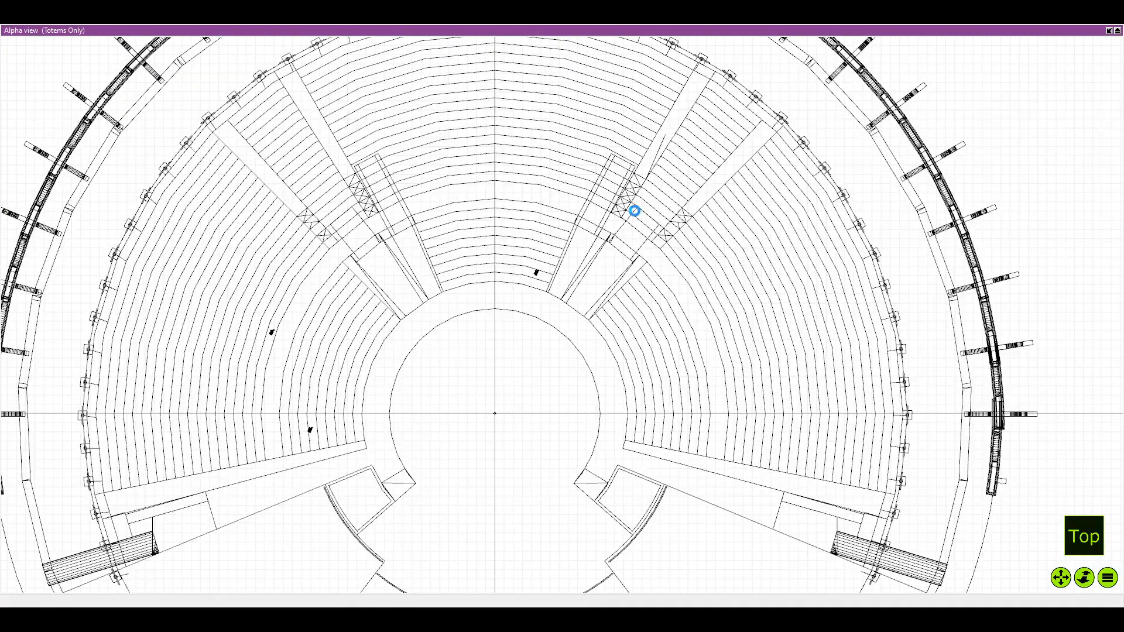
Restore the four-pane layout and apply the No People filter to the Alpha view
click(1110, 30)
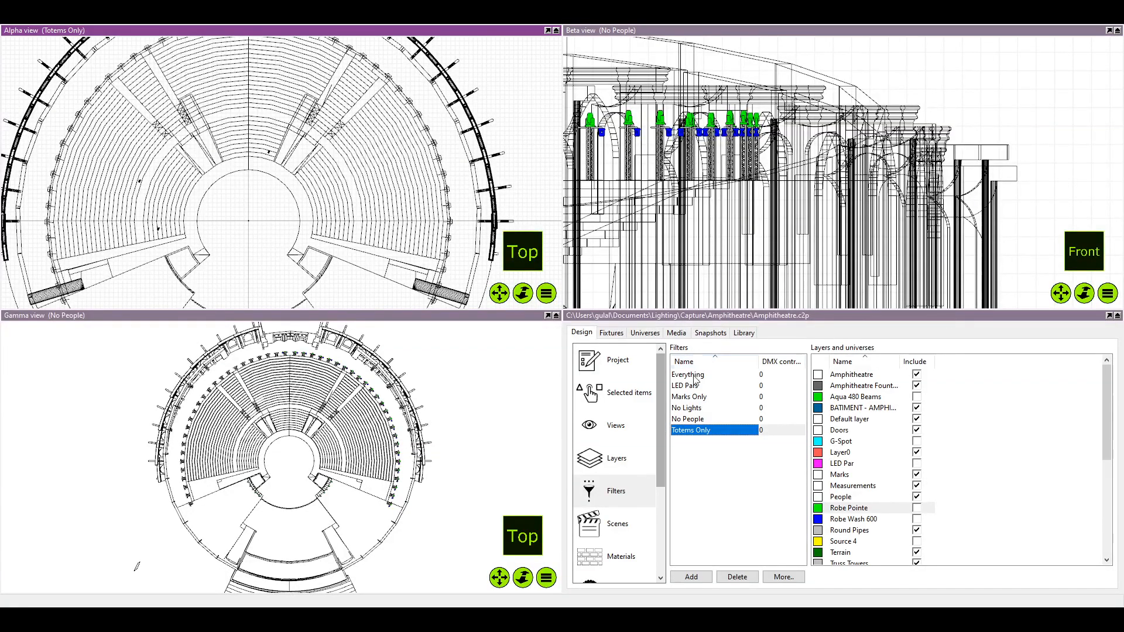
click(680, 420)
click(693, 409)
click(693, 400)
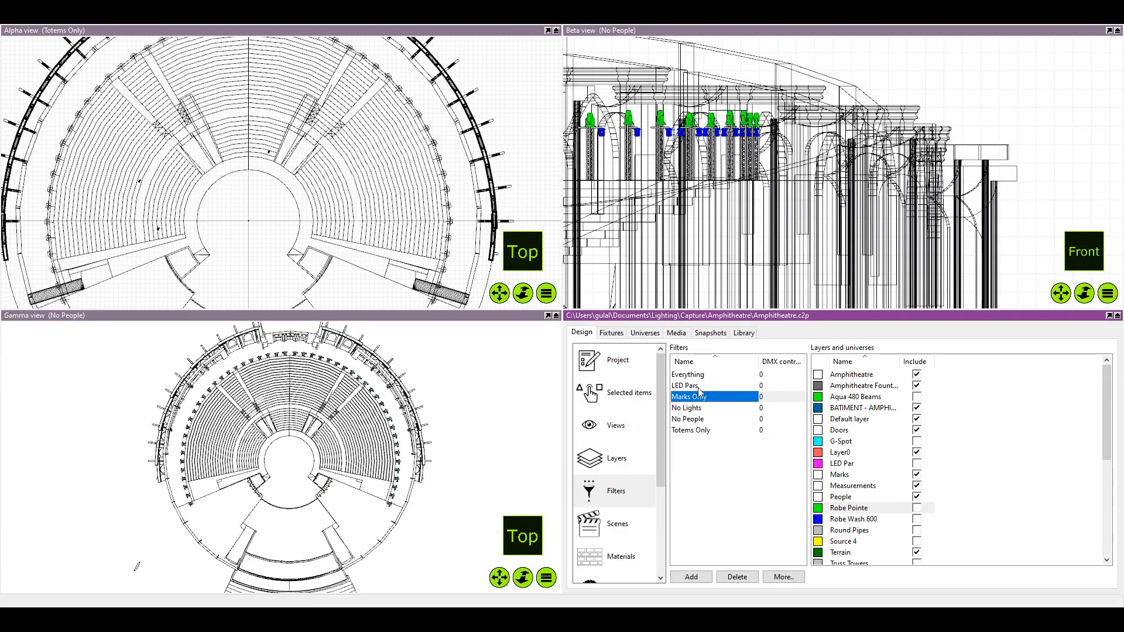
click(698, 387)
click(697, 375)
click(701, 430)
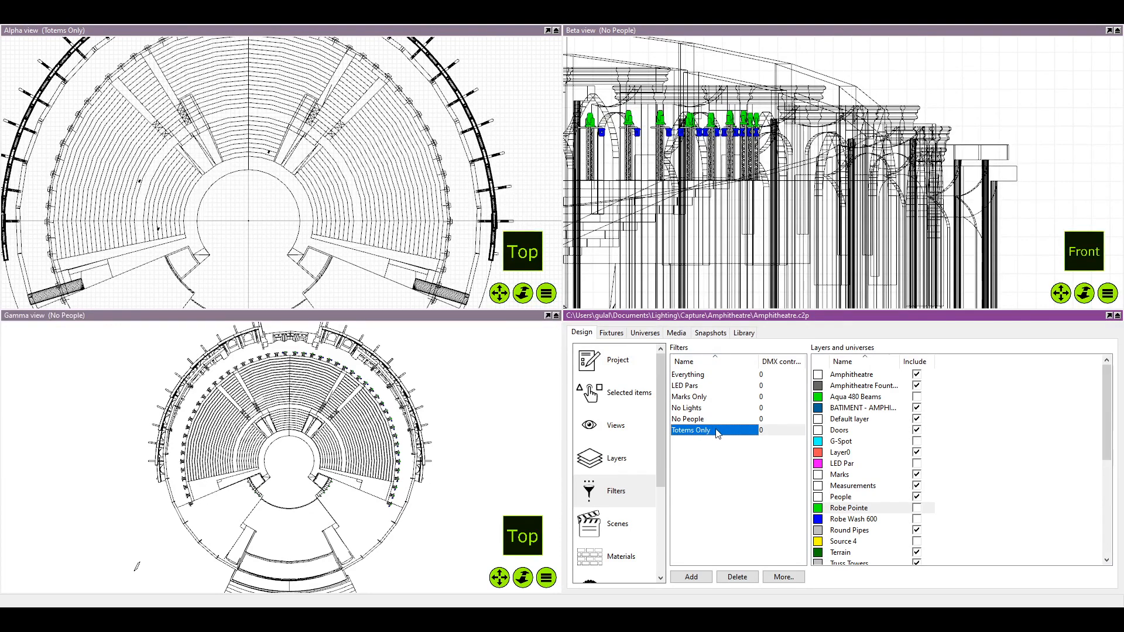
click(715, 408)
drag(704, 417, 226, 185)
Maximize the Alpha view and inspect the fixtures on the totems beside the amphitheatre's rear centre line
drag(419, 237, 482, 292)
scroll(294, 193, up, 5)
scroll(474, 71, up, 5)
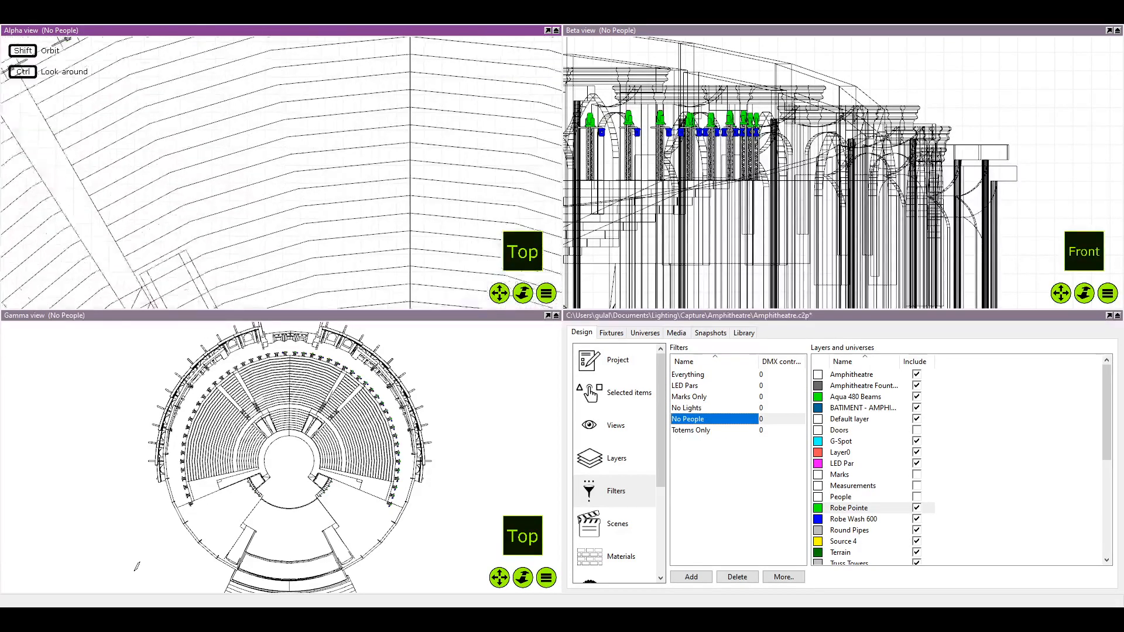
click(549, 31)
scroll(487, 150, up, 1)
scroll(482, 157, down, 3)
scroll(819, 178, down, 1)
drag(837, 178, 634, 202)
scroll(634, 201, up, 1)
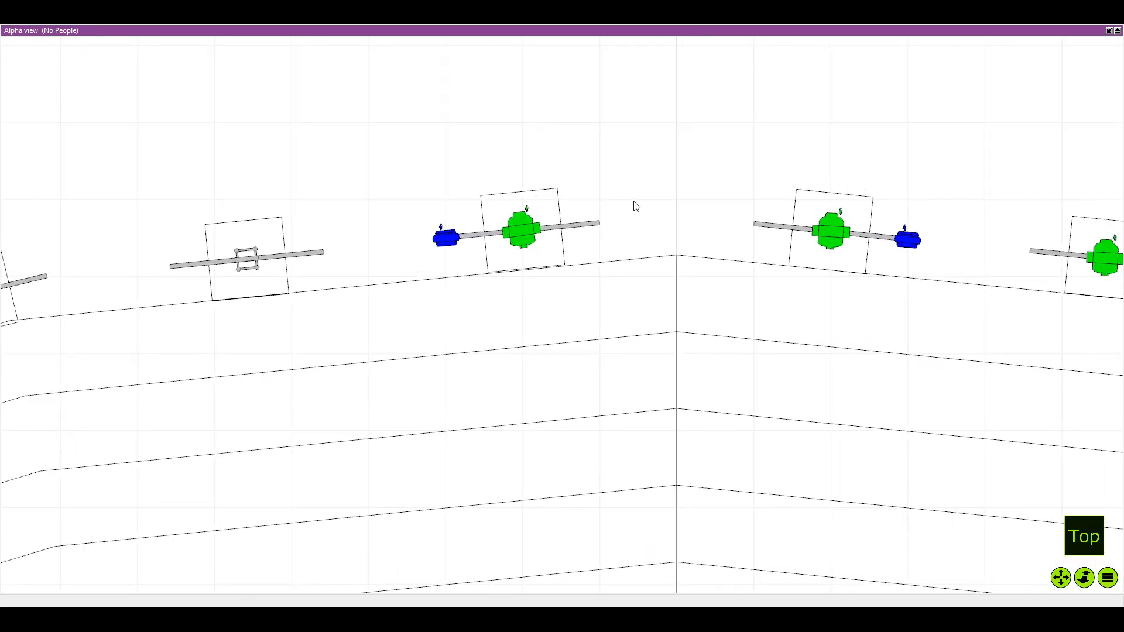
scroll(632, 206, down, 1)
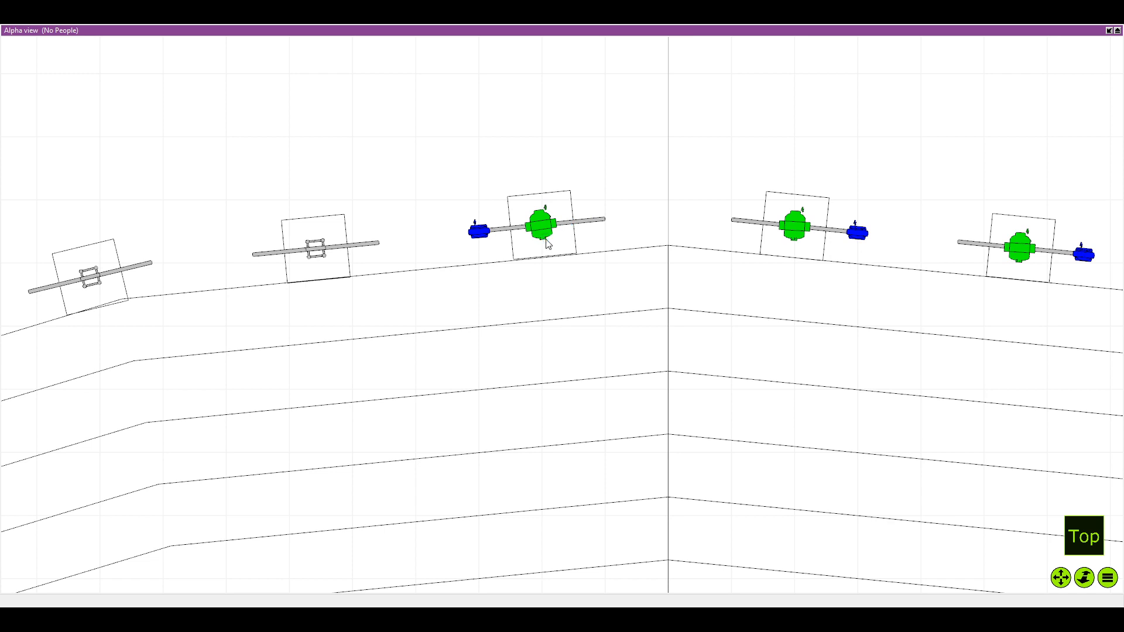
scroll(548, 244, up, 1)
drag(547, 244, 544, 240)
Duplicate the blue wash fixture left of the centre line onto the outer pipe ends of the second and third totems
click(455, 229)
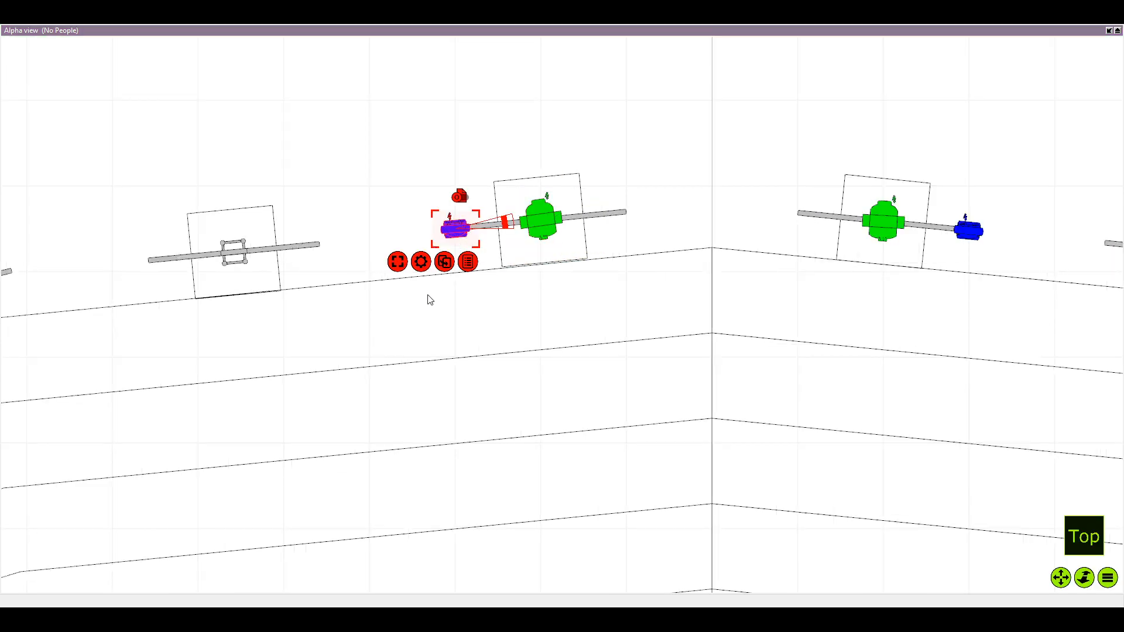
key(Return)
scroll(292, 258, down, 1)
drag(292, 257, 420, 241)
scroll(190, 249, down, 1)
key(ctrl+d)
key(Return)
drag(349, 237, 237, 278)
drag(49, 410, 248, 353)
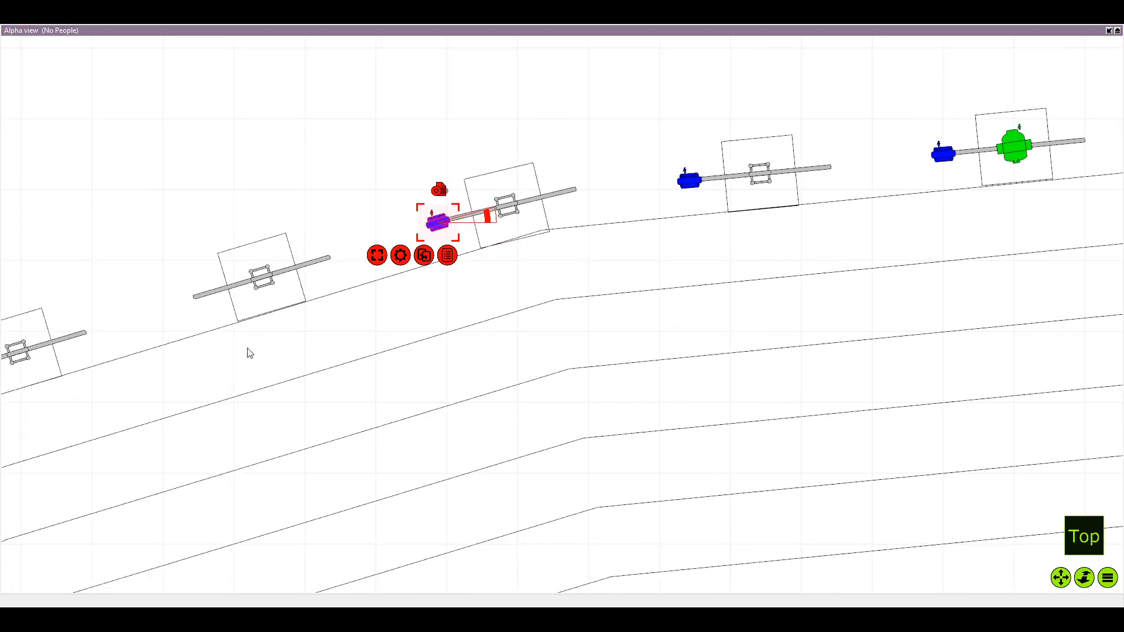
Place duplicates of the blue wash fixture on the outer pipe ends of the fourth and fifth totems left of the centre line
key(ctrl+d)
drag(291, 226, 167, 304)
drag(299, 203, 559, 142)
key(ctrl+d)
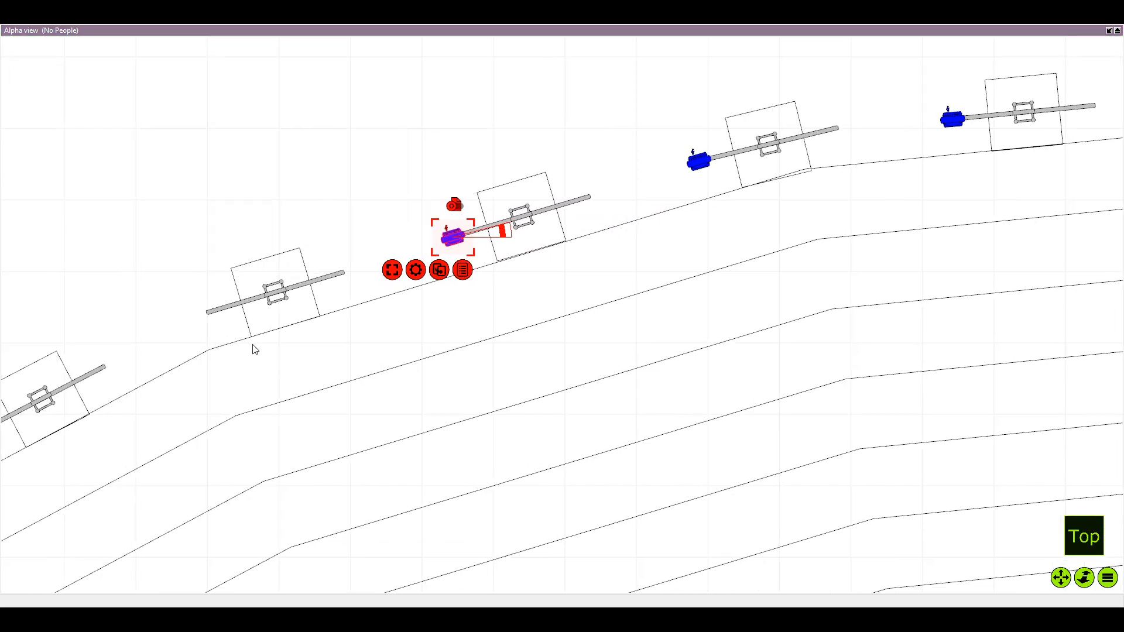
key(Return)
drag(149, 379, 275, 294)
drag(430, 155, 326, 233)
drag(231, 324, 354, 260)
scroll(352, 255, down, 1)
drag(229, 210, 373, 259)
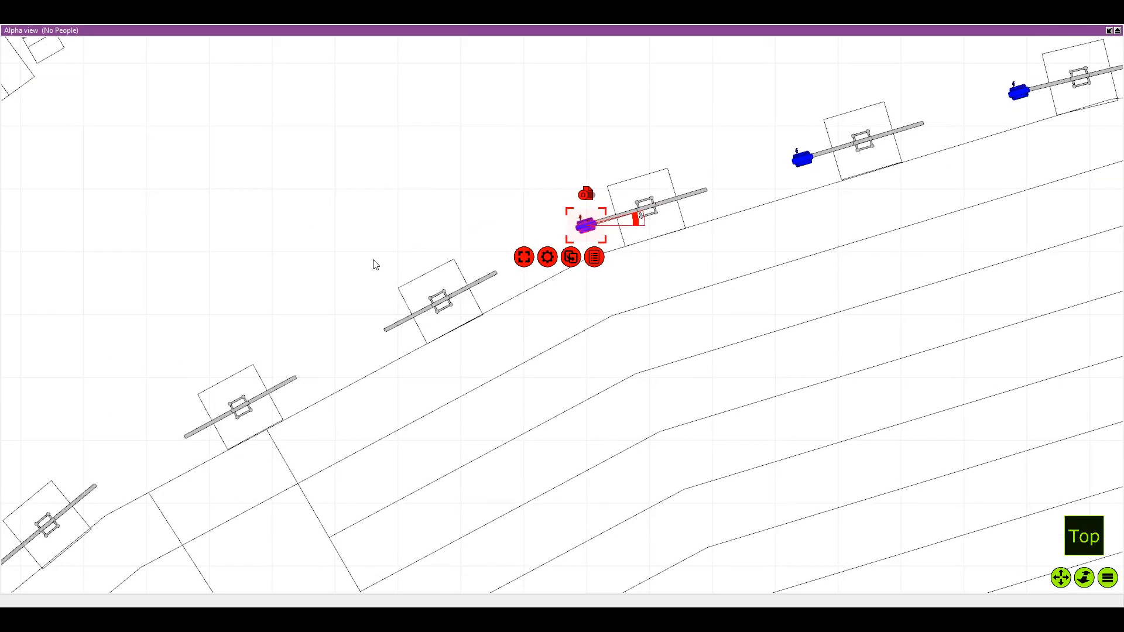
Duplicate the wash fixture onto the outer pipe ends of the sixth and seventh totems, up to the first aisle
key(ctrl+d)
key(Return)
drag(468, 230, 392, 342)
drag(287, 439, 452, 315)
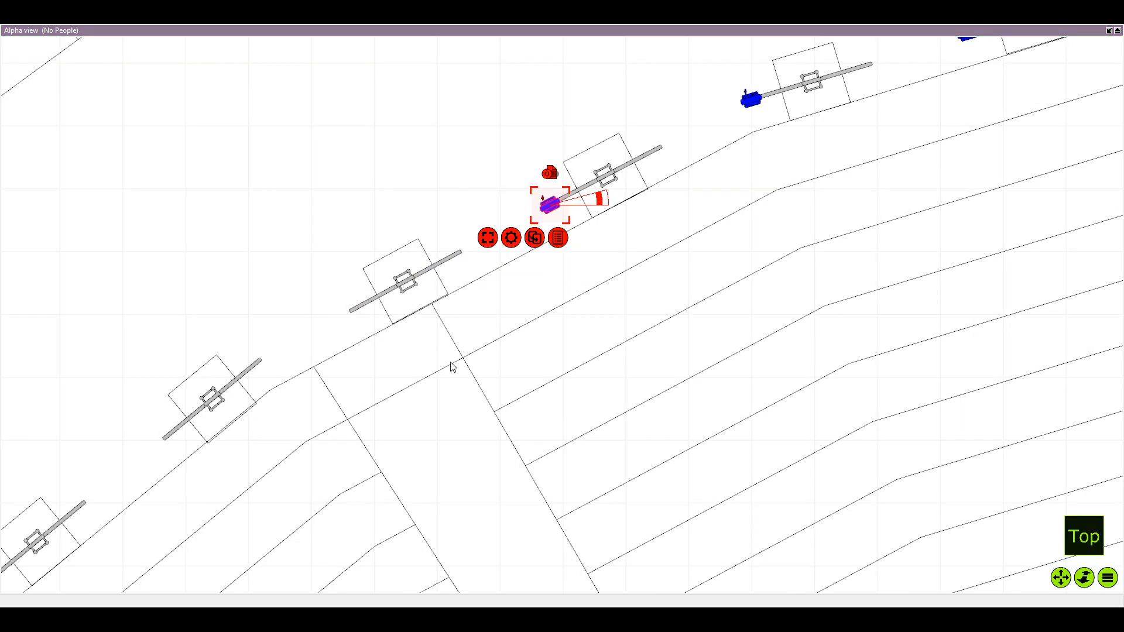
key(ctrl+d)
drag(419, 196, 344, 302)
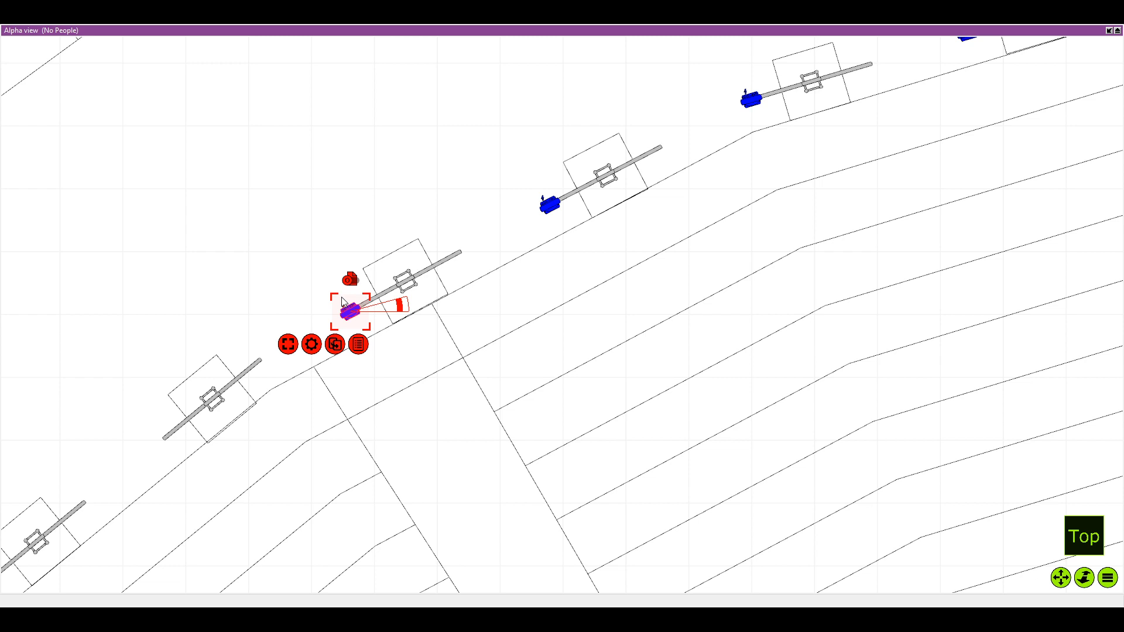
Duplicate the wash fixture onto the lower pipe ends of the eighth and ninth totems, just past the first aisle
scroll(342, 297, down, 3)
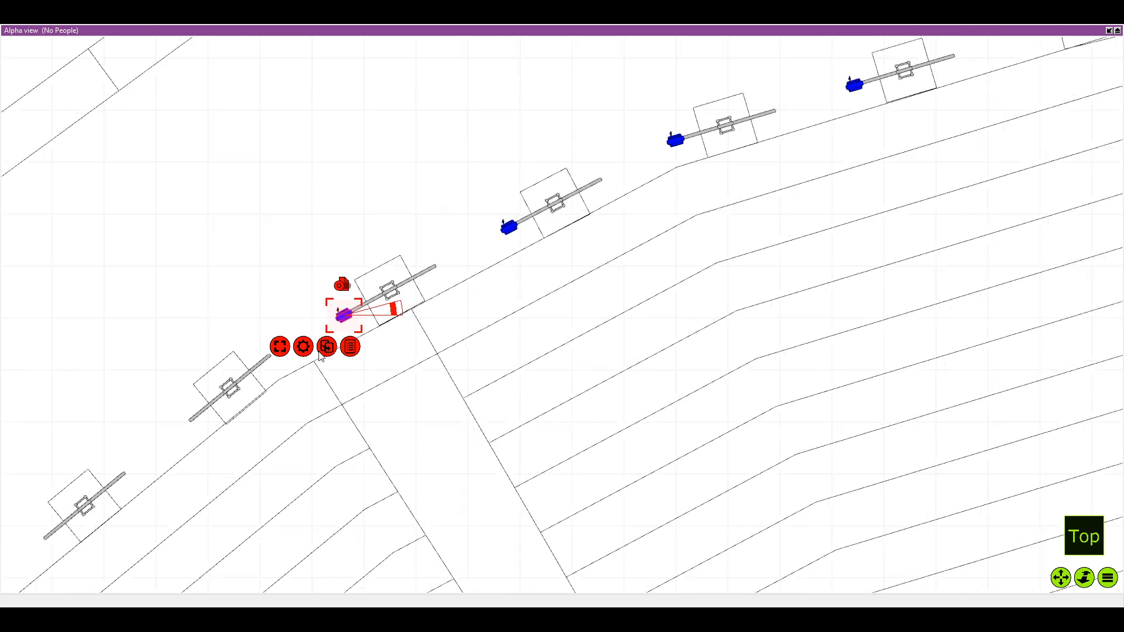
drag(323, 319, 355, 285)
click(330, 419)
drag(279, 256, 383, 213)
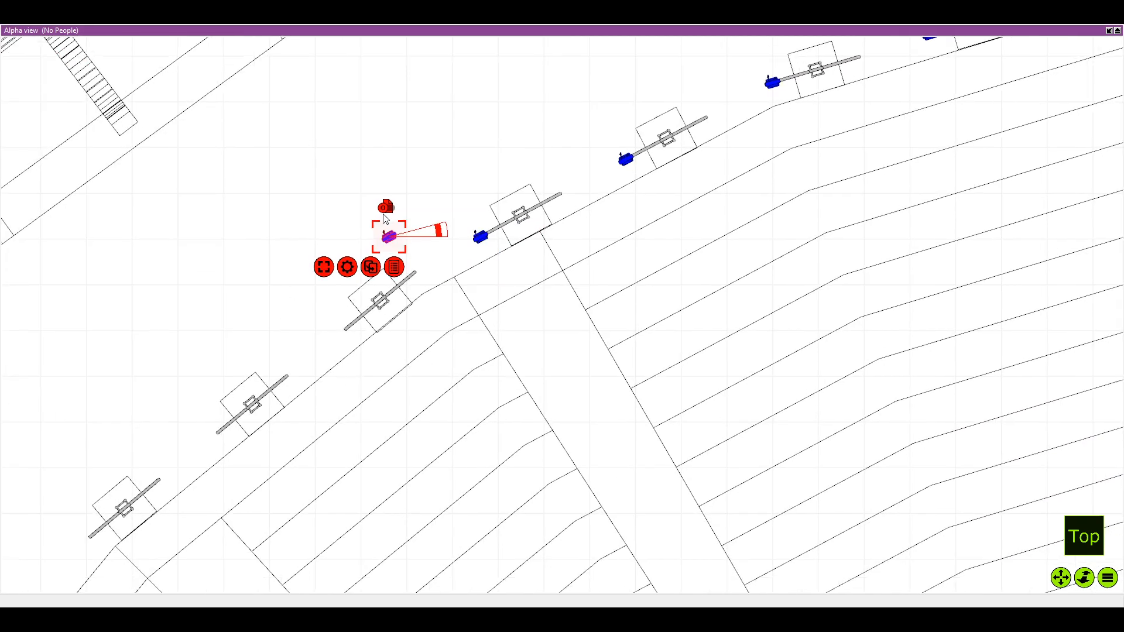
scroll(419, 209, up, 2)
drag(375, 252, 313, 384)
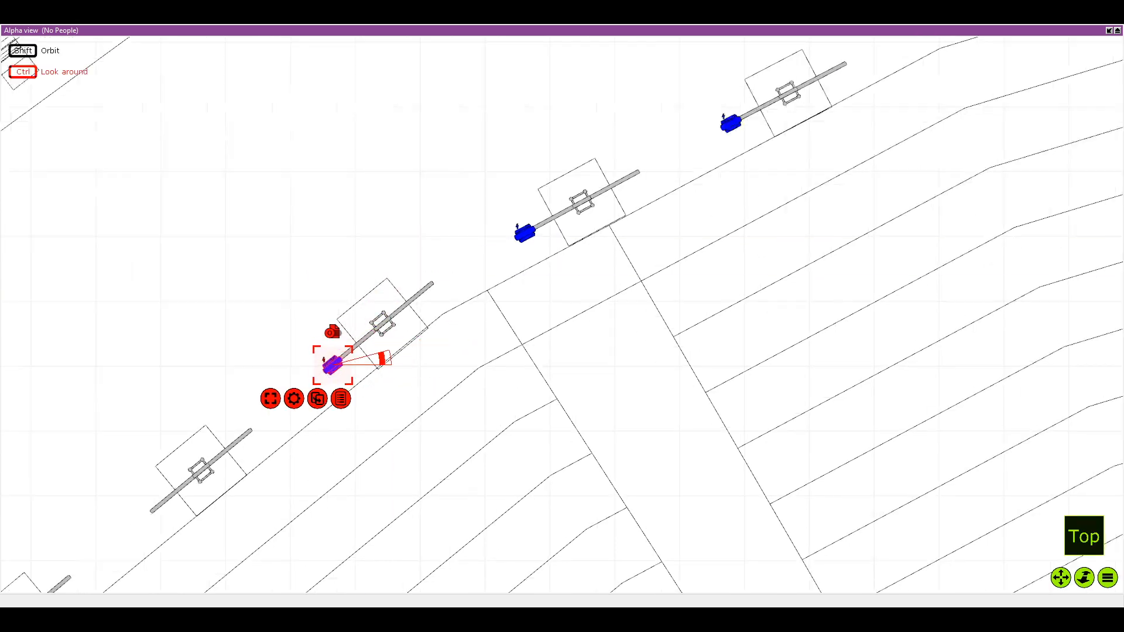
key(ctrl+d)
drag(339, 238, 288, 384)
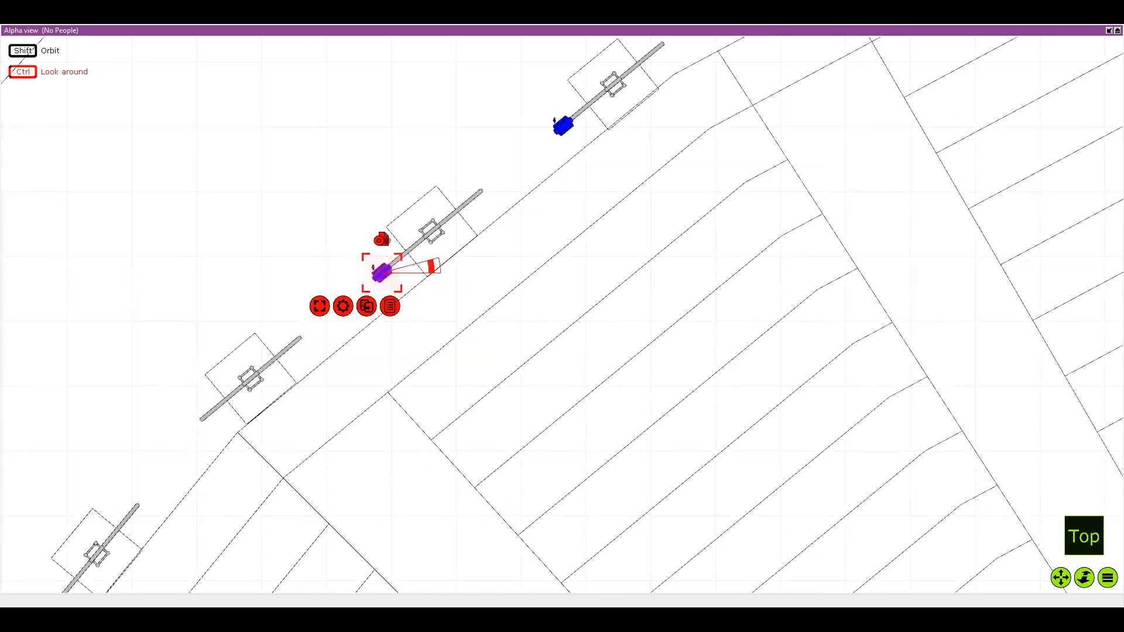
drag(267, 393, 323, 341)
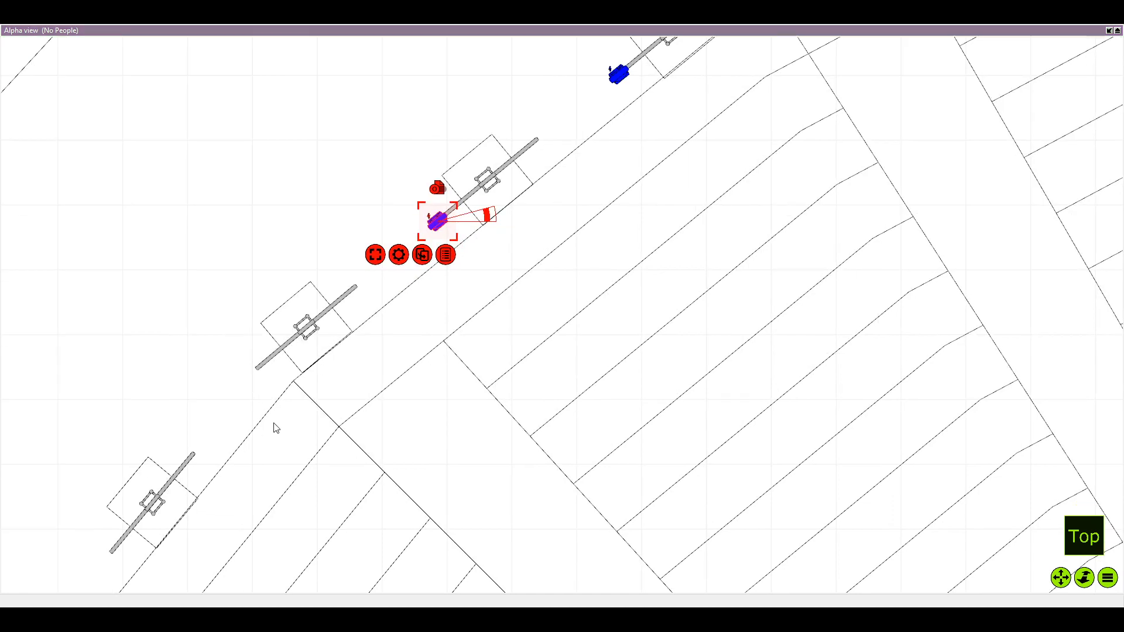
Duplicate the wash fixture onto the lower pipe ends of the tenth and eleventh totems around the next bend
key(ctrl+d)
click(306, 221)
drag(306, 220, 253, 380)
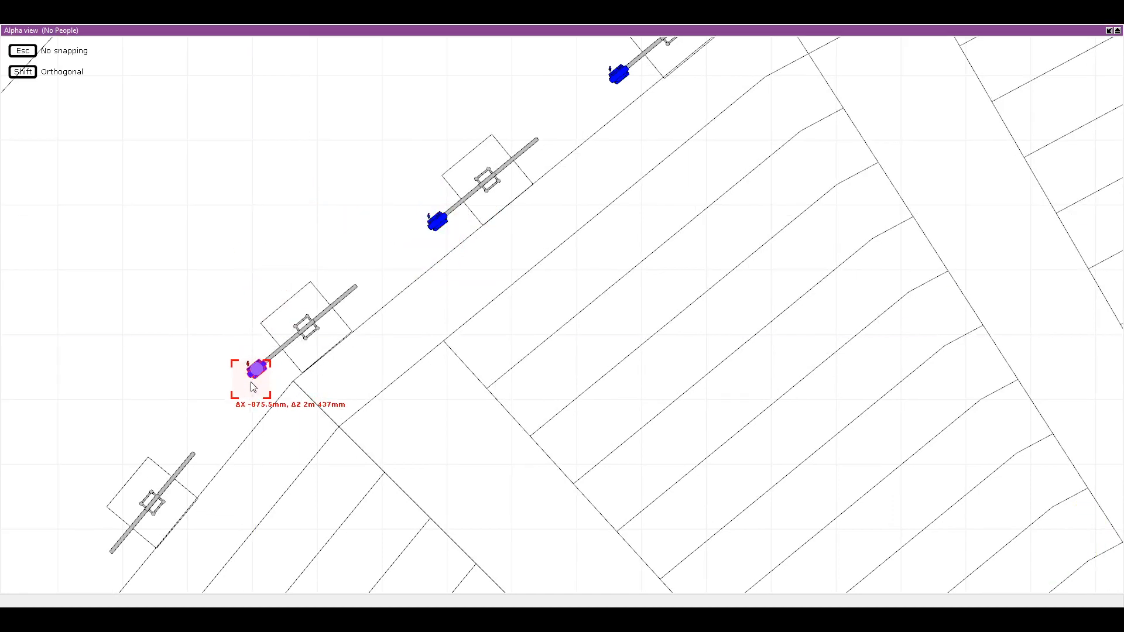
drag(254, 386, 233, 315)
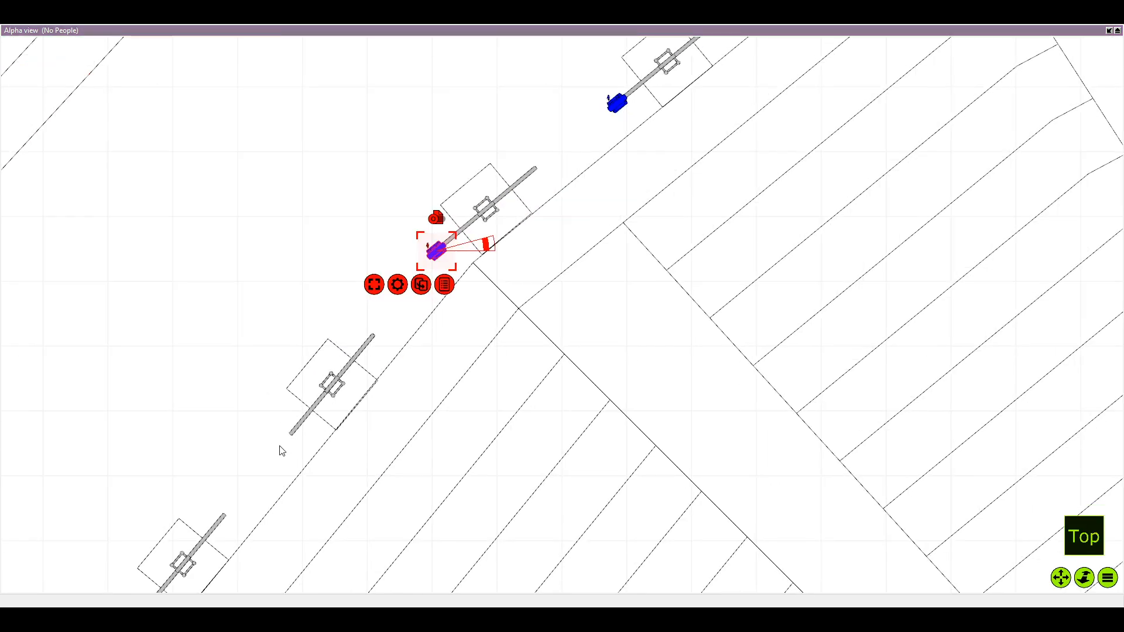
key(ctrl+d)
drag(343, 185, 325, 367)
drag(301, 508, 347, 407)
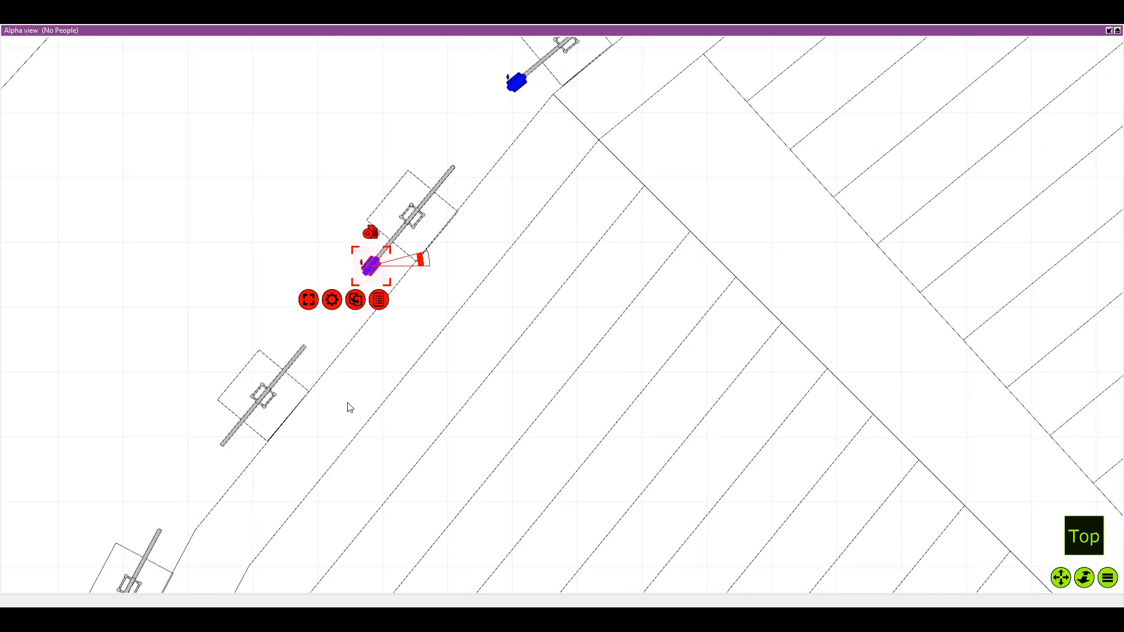
Continue along the left arc with wash fixture duplicates on the lower pipe ends of the twelfth and thirteenth totems
key(ctrl+d)
drag(228, 319, 333, 228)
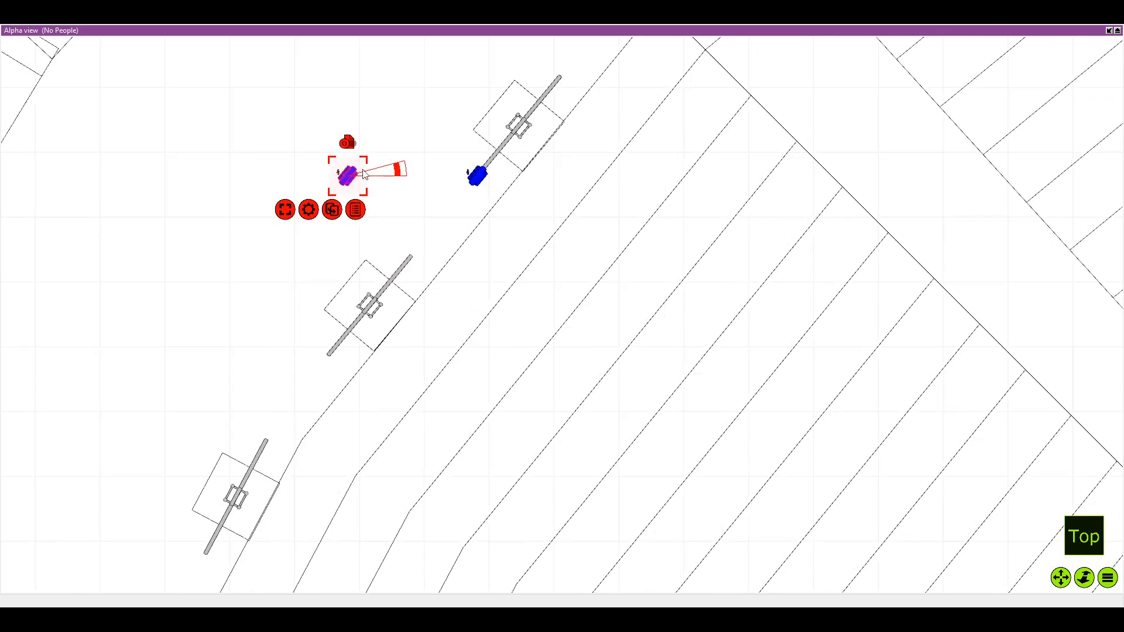
drag(360, 172, 345, 359)
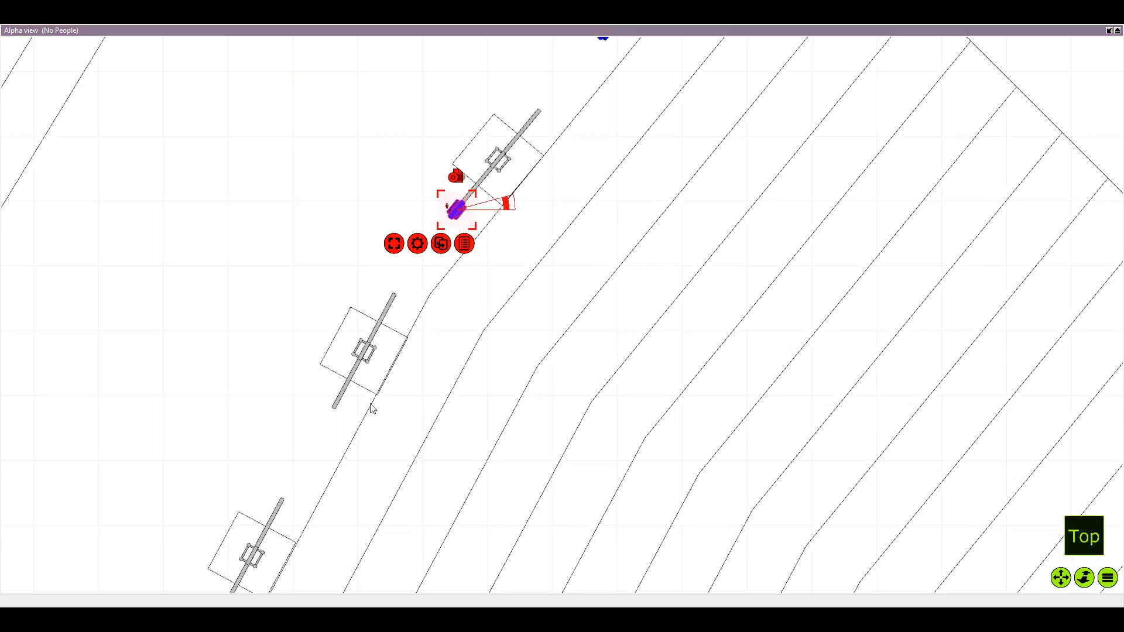
key(ctrl+d)
drag(326, 211, 334, 427)
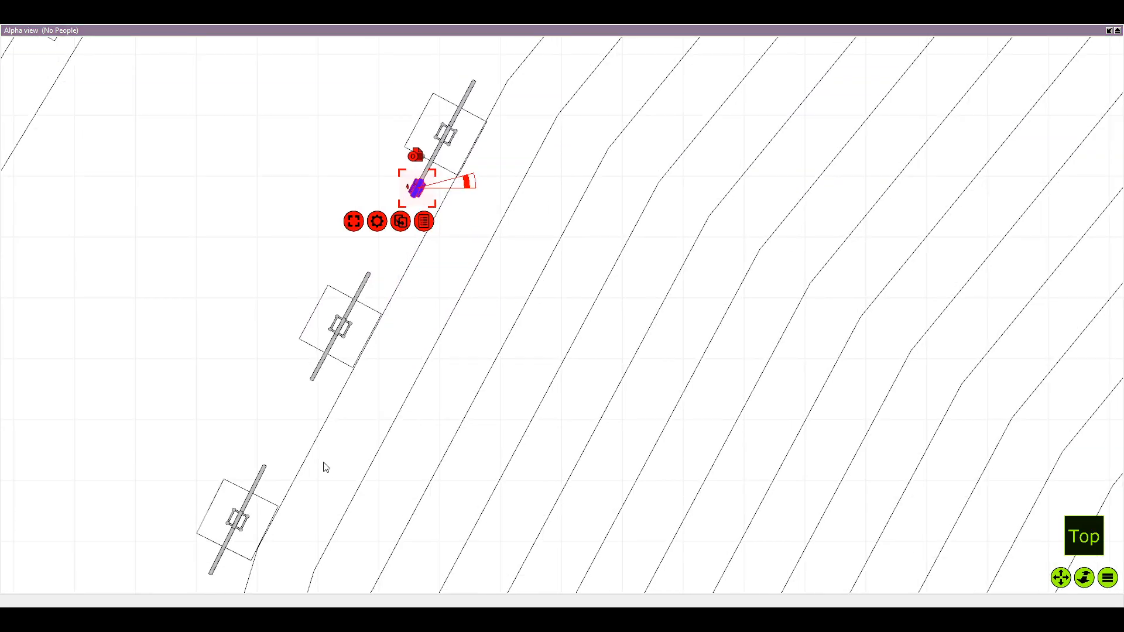
Duplicate the wash fixture onto the lower pipe ends of the fourteenth and fifteenth totems on the left arc
key(ctrl+d)
drag(285, 193, 324, 396)
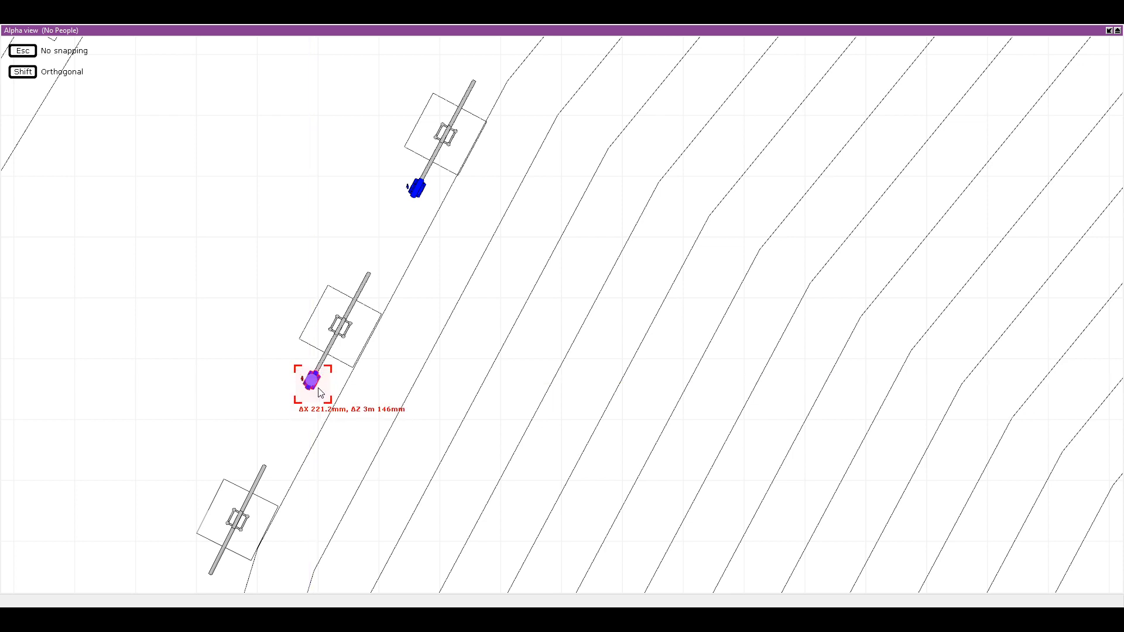
drag(313, 397, 313, 391)
drag(338, 381, 481, 172)
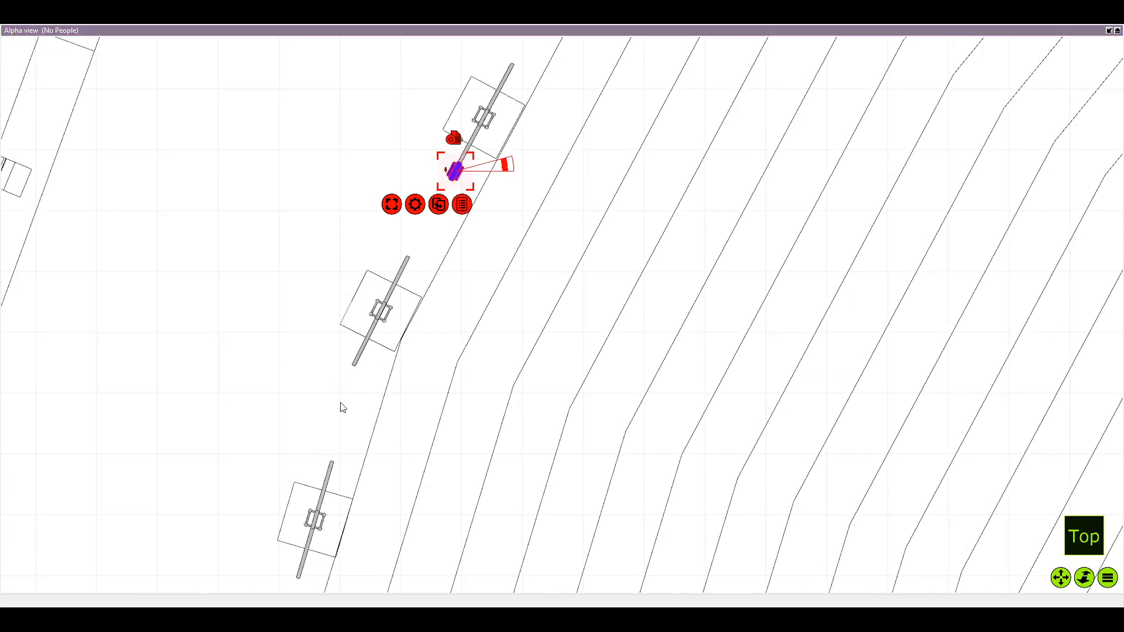
key(ctrl+d)
drag(356, 174, 360, 391)
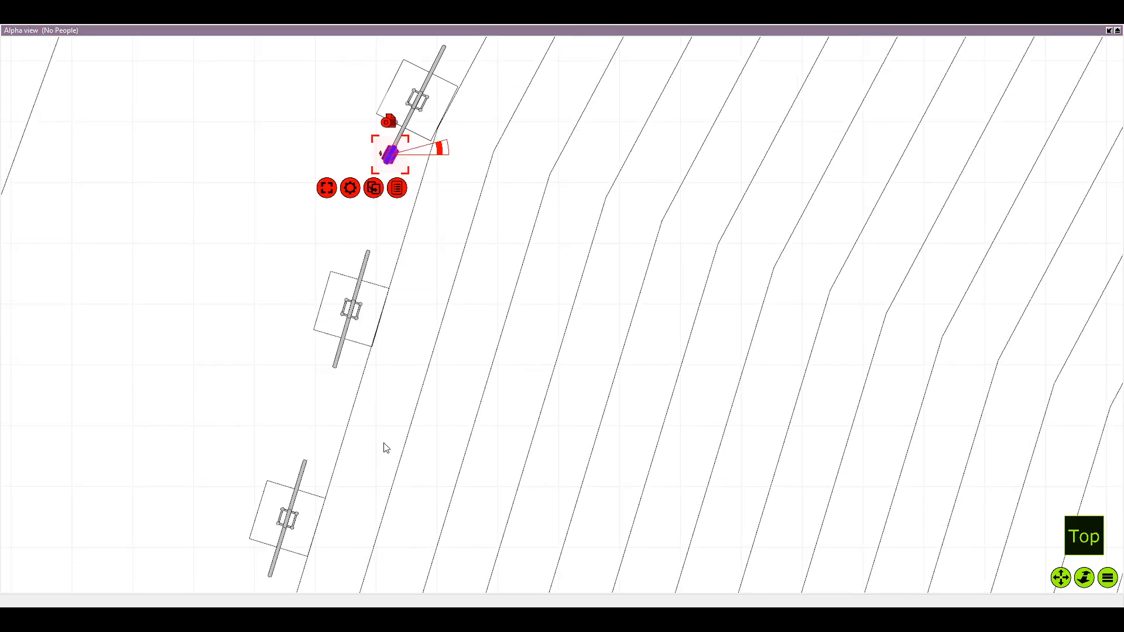
Duplicate the wash fixture onto the lower pipe ends of the sixteenth and seventeenth totems on the left arc
drag(256, 155, 321, 367)
click(301, 451)
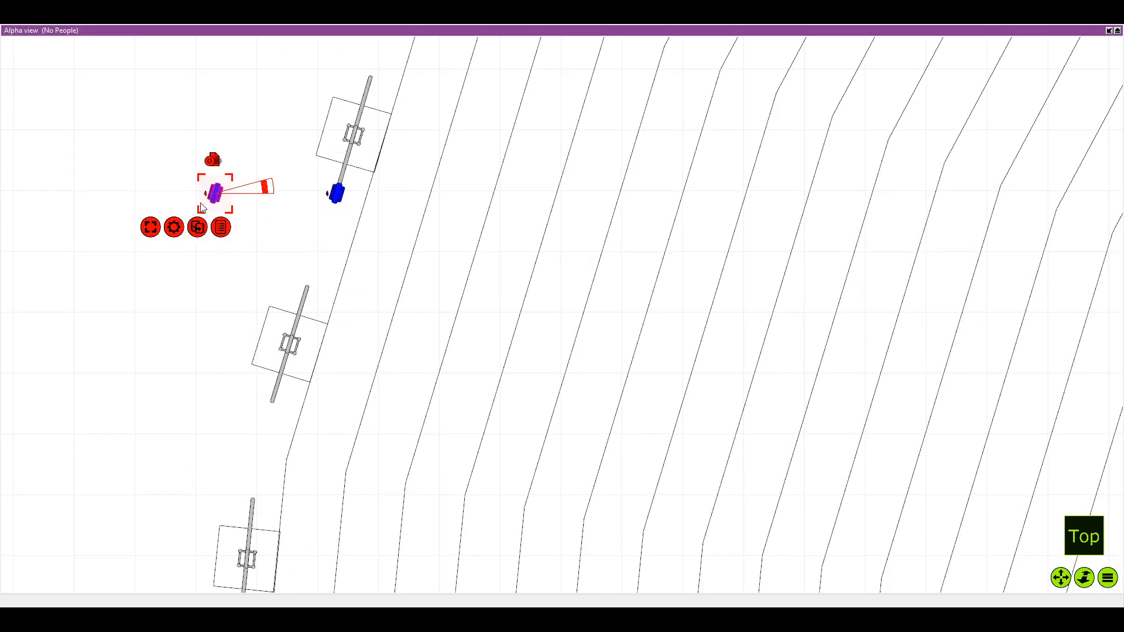
drag(210, 196, 269, 405)
drag(269, 405, 323, 301)
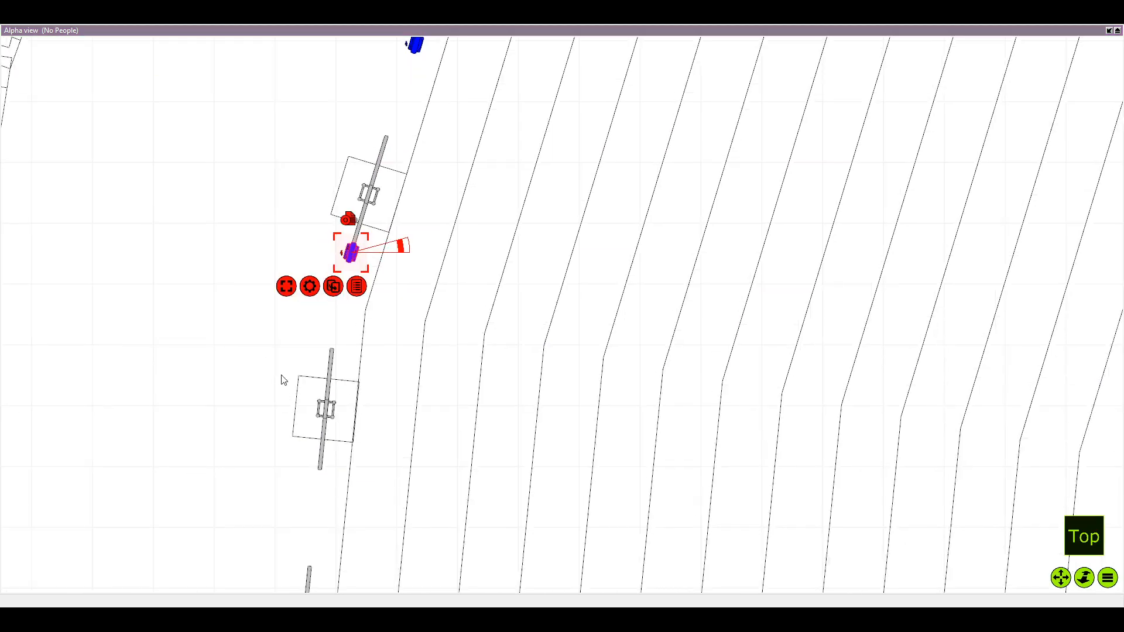
Duplicate the wash fixture onto the lower pipe ends of the two totems directly above the horizontal centre axis
click(286, 448)
drag(229, 263, 325, 480)
drag(325, 481, 337, 296)
scroll(313, 471, up, 1)
drag(315, 486, 323, 455)
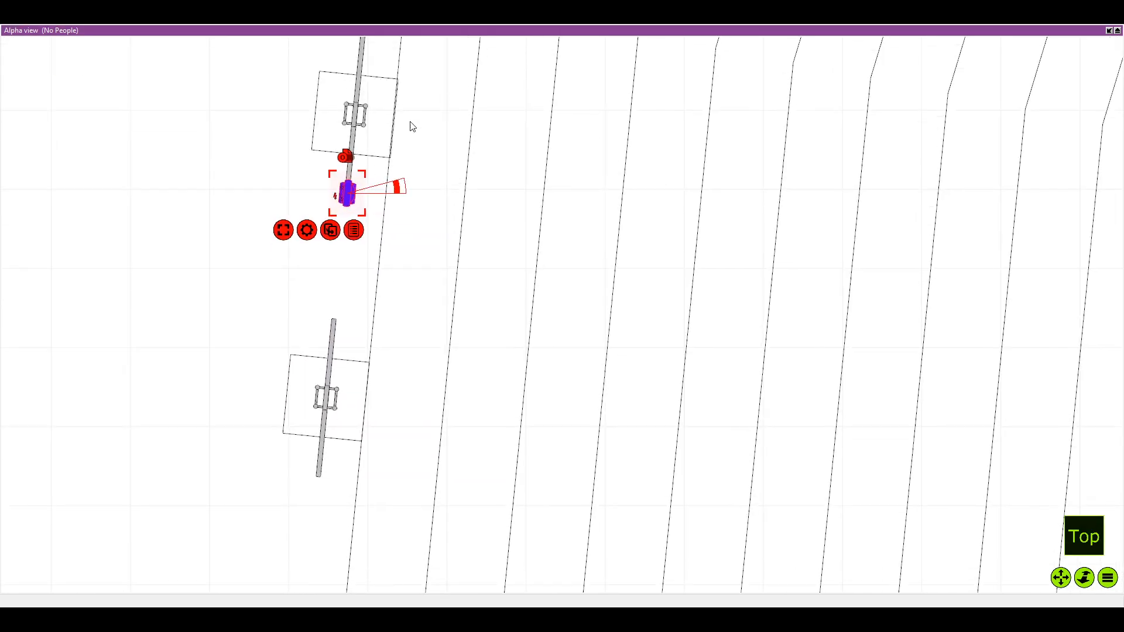
drag(359, 207, 361, 202)
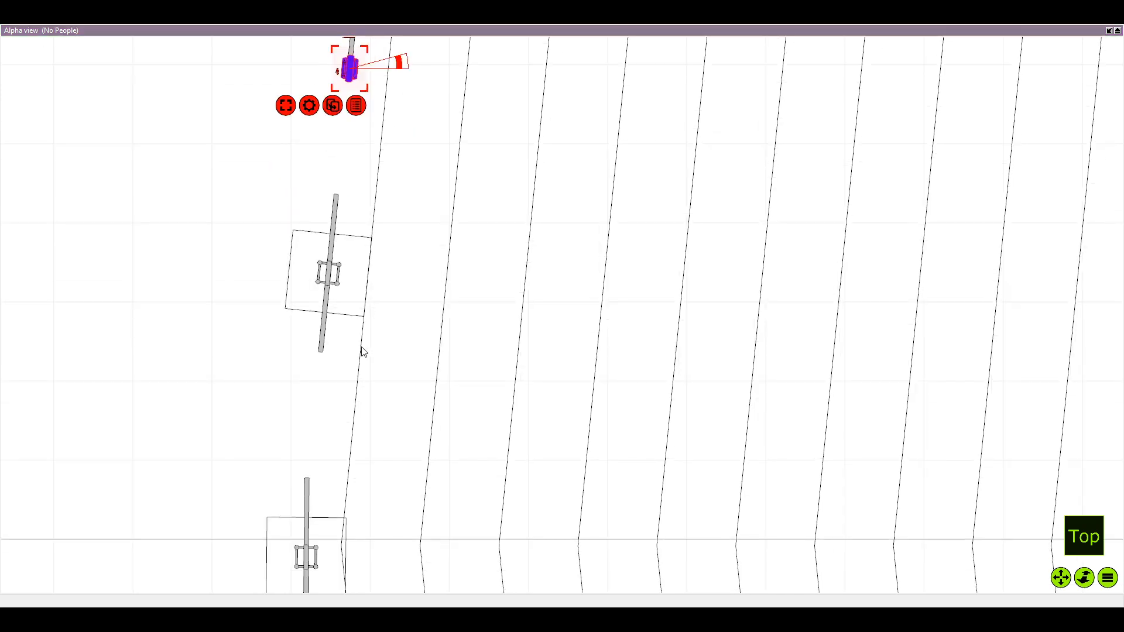
click(332, 106)
drag(188, 80, 318, 362)
Duplicate the blue wash fixture onto the lower pipe end of the totem on the horizontal centre axis
scroll(317, 383, down, 5)
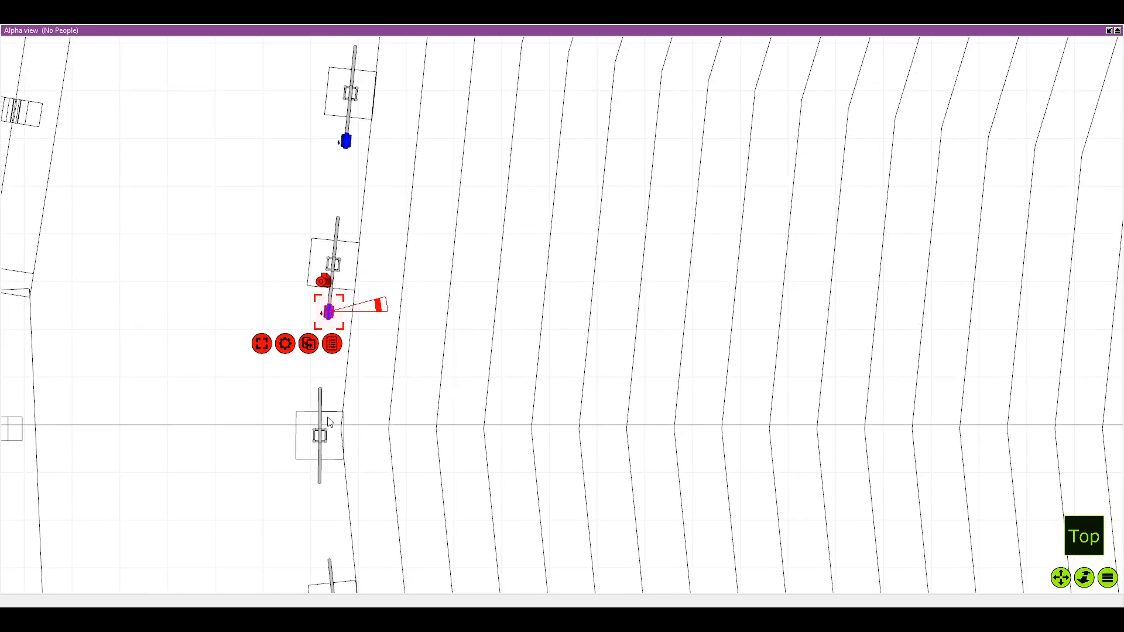
key(ctrl+d)
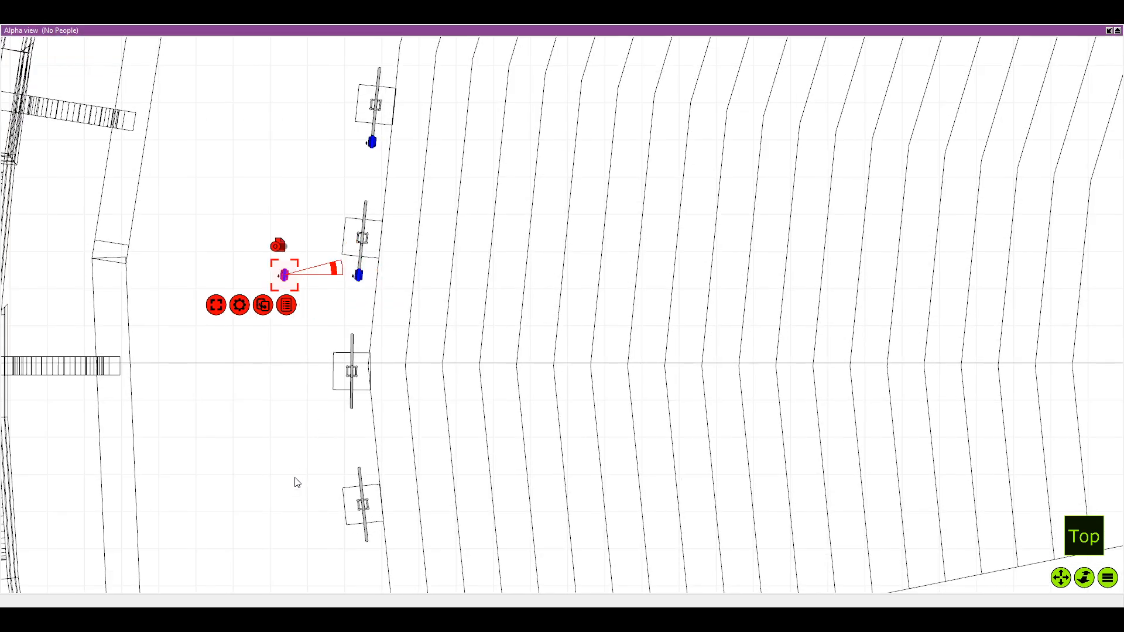
drag(296, 480, 266, 376)
drag(252, 177, 321, 313)
drag(334, 412, 313, 350)
Duplicate the wash fixture onto the lower pipe ends of the first and second totems below the horizontal centre axis
key(ctrl+d)
drag(221, 248, 245, 295)
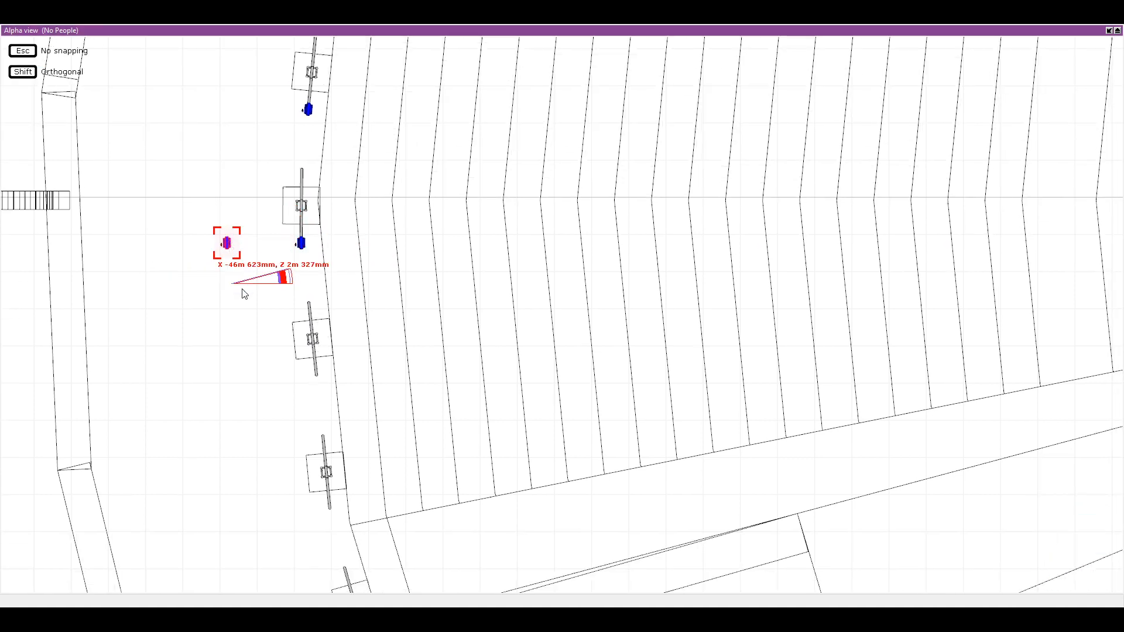
drag(327, 336, 443, 302)
drag(226, 246, 319, 389)
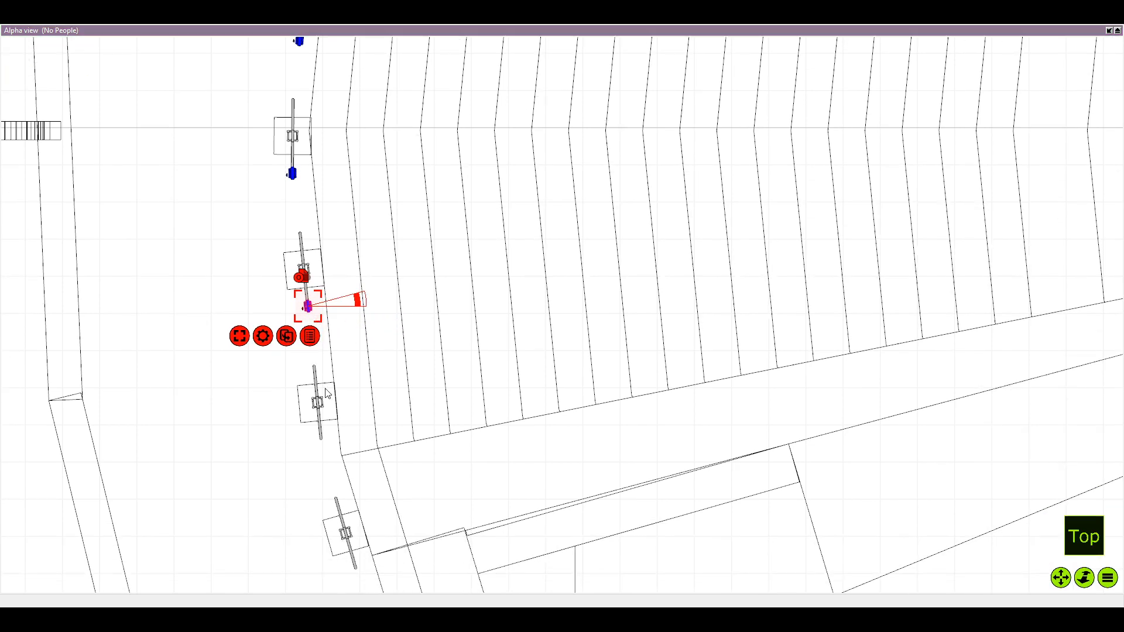
click(305, 369)
drag(231, 311, 321, 454)
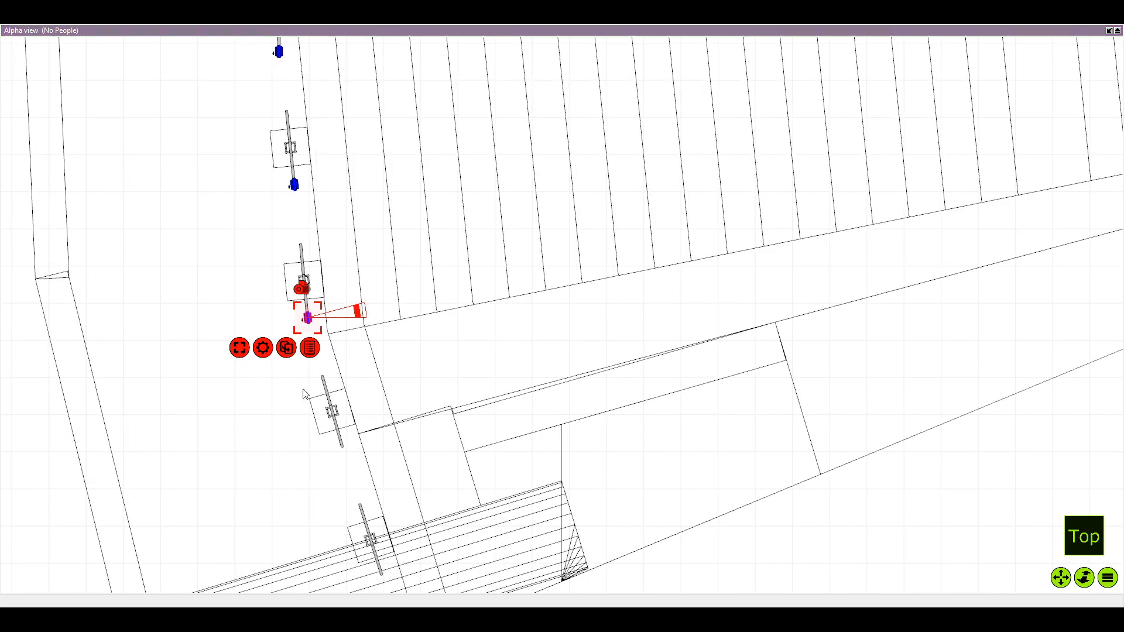
Duplicate the wash fixture onto the lower pipe ends of the third and fourth totems below the horizontal centre axis
key(ctrl+d)
drag(281, 405, 218, 319)
scroll(218, 319, up, 1)
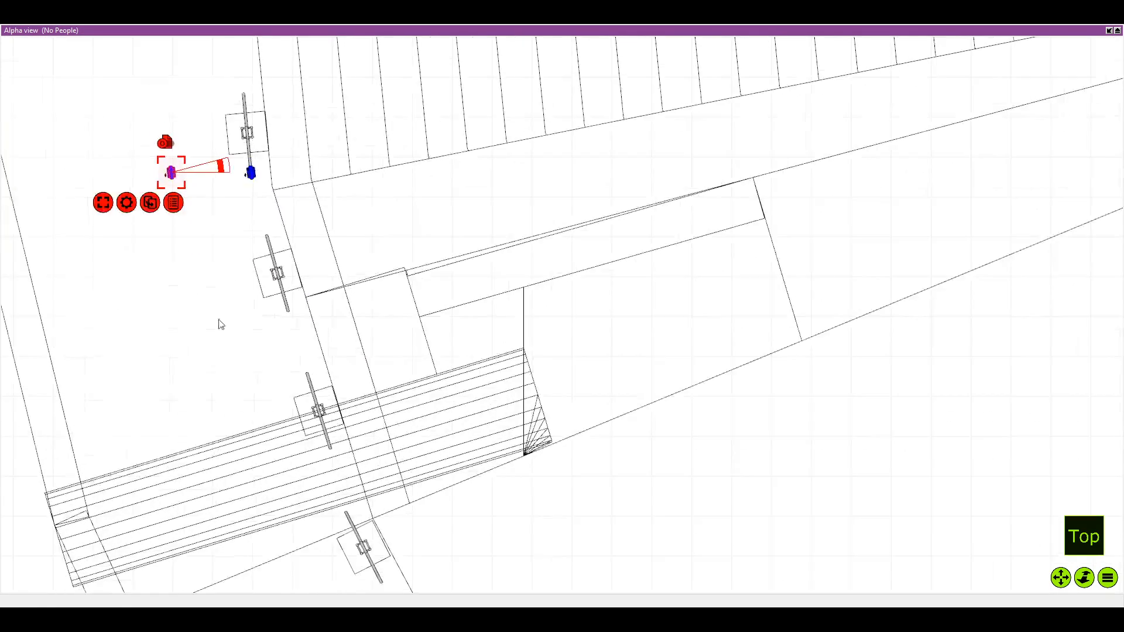
drag(169, 173, 285, 310)
drag(314, 410, 271, 351)
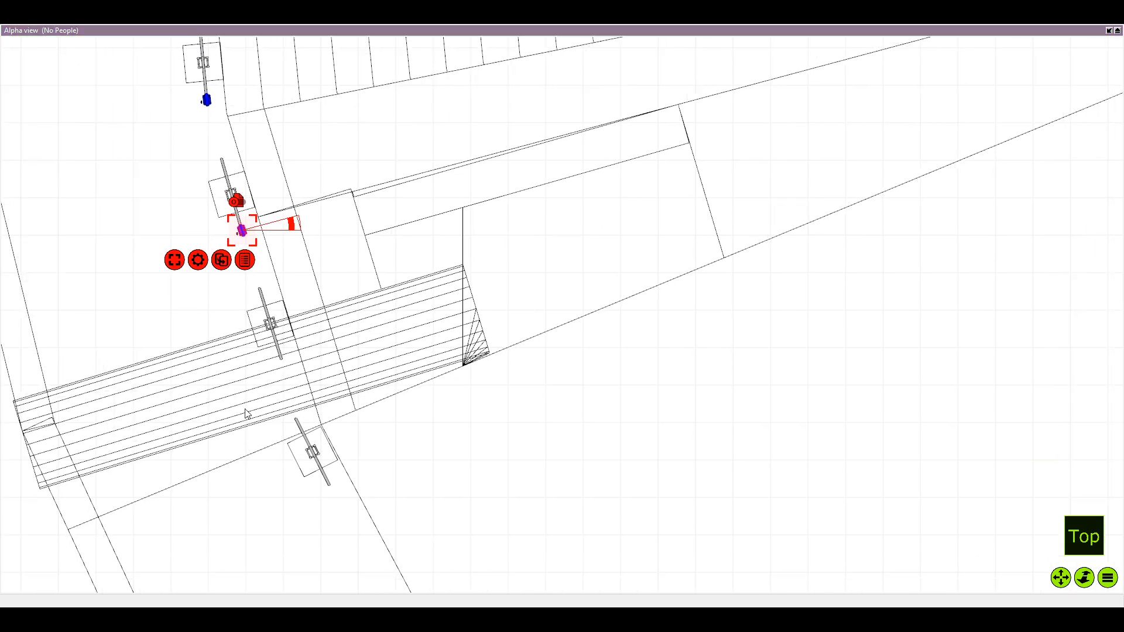
key(ctrl+d)
drag(163, 232, 287, 370)
Duplicate the wash fixture onto the lower pipe end of the last totem at the left arc's bottom end
drag(302, 454, 286, 375)
key(ctrl+d)
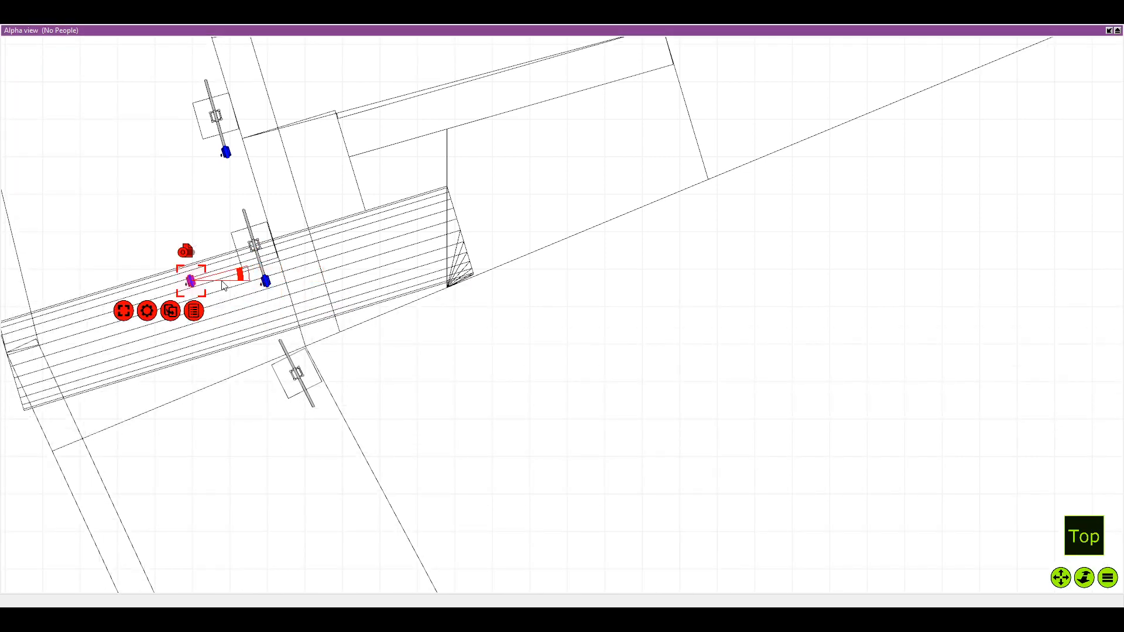
drag(190, 279, 314, 406)
Duplicate the green Aqua 480 Beam from the totem just left of the vertical centre line onto the middle of the second totem
drag(589, 333, 512, 323)
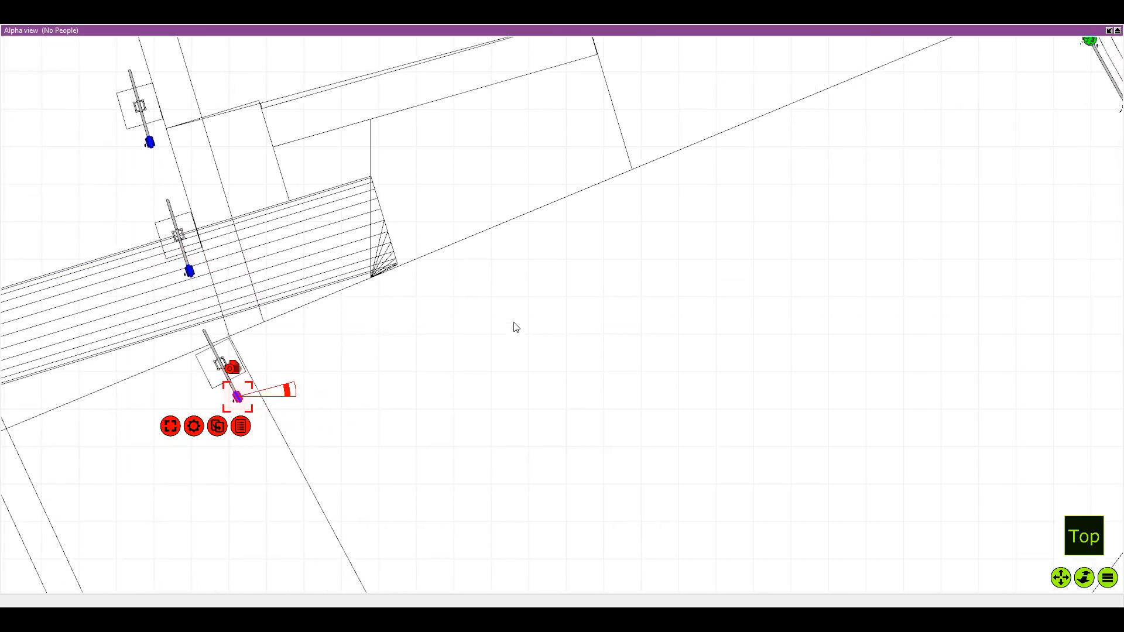
drag(614, 233, 503, 321)
scroll(503, 320, down, 1)
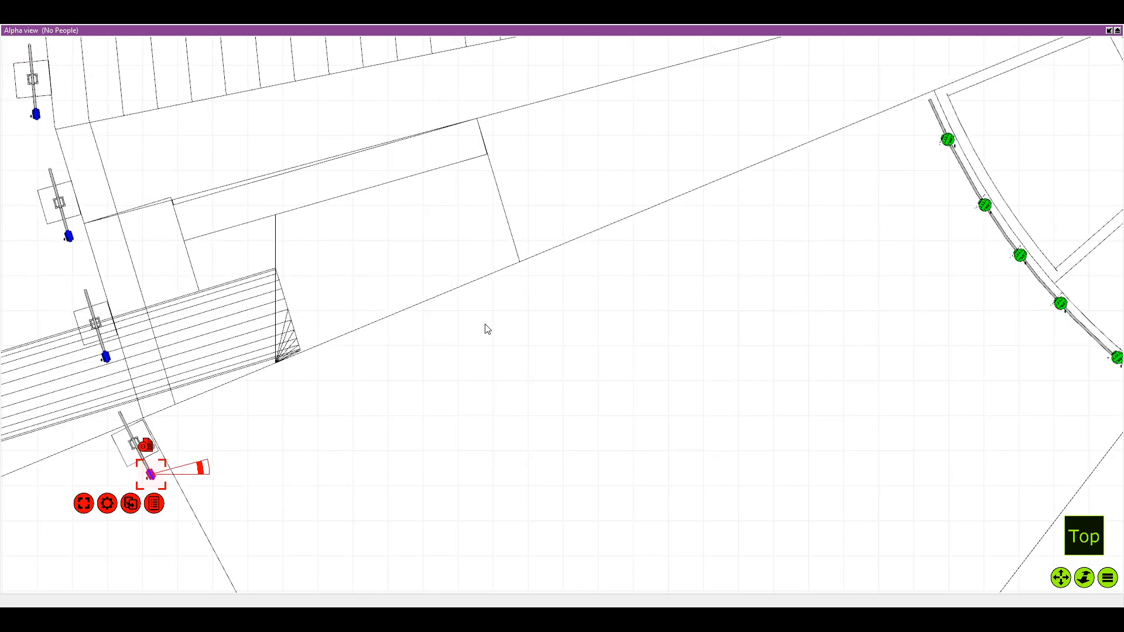
scroll(485, 329, down, 5)
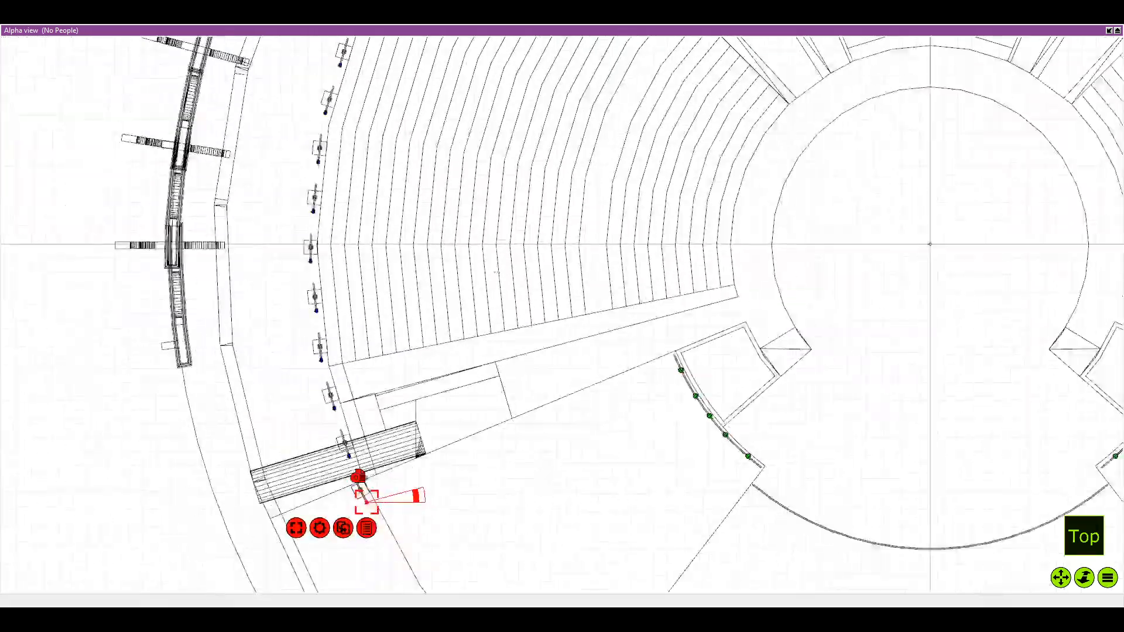
drag(740, 175, 574, 211)
scroll(603, 228, down, 4)
drag(615, 167, 602, 233)
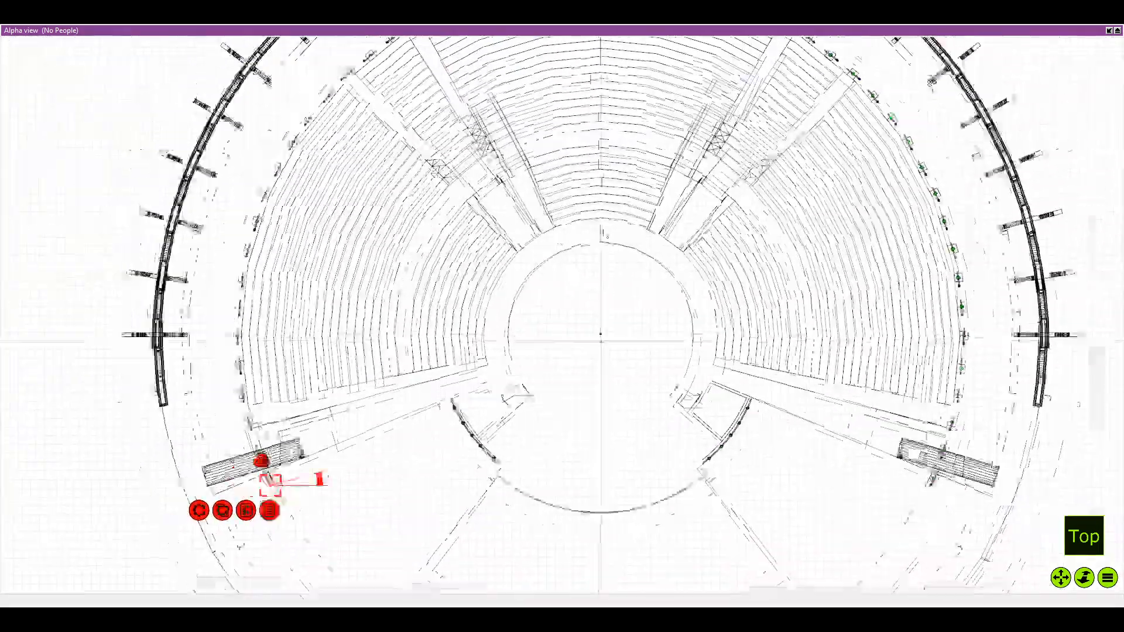
scroll(585, 228, up, 3)
drag(560, 188, 472, 421)
scroll(526, 237, up, 2)
scroll(477, 173, down, 1)
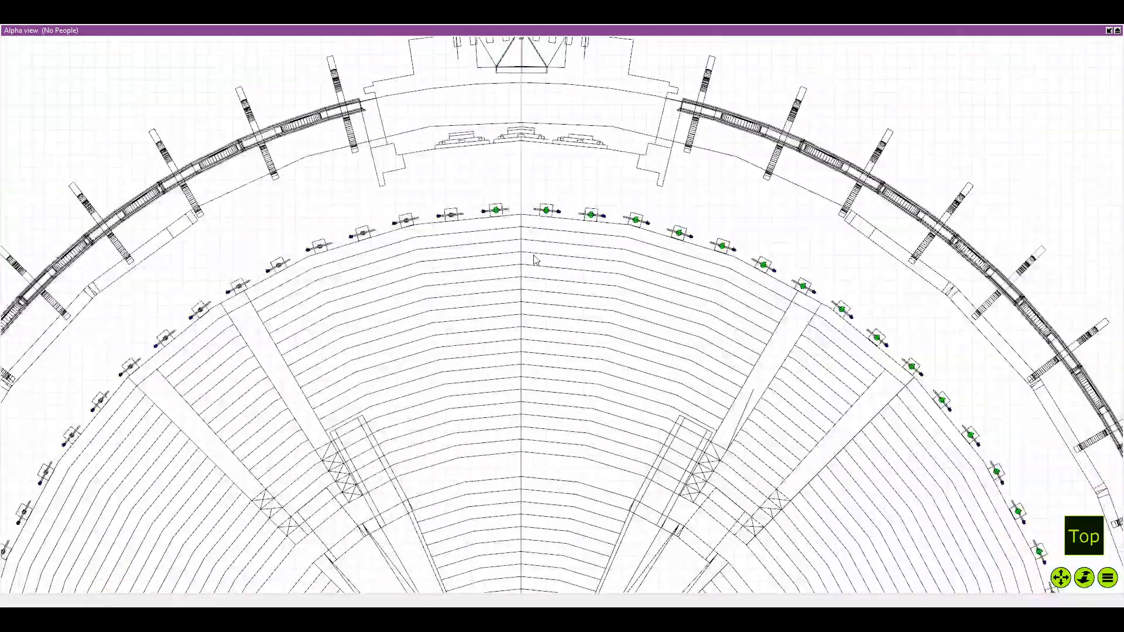
scroll(515, 243, up, 5)
click(478, 175)
scroll(478, 175, up, 3)
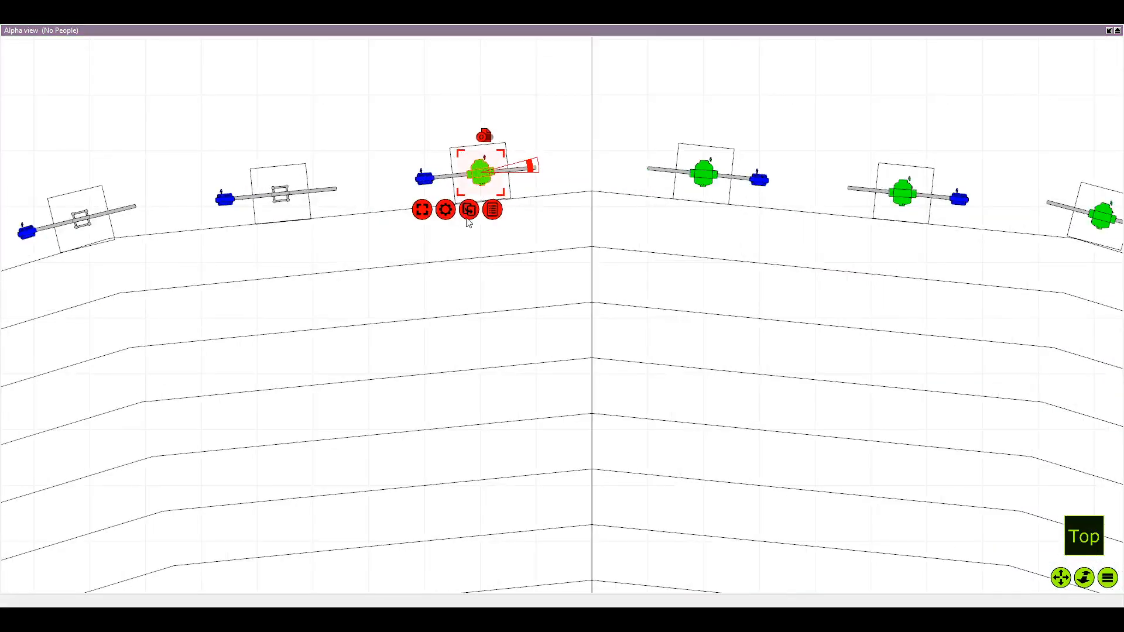
drag(480, 173, 289, 201)
scroll(288, 196, up, 4)
scroll(289, 202, down, 1)
drag(289, 201, 326, 204)
scroll(323, 203, up, 1)
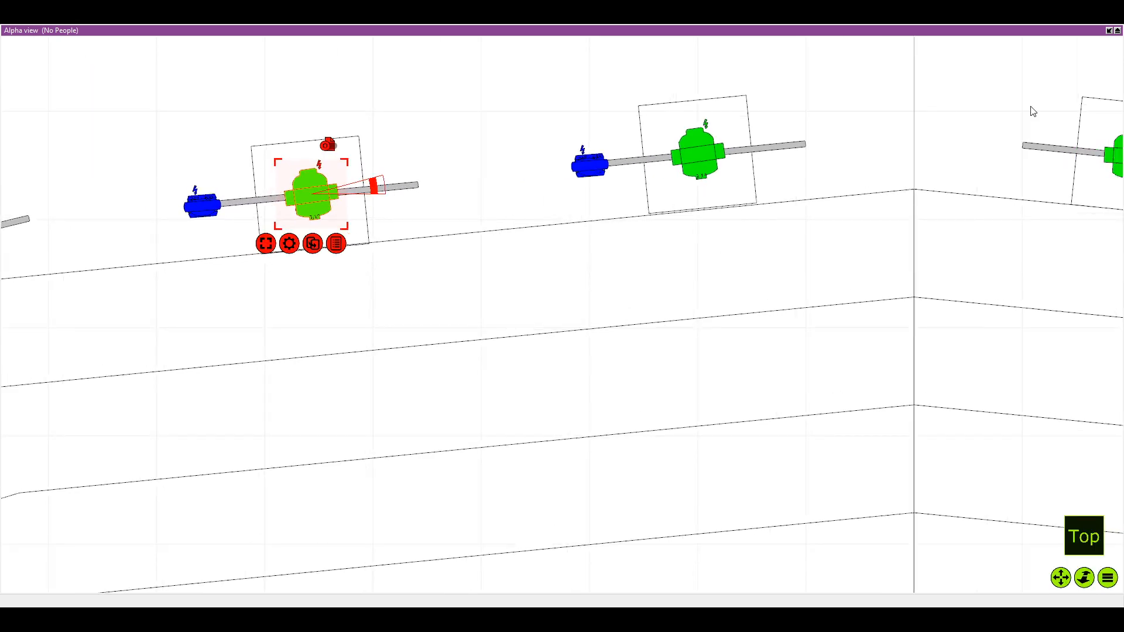
Review the selected Aqua 480 Beam's geometry, lighting and plot properties
click(1107, 31)
click(621, 392)
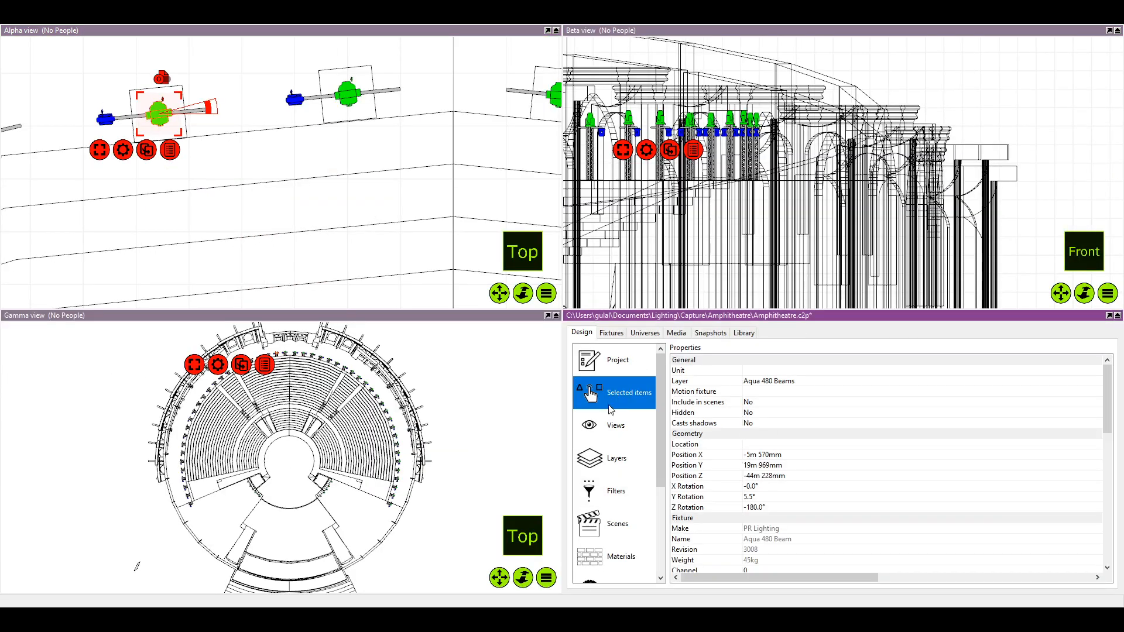
scroll(843, 456, down, 10)
scroll(796, 436, down, 2)
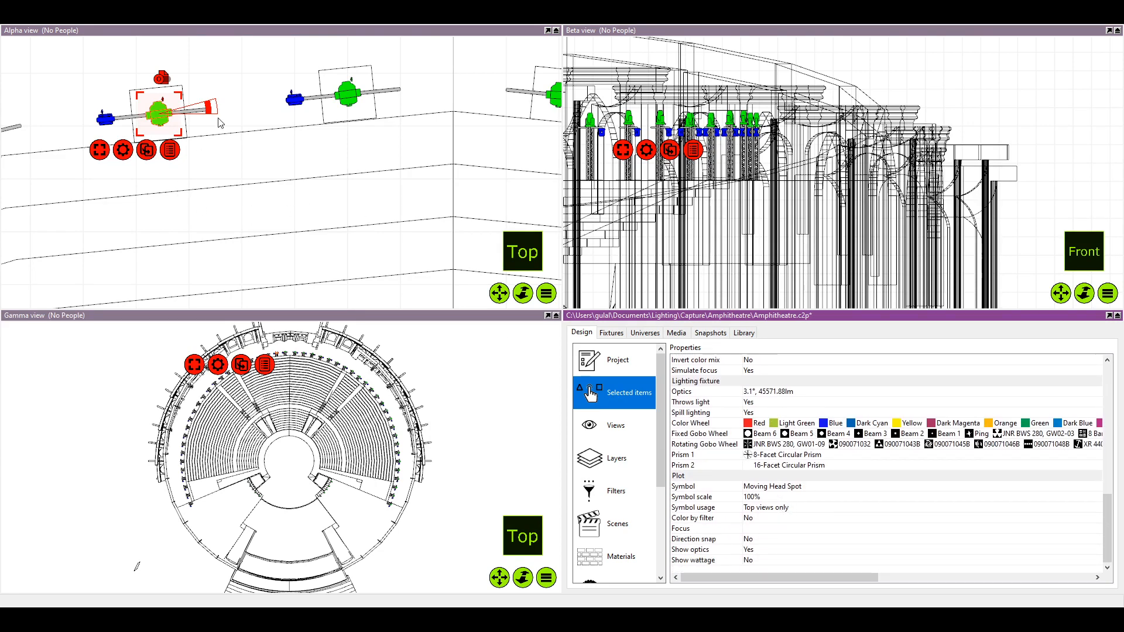
click(546, 31)
Duplicate the green beam fixture onto the middle of the third totem left of the vertical centre line
scroll(437, 334, down, 3)
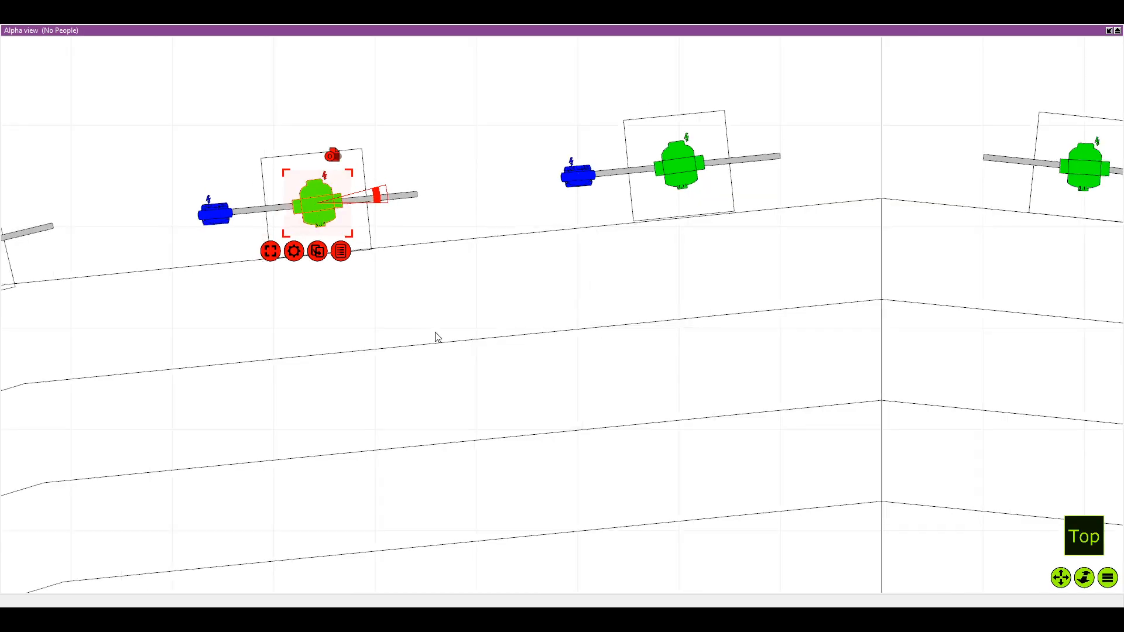
click(450, 321)
scroll(349, 228, up, 2)
click(348, 228)
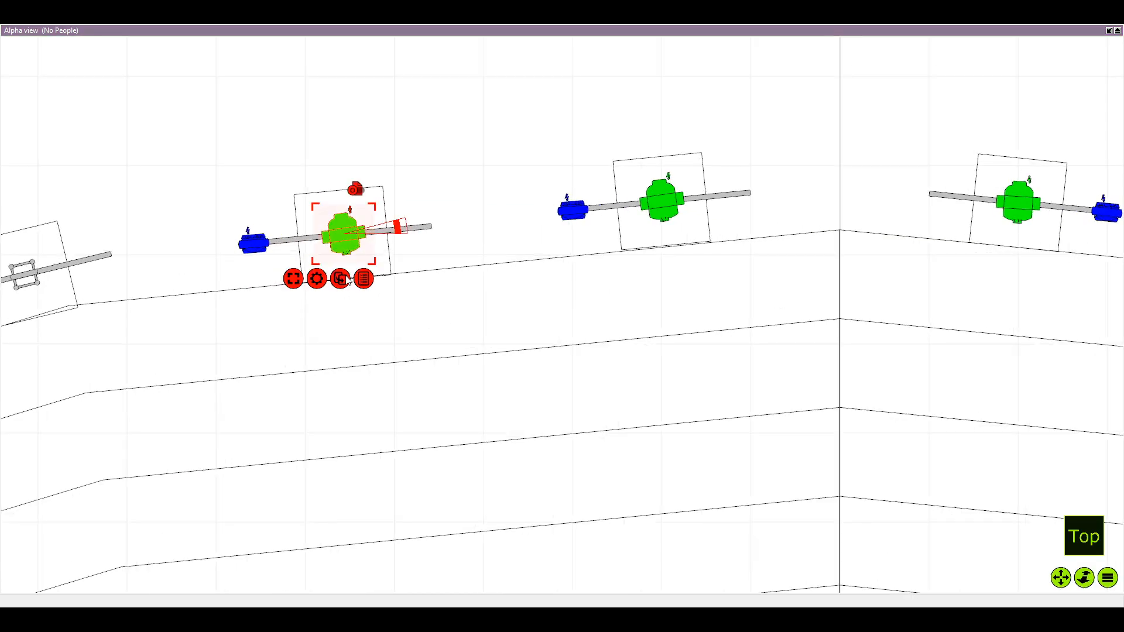
drag(344, 277, 167, 242)
scroll(166, 242, down, 1)
drag(165, 242, 346, 246)
drag(256, 272, 424, 250)
Duplicate the green beam fixture onto the middles of the fourth and fifth totems on the left arc
key(ctrl+d)
key(Return)
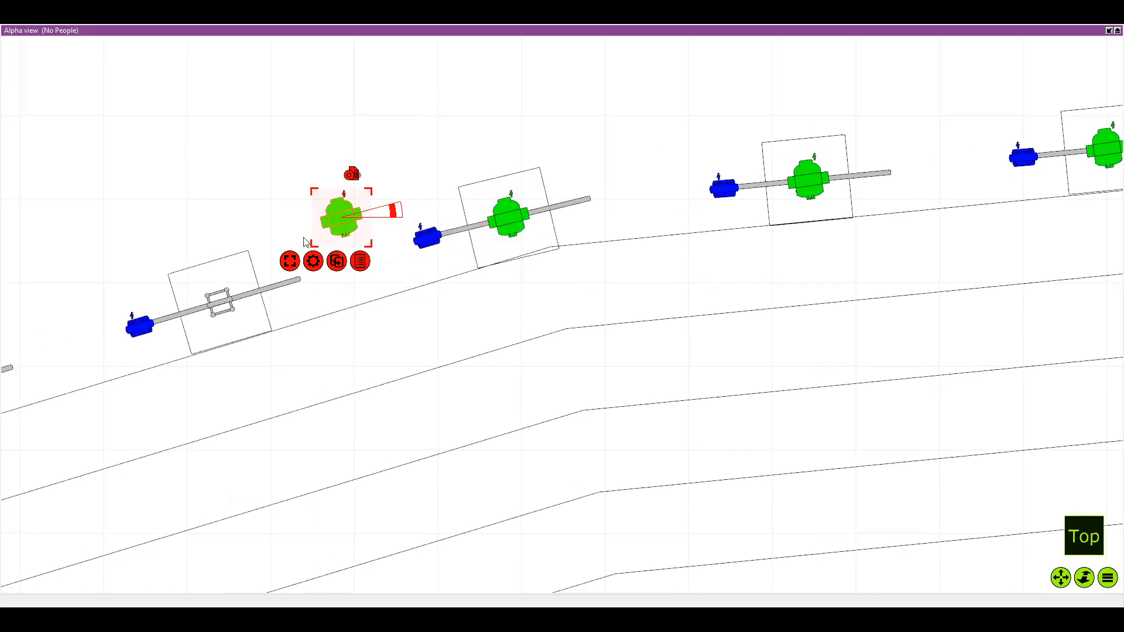
drag(326, 232, 213, 316)
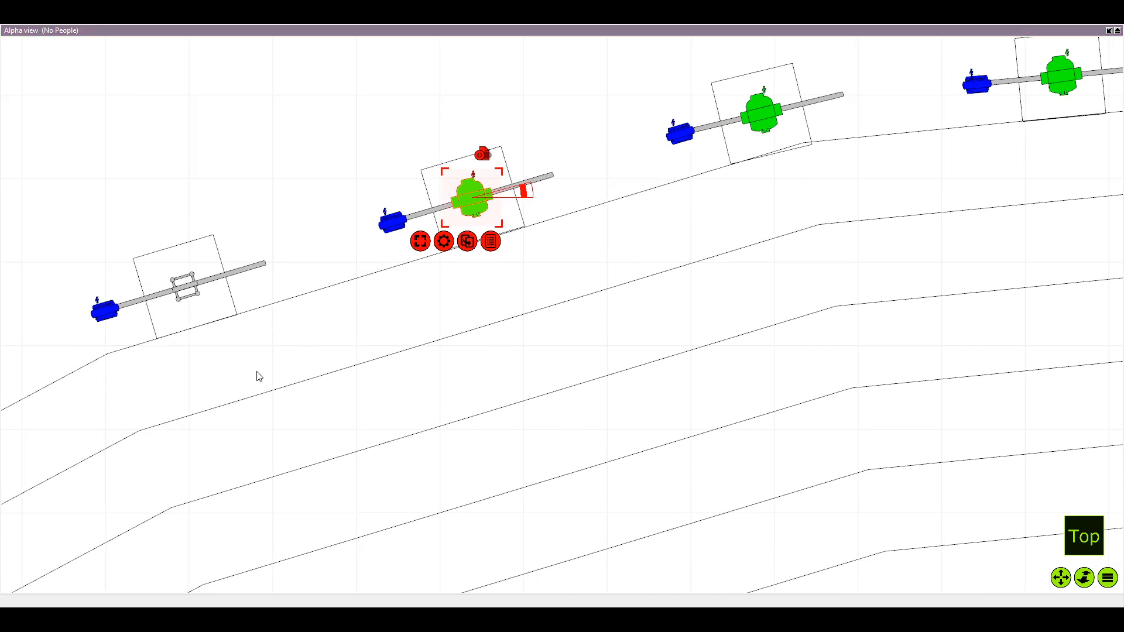
key(ctrl+d)
drag(304, 222, 185, 293)
Continue along the left arc with beam fixture duplicates on the sixth and seventh totems
key(ctrl+d)
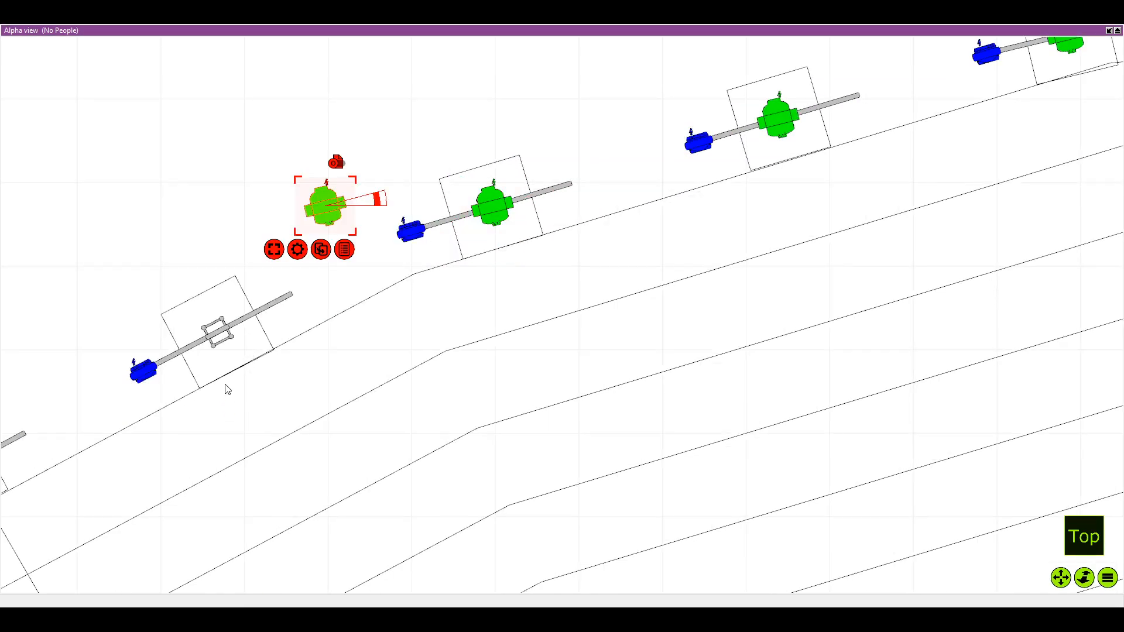
drag(322, 202, 214, 339)
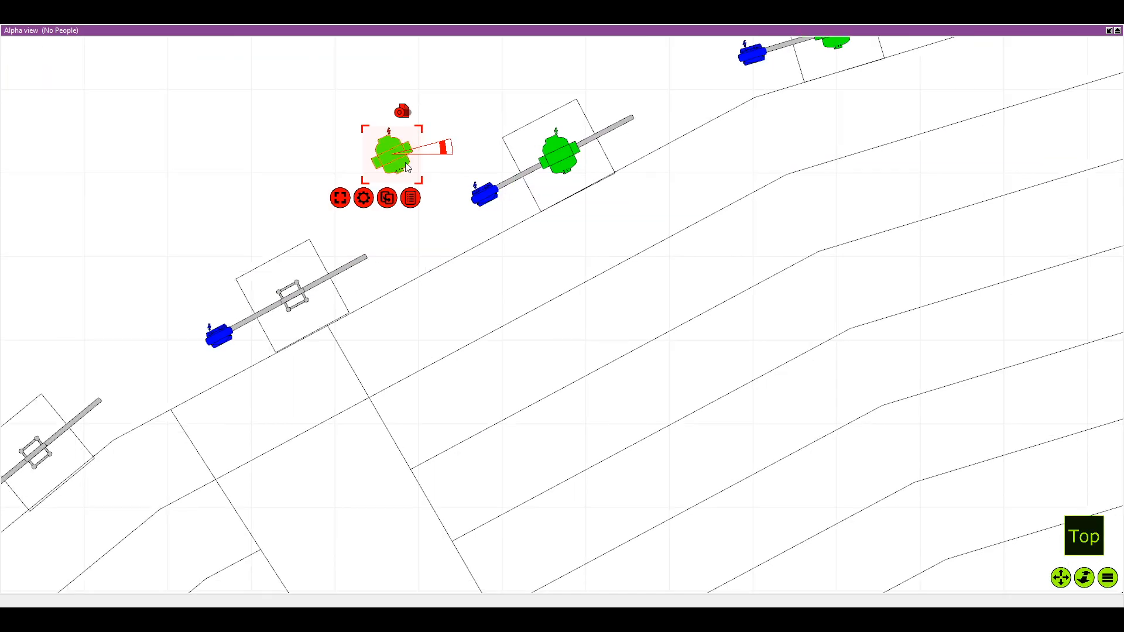
drag(403, 147, 303, 300)
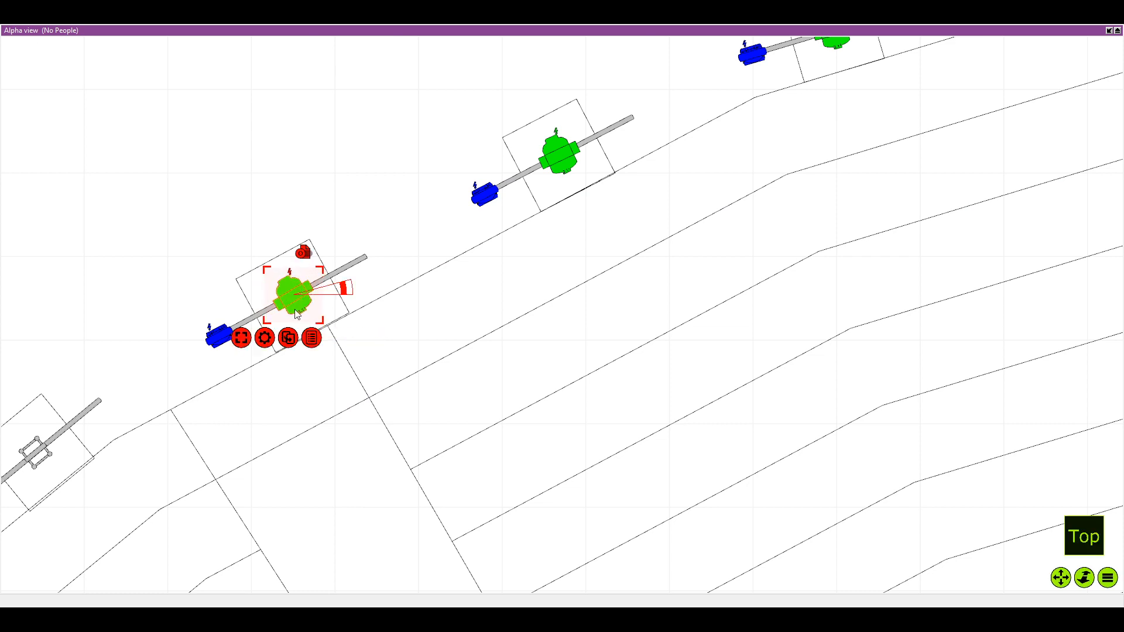
Duplicate the beam fixture onto the middles of the eighth and ninth totems on the left arc
click(402, 320)
drag(283, 226, 199, 377)
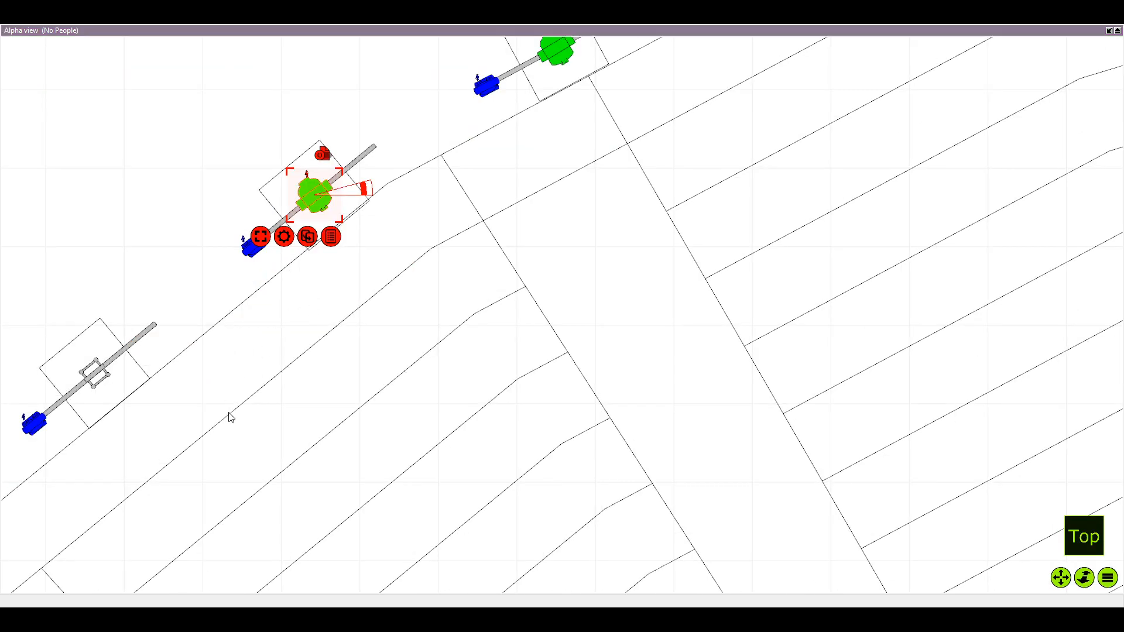
click(308, 236)
drag(376, 128, 316, 311)
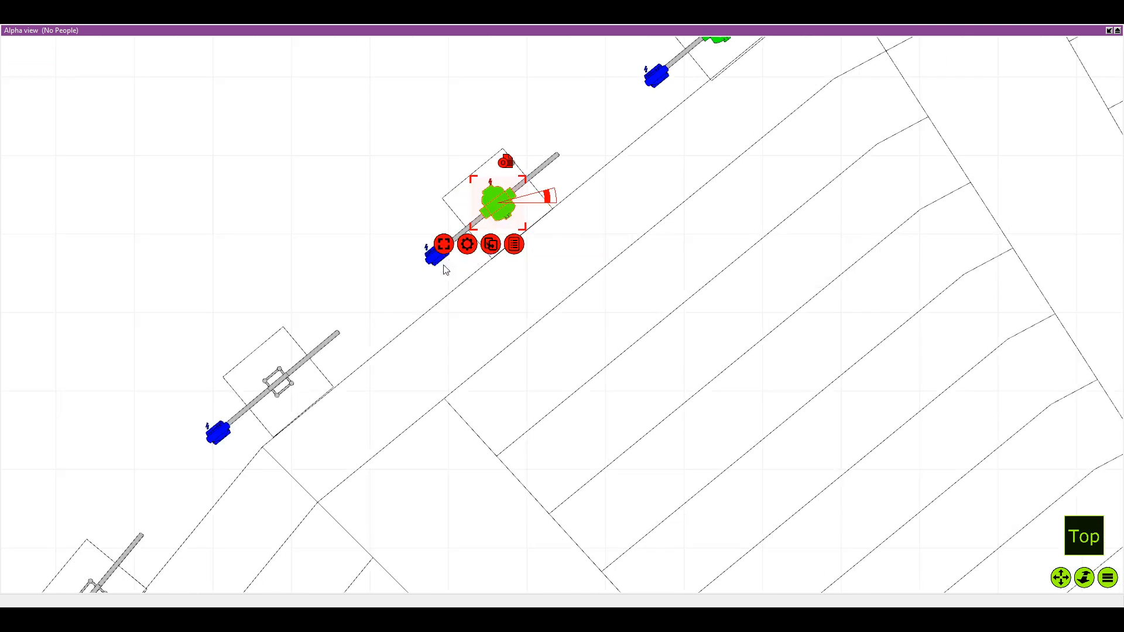
Place duplicated beam fixtures at the centres of the tenth and eleventh totems on the left arc
click(426, 316)
drag(341, 204, 278, 382)
click(339, 203)
drag(278, 382, 288, 373)
click(338, 388)
drag(257, 249, 332, 135)
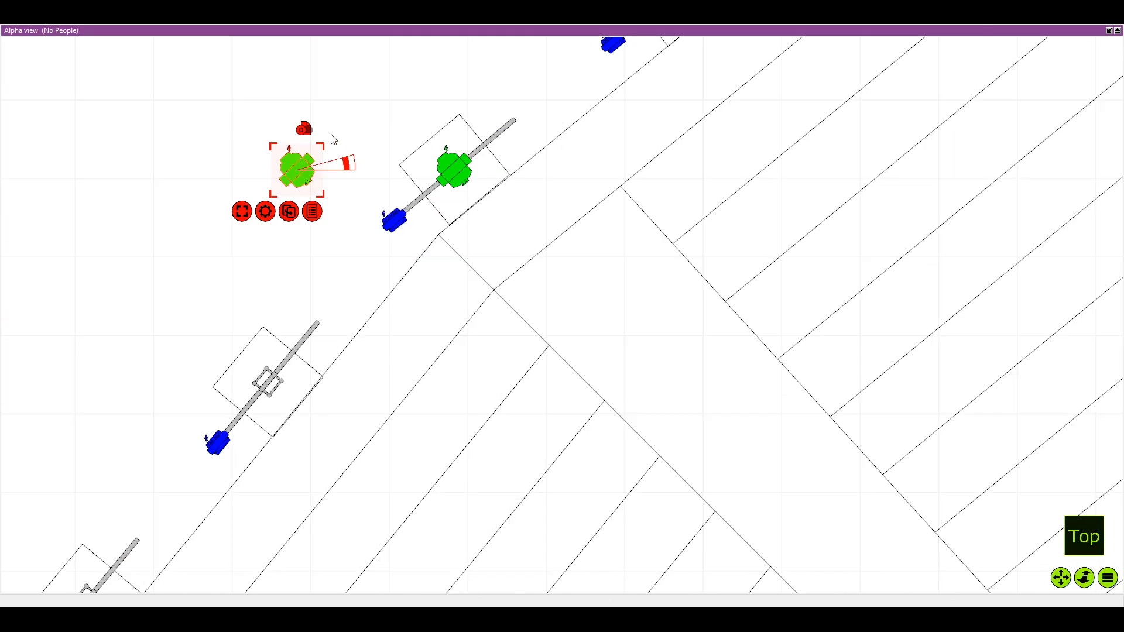
drag(296, 170, 267, 390)
Duplicate the beam fixture onto the middle of the twelfth totem on the left arc
drag(205, 469, 339, 321)
right_click(339, 321)
click(337, 378)
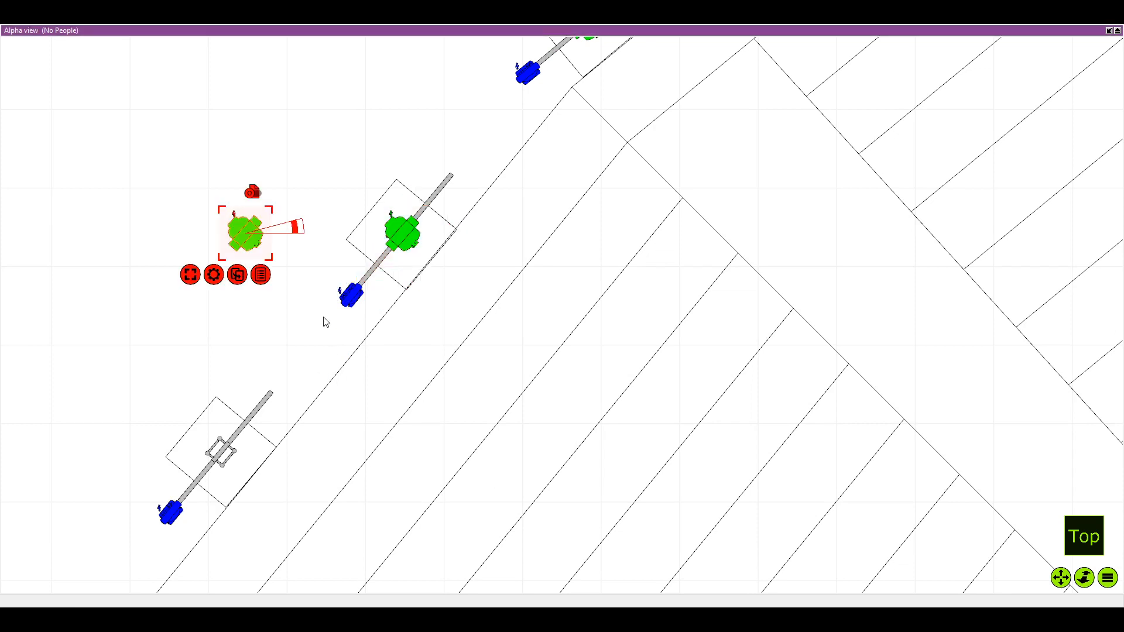
drag(240, 230, 218, 448)
Continue down the left arc with beam fixture duplicates centred on the thirteenth and fourteenth totems
drag(227, 507, 329, 361)
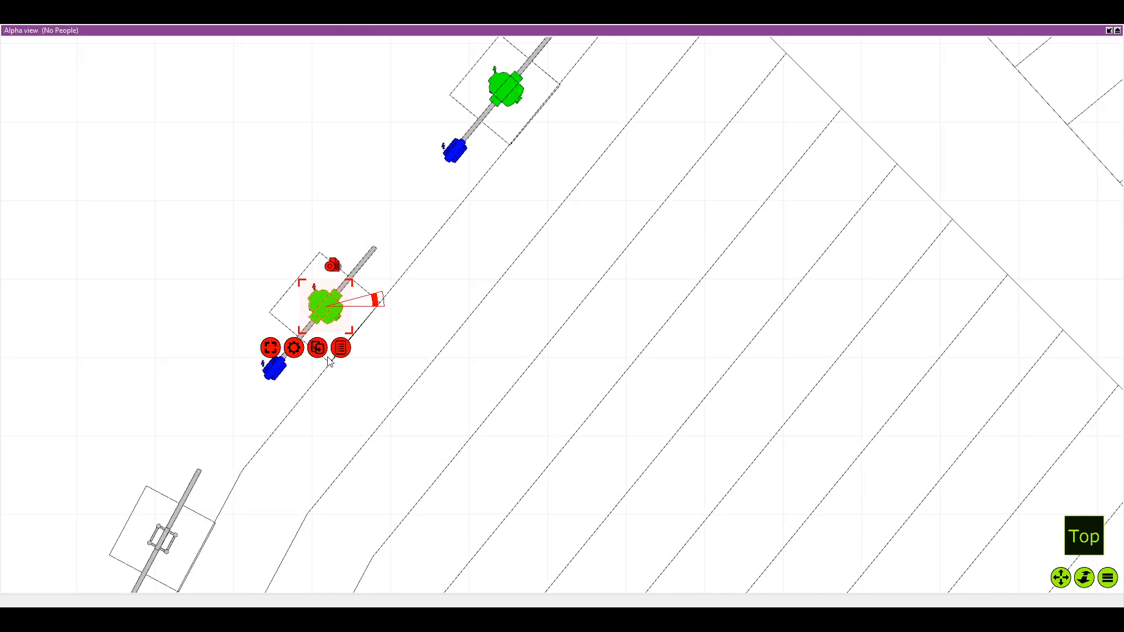
right_click(330, 356)
click(280, 483)
drag(280, 483, 427, 326)
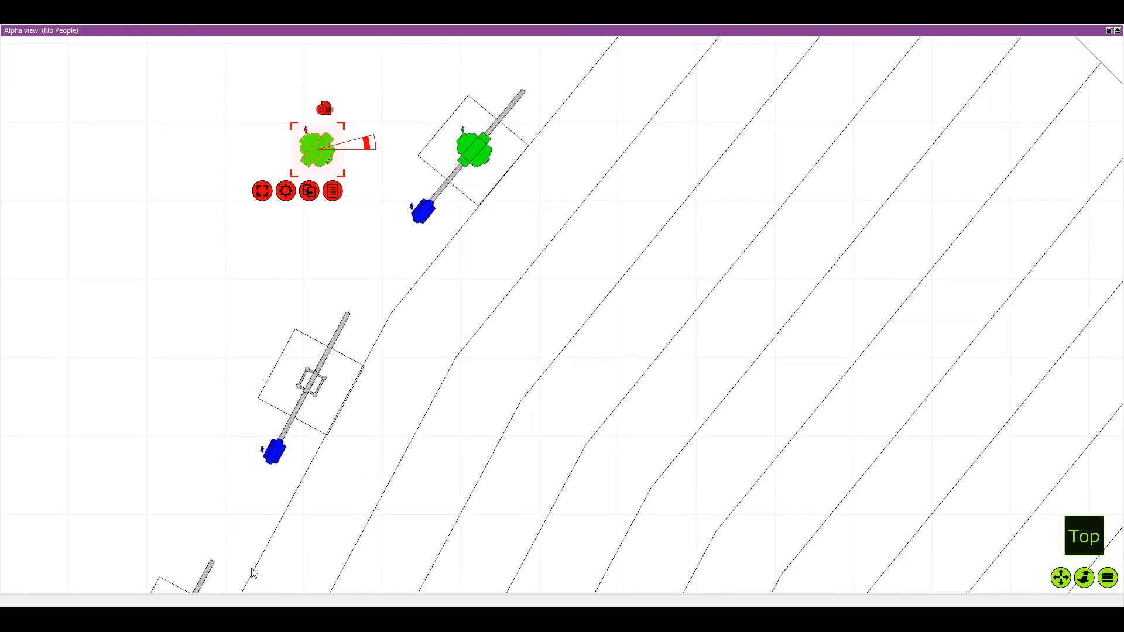
drag(252, 568, 420, 183)
drag(290, 56, 288, 292)
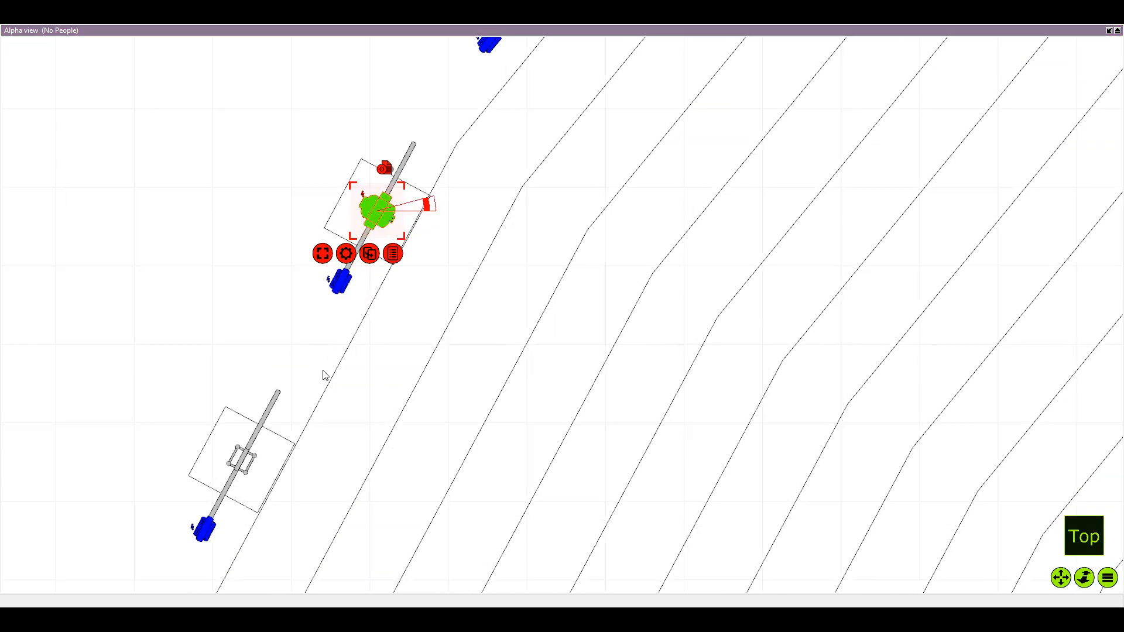
click(310, 428)
drag(223, 202, 245, 453)
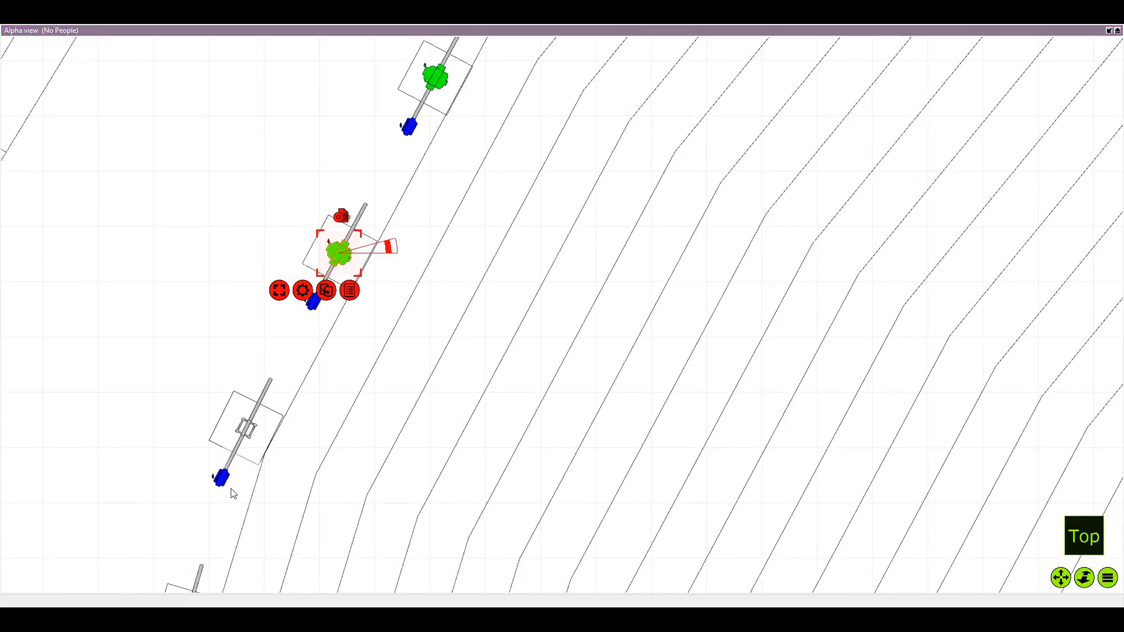
Duplicate the beam fixture onto the middles of the fifteenth and sixteenth totems on the left arc
click(326, 291)
drag(225, 252, 248, 433)
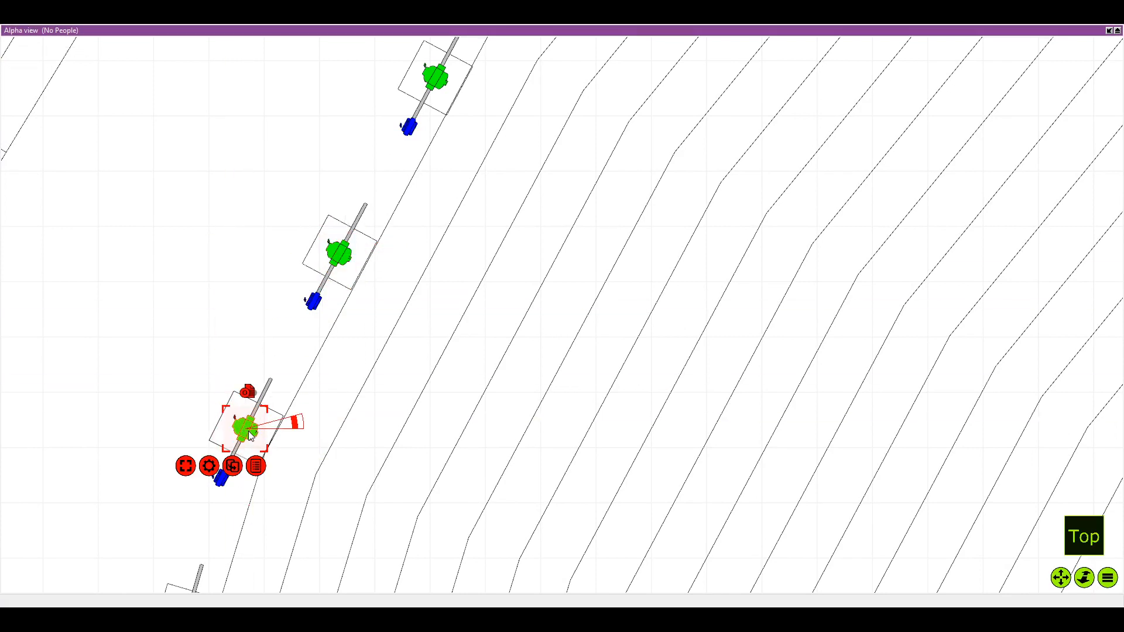
click(267, 353)
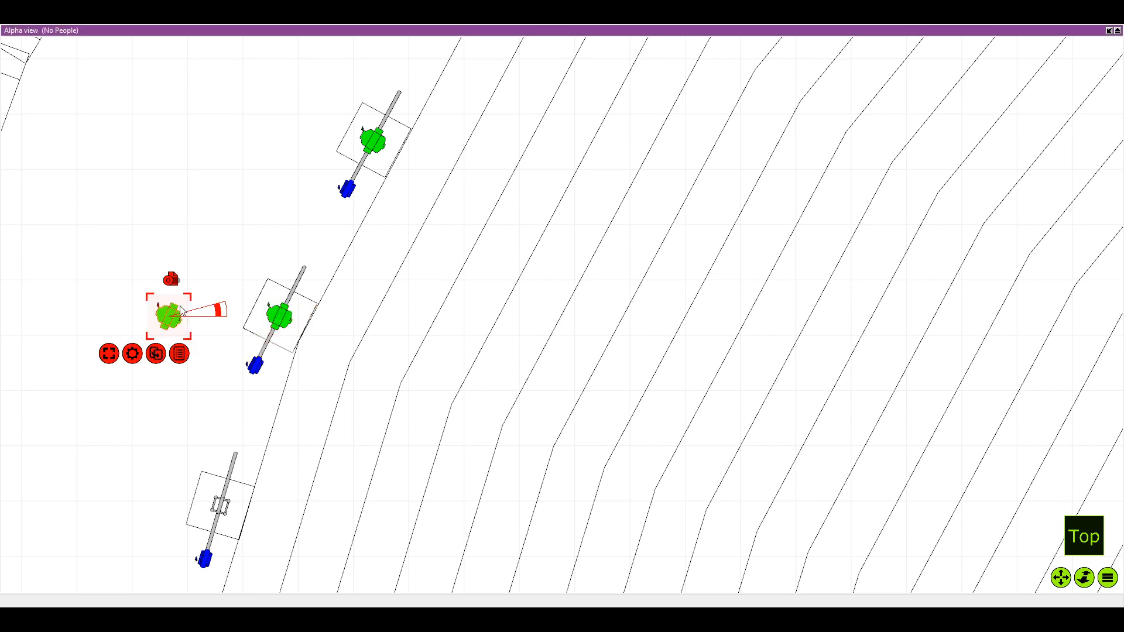
drag(168, 313, 225, 510)
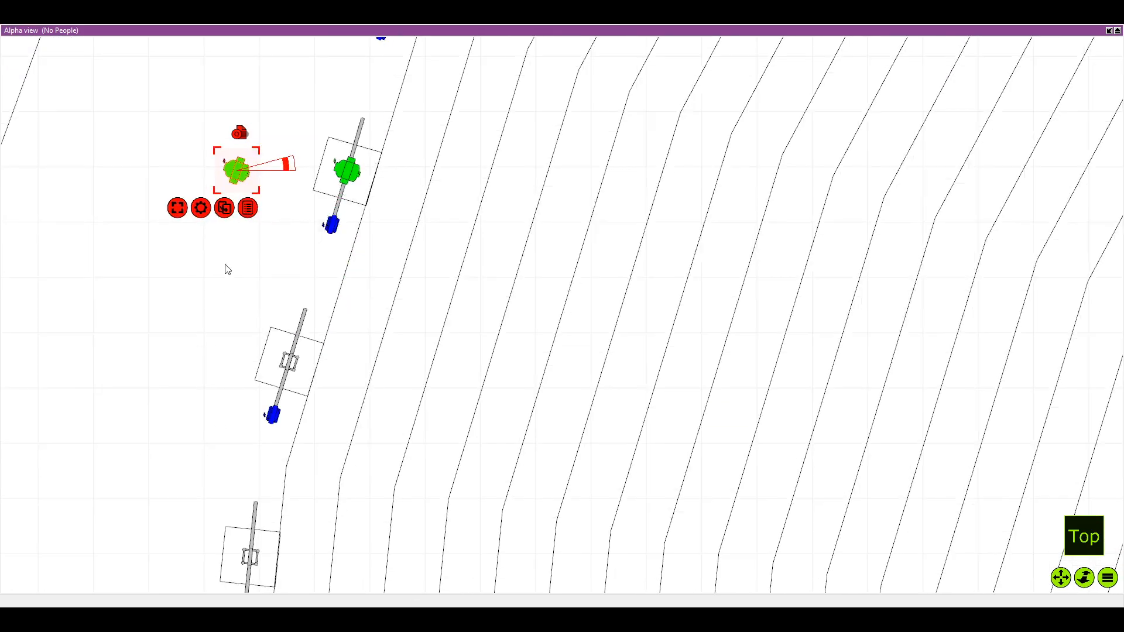
Place duplicated beam fixtures at the centres of the seventeenth and eighteenth totems on the left arc
drag(224, 183, 280, 372)
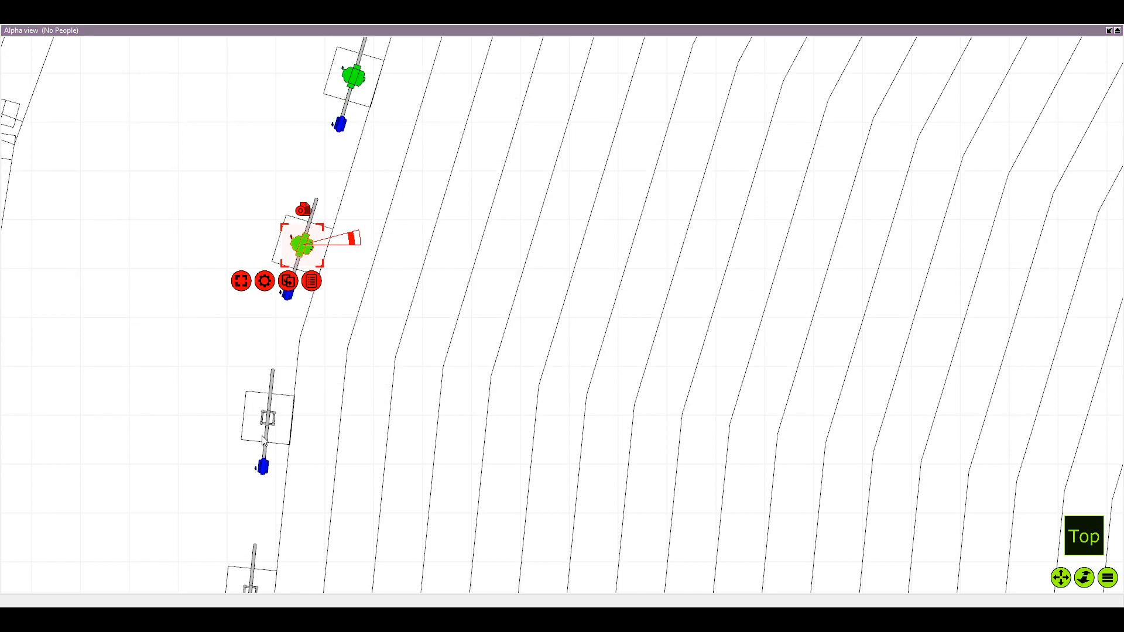
key(ctrl+d)
drag(200, 249, 264, 424)
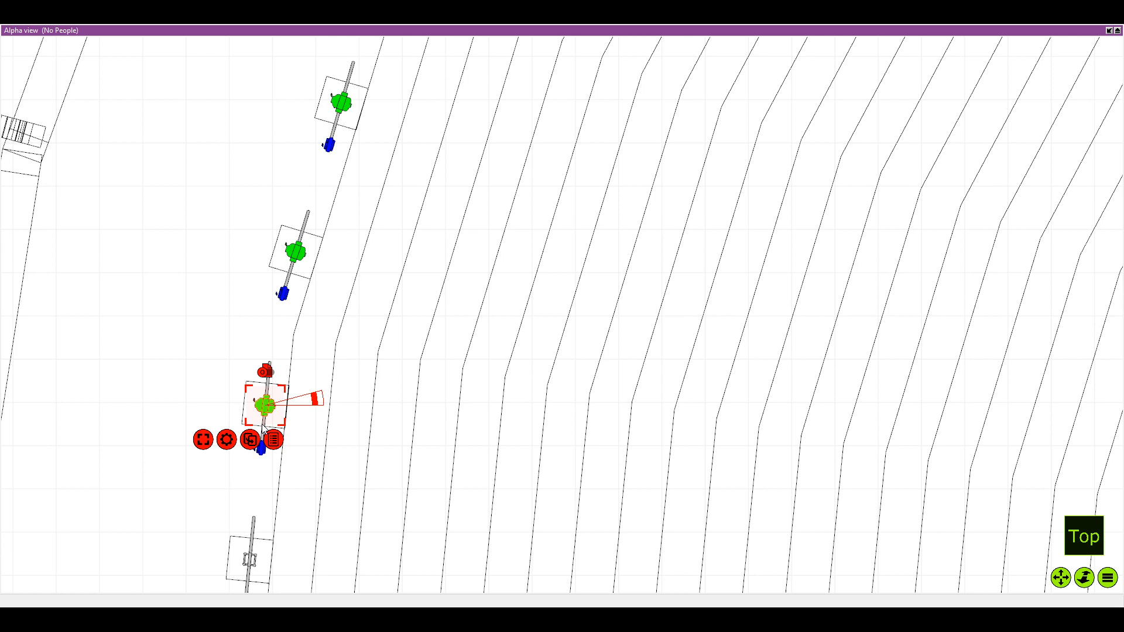
Duplicate the beam fixture onto the middles of the nineteenth and twentieth totems on the left arc
scroll(273, 388, down, 1)
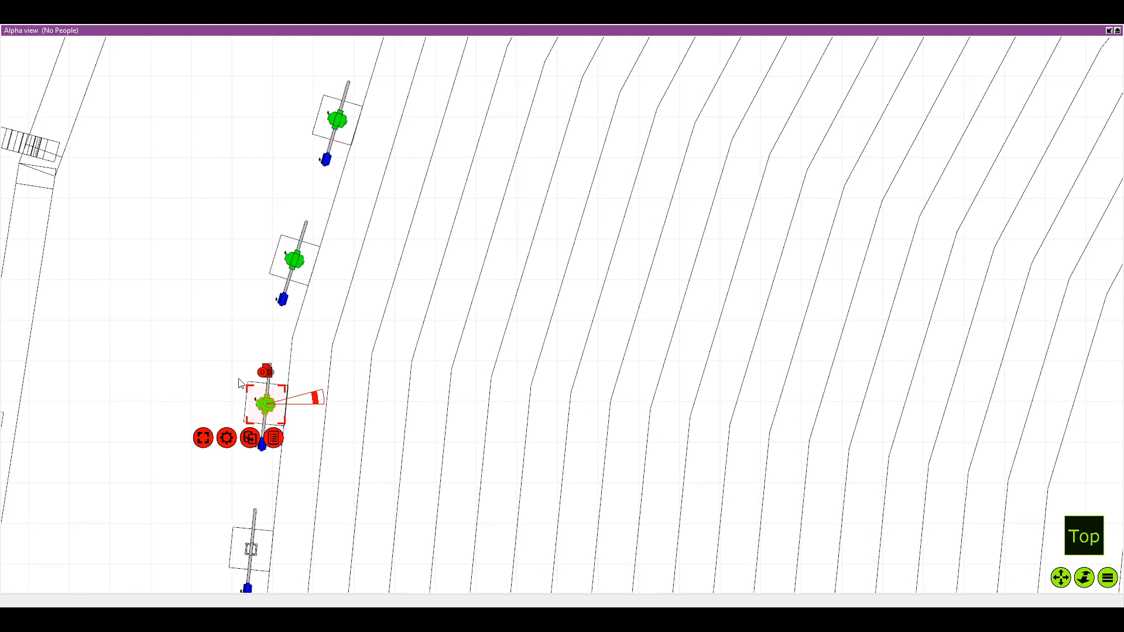
drag(257, 559, 235, 376)
key(ctrl+d)
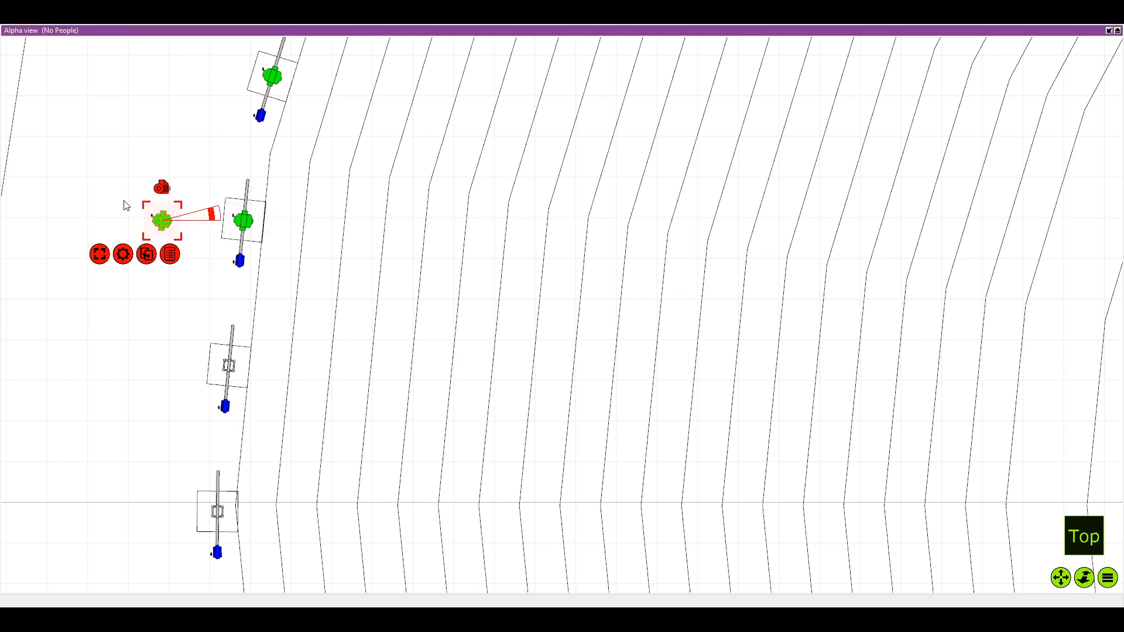
scroll(164, 223, up, 2)
drag(168, 223, 262, 434)
scroll(243, 434, down, 1)
scroll(239, 419, down, 1)
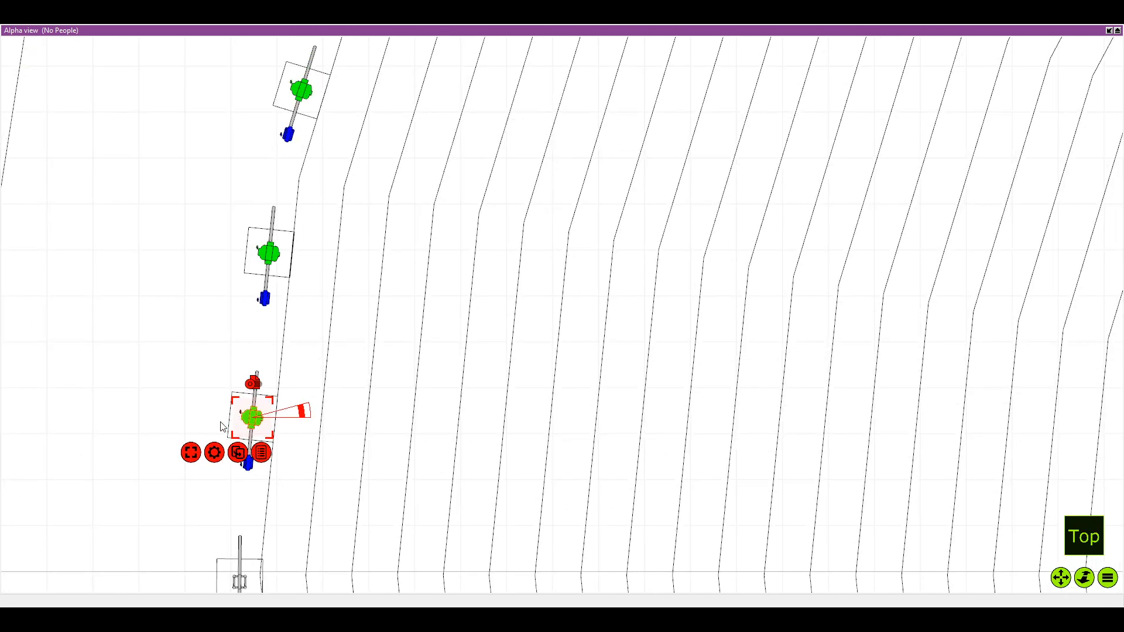
scroll(237, 416, down, 3)
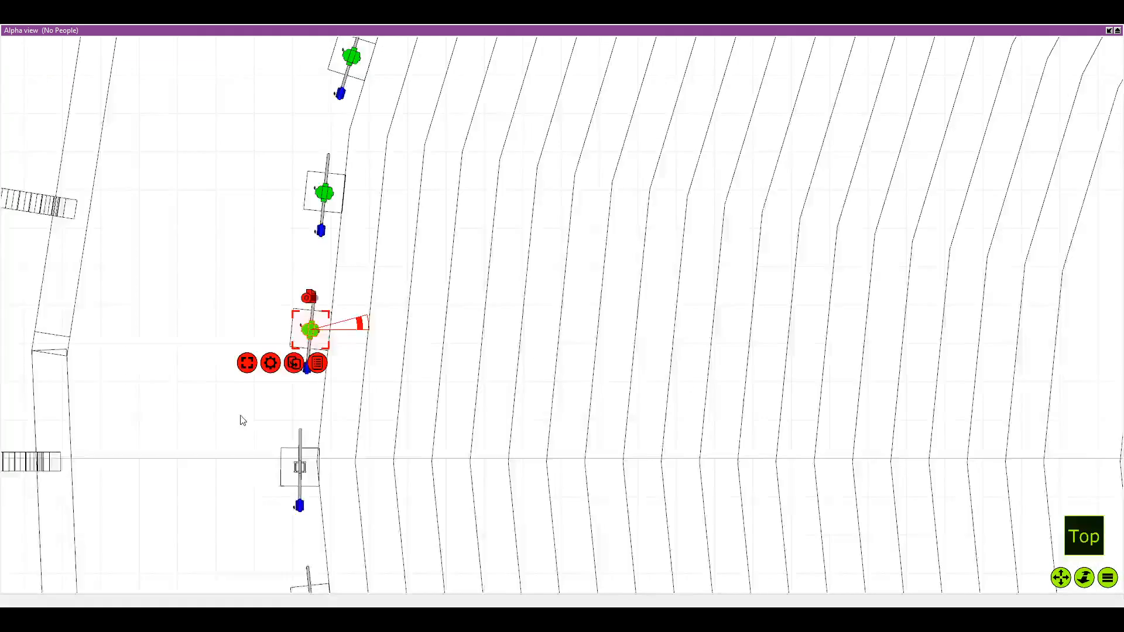
key(ctrl+d)
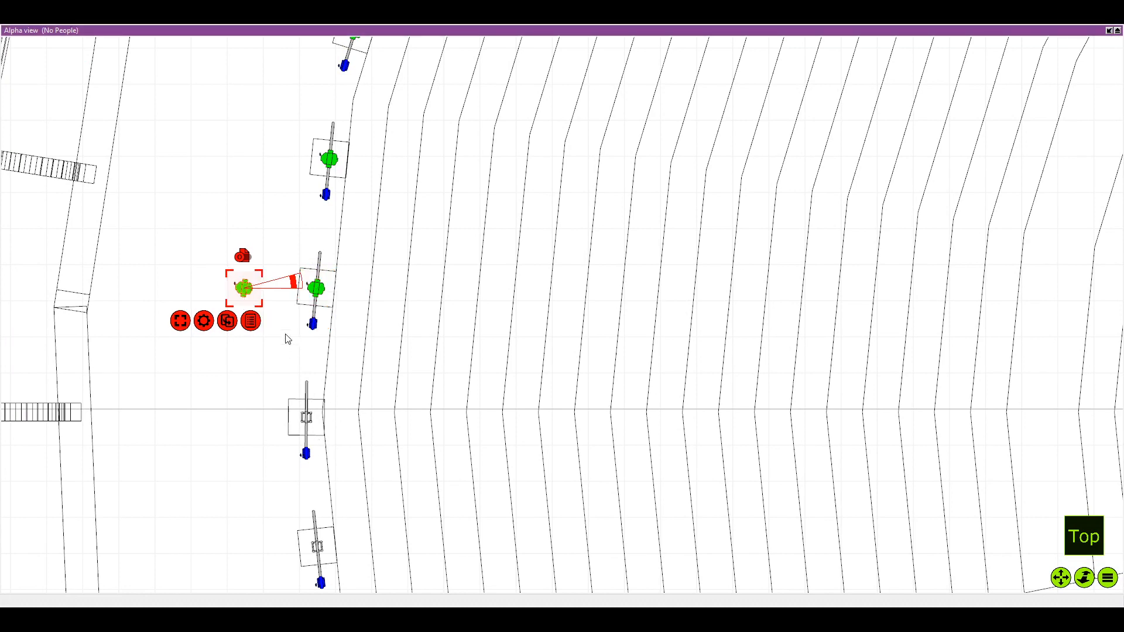
drag(245, 288, 306, 419)
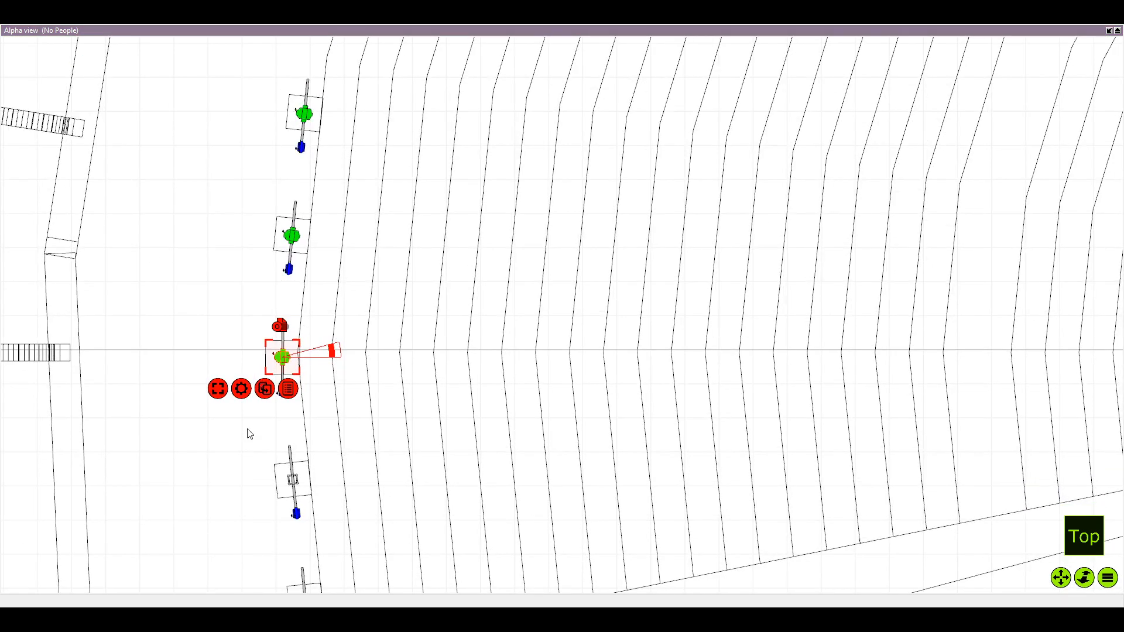
Add beam fixture duplicates to the centres of the twenty-first and twenty-second totems, just below the horizontal centreline
key(ctrl+d)
click(214, 357)
drag(214, 357, 293, 480)
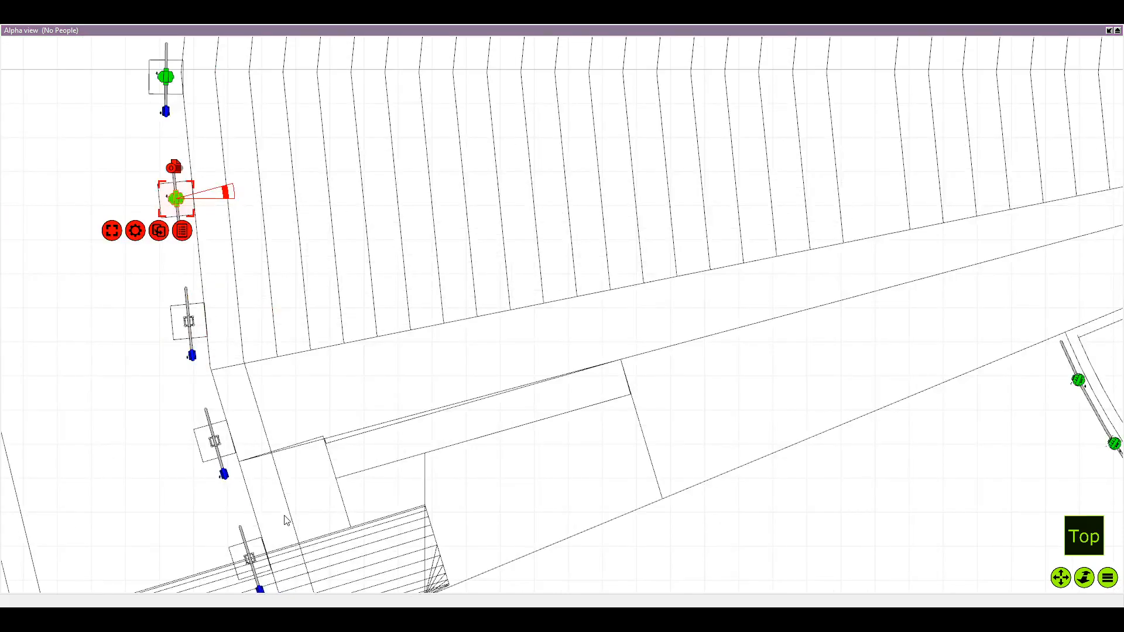
drag(199, 205, 279, 331)
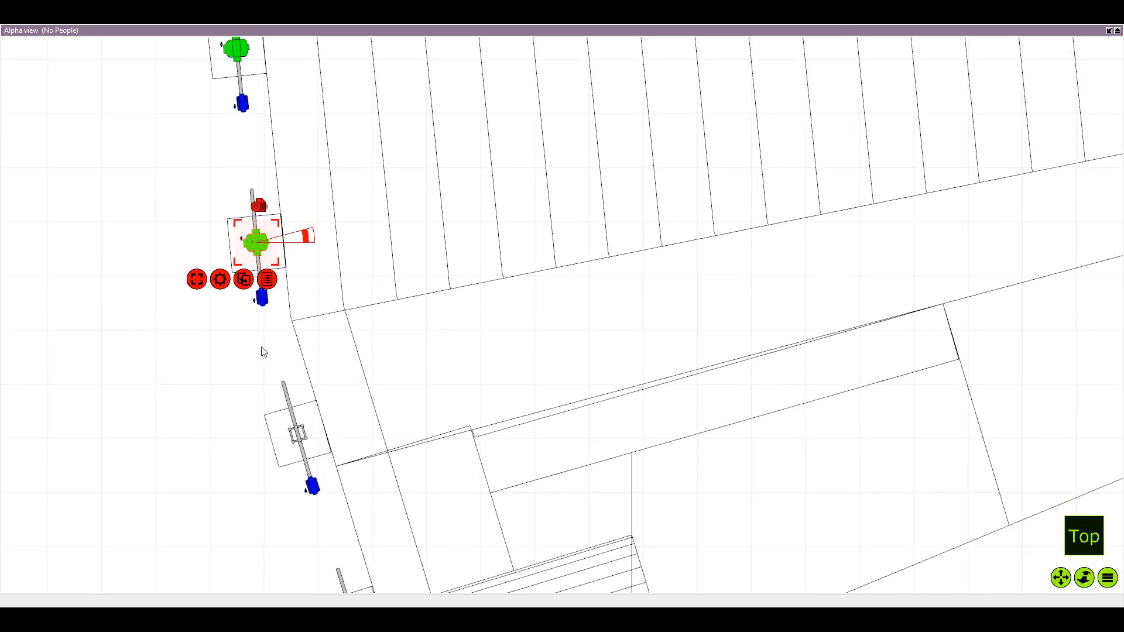
Position beam fixture duplicates on the next totem below the seating edge and on the totem over the staircase
click(252, 381)
drag(148, 243, 252, 276)
key(ctrl+d)
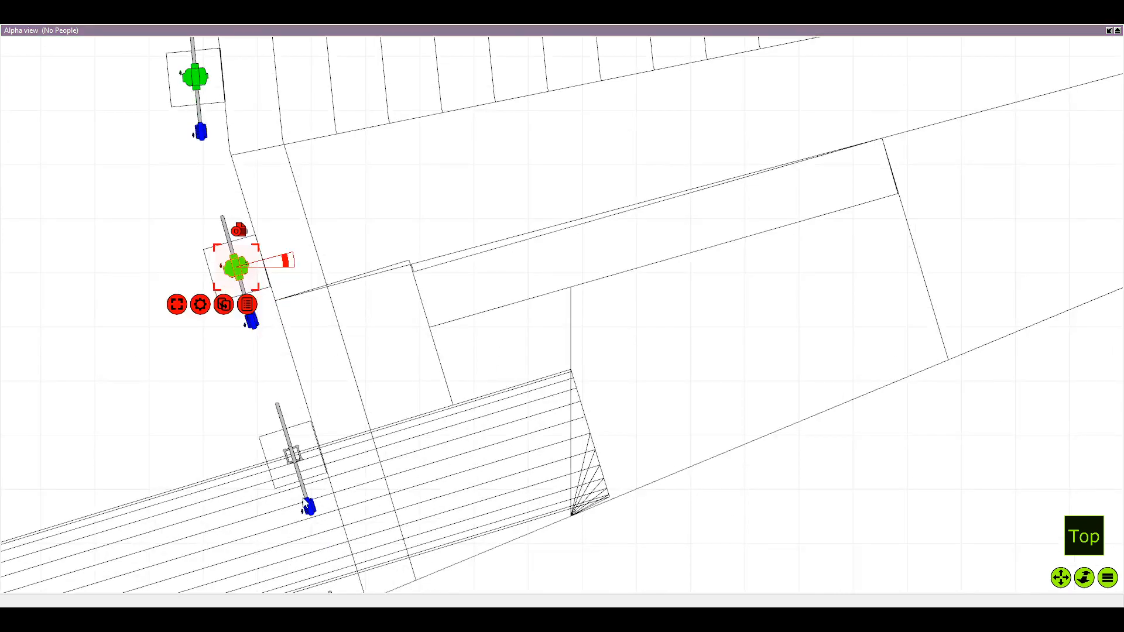
click(302, 498)
drag(134, 273, 297, 462)
Duplicate the beam fixture onto the centre of the last totem on the left arc, just below the staircase
drag(307, 542, 267, 417)
scroll(277, 404, down, 4)
key(ctrl+d)
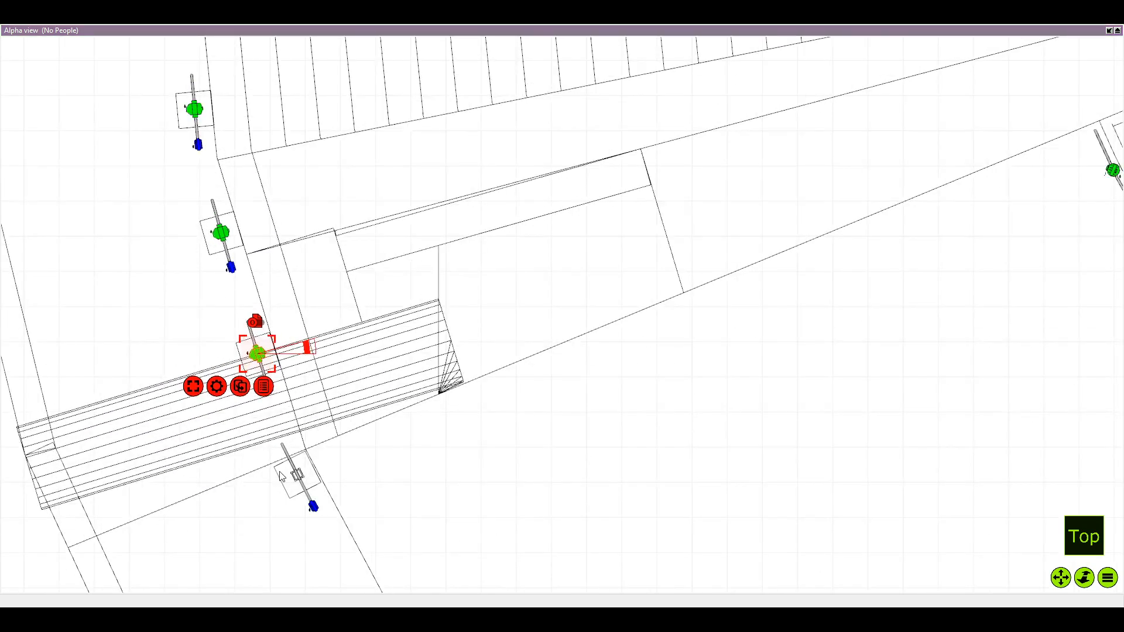
click(275, 483)
drag(187, 355, 305, 484)
drag(380, 382, 381, 363)
scroll(381, 363, up, 1)
scroll(381, 364, down, 4)
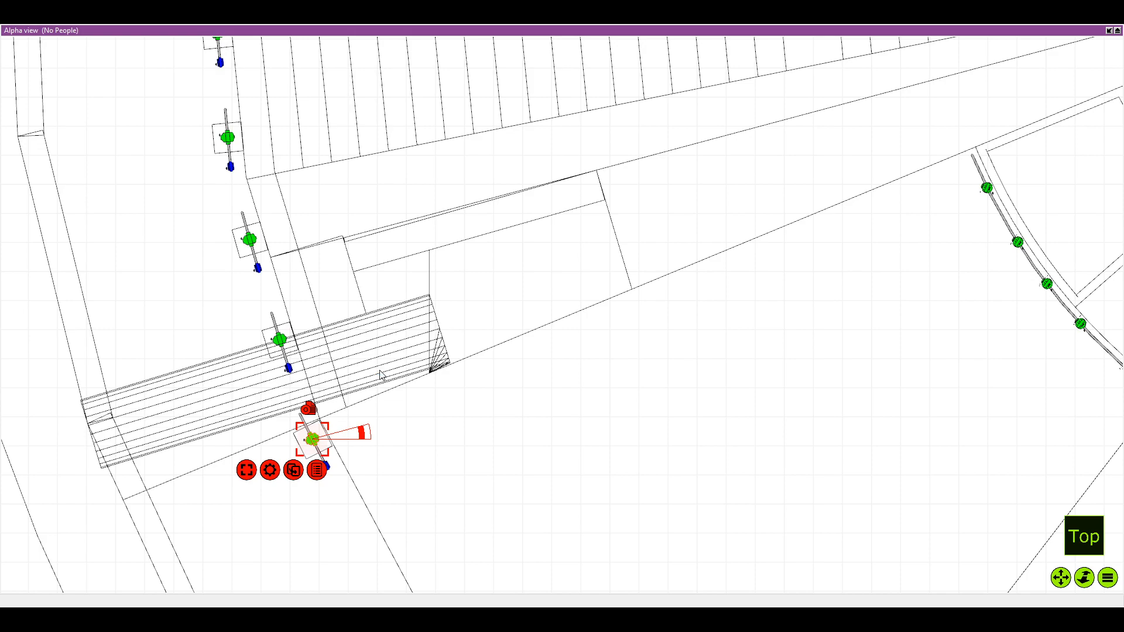
Review the full top plan of the amphitheatre, checking the fixture placement on the totems around both arcs
scroll(381, 376, down, 1)
click(619, 328)
scroll(619, 328, down, 2)
mouse_move(619, 328)
mouse_down()
mouse_move(591, 338)
mouse_move(442, 312)
mouse_up()
scroll(442, 313, down, 4)
drag(713, 122, 565, 251)
scroll(565, 252, down, 3)
drag(691, 170, 662, 214)
drag(617, 136, 597, 199)
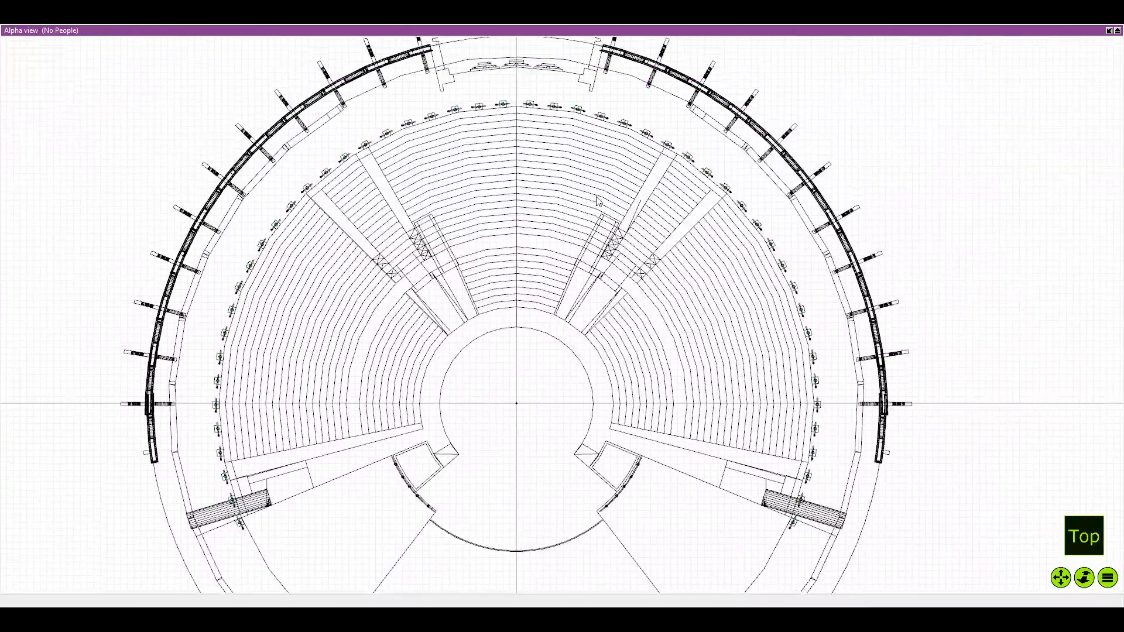
scroll(614, 169, up, 1)
scroll(550, 284, down, 1)
drag(545, 277, 566, 283)
scroll(566, 283, up, 1)
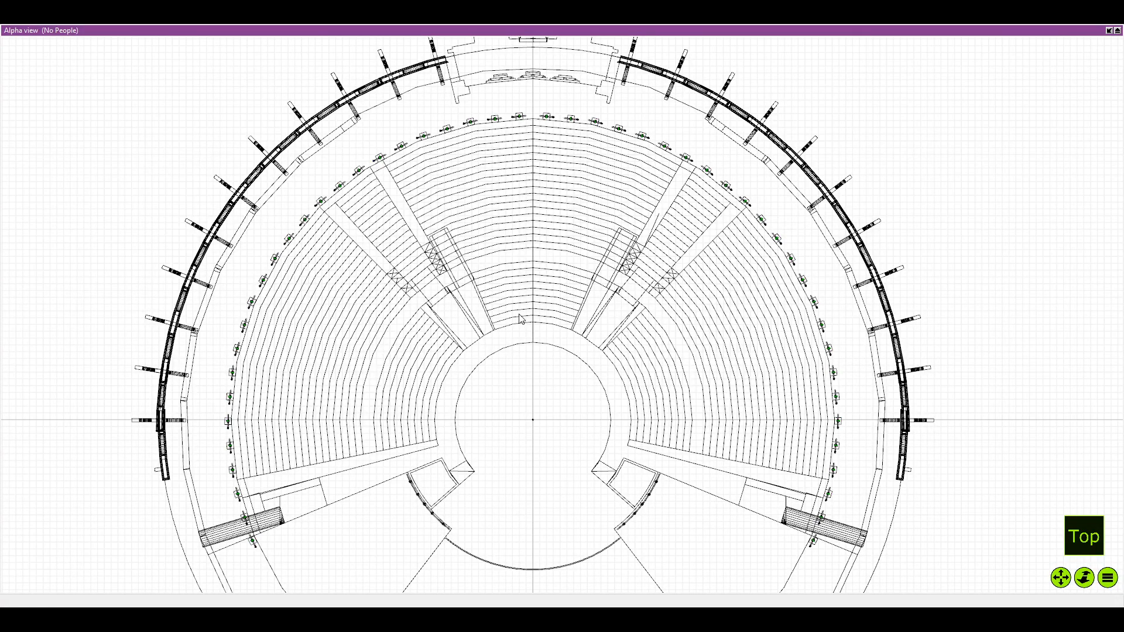
scroll(492, 305, down, 2)
scroll(476, 307, up, 1)
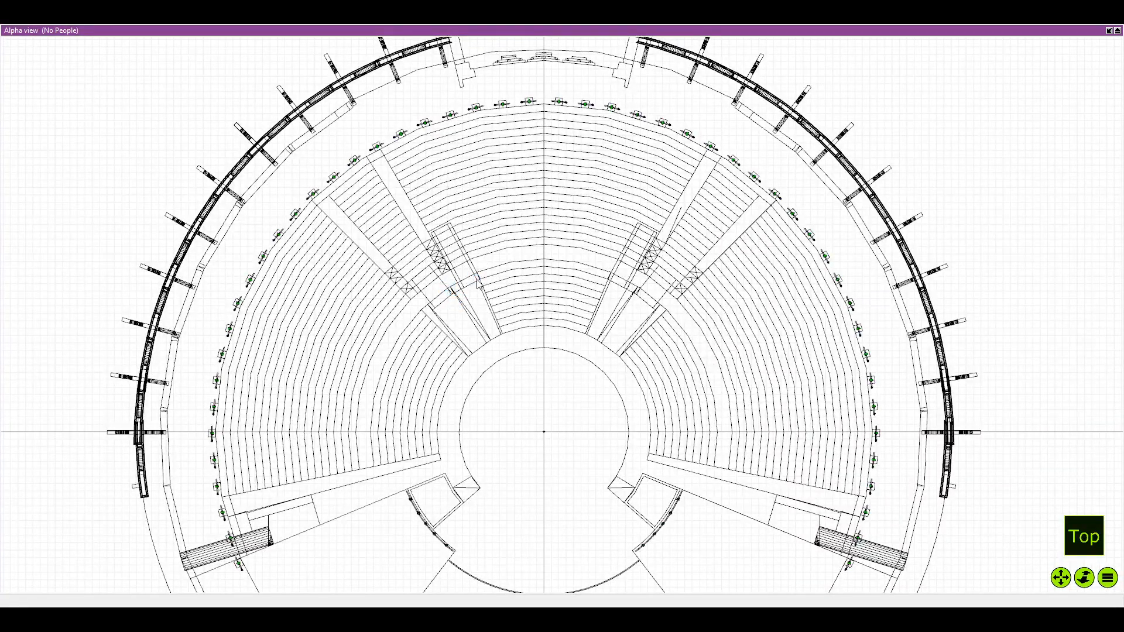
scroll(473, 266, down, 1)
drag(473, 260, 432, 299)
scroll(489, 252, up, 2)
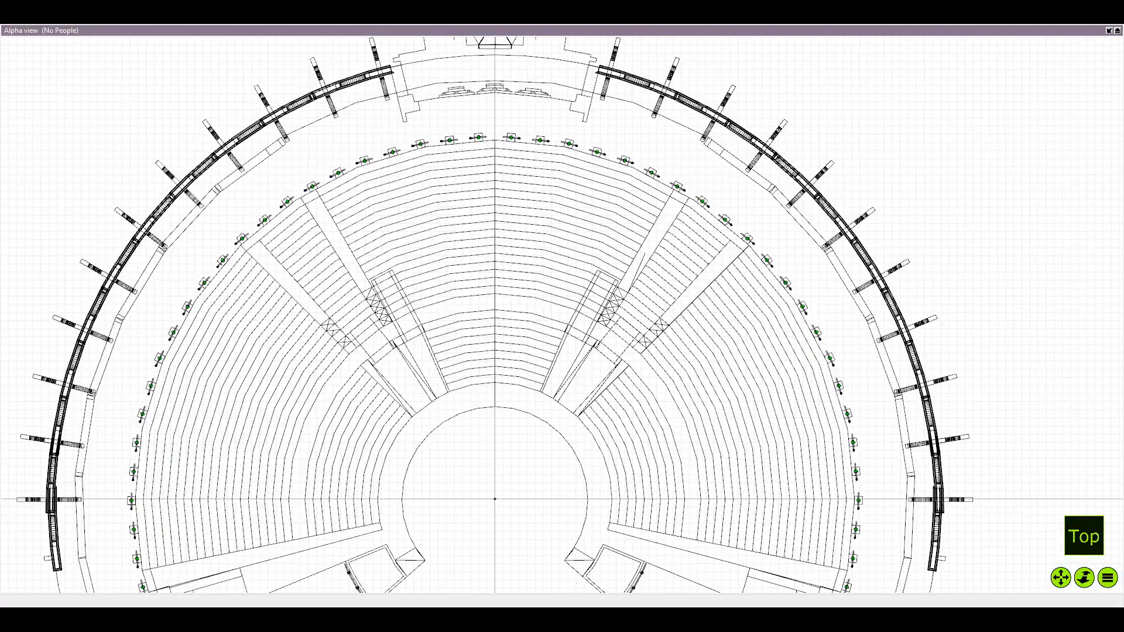
scroll(346, 321, up, 1)
scroll(338, 299, down, 2)
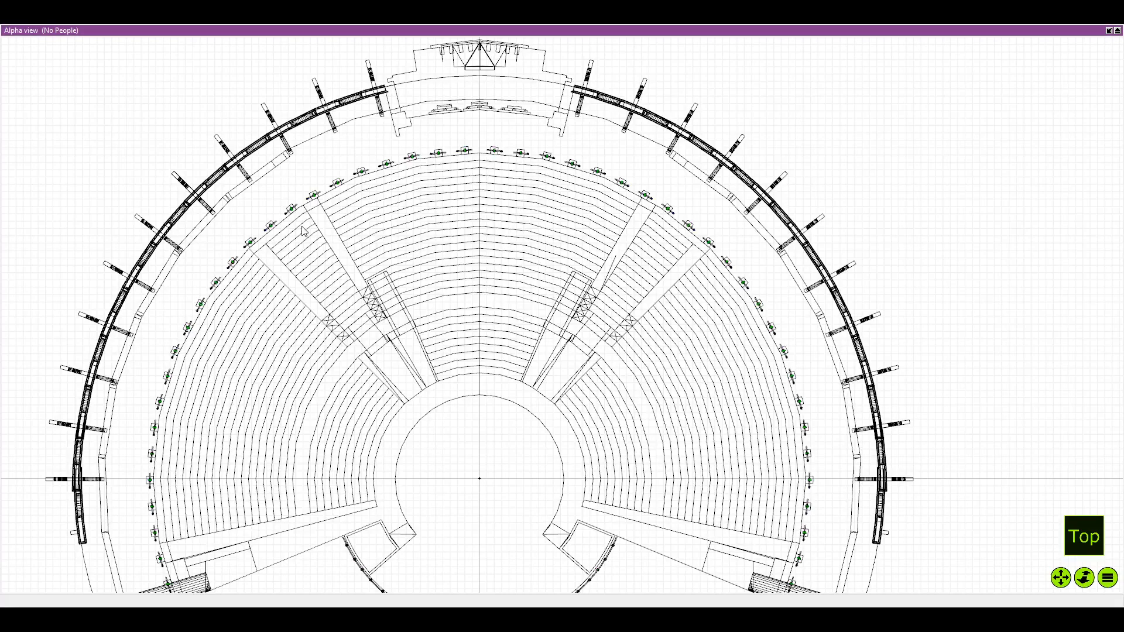
scroll(302, 230, down, 3)
Inspect the venue and its fixtures in shaded 3D, and return to the wireframe top view
key(F3)
mouse_move(400, 321)
mouse_down()
mouse_move(412, 243)
mouse_move(393, 330)
mouse_up()
scroll(404, 258, down, 3)
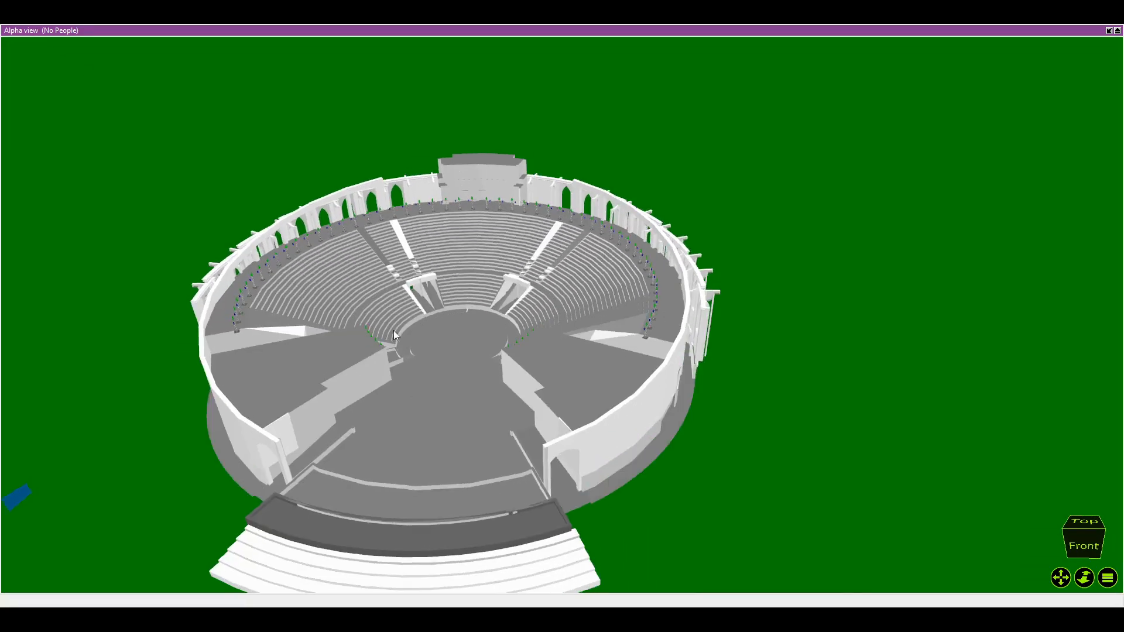
scroll(355, 345, up, 6)
key(t)
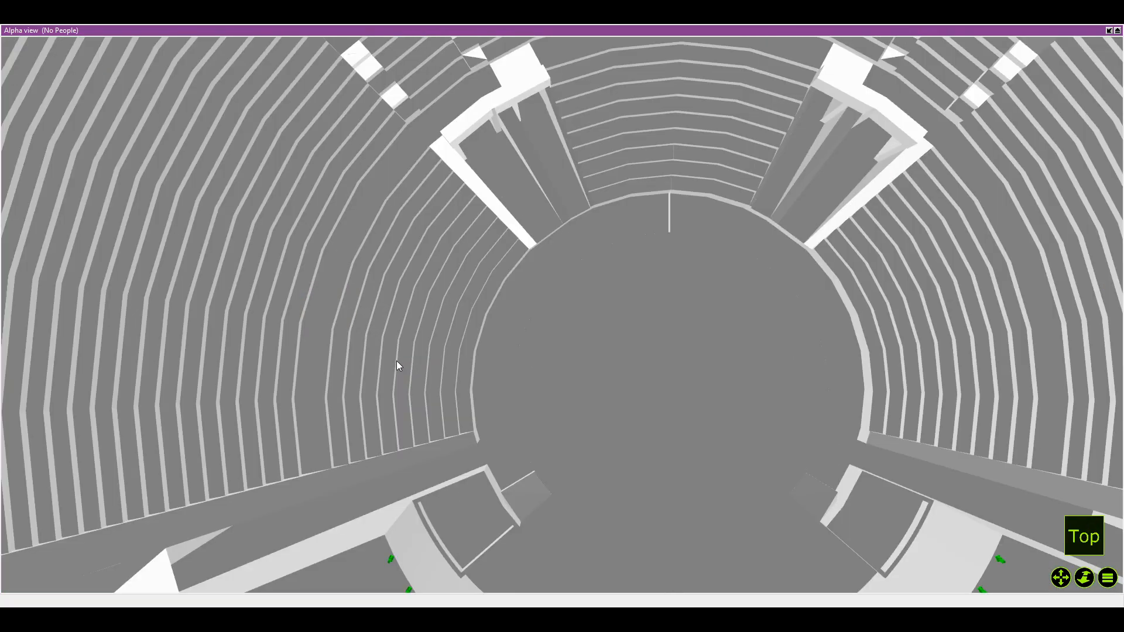
key(f)
key(F2)
key(t)
scroll(356, 378, down, 2)
Rotate the five green fixtures on the left curved stage pipe together by about a quarter turn clockwise
drag(356, 379, 312, 238)
scroll(384, 414, up, 8)
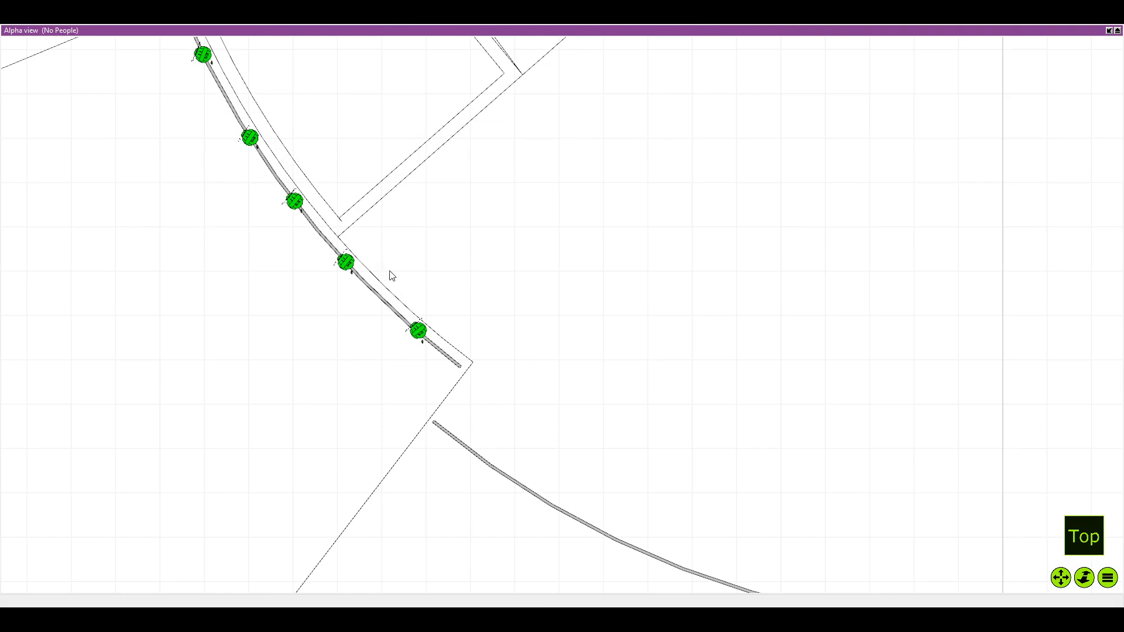
scroll(389, 276, down, 2)
drag(217, 111, 408, 374)
scroll(463, 239, up, 1)
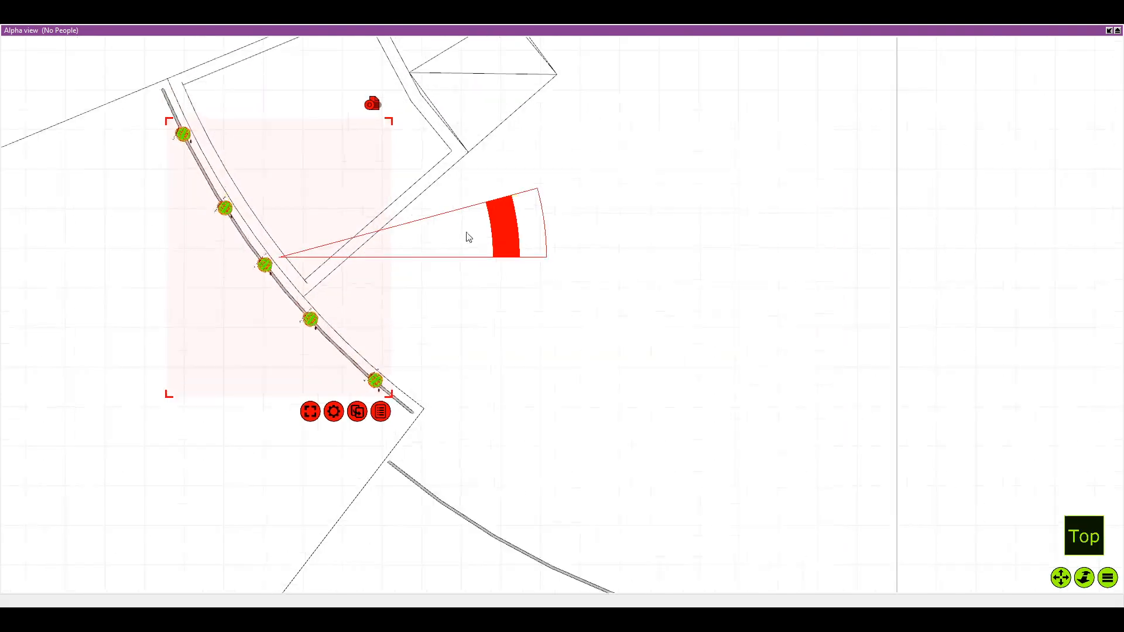
drag(532, 226, 281, 422)
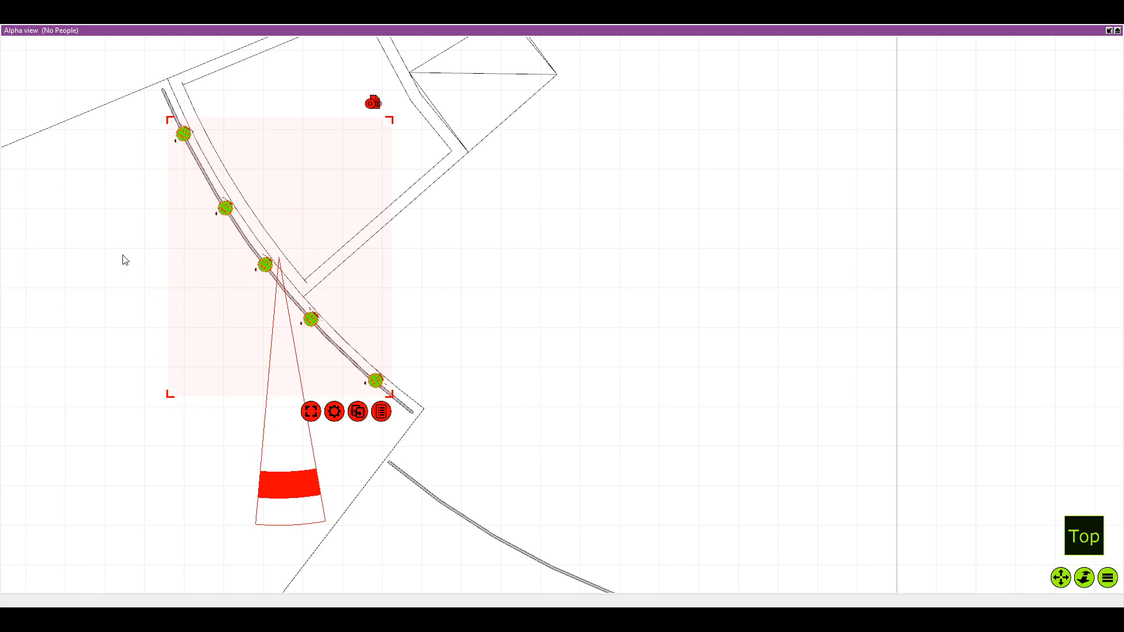
Rotate the two uppermost fixtures on the left curved pipe individually so each follows the pipe's direction
click(109, 239)
click(179, 137)
scroll(179, 137, up, 2)
drag(180, 137, 264, 200)
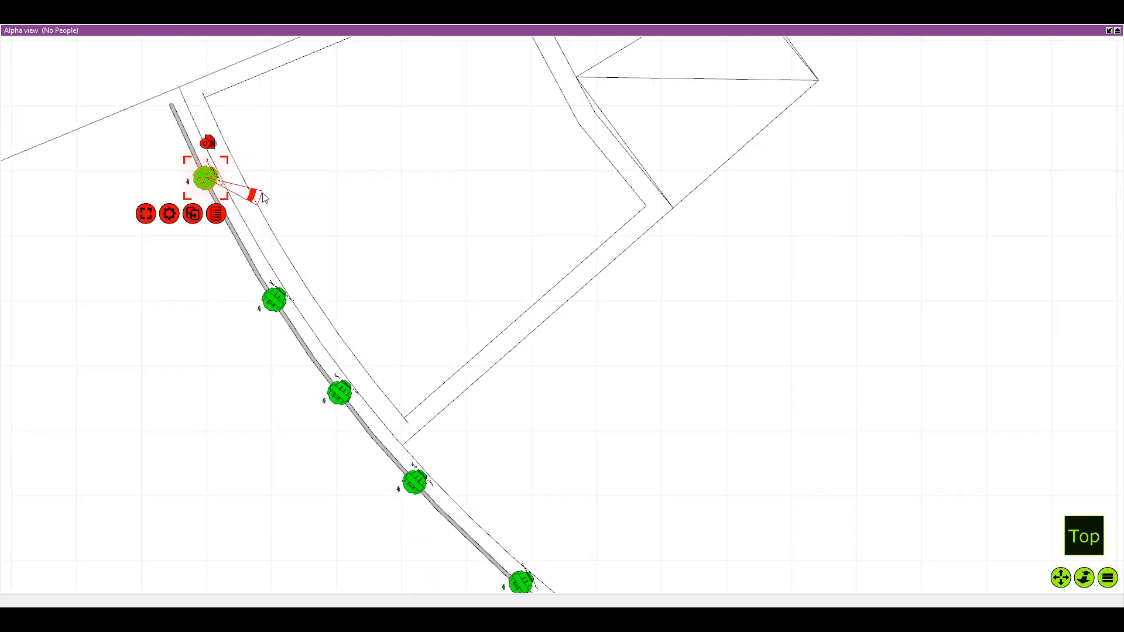
click(279, 300)
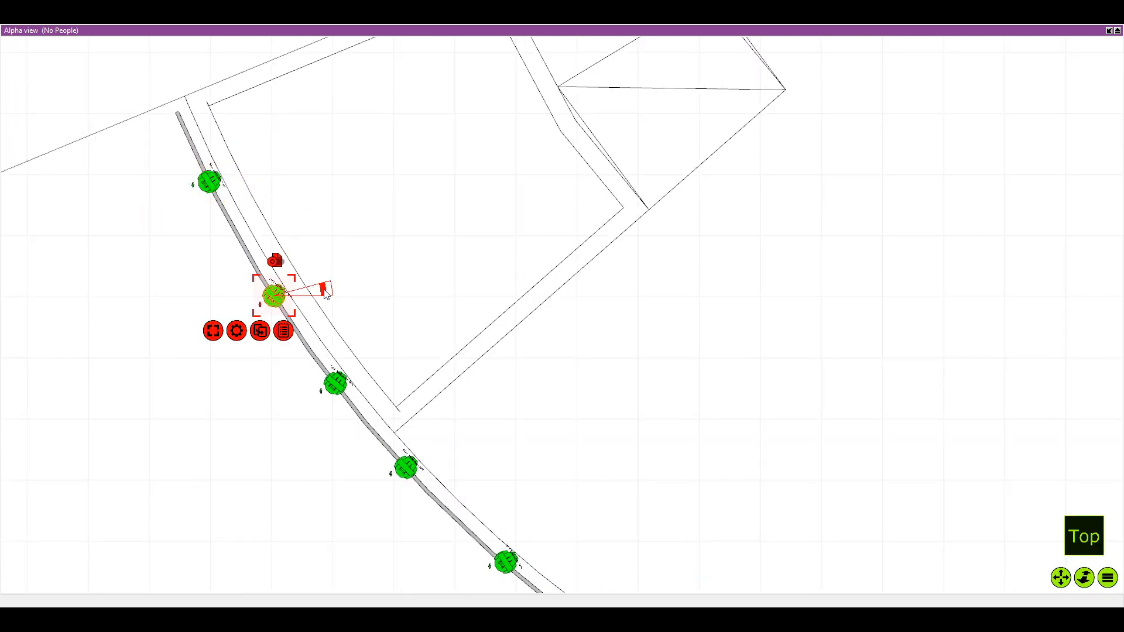
drag(323, 289, 327, 310)
Fine-tune the rotation of the lower fixtures on the left curved pipe individually to match its curve
drag(389, 397, 315, 316)
click(267, 312)
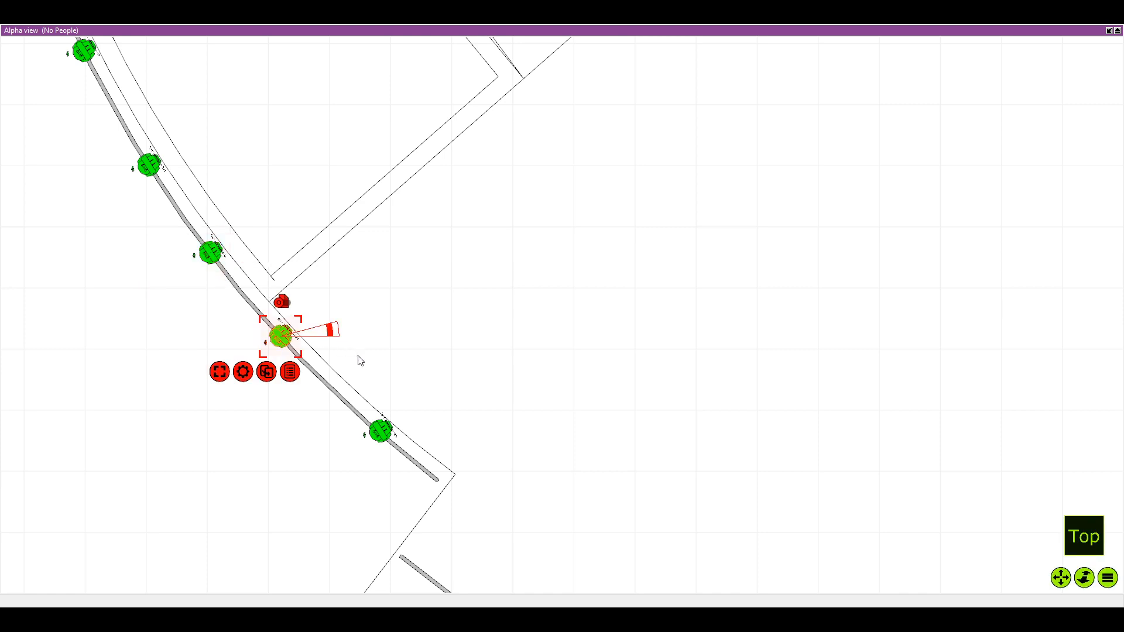
click(391, 439)
drag(392, 425, 385, 362)
click(338, 369)
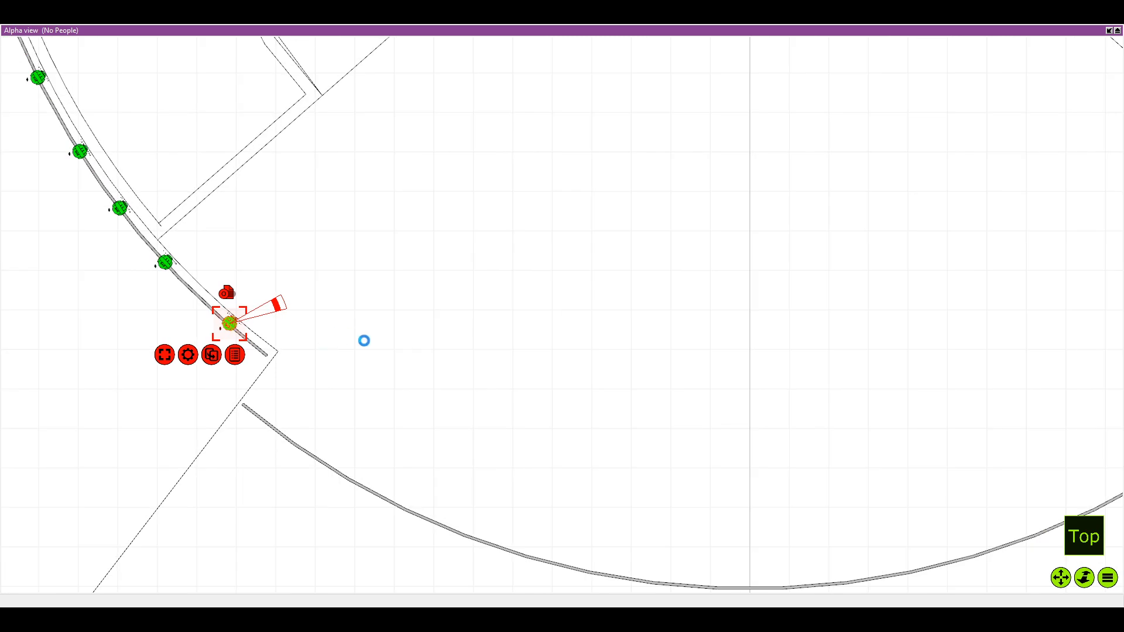
Rotate the two lowest fixtures on the right curved stage pipe counterclockwise to line up with the pipe
scroll(389, 353, down, 2)
scroll(474, 361, up, 2)
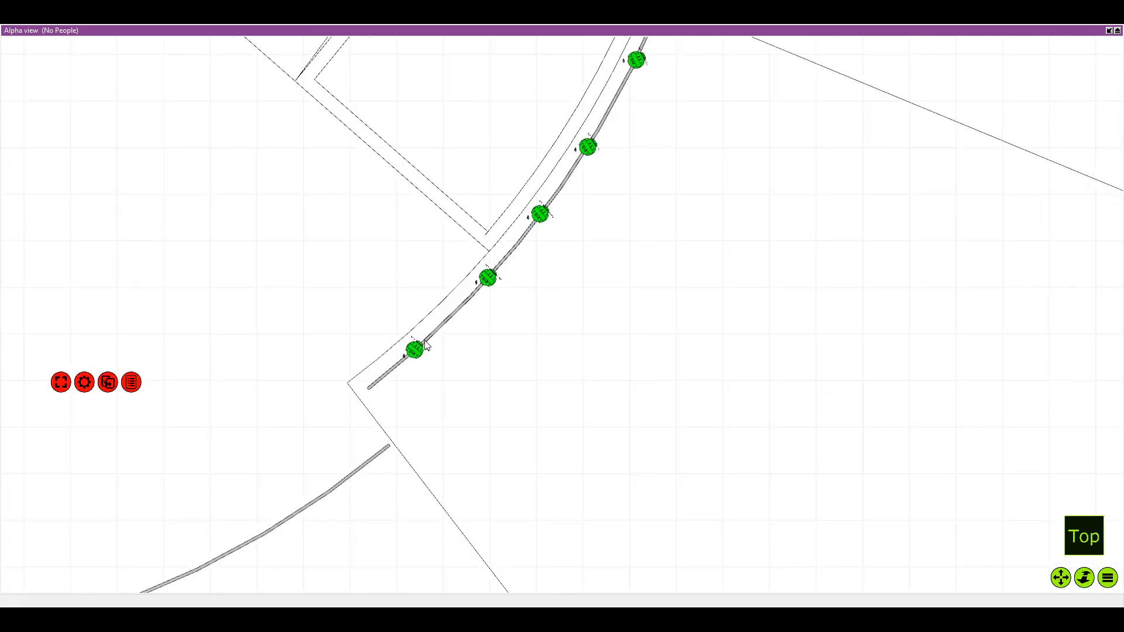
scroll(477, 350, up, 1)
drag(455, 346, 421, 261)
click(482, 278)
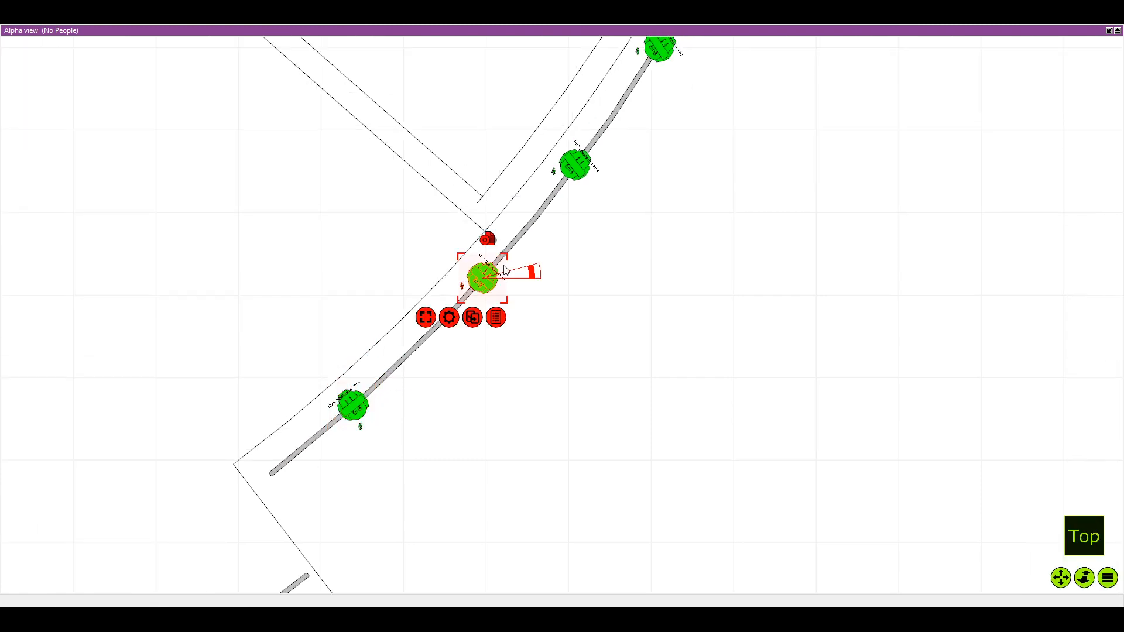
drag(534, 273, 465, 192)
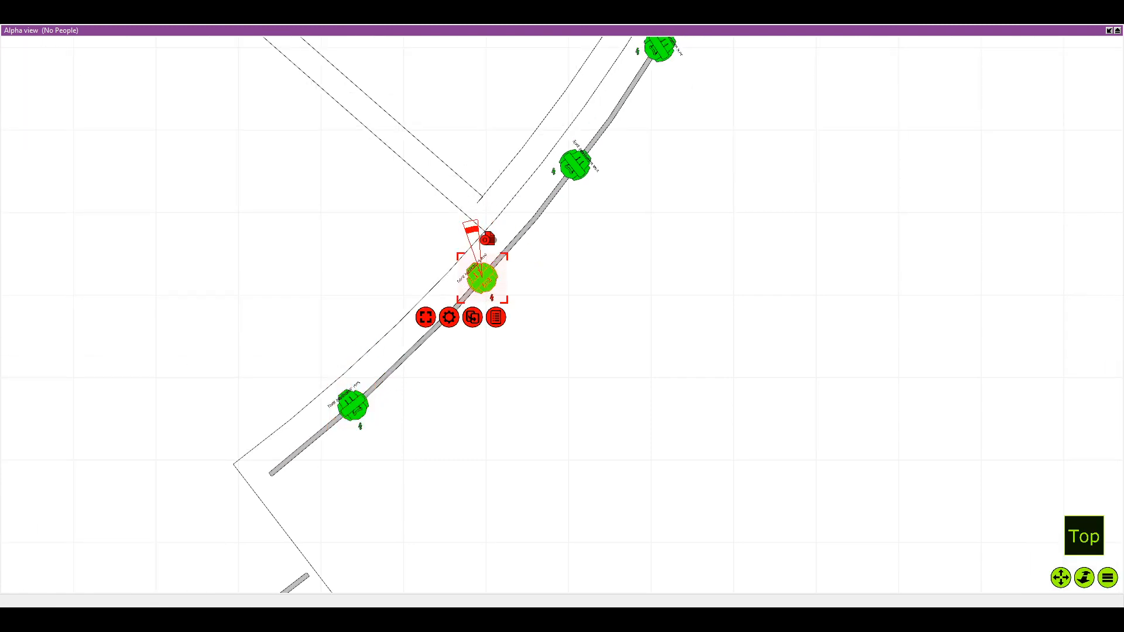
Turn the third and fourth fixtures up the right curved pipe counterclockwise to follow the pipe's direction
drag(564, 74, 471, 188)
click(478, 268)
drag(532, 272, 428, 184)
drag(552, 140, 475, 188)
scroll(475, 189, up, 2)
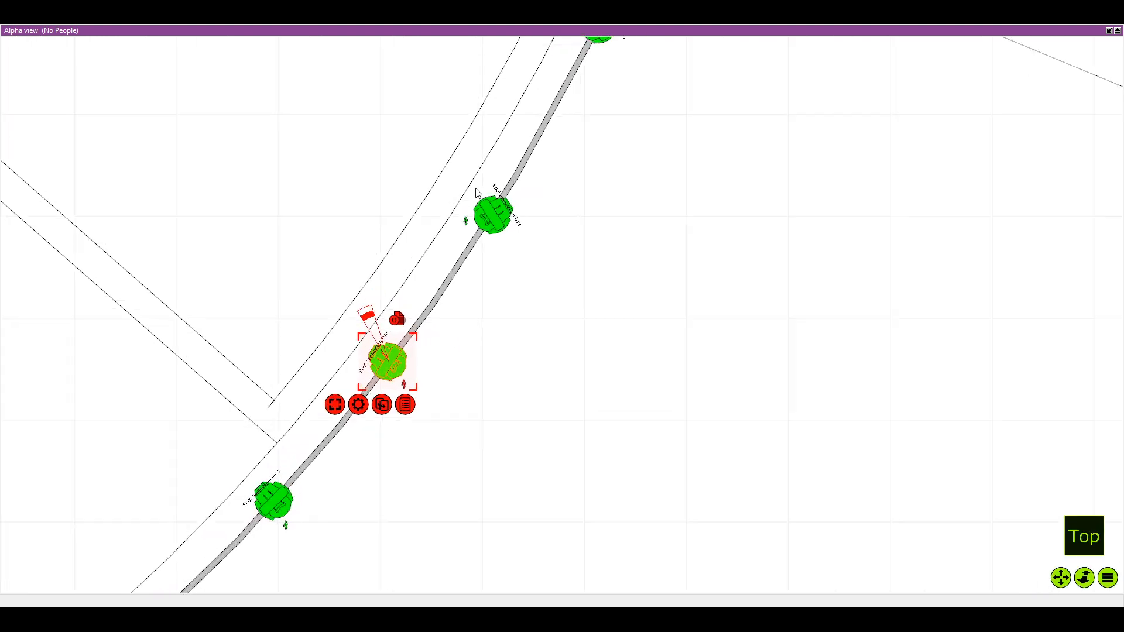
click(484, 214)
drag(549, 213, 397, 88)
Rotate the uppermost fixture on the right curved pipe counterclockwise to line up with the pipe, and deselect it
drag(503, 109, 427, 198)
click(515, 99)
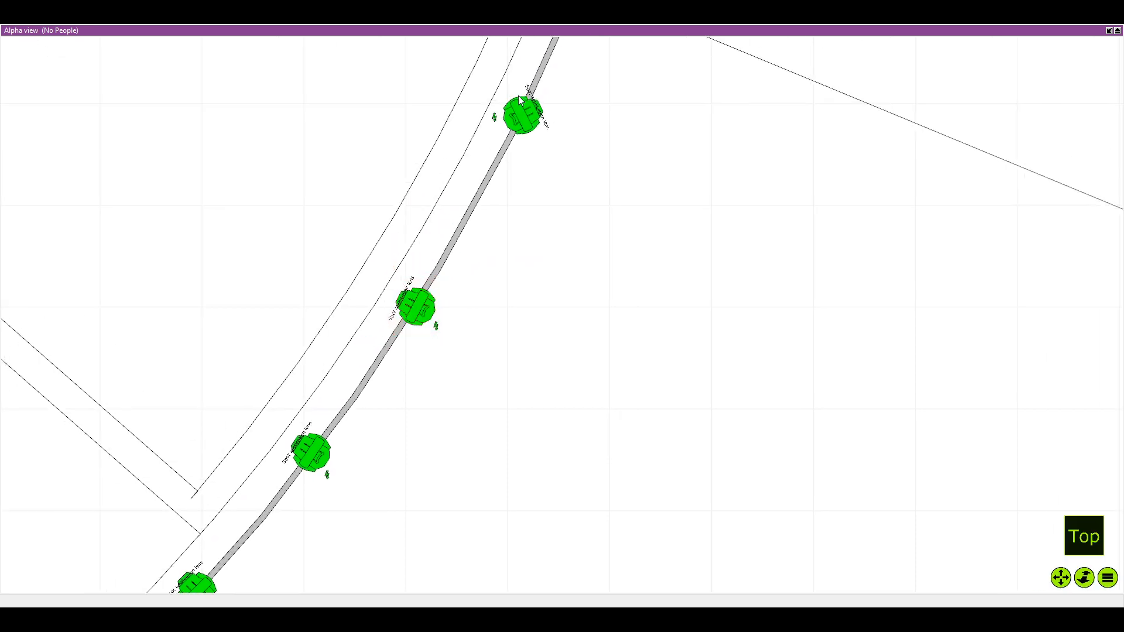
drag(520, 93, 369, 208)
click(437, 269)
scroll(364, 216, down, 2)
click(358, 221)
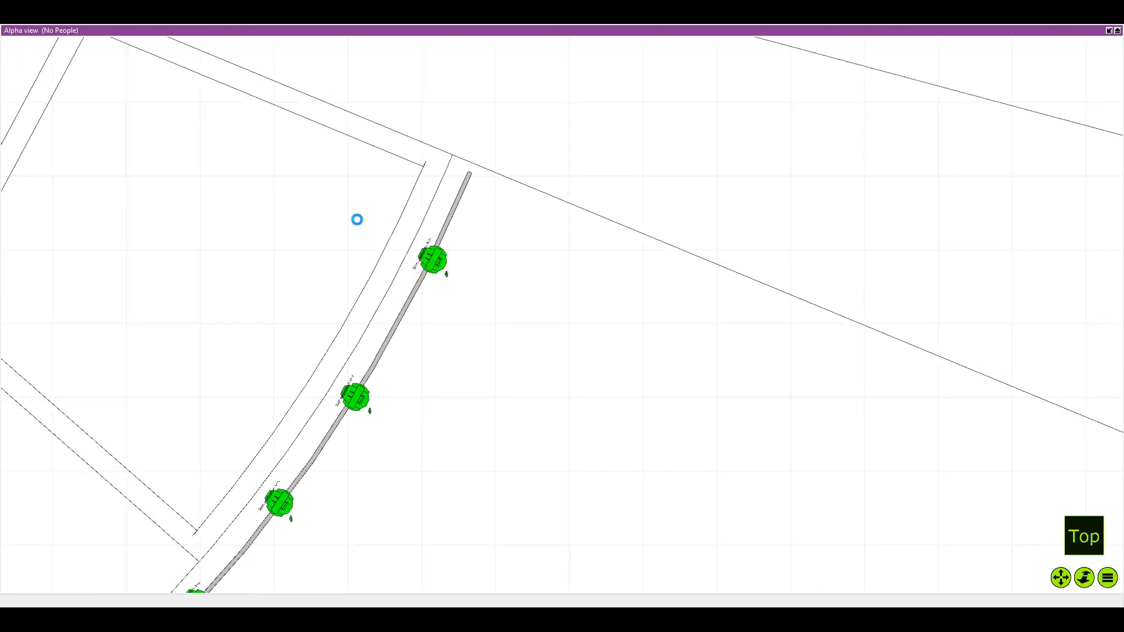
scroll(357, 220, down, 6)
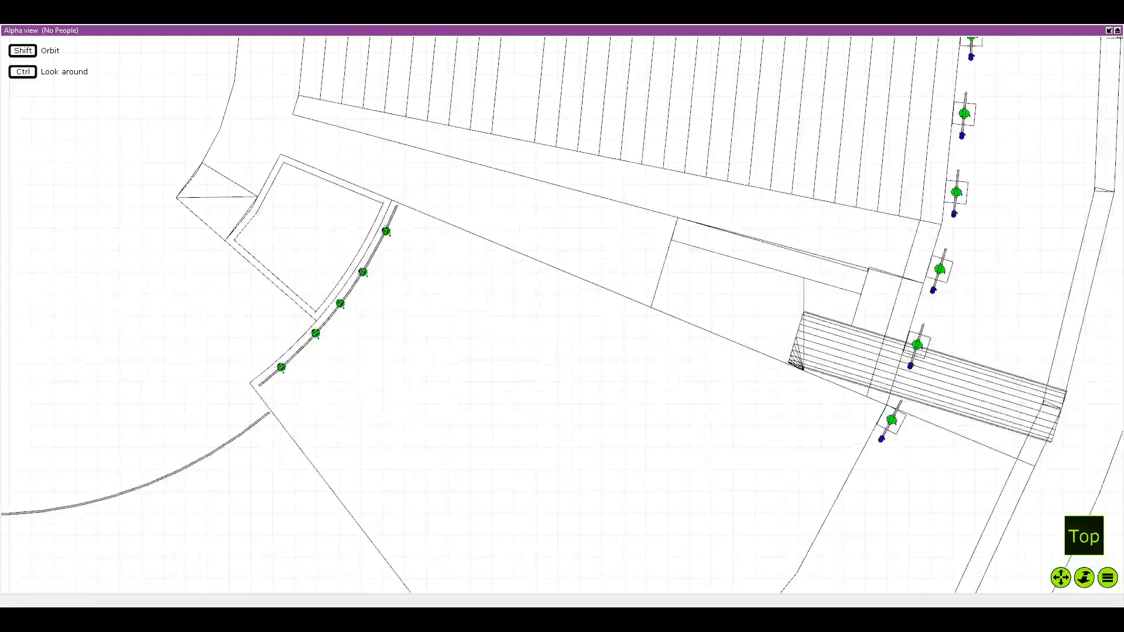
scroll(341, 190, down, 3)
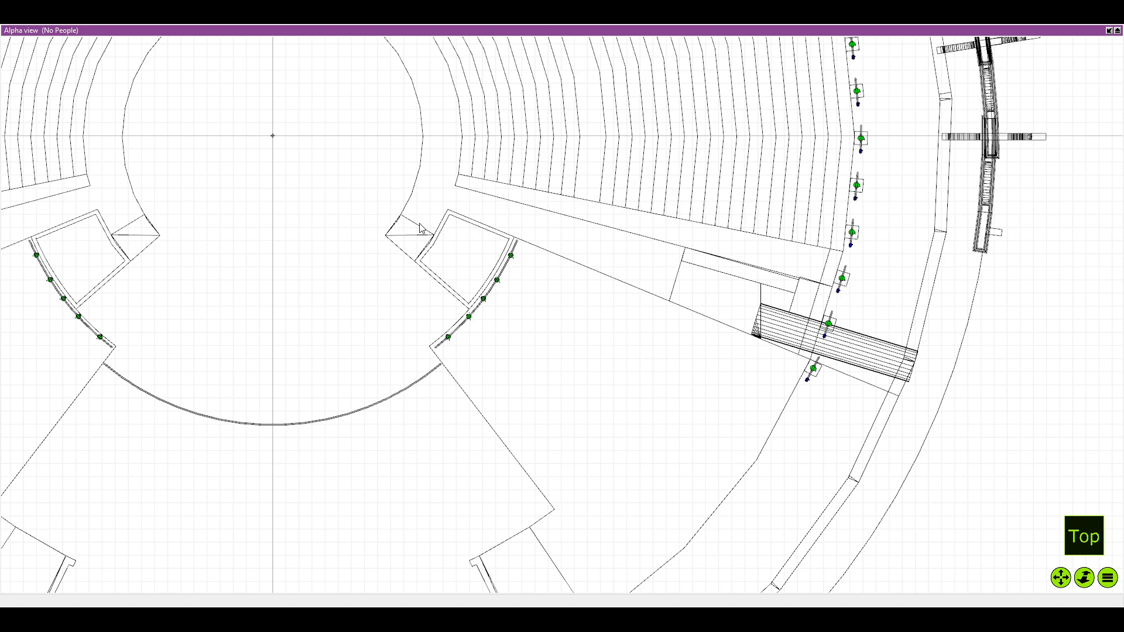
Examine the fixture placement along the two curved stage pipes and the empty front curved pipe between them
scroll(420, 228, down, 3)
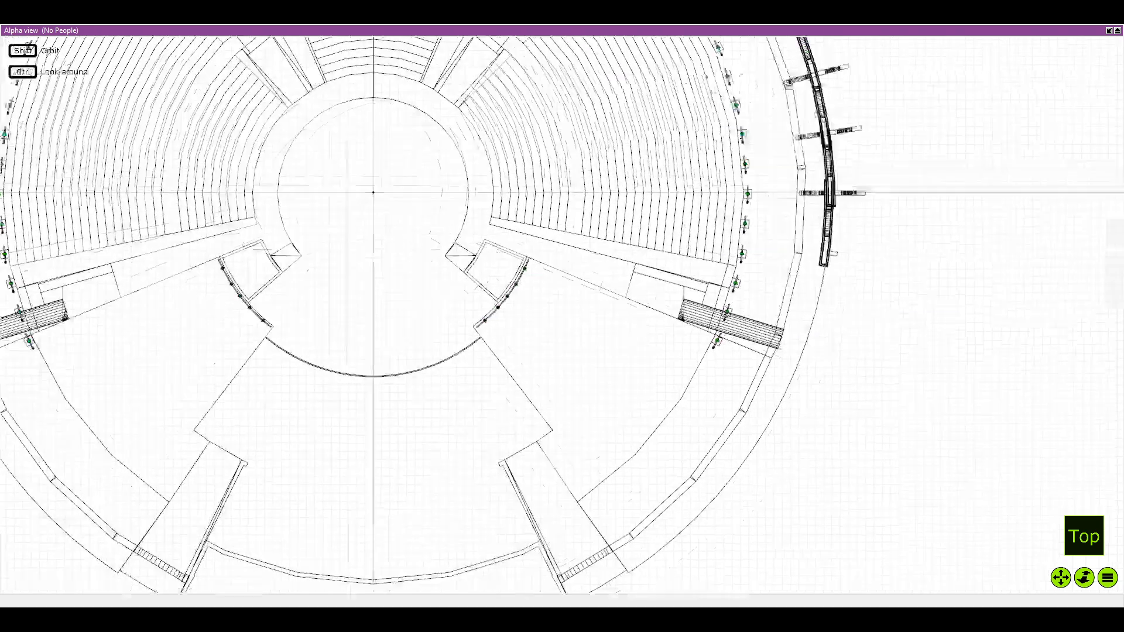
scroll(426, 289, up, 4)
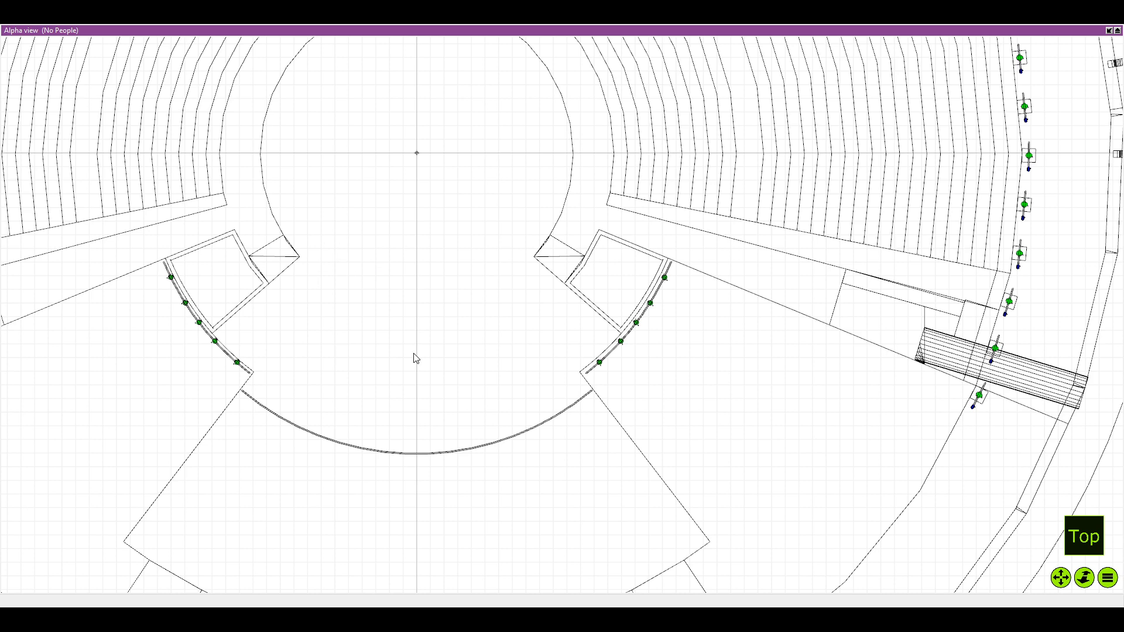
scroll(409, 357, up, 2)
drag(170, 372, 293, 360)
scroll(293, 360, up, 1)
scroll(626, 327, up, 3)
drag(647, 289, 602, 282)
scroll(643, 275, down, 1)
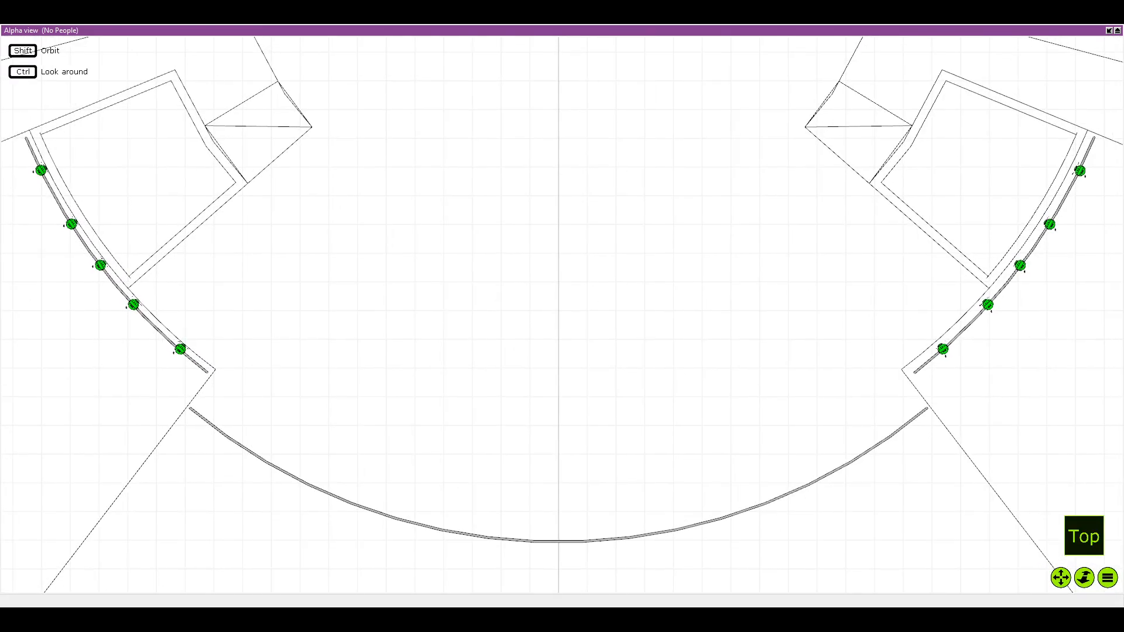
scroll(591, 285, down, 2)
scroll(340, 306, down, 1)
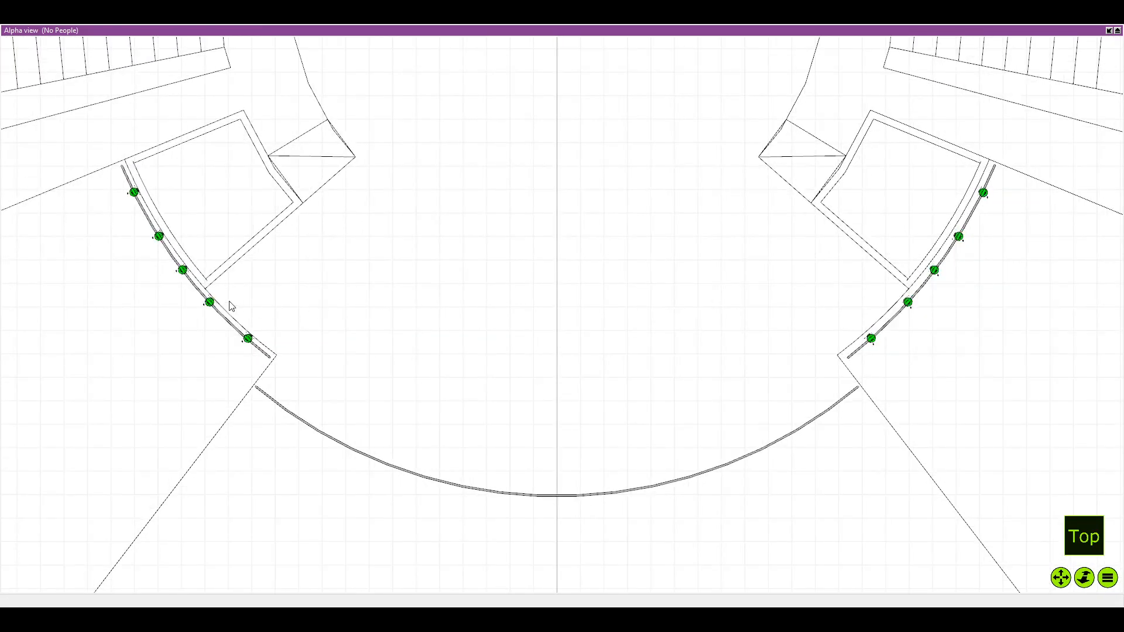
scroll(240, 299, down, 1)
scroll(257, 337, down, 1)
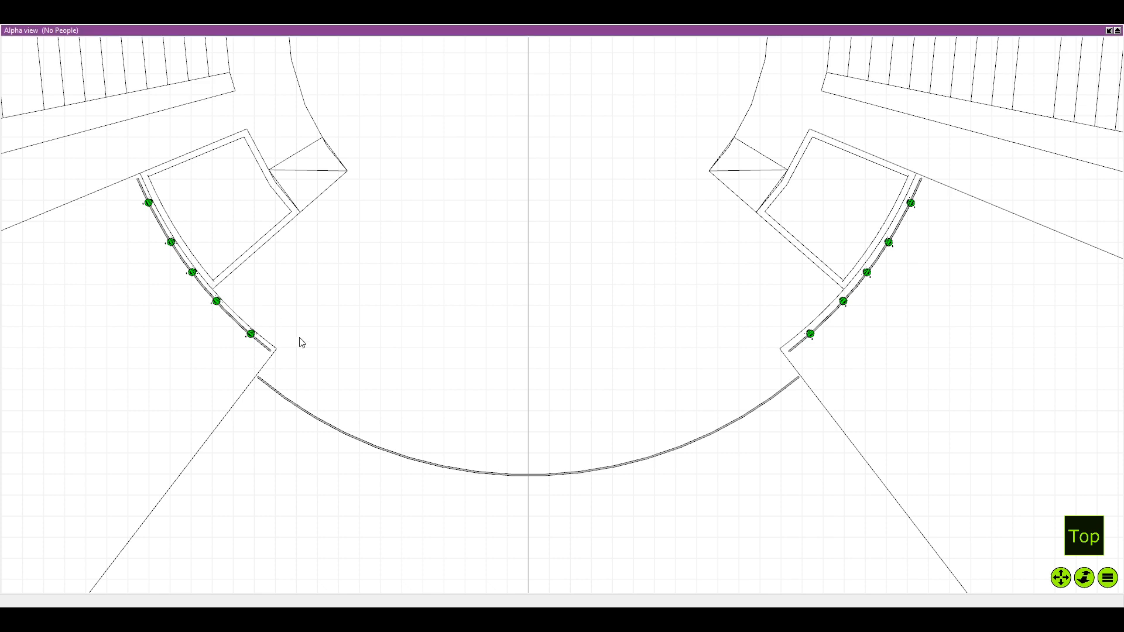
drag(373, 217, 404, 327)
scroll(391, 279, down, 2)
scroll(451, 321, down, 2)
scroll(452, 321, up, 3)
scroll(591, 364, down, 3)
scroll(505, 285, up, 2)
scroll(505, 298, down, 2)
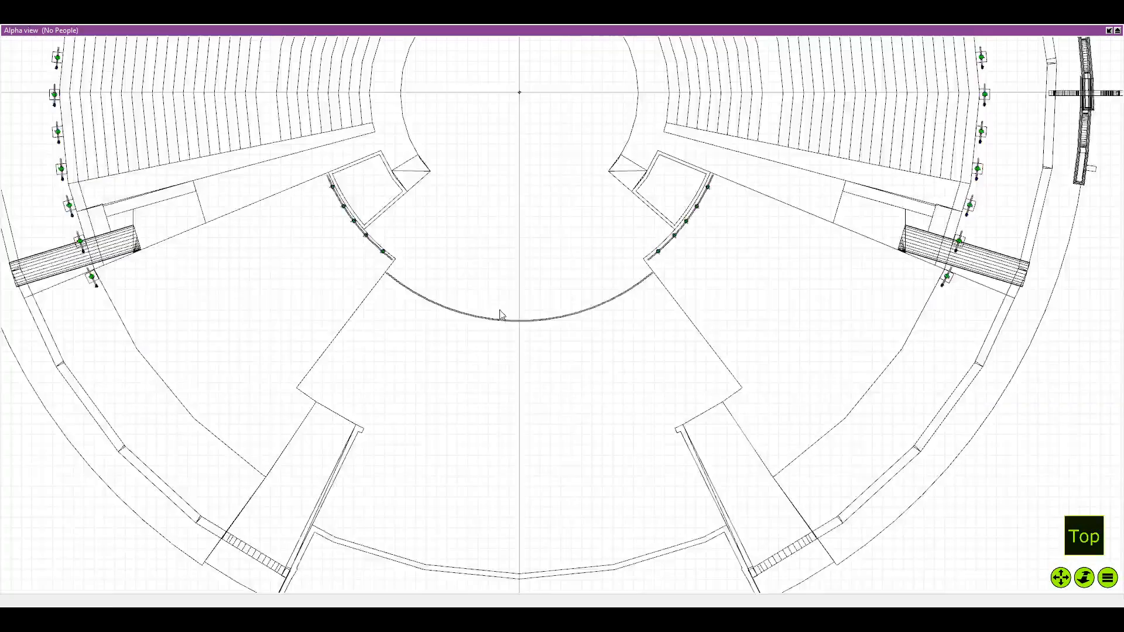
scroll(504, 280, up, 1)
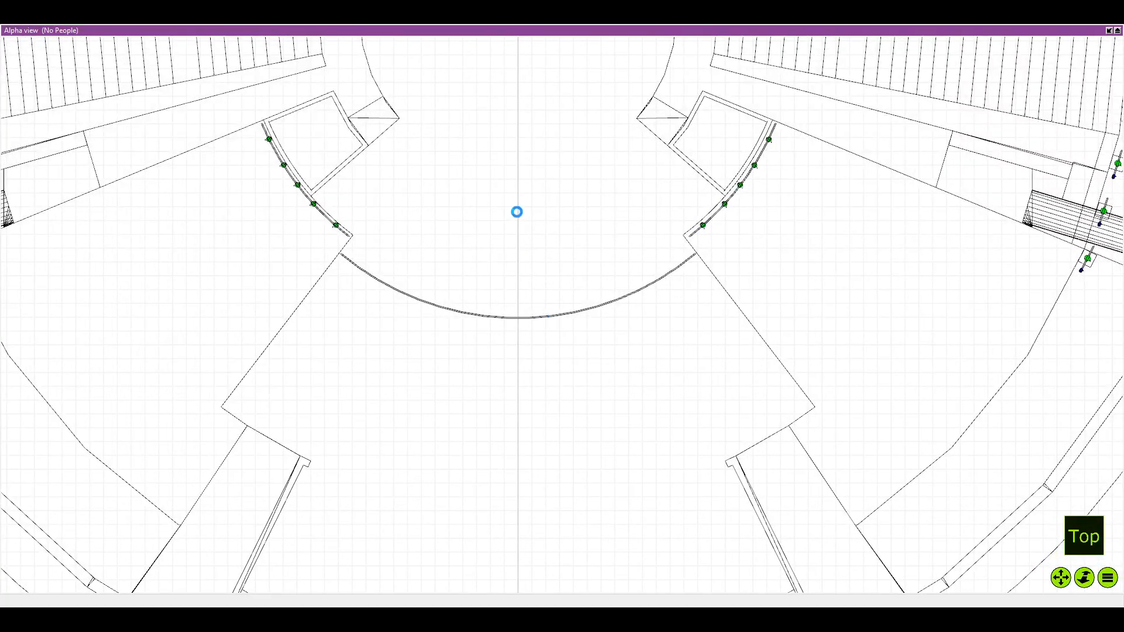
Duplicate the green beam fixture on the lowest right-arc totem and move the copy onto the right part of the front curved pipe
click(1108, 31)
click(744, 333)
scroll(416, 168, up, 5)
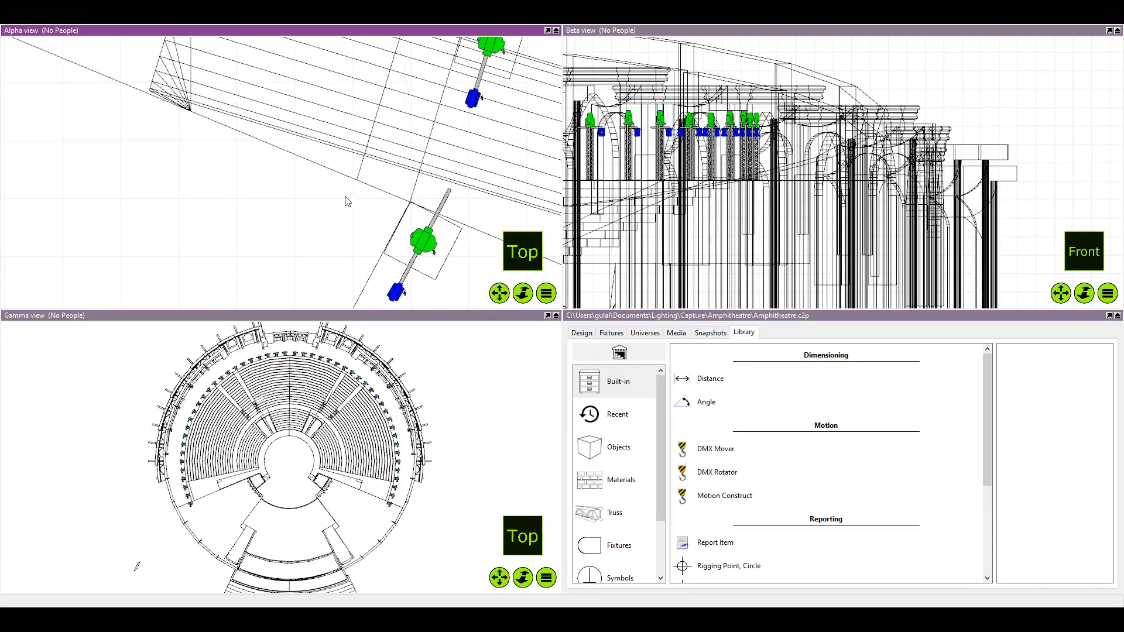
right_click(417, 240)
click(422, 294)
scroll(346, 253, down, 3)
scroll(326, 254, up, 1)
click(309, 273)
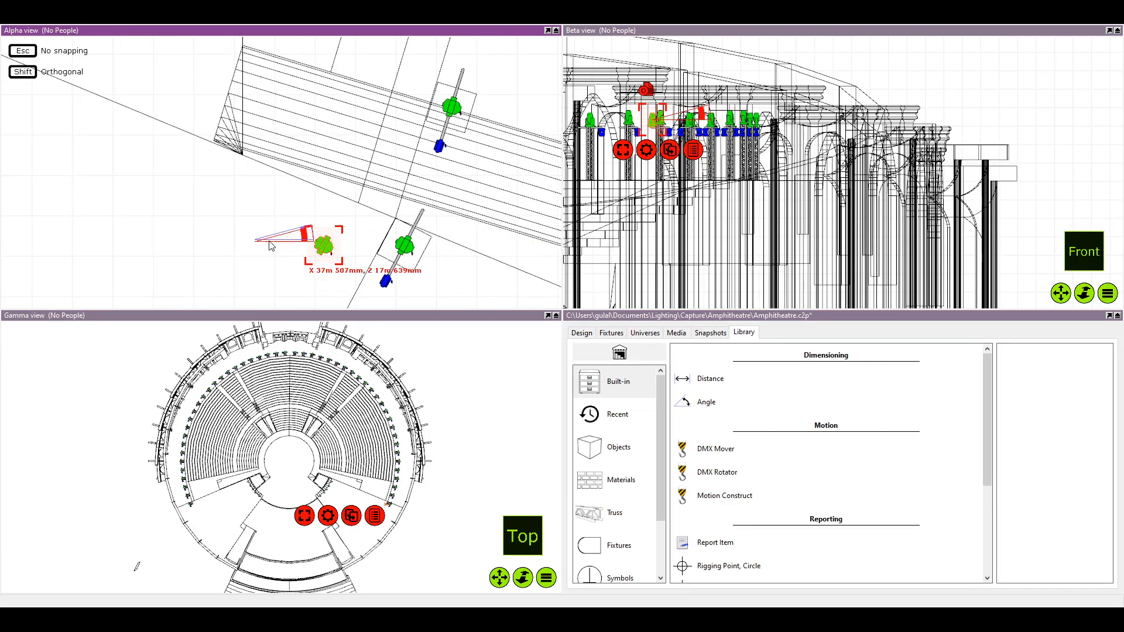
drag(321, 251, 118, 195)
scroll(35, 237, down, 1)
drag(35, 237, 180, 158)
scroll(335, 185, down, 2)
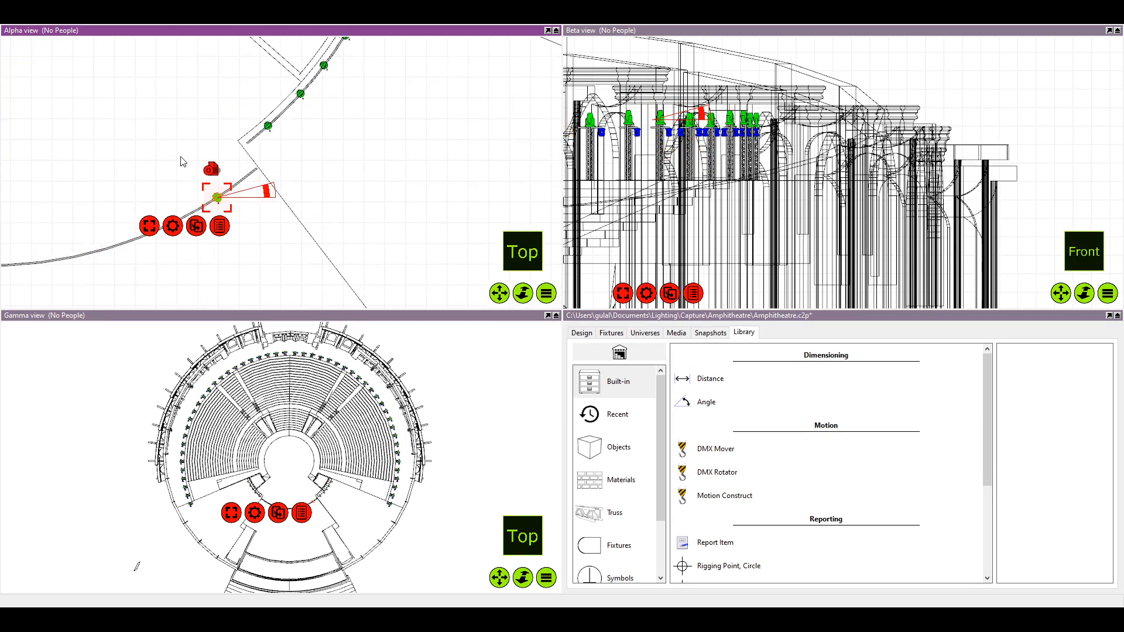
Deselect the copied fixture and compare its orientation on the front pipe with the fixtures along the right curved stage pipe
click(547, 30)
scroll(402, 222, up, 2)
scroll(510, 327, up, 3)
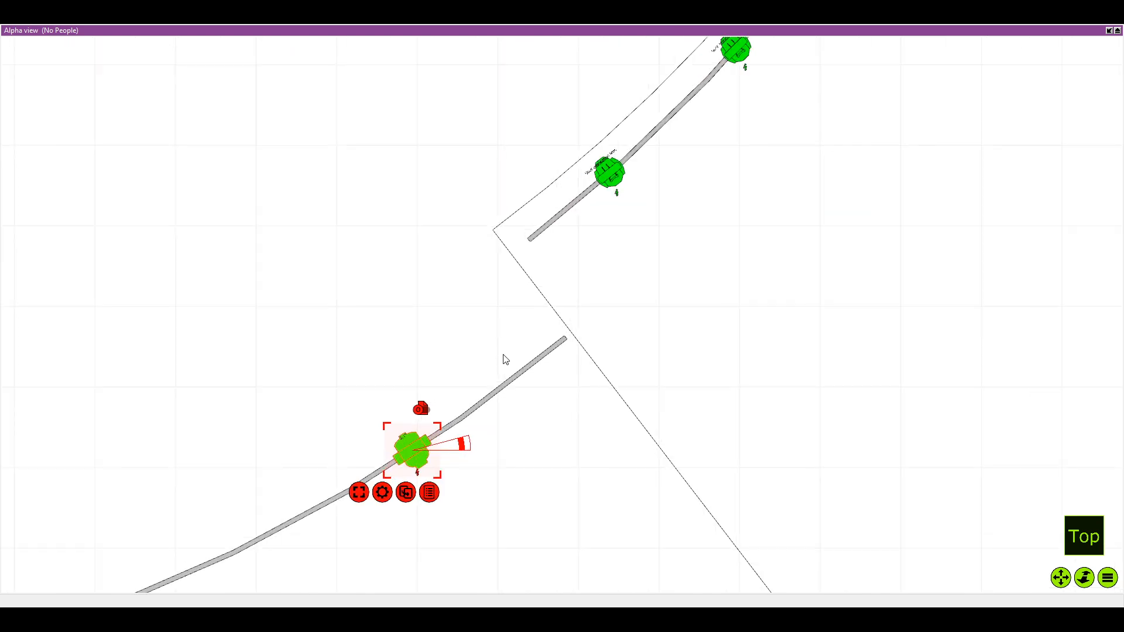
scroll(501, 353, down, 2)
drag(501, 353, 459, 349)
scroll(514, 291, up, 5)
scroll(513, 290, up, 1)
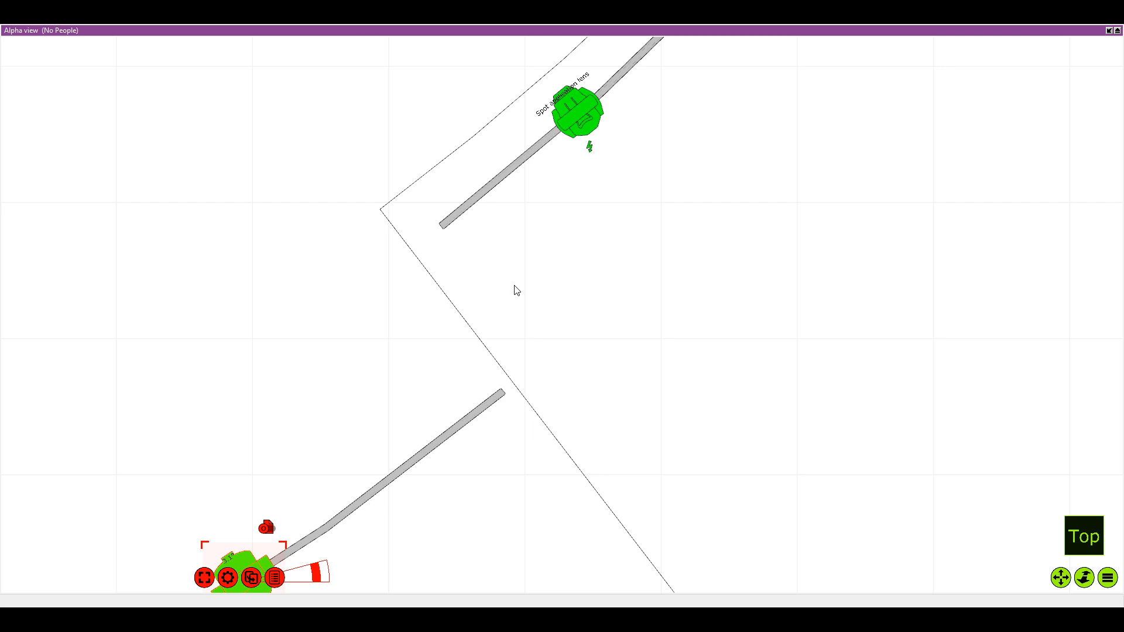
click(577, 152)
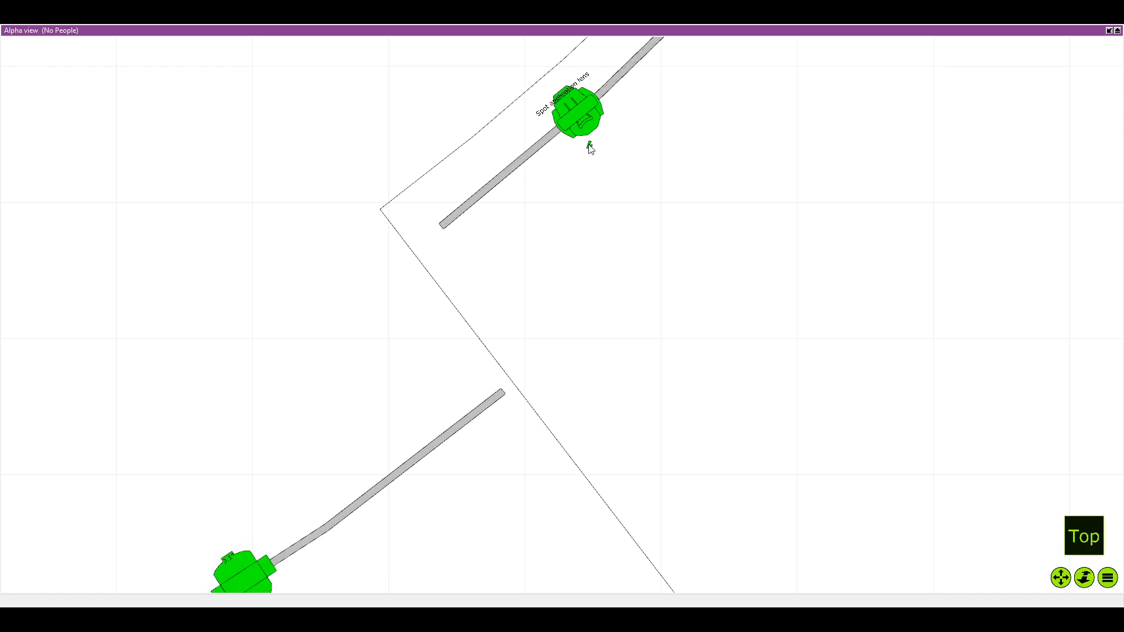
mouse_move(590, 148)
mouse_down()
mouse_move(512, 234)
mouse_move(426, 295)
mouse_up()
drag(560, 216, 424, 401)
scroll(538, 193, down, 1)
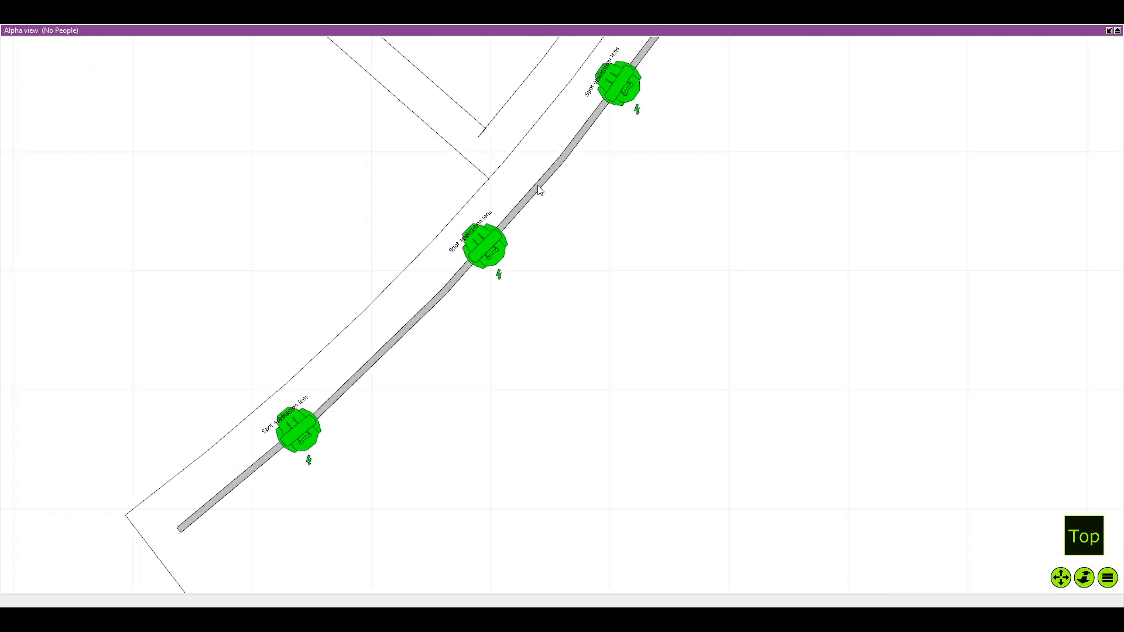
scroll(538, 190, up, 1)
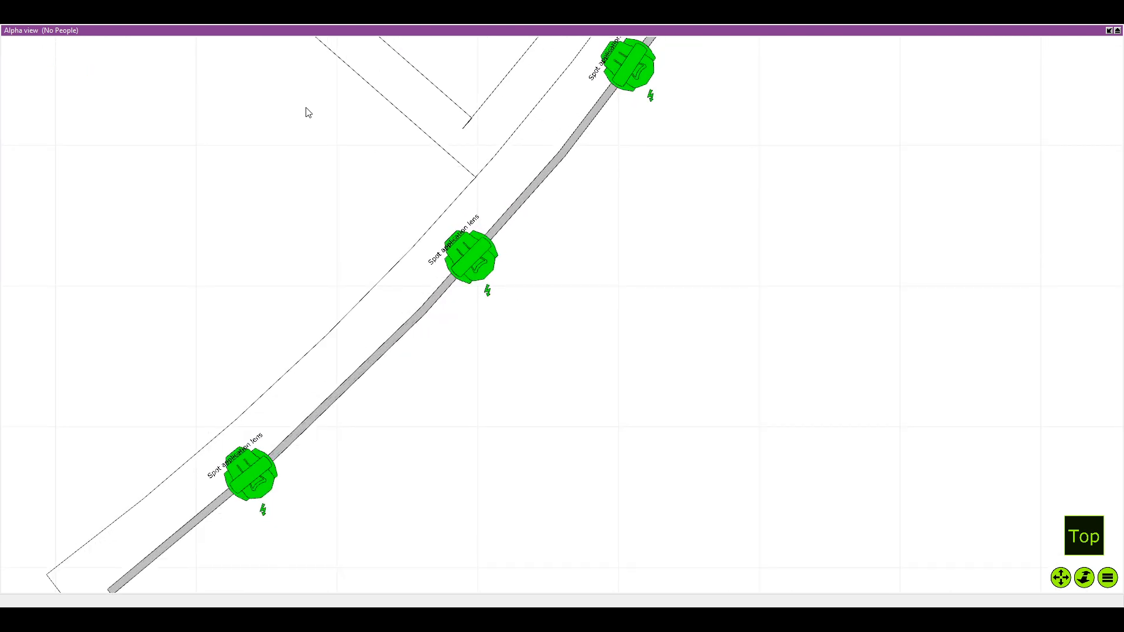
scroll(258, 181, down, 1)
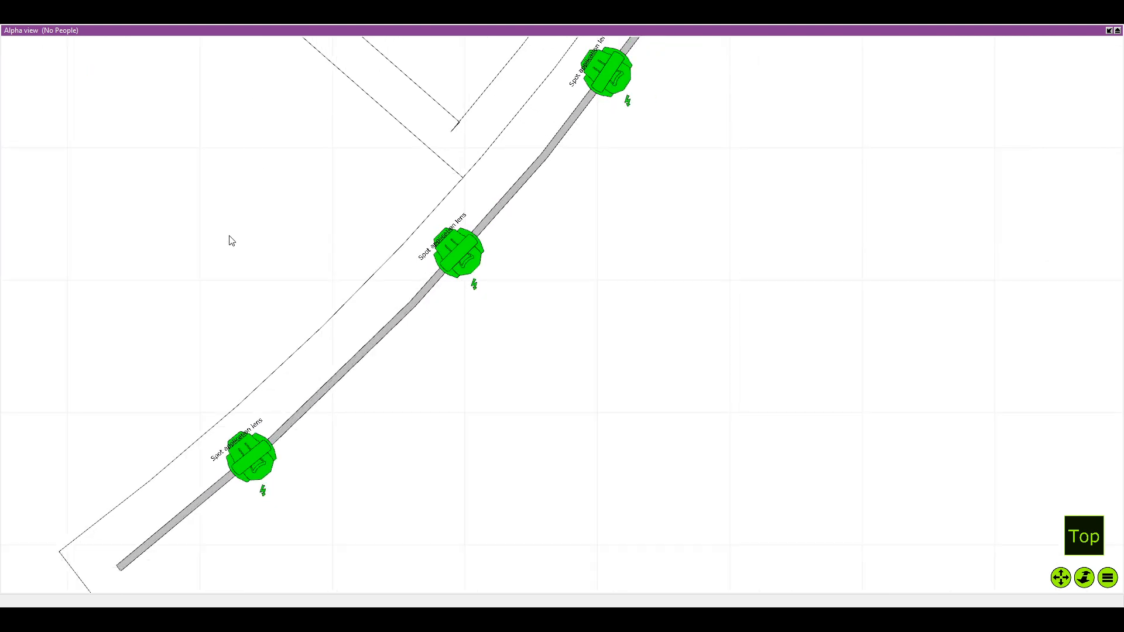
scroll(228, 468, down, 1)
mouse_move(236, 472)
mouse_down()
mouse_move(252, 421)
mouse_move(311, 442)
mouse_move(361, 413)
mouse_up()
scroll(293, 430, up, 6)
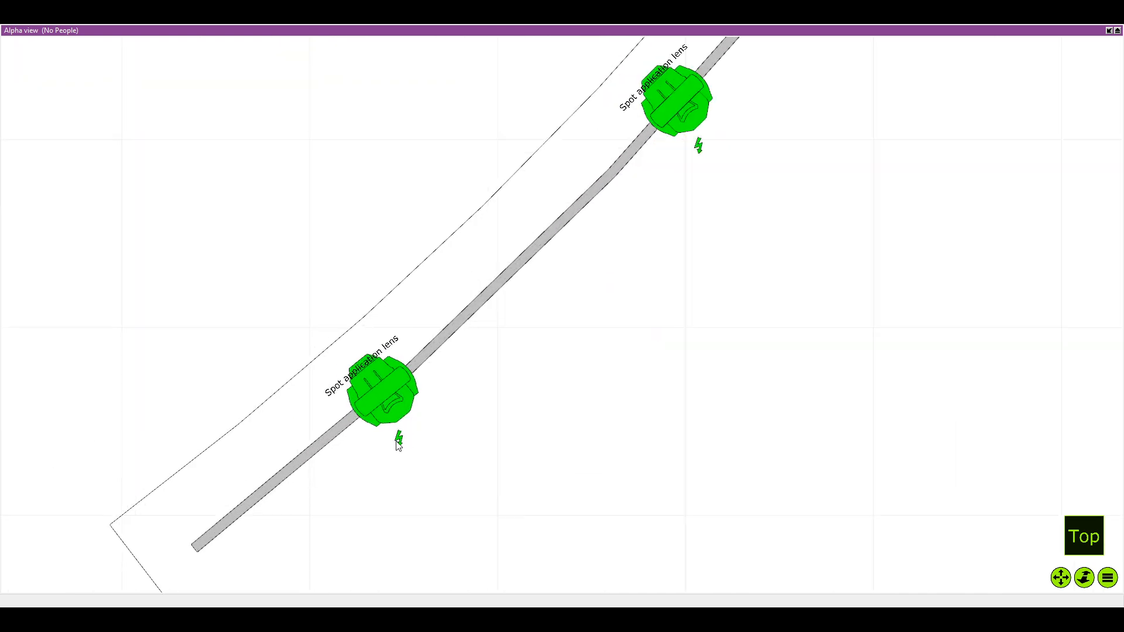
scroll(392, 451, up, 2)
scroll(375, 462, down, 1)
scroll(358, 463, up, 1)
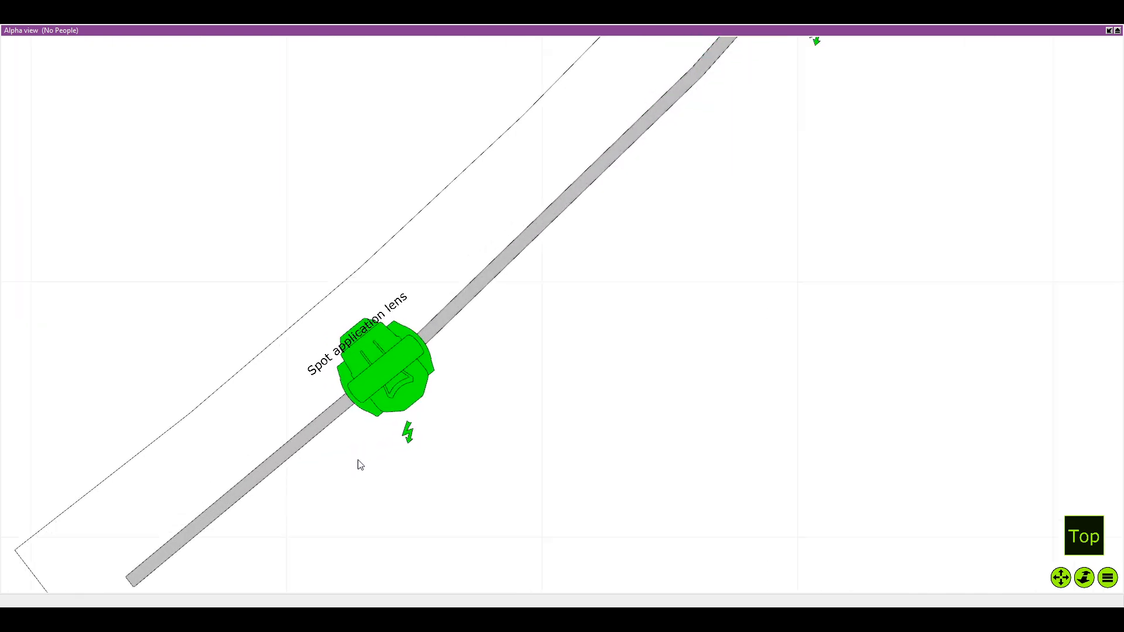
scroll(363, 457, down, 2)
scroll(377, 444, down, 1)
scroll(382, 473, down, 4)
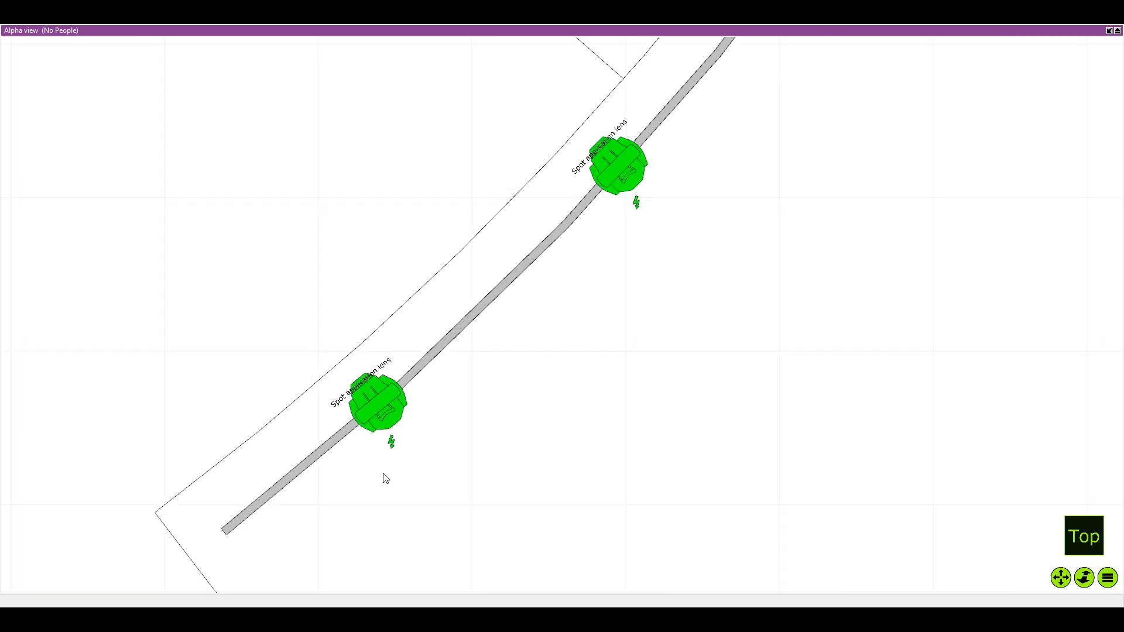
drag(379, 477, 501, 320)
drag(393, 508, 483, 302)
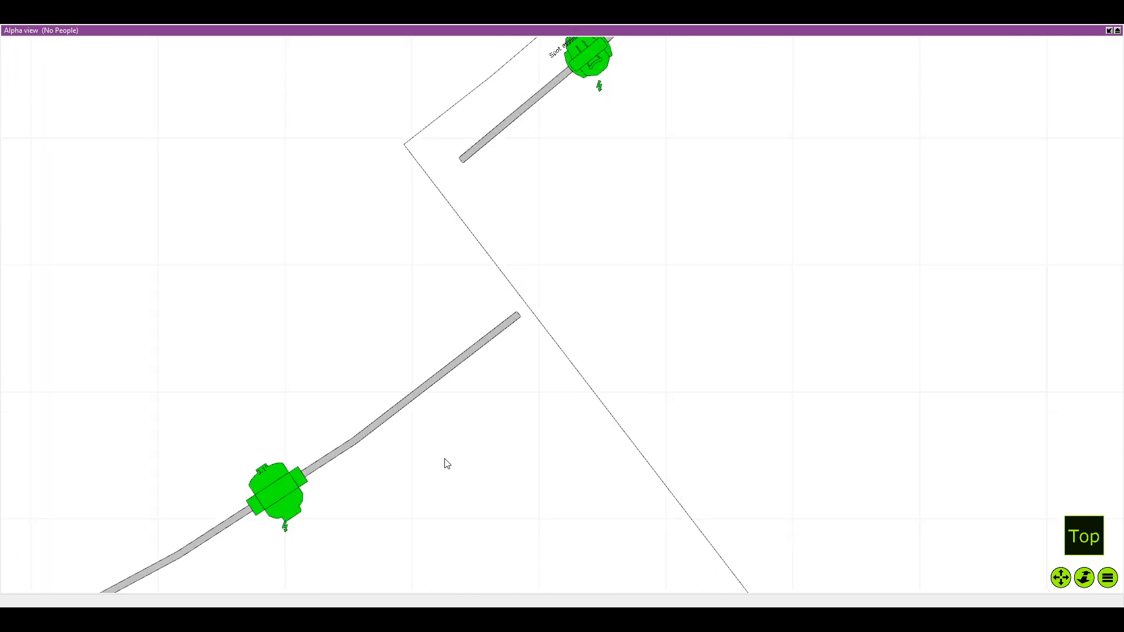
drag(445, 458, 488, 329)
Move the beam fixture to the right end of the front curved pipe and turn it to follow the pipe's direction
scroll(489, 329, down, 1)
drag(294, 405, 347, 409)
drag(370, 368, 561, 262)
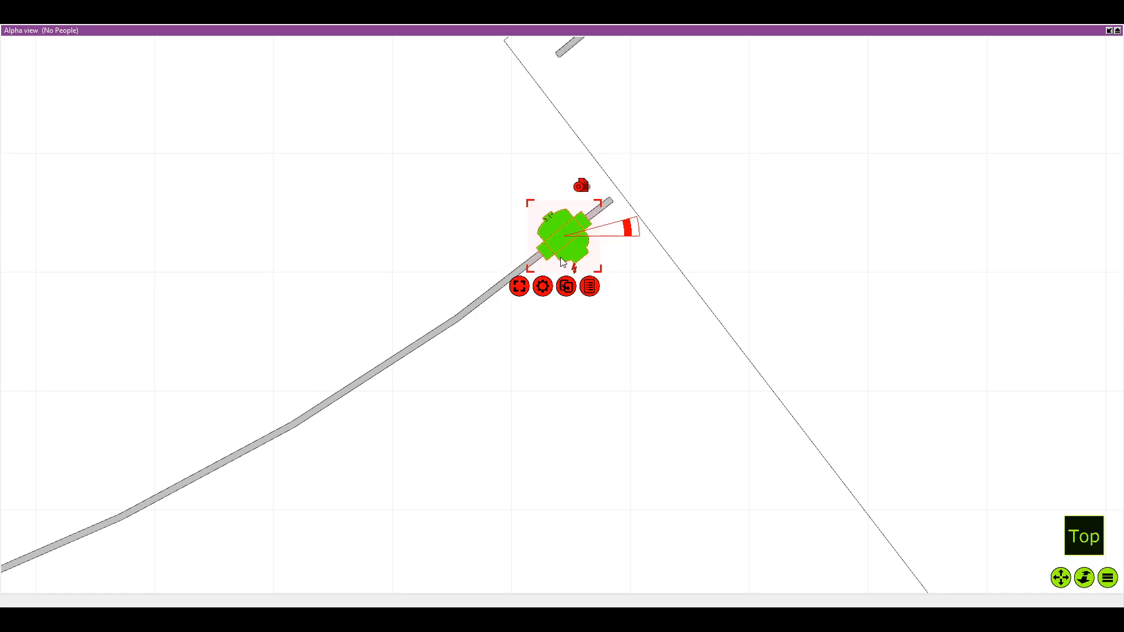
Duplicate the end fixture and place the copy directly beside it on the front curved pipe
click(566, 286)
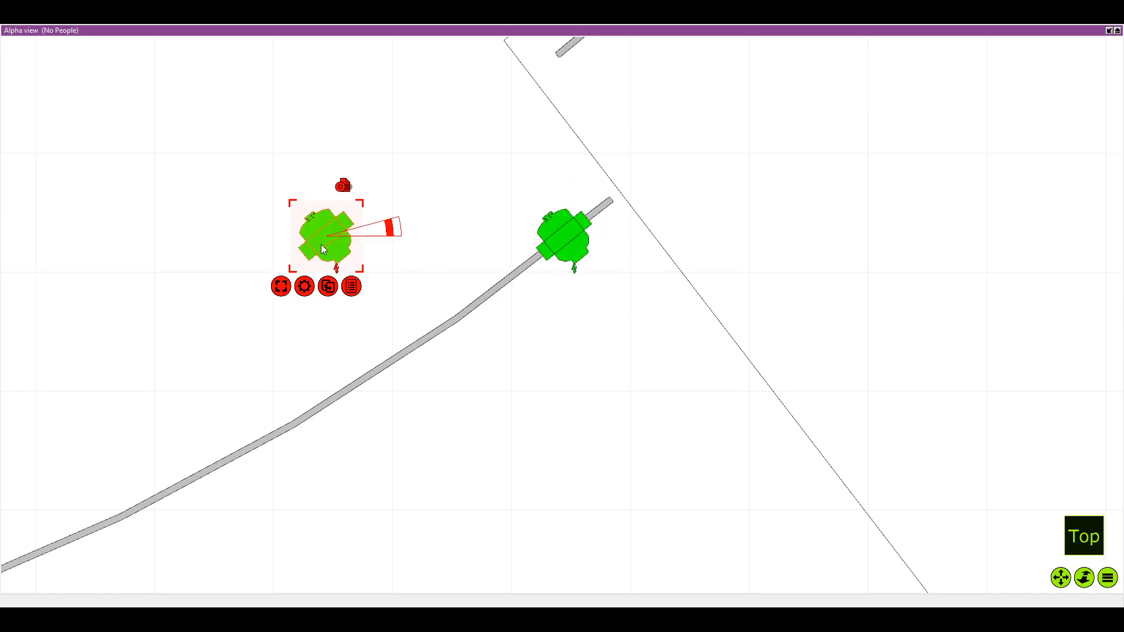
drag(320, 244, 485, 299)
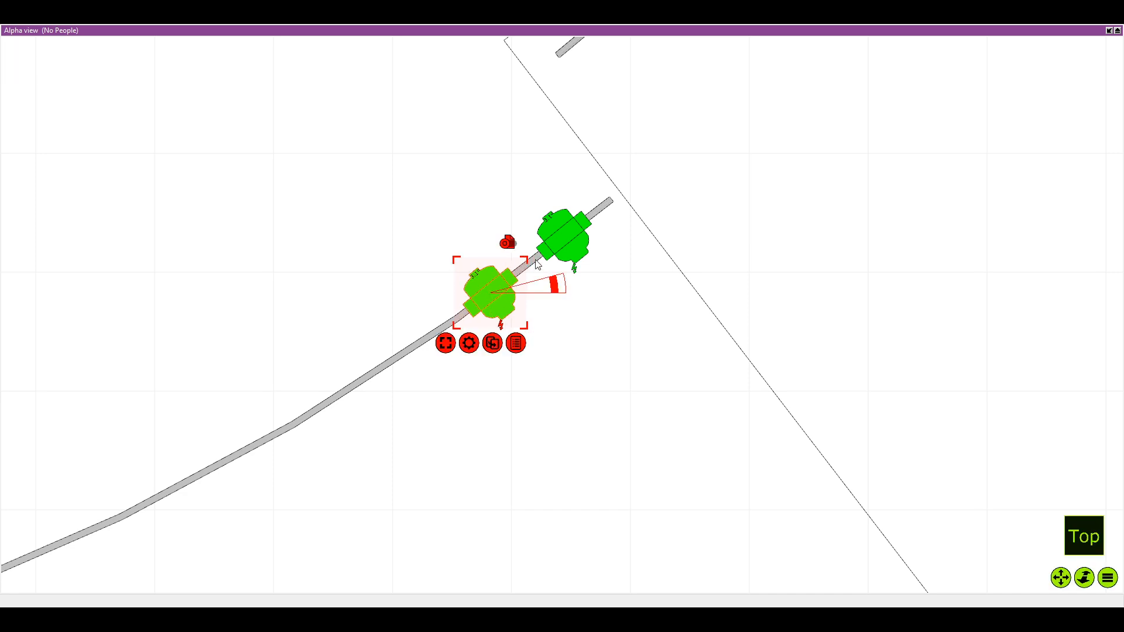
drag(624, 205, 531, 262)
scroll(507, 272, up, 1)
scroll(430, 282, down, 2)
scroll(566, 286, down, 1)
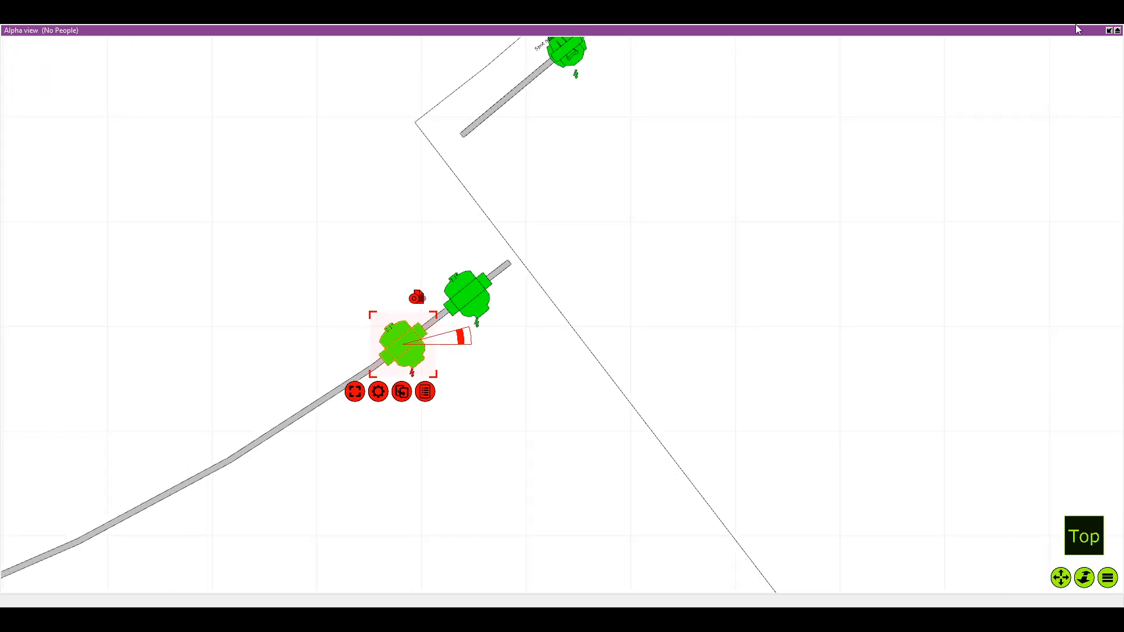
Show the properties of the selected beam fixture and replicate it in a long straight horizontal row across the stage
click(1107, 30)
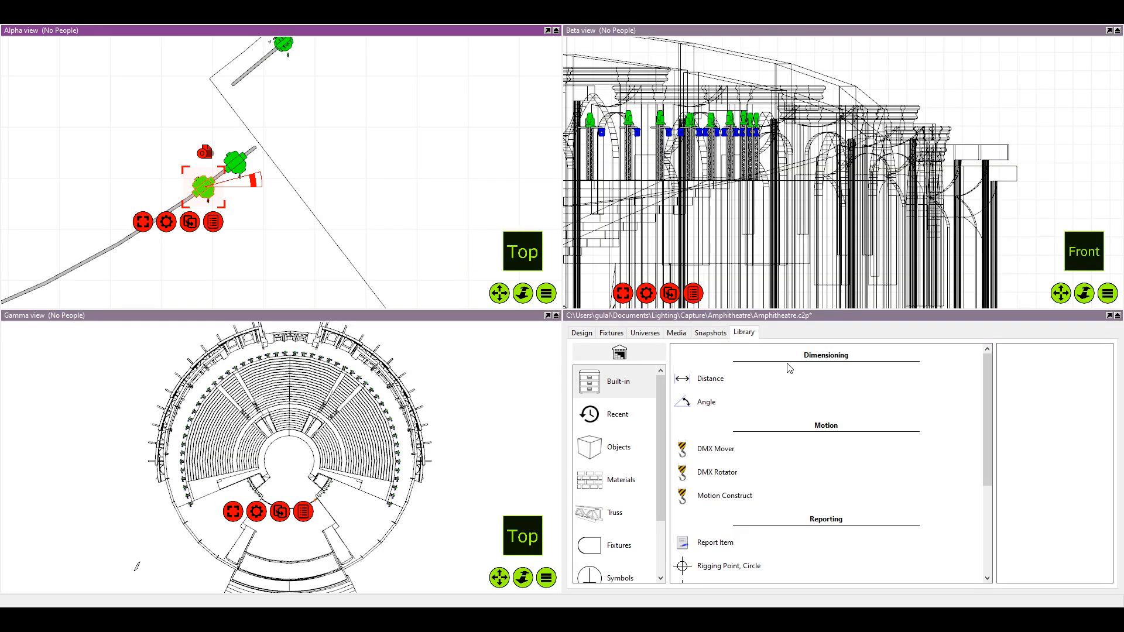
click(585, 335)
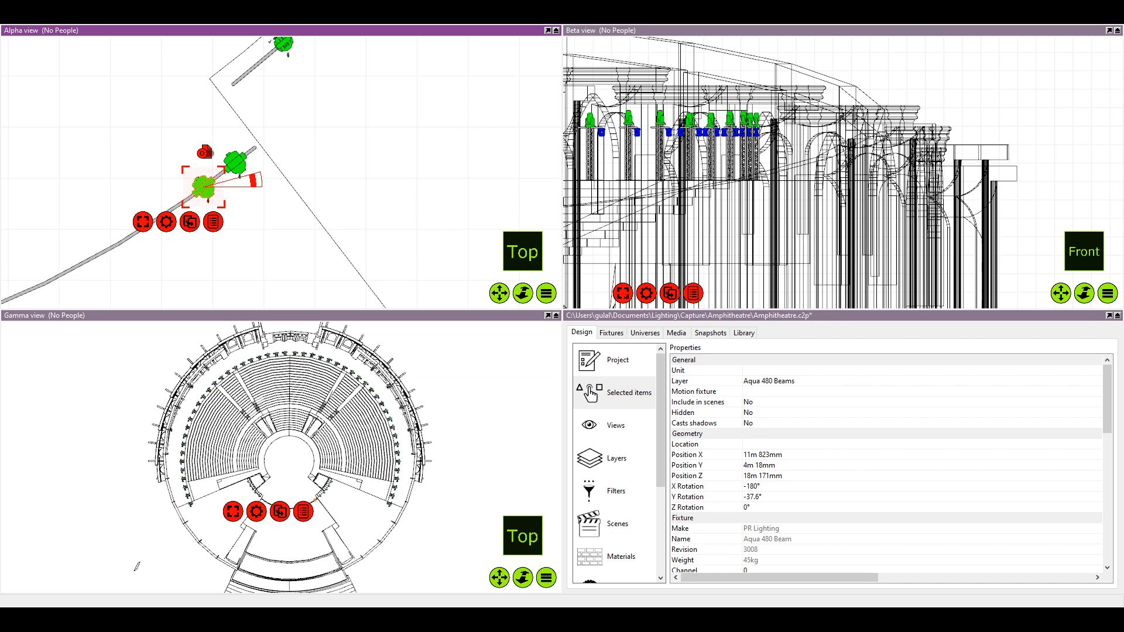
click(548, 30)
drag(391, 347, 417, 345)
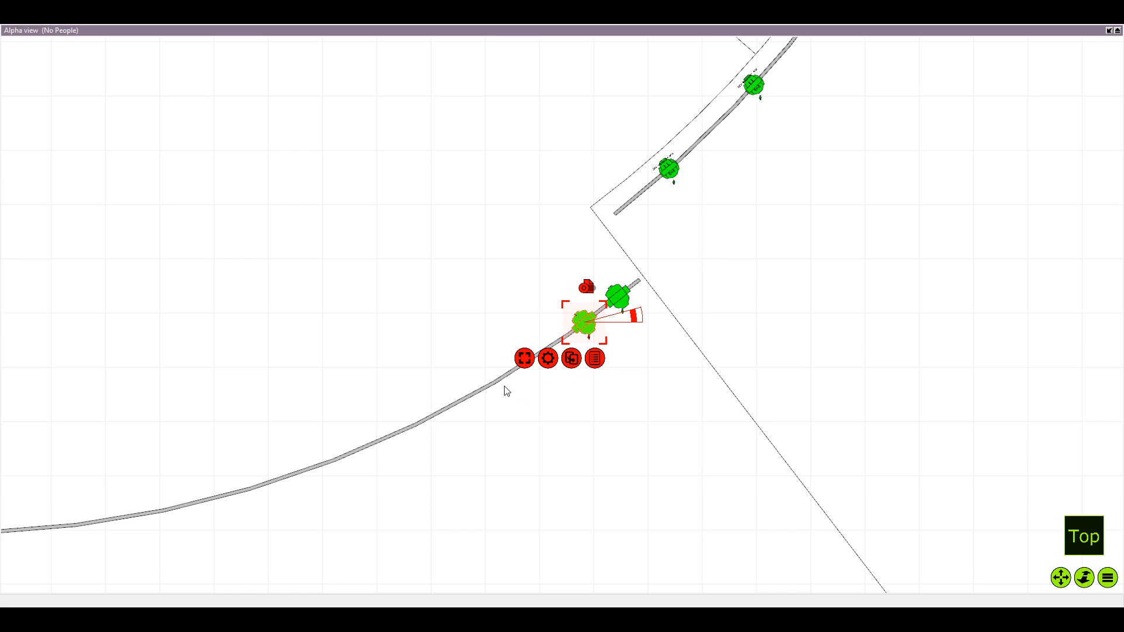
scroll(421, 404, down, 5)
mouse_move(316, 399)
mouse_down()
mouse_move(746, 393)
mouse_move(1106, 415)
mouse_up()
scroll(258, 367, down, 5)
drag(258, 368, 716, 350)
mouse_move(76, 399)
mouse_down()
mouse_move(416, 401)
mouse_move(131, 344)
mouse_up()
scroll(132, 345, down, 3)
drag(456, 388, 362, 389)
drag(9, 345, 187, 375)
scroll(188, 375, up, 2)
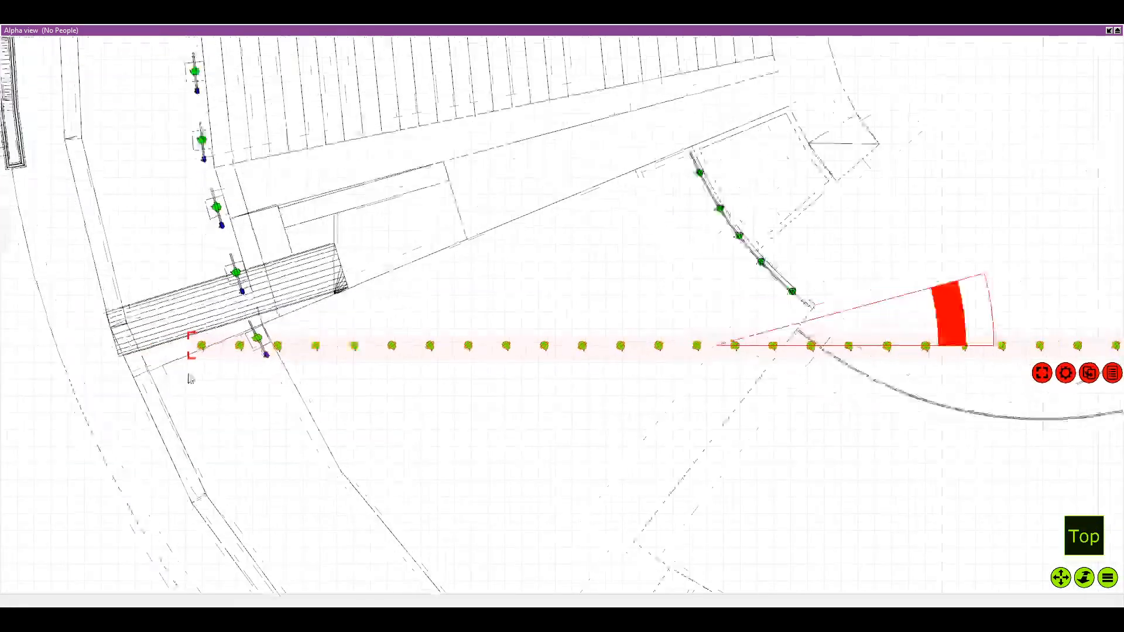
Move the seven leftmost fixtures out of the long row into a second row just below the remaining ones, and deselect them
click(234, 364)
click(240, 341)
ctrl+click(201, 344)
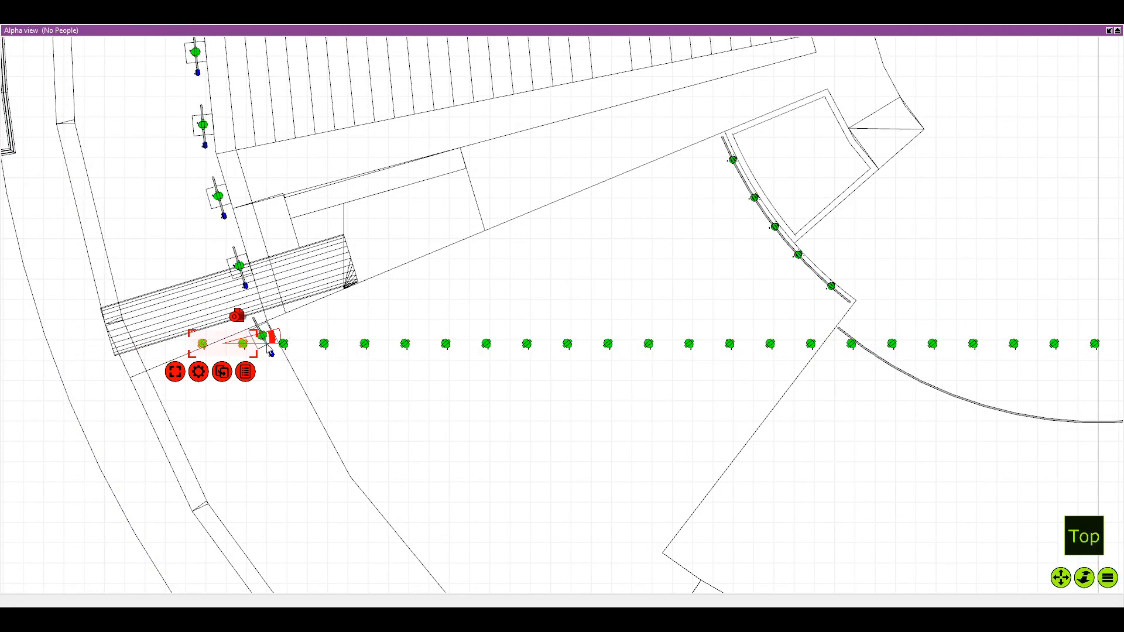
ctrl+click(283, 346)
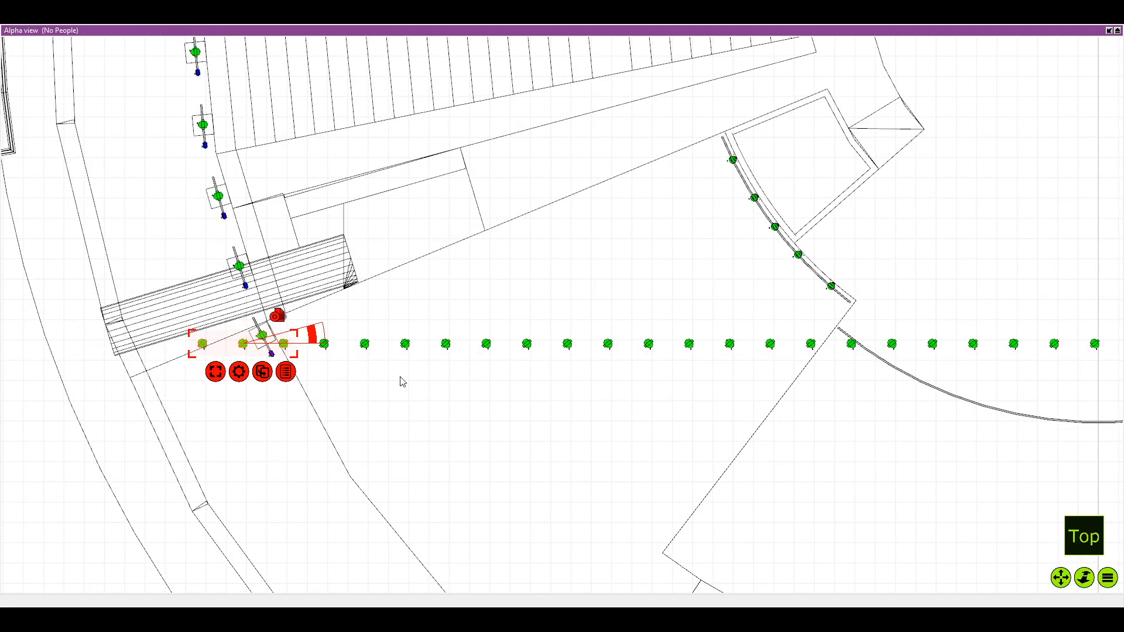
scroll(327, 347, up, 2)
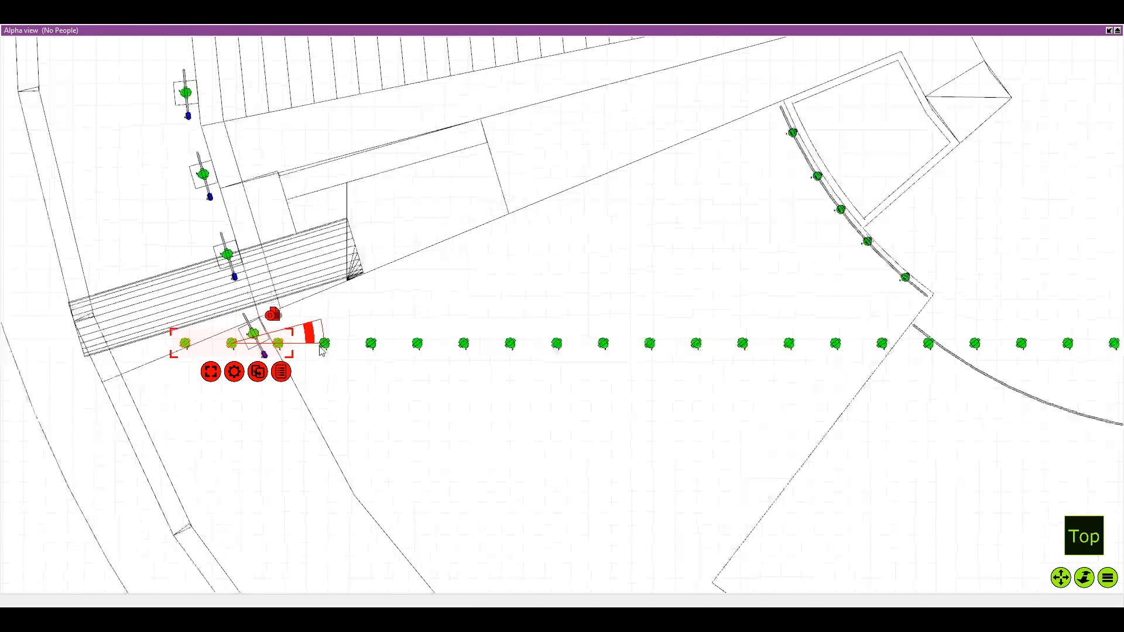
ctrl+click(324, 344)
ctrl+click(381, 345)
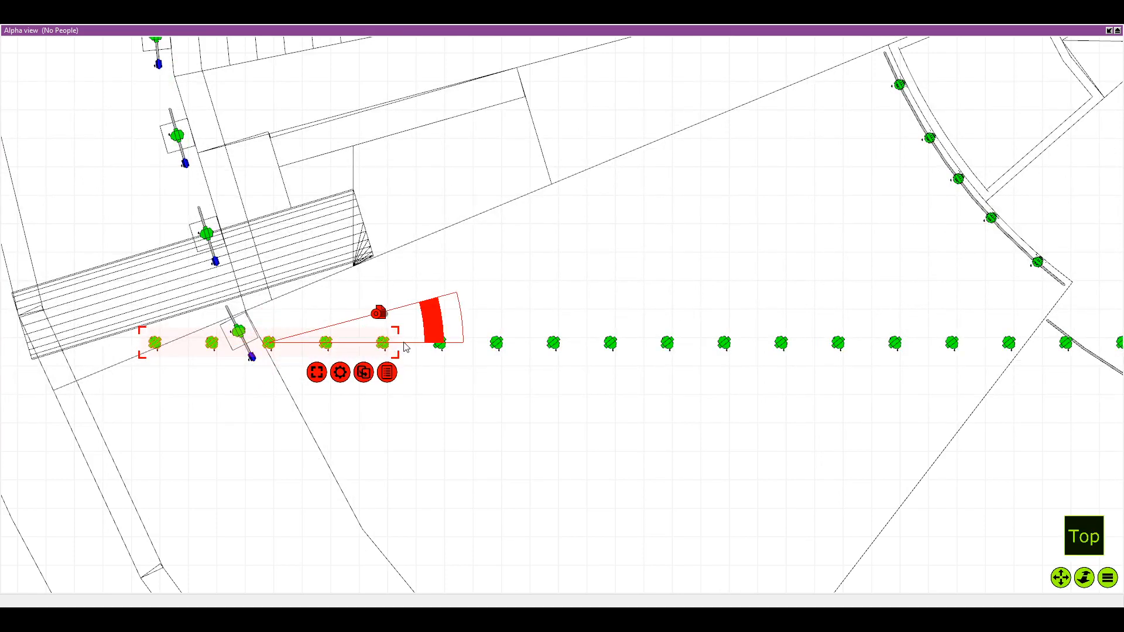
ctrl+click(440, 346)
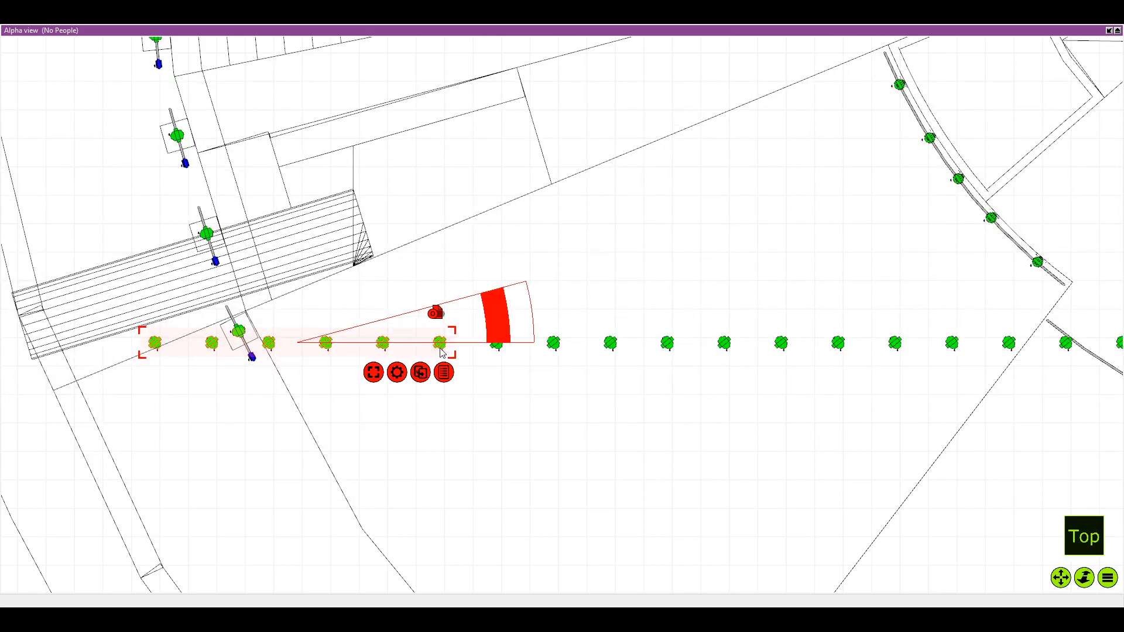
ctrl+click(498, 345)
drag(337, 345, 736, 397)
drag(616, 285, 438, 246)
scroll(438, 247, down, 1)
drag(581, 258, 484, 263)
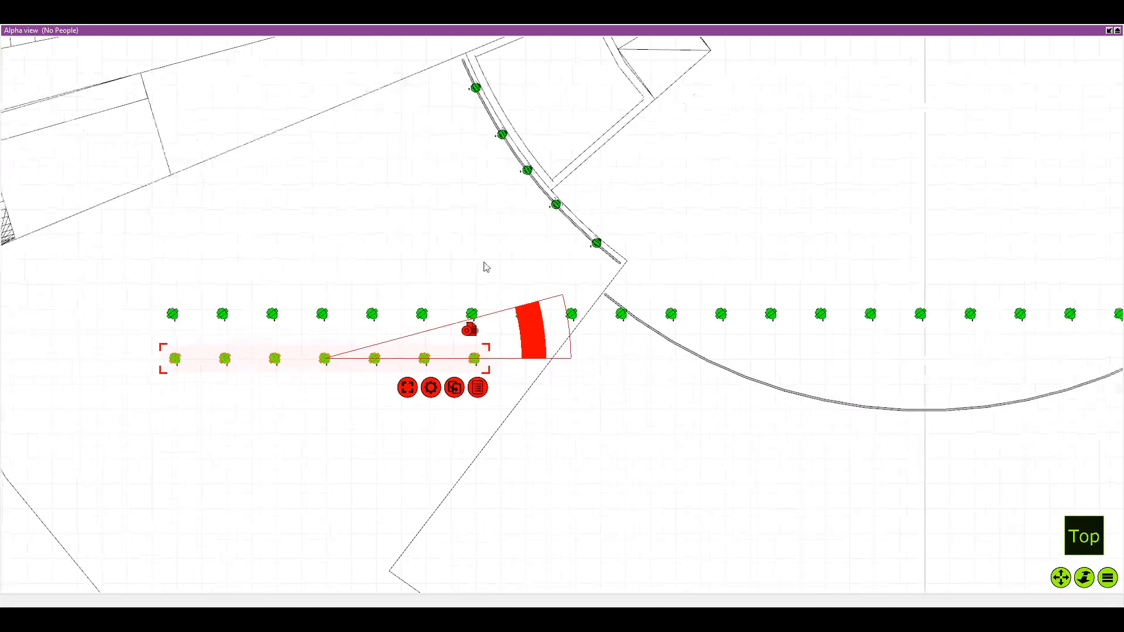
scroll(484, 264, down, 1)
click(509, 292)
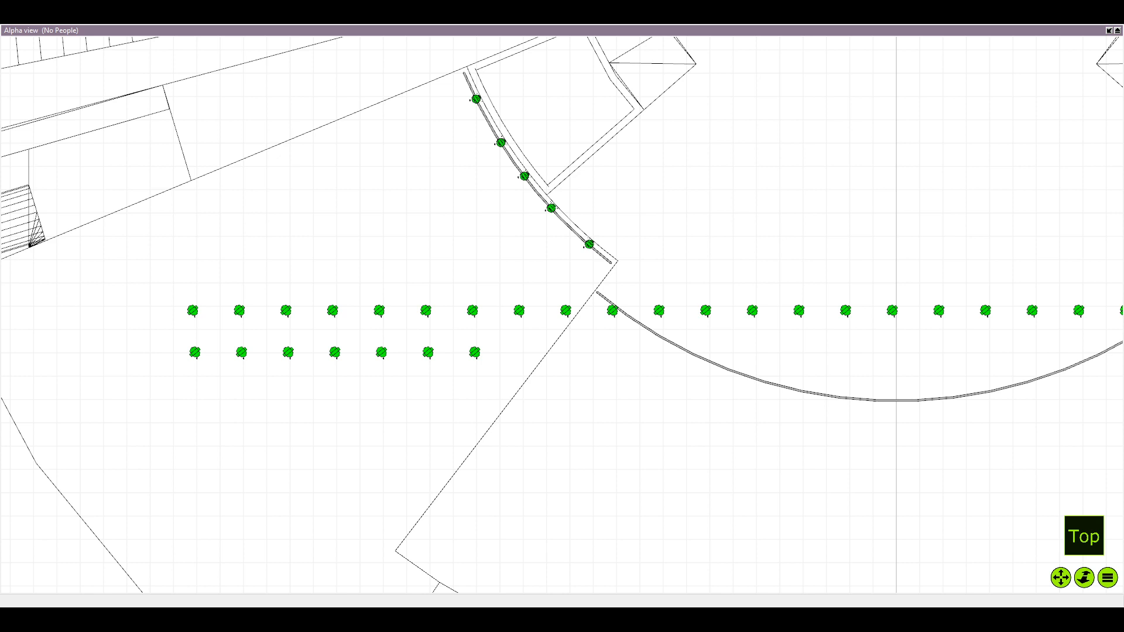
Move the three rightmost fixtures of the long row onto the right end of the front curved pipe, beside those already placed
click(318, 482)
scroll(599, 328, down, 1)
drag(599, 328, 72, 252)
scroll(549, 267, up, 2)
scroll(549, 271, up, 1)
drag(499, 214, 544, 231)
drag(432, 215, 512, 250)
drag(369, 223, 477, 279)
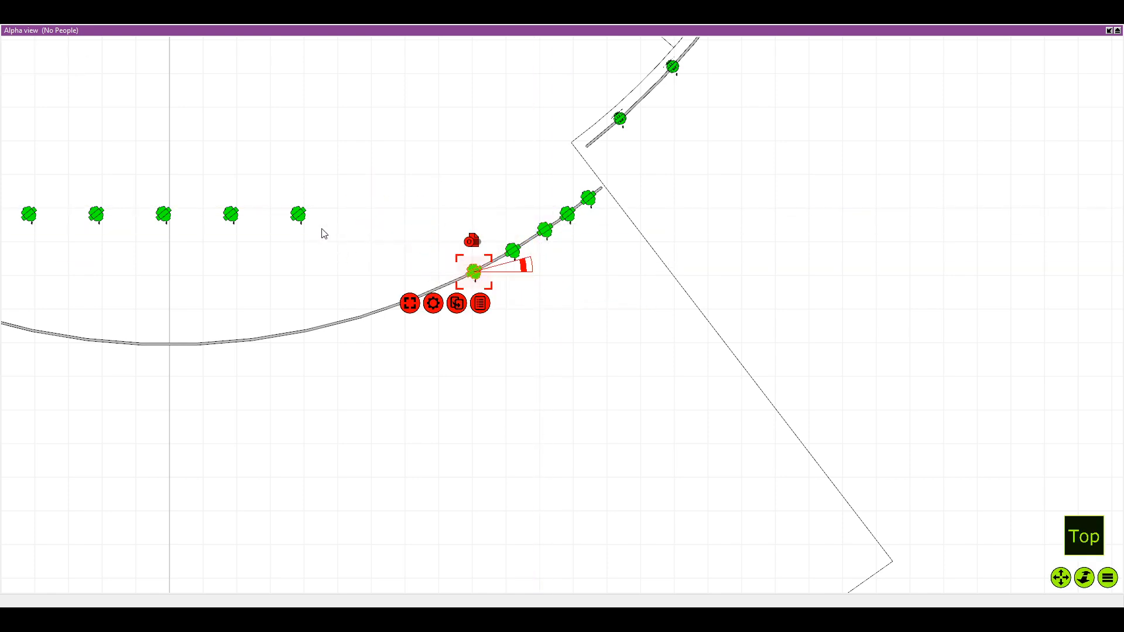
Move the next four fixtures from the right end of the long row onto the curved pipe, continuing toward the stage centre
click(300, 221)
drag(300, 217, 438, 290)
scroll(369, 298, down, 1)
drag(370, 298, 398, 297)
click(266, 222)
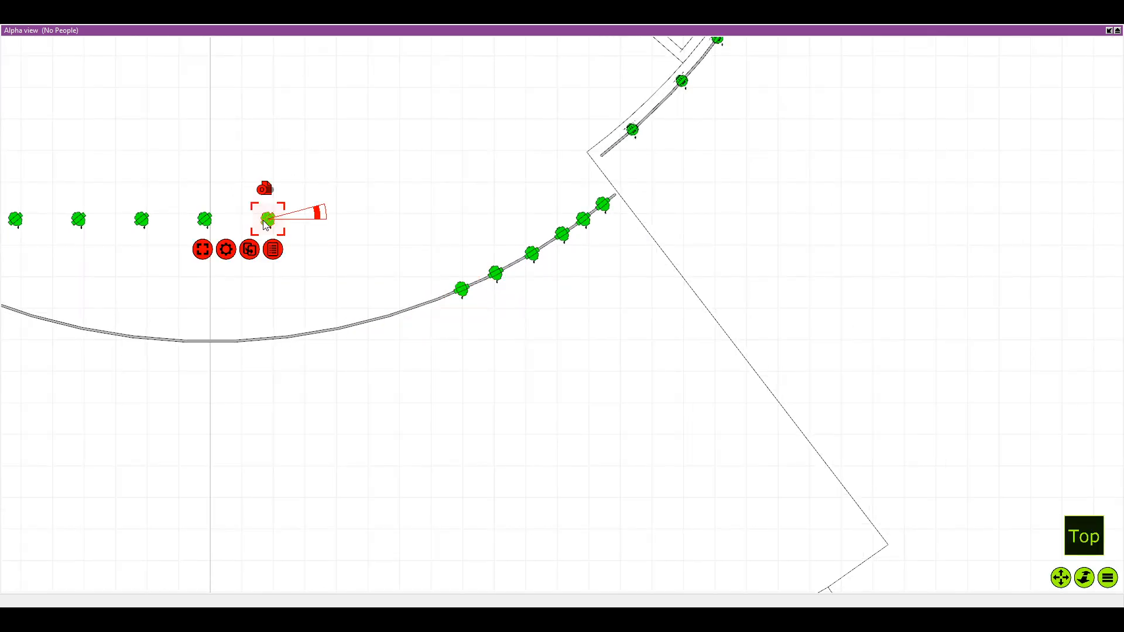
drag(266, 223, 431, 309)
drag(285, 184, 479, 281)
drag(222, 184, 456, 282)
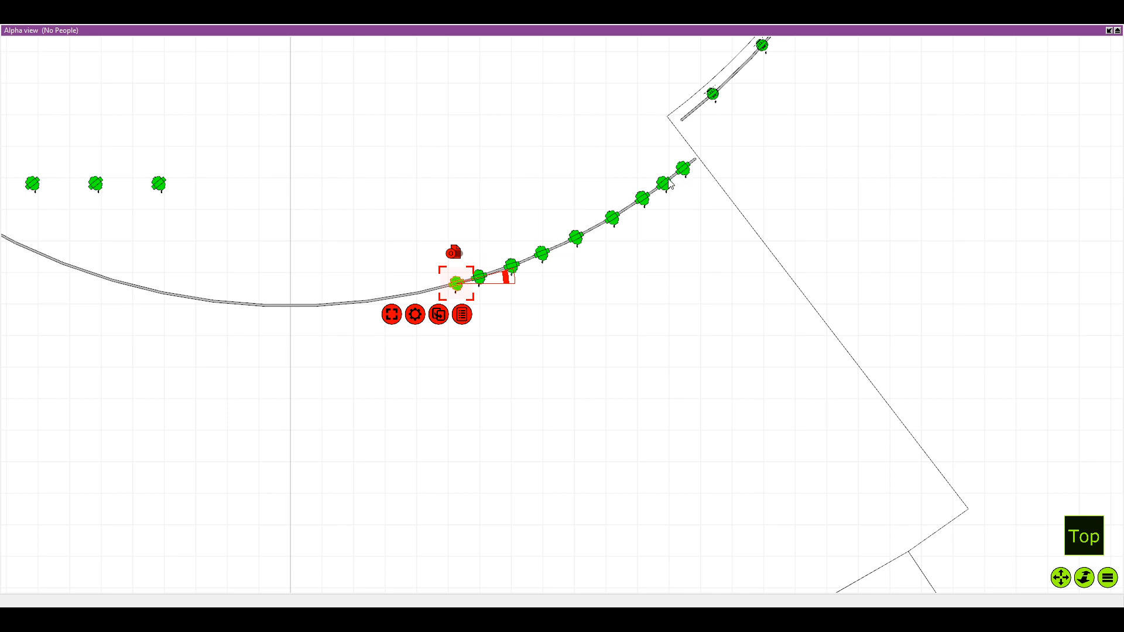
Place four more long-row fixtures along the curved pipe, ending a little to the right of the centre line
click(575, 237)
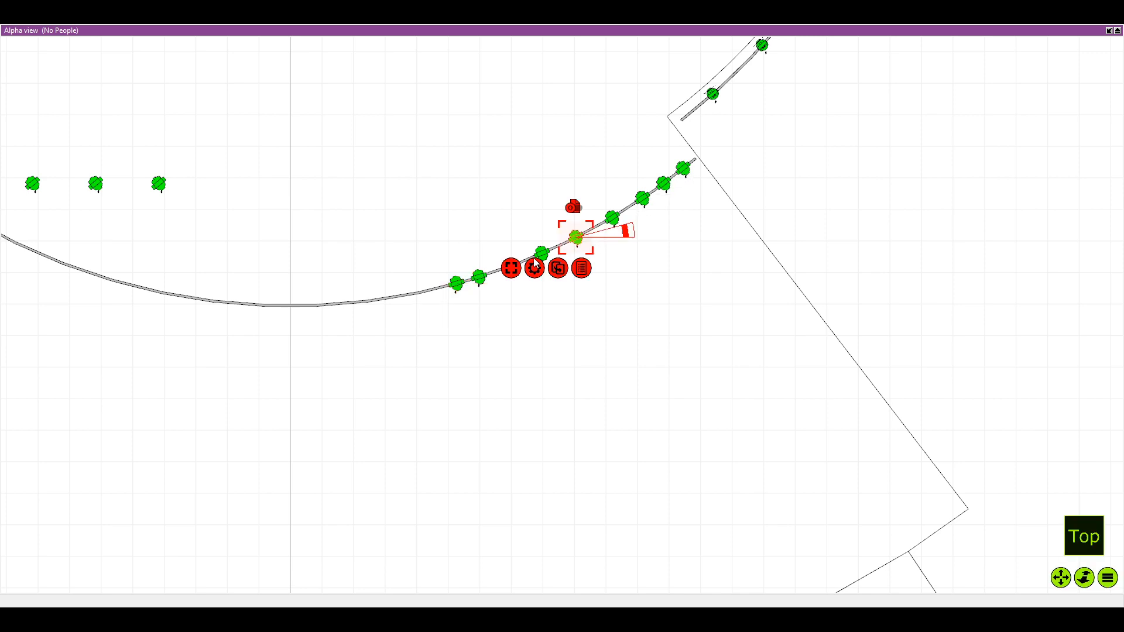
click(542, 253)
drag(158, 185, 431, 285)
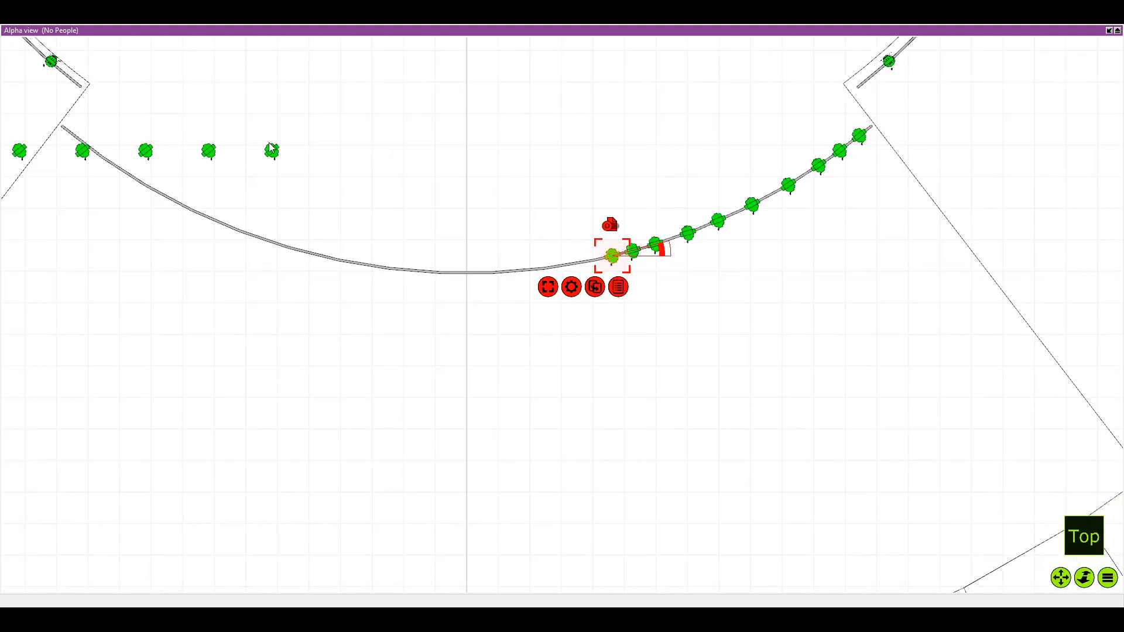
click(272, 153)
drag(272, 153, 575, 262)
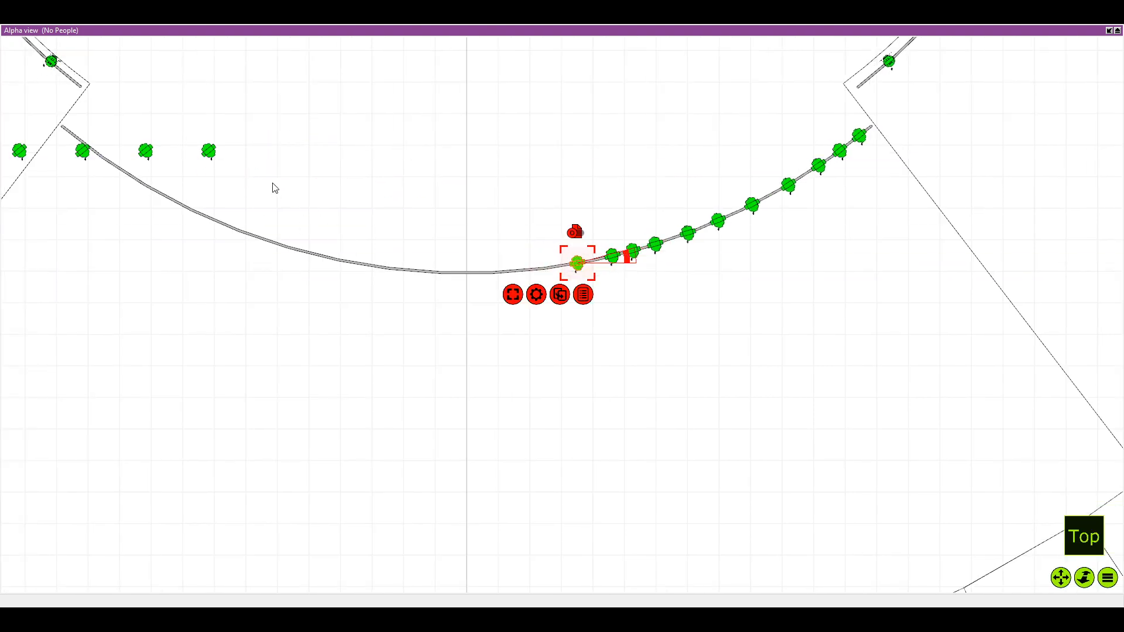
click(208, 152)
drag(207, 150, 542, 264)
click(143, 151)
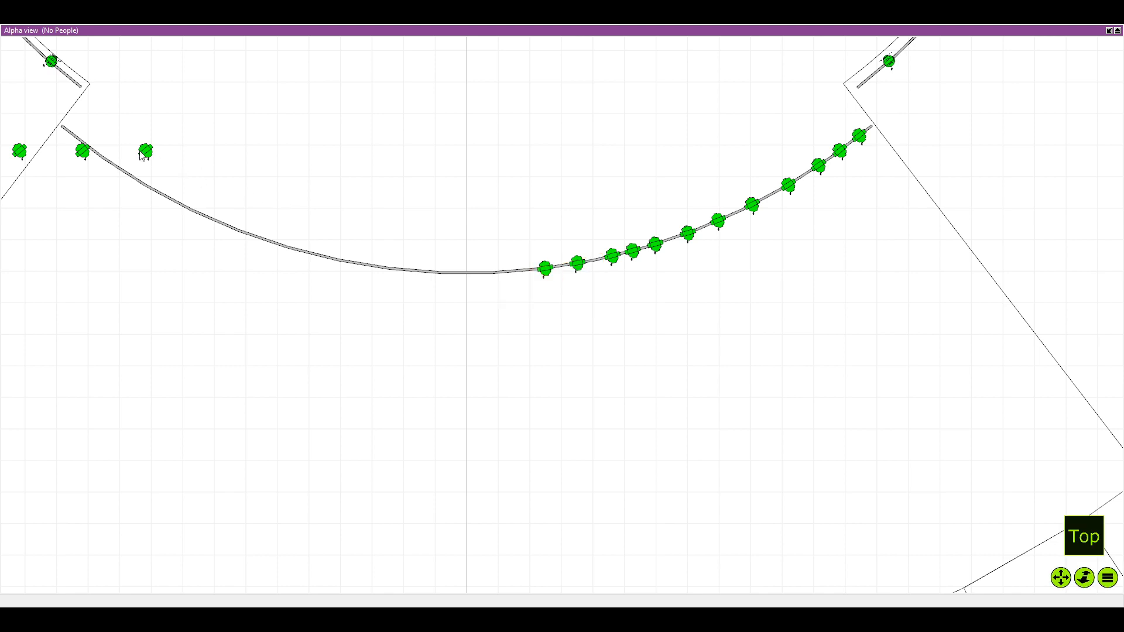
drag(140, 150, 515, 269)
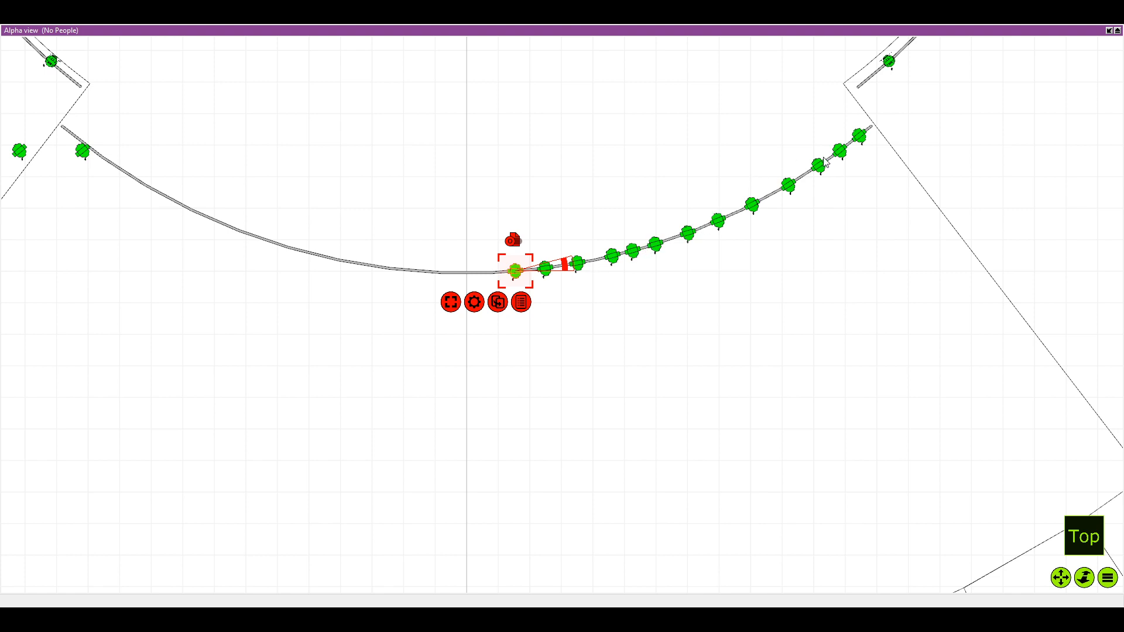
Bring three further fixtures from the upper row onto the pipe so the line reaches its midpoint
scroll(411, 233, down, 2)
drag(199, 239, 247, 258)
click(209, 187)
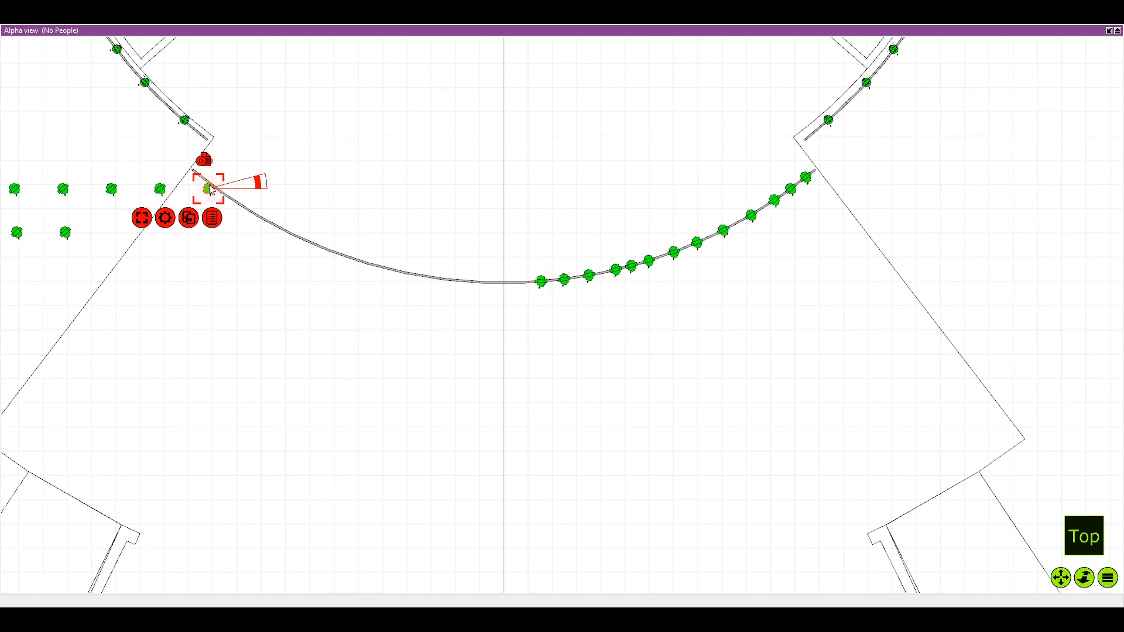
drag(209, 187, 526, 281)
click(160, 188)
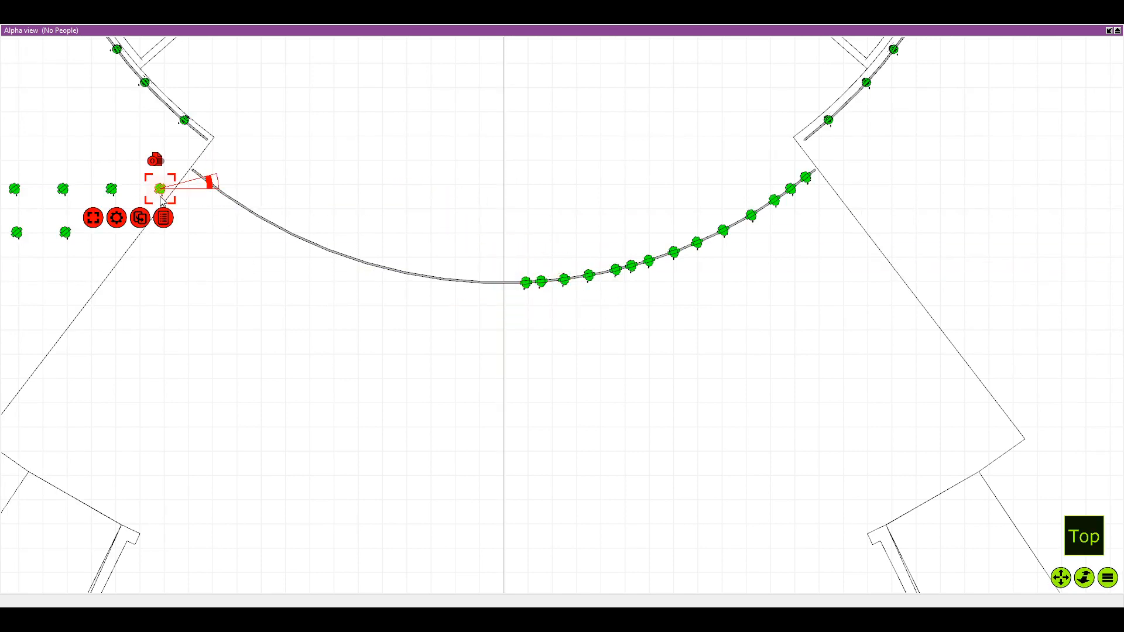
drag(160, 189, 516, 288)
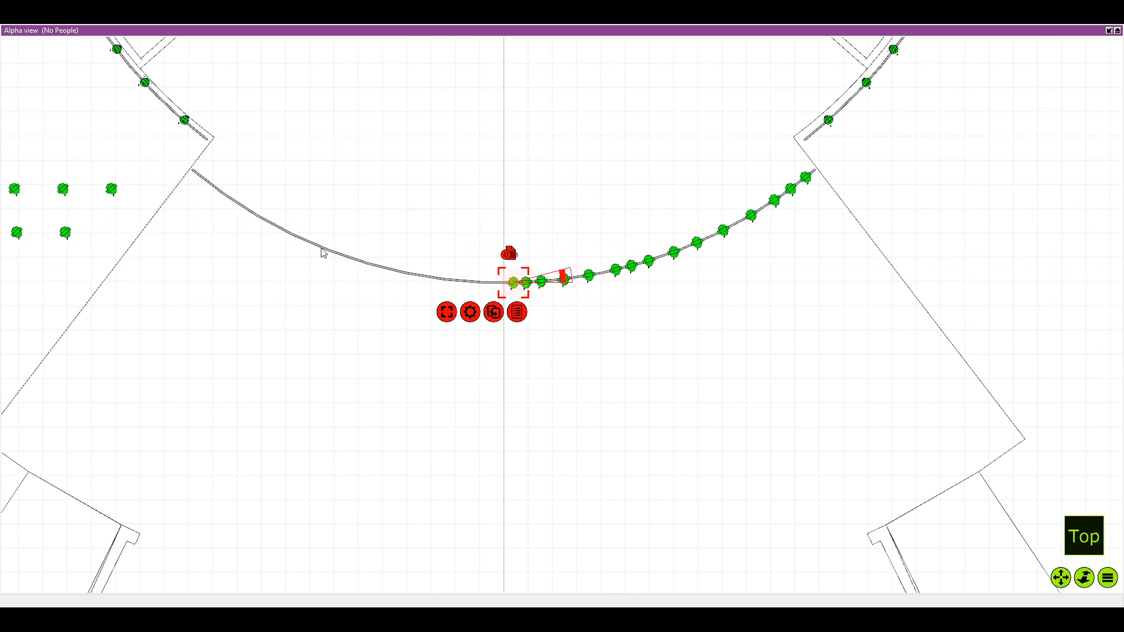
click(112, 193)
click(112, 193)
drag(111, 191, 489, 284)
drag(212, 291, 310, 286)
scroll(310, 286, down, 1)
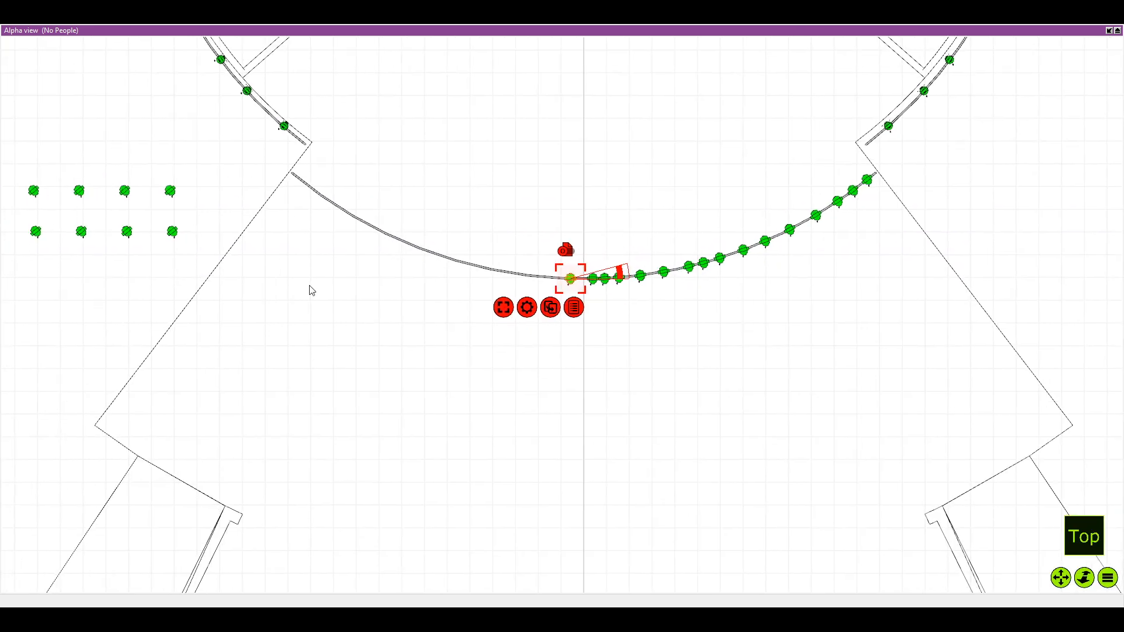
Move three fixtures from the right ends of the two rows onto the curved pipe, just left of the centre line
click(173, 233)
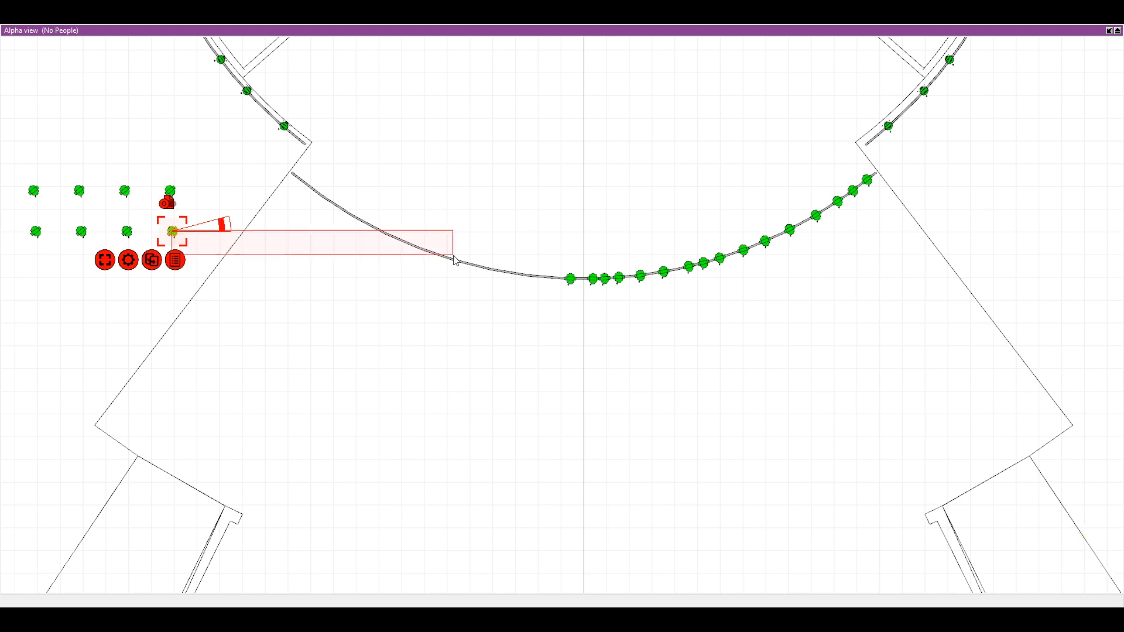
drag(185, 234, 553, 277)
click(170, 191)
drag(170, 192, 530, 275)
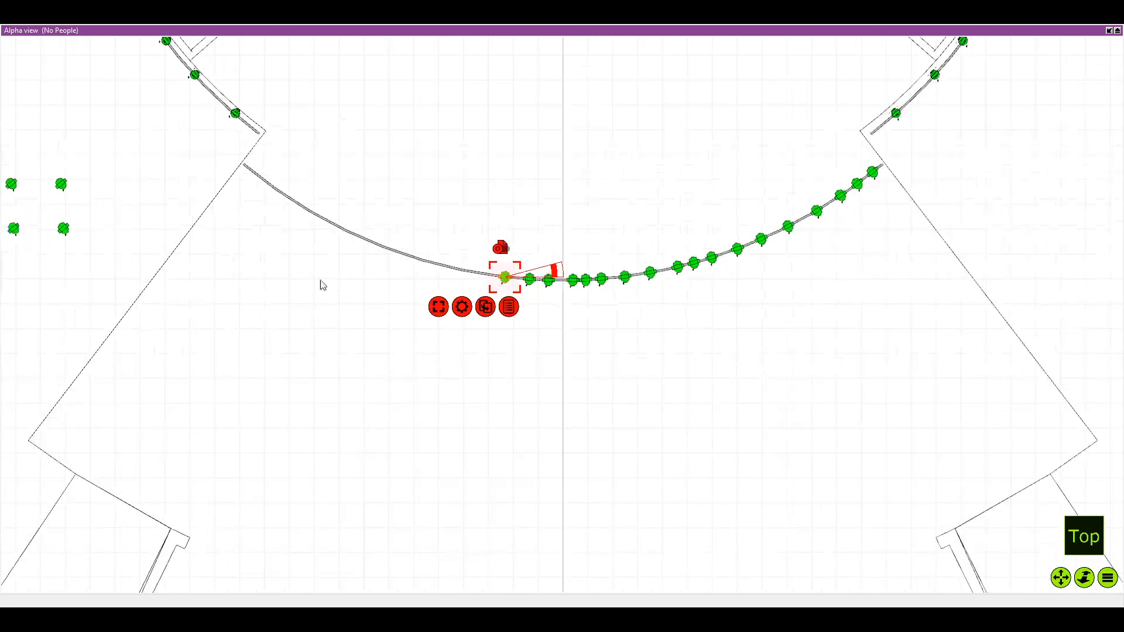
click(128, 239)
drag(128, 239, 522, 364)
scroll(547, 290, up, 3)
click(498, 224)
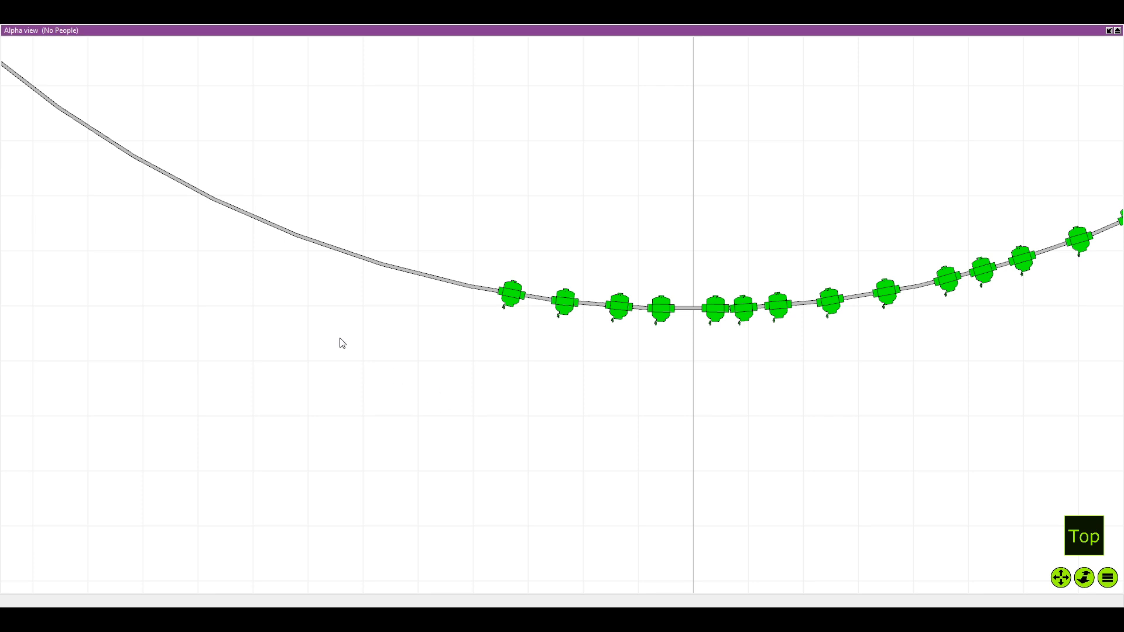
Move the rightmost upper-row fixture onto the curved pipe and adjust it beside the last fixture placed left of centre
scroll(430, 372, down, 6)
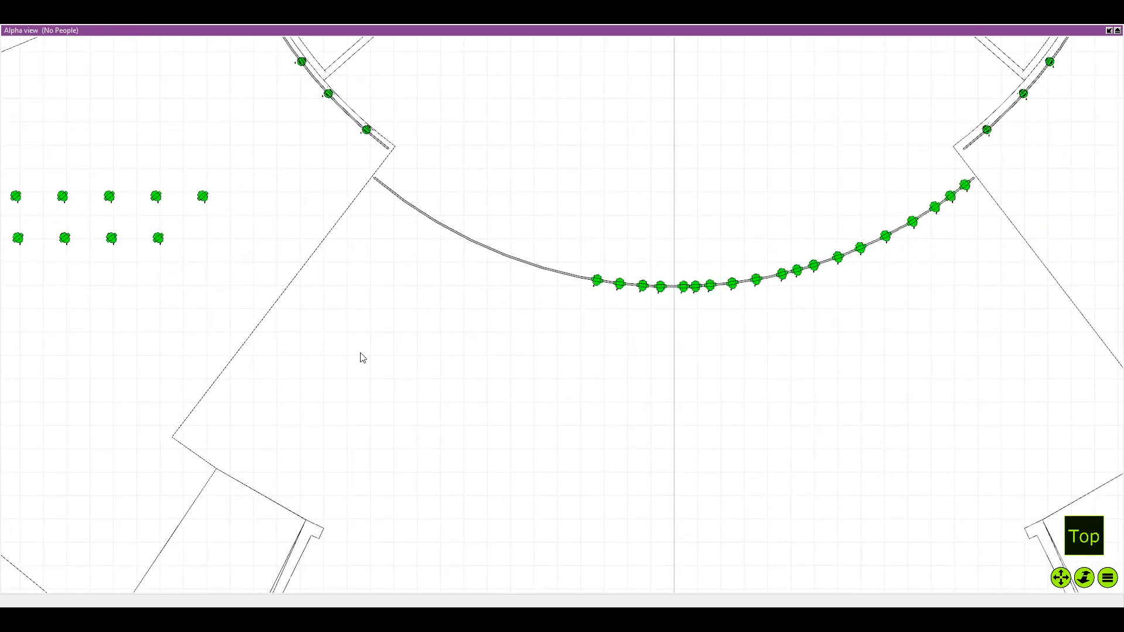
drag(202, 196, 551, 345)
scroll(588, 272, up, 5)
drag(549, 289, 573, 296)
scroll(351, 286, down, 3)
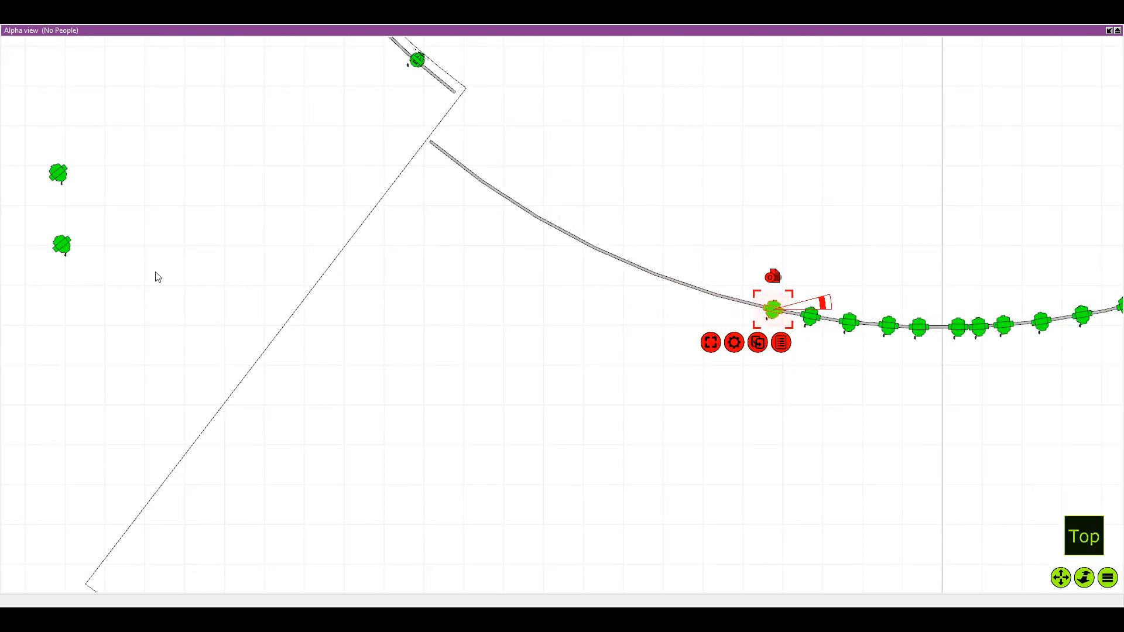
Rotate the remaining fixtures in the two rows clockwise to suit the left half of the curved pipe, and deselect them
click(62, 175)
drag(111, 166, 108, 237)
drag(108, 236, 179, 251)
scroll(179, 252, down, 4)
click(161, 176)
drag(133, 178, 389, 300)
drag(437, 225, 308, 382)
click(446, 294)
click(453, 282)
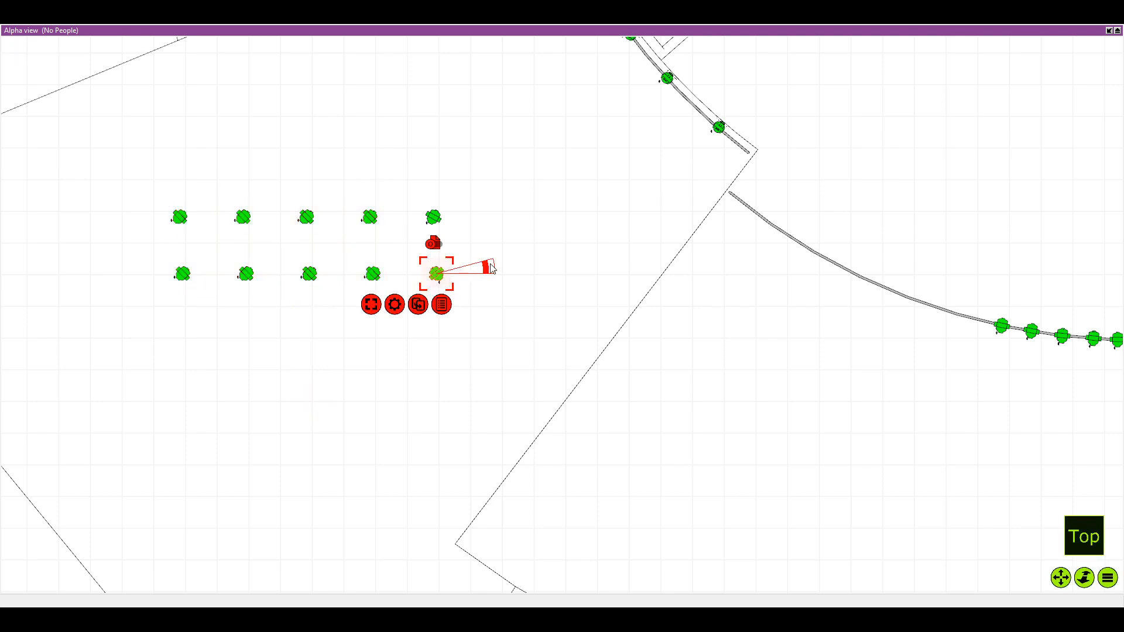
drag(490, 267, 449, 325)
click(492, 166)
Move one upper-row and two lower-row rotated fixtures onto the left half of the curved pipe, extending the line outward
drag(493, 165, 337, 159)
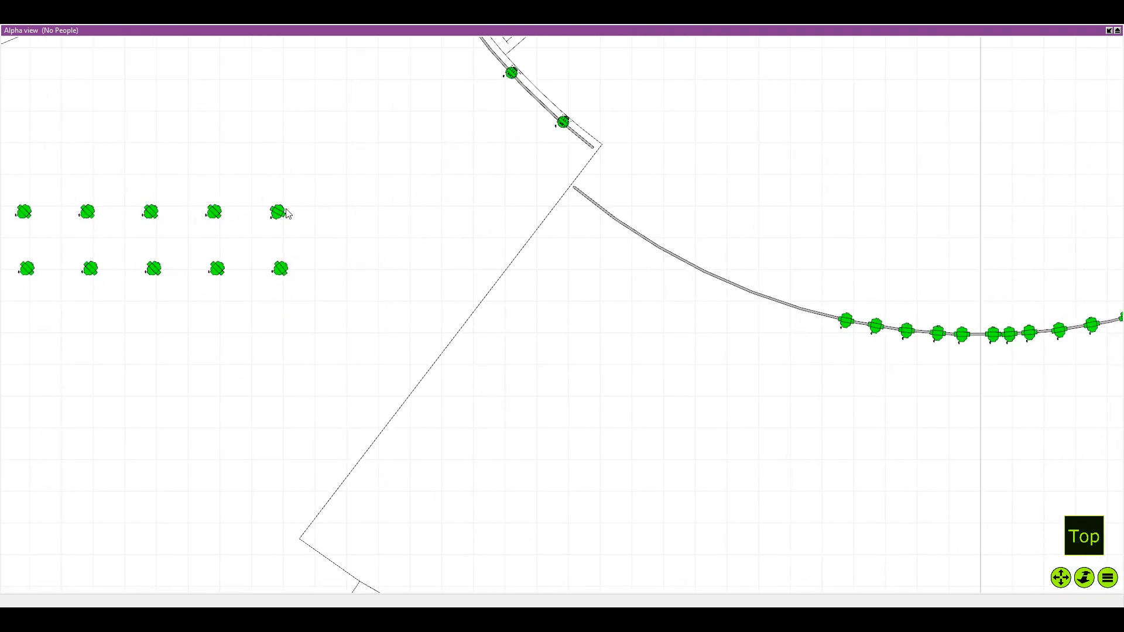
click(278, 212)
drag(278, 212, 804, 317)
click(281, 270)
drag(282, 271, 774, 302)
click(217, 269)
drag(217, 269, 751, 292)
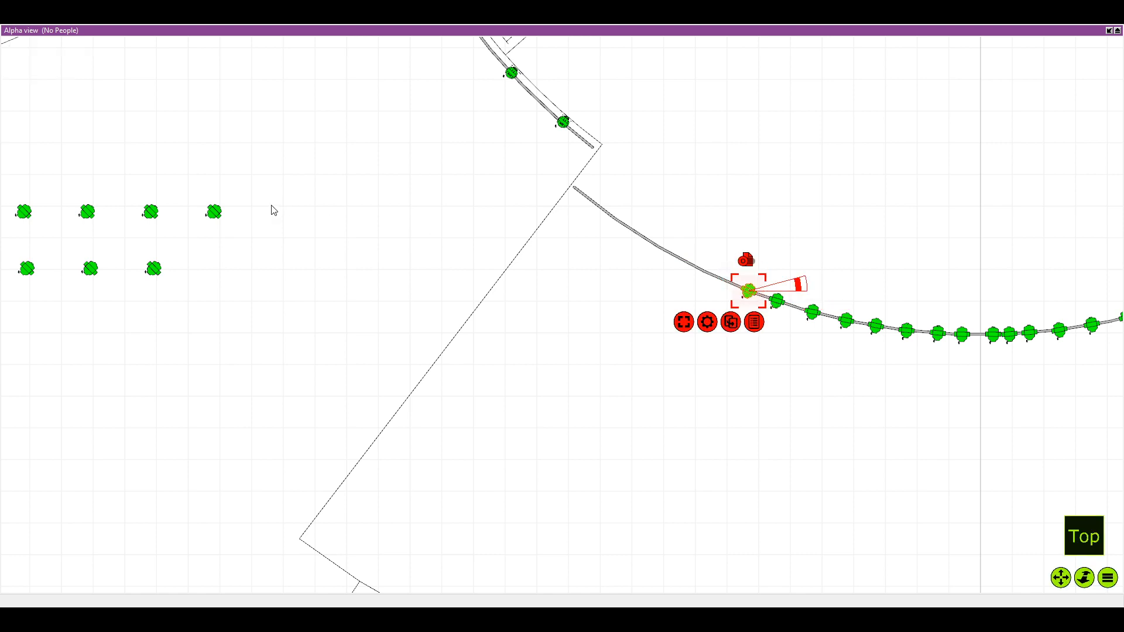
Add the two rightmost upper-row fixtures and one lower-row fixture to the pipe, continuing up its left side
click(212, 211)
drag(215, 212, 721, 280)
click(150, 211)
drag(150, 212, 696, 268)
click(153, 268)
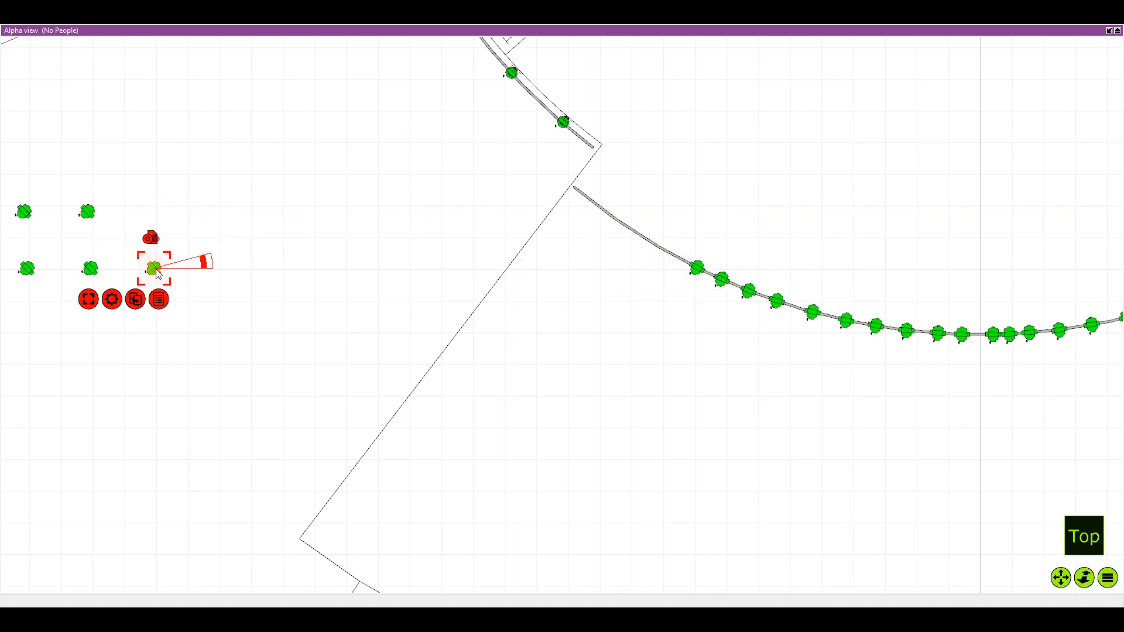
drag(153, 268, 673, 254)
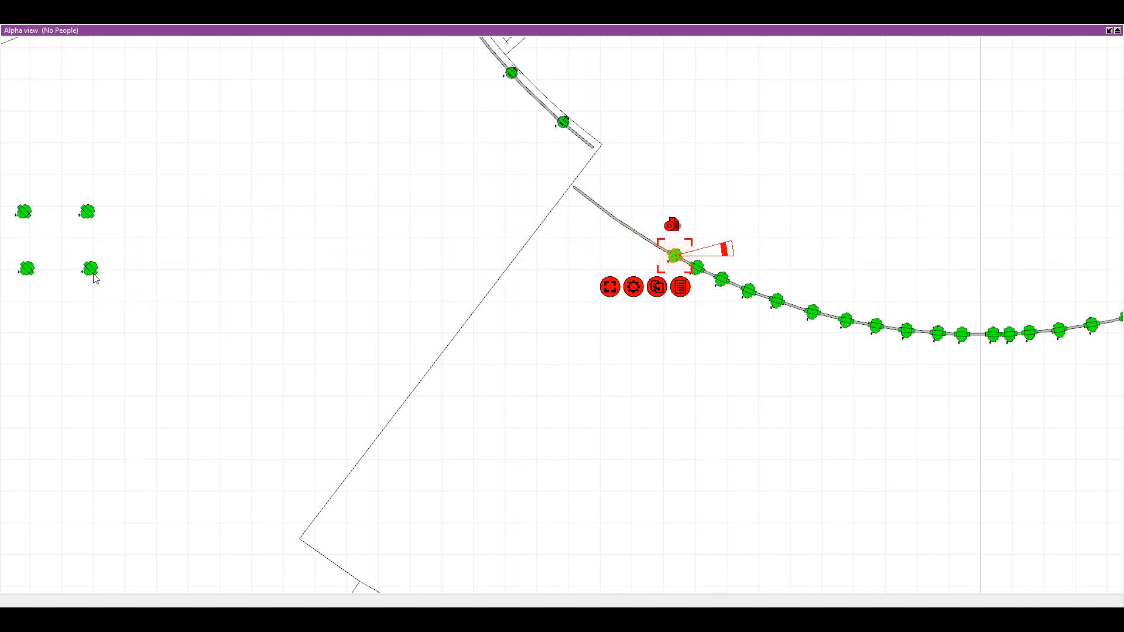
Place the last four leftover fixtures along the pipe's remaining stretch up to its left end
drag(91, 269, 638, 243)
drag(212, 202, 446, 202)
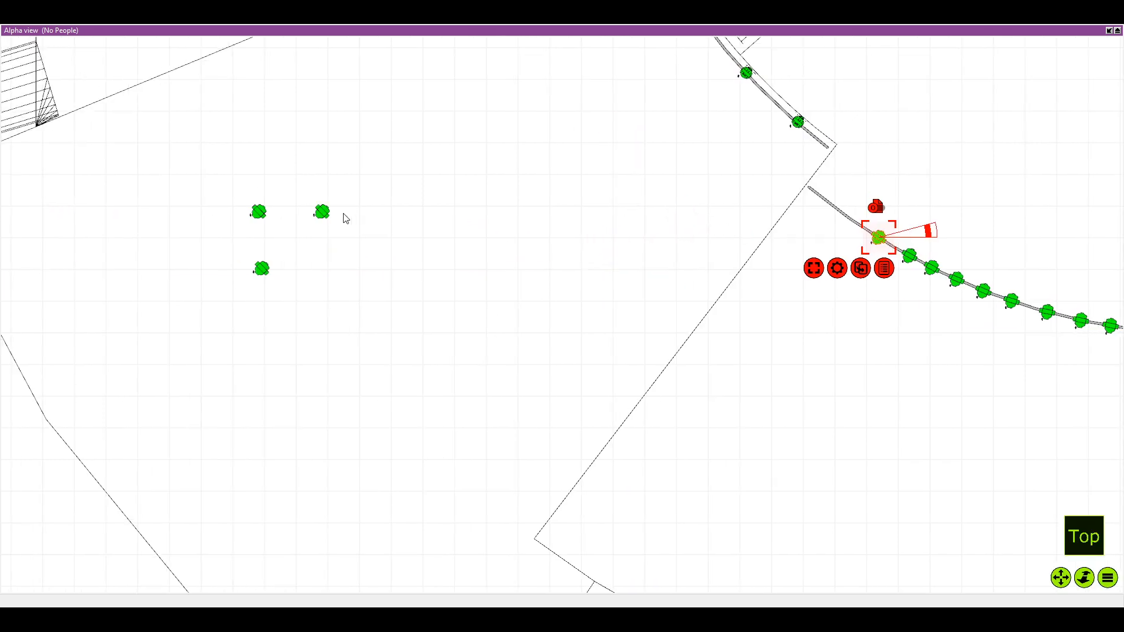
click(324, 213)
drag(321, 214, 855, 222)
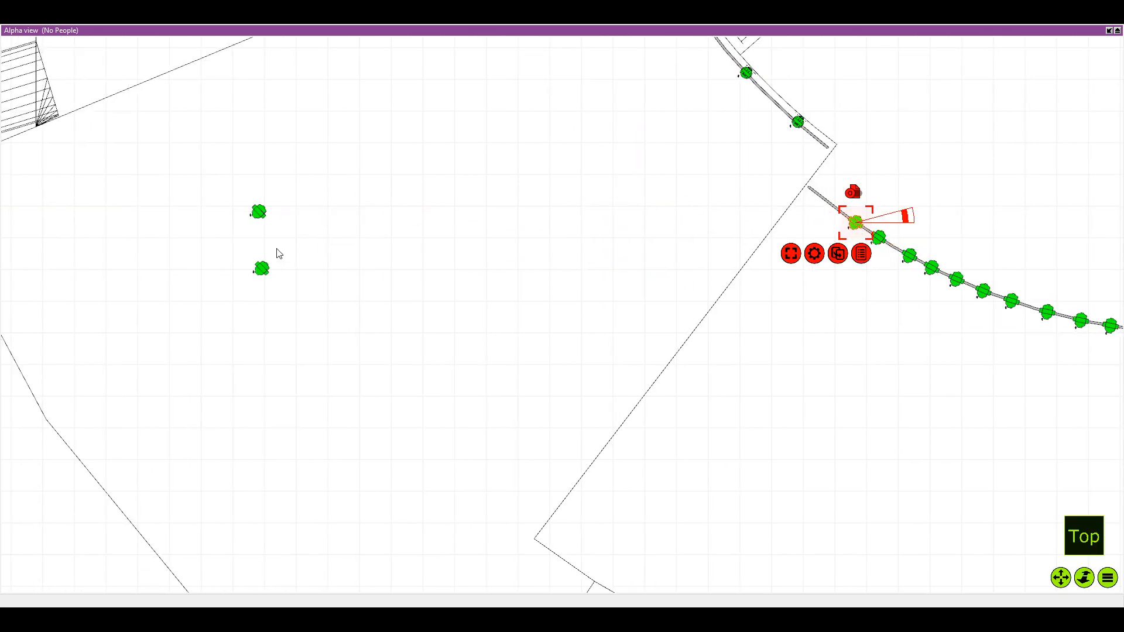
click(259, 213)
drag(259, 213, 839, 211)
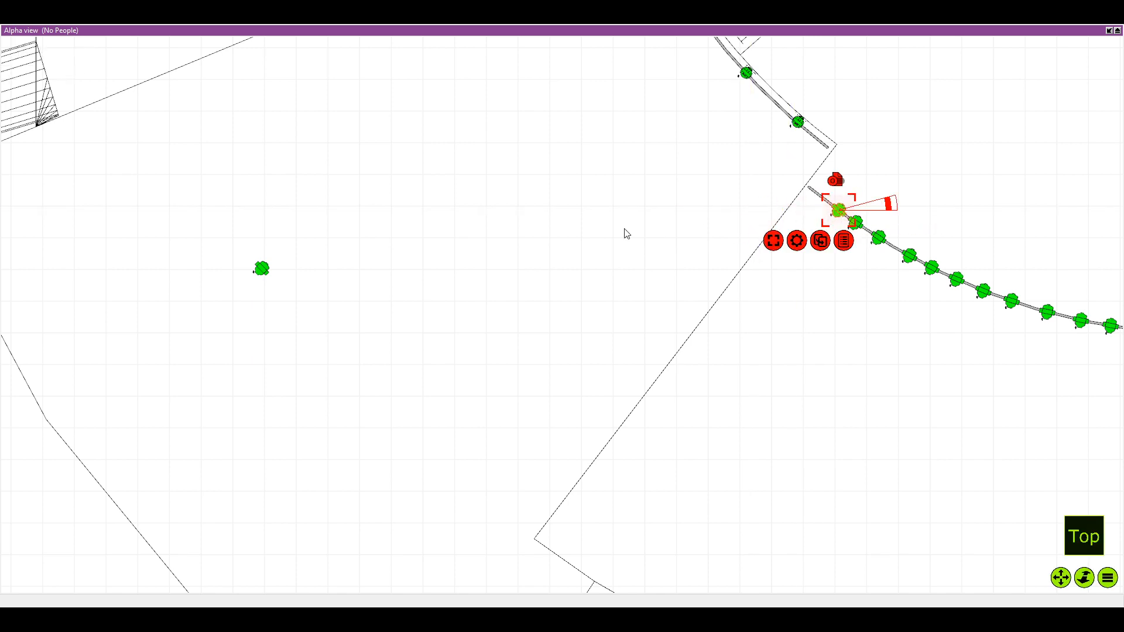
click(267, 274)
drag(268, 277, 768, 255)
Nudge the second fixture right of the centre line slightly to the right along the pipe, and deselect it
scroll(815, 215, down, 1)
scroll(623, 340, up, 2)
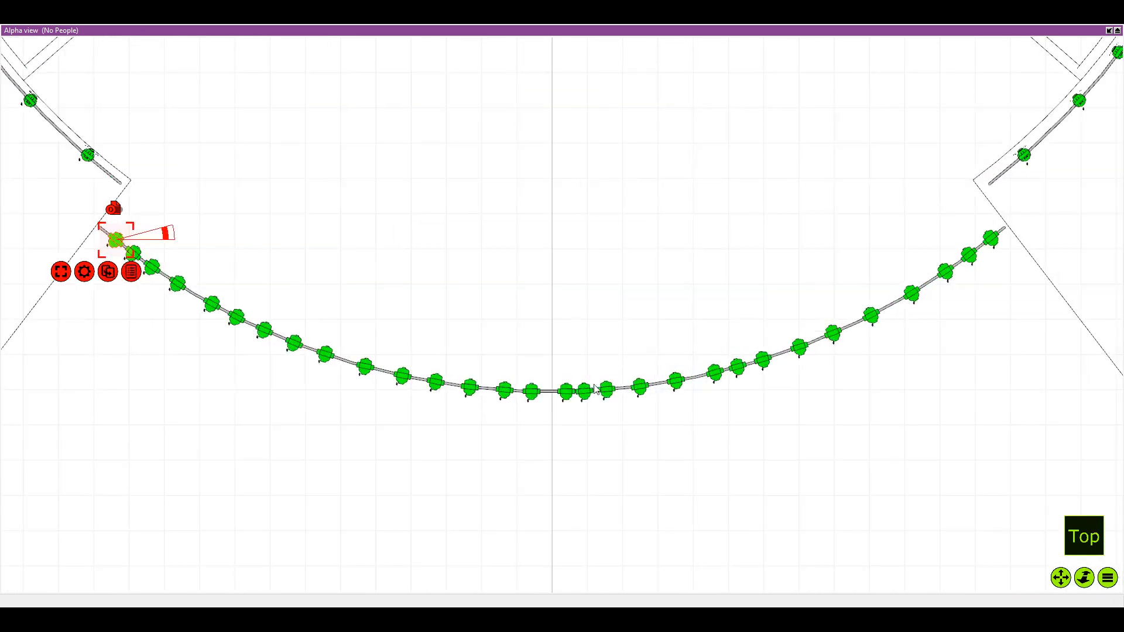
click(567, 392)
click(584, 392)
drag(586, 395, 590, 396)
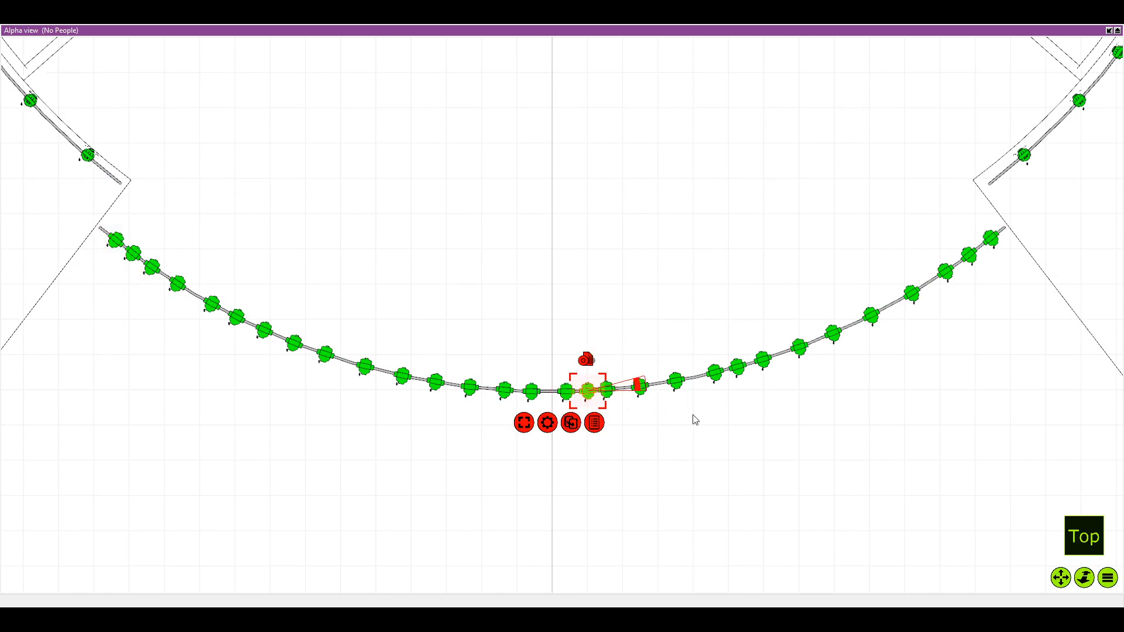
click(702, 419)
Check the completed fixture line along the curved pipe and restore the multi-view layout
scroll(755, 406, down, 3)
drag(662, 298, 579, 303)
scroll(579, 303, down, 1)
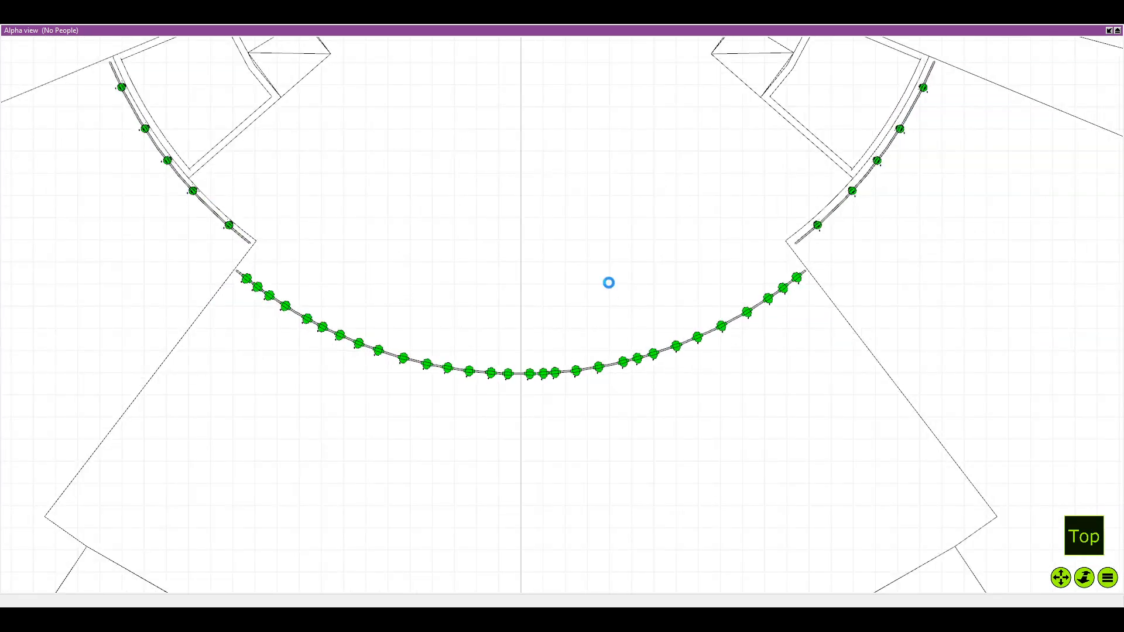
scroll(592, 276, up, 1)
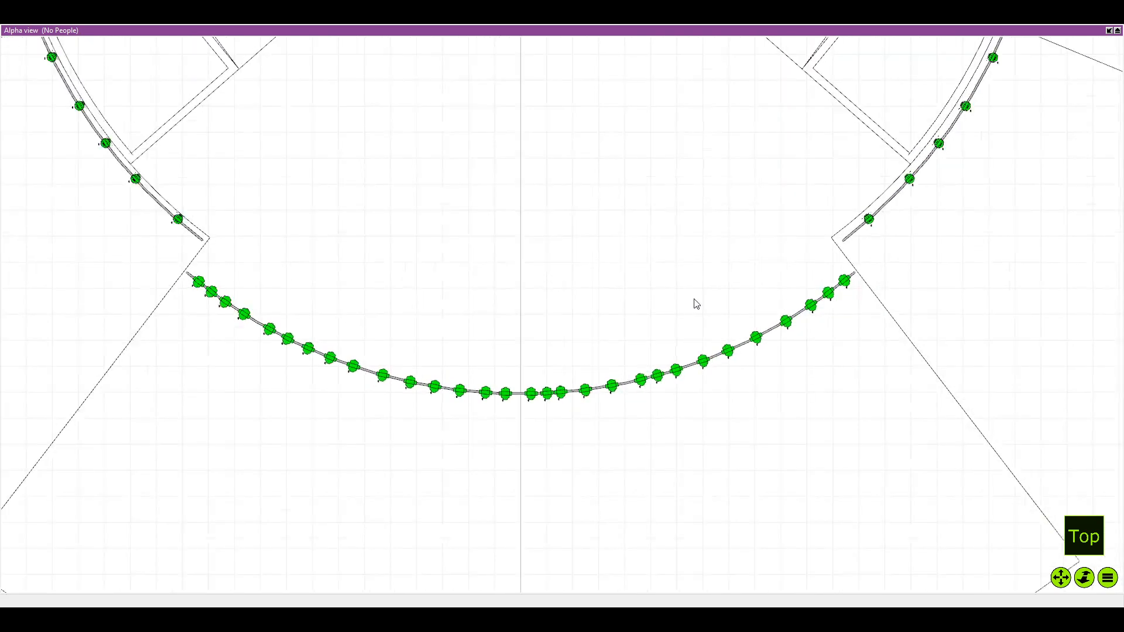
scroll(695, 304, up, 3)
scroll(695, 289, down, 1)
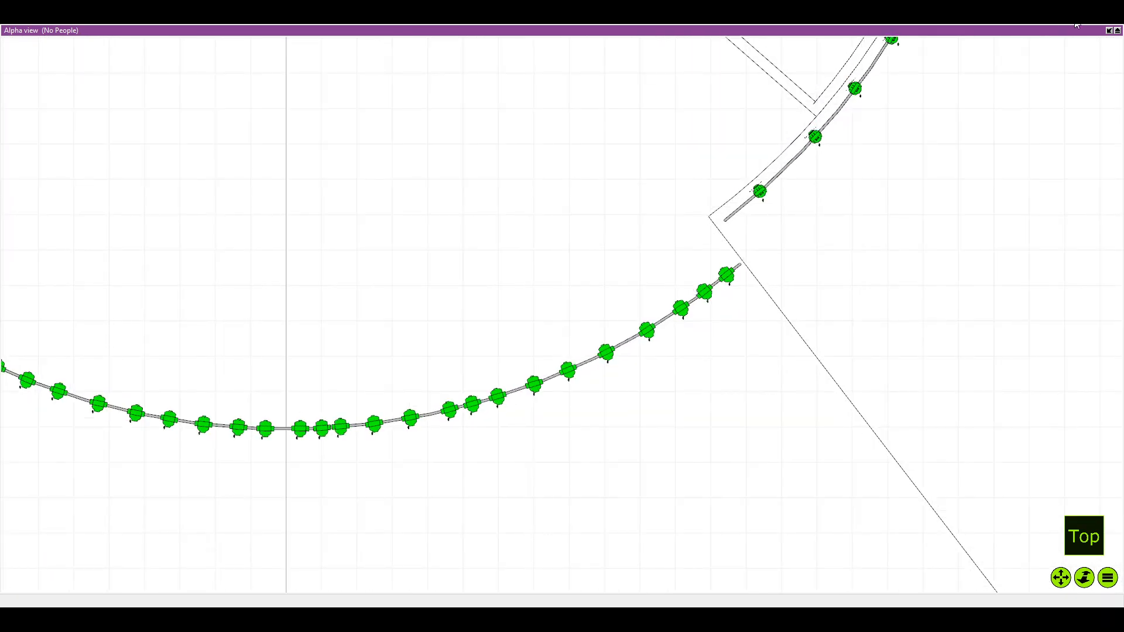
click(1108, 30)
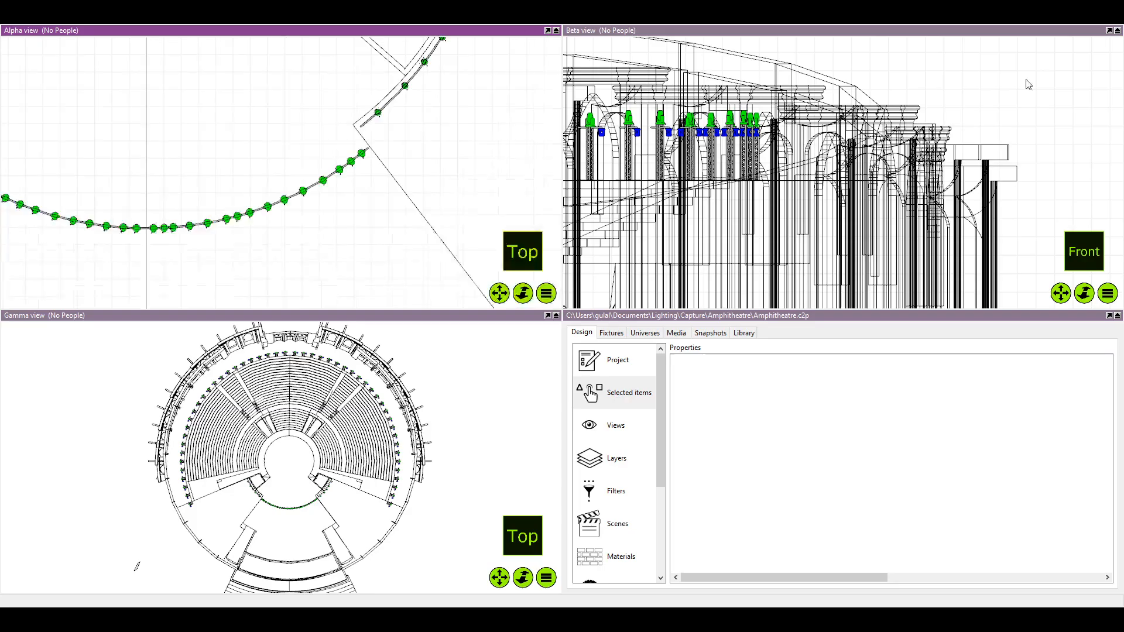
Examine the truss properties of the front curved pipe, deselect it and look over the spacing of its fixtures
click(261, 216)
scroll(839, 476, down, 4)
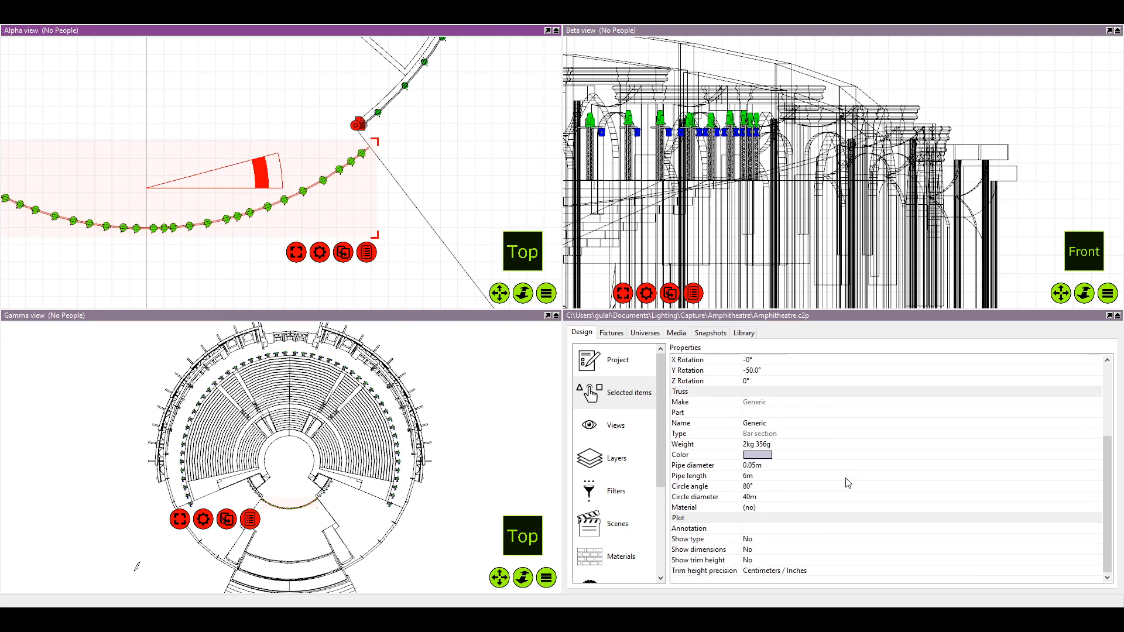
click(272, 142)
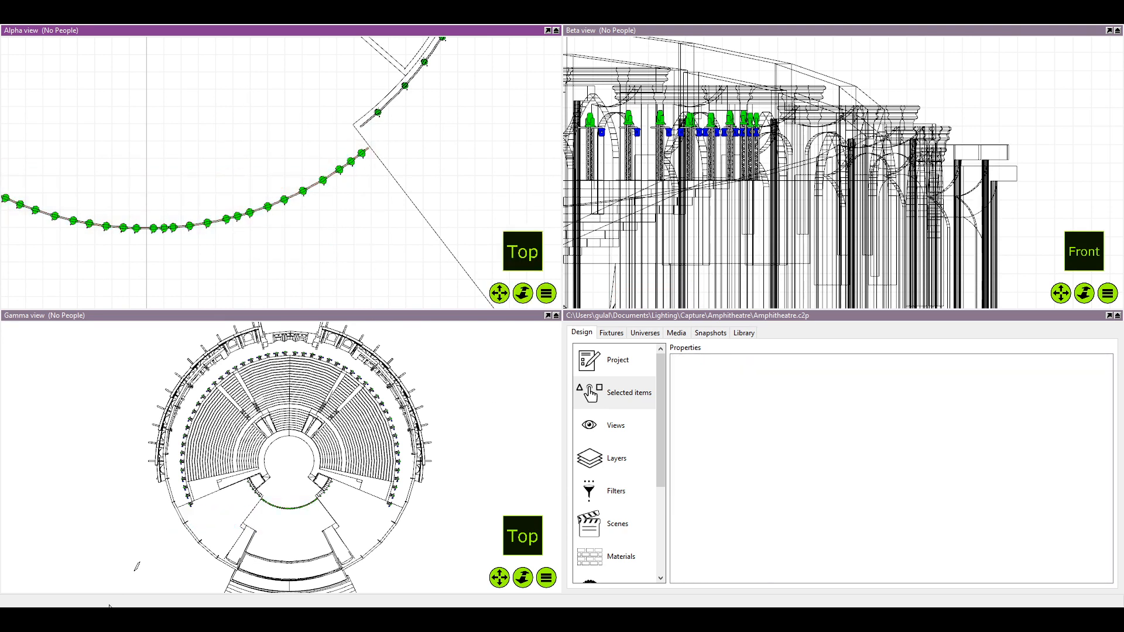
scroll(216, 252, up, 5)
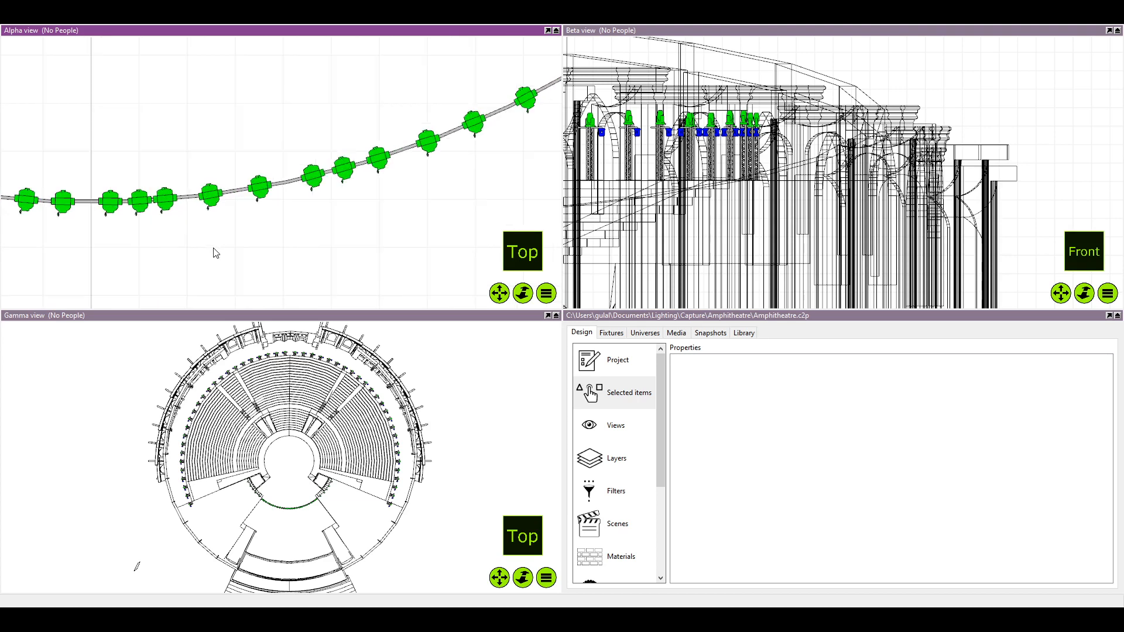
scroll(189, 250, down, 2)
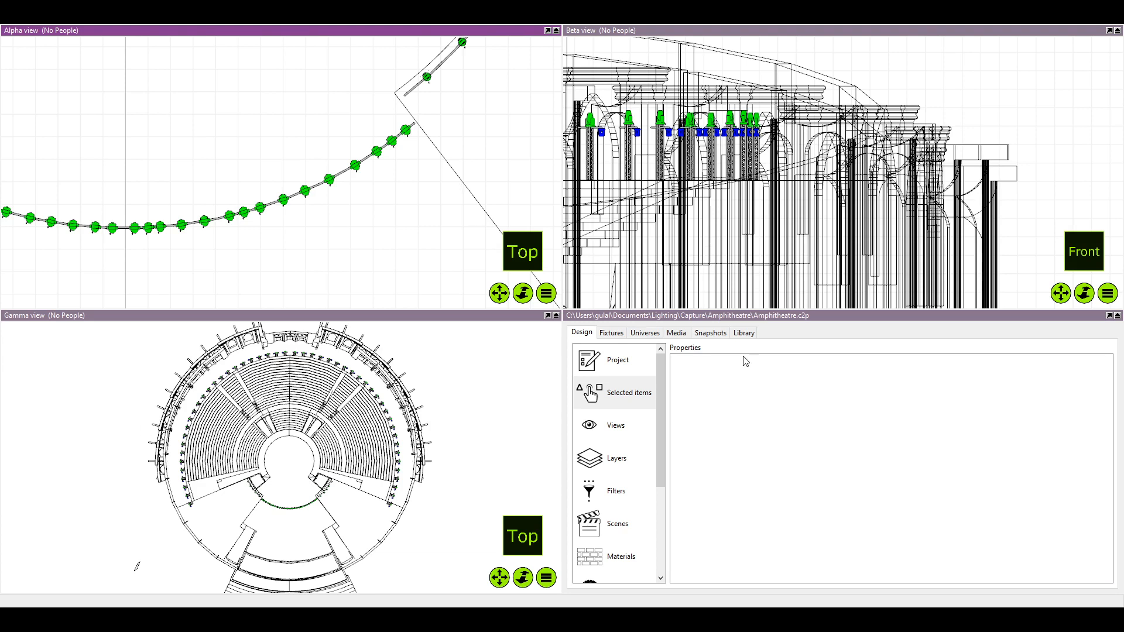
Add a Distance dimension from the built-in library beside the curved pipe and set its distance to 1.3 m
click(743, 333)
click(713, 385)
drag(713, 384, 399, 218)
scroll(384, 218, up, 4)
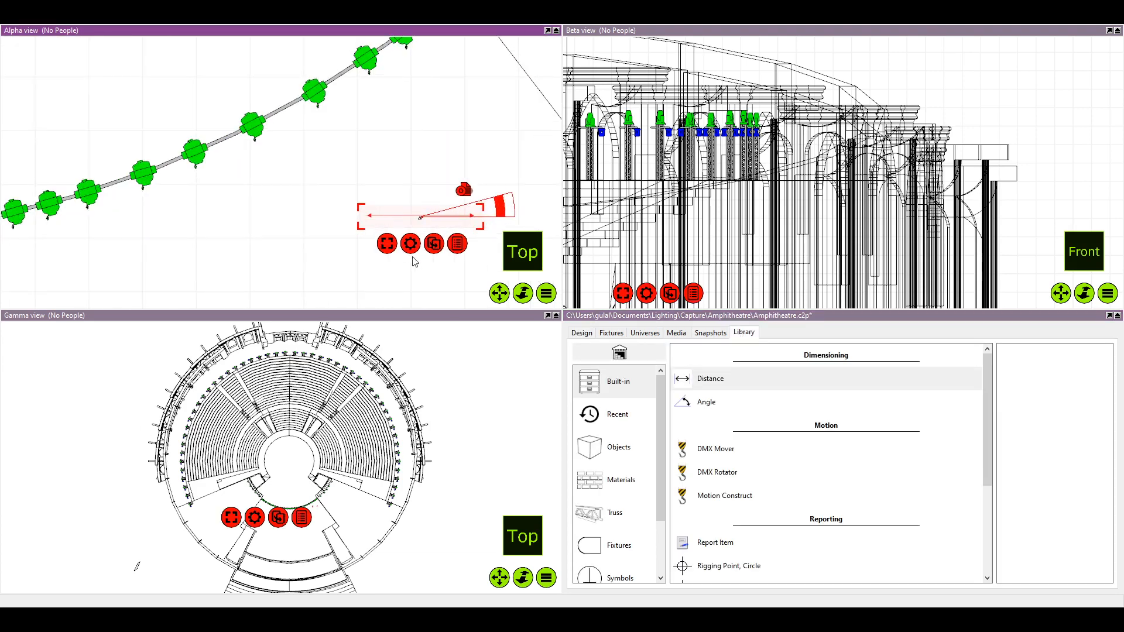
double_click(753, 455)
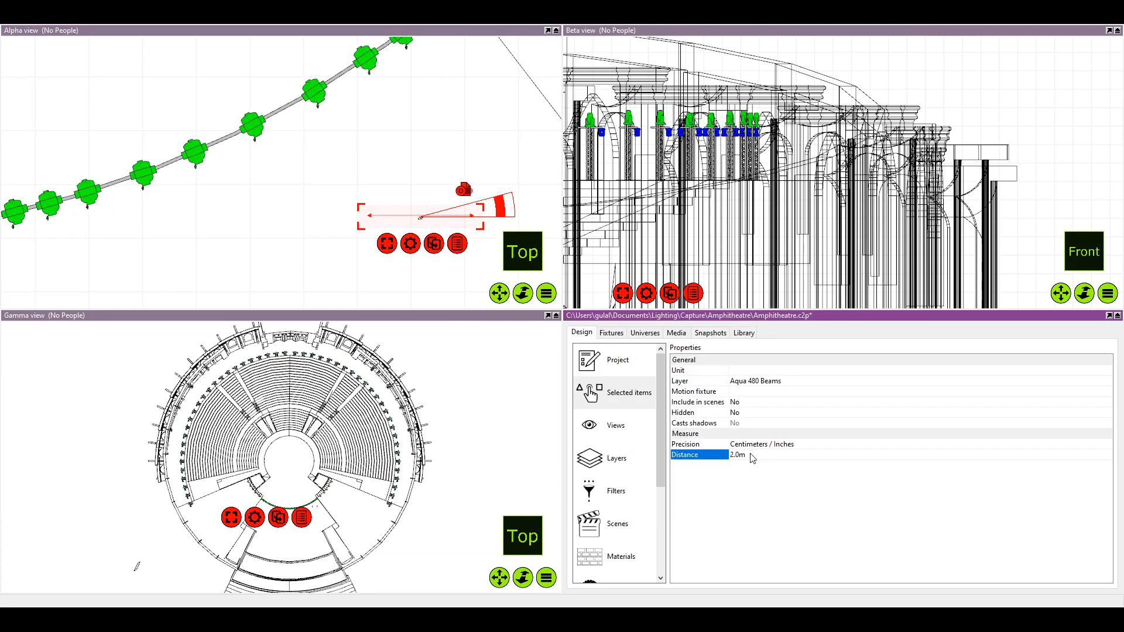
text(1.3)
key(Return)
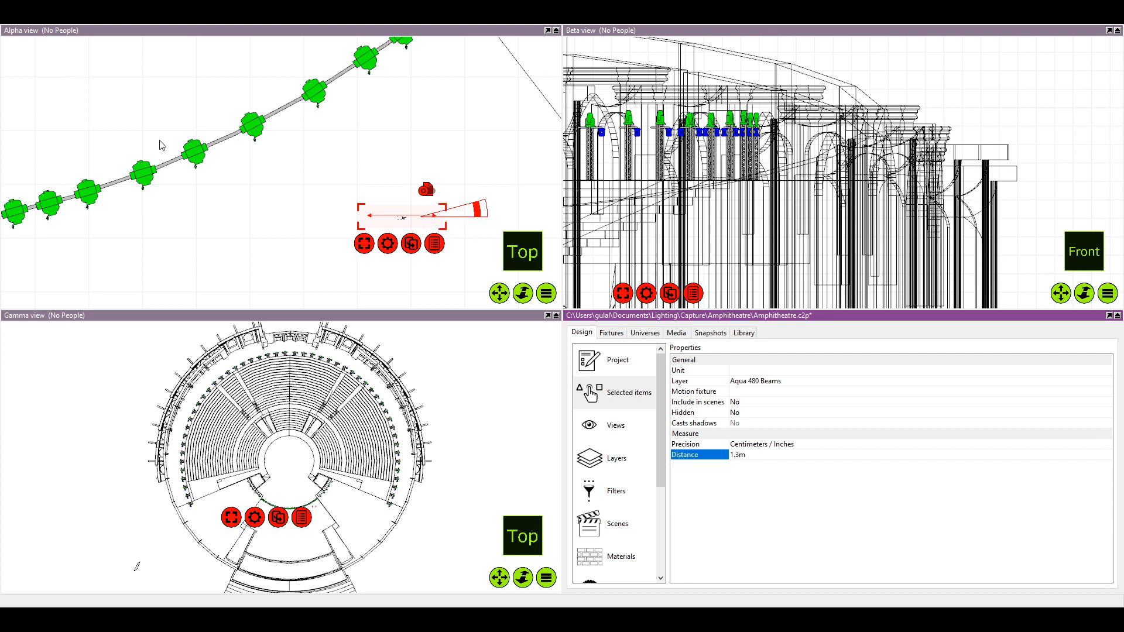
Move the 1.3 m distance dimension to the pipe's right end and rotate it parallel to the pipe below the end fixtures
scroll(262, 199, up, 5)
scroll(409, 200, down, 3)
drag(409, 201, 284, 194)
drag(452, 207, 436, 169)
drag(379, 225, 380, 131)
scroll(381, 131, down, 2)
drag(380, 131, 342, 141)
drag(361, 46, 324, 116)
scroll(316, 100, up, 2)
click(304, 129)
scroll(300, 122, down, 1)
click(279, 154)
drag(276, 152, 263, 163)
click(311, 203)
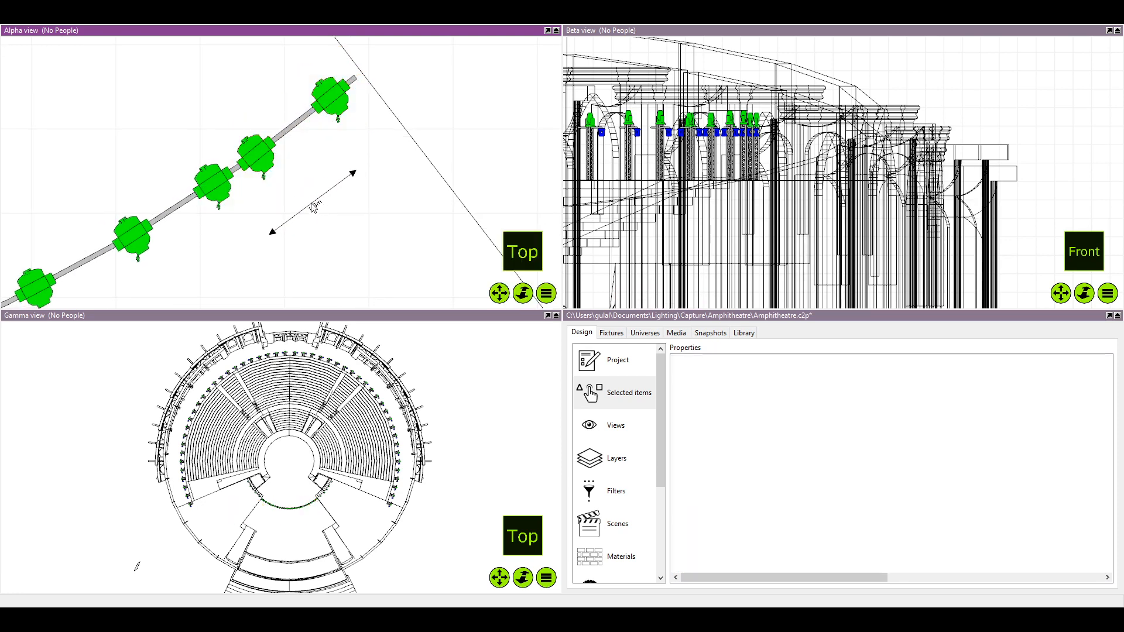
Align the dimension with the rightmost fixture and move the second fixture from the right end to its 1.3 m mark
drag(311, 204, 249, 165)
scroll(255, 154, up, 2)
scroll(255, 154, up, 1)
click(255, 159)
click(254, 161)
scroll(267, 202, down, 1)
drag(268, 202, 299, 176)
drag(223, 194, 281, 164)
scroll(282, 165, down, 1)
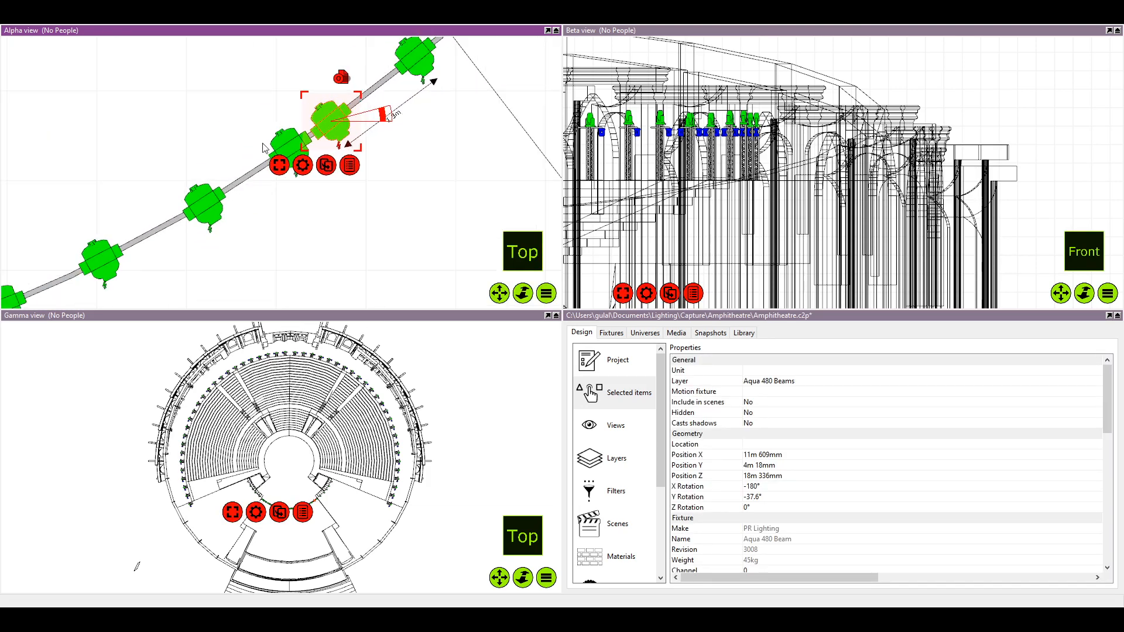
Examine the spacing of the remaining fixtures along the curved pipe
scroll(189, 152, down, 2)
scroll(156, 240, down, 3)
drag(156, 240, 227, 239)
scroll(245, 217, down, 1)
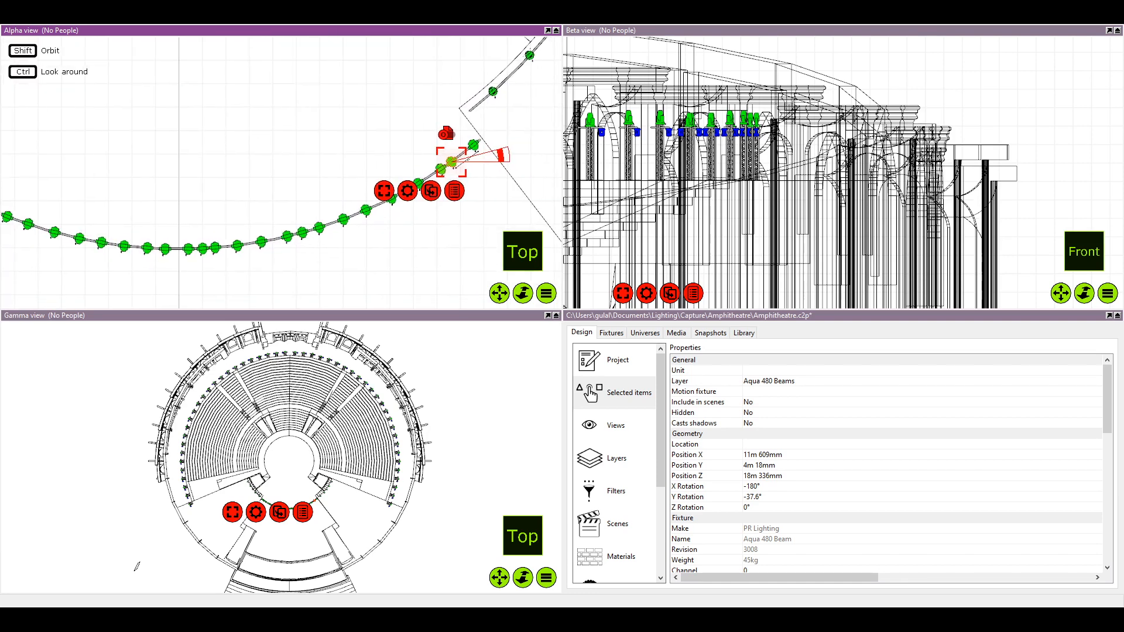
scroll(292, 229, down, 1)
scroll(333, 215, up, 3)
mouse_move(332, 215)
mouse_down()
mouse_move(224, 220)
mouse_move(334, 213)
mouse_move(325, 211)
mouse_up()
scroll(331, 212, up, 2)
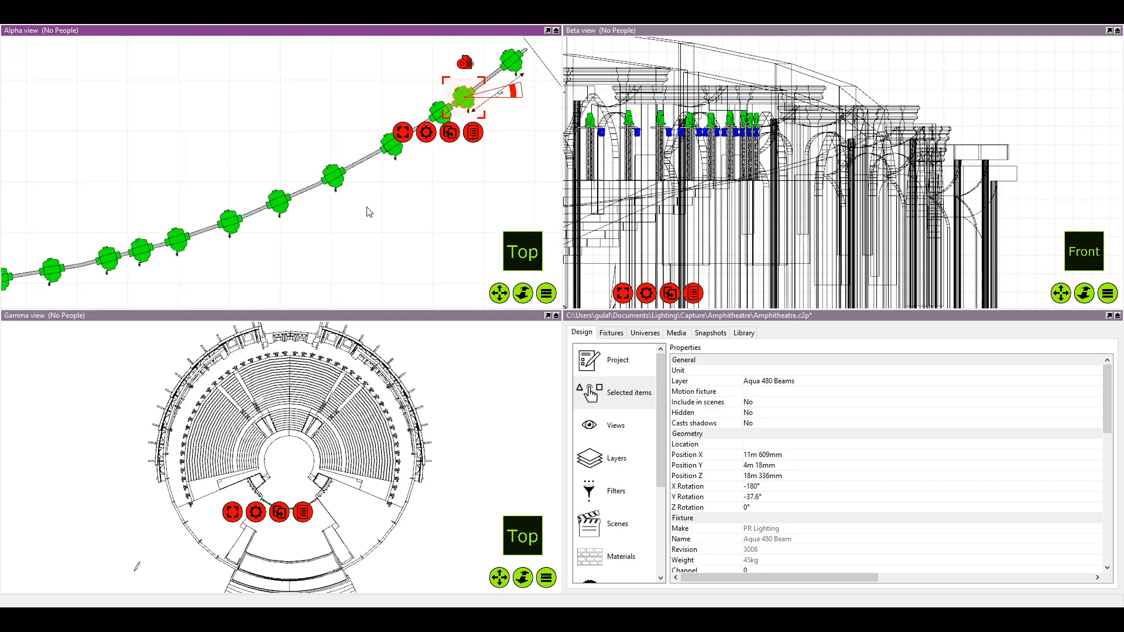
Set the distance dimension at the pipe's right end to 1.1 m
click(499, 95)
drag(500, 96, 375, 116)
scroll(374, 115, up, 1)
click(371, 117)
scroll(371, 119, up, 2)
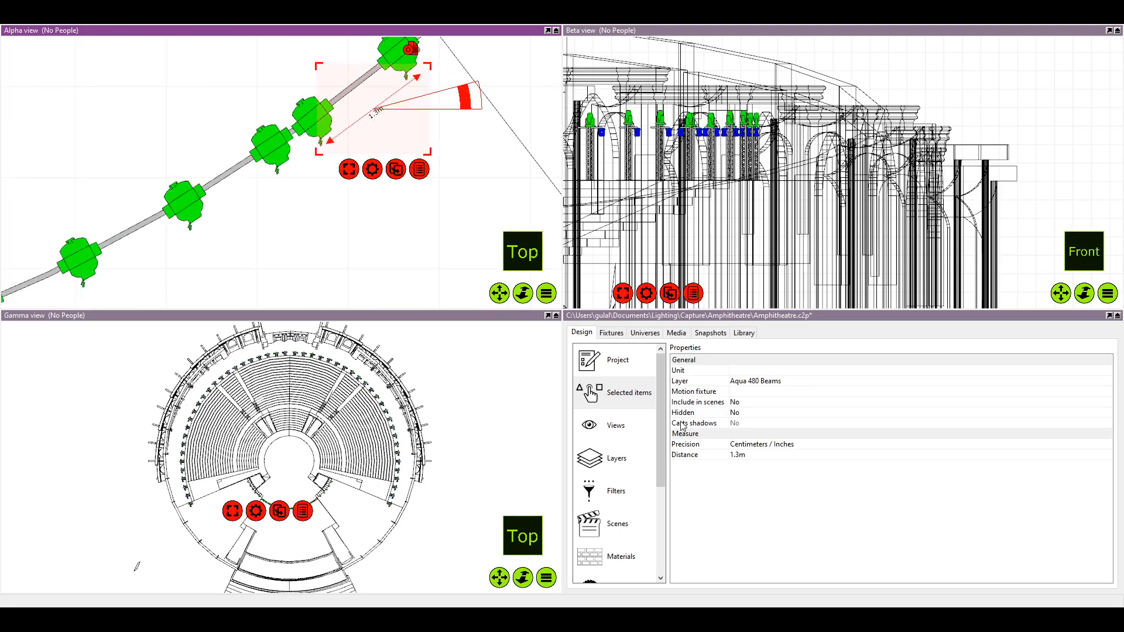
click(746, 455)
text(1.)
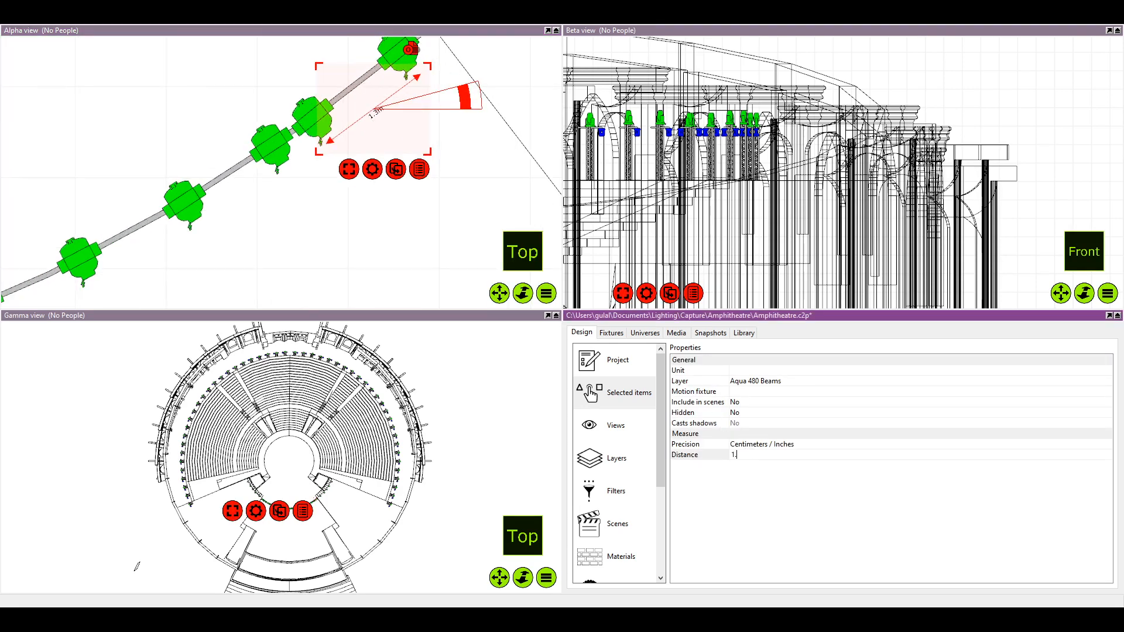
text(1)
key(Return)
Realign the 1.1 m dimension with the rightmost fixture and slide the second fixture from the right end to its other tip
scroll(477, 337, up, 1)
scroll(469, 178, up, 4)
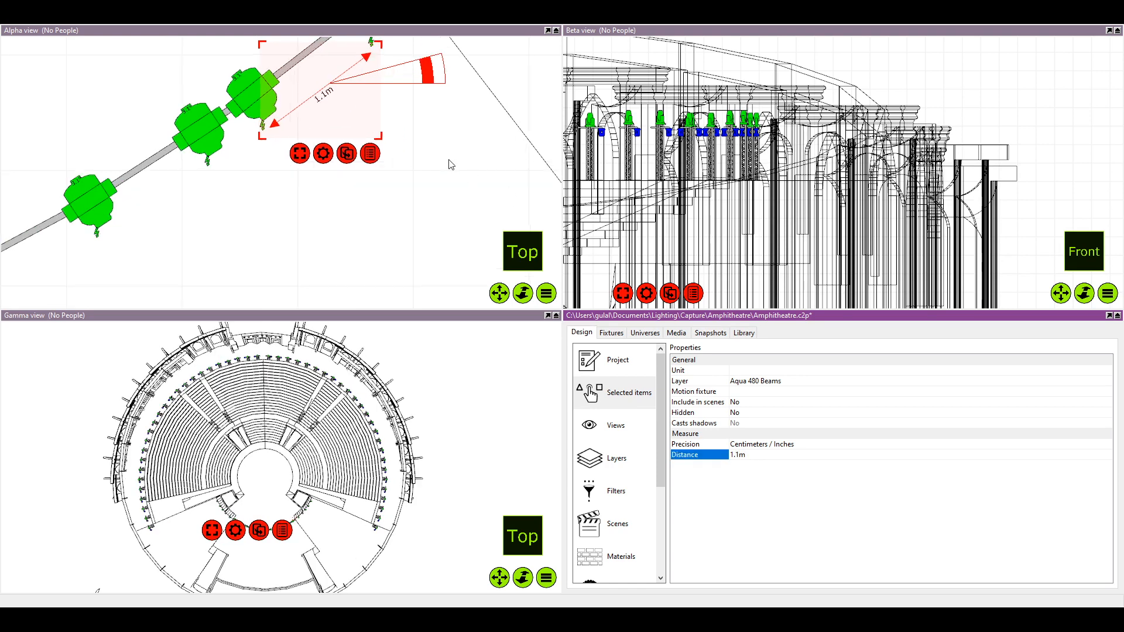
drag(354, 100, 353, 146)
scroll(270, 155, down, 2)
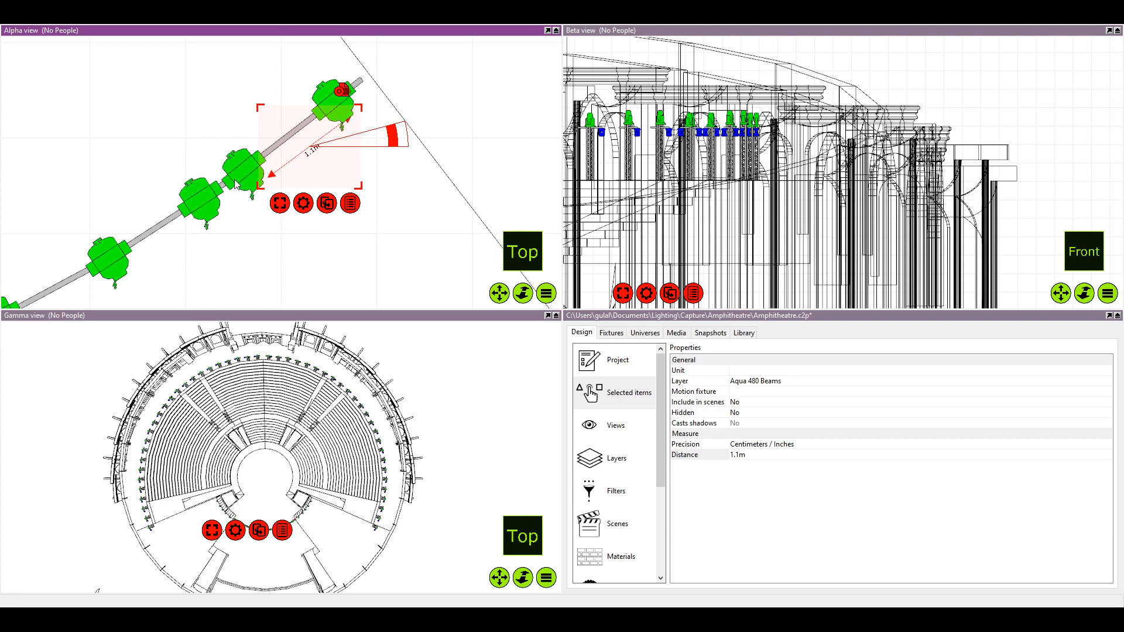
drag(241, 181, 364, 170)
click(348, 165)
Shift the 1.1 m dimension along the pipe to start at the second fixture from the right end
click(313, 150)
scroll(357, 162, down, 2)
scroll(354, 165, up, 3)
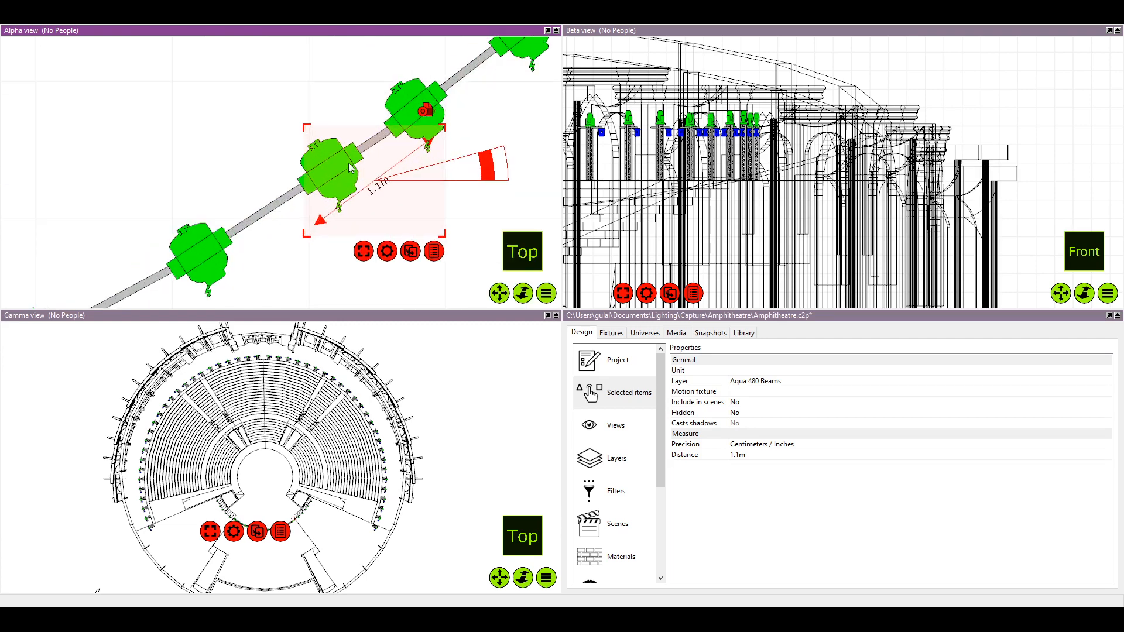
click(249, 144)
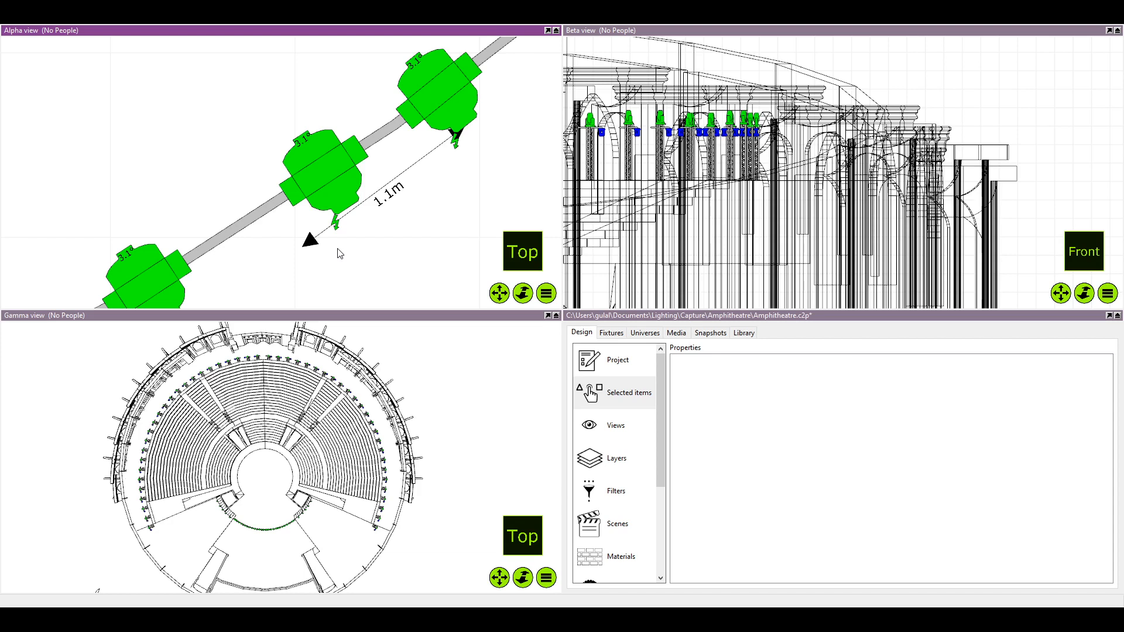
scroll(301, 220, down, 3)
scroll(316, 212, up, 2)
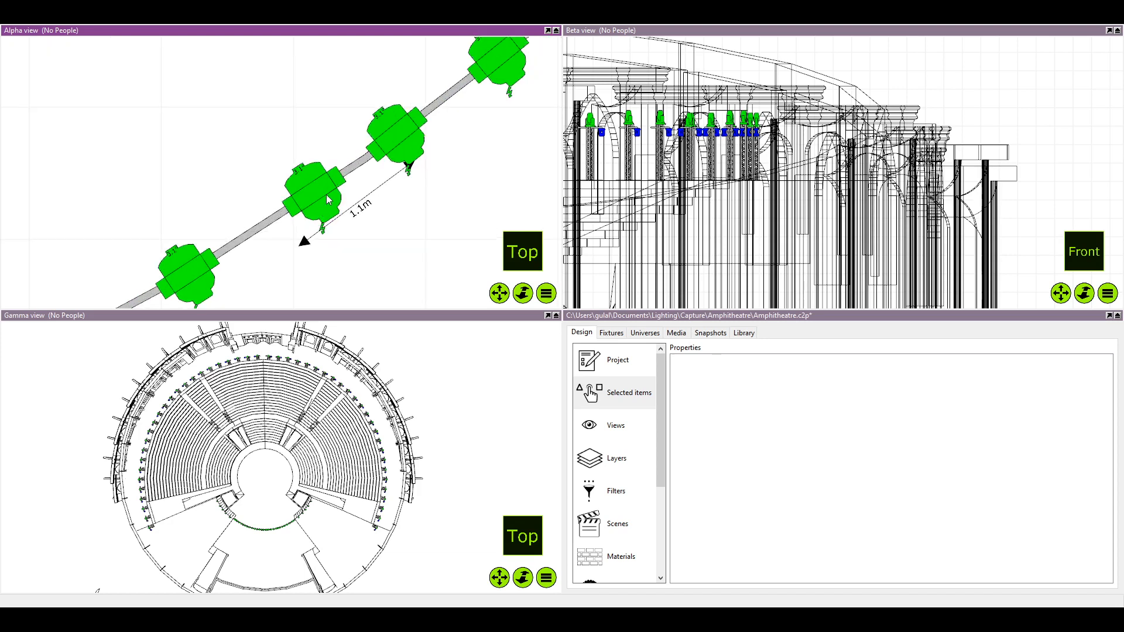
click(364, 198)
drag(355, 212, 279, 213)
Slide the third fixture from the right end to the 1.1 m mark and fine-tune the dimension's alignment
click(442, 236)
click(311, 197)
scroll(353, 259, down, 4)
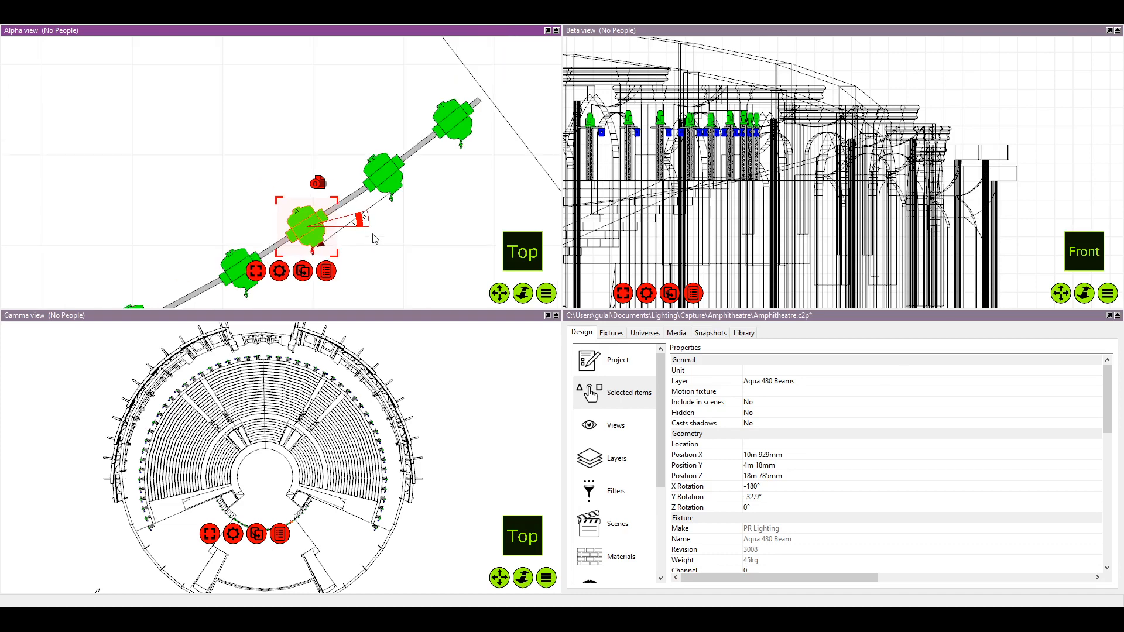
drag(371, 235, 378, 221)
click(358, 227)
click(365, 207)
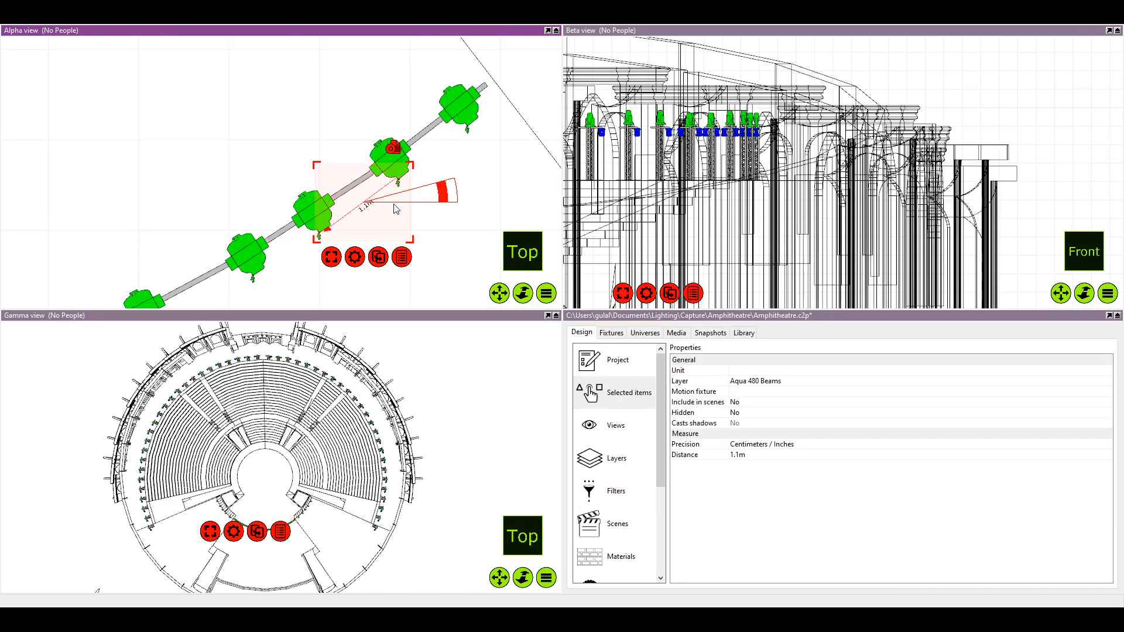
drag(447, 194, 440, 198)
click(354, 224)
Move the 1.1 m dimension on to the third fixture from the right end and slide the fourth fixture to its mark
scroll(333, 223, up, 3)
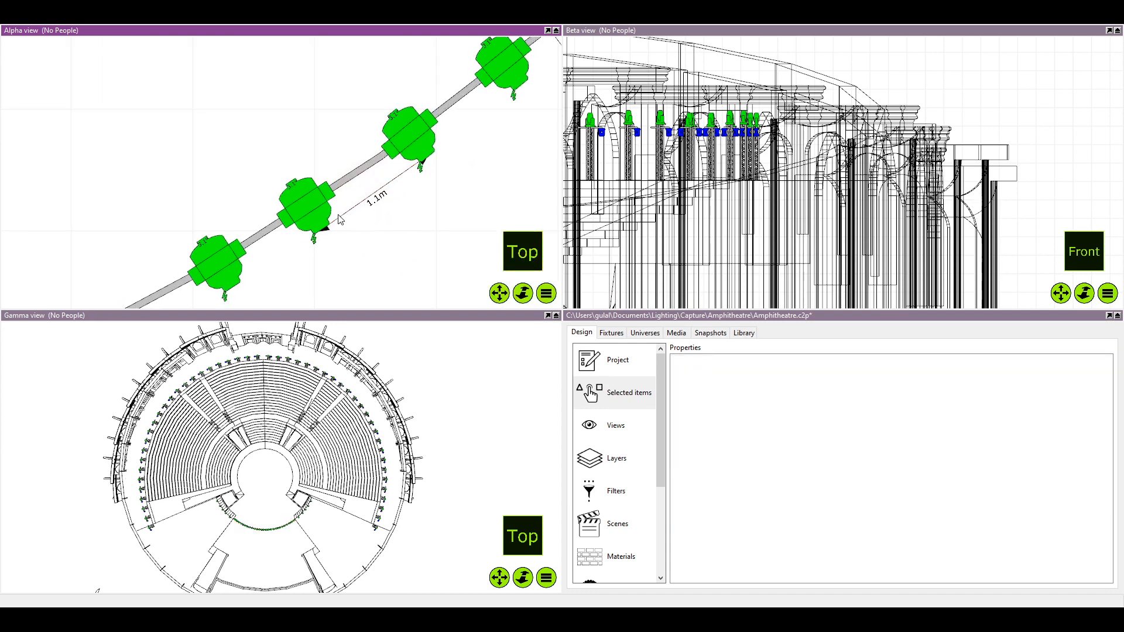
drag(306, 216, 355, 191)
scroll(354, 191, up, 3)
scroll(452, 181, down, 5)
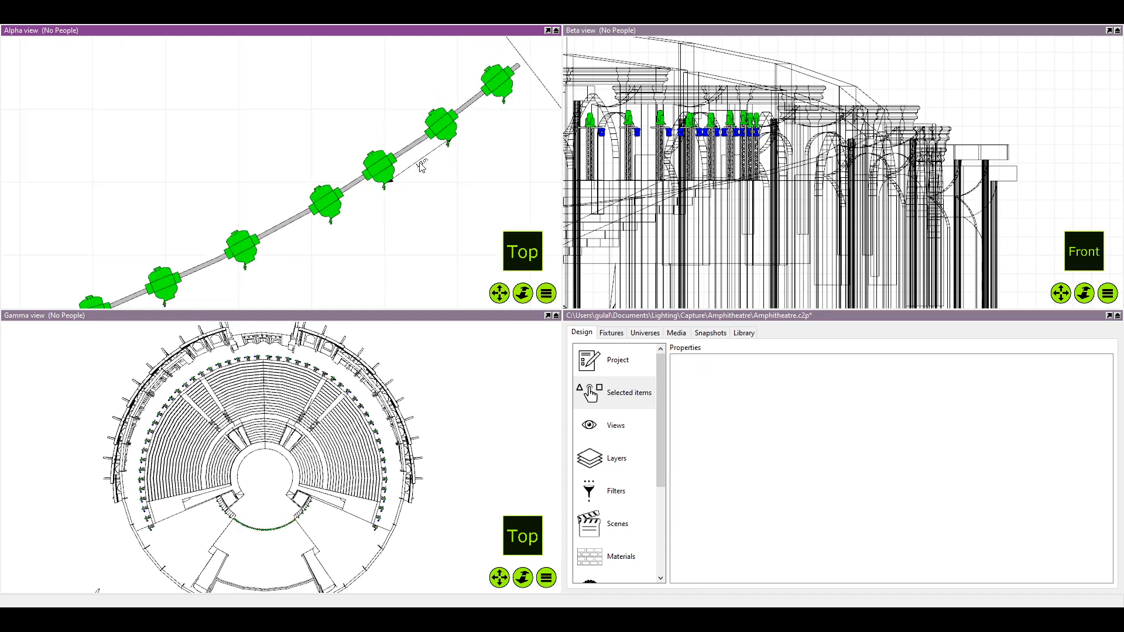
click(425, 171)
drag(425, 171, 282, 230)
scroll(362, 202, up, 5)
scroll(353, 181, down, 3)
click(298, 141)
click(365, 247)
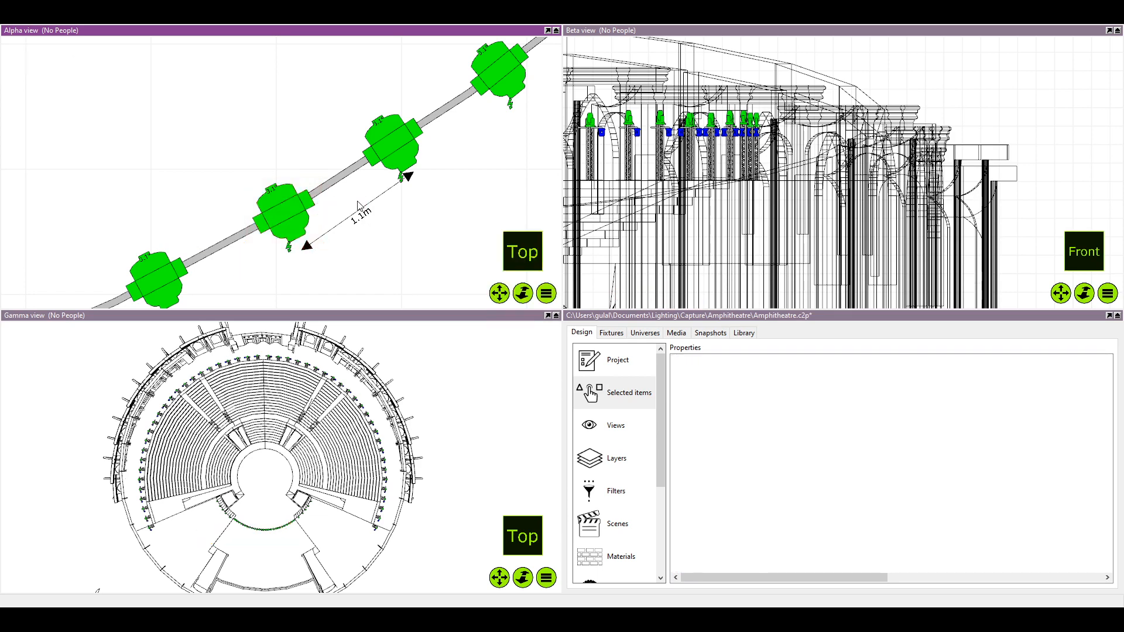
Move and rotate the 1.1 m dimension to start at the fourth fixture, and slide the fifth fixture to its mark
scroll(375, 223, down, 3)
scroll(371, 221, up, 4)
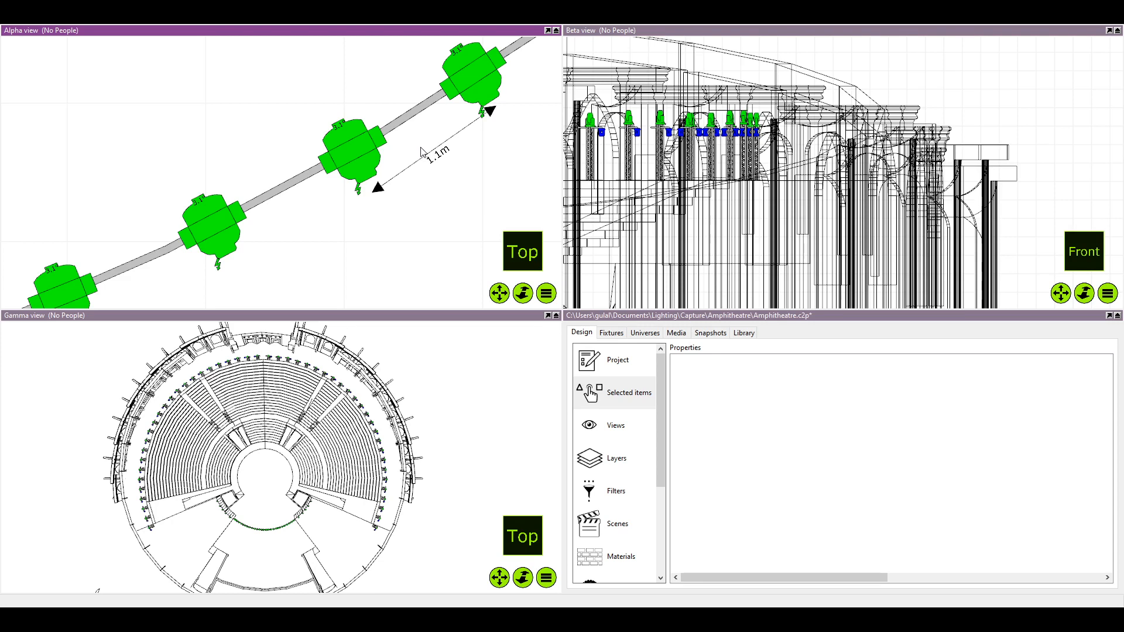
click(436, 169)
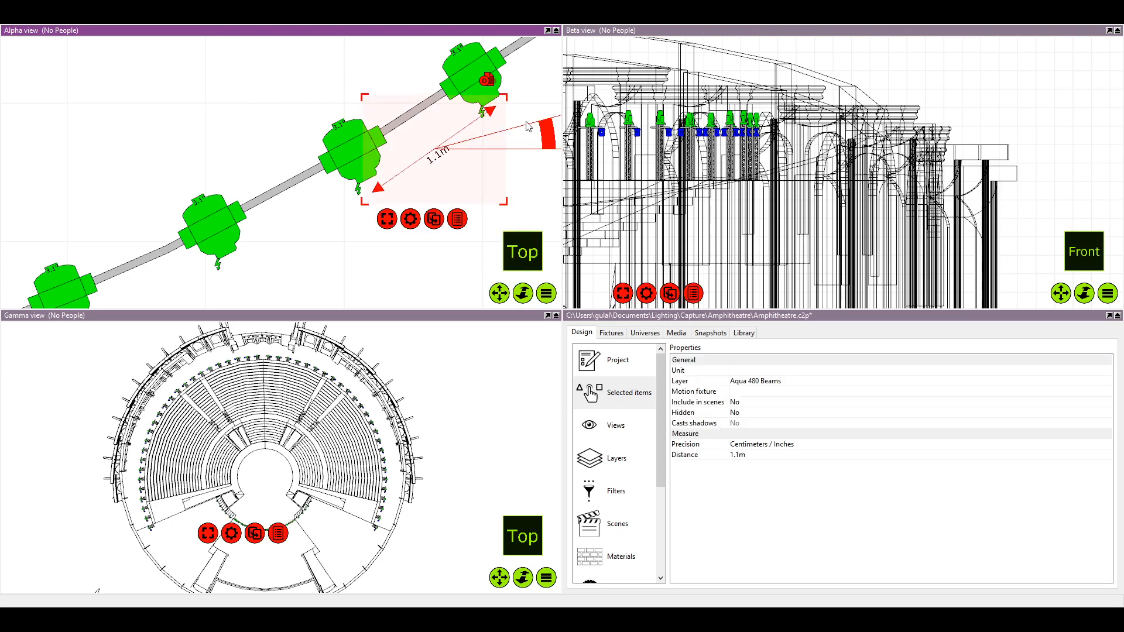
drag(543, 128, 310, 224)
scroll(342, 222, up, 2)
scroll(340, 219, down, 2)
drag(435, 194, 436, 205)
drag(327, 211, 322, 197)
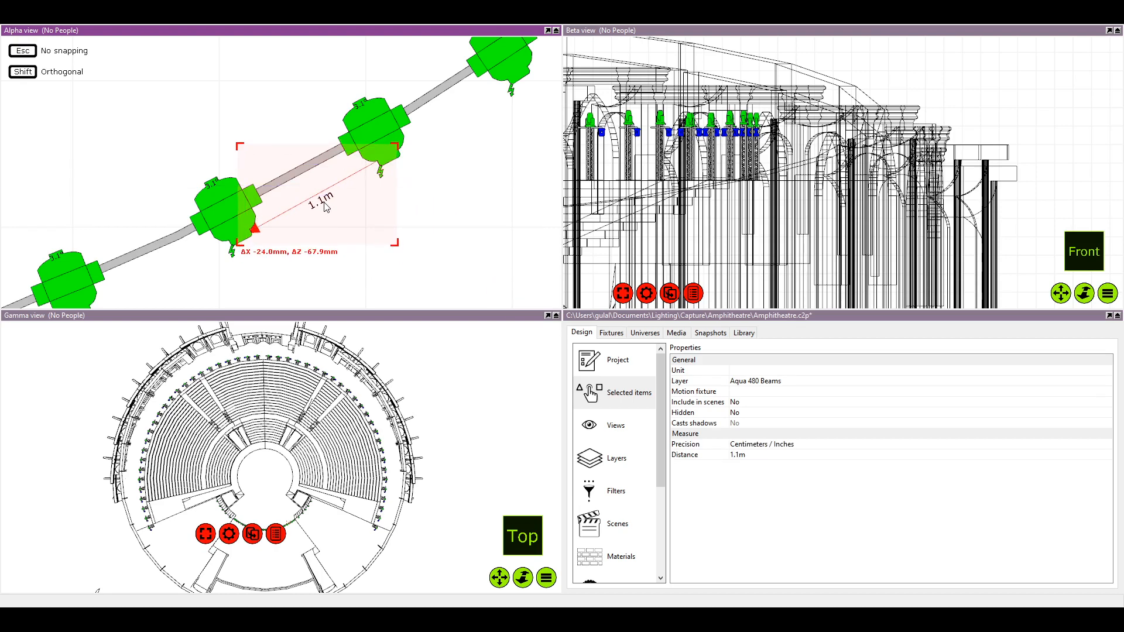
drag(225, 205, 234, 202)
click(353, 231)
Move the 1.1 m dimension on to the fifth fixture from the right end and slide the sixth fixture to its mark
scroll(353, 230, down, 1)
drag(353, 231, 402, 194)
drag(147, 241, 153, 235)
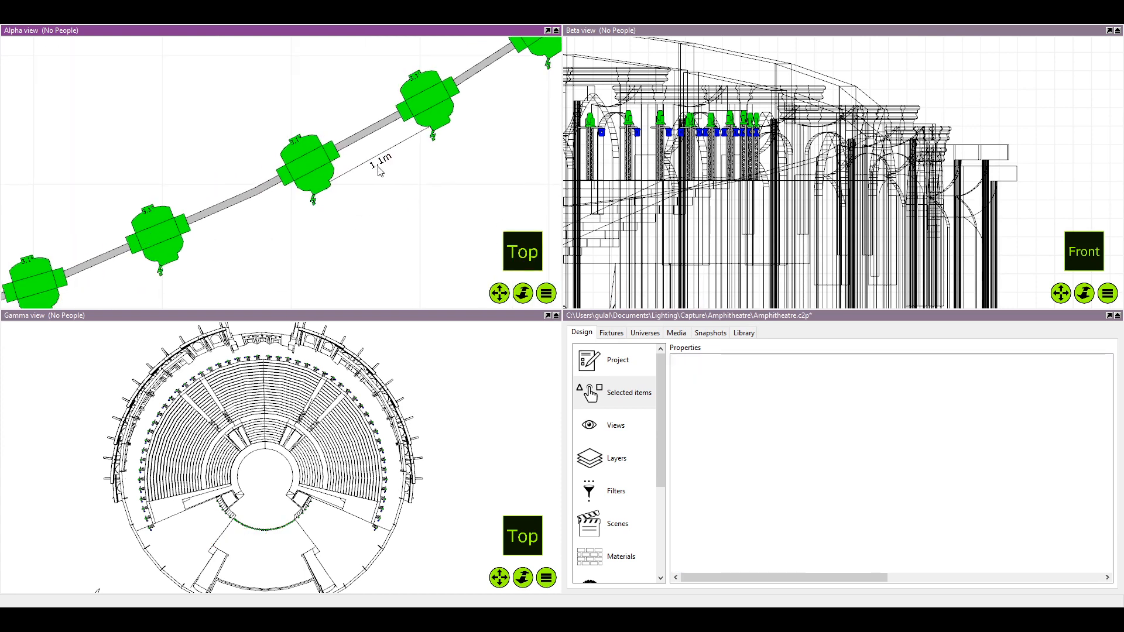
drag(381, 171, 265, 228)
scroll(264, 228, down, 1)
scroll(235, 237, up, 3)
click(166, 237)
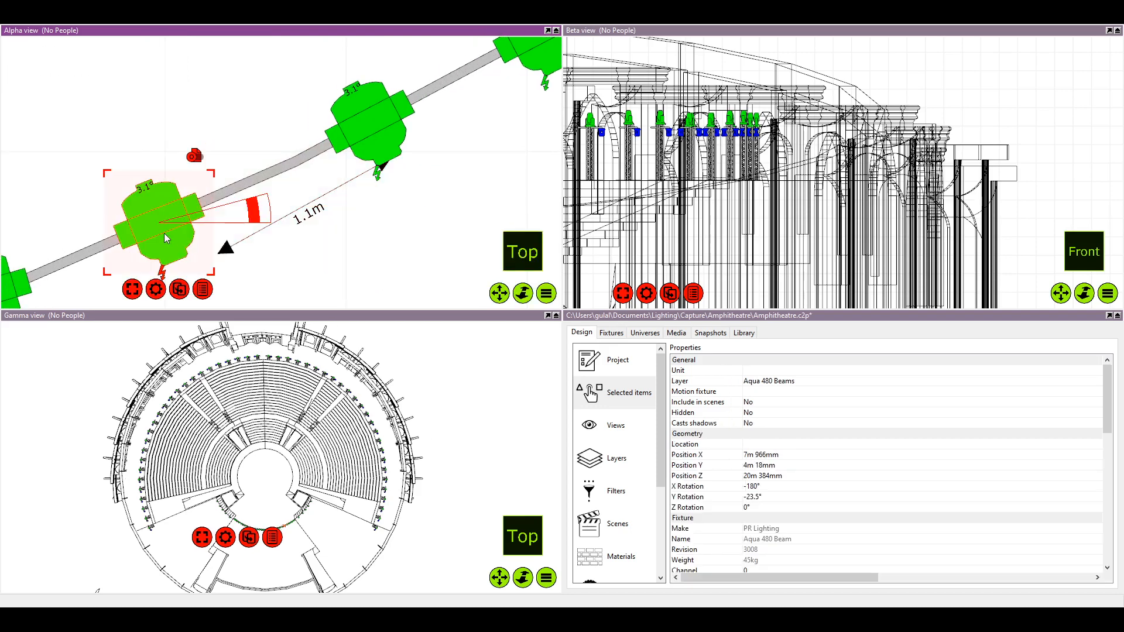
drag(165, 233, 208, 220)
scroll(293, 266, down, 2)
click(321, 268)
scroll(322, 267, down, 1)
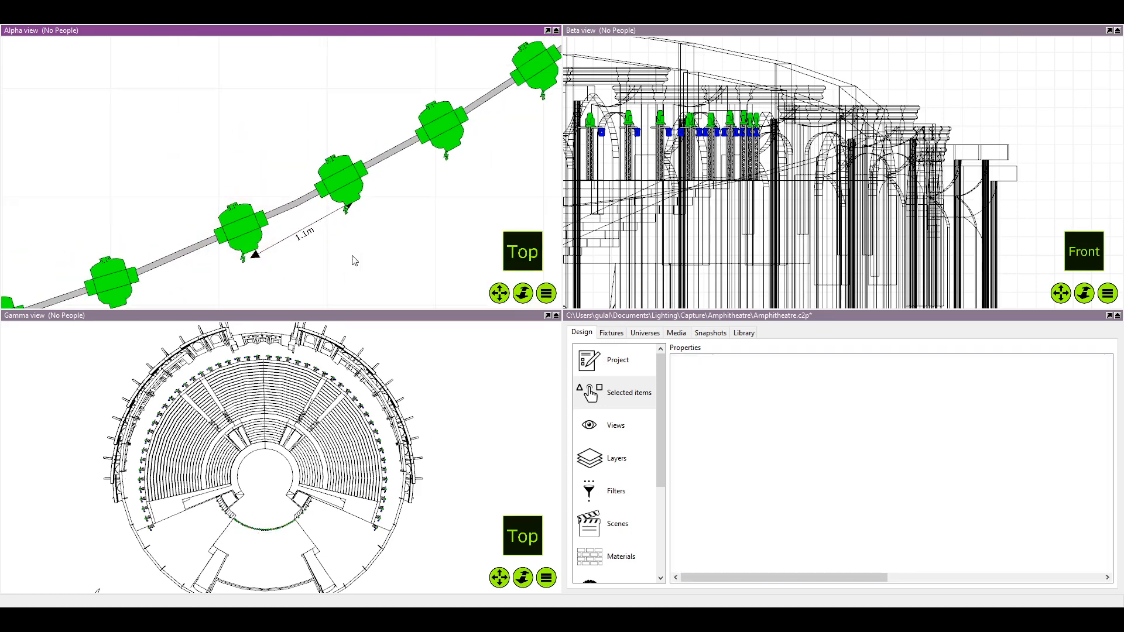
Move and rotate the 1.1 m dimension to start at the sixth fixture, and slide the seventh fixture to its mark
drag(352, 256, 415, 171)
click(405, 170)
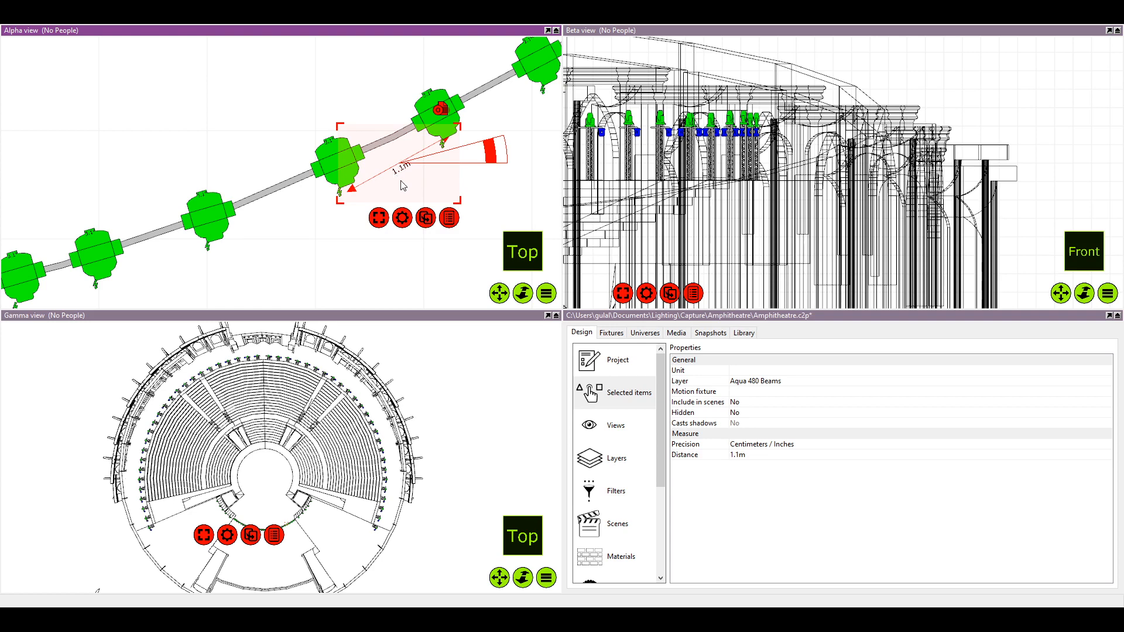
scroll(402, 186, up, 1)
drag(391, 185, 244, 239)
scroll(245, 238, up, 1)
scroll(229, 241, up, 1)
drag(414, 183, 414, 198)
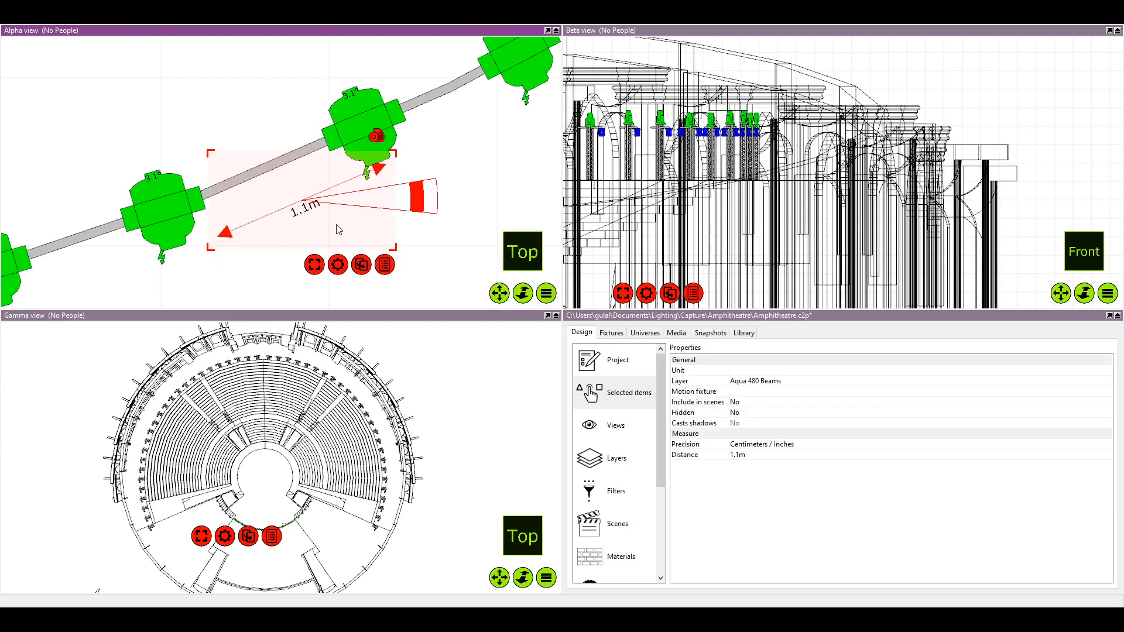
scroll(338, 228, up, 1)
click(251, 305)
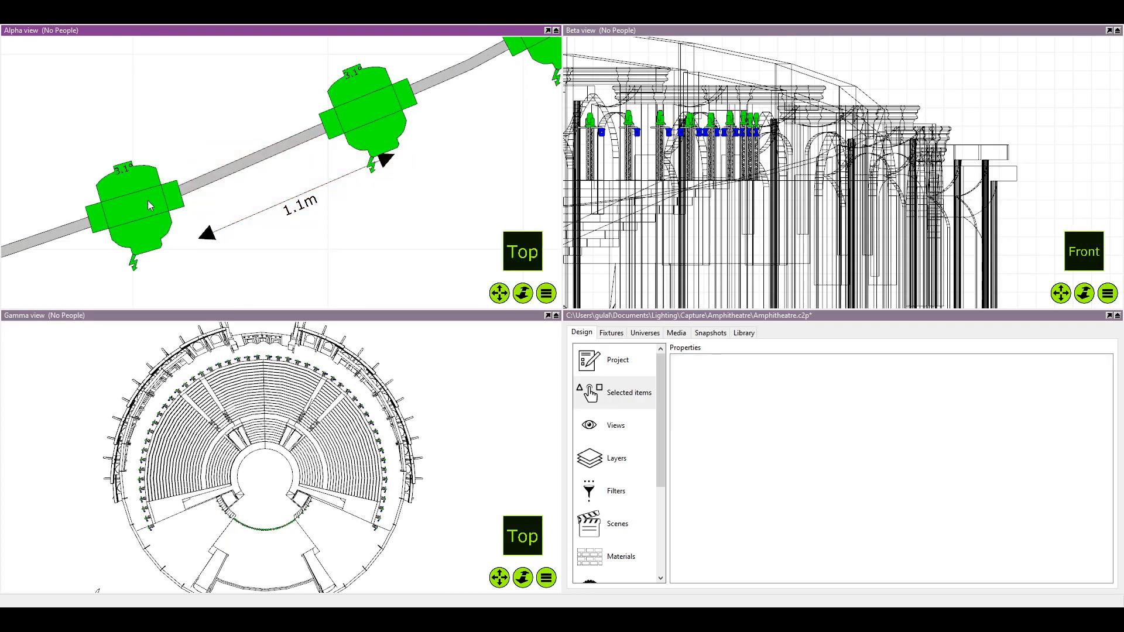
drag(143, 207, 183, 203)
click(381, 205)
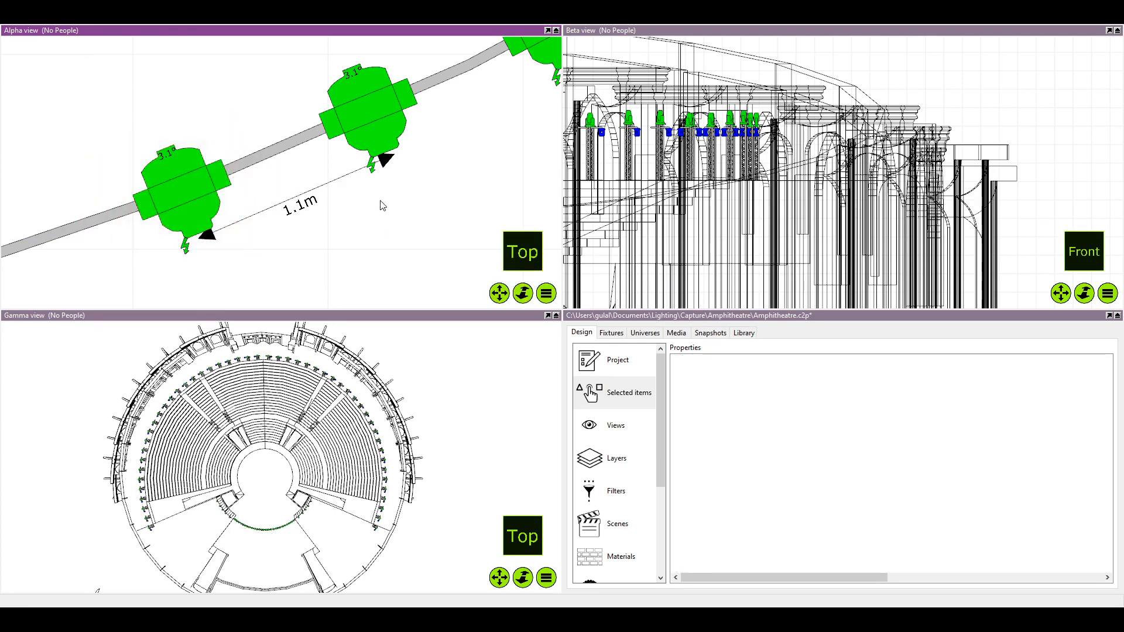
Move the 1.1 m dimension to start at the seventh fixture from the right end and rotate it to follow the pipe
scroll(359, 239, down, 3)
scroll(326, 247, down, 2)
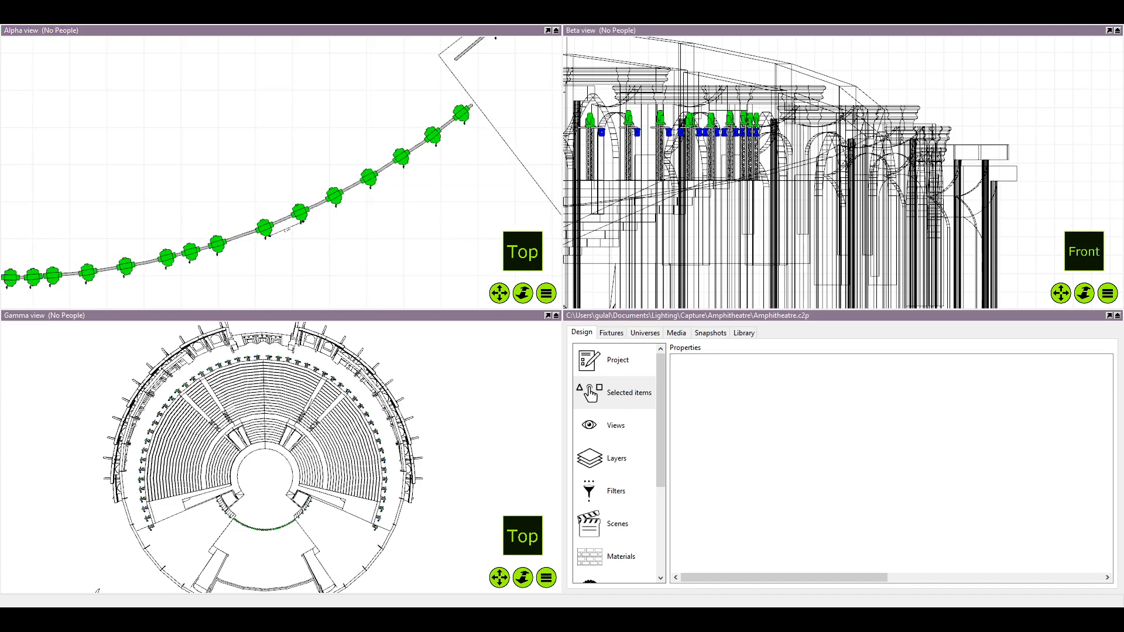
scroll(306, 269, up, 5)
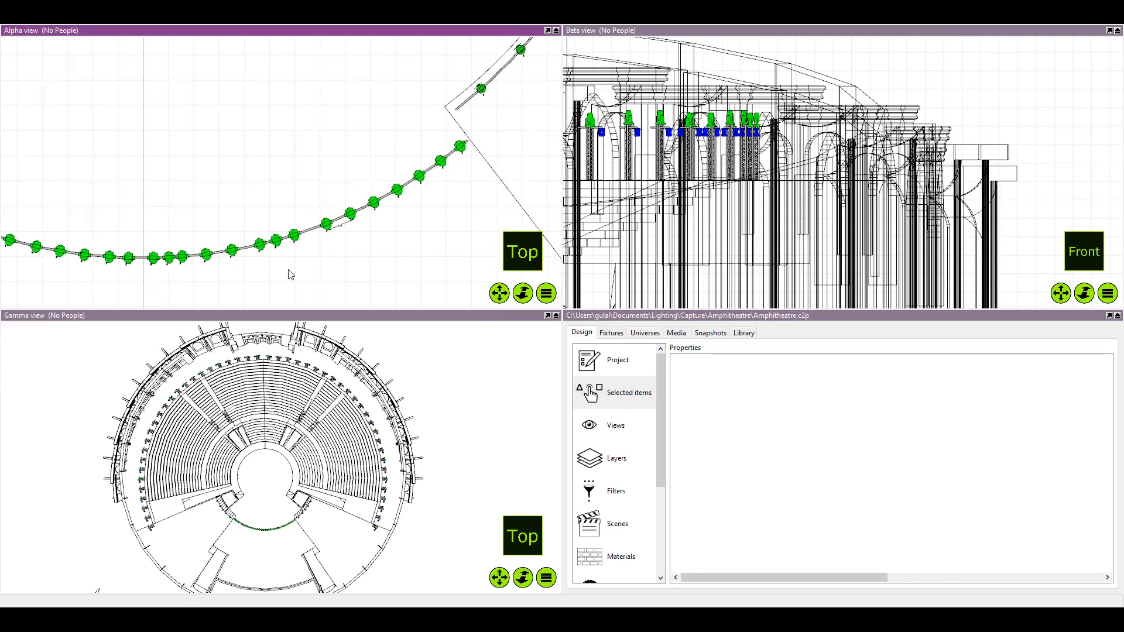
drag(380, 149, 221, 198)
click(147, 195)
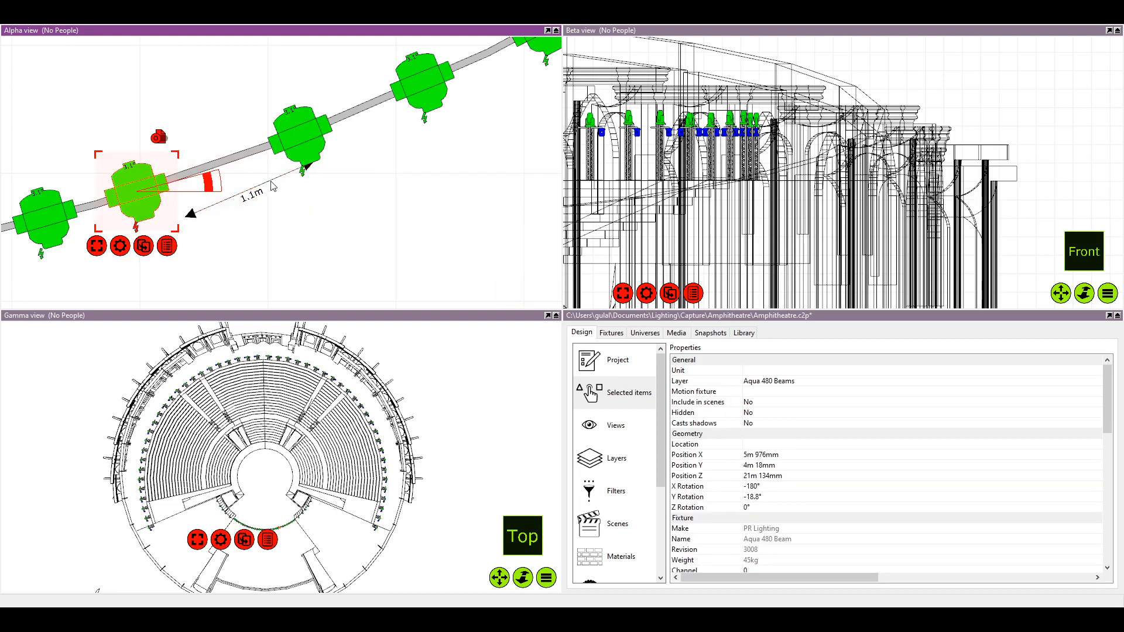
click(291, 182)
drag(354, 183, 354, 189)
click(234, 200)
click(256, 197)
drag(254, 195, 249, 193)
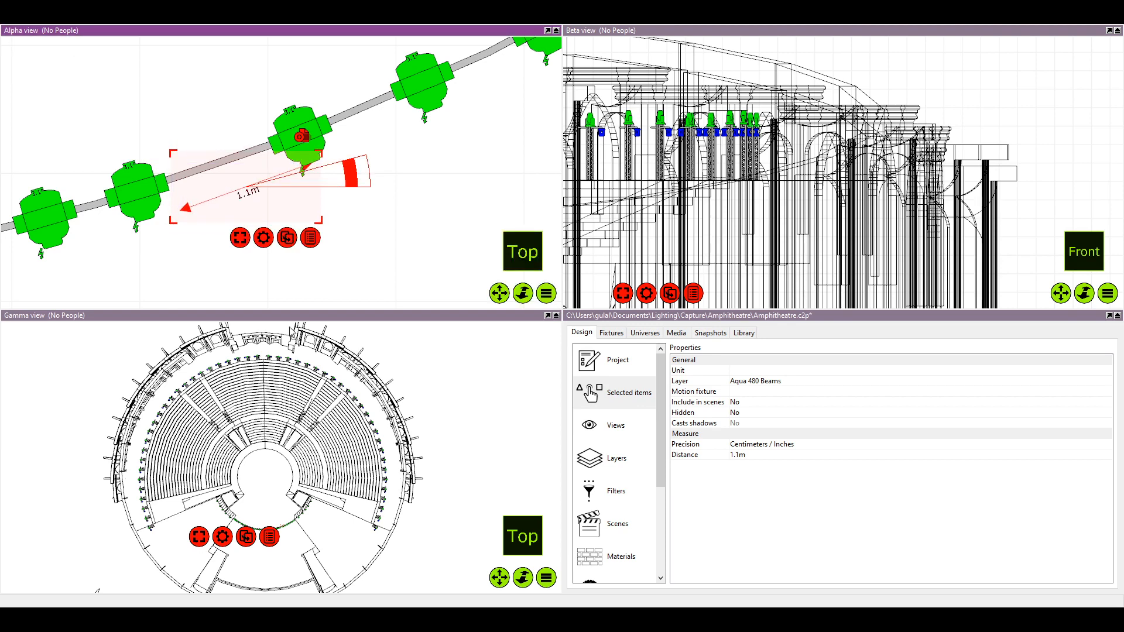
Slide the eighth fixture from the right end to the 1.1 m mark, deselect it and select the dimension
scroll(172, 205, up, 3)
drag(155, 209, 194, 197)
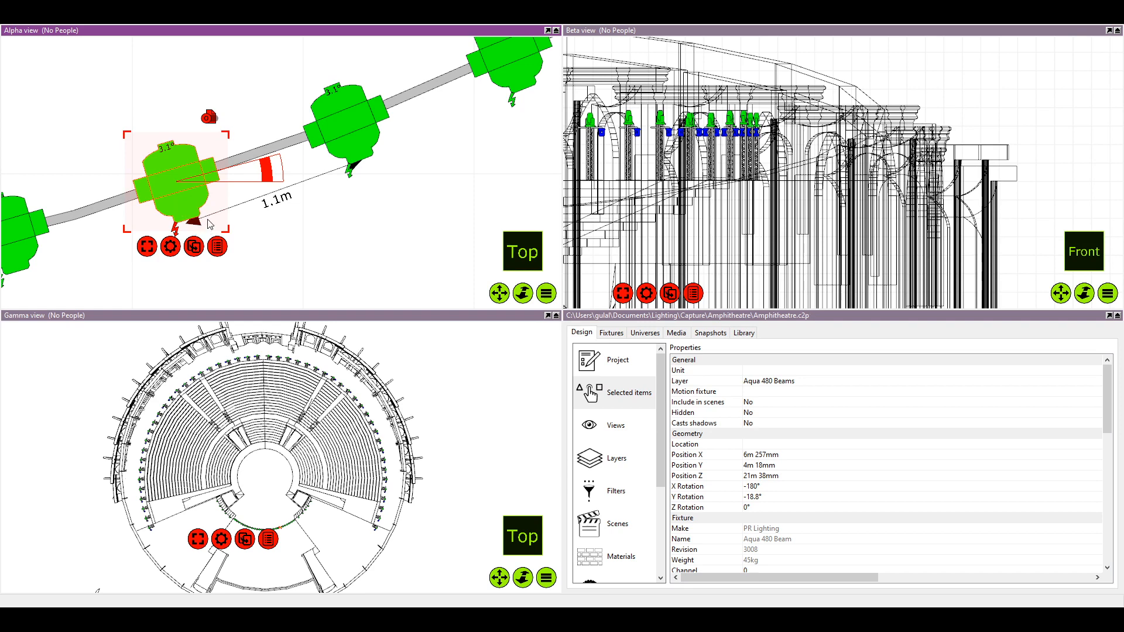
scroll(196, 196, down, 2)
drag(204, 211, 257, 174)
click(284, 204)
click(316, 183)
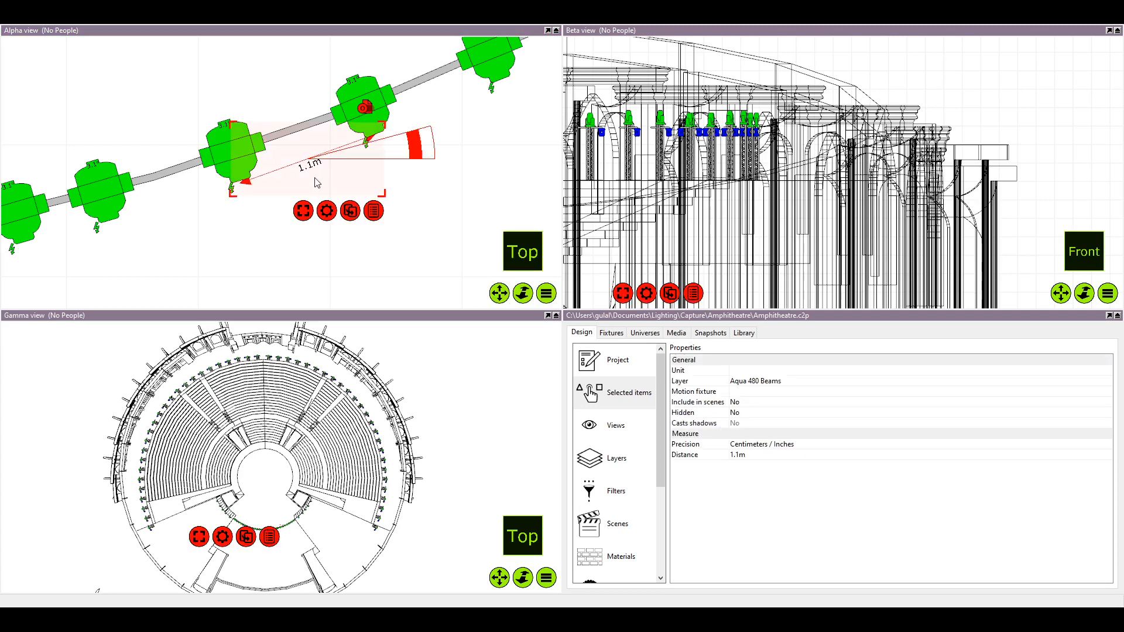
Align the 1.1 m dimension's start with the eighth fixture from the right end and slide the ninth fixture to its mark
drag(316, 168, 278, 177)
scroll(195, 144, up, 2)
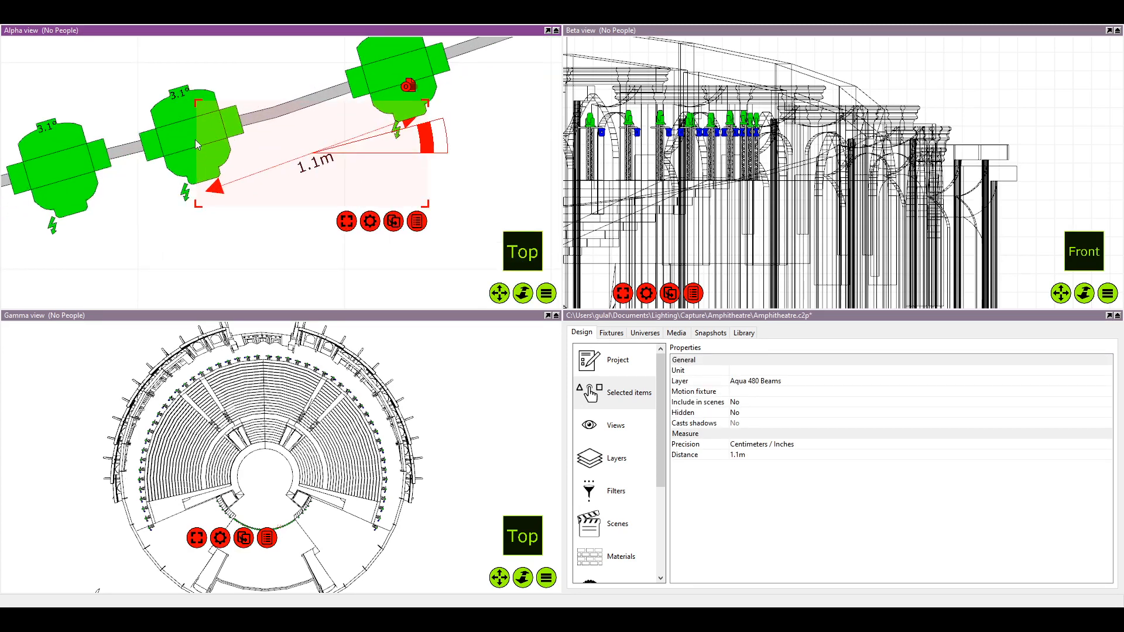
click(195, 142)
drag(195, 146, 202, 146)
Fine-tune the rotation and position of the 1.1 m dimension between the eighth and ninth fixtures and deselect it
click(315, 166)
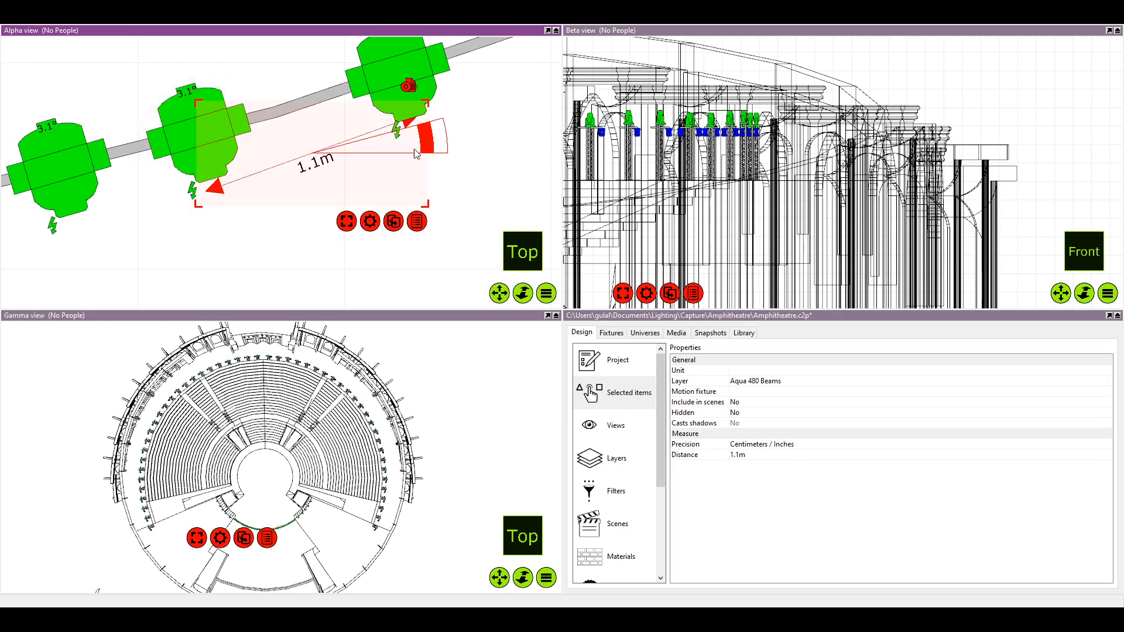
drag(425, 141, 428, 149)
drag(324, 158, 326, 164)
scroll(326, 164, down, 4)
click(330, 217)
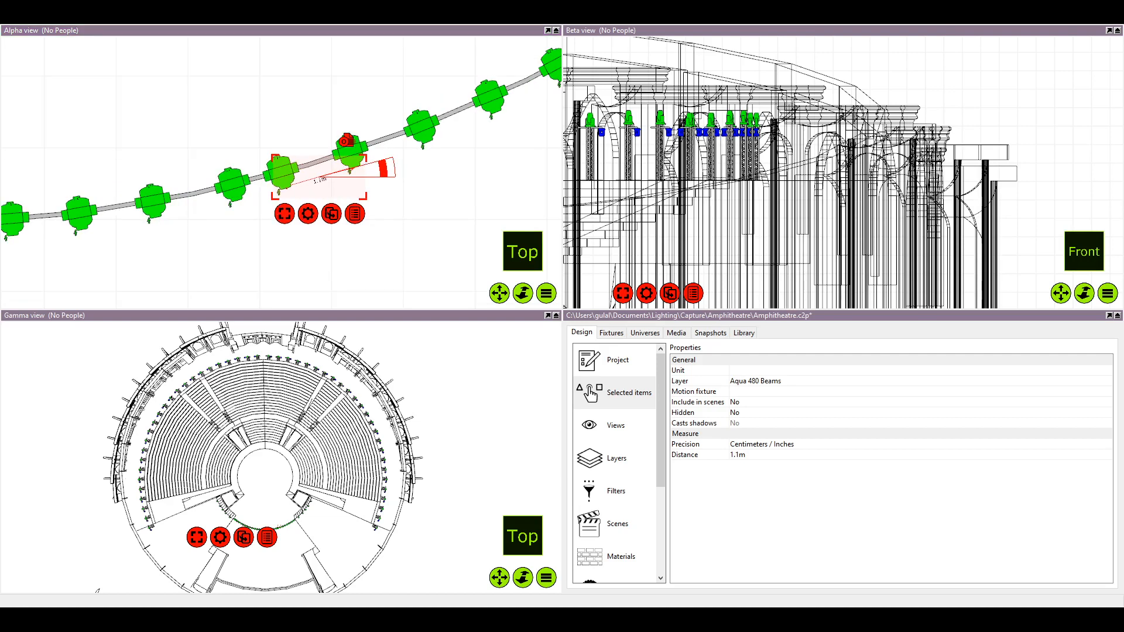
click(262, 241)
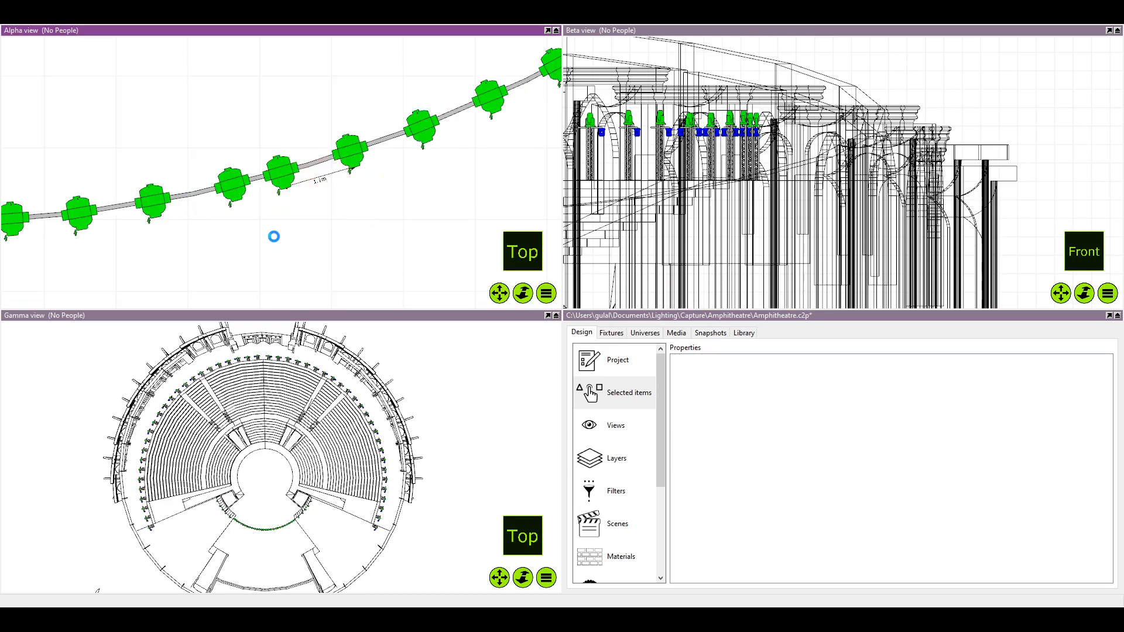
Slide the tenth fixture from the right end toward the pipe's centre and move the 1.1 m dimension to start at the ninth
scroll(258, 216, down, 1)
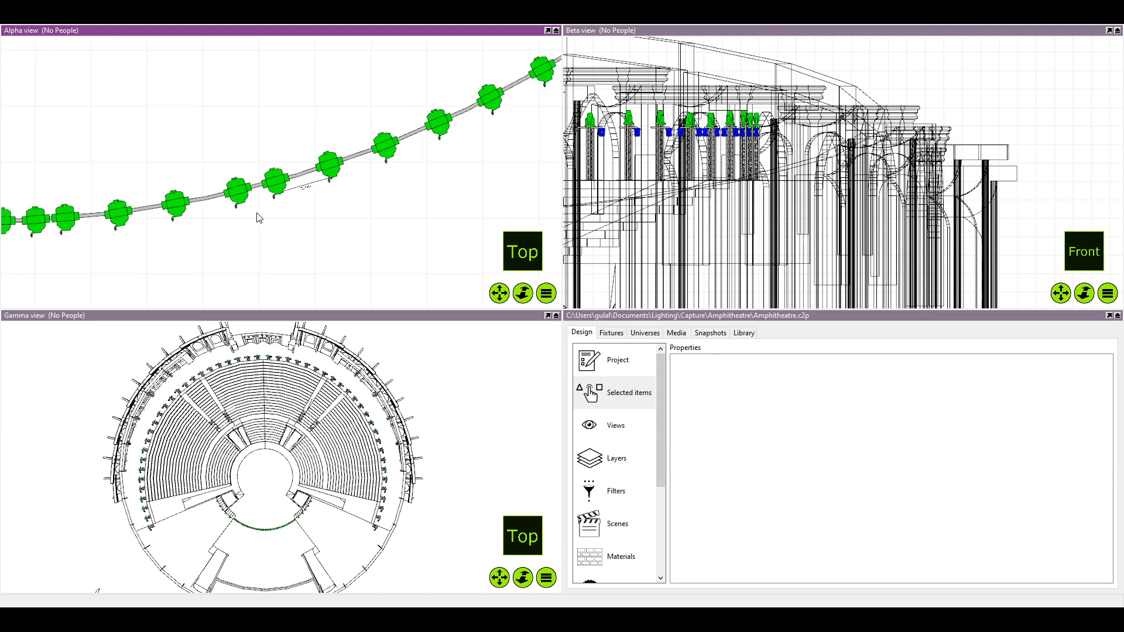
scroll(258, 216, down, 2)
scroll(258, 217, up, 6)
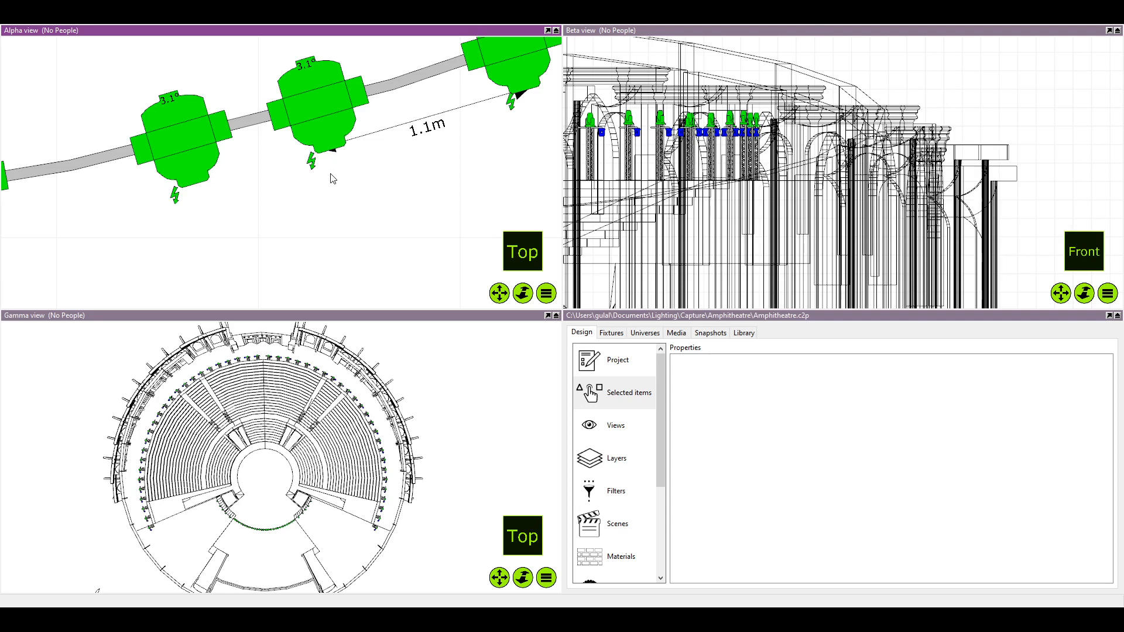
scroll(285, 199, down, 2)
click(209, 163)
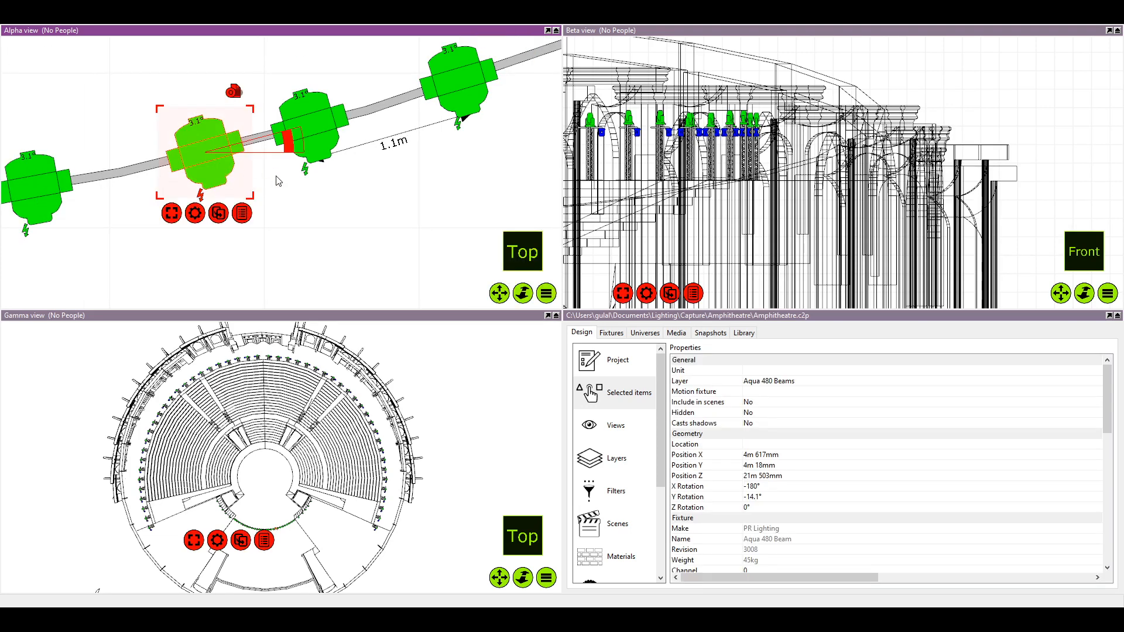
drag(208, 159, 168, 167)
drag(393, 138, 381, 174)
scroll(265, 198, up, 5)
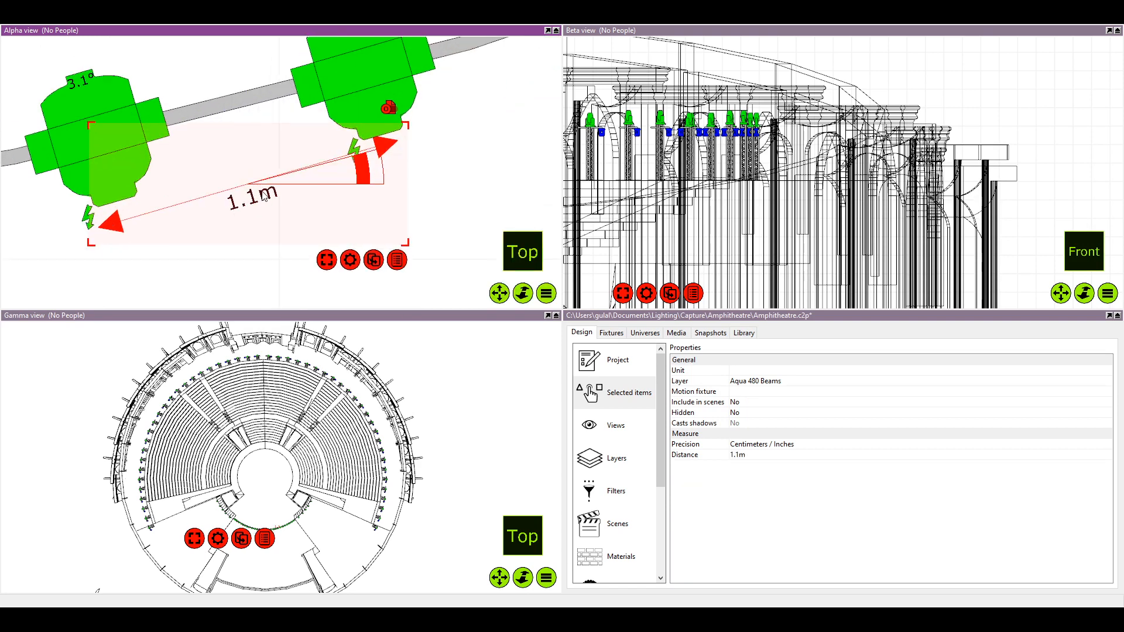
drag(264, 198, 258, 185)
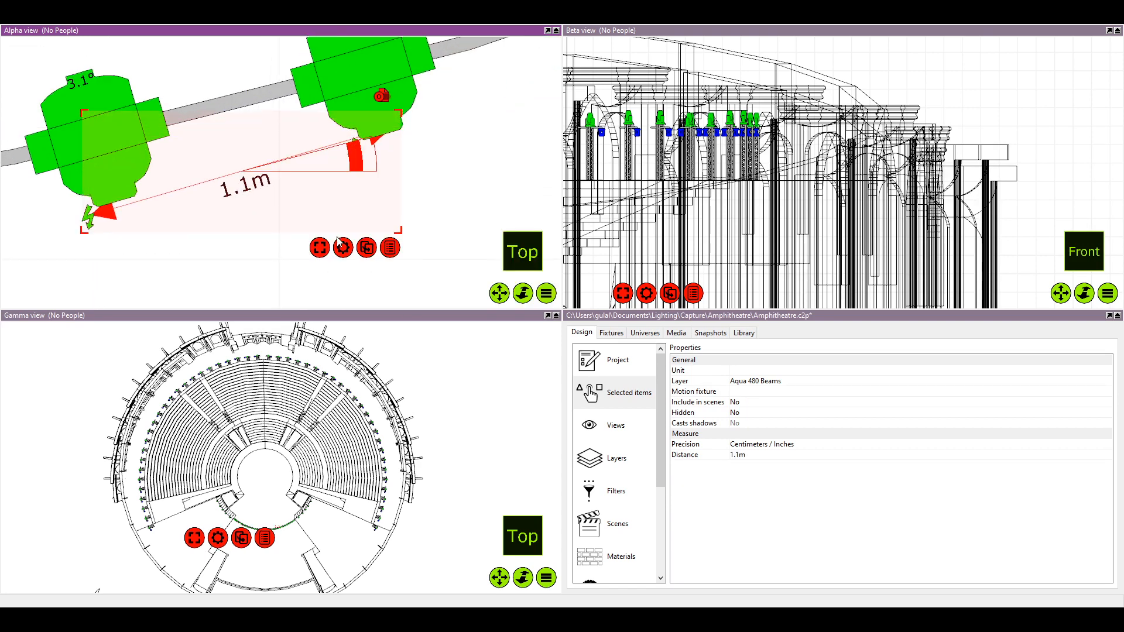
Slide the tenth fixture from the right end to the 1.1 m mark and deselect it
click(174, 241)
scroll(174, 241, down, 2)
drag(188, 183, 170, 188)
click(303, 223)
scroll(304, 223, down, 2)
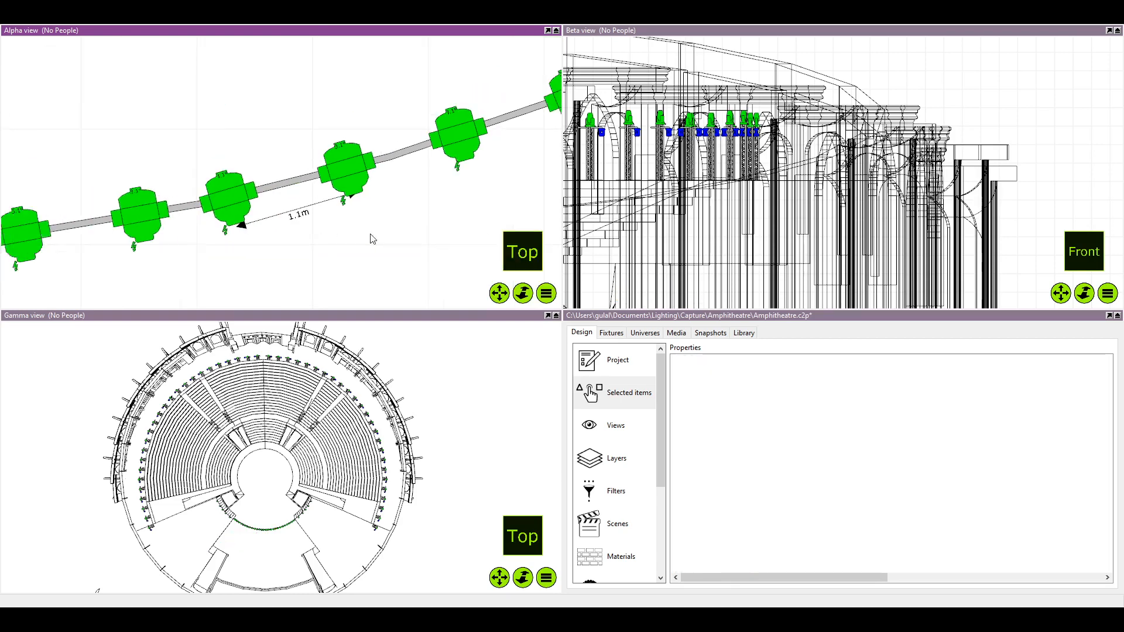
Slide the eleventh fixture from the right end toward the pipe's centre and move the 1.1 m dimension to start at the tenth
drag(374, 238, 525, 219)
drag(287, 196, 274, 198)
click(449, 199)
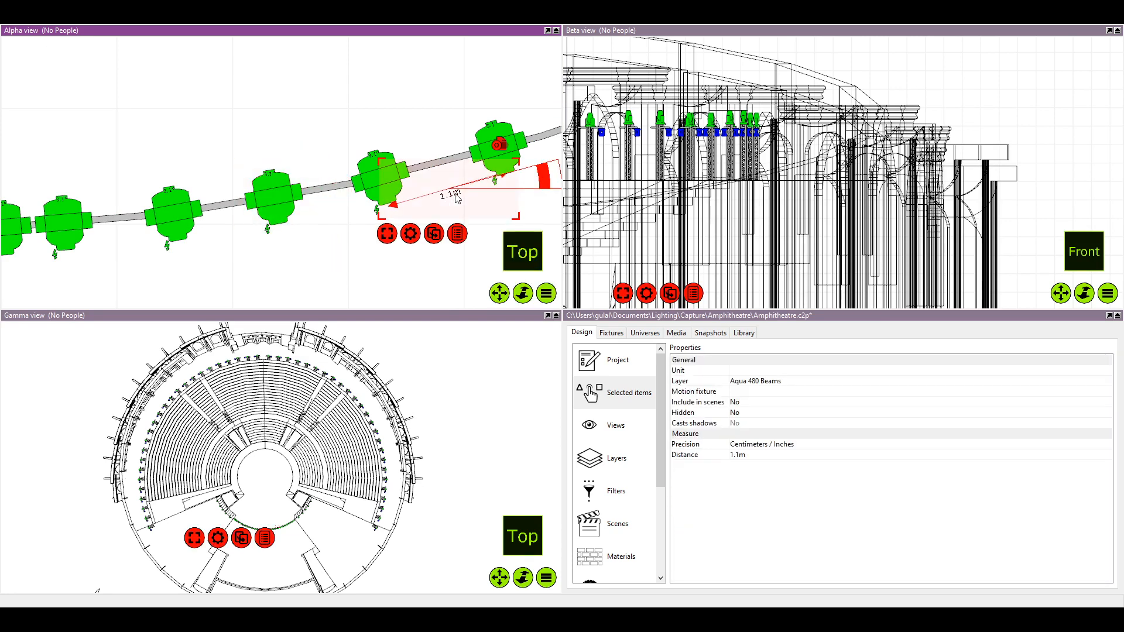
drag(434, 230, 333, 221)
scroll(331, 221, up, 2)
scroll(328, 218, down, 3)
scroll(336, 217, up, 3)
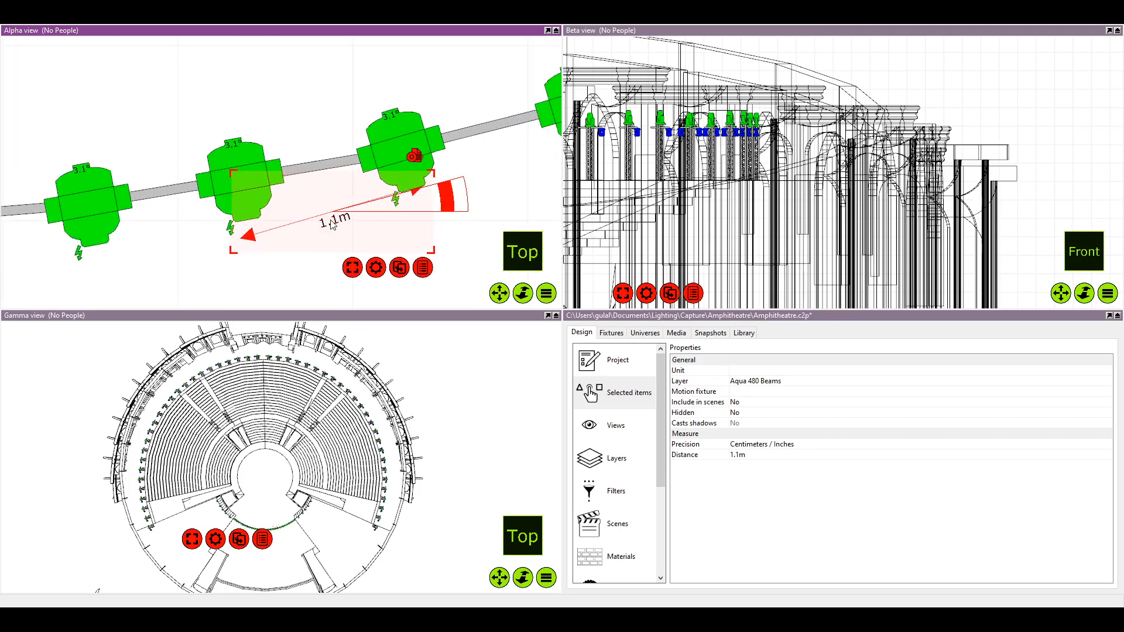
scroll(332, 225, down, 2)
scroll(218, 196, up, 3)
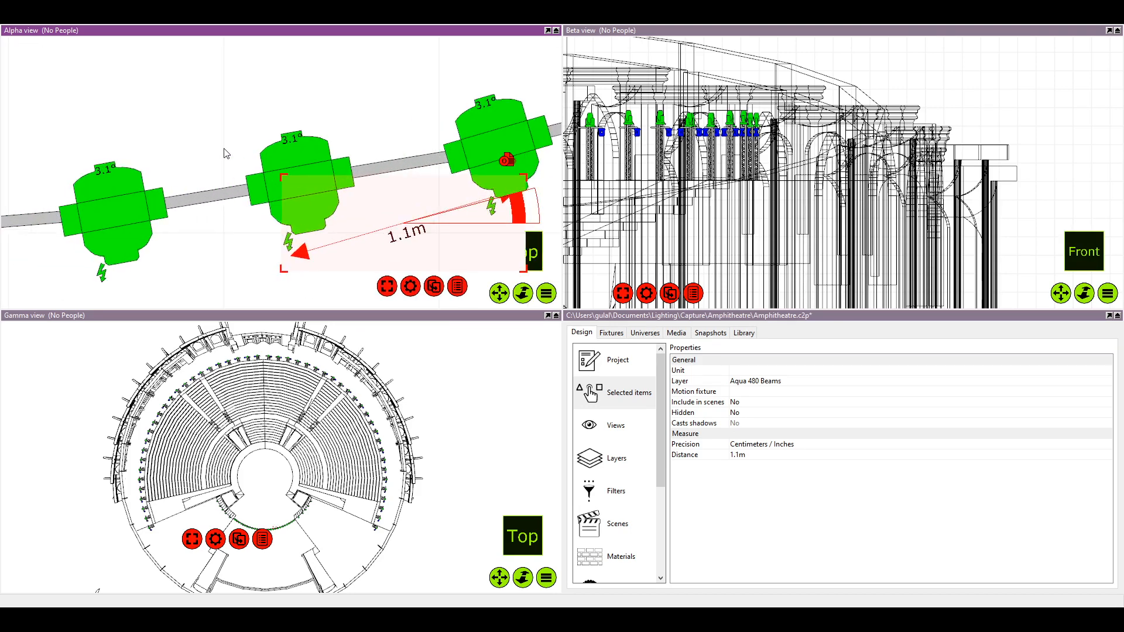
scroll(248, 209, down, 2)
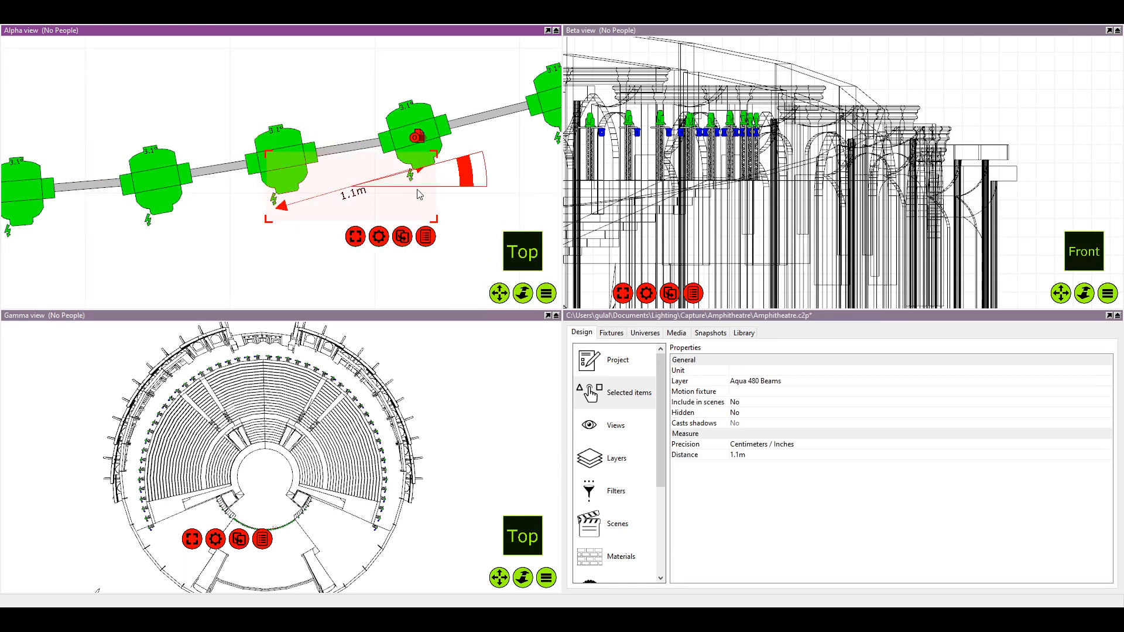
Nudge the 1.1 m dimension into place at the tenth fixture and slide the eleventh fixture to its mark
drag(378, 197, 376, 195)
click(268, 146)
drag(269, 145, 258, 154)
scroll(257, 154, down, 5)
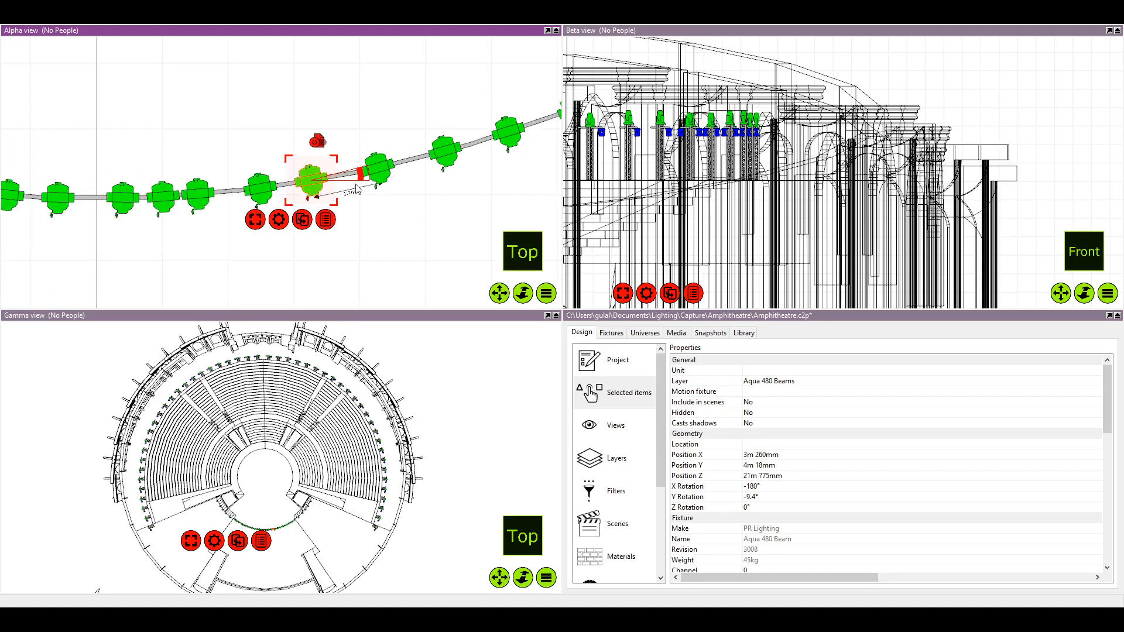
Move the 1.1 m dimension to start at the eleventh fixture from the right end and slide the twelfth fixture to its mark
drag(358, 188, 192, 179)
scroll(268, 183, up, 3)
scroll(266, 179, up, 2)
drag(52, 189, 205, 179)
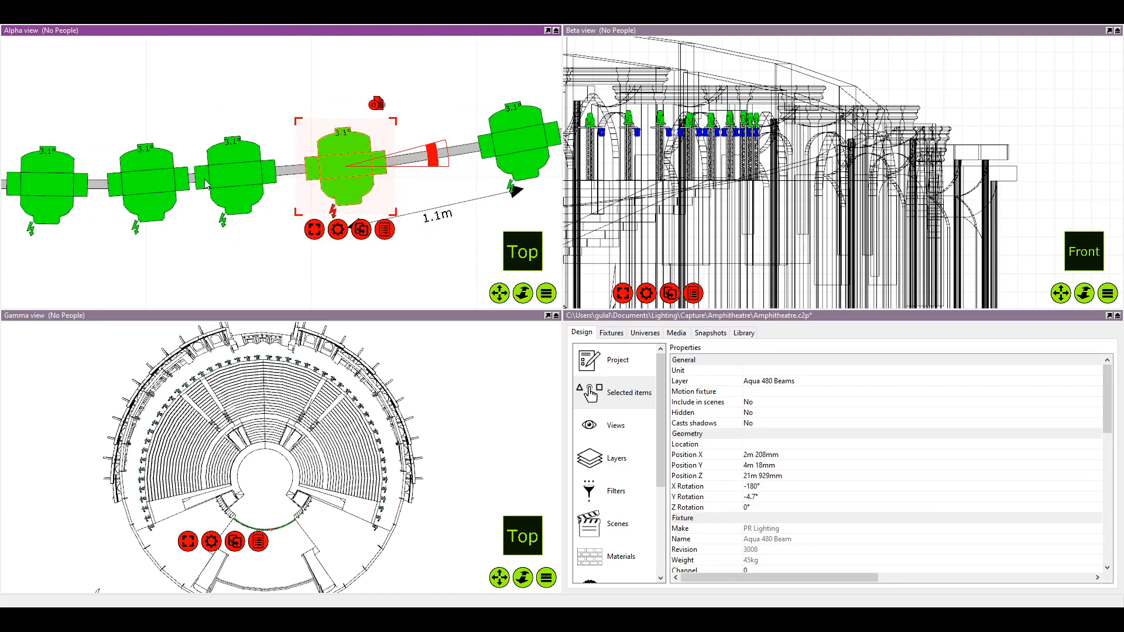
scroll(205, 184, down, 5)
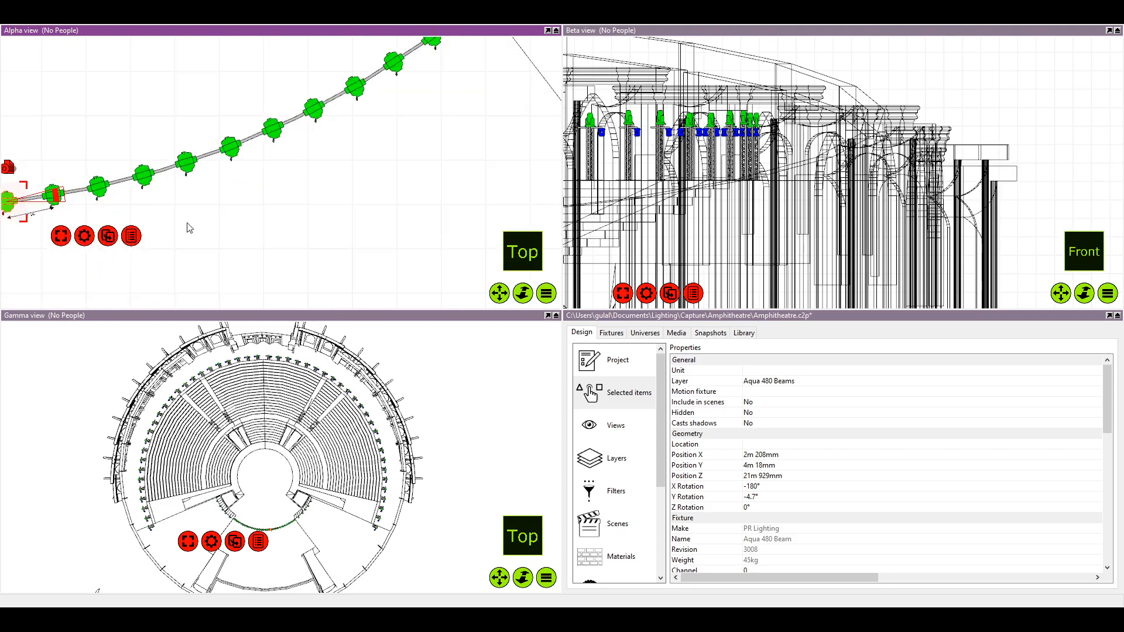
Select the dimension below the stage pipe and set its distance to 1 m
drag(132, 231, 375, 232)
scroll(252, 226, up, 3)
click(326, 207)
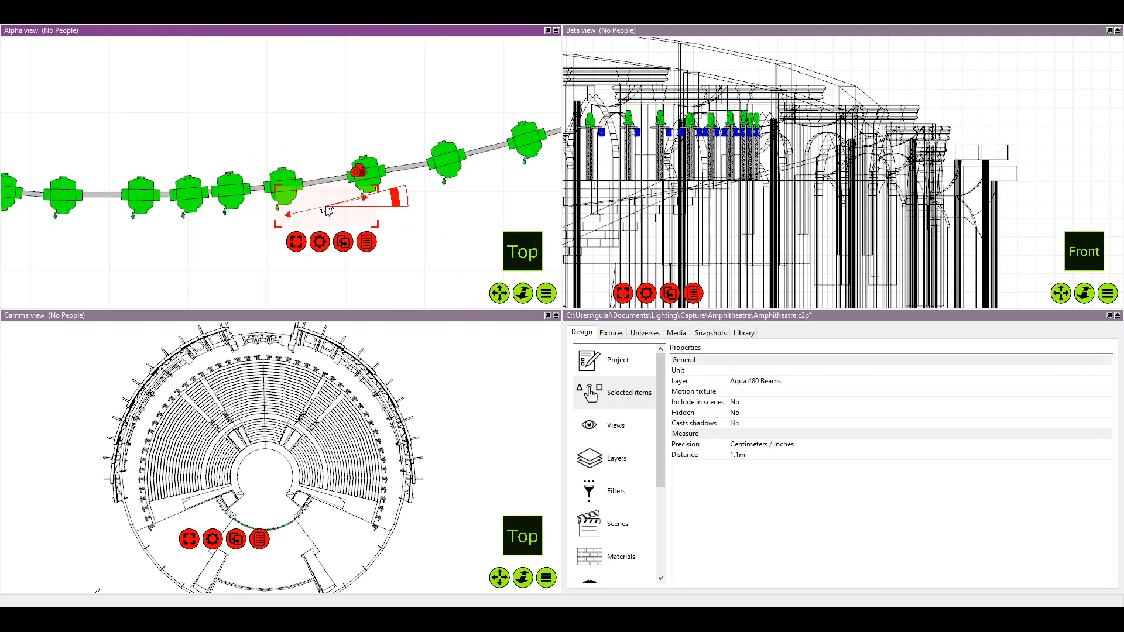
click(767, 456)
text(1)
key(Return)
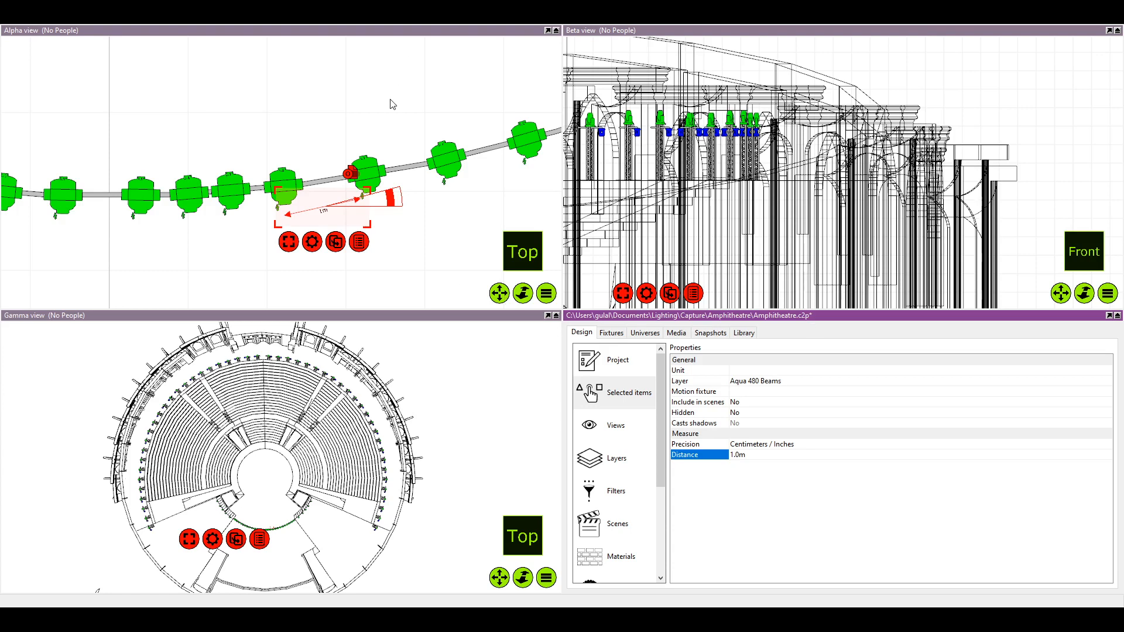
Move the 1 m dimension back along the pipe toward the fixtures at its right end
scroll(352, 205, up, 1)
scroll(321, 216, down, 1)
drag(277, 222, 405, 201)
scroll(409, 170, down, 1)
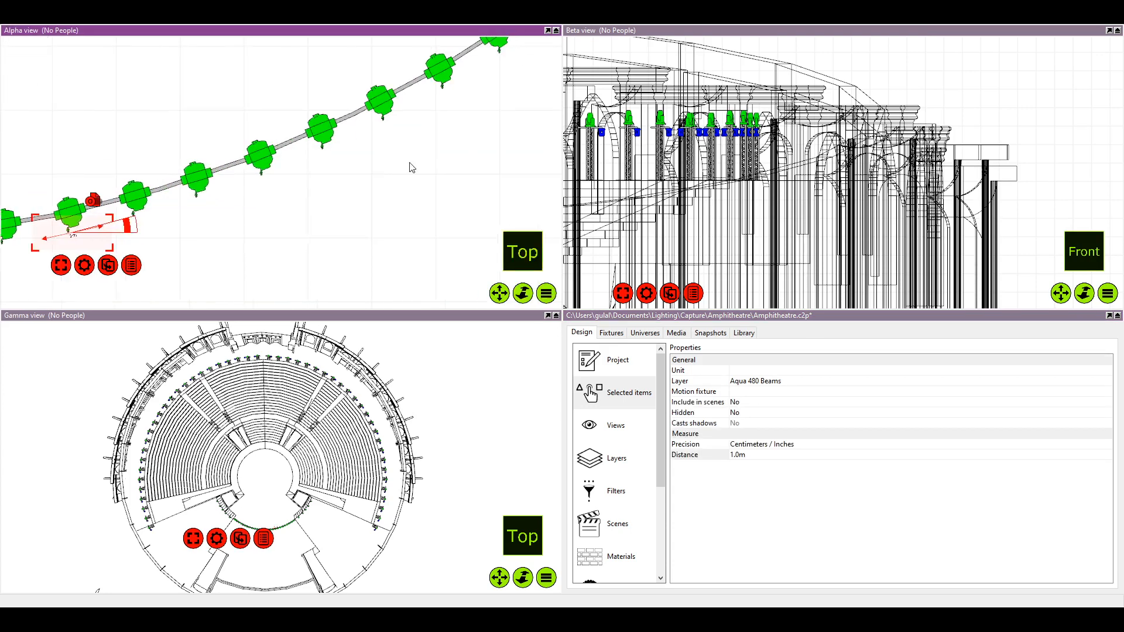
scroll(351, 174, down, 2)
drag(127, 211, 399, 100)
scroll(468, 63, up, 3)
drag(468, 63, 326, 172)
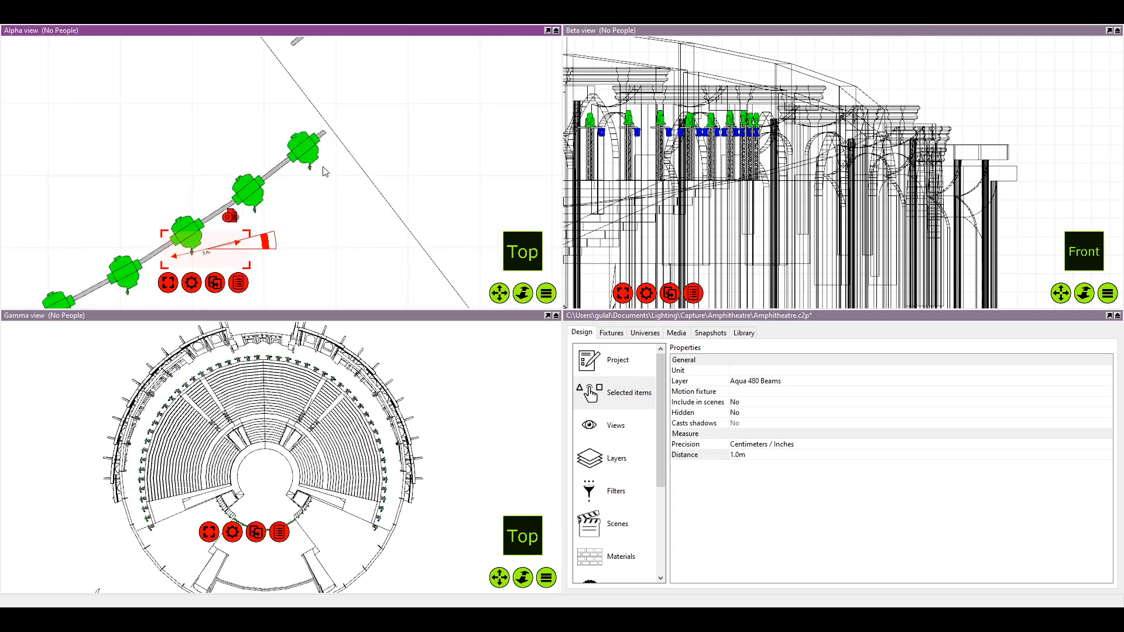
Place the 1 m dimension beside the pipe's right end, rotate it to follow the pipe and deselect it
scroll(307, 222, up, 3)
drag(314, 234, 413, 175)
drag(267, 212, 465, 106)
scroll(448, 144, up, 2)
scroll(450, 144, down, 1)
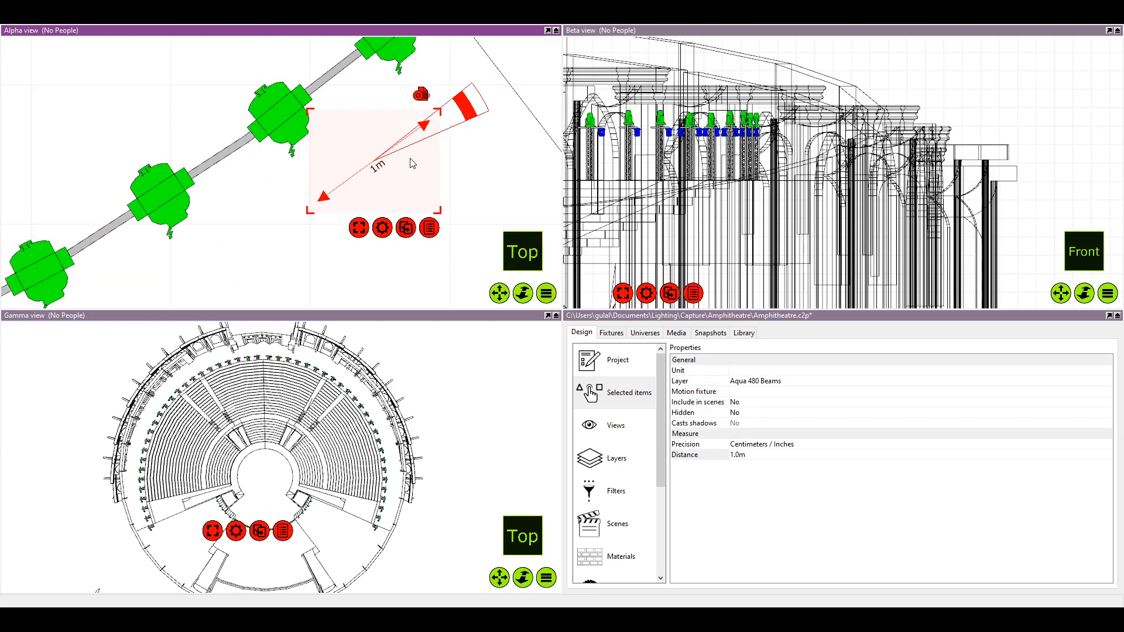
scroll(377, 145, down, 2)
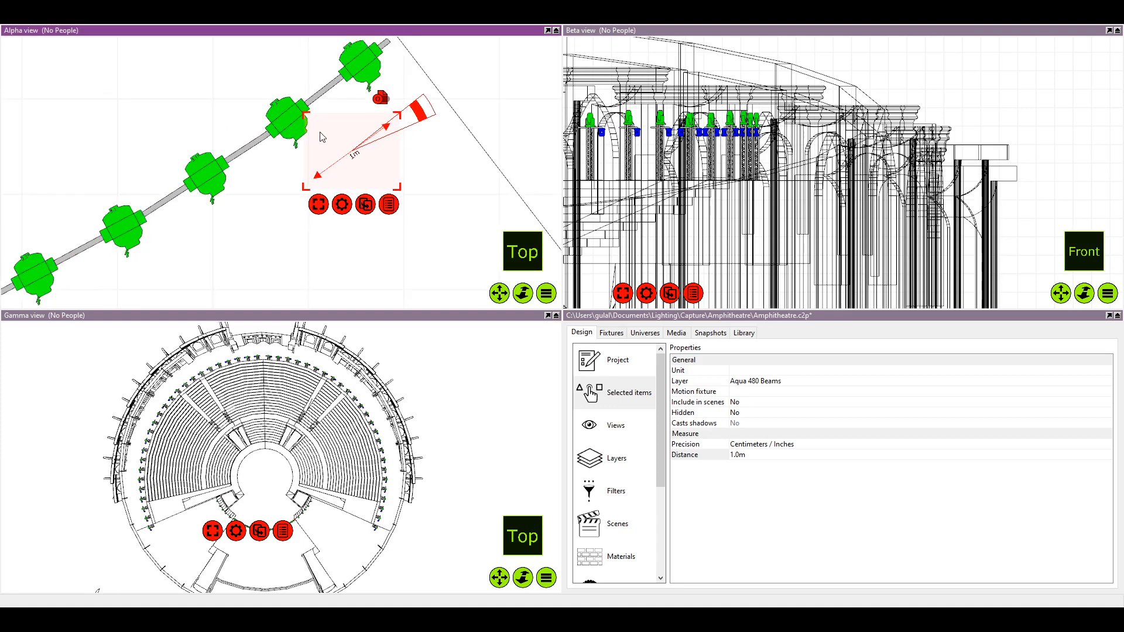
drag(346, 69, 319, 135)
key(Escape)
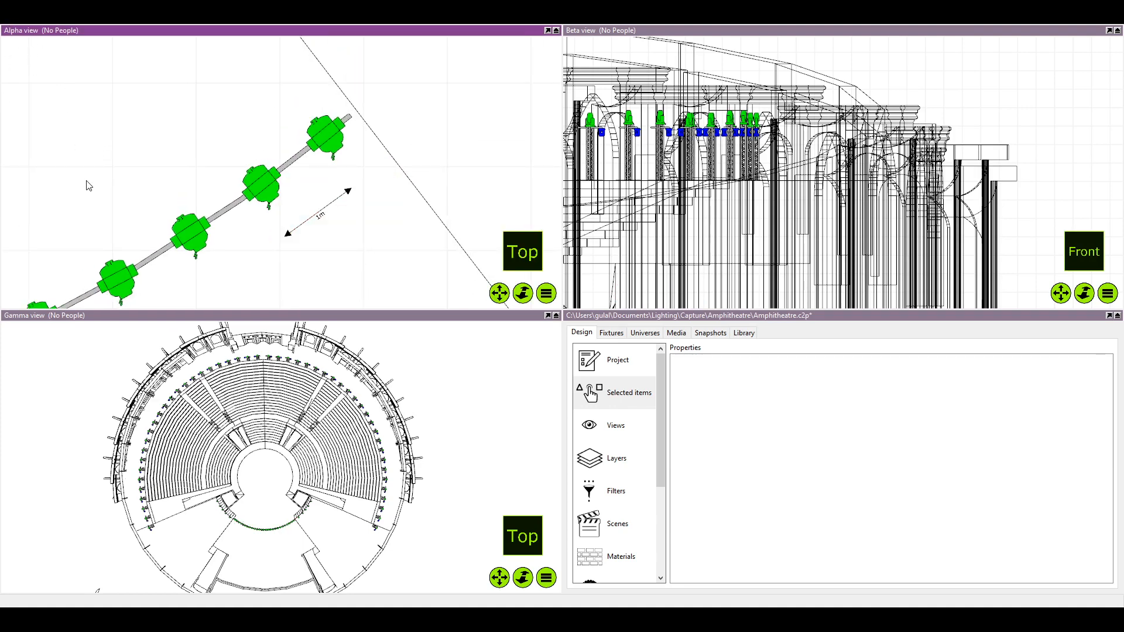
Move the 1 m dimension to start at the right end fixture and slide the second fixture to its mark
click(321, 214)
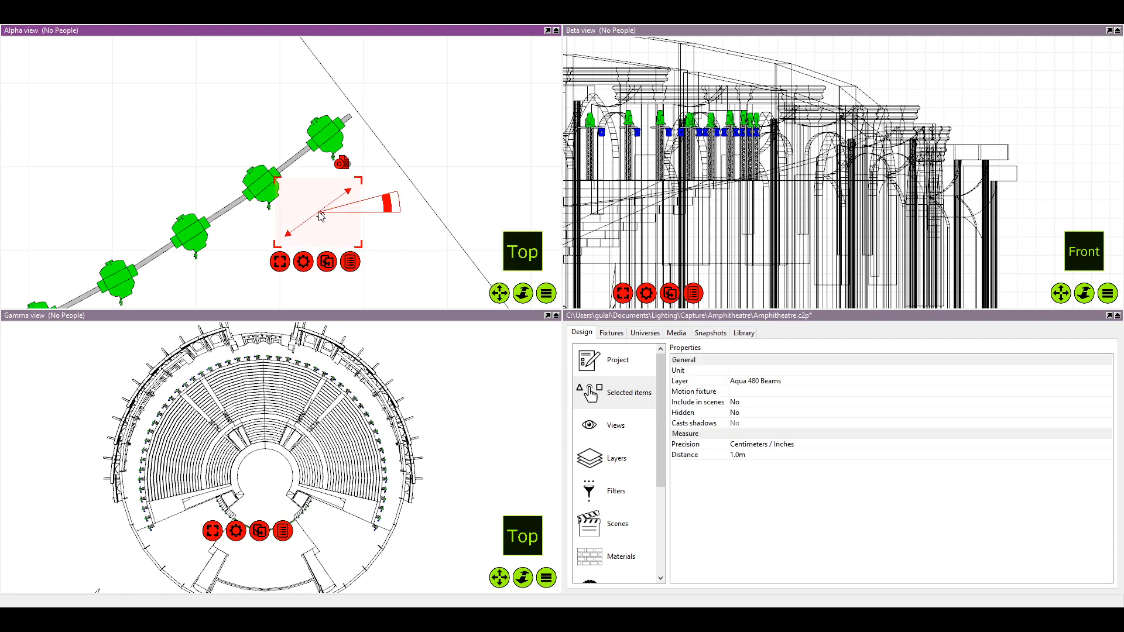
drag(321, 215, 309, 181)
scroll(322, 171, up, 3)
scroll(323, 175, down, 4)
scroll(309, 169, down, 3)
scroll(236, 102, up, 3)
click(206, 203)
drag(206, 204, 213, 198)
click(157, 126)
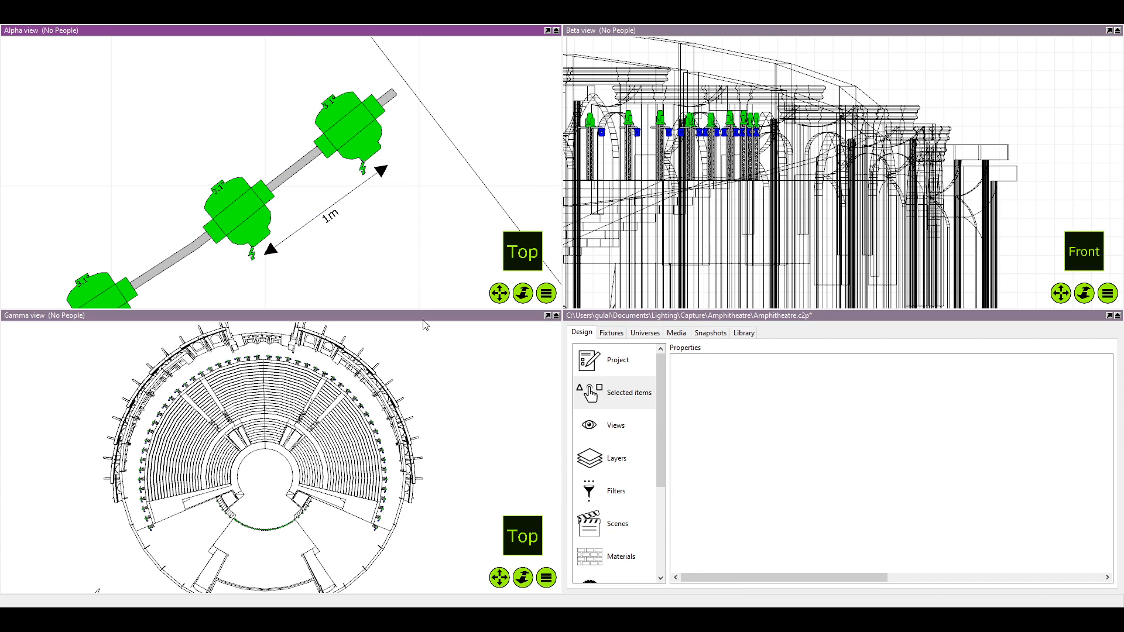
Move the 1 m dimension to start at the second fixture from the right end and slide the third fixture to its mark
click(614, 354)
scroll(271, 213, down, 2)
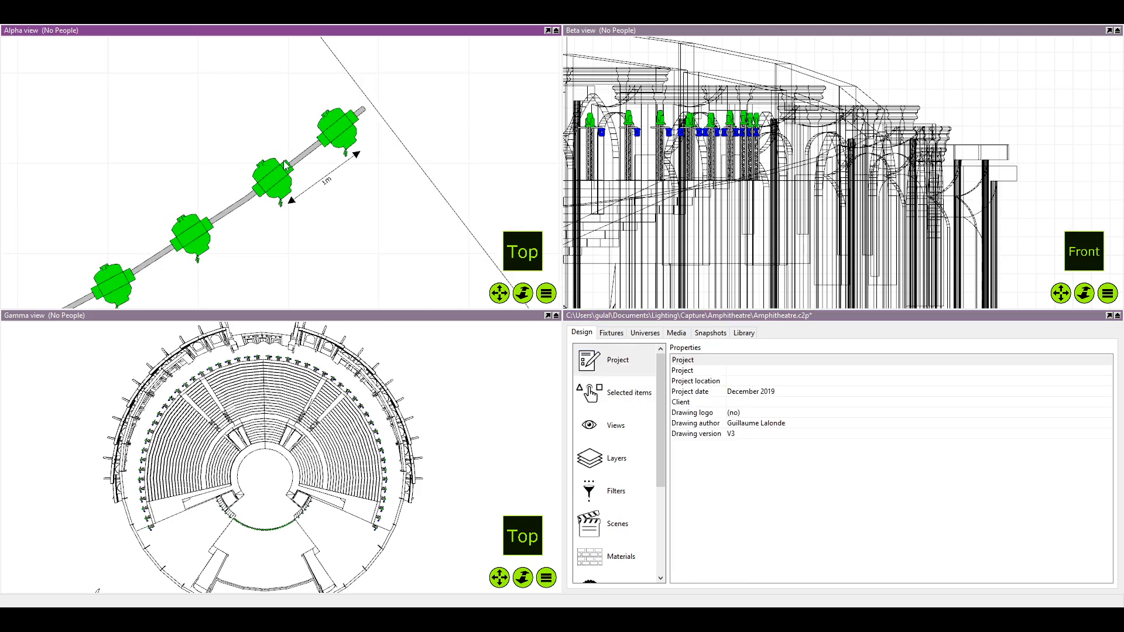
scroll(287, 170, down, 1)
scroll(371, 160, up, 1)
click(393, 141)
scroll(386, 143, up, 2)
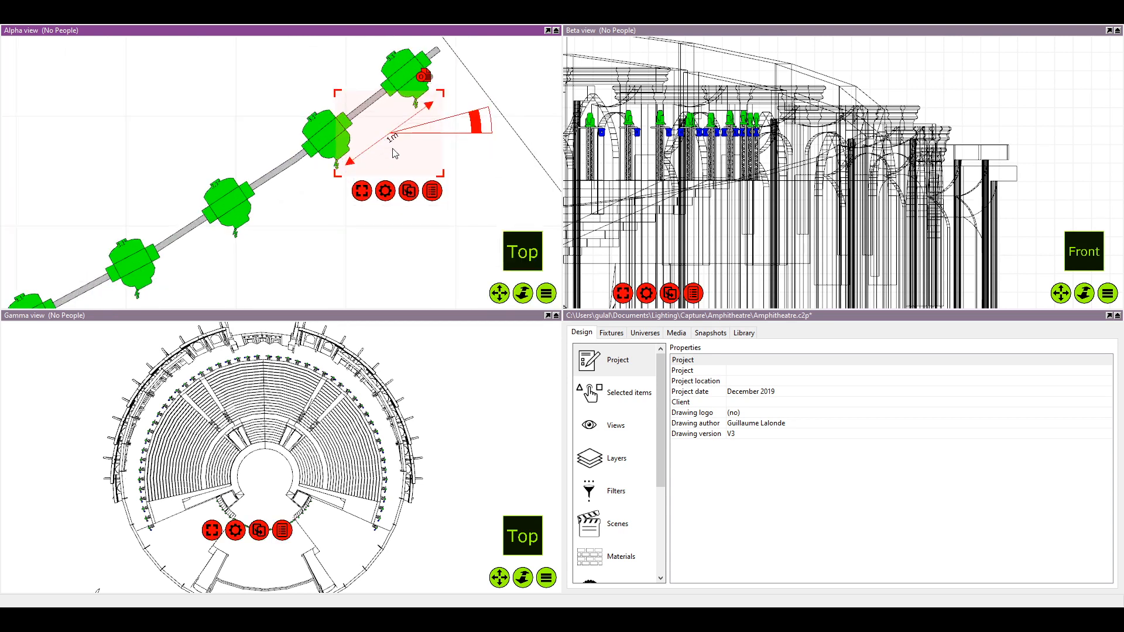
drag(395, 153, 293, 205)
scroll(311, 218, up, 2)
scroll(313, 196, down, 2)
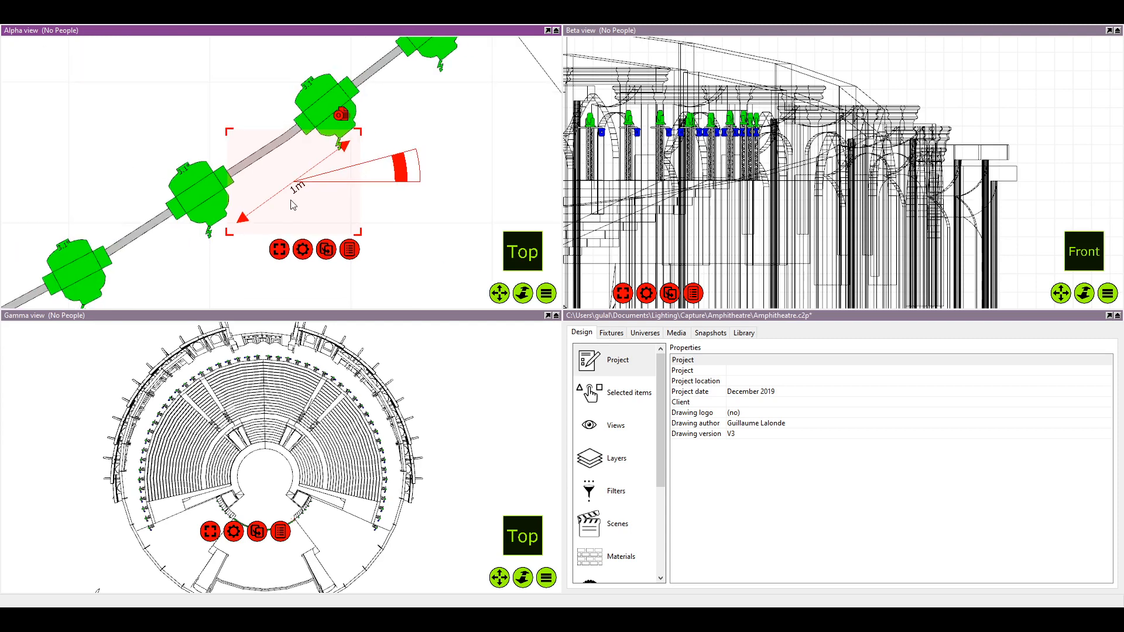
drag(209, 198, 222, 189)
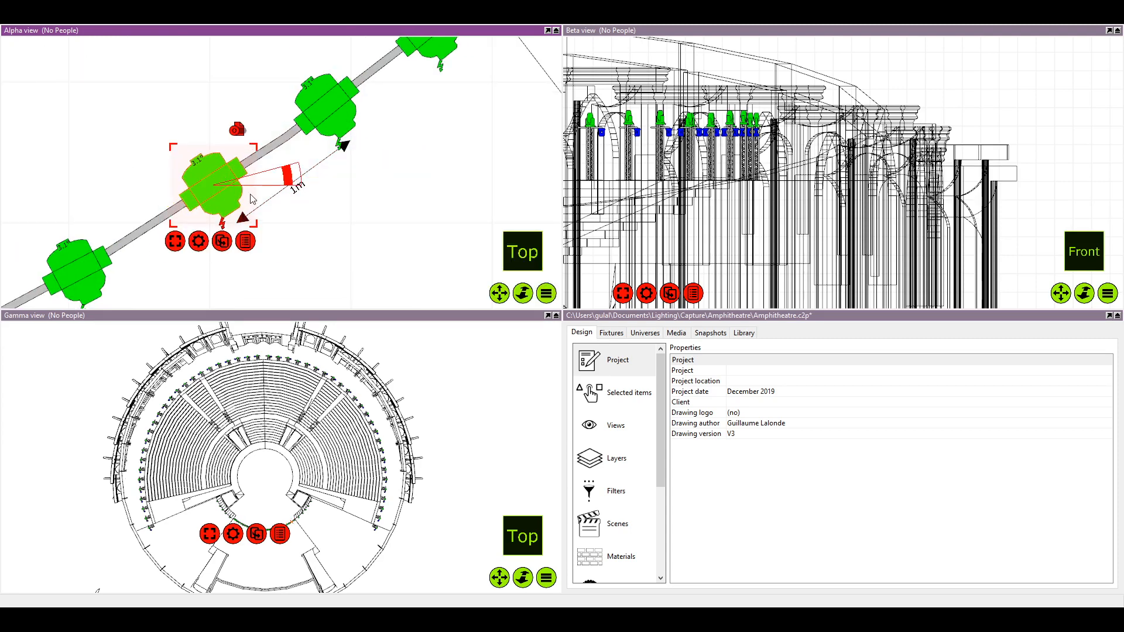
scroll(303, 188, down, 2)
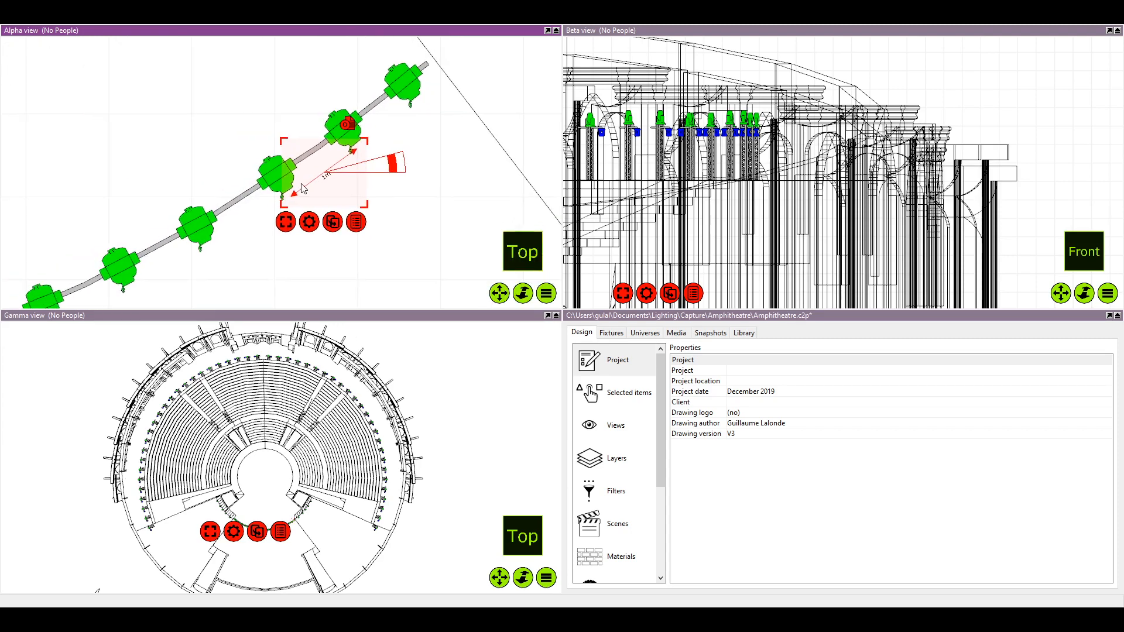
Move the 1 m dimension to start at the third fixture from the right end
scroll(280, 187, up, 2)
scroll(181, 161, down, 2)
drag(322, 151, 215, 222)
scroll(202, 209, up, 3)
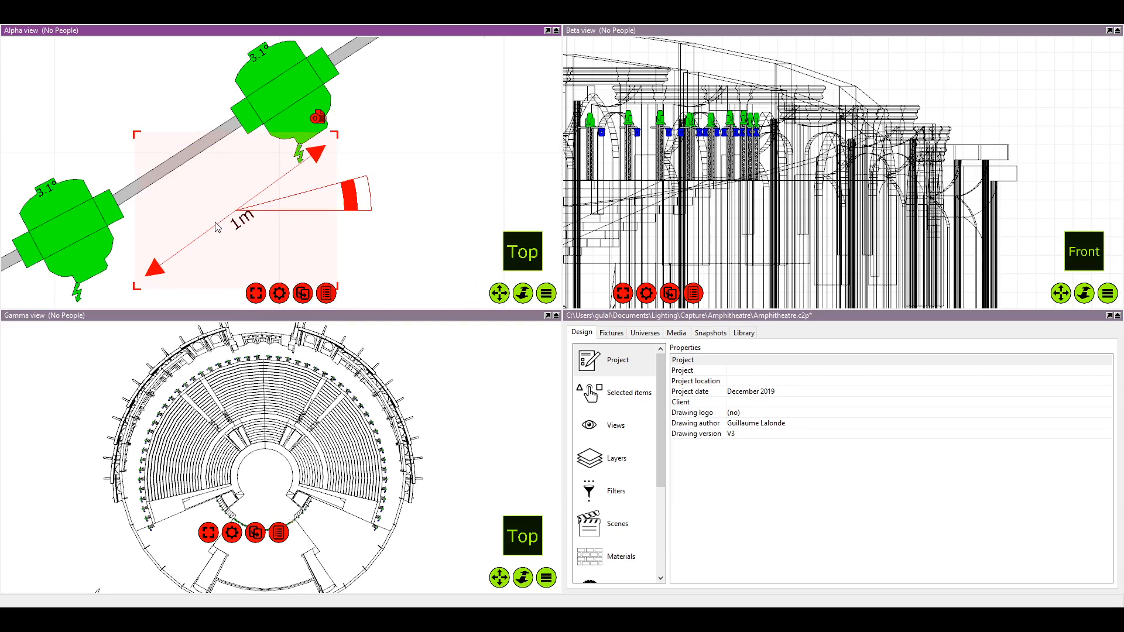
scroll(292, 196, down, 1)
drag(386, 203, 389, 229)
key(t)
scroll(243, 212, down, 2)
drag(190, 218, 244, 195)
scroll(243, 194, up, 2)
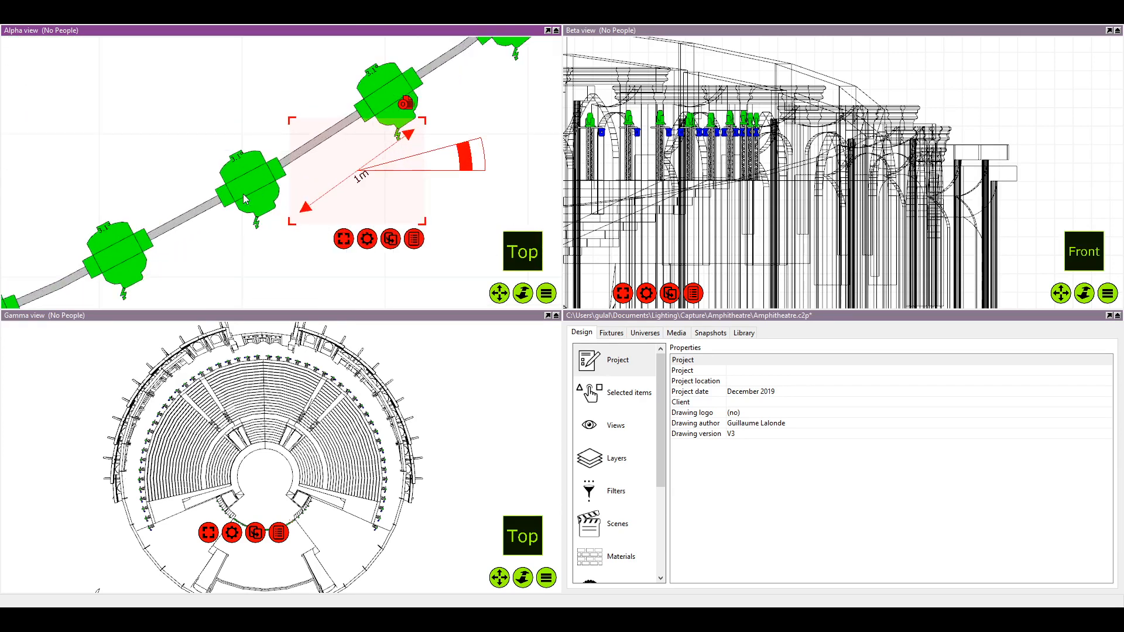
Slide the fourth fixture from the right end to the 1 m mark and select the dimension
drag(389, 200, 276, 193)
scroll(276, 193, down, 2)
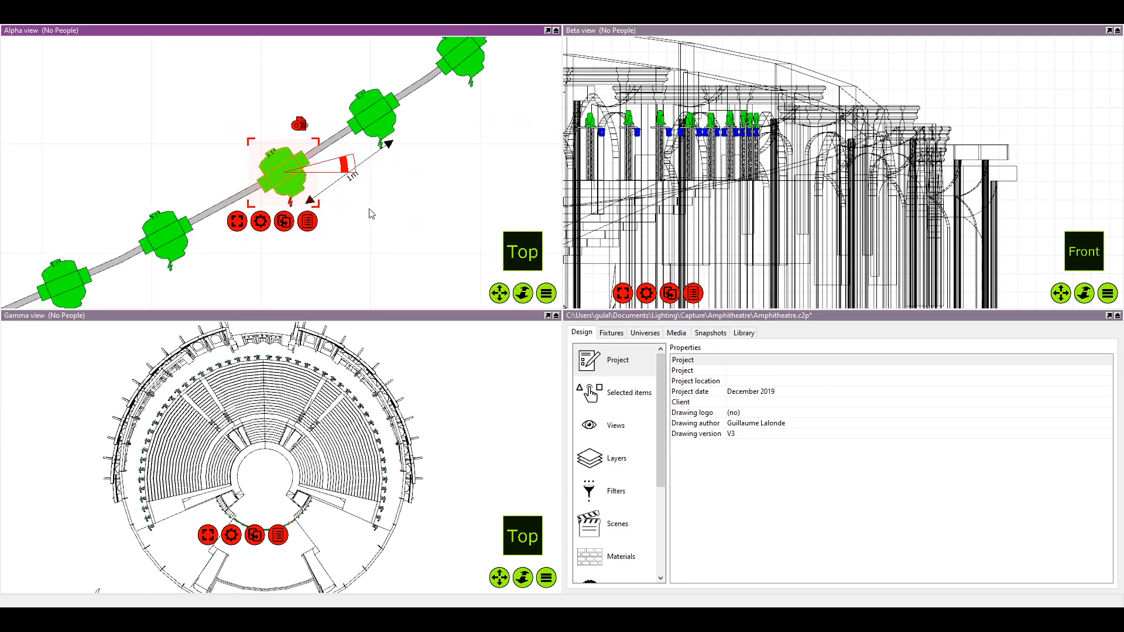
click(353, 183)
click(353, 183)
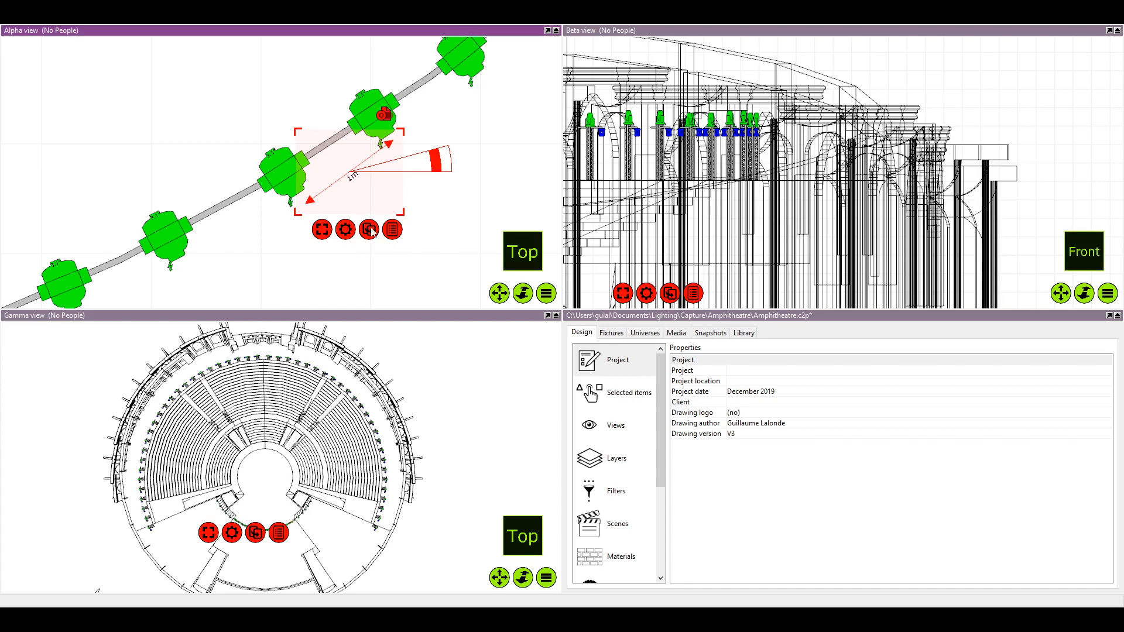
Move the 1 m dimension along the curved pipe to start at the fourth fixture from the right end
drag(357, 179, 258, 233)
scroll(229, 220, up, 2)
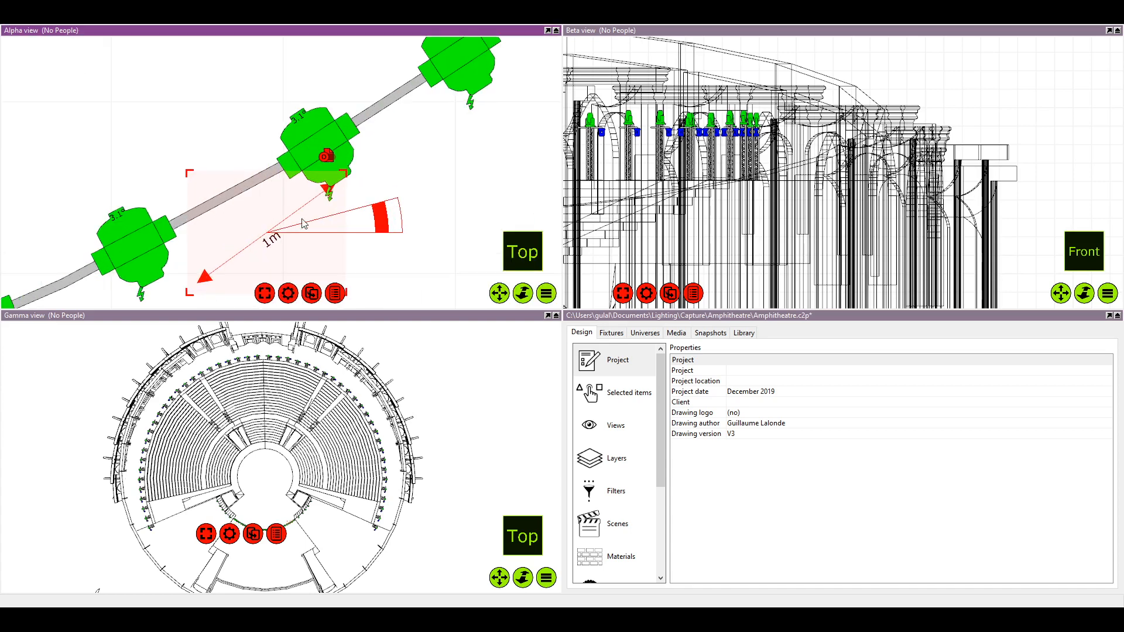
drag(378, 220, 379, 221)
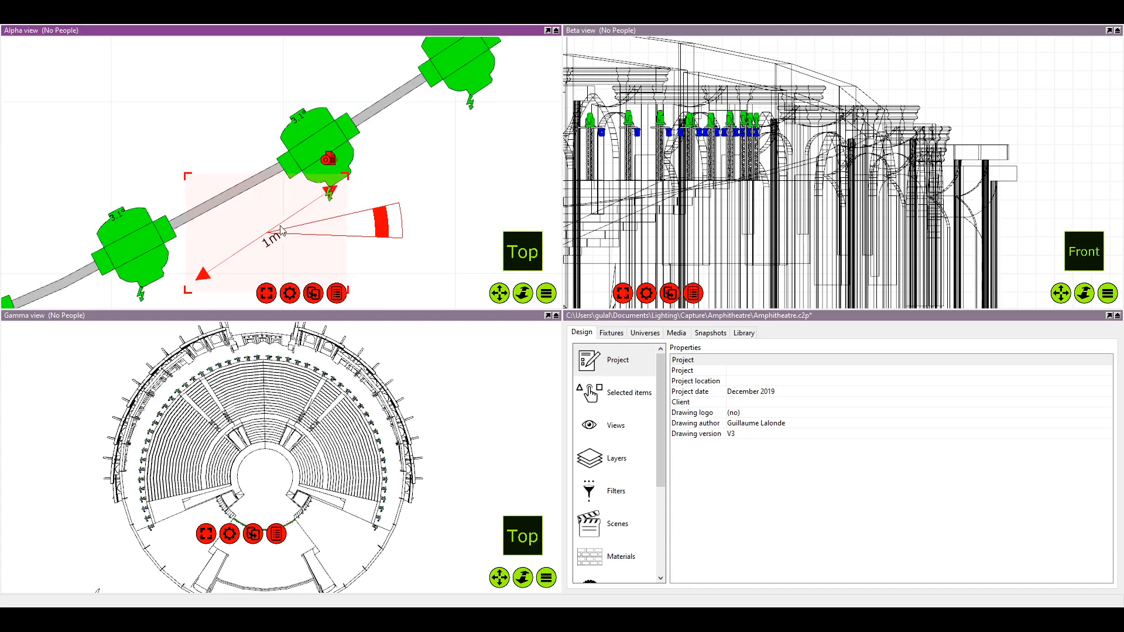
drag(272, 236, 281, 234)
drag(282, 234, 280, 228)
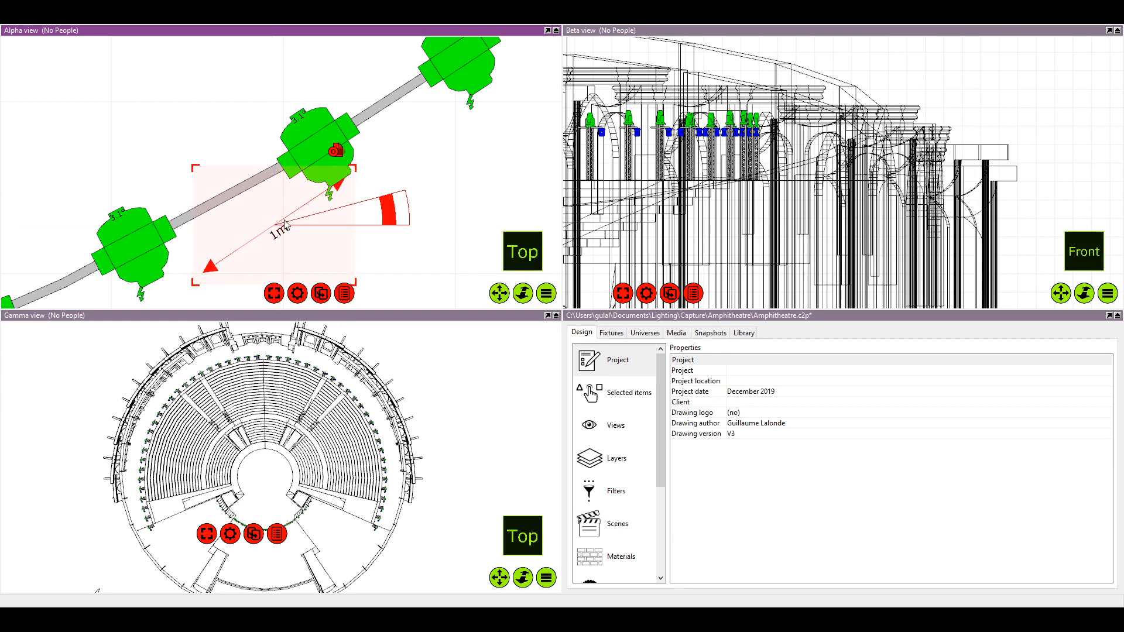
scroll(196, 161, down, 5)
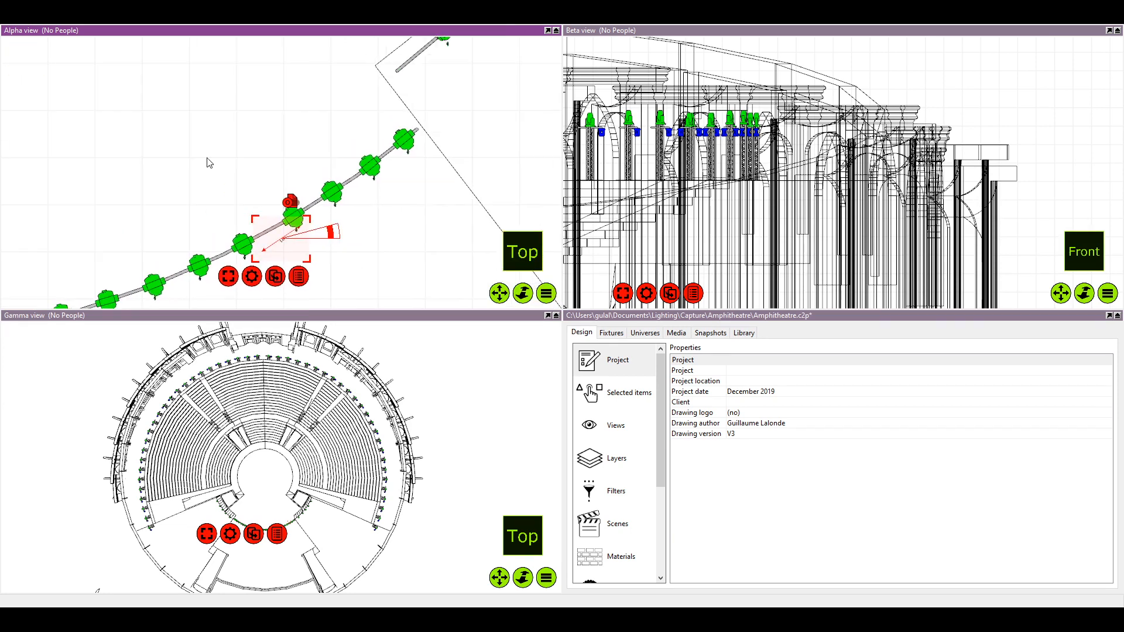
Select the front curved stage pipe and examine its geometry properties
scroll(178, 216, down, 4)
drag(177, 216, 305, 220)
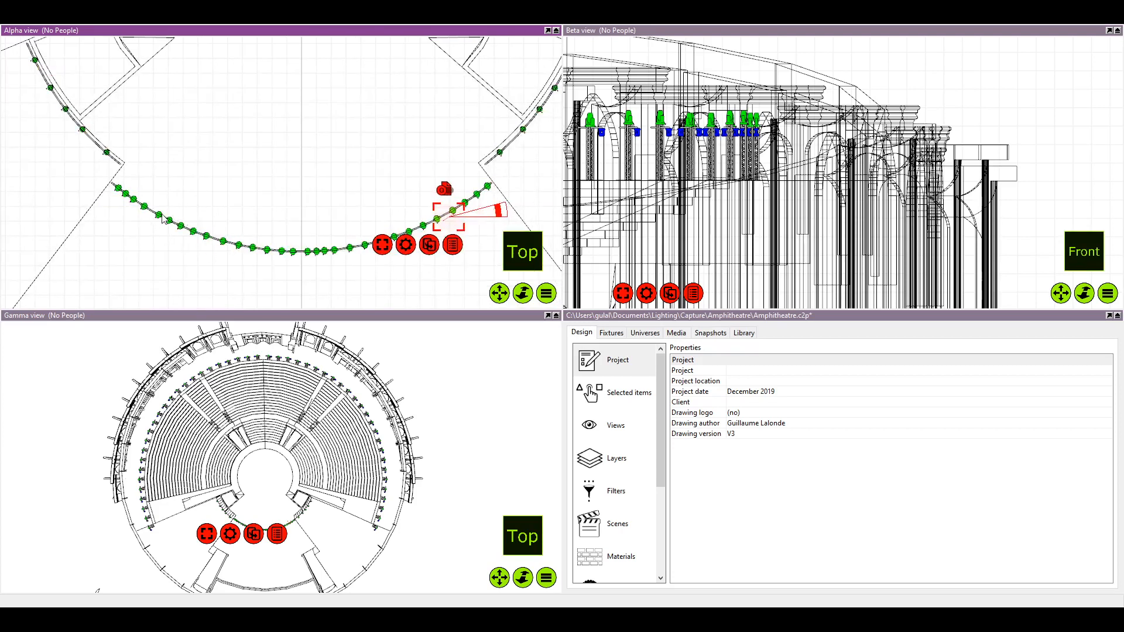
click(216, 240)
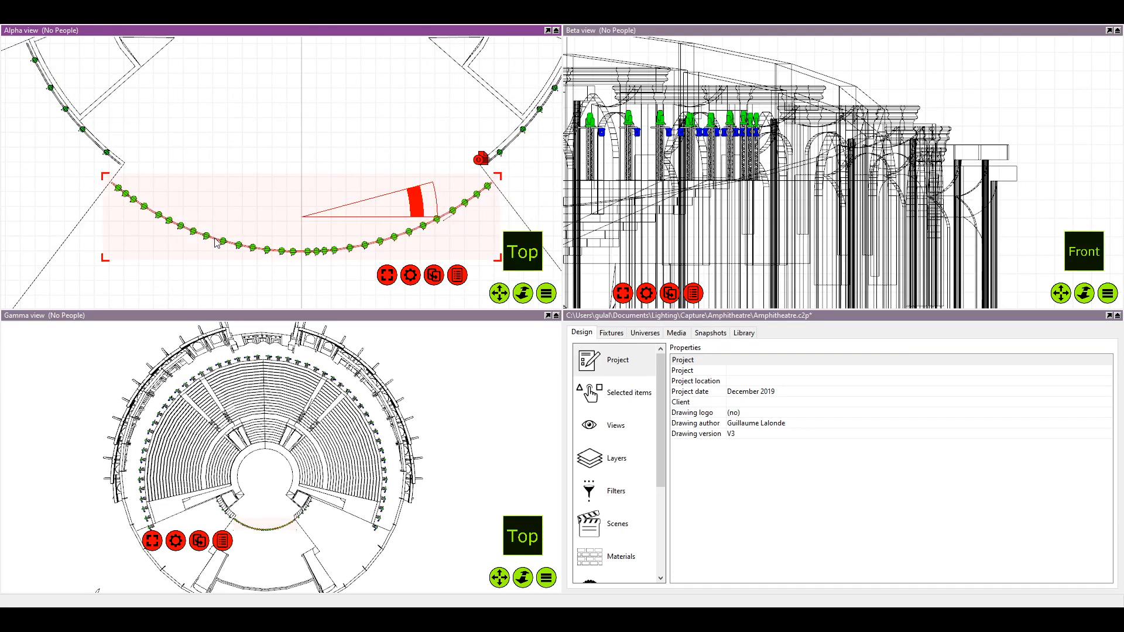
click(629, 401)
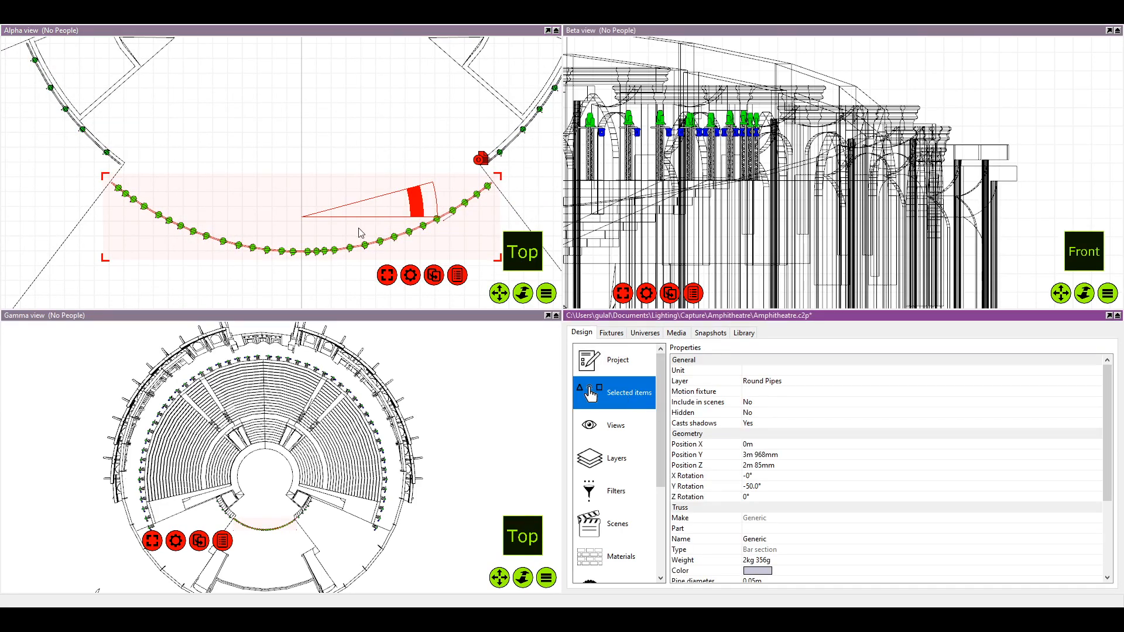
click(336, 257)
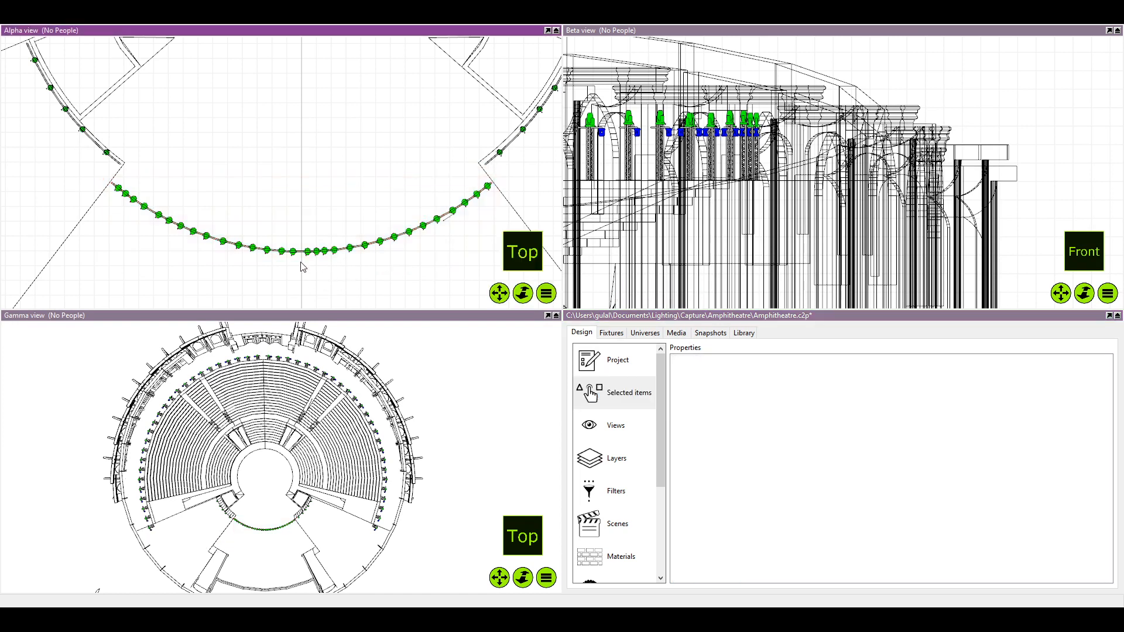
click(218, 242)
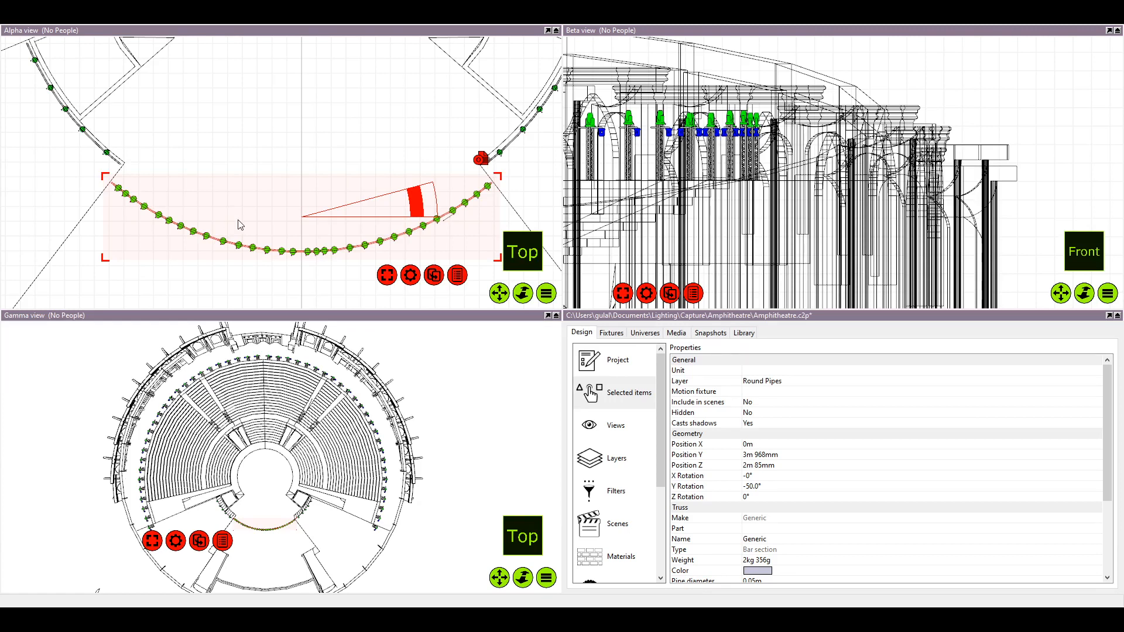
click(204, 290)
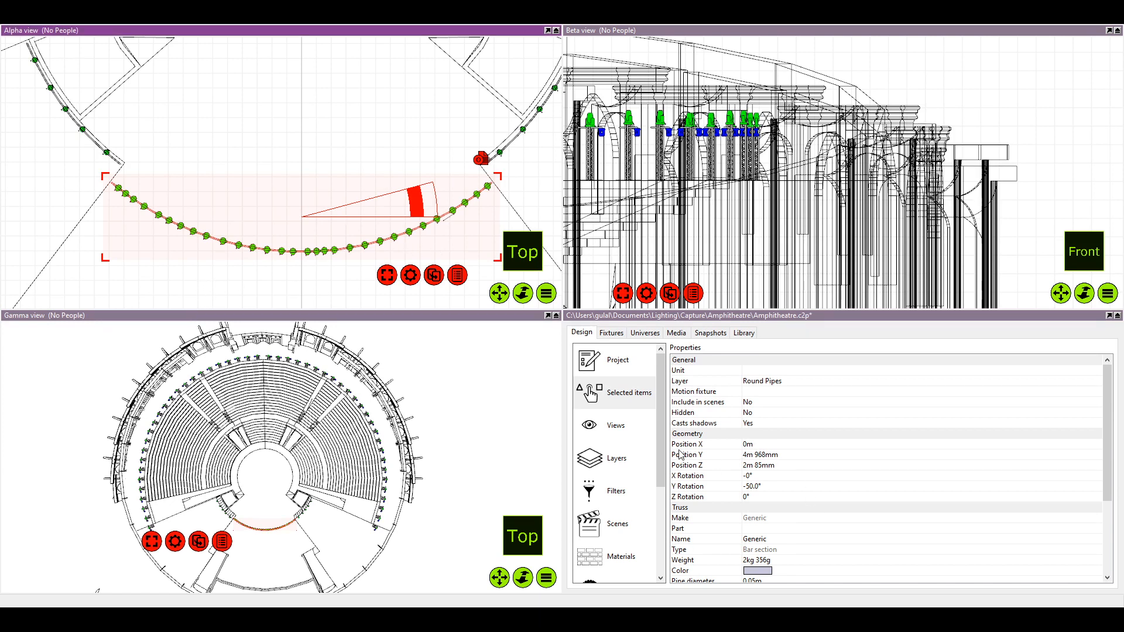
Try to straighten the front curved pipe by setting its circle angle to 0°, and undo the change
scroll(761, 508, down, 4)
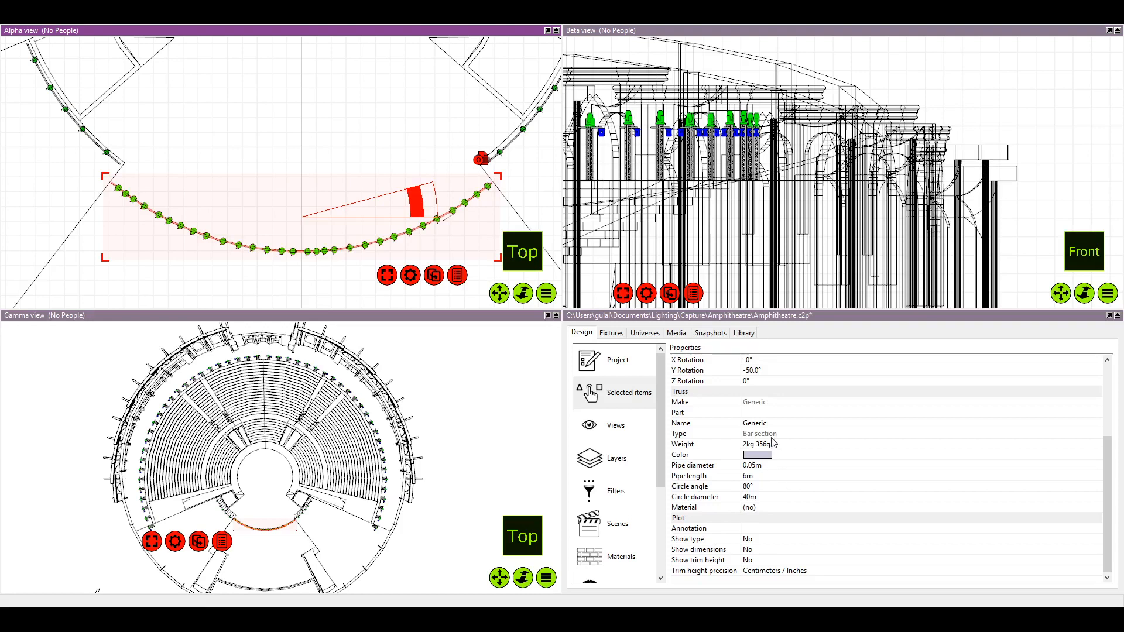
click(766, 489)
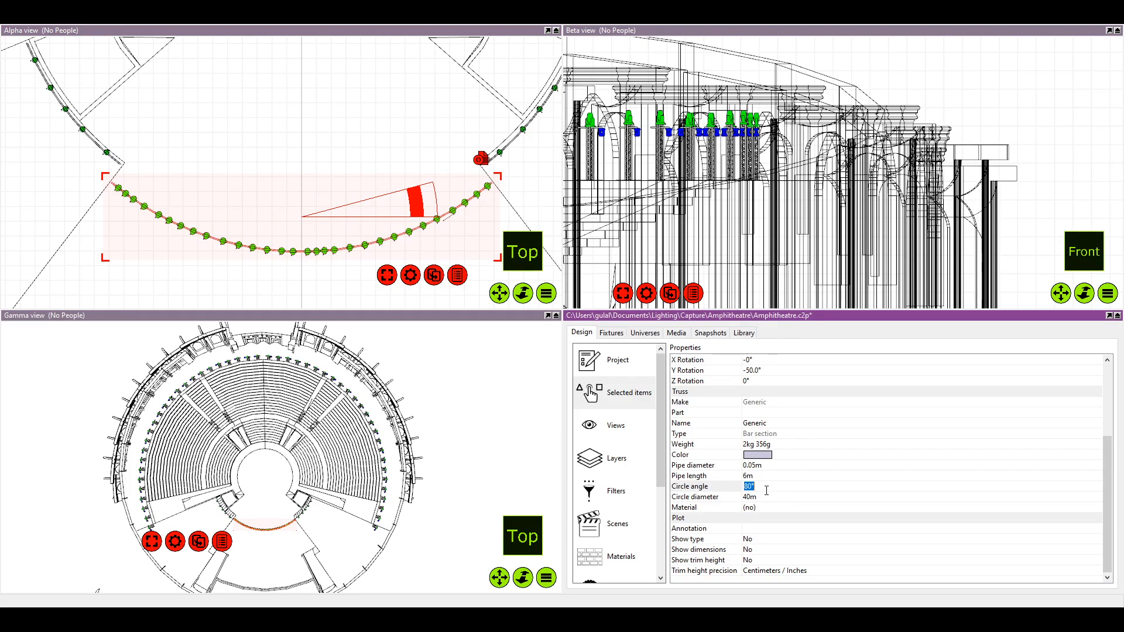
text(0)
key(Return)
scroll(444, 200, down, 4)
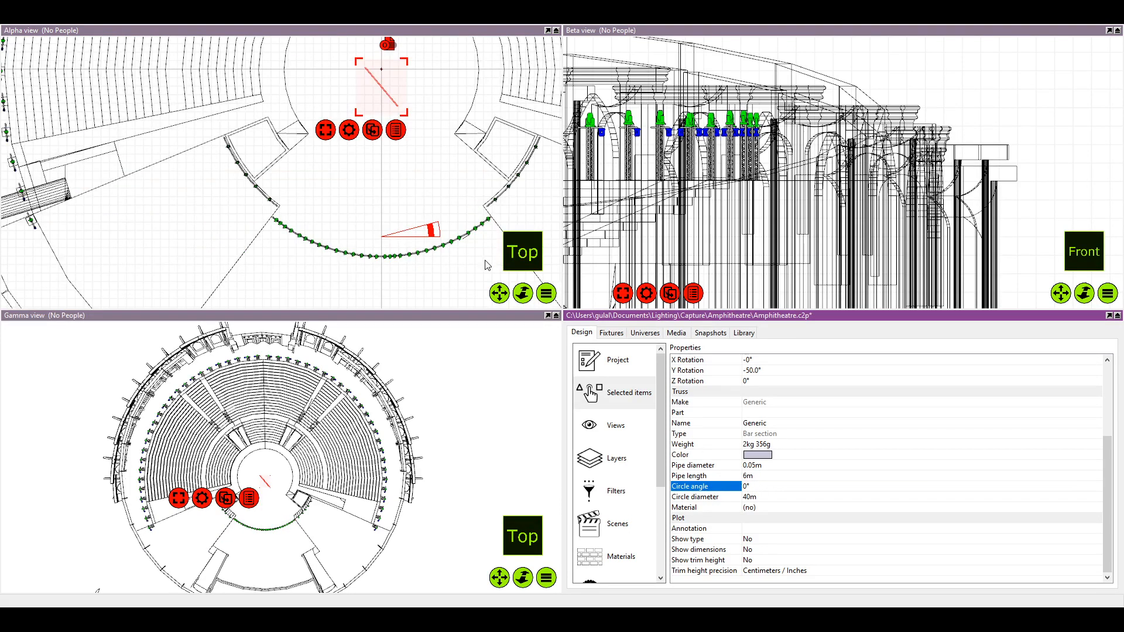
scroll(404, 163, up, 5)
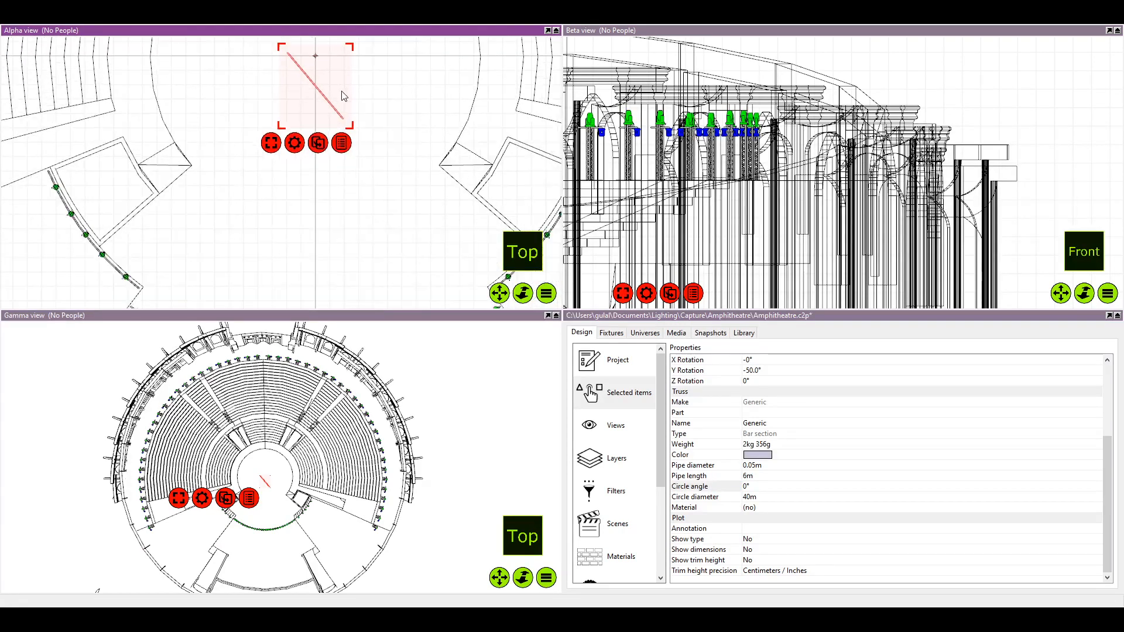
key(ctrl+z)
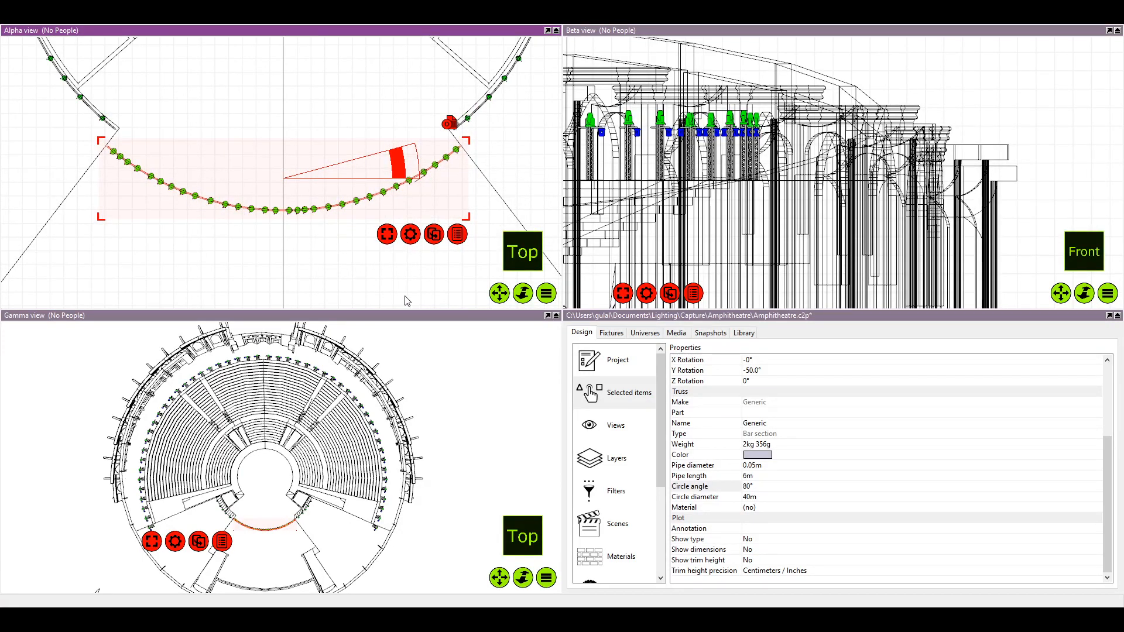
Try to straighten the front curved pipe by setting its circle diameter to 0 m, undo the change and deselect the pipe
click(769, 490)
click(764, 498)
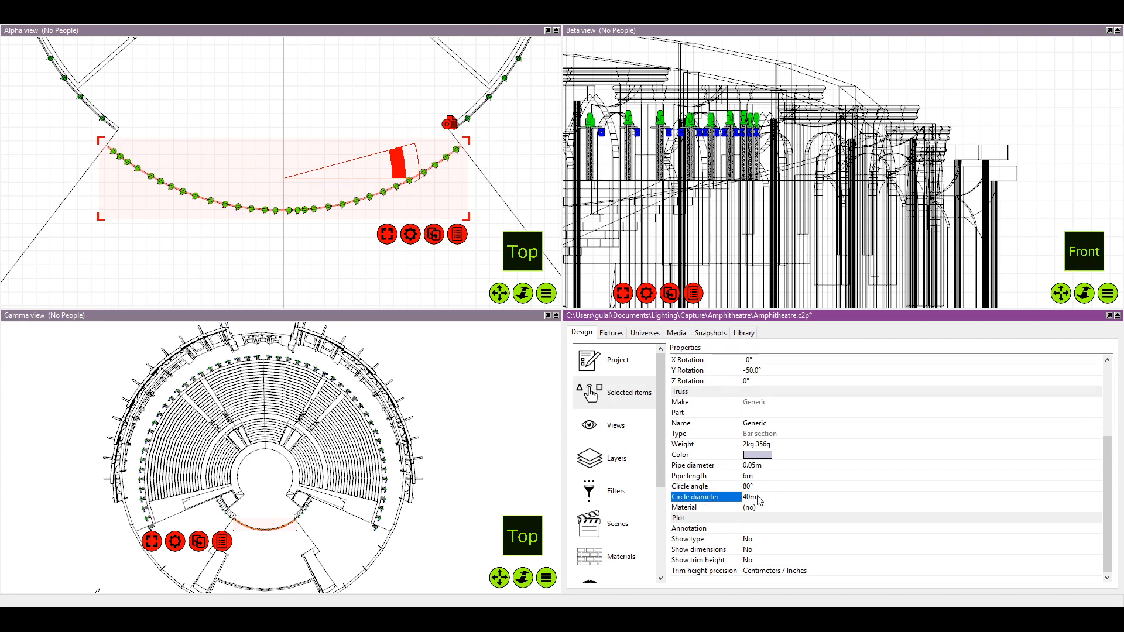
click(761, 489)
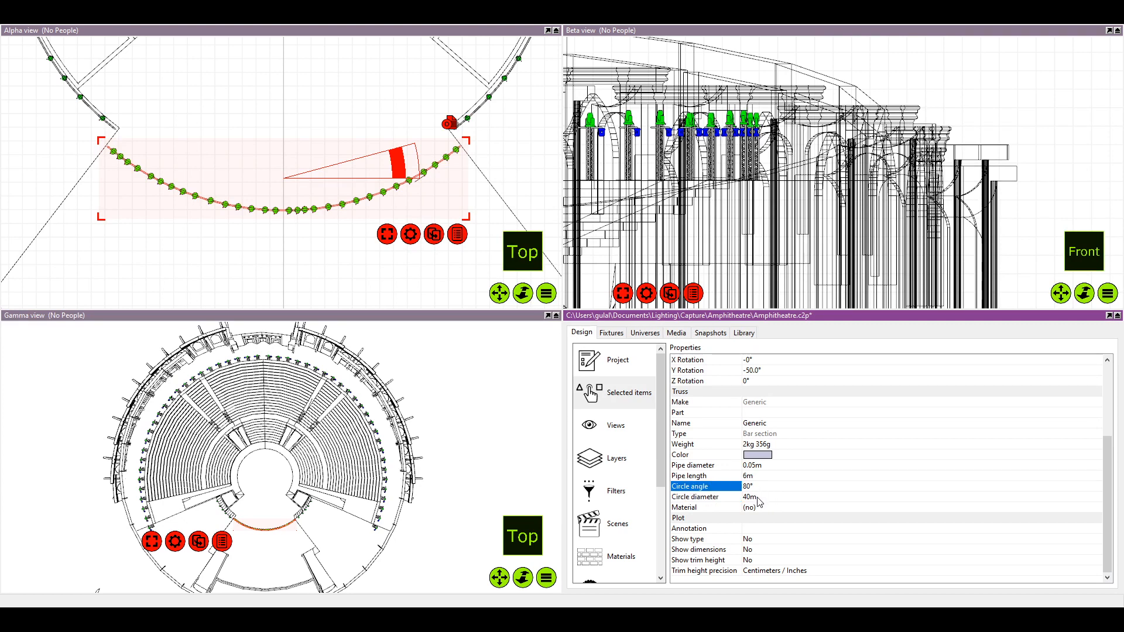
double_click(761, 498)
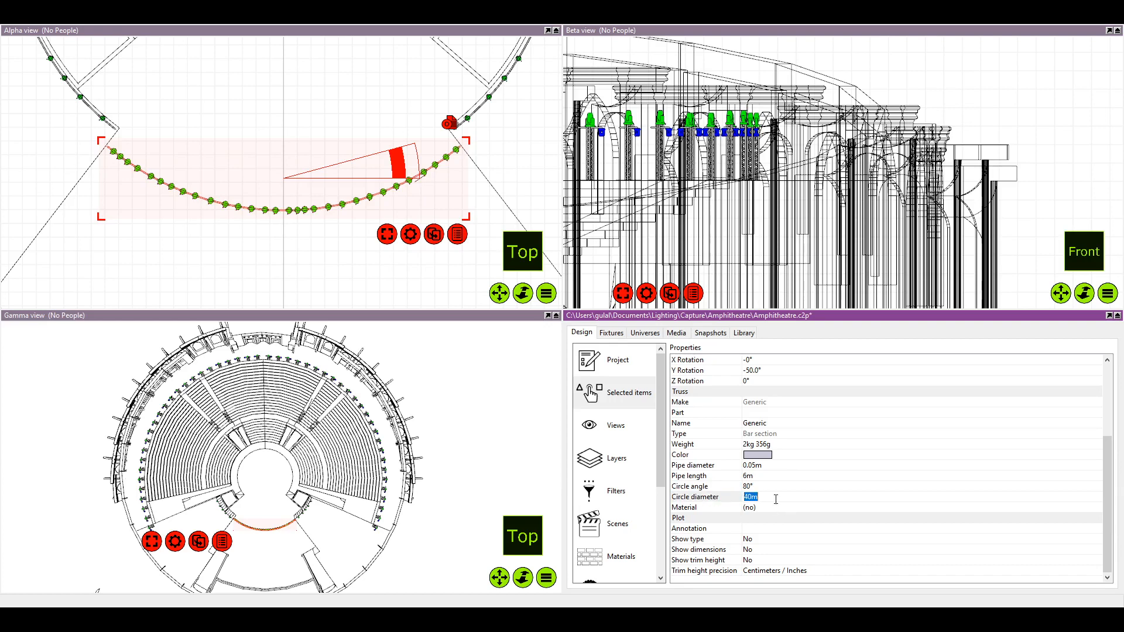
text(0)
key(Return)
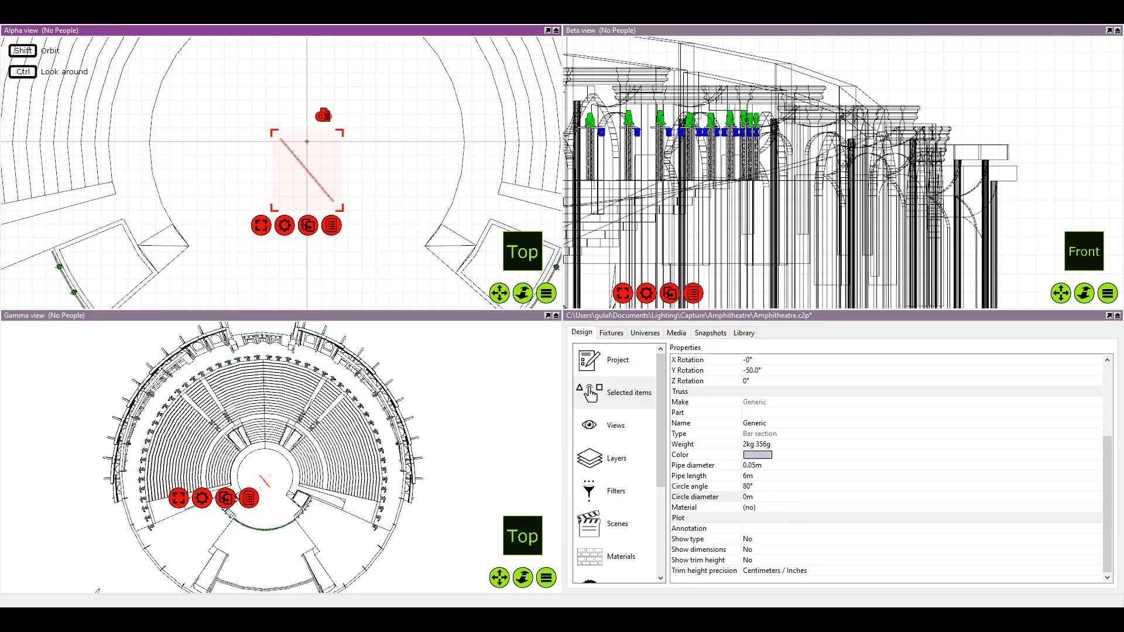
drag(349, 201, 354, 121)
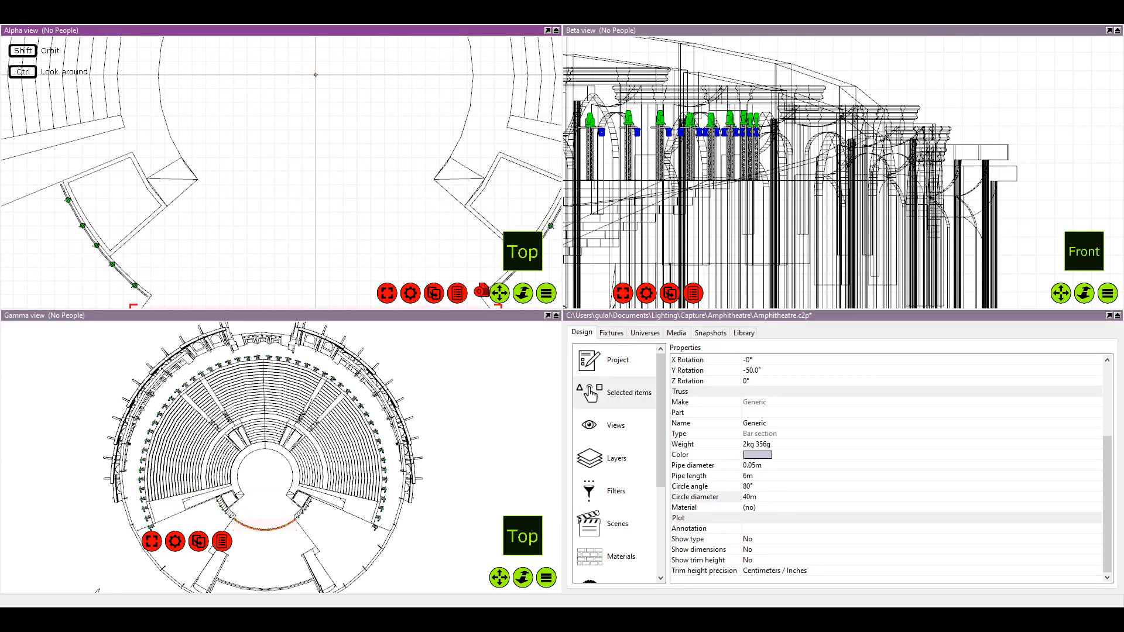
key(ctrl+z)
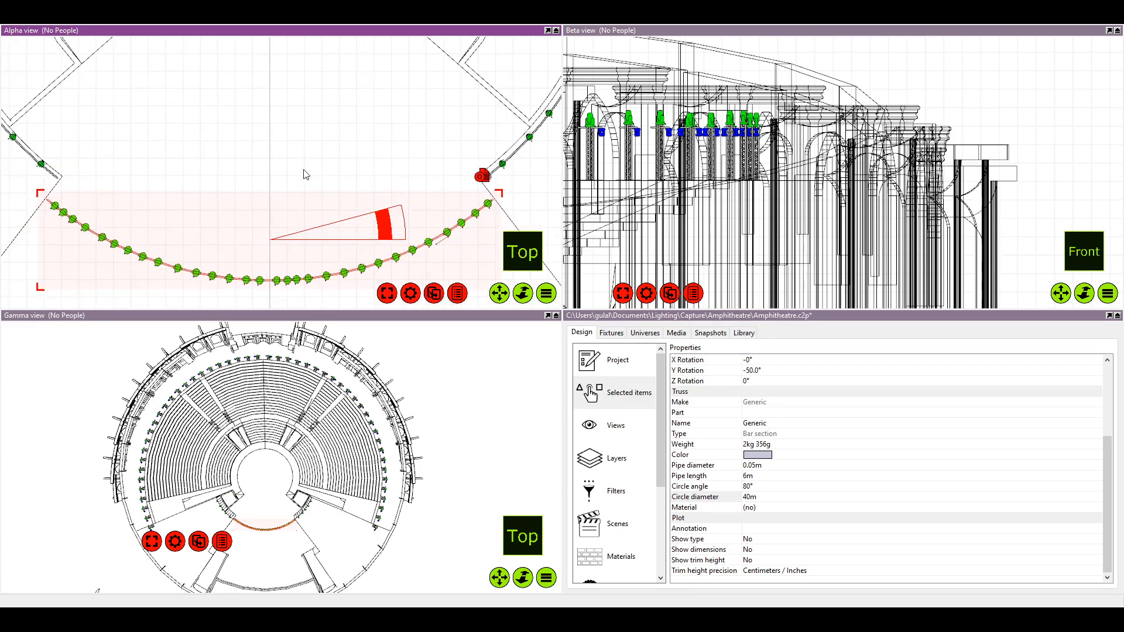
click(306, 178)
Select the fifth, sixth and seventh fixtures from the right end of the front curved pipe
scroll(316, 275, up, 2)
scroll(317, 275, down, 4)
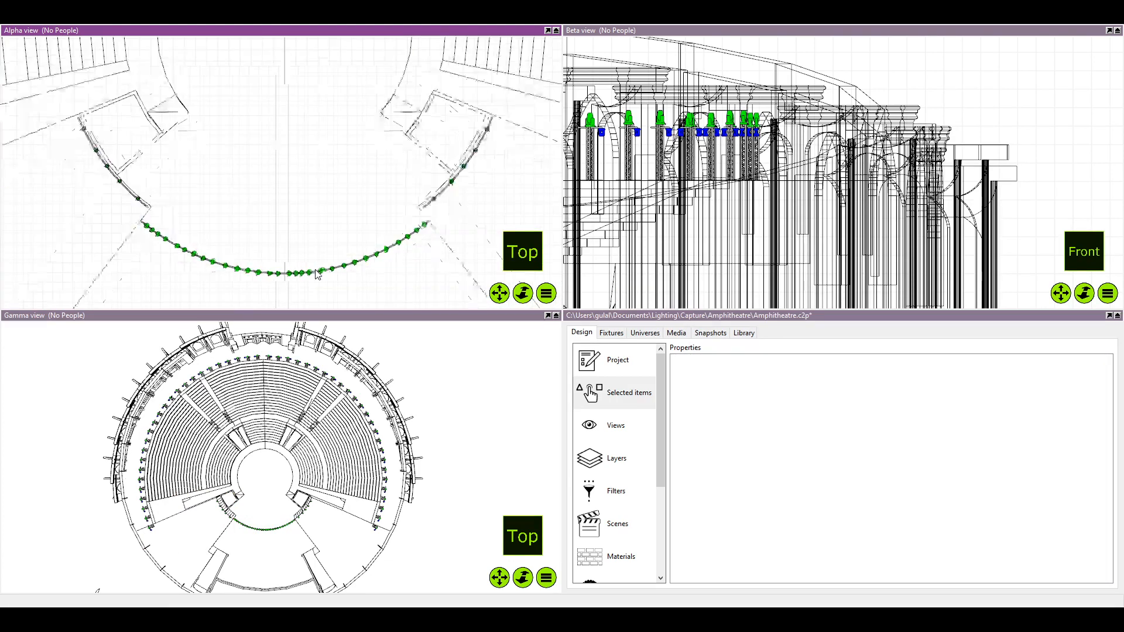
scroll(300, 262, up, 2)
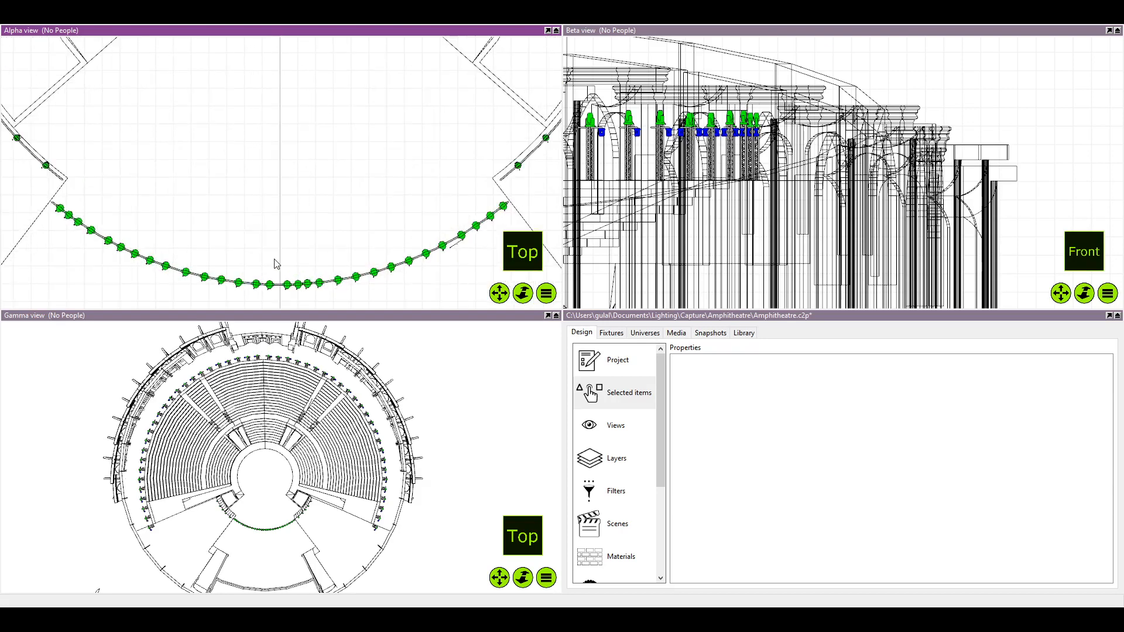
scroll(257, 272, up, 1)
scroll(243, 271, down, 3)
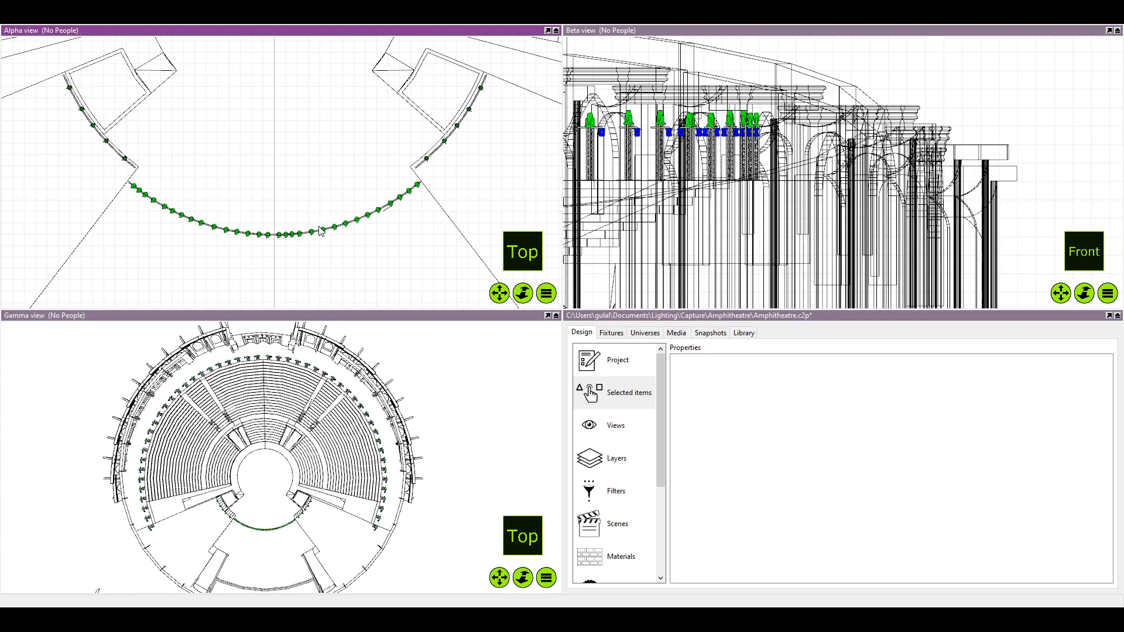
scroll(432, 253, up, 1)
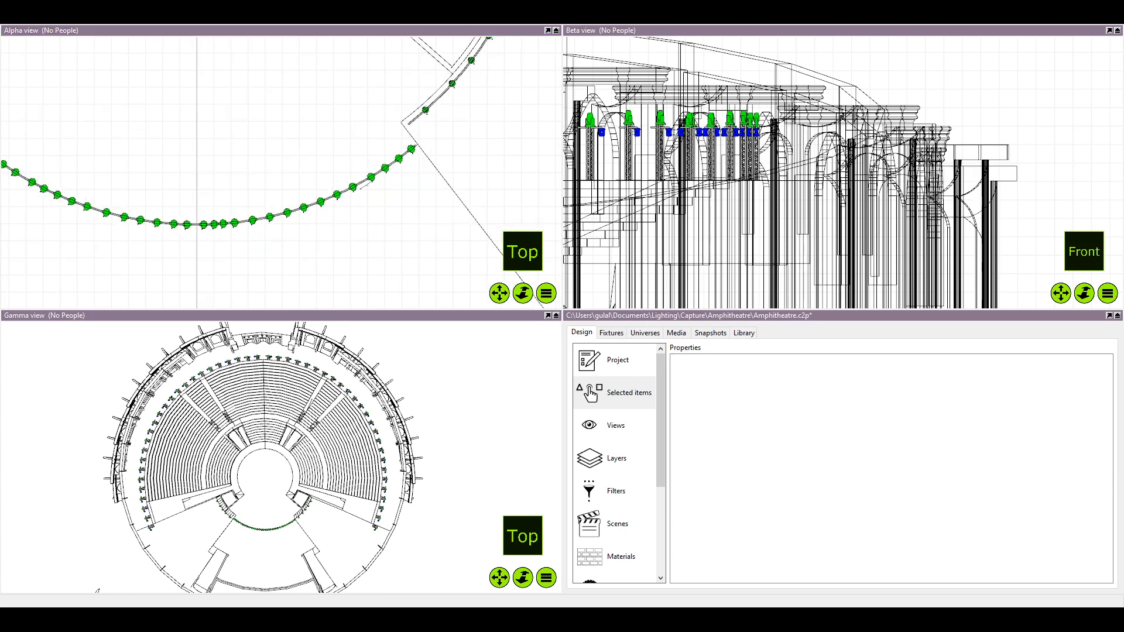
scroll(356, 258, up, 1)
scroll(292, 173, up, 1)
scroll(349, 142, up, 1)
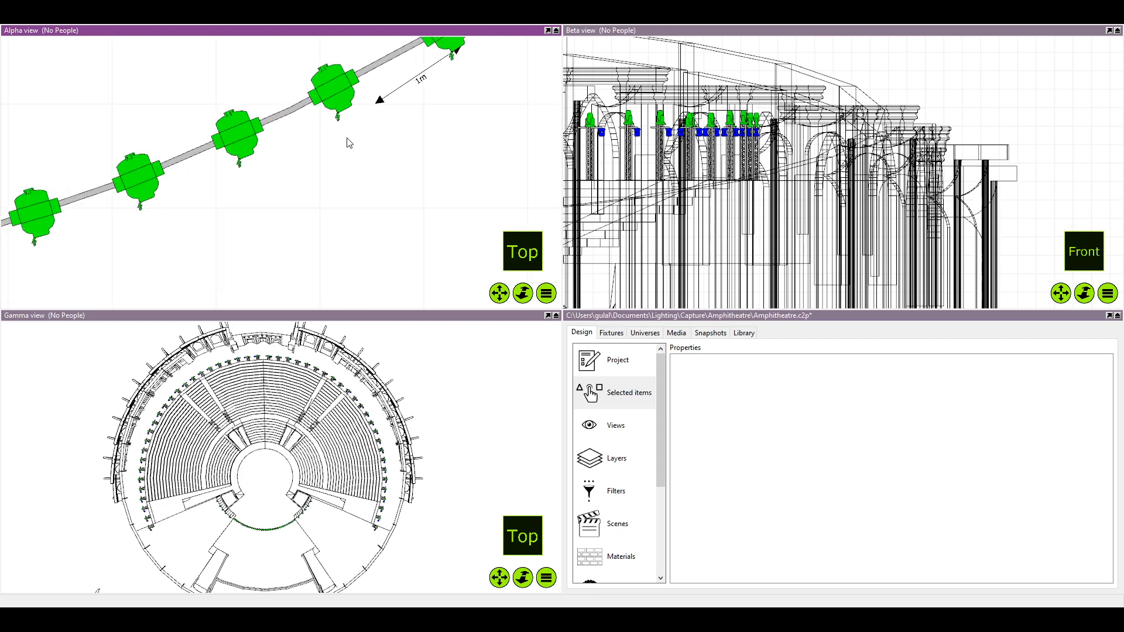
click(327, 153)
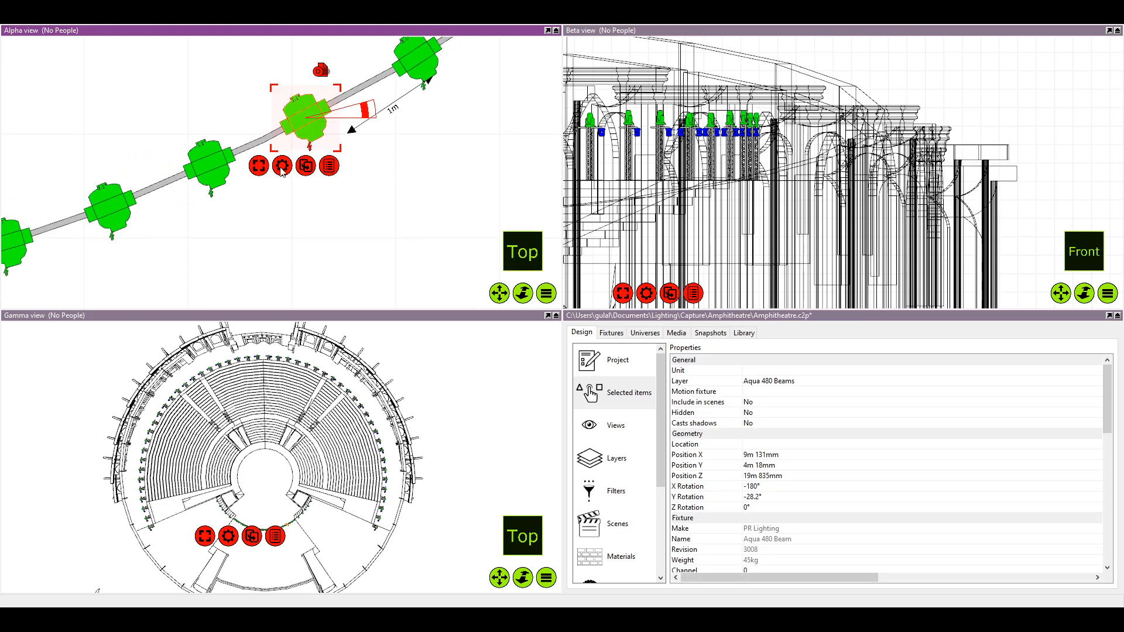
ctrl+click(226, 179)
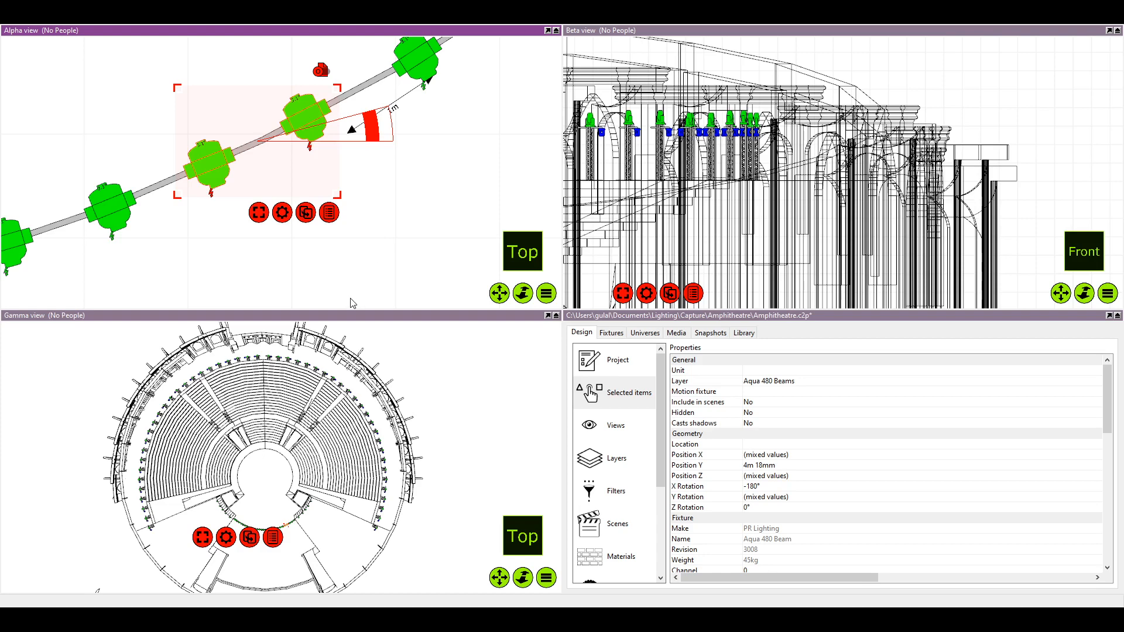
ctrl+click(118, 223)
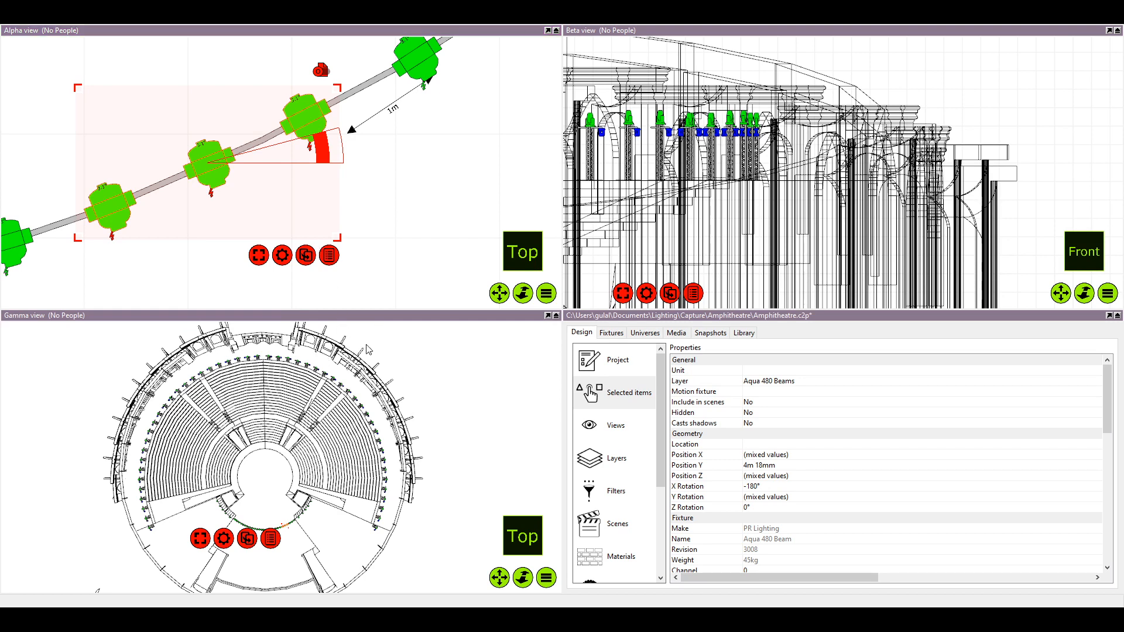
scroll(290, 258, down, 2)
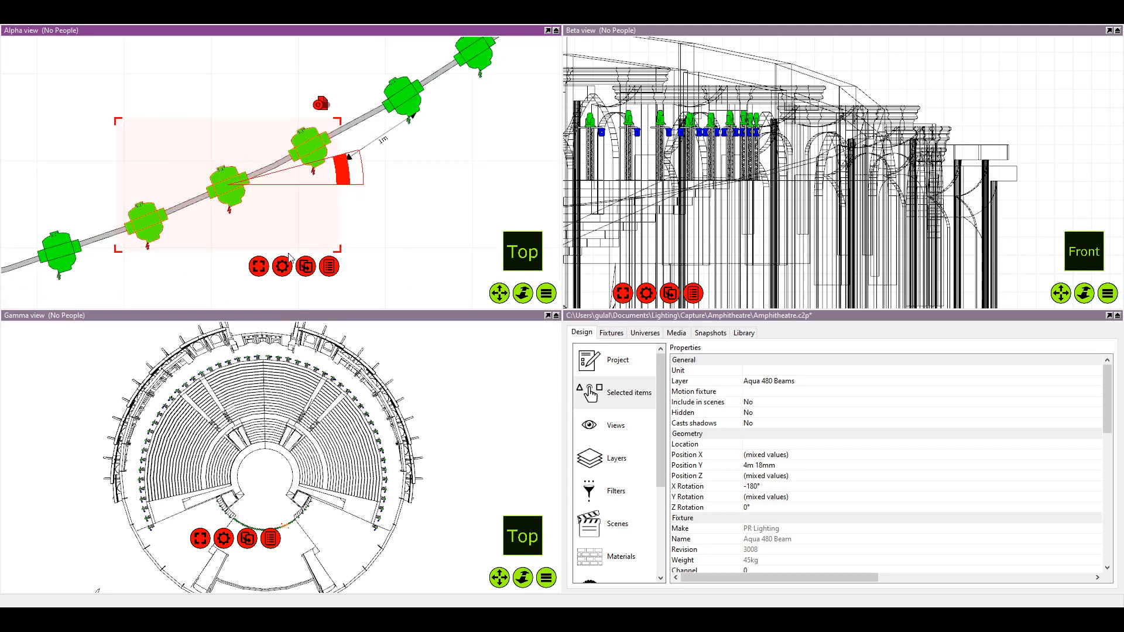
scroll(290, 257, down, 3)
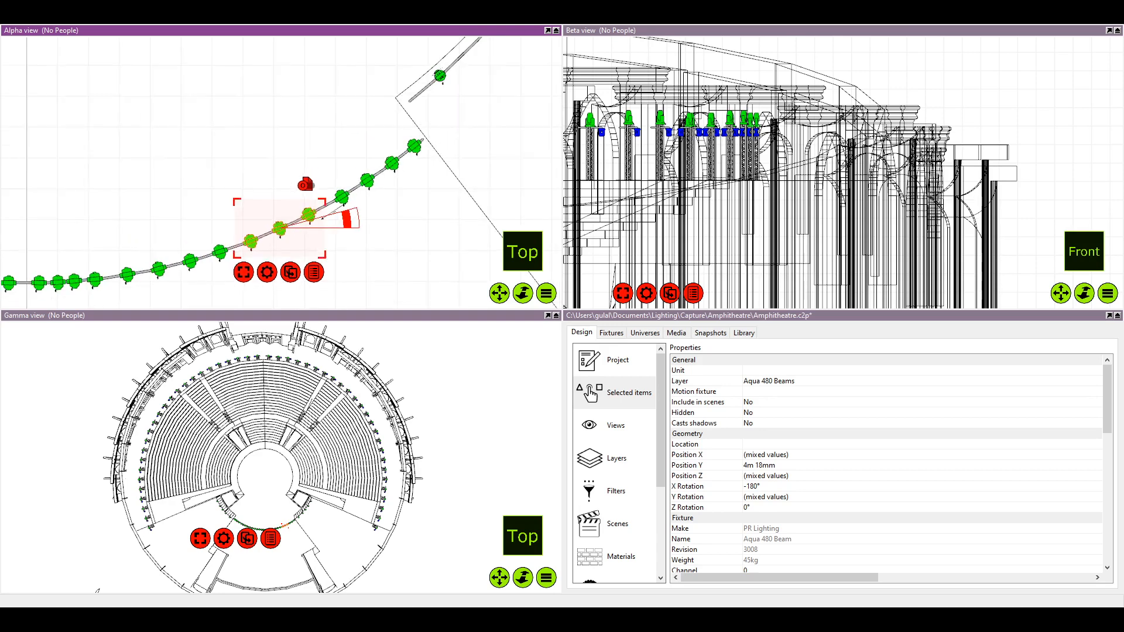
Select the four closely spaced fixtures beside the centre line of the front curved pipe, and clear the selection
click(202, 201)
ctrl+click(218, 200)
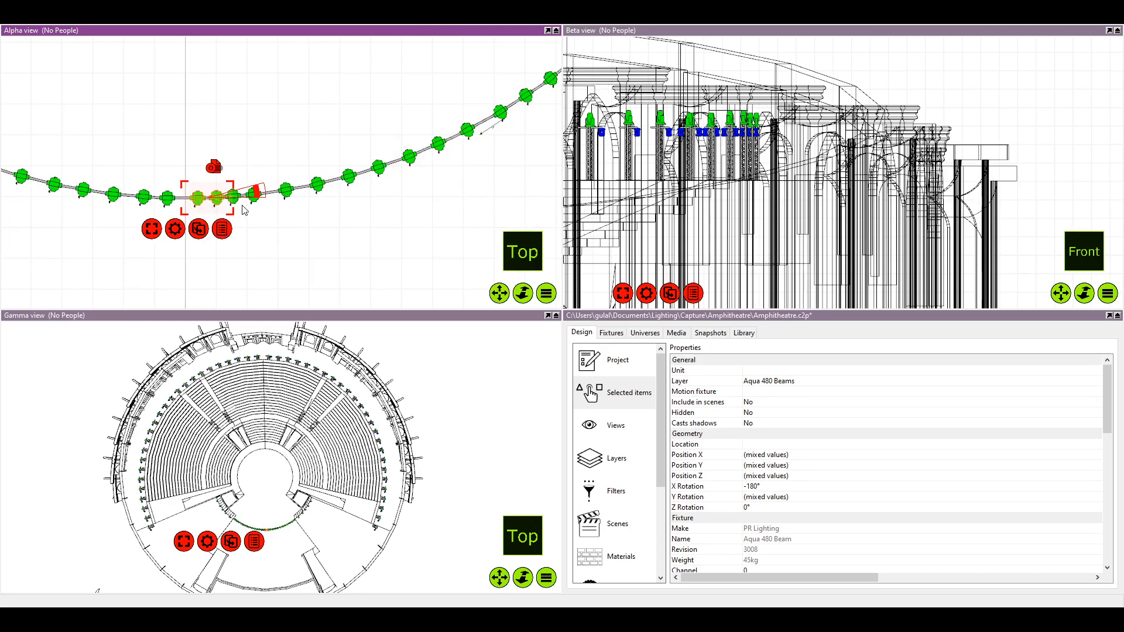
ctrl+click(235, 200)
ctrl+click(256, 198)
scroll(285, 195, up, 6)
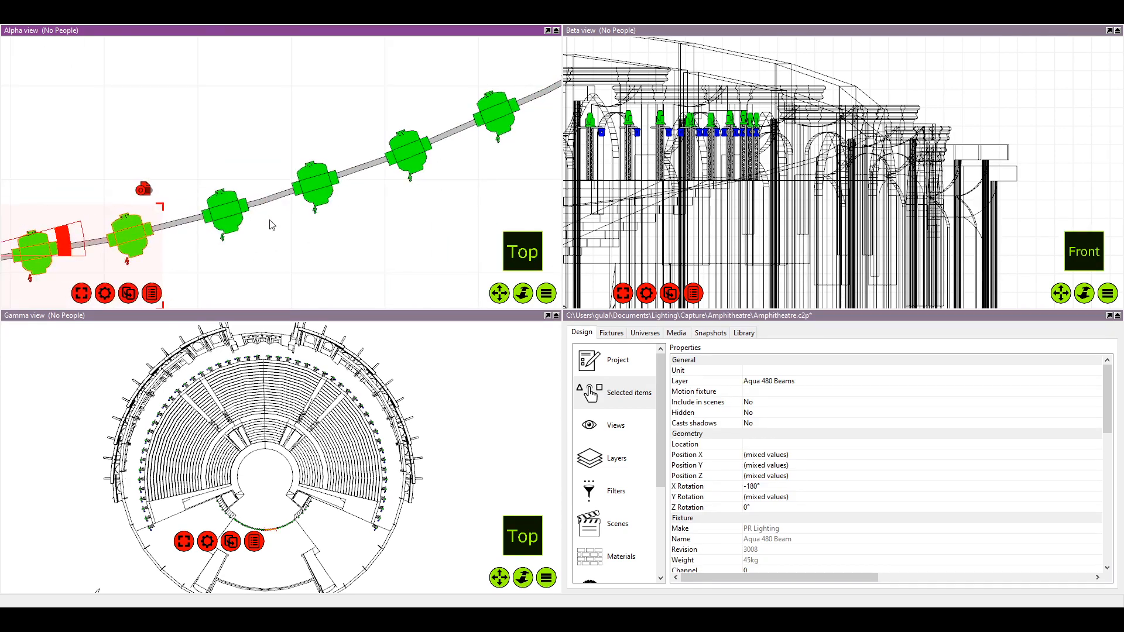
drag(270, 220, 672, 151)
scroll(268, 230, down, 1)
click(221, 242)
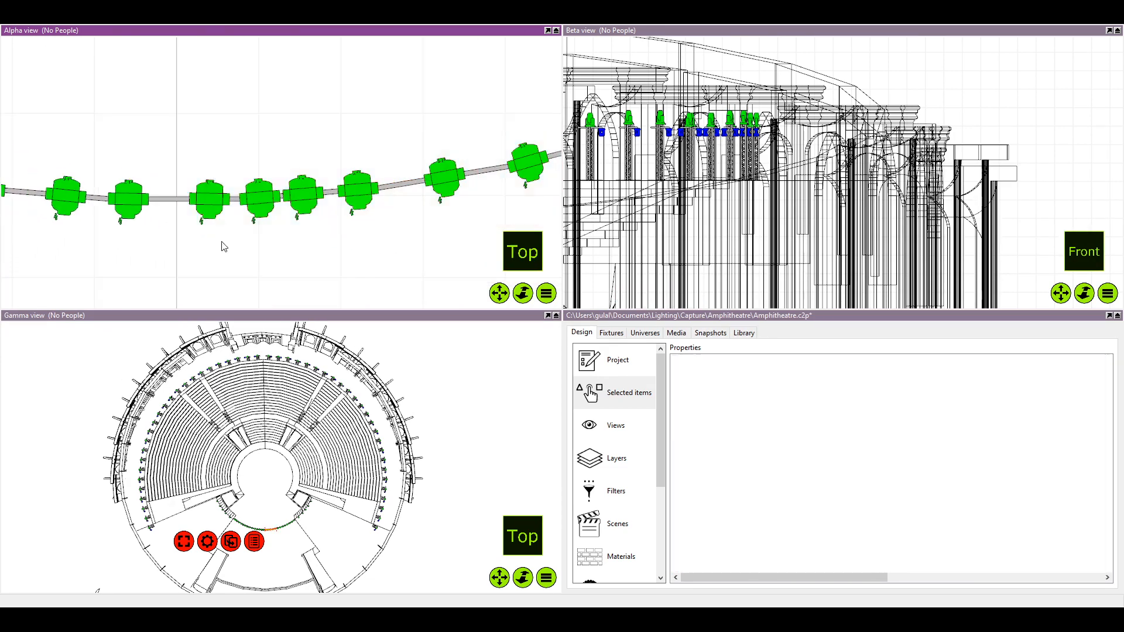
Slide the three closely spaced fixtures just right of the centre line slightly to the right along the front curved pipe
click(259, 198)
drag(259, 198, 319, 196)
click(303, 199)
click(210, 200)
drag(211, 201, 219, 199)
scroll(300, 220, down, 2)
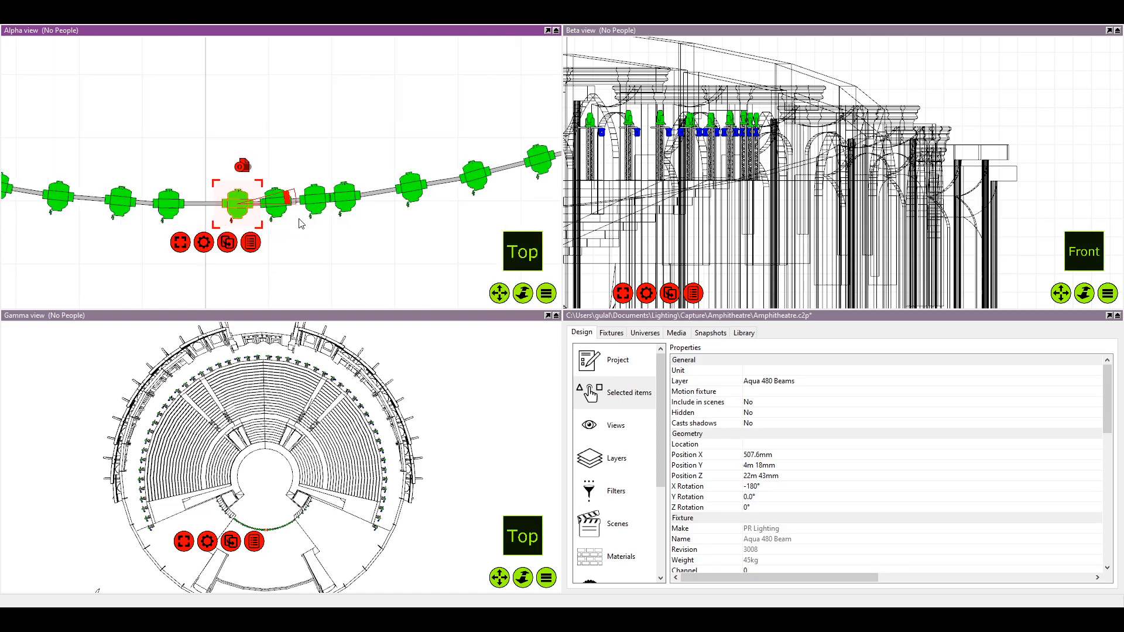
Select the first seven Aqua 480 Beam fixtures right of the centre line on the front curved pipe
scroll(299, 223, down, 1)
ctrl+click(278, 205)
ctrl+click(313, 203)
ctrl+click(340, 201)
scroll(363, 212, up, 4)
drag(354, 211, 275, 209)
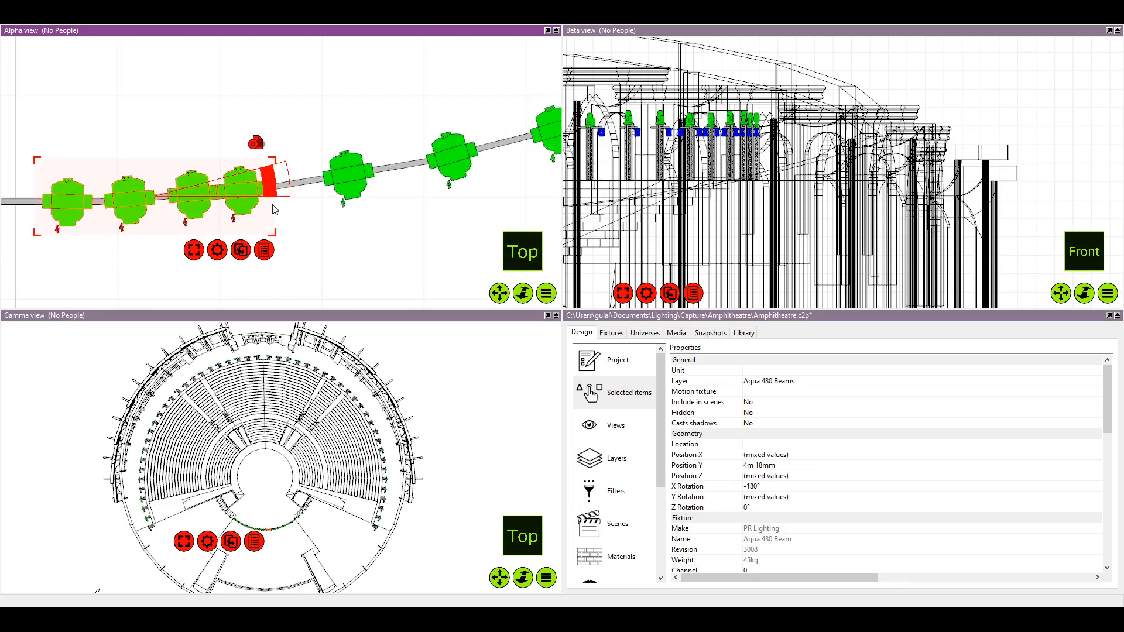
scroll(274, 206, up, 1)
ctrl+click(363, 176)
ctrl+click(479, 153)
drag(480, 155, 319, 185)
ctrl+click(450, 162)
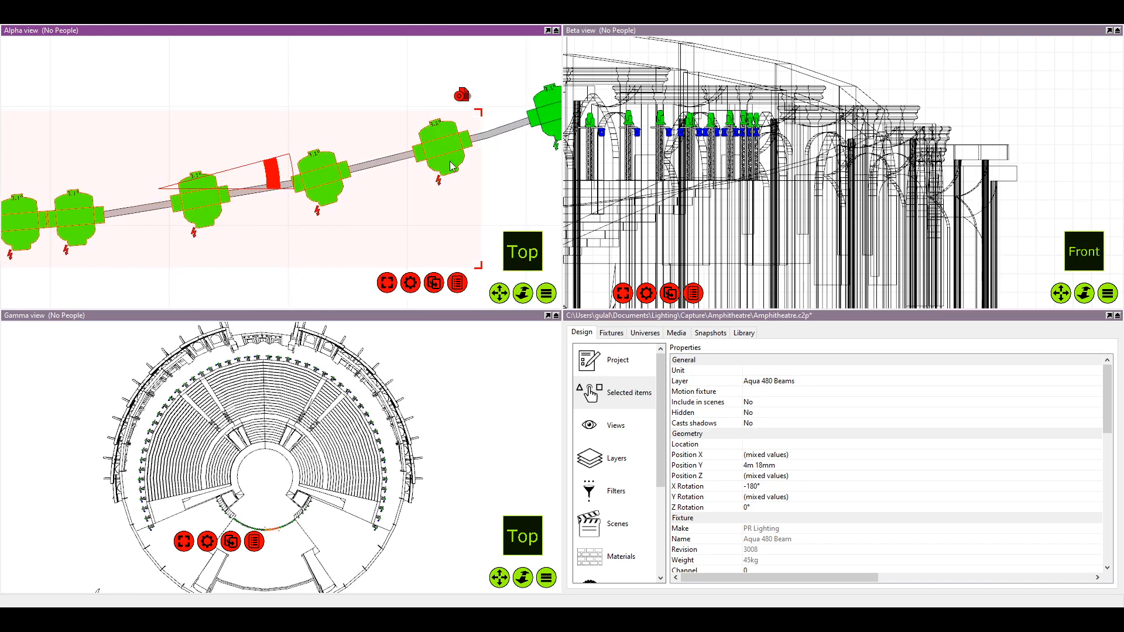
Add the next four fixtures towards the right end of the front curved pipe to the selection
drag(450, 165, 340, 201)
ctrl+click(451, 155)
drag(452, 156, 459, 168)
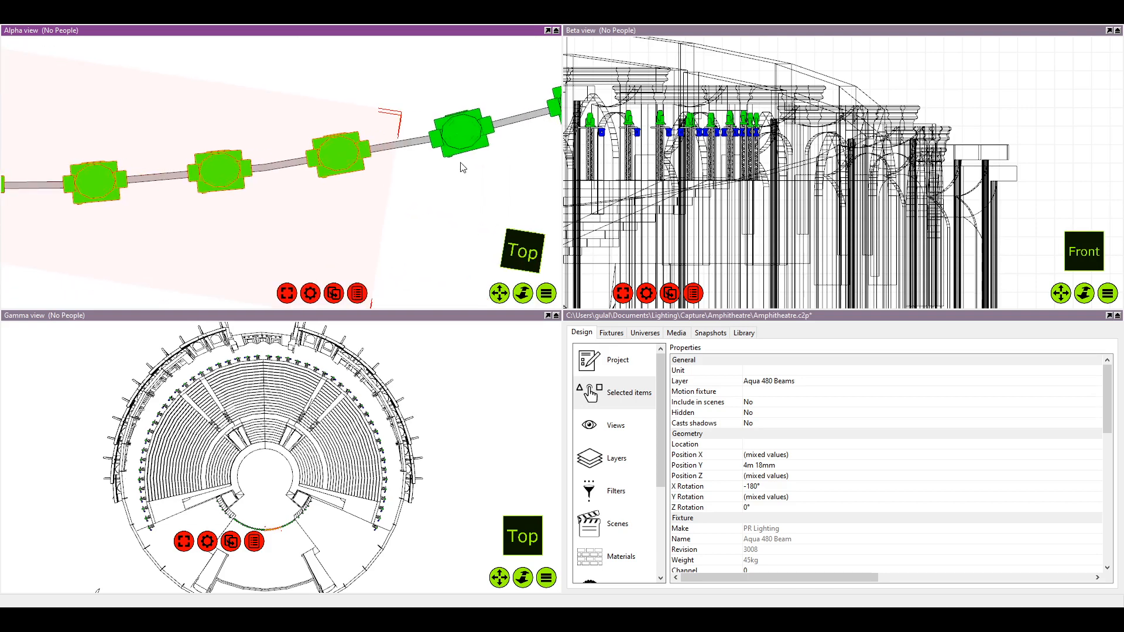
ctrl+click(461, 134)
drag(467, 124, 361, 155)
ctrl+click(472, 109)
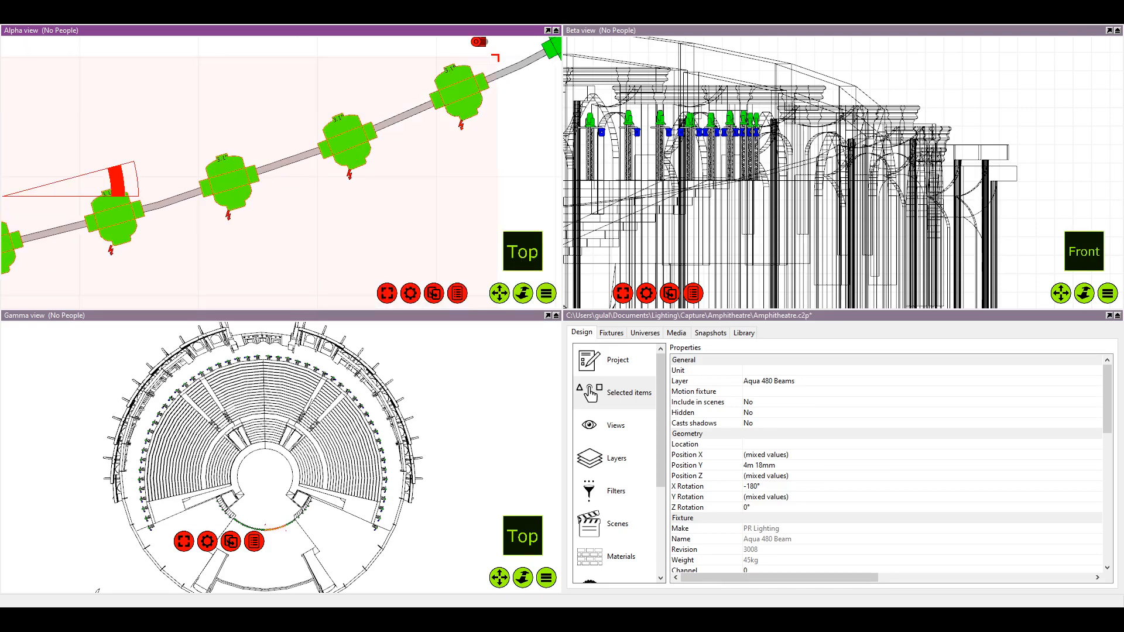
drag(478, 104, 283, 163)
drag(388, 138, 297, 213)
ctrl+click(387, 117)
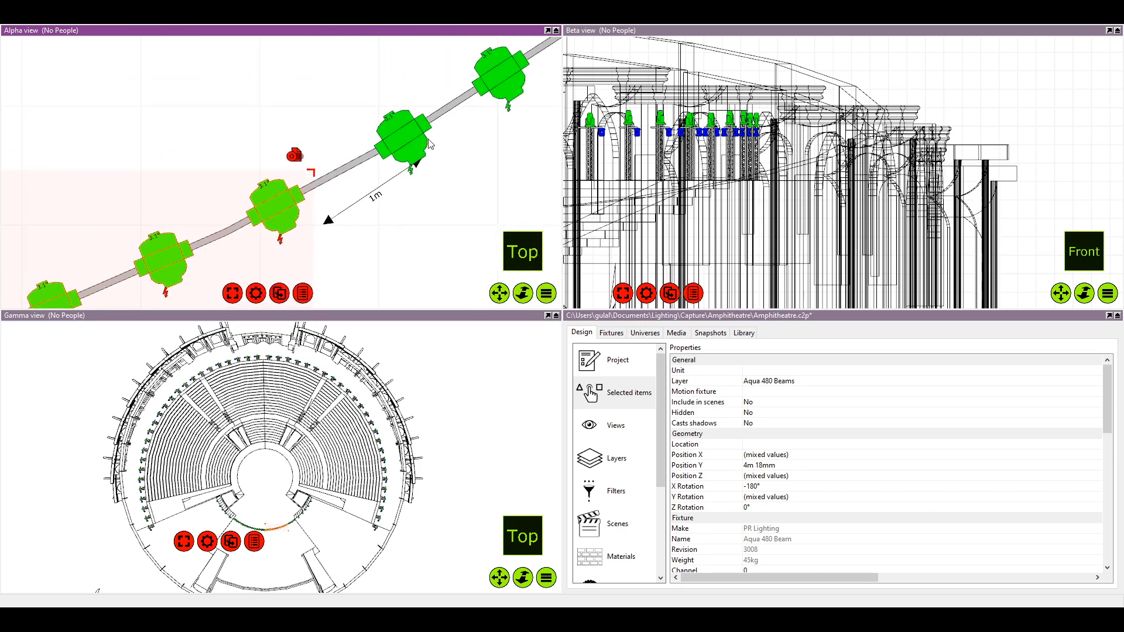
Add the last four fixtures at the pipe's right end to the selection, distribute all selected fixtures evenly, and clear the selection
ctrl+click(426, 139)
drag(426, 140, 423, 142)
drag(484, 95, 404, 130)
ctrl+click(413, 117)
drag(489, 106, 427, 154)
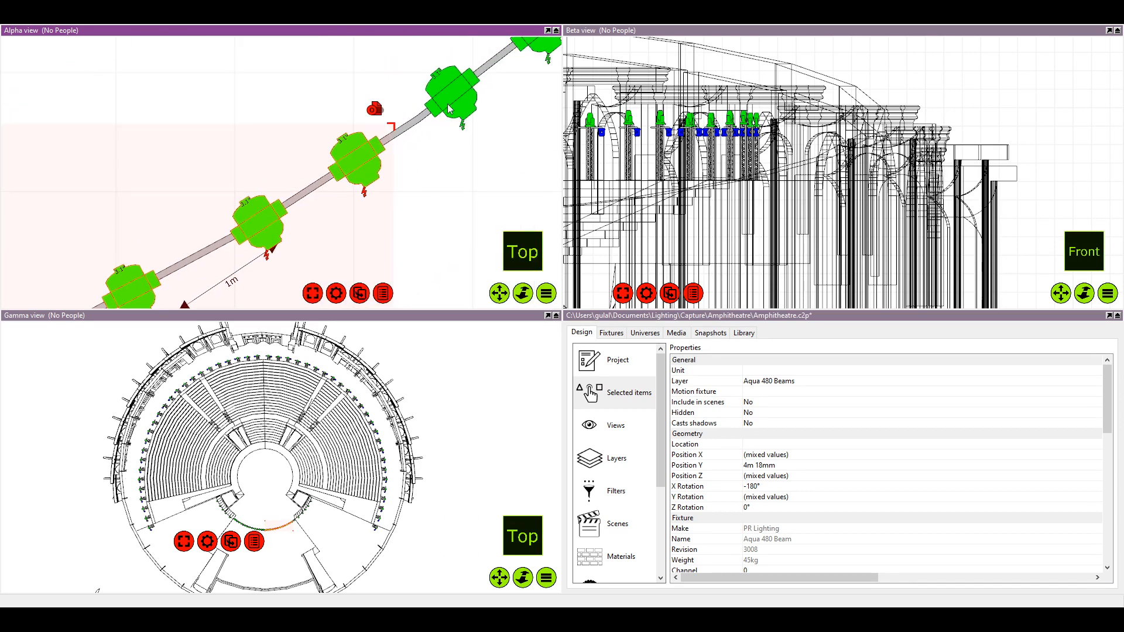
ctrl+click(450, 94)
drag(484, 90, 331, 195)
ctrl+click(400, 139)
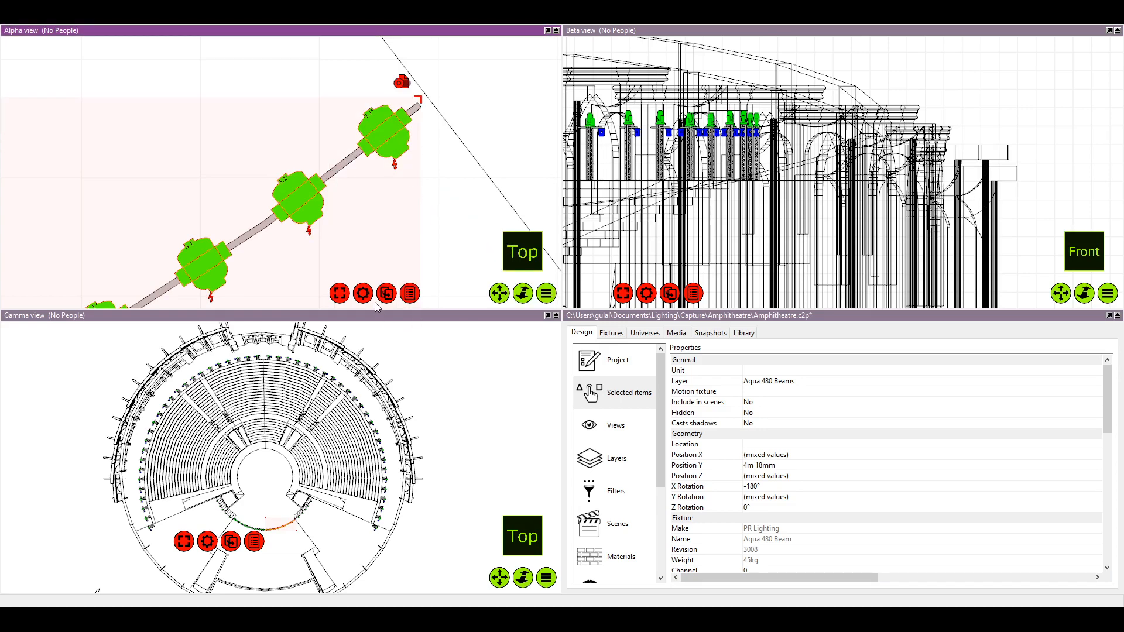
scroll(344, 220, down, 6)
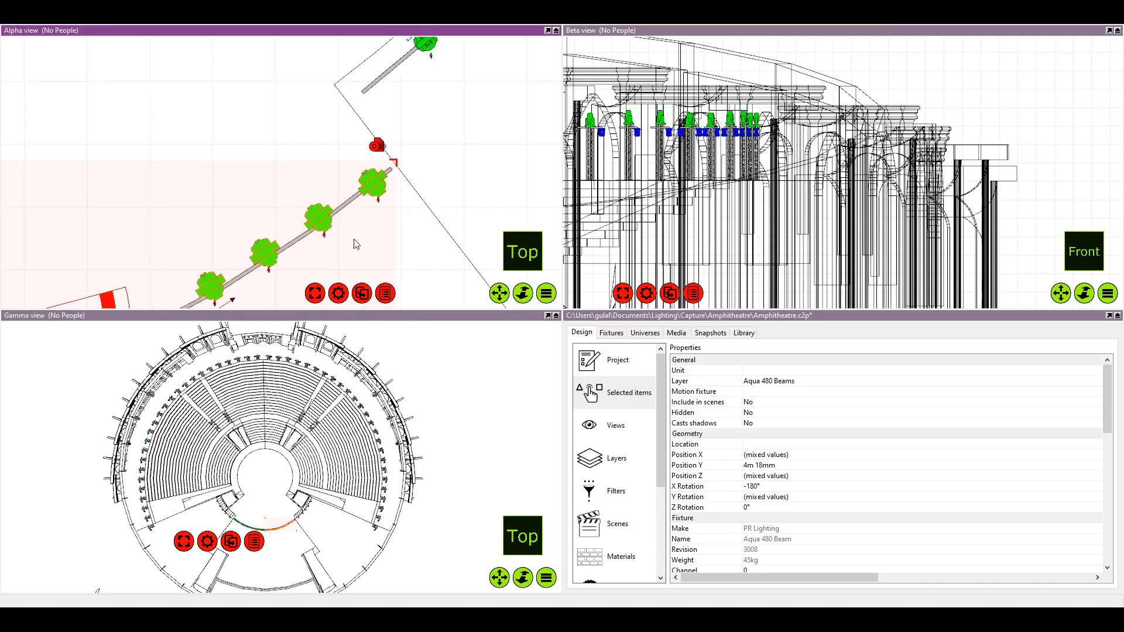
click(291, 232)
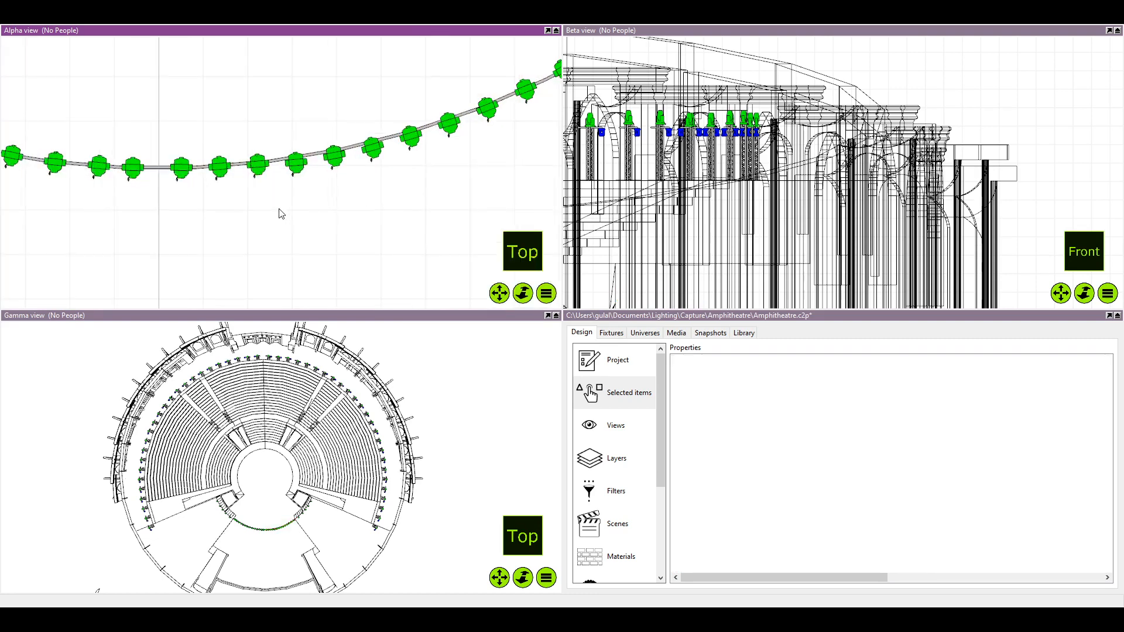
Nudge the second, third and fourth fixtures from the right end back onto the curved pipe so they align with it
scroll(384, 193, up, 6)
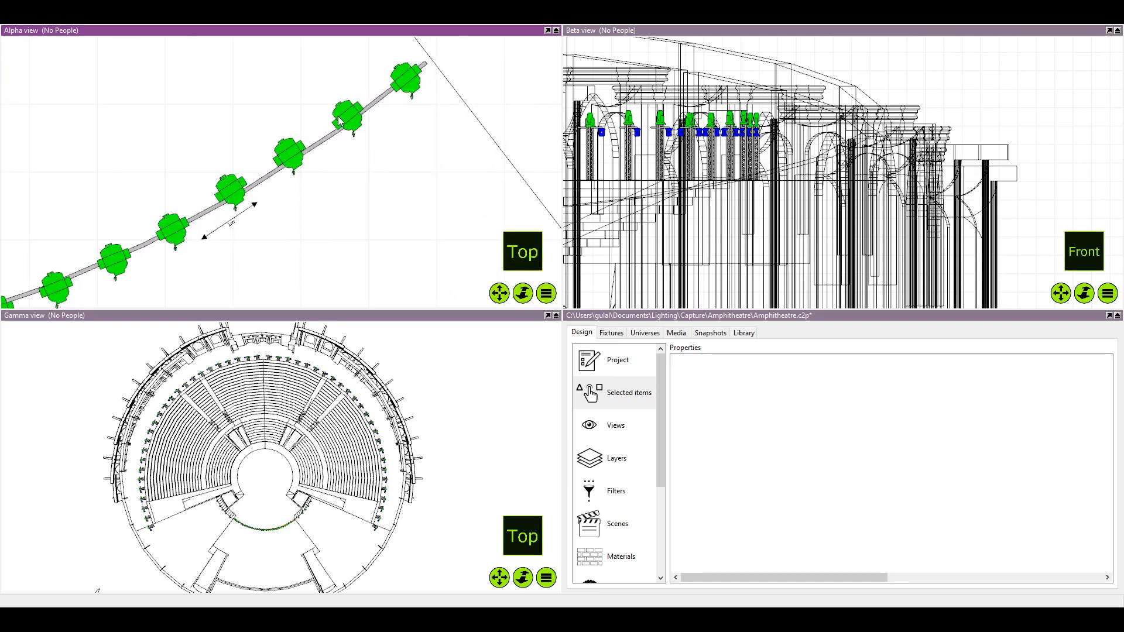
click(350, 121)
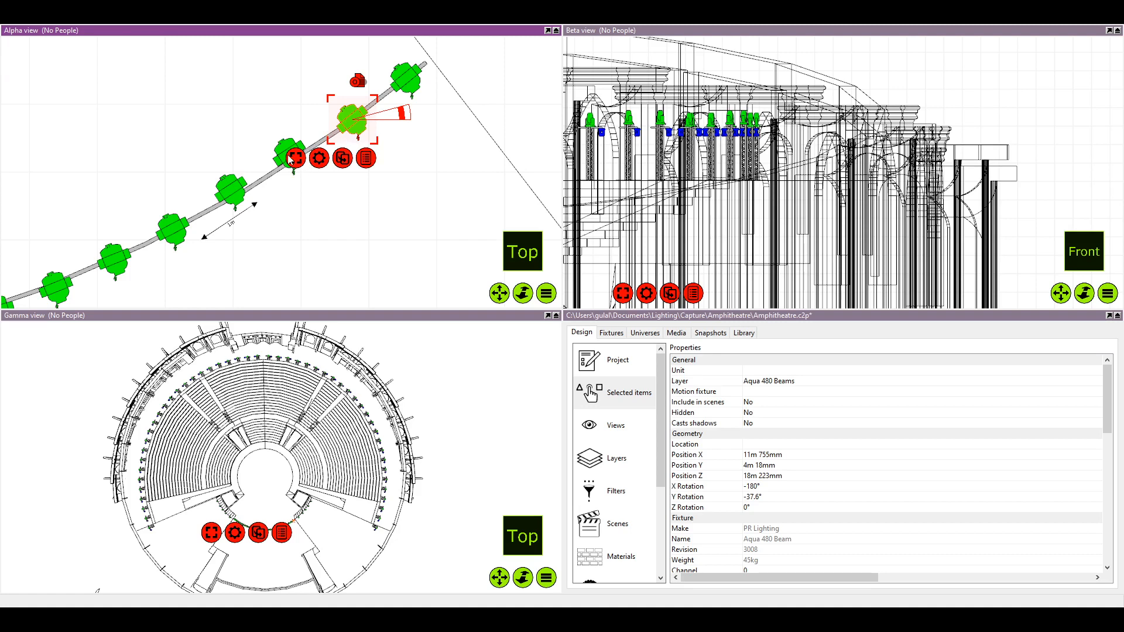
drag(288, 155, 288, 155)
click(243, 163)
click(230, 189)
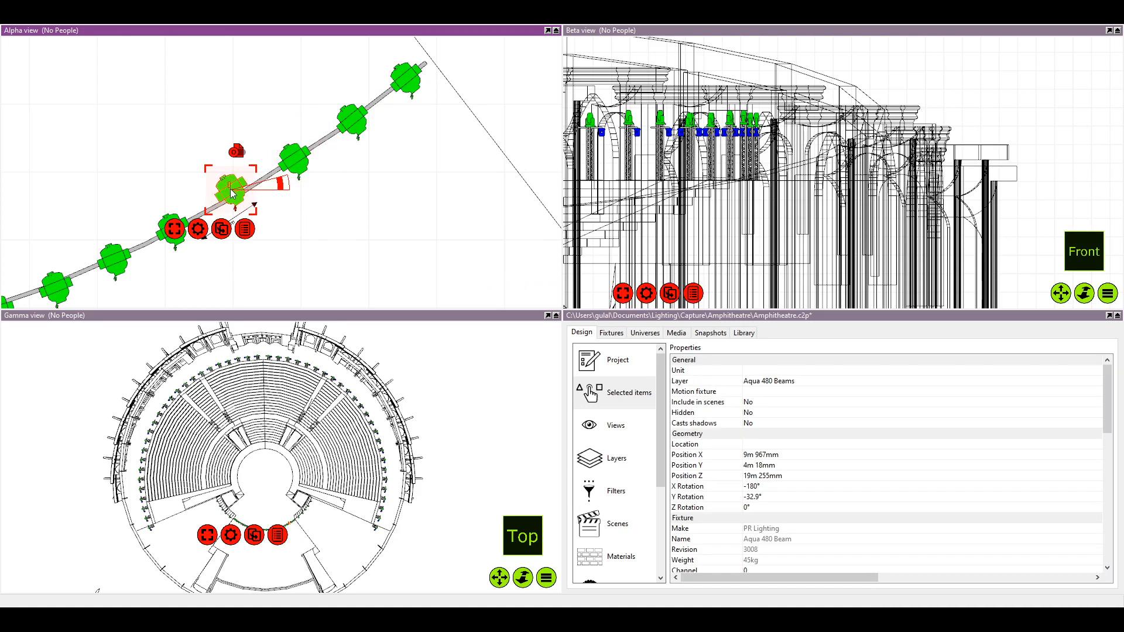
drag(232, 193, 234, 195)
scroll(236, 162, up, 3)
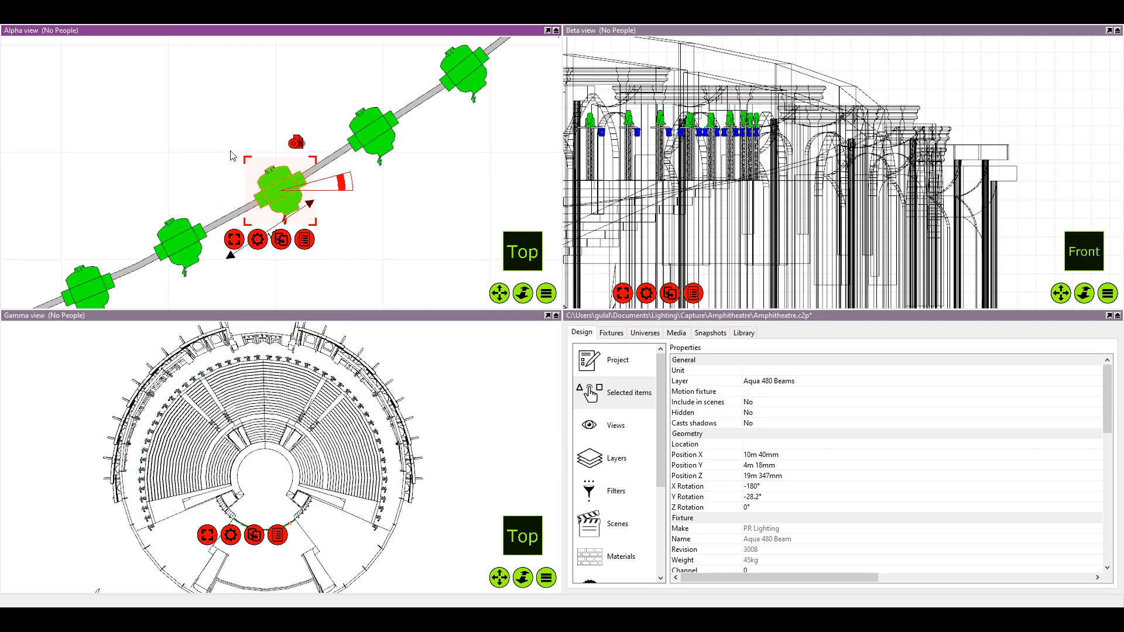
Snap the next fixtures inward from the fourth-from-right one back onto the curved pipe, aligned with its curve
click(233, 157)
scroll(230, 170, down, 2)
drag(228, 171, 247, 147)
drag(207, 200, 267, 196)
scroll(206, 206, down, 1)
scroll(201, 178, up, 5)
click(260, 196)
drag(267, 196, 330, 181)
Continue reseating fixtures one by one along the curved pipe, up to the sixth fixture right of the centre line
click(235, 232)
drag(235, 231, 232, 225)
scroll(173, 240, down, 1)
mouse_move(173, 240)
mouse_down()
mouse_move(249, 206)
mouse_move(218, 229)
mouse_move(180, 232)
mouse_up()
click(218, 230)
click(184, 240)
drag(82, 285, 214, 207)
click(177, 250)
drag(117, 268, 238, 205)
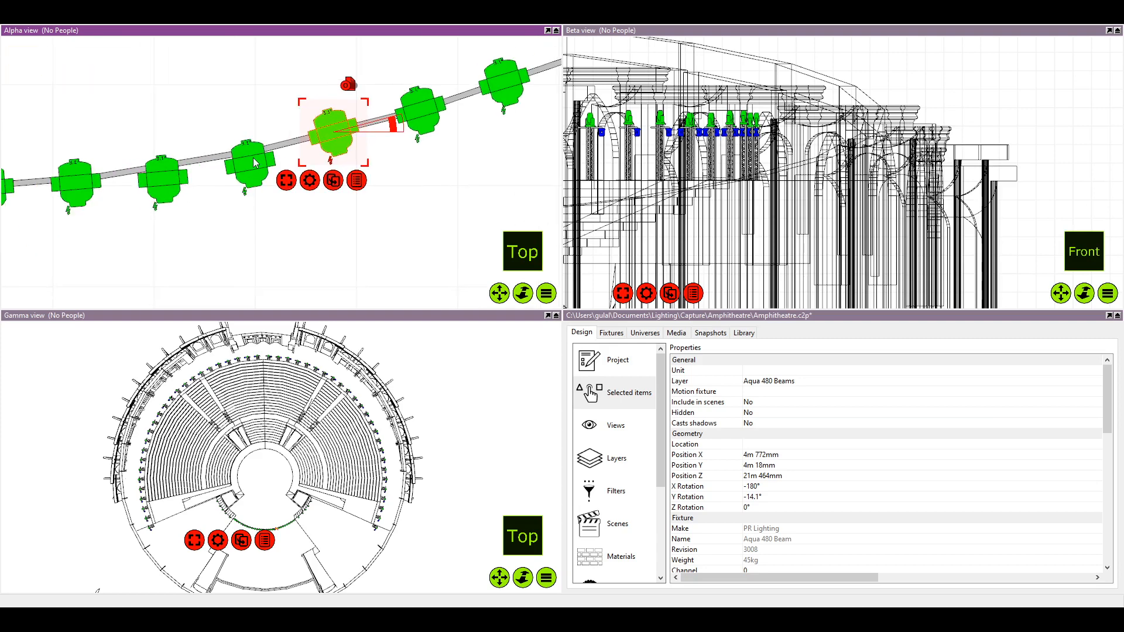
Reseat the remaining fixtures nearest the centre line on its right side onto the curved pipe, and clear the selection
drag(250, 164, 247, 153)
mouse_move(202, 182)
mouse_down()
mouse_move(266, 183)
mouse_move(222, 177)
mouse_up()
drag(87, 188, 167, 200)
click(184, 194)
click(202, 195)
click(166, 202)
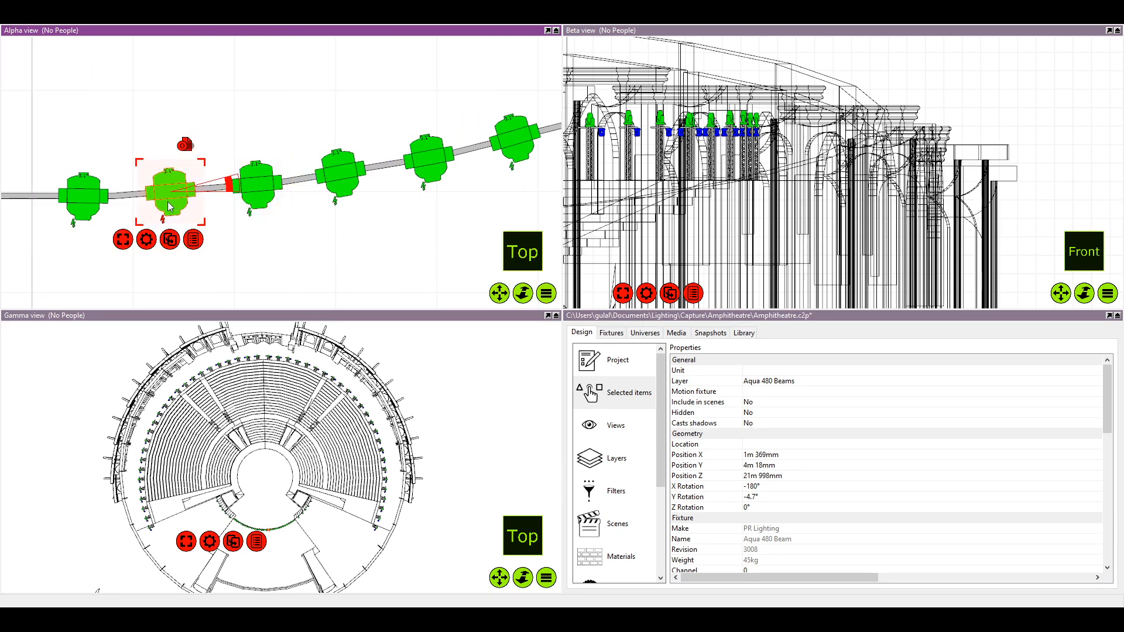
click(89, 204)
drag(89, 205, 89, 203)
click(162, 103)
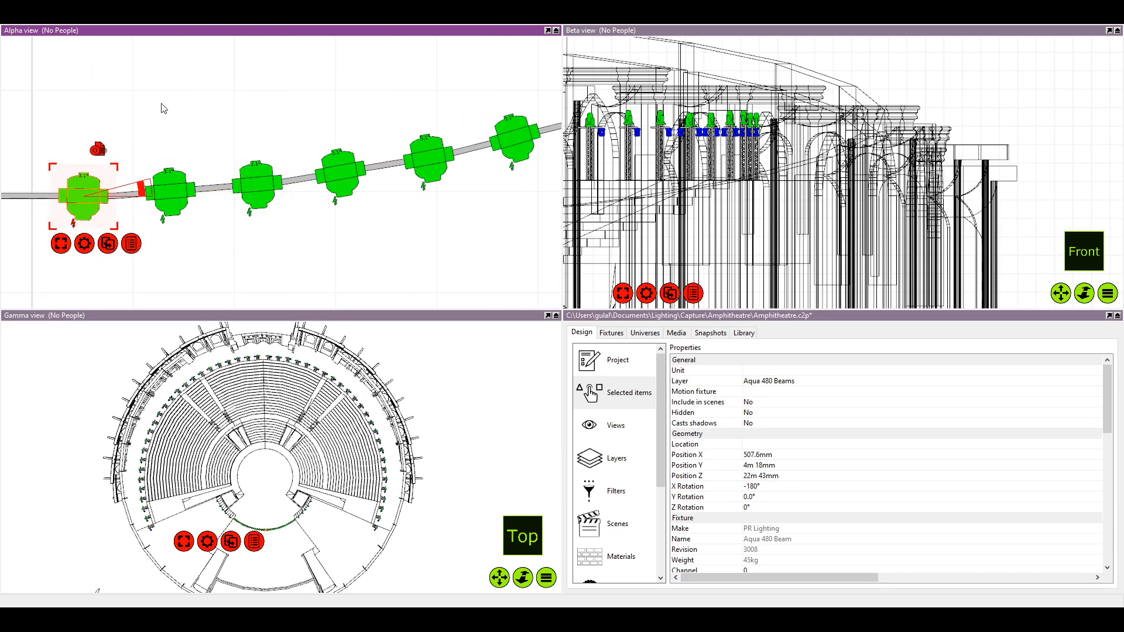
scroll(185, 92, down, 5)
scroll(221, 100, up, 5)
scroll(252, 103, down, 10)
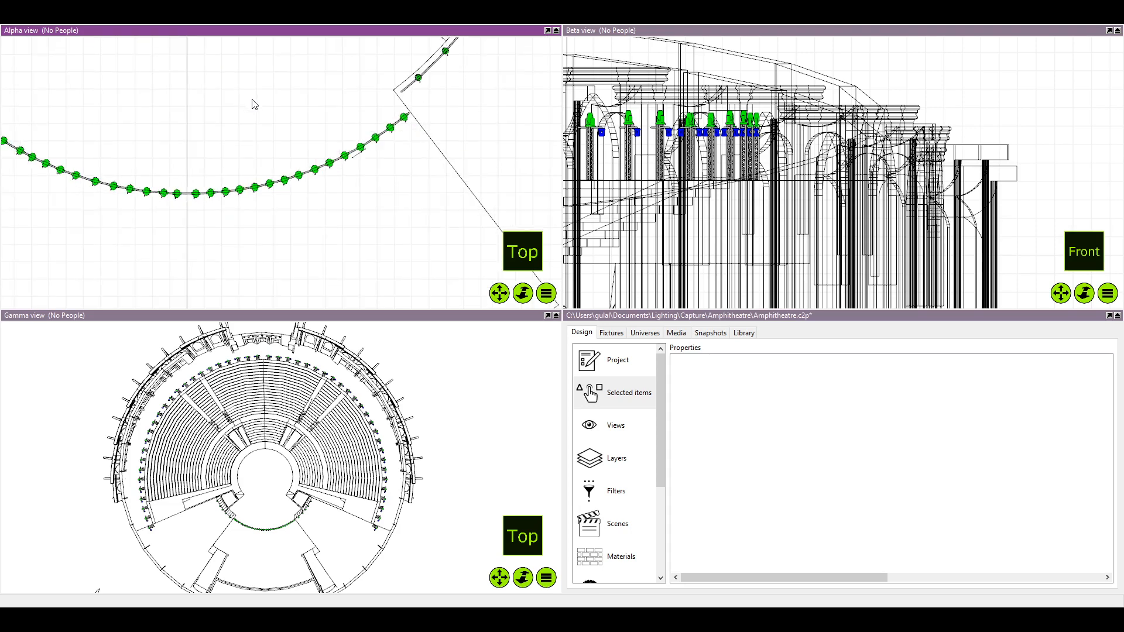
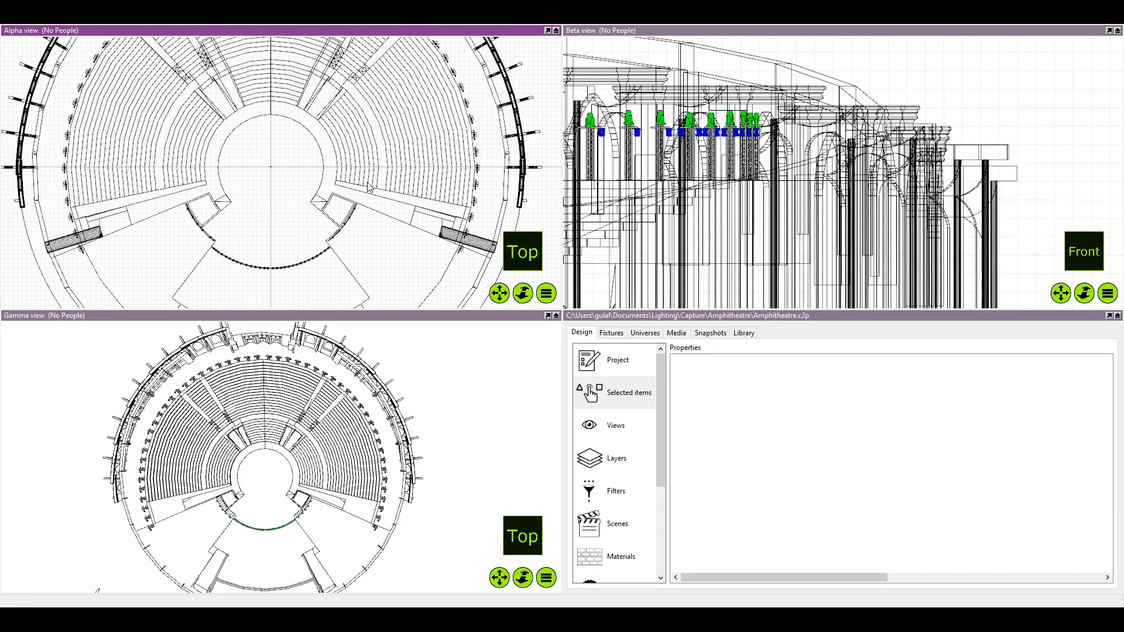
Insert a Distance marker from the library's Dimensioning items into the circular orchestra area, close to its centre
click(743, 332)
click(709, 378)
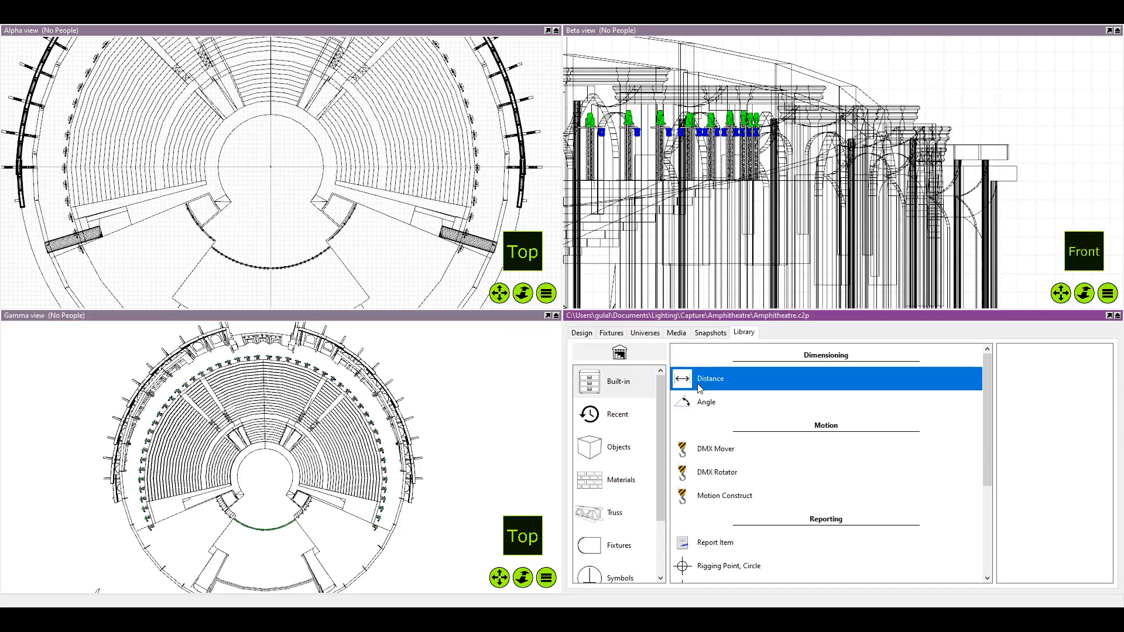
scroll(358, 222, up, 3)
scroll(357, 220, up, 2)
drag(371, 289, 349, 211)
scroll(348, 189, down, 2)
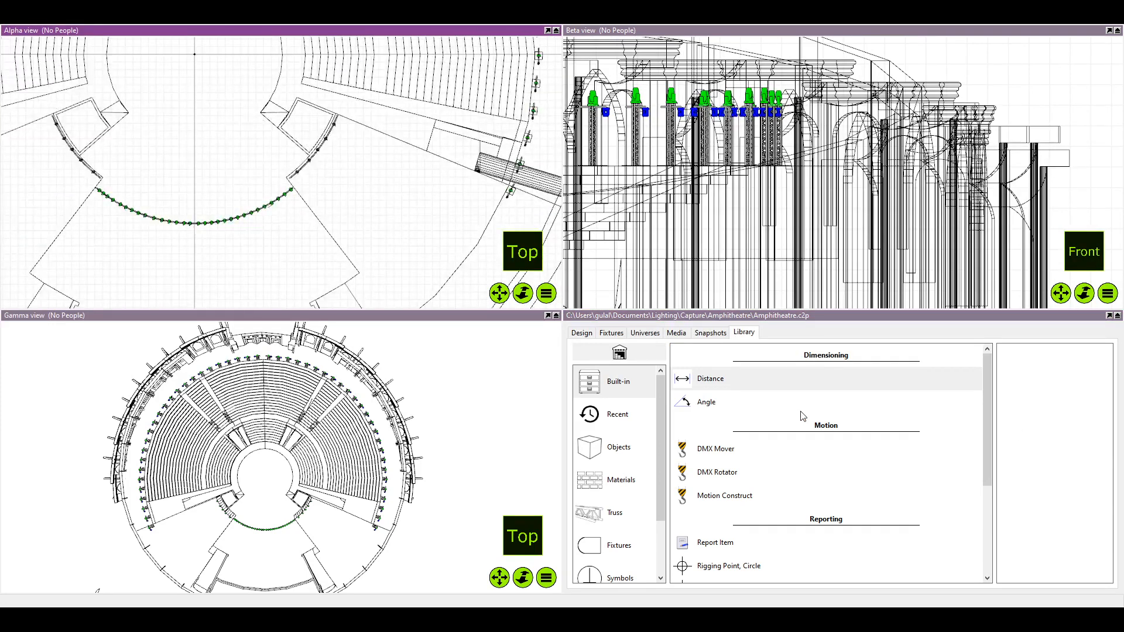
drag(755, 381, 270, 223)
scroll(270, 156, up, 2)
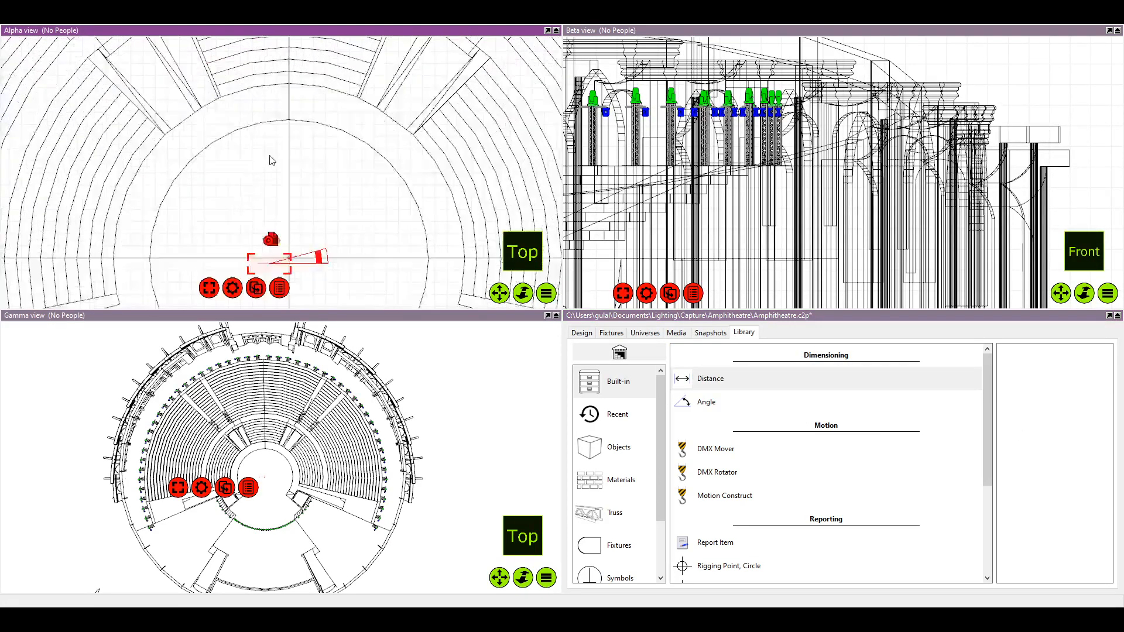
drag(294, 294, 274, 194)
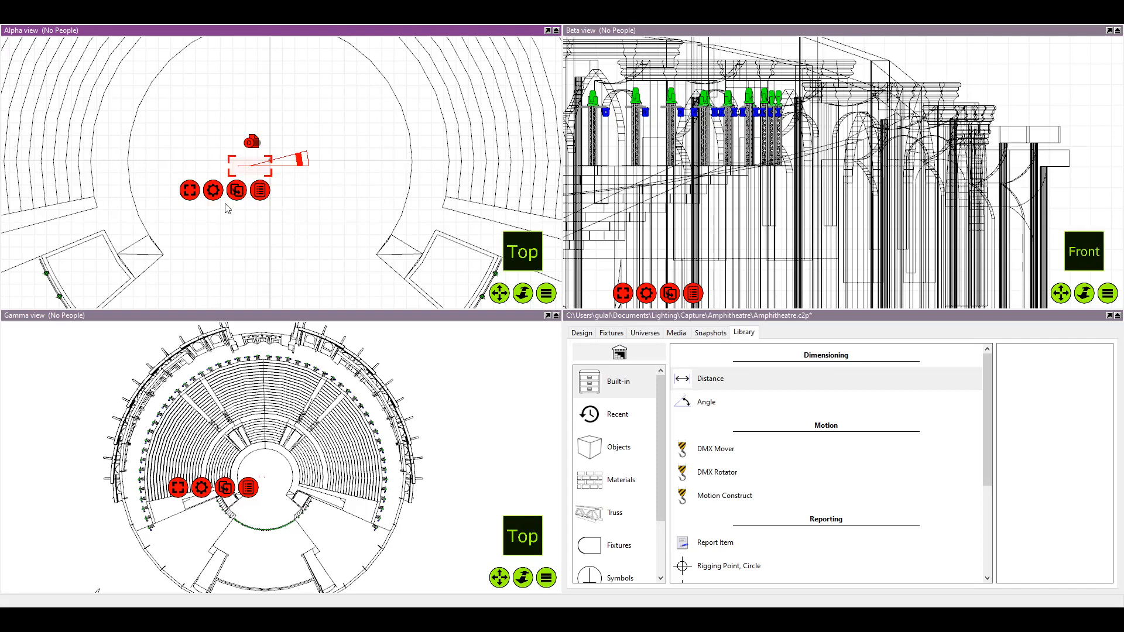
Set the marker's distance to 20 m and shift it sideways so that it spans the orchestra circle
click(581, 331)
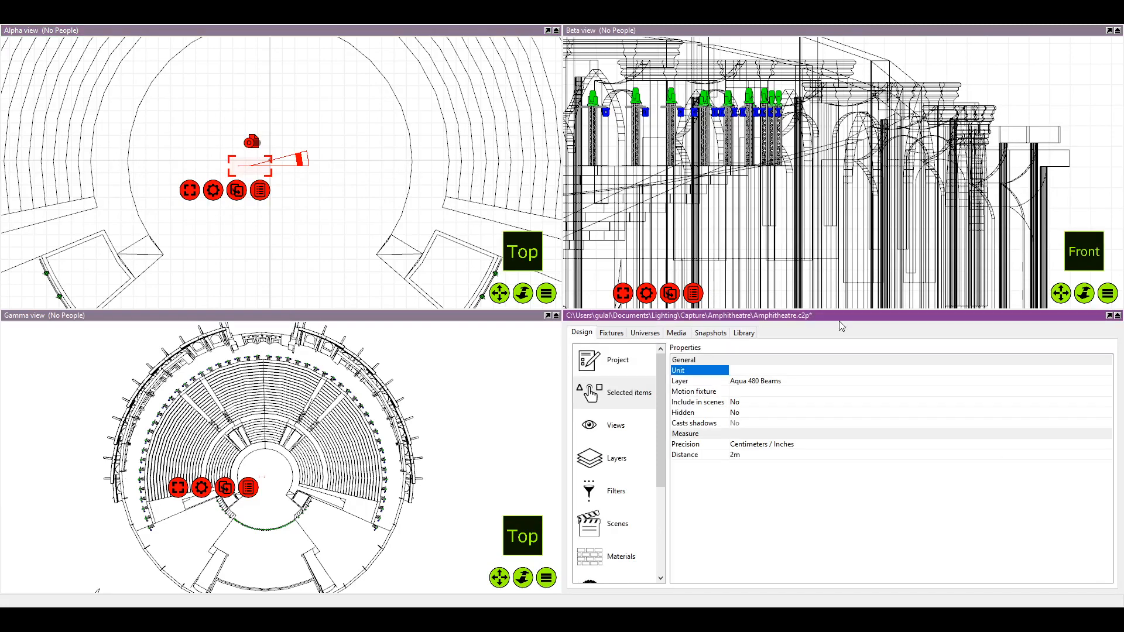
click(739, 455)
text(20)
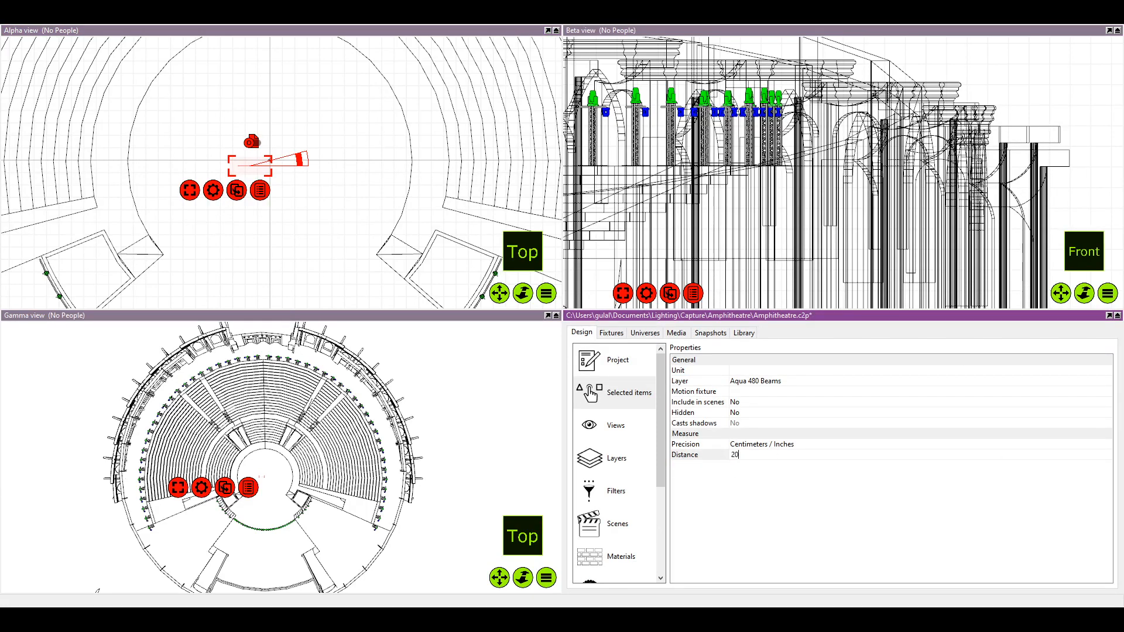
key(Return)
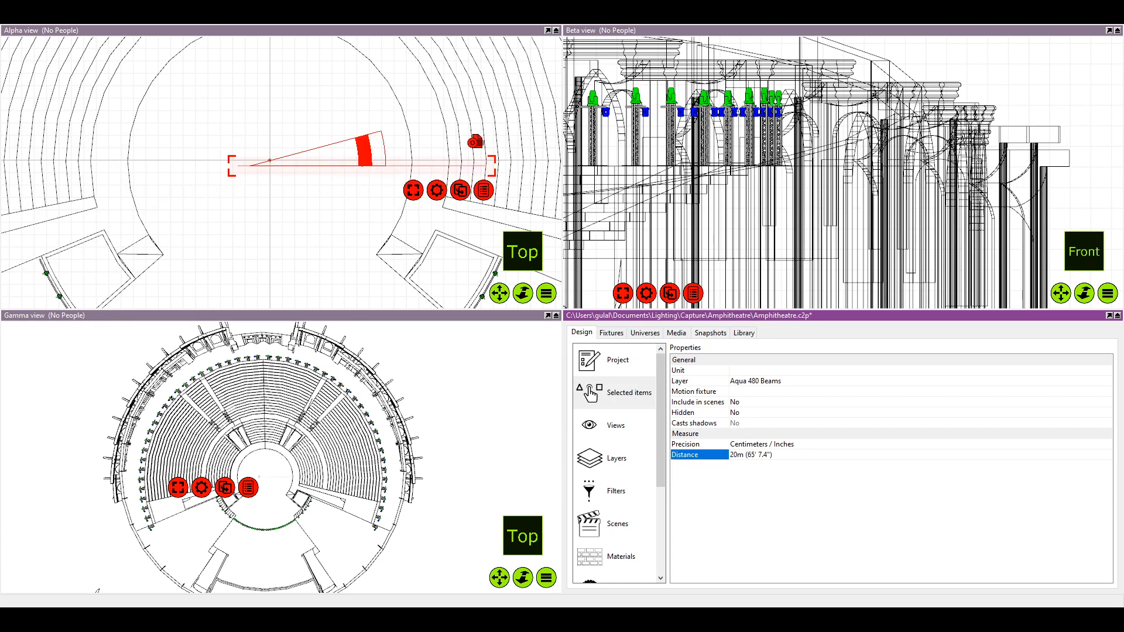
scroll(363, 140, up, 3)
drag(361, 185, 233, 180)
scroll(325, 189, down, 2)
Lengthen the distance marker to 22 m and realign it across the orchestra circle's diameter
click(762, 459)
text(2)
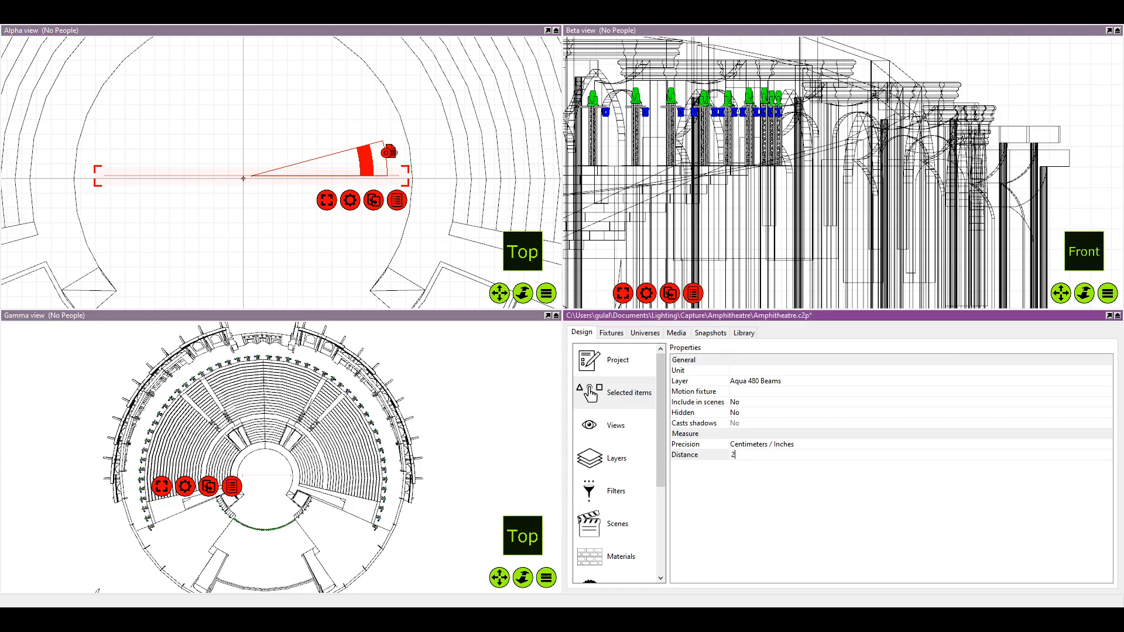
text(2)
key(Return)
scroll(286, 222, up, 3)
drag(286, 222, 321, 227)
scroll(321, 228, down, 3)
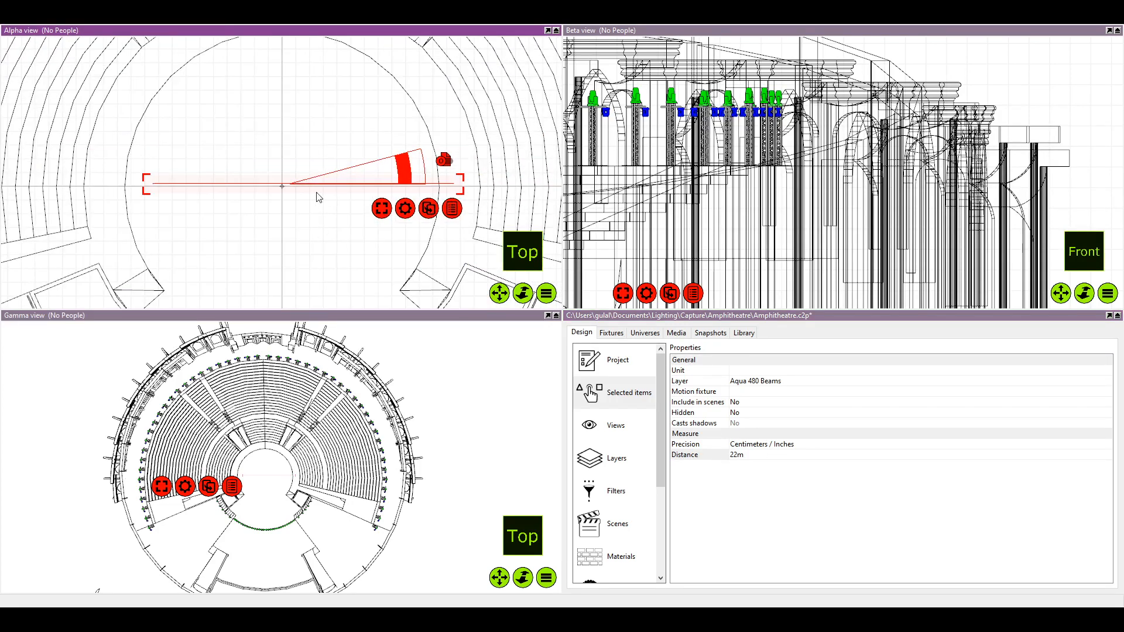
drag(289, 184, 279, 185)
scroll(282, 186, up, 2)
scroll(283, 189, down, 1)
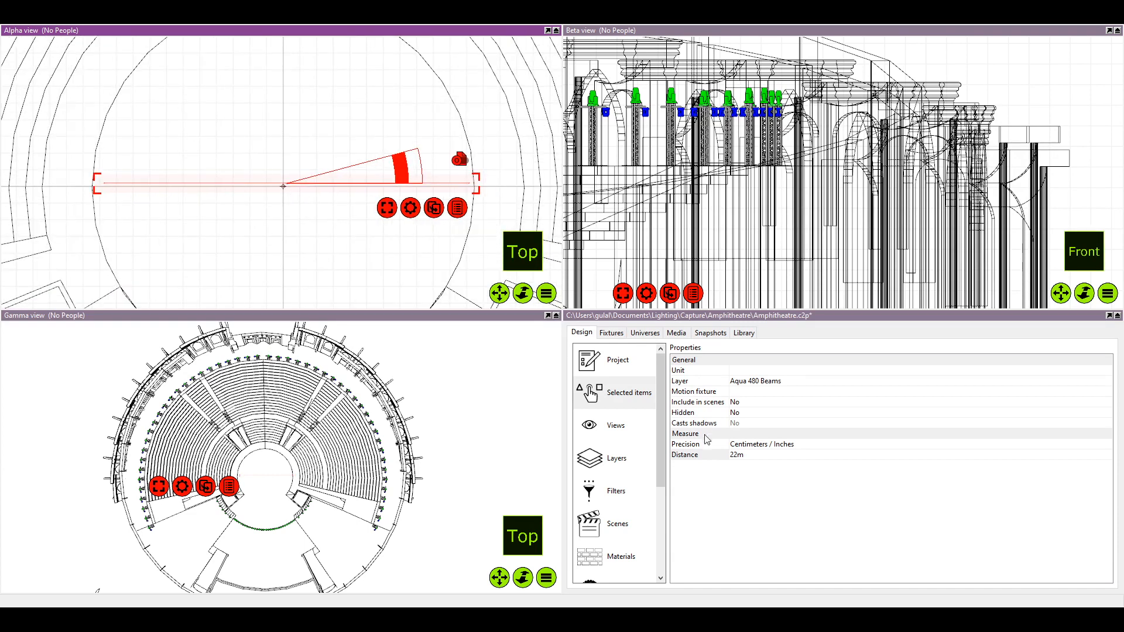
Set the marker's distance to 24 m, compare it with the orchestra circle, and remove the marker
click(750, 460)
text(24m)
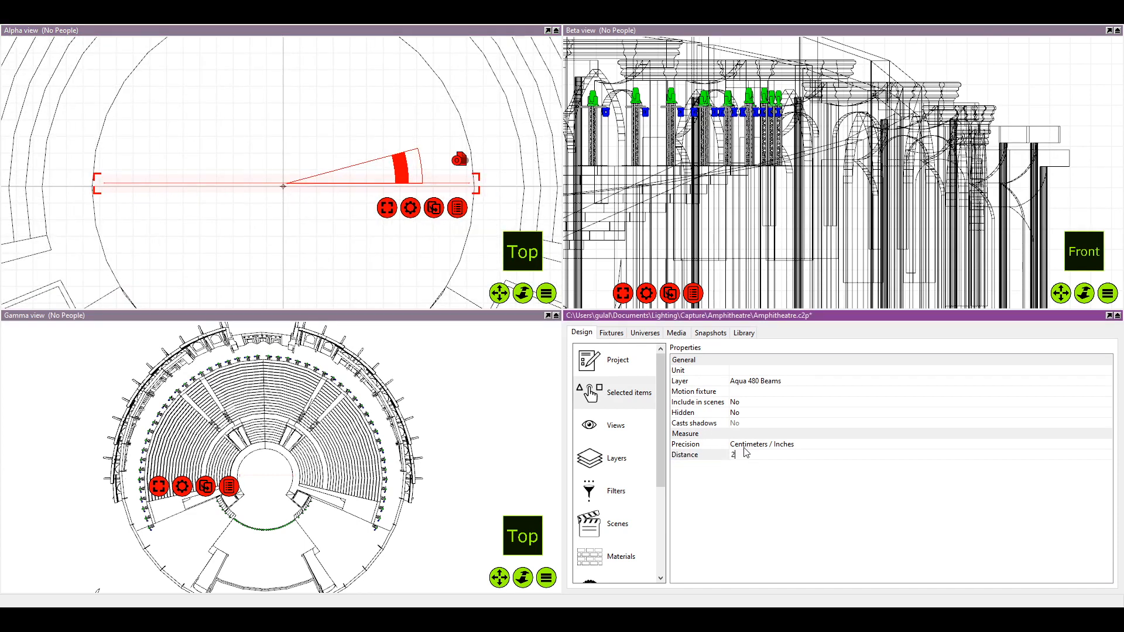
key(Return)
mouse_move(265, 193)
mouse_down()
mouse_move(246, 183)
mouse_move(257, 188)
mouse_up()
click(259, 190)
Move the leftmost Aqua 480 Beam fixture closer to the left end of the front curved stage pipe
scroll(252, 202, up, 6)
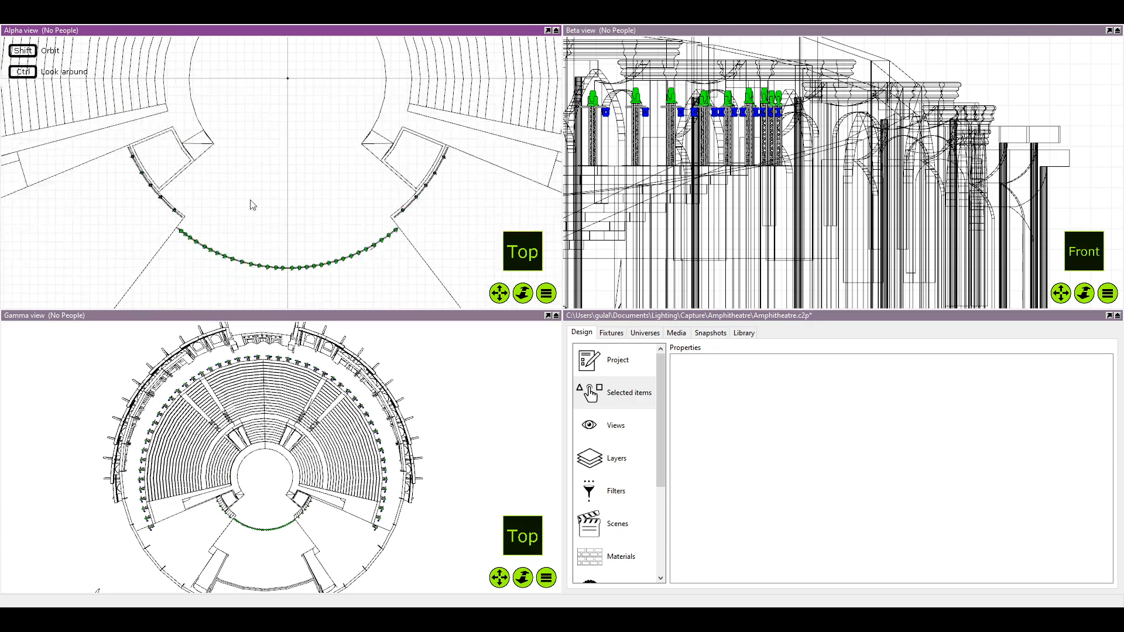
scroll(308, 228, up, 2)
scroll(183, 244, up, 2)
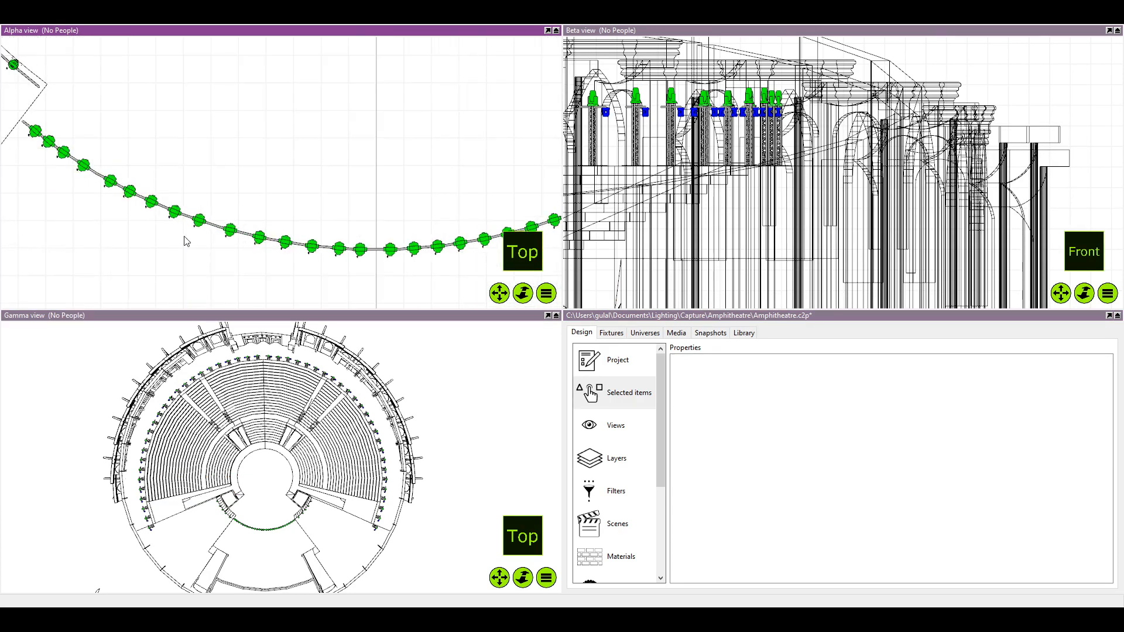
scroll(74, 149, up, 2)
click(72, 140)
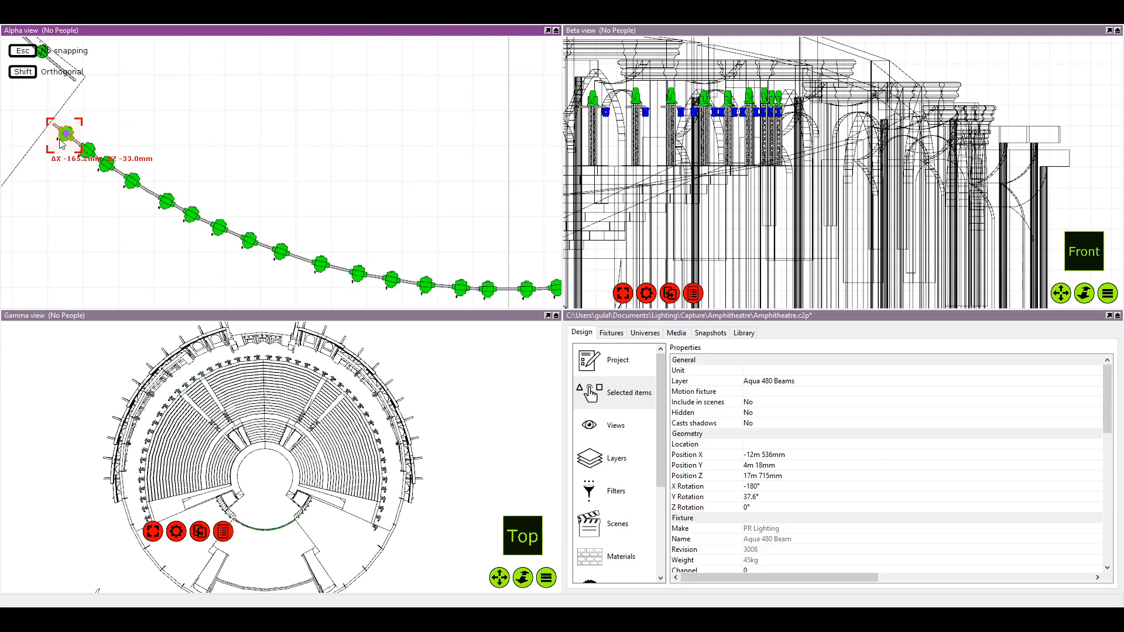
scroll(82, 172, up, 3)
scroll(82, 171, up, 1)
Select all fixtures from the pipe's left end up to the centre line, distribute them evenly, and clear the selection
ctrl+click(108, 135)
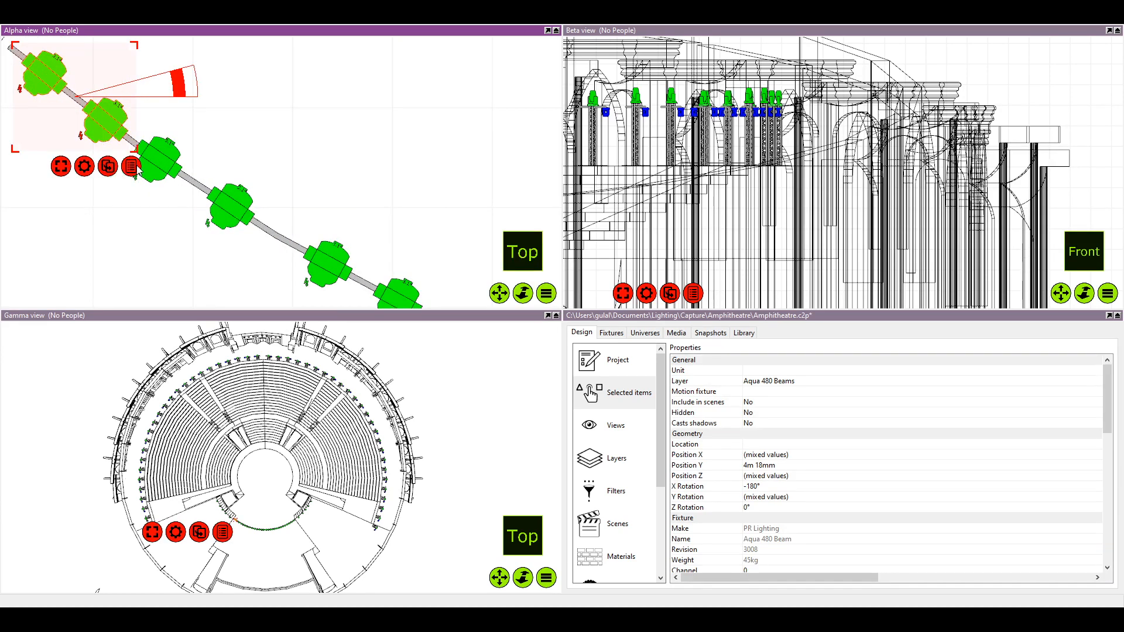
click(163, 135)
click(38, 89)
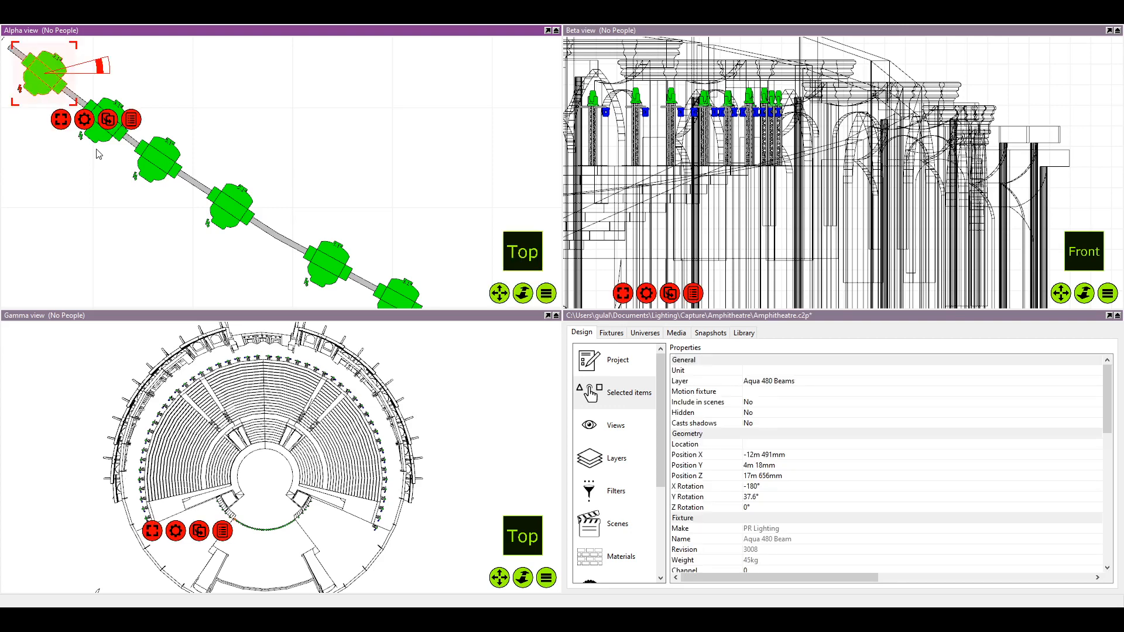
drag(99, 149, 264, 231)
drag(313, 275, 252, 202)
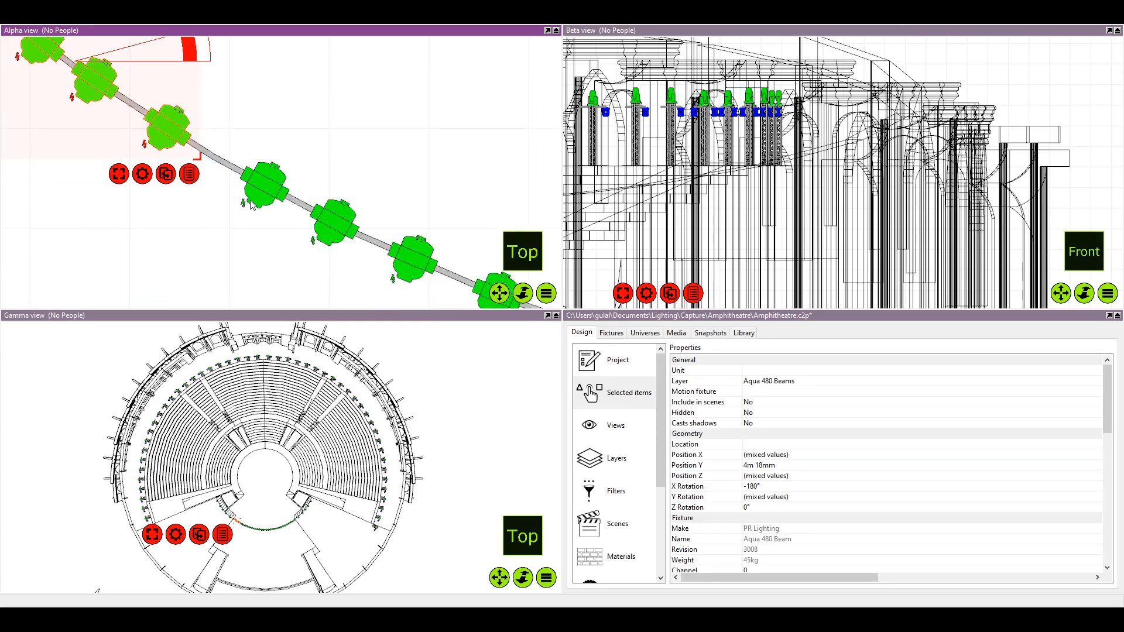
ctrl+click(261, 192)
drag(354, 232, 259, 185)
ctrl+click(230, 182)
ctrl+click(314, 217)
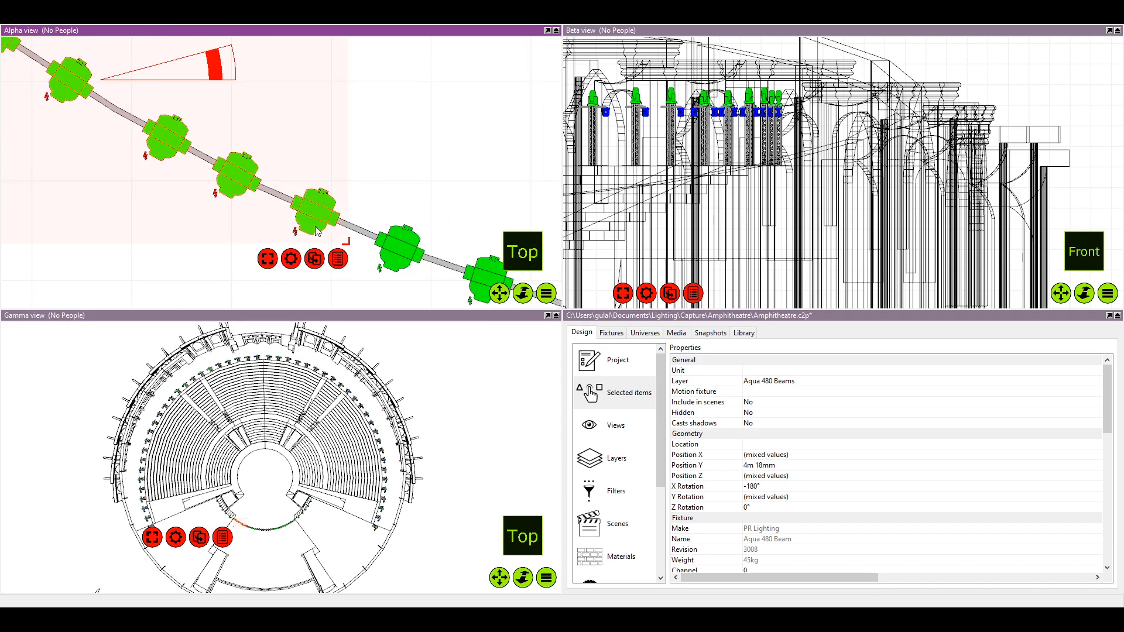
drag(407, 287, 298, 206)
ctrl+click(295, 181)
ctrl+click(385, 211)
drag(462, 246, 347, 186)
ctrl+click(383, 179)
drag(443, 209, 371, 193)
ctrl+click(426, 199)
drag(508, 237, 416, 186)
ctrl+click(394, 171)
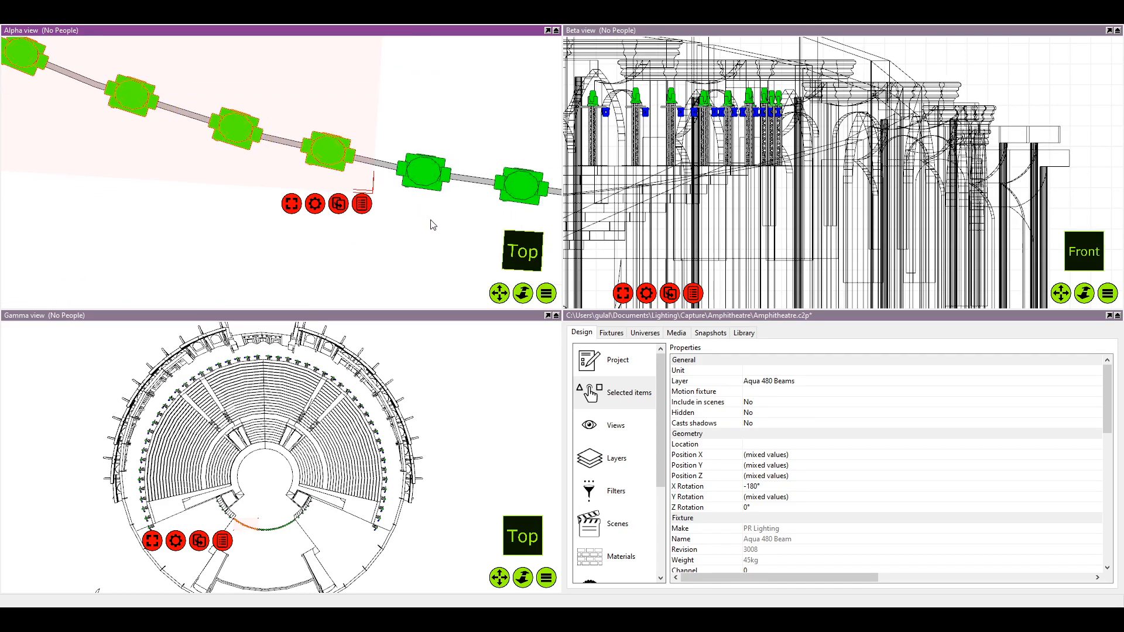
ctrl+click(422, 194)
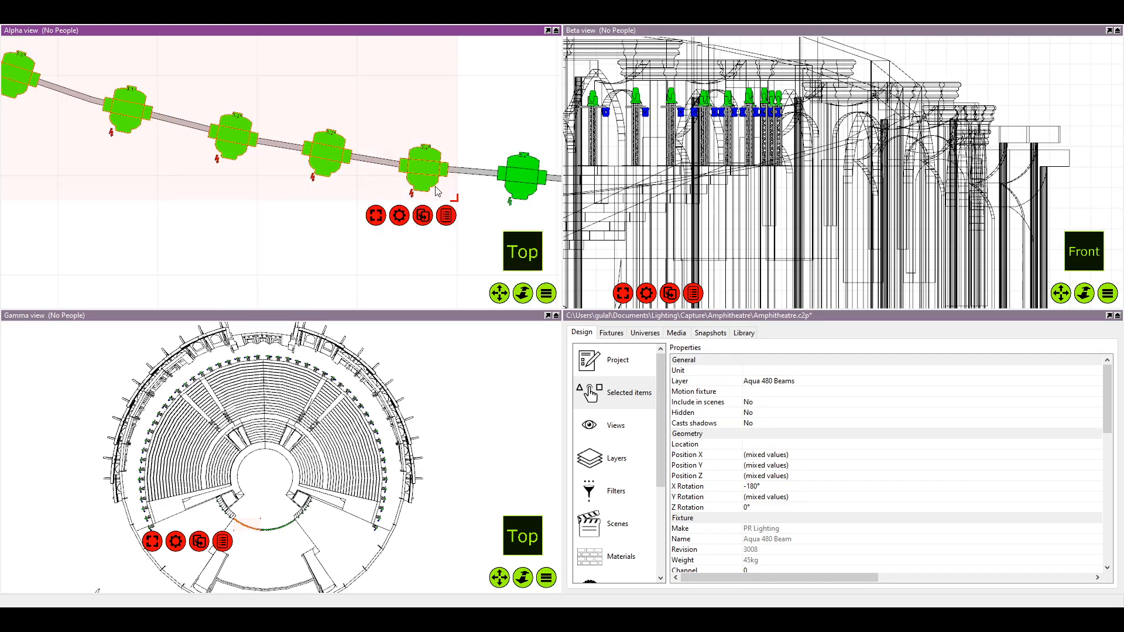
drag(509, 238, 412, 224)
ctrl+click(327, 158)
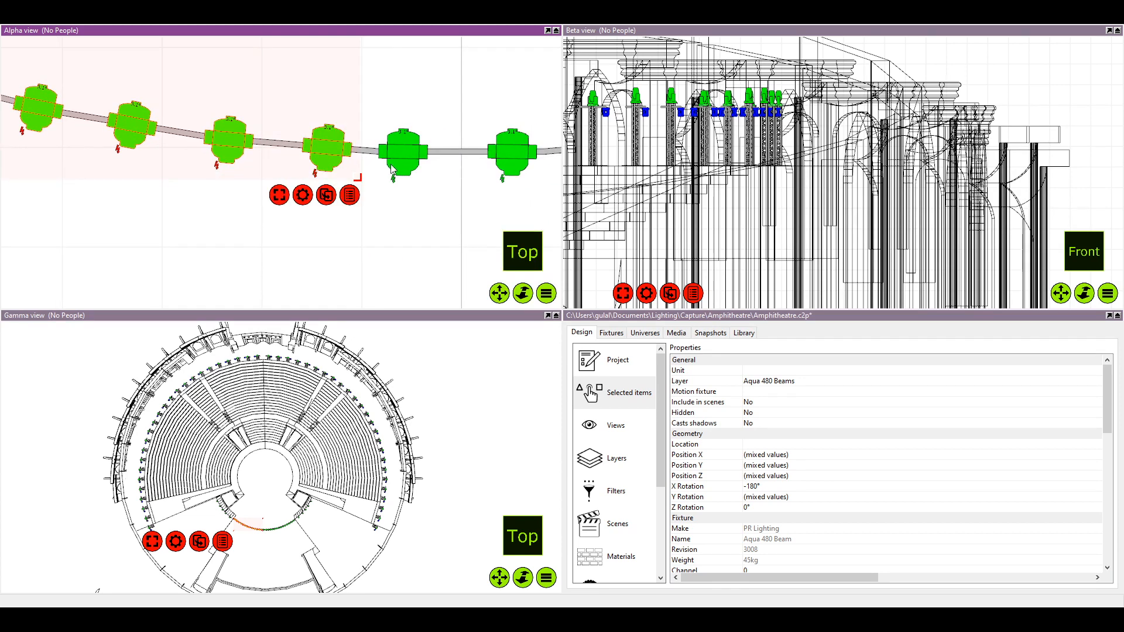
ctrl+click(391, 169)
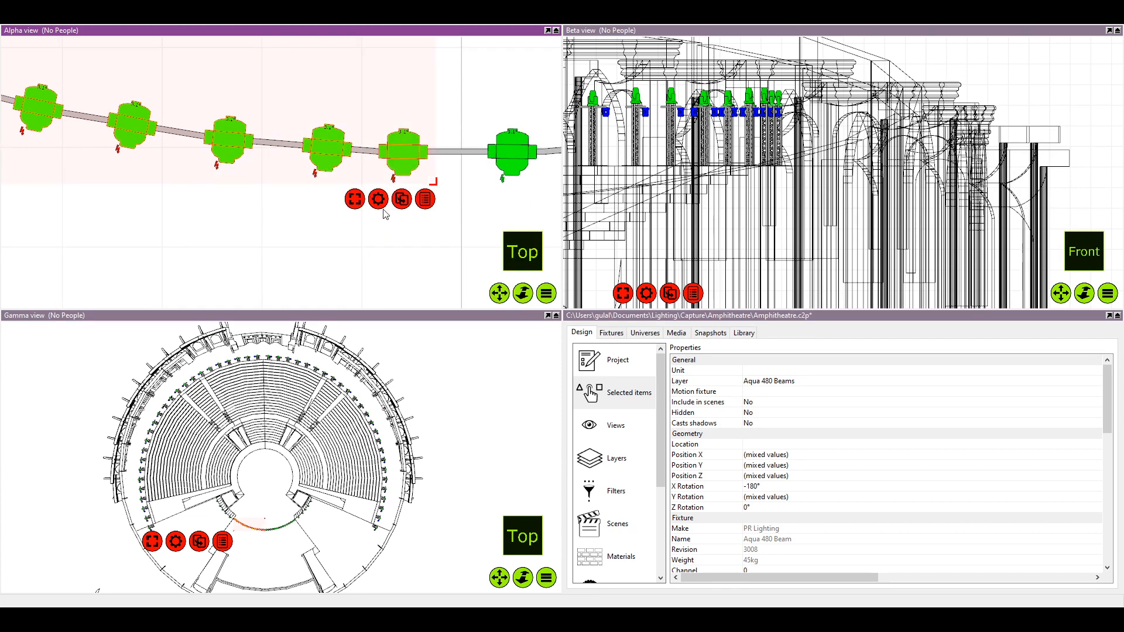
scroll(450, 287, down, 8)
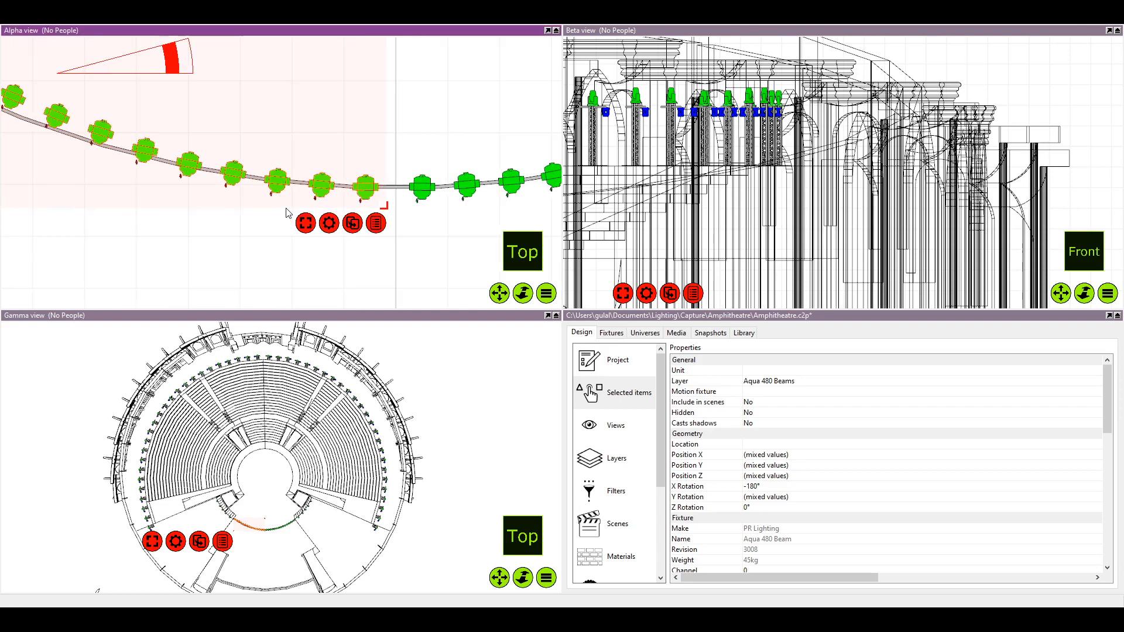
click(146, 212)
Reseat the second, third and fourth fixtures from the left end onto the curved pipe
scroll(170, 138, up, 8)
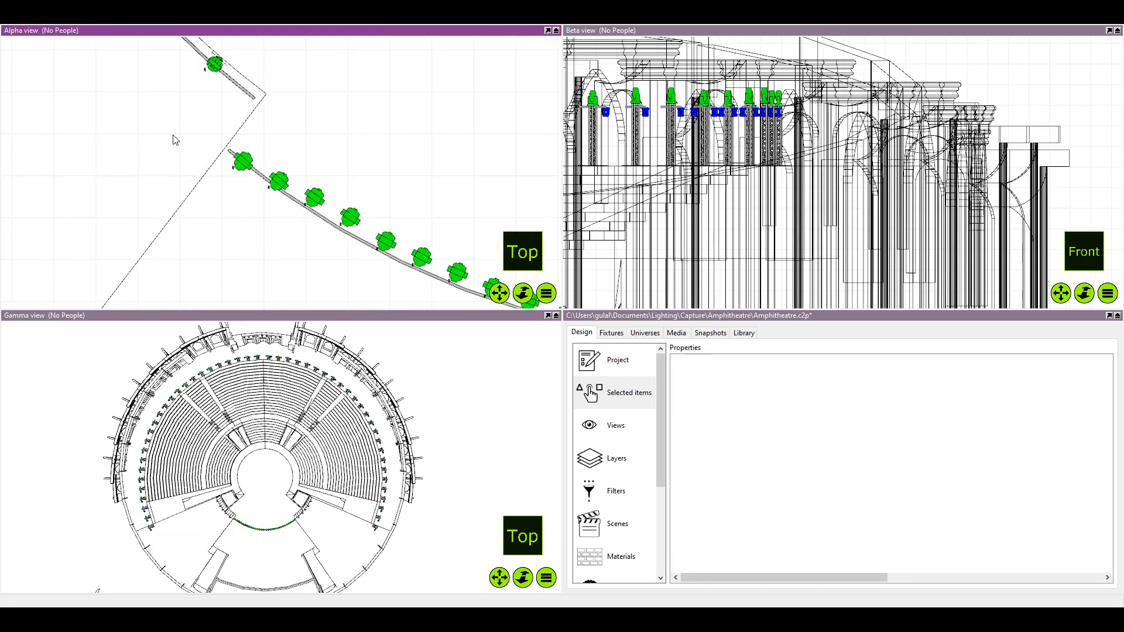
click(284, 174)
drag(276, 189, 284, 190)
scroll(327, 205, down, 1)
click(275, 213)
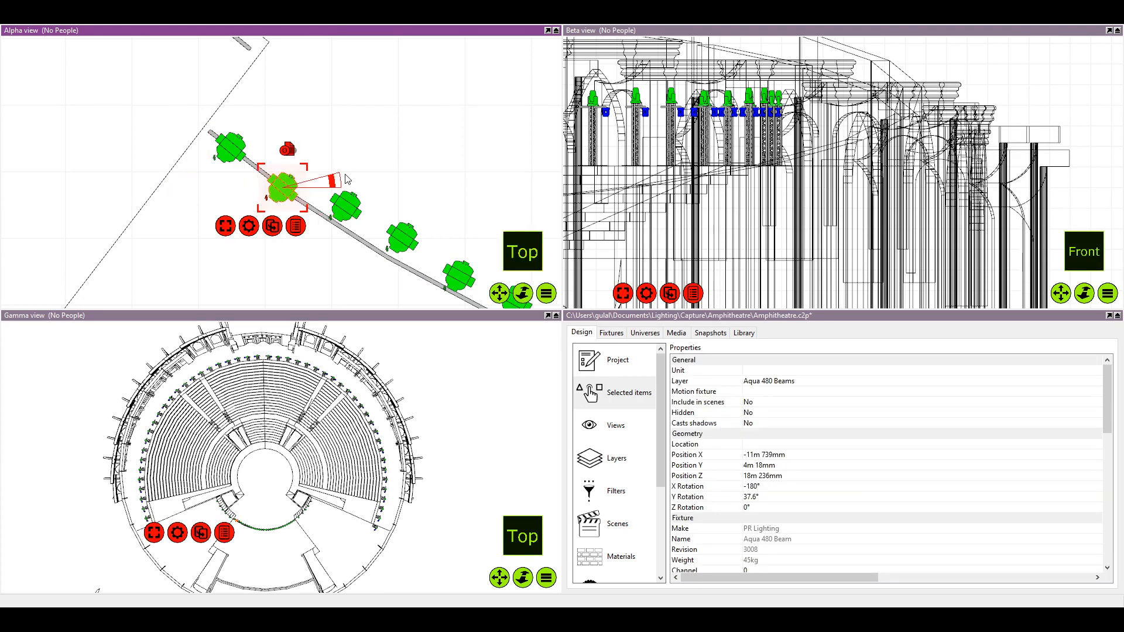
click(396, 165)
scroll(365, 191, up, 2)
drag(336, 216, 234, 130)
click(355, 130)
click(291, 165)
drag(291, 165, 275, 199)
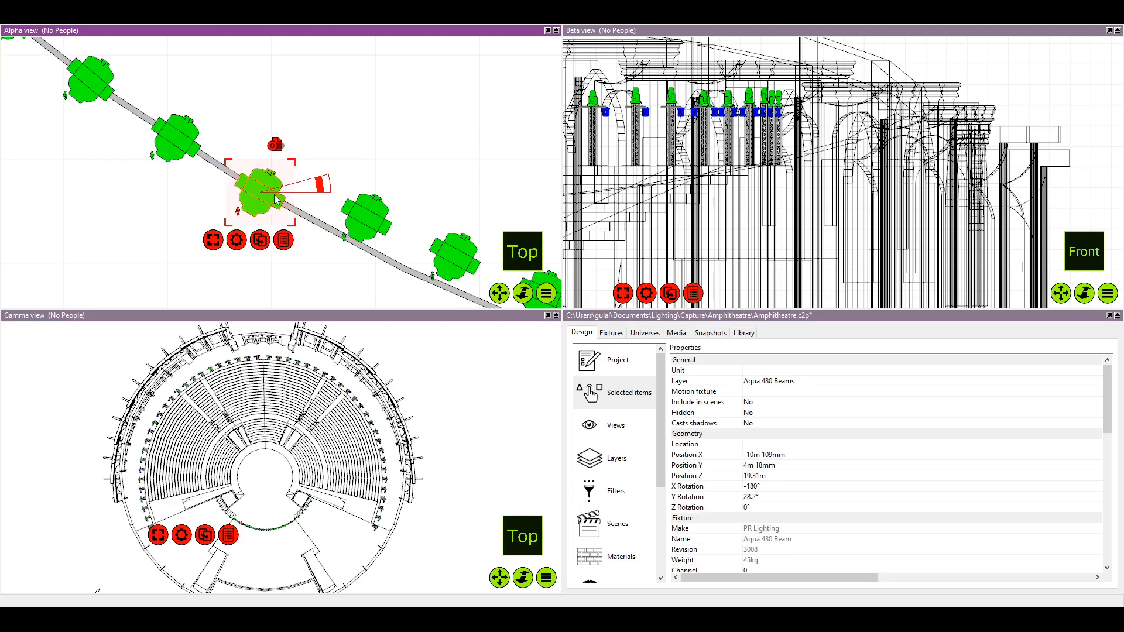
Move the fifth, sixth and seventh fixtures from the left end back onto the curved pipe
drag(323, 172, 310, 161)
click(353, 206)
drag(353, 206, 343, 233)
drag(458, 260, 351, 214)
click(371, 153)
click(366, 186)
drag(414, 264, 361, 228)
click(400, 172)
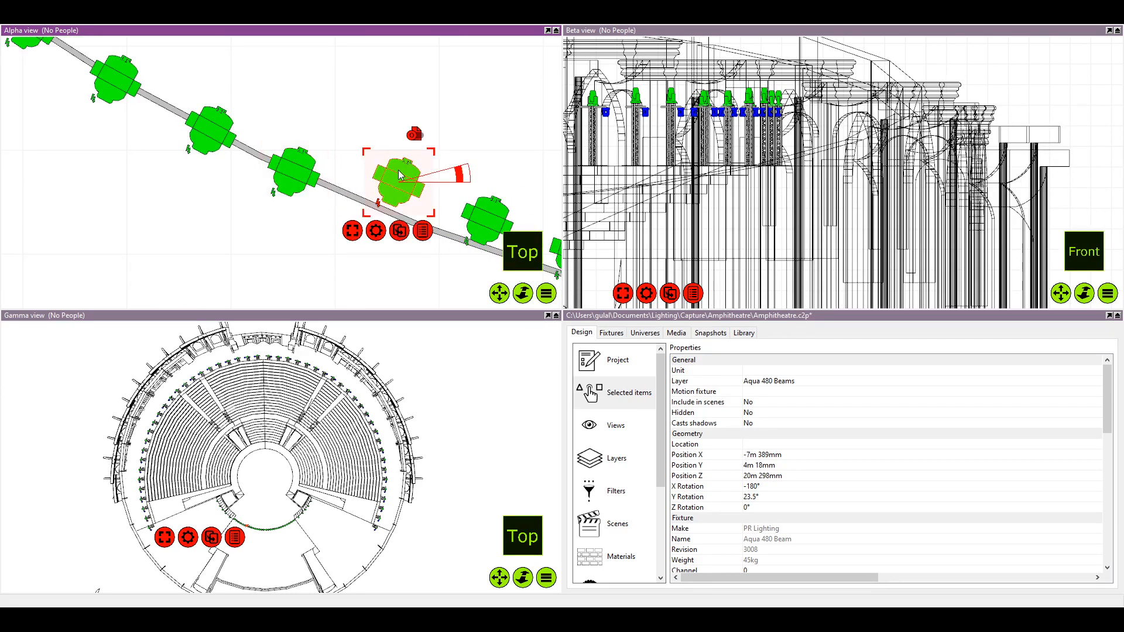
drag(400, 171, 390, 206)
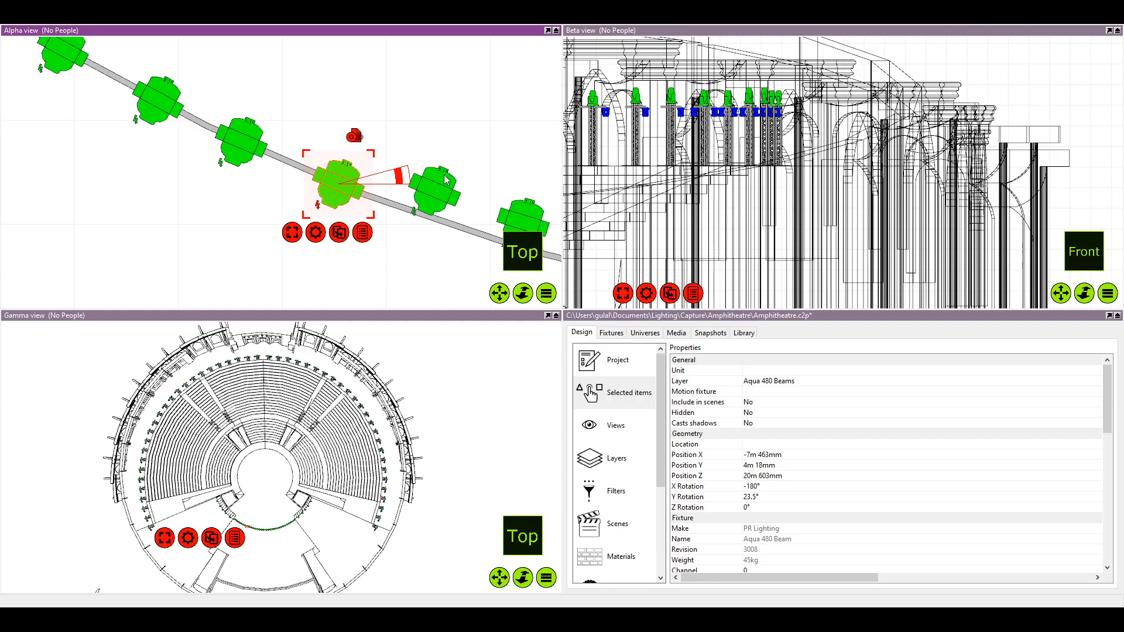
Snap the eighth and ninth fixtures from the left end onto the curved pipe
drag(499, 166, 387, 213)
scroll(383, 148, up, 3)
click(398, 163)
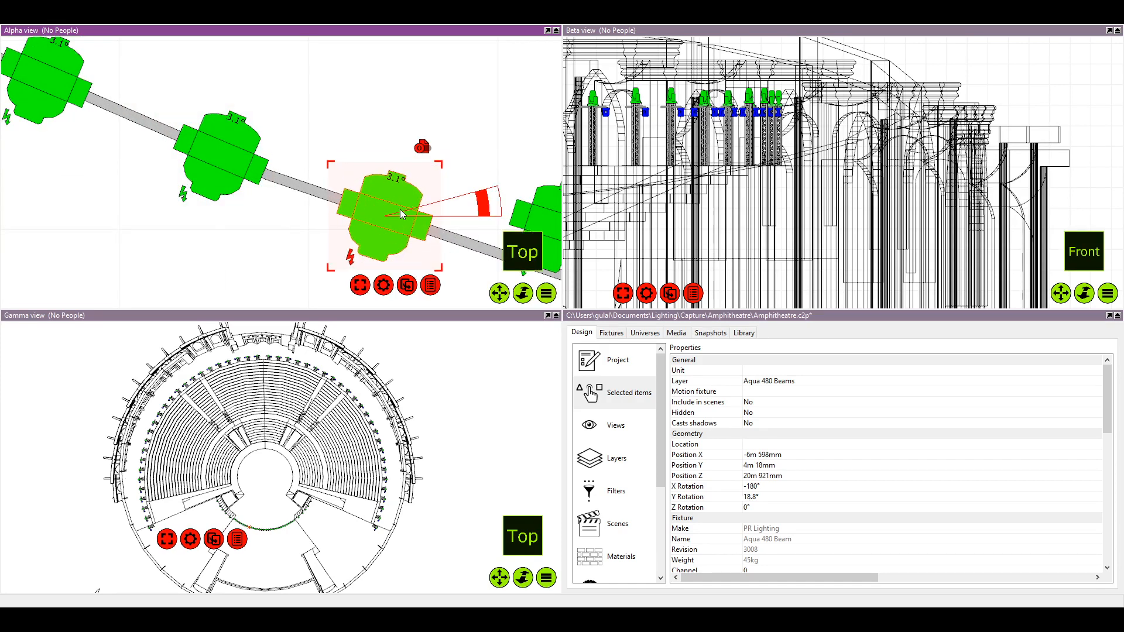
drag(509, 218, 399, 183)
click(469, 195)
drag(460, 215, 448, 257)
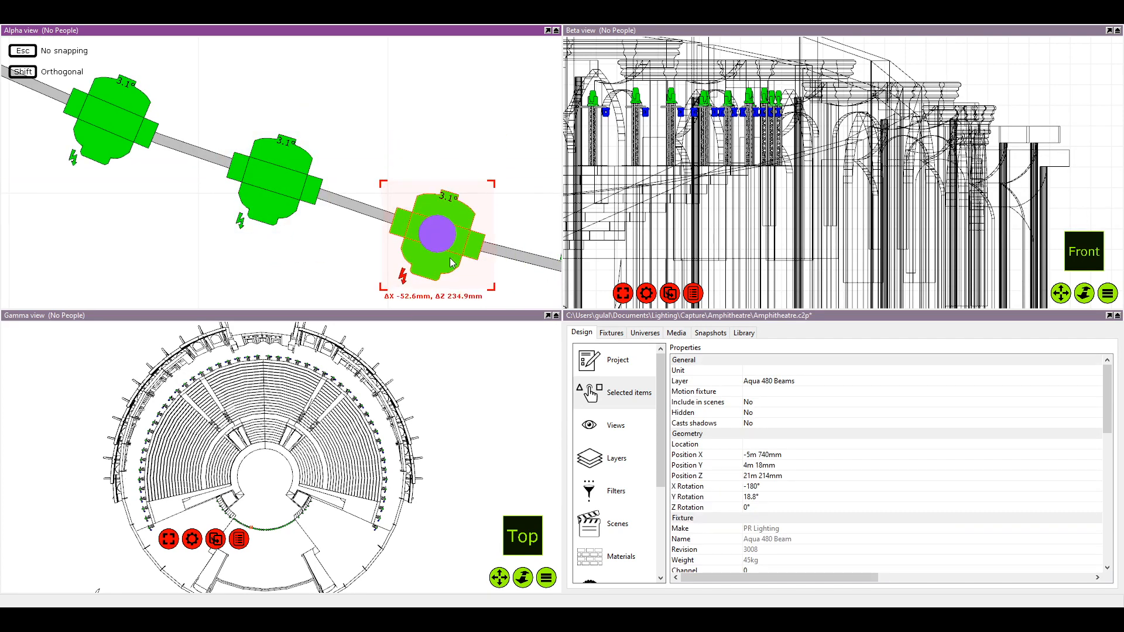
Reseat the tenth, eleventh and twelfth fixtures from the left end onto the curved pipe
drag(526, 240, 337, 186)
click(406, 207)
drag(406, 208, 402, 232)
drag(403, 233, 425, 214)
click(409, 216)
drag(424, 214, 214, 143)
click(365, 190)
mouse_move(365, 190)
mouse_down()
mouse_move(357, 204)
mouse_move(362, 195)
mouse_up()
drag(397, 199, 148, 145)
scroll(443, 220, down, 5)
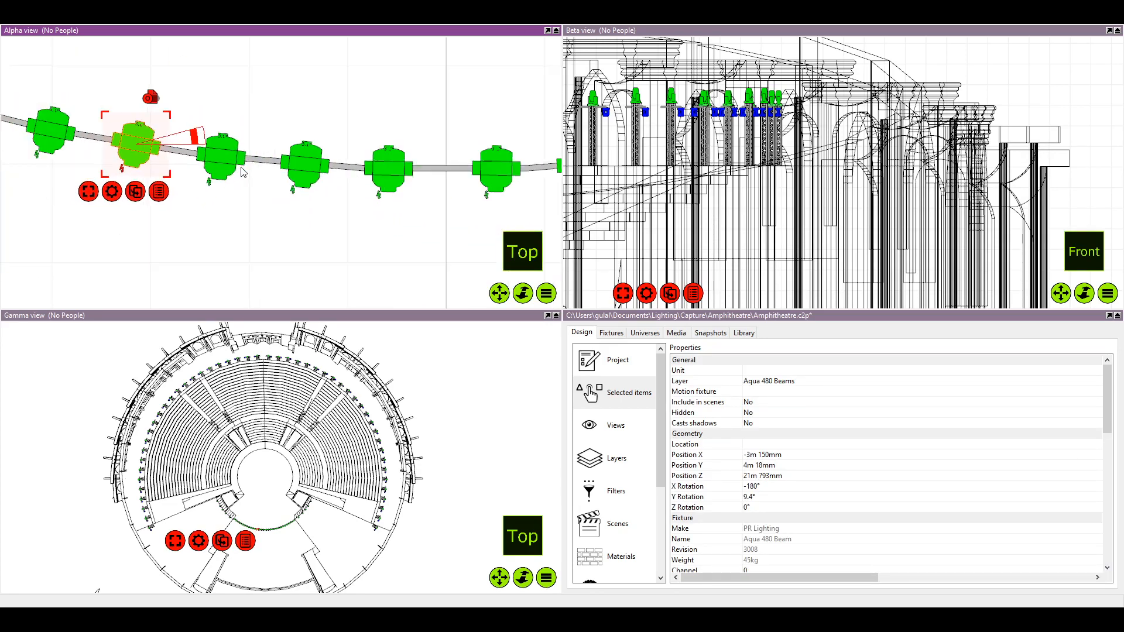
Finish aligning the last fixtures left of the centre line with the curved pipe, and save the project
drag(224, 158, 364, 178)
click(363, 178)
click(331, 102)
scroll(331, 103, down, 3)
scroll(326, 113, down, 3)
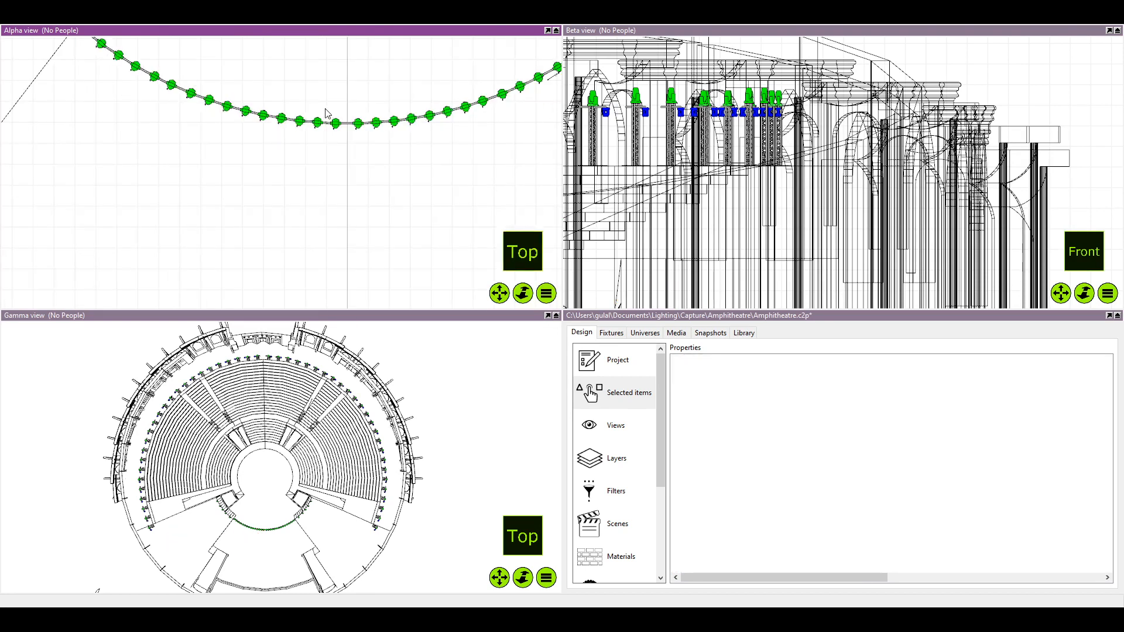
scroll(332, 142, down, 3)
drag(332, 142, 283, 183)
scroll(297, 177, up, 5)
scroll(298, 178, down, 1)
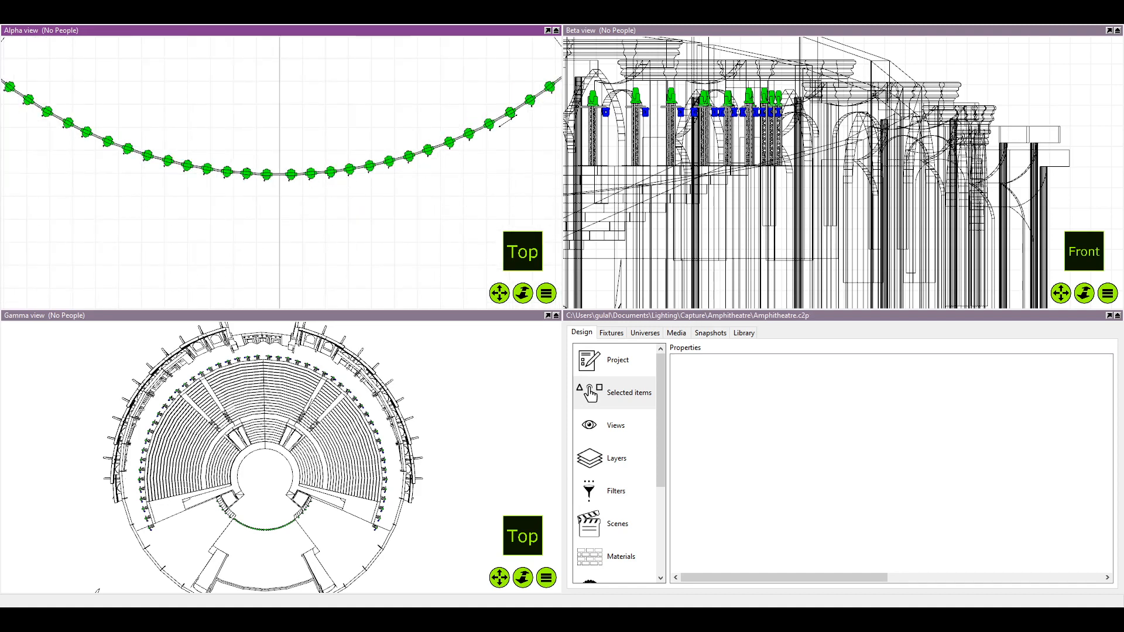
Inspect the distance marker beside the fourth fixture from the pipe's right end, and clear the selection
scroll(449, 150, up, 2)
click(367, 121)
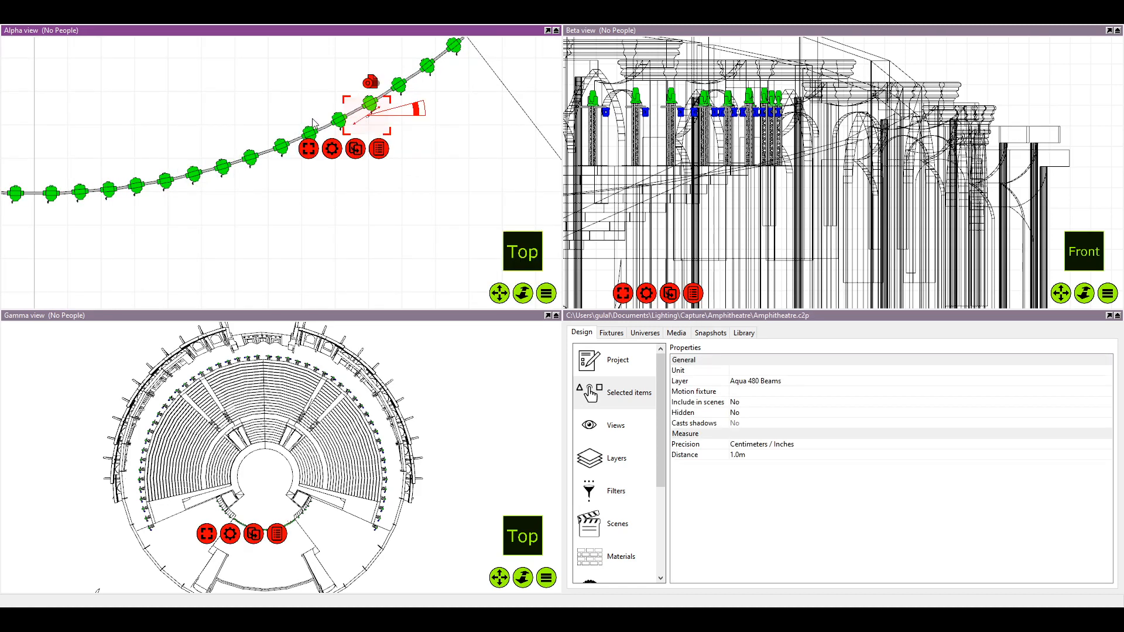
click(340, 147)
scroll(338, 157, down, 1)
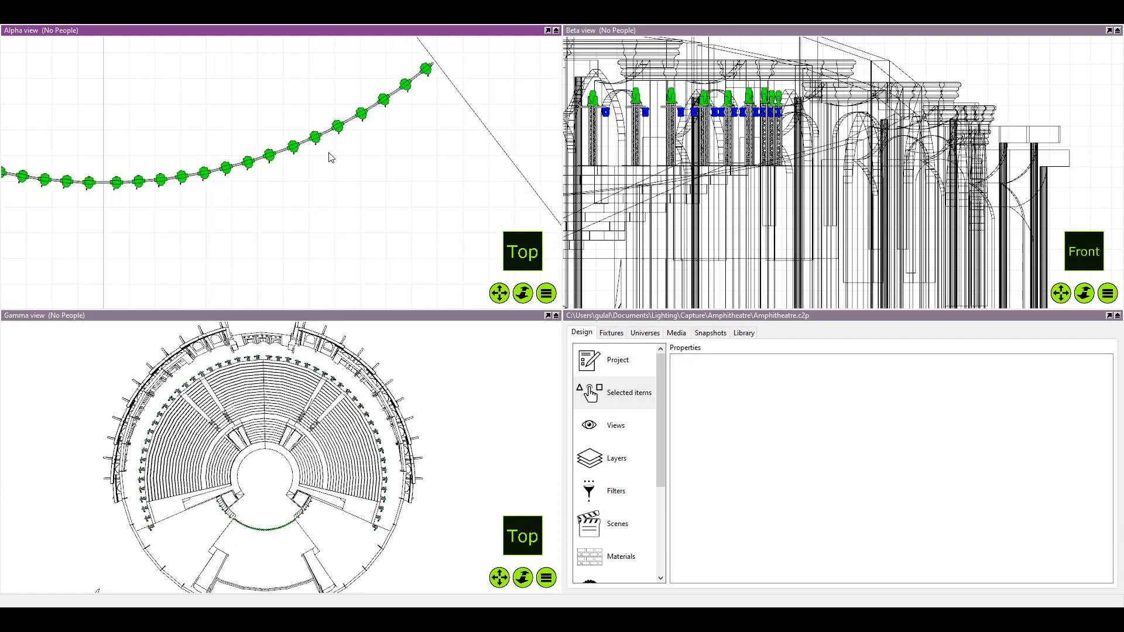
Examine the fixtures along the front curved pipe and the rear colonnade in a 3D wireframe view
drag(328, 157, 329, 111)
scroll(329, 156, down, 3)
scroll(321, 160, down, 4)
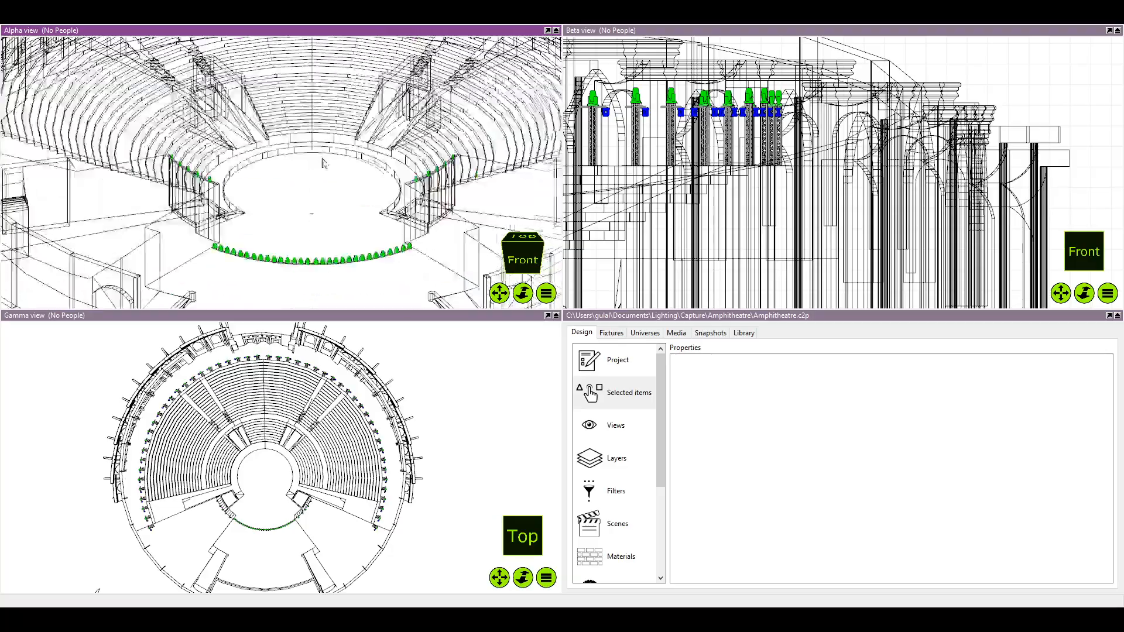
drag(321, 160, 280, 228)
scroll(281, 173, up, 4)
scroll(316, 153, down, 6)
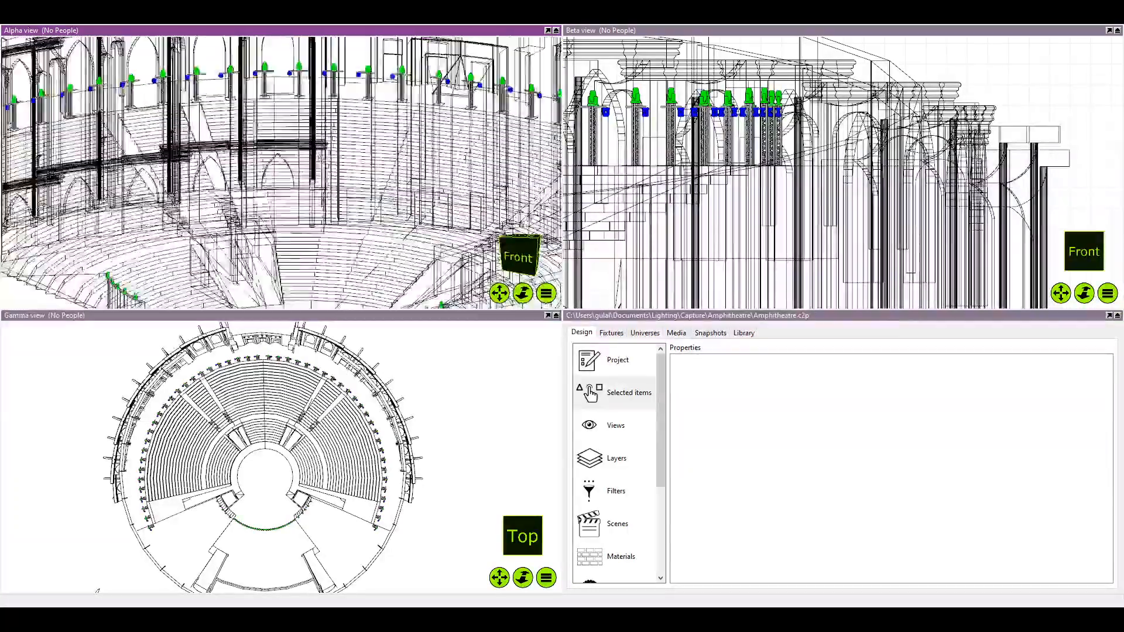
Examine the whole amphitheatre rig, from the front stage arc to the rear arcade, in a shaded 3D view
scroll(316, 153, up, 5)
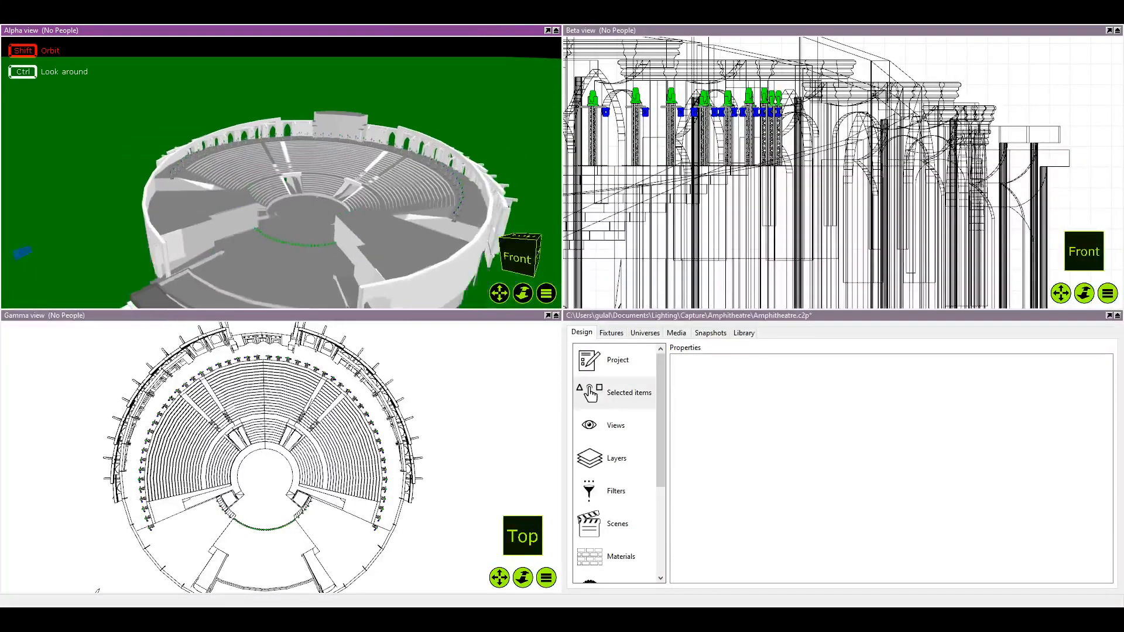
scroll(336, 180, up, 2)
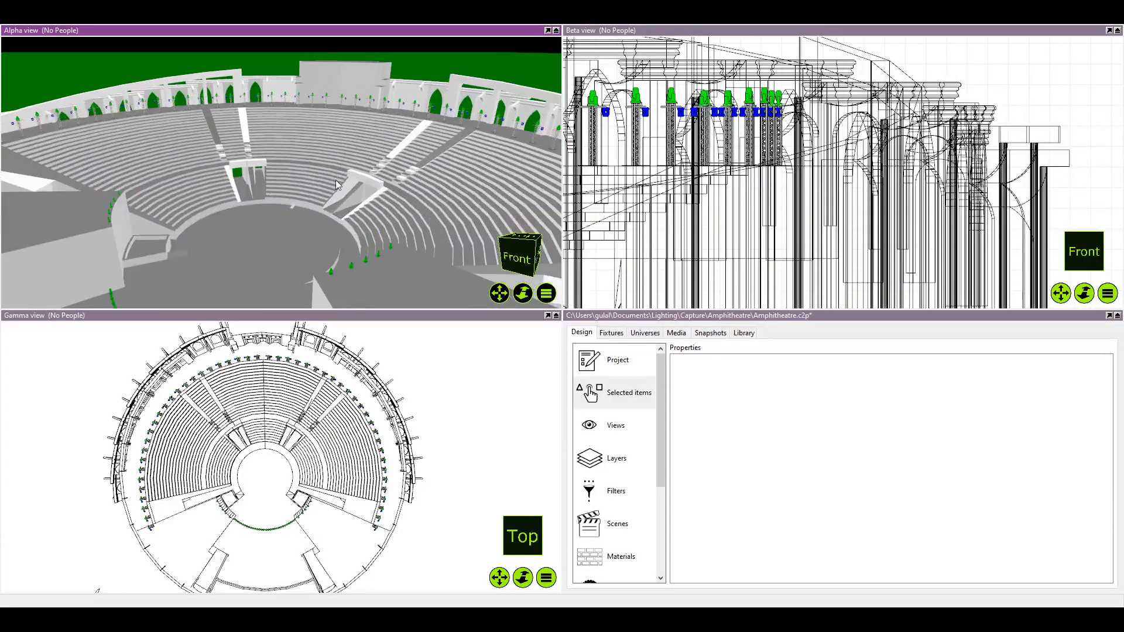
scroll(335, 184, down, 3)
drag(335, 184, 316, 198)
scroll(316, 198, up, 4)
scroll(291, 208, down, 3)
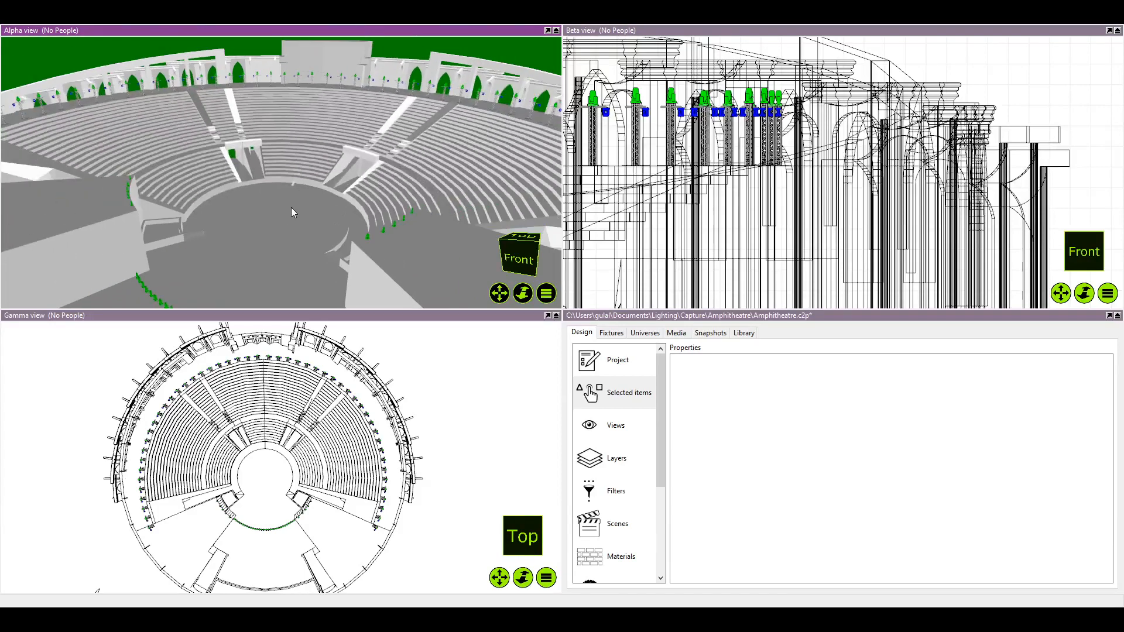
scroll(317, 233, down, 3)
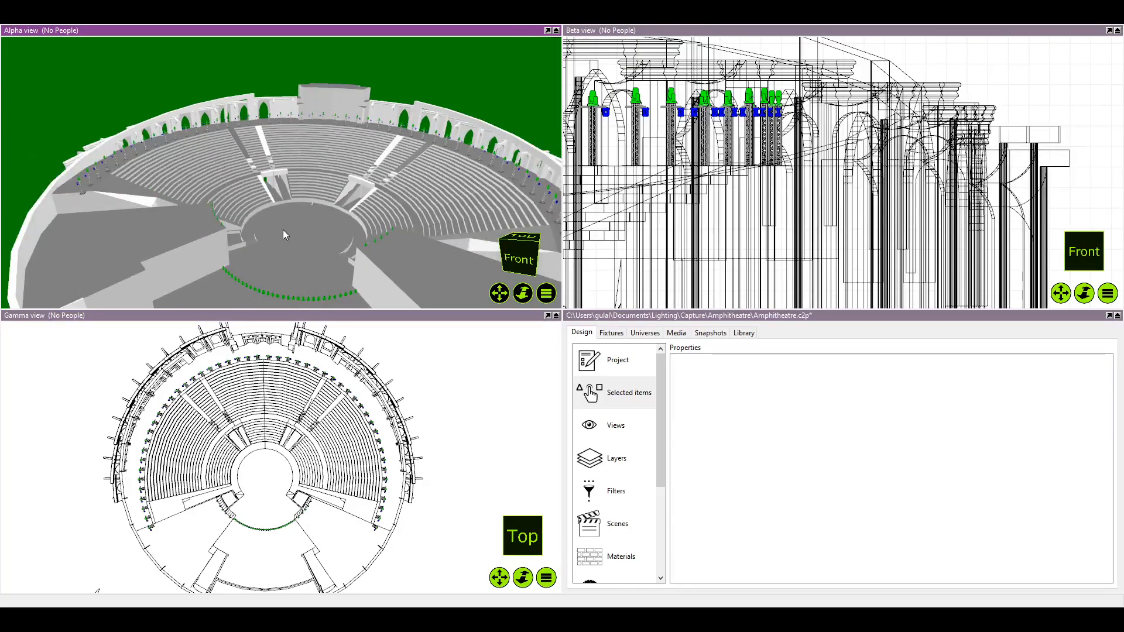
scroll(283, 229, up, 3)
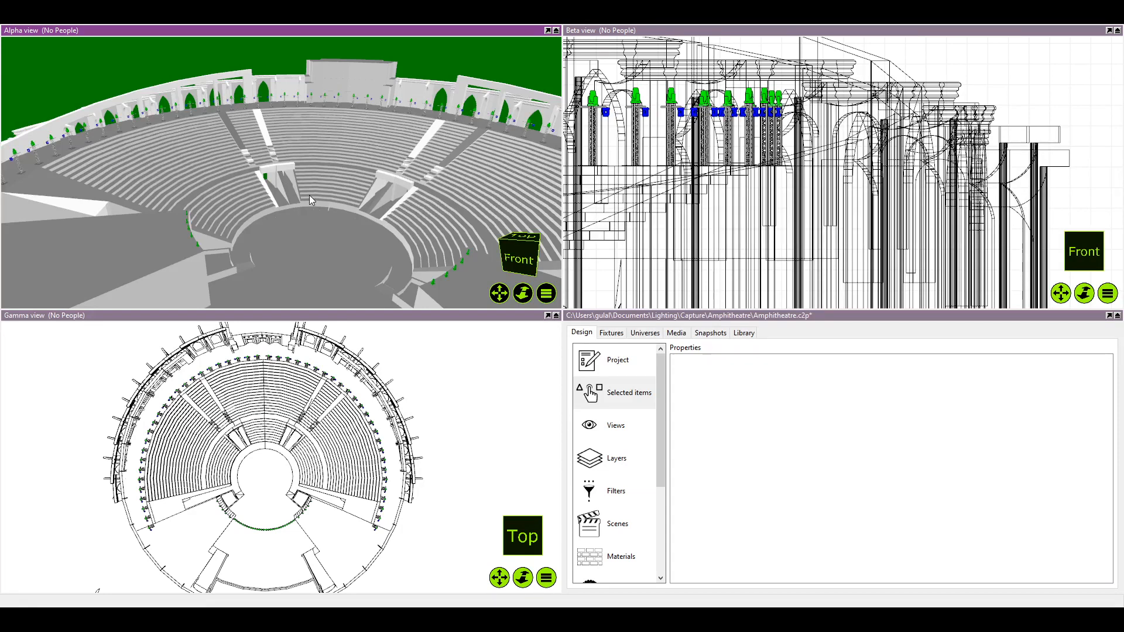
scroll(309, 194, down, 4)
scroll(318, 189, up, 2)
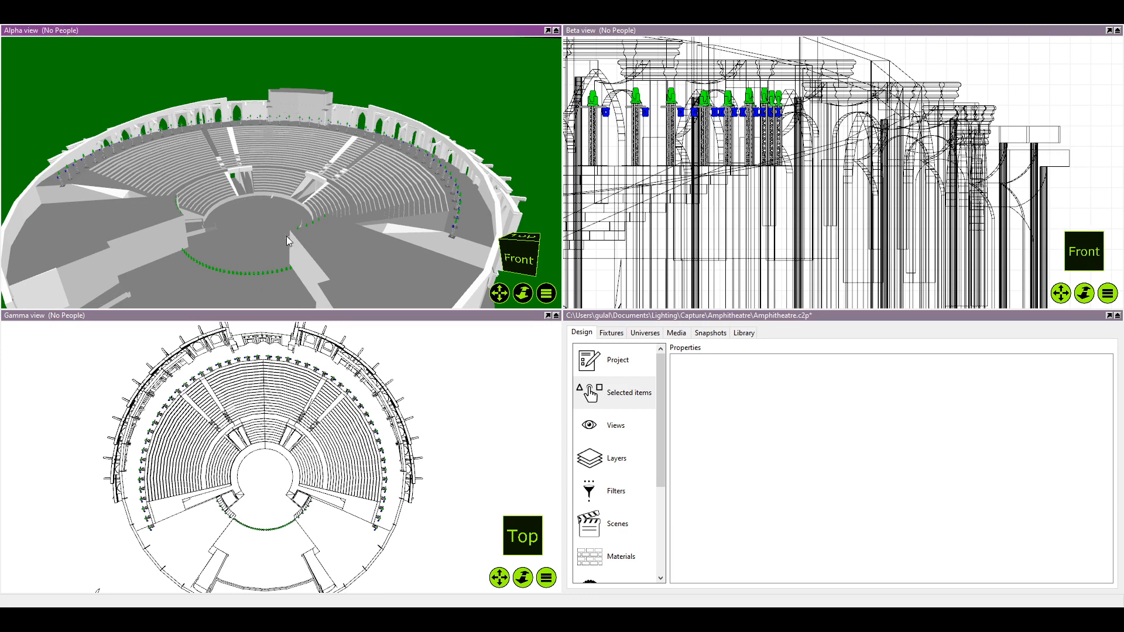
scroll(286, 234, up, 2)
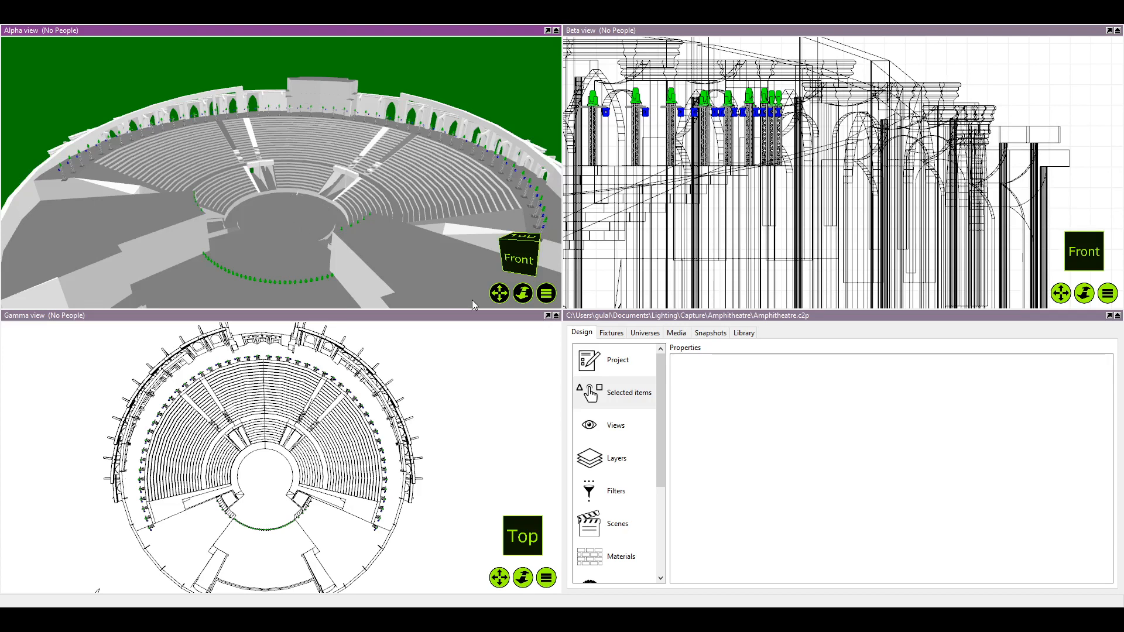
Check the library's object and recent-item categories, and open its list of fixture manufacturers
click(743, 333)
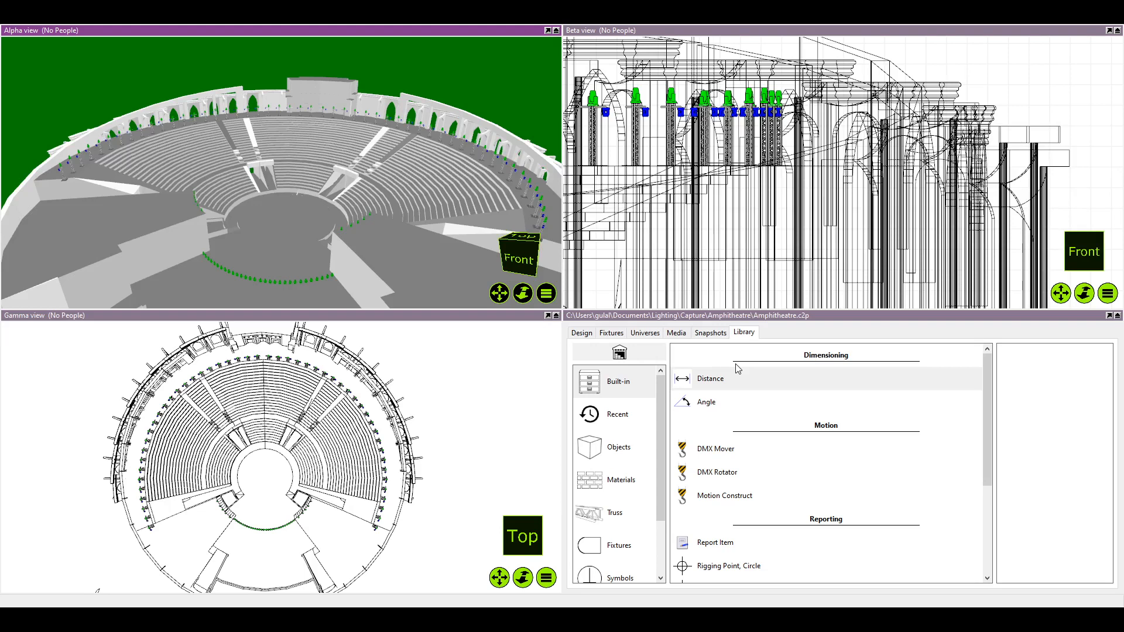
click(615, 460)
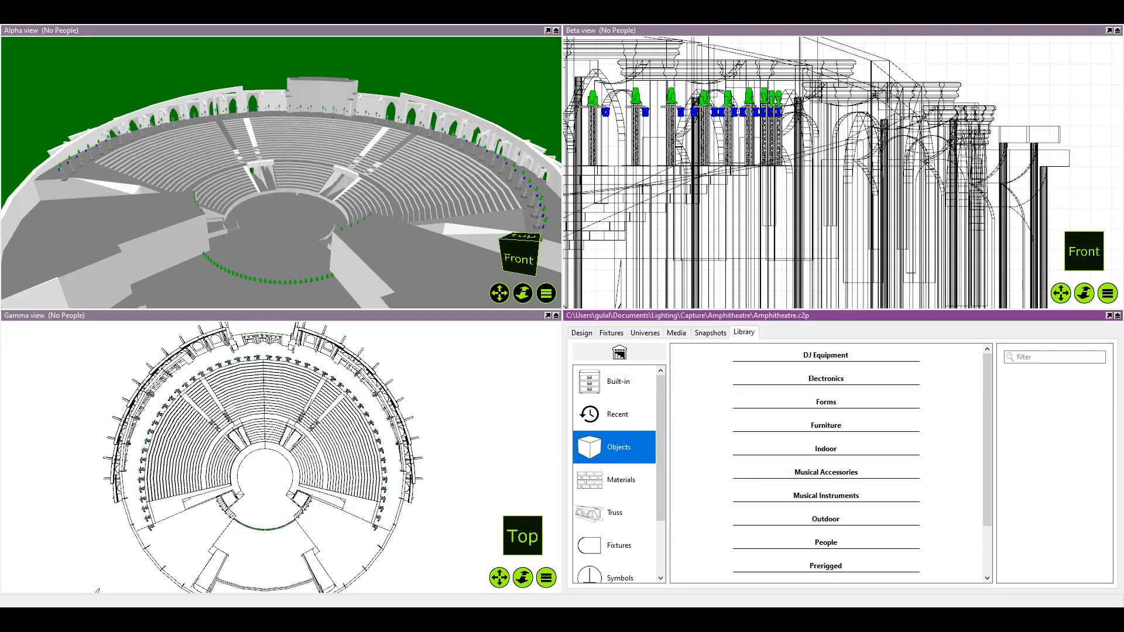
scroll(798, 509, down, 3)
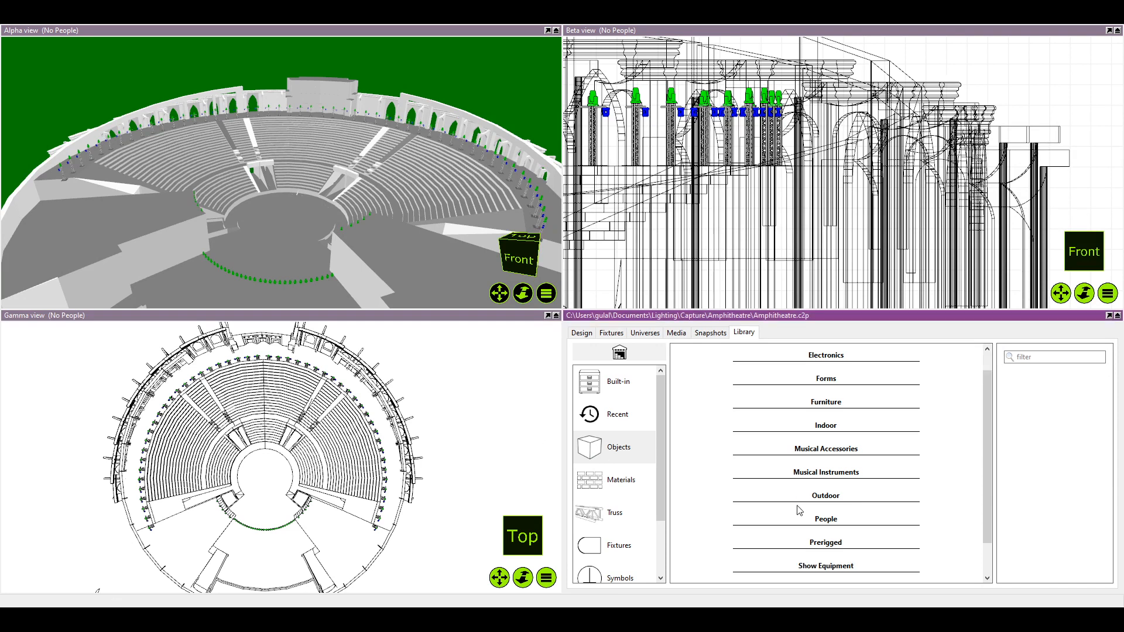
click(629, 416)
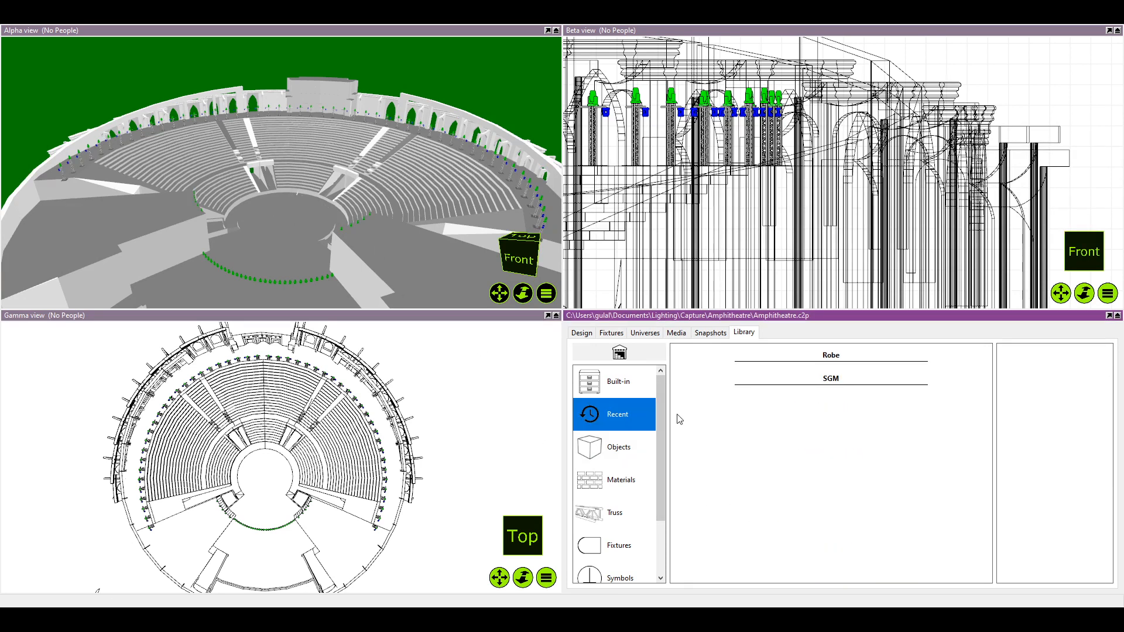
click(618, 447)
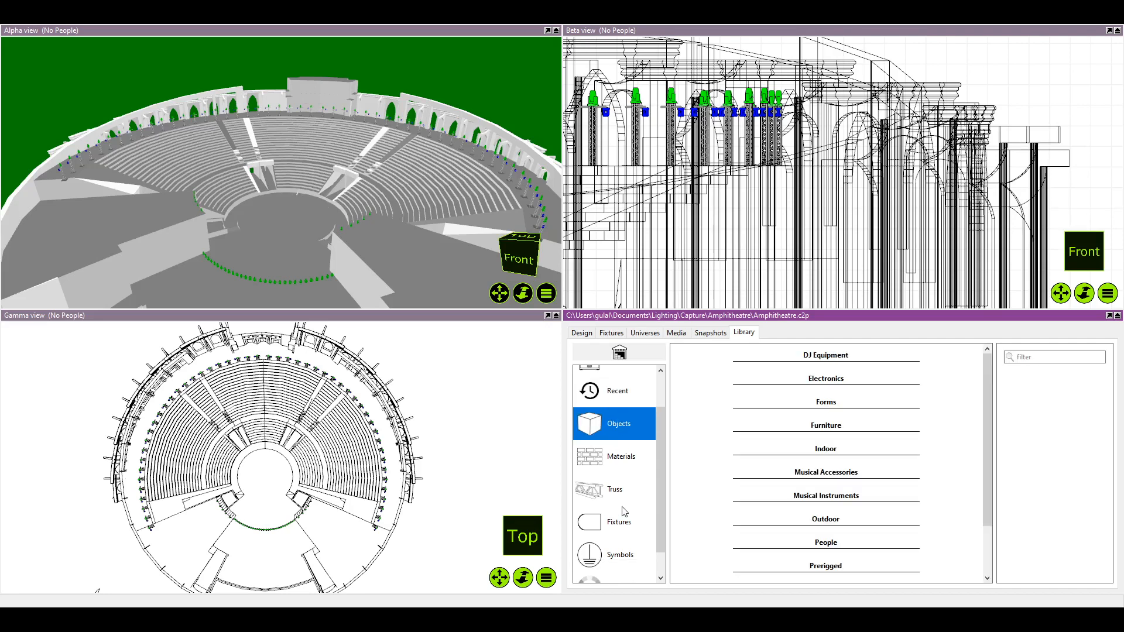
scroll(623, 498, down, 2)
click(619, 468)
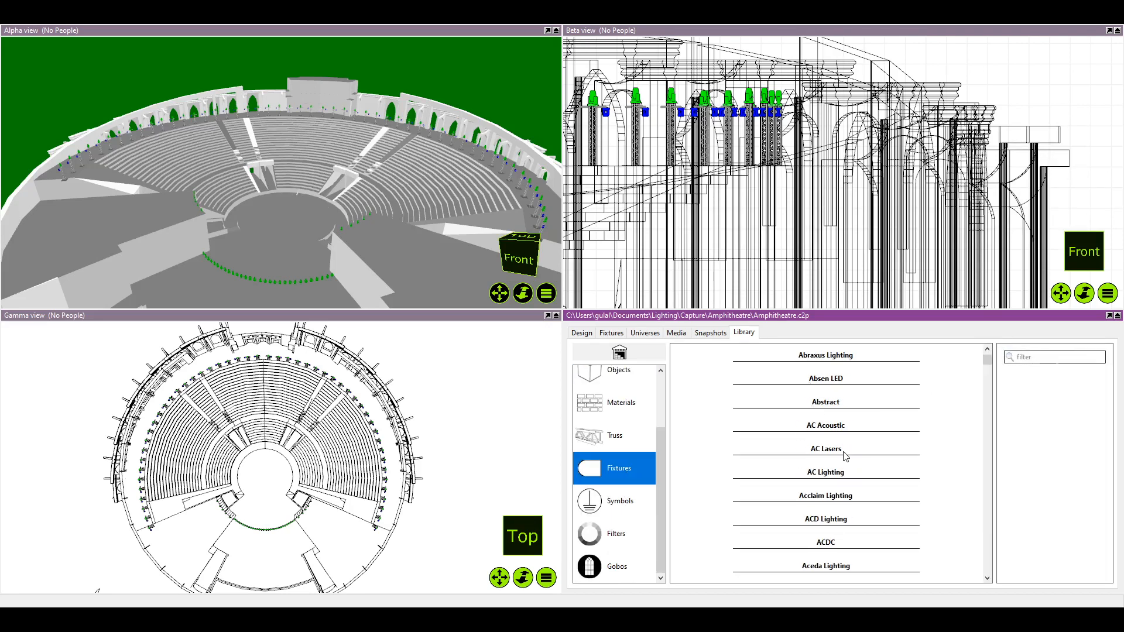
Filter the fixture library by "Generic" and expand the Generic manufacturer's list
scroll(844, 460, down, 5)
scroll(854, 485, down, 10)
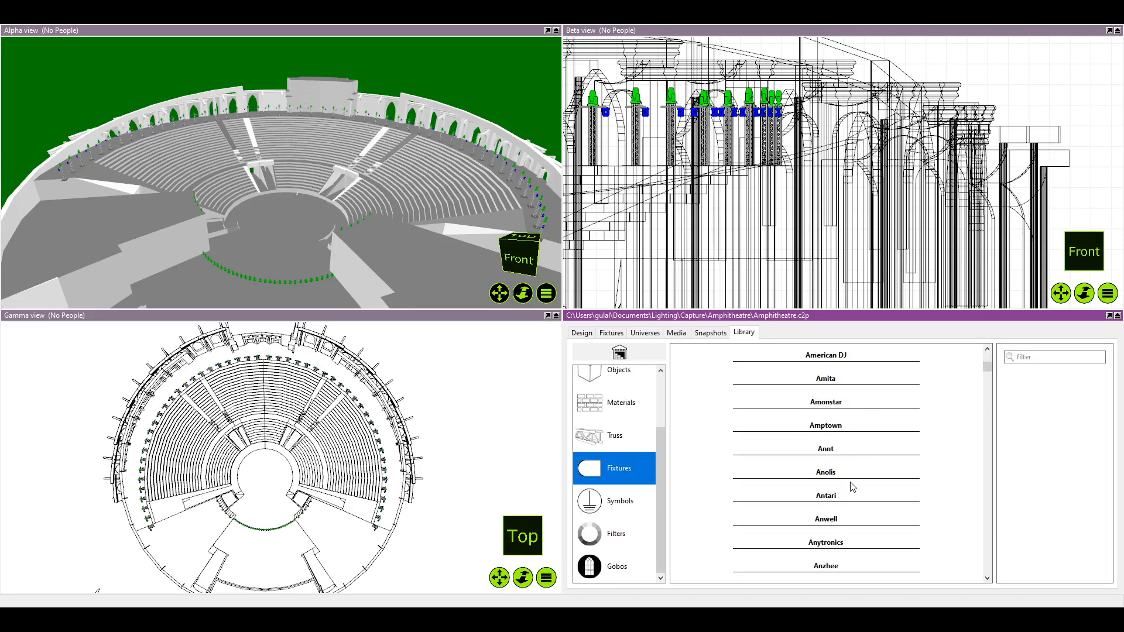
scroll(864, 493, down, 5)
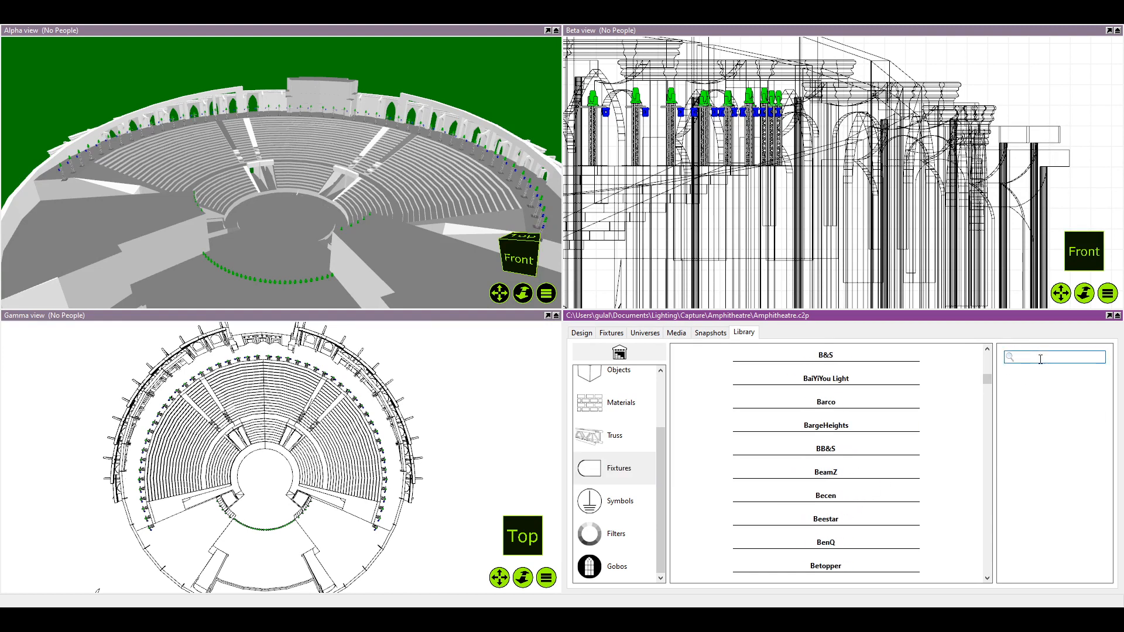
text(ric)
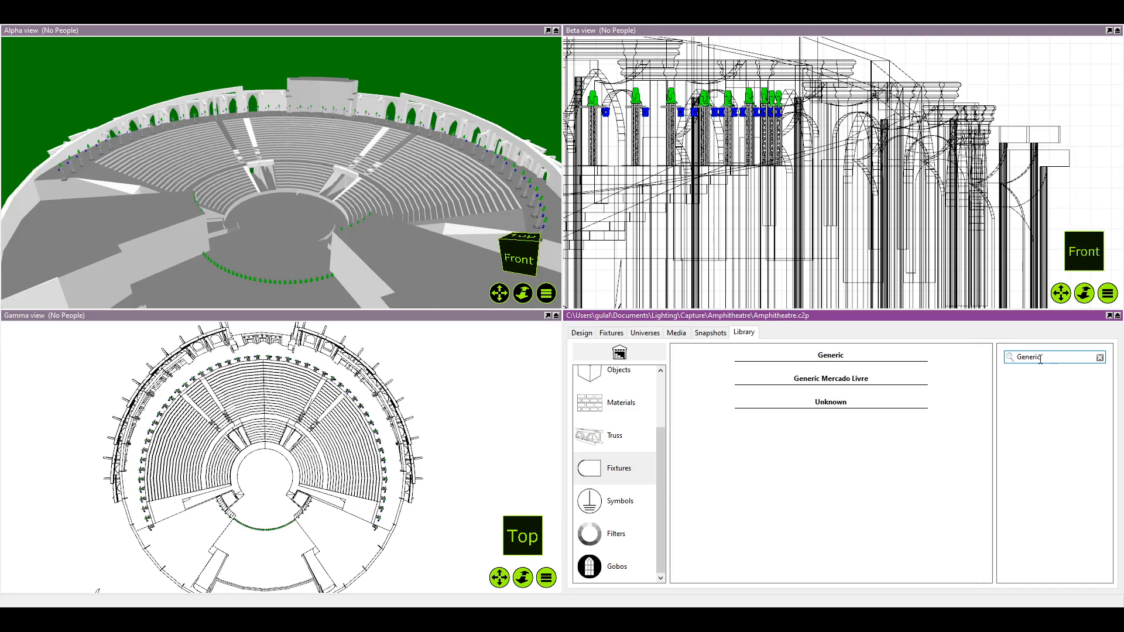
click(843, 403)
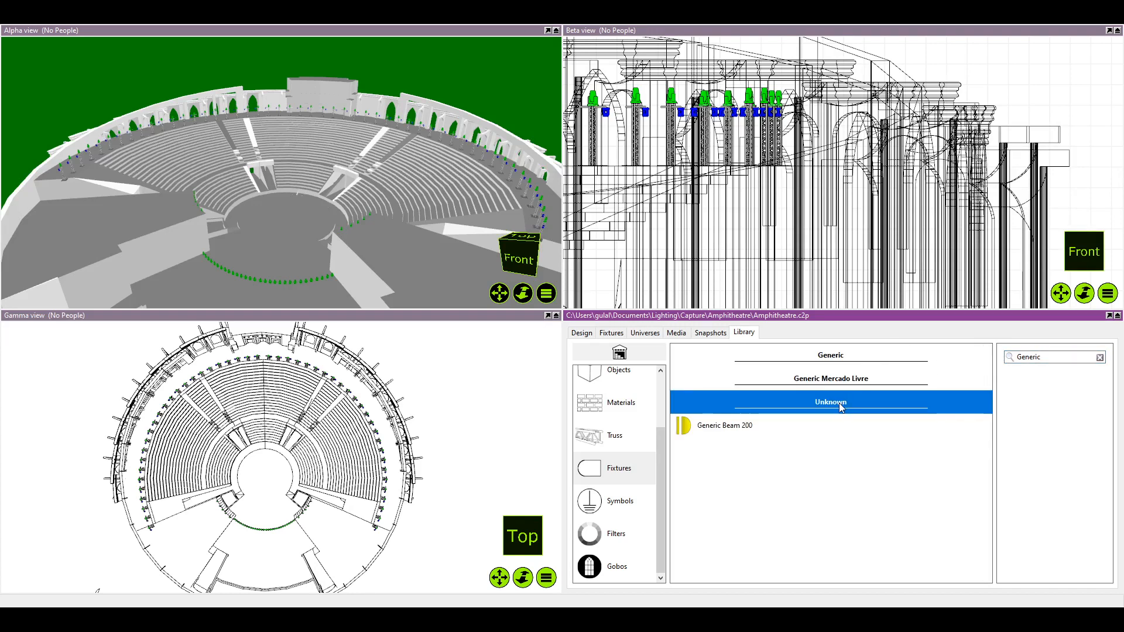
click(836, 380)
click(822, 380)
click(831, 356)
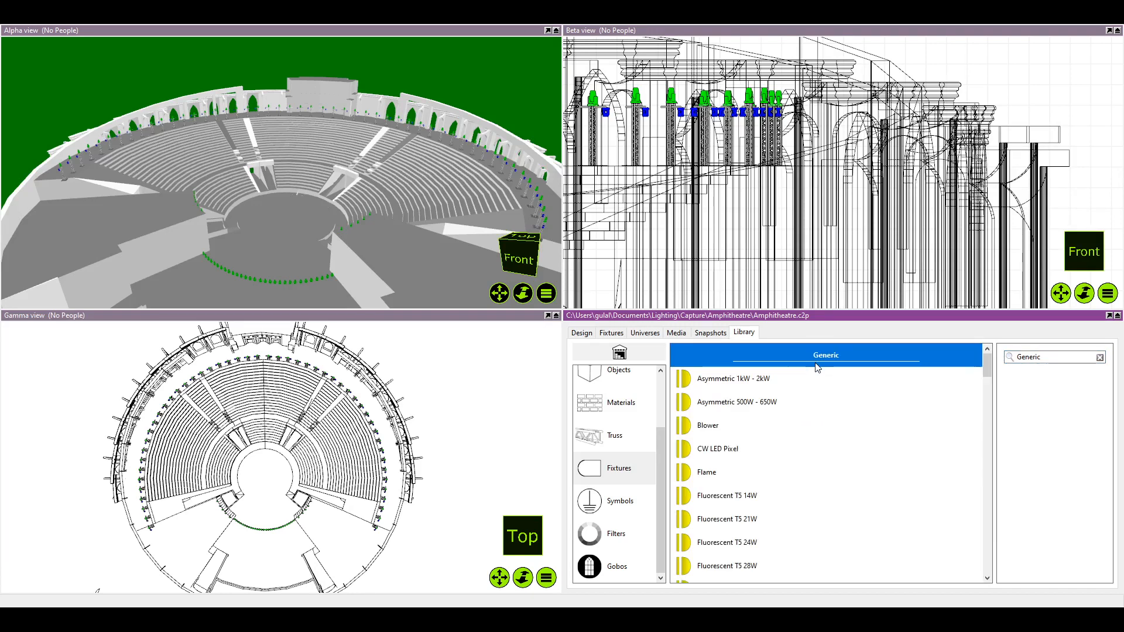
Try placing a Generic Asymmetric 1kW - 2kW fixture on the stage, inspect it in a top wireframe view, and delete it
click(749, 381)
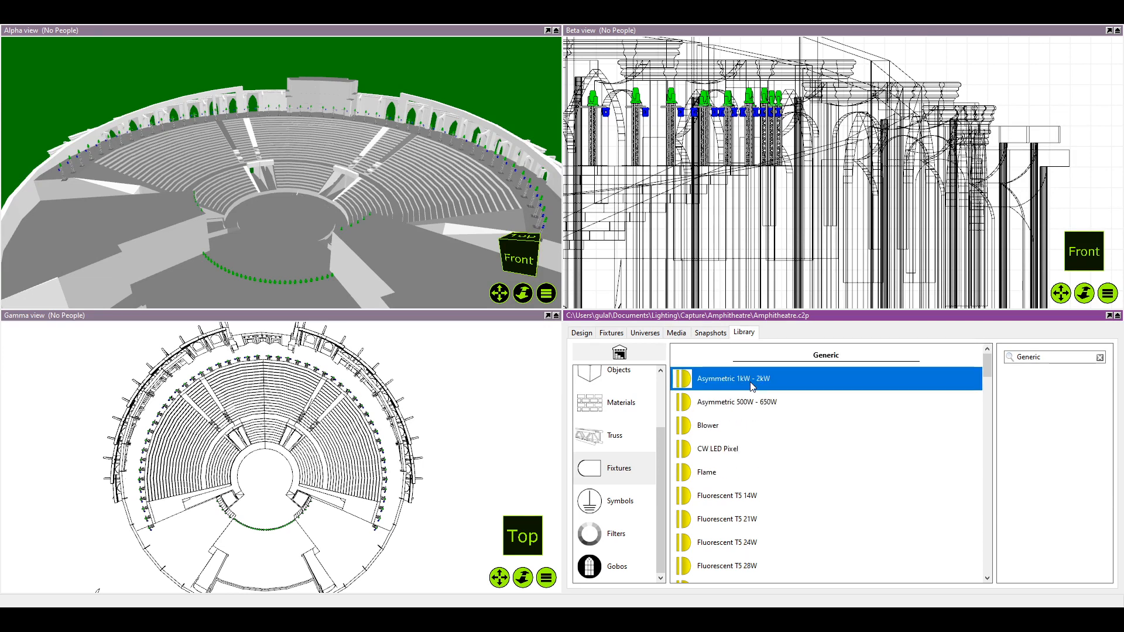
click(301, 261)
key(t)
key(w)
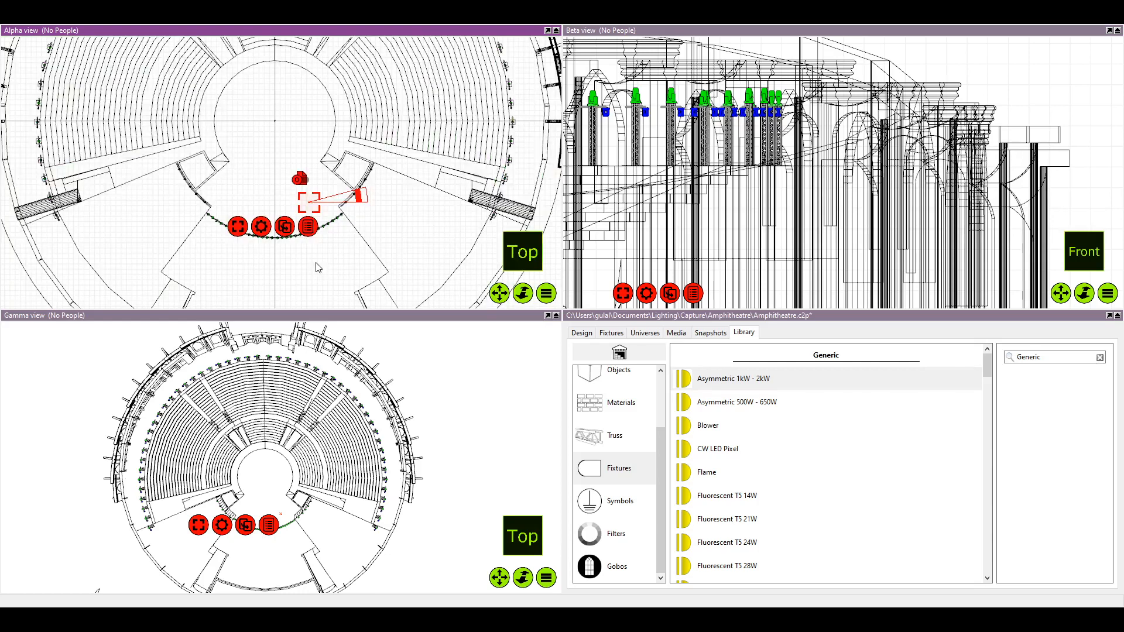
scroll(316, 264, up, 6)
drag(306, 88, 299, 144)
scroll(301, 148, up, 4)
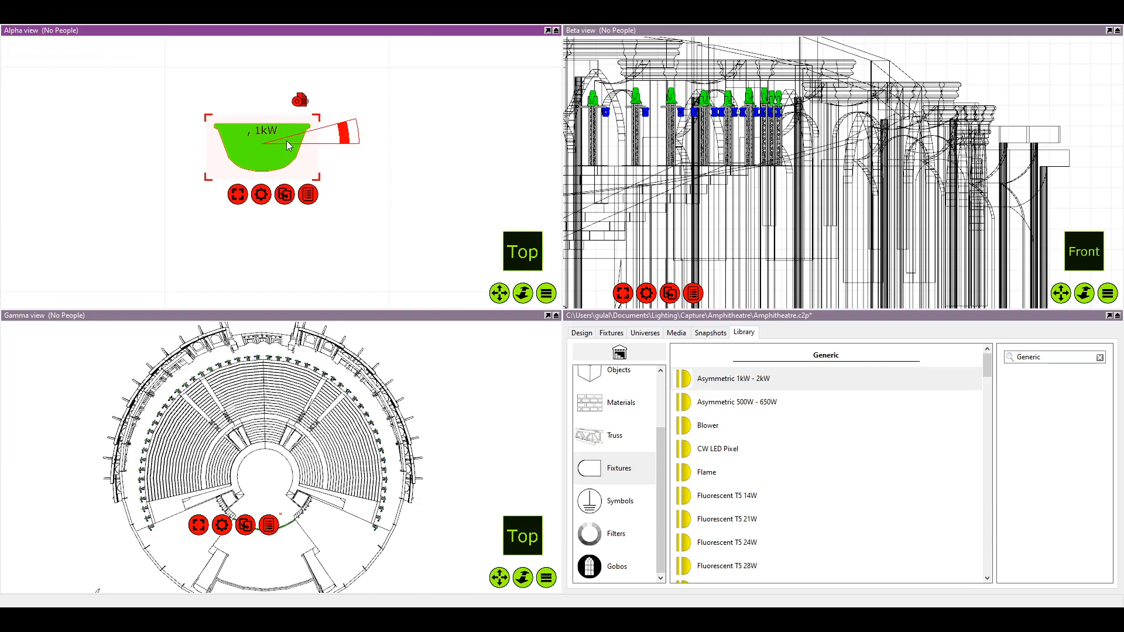
key(Delete)
Make Source 4 the current layer, return to the fixture library, and save the project
click(582, 333)
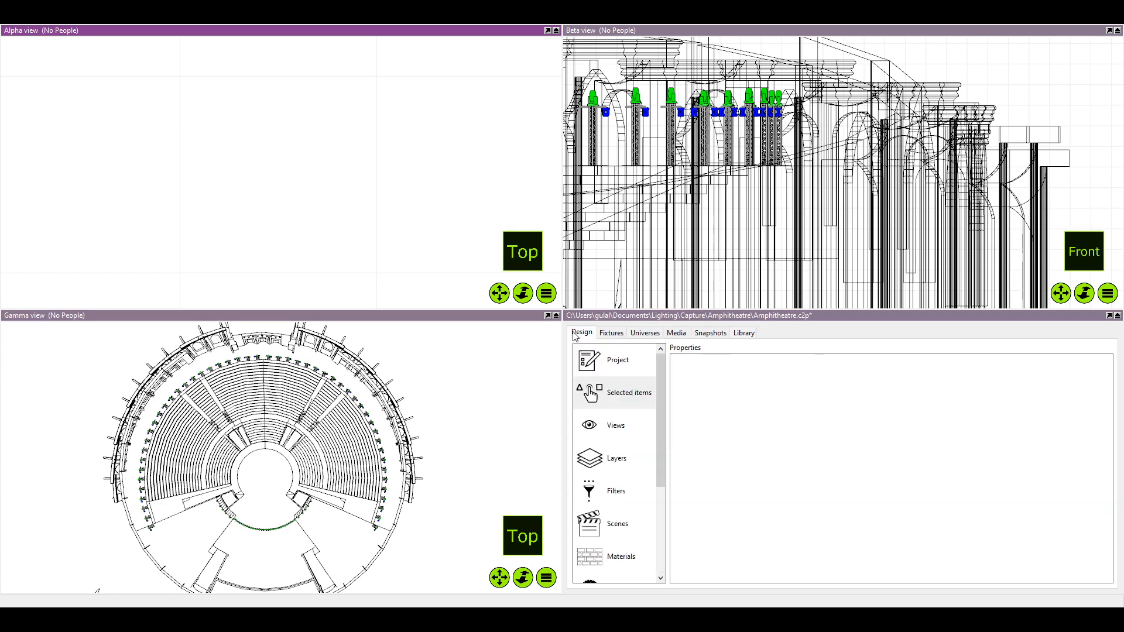
click(619, 424)
click(636, 457)
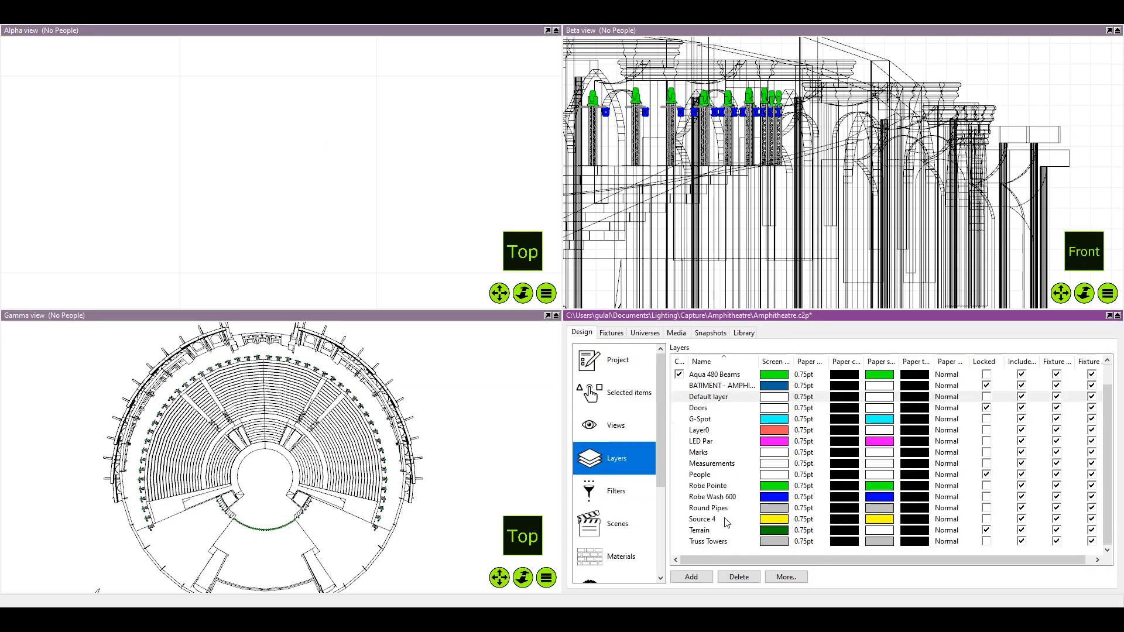
click(678, 519)
click(750, 336)
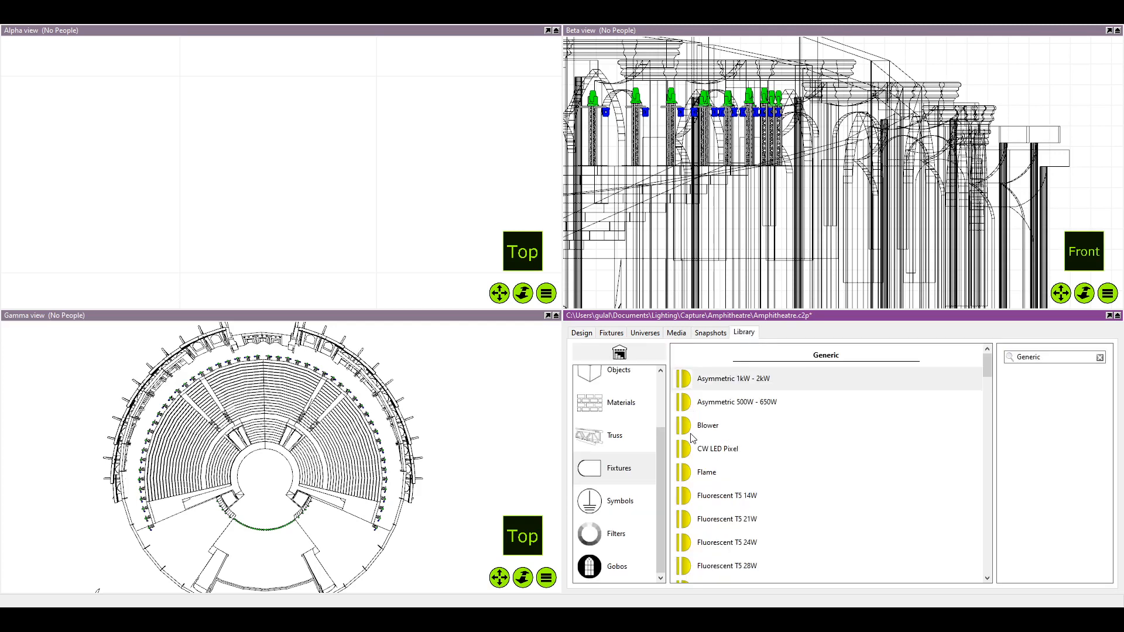
key(ctrl+s)
Look through the Generic fixtures between the fluorescent models and the smaller Par models
scroll(752, 481, down, 4)
scroll(741, 472, up, 4)
scroll(740, 453, down, 5)
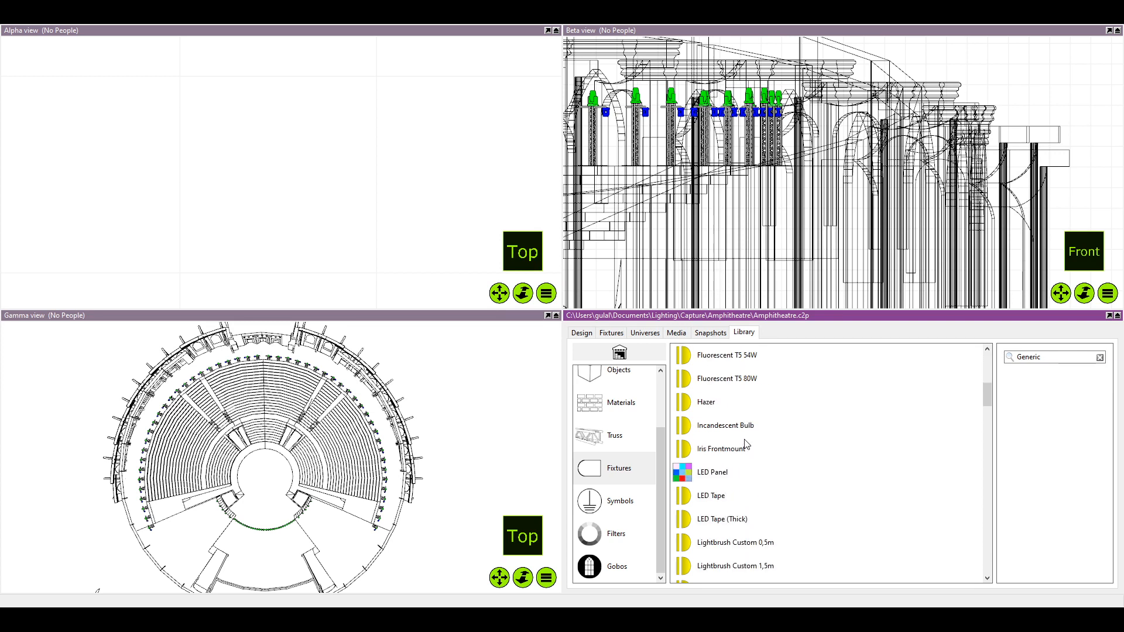
scroll(752, 451, down, 5)
scroll(751, 451, up, 1)
scroll(751, 451, down, 1)
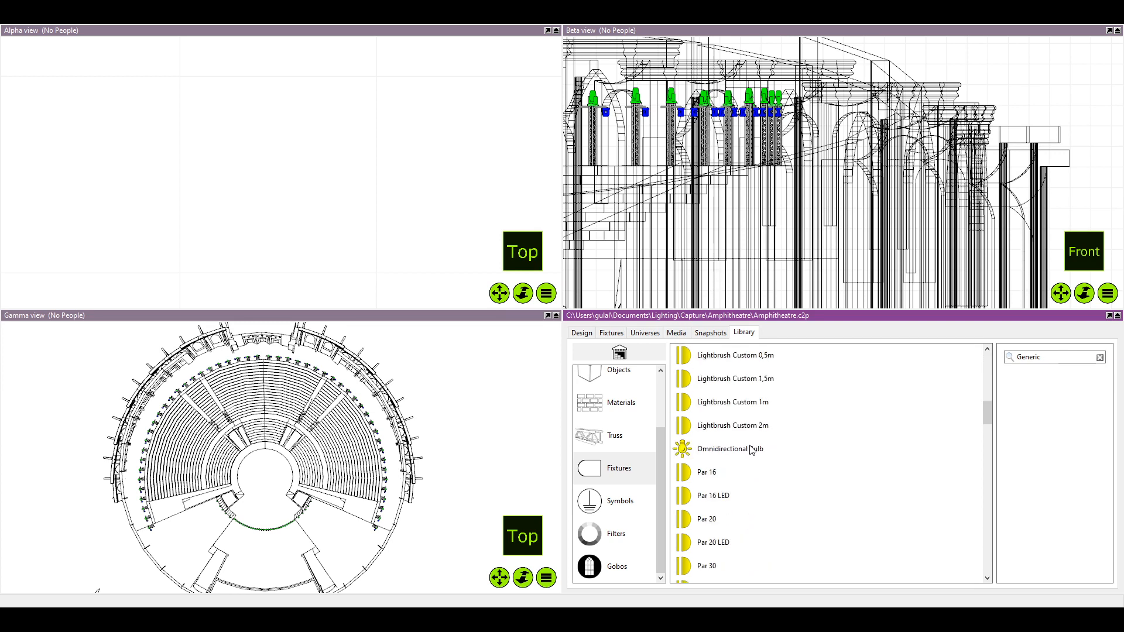
scroll(751, 450, up, 4)
scroll(752, 446, down, 1)
scroll(752, 446, up, 4)
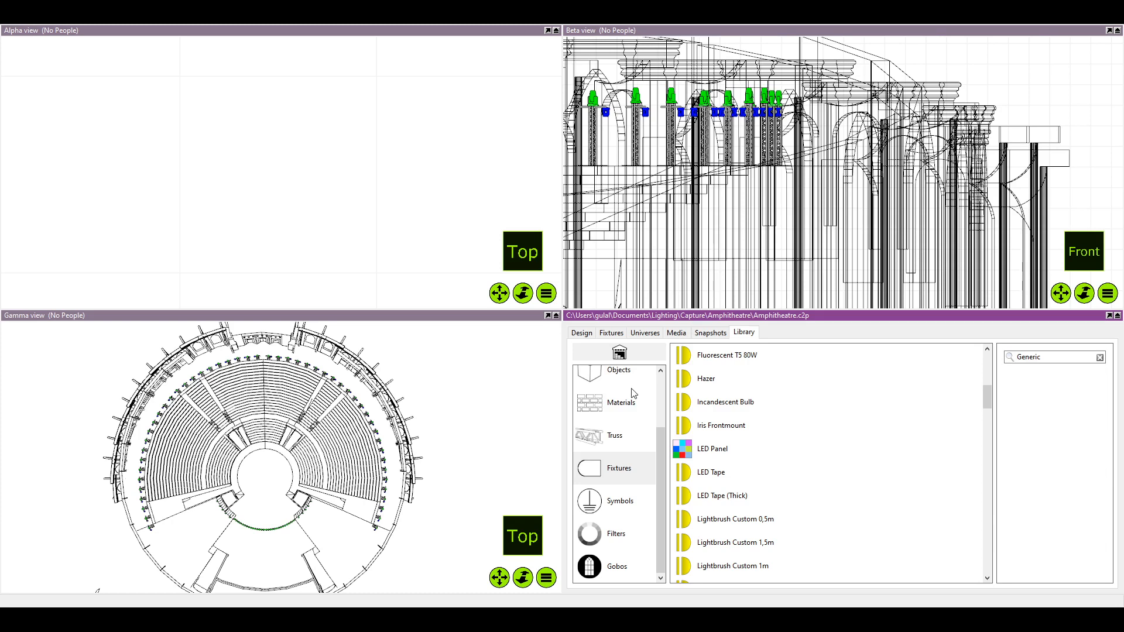
scroll(785, 419, up, 1)
scroll(781, 421, down, 8)
scroll(782, 421, up, 4)
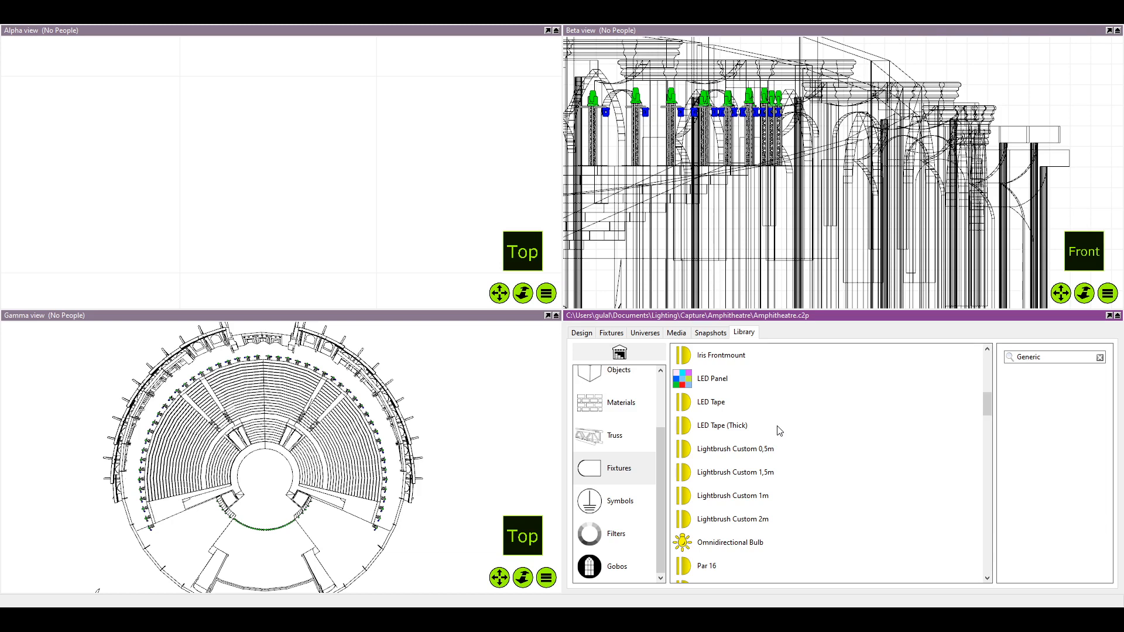
Check the Generic Par and Profile Zoom fixtures, and look through the remaining models down to the 12-Cell LED Batten
scroll(779, 431, down, 5)
scroll(772, 444, down, 13)
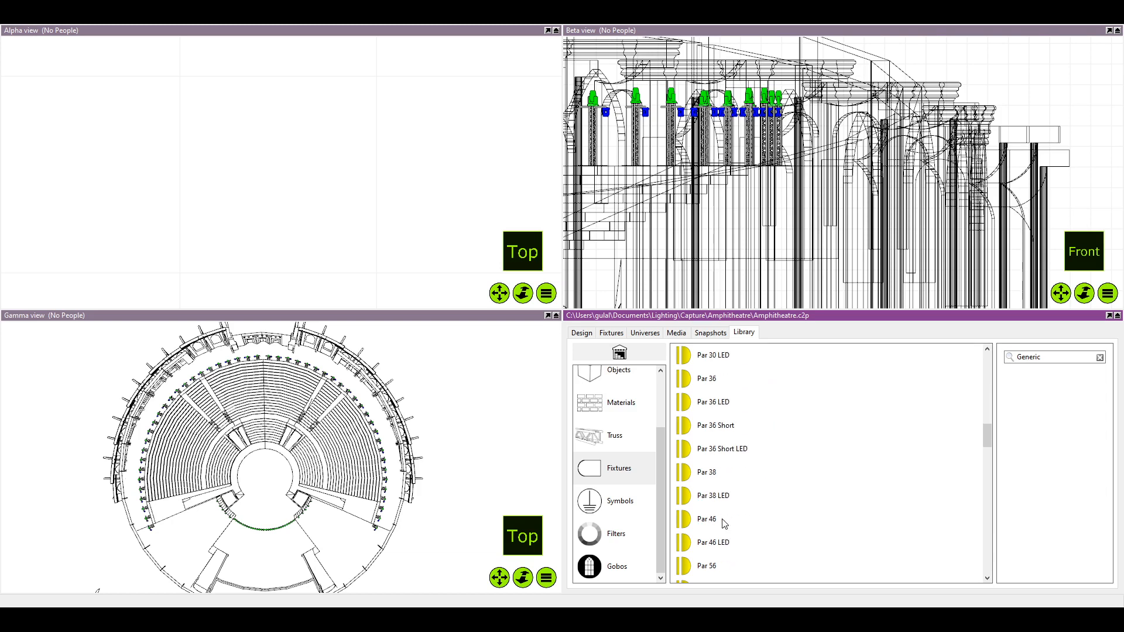
scroll(764, 506, down, 8)
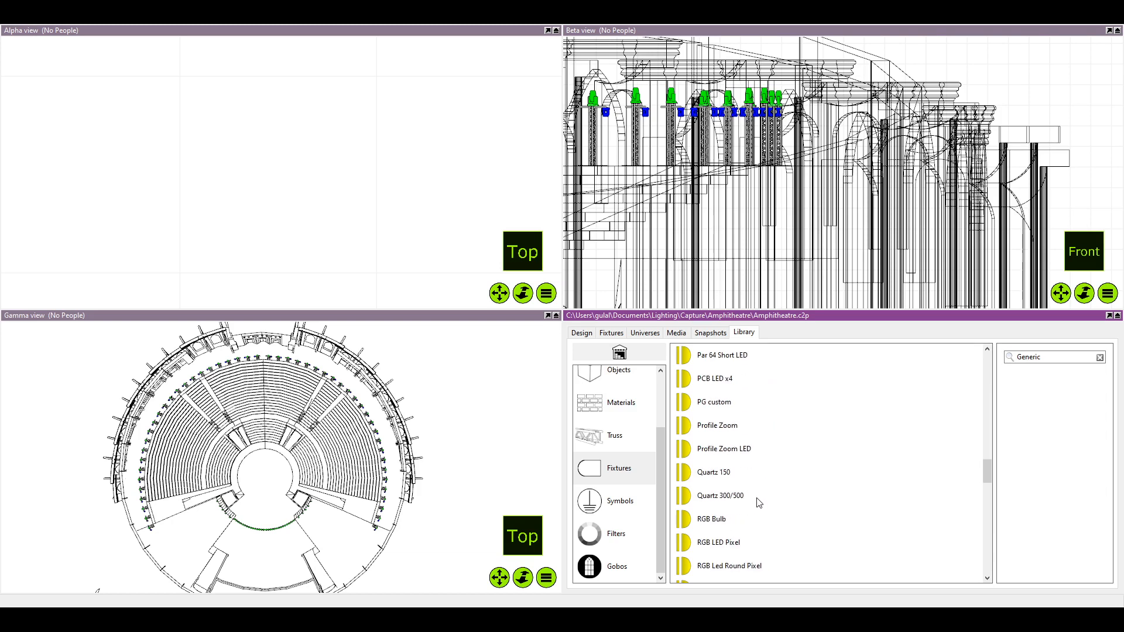
click(775, 435)
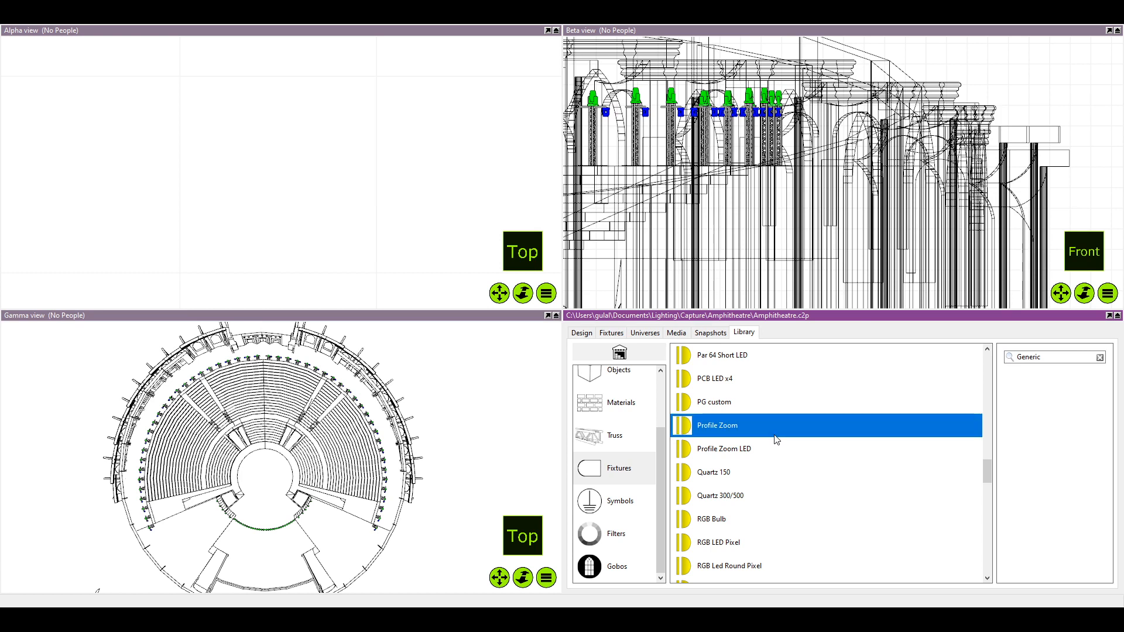
scroll(776, 440, down, 20)
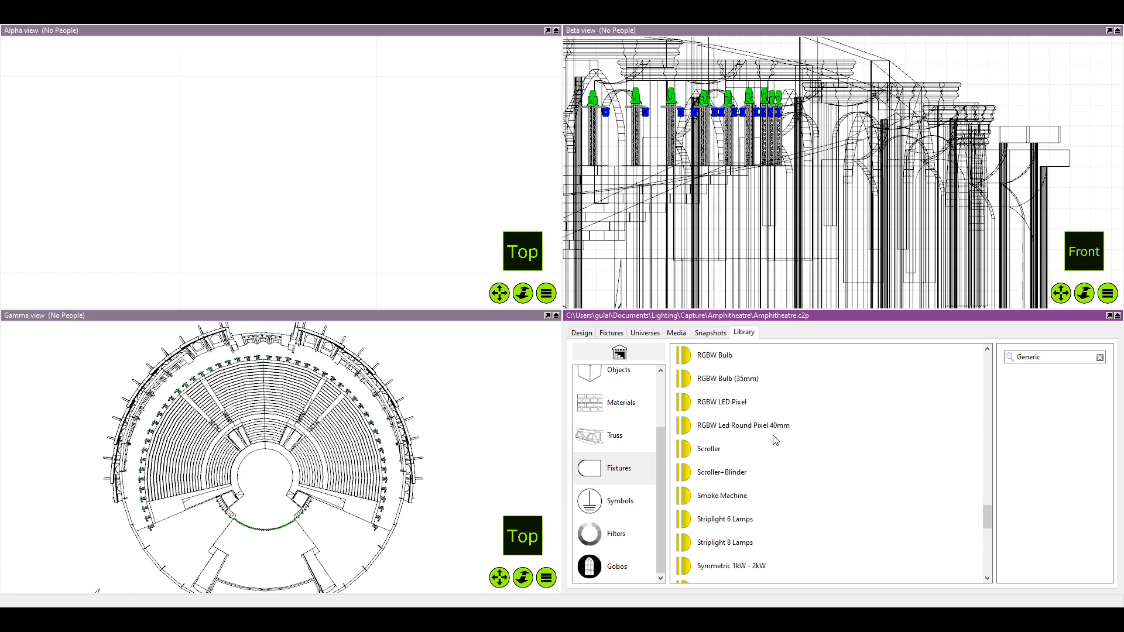
scroll(776, 440, down, 6)
scroll(775, 441, down, 16)
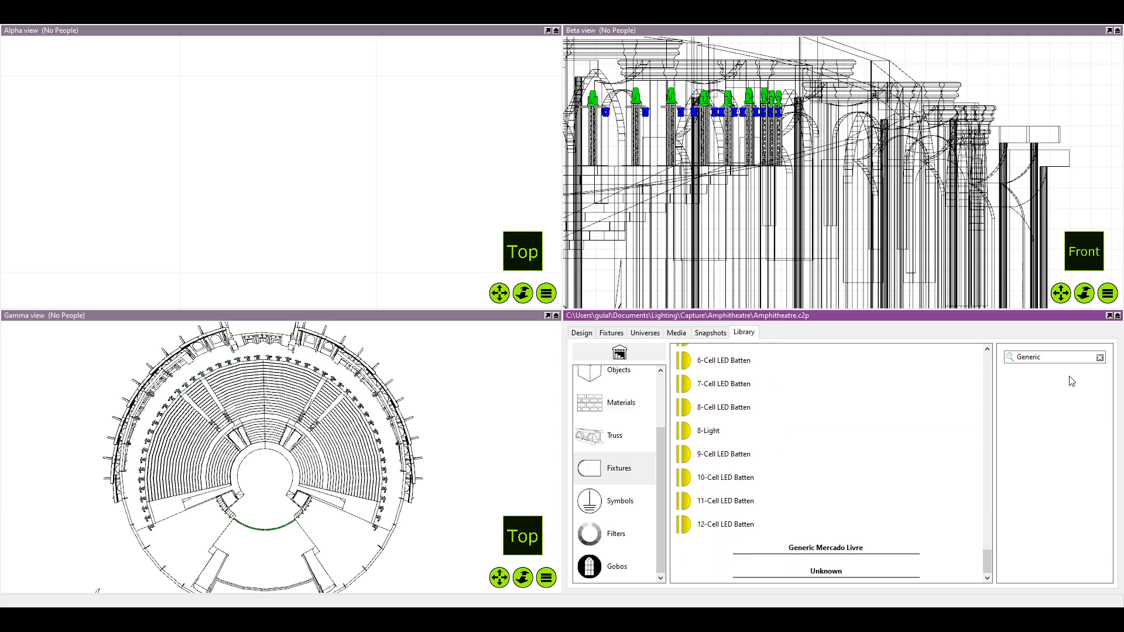
Search the fixture library for "Source" and expand the ETC manufacturer group
click(1099, 357)
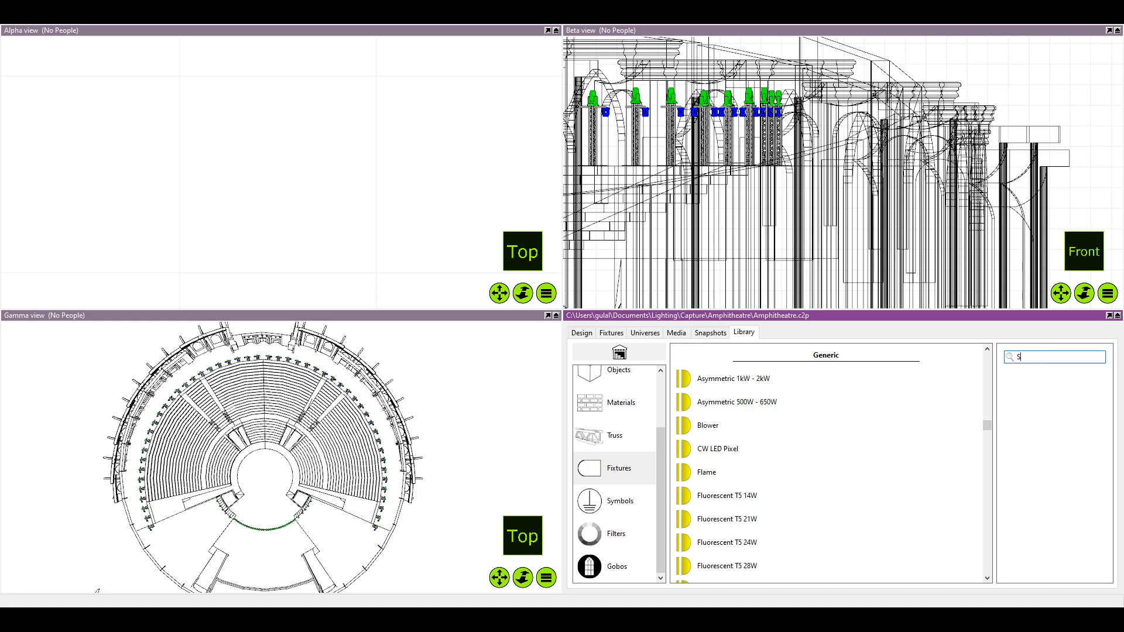
text(Source)
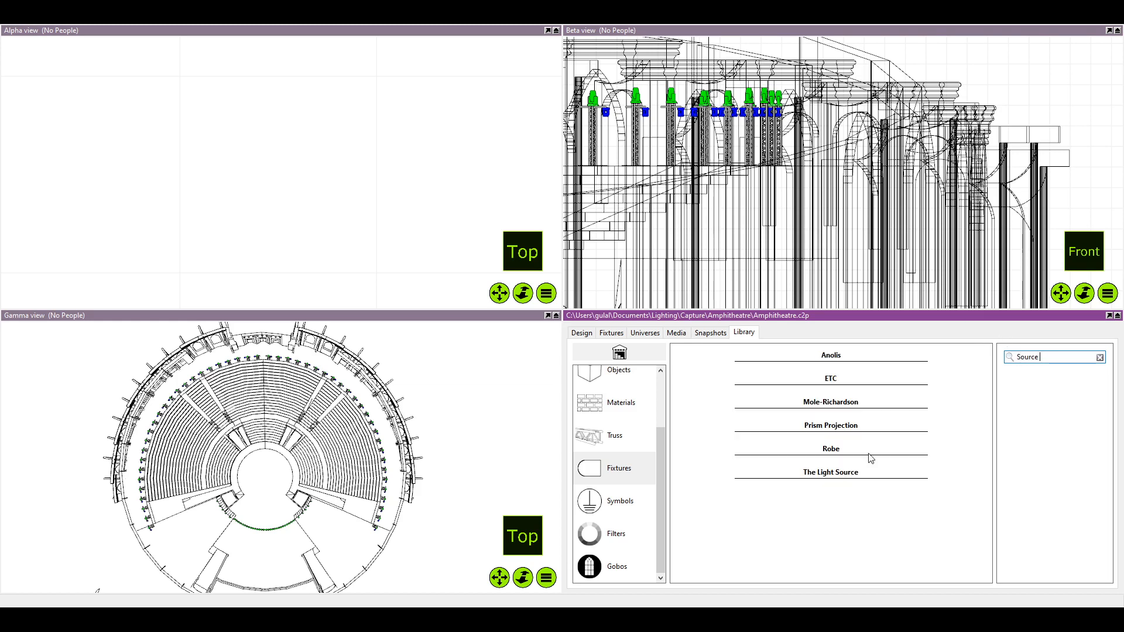
click(807, 376)
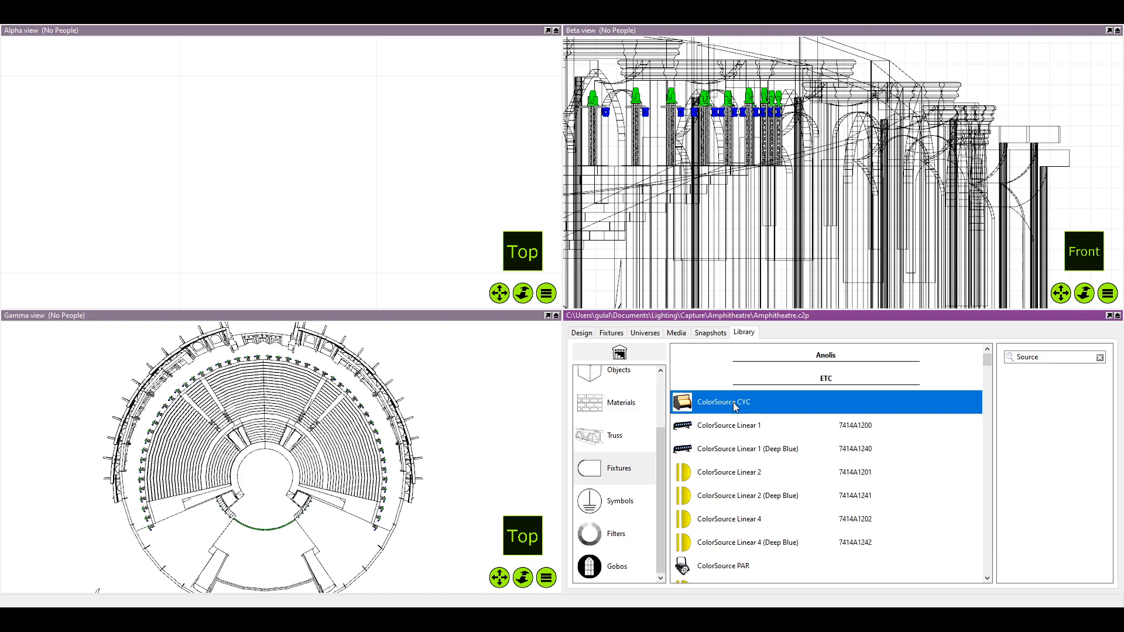
Look through the first ETC ColorSource fixtures, from the CYC and Linear models to the PAR and narrow Spot models
scroll(740, 406, down, 3)
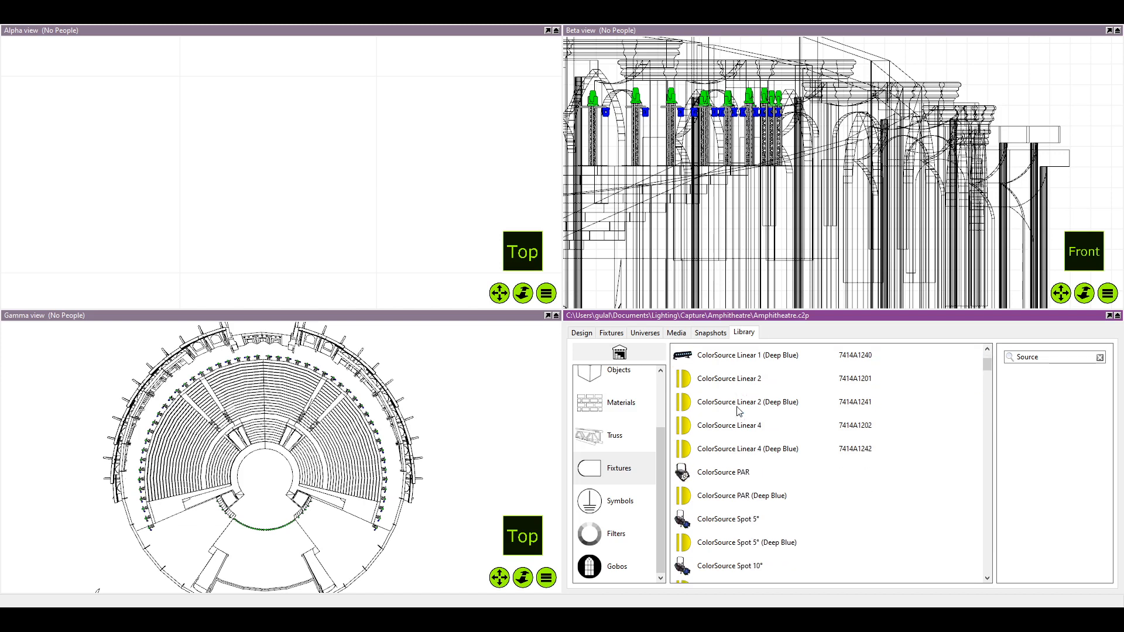
scroll(740, 409, up, 2)
scroll(738, 410, down, 1)
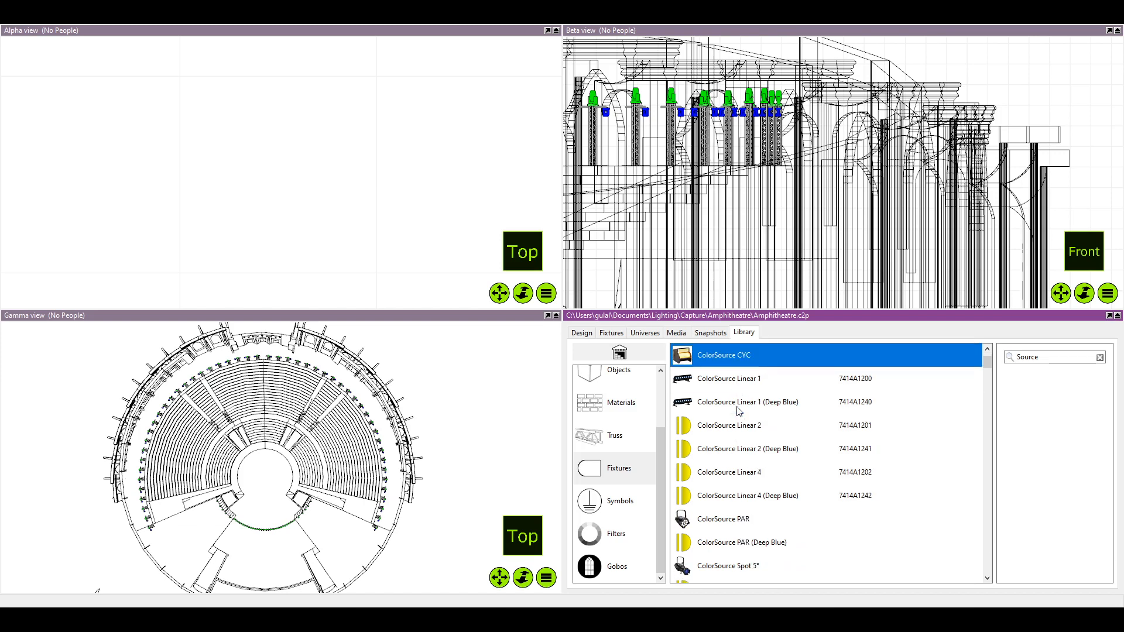
scroll(739, 409, up, 1)
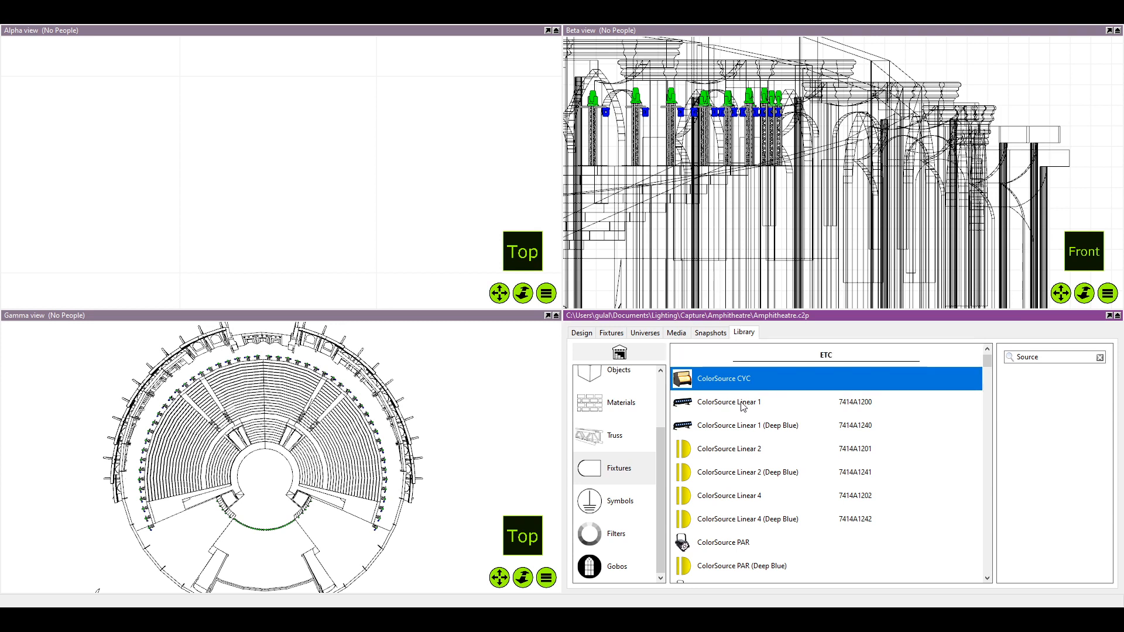
scroll(743, 406, down, 2)
scroll(745, 403, up, 1)
scroll(745, 403, down, 4)
scroll(745, 403, down, 3)
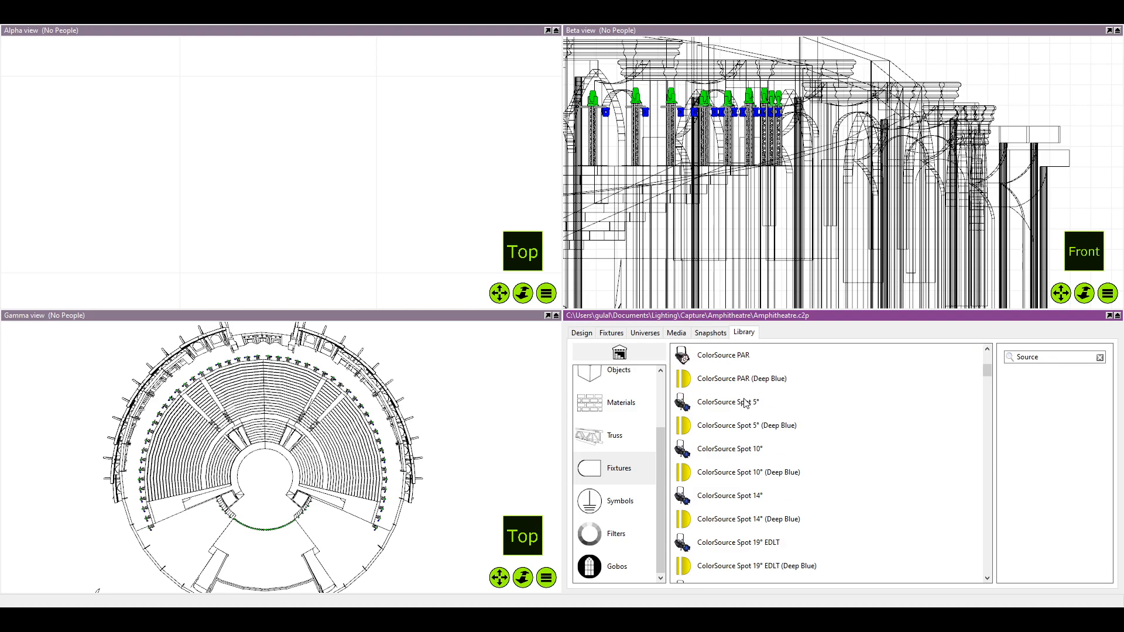
scroll(745, 403, up, 7)
scroll(745, 403, up, 1)
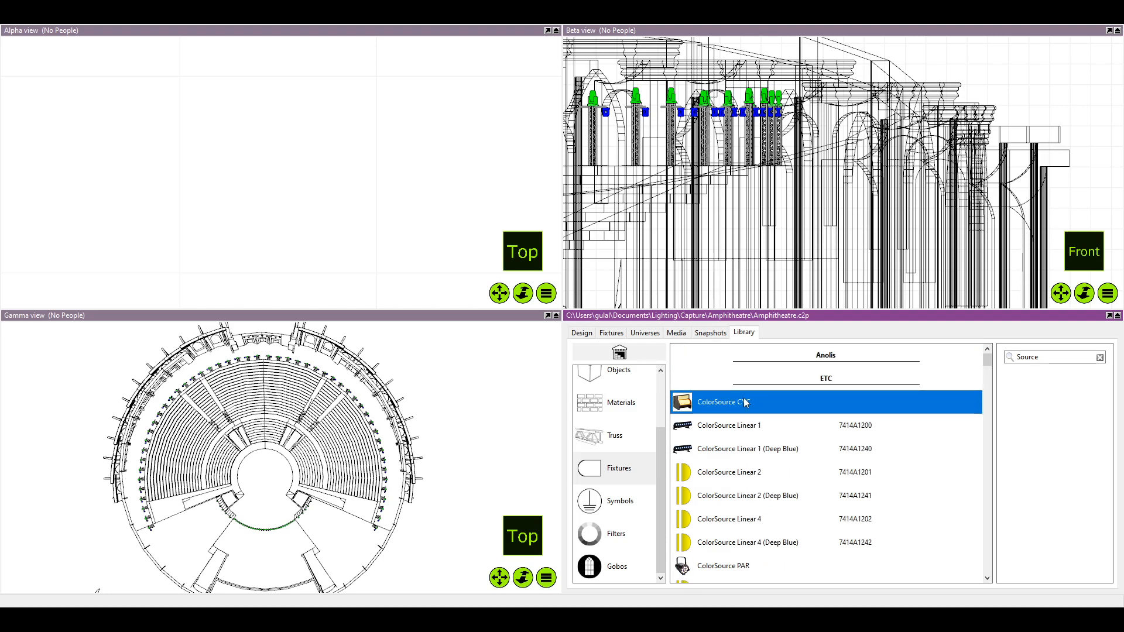
scroll(751, 402, down, 3)
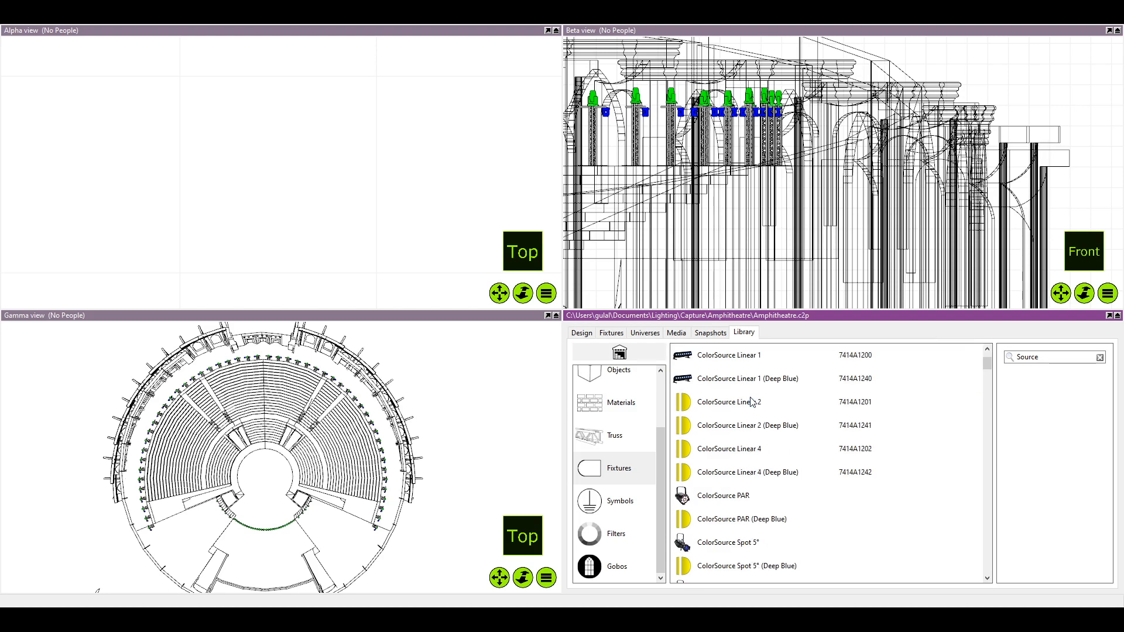
scroll(752, 401, up, 3)
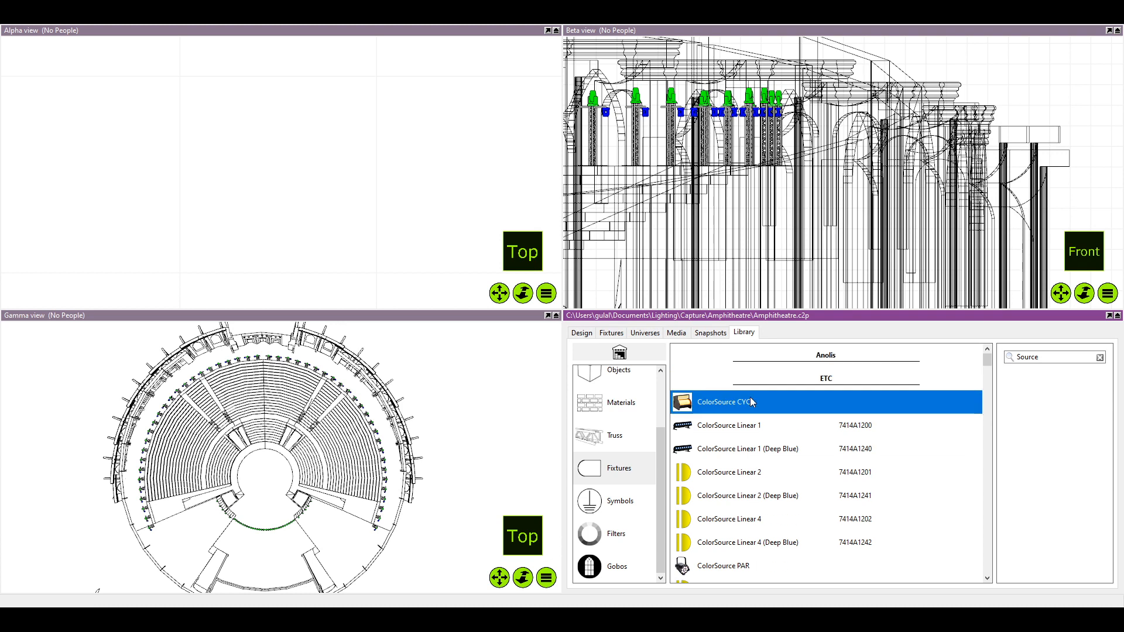
scroll(750, 400, down, 5)
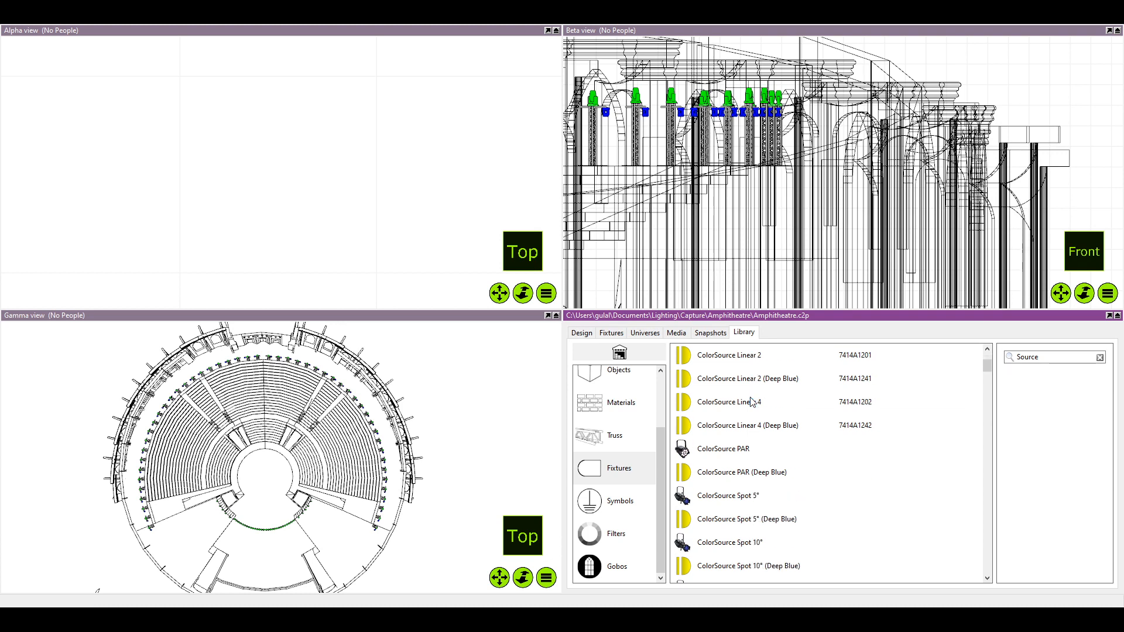
scroll(755, 401, up, 1)
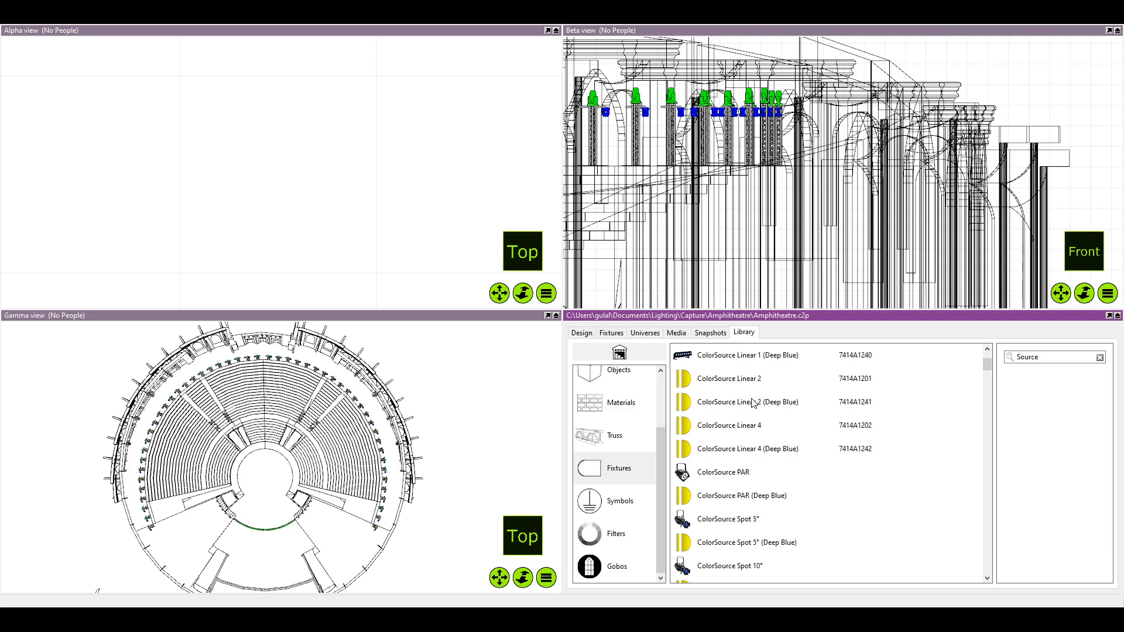
scroll(760, 419, down, 2)
scroll(770, 430, up, 6)
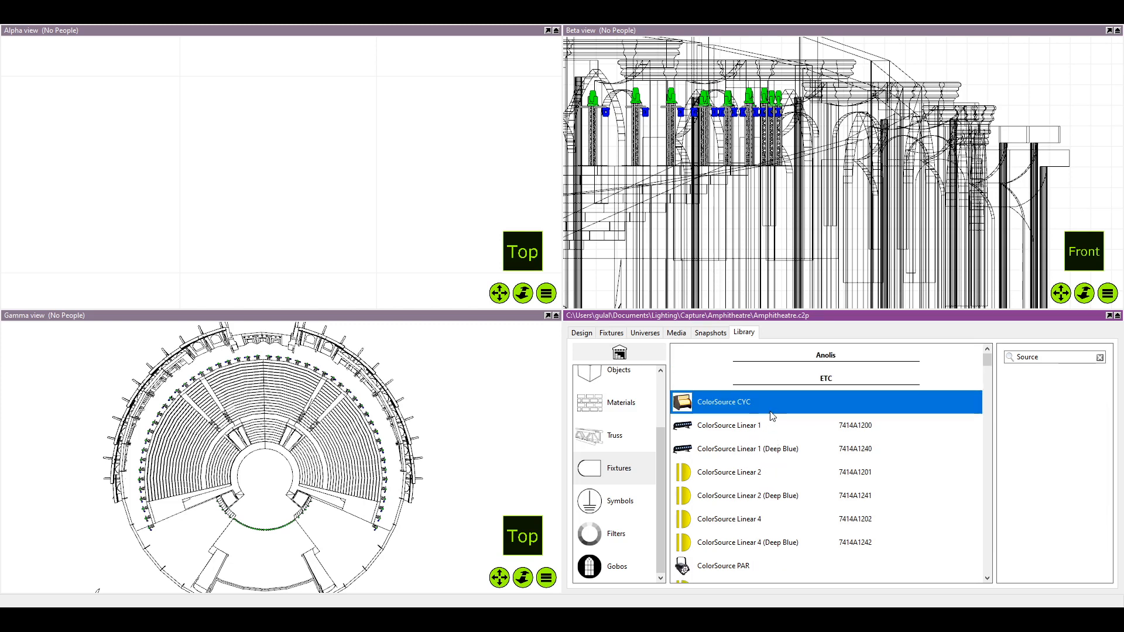
Examine the ETC ColorSource Spot fixtures, including the EDLT, CYC, Fresnel Adapter and Zoom variants
scroll(771, 425, down, 5)
scroll(772, 475, down, 2)
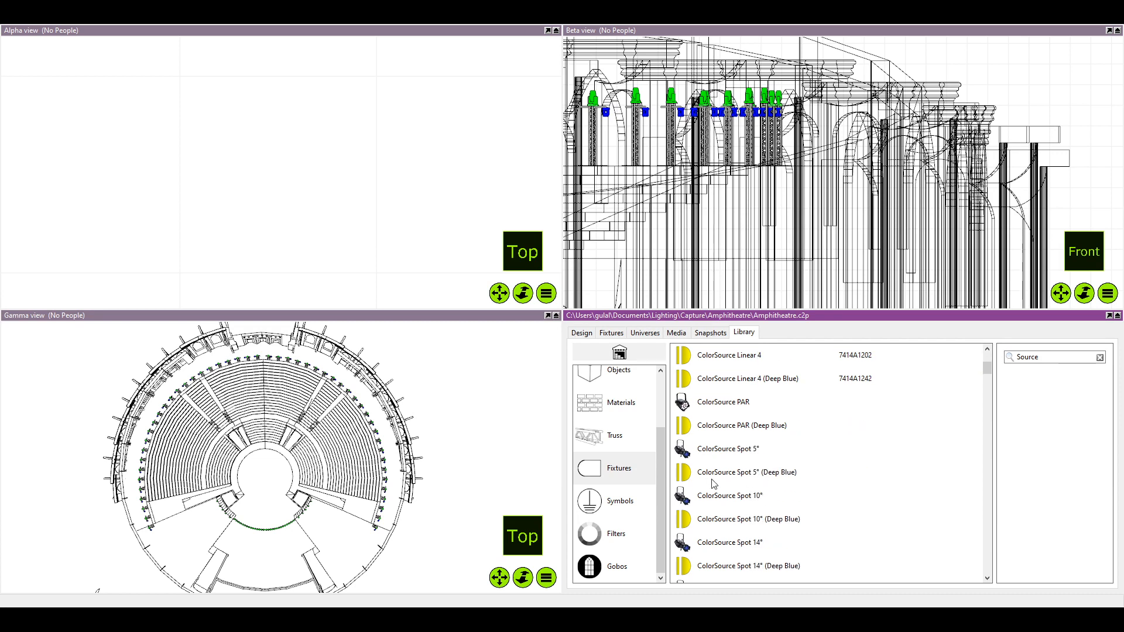
scroll(713, 483, down, 1)
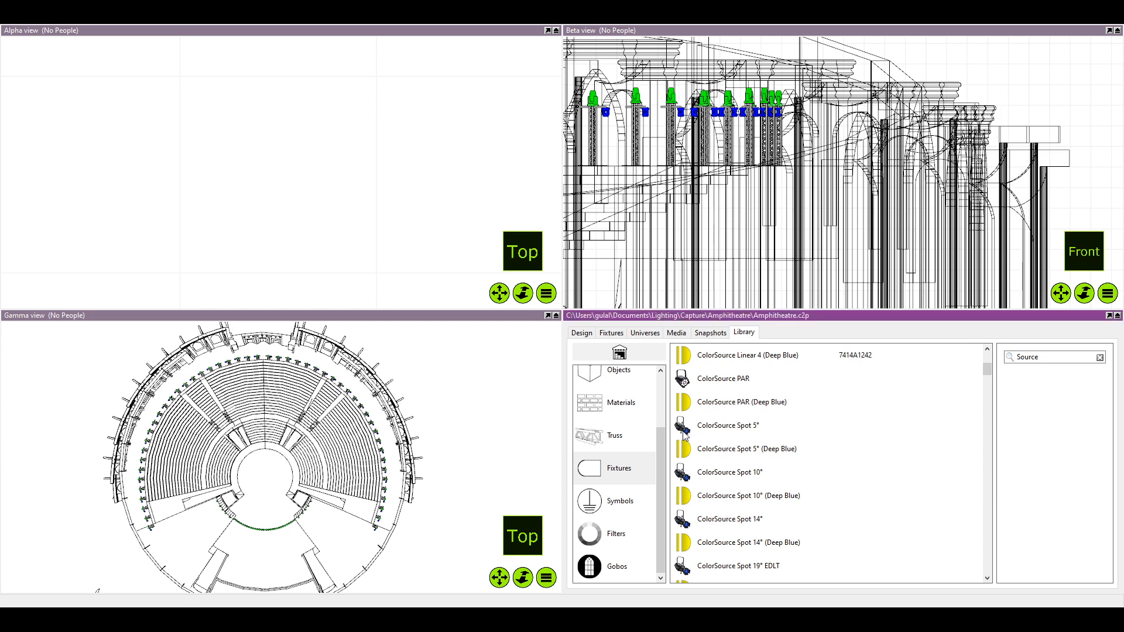
scroll(761, 468, down, 4)
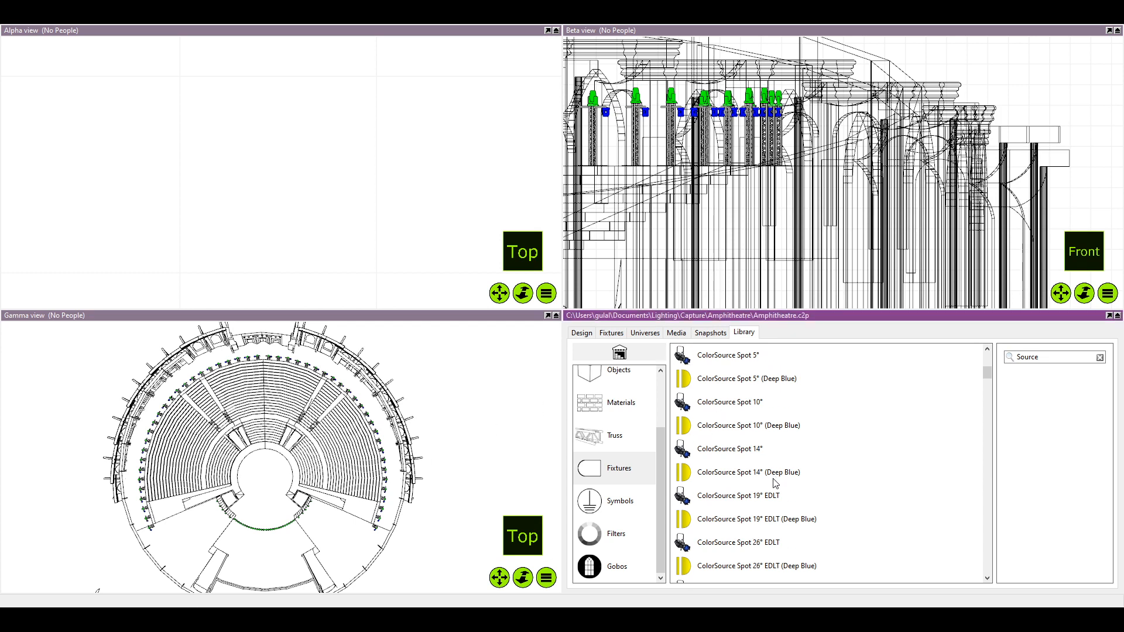
scroll(768, 475, up, 1)
click(786, 444)
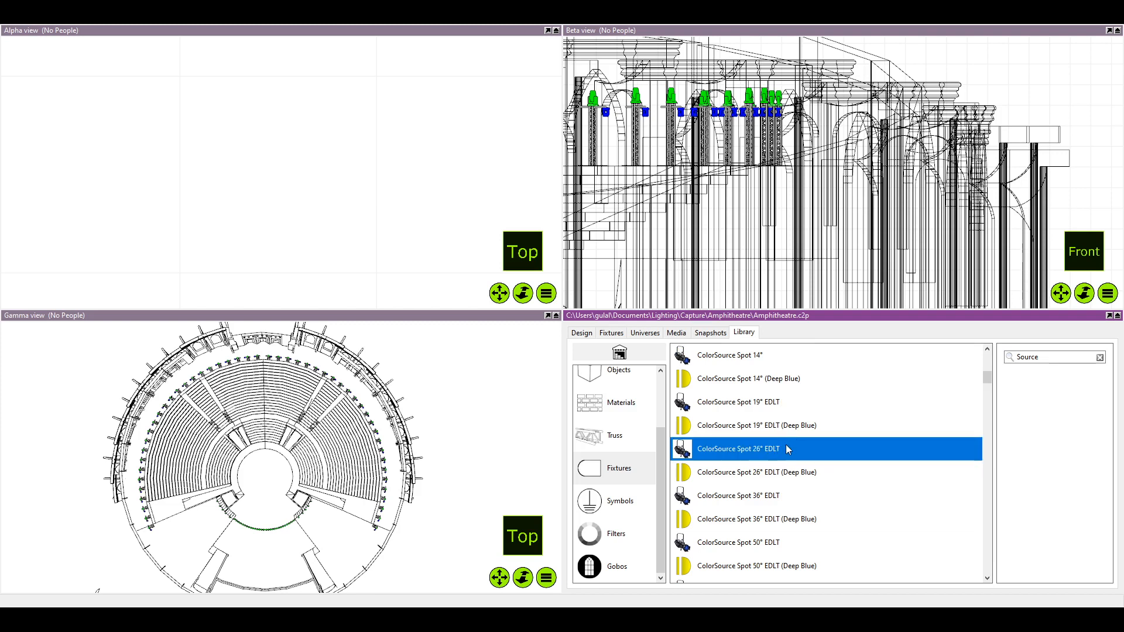
scroll(796, 433, down, 1)
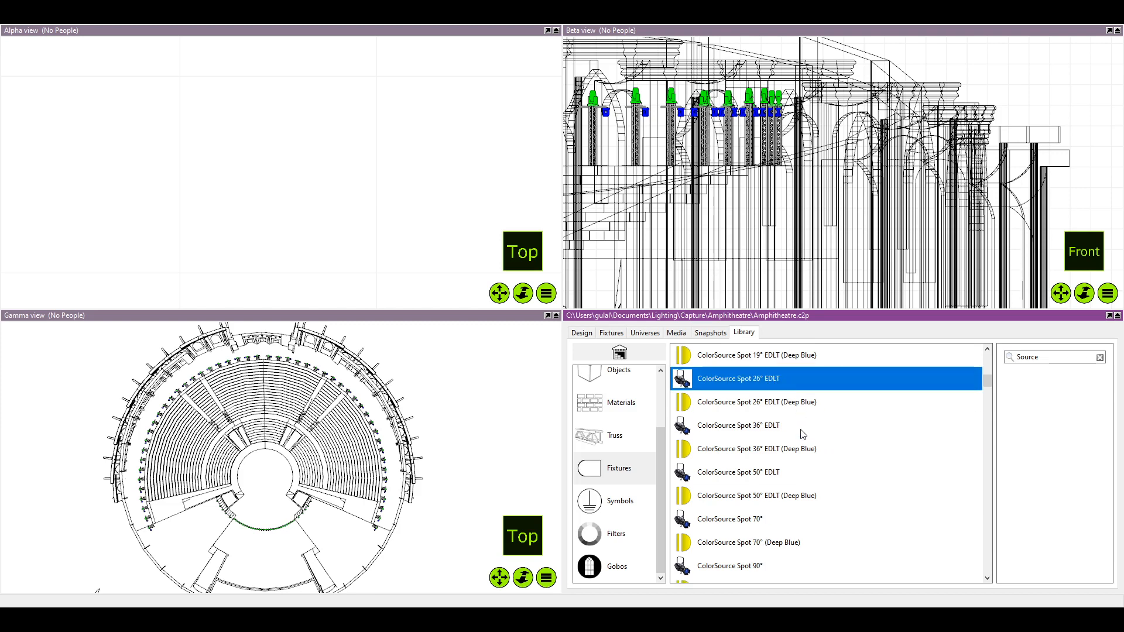
scroll(802, 434, down, 4)
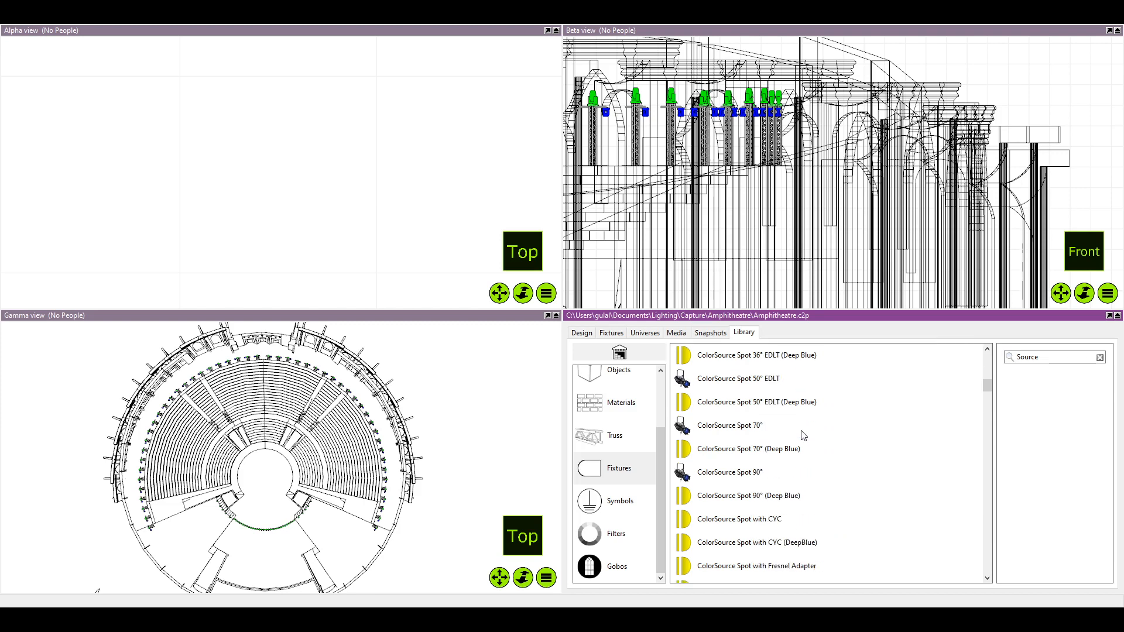
scroll(802, 435, down, 1)
scroll(811, 429, down, 3)
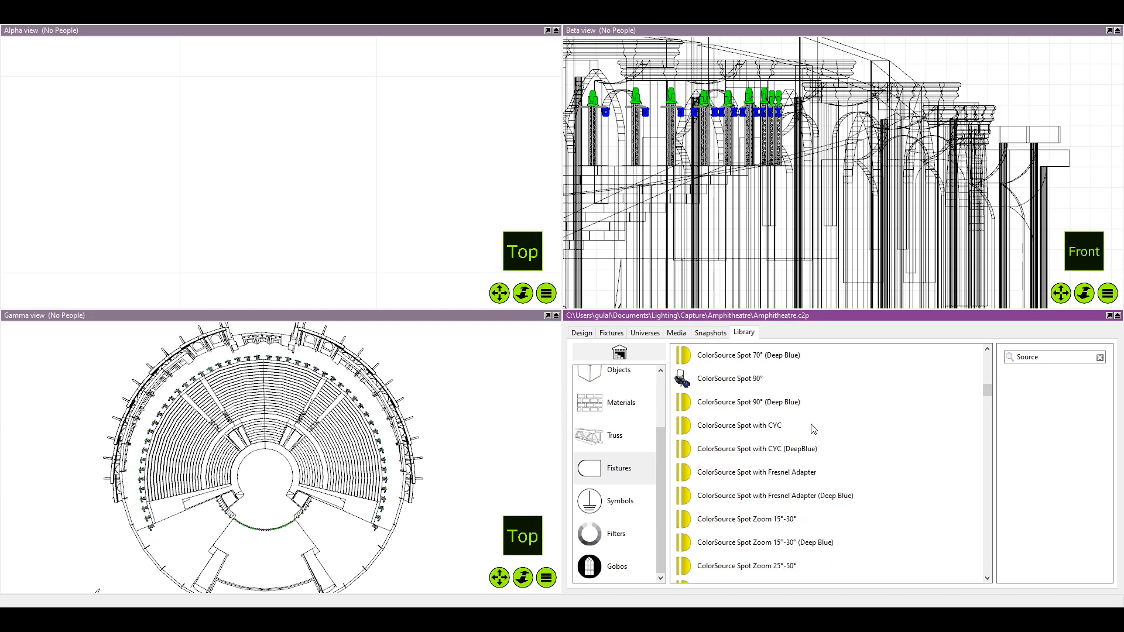
click(738, 521)
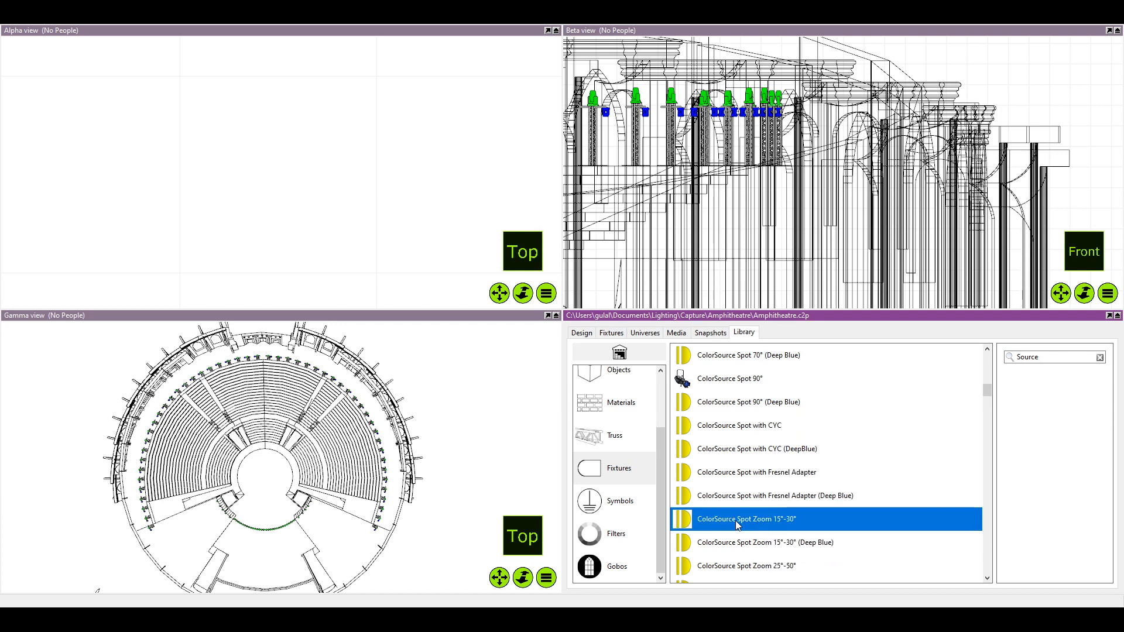
scroll(738, 520, down, 2)
click(777, 502)
scroll(778, 505, down, 5)
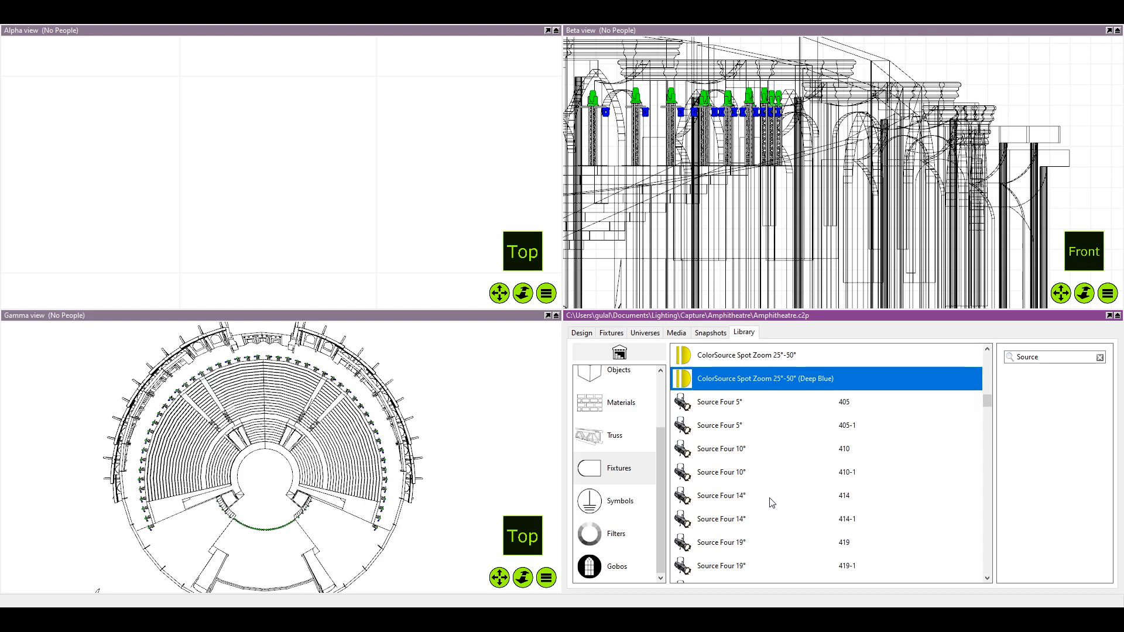
Check the ETC Source Four fixed-angle fixtures, including both 26° models, down to the Fresnel versions
click(787, 498)
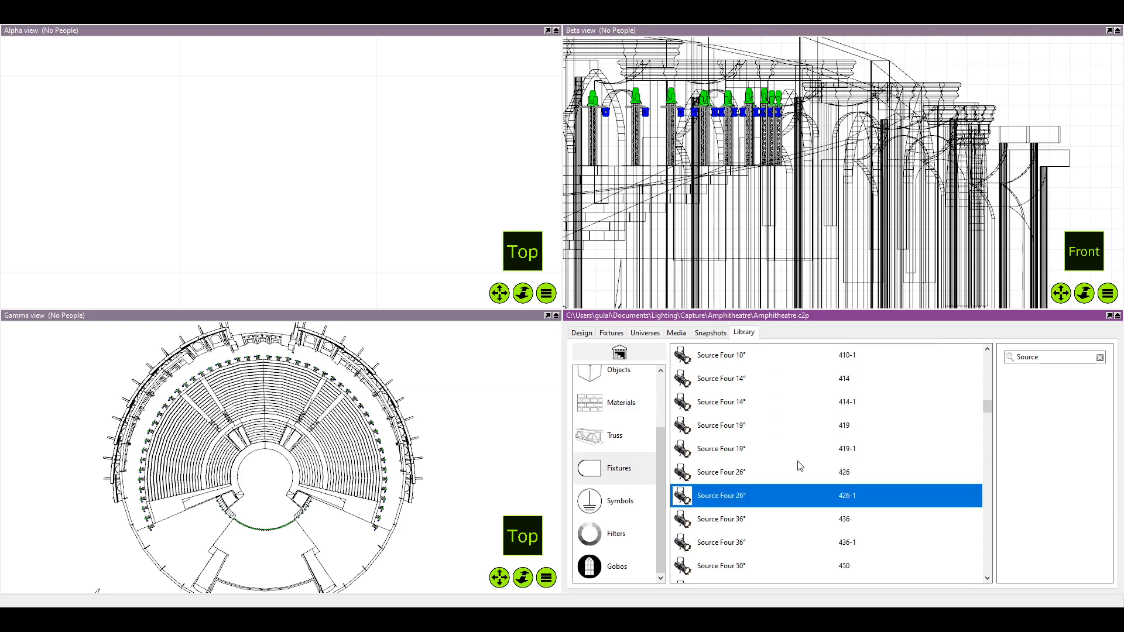
click(795, 459)
click(739, 465)
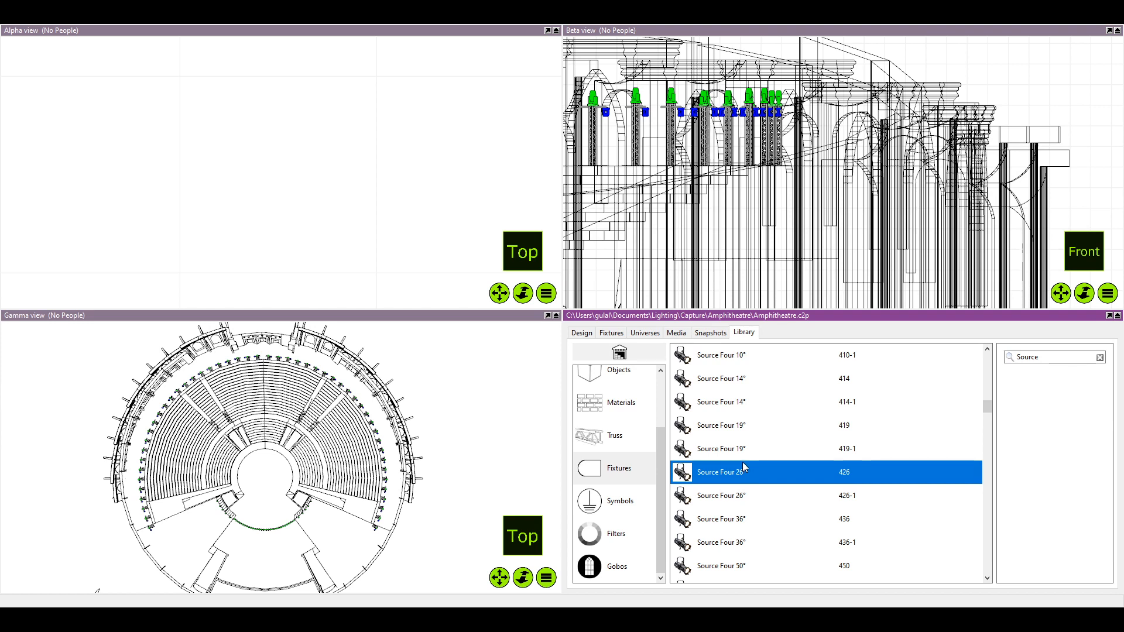
scroll(744, 462, down, 2)
click(730, 451)
scroll(731, 451, down, 4)
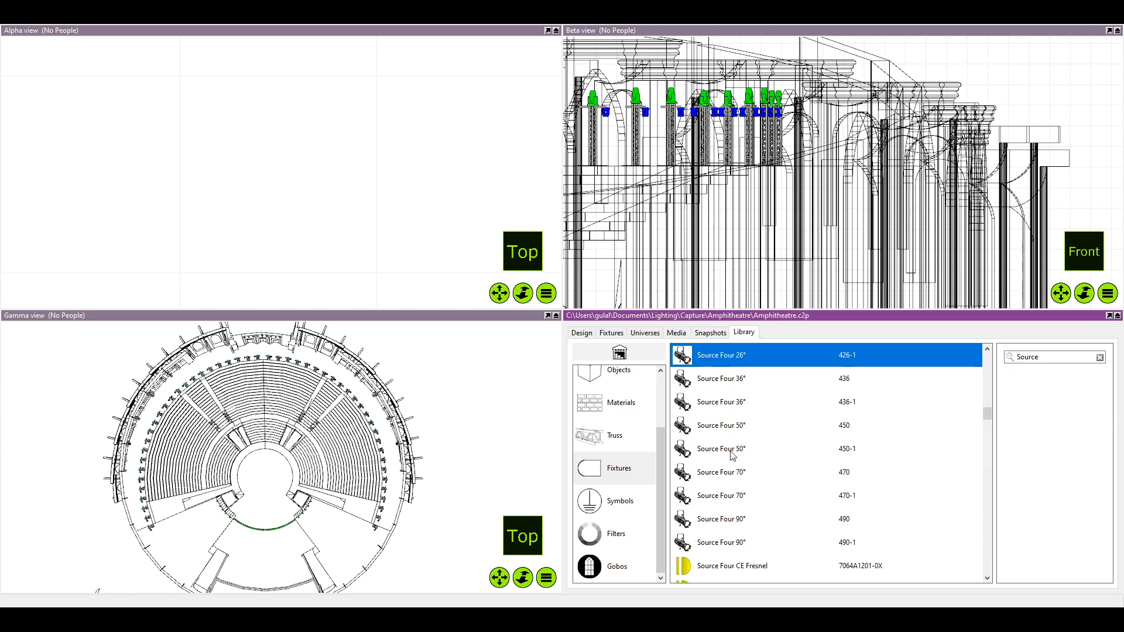
scroll(732, 455, up, 3)
scroll(731, 455, down, 3)
scroll(729, 433, down, 13)
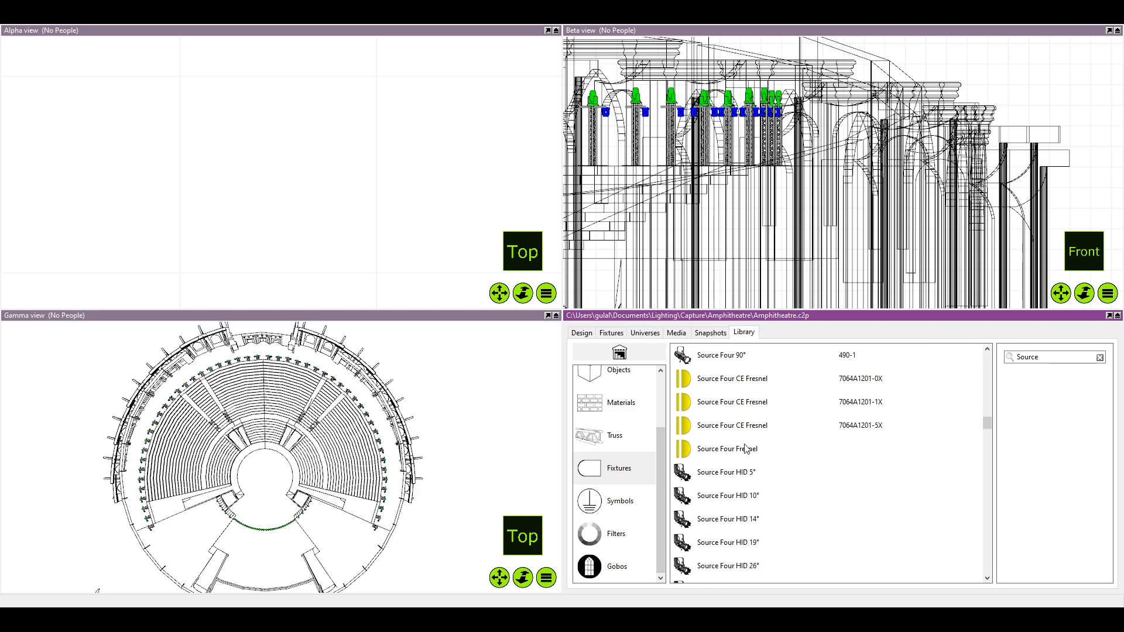
Check the Source Four HID and Source Four Jr fixtures, including HID Zoom 25°-50° and Jr 50°
scroll(748, 480, down, 7)
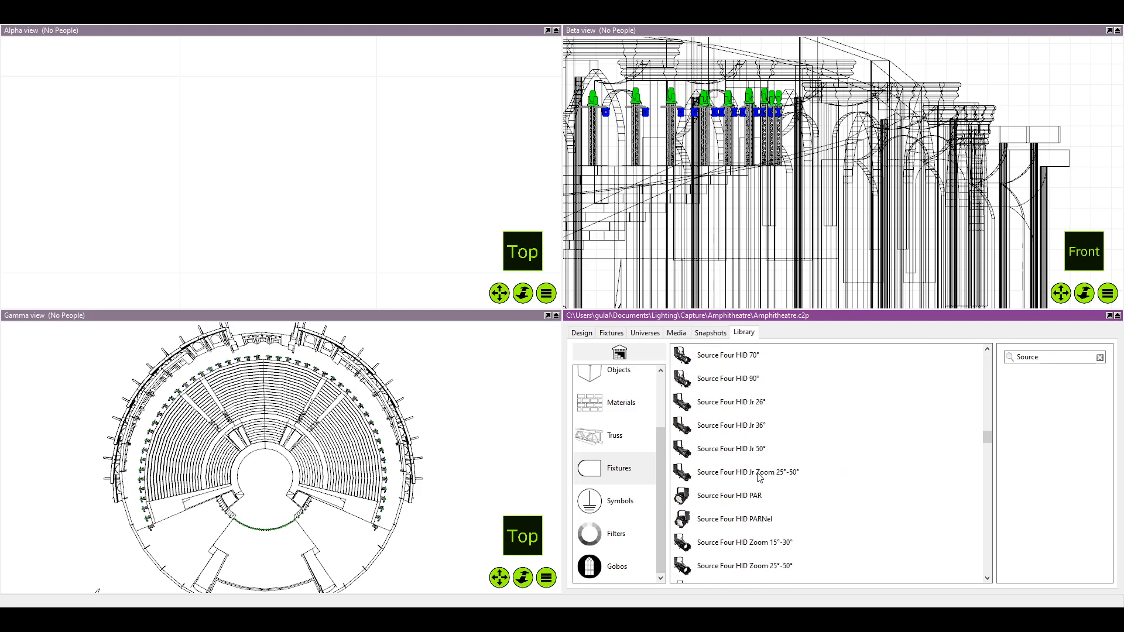
click(751, 466)
scroll(749, 468, down, 6)
click(755, 430)
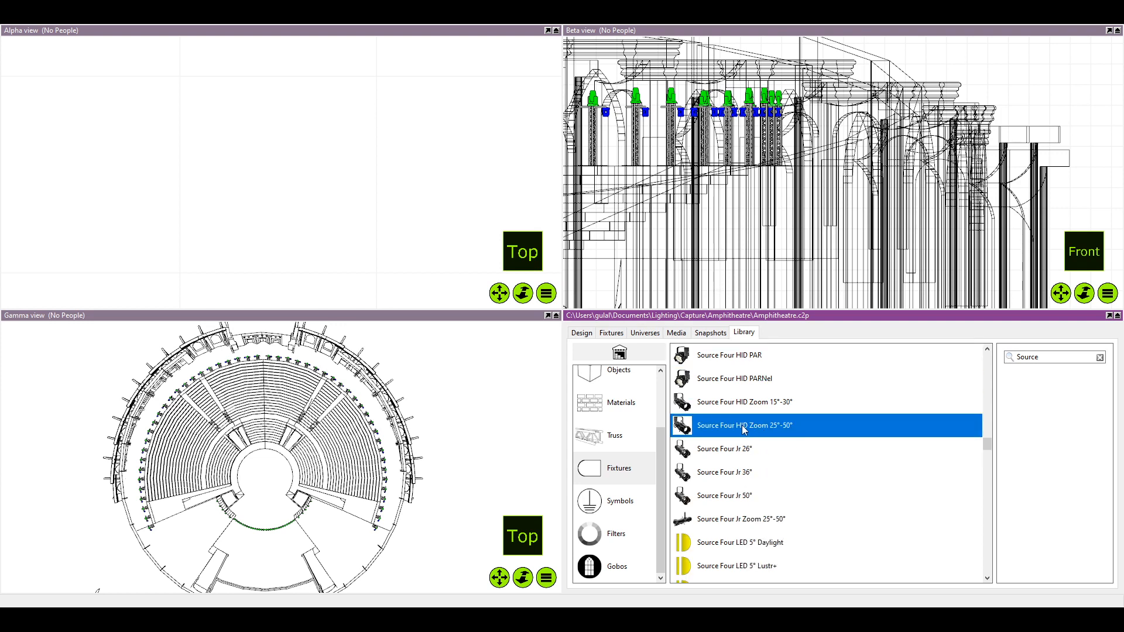
click(763, 509)
click(759, 495)
scroll(760, 492, down, 4)
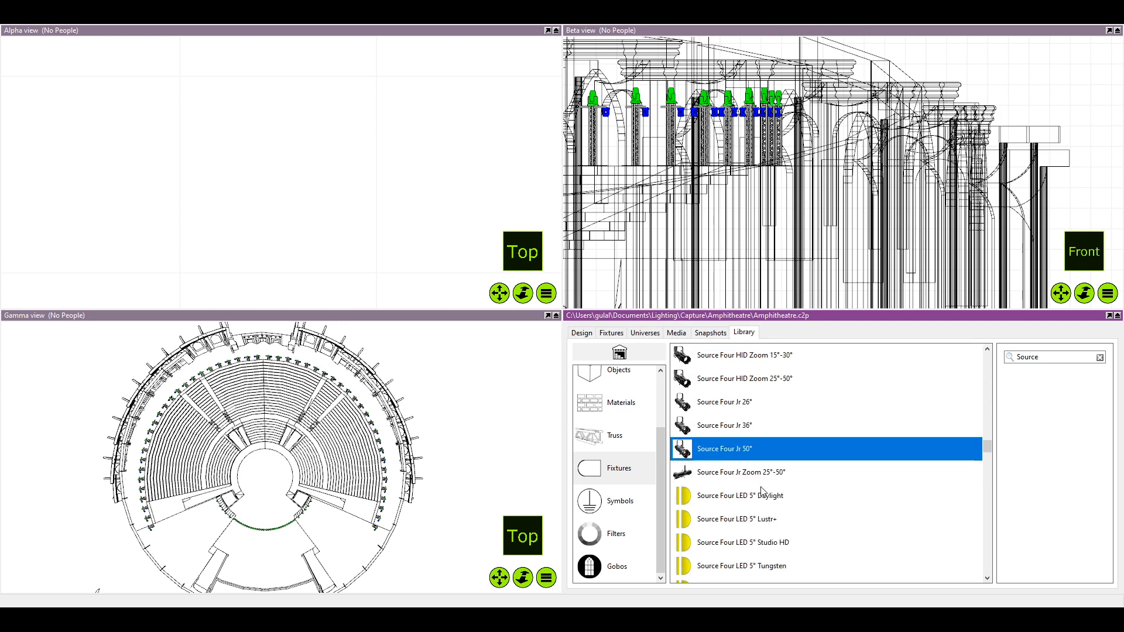
Place an ETC Source Four Zoom 15°-30° fixture near the centre of the circular stage in the Gamma top view
scroll(767, 491, down, 20)
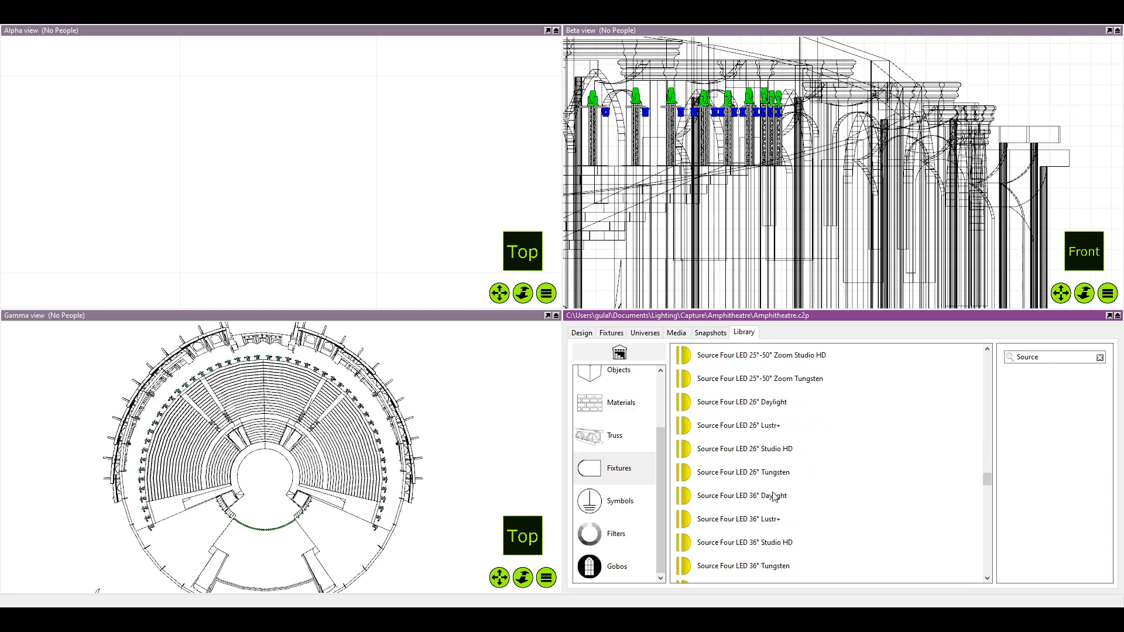
scroll(785, 492, down, 15)
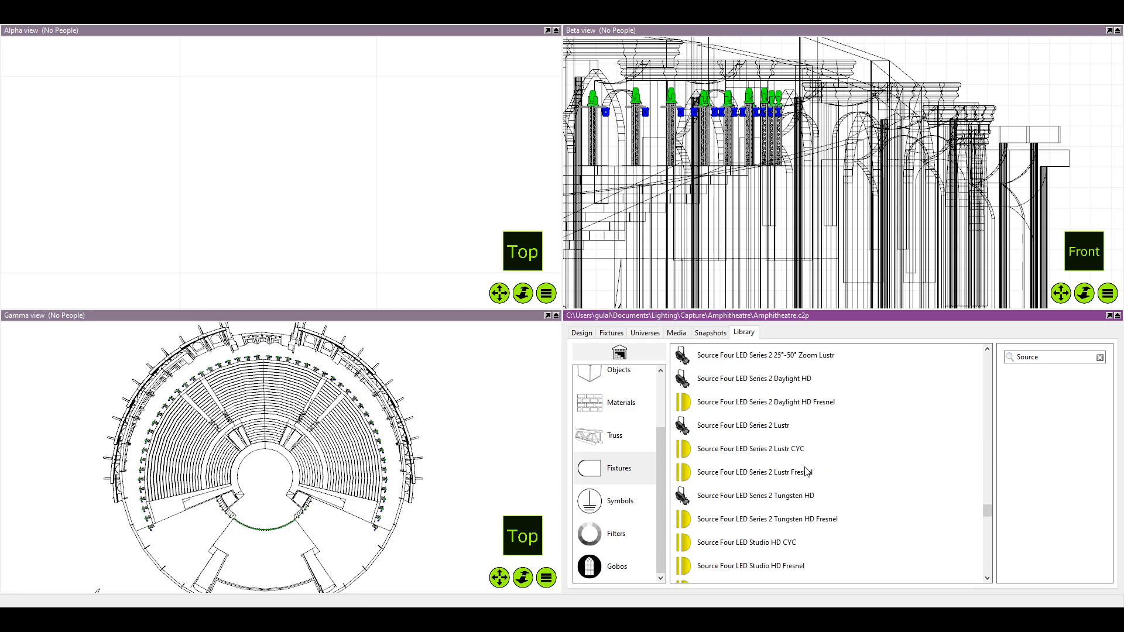
scroll(798, 471, down, 15)
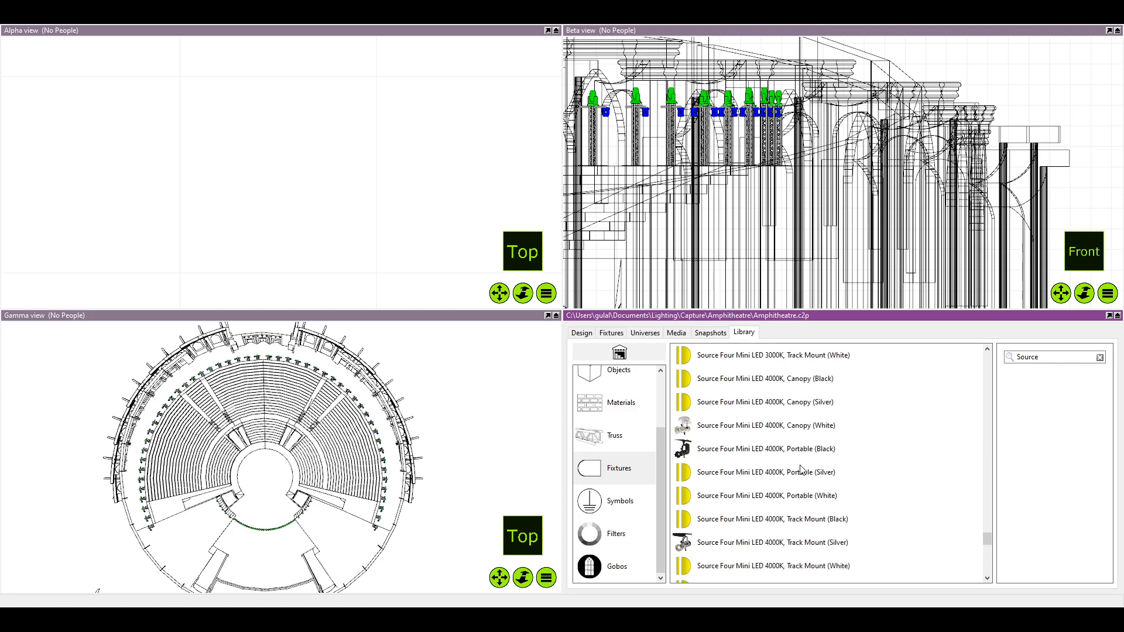
scroll(793, 471, down, 6)
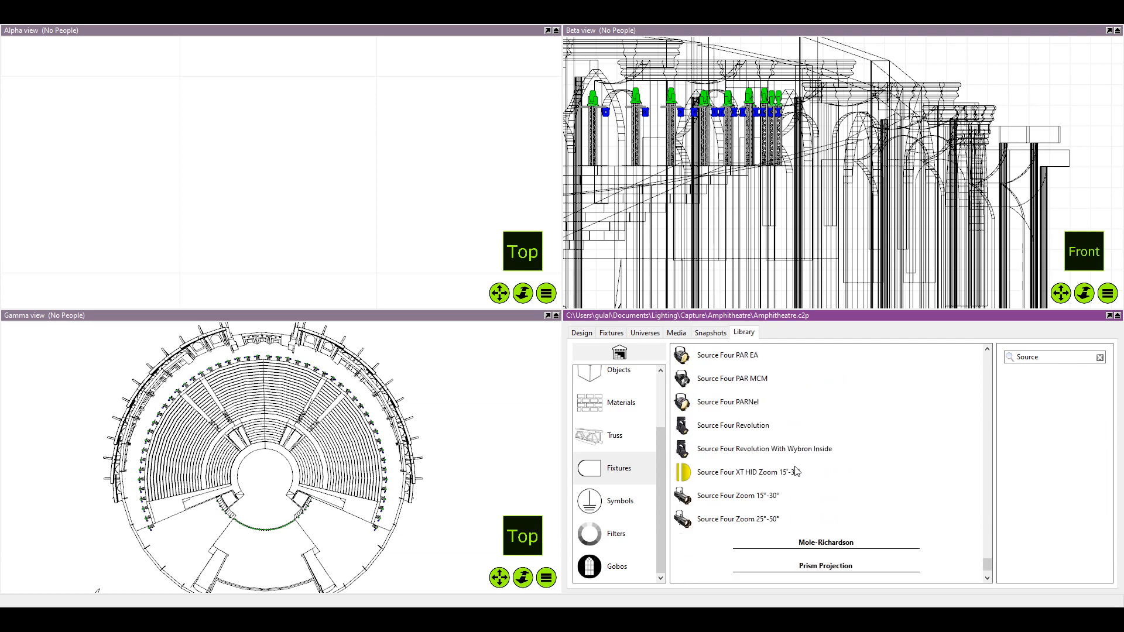
click(795, 507)
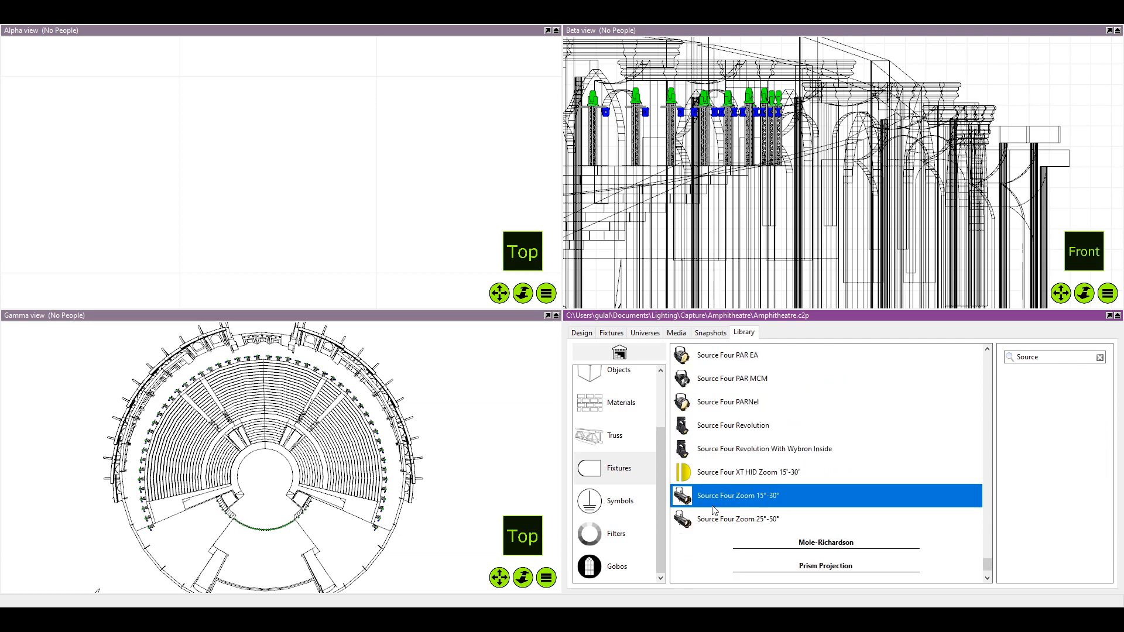
drag(324, 492, 268, 473)
scroll(258, 474, up, 6)
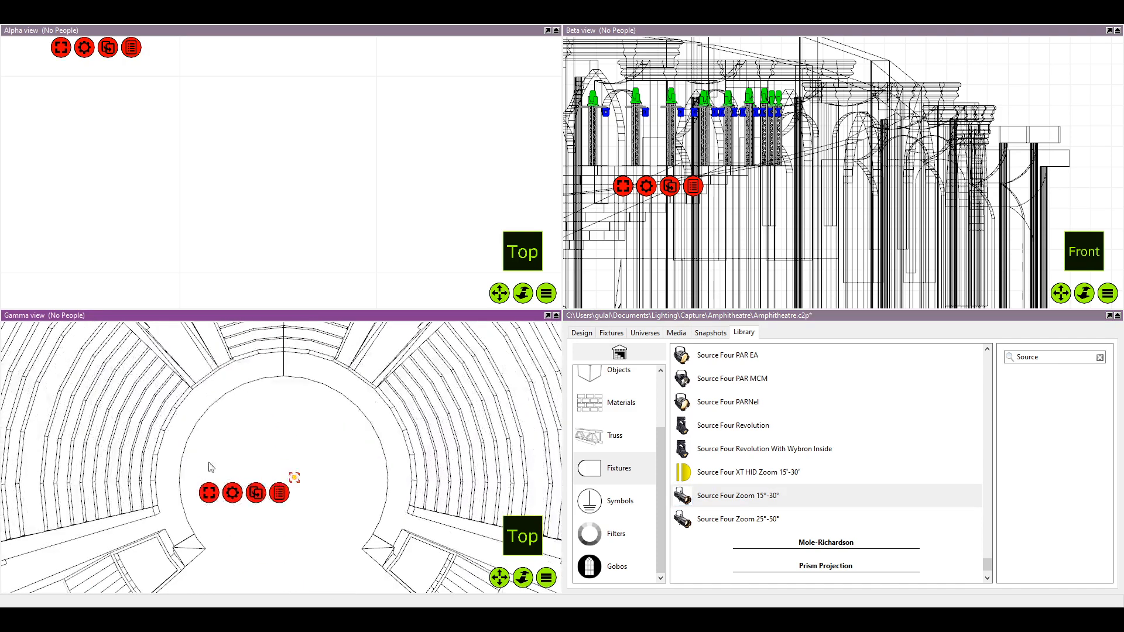
Maximise the Alpha top view with the circular stage and the newly placed Source Four Zoom fixture in frame
key(f)
scroll(286, 437, up, 1)
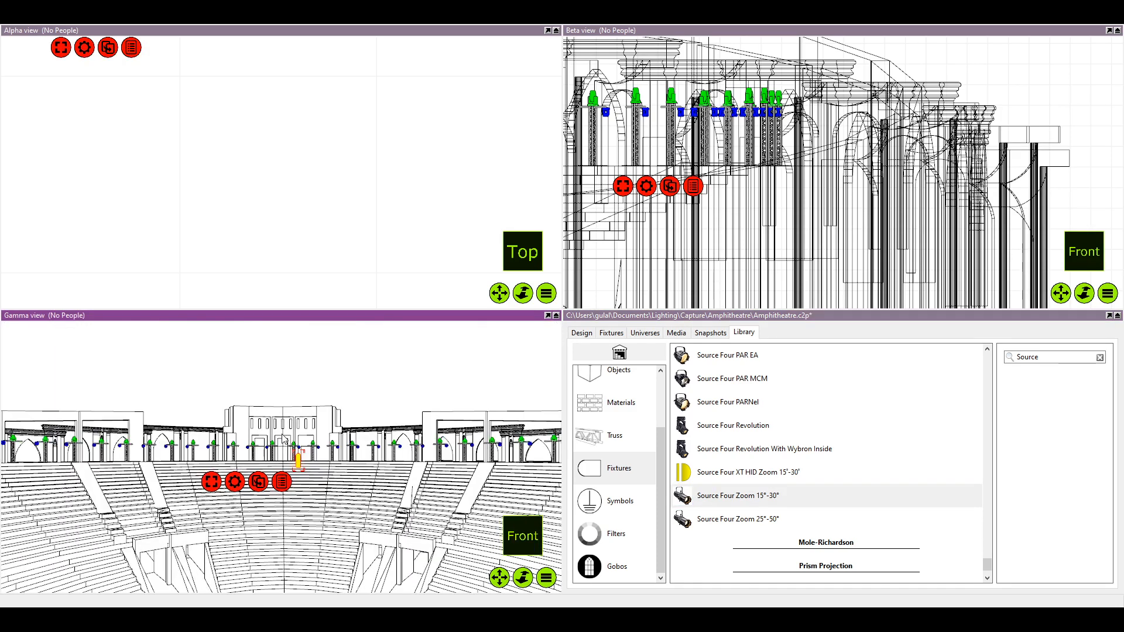
key(t)
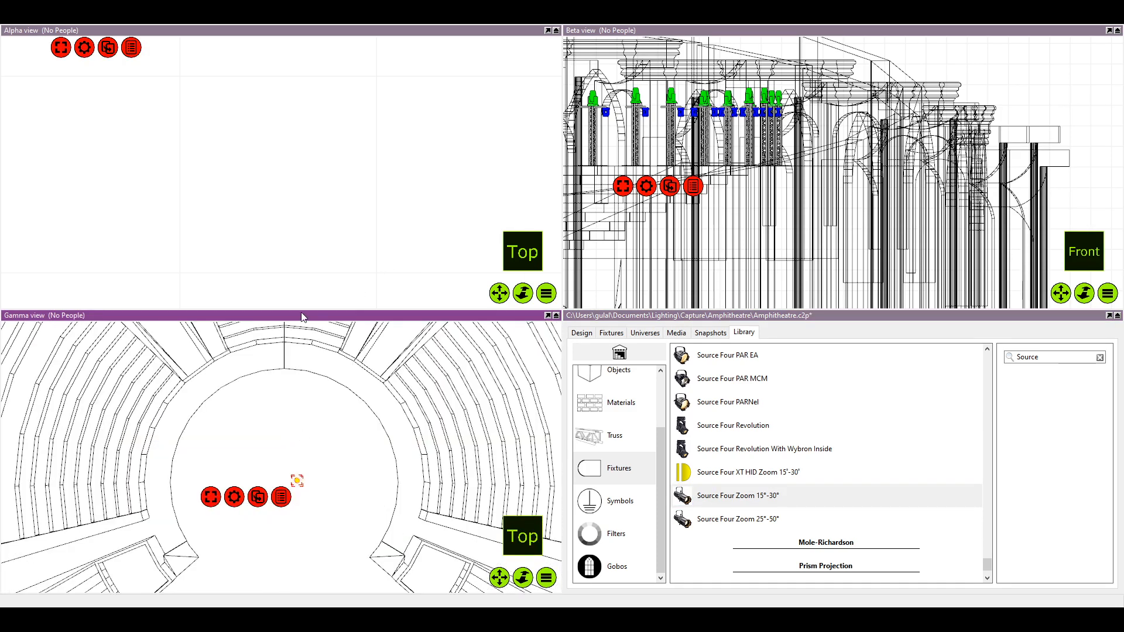
click(324, 234)
scroll(310, 231, down, 3)
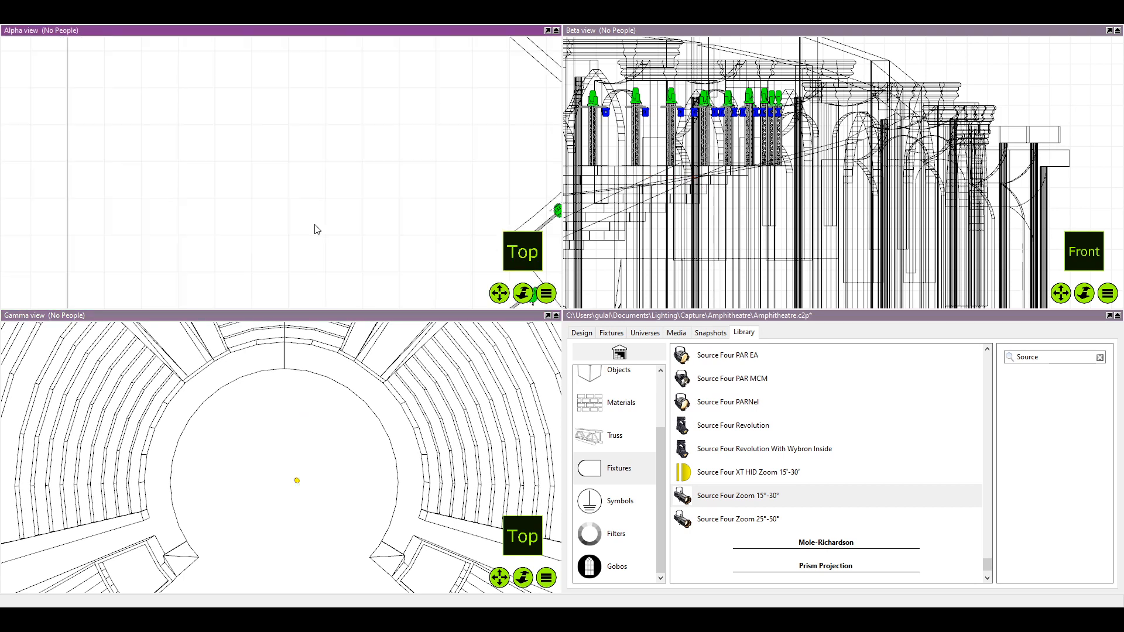
scroll(300, 233, down, 2)
click(548, 31)
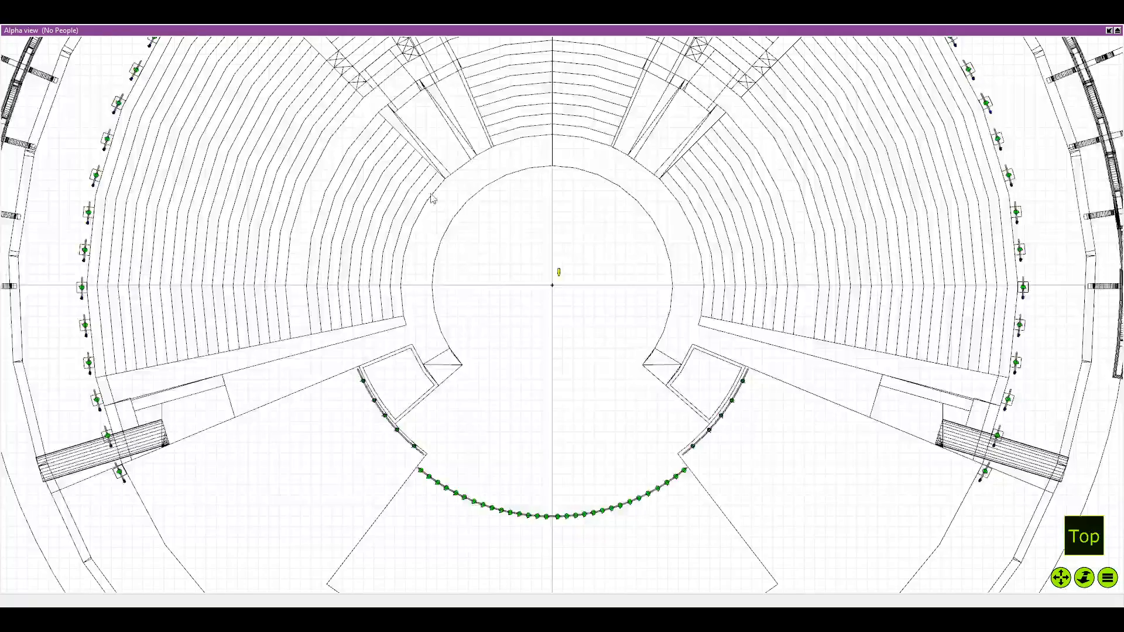
Move the Source Four Zoom fixture from the stage centre to the last pole on the amphitheatre's left side, beside the staircase
scroll(650, 295, up, 2)
click(593, 288)
drag(593, 287, 384, 334)
drag(289, 342, 486, 344)
scroll(486, 344, down, 1)
scroll(483, 348, down, 2)
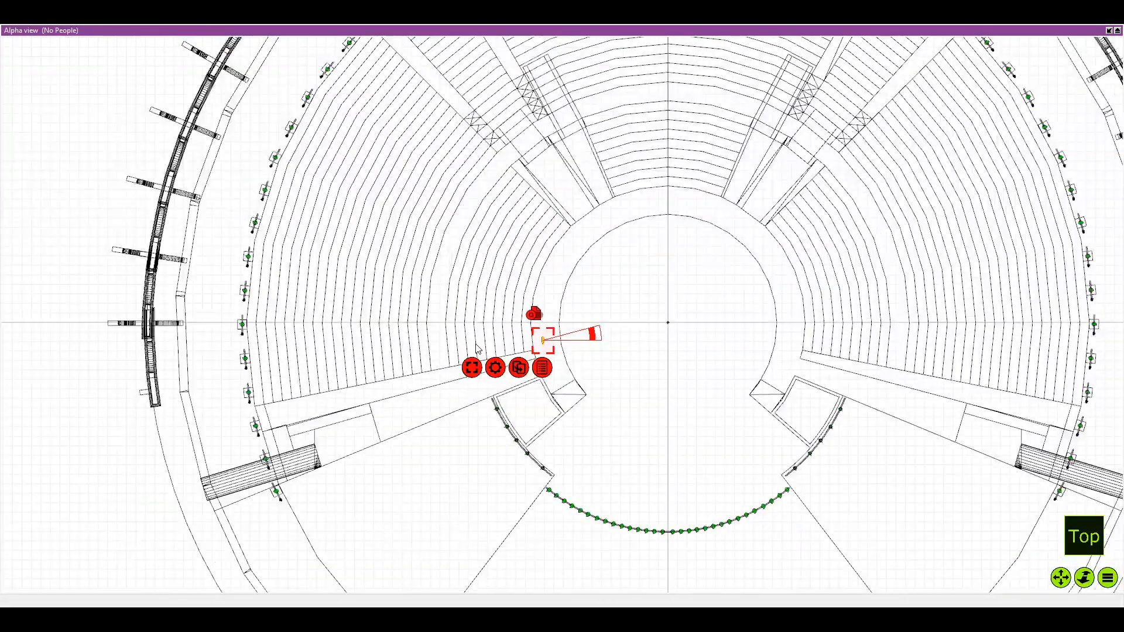
scroll(477, 348, down, 3)
scroll(495, 339, up, 2)
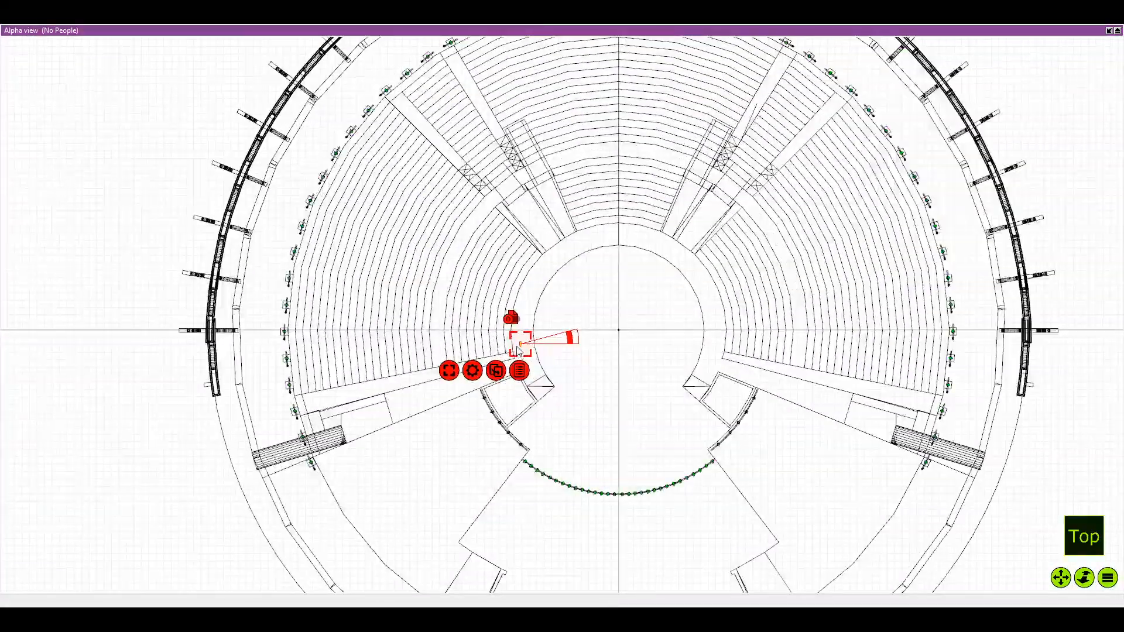
drag(518, 350, 326, 457)
scroll(326, 457, up, 4)
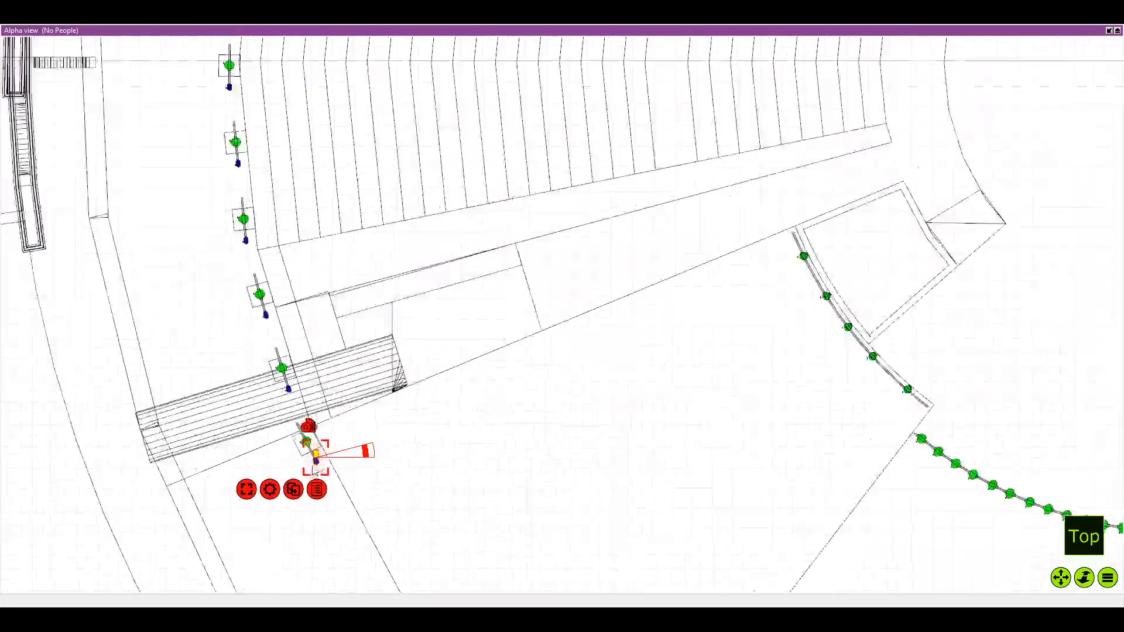
scroll(314, 470, up, 3)
scroll(304, 465, up, 1)
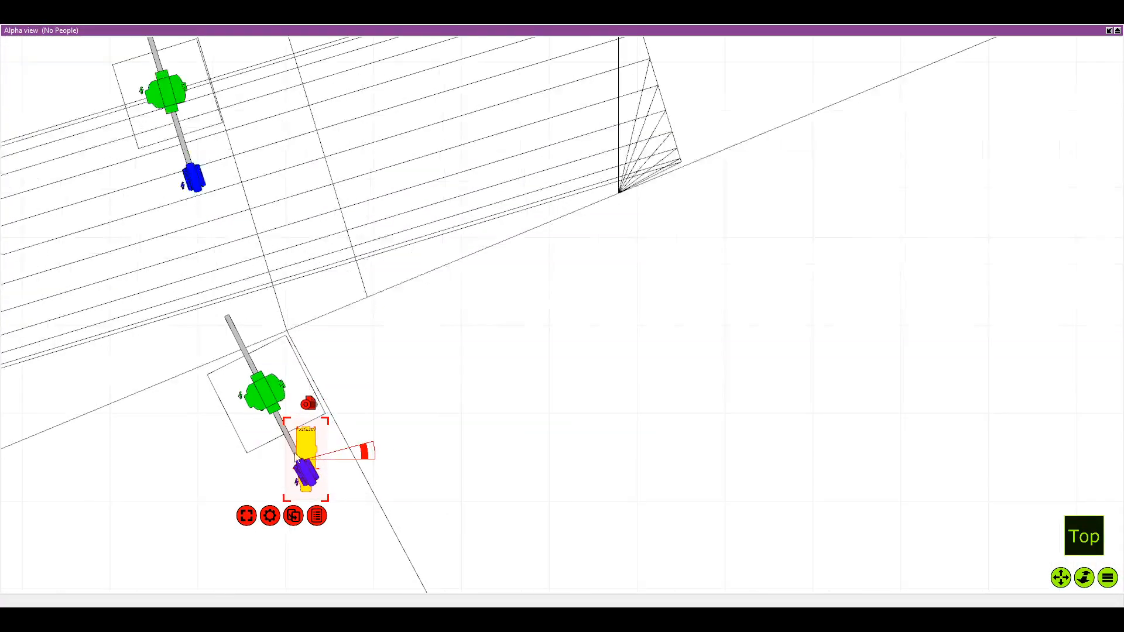
Attach the Source Four Zoom fixture to the pole between the green and blue fixtures, angled across the pipe, and deselect it
drag(309, 454, 325, 475)
click(463, 379)
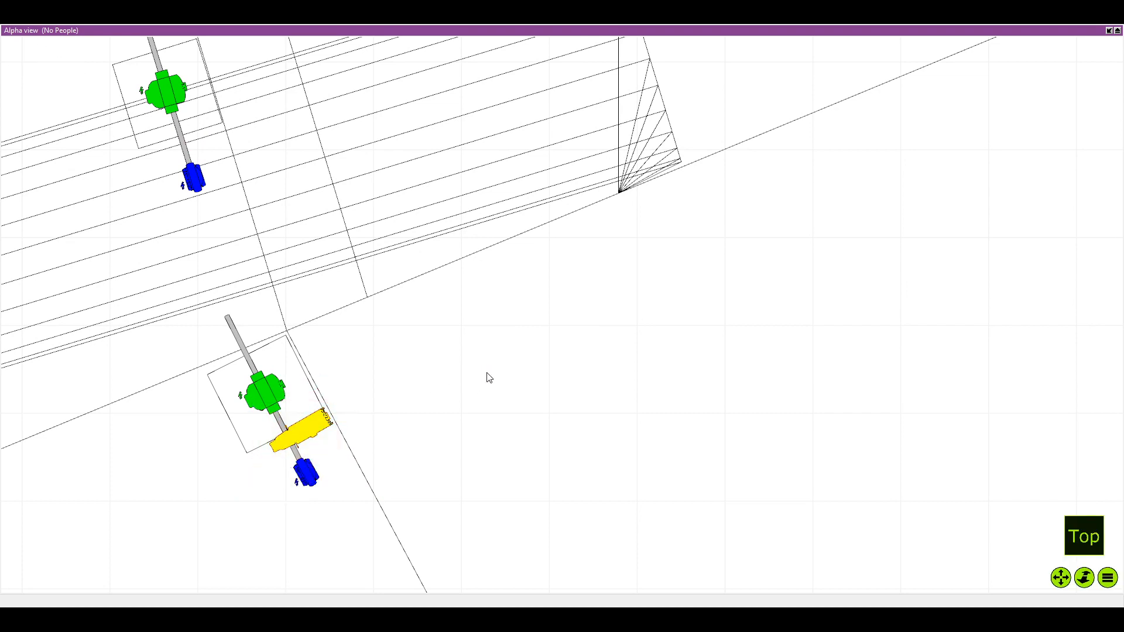
click(292, 618)
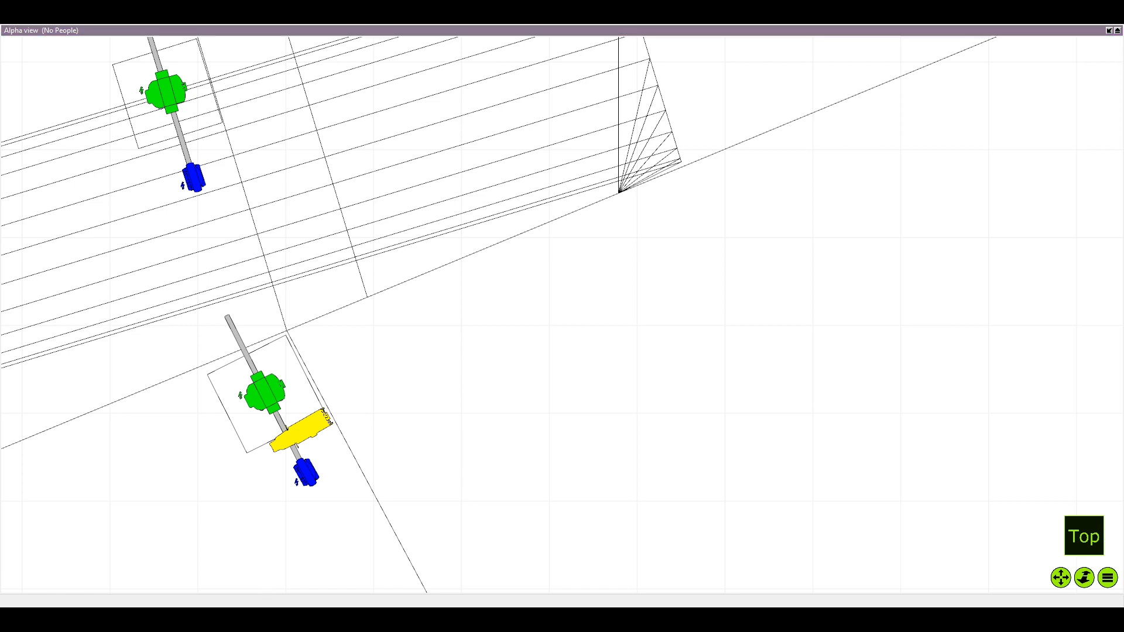
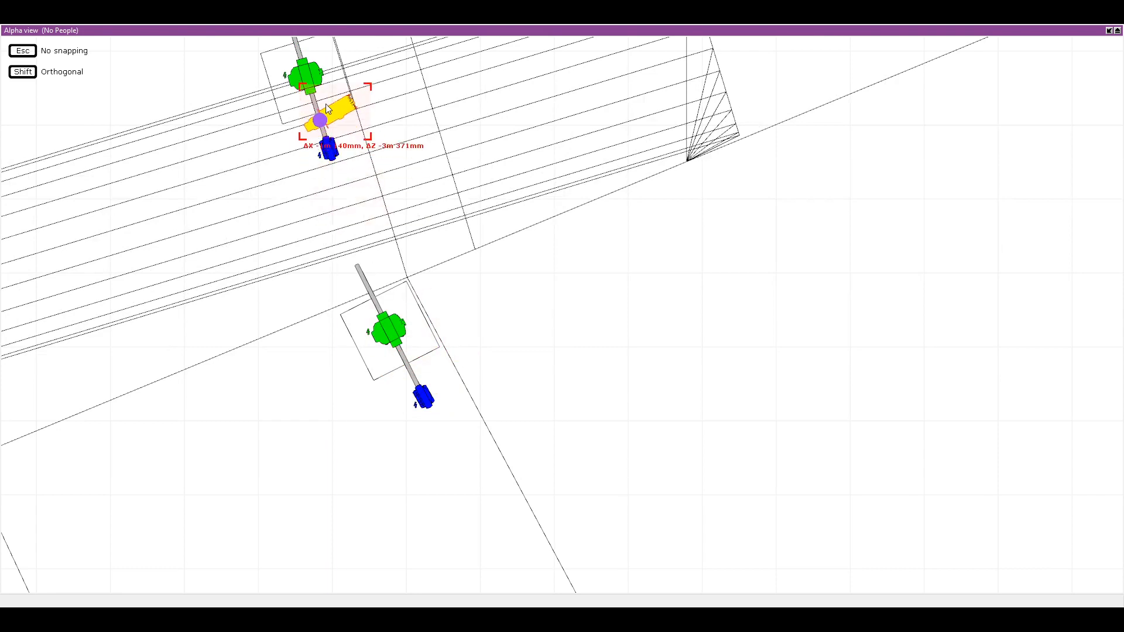
Set the plot direction snap of the Source Four Zoom beside the staircase to 0° and deselect the fixture
drag(334, 102, 419, 166)
scroll(349, 142, up, 4)
scroll(455, 180, up, 2)
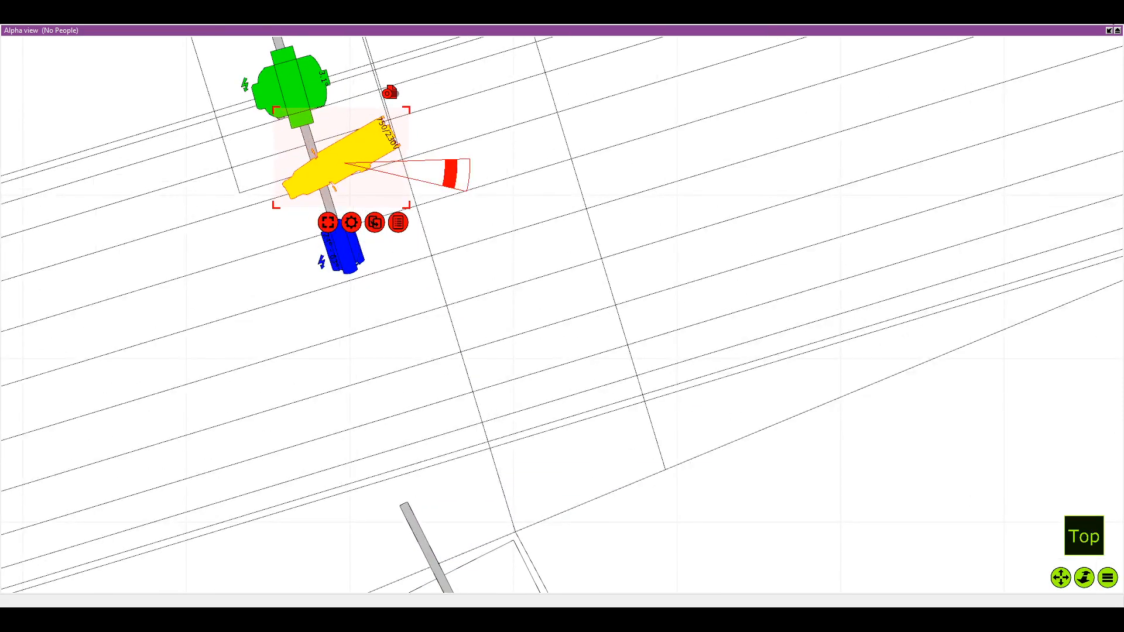
click(1109, 31)
click(615, 394)
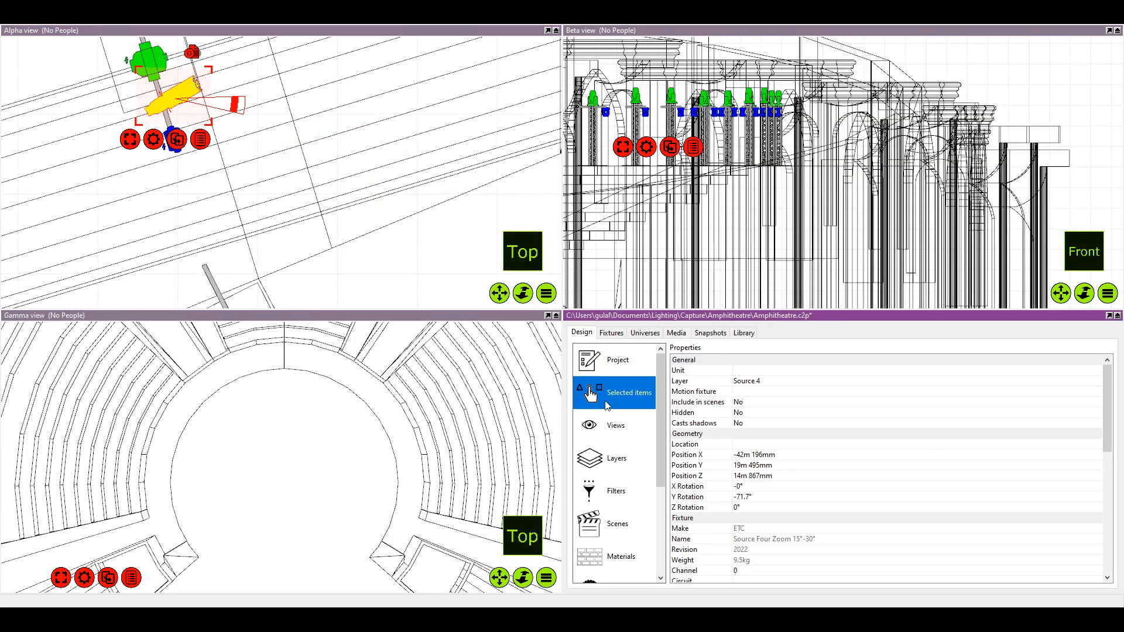
scroll(749, 492, down, 8)
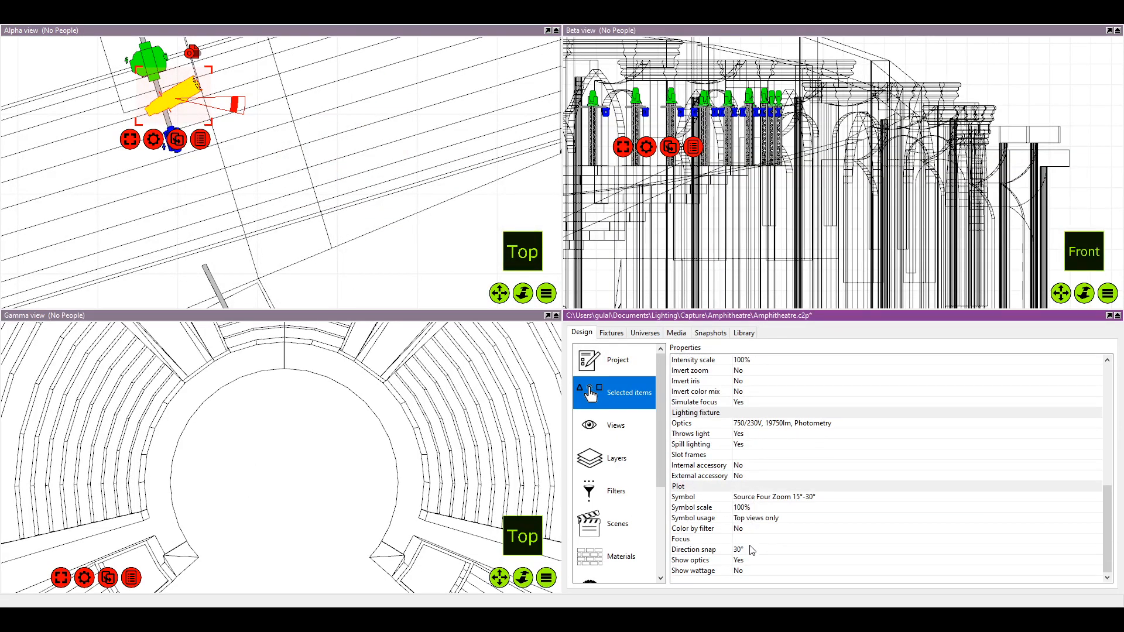
click(752, 550)
text(0)
key(Return)
click(275, 188)
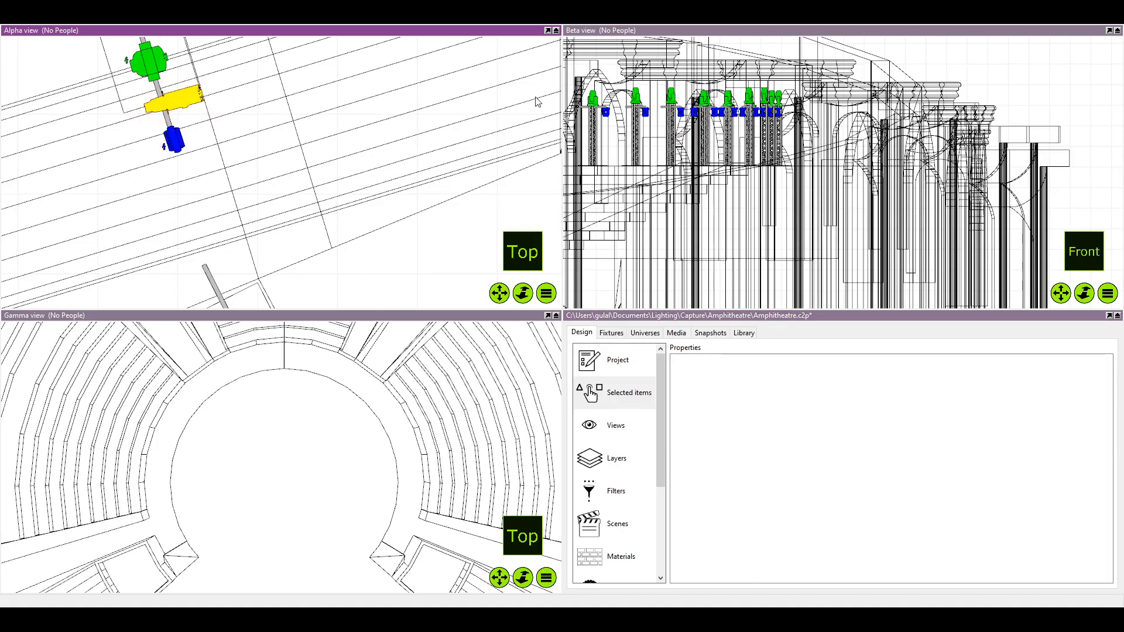
In the maximised Alpha view, duplicate the Source Four Zoom and attach the copy beyond the green fixture on the same pole
click(547, 30)
drag(358, 173, 391, 303)
scroll(391, 304, up, 2)
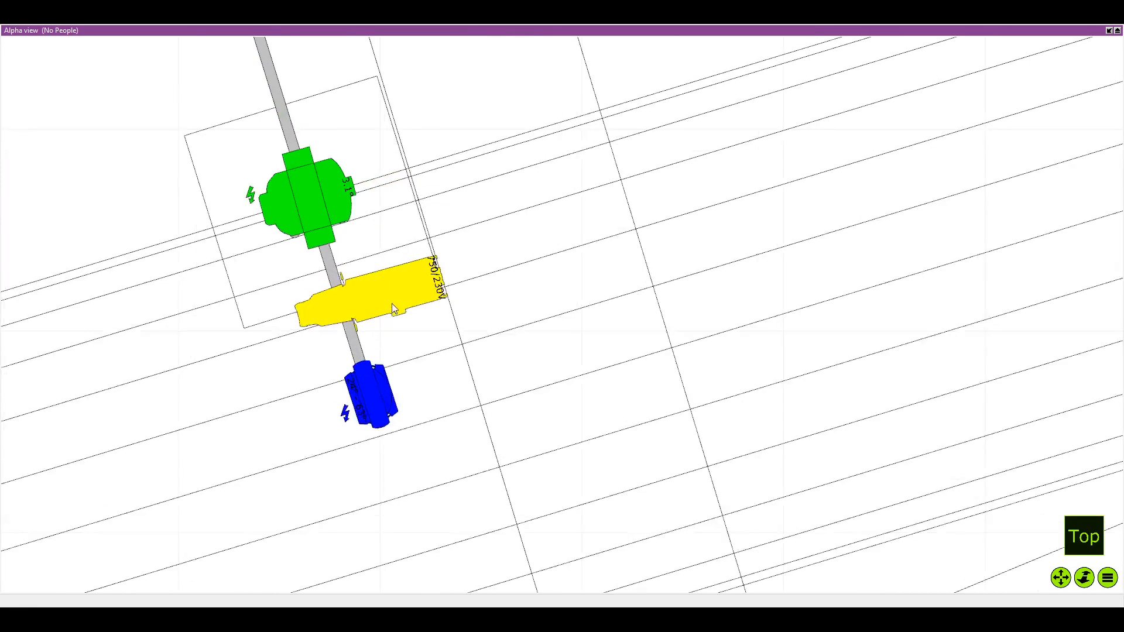
click(416, 297)
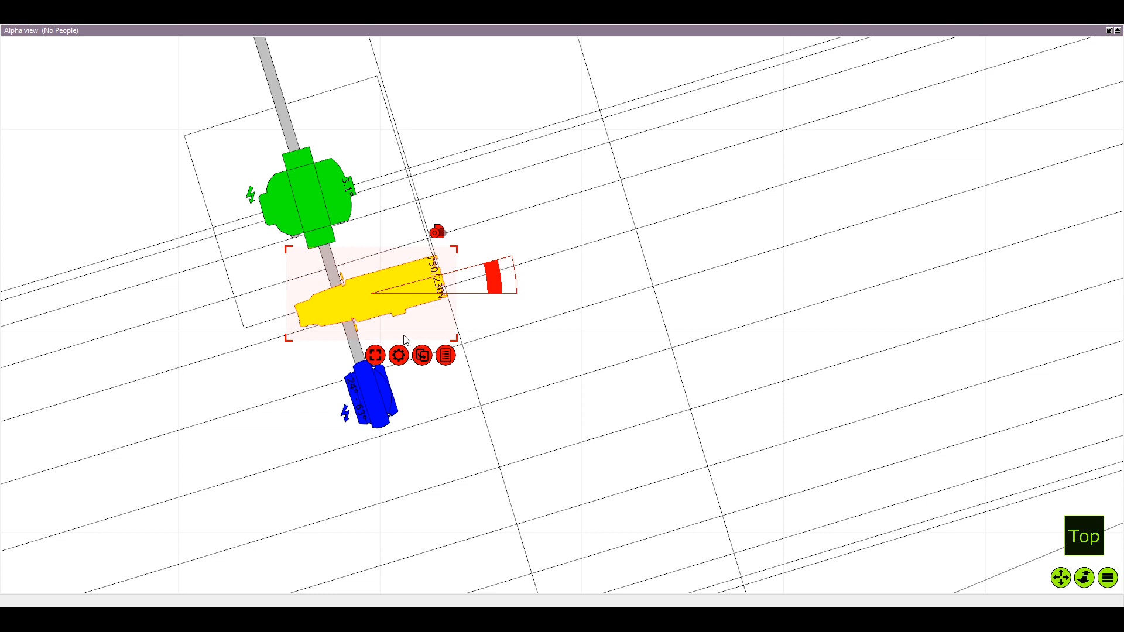
drag(399, 275, 479, 322)
scroll(479, 322, down, 1)
click(462, 343)
click(462, 343)
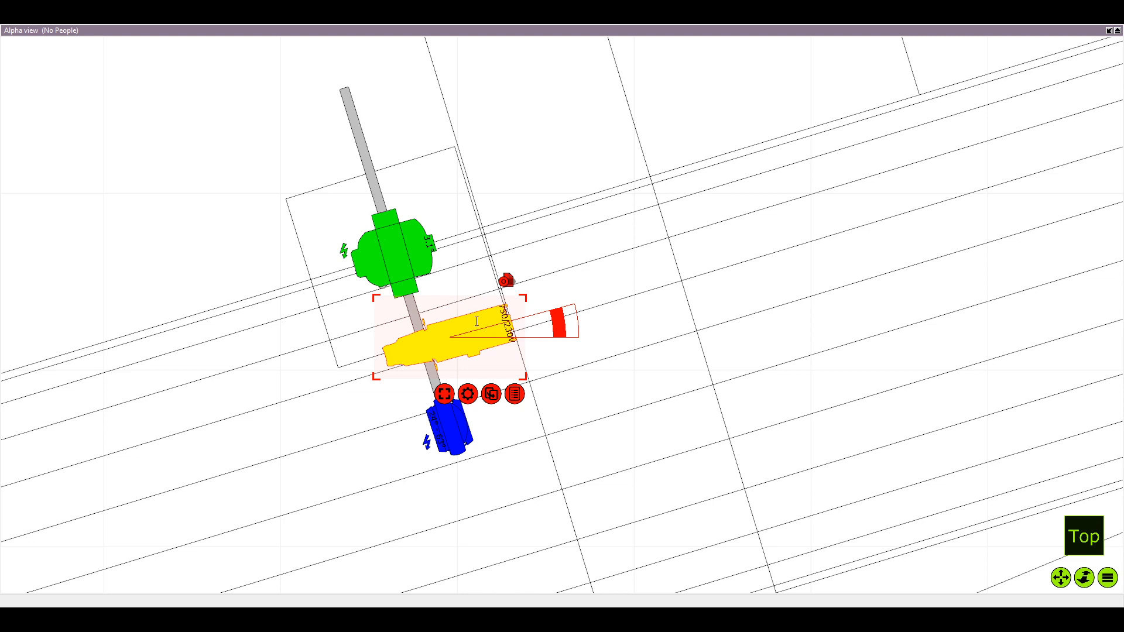
click(466, 396)
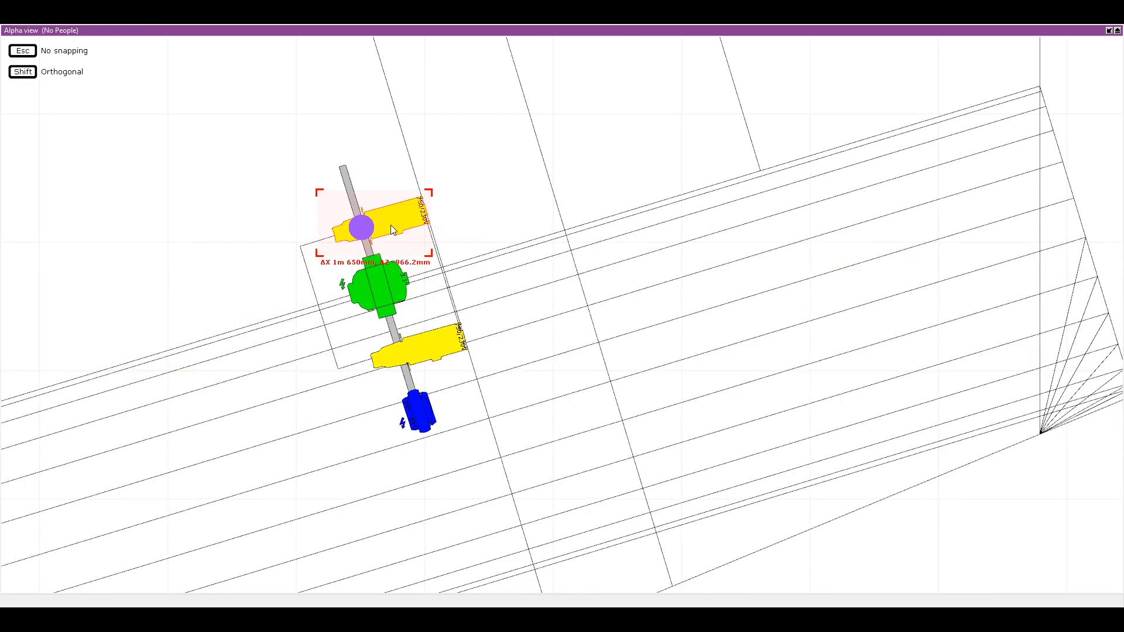
click(391, 224)
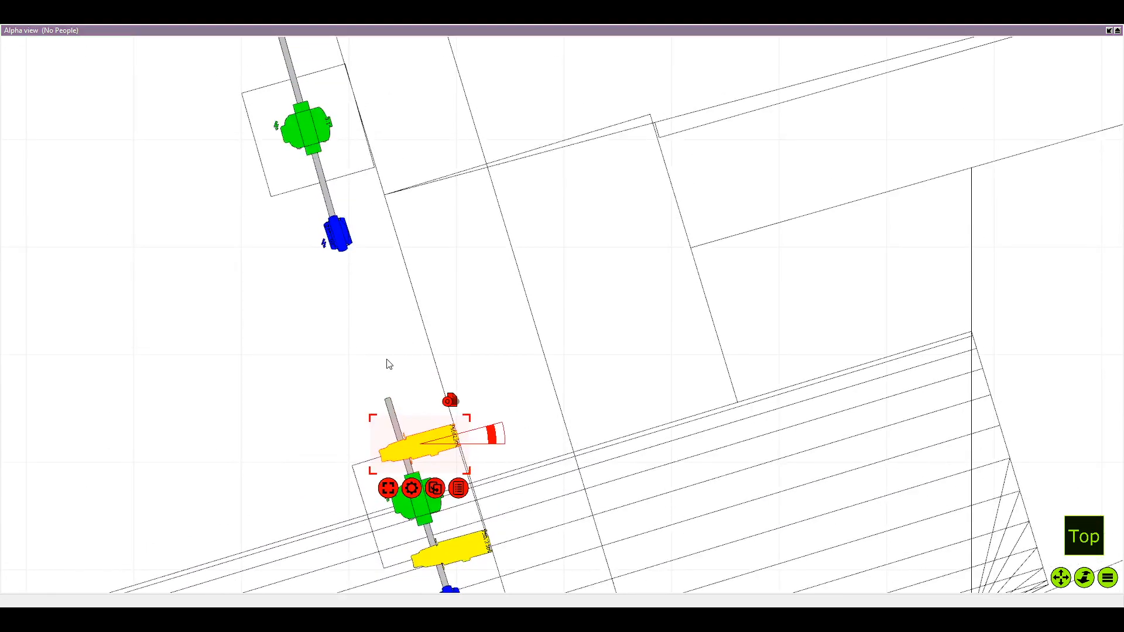
Duplicate the Source Four Zoom onto the second pole from the staircase, between its green and blue fixtures
key(Return)
drag(210, 440, 338, 203)
scroll(340, 205, down, 3)
scroll(409, 449, up, 2)
Spread the first pole's two Source Four Zooms outward, one nearer the pipe's free end and the other nearer the blue fixture
click(384, 354)
drag(386, 351, 385, 326)
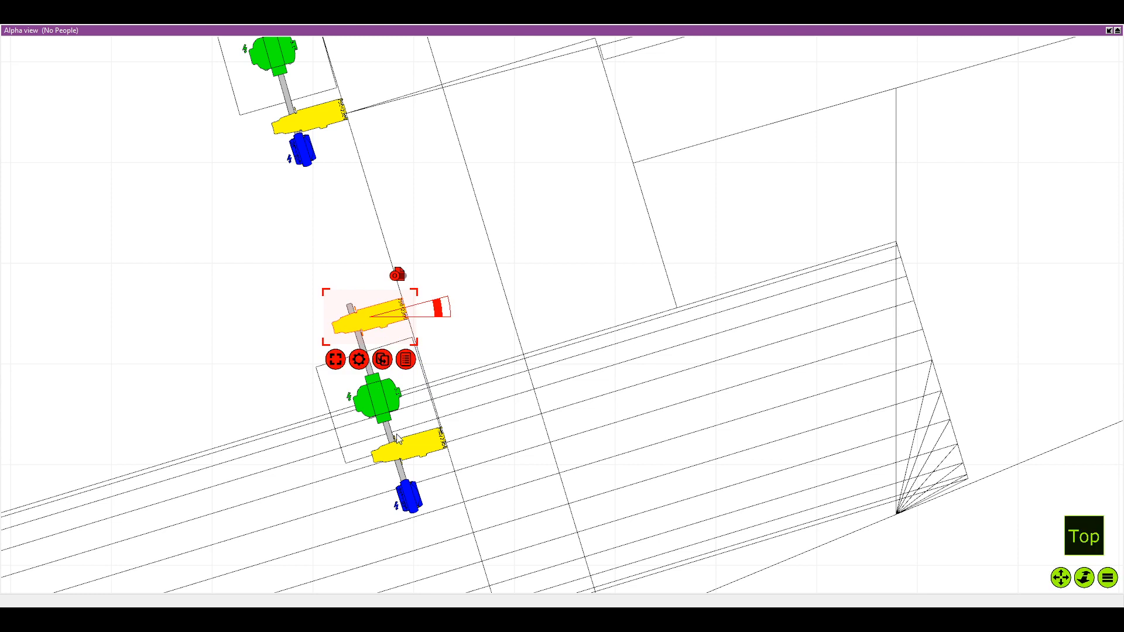
click(413, 446)
drag(414, 446, 416, 462)
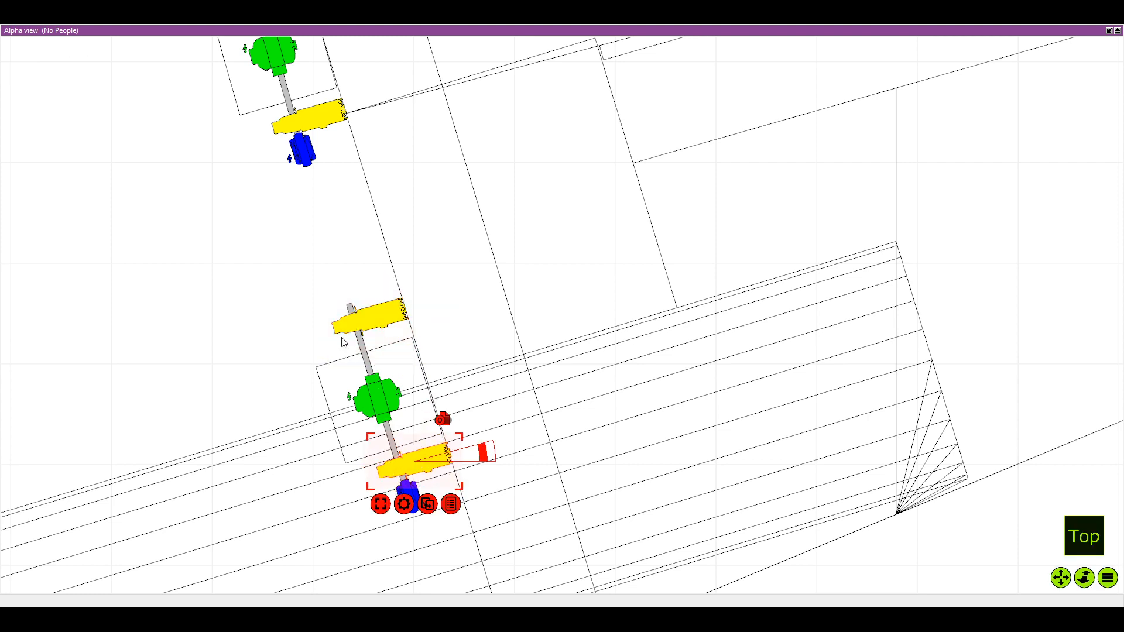
Duplicate the second pole's Source Four Zoom and attach the copy near the free end of the third pole, beyond the green fixture
drag(341, 321, 341, 375)
scroll(310, 252, up, 1)
scroll(317, 262, down, 1)
click(379, 298)
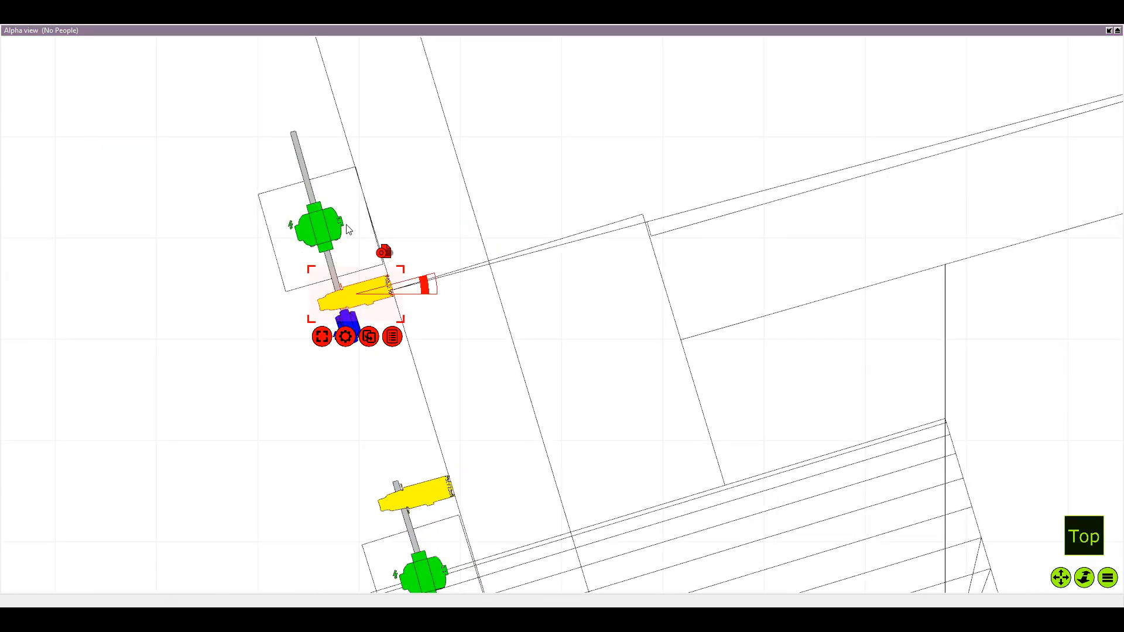
key(ctrl+v)
drag(255, 126, 299, 293)
scroll(297, 294, down, 1)
drag(224, 445, 354, 184)
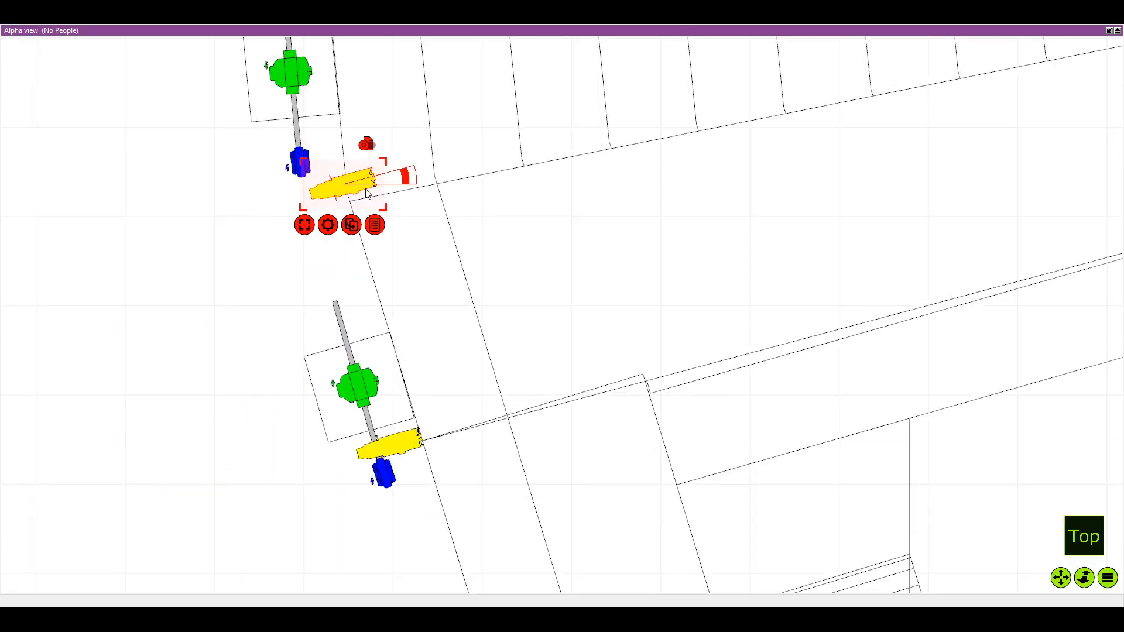
scroll(397, 262, down, 2)
drag(408, 314, 428, 462)
scroll(355, 183, up, 3)
drag(377, 411, 324, 195)
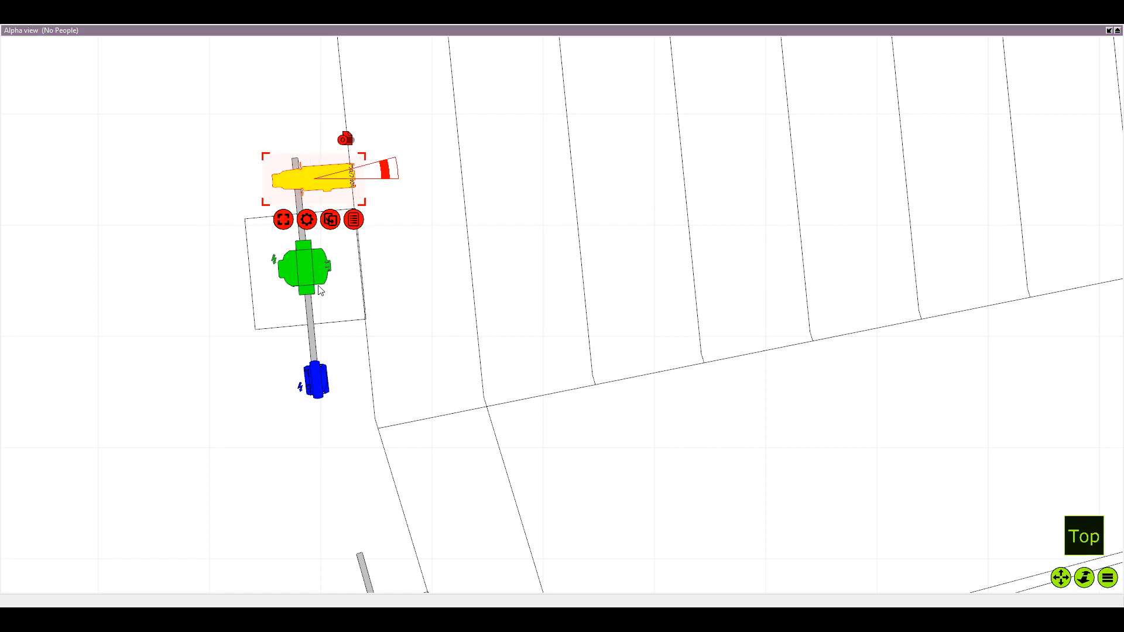
Duplicate the Source Four Zoom on the third pole and attach the copy between the green and blue fixtures
key(ctrl+v)
drag(103, 176, 342, 342)
drag(267, 263, 287, 273)
scroll(284, 271, down, 3)
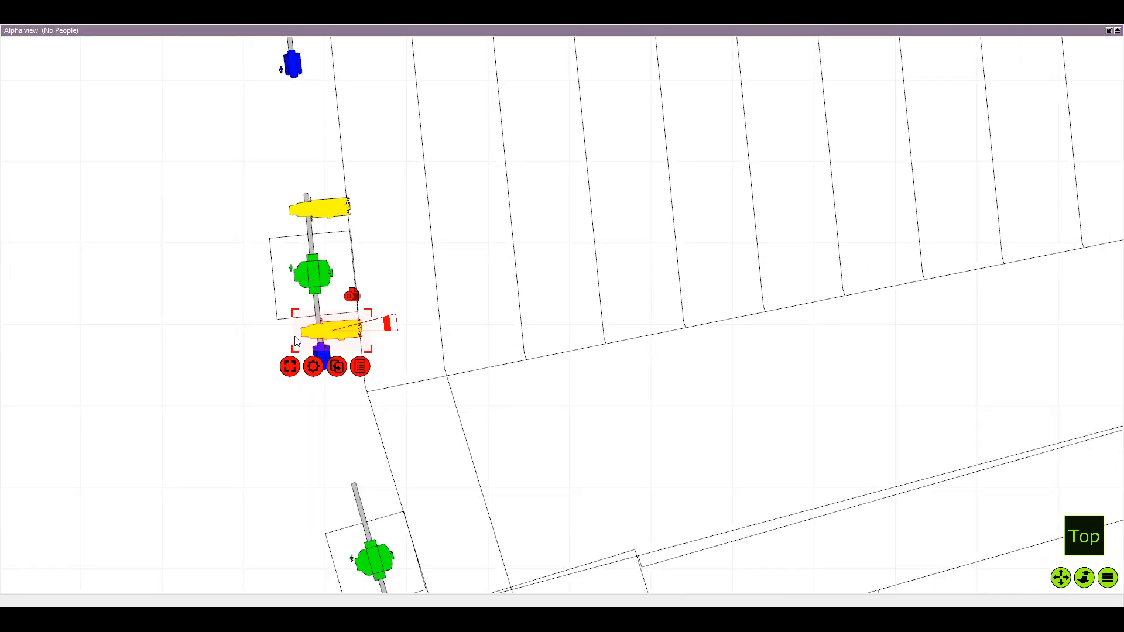
Make a spare copy of the Source Four Zoom beside the third pole and delete the one on the second pole
key(ctrl+v)
drag(192, 184, 229, 271)
scroll(337, 332, down, 3)
drag(424, 521, 370, 329)
scroll(404, 346, down, 2)
scroll(373, 348, down, 2)
drag(422, 428, 374, 307)
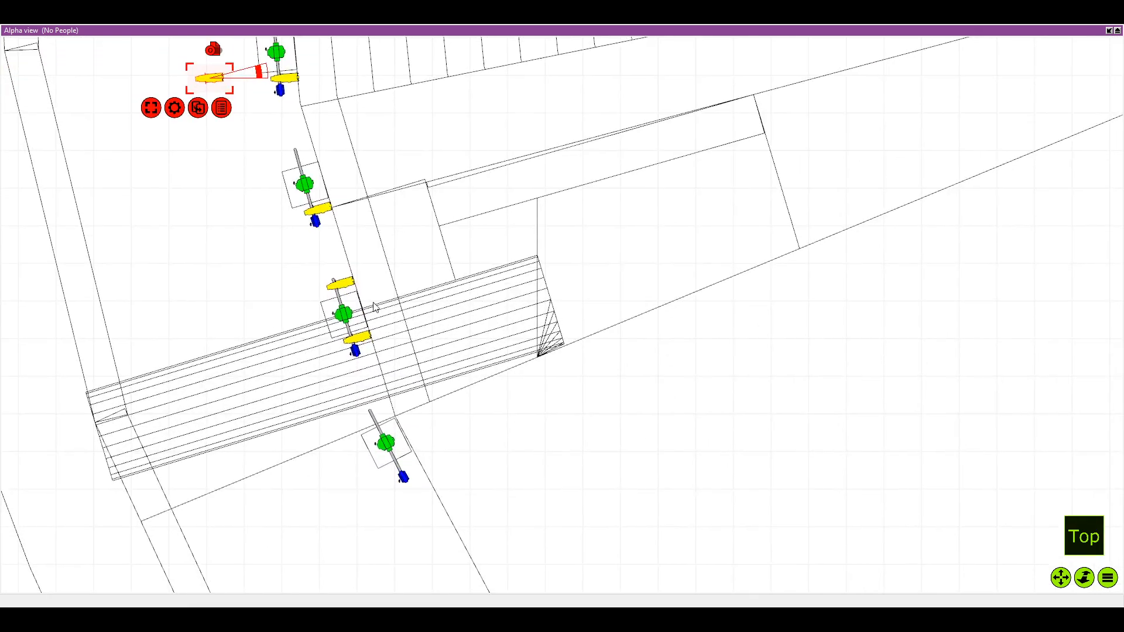
click(331, 211)
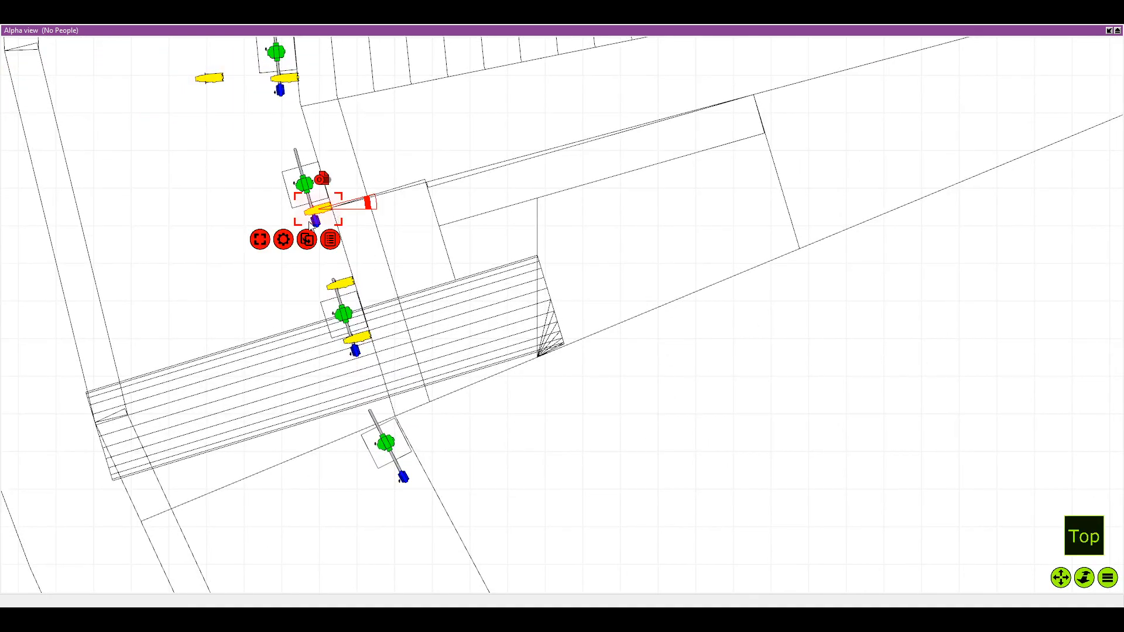
key(Delete)
Move the spare Source Four Zoom to the fifth pole near the centre line and attach it between the green and blue fixtures
drag(315, 231, 365, 567)
scroll(336, 304, up, 3)
scroll(362, 413, up, 1)
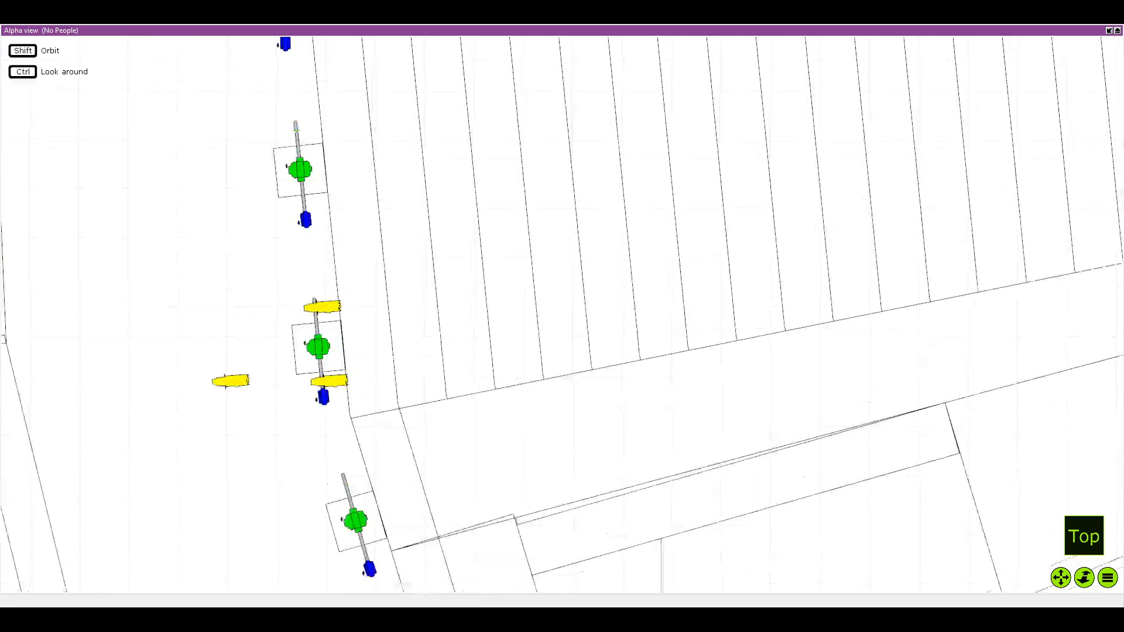
scroll(256, 333, down, 1)
click(250, 353)
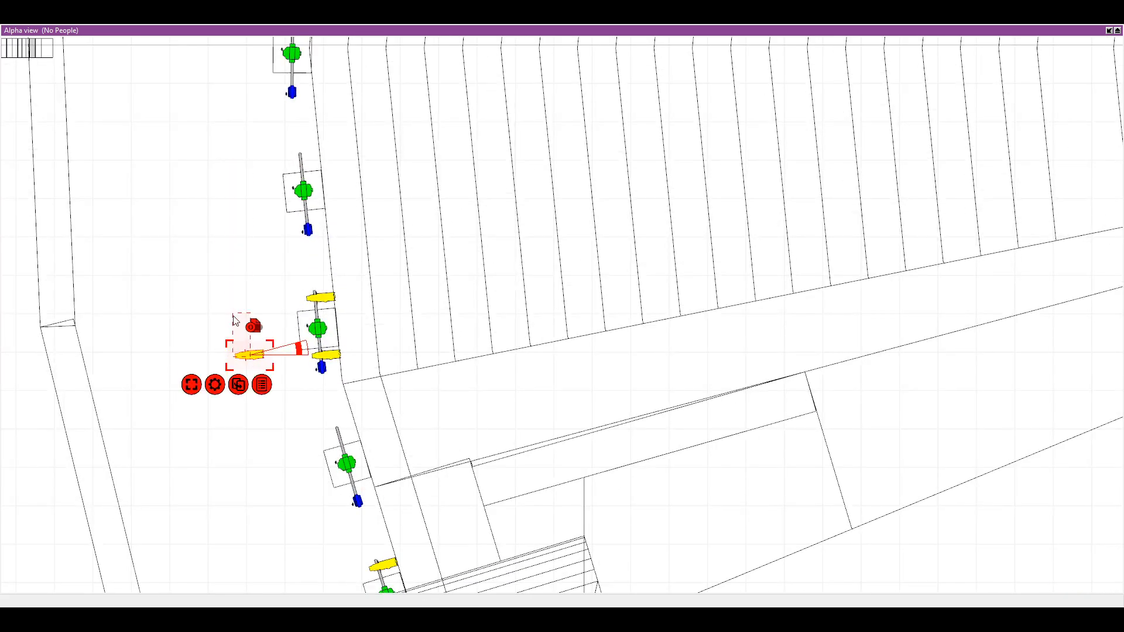
drag(233, 316, 229, 104)
drag(245, 64, 260, 234)
scroll(261, 232, up, 5)
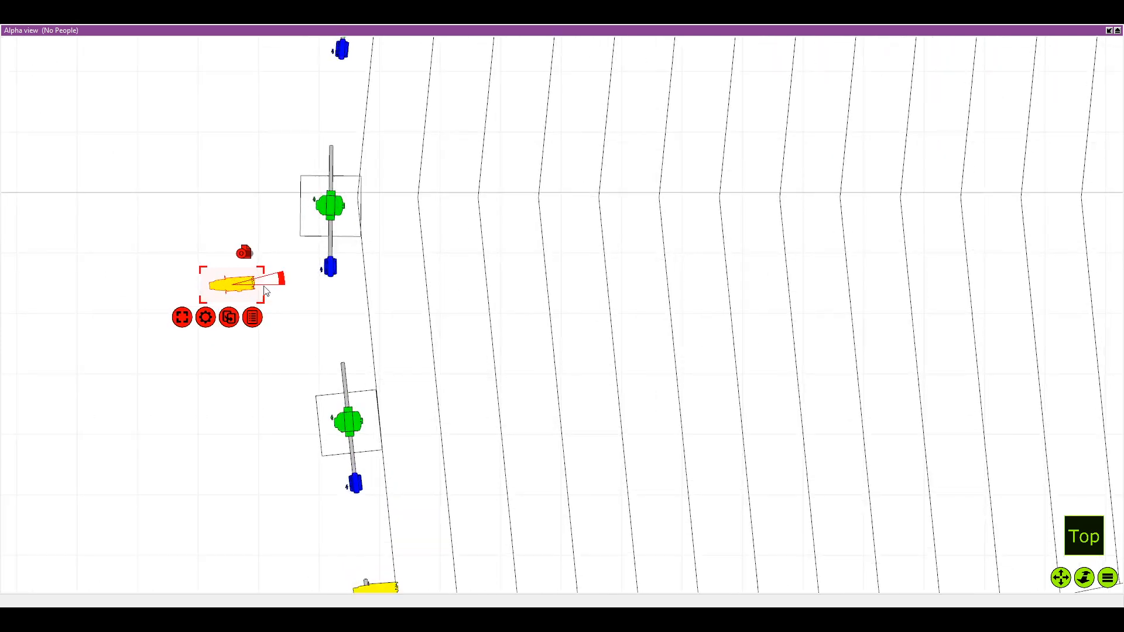
drag(232, 284, 396, 245)
click(391, 251)
scroll(362, 260, up, 3)
click(359, 250)
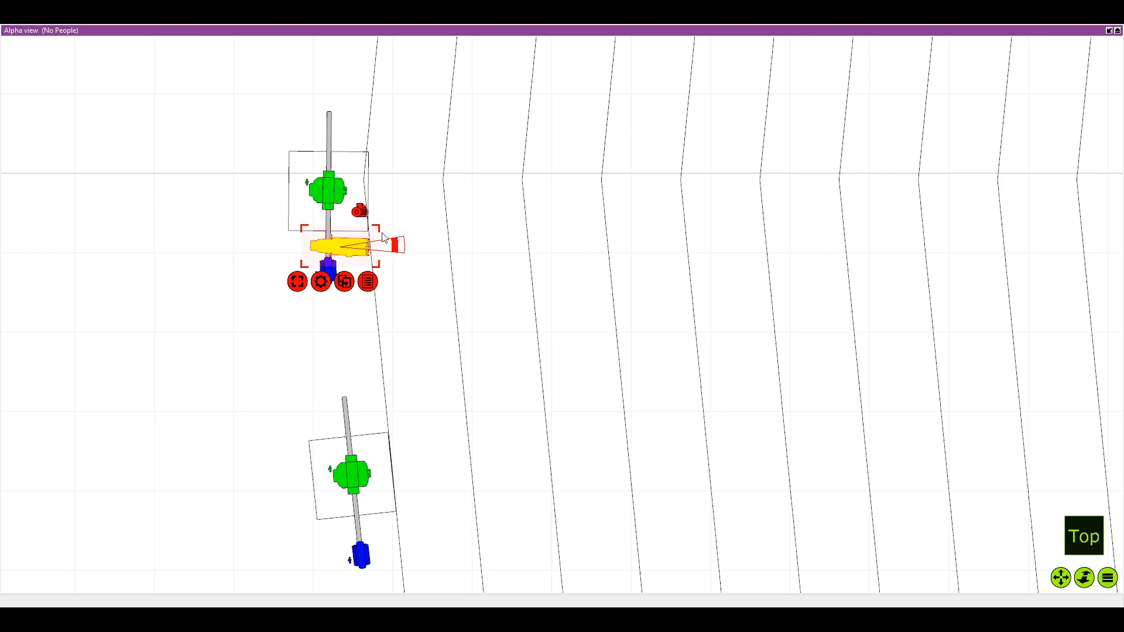
Duplicate the fifth pole's Source Four Zoom and attach the copy near the pipe's free end, beyond the green fixture
drag(372, 208, 368, 238)
scroll(368, 237, down, 1)
key(ctrl+c)
key(ctrl+v)
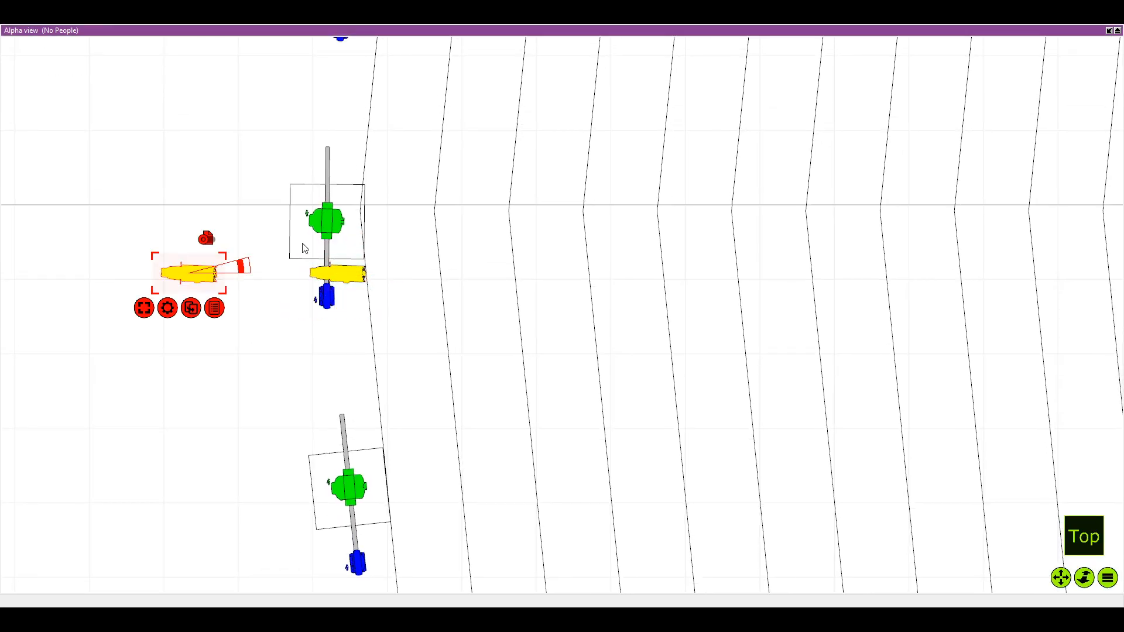
drag(204, 273, 349, 164)
scroll(353, 95, down, 1)
drag(353, 95, 293, 316)
scroll(348, 172, down, 2)
Duplicate the Source Four Zoom onto the seventh pole, skipping the sixth, and attach it between the green and blue fixtures
key(ctrl+v)
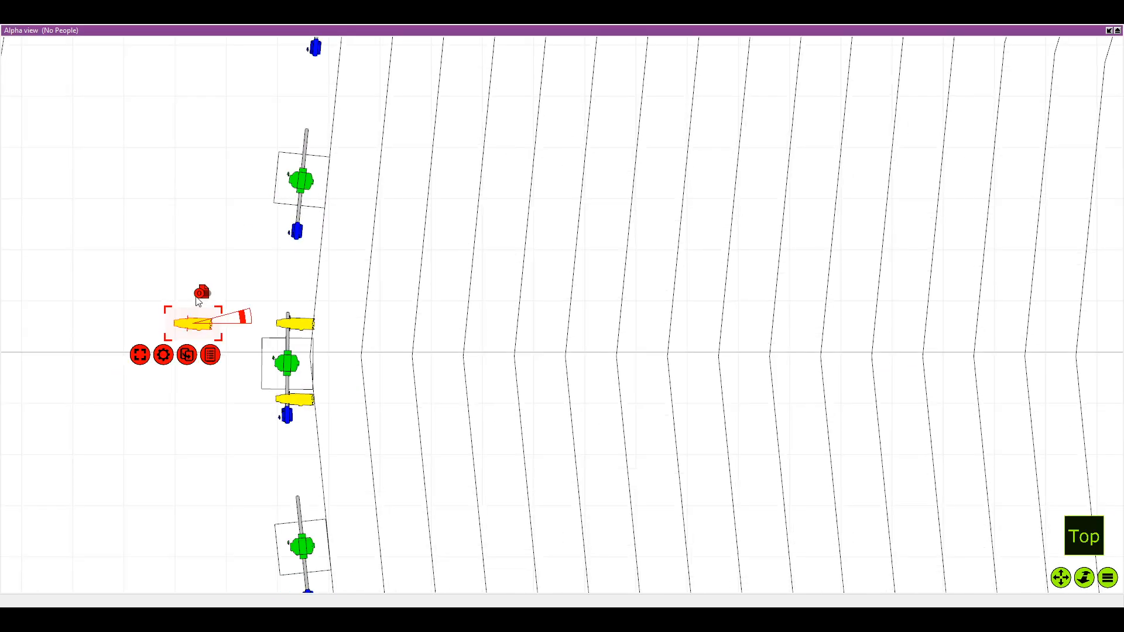
drag(188, 319, 330, 245)
scroll(307, 65, up, 2)
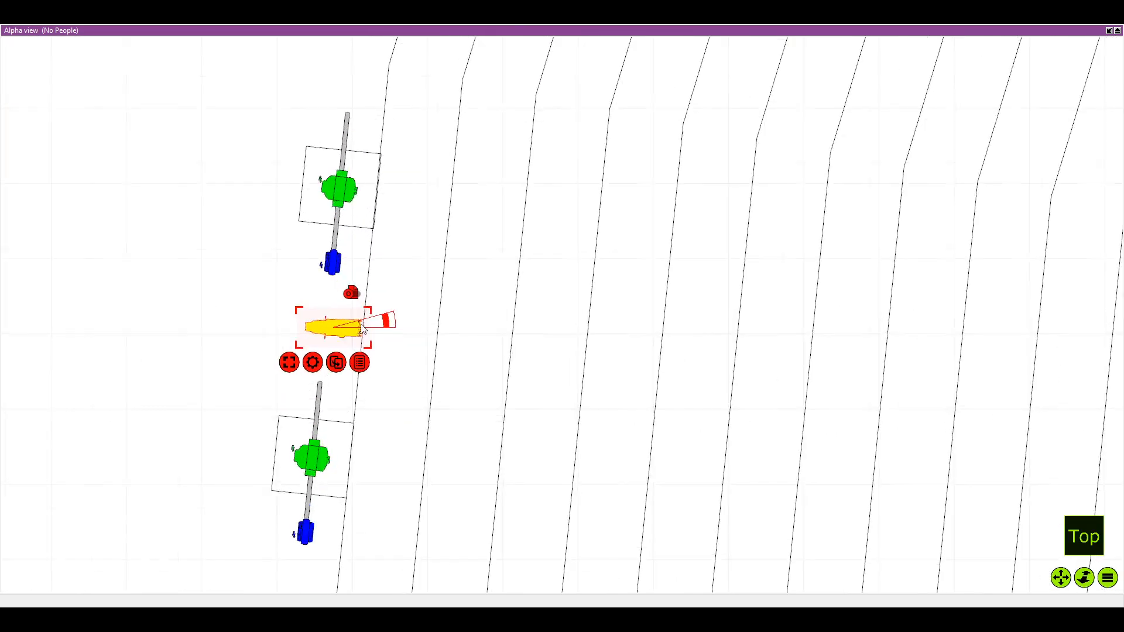
scroll(357, 329, up, 2)
drag(357, 329, 409, 206)
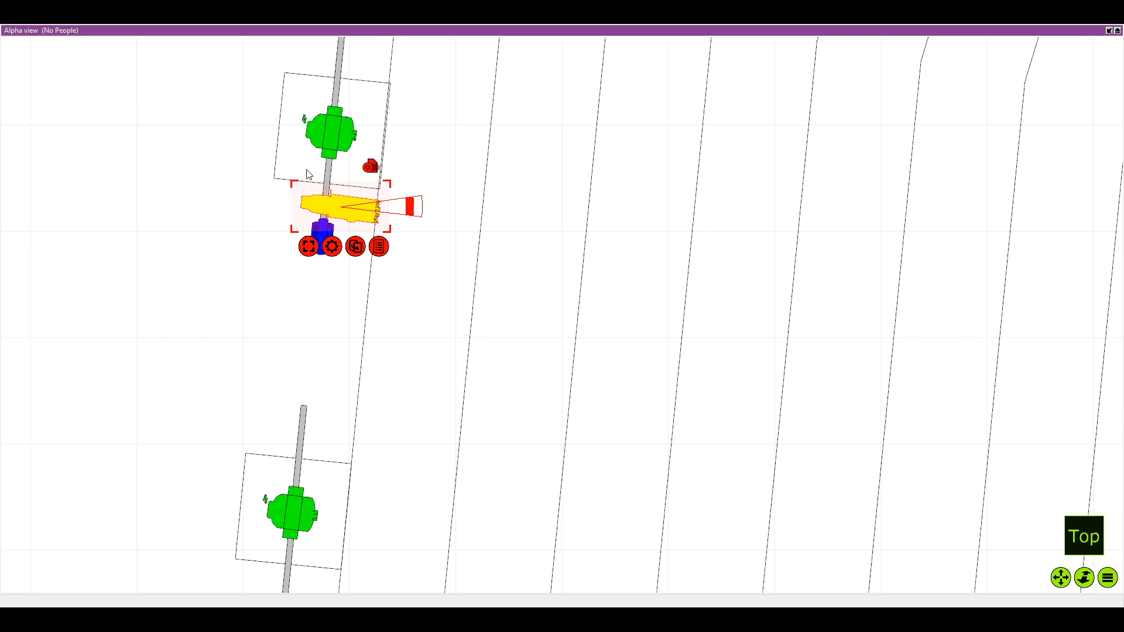
scroll(297, 325, down, 3)
scroll(335, 239, up, 4)
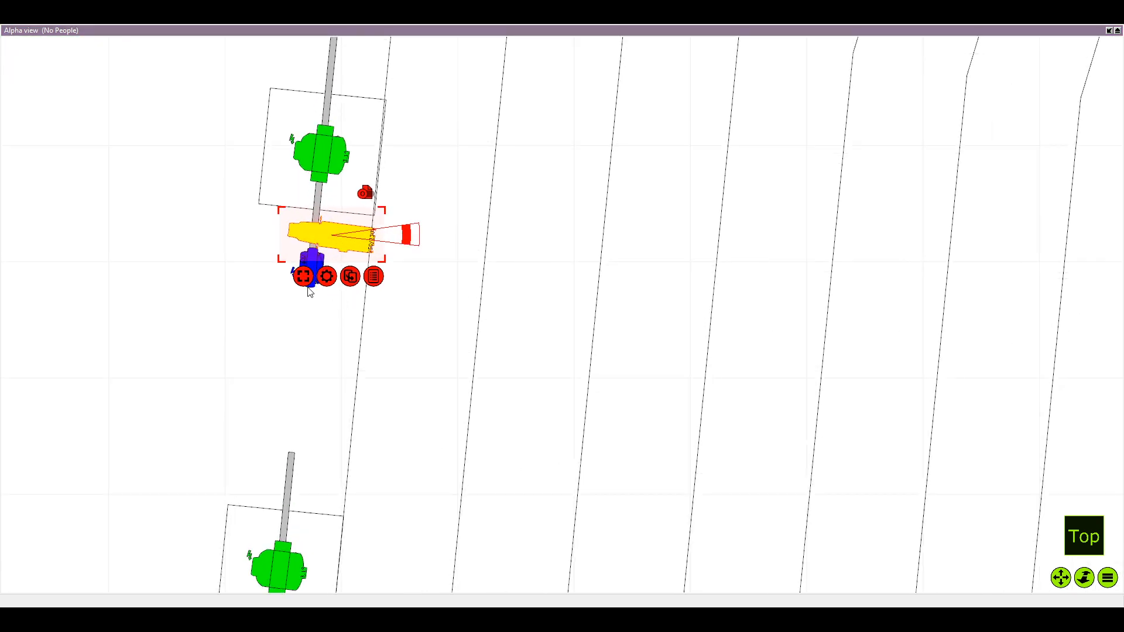
Duplicate the seventh pole's Source Four Zoom and attach the copy near the pipe's free end, beyond the green fixture
click(350, 276)
drag(115, 236, 358, 74)
scroll(343, 142, down, 1)
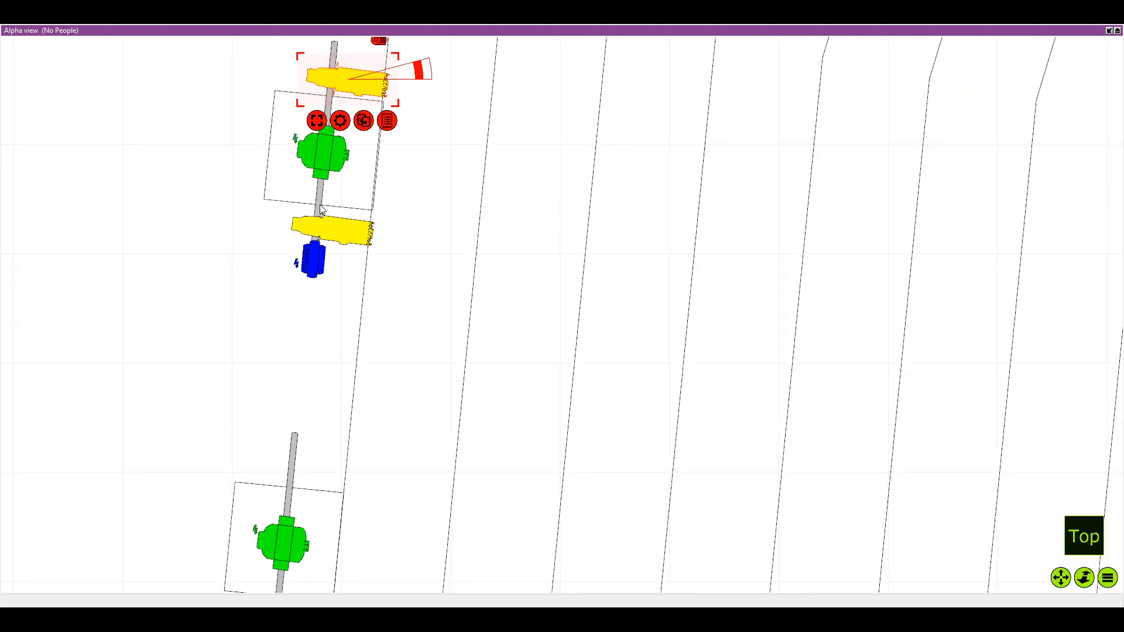
drag(320, 206, 318, 214)
drag(320, 142, 331, 267)
scroll(344, 124, down, 2)
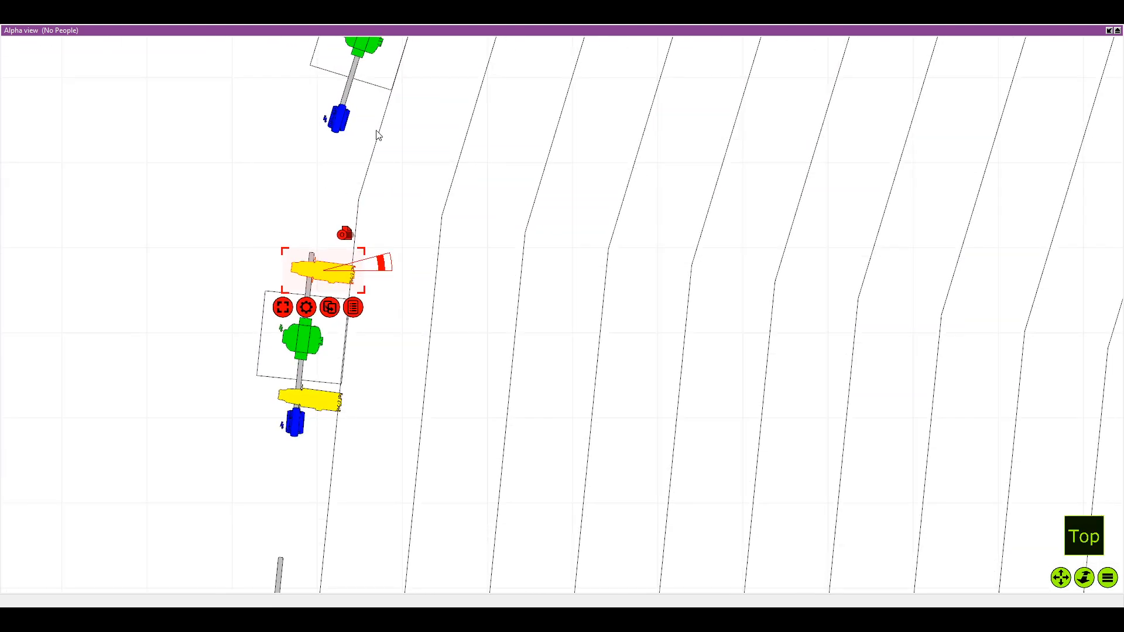
Duplicate the Source Four Zoom onto the ninth pole, skipping the eighth, and attach it between the green and blue fixtures
click(350, 235)
scroll(251, 214, down, 4)
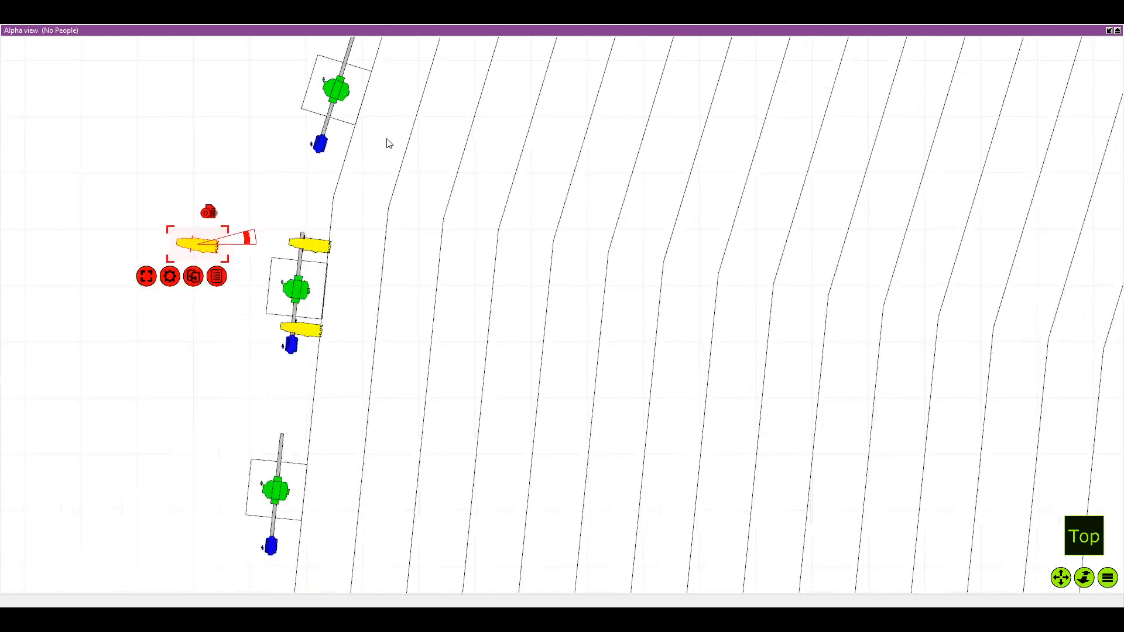
scroll(383, 143, down, 4)
drag(245, 222, 295, 121)
drag(344, 156, 329, 331)
scroll(344, 156, down, 1)
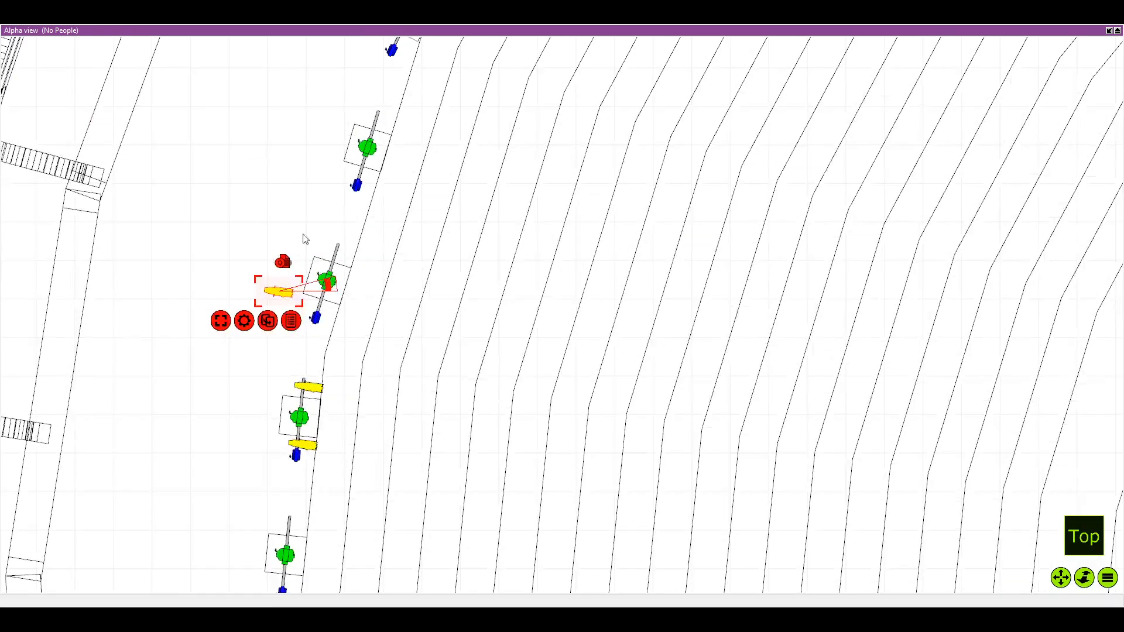
drag(293, 293, 403, 186)
scroll(384, 174, up, 4)
scroll(381, 216, down, 2)
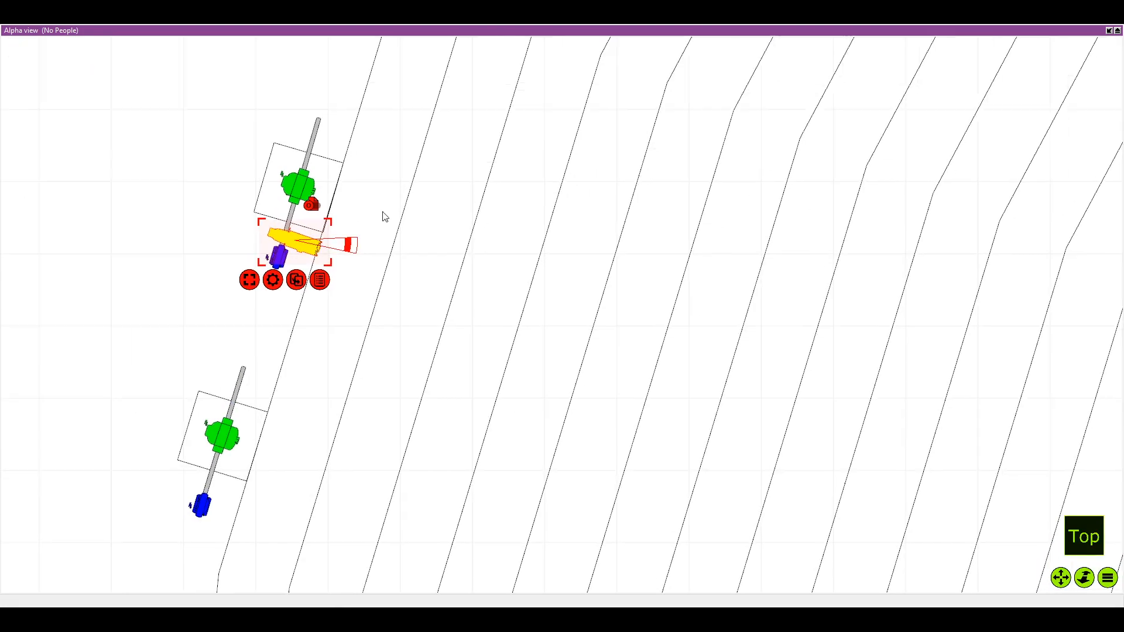
Duplicate the ninth pole's Source Four Zoom and attach the copy near the pipe's free end, beyond the green fixture
key(Return)
scroll(199, 234, up, 3)
drag(139, 242, 351, 164)
scroll(392, 138, down, 3)
drag(410, 64, 390, 215)
Duplicate the Source Four Zoom onto the eleventh pole, skipping the tenth, and attach it between the green and blue fixtures
key(Return)
scroll(303, 217, down, 2)
drag(243, 273, 332, 135)
scroll(332, 134, up, 1)
drag(331, 135, 444, 156)
scroll(257, 216, up, 2)
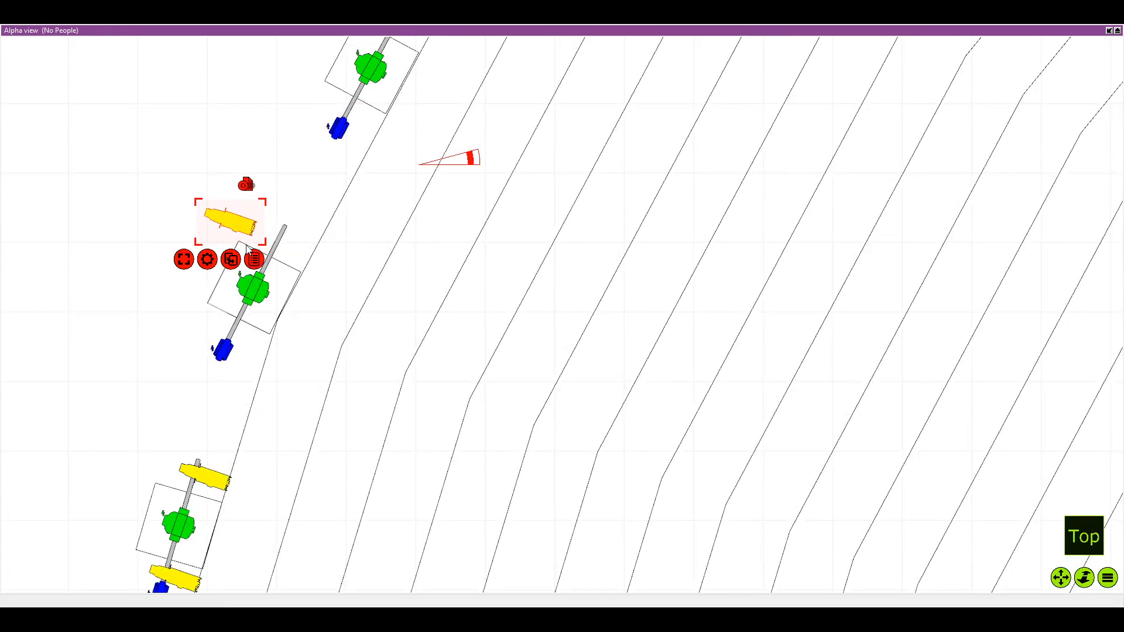
drag(246, 218, 414, 115)
scroll(378, 112, up, 2)
drag(414, 115, 280, 266)
scroll(338, 261, down, 1)
Duplicate the eleventh pole's Source Four Zoom and attach the copy near the pipe's free end, beyond the green fixture
key(ctrl+d)
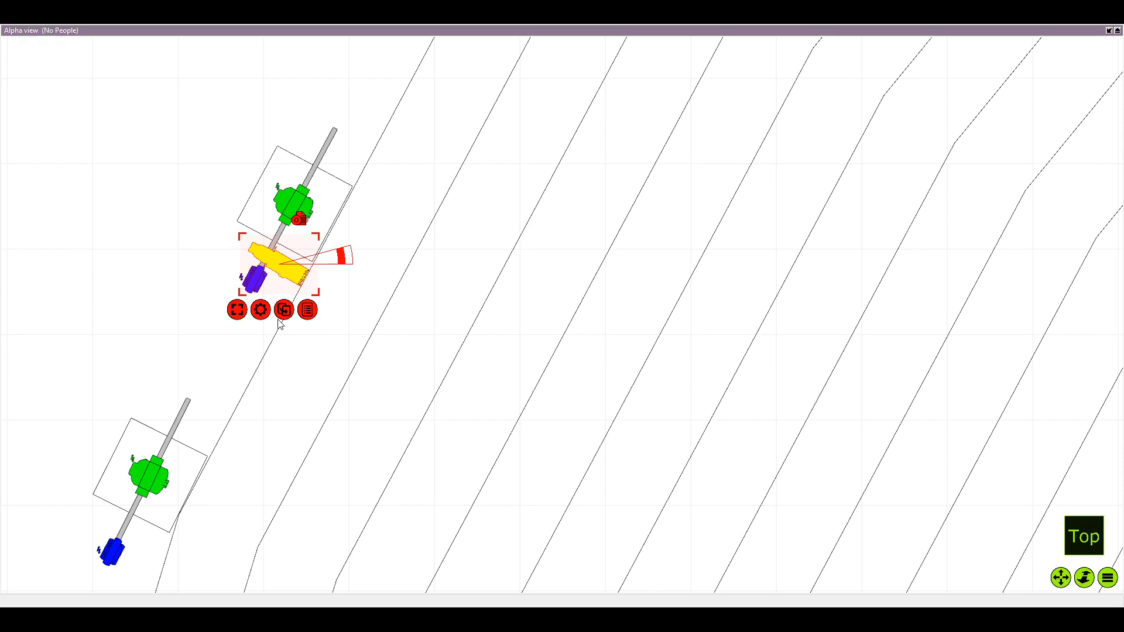
key(Return)
drag(124, 275, 333, 269)
scroll(444, 103, down, 1)
click(320, 310)
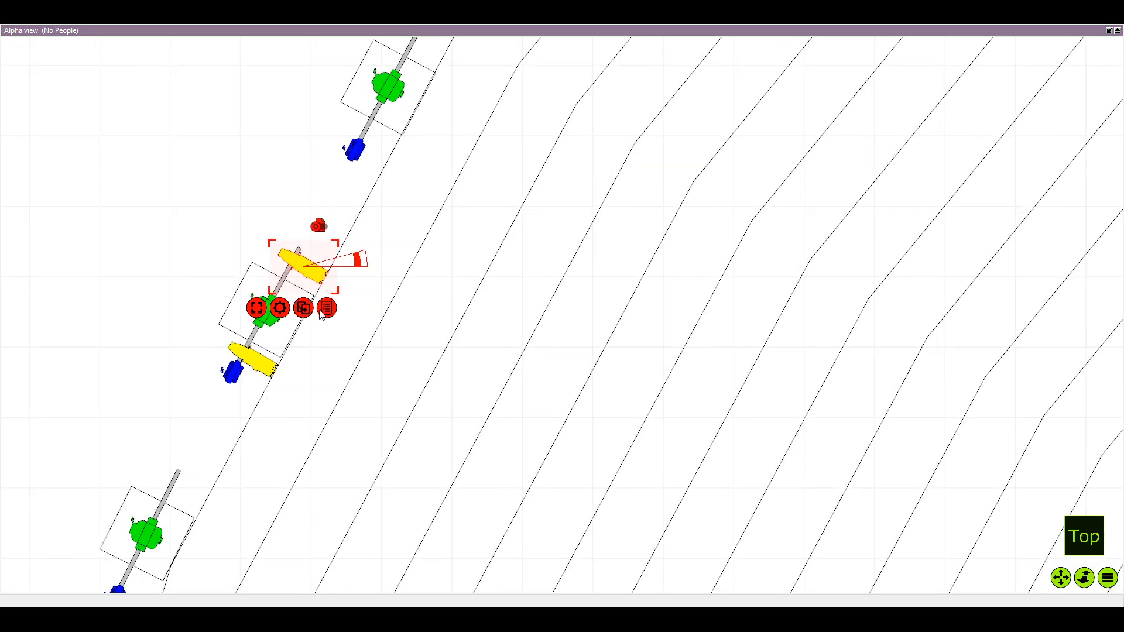
Duplicate the Source Four Zoom onto the thirteenth pole, skipping the twelfth, and attach it between the green and blue fixtures, square to the pipe
click(316, 364)
scroll(346, 257, down, 2)
drag(286, 221, 429, 96)
drag(443, 103, 376, 181)
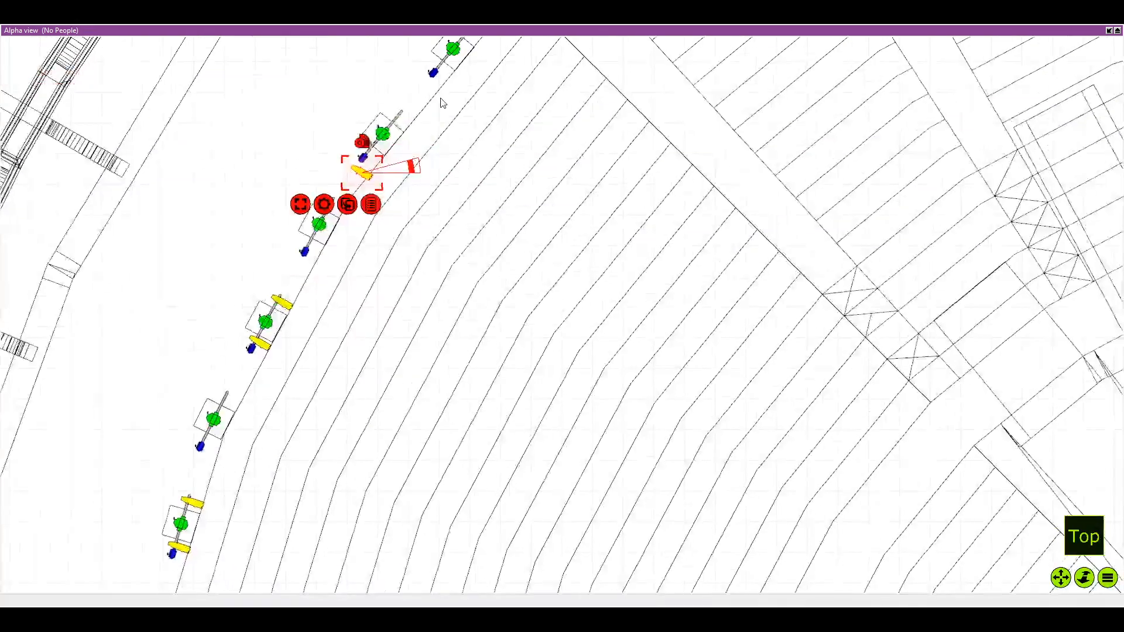
scroll(396, 149, up, 4)
drag(289, 246, 386, 187)
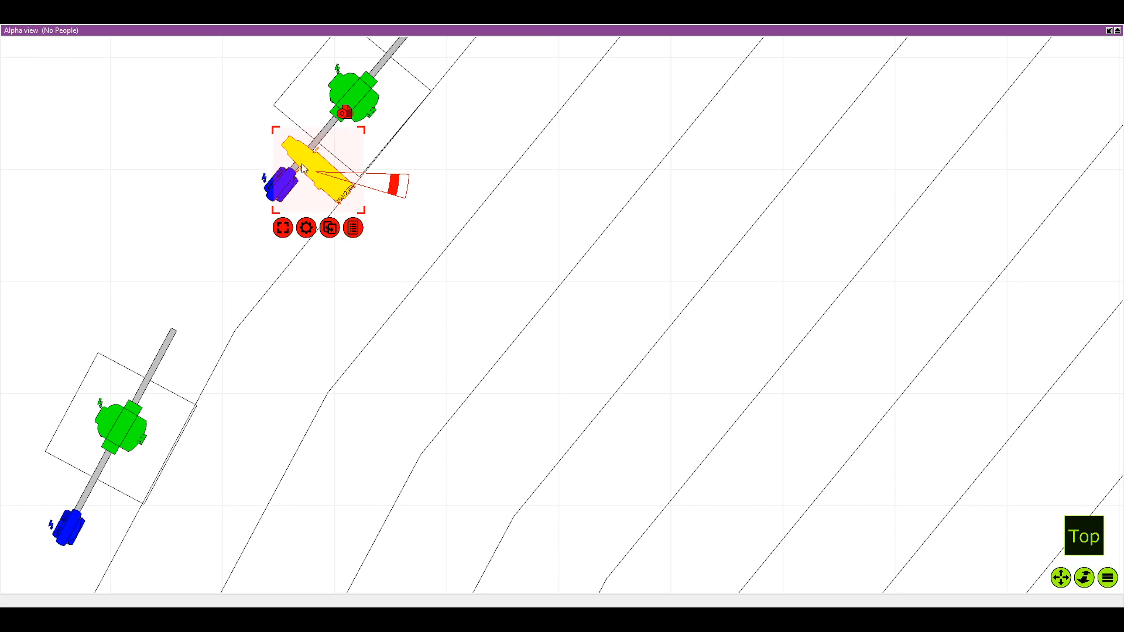
drag(302, 169, 302, 172)
Duplicate the thirteenth pole's Source Four Zoom and attach the copy near the pipe's free end, beyond the green fixture
scroll(305, 193, down, 3)
drag(281, 266, 284, 331)
scroll(284, 331, up, 1)
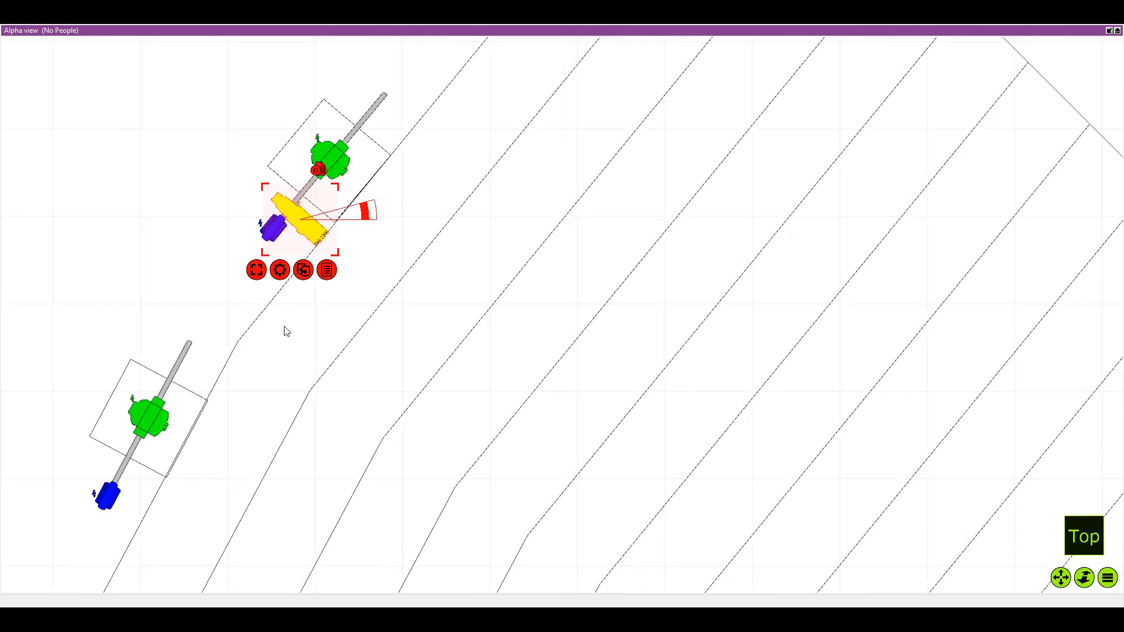
key(ctrl+d)
key(Return)
drag(141, 222, 400, 118)
Duplicate the Source Four Zoom onto the fifteenth pole, skipping the fourteenth, and attach it between the green and blue fixtures, square to the pipe
scroll(452, 120, down, 4)
drag(451, 70, 375, 162)
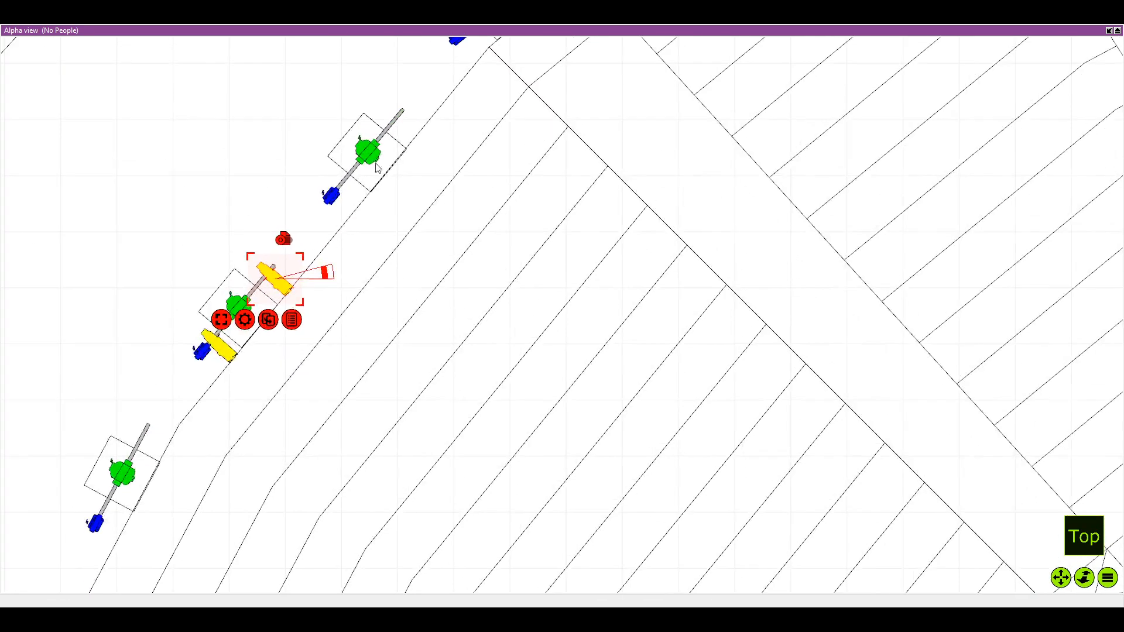
scroll(471, 50, down, 2)
scroll(550, 75, down, 1)
drag(550, 74, 498, 205)
key(ctrl+d)
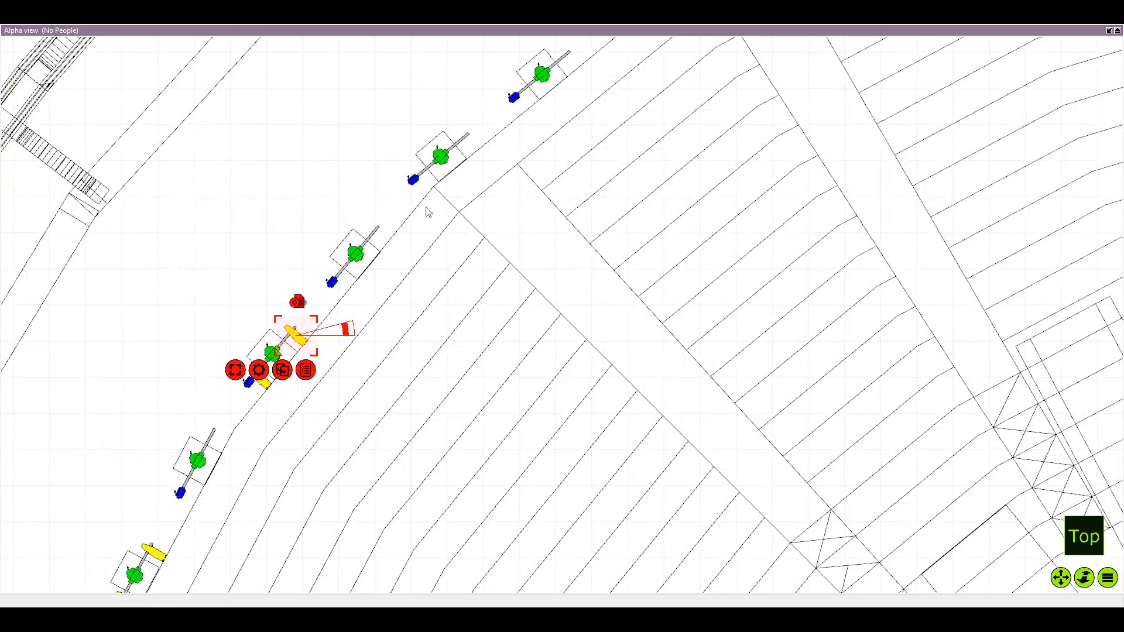
key(Return)
drag(210, 332, 467, 181)
scroll(444, 178, up, 3)
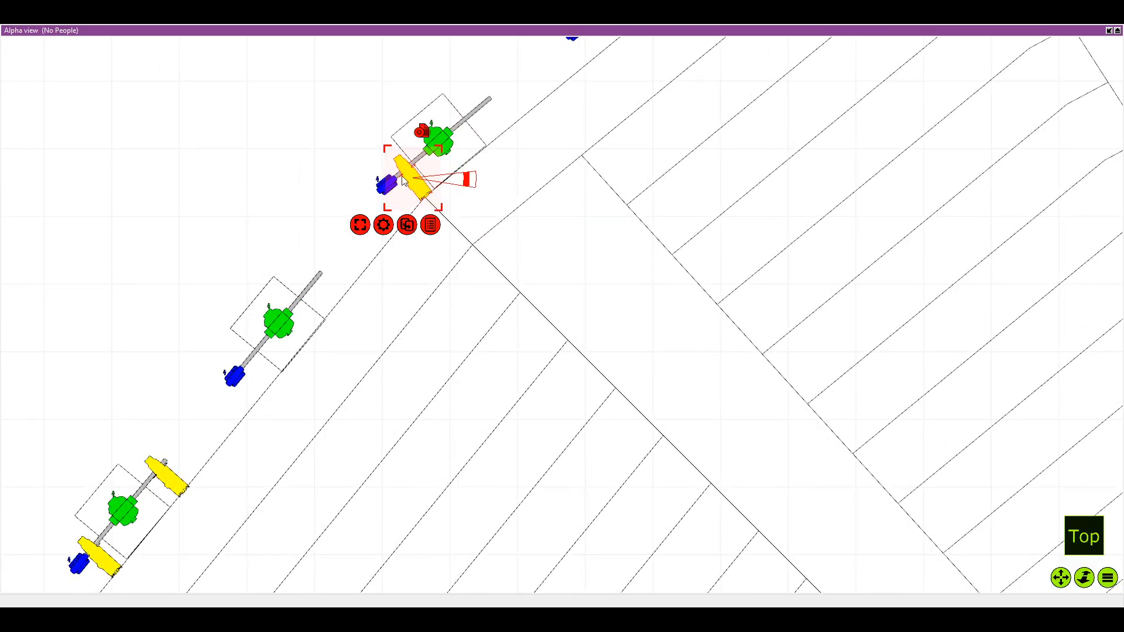
scroll(400, 168, up, 2)
drag(401, 162, 392, 165)
Duplicate the fifteenth pole's Source Four Zoom and attach the copy near the pipe's free end, beyond the green fixture
scroll(394, 164, down, 1)
drag(514, 116, 390, 203)
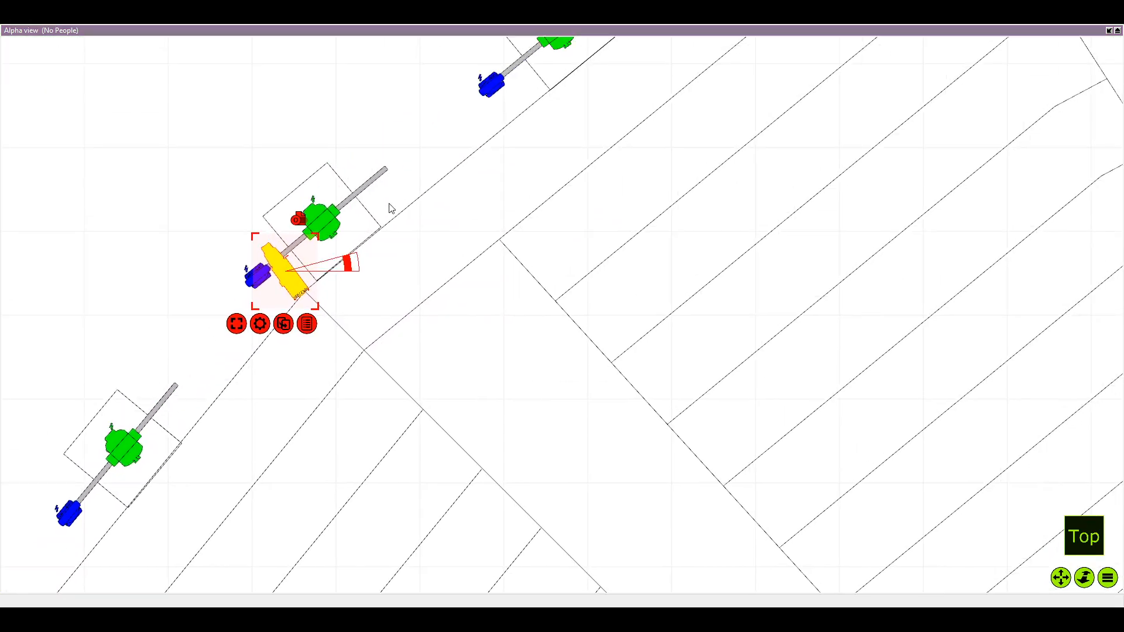
key(ctrl+v)
drag(115, 263, 381, 181)
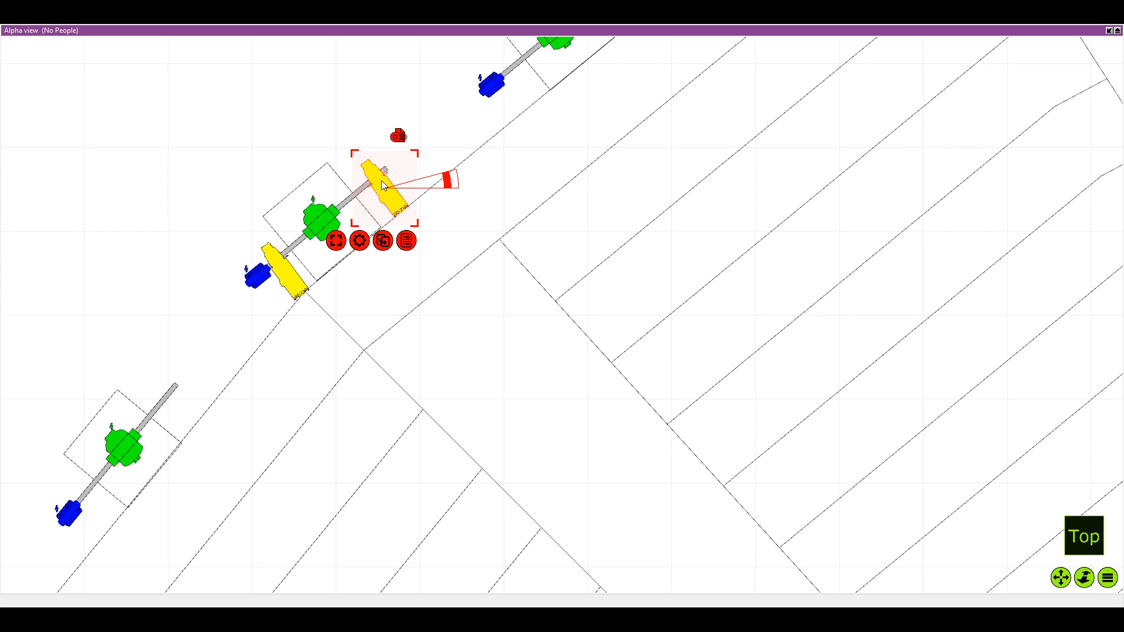
Duplicate the Source Four Zoom onto the seventeenth pole, skipping the sixteenth, and attach it between the green and blue fixtures, square to the pipe
scroll(414, 128, down, 3)
drag(484, 114, 443, 170)
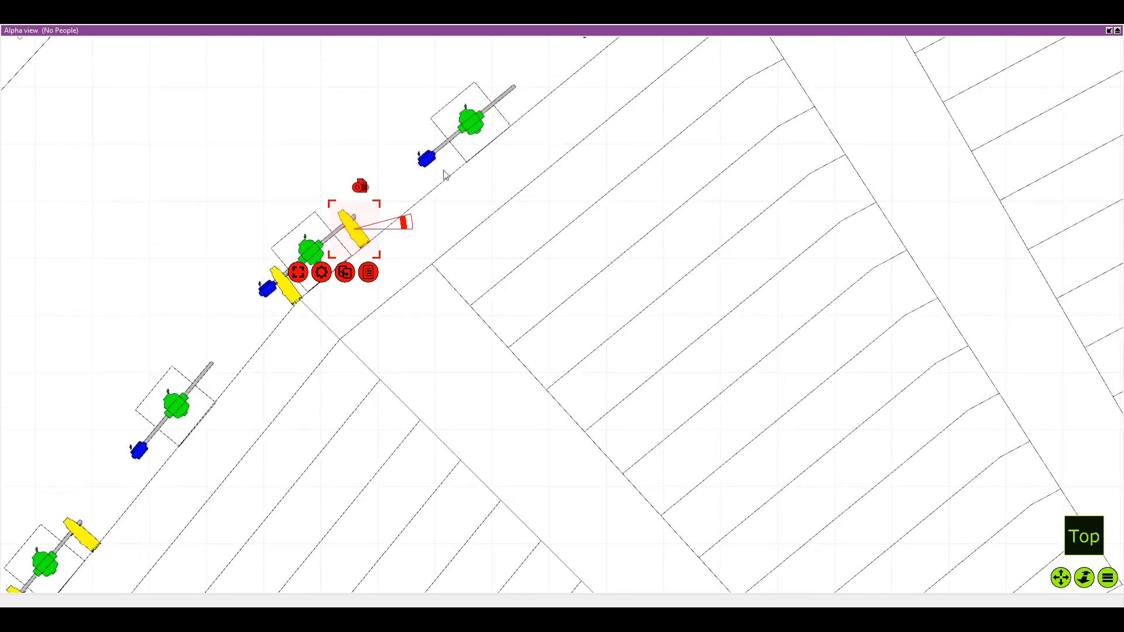
scroll(470, 158, down, 2)
drag(456, 269, 456, 349)
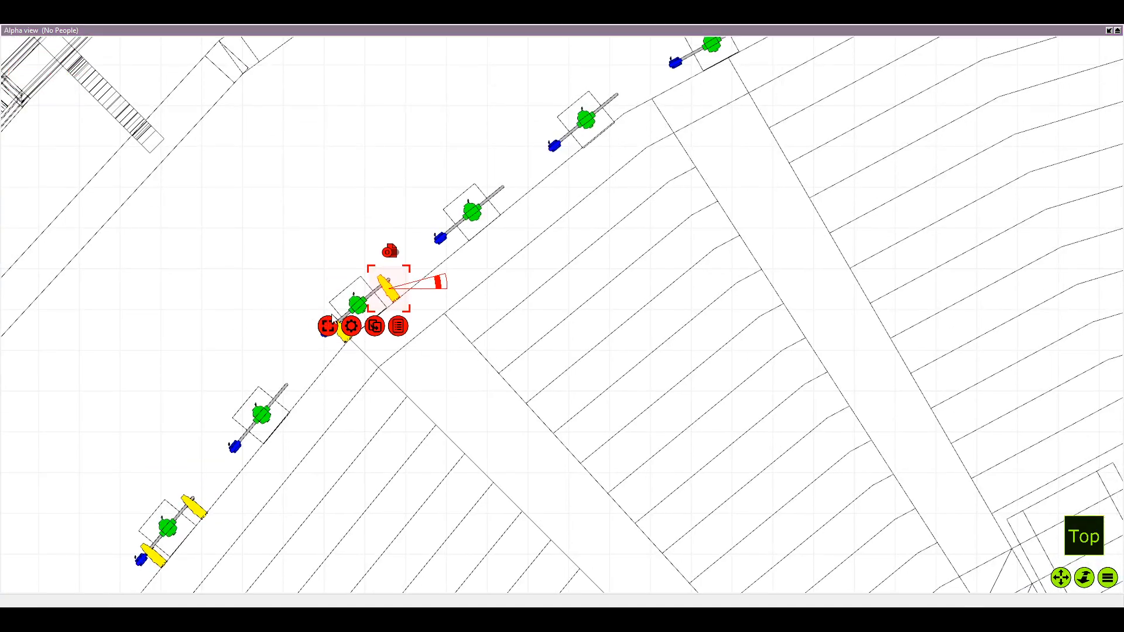
click(369, 326)
drag(316, 304, 580, 155)
scroll(581, 155, up, 1)
scroll(579, 164, up, 2)
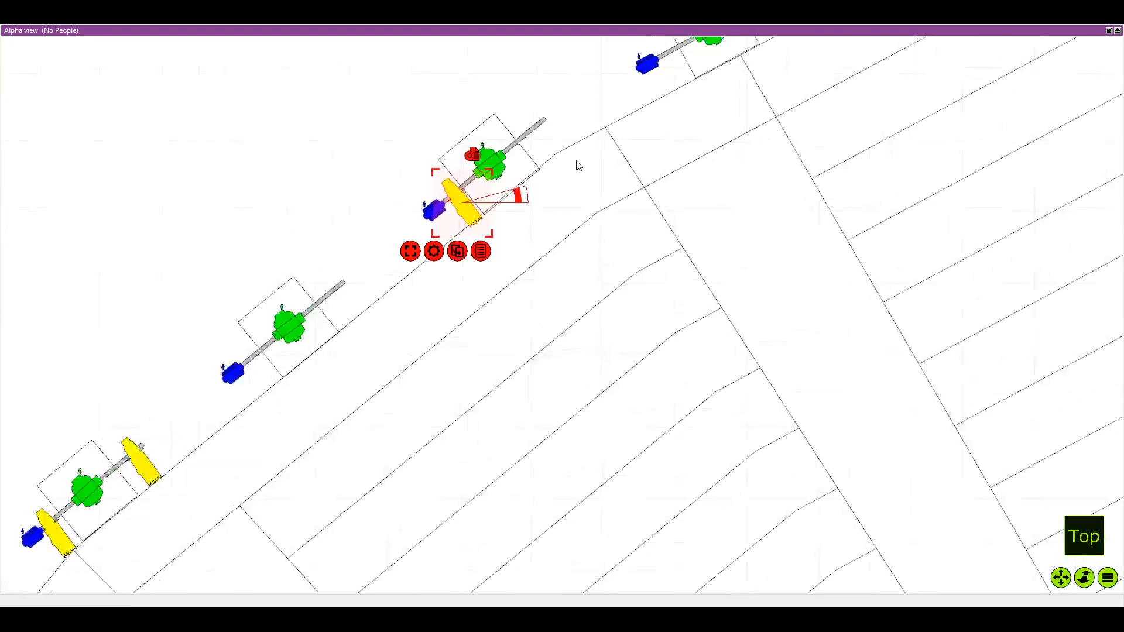
scroll(439, 199, up, 2)
mouse_move(439, 199)
mouse_down()
mouse_move(423, 226)
mouse_move(428, 213)
mouse_up()
scroll(456, 209, up, 2)
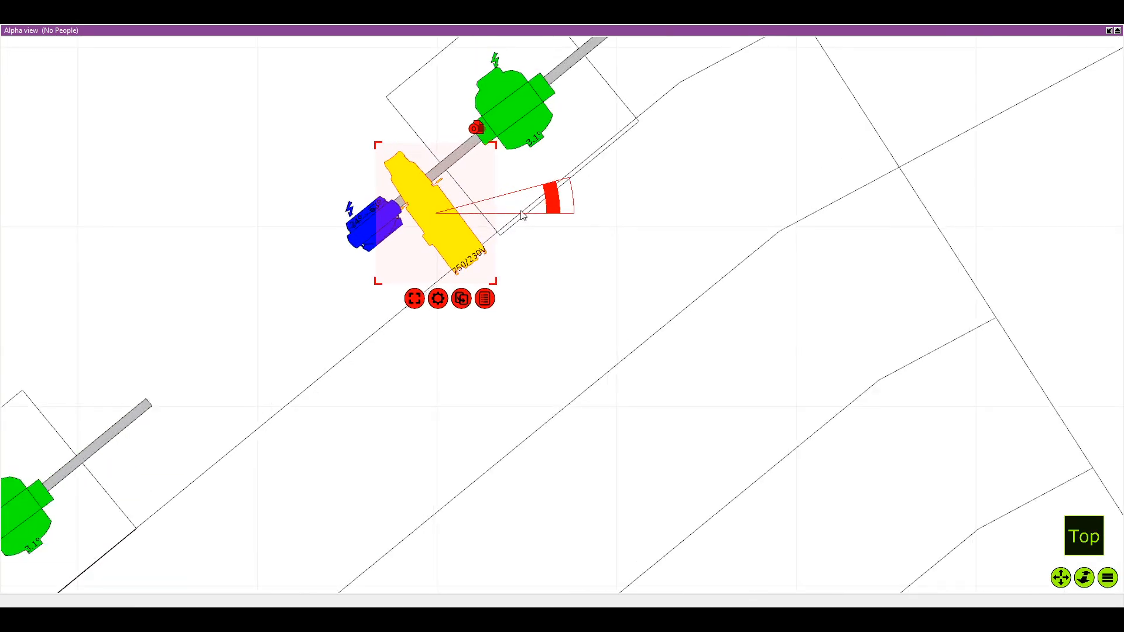
drag(554, 196, 554, 191)
Duplicate the seventeenth pole's Source Four Zoom and attach the copy near the pipe's free end, beyond the green fixture
drag(687, 153, 550, 198)
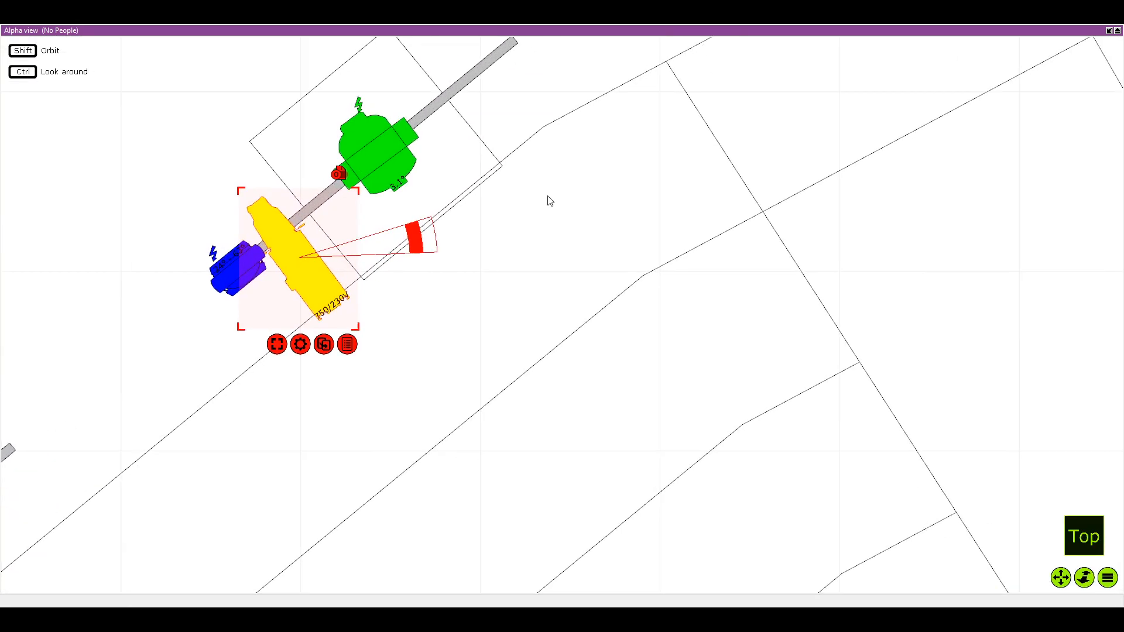
key(ctrl+d)
scroll(258, 254, down, 2)
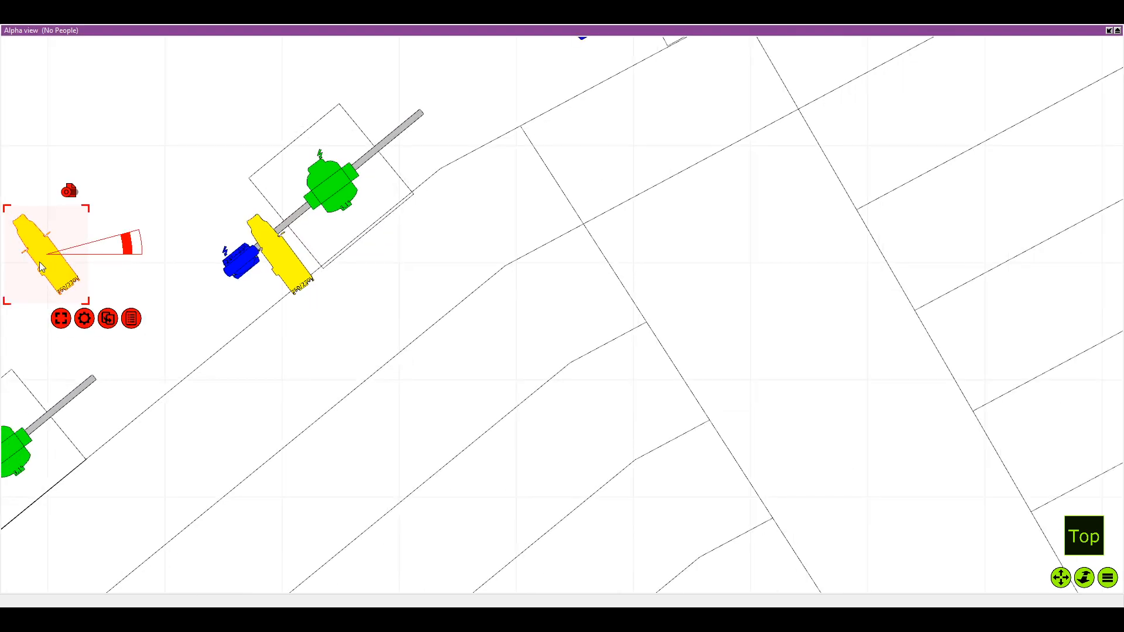
drag(26, 261, 413, 142)
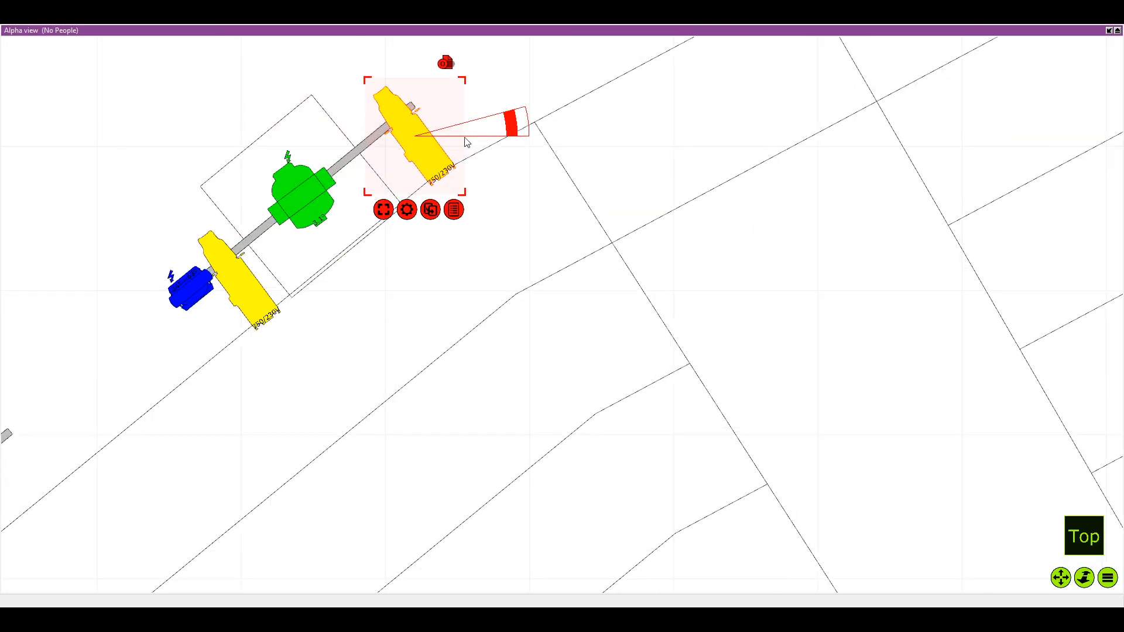
Duplicate the Source Four Zoom onto the nineteenth pole, skipping the eighteenth, and attach it between the green and blue fixtures, square to the pipe
scroll(510, 127, down, 3)
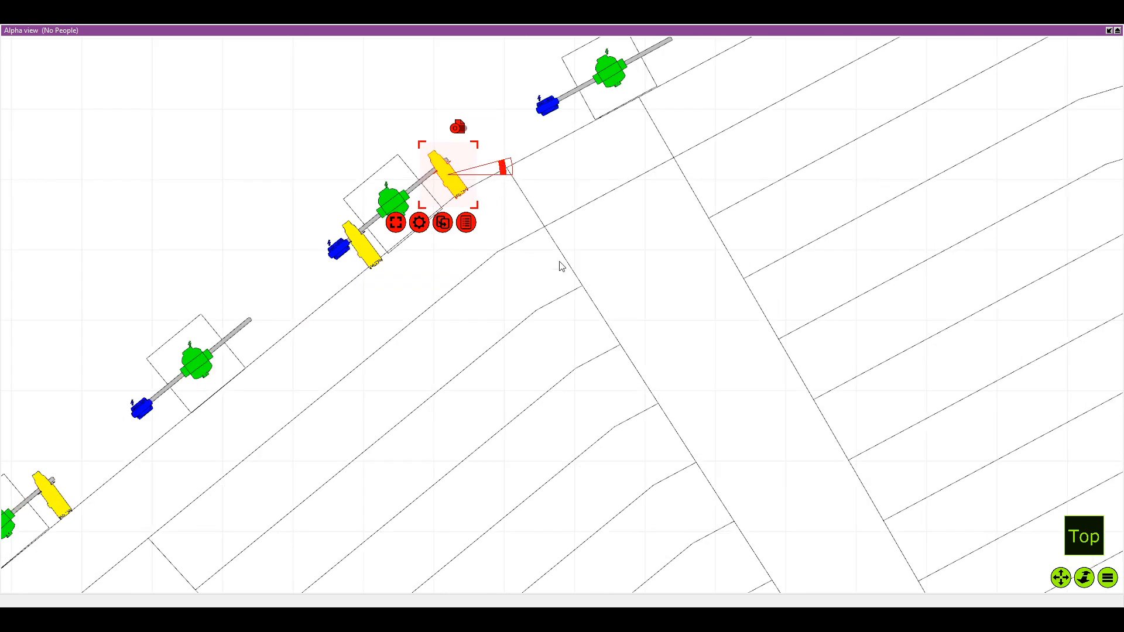
key(ctrl+d)
click(495, 328)
scroll(354, 261, down, 2)
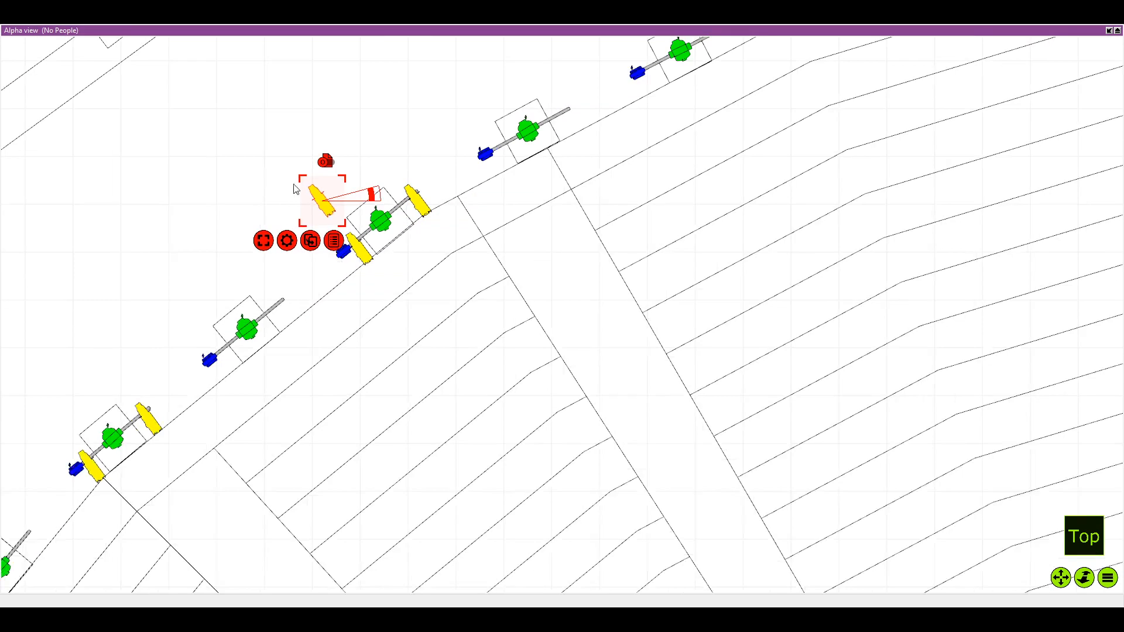
drag(320, 203, 632, 86)
drag(680, 50, 476, 127)
scroll(476, 127, up, 2)
scroll(476, 127, down, 1)
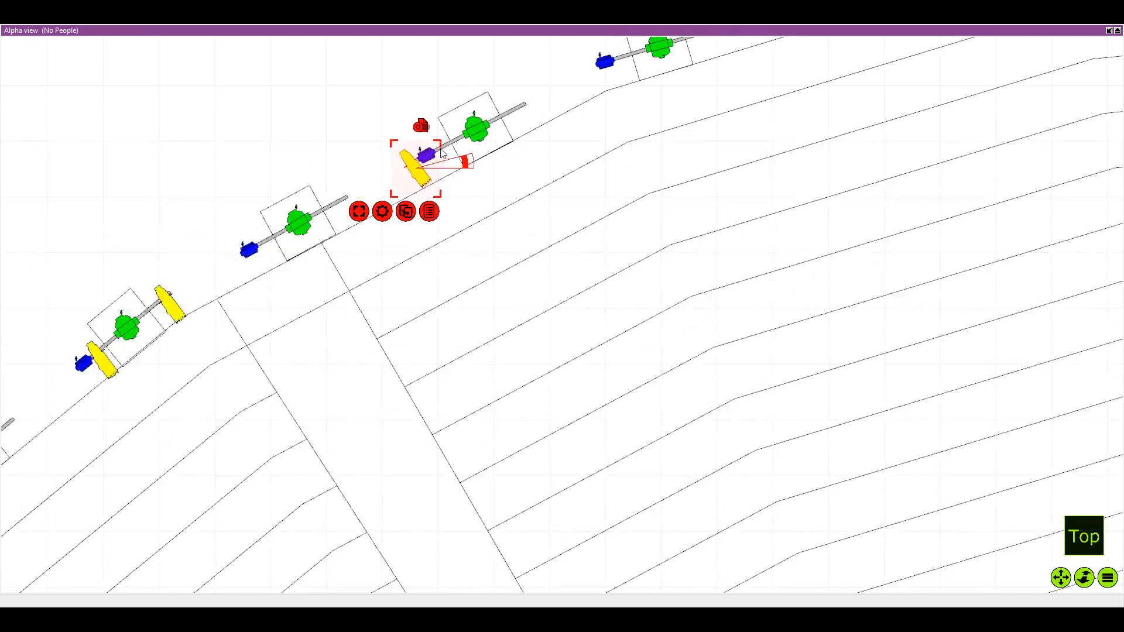
drag(416, 169, 445, 159)
scroll(445, 159, up, 3)
drag(519, 147, 525, 172)
drag(444, 157, 441, 161)
Duplicate the nineteenth pole's Source Four Zoom and attach the copy near the pipe's free end, beyond the green fixture
scroll(440, 199, down, 2)
click(436, 224)
click(422, 275)
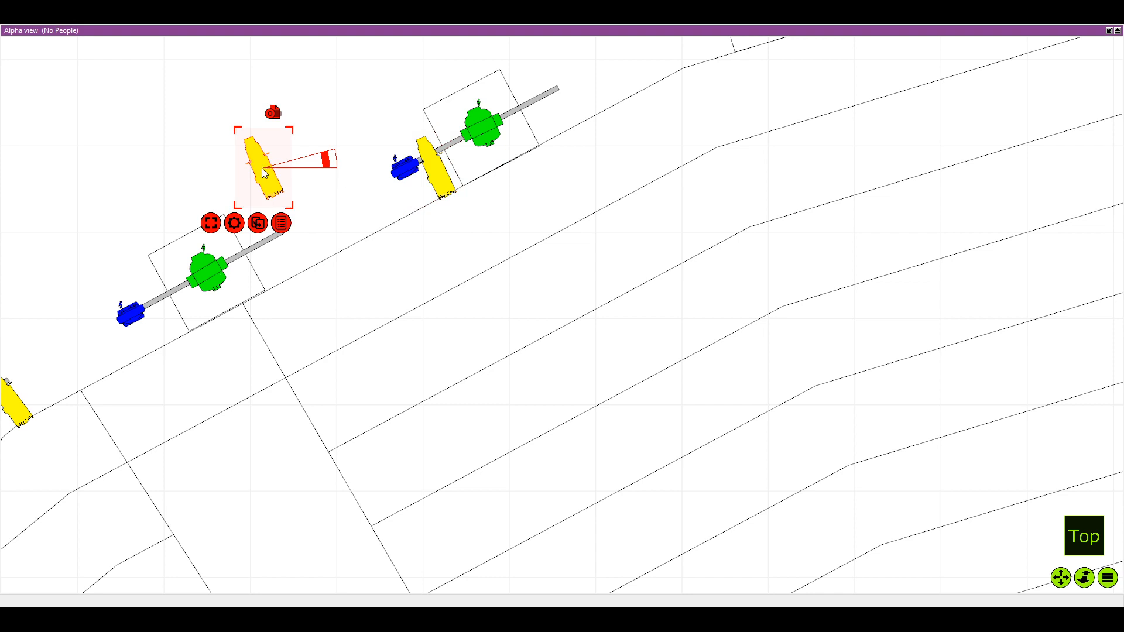
drag(263, 173, 560, 112)
drag(563, 111, 561, 110)
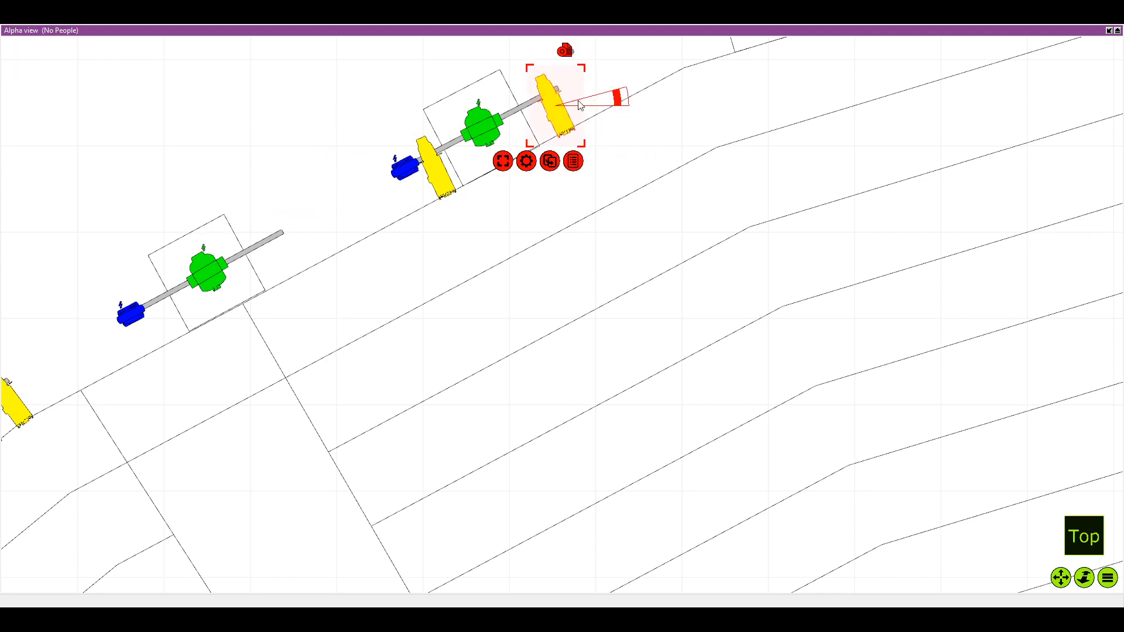
Duplicate the Source Four Zoom onto the twenty-first pole, skipping the twentieth, and attach it between the green and blue fixtures, square to the pipe
scroll(525, 168, down, 3)
drag(708, 75, 402, 218)
drag(484, 219, 473, 227)
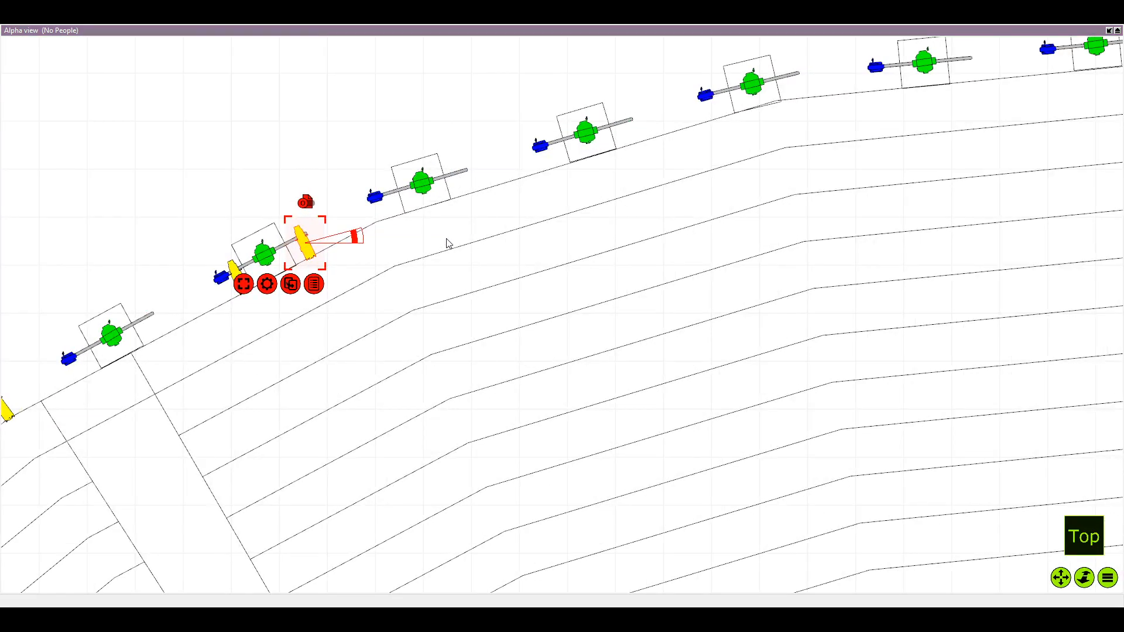
key(ctrl+d)
drag(210, 234, 602, 154)
scroll(557, 139, up, 3)
scroll(609, 159, up, 2)
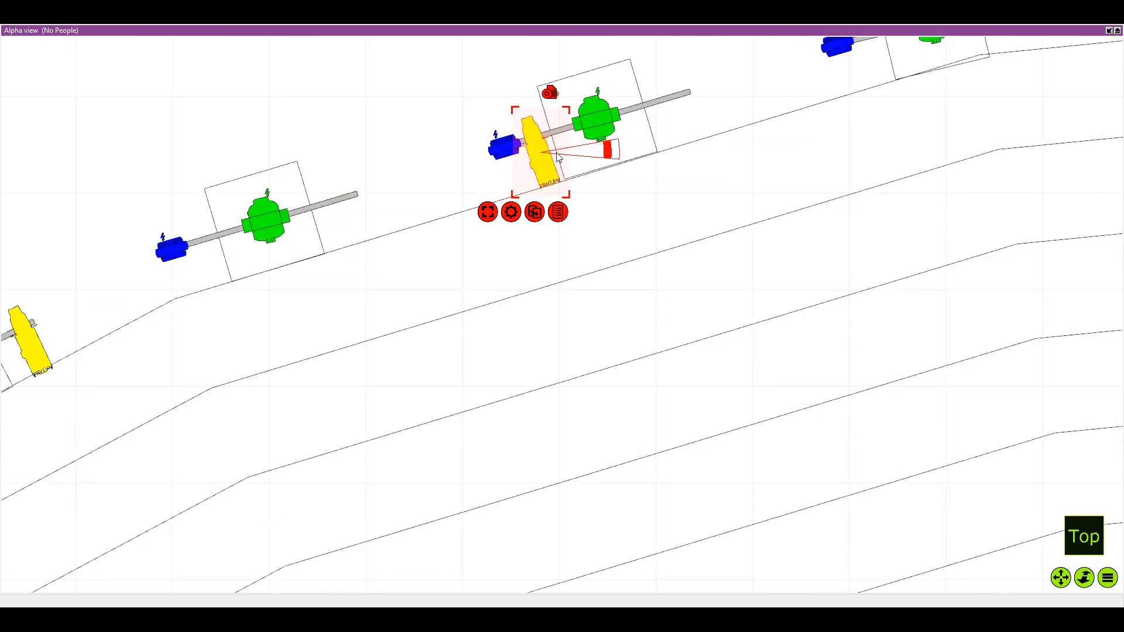
scroll(557, 156, up, 3)
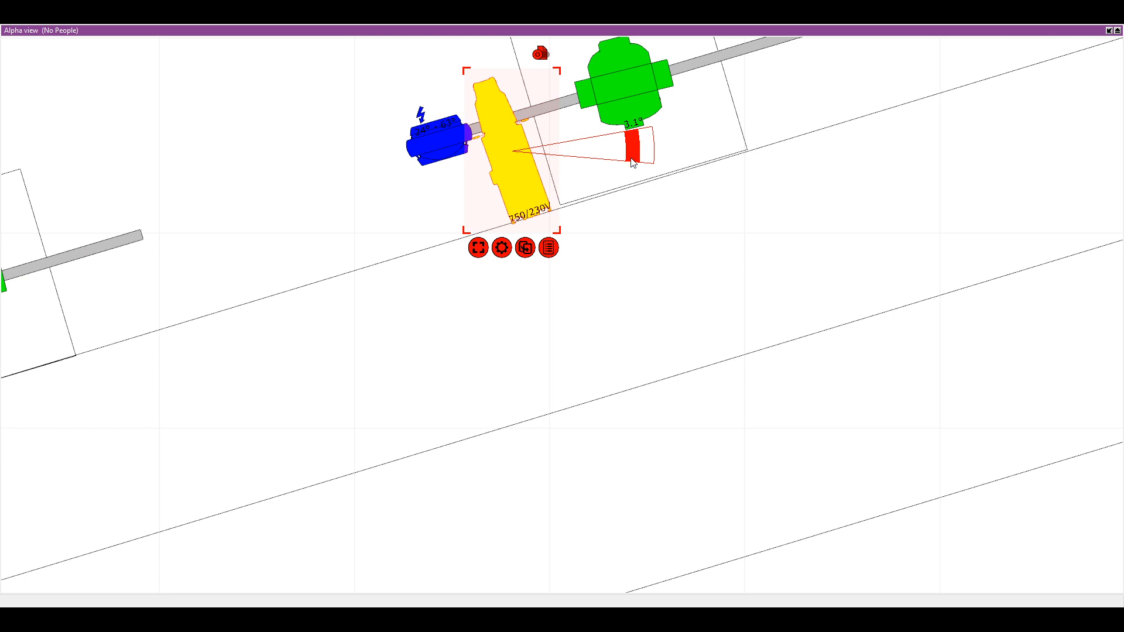
drag(631, 158, 633, 134)
drag(523, 168, 519, 170)
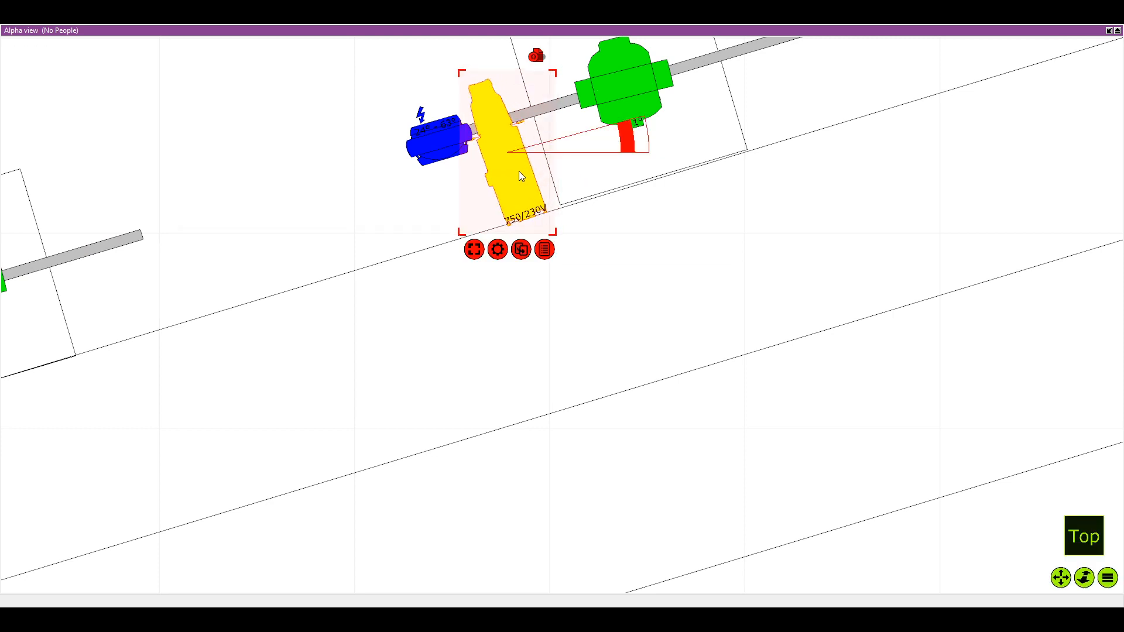
Duplicate the twenty-first pole's Source Four Zoom, attach the copy near the pipe's free end beyond the green fixture, and fine-tune its rotation
drag(684, 110, 488, 186)
scroll(488, 186, down, 2)
key(ctrl+c)
key(ctrl+v)
drag(43, 232, 582, 165)
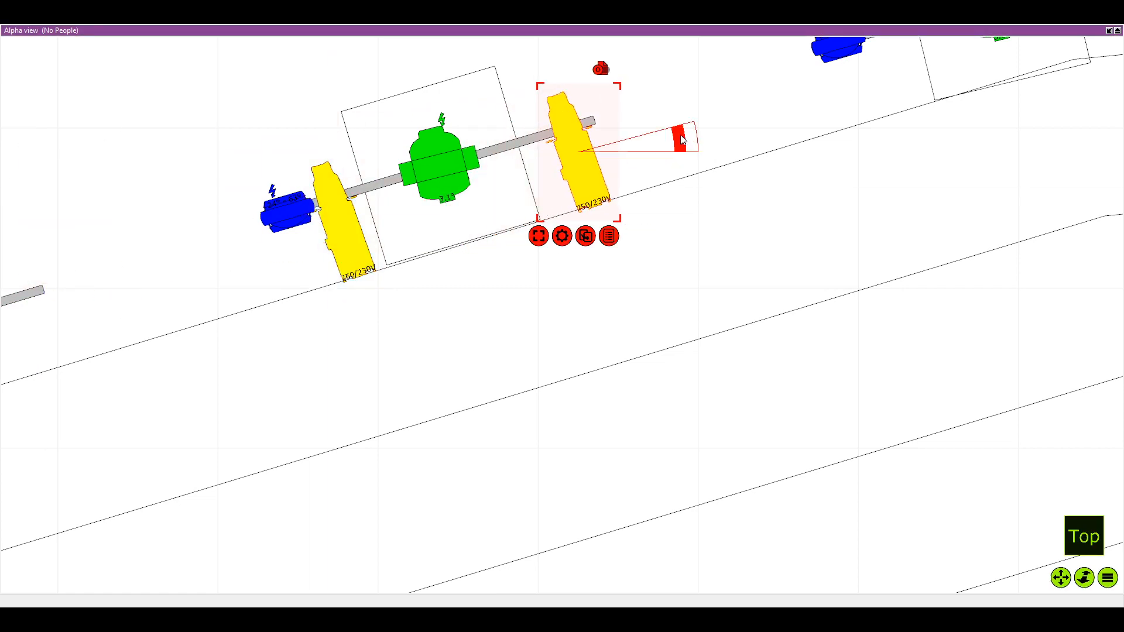
drag(680, 140, 679, 139)
Duplicate the Source Four Zoom onto the twenty-third pole, skipping the twenty-second, and attach it between the green and blue fixtures, square to the pipe
scroll(661, 152, down, 3)
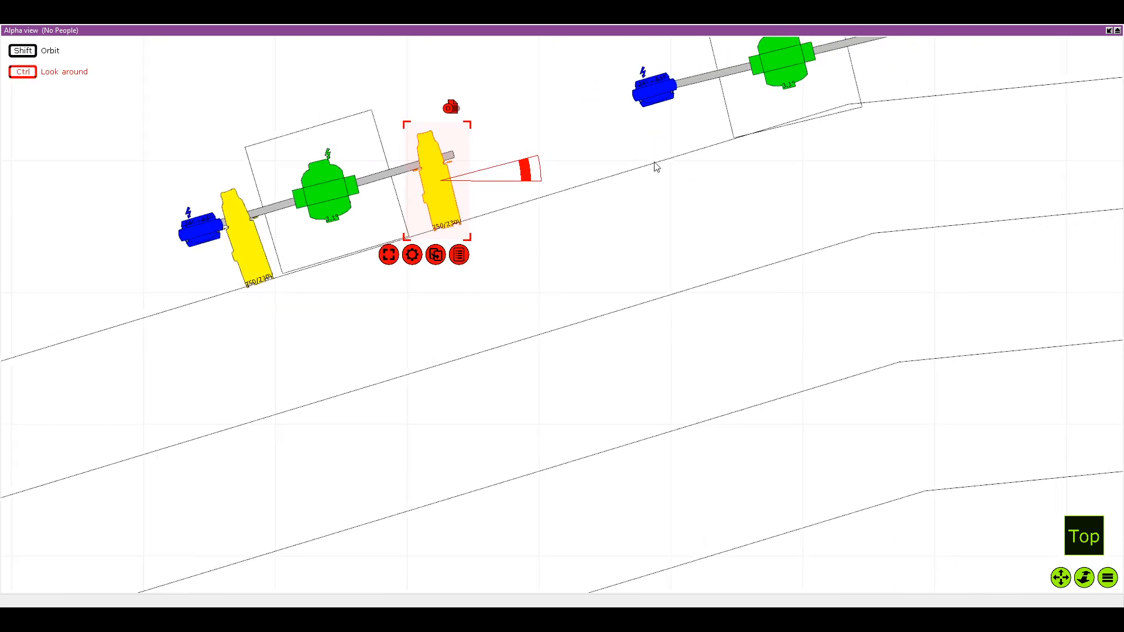
key(Return)
scroll(537, 197, down, 2)
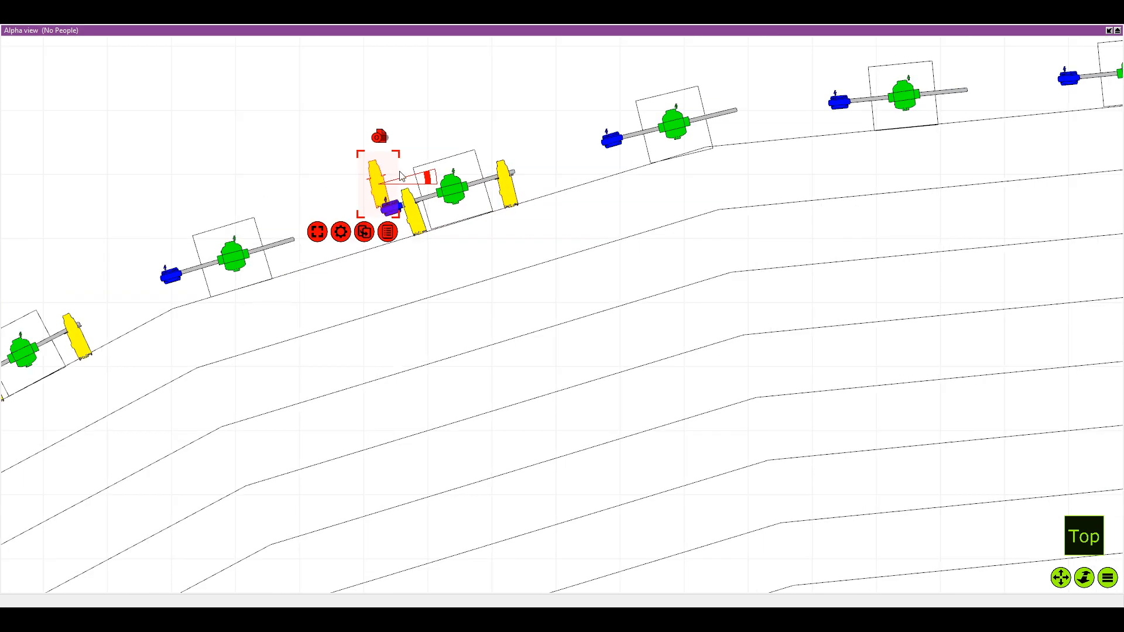
drag(375, 182, 762, 116)
drag(810, 76, 577, 141)
scroll(468, 154, up, 2)
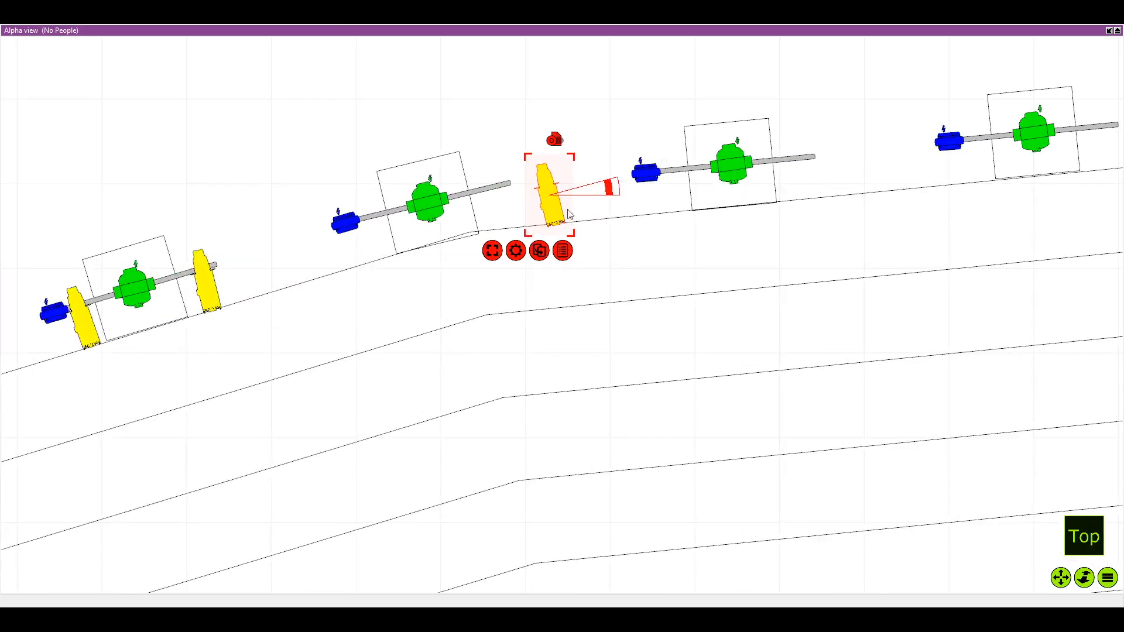
drag(548, 189, 634, 190)
scroll(731, 176, up, 1)
scroll(729, 193, down, 1)
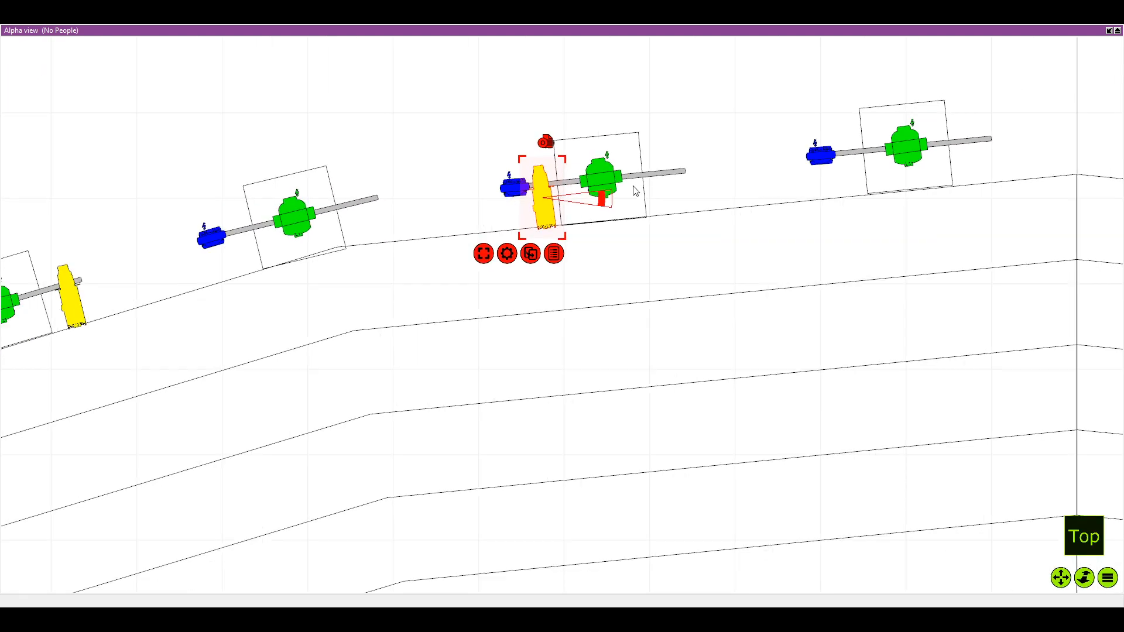
Duplicate the twenty-third pole's Source Four Zoom and attach the copy near the pipe's free end, beyond the green fixture
scroll(571, 209, up, 2)
key(Return)
drag(283, 179, 708, 161)
scroll(742, 173, up, 1)
Duplicate the twenty-third pole's Source Four Zoom and place the copy past the twenty-fourth pole, beside the seating's centre line
scroll(766, 137, down, 4)
drag(830, 145, 494, 198)
scroll(561, 170, down, 1)
key(ctrl+d)
key(Return)
scroll(533, 190, down, 2)
drag(279, 203, 749, 170)
scroll(743, 166, down, 6)
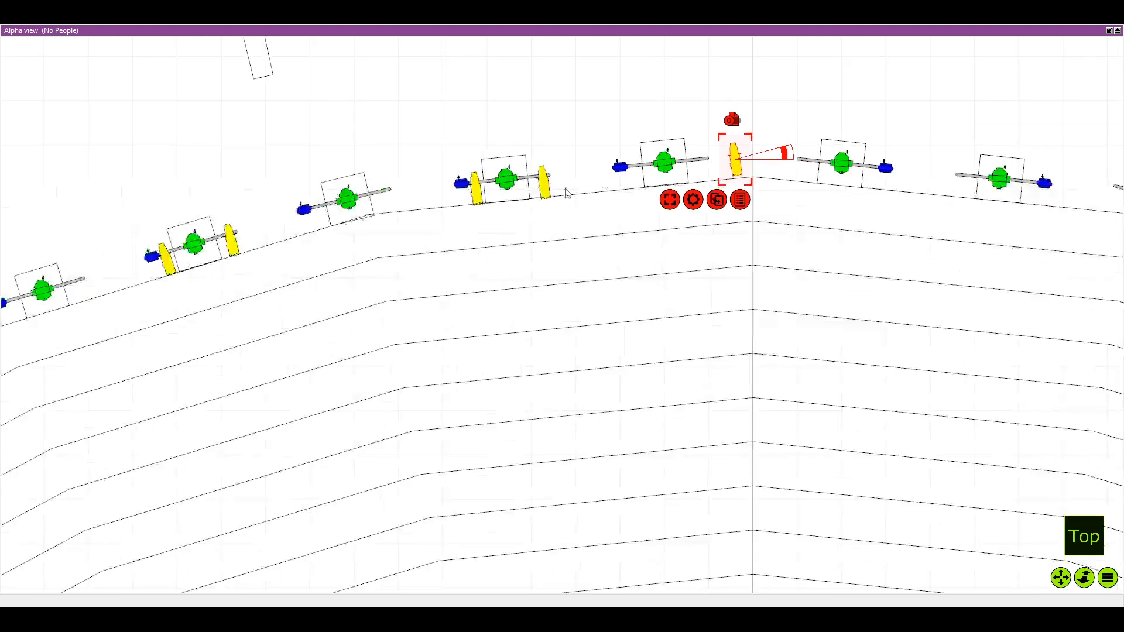
Inspect the Source Four Zoom pairs on the alternate side poles, following the seating's edge around to its centre line
scroll(419, 404, up, 10)
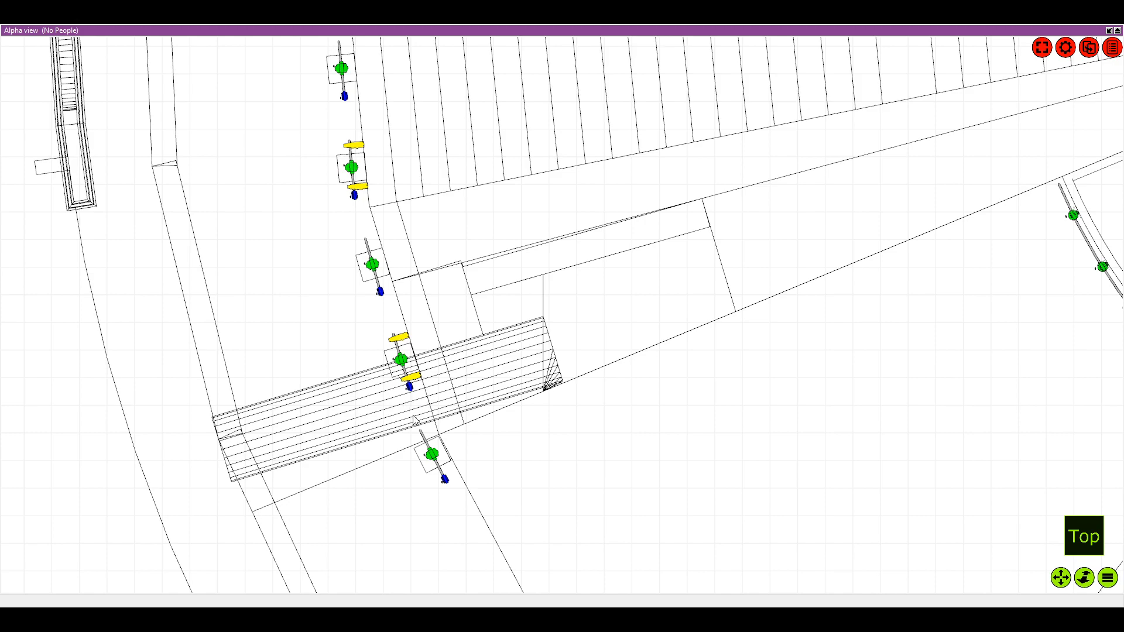
scroll(448, 381, up, 2)
scroll(470, 275, down, 5)
scroll(484, 246, up, 3)
drag(484, 246, 441, 298)
scroll(471, 248, down, 2)
scroll(441, 298, up, 1)
drag(400, 265, 419, 293)
scroll(419, 293, up, 2)
scroll(398, 248, down, 2)
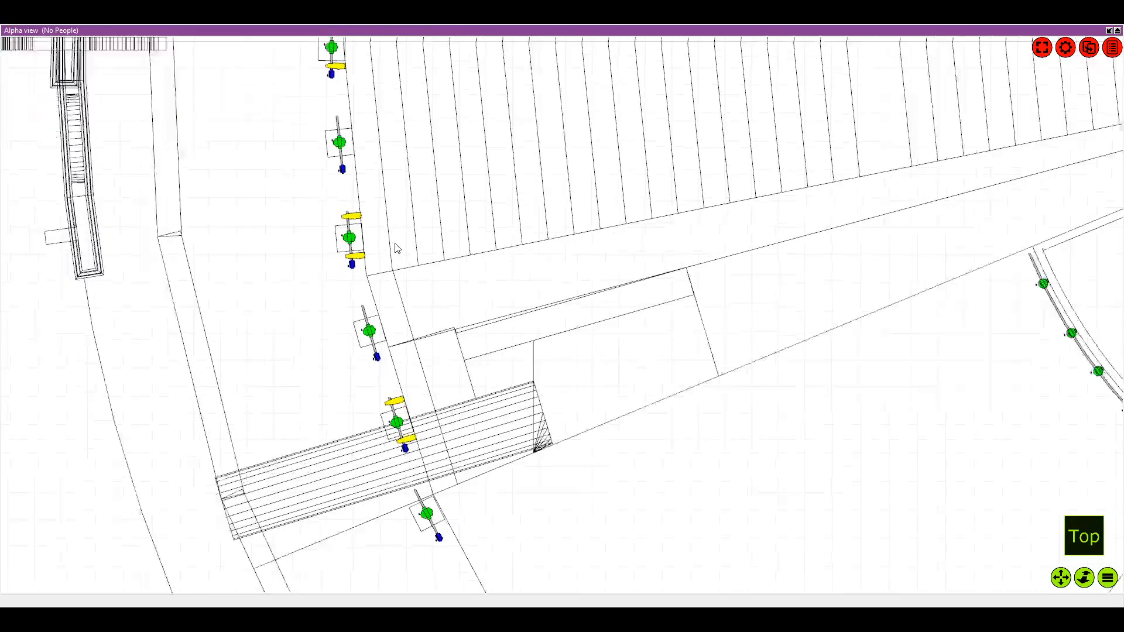
scroll(402, 244, down, 2)
drag(402, 186, 408, 303)
scroll(408, 304, up, 1)
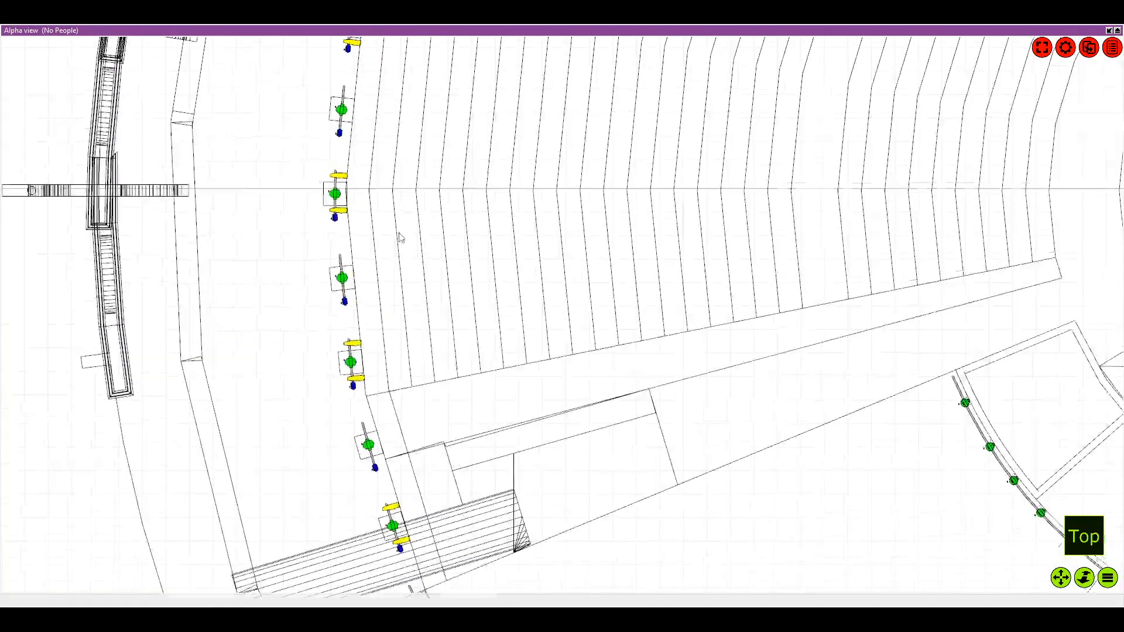
drag(400, 252, 404, 306)
scroll(434, 187, up, 2)
drag(433, 188, 401, 371)
scroll(383, 235, up, 2)
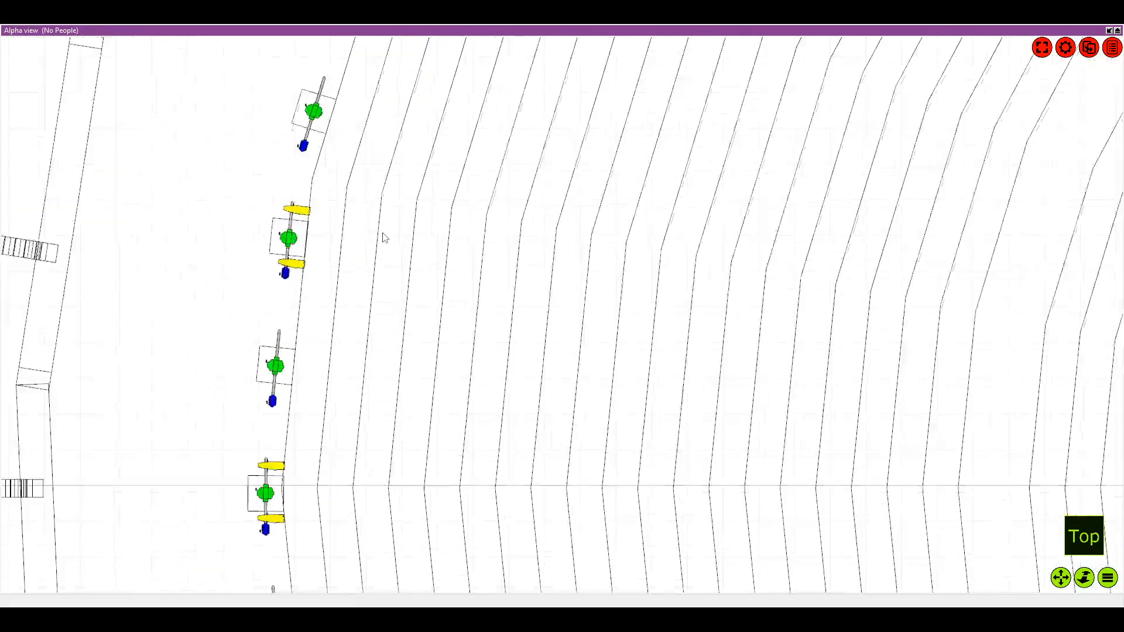
drag(382, 235, 395, 335)
drag(547, 116, 444, 337)
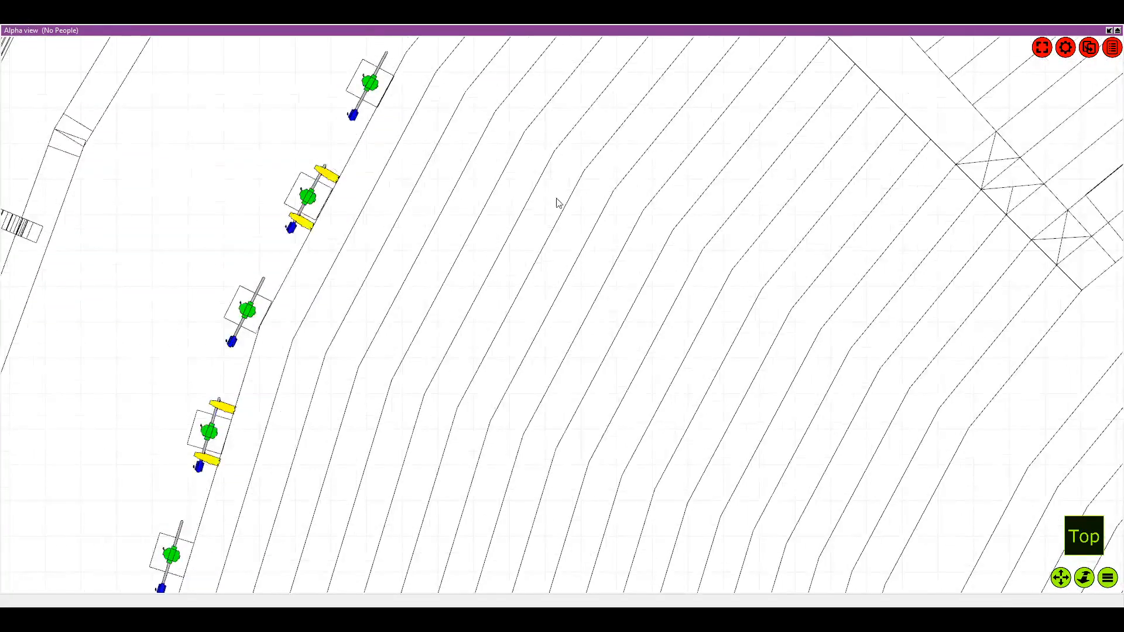
drag(443, 106, 398, 211)
drag(447, 150, 368, 286)
scroll(448, 125, up, 1)
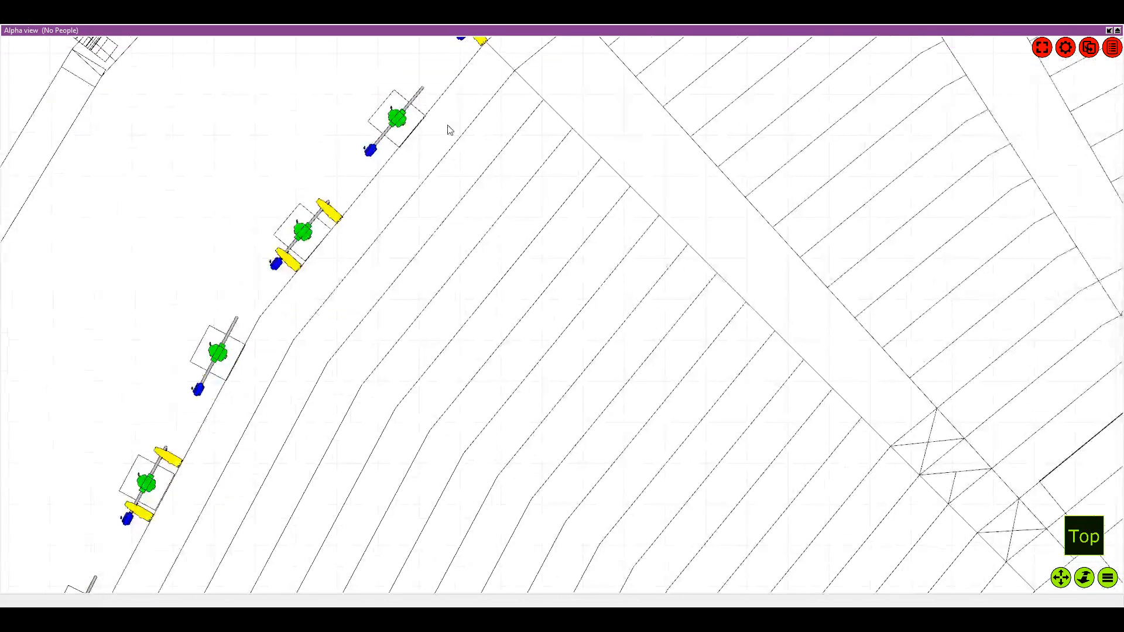
drag(449, 185, 351, 380)
scroll(579, 136, down, 3)
drag(580, 137, 321, 122)
Move the Source Four Zoom beside the centre line onto the free end of the second pole past the line, square to its pipe
scroll(556, 123, down, 1)
scroll(557, 123, down, 1)
scroll(609, 135, down, 1)
scroll(551, 114, up, 2)
scroll(453, 121, up, 2)
drag(408, 70, 584, 137)
scroll(624, 137, up, 4)
scroll(599, 137, up, 3)
click(589, 193)
Duplicate the Source Four Zoom on the second pole past the centre line and attach the copy between the green and blue fixtures
click(574, 233)
drag(450, 150, 697, 164)
drag(697, 166, 593, 172)
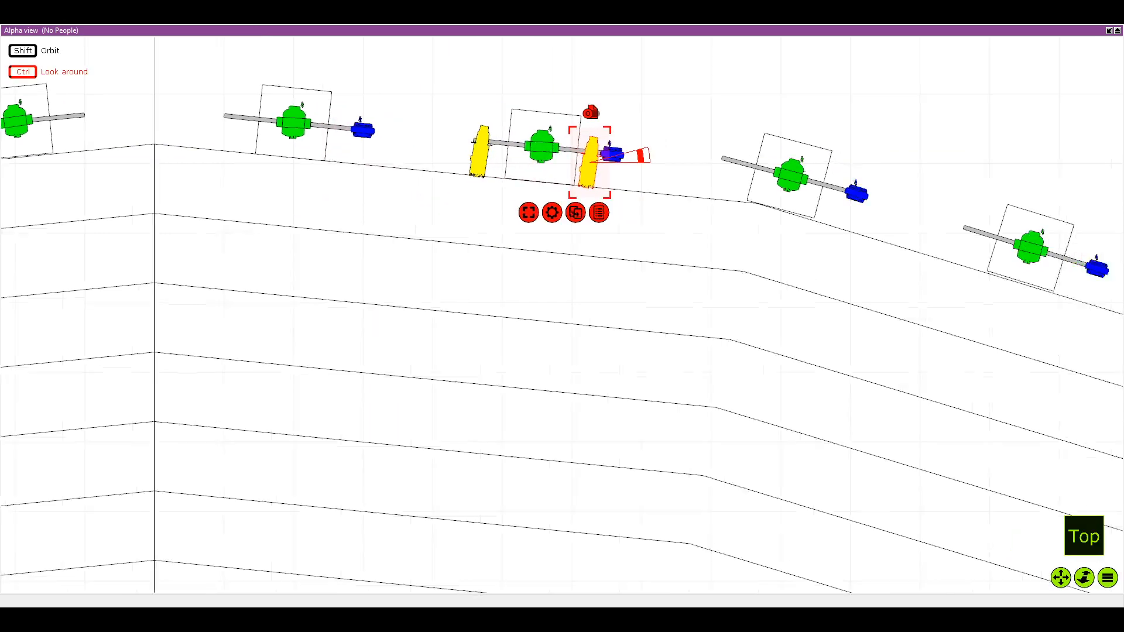
scroll(670, 206, down, 1)
Duplicate the Source Four Zoom onto the free end of the fourth pole past the centre line, skipping the third, and align it with the pipe
right_click(669, 207)
click(654, 215)
scroll(422, 179, down, 3)
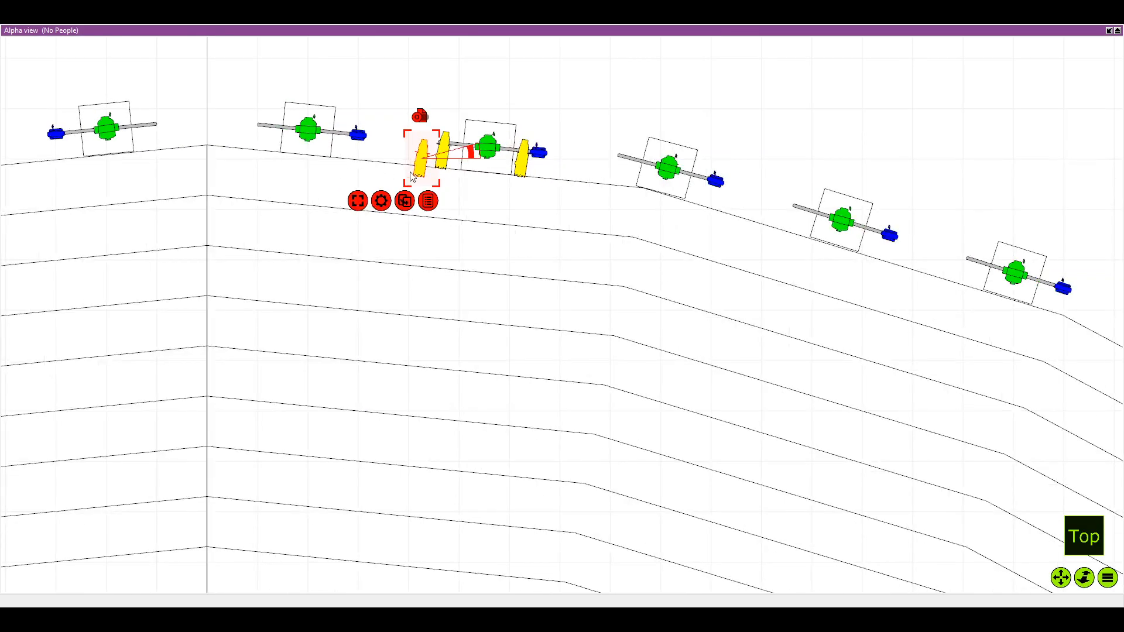
drag(416, 165, 800, 223)
drag(872, 214, 562, 183)
scroll(608, 178, up, 2)
scroll(603, 180, up, 3)
drag(502, 211, 495, 209)
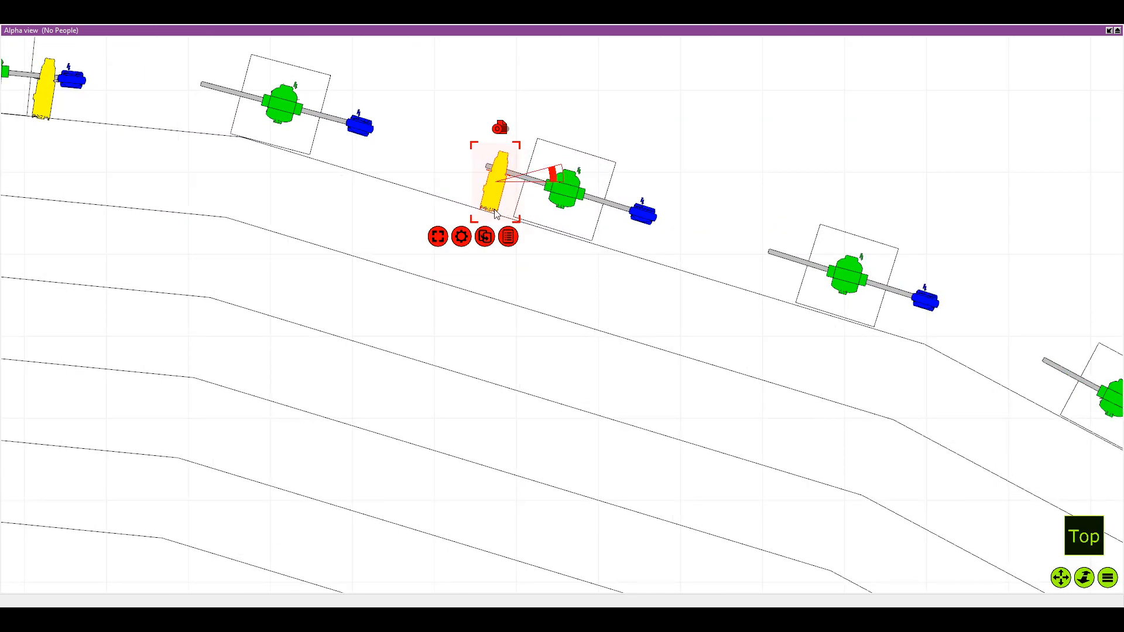
Duplicate the fourth pole's Source Four Zoom and attach the copy between the green and blue fixtures
key(ctrl+d)
key(Return)
scroll(379, 241, down, 2)
drag(332, 197, 585, 234)
scroll(585, 235, down, 2)
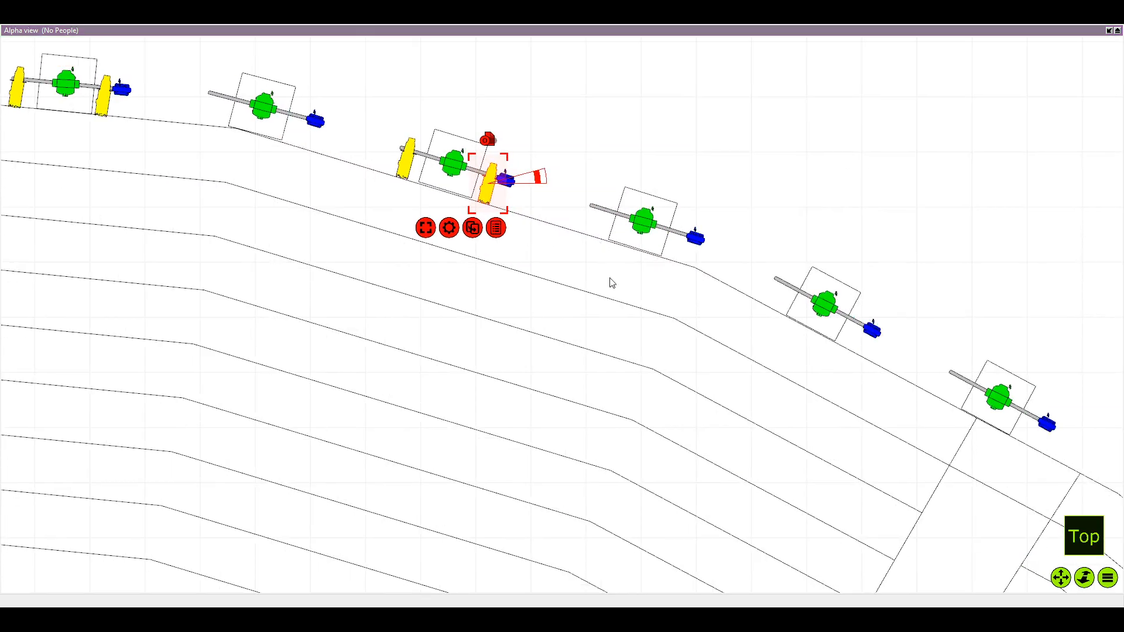
Duplicate the Source Four Zoom onto the sixth pole's free end, skipping the fifth, and rotate it square to the pipe
key(Return)
drag(377, 194, 777, 302)
scroll(687, 228, up, 2)
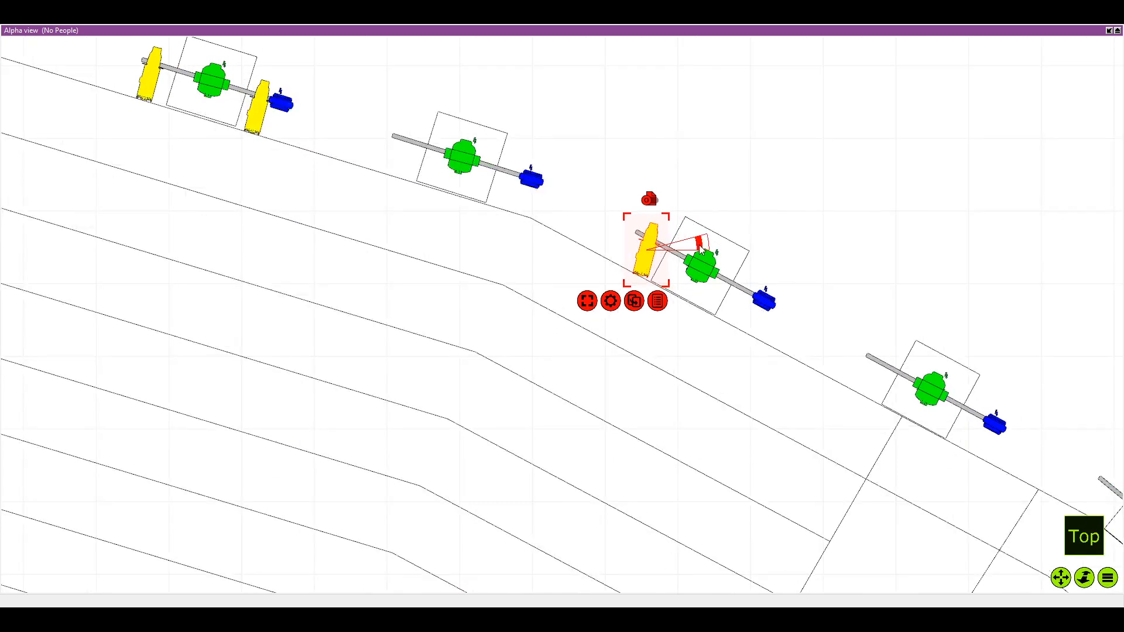
drag(700, 246, 645, 263)
scroll(740, 312, down, 1)
drag(740, 313, 606, 239)
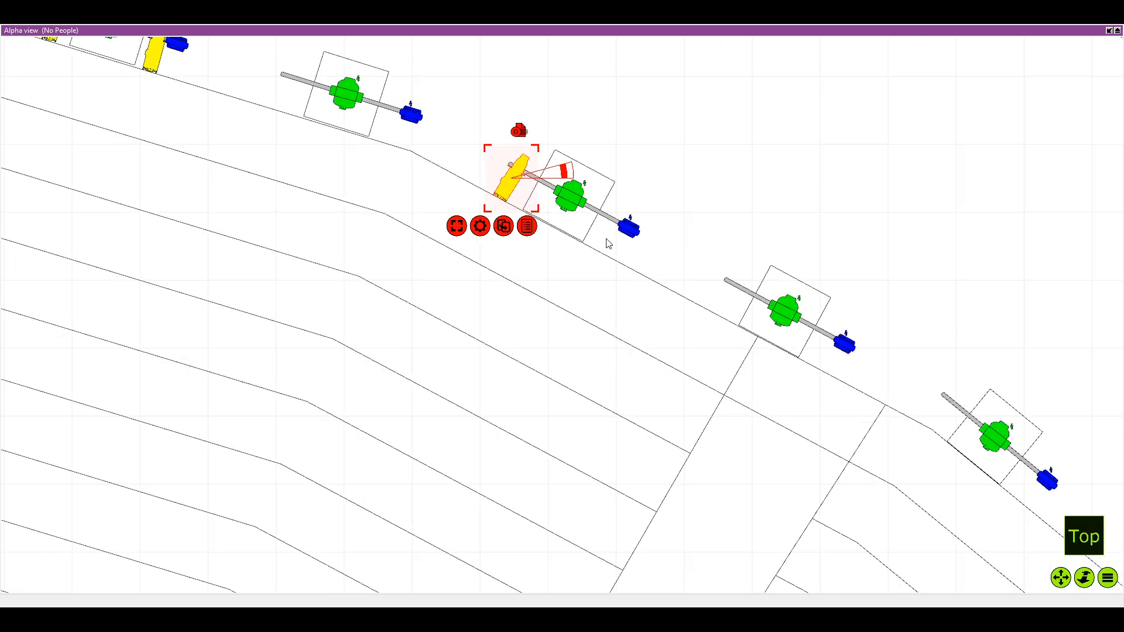
Duplicate the sixth pole's Source Four Zoom and attach the copy between the green and blue fixtures
key(ctrl+d)
key(Return)
drag(386, 186, 660, 219)
scroll(658, 235, down, 2)
Duplicate the Source Four Zoom onto the eighth pole's free end, skipping the seventh, and rotate it square to the pipe
key(ctrl+d)
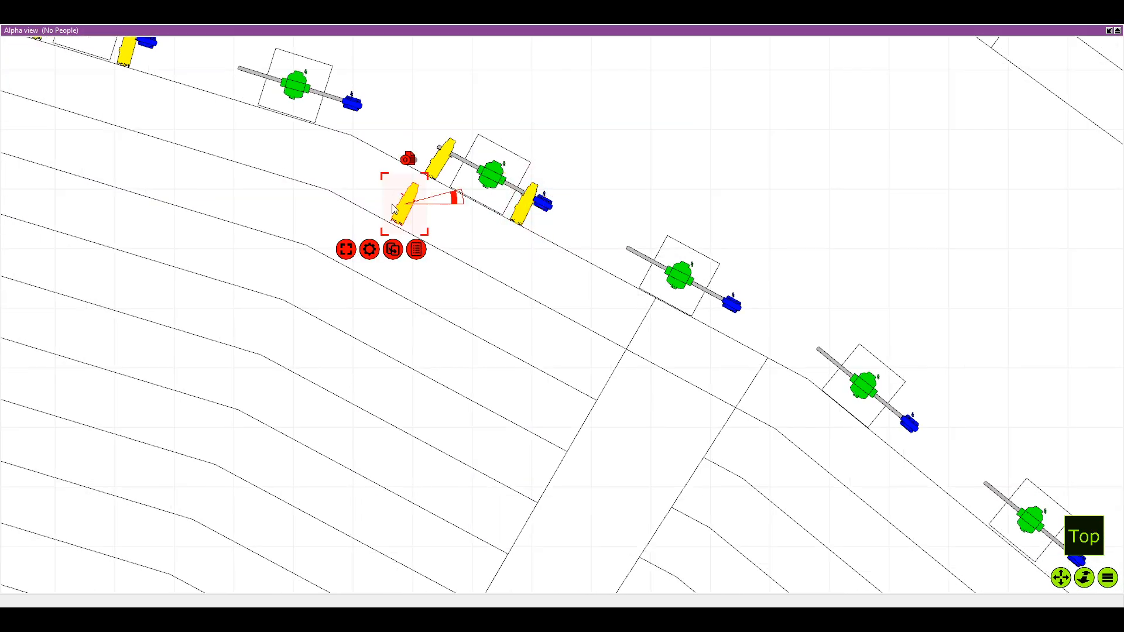
drag(393, 201, 432, 187)
scroll(811, 359, up, 1)
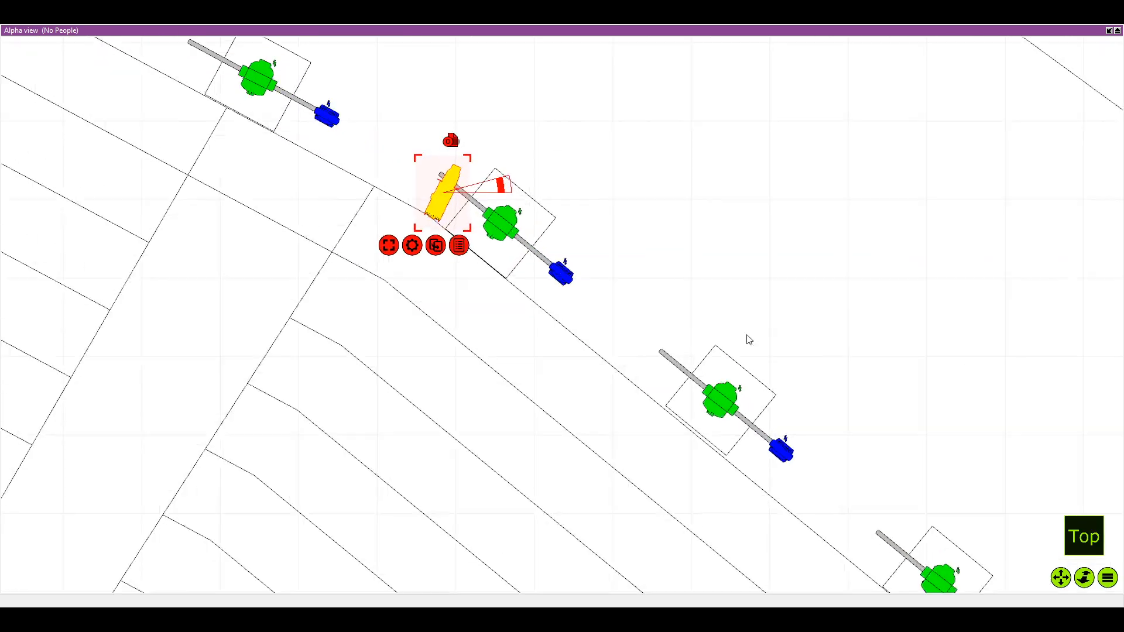
scroll(445, 182, up, 1)
drag(511, 181, 513, 197)
drag(460, 208, 450, 210)
Duplicate the eighth pole's Source Four Zoom and attach the copy between the green and blue fixtures
click(437, 248)
key(Return)
drag(256, 212, 550, 296)
scroll(544, 284, down, 5)
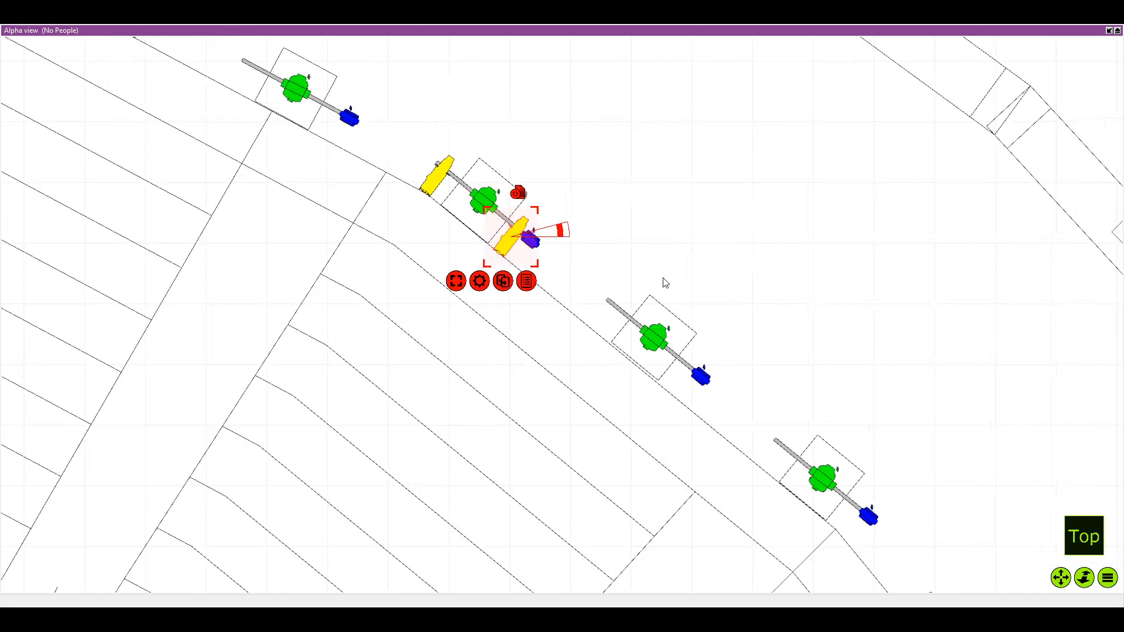
Duplicate the Source Four Zoom onto the tenth pole, skipping the ninth, and attach it near the pipe's free end
key(ctrl+d)
key(Return)
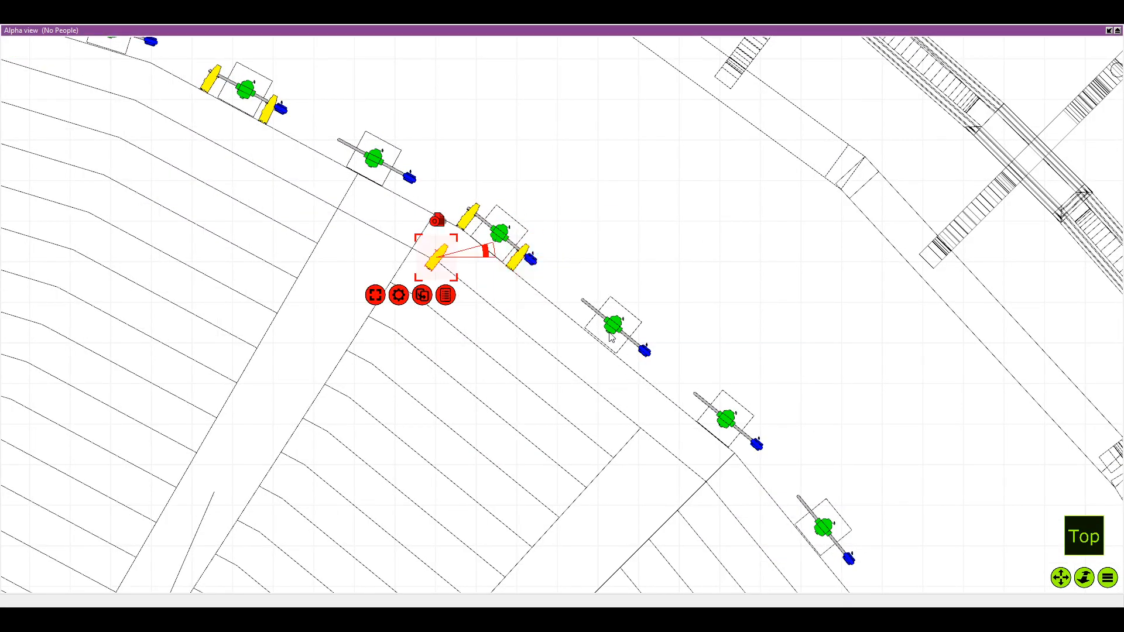
drag(633, 334, 577, 273)
drag(381, 197, 642, 341)
drag(702, 410, 522, 277)
scroll(410, 149, up, 3)
Duplicate the tenth pole's Source Four Zoom and attach the copy between the green and blue fixtures
key(ctrl+d)
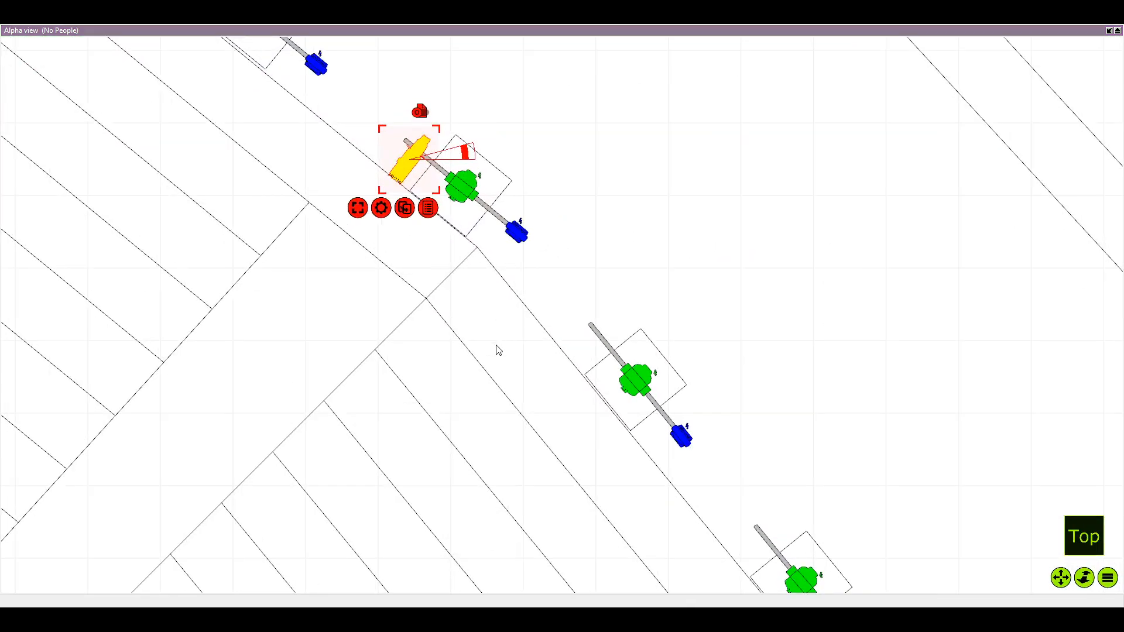
key(Return)
drag(266, 159, 501, 223)
scroll(503, 226, down, 1)
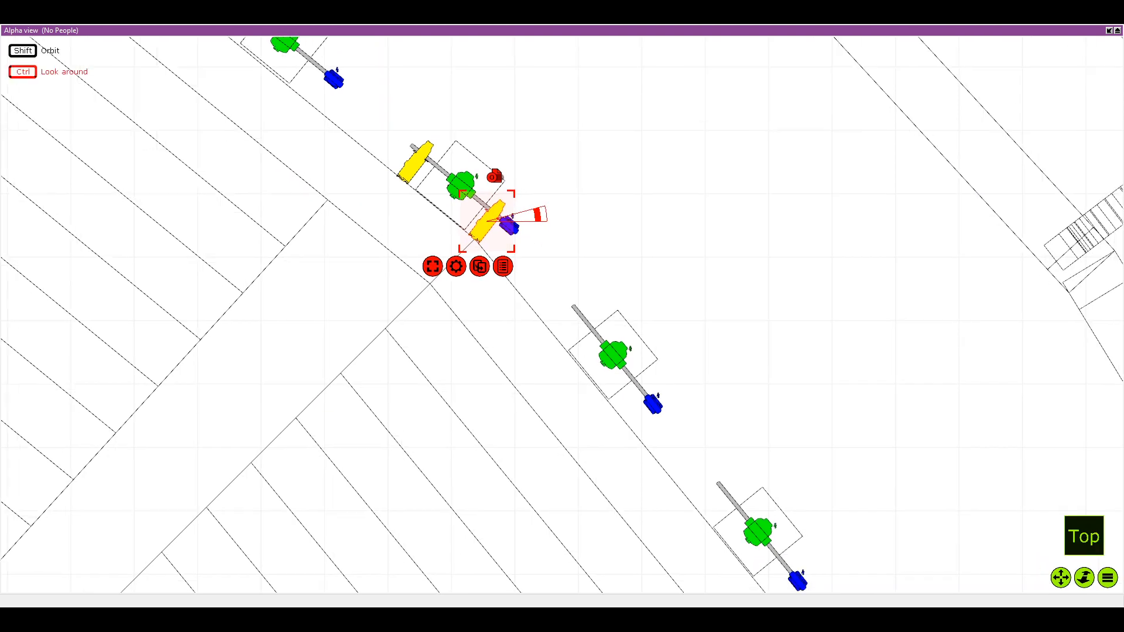
Duplicate the Source Four Zoom onto the twelfth pole's free end, skipping the eleventh, and align it square to the pipe
key(ctrl+d)
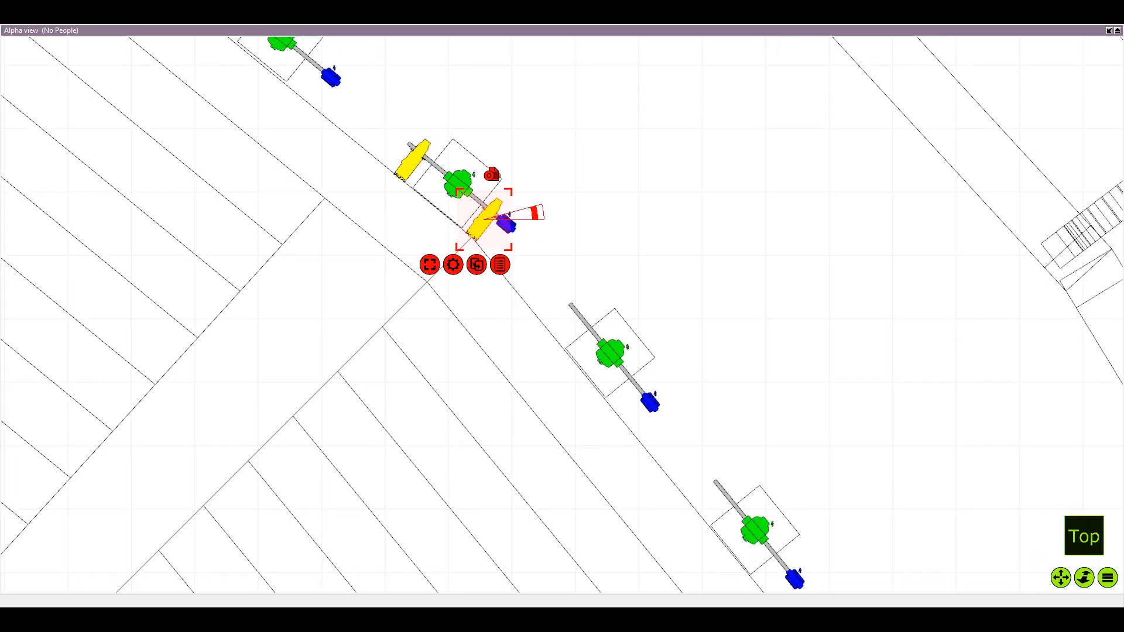
scroll(505, 279, down, 2)
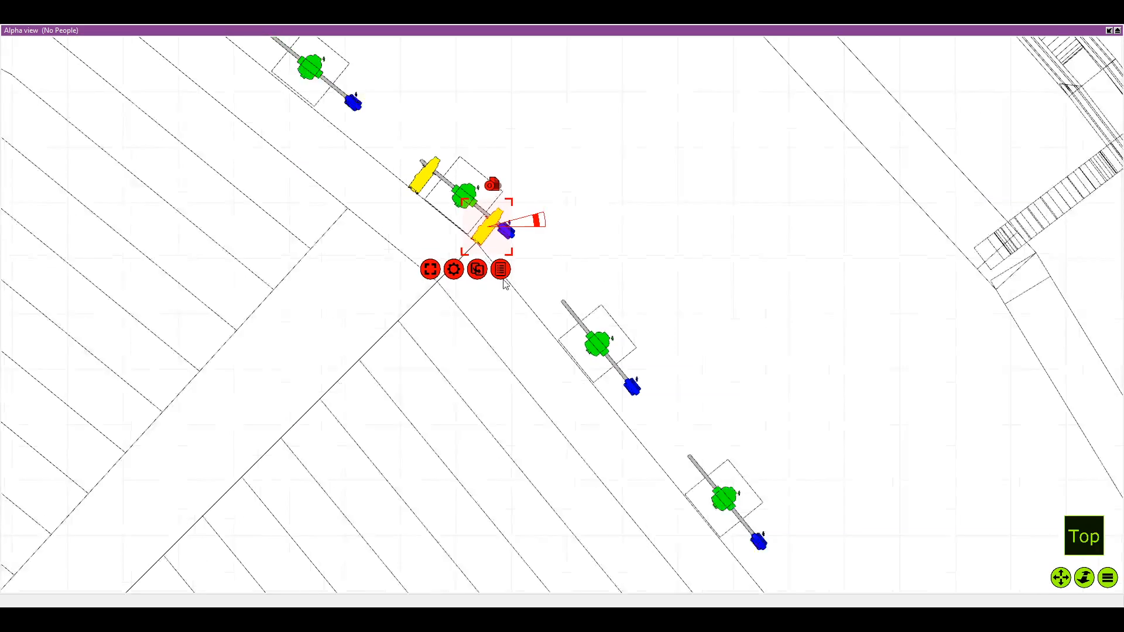
scroll(502, 282, up, 5)
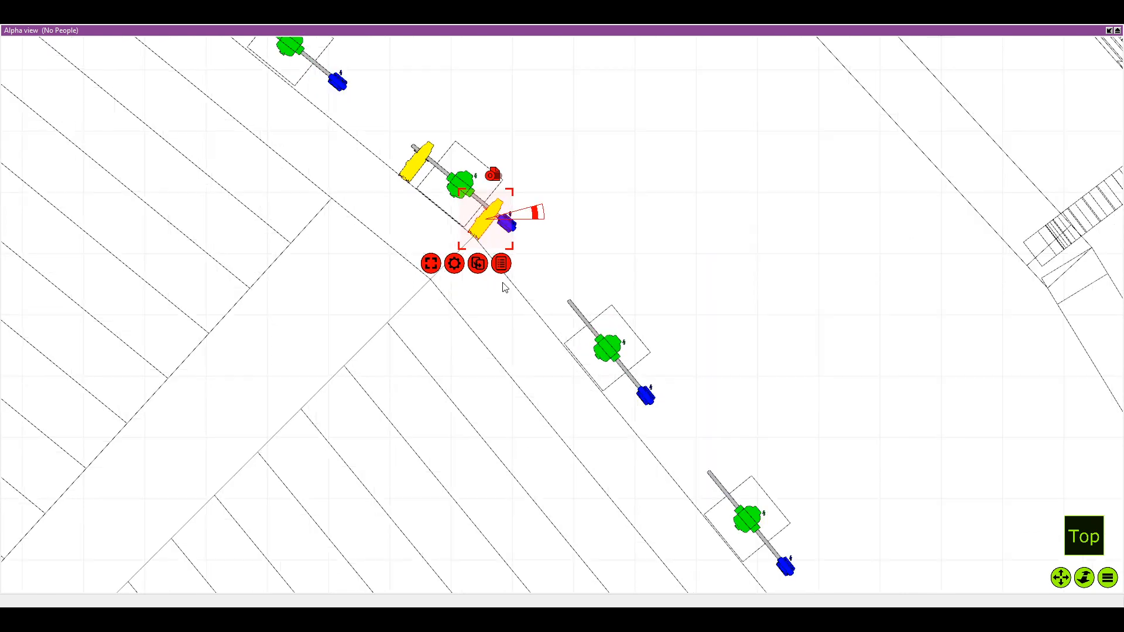
key(ctrl+d)
key(Return)
scroll(501, 290, down, 1)
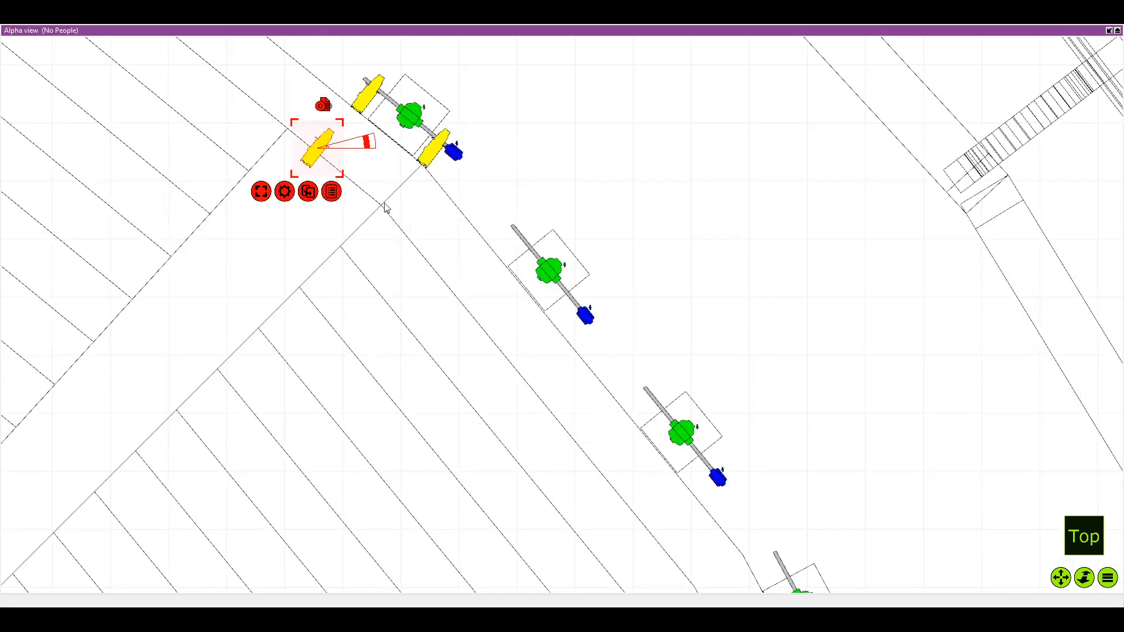
drag(320, 154, 562, 370)
scroll(651, 404, up, 2)
scroll(569, 382, up, 2)
scroll(580, 409, down, 1)
drag(580, 410, 524, 371)
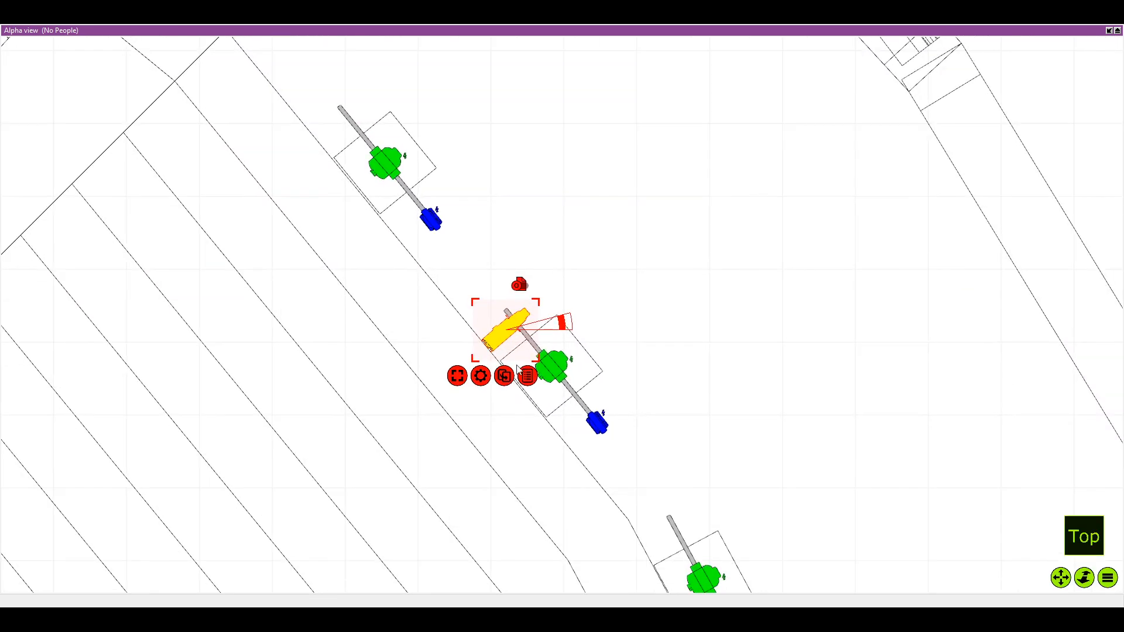
Duplicate the twelfth pole's Source Four Zoom and attach the copy between the green and blue fixtures
click(566, 423)
drag(353, 332, 563, 421)
scroll(563, 421, down, 2)
Duplicate the Source Four Zoom onto the fourteenth pole's free end, skipping the thirteenth, and rotate it square to the pipe
drag(637, 480, 449, 378)
scroll(283, 288, down, 4)
drag(180, 394, 304, 281)
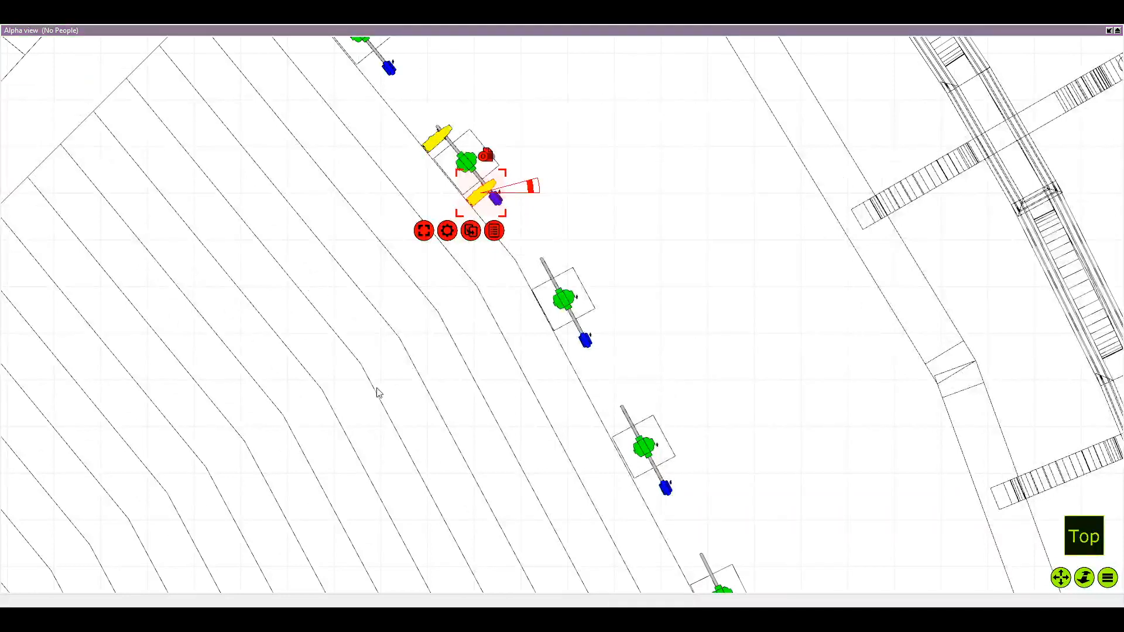
click(471, 231)
drag(389, 185, 626, 416)
scroll(626, 417, up, 3)
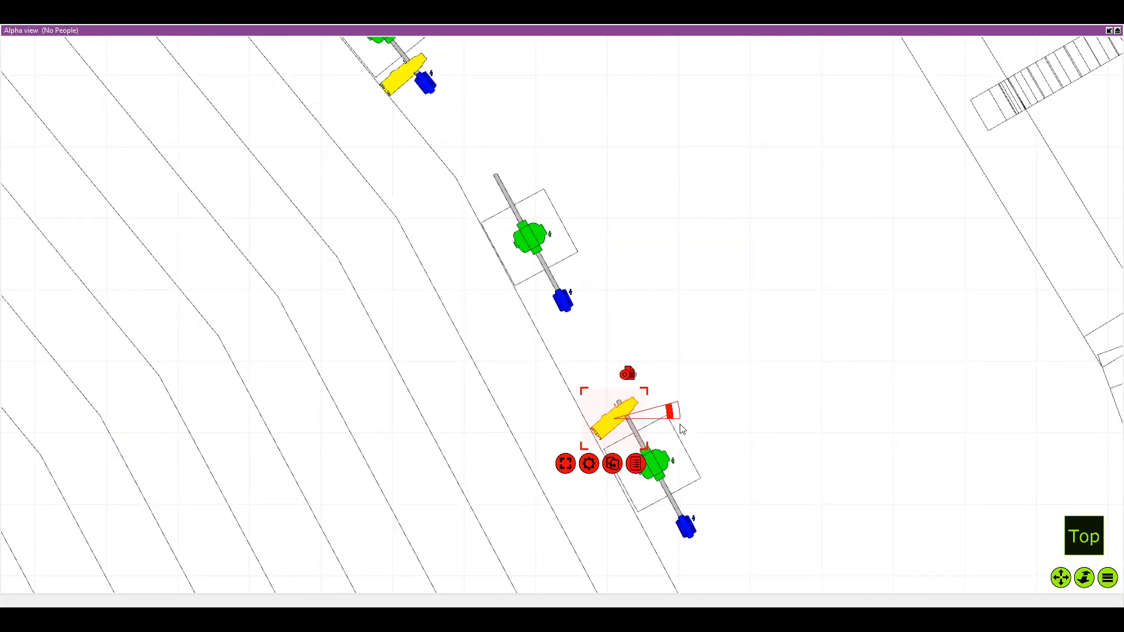
drag(672, 413, 667, 417)
drag(667, 488, 626, 409)
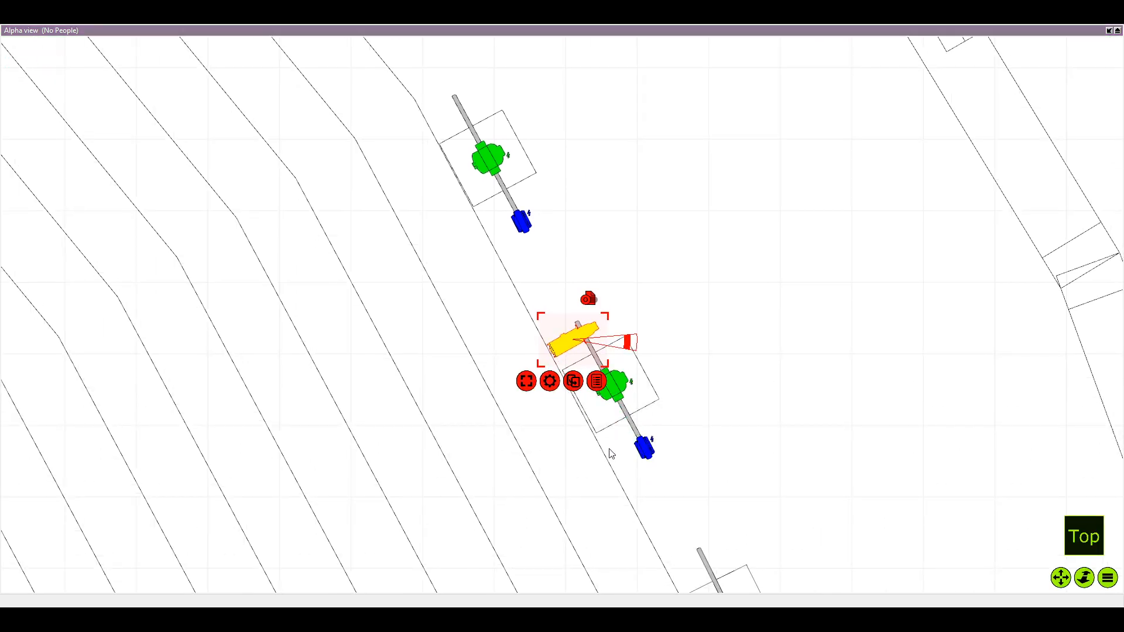
Duplicate the fourteenth pole's Source Four Zoom and attach the copy between the green and blue fixtures
key(ctrl+d)
drag(438, 354, 627, 462)
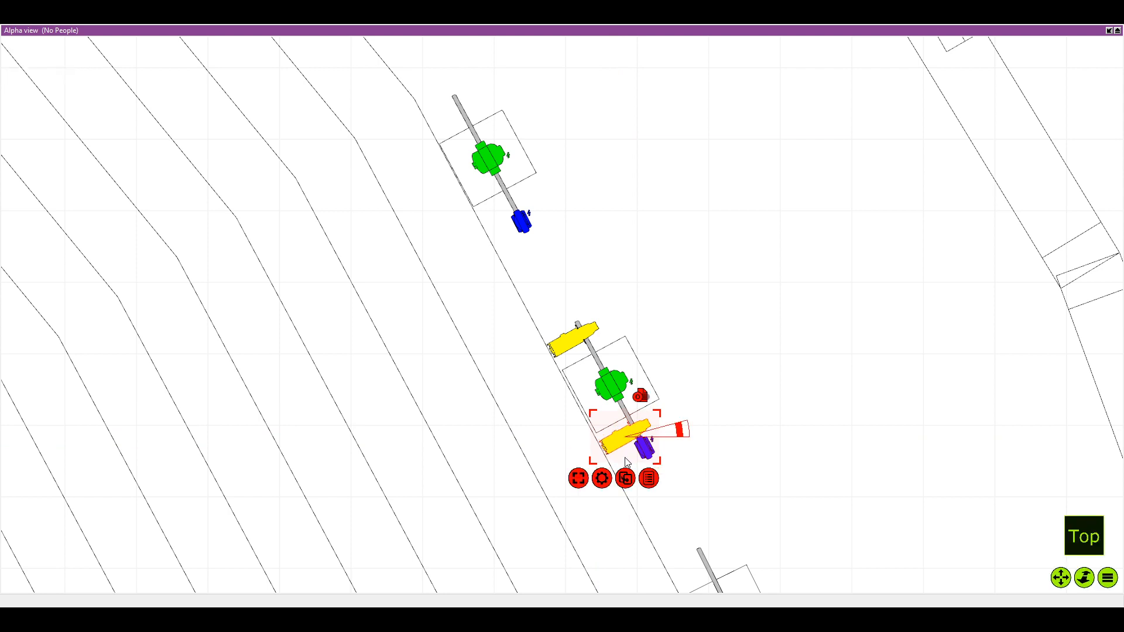
drag(529, 345, 412, 47)
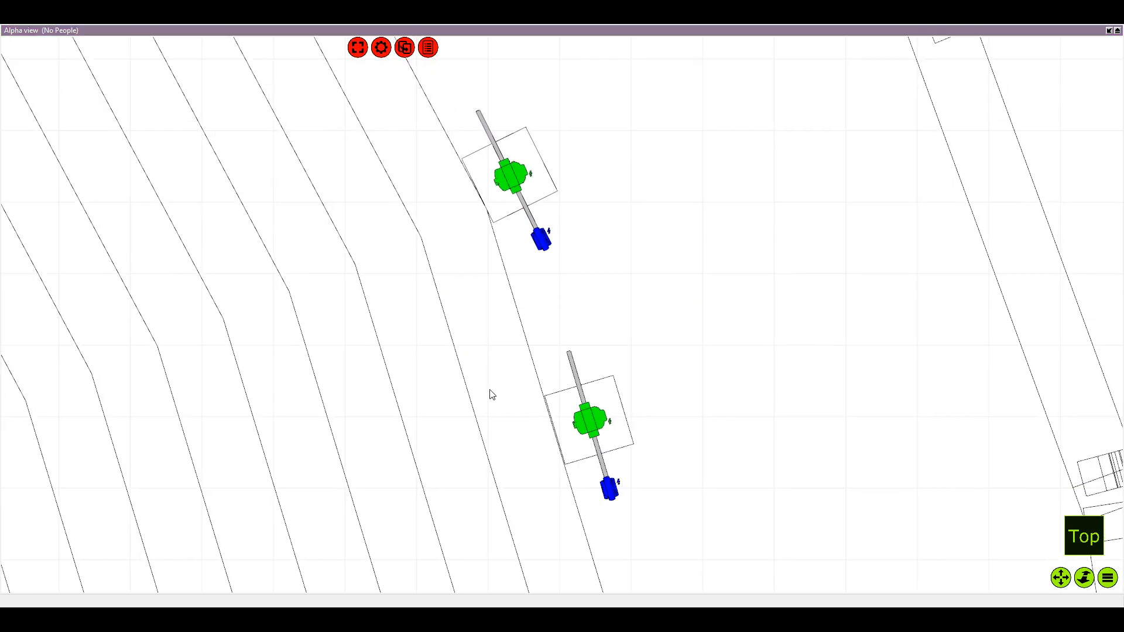
Duplicate the Source Four Zoom onto the sixteenth pole's free end, skipping the fifteenth, and align it square to the pipe
key(ctrl+d)
drag(489, 375, 607, 543)
drag(388, 153, 631, 451)
drag(654, 485, 612, 325)
scroll(511, 251, up, 2)
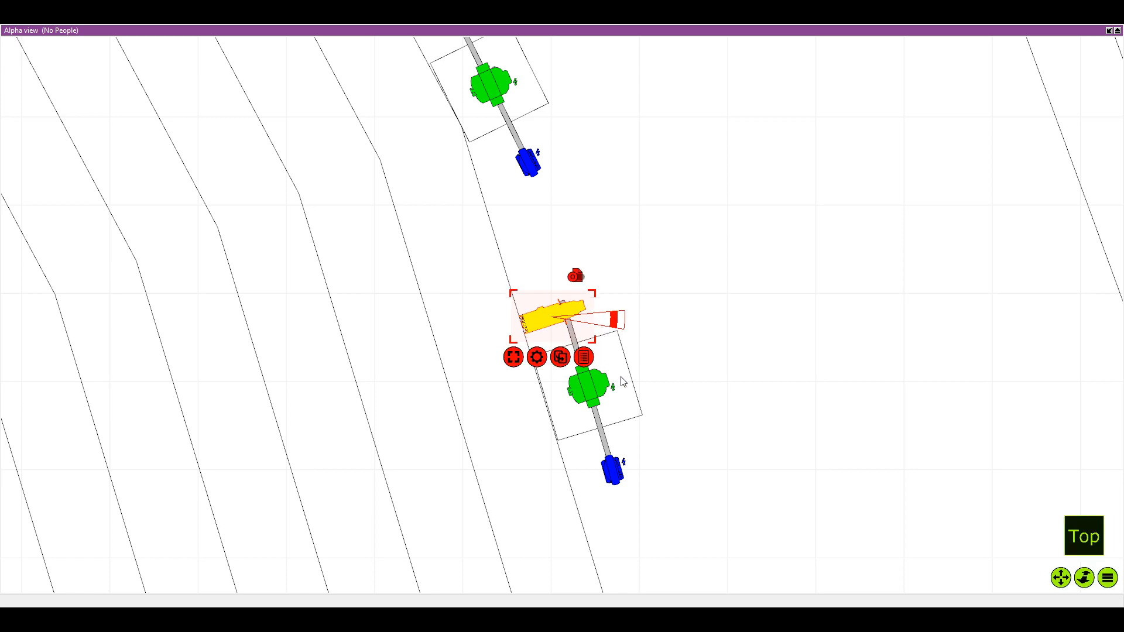
Duplicate the sixteenth pole's Source Four Zoom and attach the copy between the green and blue fixtures
key(ctrl+d)
click(619, 429)
click(424, 341)
click(375, 320)
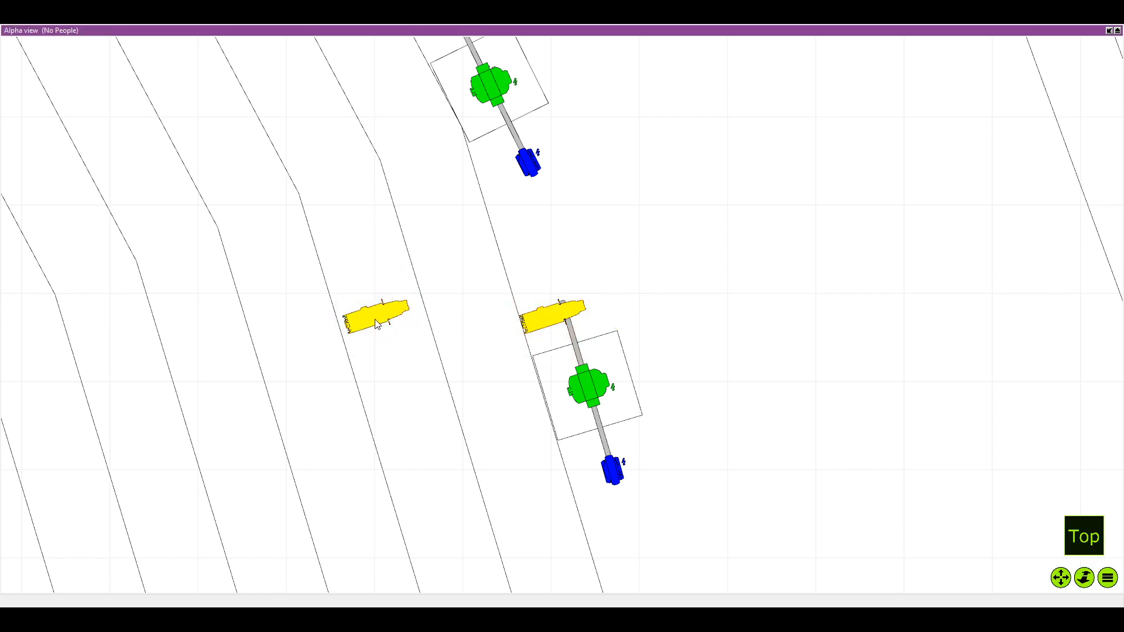
drag(376, 326, 429, 297)
scroll(398, 342, down, 3)
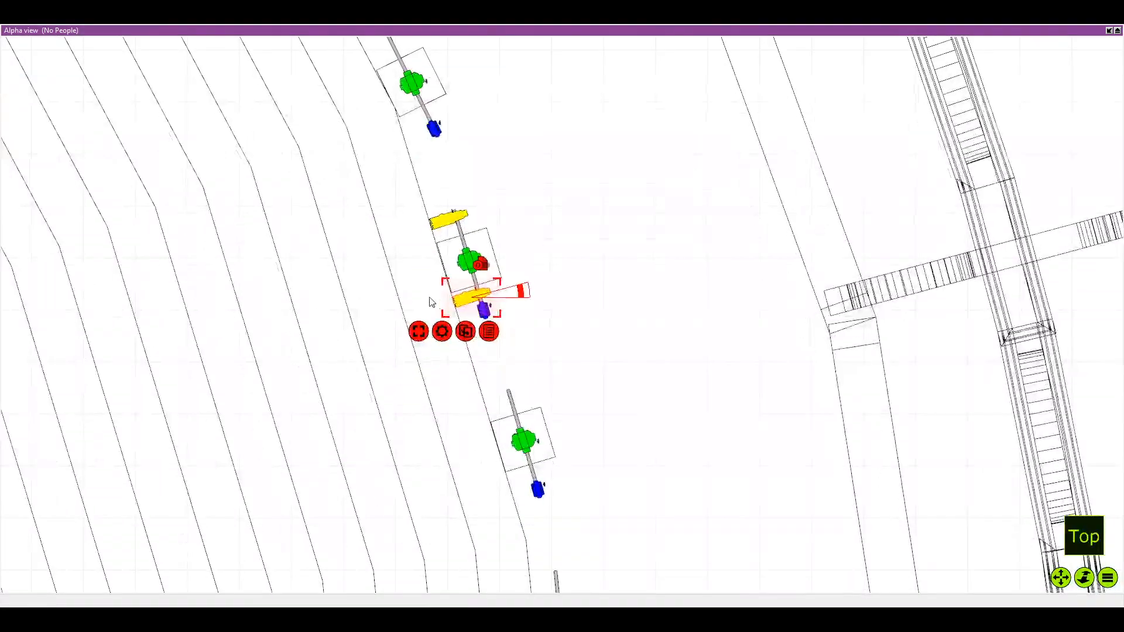
Duplicate the Source Four Zoom onto the eighteenth pole's free end, skipping the seventeenth, and align it square to the pipe
click(429, 353)
drag(342, 354, 355, 198)
drag(375, 139, 550, 357)
scroll(587, 410, up, 4)
scroll(550, 357, down, 1)
Duplicate the eighteenth pole's Source Four Zoom and attach the copy between the green and blue fixtures
click(540, 377)
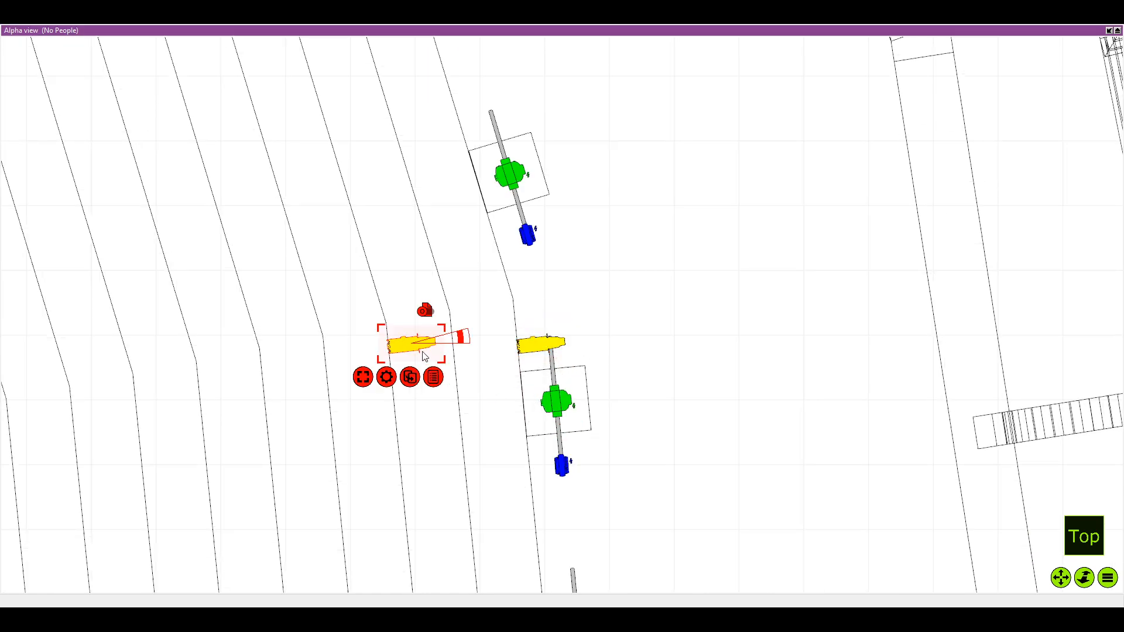
drag(424, 355, 523, 206)
scroll(523, 207, down, 1)
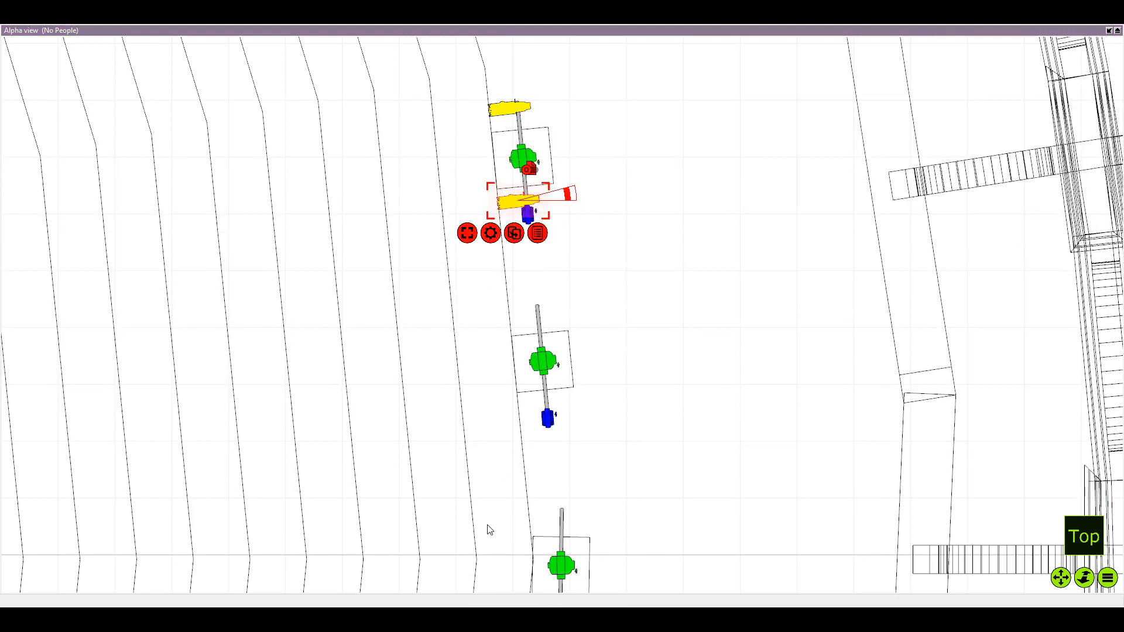
Duplicate the Source Four Zoom onto the free end of the twentieth pole on the side axis, skipping the nineteenth, square to the pipe
click(513, 233)
drag(383, 211, 598, 518)
scroll(548, 521, up, 2)
drag(508, 484, 486, 344)
scroll(508, 484, down, 1)
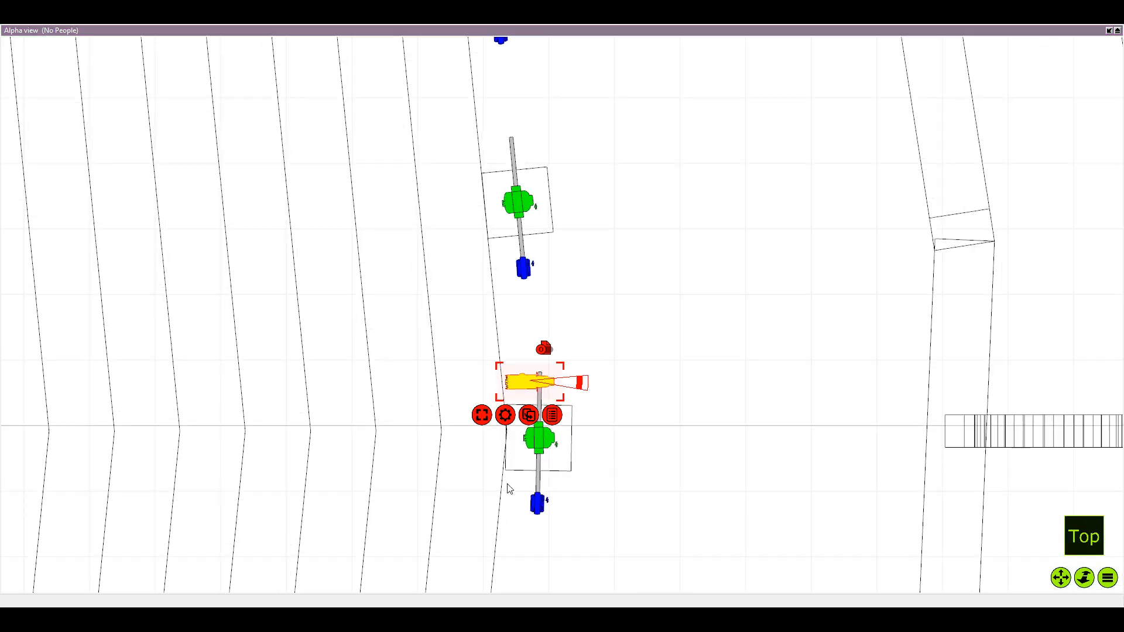
Duplicate the twentieth pole's Source Four Zoom and attach the copy between the green and blue fixtures
key(ctrl+v)
drag(382, 379, 540, 388)
scroll(487, 491, down, 3)
drag(486, 491, 547, 371)
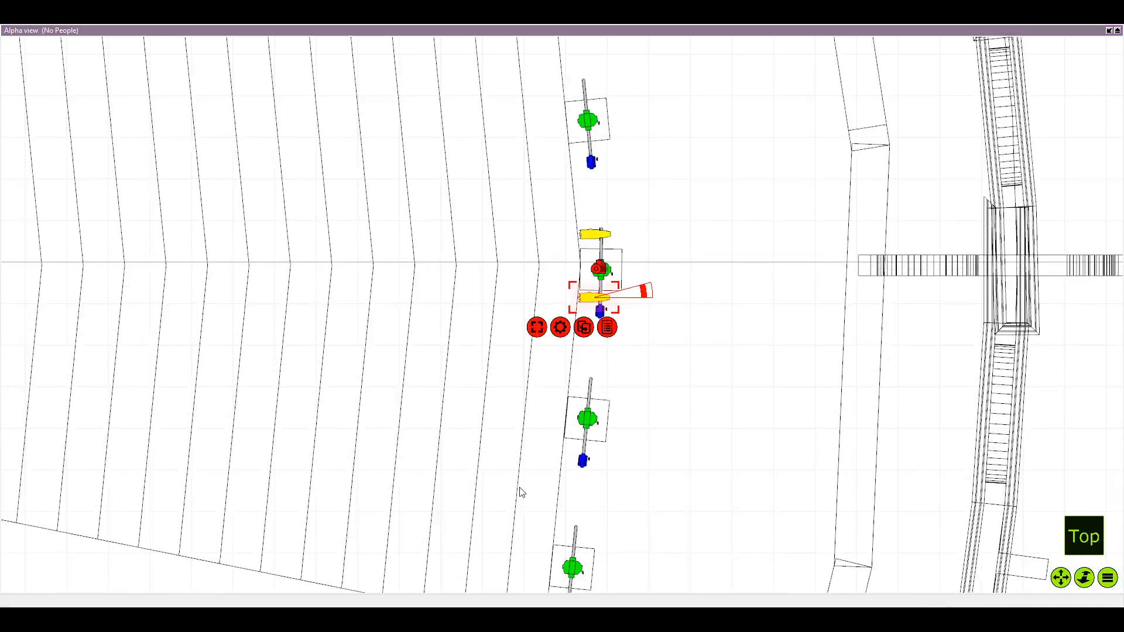
Duplicate the Source Four Zoom onto the free end of the twenty-second pole, skipping the twenty-first, and align it square to the pipe
key(ctrl+v)
drag(502, 311, 560, 545)
scroll(560, 544, up, 3)
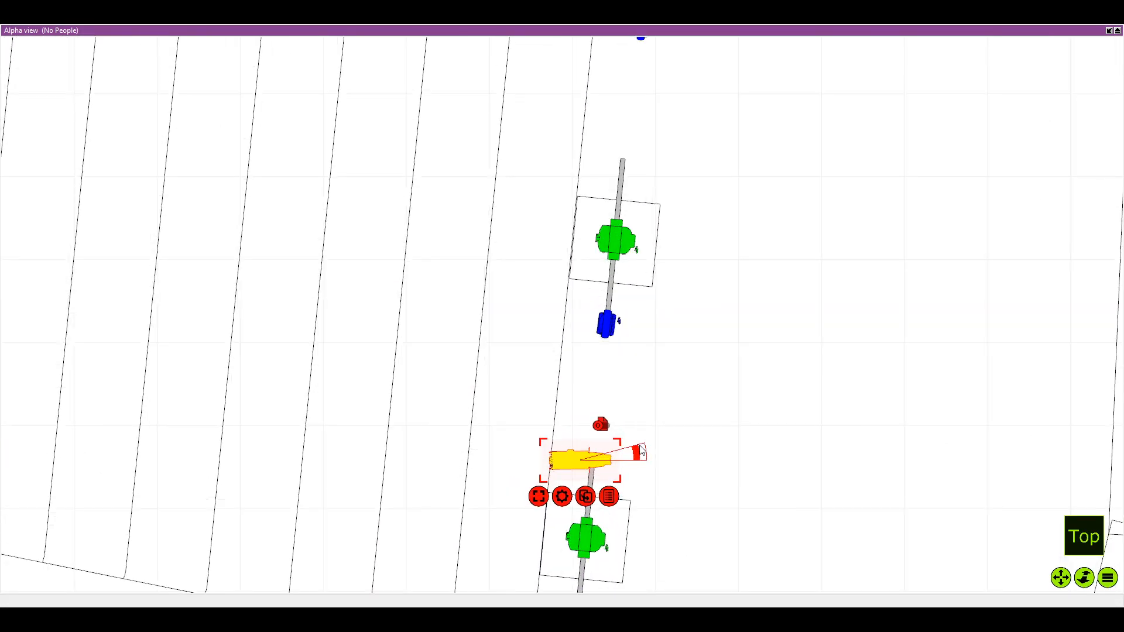
drag(638, 449, 634, 457)
scroll(587, 480, down, 1)
drag(531, 503, 477, 382)
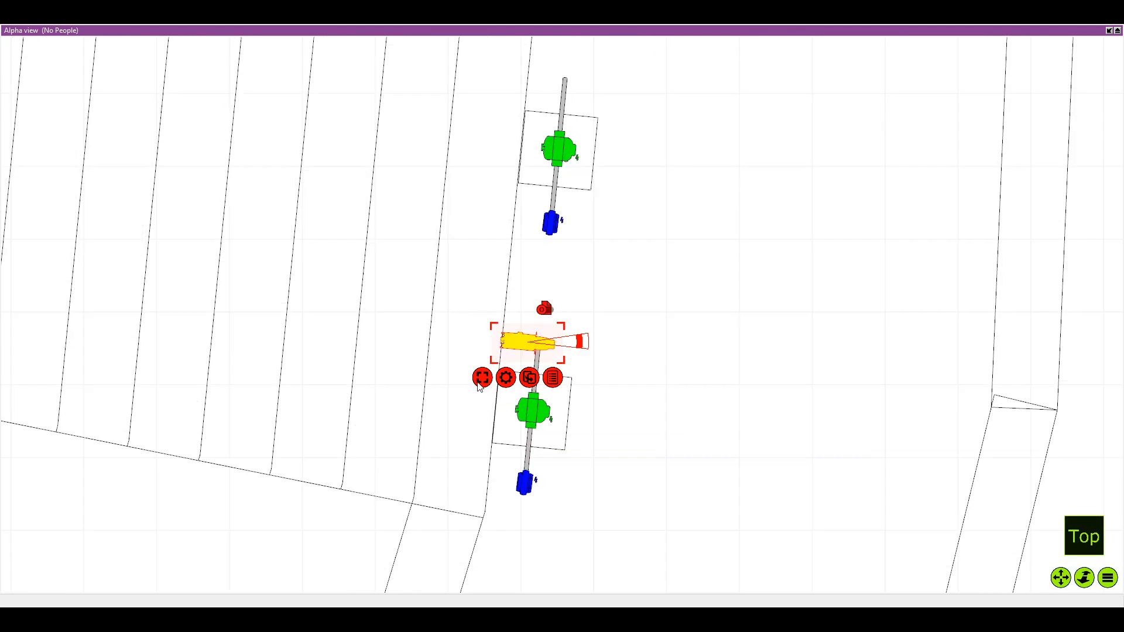
Duplicate the twenty-second pole's Source Four Zoom and attach the copy between the green and blue fixtures
key(ctrl+v)
drag(376, 340, 537, 473)
scroll(526, 477, down, 1)
drag(537, 525, 559, 433)
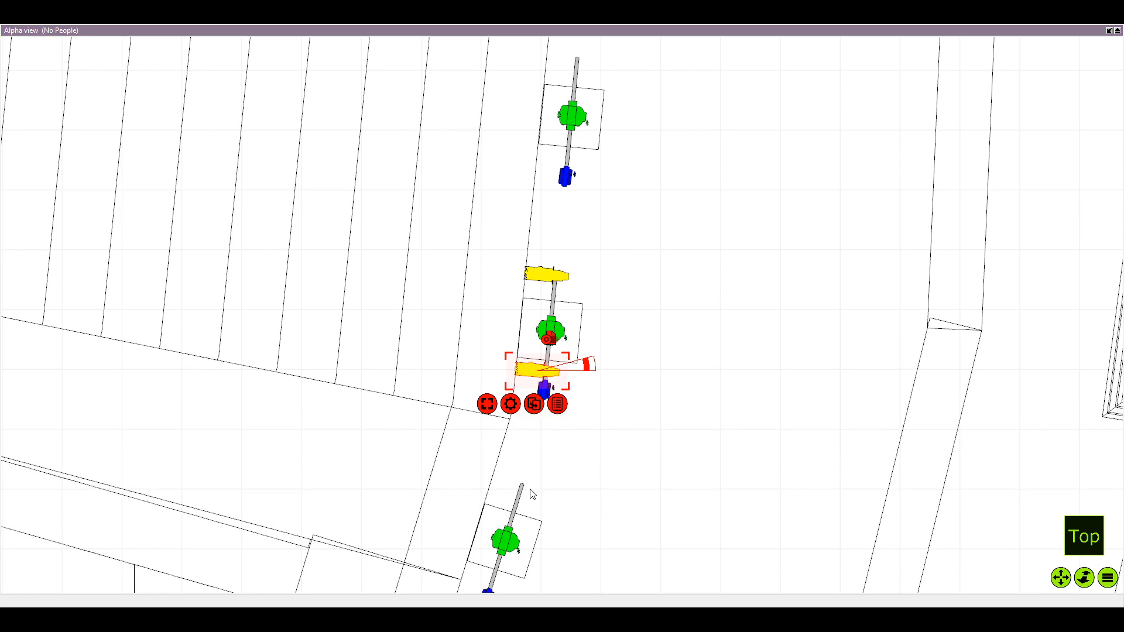
Duplicate the Source Four Zoom onto the twenty-fourth pole's free end, skipping the twenty-third, and align it square to the pipe
scroll(509, 482, down, 1)
key(ctrl+d)
drag(471, 587, 474, 387)
drag(437, 197, 509, 461)
drag(488, 531, 529, 467)
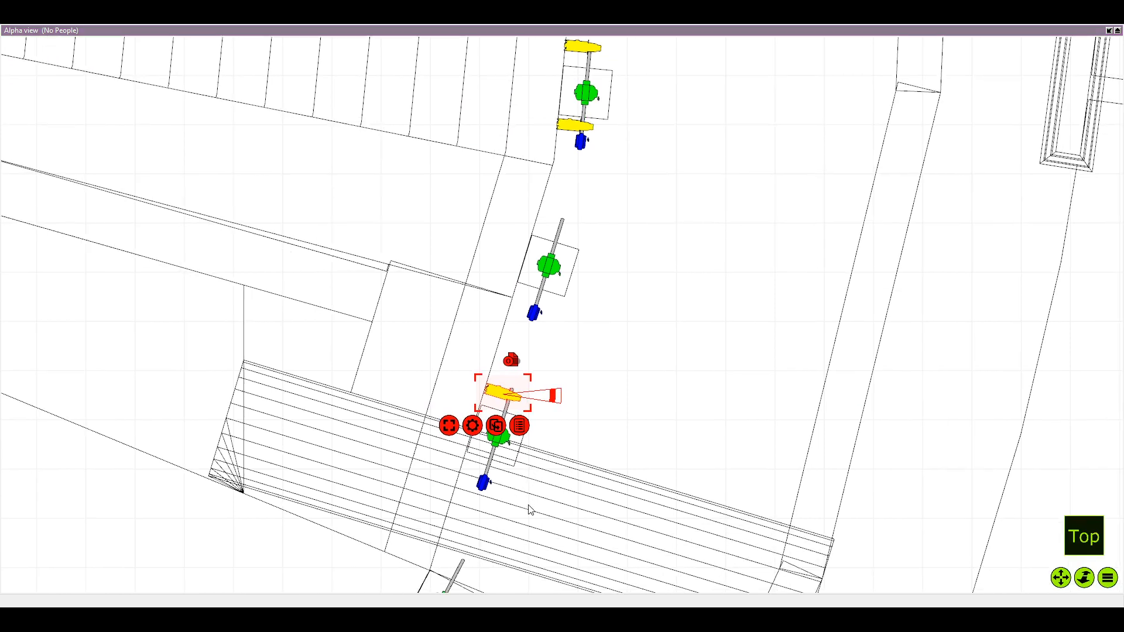
Duplicate the twenty-fourth pole's Source Four Zoom and attach the copy between the green and blue fixtures
key(ctrl+v)
drag(529, 510, 526, 456)
scroll(521, 451, down, 1)
drag(420, 354, 487, 423)
drag(523, 484, 534, 476)
key(ctrl+v)
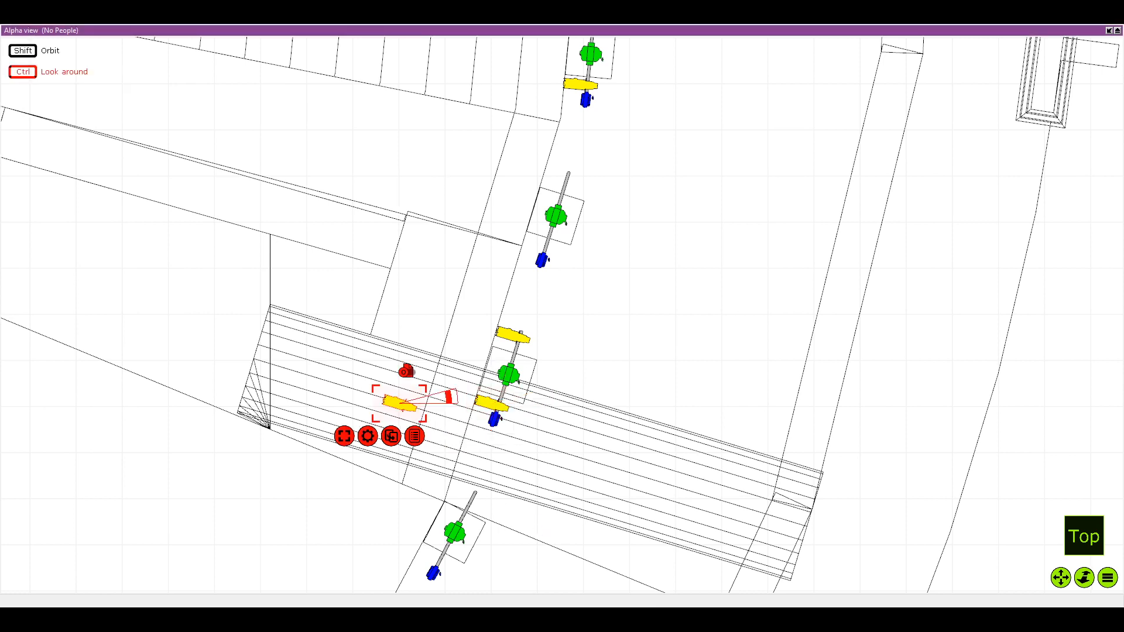
drag(384, 439, 422, 299)
scroll(481, 340, down, 2)
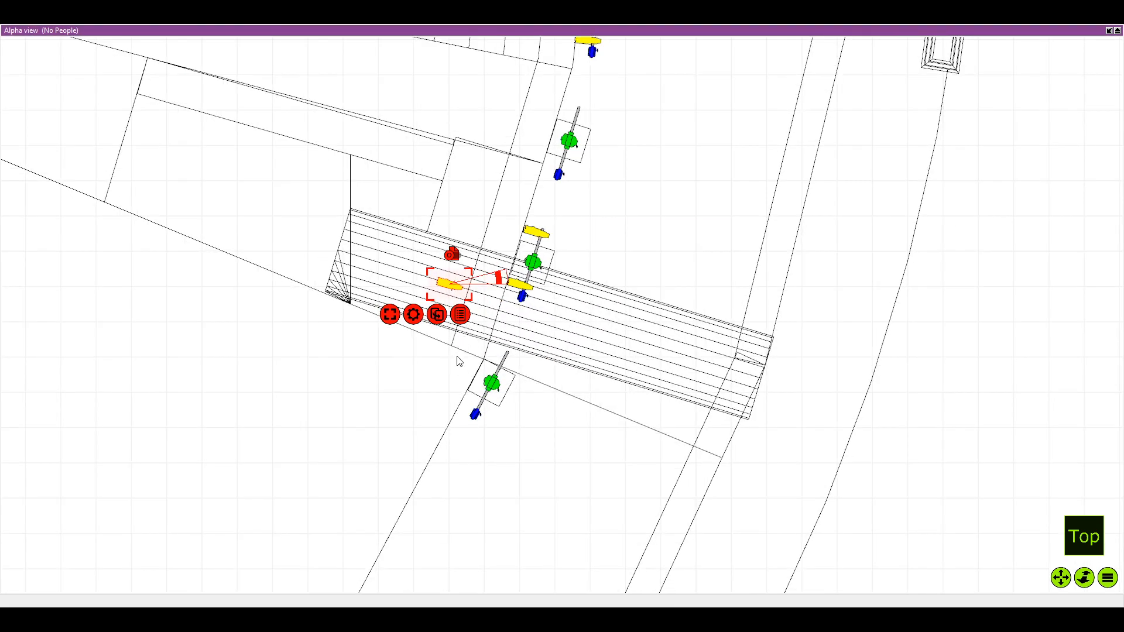
key(Delete)
scroll(422, 351, down, 4)
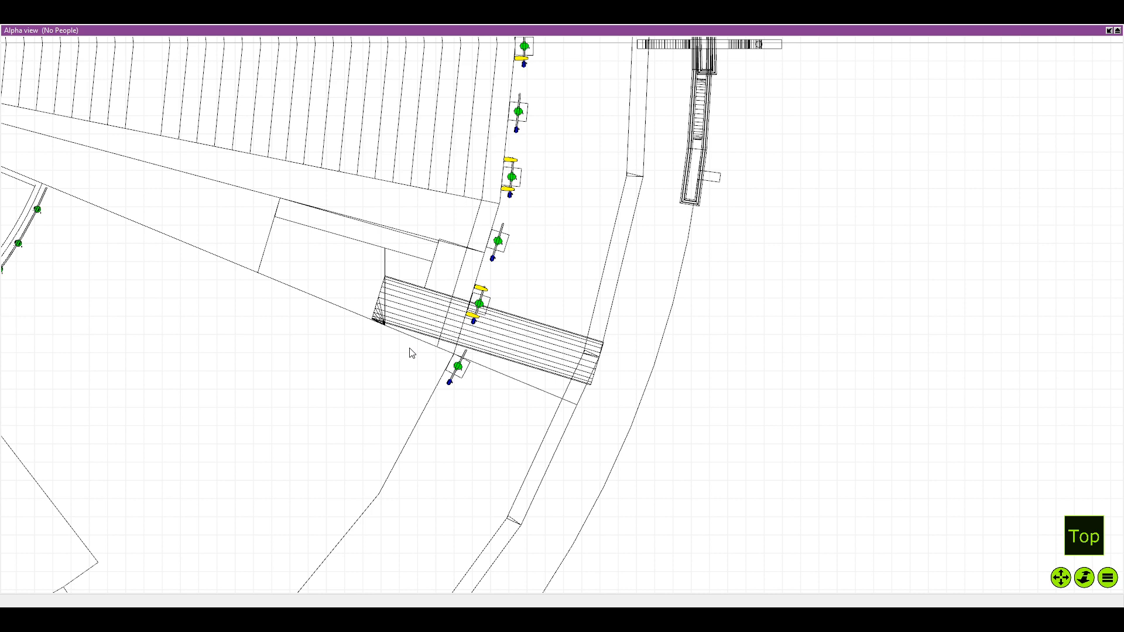
scroll(504, 439, down, 2)
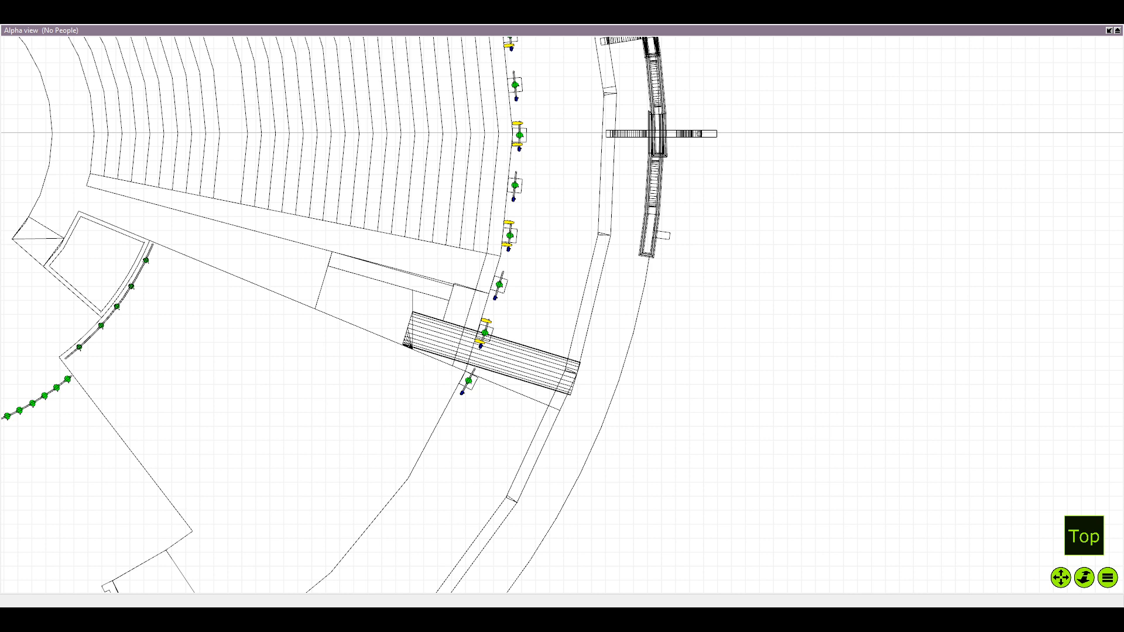
scroll(398, 366, down, 3)
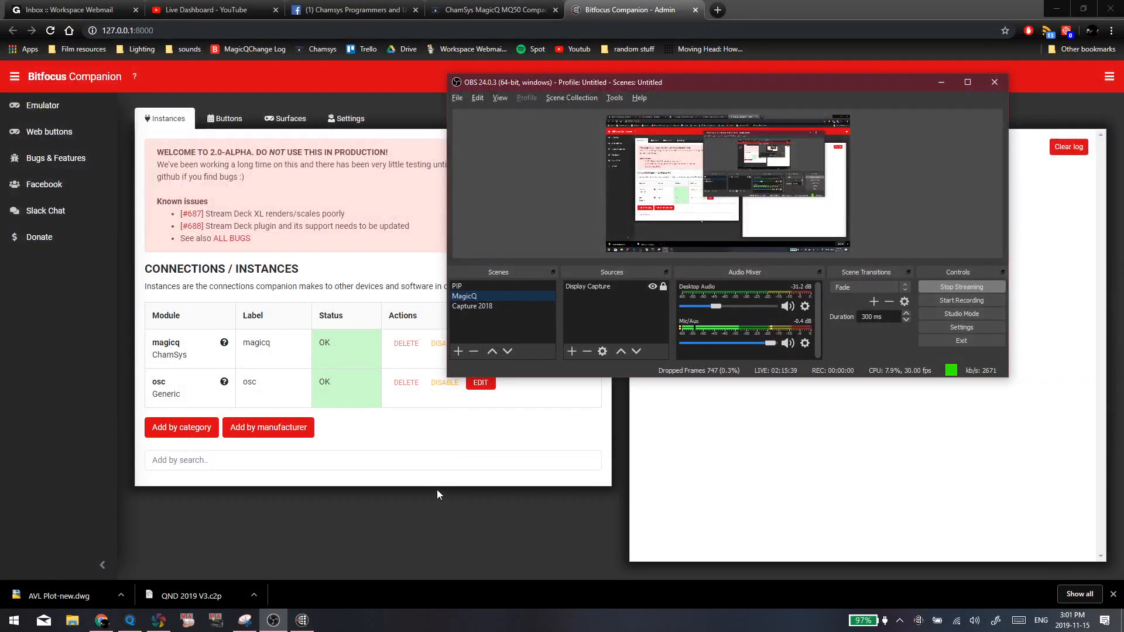
click(434, 487)
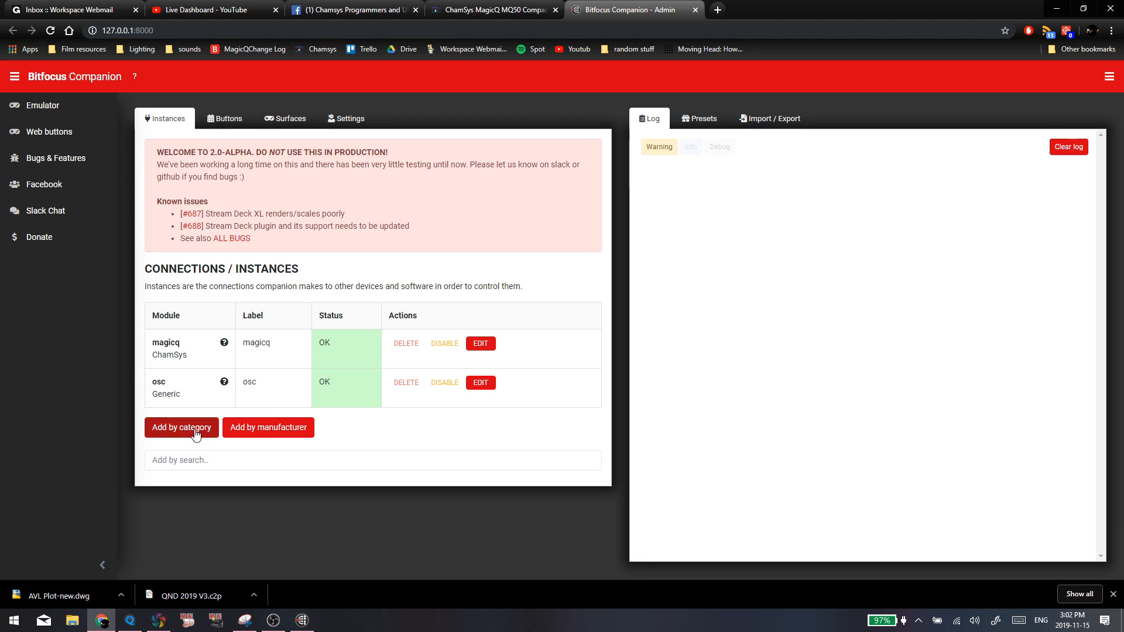
Add a ChamSys MagicQ connection instance in Bitfocus Companion, choosing it by manufacturer
click(196, 433)
click(281, 432)
mouse_move(276, 433)
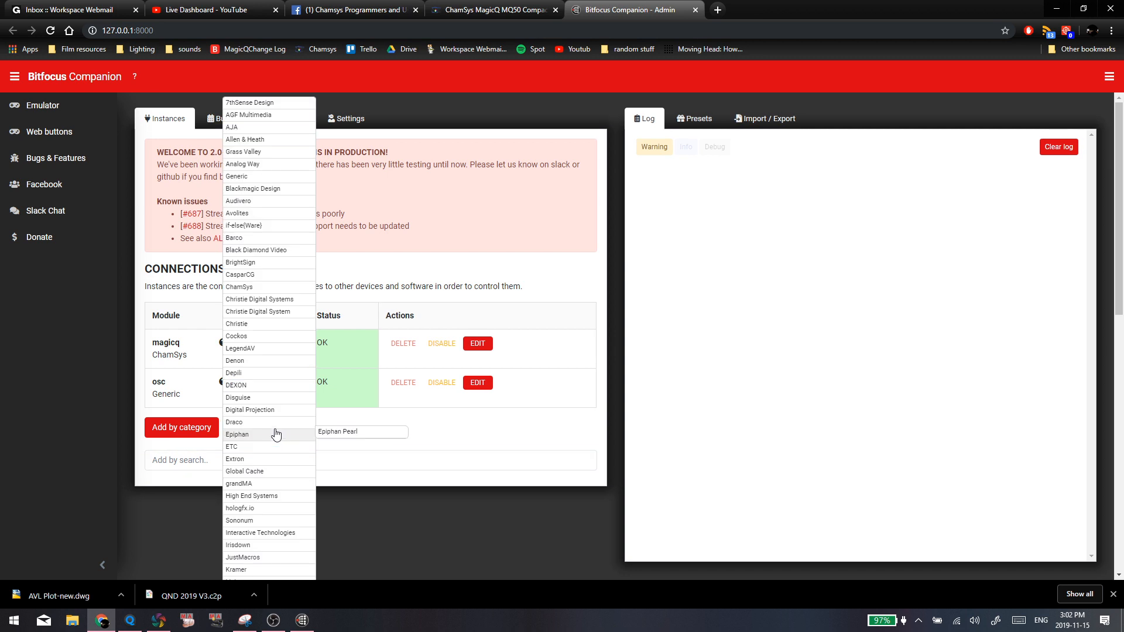
mouse_move(272, 287)
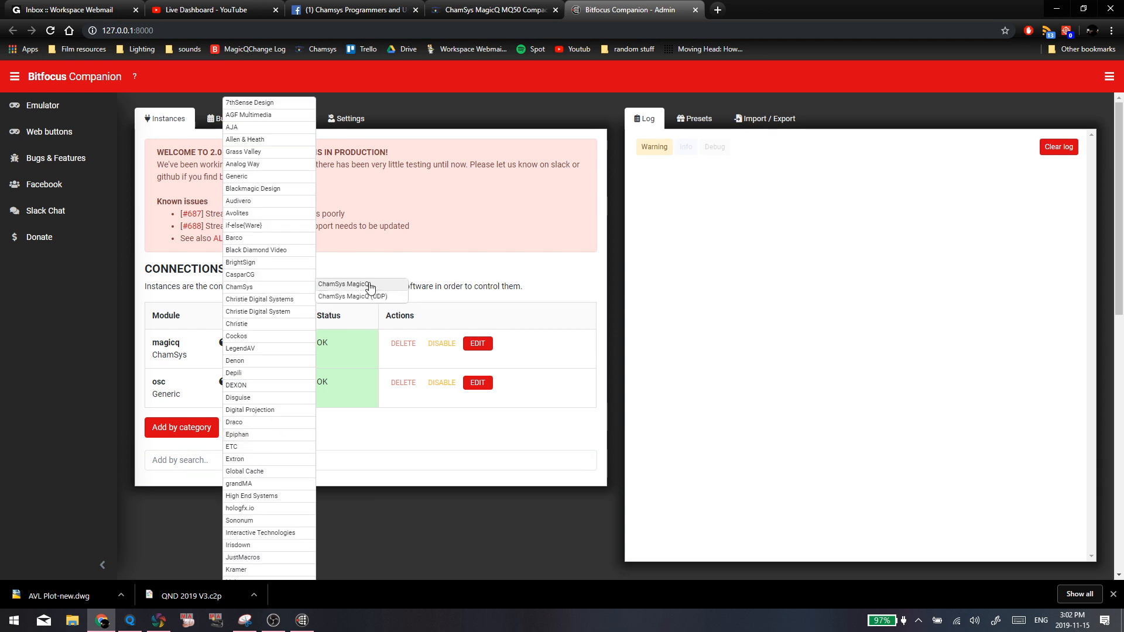
click(370, 286)
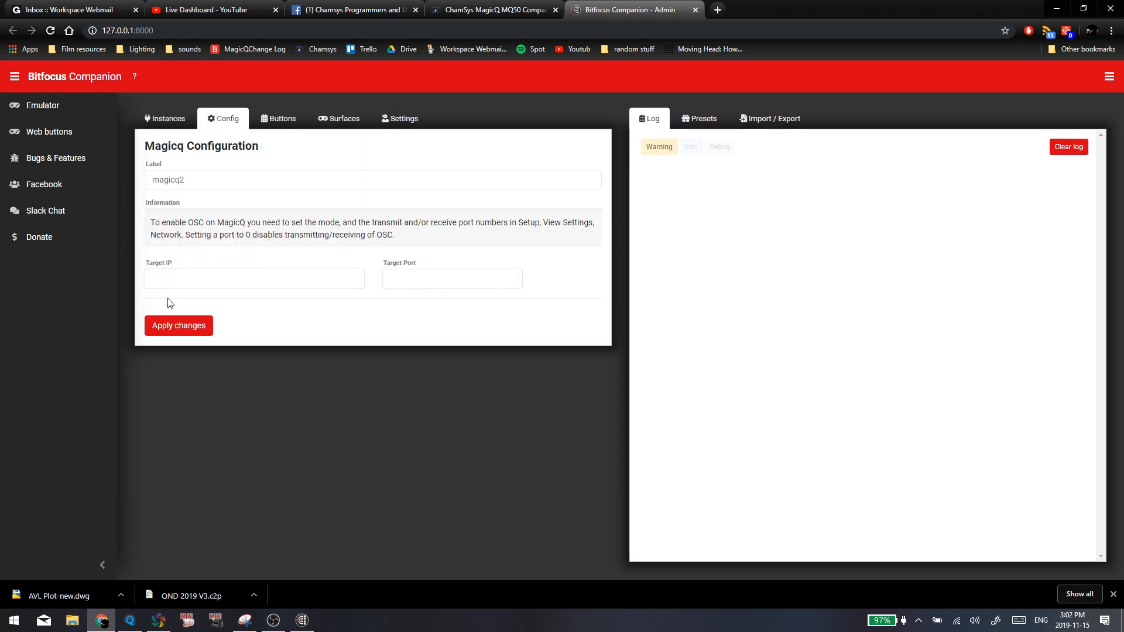
click(176, 278)
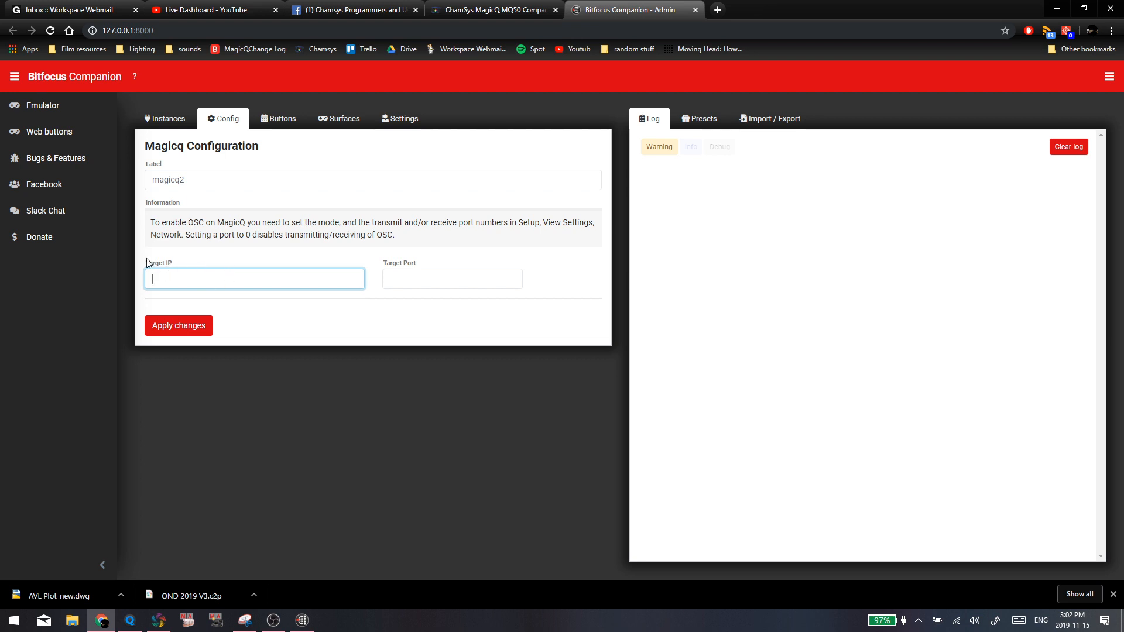
Delete the magicq2 instance from the connections list
click(161, 122)
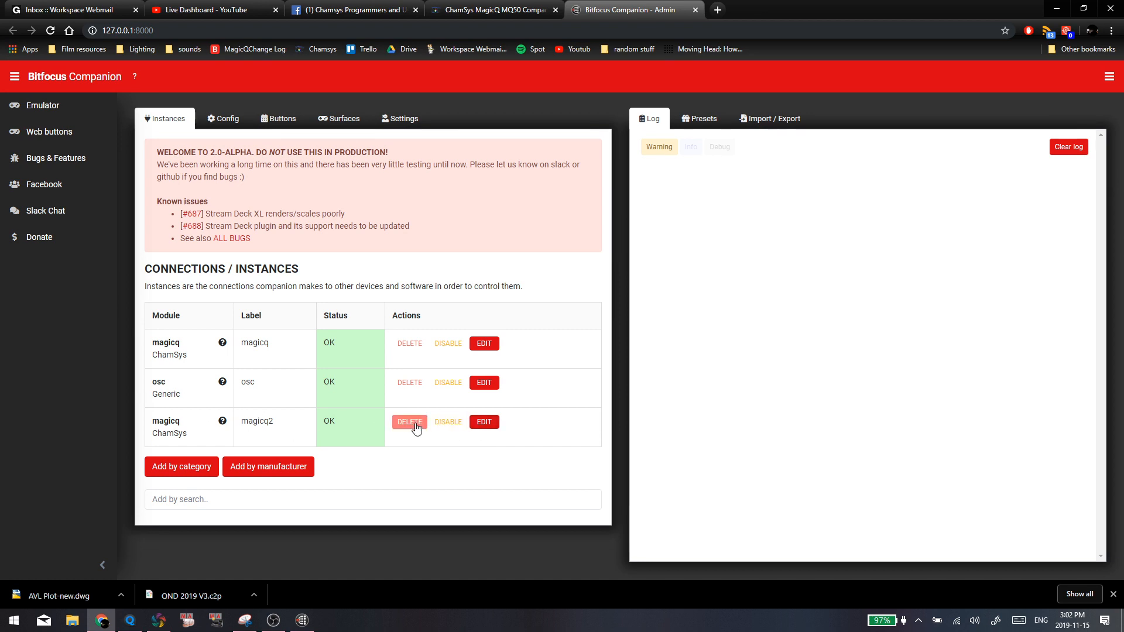
click(410, 422)
click(617, 91)
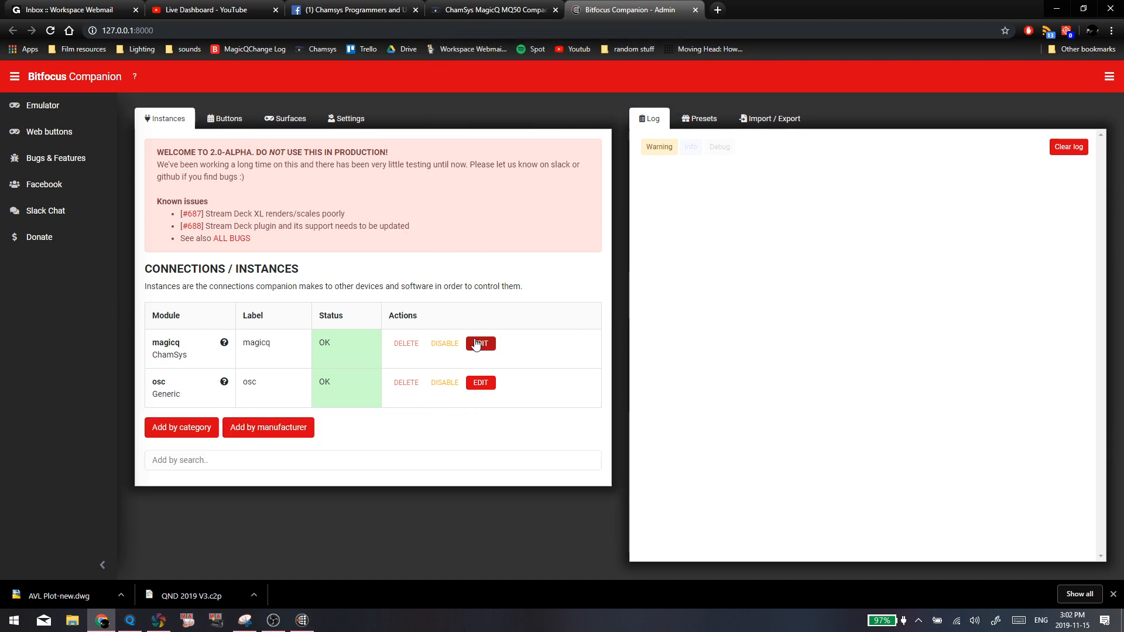
Review the target IP and port settings of the magicq and osc instances
click(477, 343)
click(193, 279)
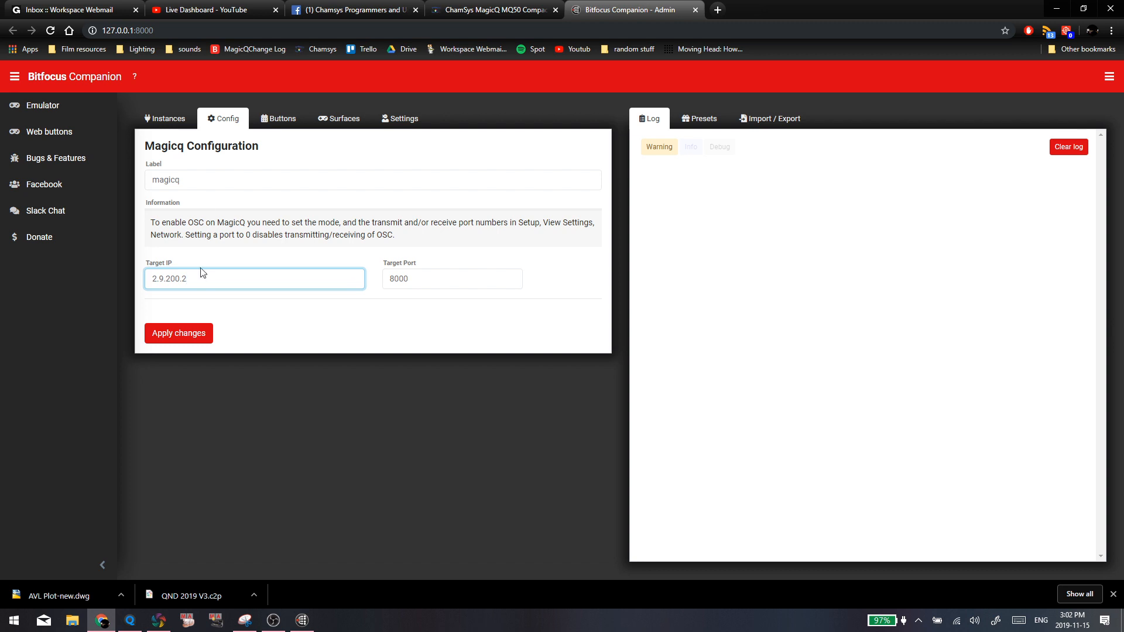
click(157, 120)
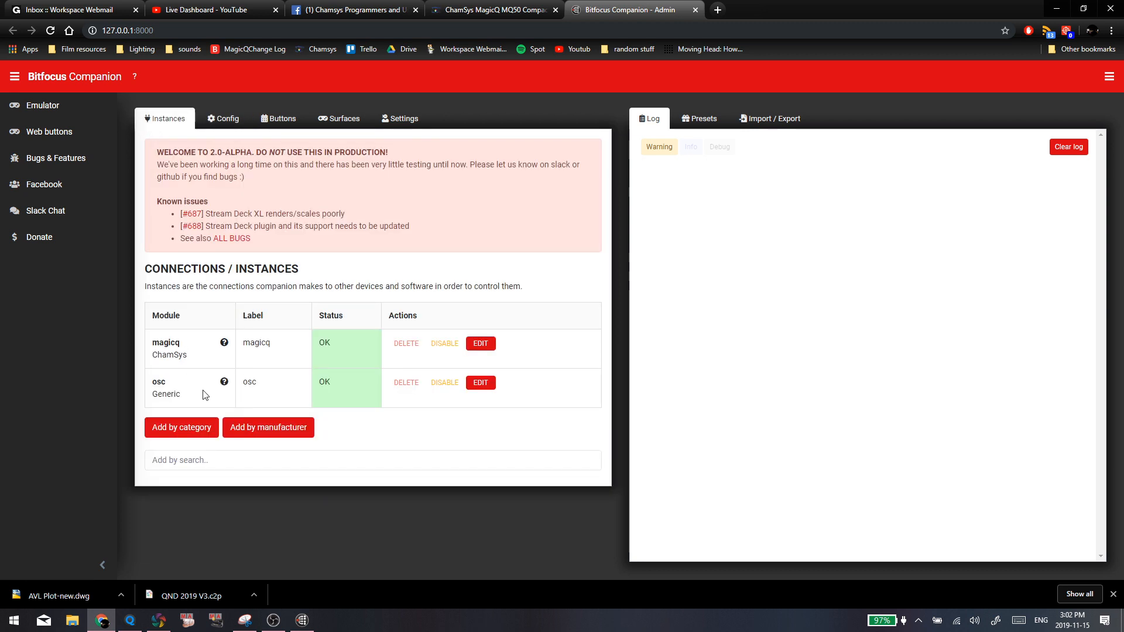
click(480, 381)
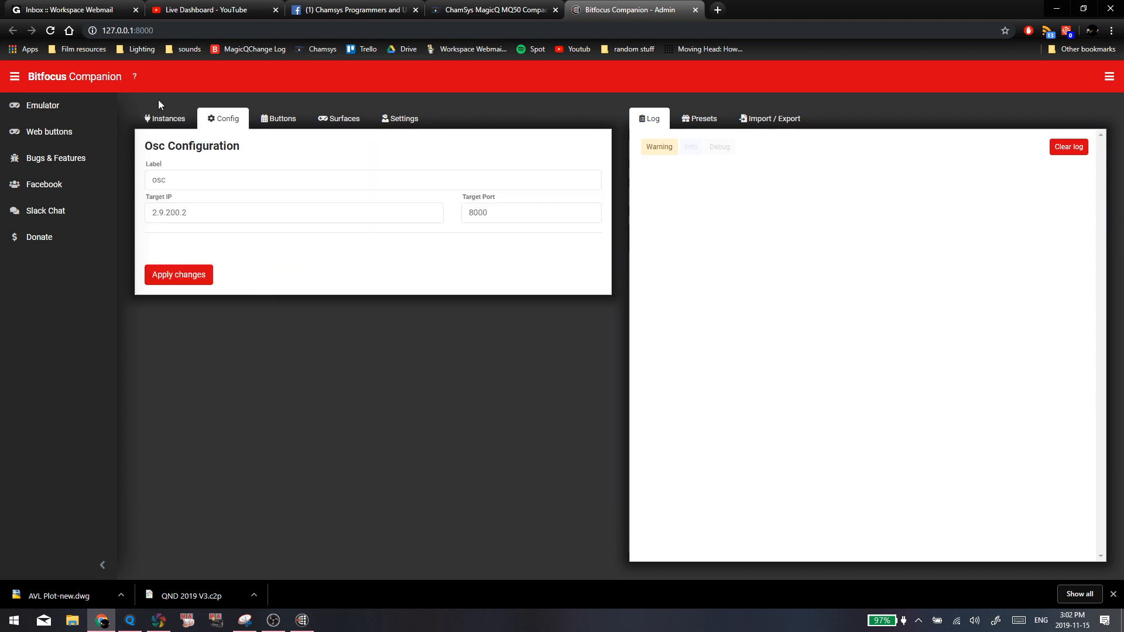
click(162, 117)
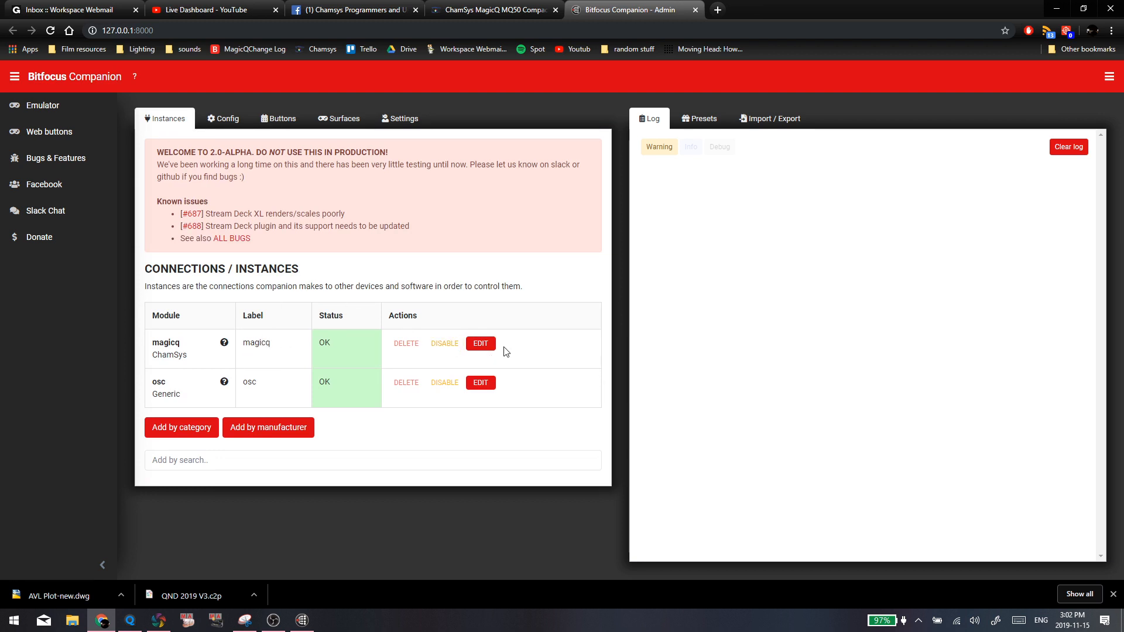
Check the magicq instance's target IP again, glancing at the MagicQ console software, and return to the instance list
click(482, 345)
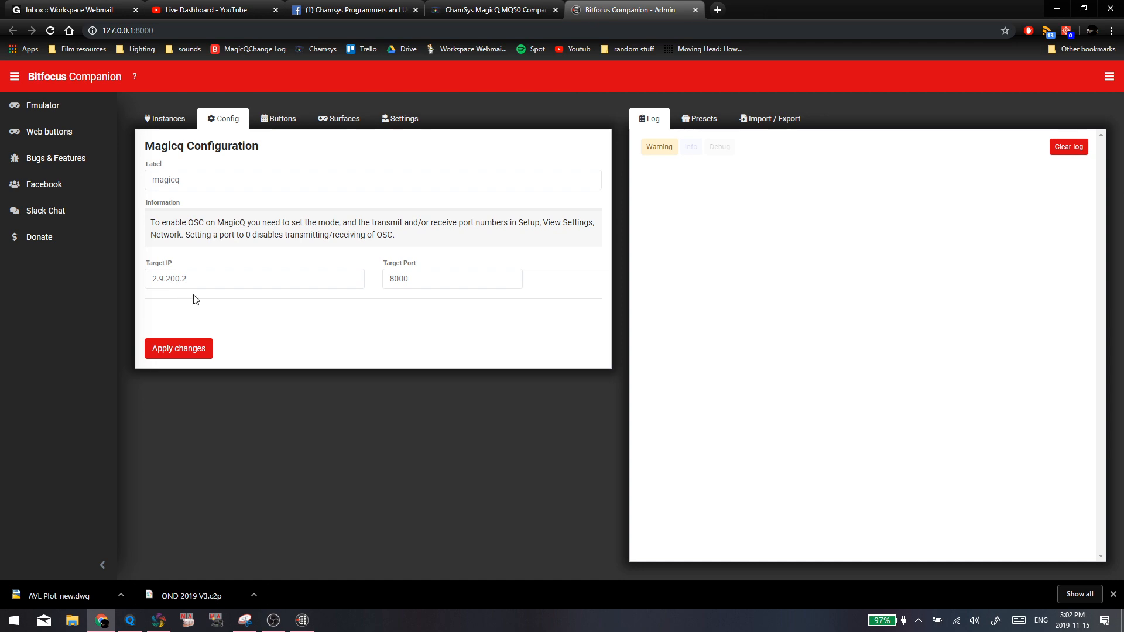
click(130, 621)
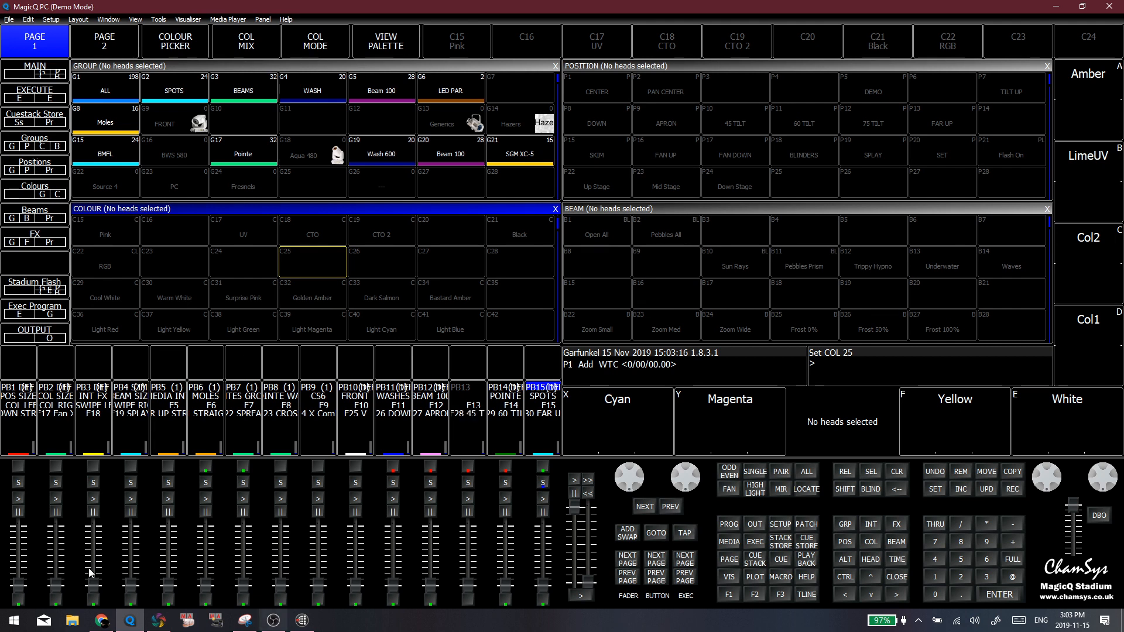
click(101, 621)
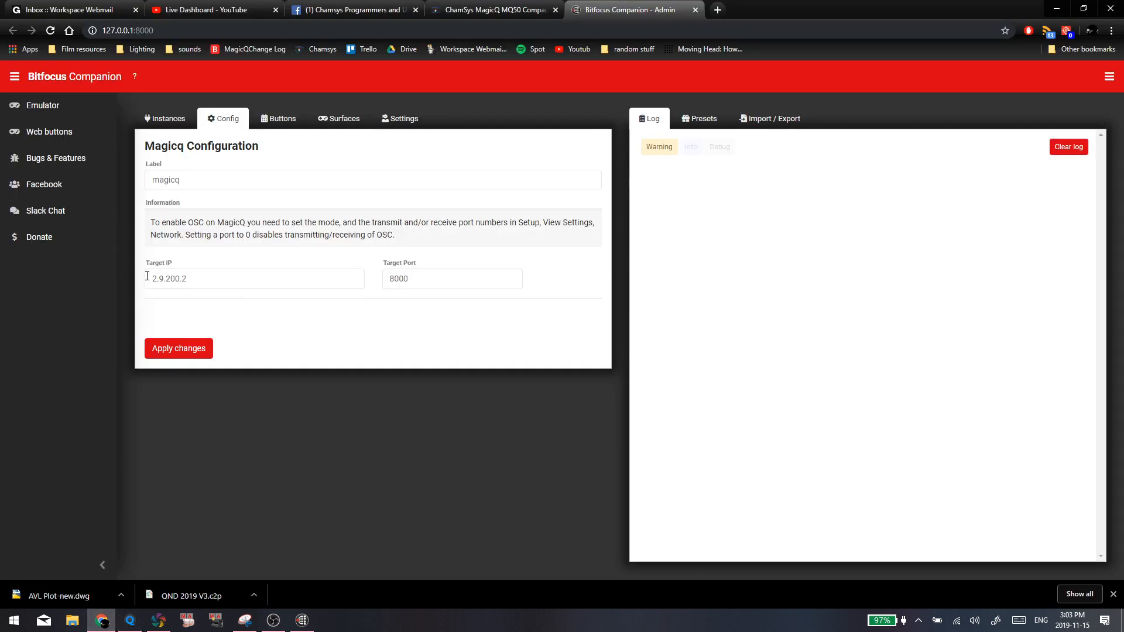
click(175, 280)
click(166, 119)
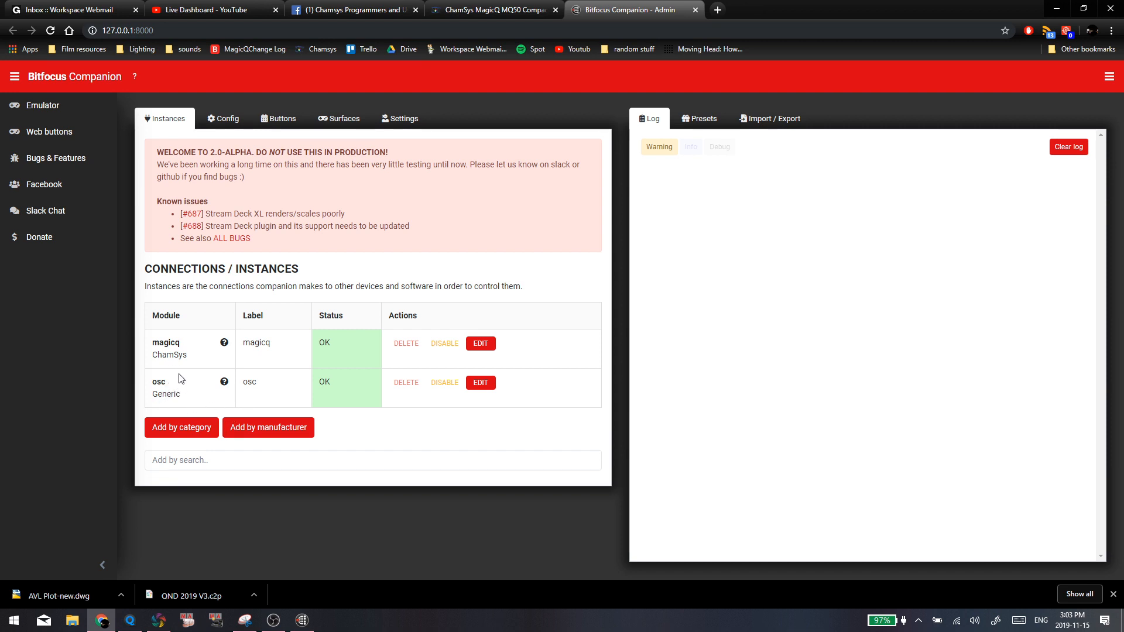
Look up the Generic OSC module among the instance categories without adding it
click(234, 427)
click(198, 426)
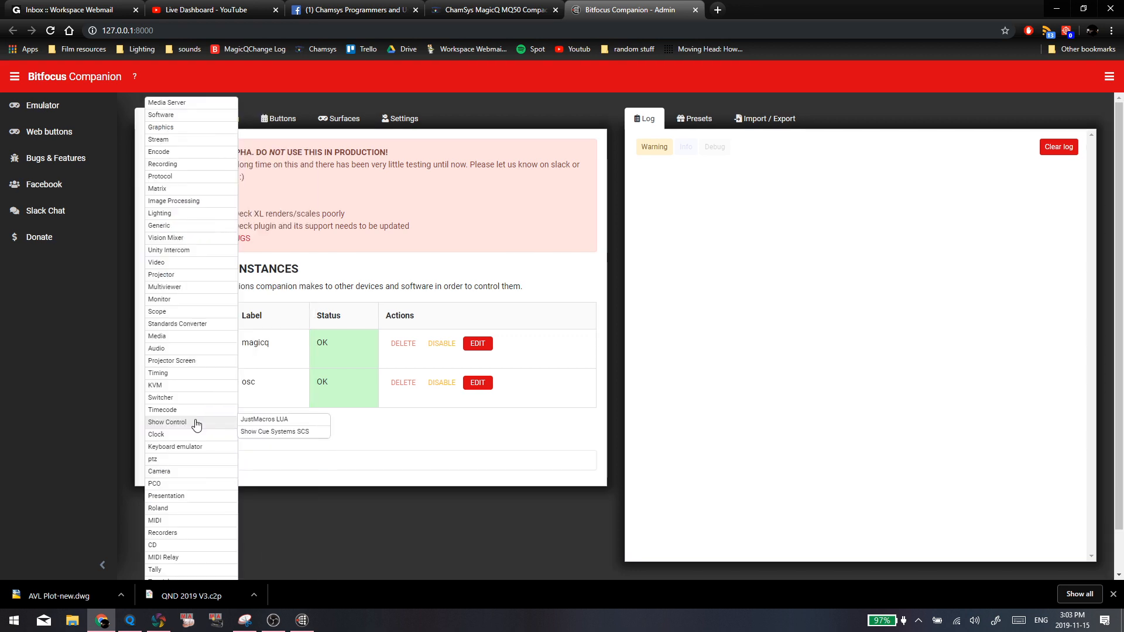
mouse_move(222, 279)
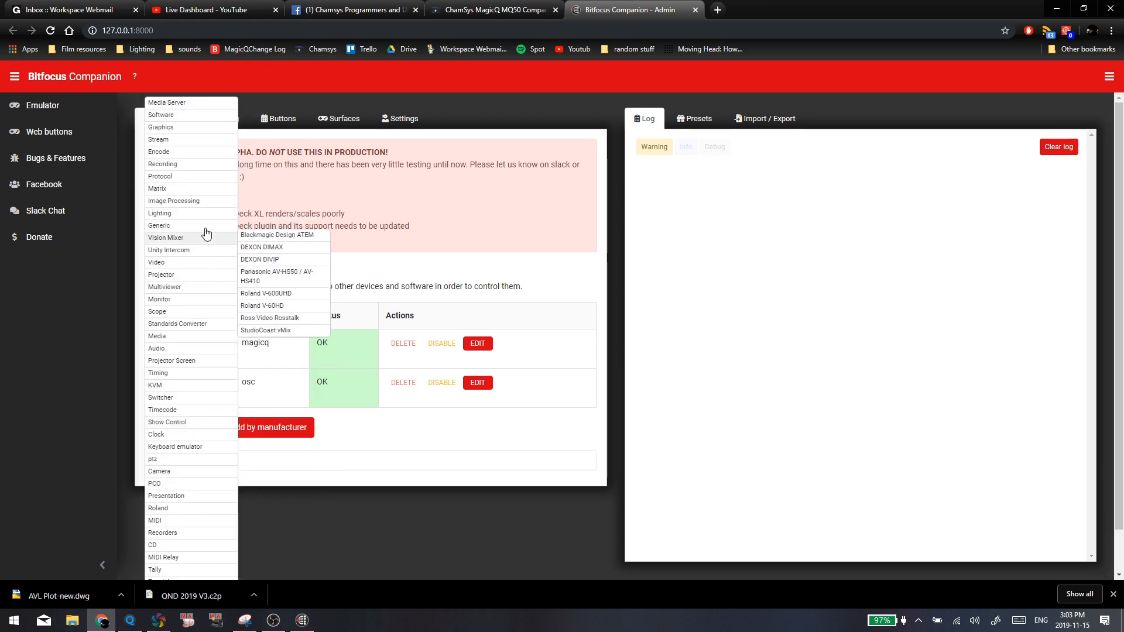
mouse_move(228, 226)
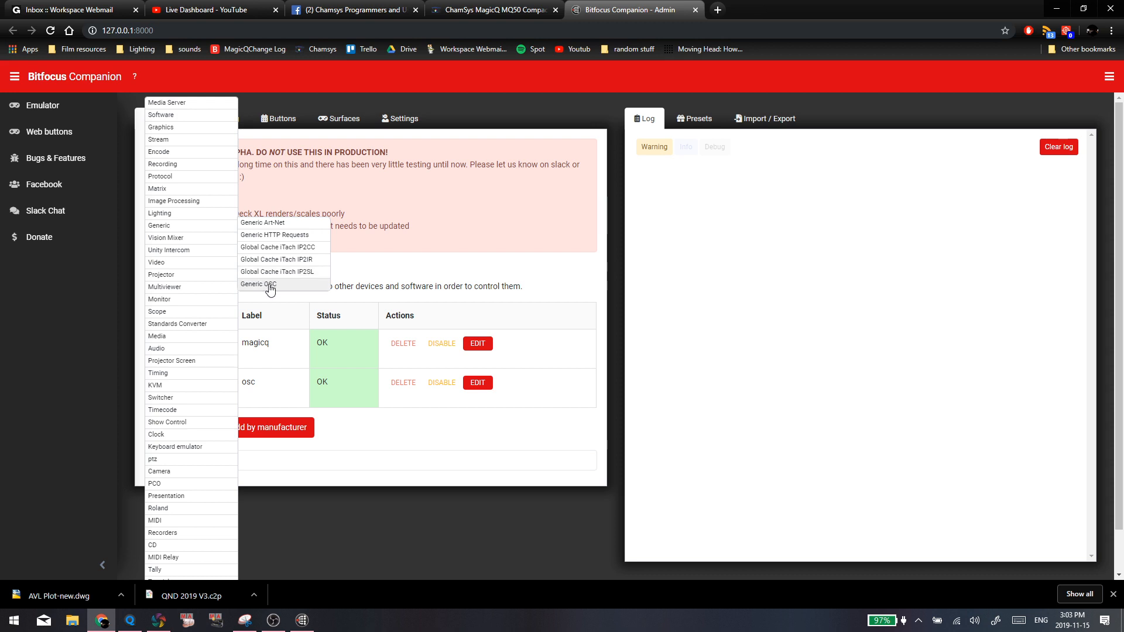
click(349, 408)
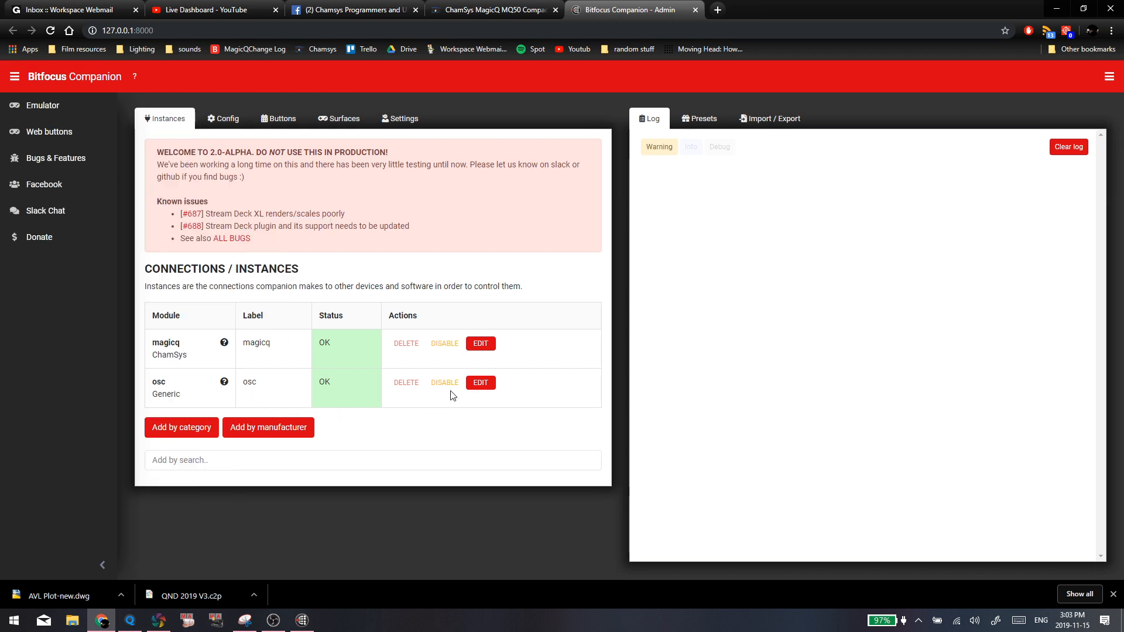
Compare the osc instance's target port with the OSC rx port in MagicQ's network settings, ending at Companion's instance list
click(488, 387)
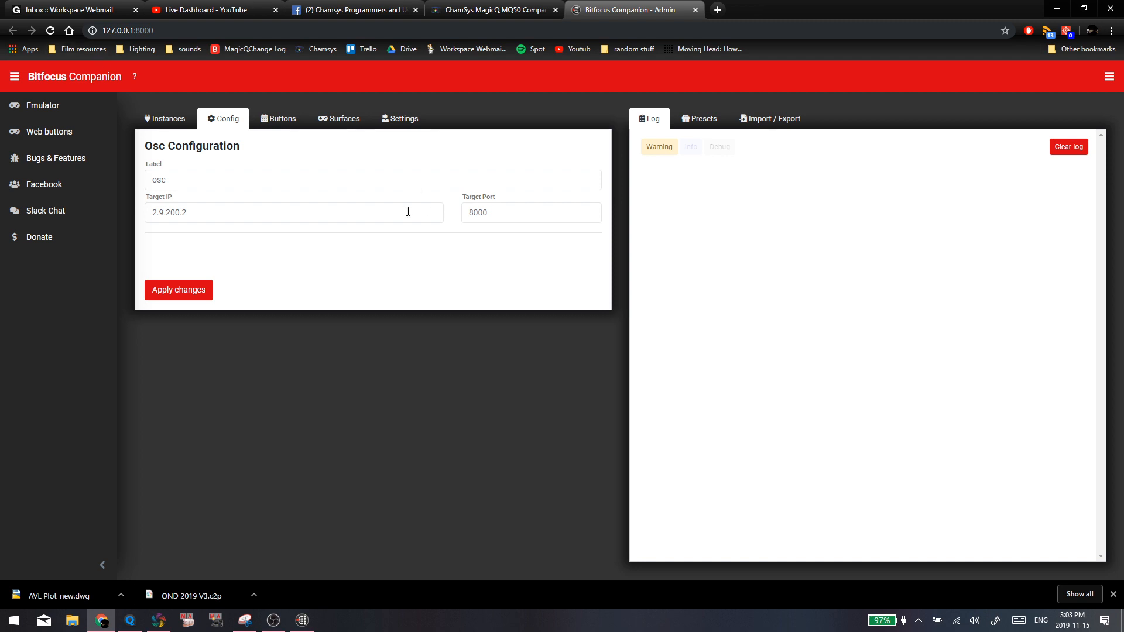
click(508, 211)
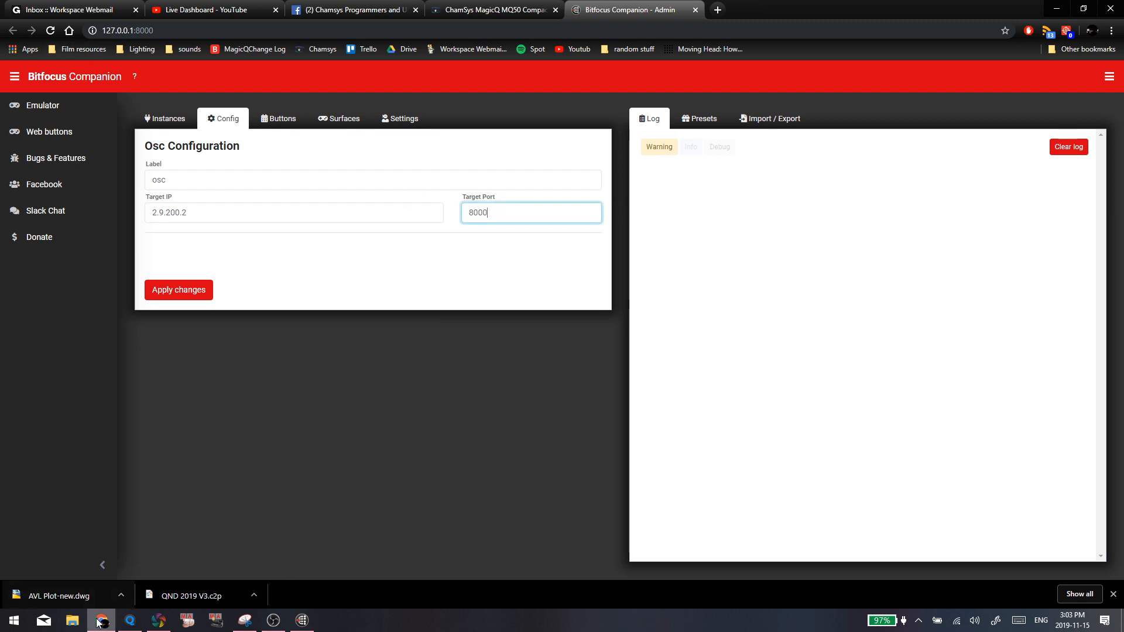
click(130, 621)
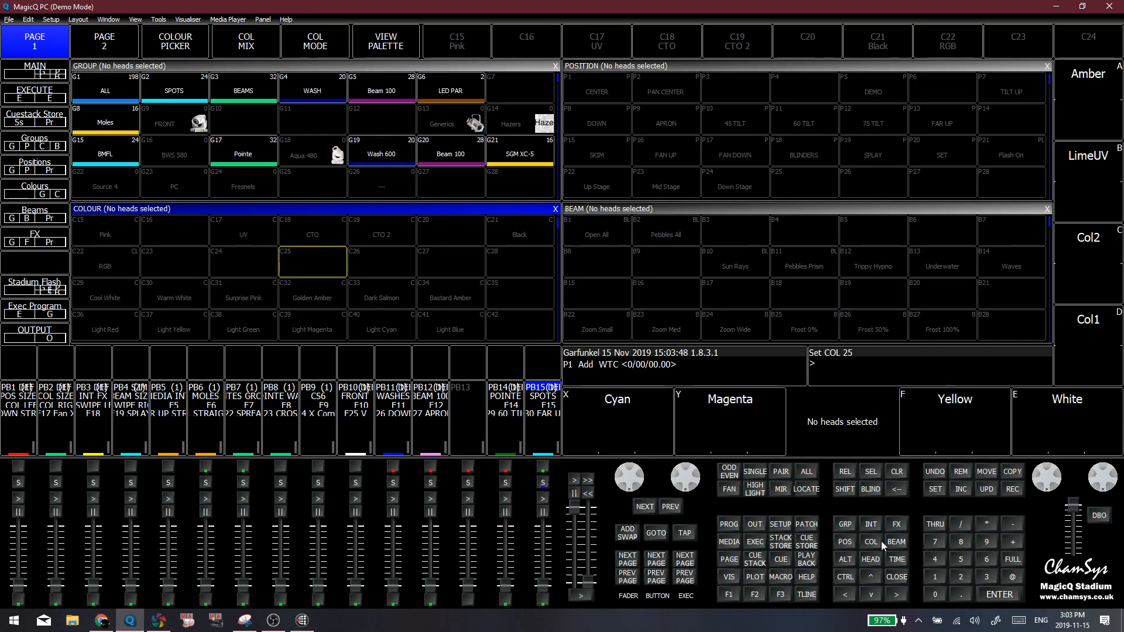
click(778, 525)
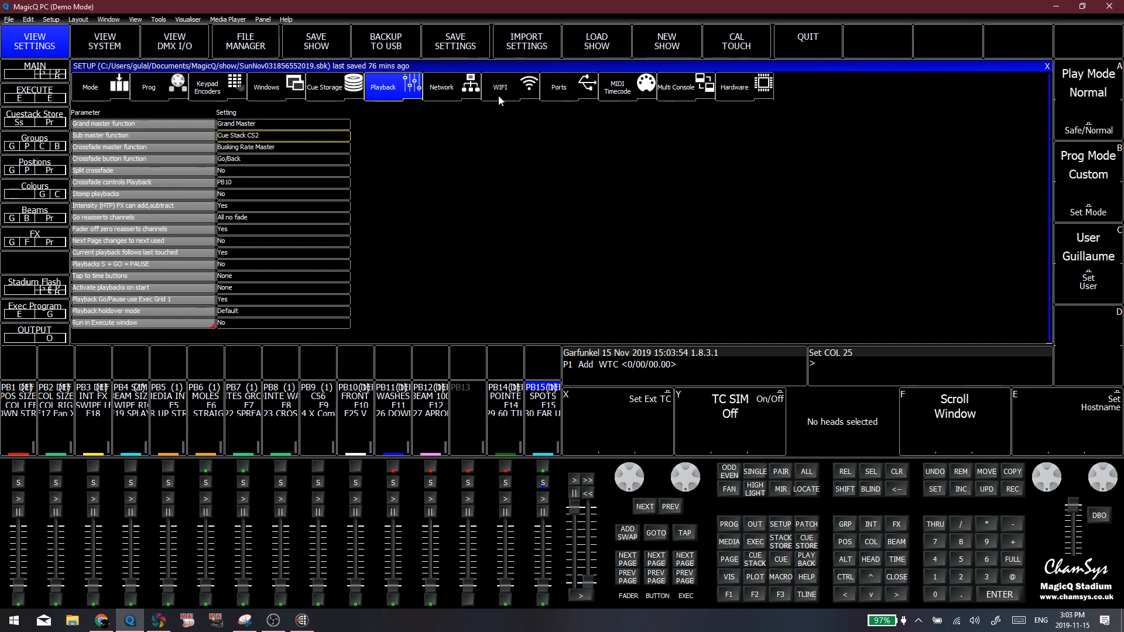
click(453, 94)
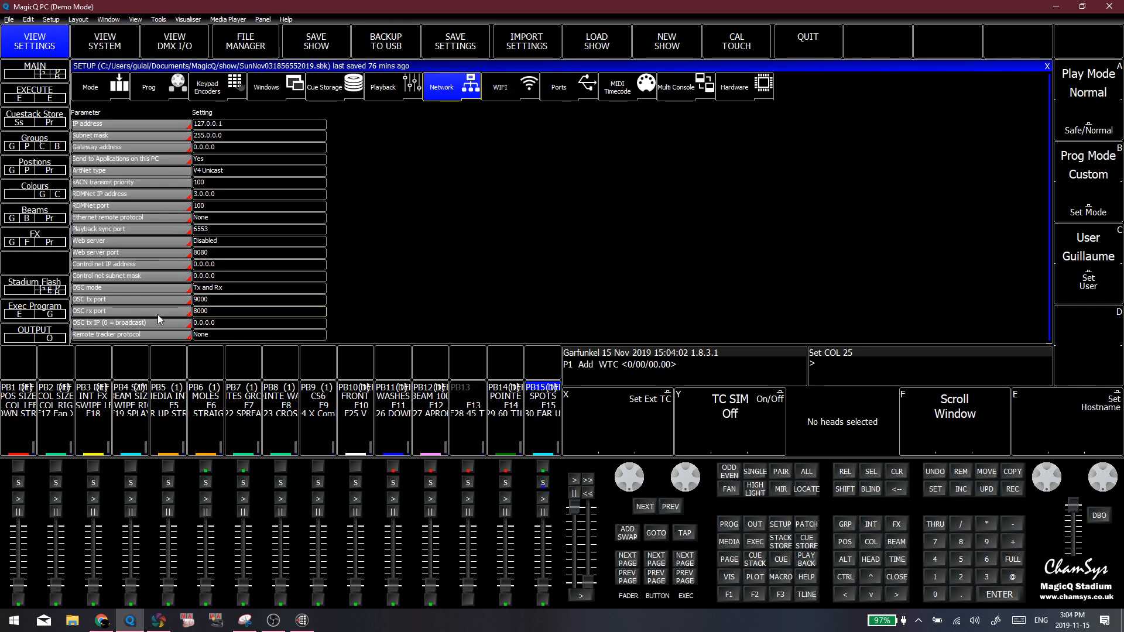
click(101, 620)
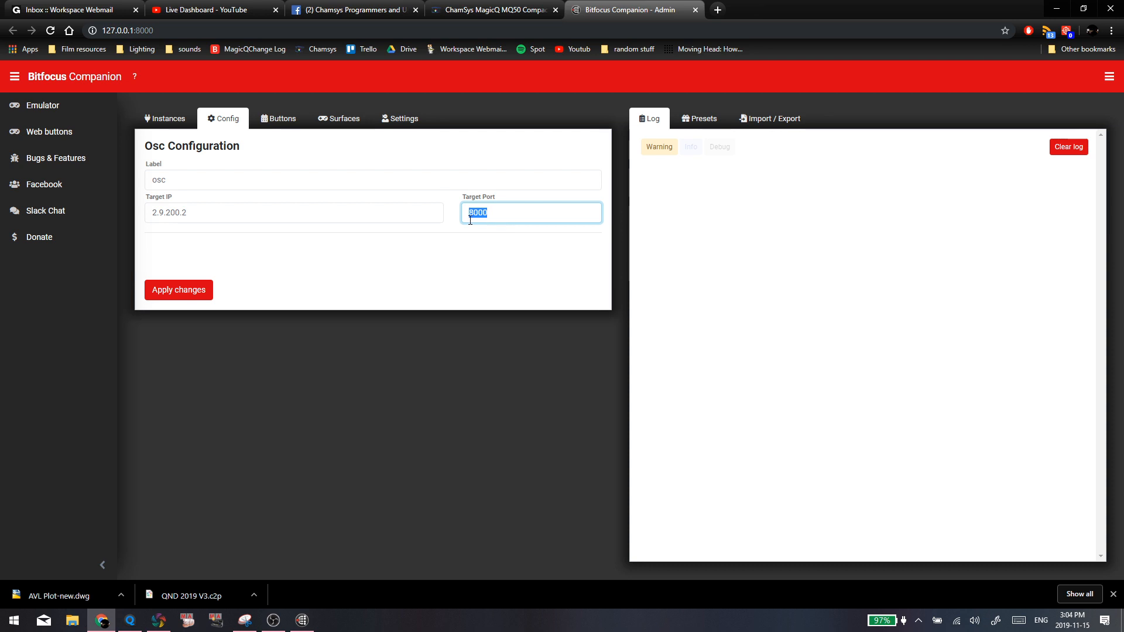
click(158, 118)
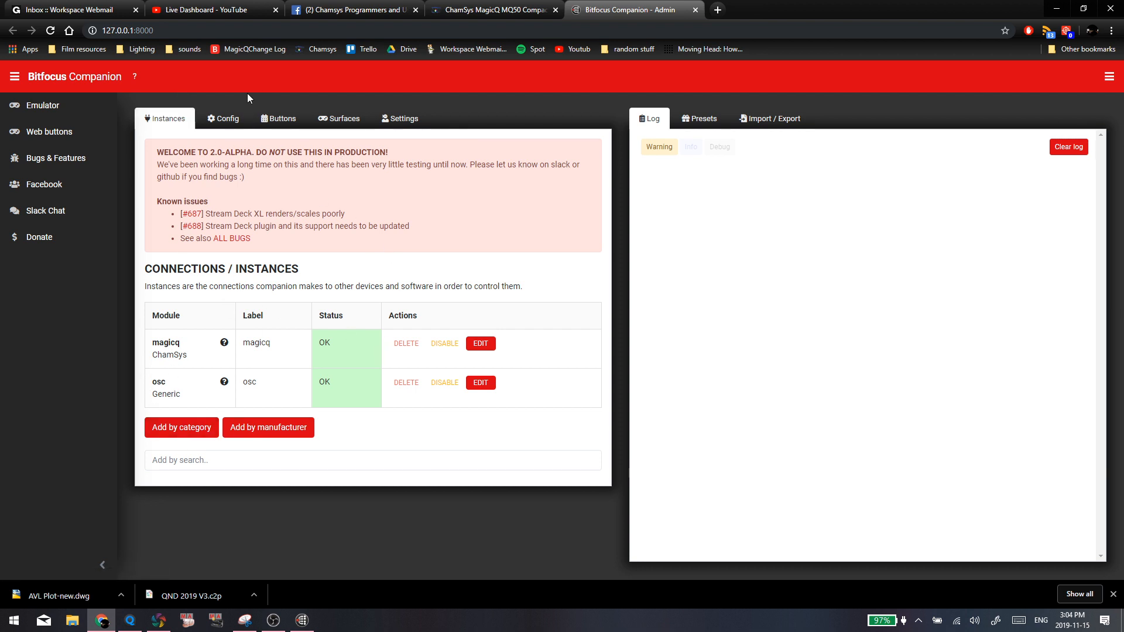
Open the button layout and go to page 3
click(266, 120)
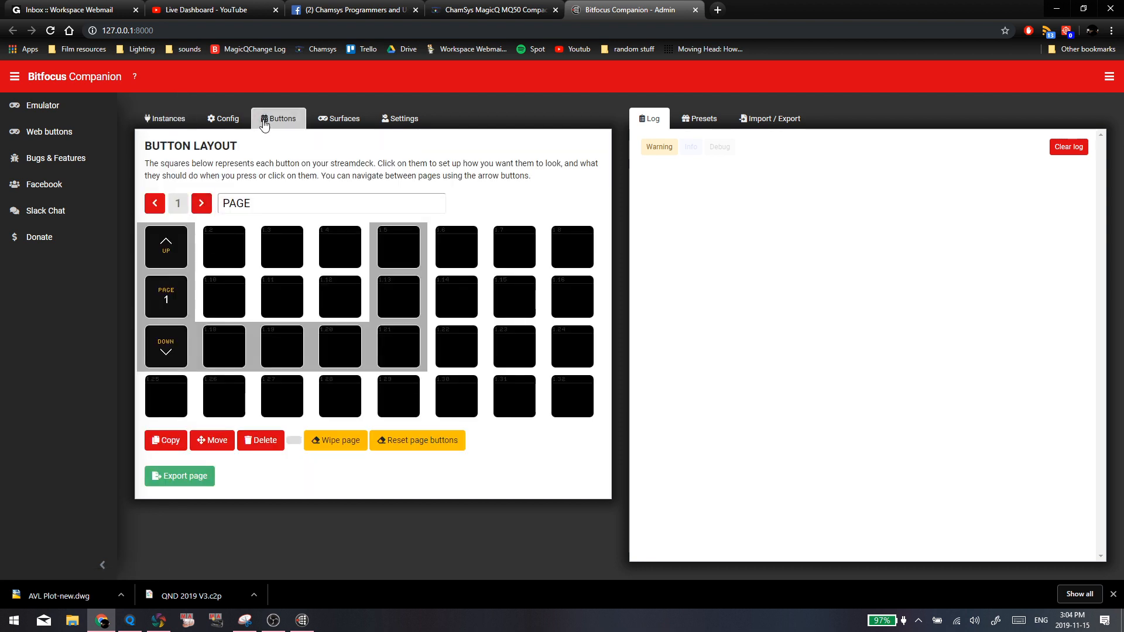
click(199, 205)
click(161, 209)
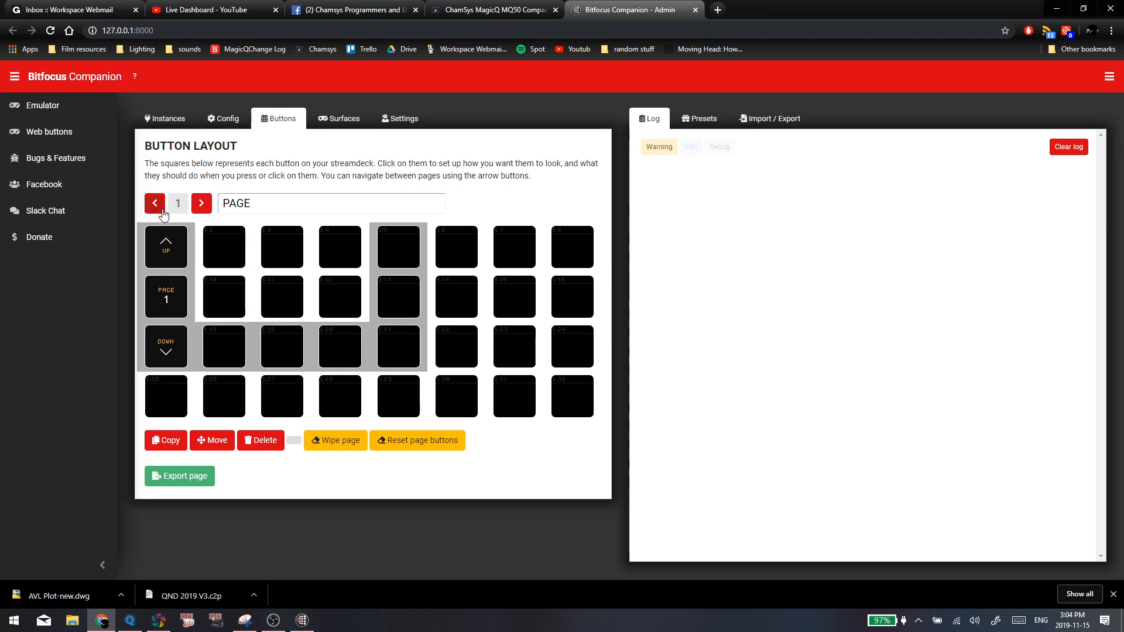
click(202, 205)
click(202, 205)
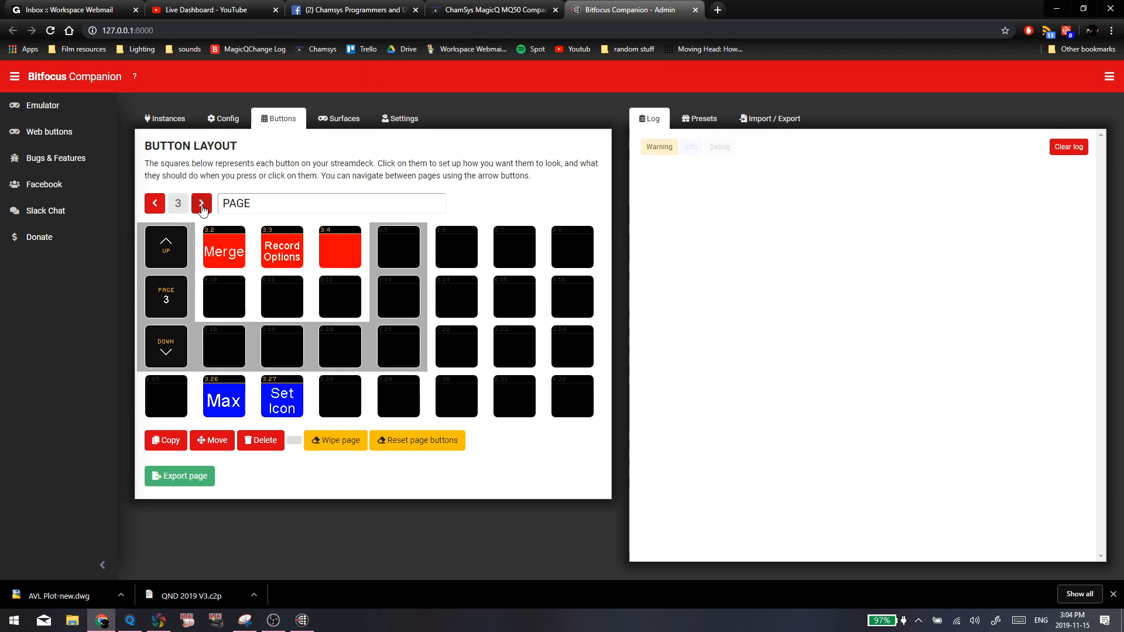
Review the settings of the existing Merge and Record Options buttons and the empty slots around them
click(354, 268)
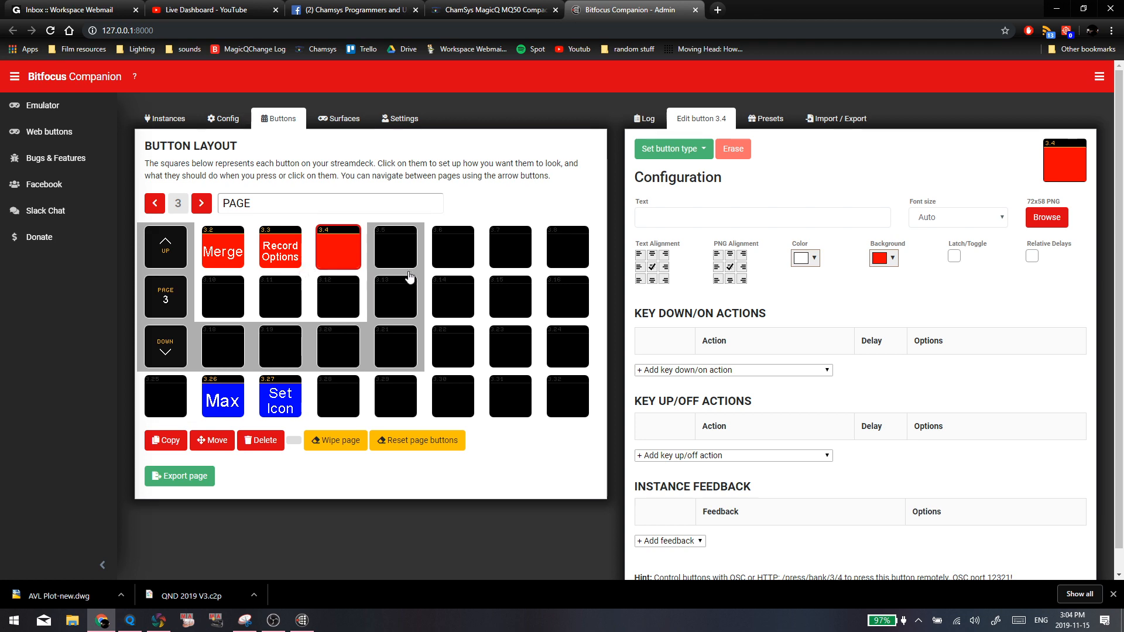
click(311, 297)
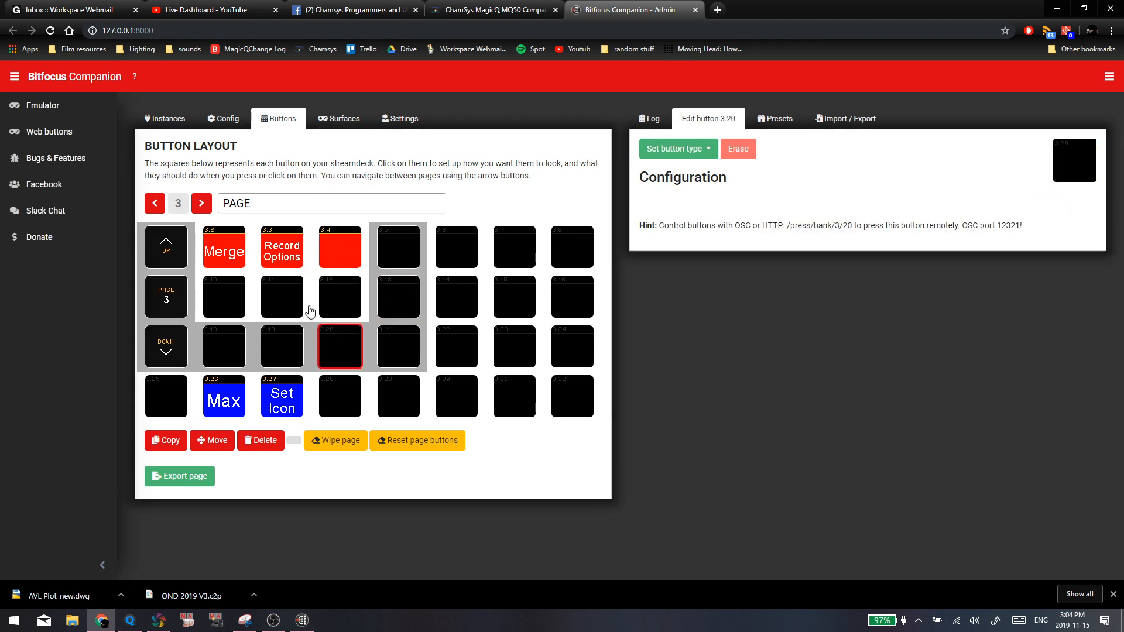
click(238, 286)
click(275, 264)
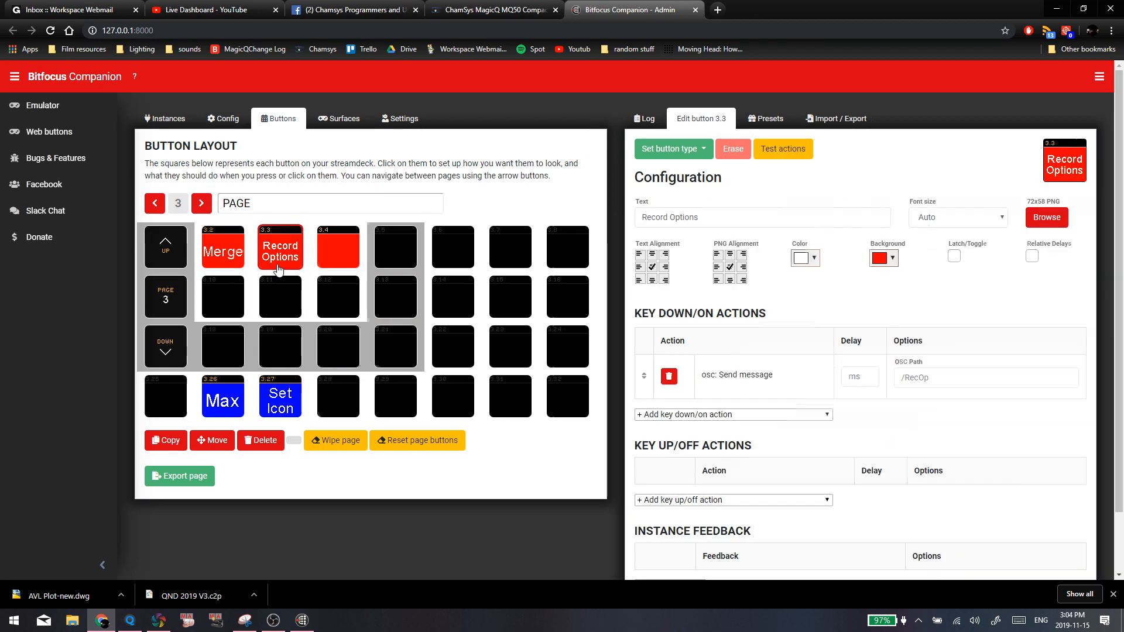
click(231, 285)
click(220, 256)
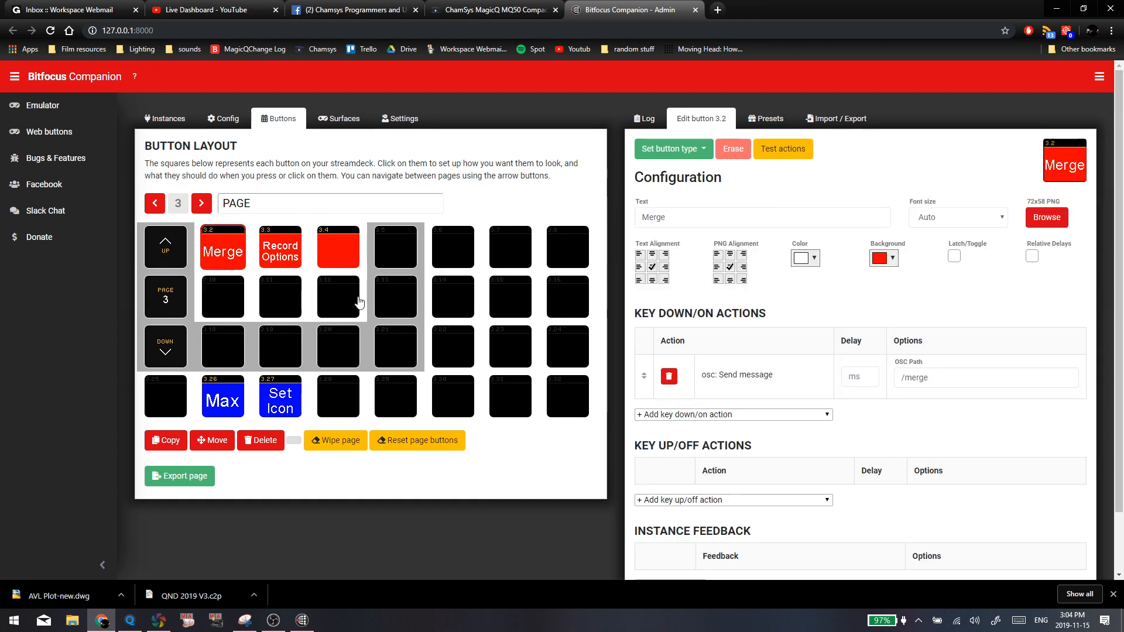
click(292, 295)
click(391, 250)
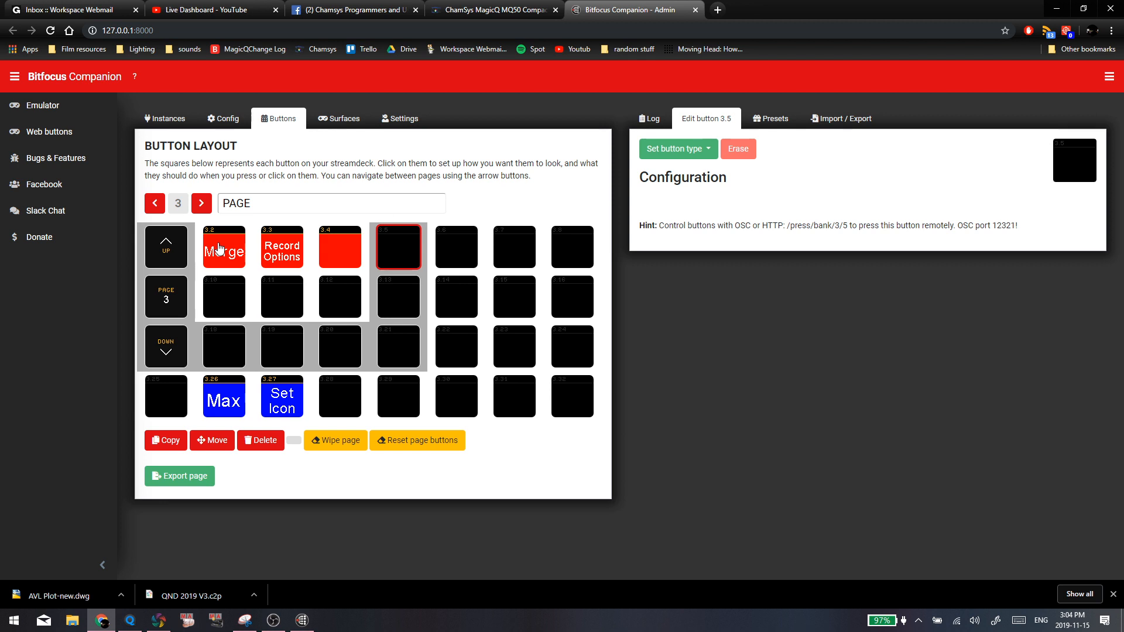
click(223, 291)
click(258, 291)
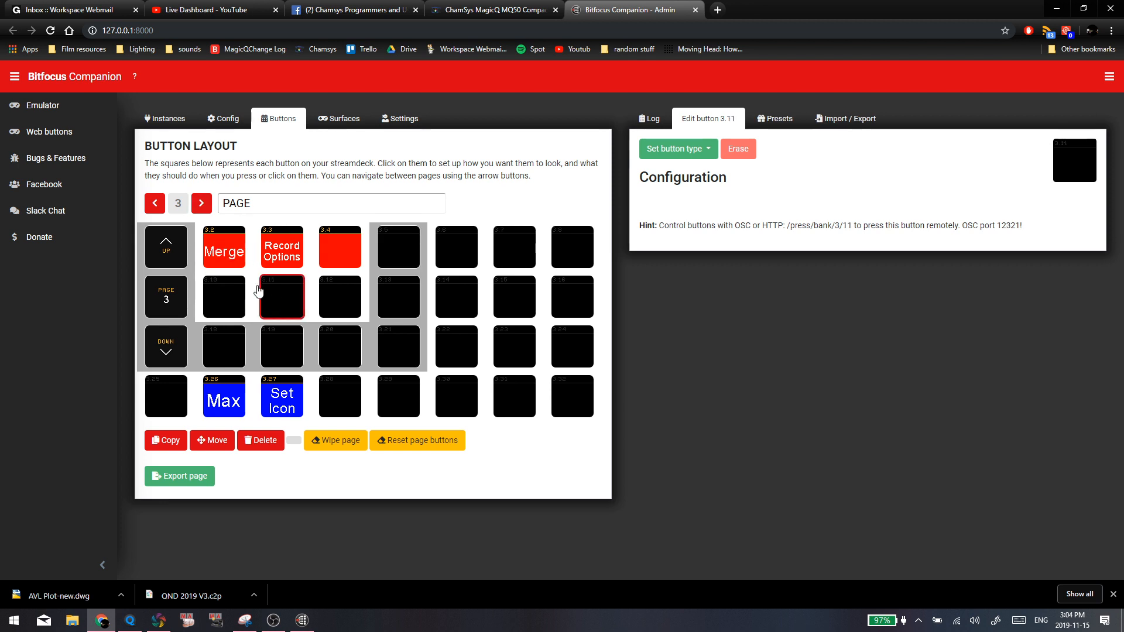
Make the empty slot 3.6 a regular button with the text "Merge"
click(439, 252)
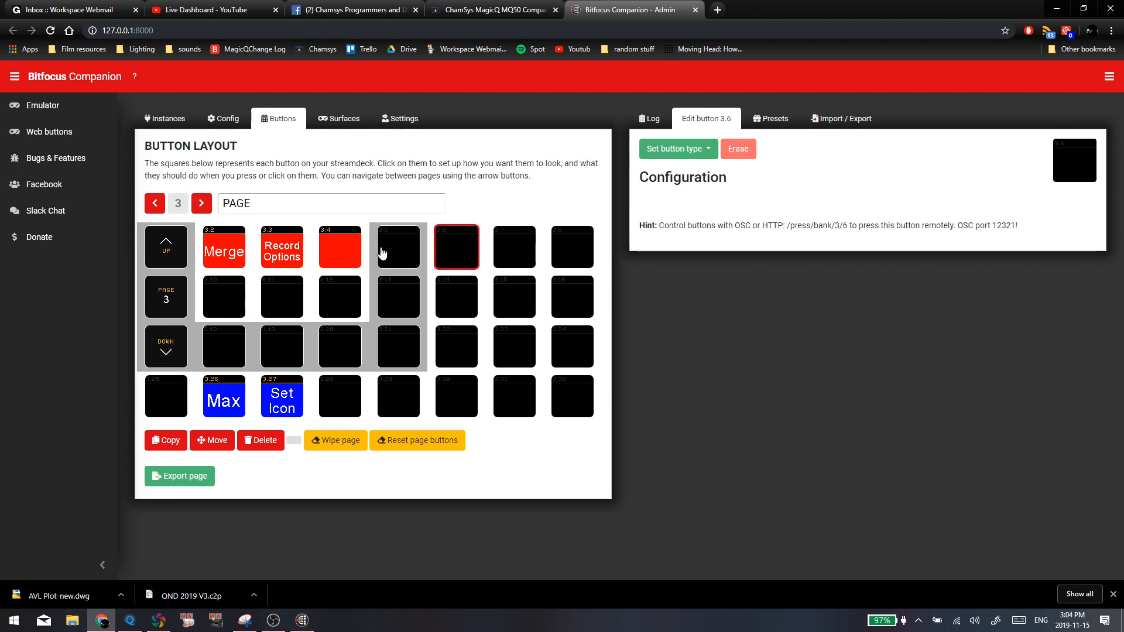
click(680, 149)
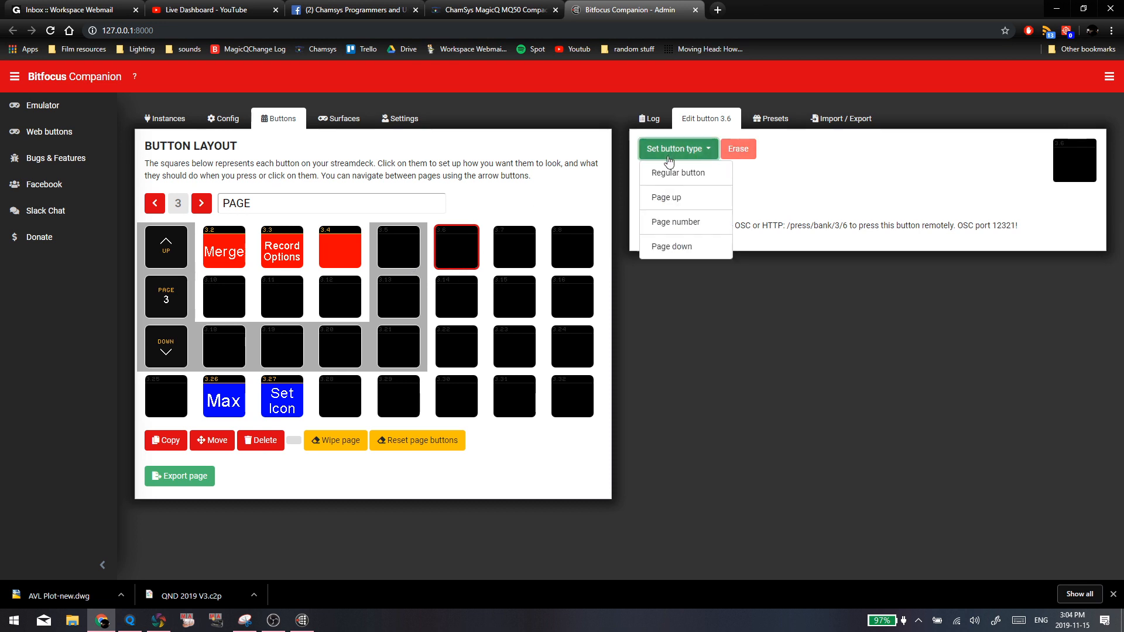
click(670, 173)
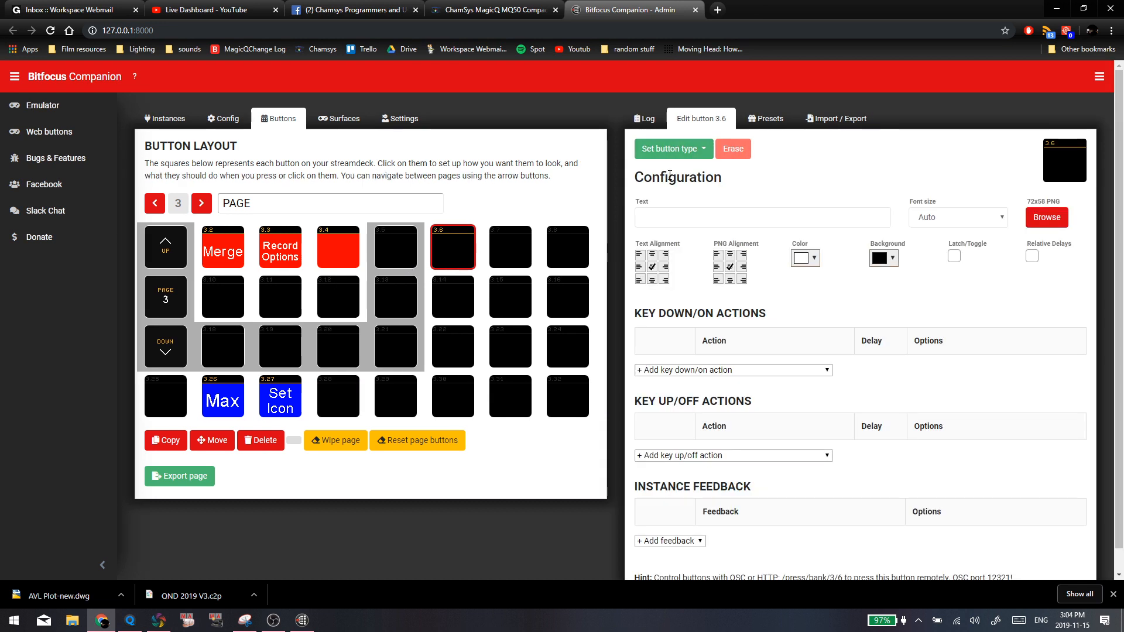
click(711, 215)
text(MErg)
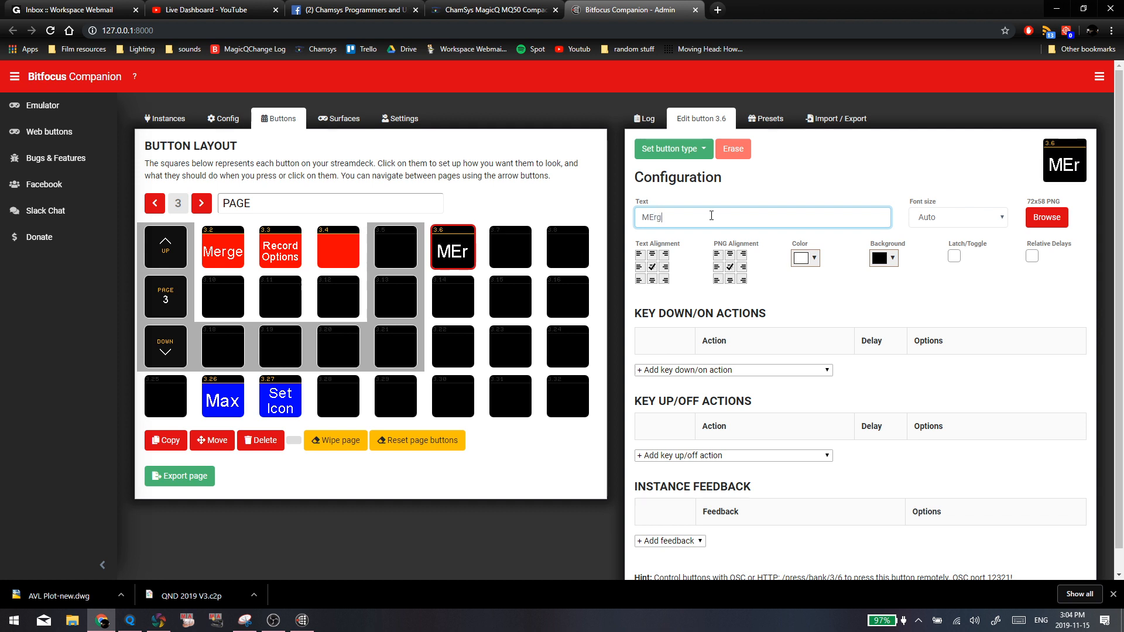
key(BackSpace)
key(BackSpace)
key(BackSpace)
text(egr)
key(BackSpace)
key(BackSpace)
text(rge)
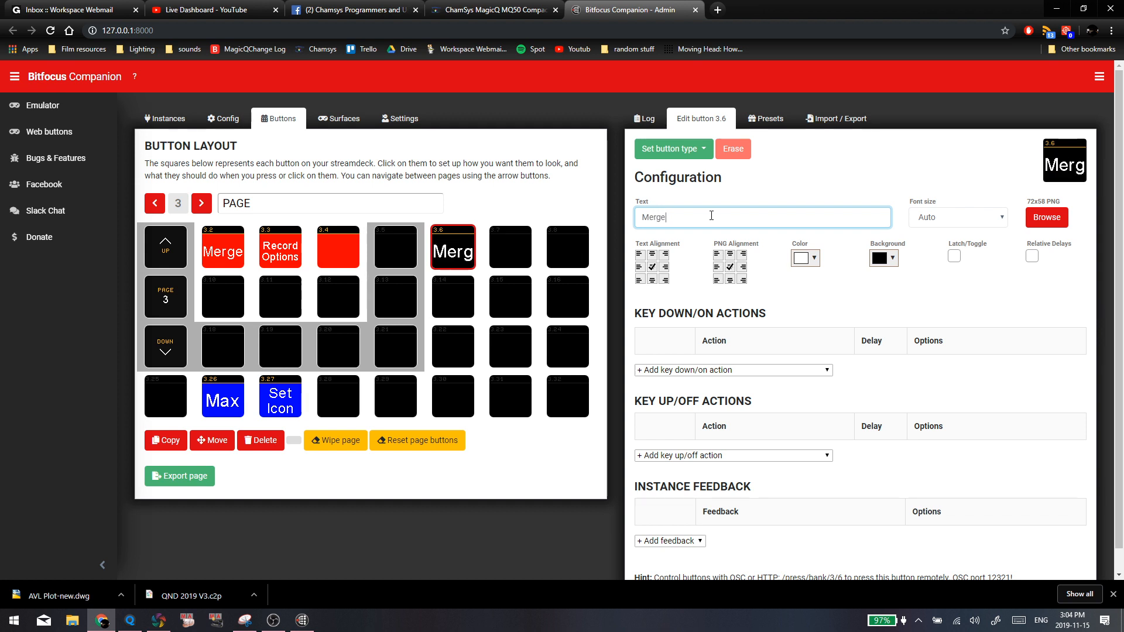
Set the background of button 3.6 to red and leave its text colour white
click(884, 259)
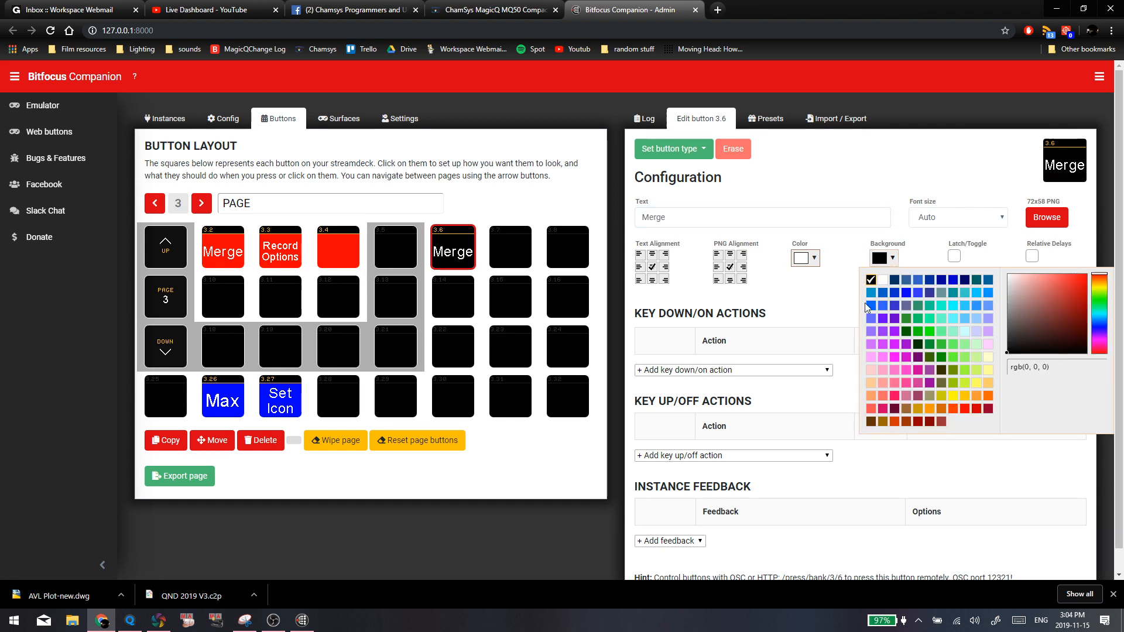
click(962, 409)
click(806, 258)
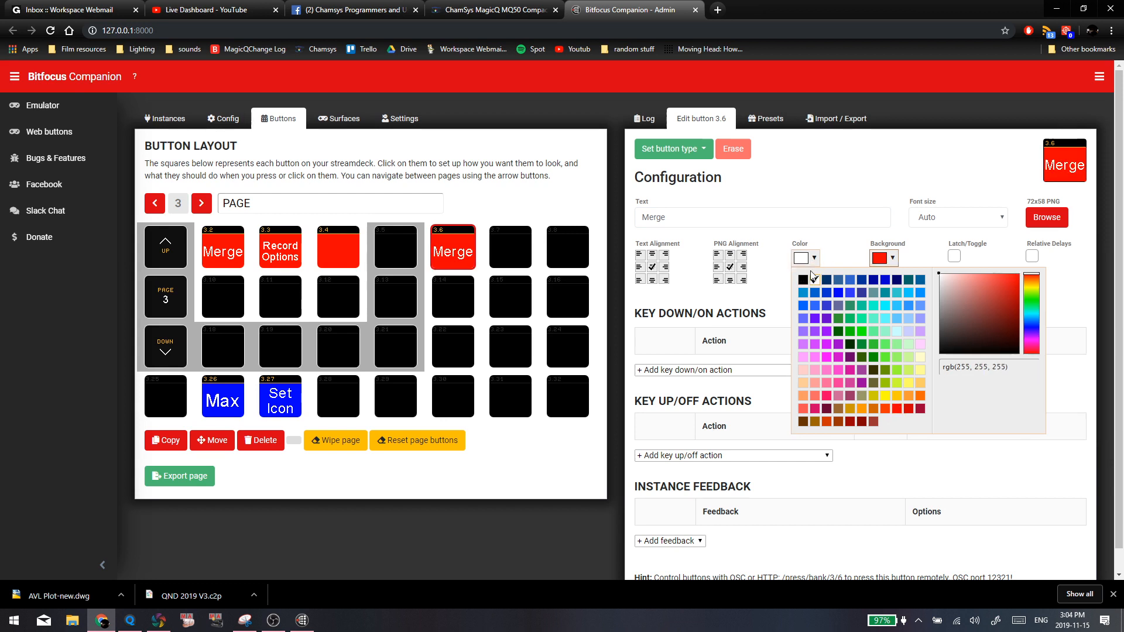
click(769, 297)
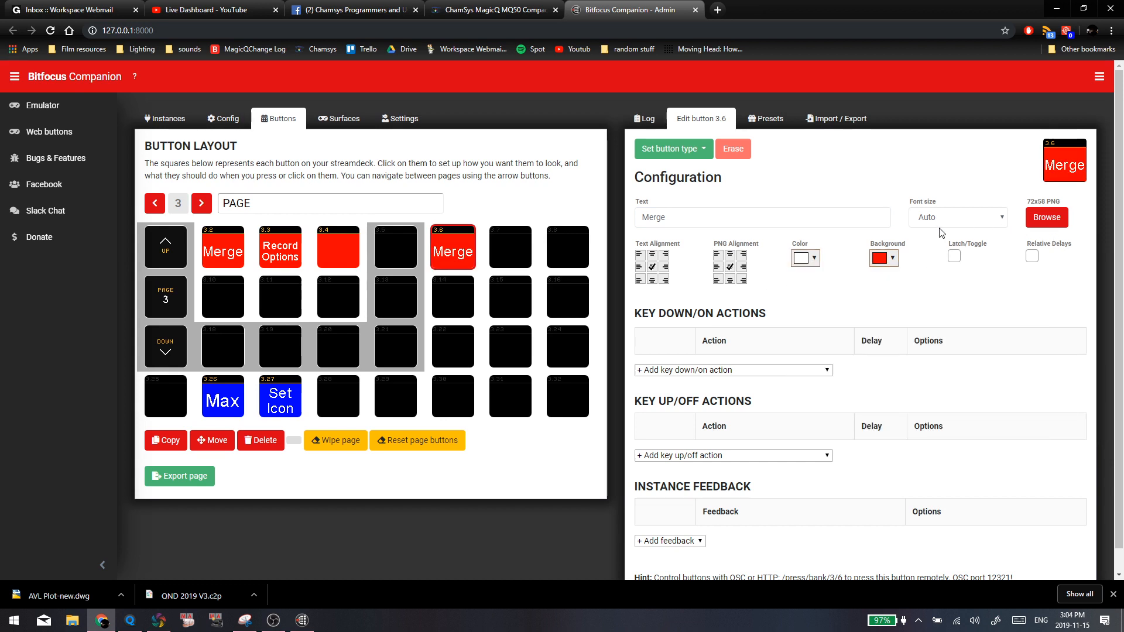
Add an "osc: Send message" key down action to button 3.6 with the OSC path /Merge
click(700, 371)
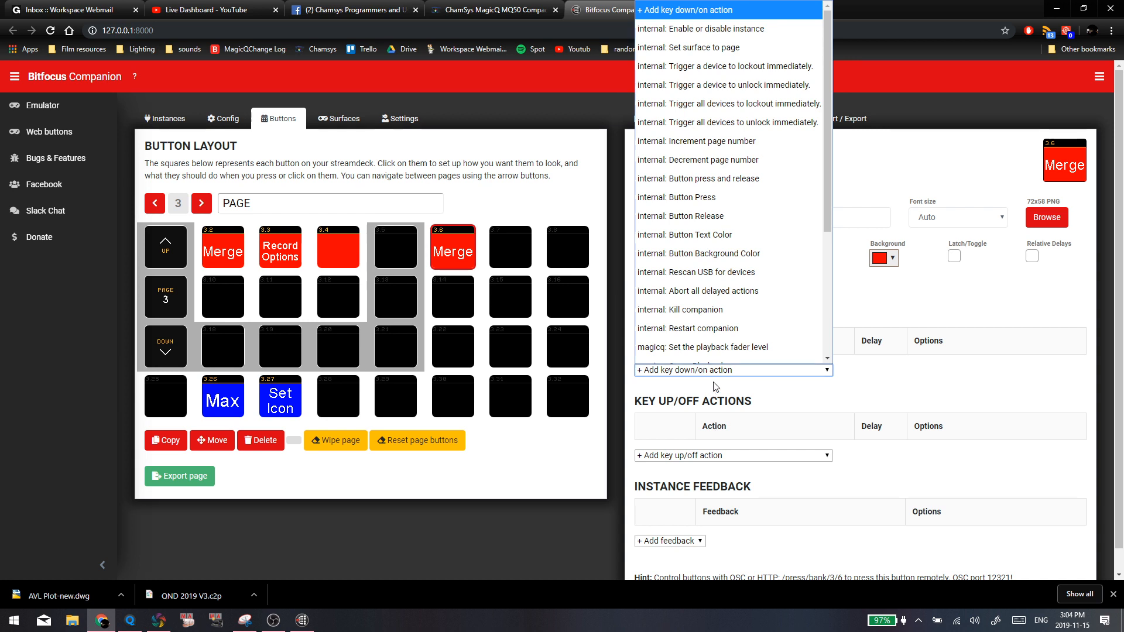
scroll(714, 327, down, 5)
click(702, 299)
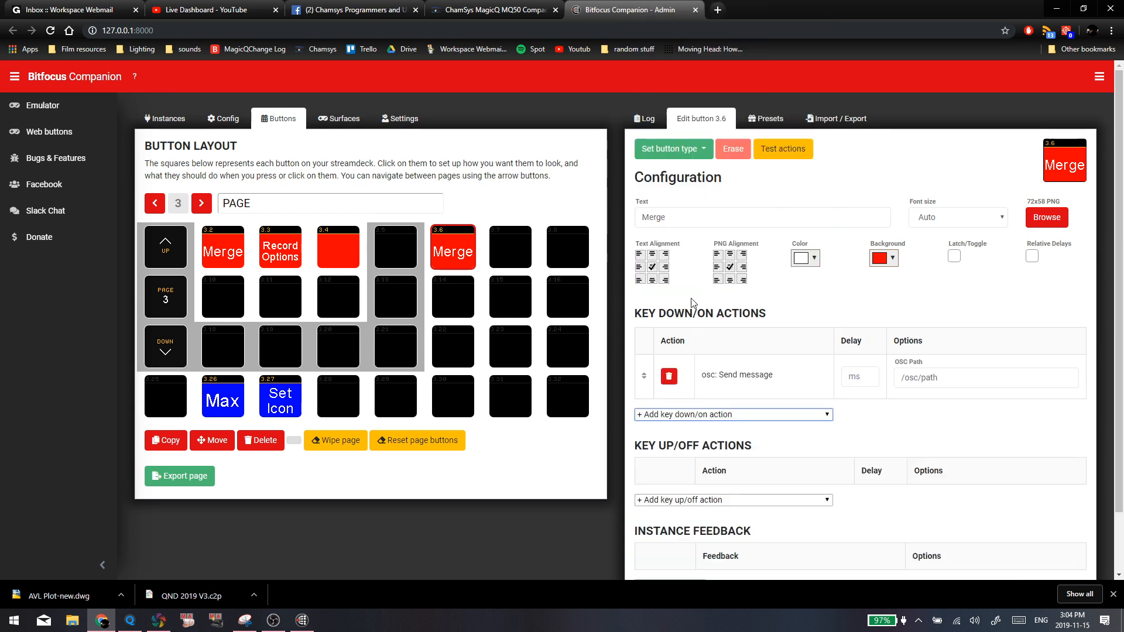
triple_click(1018, 377)
text(/)
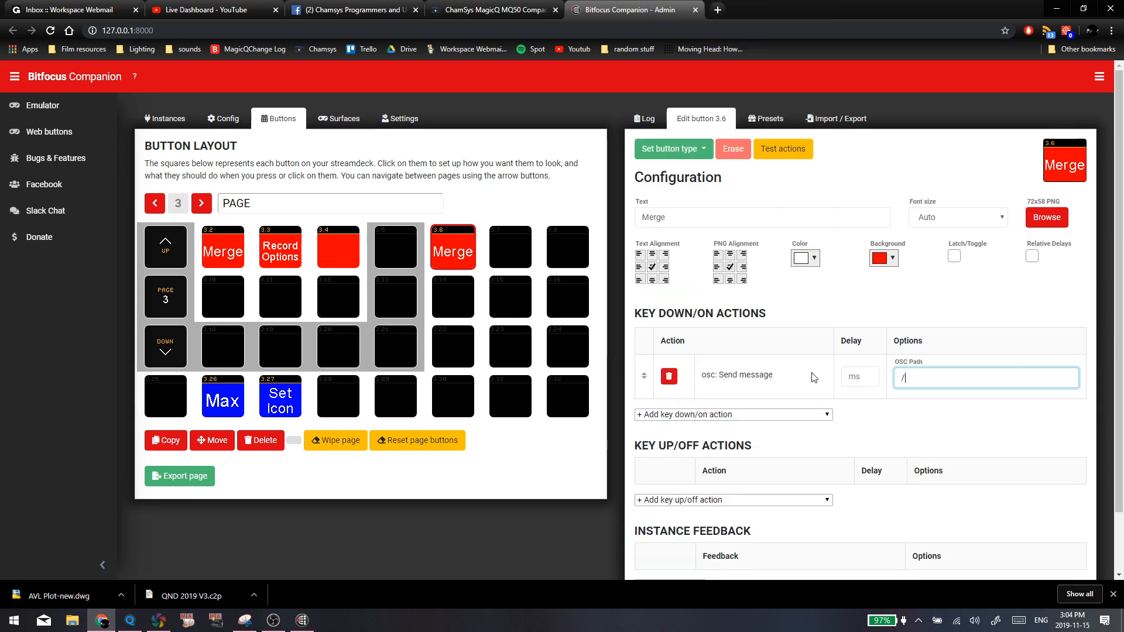
text(Merge)
Switch to MagicQ and locate the Rec Merge macro in the Macro window
click(130, 621)
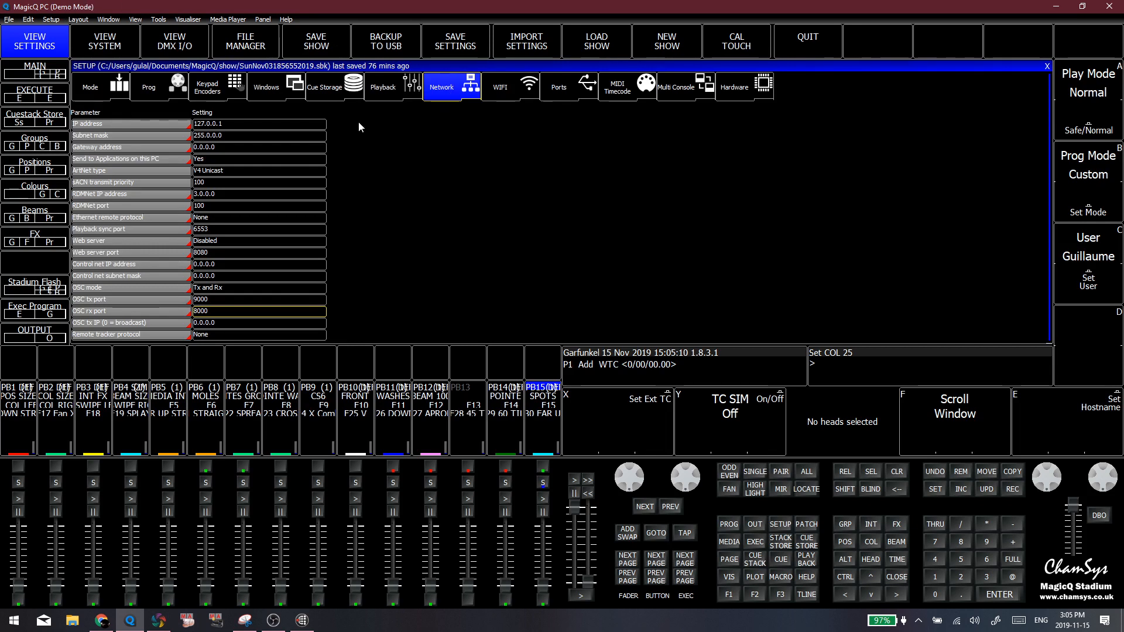
click(784, 574)
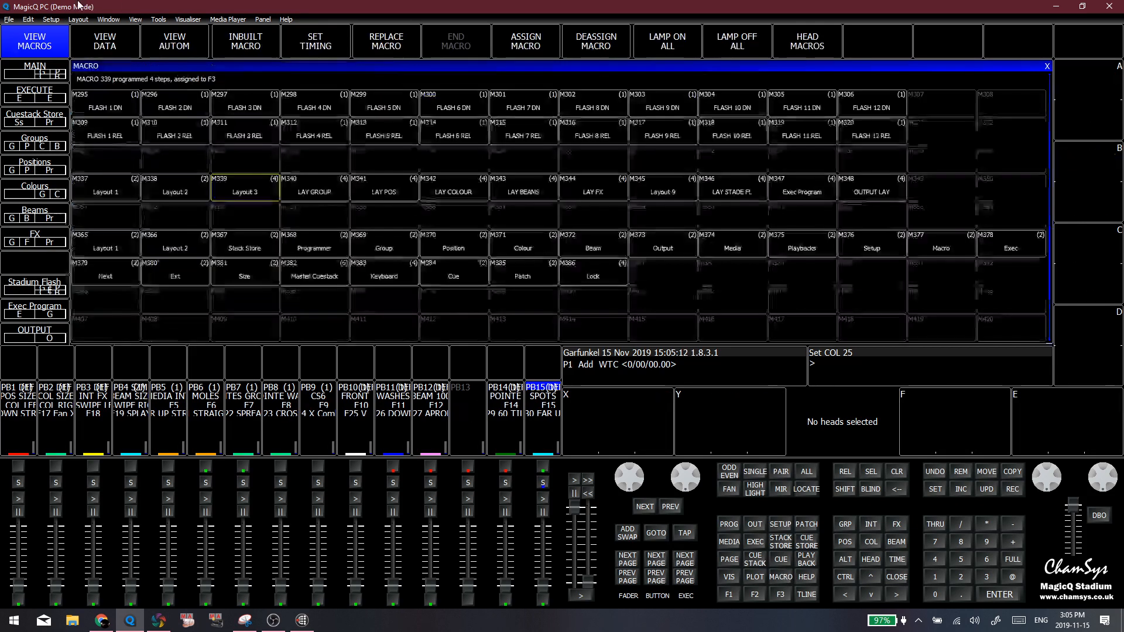
click(176, 217)
click(228, 301)
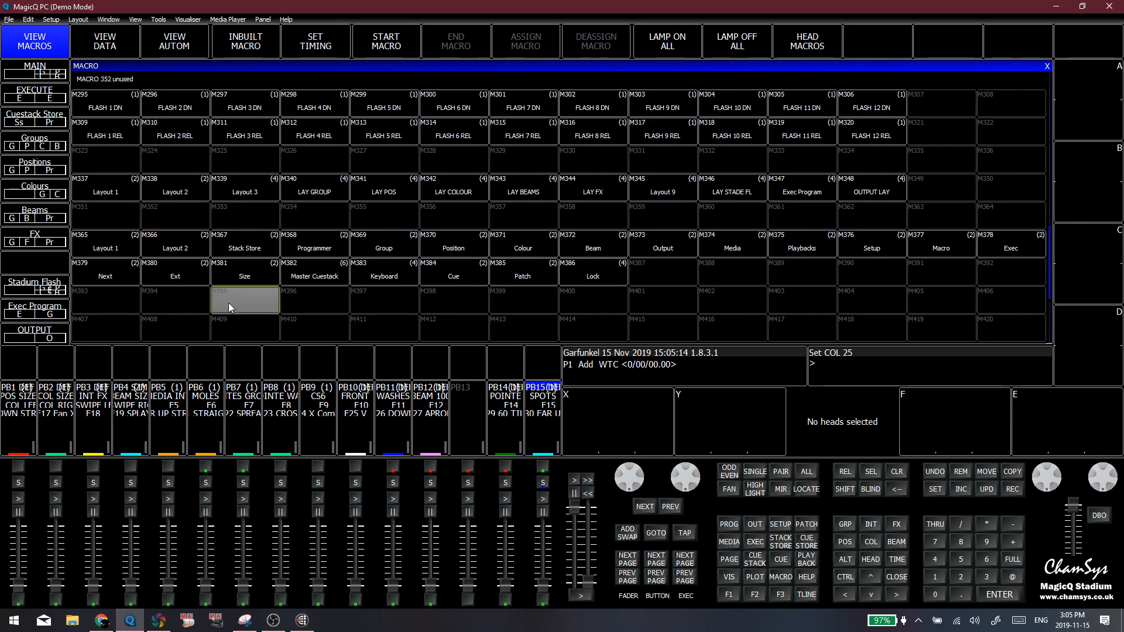
click(139, 299)
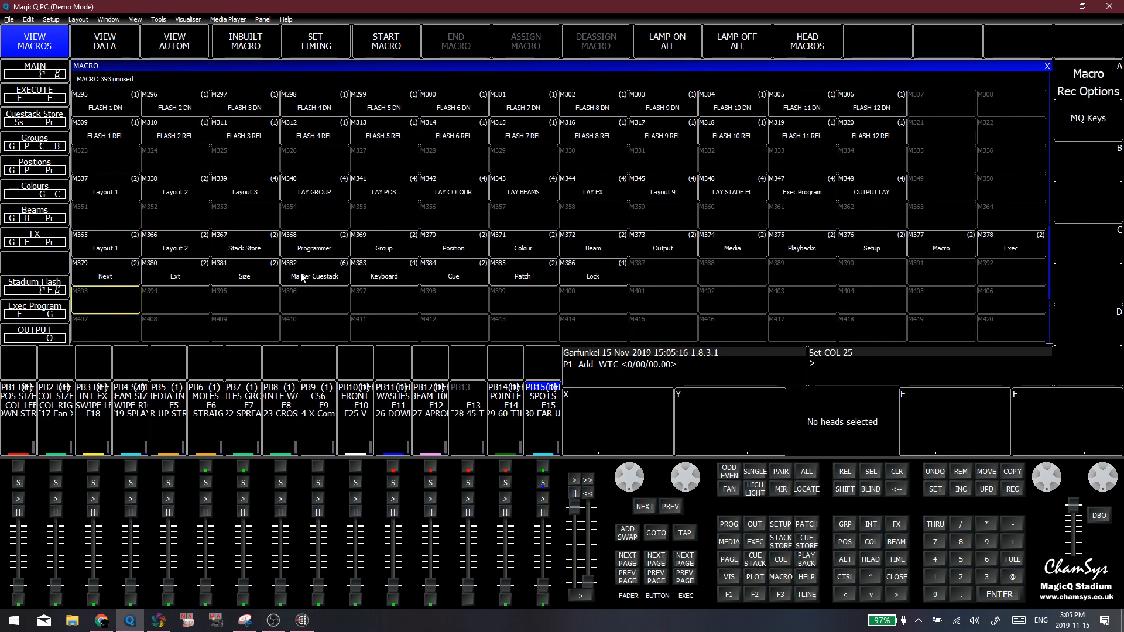
scroll(300, 274, down, 4)
scroll(352, 294, up, 5)
scroll(361, 293, down, 4)
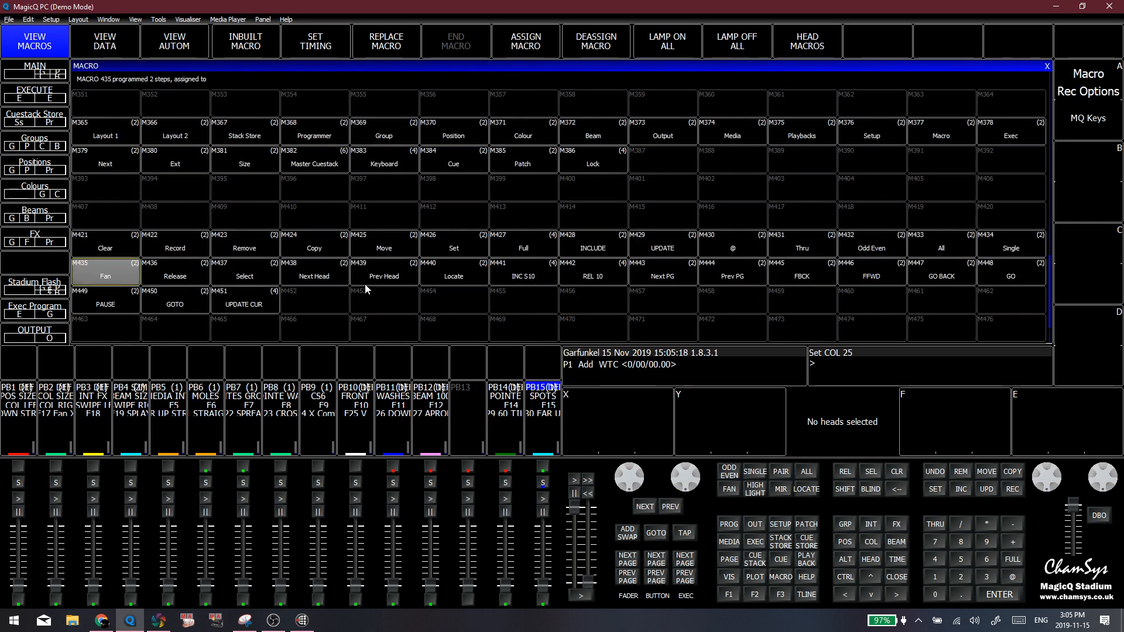
scroll(288, 295, up, 14)
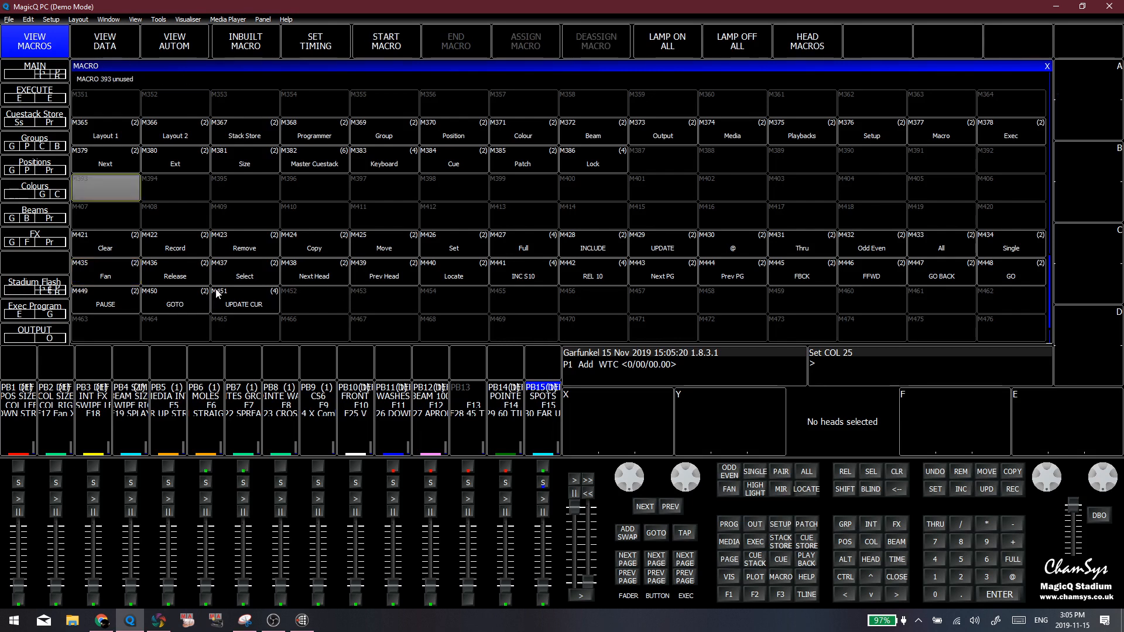
scroll(227, 281, up, 12)
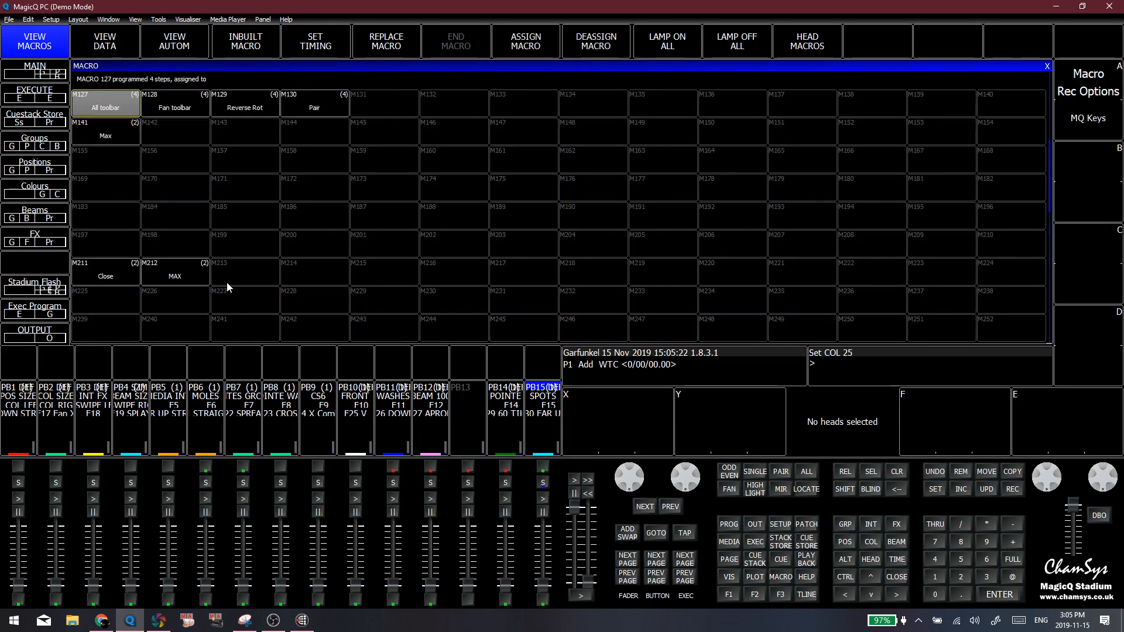
click(103, 245)
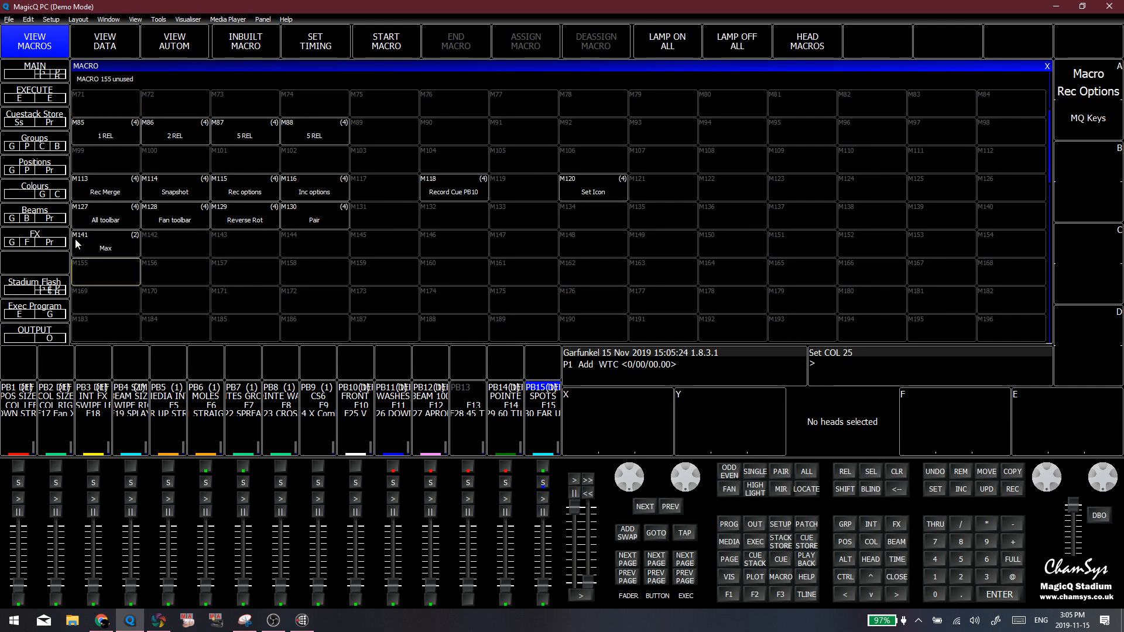
click(96, 187)
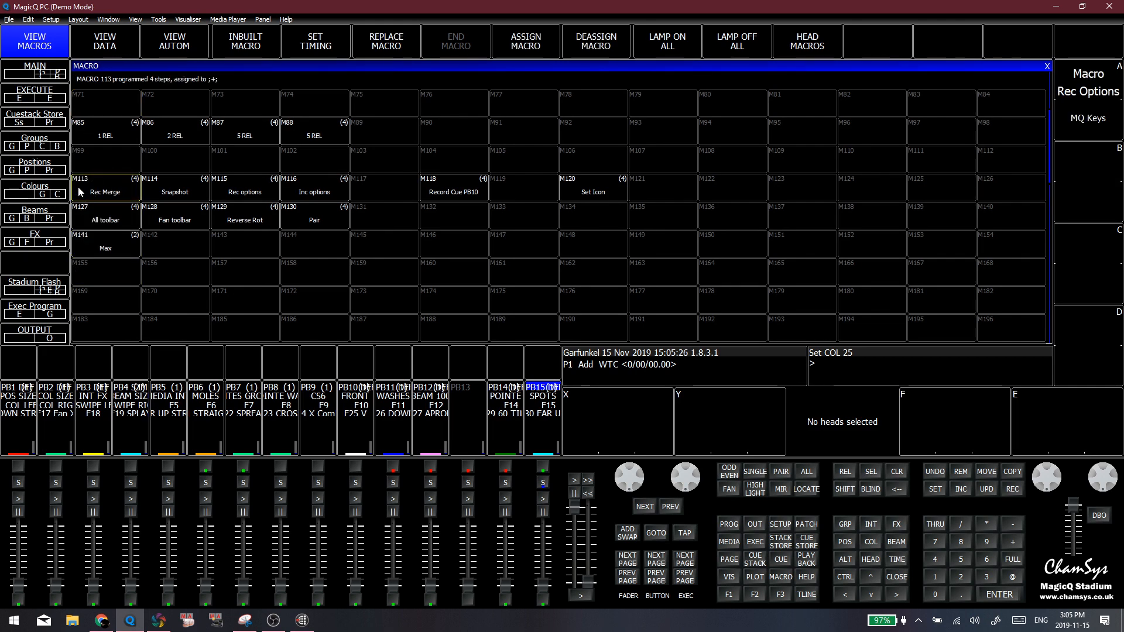
Show the macro automations and check the available types for an OSC Message entry, cancelling without a change
click(178, 41)
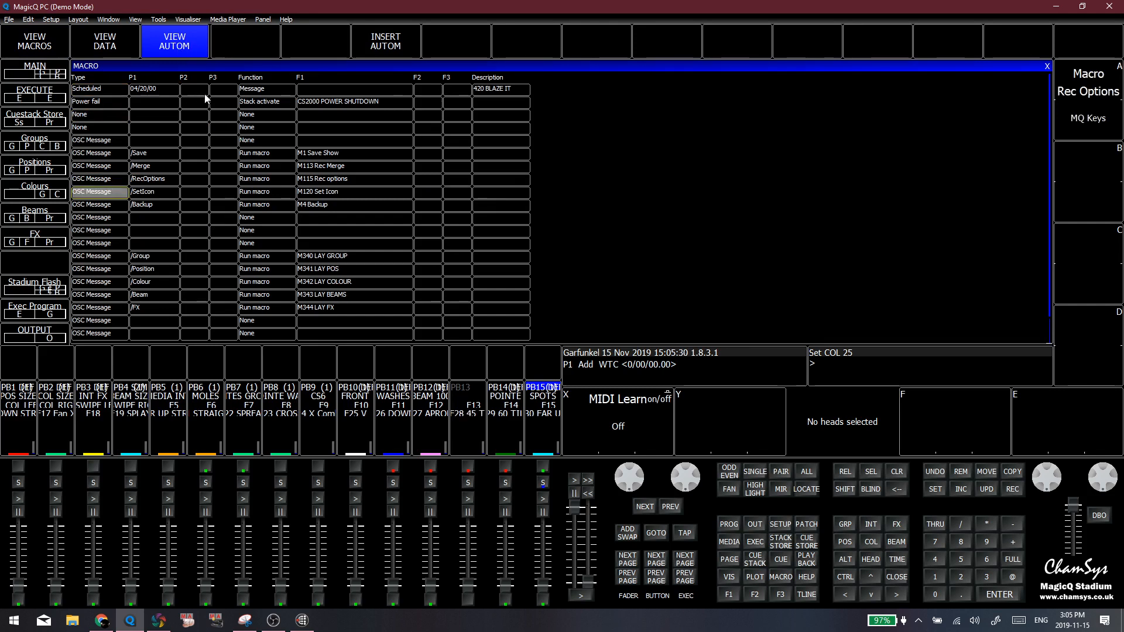
click(98, 179)
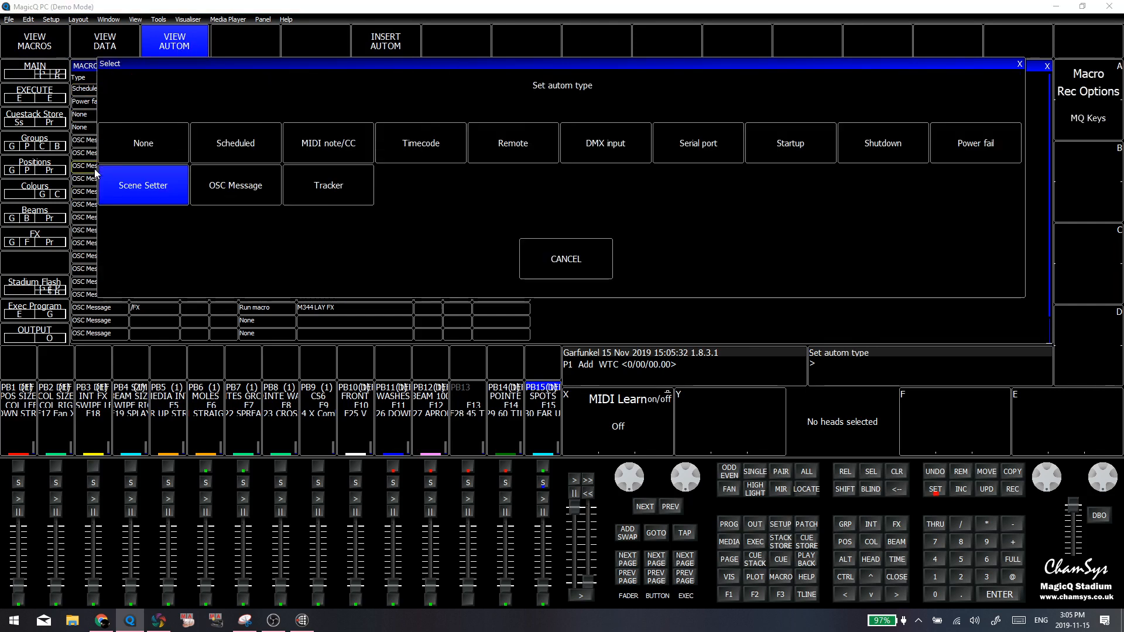
click(565, 258)
Insert a new automation at the end of the list and set its type to Scheduled
scroll(170, 226, down, 10)
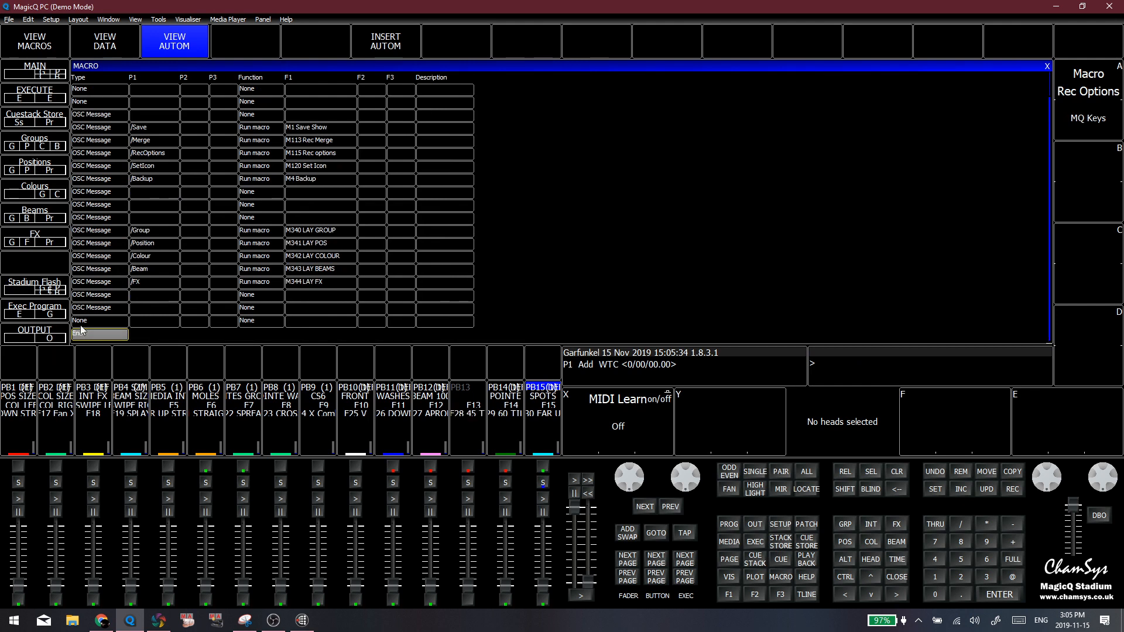
click(85, 337)
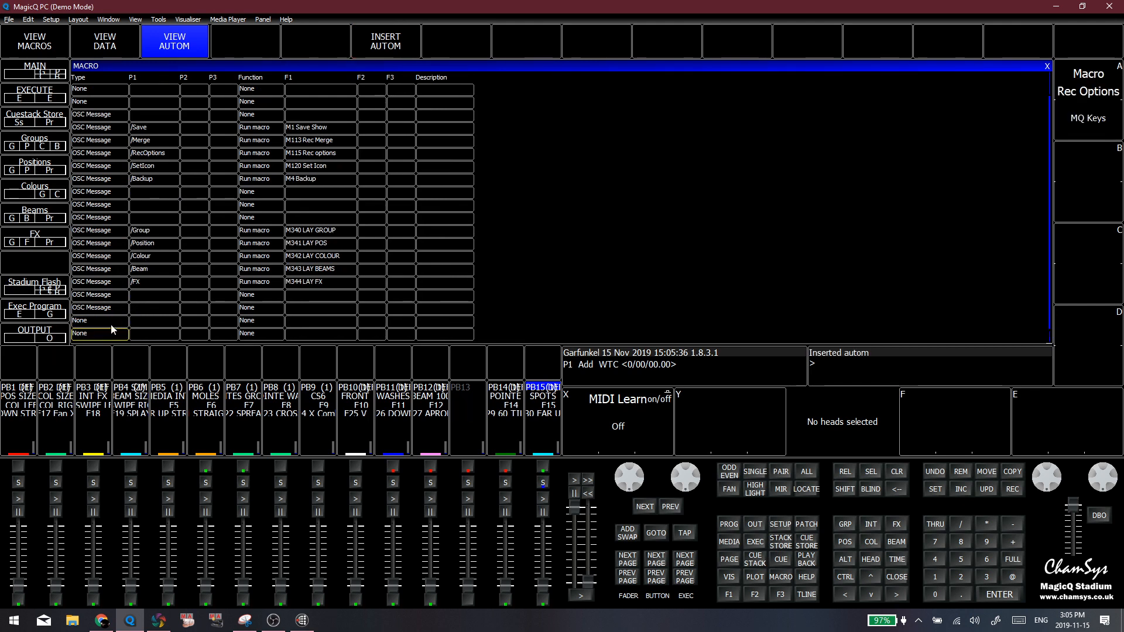
click(99, 335)
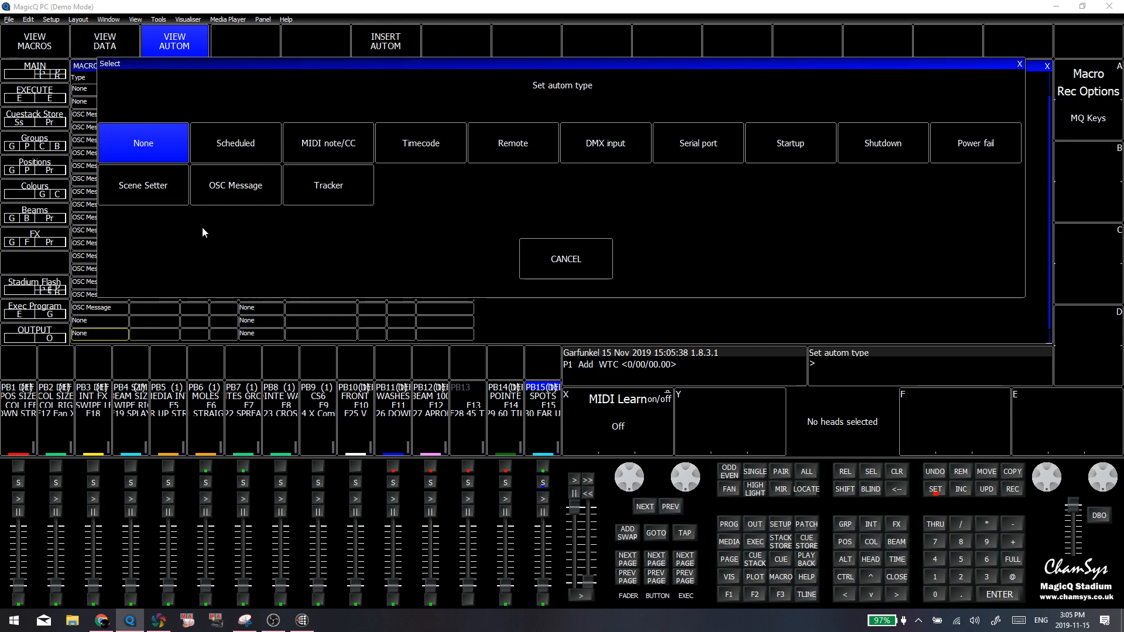
click(235, 143)
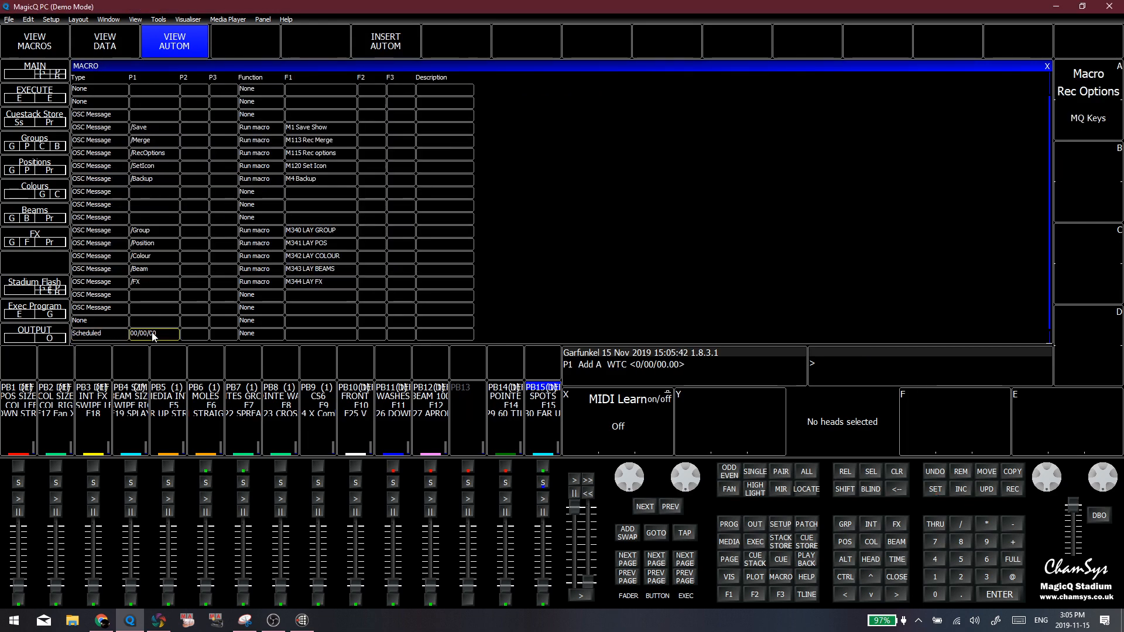
Change the last automation's type to OSC Message and set its OSC method to /Merge
click(115, 333)
click(273, 182)
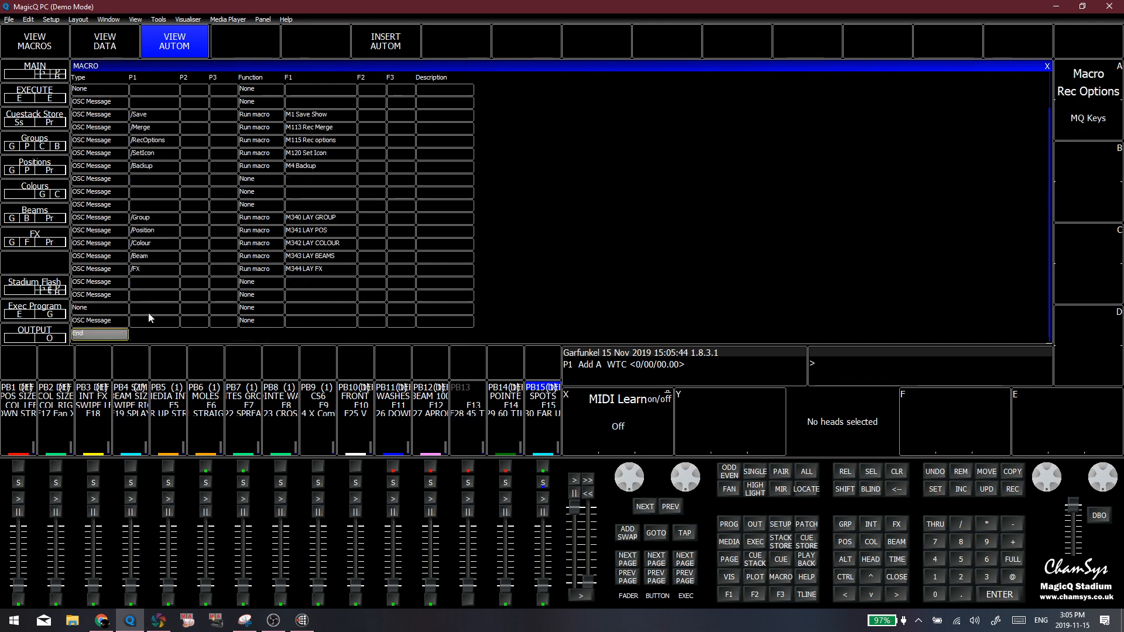
click(139, 320)
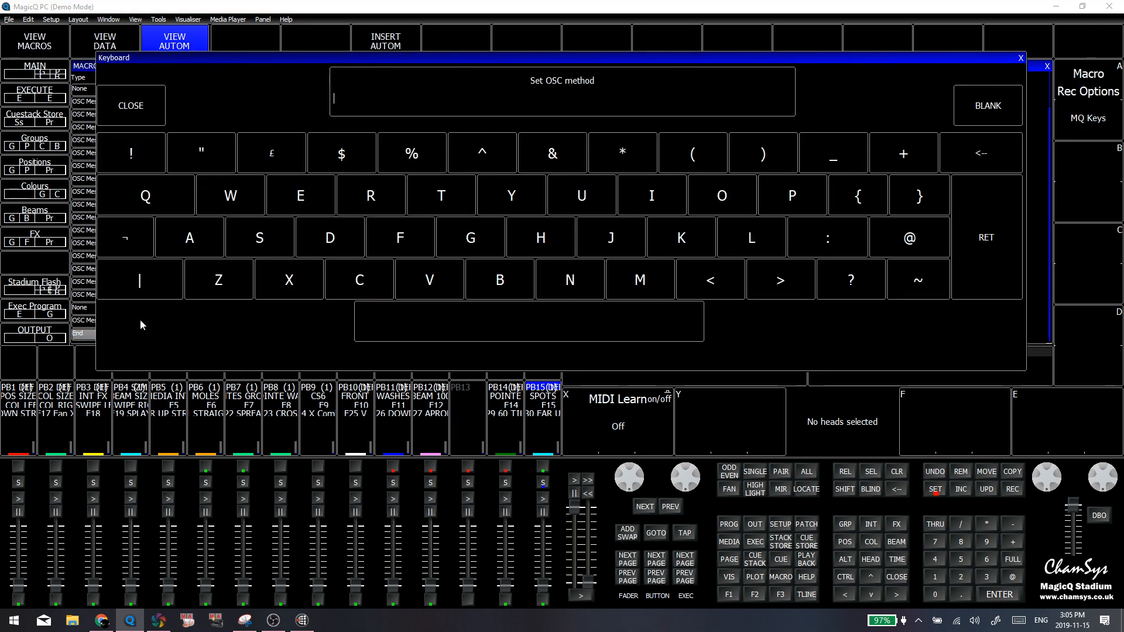
text(s/)
key(BackSpace)
key(BackSpace)
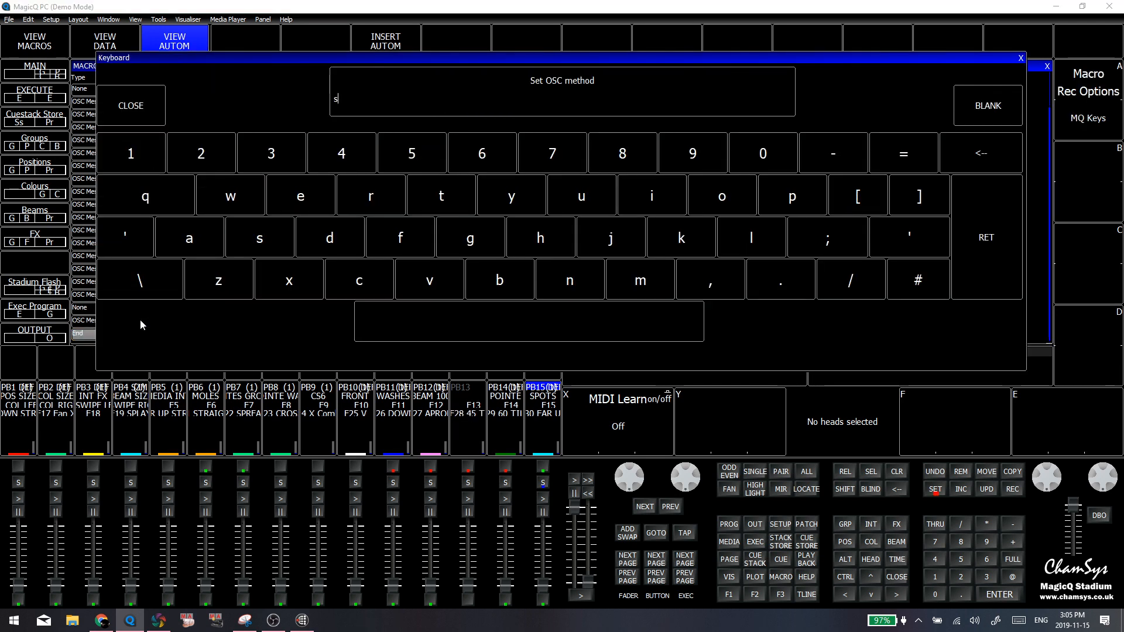
text(?)
text(/Merge)
click(970, 258)
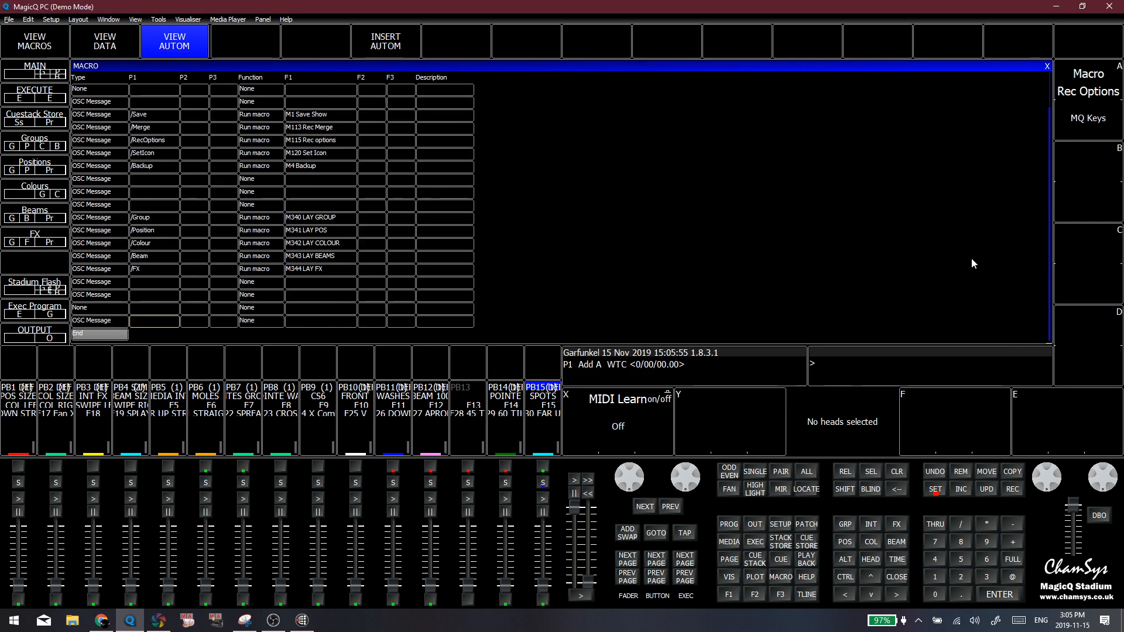
Set the function of the new /Merge automation at the end of the list to Run macro
click(252, 320)
click(253, 320)
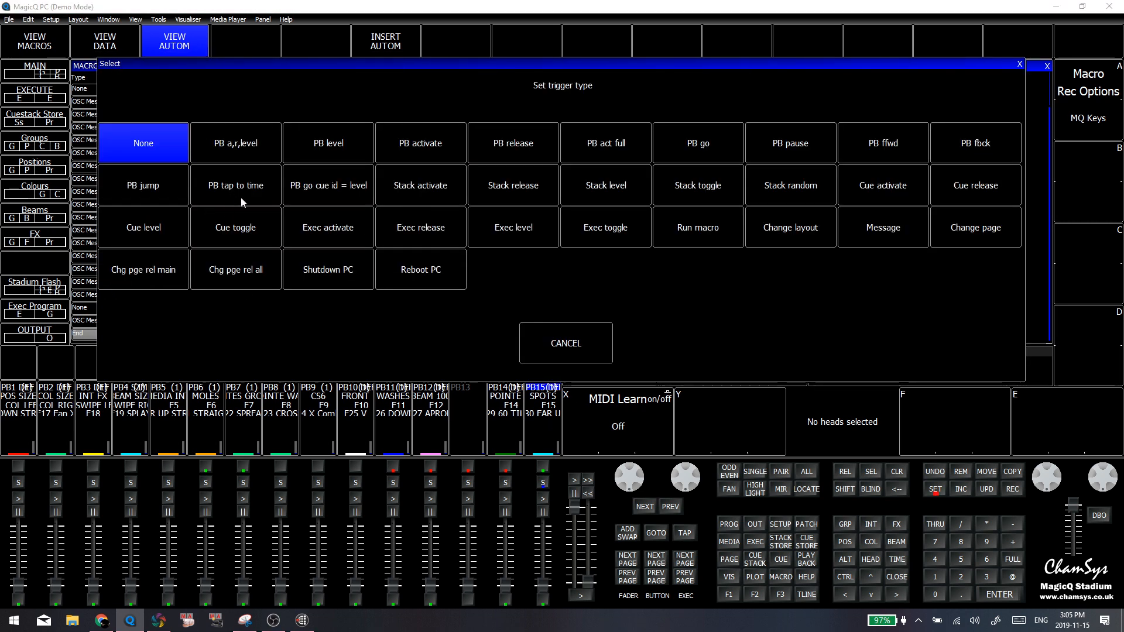
click(708, 232)
double_click(296, 211)
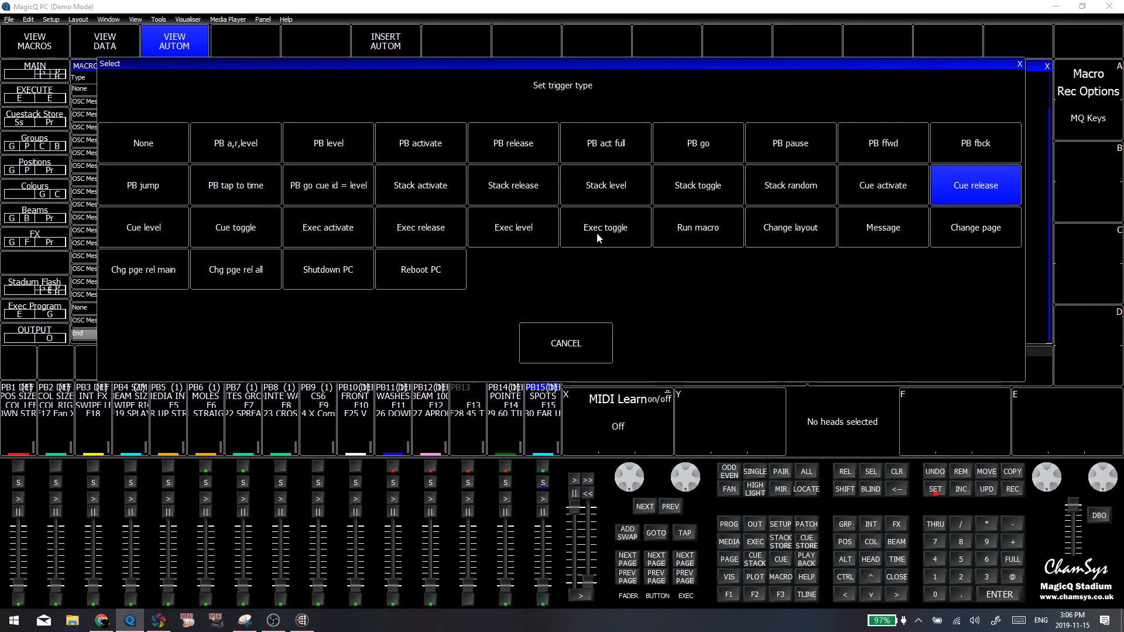
click(695, 229)
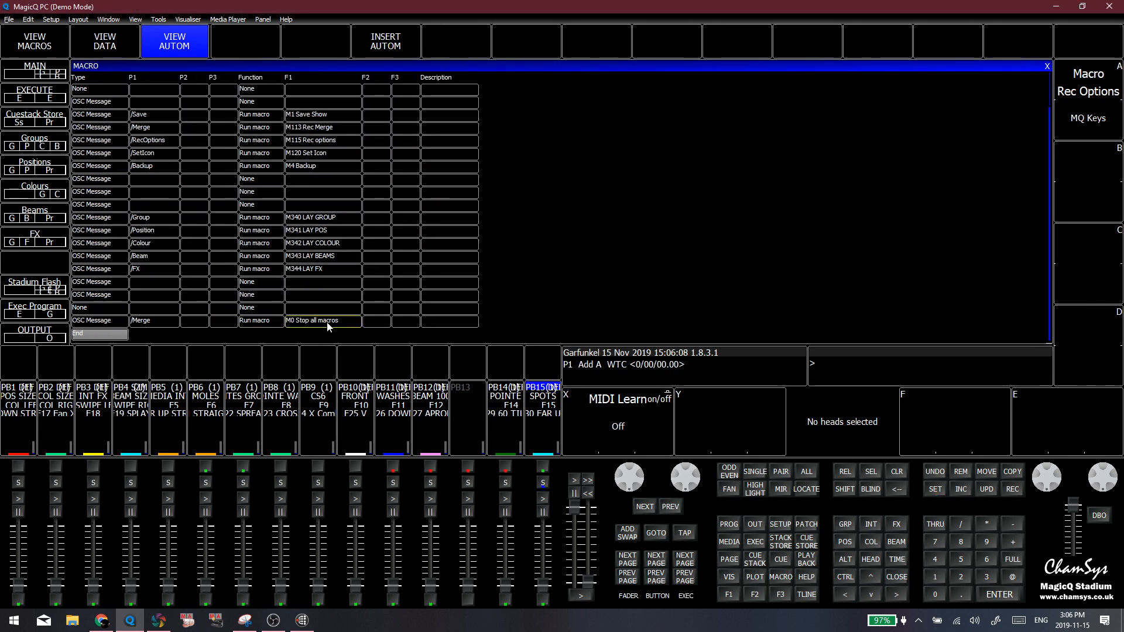
Review the functions available for the new /Merge automation and keep Run macro selected
double_click(270, 322)
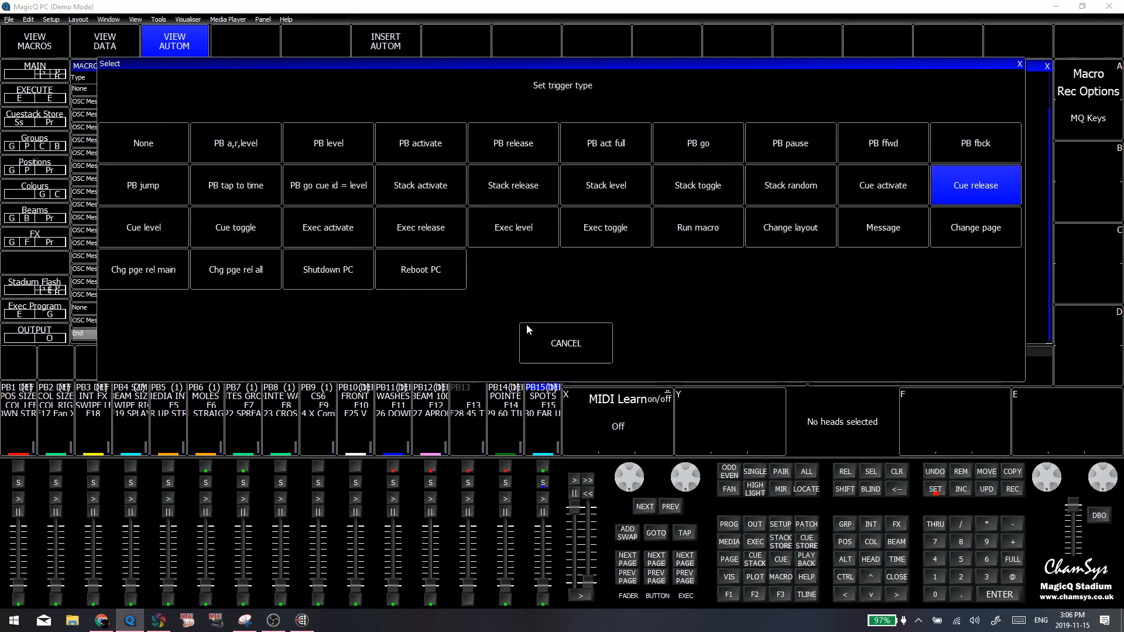
click(529, 333)
double_click(275, 316)
click(568, 340)
click(278, 326)
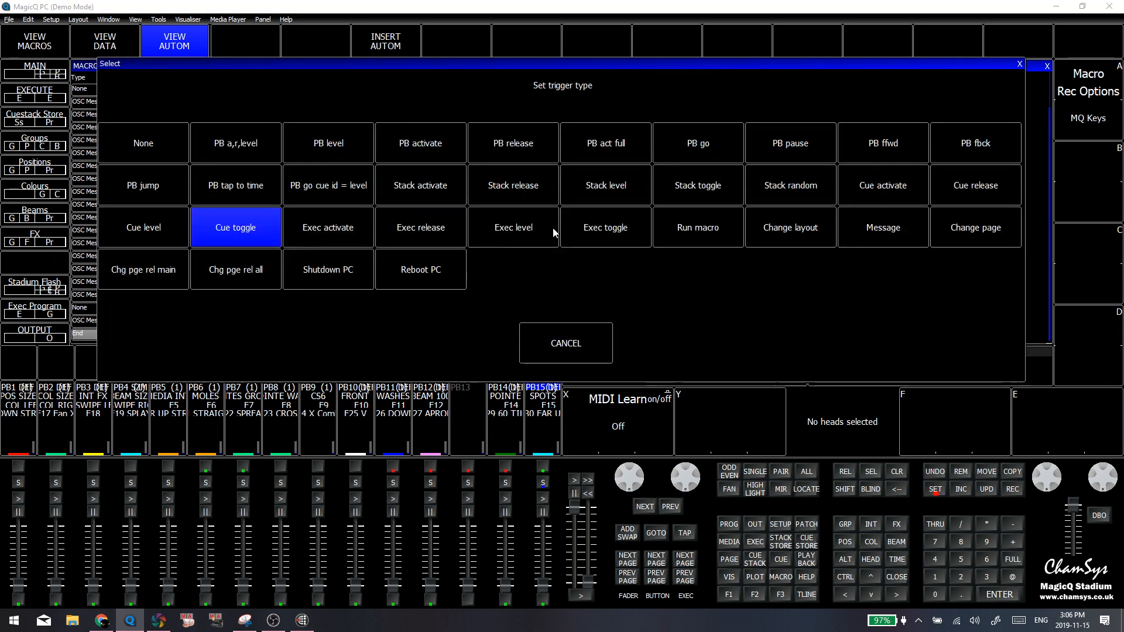
click(721, 233)
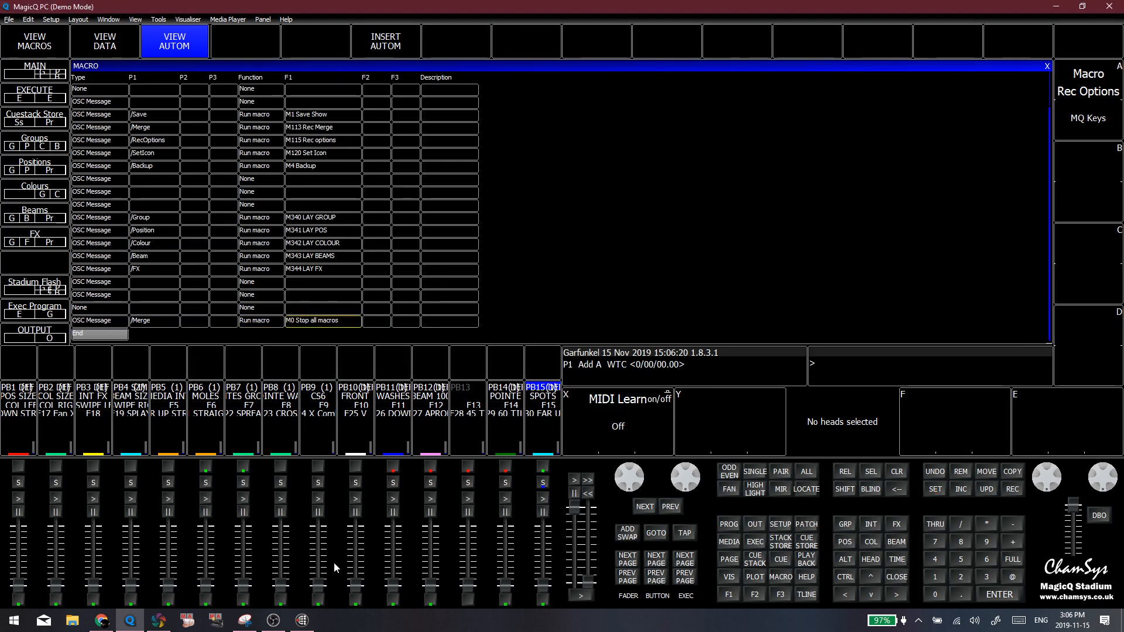
Set the macro run by the new /Merge automation to 113 (Rec Merge), leaving its OSC method as it is
click(273, 622)
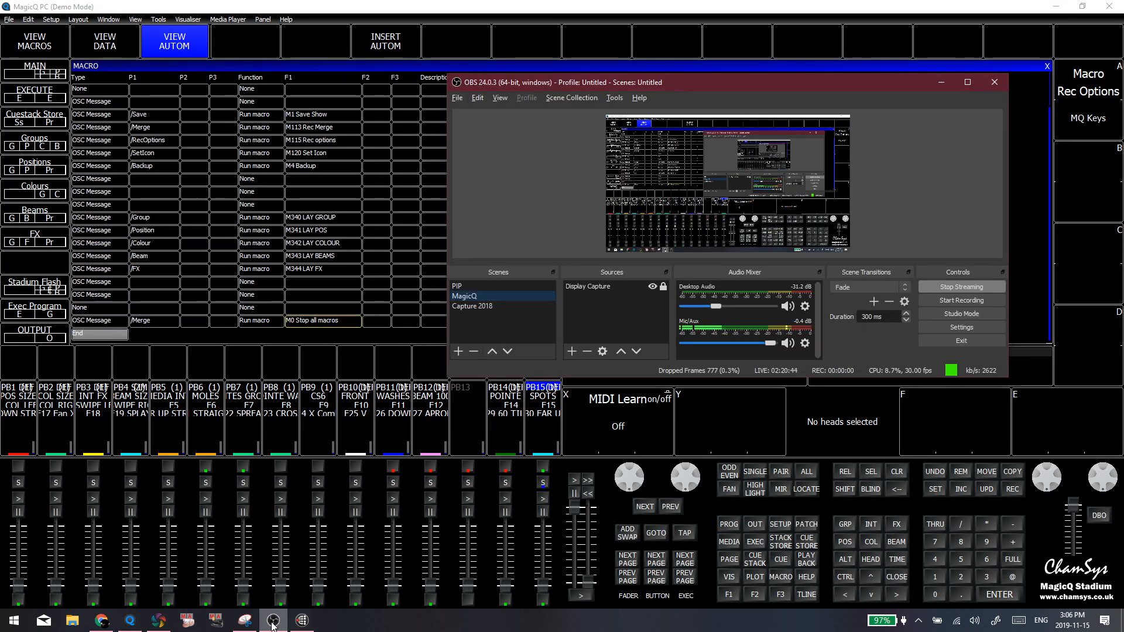
click(274, 625)
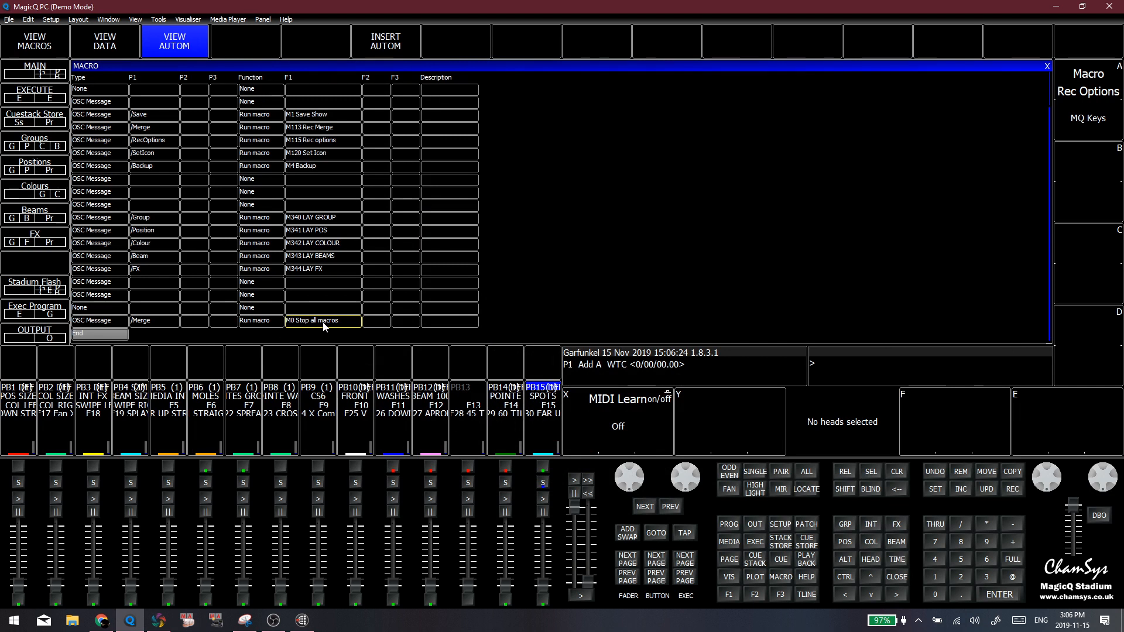
text(113)
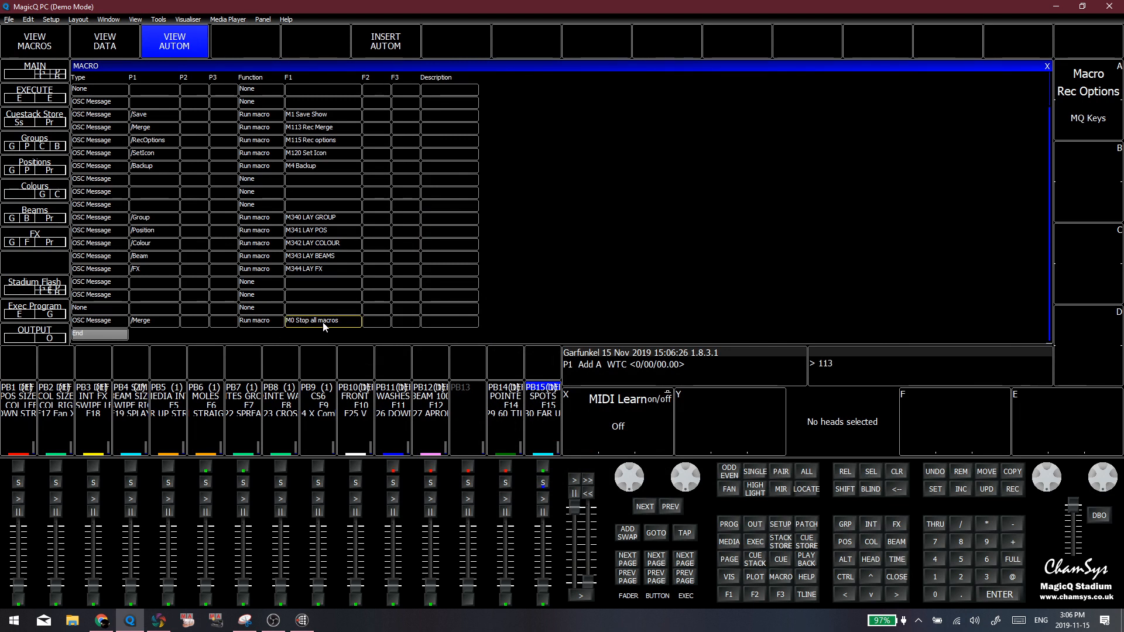
click(324, 326)
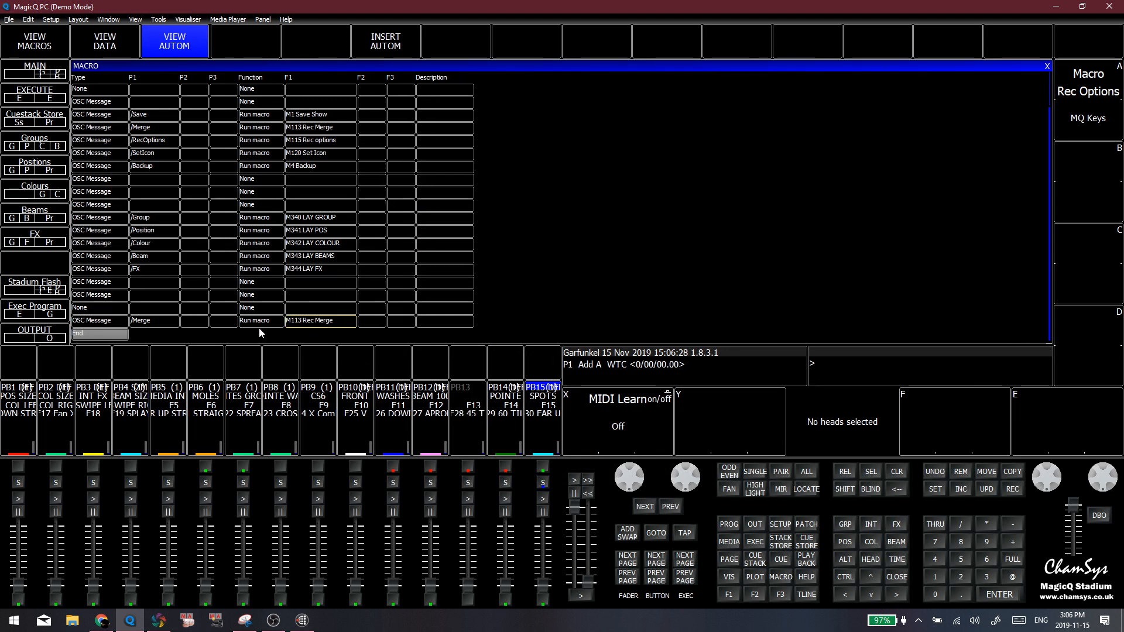
click(151, 320)
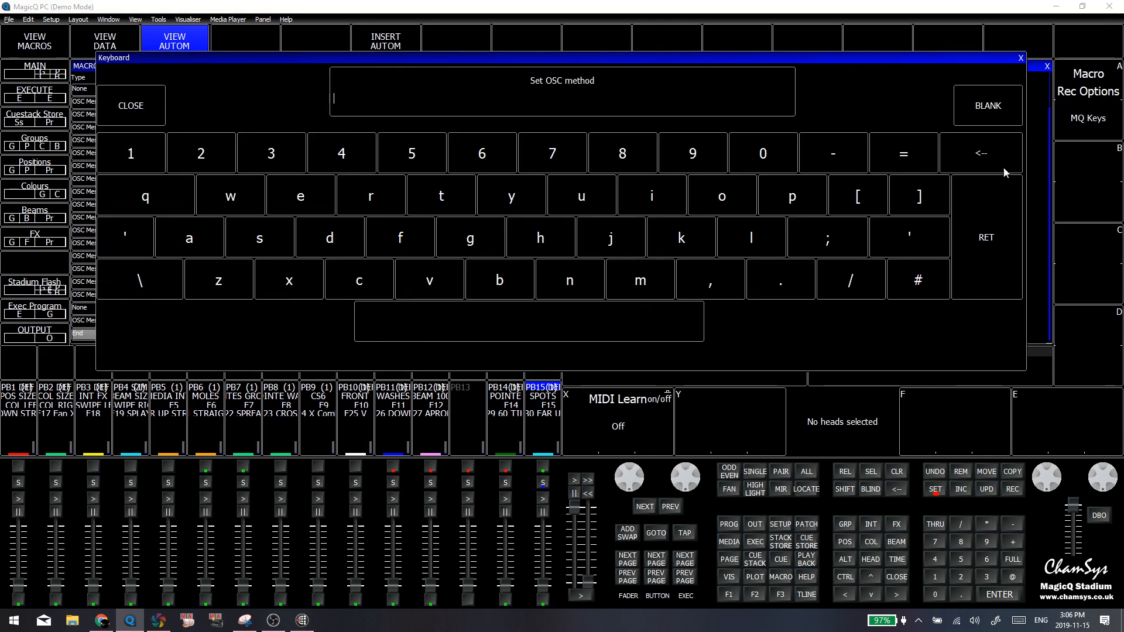
click(1020, 58)
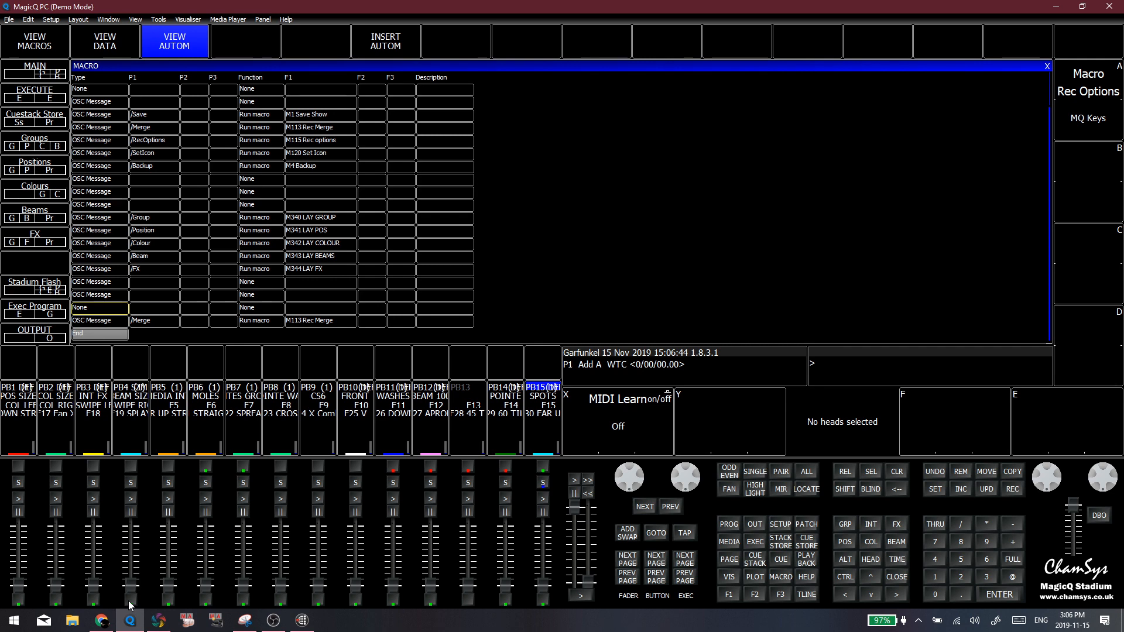
Switch to Bitfocus Companion and check the OSC path of the Merge button 3.6
click(102, 623)
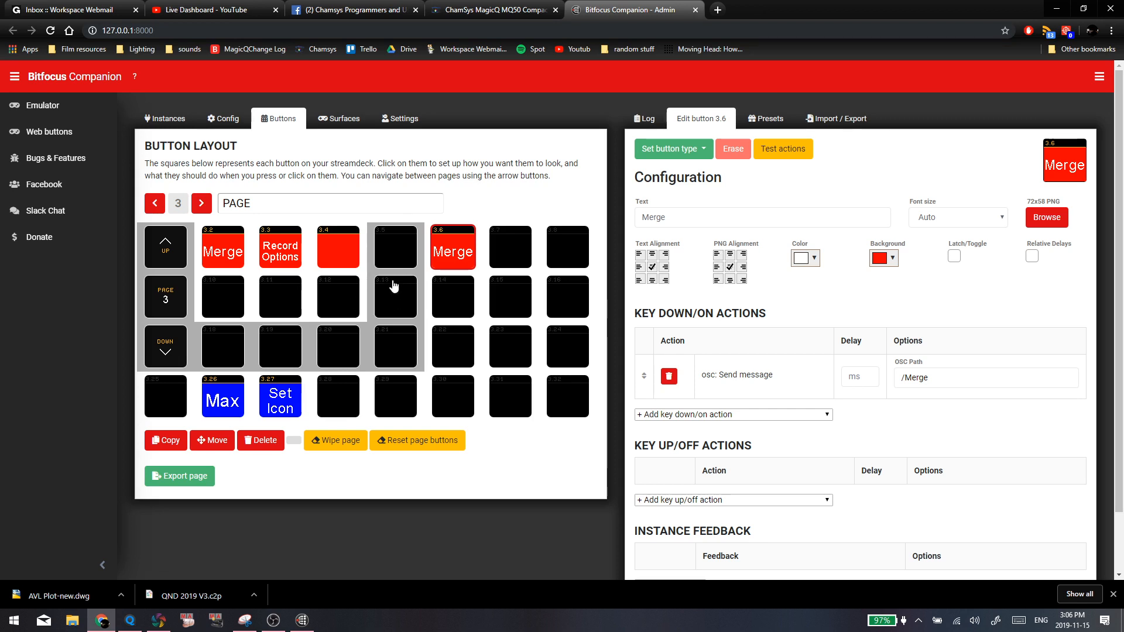
click(450, 292)
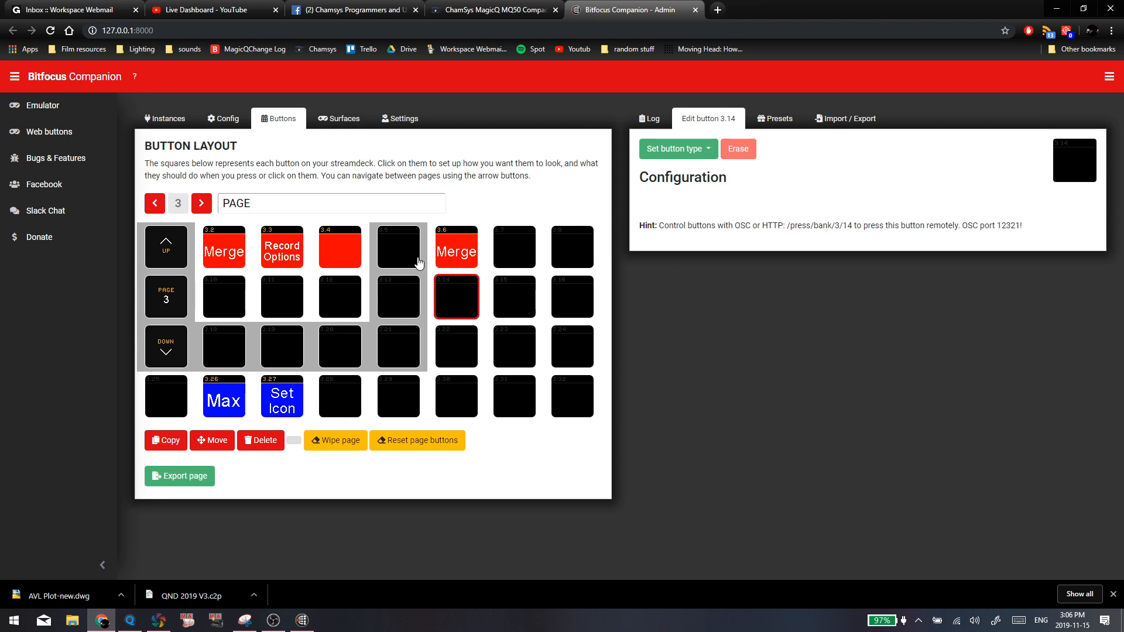
click(462, 249)
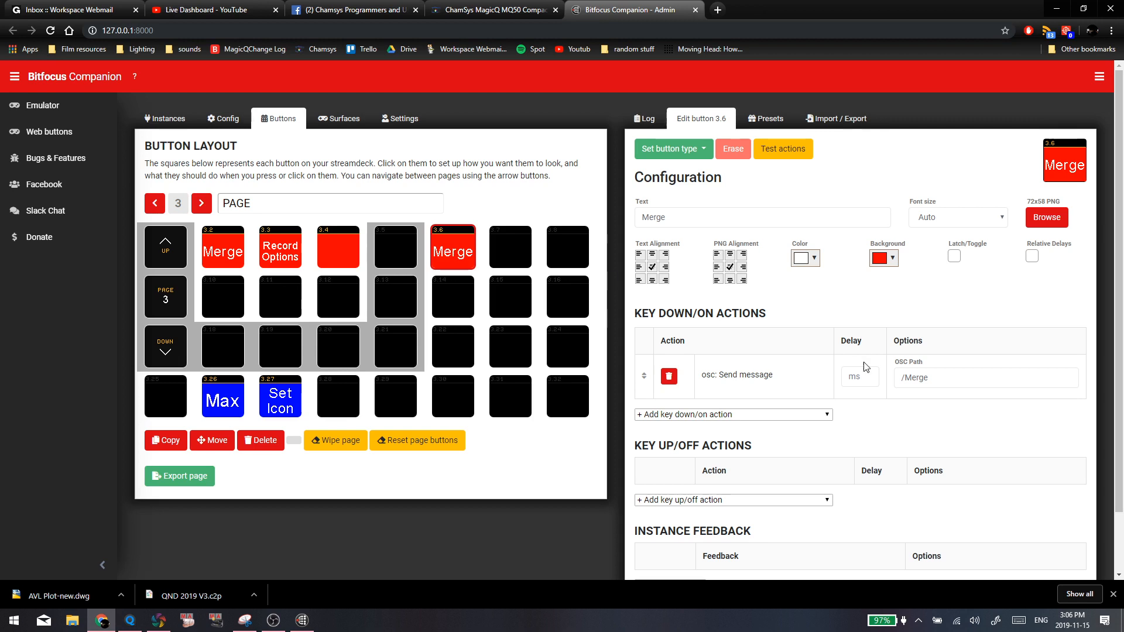
click(962, 381)
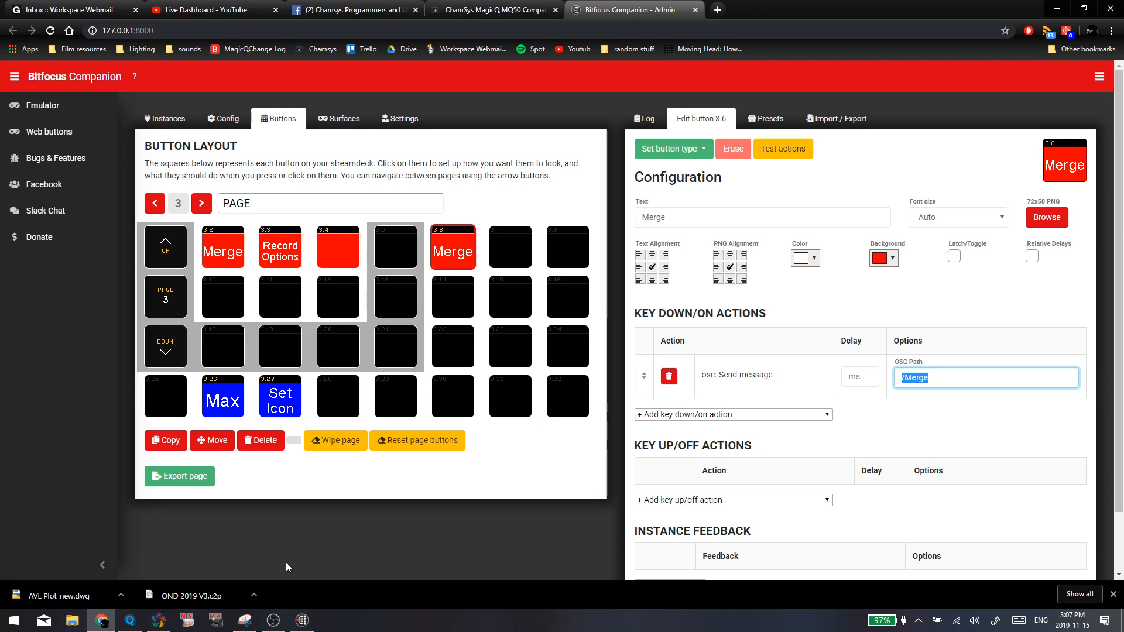
Switch to MagicQ, show the macro list to test Rec Merge, and clear the programmer
click(129, 620)
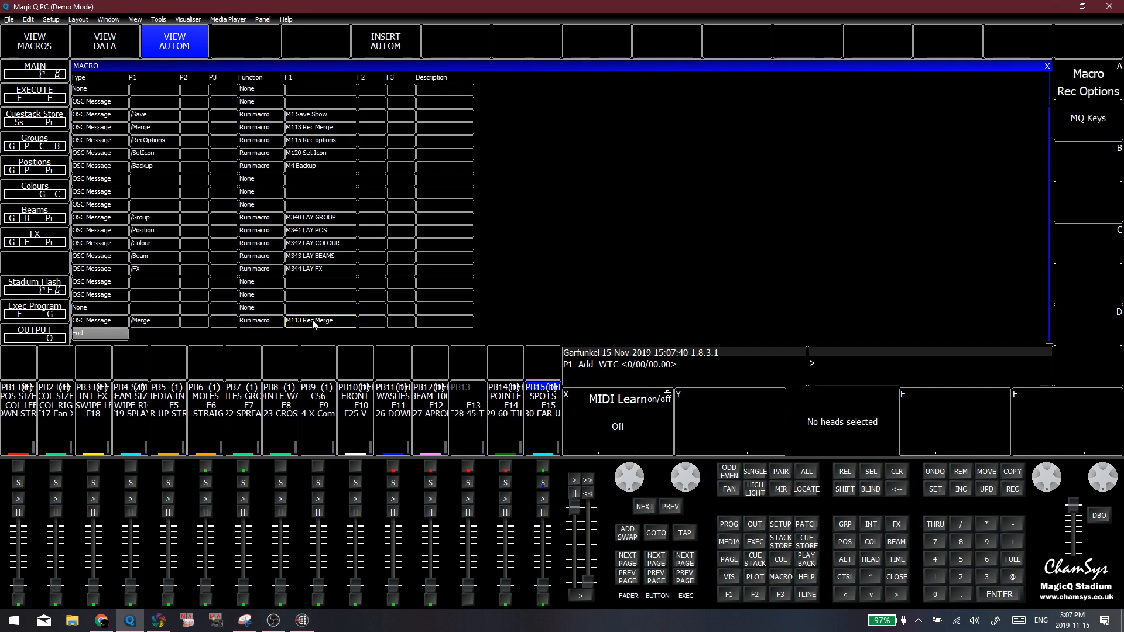
click(38, 38)
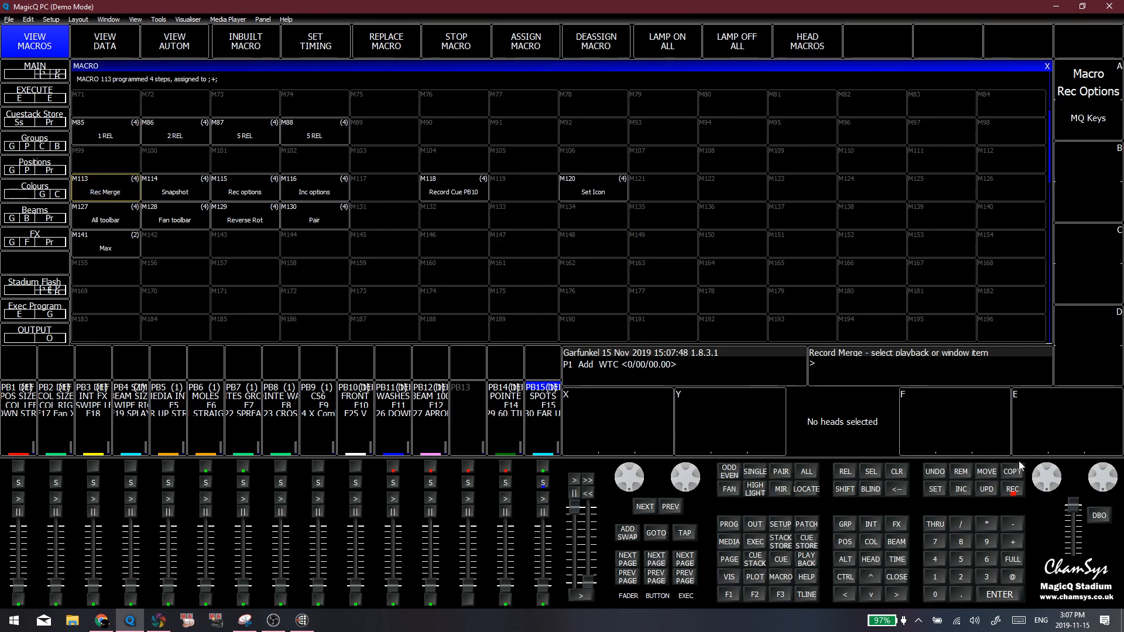
click(898, 473)
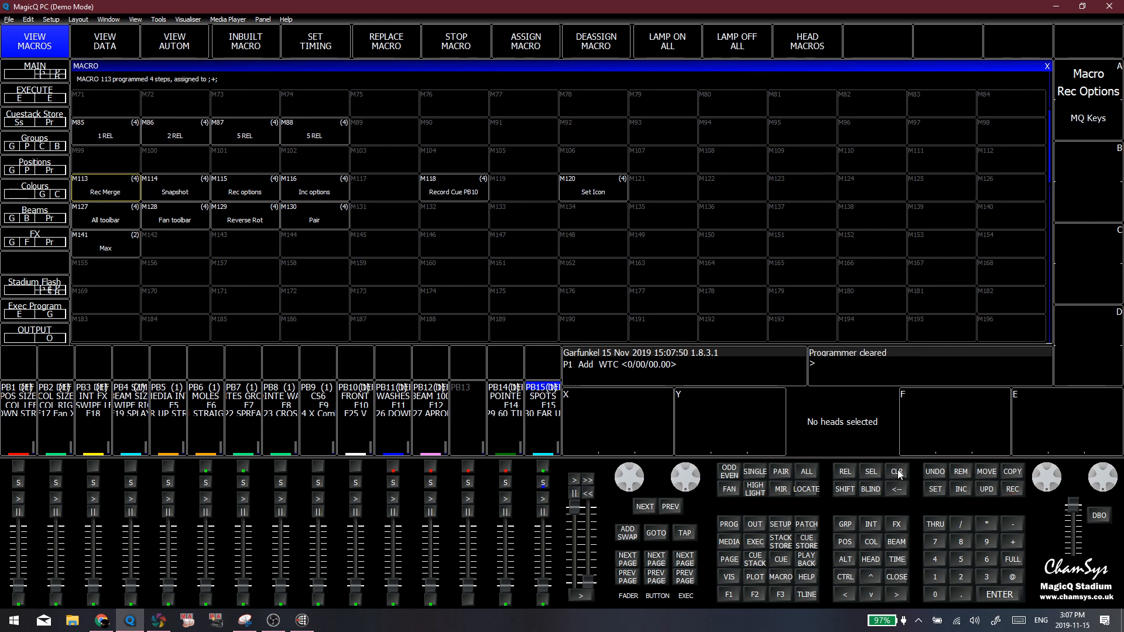
Switch to Bitfocus Companion and view the connected surfaces and the Stream Deck emulator, closing the emulator again
click(101, 620)
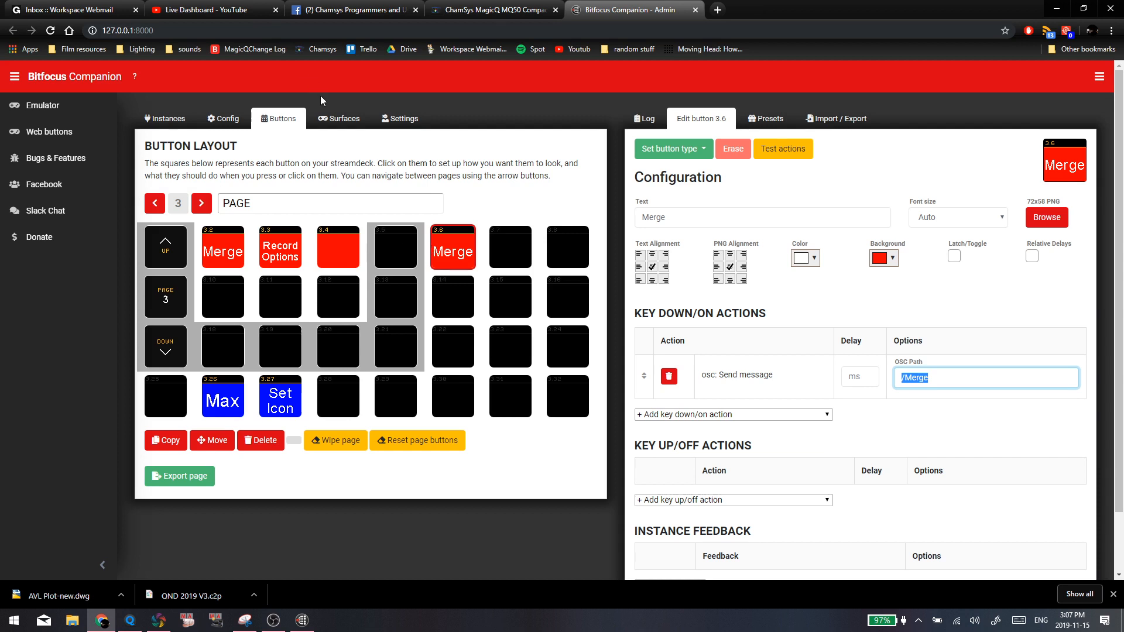
click(338, 118)
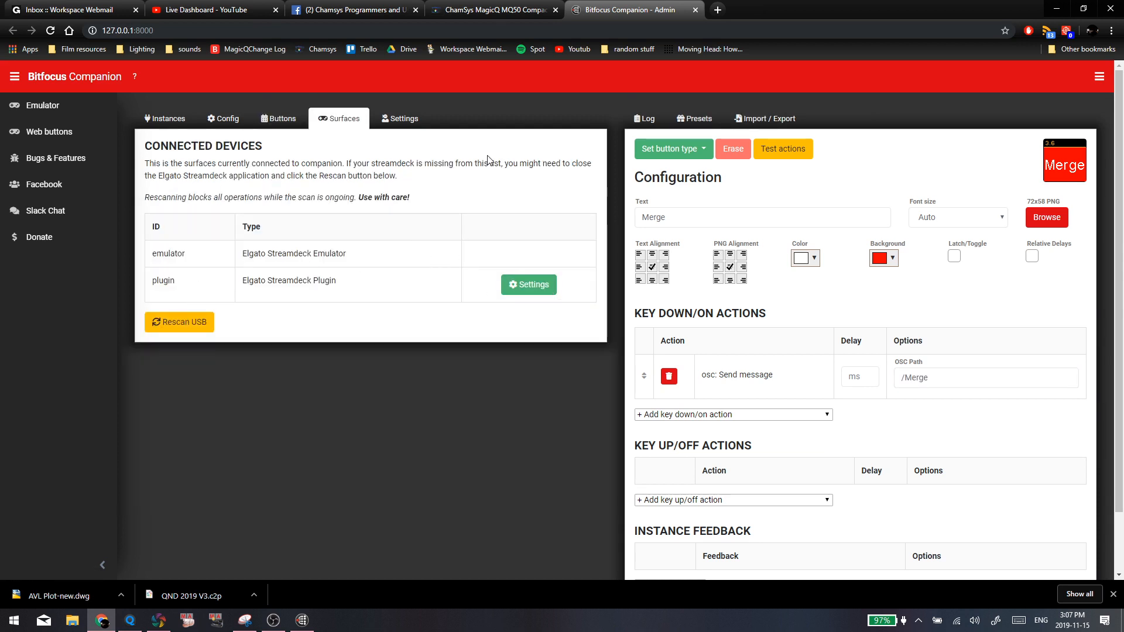
click(281, 118)
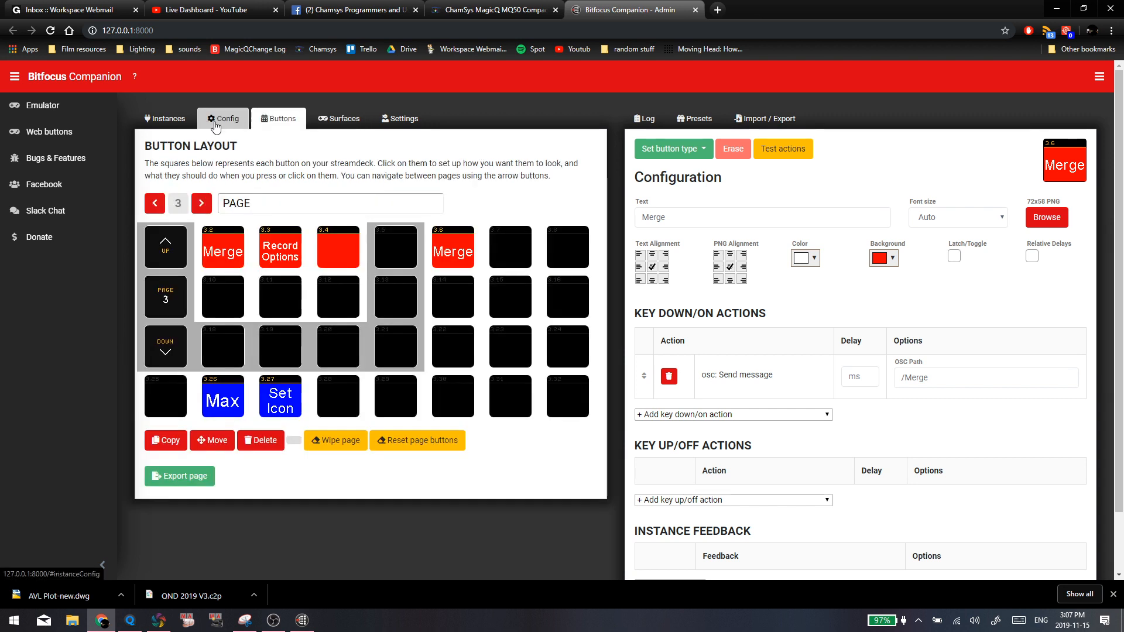
click(41, 105)
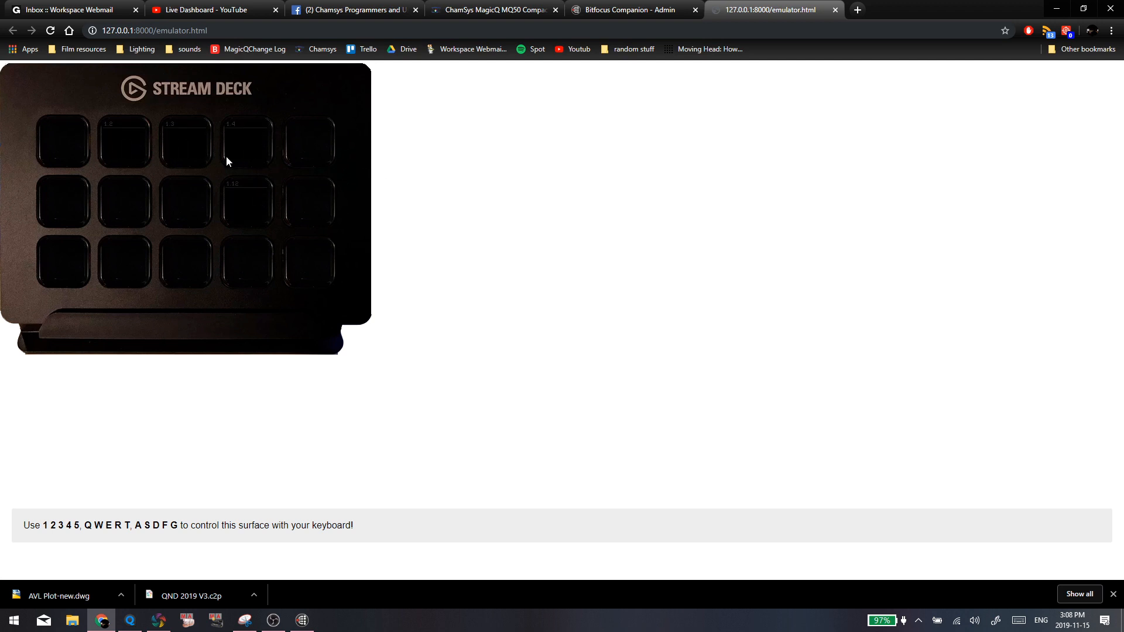
click(632, 10)
click(834, 9)
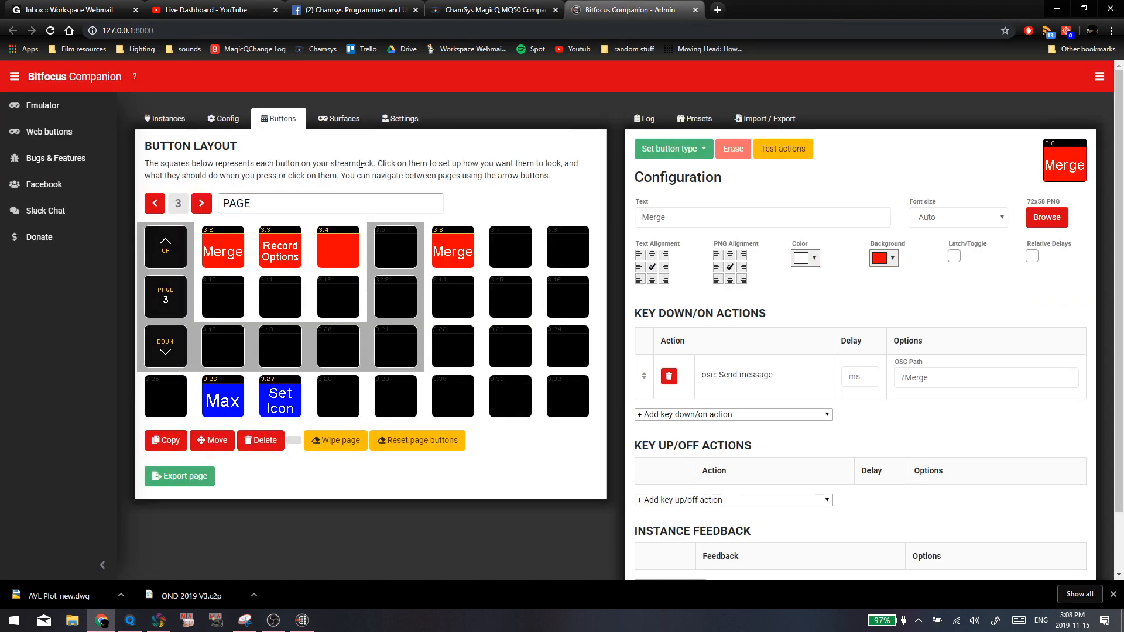
Examine the device settings of the Elgato Streamdeck Plugin surface and close them with the button rotation kept at Normal
click(345, 120)
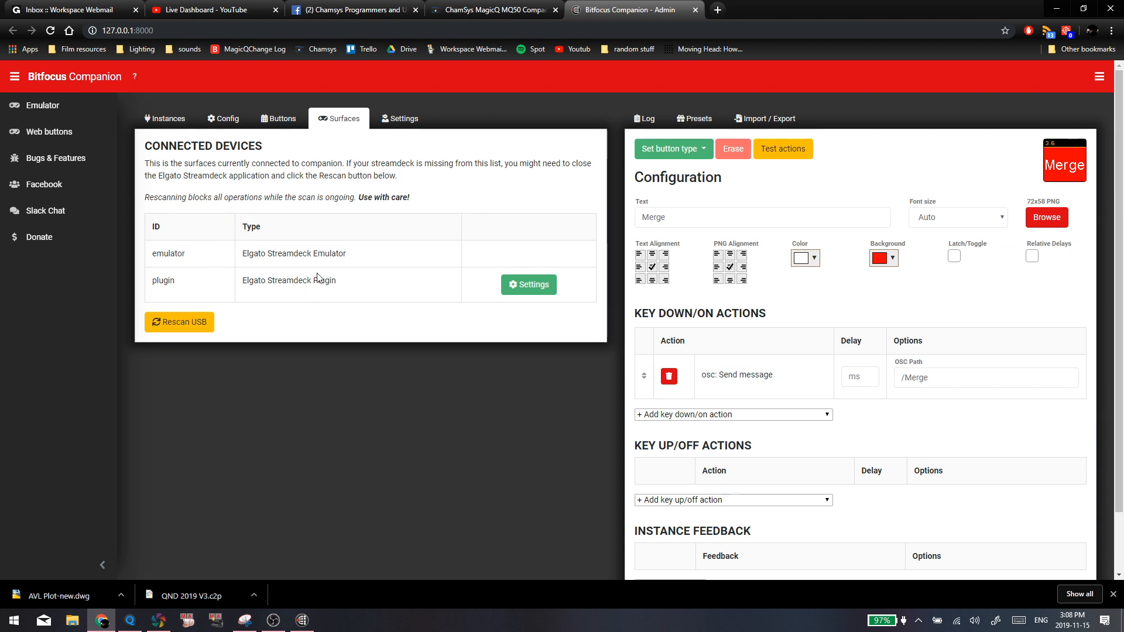
click(224, 119)
click(280, 118)
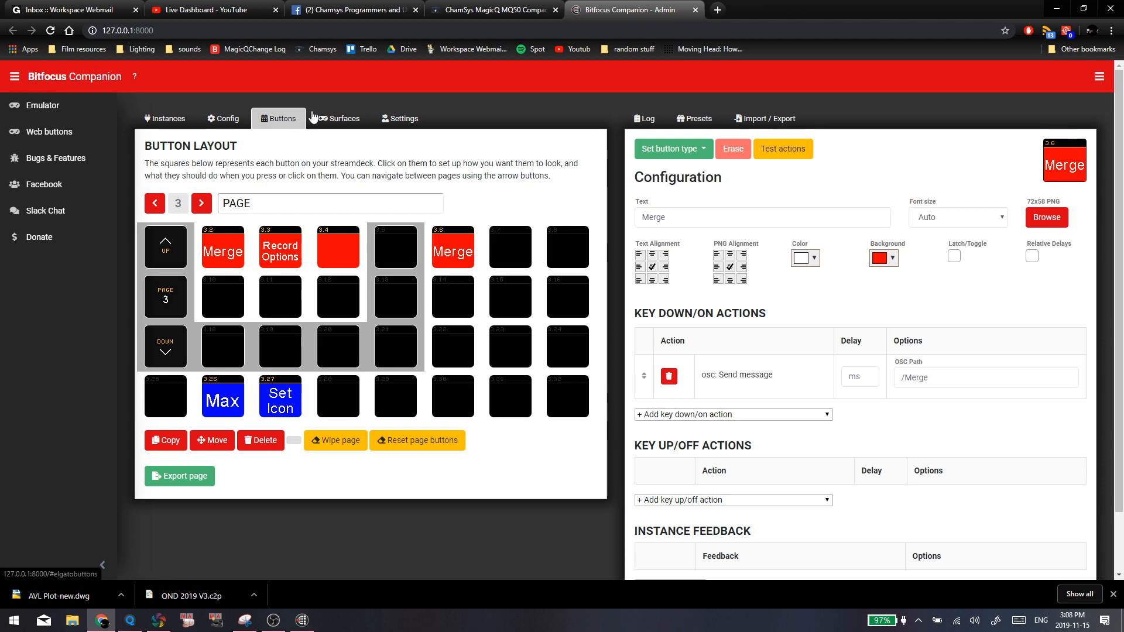
click(338, 118)
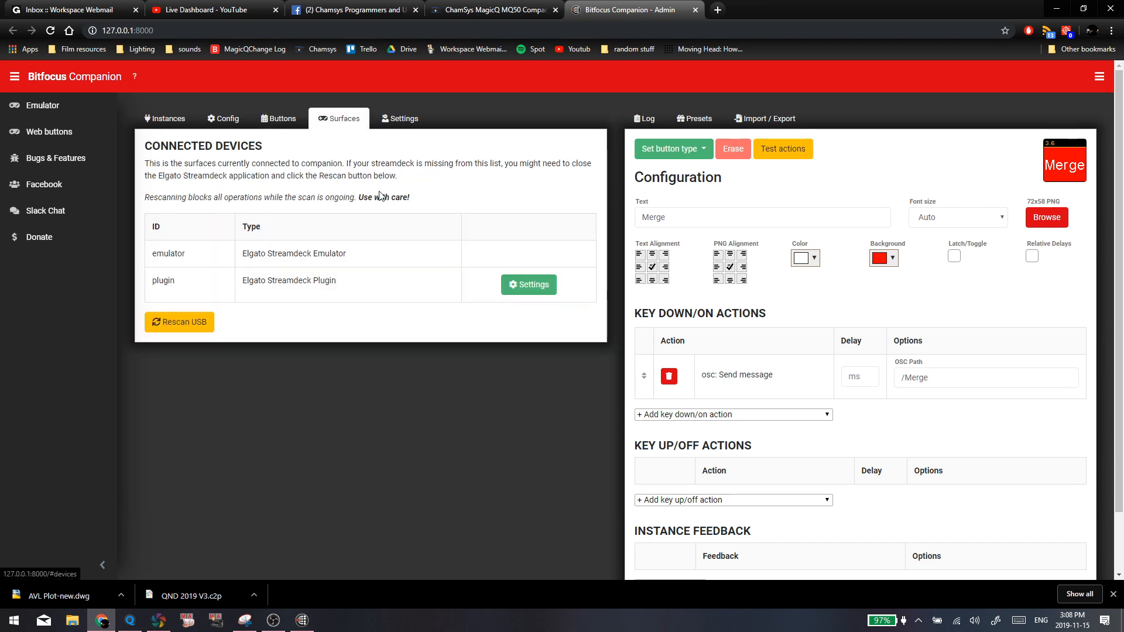
click(524, 286)
click(548, 154)
click(550, 170)
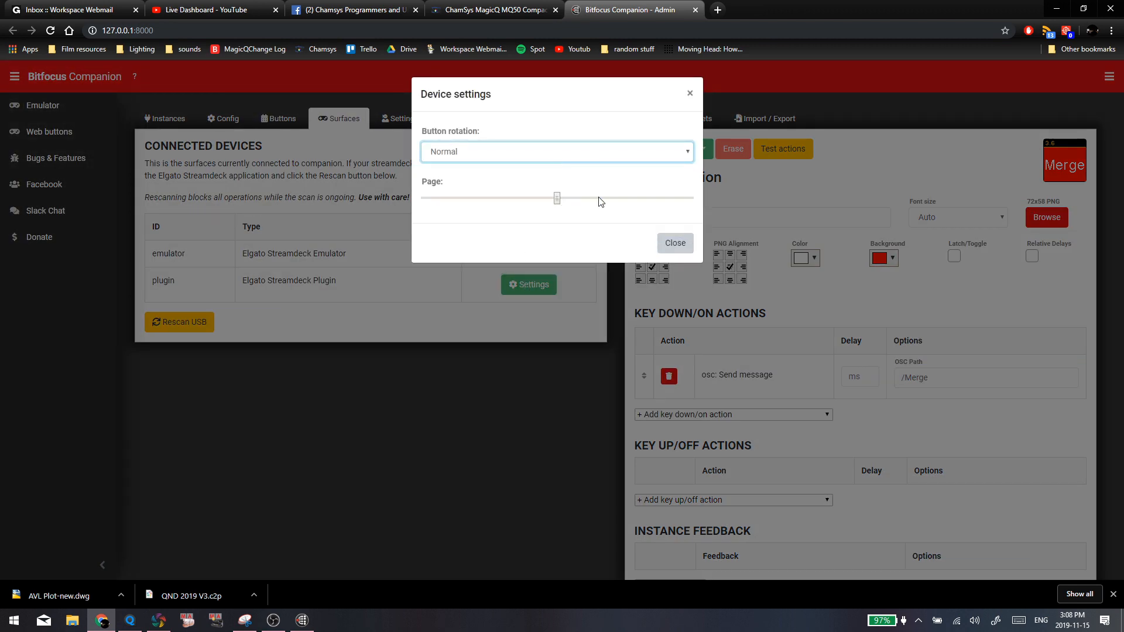
click(690, 94)
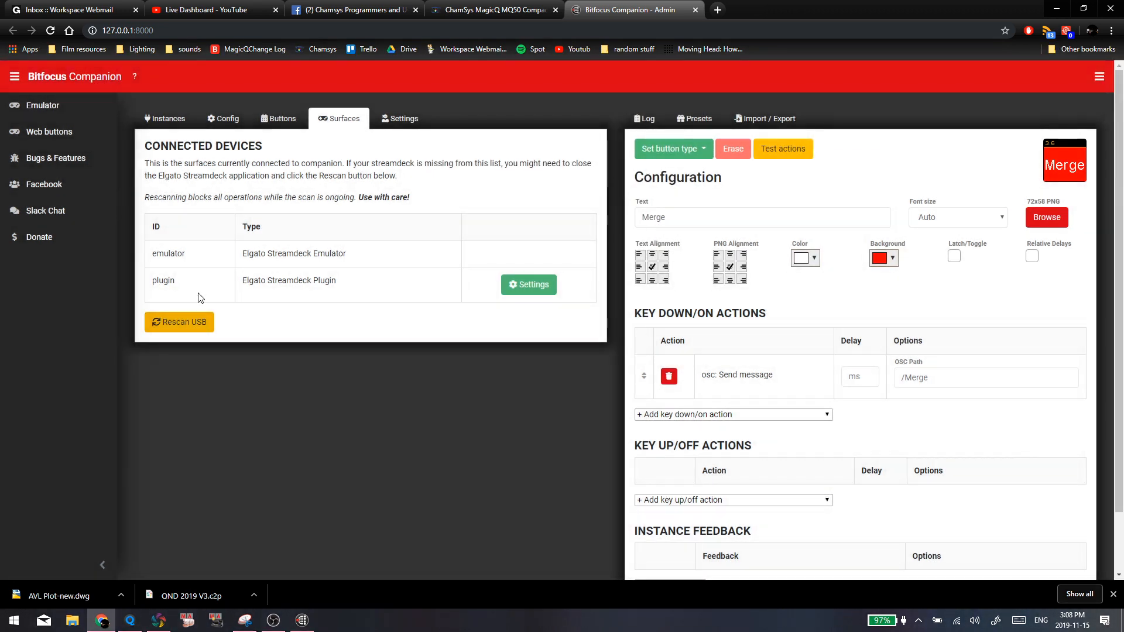
Return to the button layout and show the configuration of the Merge button 3.6
click(287, 130)
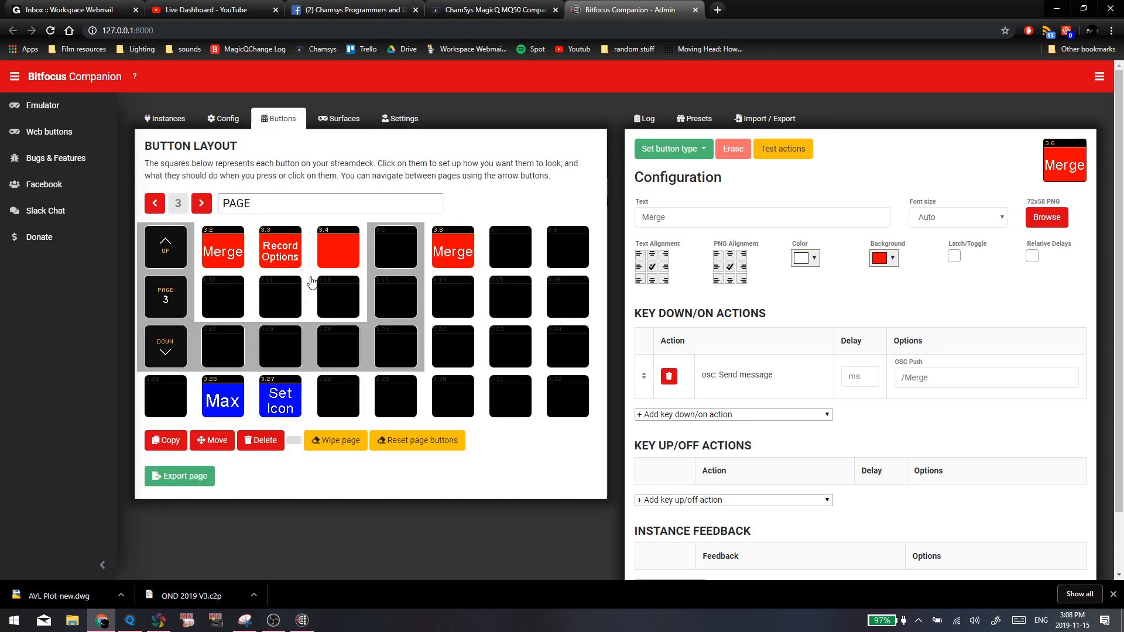
click(461, 296)
click(455, 256)
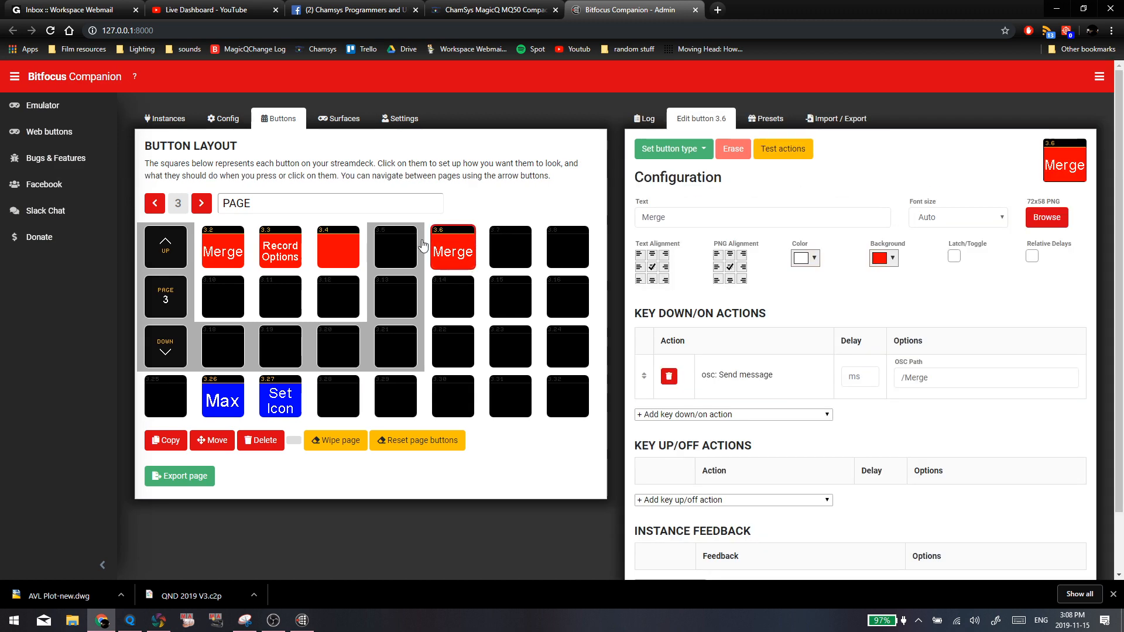
Switch to MagicQ and open the Execute window on its MASTER page
click(267, 305)
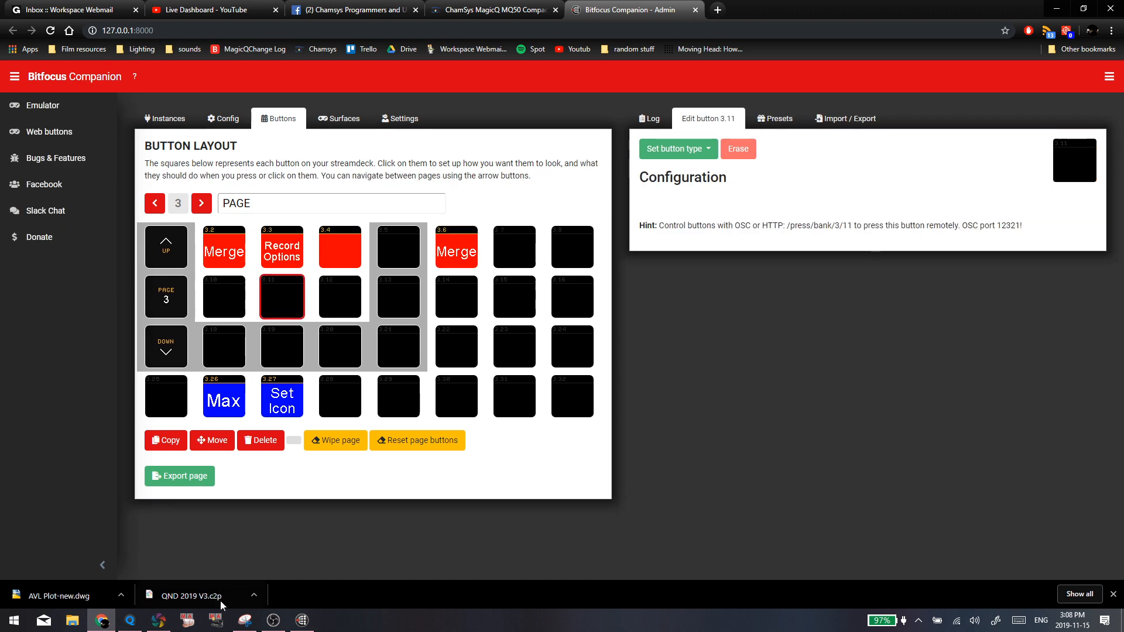
click(158, 620)
click(130, 621)
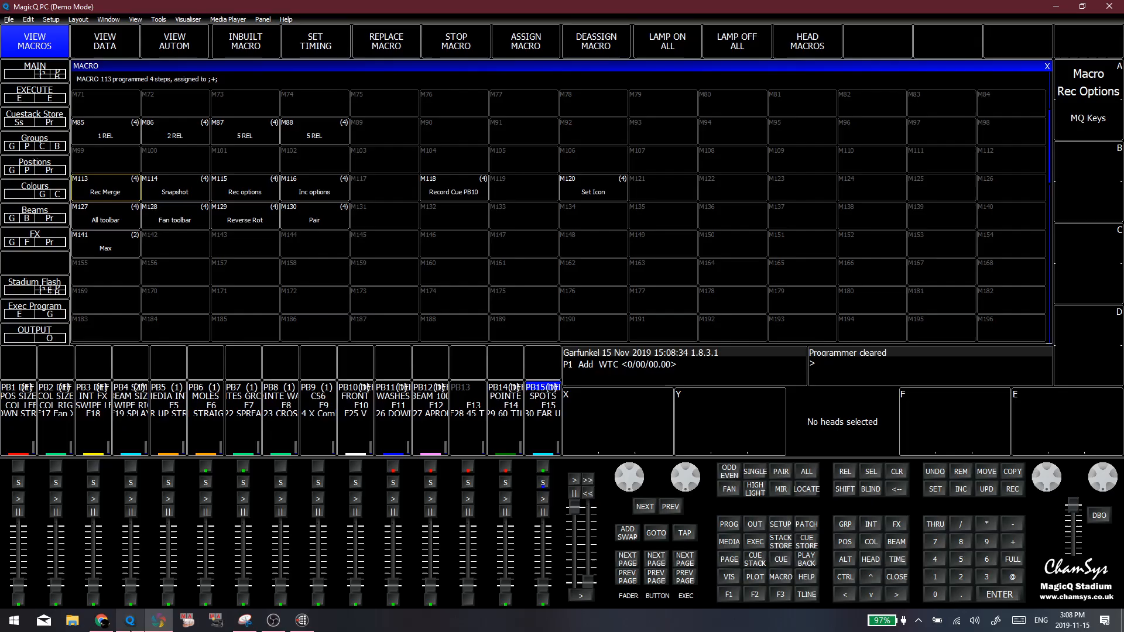
click(352, 238)
click(729, 596)
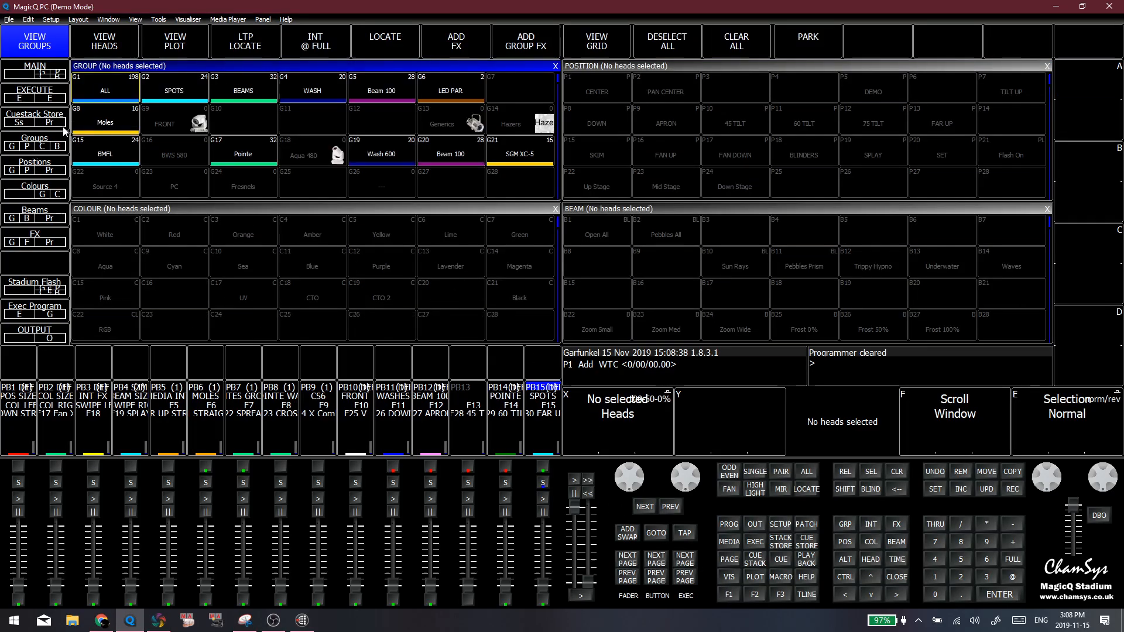
click(40, 95)
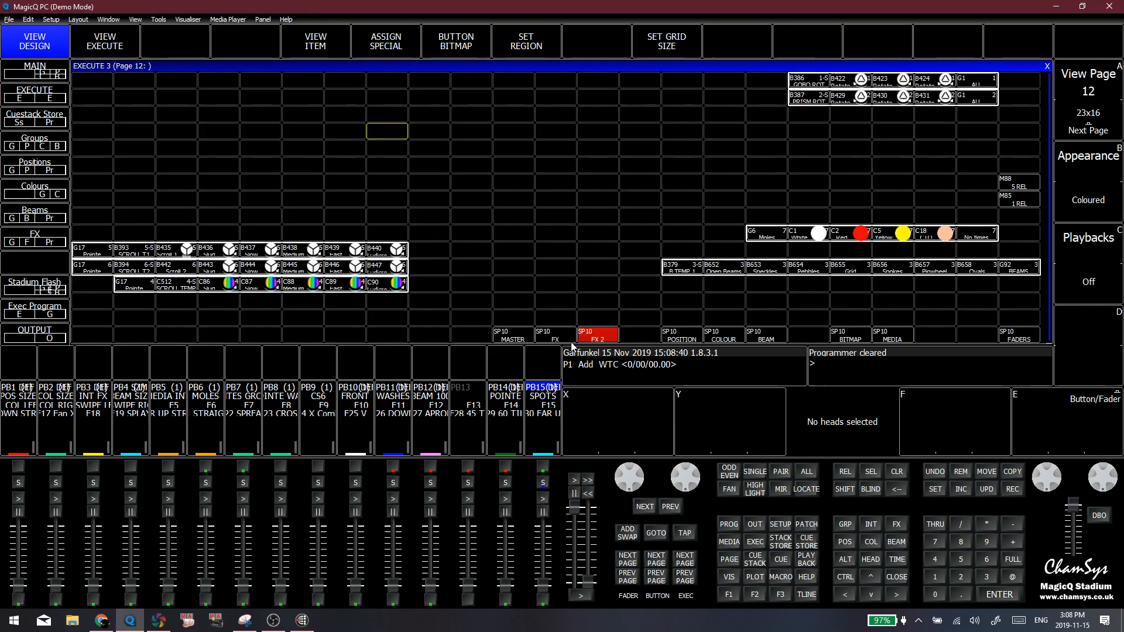
click(88, 82)
click(116, 82)
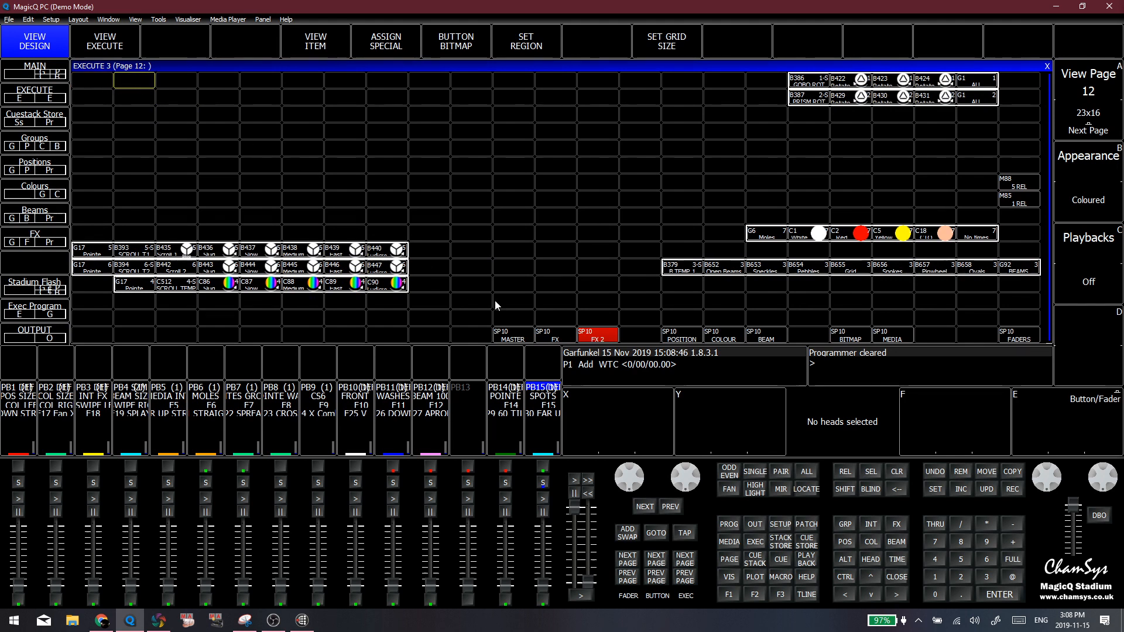
click(507, 339)
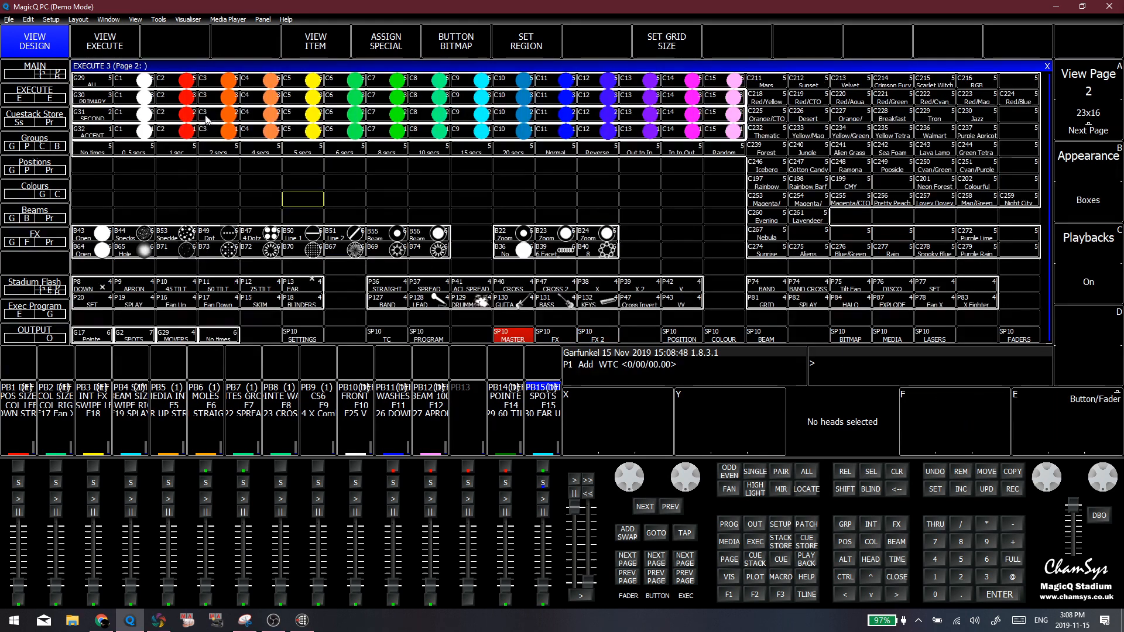
Trigger the red C2 colour item in the ALL row twice, clearing the programmer each time
click(175, 82)
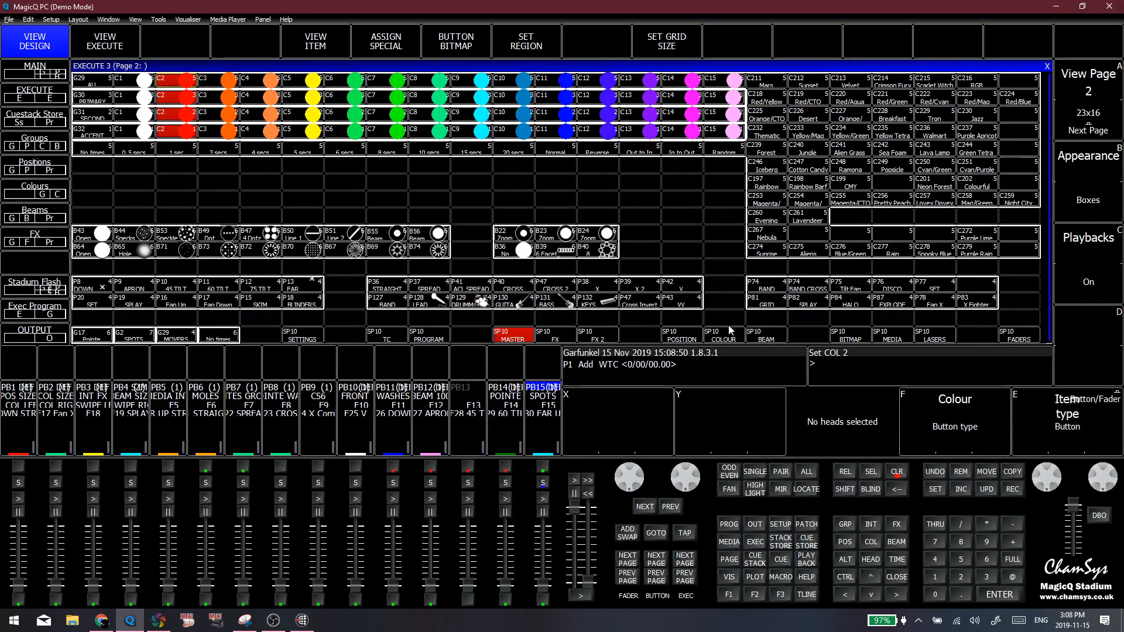
click(895, 474)
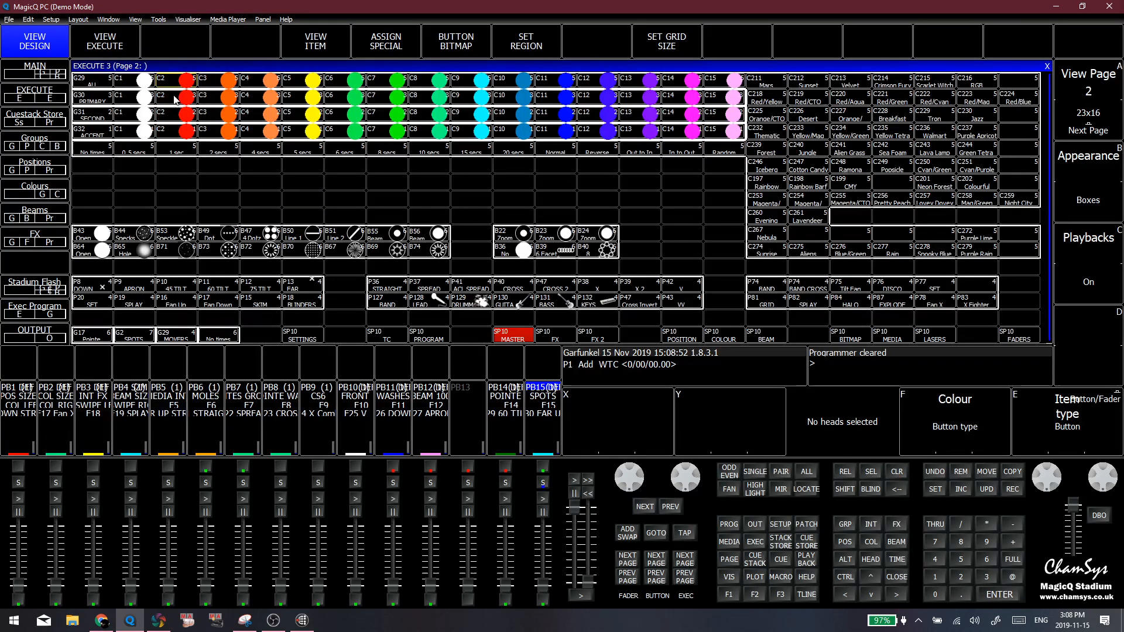
click(175, 83)
click(896, 472)
click(205, 187)
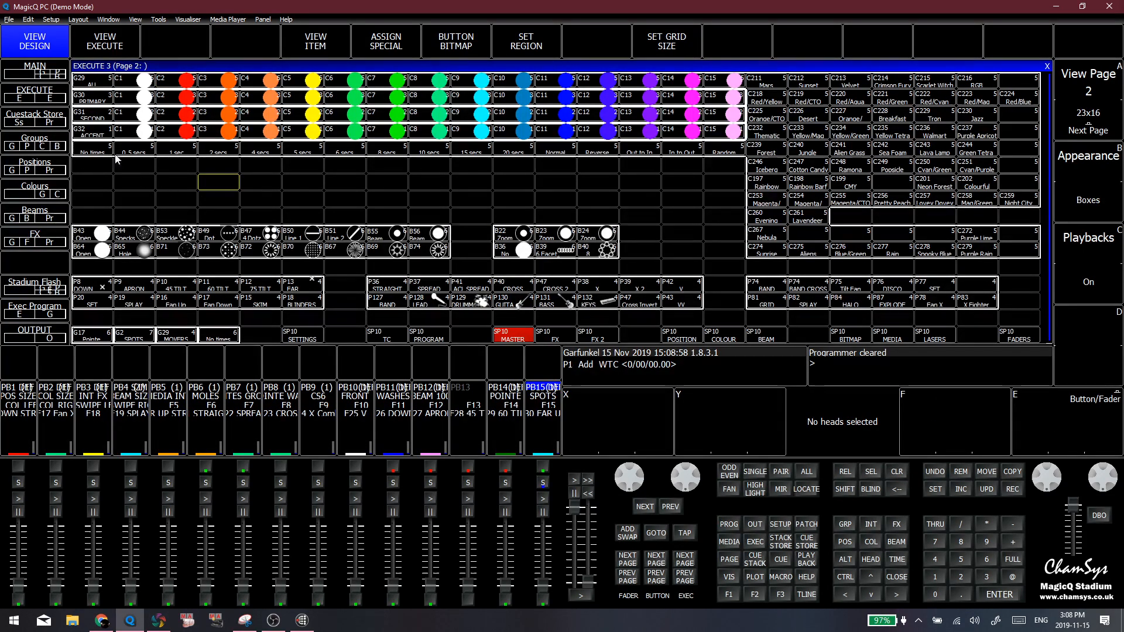
Activate the red C2 item in the ALL row and enter // to query its OSC string
click(165, 81)
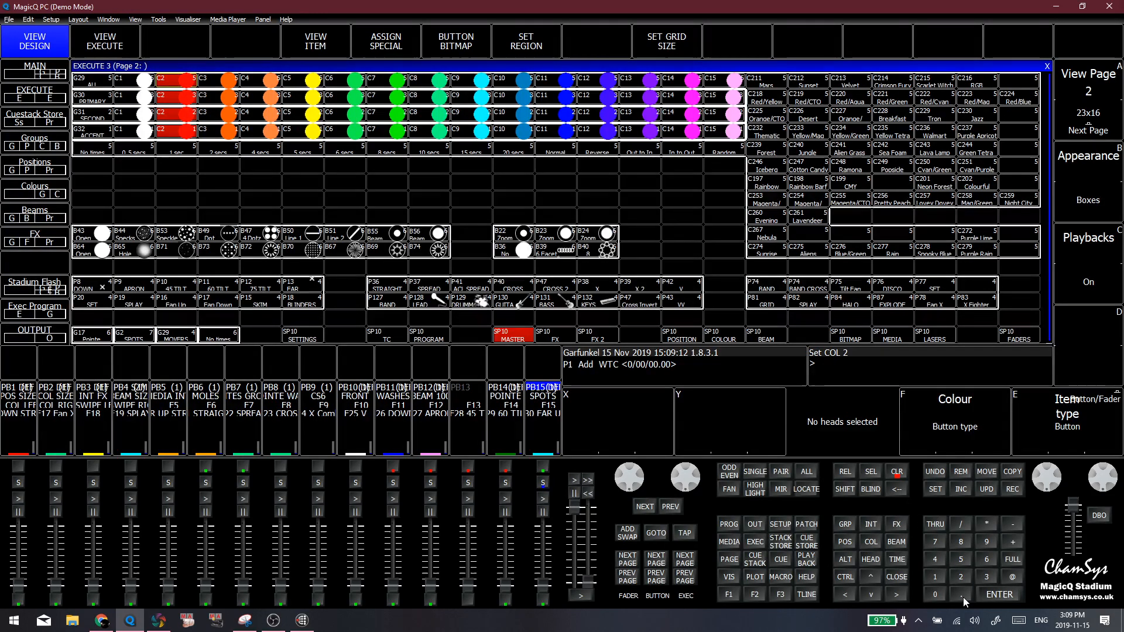
click(961, 523)
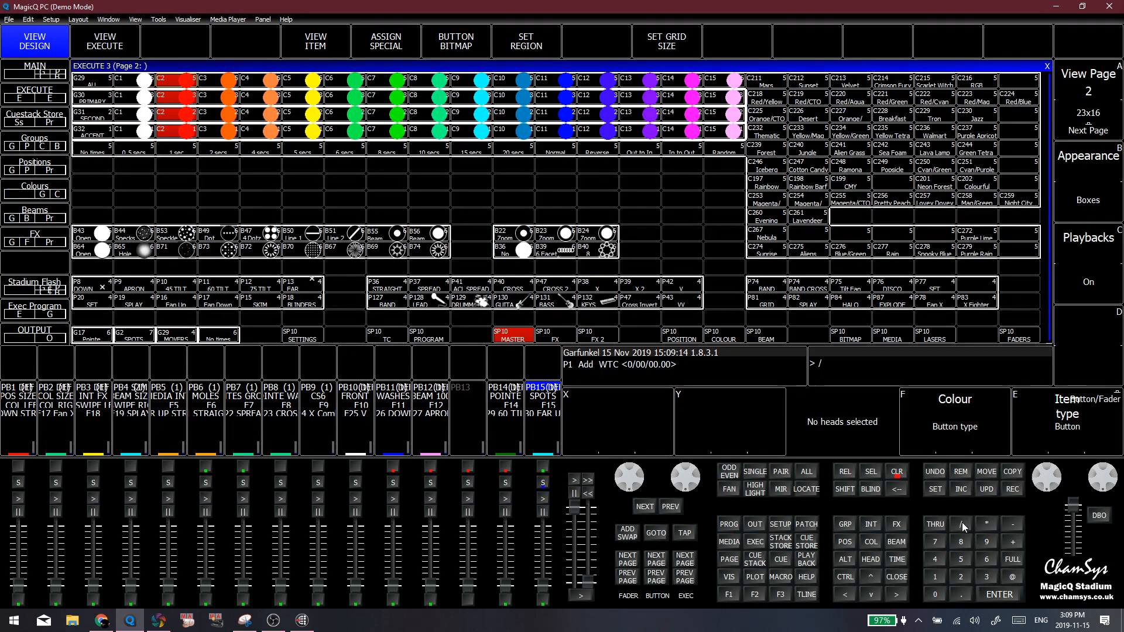
click(961, 522)
click(1001, 597)
click(961, 523)
click(961, 523)
click(1000, 599)
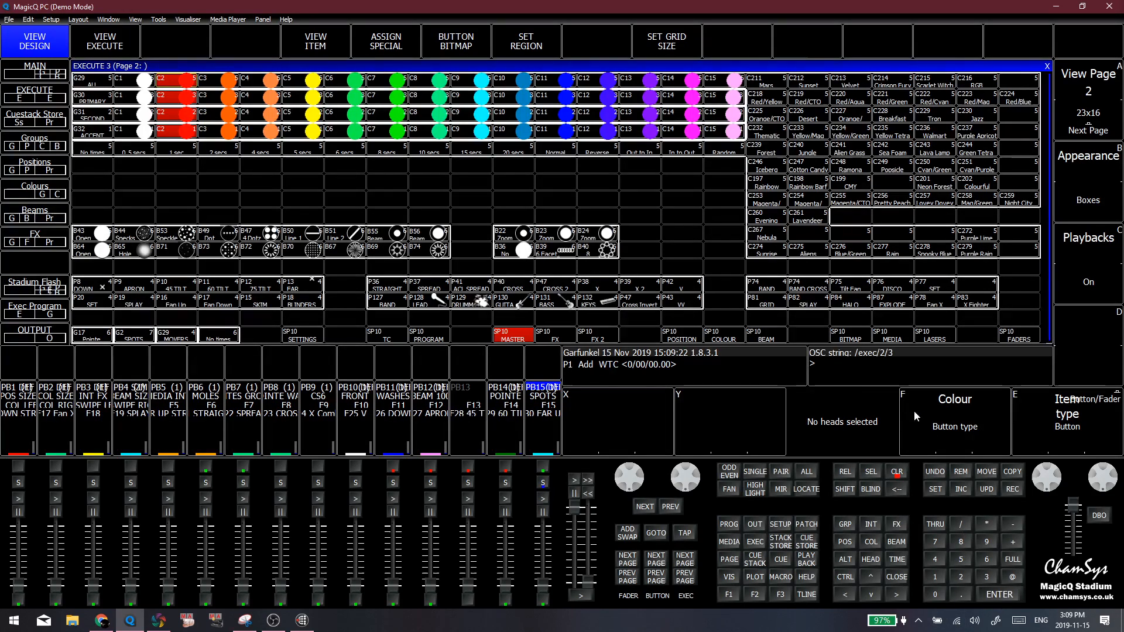
click(960, 522)
click(960, 523)
click(1006, 597)
click(345, 198)
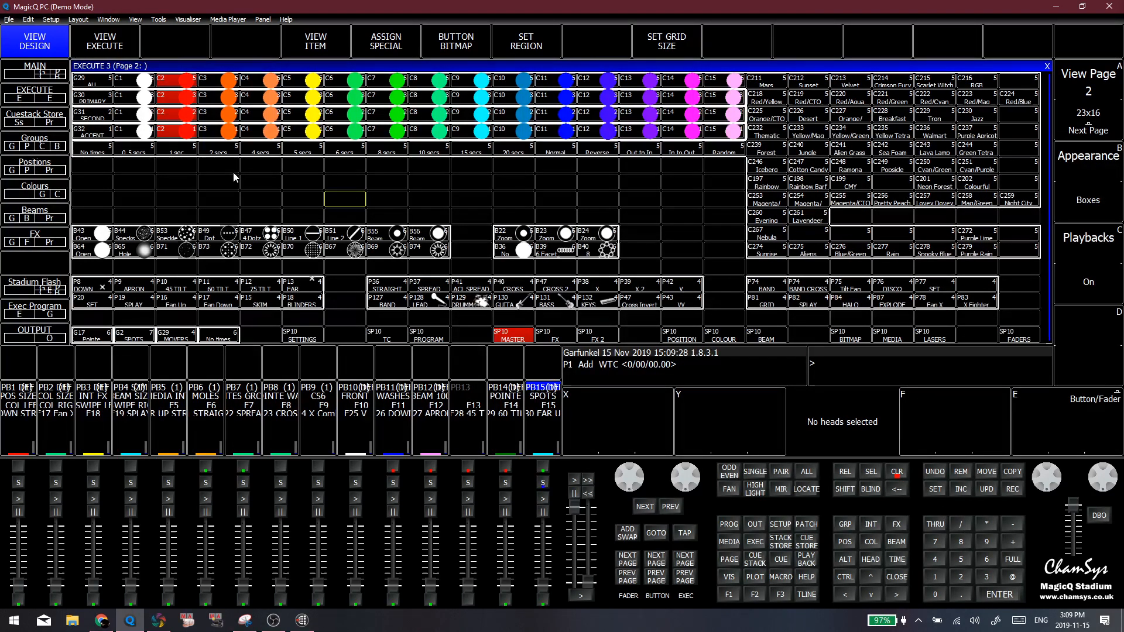
click(232, 171)
click(177, 162)
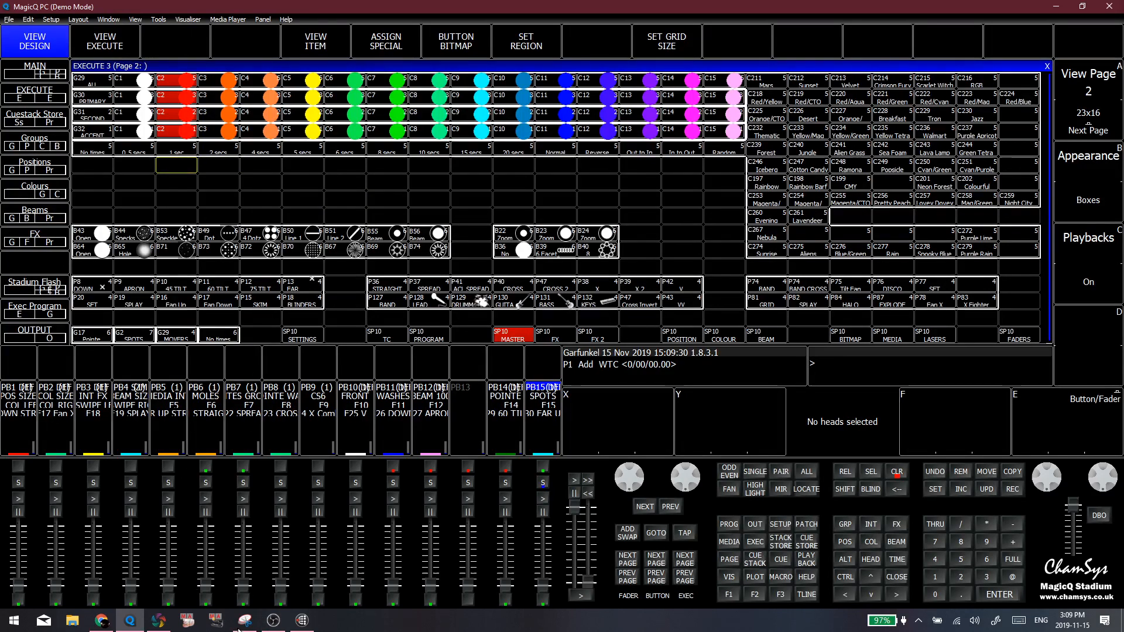
Switch to Bitfocus Companion, set up empty button 3.13 as a regular button and label it "test"
click(102, 620)
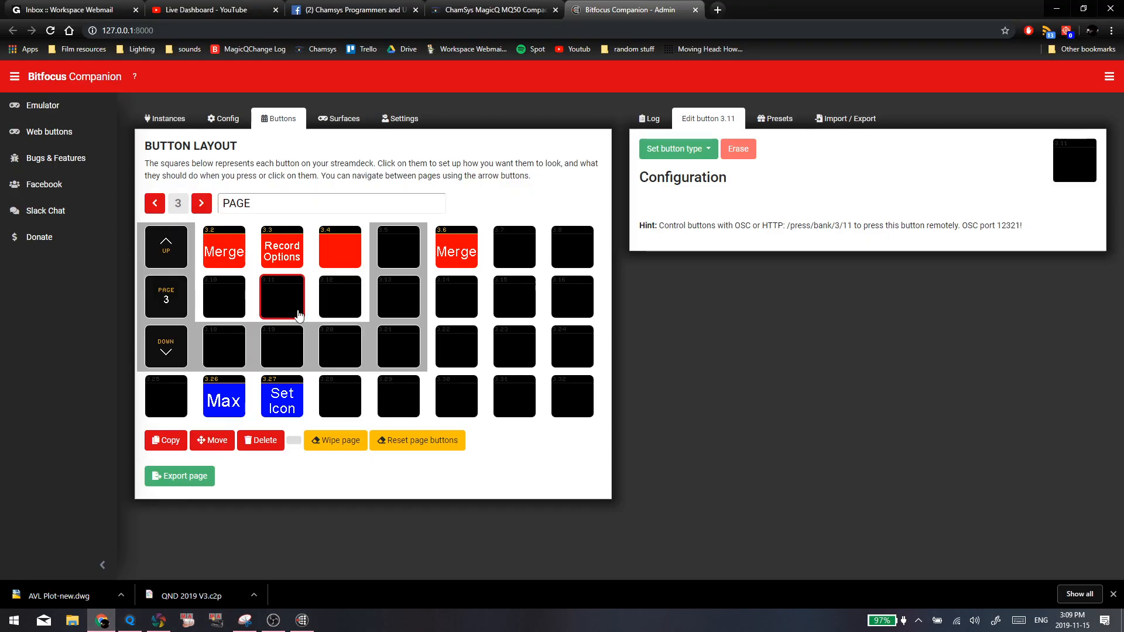
click(345, 304)
click(393, 301)
right_click(393, 299)
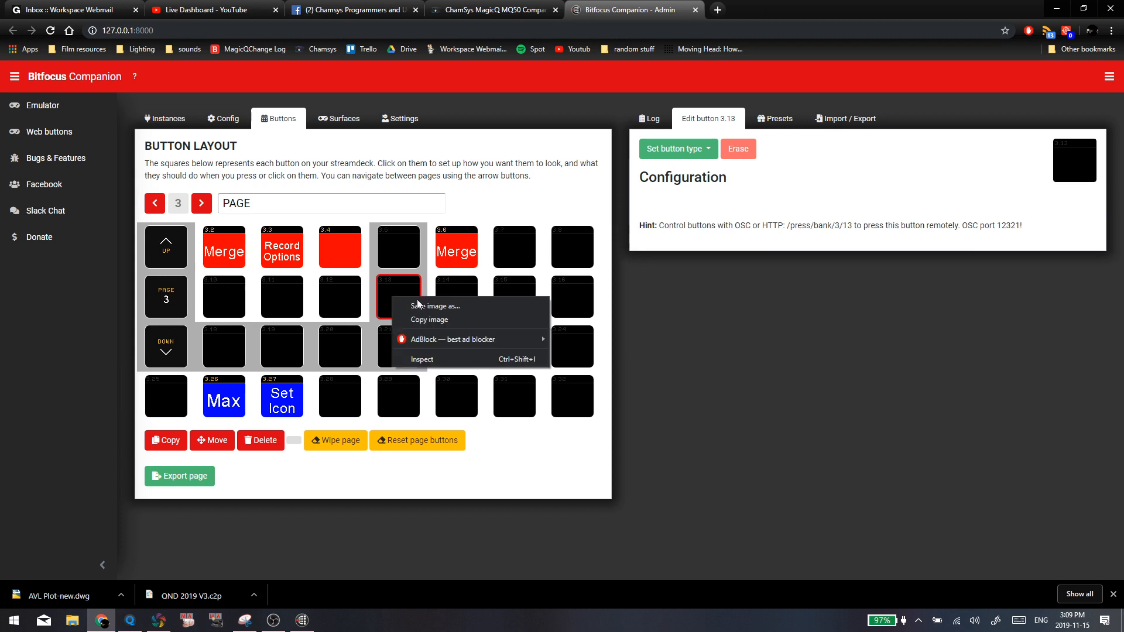
click(304, 150)
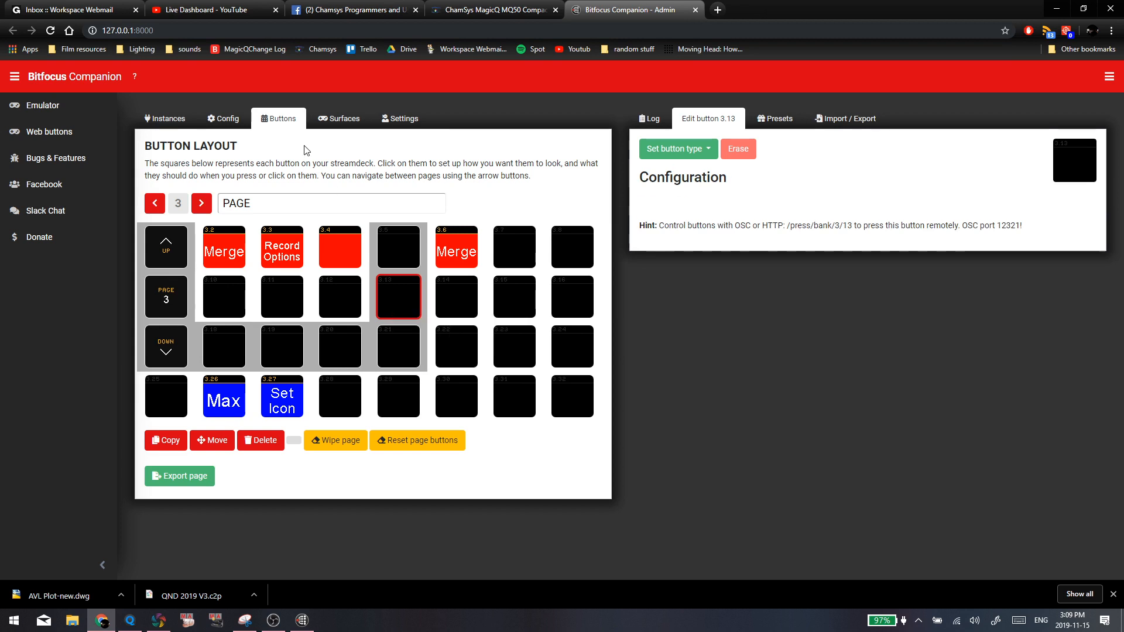
click(681, 150)
click(693, 172)
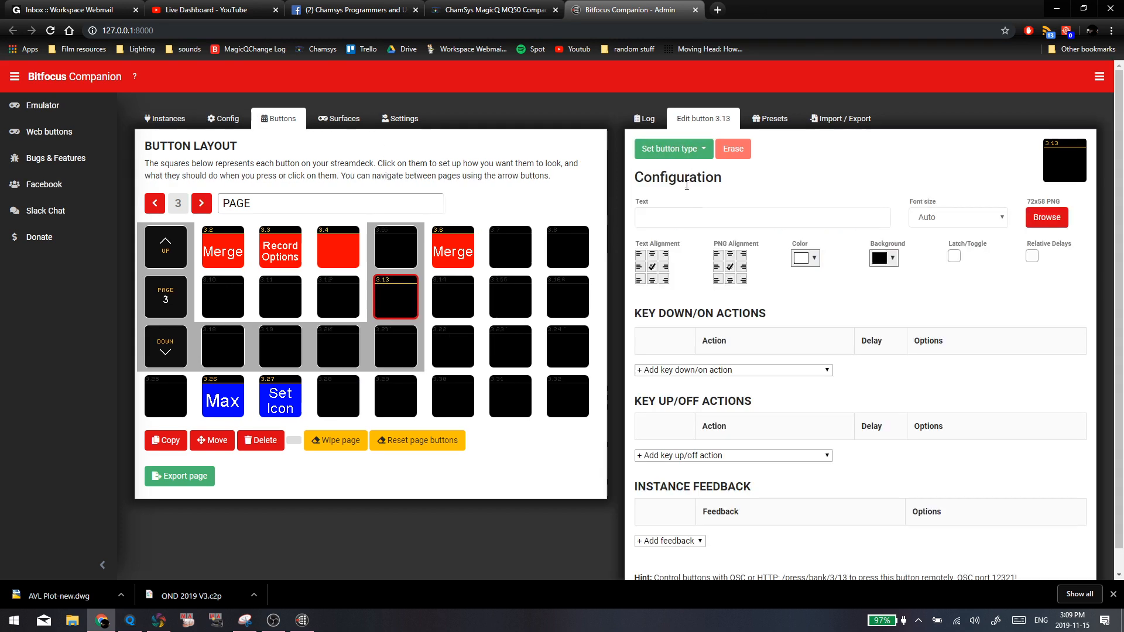
click(700, 211)
text(test)
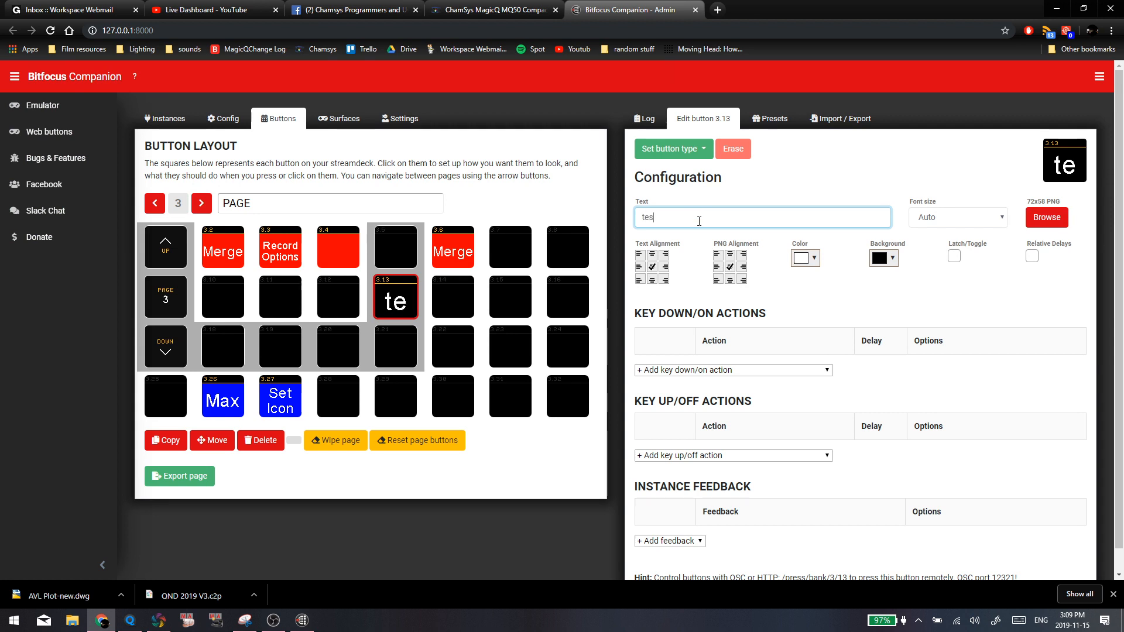
Add an "osc: Send message" key down action to the test button with the OSC path /exec/2/
click(708, 390)
scroll(706, 369, down, 1)
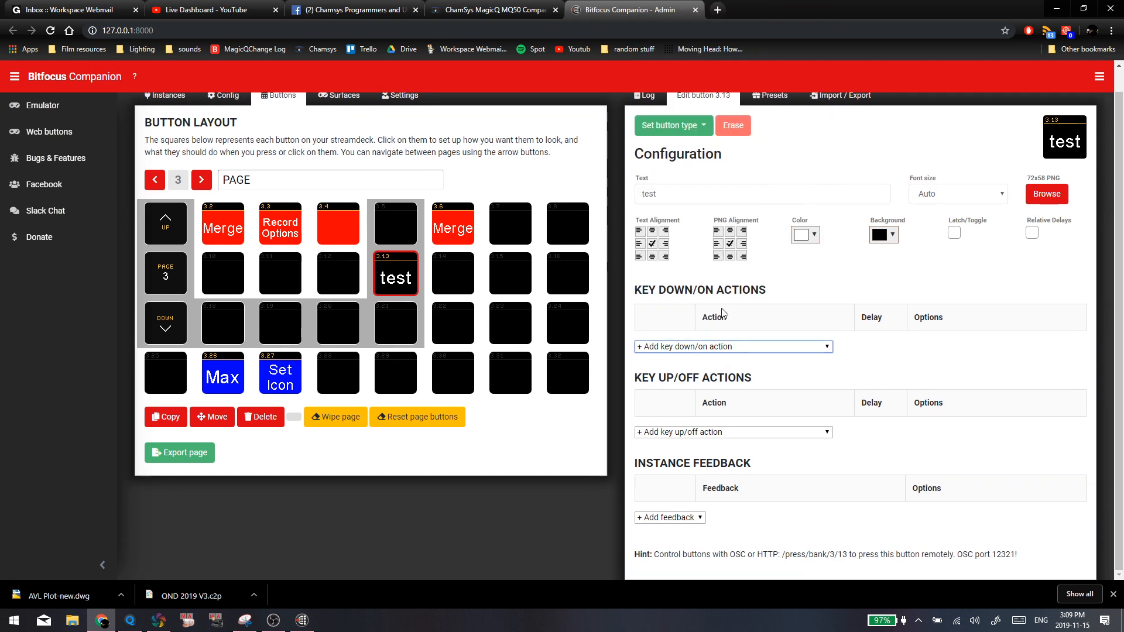
click(705, 346)
scroll(692, 302, down, 3)
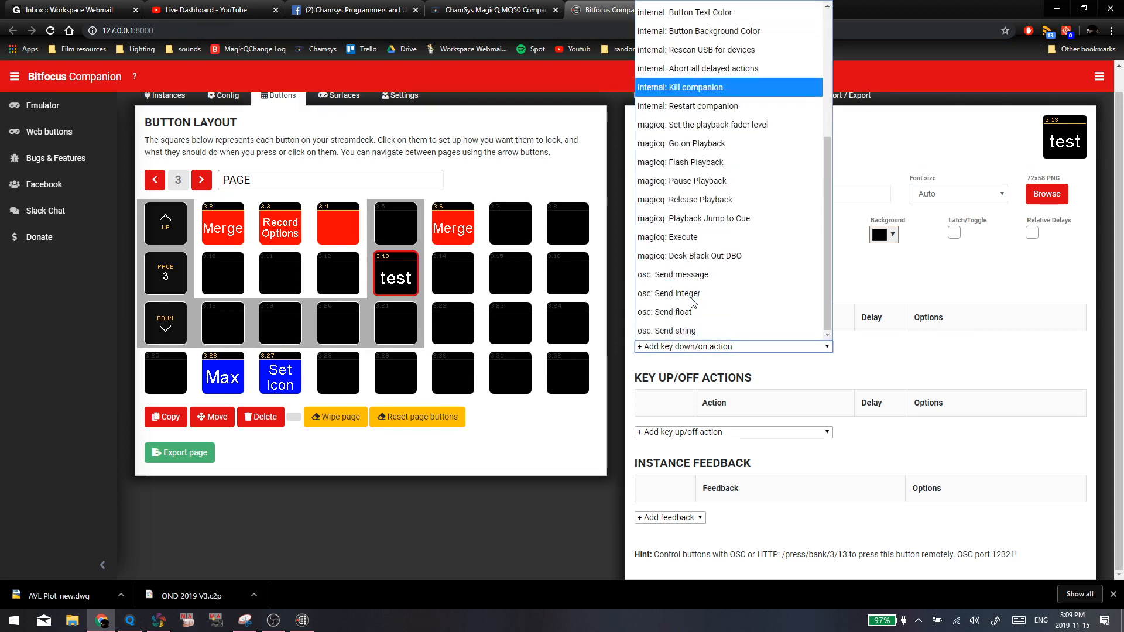
scroll(693, 281, up, 2)
scroll(697, 304, down, 2)
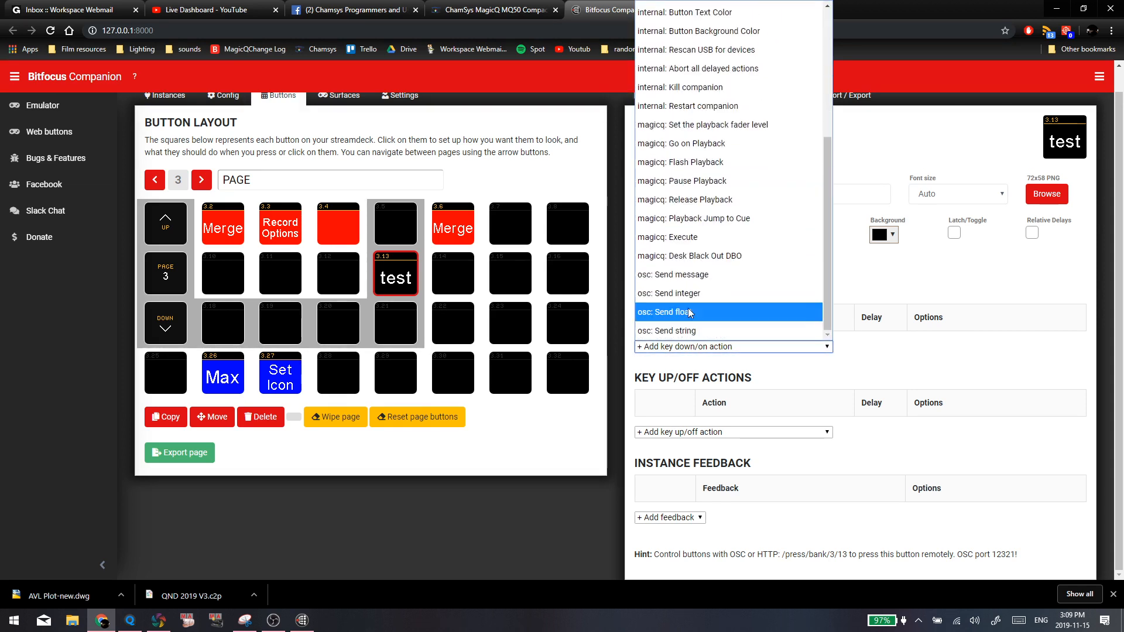
click(700, 275)
drag(939, 355, 884, 361)
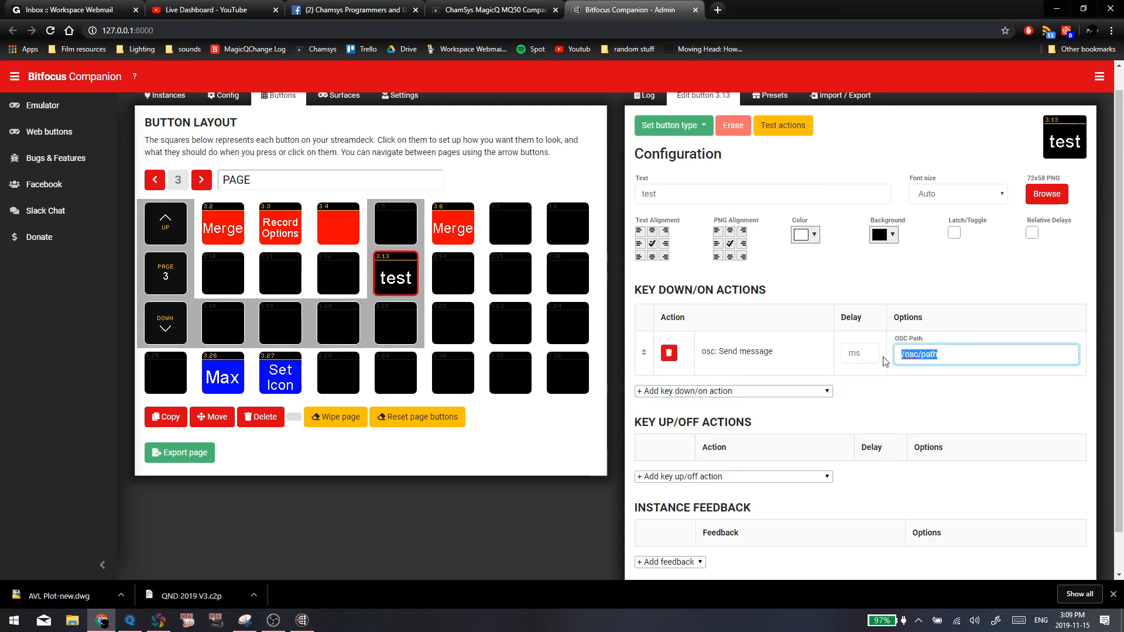
text(/exe)
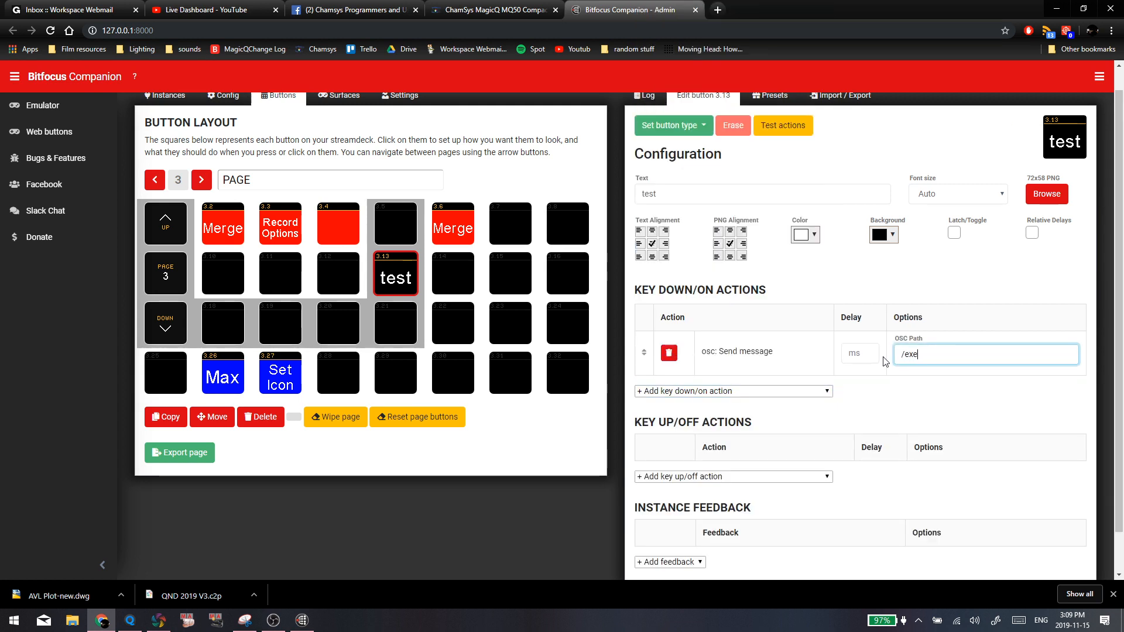
text(c/2/3)
click(449, 280)
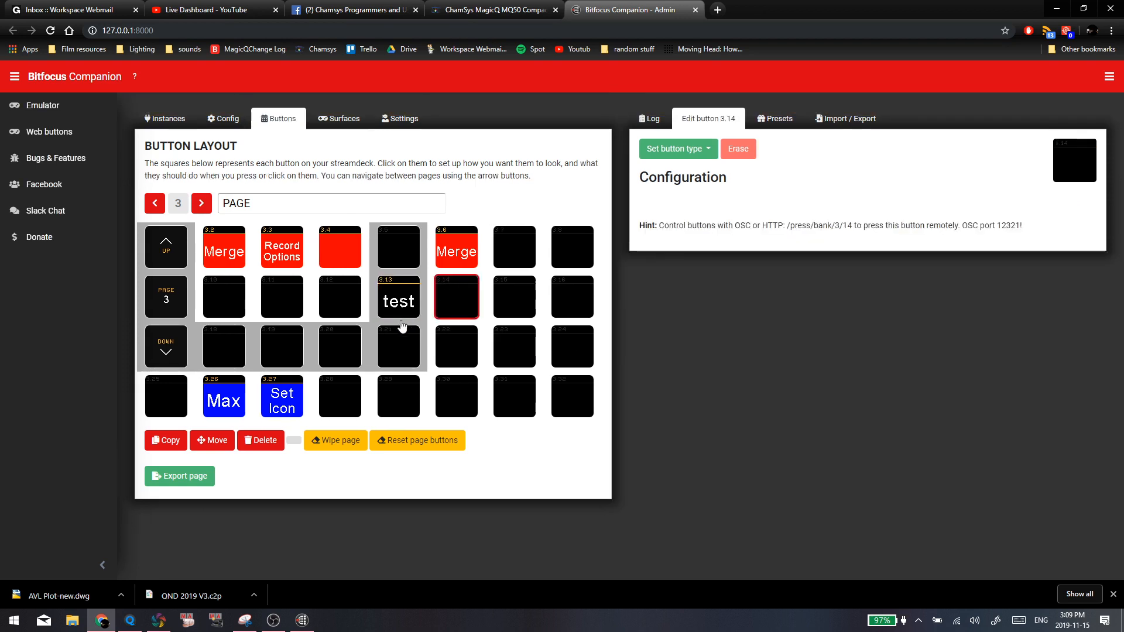
click(383, 383)
Switch to MagicQ and query the OSC string of the red C2 item again with //
click(131, 621)
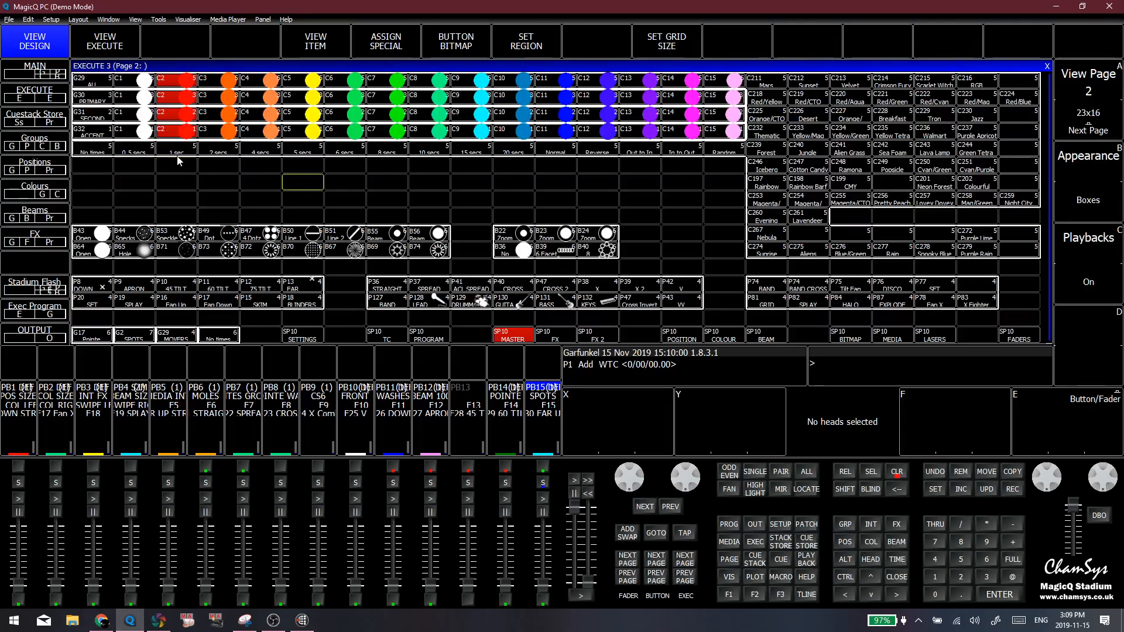
click(182, 81)
click(959, 522)
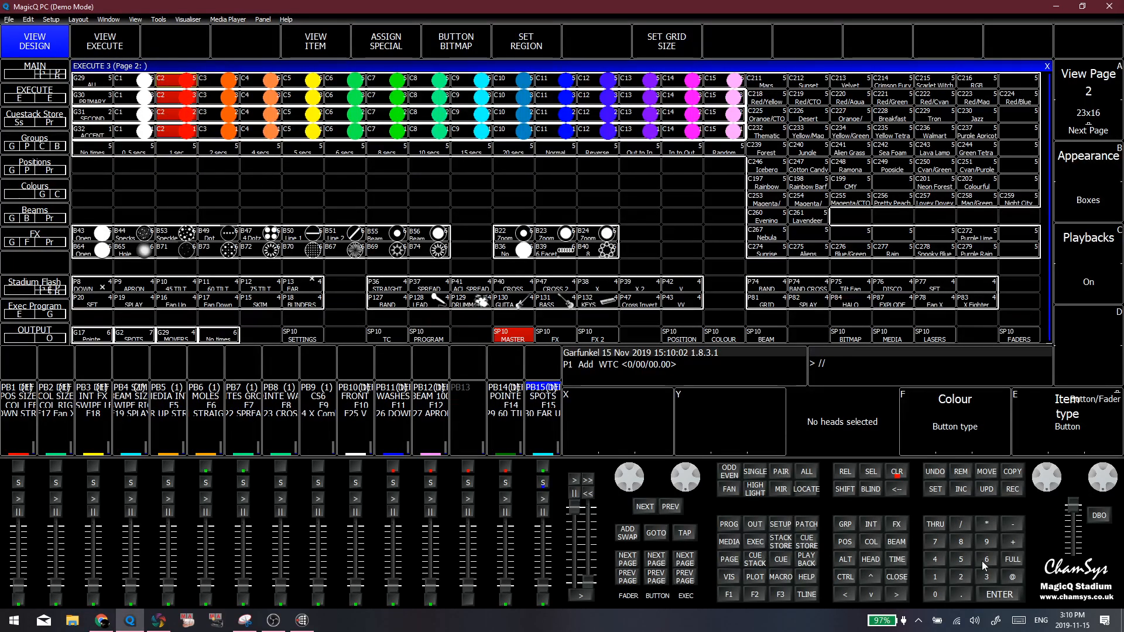
click(993, 593)
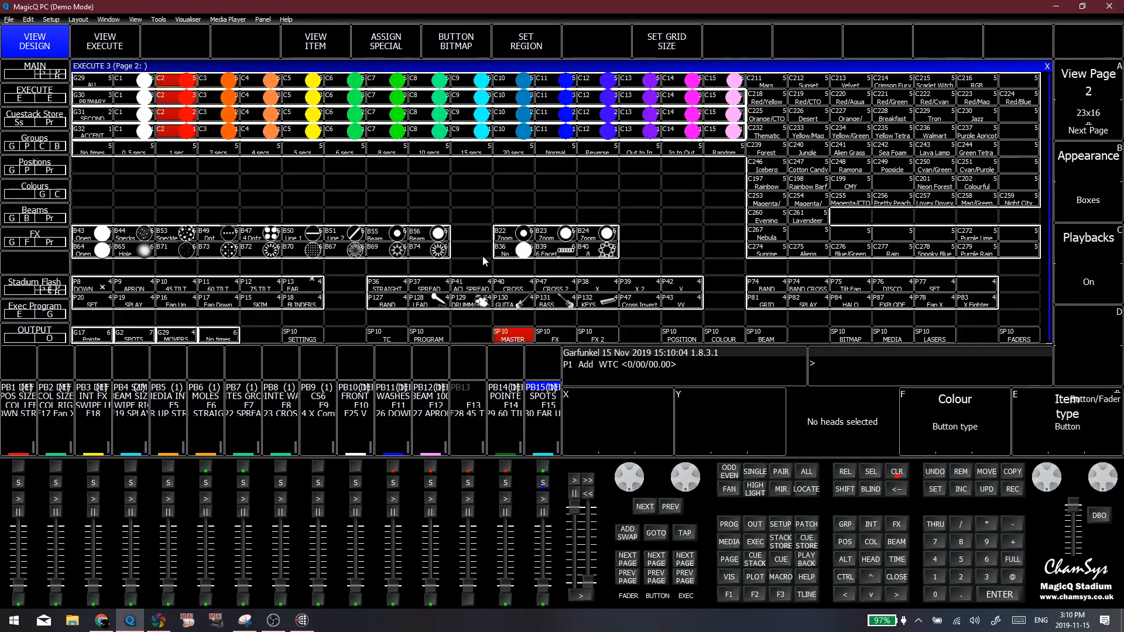
Insert a new automation at the end of the macro automation list and set its type to OSC Message
click(776, 578)
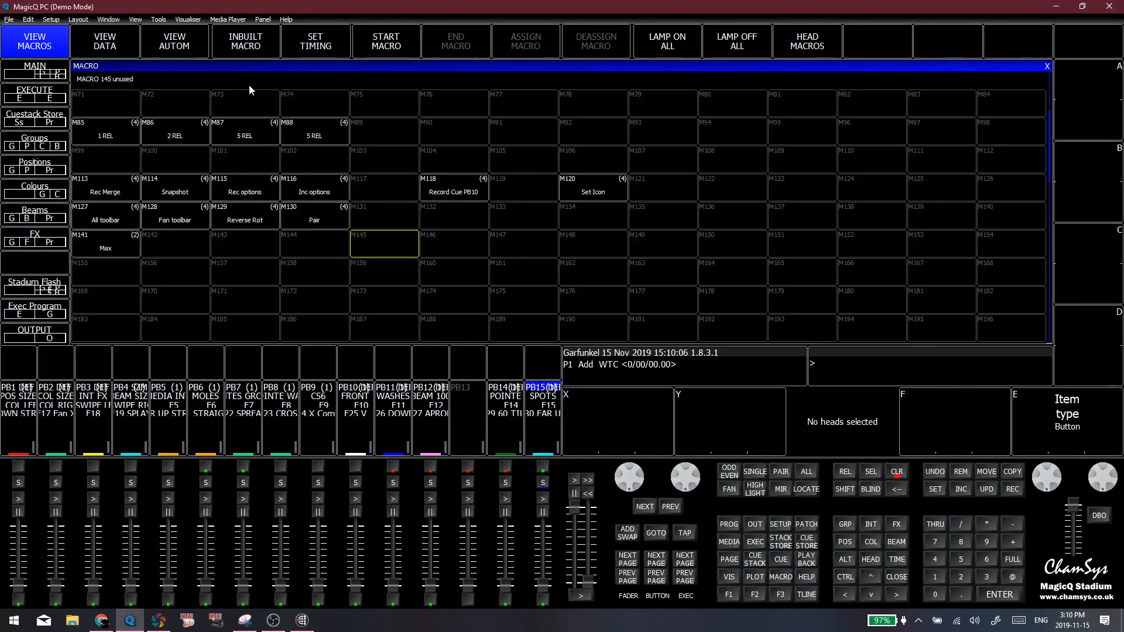
click(147, 41)
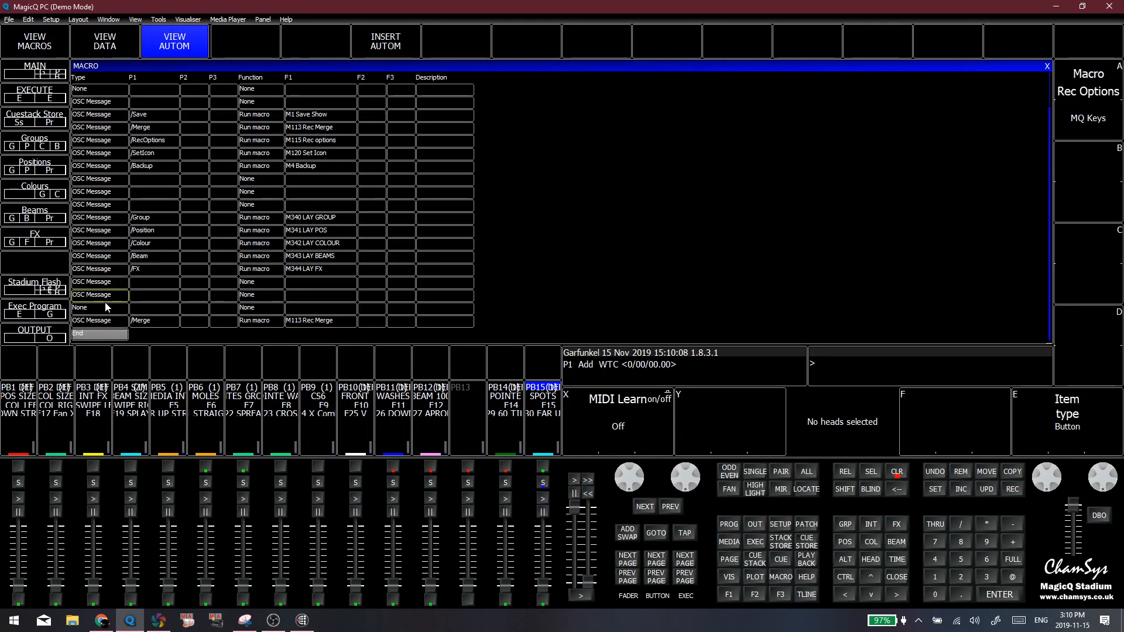
click(391, 39)
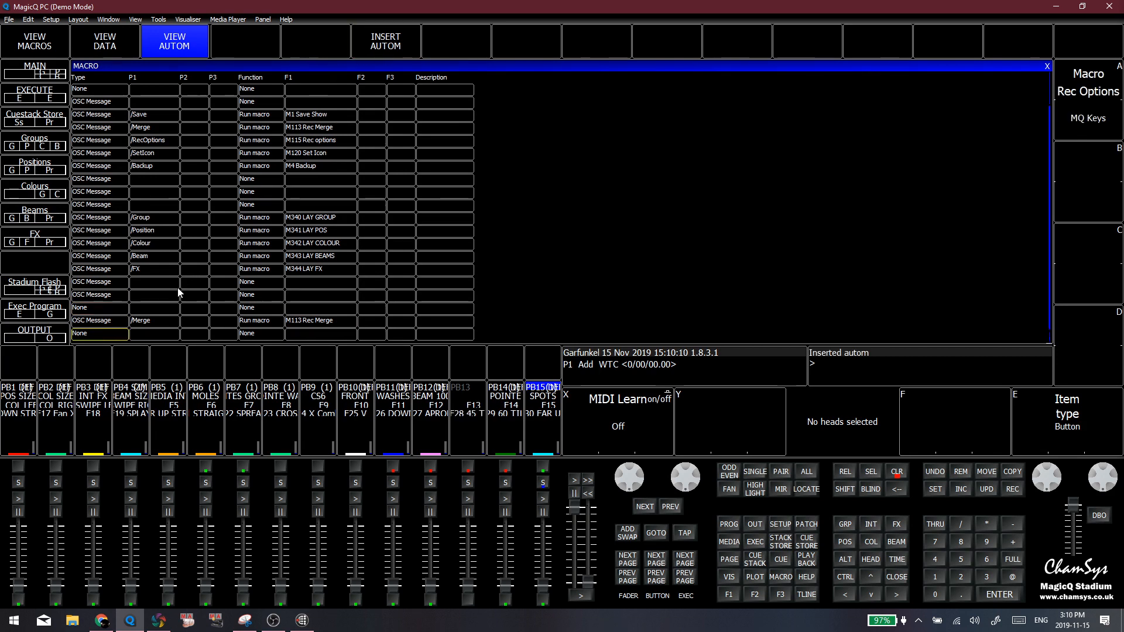
click(96, 327)
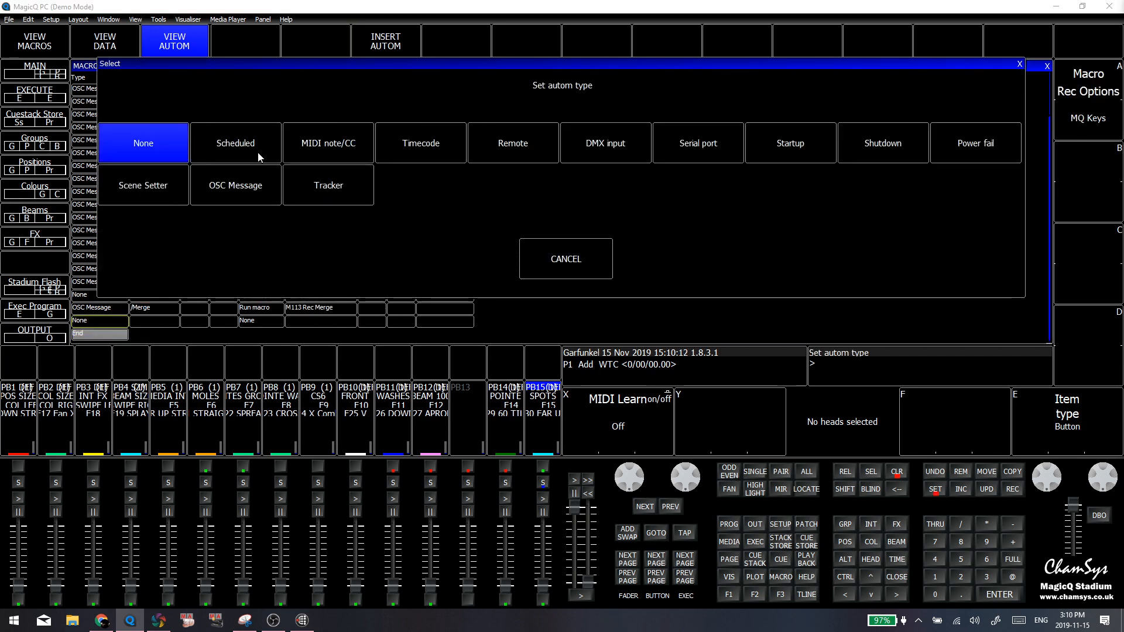
click(263, 186)
Try to enter an OSC path as P1 of the new OSC Message automation, clearing the entry again
click(155, 323)
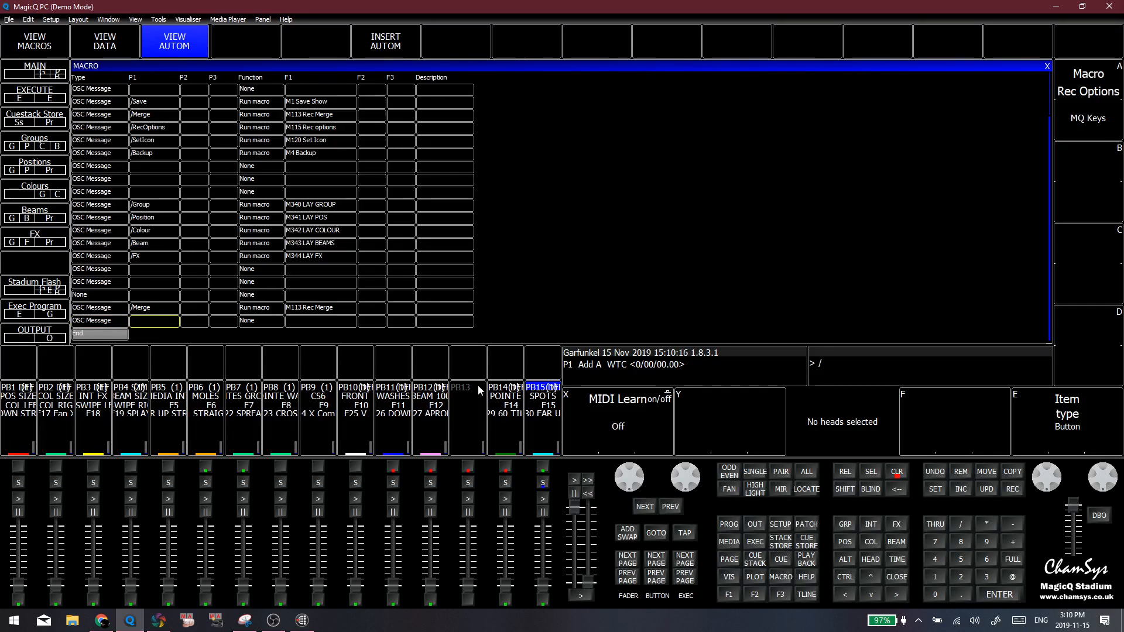
key(shift+e)
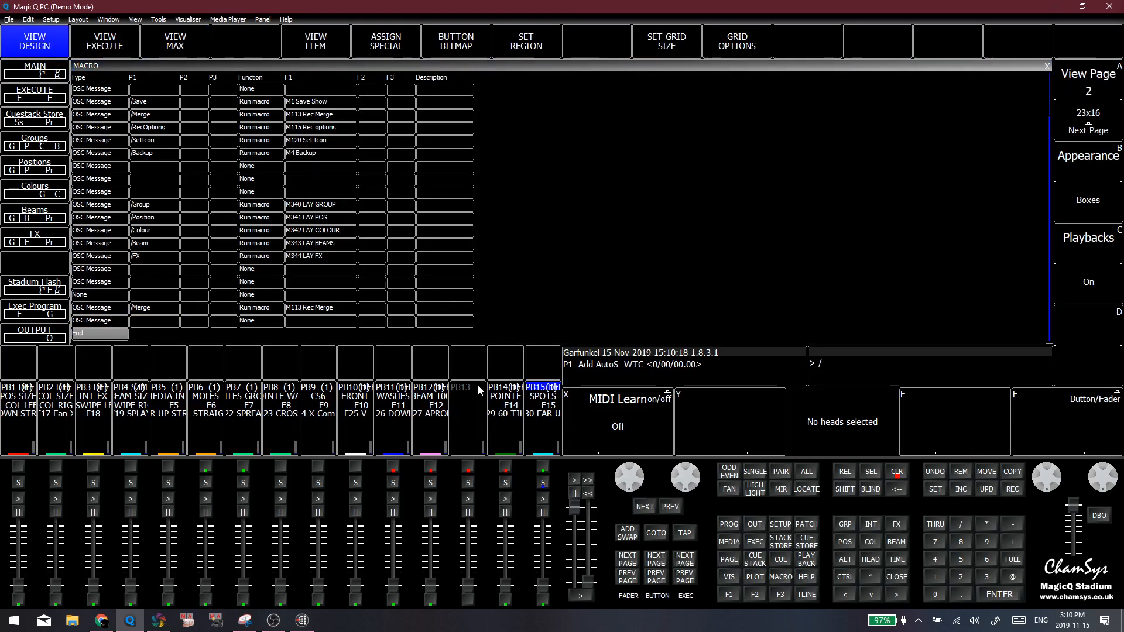
key(u)
key(c)
key(Escape)
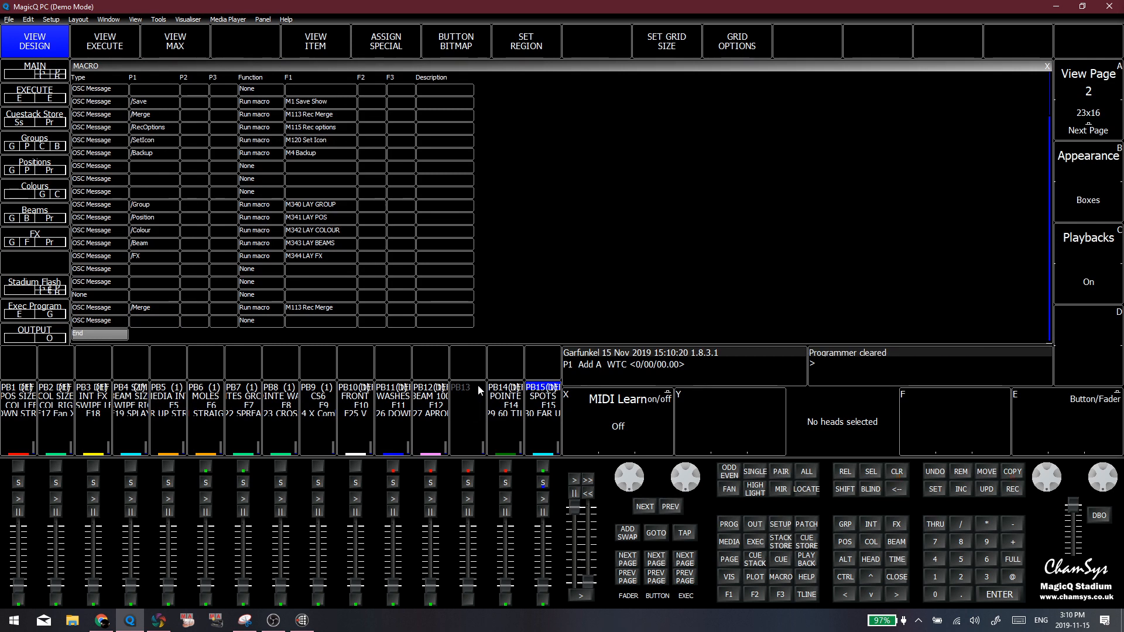
Set P1 of the new OSC Message automation at the end of the list to /exec/2/3
click(158, 326)
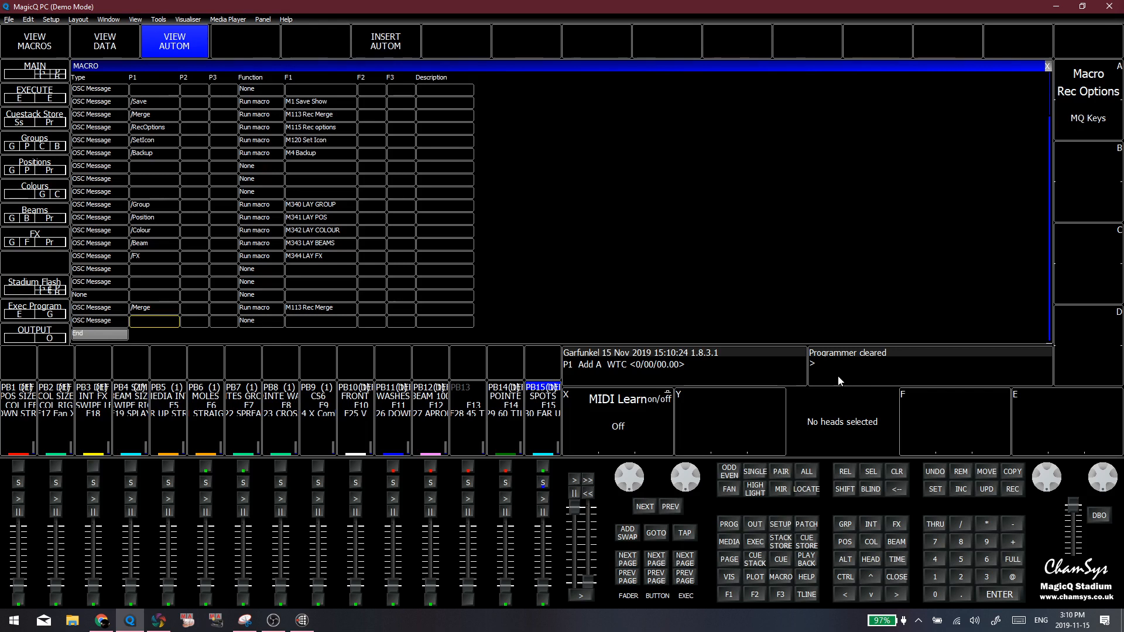
key(Return)
text(/e)
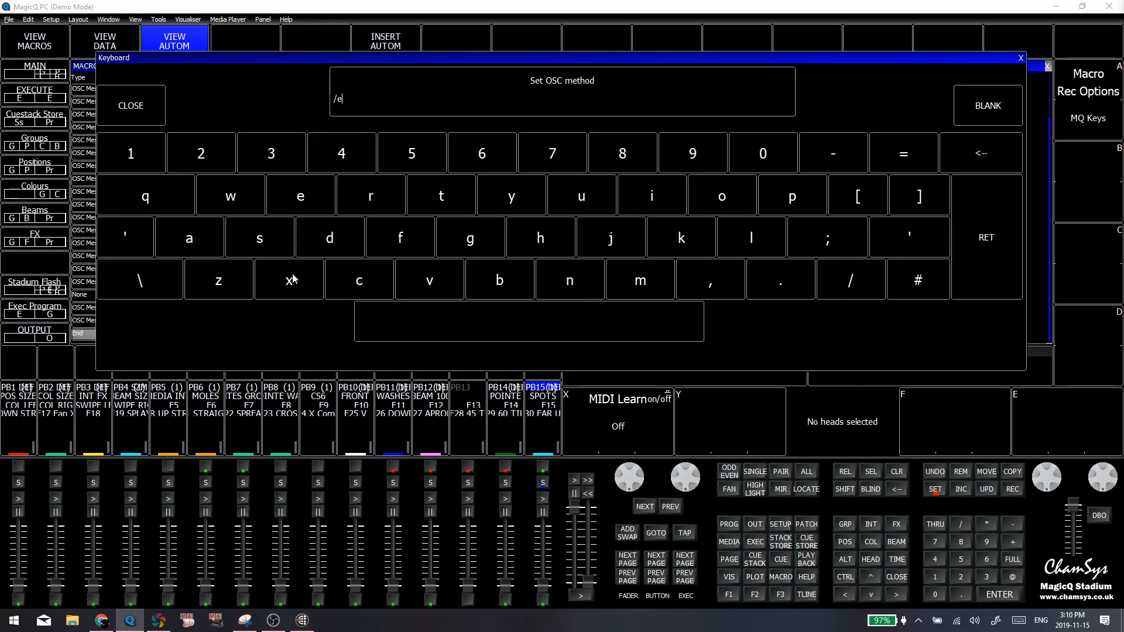
click(293, 278)
click(331, 264)
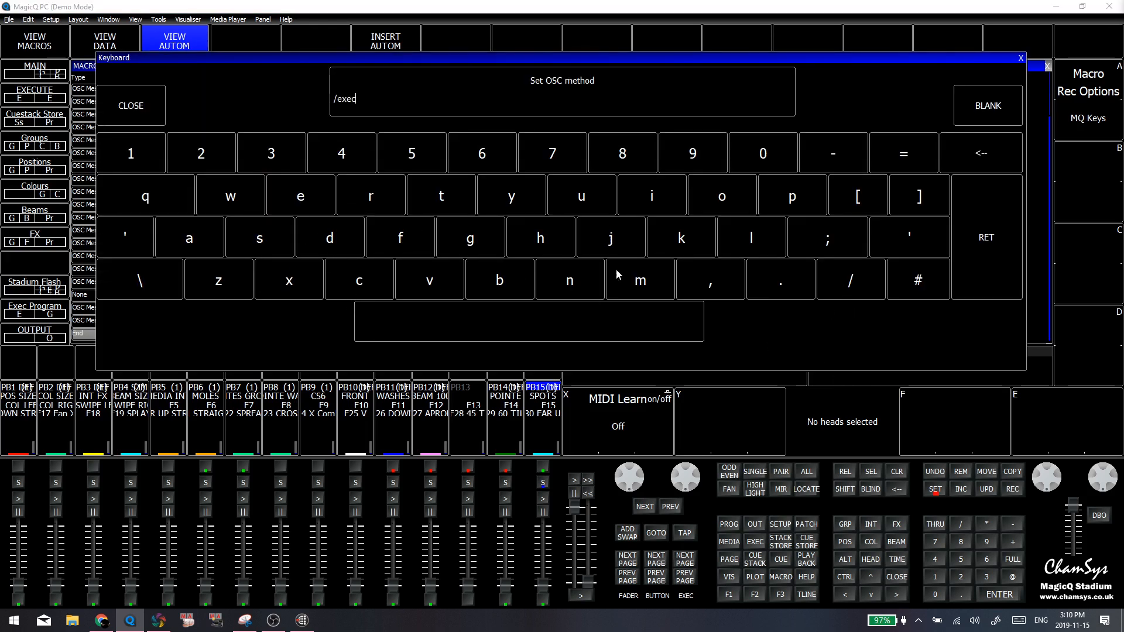
click(865, 293)
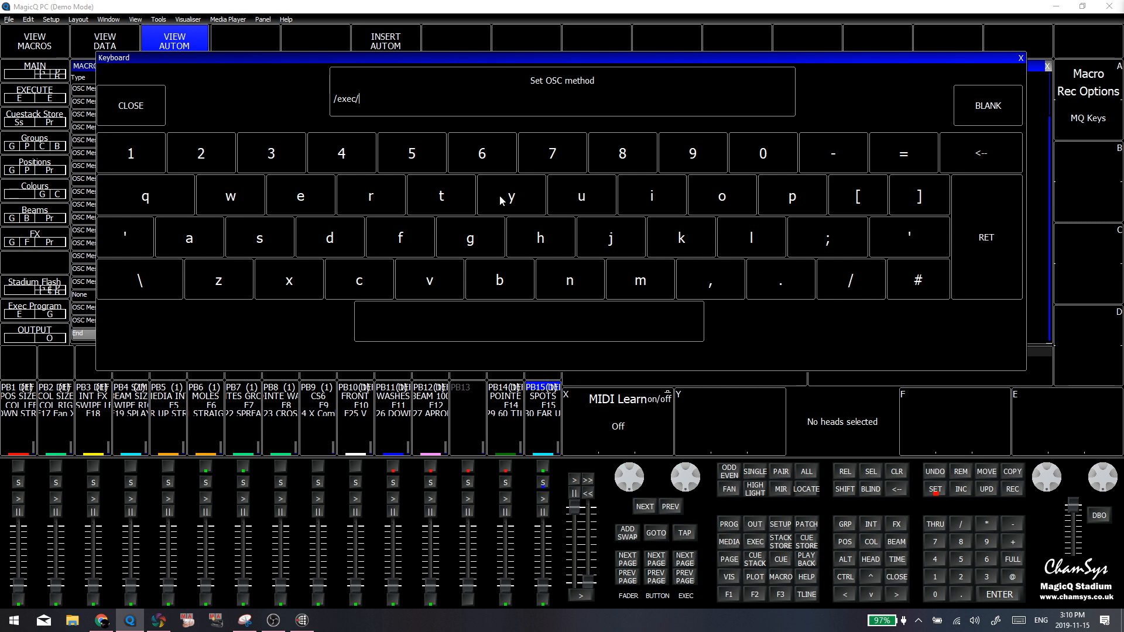
text(///3)
click(962, 153)
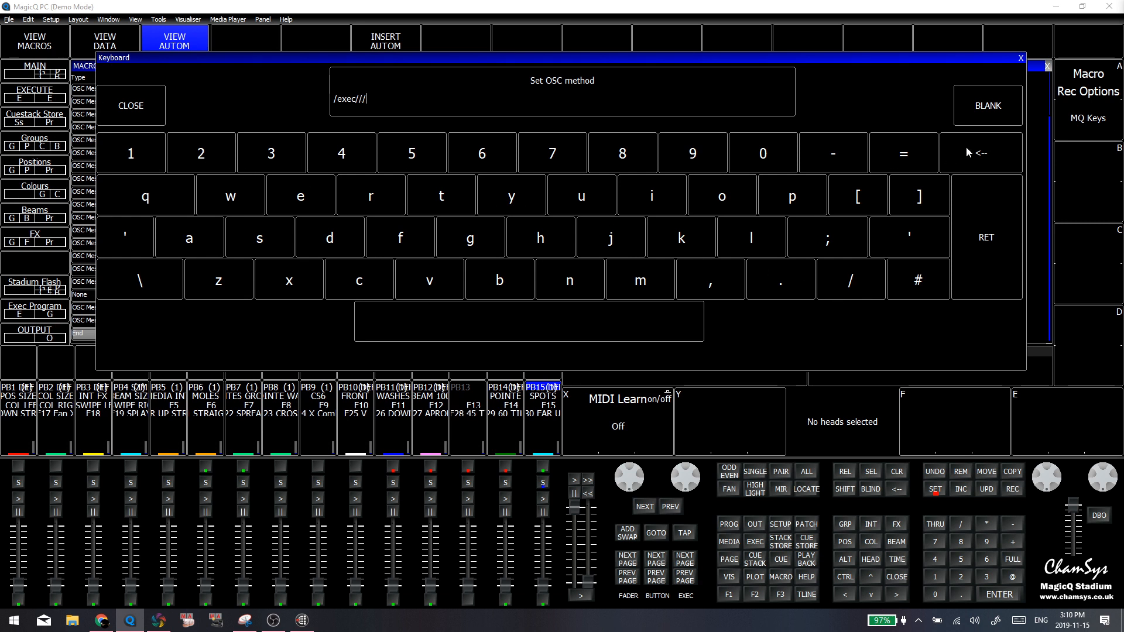
click(966, 151)
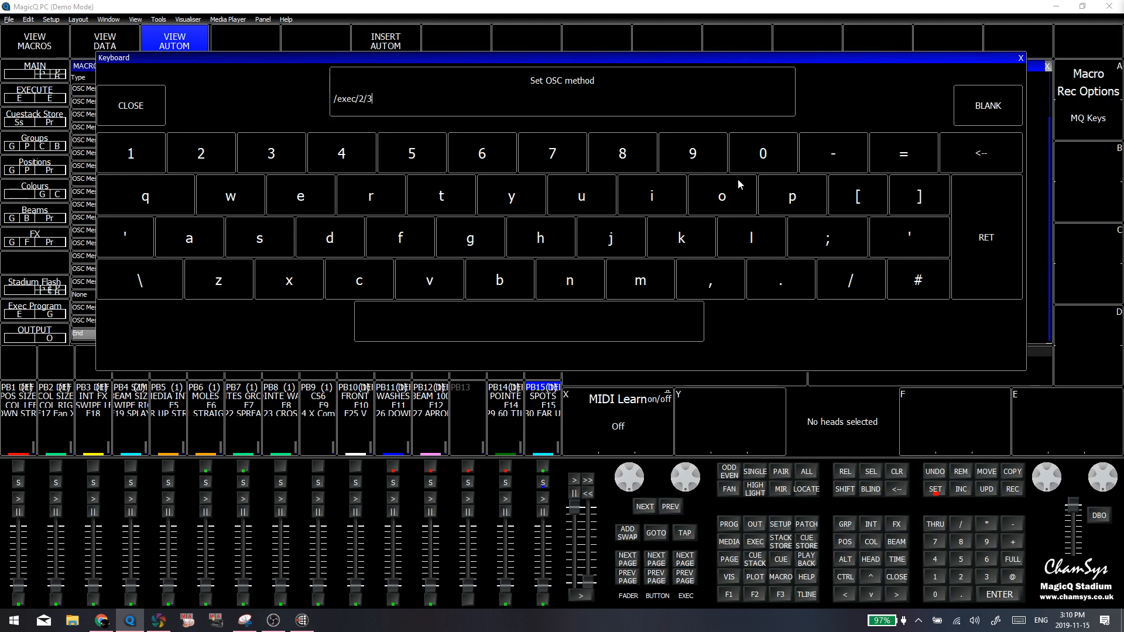
click(975, 200)
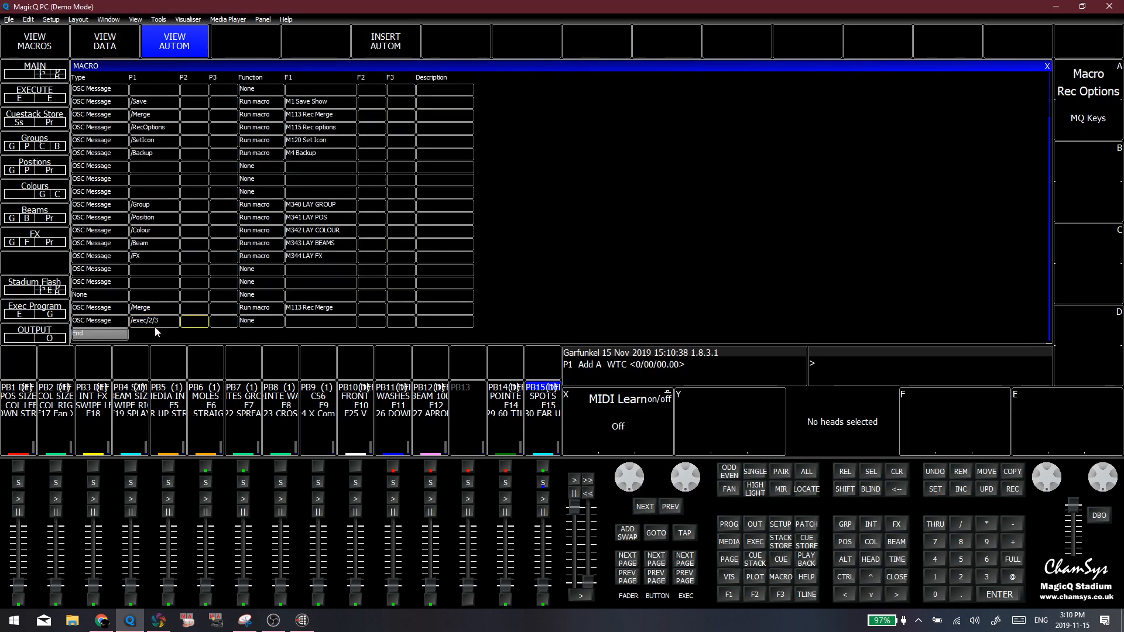
Switch to Bitfocus Companion, select the test button on page 3, and return to MagicQ
key(alt+Tab)
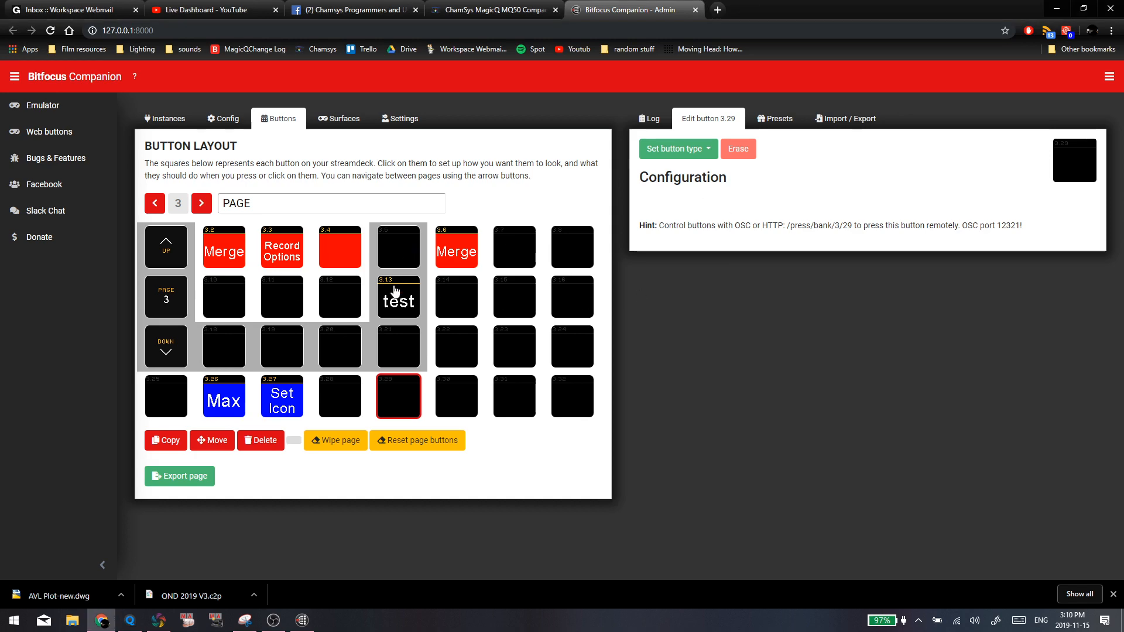
click(395, 291)
key(alt+Tab)
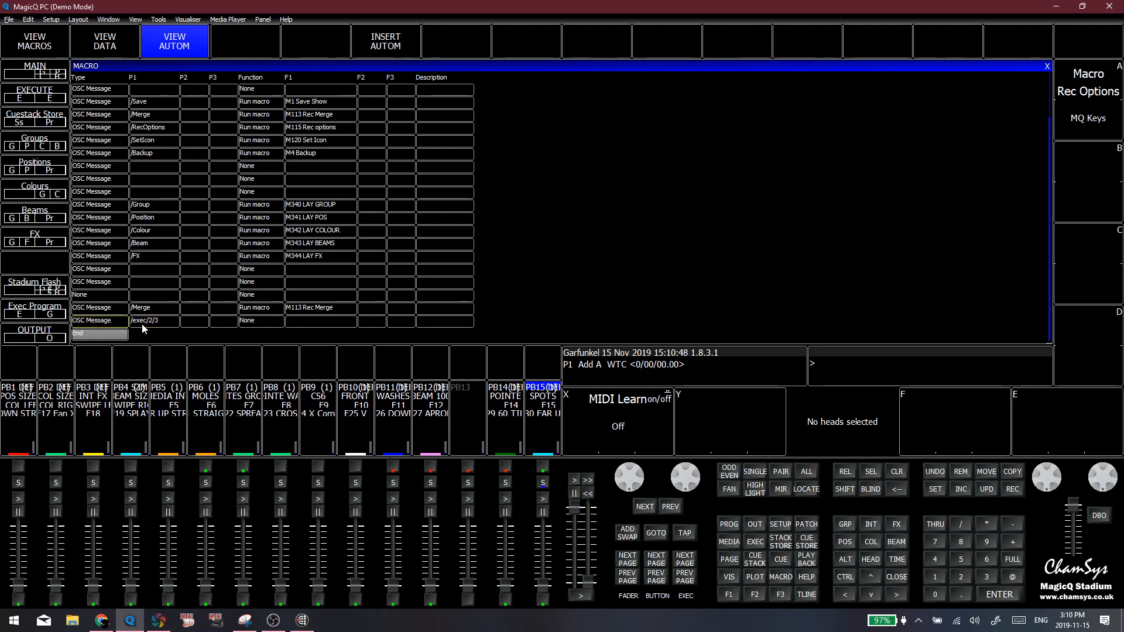
click(252, 321)
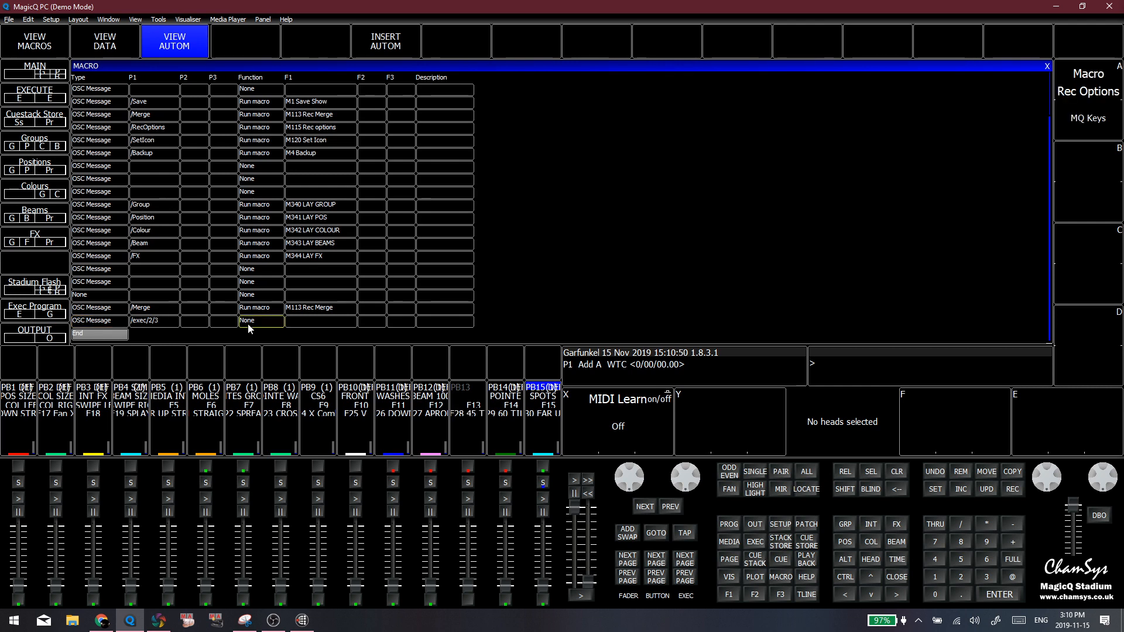
click(248, 321)
click(567, 349)
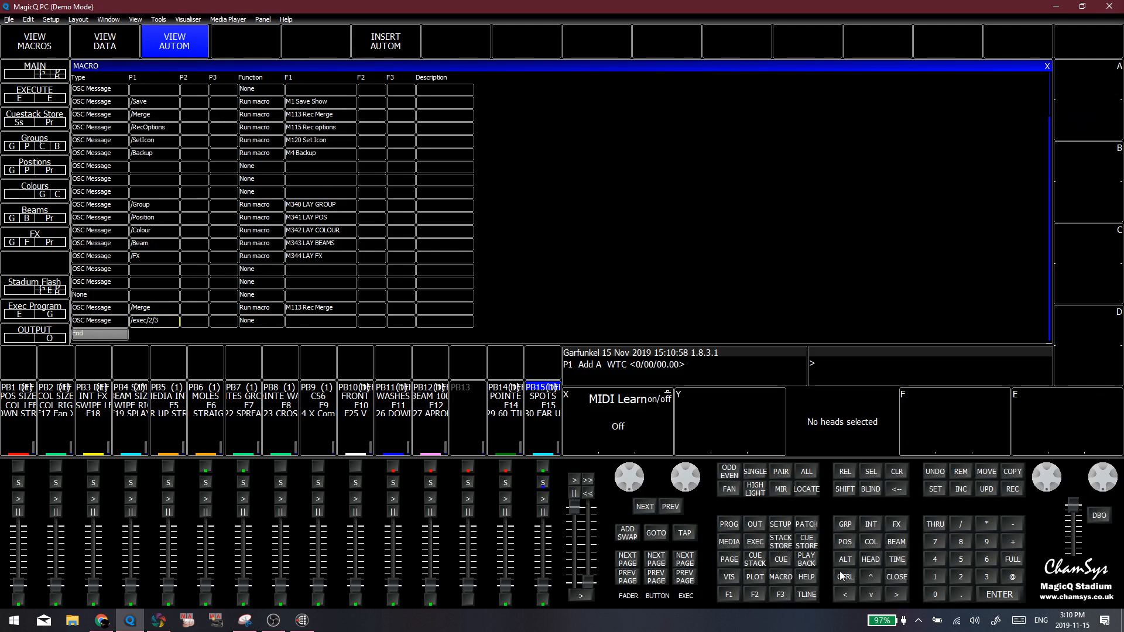
Bring up the MASTER page of the Execute window and select the red C2 item in the first colour row
click(747, 596)
click(732, 598)
click(746, 595)
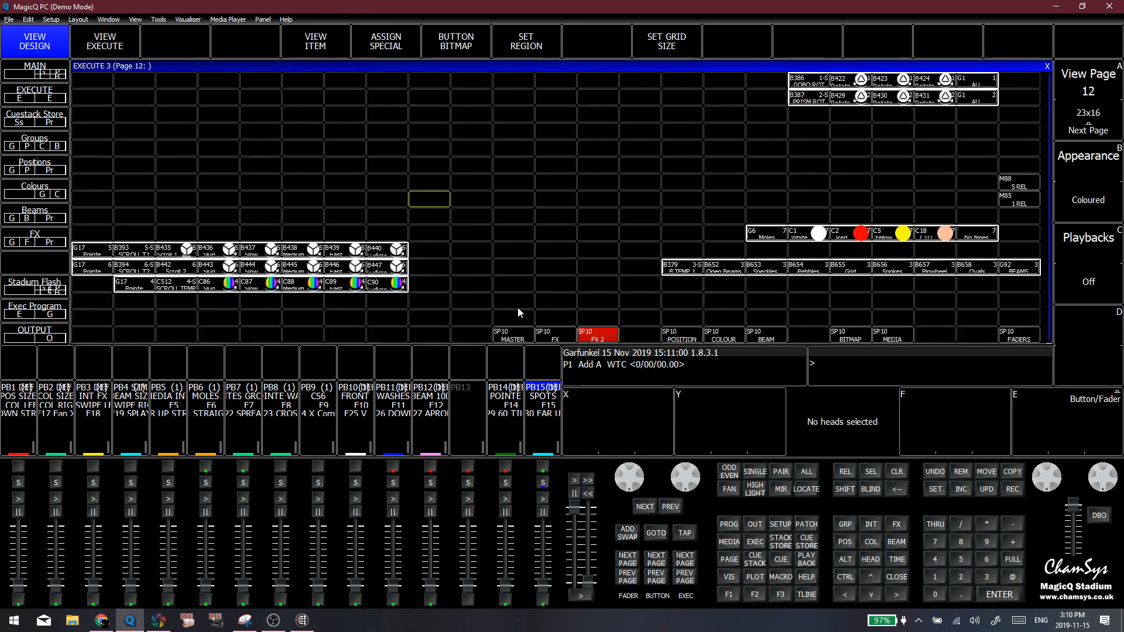
click(512, 335)
click(183, 80)
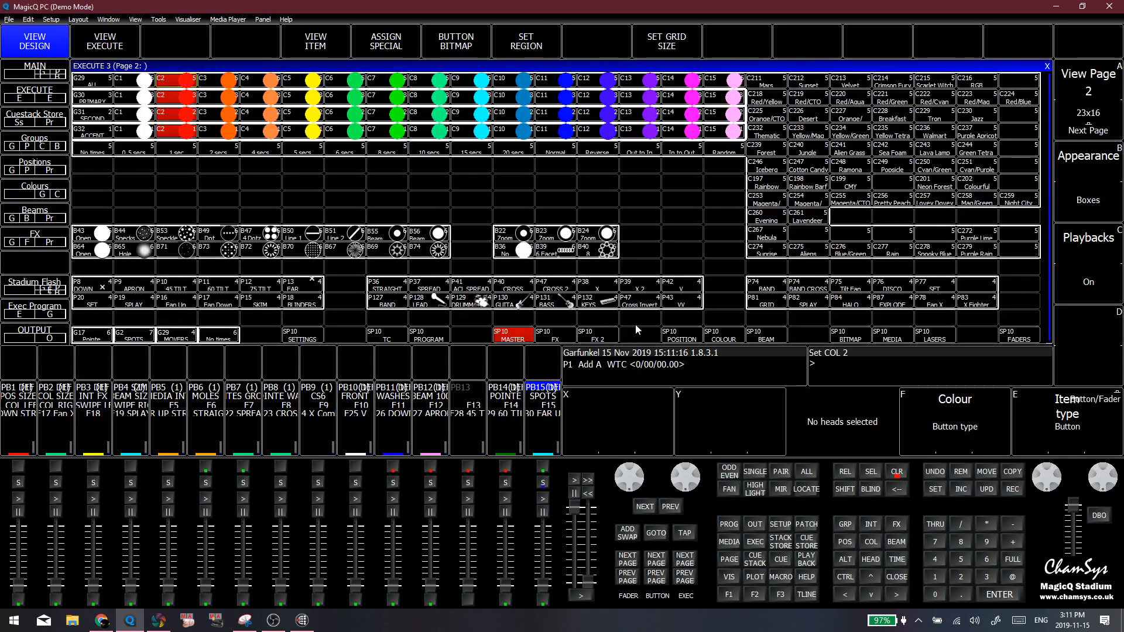
Move the Execute window from the MASTER page to page 11, which holds the hazer and fan items
click(602, 334)
click(520, 335)
click(598, 200)
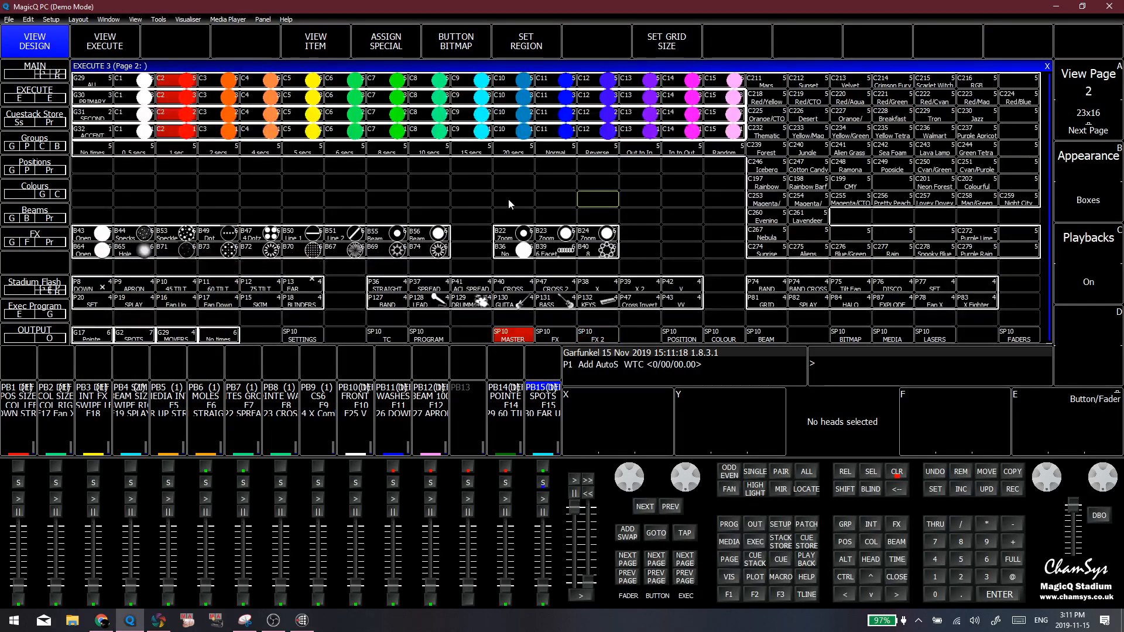
click(1107, 130)
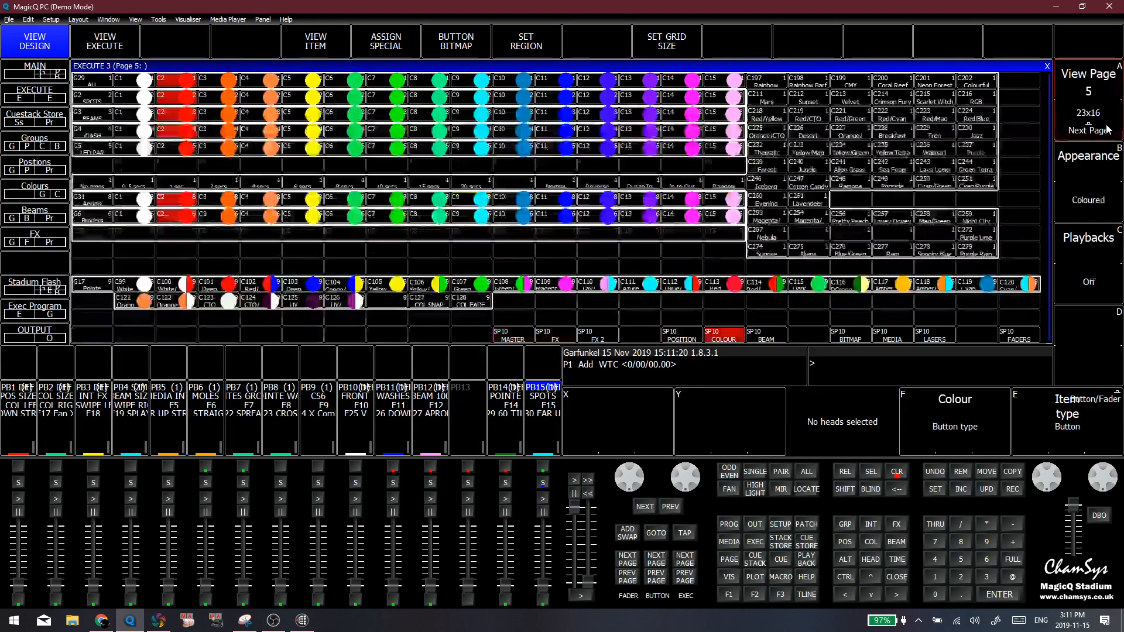
click(1107, 130)
click(1108, 130)
click(1108, 130)
click(1106, 129)
click(1106, 129)
click(1105, 129)
click(409, 190)
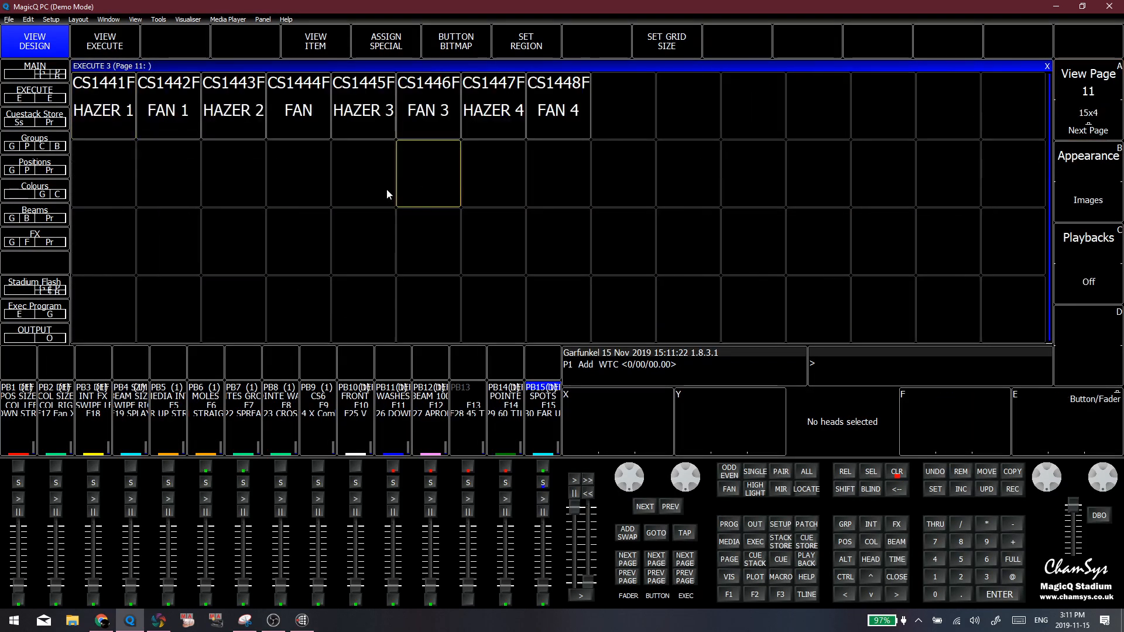
Query the OSC string of the FAN 3 item on page 11 using /, then clear the programmer
click(299, 173)
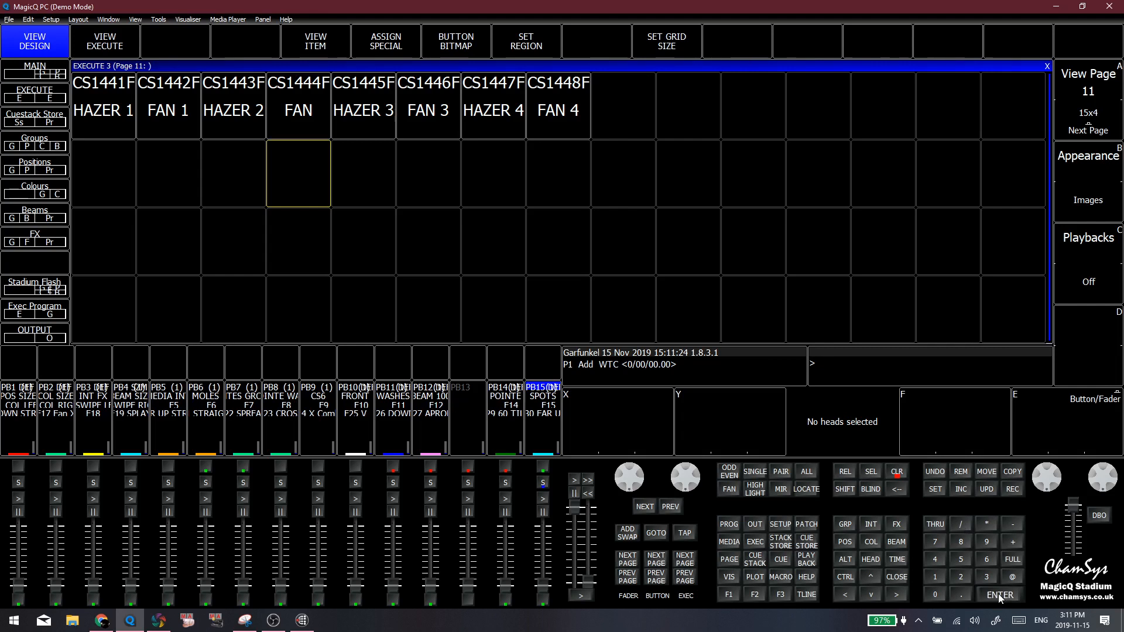
click(428, 108)
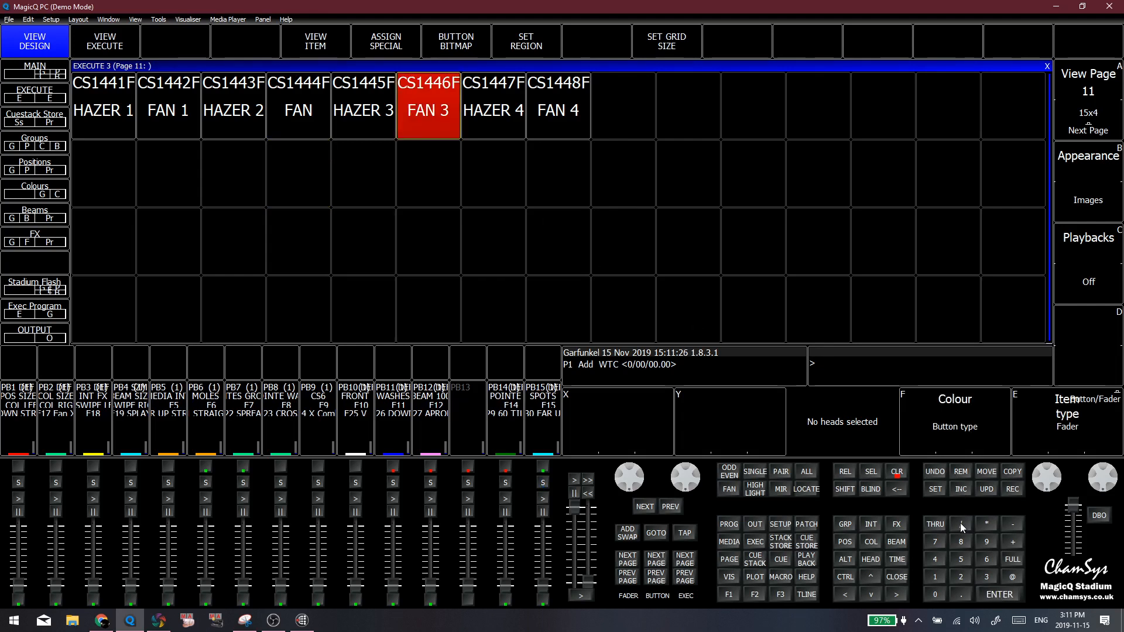
click(1001, 594)
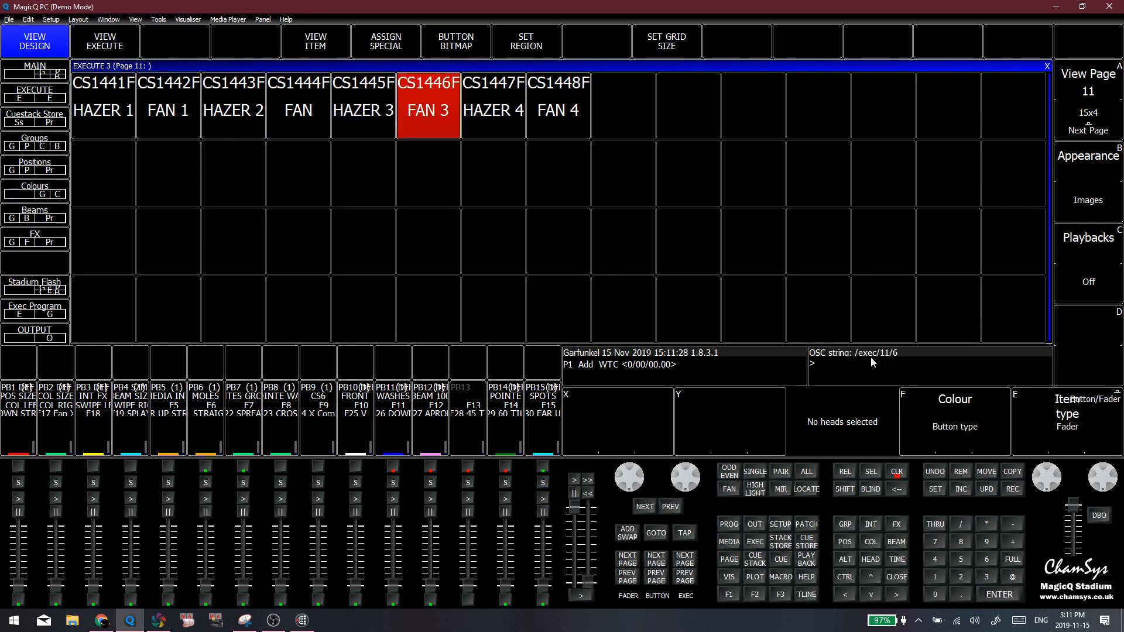
click(894, 475)
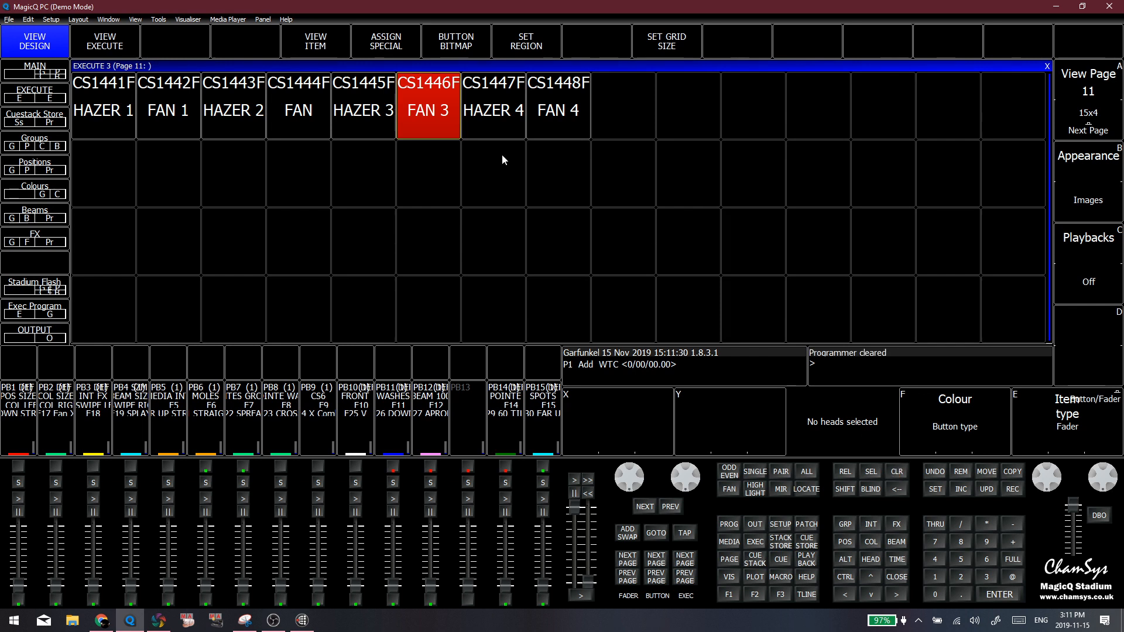
Try to query the OSC string of the empty Execute cell below FAN 3 with //
click(397, 154)
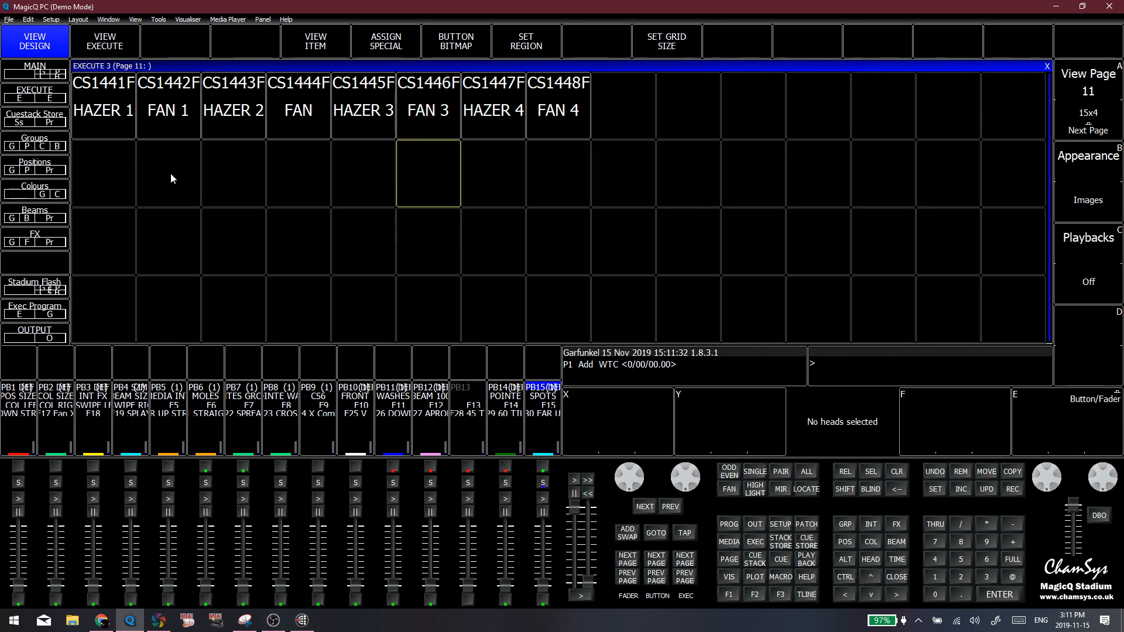
double_click(962, 525)
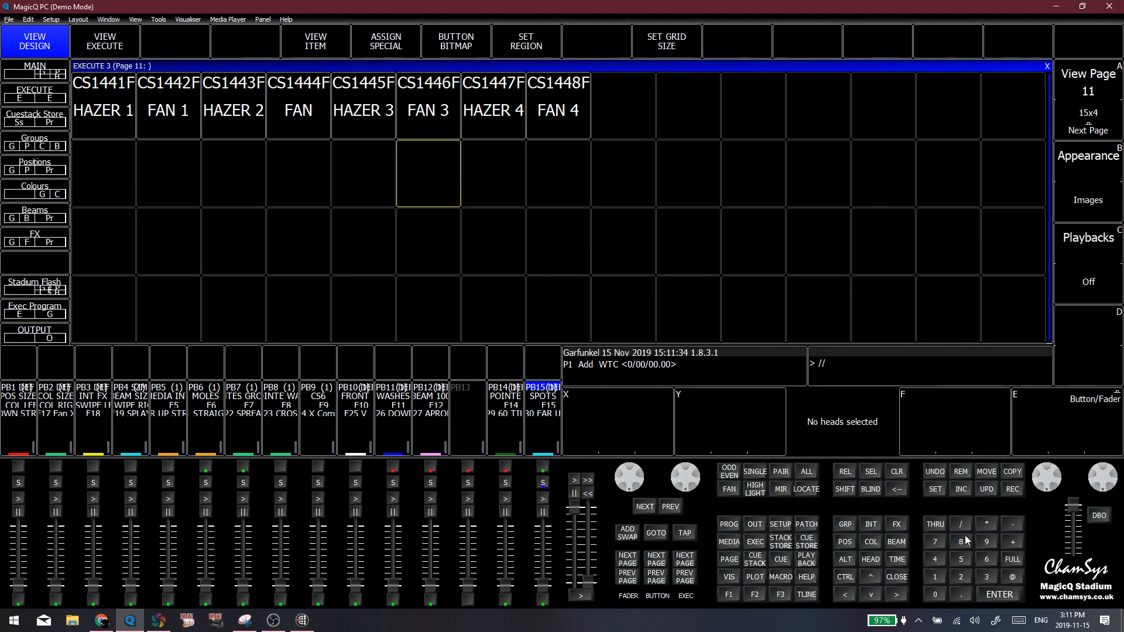
click(996, 594)
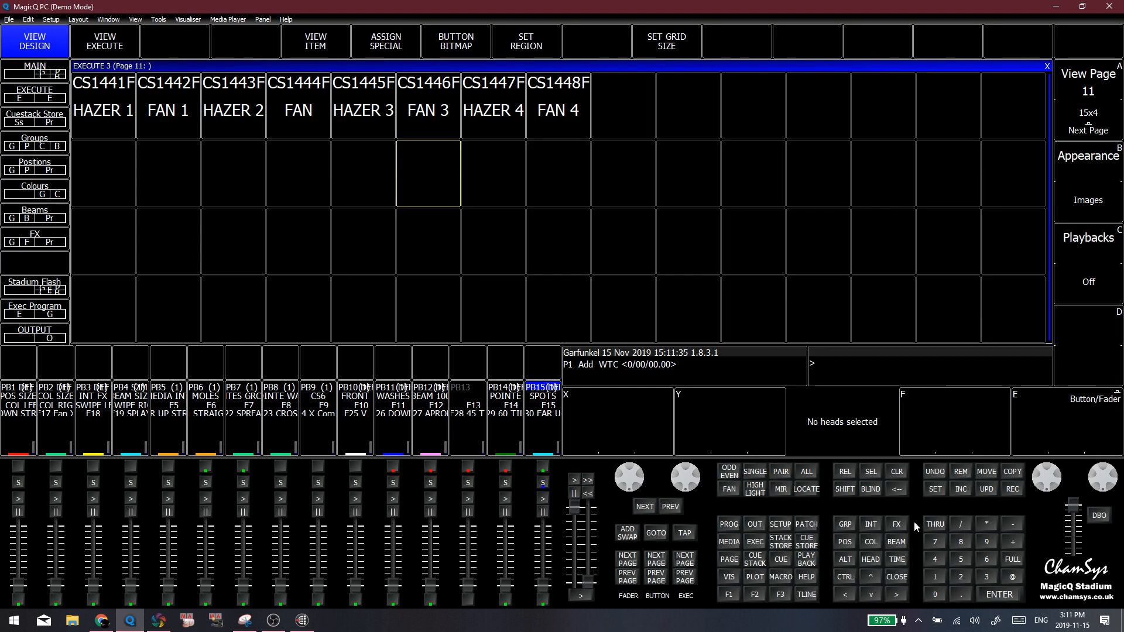
click(464, 190)
click(436, 190)
Query the OSC string of the HAZER 3 item using /, then clear the programmer
click(368, 110)
click(961, 525)
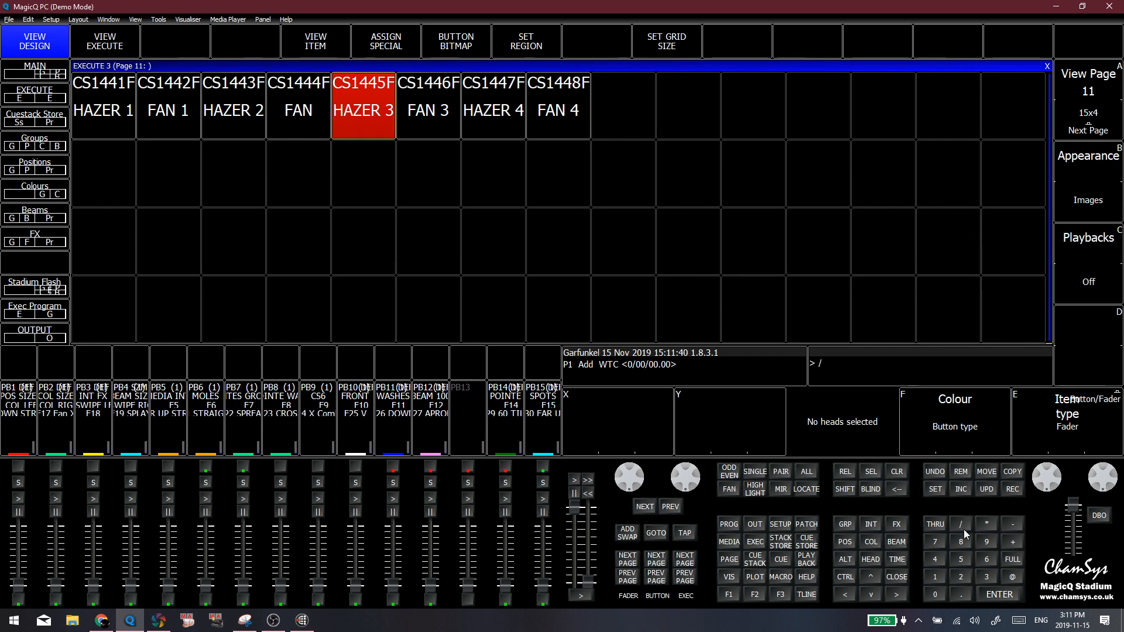
click(1003, 593)
click(895, 474)
click(334, 94)
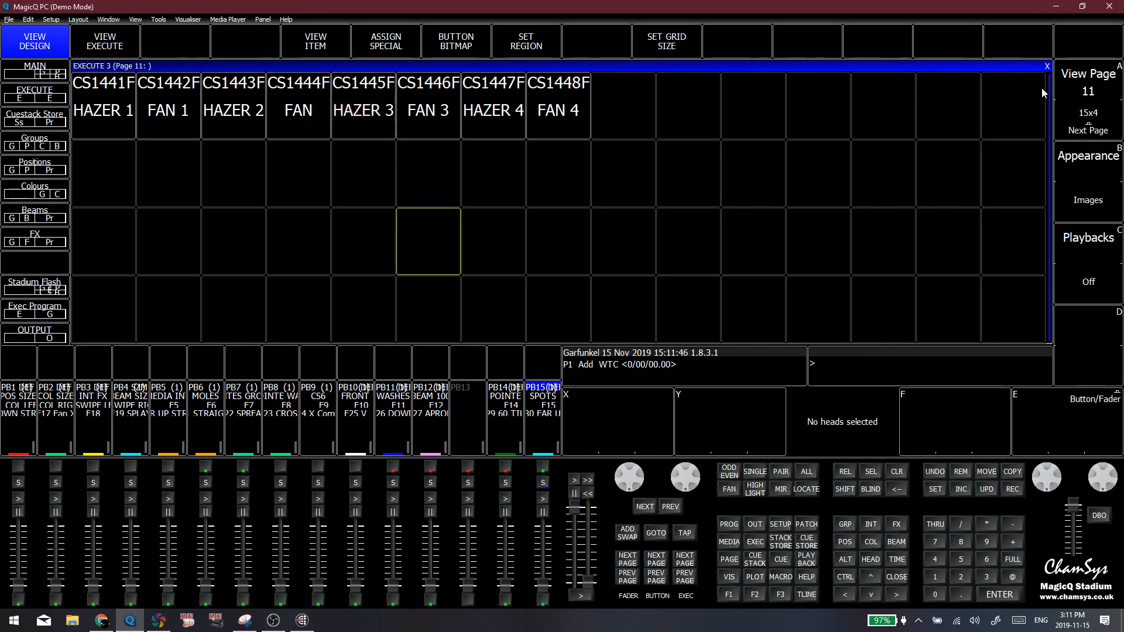
Go back through the Execute pages to page 9 and select an empty cell in its second row
click(1069, 82)
click(954, 174)
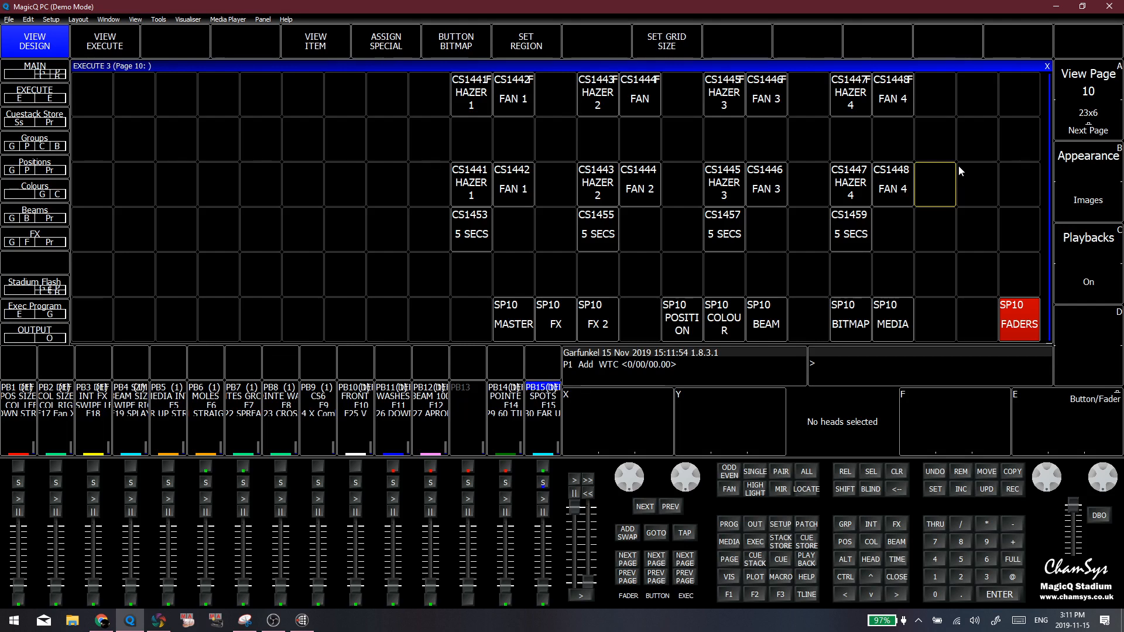
click(1066, 90)
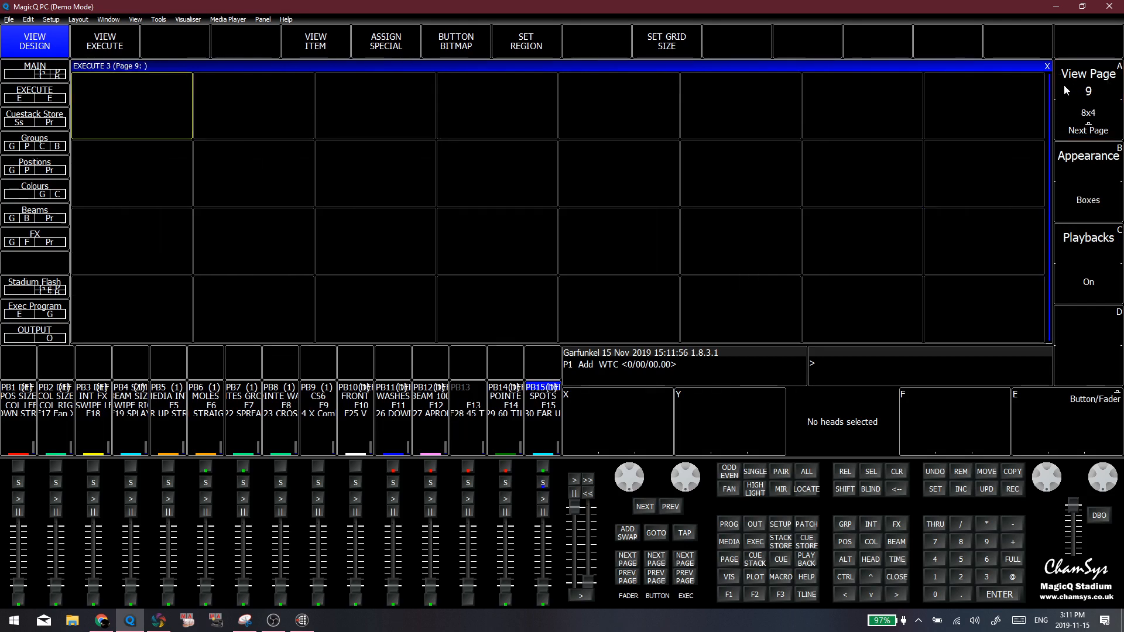
click(390, 142)
click(547, 204)
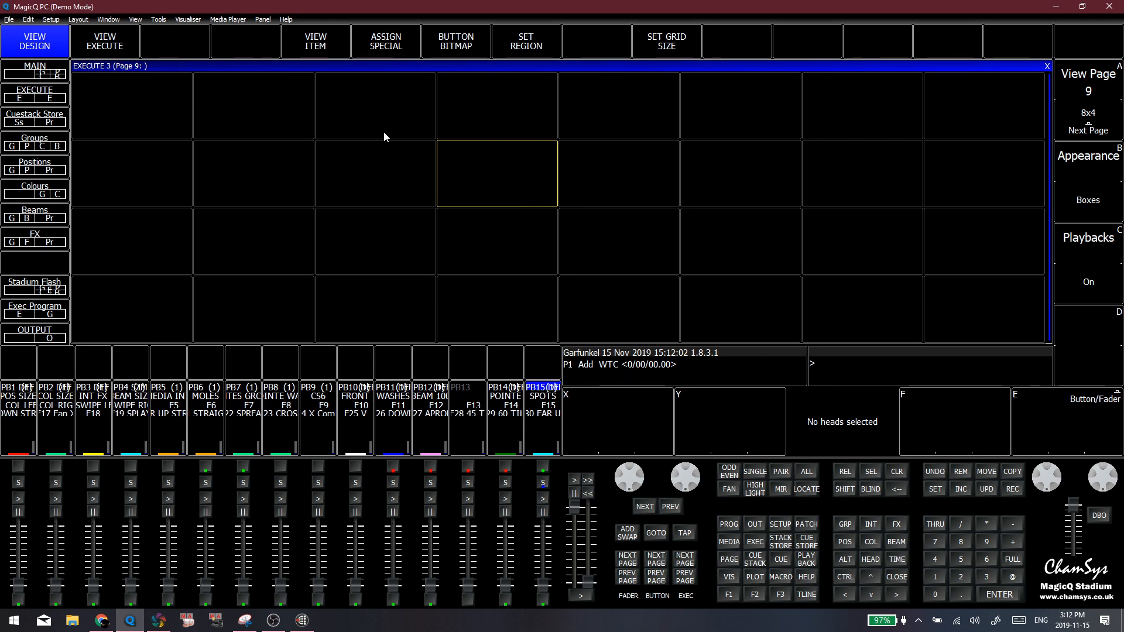
Switch to Bitfocus Companion and review the configuration of the test, Merge and Record Options buttons on page 3
key(alt+Tab)
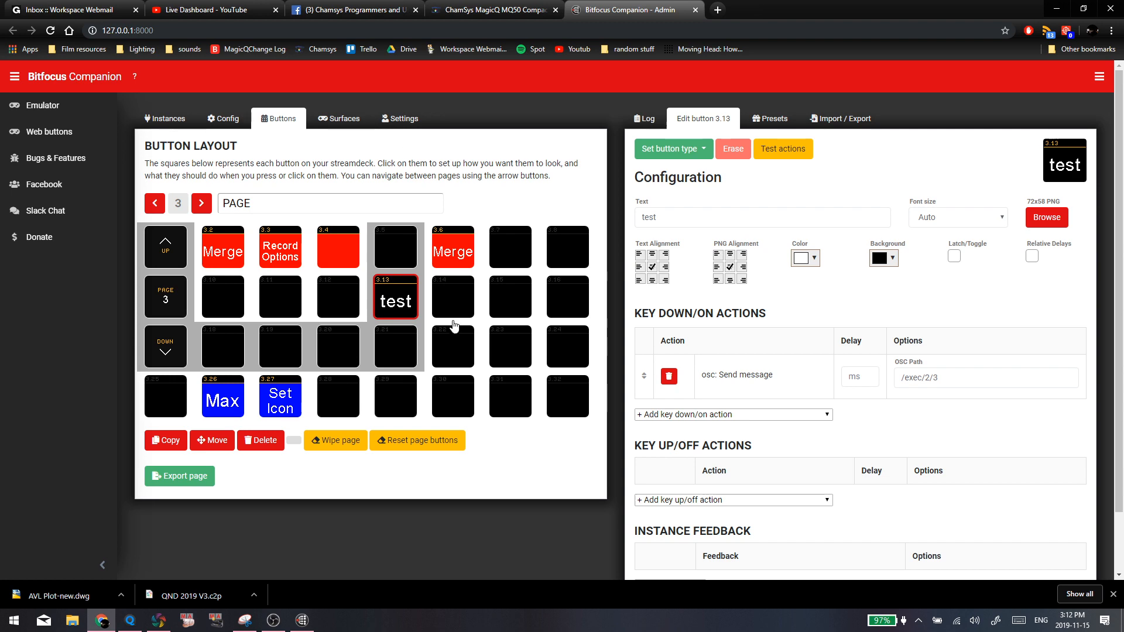
click(395, 299)
right_click(396, 296)
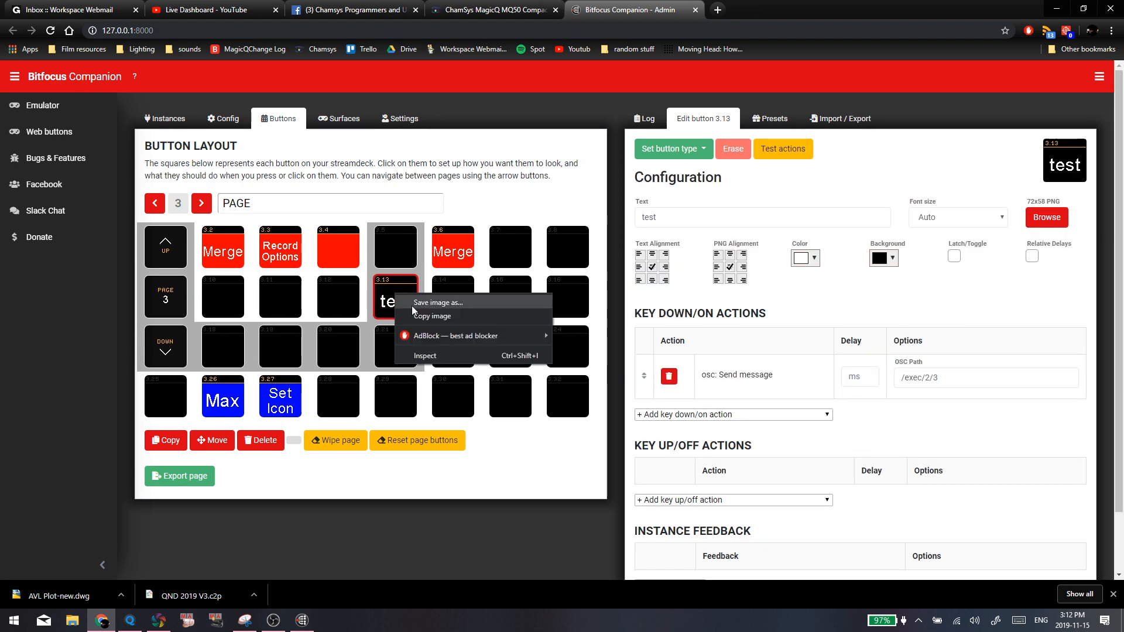
click(385, 302)
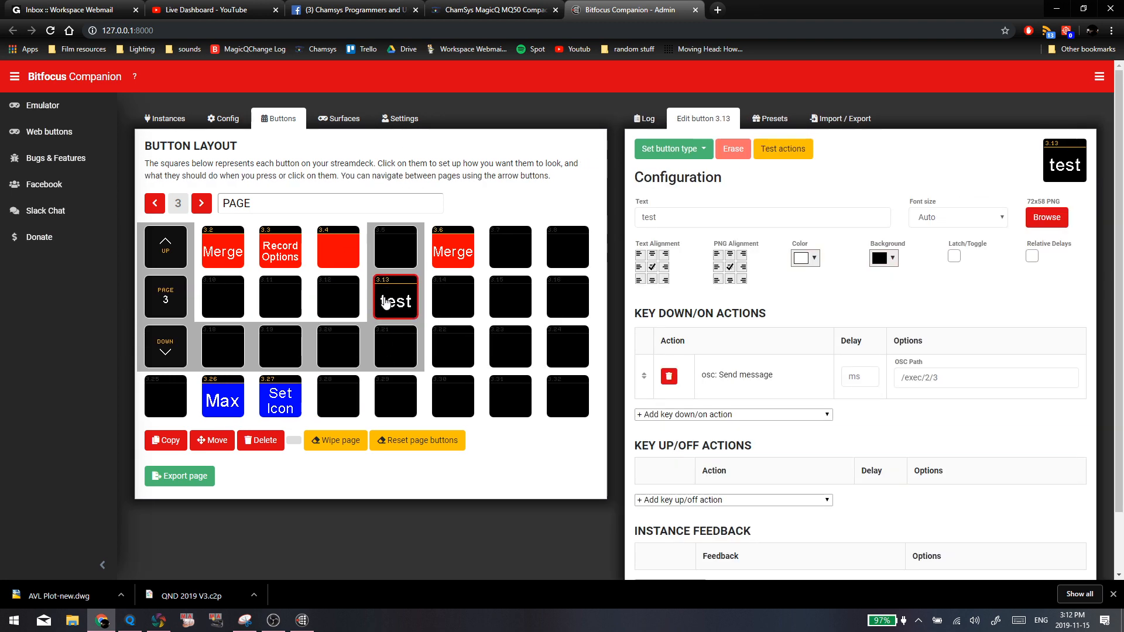
click(228, 251)
click(281, 250)
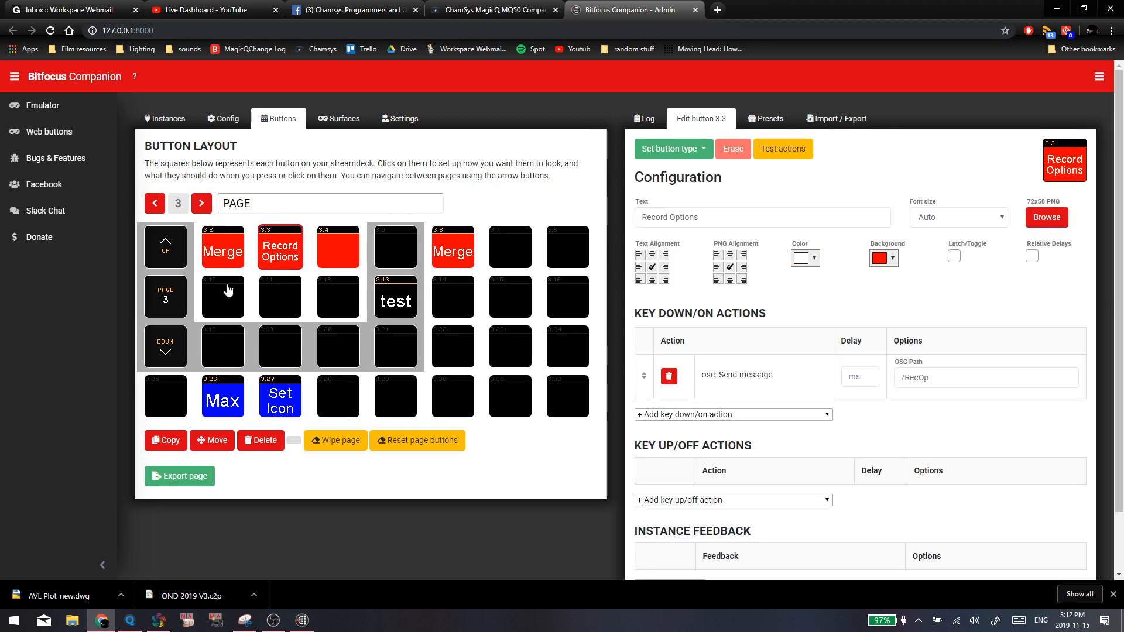
Look through several empty buttons on page 3 and their remote OSC control hints
click(236, 288)
click(500, 352)
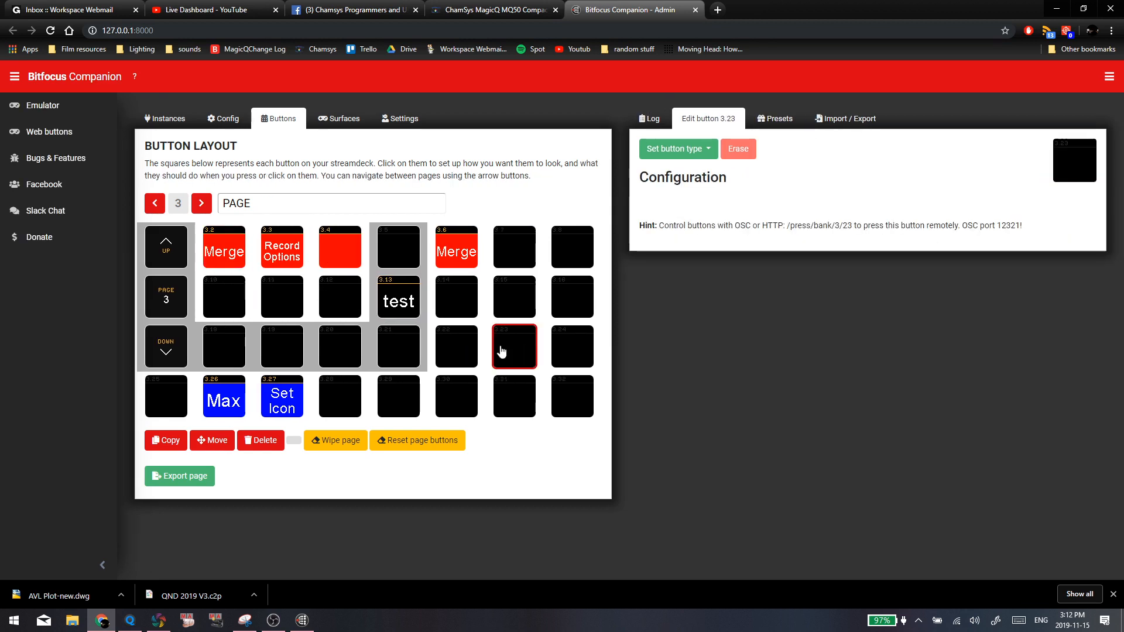
click(518, 395)
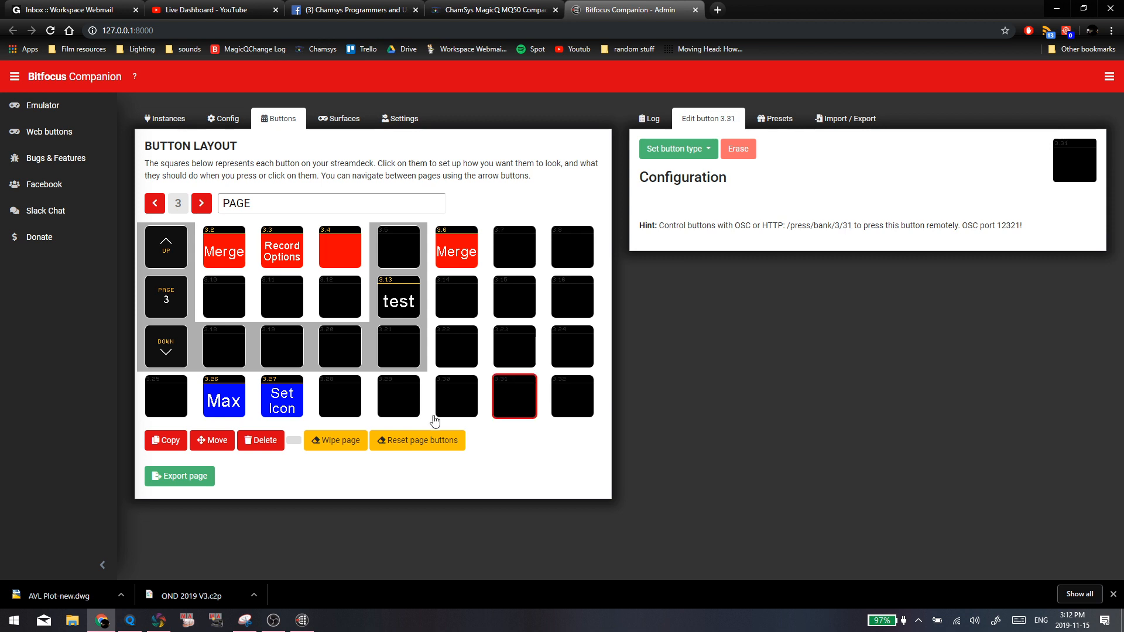
click(416, 409)
click(287, 315)
click(496, 340)
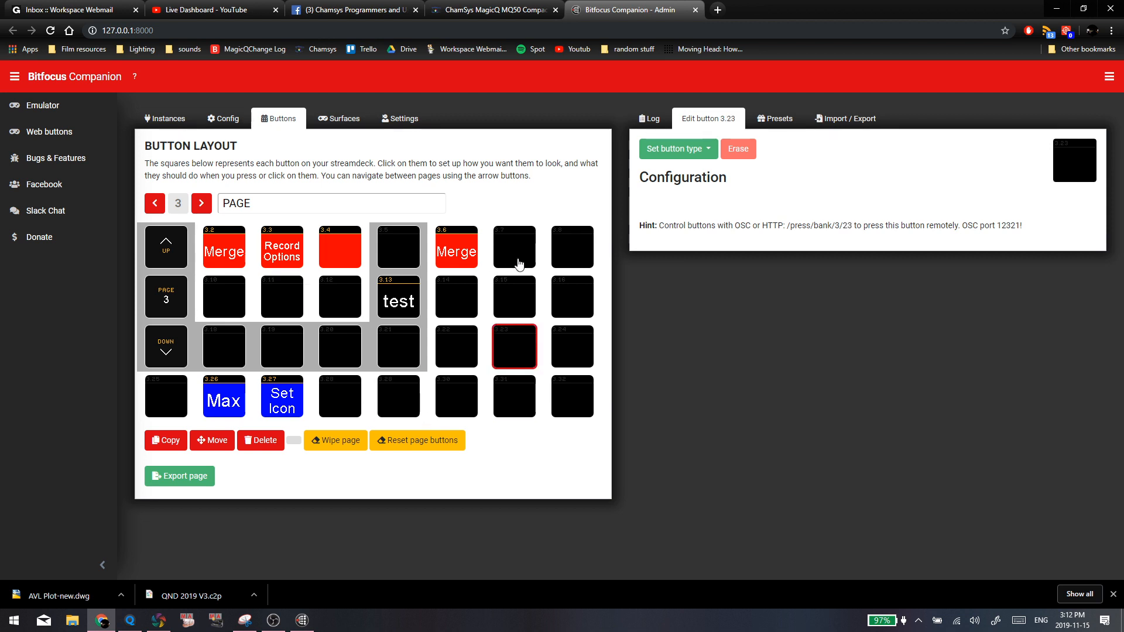
In MagicQ, raise the PB14 POINTE playback fader, release the holdover playbacks with the value 5, and clear the programmer
key(alt+Tab)
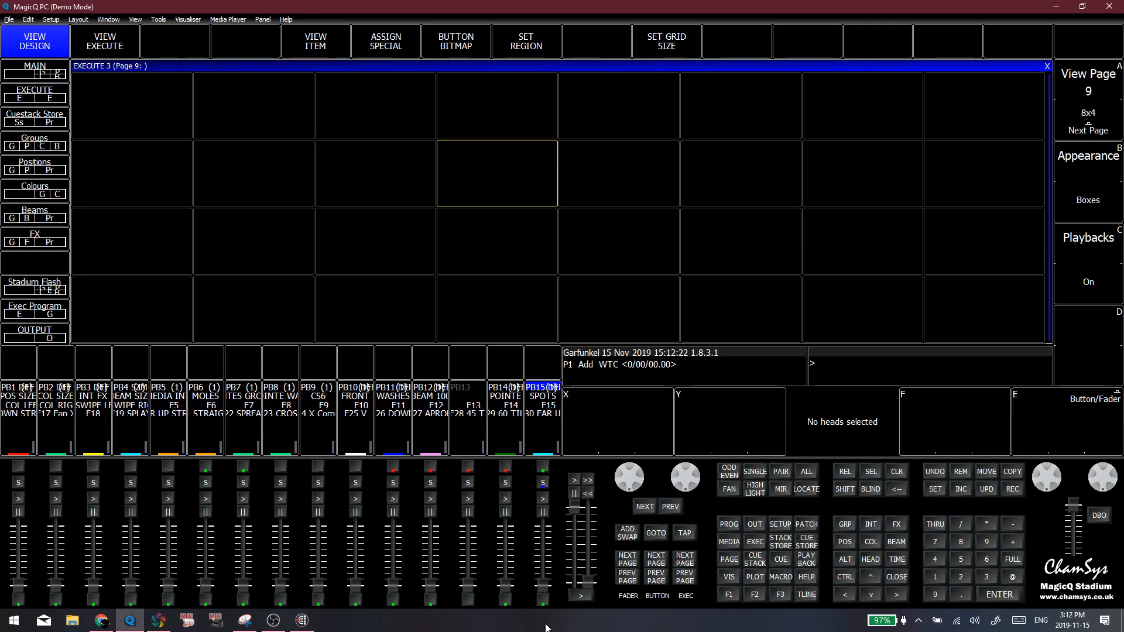
drag(501, 586, 502, 518)
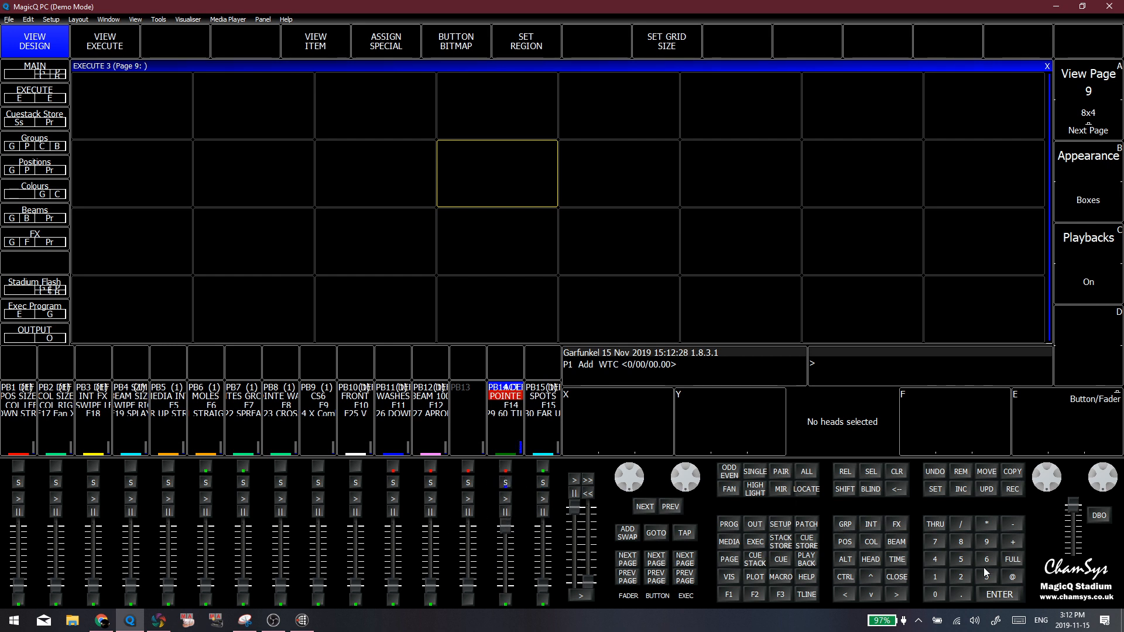
click(961, 558)
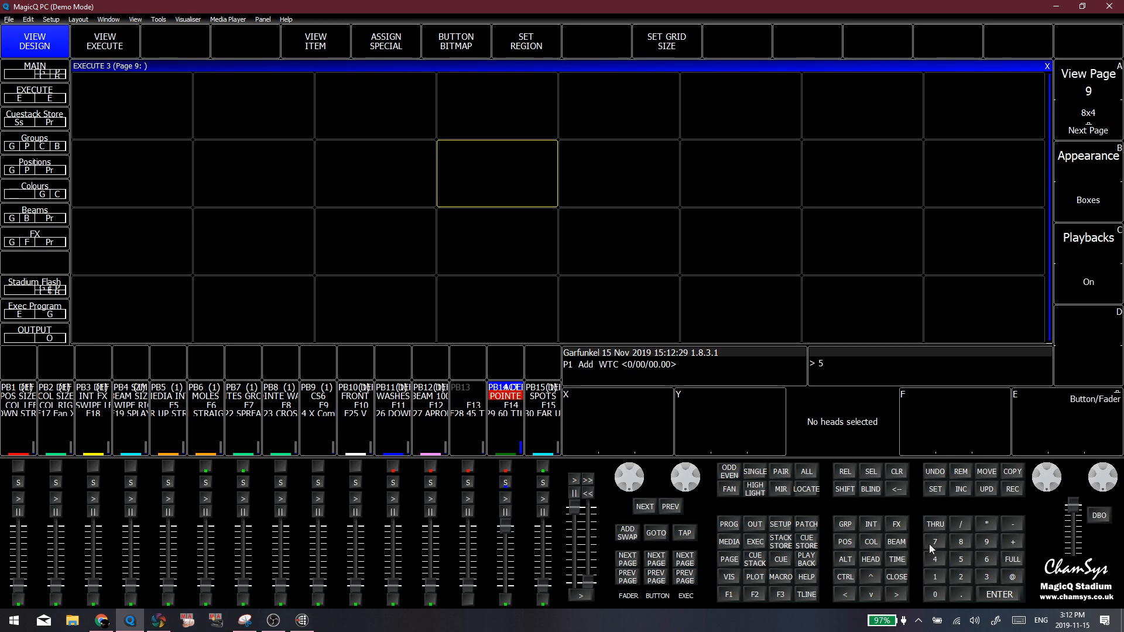
click(845, 474)
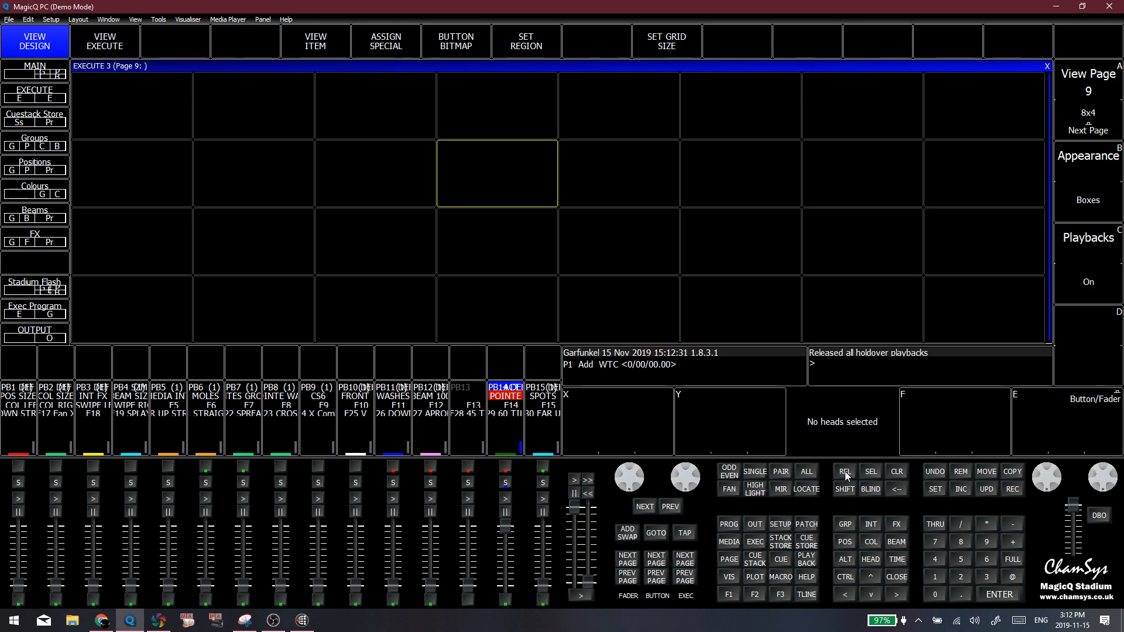
click(896, 471)
Open the Playback settings in the MagicQ setup and check the Playback holdover mode and Playbacks S + GO = PAUSE settings
click(780, 524)
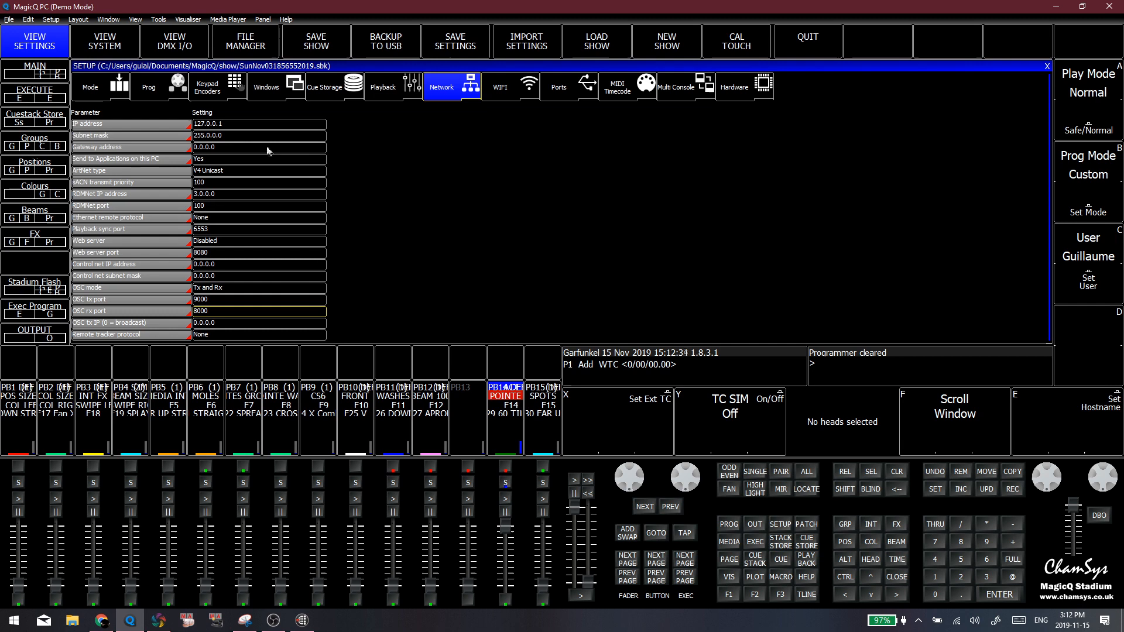
click(162, 85)
click(383, 87)
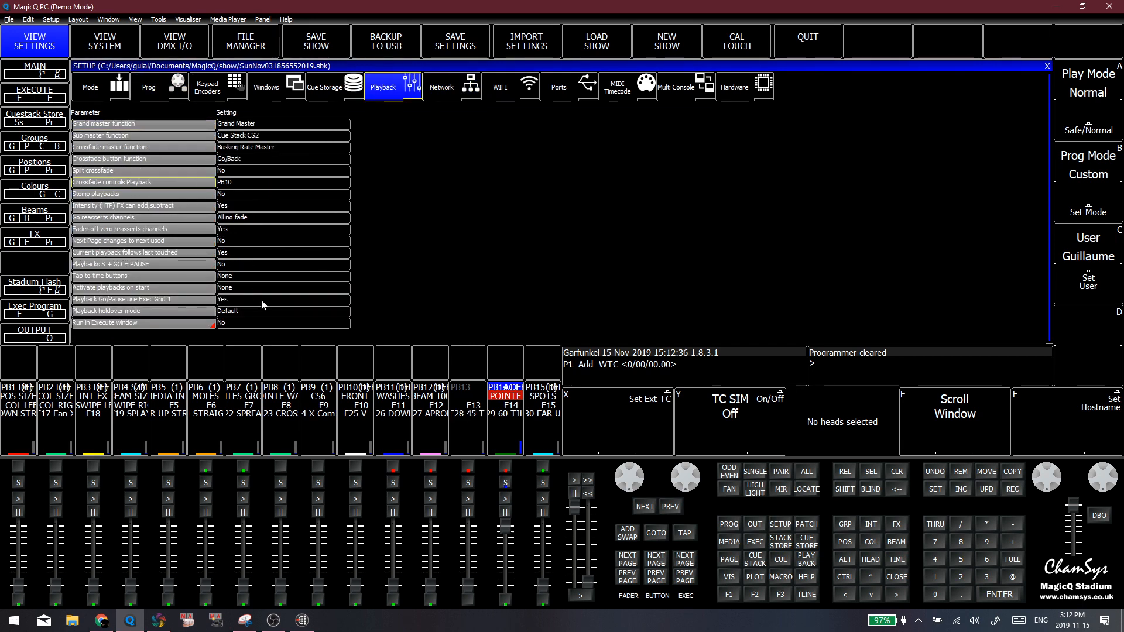
click(275, 312)
click(574, 276)
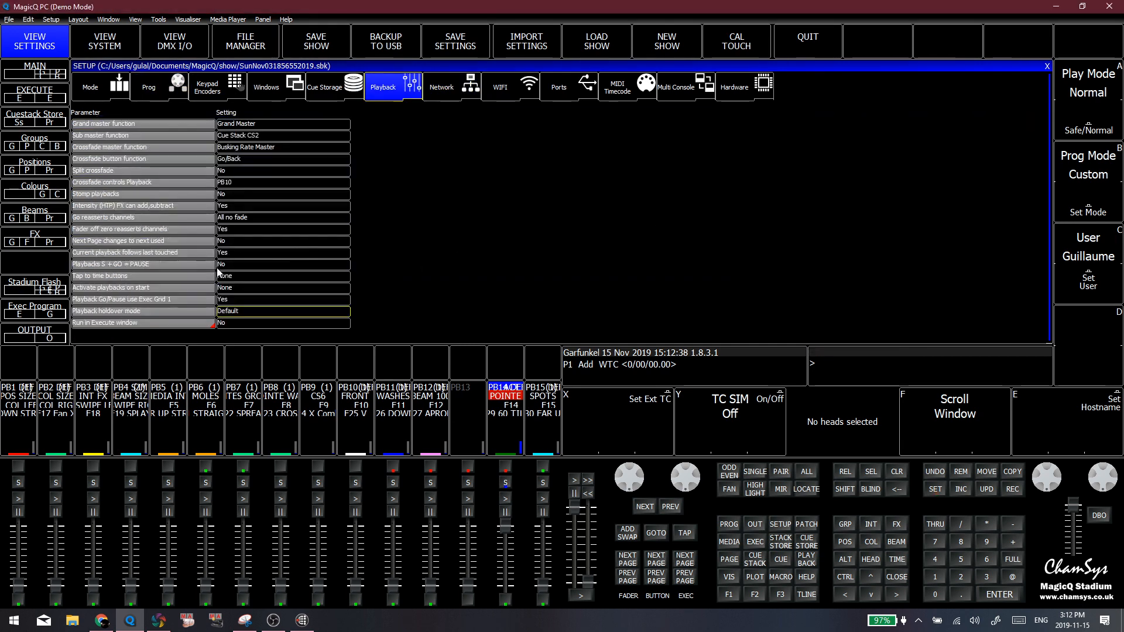
click(218, 269)
Bring up the Group, Position, Colour and Beam window layout and lower the PB14 POINTE playback fader to zero
click(729, 596)
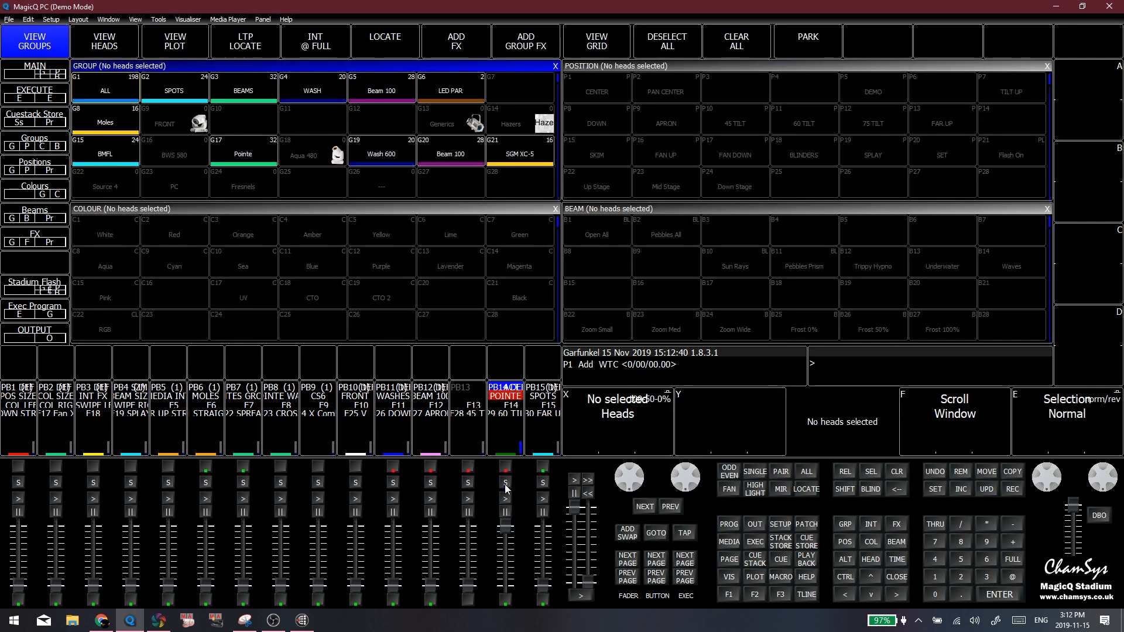
click(506, 483)
click(506, 483)
click(729, 595)
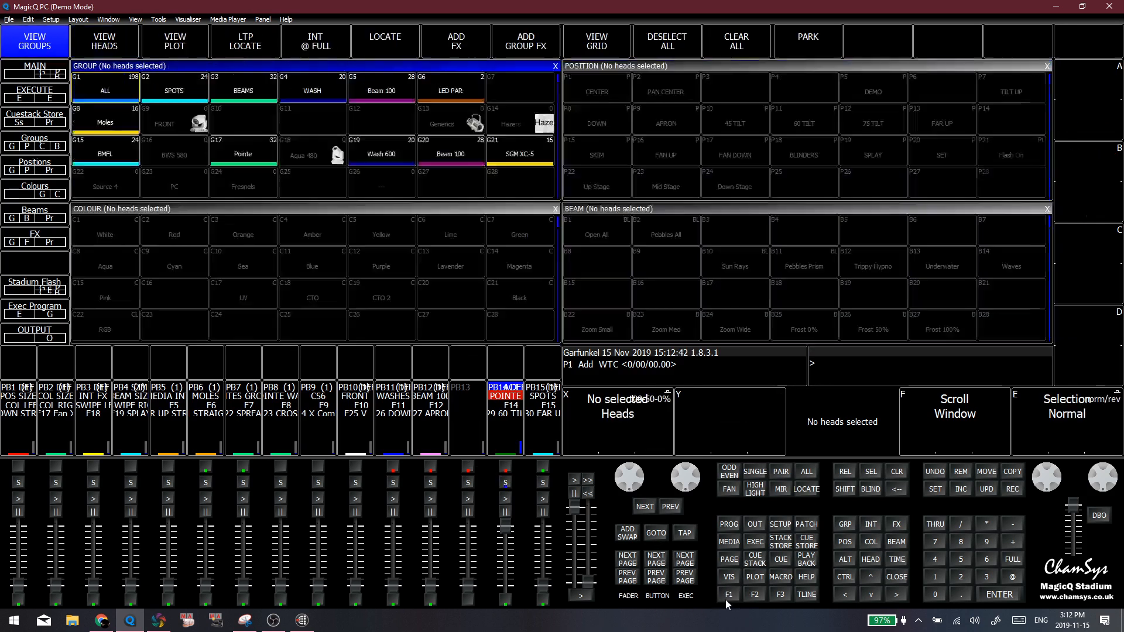
drag(501, 529, 507, 617)
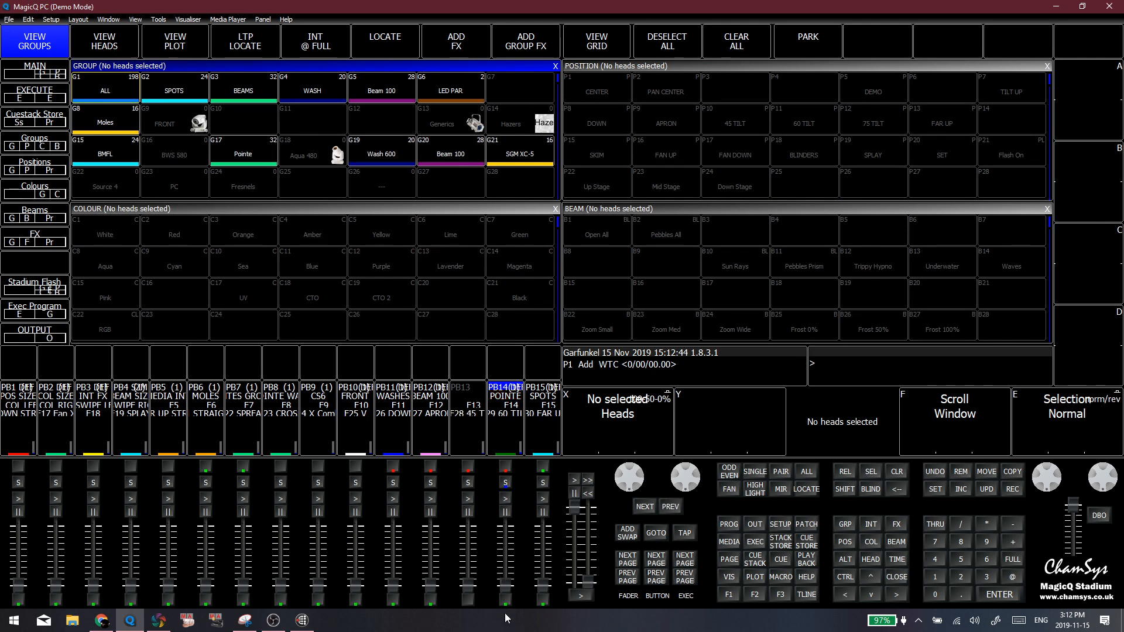
Select the PB15 SPOTS playback, release all holdover playbacks, and clear the programmer
click(544, 483)
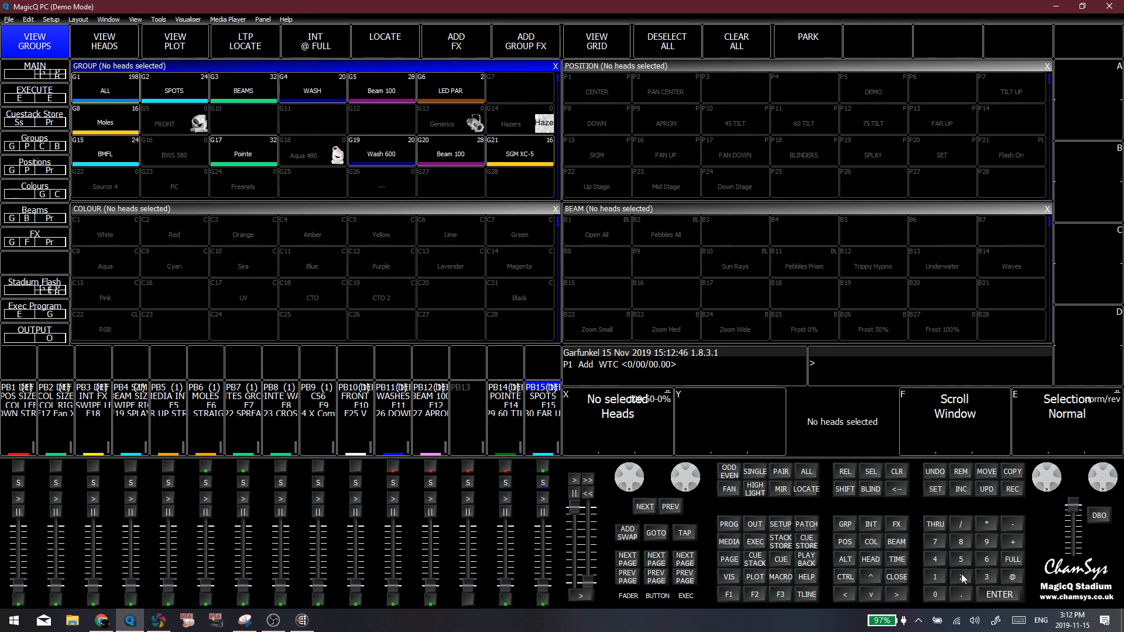
click(837, 474)
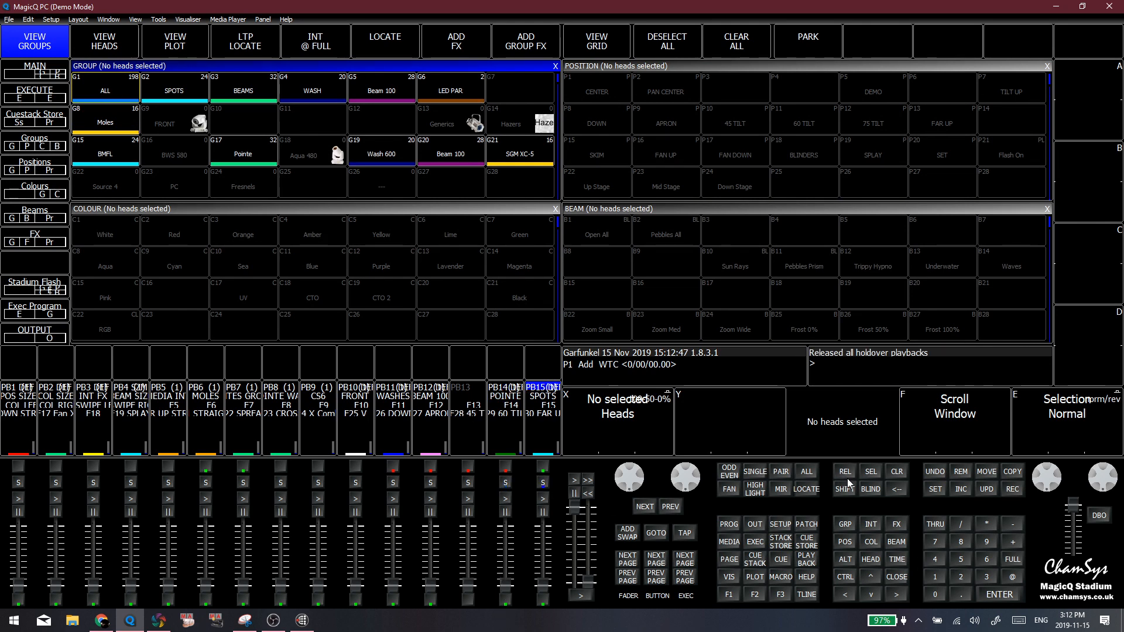
click(895, 475)
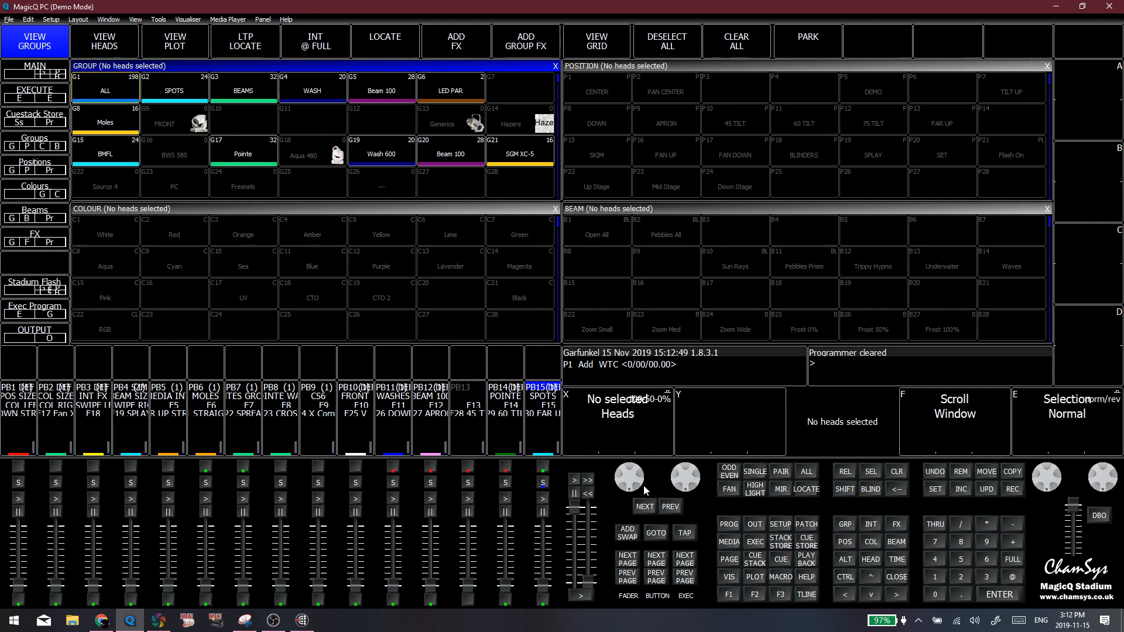
Release all holdover playbacks with the value 2 and clear the programmer
click(962, 578)
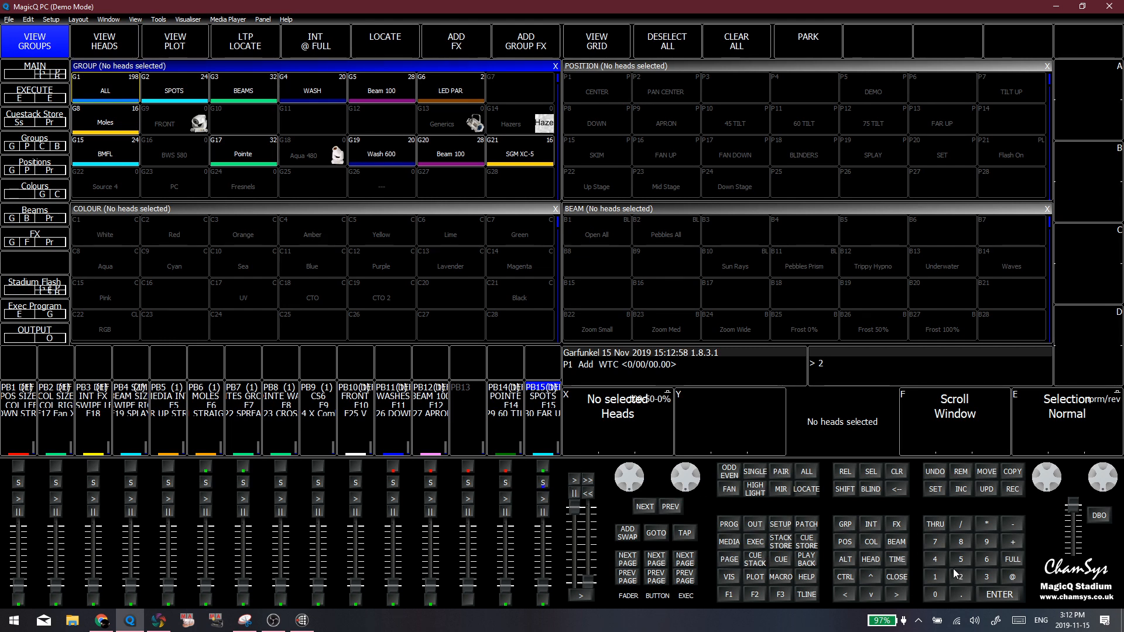
click(843, 473)
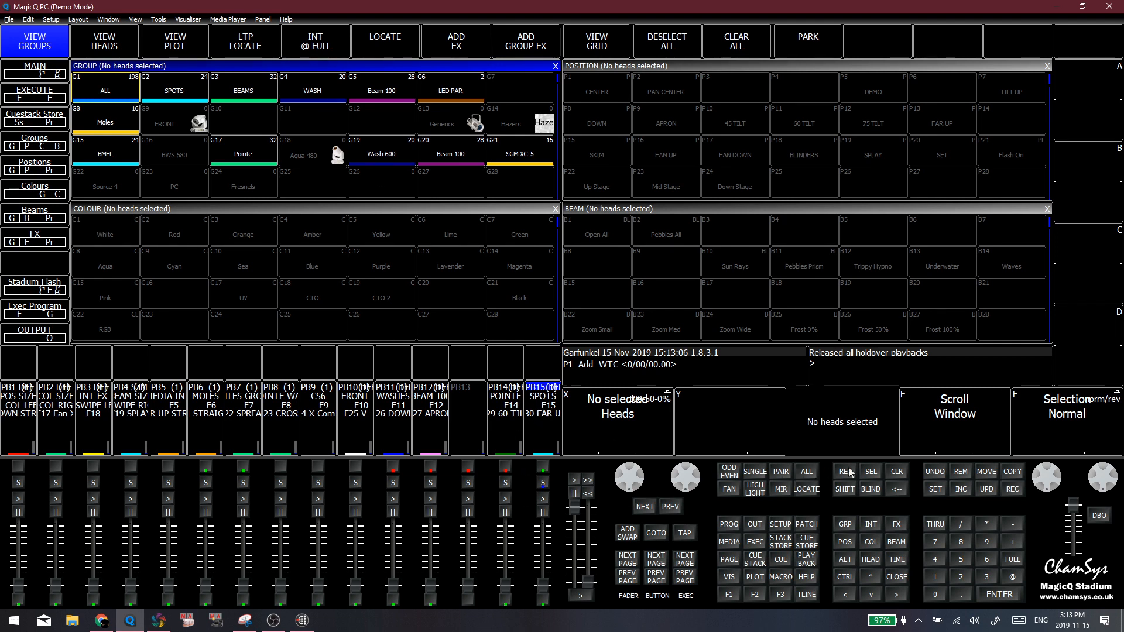
click(896, 468)
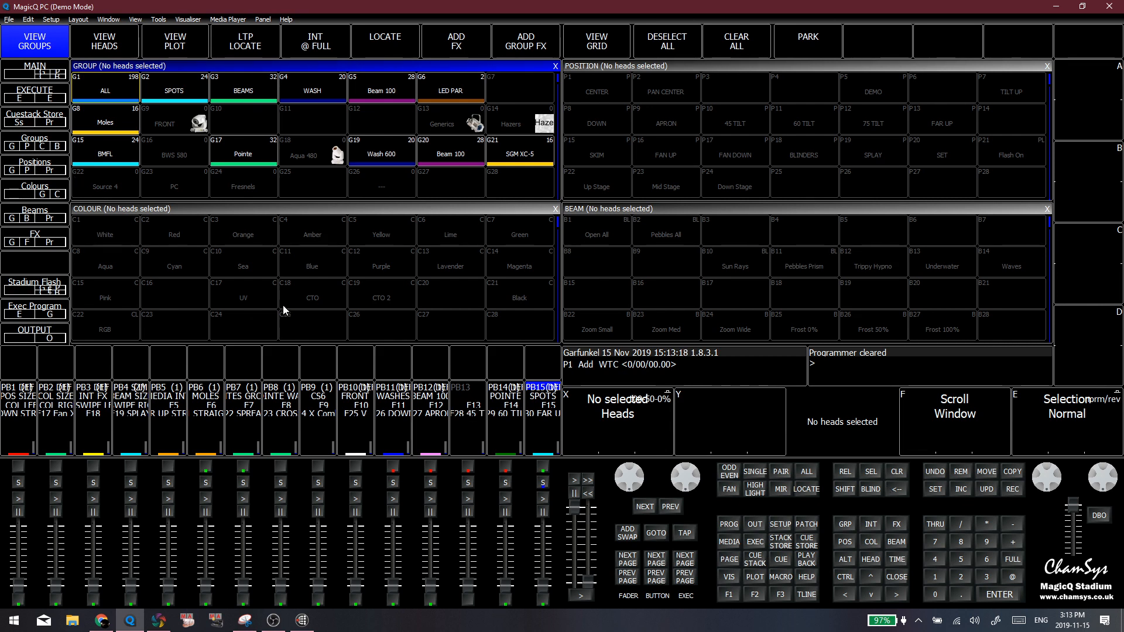
click(219, 291)
click(200, 297)
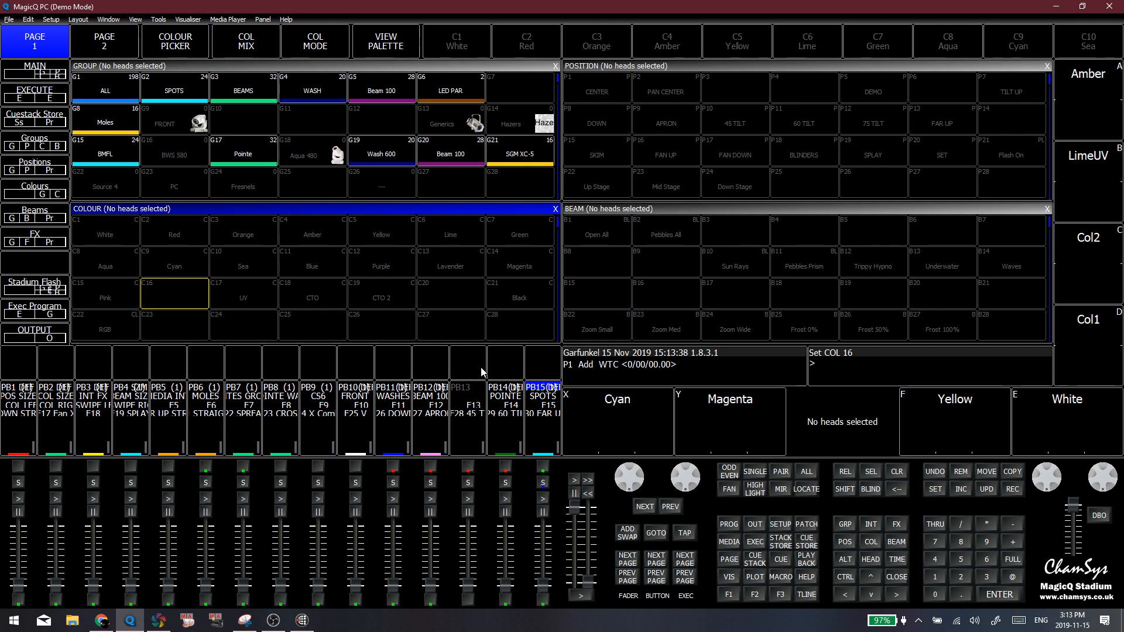
Switch to Capture, then bring up the Bitfocus Companion launcher and shut it down
click(158, 621)
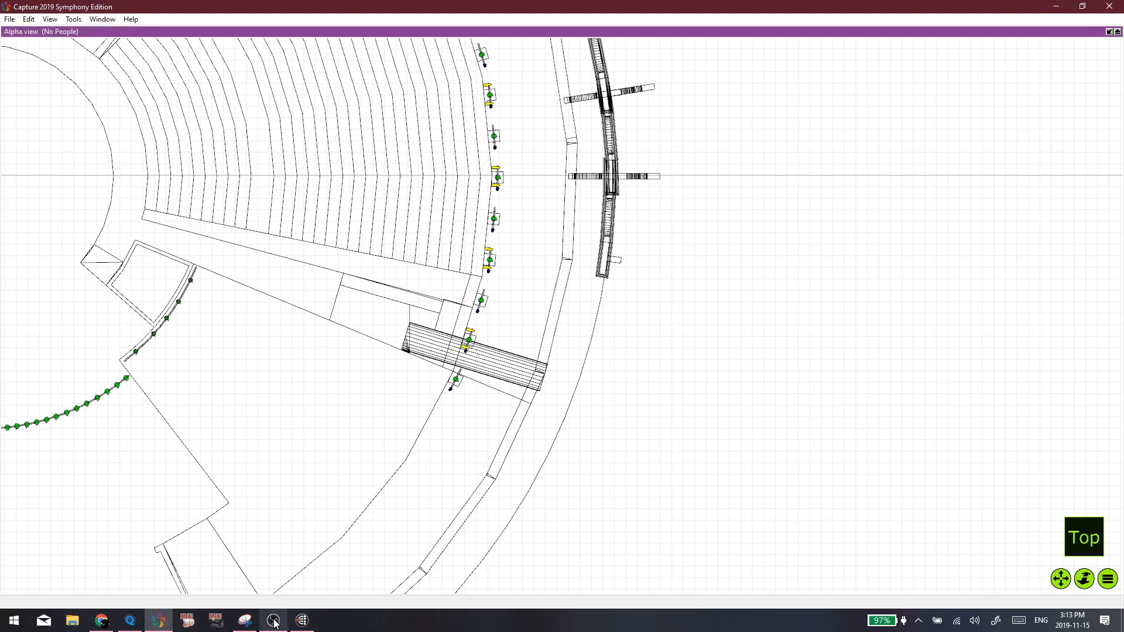
click(302, 620)
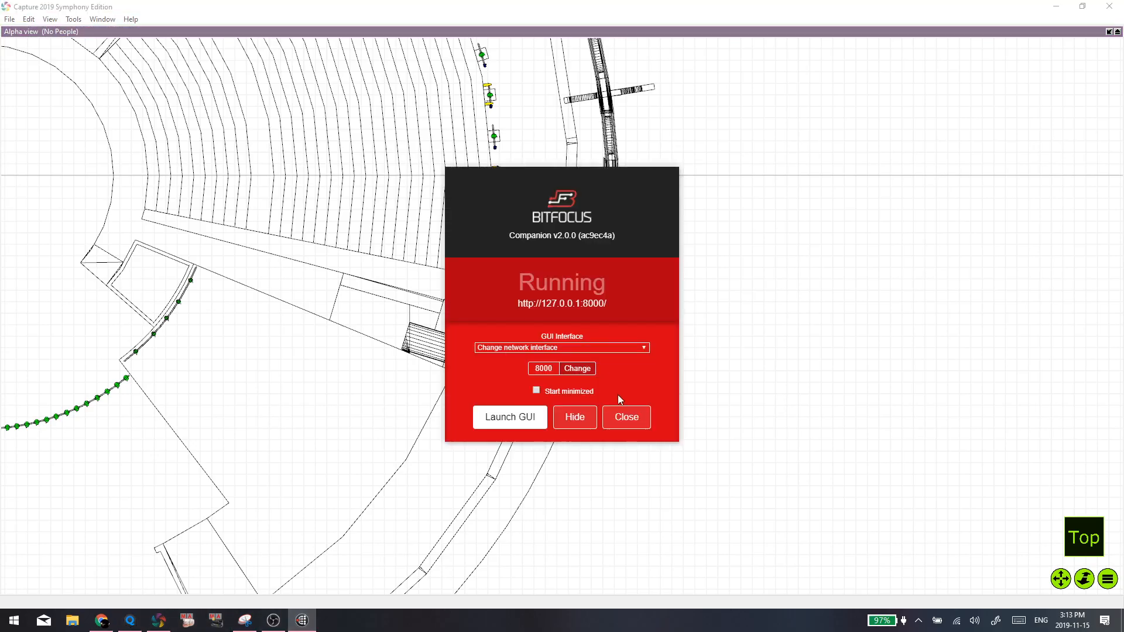
click(615, 416)
Switch to OBS and make Capture 2018 the active scene
click(273, 620)
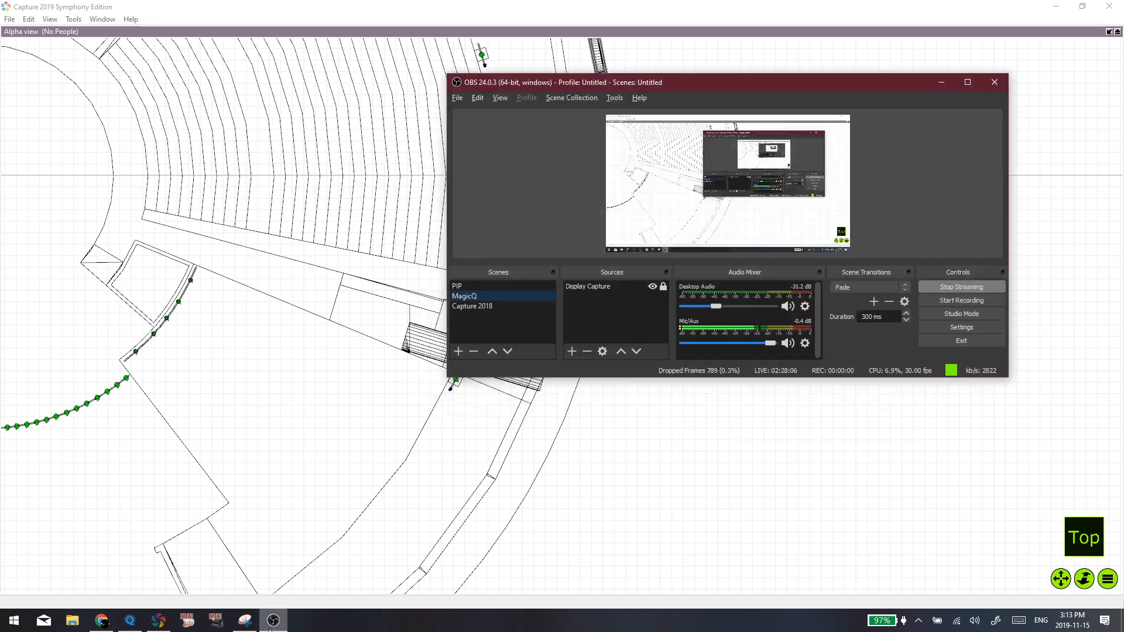
click(511, 307)
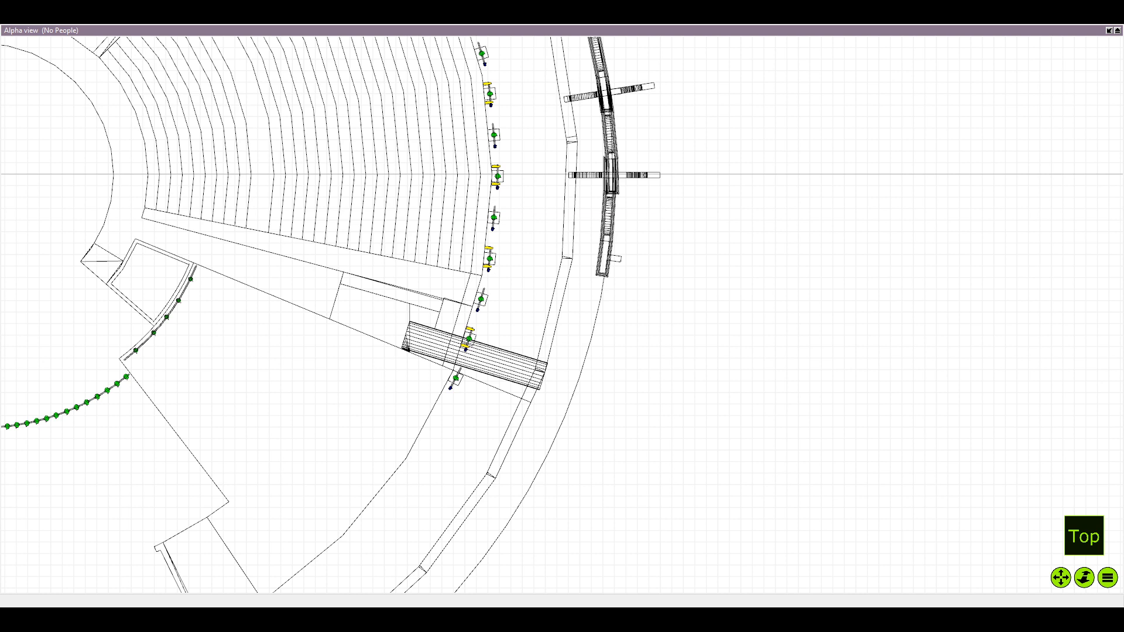
click(491, 296)
click(612, 467)
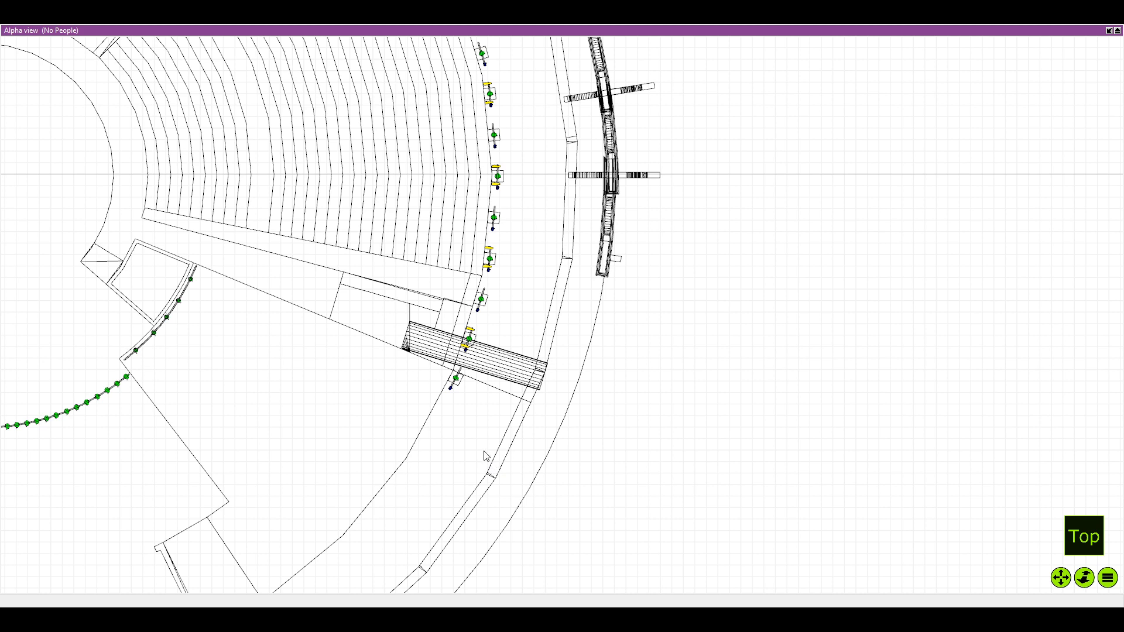
click(267, 615)
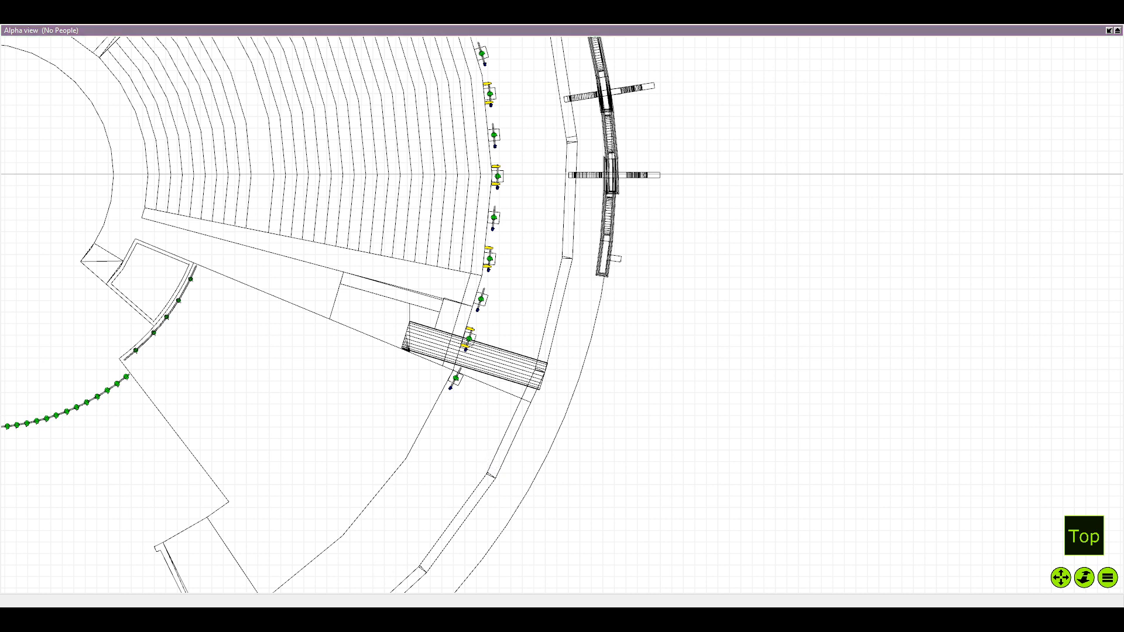